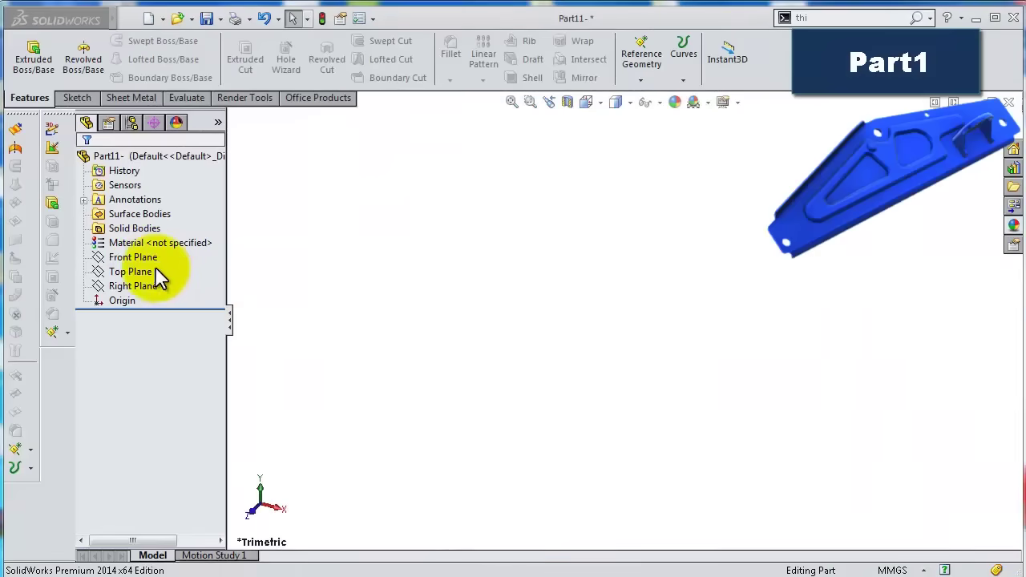
Select the Front Plane of the new part Part11.
left_click(144, 258)
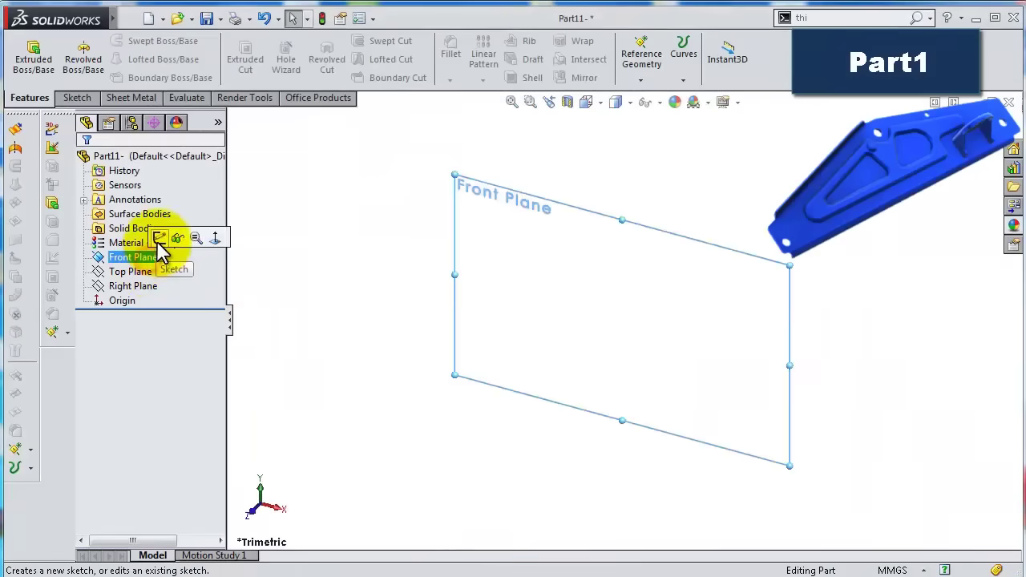
Sketch on the Front Plane a closed six-line outline from the origin: left edge, base, right edge, slope, flat peak.
left_click(185, 238)
mouse_move(343, 295)
right_mouse_down()
mouse_move(347, 287)
mouse_move(272, 291)
right_mouse_up()
left_click(621, 234)
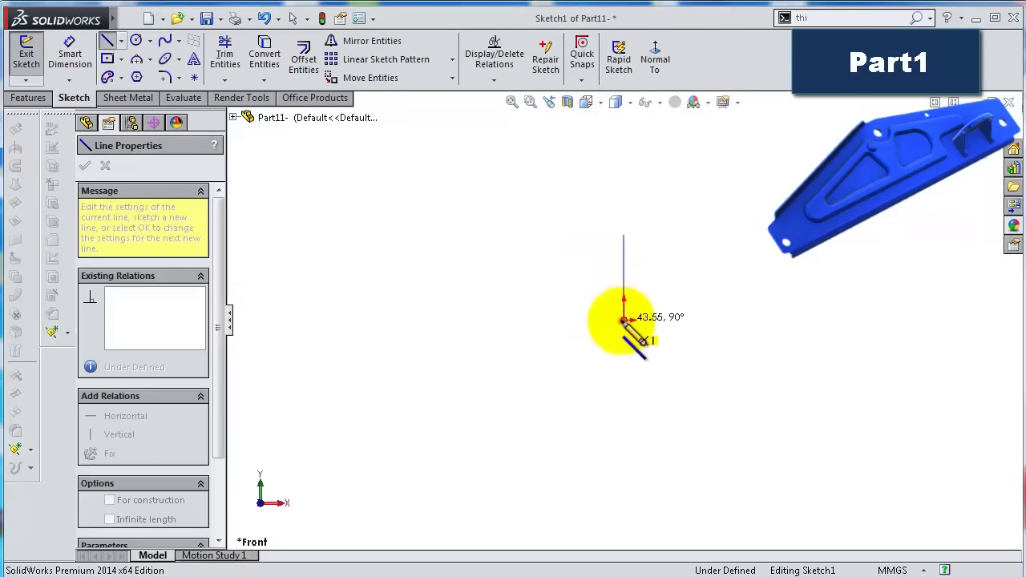
left_click(623, 320)
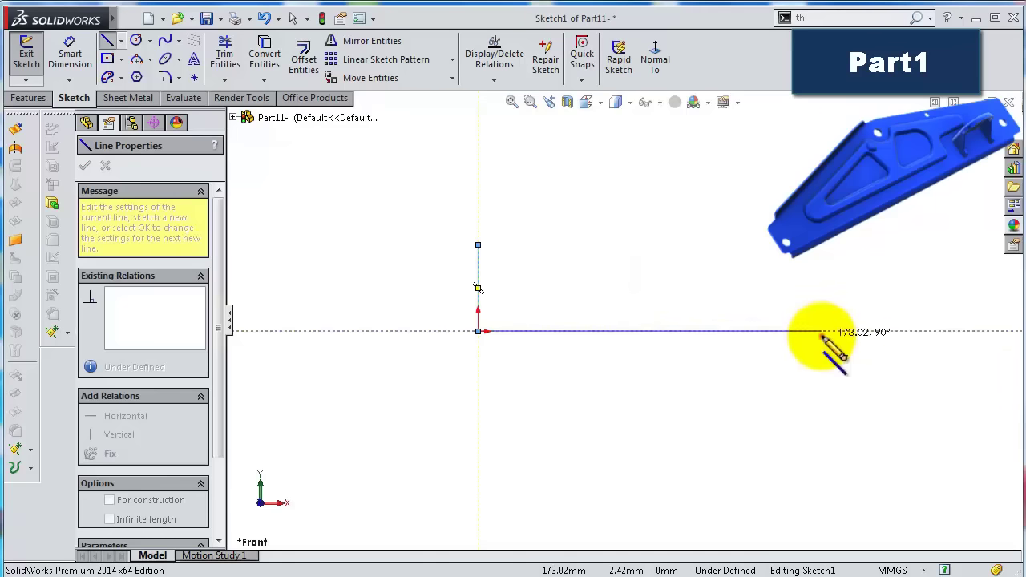
left_click(822, 331)
left_click(822, 263)
left_click(705, 193)
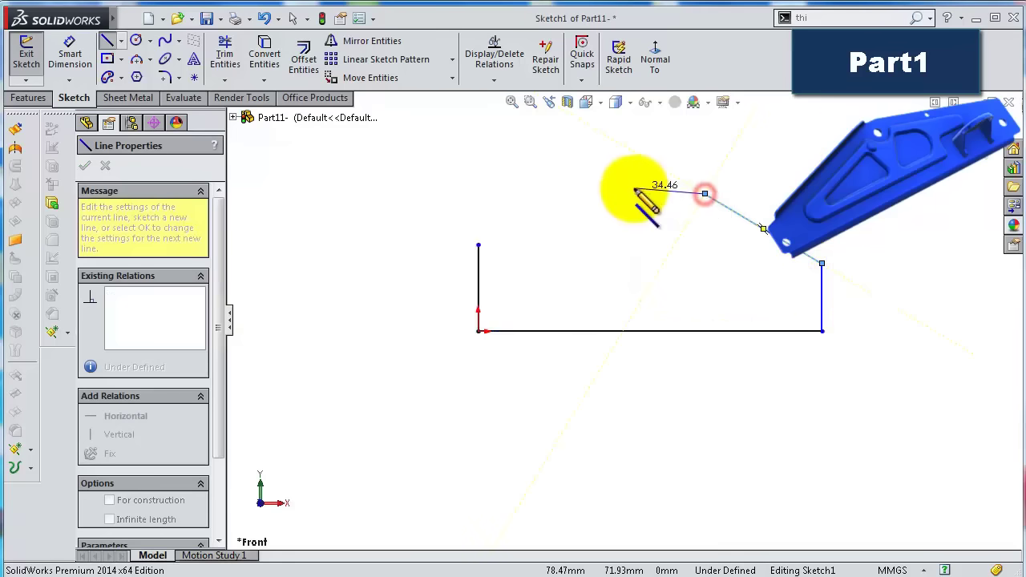
left_click(633, 193)
left_click(478, 245)
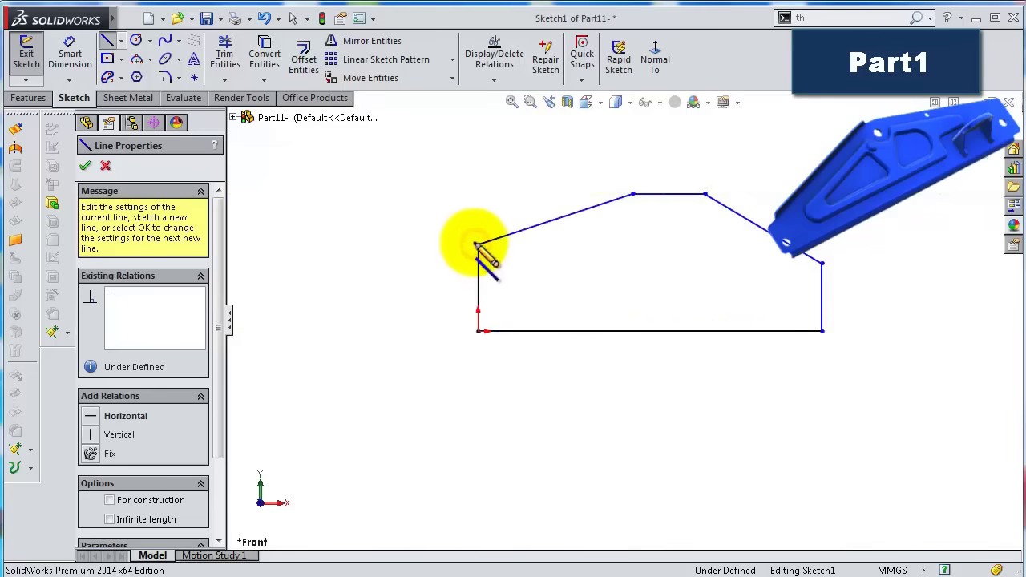
mouse_move(442, 233)
right_mouse_down()
mouse_move(417, 235)
mouse_move(440, 160)
right_mouse_up()
Dimension the left edge height 40 and the right edge height 60.
left_click(479, 269)
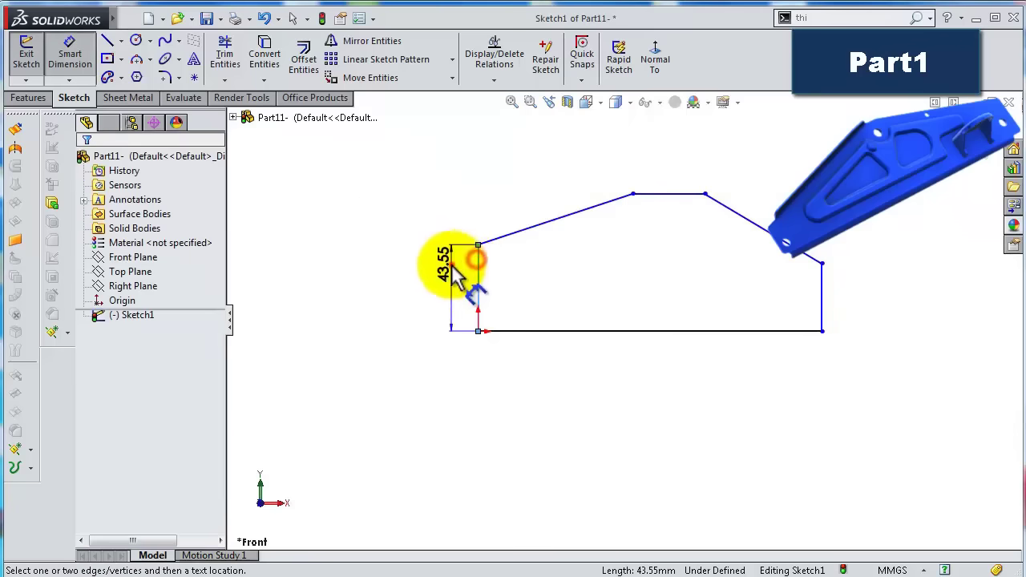
left_click(452, 267)
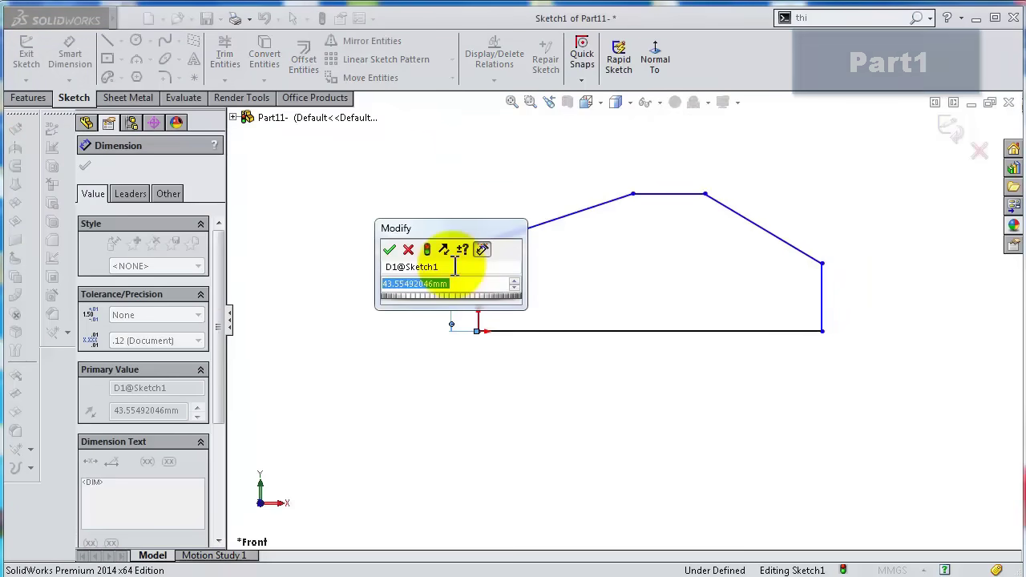
type("40")
key("Return")
left_click(823, 296)
left_click(904, 300)
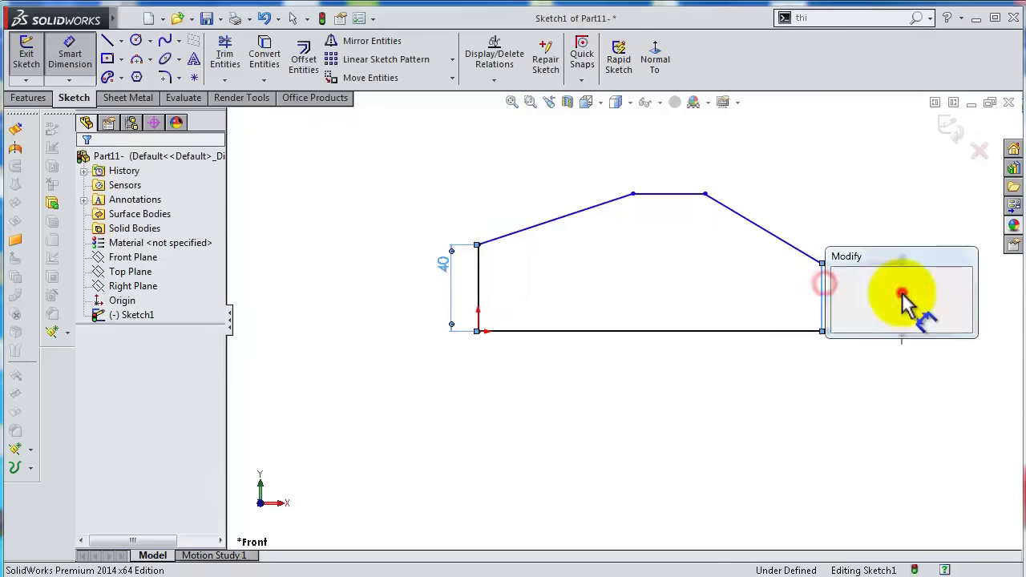
type("60")
key("Return")
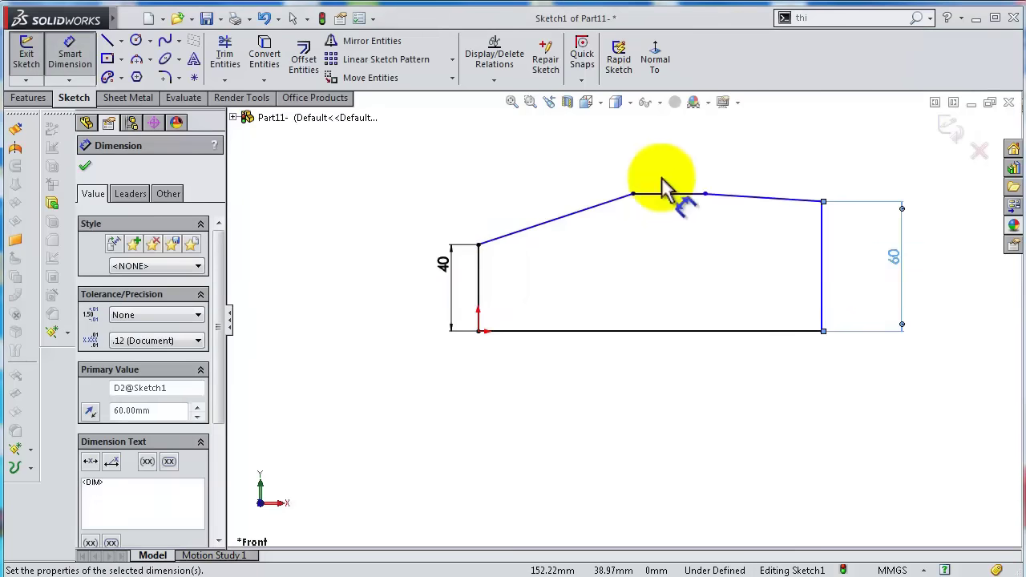
Dimension the short top flat as 20 and the base line as 450.
left_click(670, 194)
left_click(669, 170)
type("0")
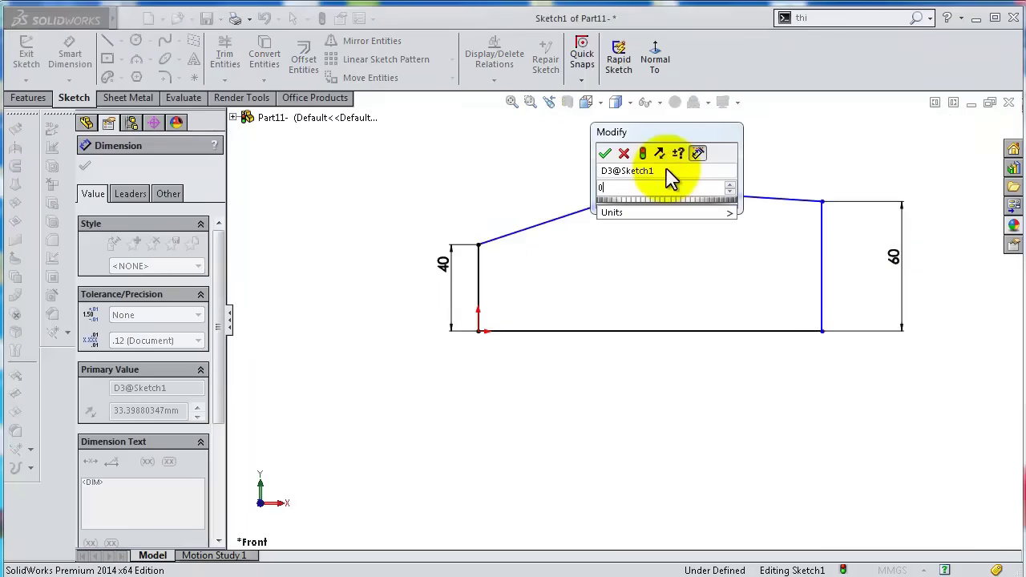
type("20")
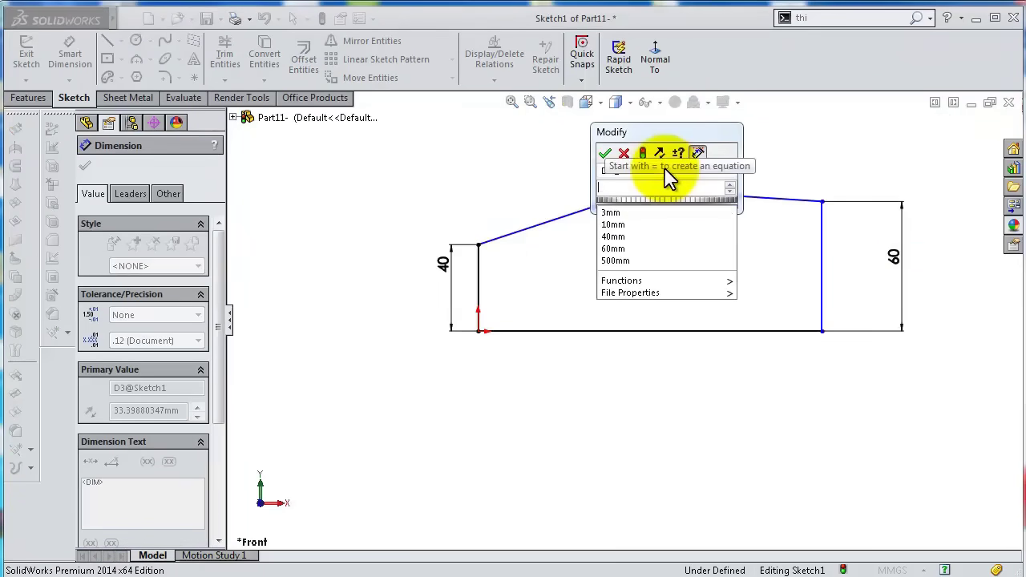
key("Return")
left_click(681, 335)
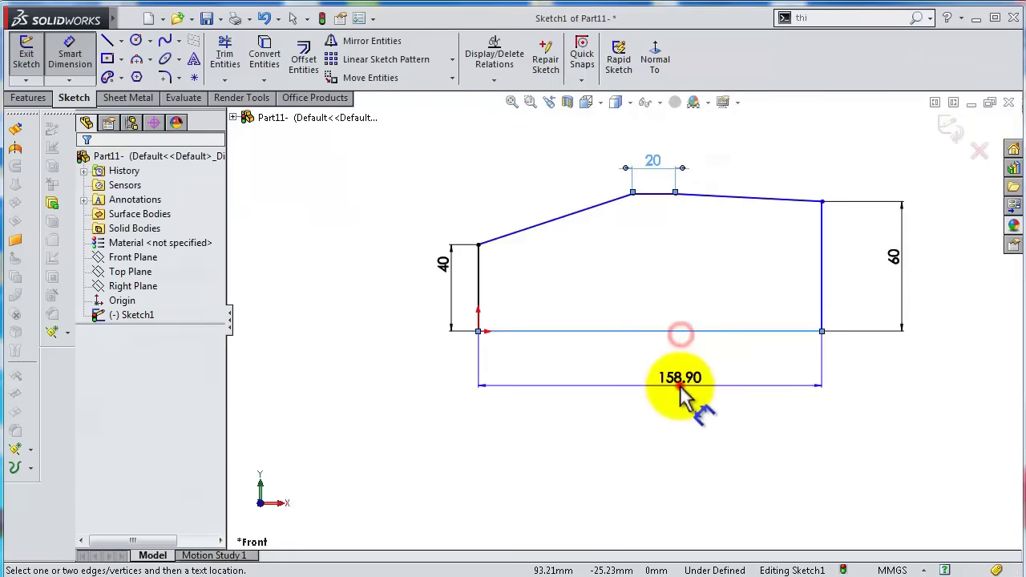
left_click(683, 387)
type("5")
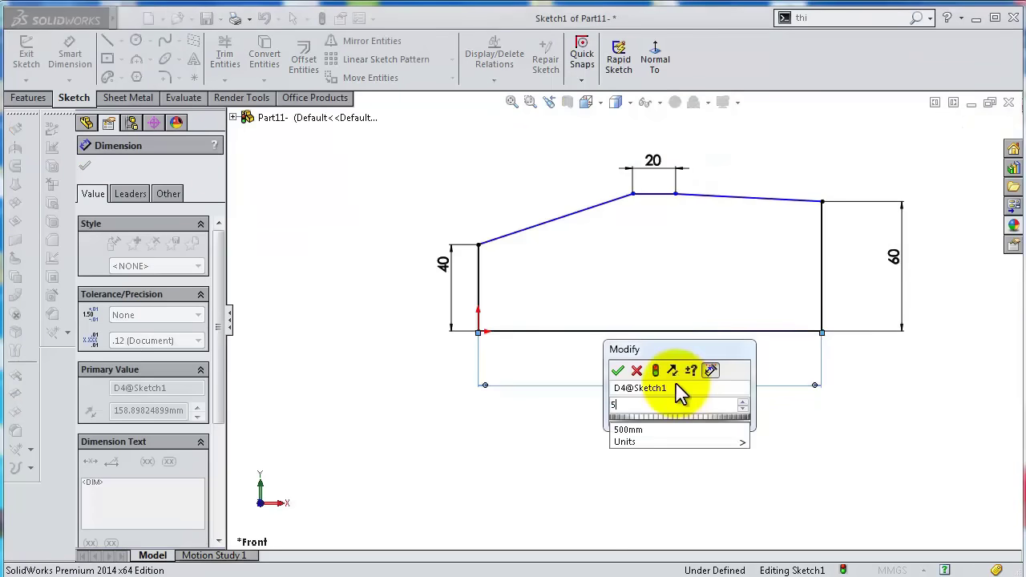
key("BackSpace")
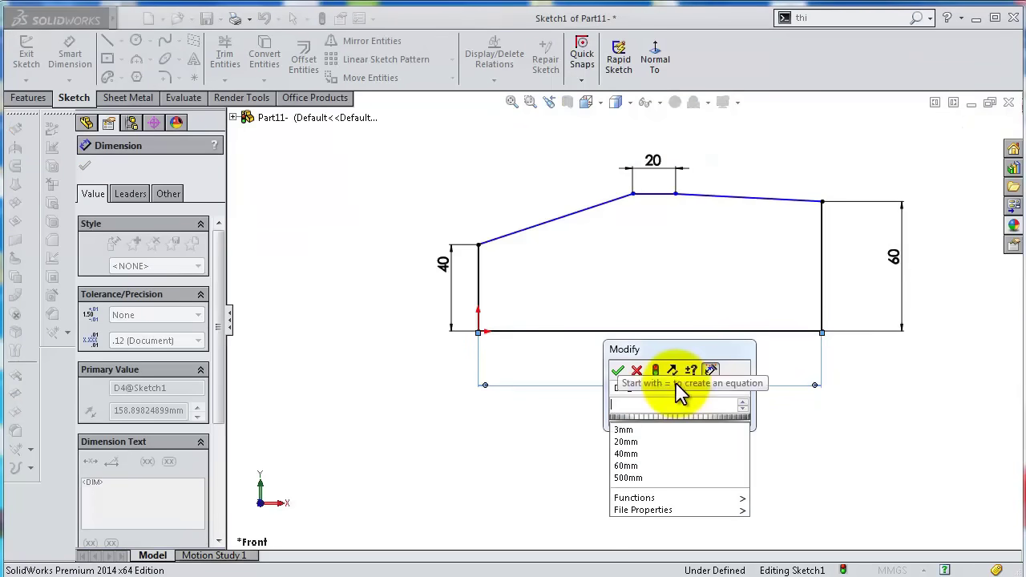
type("450")
key("Return")
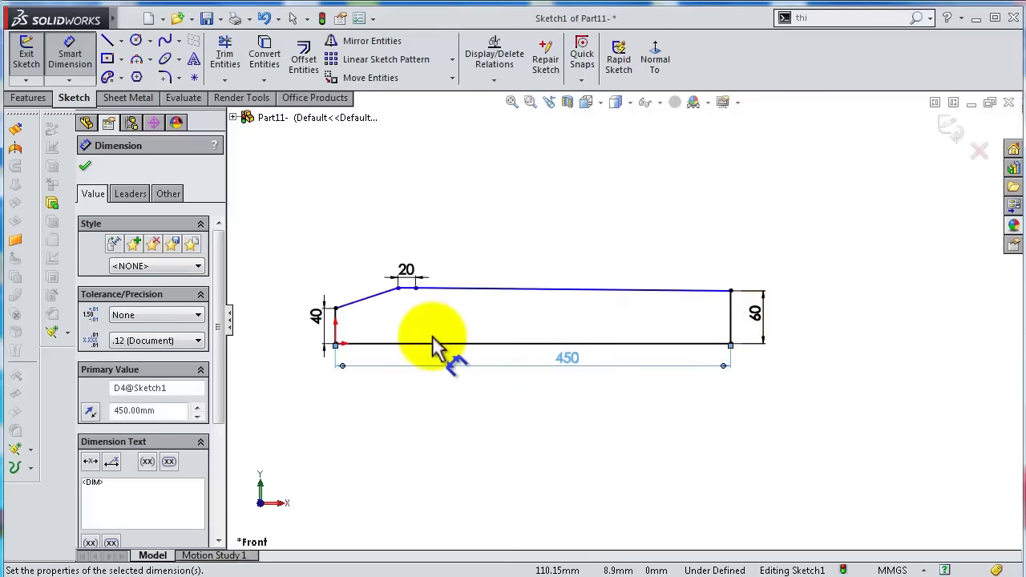
Locate the peak 220 from the left edge and 110 above the base.
left_click(387, 305)
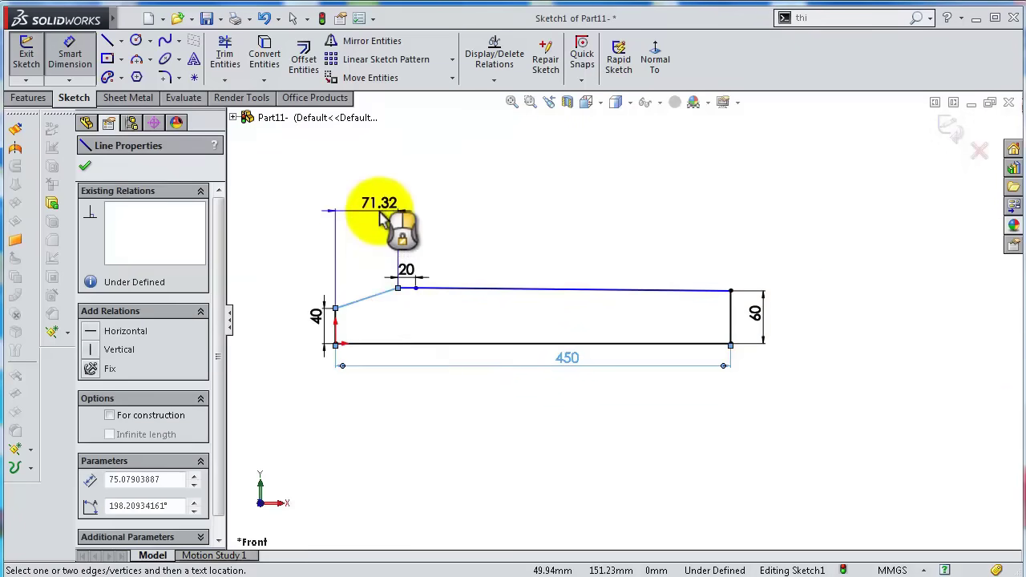
left_click(379, 210)
type("220")
key("Return")
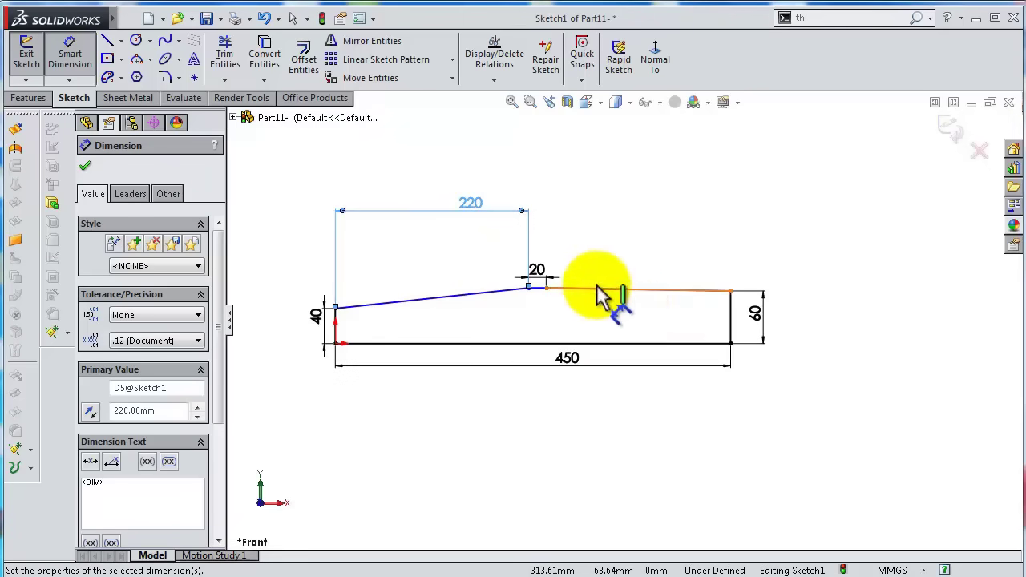
left_click(539, 288)
left_click(542, 343)
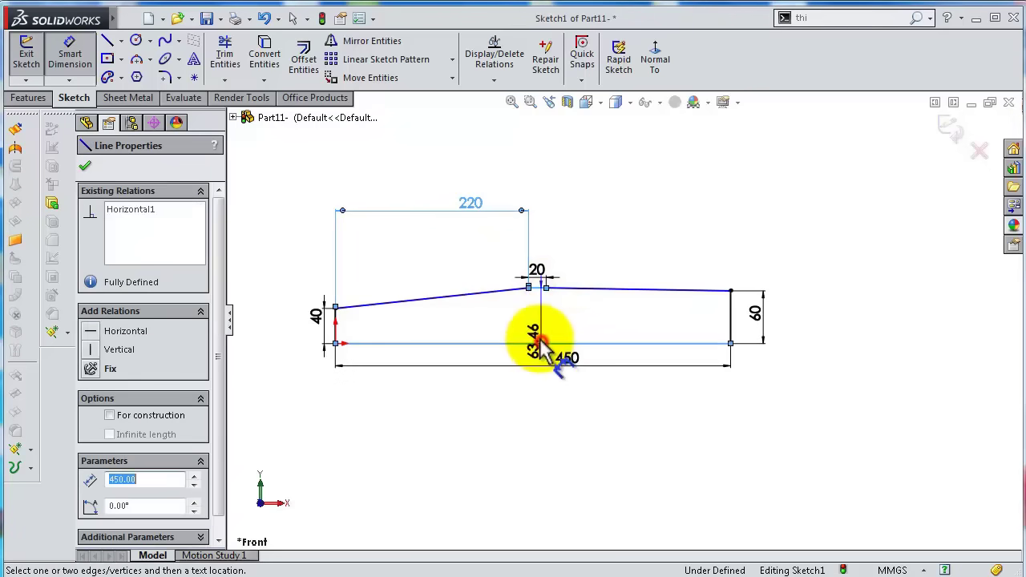
left_click(539, 329)
type("11")
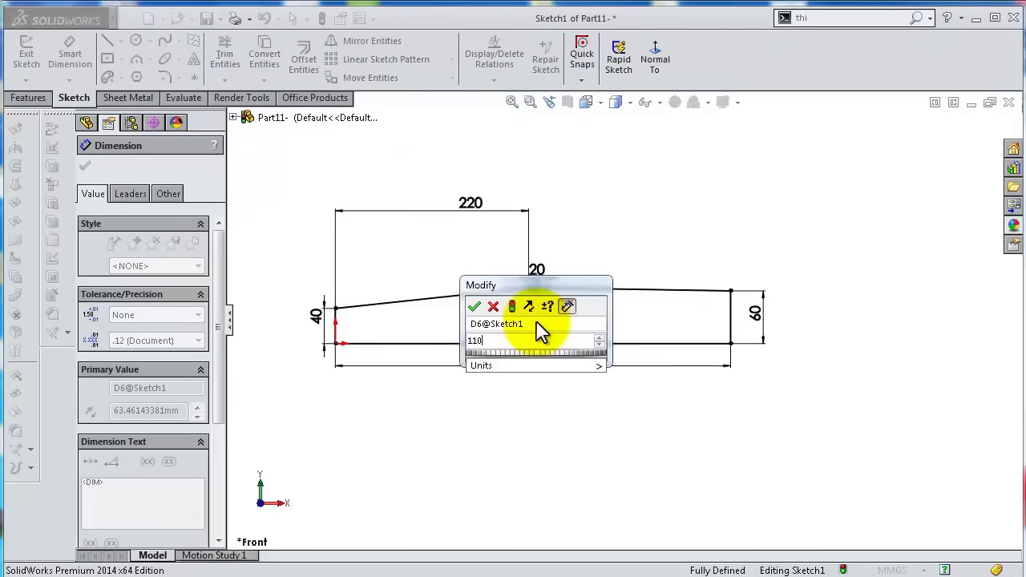
type("0")
key("Return")
left_click(433, 233)
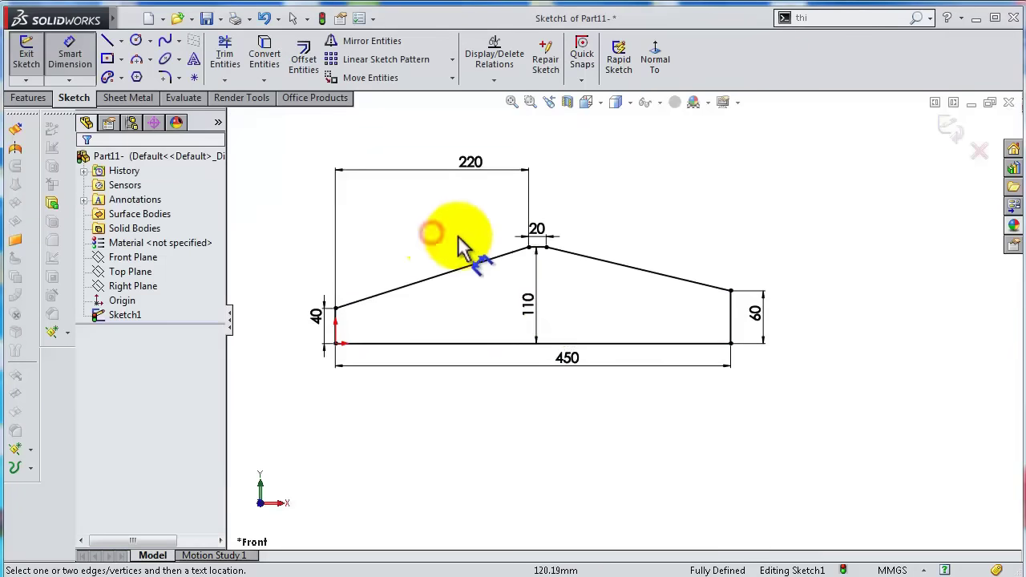
left_click_drag(534, 306, 843, 315)
scroll(571, 321, "down", 2)
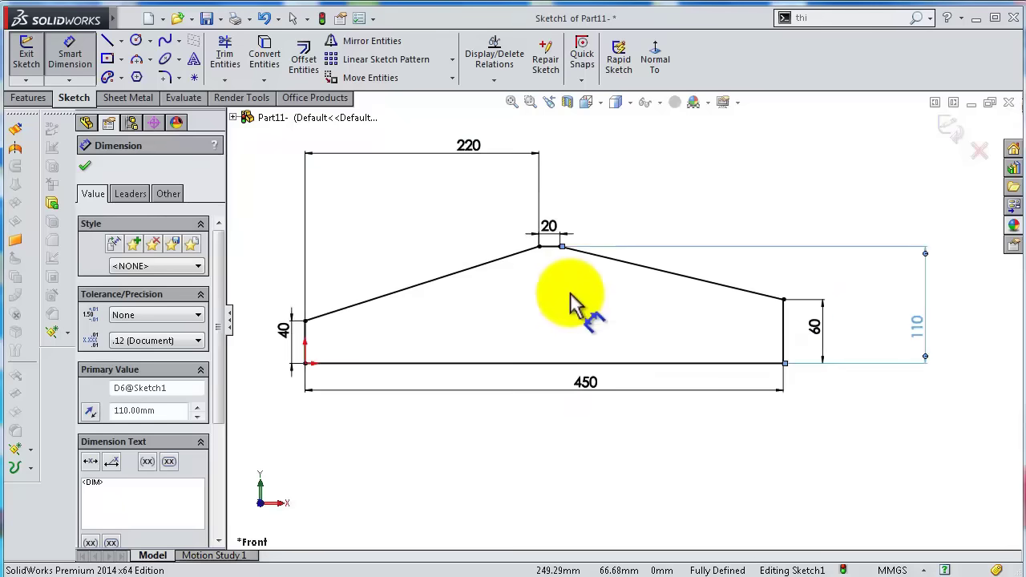
scroll(562, 293, "down", 1)
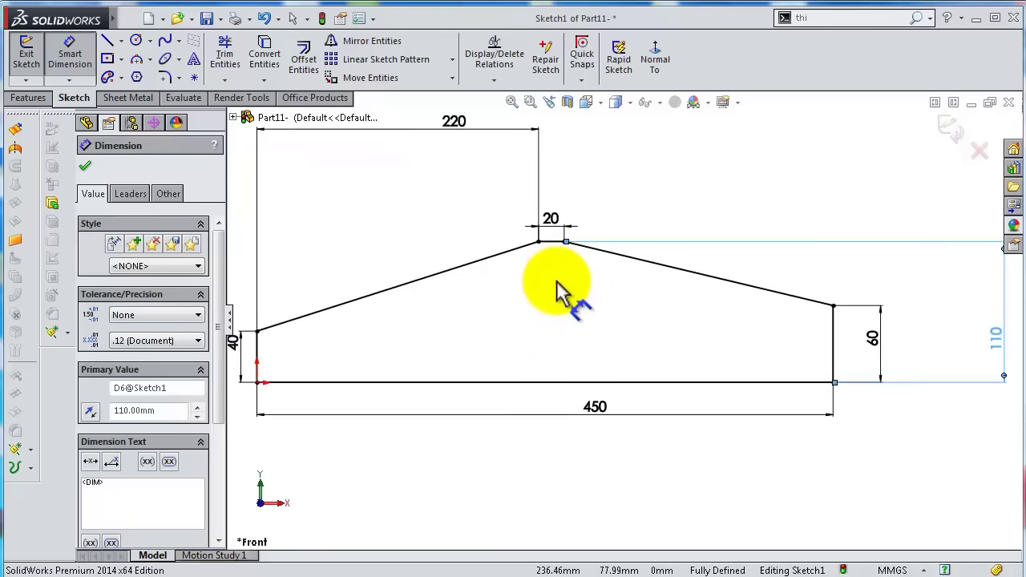
Offset the two sloped lines and the base line 15 mm toward the inside.
left_click(313, 65)
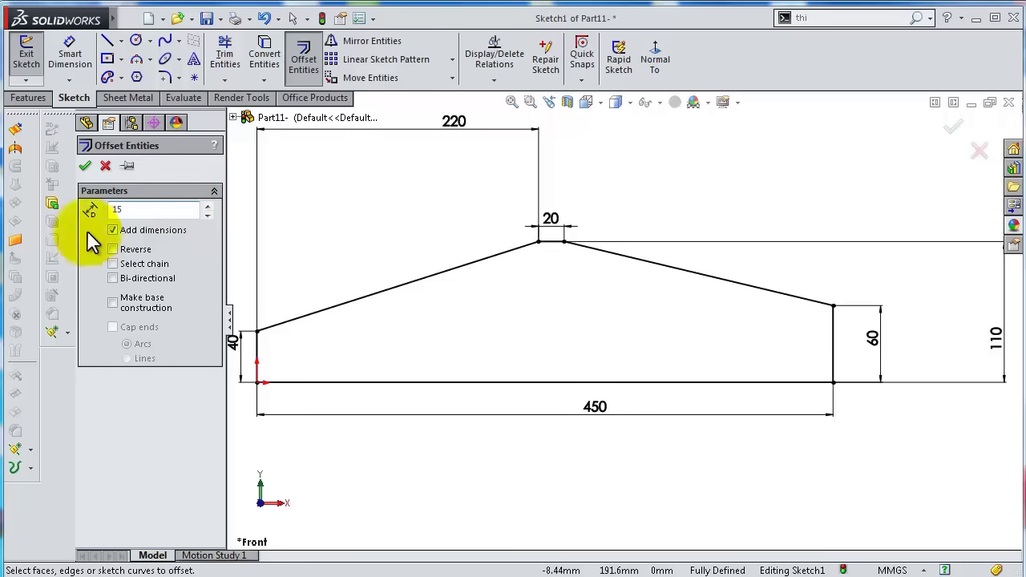
key("Return")
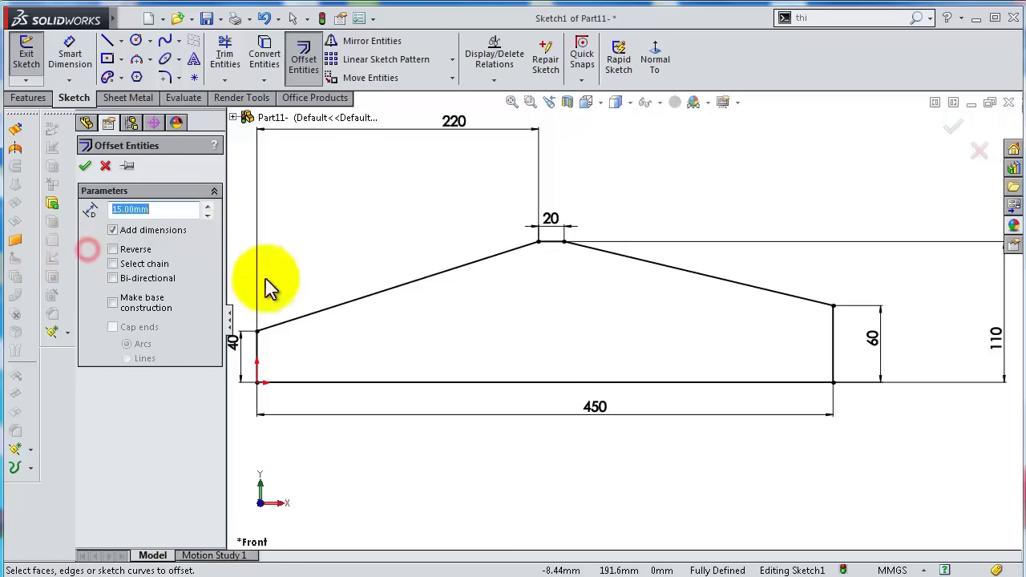
left_click(433, 280)
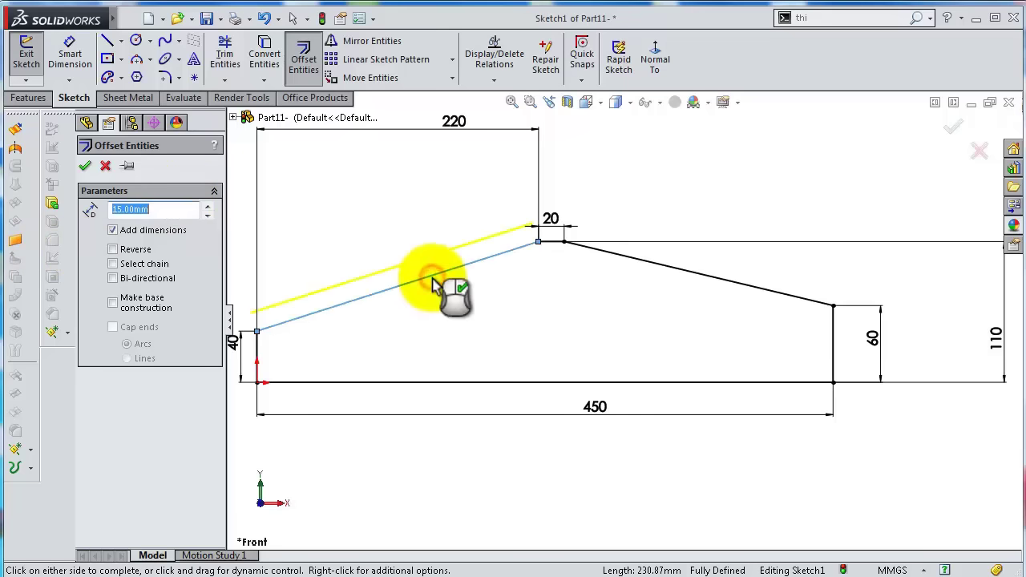
left_click(653, 382)
left_click(114, 250)
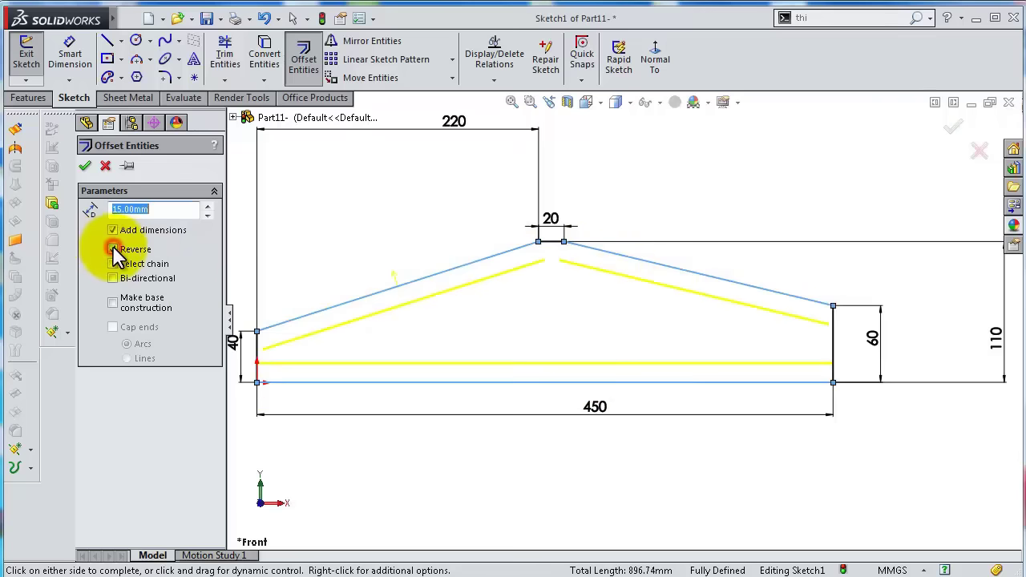
left_click(85, 166)
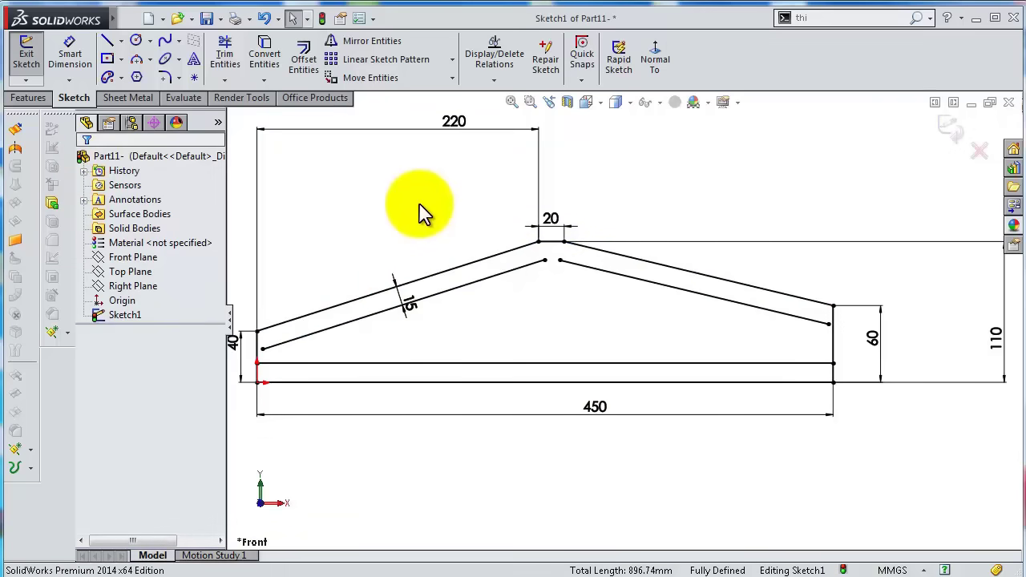
Draw a vertical centerline down from the apex point.
scroll(601, 281, "down", 3)
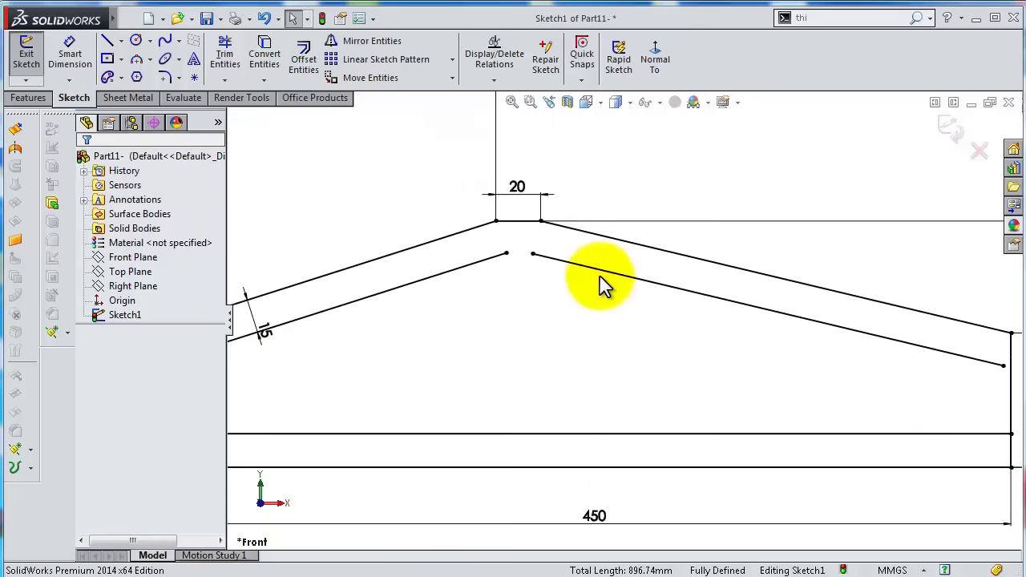
left_click(121, 40)
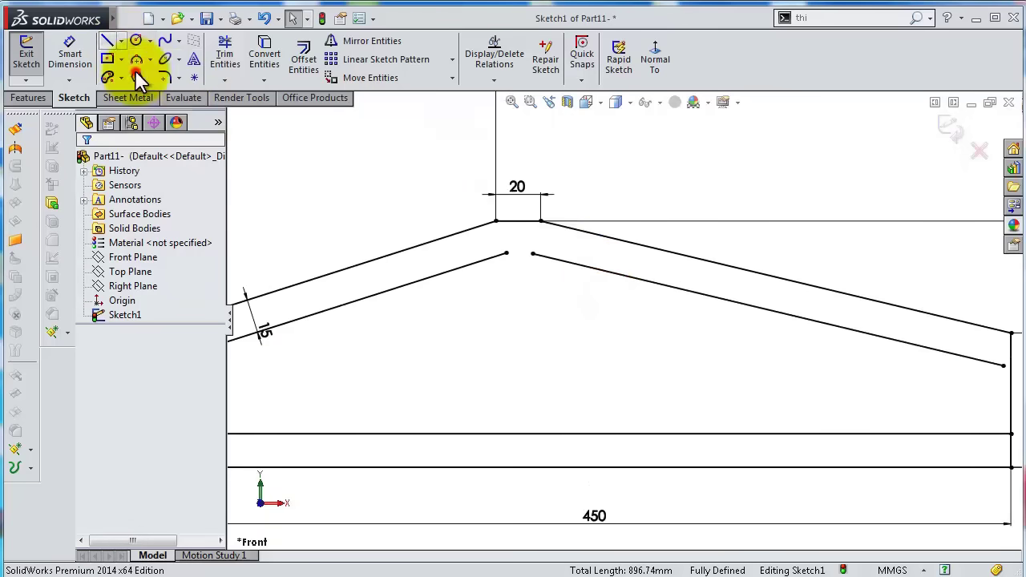
left_click(133, 70)
left_click(518, 221)
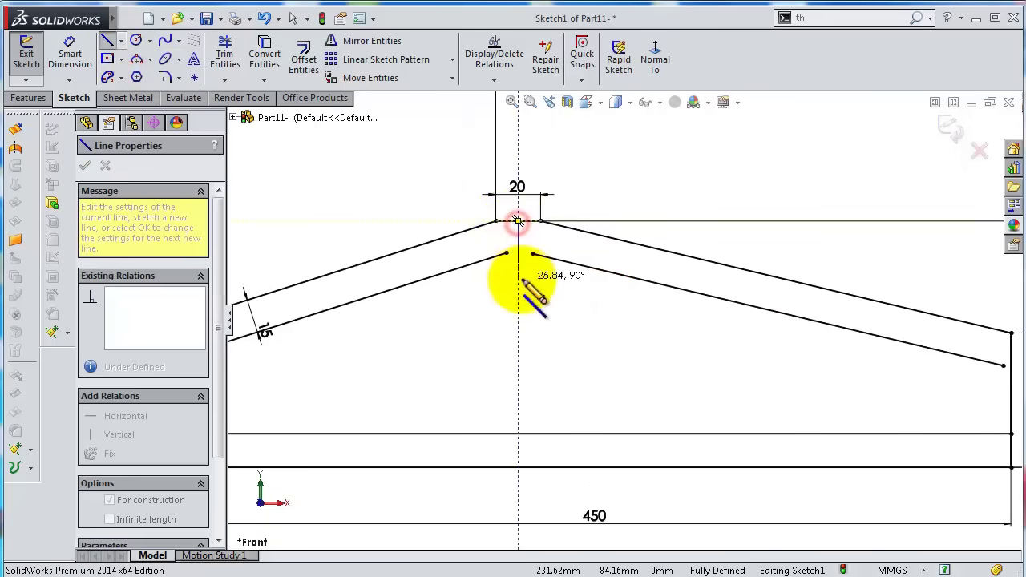
left_click(518, 285)
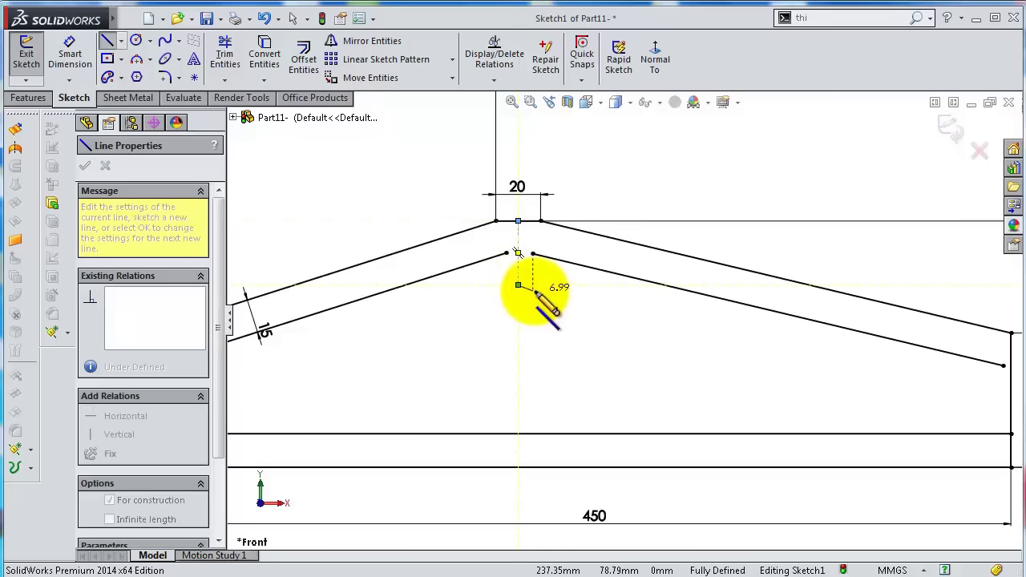
Draw a circle on the centerline at the peak and dimension it to 35 mm diameter.
key("s")
left_click(577, 341)
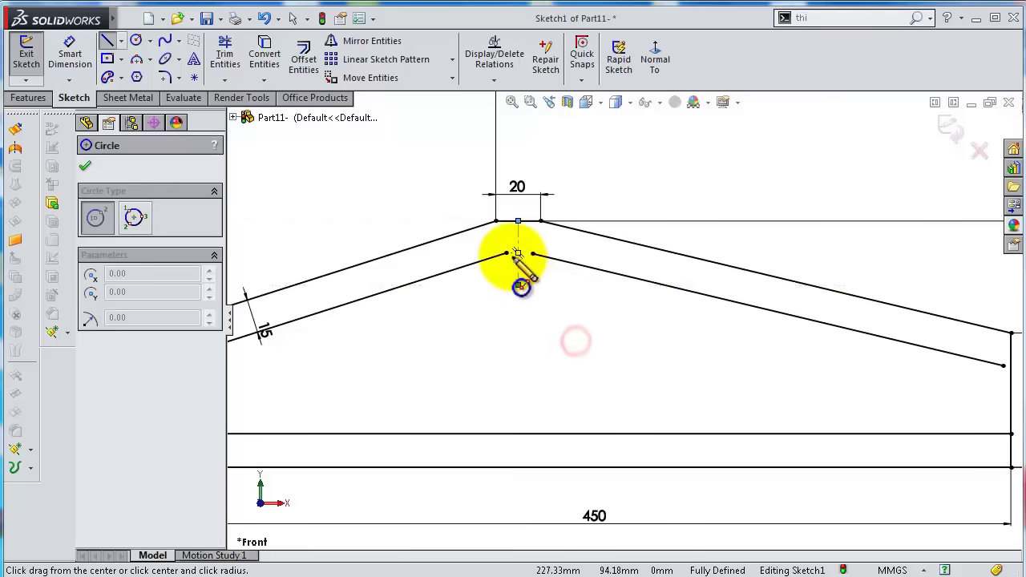
left_click_drag(518, 253, 518, 222)
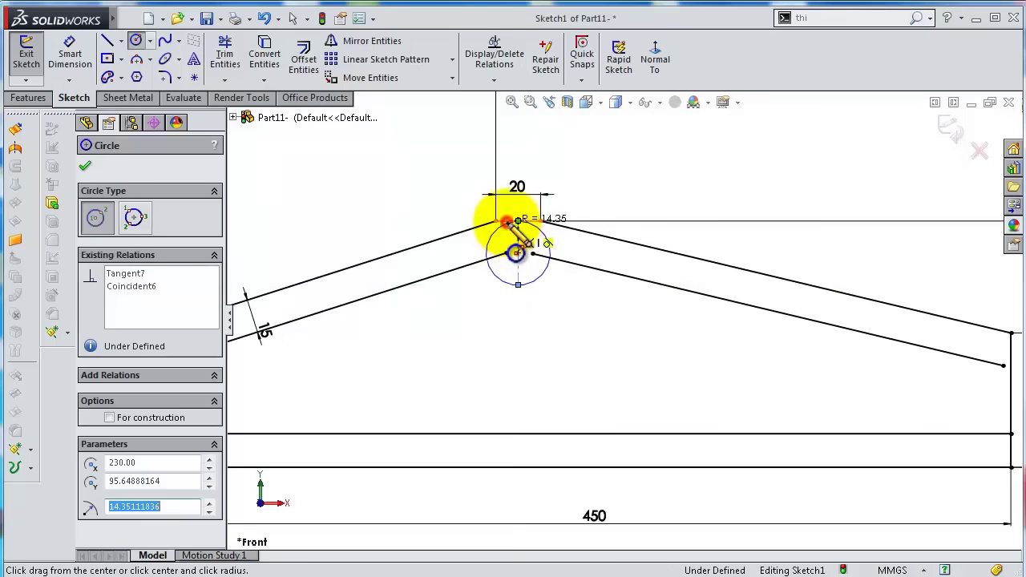
key("s")
left_click(561, 255)
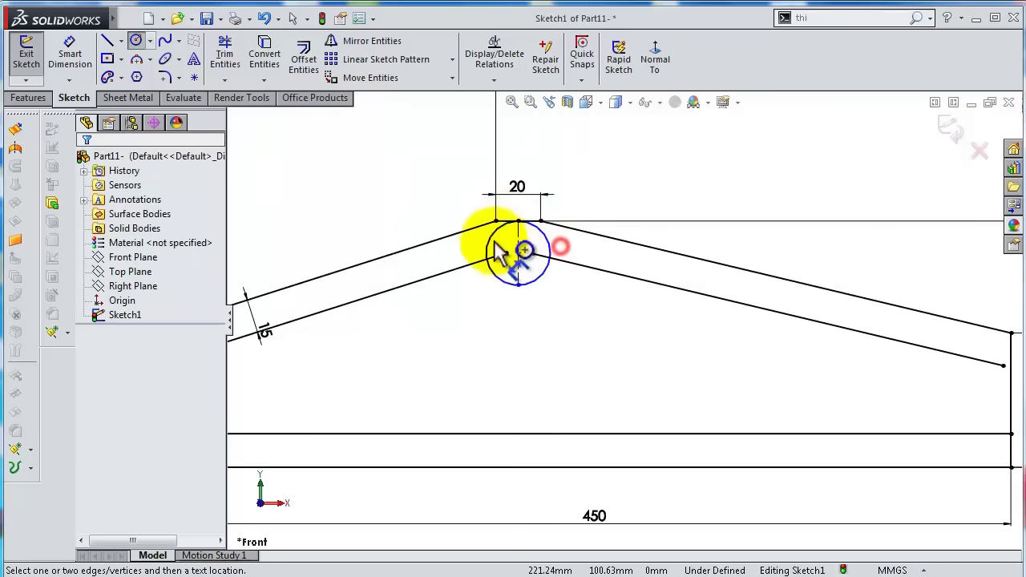
left_click(489, 242)
left_click(446, 217)
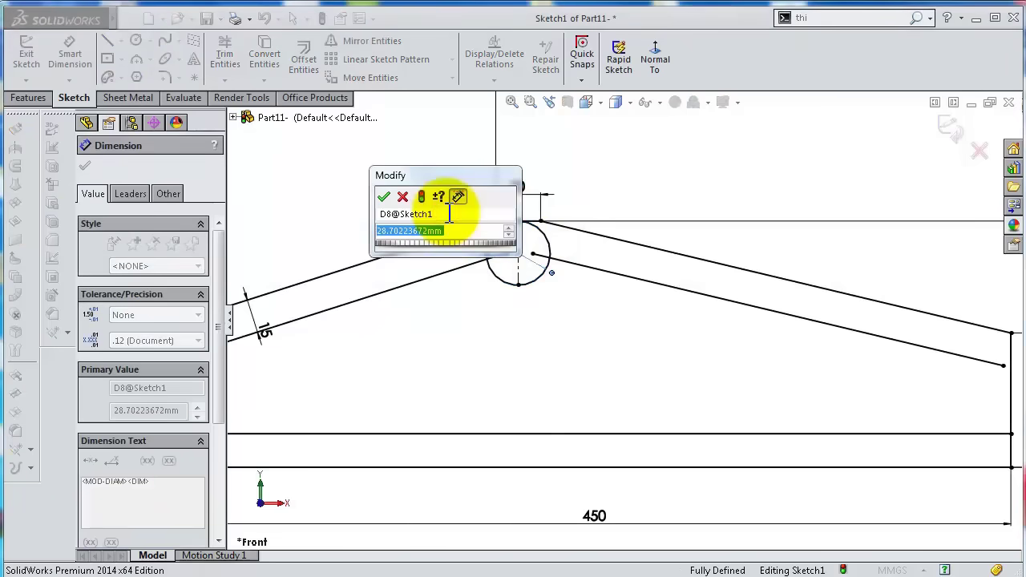
type("35")
key("Return")
Convert the Ø35 circle to construction geometry.
scroll(513, 246, "down", 3)
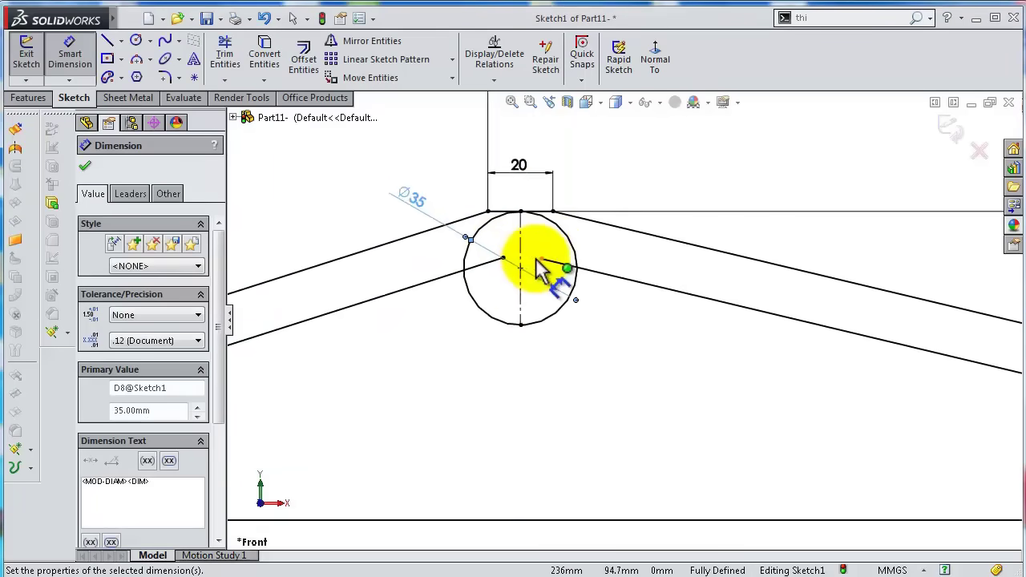
key("Escape")
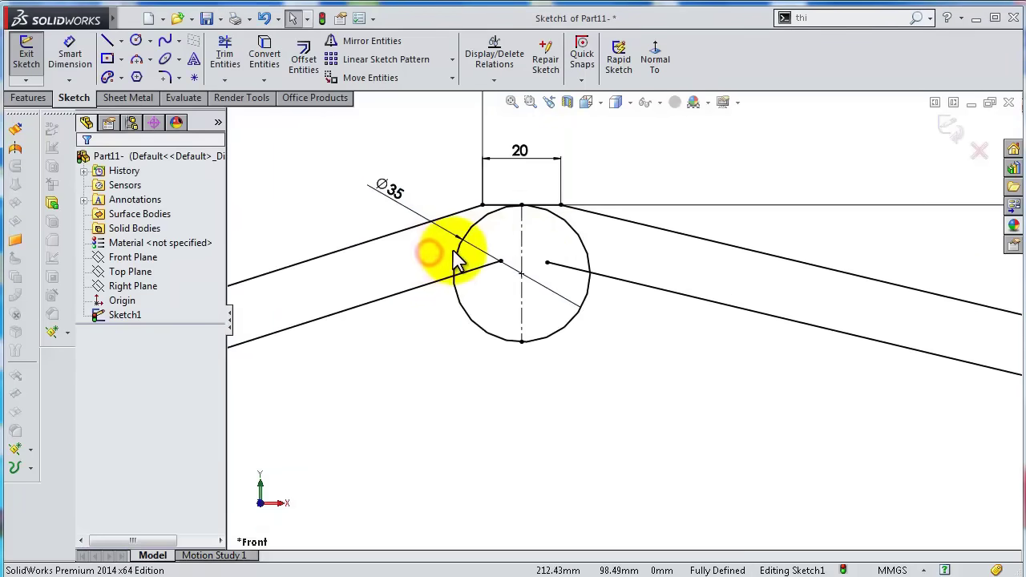
left_click(455, 257)
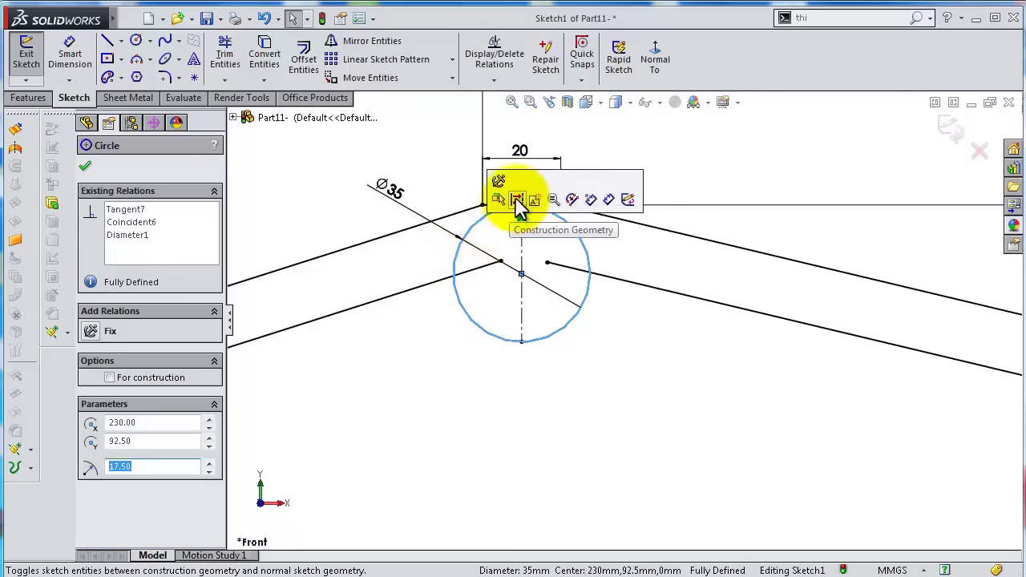
left_click(520, 197)
left_click(391, 266)
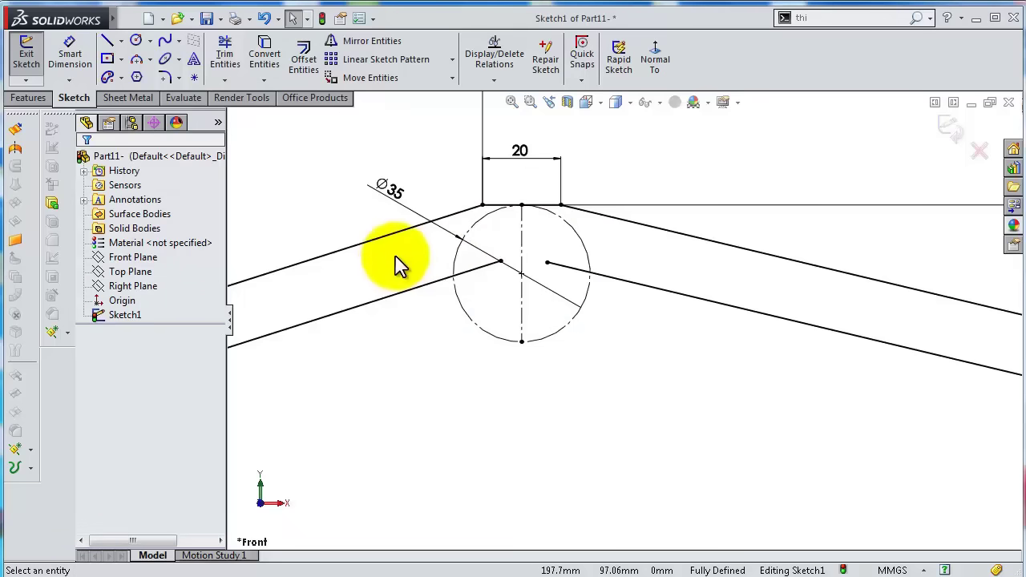
Trim the inner sloped lines' segments lying inside the Ø35 circle.
key("s")
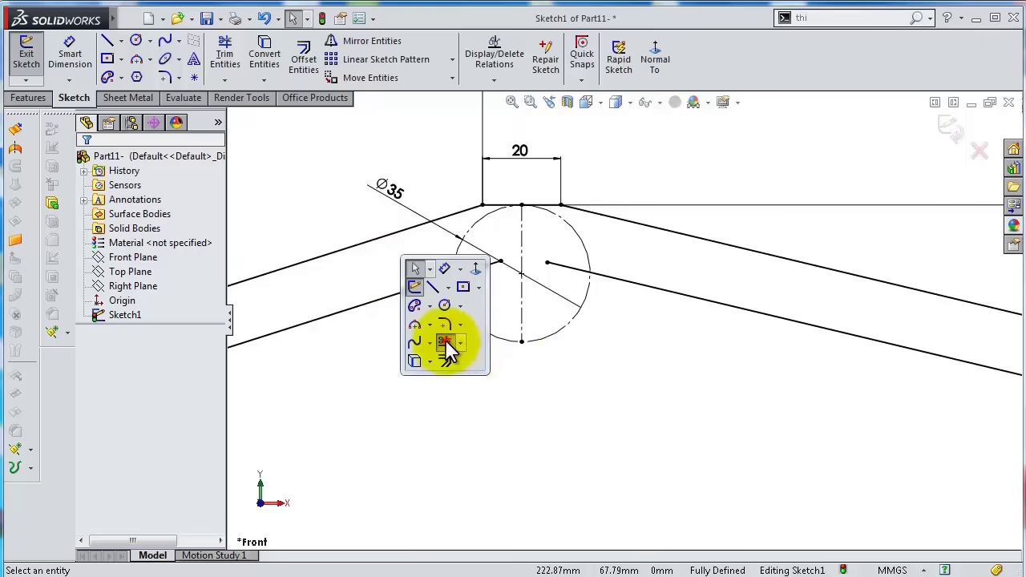
left_click(447, 344)
left_click(471, 270)
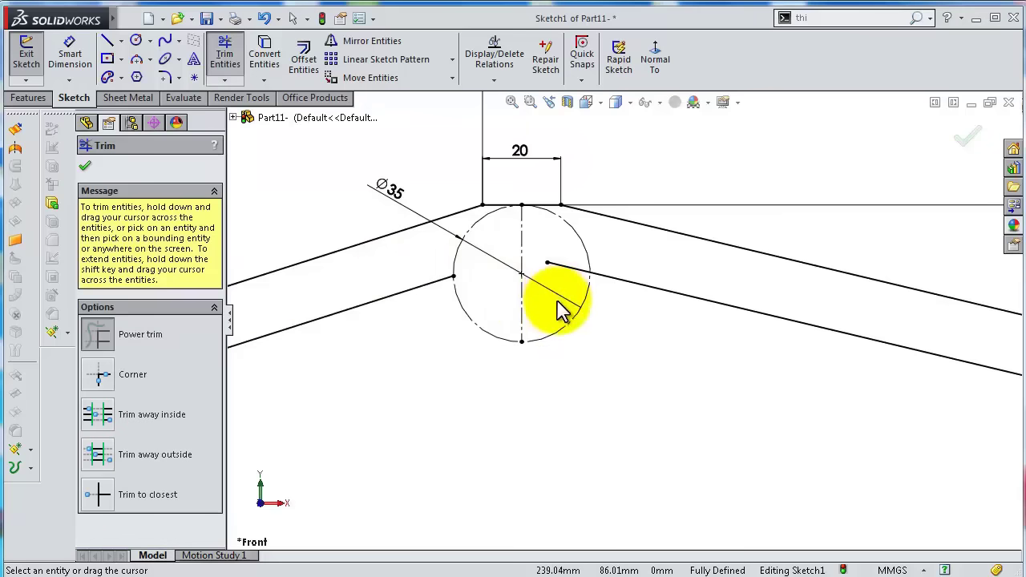
left_click_drag(571, 241, 569, 289)
scroll(558, 284, "up", 3)
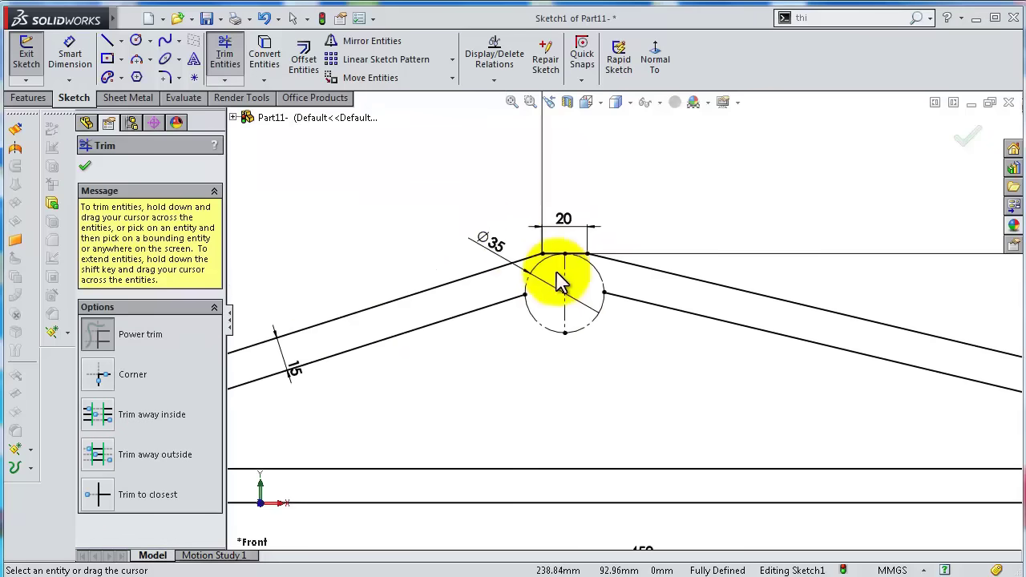
scroll(721, 417, "up", 2)
scroll(749, 393, "down", 3)
scroll(726, 385, "up", 1)
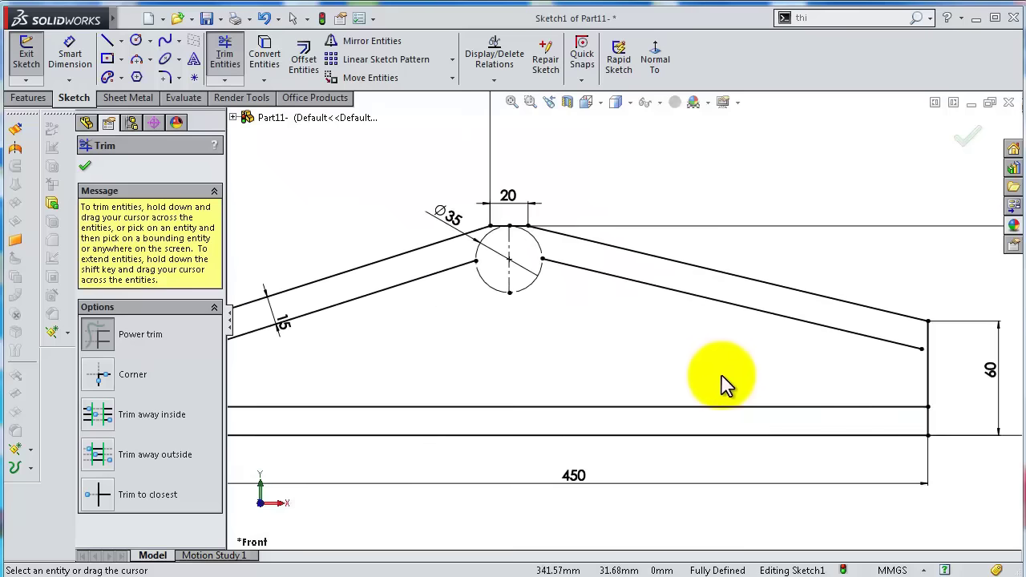
Draw a three-point arc from the left inner sloped line down to the inner base line.
left_click(136, 58)
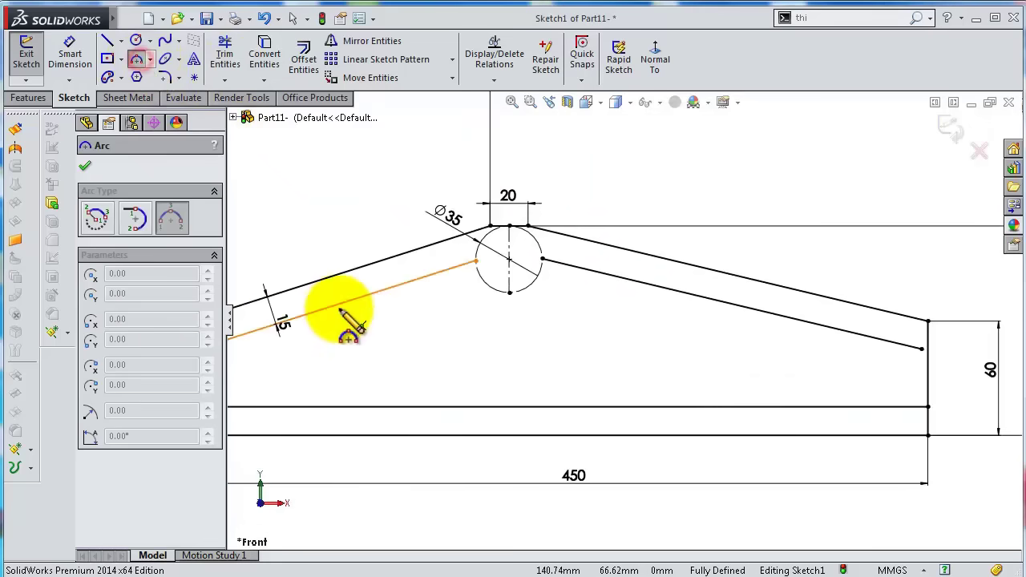
scroll(277, 337, "down", 2)
scroll(277, 353, "up", 2)
left_click(325, 351)
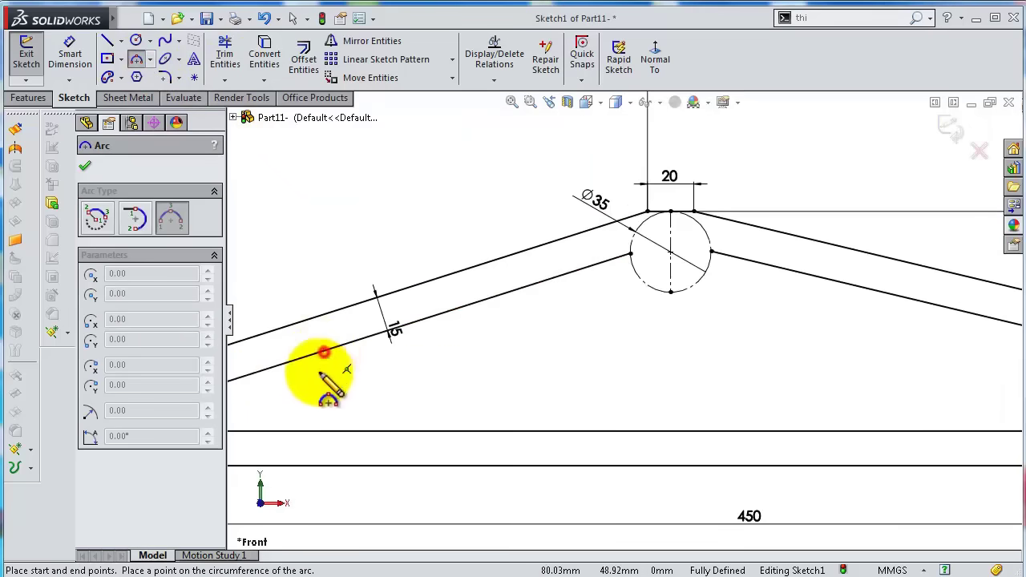
left_click(330, 430)
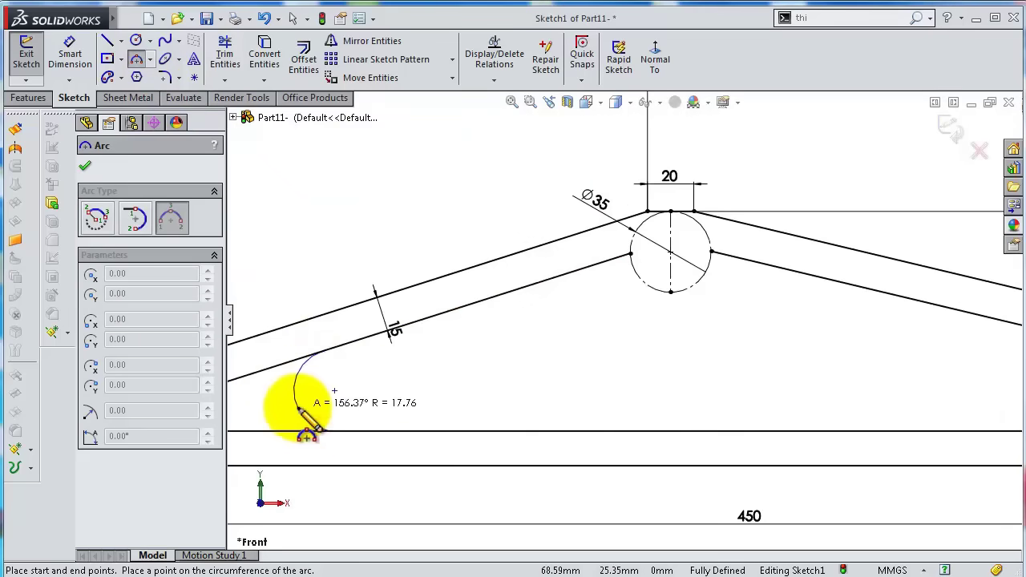
left_click(294, 392)
scroll(953, 349, "up", 1)
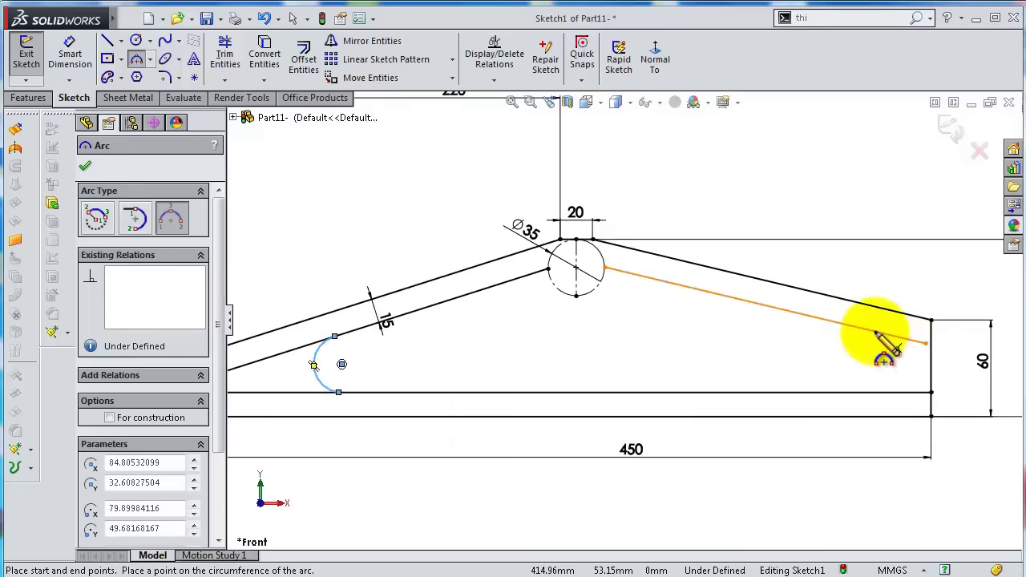
left_click(874, 331)
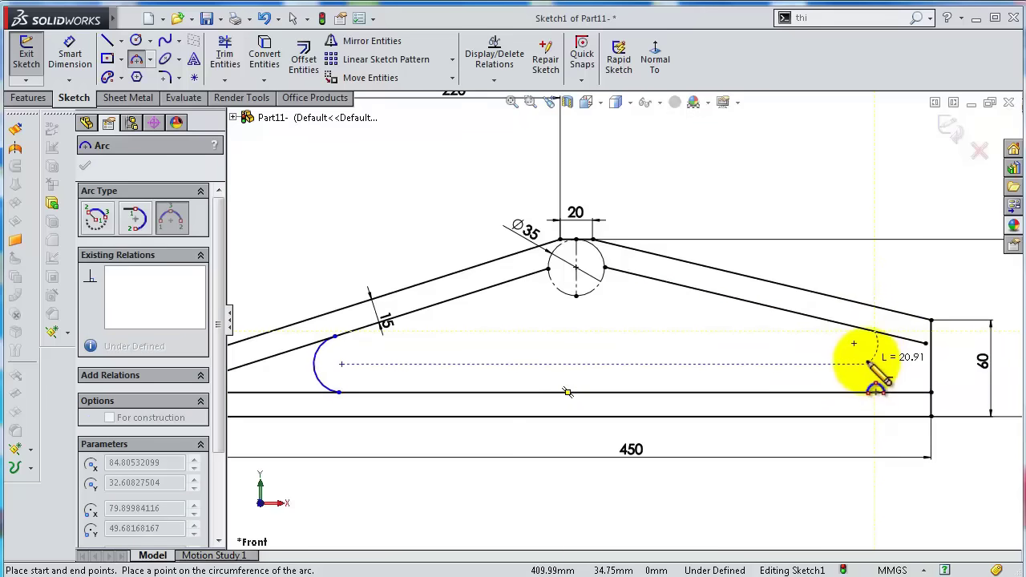
key("Escape")
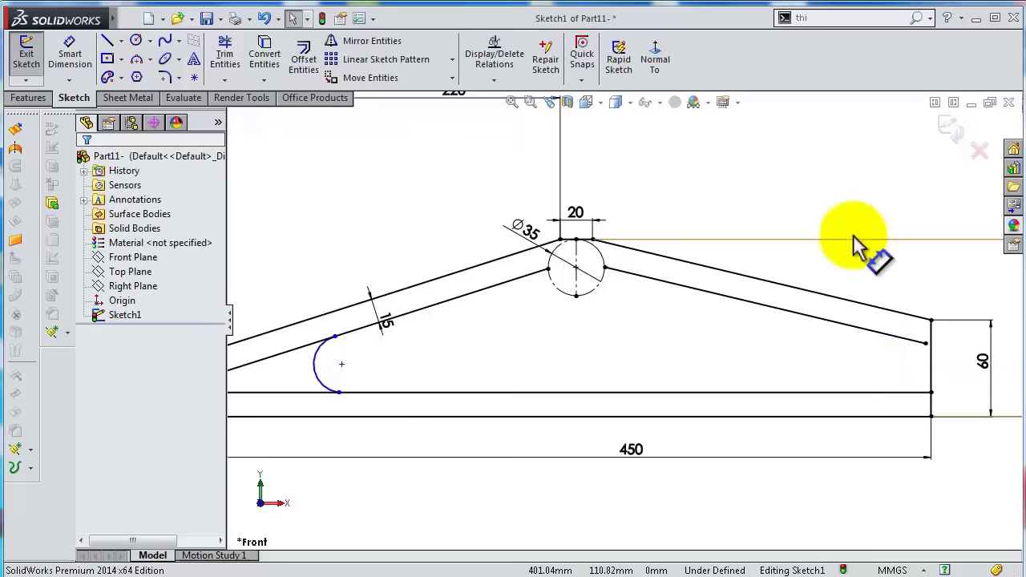
Draw a short vertical line up from the inner base line, then a horizontal line rightward.
right_click_drag(847, 155, 773, 156)
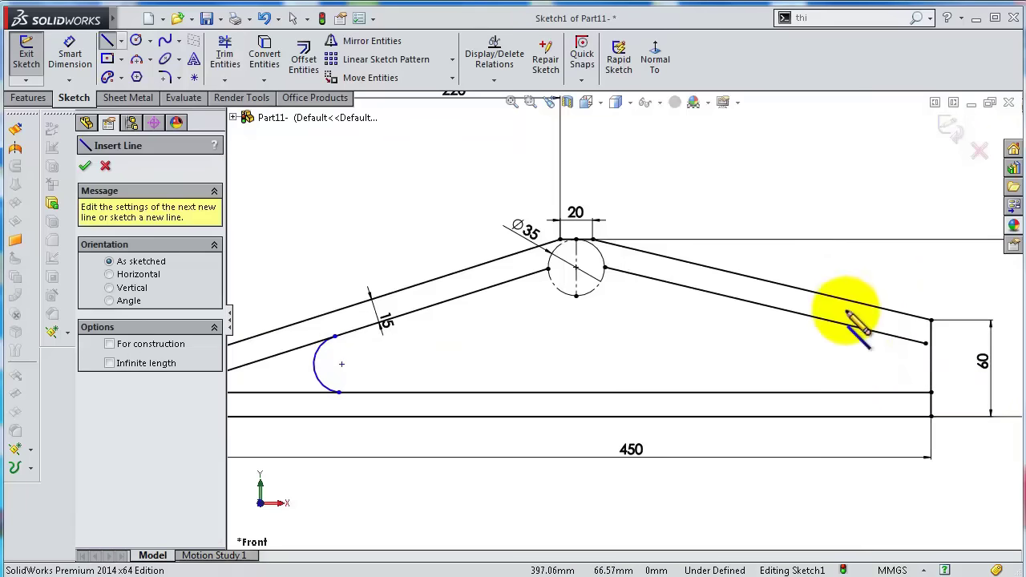
left_click(754, 392)
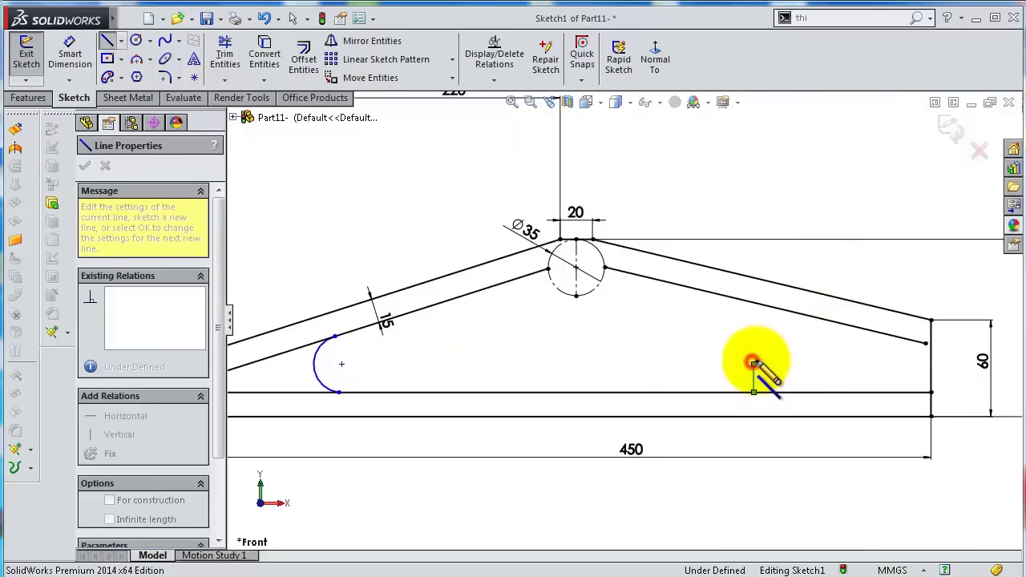
left_click(753, 364)
left_click(893, 365)
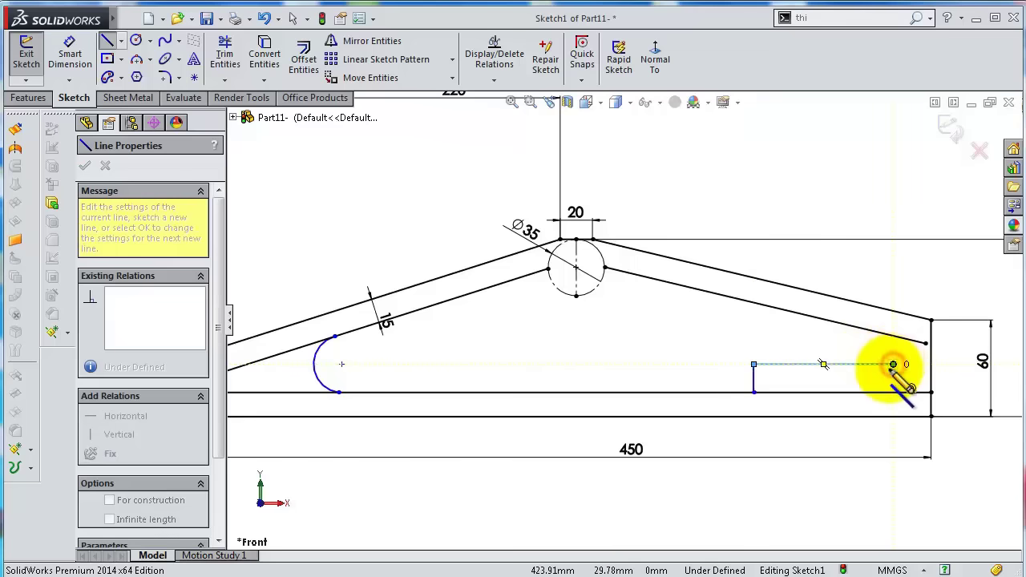
key("Escape")
key("Escape")
scroll(890, 369, "down", 3)
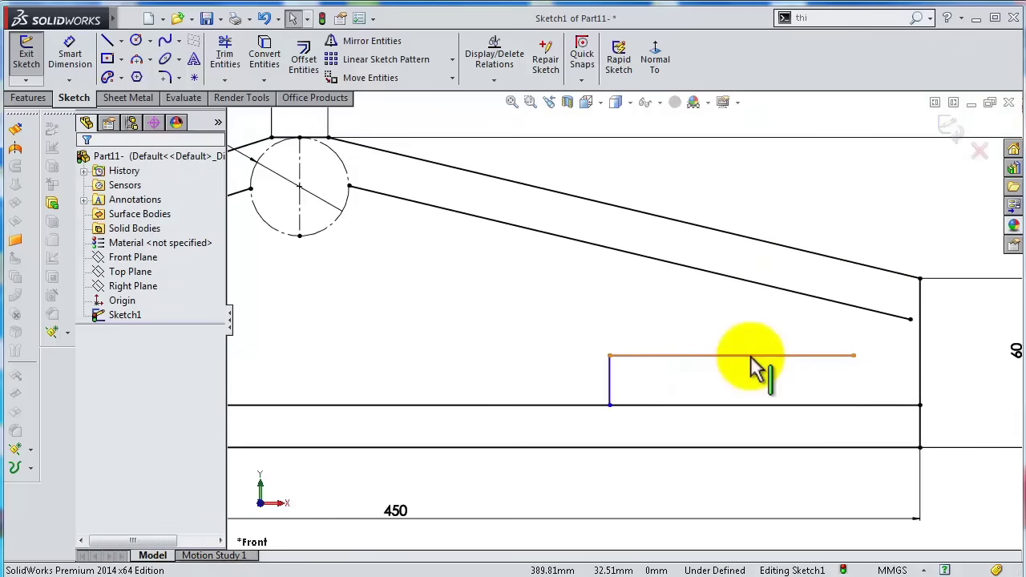
Dimension the short vertical leg to 30 mm.
right_click_drag(660, 315, 687, 236)
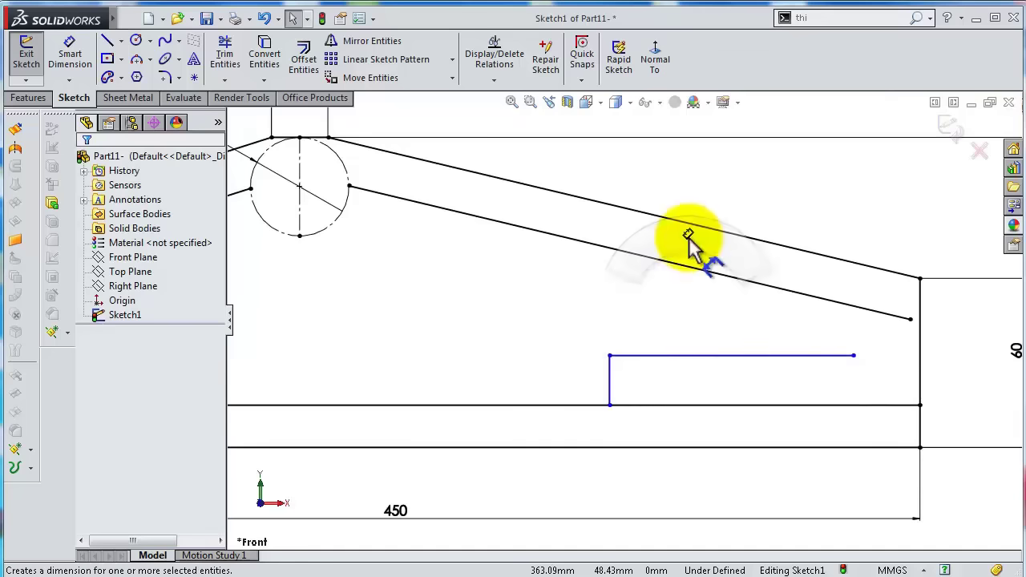
left_click(611, 389)
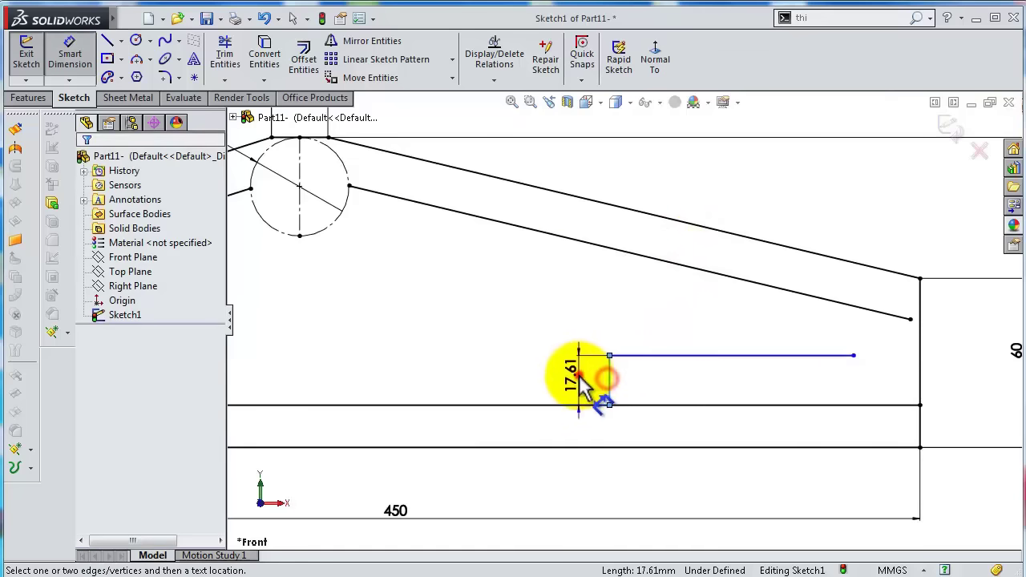
left_click(586, 380)
type("30")
key("Return")
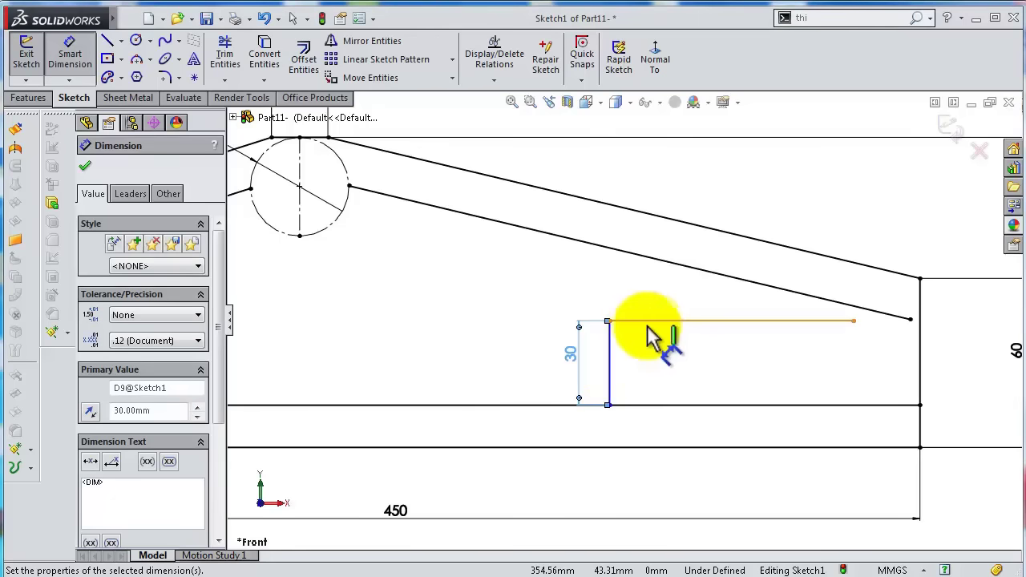
Dimension the vertical leg 140 mm from the outline's right edge.
left_click(610, 355)
left_click(919, 372)
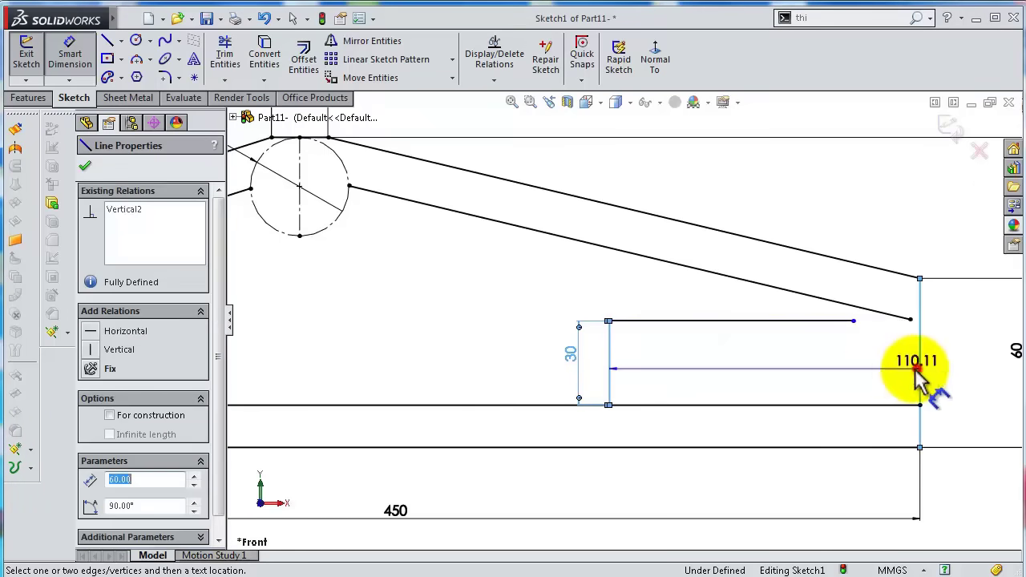
left_click(790, 495)
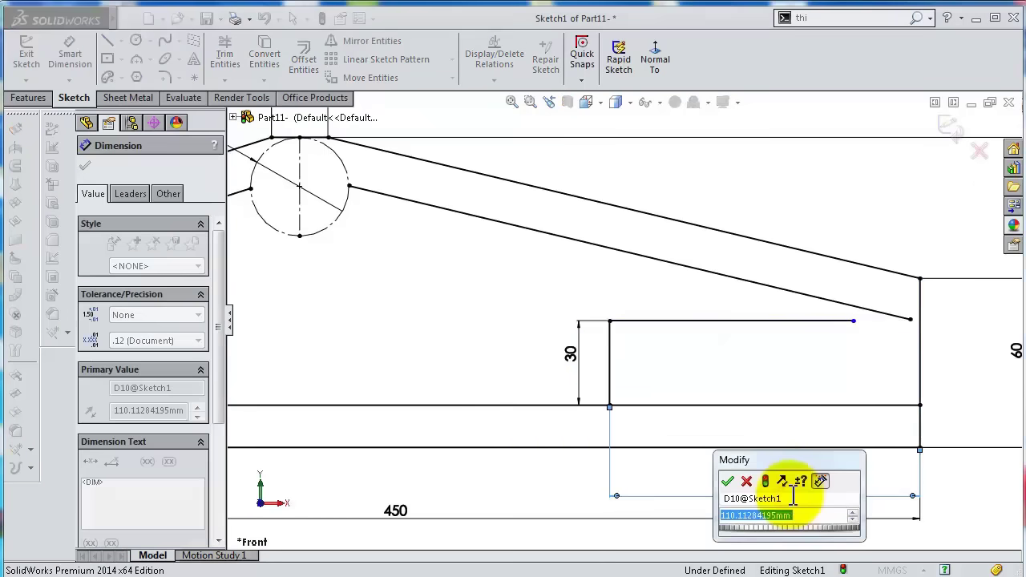
type("140")
key("Return")
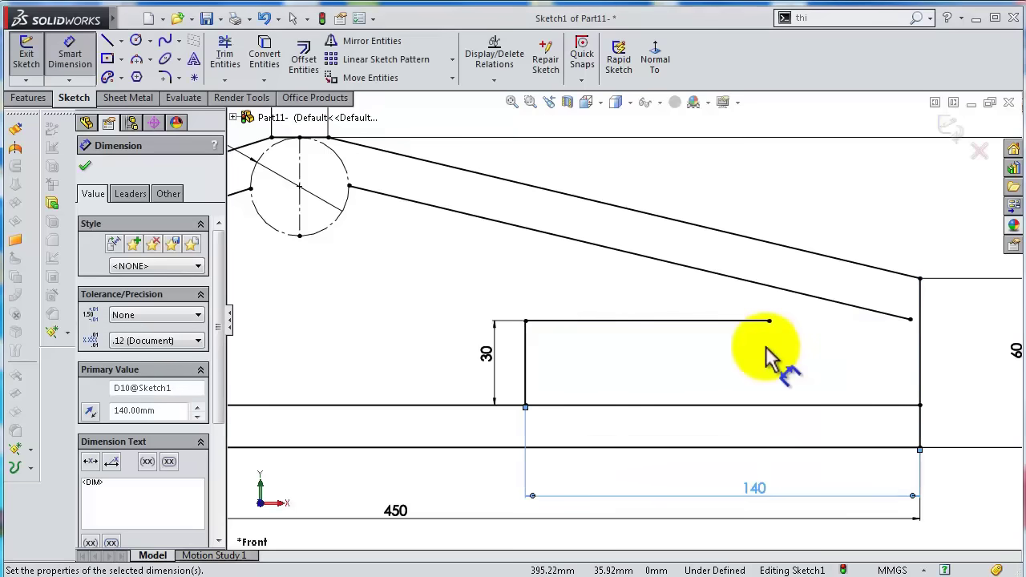
scroll(768, 348, "up", 3)
scroll(684, 331, "down", 2)
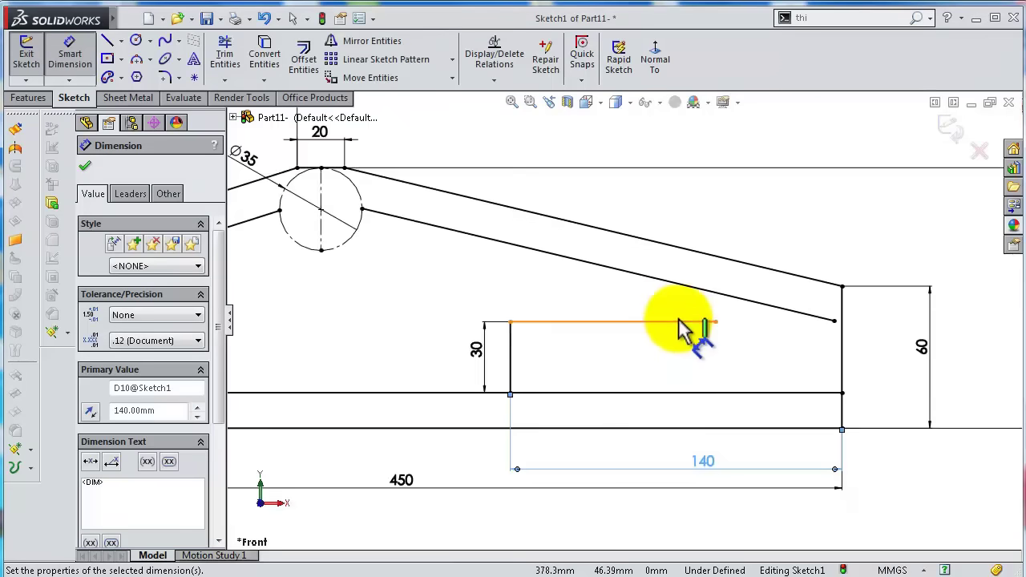
scroll(618, 294, "up", 2)
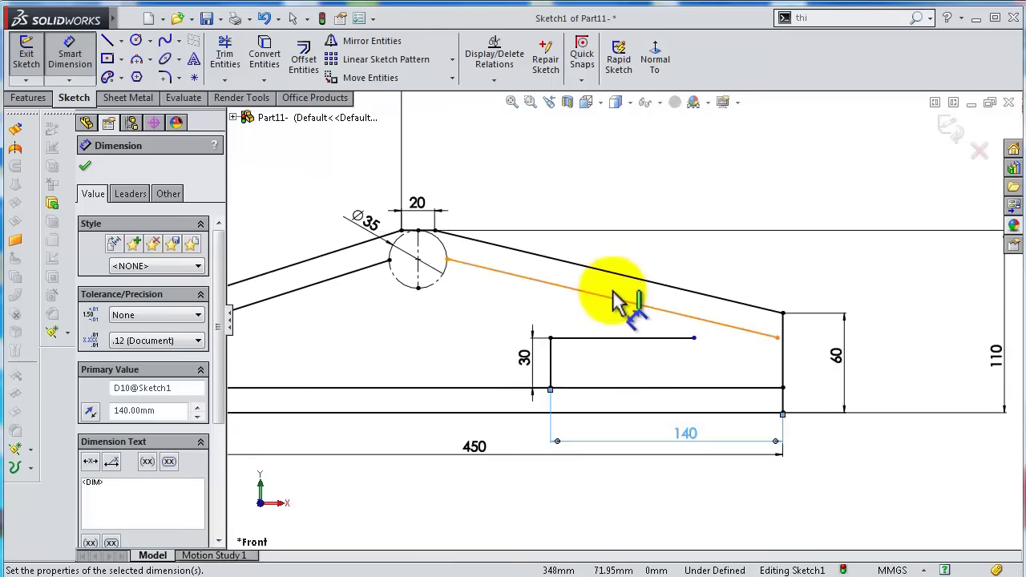
Draw a three-point arc joining the inner slanted line to the step's horizontal line.
left_click(137, 61)
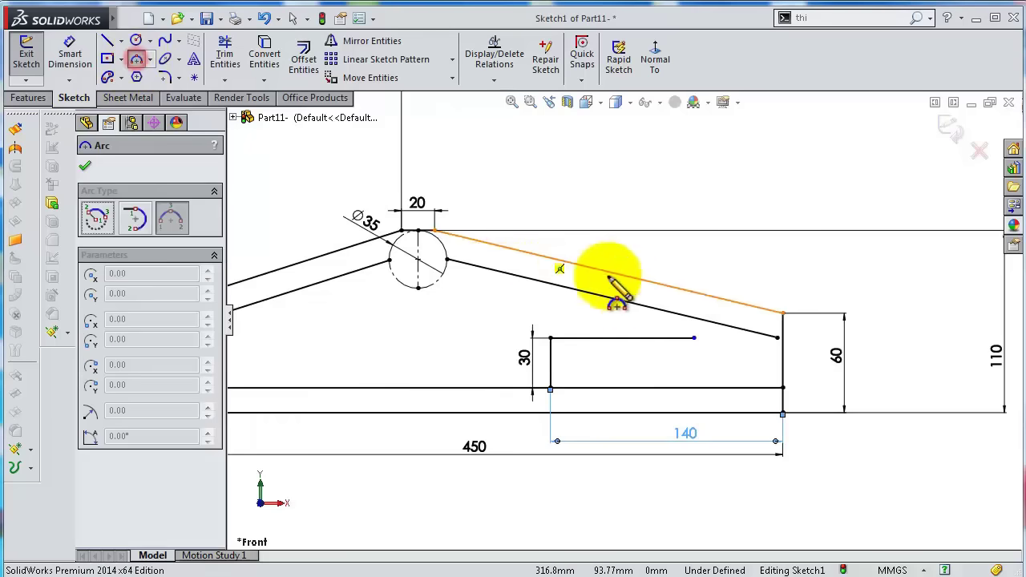
left_click(645, 307)
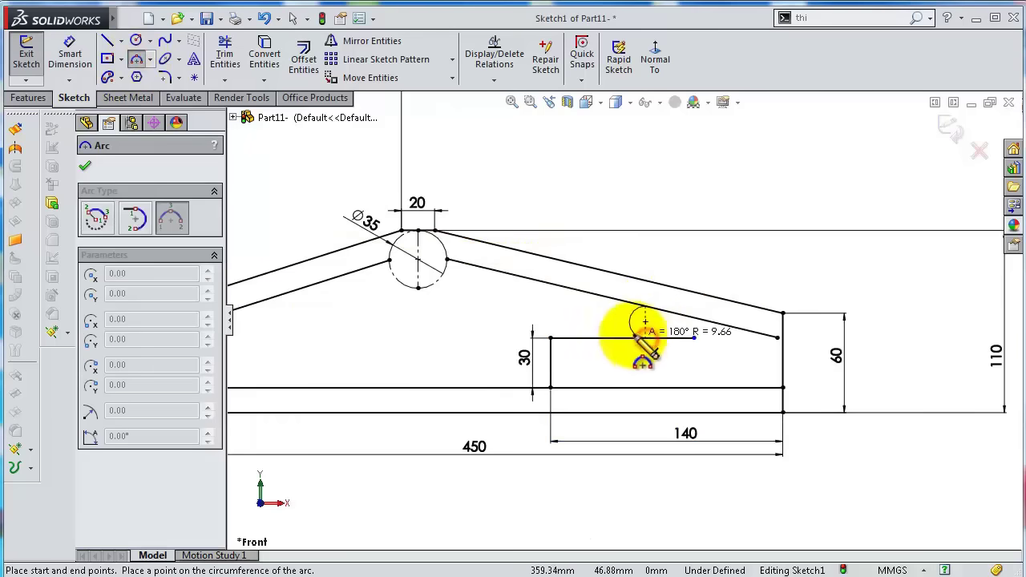
scroll(663, 342, "down", 3)
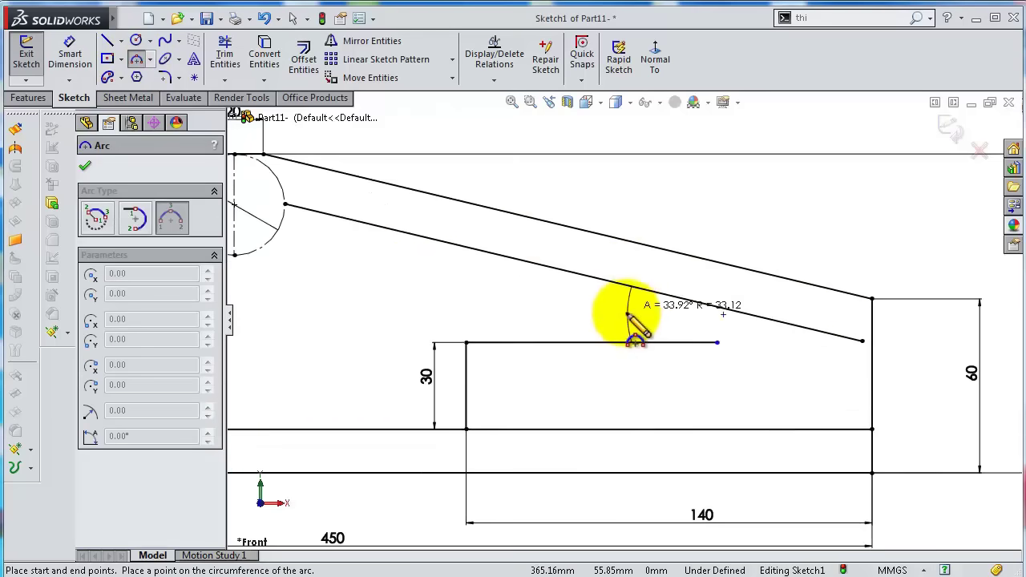
left_click(642, 313)
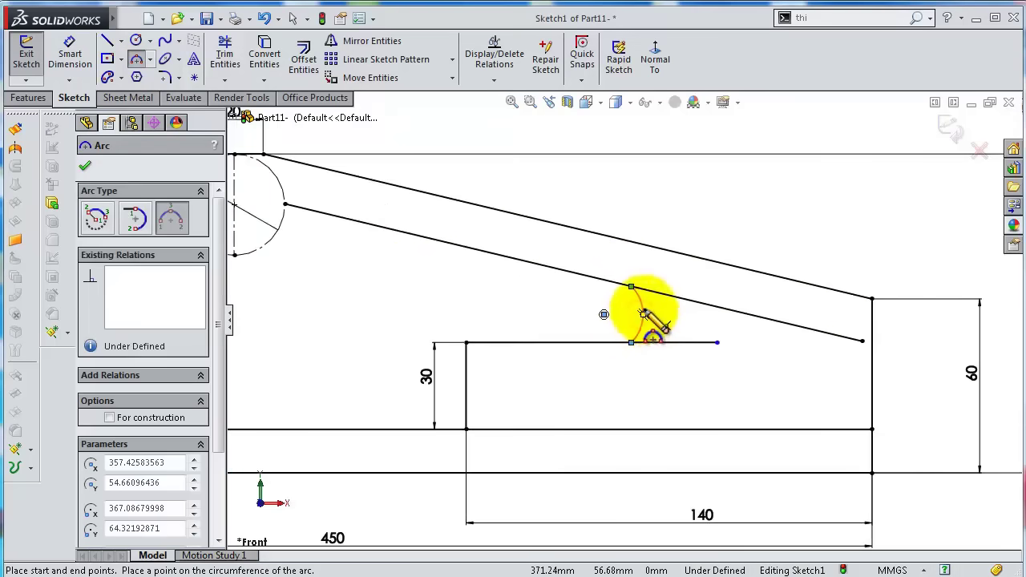
key("Escape")
left_click(608, 343)
Make the right arc tangent to the slot's top line and the inner slanted line.
left_click(639, 330, "ctrl")
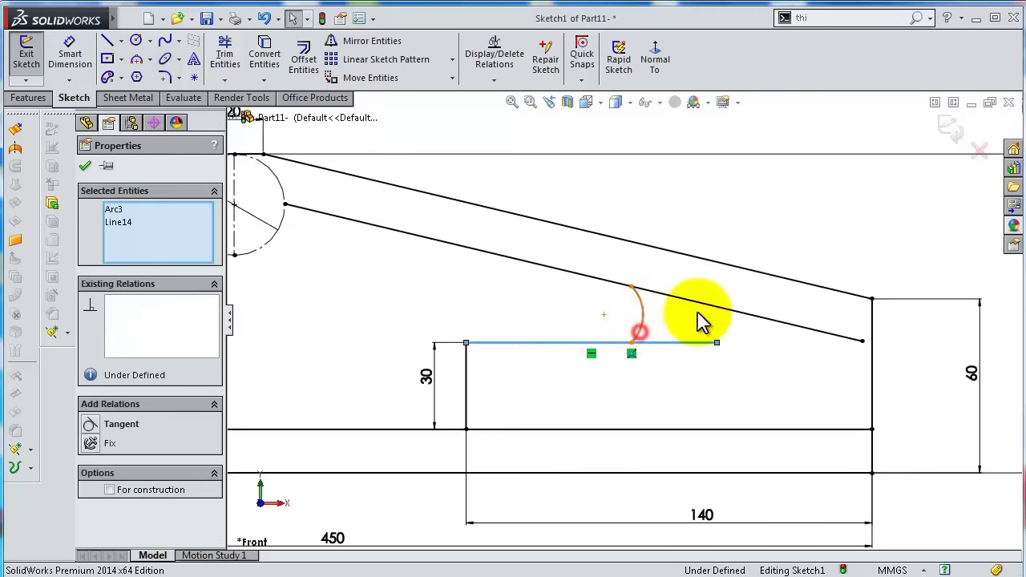
left_click(699, 303, "ctrl")
left_click(685, 267)
key("Escape")
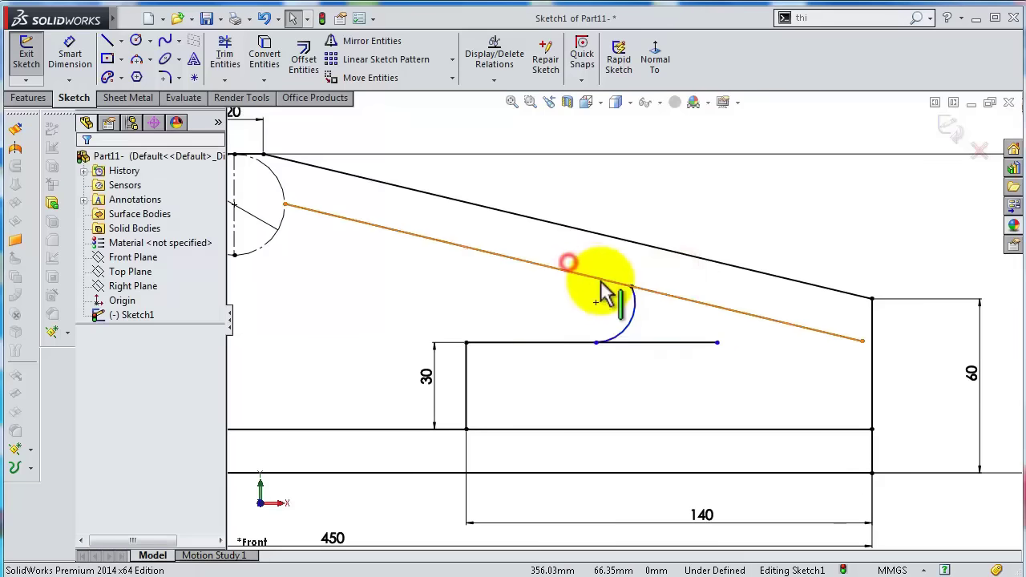
left_click(602, 282)
left_click(632, 295, "ctrl")
left_click(678, 230)
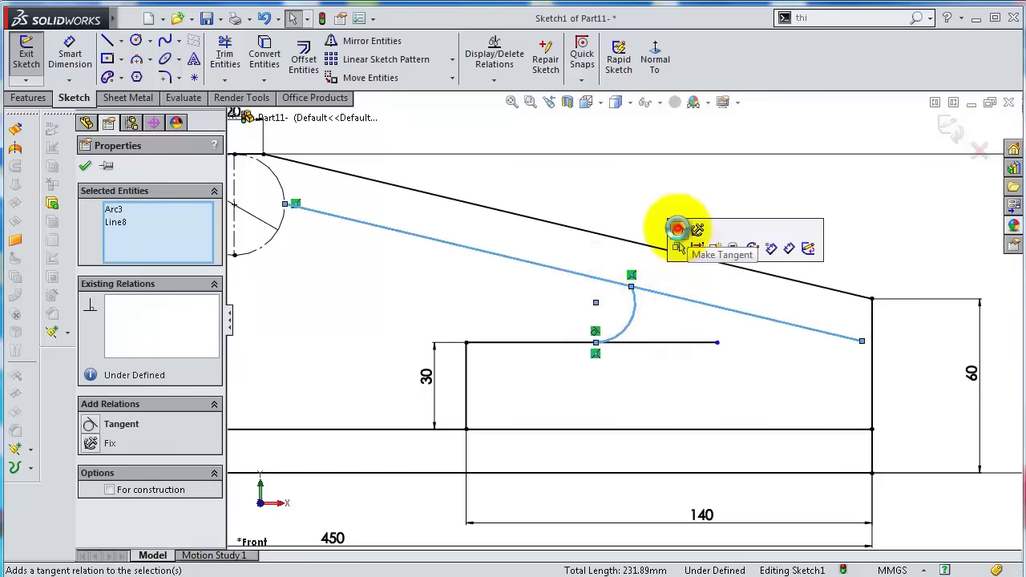
left_click(601, 234)
scroll(562, 270, "up", 3)
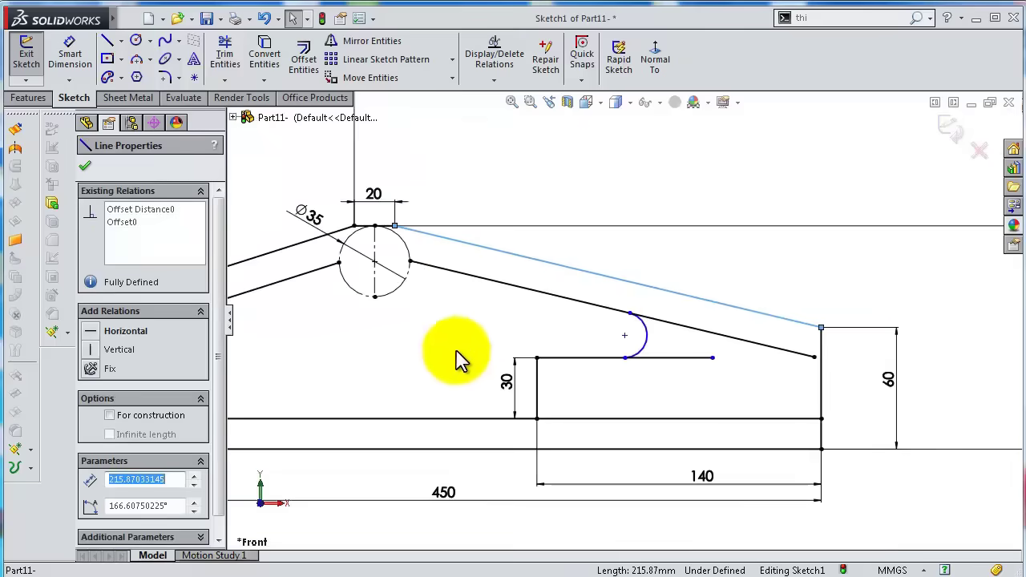
scroll(321, 353, "up", 3)
scroll(359, 360, "down", 3)
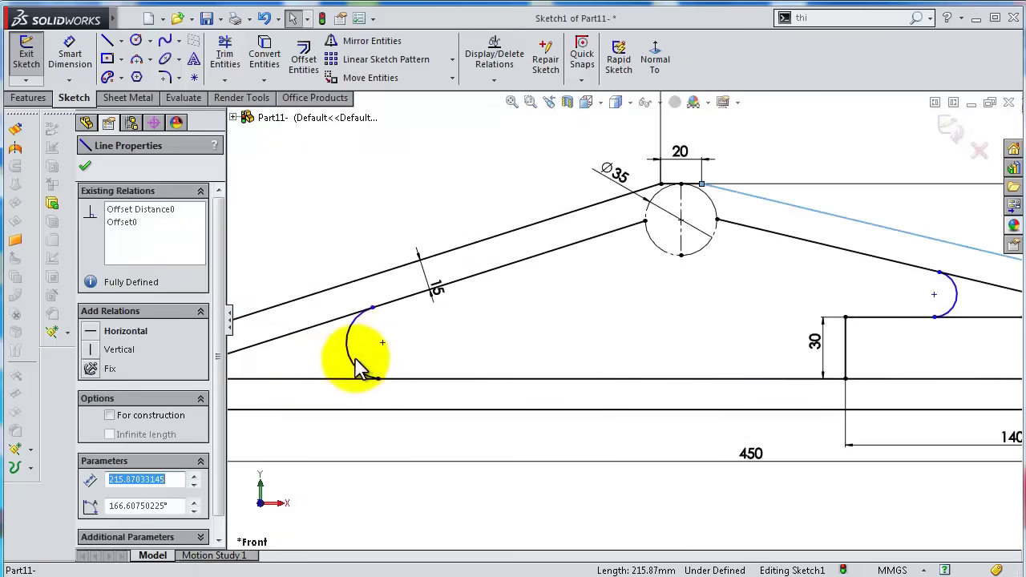
Make the left arc tangent to the bottom slot line, then check it against the inner slanted line.
left_click(360, 372)
left_click(411, 379, "ctrl")
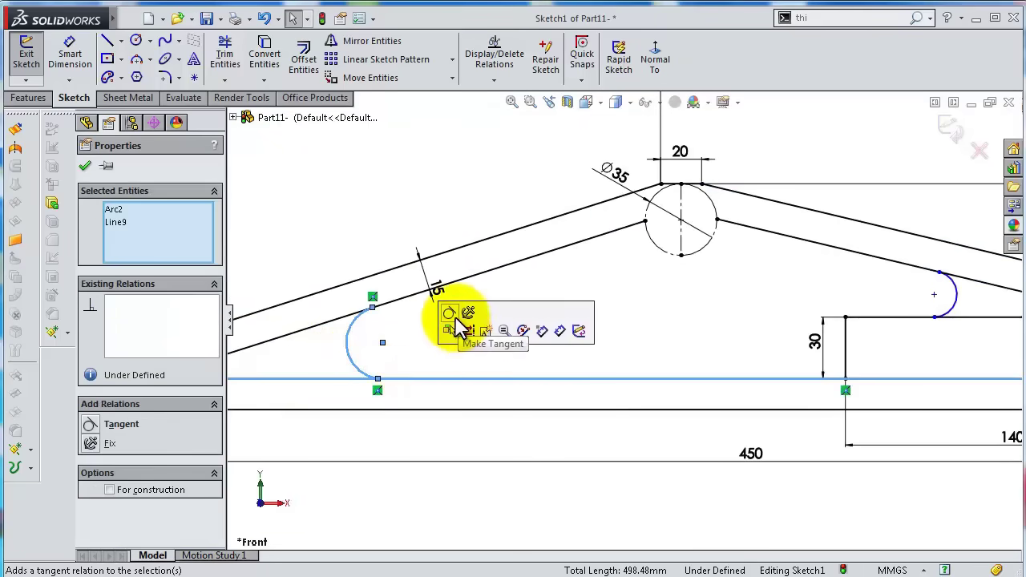
left_click(452, 315)
left_click(433, 343)
left_click(354, 324)
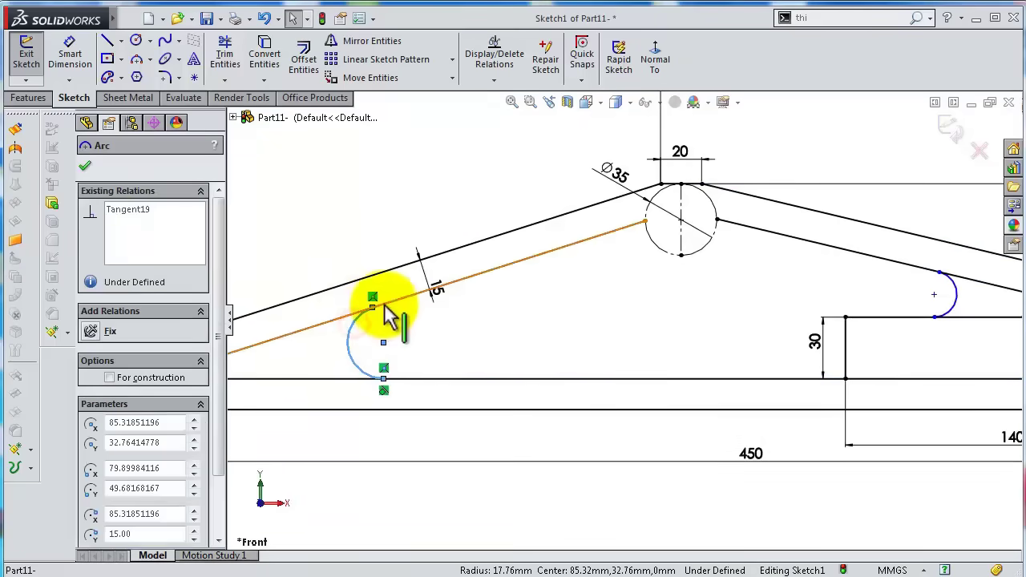
left_click(386, 303, "ctrl")
left_click(491, 311)
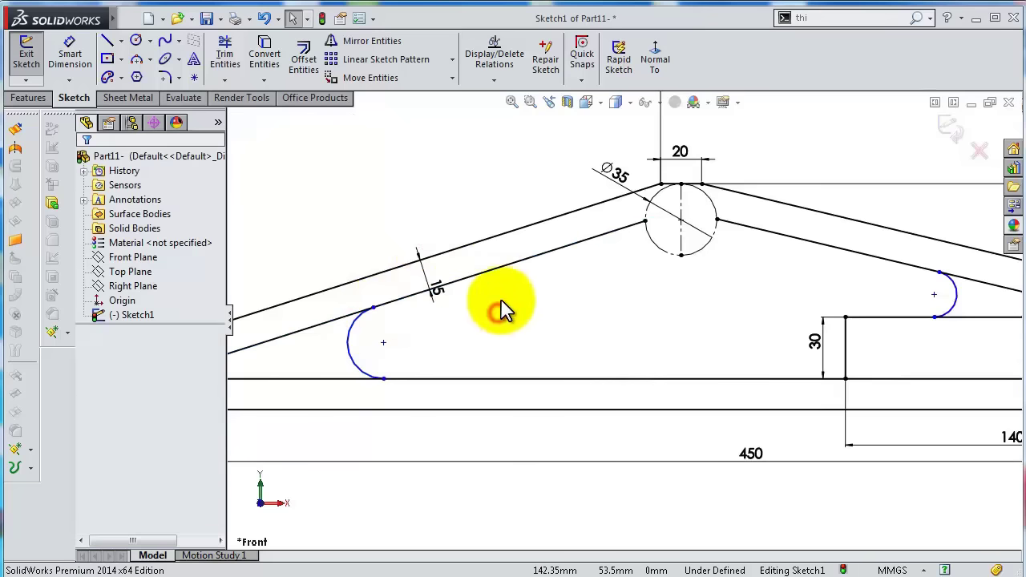
scroll(715, 339, "up", 3)
scroll(681, 321, "down", 1)
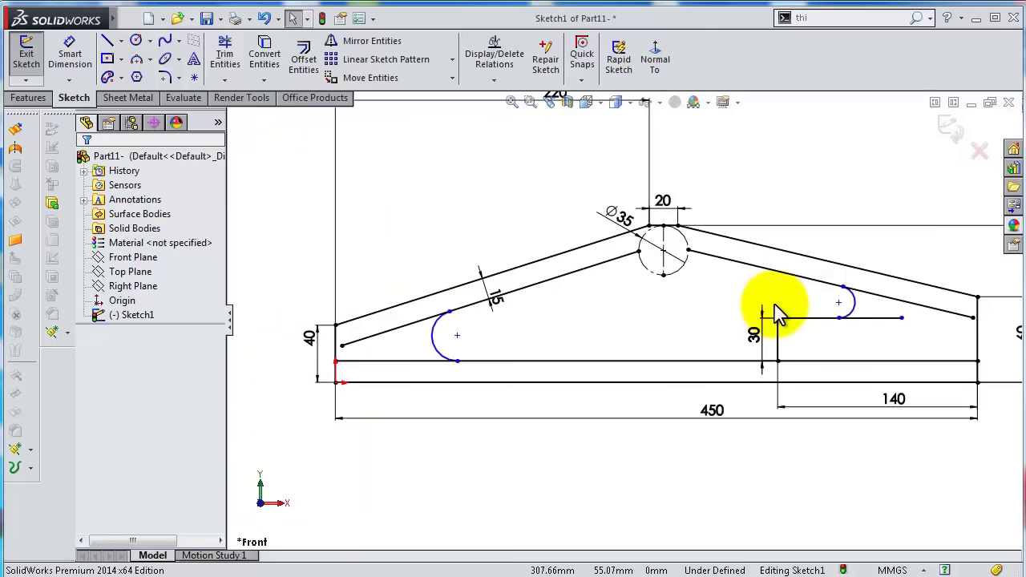
scroll(777, 316, "down", 6)
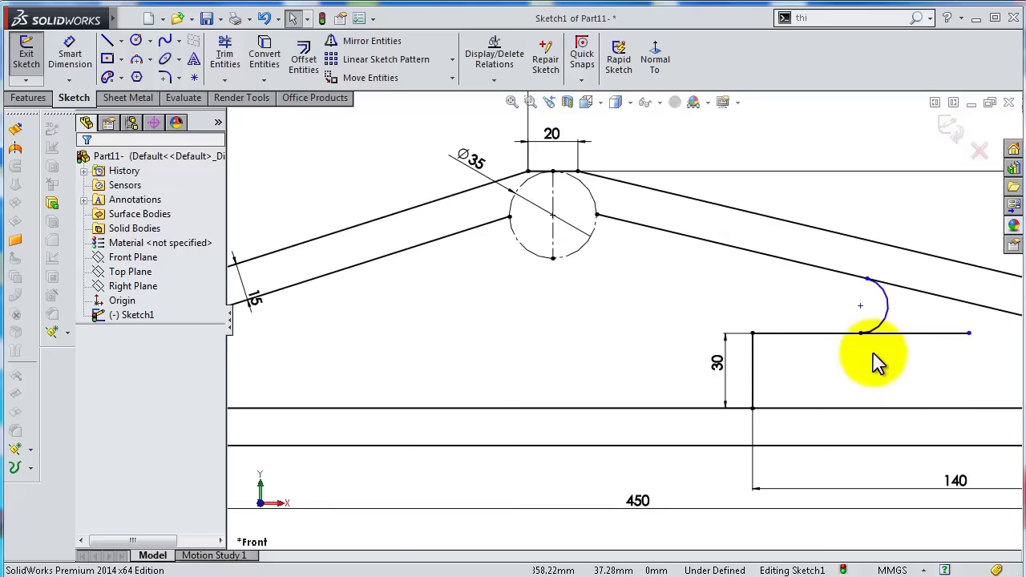
scroll(866, 350, "up", 5)
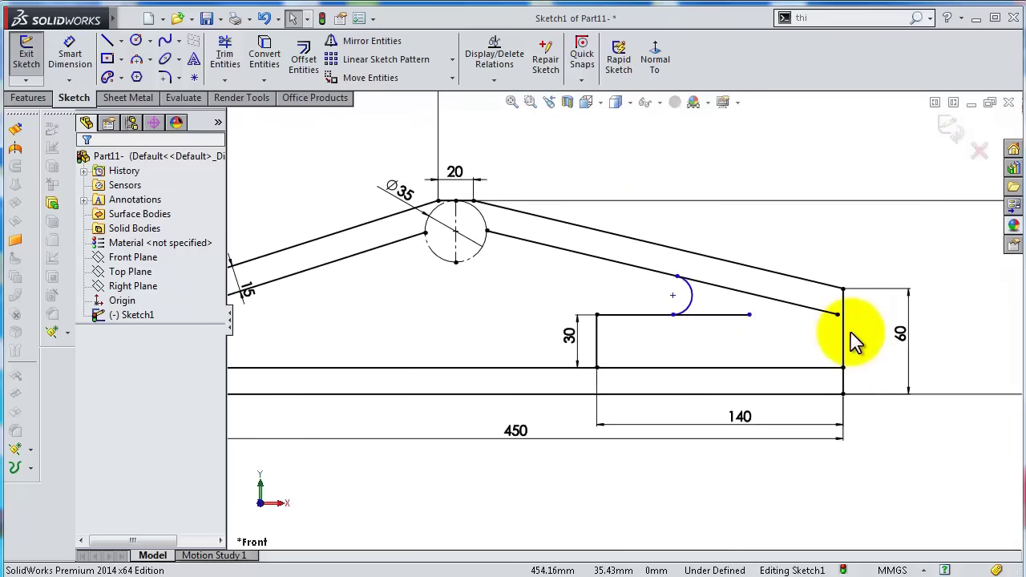
Power-trim the stray line ends at both arcs and extend the left arc to the slanted line.
key("s")
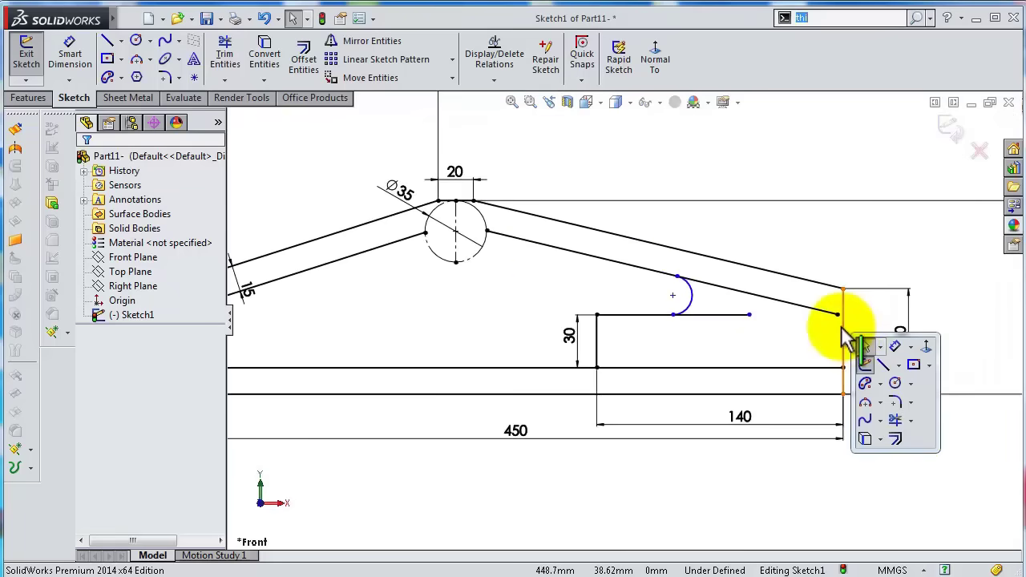
left_click(894, 420)
left_click_drag(720, 346, 729, 279)
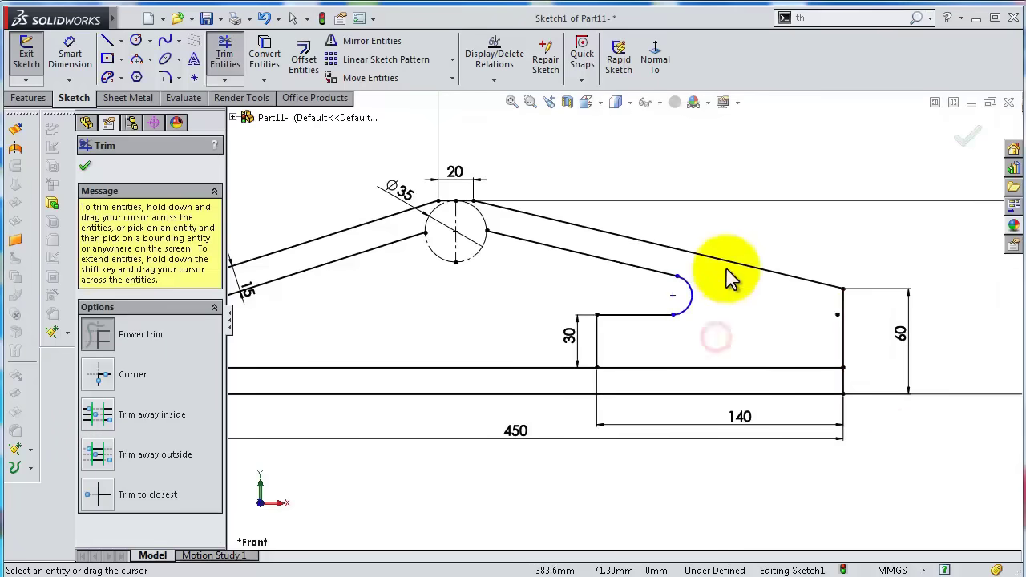
scroll(623, 320, "up", 3)
left_click(307, 363)
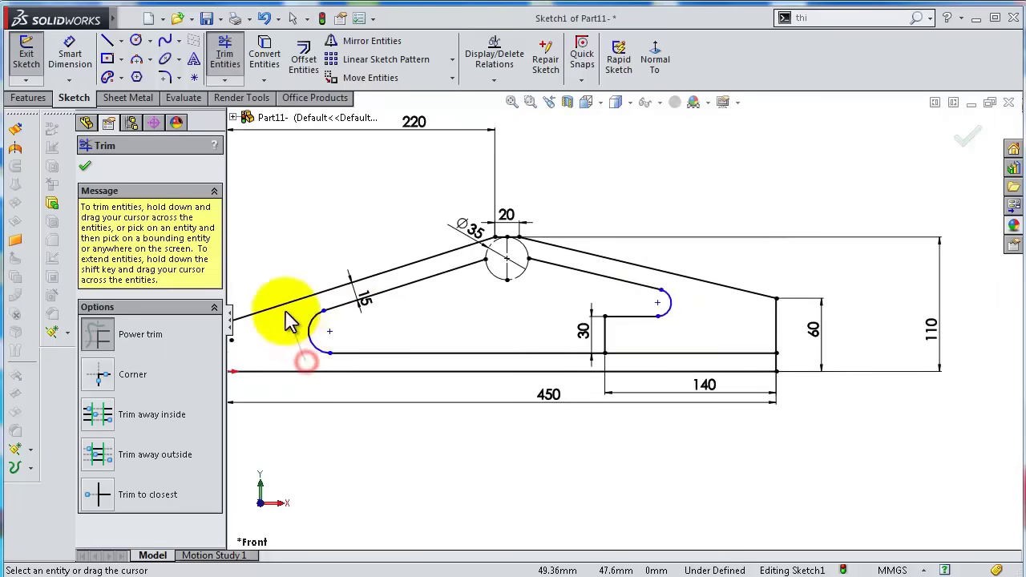
left_click_drag(289, 321, 382, 339)
scroll(377, 332, "down", 2)
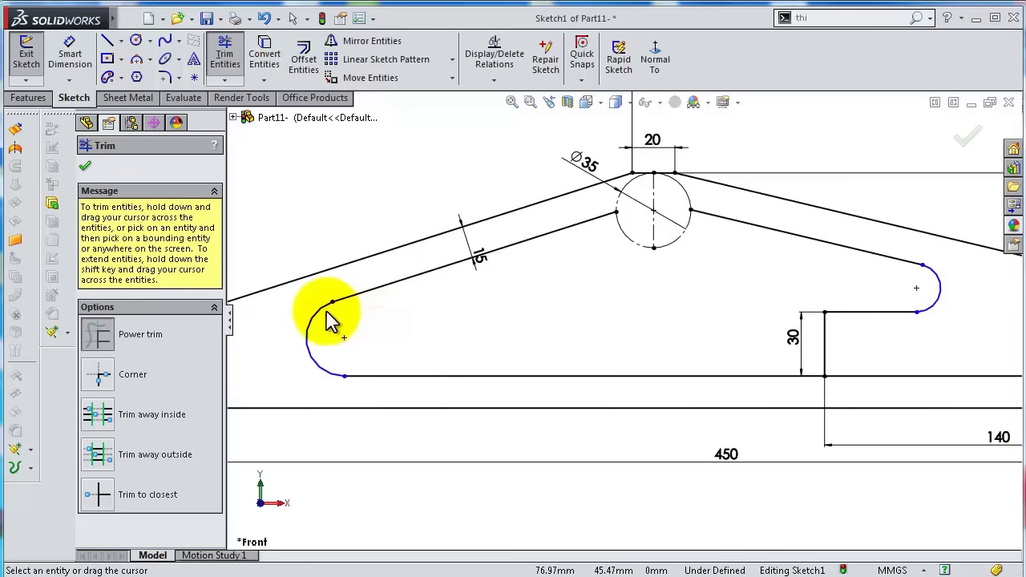
mouse_move(325, 318)
left_mouse_down("shift")
mouse_move(339, 297)
mouse_move(344, 309)
left_mouse_up("shift")
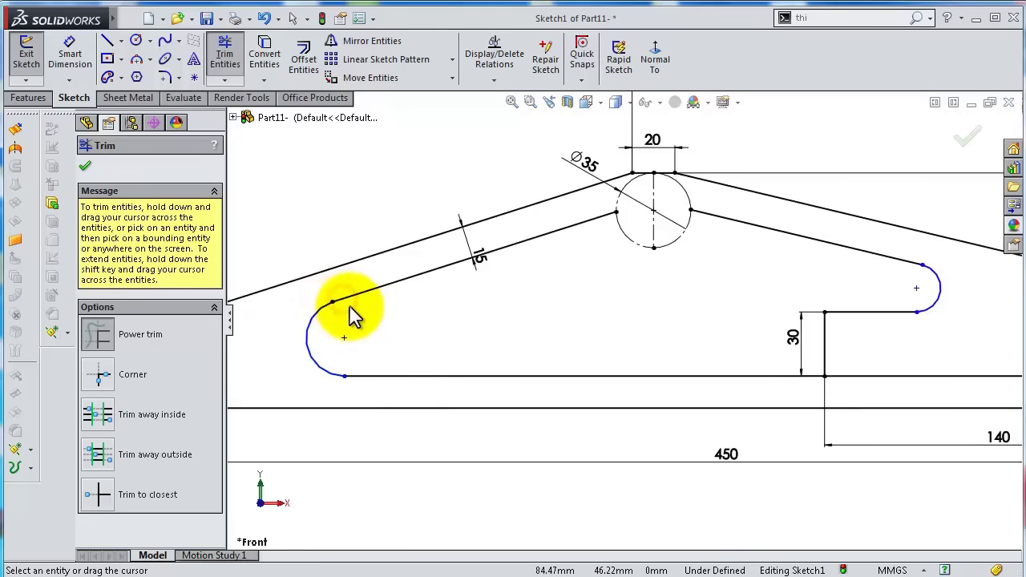
scroll(343, 309, "down", 1)
left_click(384, 323)
left_click(85, 166)
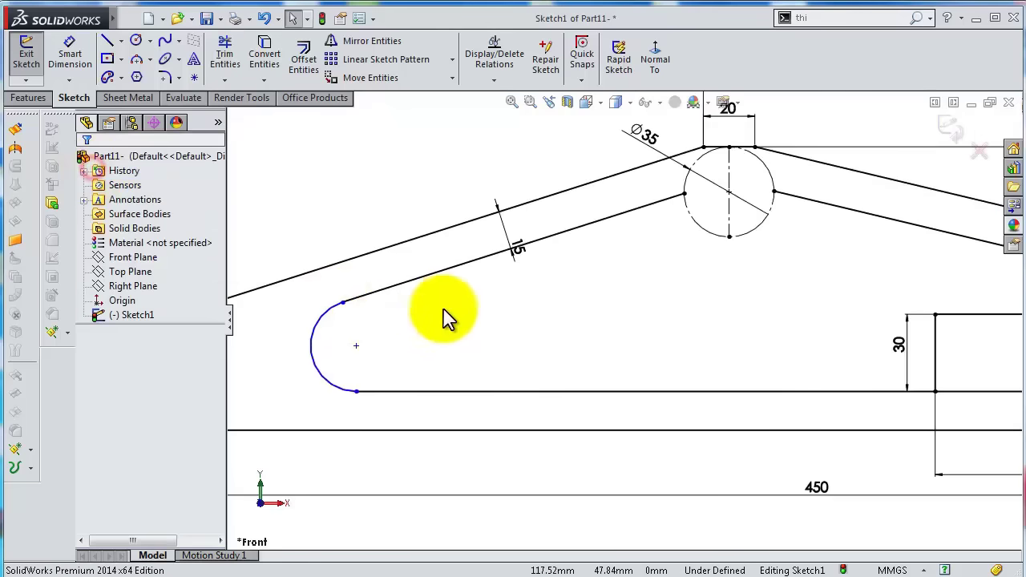
scroll(409, 313, "down", 3)
Make the left arc tangent to the inner slanted line.
left_click(291, 304)
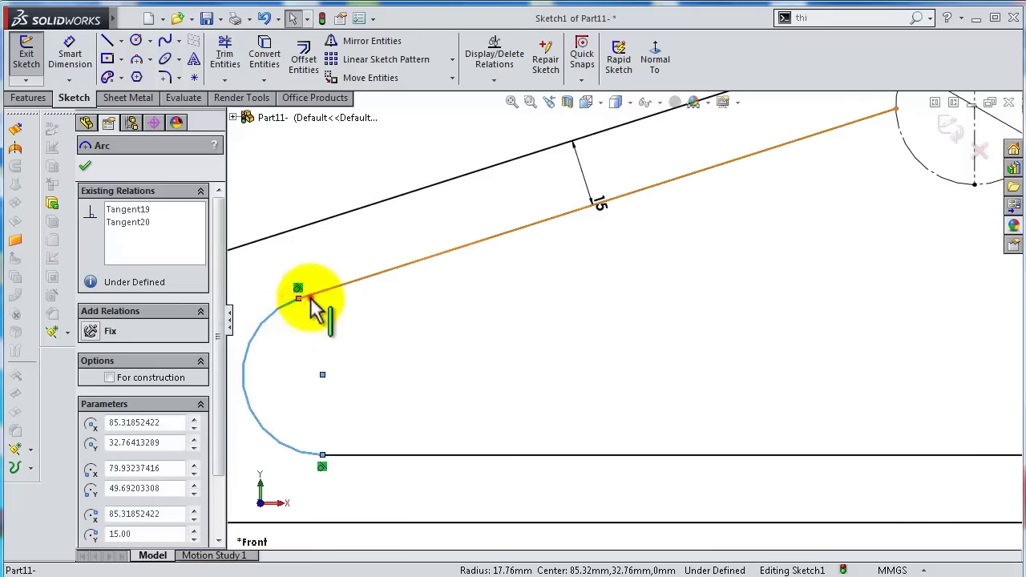
left_click(311, 296, "ctrl")
left_click(353, 232)
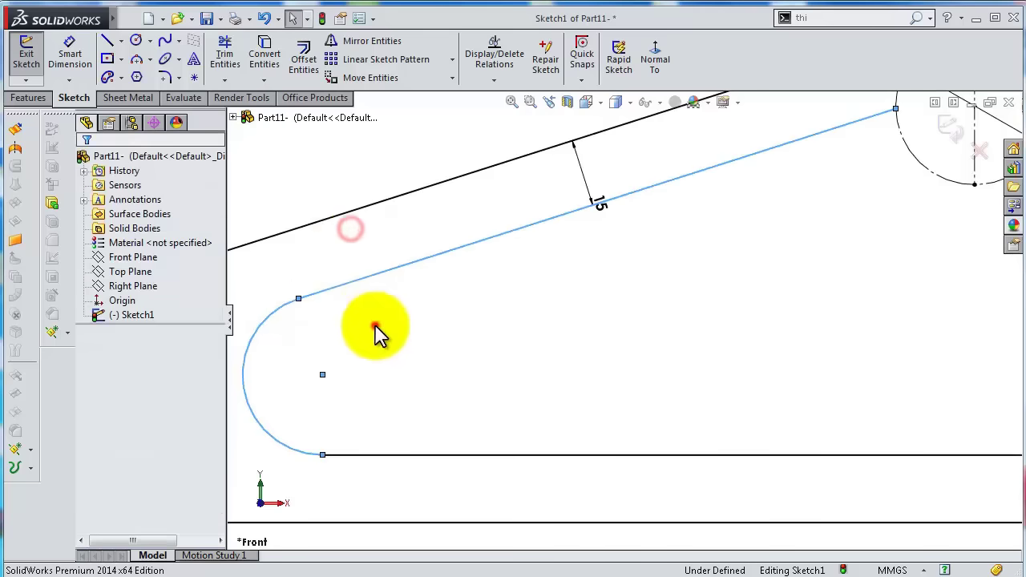
left_click(374, 326)
scroll(621, 341, "up", 3)
scroll(906, 353, "up", 2)
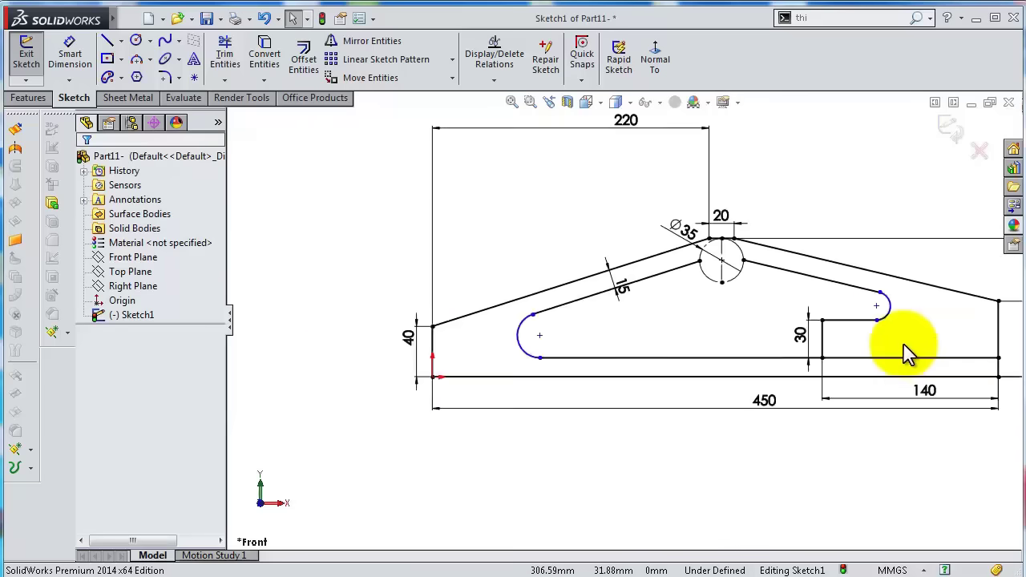
scroll(910, 355, "down", 2)
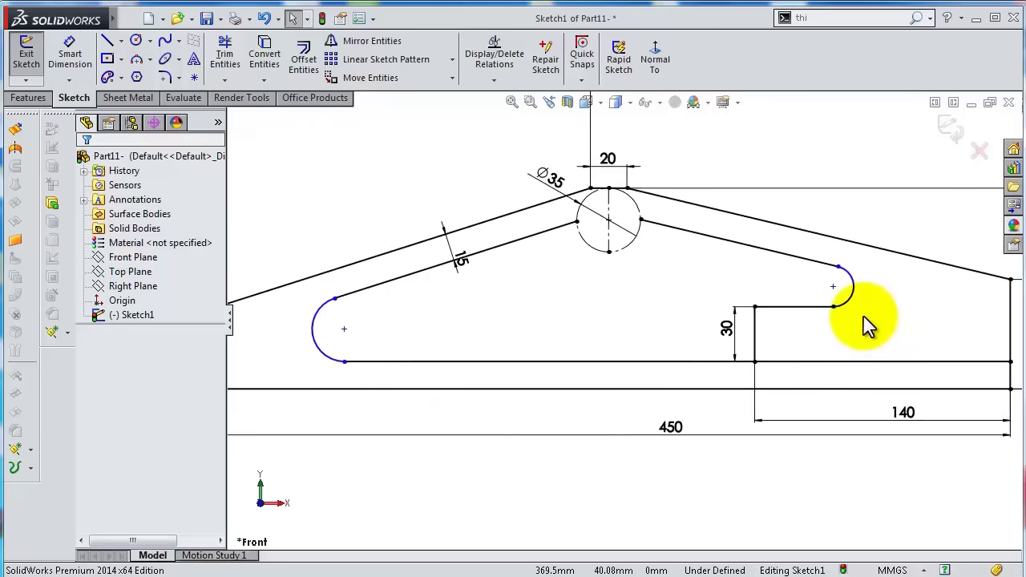
Draw an R17.5 three-point arc between the inner line ends, passing through the Ø35 circle's bottom.
left_click(137, 59)
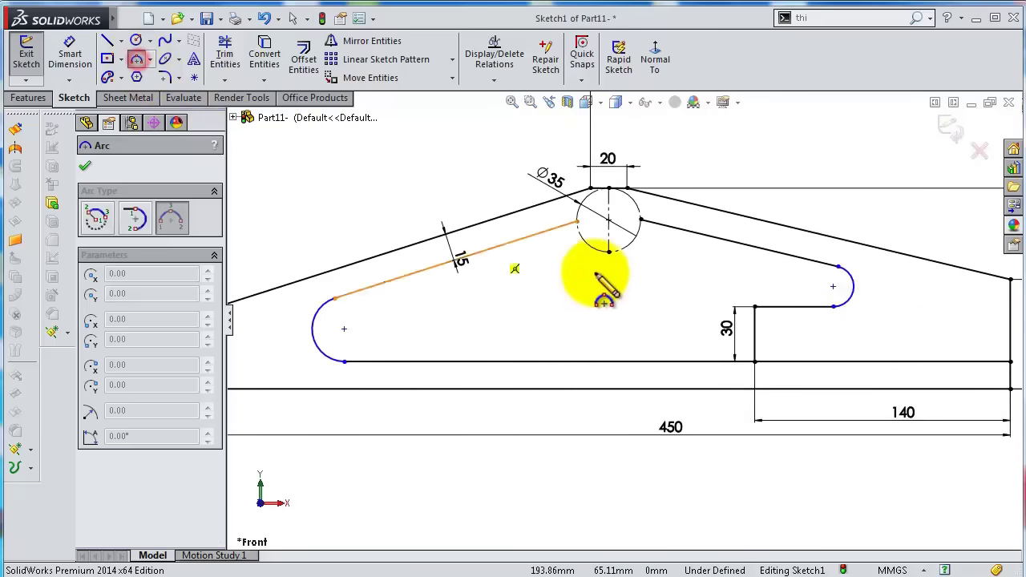
scroll(603, 284, "down", 3)
left_click(564, 183)
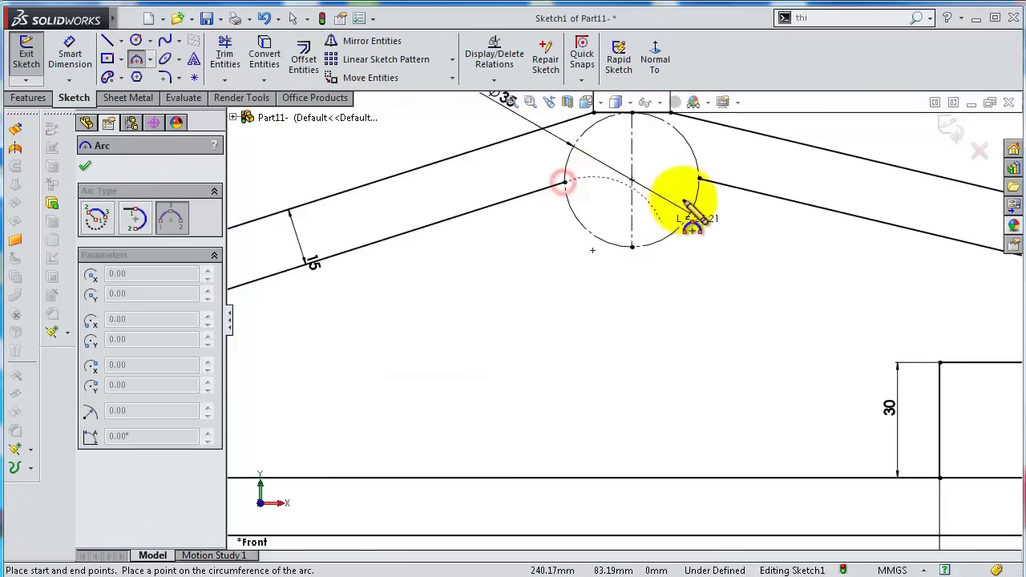
scroll(687, 183, "down", 3)
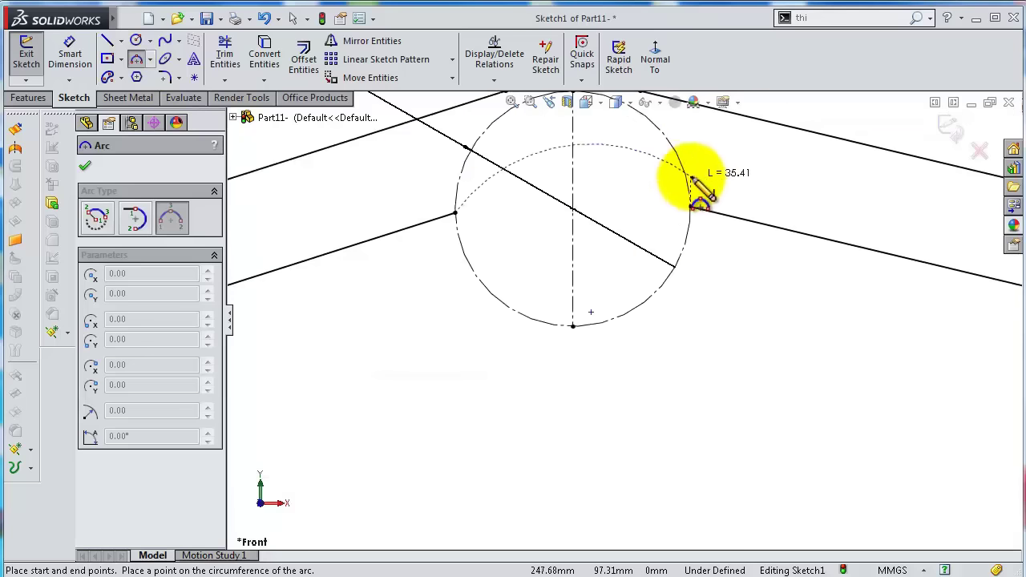
left_click(677, 256)
left_click(473, 465)
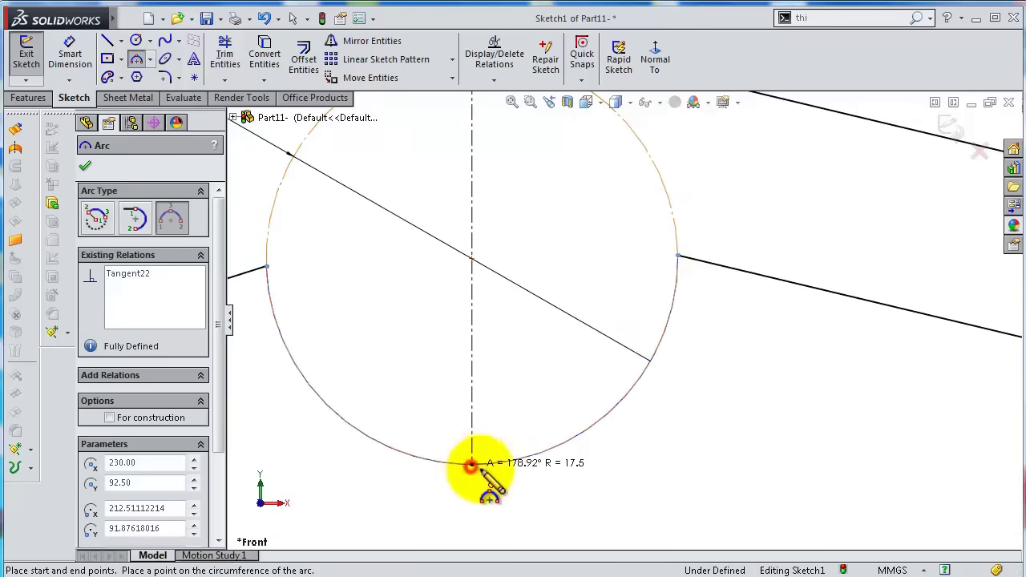
key("Escape")
scroll(698, 353, "up", 5)
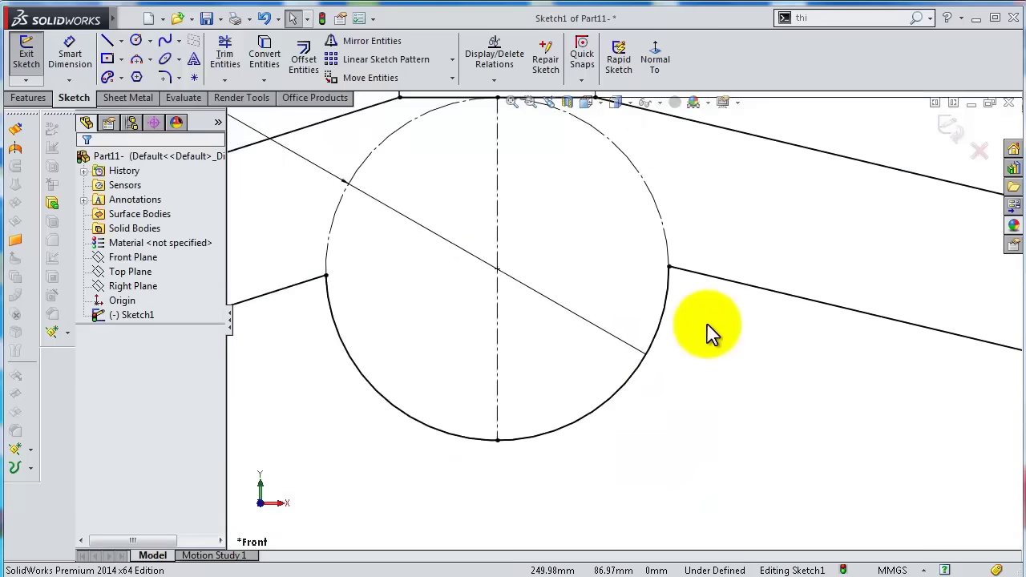
scroll(706, 345, "up", 3)
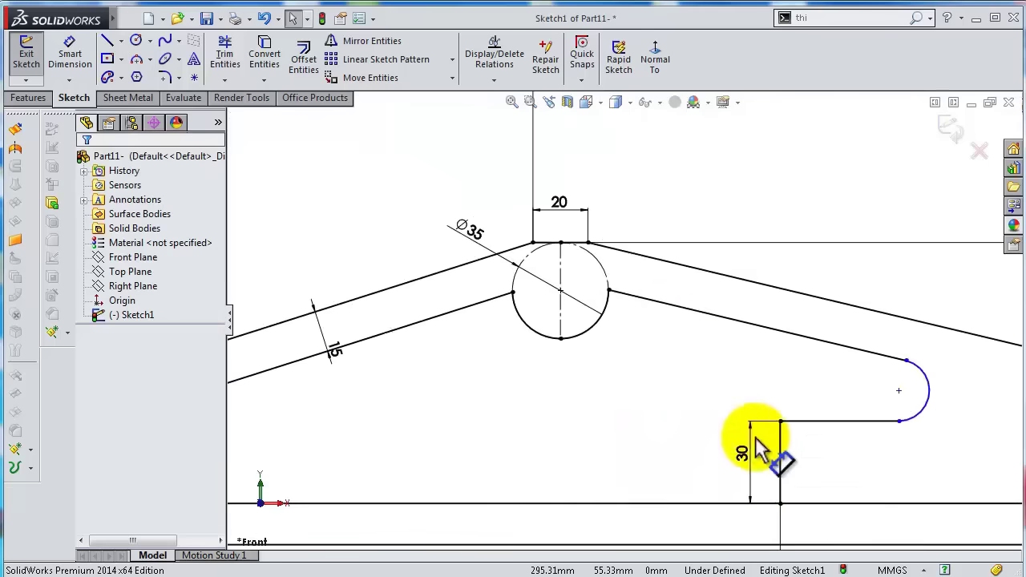
Move the 30 dimension right and offset the lower slanted and bottom lines 15 mm, reversed.
left_click_drag(745, 461, 842, 477)
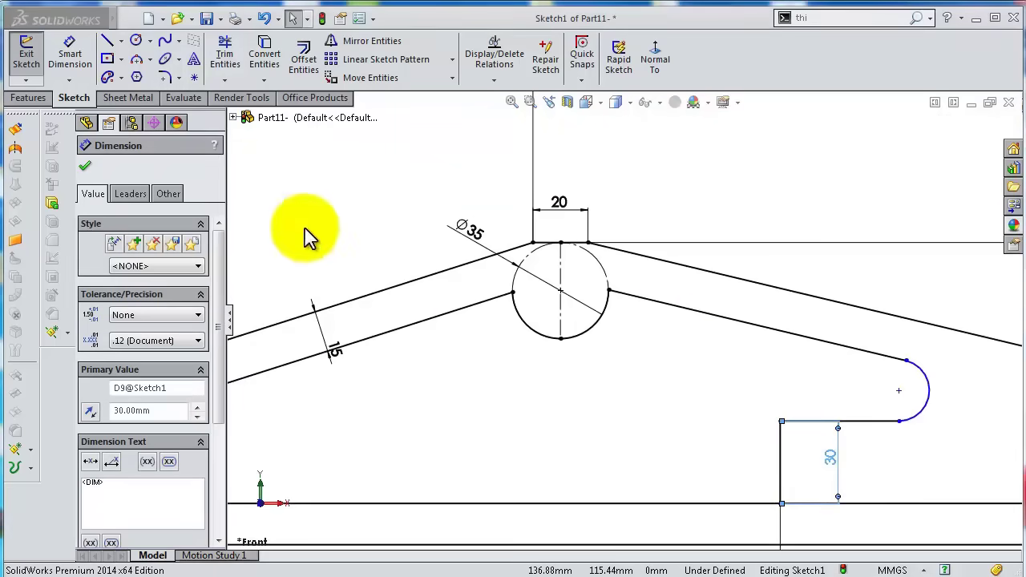
left_click(303, 58)
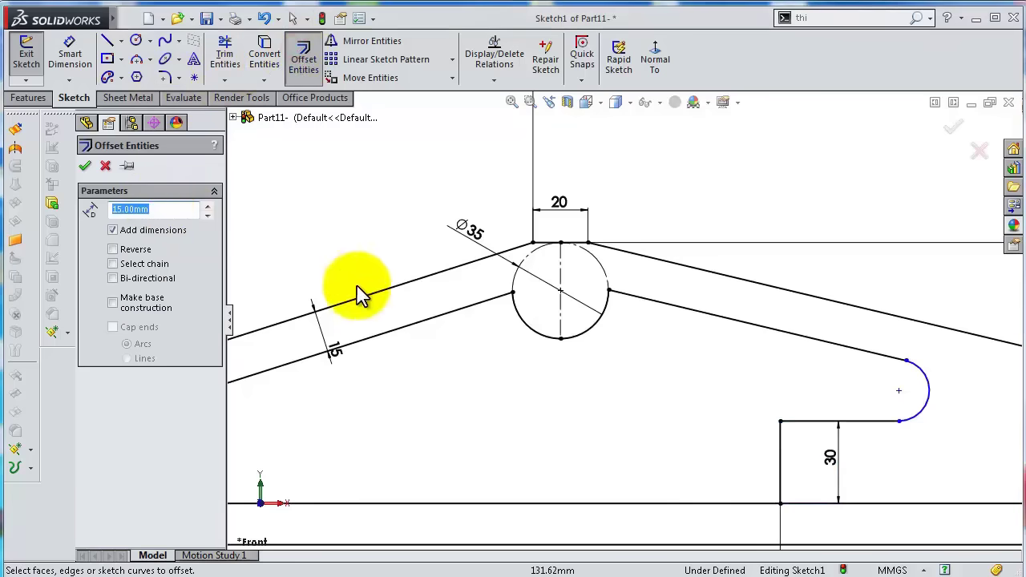
left_click(416, 324)
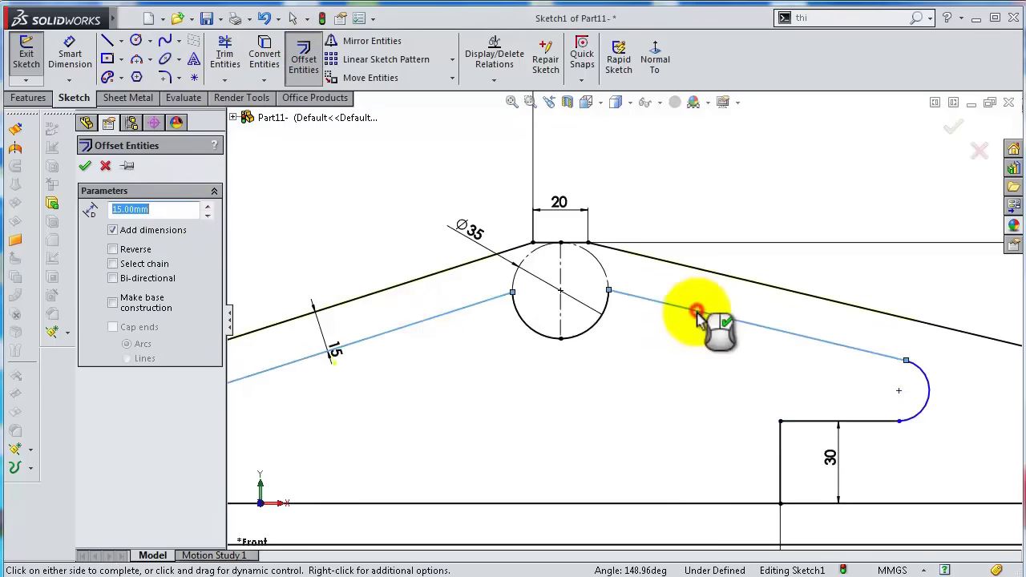
left_click(607, 503)
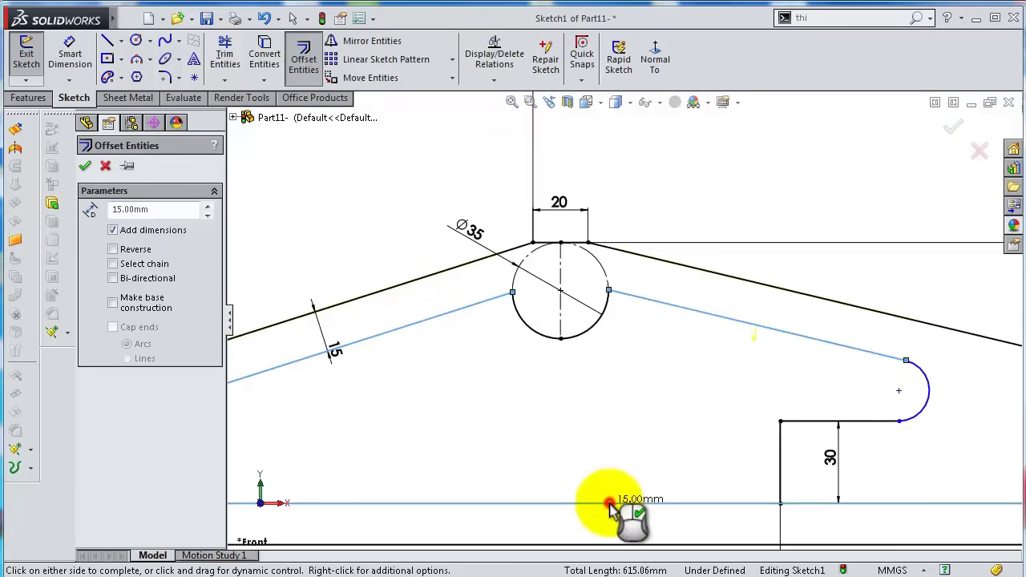
left_click(113, 249)
left_click(85, 165)
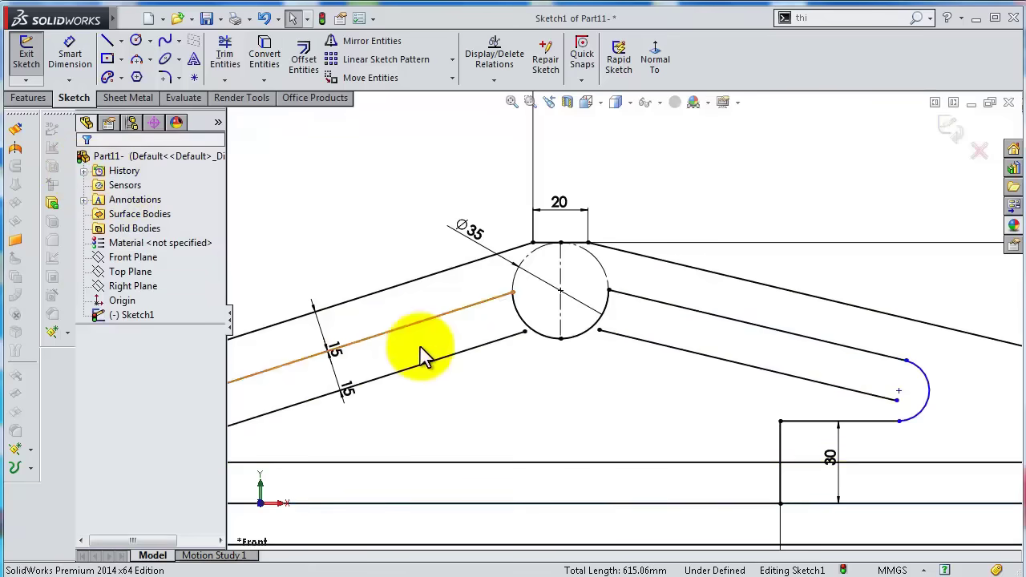
scroll(423, 357, "up", 2)
scroll(488, 360, "down", 1)
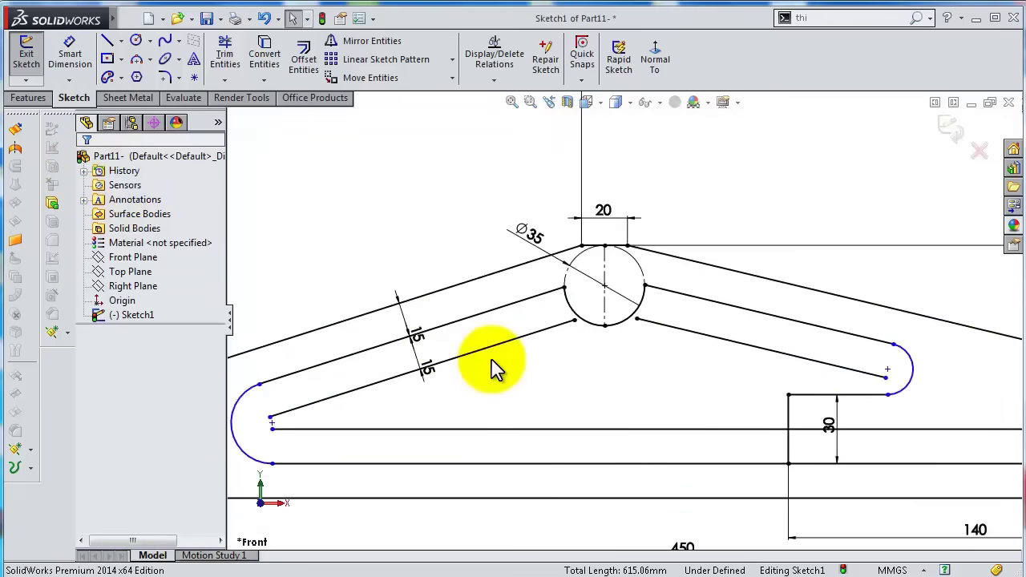
Draw a three-point arc from the slanted offset line down to the horizontal line below.
left_click(136, 61)
left_click(742, 346)
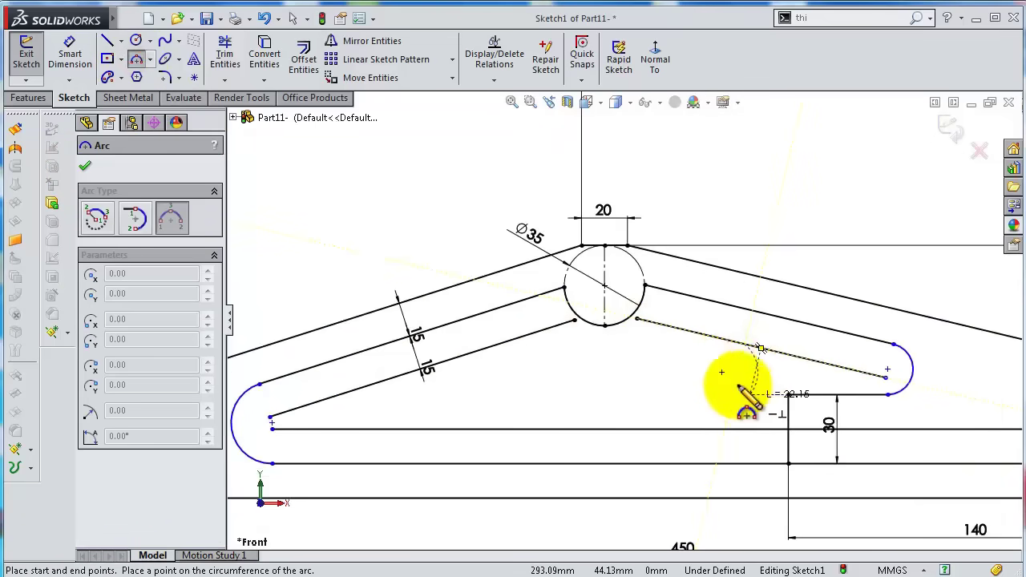
left_click(732, 430)
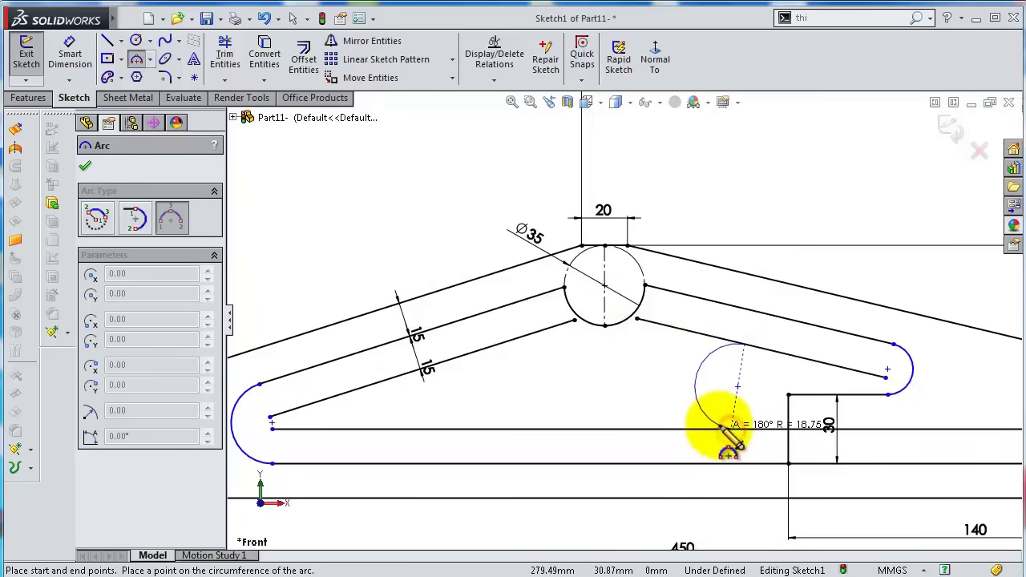
left_click(753, 399)
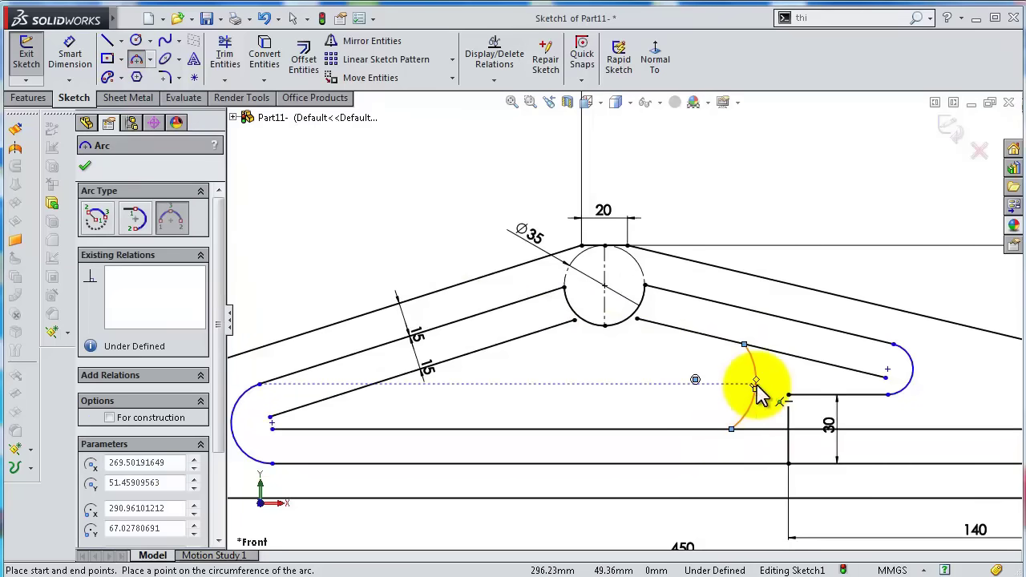
key("Escape")
Make the arc tangent to both the slanted and horizontal offset lines, then drag it into shape.
left_click(760, 348)
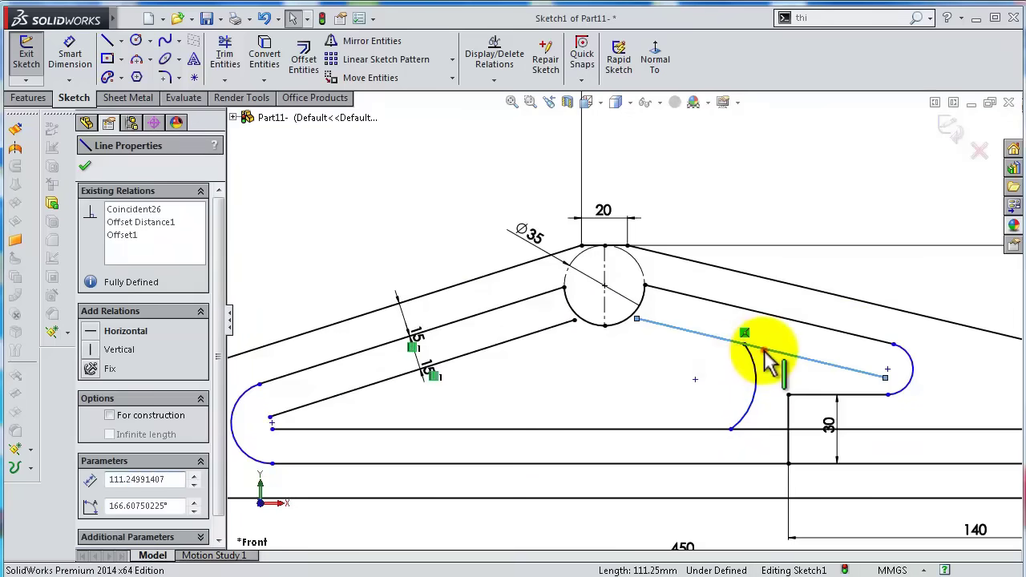
key("Escape")
left_click(752, 364)
left_click(727, 342)
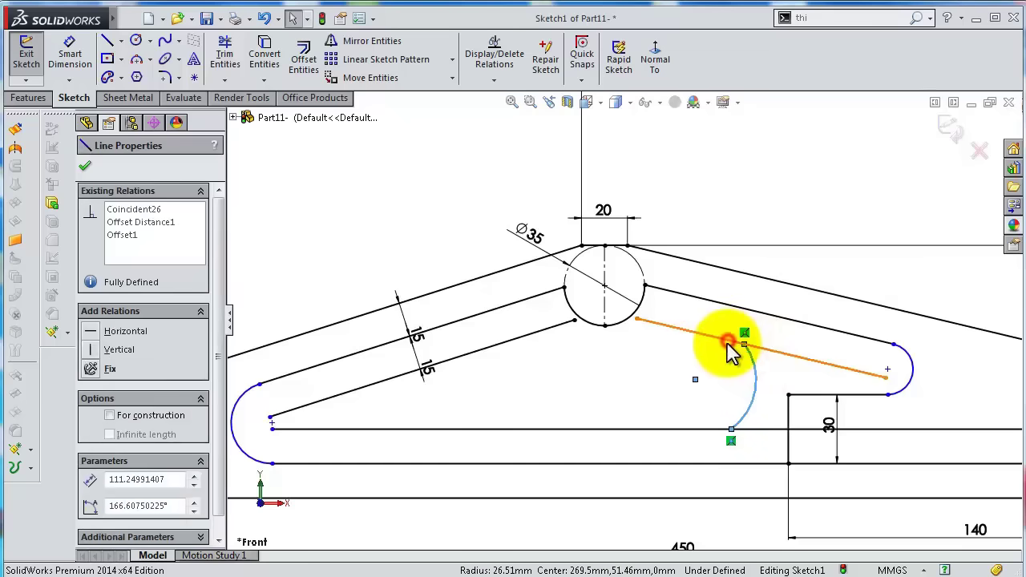
left_click(751, 365, "ctrl")
left_click(773, 282)
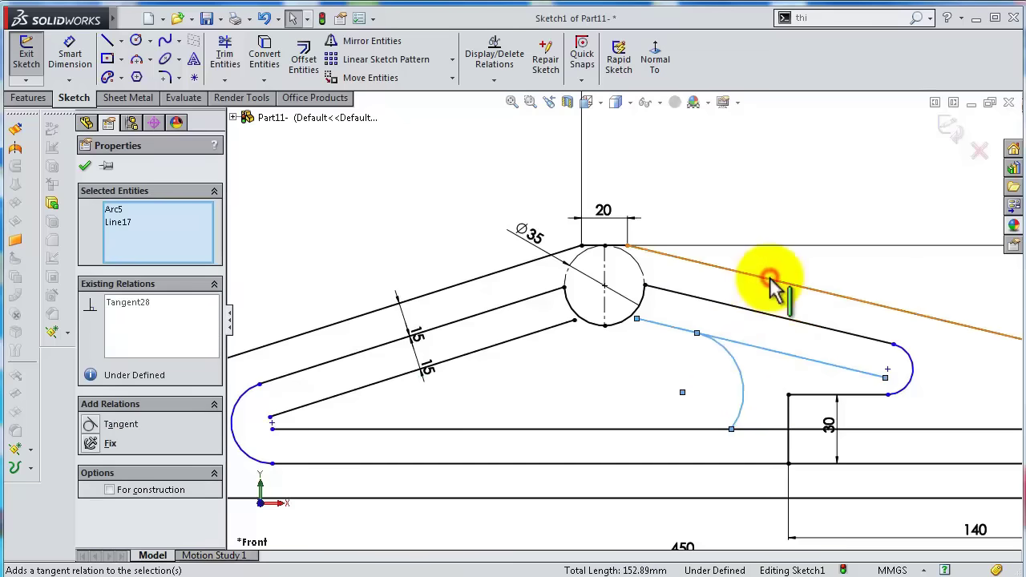
left_click(734, 429)
left_click(739, 413, "ctrl")
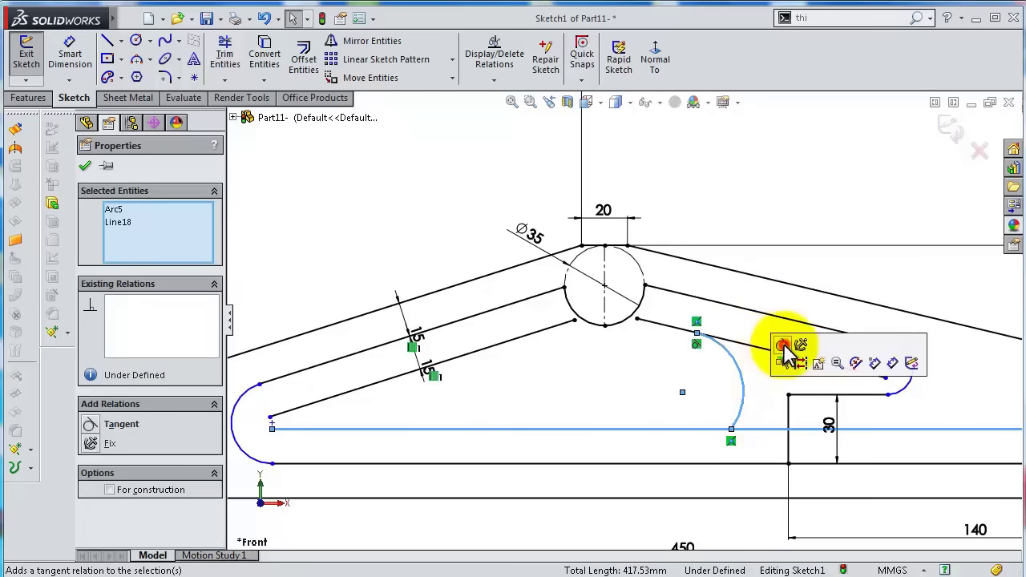
left_click(782, 345)
left_click_drag(765, 377, 726, 365)
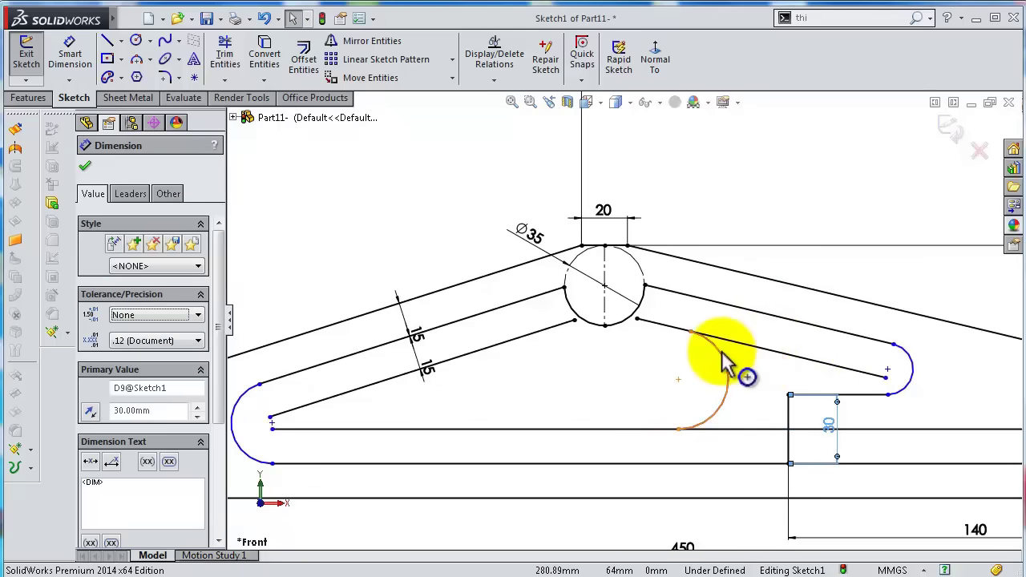
scroll(725, 365, "down", 3)
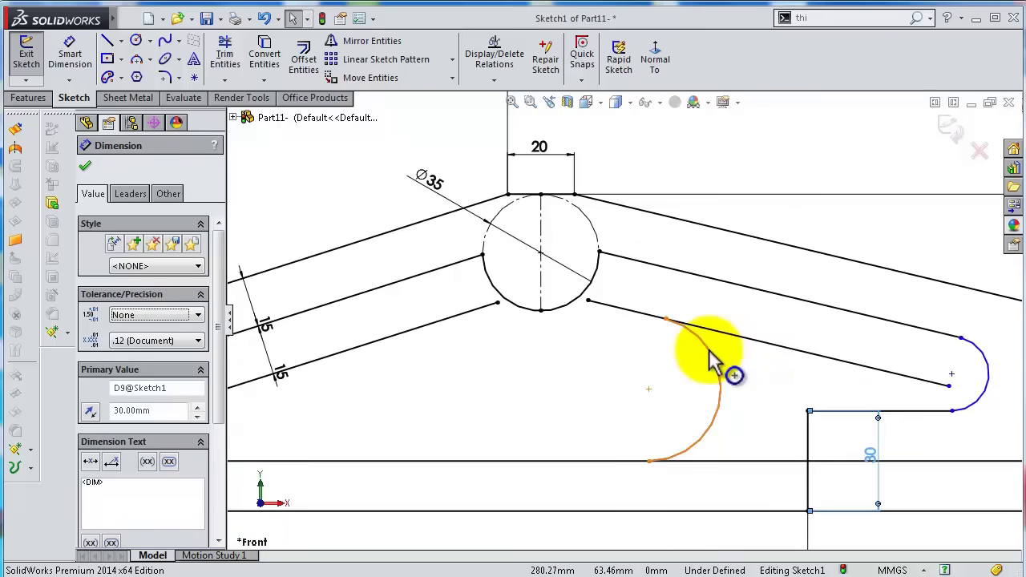
scroll(712, 363, "up", 1)
left_click_drag(703, 362, 724, 355)
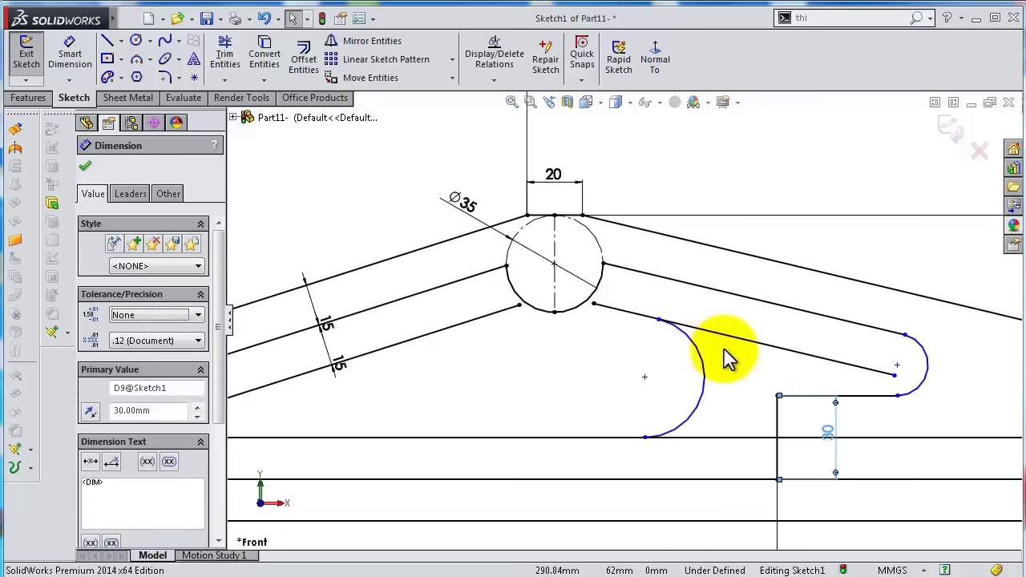
scroll(724, 356, "down", 1)
scroll(724, 357, "up", 1)
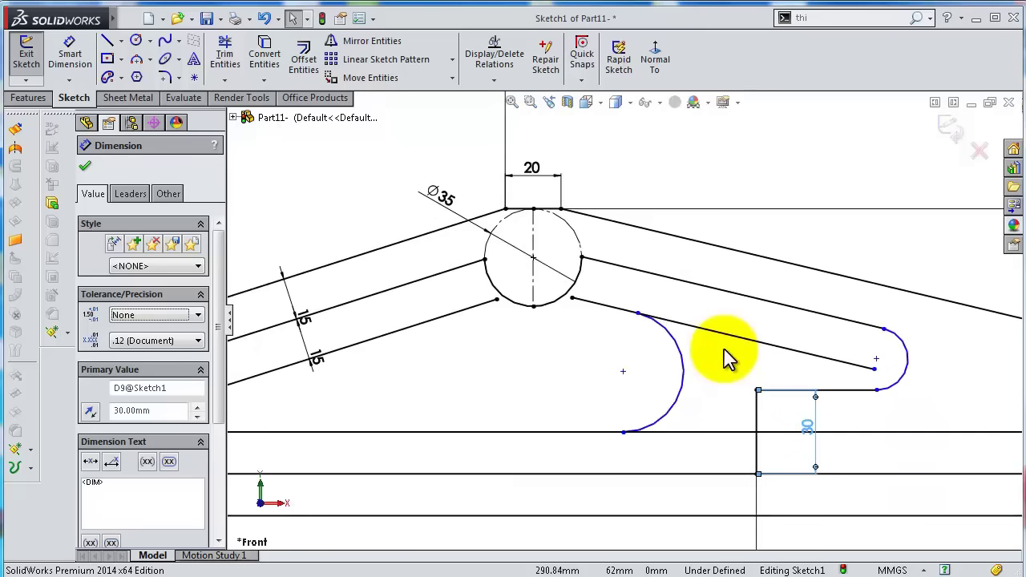
scroll(724, 355, "up", 1)
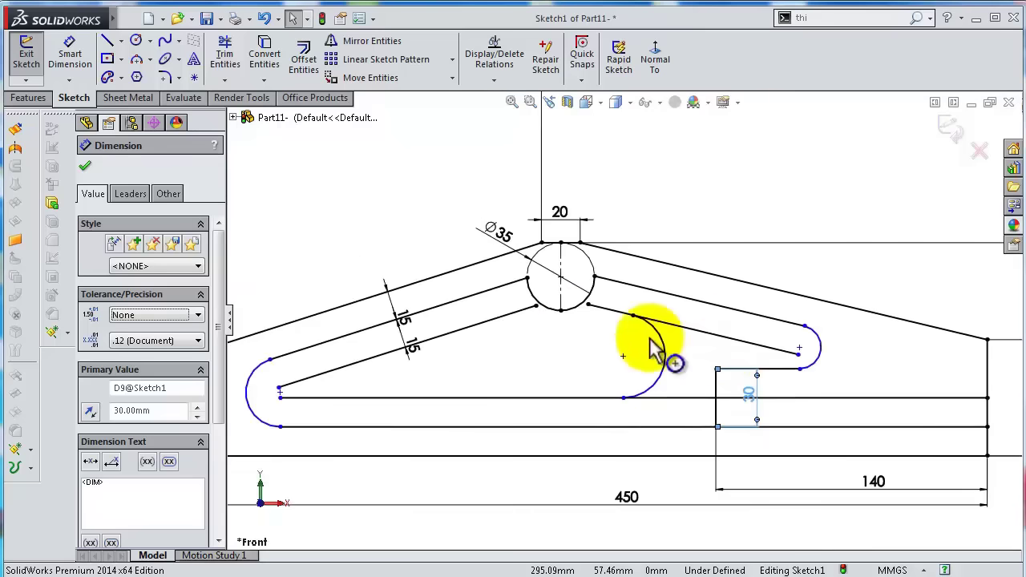
scroll(579, 331, "down", 2)
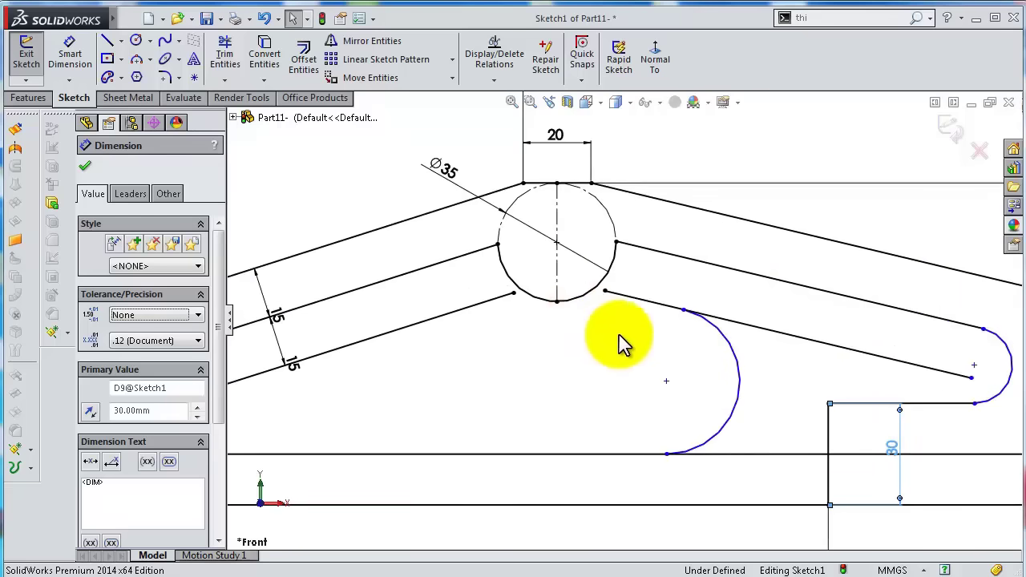
Draw a straight line from the lower slanted line down to the horizontal line.
left_click(107, 40)
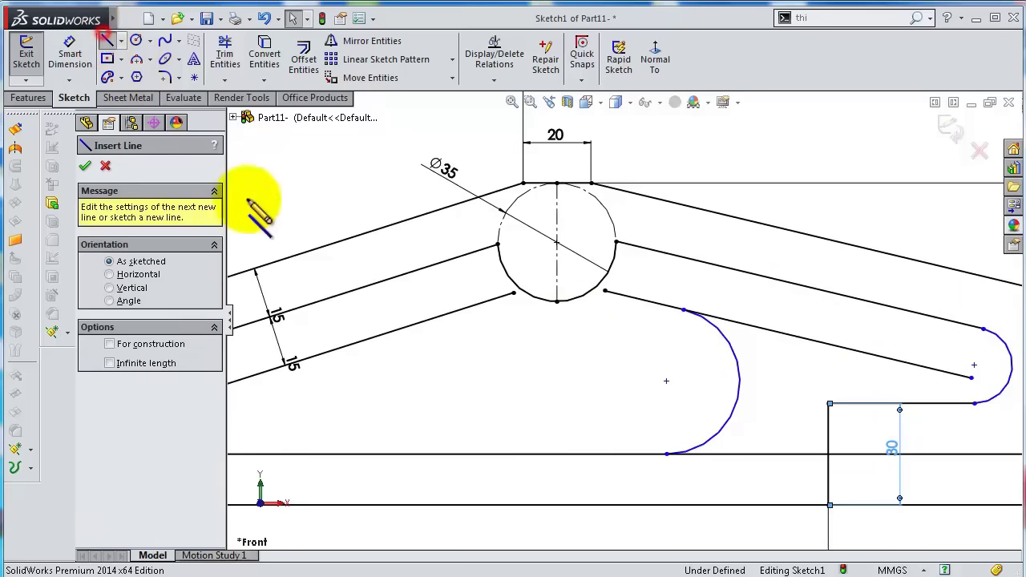
left_click(434, 322)
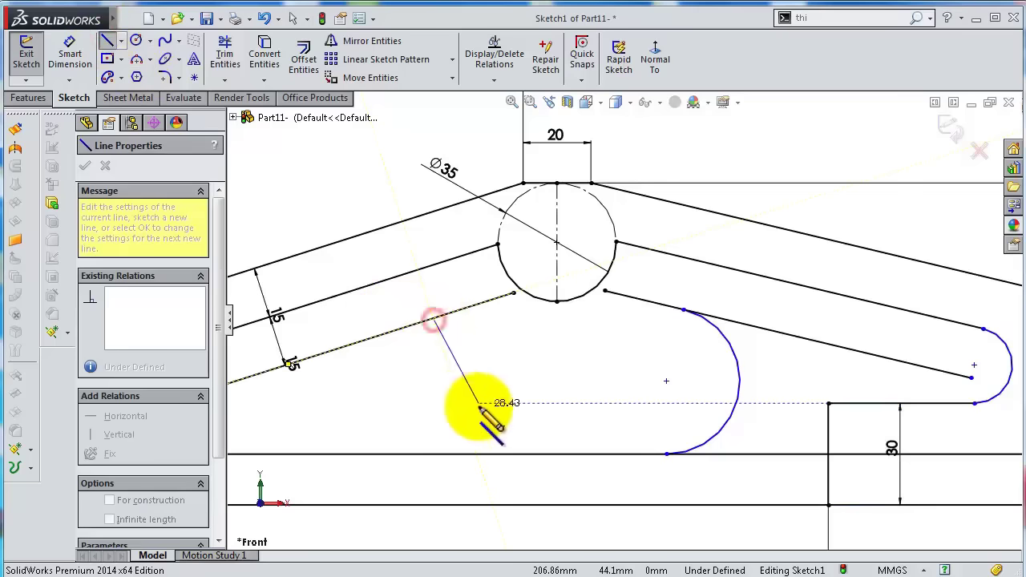
left_click(477, 455)
key("Escape")
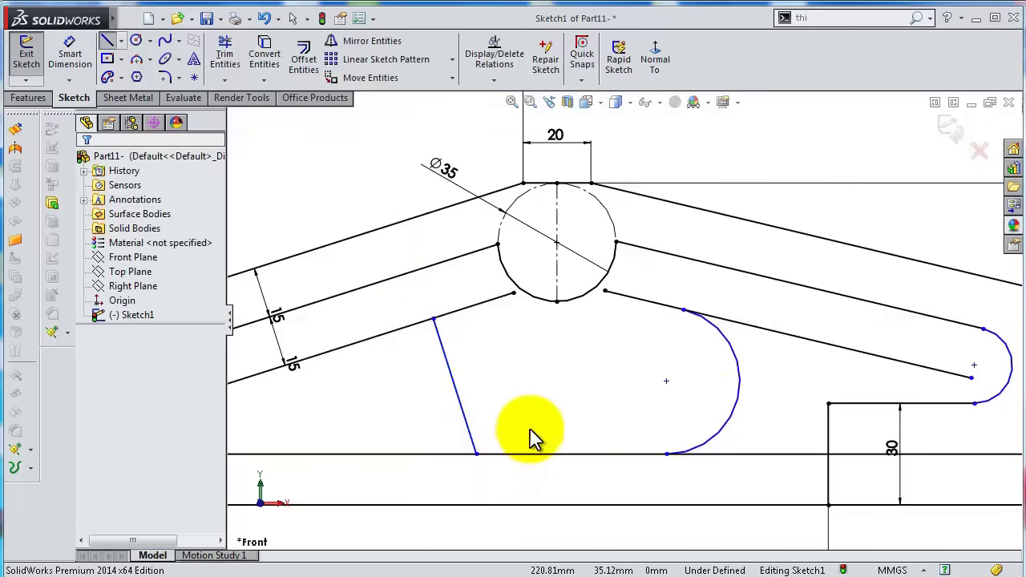
scroll(556, 377, "down", 2)
Power-trim the short segment near the circle, the lower slanted segment and the bottom line stubs.
key("s")
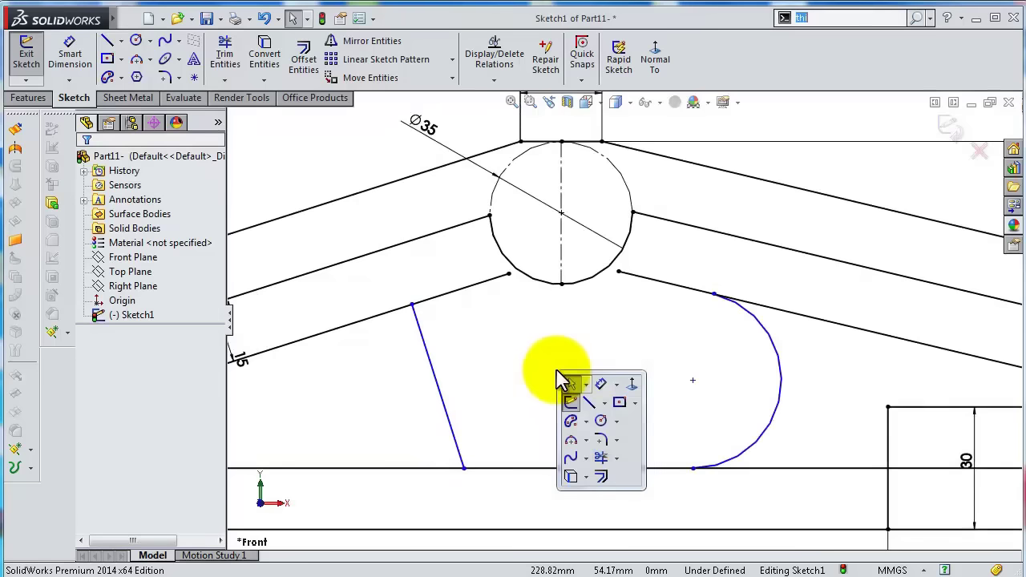
left_click(603, 461)
left_click_drag(465, 268, 476, 292)
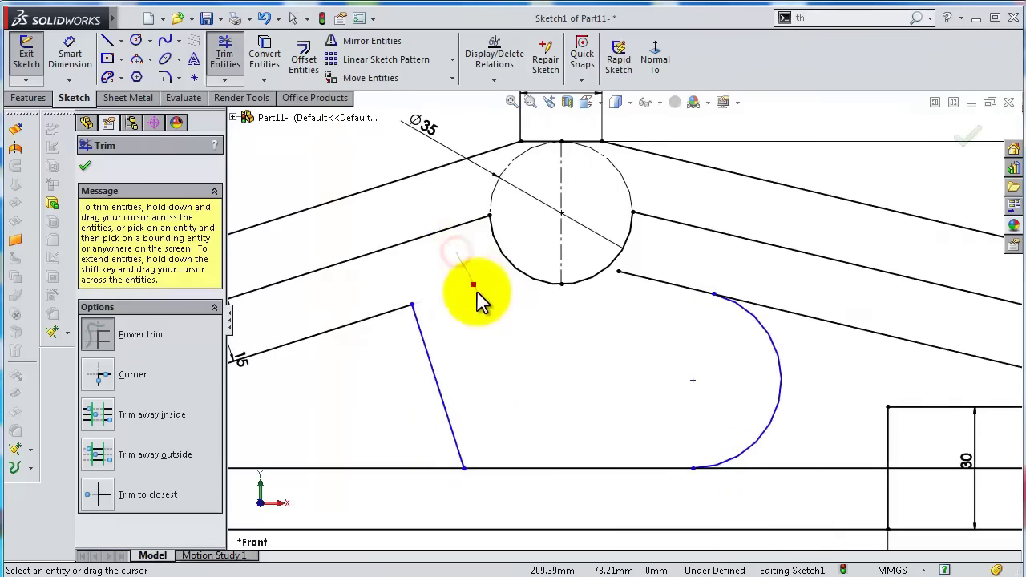
scroll(476, 297, "up", 2)
scroll(620, 321, "up", 1)
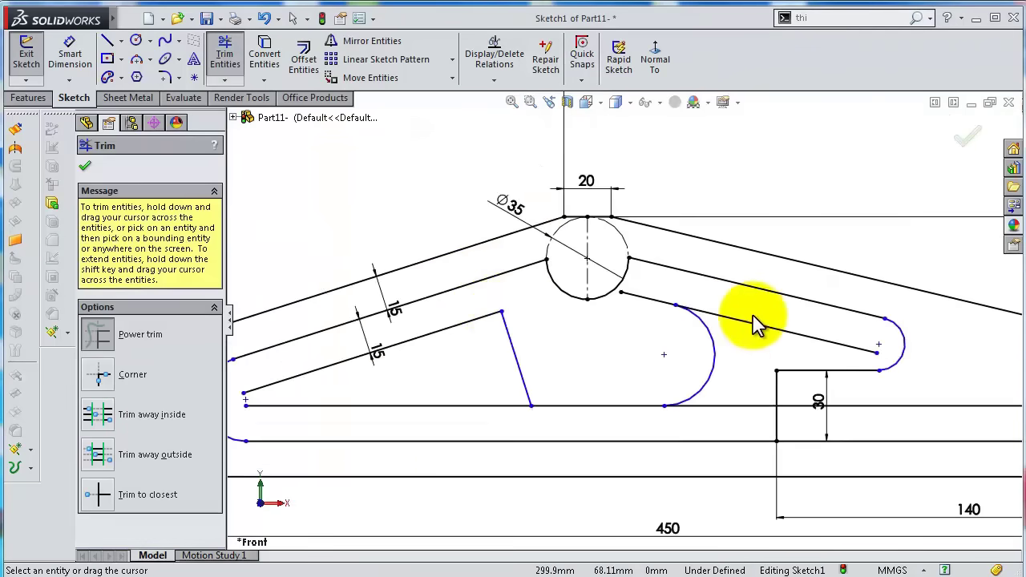
mouse_move(739, 295)
left_mouse_down()
mouse_move(745, 332)
mouse_move(721, 429)
left_mouse_up()
left_click_drag(926, 373, 919, 417)
scroll(890, 389, "up", 1)
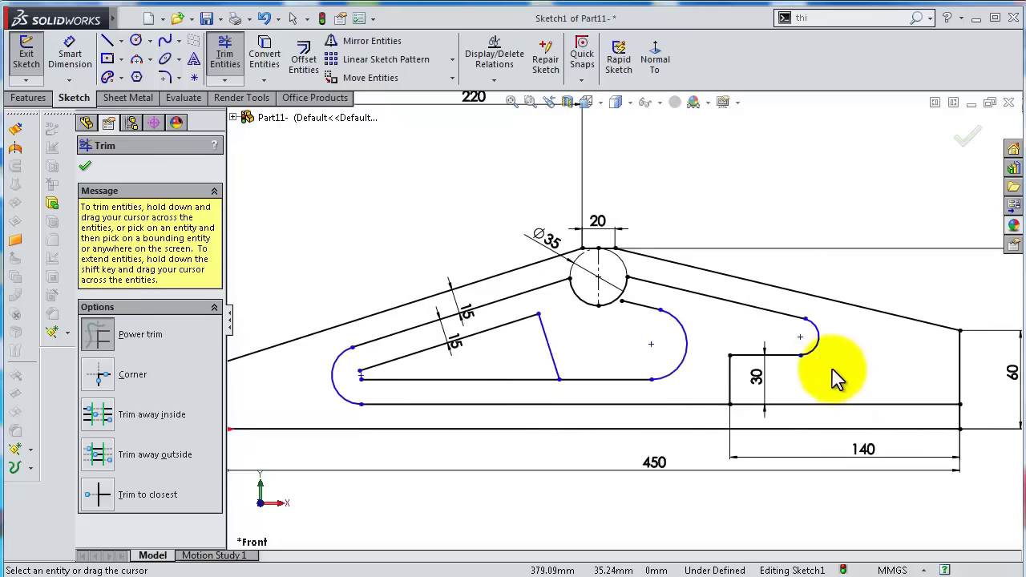
scroll(477, 301, "down", 1)
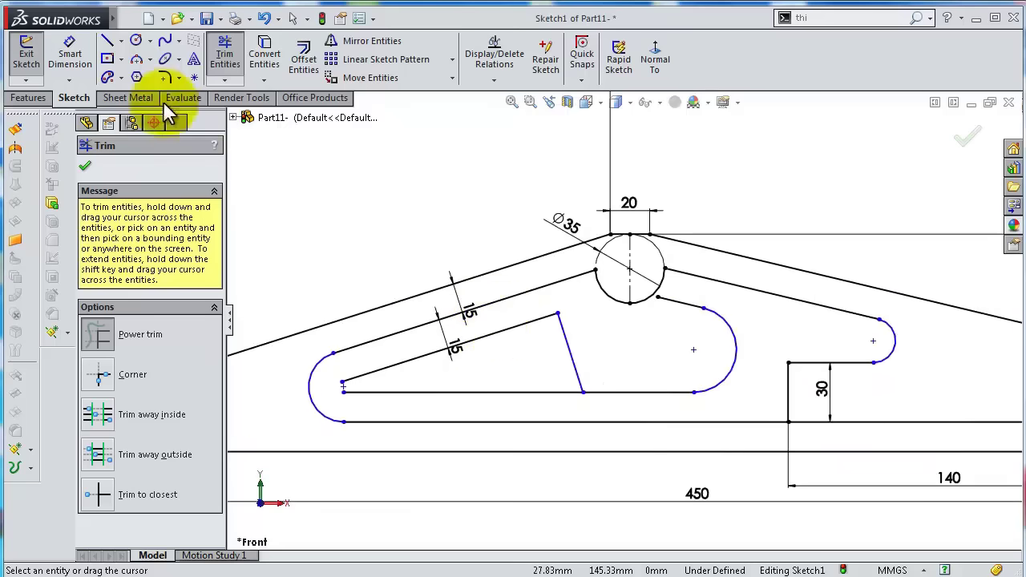
Draw a small three-point arc at the triangular cut-out's left tip.
left_click(137, 61)
scroll(332, 306, "down", 2)
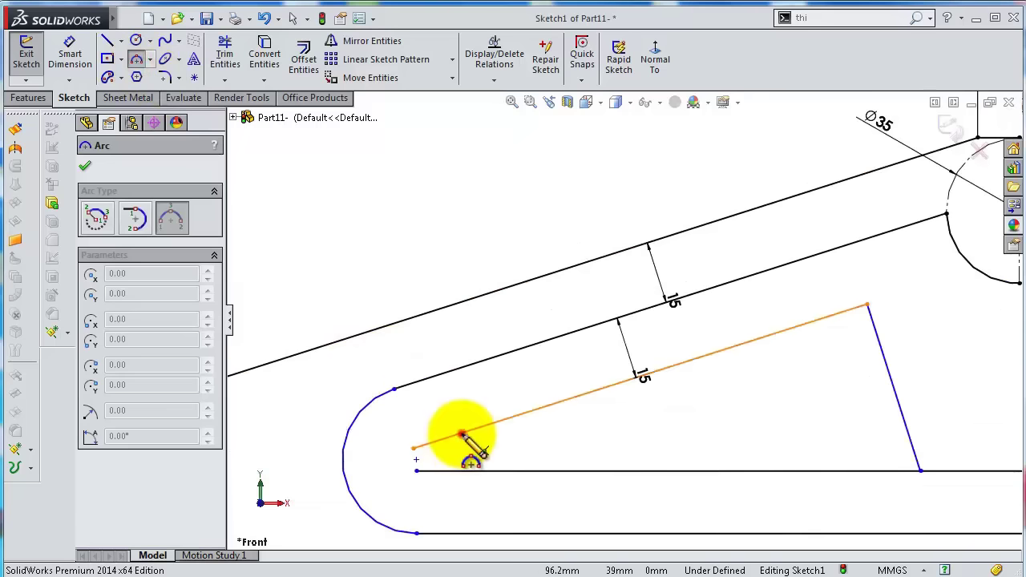
left_click(457, 469)
left_click(454, 457)
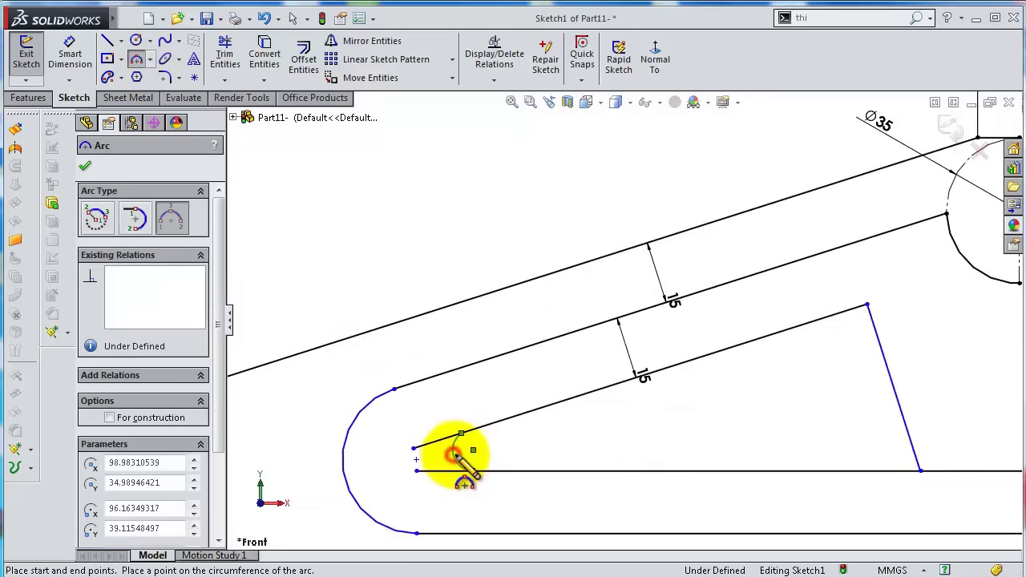
key("Escape")
scroll(516, 454, "down", 3)
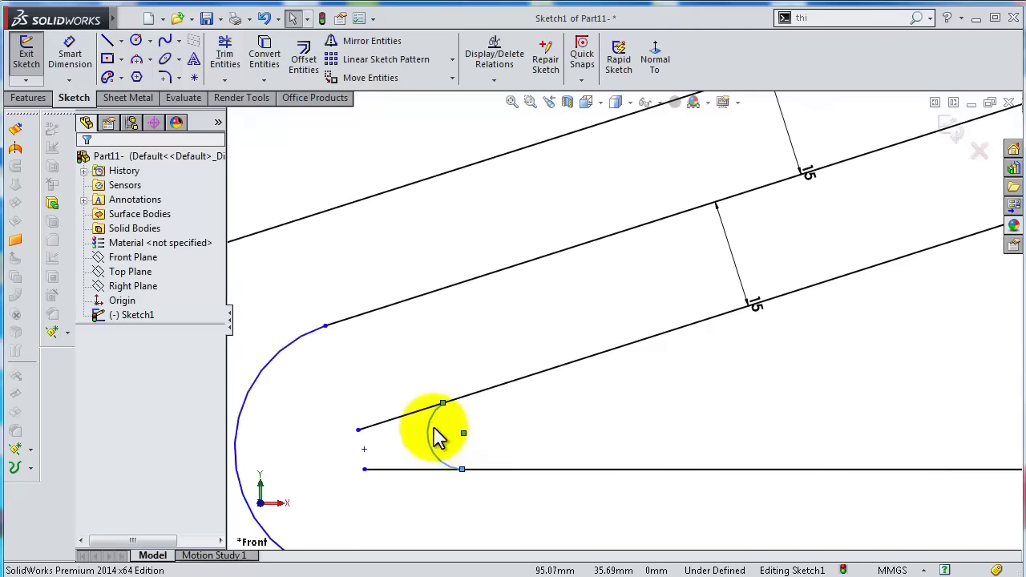
Make the small arc tangent to both its upper and lower lines.
left_click(431, 433)
left_click(472, 395, "ctrl")
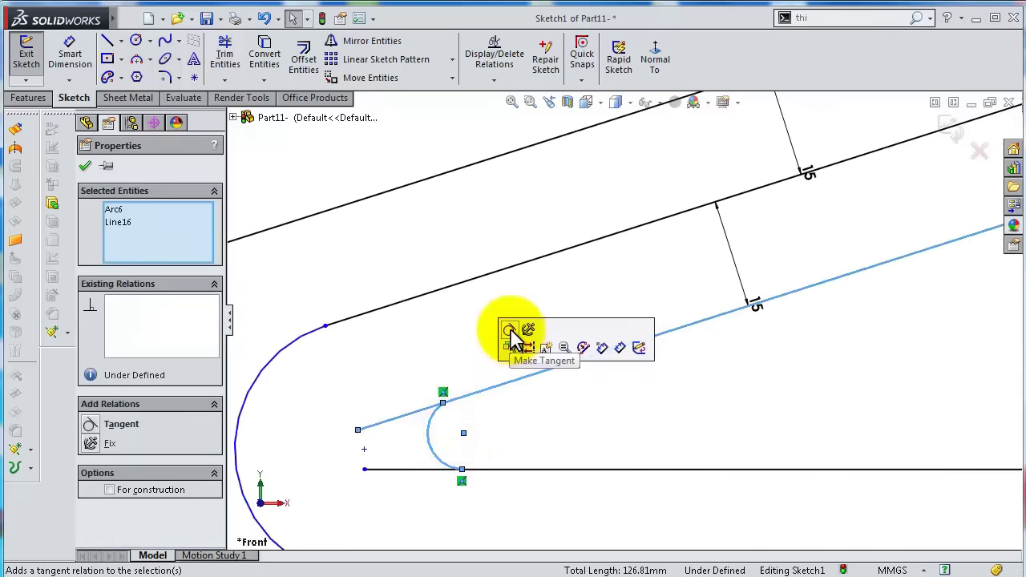
left_click(510, 331)
left_click(513, 407)
left_click(442, 456)
left_click(476, 469, "ctrl")
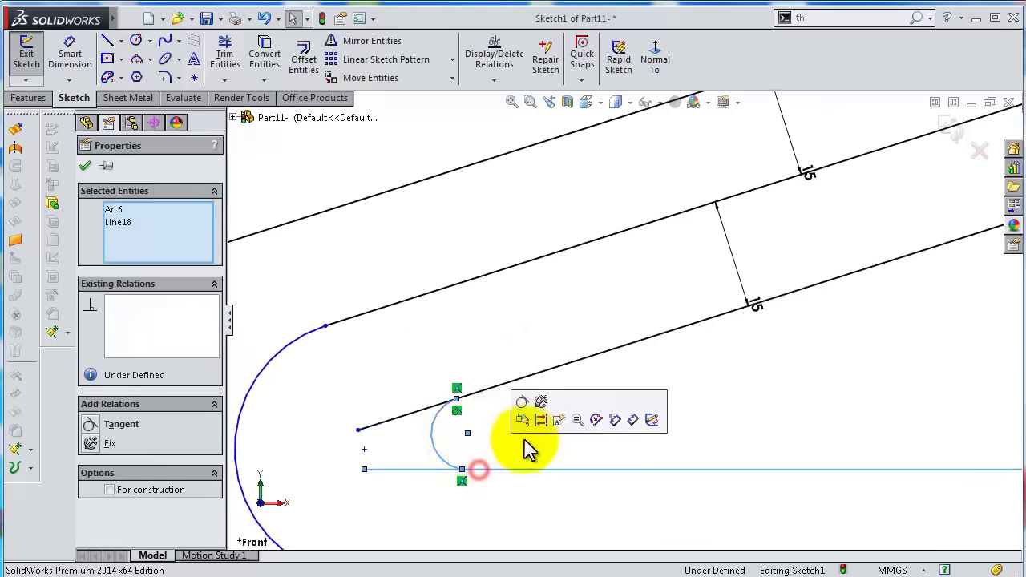
left_click(522, 405)
Power-trim the line stubs left of the small arc.
key("s")
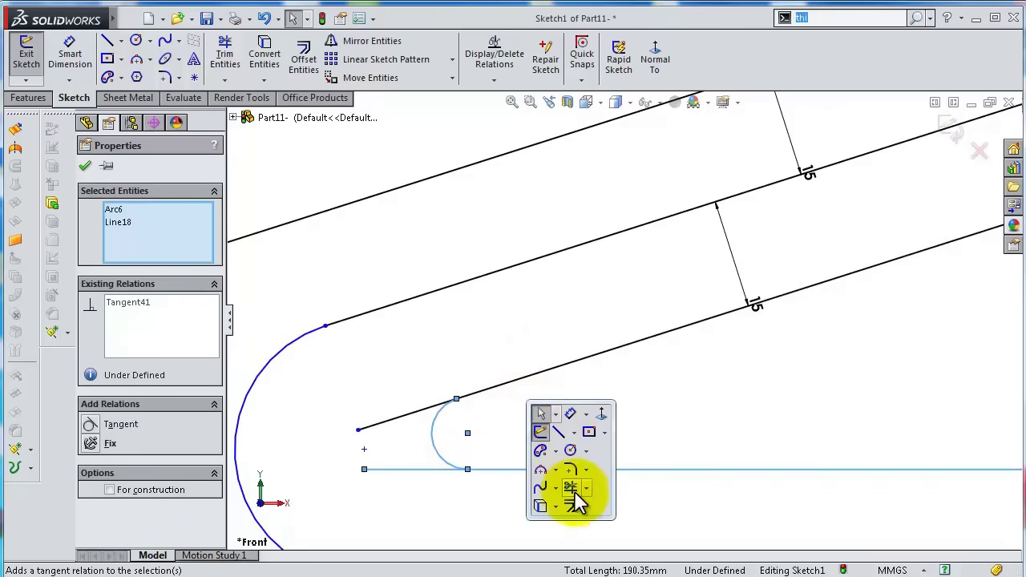
left_click(571, 488)
left_click_drag(445, 507, 403, 393)
scroll(662, 426, "up", 3)
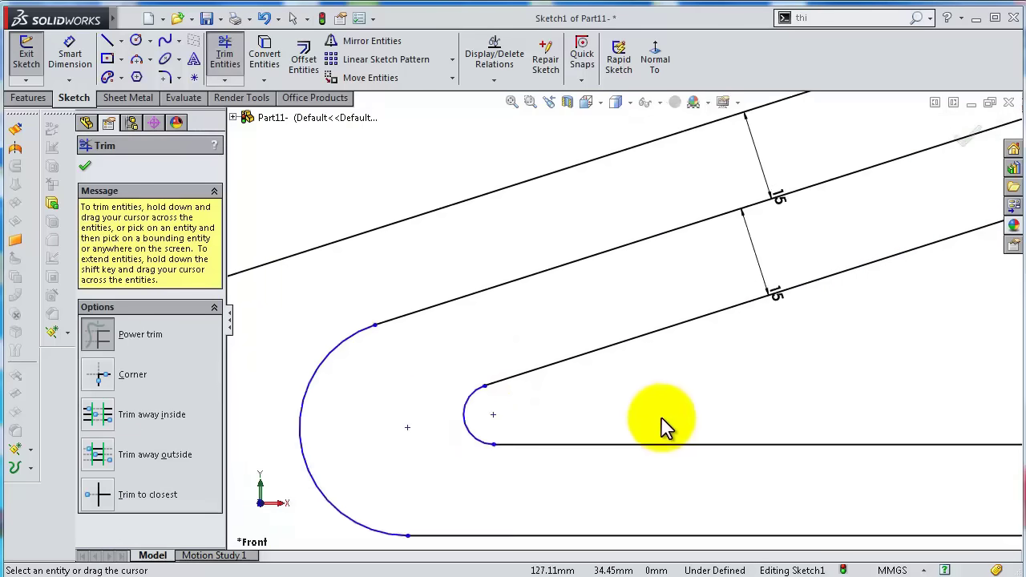
scroll(735, 388, "down", 1)
scroll(877, 344, "up", 1)
scroll(842, 328, "down", 1)
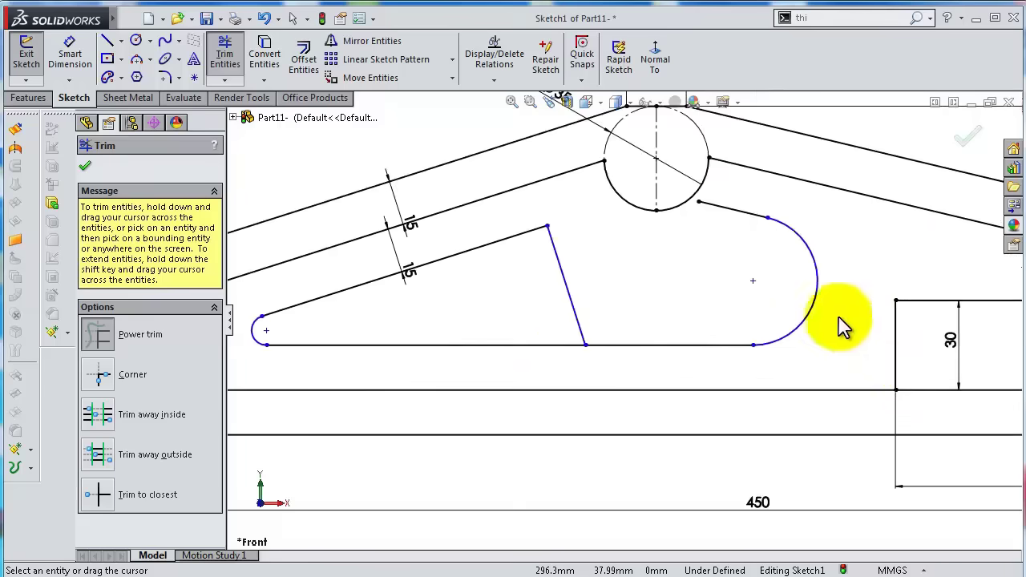
left_click(107, 41)
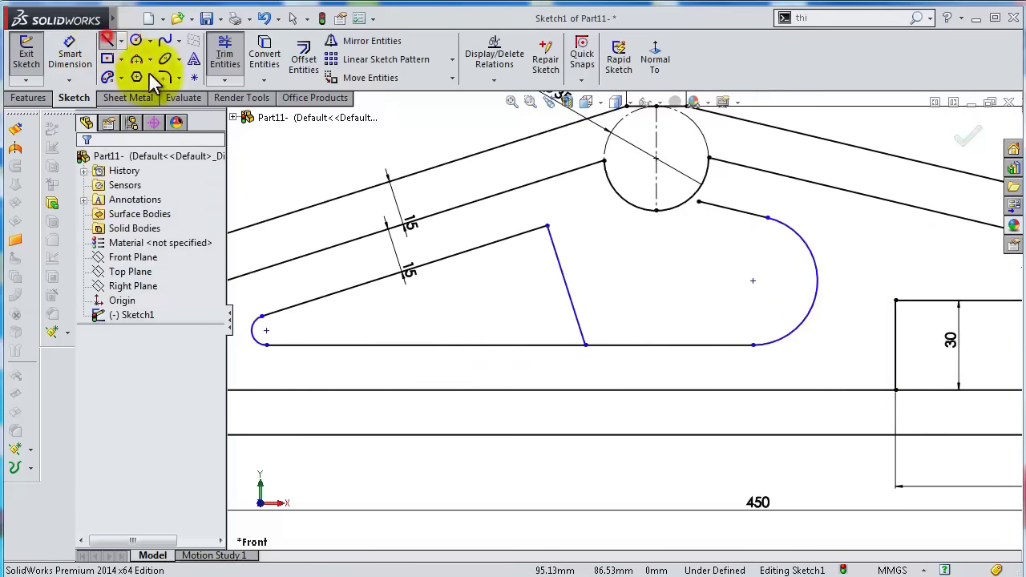
Draw a new slanted line starting near the right arc's end.
left_click(726, 208)
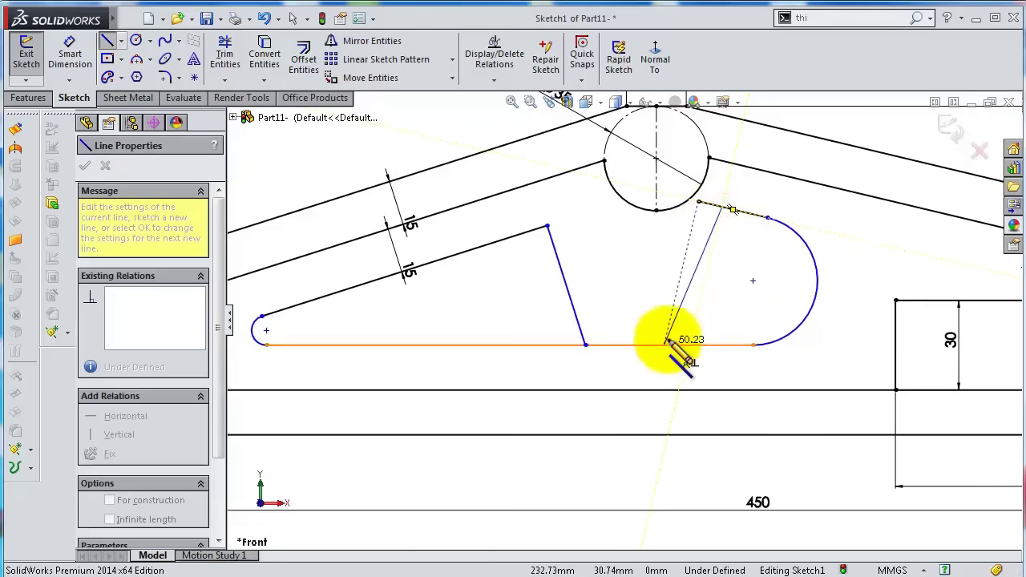
scroll(662, 344, "down", 1)
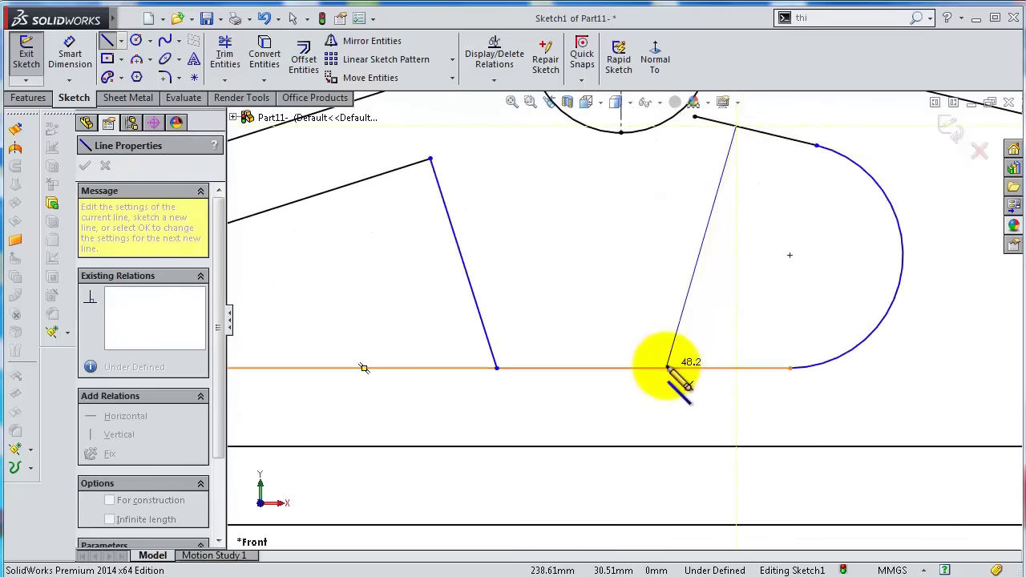
scroll(668, 368, "up", 1)
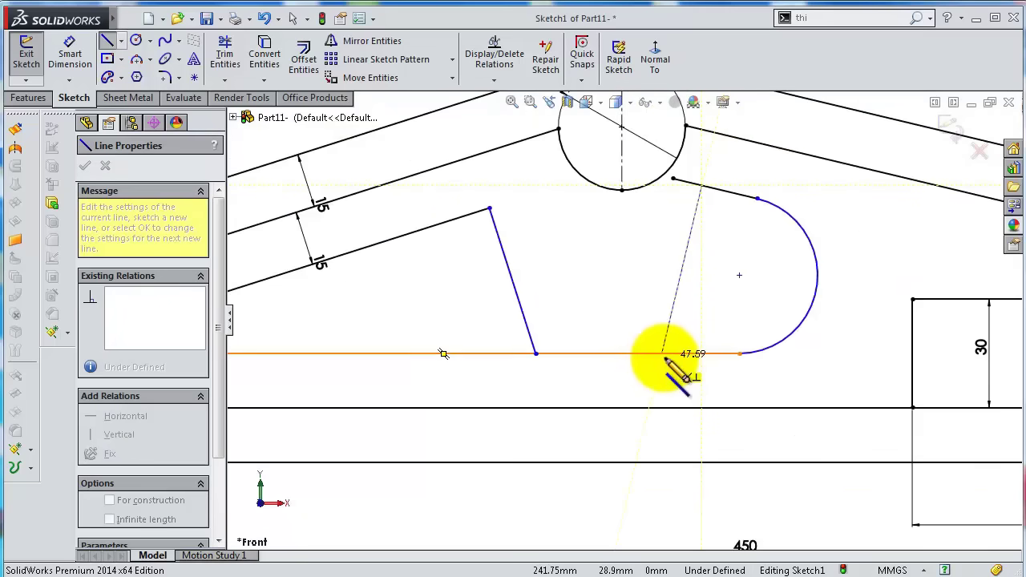
double_click(663, 354)
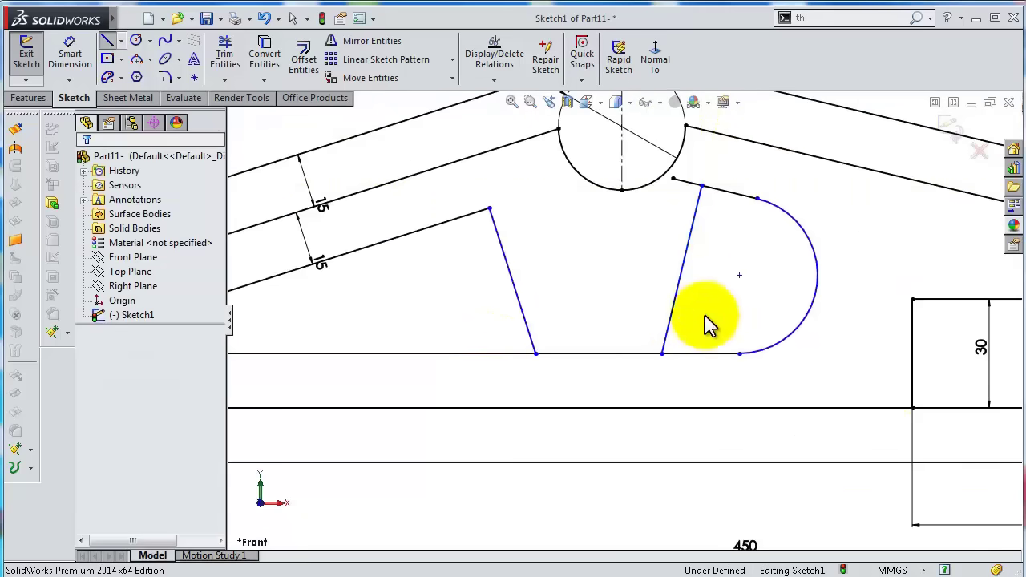
scroll(698, 327, "up", 1)
Dimension the new slanted line at 50° to the bottom line and its top endpoint 20 mm from the circle.
right_click_drag(697, 332, 706, 265)
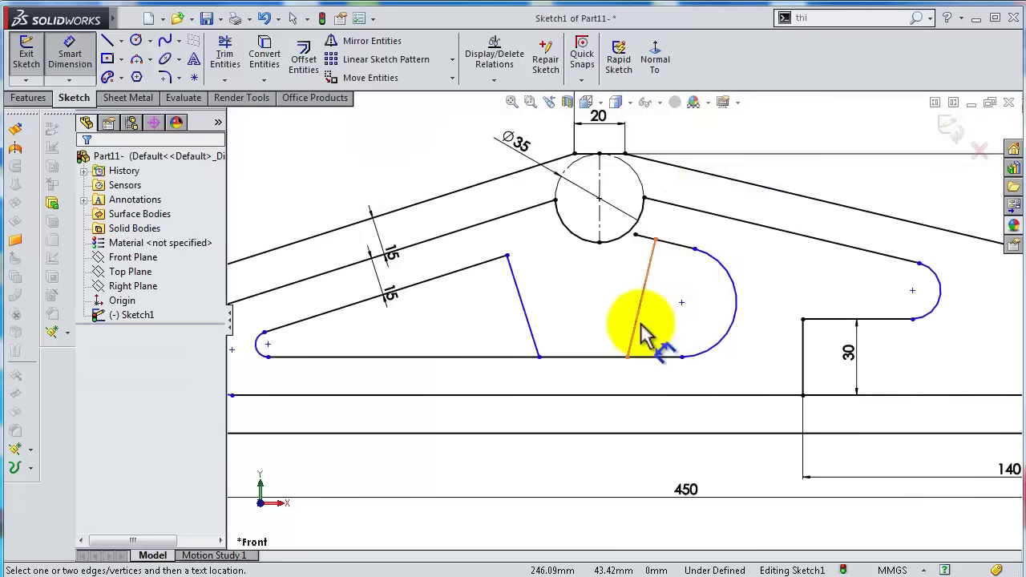
left_click(641, 336)
left_click(654, 356)
left_click(656, 354)
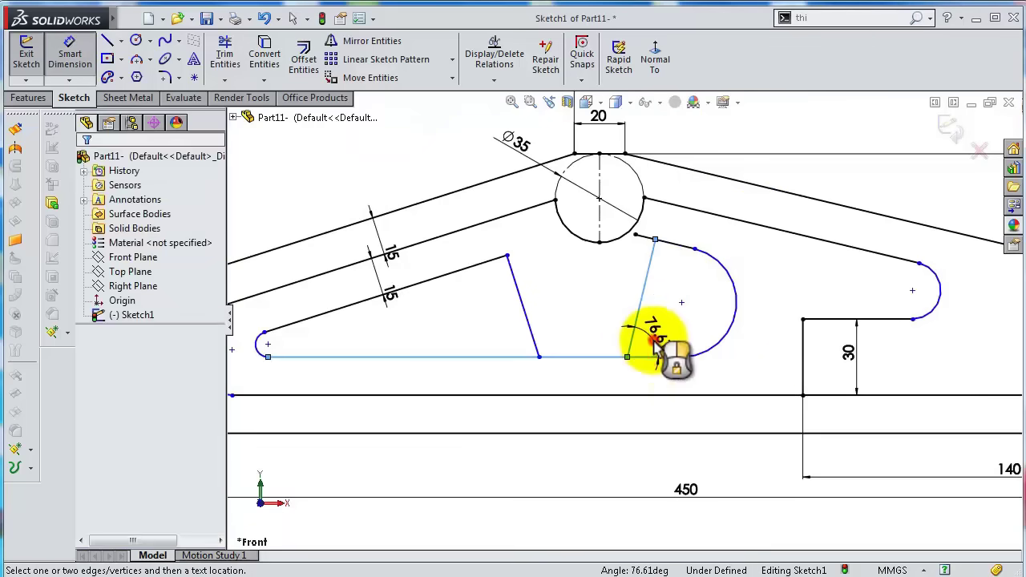
type("50")
key("Return")
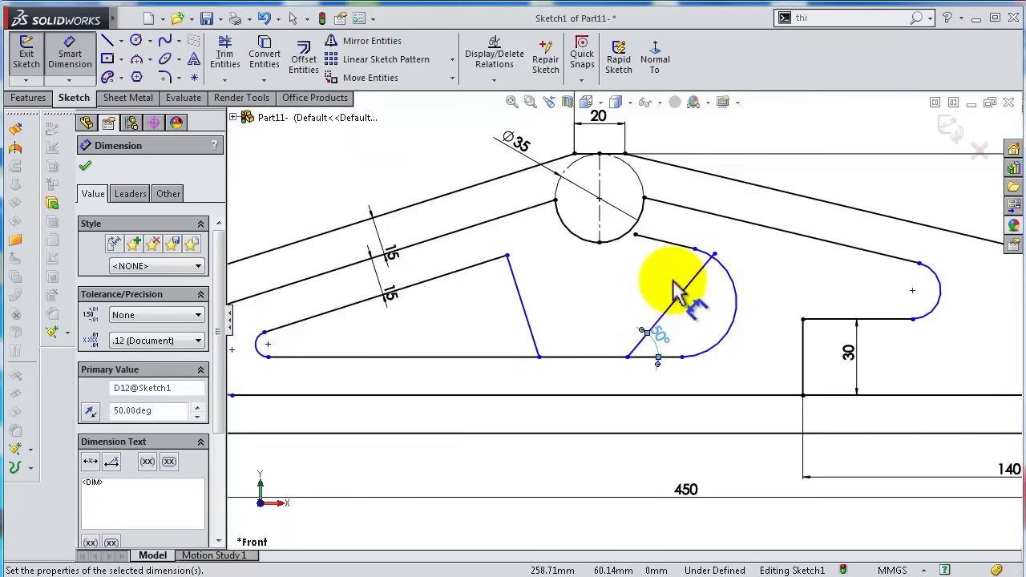
left_click(714, 256)
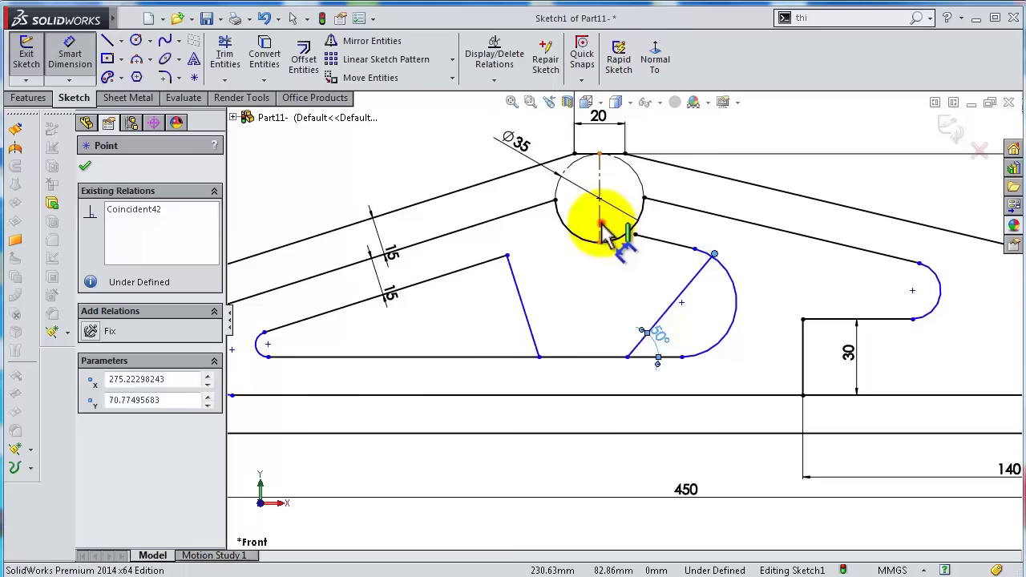
left_click(601, 231)
left_click(623, 269)
type("20")
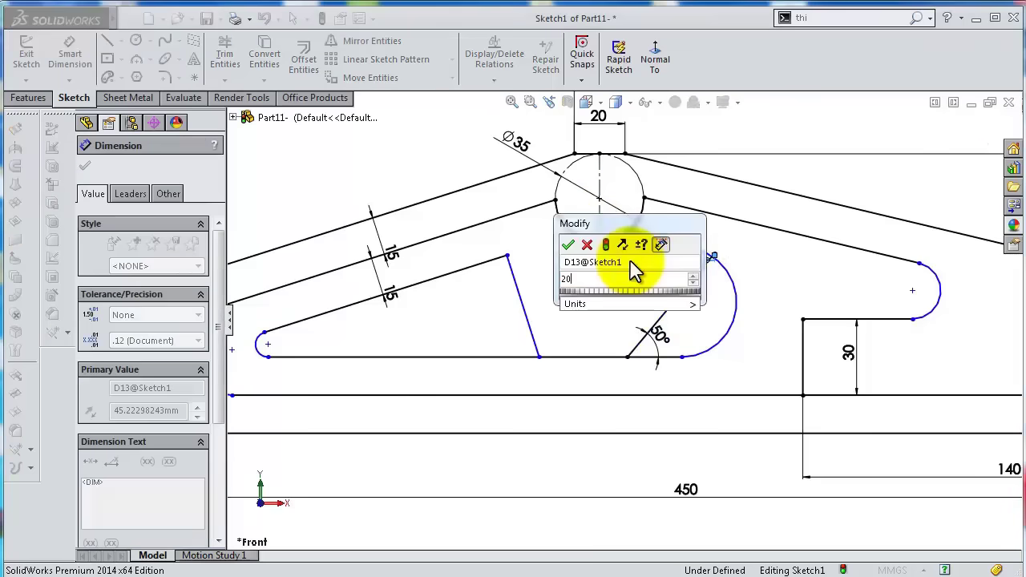
key("Return")
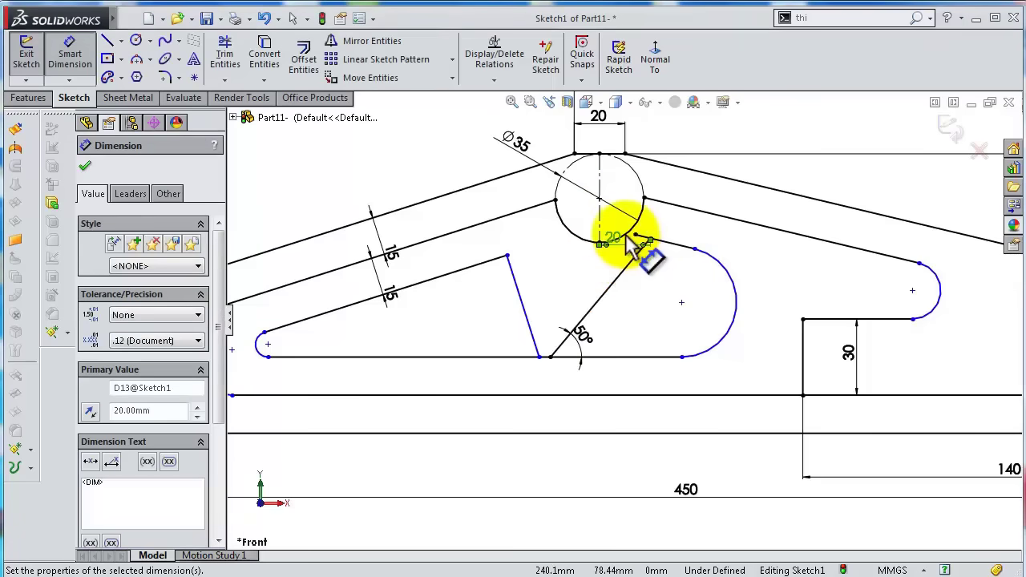
Dimension the lower vertex's horizontal offset at 15 mm.
scroll(618, 240, "down", 1)
scroll(550, 390, "down", 1)
scroll(552, 393, "up", 1)
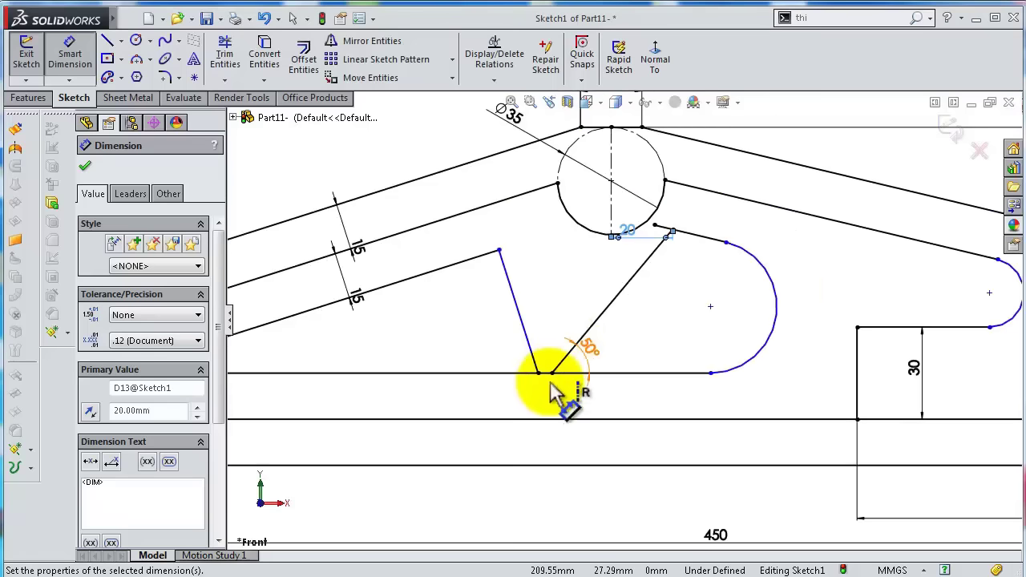
left_click(552, 373)
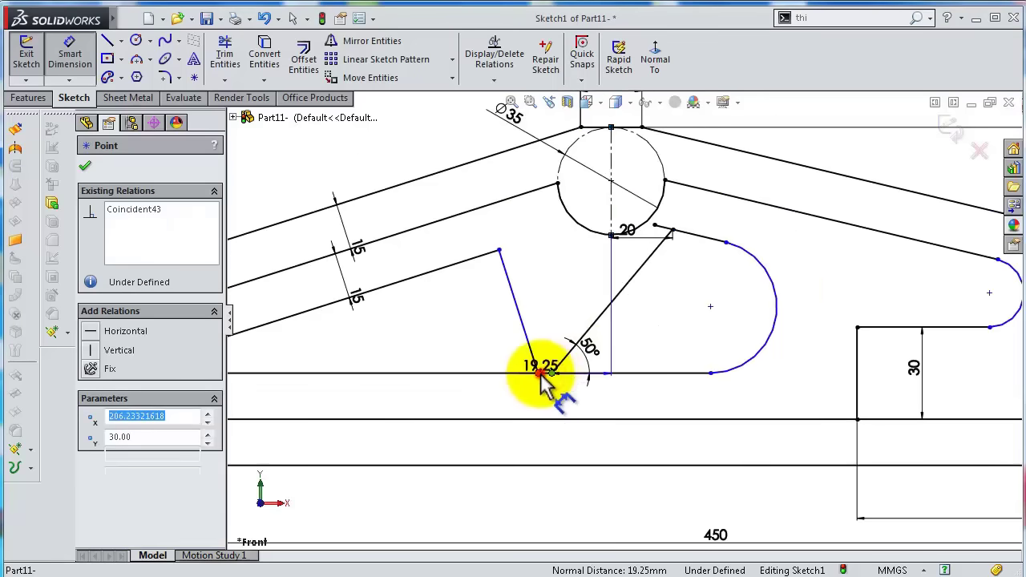
left_click(543, 339)
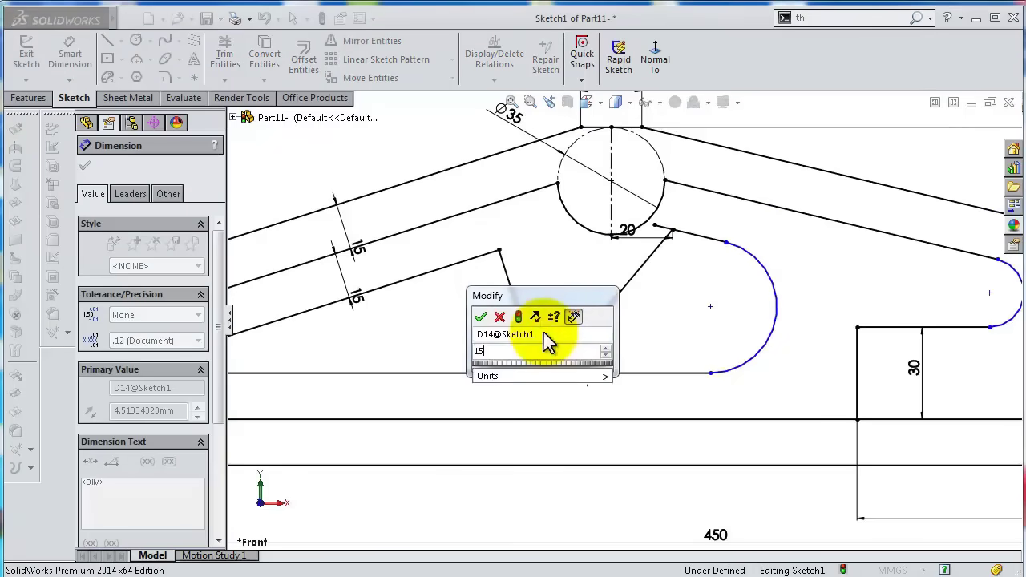
key("Return")
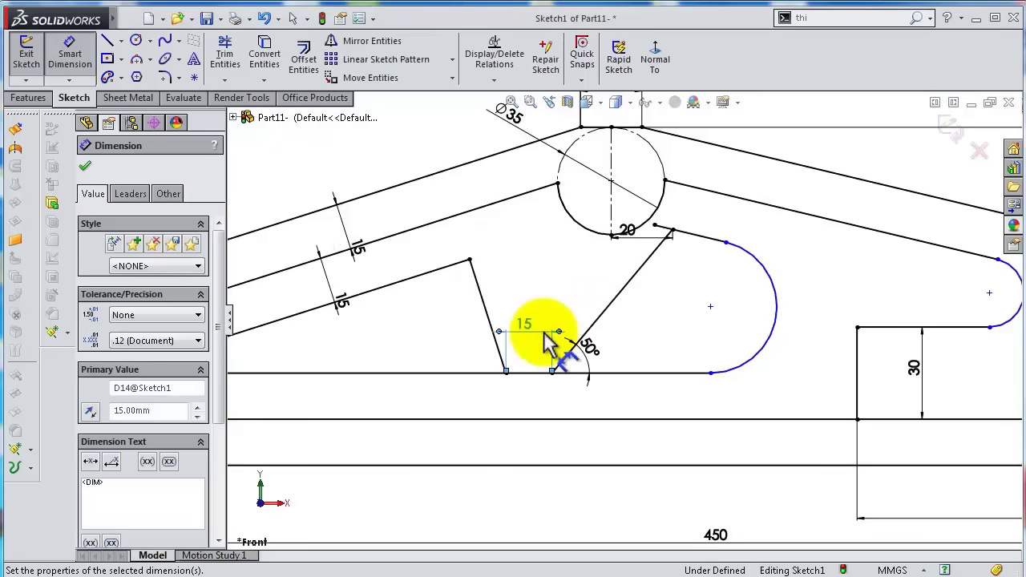
Set the angle between the right slanted line and the base to 60°.
scroll(508, 313, "up", 2)
scroll(607, 305, "down", 1)
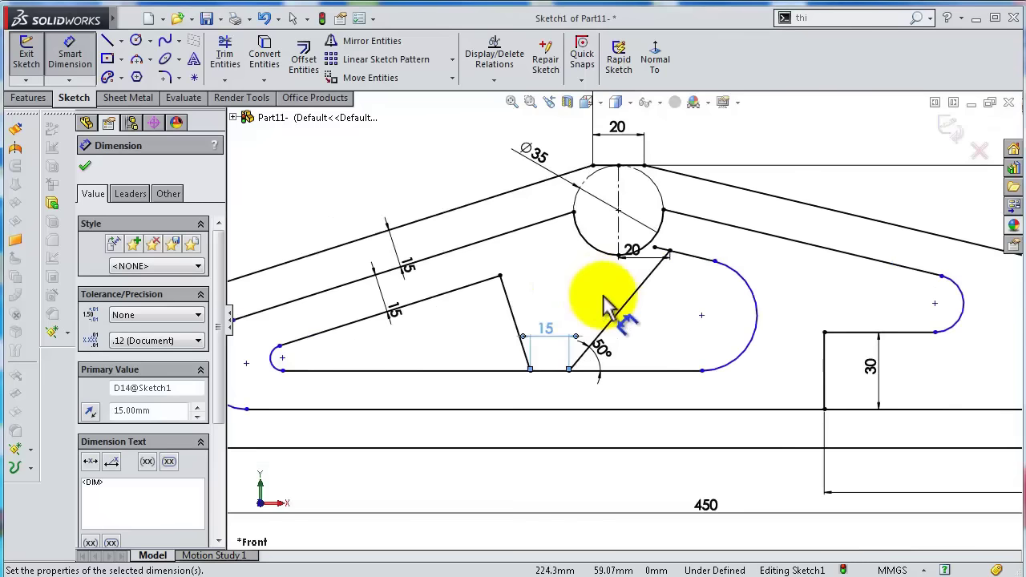
scroll(656, 341, "down", 1)
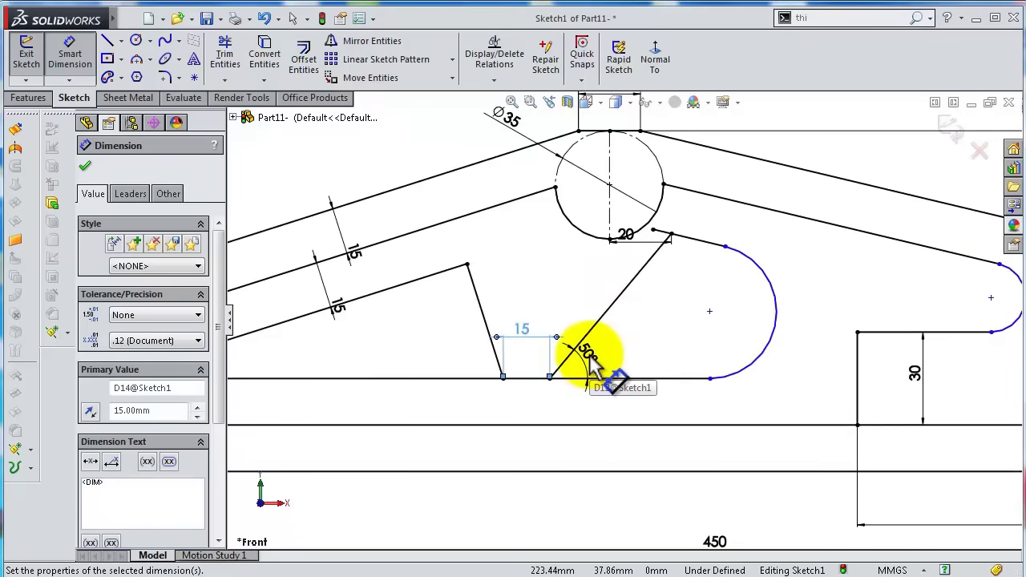
left_click(590, 363)
type("60")
key("Return")
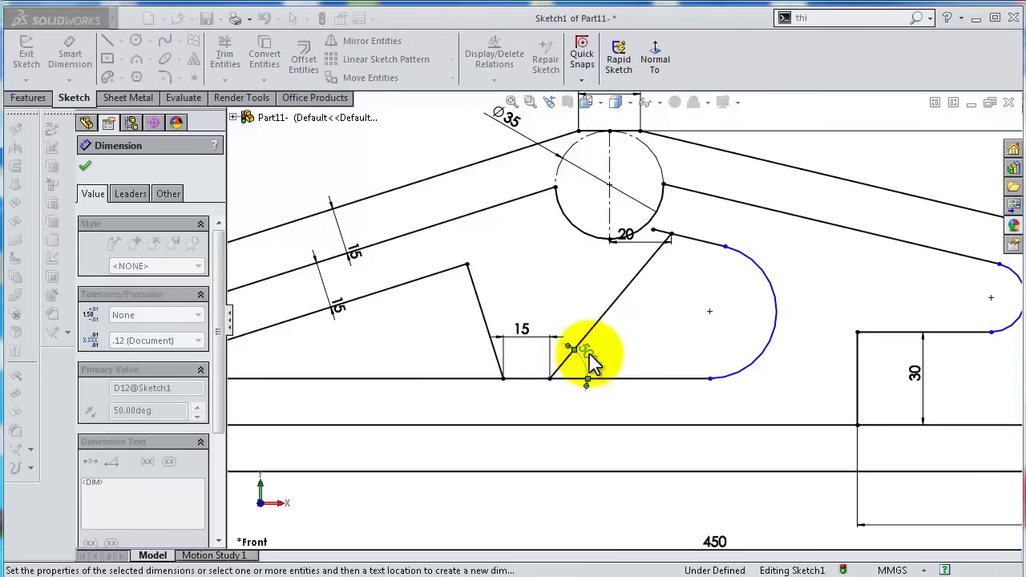
left_click(553, 293)
scroll(606, 280, "up", 2)
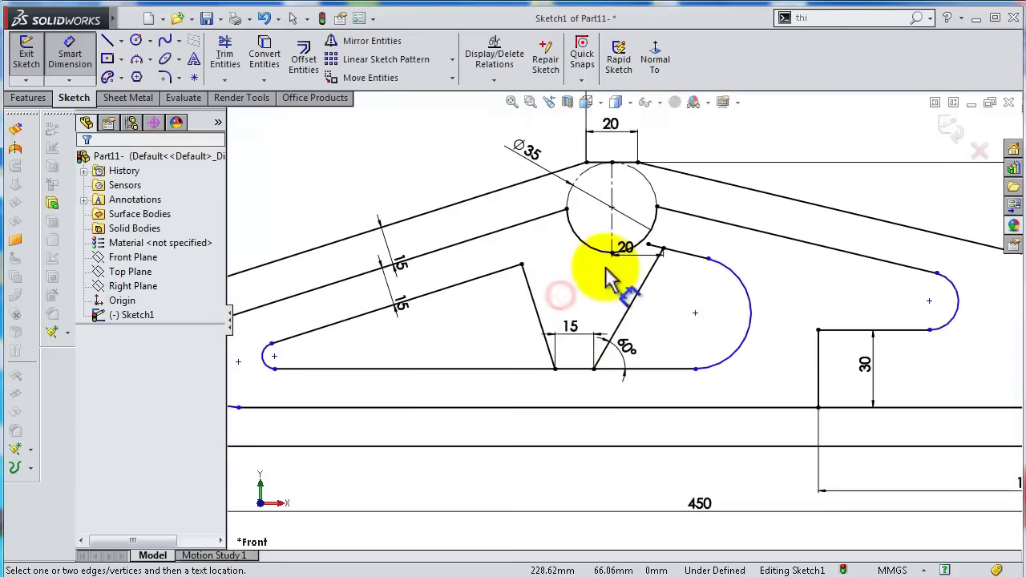
scroll(609, 278, "down", 3)
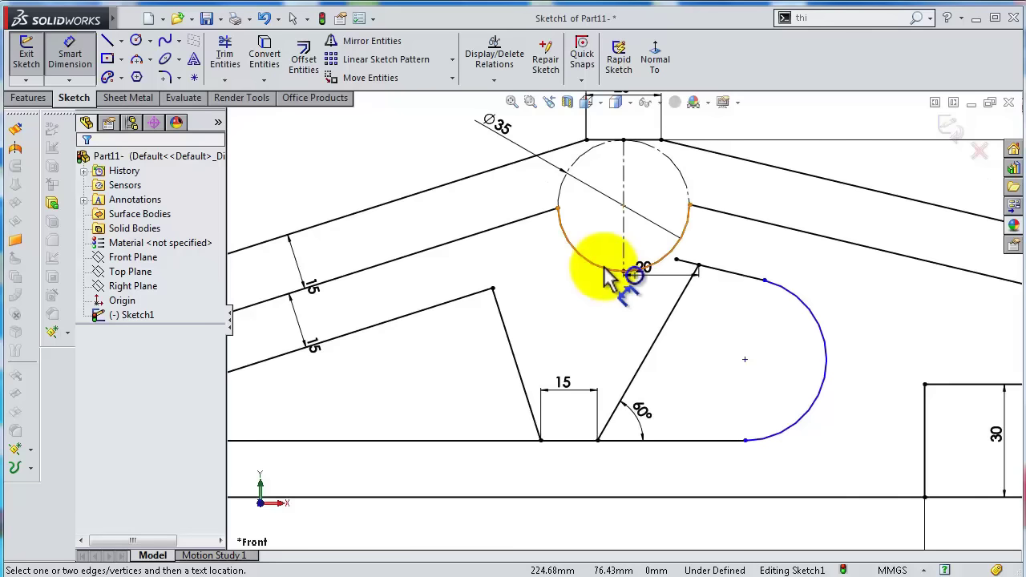
Trim away the base line under the 15 gap and the extra segment beside the circle.
key("s")
left_click(651, 355)
left_click_drag(574, 459, 581, 421)
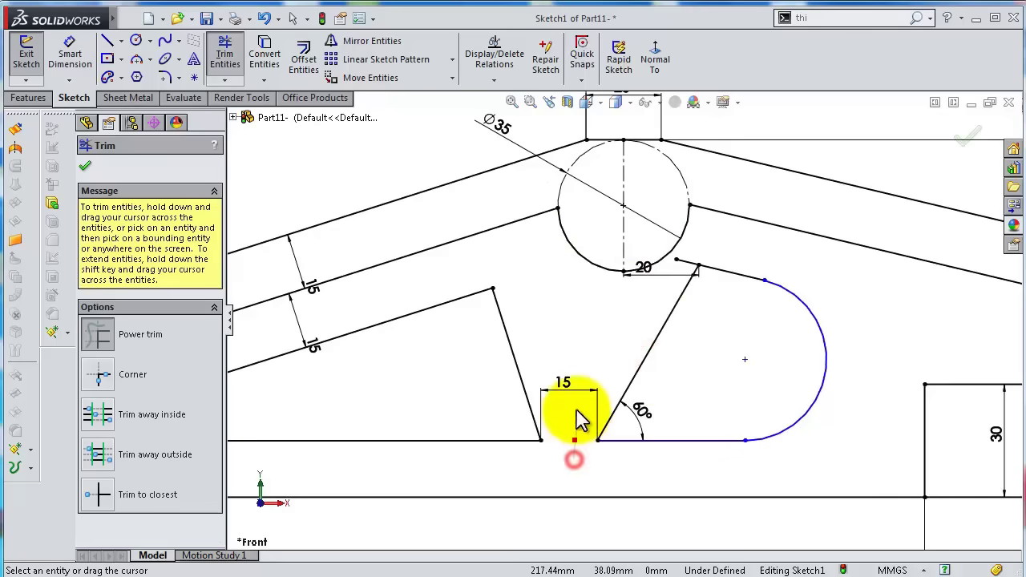
mouse_move(632, 327)
left_mouse_down()
mouse_move(710, 248)
mouse_move(718, 333)
mouse_move(744, 352)
mouse_move(772, 339)
left_mouse_up()
scroll(772, 339, "up", 3)
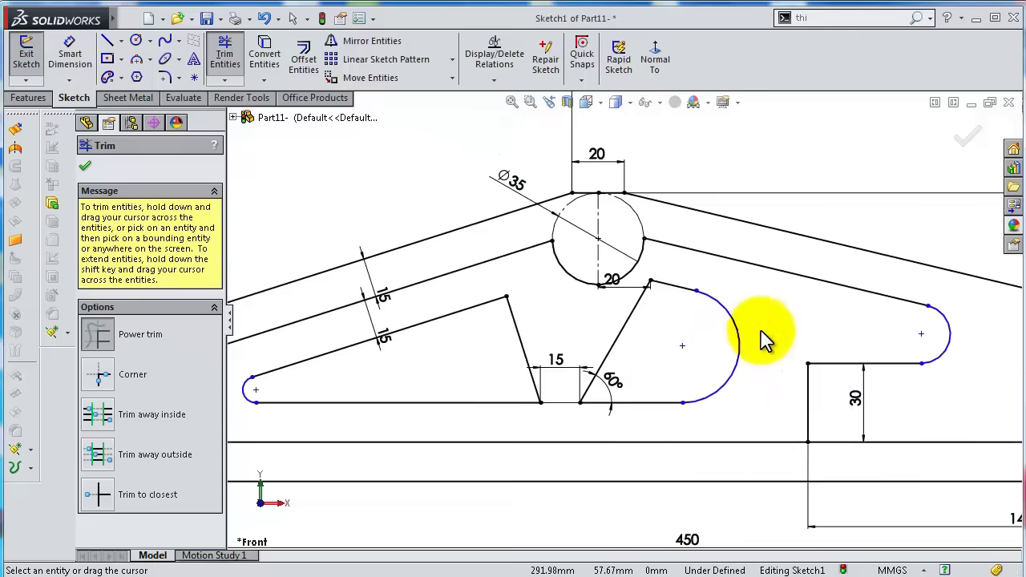
Add radius dimensions to the large right arc and both small arcs, keeping their current values.
key("s")
left_click(810, 341)
left_click(738, 325)
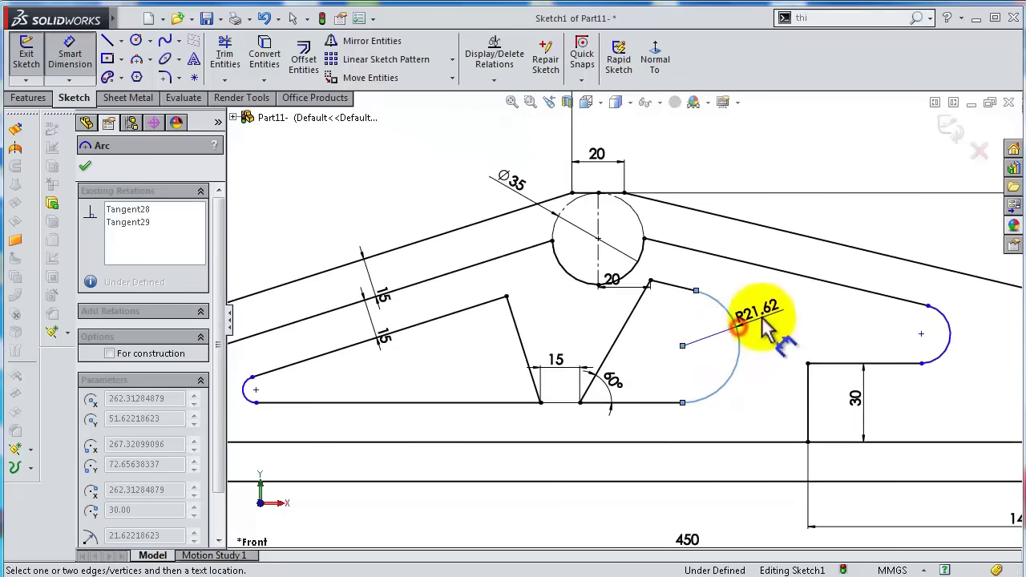
left_click(766, 324)
left_click(703, 299)
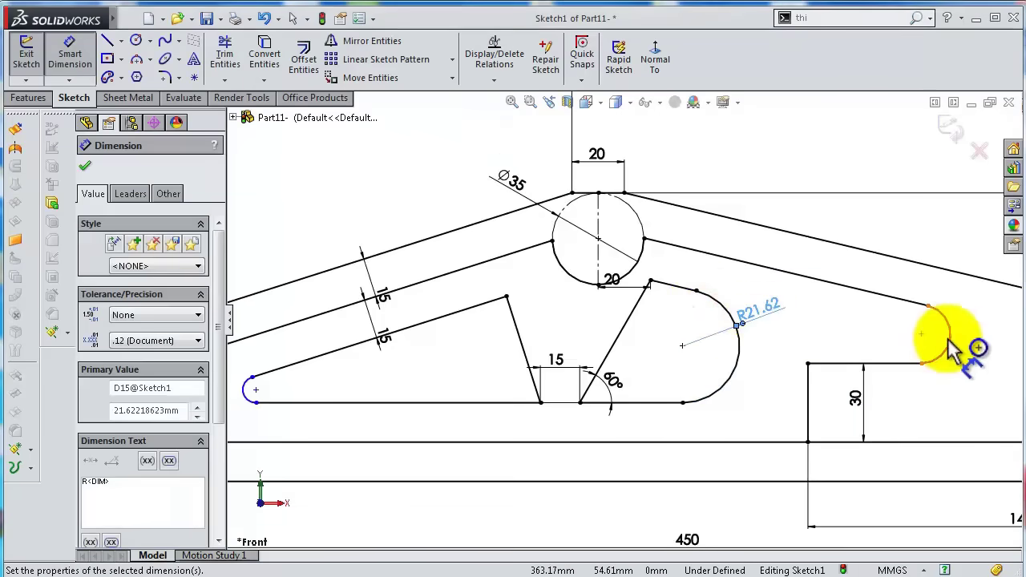
left_click(950, 347)
left_click(978, 336)
left_click(906, 314)
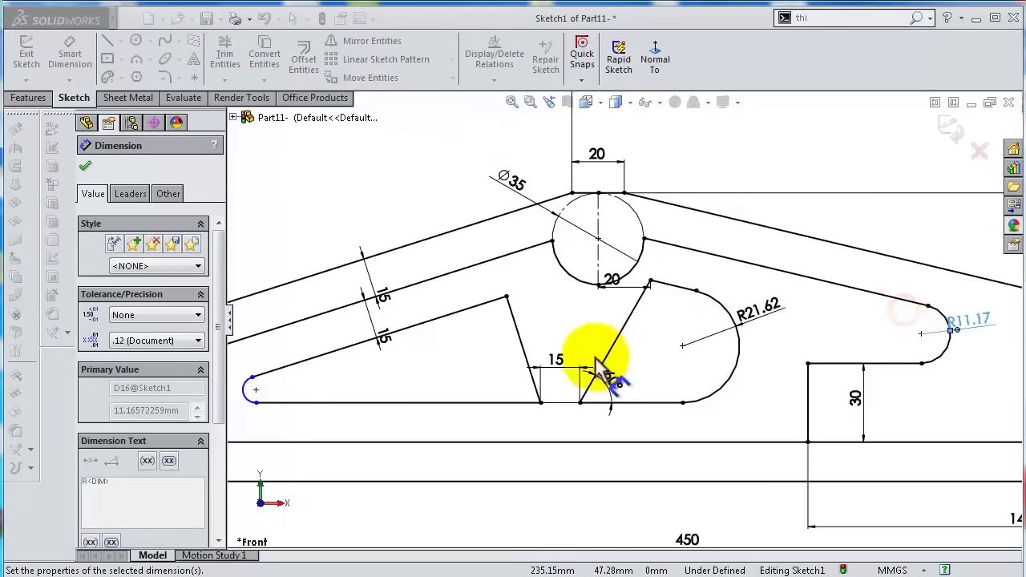
left_click(245, 388)
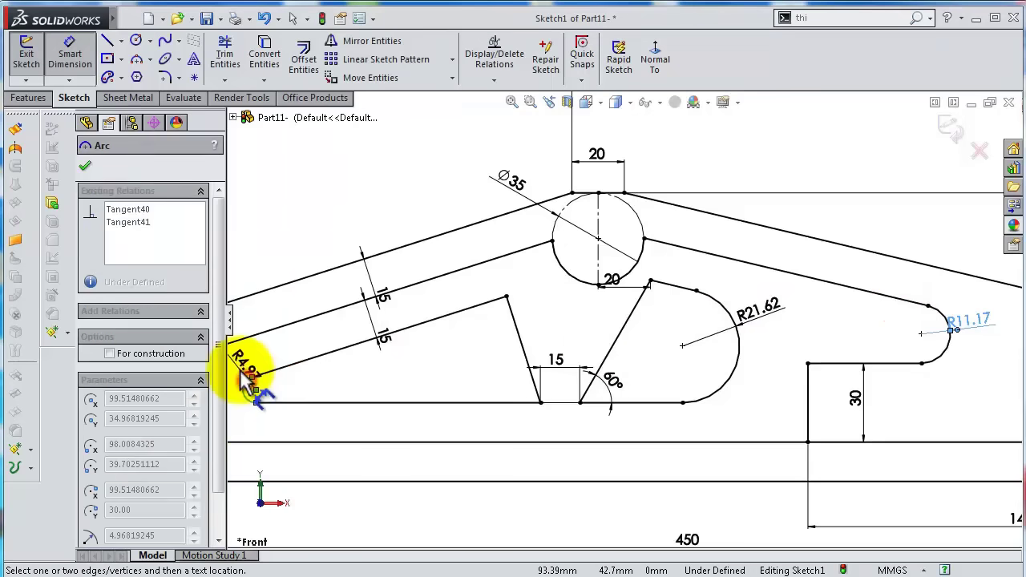
left_click(246, 370)
left_click(200, 355)
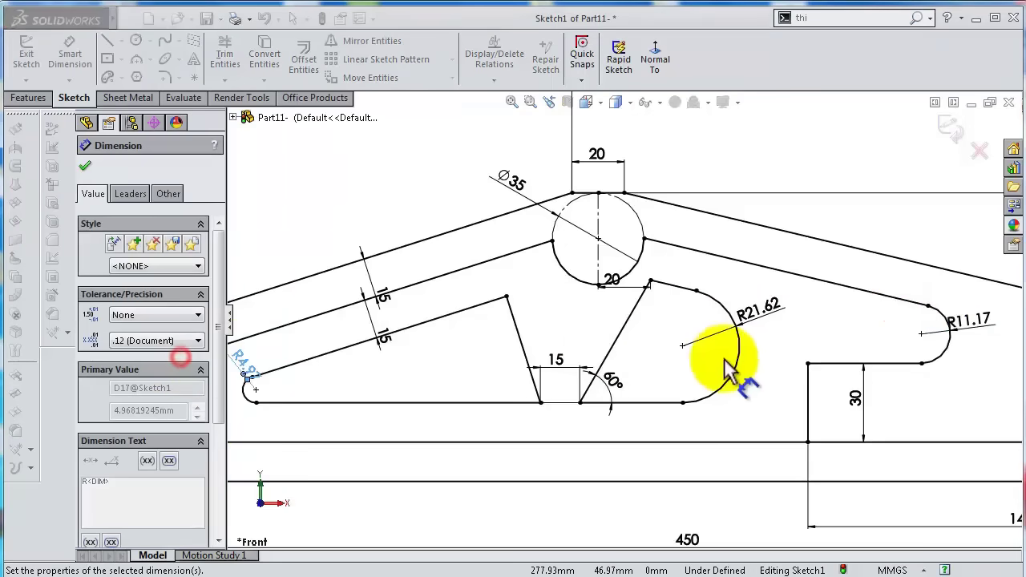
Change the R21.62 radius to 20 and the small right arc to 10.5.
double_click(768, 317)
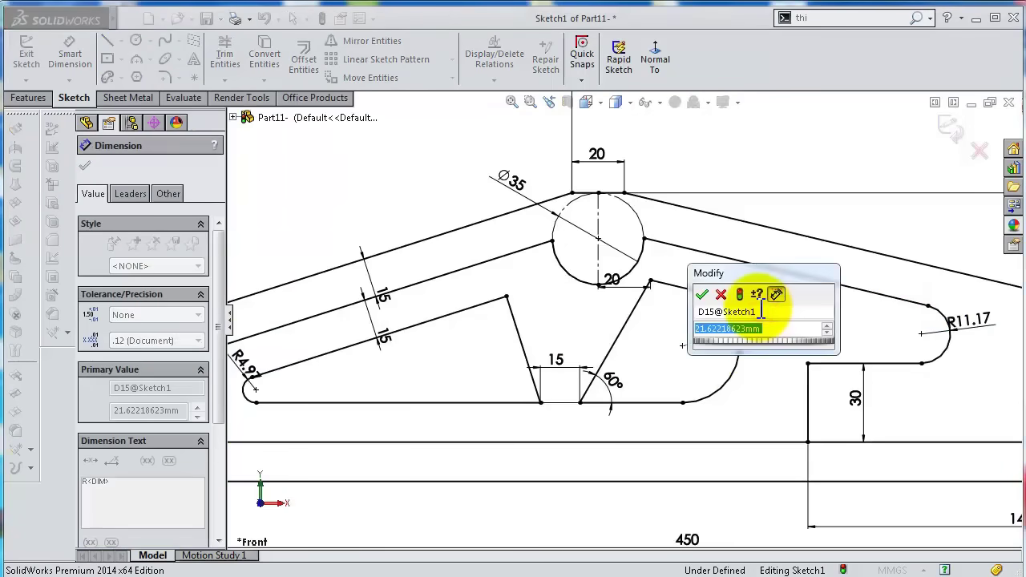
type("20")
key("Return")
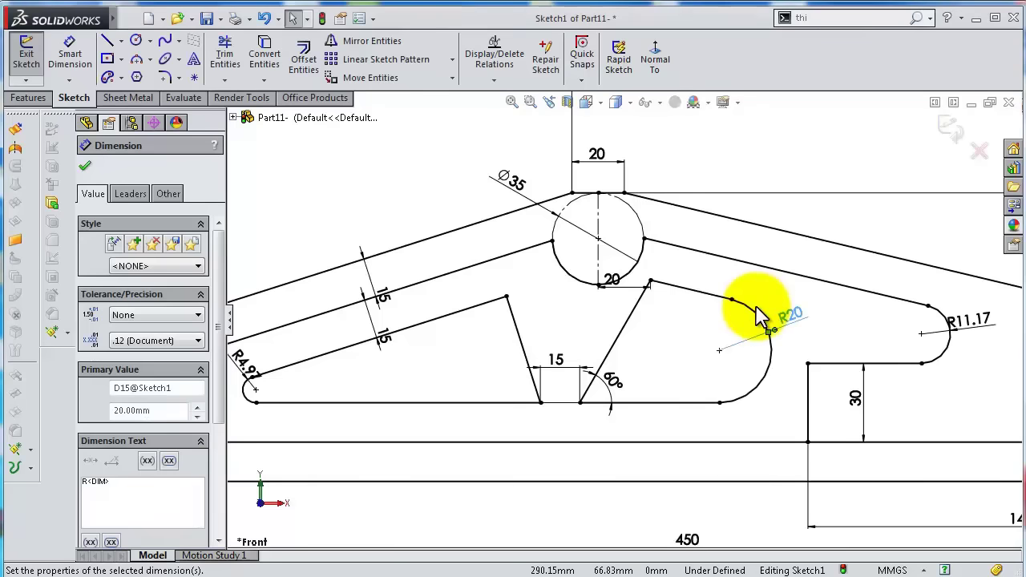
scroll(782, 329, "up", 1)
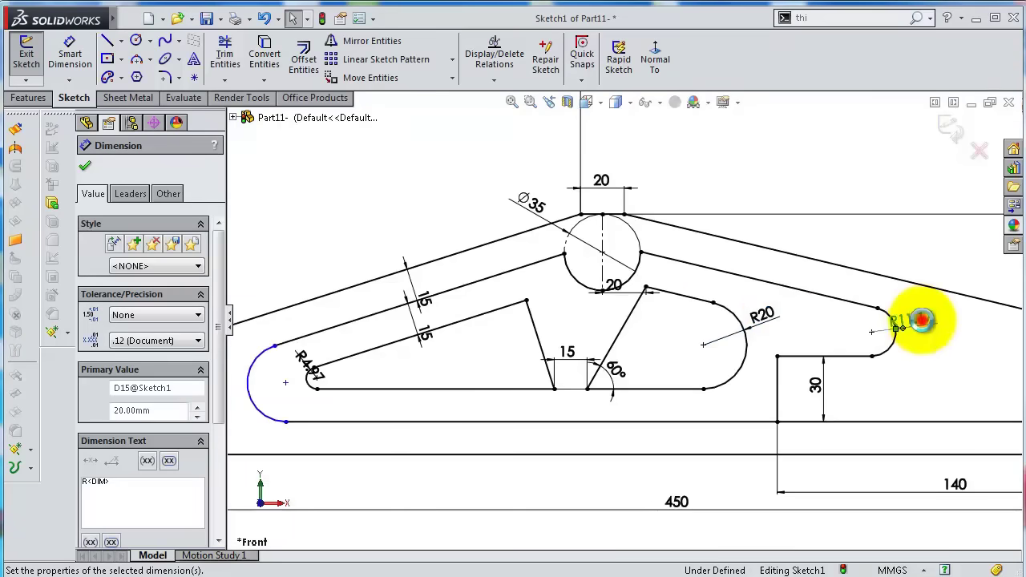
left_click(922, 321)
type("1")
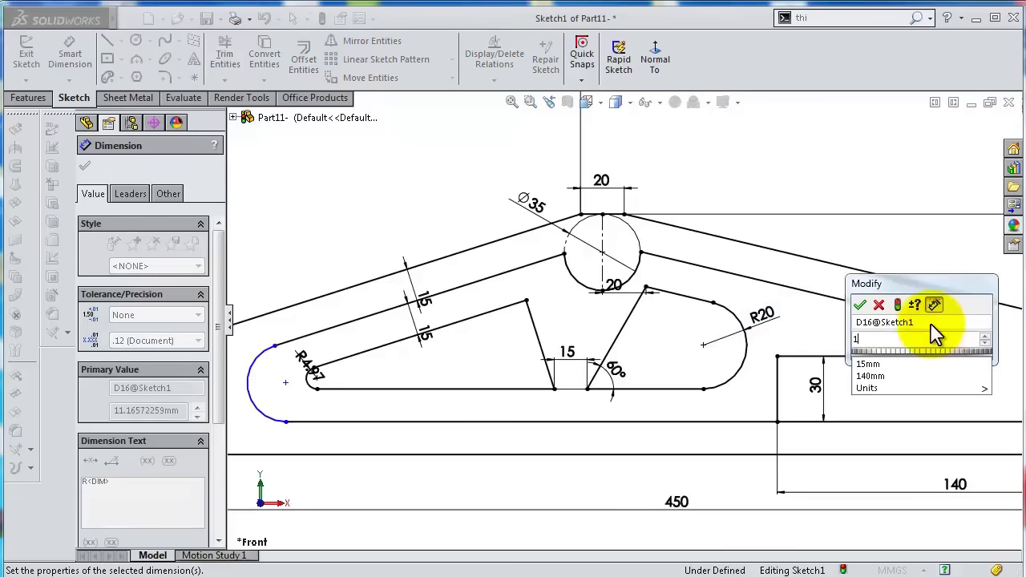
type("0.5")
key("Return")
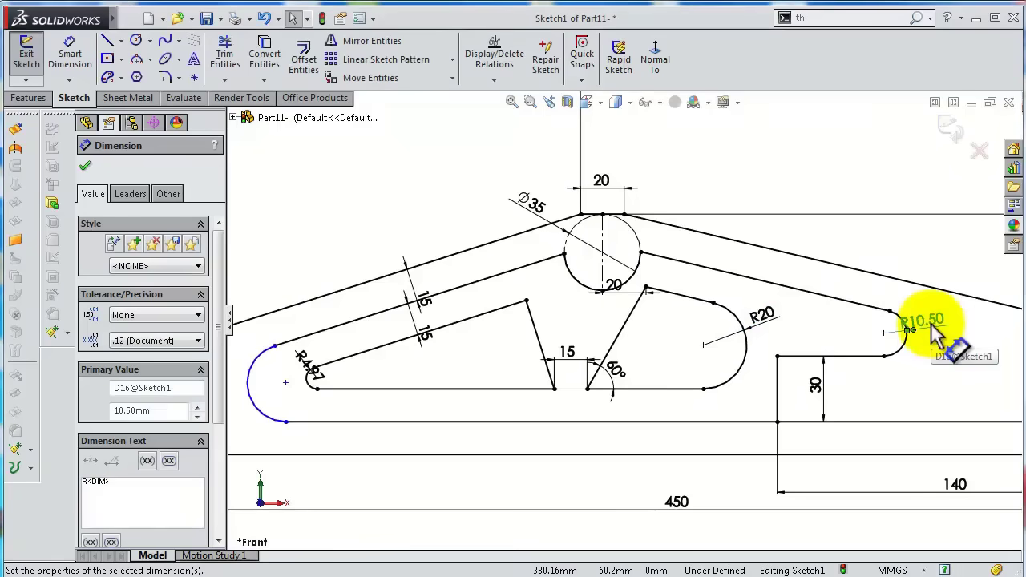
Dimension the large left end arc with a 16 mm radius.
key("f")
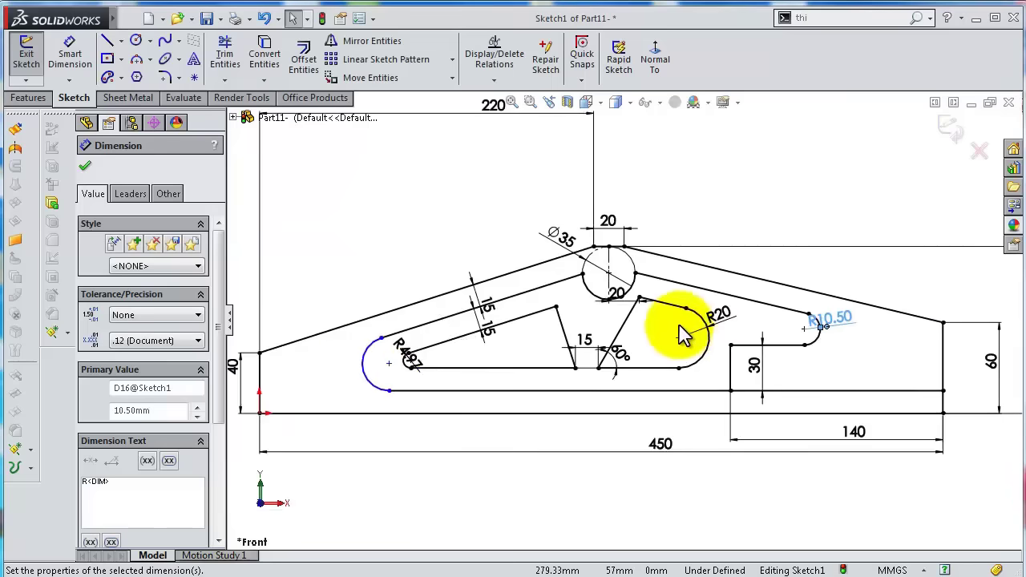
left_click(363, 363)
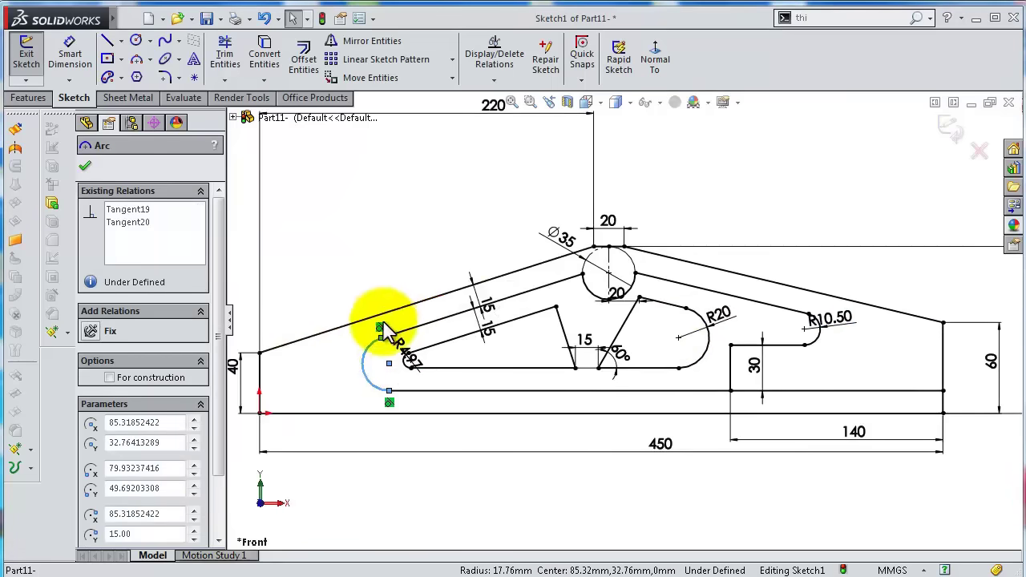
left_click(335, 354)
right_click(356, 362)
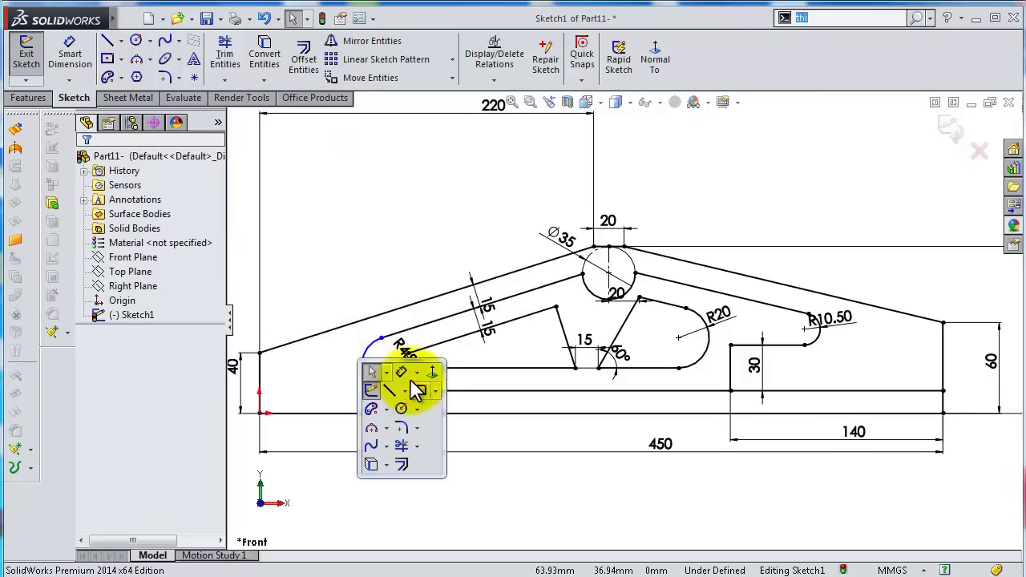
left_click(401, 368)
left_click(370, 370)
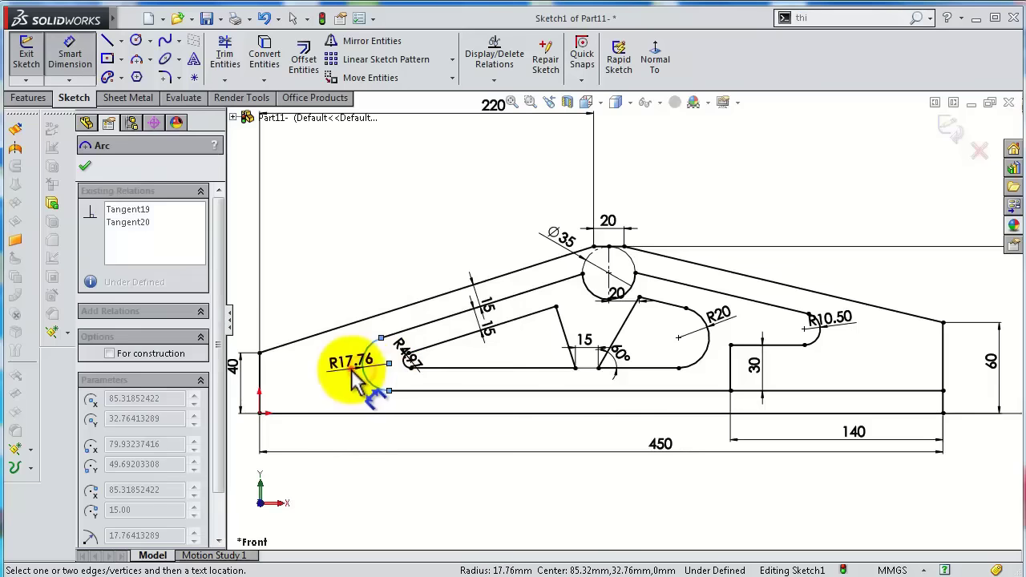
left_click(354, 371)
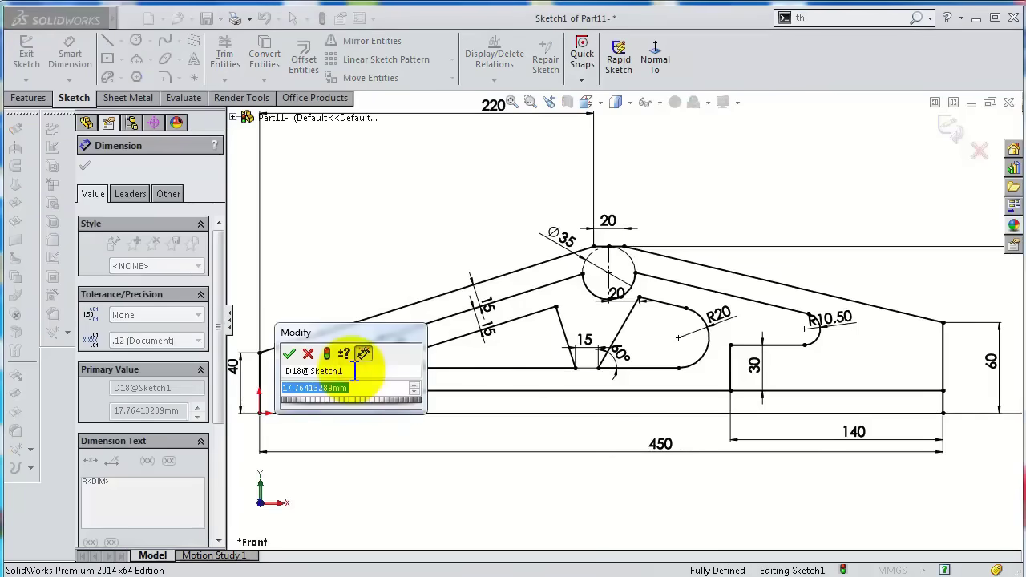
type("16")
key("Return")
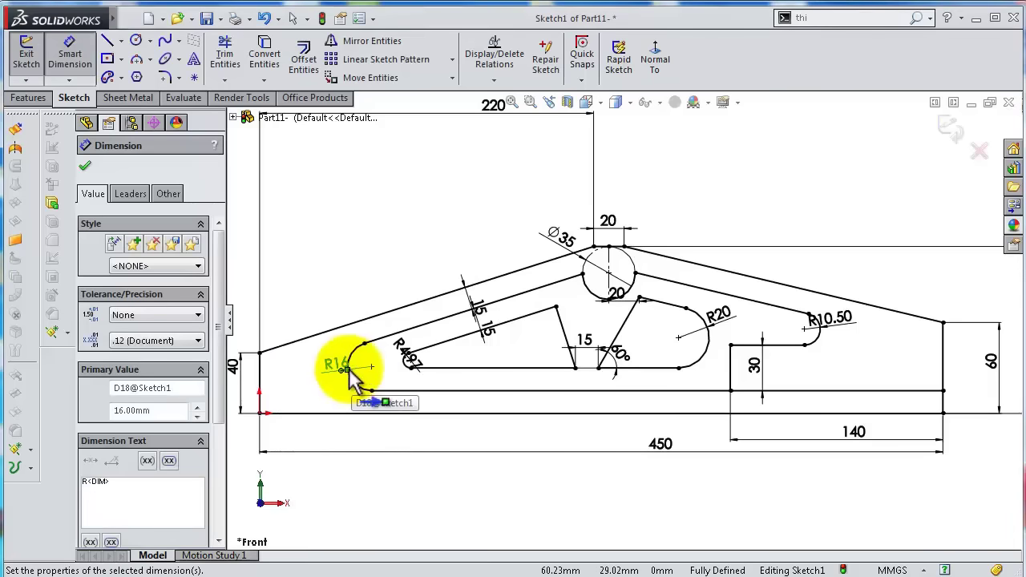
Move the R4.97 label aside and change that radius to 5.
scroll(469, 367, "down", 4)
scroll(469, 368, "down", 3)
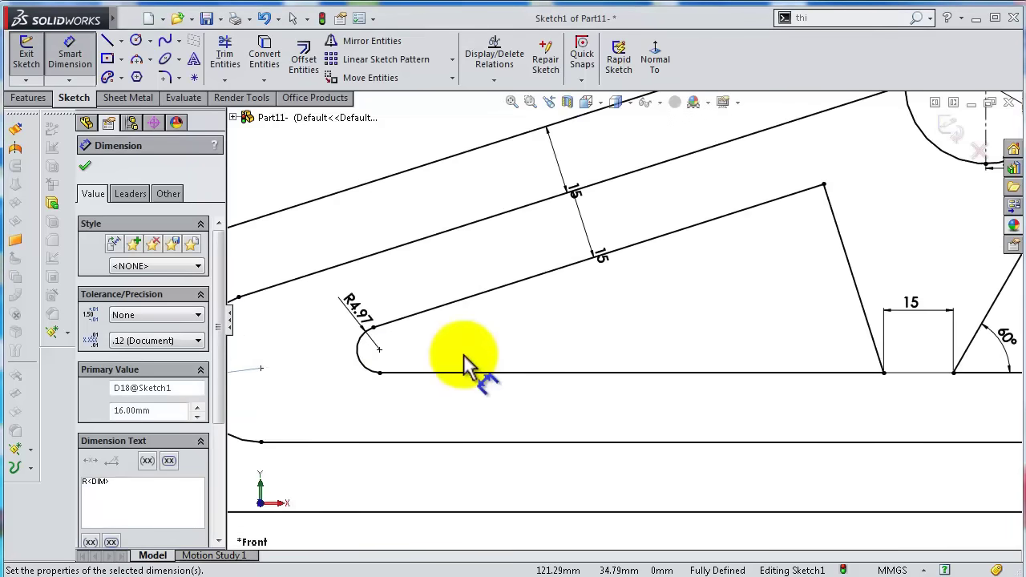
left_click_drag(359, 307, 405, 286)
scroll(540, 316, "up", 4)
double_click(476, 293)
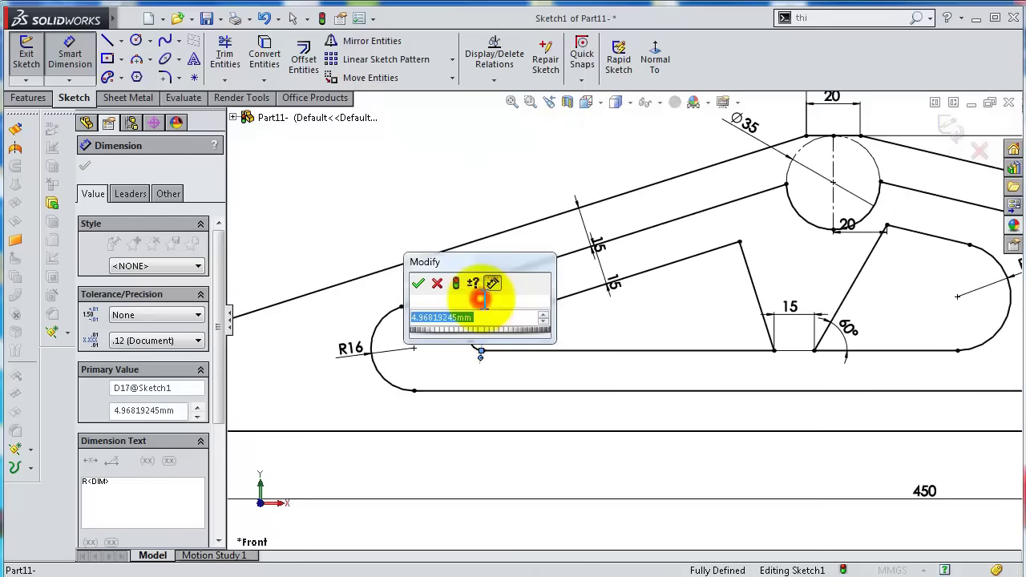
type("5")
key("Return")
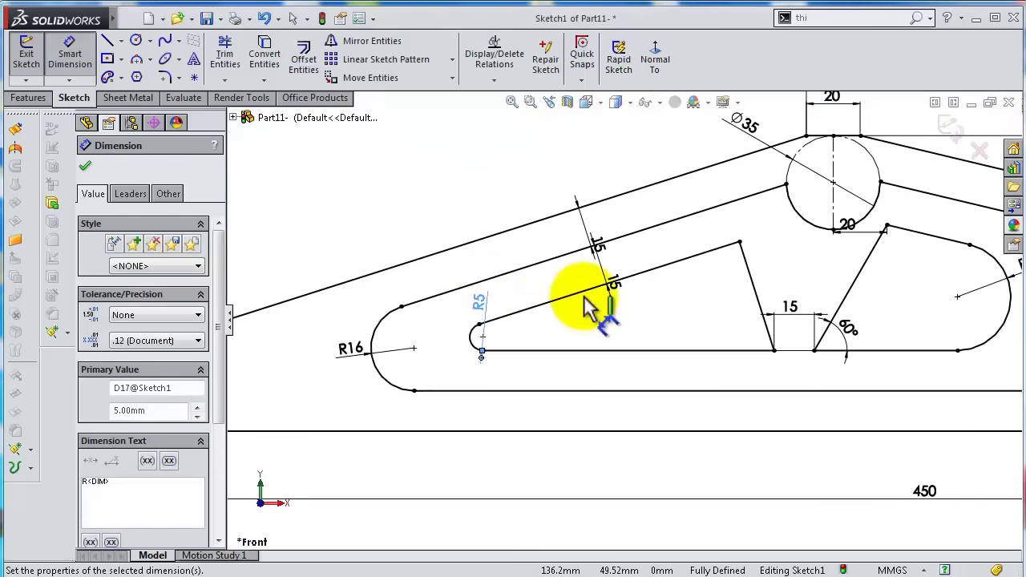
scroll(694, 309, "up", 1)
scroll(756, 293, "down", 2)
scroll(802, 297, "up", 2)
scroll(804, 296, "down", 1)
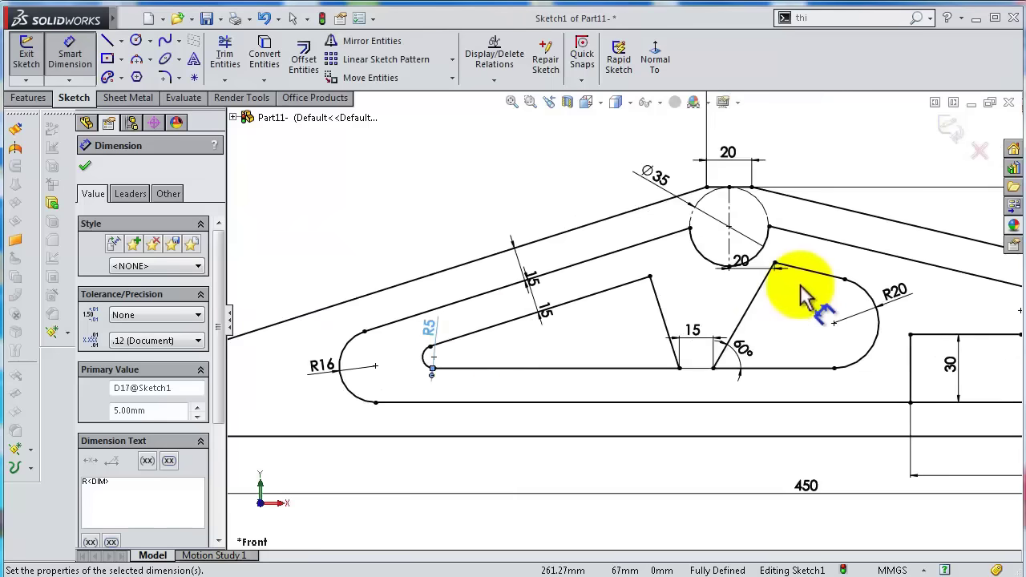
scroll(804, 296, "down", 2)
Apply 7.5 mm sketch fillets to the four corners around the inner cut-out and 60° line.
key("s")
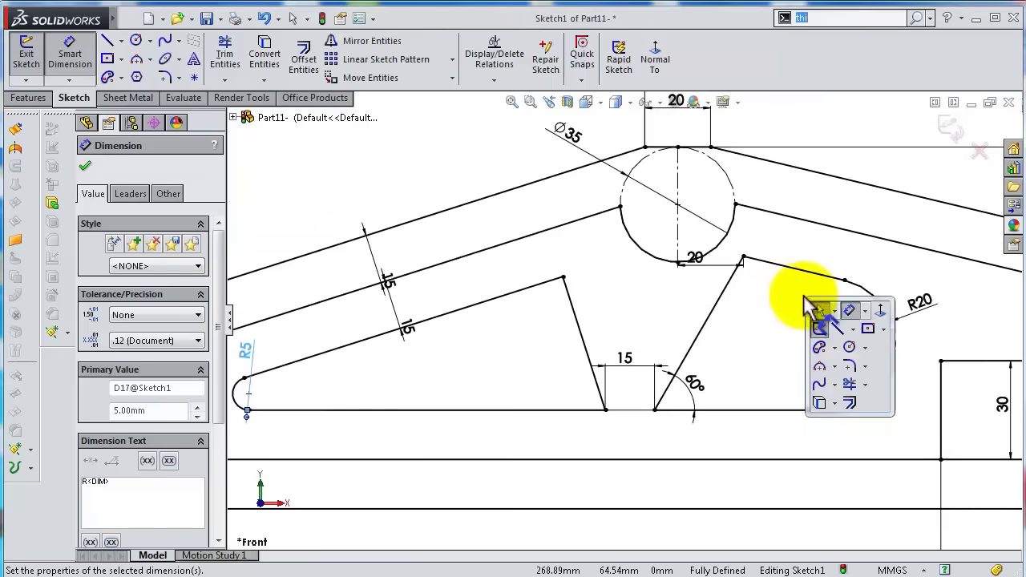
left_click(850, 367)
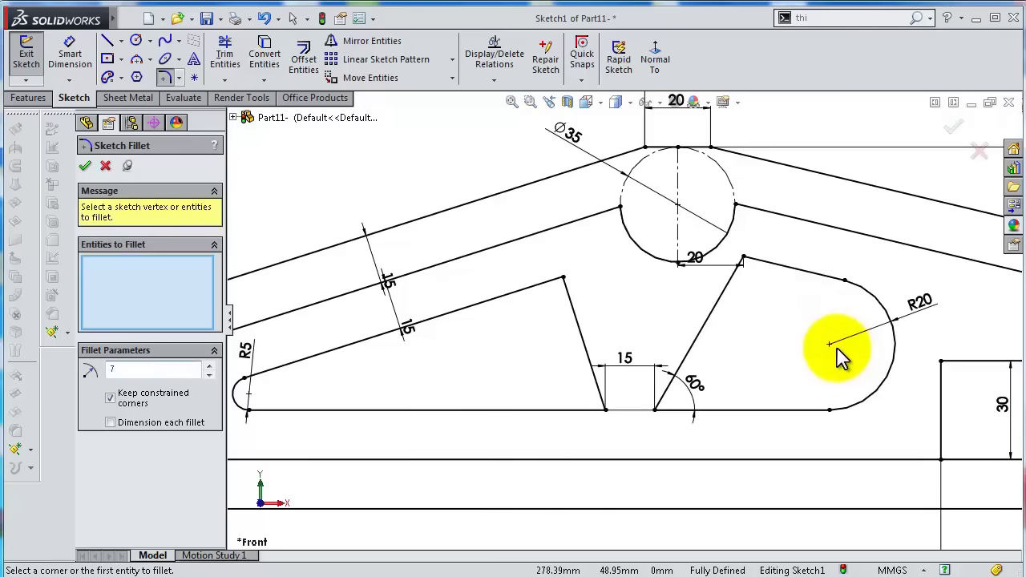
left_click(564, 278)
left_click(607, 410)
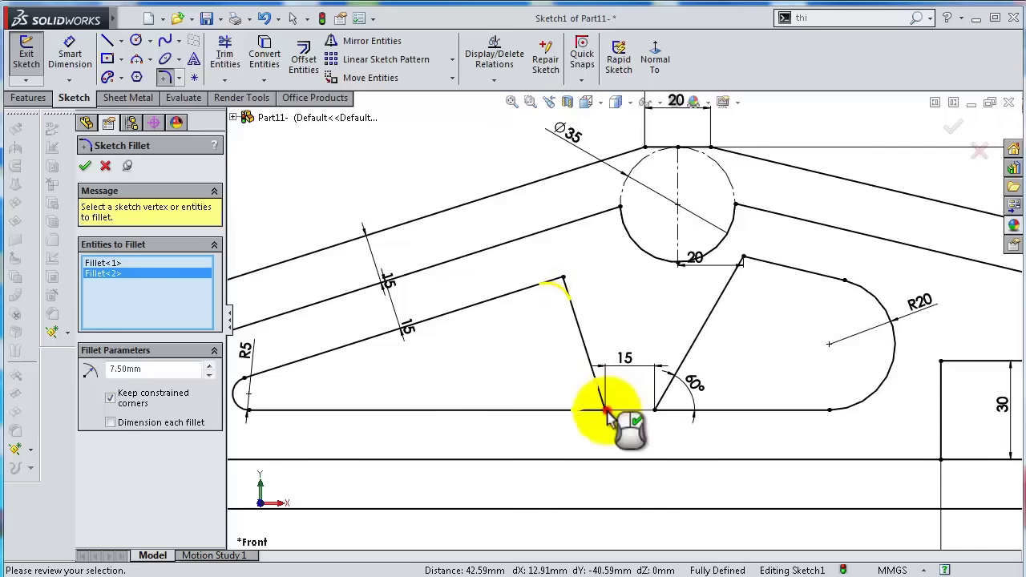
left_click(656, 409)
left_click(743, 258)
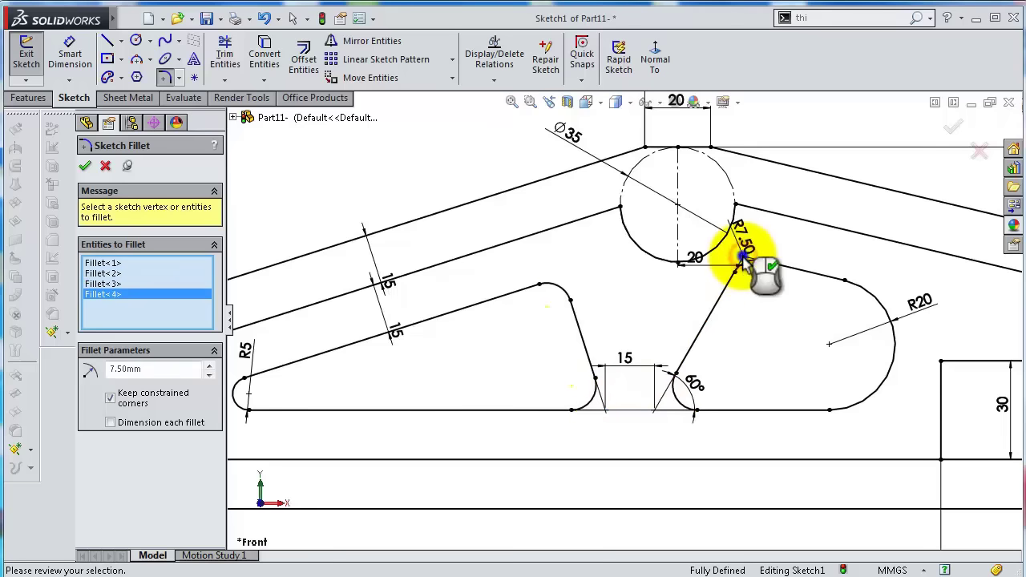
right_click(744, 258)
Fillet the line-circle junctions and the notch's top-left corner at 10 mm radius.
scroll(754, 240, "up", 3)
scroll(794, 264, "down", 2)
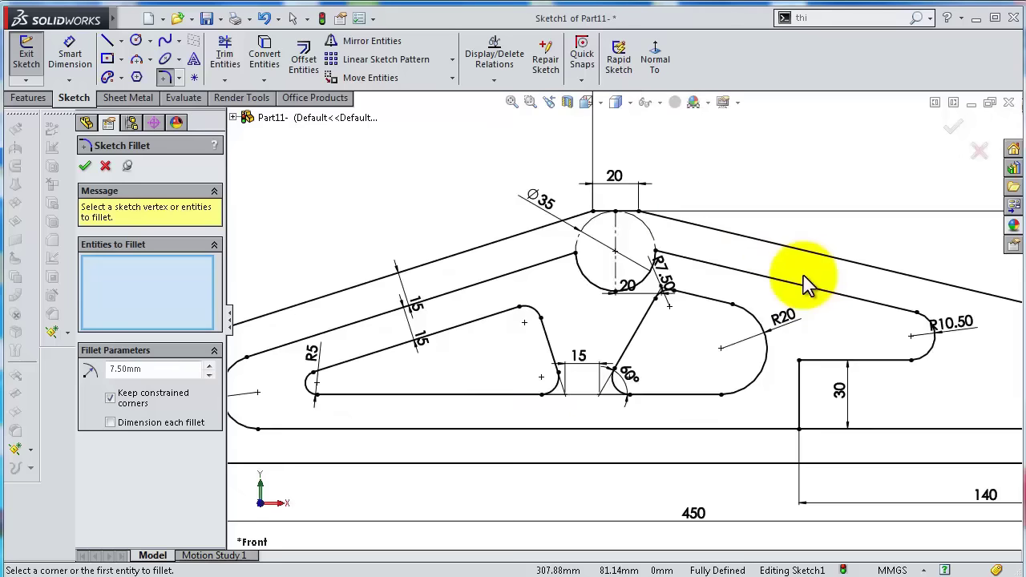
left_click_drag(170, 369, 90, 370)
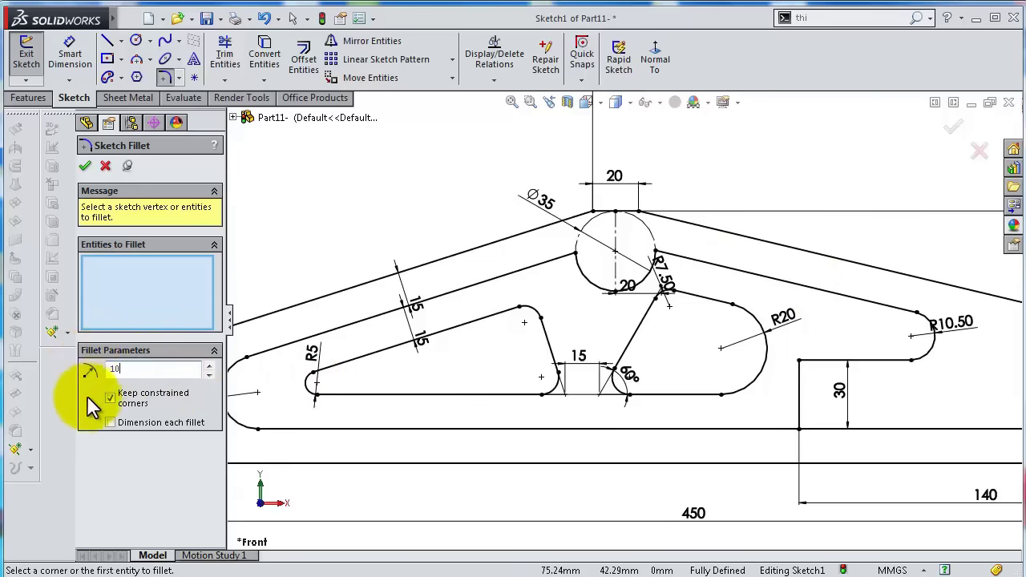
type("10")
key("Return")
left_click(574, 250)
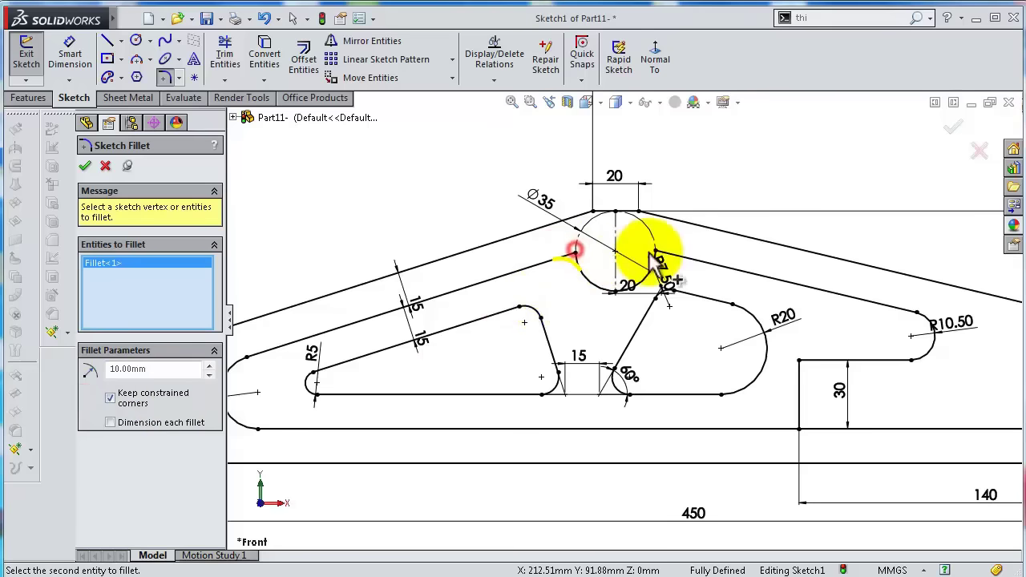
left_click(655, 255)
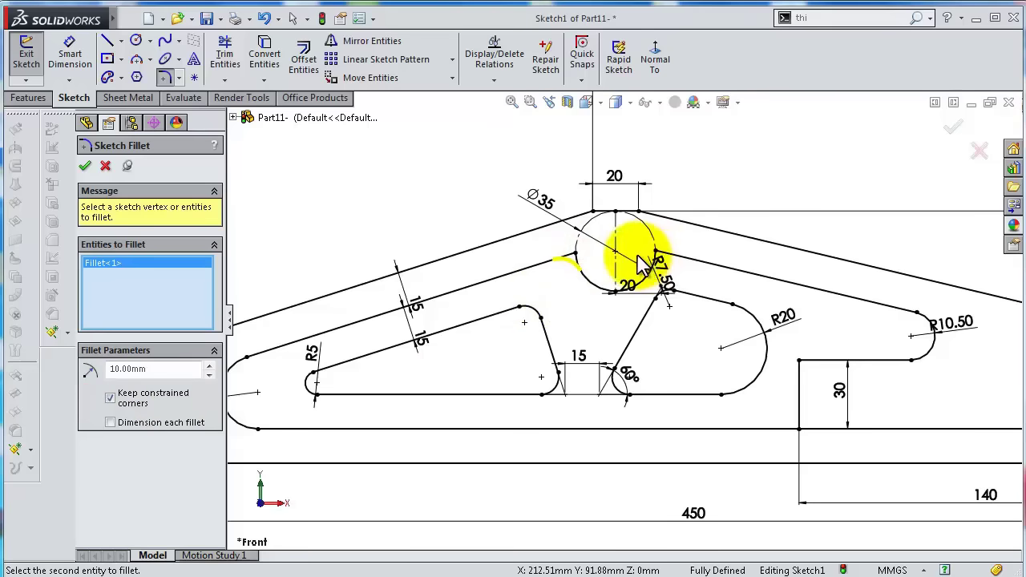
left_click(592, 276)
scroll(594, 279, "down", 3)
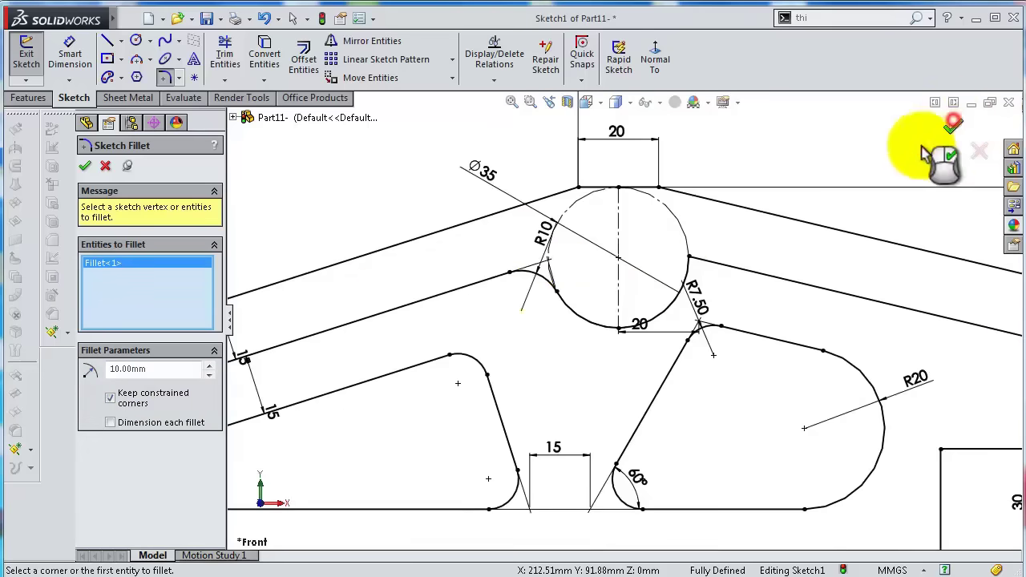
left_click(689, 259)
scroll(916, 454, "up", 1)
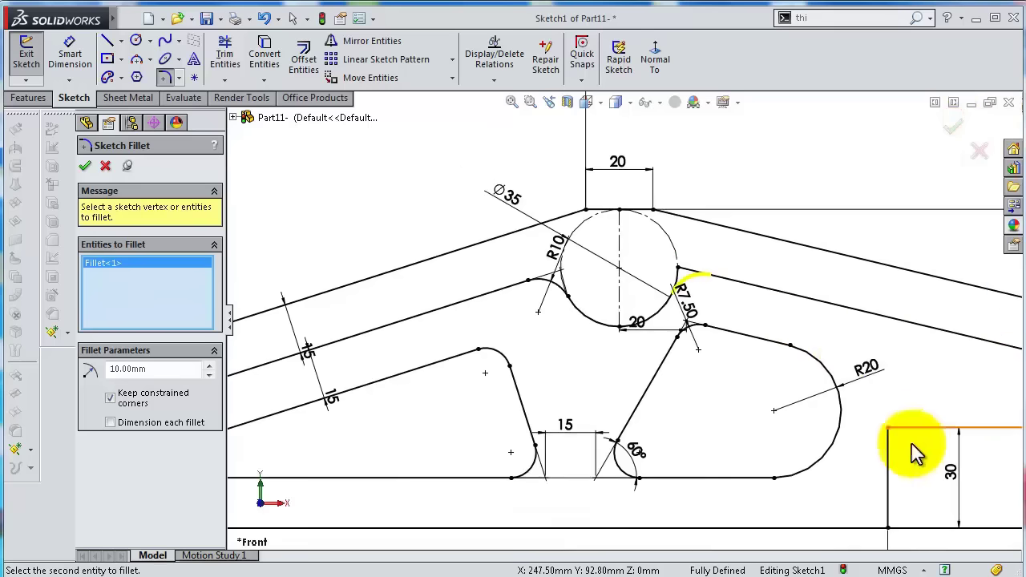
left_click(888, 429)
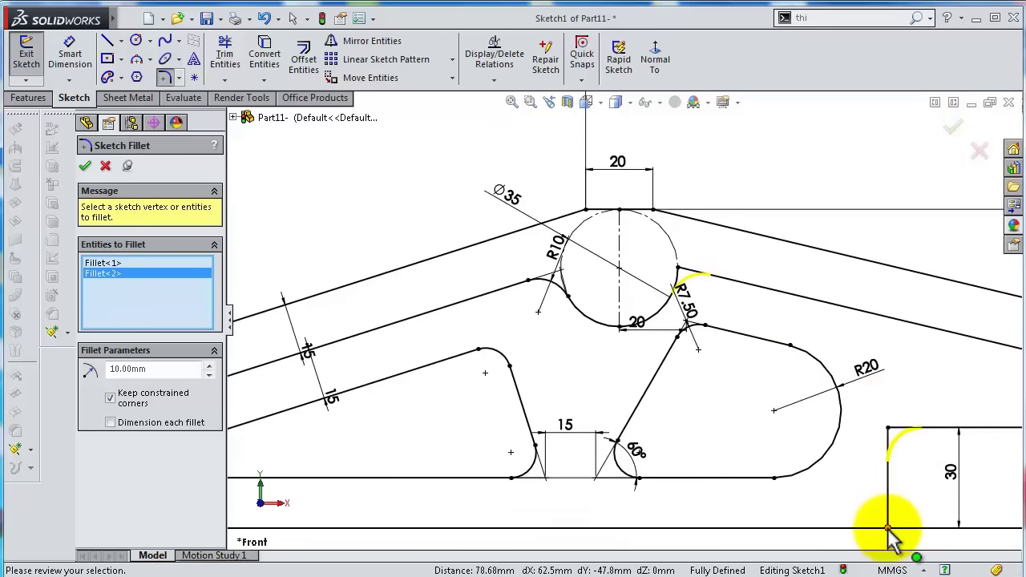
left_click(953, 125)
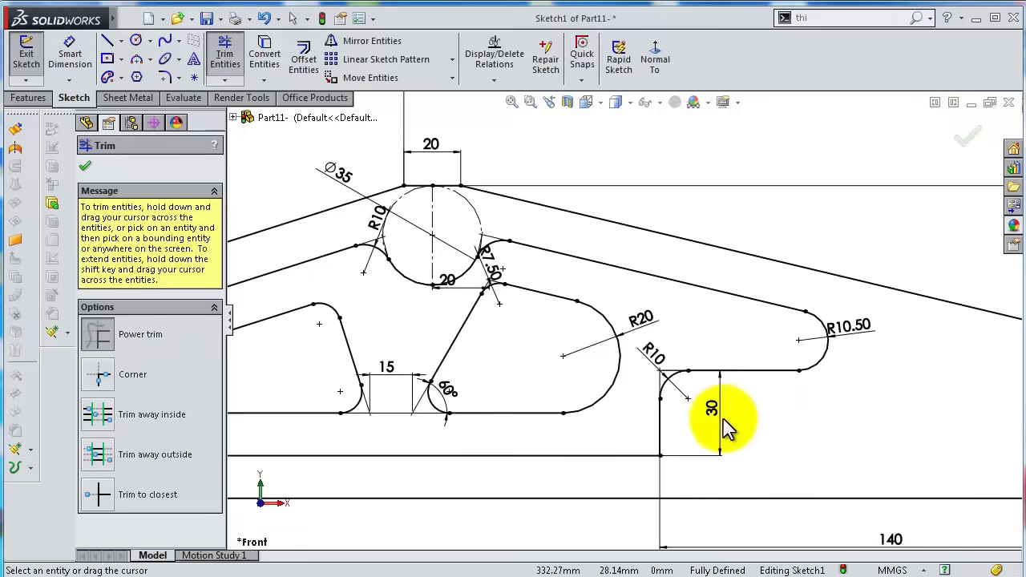
Add a 10 mm fillet to the notch's lower corner, then tilt the view.
key("s")
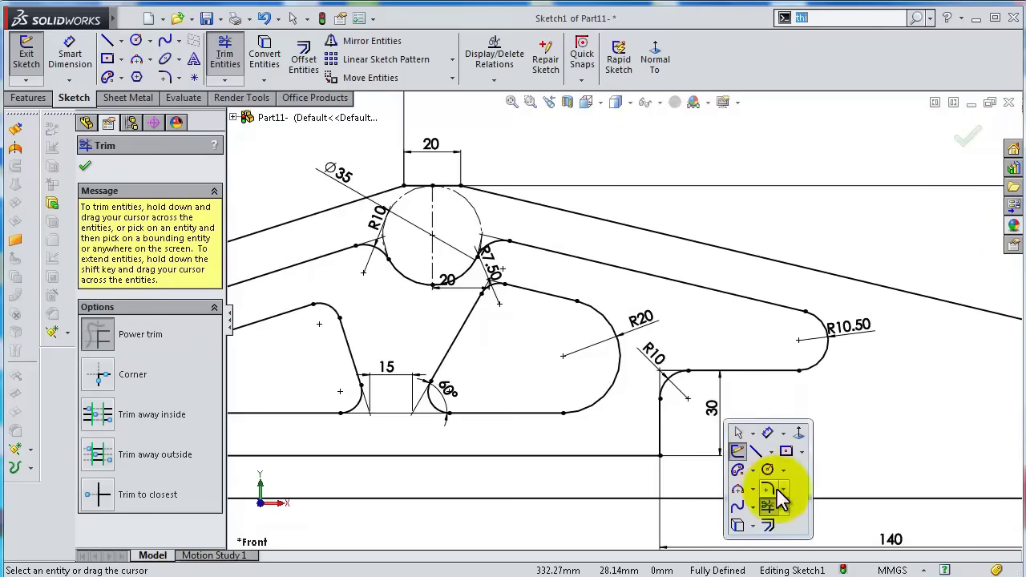
left_click(768, 491)
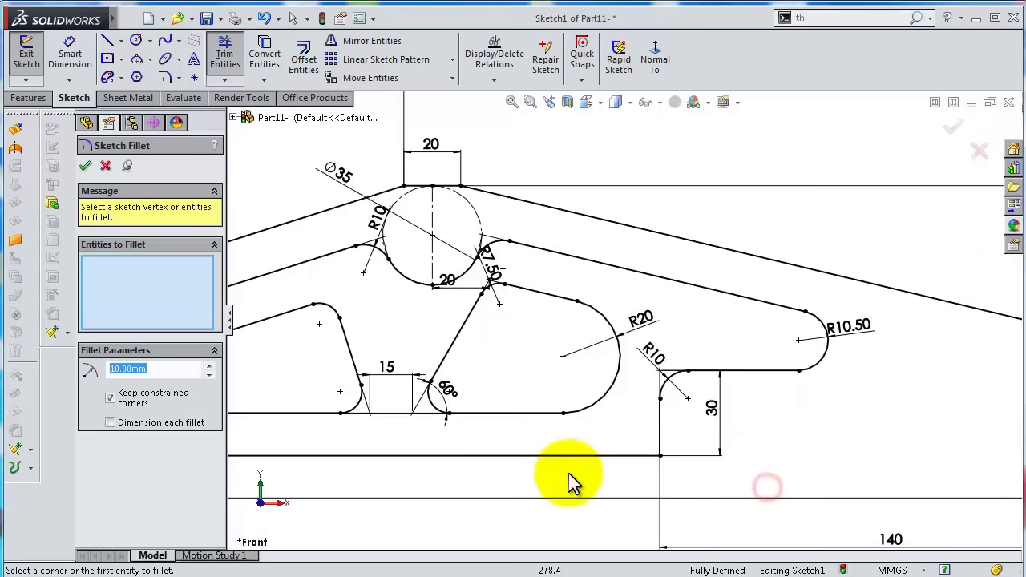
left_click(660, 454)
scroll(670, 437, "up", 5)
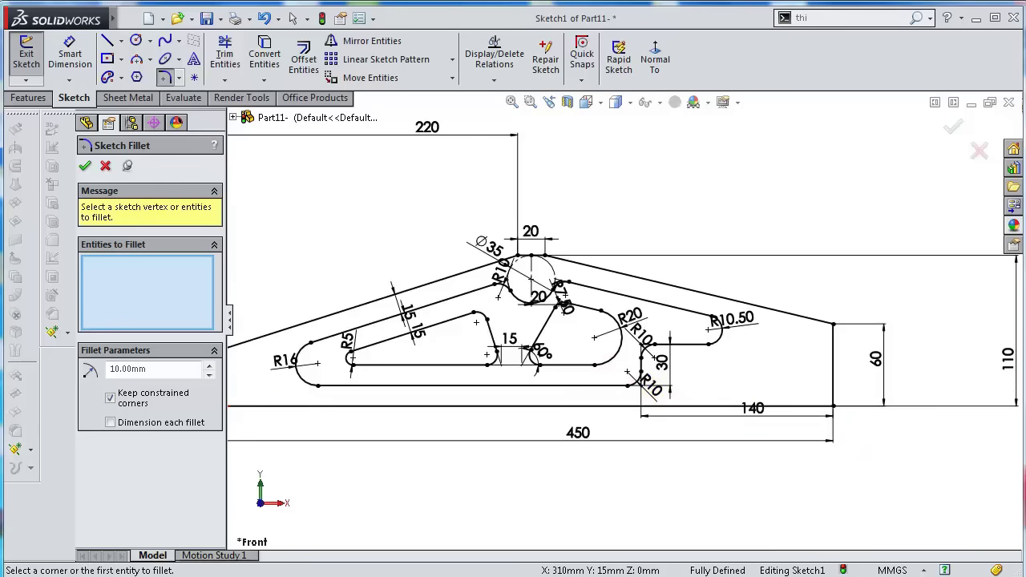
left_click(951, 127)
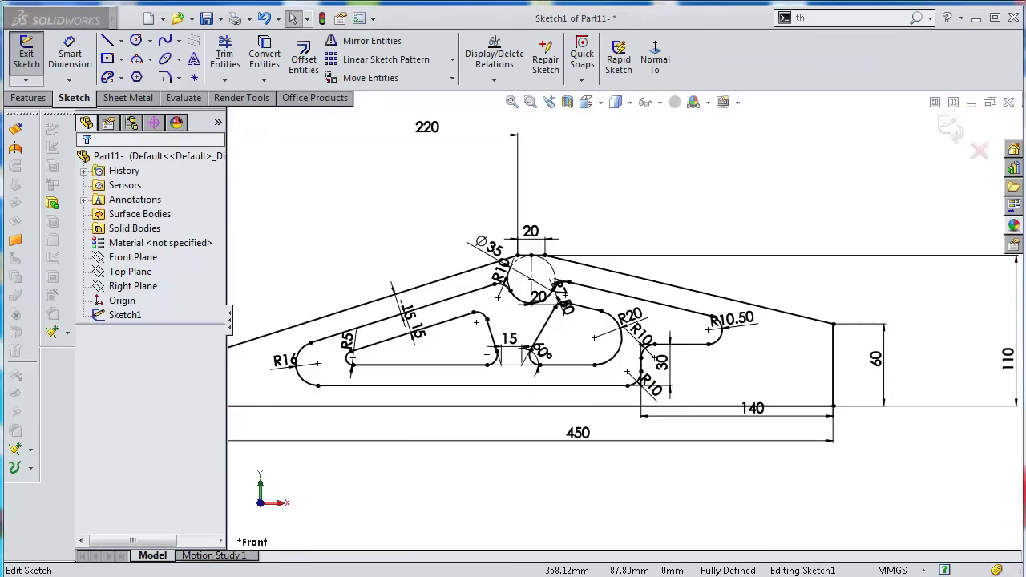
mouse_move(861, 293)
middle_mouse_down()
mouse_move(802, 217)
mouse_move(786, 245)
mouse_move(893, 297)
mouse_move(834, 315)
middle_mouse_up()
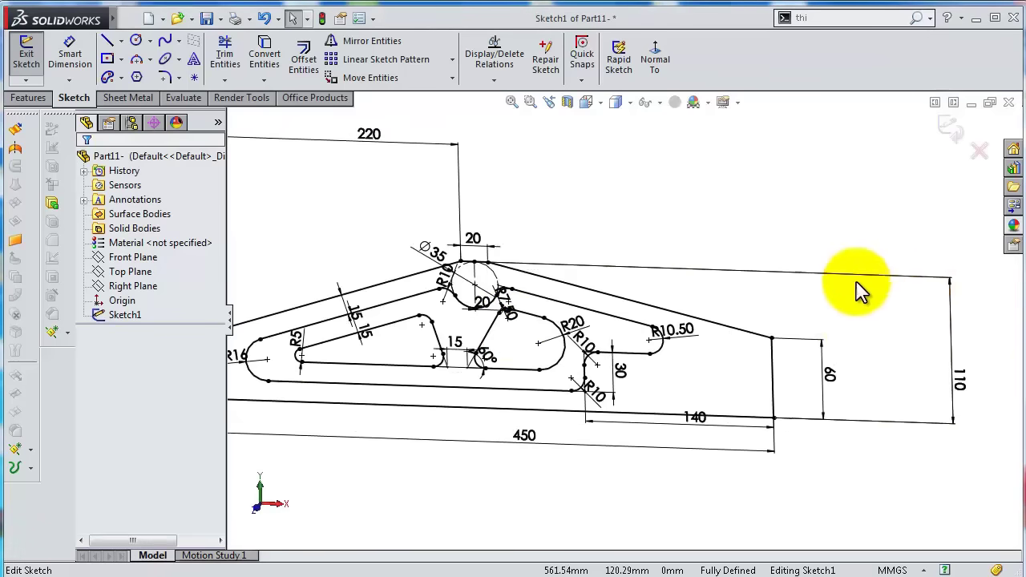
scroll(513, 337, "down", 4)
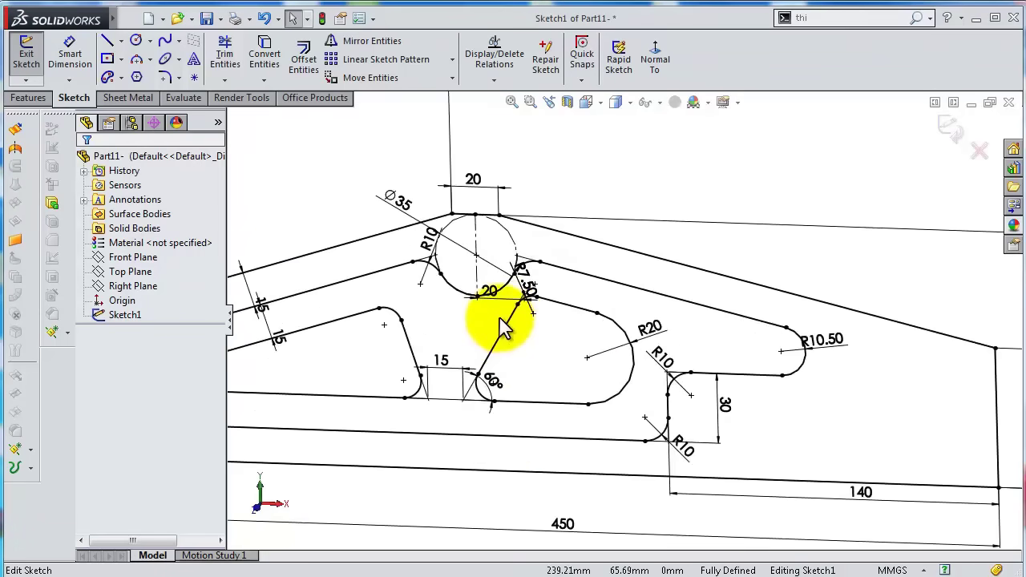
scroll(502, 327, "down", 2)
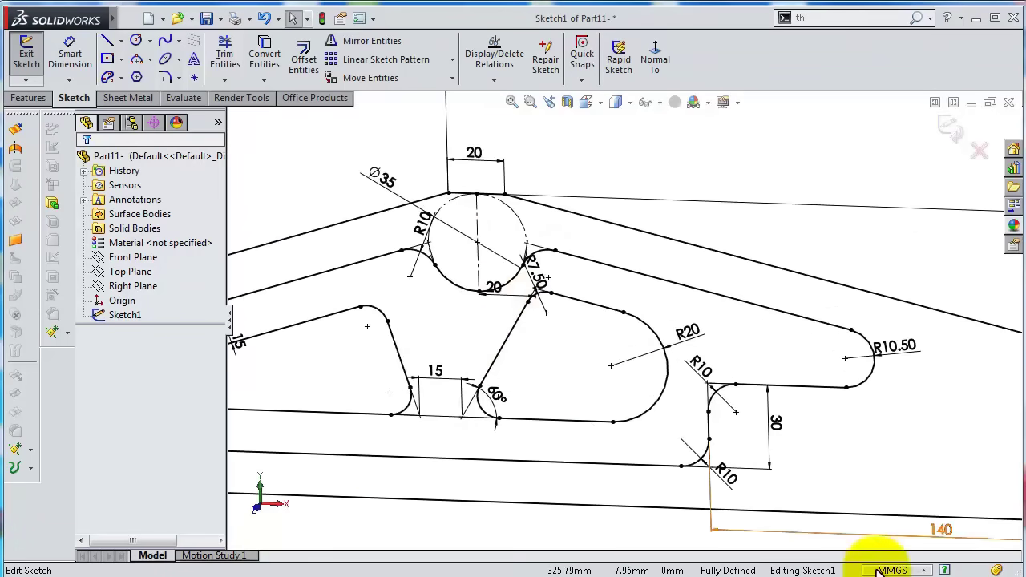
Start a new Front Plane sketch and convert the outline's top, right, bottom and left edges into it.
left_click(950, 128)
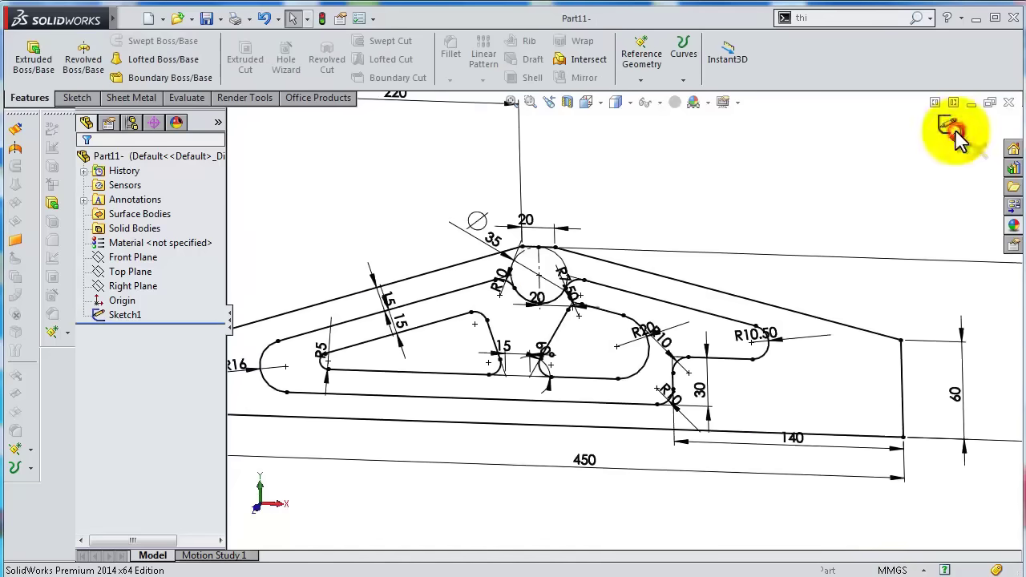
left_click(128, 257)
left_click(137, 232)
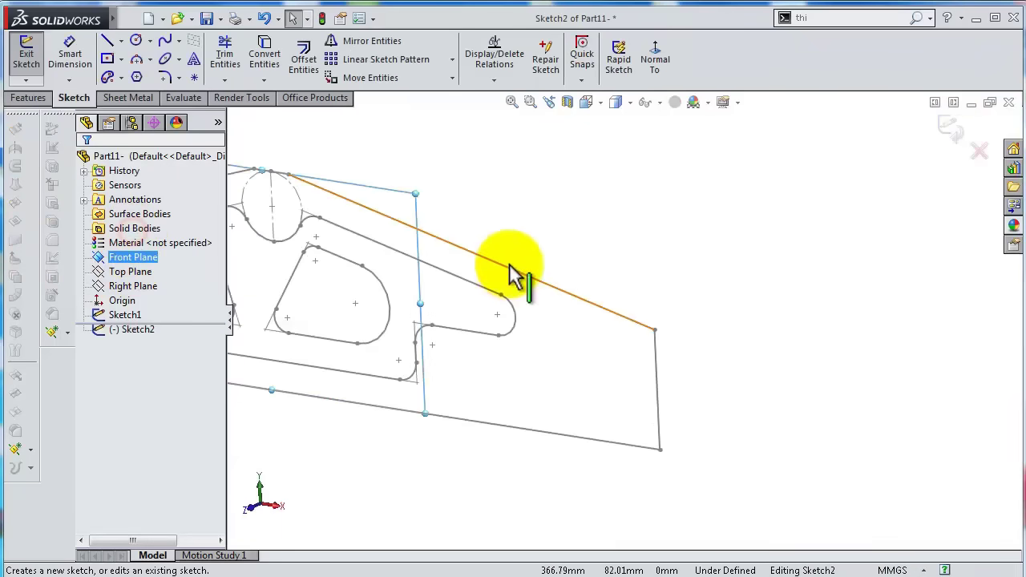
left_click(591, 277)
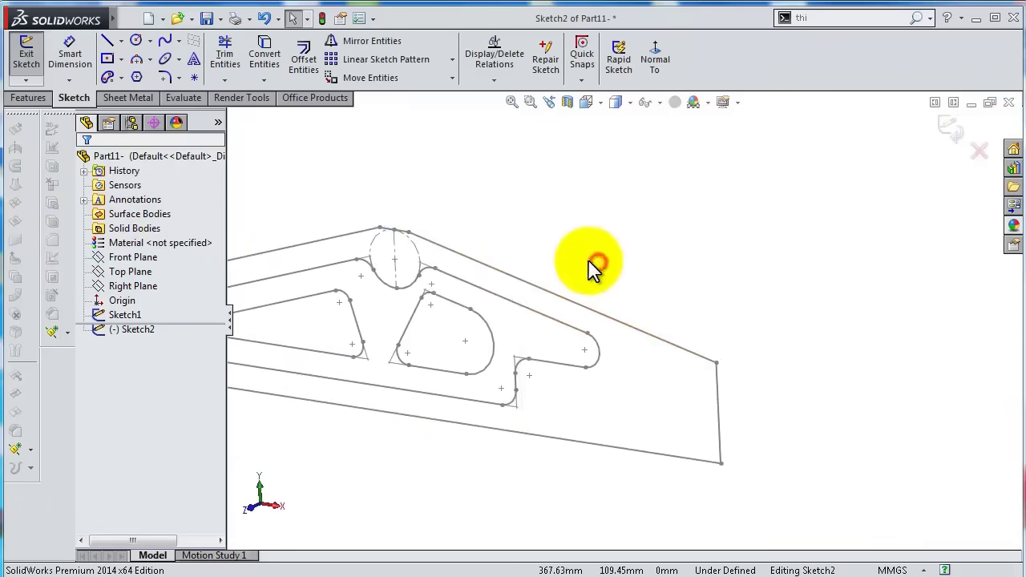
left_click(527, 290)
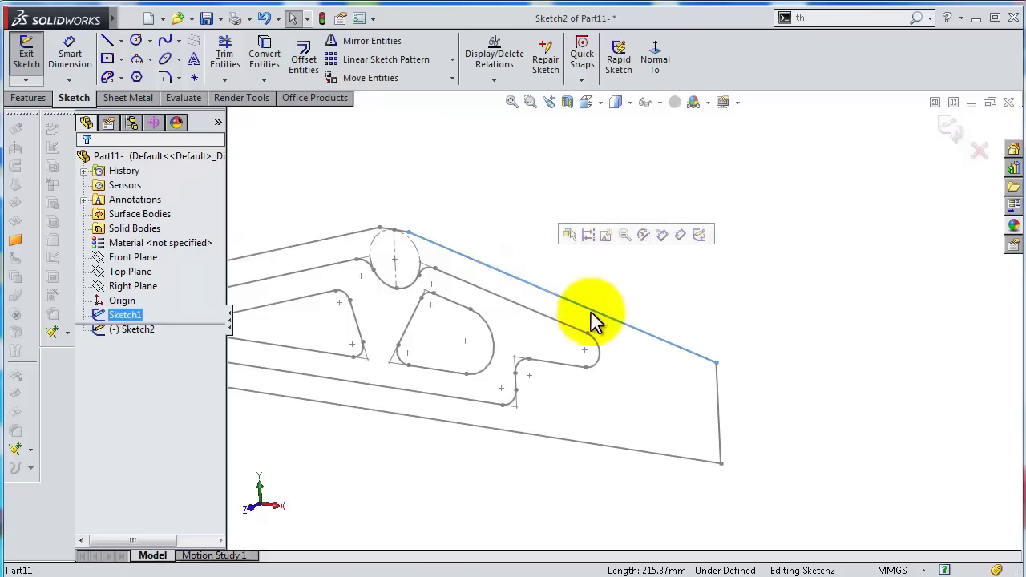
left_click(716, 391, "ctrl")
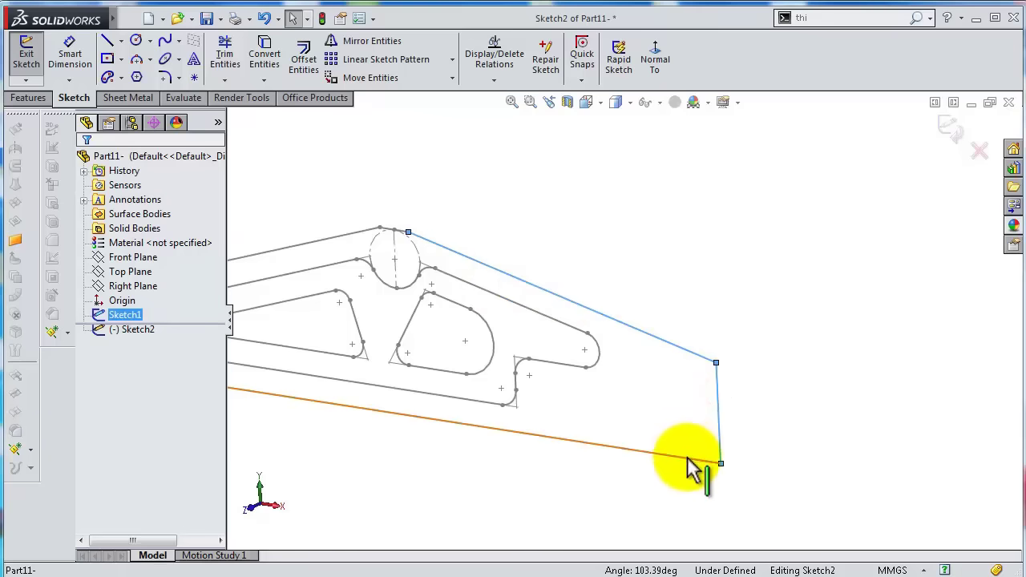
left_click(688, 458, "ctrl")
key("f")
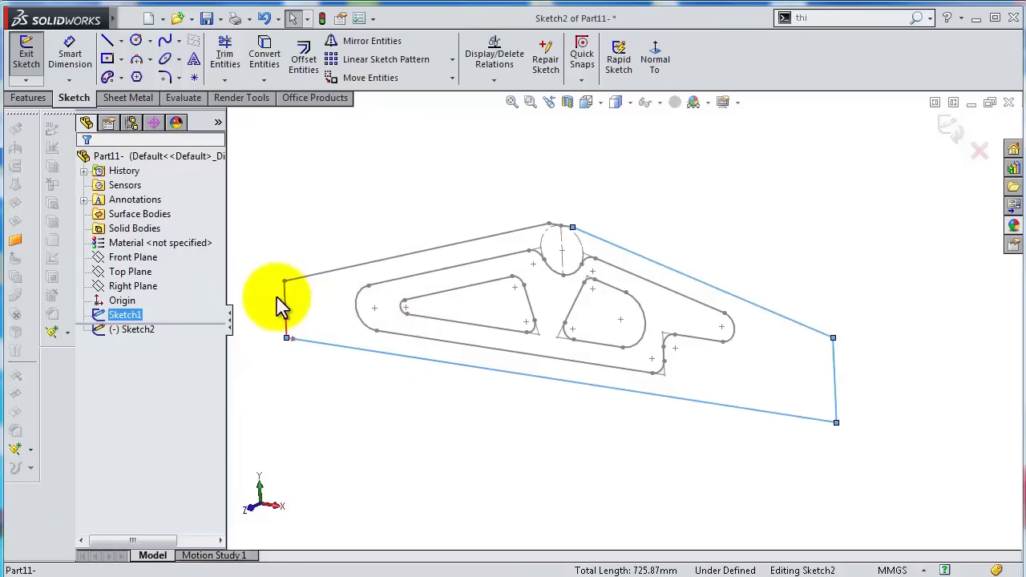
left_click(284, 298, "ctrl")
scroll(553, 215, "down", 3)
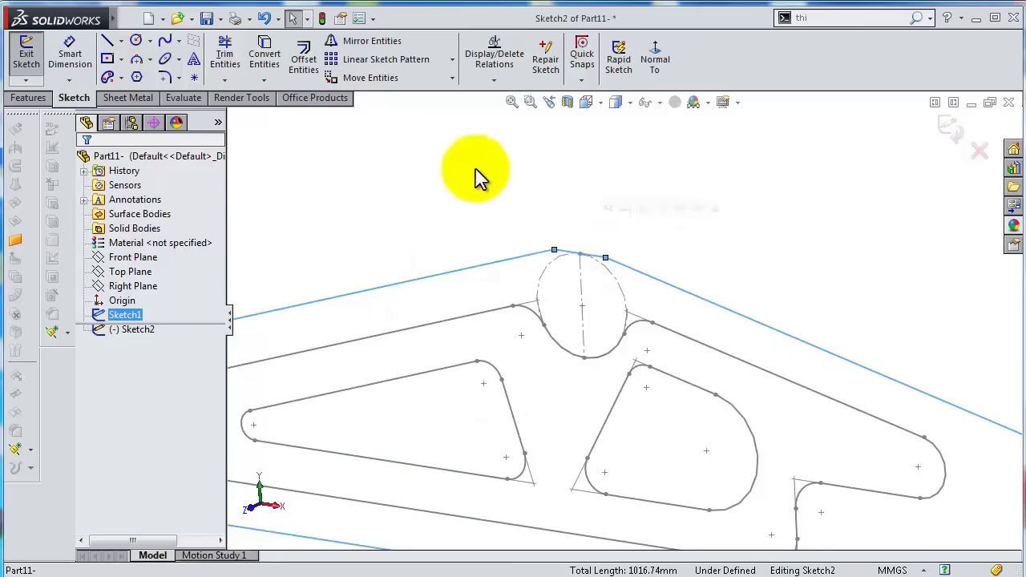
left_click(276, 56)
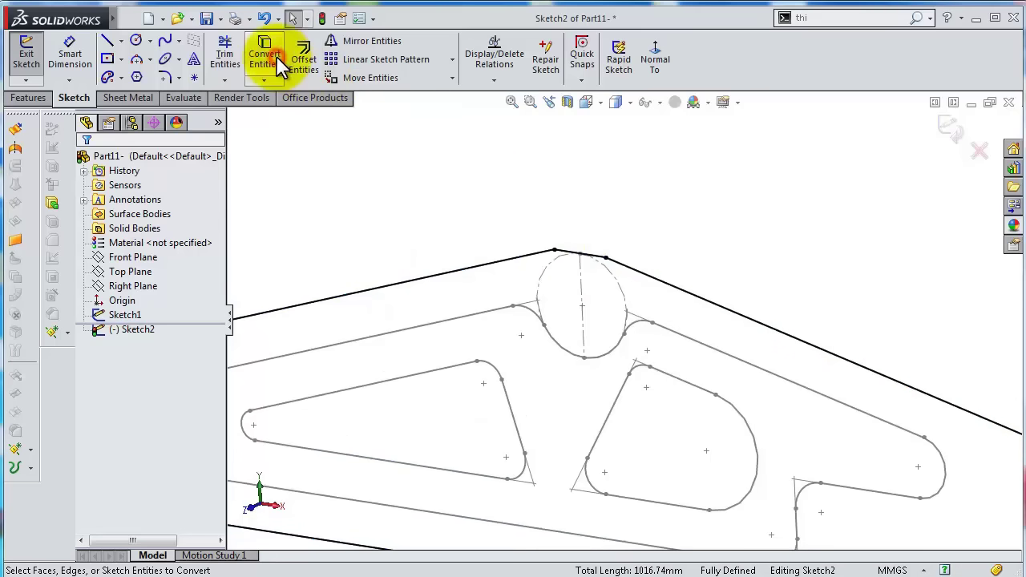
Convert the connected inner web loop into the new sketch.
left_click(485, 313)
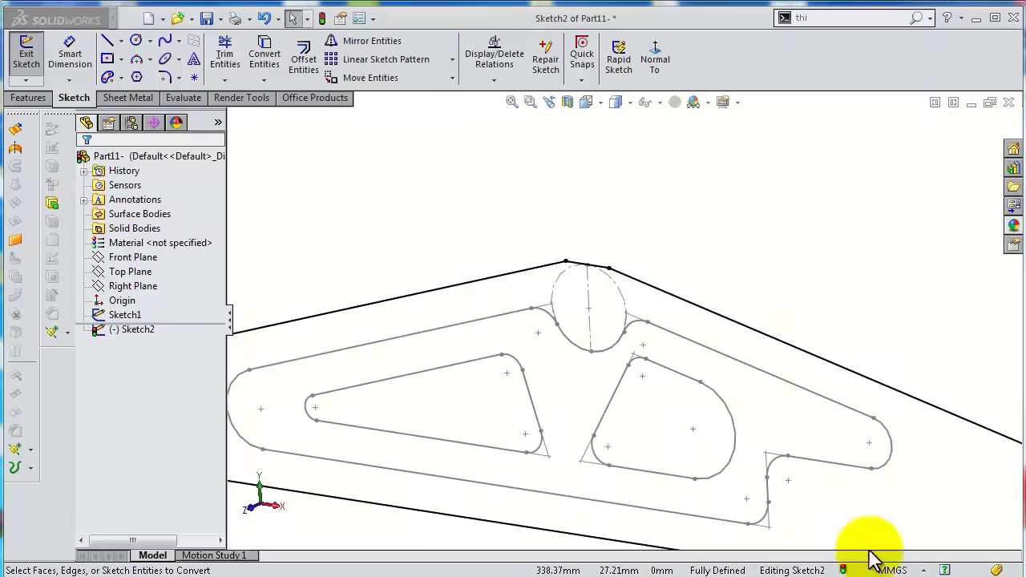
left_click(507, 319)
right_click(507, 319)
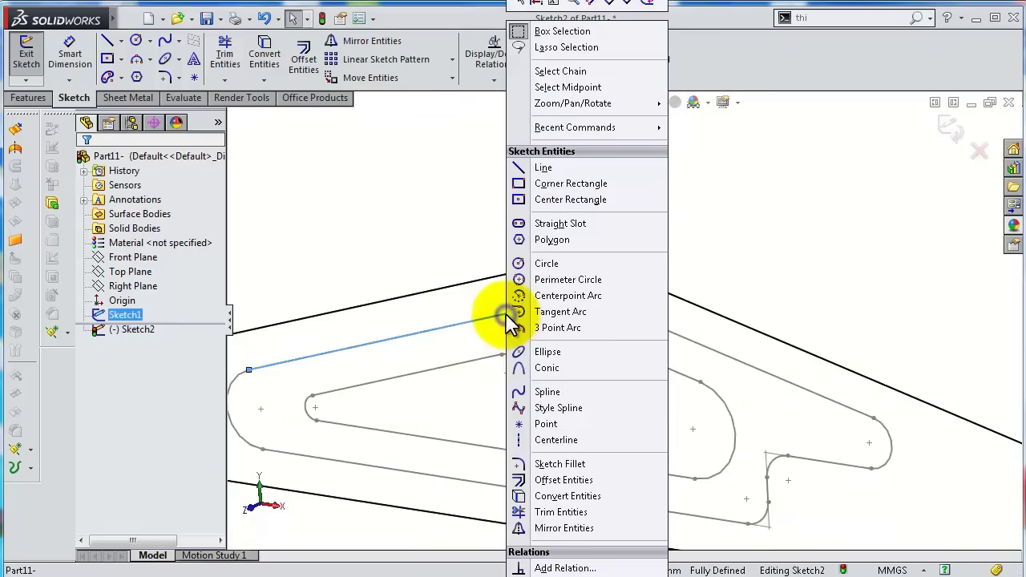
left_click(551, 71)
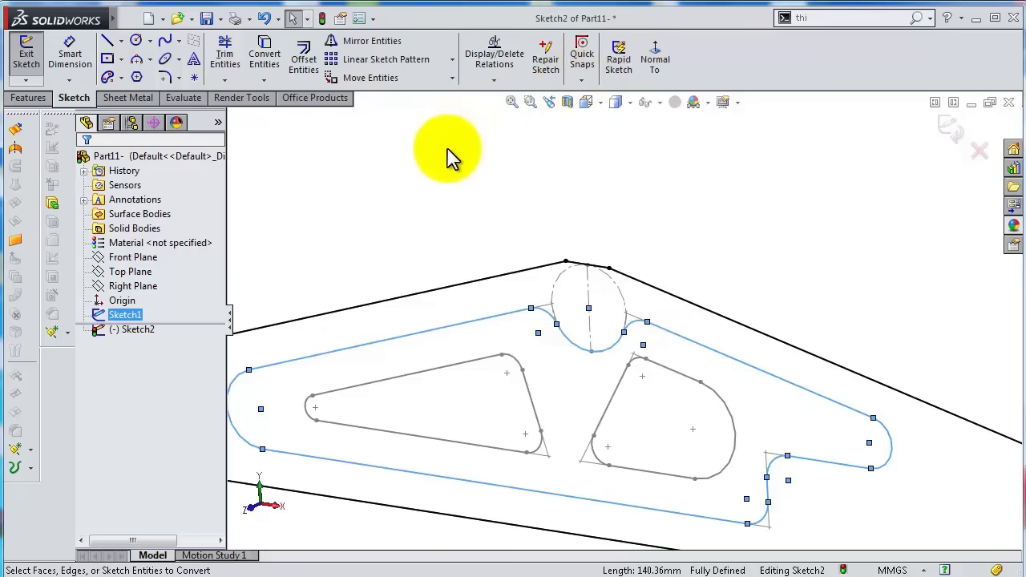
left_click(266, 59)
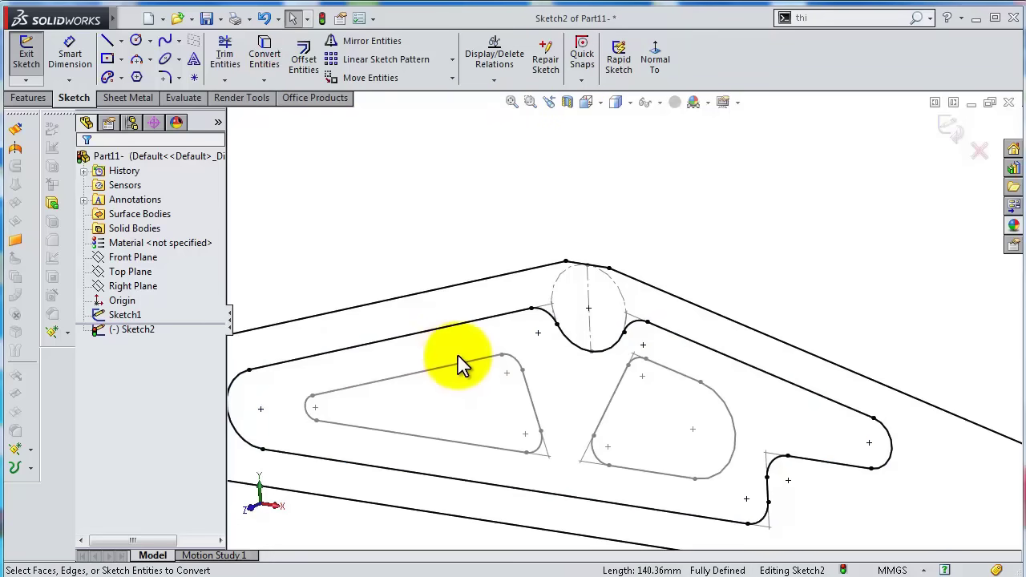
Create the outer frame planar surface Surface-Plane2 from the sketch.
scroll(458, 364, "up", 3)
mouse_move(435, 355)
middle_mouse_down()
mouse_move(458, 272)
mouse_move(458, 286)
middle_mouse_up()
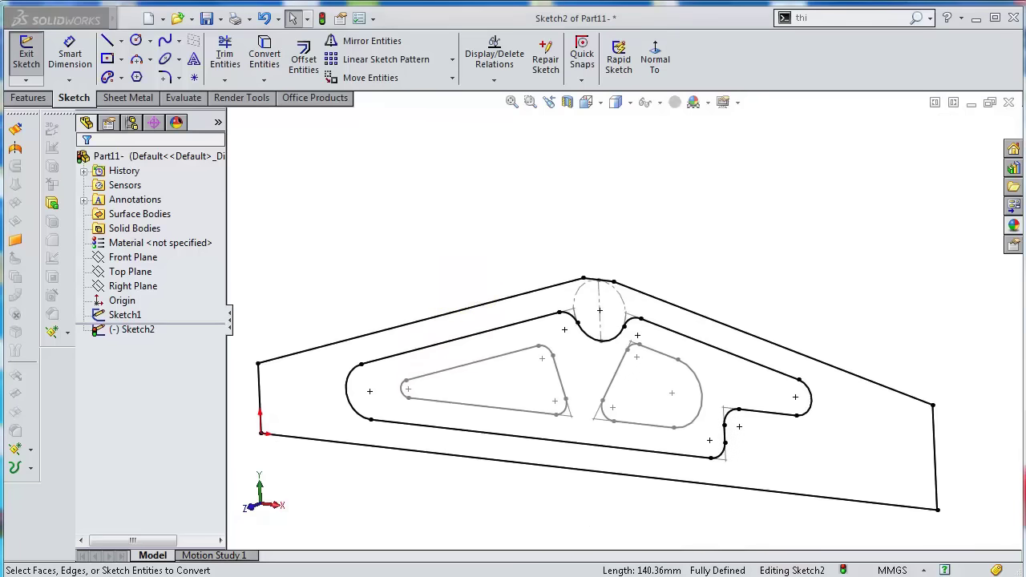
left_click(16, 242)
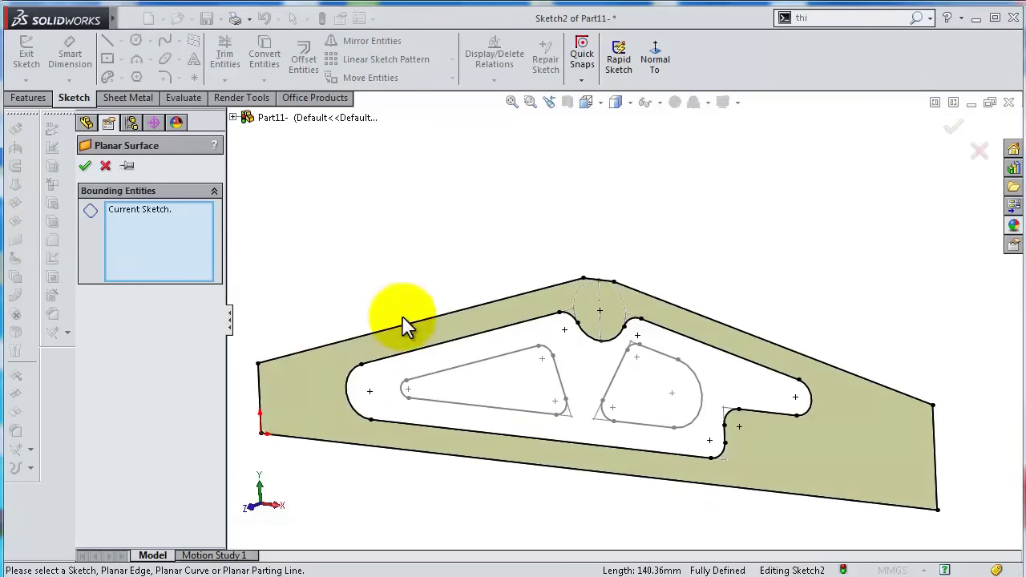
left_click(953, 132)
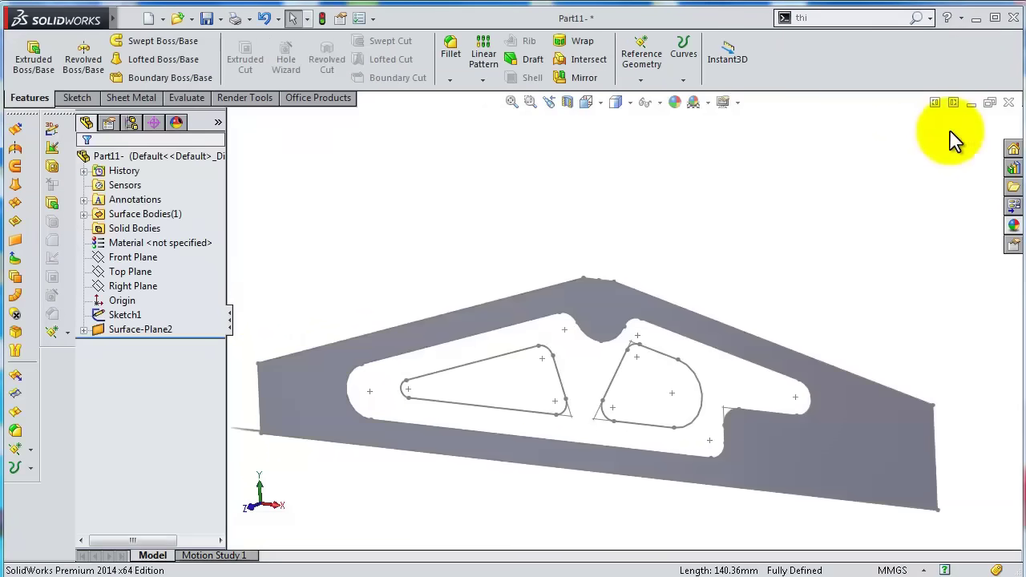
Start a Front Plane sketch and convert the triangle and teardrop cut-out loops into it.
left_click(141, 255)
left_click(137, 241)
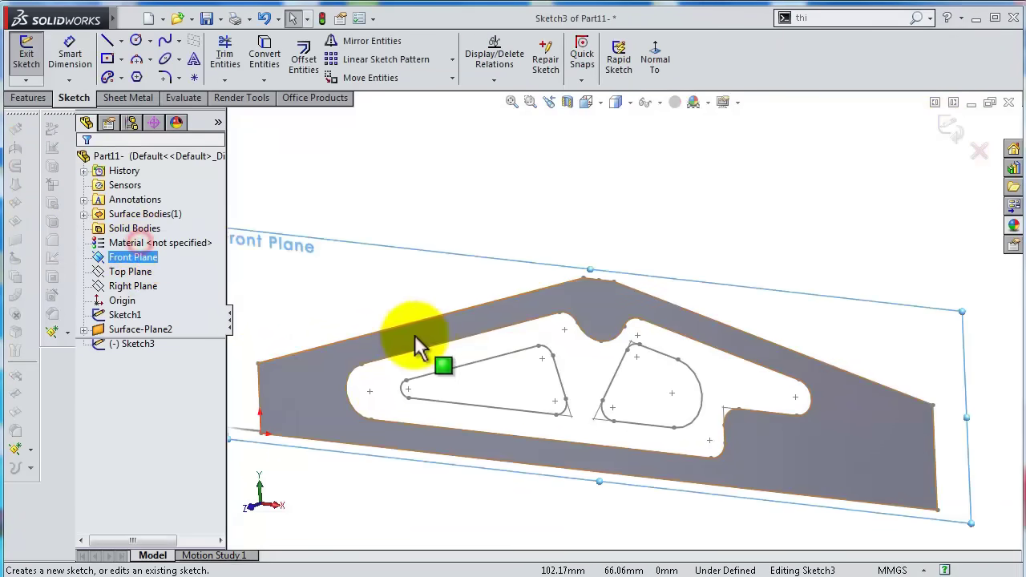
left_click(496, 362)
right_click(496, 363)
left_click(558, 70)
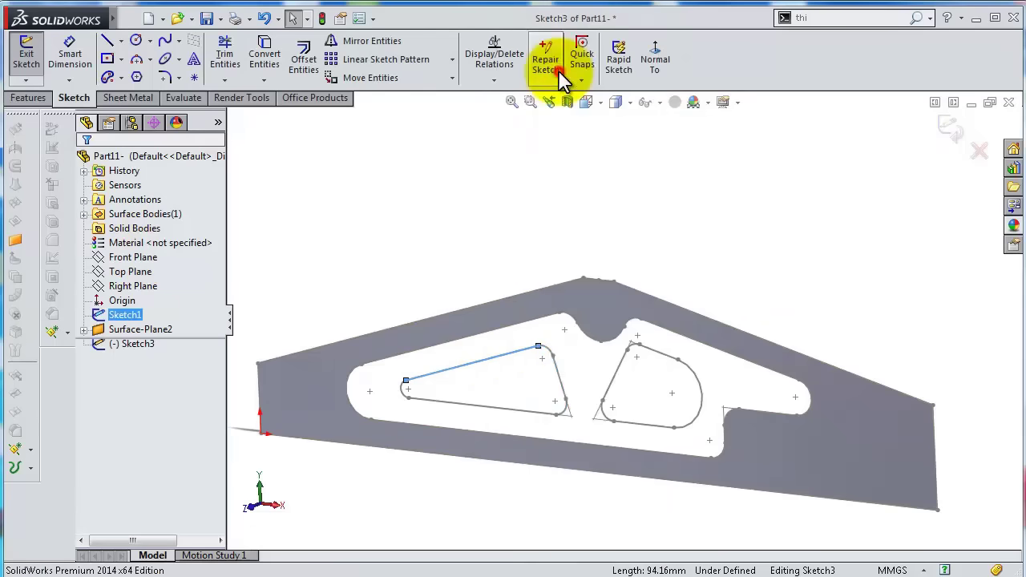
left_click(270, 57)
left_click(665, 359)
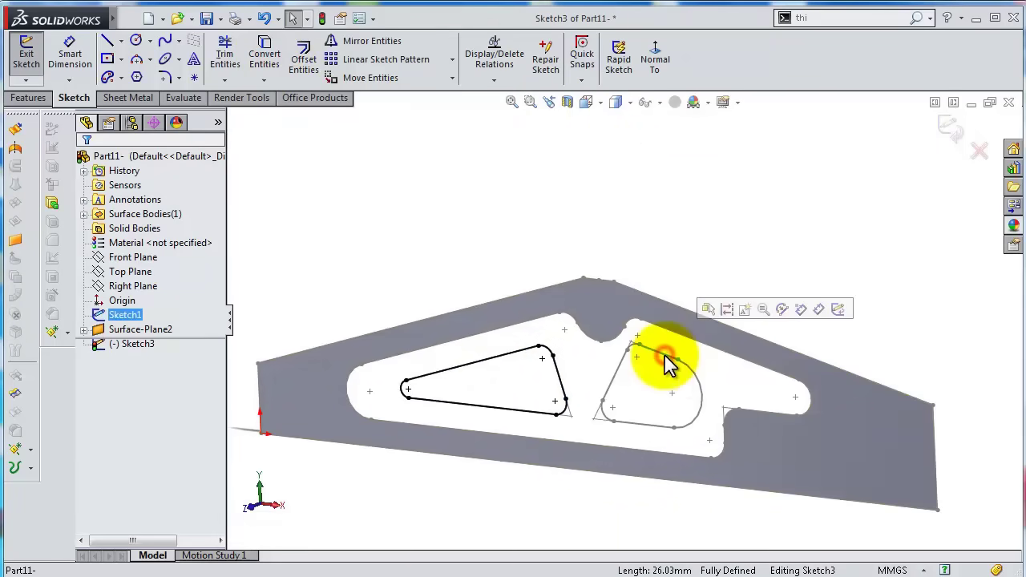
right_click(667, 362)
left_click(718, 70)
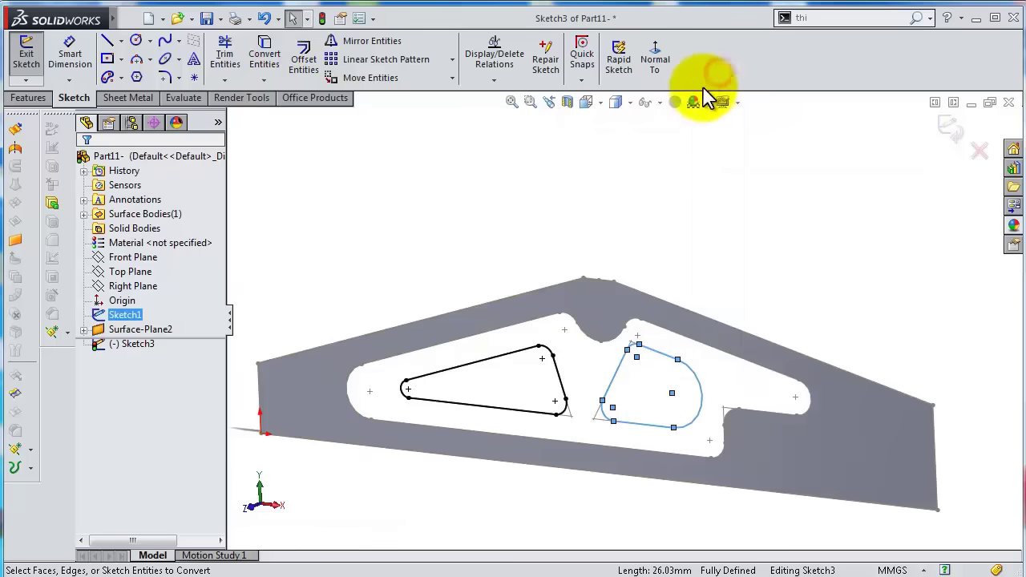
left_click(270, 64)
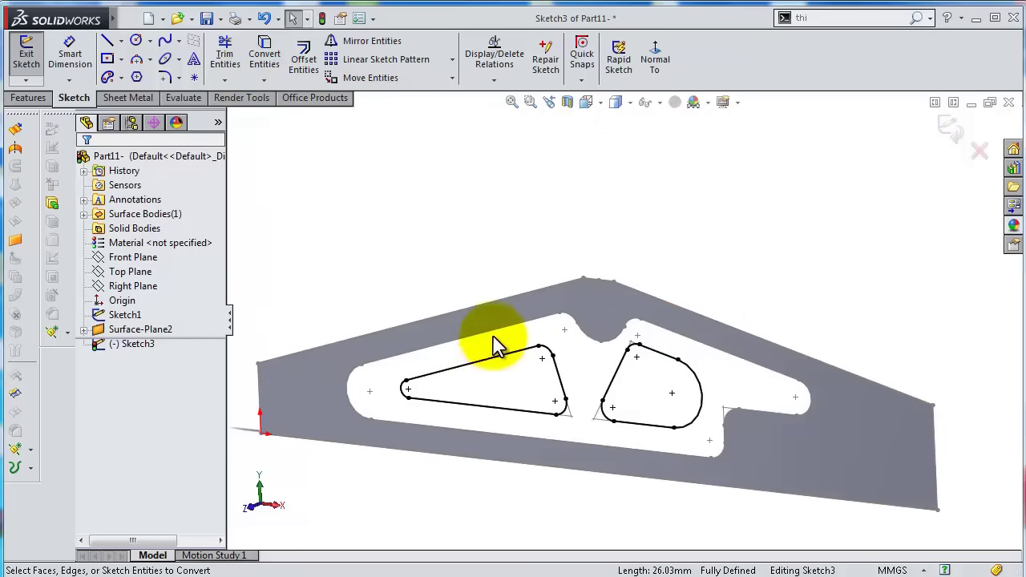
Convert the inner frame contour loop and create the planar surface Surface-Plane3.
middle_click_drag(467, 291, 458, 248)
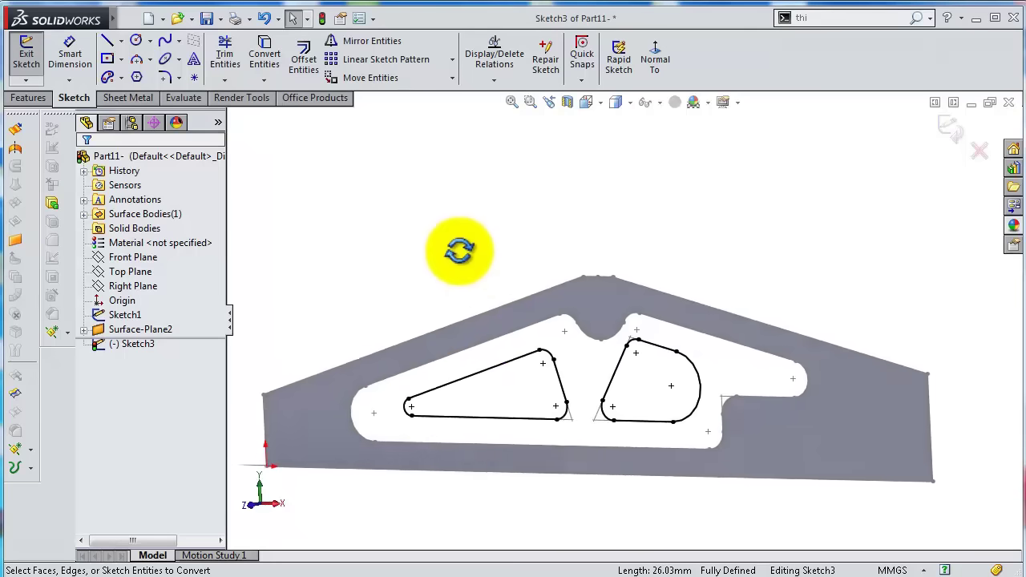
left_click(520, 337)
right_click(517, 330)
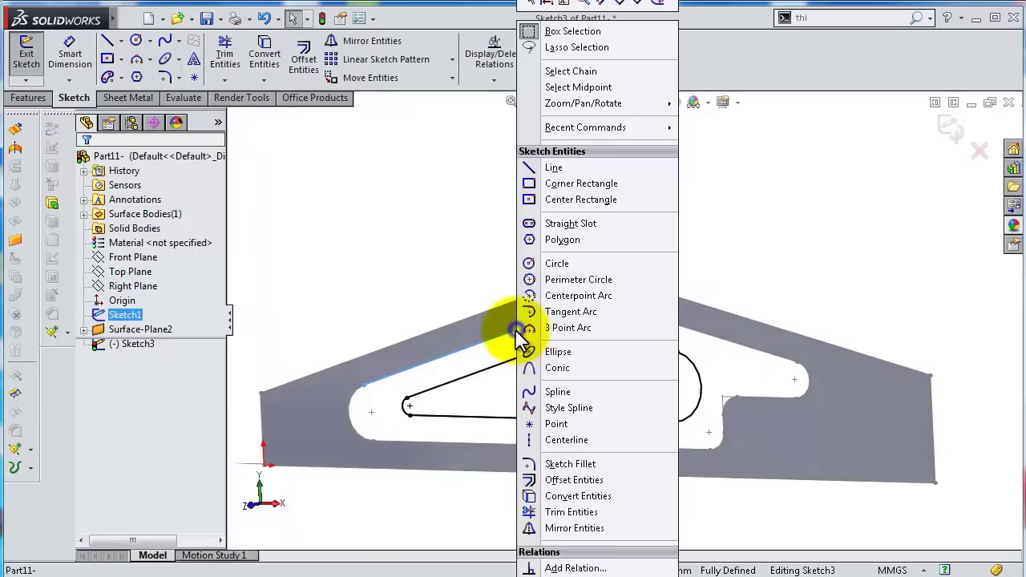
left_click(577, 70)
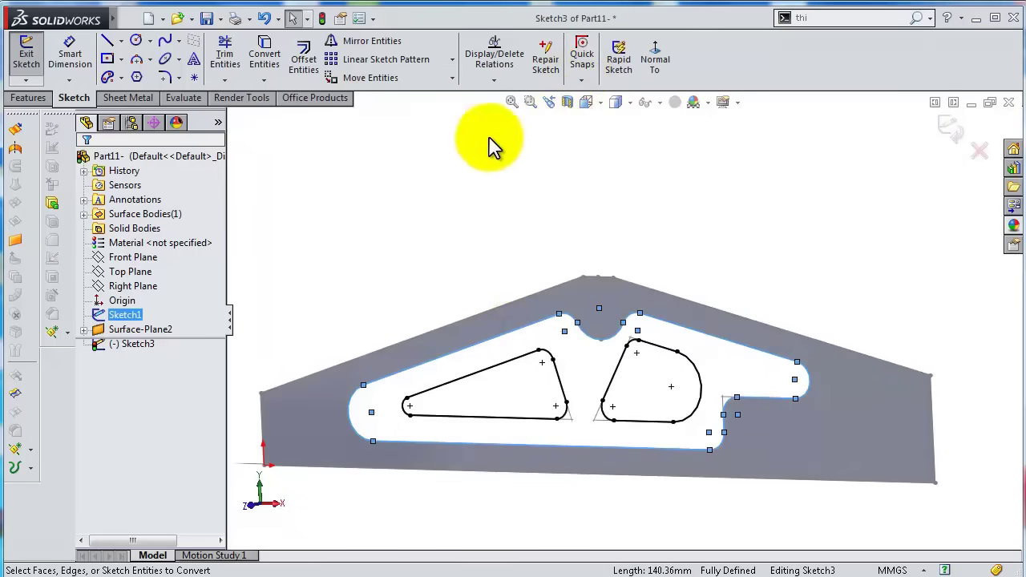
left_click(271, 62)
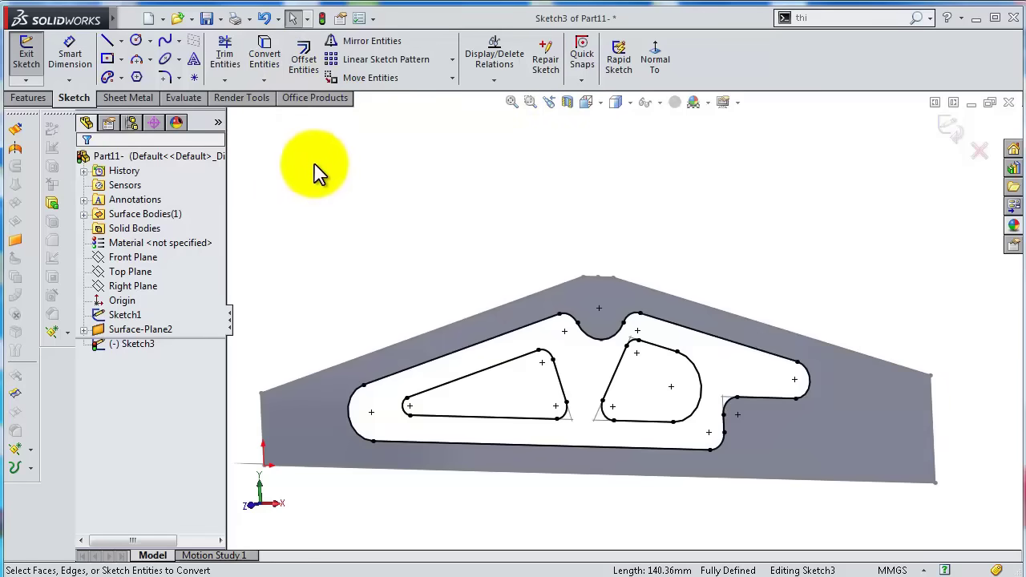
left_click(18, 239)
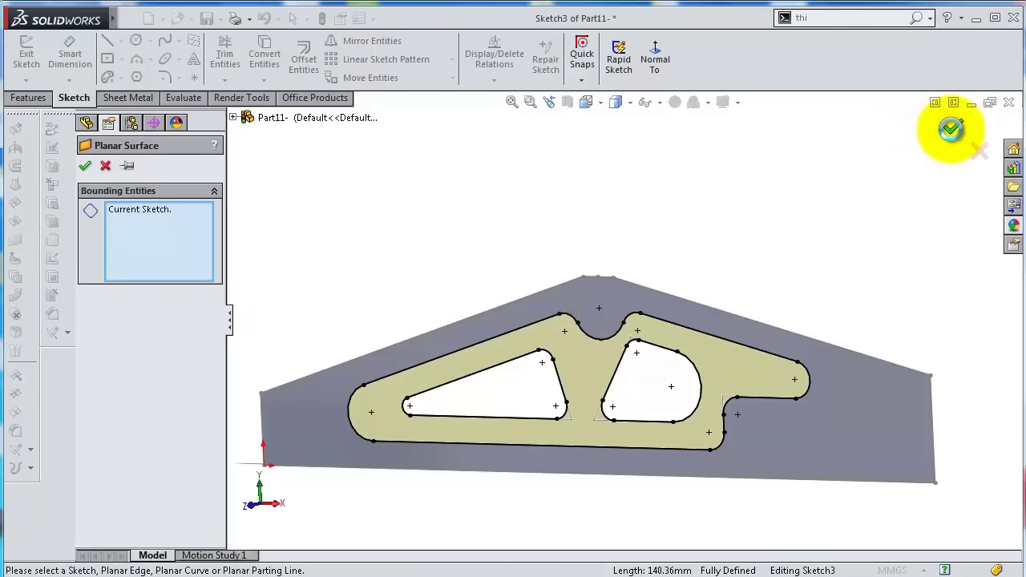
left_click(951, 128)
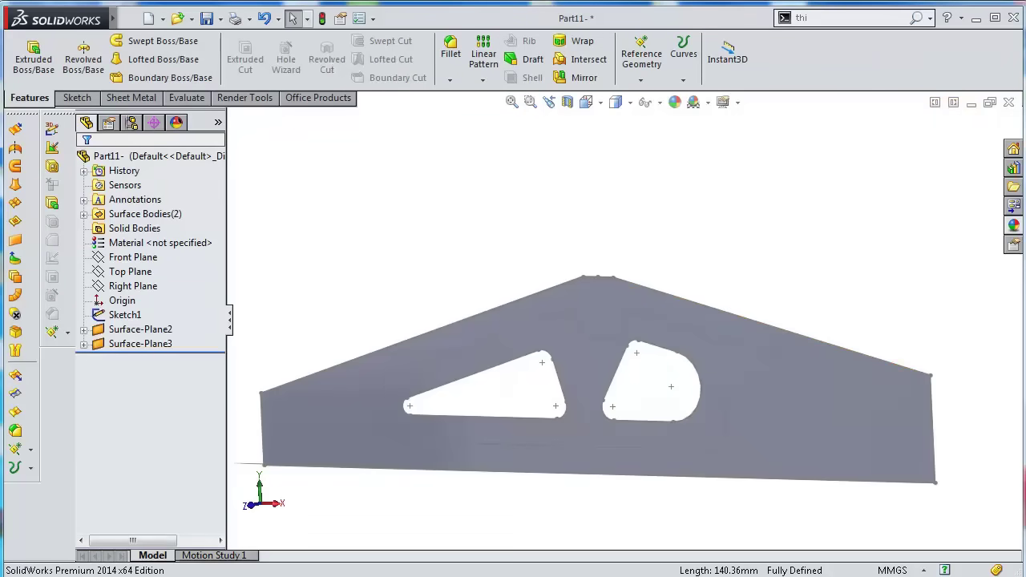
Start Sketch4 on the Front Plane and convert the full right and left hole loops into it.
left_click(138, 260)
right_click(630, 344)
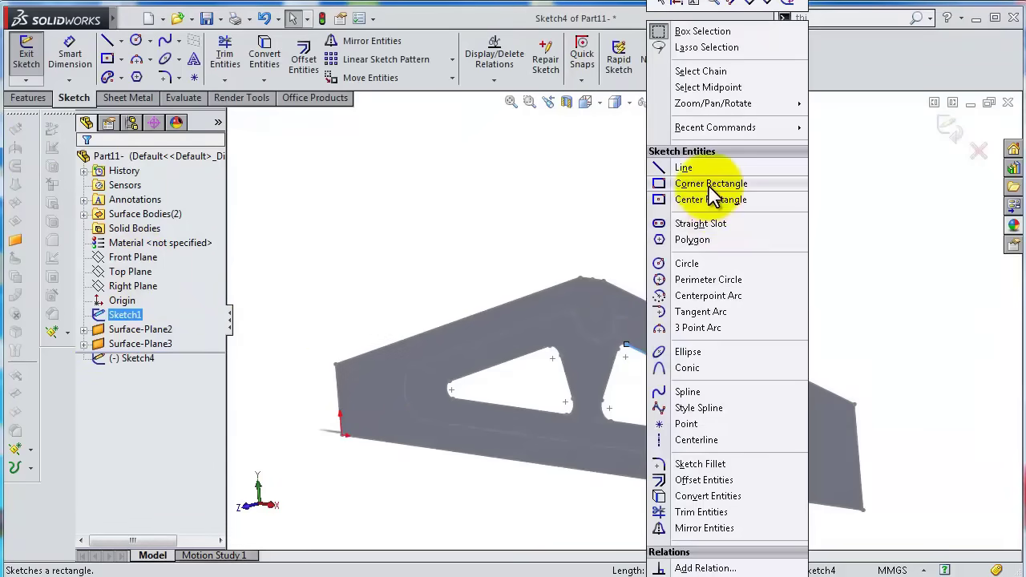
left_click(701, 71)
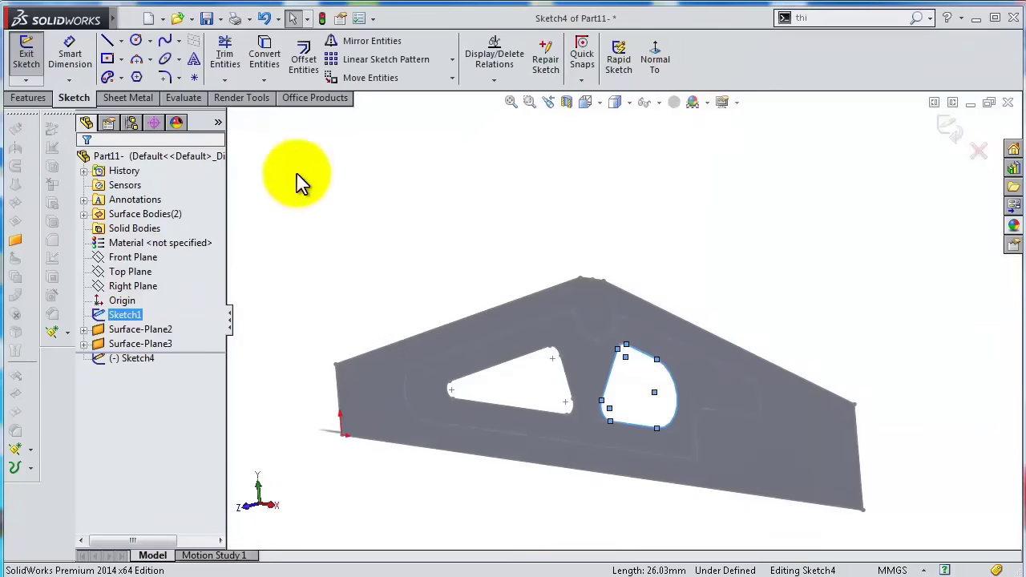
left_click(272, 53)
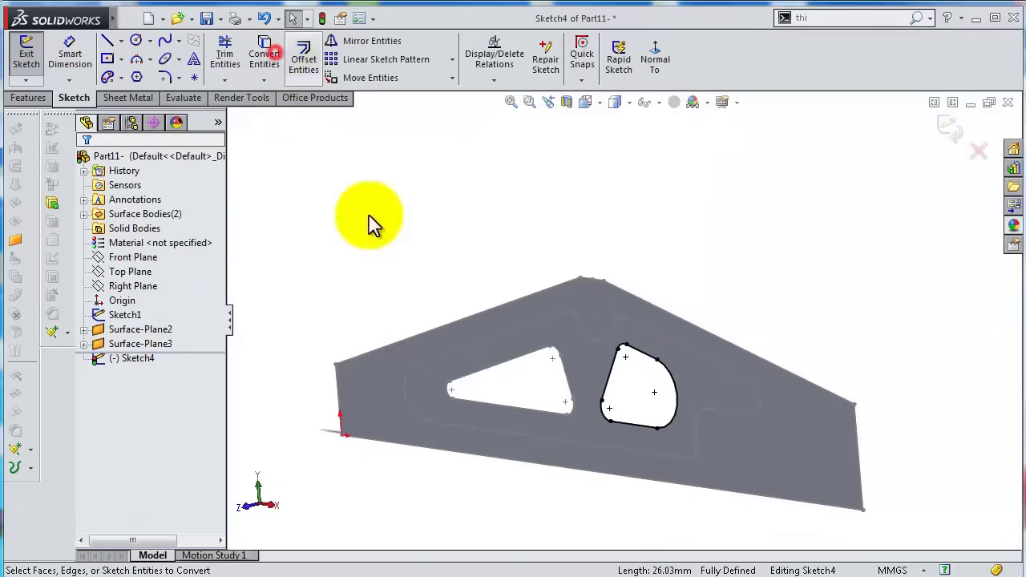
left_click(505, 372)
right_click(505, 368)
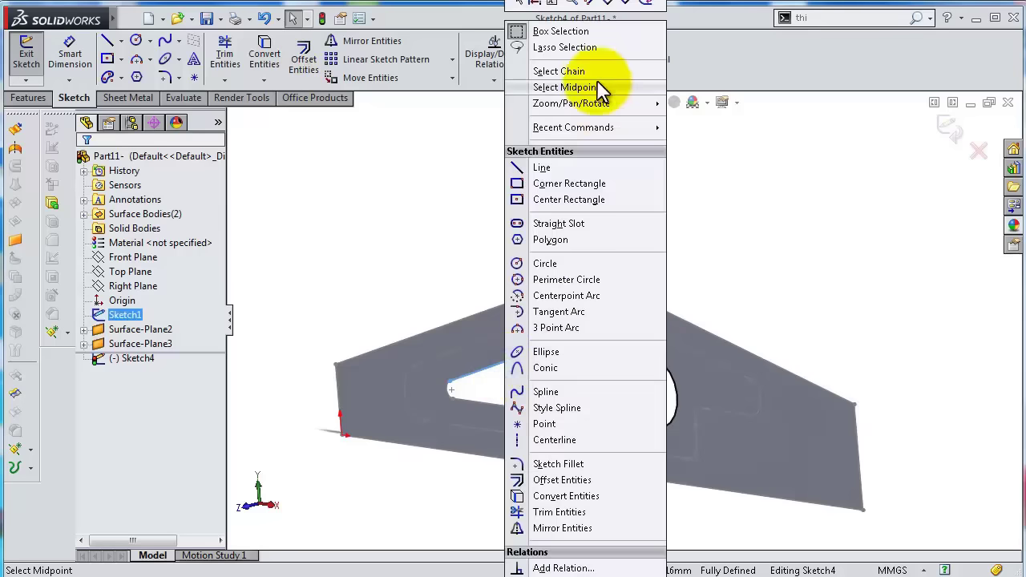
left_click(594, 76)
left_click(276, 42)
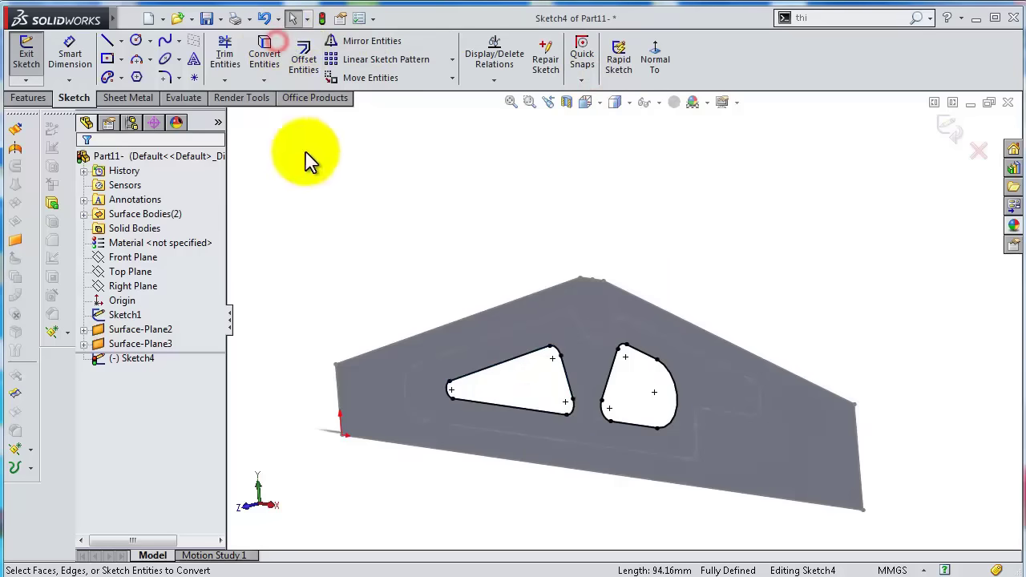
Create Surface-Plane4 from Sketch4 so both hole loops become planar surface fills.
left_click(16, 239)
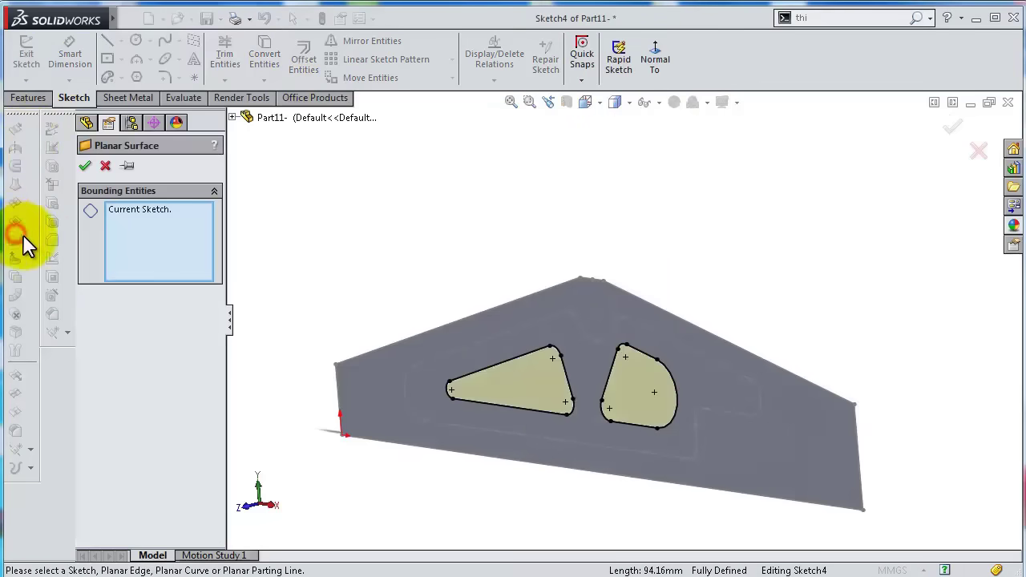
left_click(86, 164)
mouse_move(746, 433)
middle_mouse_down()
mouse_move(686, 375)
mouse_move(641, 408)
mouse_move(643, 389)
mouse_move(683, 352)
mouse_move(681, 366)
mouse_move(651, 385)
mouse_move(600, 394)
mouse_move(595, 409)
mouse_move(607, 405)
middle_mouse_up()
scroll(624, 391, "down", 2)
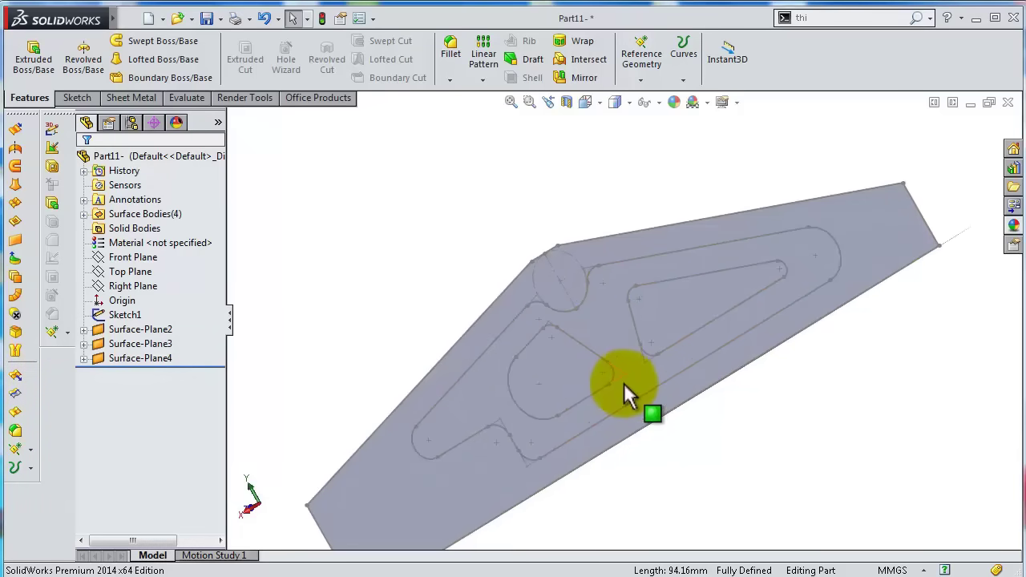
mouse_move(595, 343)
middle_mouse_down()
mouse_move(678, 320)
mouse_move(696, 303)
middle_mouse_up()
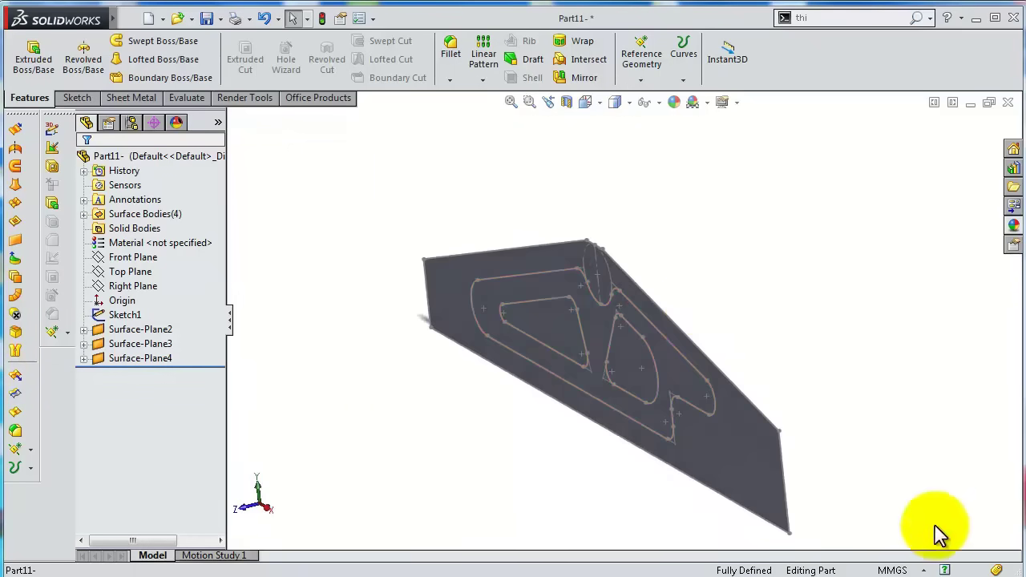
key("ctrl+1")
middle_click_drag(649, 390, 691, 366)
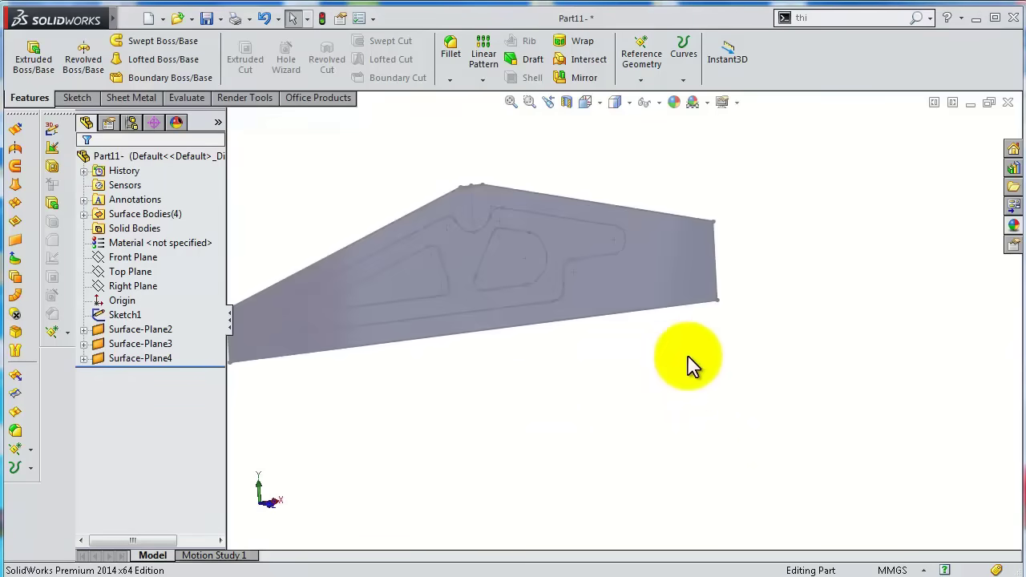
key("f")
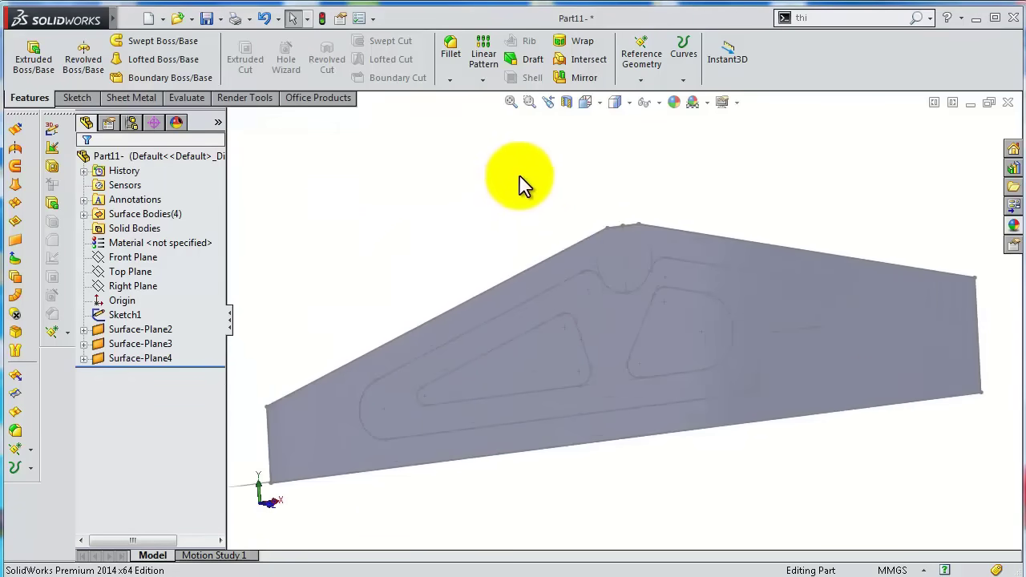
left_click(117, 316)
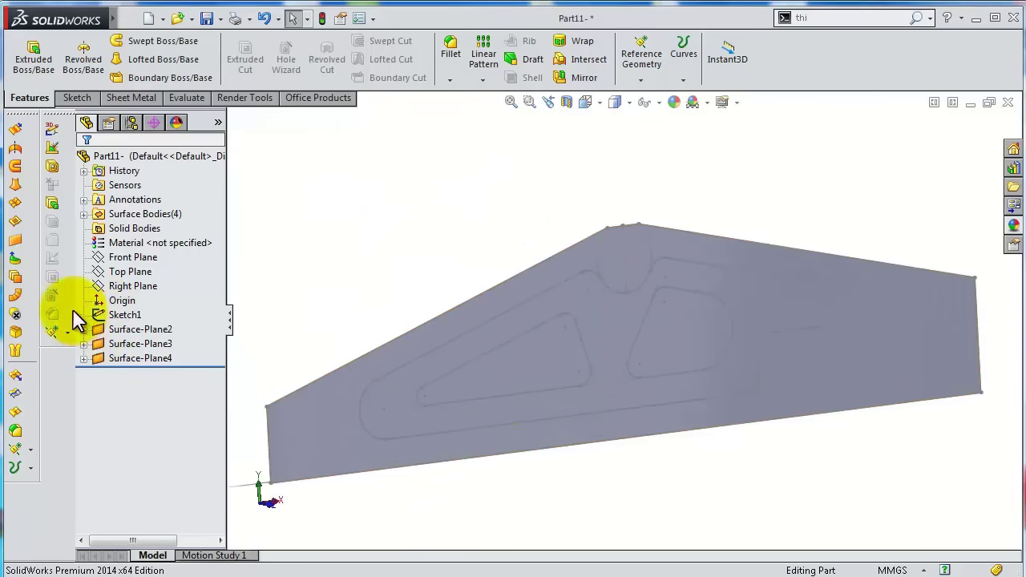
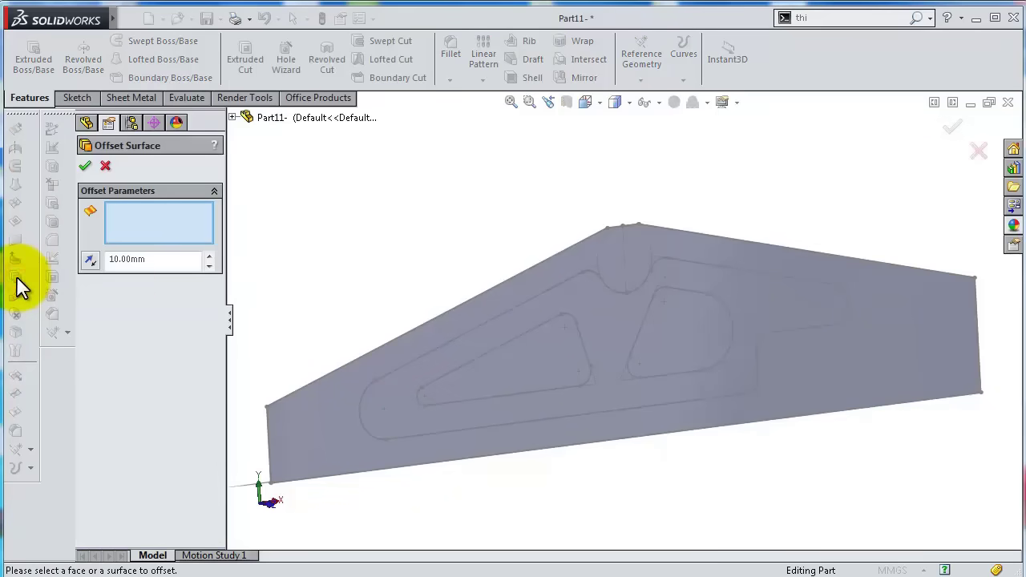
Offset Surface-Plane3 by 3.00 mm to create Surface-Offset1.
double_click(153, 259)
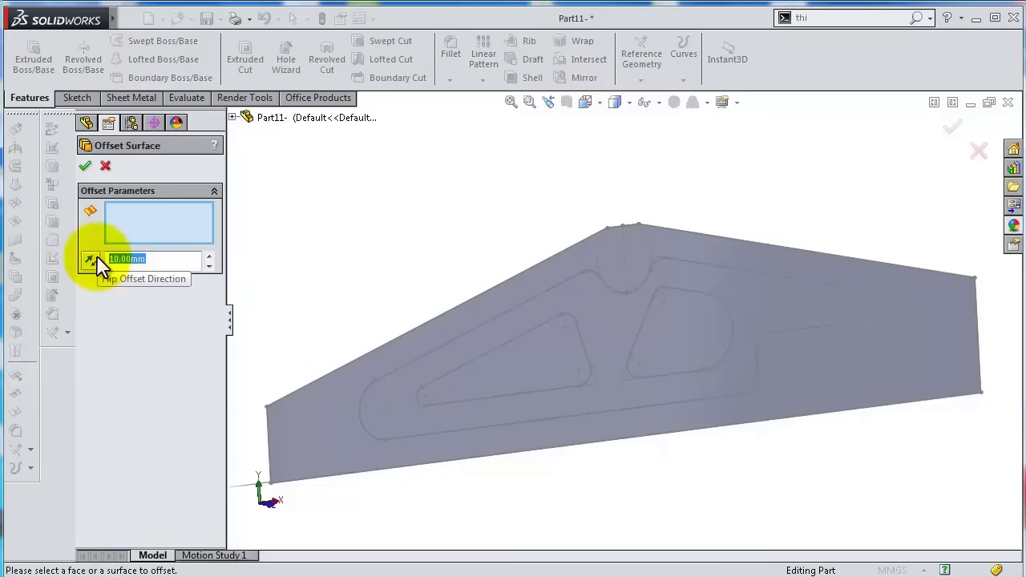
key("Return")
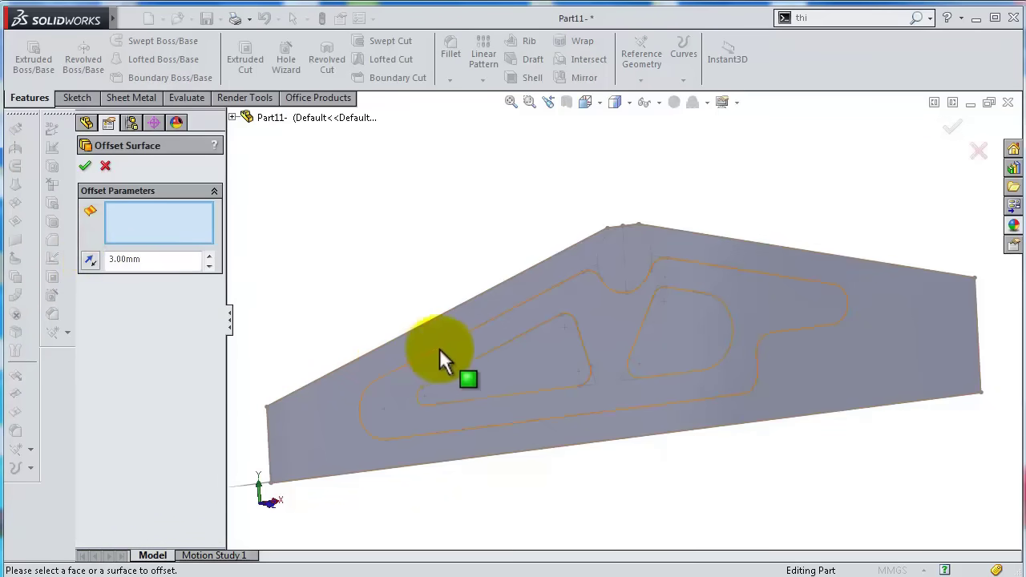
left_click(239, 118)
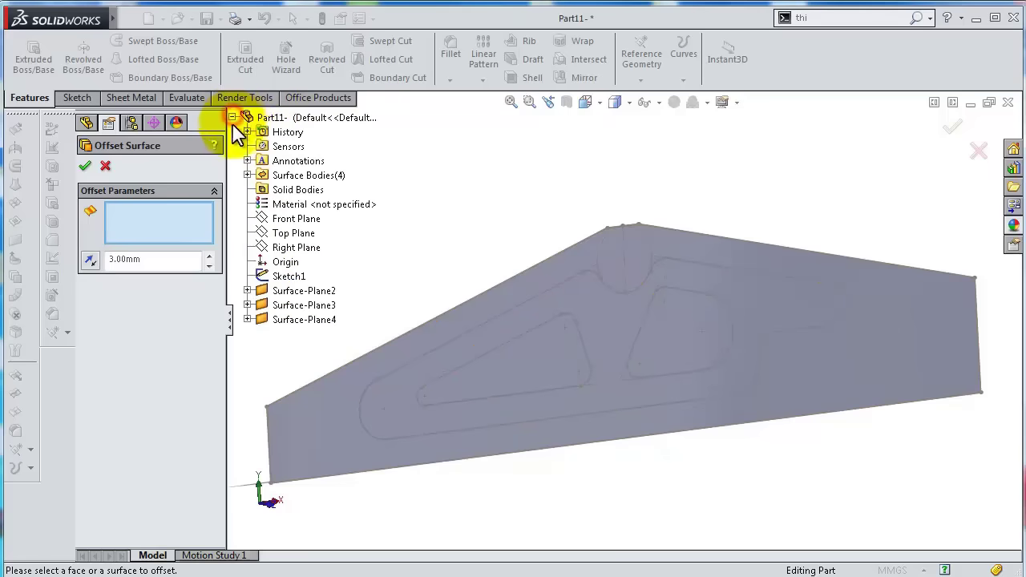
left_click(305, 305)
middle_click_drag(385, 298, 498, 348)
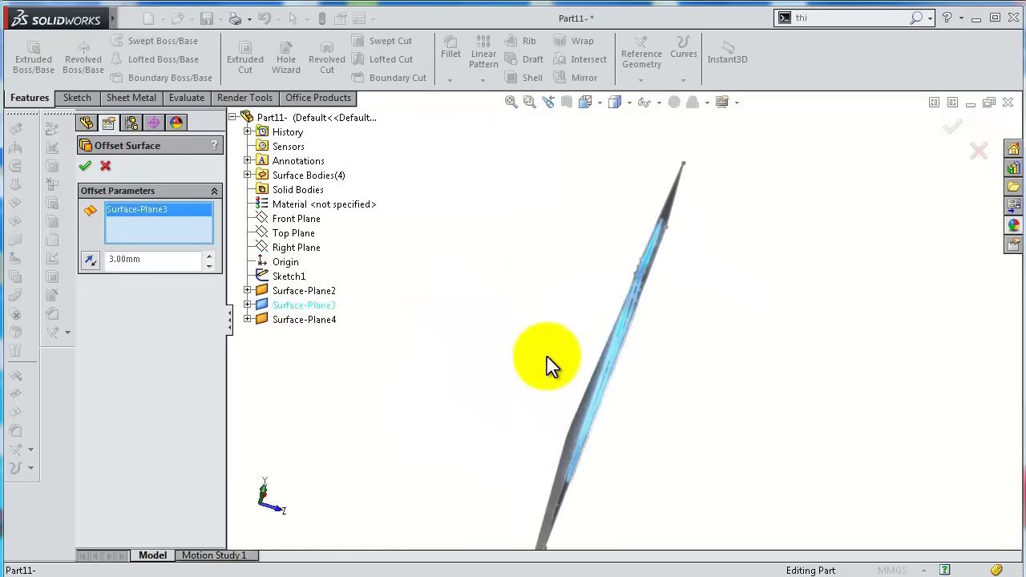
scroll(678, 326, "down", 5)
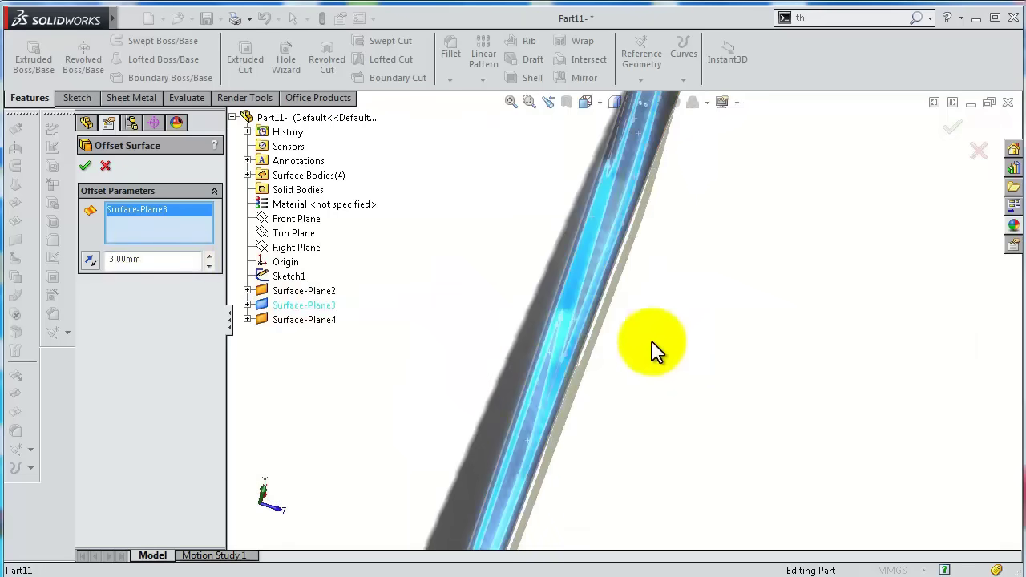
middle_click_drag(653, 348, 624, 305)
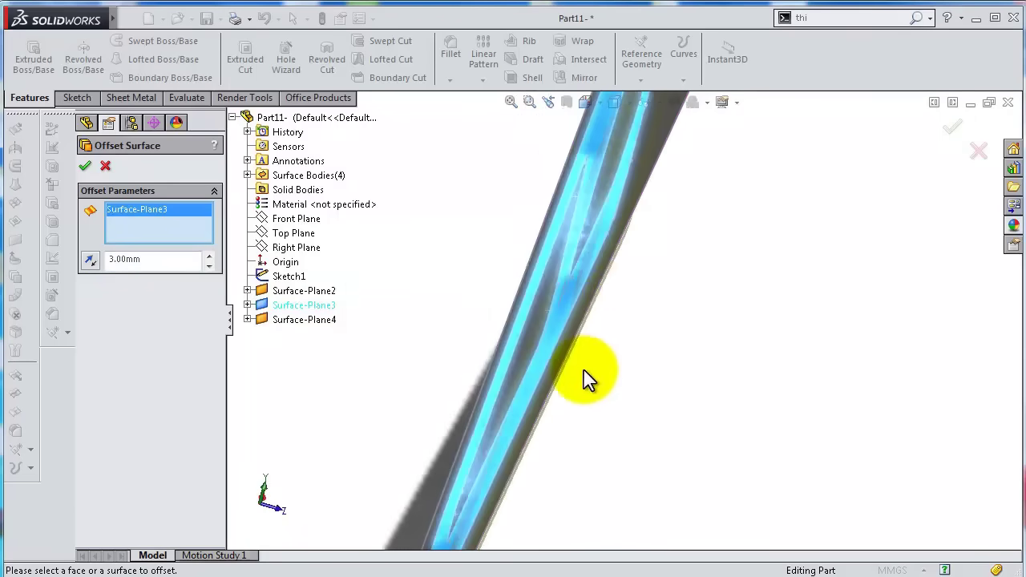
left_click(952, 127)
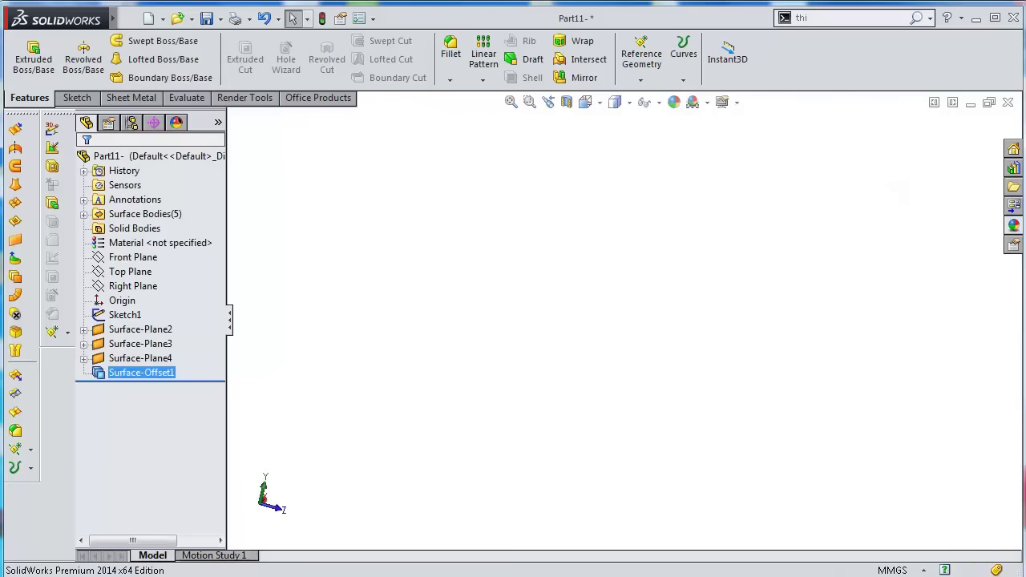
Hide the Surface-Plane3 body.
middle_click_drag(834, 433, 756, 424)
left_click(164, 345)
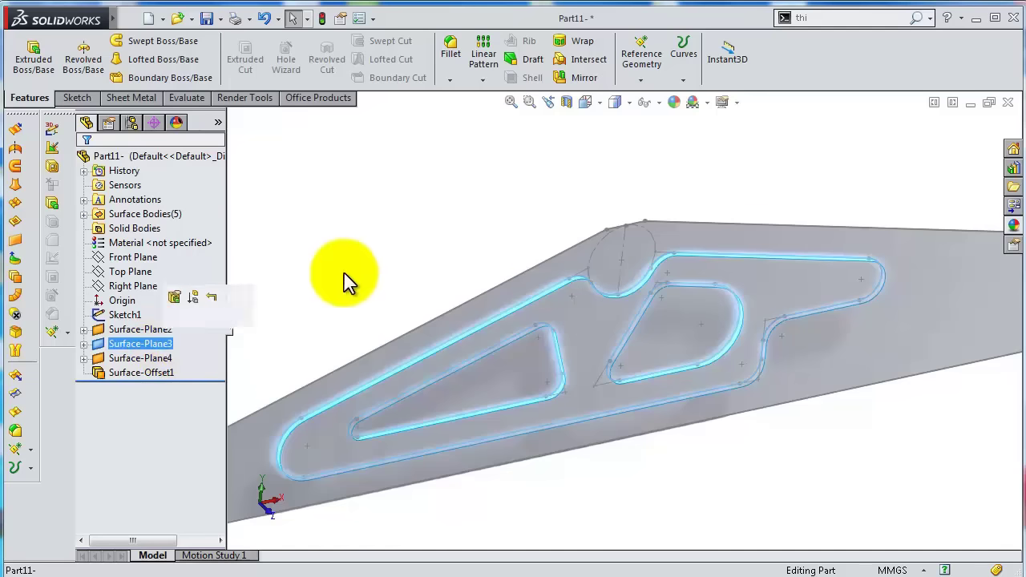
middle_click_drag(344, 281, 489, 314)
left_click(155, 352)
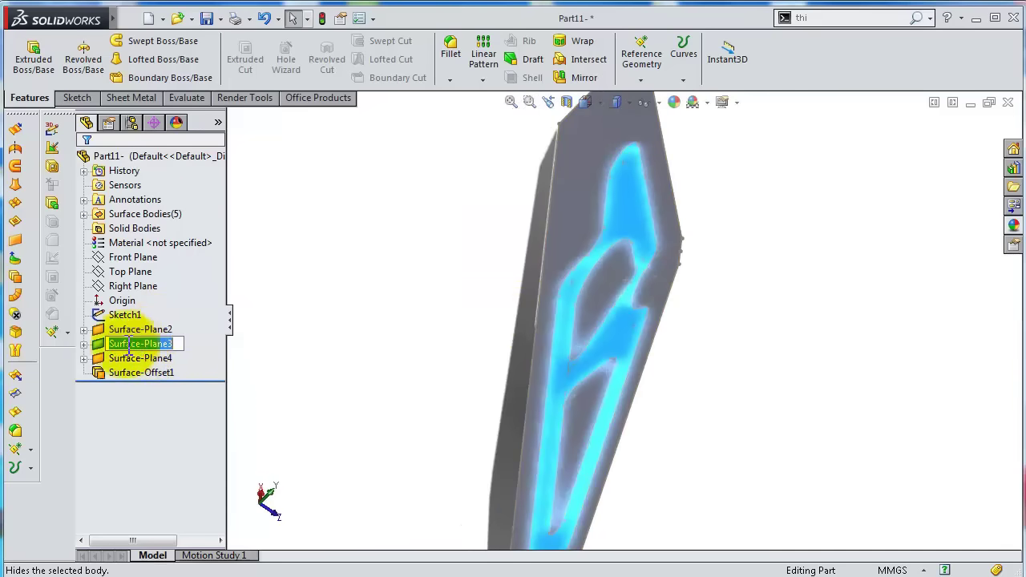
left_click(95, 346)
left_click(108, 321)
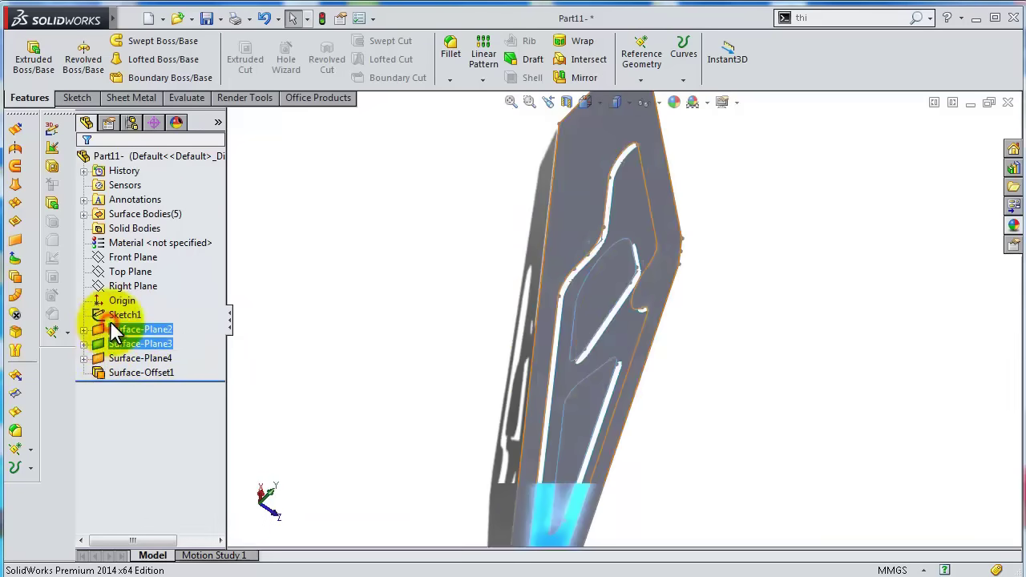
Inspect the remaining surfaces and launch the Boundary Surface command.
middle_click_drag(652, 332, 598, 252)
scroll(598, 251, "down", 3)
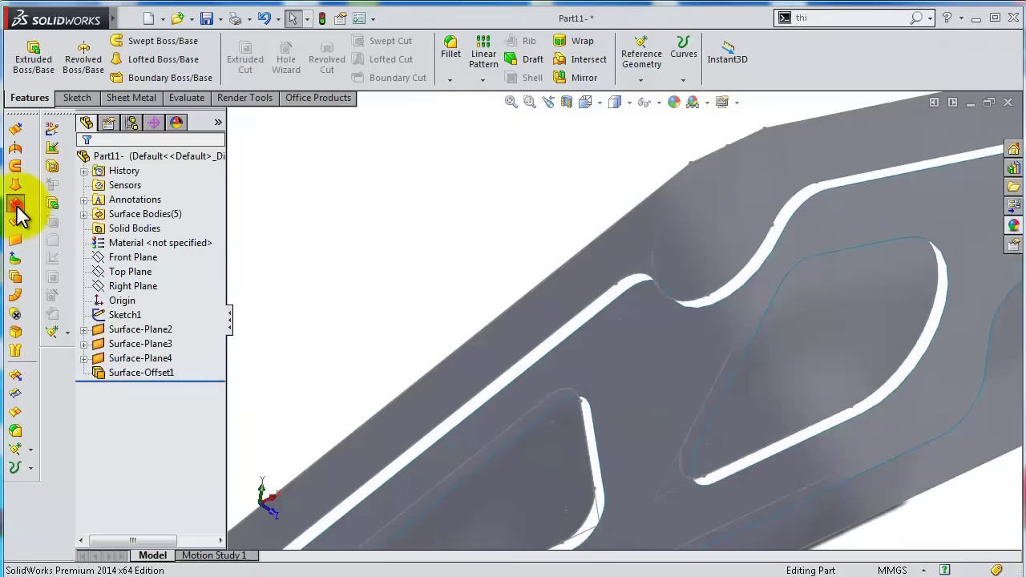
left_click(17, 206)
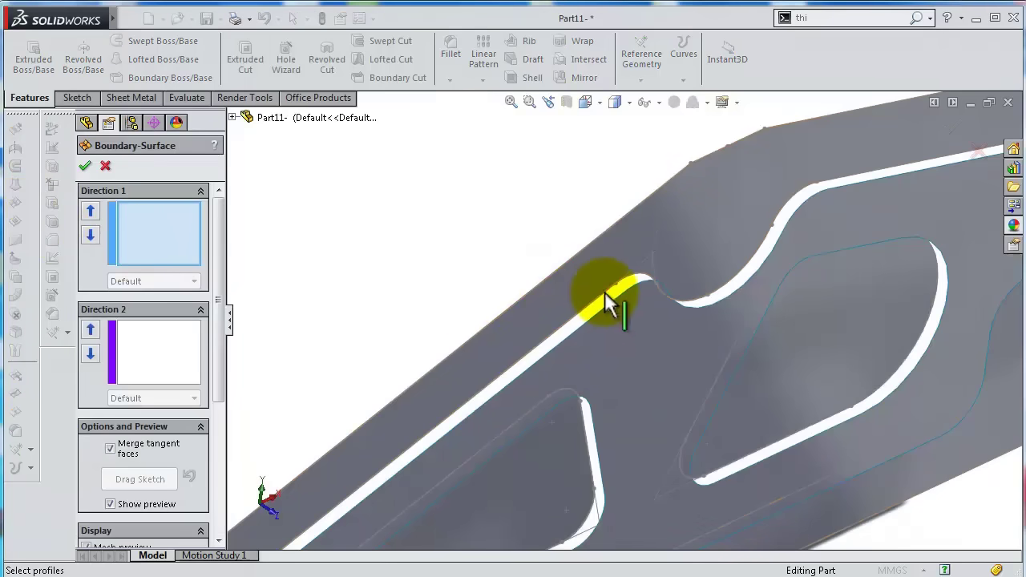
Build Boundary-Surface1 from the outer slot's closed edge loops on the original and offset surfaces.
right_click(184, 216)
left_click(233, 242)
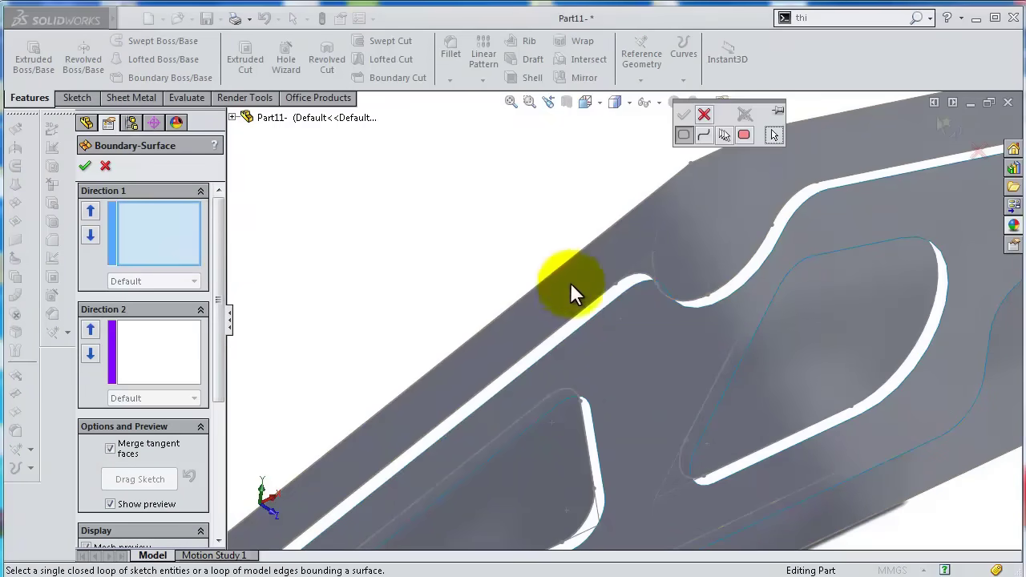
left_click(603, 309)
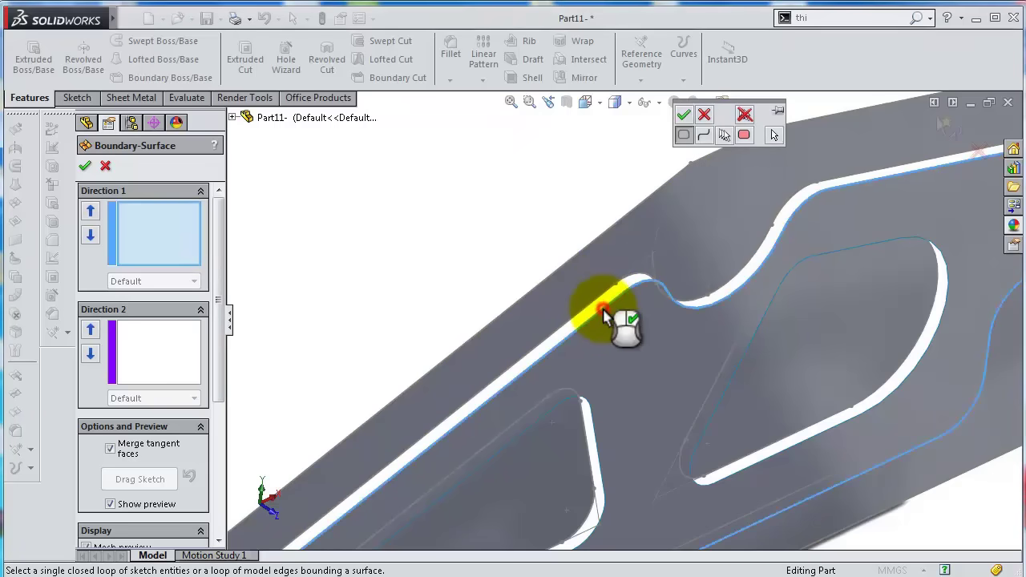
left_click(683, 115)
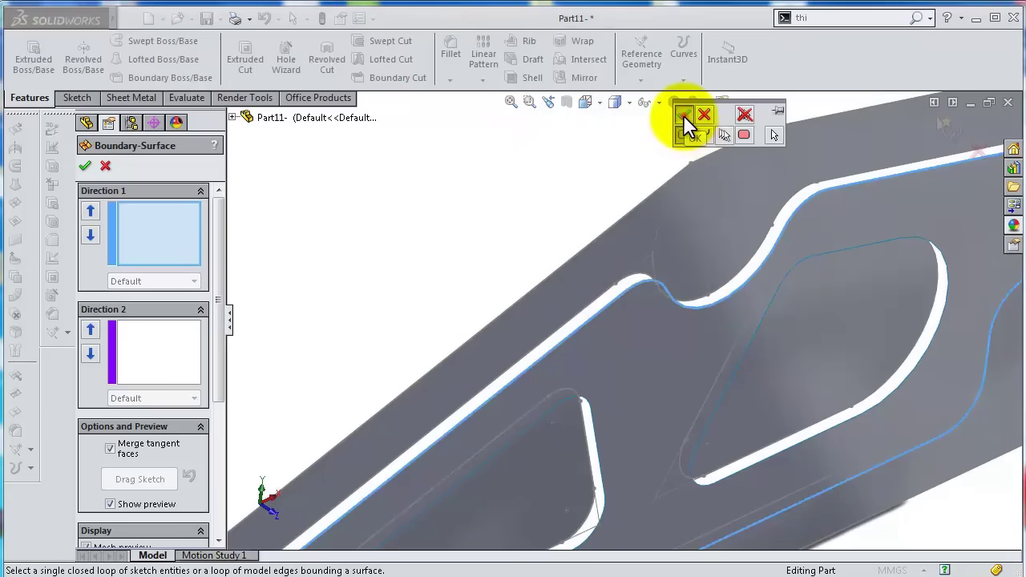
left_click(617, 285)
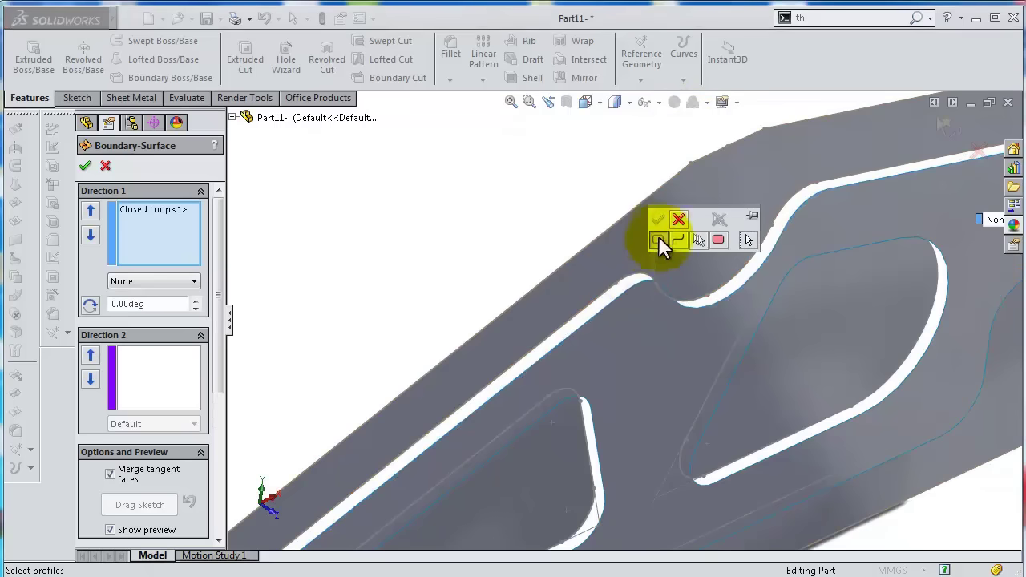
left_click(607, 291)
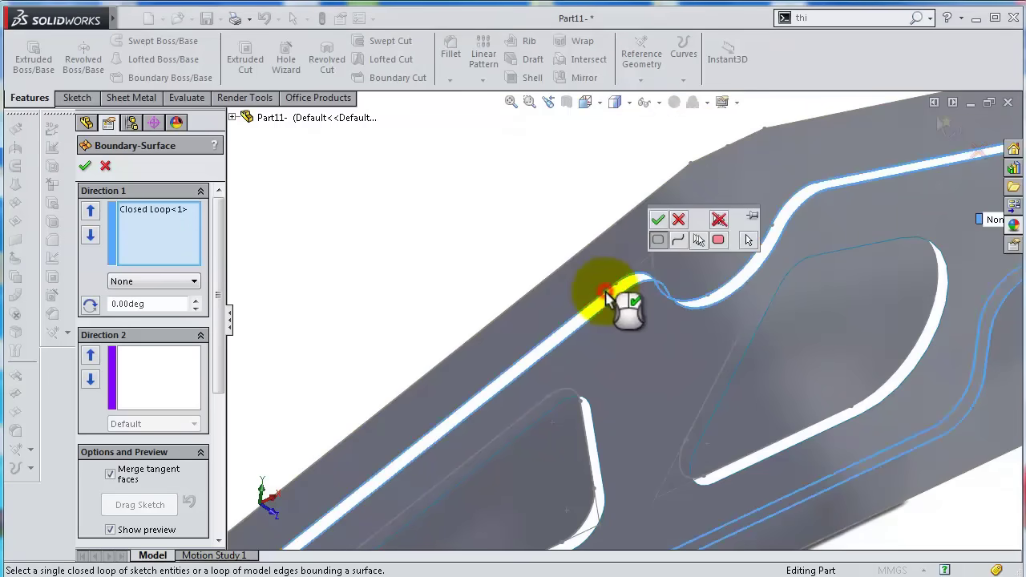
left_click(657, 222)
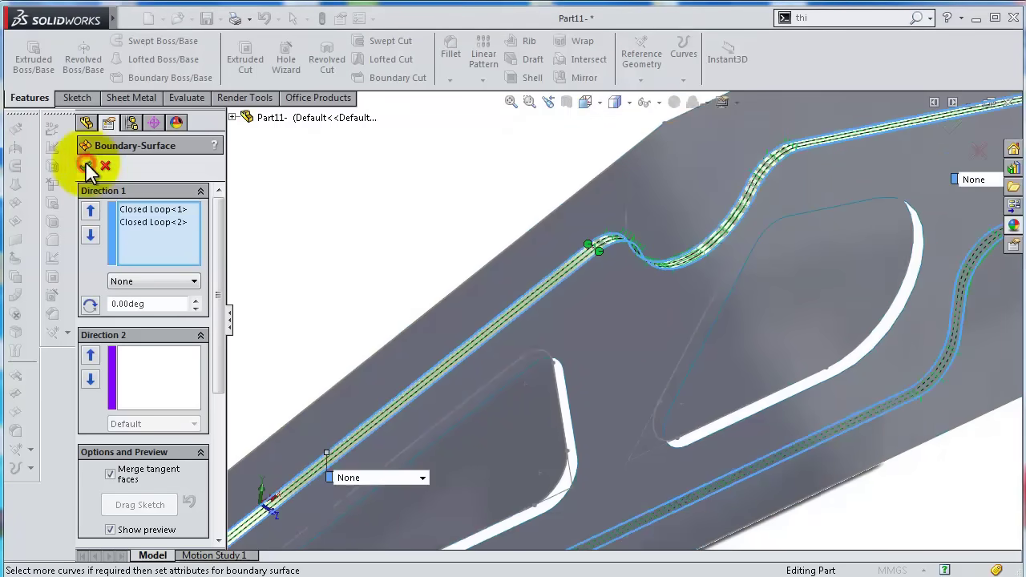
left_click(85, 166)
middle_click_drag(511, 356, 561, 354)
Start a new boundary surface with the triangular cutout's inner closed loop as first profile.
scroll(561, 337, "down", 2)
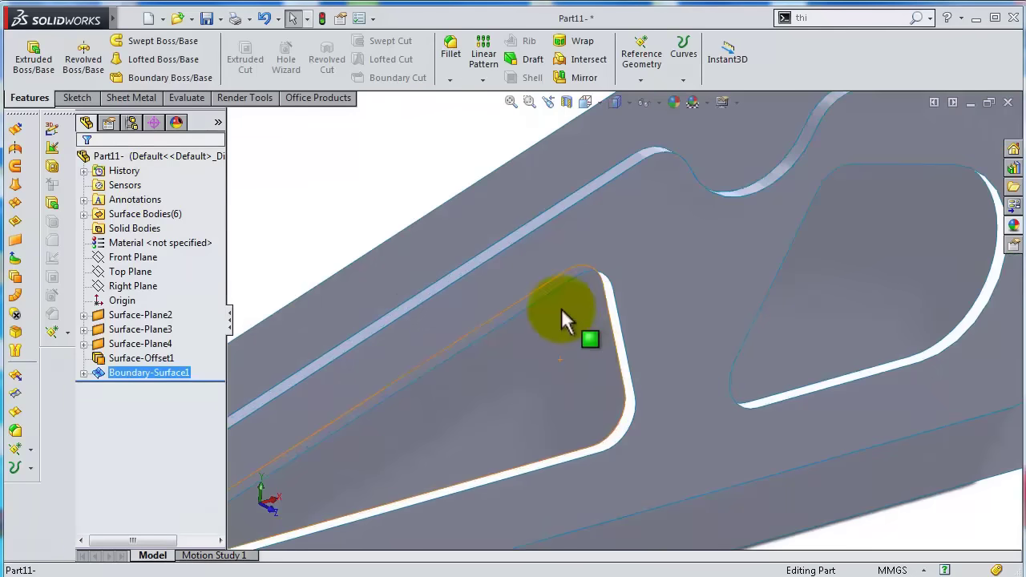
left_click(16, 203)
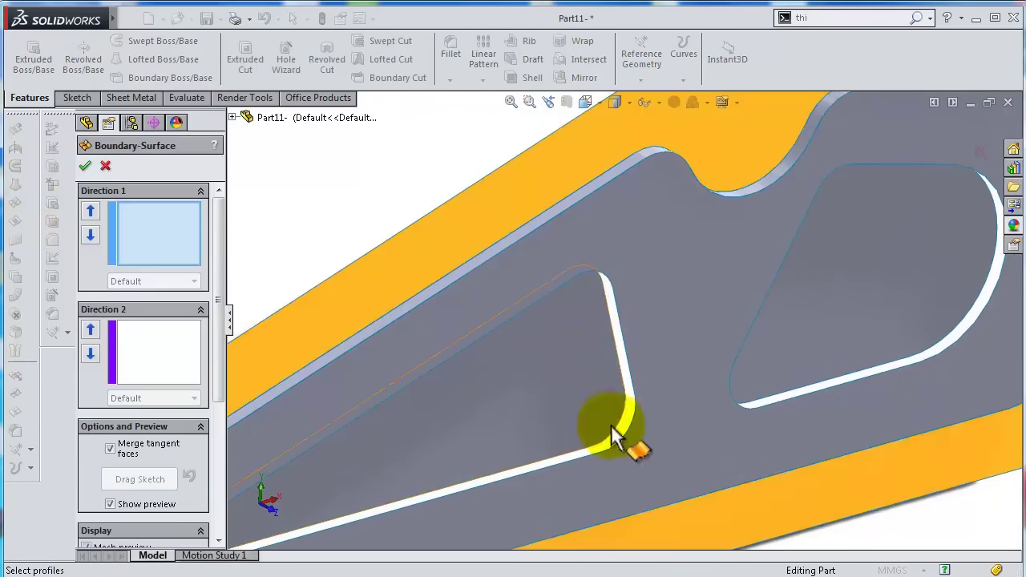
right_click(177, 223)
left_click(232, 249)
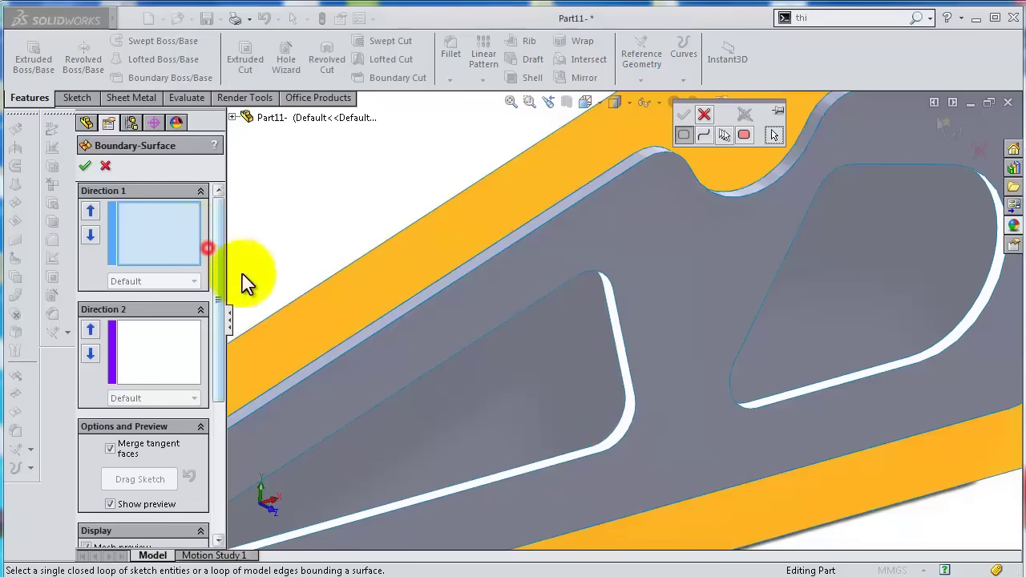
left_click(612, 314)
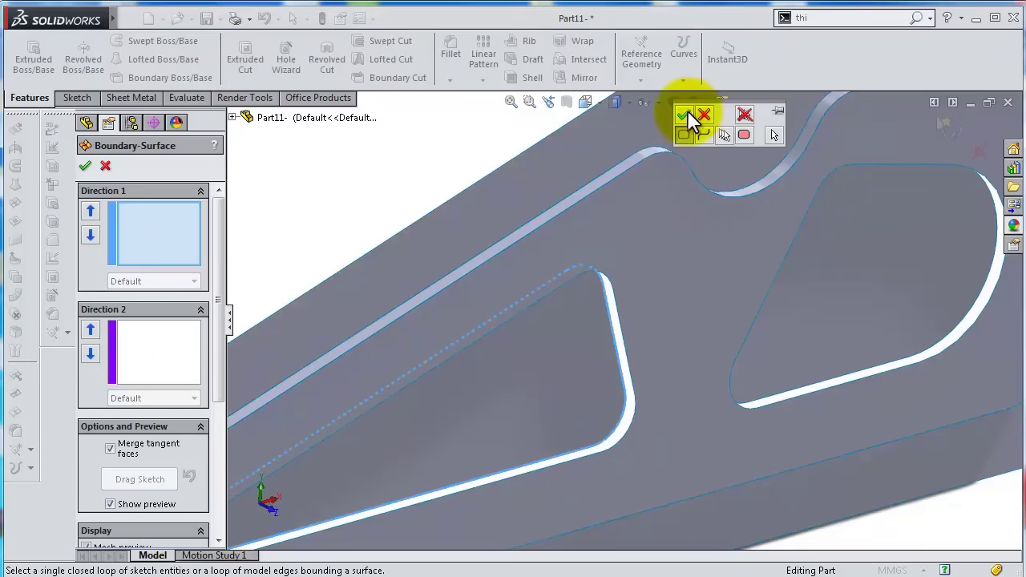
left_click(686, 115)
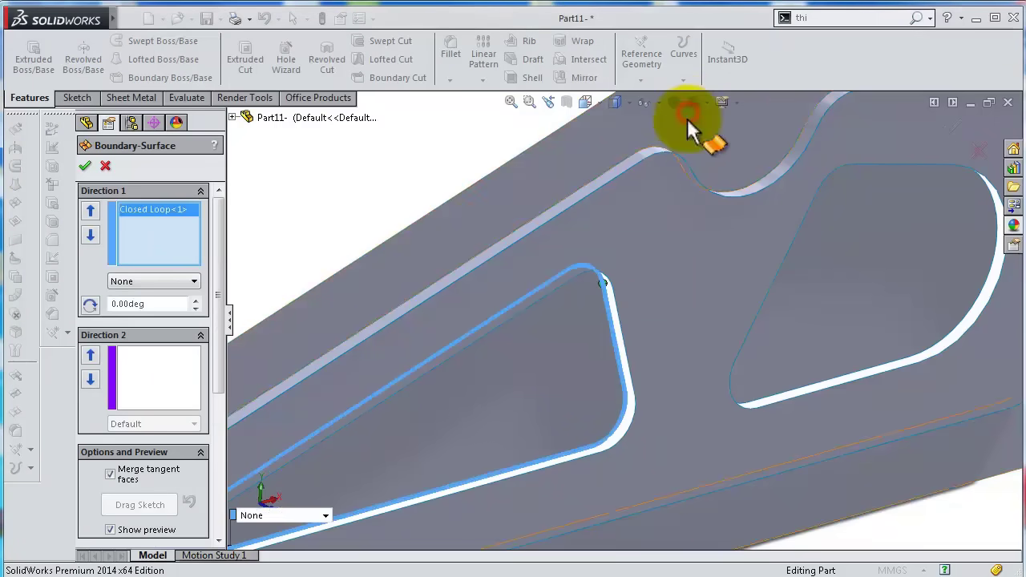
Replace the faulty edge with the offset cutout's closed loop and confirm Boundary-Surface2.
left_click(617, 303)
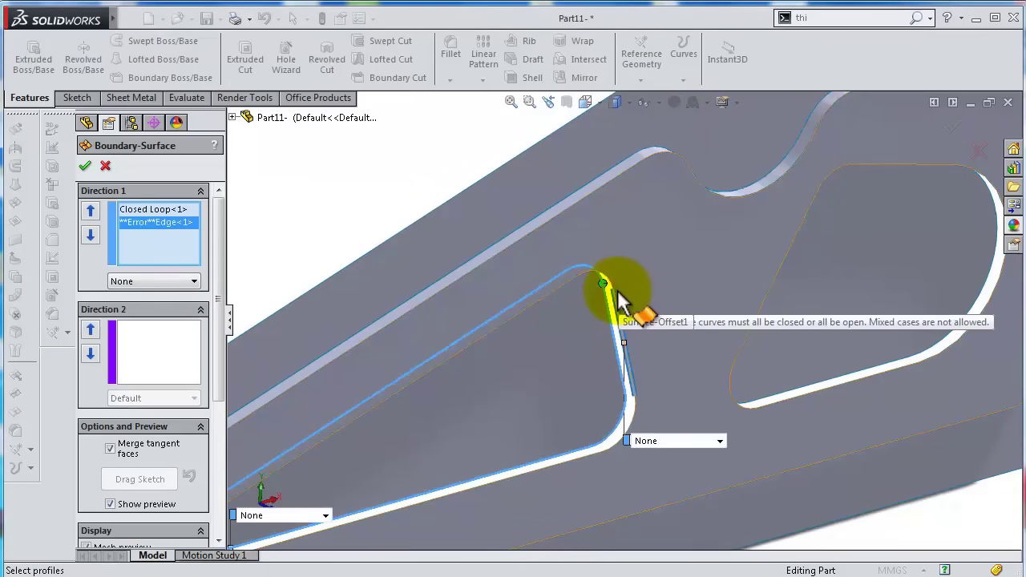
right_click(155, 222)
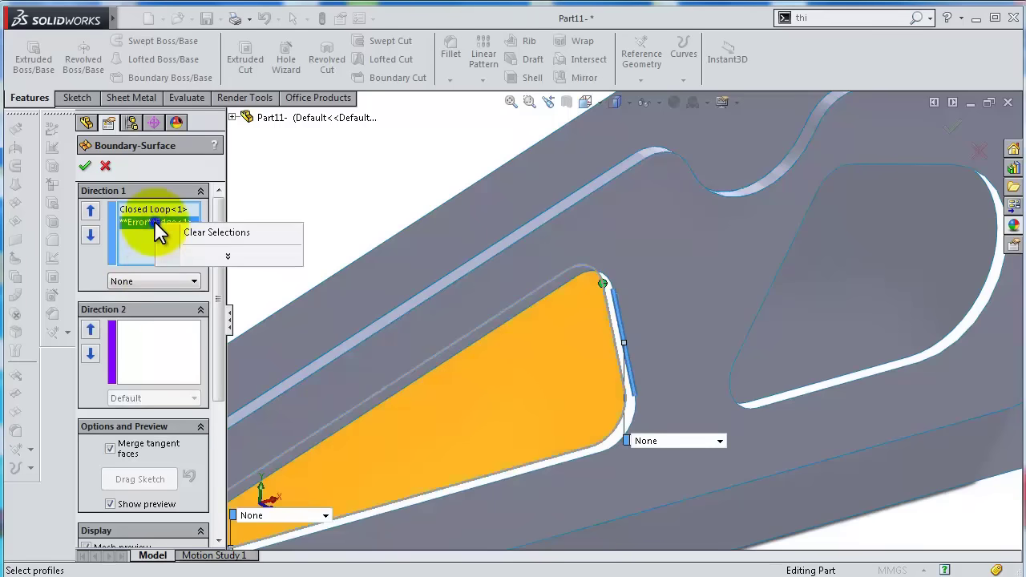
left_click(145, 223)
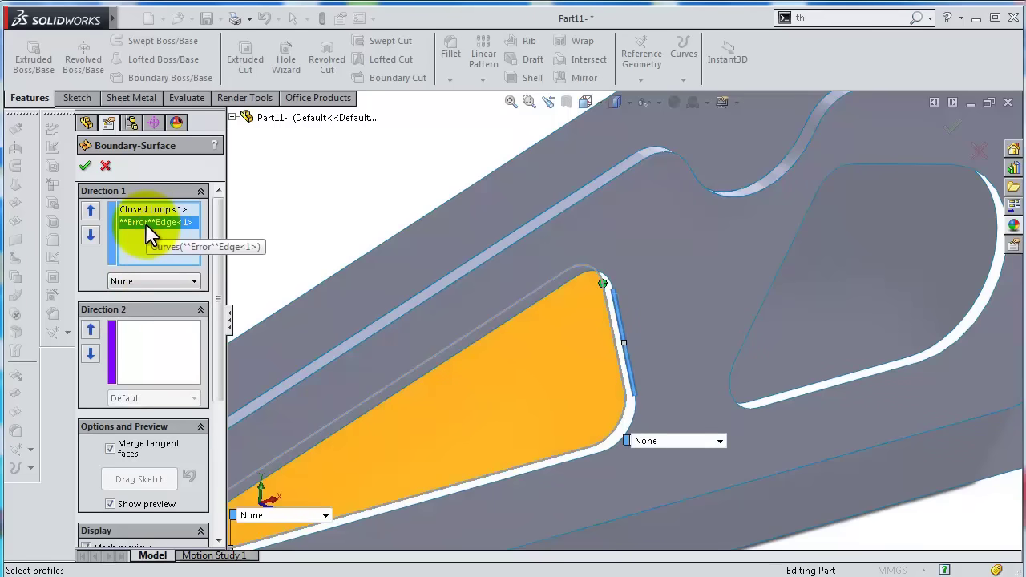
key("Delete")
right_click(145, 229)
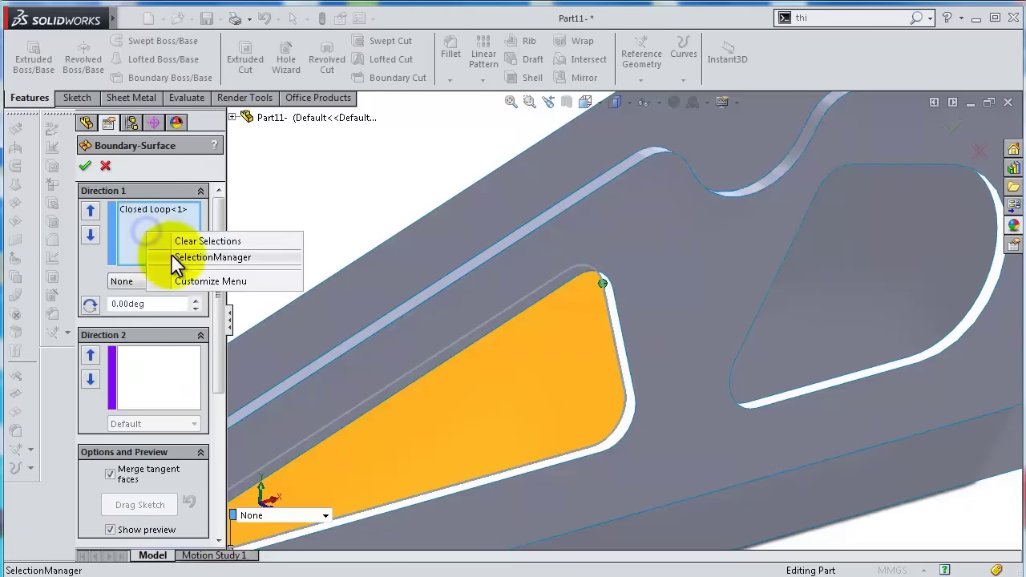
left_click(149, 259)
left_click(619, 310)
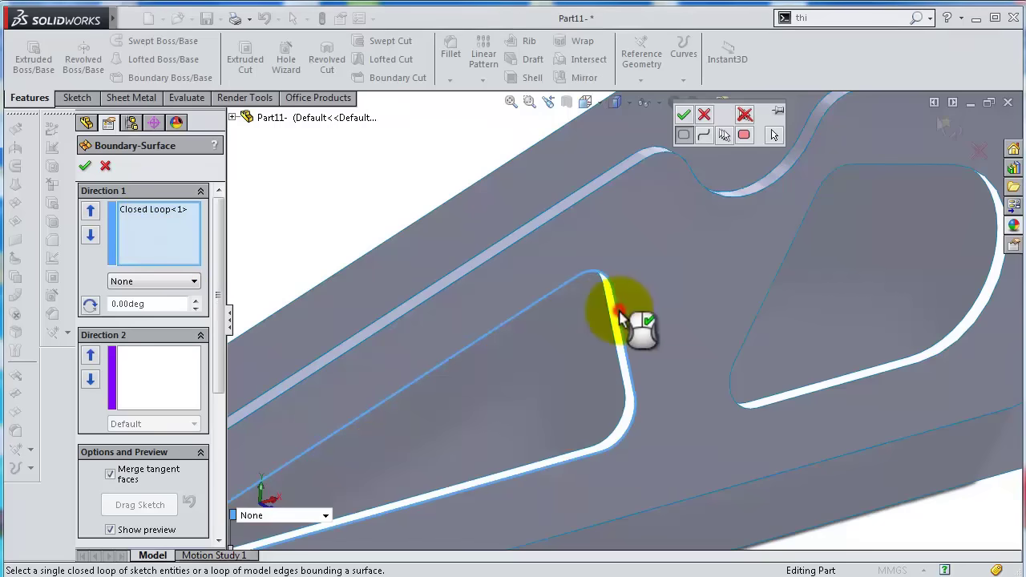
left_click(684, 113)
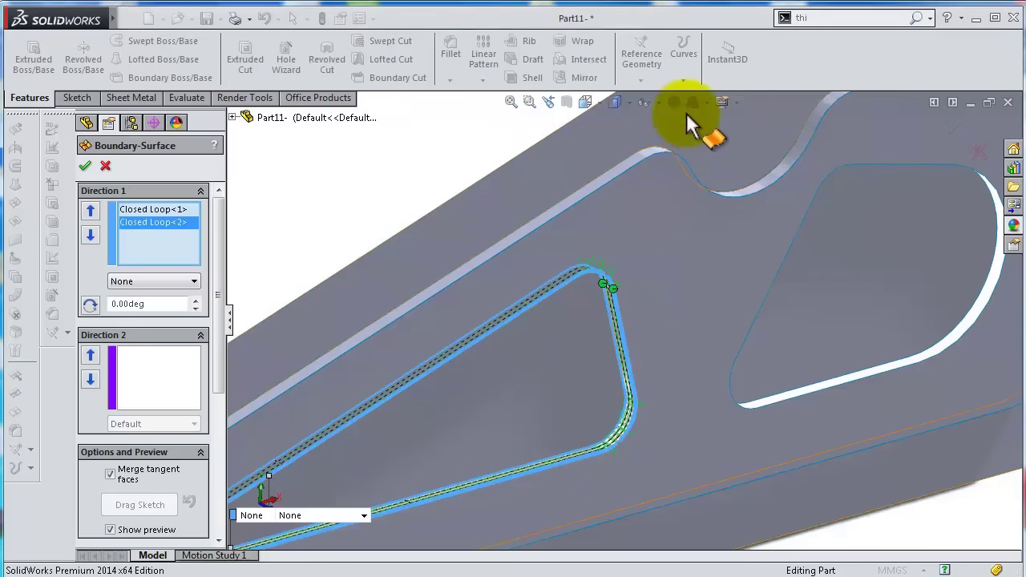
left_click(85, 166)
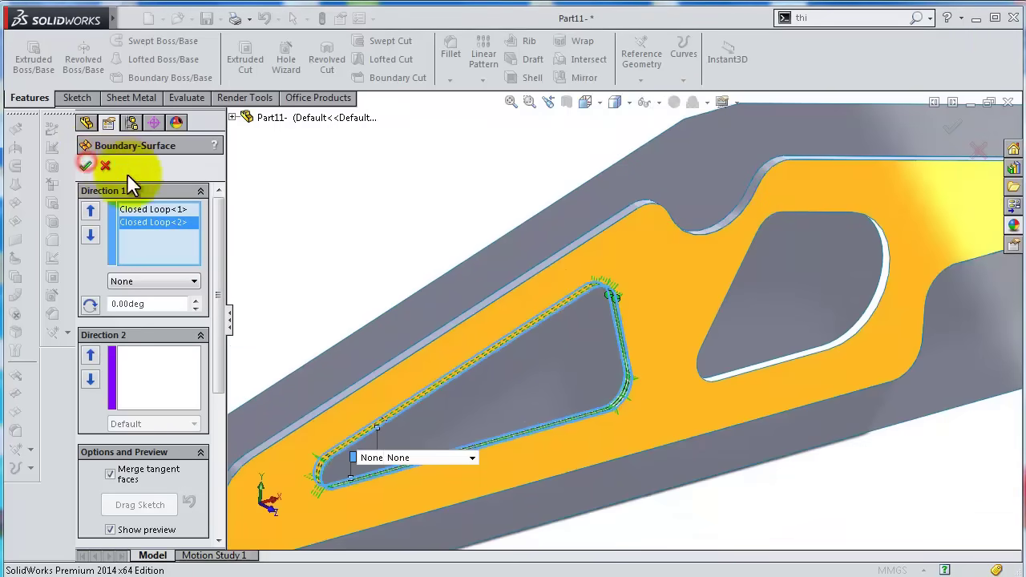
Start a boundary surface, clear a stray edge, and add the D-shaped pocket's first closed loop.
left_click(16, 206)
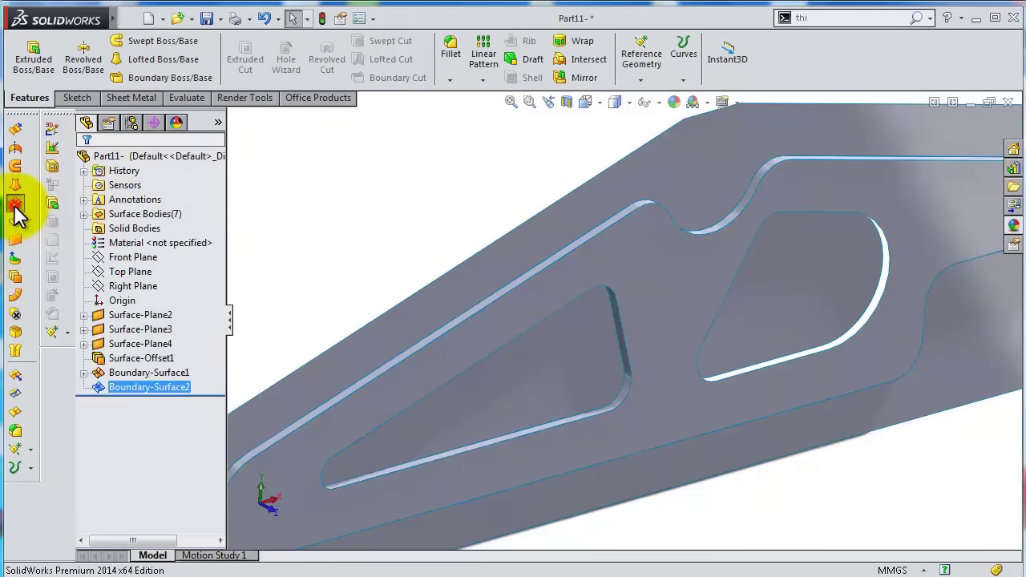
middle_click_drag(800, 329, 641, 140)
scroll(609, 245, "down", 3)
scroll(675, 353, "down", 3)
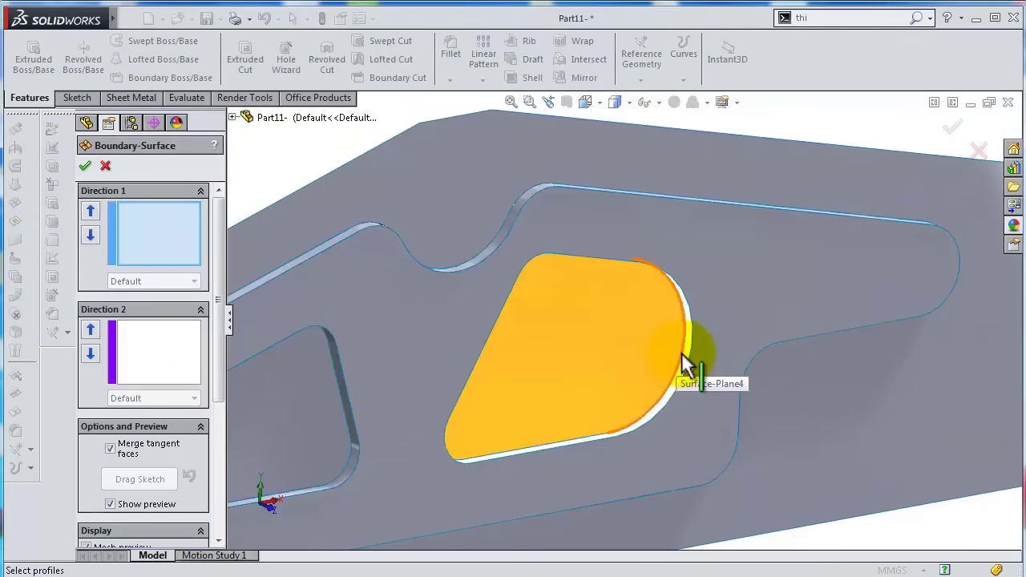
left_click(683, 354)
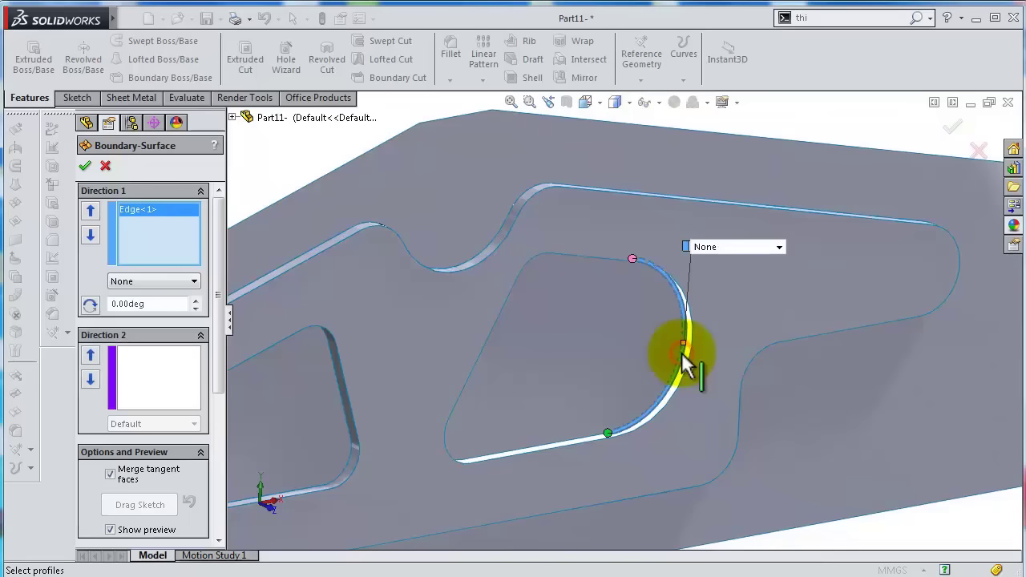
right_click(164, 222)
left_click(186, 231)
right_click(151, 232)
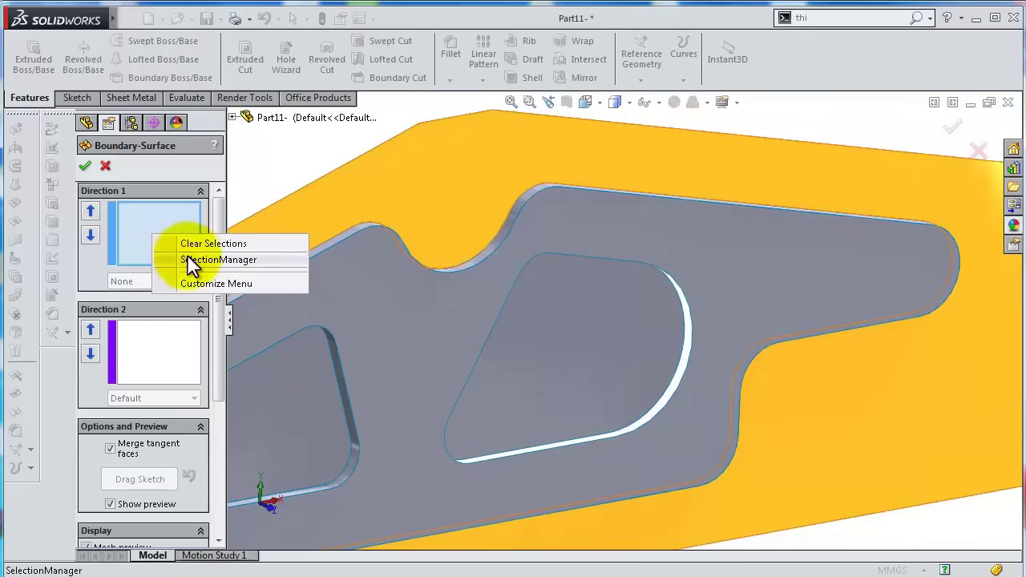
left_click(190, 260)
left_click(684, 338)
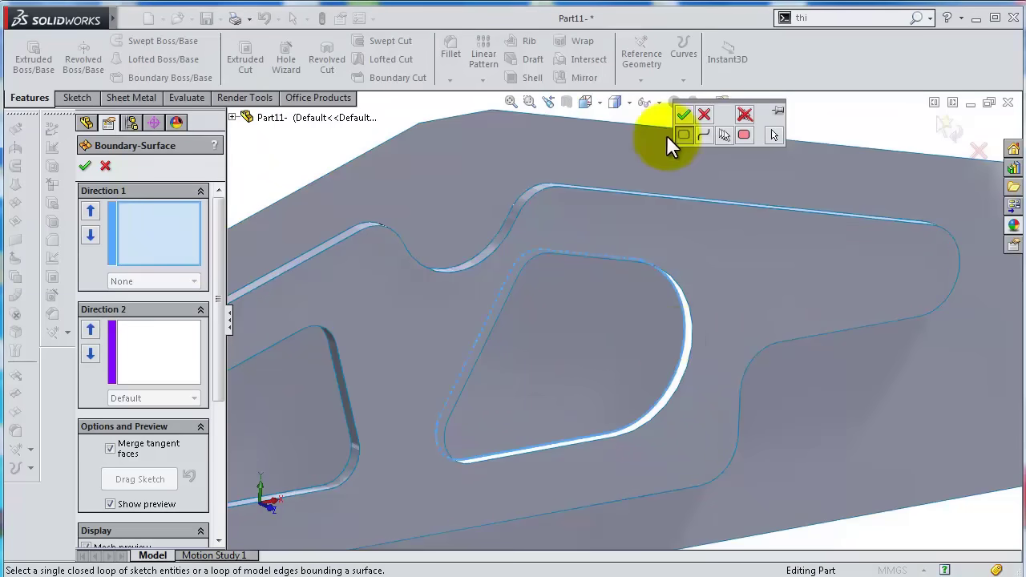
left_click(682, 117)
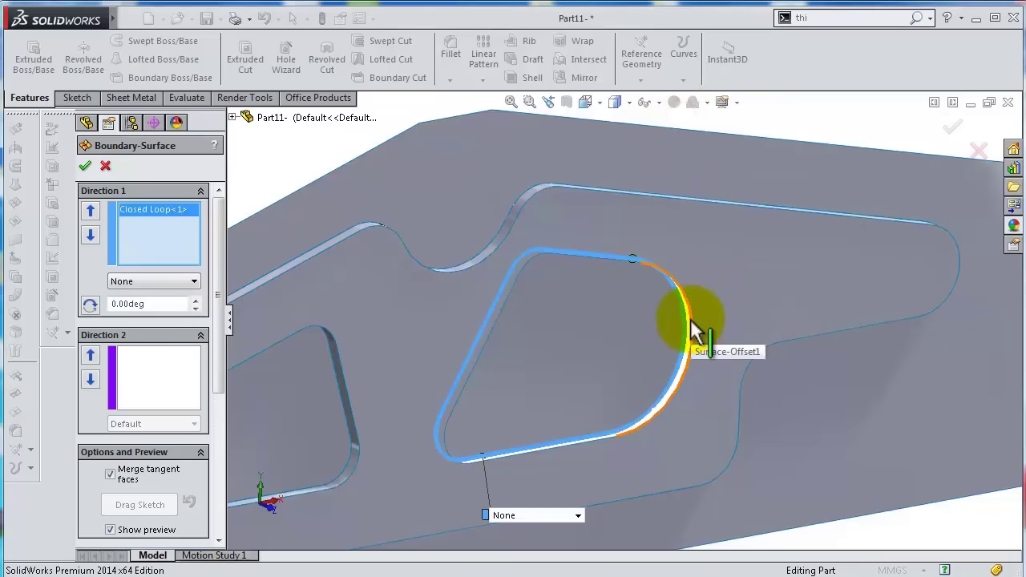
Add the pocket's second closed loop as a profile and confirm Boundary-Surface3.
right_click(165, 228)
left_click(178, 253)
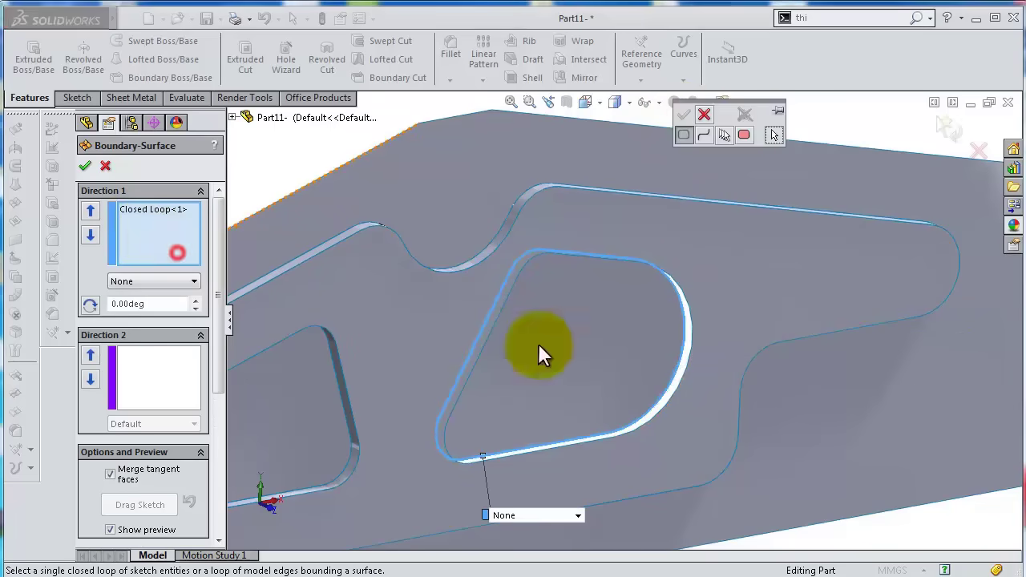
left_click(693, 337)
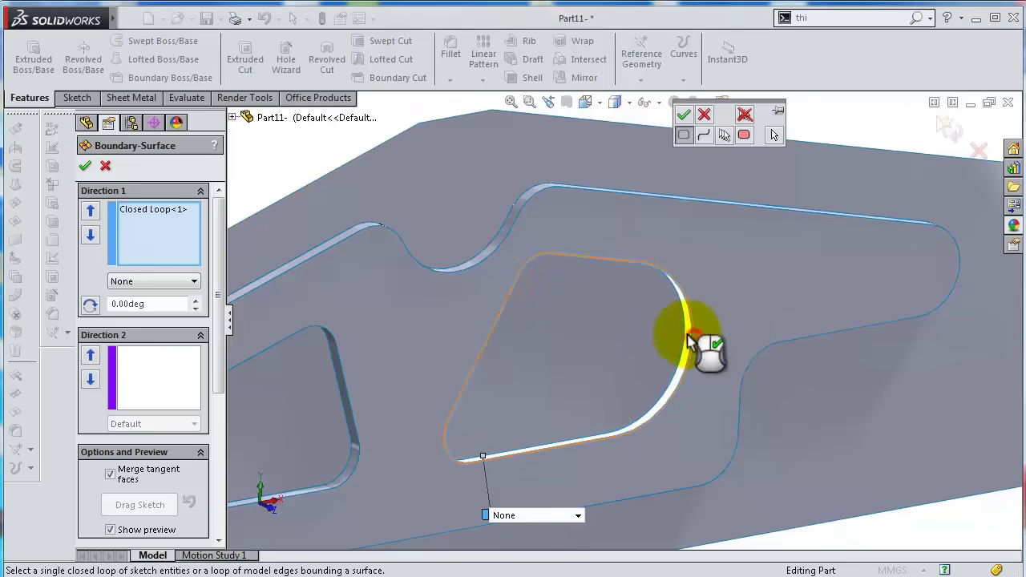
left_click(684, 115)
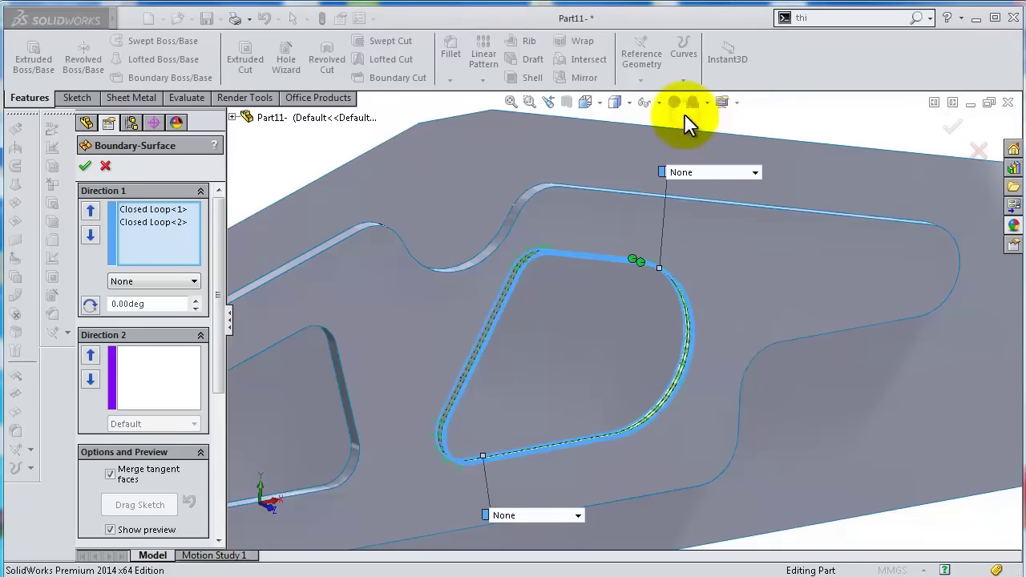
left_click(954, 126)
middle_click_drag(852, 251, 36, 373)
Knit Boundary-Surface3, 2, 1, Surface-Offset1 and Surface-Plane2 together as Surface-Knit2.
left_click(17, 352)
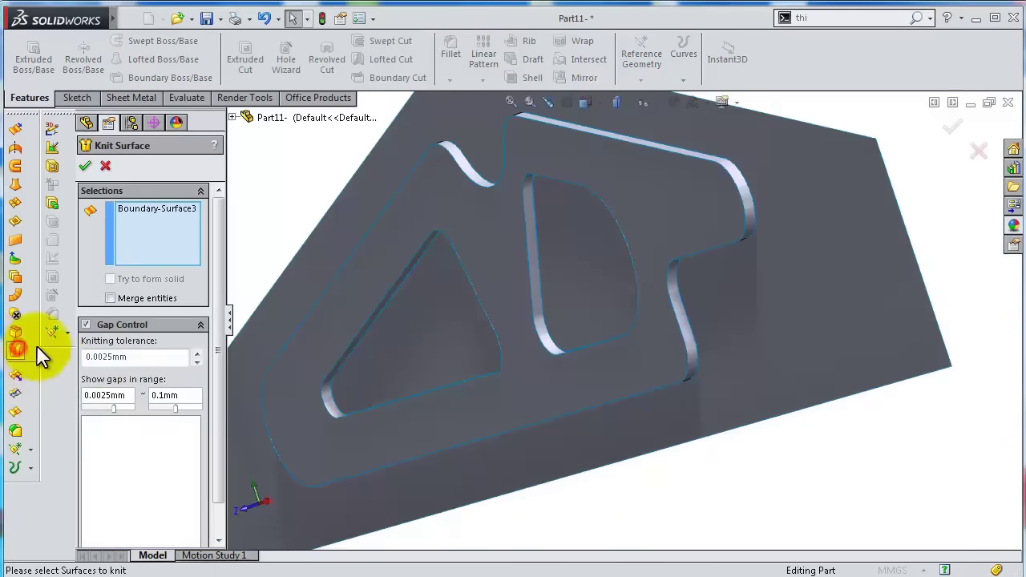
left_click(232, 119)
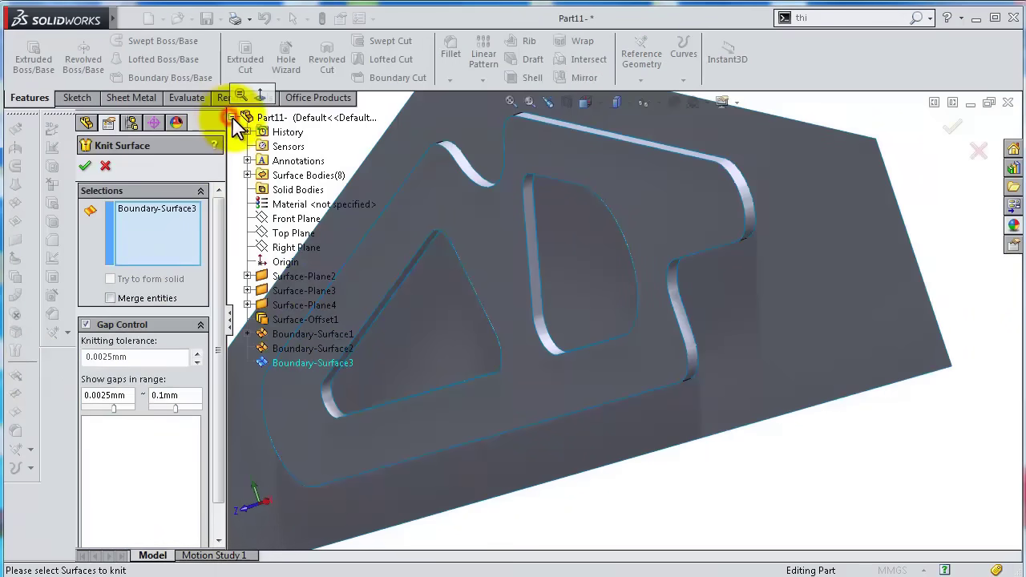
left_click(332, 351)
left_click(326, 335)
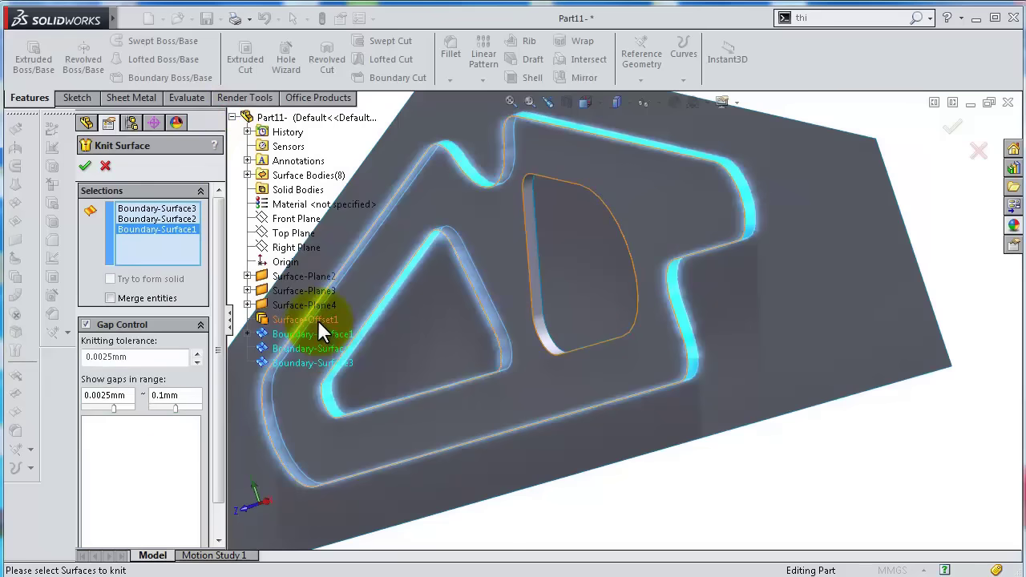
left_click(318, 321)
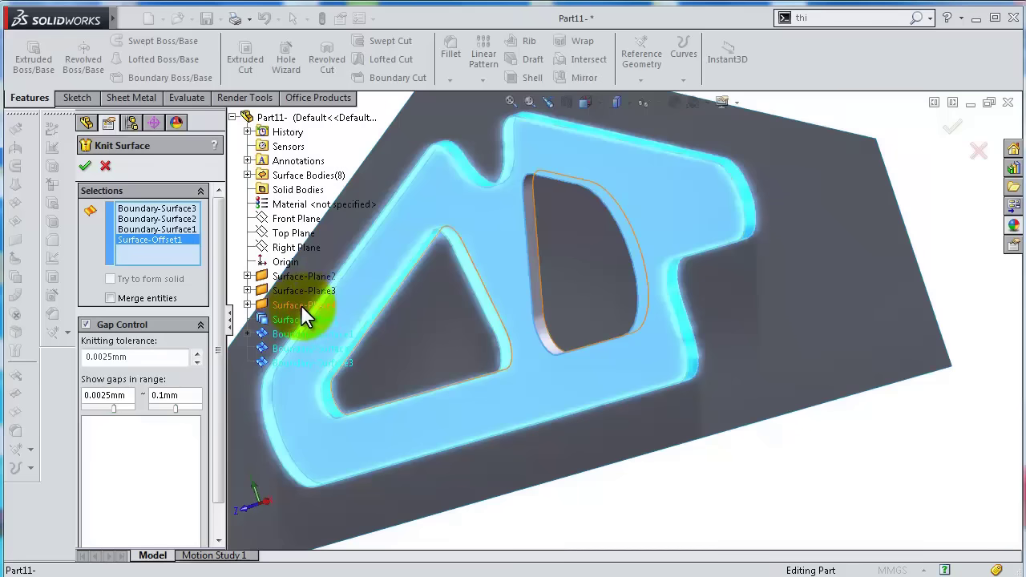
left_click(293, 276)
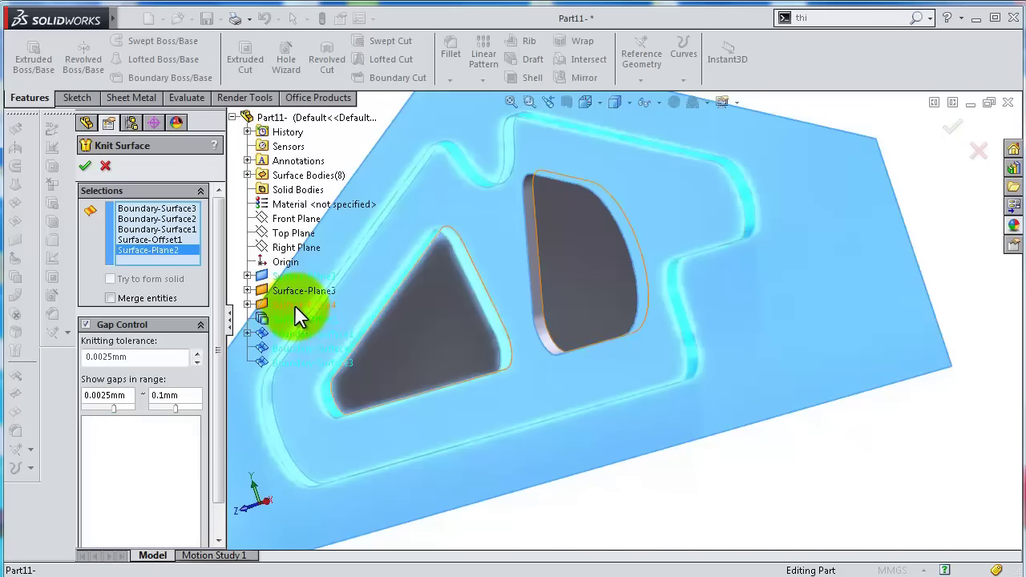
left_click(83, 162)
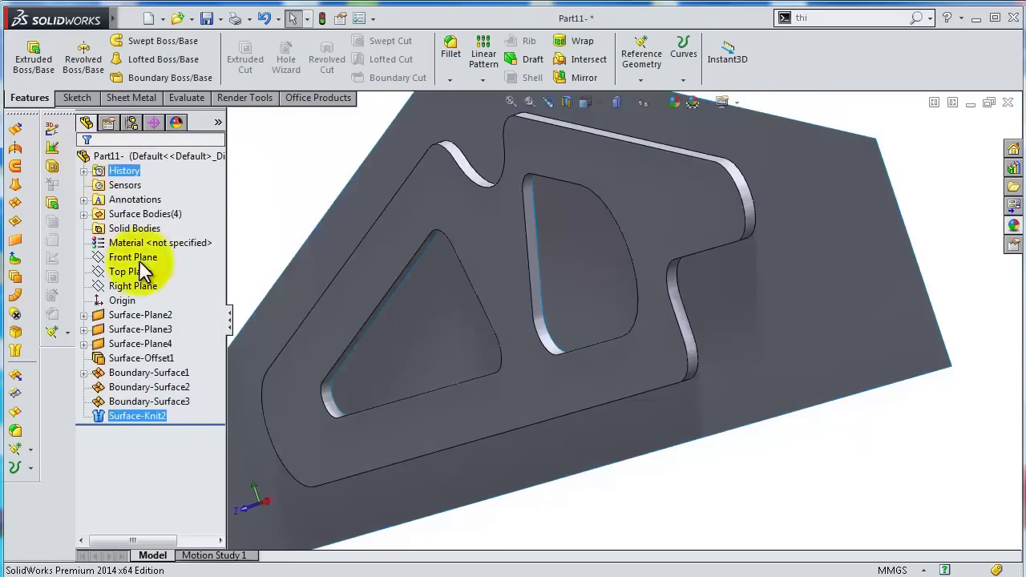
Expand Surface Bodies and inspect Surface-Plane4[1], Surface-Plane4[2] and Surface-Knit2 on the model.
middle_click_drag(462, 348, 483, 341)
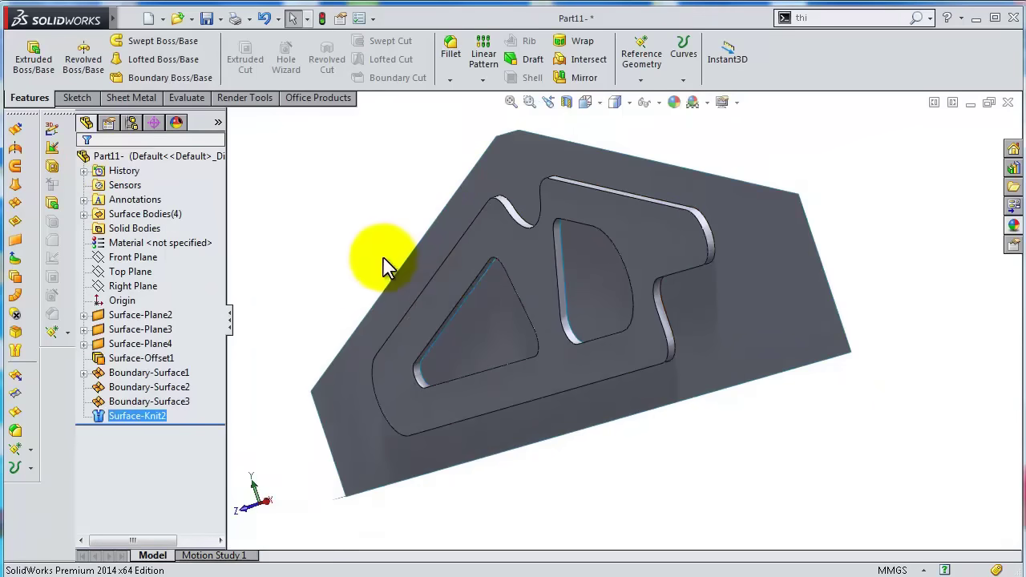
left_click(151, 213)
left_click(84, 213)
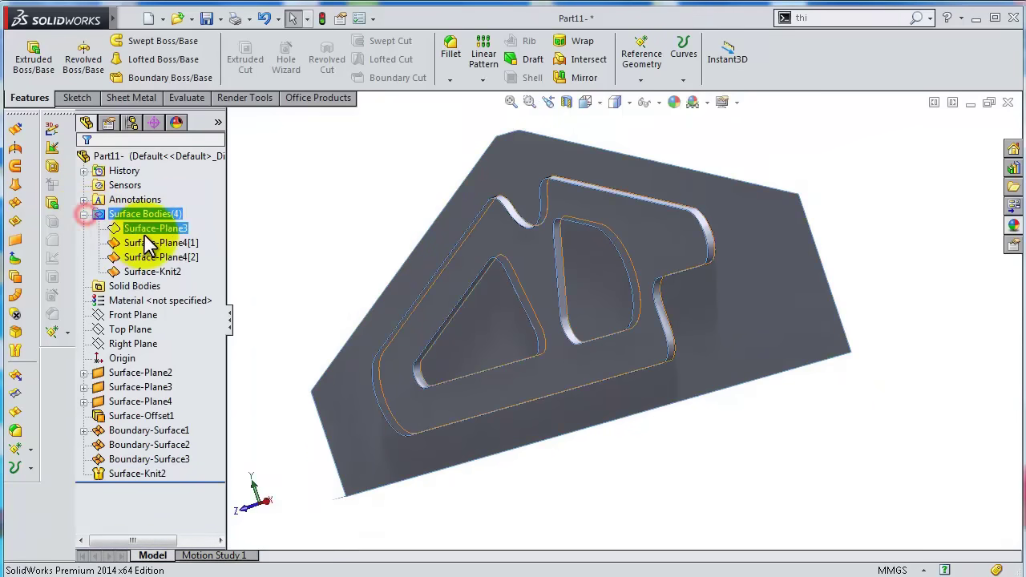
left_click(147, 243)
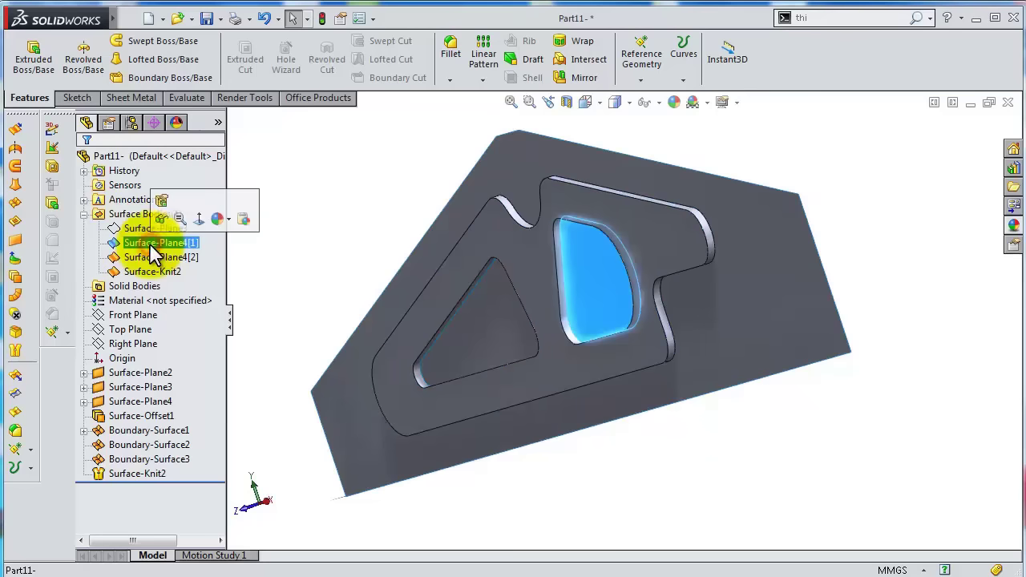
left_click(159, 258)
left_click(159, 271, "ctrl")
left_click(159, 272)
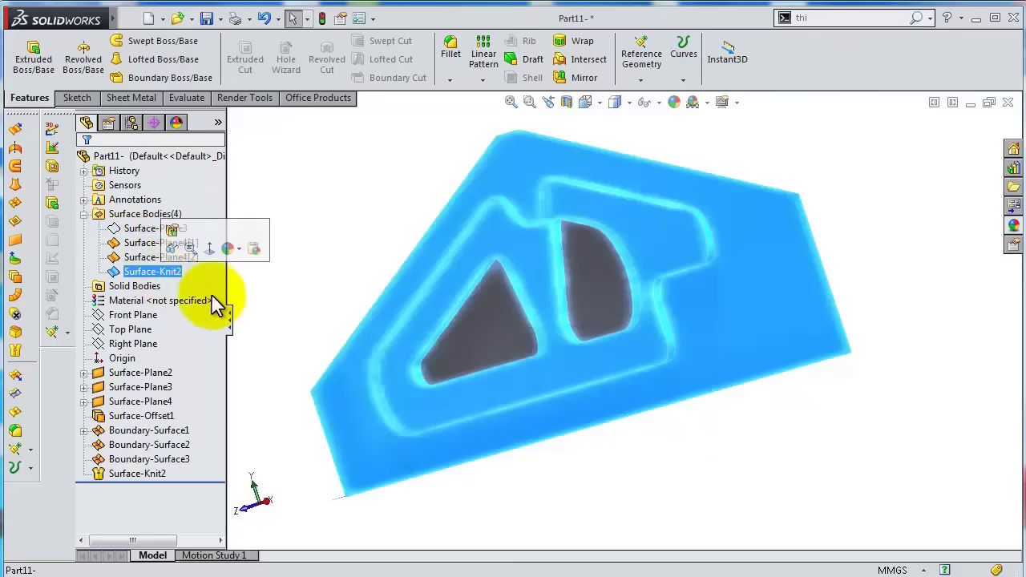
left_click(273, 276)
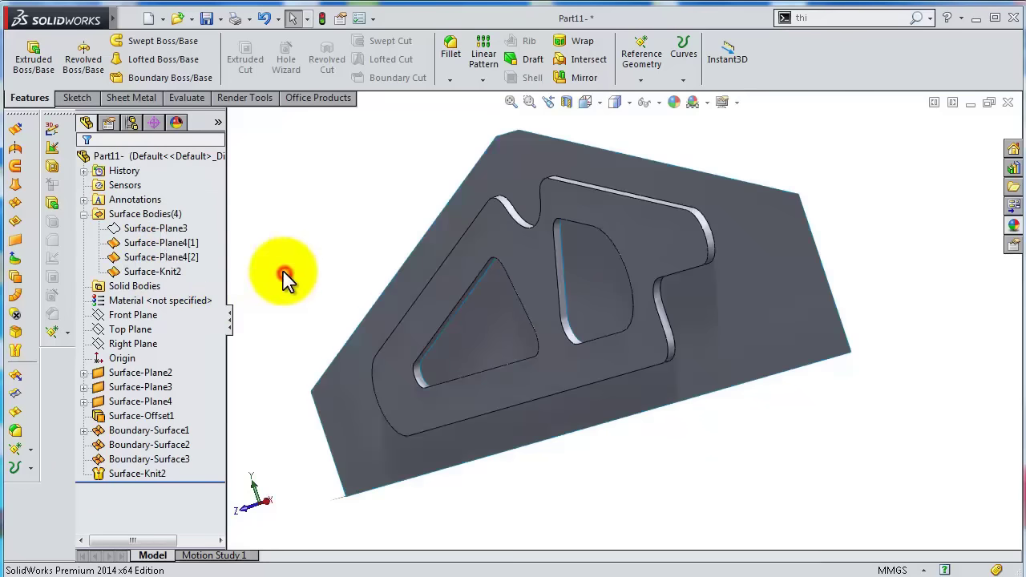
Knit Surface-Plane4[1], Surface-Plane4[2] and Surface-Knit2 into Surface-Knit3.
left_click(17, 350)
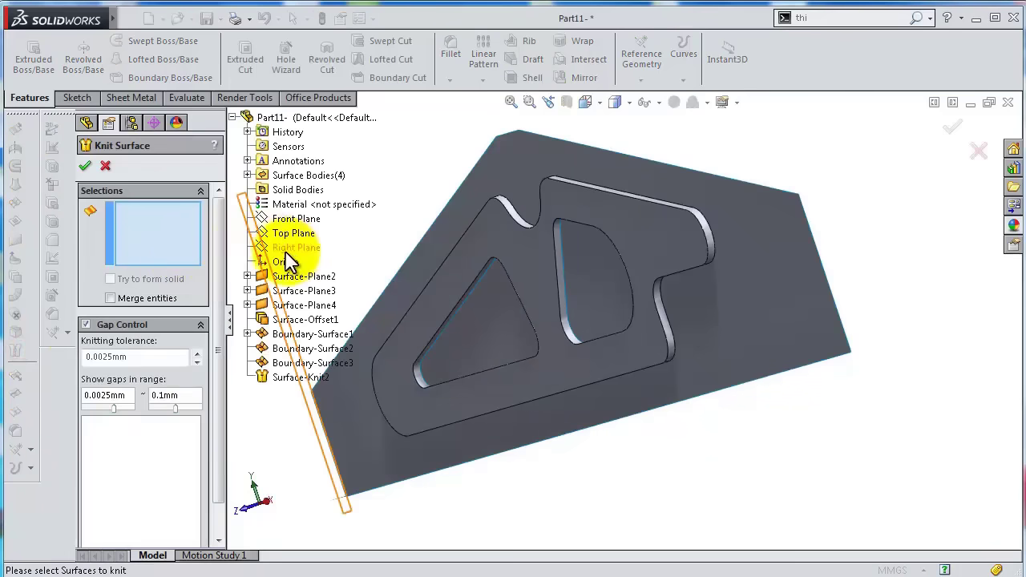
left_click(248, 175)
left_click(317, 205)
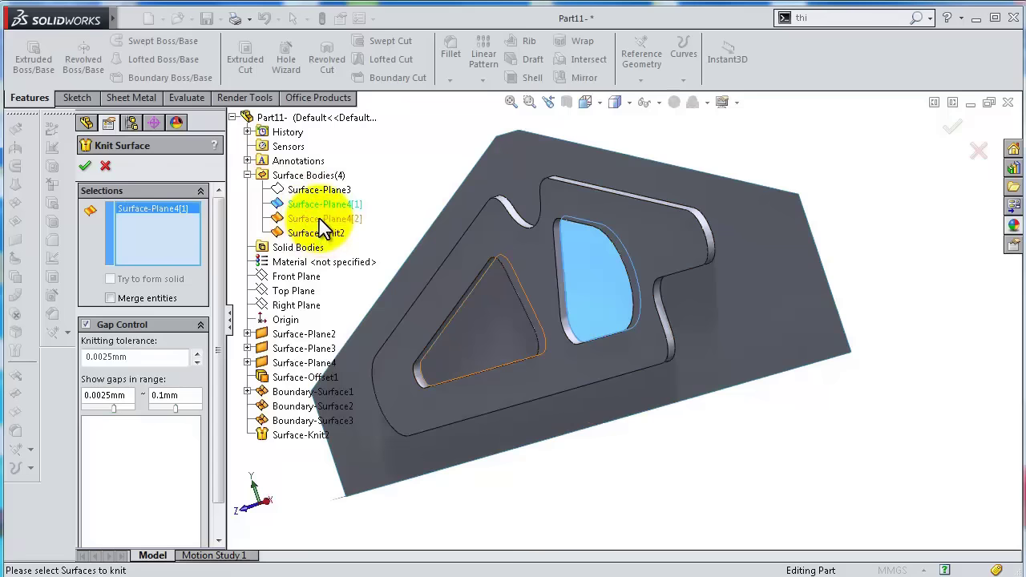
left_click(319, 220)
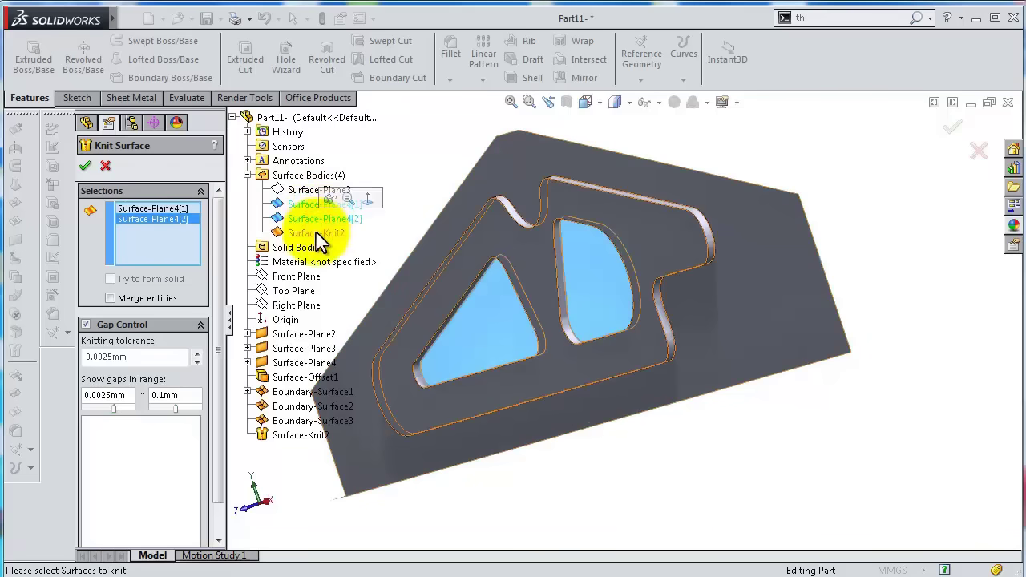
left_click(319, 234)
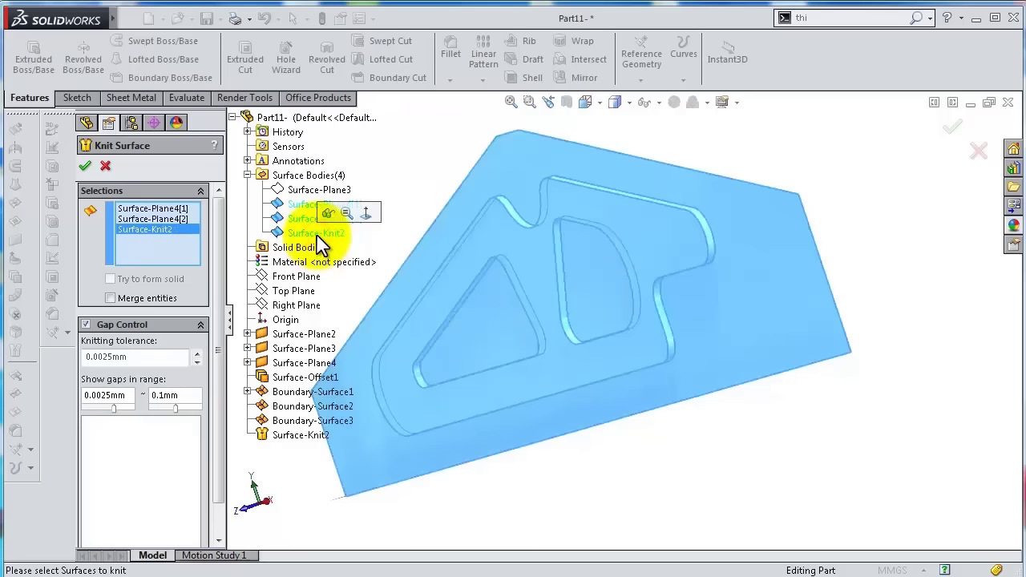
left_click(86, 166)
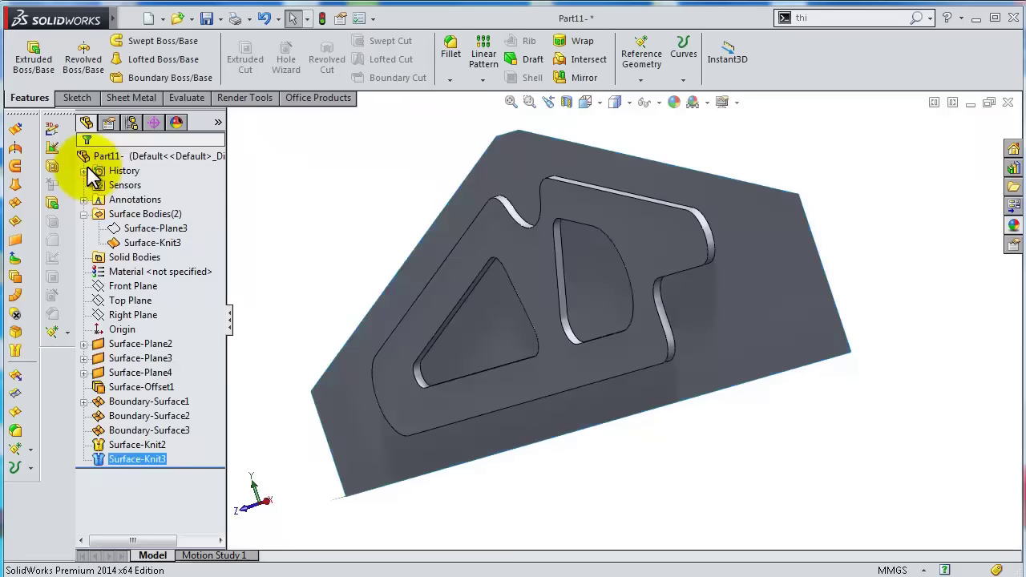
left_click(148, 214)
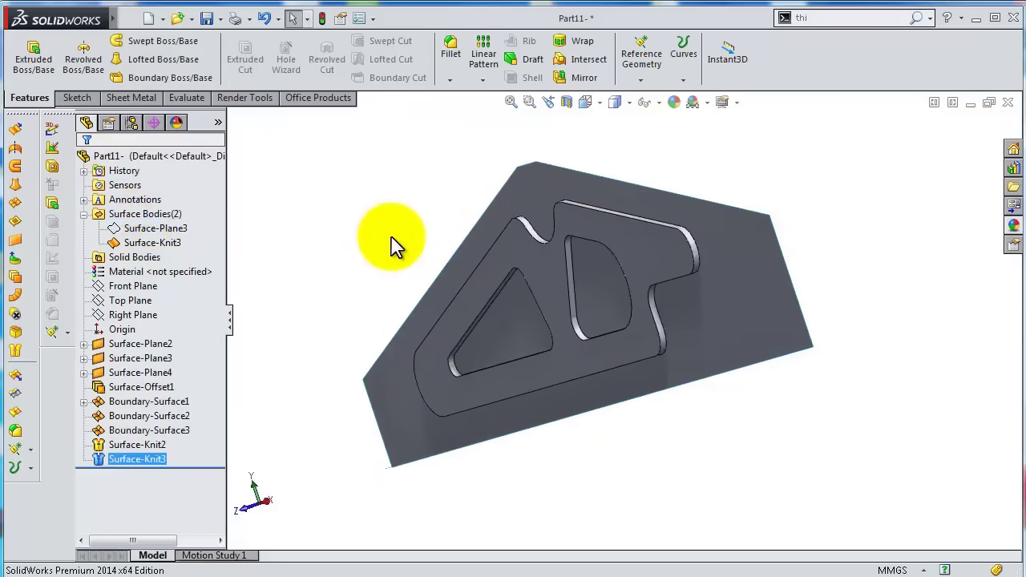
Round the raised slot face's edges with a 5 mm constant-radius Fillet1.
mouse_move(390, 235)
middle_mouse_down()
mouse_move(432, 190)
mouse_move(526, 222)
mouse_move(609, 229)
mouse_move(511, 197)
middle_mouse_up()
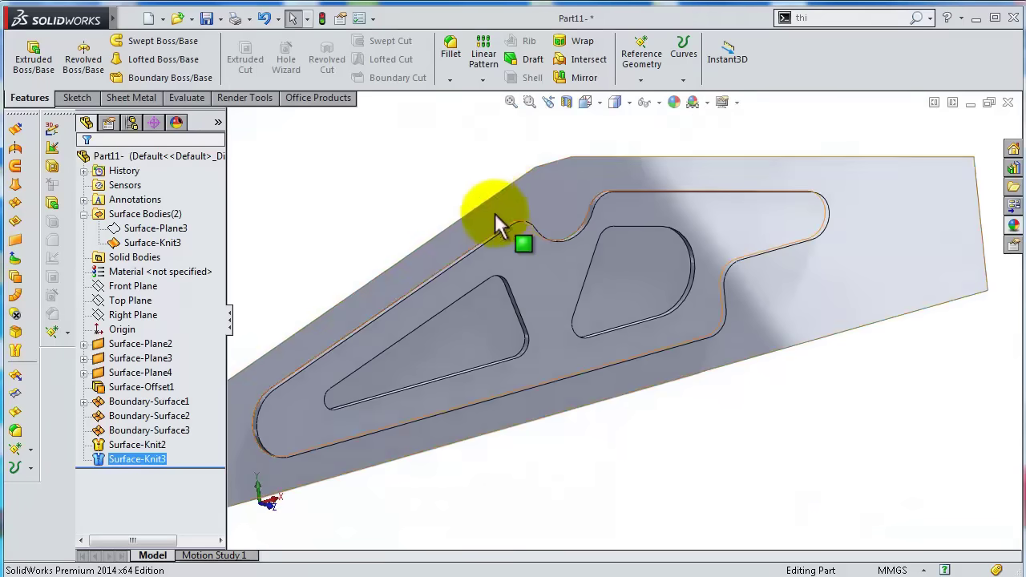
left_click(451, 54)
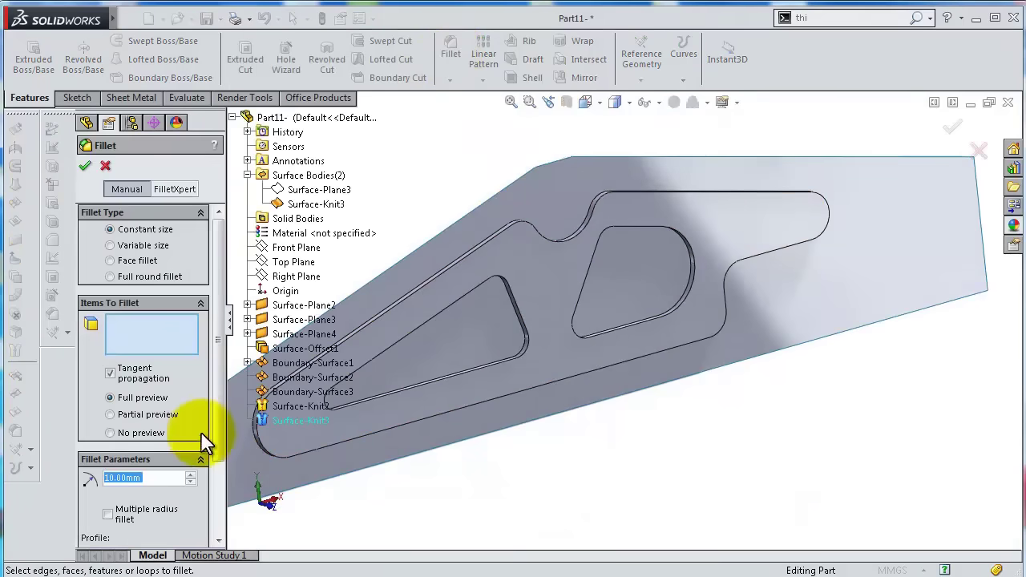
type("5")
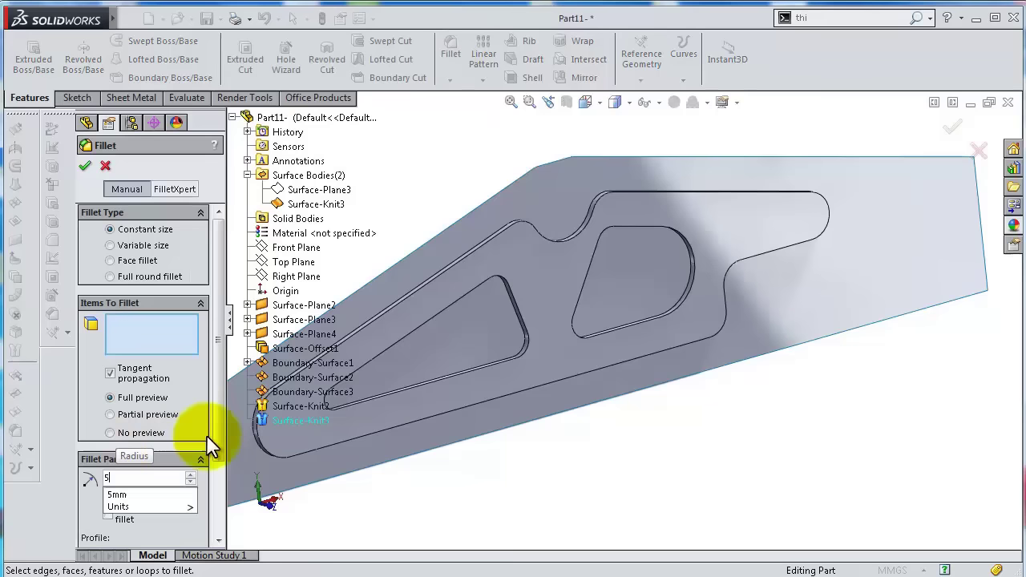
left_click(83, 415)
left_click(514, 274)
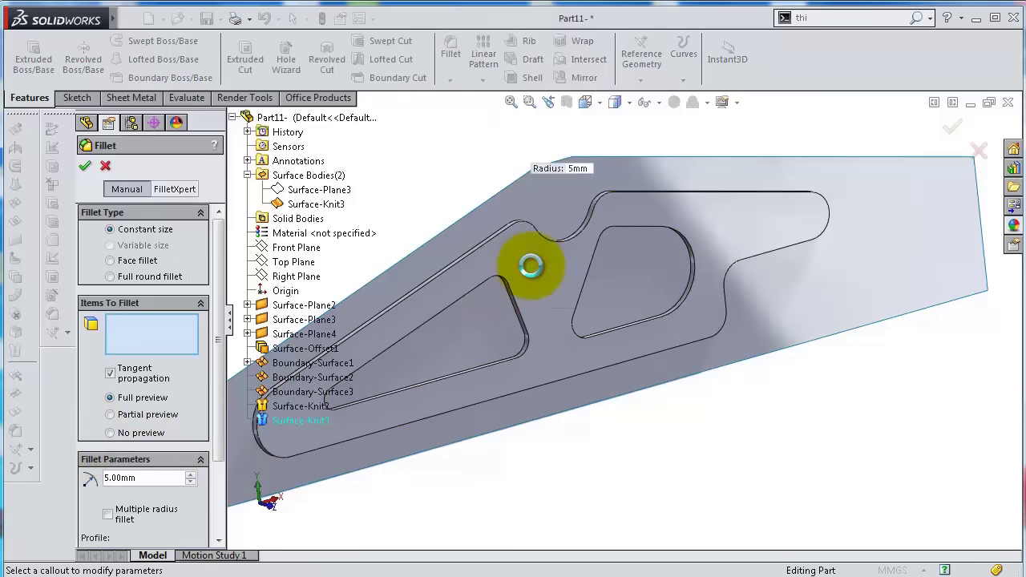
left_click(531, 266)
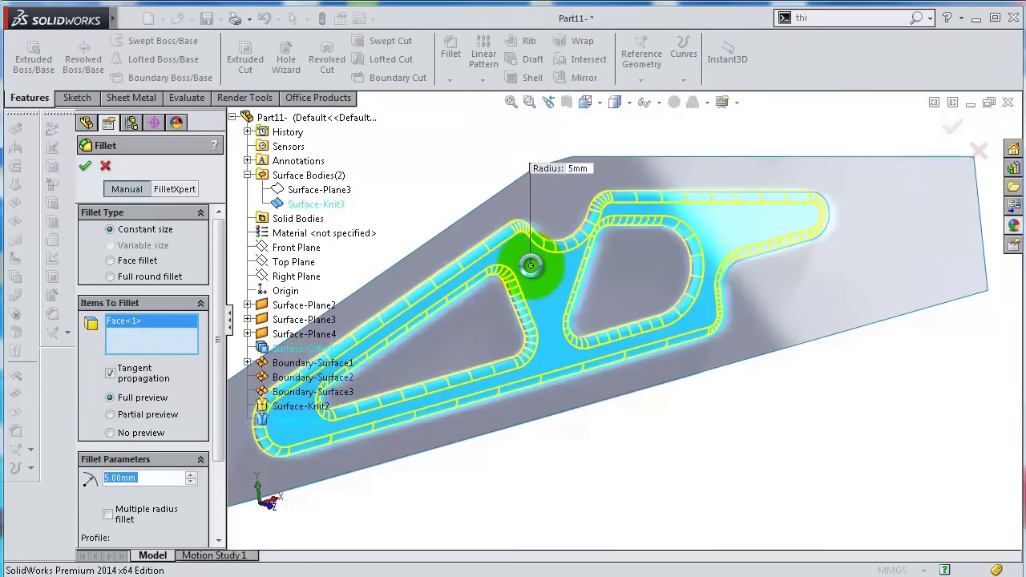
right_click(530, 265)
middle_click_drag(527, 265, 508, 458)
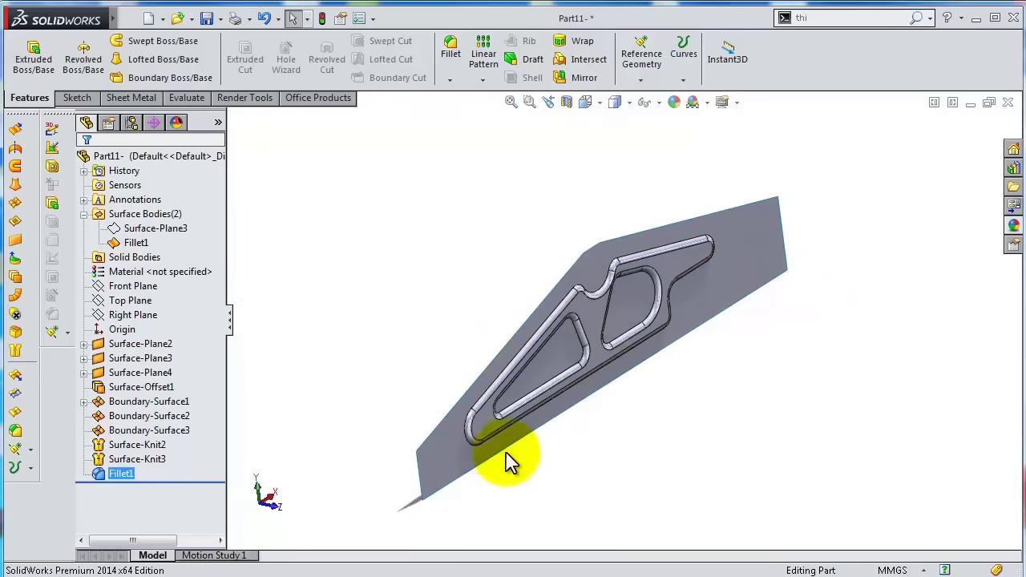
Thicken Fillet1 to both sides by 1 mm, creating Thicken1.
left_click(808, 18)
type("thi")
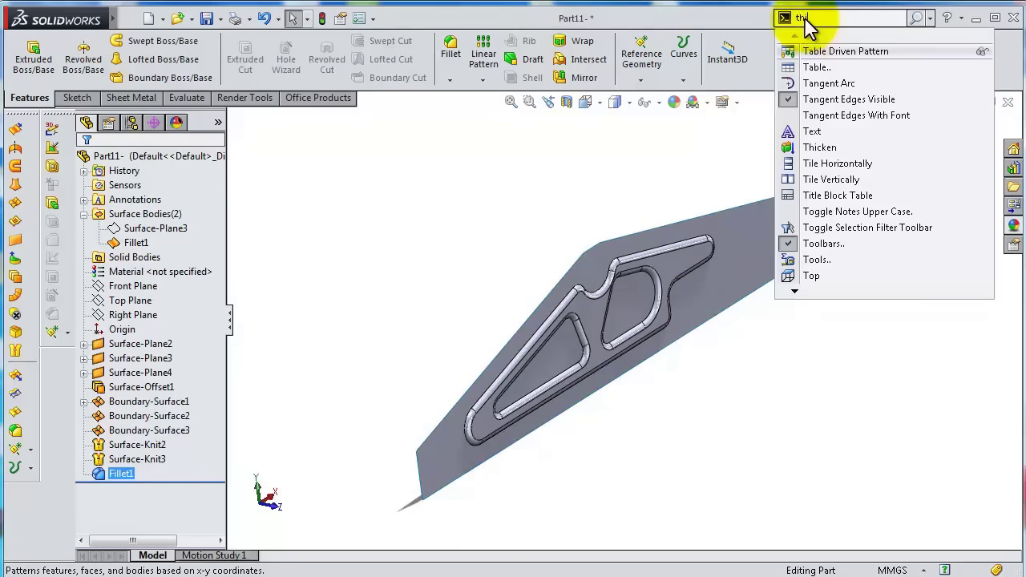
left_click(817, 37)
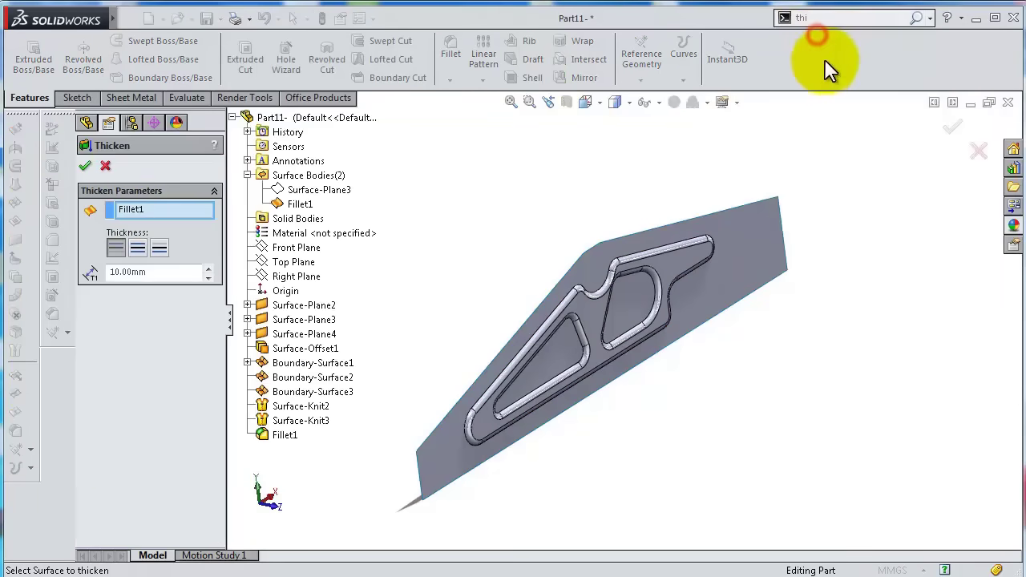
left_click(139, 249)
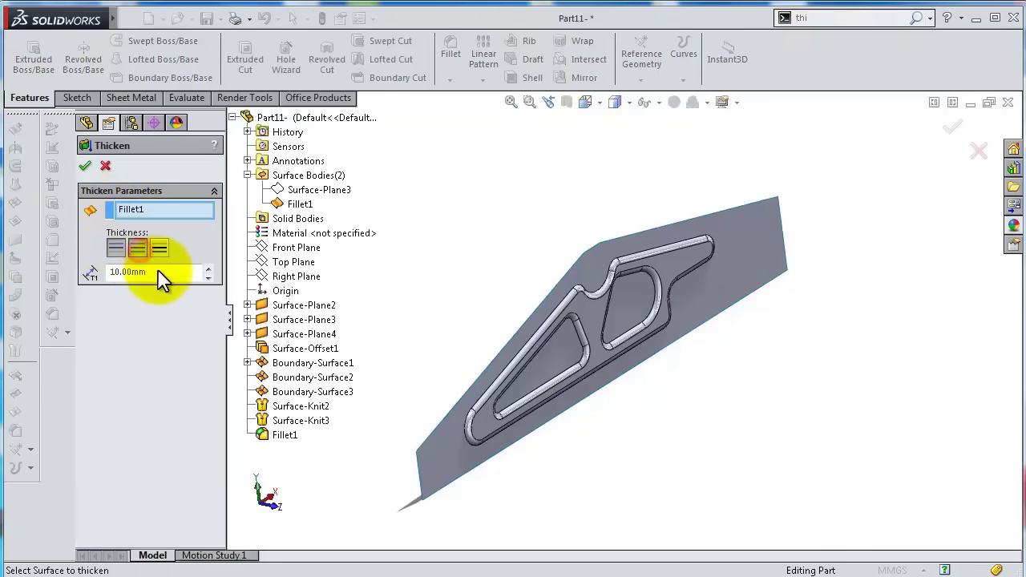
left_click_drag(160, 272, 115, 272)
type("100")
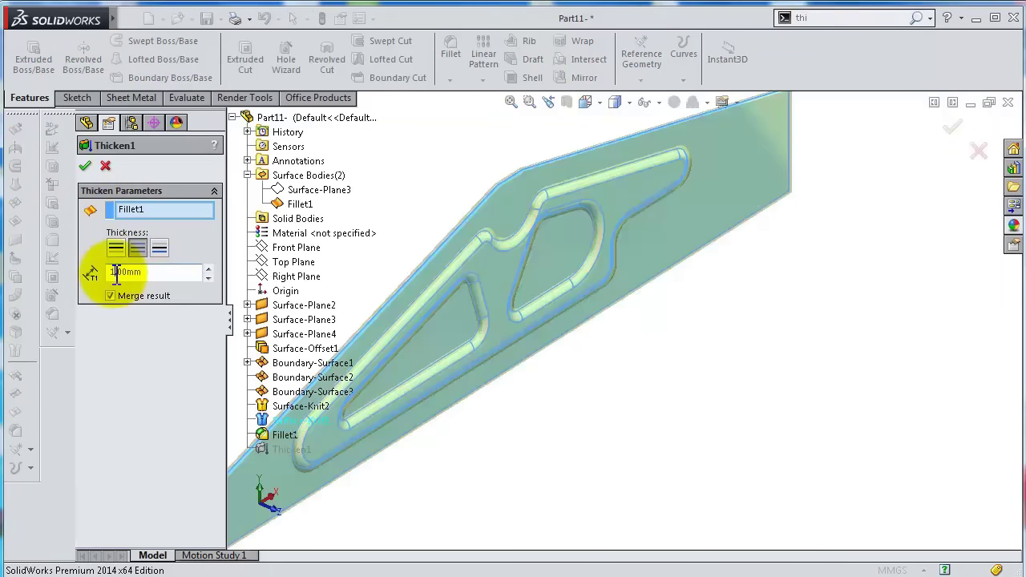
key("Return")
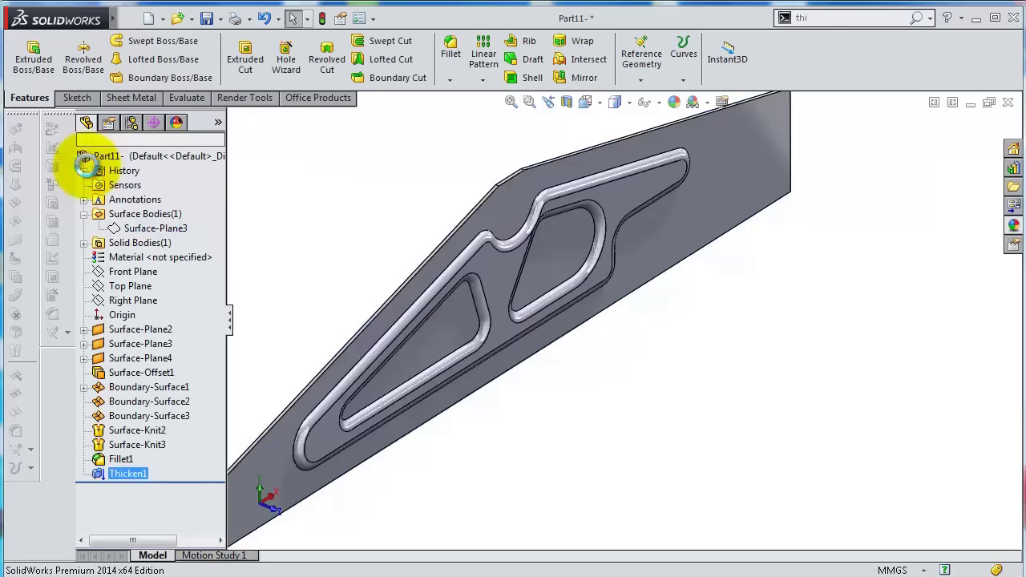
Start a sketch on the plate's thin edge face, viewed normal to it.
scroll(393, 298, "up", 2)
middle_click_drag(393, 299, 355, 240)
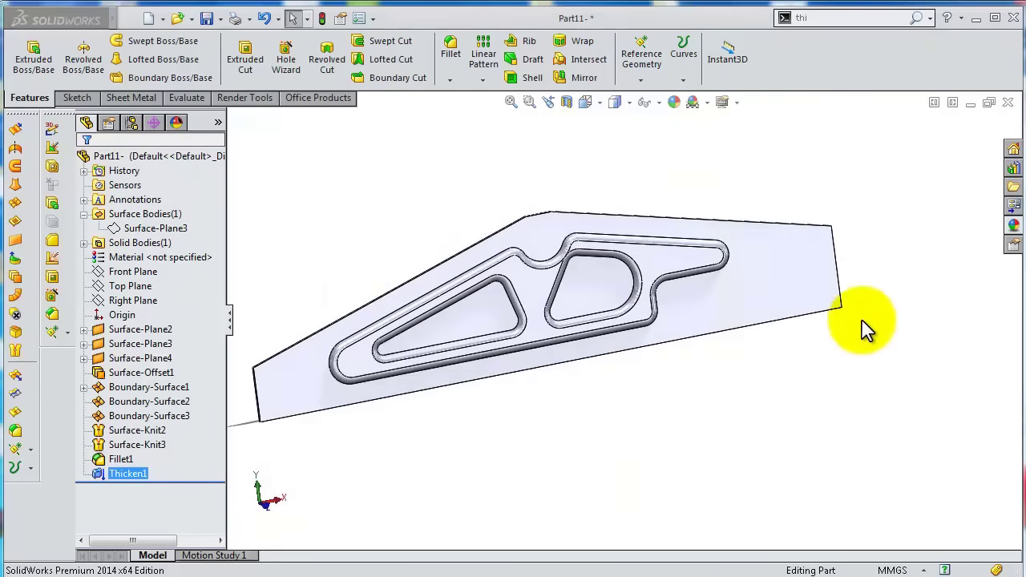
middle_click_drag(865, 328, 756, 331)
scroll(657, 337, "down", 5)
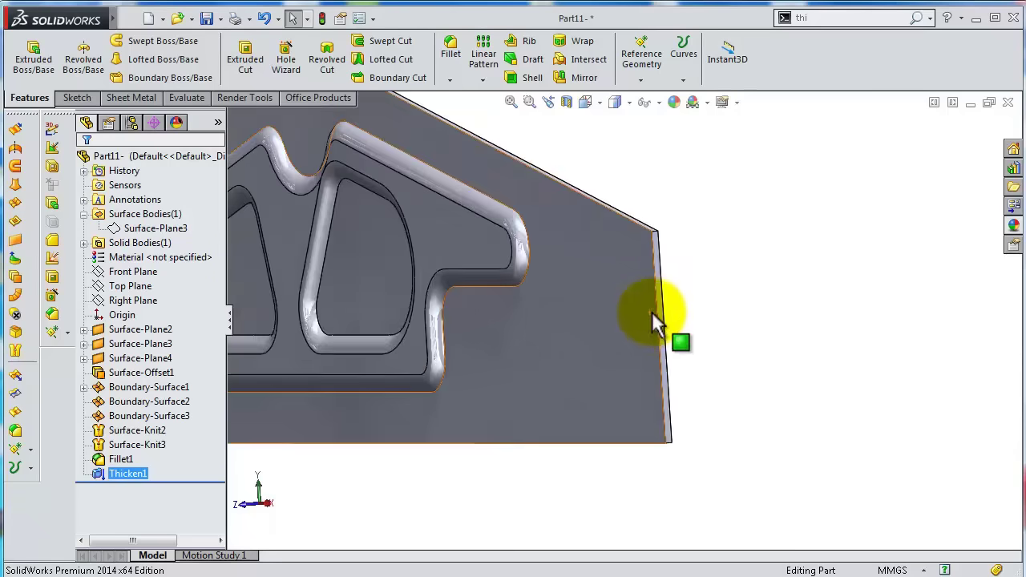
left_click(652, 386)
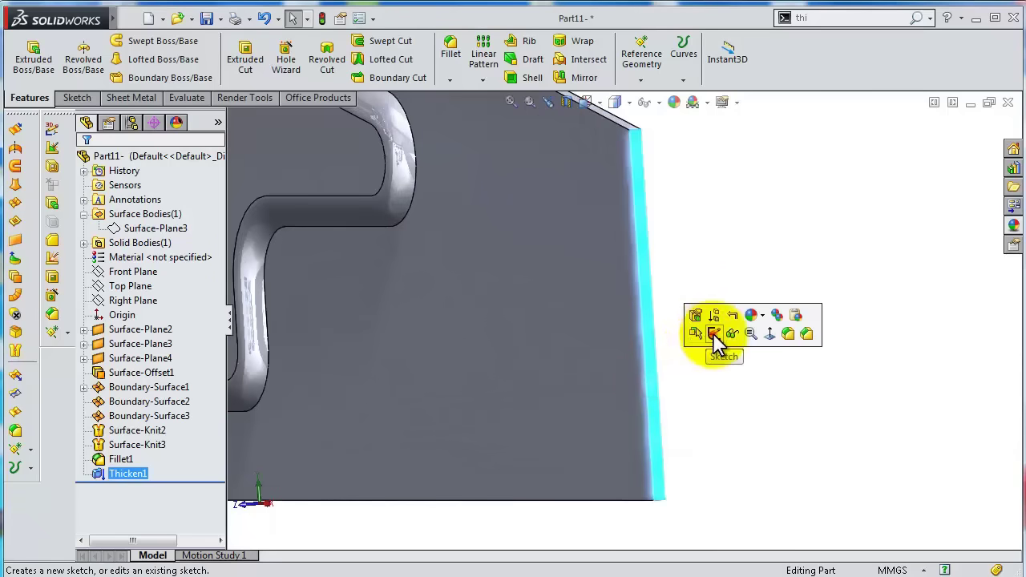
left_click(714, 336)
left_click(657, 61)
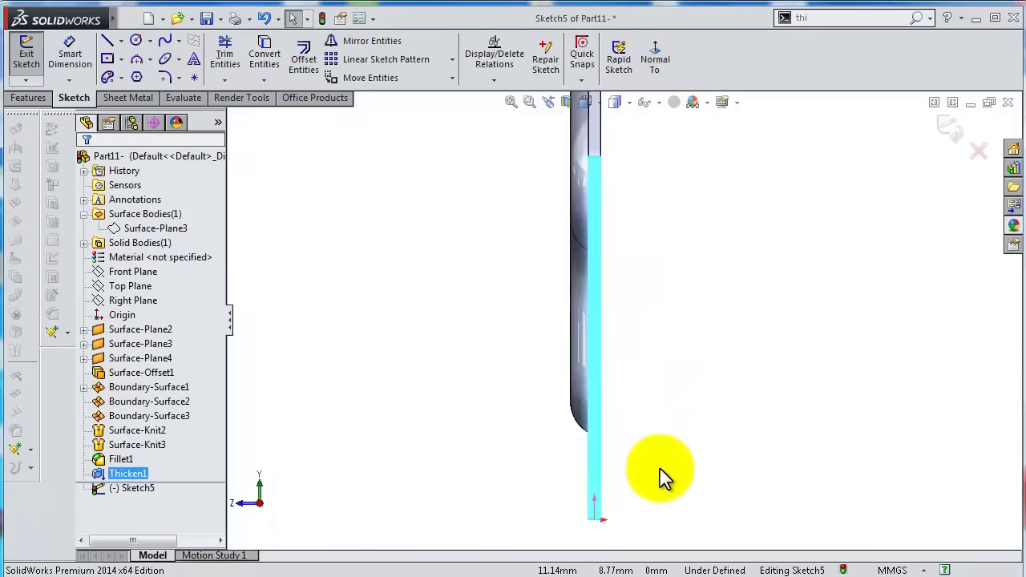
Draw the line, tangent arc and line profile from the plate's lower corner.
left_click(107, 45)
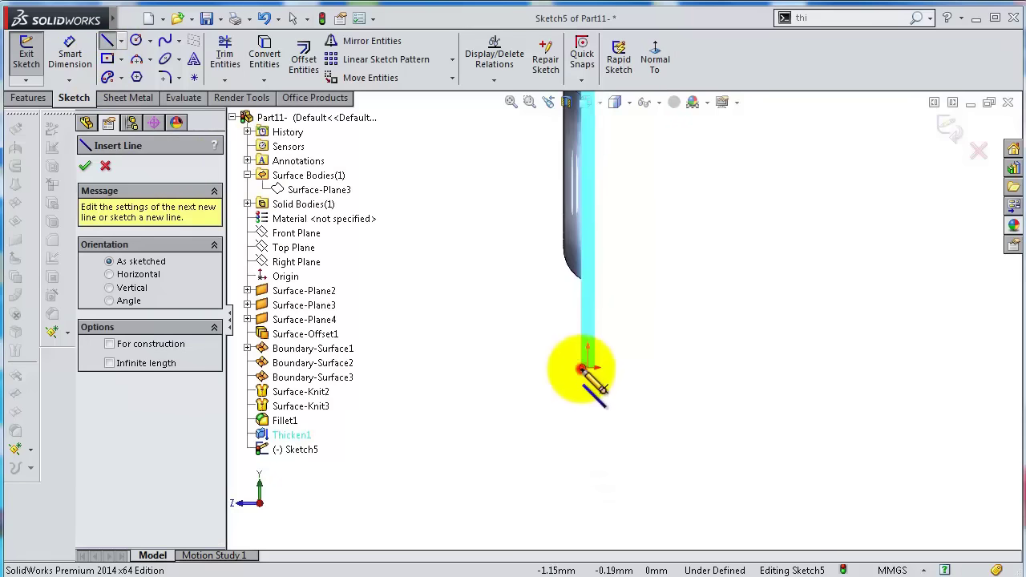
left_click_drag(582, 370, 583, 382)
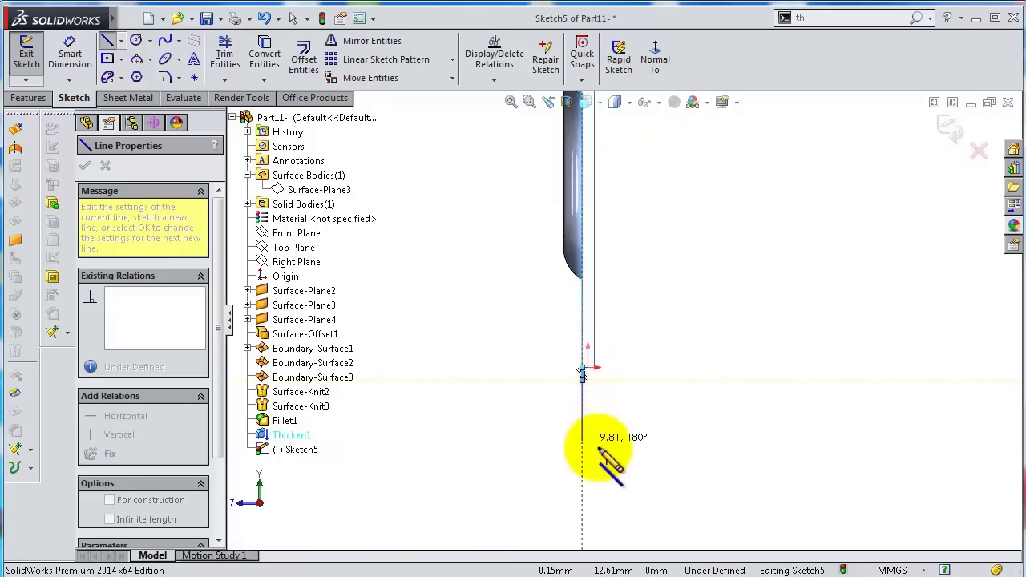
left_click(638, 434)
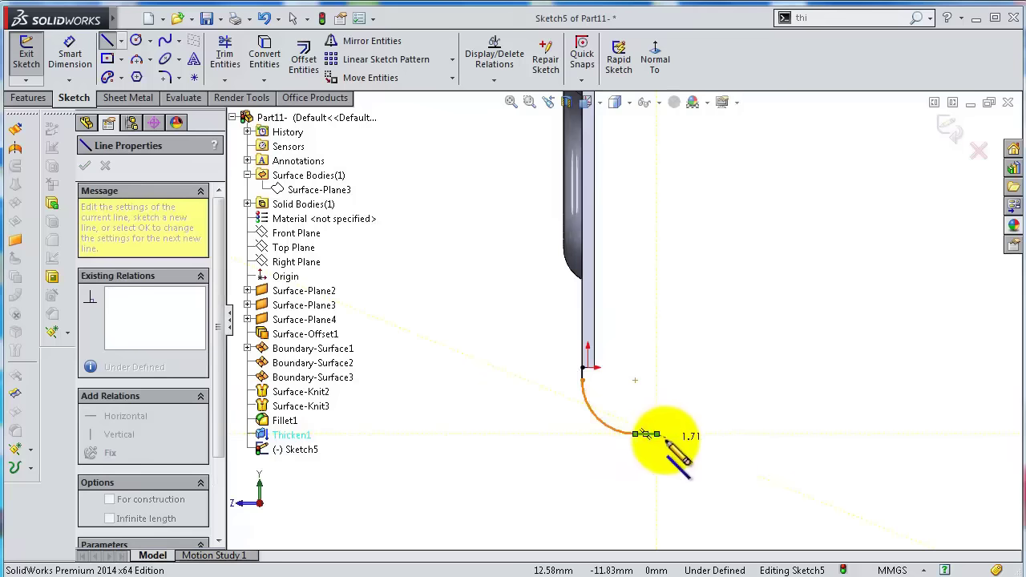
right_click(665, 442)
left_click(682, 453)
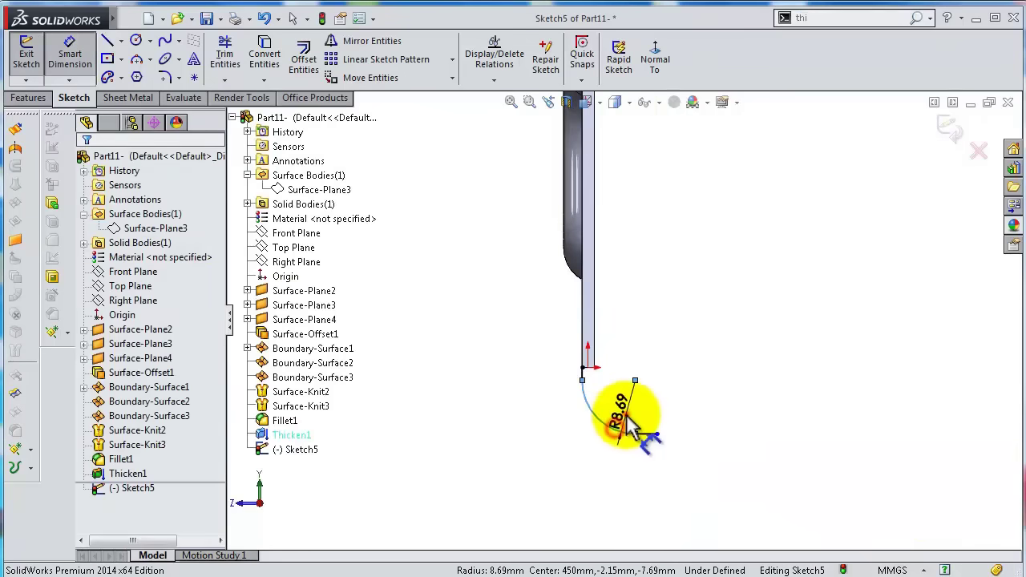
Dimension the arc radius 7 and the profile width 10.
left_click(631, 424)
type("7")
key("Return")
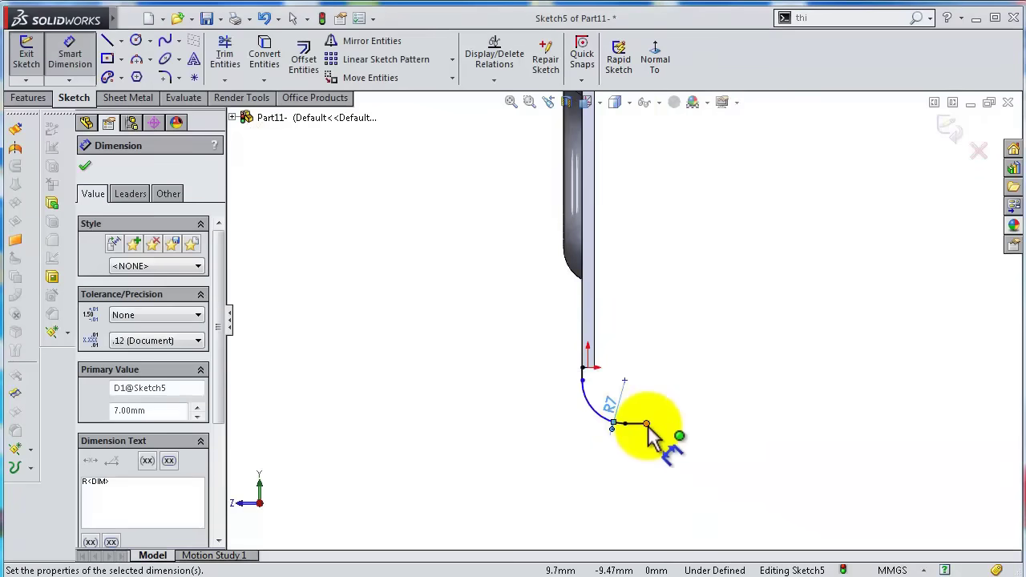
left_click(589, 361)
left_click(584, 349)
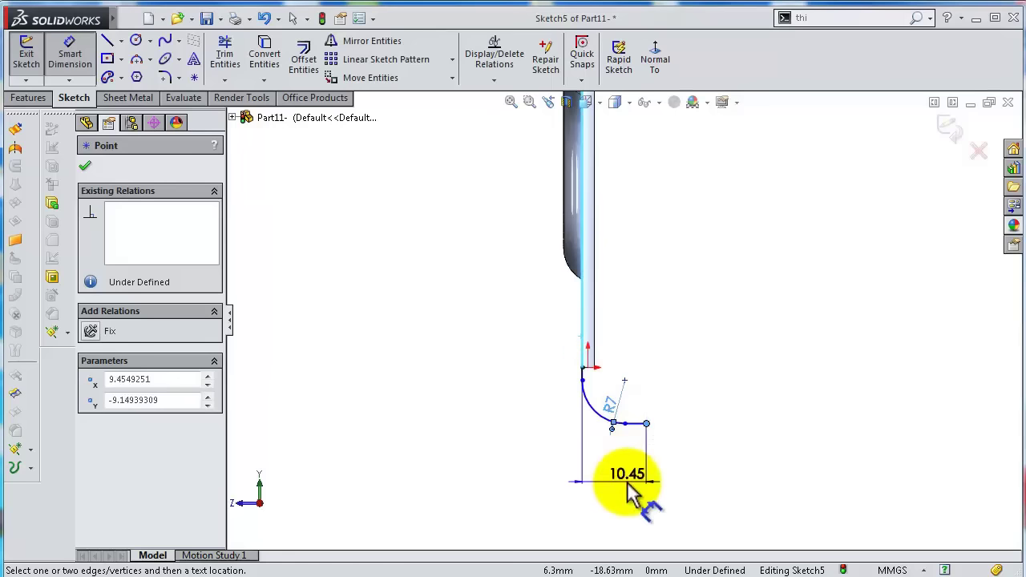
left_click(630, 481)
type("10")
key("Return")
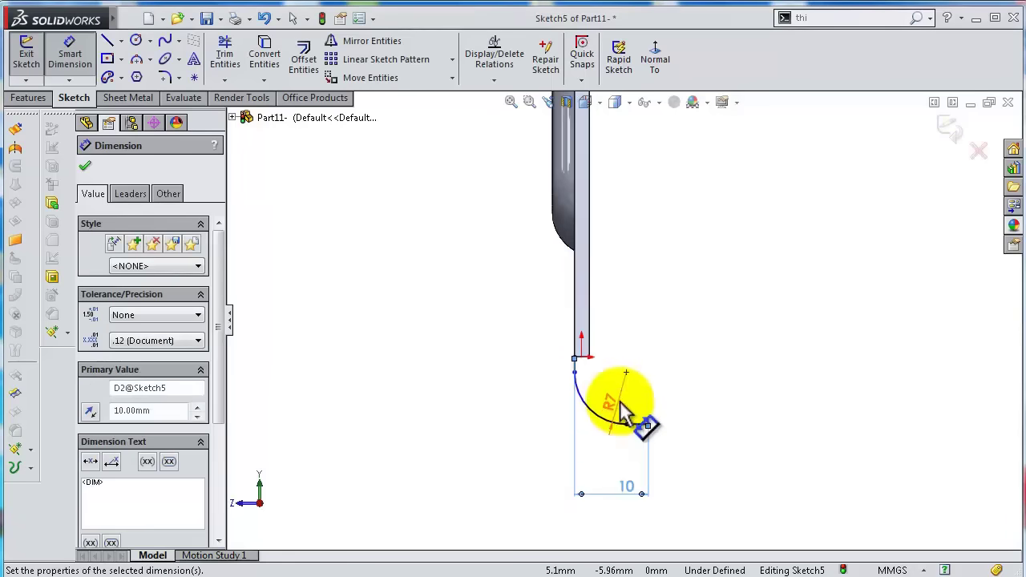
Add the 8 mm vertical dimension, fully defining Sketch5.
left_click(638, 425)
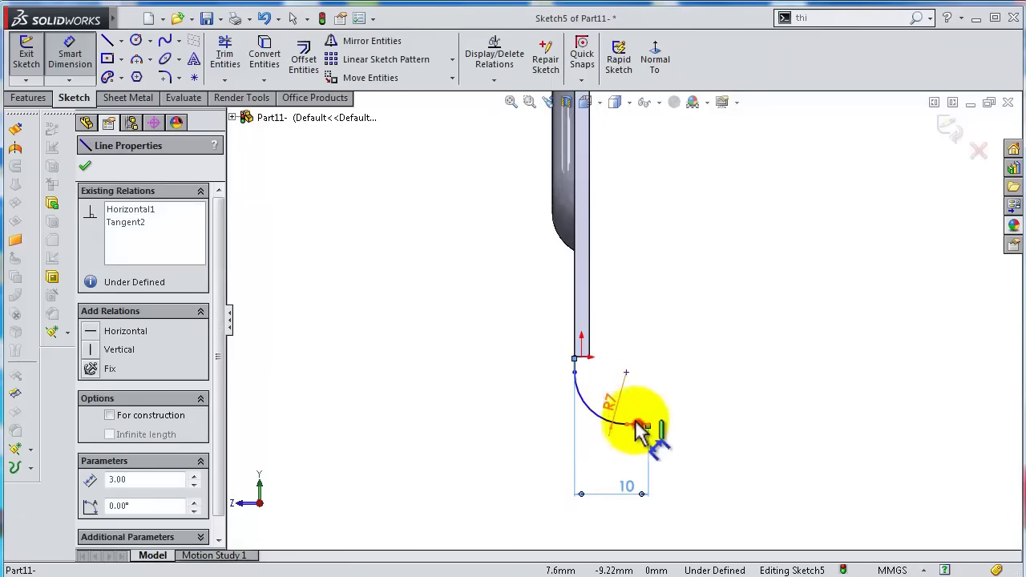
left_click(576, 357)
left_click(529, 368)
key("Return")
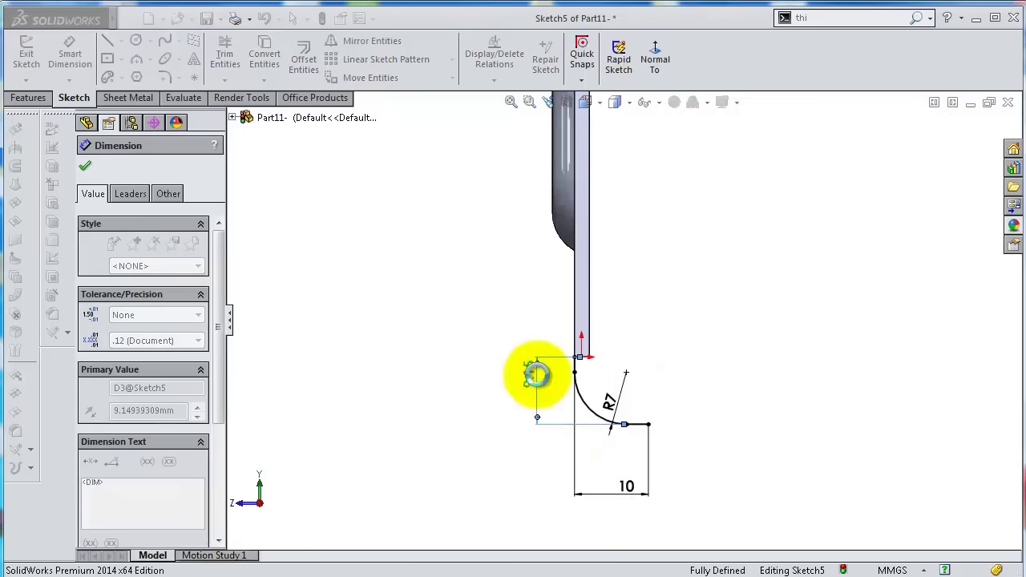
scroll(623, 352, "down", 3)
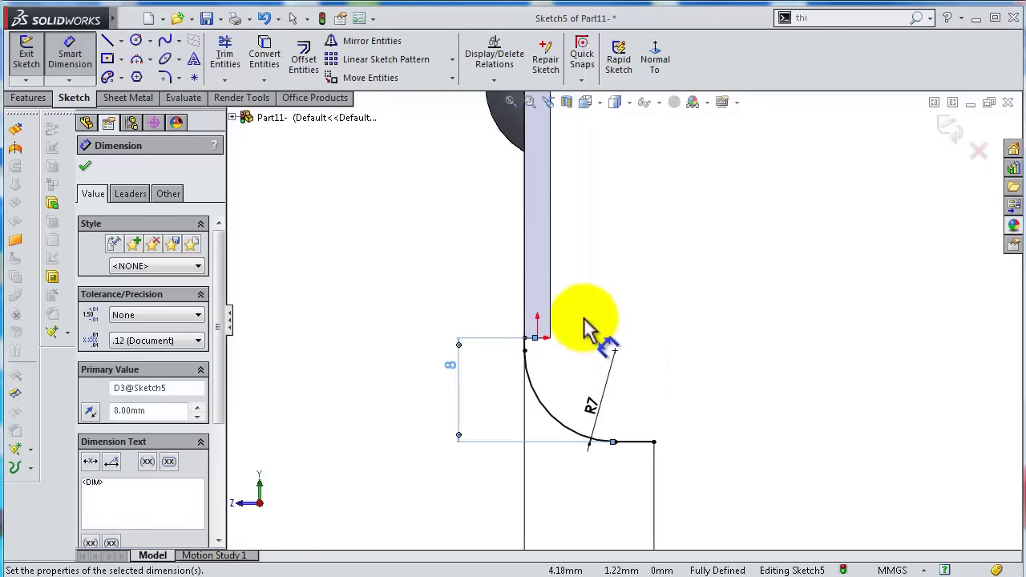
scroll(585, 332, "down", 1)
scroll(654, 409, "up", 3)
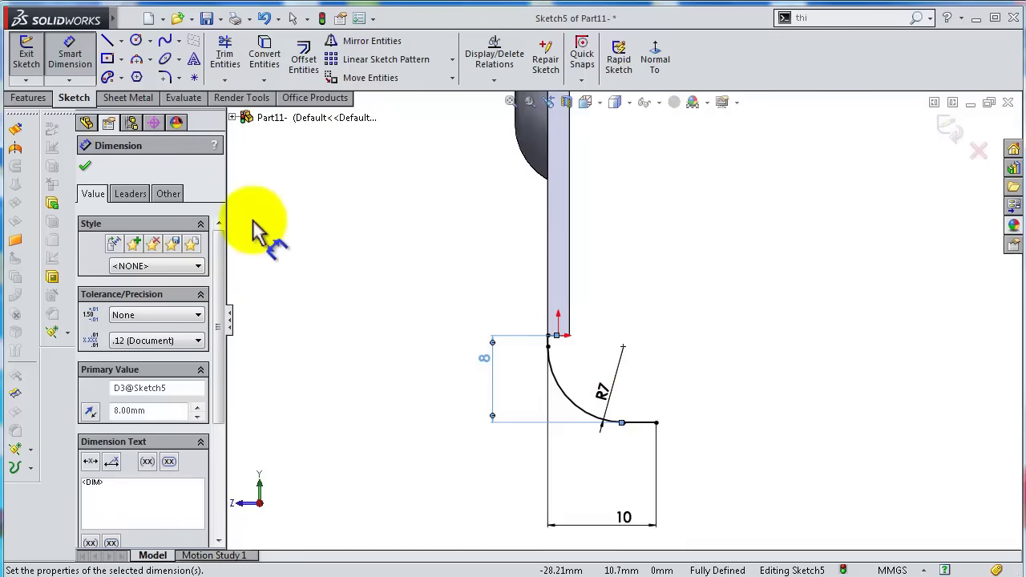
left_click(28, 97)
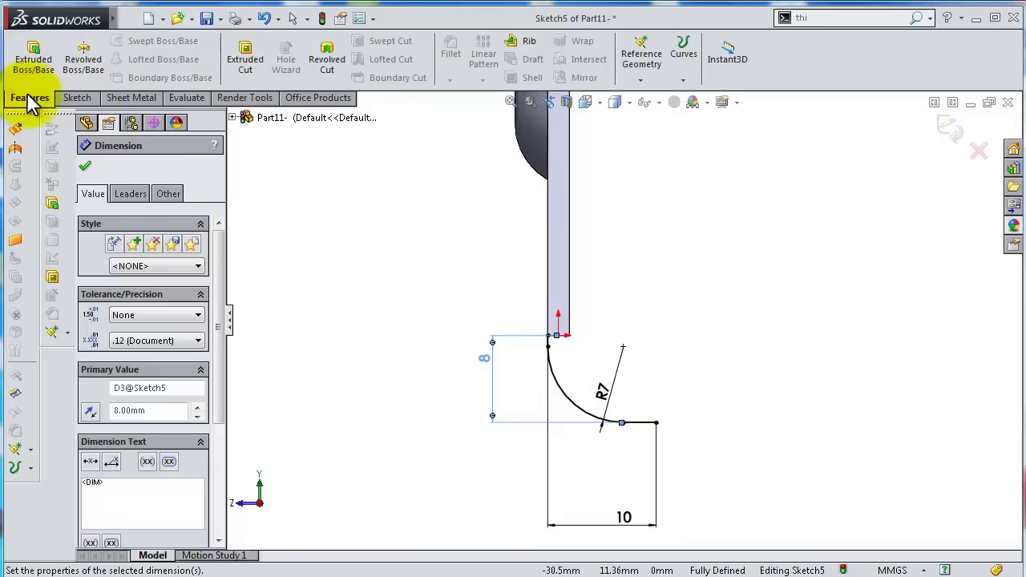
Start a Boss-Extrude with two-direction thin wall thicknesses of 0.0001 mm and 2 mm.
left_click(33, 56)
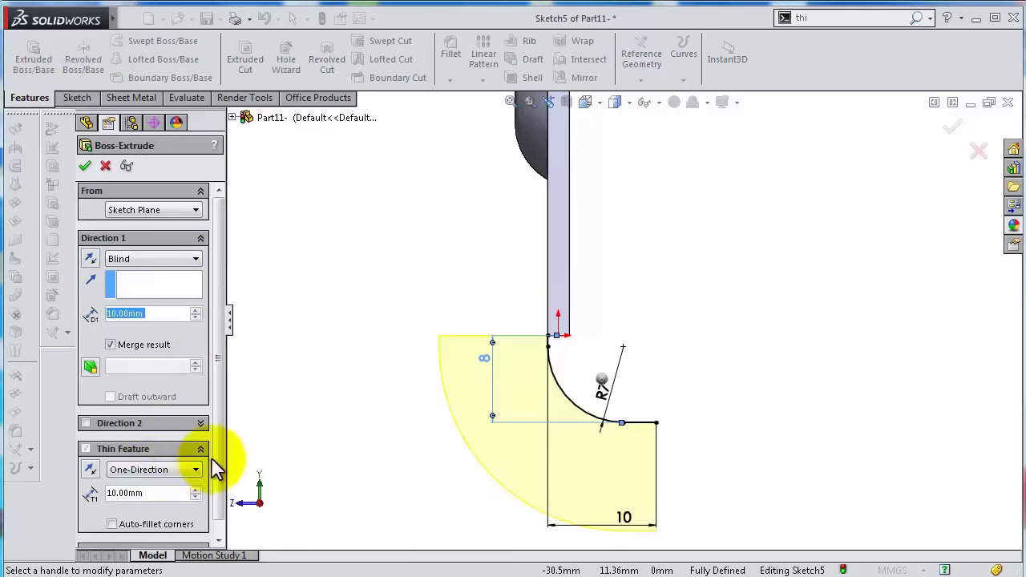
scroll(214, 469, "down", 1)
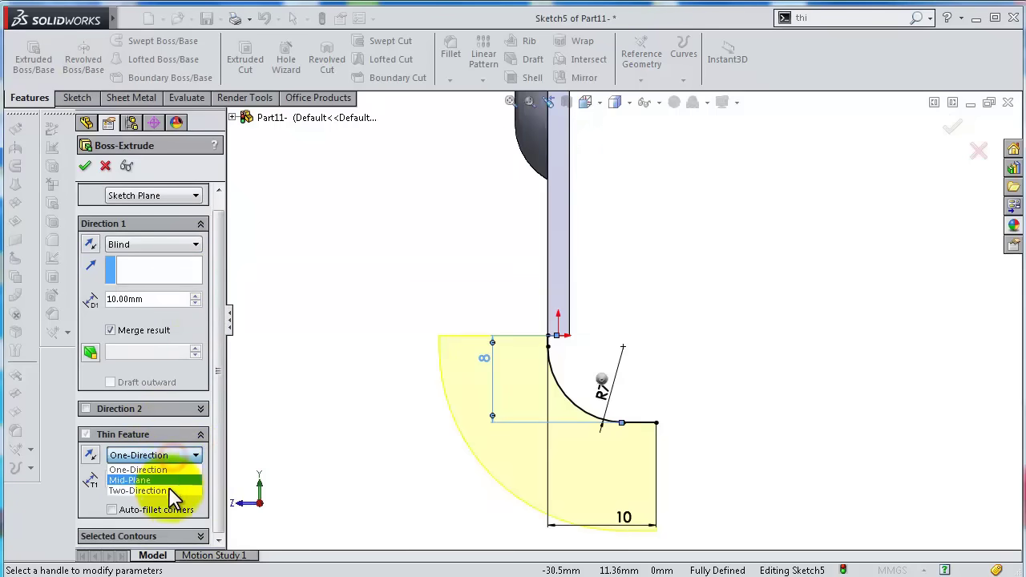
left_click(170, 490)
double_click(126, 476)
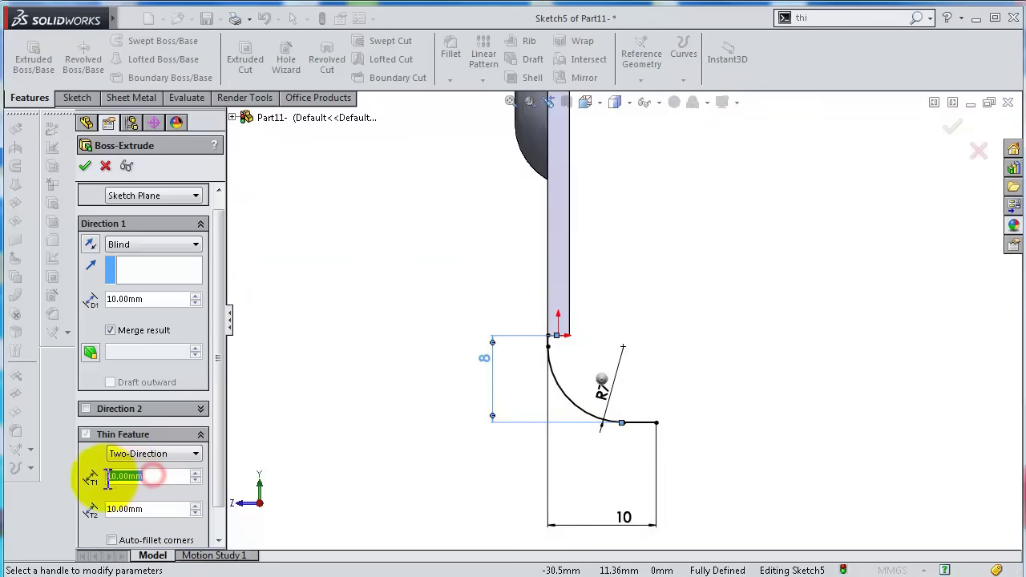
type("0")
left_click_drag(150, 508, 106, 511)
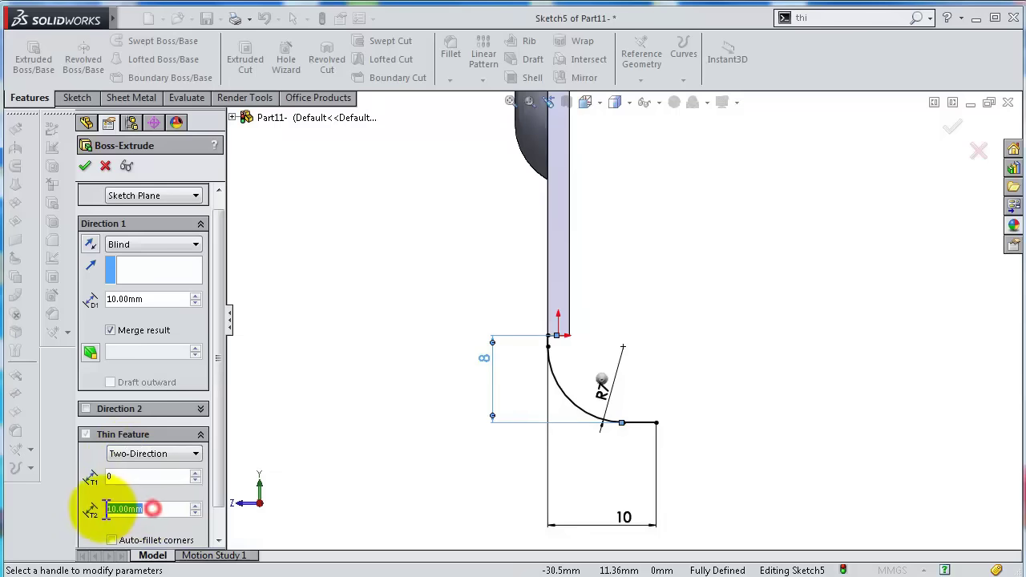
type("2")
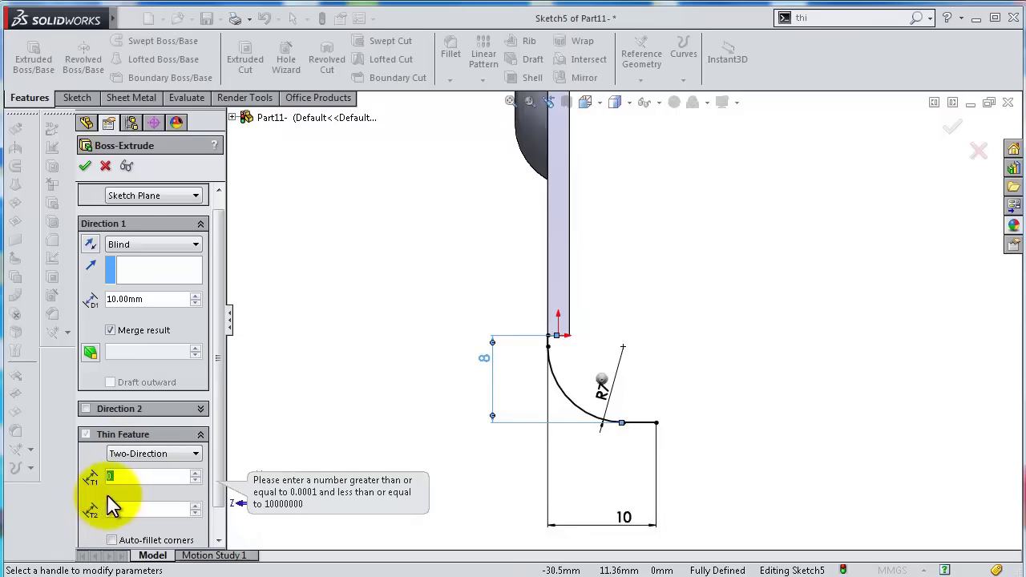
left_click(120, 477)
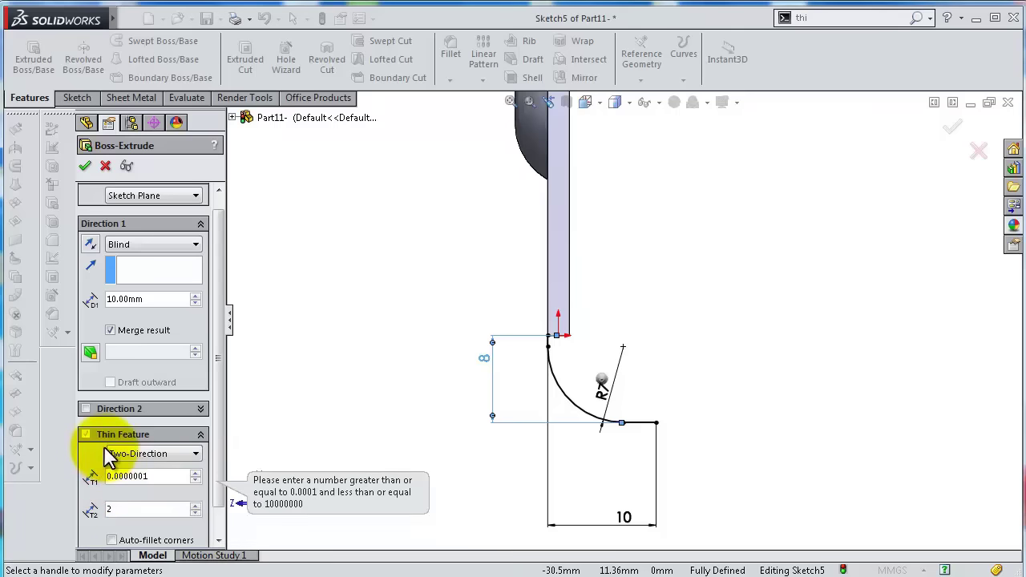
left_click(140, 476)
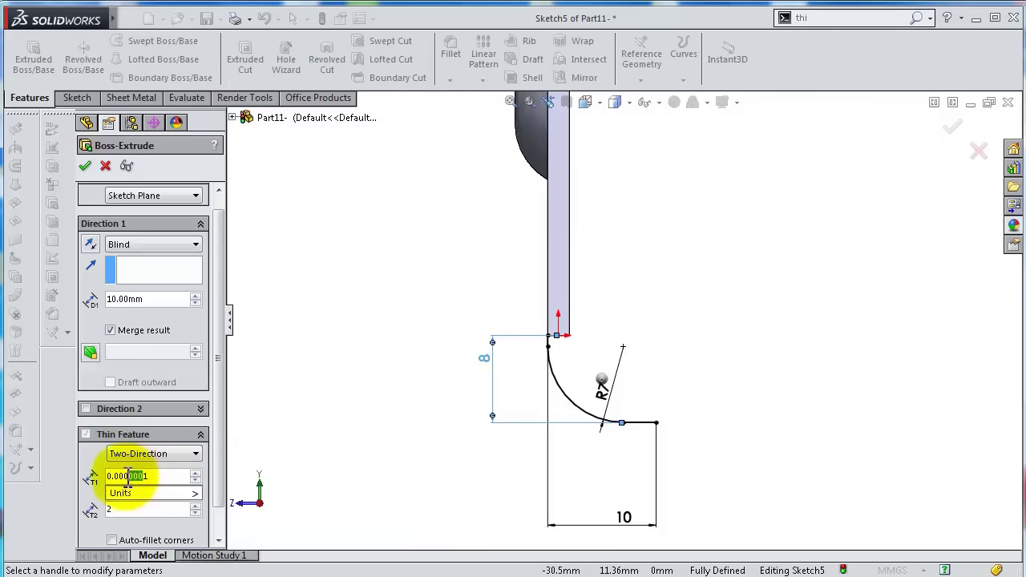
key("BackSpace")
mouse_move(118, 494)
key("Return")
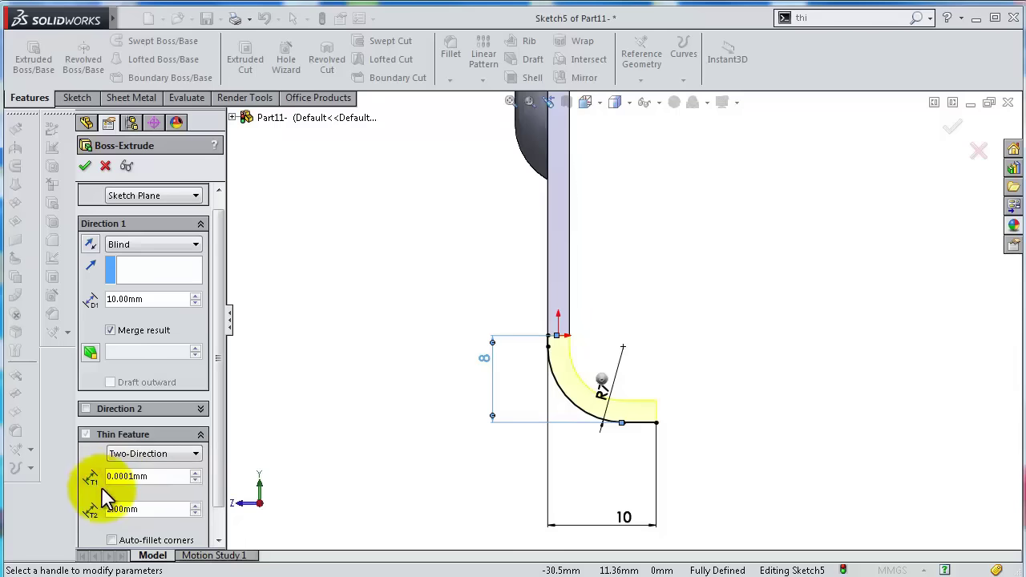
scroll(657, 296, "down", 5)
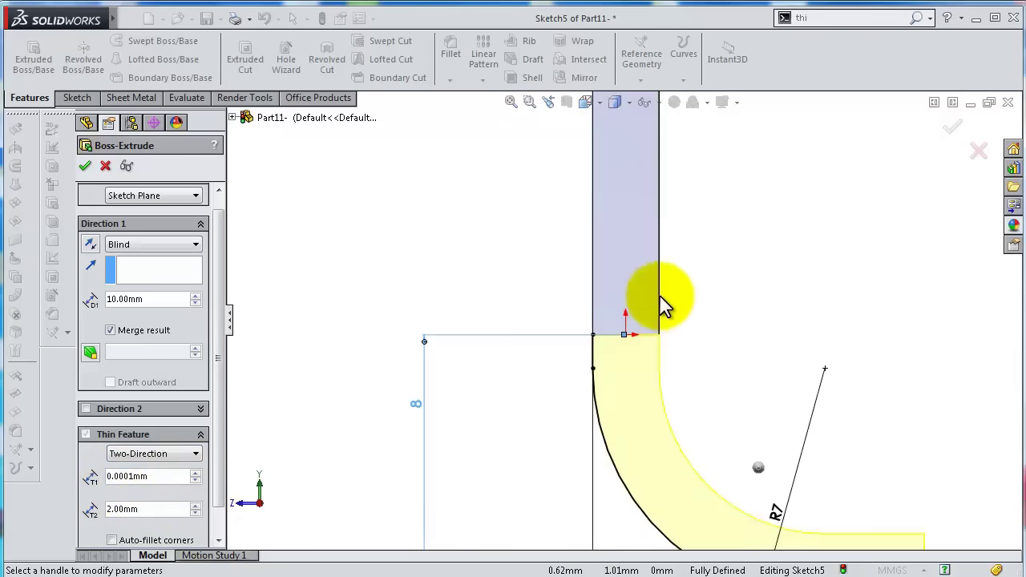
scroll(666, 310, "up", 5)
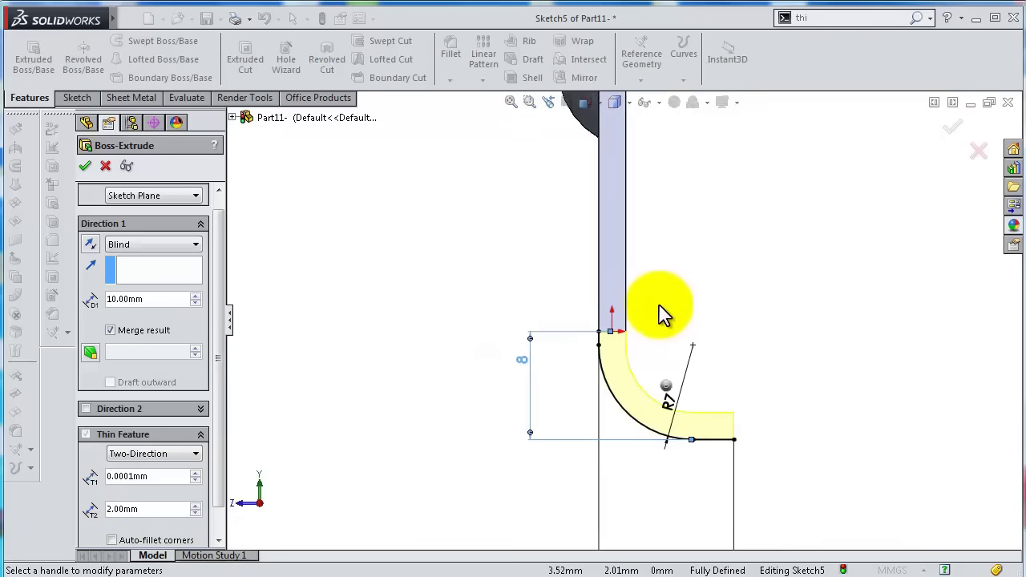
Set the extrusion depth to 420 mm.
middle_click_drag(662, 316, 641, 321)
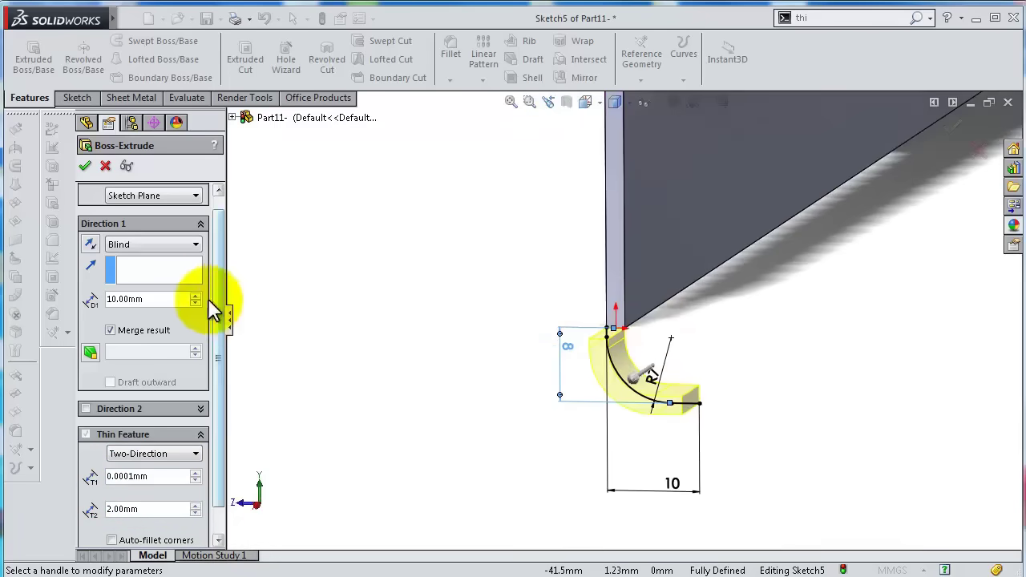
left_click_drag(159, 295, 122, 299)
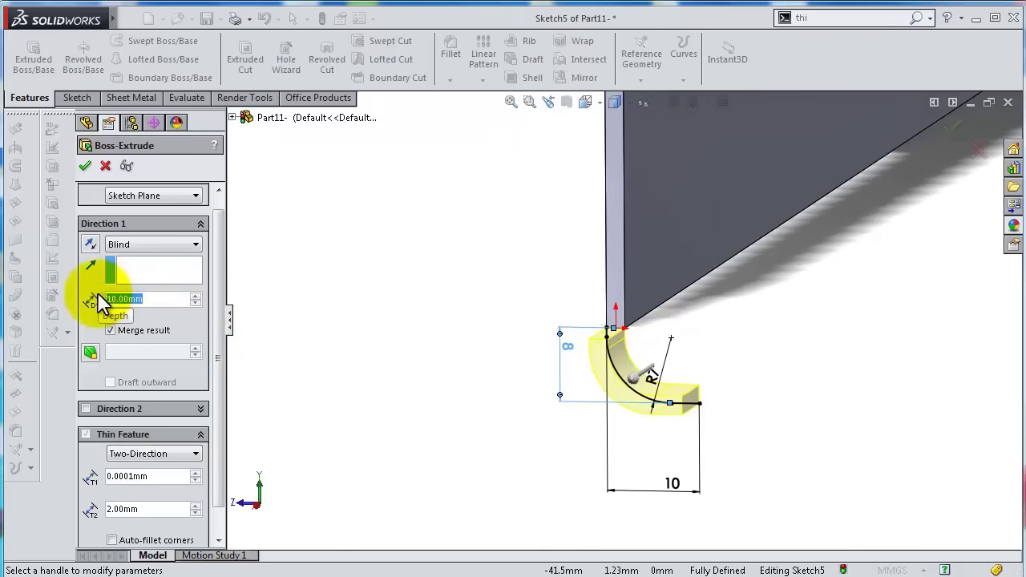
type("420")
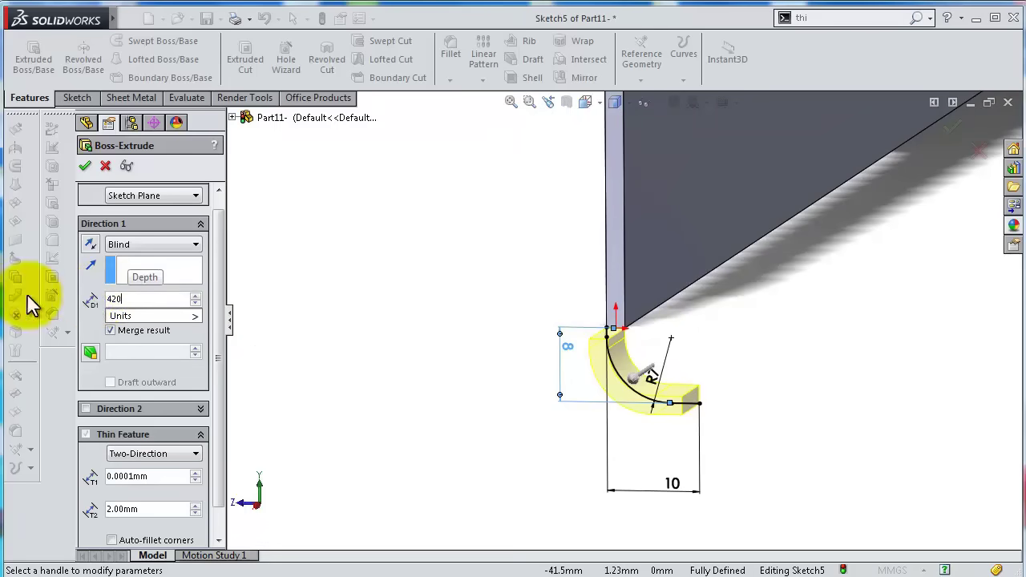
key("Return")
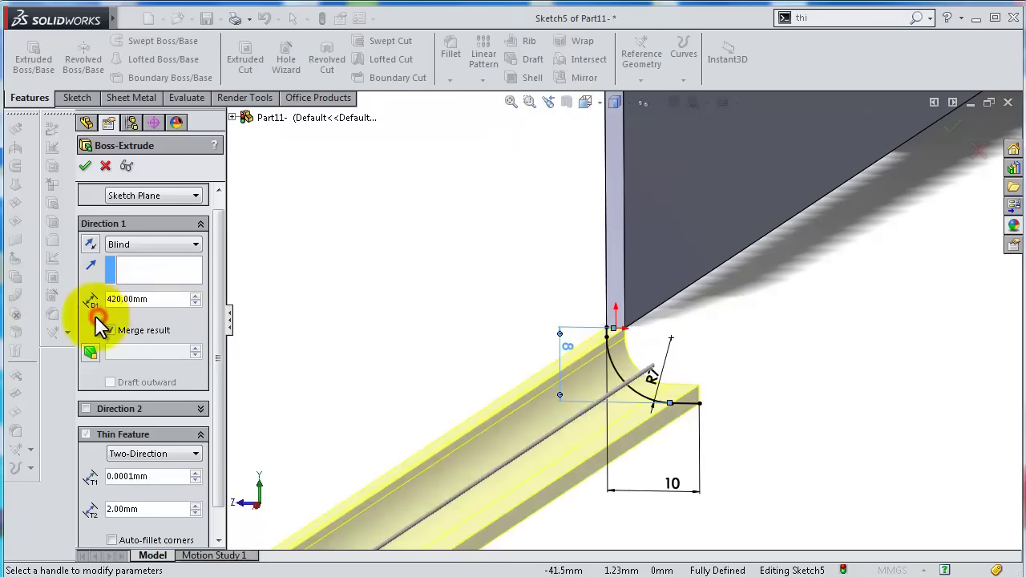
Start the extrusion from a 20 mm offset, reverse both directions, and accept it.
left_click(128, 196)
left_click(134, 239)
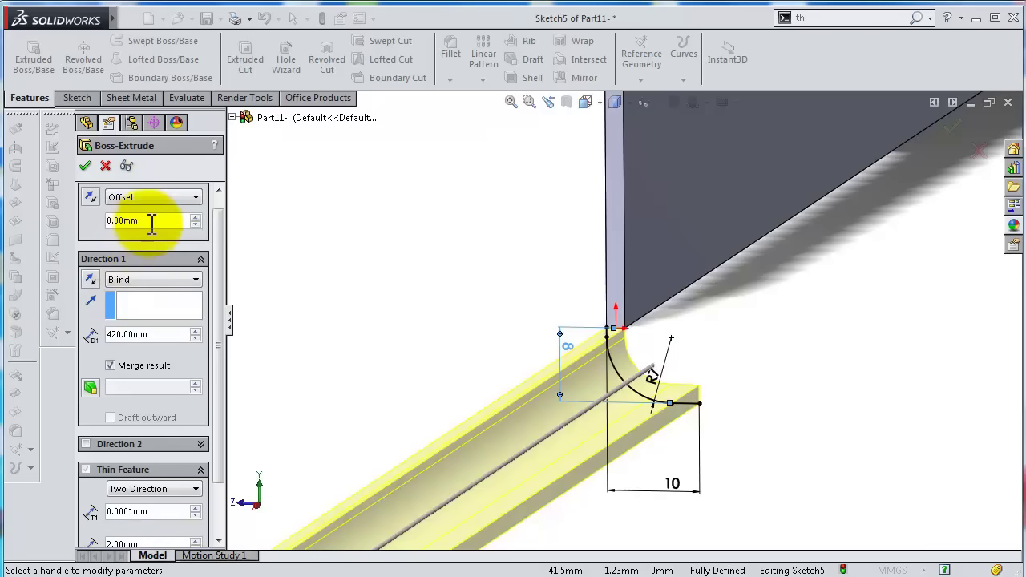
left_click(193, 216)
left_click(192, 216)
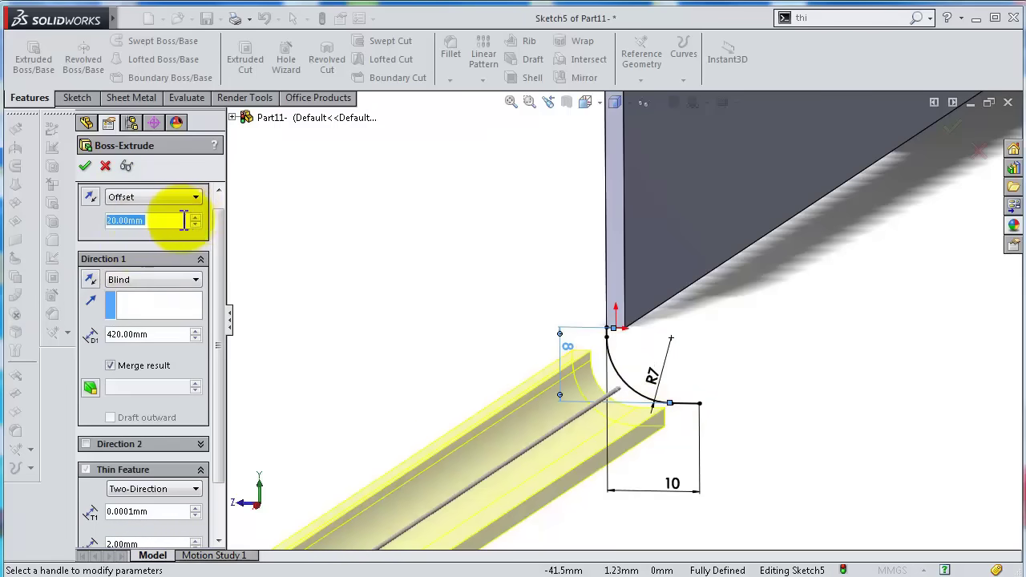
left_click(90, 197)
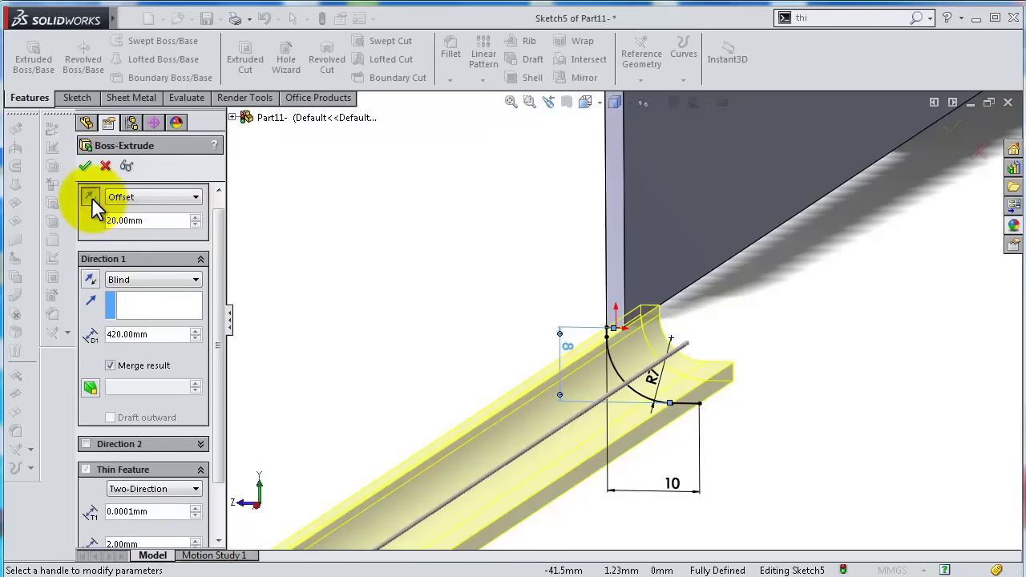
left_click(90, 279)
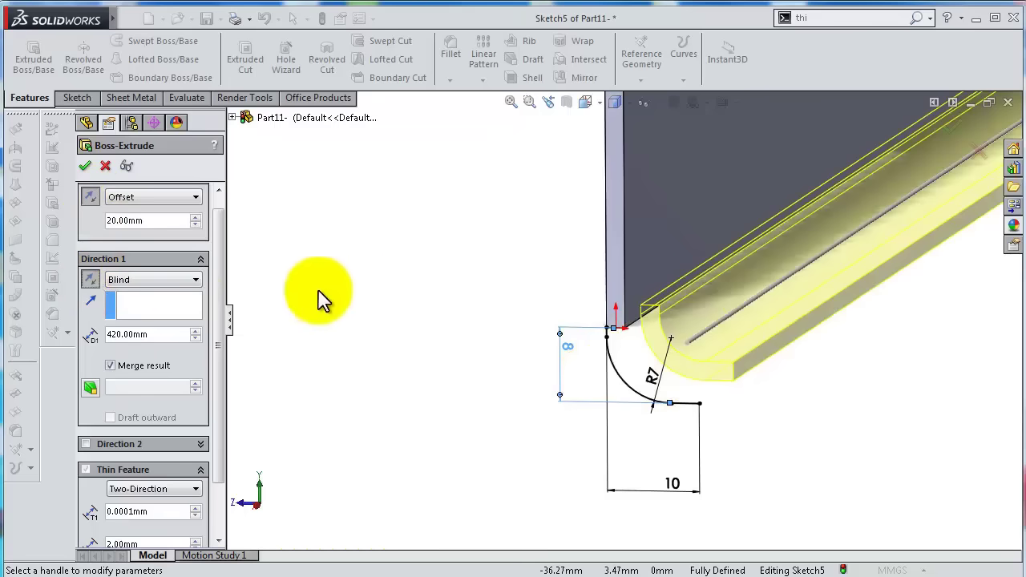
key("z")
key("z")
key("z")
key("z")
key("z")
key("z")
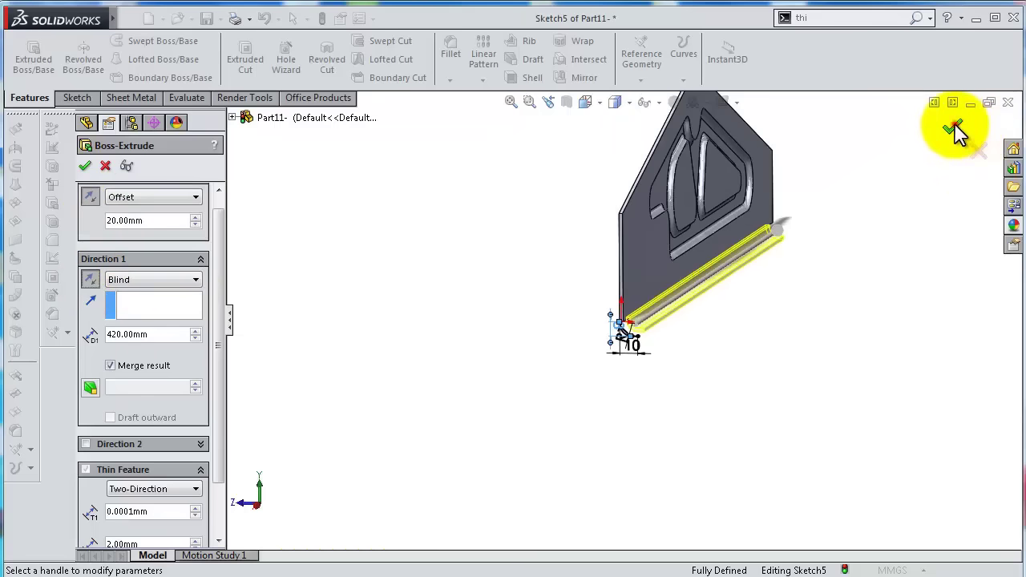
left_click(952, 128)
Drag the gloss blue appearance from the Appearances library onto the part.
scroll(802, 241, "down", 3)
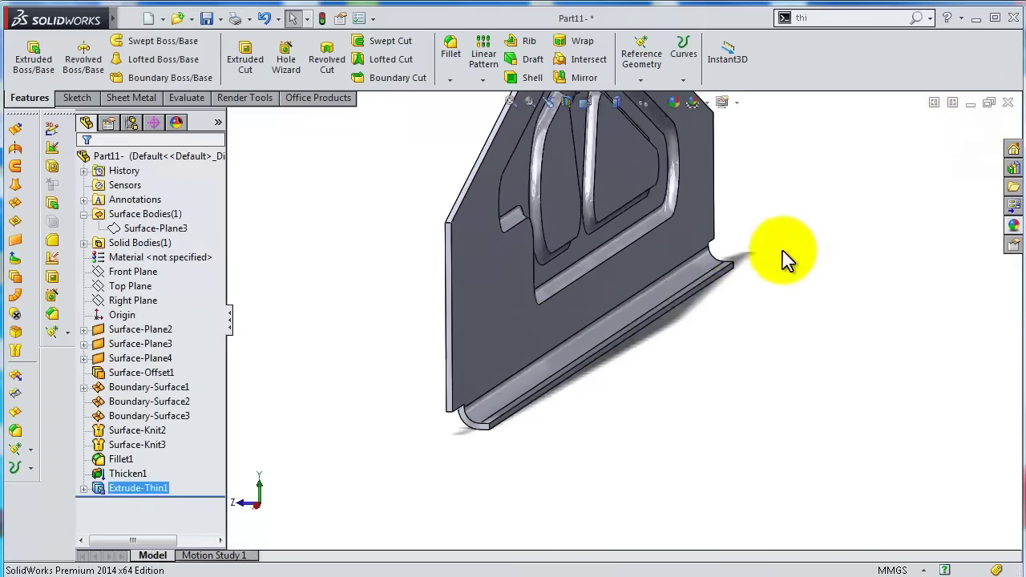
scroll(641, 276, "down", 6)
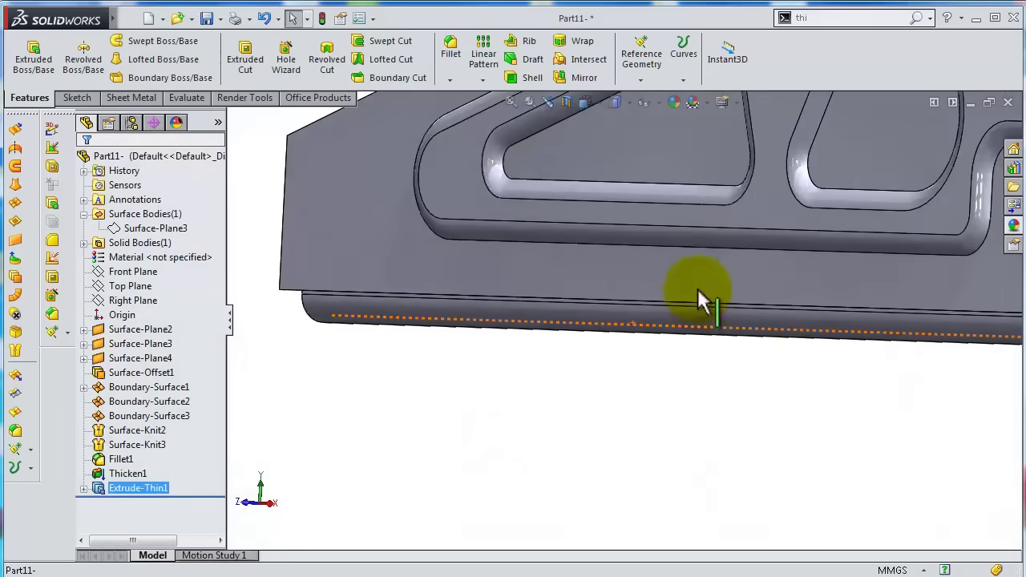
scroll(702, 284, "up", 8)
middle_click_drag(756, 270, 619, 401)
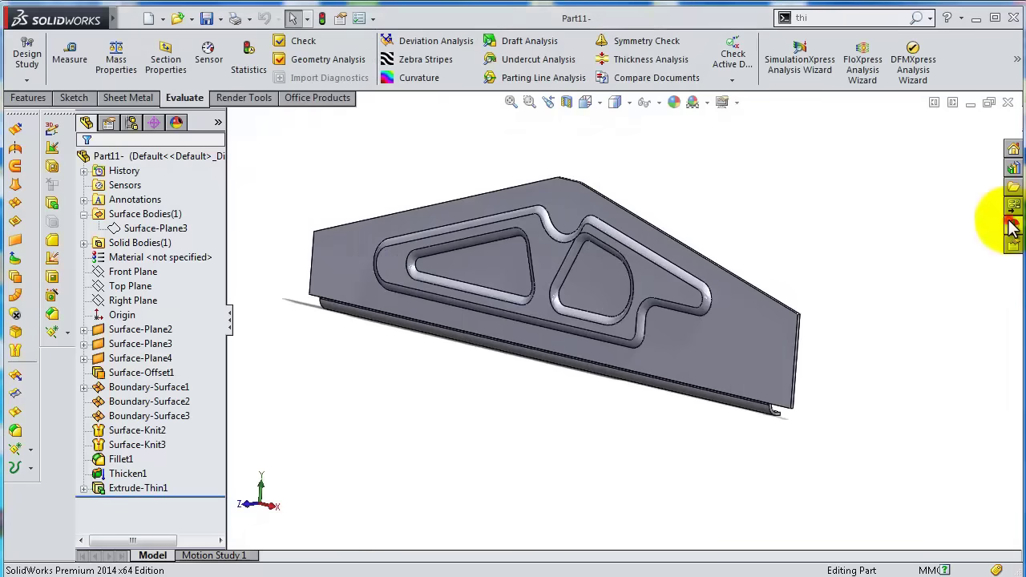
left_click(1011, 225)
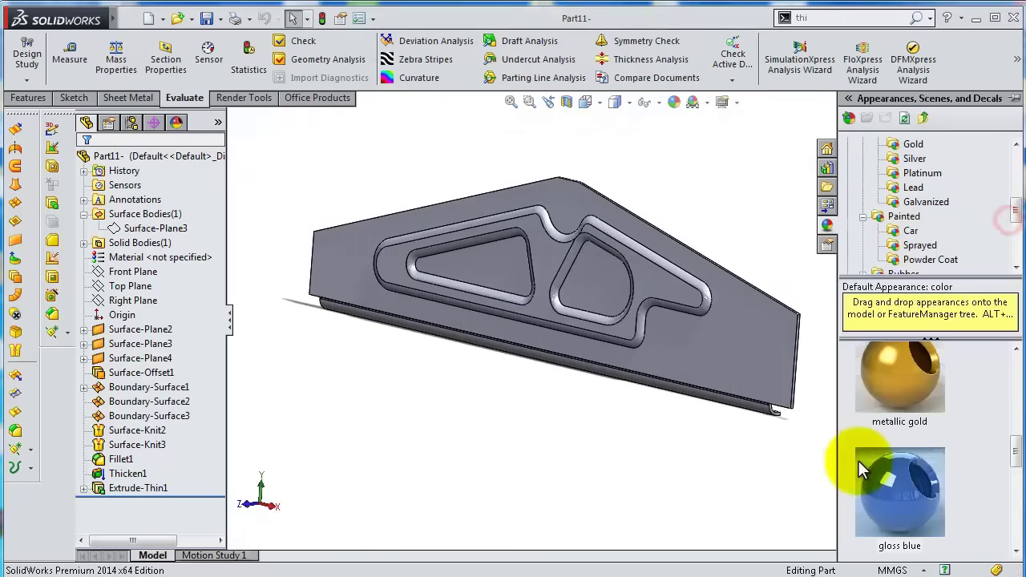
left_click_drag(900, 491, 802, 287)
left_click(768, 206)
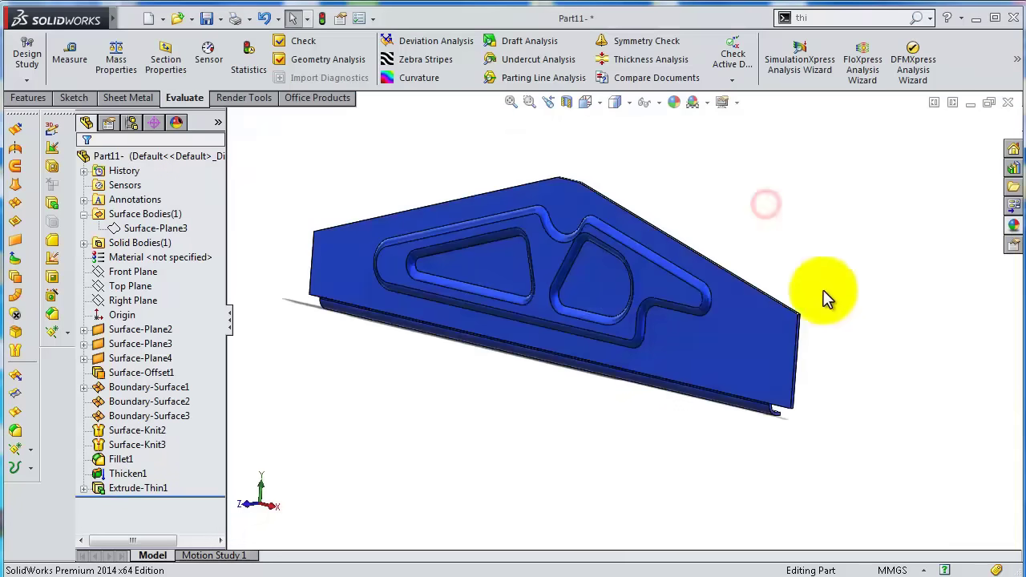
scroll(633, 429, "down", 3)
scroll(629, 413, "down", 2)
scroll(641, 320, "up", 5)
middle_click_drag(641, 284, 569, 328)
scroll(703, 270, "up", 3)
scroll(649, 332, "down", 5)
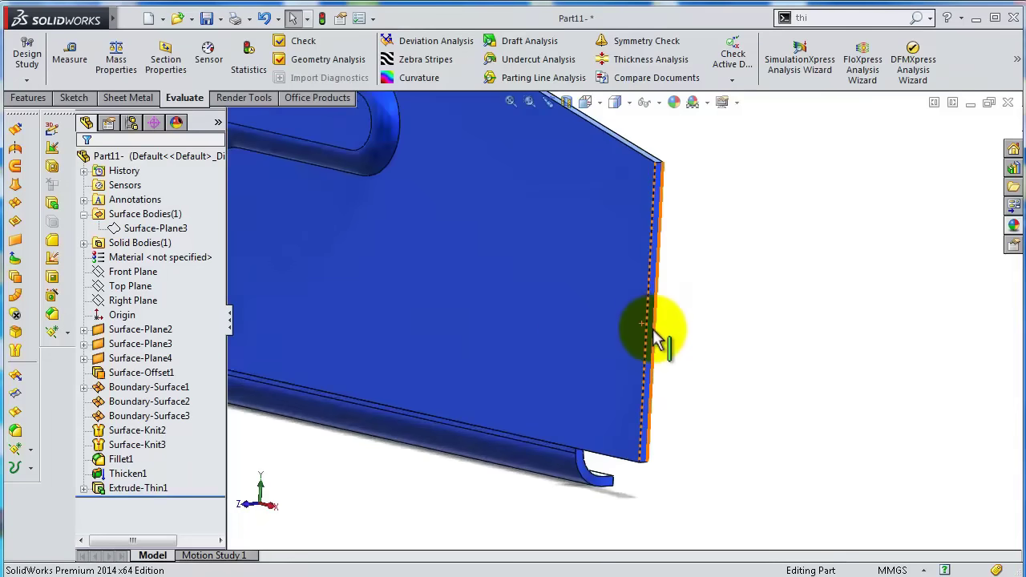
Start a new sketch on the panel's narrow edge face, viewed normal to it.
left_click(650, 330)
left_click(716, 273)
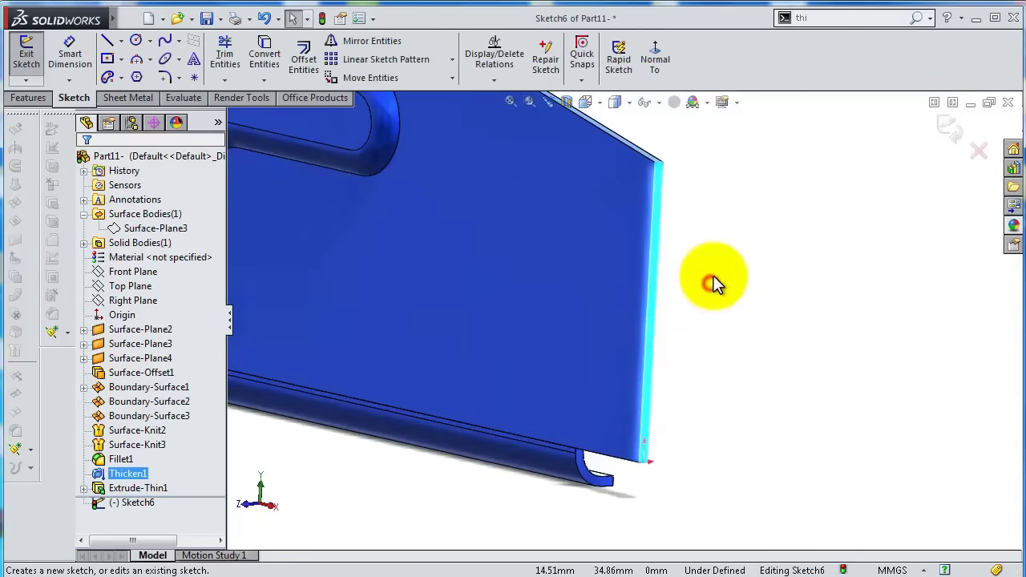
left_click(655, 60)
scroll(607, 470, "down", 5)
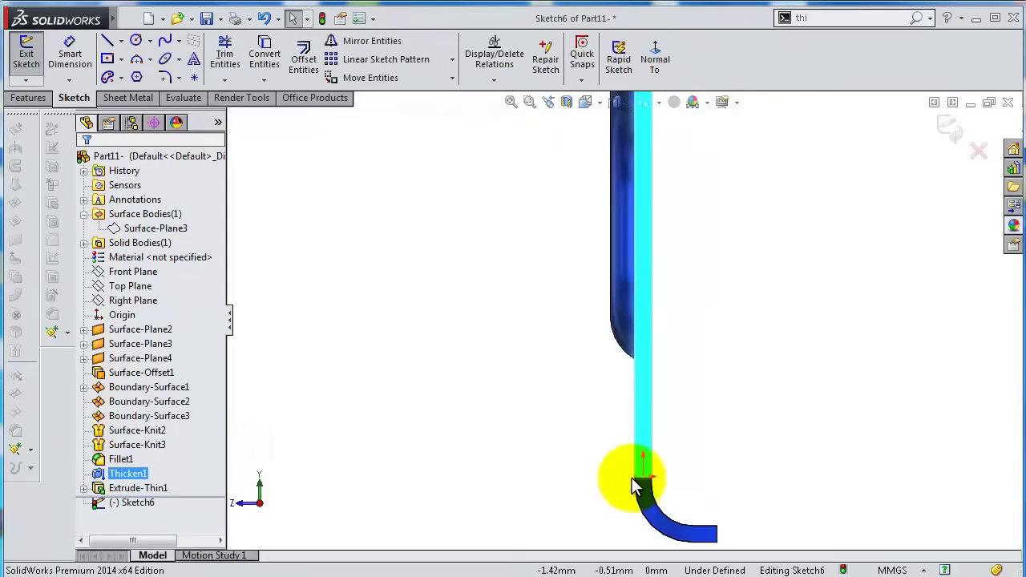
scroll(654, 417, "up", 1)
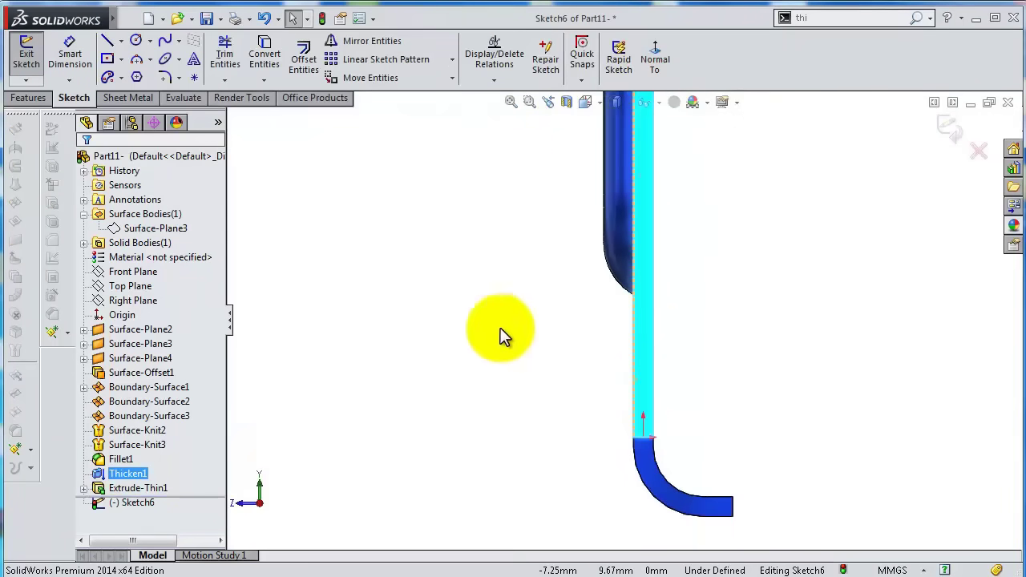
Draw a closed seven-segment stepped line outline against the vertical wall.
left_click(107, 41)
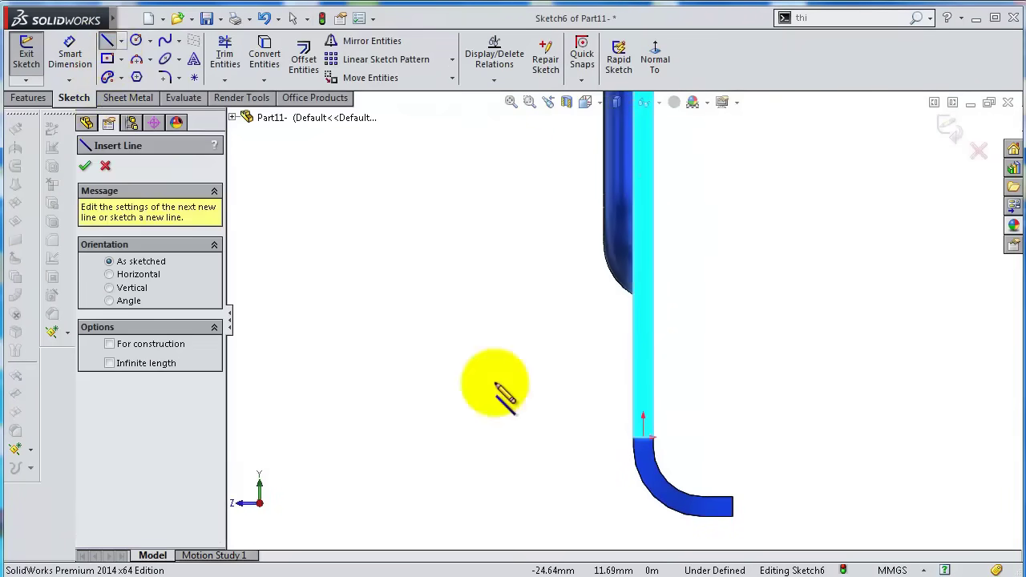
left_click(642, 417)
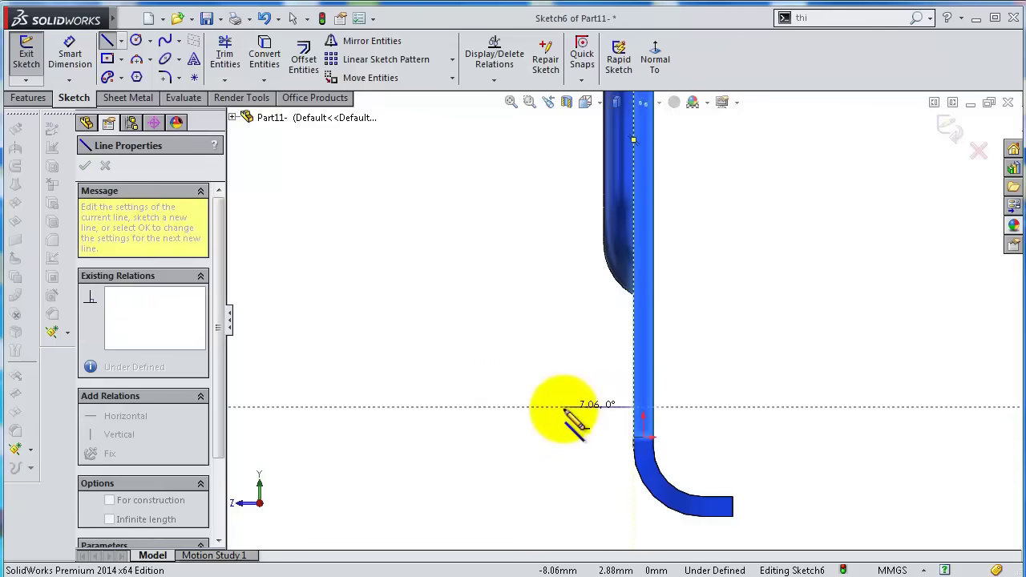
left_click(562, 407)
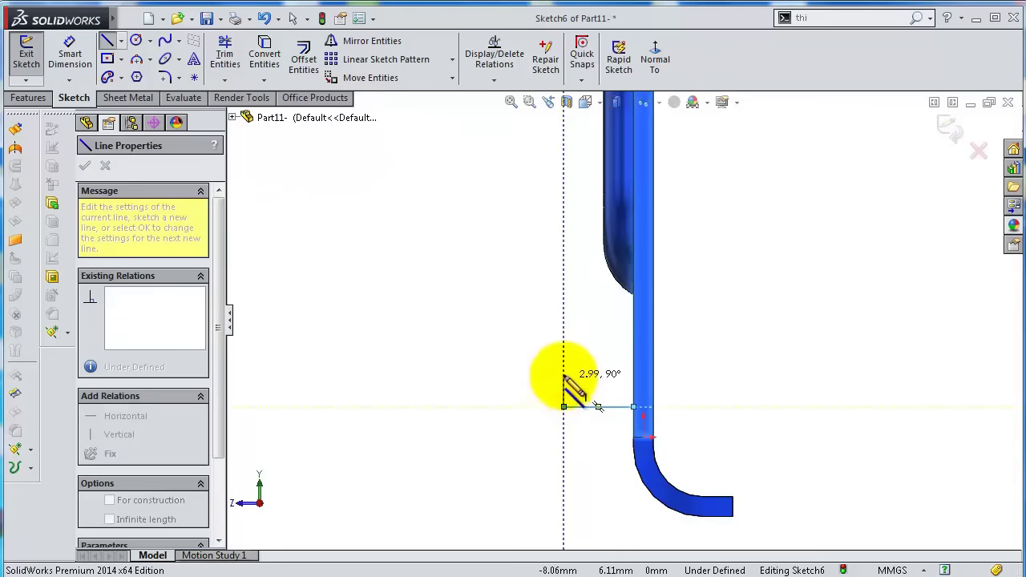
left_click(564, 354)
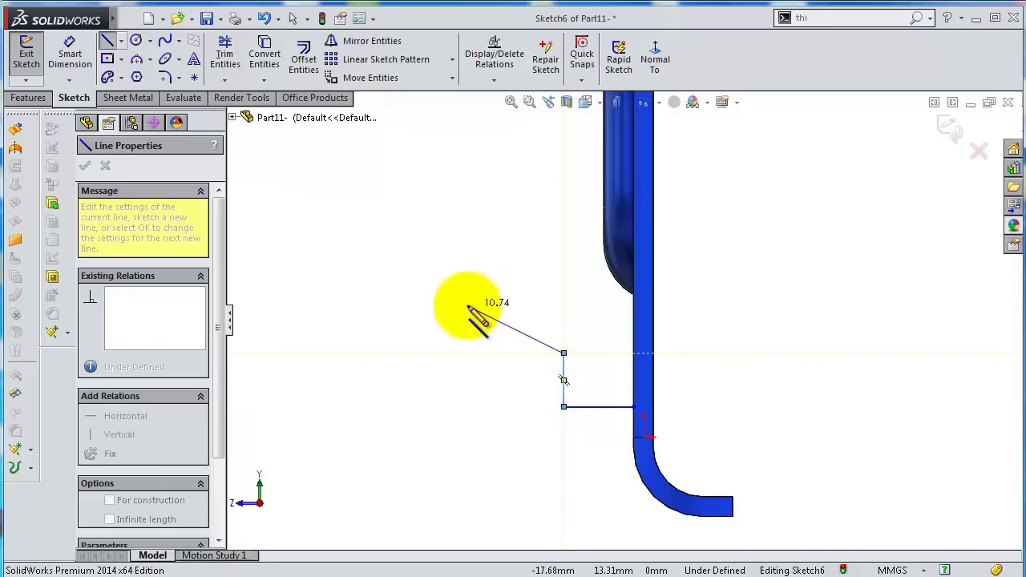
left_click(467, 306)
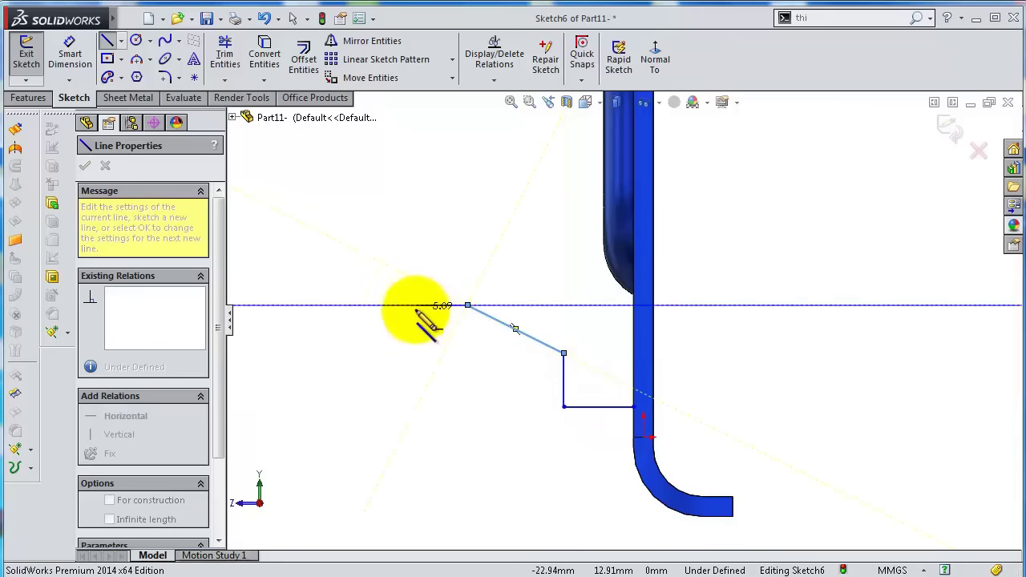
left_click(412, 306)
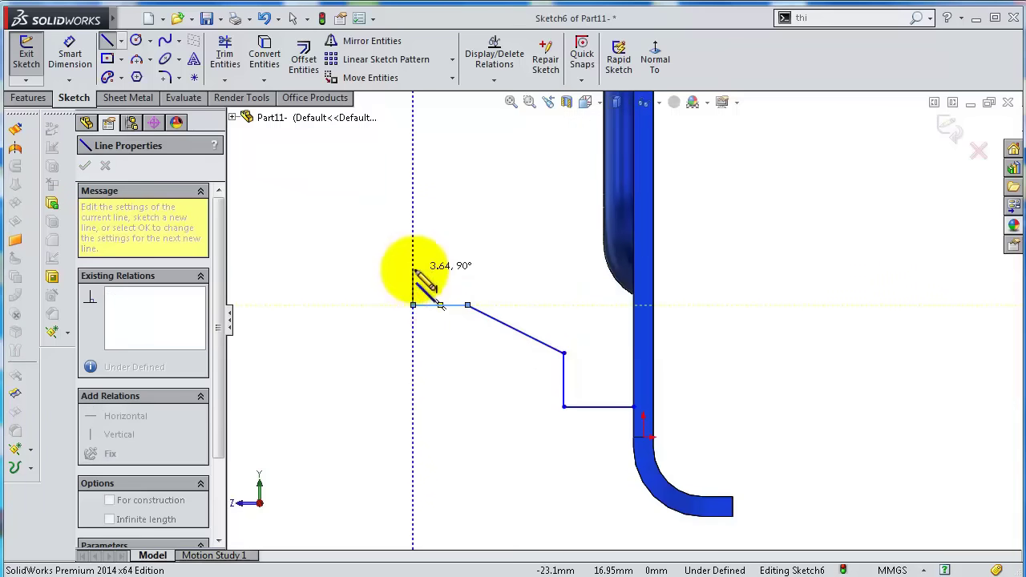
left_click(414, 269)
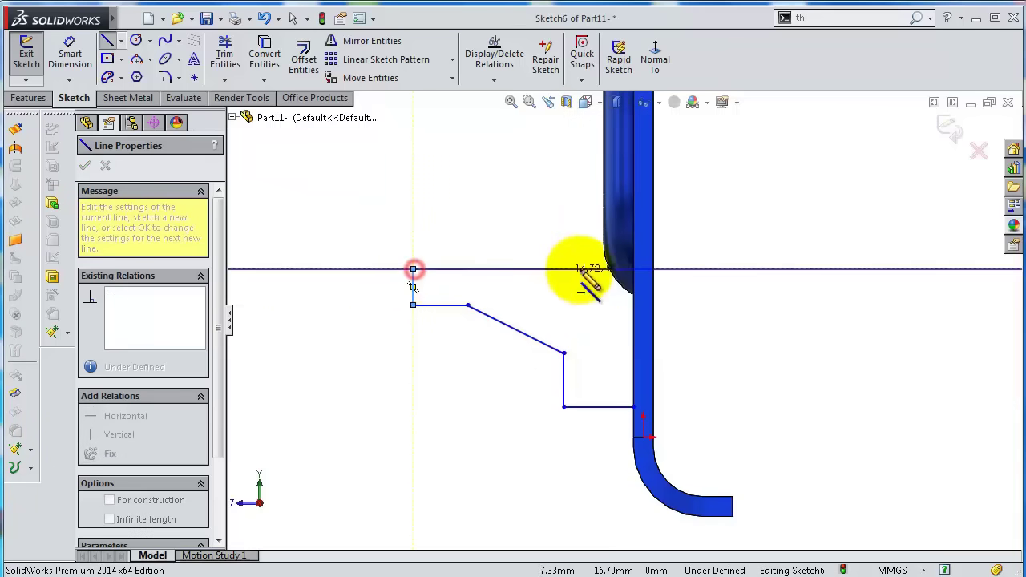
left_click(633, 271)
left_click(634, 407)
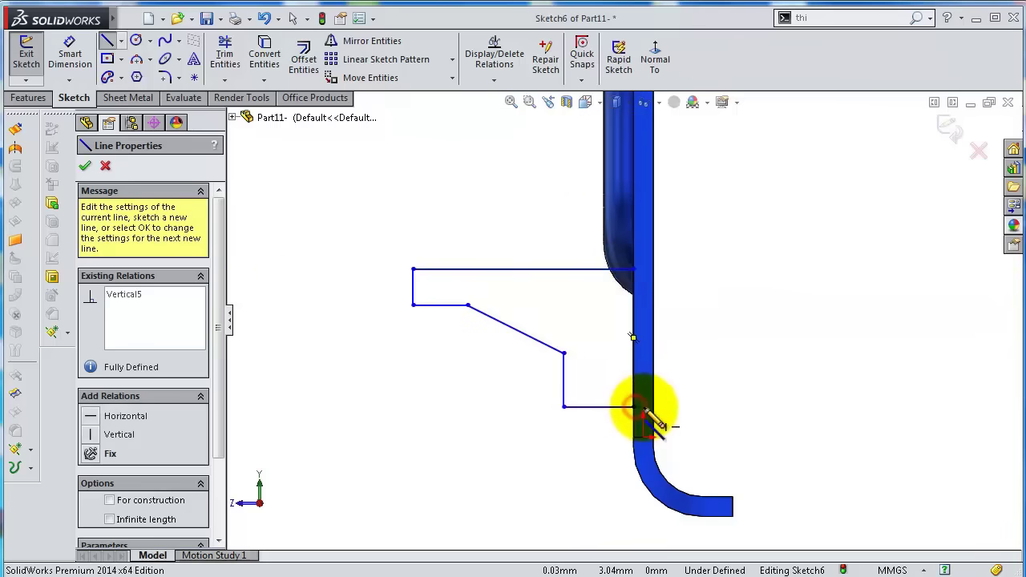
Dimension the bottom line 10, short vertical line 10 and short horizontal line 25 mm.
key("s")
left_click(684, 420)
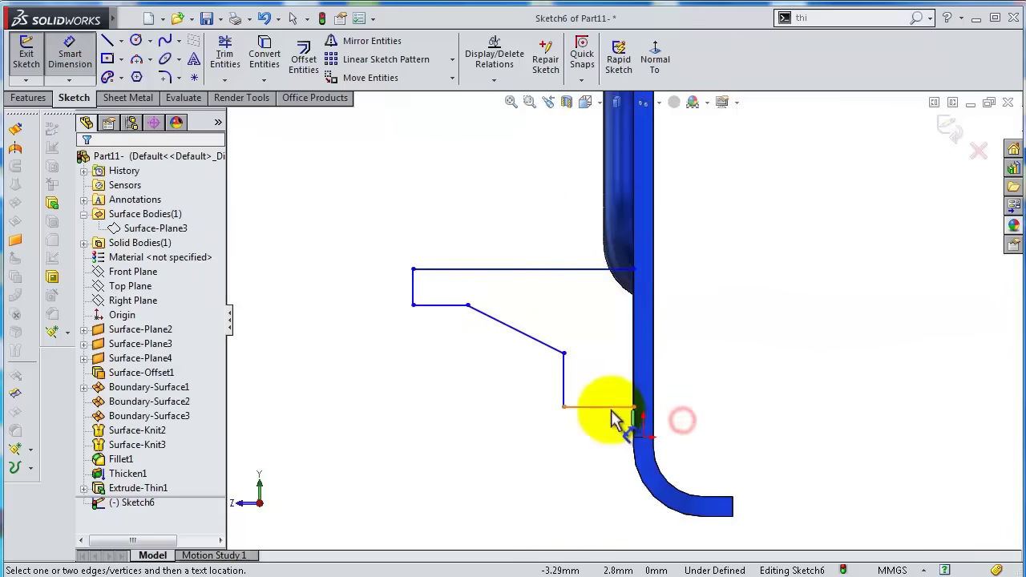
left_click(614, 407)
left_click(603, 433)
type("10")
key("Return")
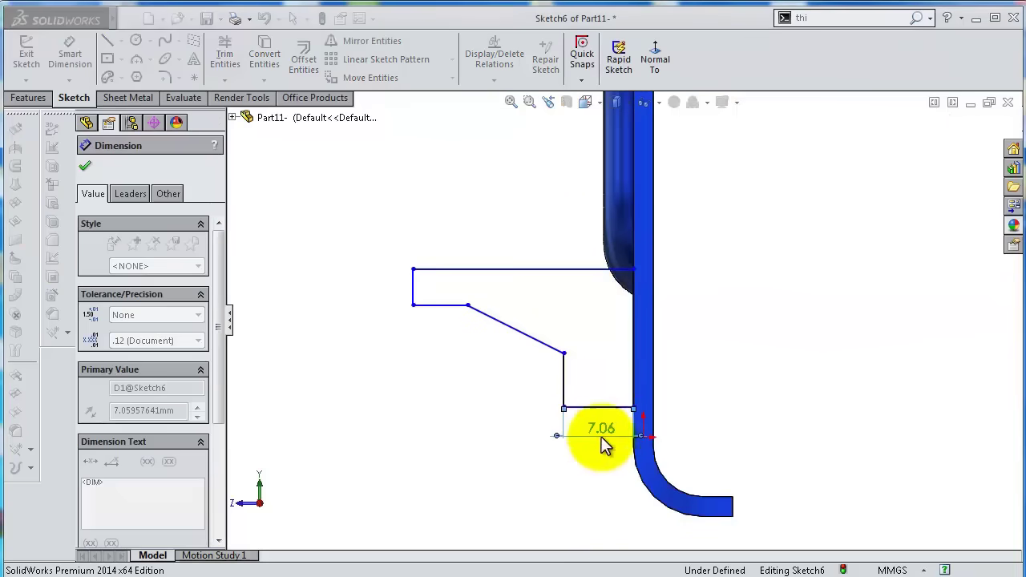
left_click(535, 384)
left_click(499, 383)
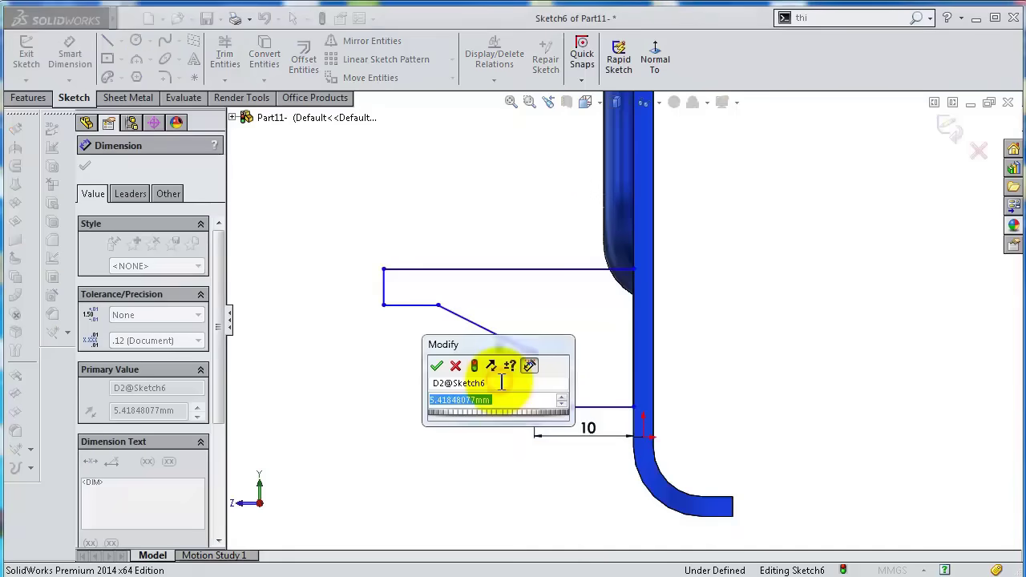
type("10")
key("Return")
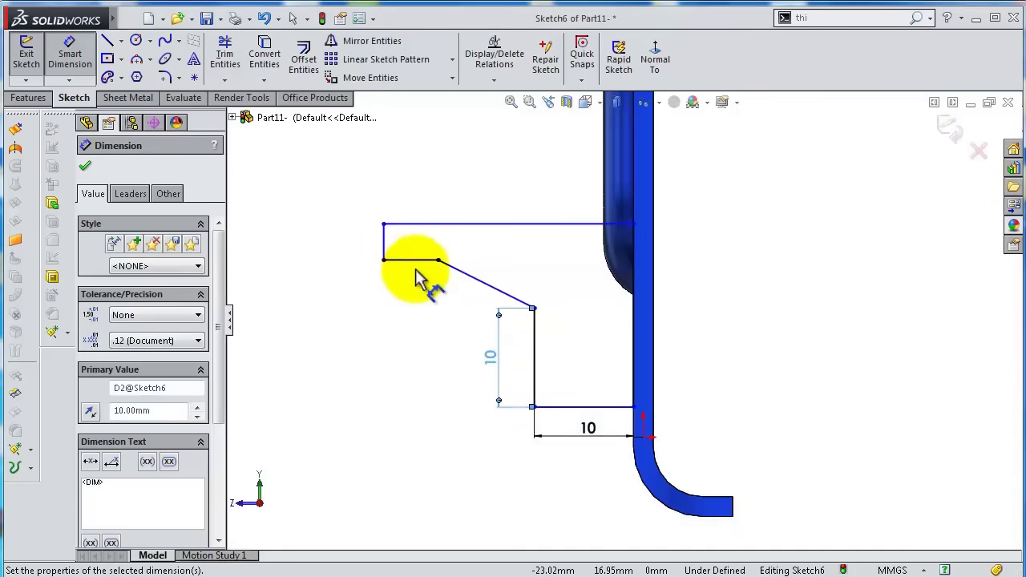
left_click(416, 271)
left_click(423, 482)
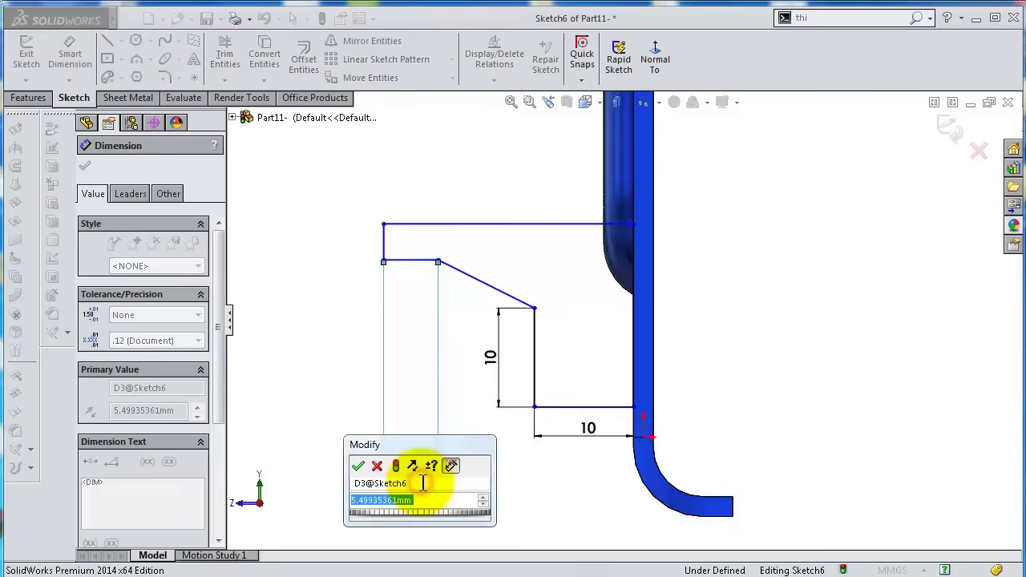
type("25")
key("Return")
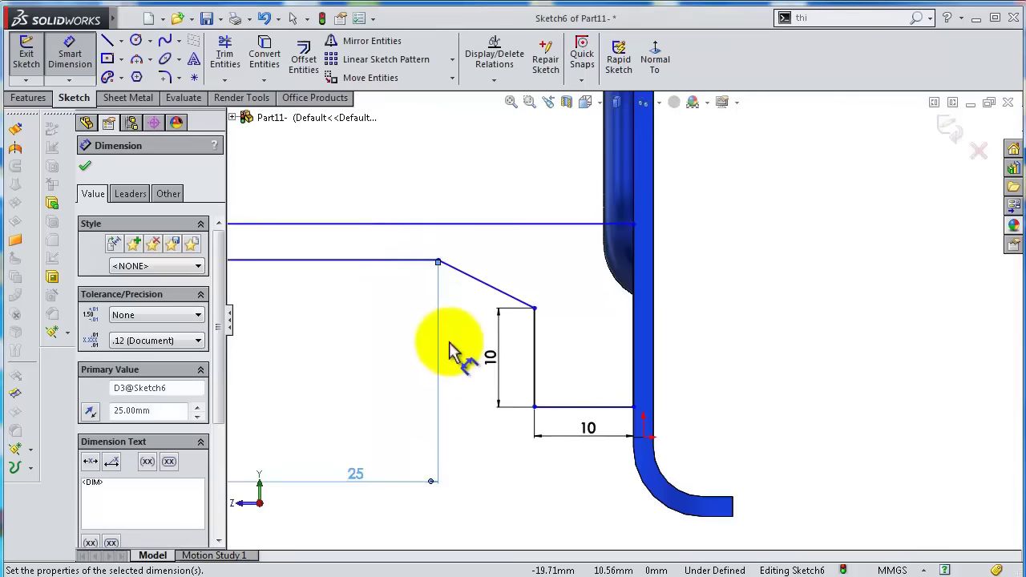
Dimension the top line 54, overall height 33 and left edge 8 mm.
scroll(454, 355, "up", 4)
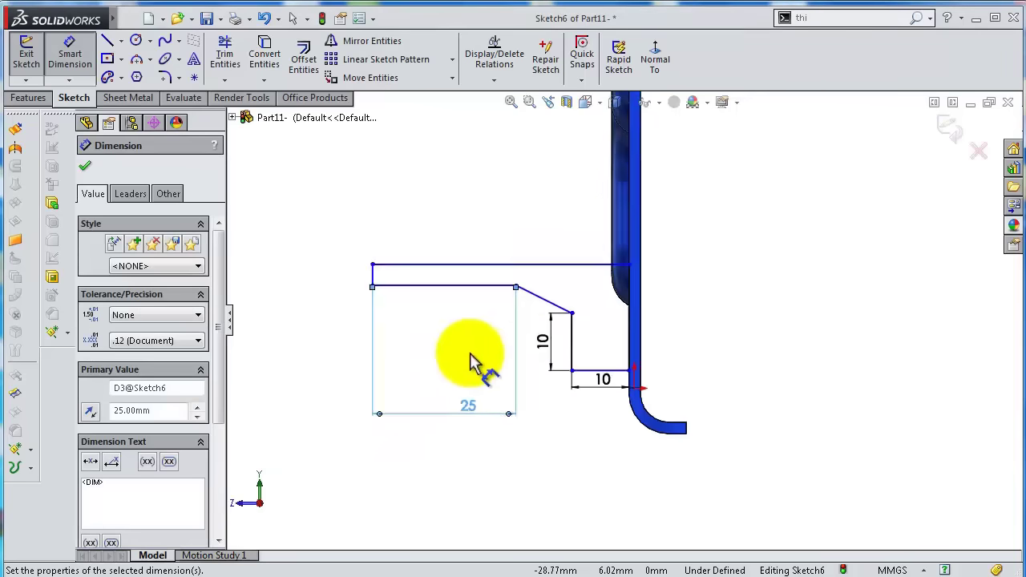
left_click(484, 276)
left_click(484, 252)
type("54")
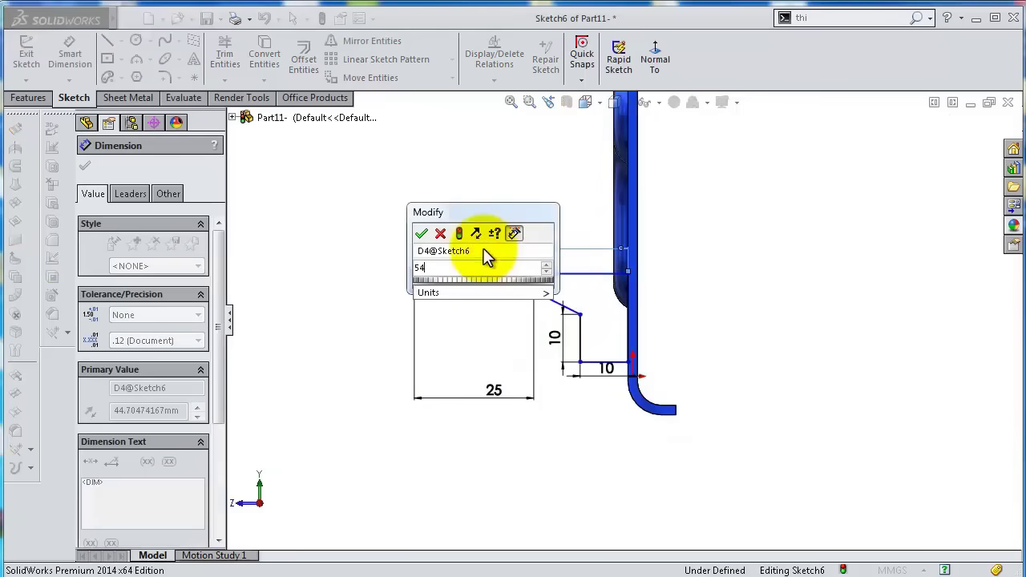
key("Return")
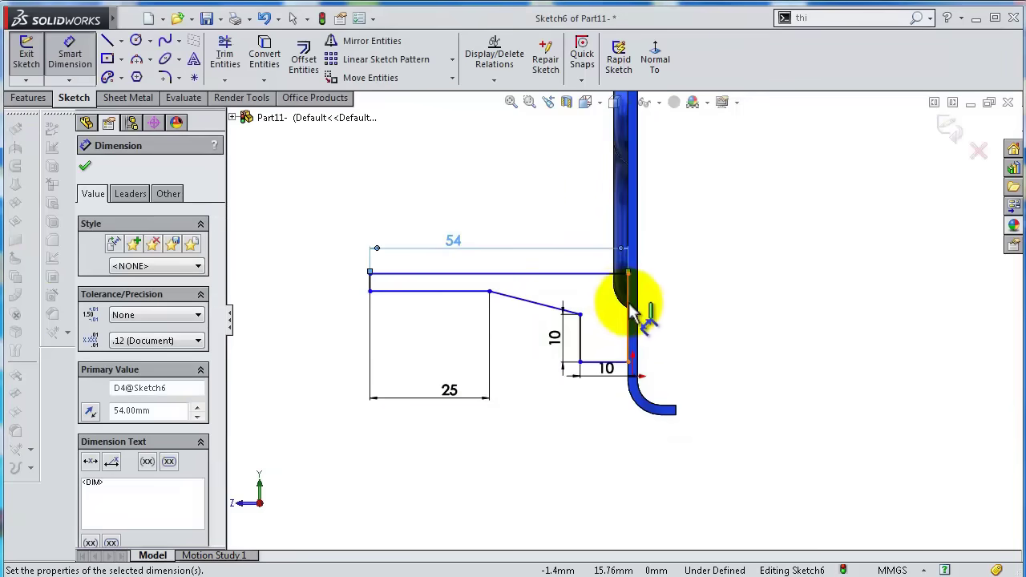
left_click(632, 309)
left_click(690, 301)
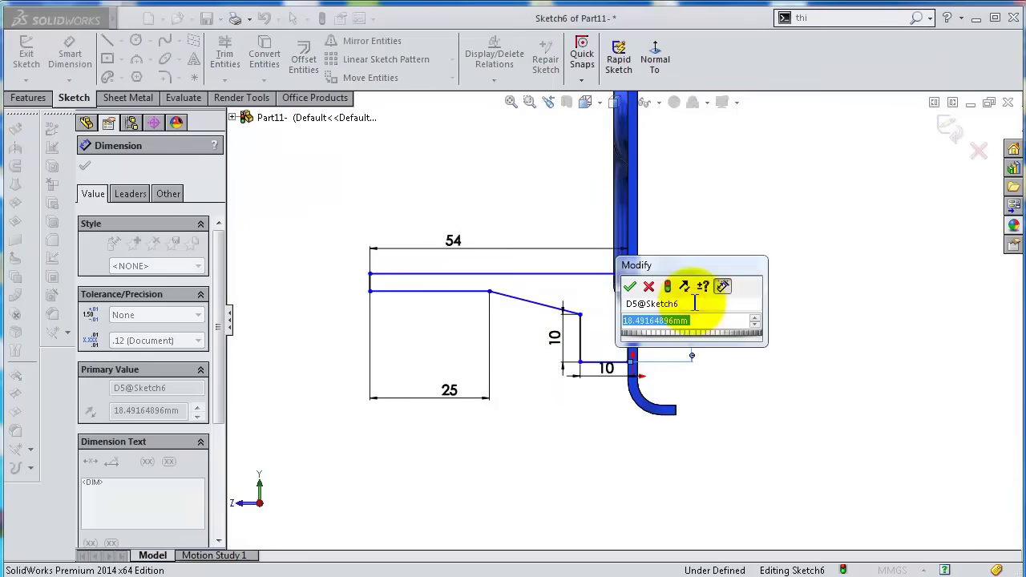
type("33")
key("Return")
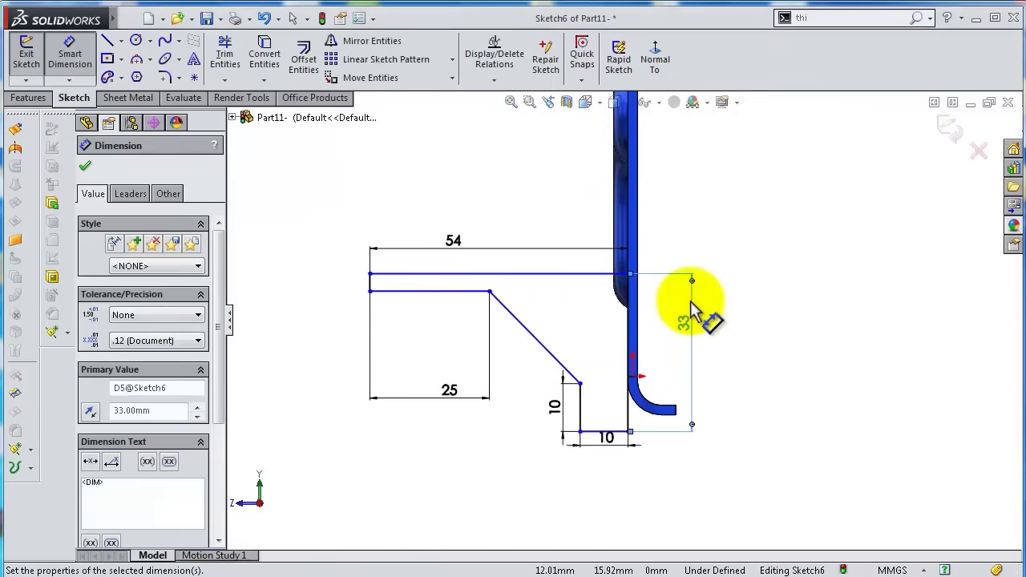
left_click(371, 282)
left_click(355, 285)
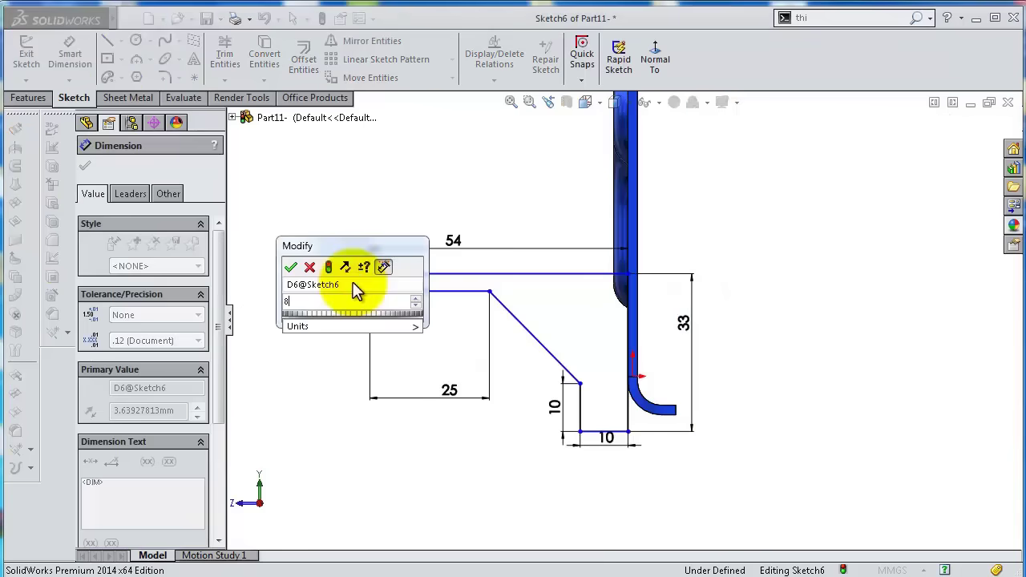
type("8")
key("Return")
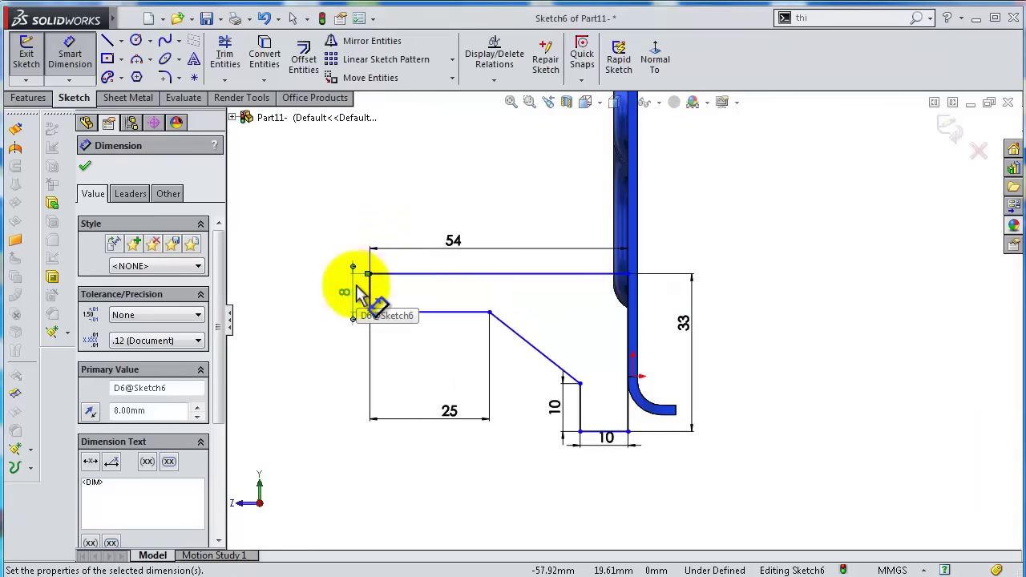
View the sketch normal to and drag the whole outline upward.
key("Escape")
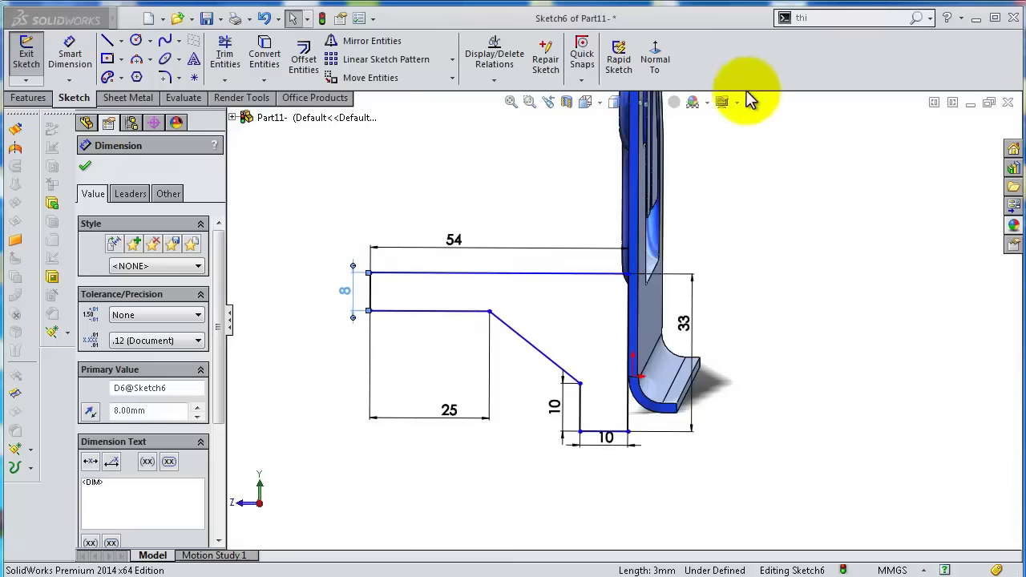
left_click(655, 64)
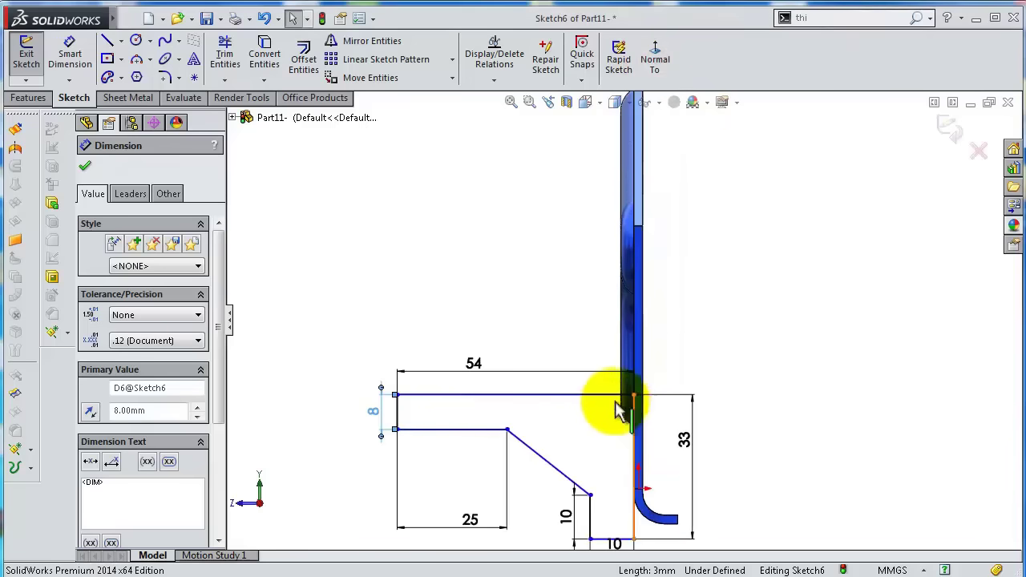
left_click_drag(600, 409, 600, 345)
scroll(694, 487, "down", 4)
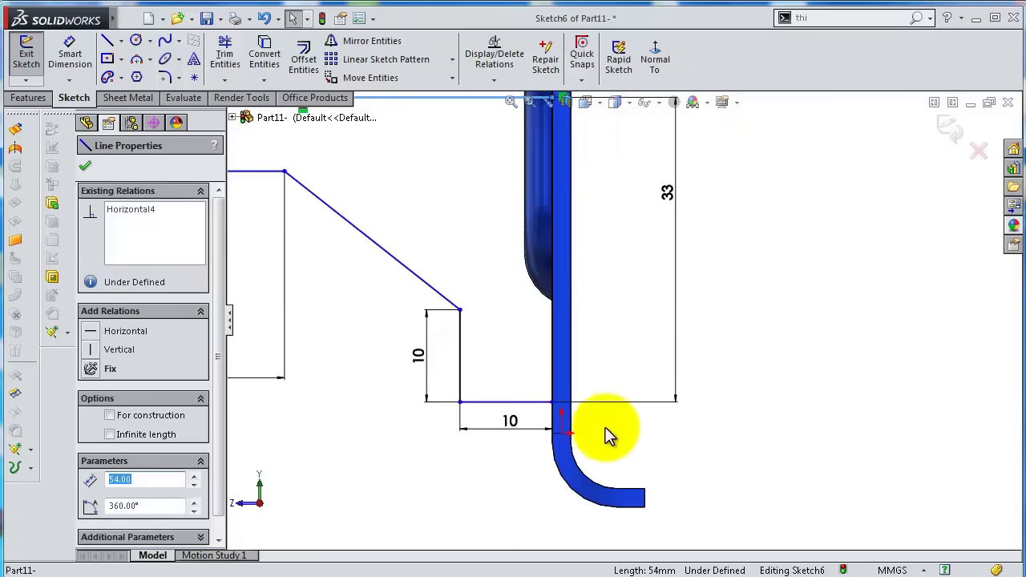
Add a 3 mm gap dimension from the part edge to the sketch's bottom line.
left_click(72, 44)
scroll(559, 441, "down", 5)
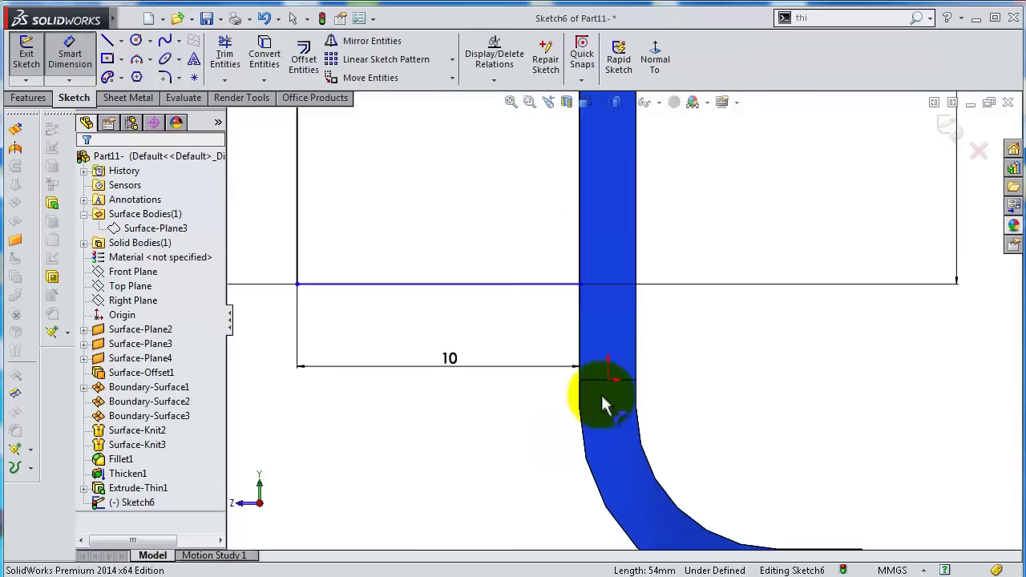
left_click(635, 345)
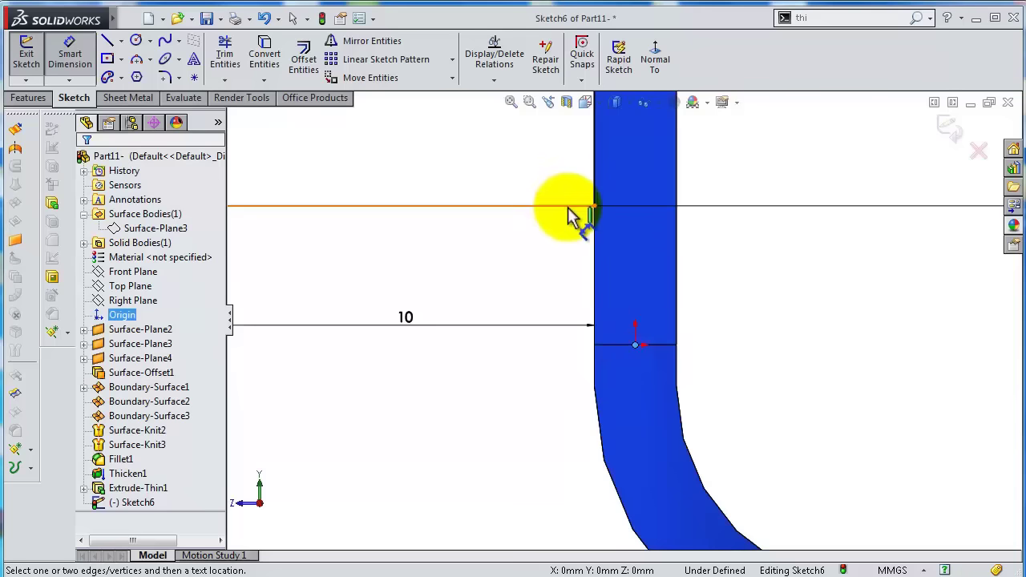
left_click(569, 207)
left_click(726, 260)
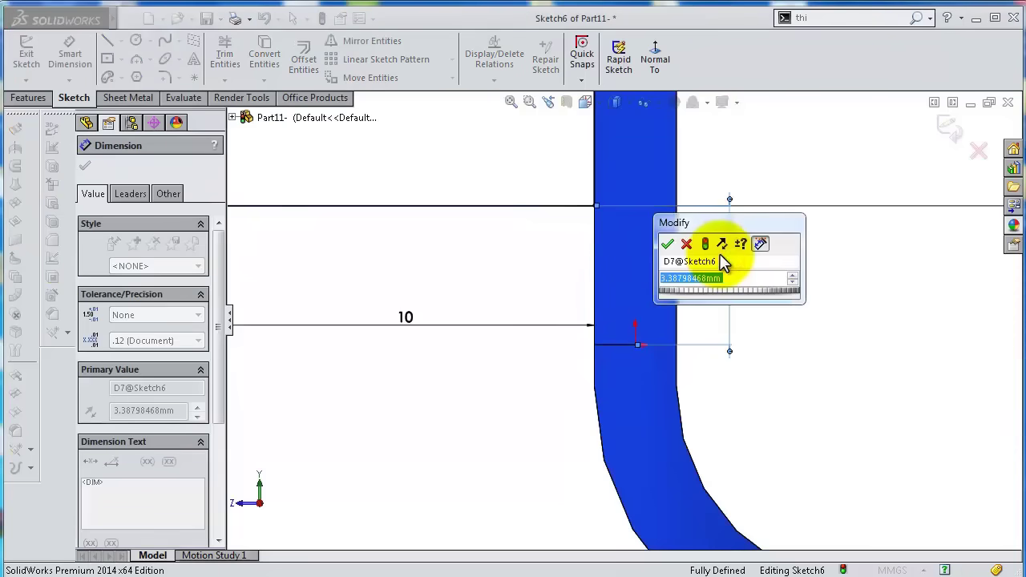
type("3")
key("Return")
scroll(678, 229, "up", 4)
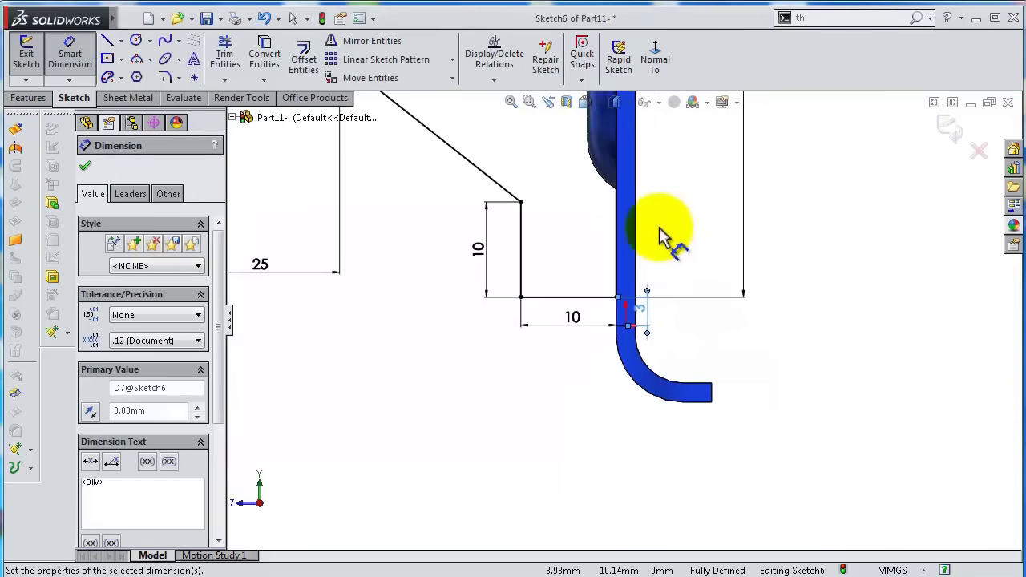
scroll(644, 230, "up", 3)
scroll(637, 227, "down", 1)
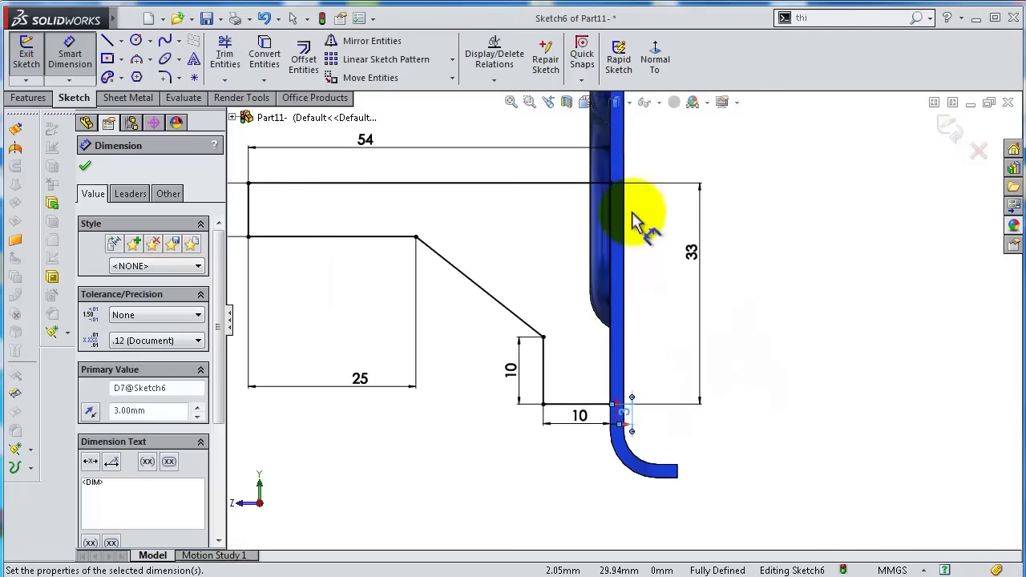
left_click(842, 368)
middle_click_drag(634, 222, 513, 186)
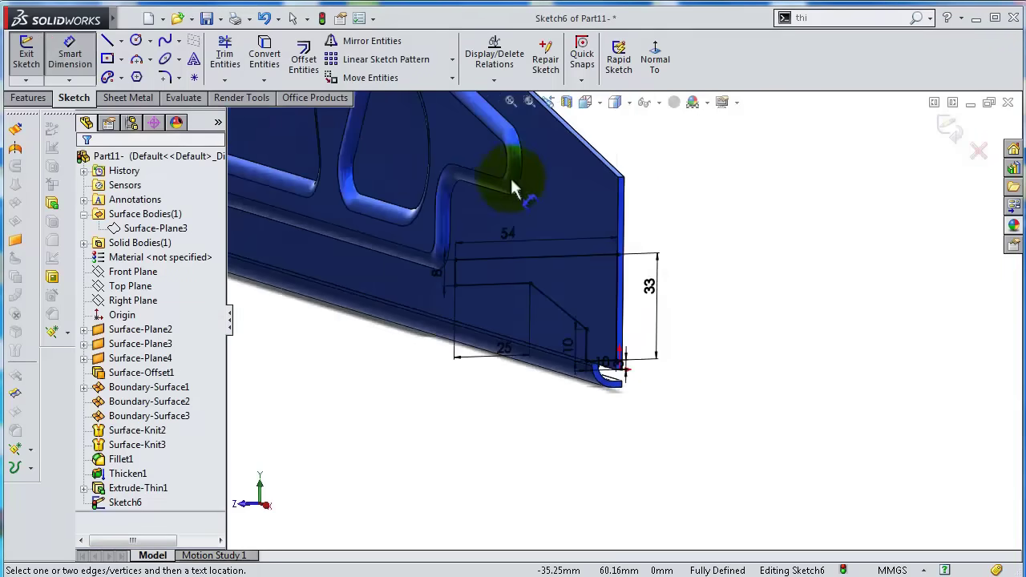
left_click(29, 97)
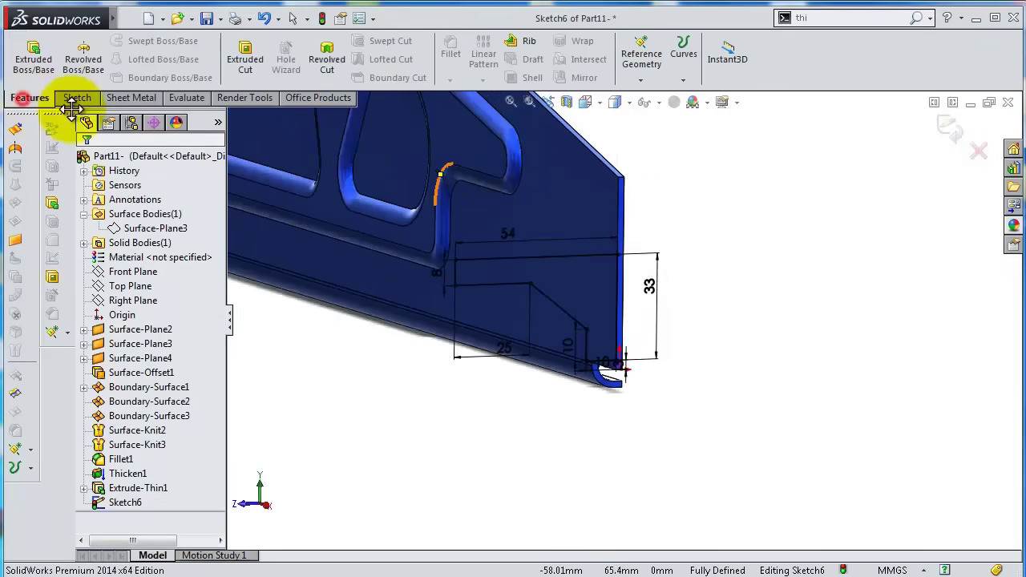
left_click(42, 69)
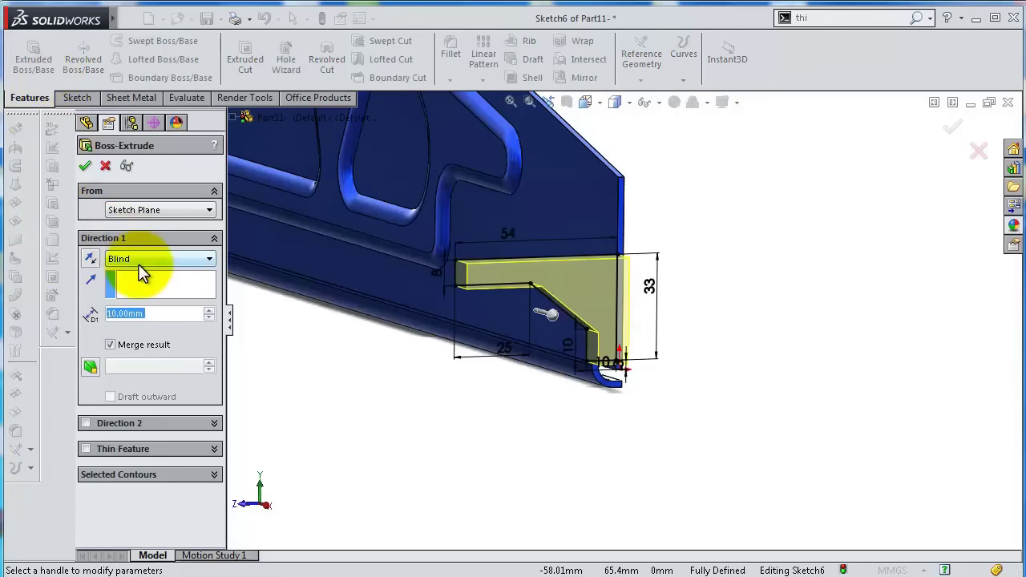
type("58")
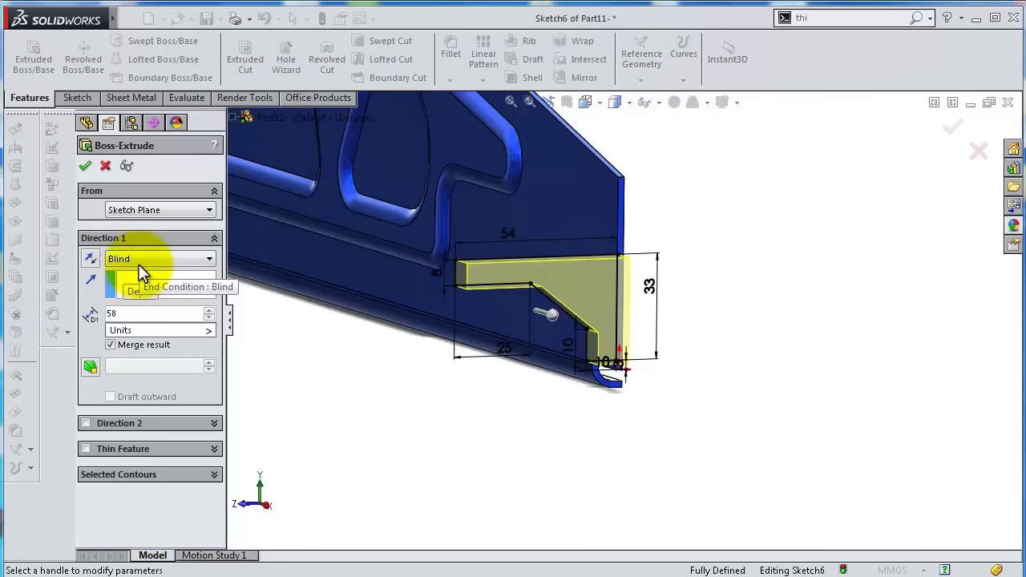
key("Down")
key("Return")
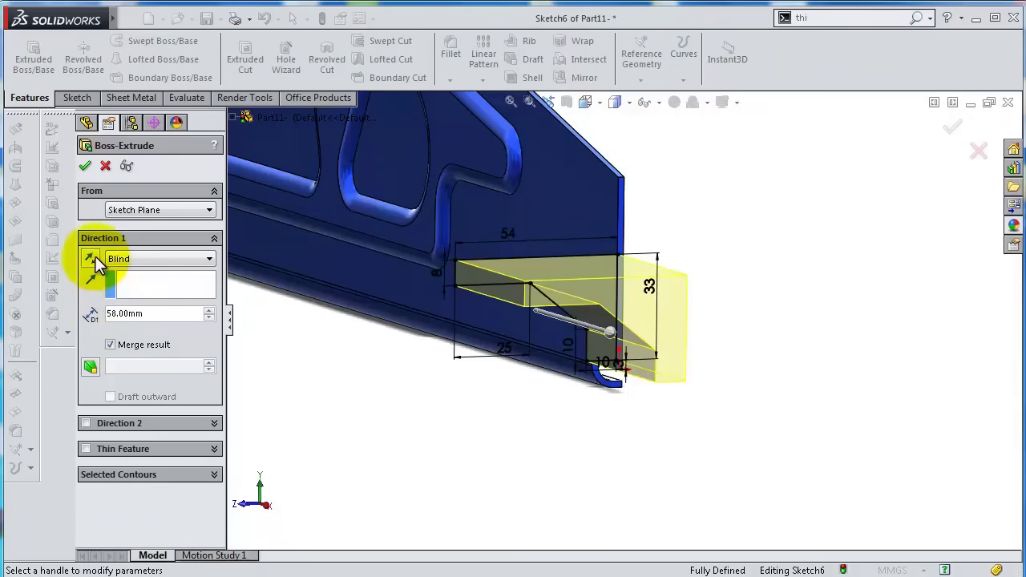
left_click(89, 259)
left_click(160, 209)
left_click(144, 260)
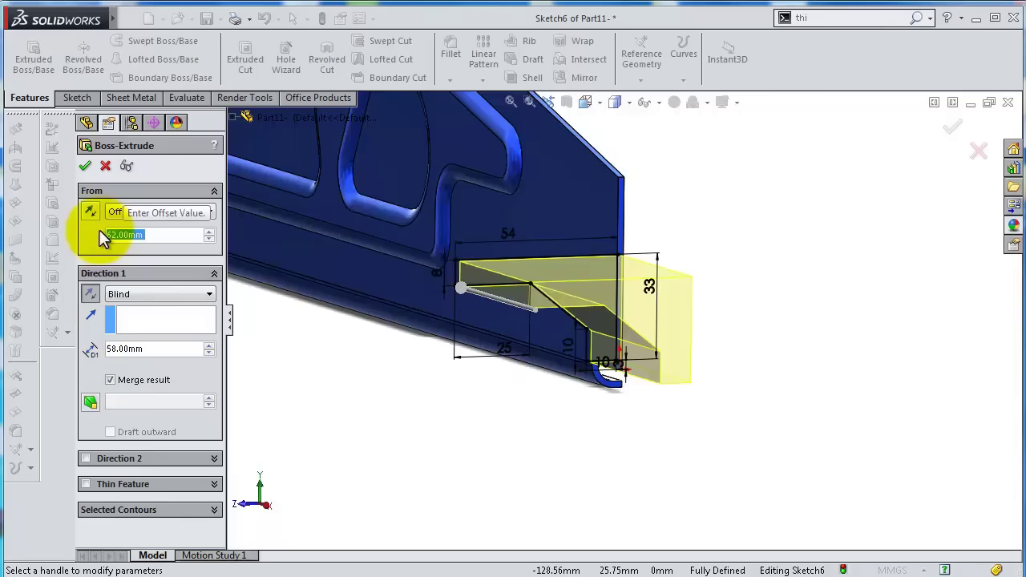
left_click(89, 211)
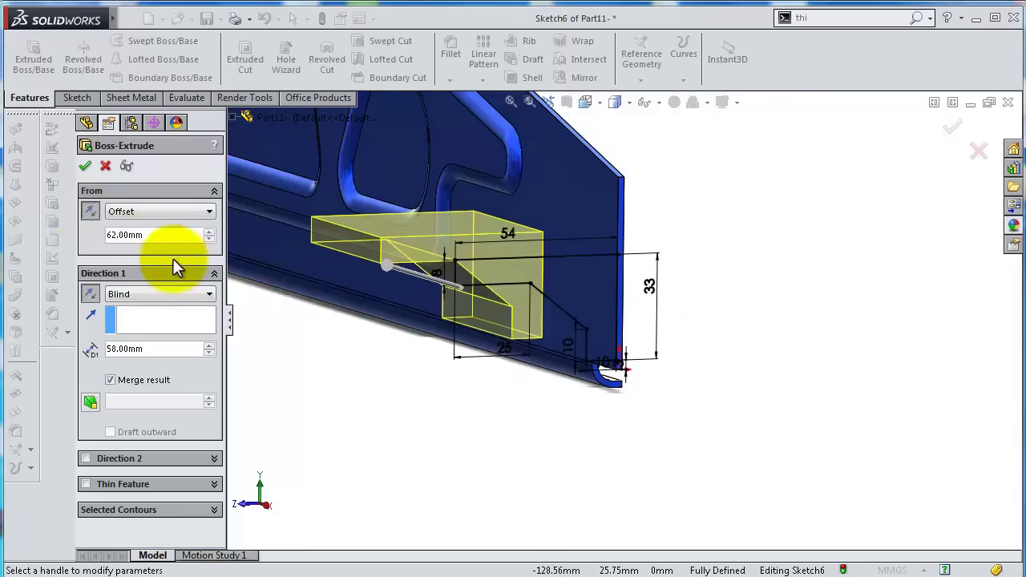
mouse_move(497, 343)
middle_mouse_down()
mouse_move(526, 337)
mouse_move(500, 256)
mouse_move(508, 275)
mouse_move(496, 309)
middle_mouse_up()
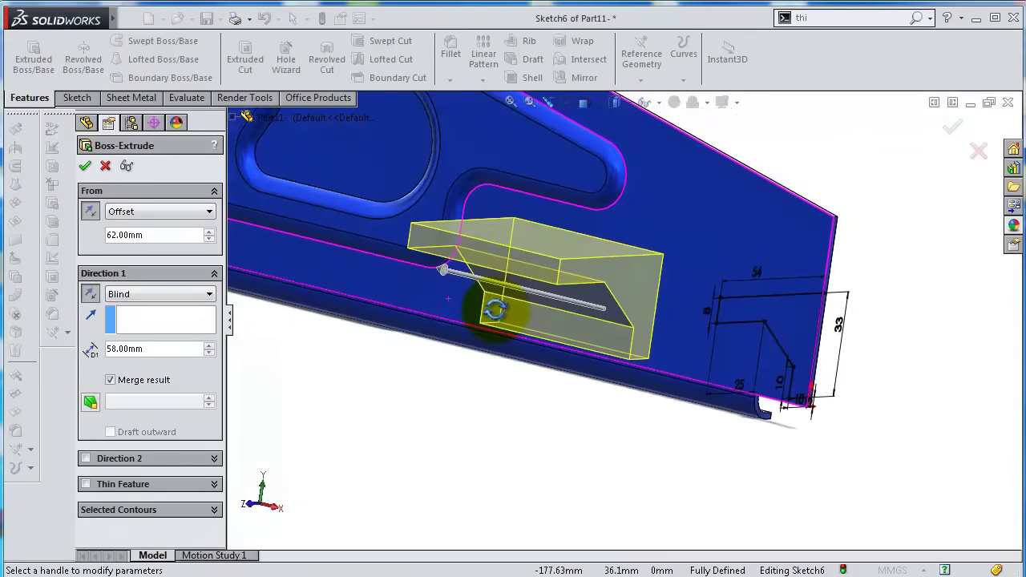
left_click(85, 166)
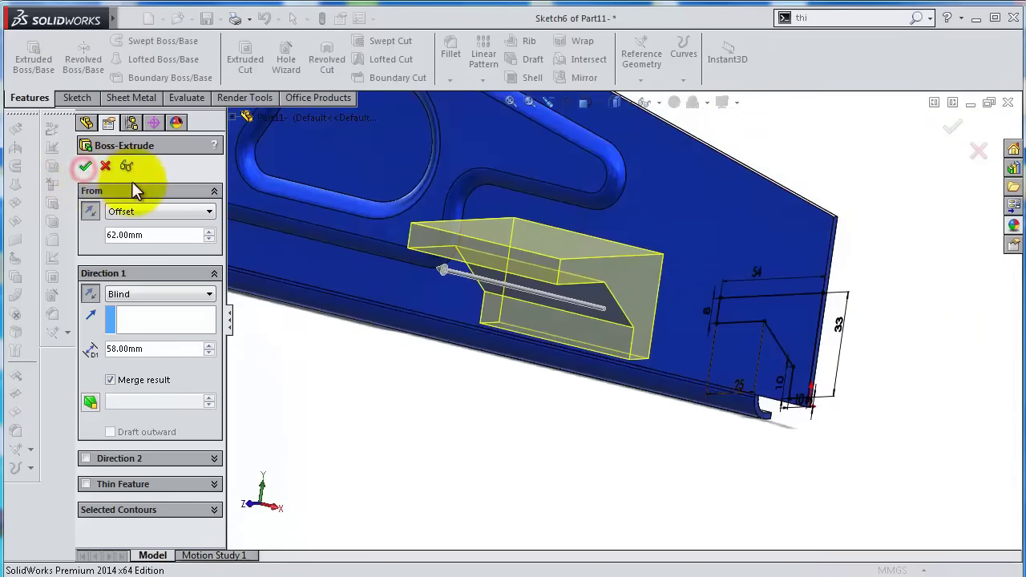
middle_click_drag(683, 320, 689, 255)
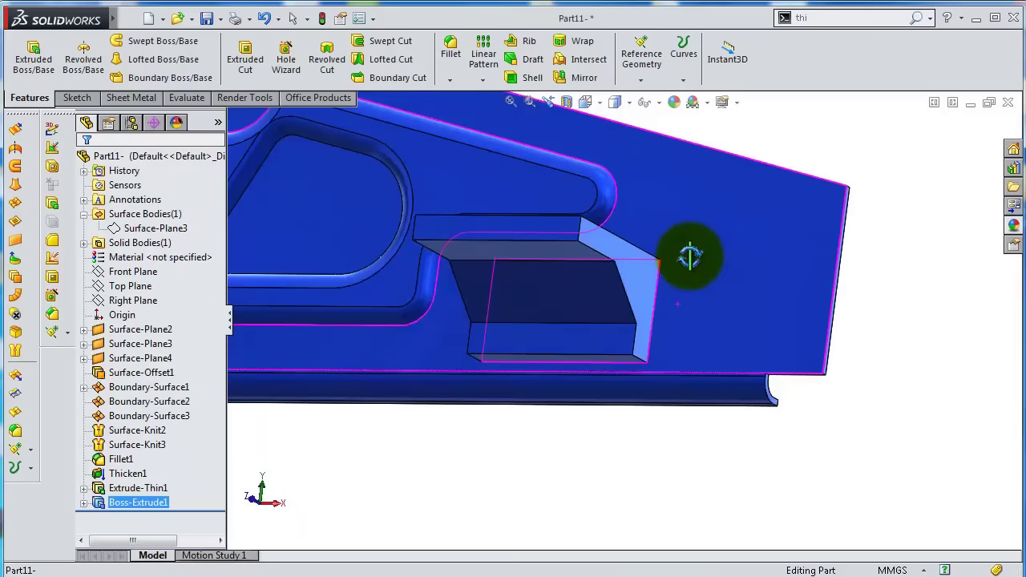
Shell the box with 3 mm walls, removing its bottom, front and sloped faces.
left_click(518, 80)
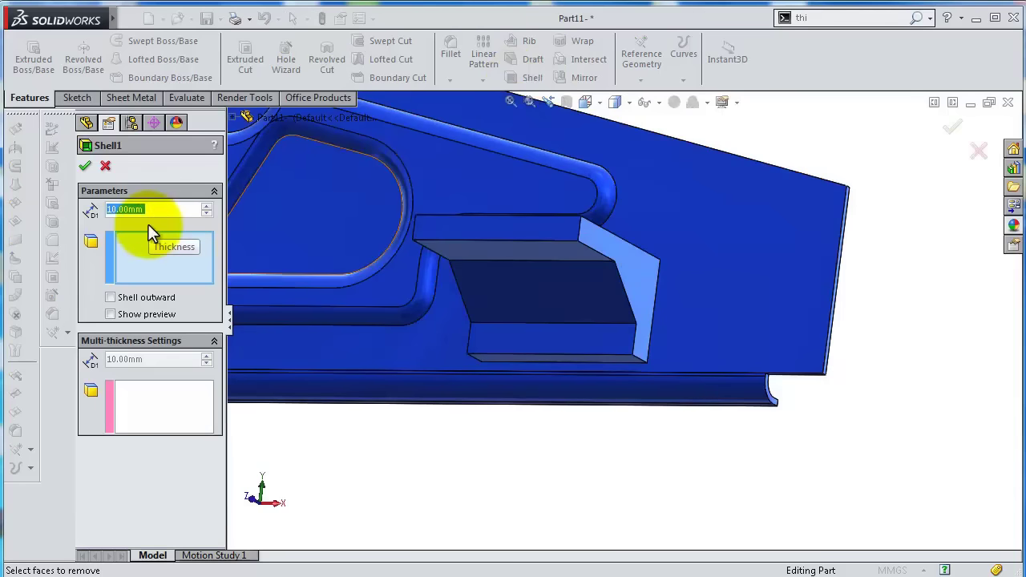
type("3")
left_click(88, 262)
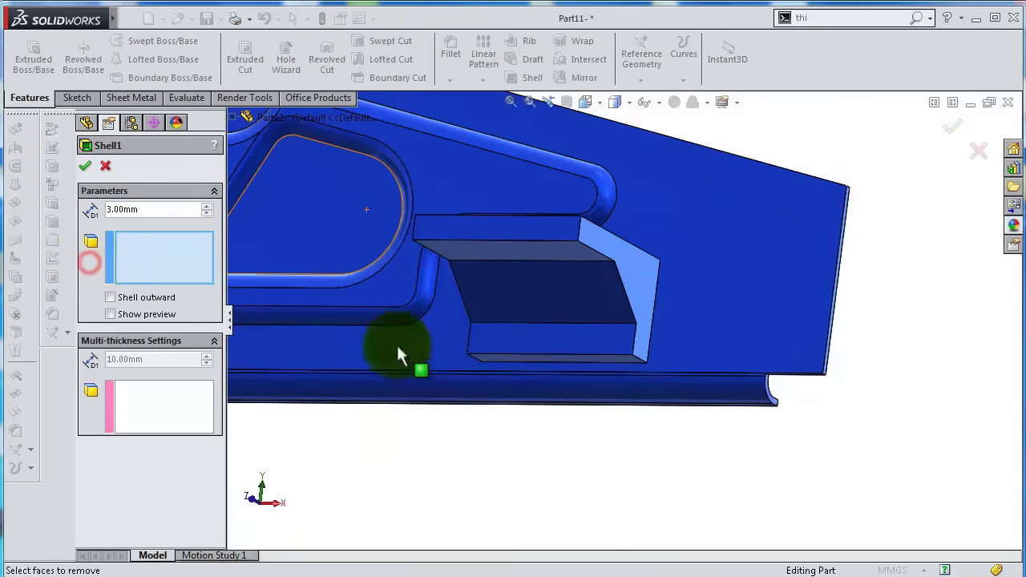
left_click(547, 356)
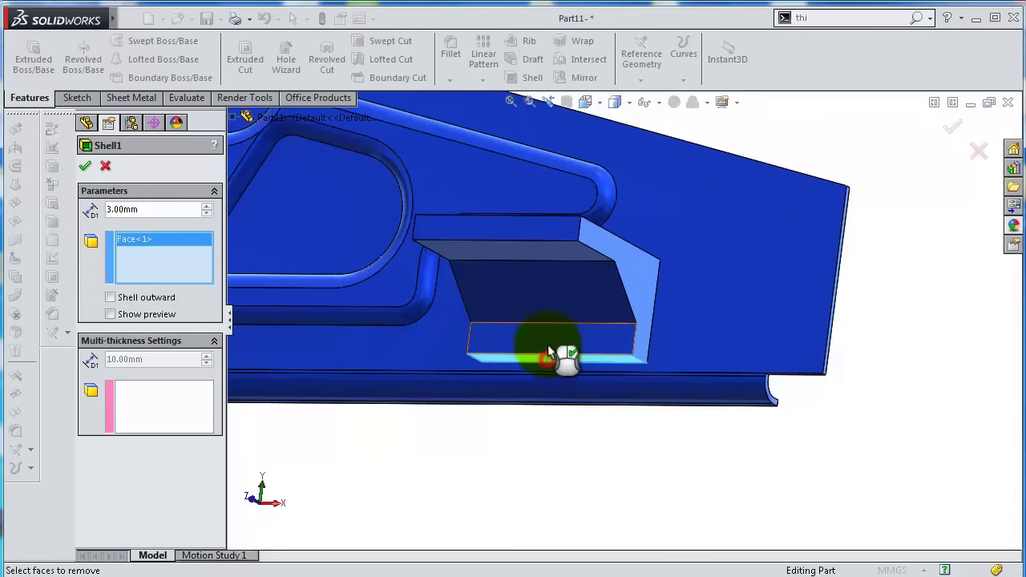
left_click(550, 341)
left_click(554, 277)
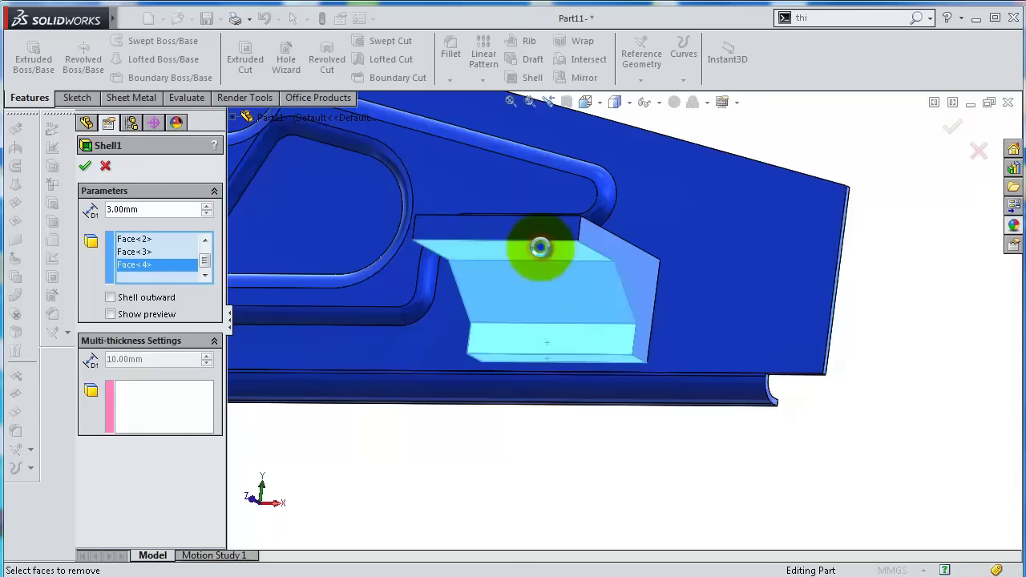
right_click(716, 322)
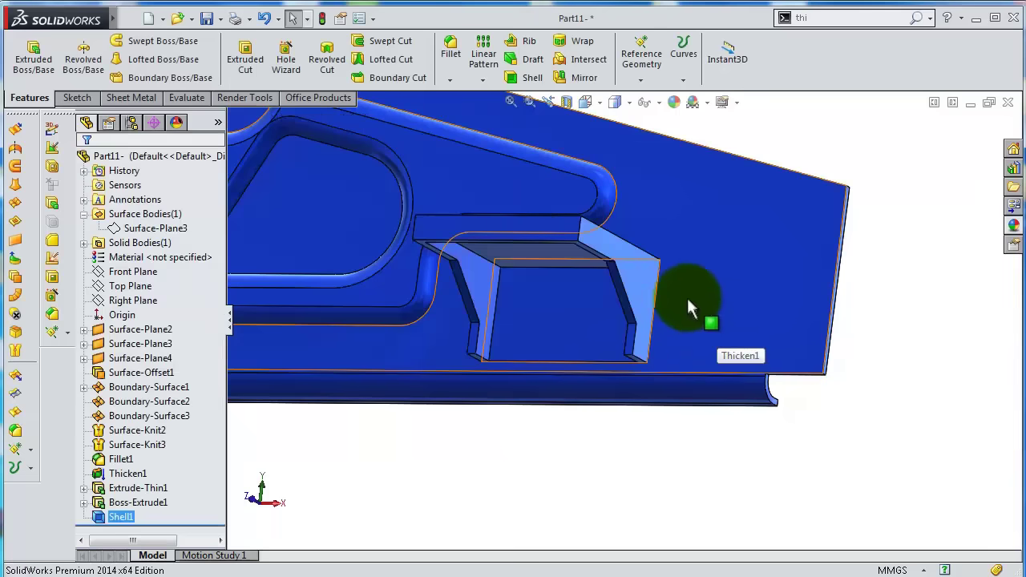
mouse_move(620, 265)
middle_mouse_down()
mouse_move(616, 236)
mouse_move(621, 247)
middle_mouse_up()
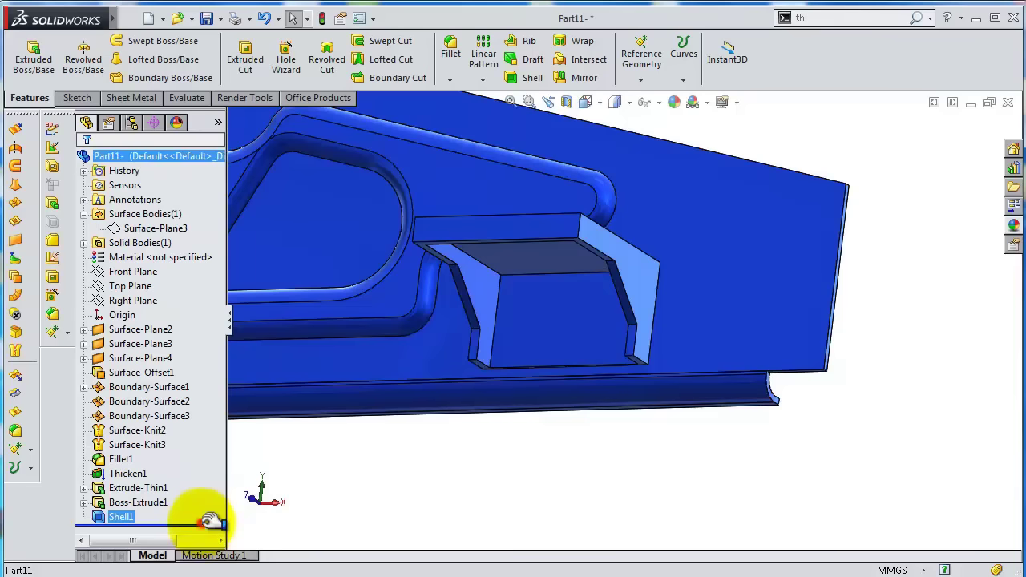
Roll the feature tree back before Shell1 and start a manual Full round fillet.
left_click_drag(200, 514, 200, 511)
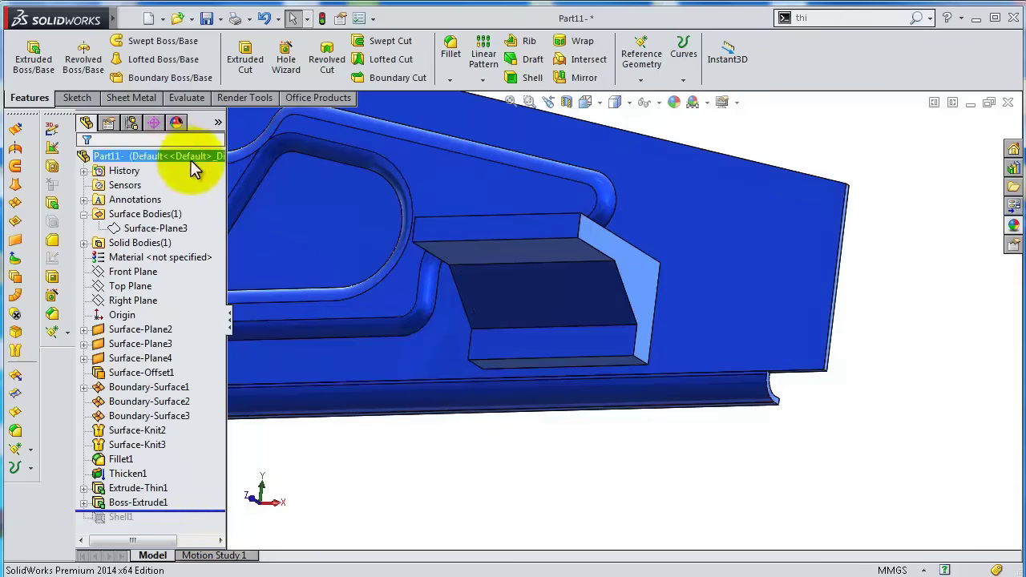
left_click(452, 56)
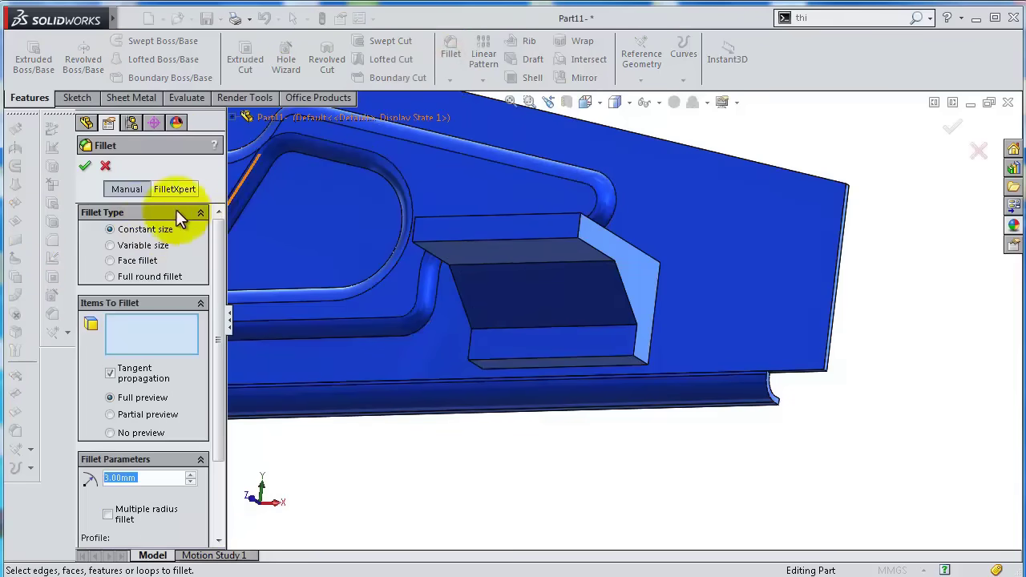
left_click(133, 187)
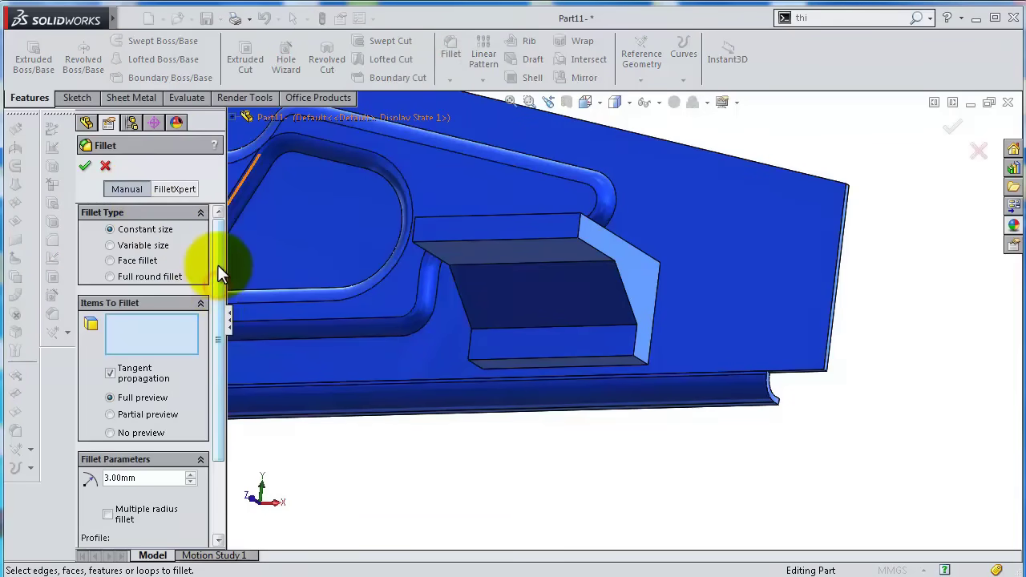
left_click(151, 276)
Pick the right side, top center and left wall faces and confirm the full round fillet.
left_click(582, 253)
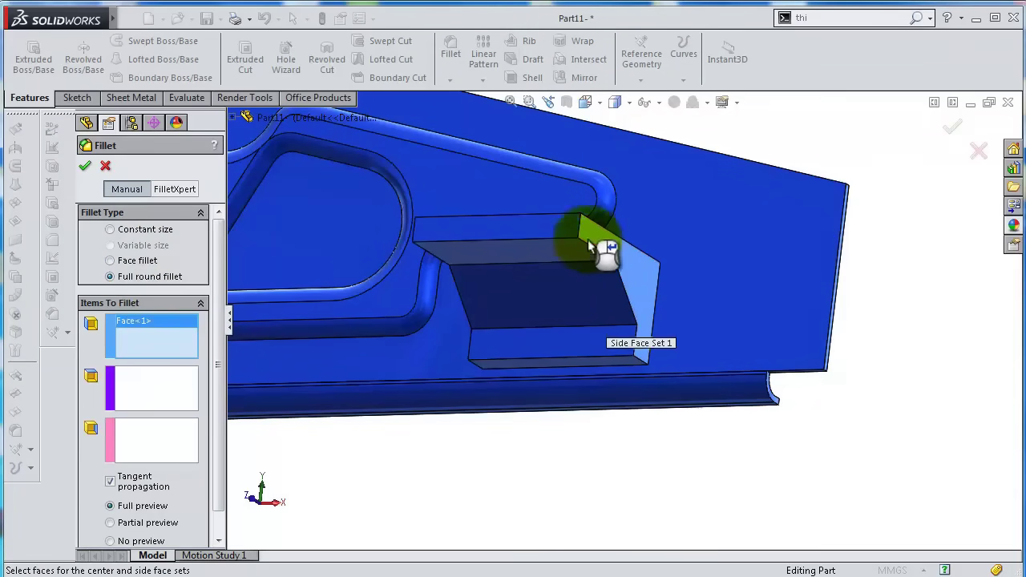
left_click(154, 393)
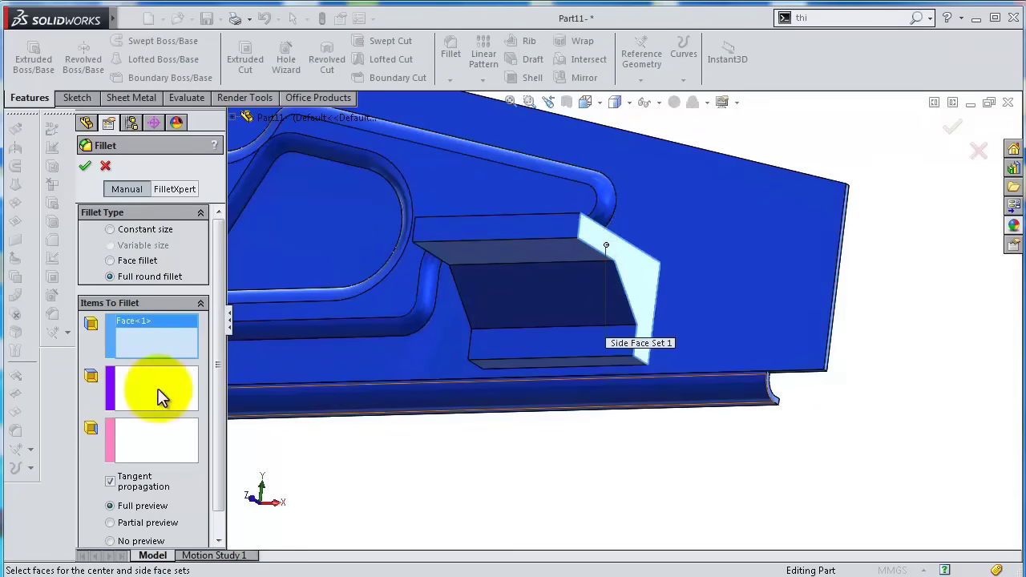
left_click(472, 229)
middle_click_drag(598, 269, 566, 321)
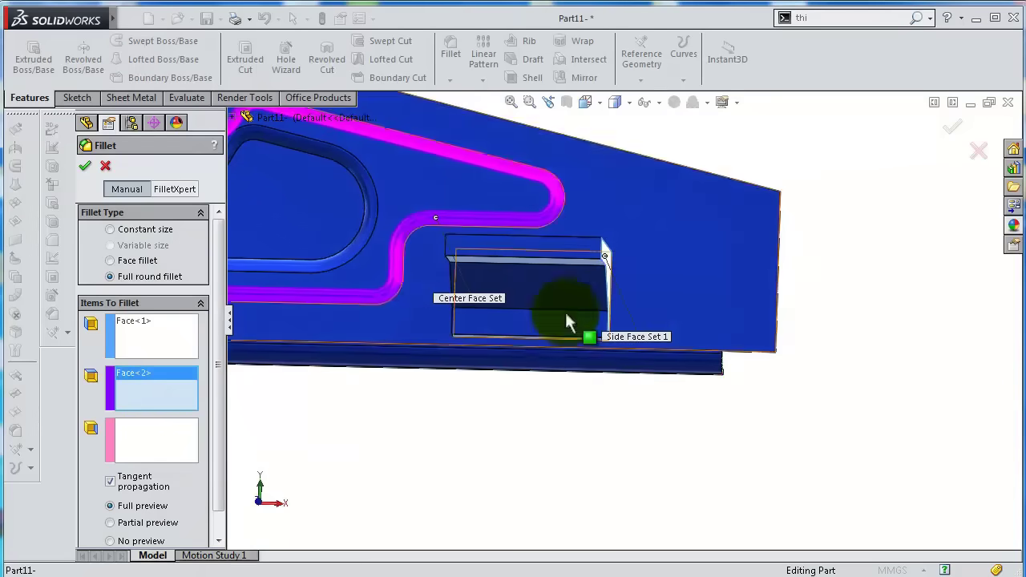
right_click(179, 382)
left_click(233, 392)
left_click(553, 258)
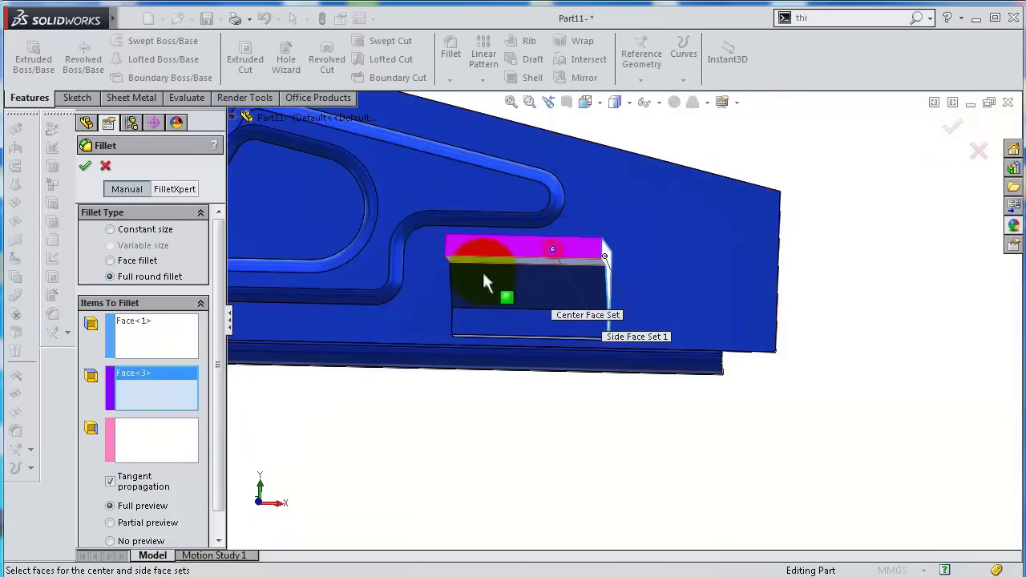
middle_click_drag(486, 287, 294, 378)
left_click(191, 441)
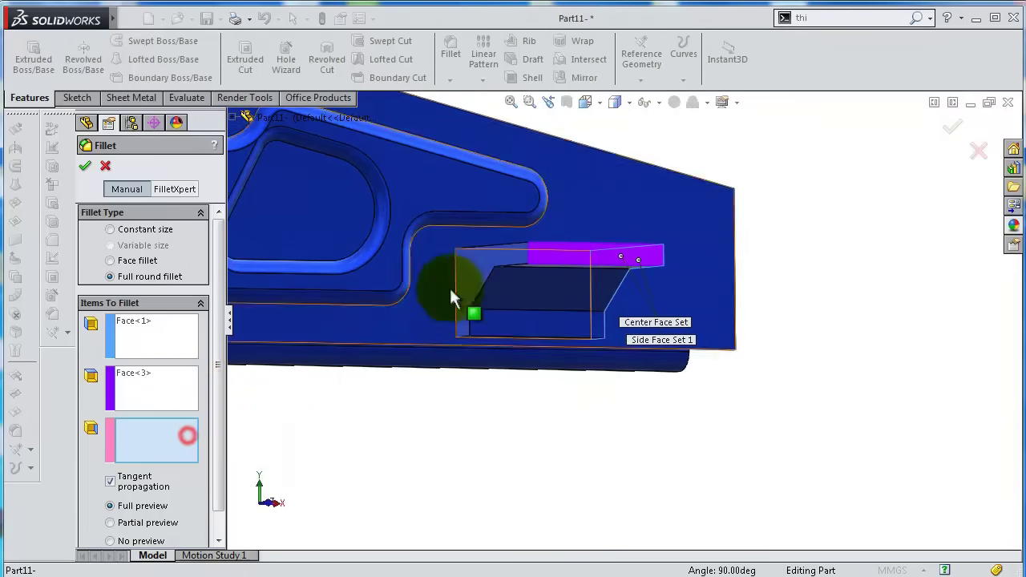
left_click(497, 253)
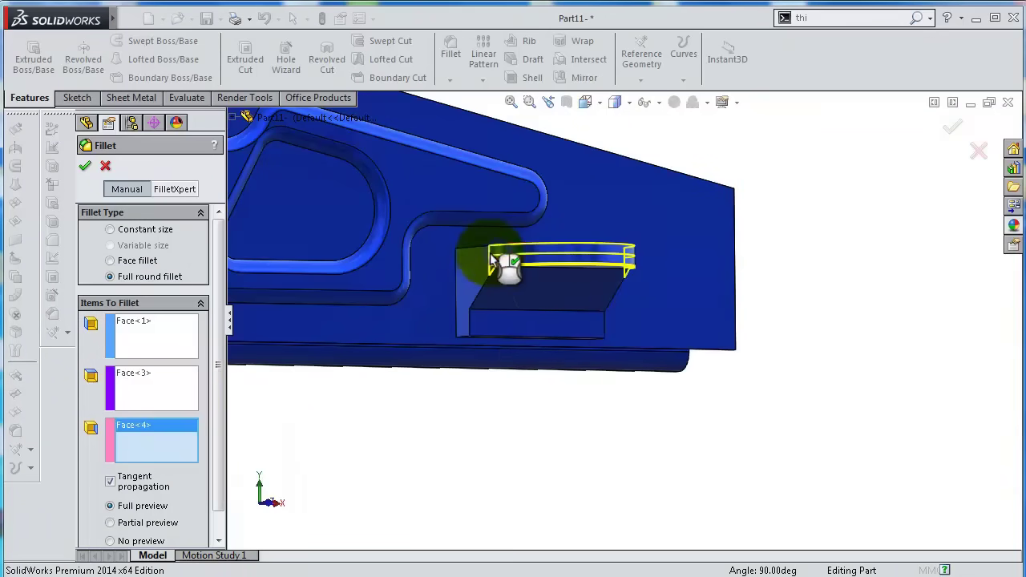
key("Return")
Roll the tree forward past Shell1 to restore the shell.
middle_click_drag(615, 314, 455, 295)
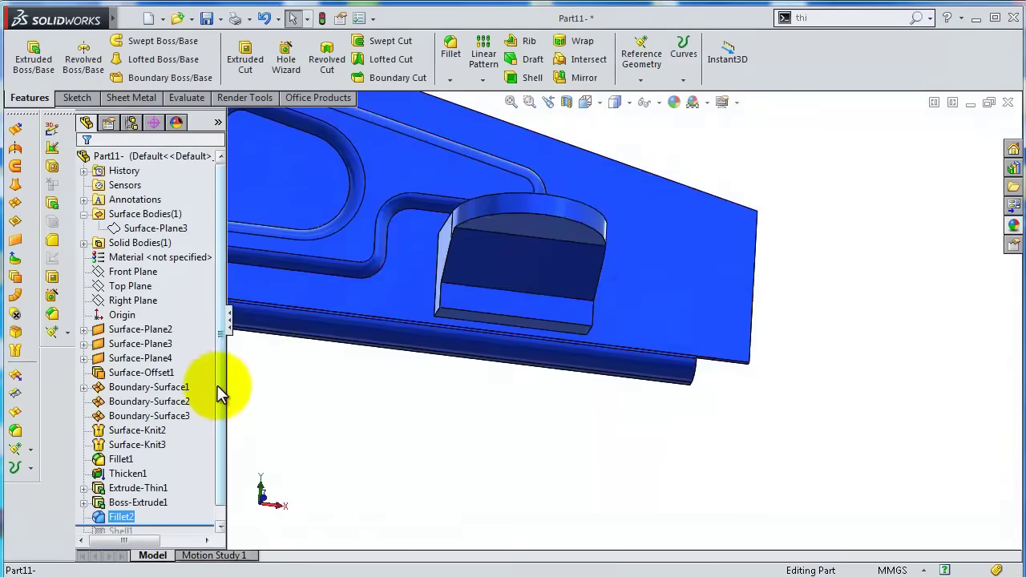
left_click_drag(221, 396, 225, 439)
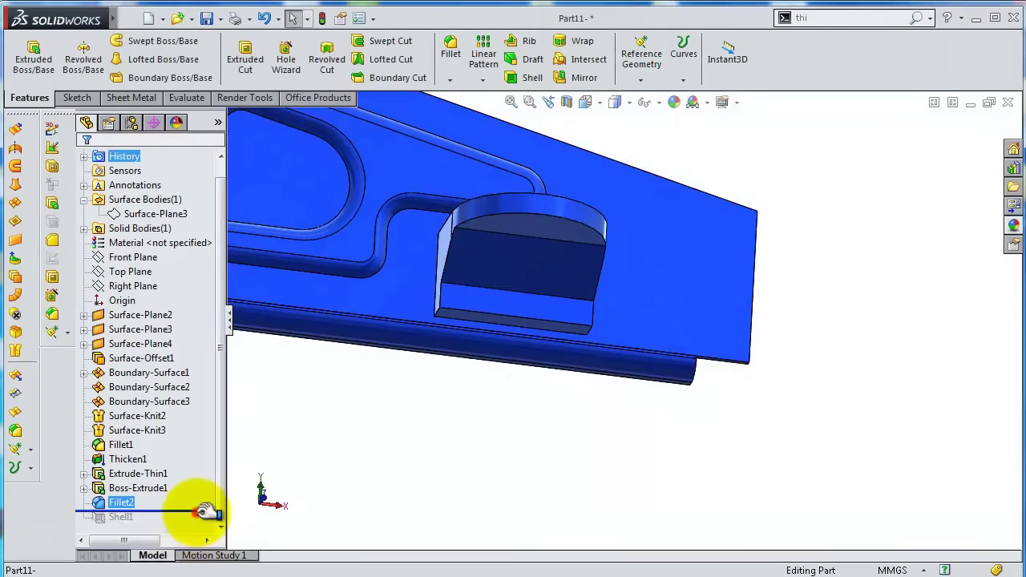
left_click_drag(207, 514, 207, 525)
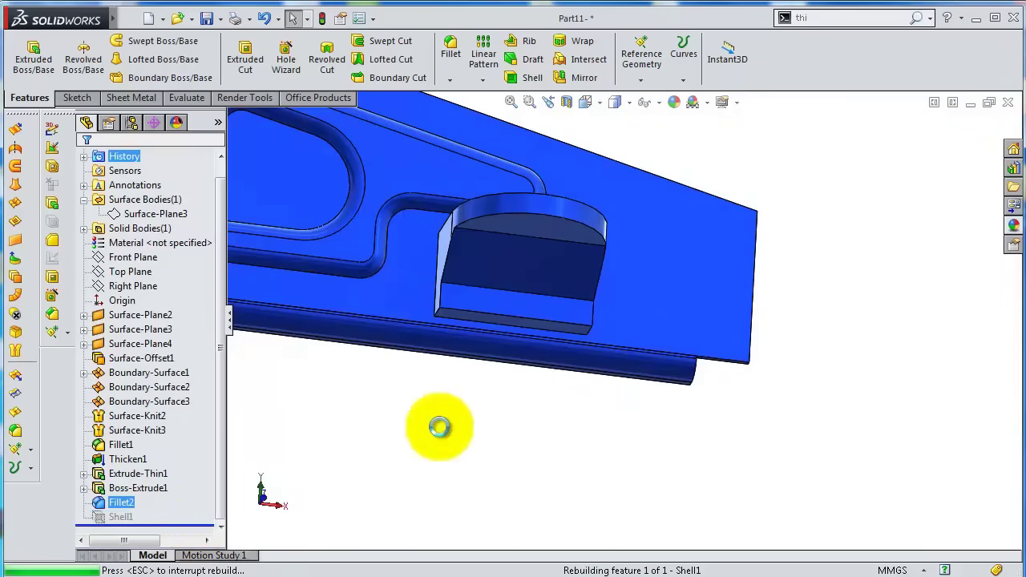
middle_click_drag(616, 278, 537, 213)
Sketch on the box's large flat face and convert its outline into sketch entities.
scroll(577, 201, "down", 5)
left_click(639, 177)
left_click(702, 124)
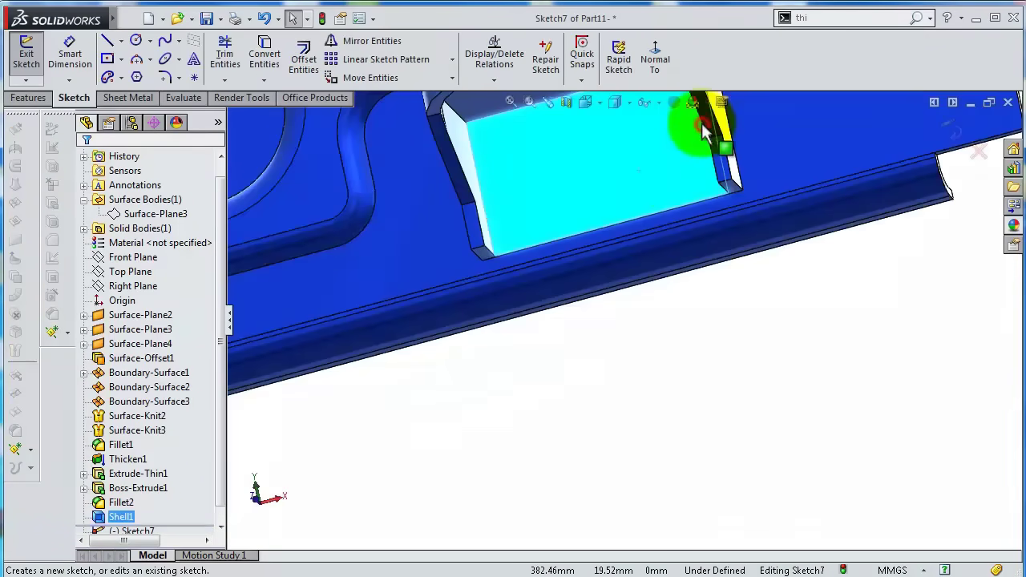
left_click(272, 51)
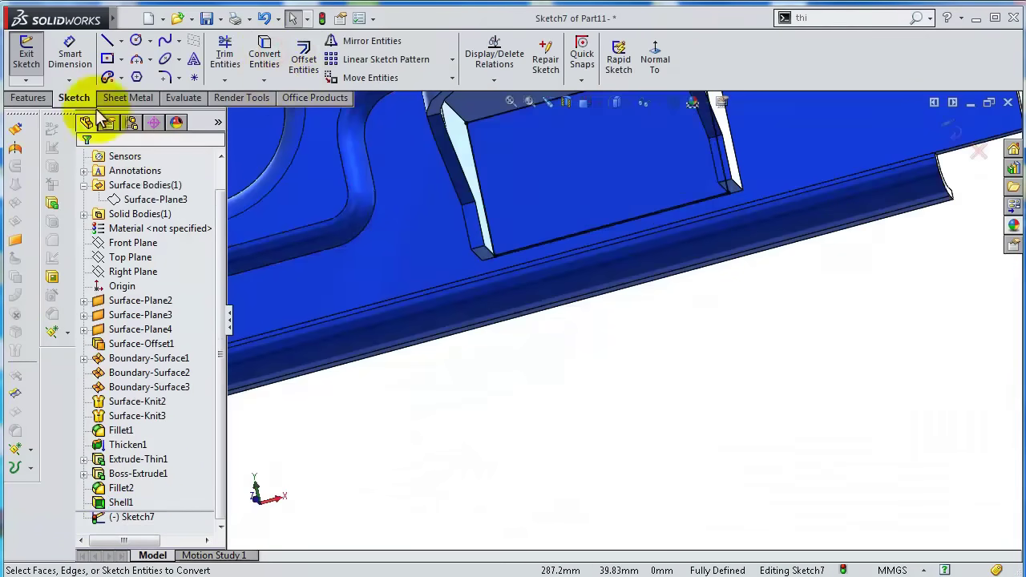
Extrude-cut the converted outline Up To Surface, stopping at the chosen face.
left_click(30, 97)
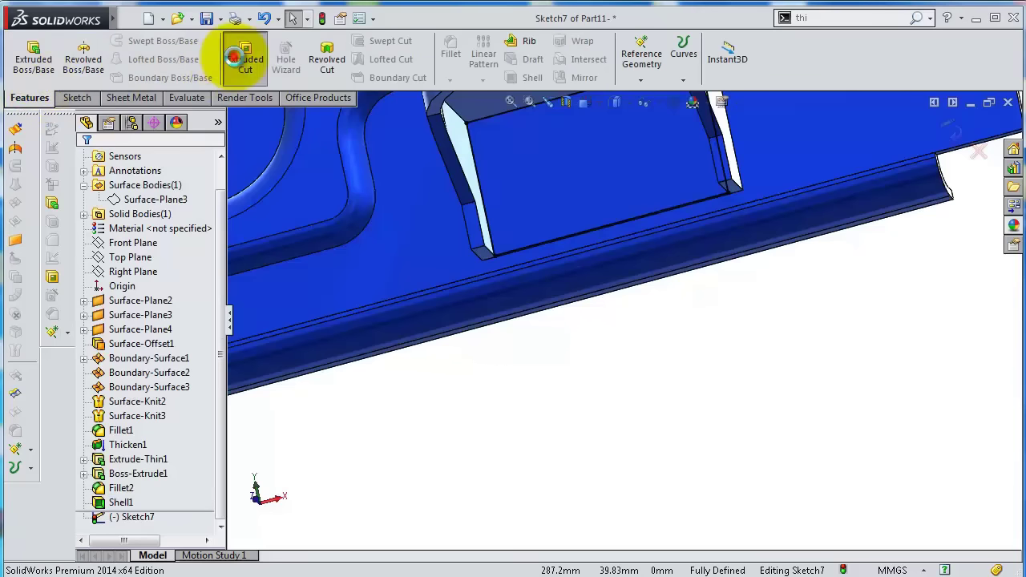
left_click(233, 56)
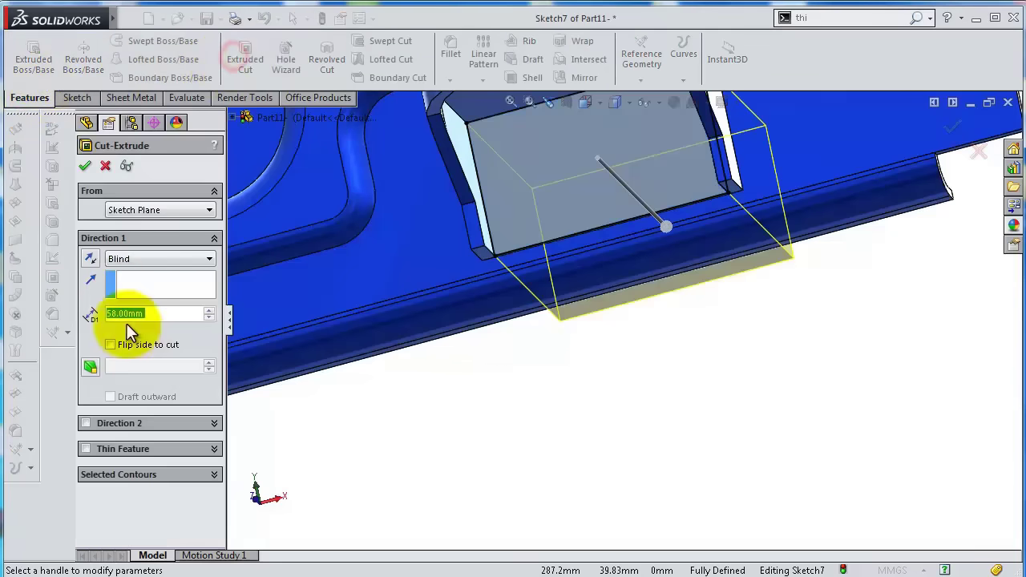
left_click(134, 259)
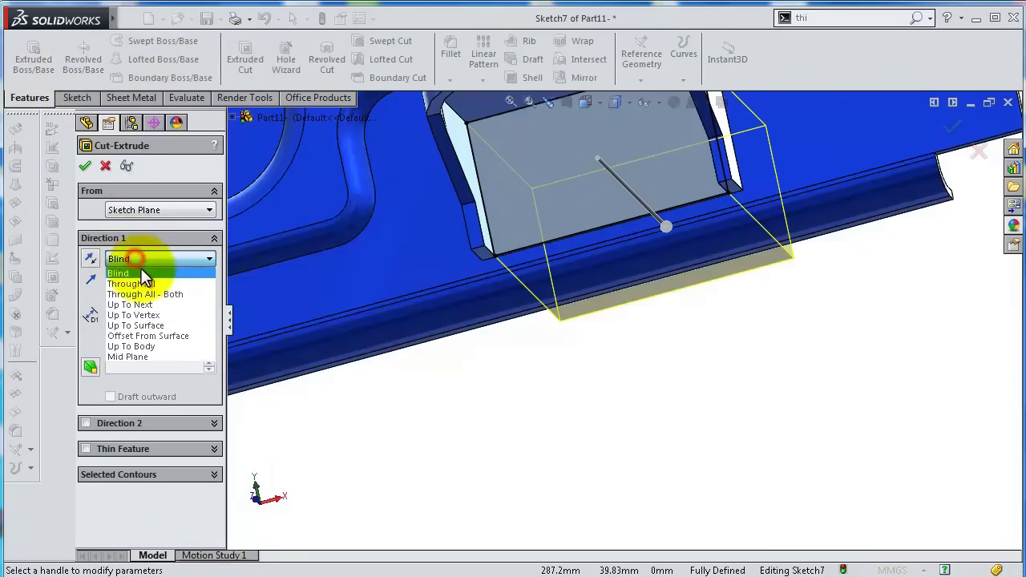
left_click(176, 326)
left_click(408, 254)
key("Return")
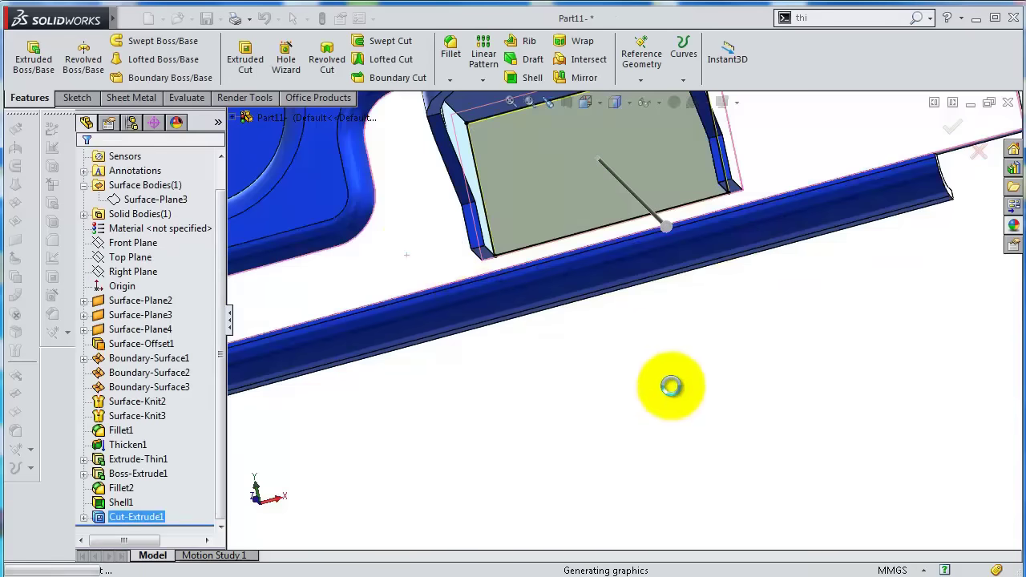
middle_click_drag(671, 387, 656, 329)
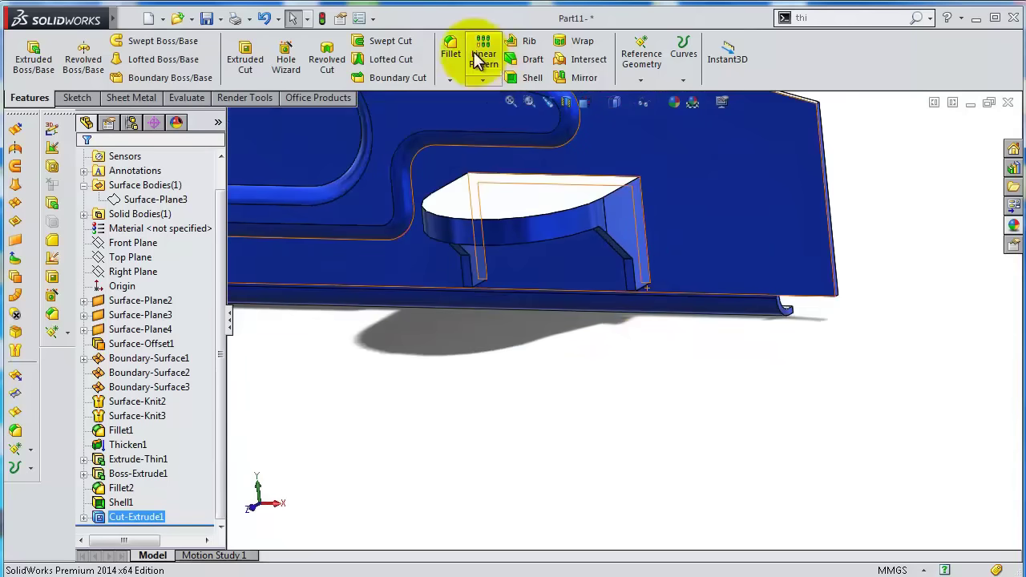
Round the shelf's curved top edge with a constant-size 5 mm fillet.
left_click(450, 48)
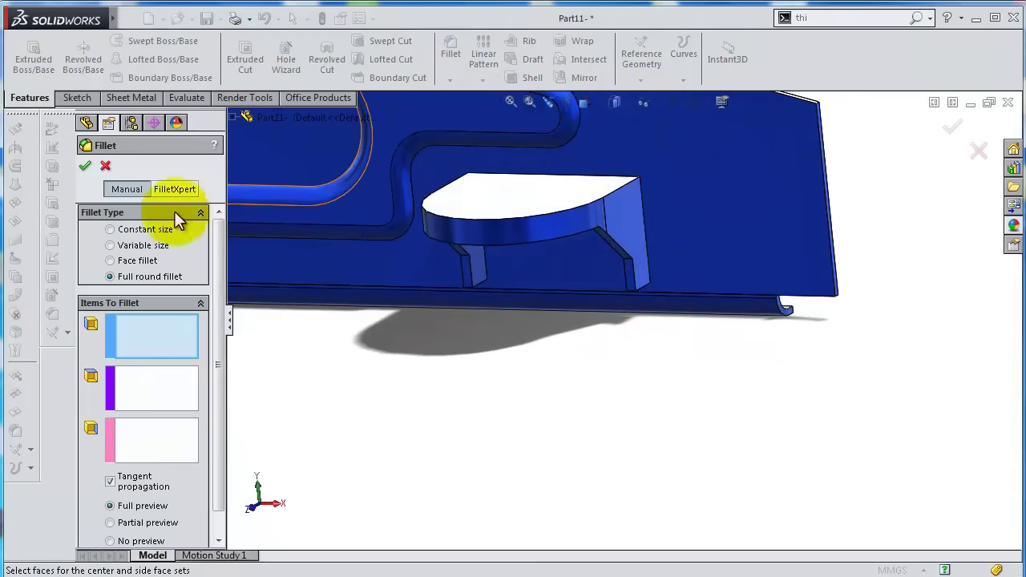
left_click(117, 230)
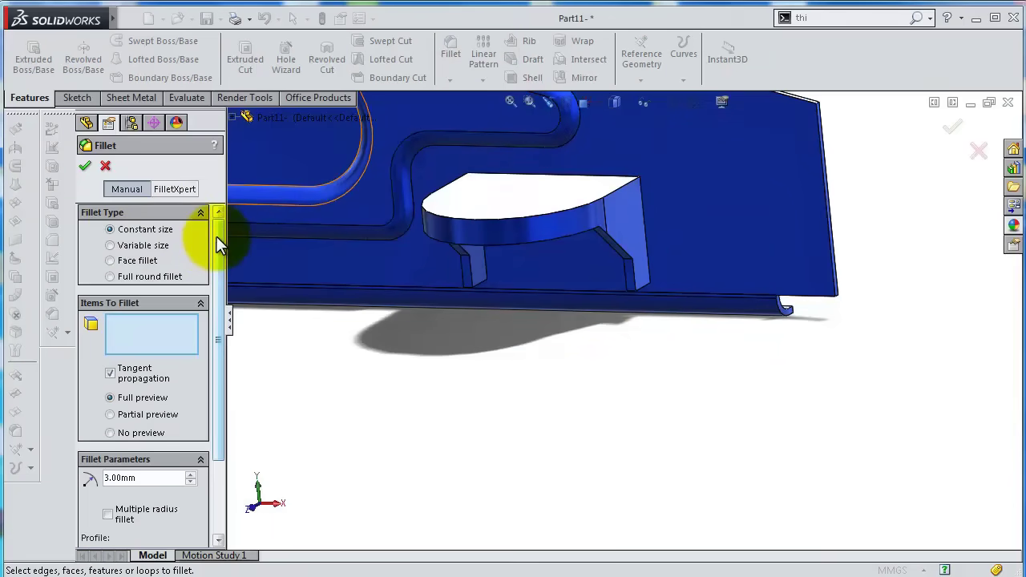
double_click(146, 479)
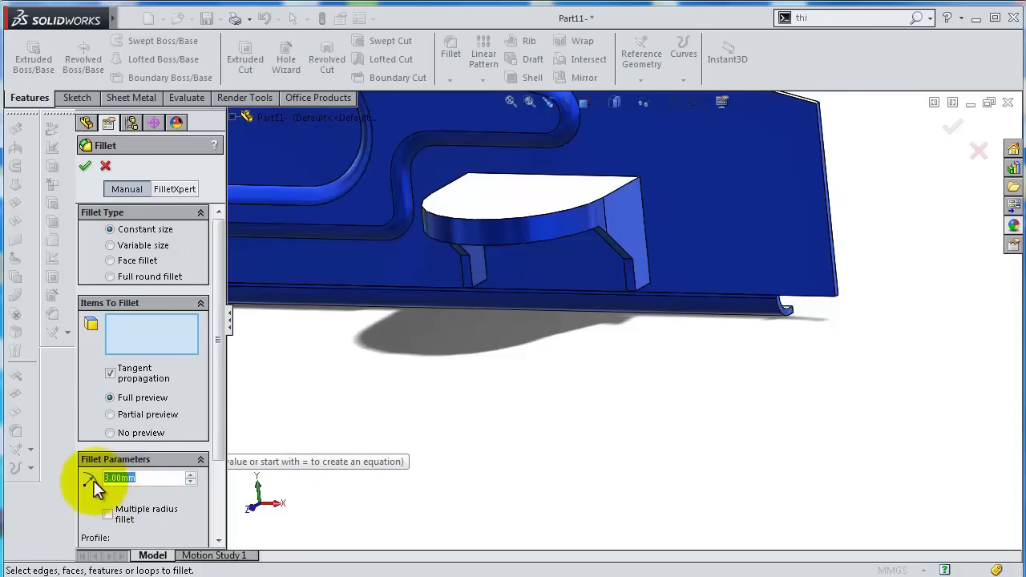
type("5")
key("Return")
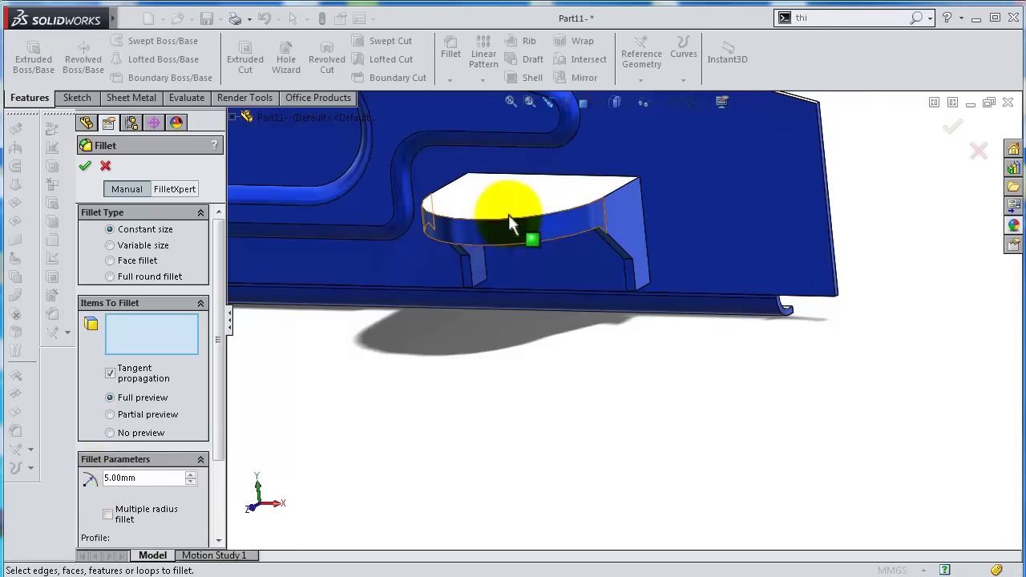
left_click(540, 217)
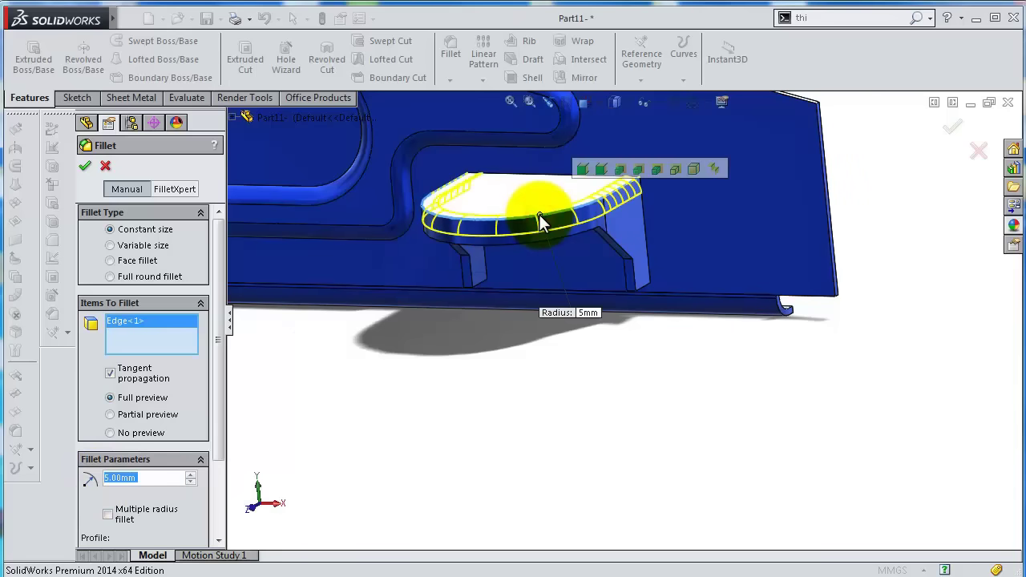
left_click(85, 165)
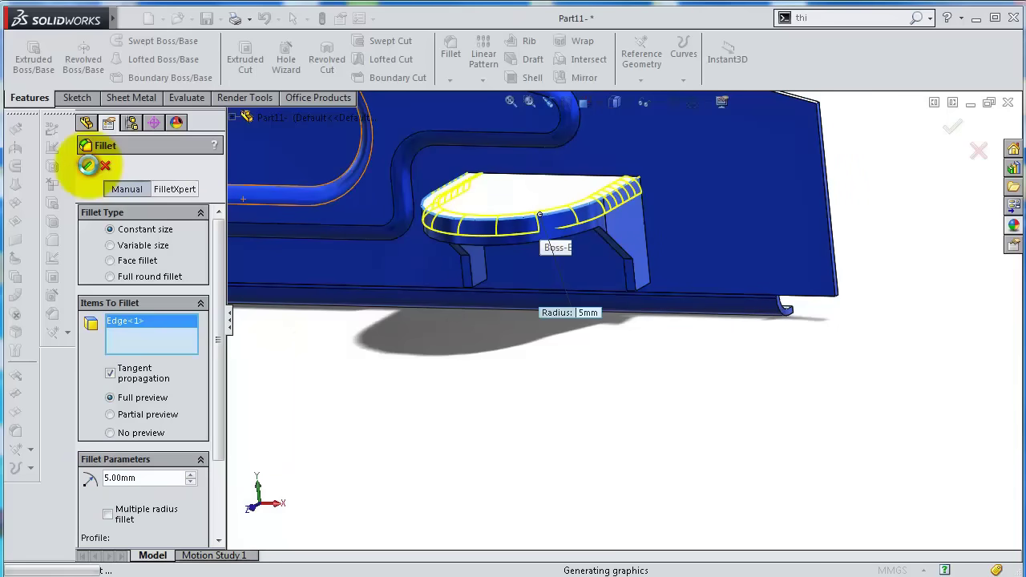
Add a 3 mm fillet to the four leg and base edges of the shelf.
left_click(451, 53)
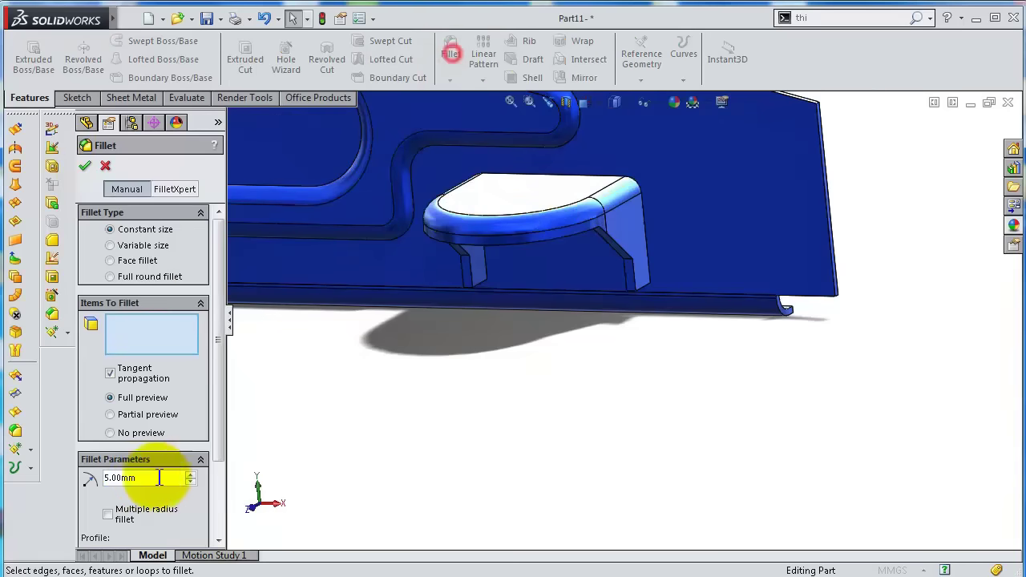
left_click(129, 477)
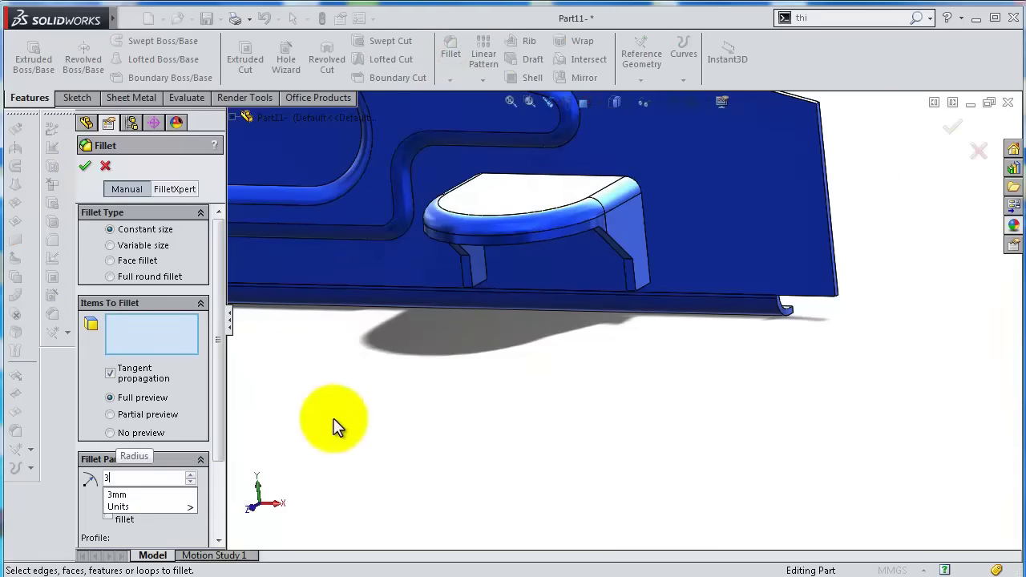
left_click(97, 497)
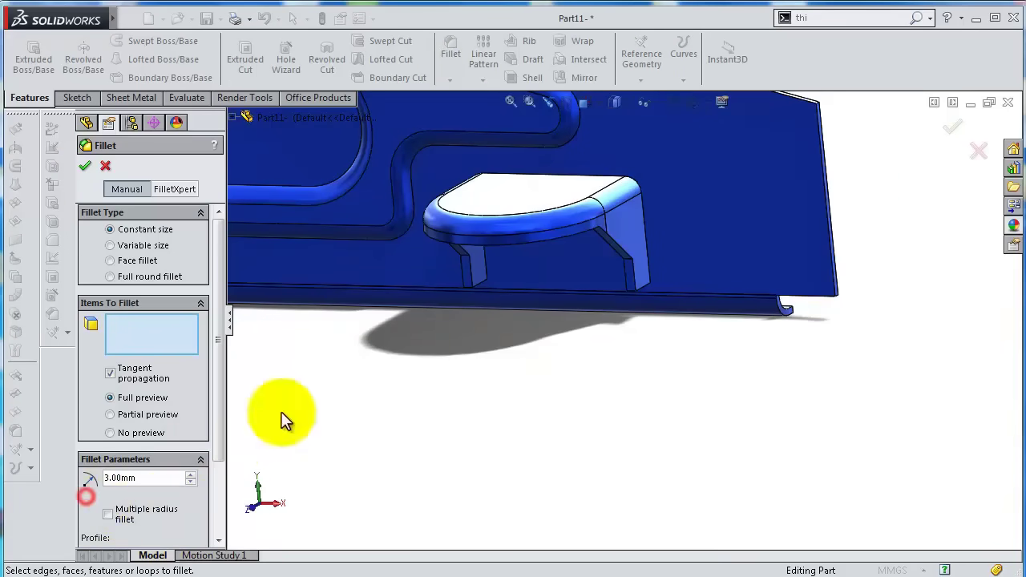
scroll(597, 243, "down", 4)
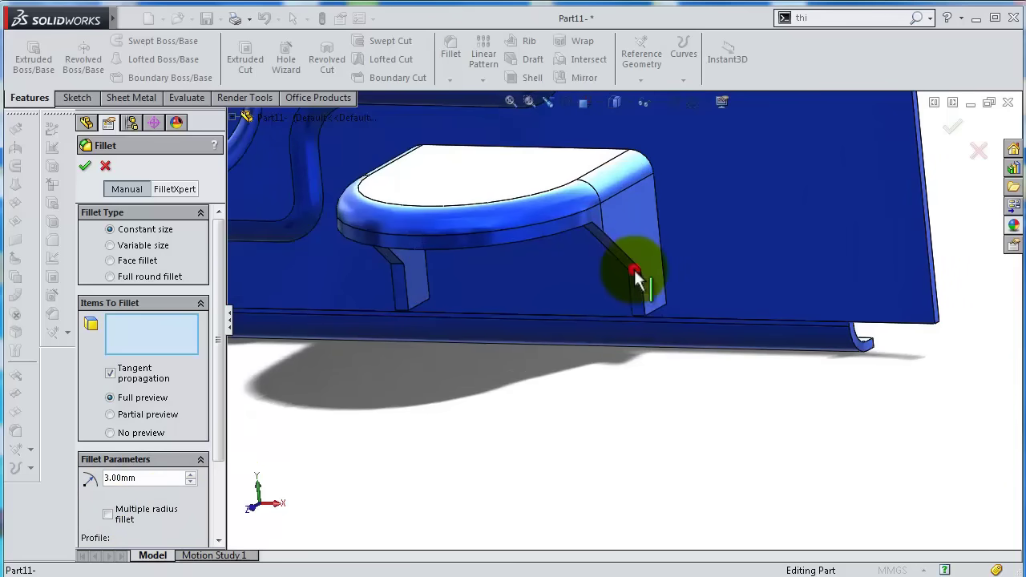
left_click(634, 274)
left_click(406, 299)
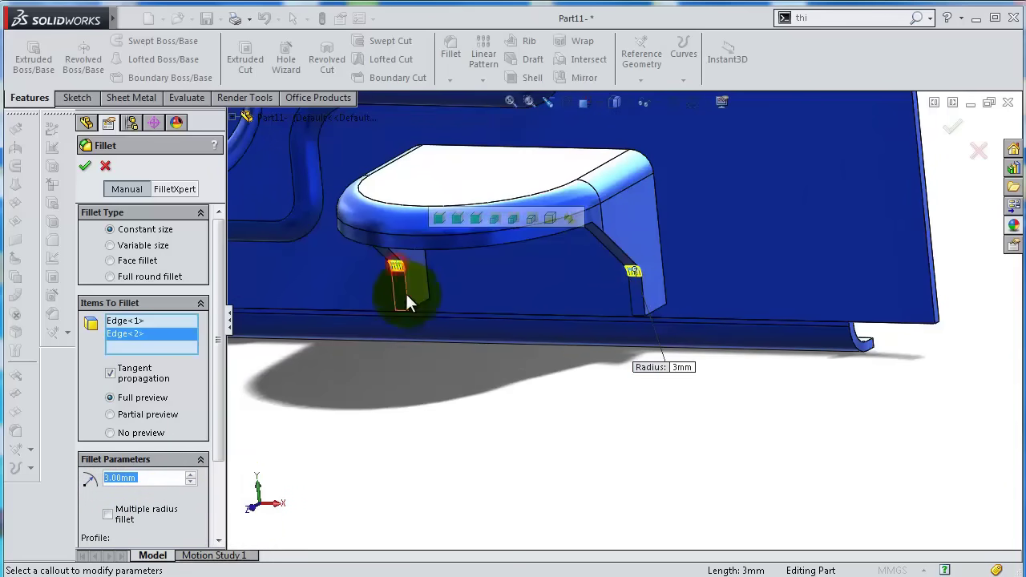
left_click(403, 318)
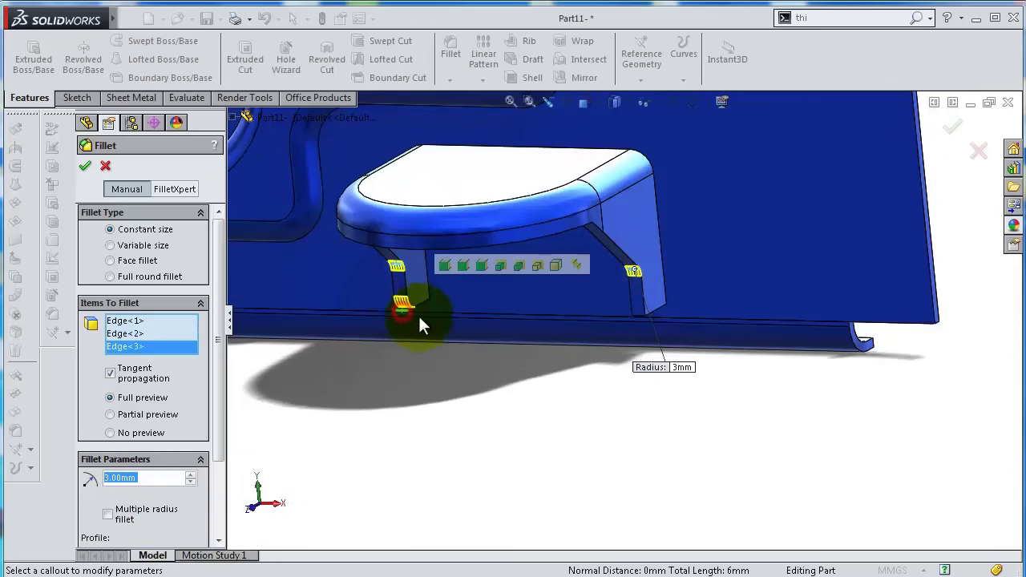
left_click(641, 319)
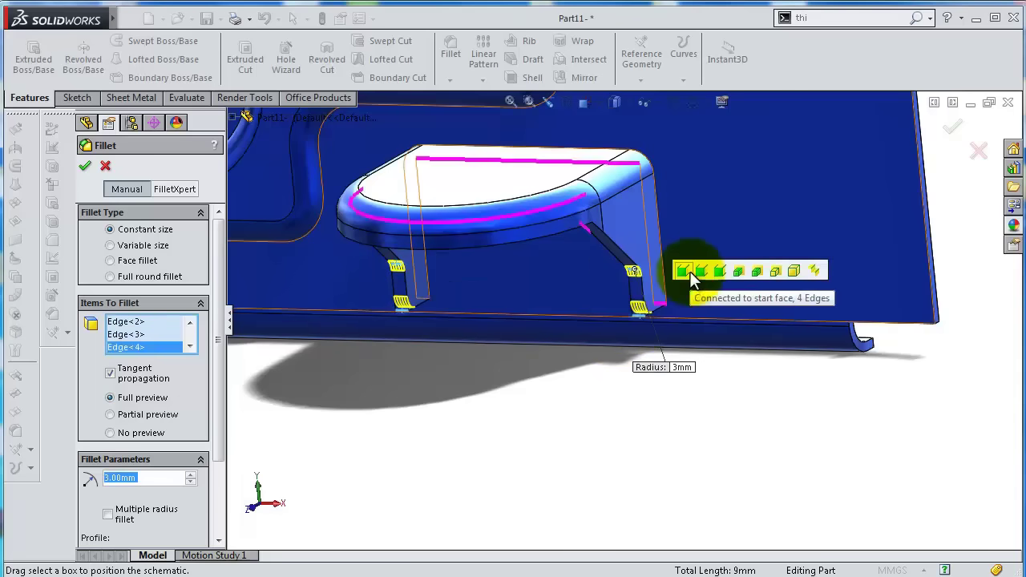
left_click(953, 122)
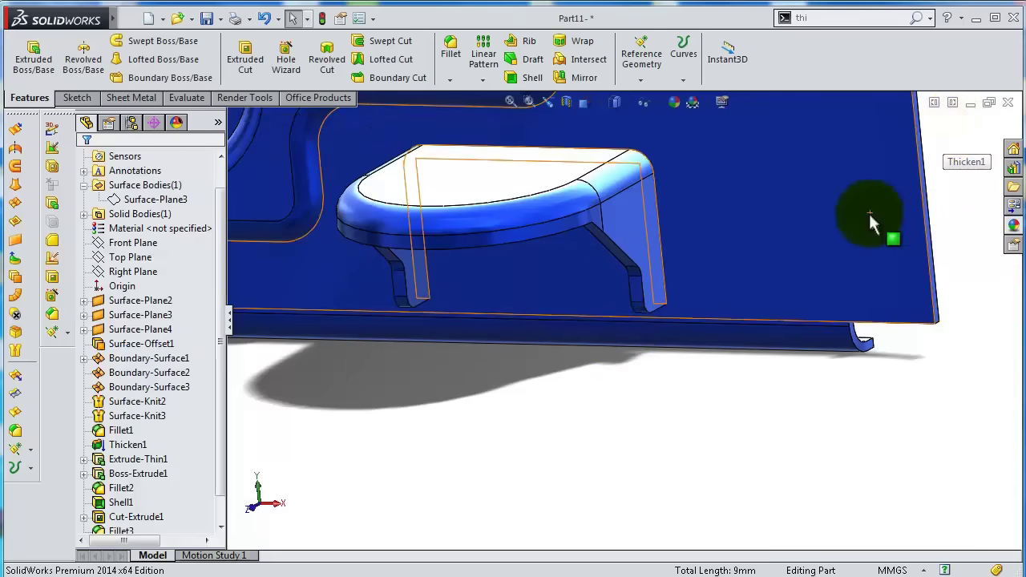
Start a new sketch on the plate's flat face, viewed normal to it.
middle_click_drag(871, 222, 656, 182)
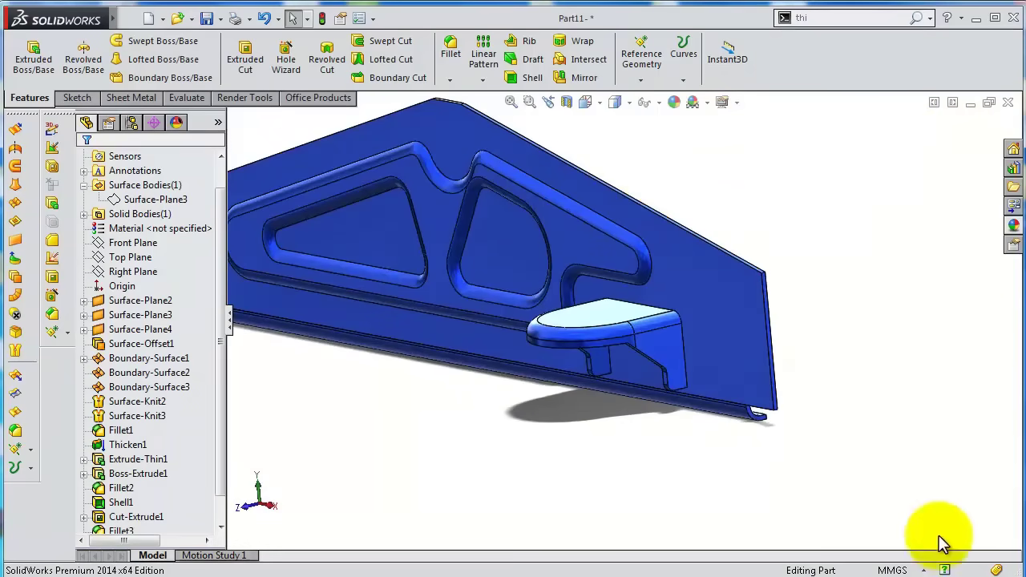
middle_click_drag(779, 458, 744, 351)
left_click(739, 339)
left_click(805, 292)
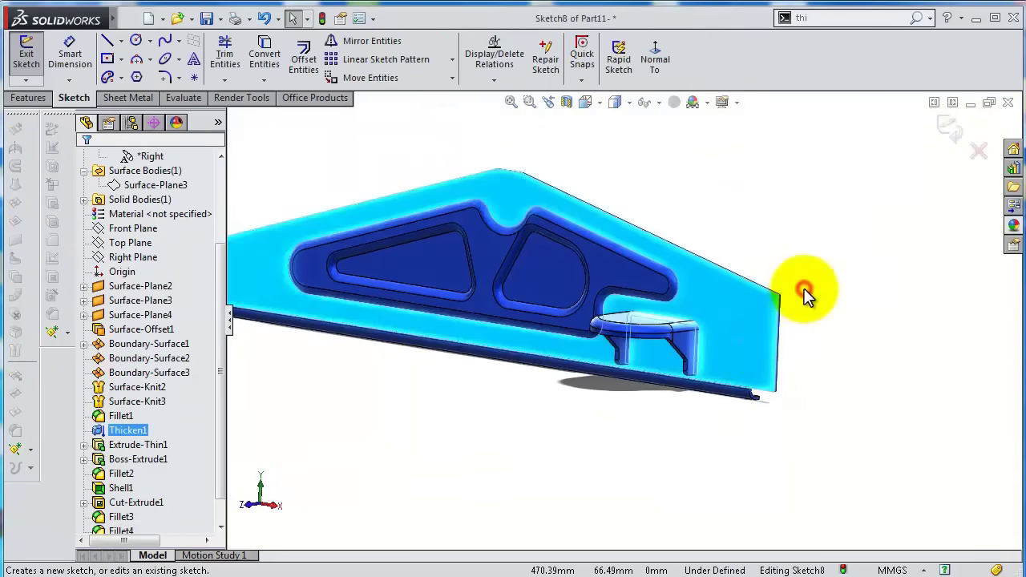
left_click(657, 58)
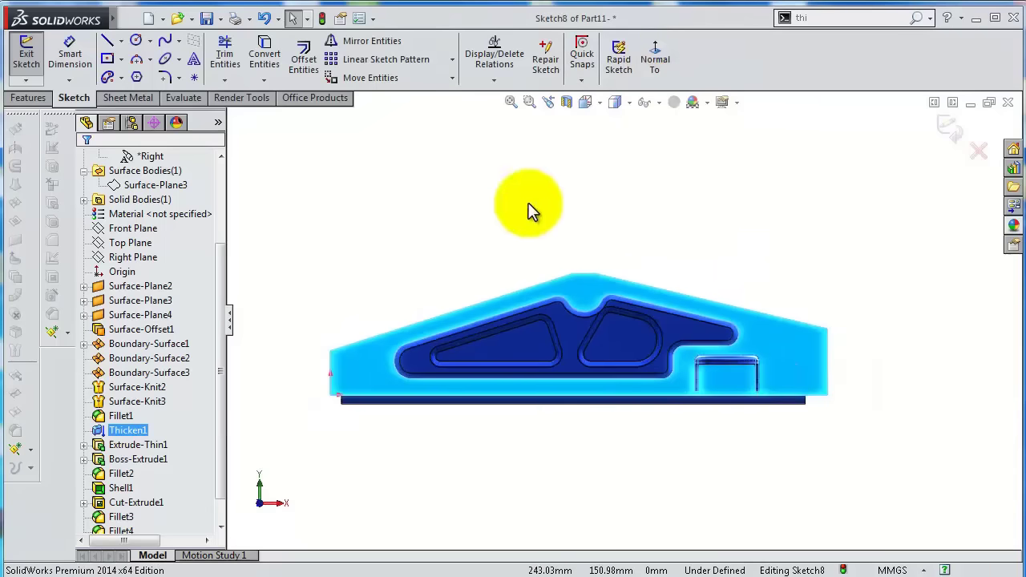
Draw four small circles: lower-left corner, top peak, upper edge and lower-right corner.
left_click(136, 41)
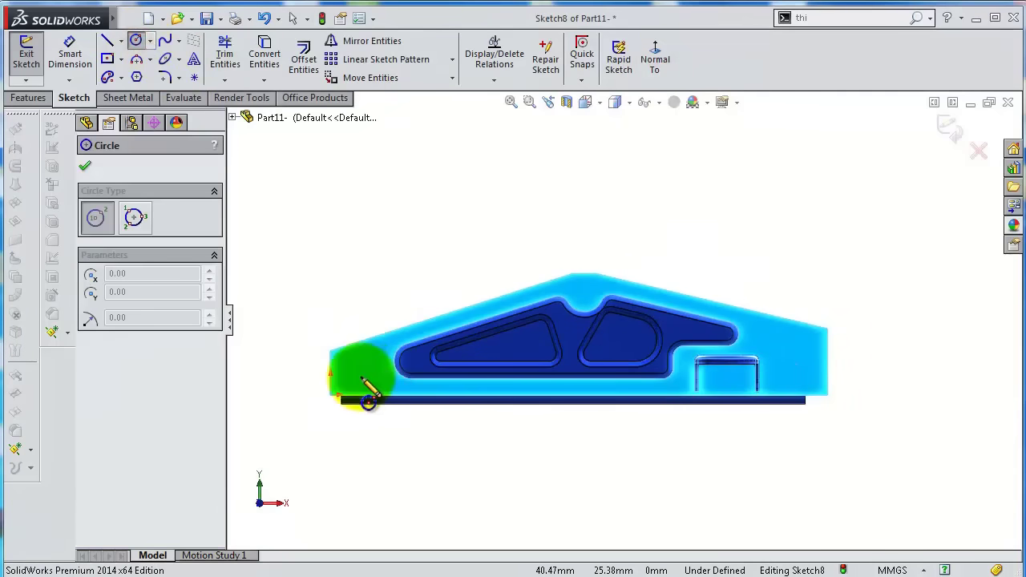
left_click(350, 379)
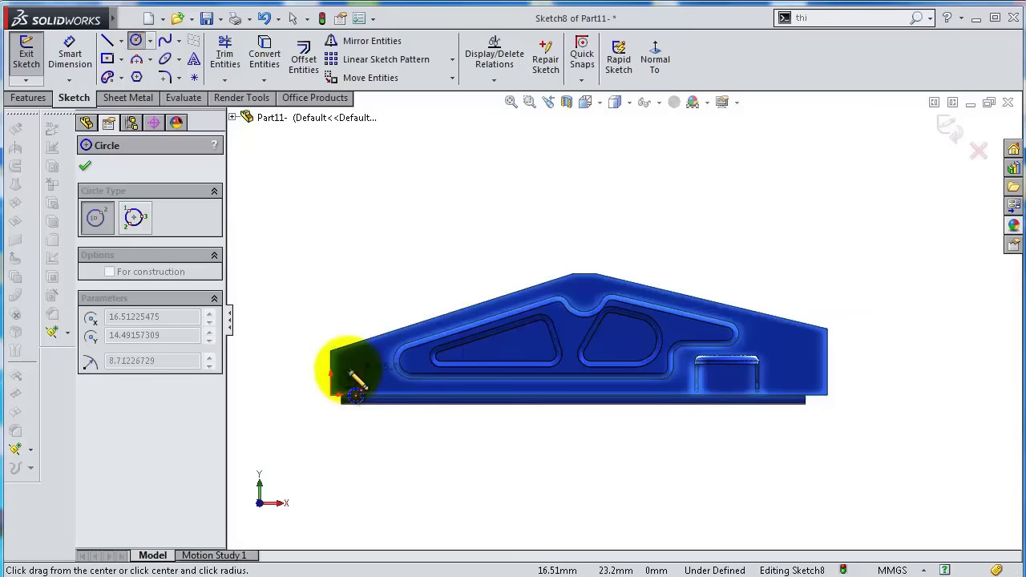
left_click(357, 387)
left_click(583, 289)
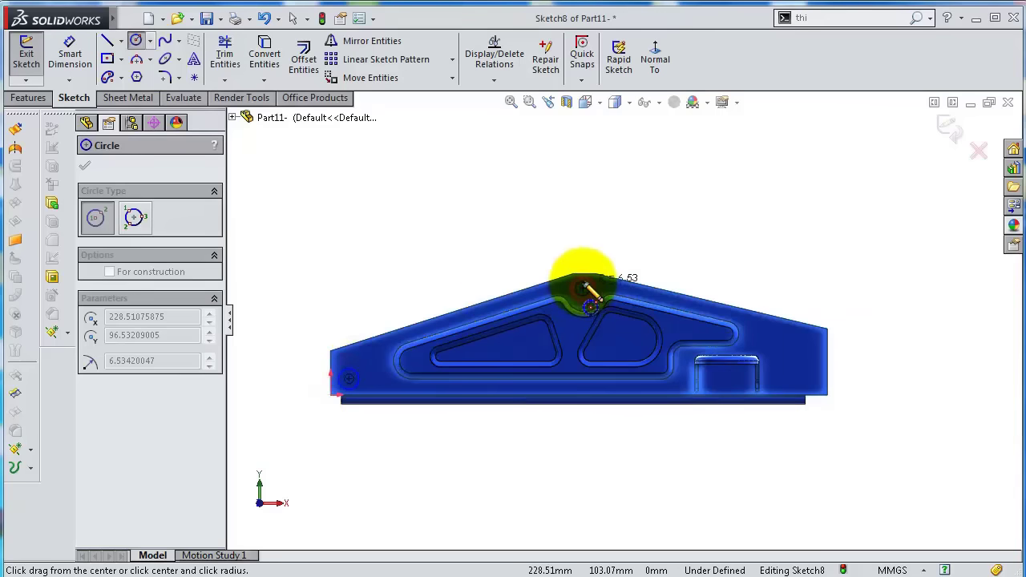
left_click(589, 292)
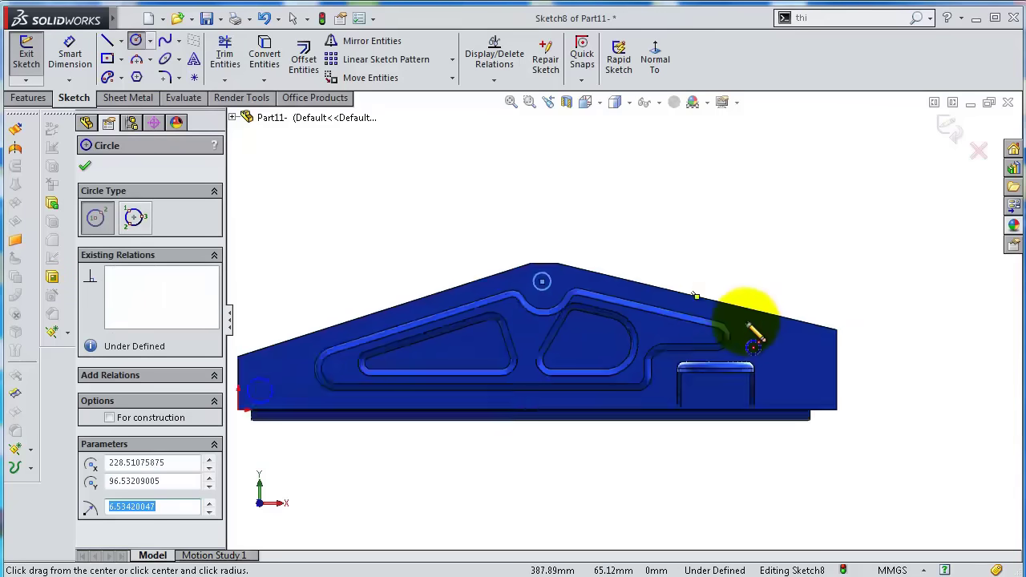
scroll(749, 325, "down", 3)
left_click(666, 314)
left_click(666, 312)
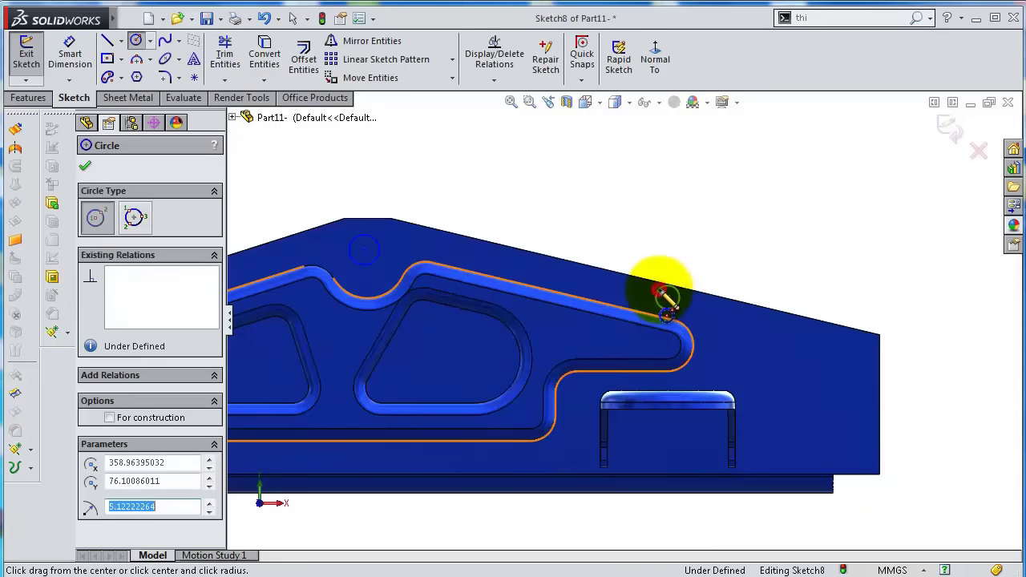
left_click(849, 439)
left_click(839, 428)
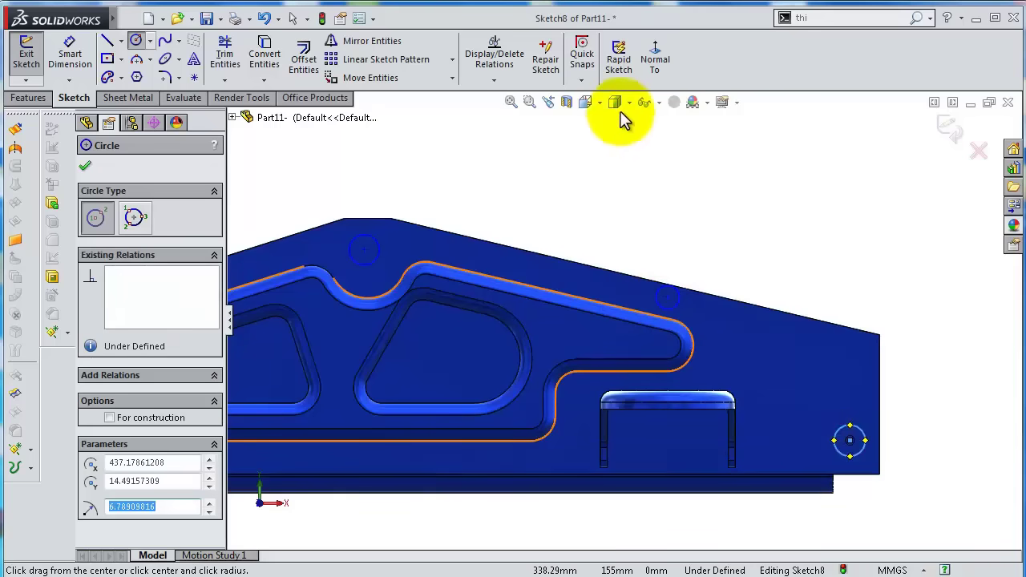
Switch the display to hidden lines visible and cancel the stray extra circle.
left_click(621, 199)
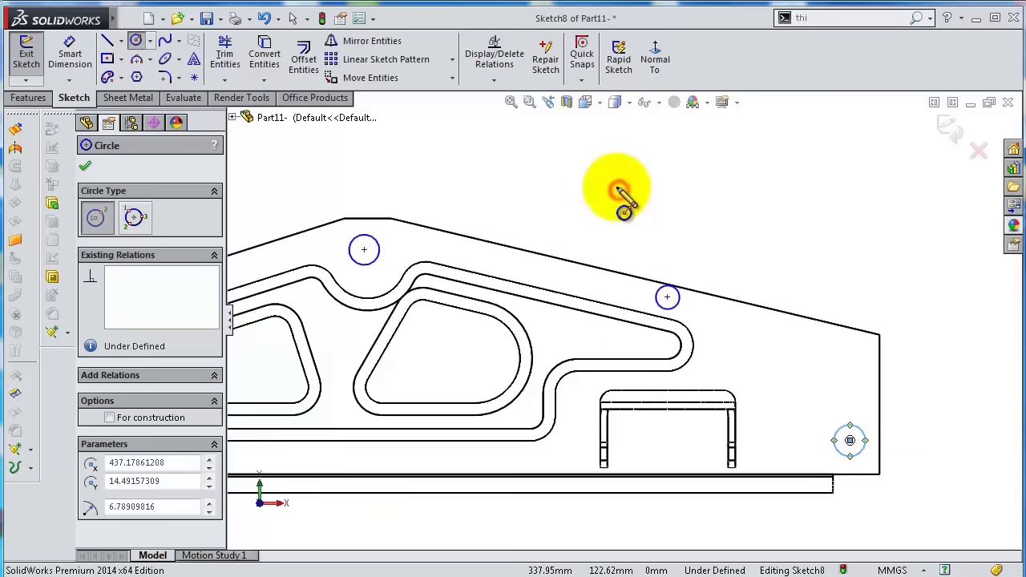
scroll(628, 320, "up", 2)
left_click(631, 218)
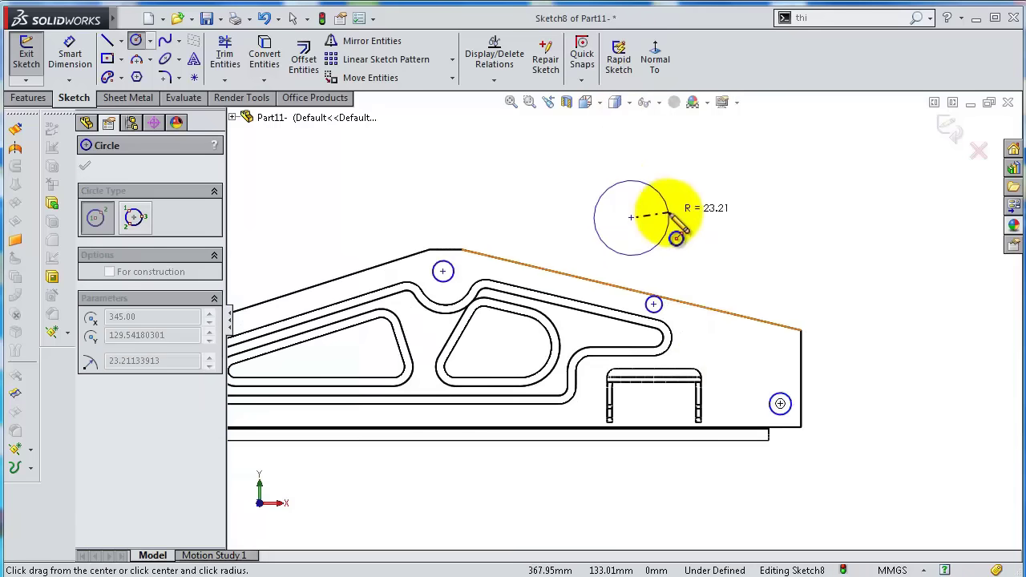
key("Escape")
scroll(728, 385, "up", 3)
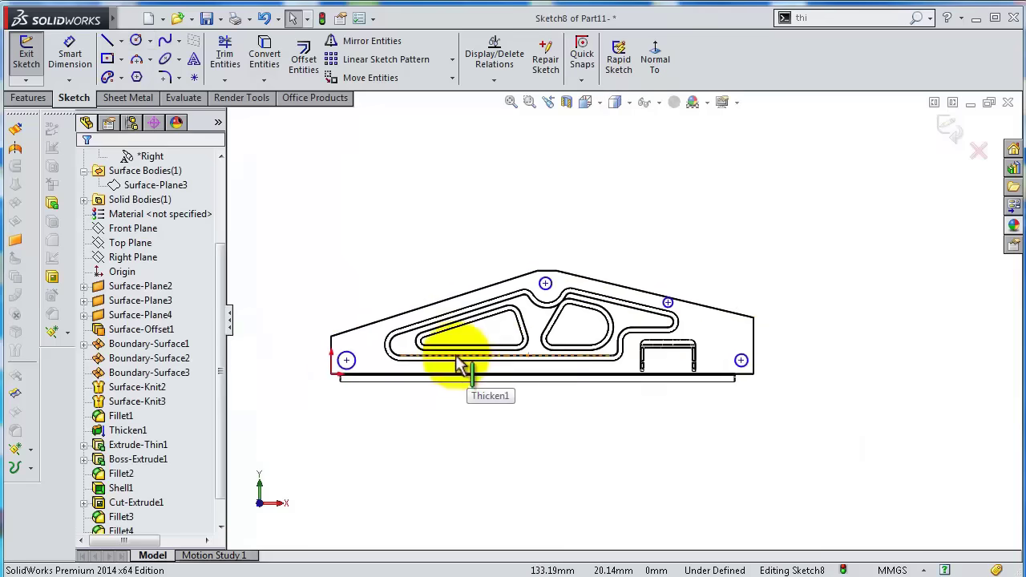
Dimension the lower-left circle at Ø11 and the top circle at Ø13.
scroll(474, 357, "down", 2)
key("s")
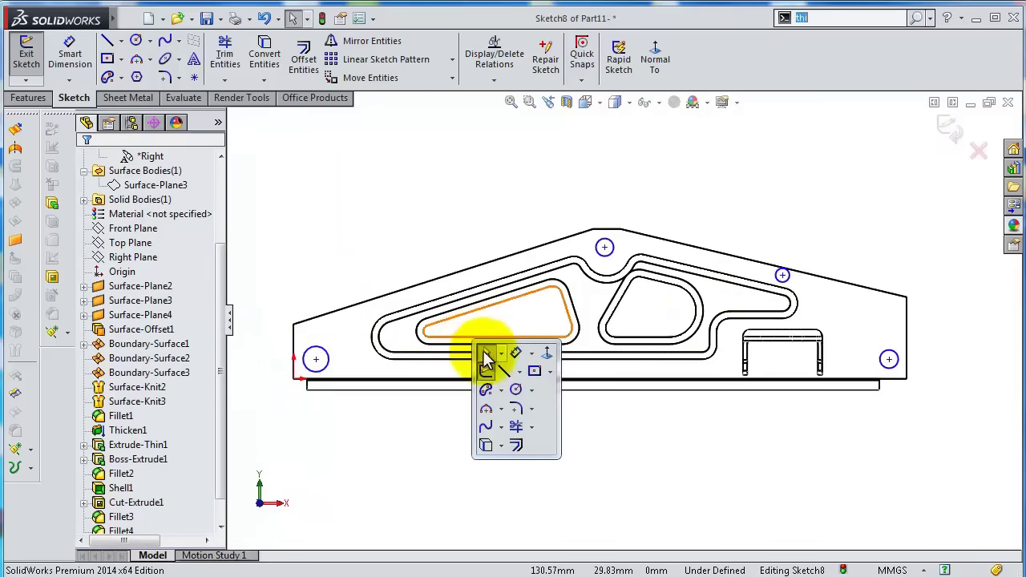
left_click(514, 353)
left_click(327, 356)
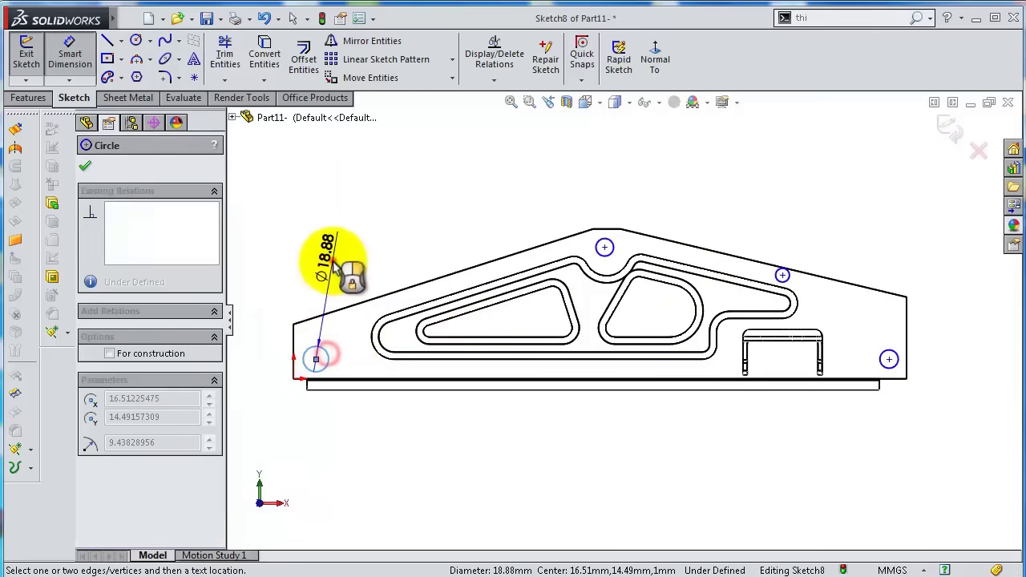
left_click(335, 260)
type("11")
key("Return")
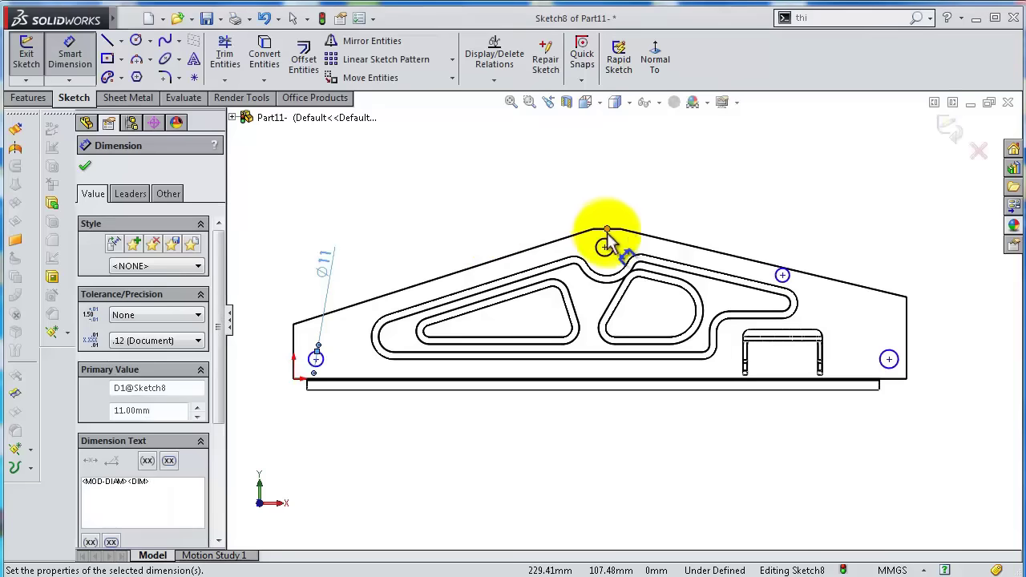
left_click(611, 247)
left_click(617, 173)
type("13")
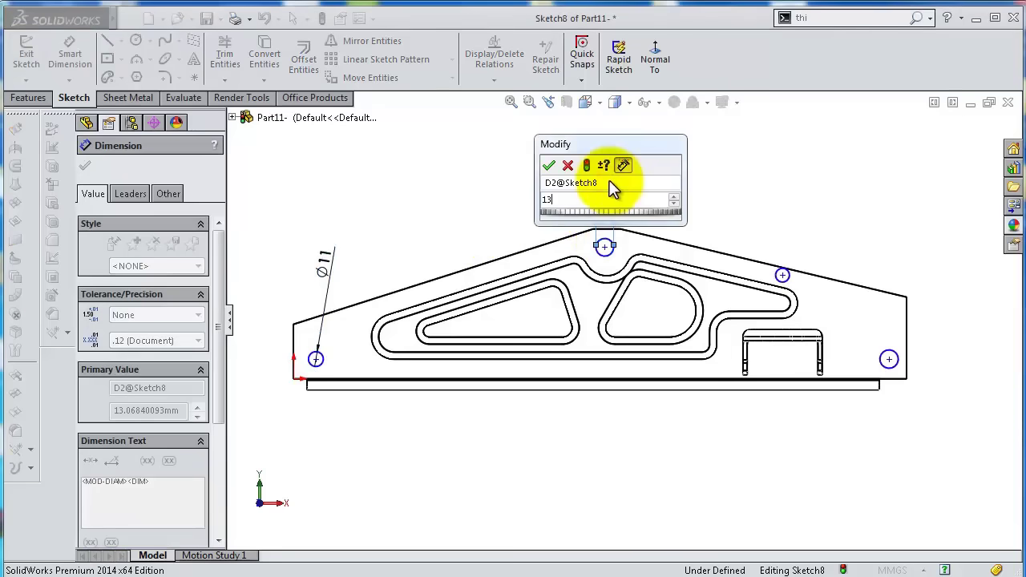
key("Return")
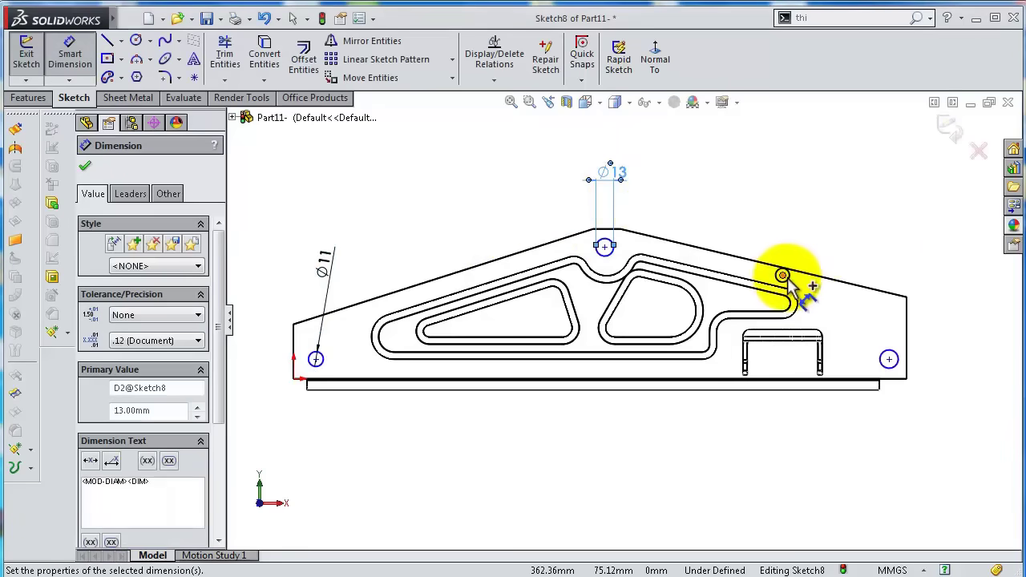
Dimension the upper-edge circle at Ø7 and the lower-right circle at Ø13.
left_click(792, 285)
left_click(805, 233)
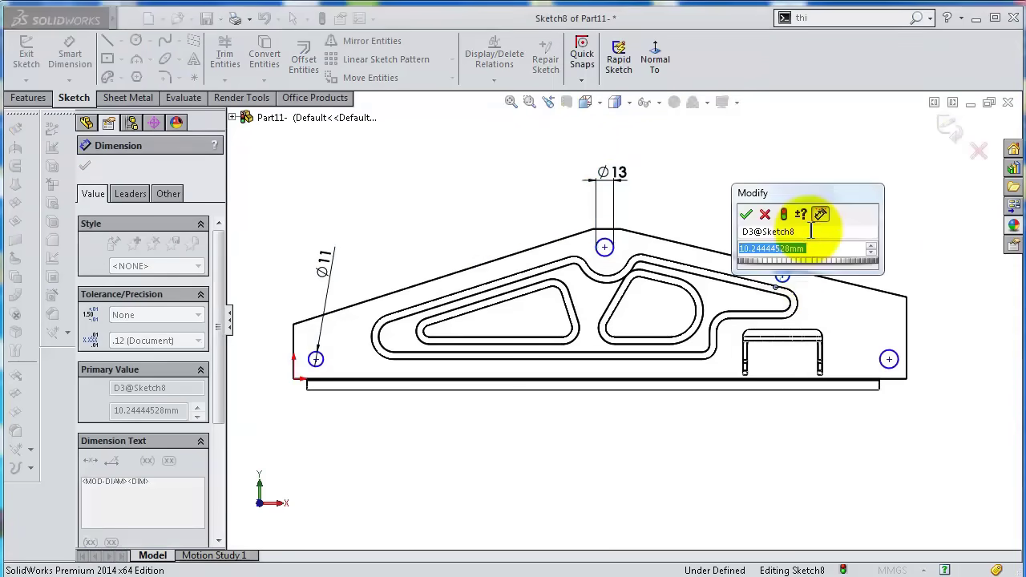
type("7")
key("Return")
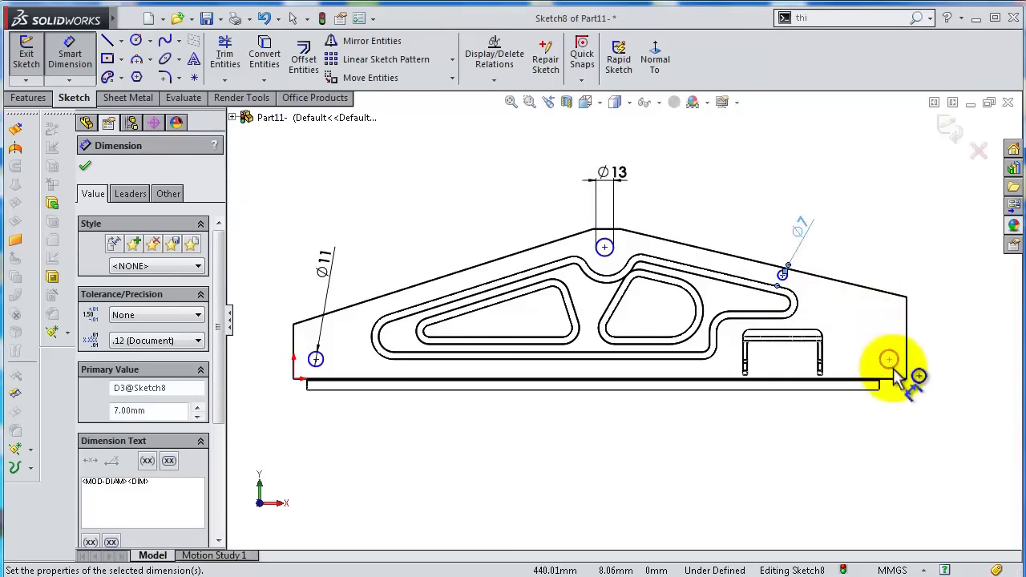
left_click(892, 368)
left_click(931, 433)
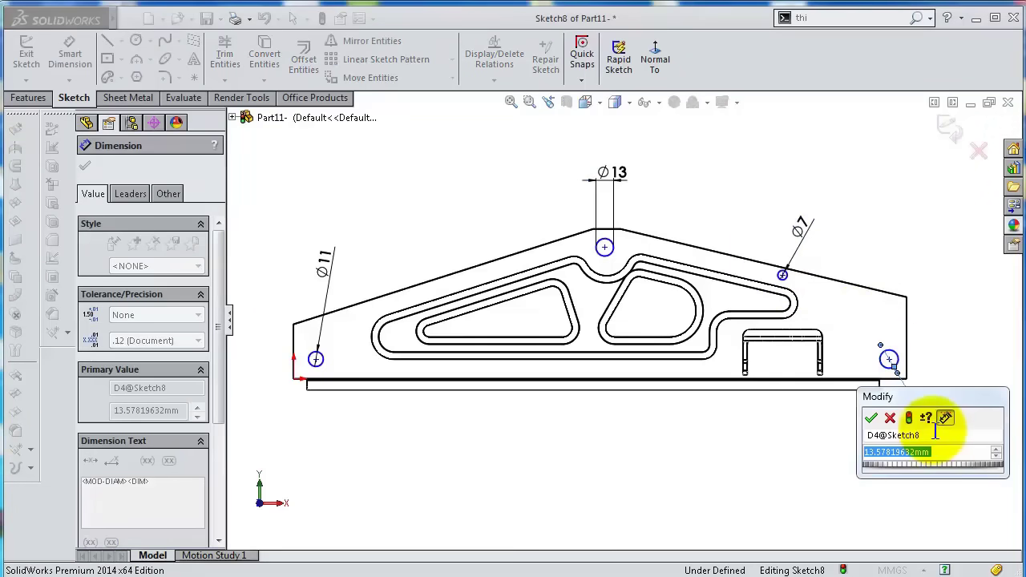
type("13")
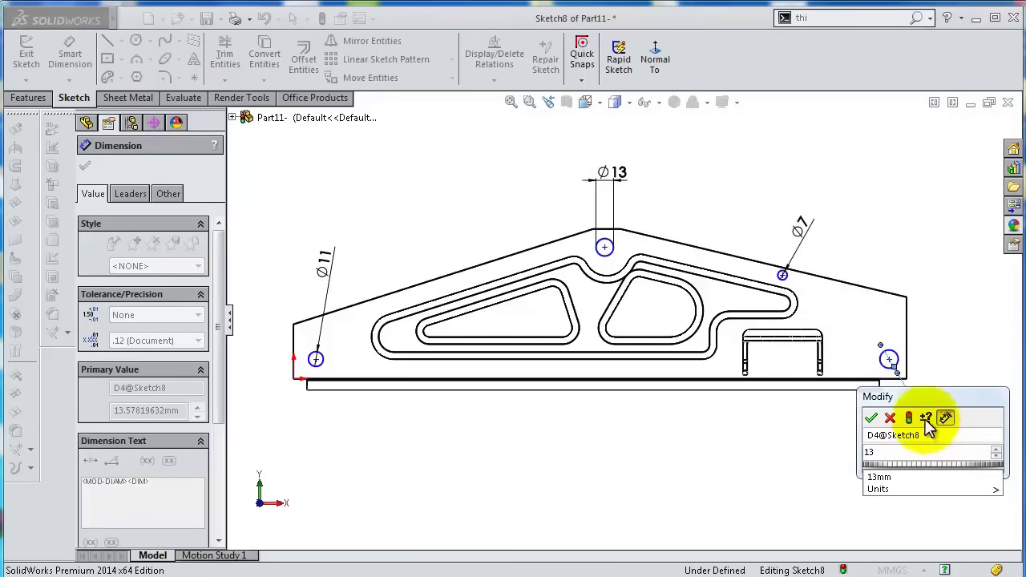
key("Return")
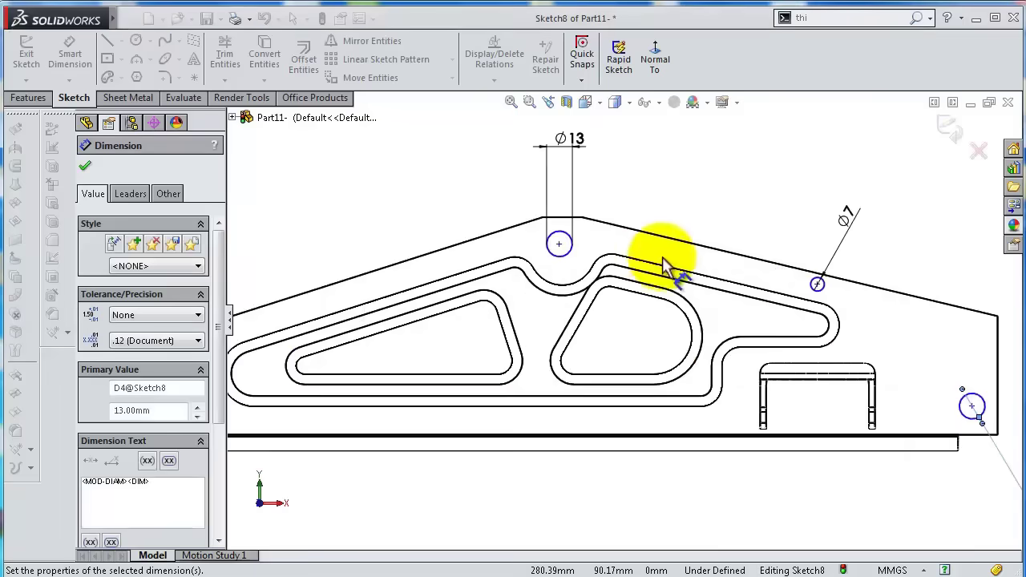
scroll(614, 251, "down", 5)
Locate the top hole's centre 19.5 mm from the top edge.
left_click(498, 258)
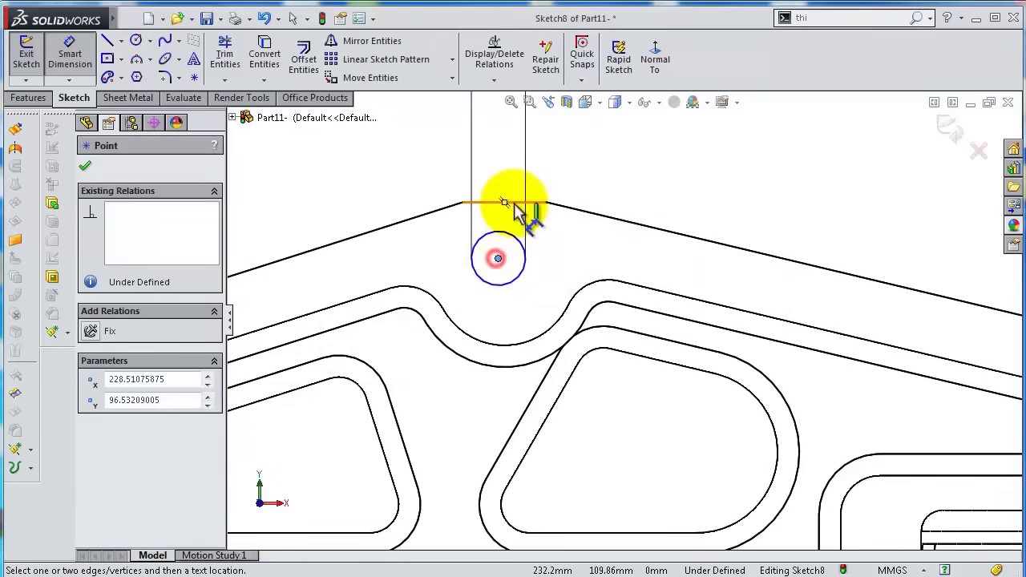
left_click(517, 202)
left_click(346, 205)
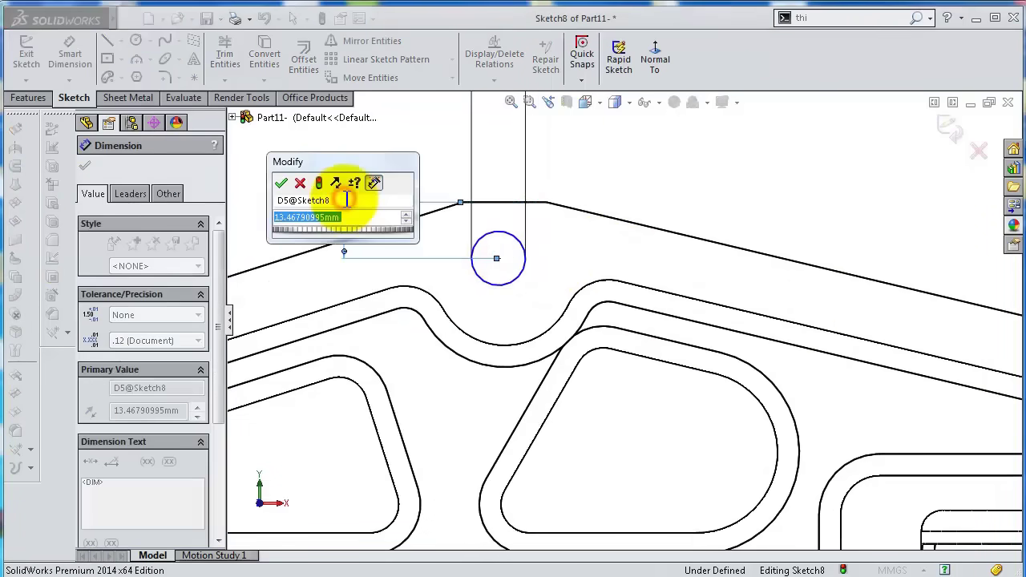
type("19.5")
key("Return")
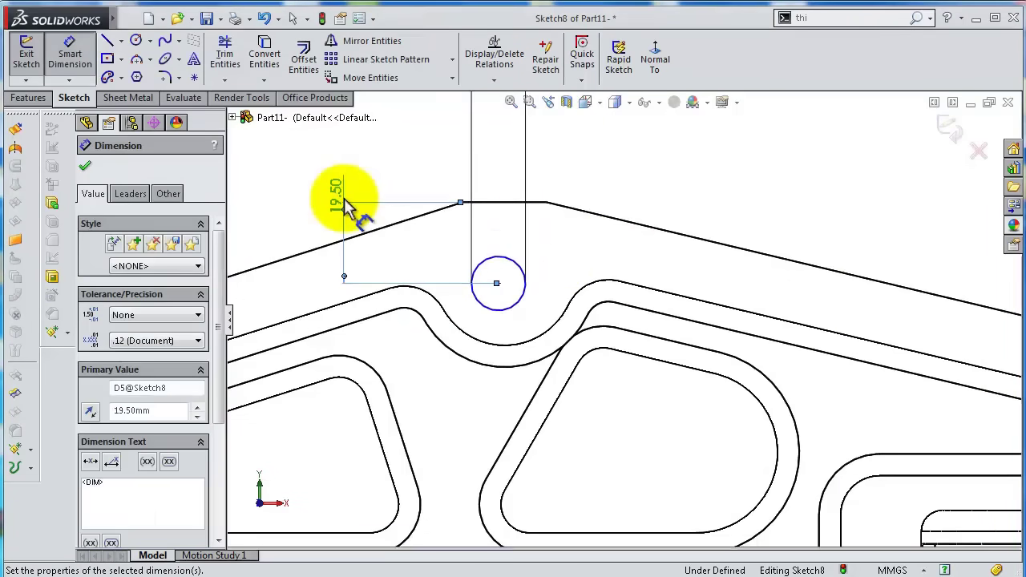
scroll(626, 317, "up", 5)
scroll(898, 361, "down", 2)
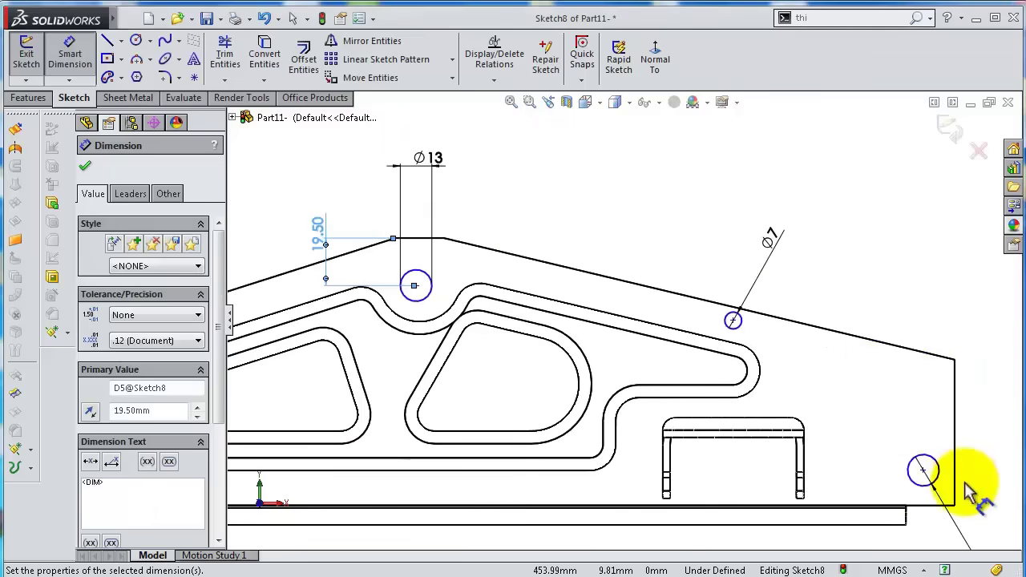
Locate the lower-right hole 20.5 mm from the right edge.
left_click(924, 471)
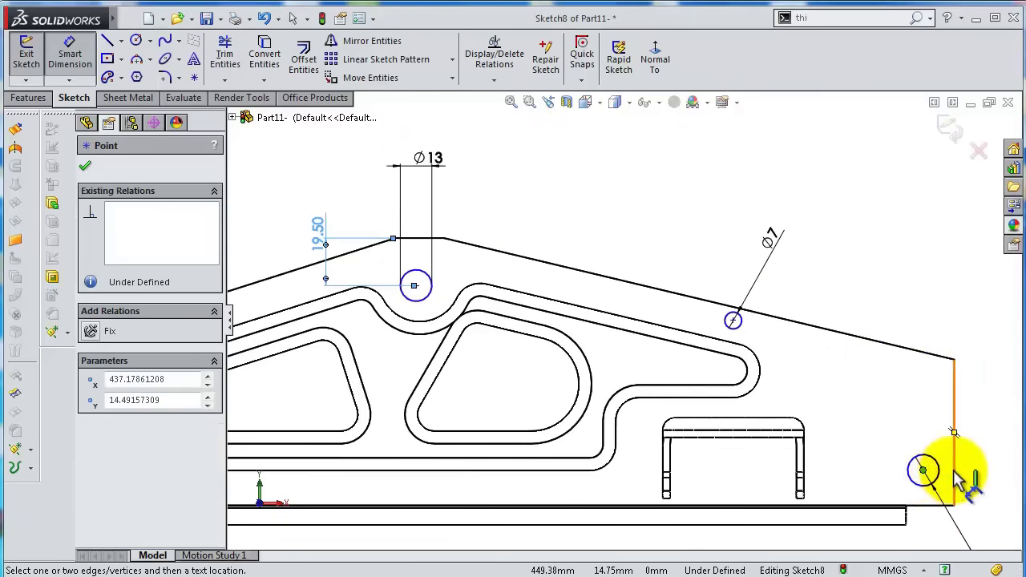
left_click(955, 477)
scroll(906, 505, "up", 3)
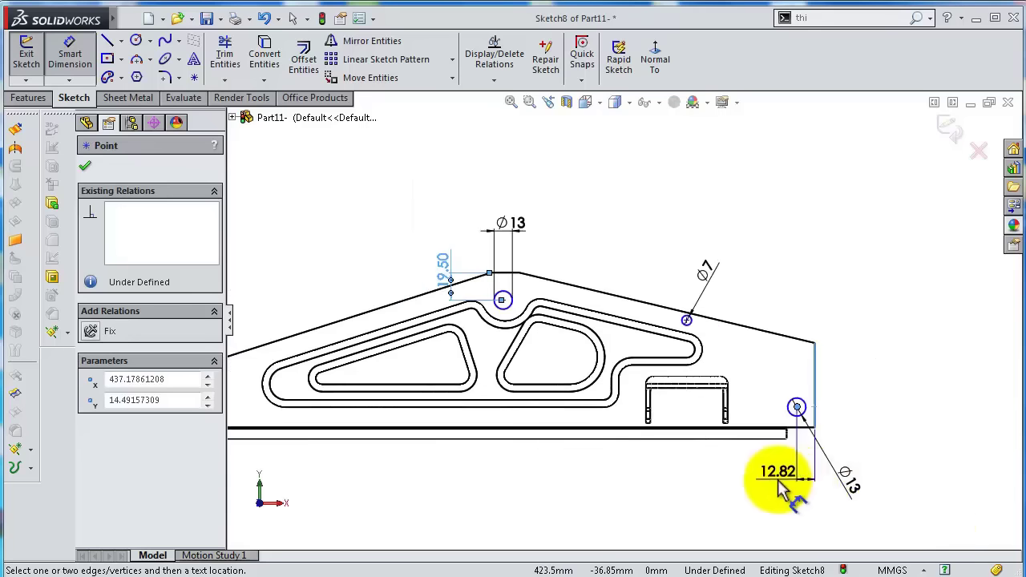
left_click(779, 481)
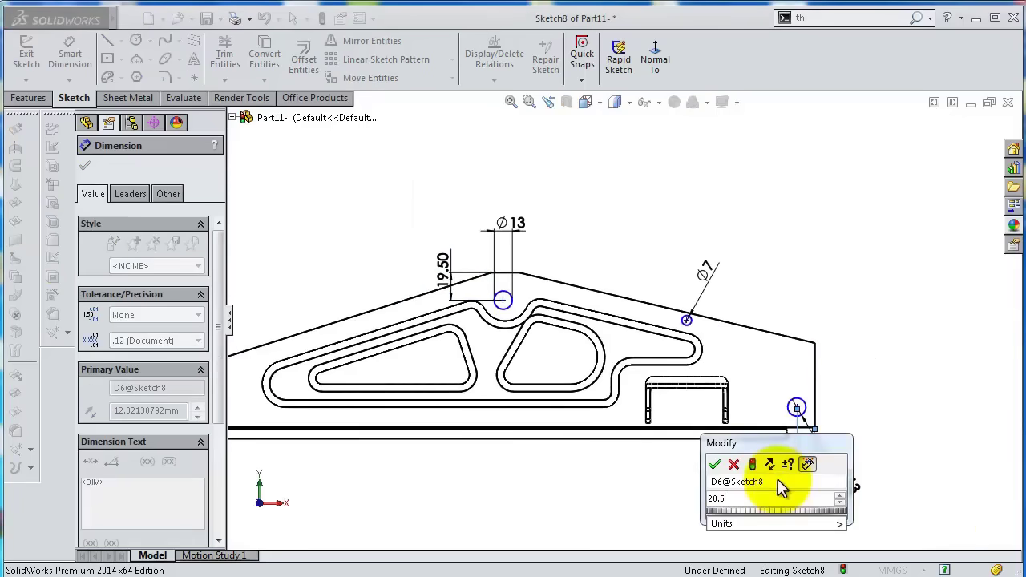
key("Return")
scroll(653, 458, "up", 2)
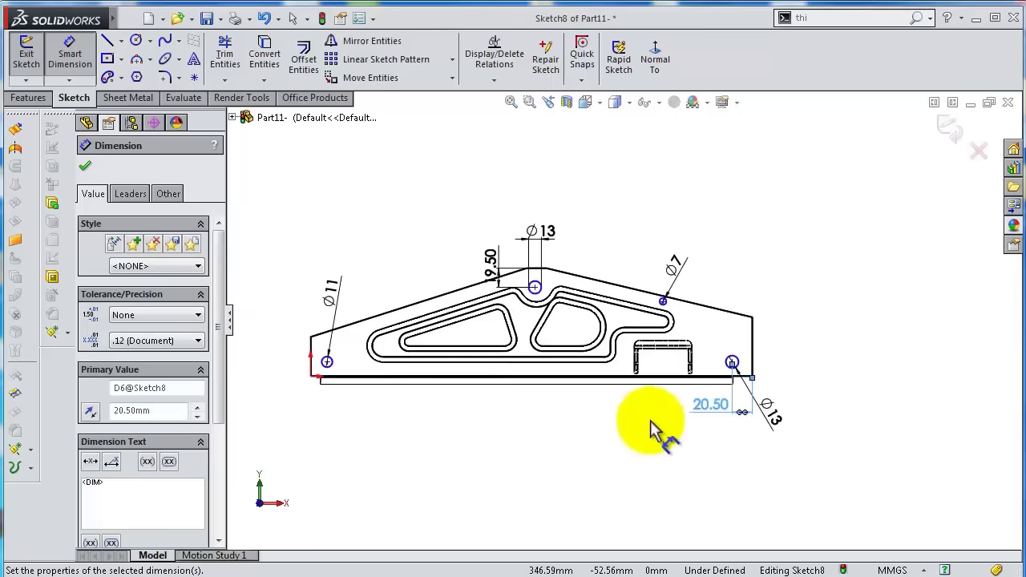
Set the lower-right hole 40 mm from the sloped top edge.
left_click(752, 342)
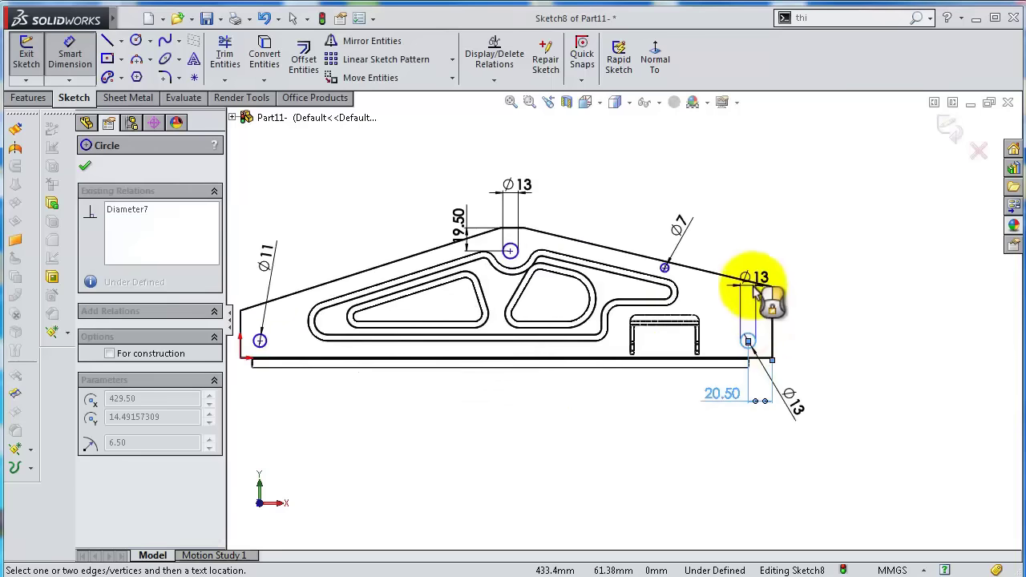
left_click(746, 280)
left_click(817, 317)
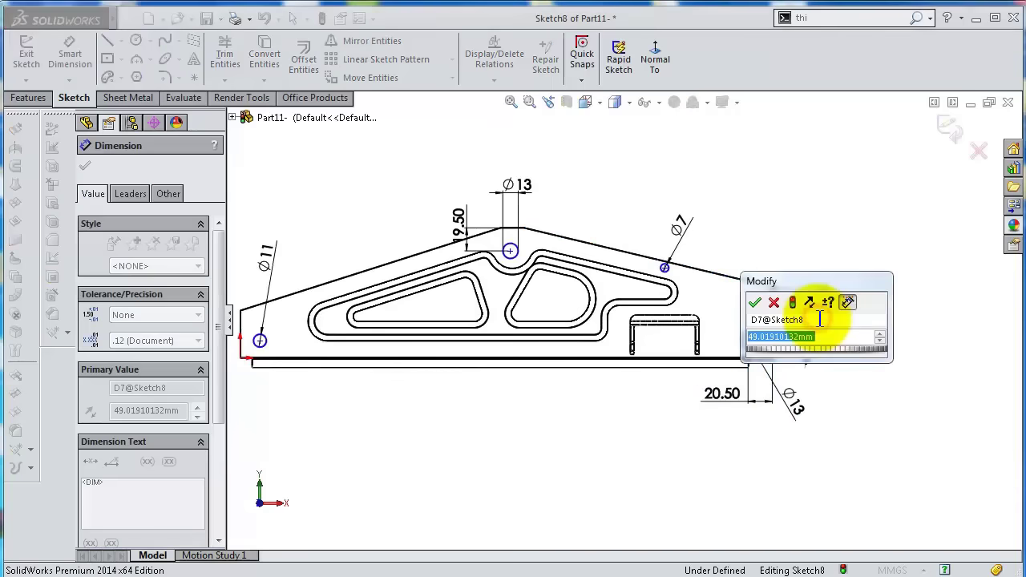
type("40")
key("Return")
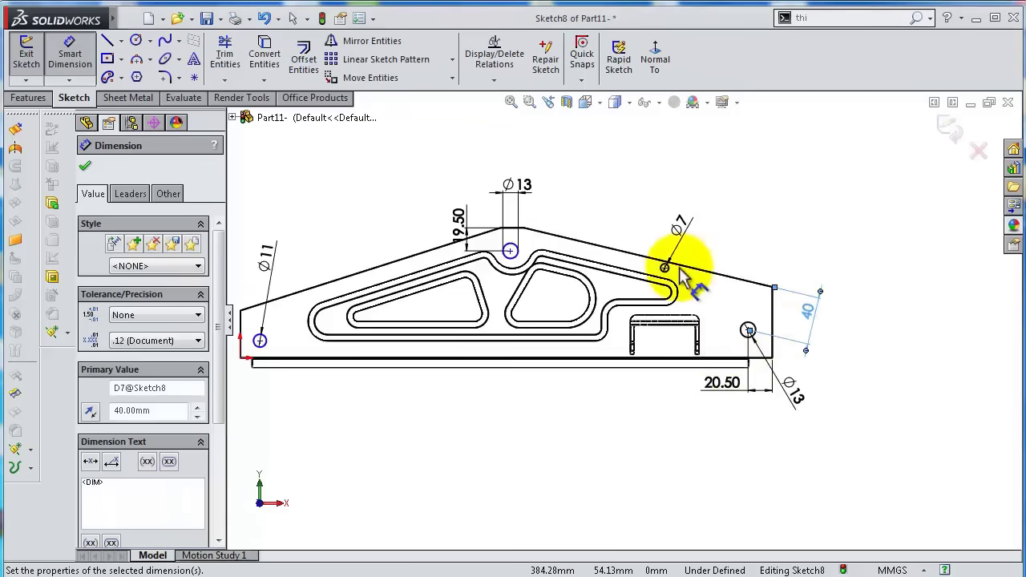
scroll(677, 279, "down", 5)
Locate the Ø7 hole 130 mm from the right edge.
left_click(609, 275)
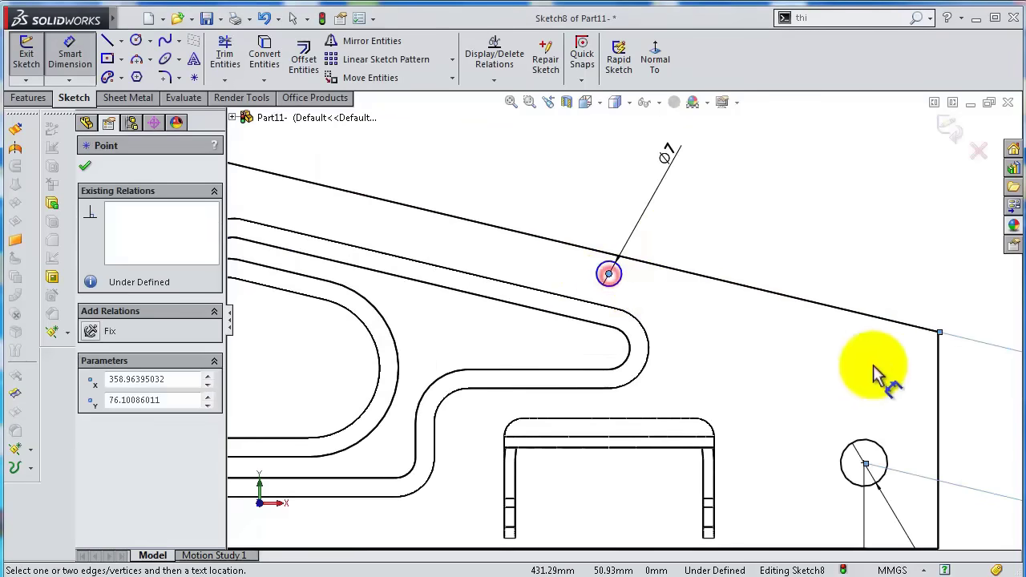
left_click(939, 365)
left_click(815, 227)
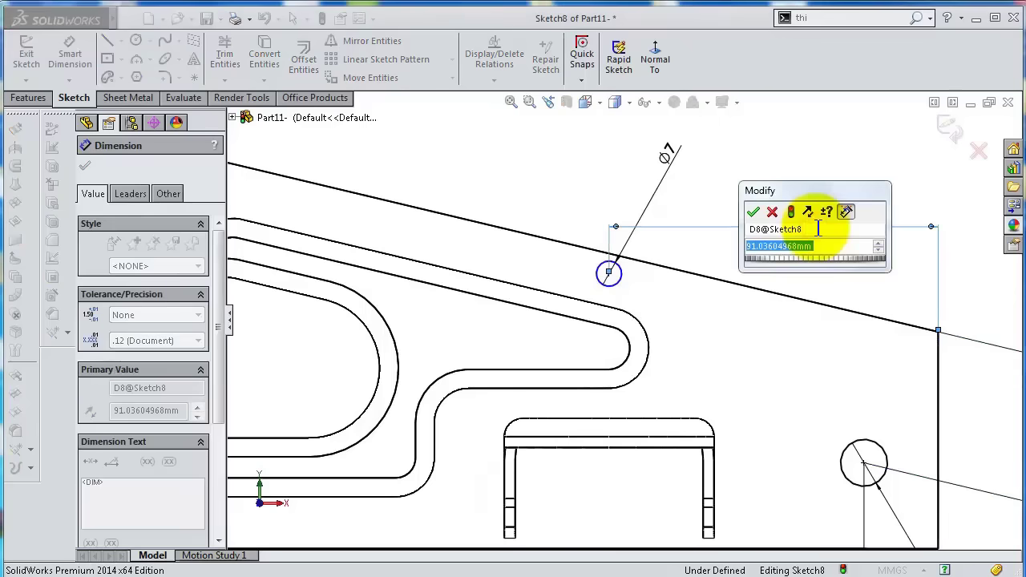
type("1")
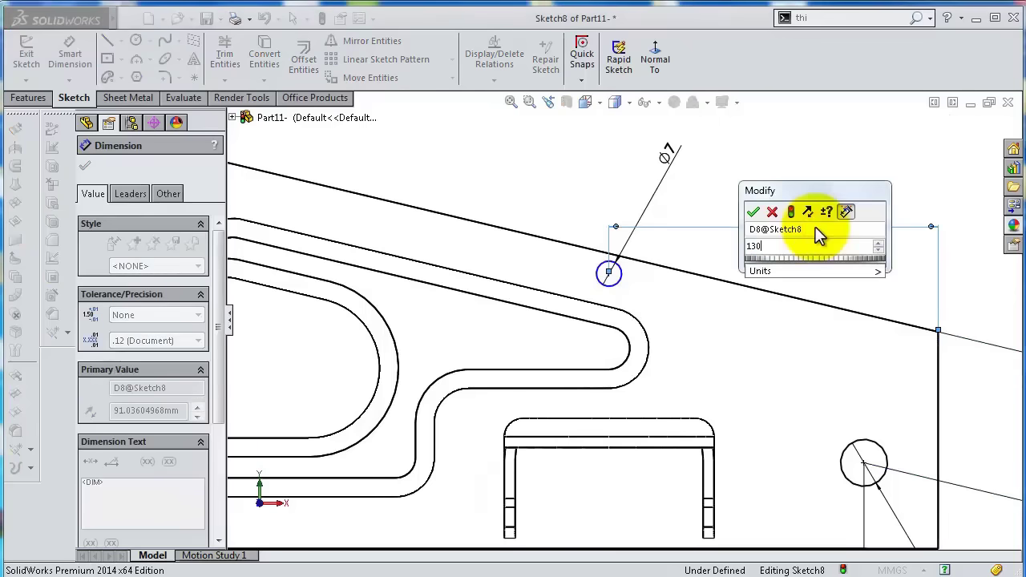
type("30")
key("Return")
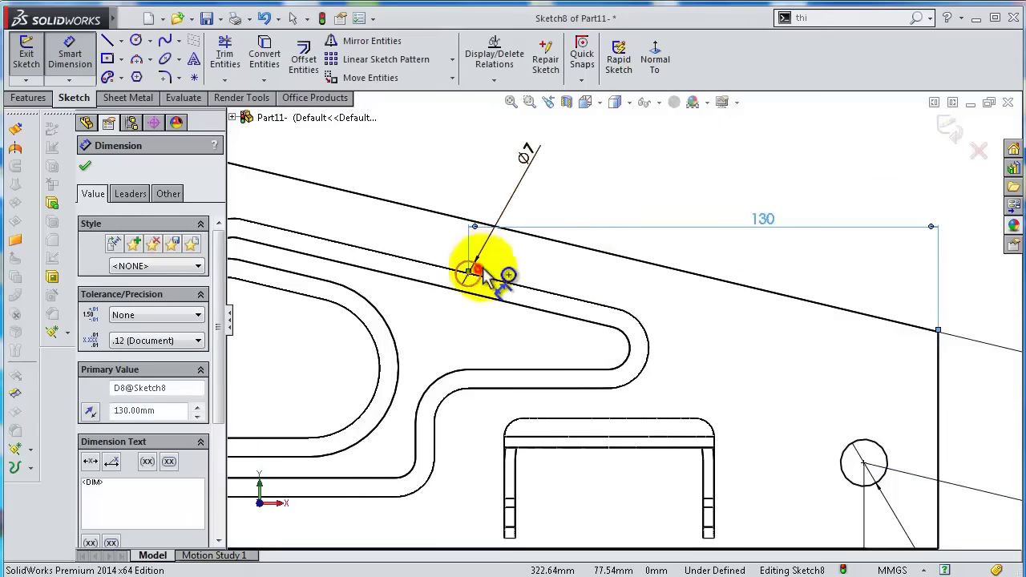
Set the Ø7 hole 7 mm from the sloped top edge.
left_click(481, 271)
left_click(545, 237)
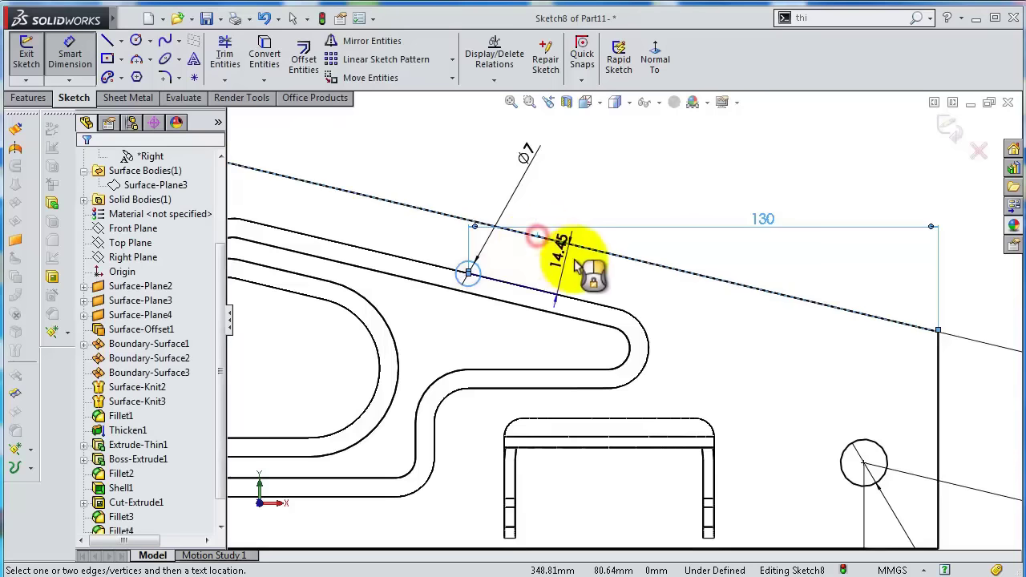
left_click(735, 317)
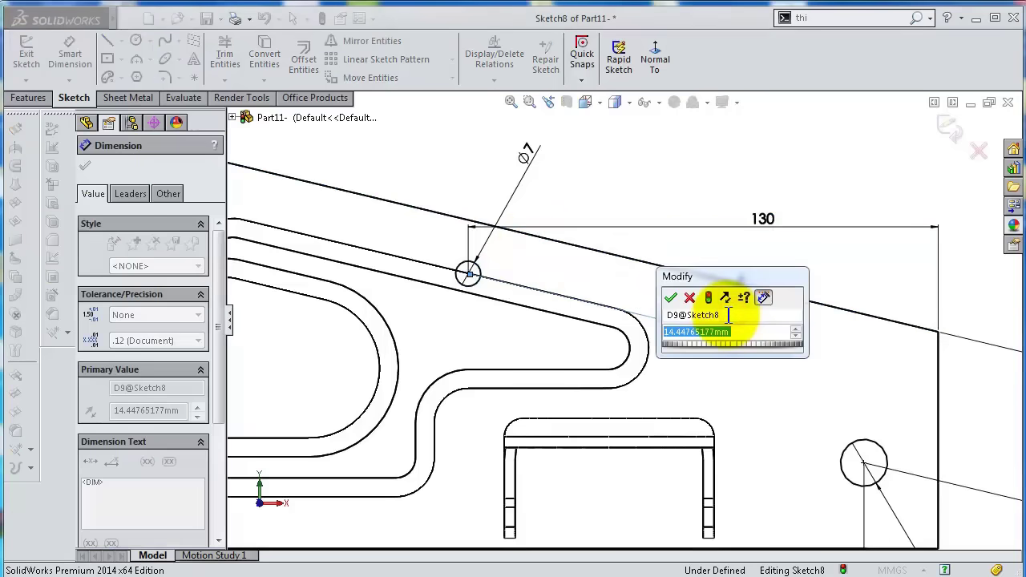
type("7")
key("Return")
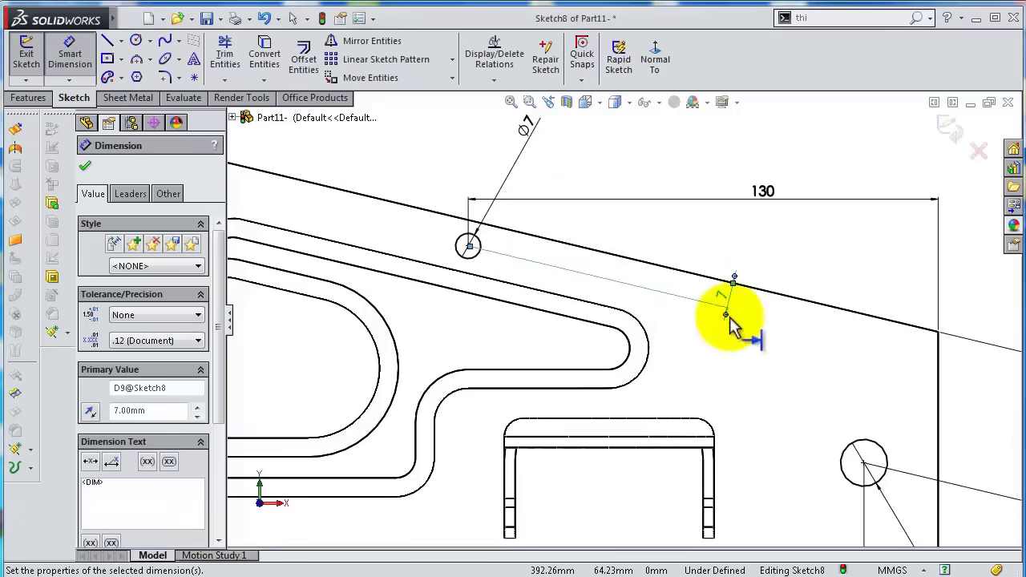
scroll(497, 252, "up", 3)
scroll(433, 289, "down", 3)
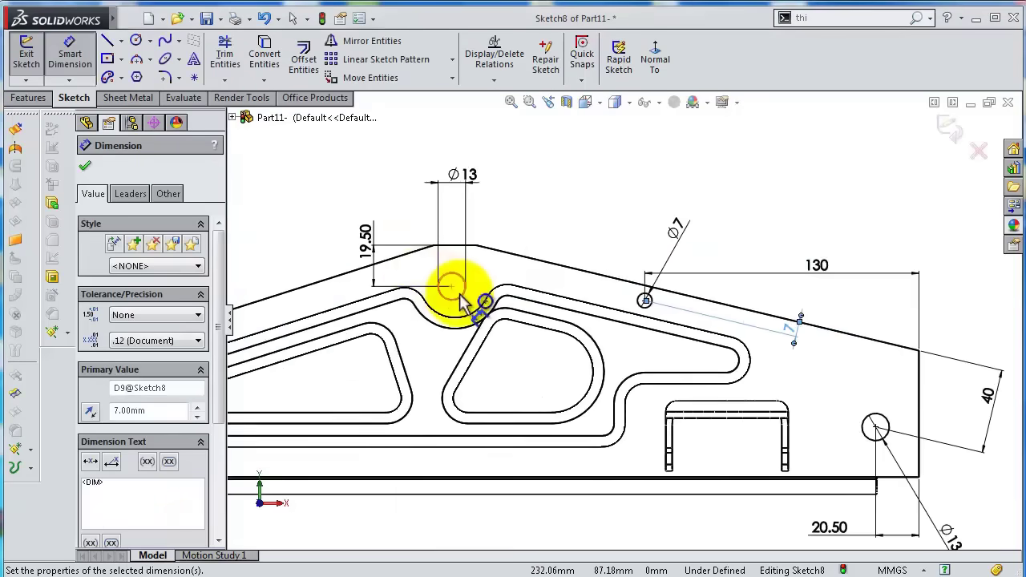
scroll(353, 290, "down", 2)
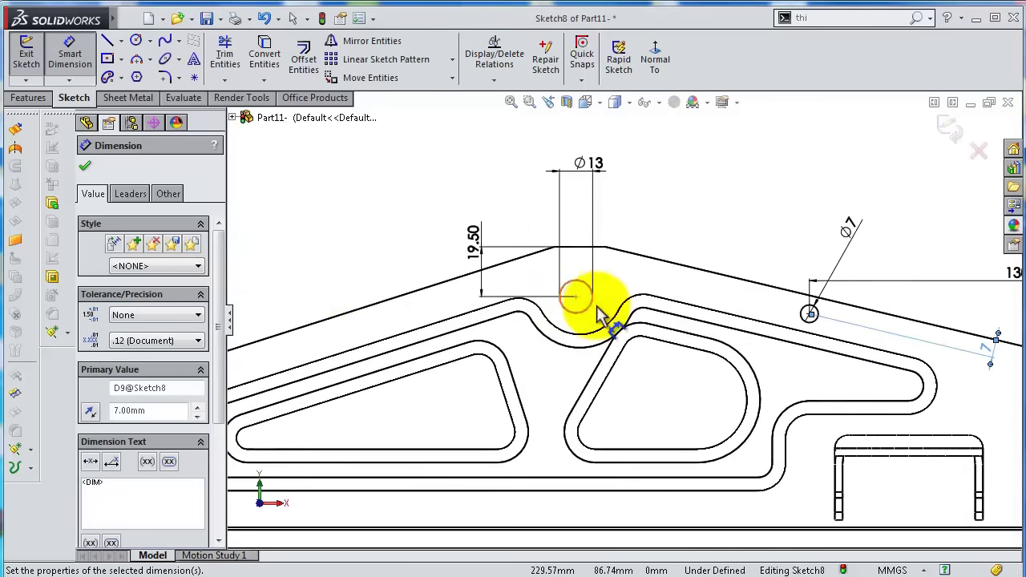
Centre the Ø13 hole under the apex with a 0 mm horizontal offset.
left_click(581, 247)
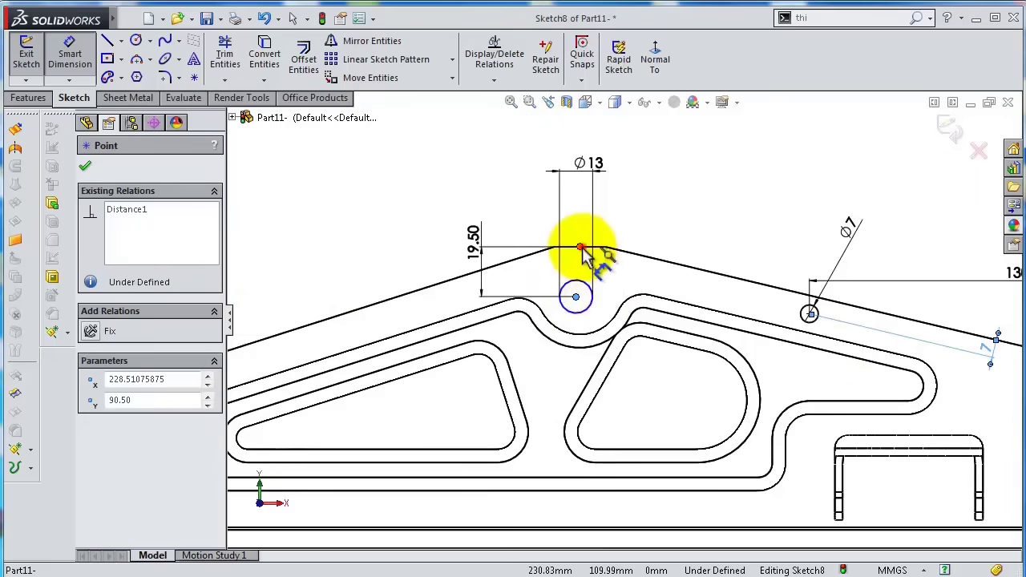
left_click(583, 249)
left_click(578, 227)
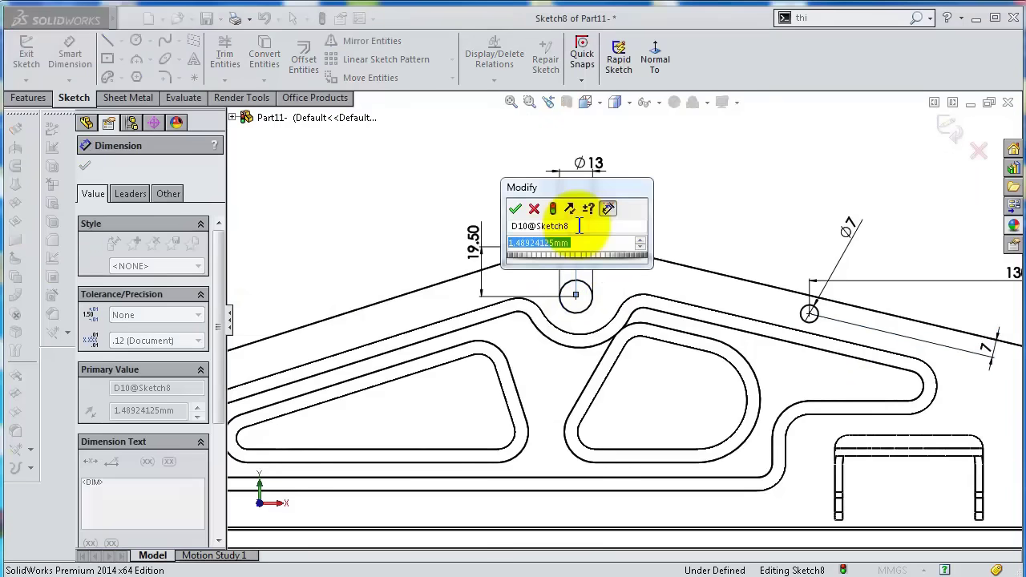
type("0")
key("Return")
scroll(361, 353, "up", 3)
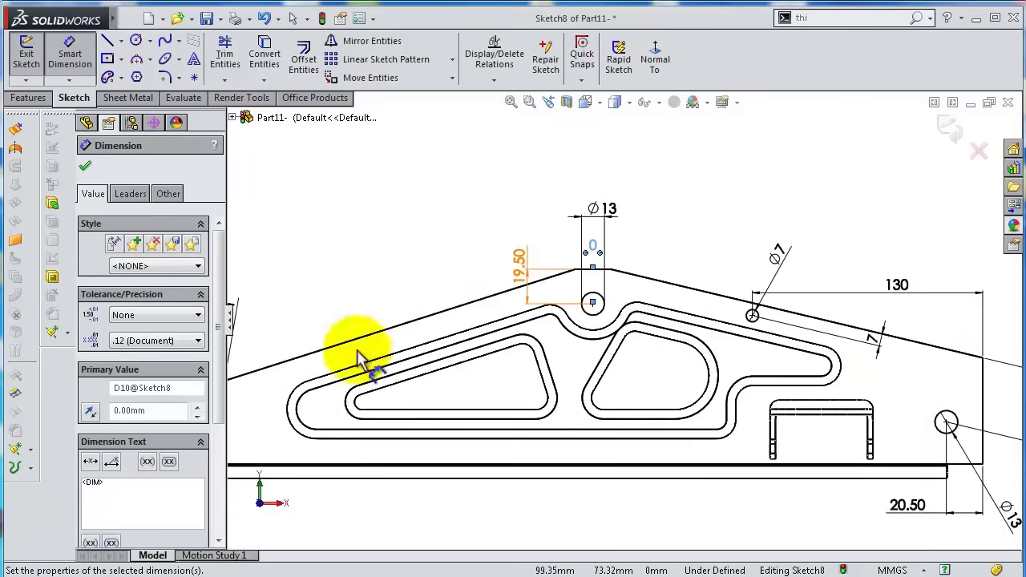
scroll(317, 415, "down", 3)
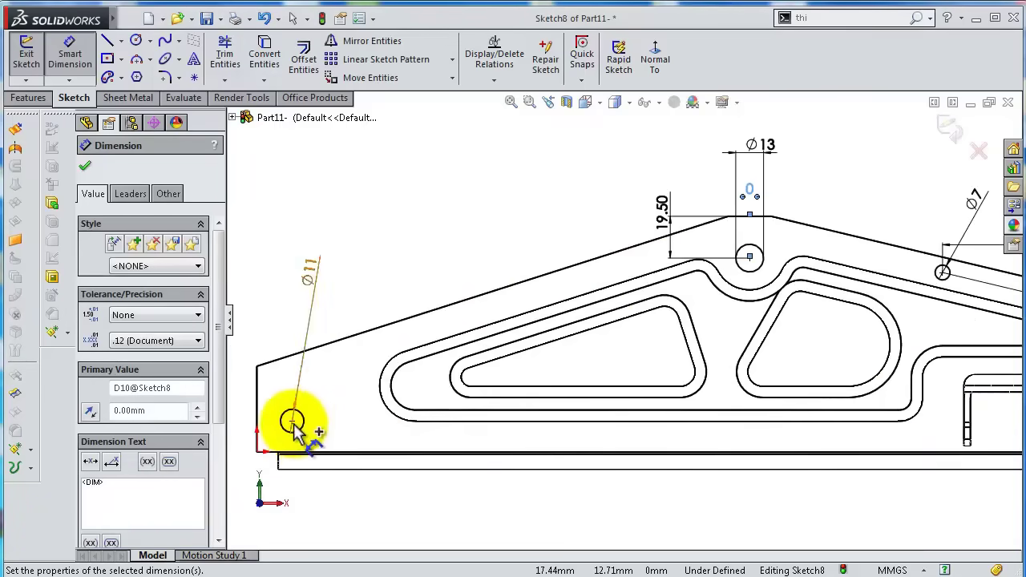
Locate the Ø11 hole 12.5 mm from the left edge.
left_click(292, 423)
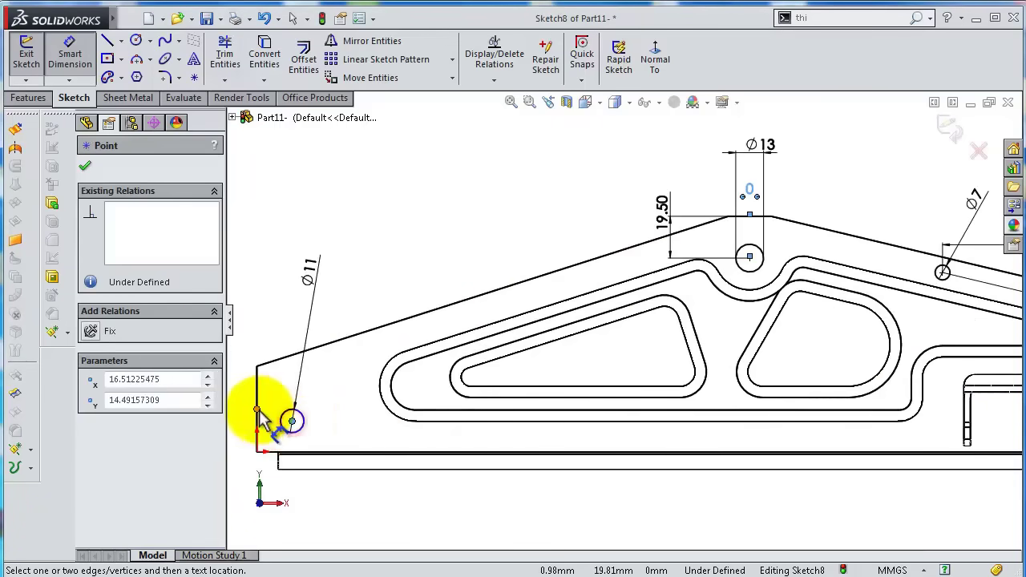
left_click(258, 412)
scroll(324, 493, "up", 1)
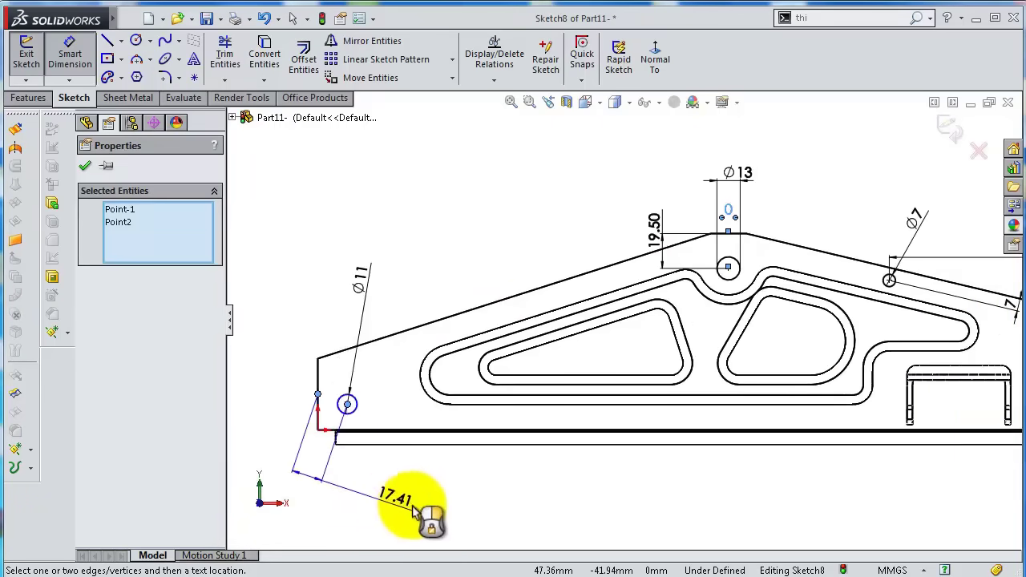
left_click(347, 478)
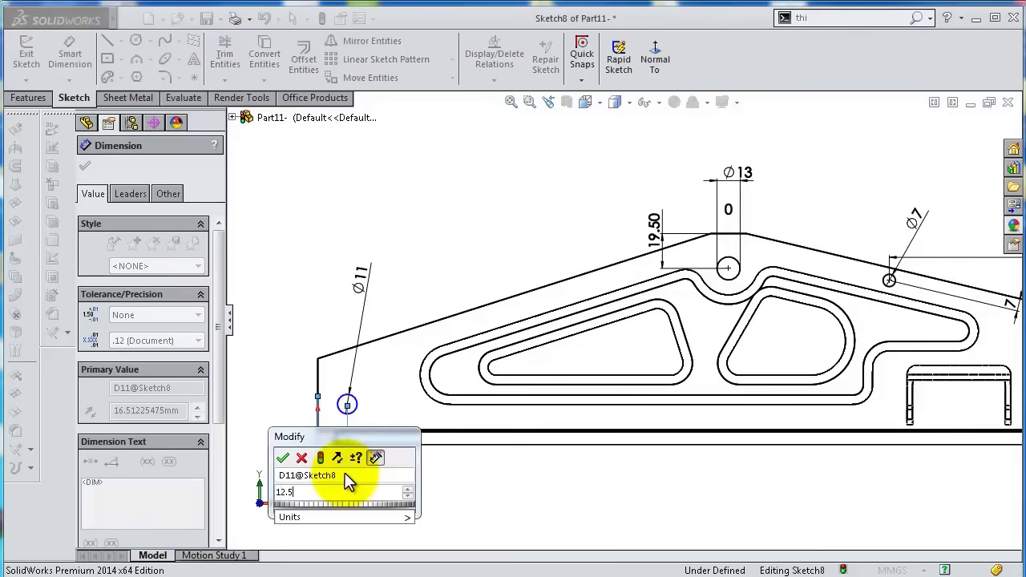
key("Return")
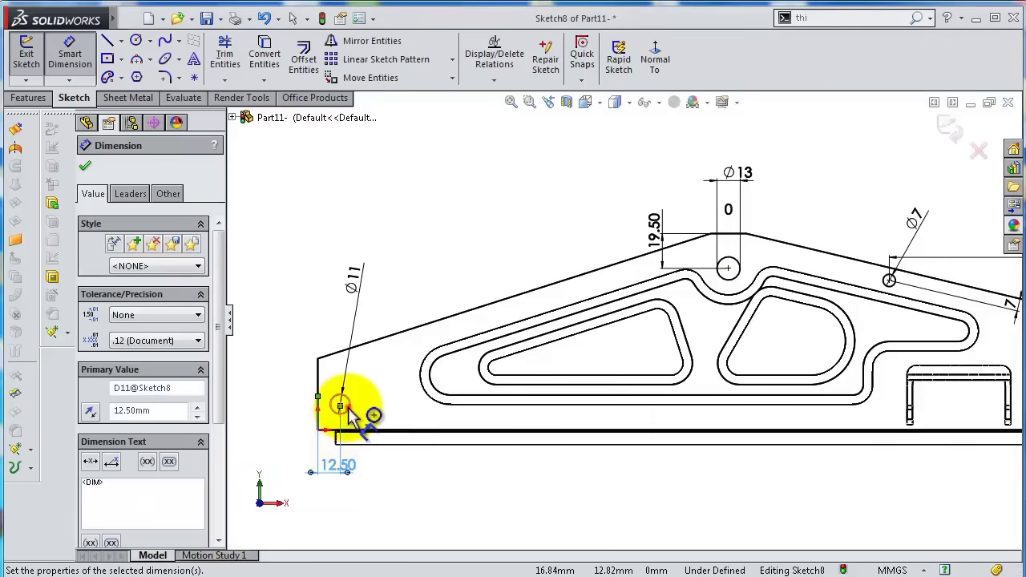
Dimension the slanted edge to 30, fully defining Sketch8.
left_click(342, 406)
left_click(340, 354)
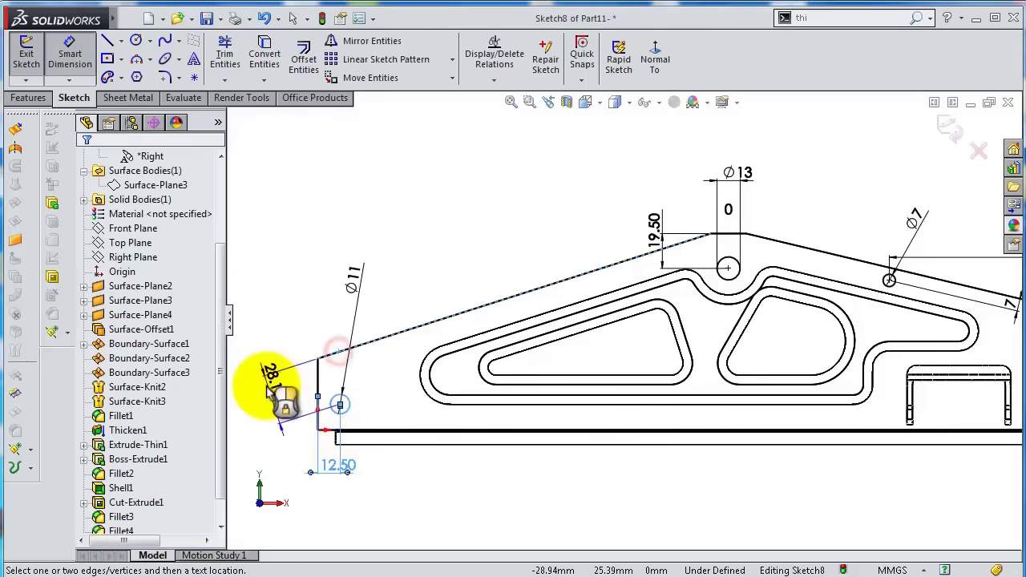
left_click(269, 377)
key("Return")
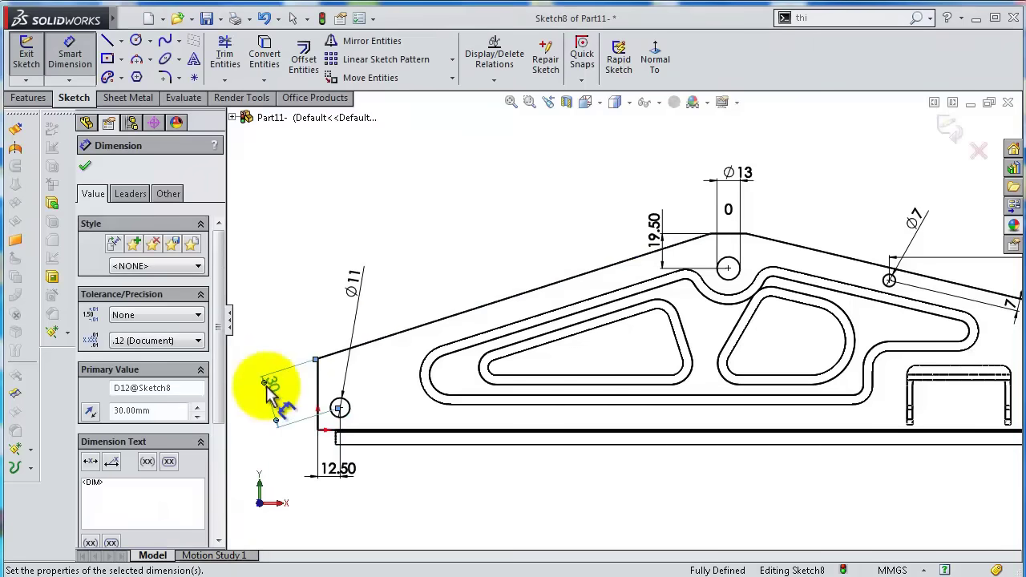
left_click(414, 233)
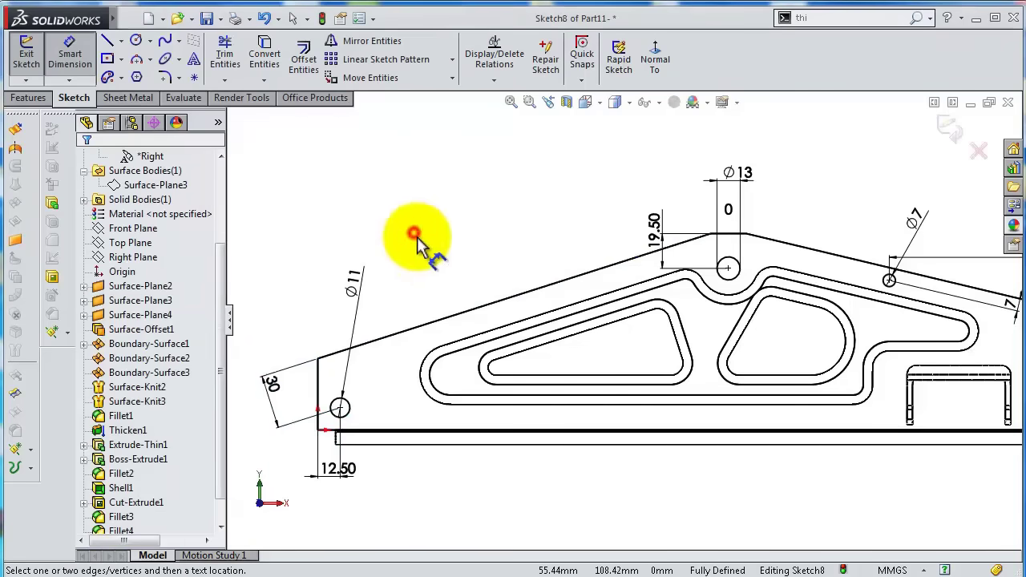
Switch to Shaded With Edges and extrude-cut Sketch8's four circles Through All.
left_click(615, 102)
left_click(621, 133)
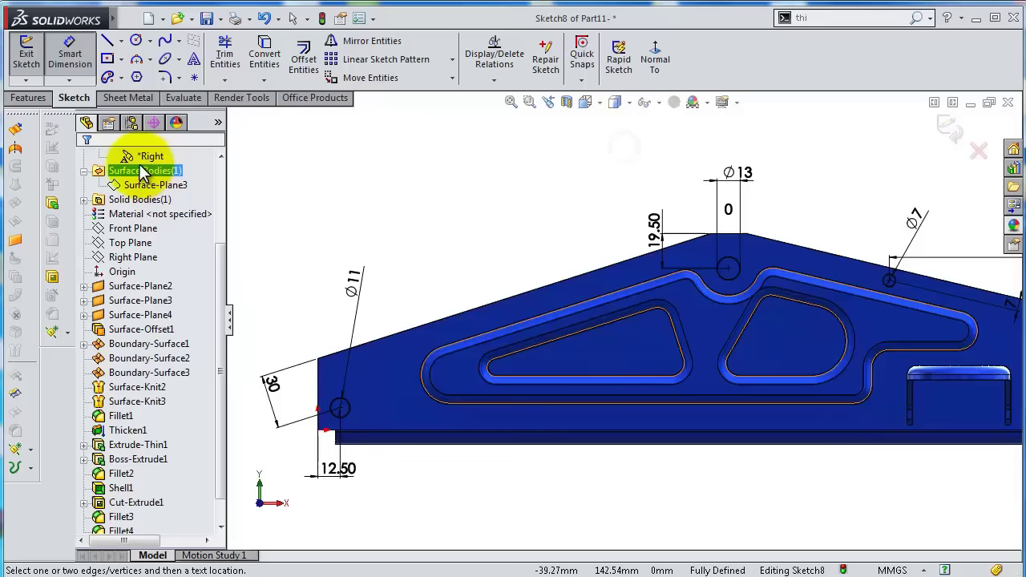
left_click(29, 97)
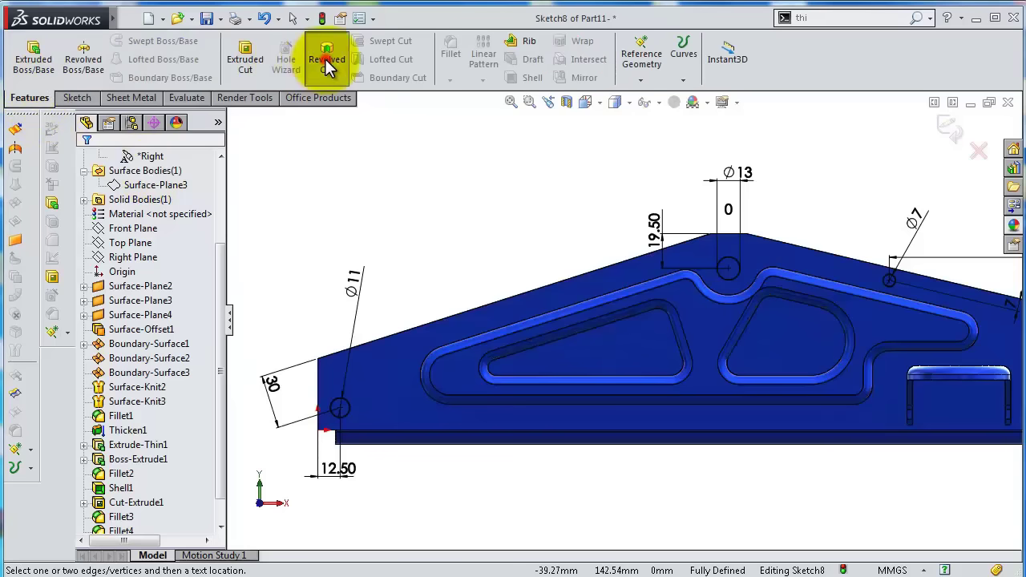
left_click(245, 53)
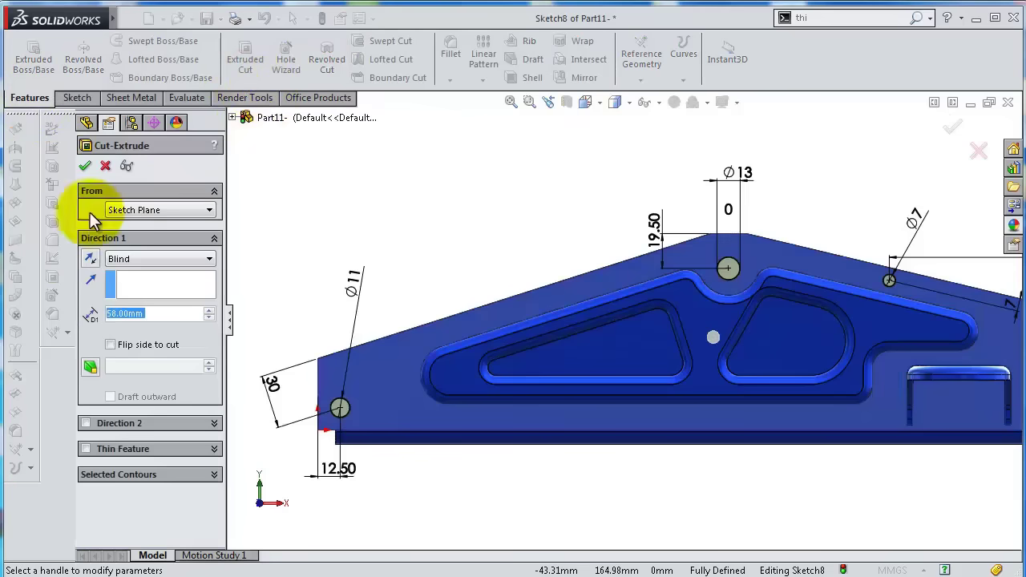
left_click(147, 261)
left_click(157, 281)
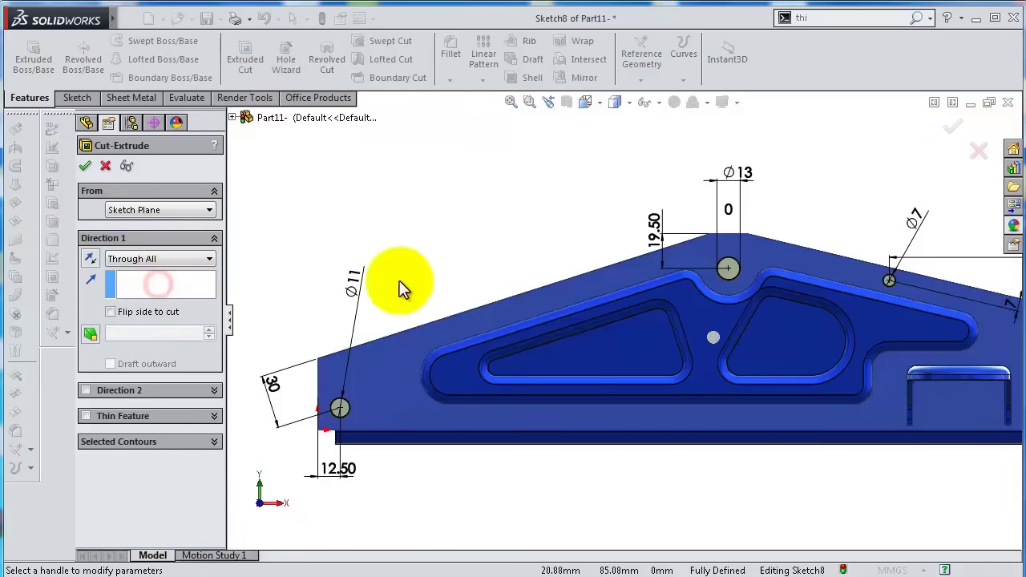
middle_click_drag(400, 286, 465, 367)
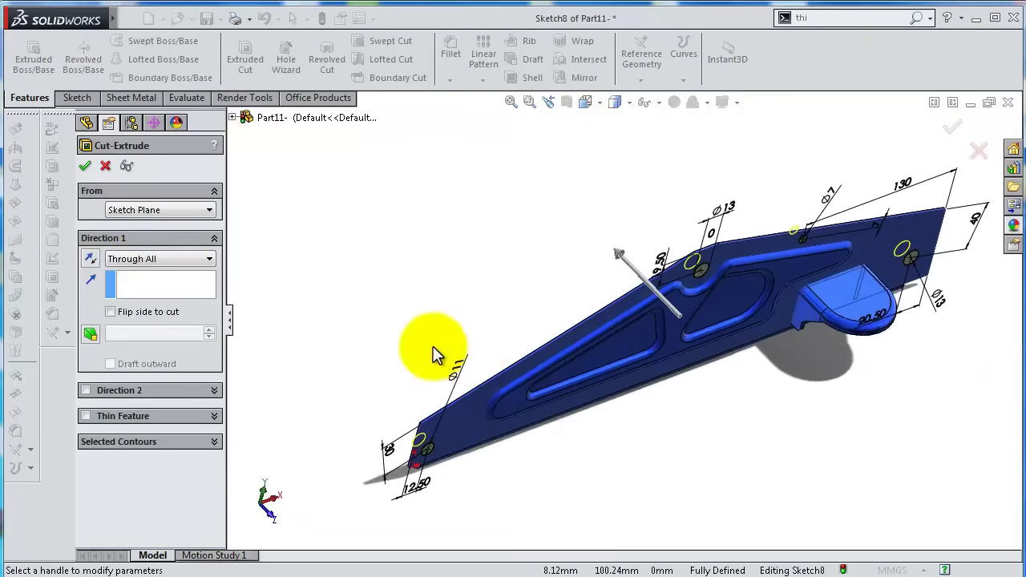
left_click(90, 165)
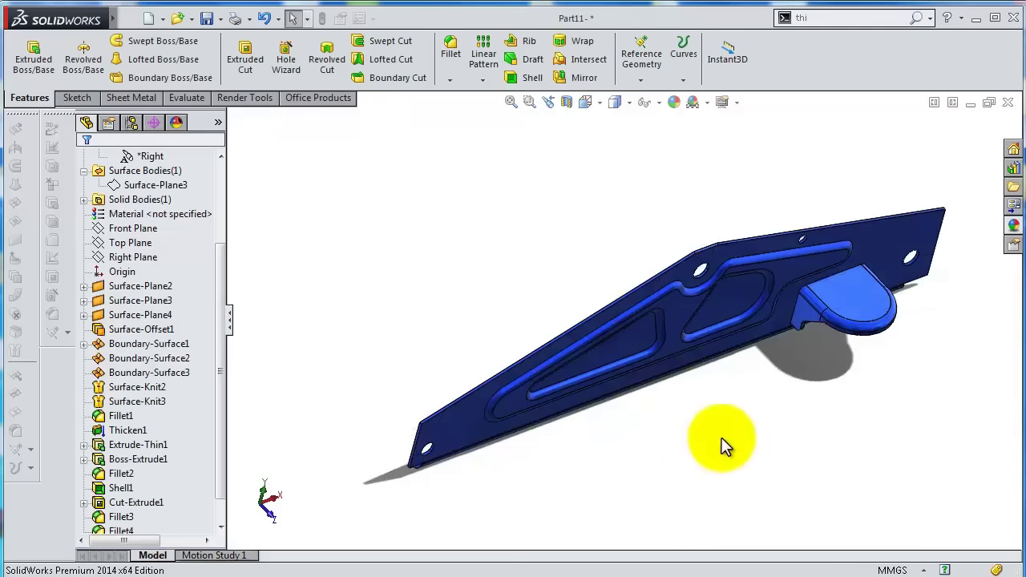
Orbit and zoom the bracket to face front, then select the plate's front face.
mouse_move(738, 452)
middle_mouse_down()
mouse_move(727, 408)
mouse_move(666, 335)
mouse_move(678, 323)
mouse_move(716, 344)
mouse_move(674, 348)
mouse_move(695, 424)
mouse_move(692, 361)
middle_mouse_up()
key("f")
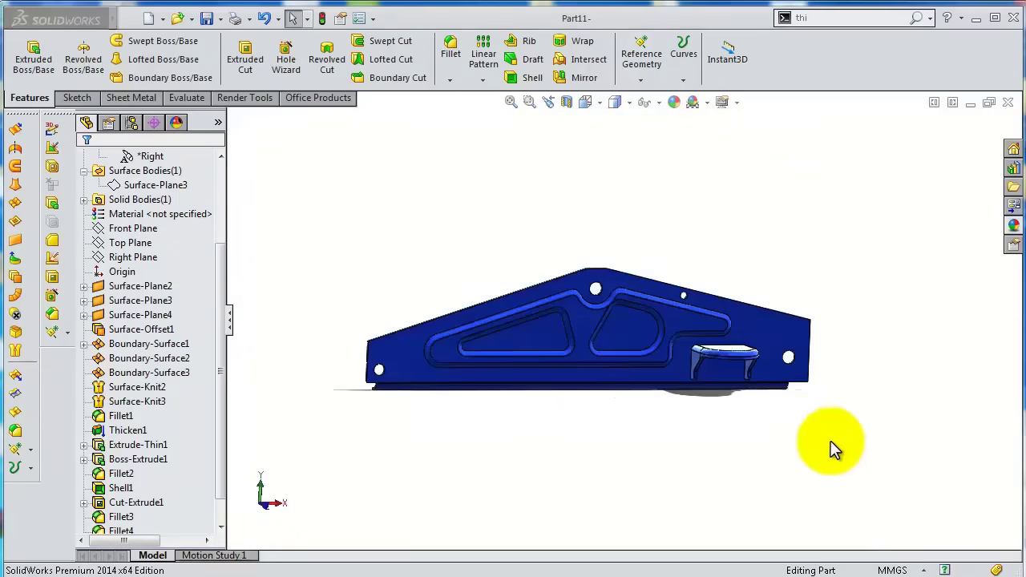
middle_click_drag(807, 305, 535, 320)
scroll(493, 367, "down", 3)
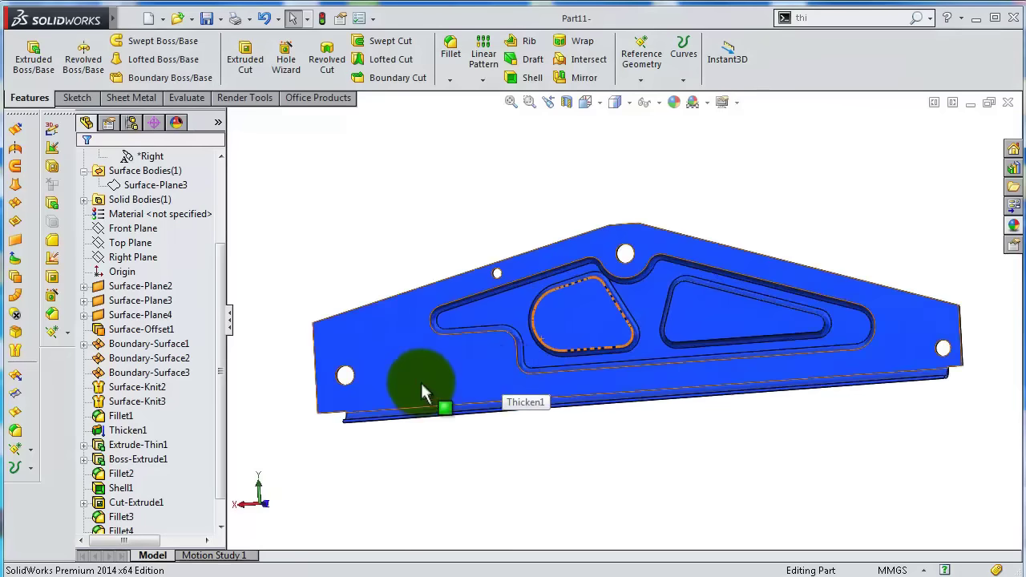
left_click(420, 380)
Start Sketch9 on the plate face, viewed normal to it.
left_click(489, 336)
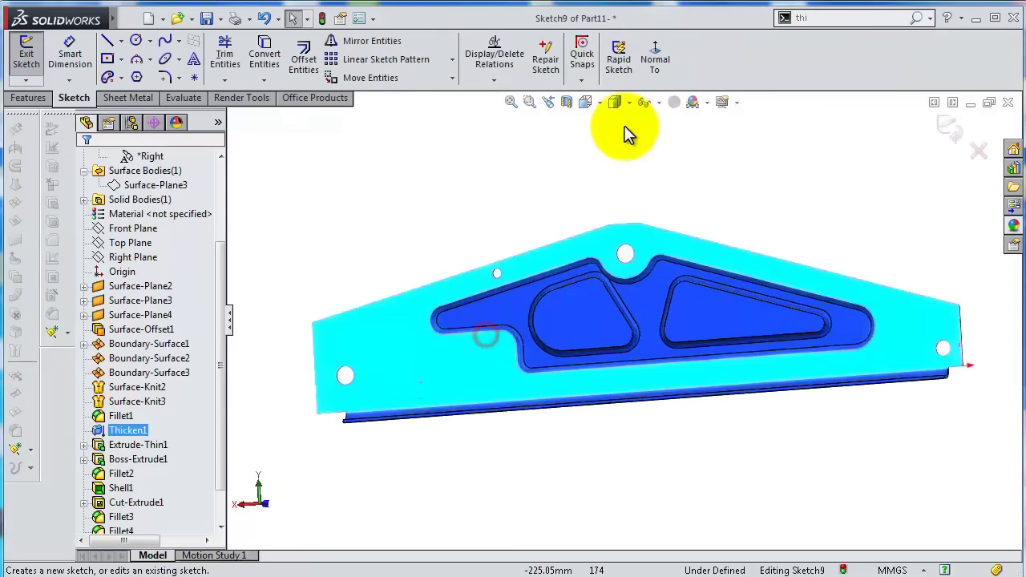
left_click(649, 60)
scroll(471, 336, "down", 3)
scroll(469, 329, "down", 4)
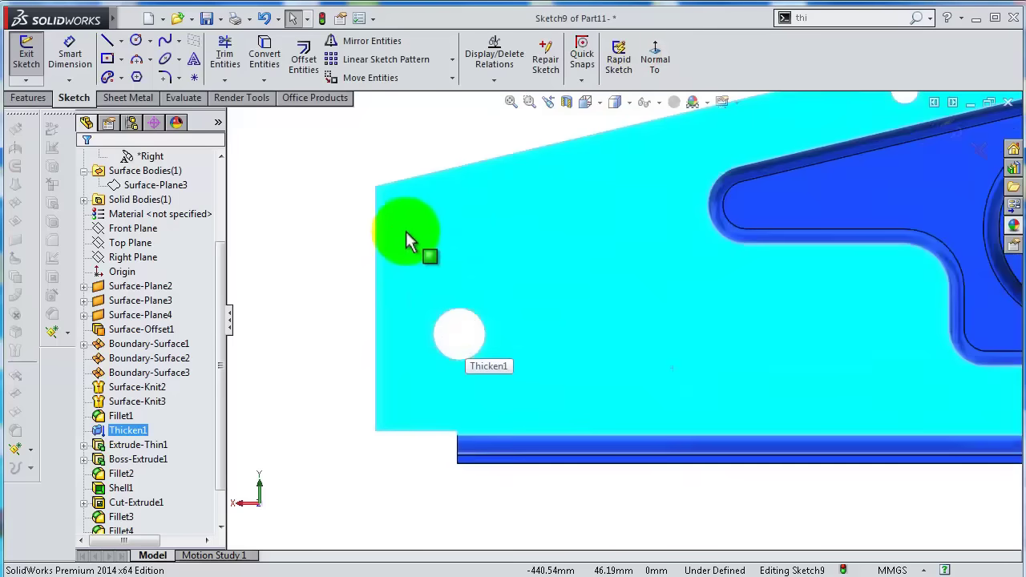
left_click(340, 248)
Offset the left hole's edge 1 mm outward into a ring.
left_click(298, 58)
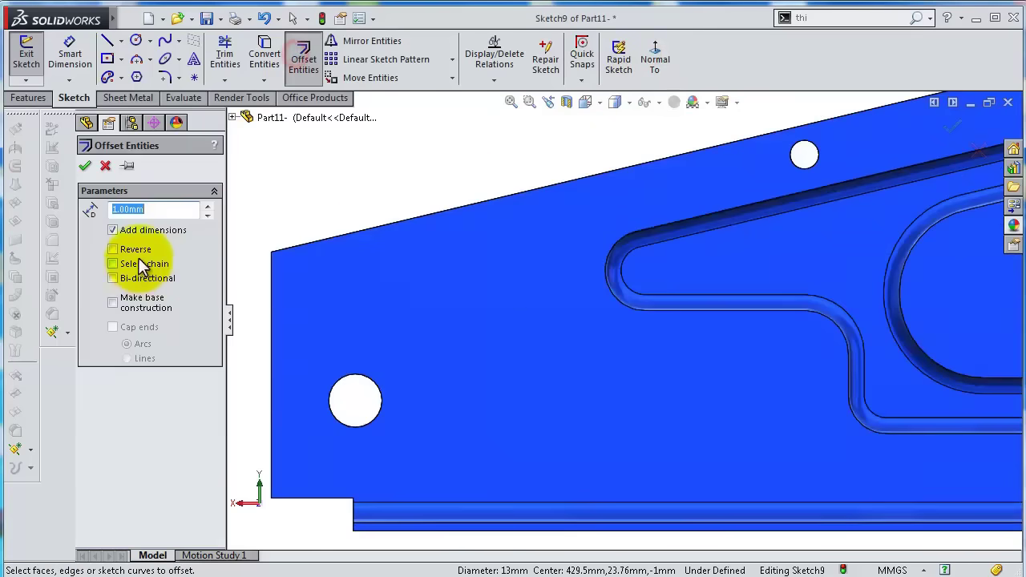
left_click(380, 395)
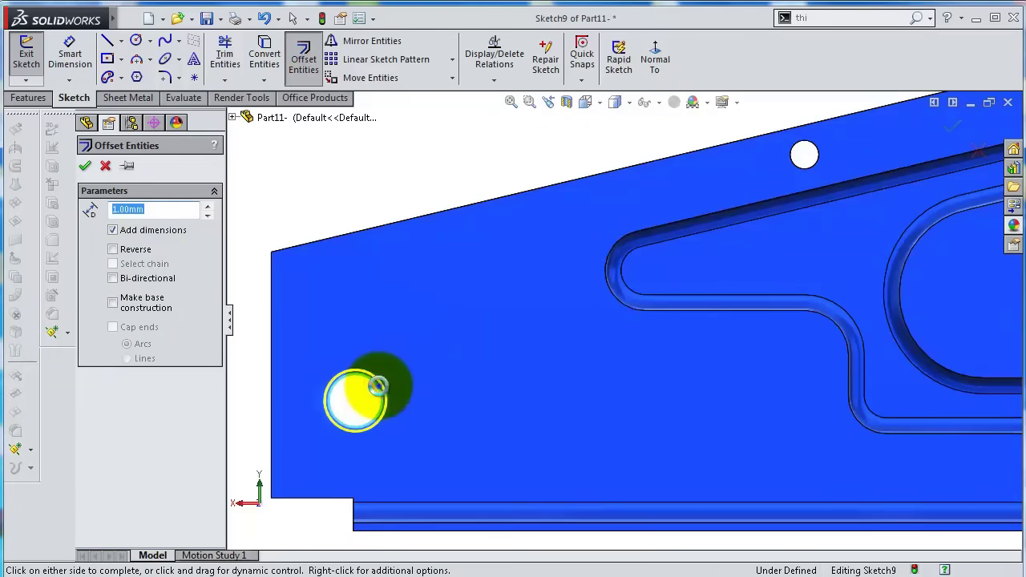
left_click(377, 386)
scroll(872, 214, "down", 2)
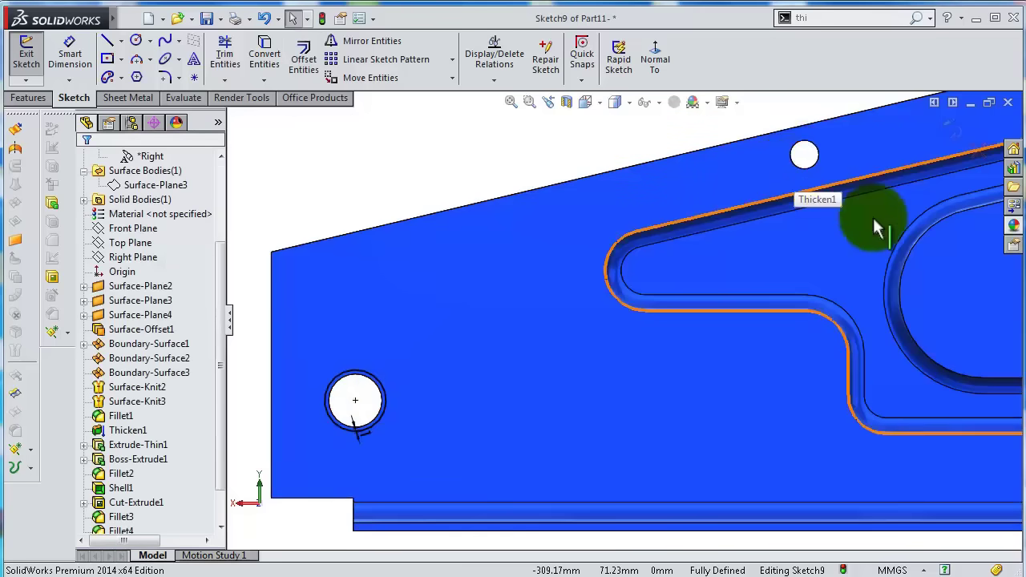
middle_click_drag(872, 215, 871, 222)
scroll(887, 228, "up", 3)
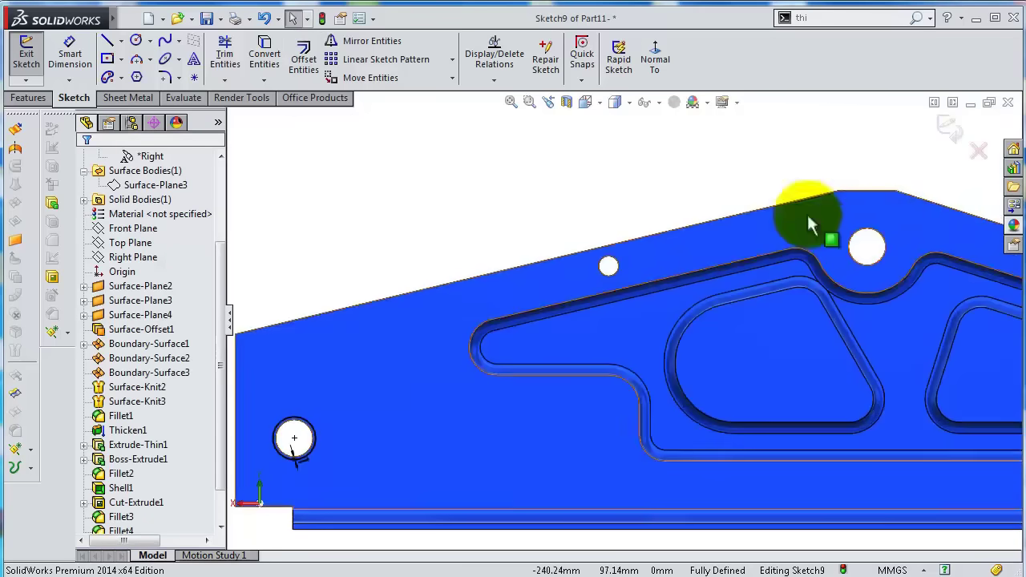
Offset the top hole's edge 1 mm outward into a second ring.
left_click(321, 64)
left_click(850, 244)
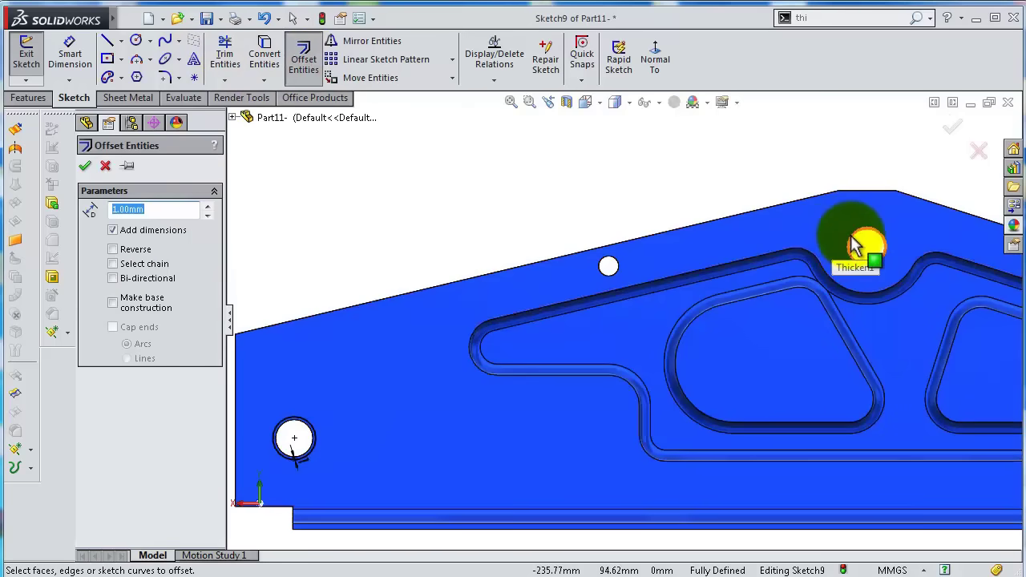
left_click(853, 243)
left_click(853, 243)
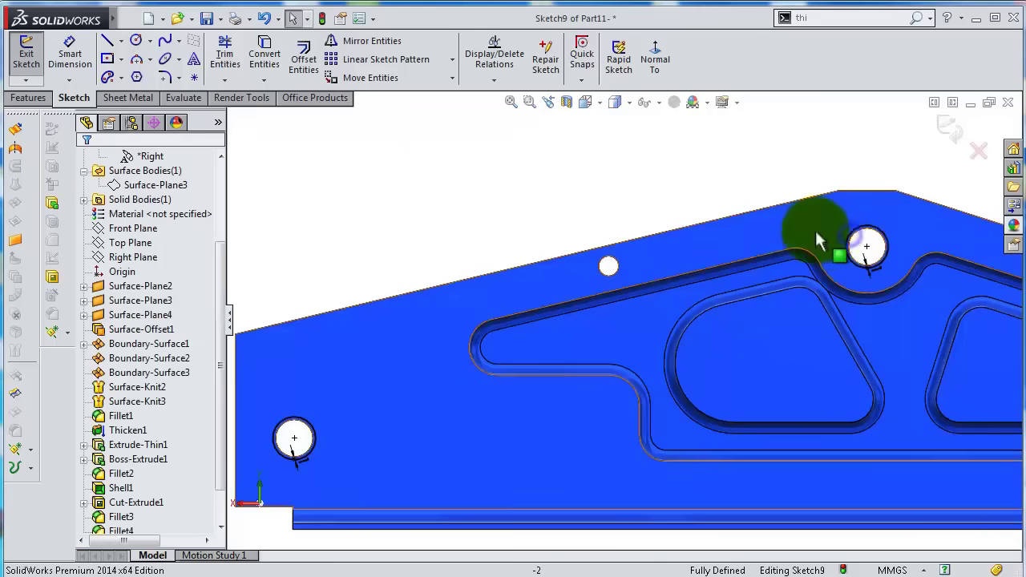
key("z")
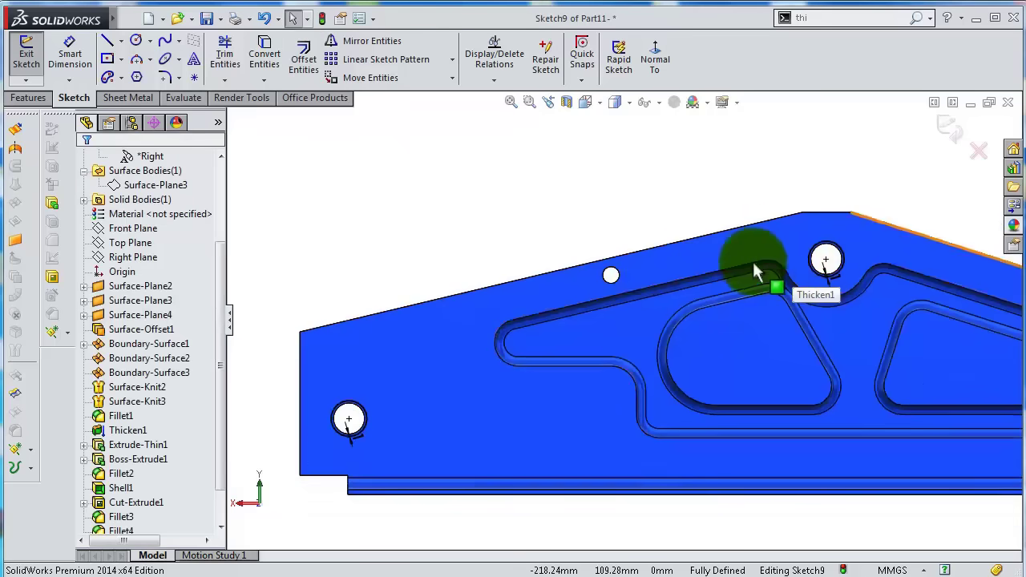
left_click(320, 337)
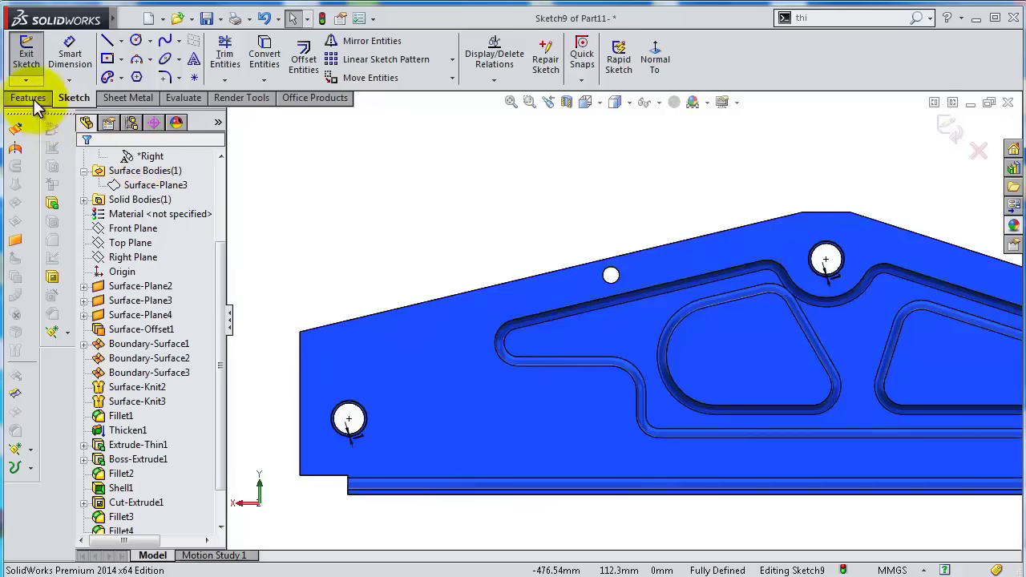
Boss-extrude Sketch9 as a 5 mm thin feature, 58 mm blind, previewing rings around both holes.
left_click(31, 97)
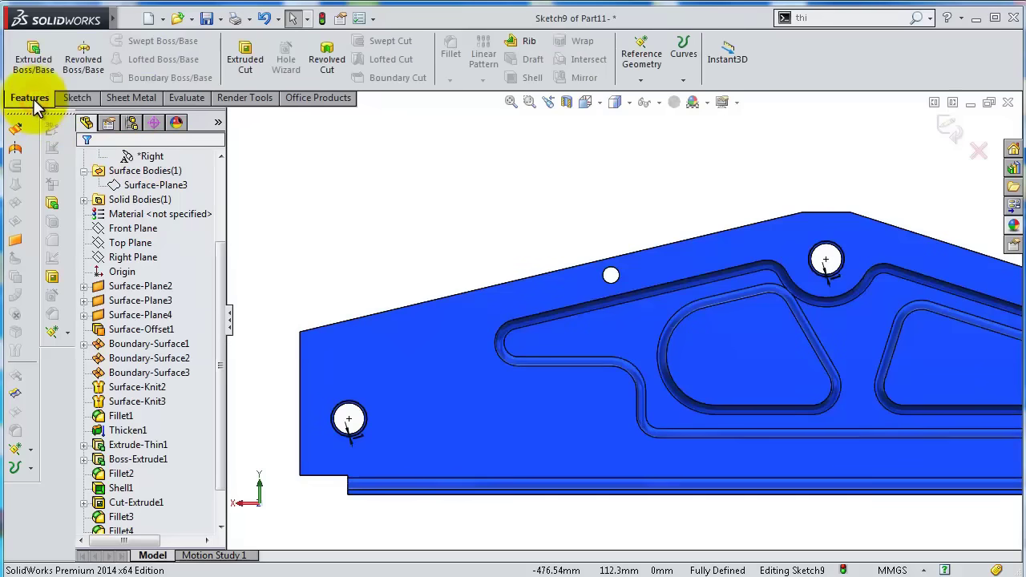
left_click(39, 70)
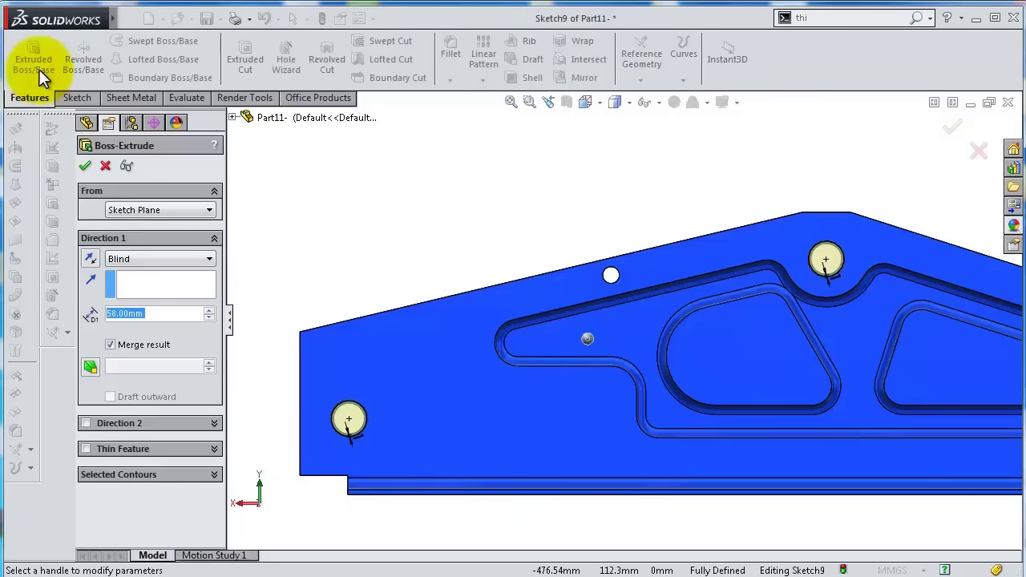
left_click(85, 449)
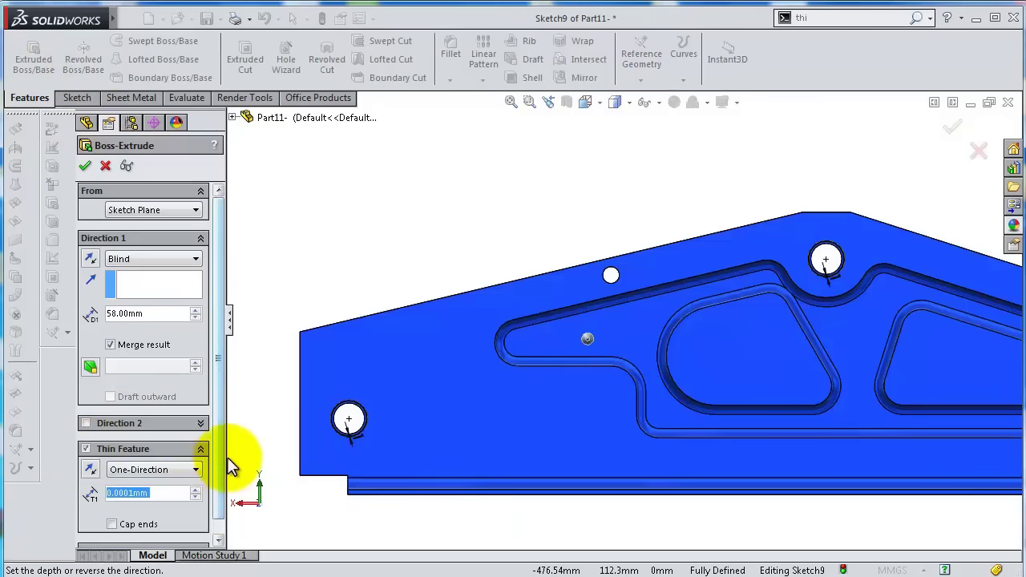
left_click(156, 477)
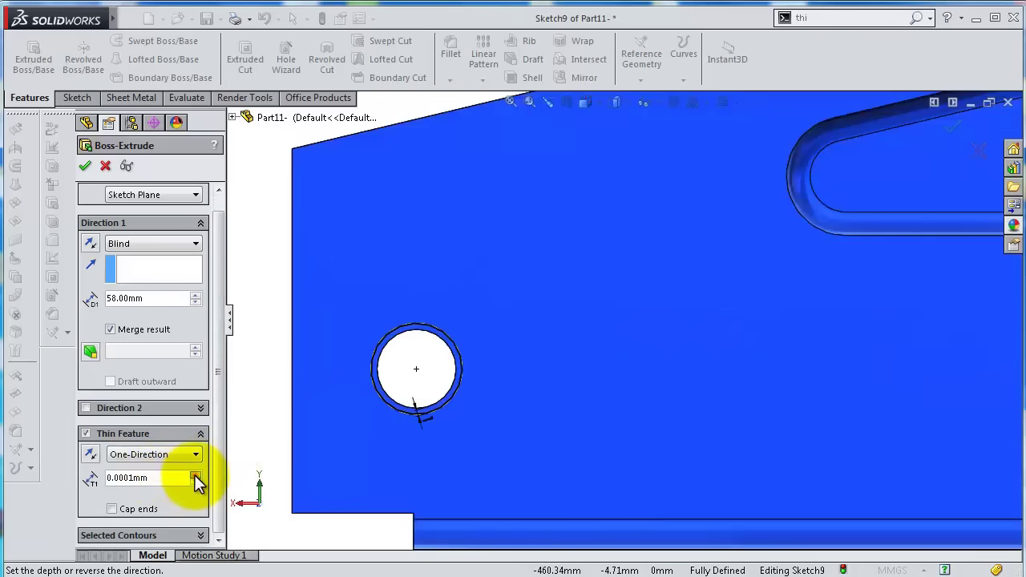
left_click(195, 474)
left_click(196, 474)
left_click_drag(176, 479, 124, 481)
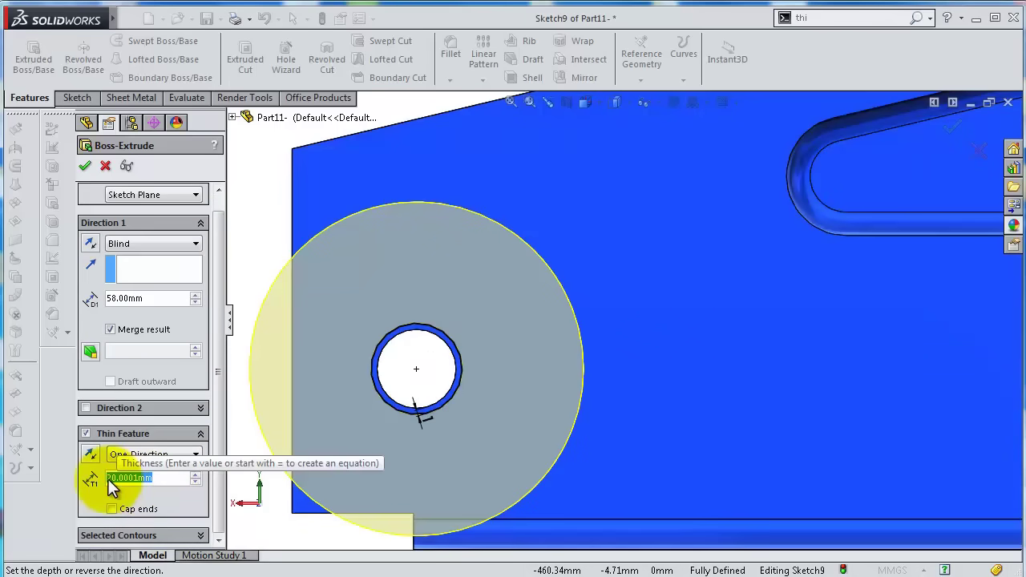
type("5")
key("Return")
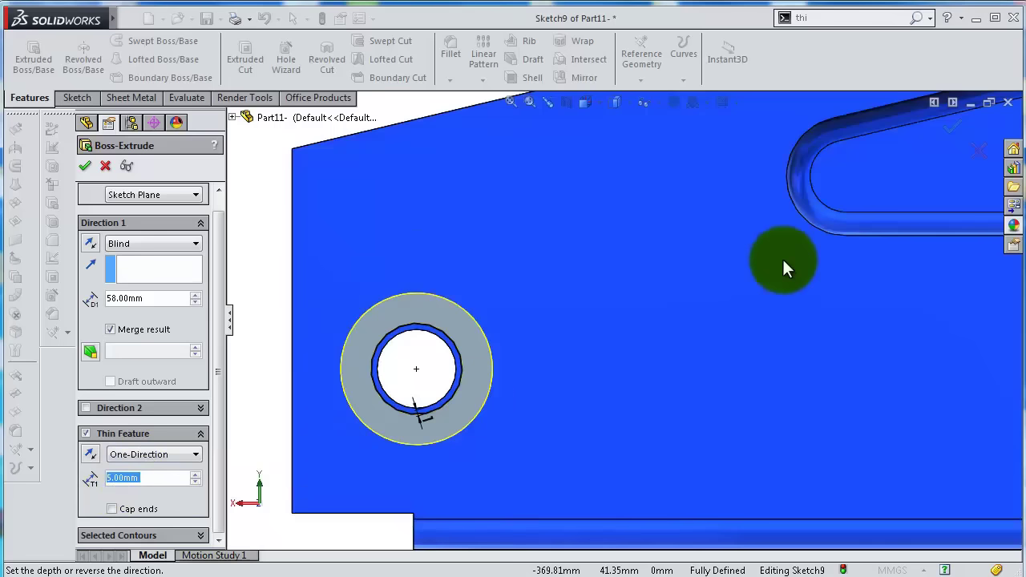
scroll(783, 268, "up", 5)
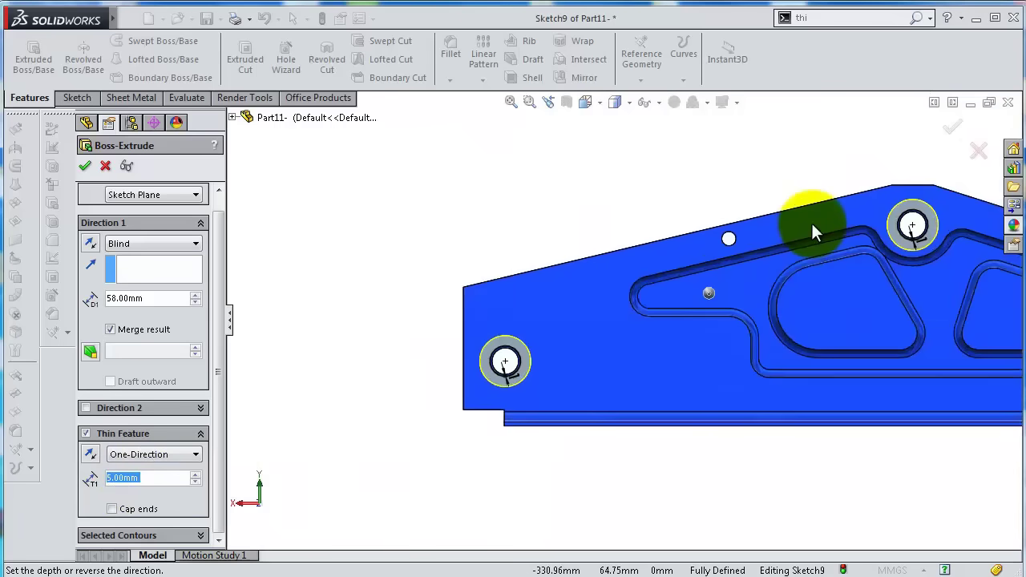
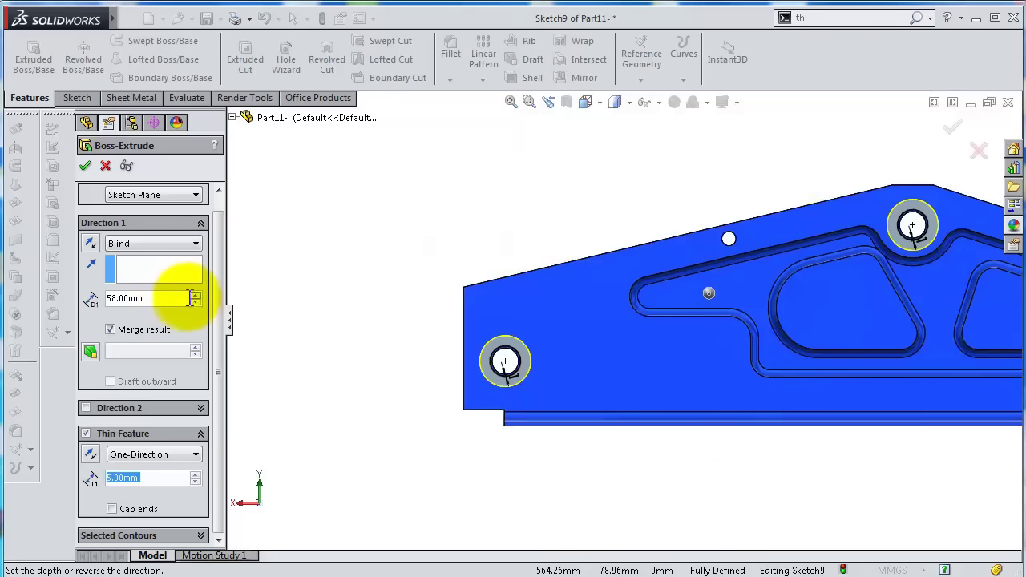
Change the thin extrusion depth from 58 mm to 3 mm and accept it.
left_click_drag(193, 298, 80, 296)
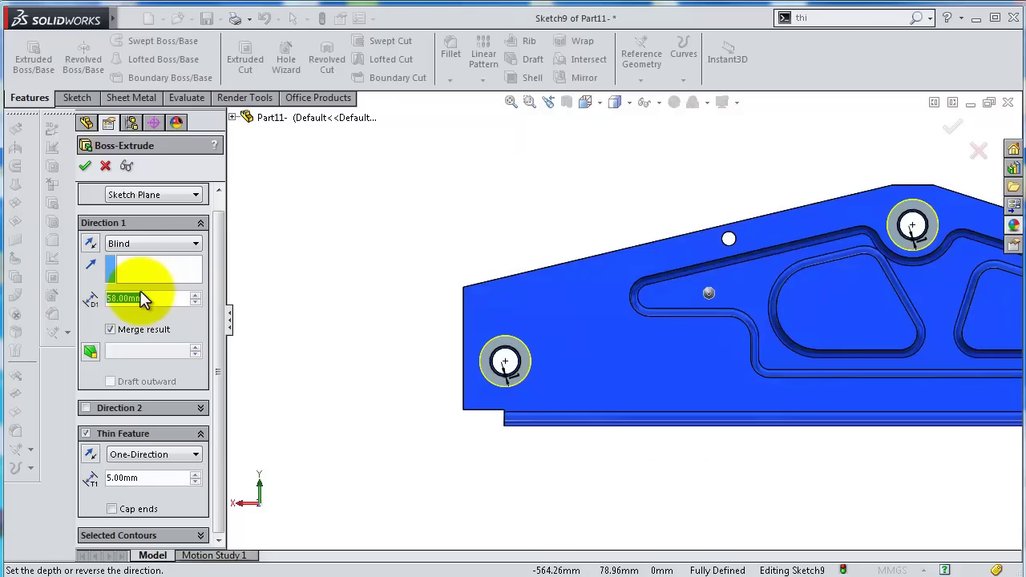
type("3")
middle_click_drag(449, 282, 483, 365)
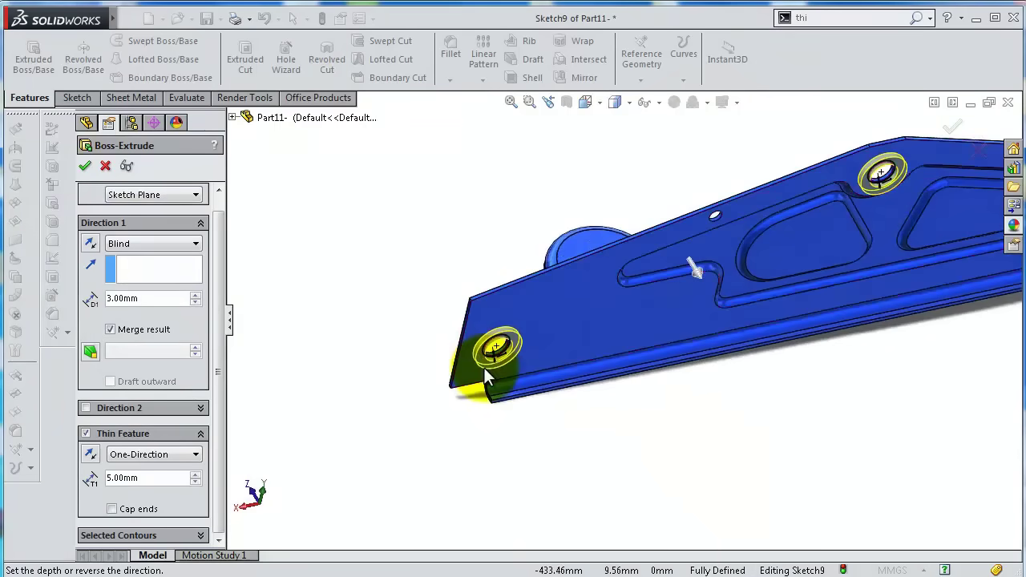
left_click(85, 166)
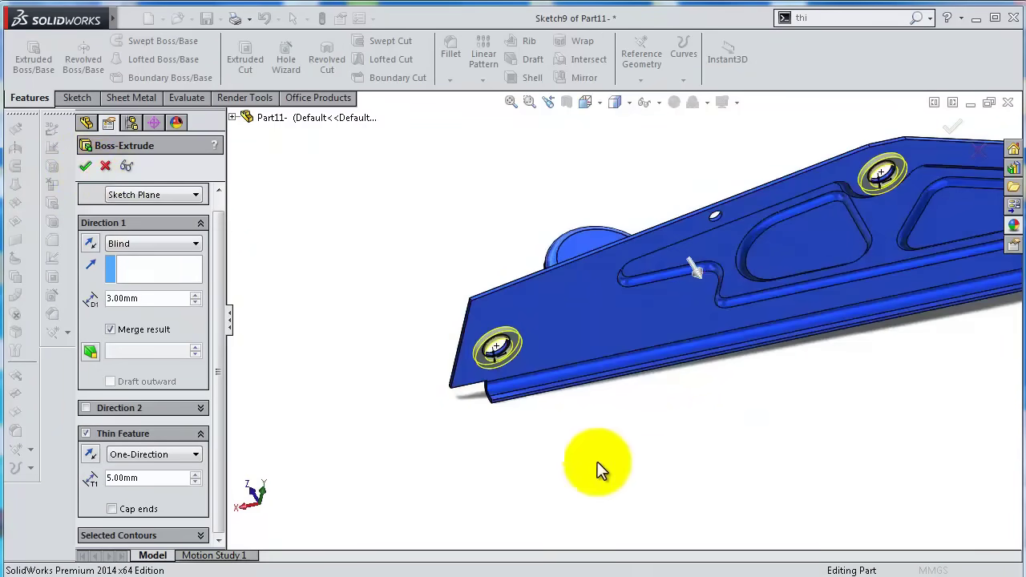
mouse_move(663, 438)
middle_mouse_down()
mouse_move(786, 357)
mouse_move(756, 277)
mouse_move(682, 270)
mouse_move(752, 247)
mouse_move(662, 307)
mouse_move(641, 335)
mouse_move(908, 502)
mouse_move(836, 458)
middle_mouse_up()
Start a sketch on the plate's face, viewed normal with hidden lines removed.
left_click(786, 412)
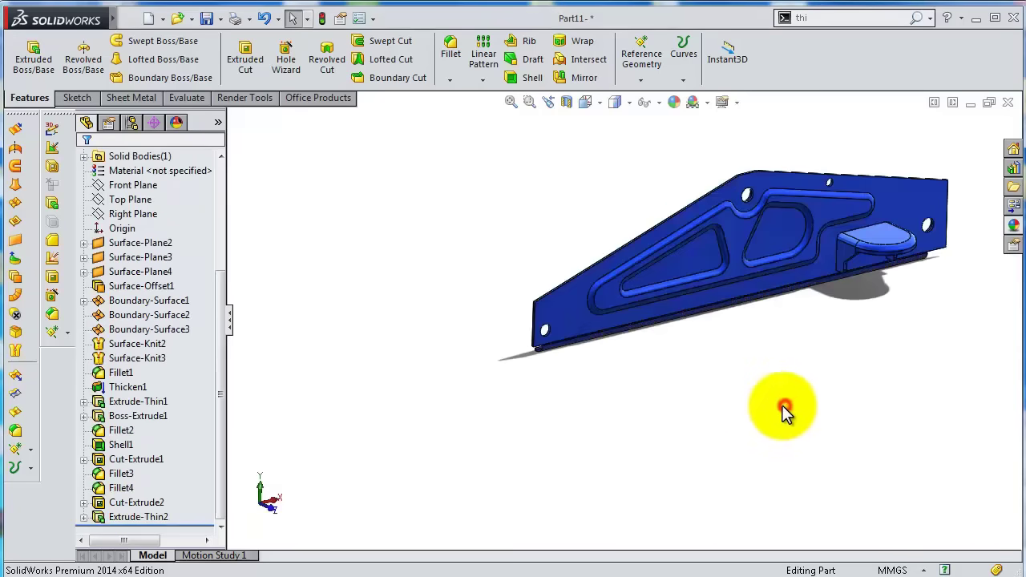
scroll(806, 278, "up", 3)
middle_click_drag(806, 278, 595, 242)
left_click(590, 226)
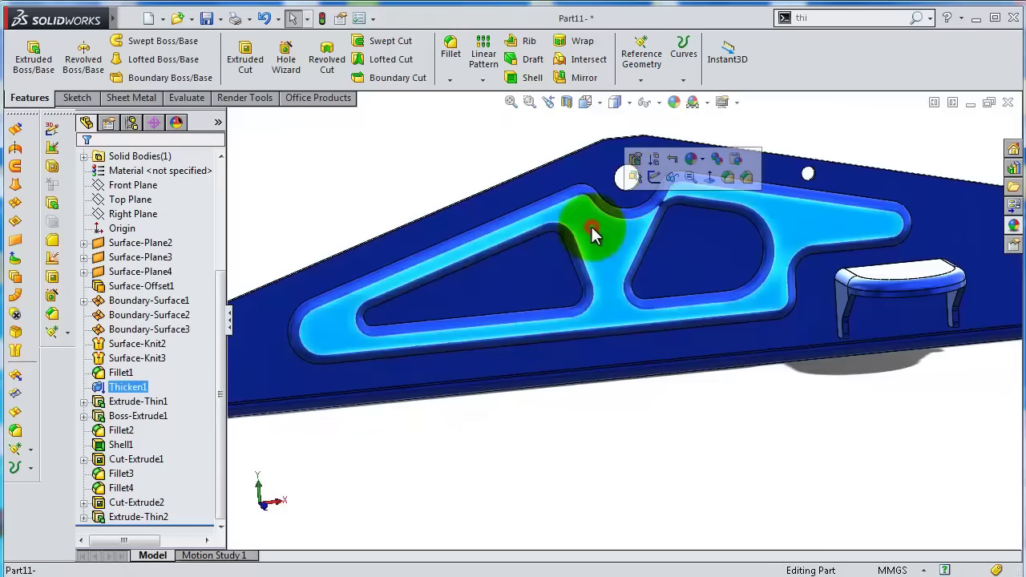
left_click(654, 181)
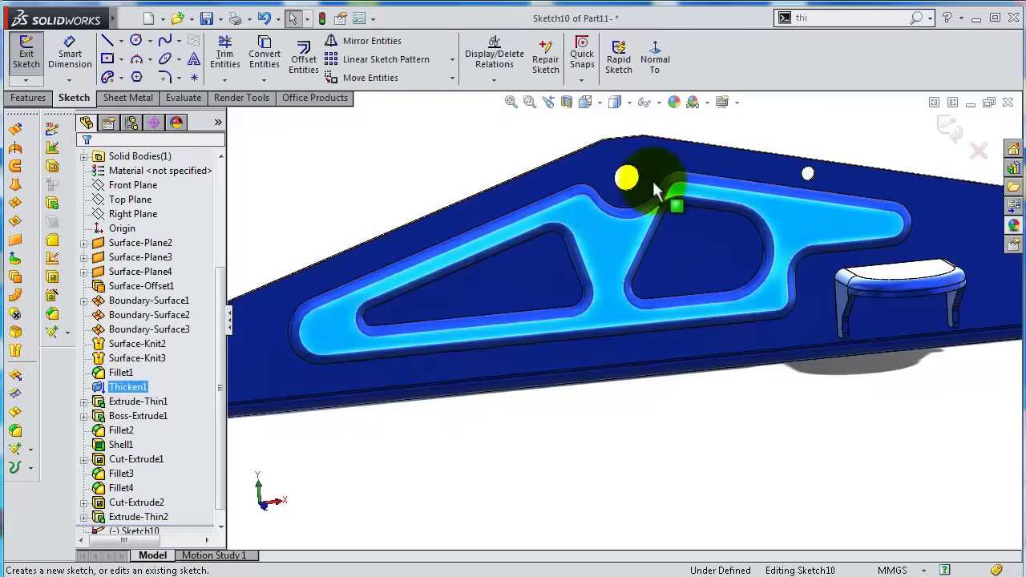
left_click(652, 67)
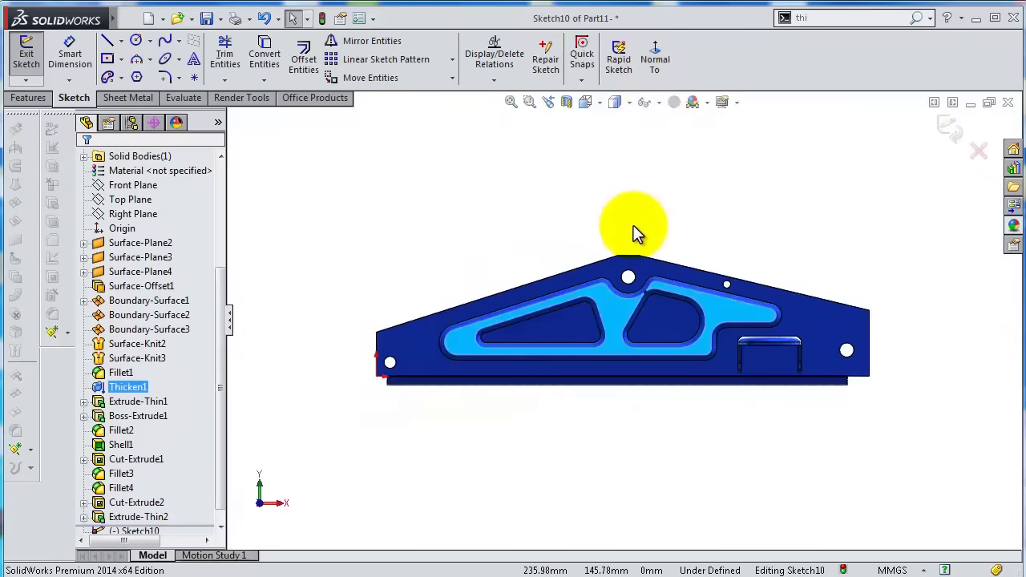
scroll(621, 241, "down", 3)
left_click(597, 248)
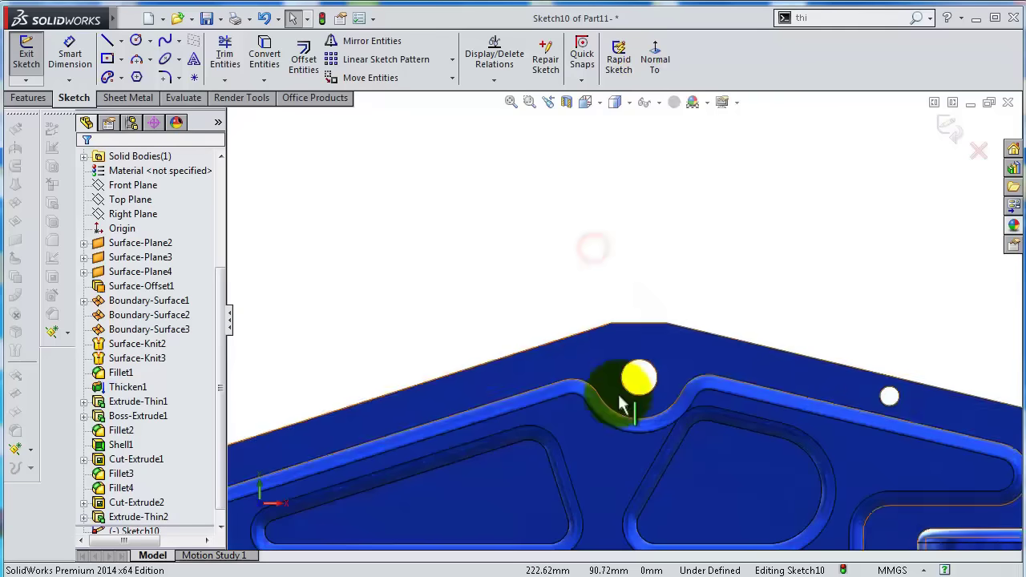
scroll(580, 406, "down", 3)
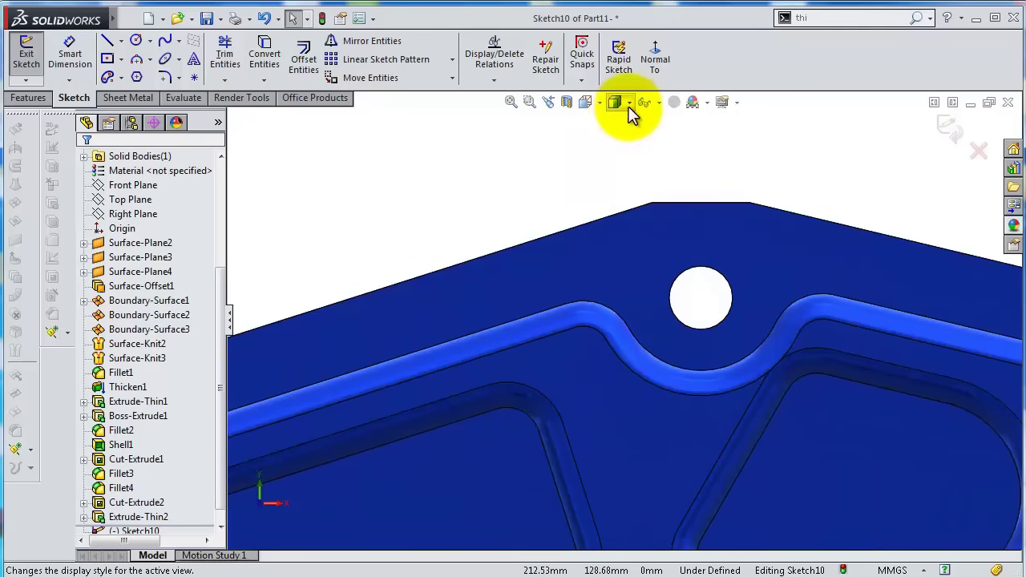
left_click(617, 184)
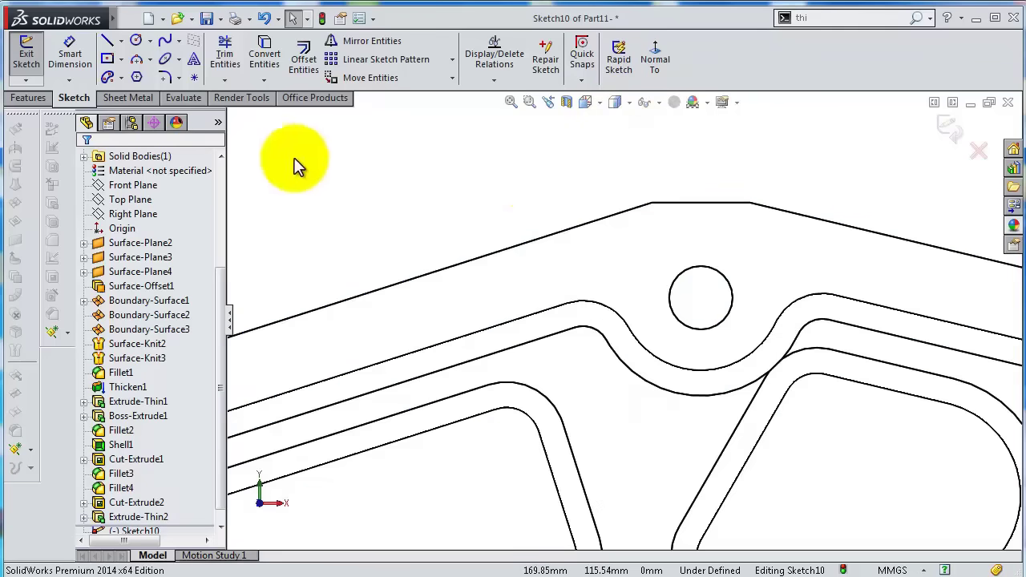
Draw a circle near the pocket corner and dimension it to Ø15 mm.
left_click(135, 40)
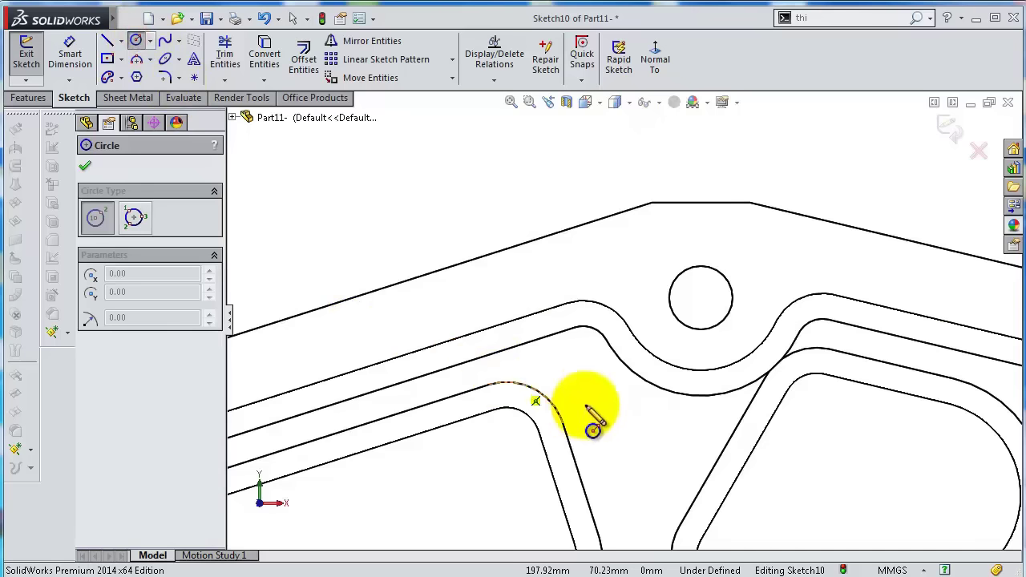
left_click(591, 388)
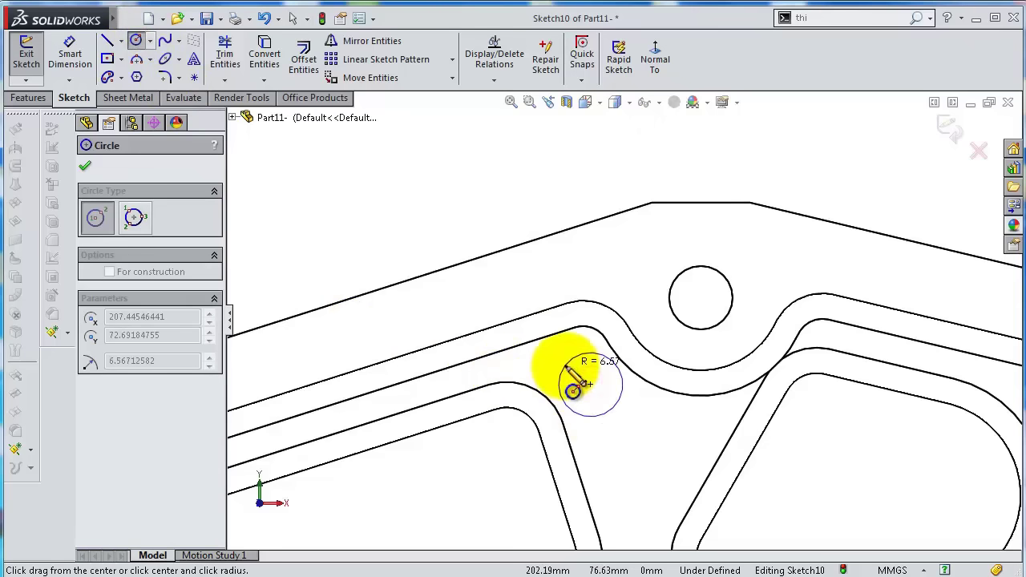
left_click(565, 371)
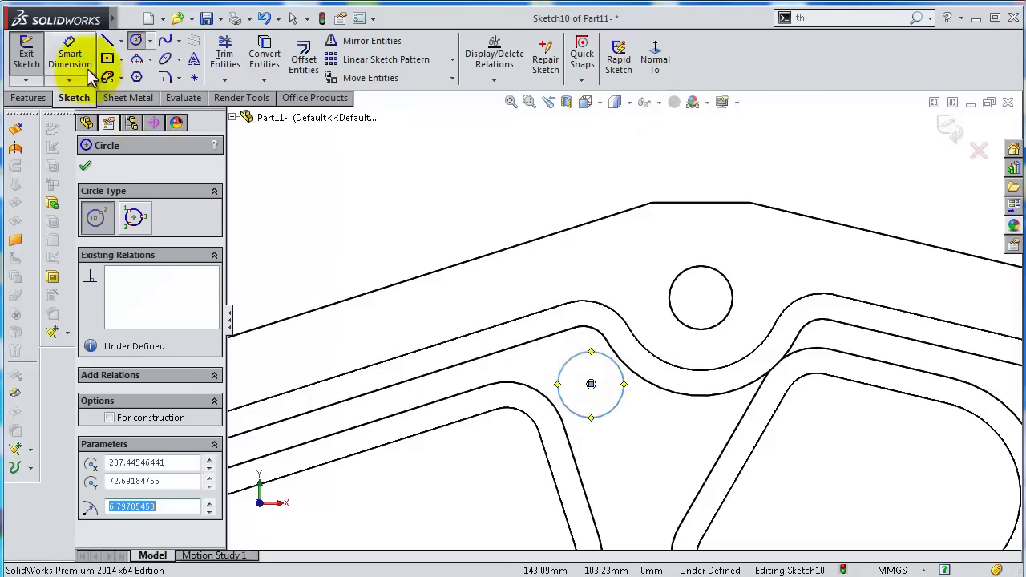
left_click(72, 58)
left_click(619, 410)
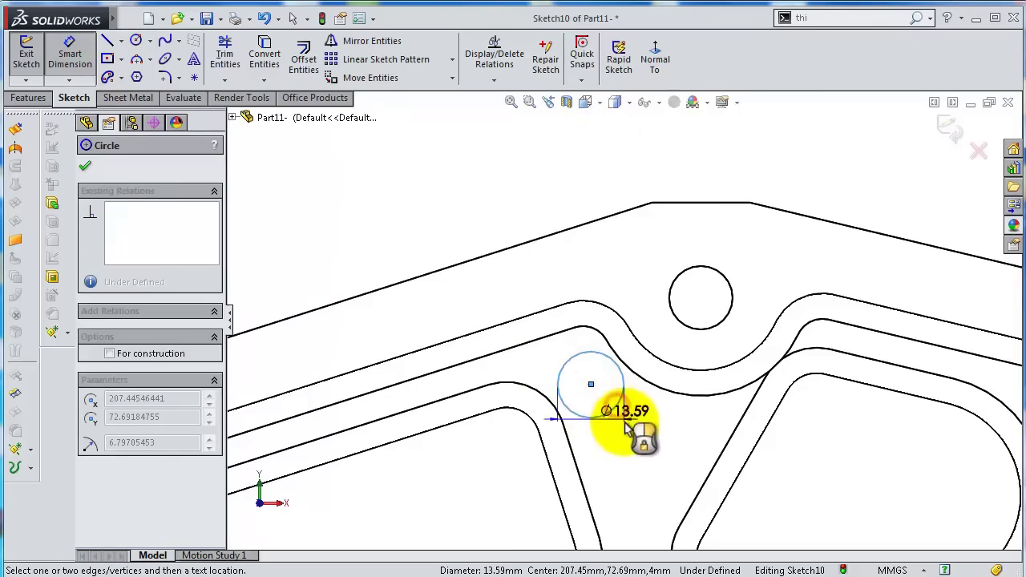
left_click(636, 433)
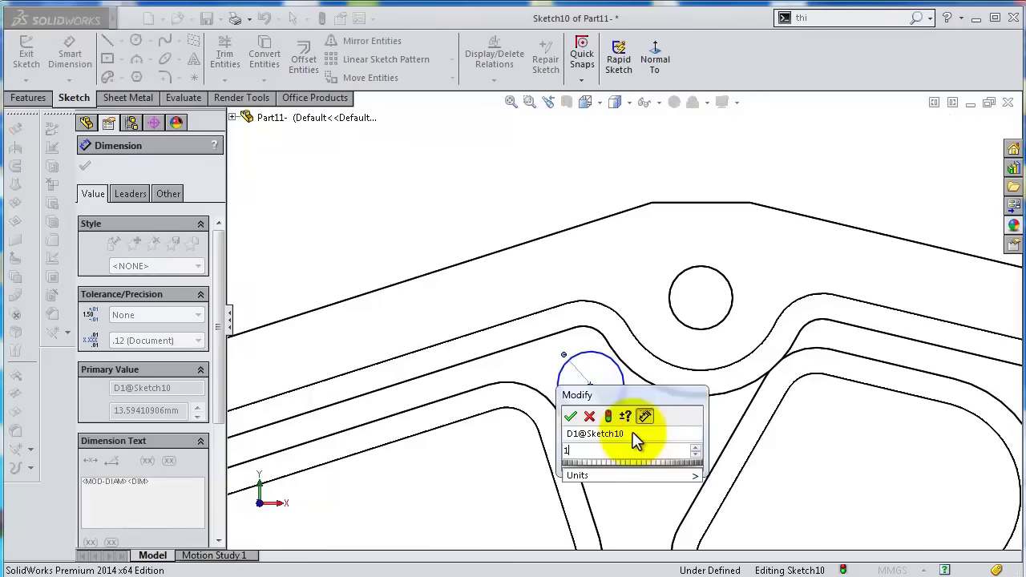
key("Return")
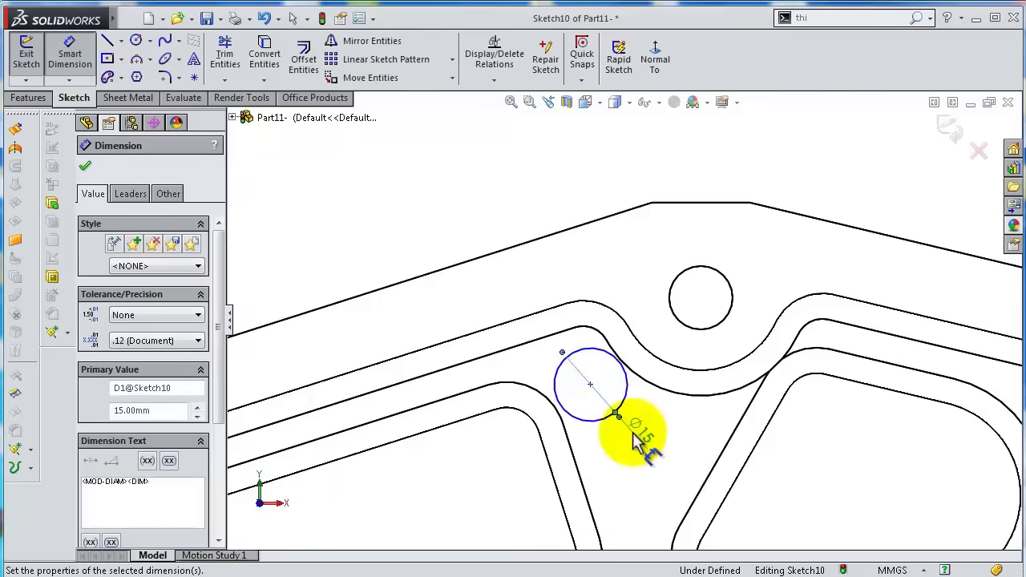
key("Escape")
Dimension the circle 15 mm horizontally from the top-edge corner.
scroll(671, 197, "up", 3)
left_click(670, 199)
key("Escape")
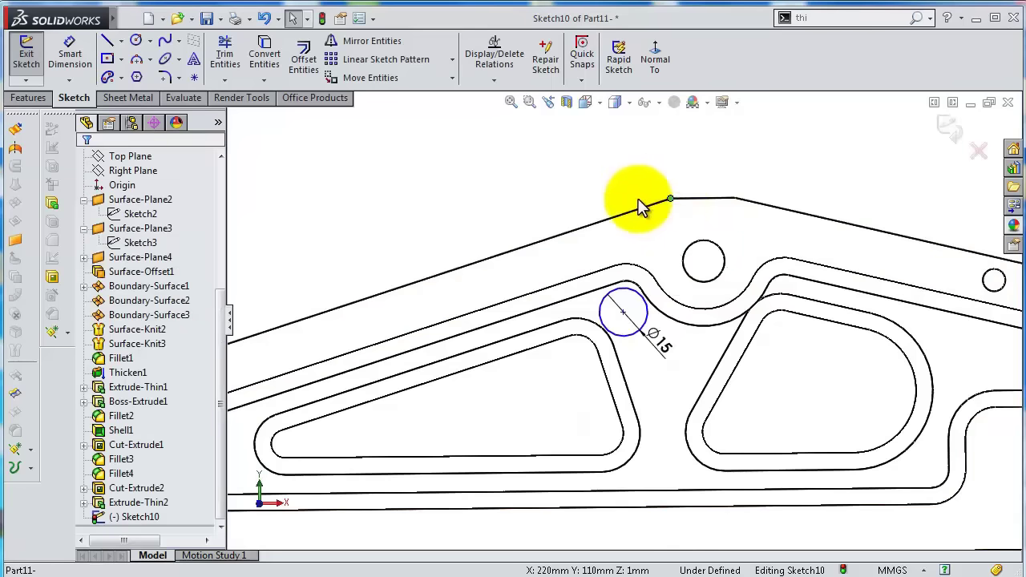
key("s")
left_click(647, 220)
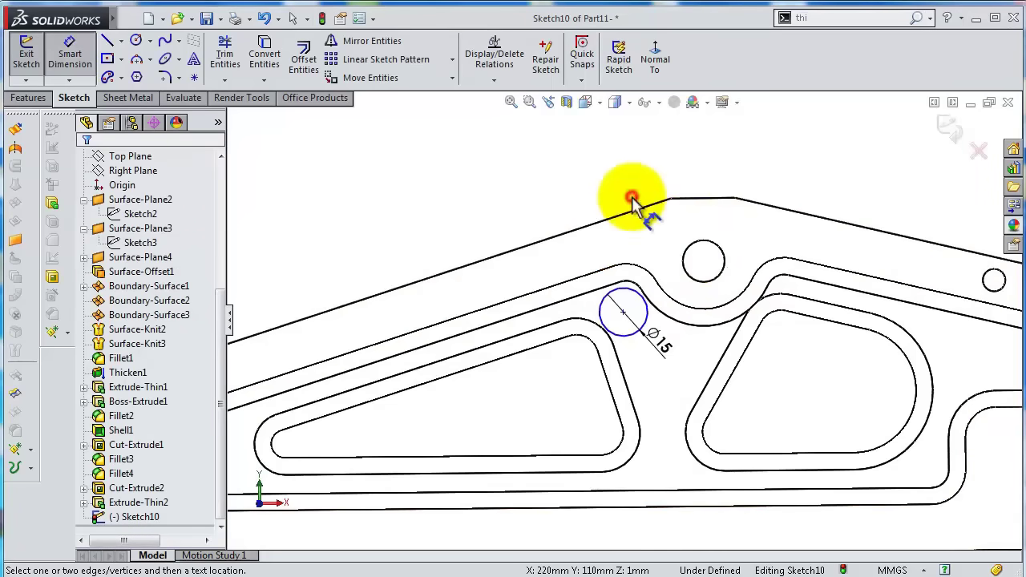
left_click(671, 199)
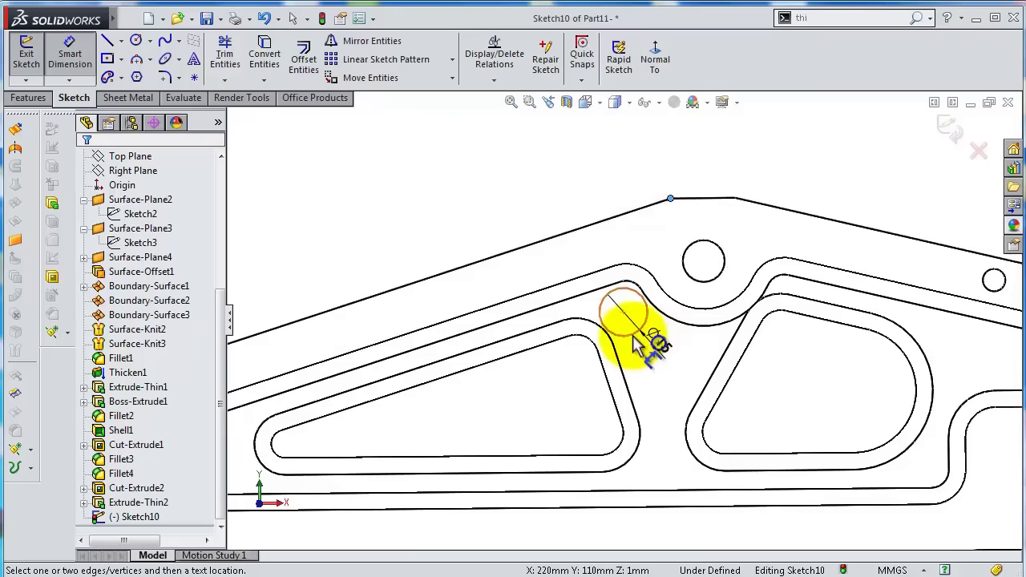
left_click(639, 329)
left_click(641, 154)
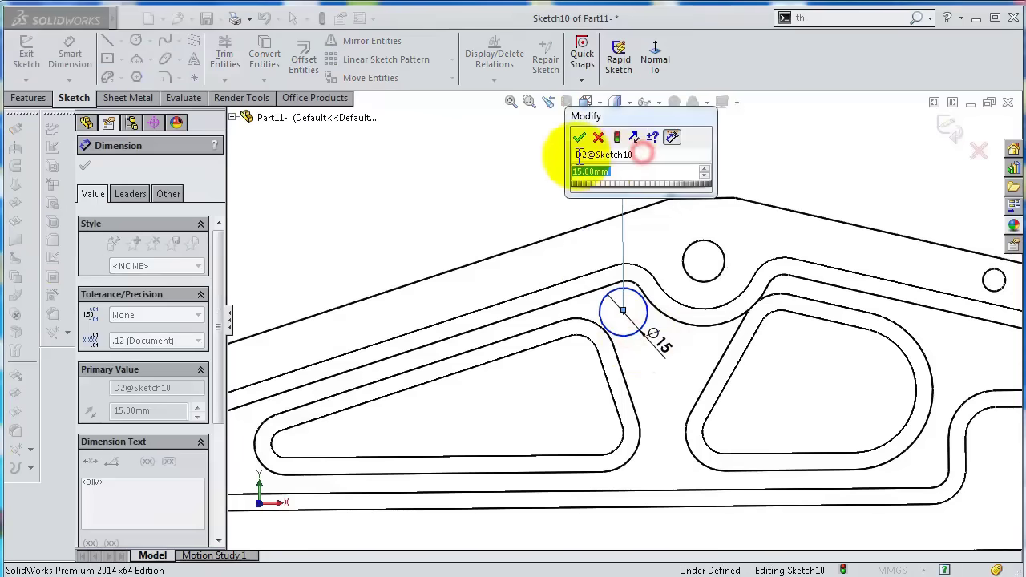
left_click(579, 137)
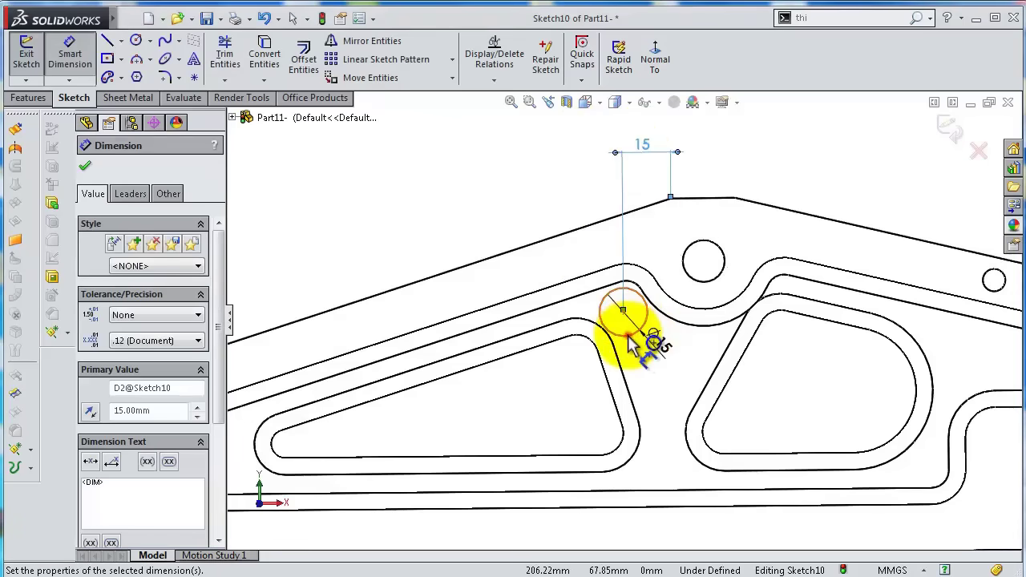
Add the 35 mm vertical distance from the corner and exit the sketch.
left_click(631, 337)
left_click(696, 201)
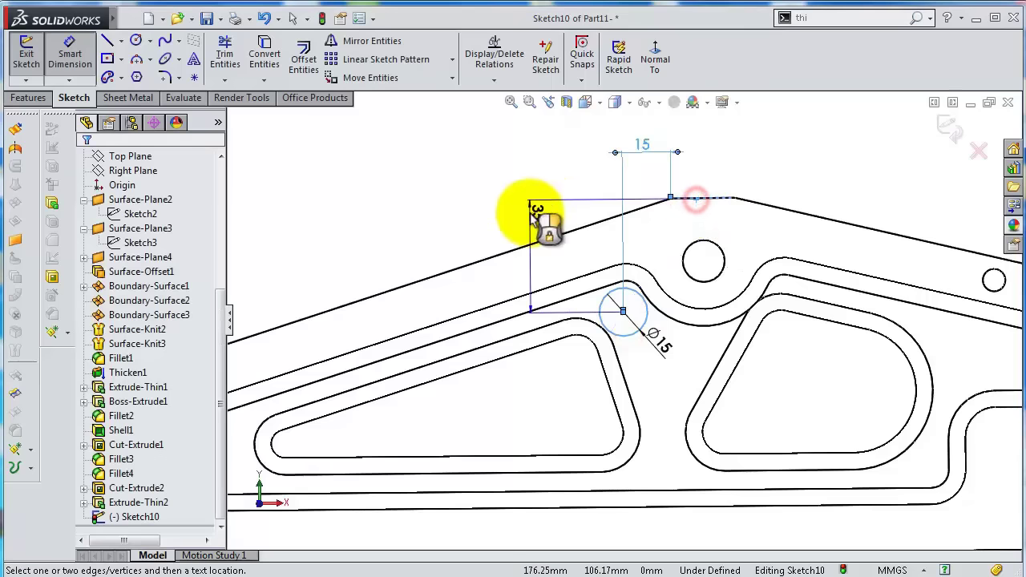
left_click(548, 227)
left_click(468, 196)
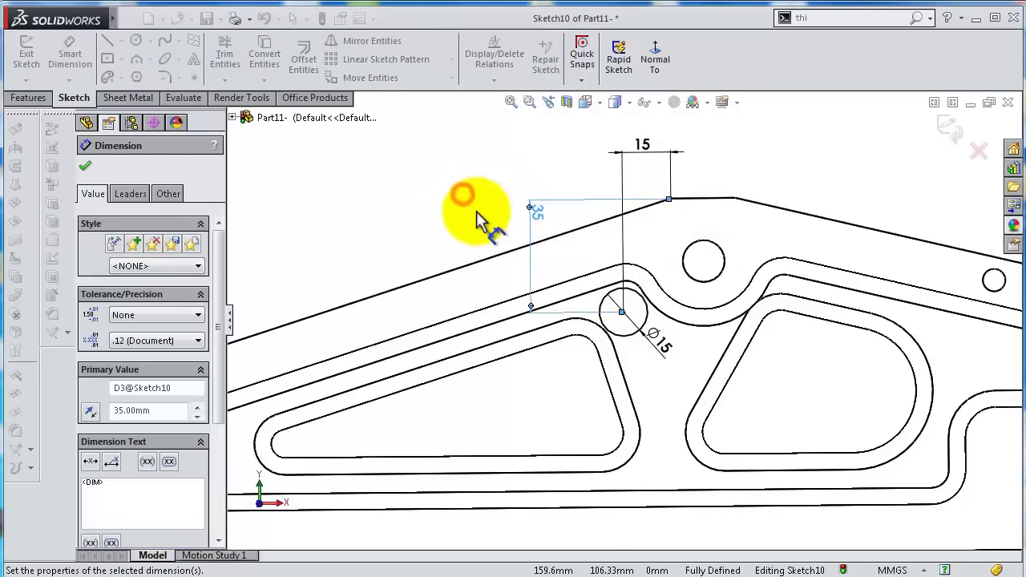
scroll(544, 273, "up", 1)
mouse_move(489, 241)
middle_mouse_down()
mouse_move(550, 313)
mouse_move(752, 216)
middle_mouse_up()
left_click(949, 130)
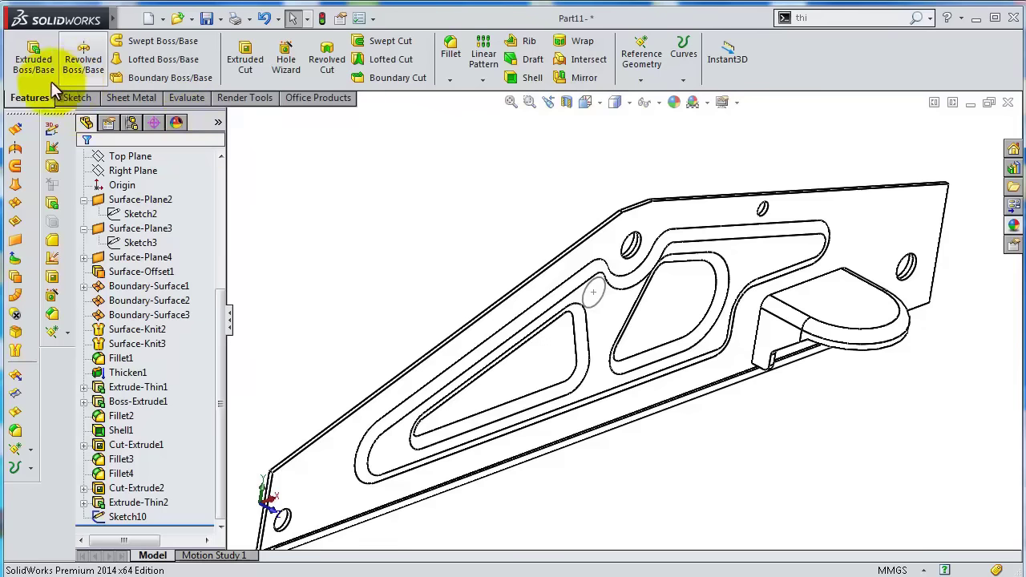
Extrude the Ø15 circle 2 mm in Direction 1 and 4 mm in Direction 2.
left_click(33, 64)
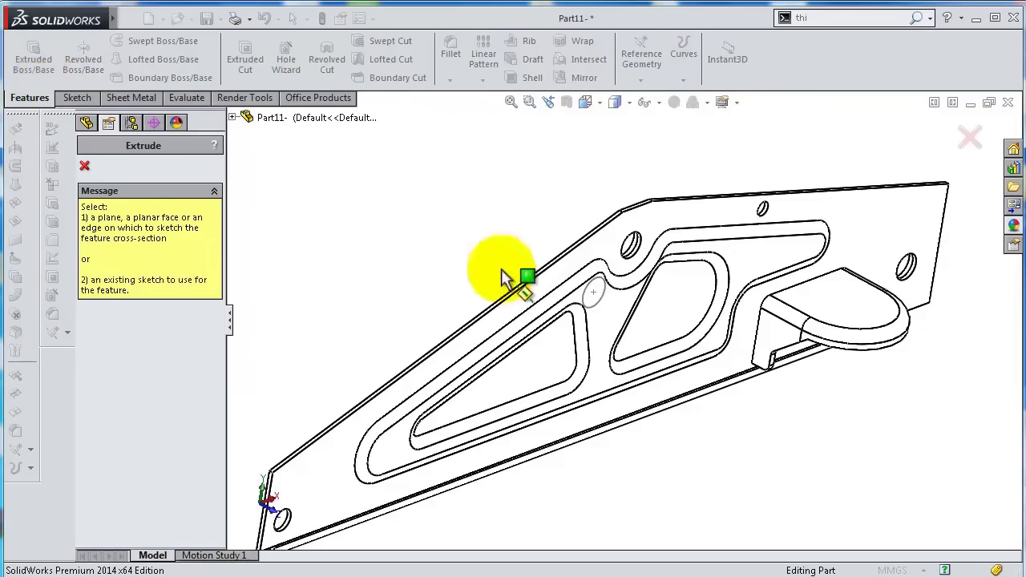
left_click(595, 303)
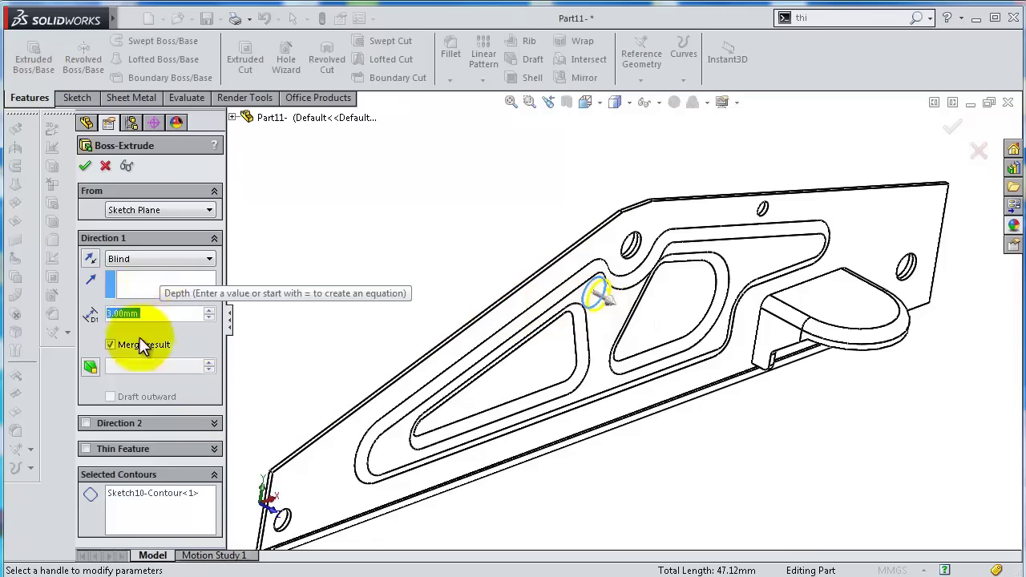
type("2")
key("Return")
left_click(85, 423)
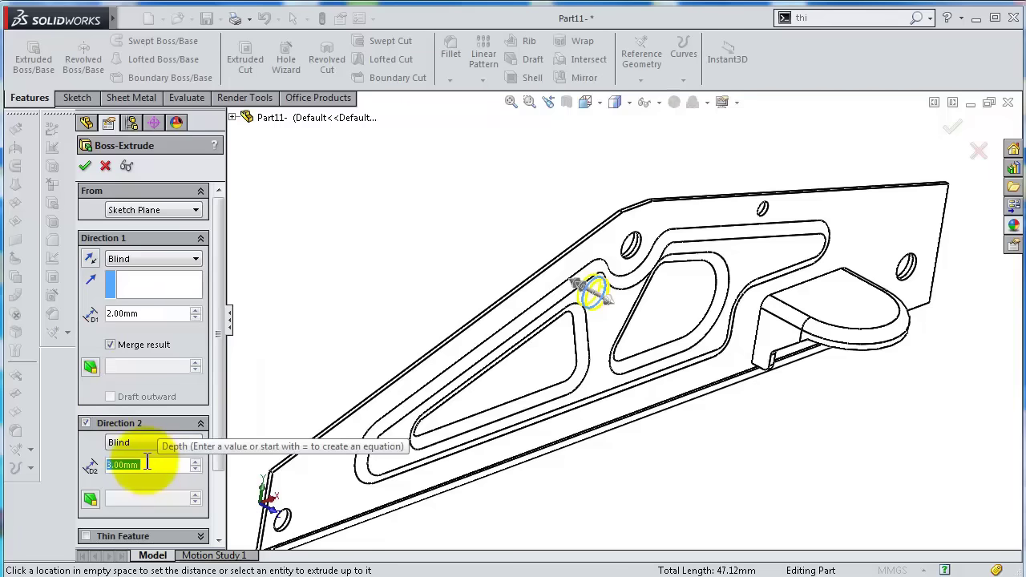
type("4")
key("Return")
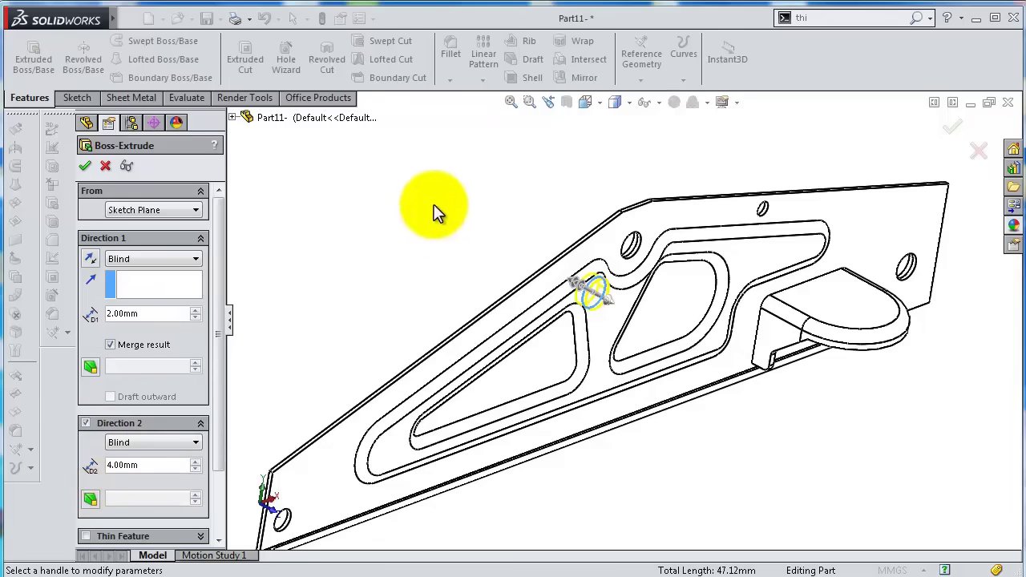
left_click(618, 144)
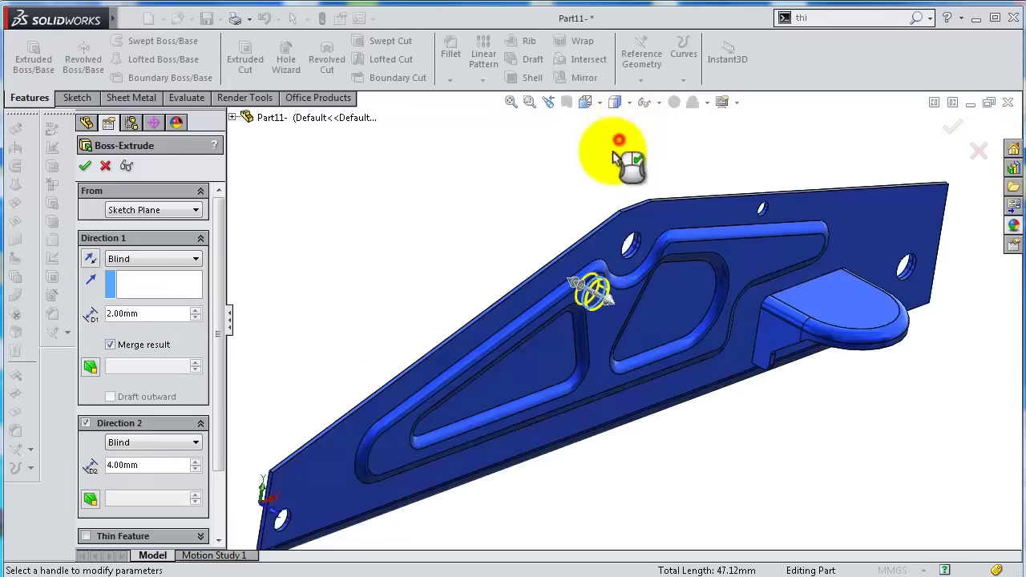
mouse_move(566, 236)
middle_mouse_down()
mouse_move(596, 302)
mouse_move(581, 307)
mouse_move(607, 257)
mouse_move(614, 323)
mouse_move(648, 328)
middle_mouse_up()
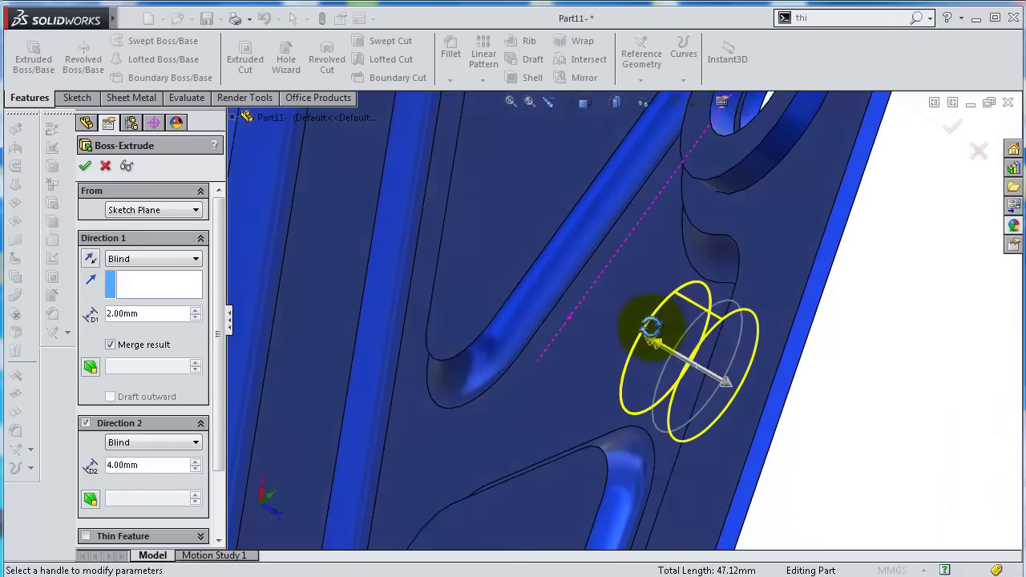
left_click(948, 126)
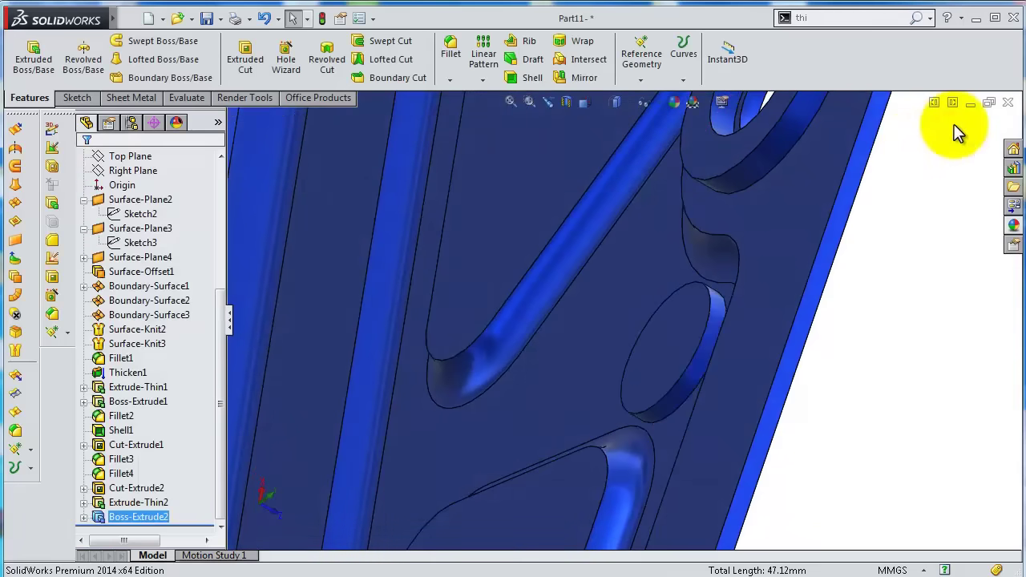
middle_click_drag(843, 360, 756, 366)
Round the boss's first circular edge with a 7 mm fillet.
right_click_drag(756, 367, 651, 363)
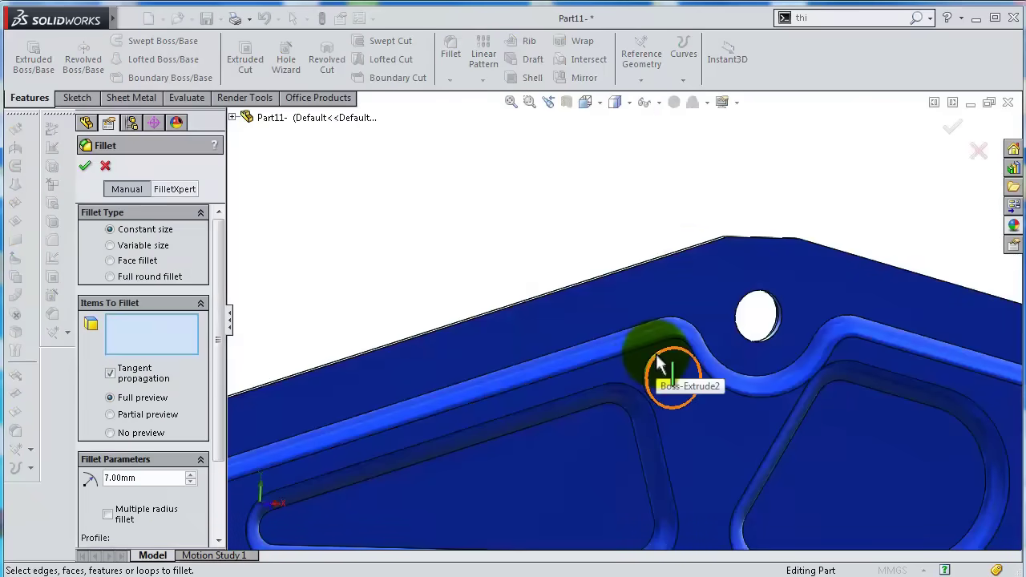
left_click(657, 364)
middle_click_drag(640, 354, 652, 386)
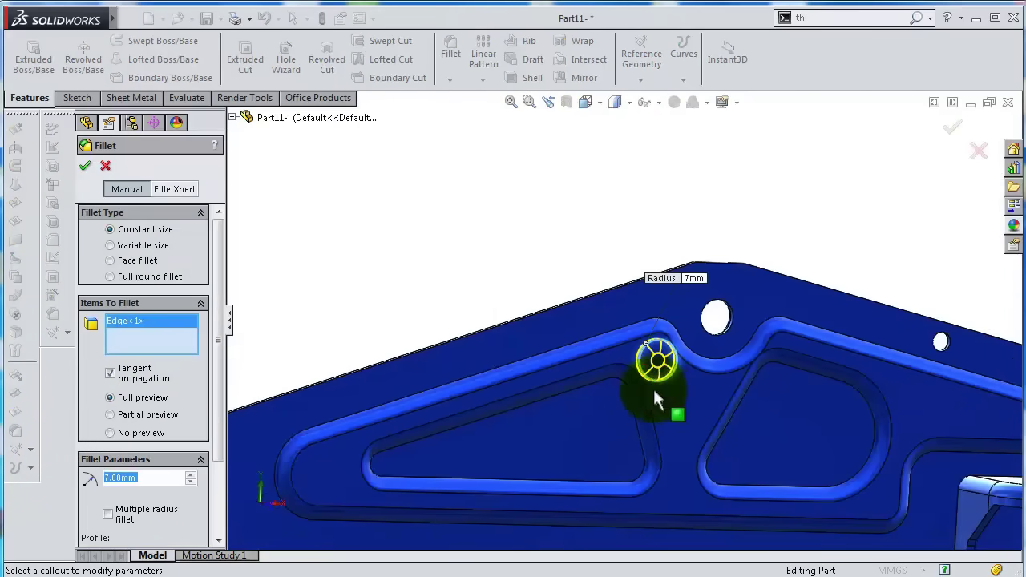
left_click(947, 131)
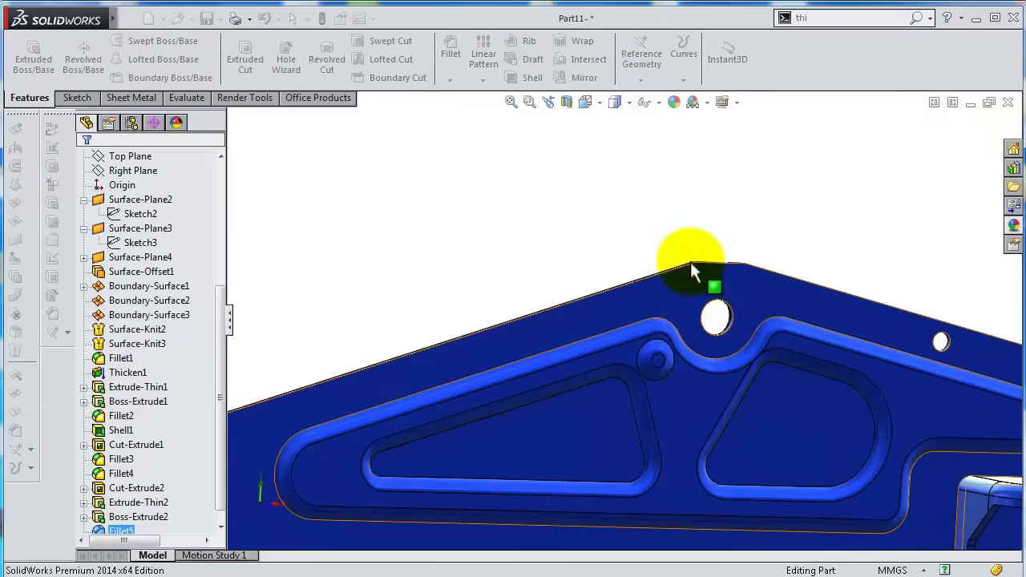
middle_click_drag(694, 267, 710, 309)
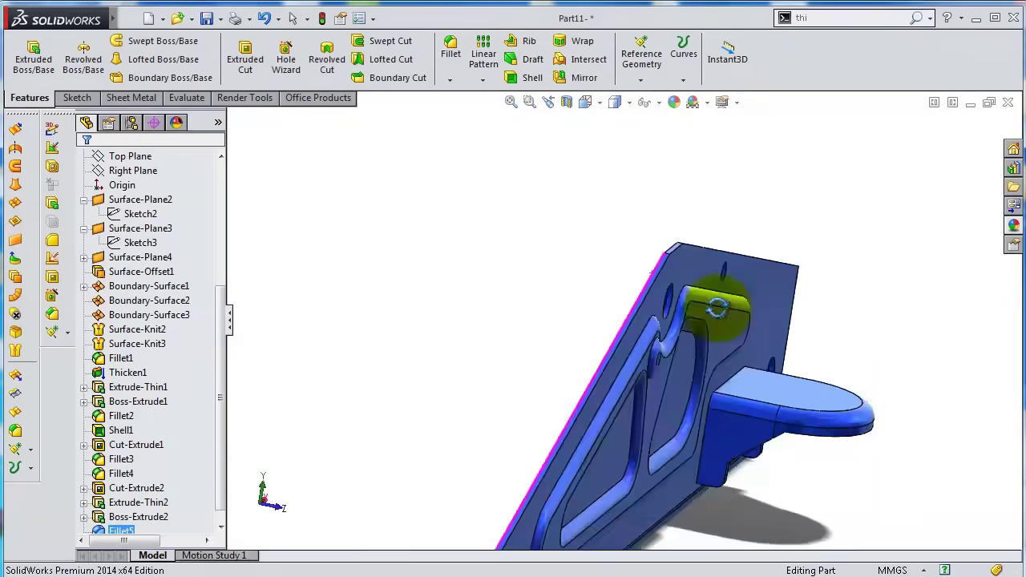
scroll(493, 316, "down", 5)
scroll(511, 311, "up", 3)
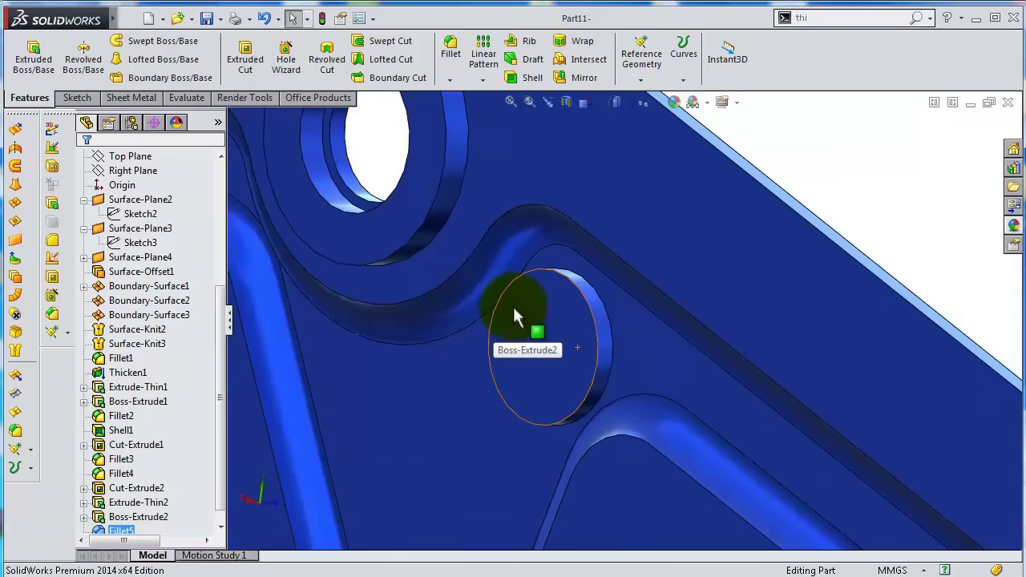
scroll(512, 152, "down", 3)
Fillet the other circular edge at 3 mm and start a sketch on the boss end face.
left_click(450, 53)
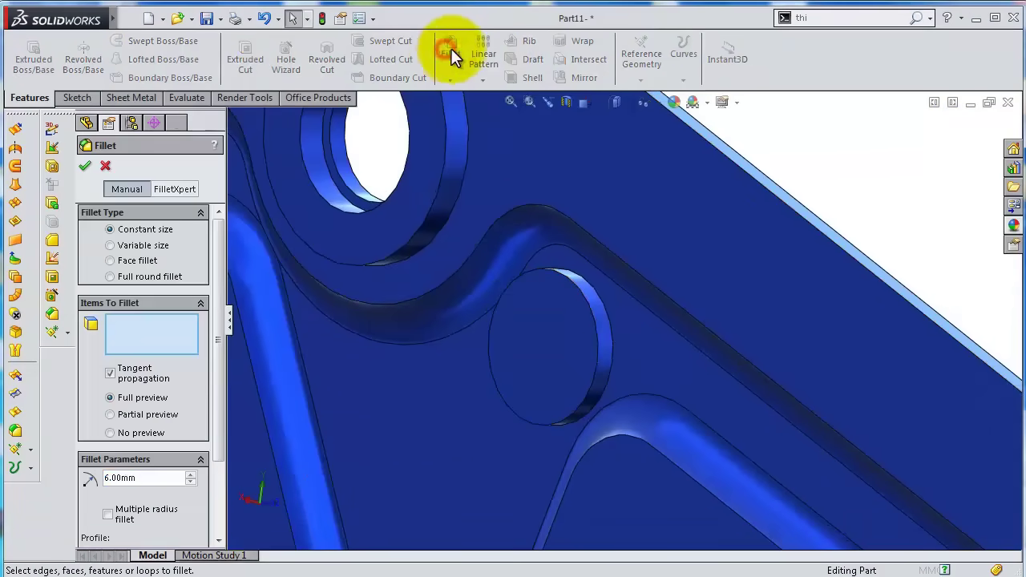
type("3")
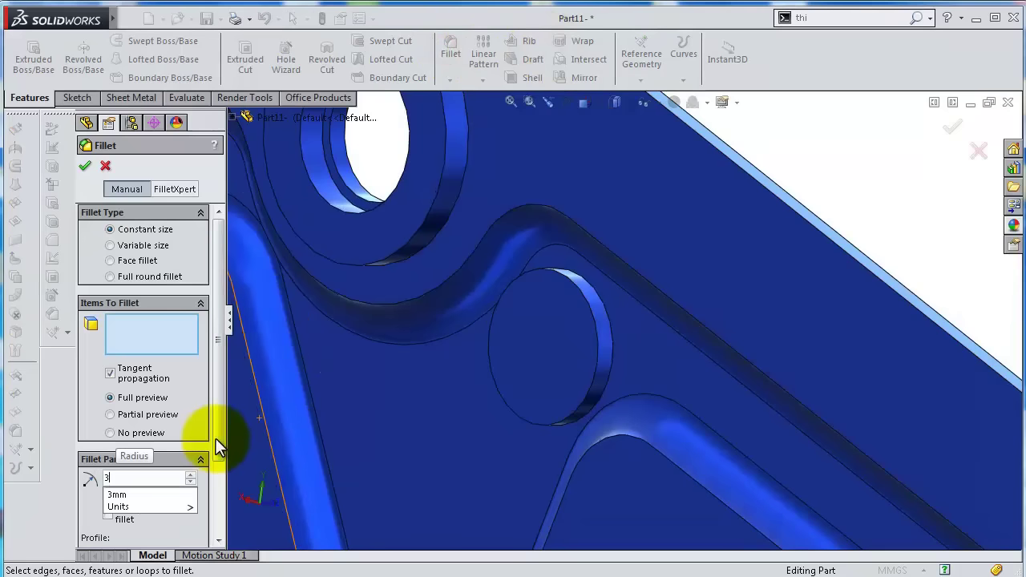
left_click(91, 509)
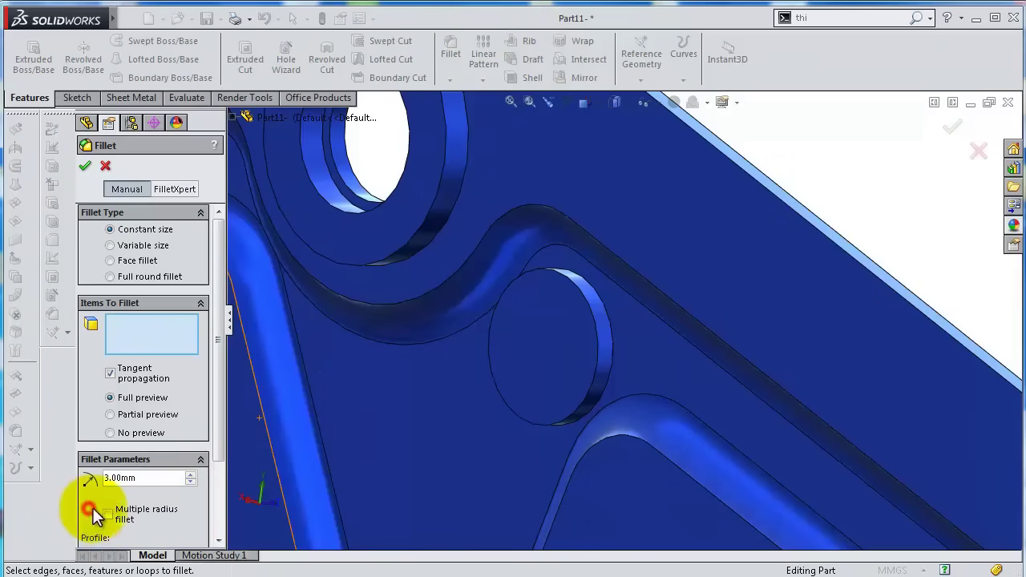
left_click(596, 340)
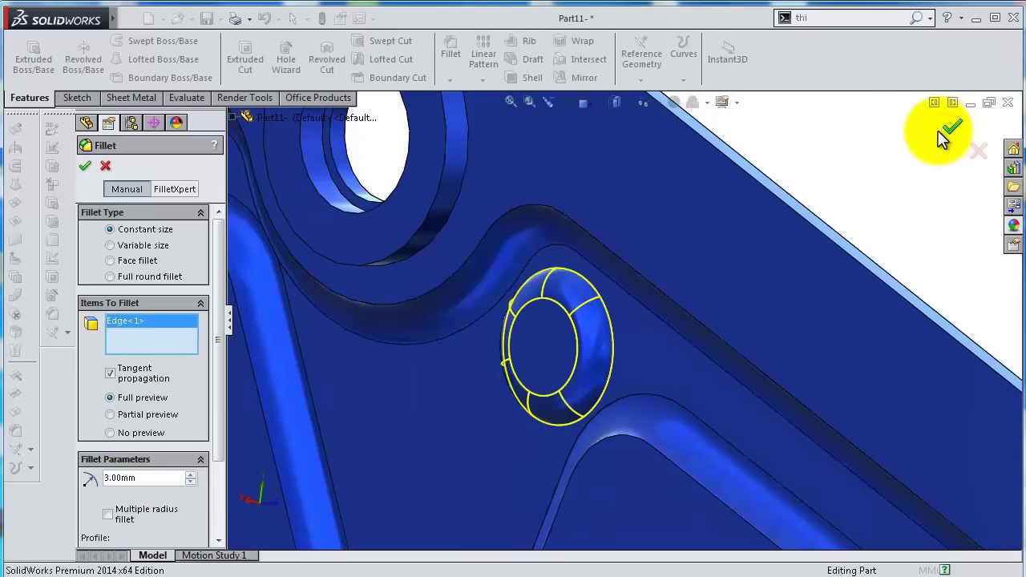
left_click(946, 128)
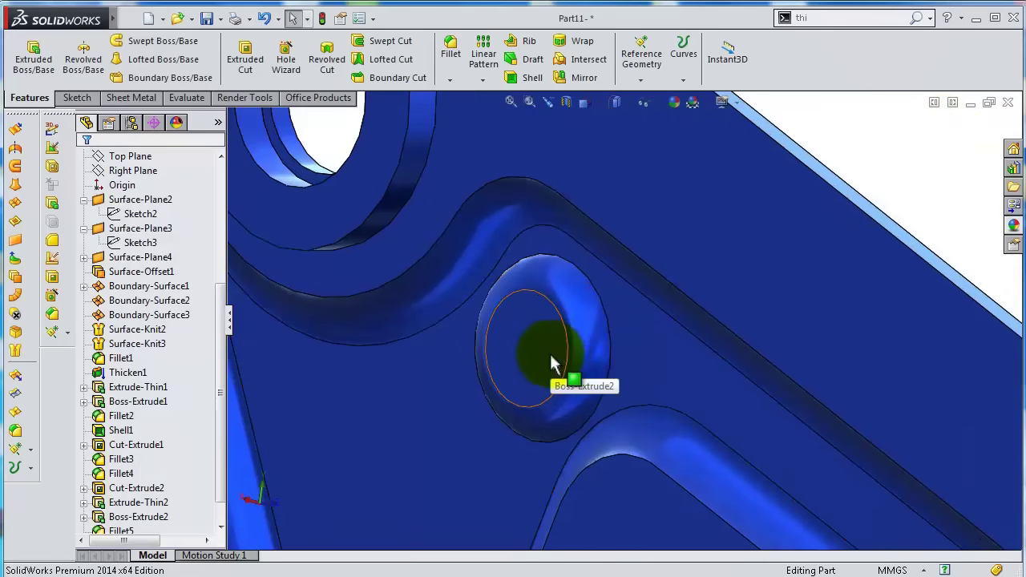
left_click(551, 358)
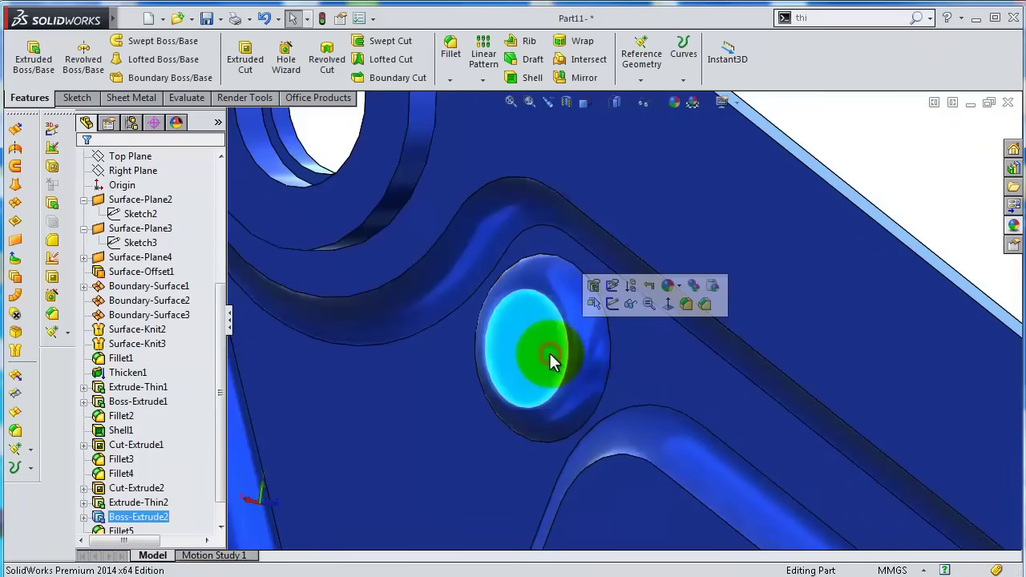
left_click(612, 306)
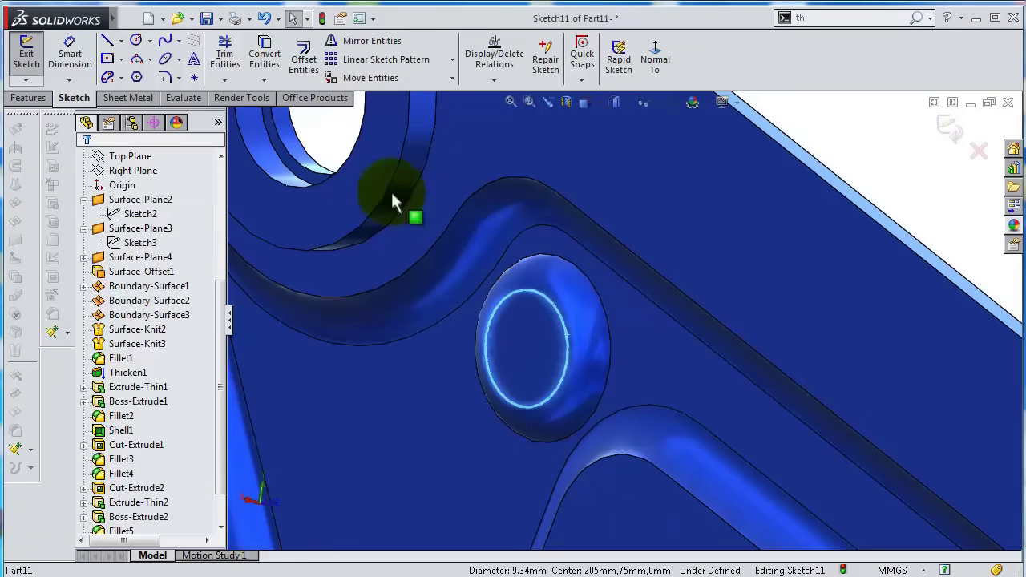
Convert the face's Ø9.34 edge into the sketch and extrude it 8 mm as a pin.
left_click(273, 69)
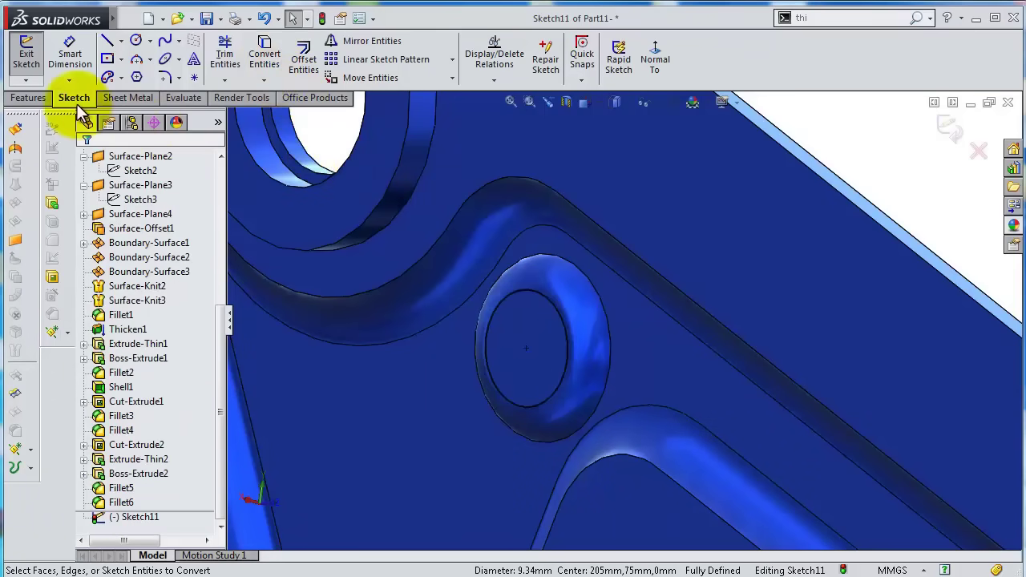
left_click(29, 98)
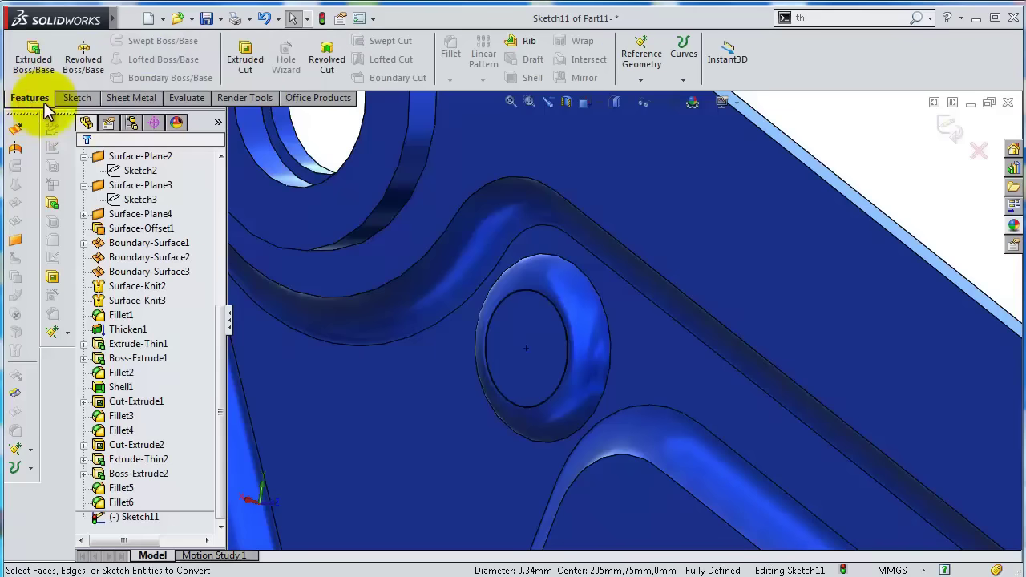
left_click(36, 67)
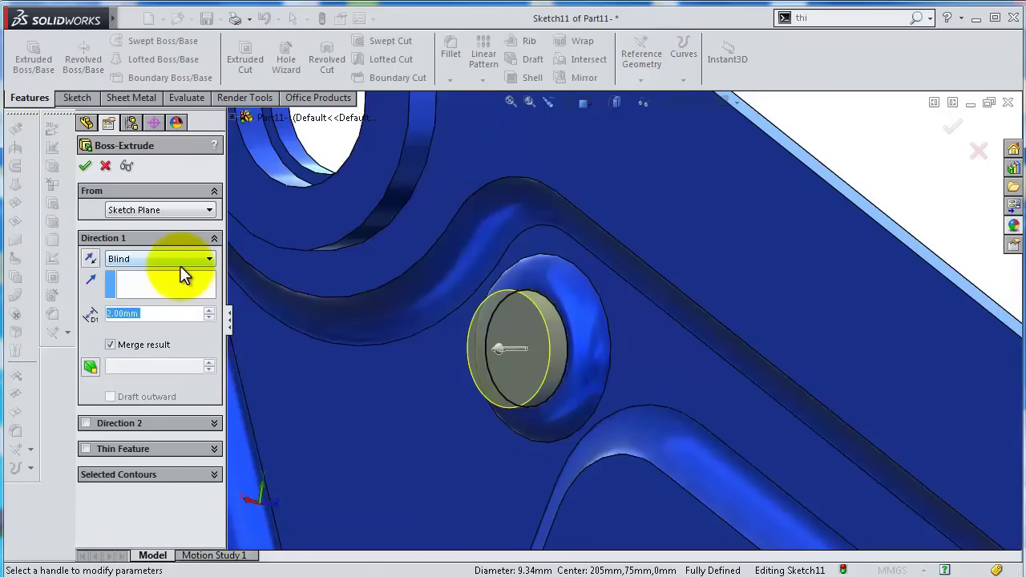
key("Return")
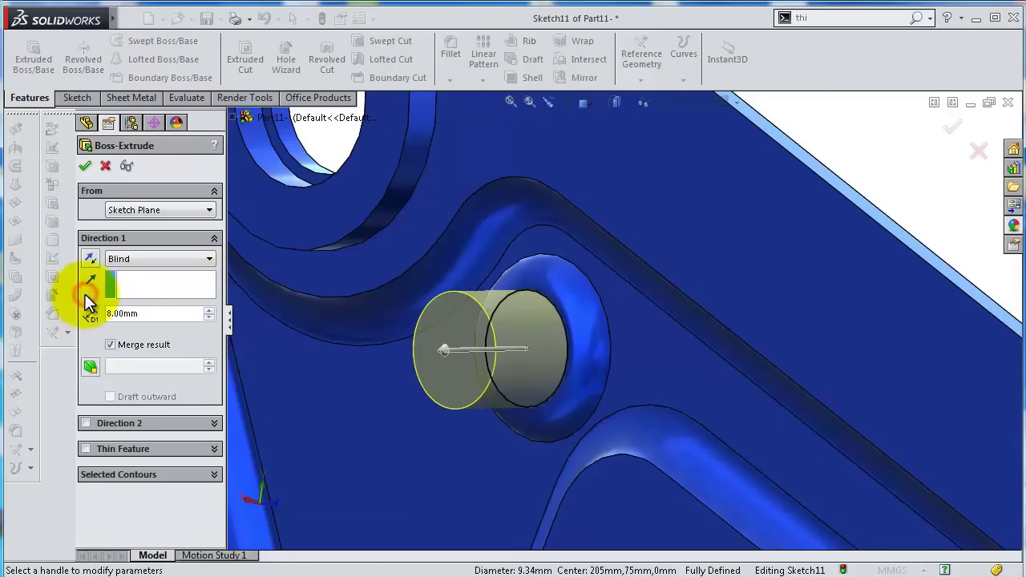
left_click(85, 166)
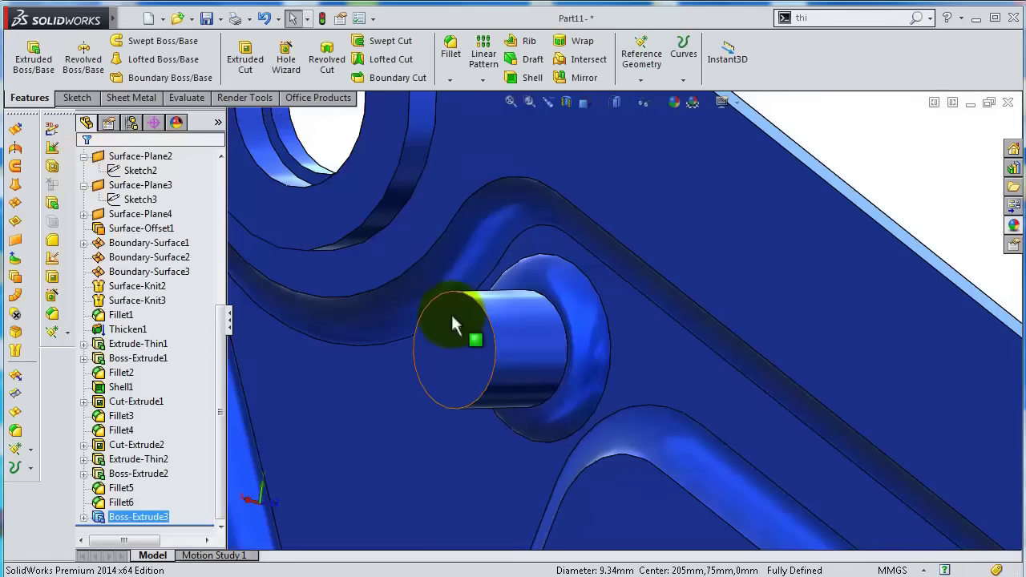
middle_click_drag(451, 312, 540, 266)
Save the part.
scroll(541, 269, "down", 1)
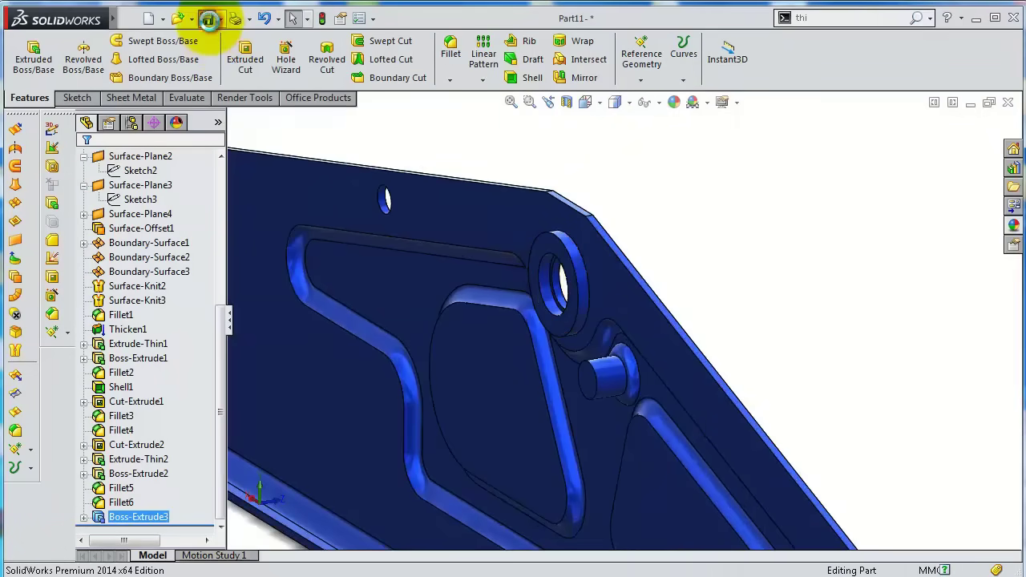
left_click(208, 19)
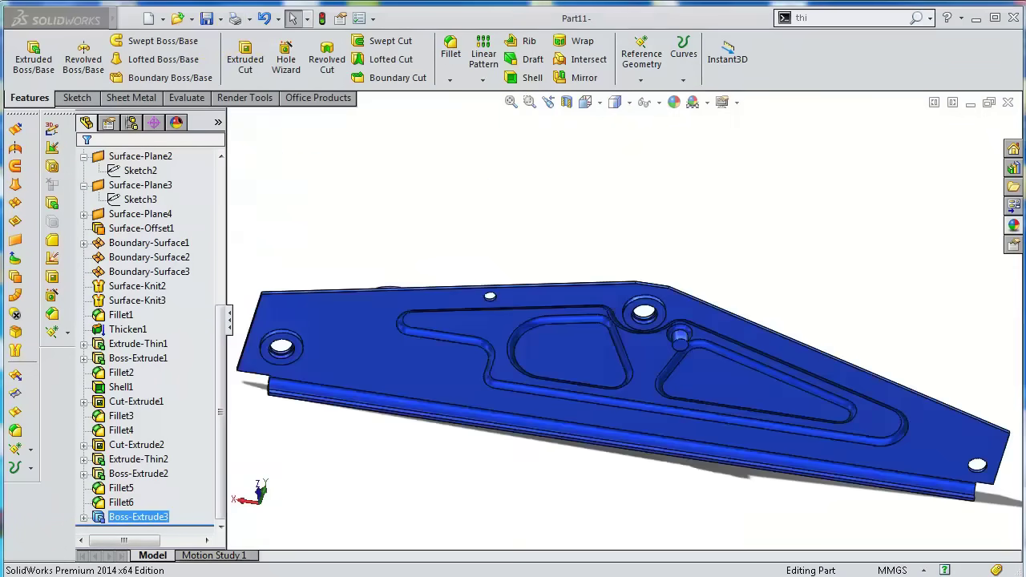
middle_click_drag(865, 346, 902, 355)
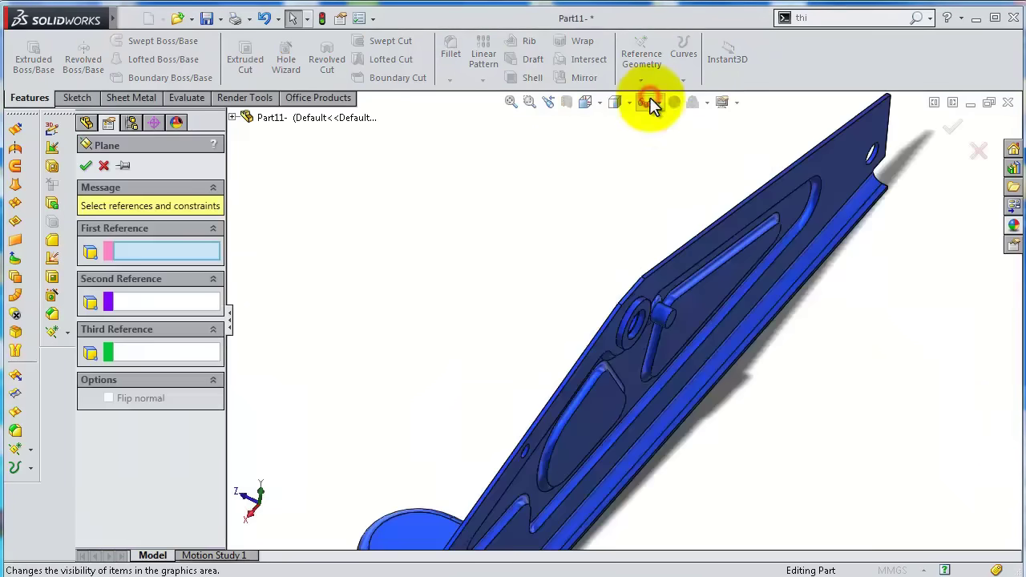
Create Plane1 perpendicular to the plate's top edge through its corner point.
scroll(671, 236, "down", 5)
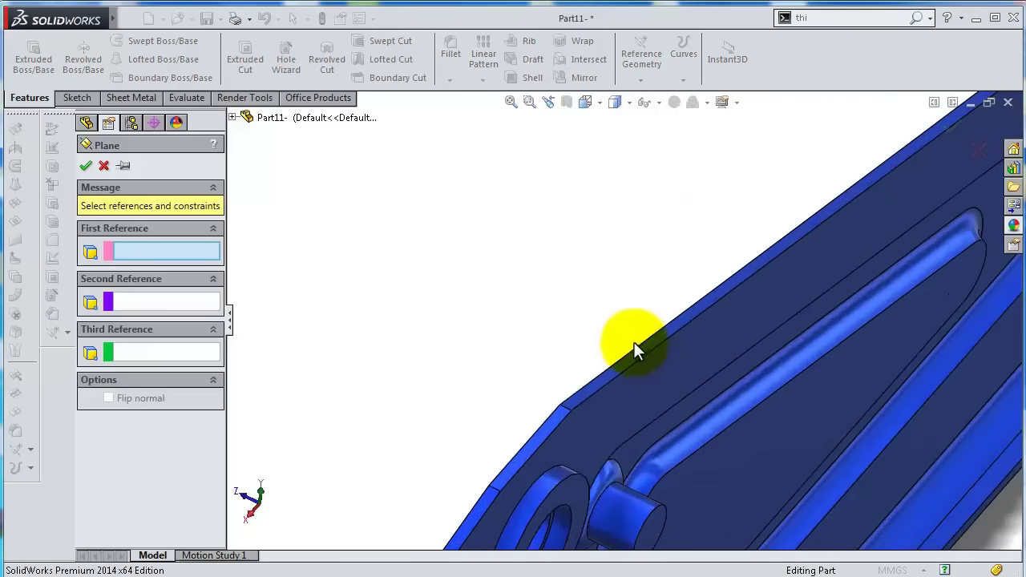
left_click(632, 363)
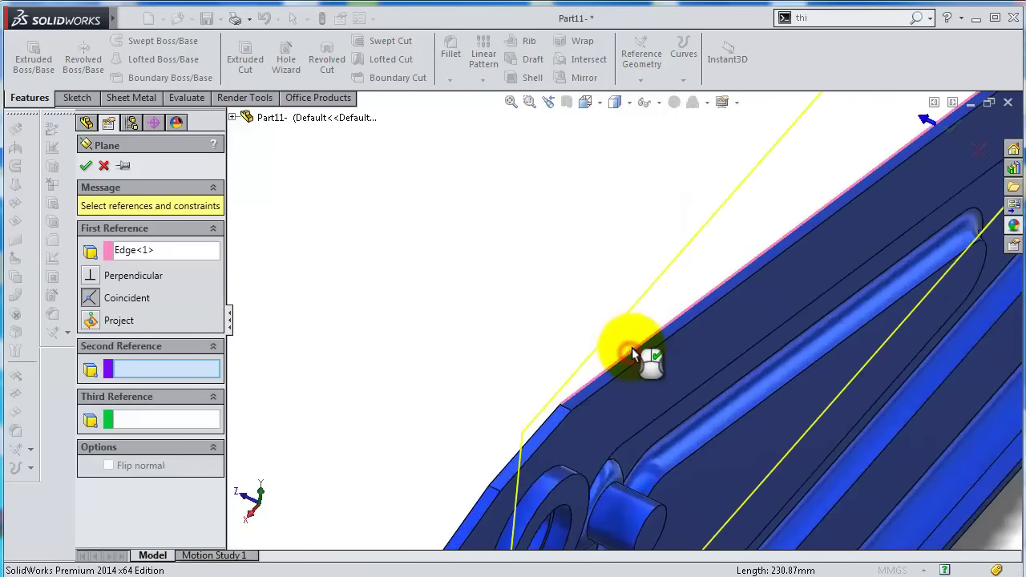
scroll(526, 470, "down", 5)
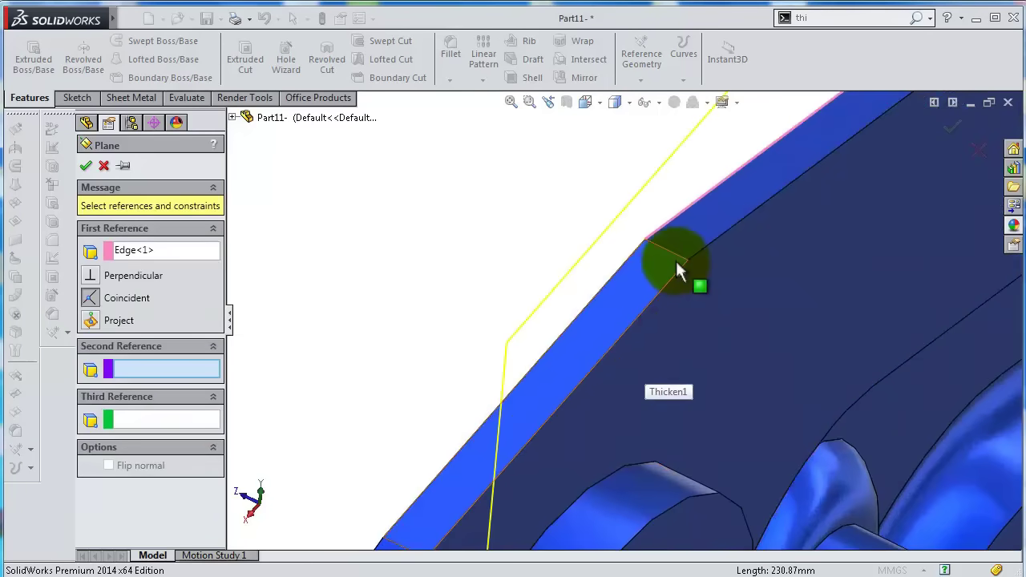
left_click(668, 249)
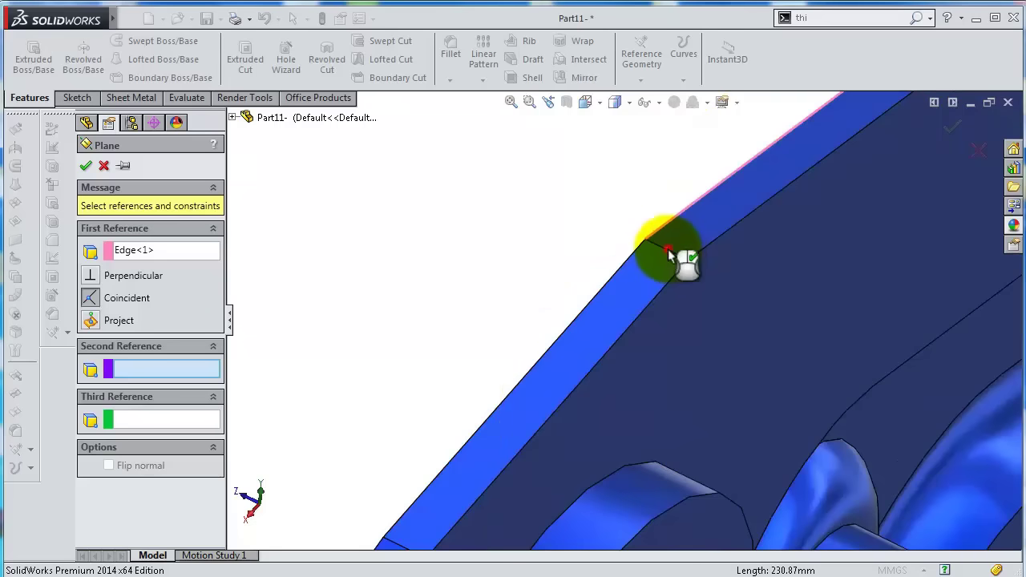
left_click(90, 276)
scroll(355, 353, "down", 3)
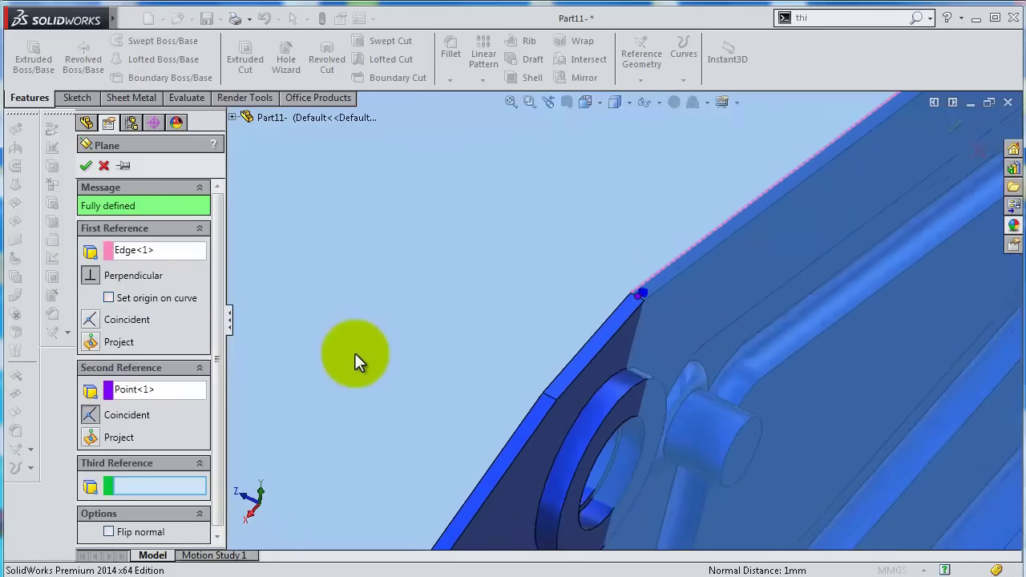
middle_click_drag(355, 355, 742, 516)
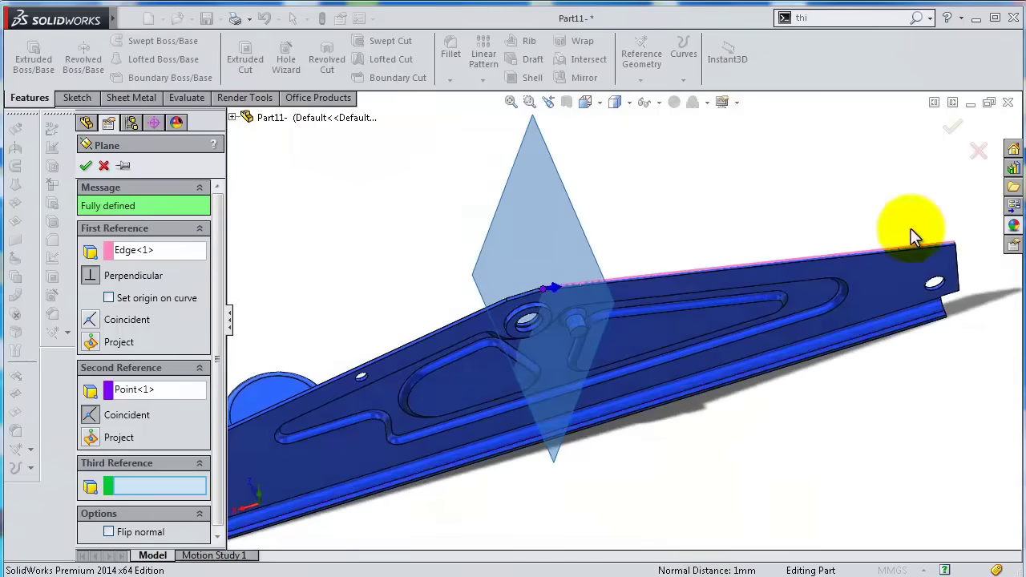
left_click(952, 126)
left_click(541, 231)
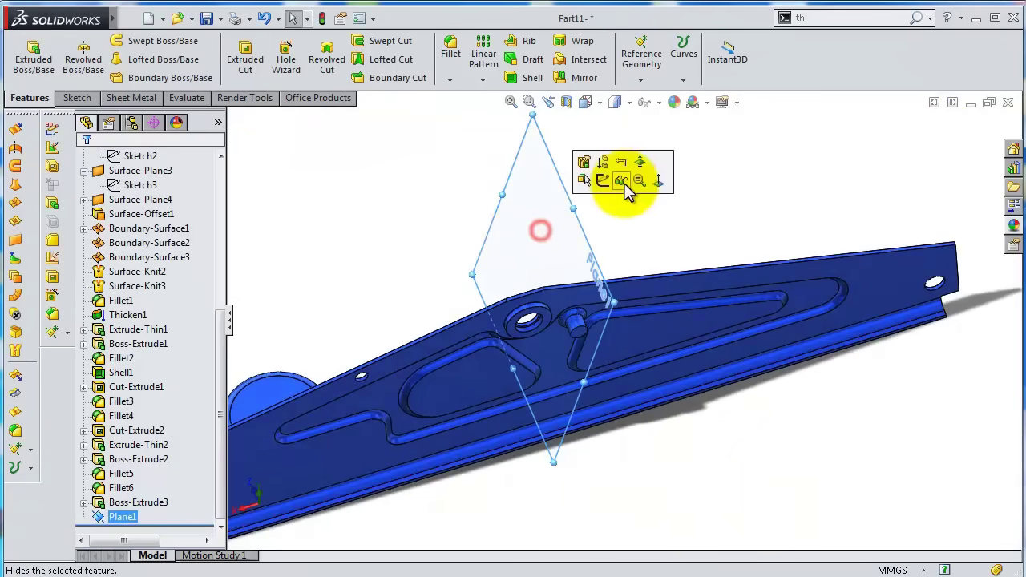
Start a sketch on Plane1 and view it straight on.
left_click(603, 181)
left_click(660, 68)
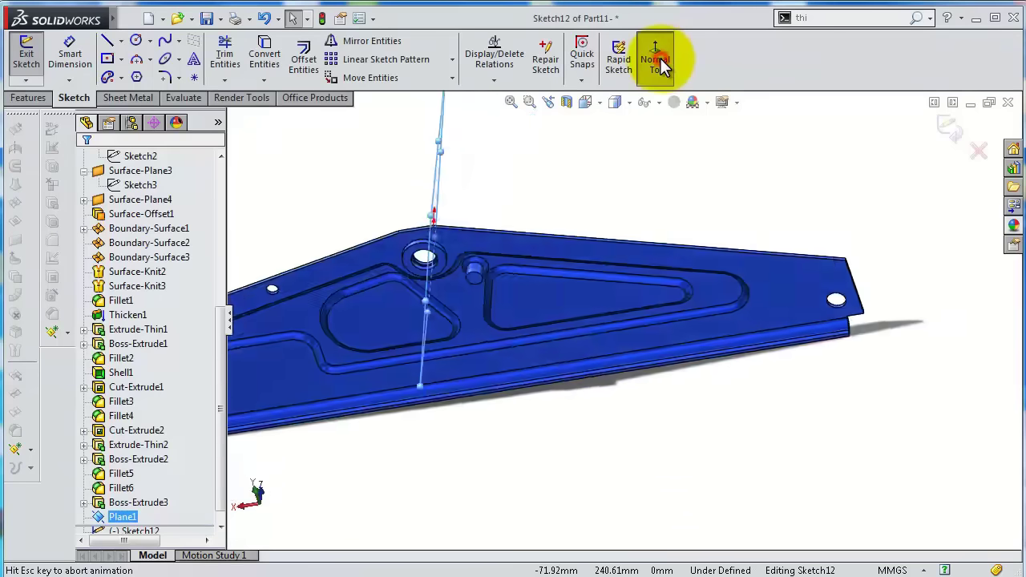
scroll(636, 248, "down", 2)
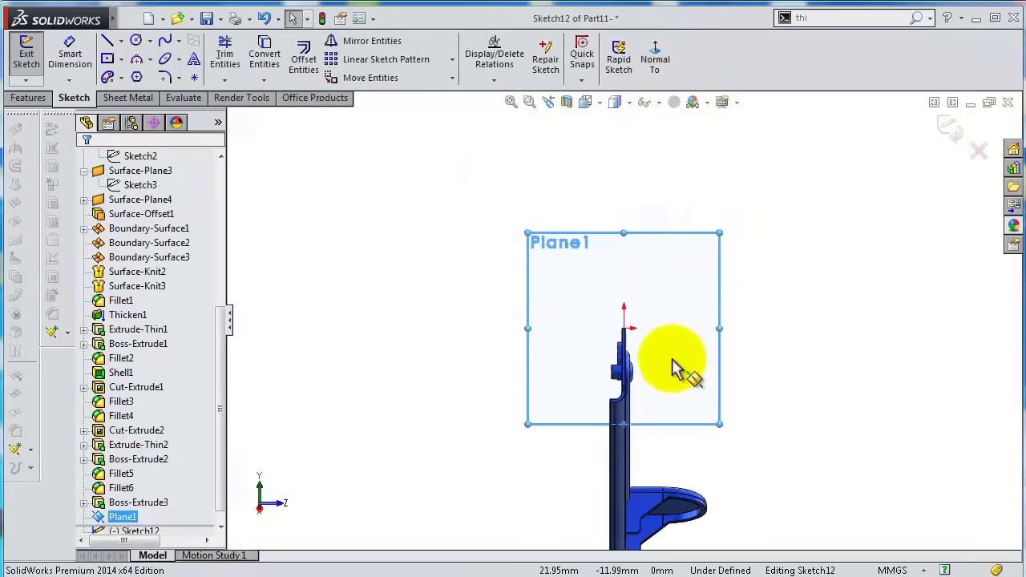
scroll(672, 372, "down", 3)
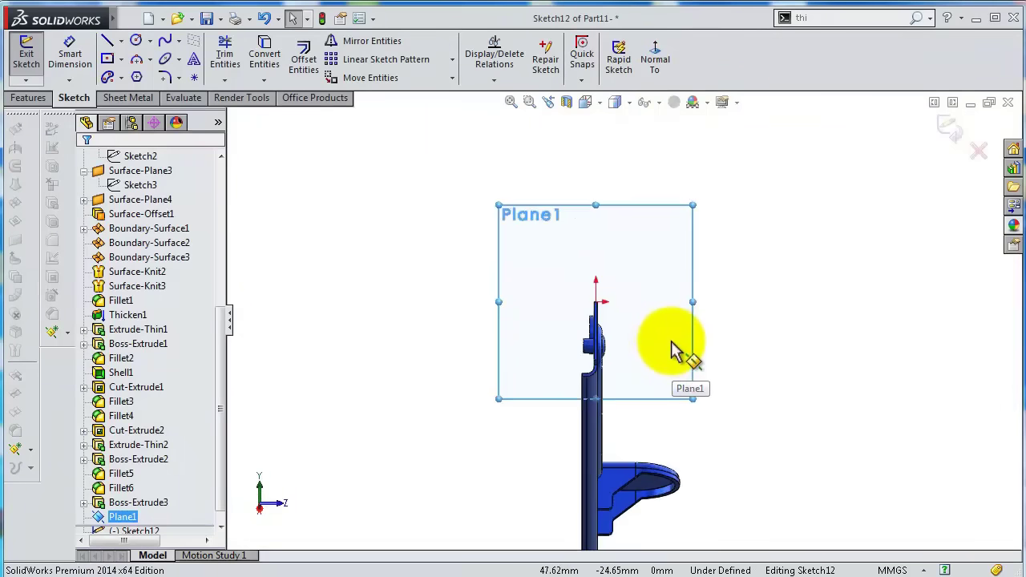
scroll(594, 301, "down", 3)
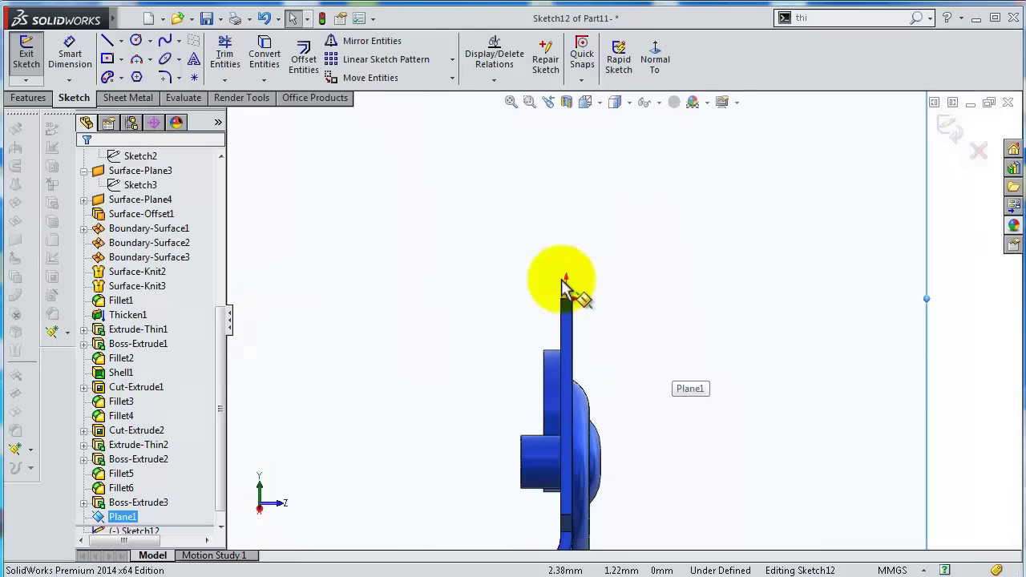
scroll(563, 287, "up", 2)
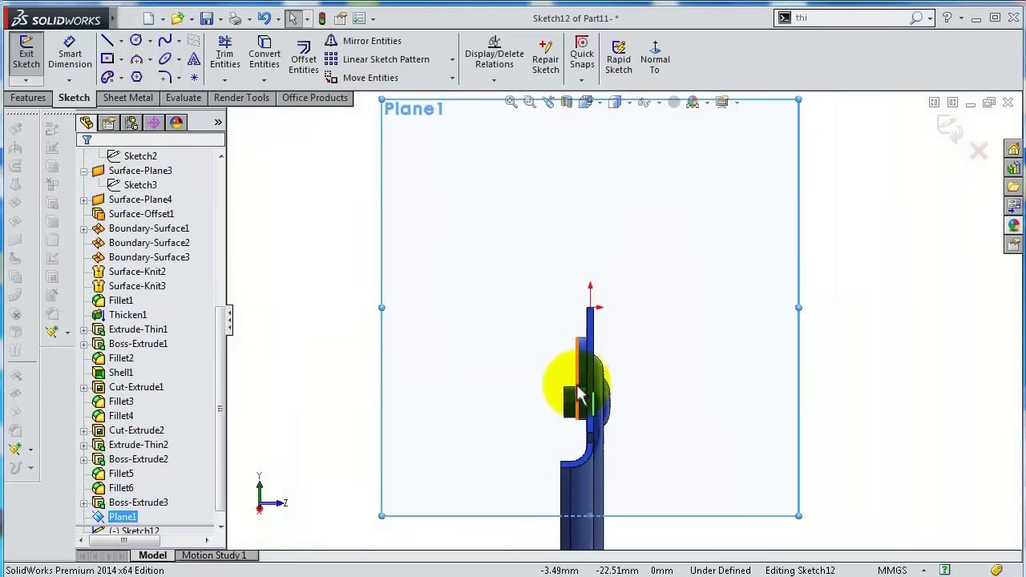
scroll(591, 298, "down", 5)
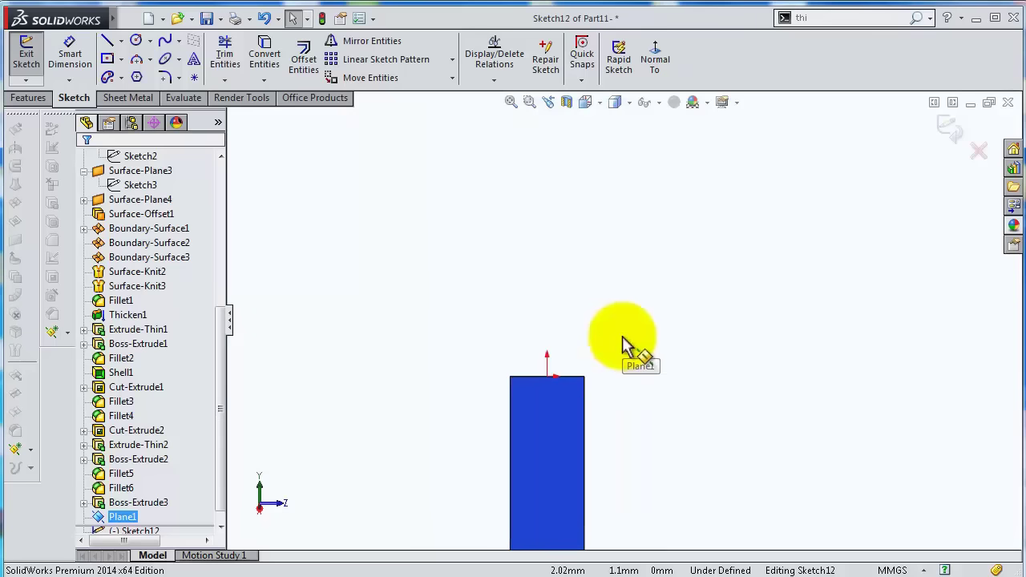
Draw a short vertical line from the block's top corner, then an angled line up-right.
left_click(108, 41)
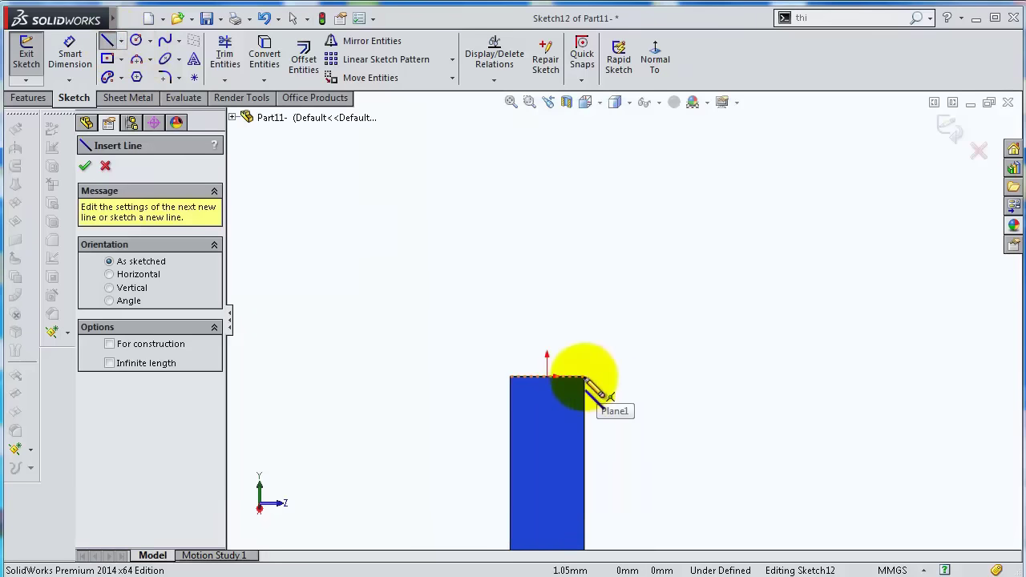
left_click(583, 376)
left_click(583, 328)
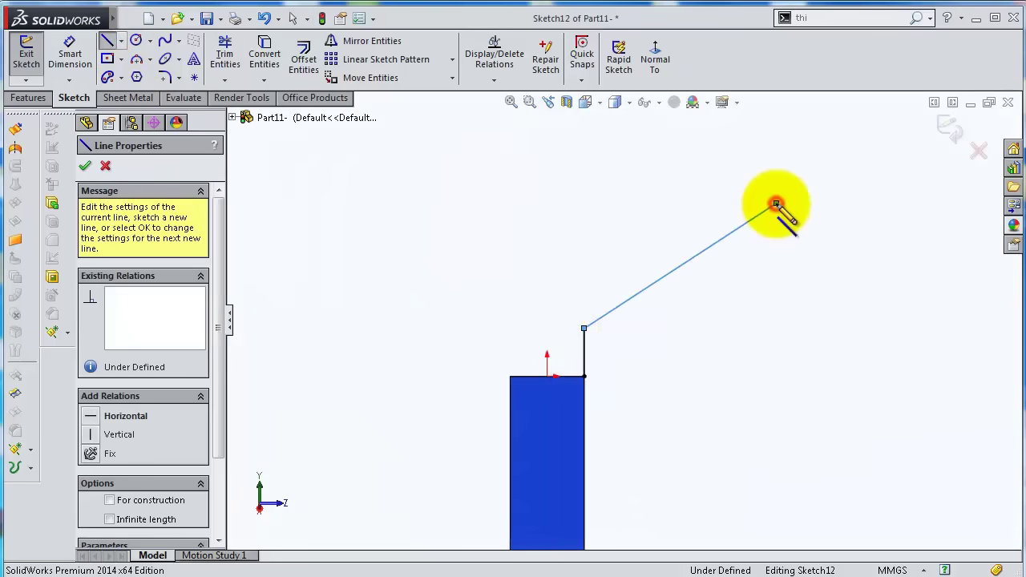
left_click(777, 204)
Dimension the vertical line to 2 mm and the angle between the lines to 105°.
key("s")
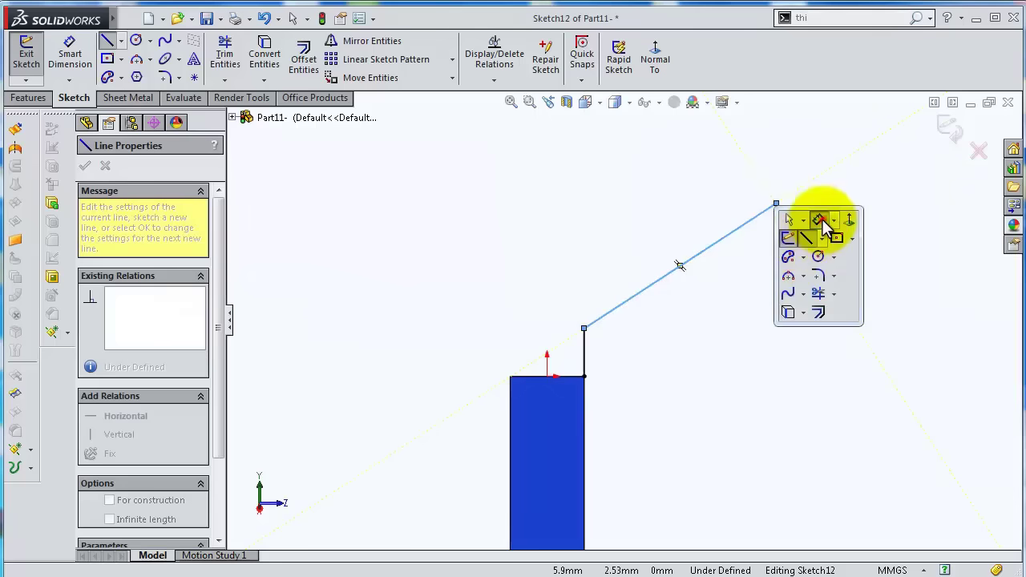
left_click(822, 217)
left_click(588, 346)
left_click(676, 363)
type("2")
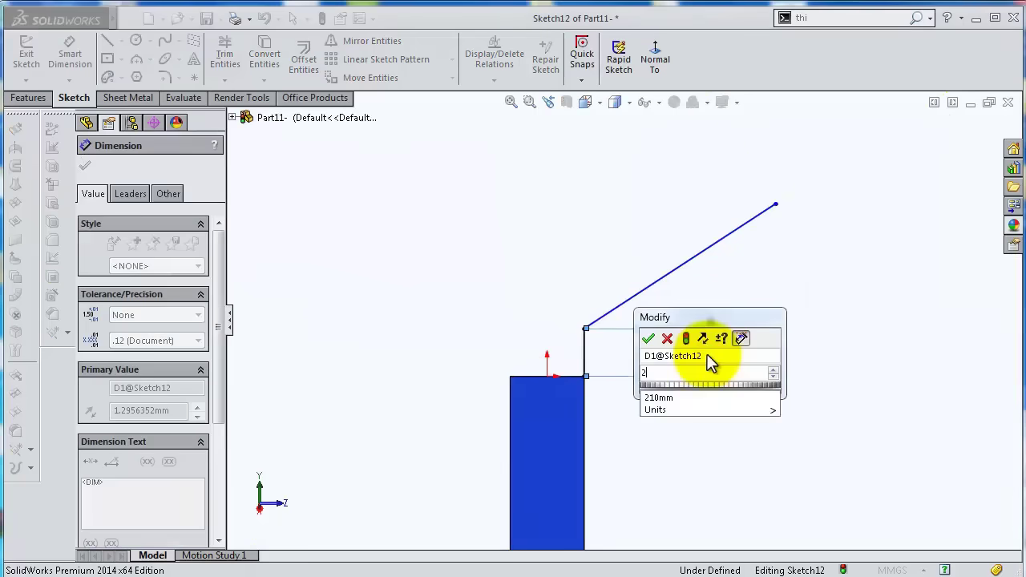
key("Return")
left_click(586, 334)
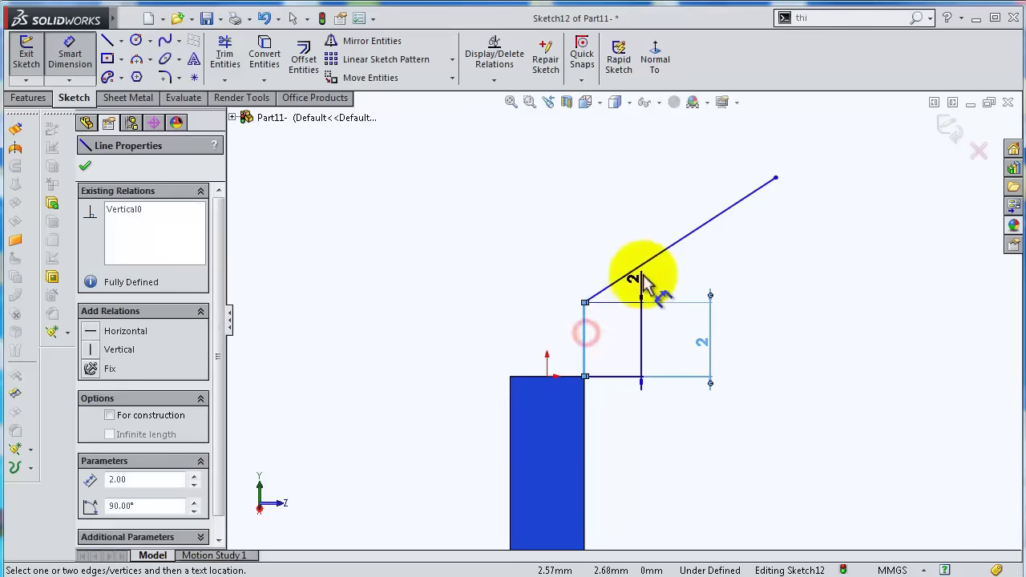
left_click(644, 266)
left_click(662, 295)
type("1")
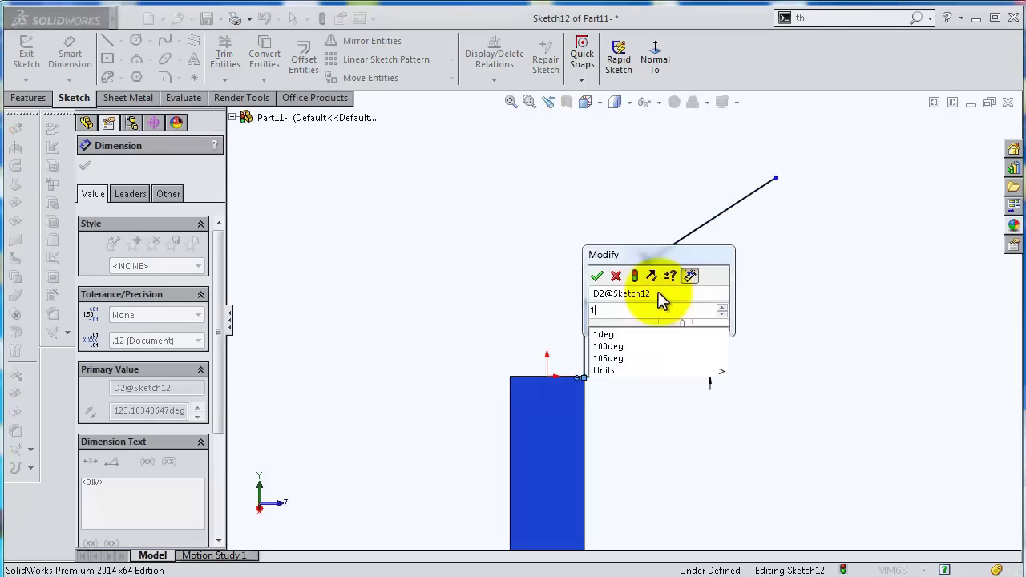
type("05")
key("Return")
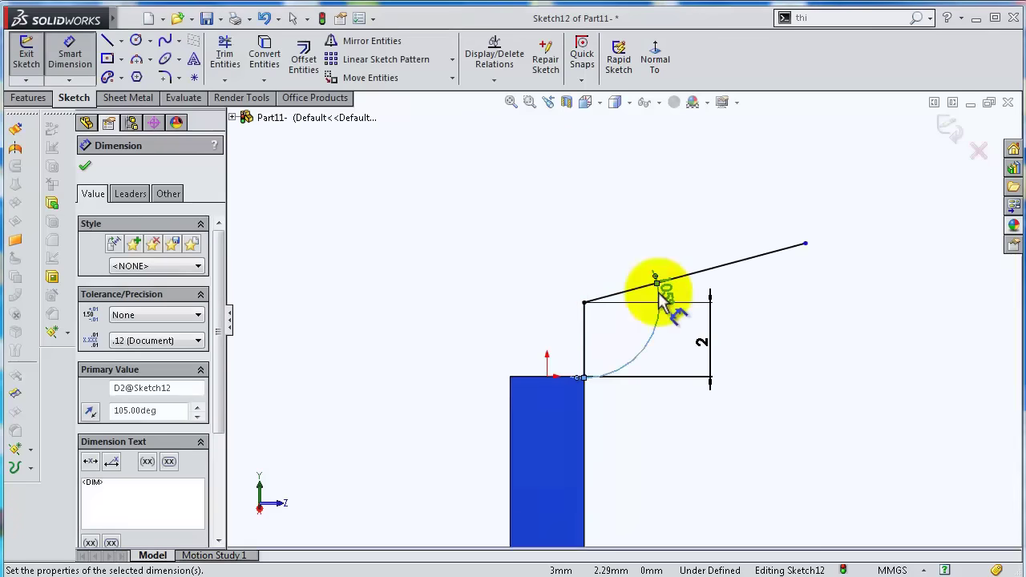
Add a 10 mm horizontal distance to the angled line's far end, then check it in 3-D.
left_click(587, 330)
left_click(805, 243)
left_click(769, 174)
type("1")
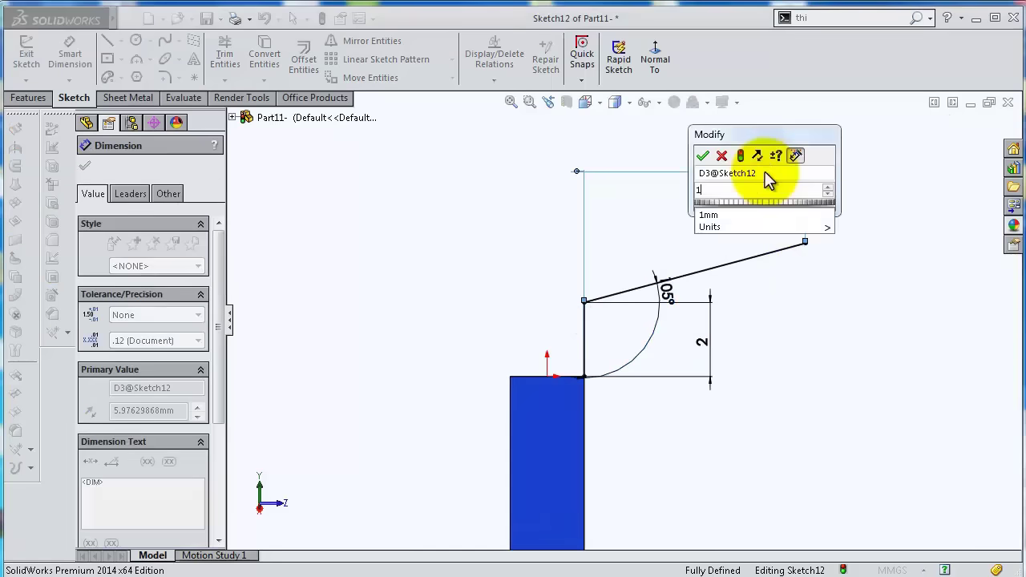
type("0")
key("Return")
scroll(821, 202, "down", 3)
mouse_move(820, 201)
middle_mouse_down()
mouse_move(586, 301)
mouse_move(550, 344)
middle_mouse_up()
scroll(573, 348, "up", 5)
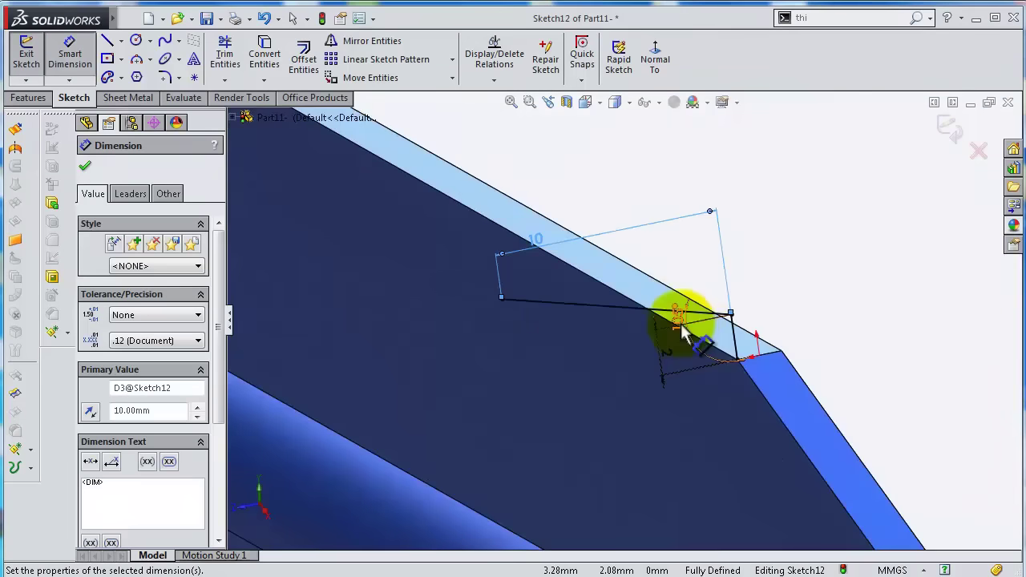
left_click(683, 352)
scroll(665, 286, "down", 2)
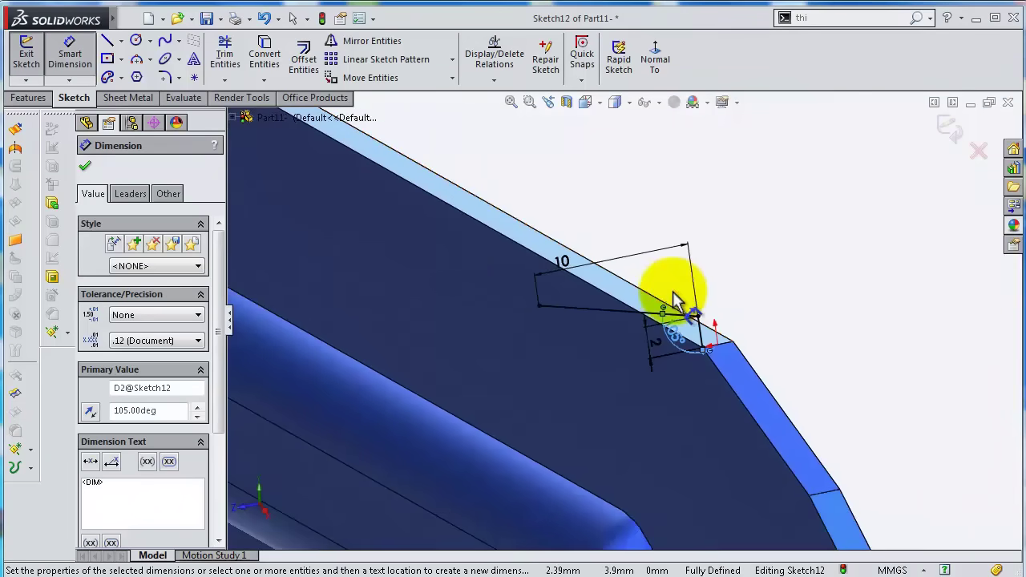
left_click(26, 98)
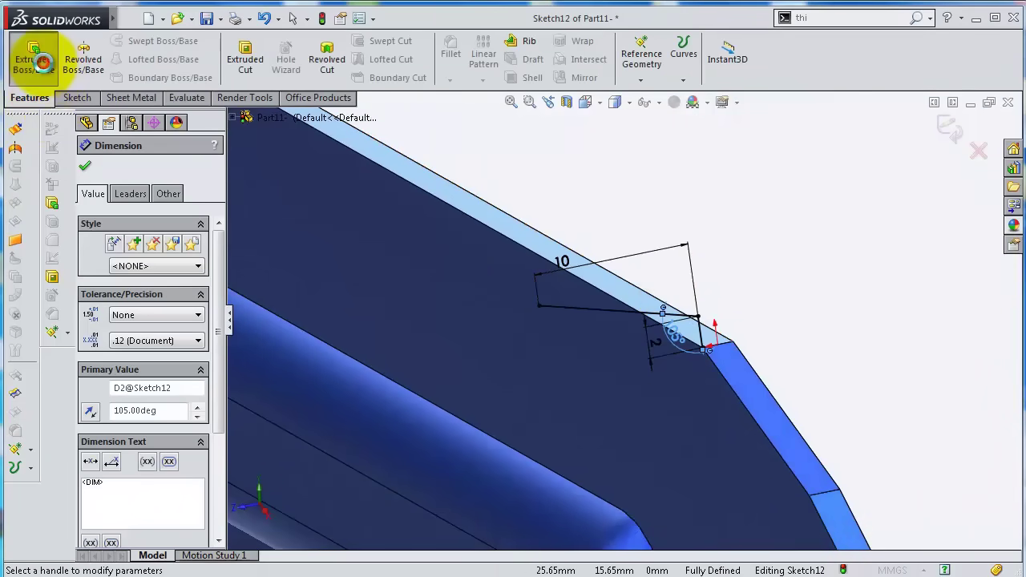
Extrude the two-line profile 210 mm blind as a reversed 2 mm thin wall.
left_click(42, 61)
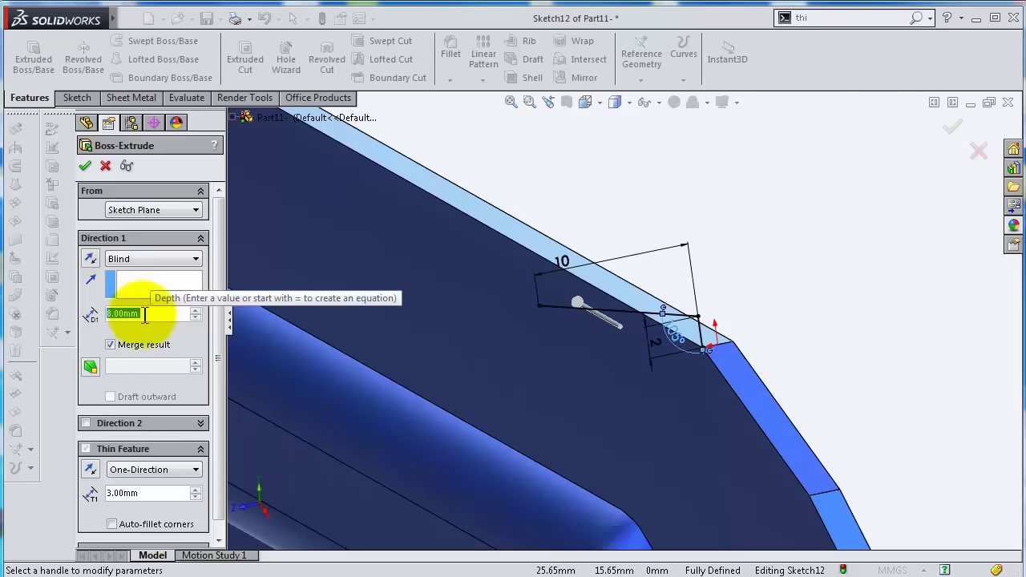
type("210")
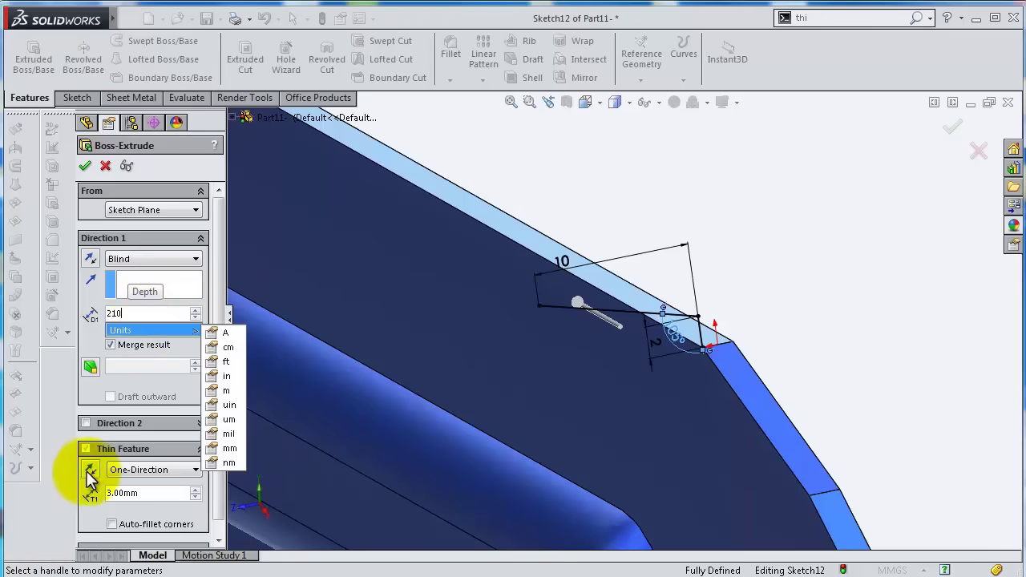
key("Return")
left_click(90, 471)
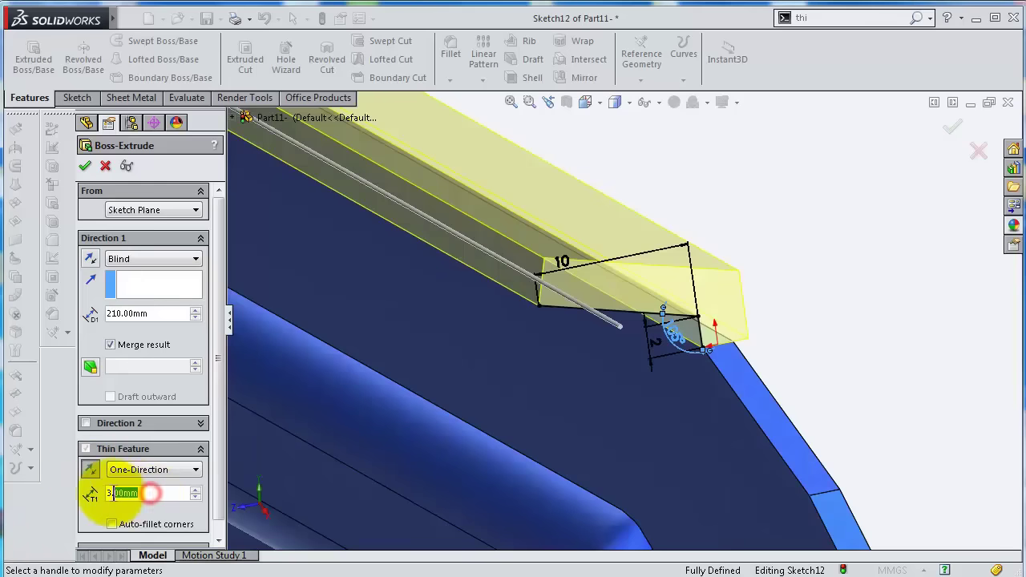
type("2")
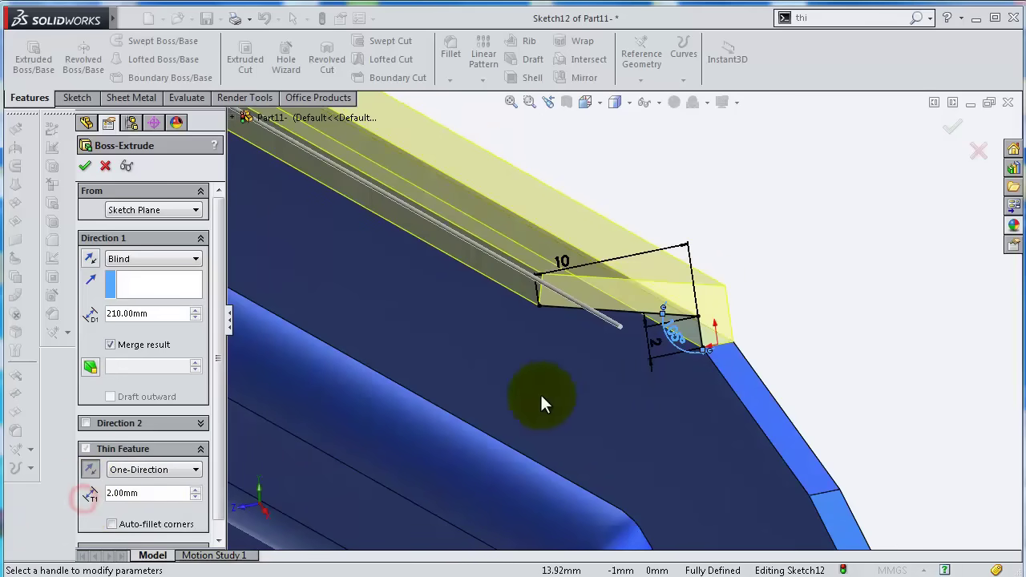
mouse_move(543, 405)
middle_mouse_down()
mouse_move(612, 390)
mouse_move(585, 374)
mouse_move(609, 365)
mouse_move(598, 317)
mouse_move(526, 298)
middle_mouse_up()
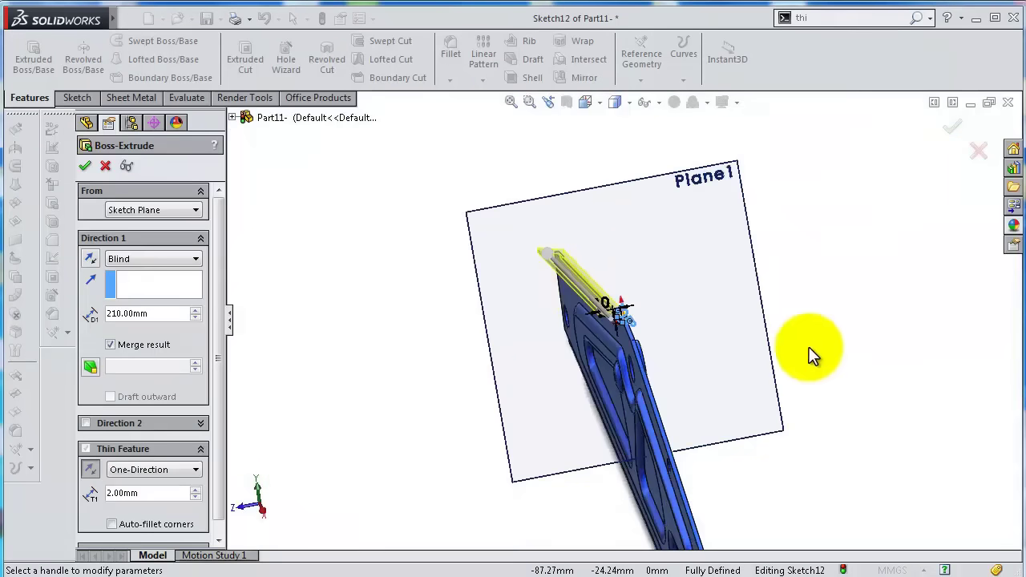
middle_click_drag(767, 408, 738, 400)
left_click(950, 138)
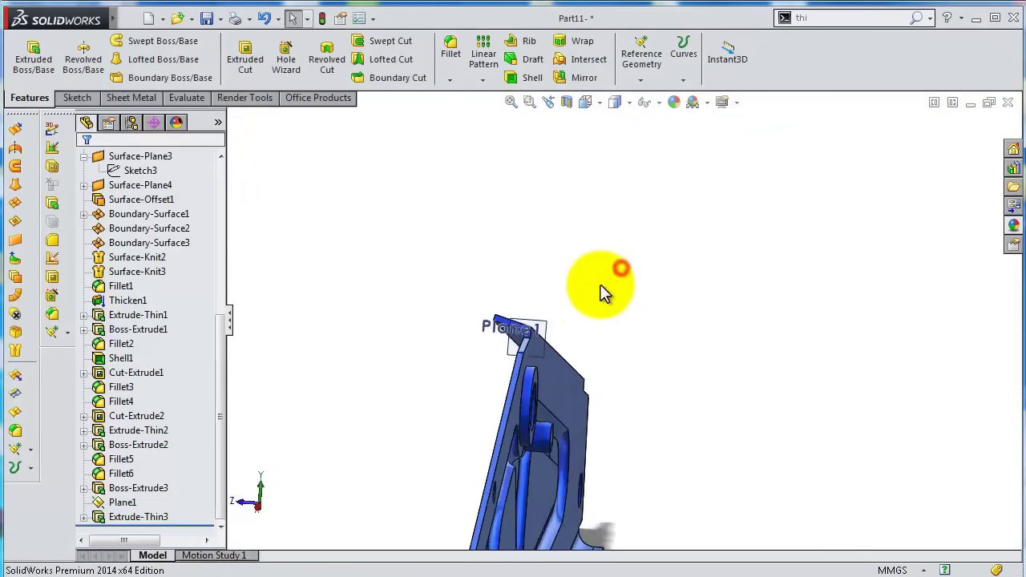
scroll(557, 366, "down", 6)
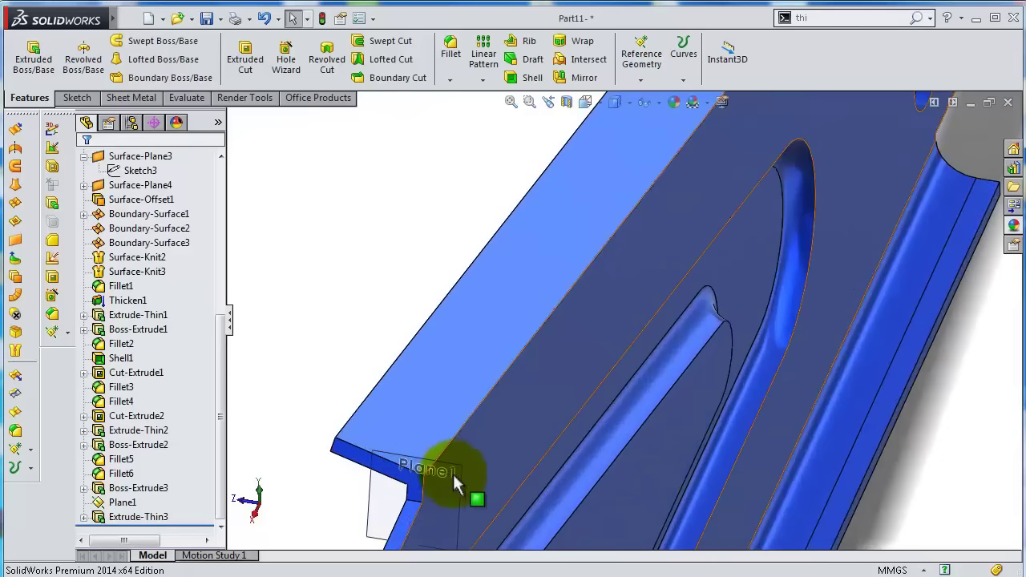
Hide Plane1 and round the two flange edges with a 5 mm fillet.
left_click(459, 475)
left_click(542, 433)
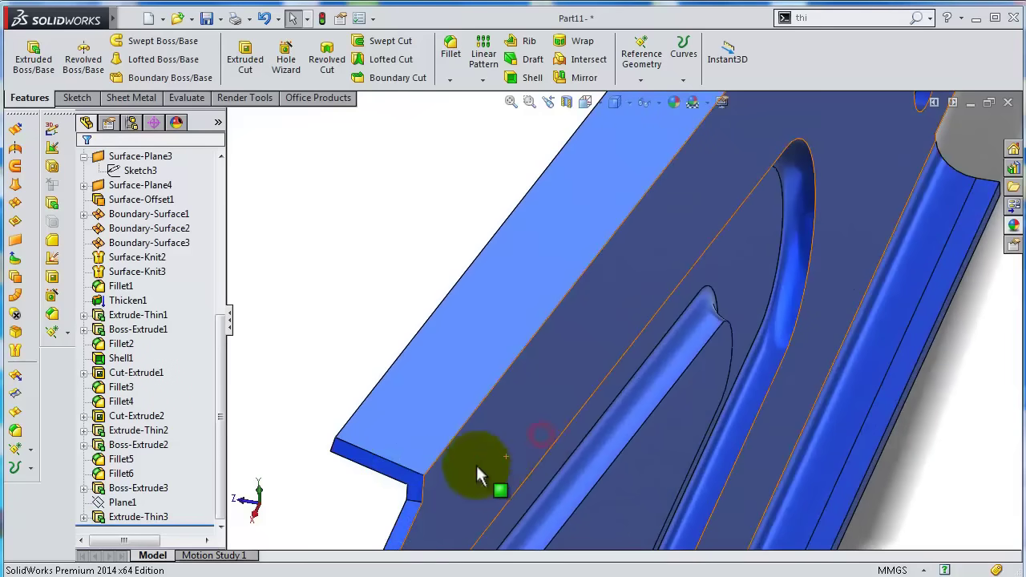
left_click(450, 50)
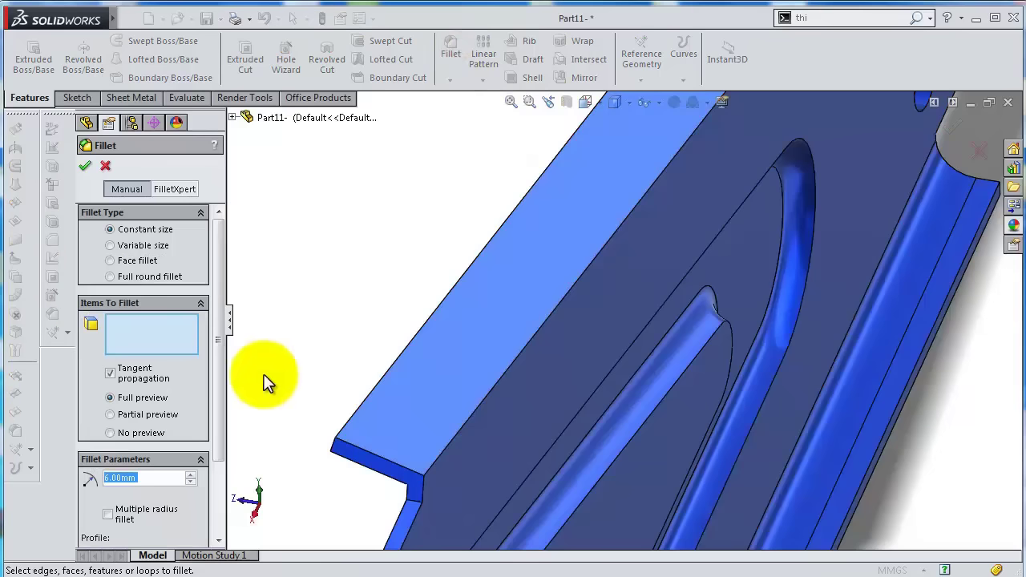
type("5")
left_click(87, 503)
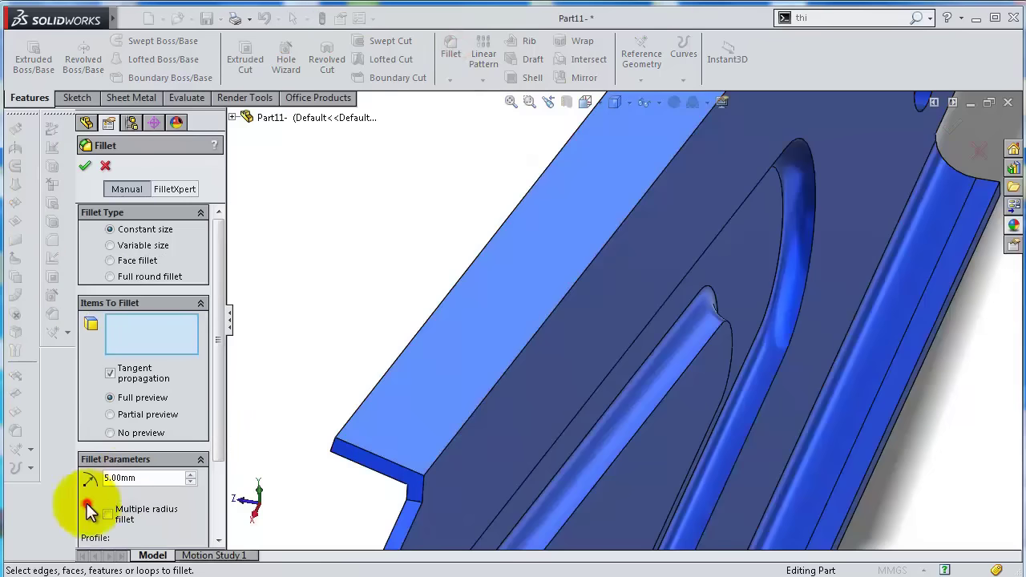
left_click(521, 362)
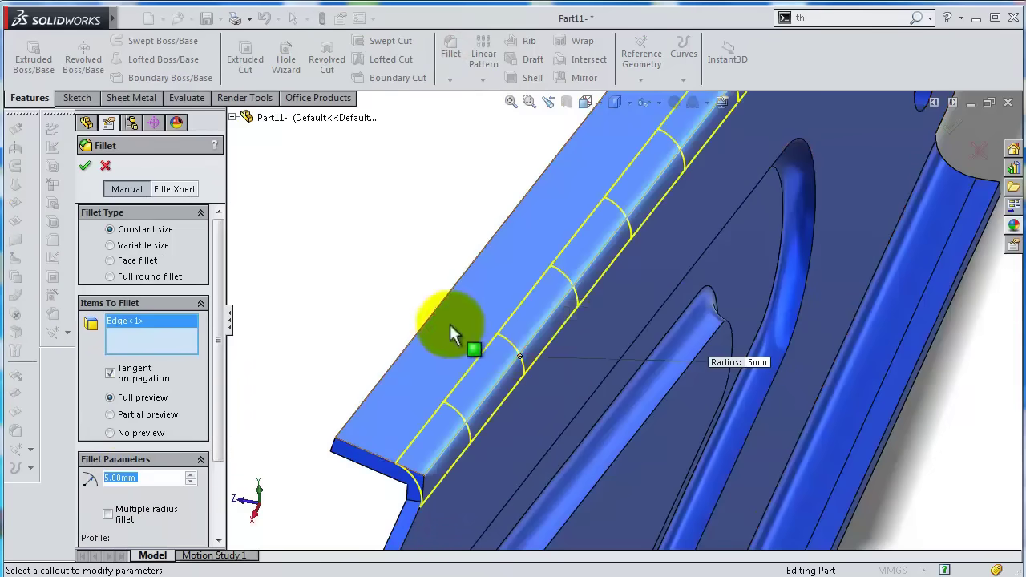
middle_click_drag(452, 339, 630, 403)
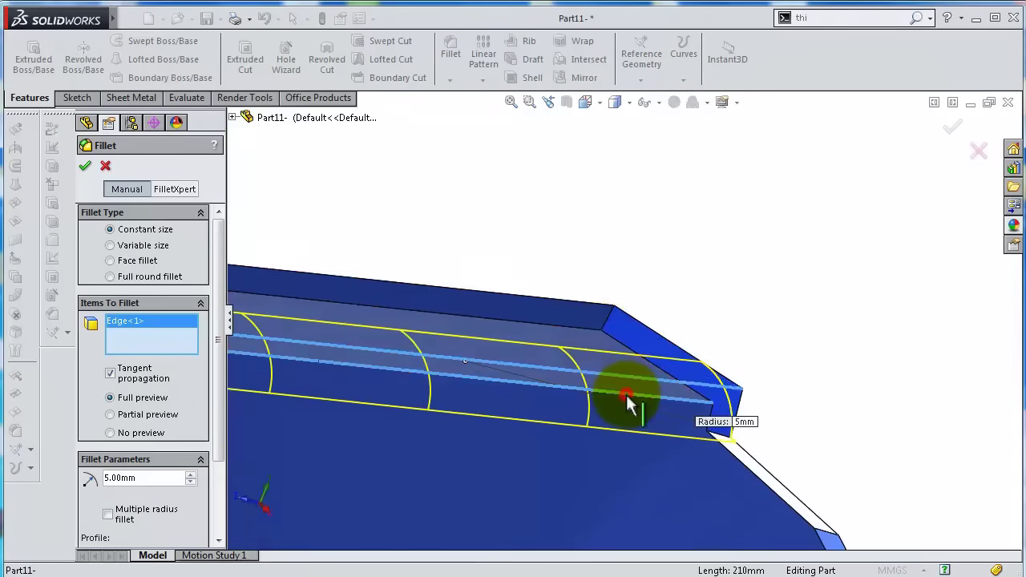
left_click(627, 396)
left_click(953, 127)
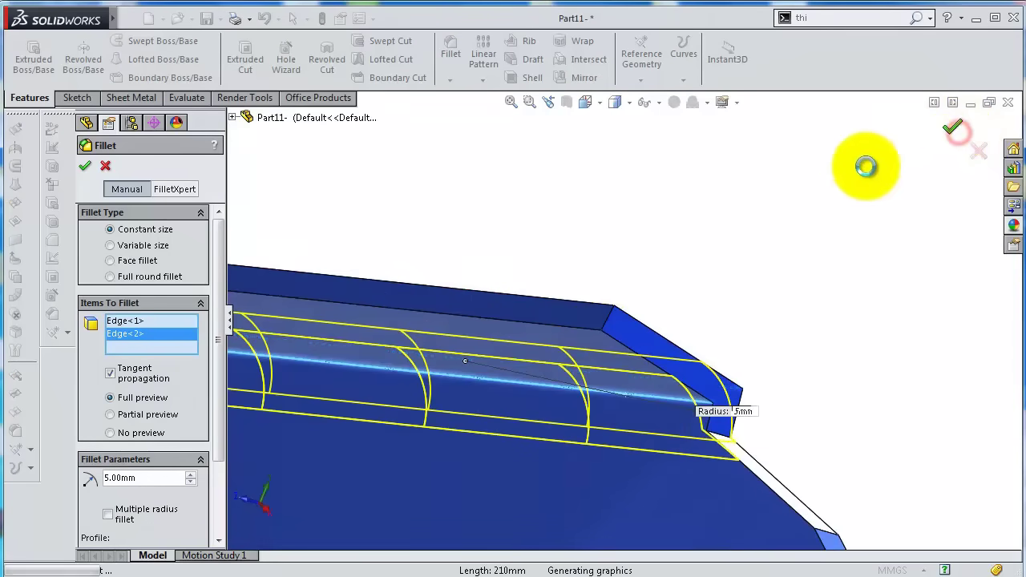
middle_click_drag(751, 229, 784, 448)
middle_click_drag(903, 460, 625, 417)
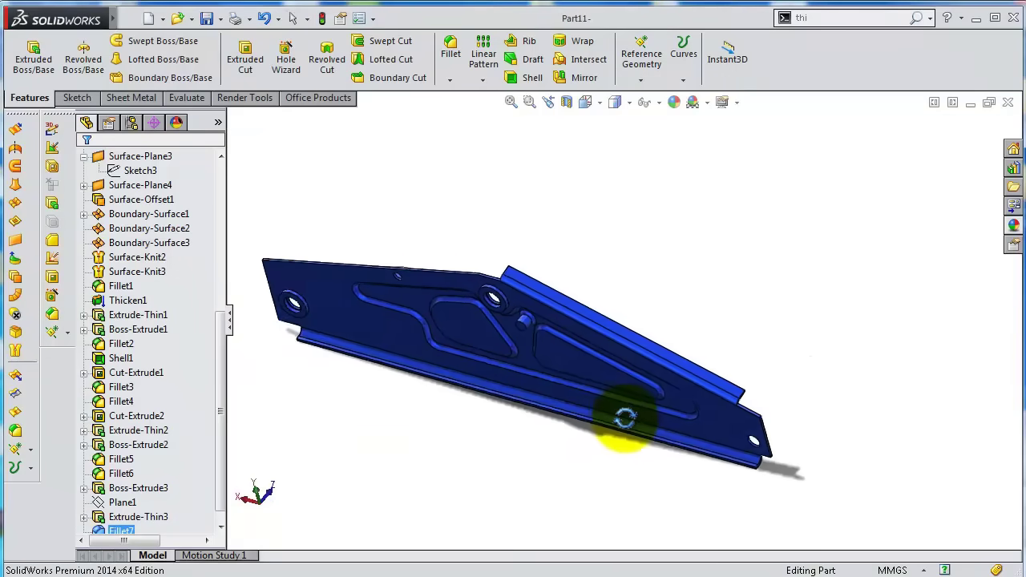
Sketch the wedge line profile on the flange's top face, viewed Normal To.
scroll(602, 270, "down", 5)
left_click(410, 208)
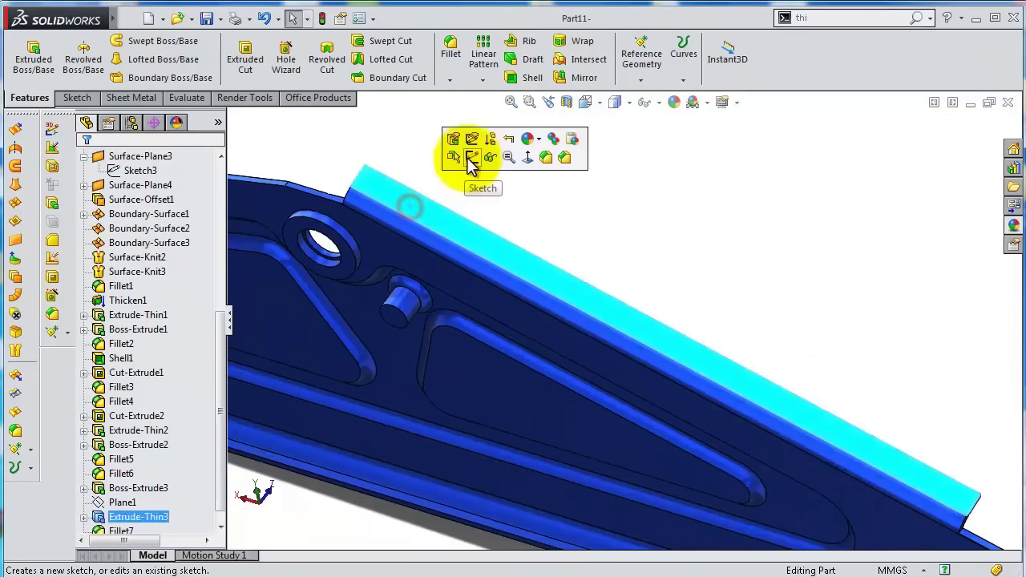
left_click(472, 158)
left_click(655, 53)
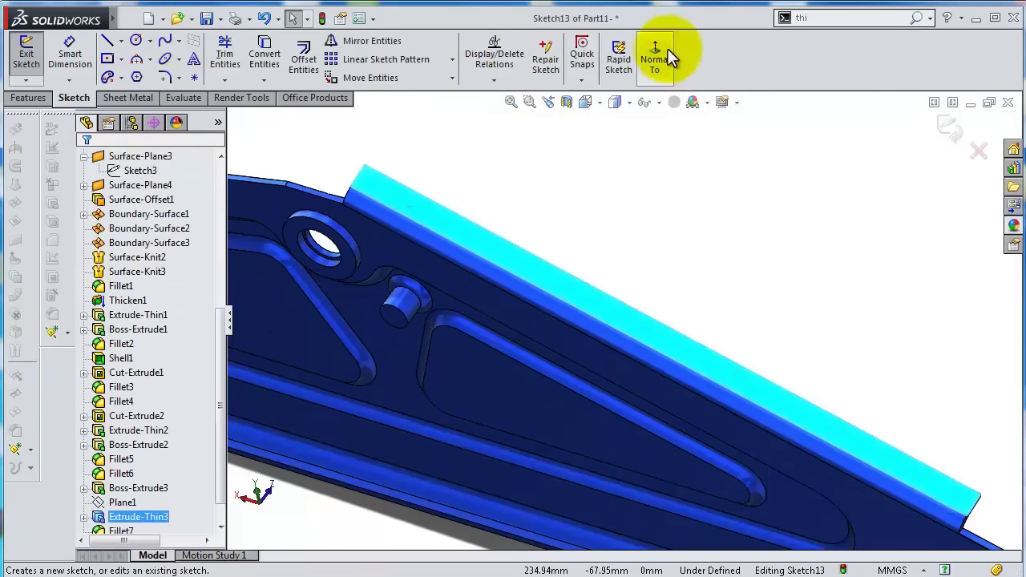
scroll(656, 355, "down", 3)
scroll(572, 309, "up", 2)
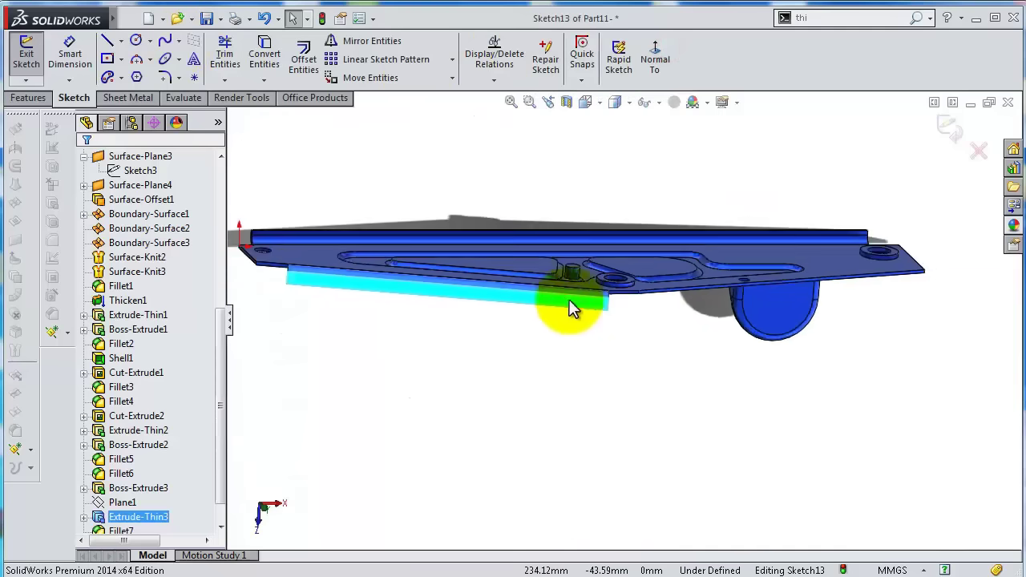
scroll(607, 294, "down", 4)
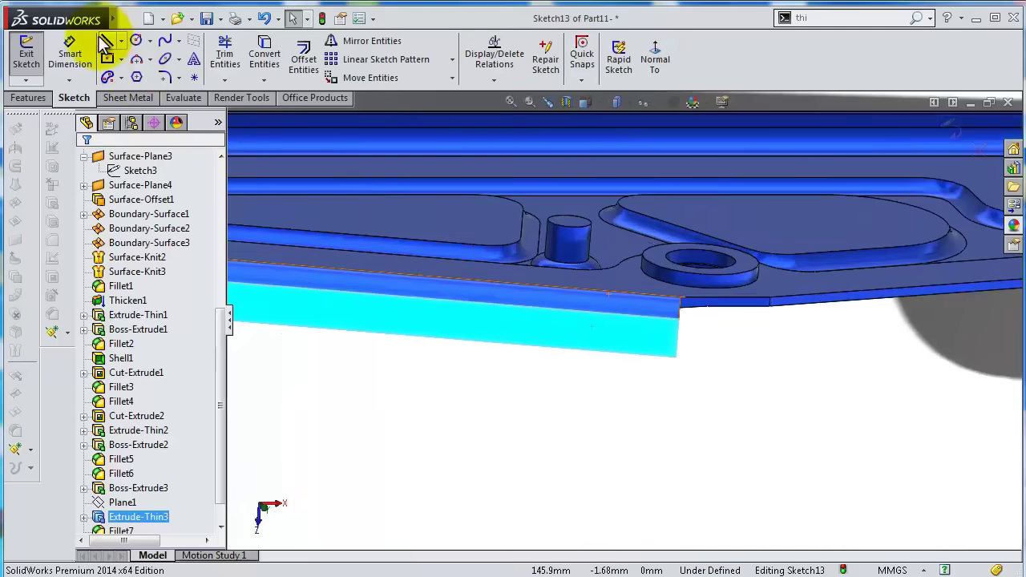
left_click(103, 42)
left_click(576, 350)
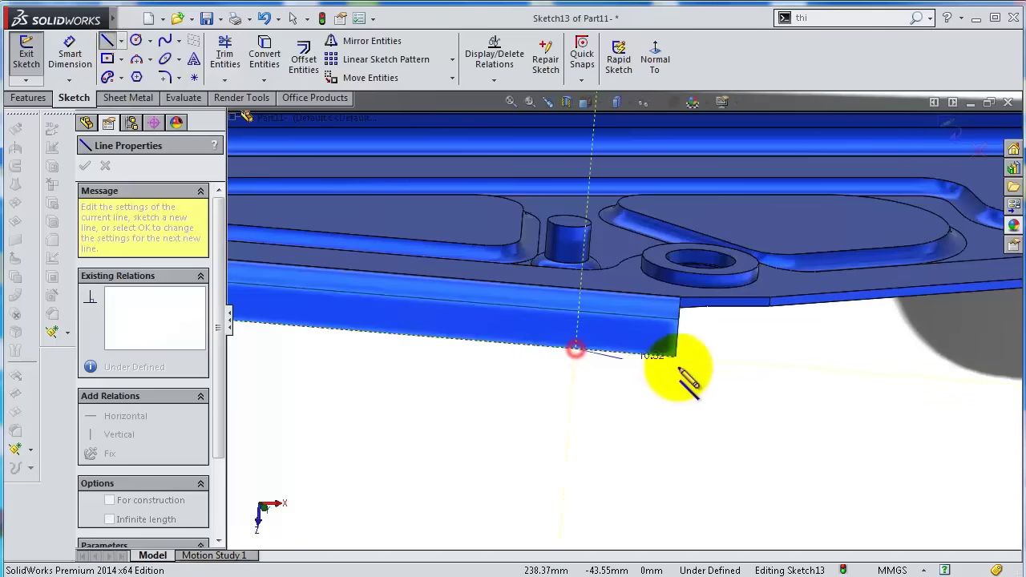
scroll(678, 363, "down", 3)
left_click(651, 342)
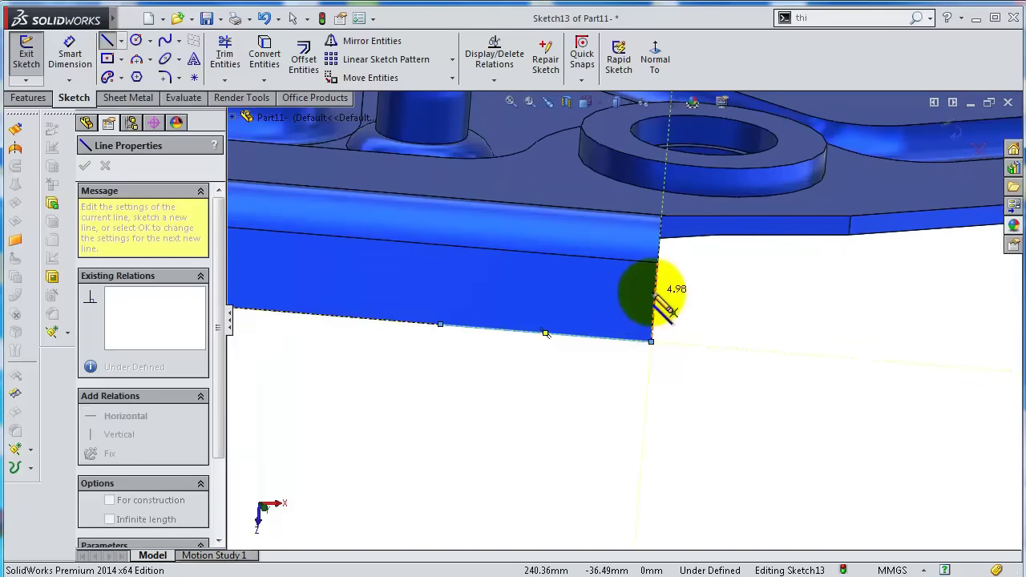
left_click(656, 294)
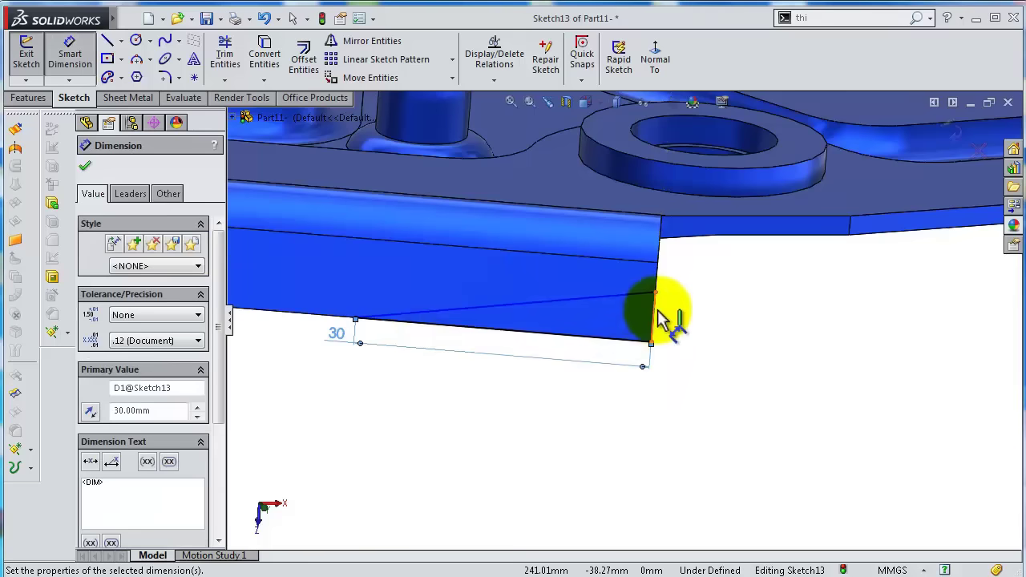
Dimension the profile's short vertical side to 5 mm.
left_click(656, 309)
left_click(692, 332)
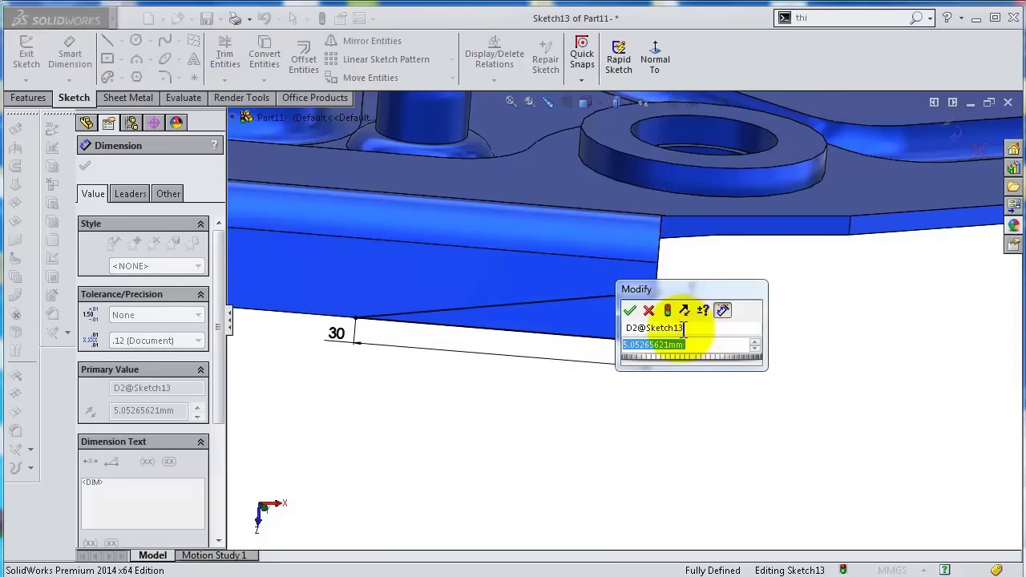
type("5")
key("Return")
left_click_drag(696, 326, 701, 365)
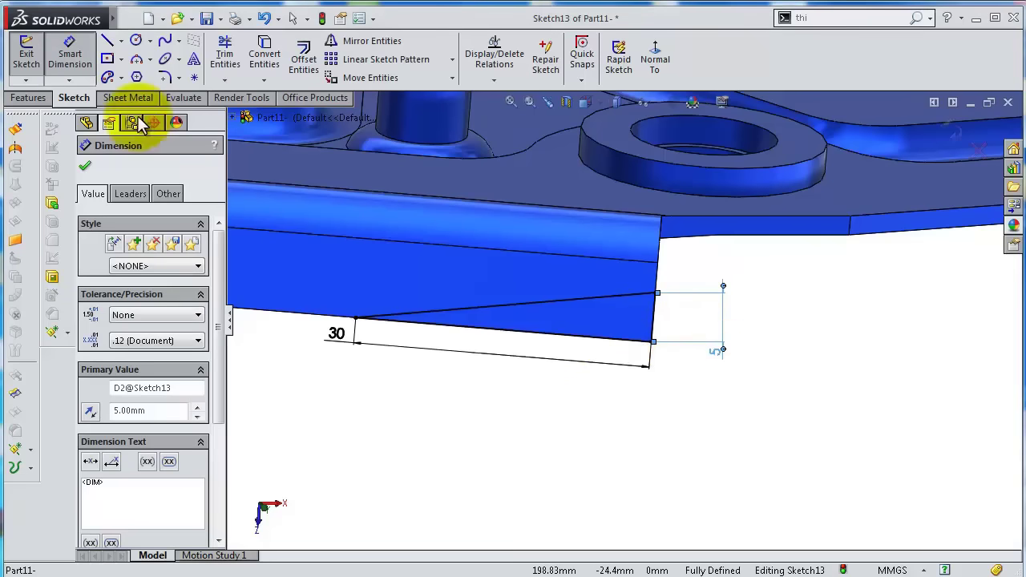
Extrude-cut the triangular profile Through All to taper the flange end.
left_click(33, 100)
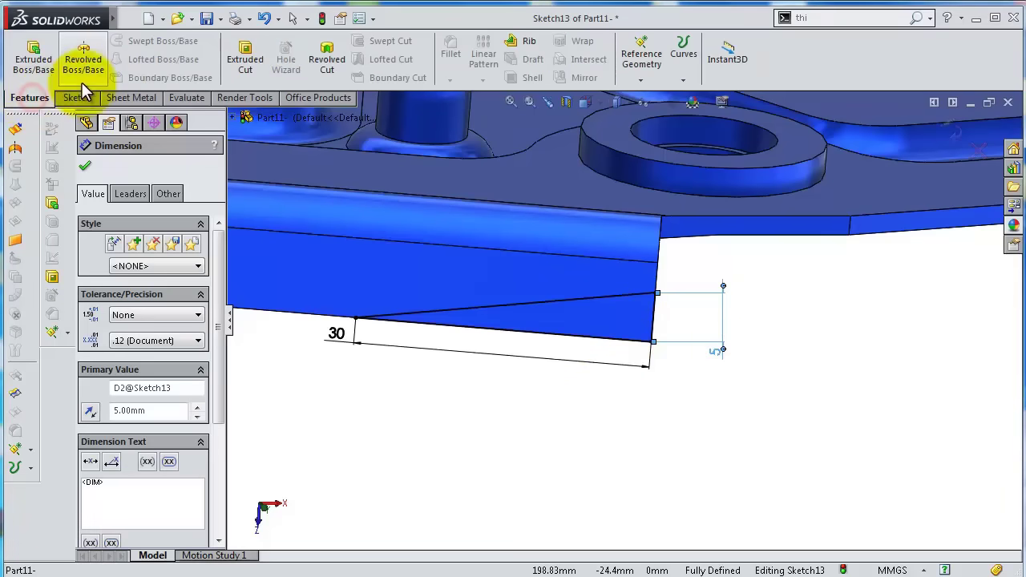
left_click(262, 70)
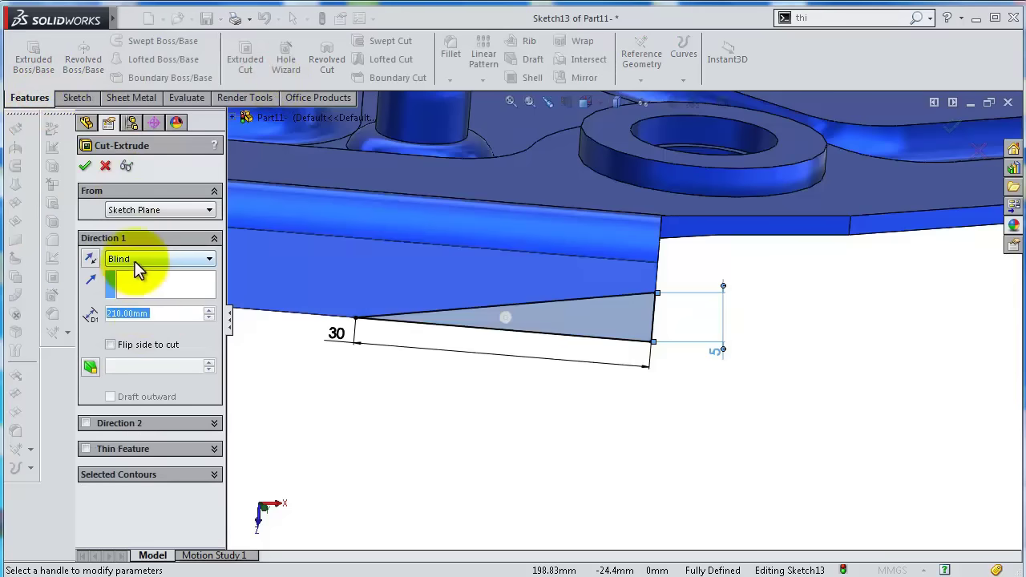
left_click(141, 263)
left_click(146, 285)
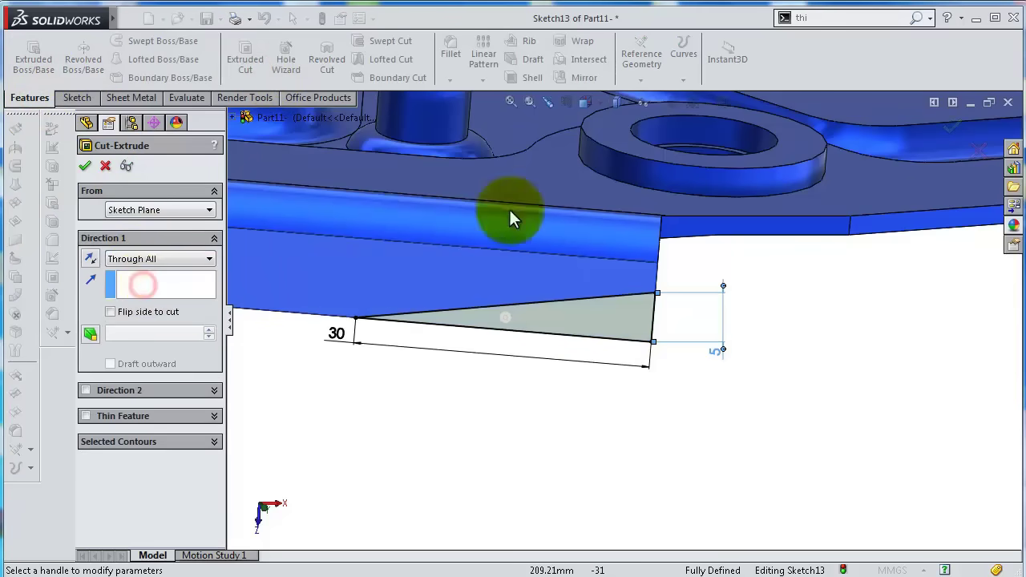
left_click(87, 167)
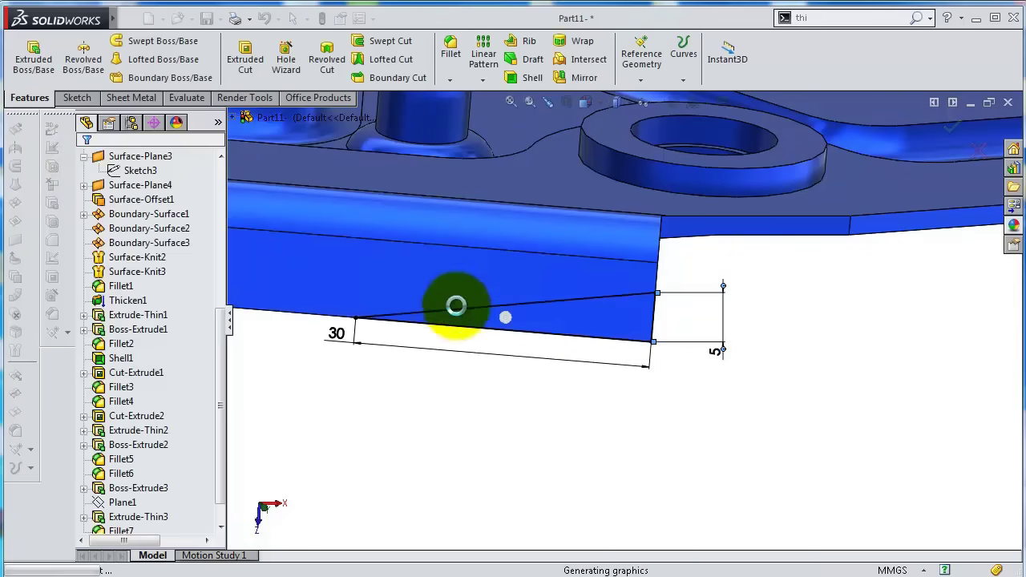
middle_click_drag(457, 305, 540, 229)
Apply a 5 mm fillet to the two edges at the tapered cut's corner.
left_click(452, 57)
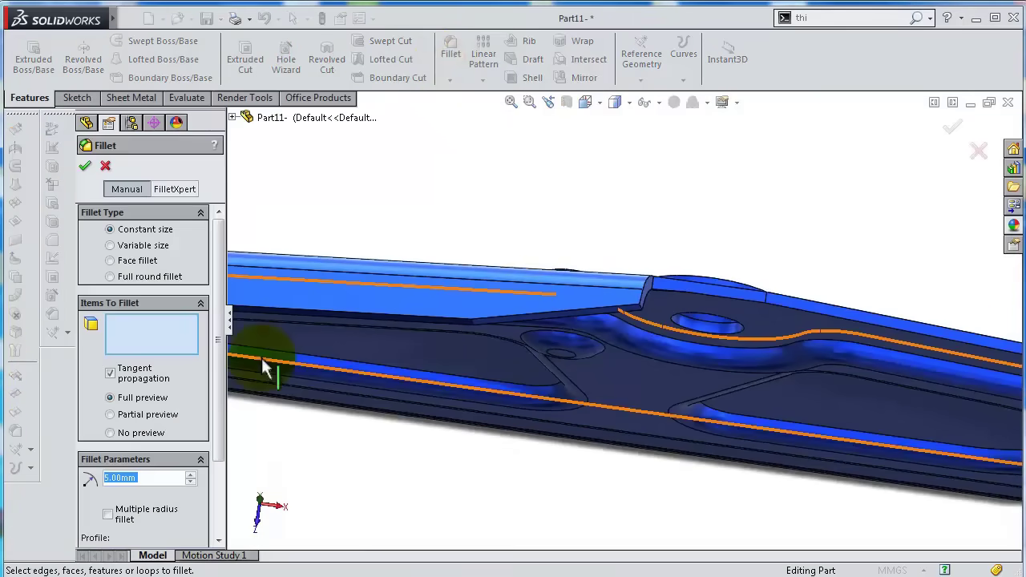
scroll(634, 304, "down", 3)
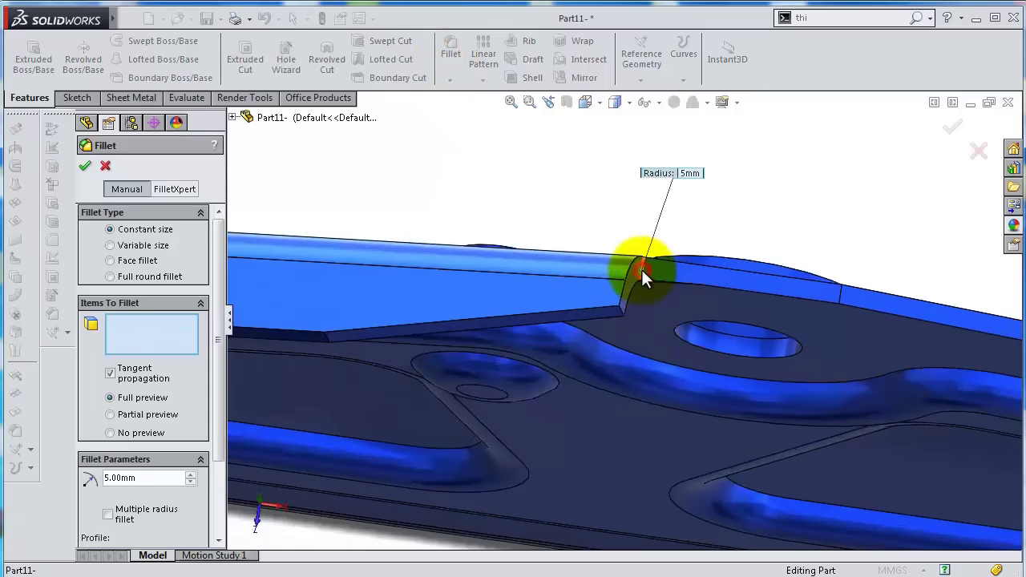
middle_click_drag(583, 295, 420, 257)
scroll(348, 286, "down", 4)
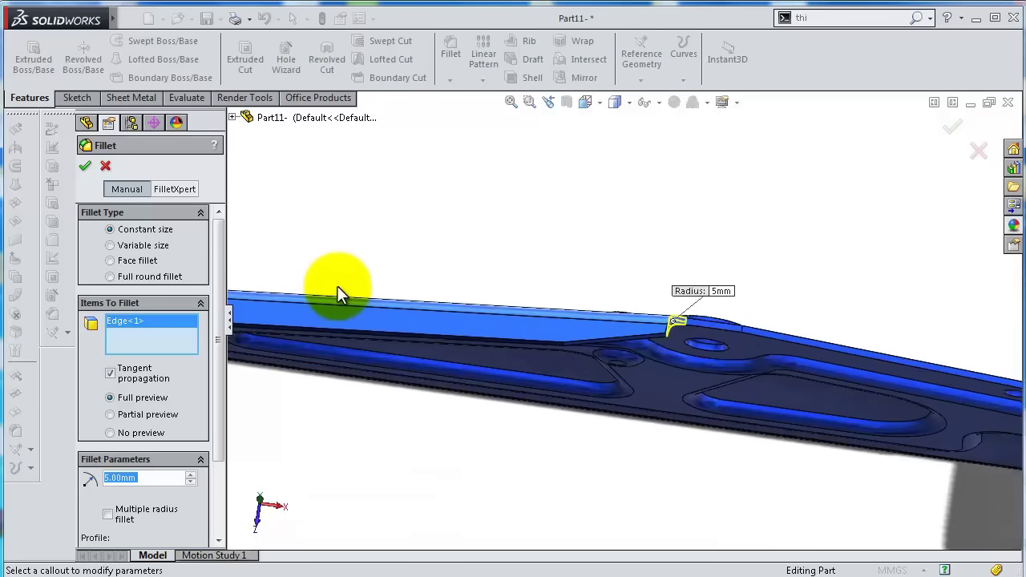
middle_click_drag(300, 290, 339, 280)
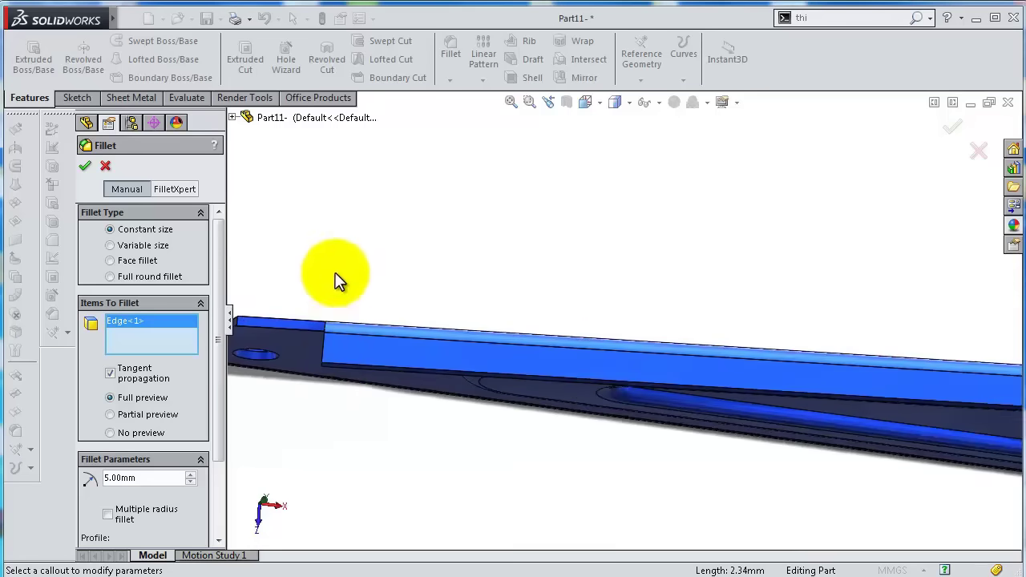
middle_click_drag(332, 375, 372, 352)
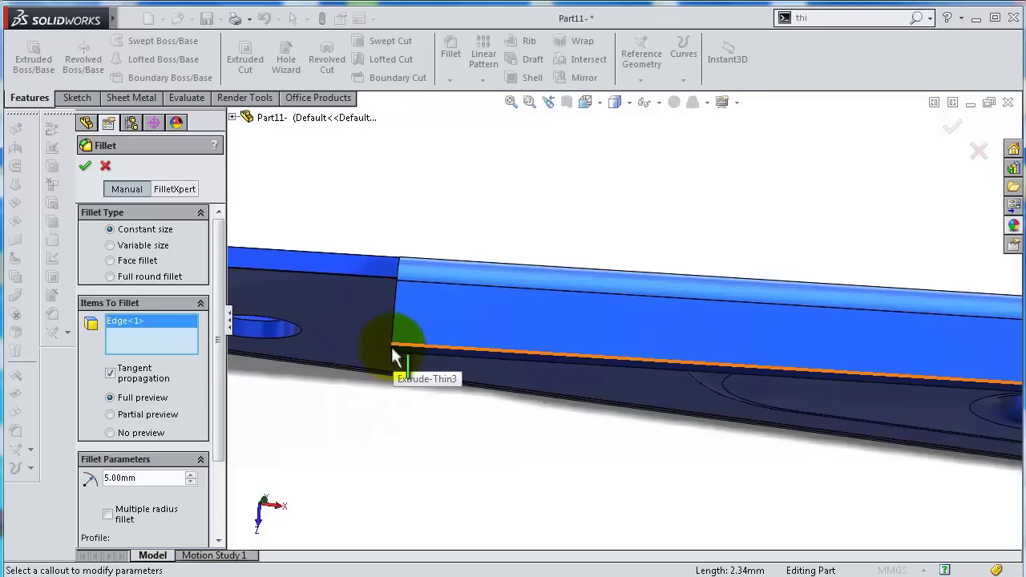
left_click(390, 349)
middle_click_drag(400, 297, 361, 264)
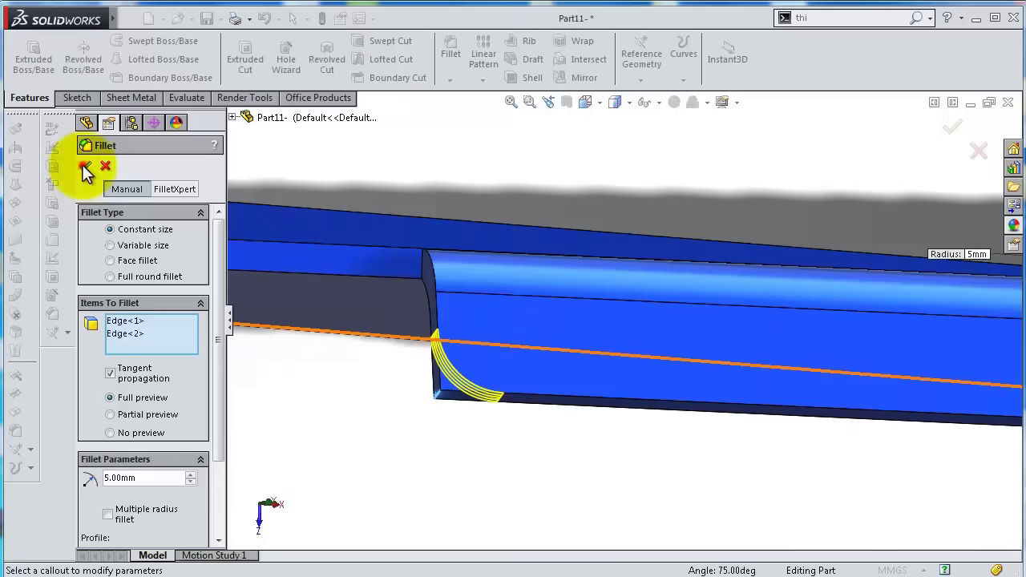
middle_click_drag(310, 355, 870, 351)
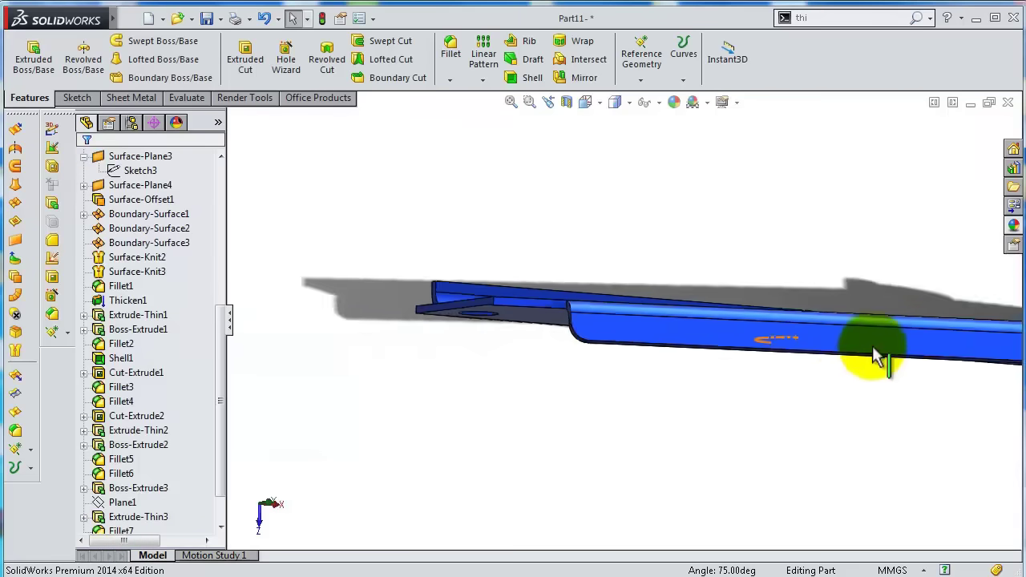
scroll(882, 369, "down", 3)
scroll(866, 353, "up", 5)
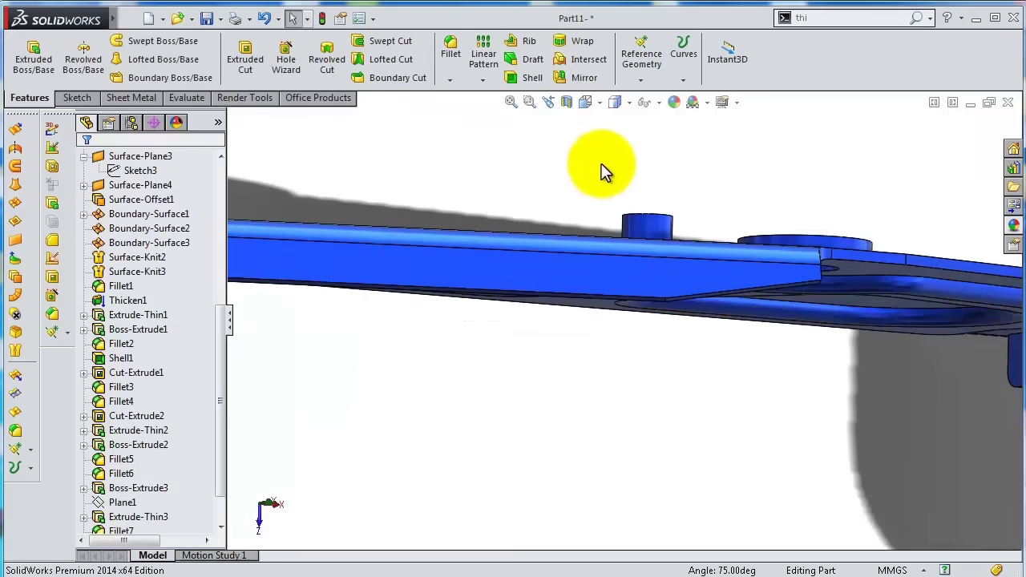
Start a 5 mm fillet and select the rail and tapered-cut corner edges.
left_click(451, 52)
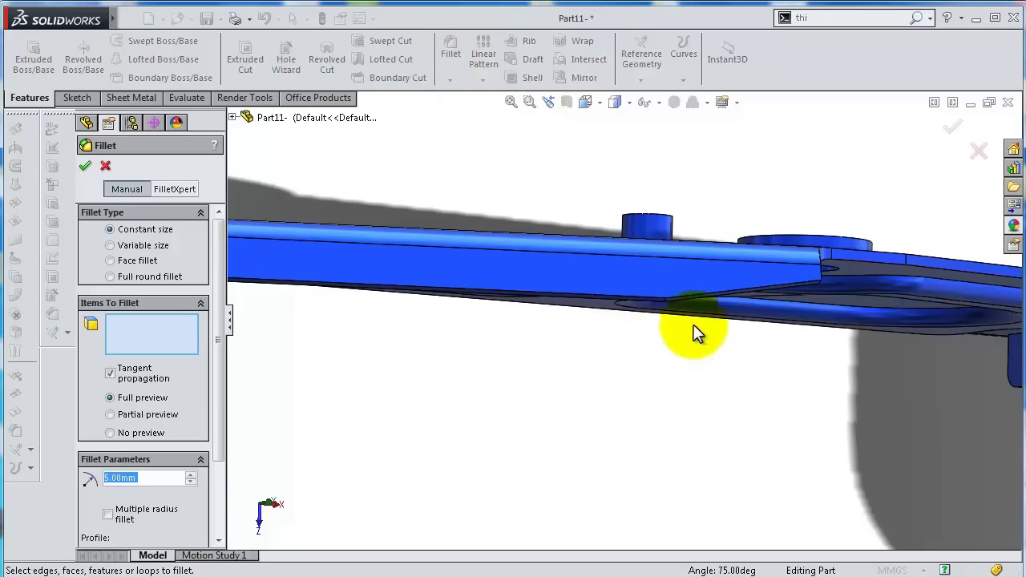
scroll(667, 311, "up", 5)
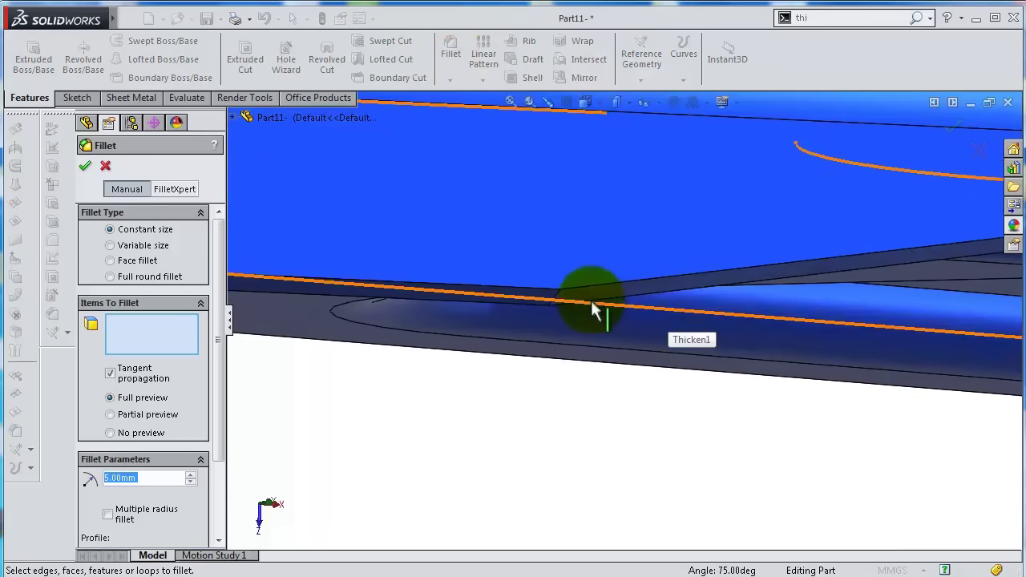
left_click(559, 307)
middle_click_drag(655, 310, 830, 306)
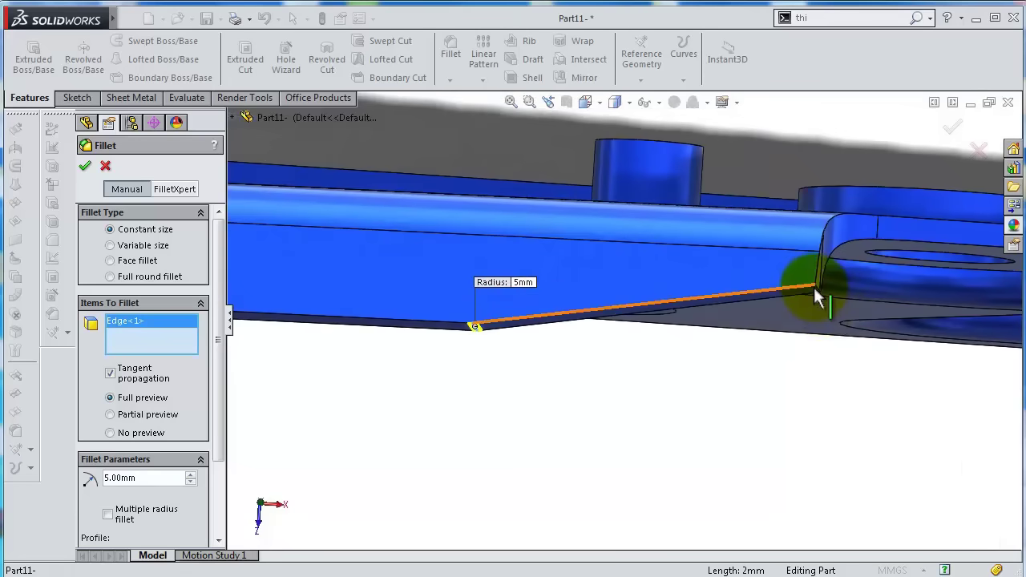
left_click(816, 288)
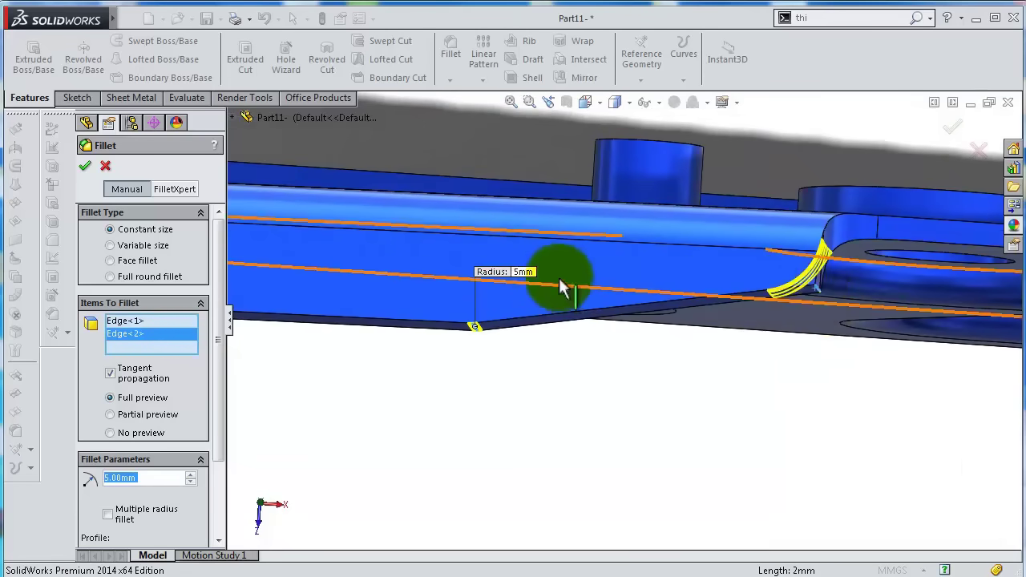
middle_click_drag(566, 280, 299, 308)
middle_click_drag(301, 287, 519, 303)
scroll(529, 313, "down", 4)
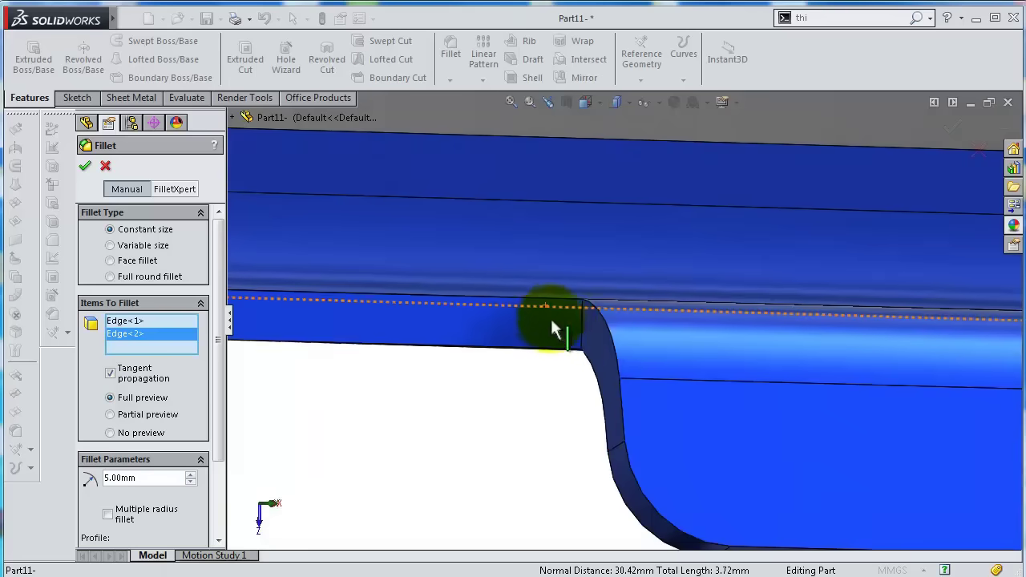
left_click(583, 325)
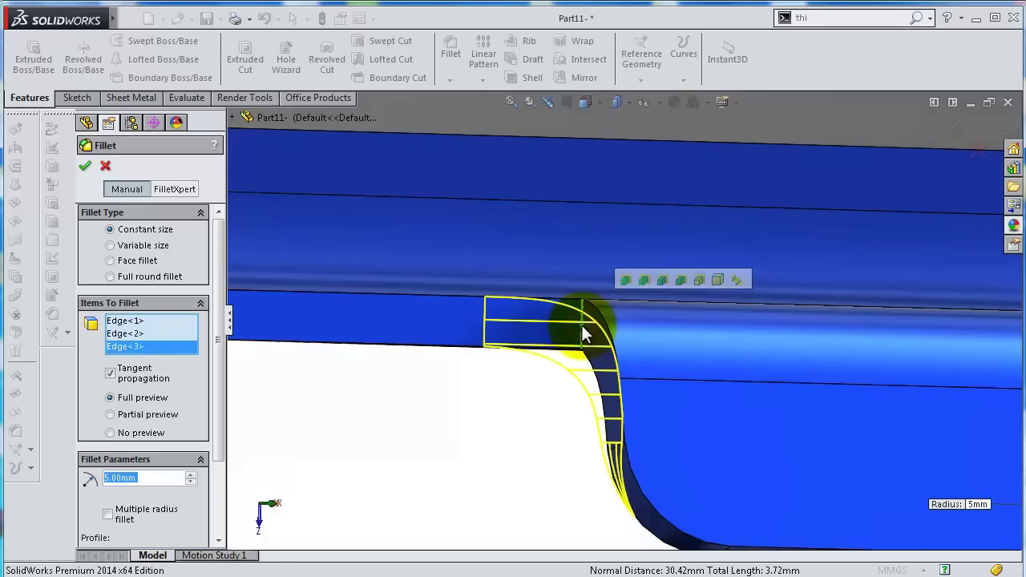
scroll(583, 328, "up", 3)
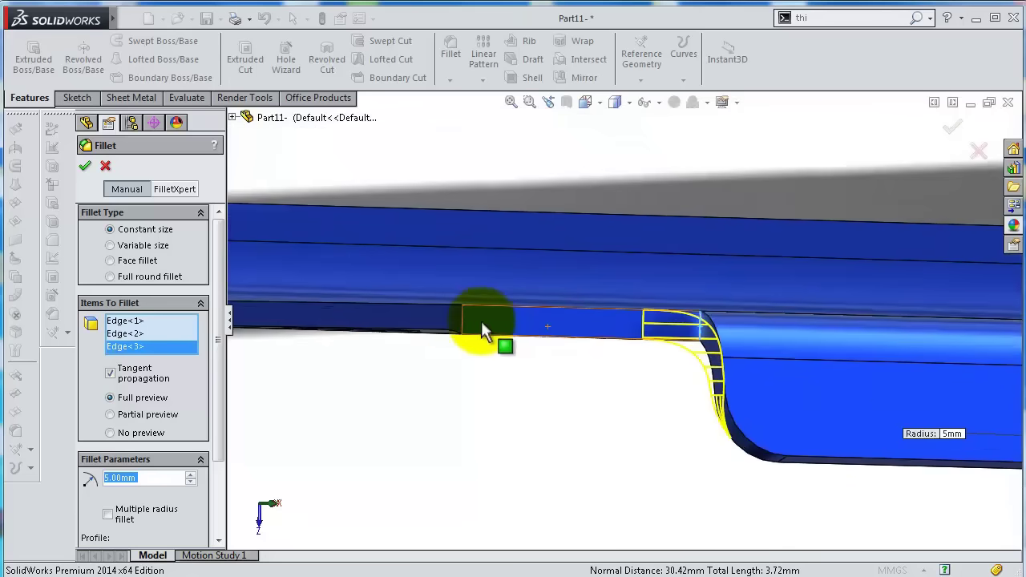
left_click(462, 321)
Add the corner edges at the plate's holed end and confirm the fillet.
middle_click_drag(462, 321, 609, 385)
scroll(425, 297, "down", 3)
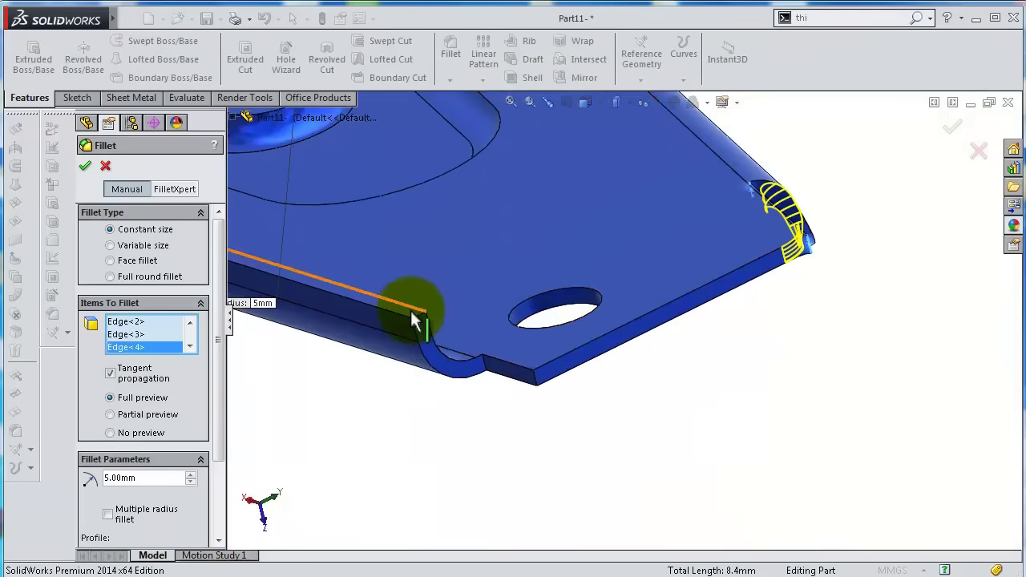
left_click(417, 314)
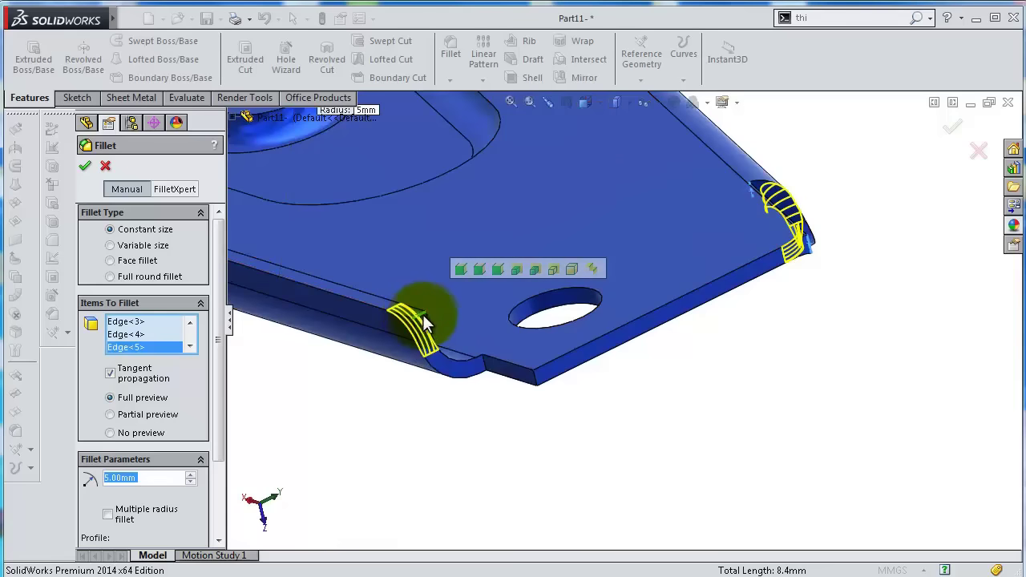
left_click(481, 366)
left_click(484, 371)
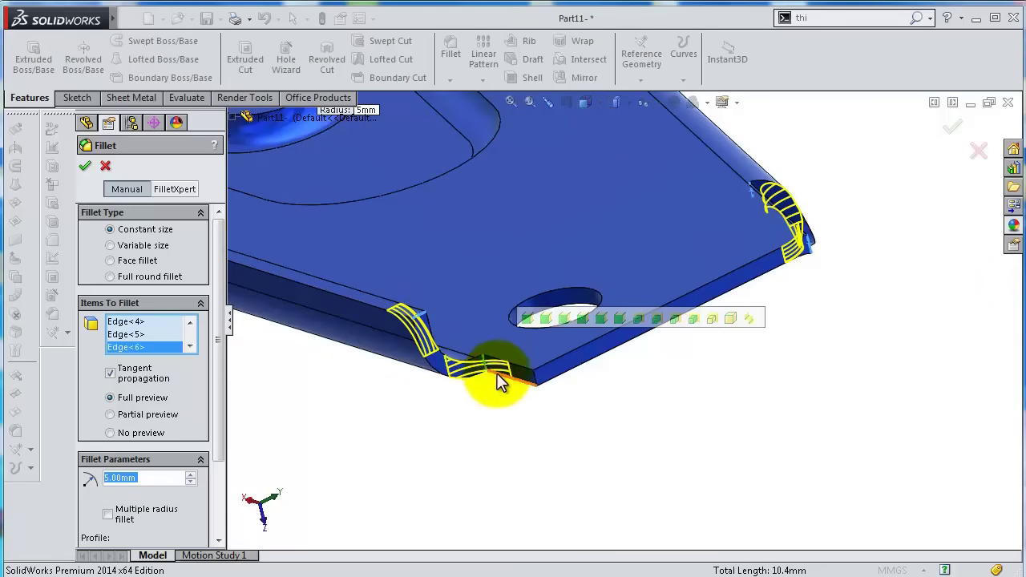
left_click(539, 386)
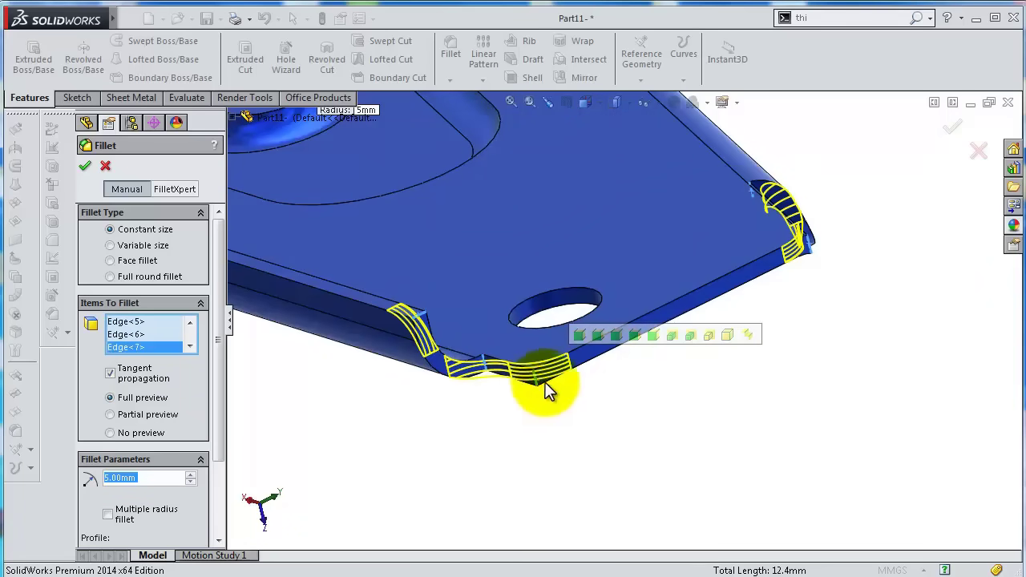
middle_click_drag(678, 344, 745, 321)
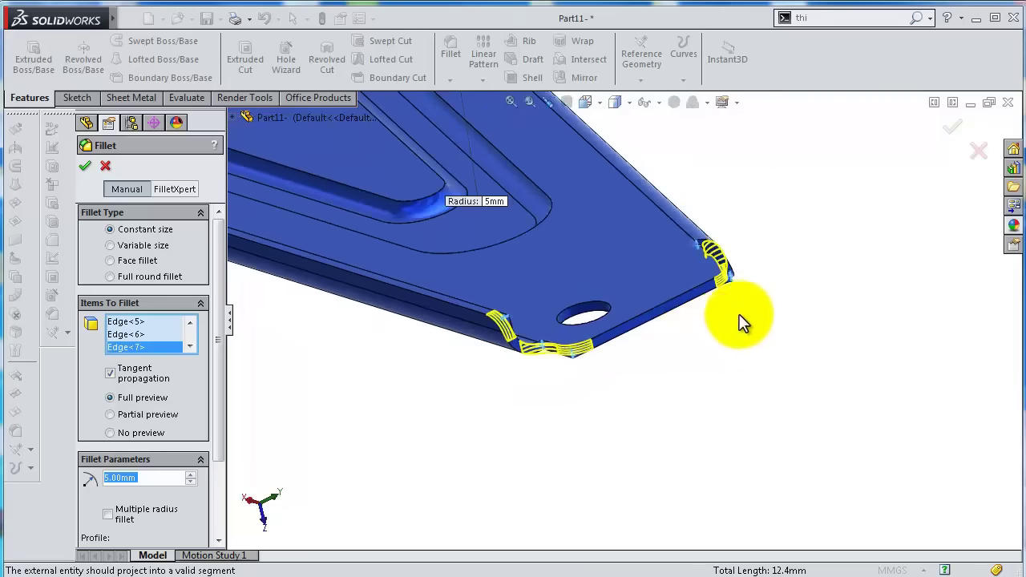
left_click(951, 130)
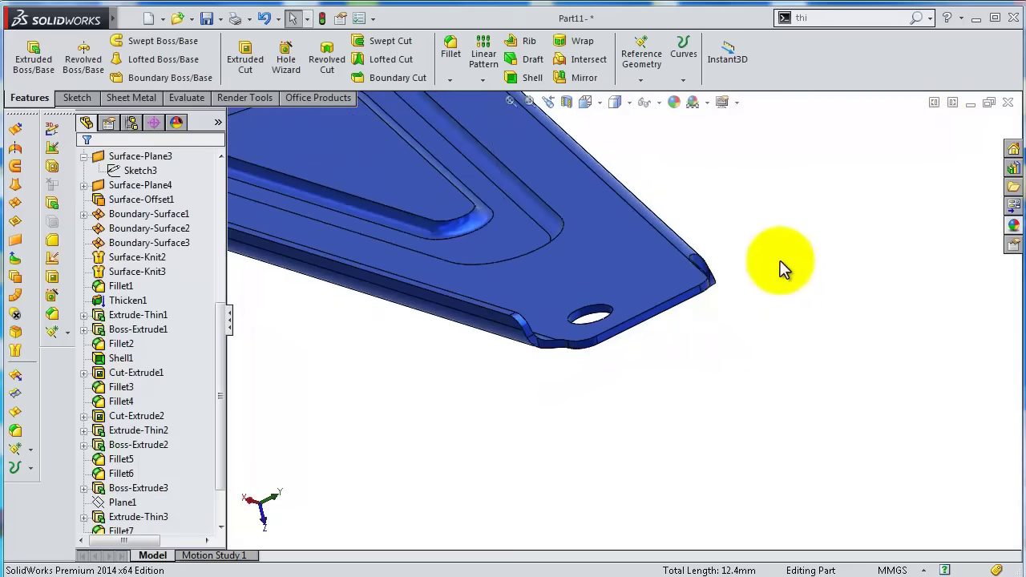
middle_click_drag(778, 268, 534, 230)
Start a 5 mm fillet on the lower step edge and two neighbouring edges.
middle_click_drag(469, 197, 338, 104)
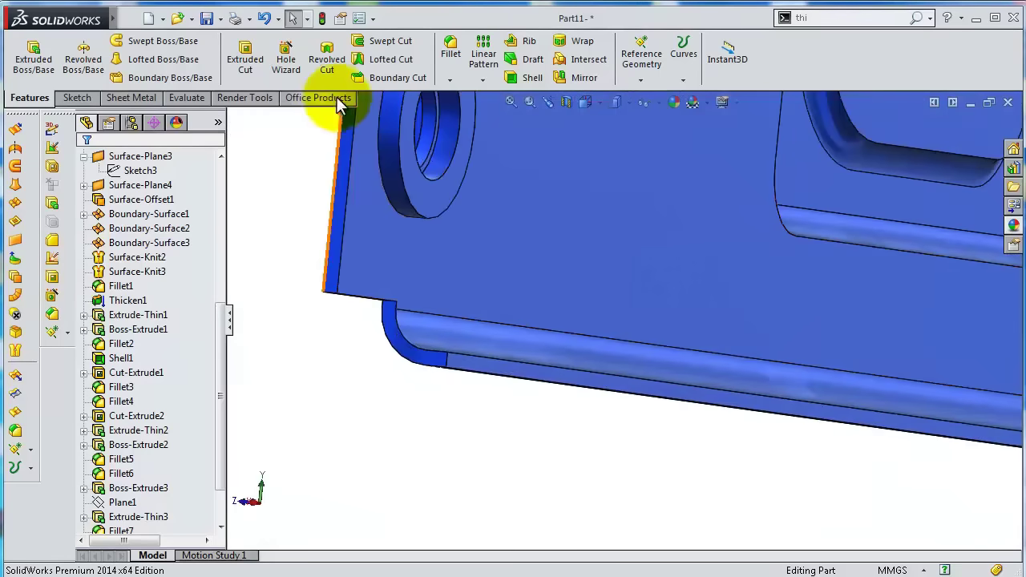
left_click(451, 48)
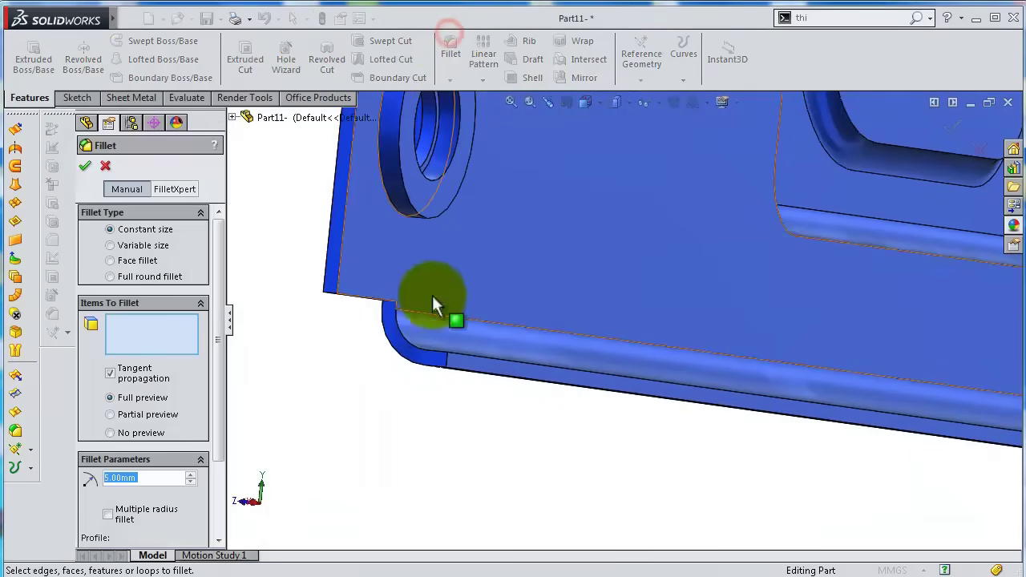
left_click(446, 360)
middle_click_drag(412, 339, 447, 300)
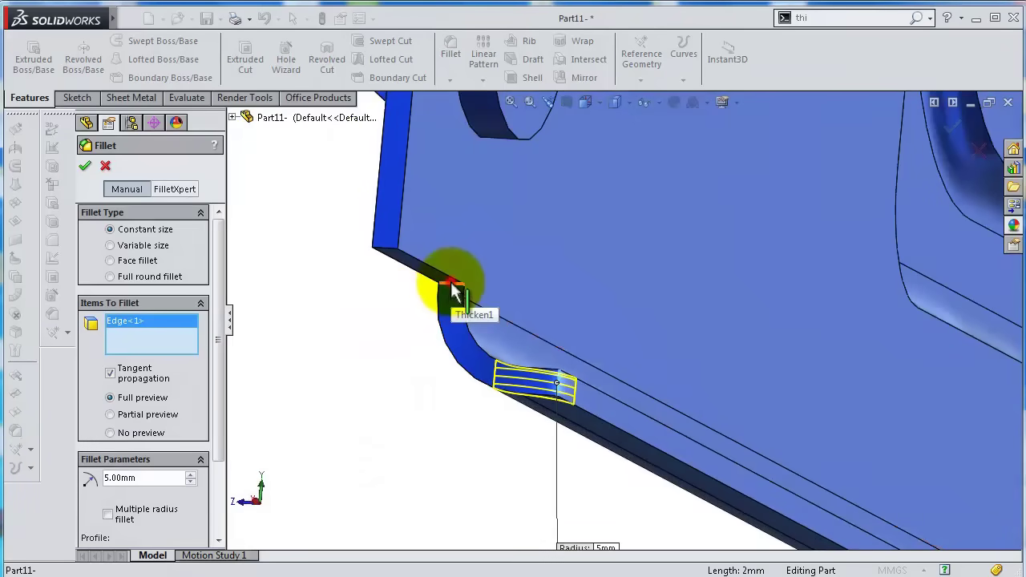
left_click(452, 289)
left_click(382, 247)
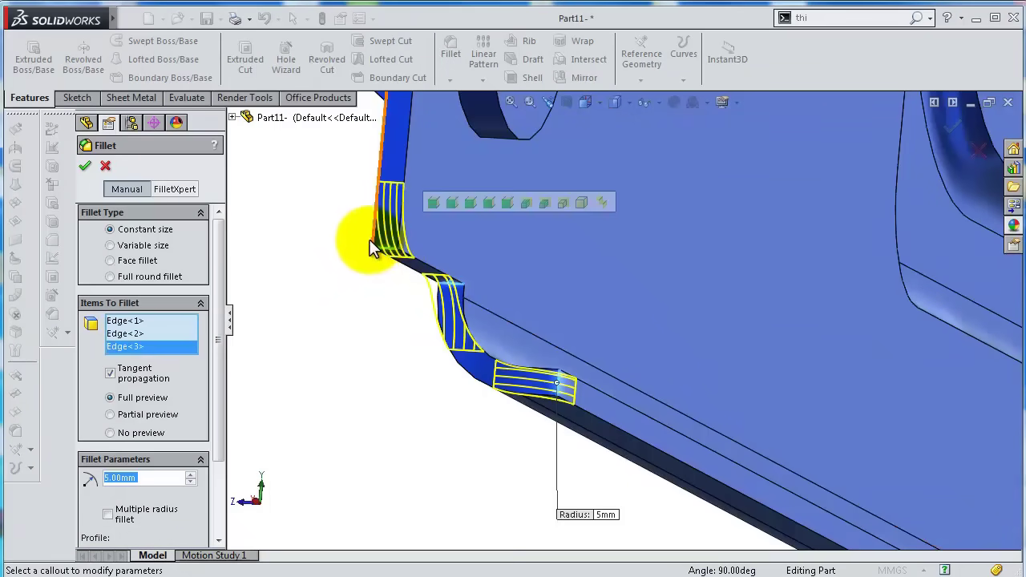
middle_click_drag(372, 247, 692, 217)
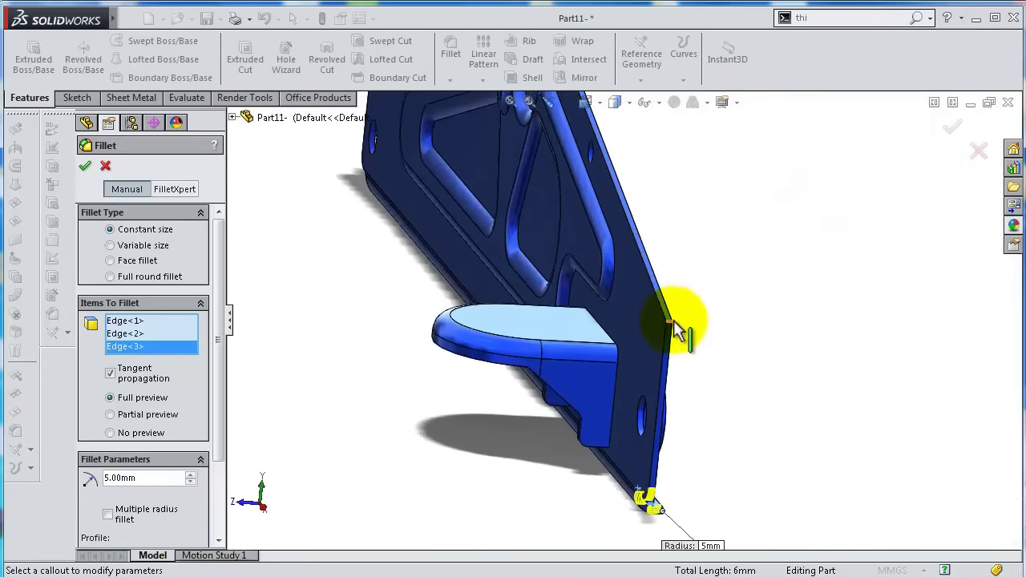
Add the plate's side and right edges and confirm the five-edge fillet.
scroll(673, 329, "down", 3)
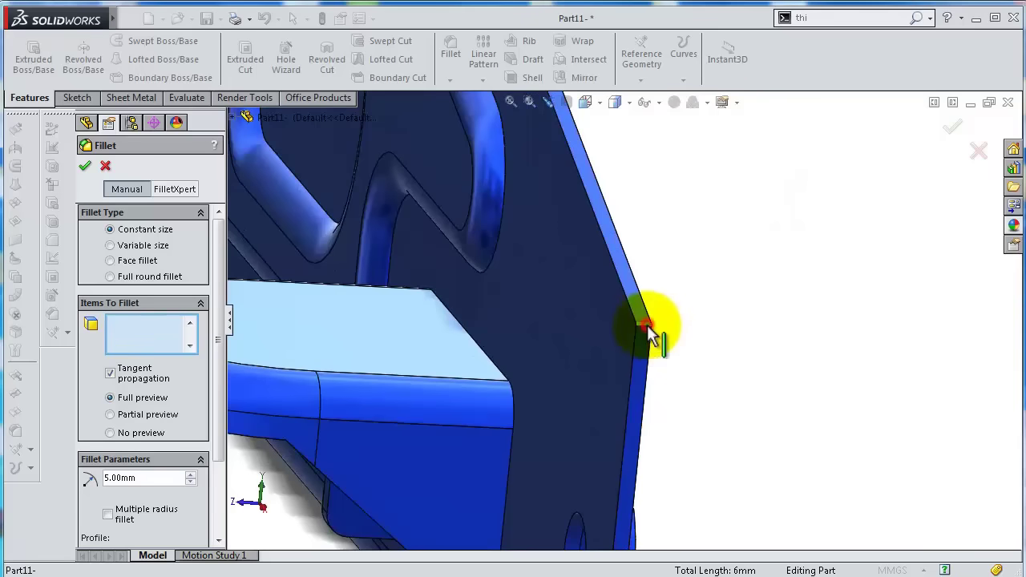
left_click(651, 335)
scroll(671, 238, "up", 5)
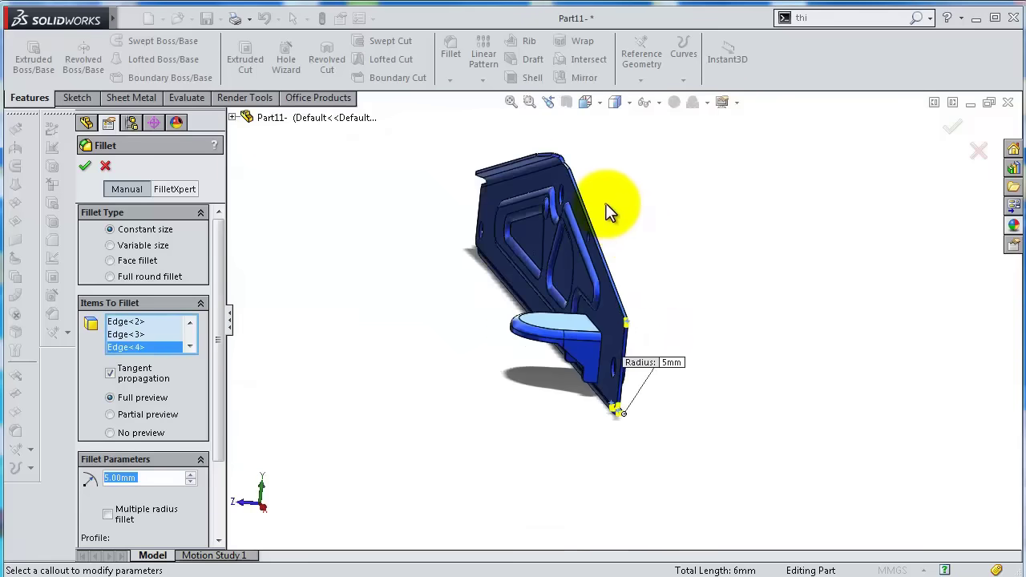
scroll(608, 211, "down", 8)
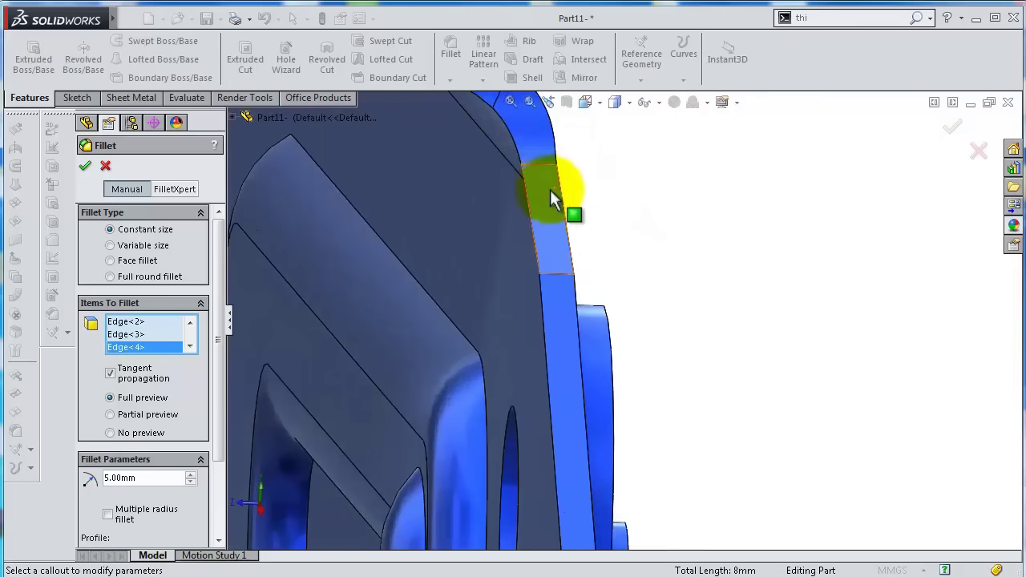
left_click(556, 277)
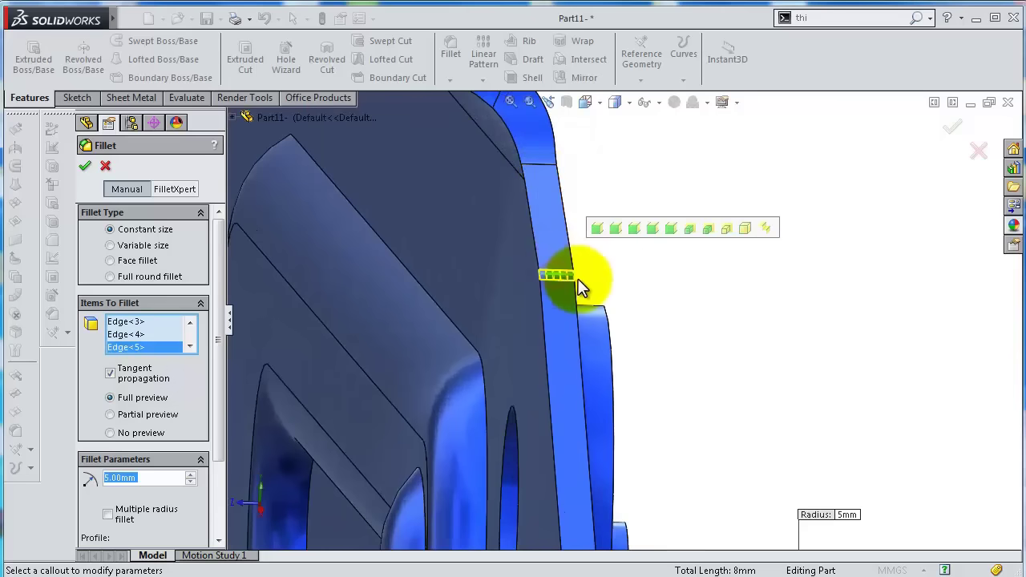
left_click(946, 131)
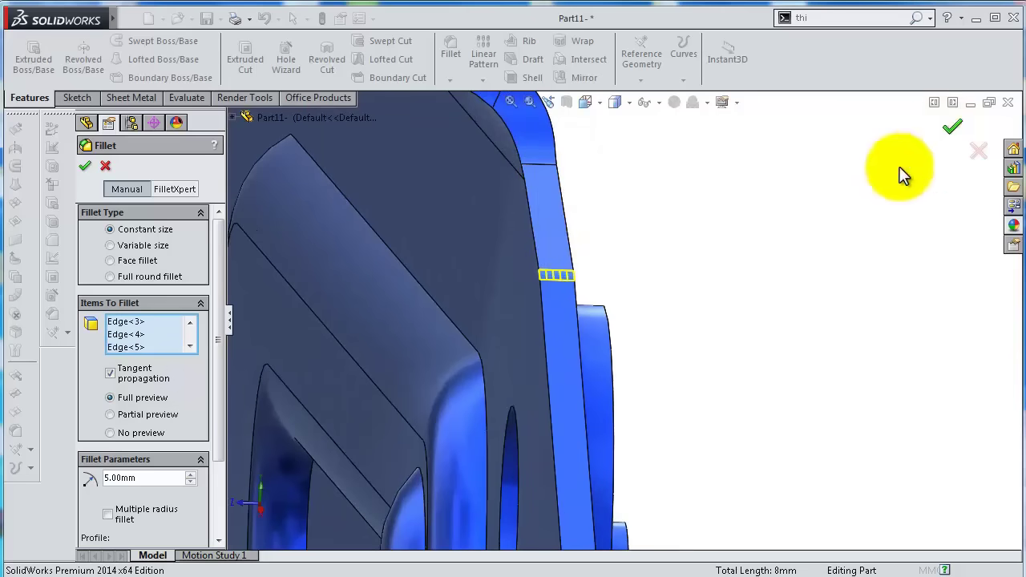
middle_click_drag(898, 172, 533, 293)
Create Plane2 from two hook faces and switch to Hidden Lines Removed display.
scroll(530, 285, "down", 5)
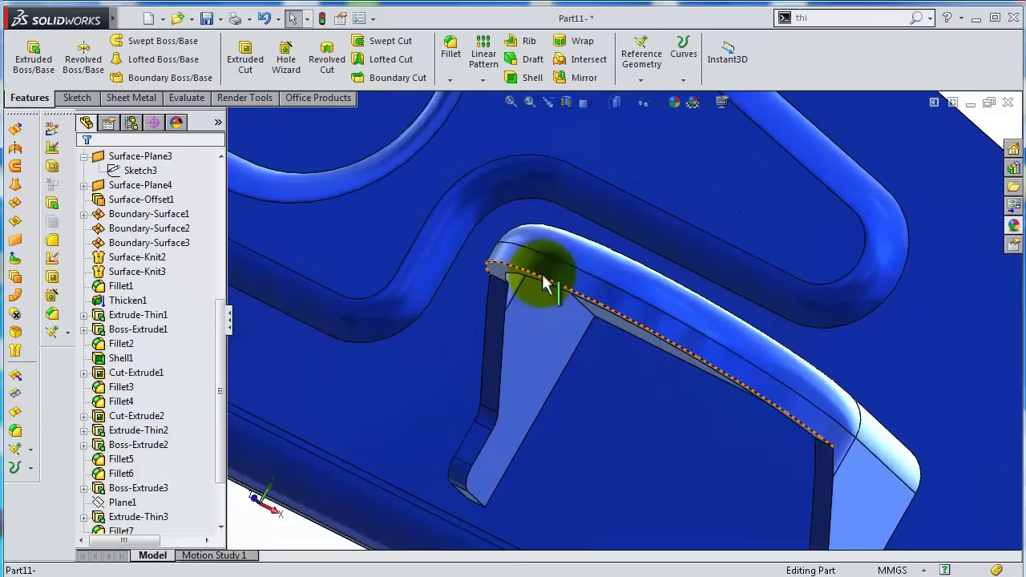
left_click(642, 80)
left_click(653, 101)
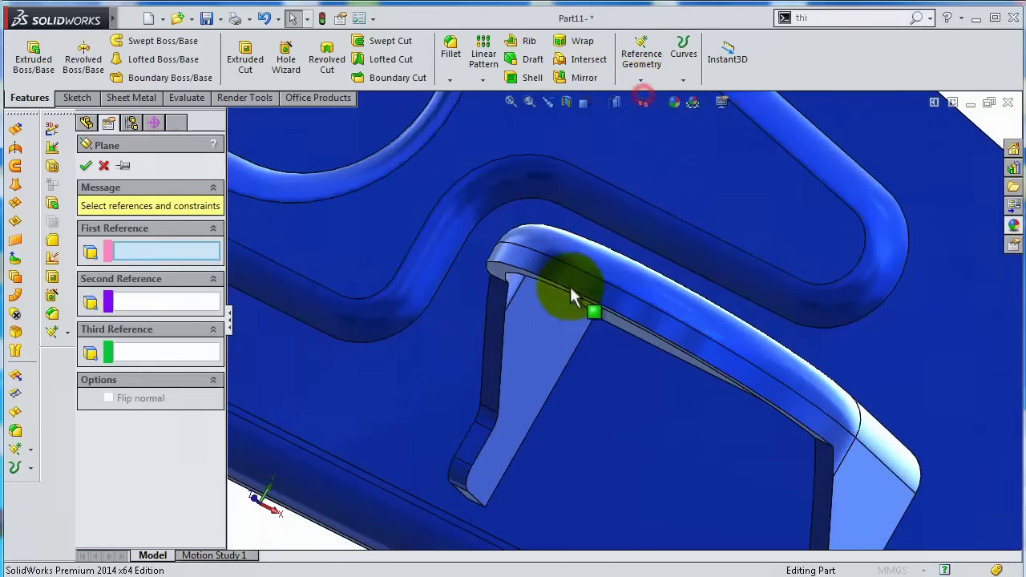
left_click(536, 333)
middle_click_drag(536, 333, 867, 243)
scroll(703, 319, "up", 5)
left_click(645, 388)
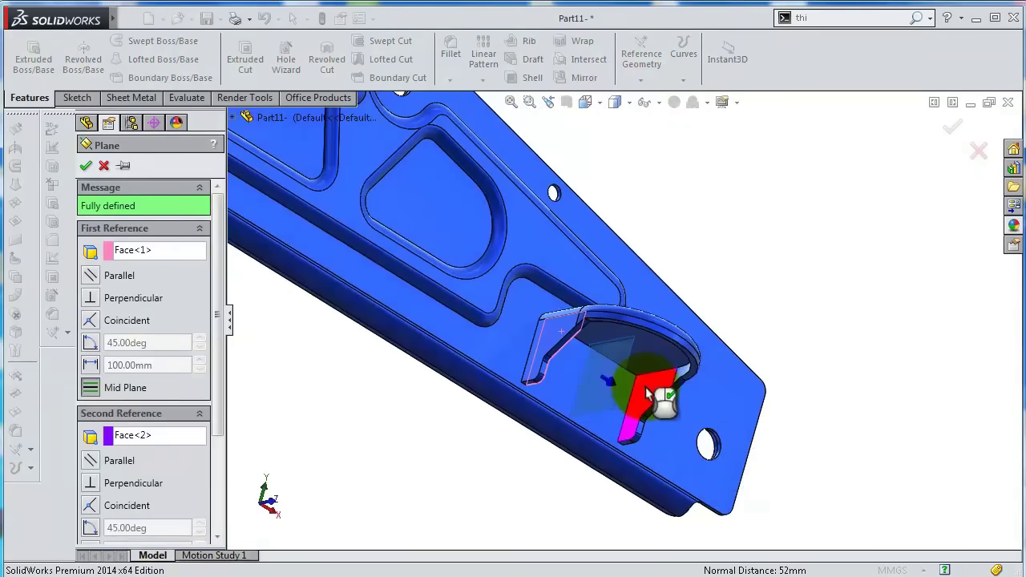
left_click(959, 132)
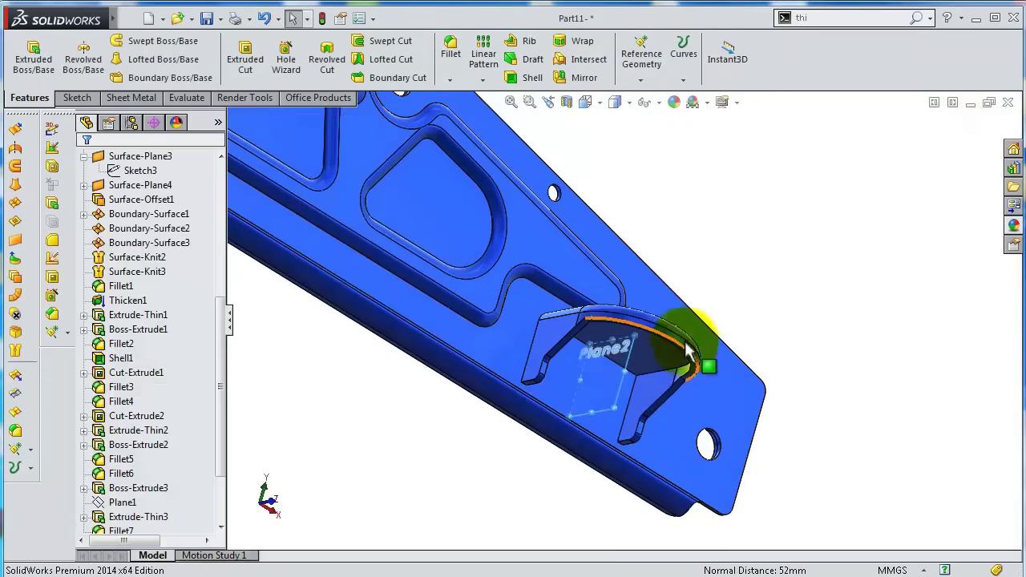
left_click(626, 104)
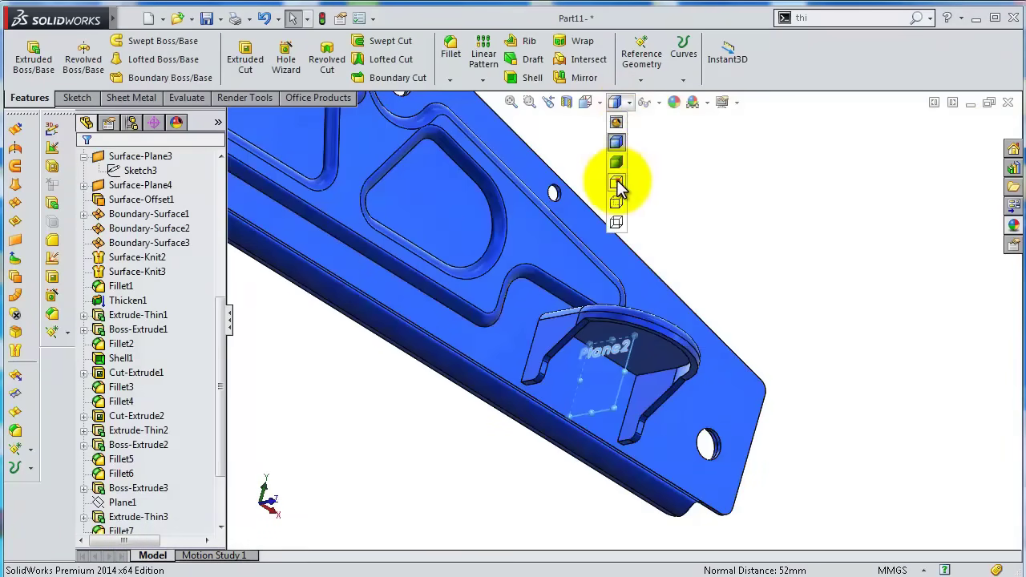
left_click(618, 184)
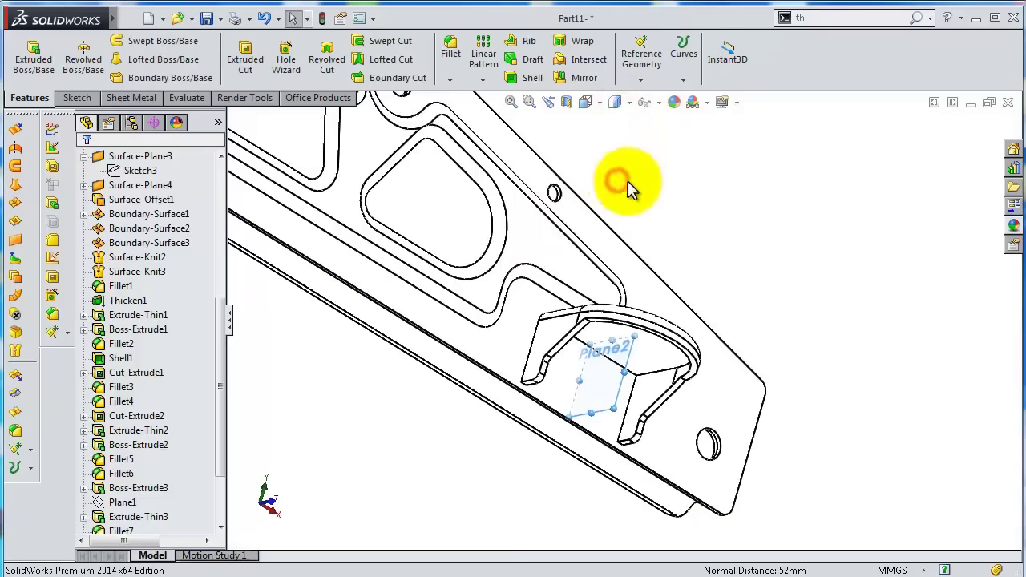
Start a sketch on Plane2 viewed Normal To, then discard it.
left_click(606, 399)
left_click(670, 346)
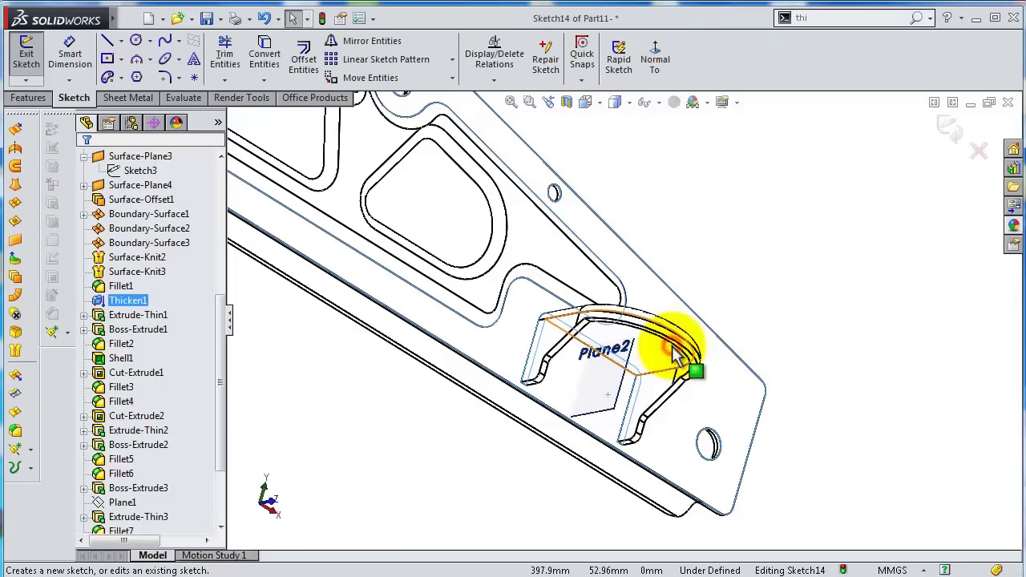
left_click(671, 70)
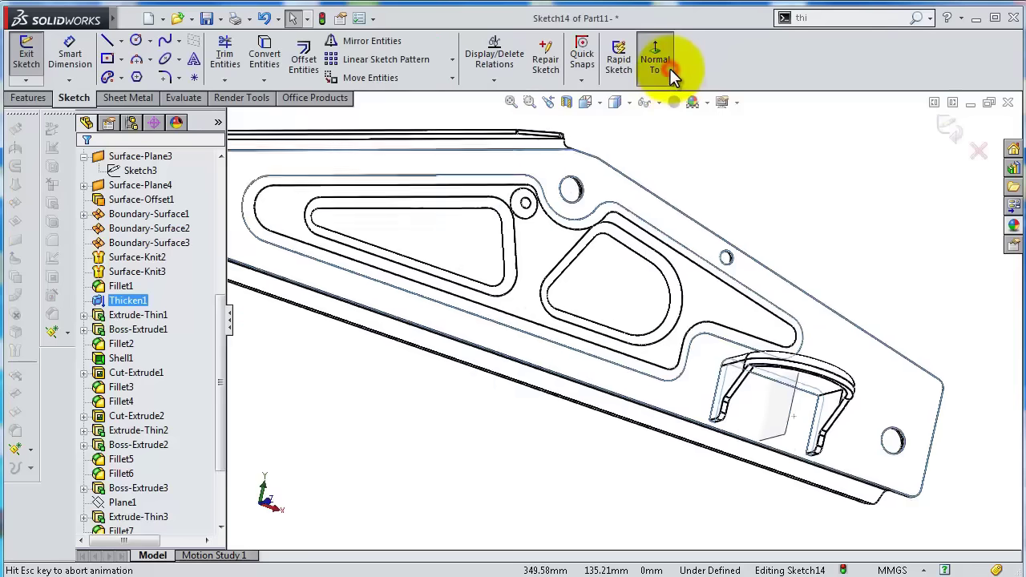
left_click(977, 154)
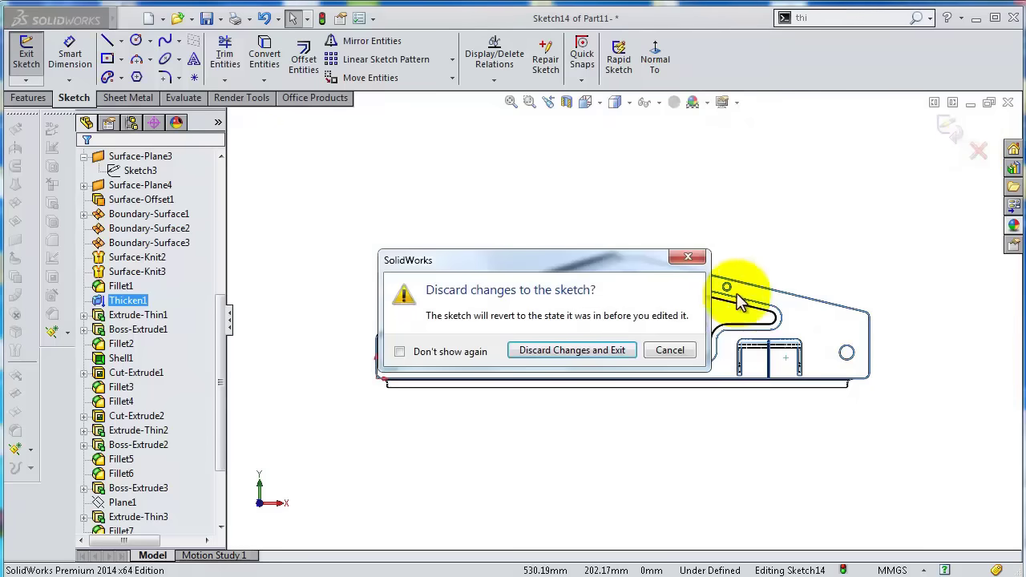
left_click(583, 350)
mouse_move(779, 390)
middle_mouse_down()
mouse_move(698, 389)
mouse_move(620, 341)
middle_mouse_up()
Open a sketch on Plane2 viewed Normal To and enlarge the plane over the arm.
scroll(620, 341, "down", 3)
left_click(508, 432)
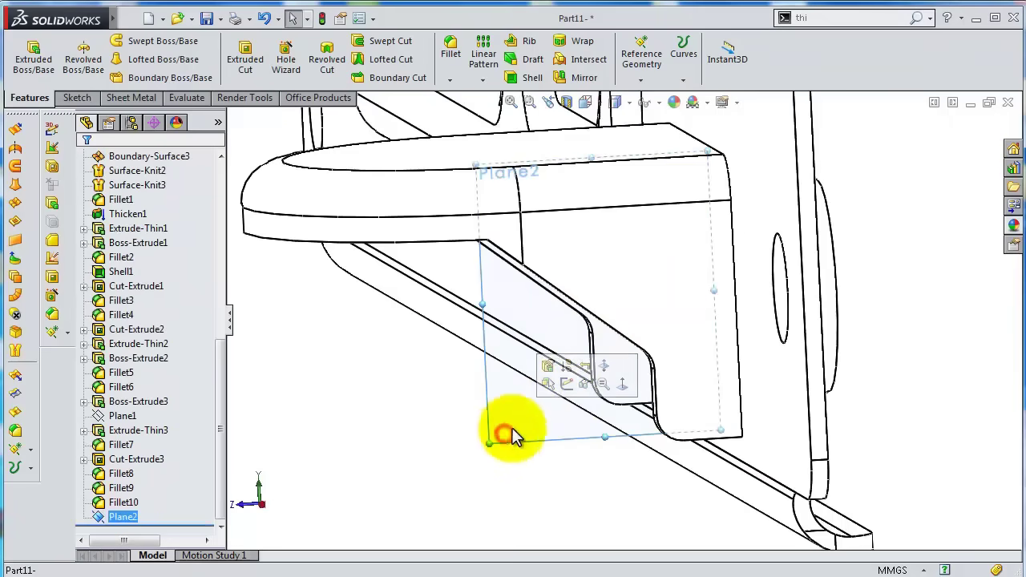
left_click(566, 386)
left_click(655, 60)
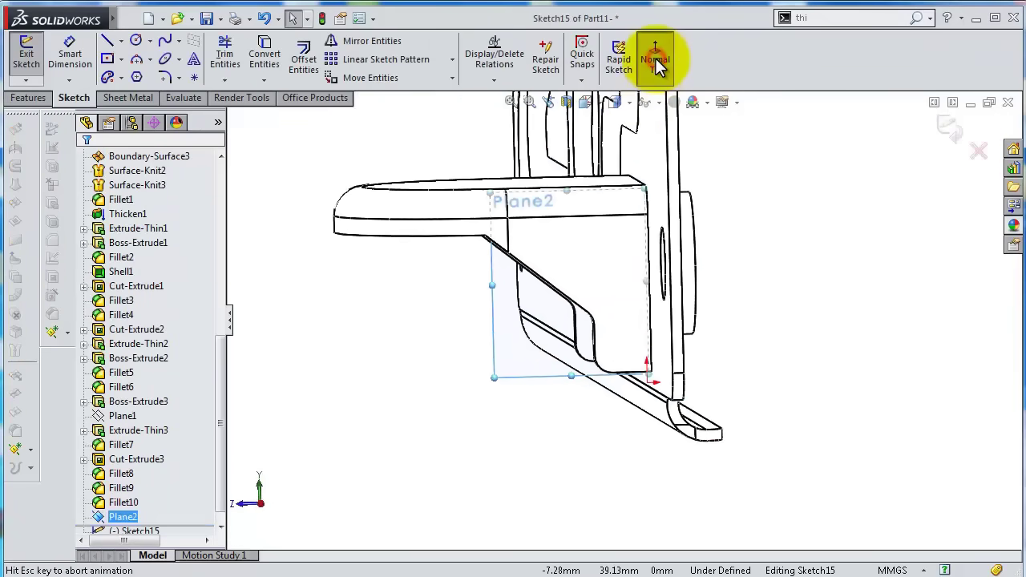
scroll(689, 384, "down", 3)
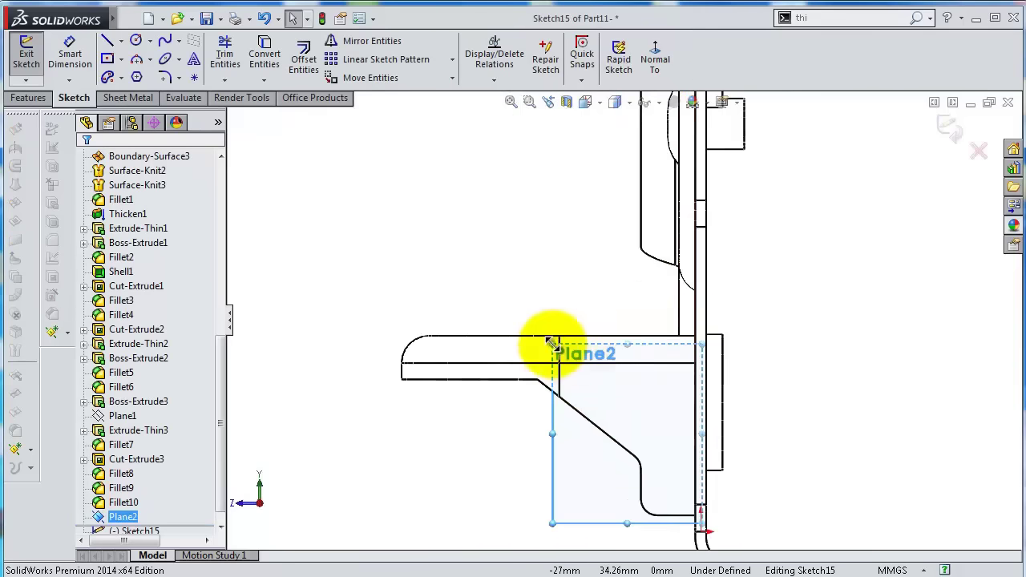
left_click_drag(508, 307, 367, 252)
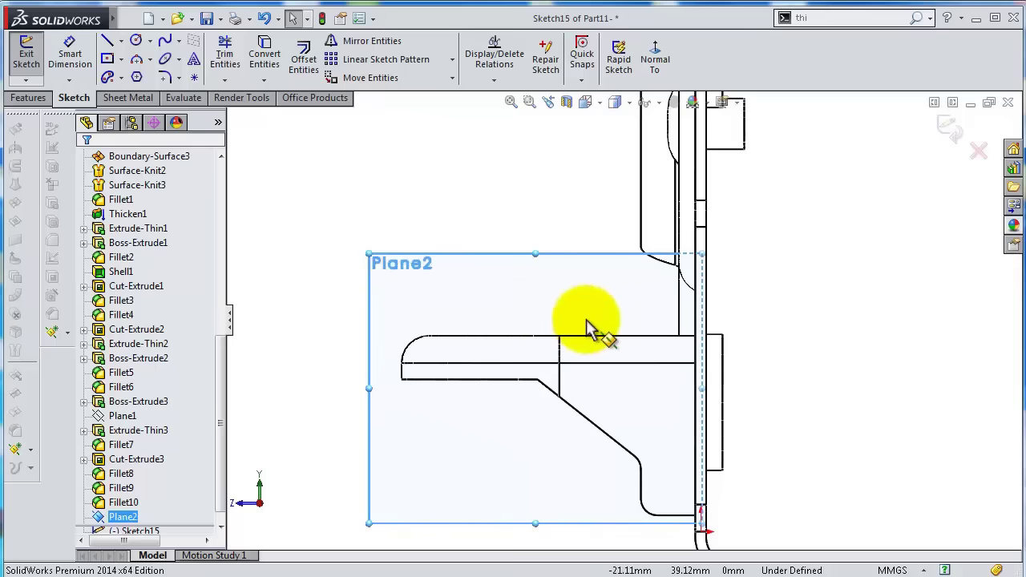
Draw a circle of radius about 2.85 on the horizontal arm with Hidden Lines Visible.
left_click(134, 42)
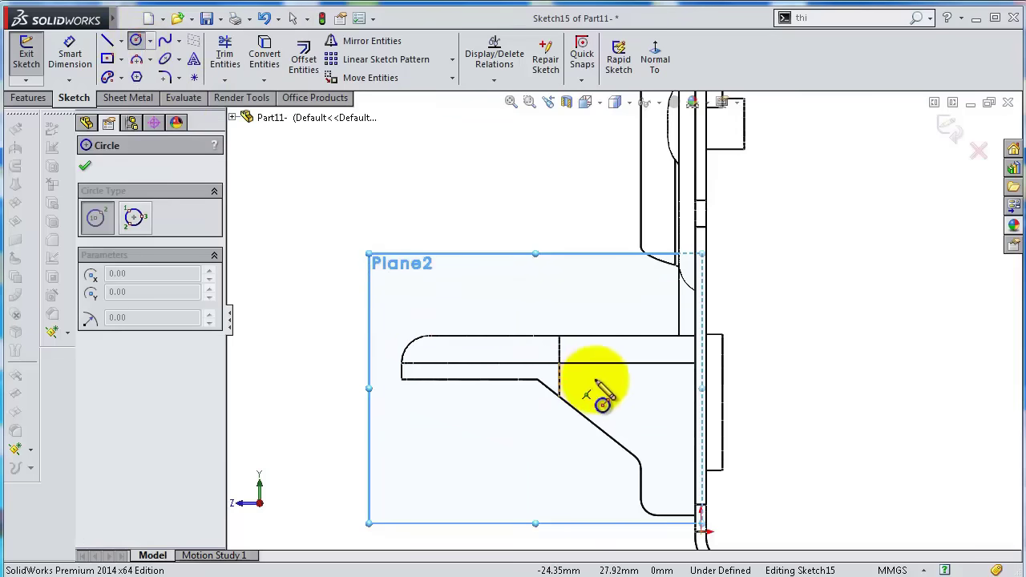
scroll(601, 361, "down", 3)
left_click(646, 351)
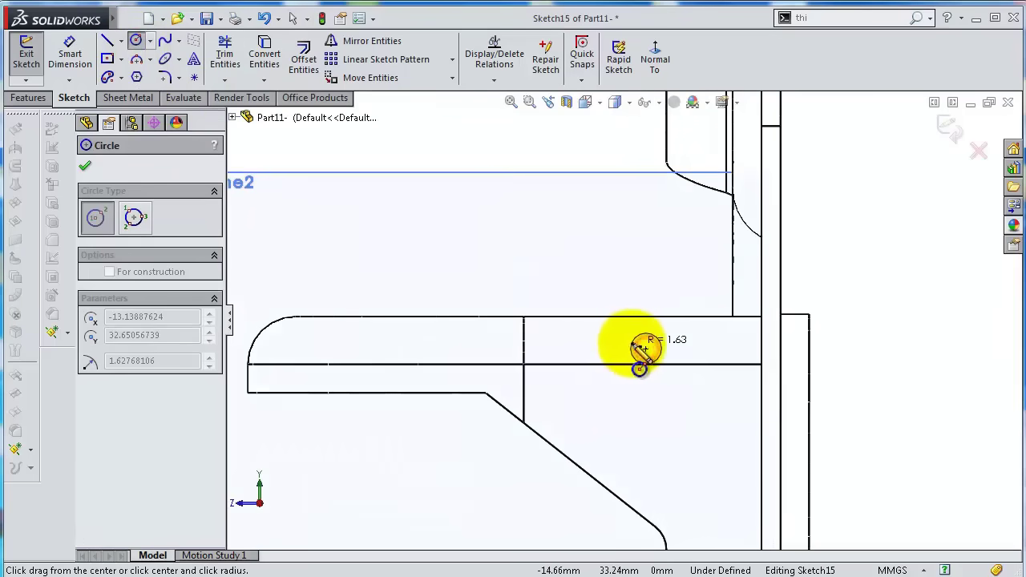
left_click(622, 358)
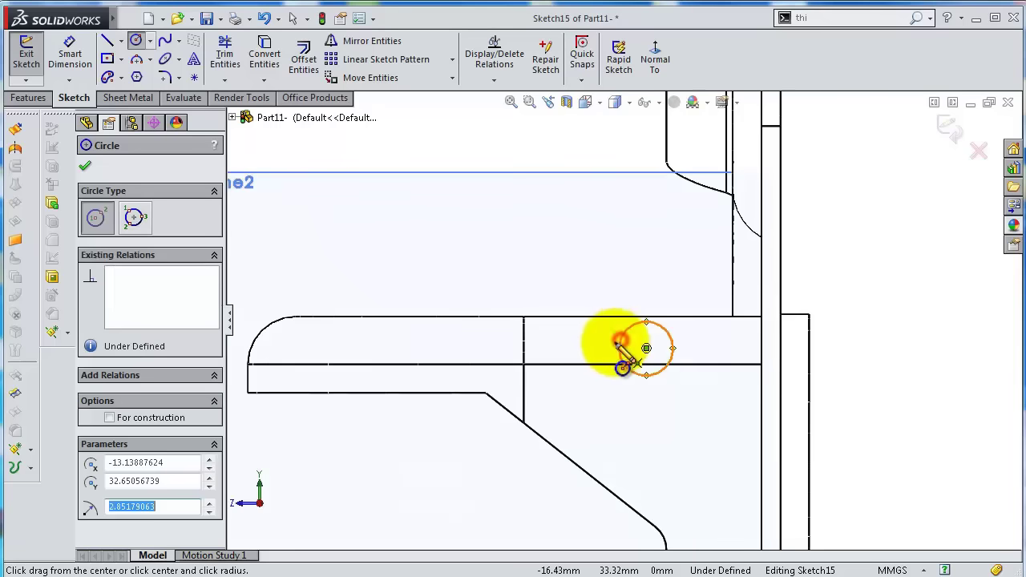
left_click(618, 105)
left_click(616, 202)
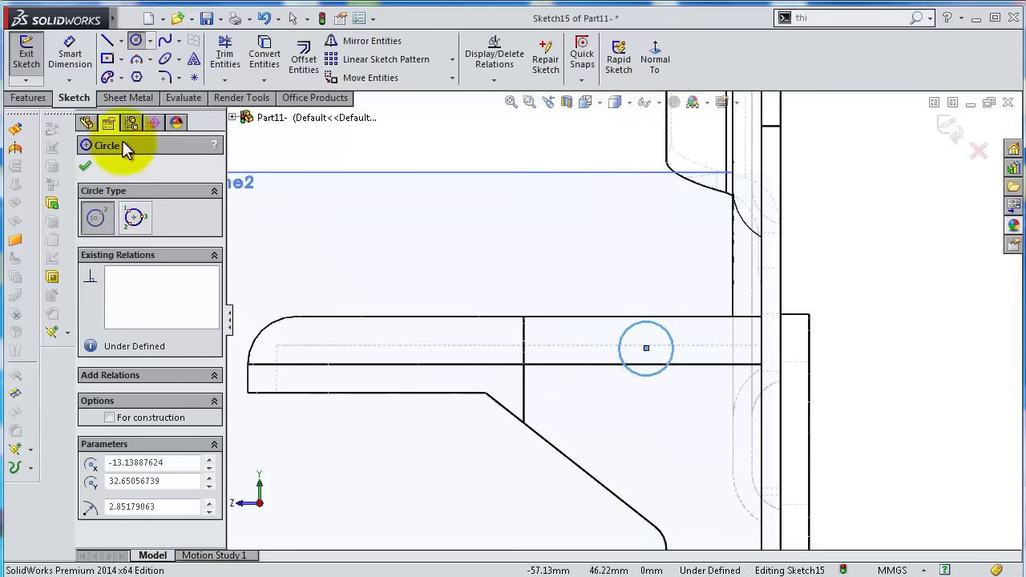
left_click(136, 42)
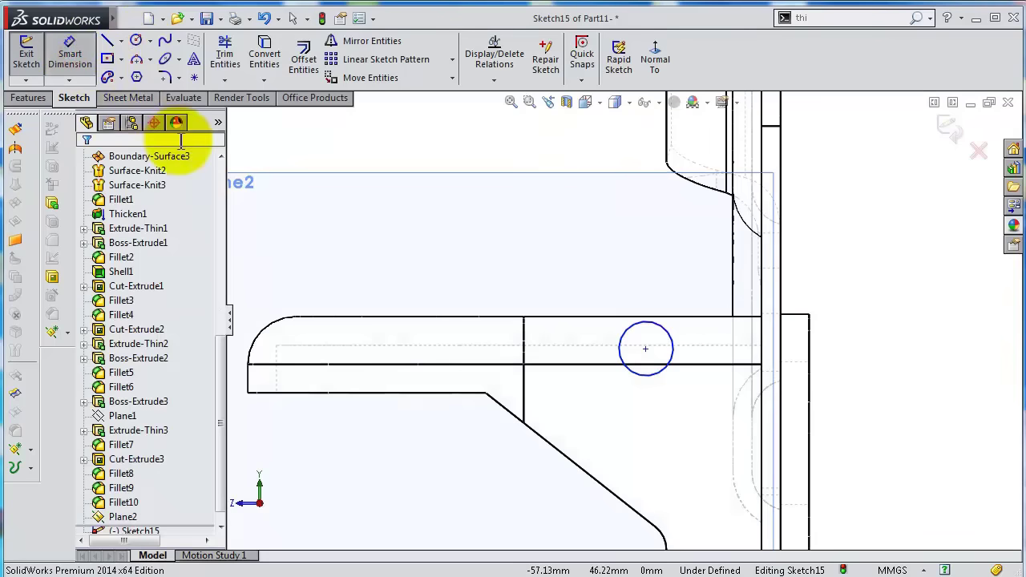
Dimension the circle centre 5 mm from the edge and its diameter to 6 mm.
left_click(646, 349)
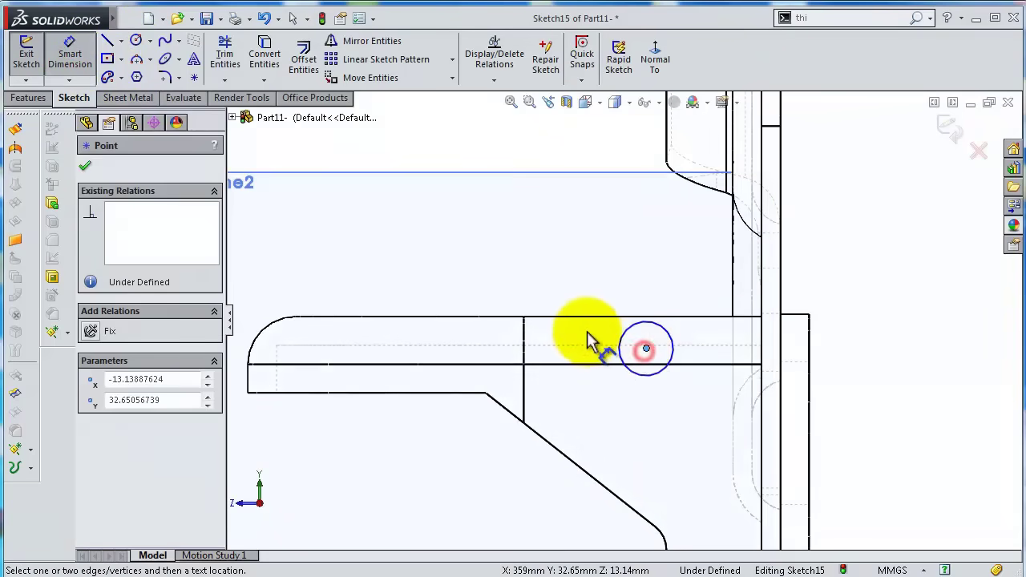
left_click(588, 318)
left_click(565, 295)
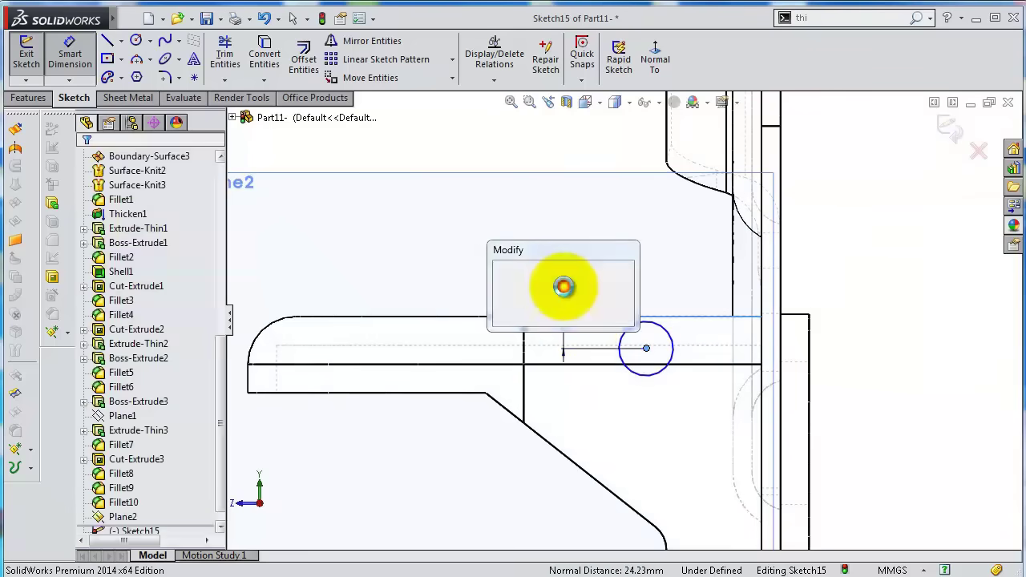
type("5")
key("Return")
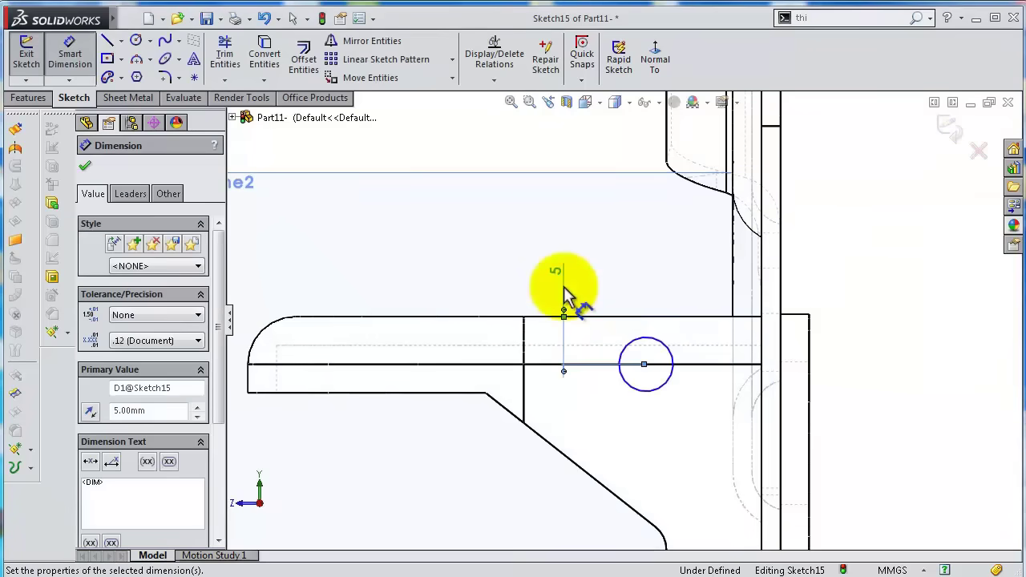
left_click(657, 341)
left_click(646, 279)
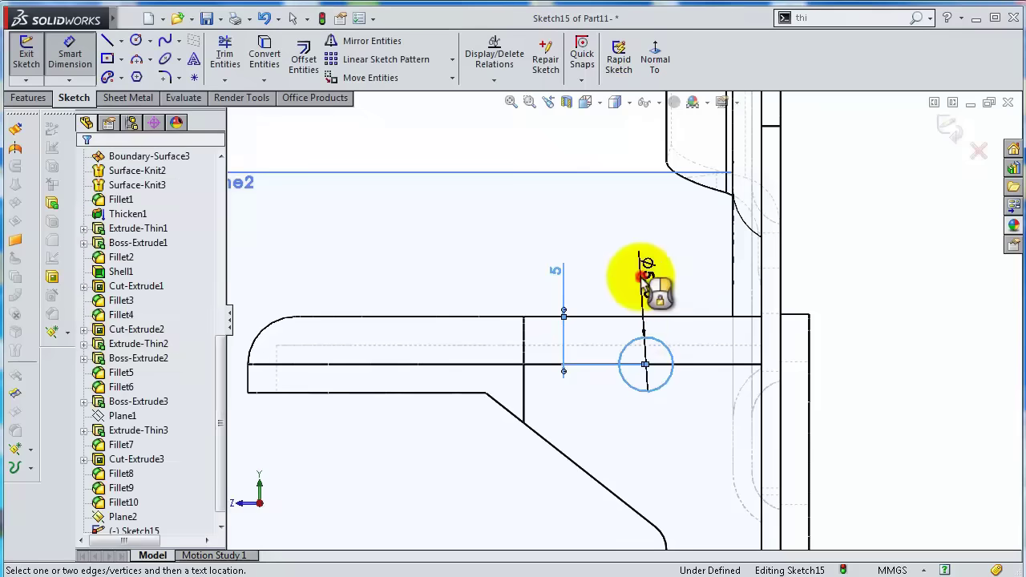
type("6")
key("Return")
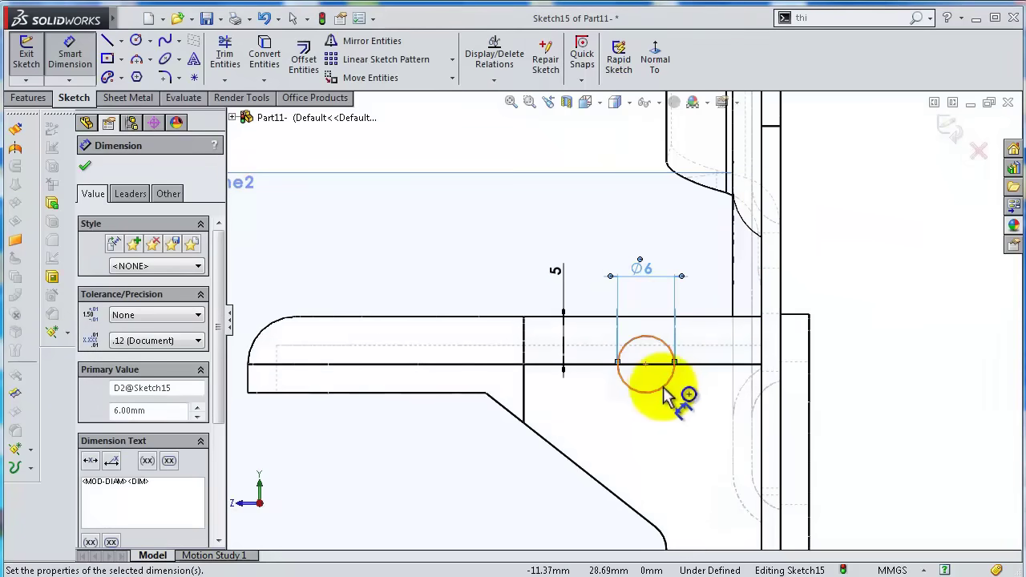
Add a 9 mm horizontal dimension locating the circle.
scroll(666, 393, "up", 2)
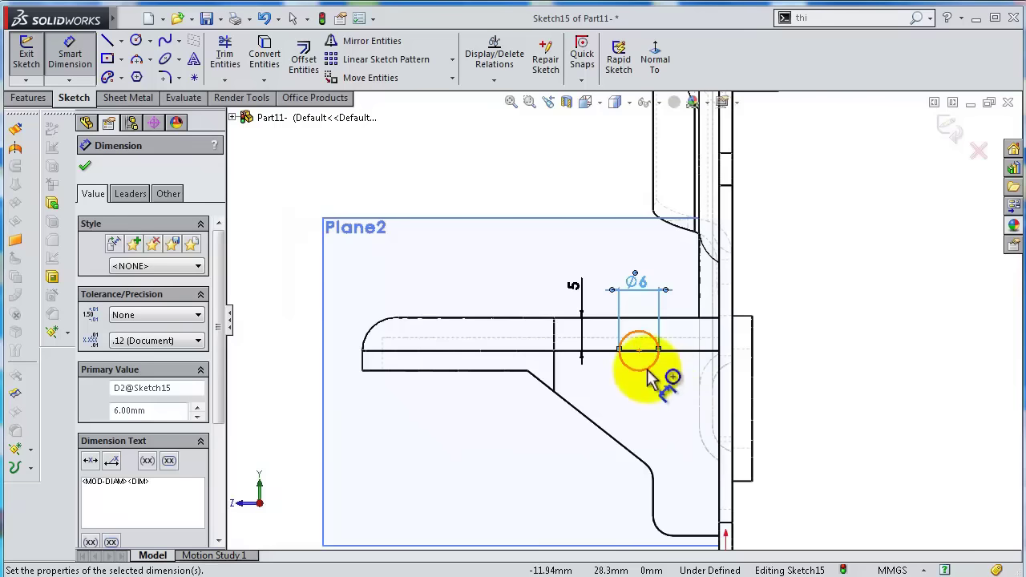
left_click(646, 367)
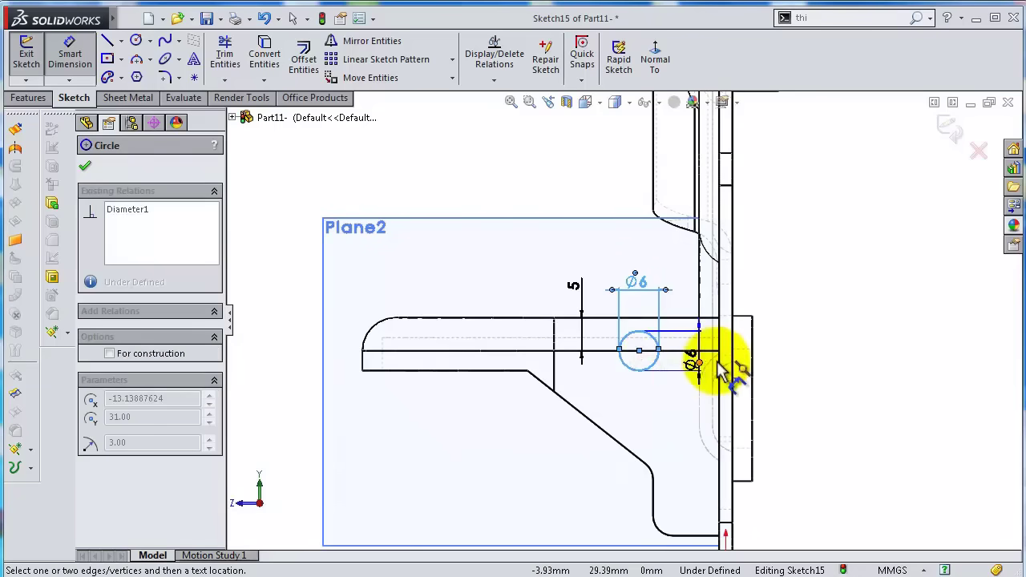
left_click(717, 367)
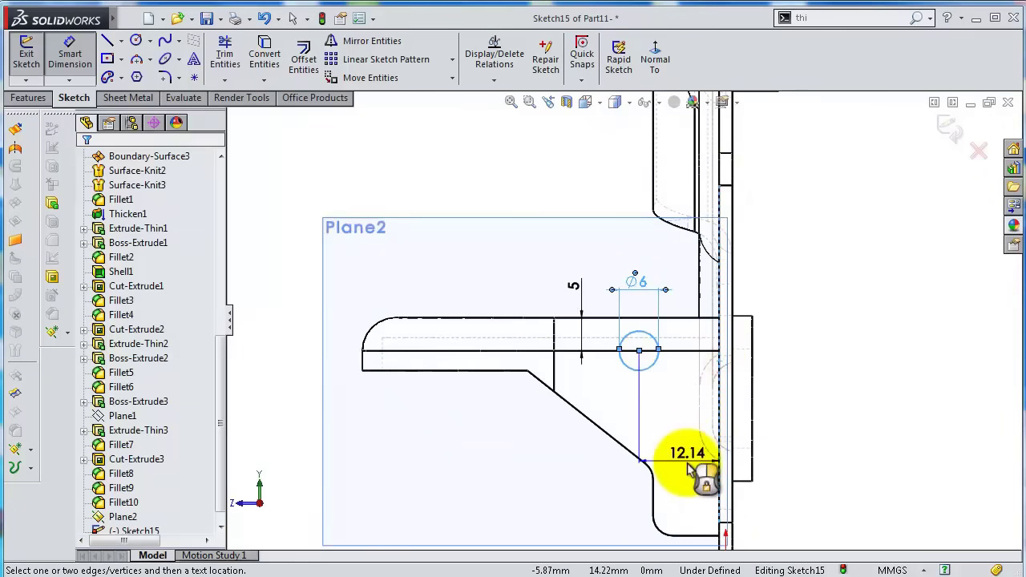
scroll(704, 481, "down", 2)
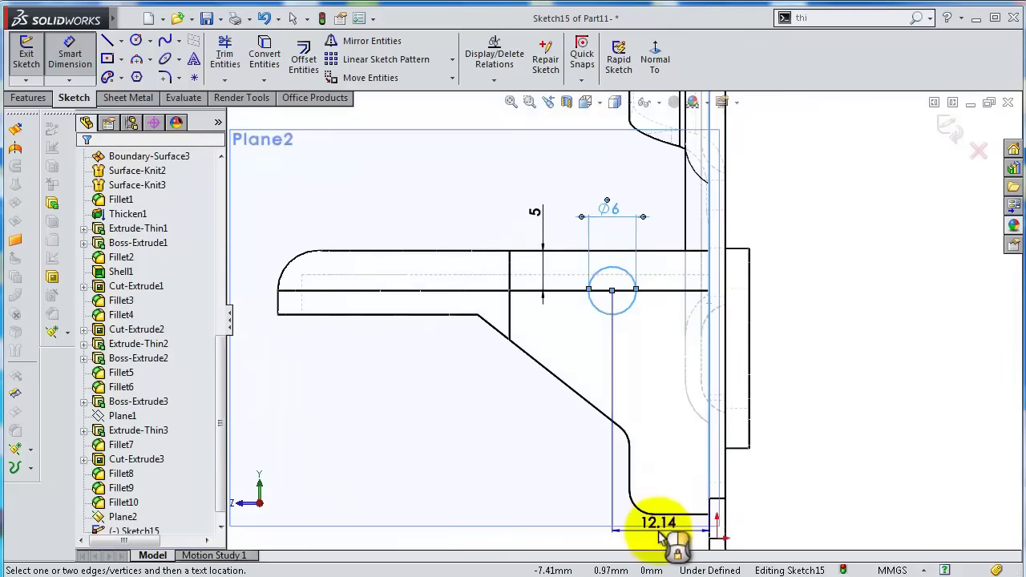
scroll(659, 537, "up", 1)
left_click(651, 543)
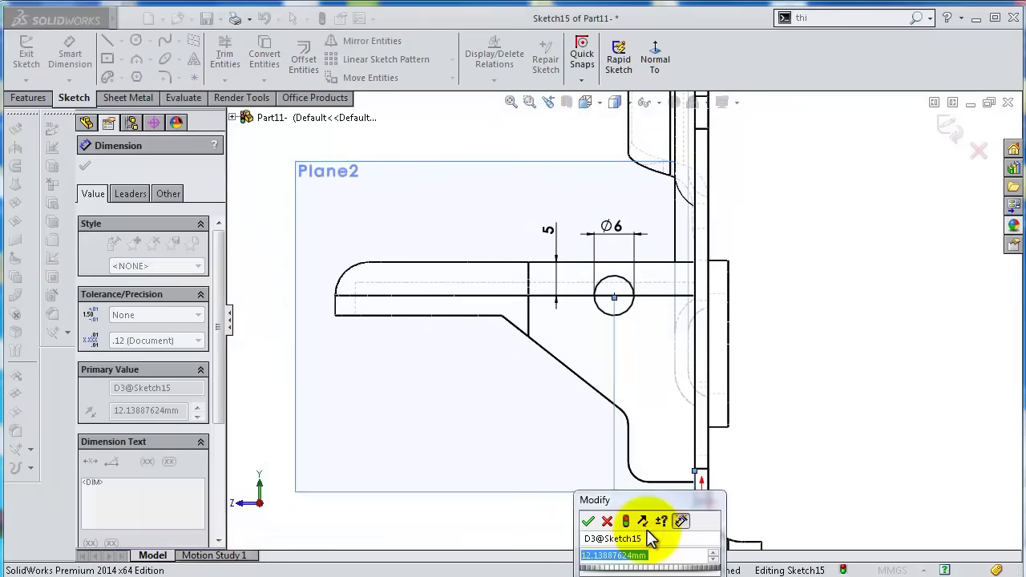
key("Return")
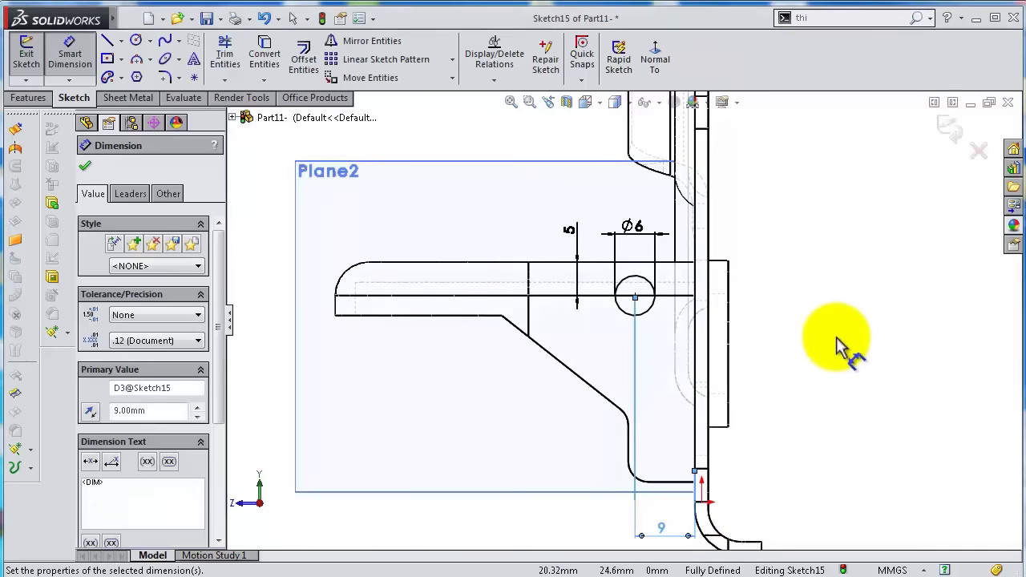
Check Sketch15 normal to Plane2, then exit the sketch.
left_click(826, 322)
middle_click_drag(779, 367, 797, 408)
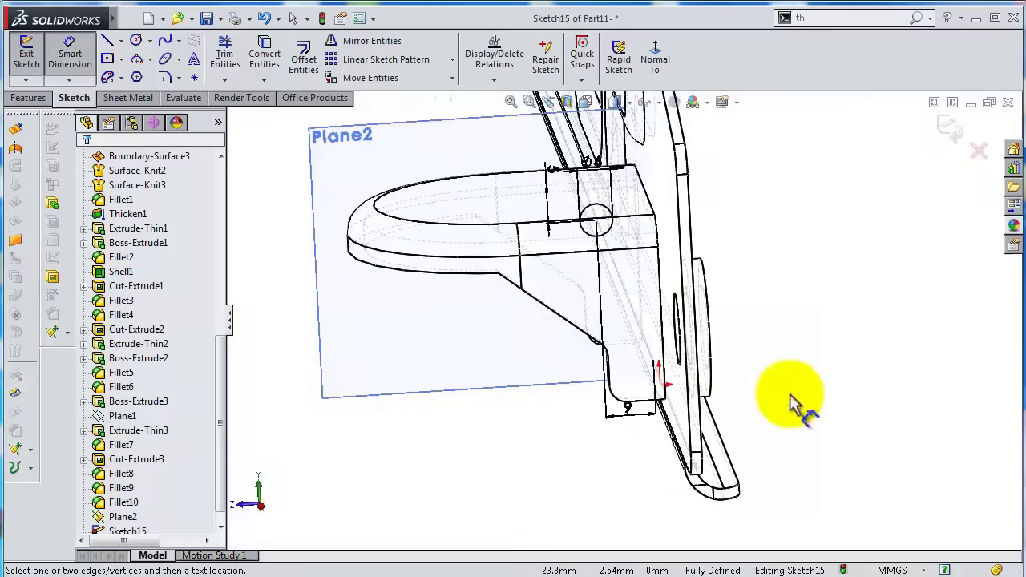
left_click(660, 70)
scroll(657, 393, "down", 5)
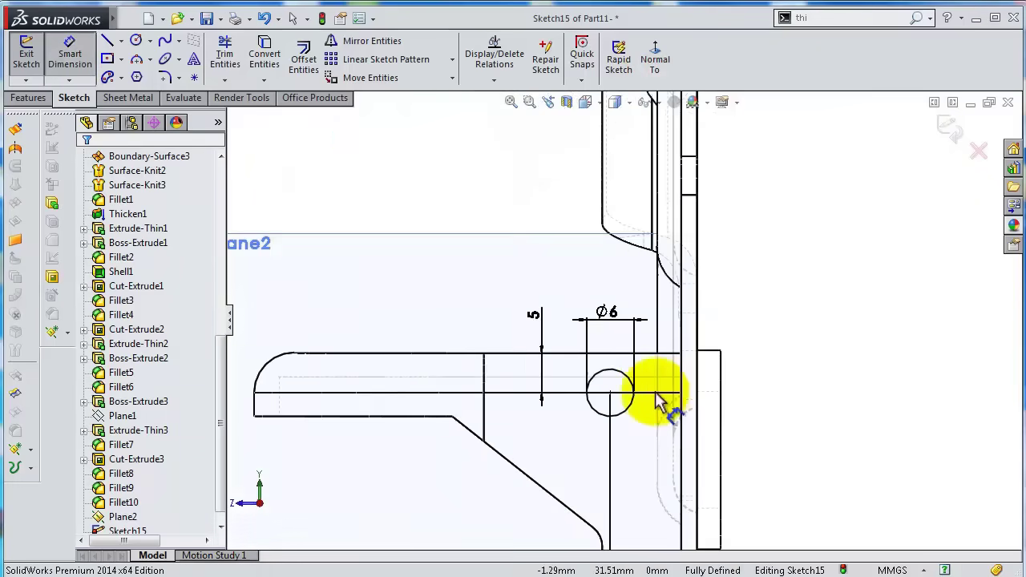
scroll(634, 389, "down", 2)
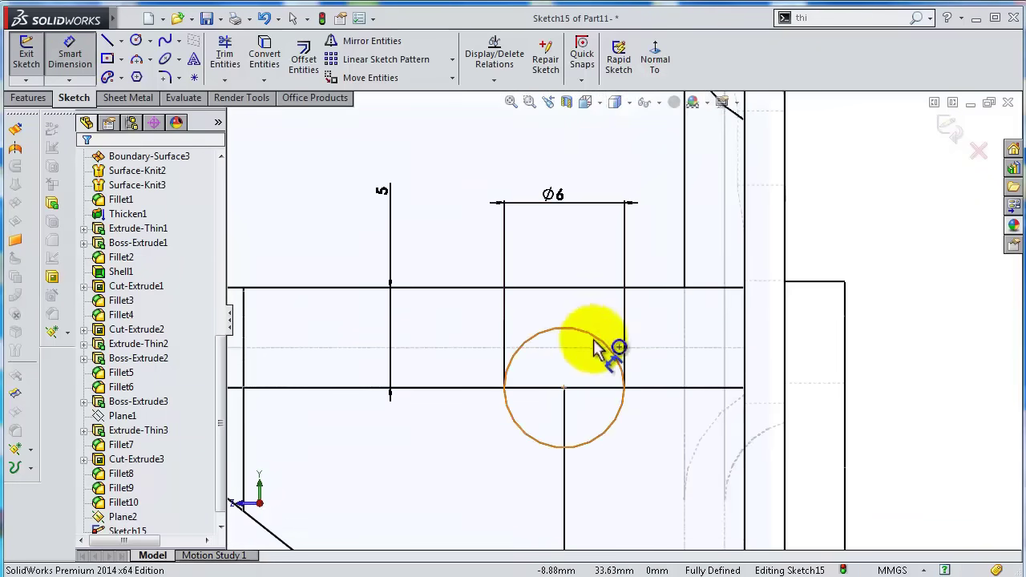
scroll(930, 184, "up", 4)
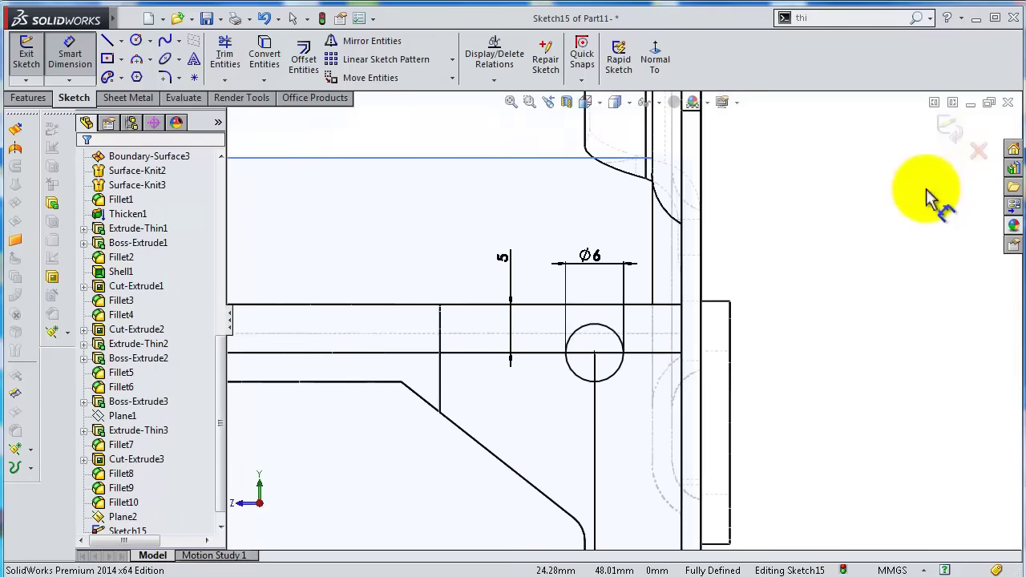
left_click(951, 126)
mouse_move(829, 296)
middle_mouse_down()
mouse_move(781, 325)
mouse_move(807, 291)
mouse_move(539, 369)
mouse_move(504, 350)
middle_mouse_up()
Create Axis1 through the bracket's curved face, then start and cancel a Revolved Cut.
left_click(642, 58)
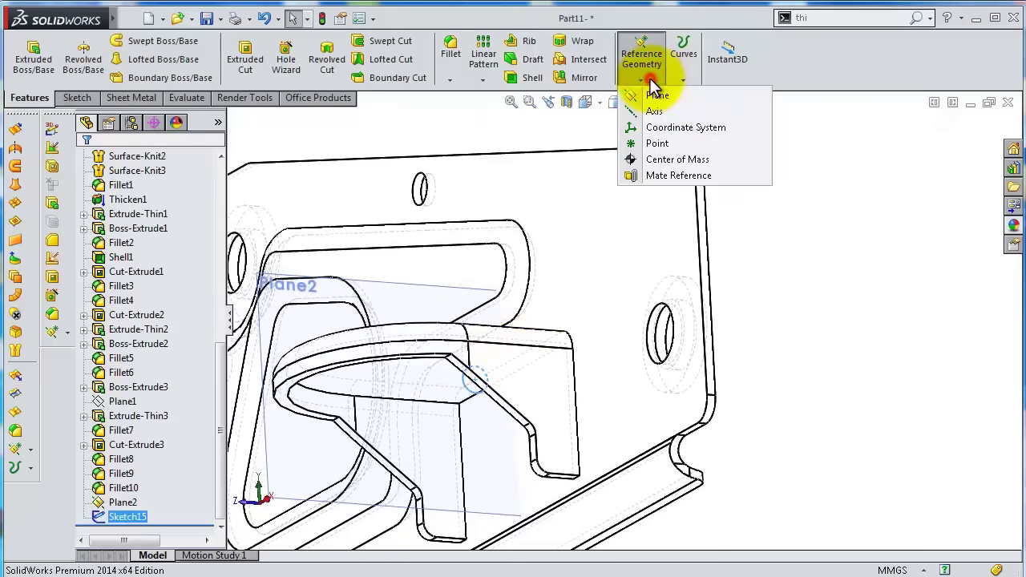
left_click(659, 109)
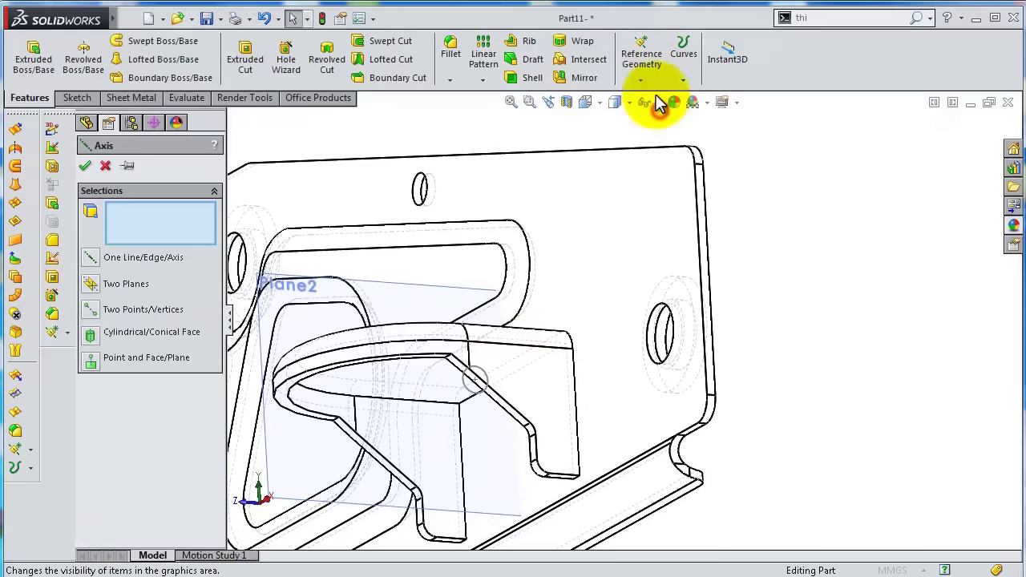
left_click(346, 366)
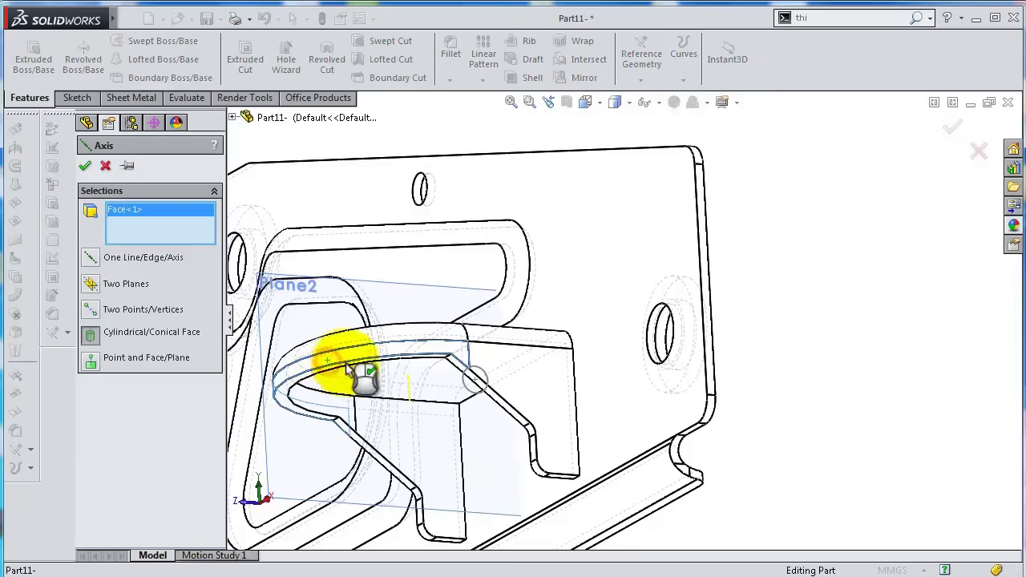
left_click(950, 129)
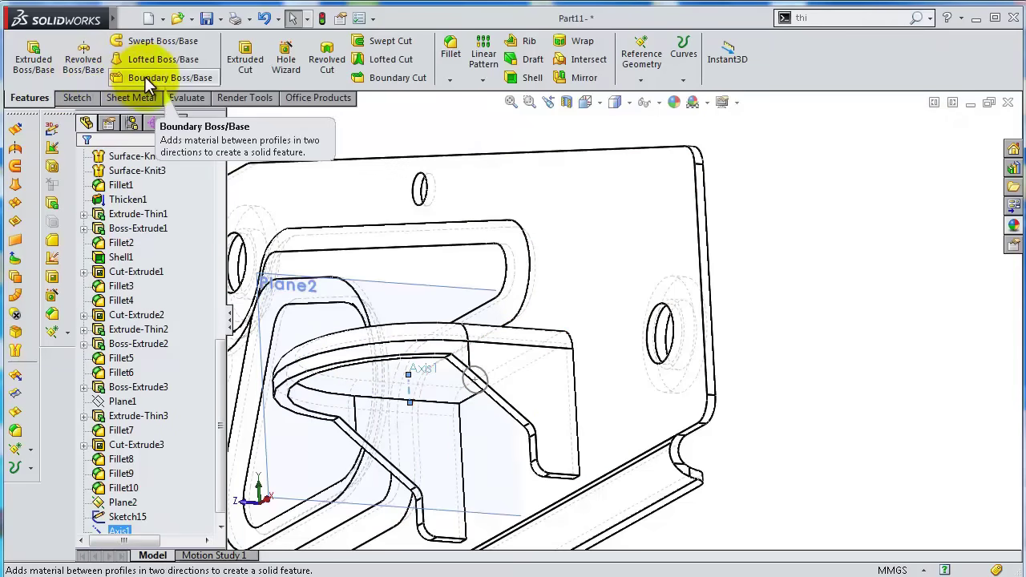
left_click(324, 69)
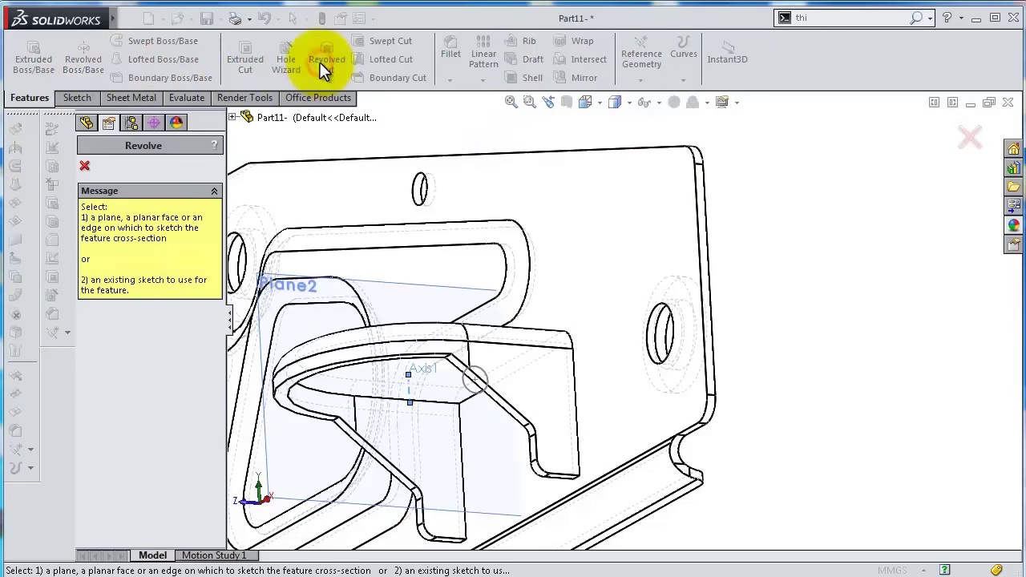
left_click(84, 167)
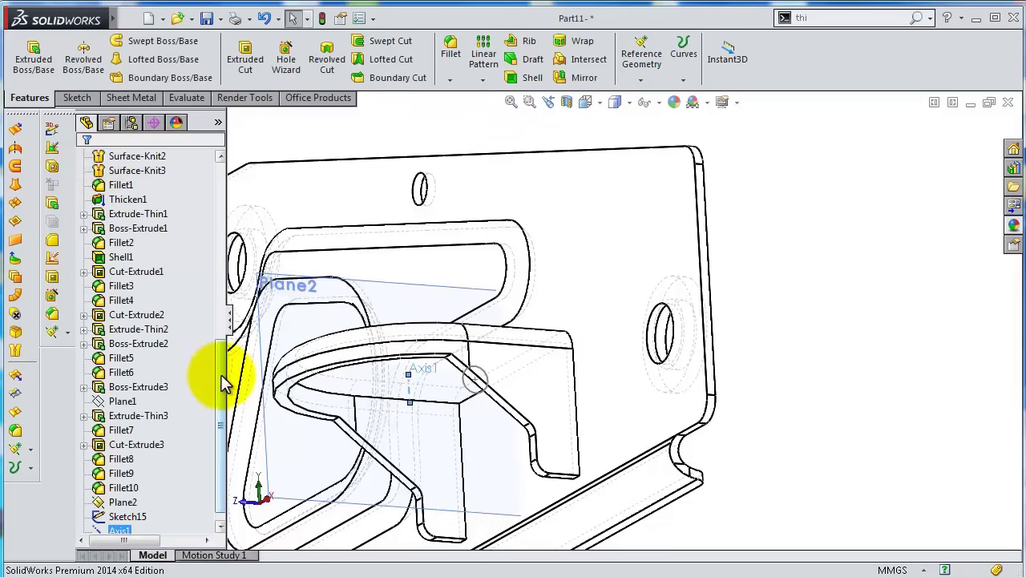
scroll(222, 377, "down", 1)
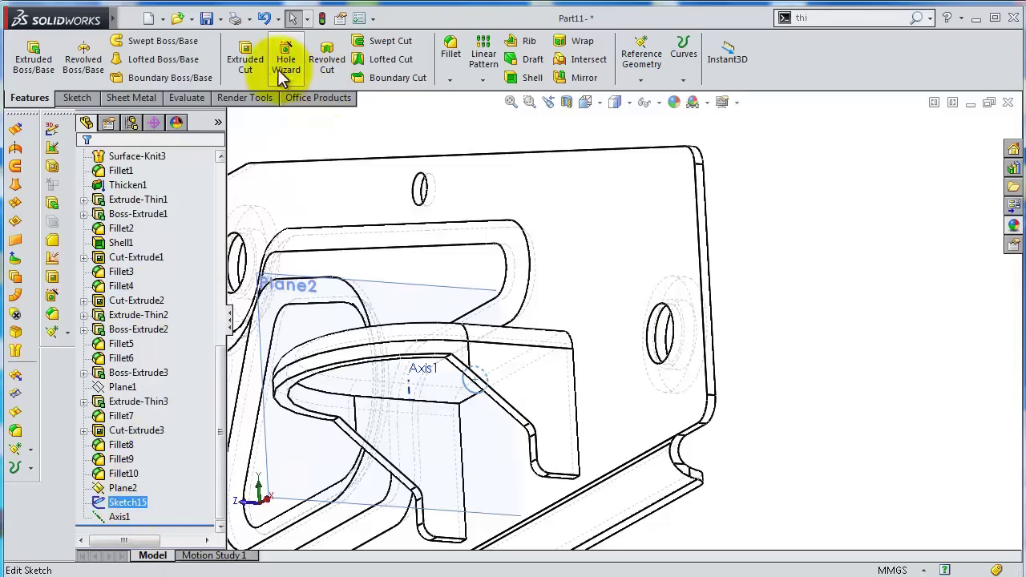
Revolve-cut Sketch15 360° around Axis1 and switch to Shaded With Edges display.
left_click(327, 64)
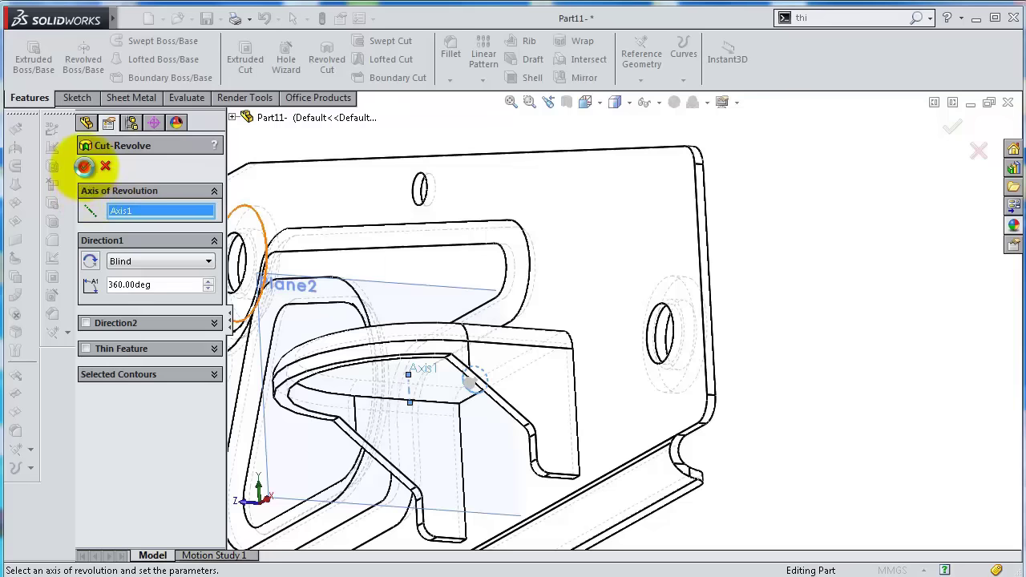
left_click(84, 166)
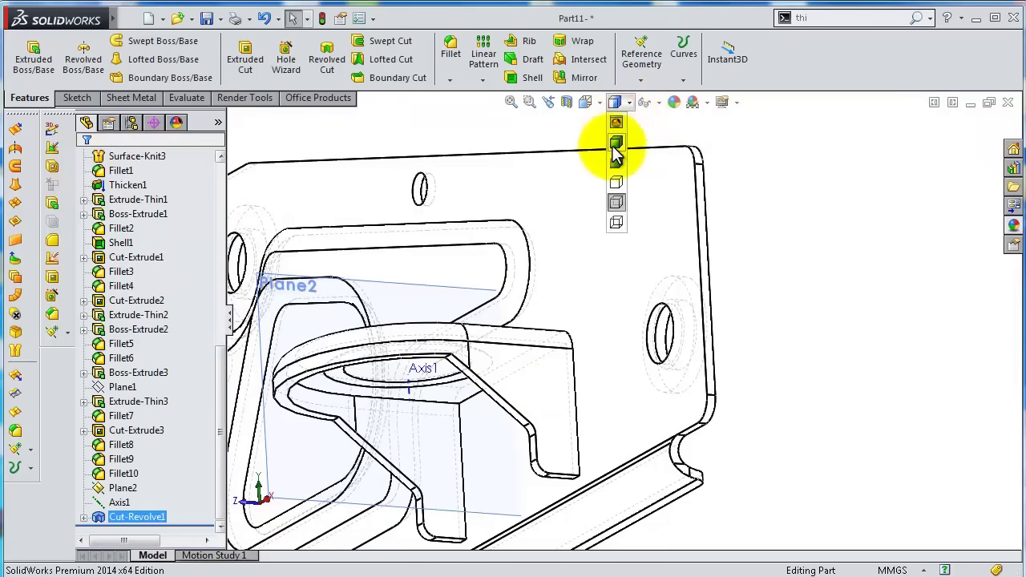
left_click(616, 144)
mouse_move(492, 332)
middle_mouse_down()
mouse_move(486, 248)
mouse_move(499, 160)
mouse_move(497, 319)
mouse_move(476, 355)
mouse_move(499, 360)
mouse_move(407, 385)
mouse_move(395, 406)
middle_mouse_up()
Hide Plane2 and orbit the view toward the round boss.
left_click(399, 391)
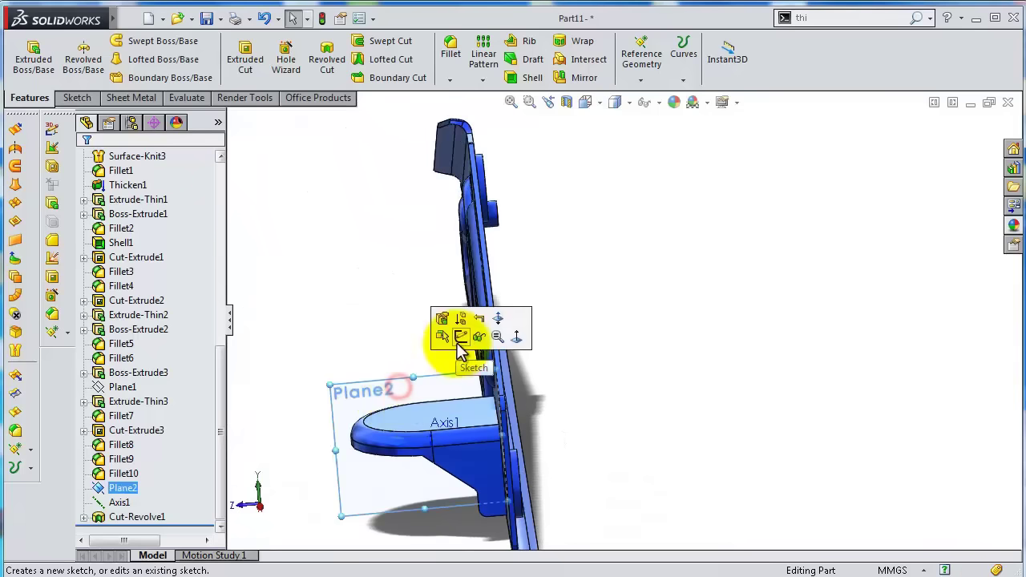
left_click(479, 340)
middle_click_drag(470, 332, 744, 504)
scroll(561, 320, "up", 5)
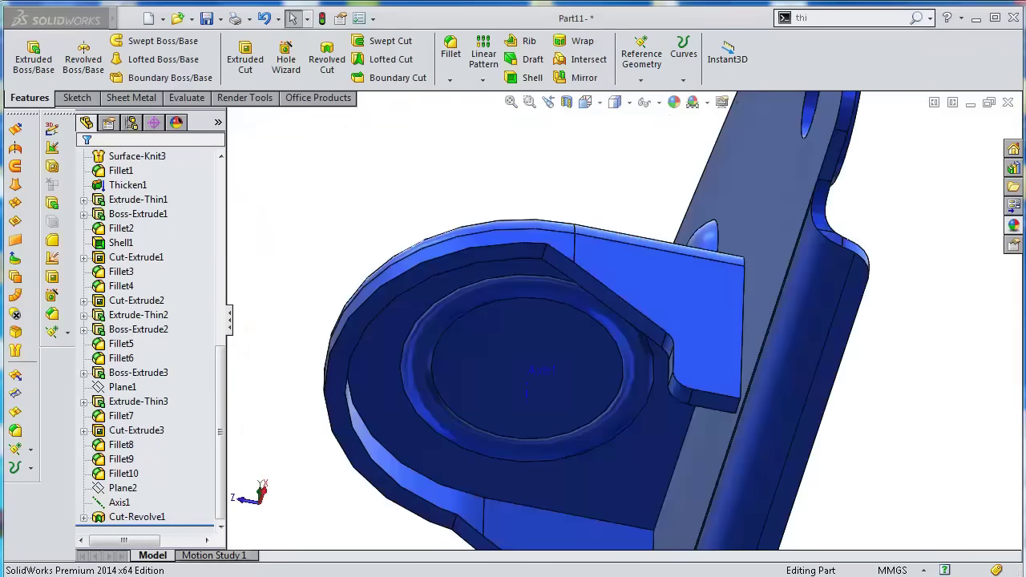
Sketch a circle centred on the boss face and dimension it to 13 mm diameter.
left_click(592, 404)
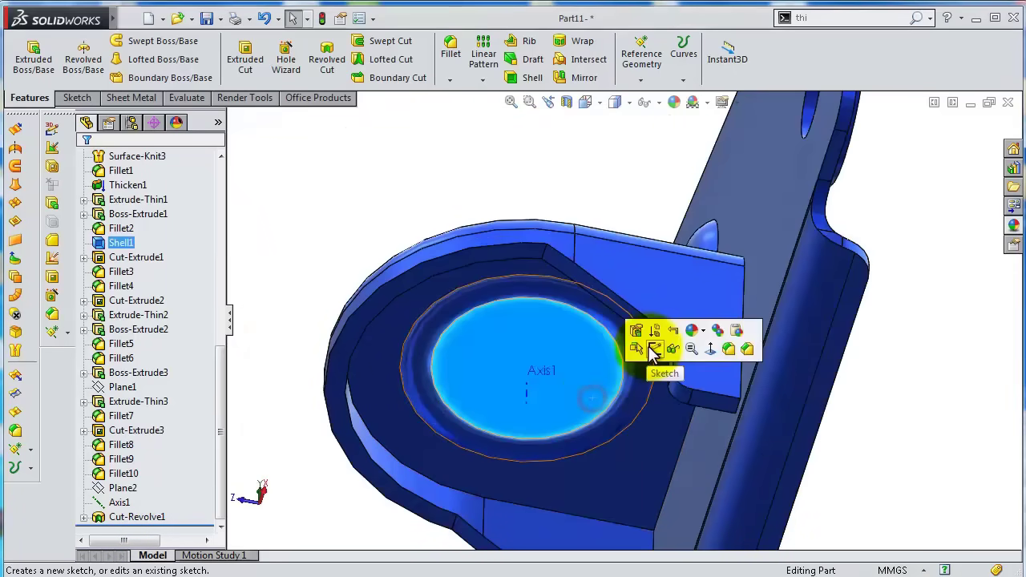
left_click(650, 351)
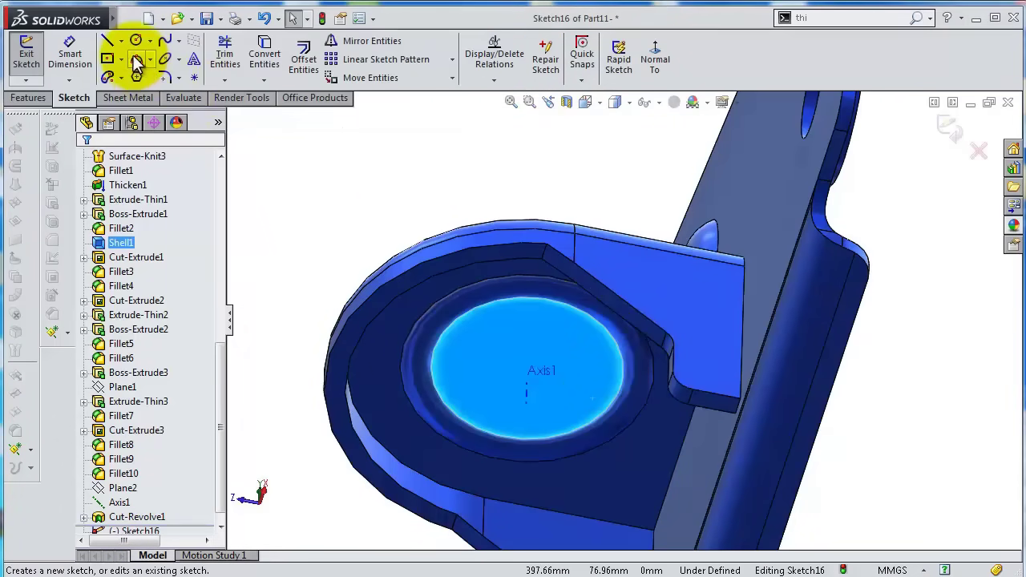
left_click(135, 42)
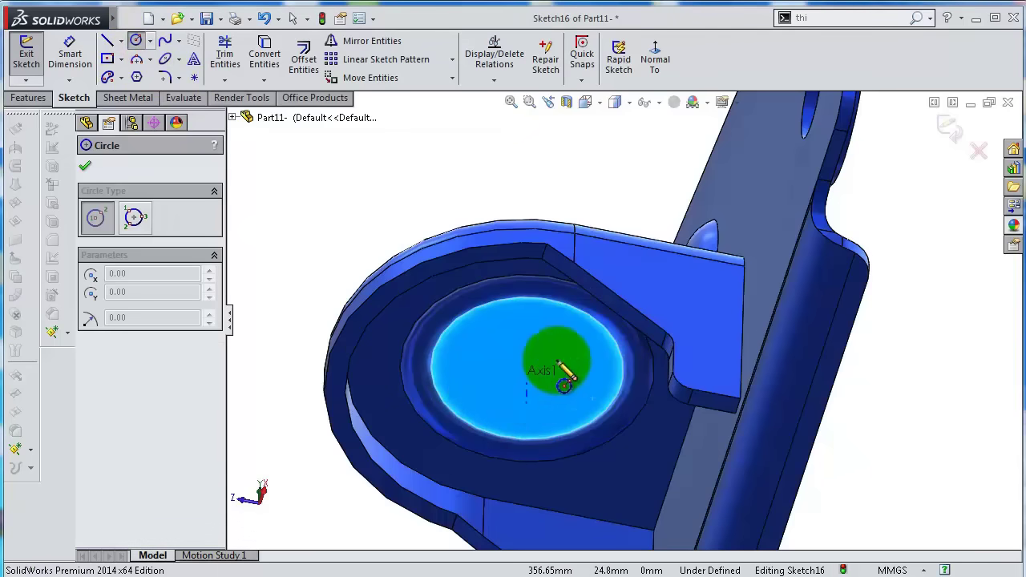
left_click(662, 62)
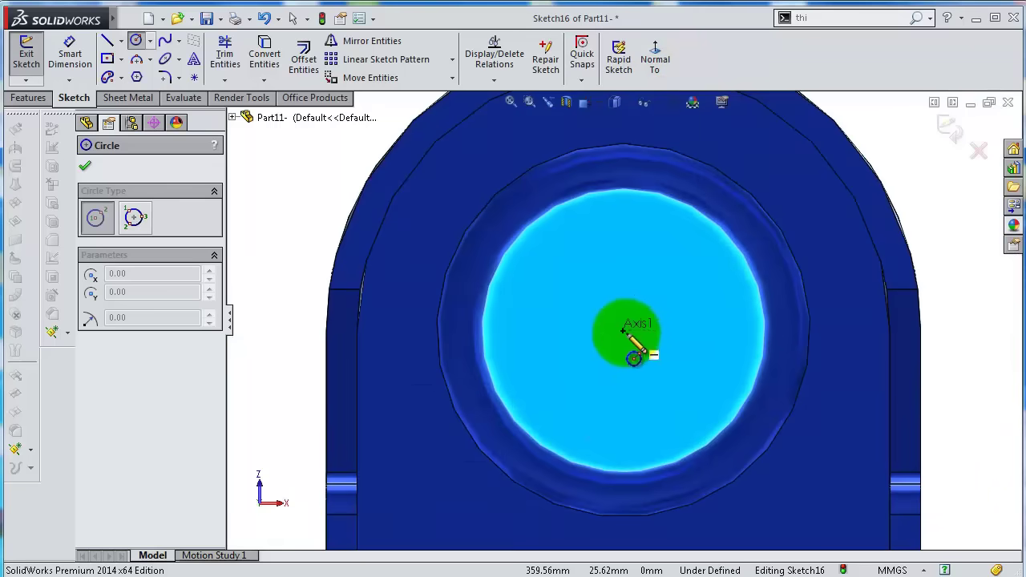
left_click(625, 330)
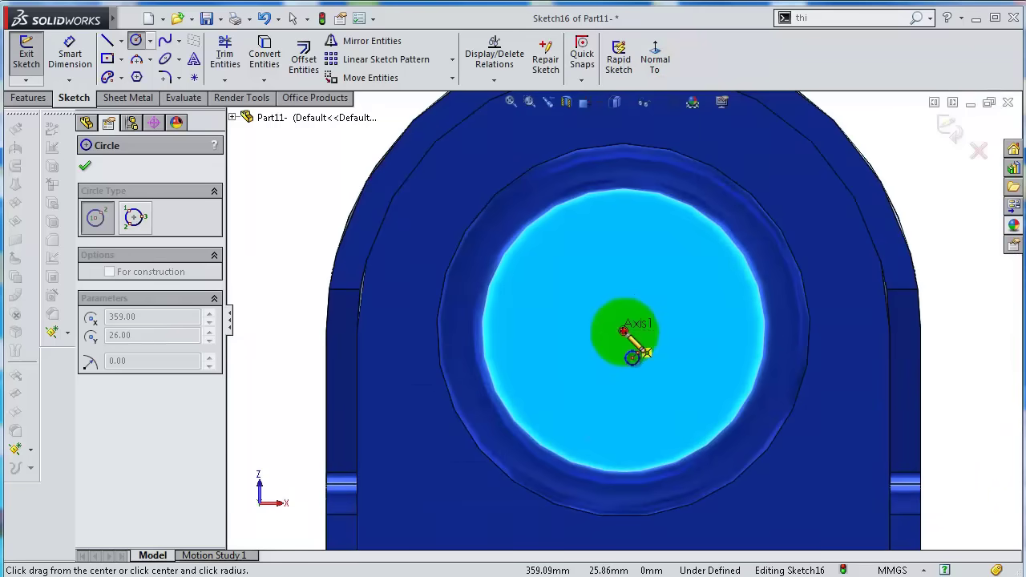
left_click(595, 282)
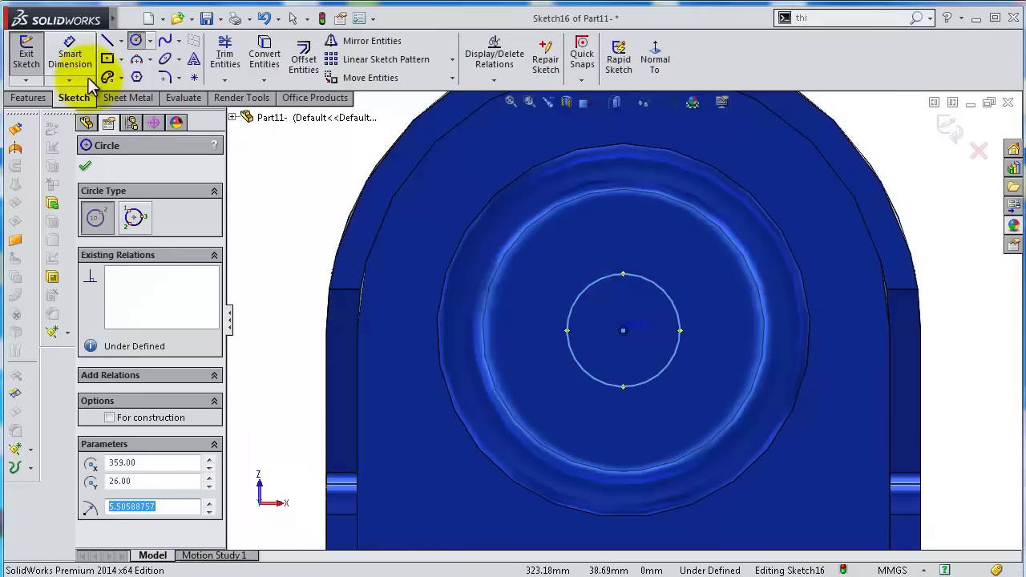
left_click(79, 66)
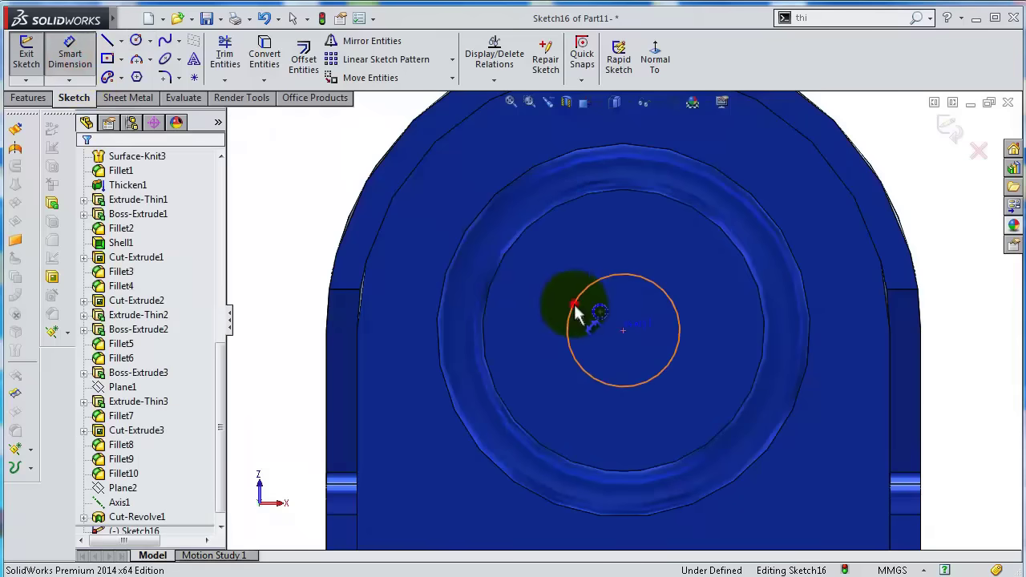
left_click(576, 311)
left_click(294, 280)
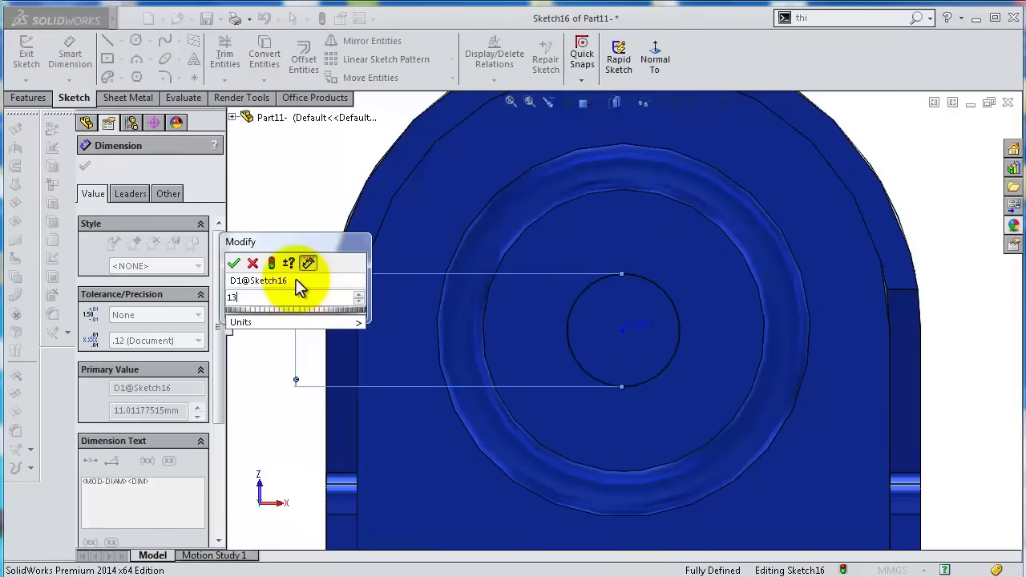
key("Return")
Extruded-cut the circle Through All to make the hole, then save the part.
left_click(29, 97)
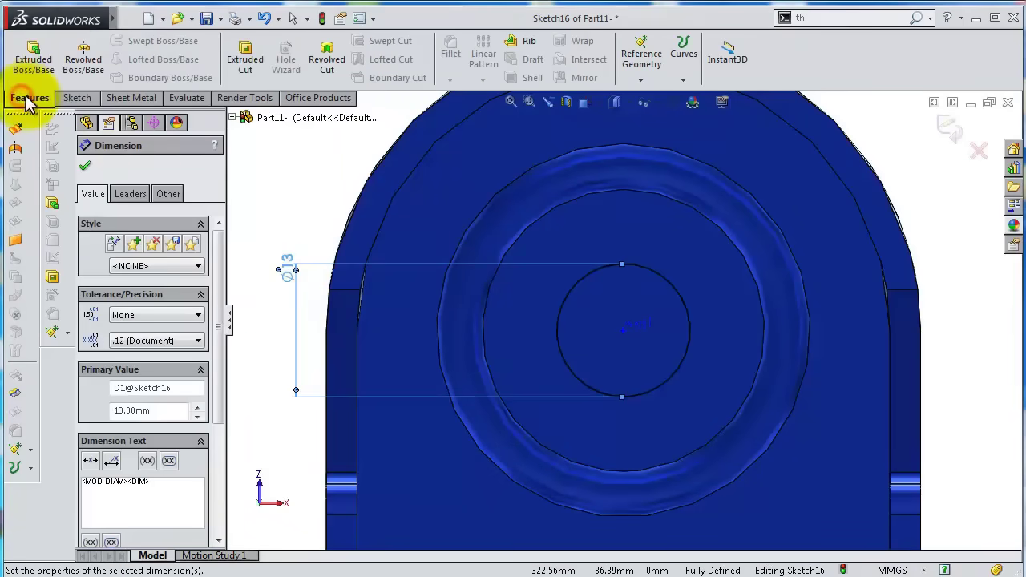
left_click(243, 64)
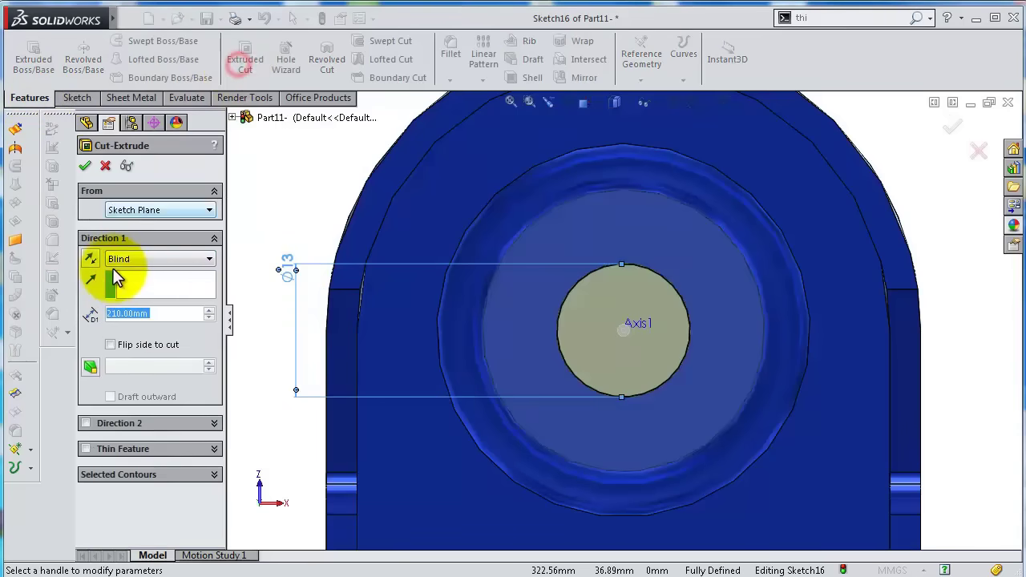
left_click(128, 259)
left_click(128, 274)
scroll(633, 320, "up", 2)
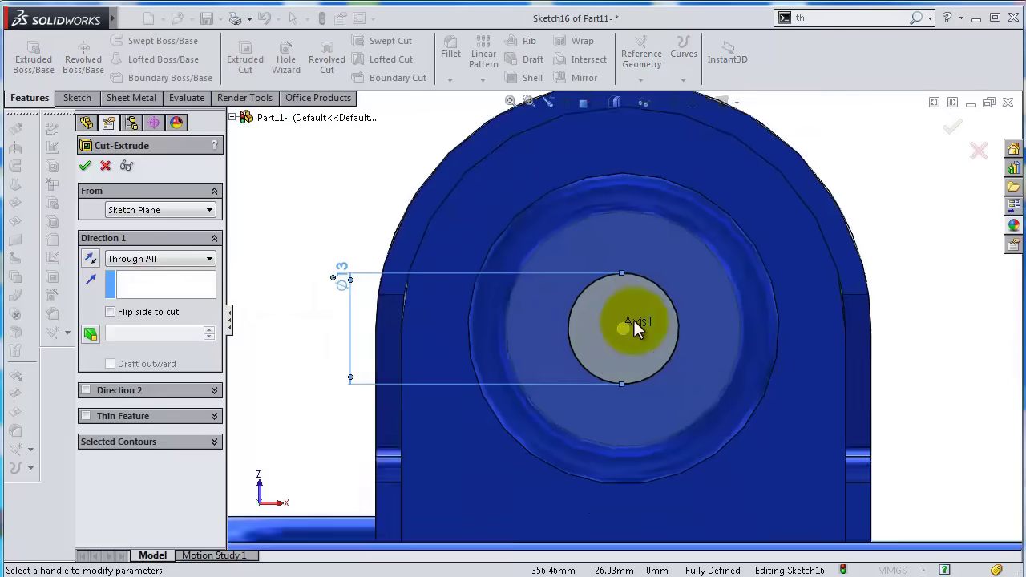
scroll(633, 318, "up", 4)
middle_click_drag(749, 264, 708, 304)
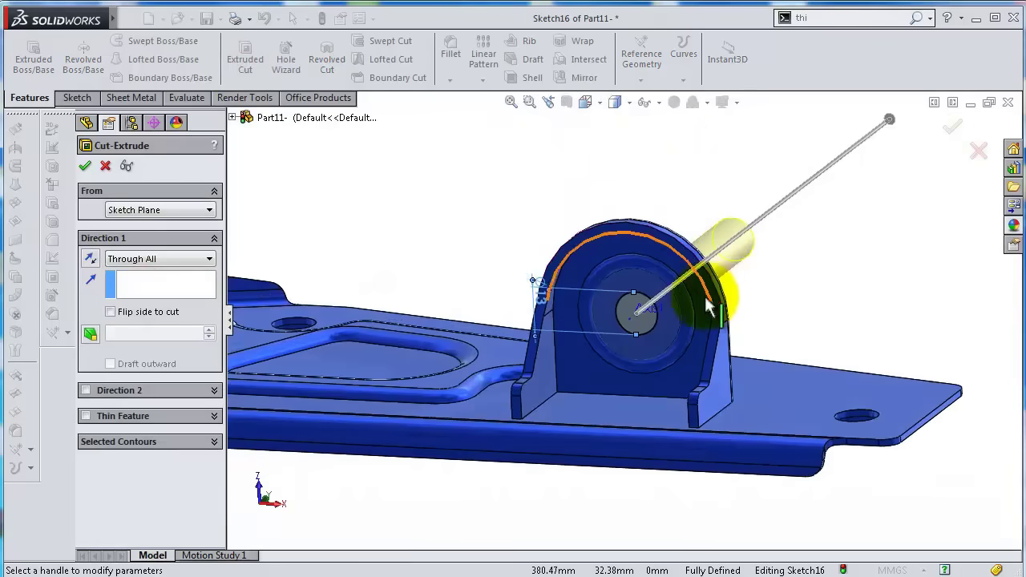
left_click(953, 130)
middle_click_drag(716, 245, 601, 305)
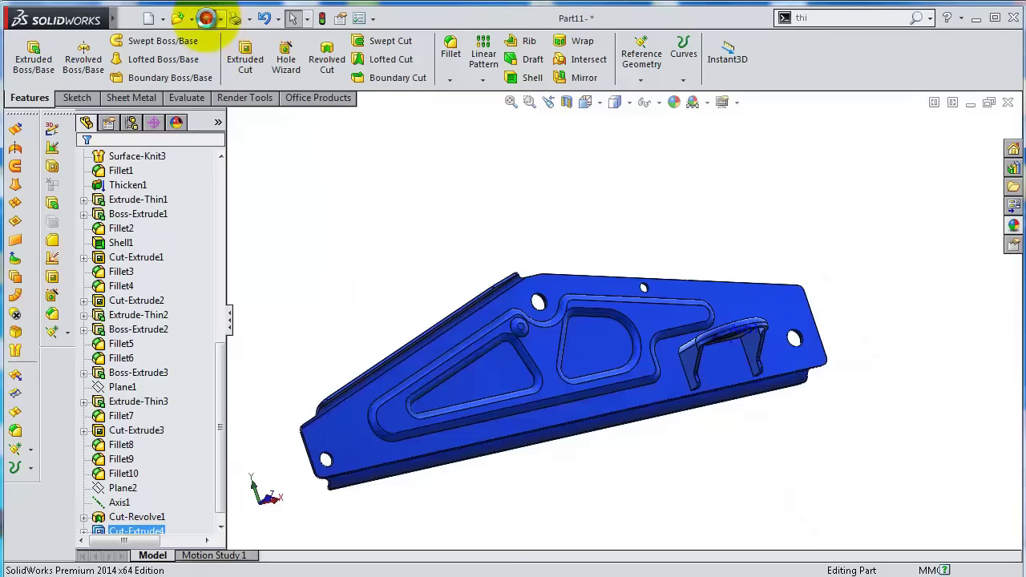
left_click(206, 18)
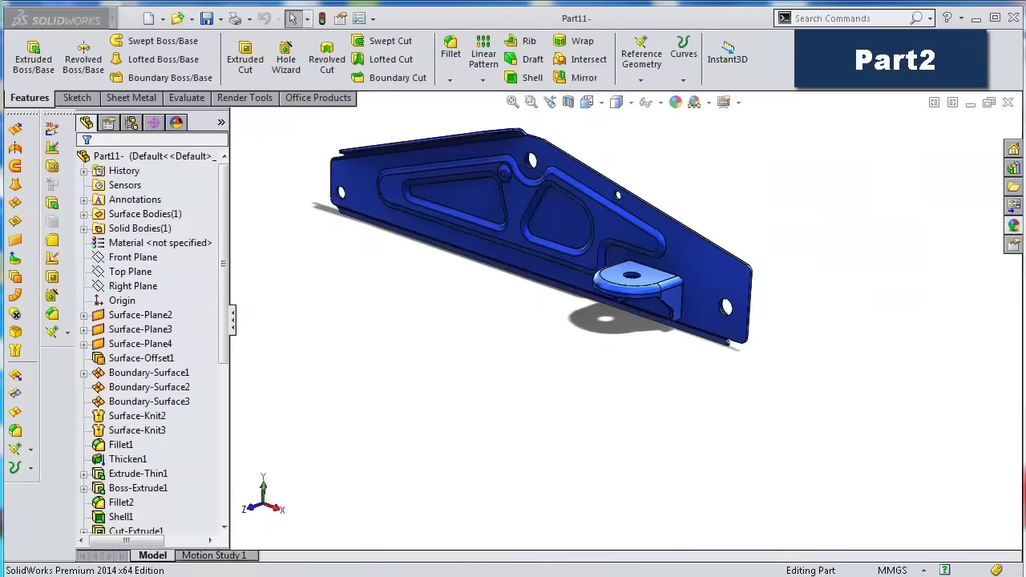
Select the bracket body and create a mirrored copy of it as a new part with Mirror Part.
mouse_move(790, 280)
middle_mouse_down()
mouse_move(788, 293)
mouse_move(777, 265)
mouse_move(705, 275)
mouse_move(781, 294)
middle_mouse_up()
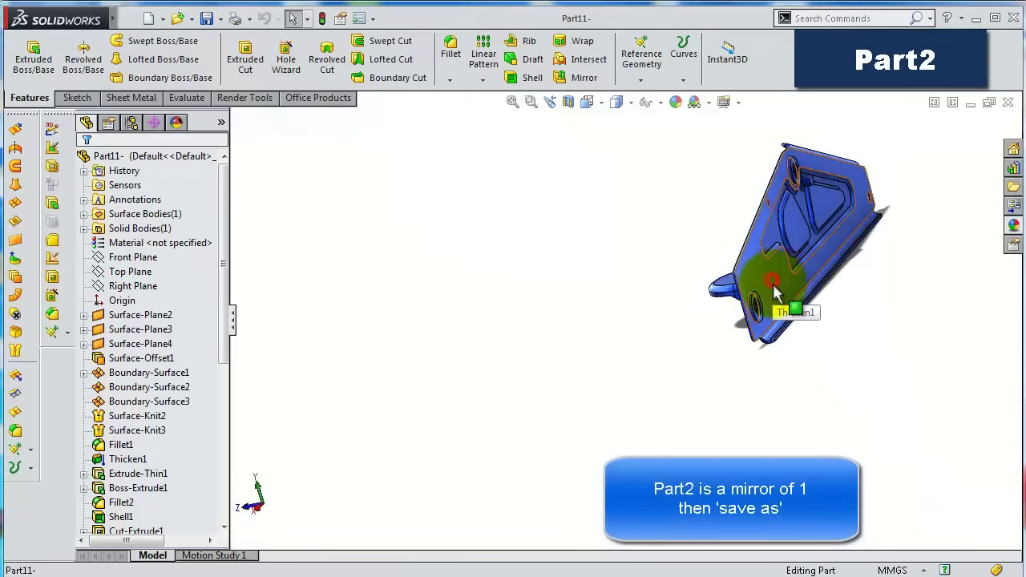
left_click(779, 293)
left_click(811, 17)
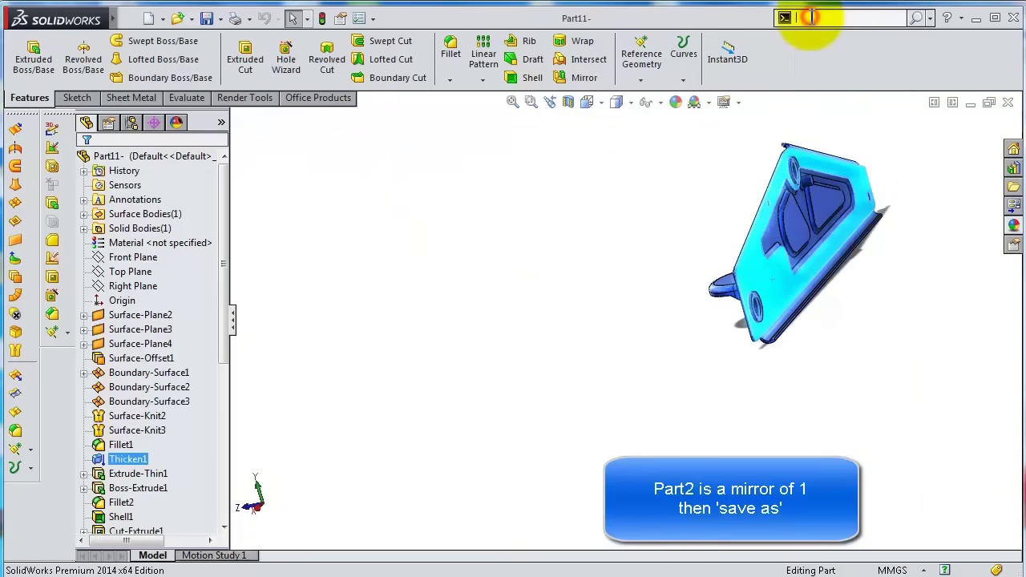
type("mirro")
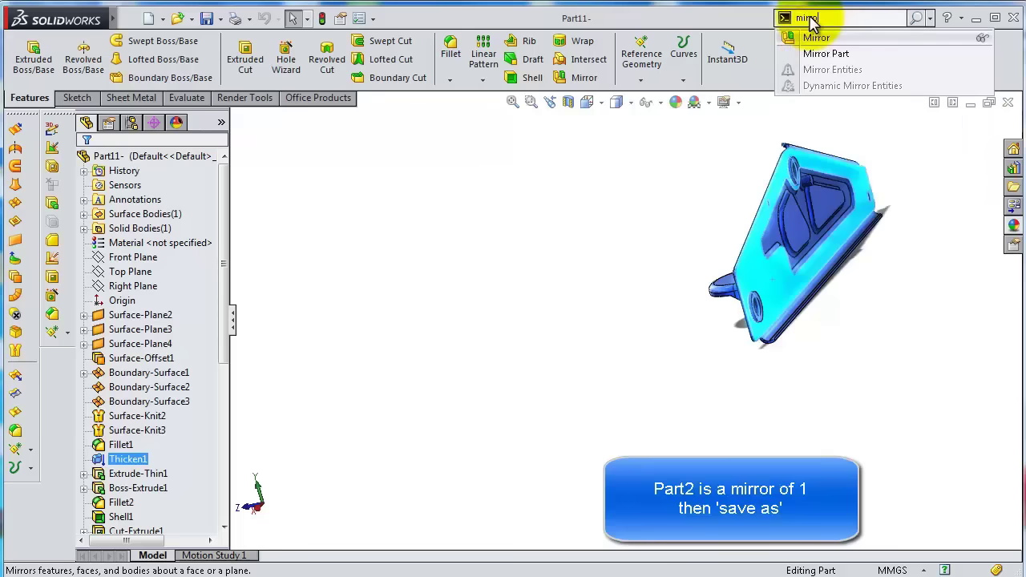
left_click(830, 52)
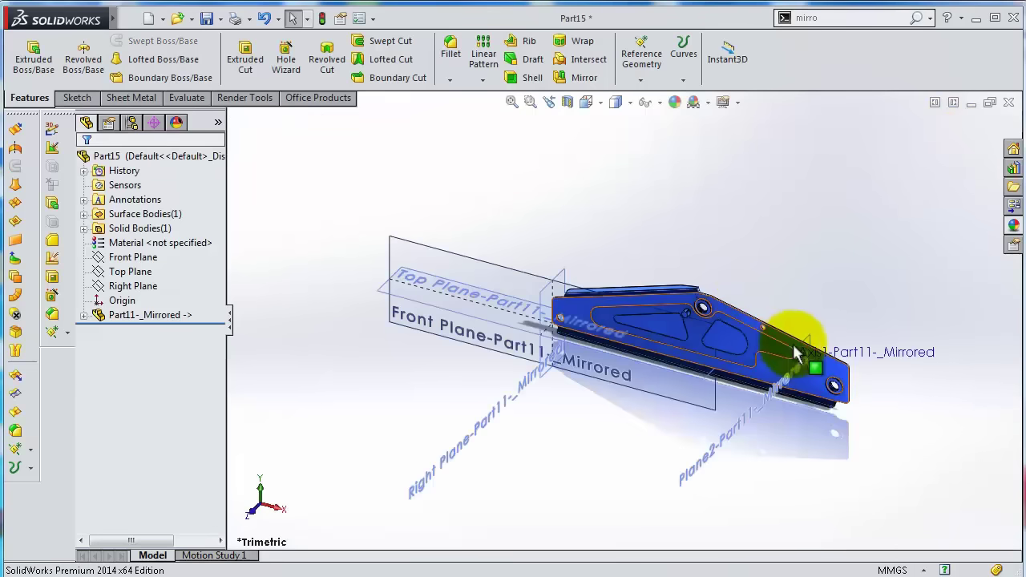
scroll(786, 353, "down", 2)
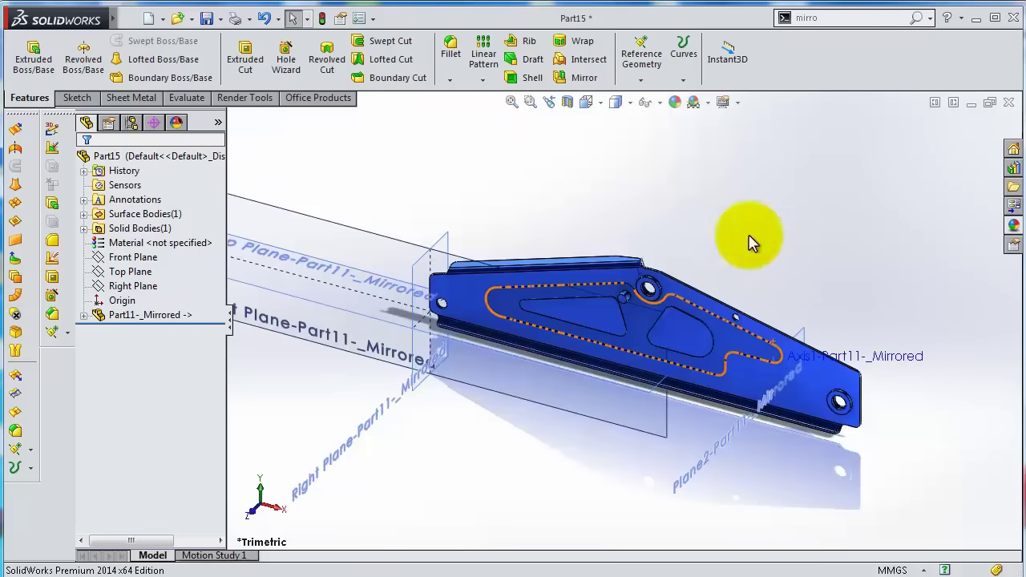
left_click(721, 195)
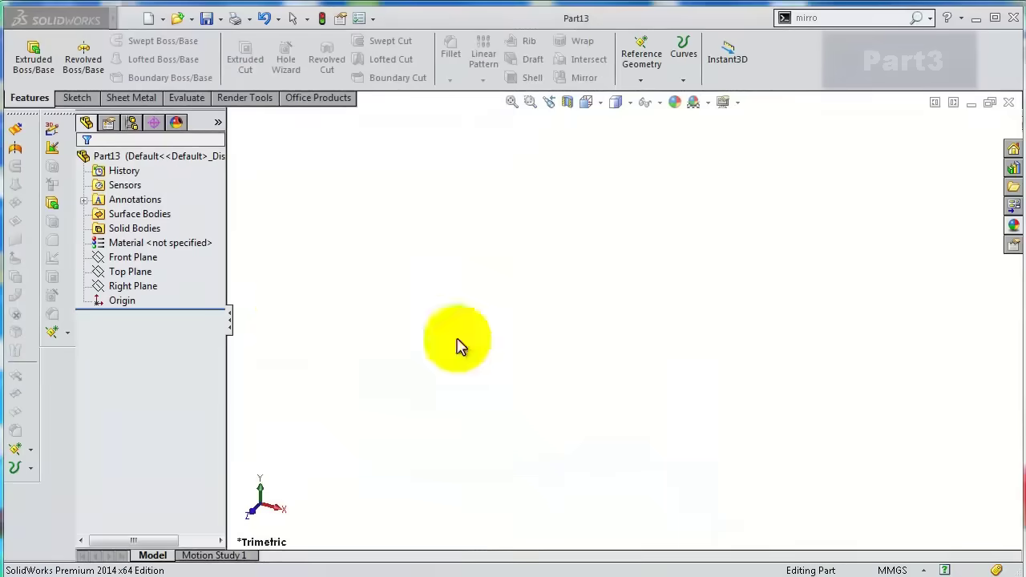
Start a new sketch on the Top Plane of the new part.
left_click(135, 286)
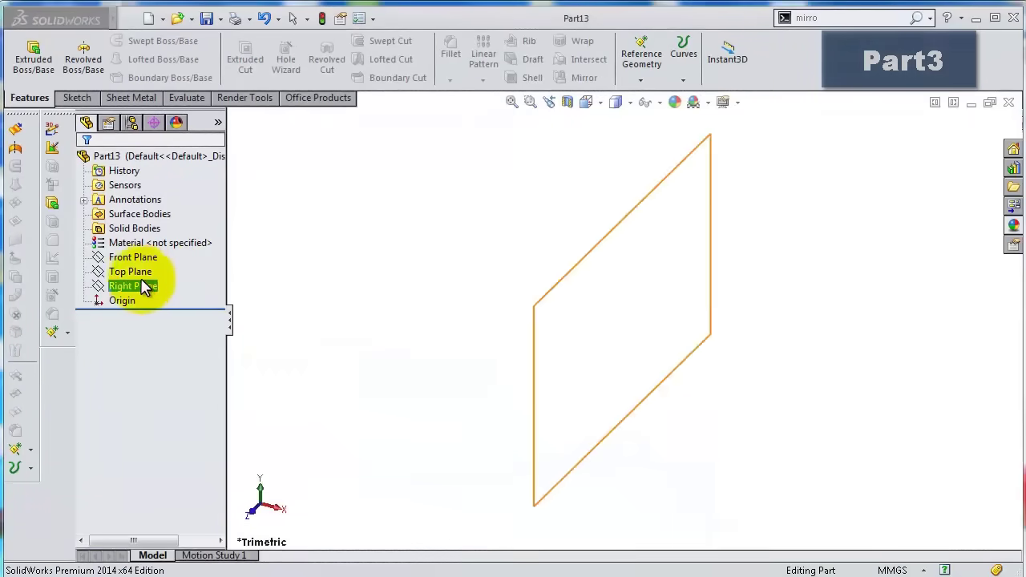
left_click(137, 275)
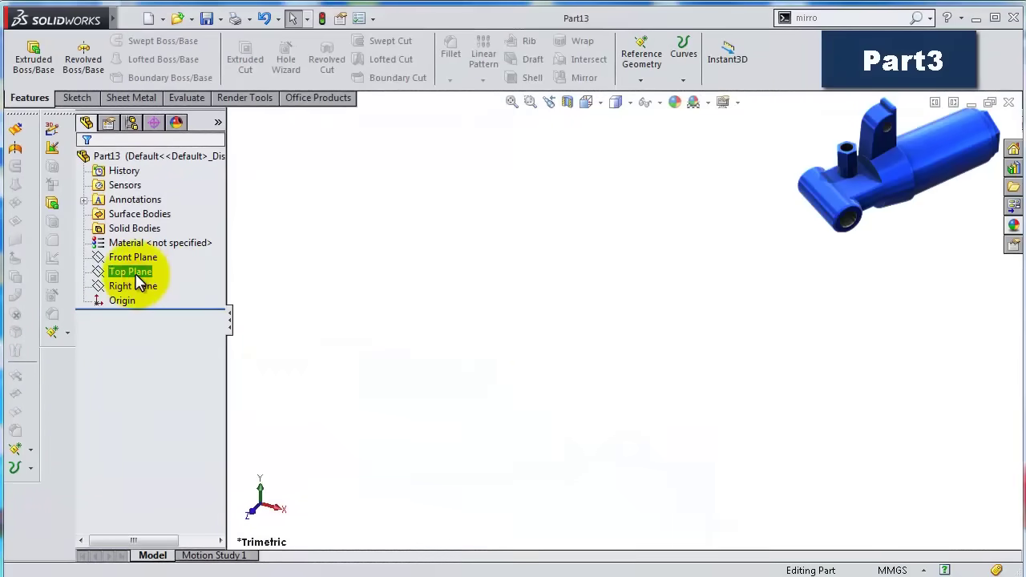
left_click(517, 387)
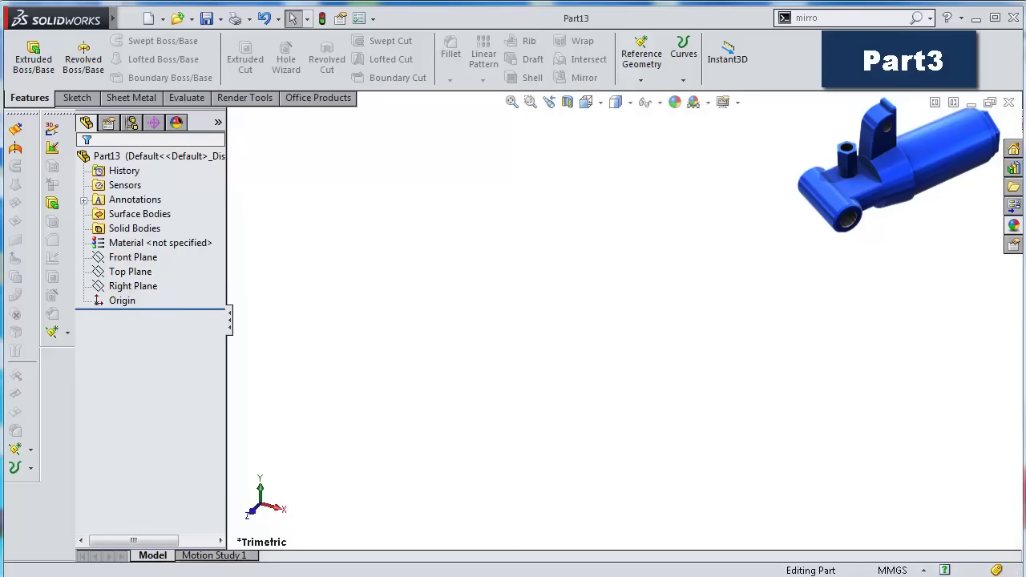
left_click(129, 272)
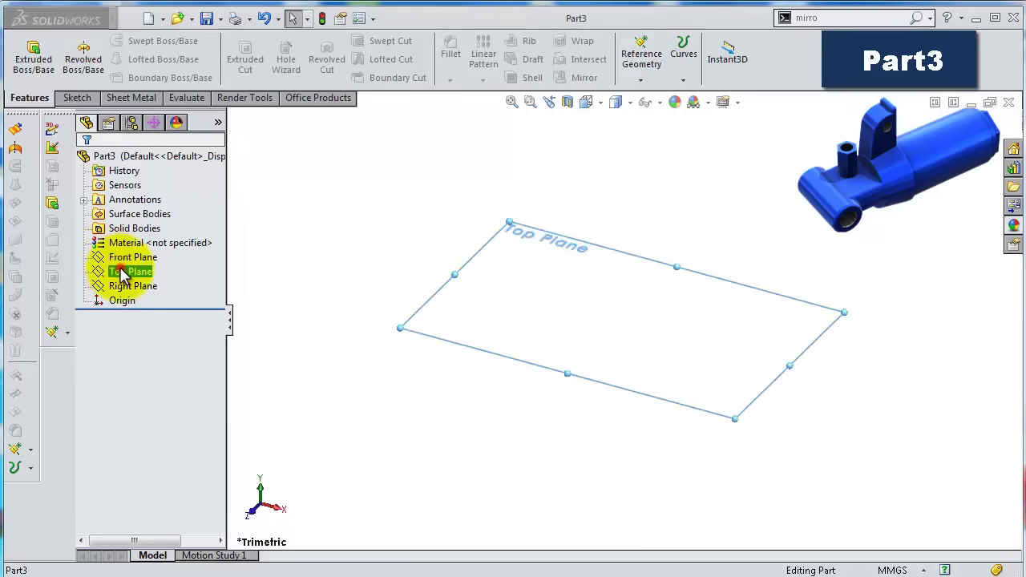
left_click(138, 258, "ctrl")
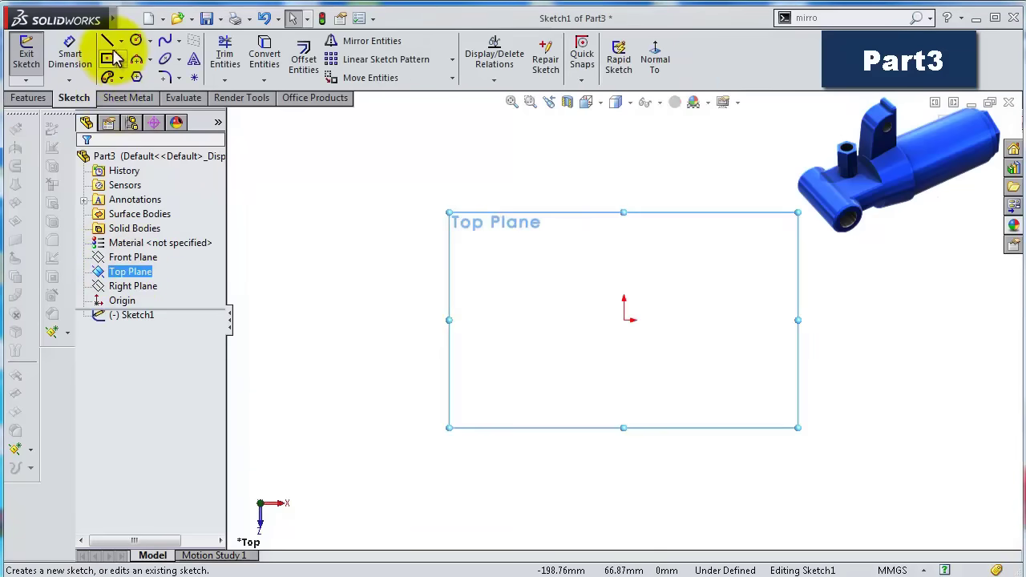
Draw a horizontal centerline from the origin and dimension it to 112.5 mm.
left_click(121, 41)
left_click(137, 74)
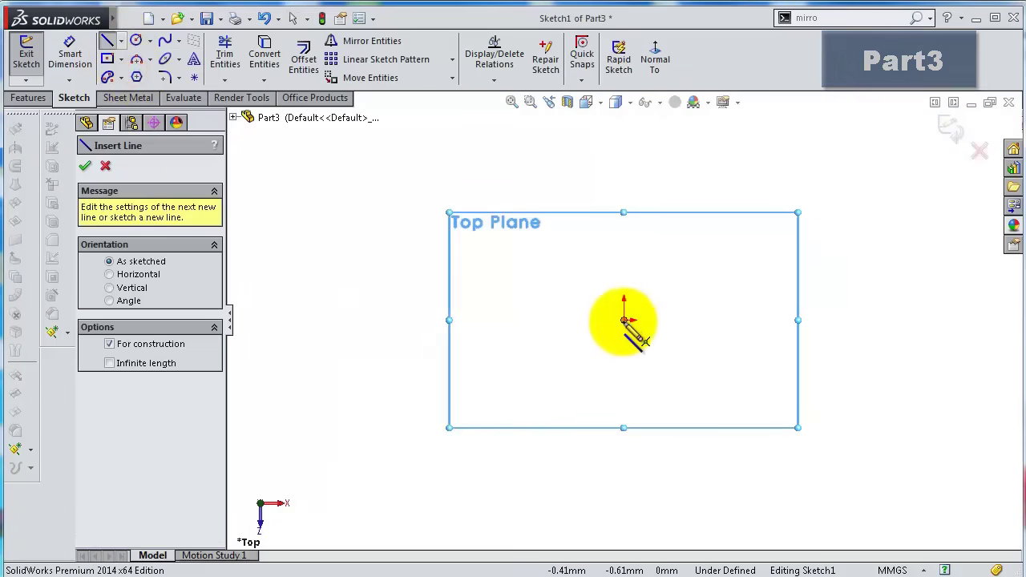
left_click(624, 320)
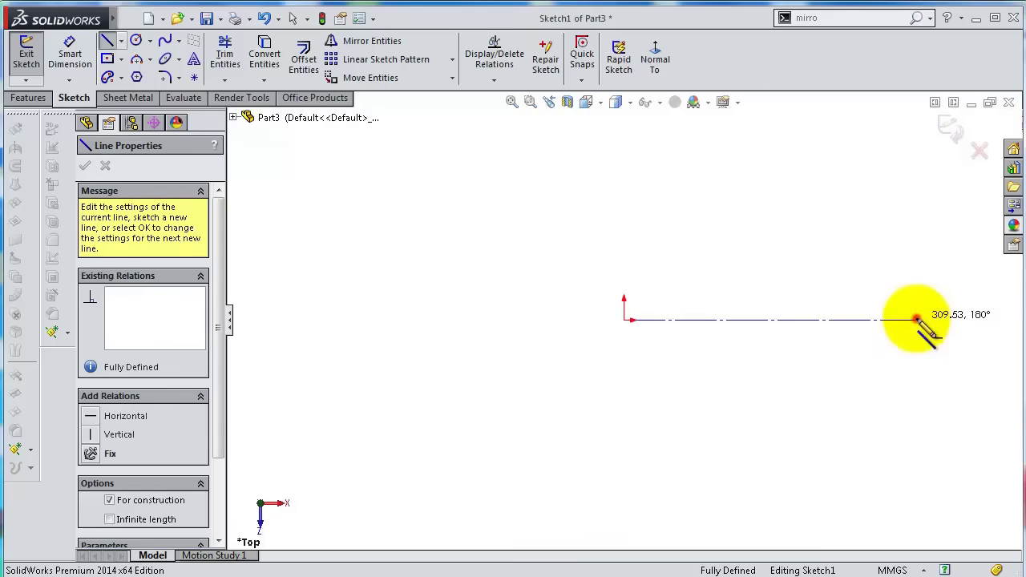
left_click(917, 319)
key("s")
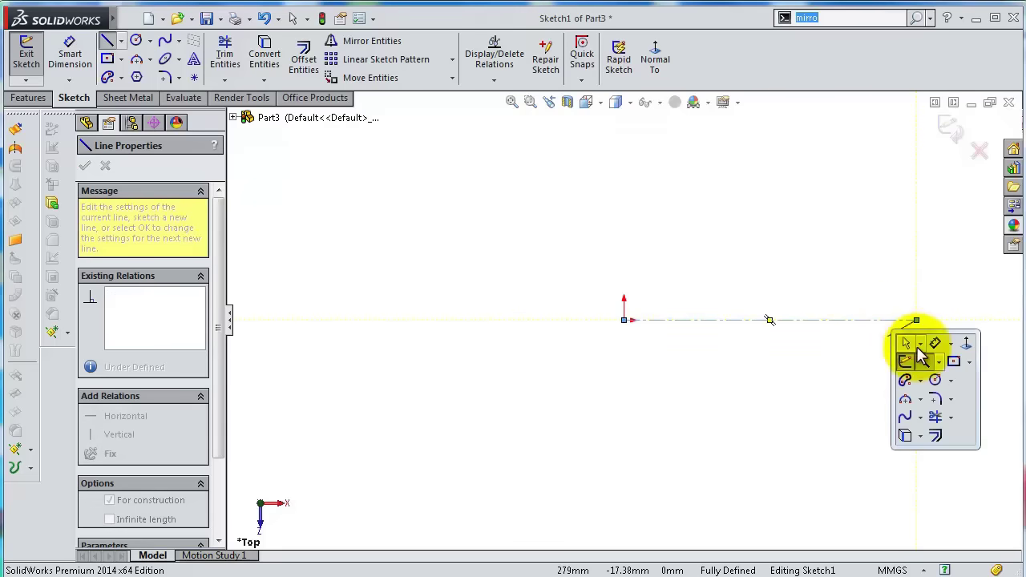
left_click(936, 344)
left_click(880, 321)
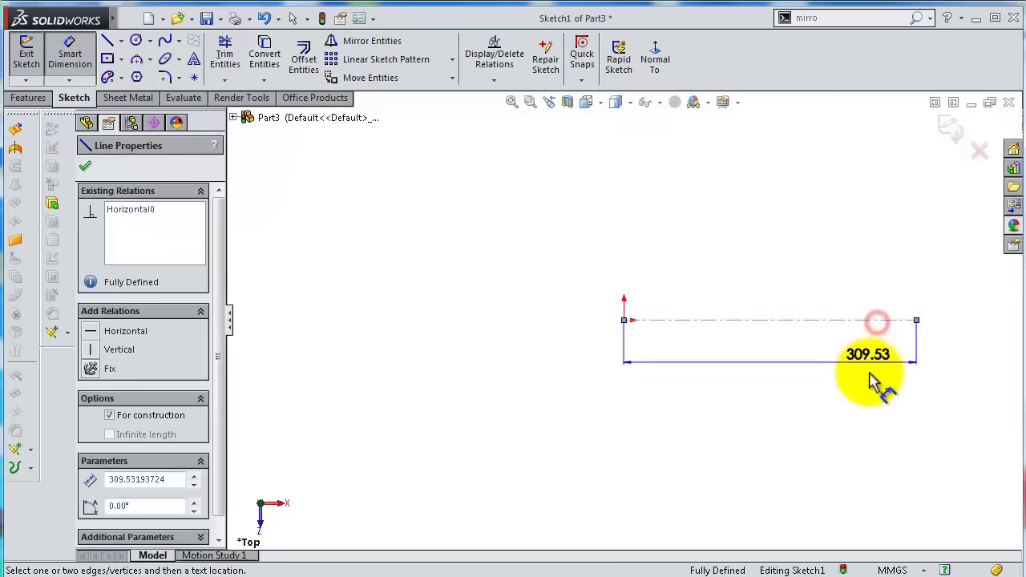
left_click(879, 405)
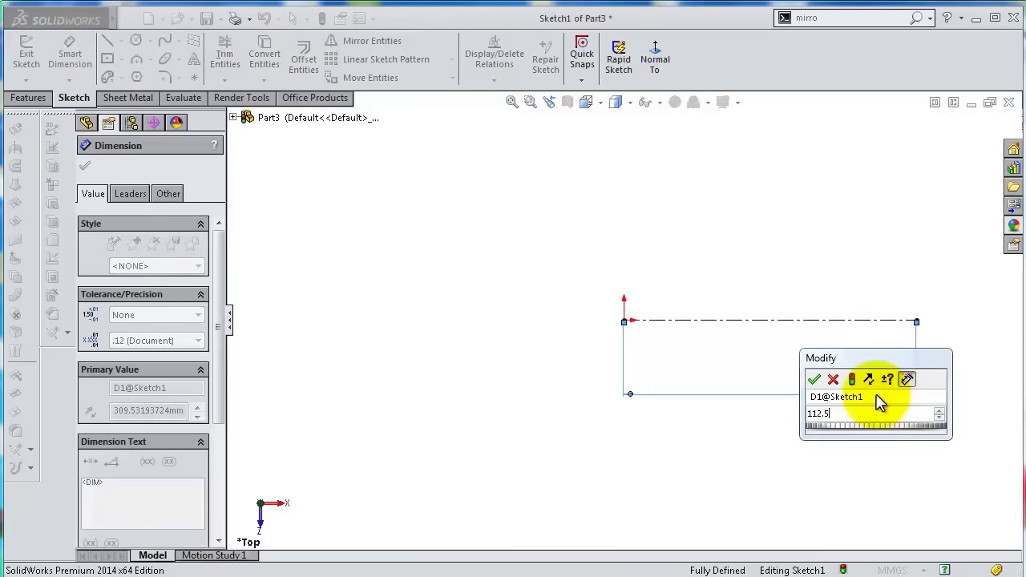
type("112.5")
key("Return")
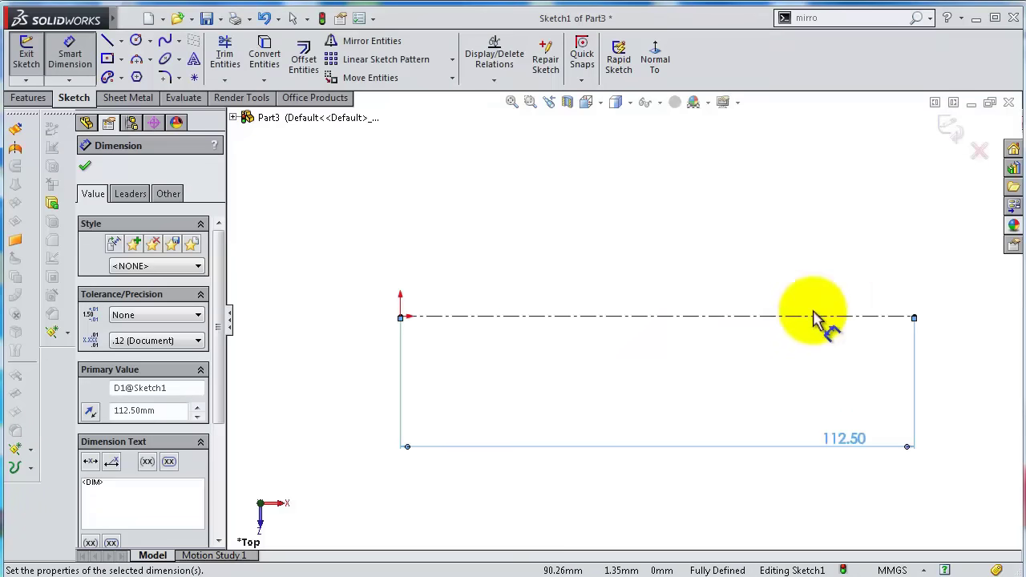
Draw a short vertical line above the origin followed by the sloped chamfer line.
key("s")
left_click(847, 344)
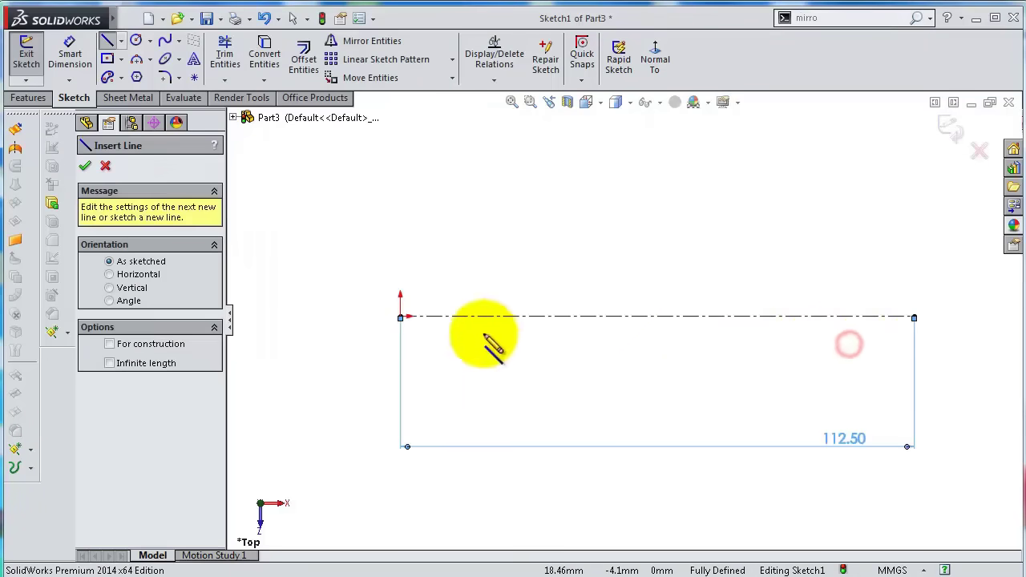
left_click(400, 315)
left_click(401, 209)
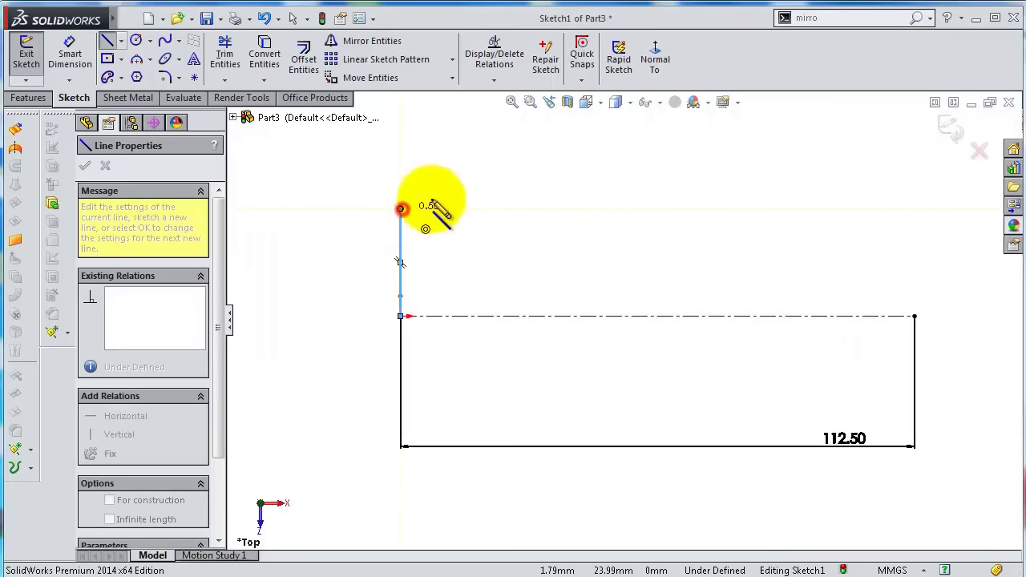
left_click(508, 166)
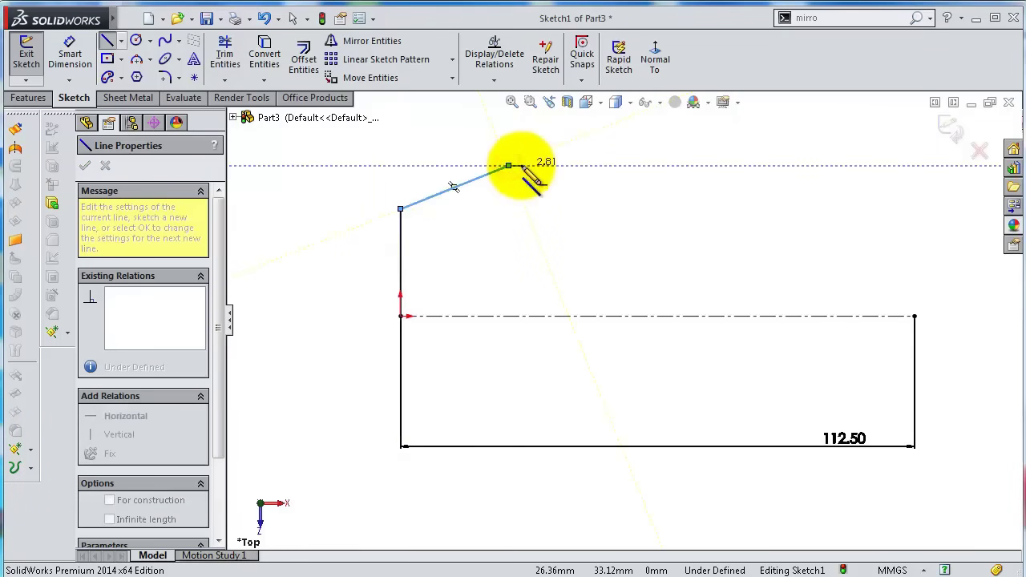
scroll(523, 170, "down", 1)
left_click(519, 174)
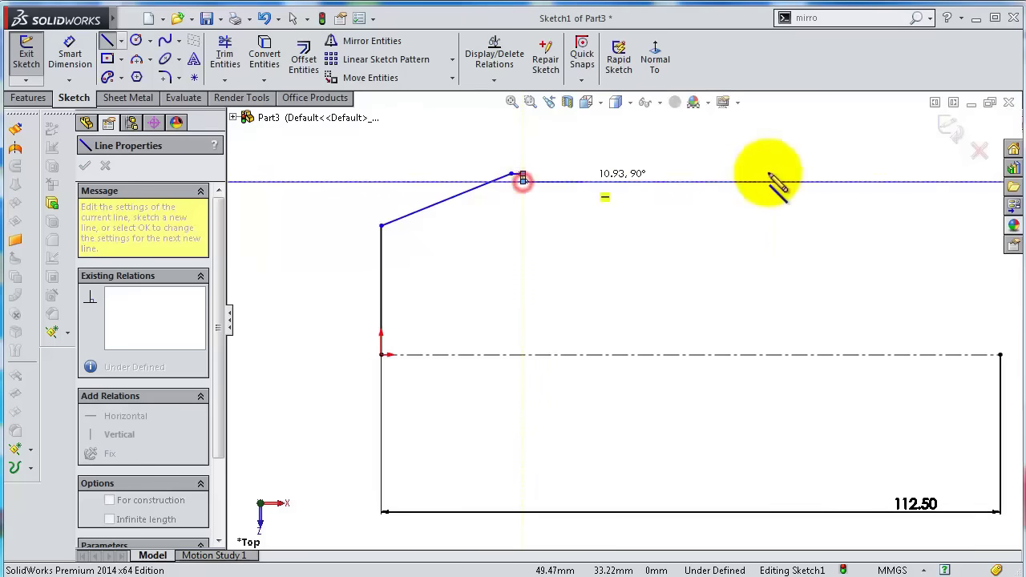
Continue with the long top line, a small step, the lower segment and the end line to the centreline.
scroll(870, 196, "up", 1)
scroll(874, 200, "down", 2)
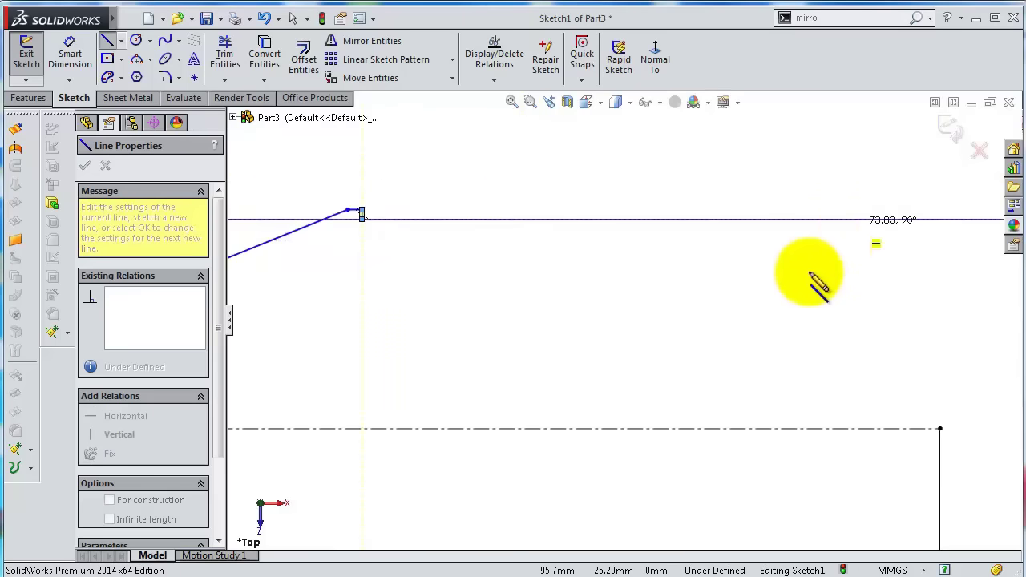
left_click(815, 219)
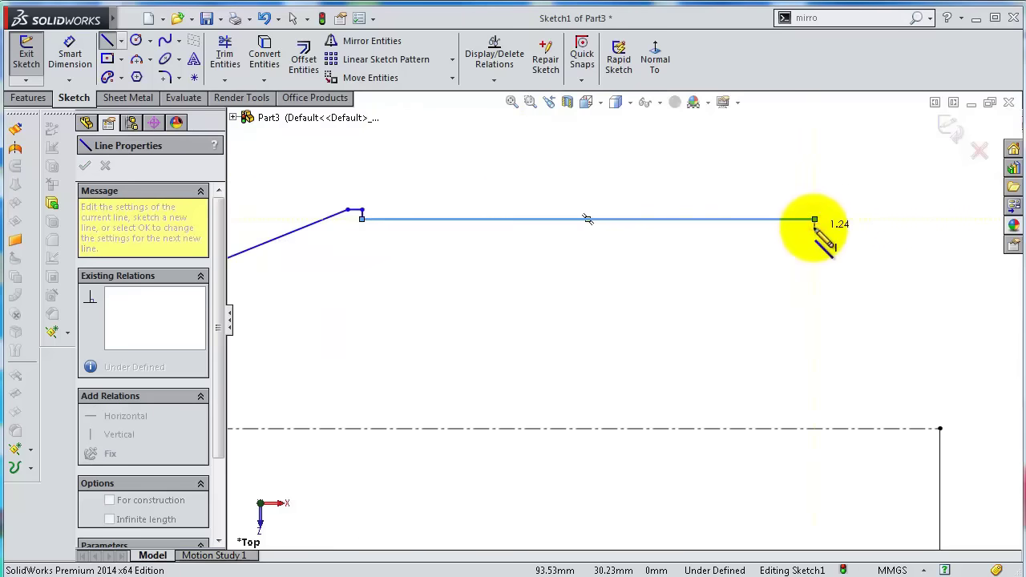
left_click(814, 220)
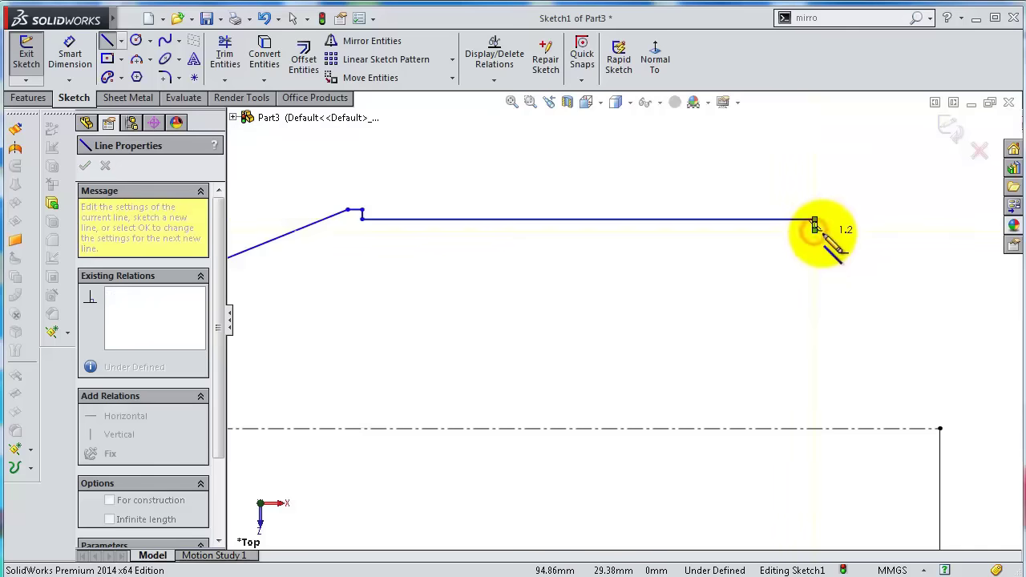
left_click(823, 233)
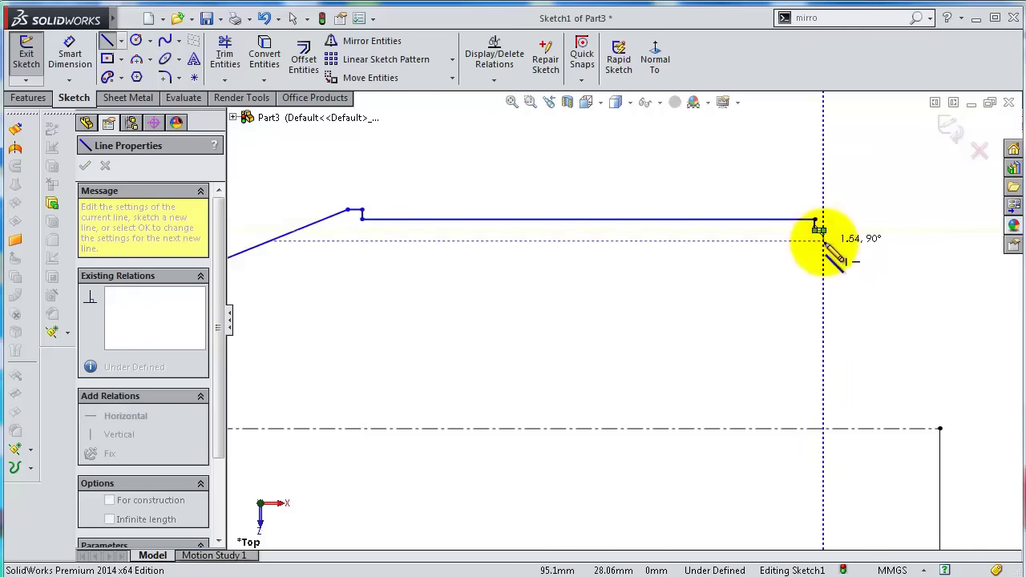
left_click(823, 240)
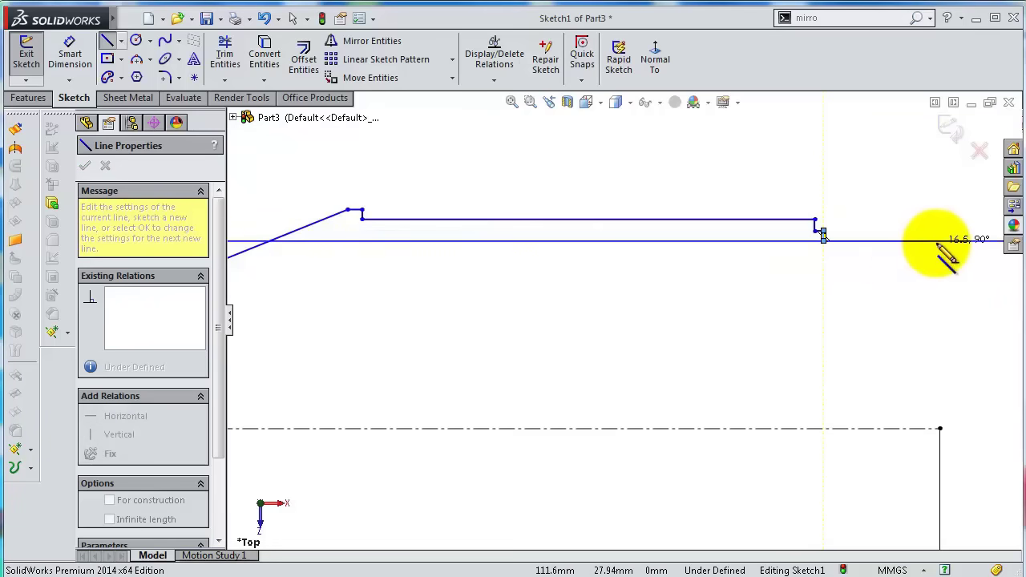
left_click(940, 241)
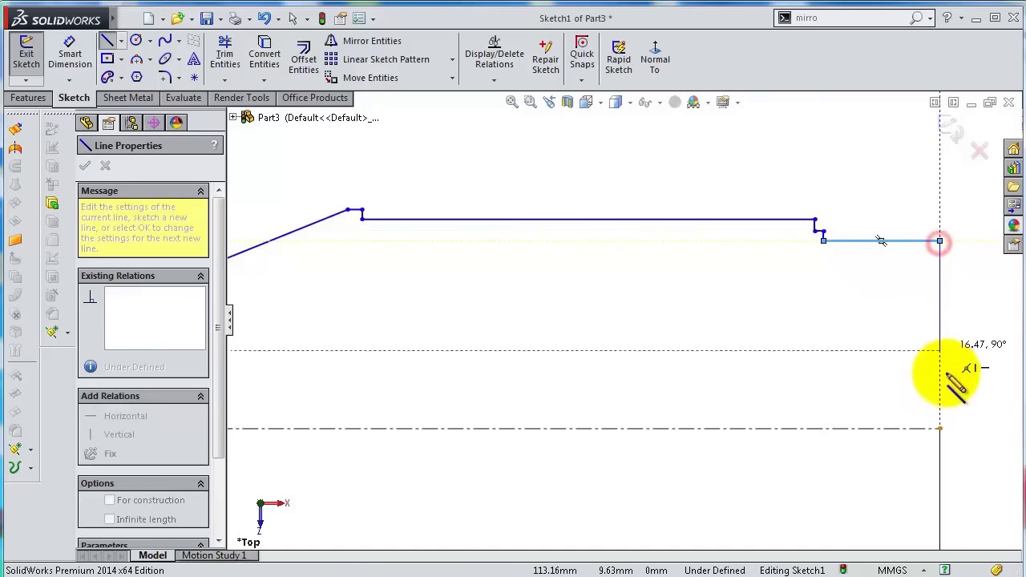
left_click(940, 429)
Dimension the right end section as 5 mm and the long top line as 80 mm.
key("s")
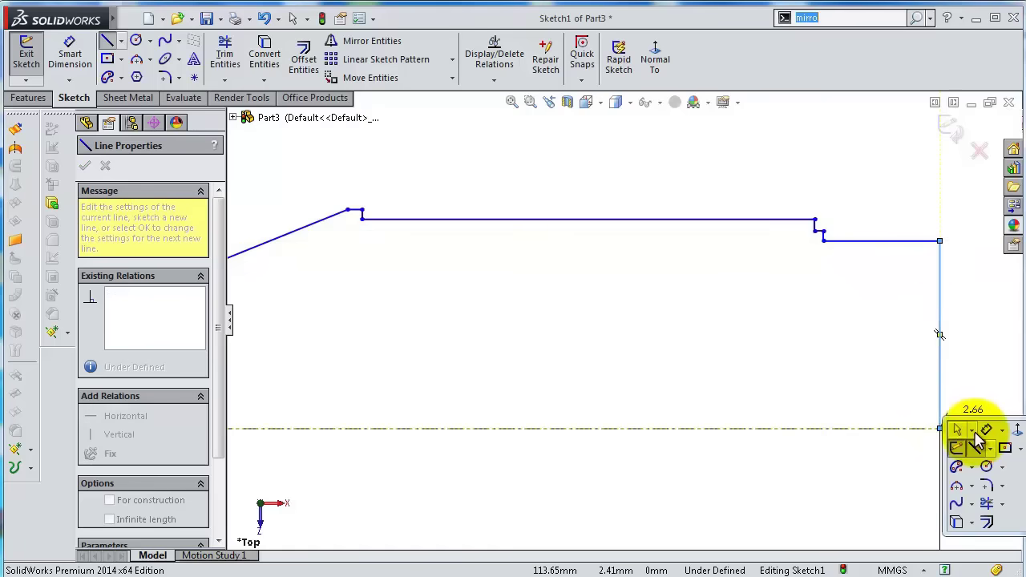
left_click(987, 431)
left_click(891, 240)
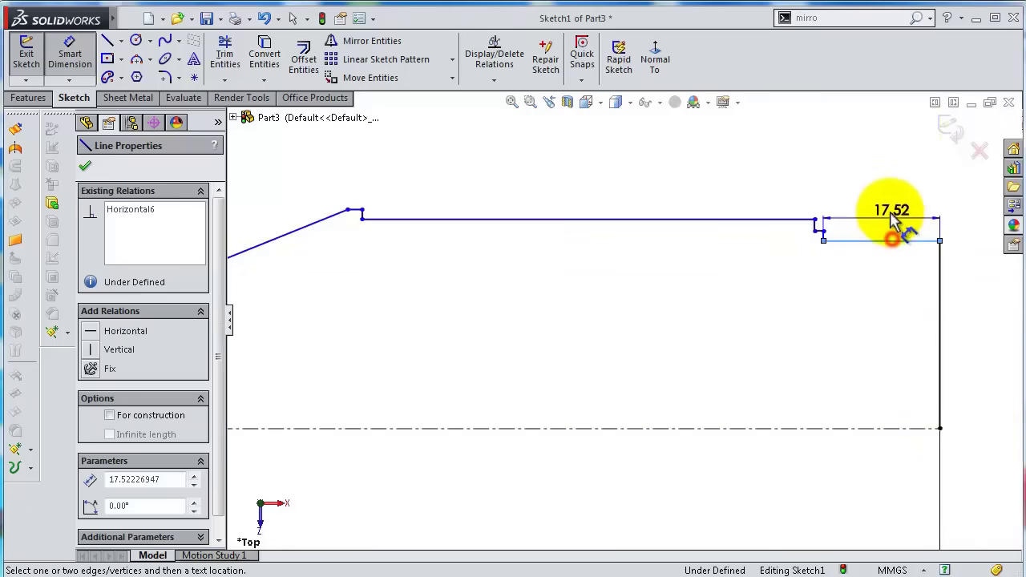
left_click(891, 213)
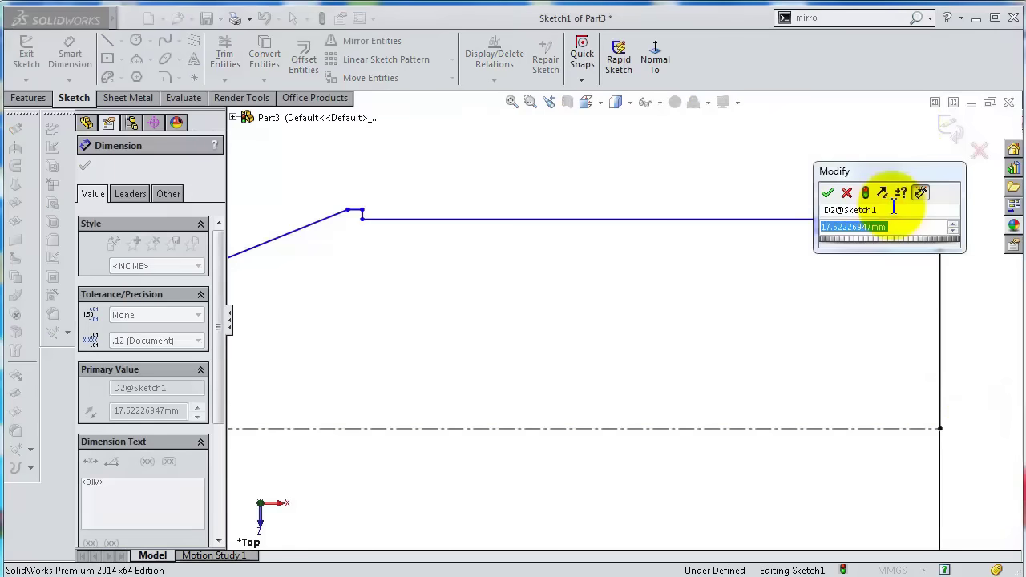
type("5")
key("Return")
left_click(758, 220)
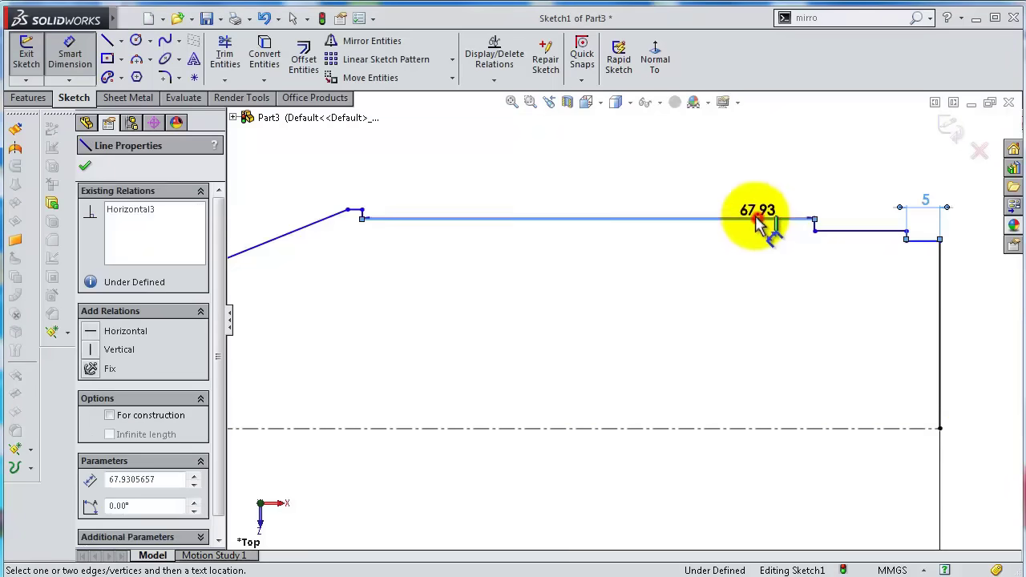
left_click(717, 171)
key("Return")
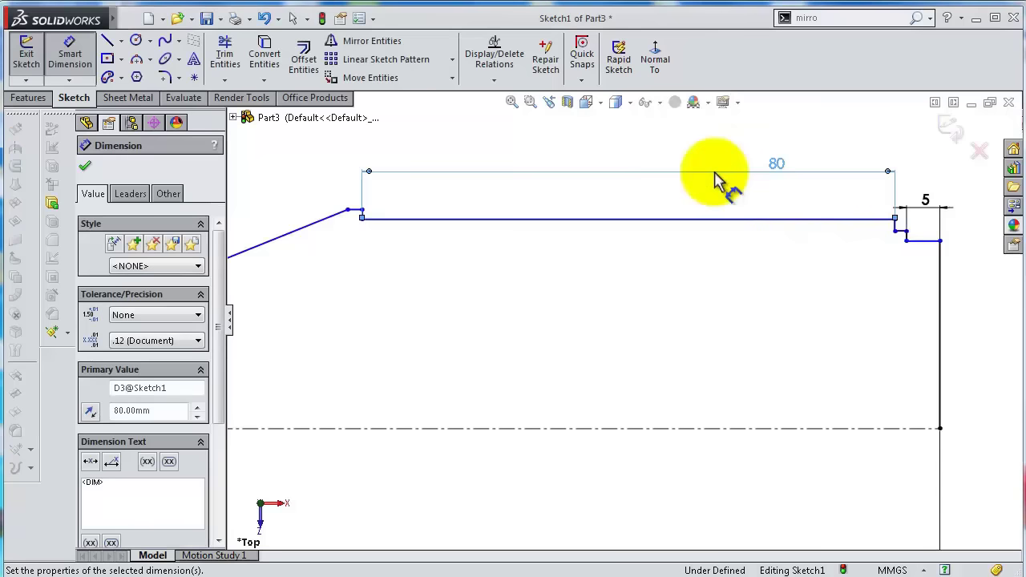
Dimension the left step as 1.50 mm and the right step as 1 mm.
scroll(470, 195, "down", 2)
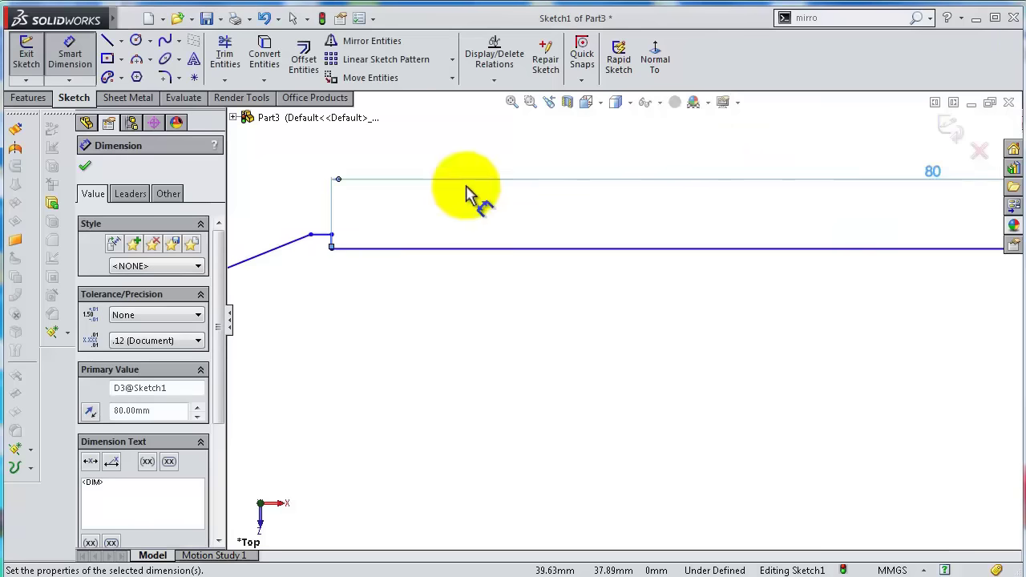
left_click(322, 237)
left_click(317, 165)
type("1.5")
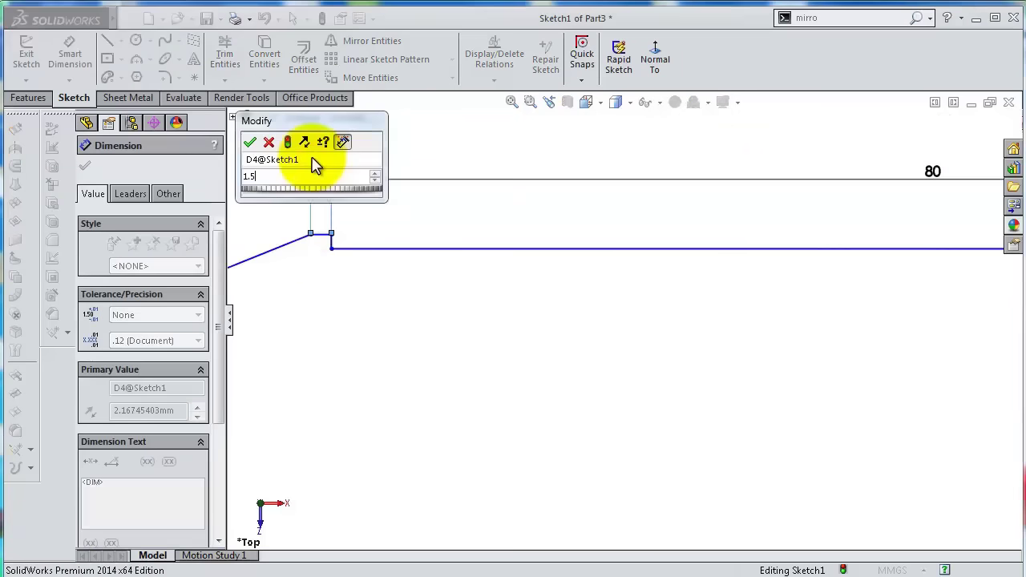
key("Return")
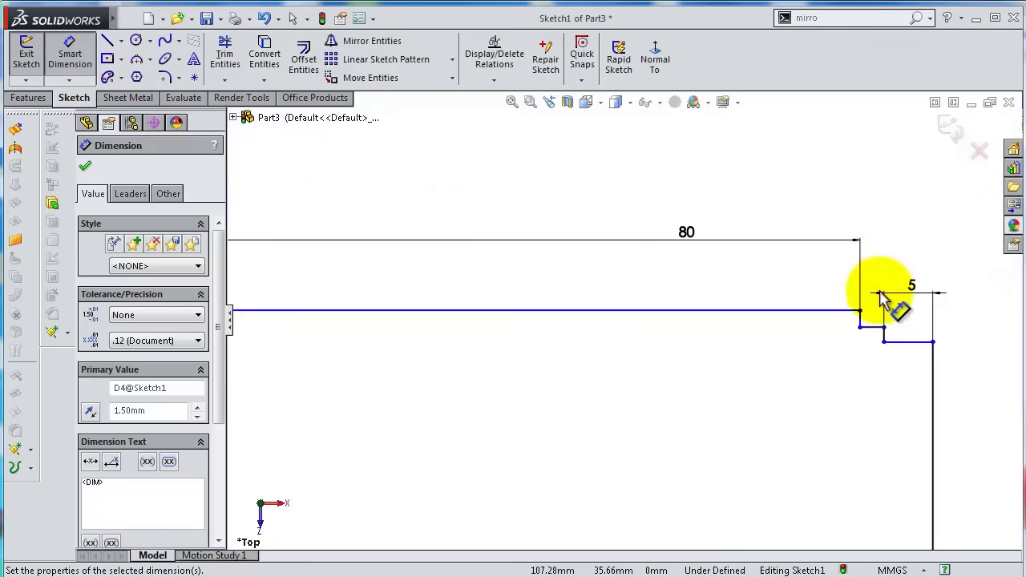
left_click(874, 327)
left_click(870, 214)
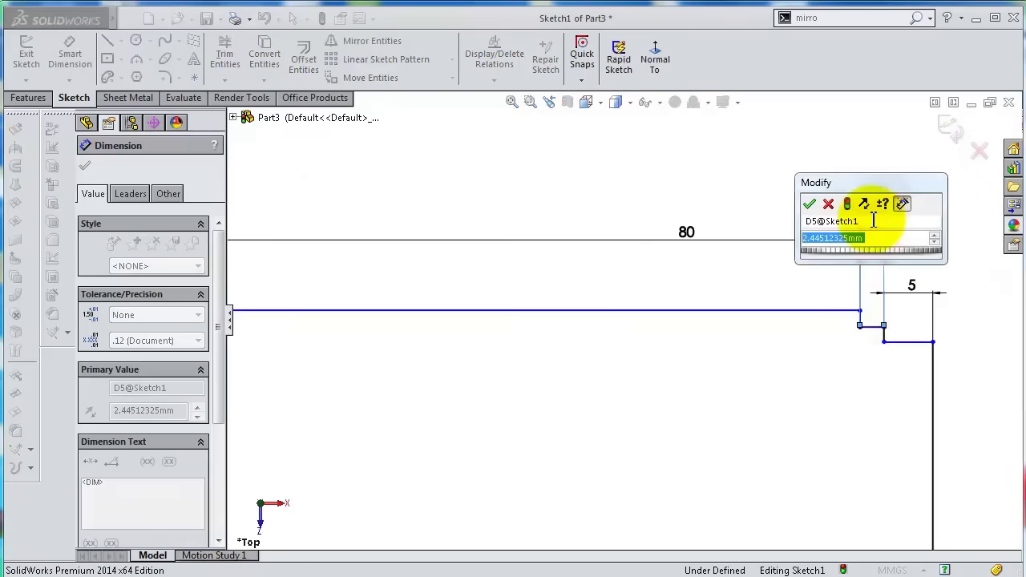
key("Return")
type("1")
key("Return")
Dimension the sloped chamfer's horizontal run as 25 mm.
scroll(802, 265, "down", 2)
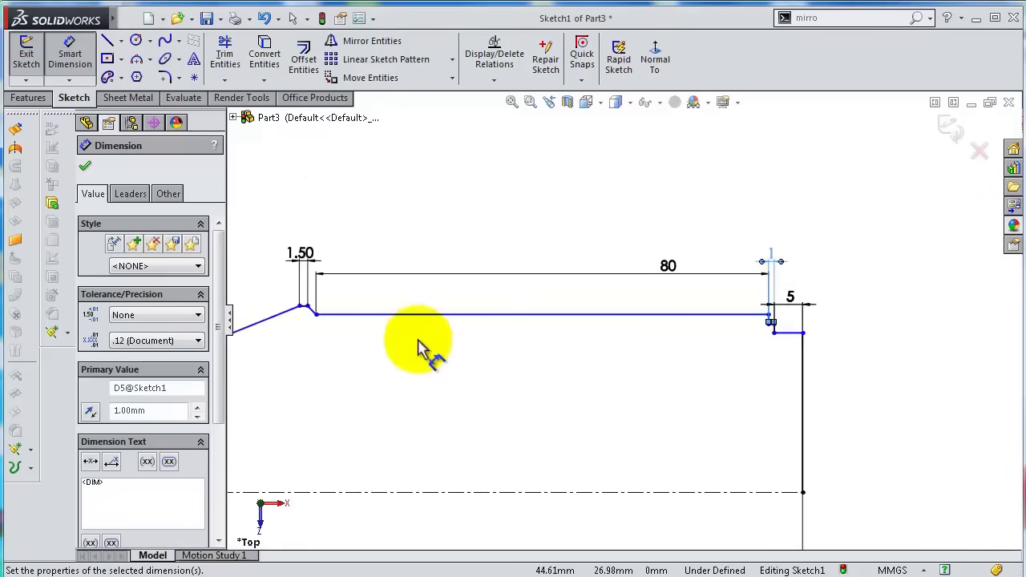
scroll(325, 329, "up", 2)
scroll(322, 328, "up", 2)
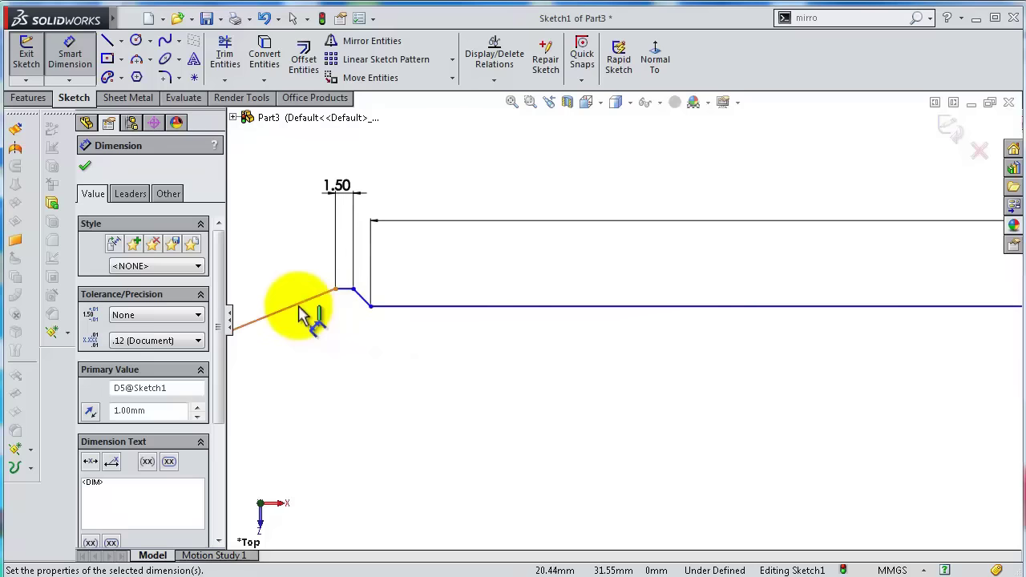
left_click(299, 314)
scroll(289, 244, "down", 2)
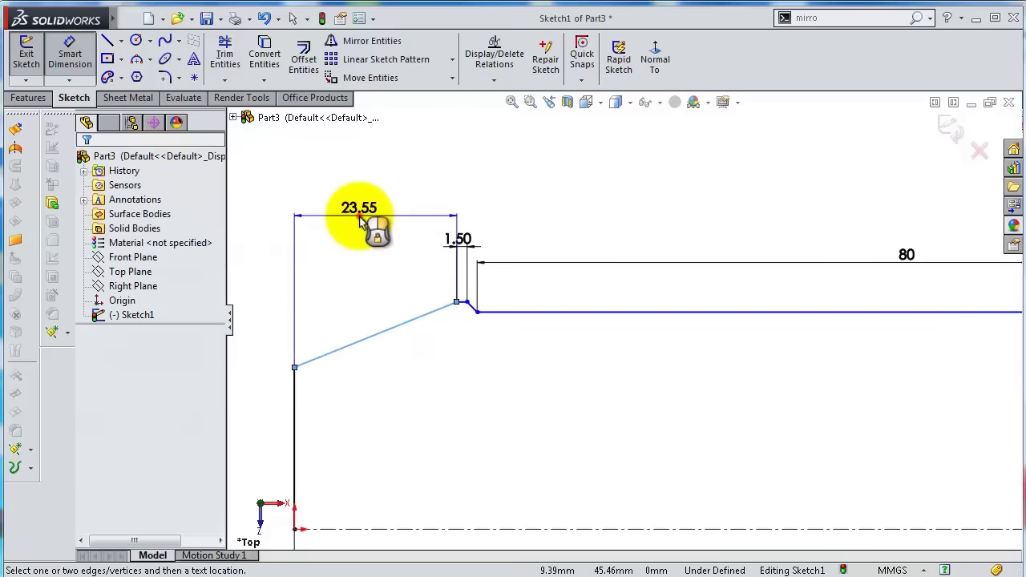
left_click(361, 221)
type("25")
key("Return")
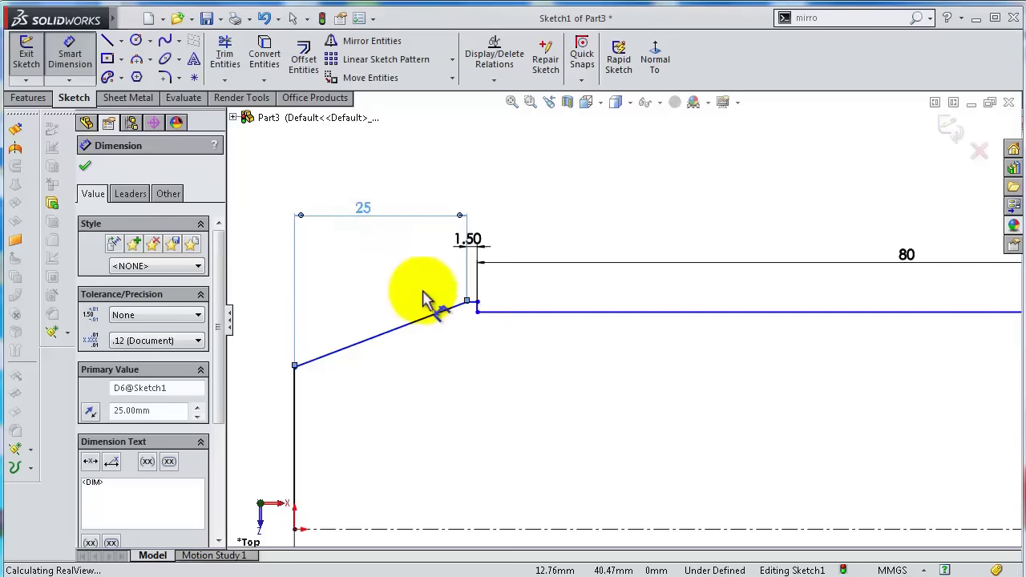
scroll(609, 337, "down", 3)
scroll(758, 356, "down", 2)
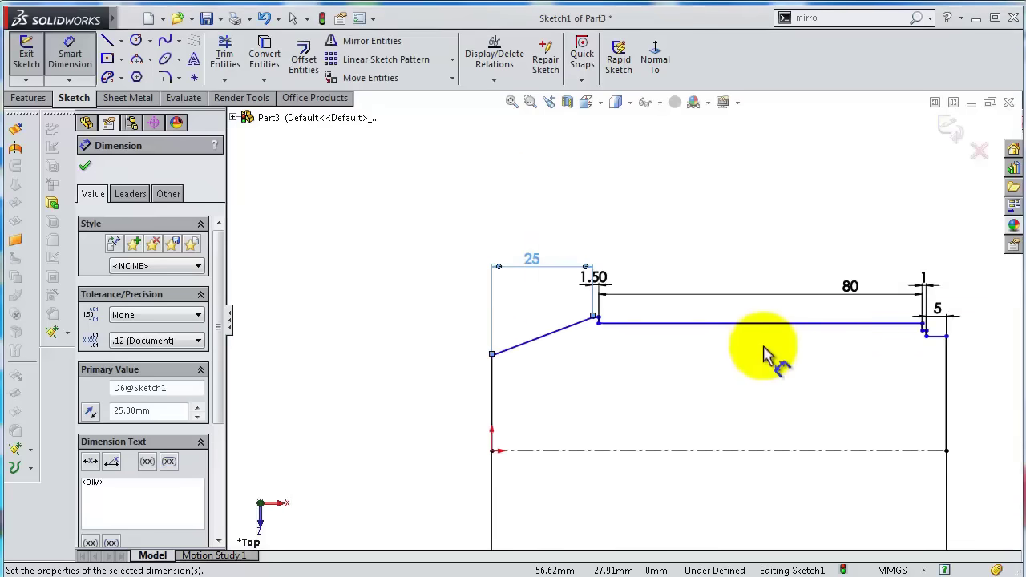
Dimension both the left and right vertical end lines as 23 mm.
left_click(491, 394)
left_click(468, 405)
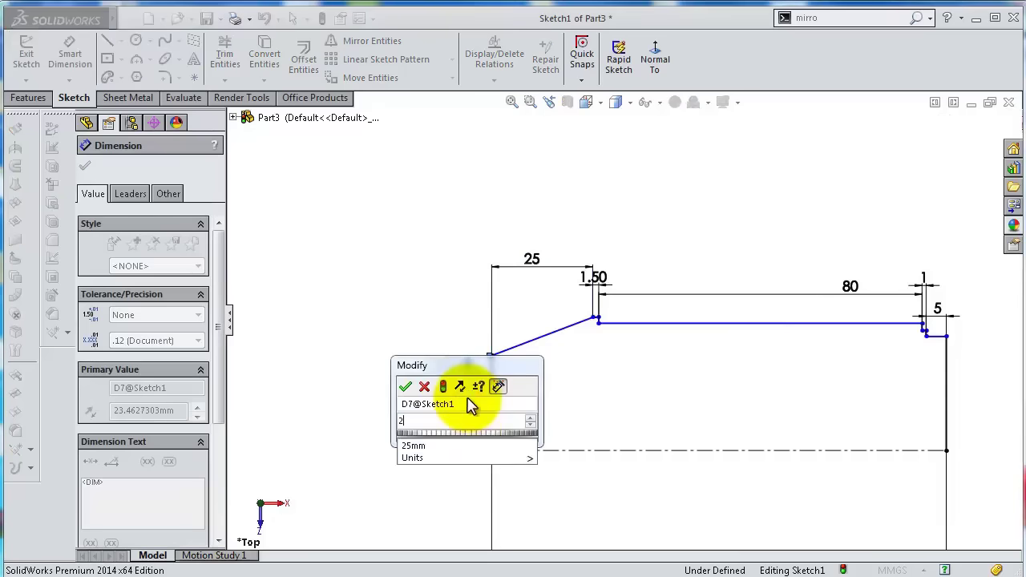
key("Return")
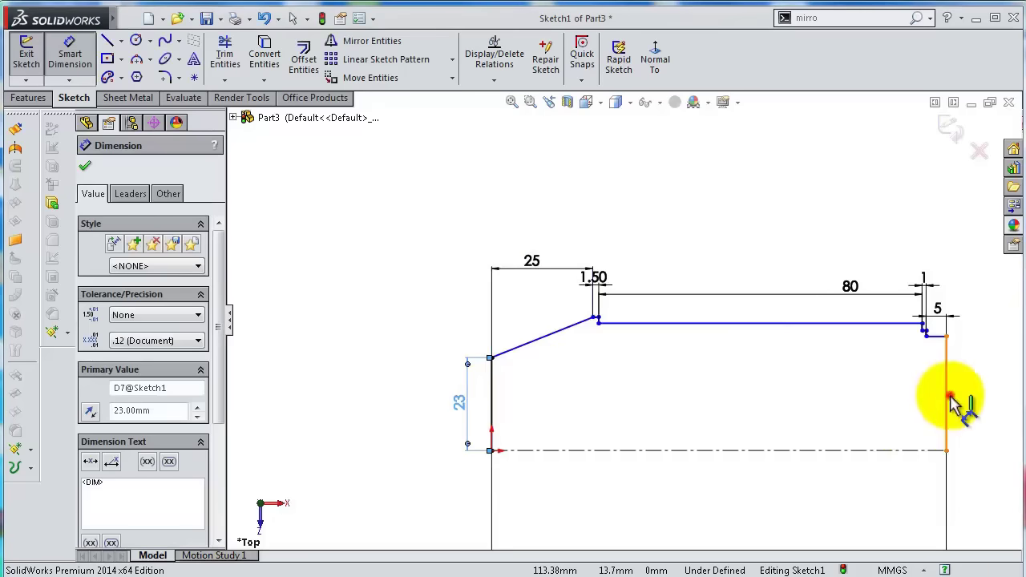
left_click(947, 405)
left_click(971, 395)
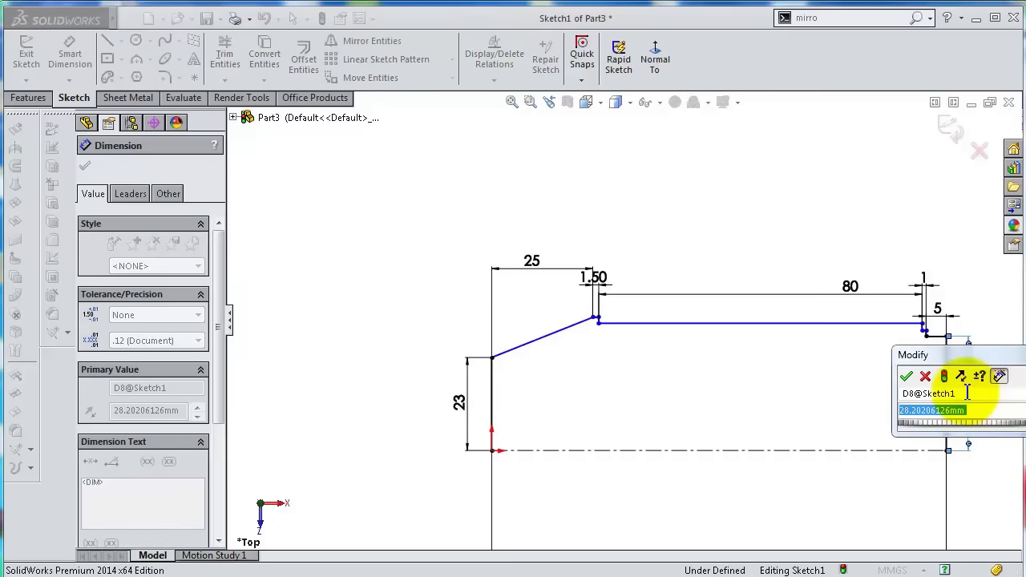
type("23")
key("Return")
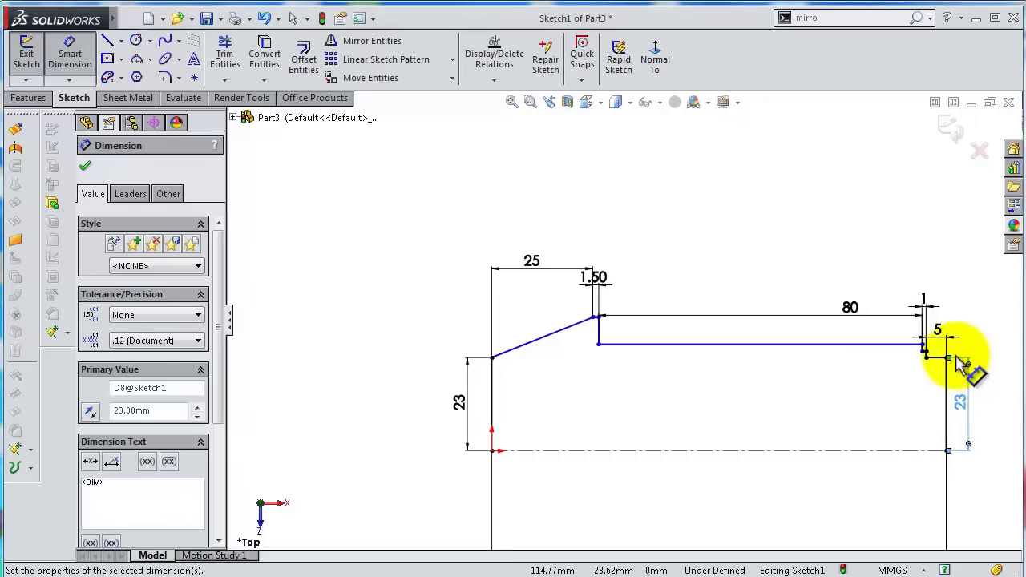
Set the short vertical step line's height to 2 mm.
scroll(962, 365, "down", 1)
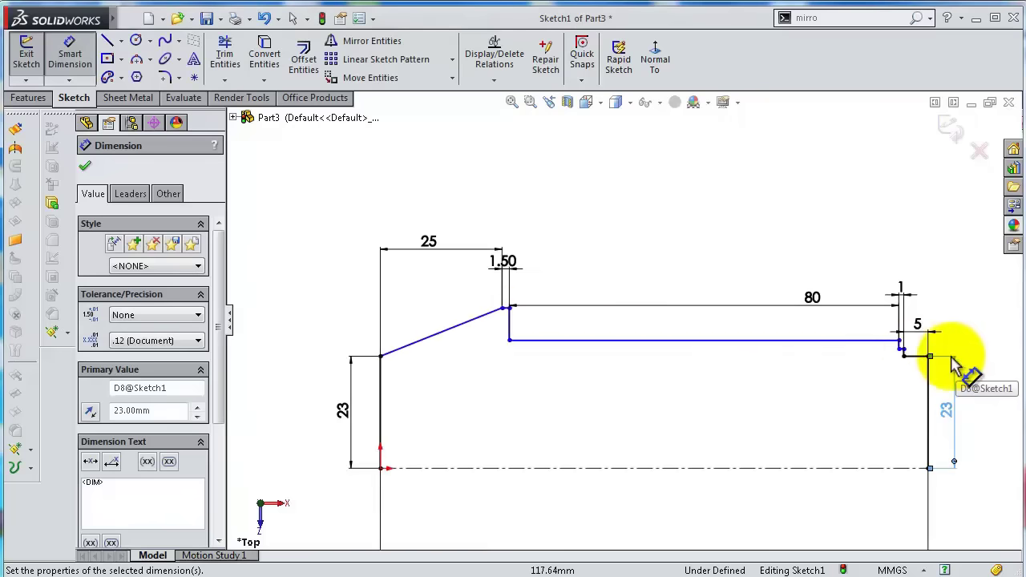
left_click(510, 327)
left_click(548, 325)
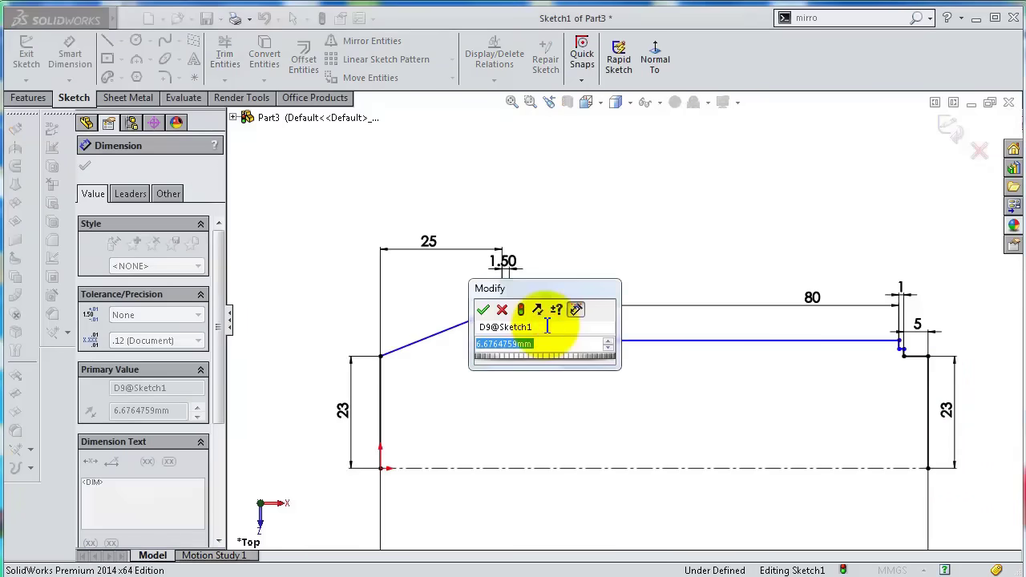
type("2")
key("Return")
Dimension the two small shoulder step lines as 1.5 mm and 0.5 mm, then exit dimensioning.
scroll(894, 332, "down", 3)
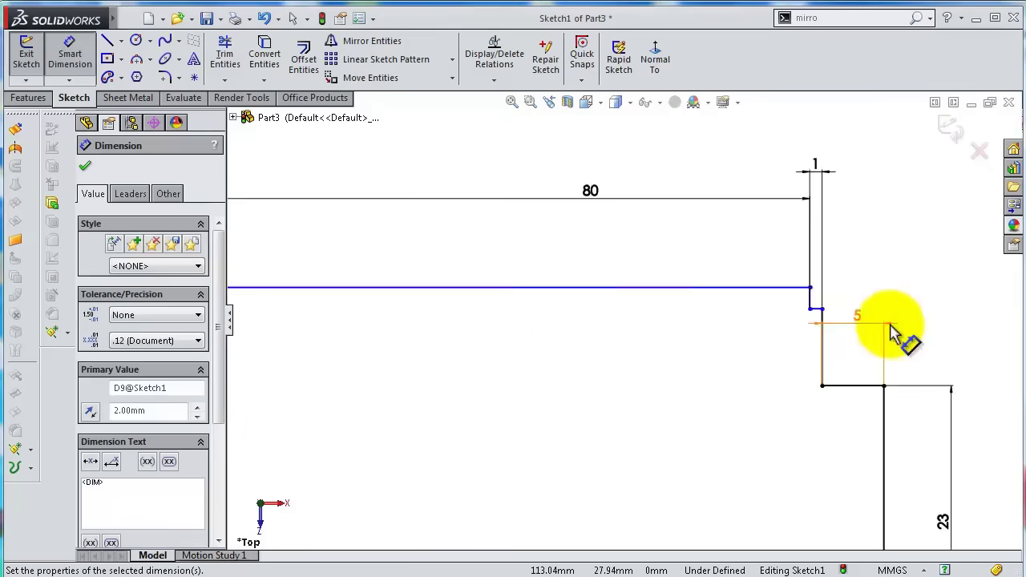
scroll(893, 332, "down", 3)
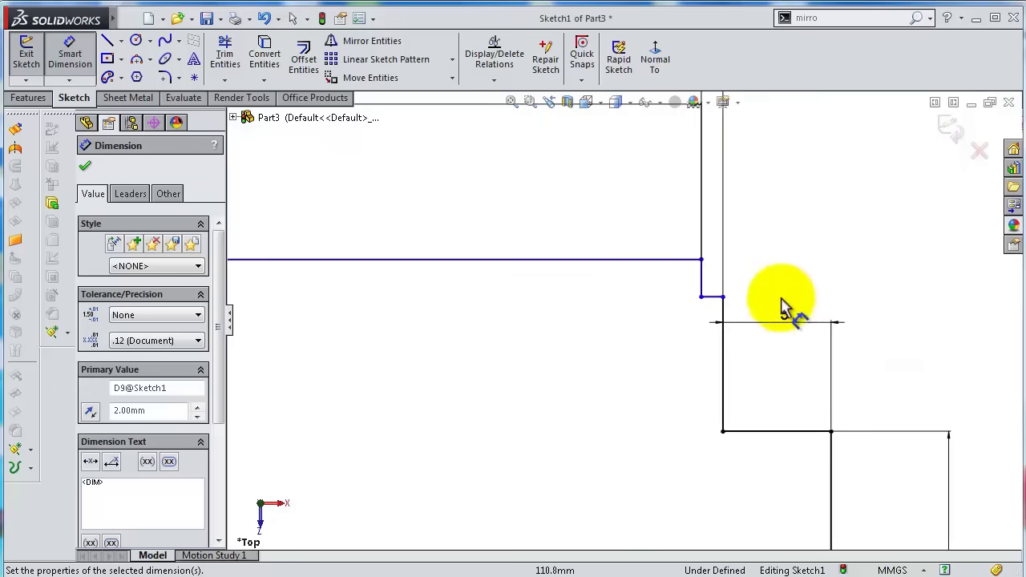
left_click(701, 285)
left_click(661, 284)
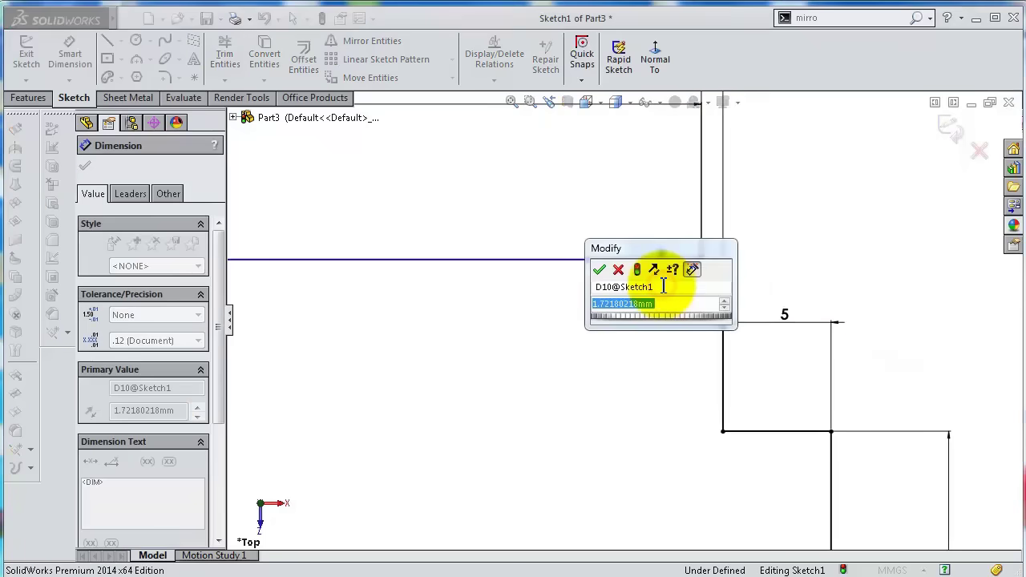
type("1.5")
key("Return")
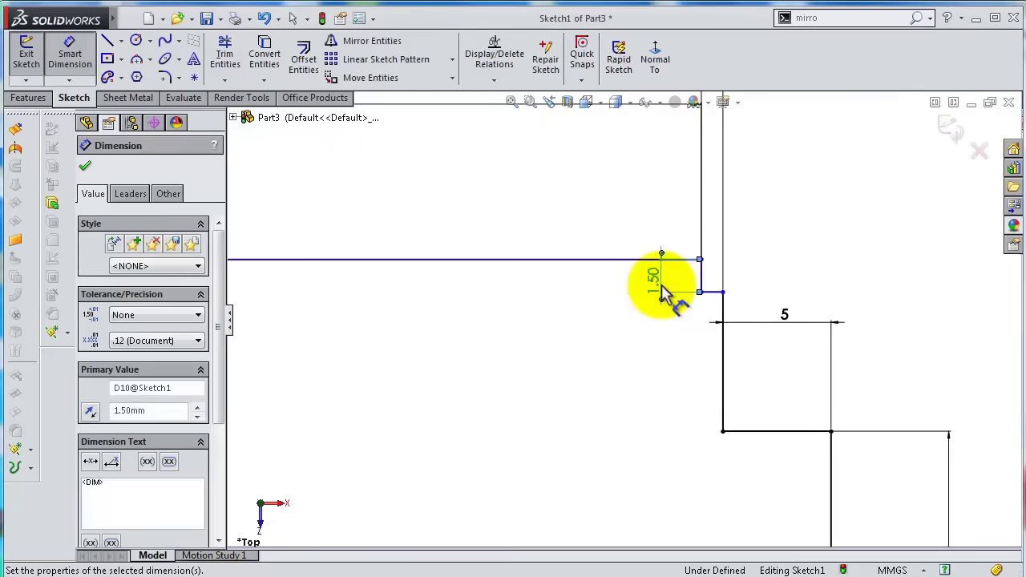
left_click(722, 364)
left_click(691, 370)
type("0.")
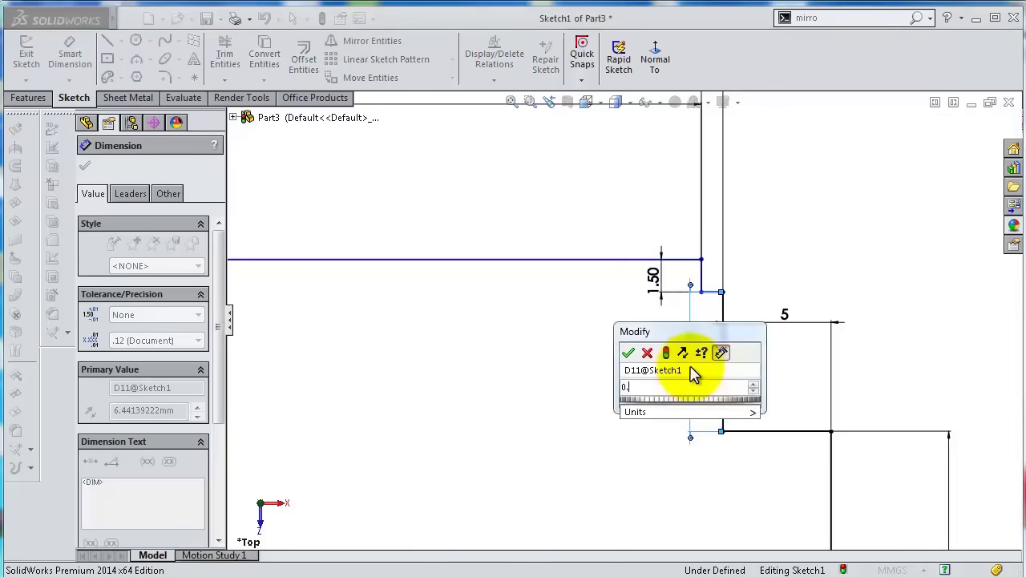
type("5")
key("Return")
scroll(782, 408, "up", 2)
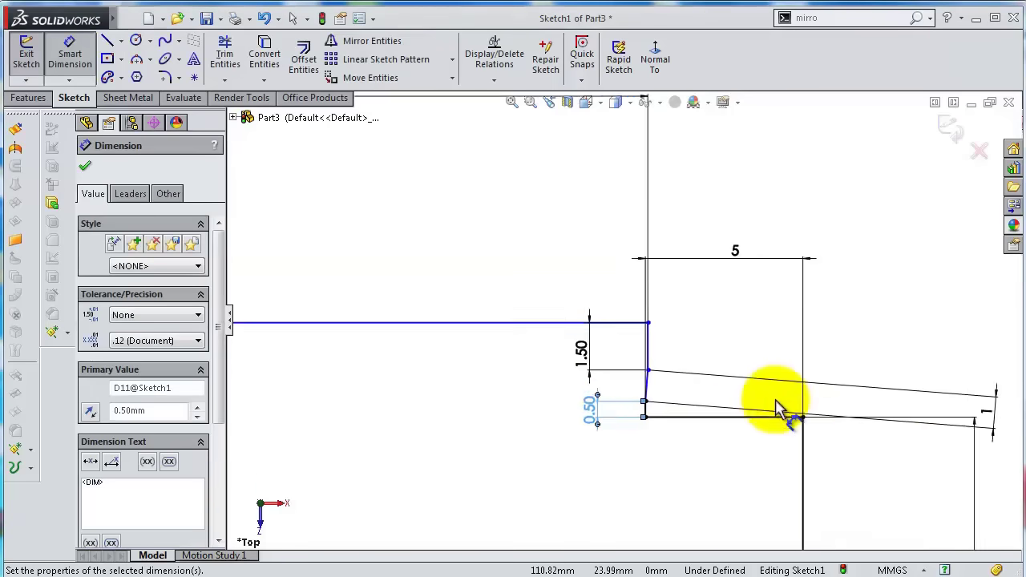
scroll(776, 408, "down", 5)
scroll(451, 324, "up", 2)
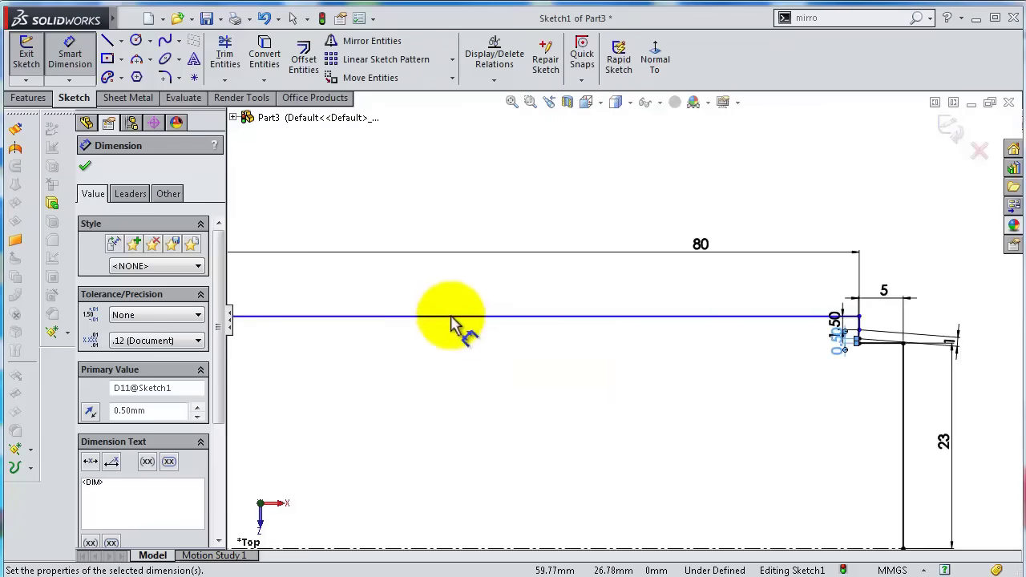
key("Escape")
scroll(319, 353, "up", 1)
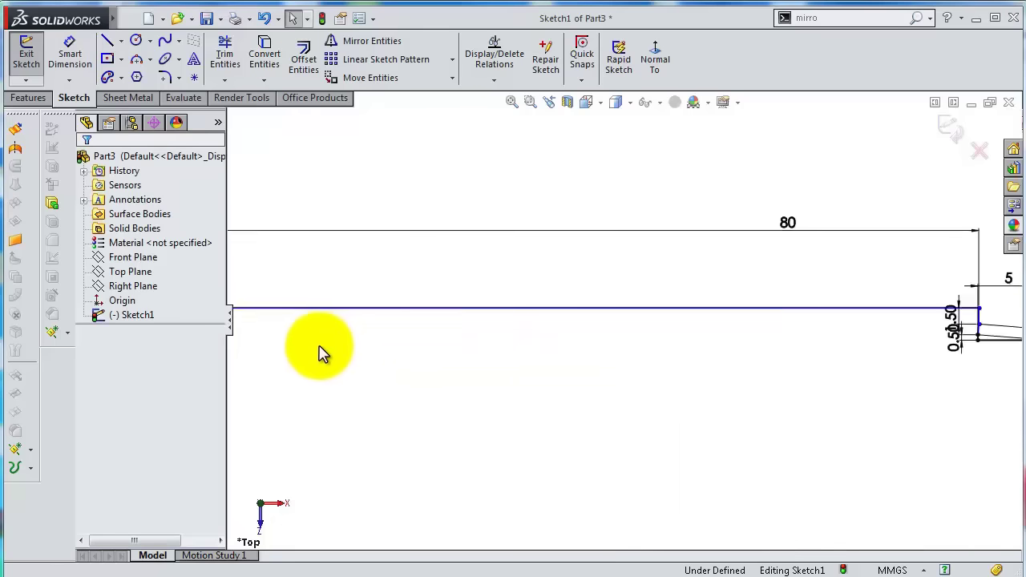
Make the short angled shoulder line vertical and move the 0.50 dimension label aside.
left_click(361, 268)
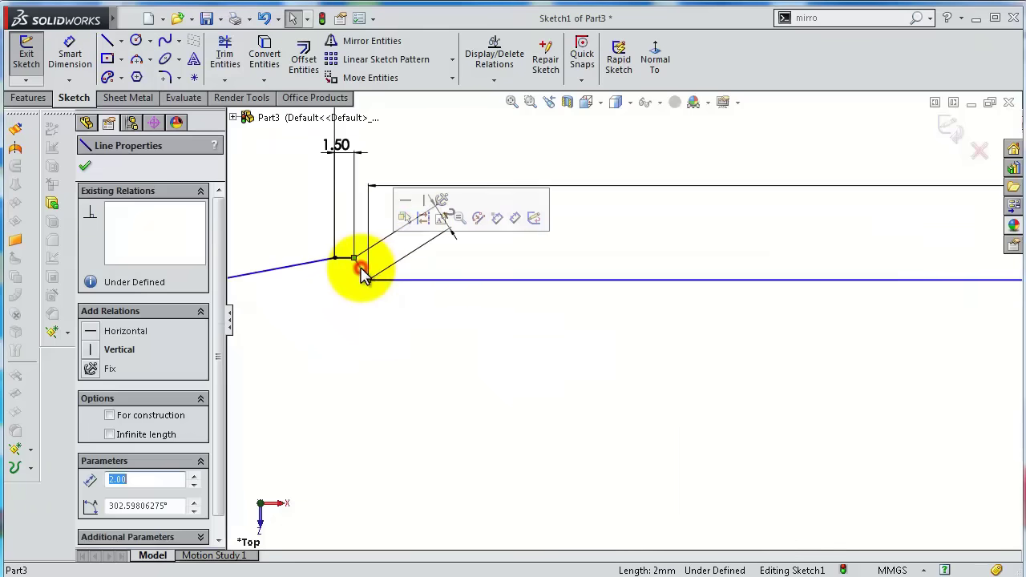
left_click(422, 207)
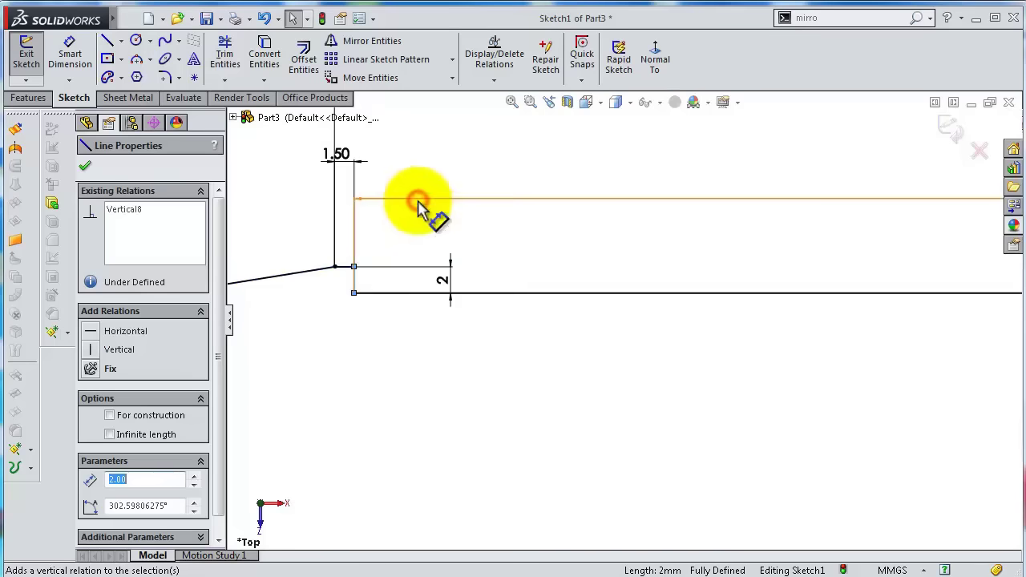
left_click(541, 257)
scroll(825, 314, "down", 3)
scroll(942, 329, "down", 3)
mouse_move(962, 321)
left_mouse_down()
mouse_move(871, 367)
mouse_move(844, 404)
left_mouse_up()
scroll(914, 351, "up", 5)
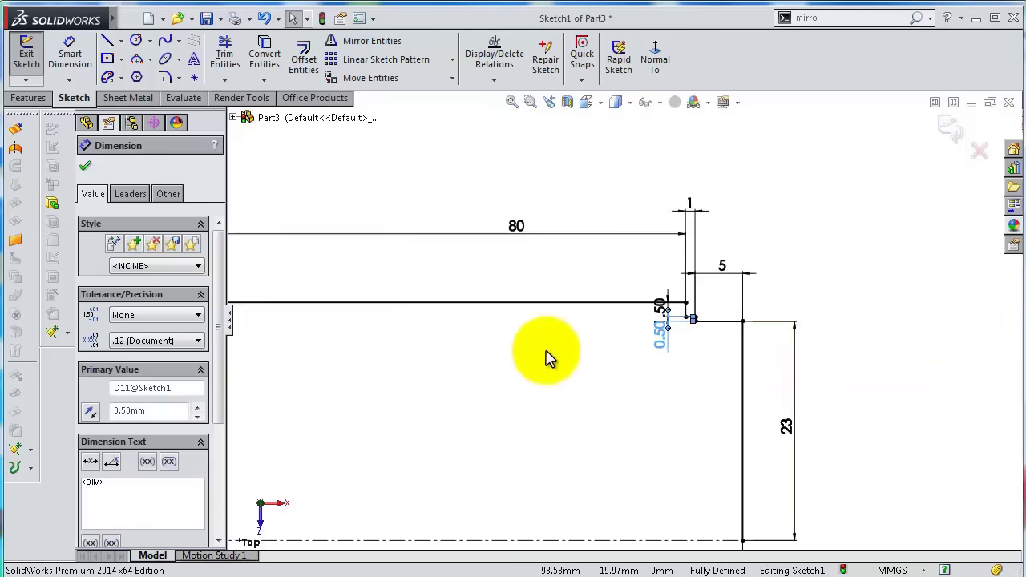
scroll(554, 352, "up", 2)
scroll(353, 411, "up", 3)
scroll(345, 411, "down", 1)
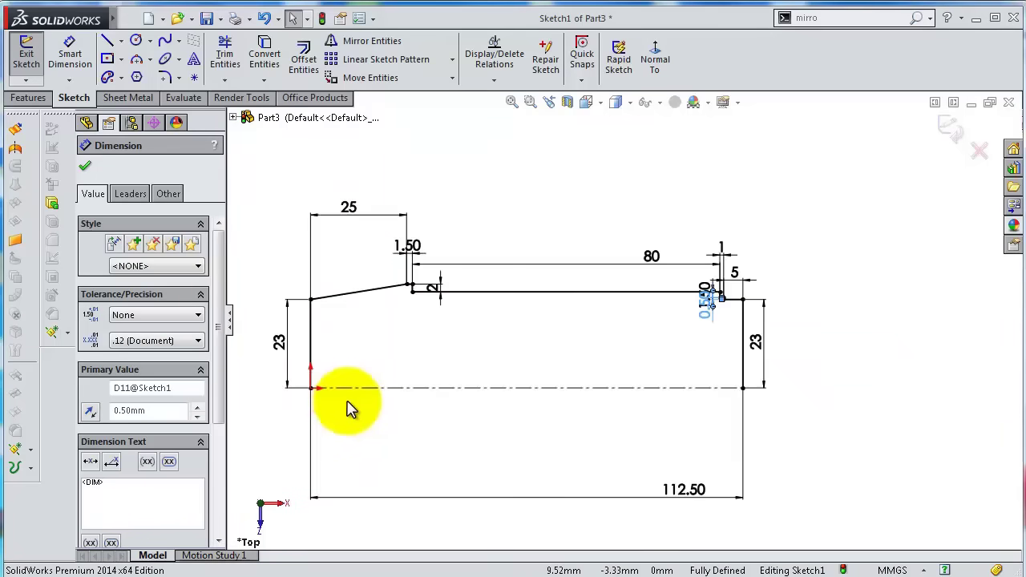
Close the profile with a line along the centreline from the origin to the right end.
left_click(108, 44)
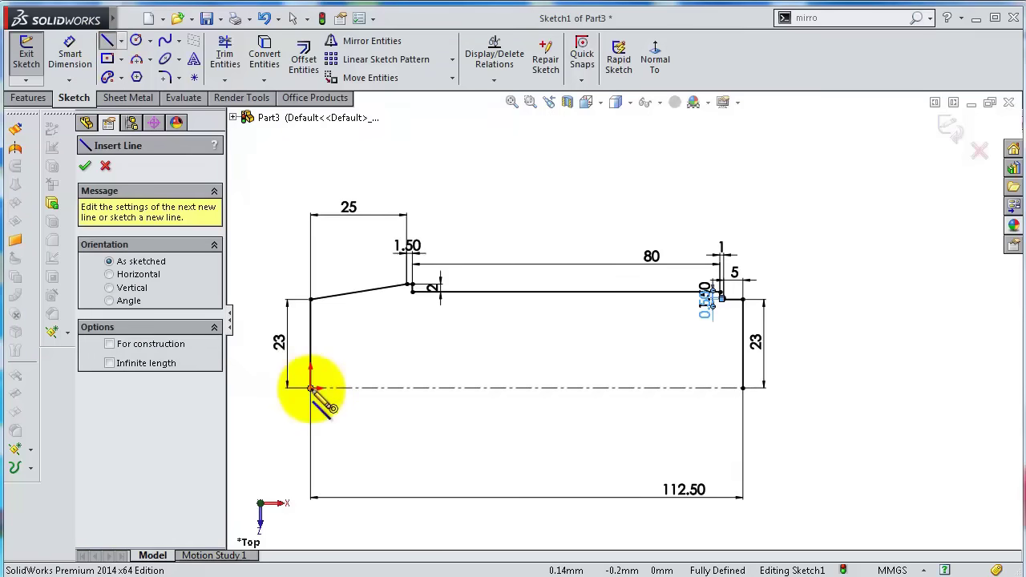
left_click(311, 388)
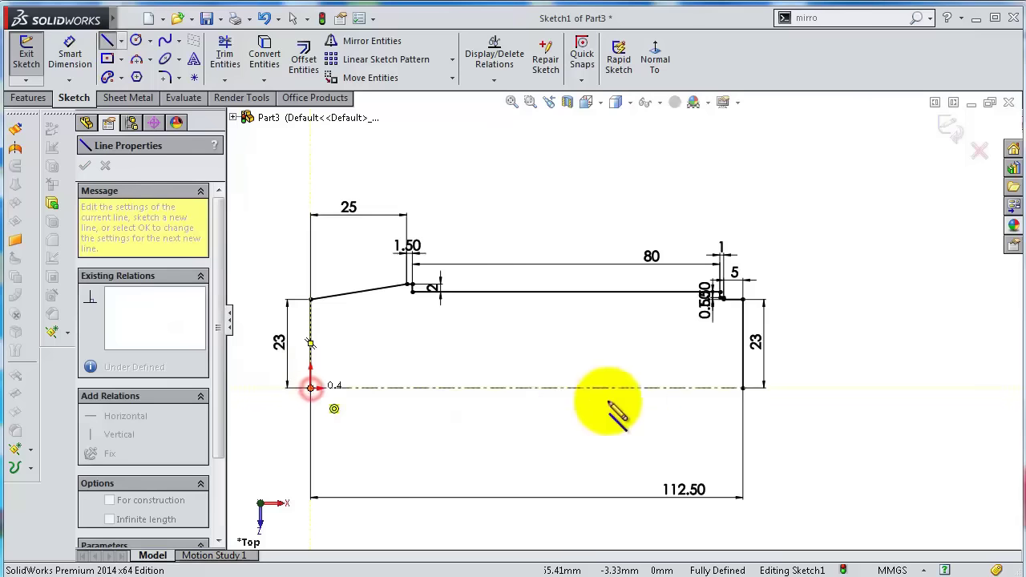
left_click(744, 389)
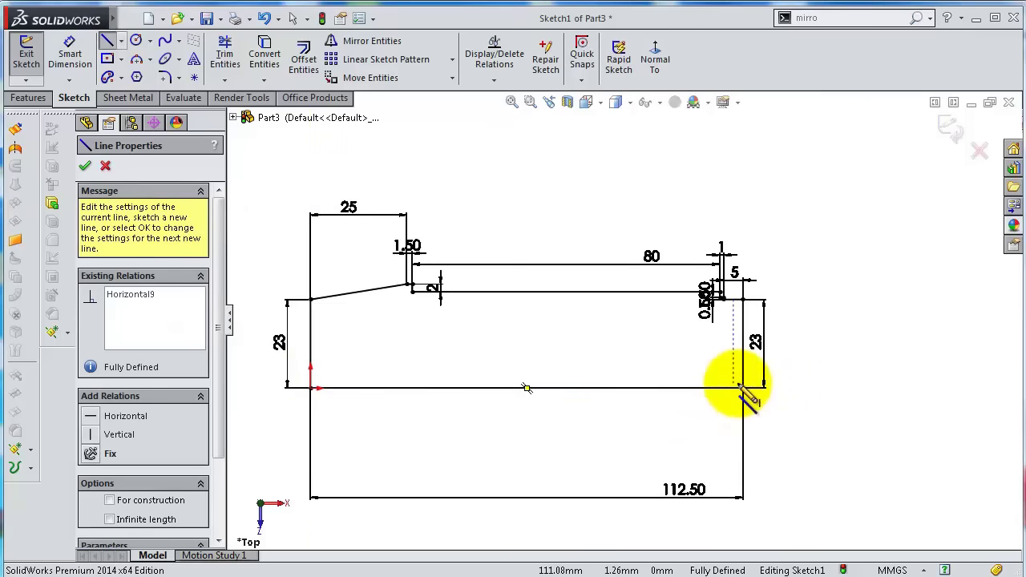
key("Escape")
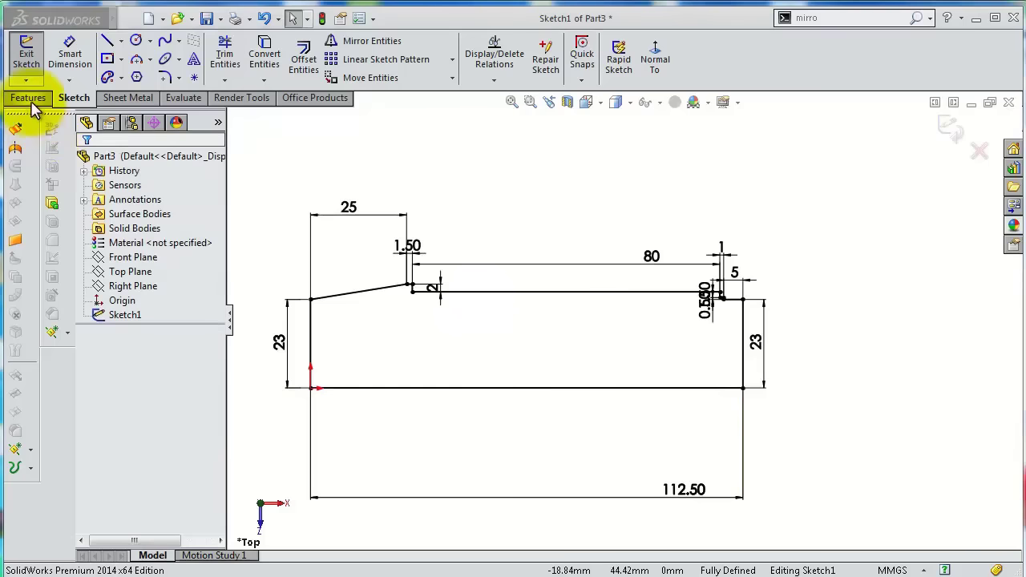
Revolve the profile 360° about the bottom line into a solid pin.
left_click(30, 100)
left_click(83, 59)
left_click(425, 375)
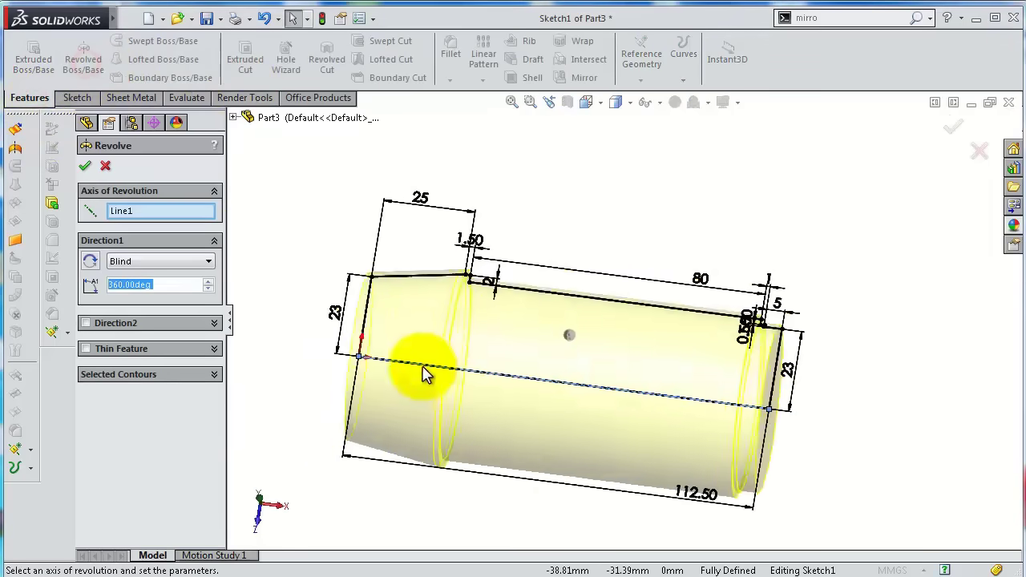
left_click(951, 128)
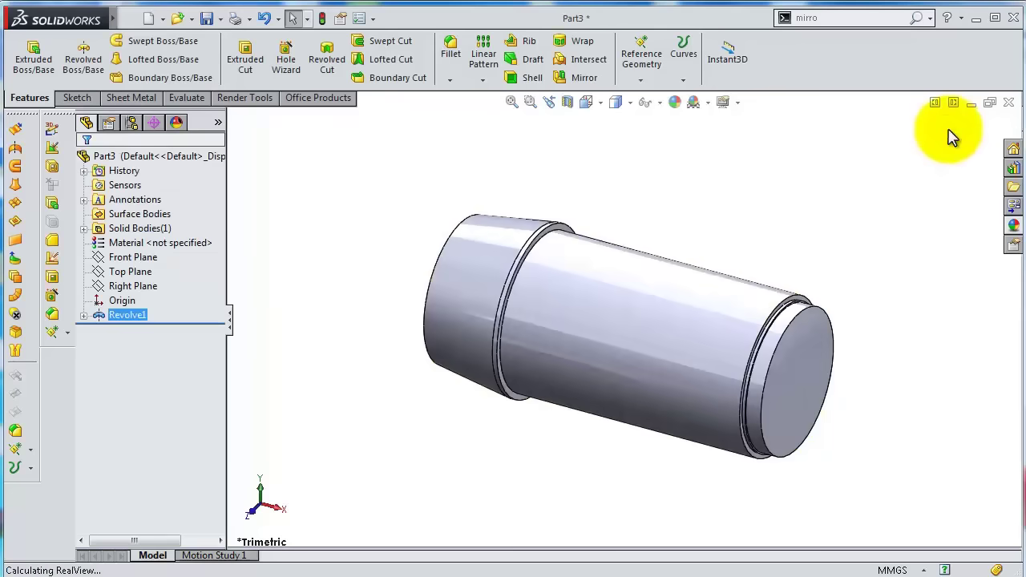
Apply the gloss blue appearance to the pin.
left_click(1013, 225)
left_click_drag(892, 497, 724, 286)
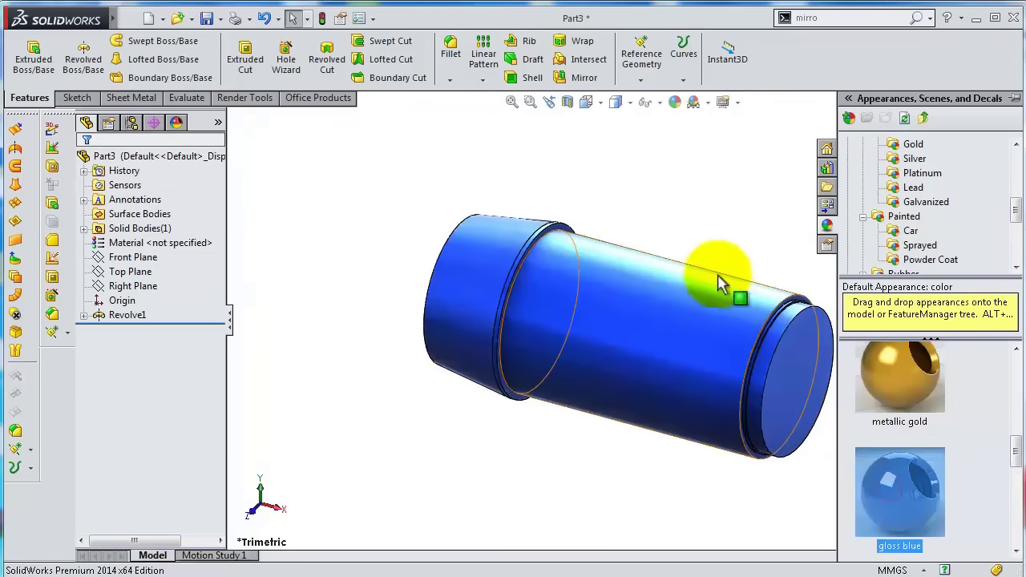
left_click(727, 238)
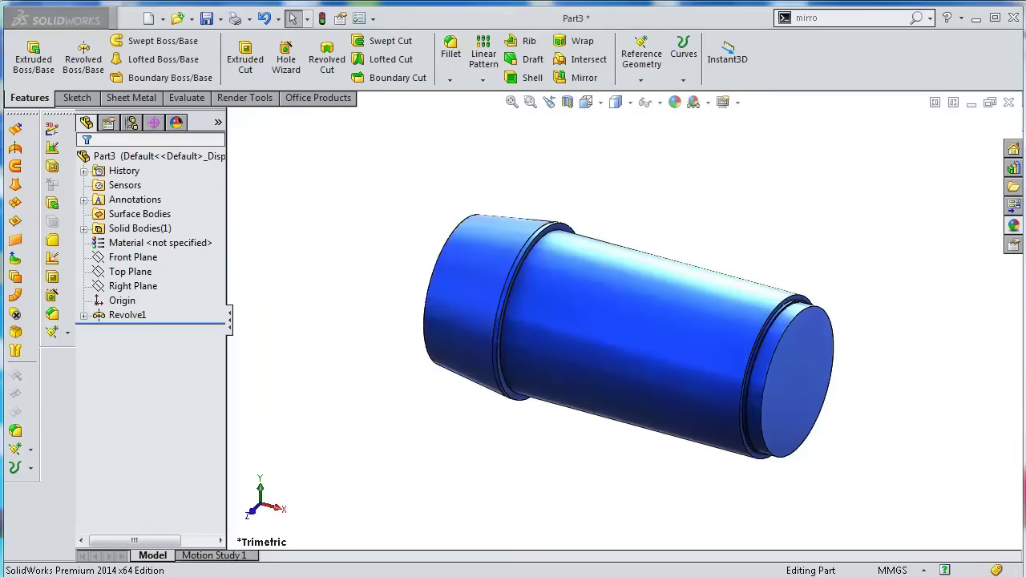
middle_click_drag(911, 447, 811, 467)
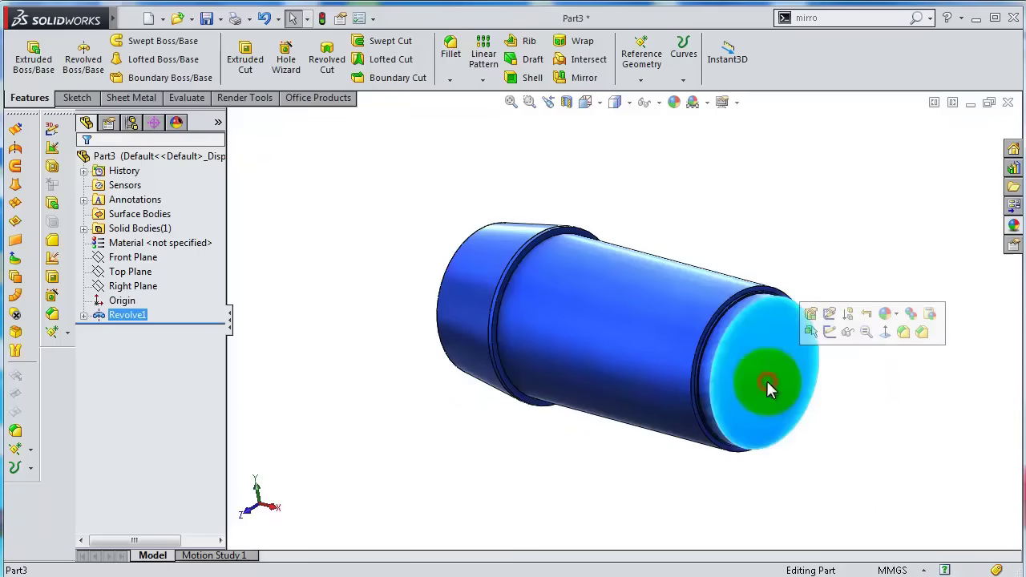
Start a sketch on the pin's end face and draw a hexagon centred on the origin.
left_click(829, 331)
left_click(656, 60)
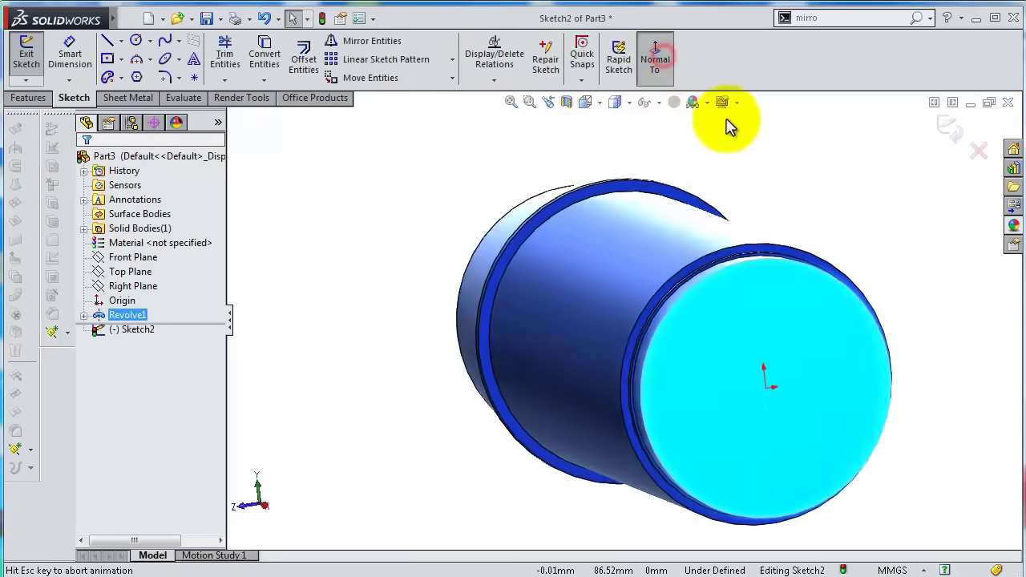
left_click(137, 78)
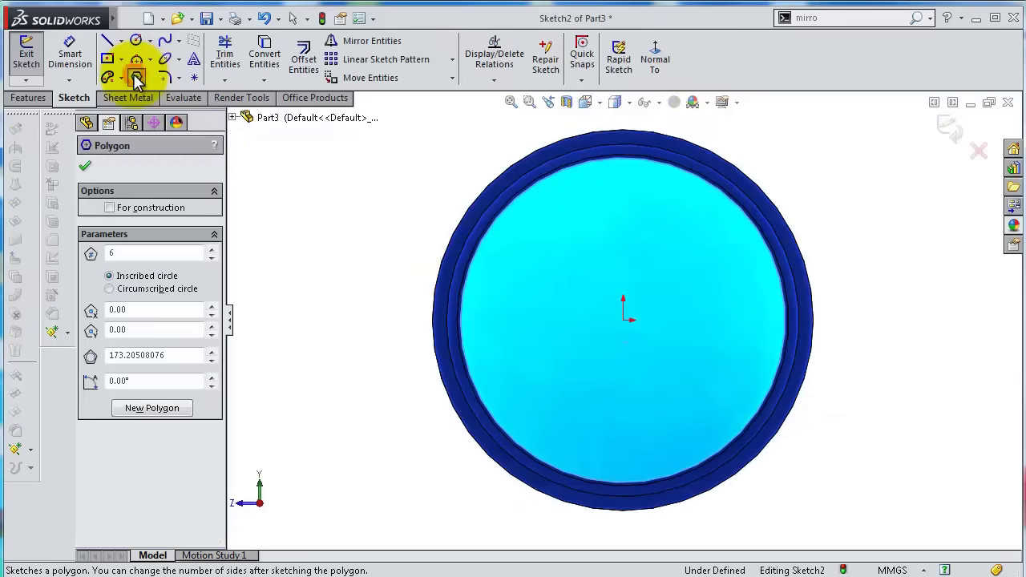
left_click(624, 321)
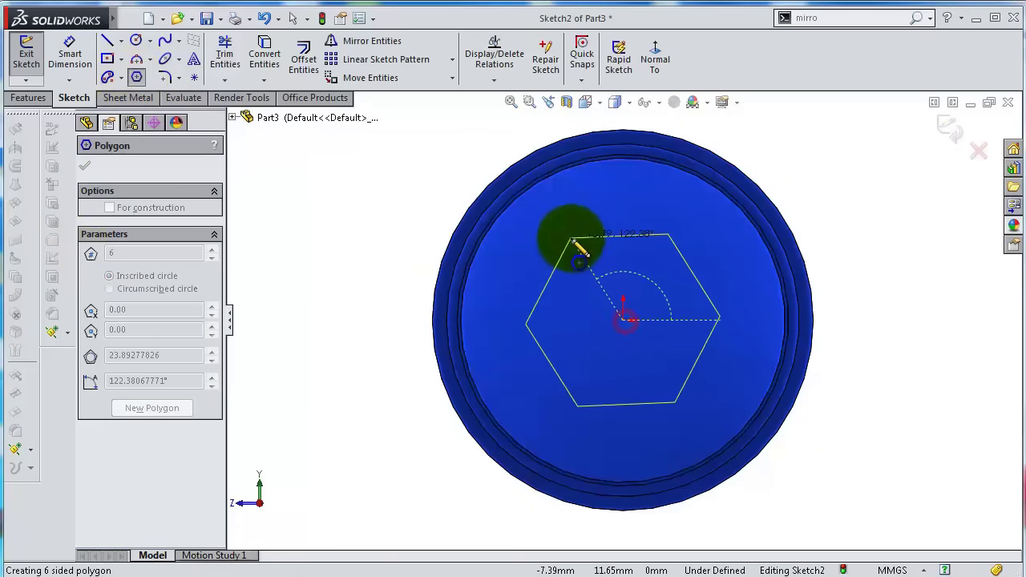
left_click(618, 173)
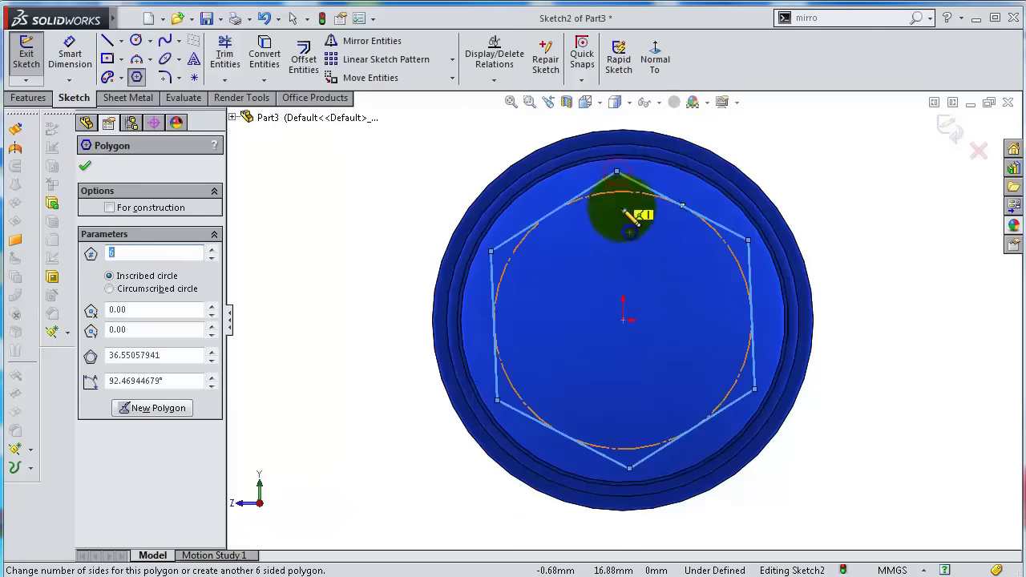
Dimension the hexagon 21.5 mm centre-to-corner and make its top corner vertical above the centre.
key("s")
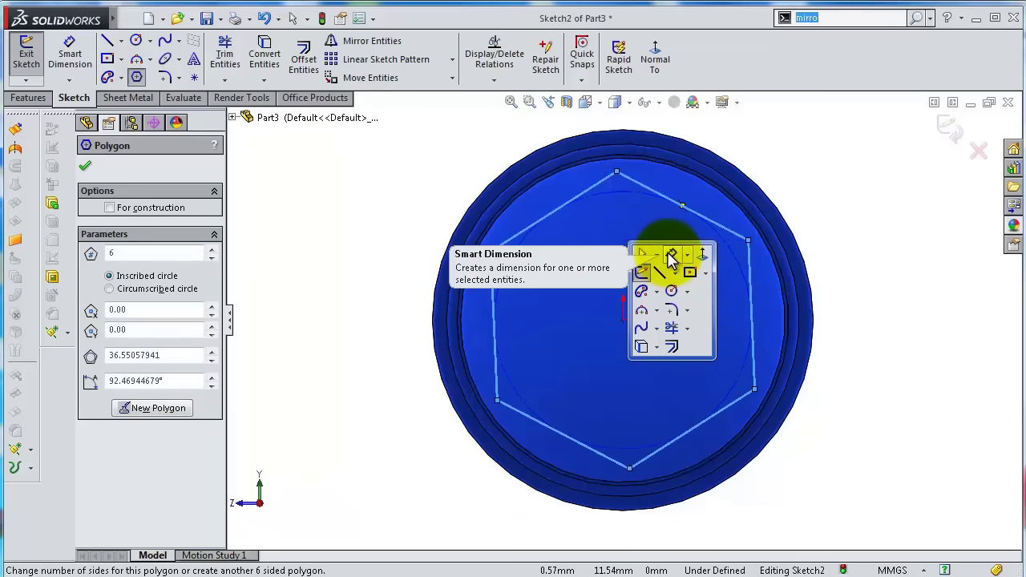
left_click(676, 255)
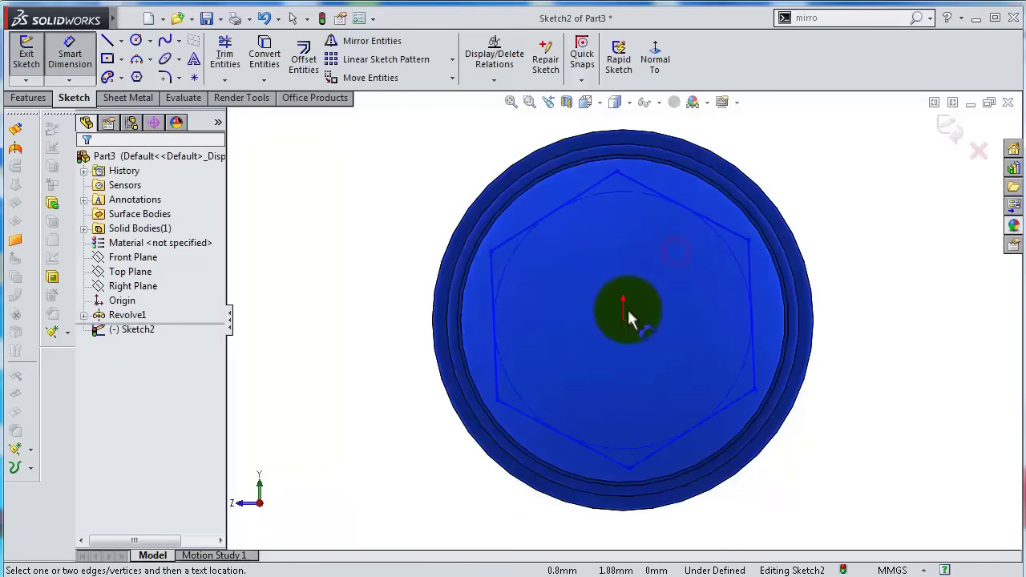
left_click(625, 319)
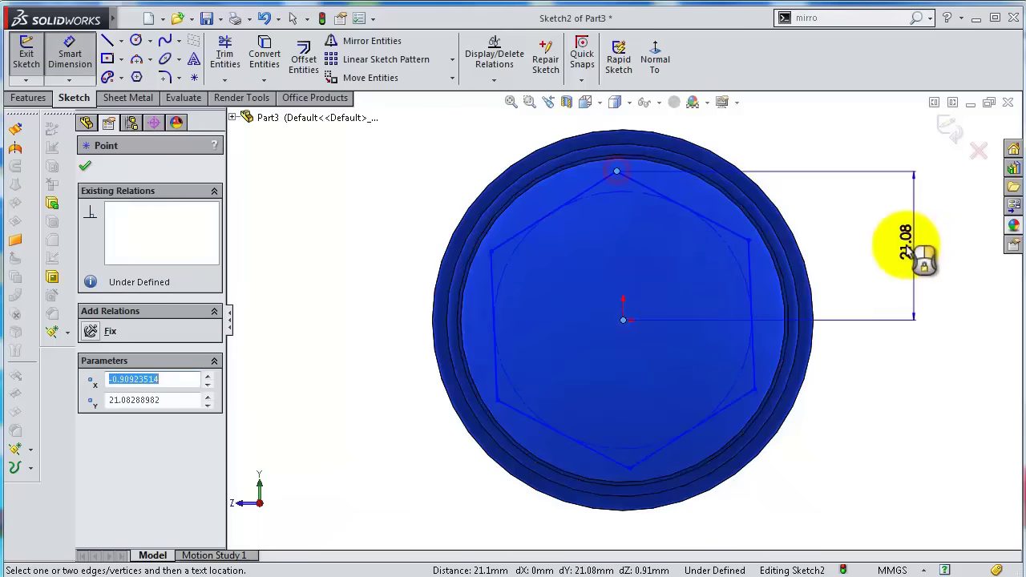
left_click(894, 243)
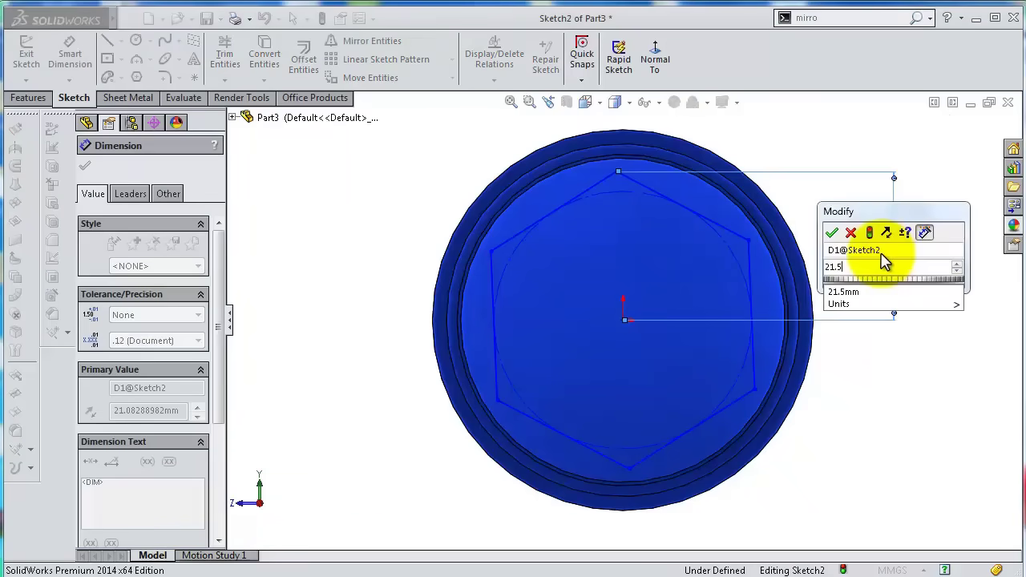
type("21.5")
key("Return")
key("Escape")
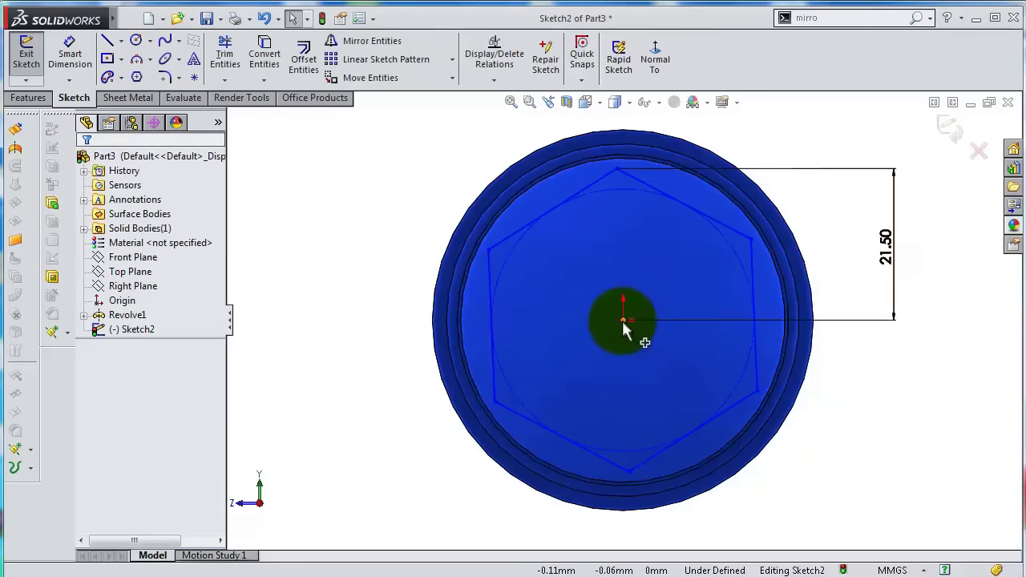
left_click(623, 320)
left_click(616, 168, "ctrl")
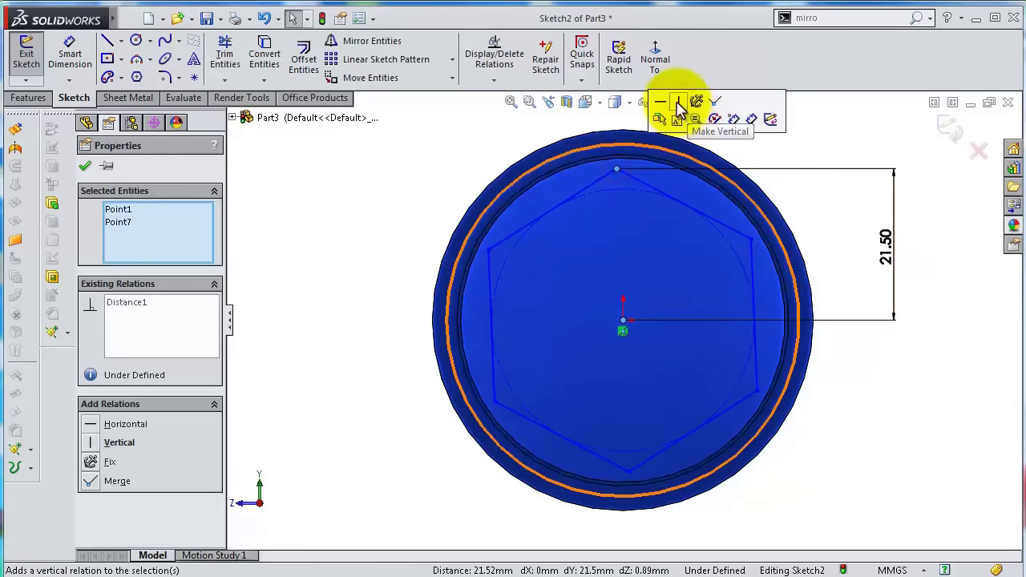
left_click(678, 104)
mouse_move(807, 229)
middle_mouse_down()
mouse_move(543, 197)
mouse_move(569, 218)
middle_mouse_up()
Boss-extrude the hexagon sketch 6.5 mm blind into a hex head on the pin's end.
left_click(29, 97)
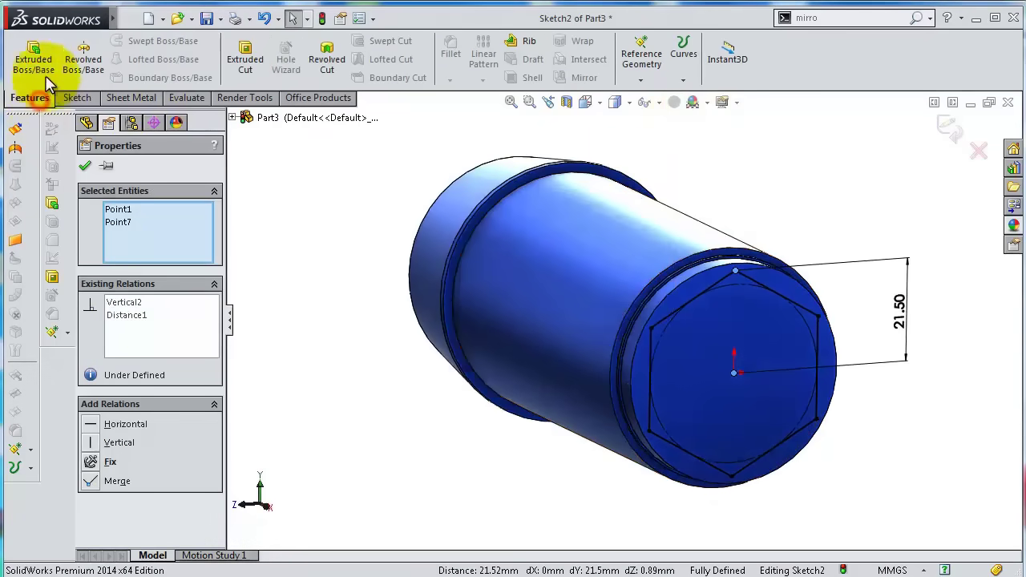
left_click(39, 66)
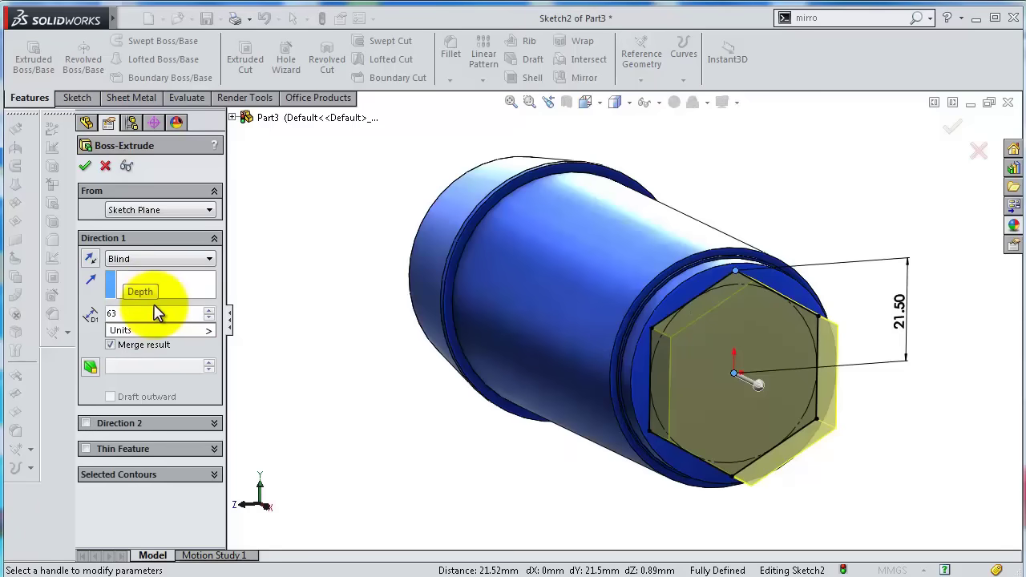
type("6.5")
key("Return")
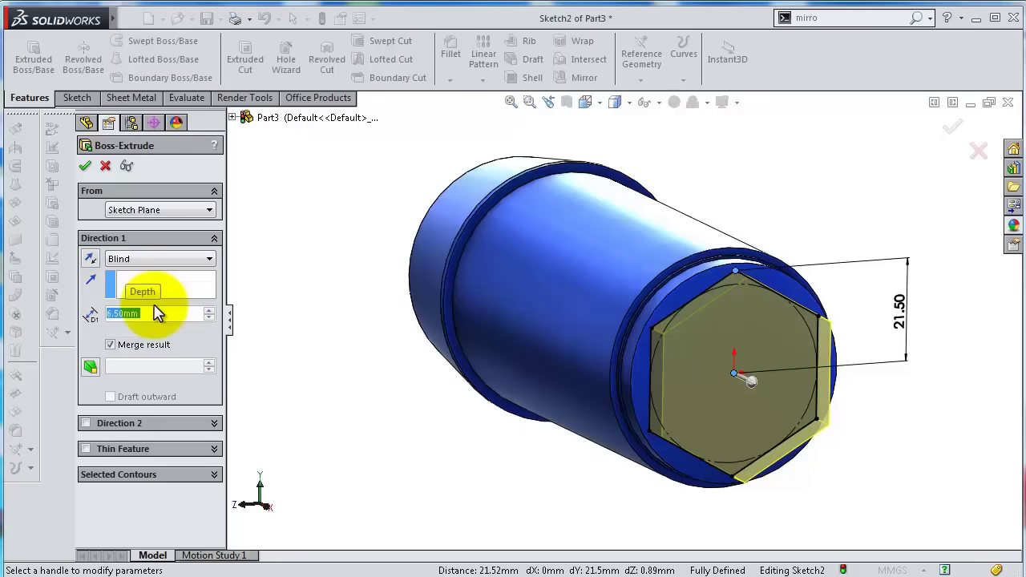
left_click(85, 166)
middle_click_drag(609, 337, 426, 379)
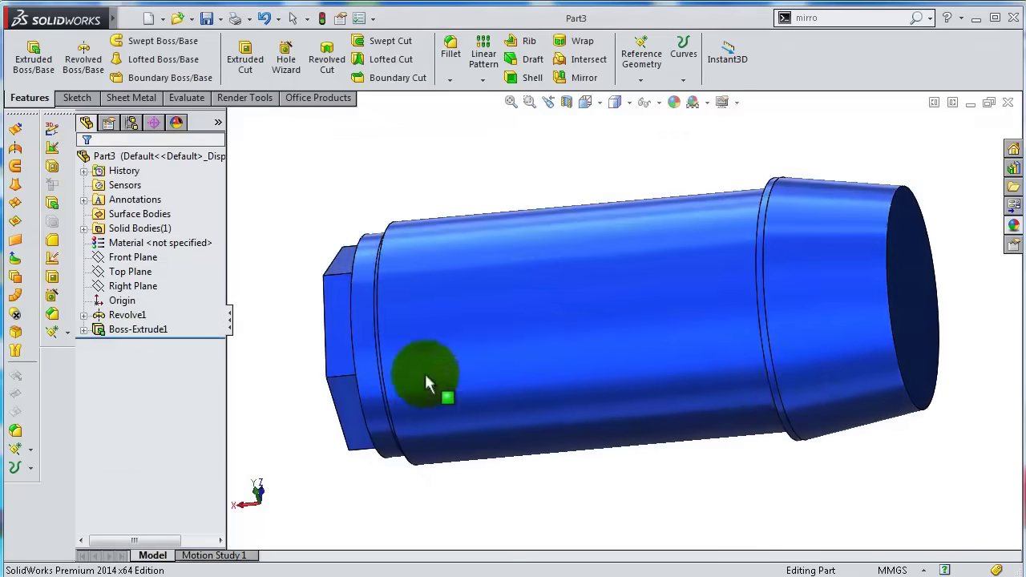
Create Plane1 parallel to the Top Plane at an 18 mm offset.
left_click(132, 272)
mouse_move(636, 315)
middle_mouse_down()
mouse_move(623, 257)
mouse_move(629, 296)
middle_mouse_up()
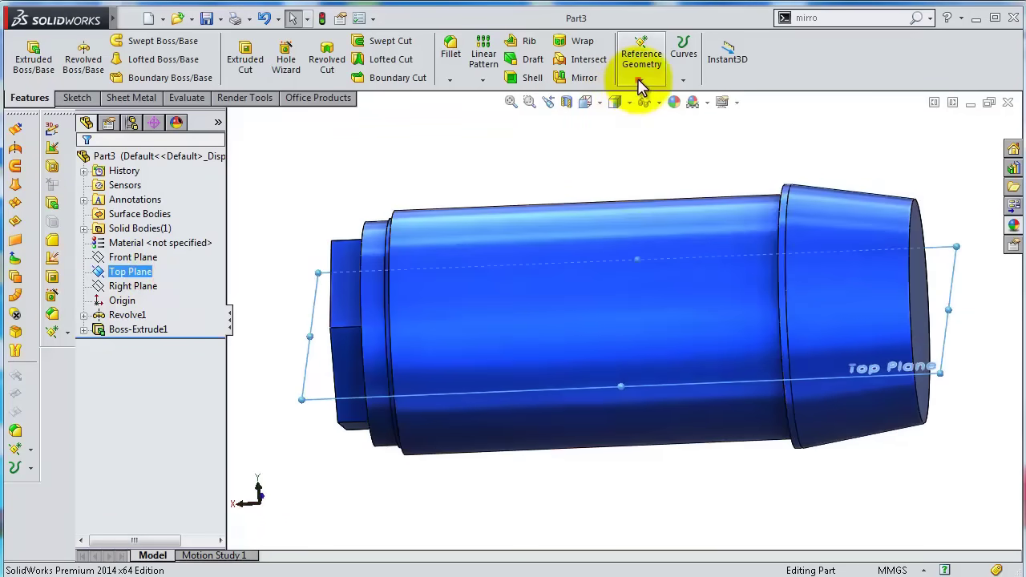
left_click(639, 84)
left_click(656, 101)
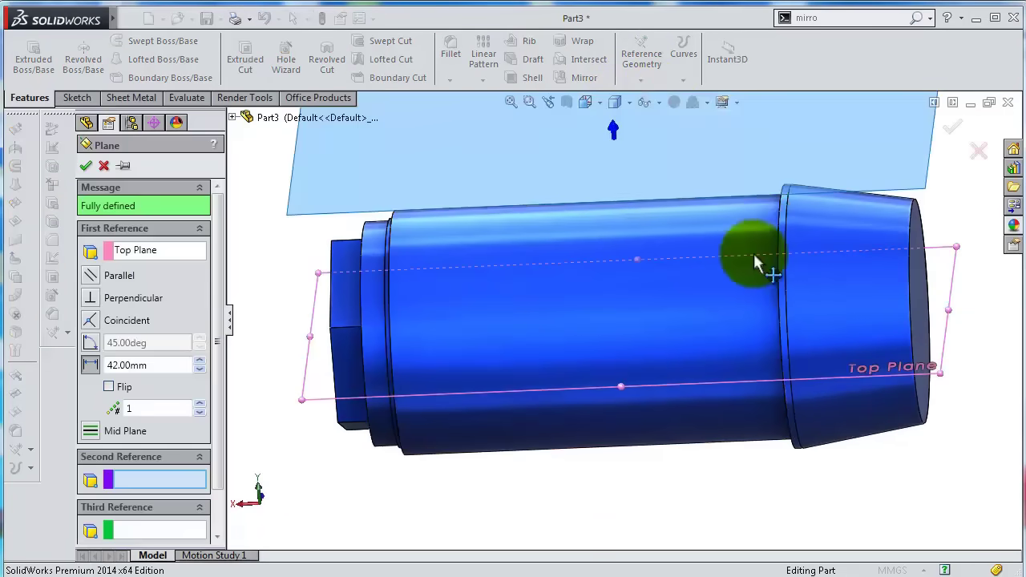
scroll(752, 265, "up", 3)
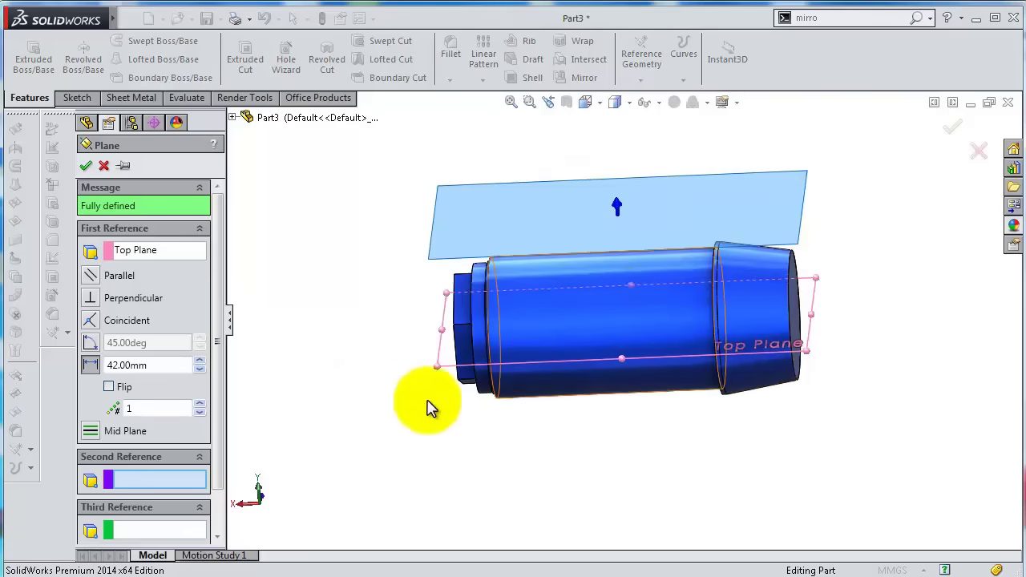
left_click(110, 353)
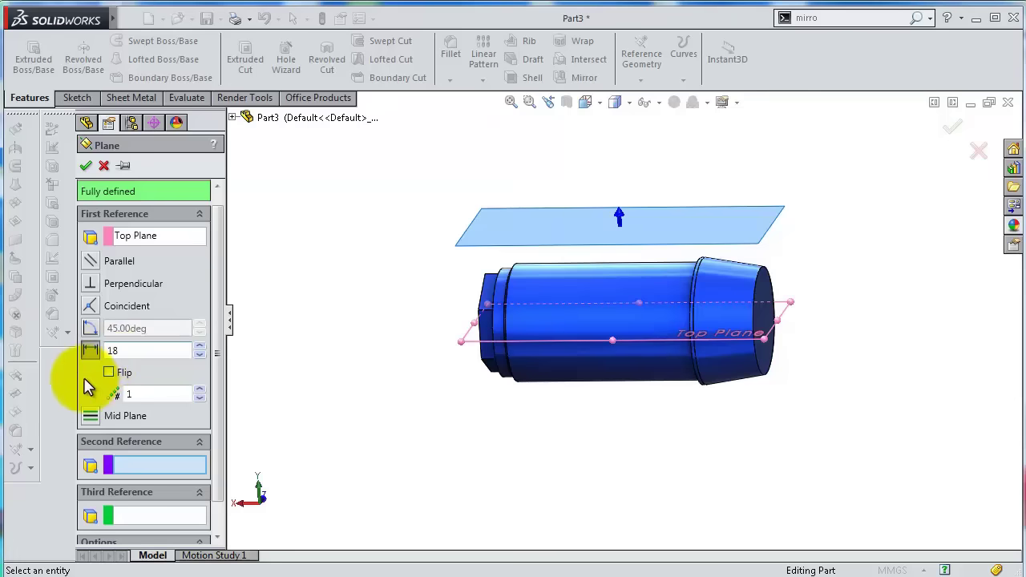
type("18")
key("Return")
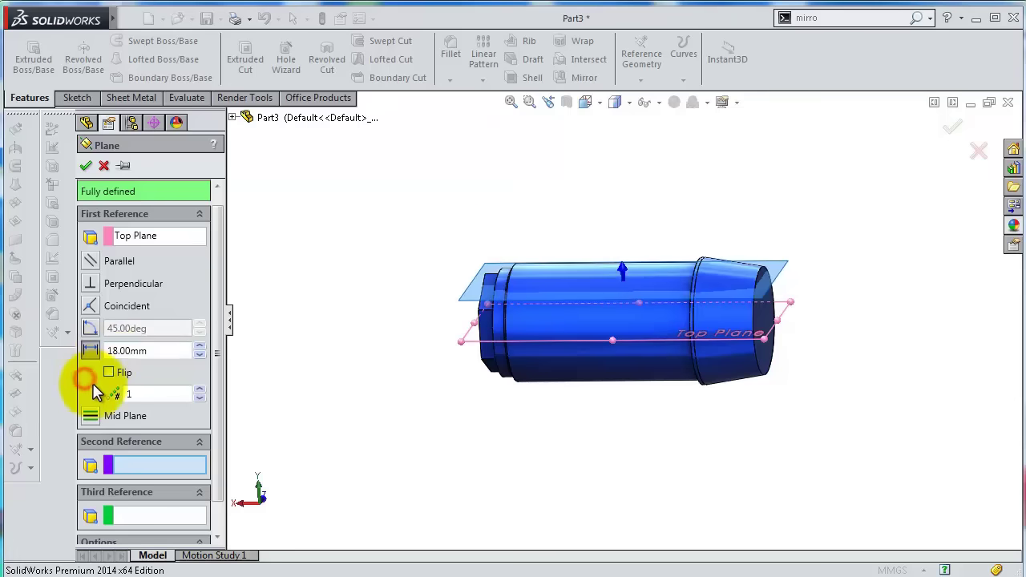
left_click(86, 166)
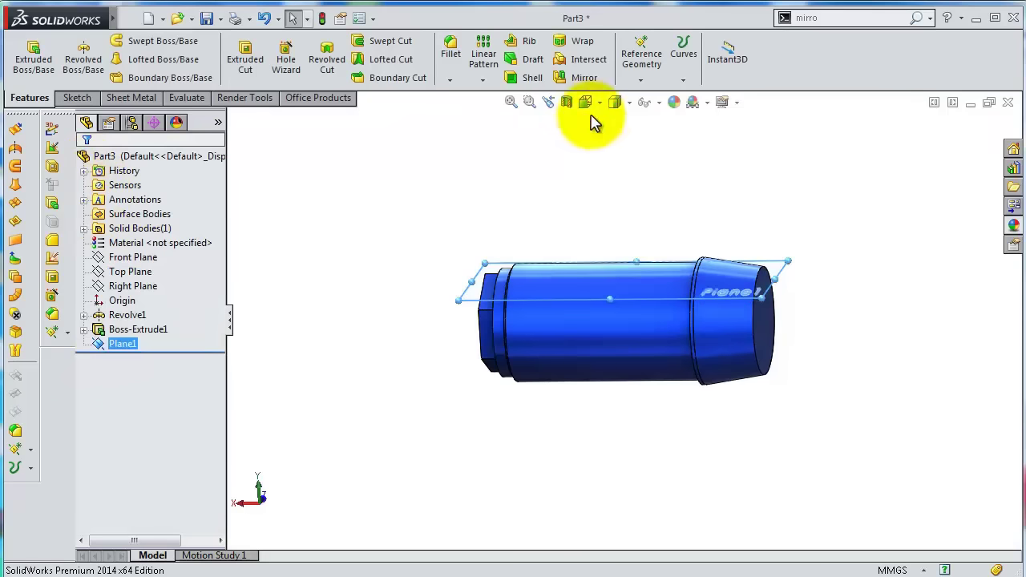
Create Plane2 offset 42 mm from the Top Plane.
left_click(145, 273)
left_click(640, 82)
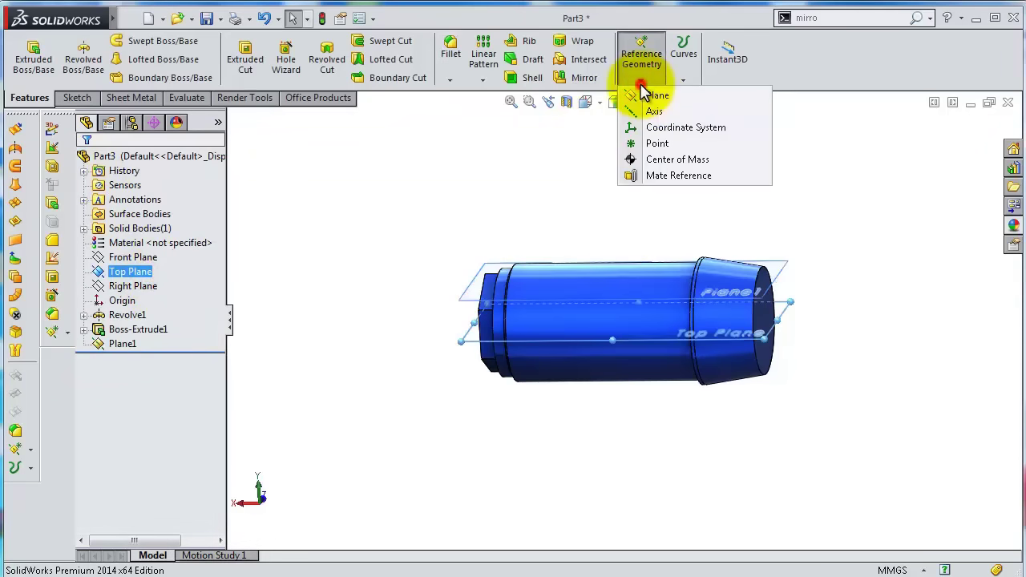
left_click(653, 98)
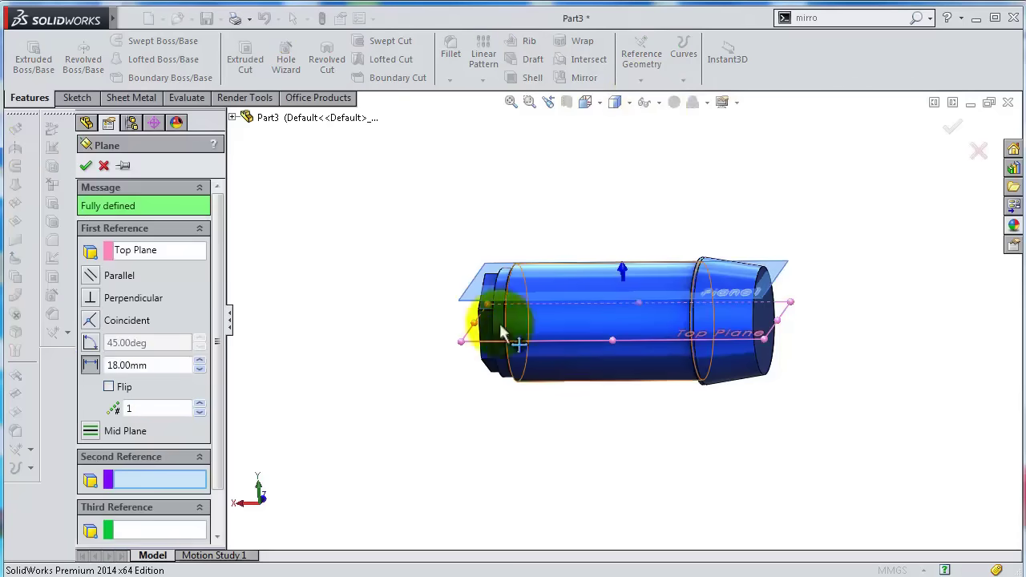
left_click(134, 365)
double_click(134, 365)
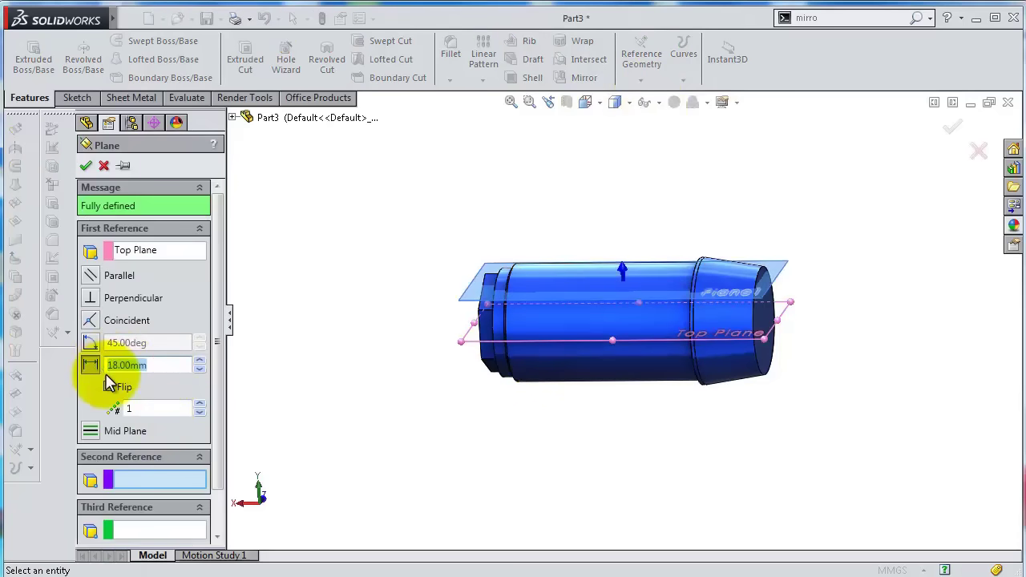
key("Return")
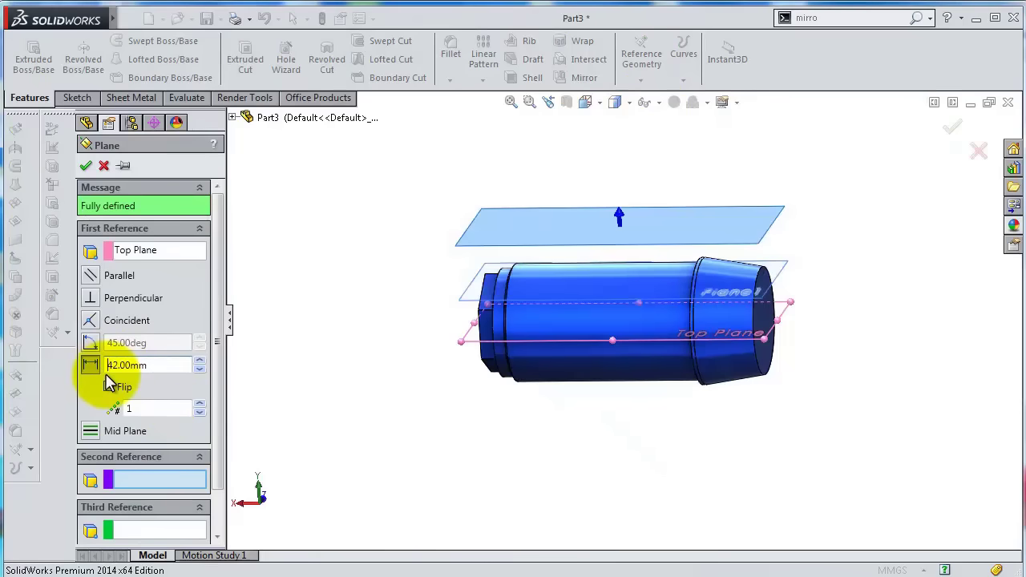
left_click(85, 166)
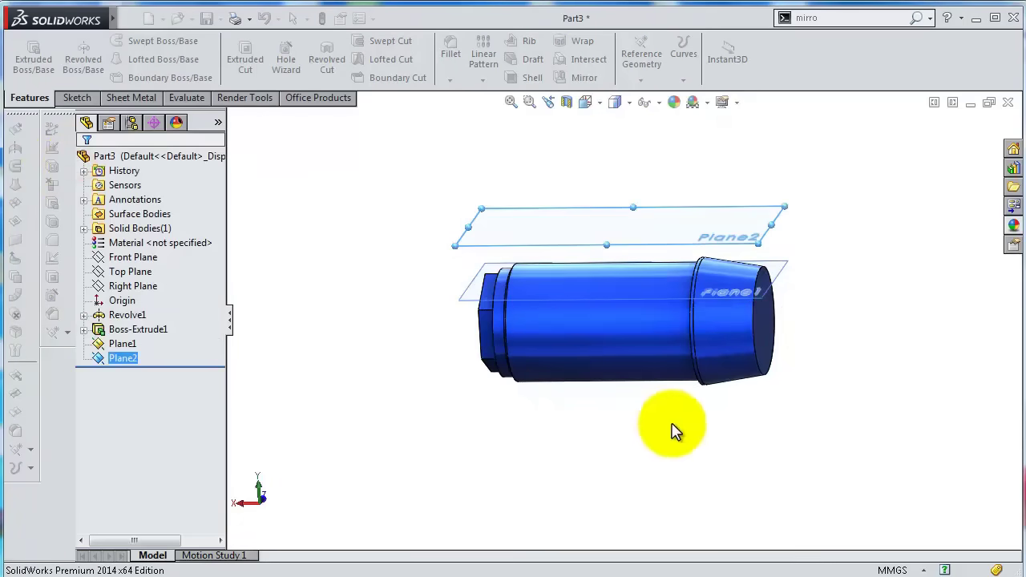
left_click(788, 276)
Start a sketch on Plane1, viewed normal to it, and draw a corner rectangle over the pin's left end.
left_click(850, 222)
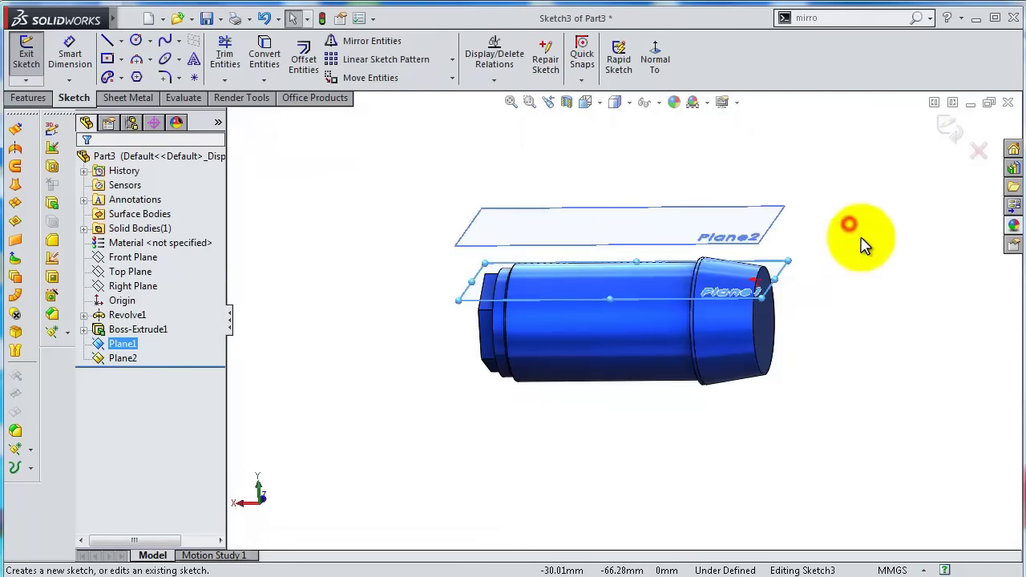
left_click(655, 61)
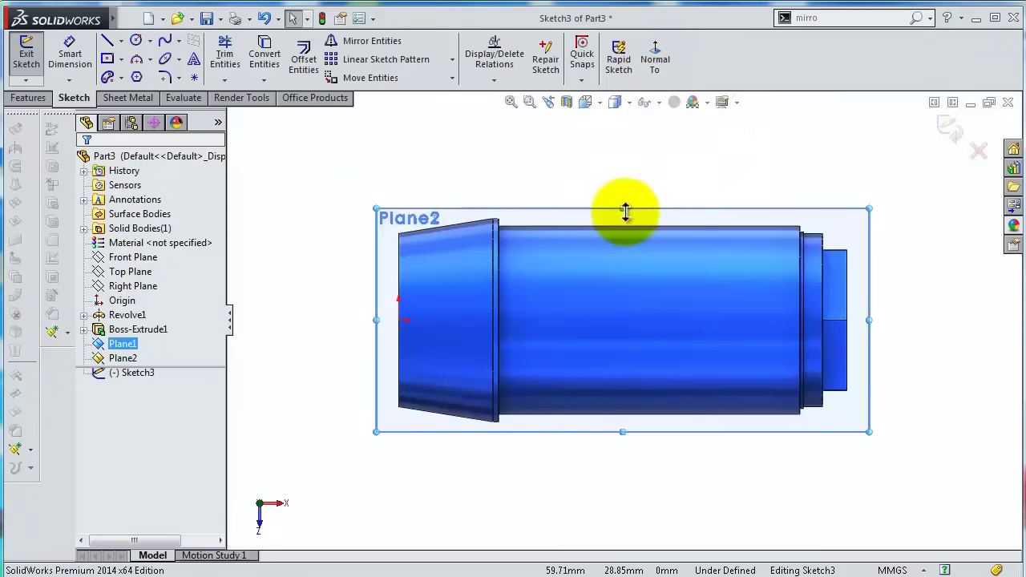
left_click(612, 387)
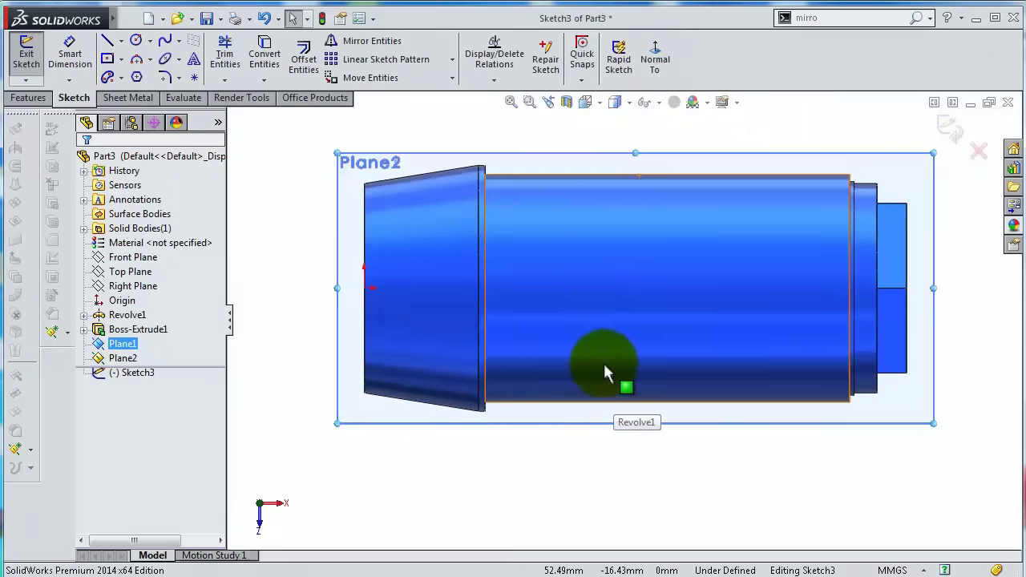
left_click(107, 59)
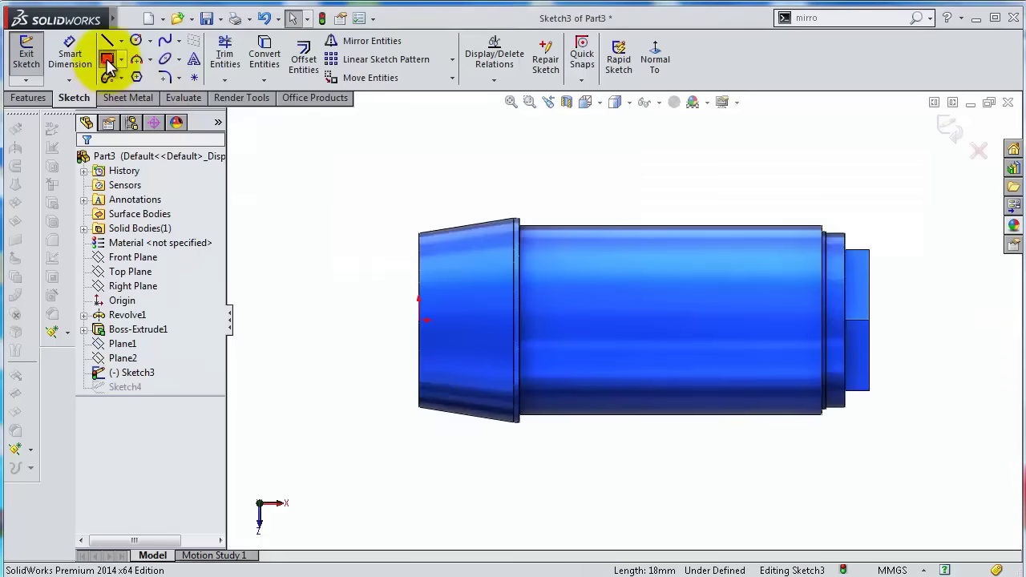
left_click_drag(418, 330, 513, 241)
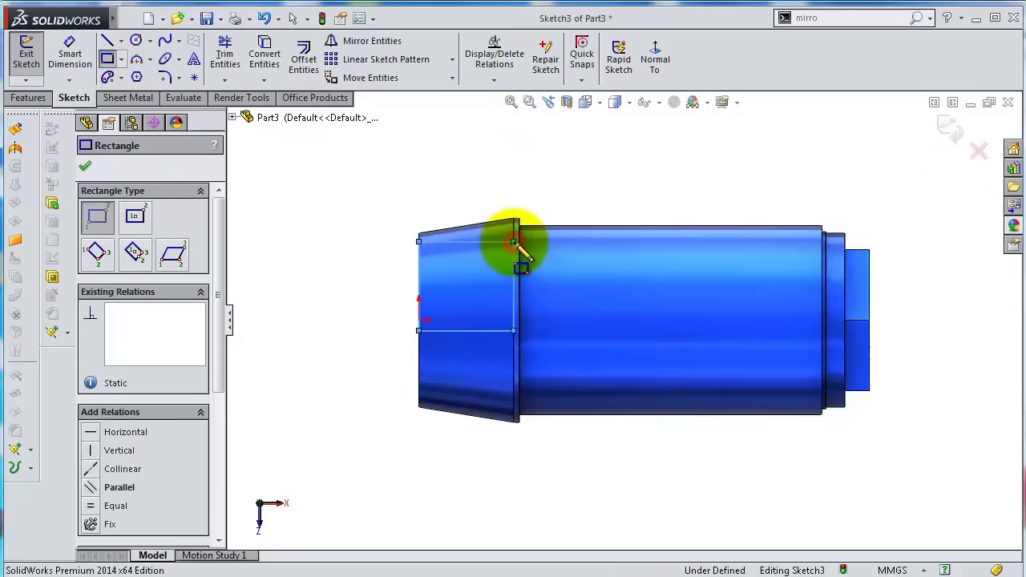
Dimension the rectangle's side 18 mm and its bottom edge 2 mm from the origin.
key("s")
left_click(556, 256)
left_click(419, 288)
left_click(384, 269)
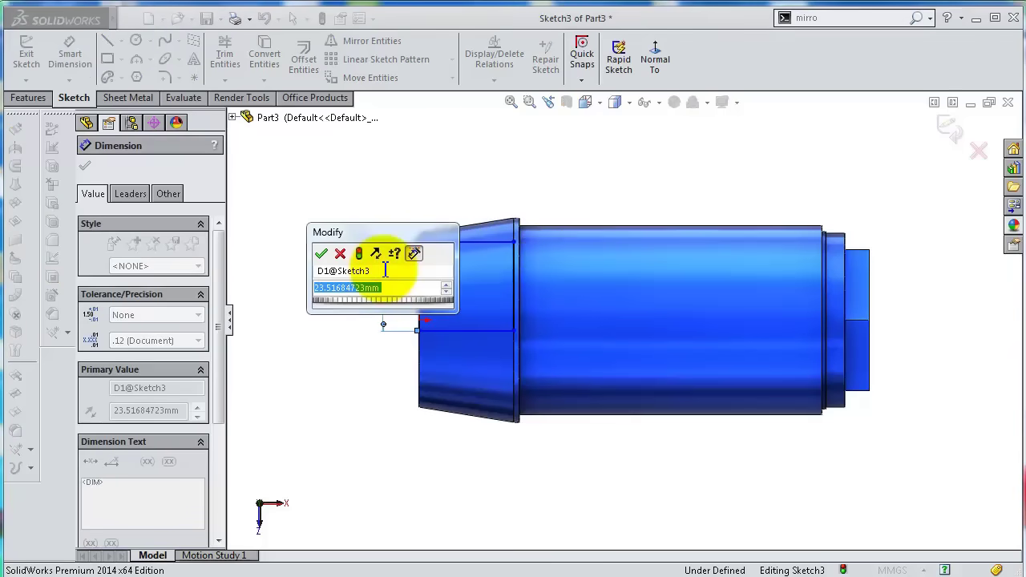
type("18")
key("Return")
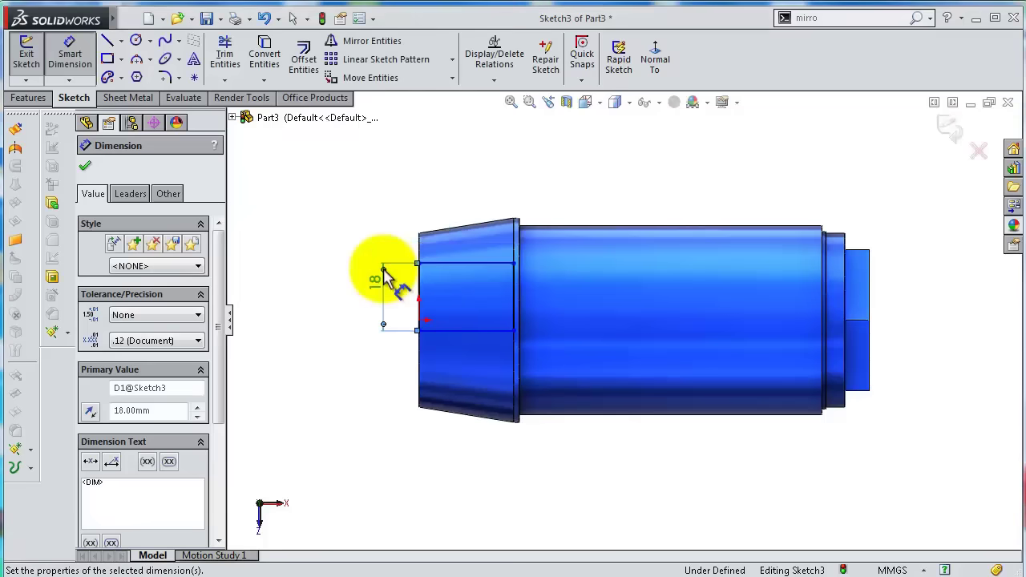
scroll(401, 296, "down", 3)
left_click(508, 372)
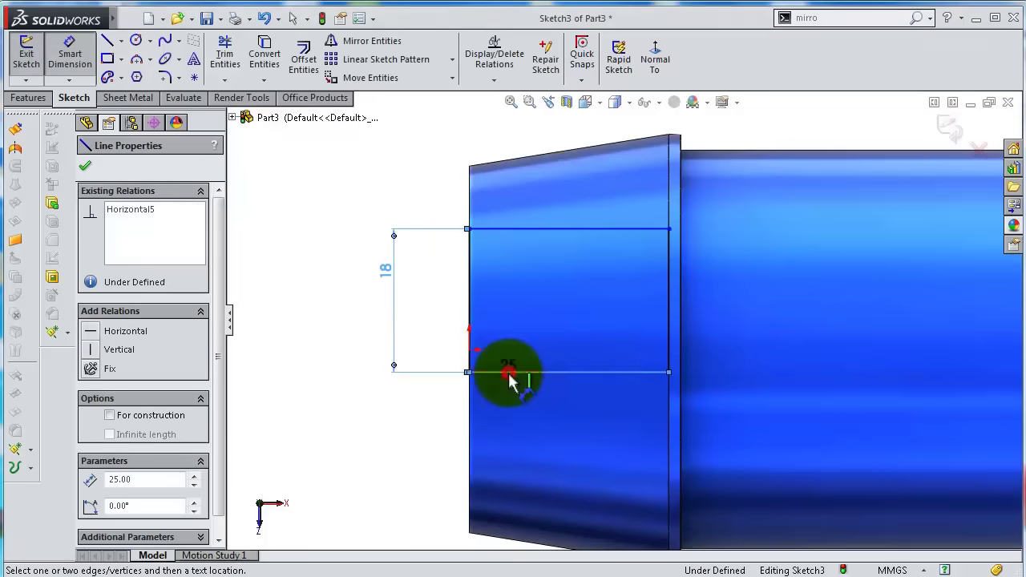
left_click(472, 361)
left_click(471, 351)
left_click(369, 355)
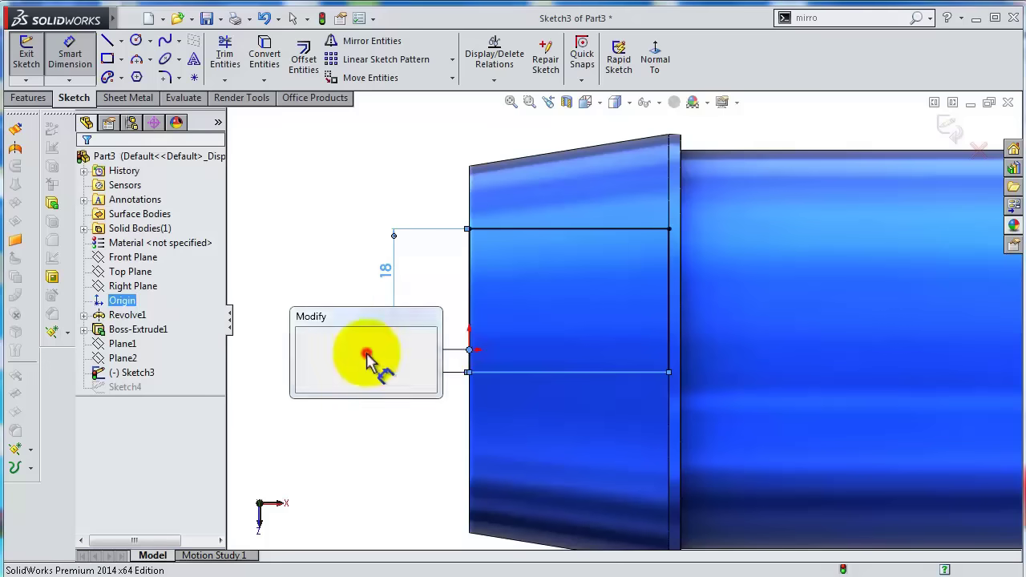
type("2")
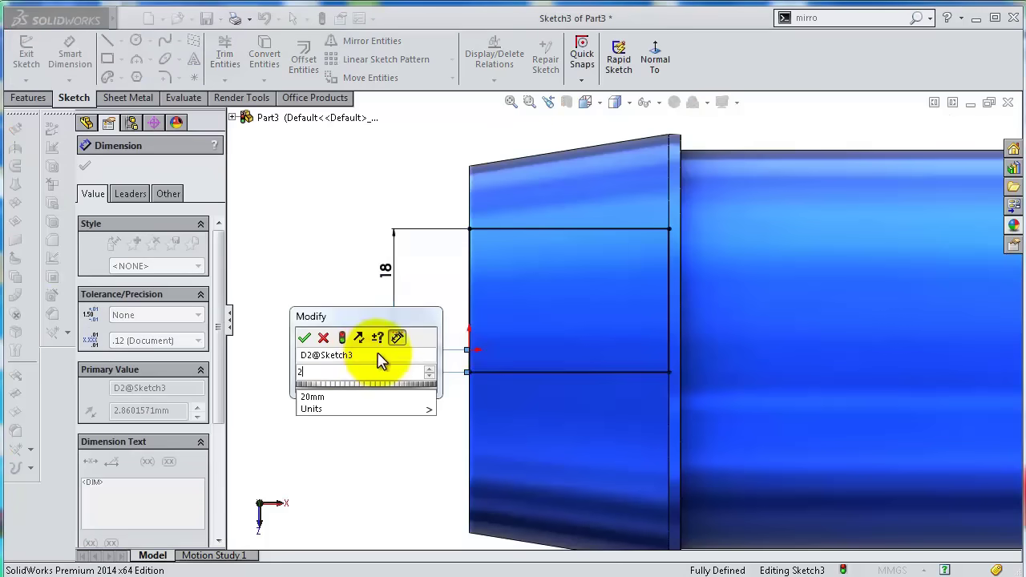
left_click(304, 337)
Exit the rectangle sketch and open Plane2's definition for editing.
middle_click_drag(357, 361, 424, 301)
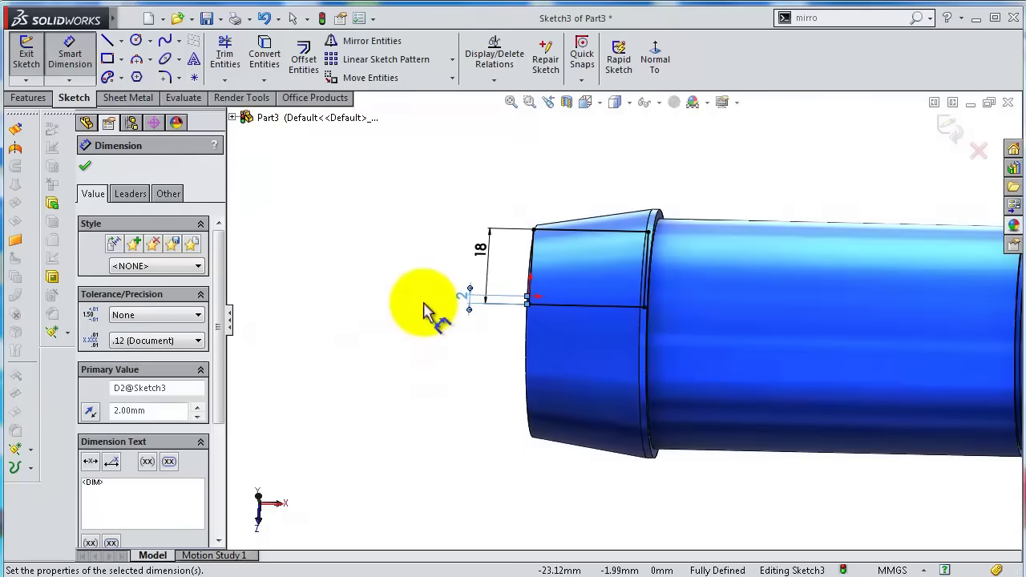
left_click(948, 132)
left_click(120, 359)
left_click(134, 314)
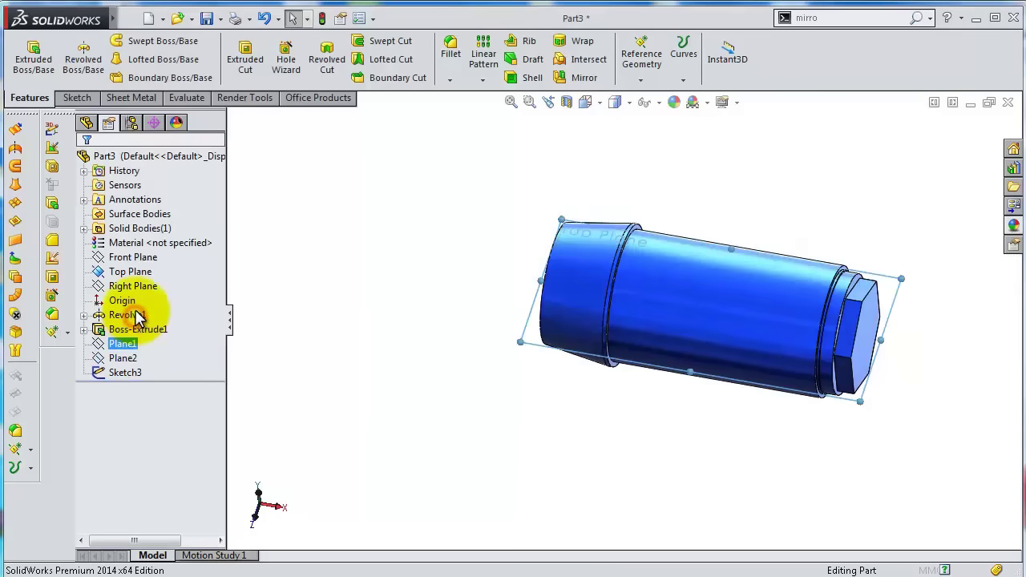
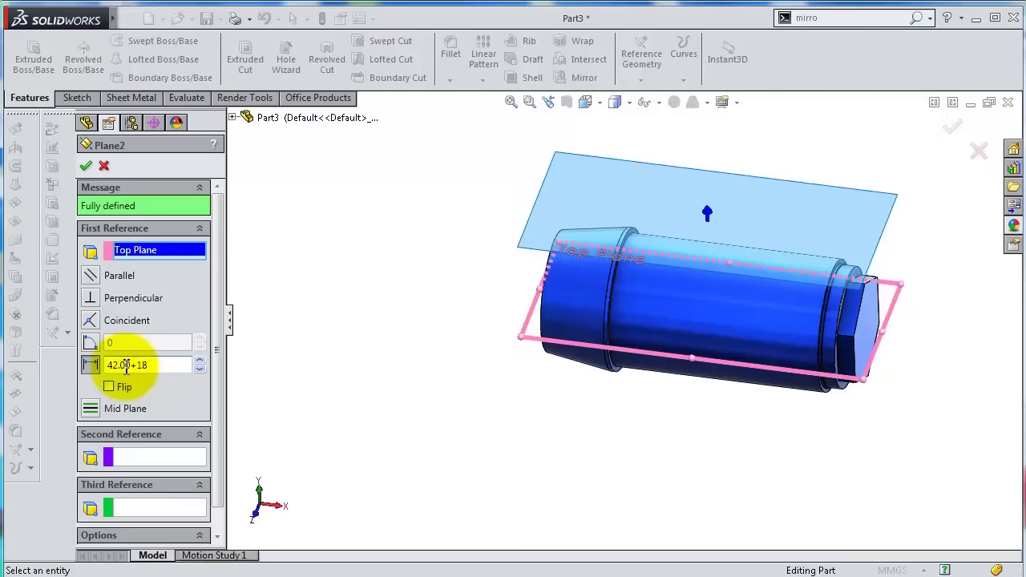
Create Plane2 offset 60 mm (42+18) from the Top Plane and start a face-on sketch on it.
key("Return")
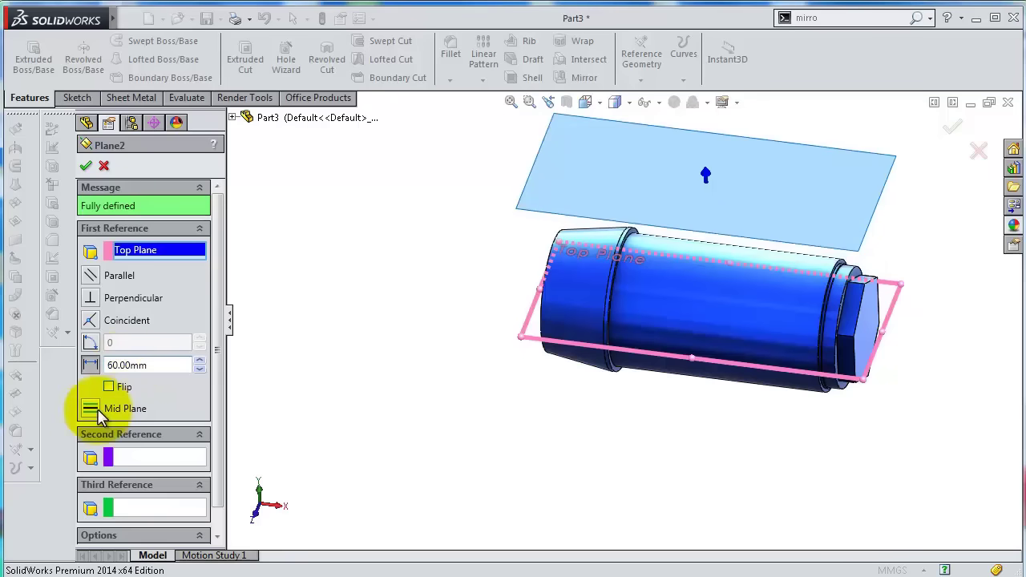
left_click(85, 168)
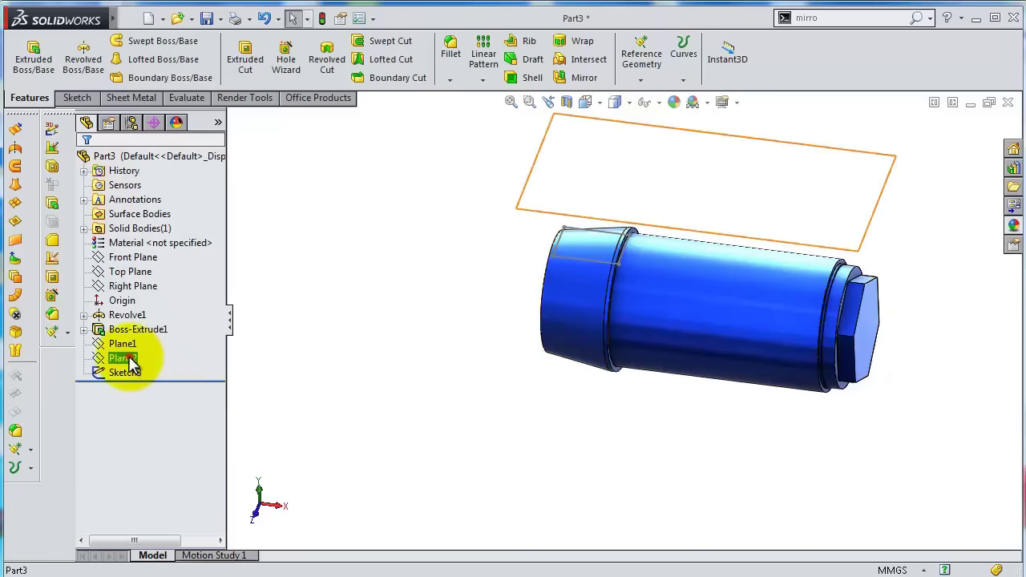
left_click(125, 358)
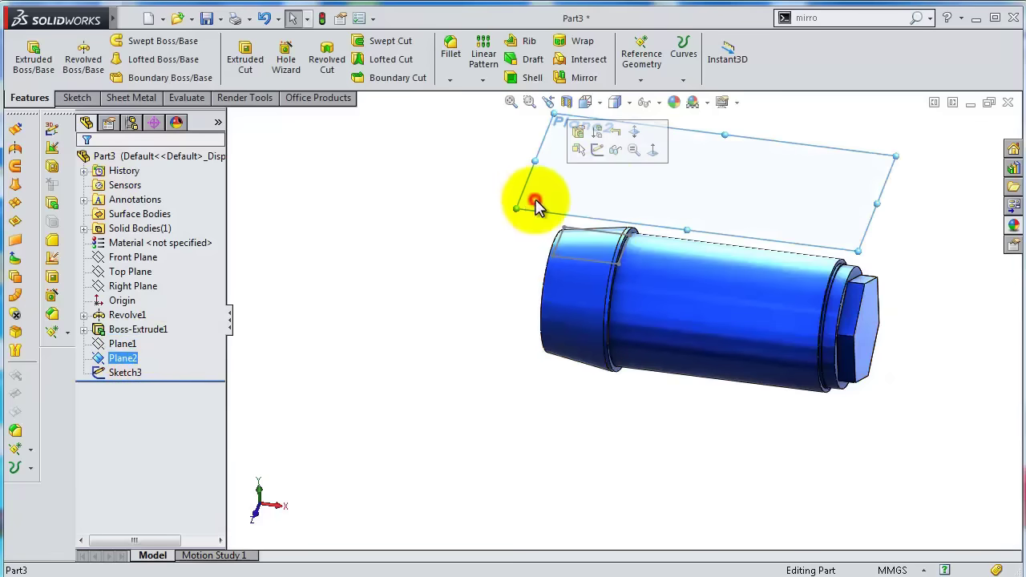
left_click(600, 150)
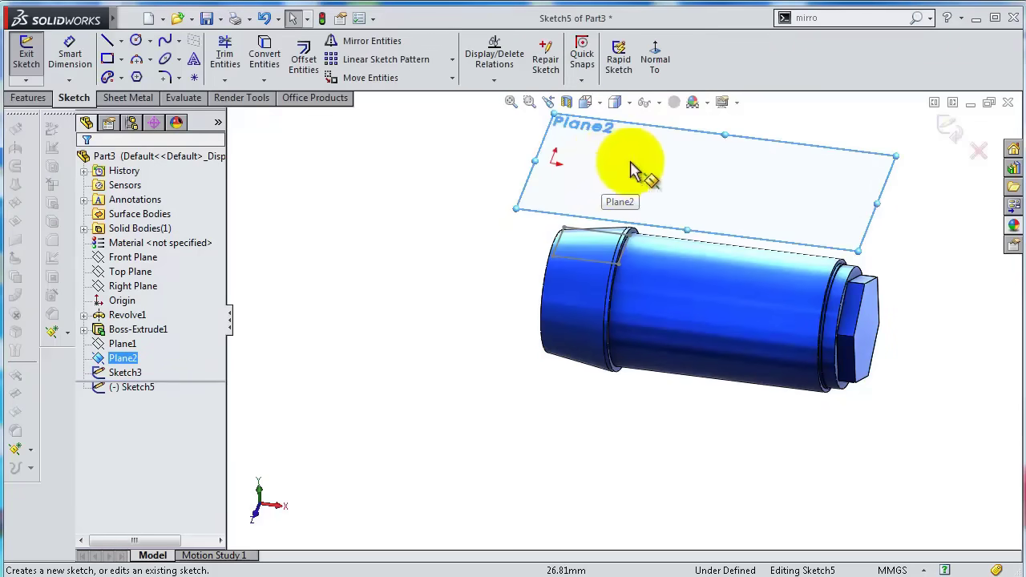
left_click(662, 64)
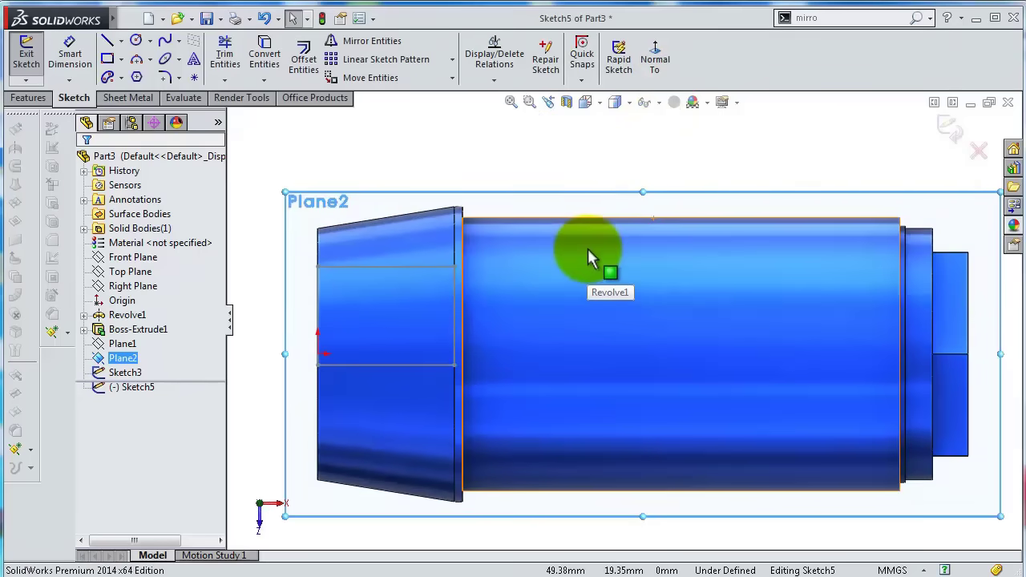
Draw a corner rectangle over the tapered end, dimension its width to 20 mm, and exit the sketch.
left_click(106, 59)
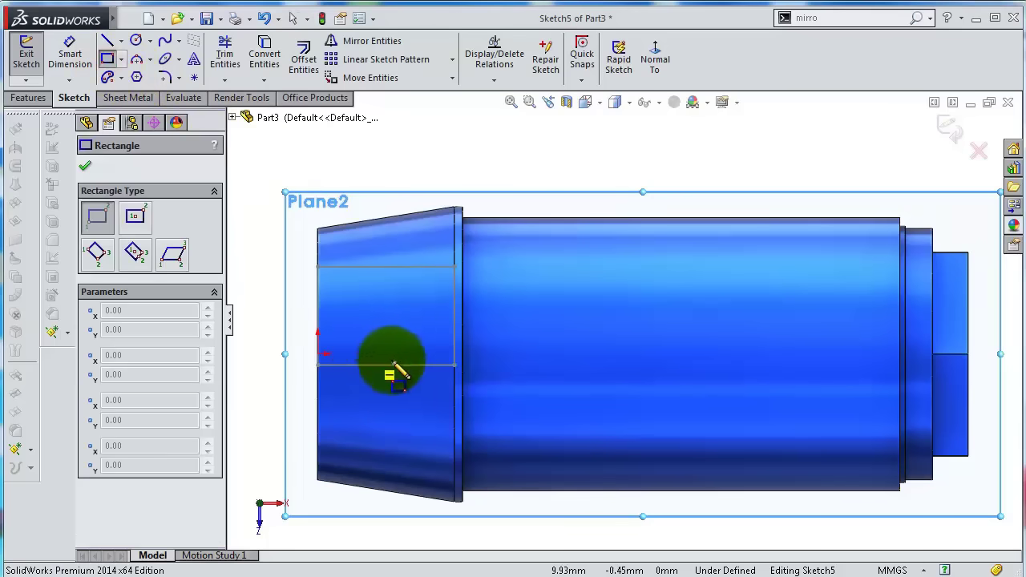
left_click(454, 366)
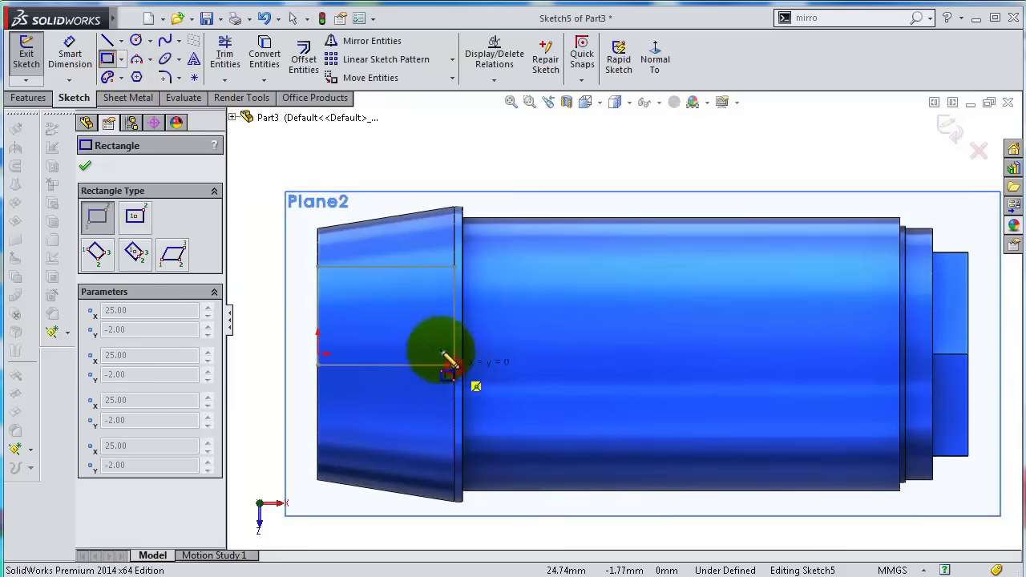
left_click(355, 267)
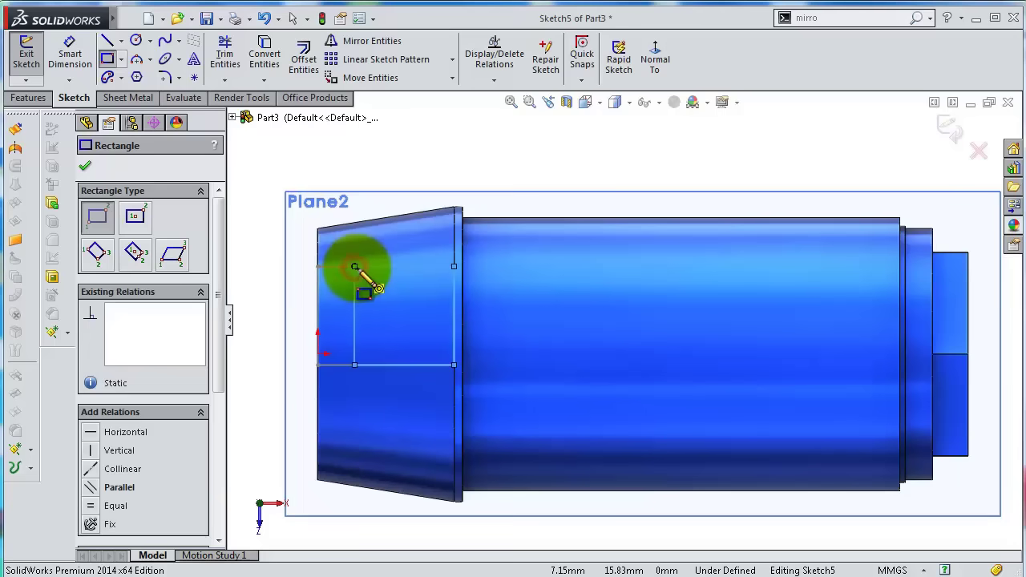
key("s")
left_click(407, 279)
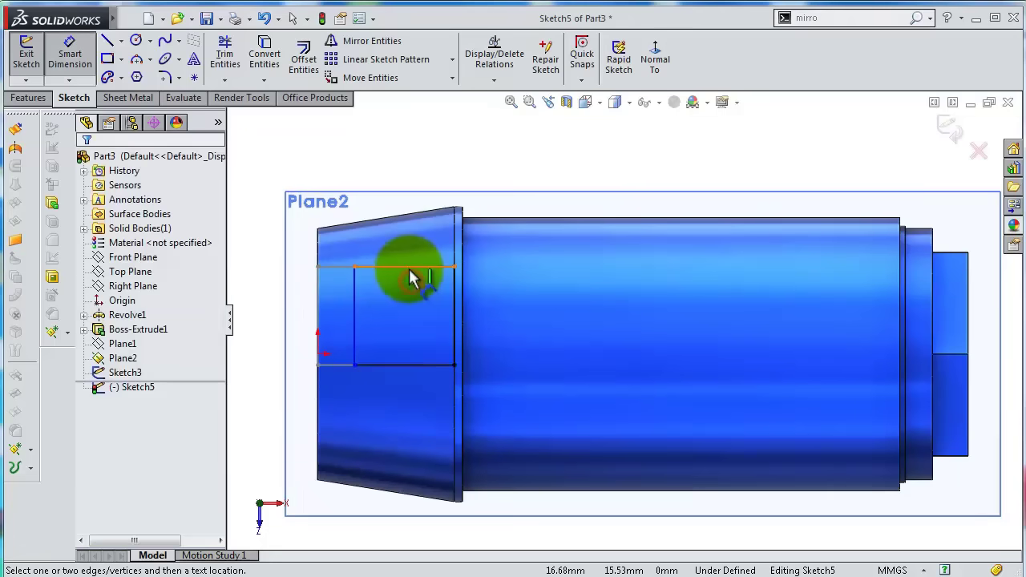
left_click_drag(409, 268, 409, 221)
left_click(416, 171)
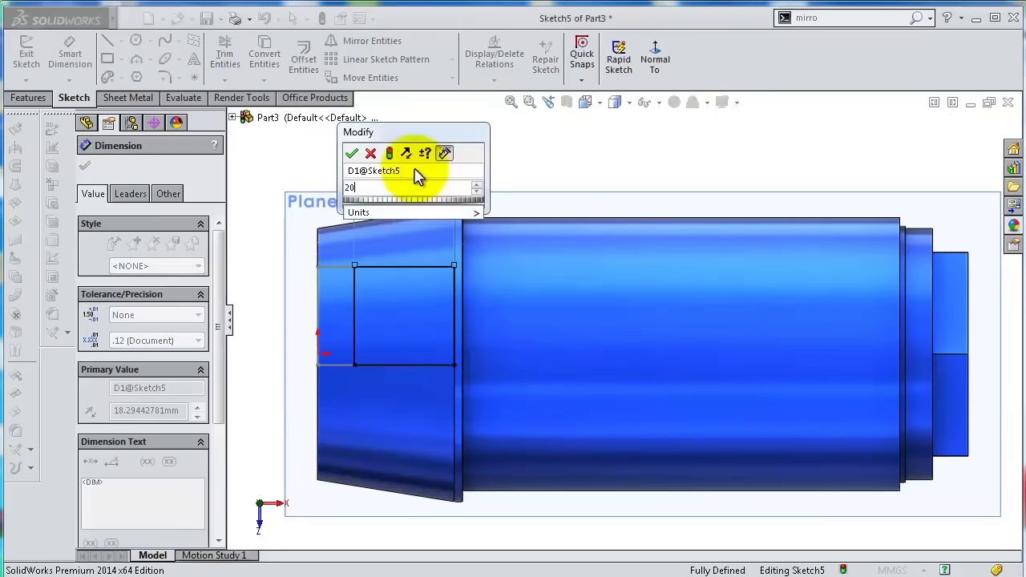
key("Return")
key("f")
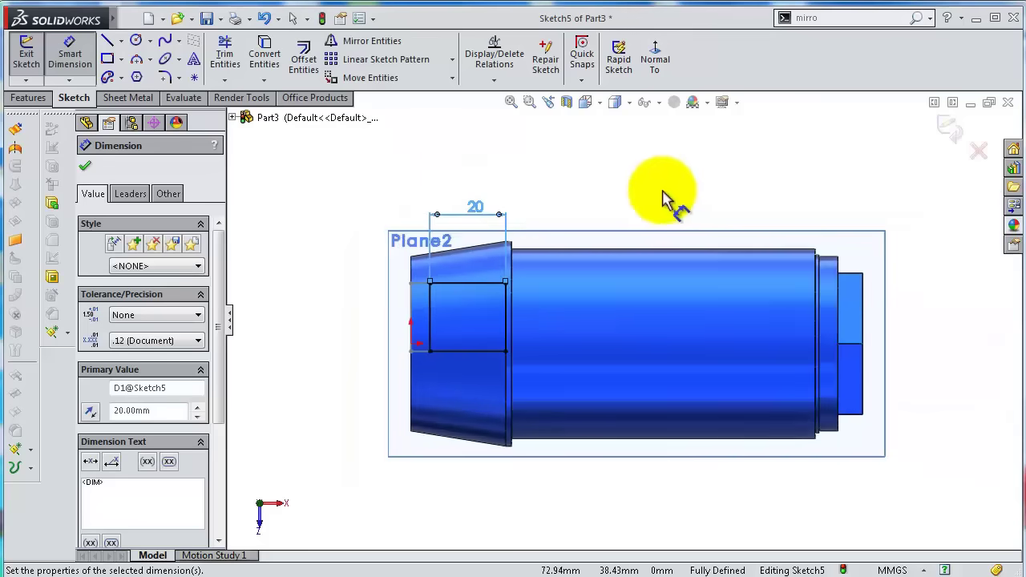
left_click(948, 130)
mouse_move(648, 309)
middle_mouse_down()
mouse_move(660, 222)
mouse_move(674, 241)
middle_mouse_up()
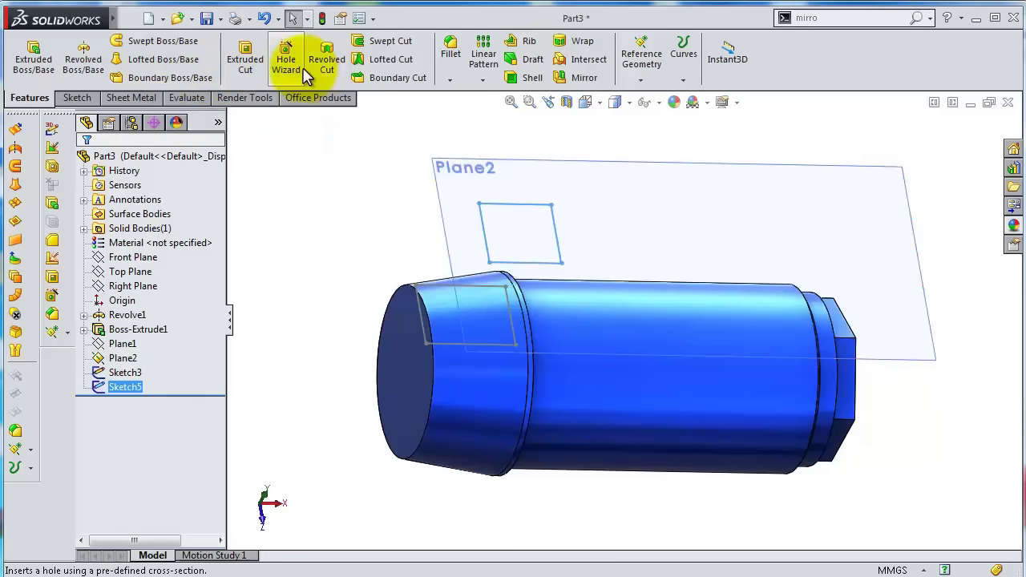
Loft Sketch5 to Sketch3 into a tab, aligning the connectors so it doesn't twist.
left_click(160, 59)
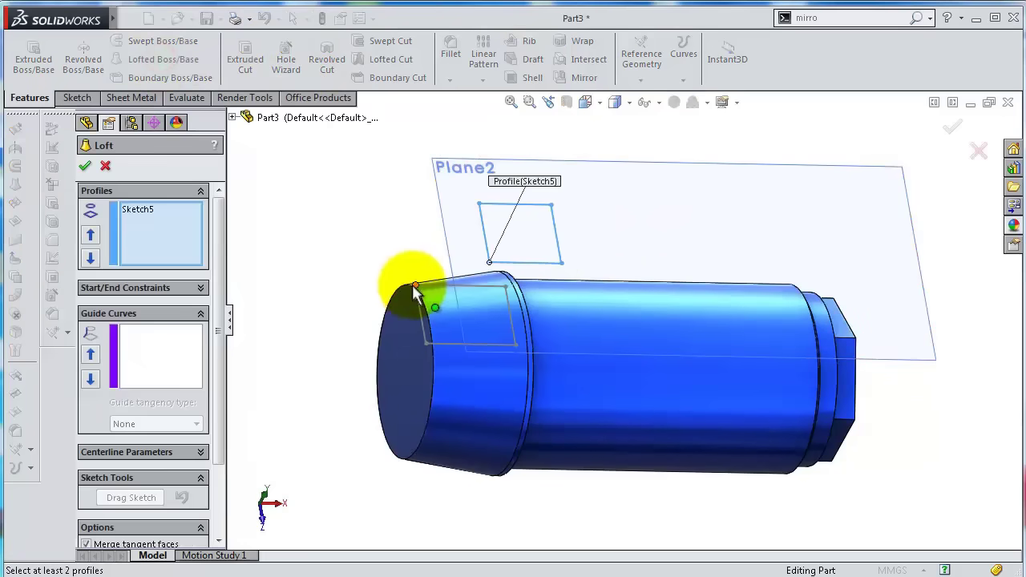
left_click(426, 342)
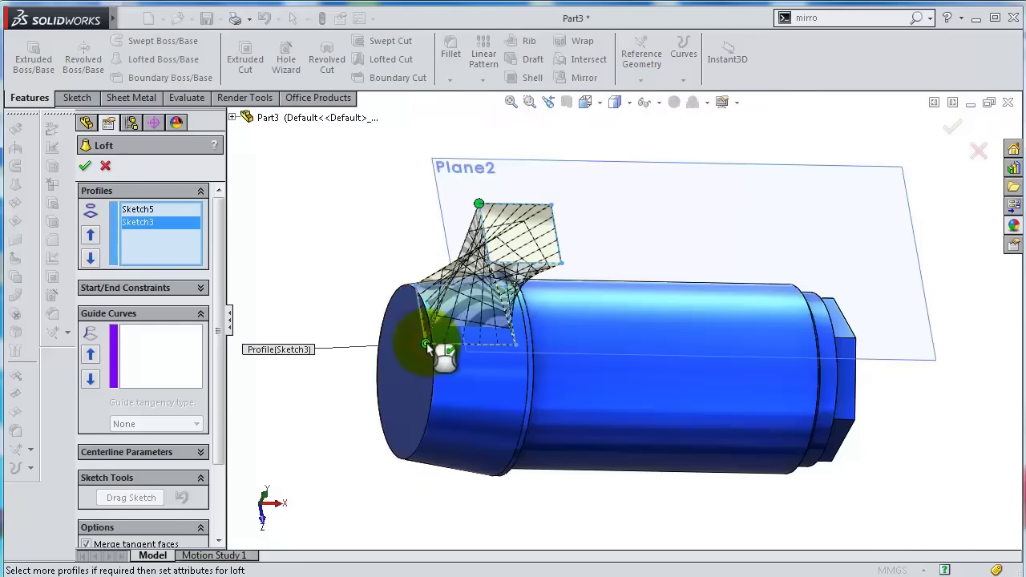
left_click_drag(480, 242, 489, 263)
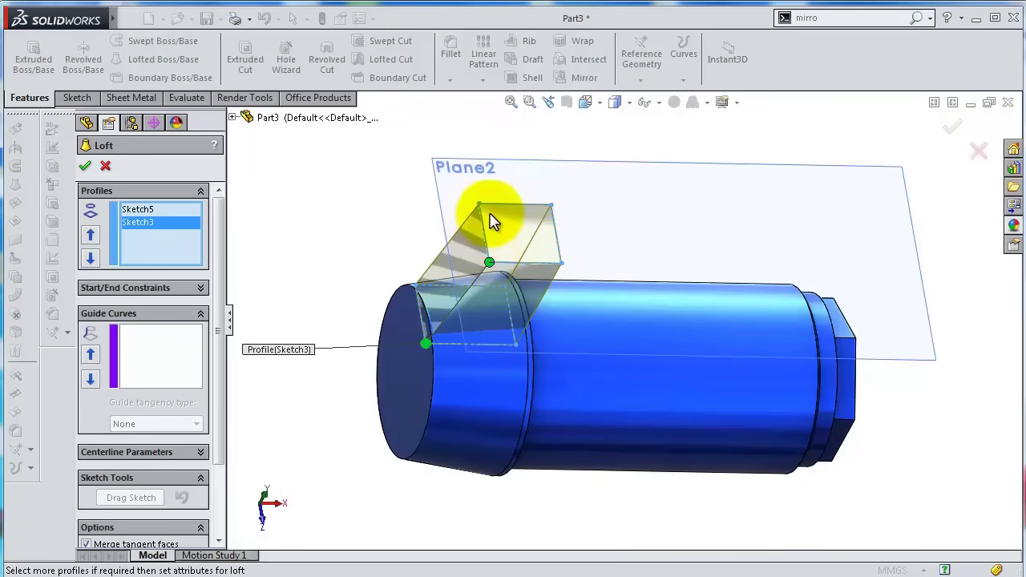
middle_click_drag(475, 228, 465, 165)
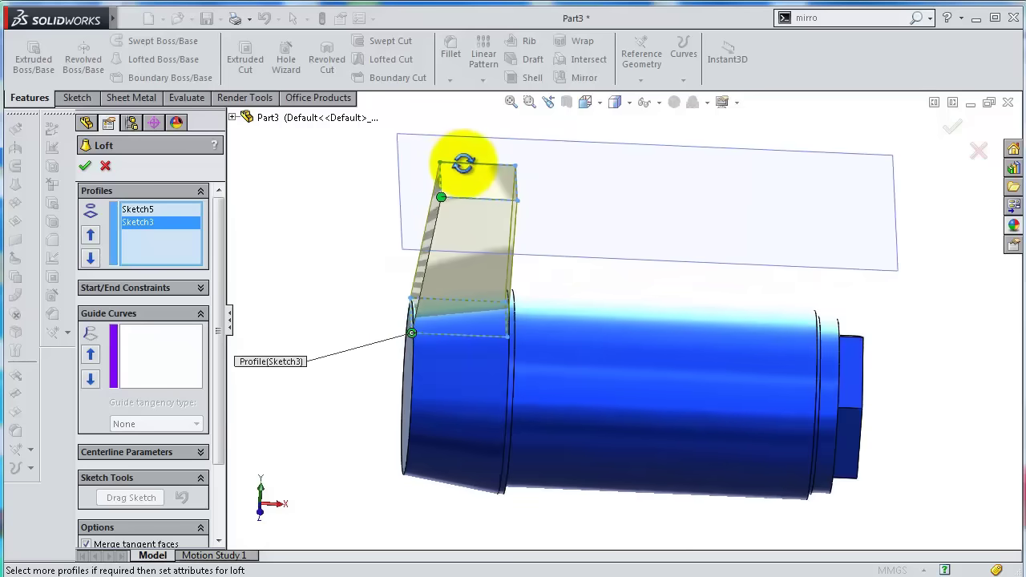
left_click(954, 128)
middle_click_drag(680, 280, 595, 236)
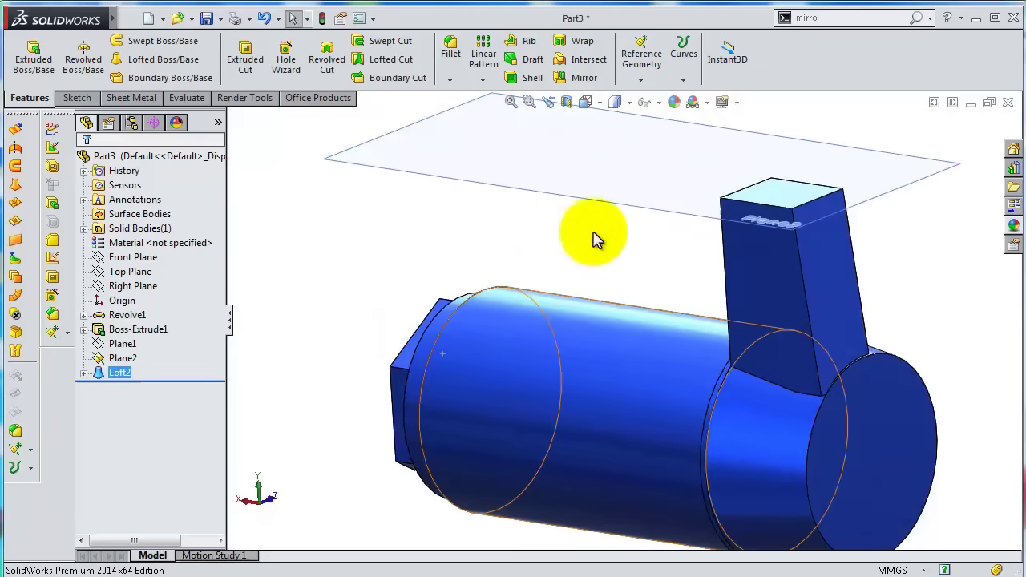
Hide Plane2 and round the tab's top outer edge with a 15 mm fillet.
left_click(574, 192)
left_click(654, 151)
middle_click_drag(749, 291, 750, 318)
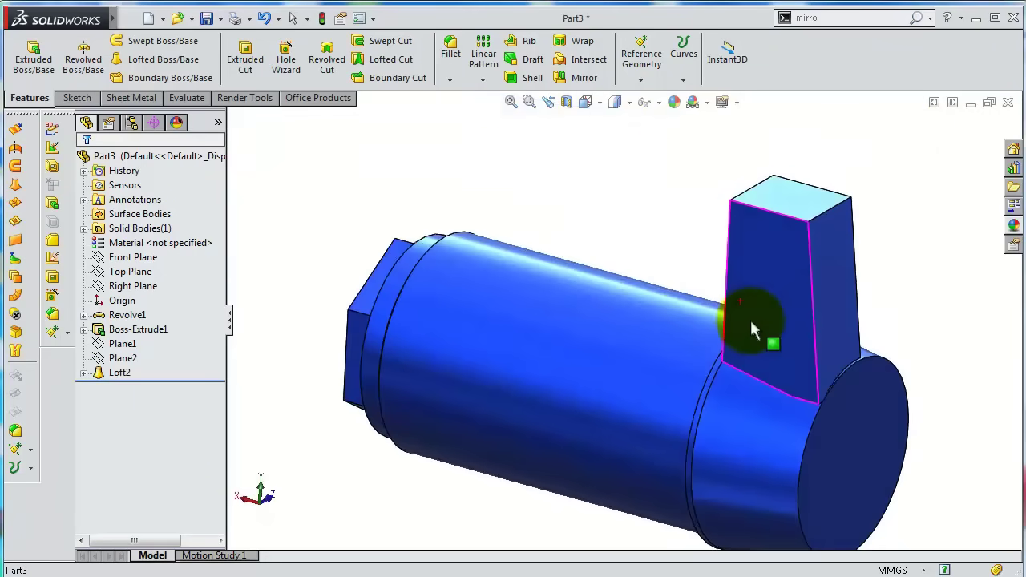
left_click(451, 48)
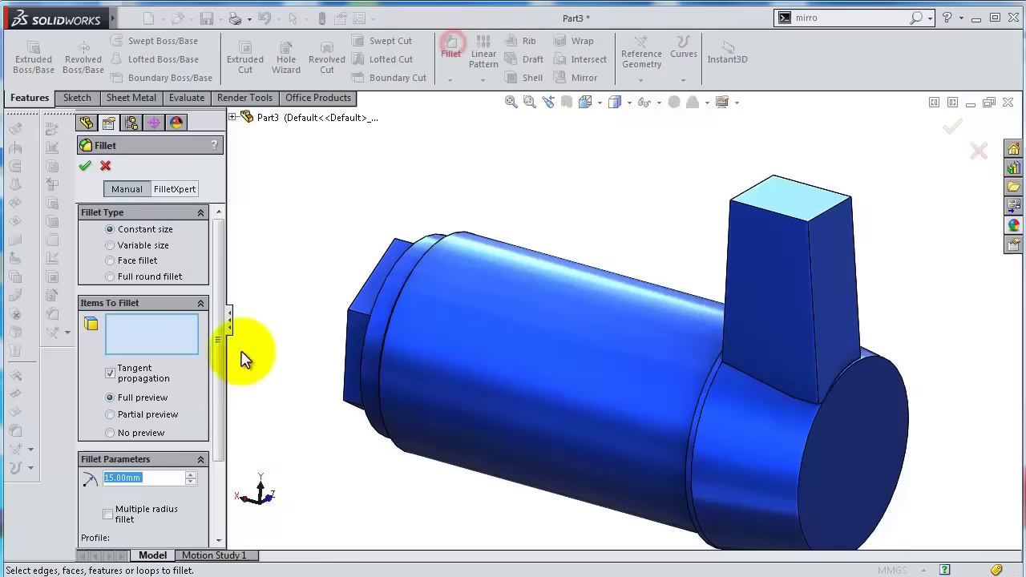
left_click(840, 212)
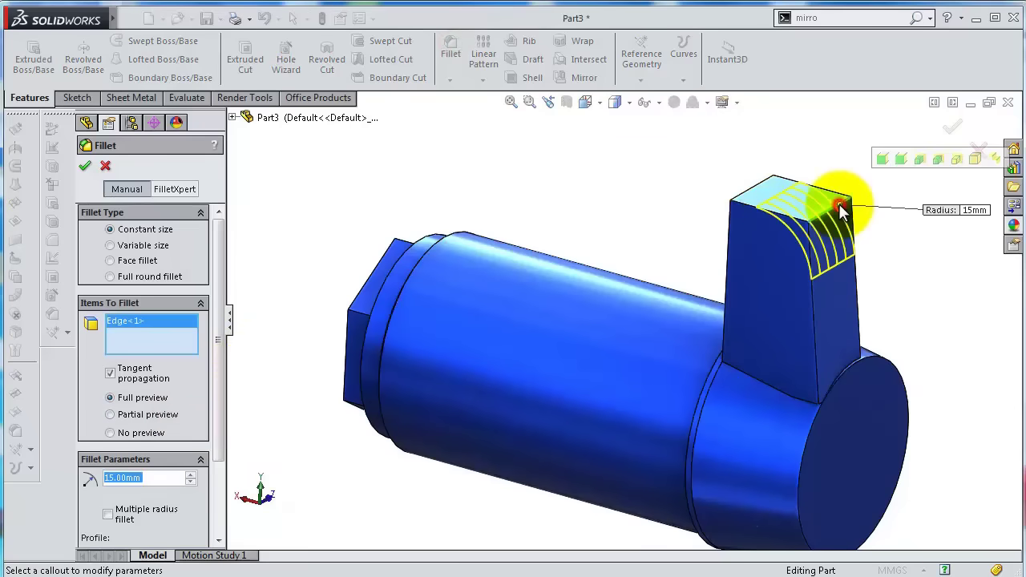
left_click(953, 127)
middle_click_drag(831, 277, 818, 344)
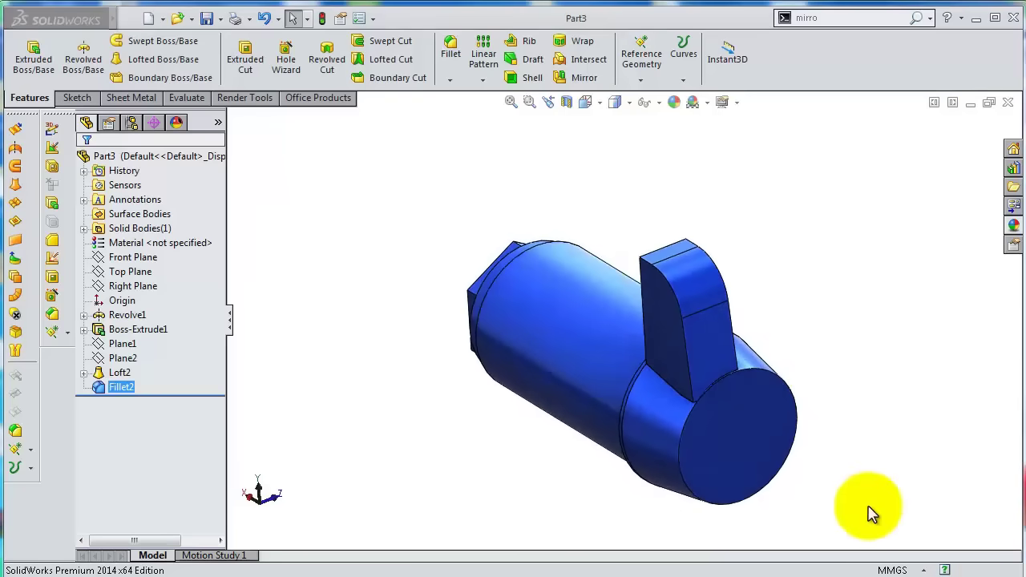
middle_click_drag(761, 323, 473, 333)
Sketch a rectangle on the tab's top face with its short edge dimensioned to 4 mm.
left_click(474, 331)
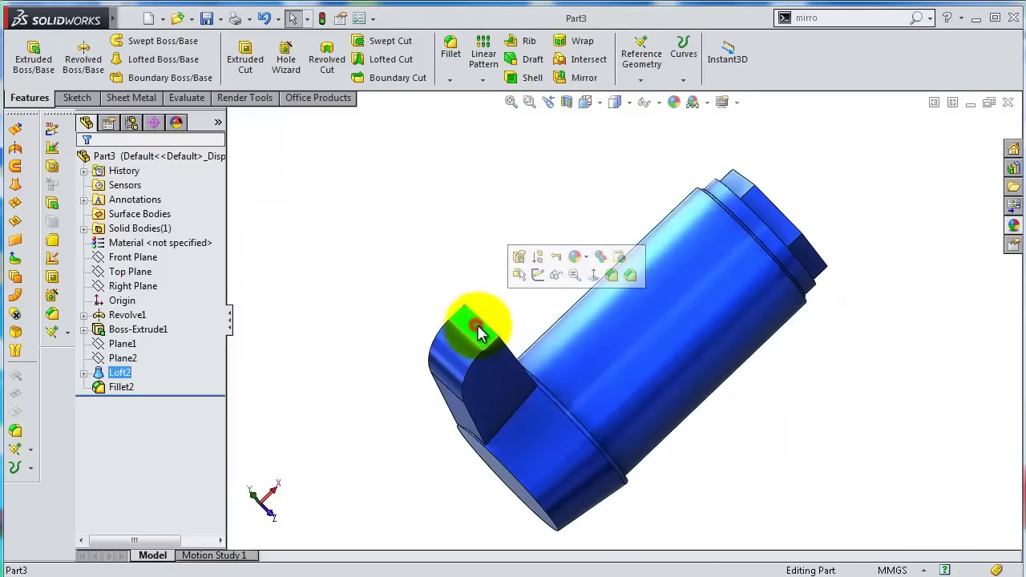
left_click(536, 281)
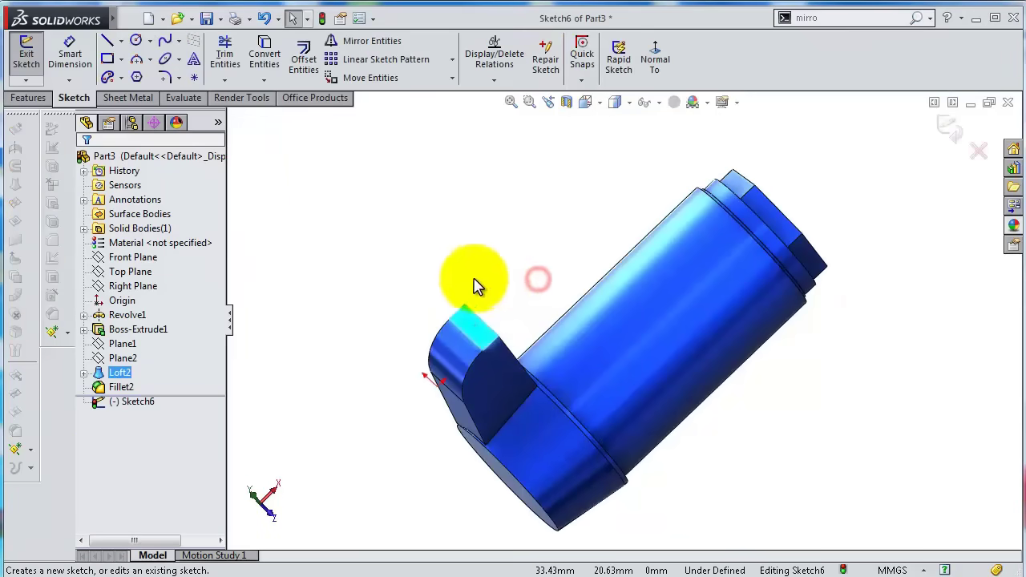
left_click(106, 59)
scroll(595, 373, "down", 3)
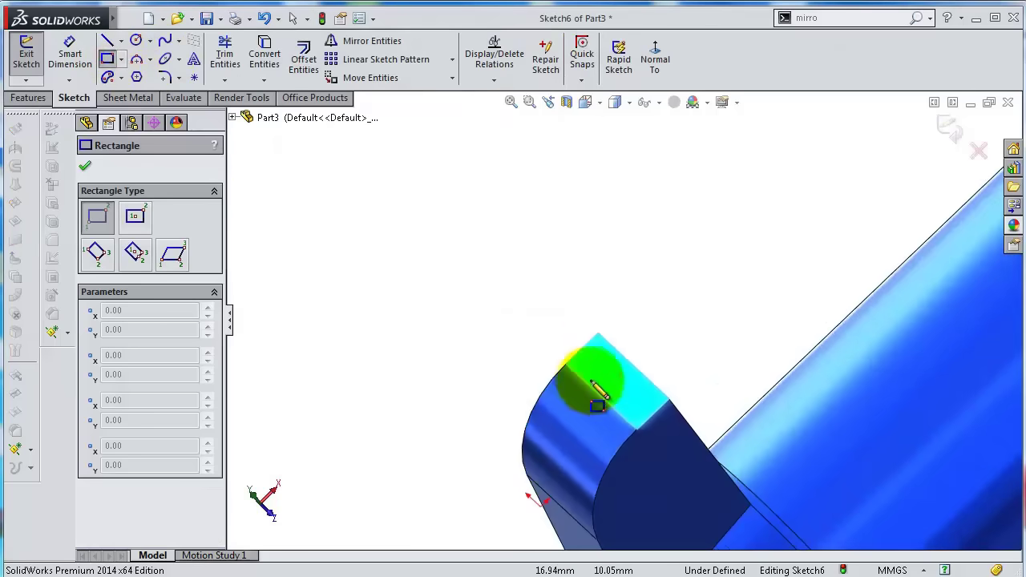
left_click(598, 331)
left_click(667, 440)
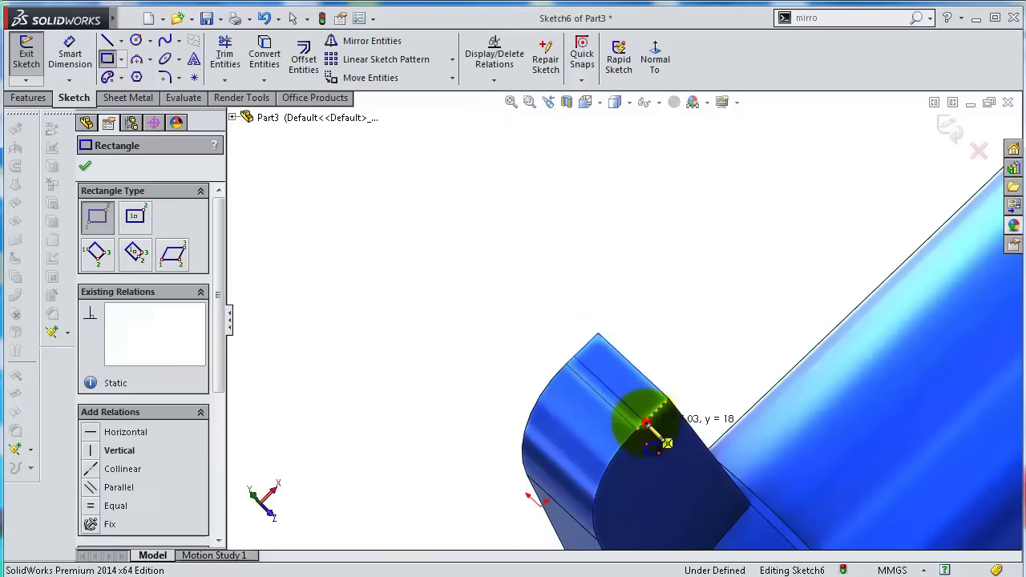
key("s")
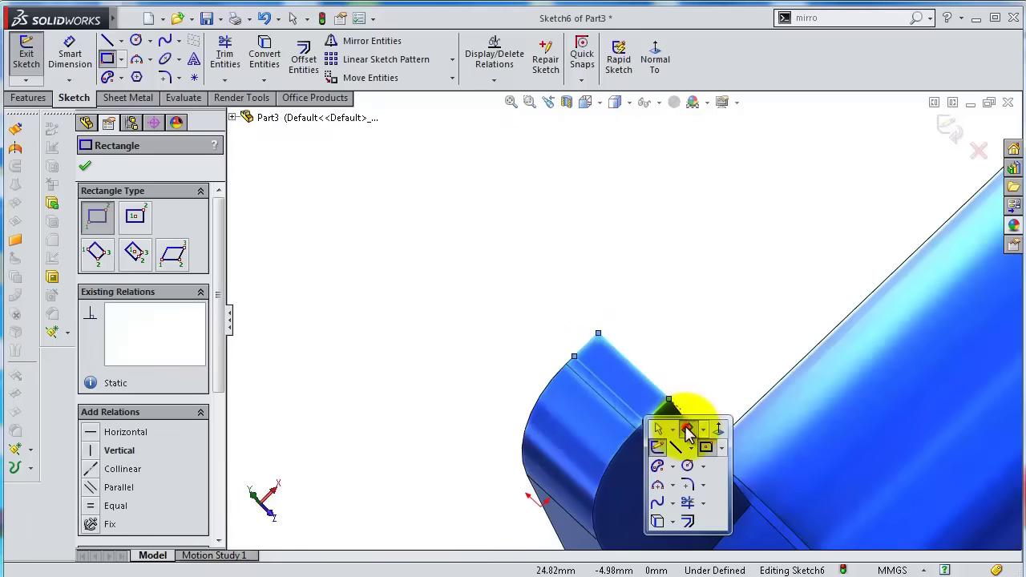
left_click(688, 431)
left_click(660, 408)
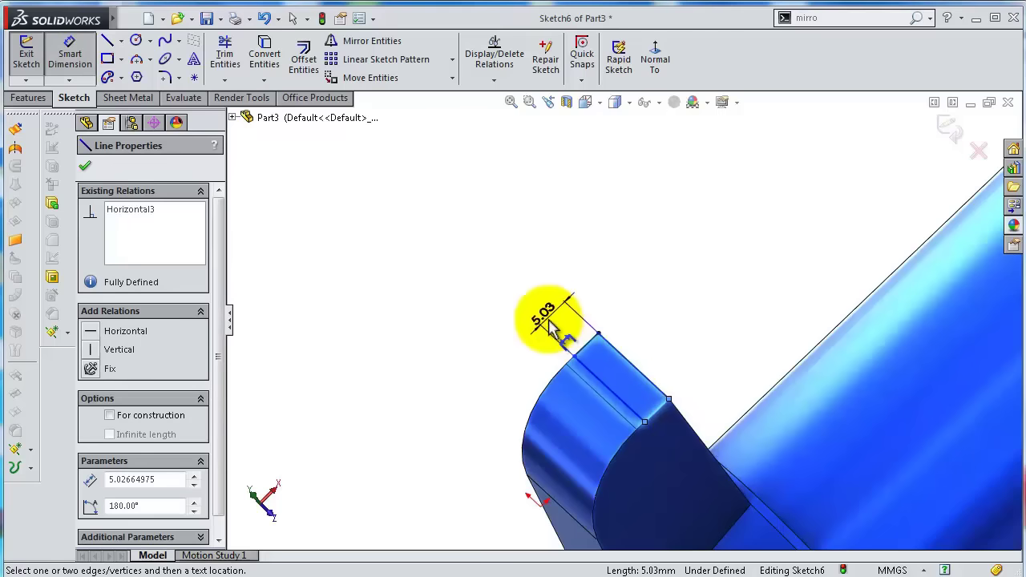
left_click(548, 322)
type("4")
key("Return")
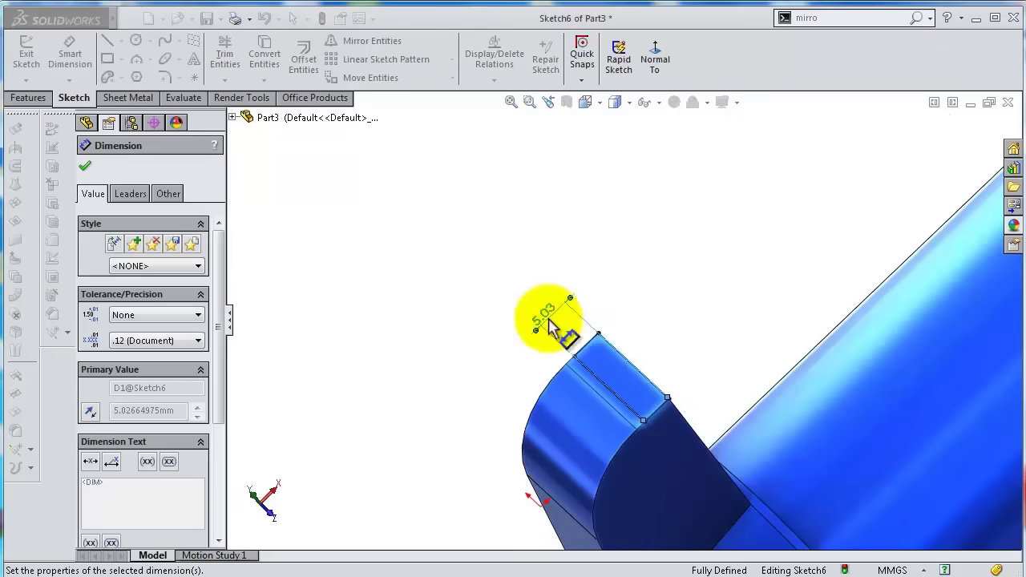
Extrude the 4 mm rectangle 4.5 mm into a lip.
left_click(42, 97)
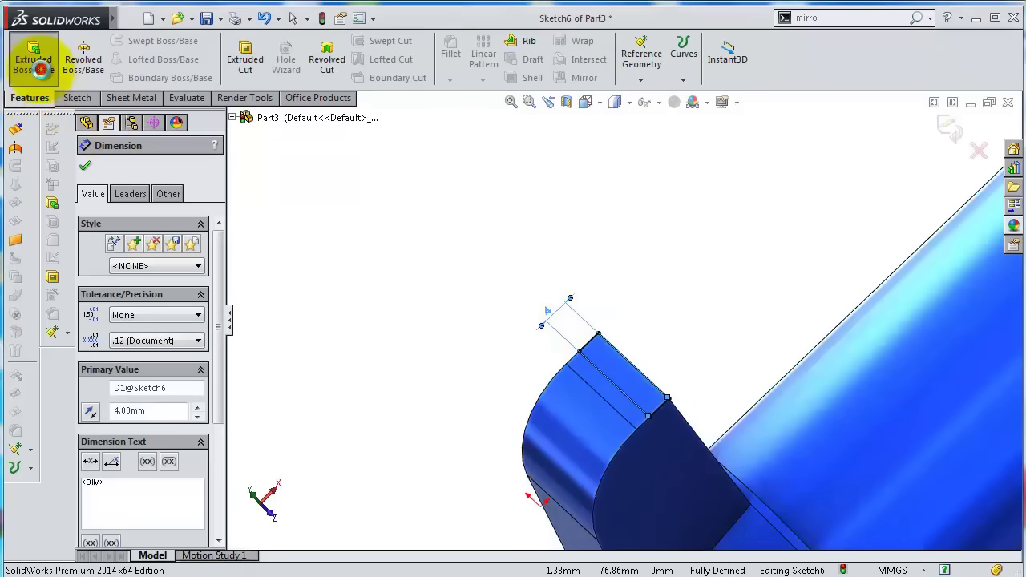
left_click(40, 69)
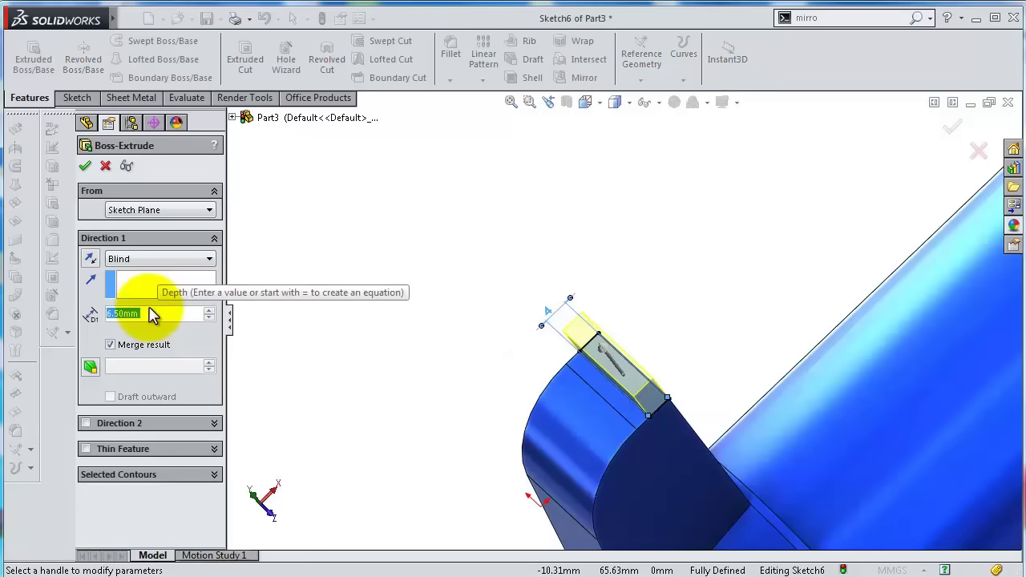
type("4.5")
key("Return")
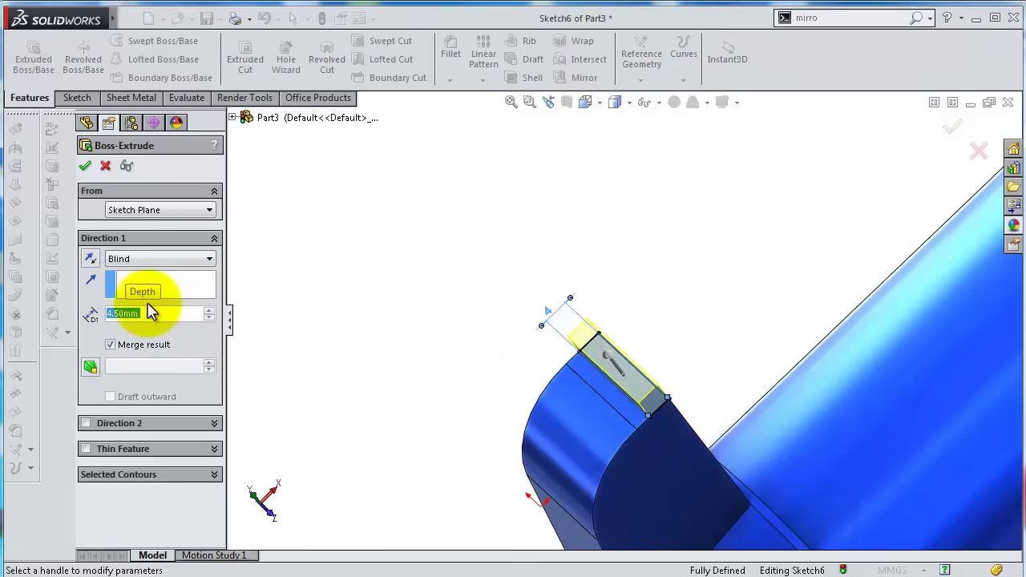
left_click(85, 166)
middle_click_drag(521, 361, 572, 340)
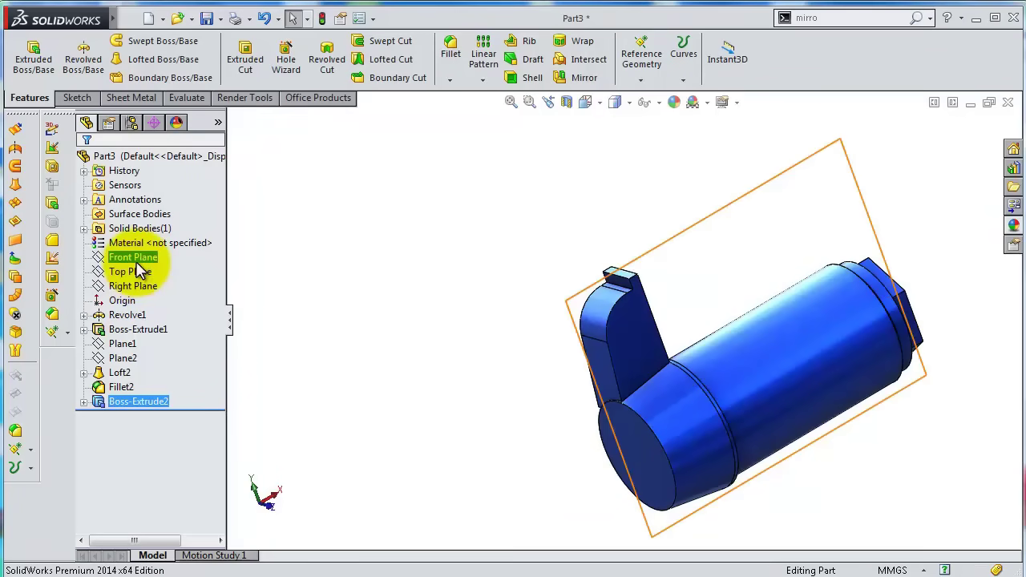
Sketch a circle on the Front Plane and set its diameter to 27 mm.
left_click(148, 242)
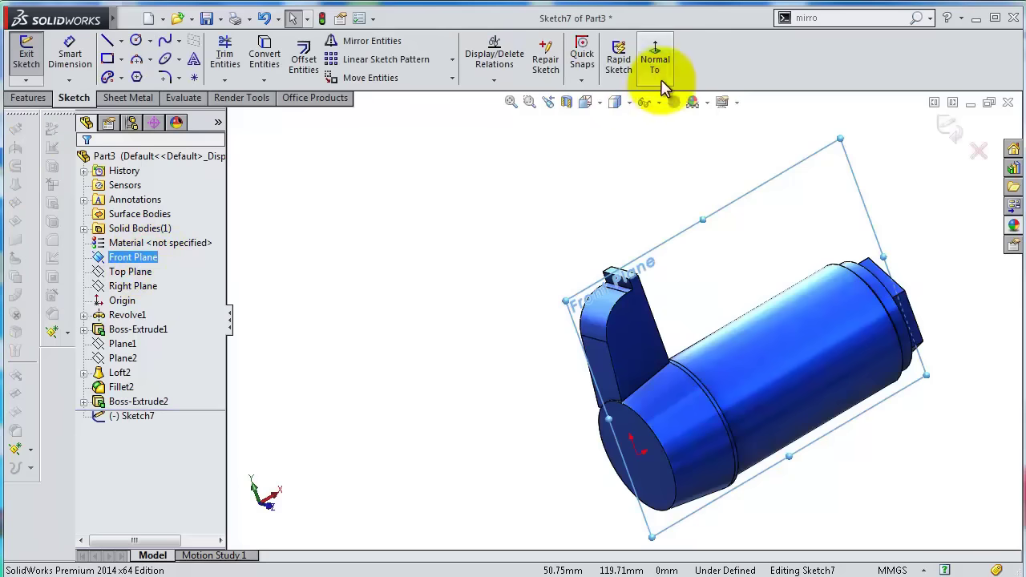
left_click(653, 48)
left_click(137, 42)
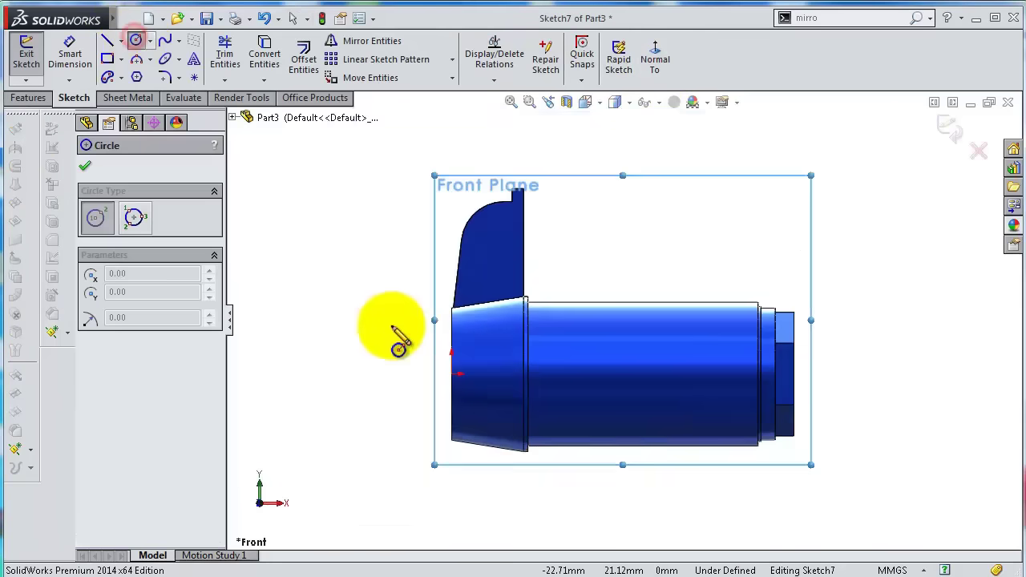
left_click_drag(343, 374, 342, 348)
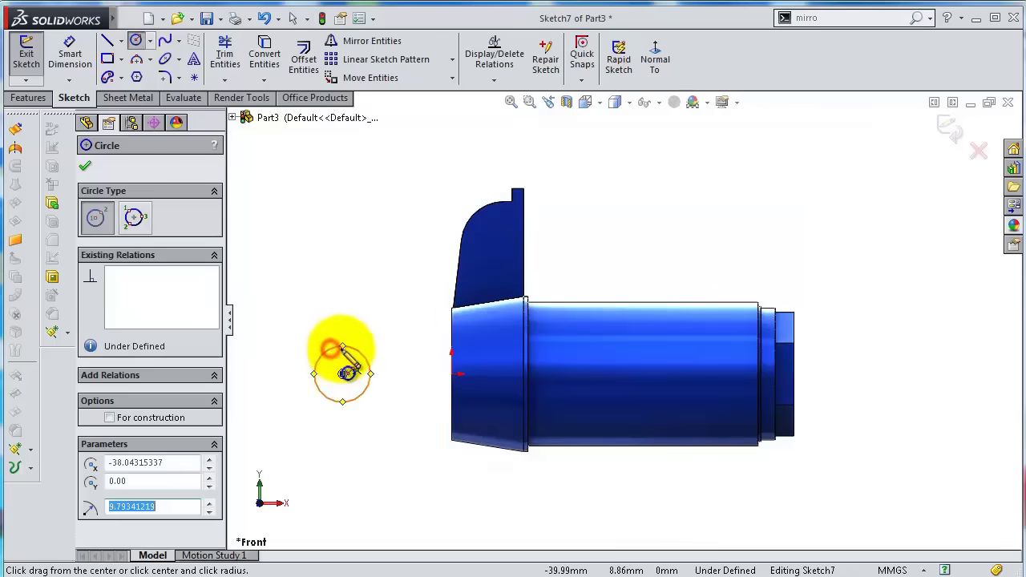
right_click(365, 364)
left_click(413, 361)
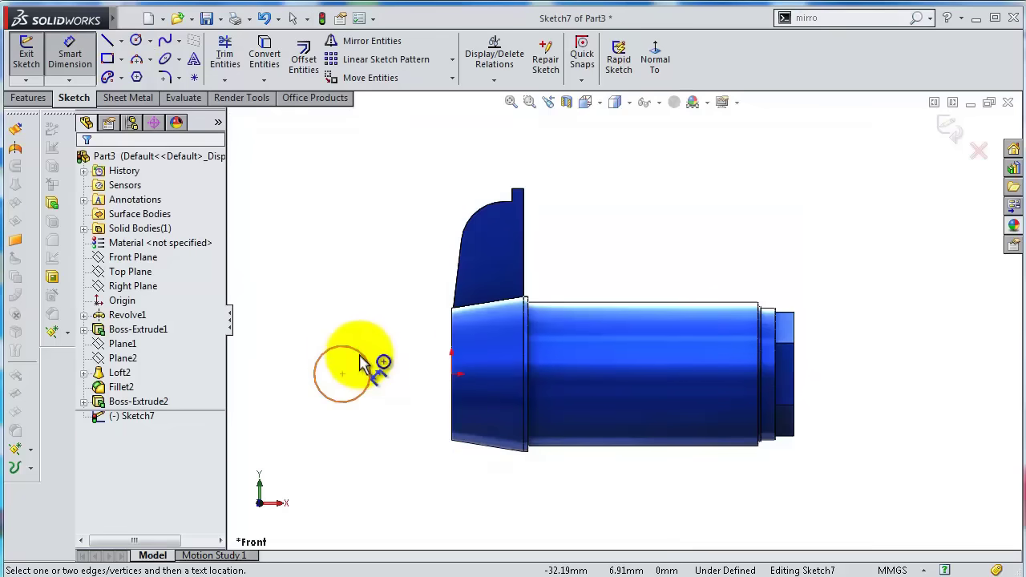
left_click(361, 358)
left_click(356, 287)
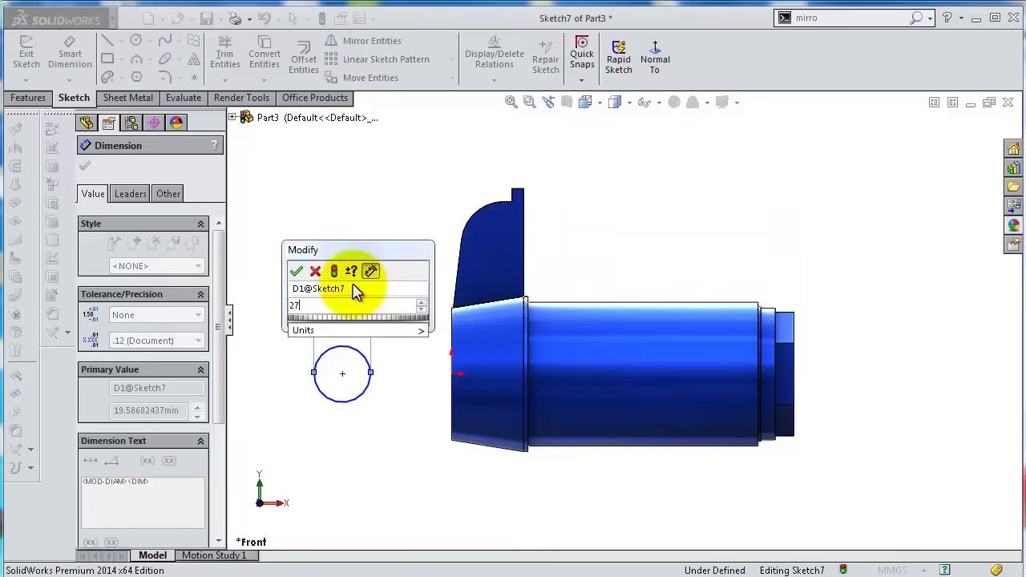
type("27")
key("Return")
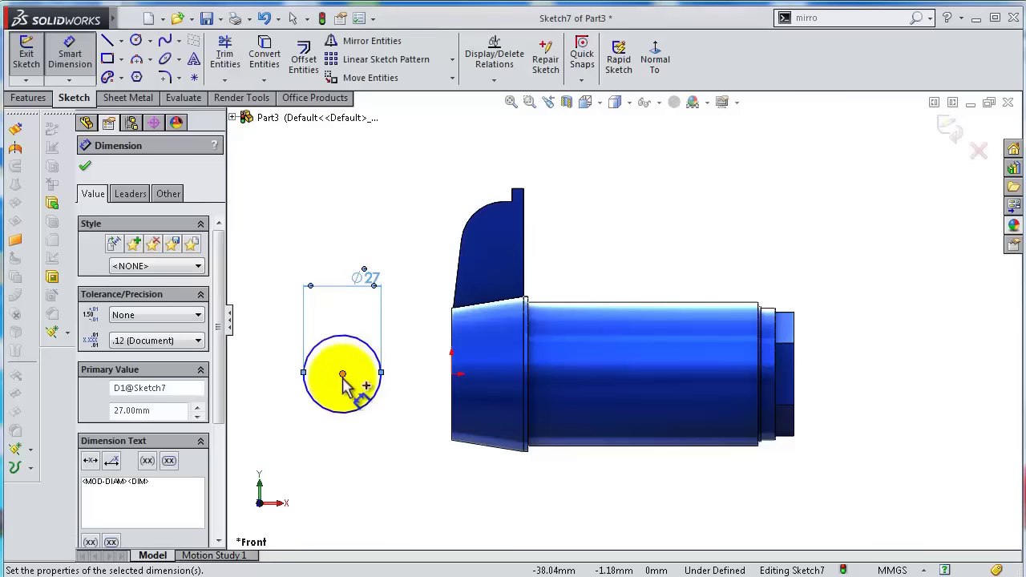
Place the circle centre 37 mm from the origin and make it Horizontal with the origin.
left_click(343, 374)
left_click(452, 375)
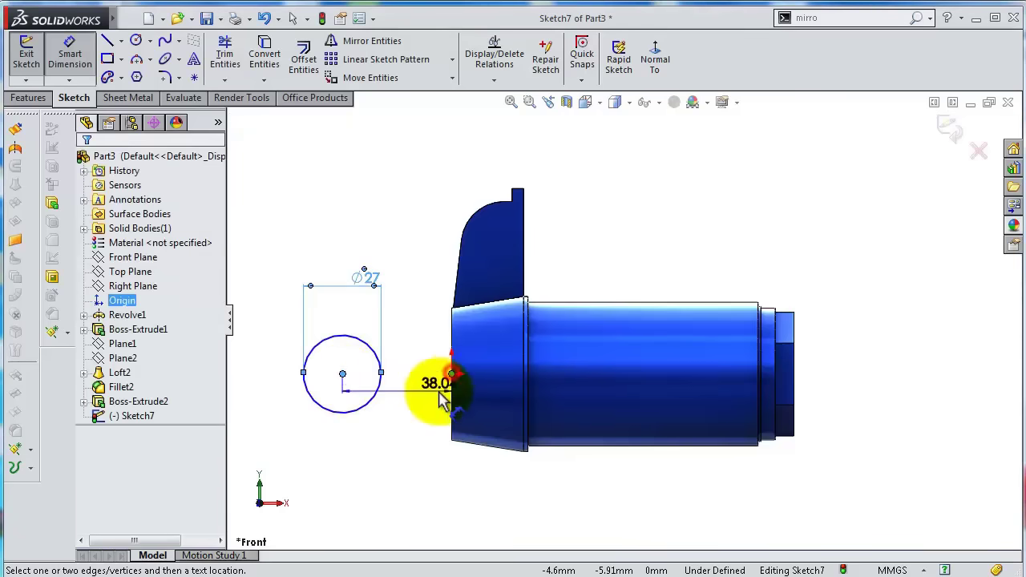
left_click(417, 484)
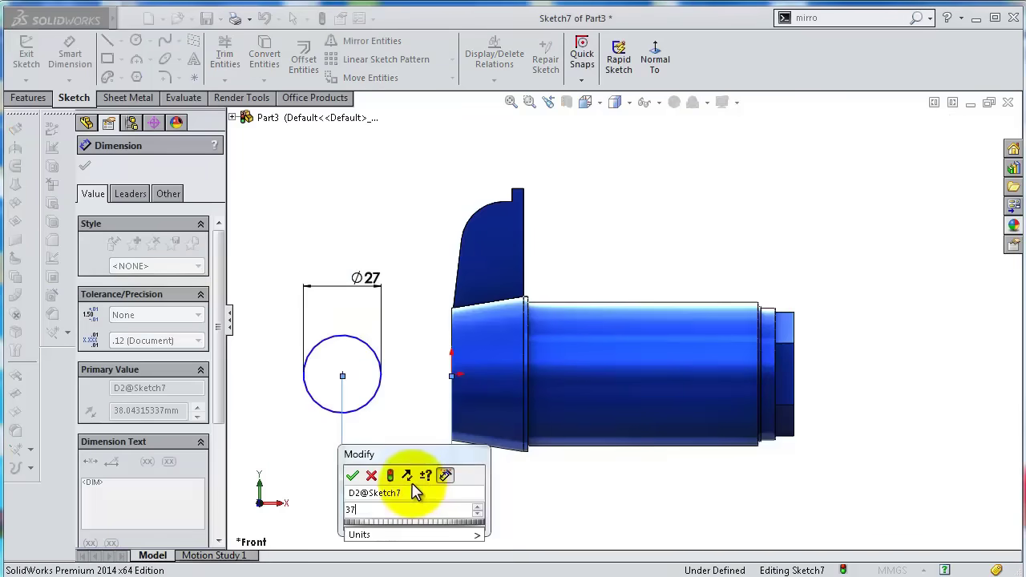
key("Return")
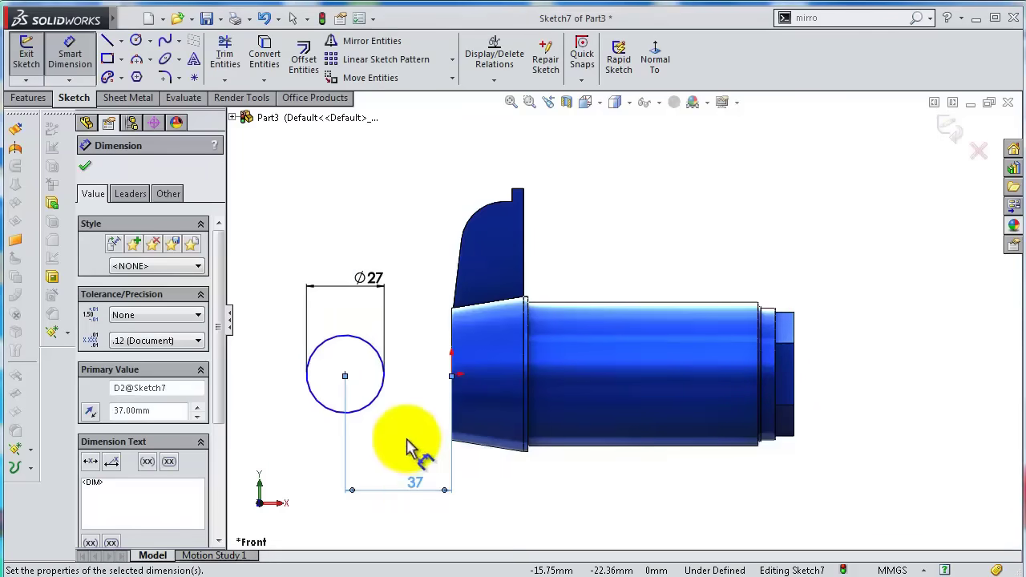
key("Escape")
left_click(345, 374)
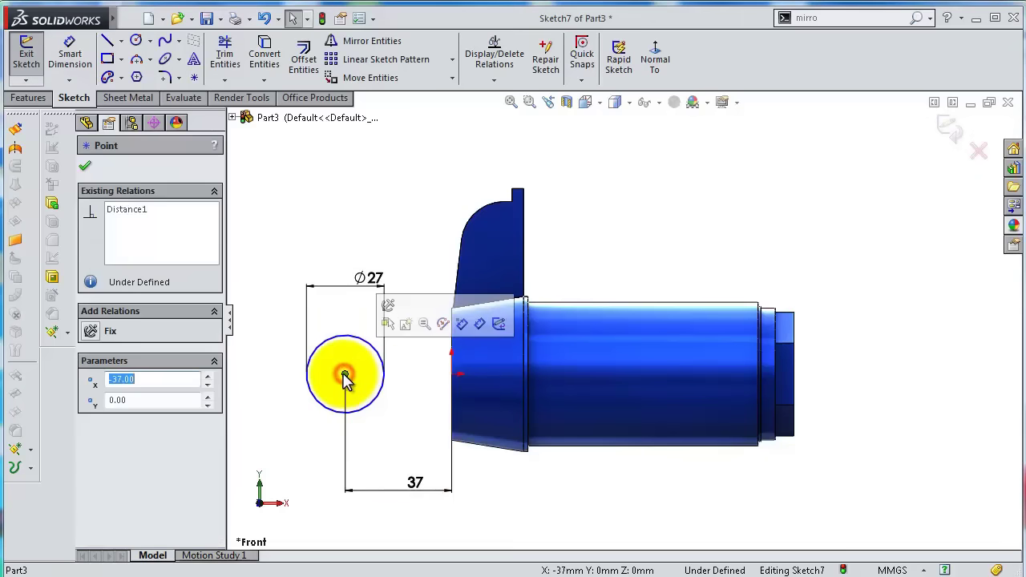
left_click(453, 375, "ctrl")
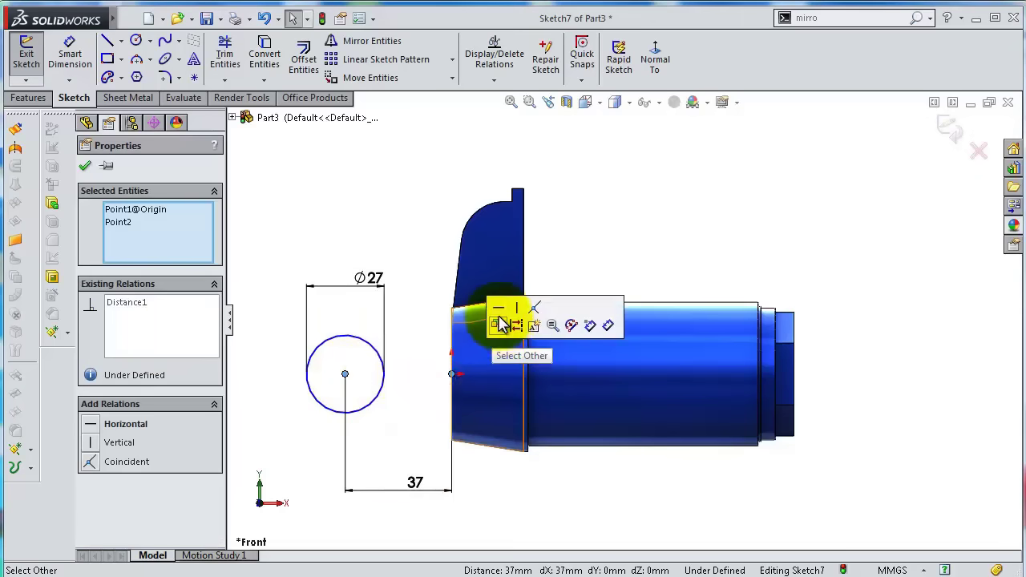
left_click(503, 319)
left_click(420, 246)
mouse_move(419, 246)
middle_mouse_down()
mouse_move(412, 295)
mouse_move(279, 272)
mouse_move(58, 120)
middle_mouse_up()
Extrude the Ø27 circle 56 mm with a Mid Plane end condition into a side cylinder.
left_click(29, 98)
left_click(33, 60)
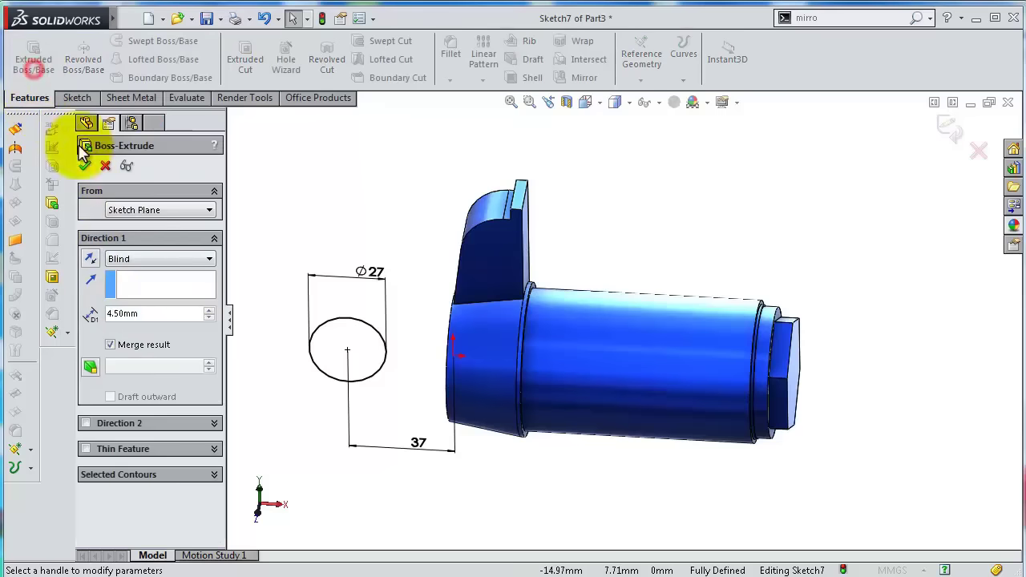
left_click(149, 259)
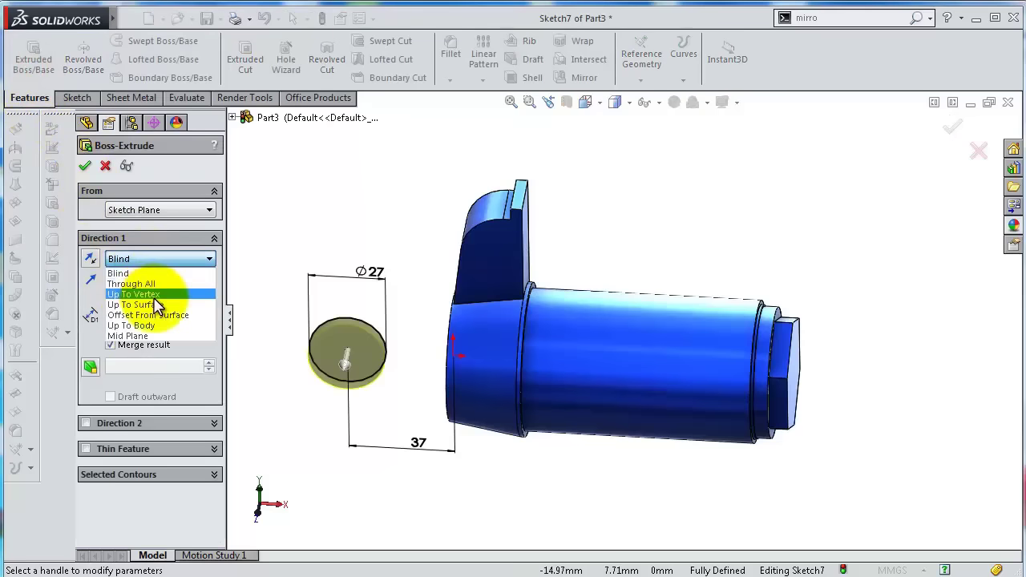
left_click(160, 337)
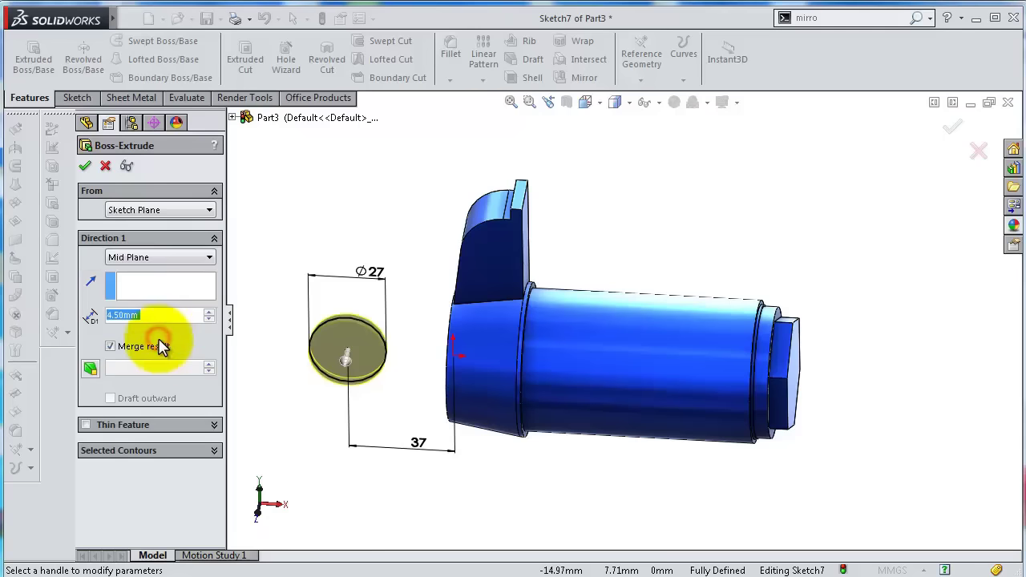
type("56")
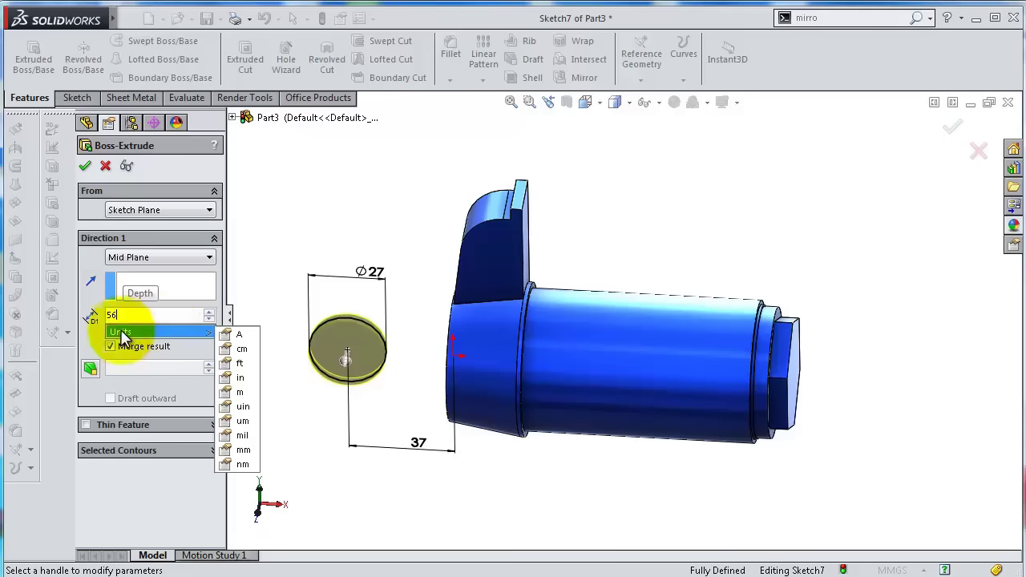
key("Return")
left_click(86, 166)
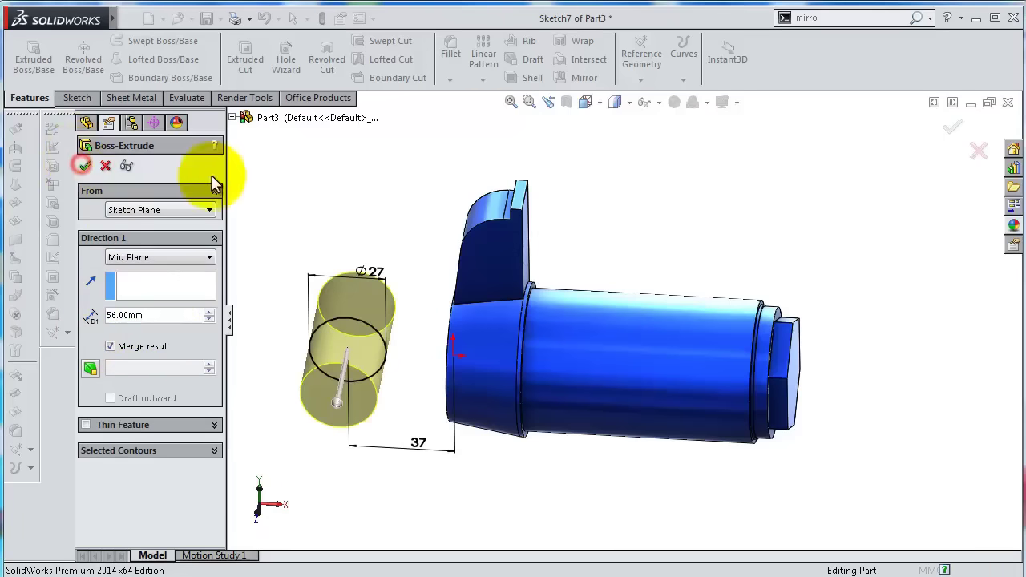
middle_click_drag(542, 420, 478, 331)
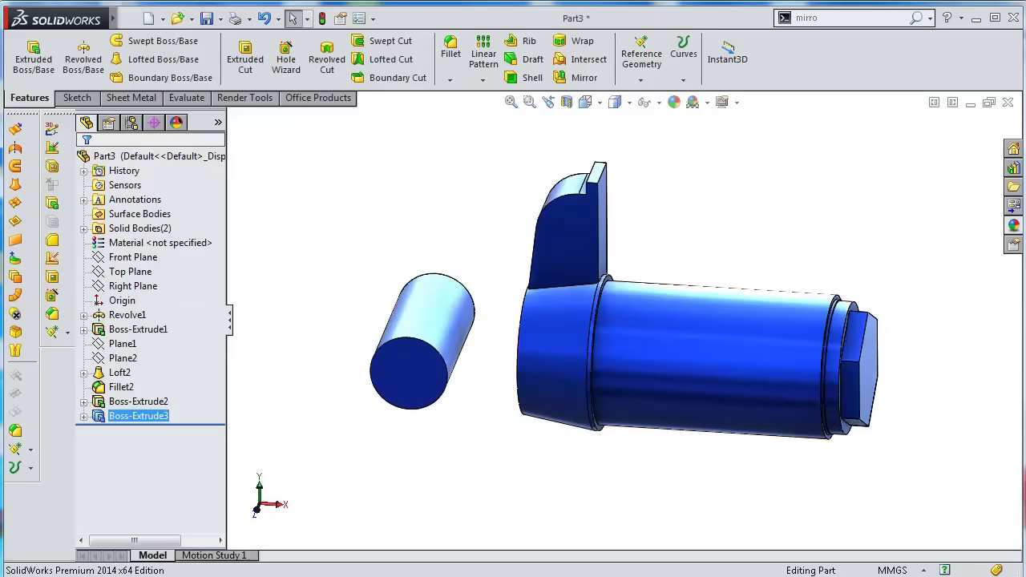
middle_click_drag(767, 473, 565, 394)
Draw a centre rectangle from the origin in a sketch on the main cylinder's end face.
left_click(564, 401)
left_click(634, 324)
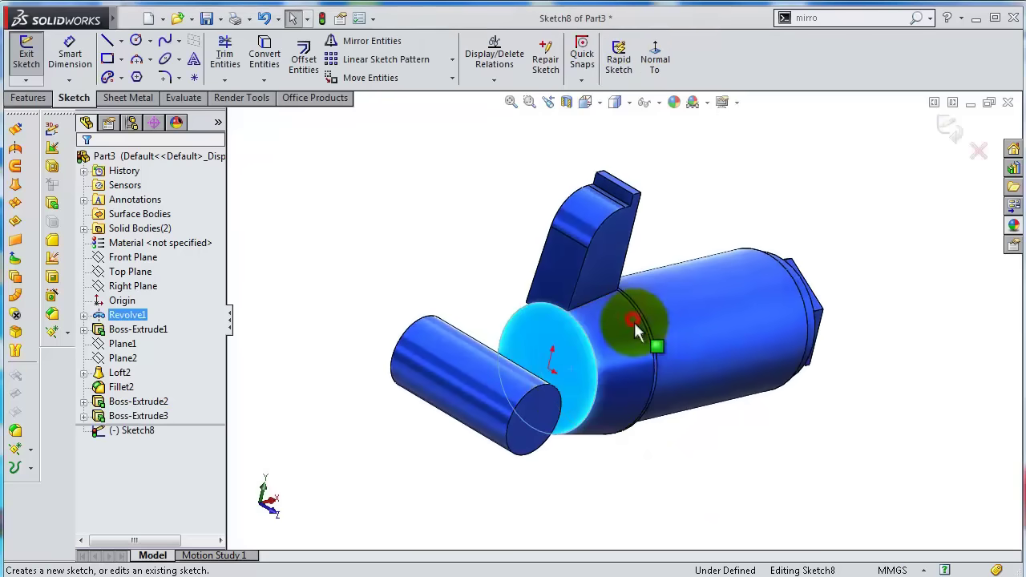
left_click(726, 208)
left_click(122, 60)
left_click(86, 91)
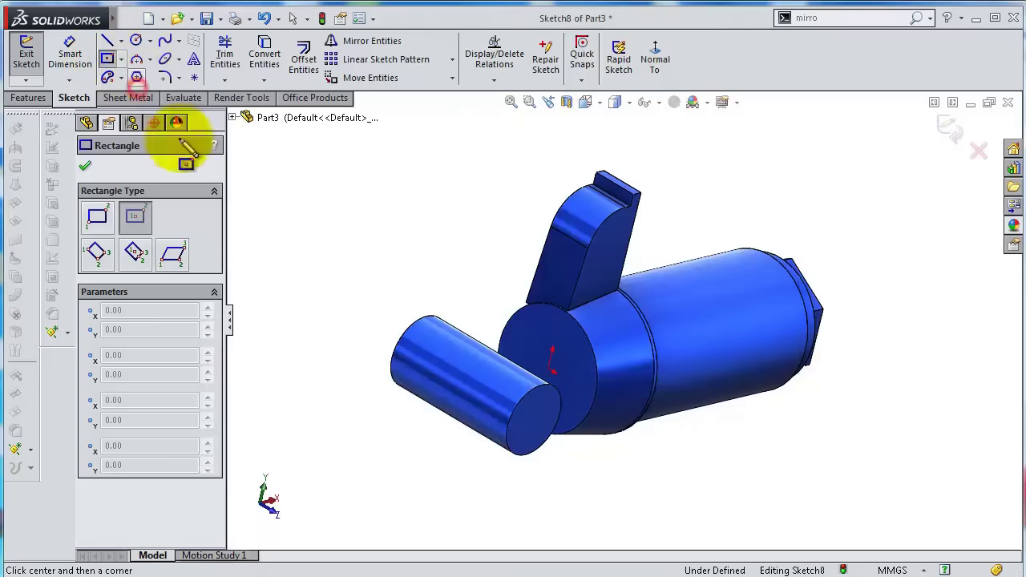
mouse_move(549, 370)
left_mouse_down()
mouse_move(461, 294)
mouse_move(459, 269)
mouse_move(462, 277)
left_mouse_up()
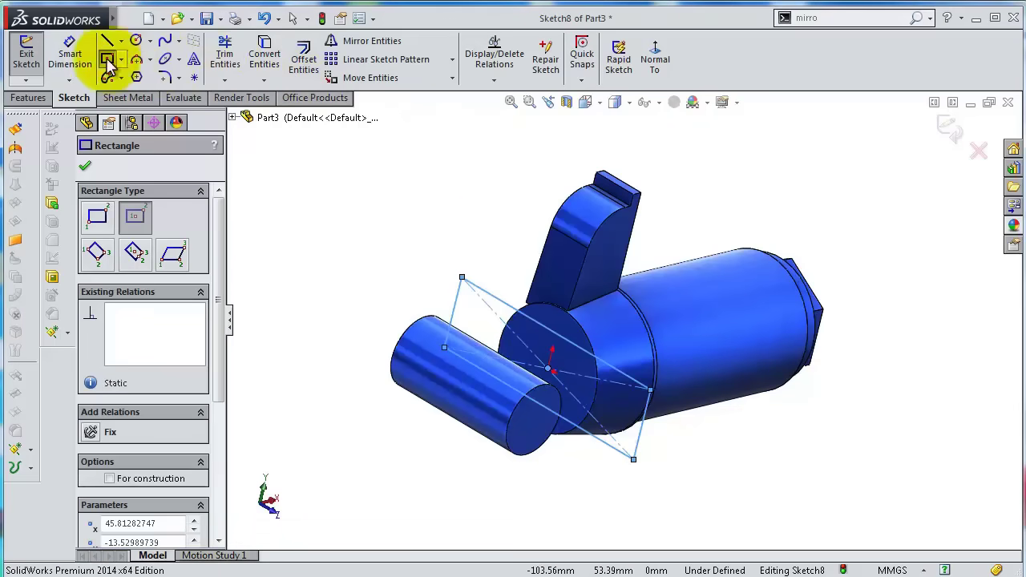
Dimension the centre rectangle to 50 mm by 24 mm.
left_click(70, 50)
left_click(497, 303)
left_click(500, 248)
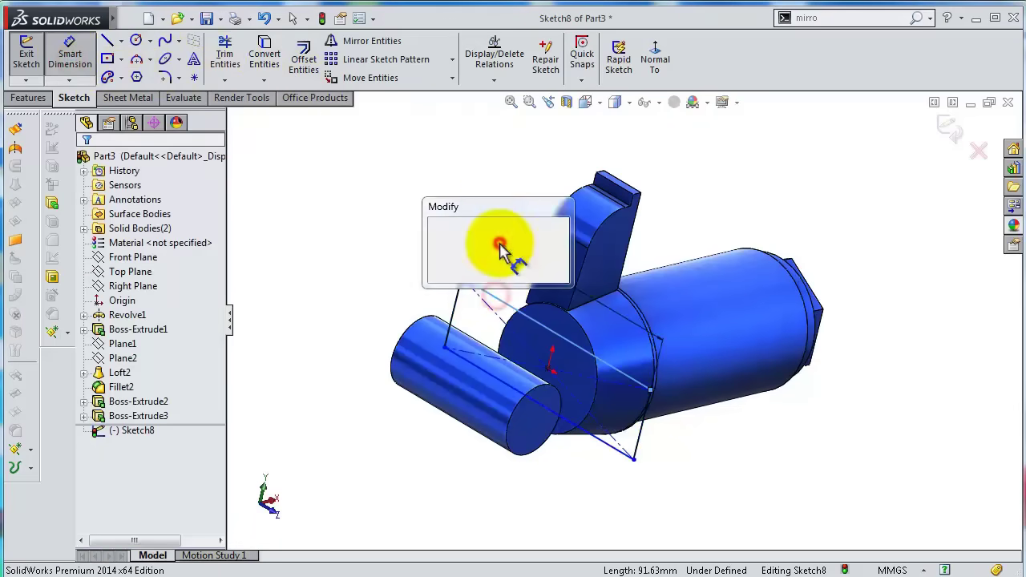
type("50")
key("Return")
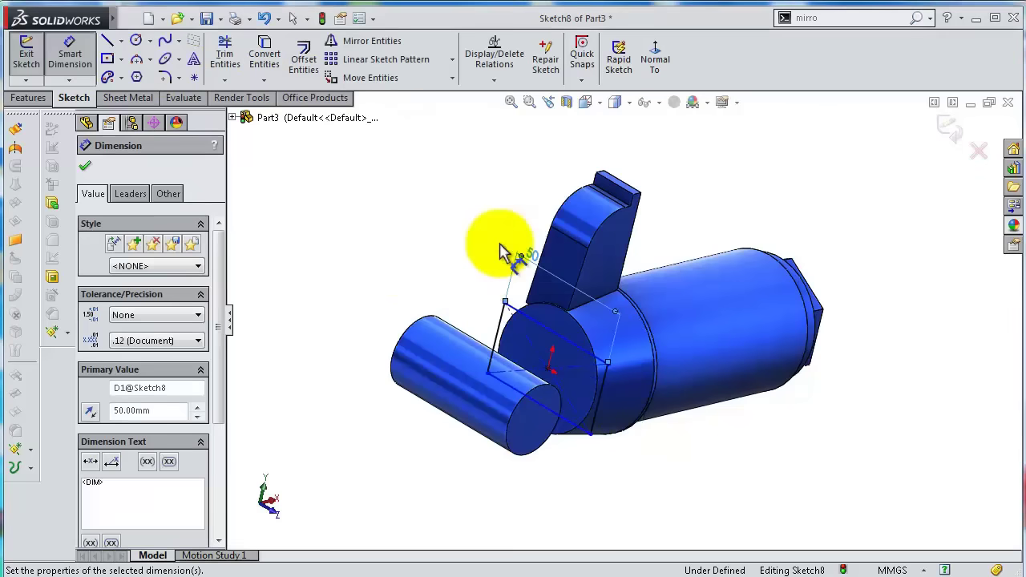
left_click(501, 332)
left_click(408, 281)
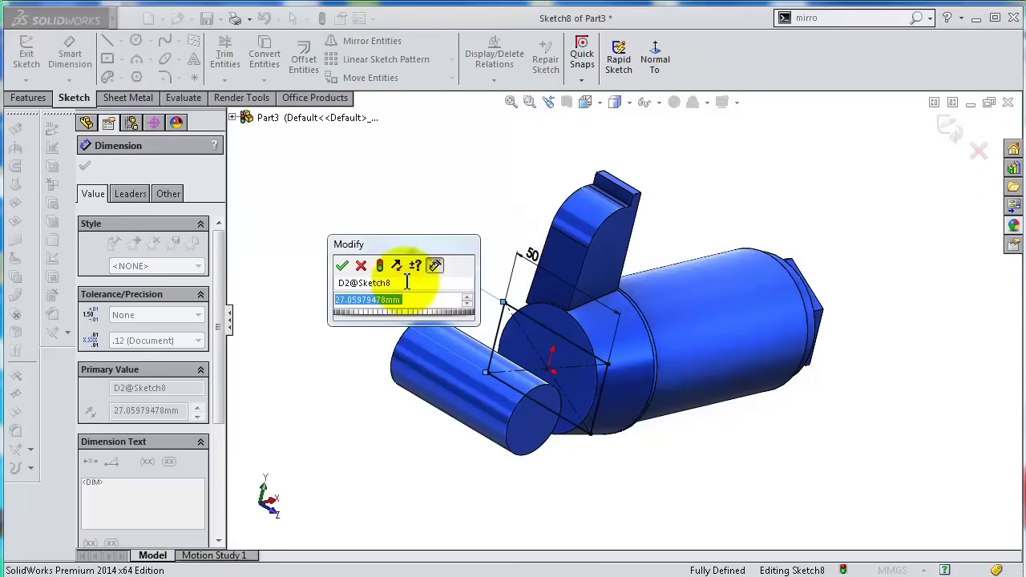
key("Return")
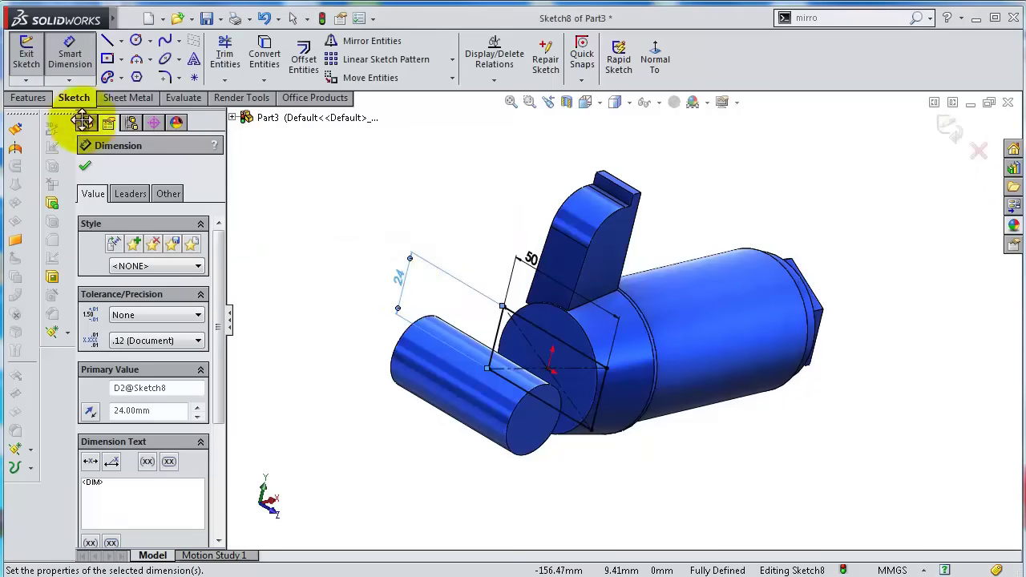
left_click(30, 98)
Extrude the 50 × 24 rectangle Up To Next into a block joining the side cylinder.
left_click(36, 64)
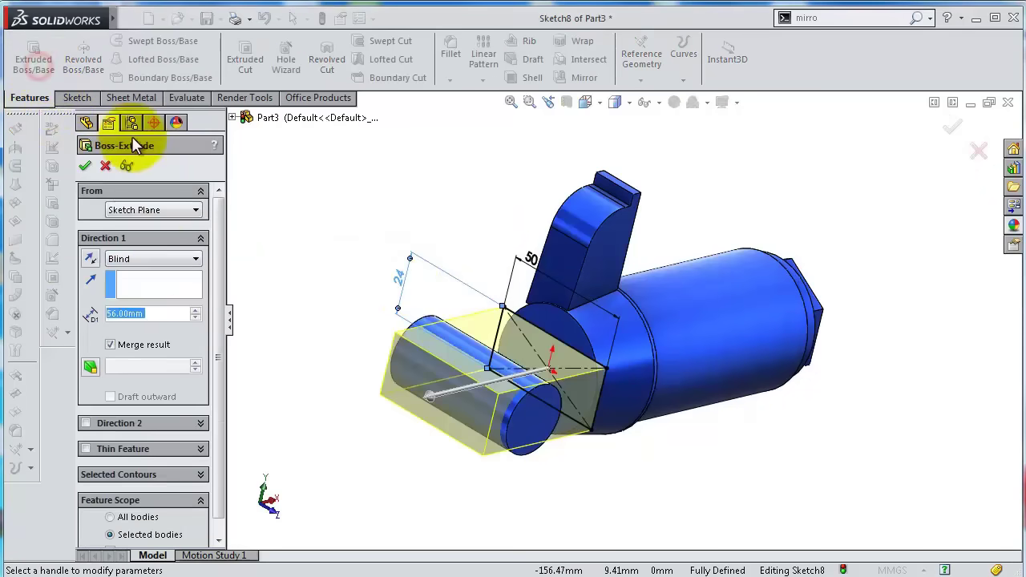
left_click(152, 259)
left_click(159, 294)
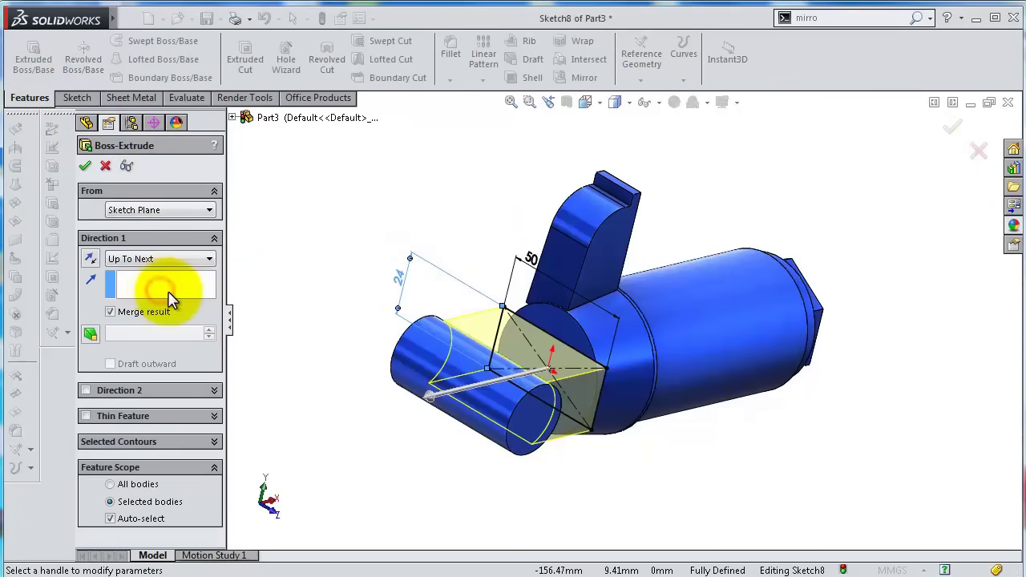
middle_click_drag(501, 254, 470, 206)
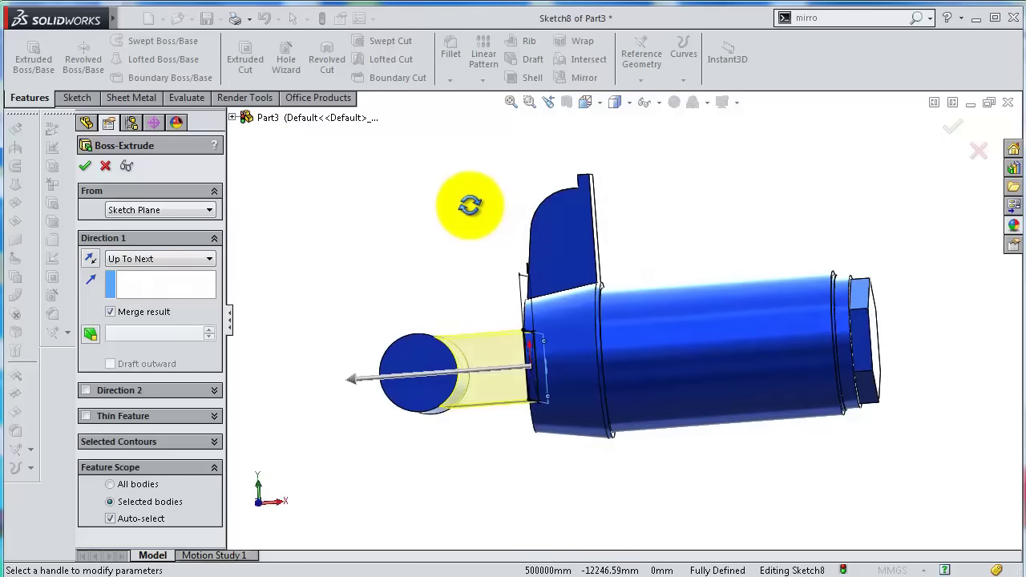
left_click(953, 127)
middle_click_drag(454, 206, 497, 325)
left_click(505, 365)
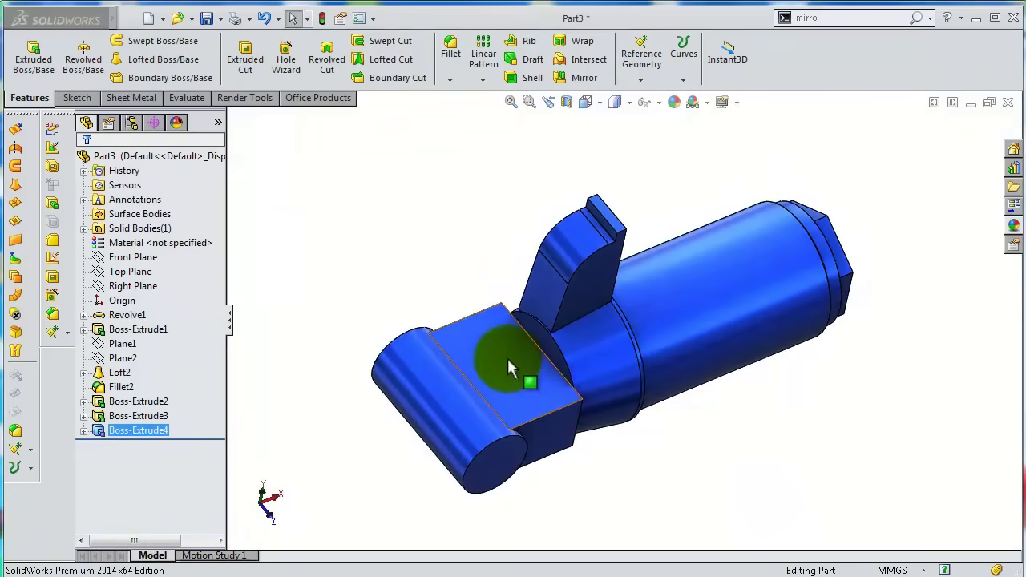
Sketch a 15 mm diameter circle on the block's top face.
left_click(564, 306)
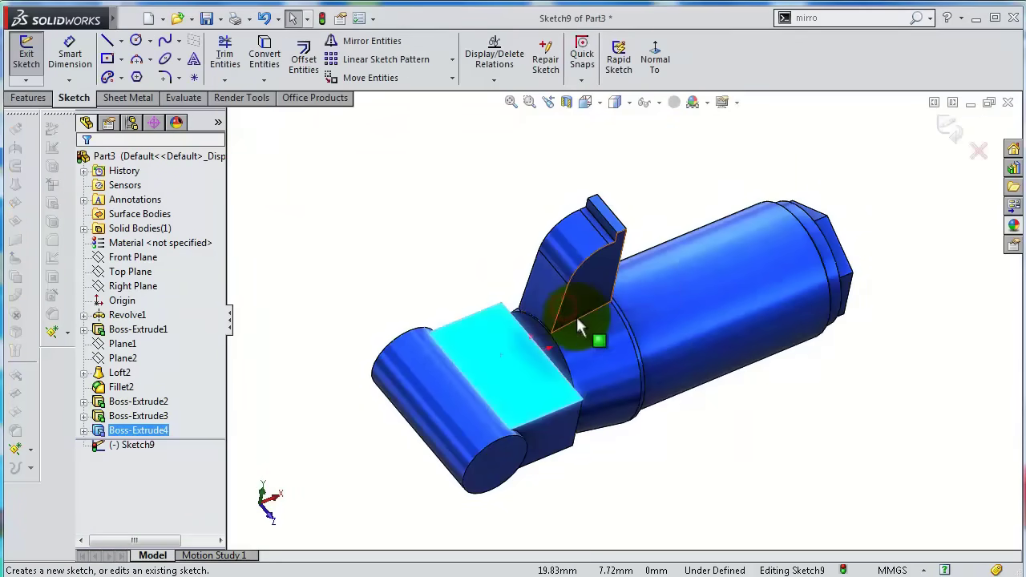
left_click(137, 40)
left_click(499, 368)
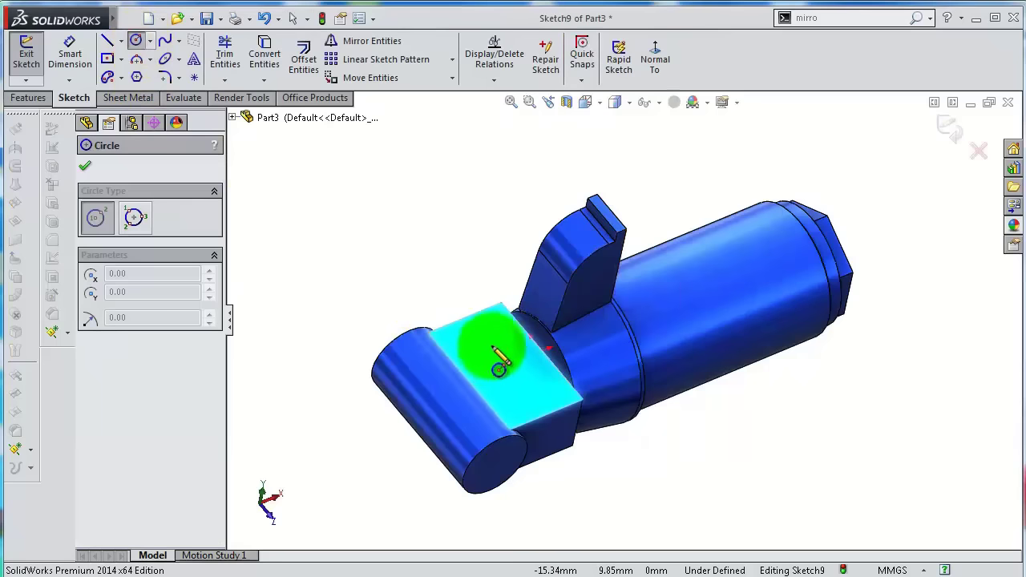
left_click(500, 356)
left_click(483, 323)
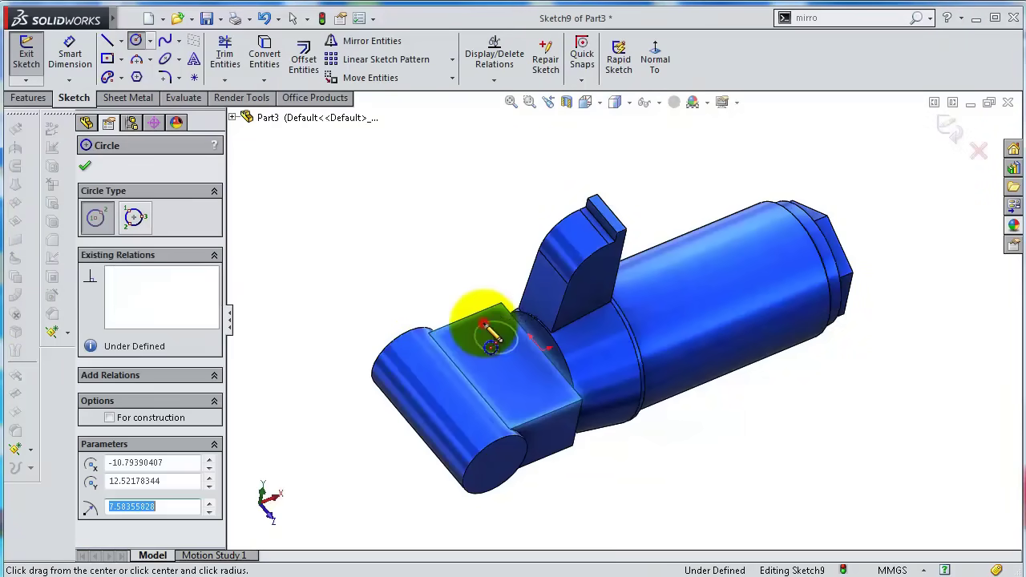
key("s")
left_click(481, 337)
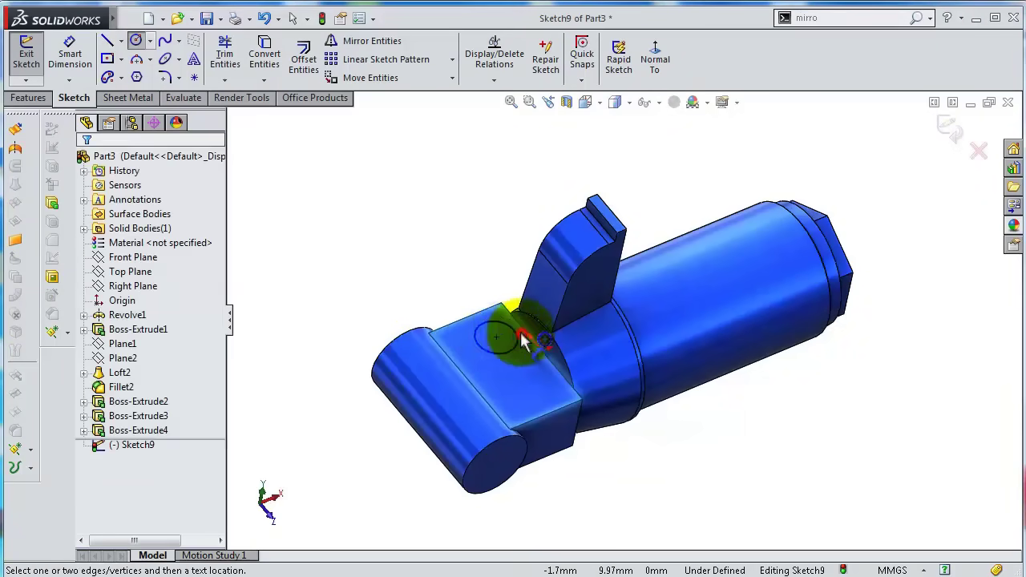
left_click(487, 320)
left_click(451, 287)
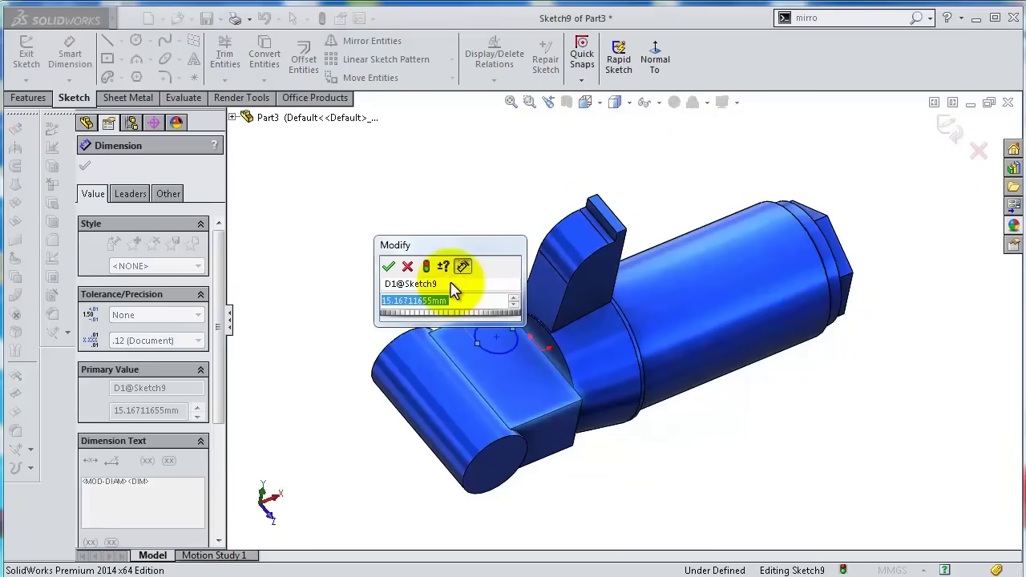
type("15")
key("Return")
Dimension the circle 15 mm from the edge point.
scroll(576, 353, "down", 3)
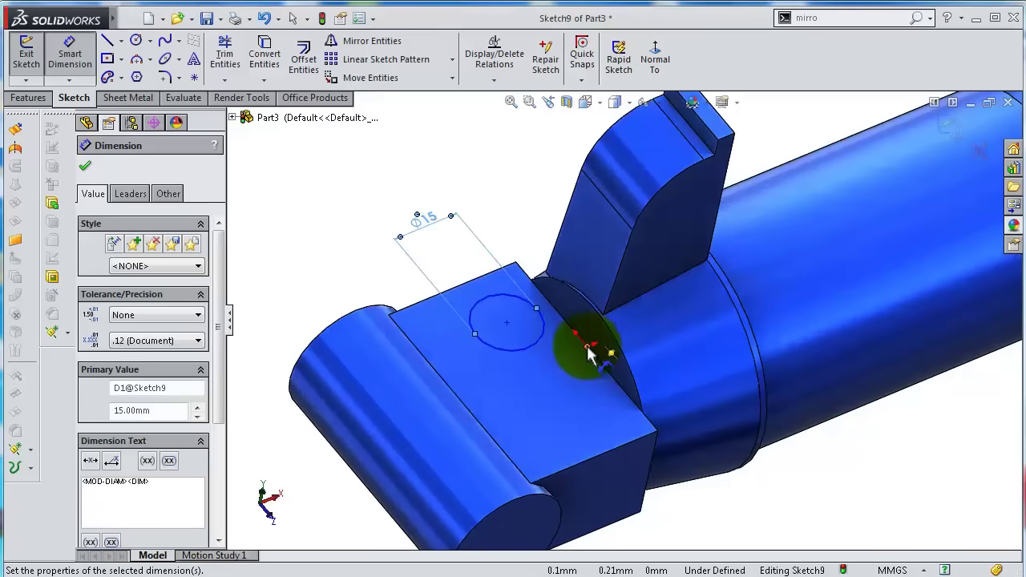
left_click(588, 347)
left_click(540, 347)
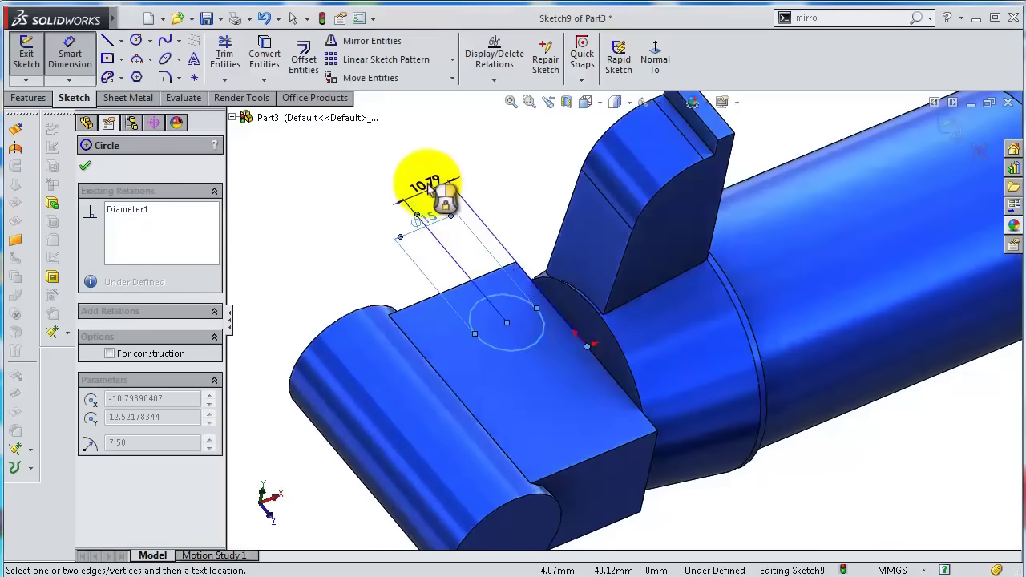
left_click(420, 173)
type("15")
key("Return")
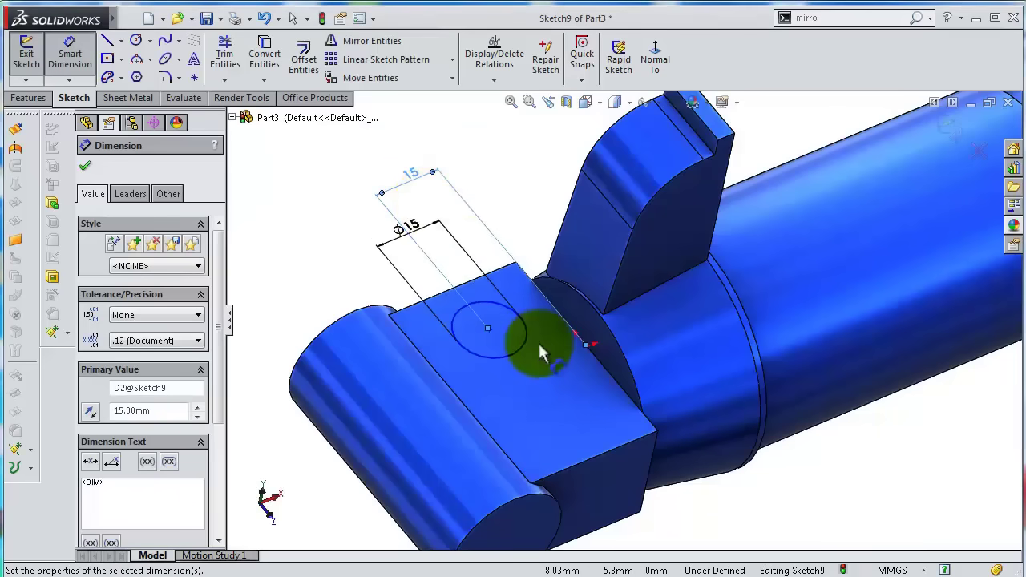
Draw a horizontal centerline below the circle and make the circle tangent to it.
left_click(146, 73)
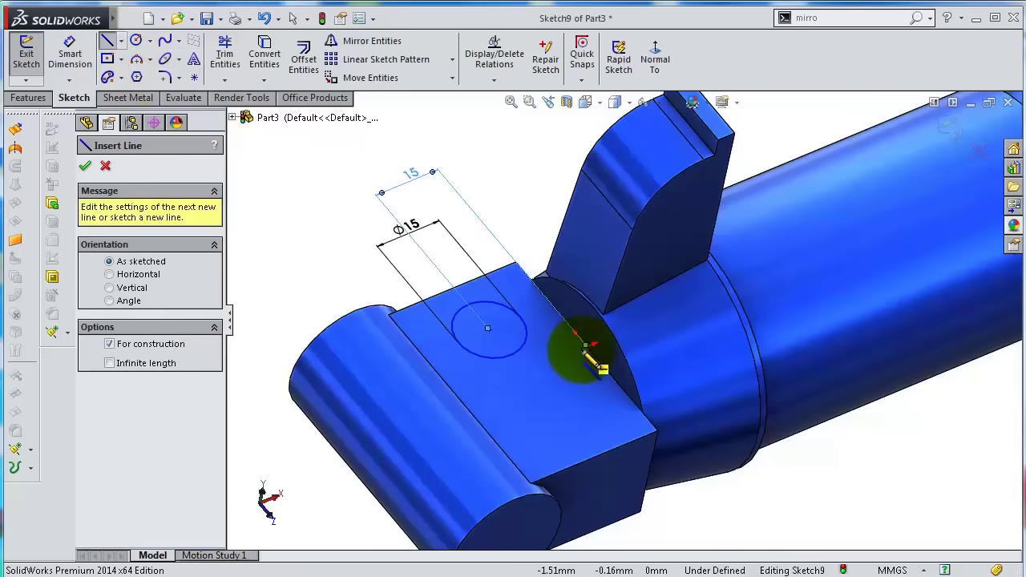
left_click(655, 59)
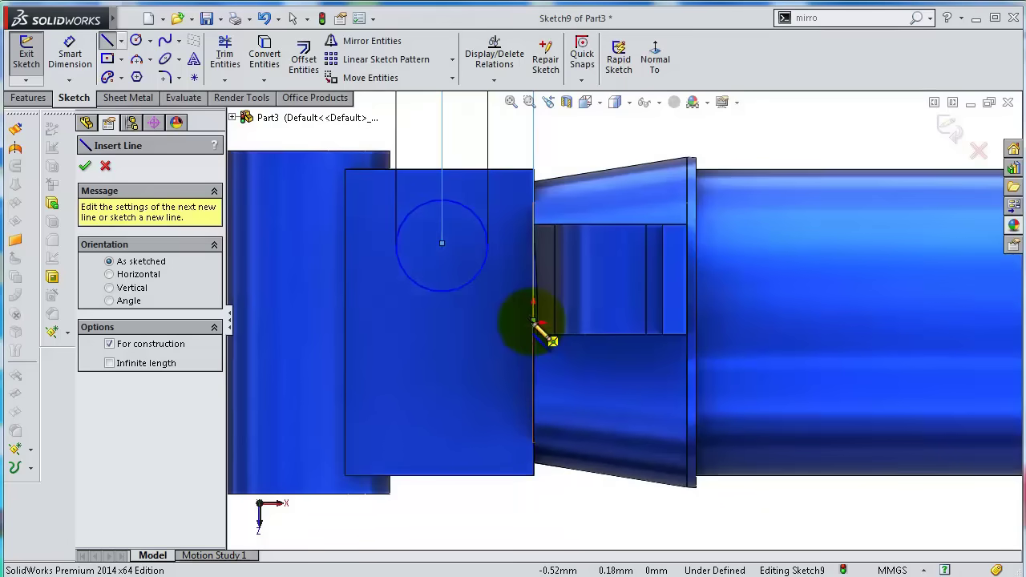
left_click(533, 324)
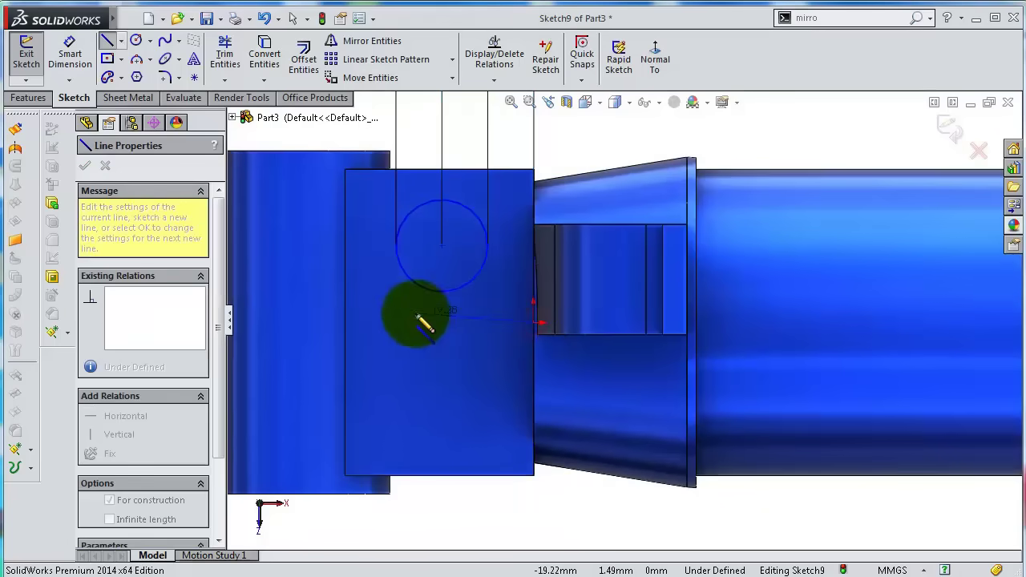
left_click(407, 324)
key("Escape")
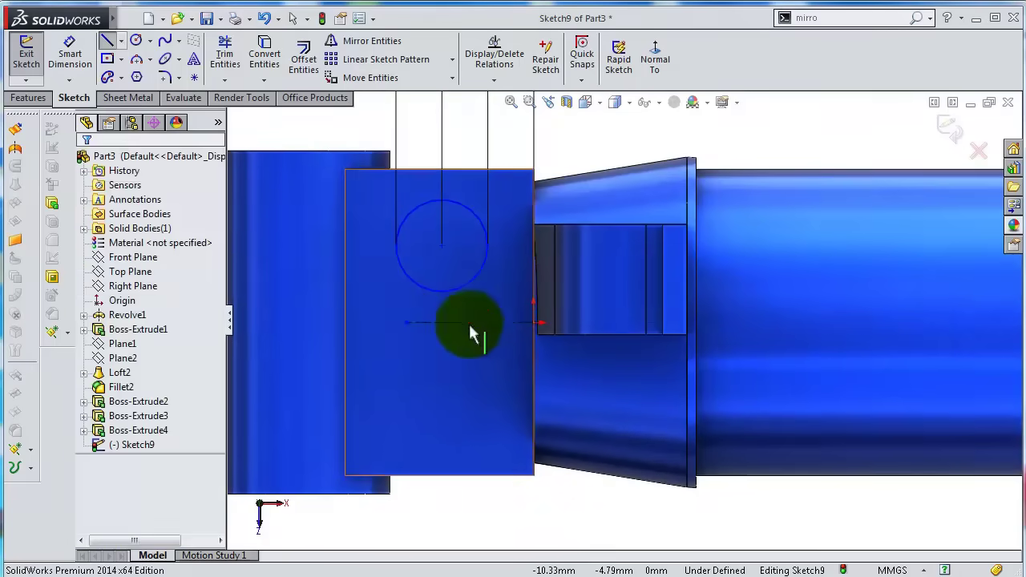
left_click(456, 288)
left_click(478, 322, "ctrl")
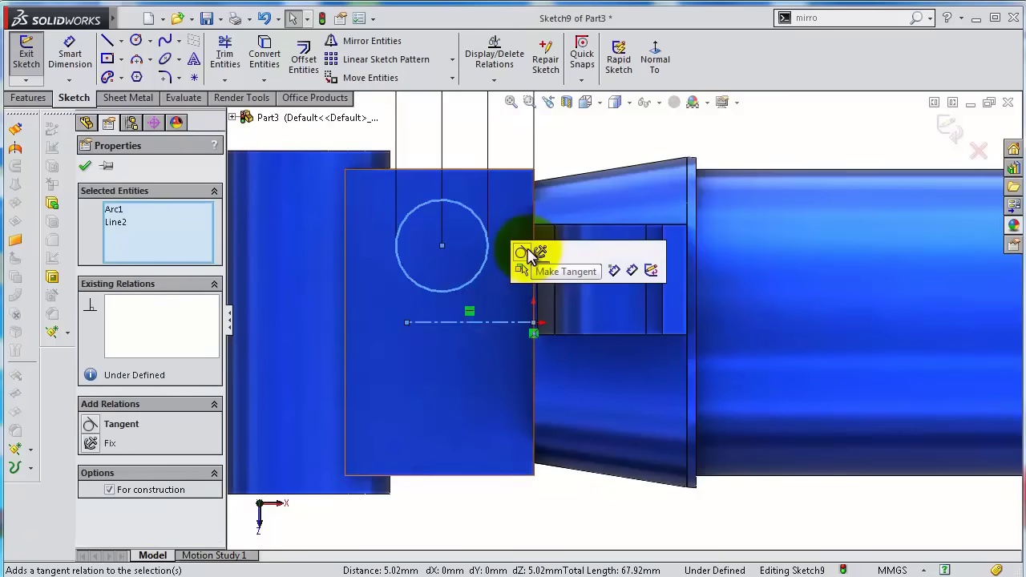
left_click(531, 256)
left_click(603, 136)
scroll(573, 155, "up", 3)
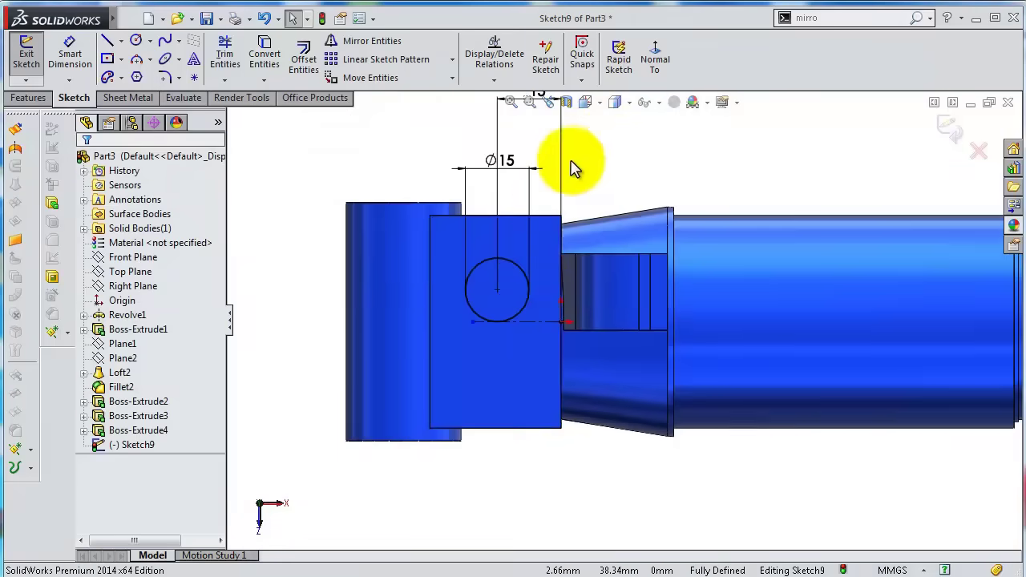
mouse_move(517, 233)
middle_mouse_down()
mouse_move(519, 173)
mouse_move(553, 154)
mouse_move(534, 202)
mouse_move(539, 245)
middle_mouse_up()
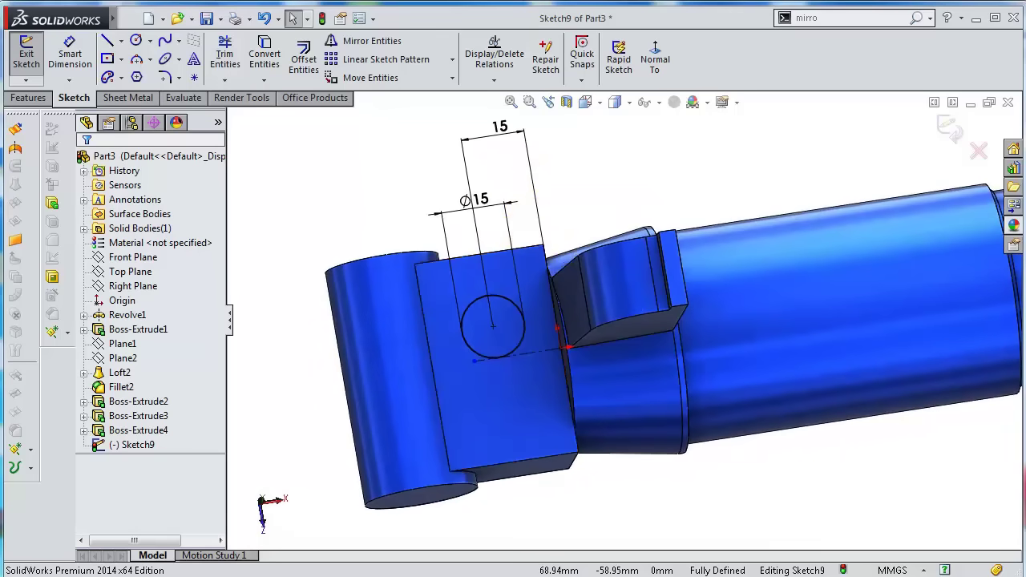
Extrude the Ø15 circle 10 mm into a peg and select the peg's top face.
left_click(33, 59)
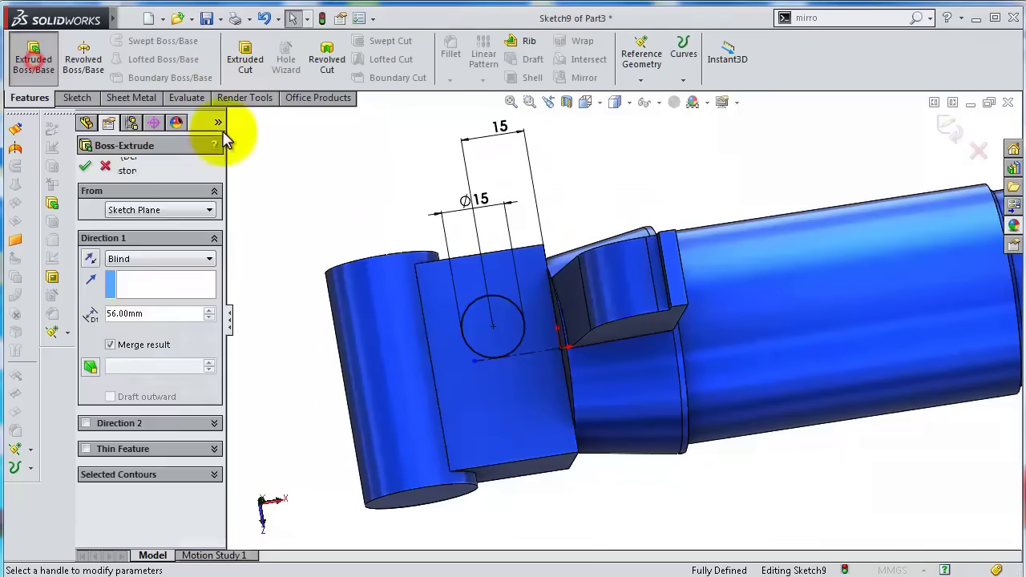
type("10")
key("Return")
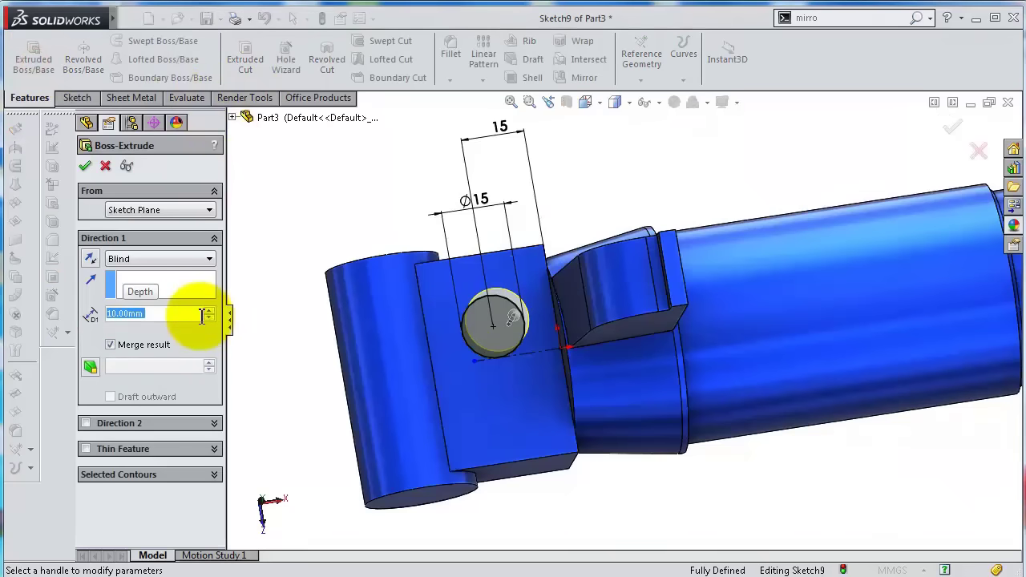
right_click(385, 431)
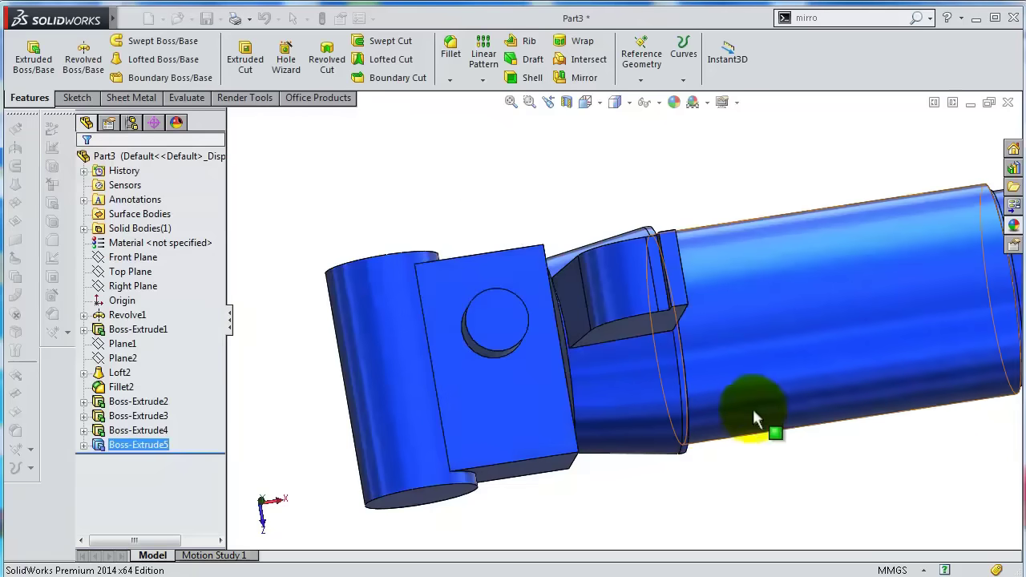
middle_click_drag(752, 407, 721, 433)
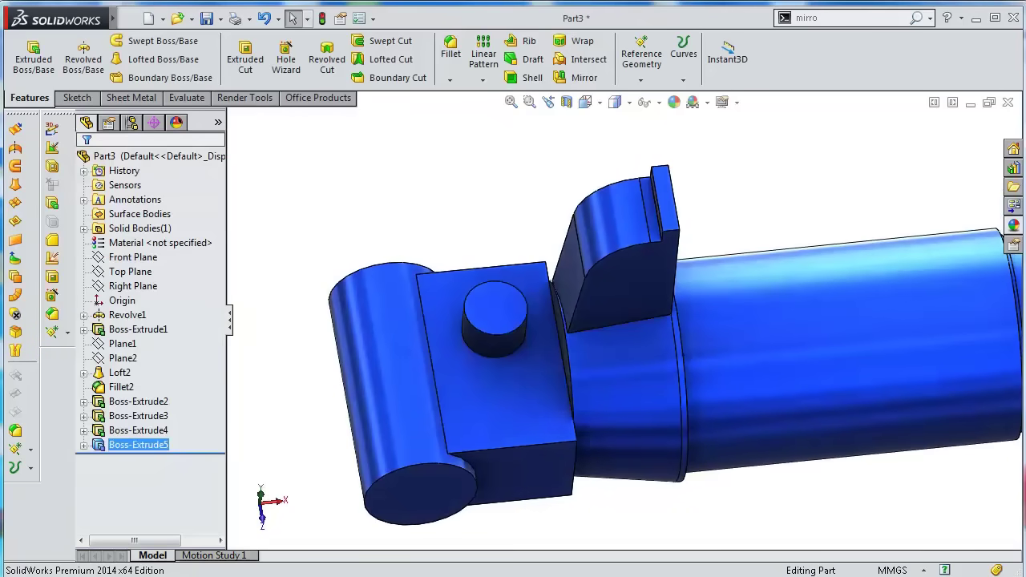
scroll(600, 412, "up", 2)
left_click(536, 319)
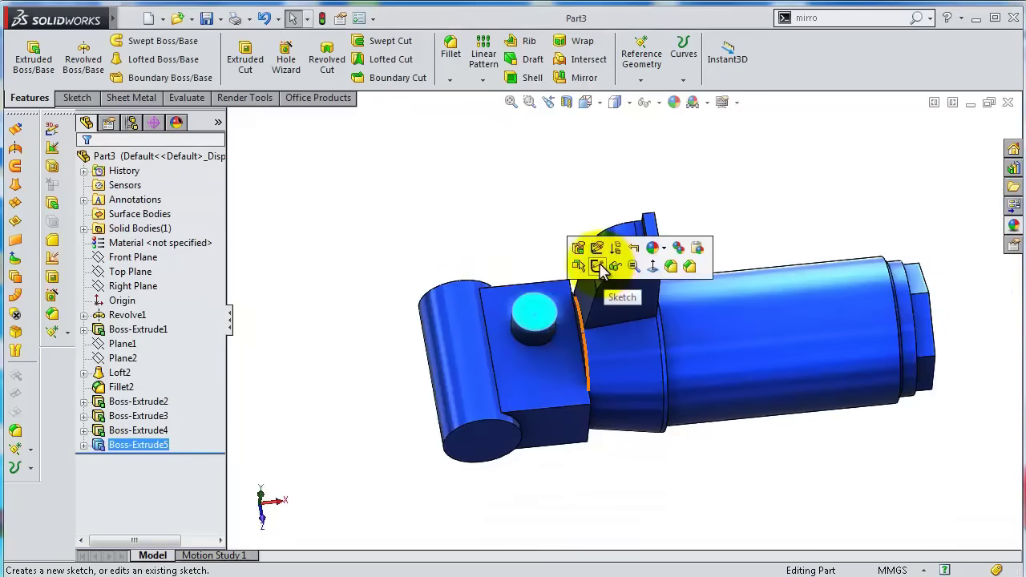
Sketch a six-sided polygon centred on the round boss's top face.
left_click(598, 266)
left_click(138, 77)
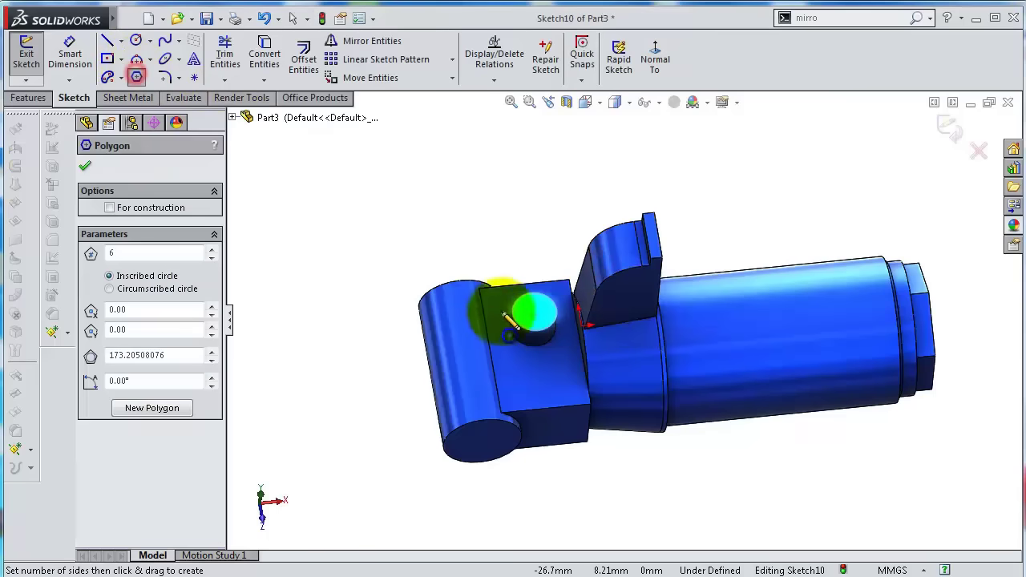
left_click_drag(535, 312, 565, 307)
scroll(555, 331, "down", 6)
scroll(550, 344, "down", 3)
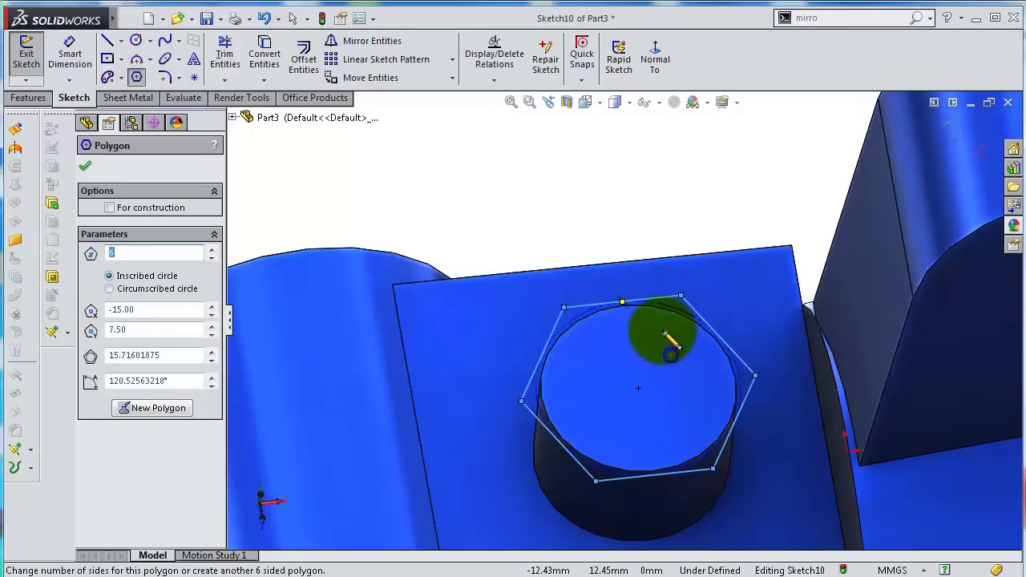
left_click(655, 59)
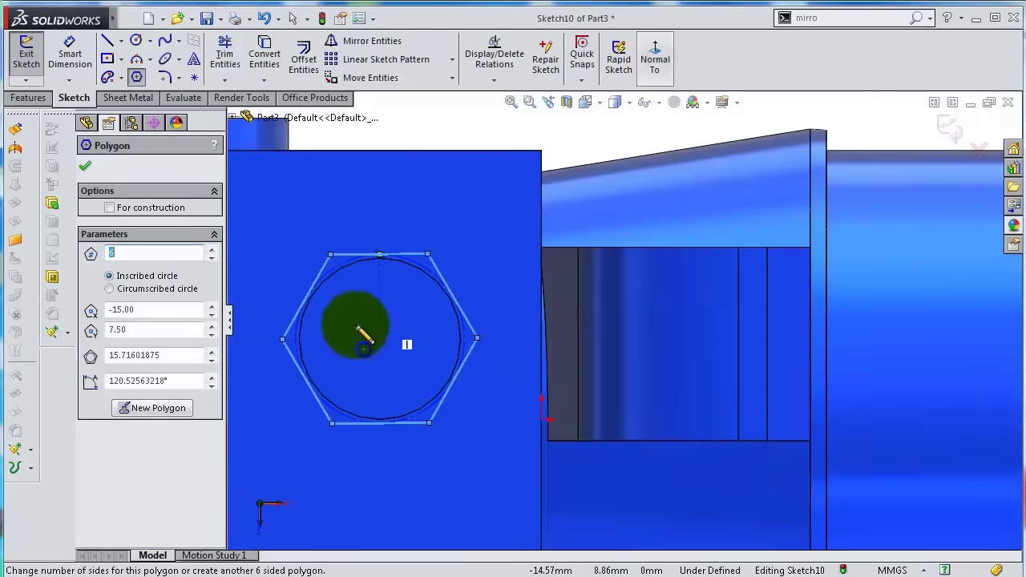
scroll(363, 337, "down", 4)
key("Escape")
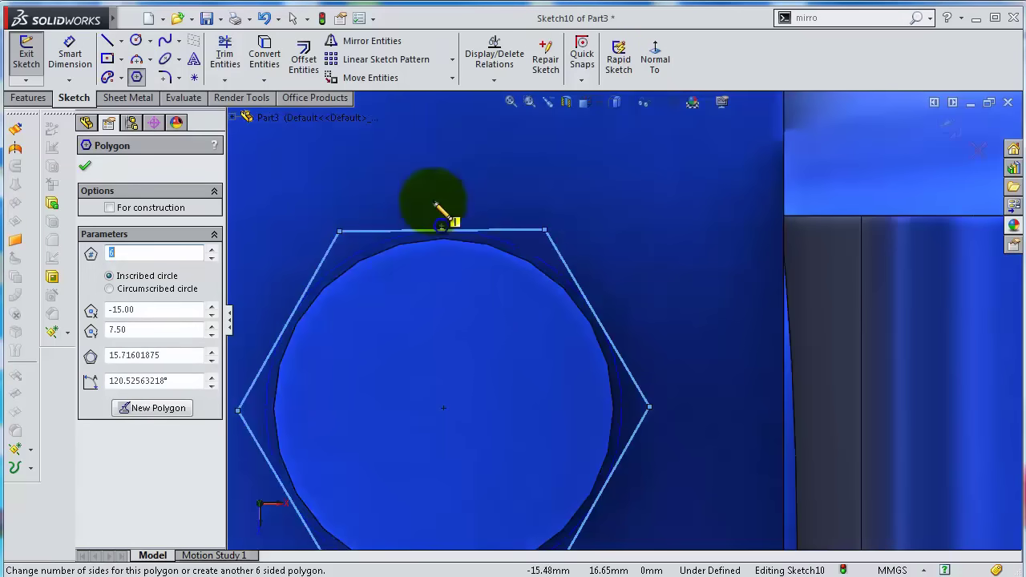
Make the hexagon's circle tangent to the boss edge and its corner horizontal with the centre.
left_click(389, 249)
left_click(384, 248, "ctrl")
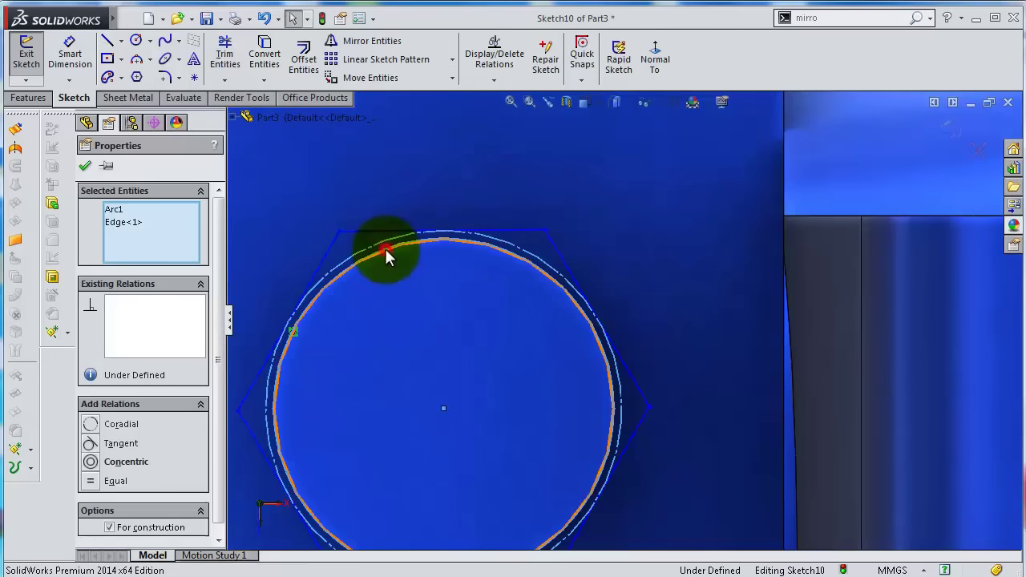
left_click(445, 180)
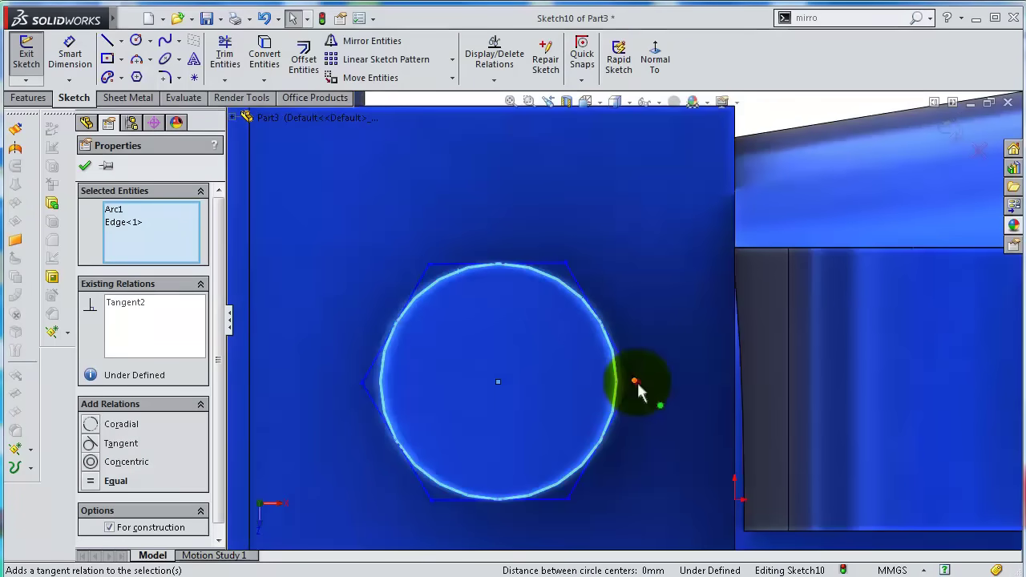
left_click(633, 382)
left_click(500, 382, "ctrl")
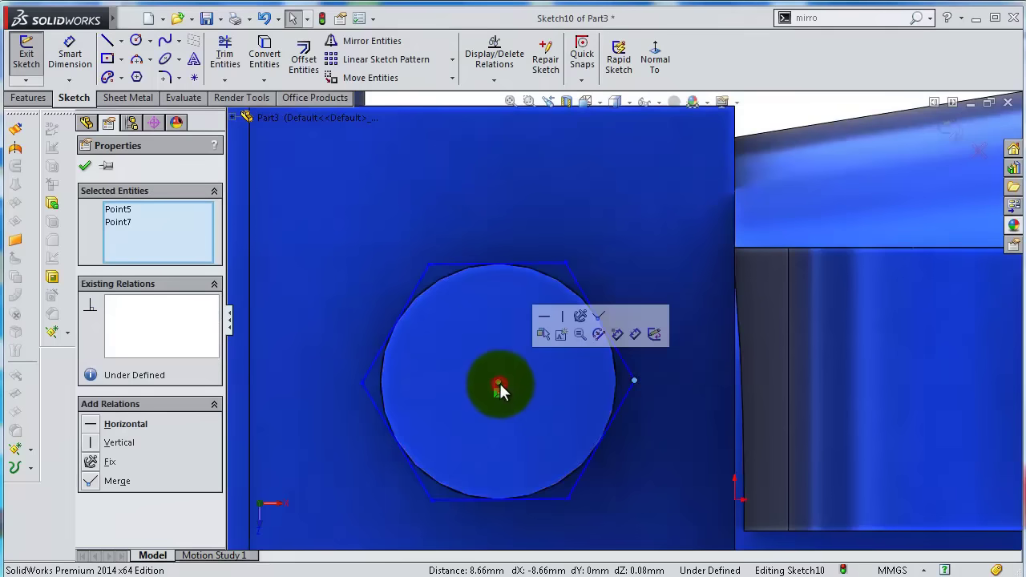
left_click(545, 329)
Extrude the hexagon sketch 15 mm as Boss-Extrude6.
scroll(558, 253, "up", 2)
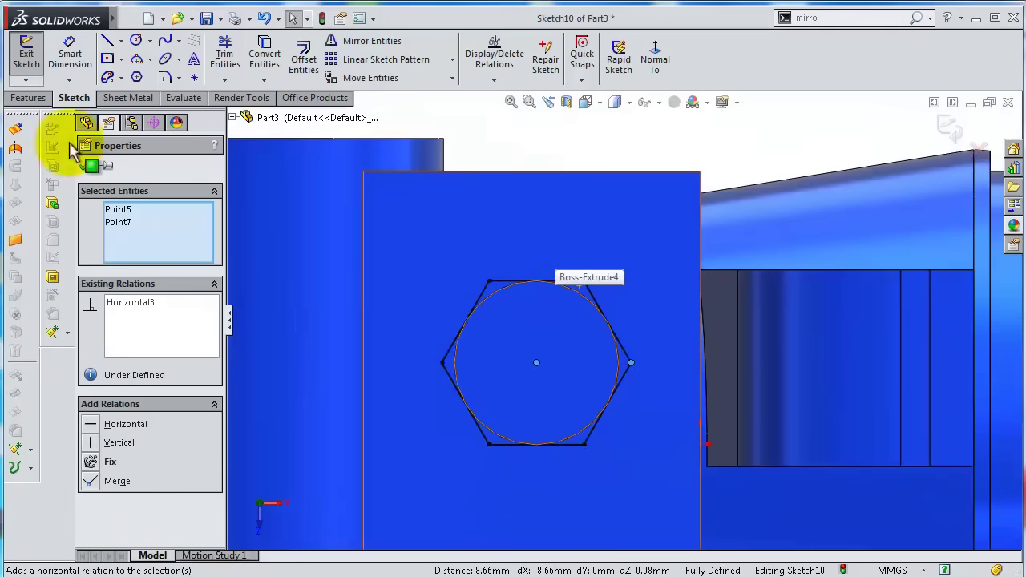
left_click(29, 97)
left_click(44, 78)
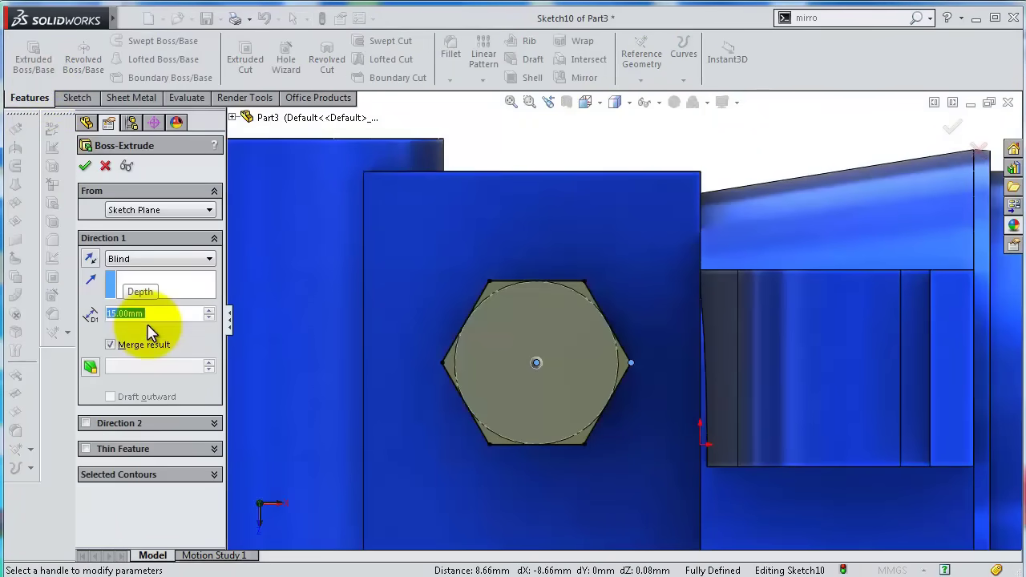
mouse_move(491, 378)
middle_mouse_down()
mouse_move(531, 248)
mouse_move(538, 278)
middle_mouse_up()
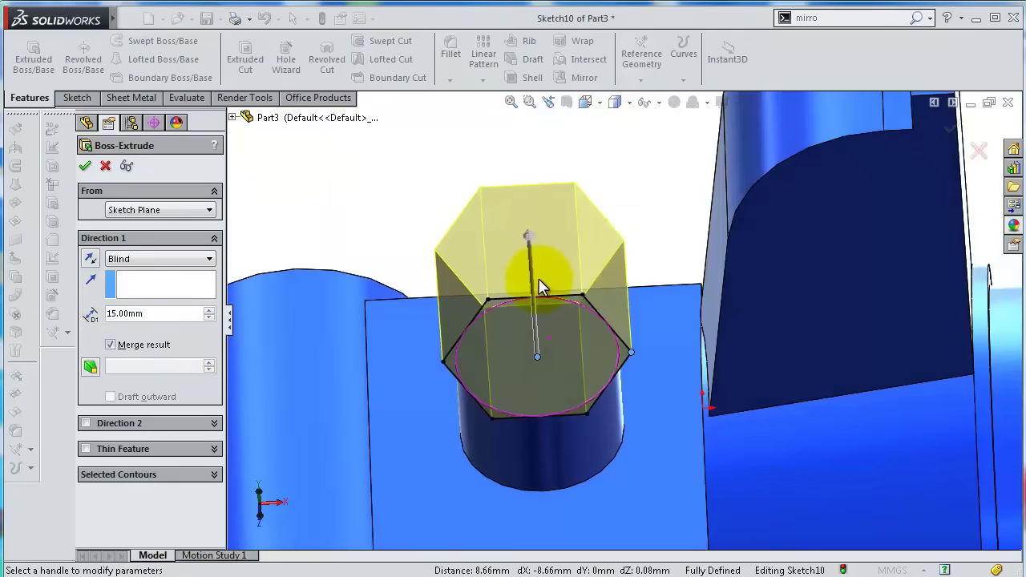
left_click(86, 166)
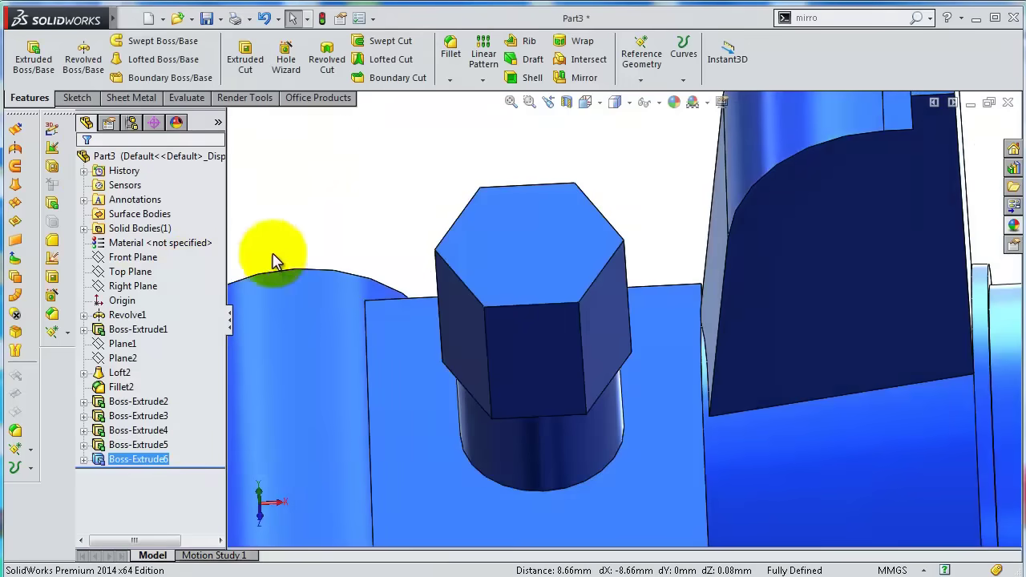
Chamfer the hexagonal head's top edges 0.5 mm at 45° as Chamfer1.
left_click(450, 80)
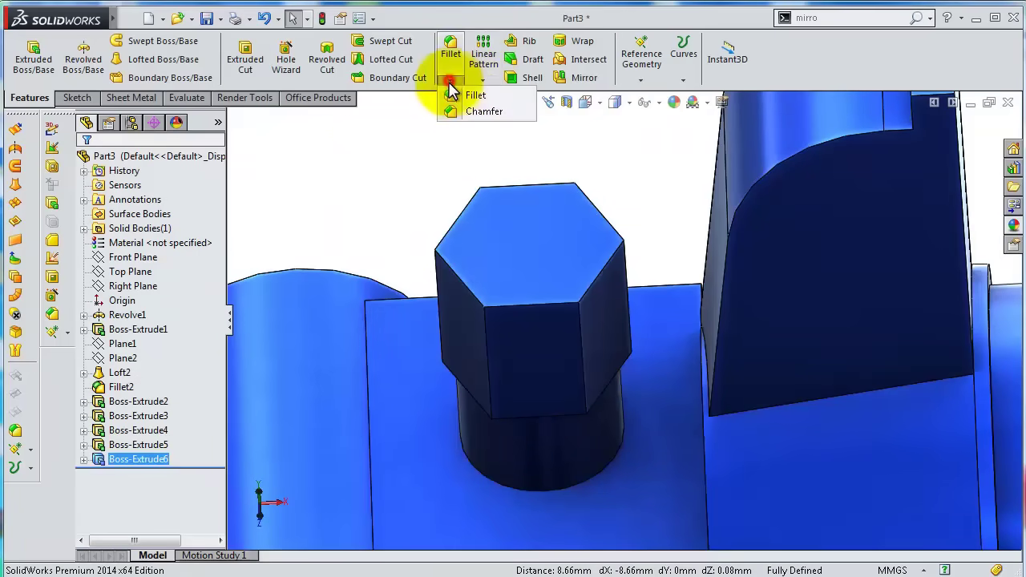
left_click(481, 152)
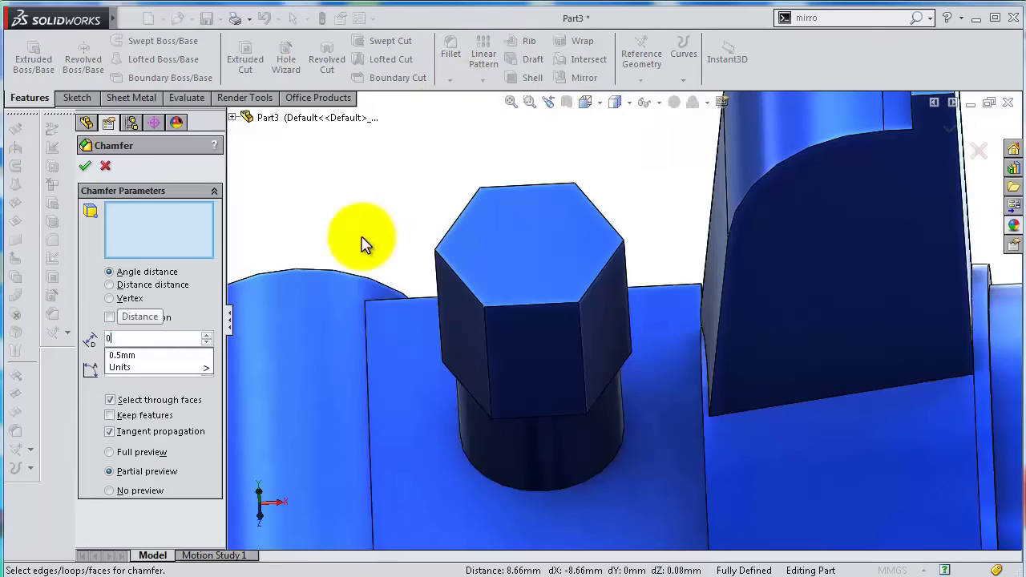
left_click(506, 235)
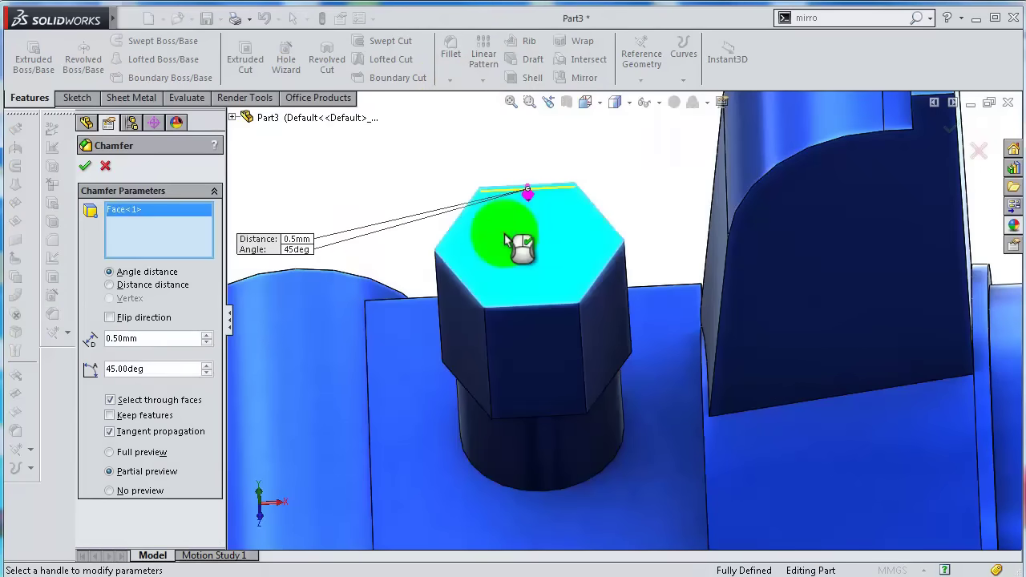
left_click(87, 167)
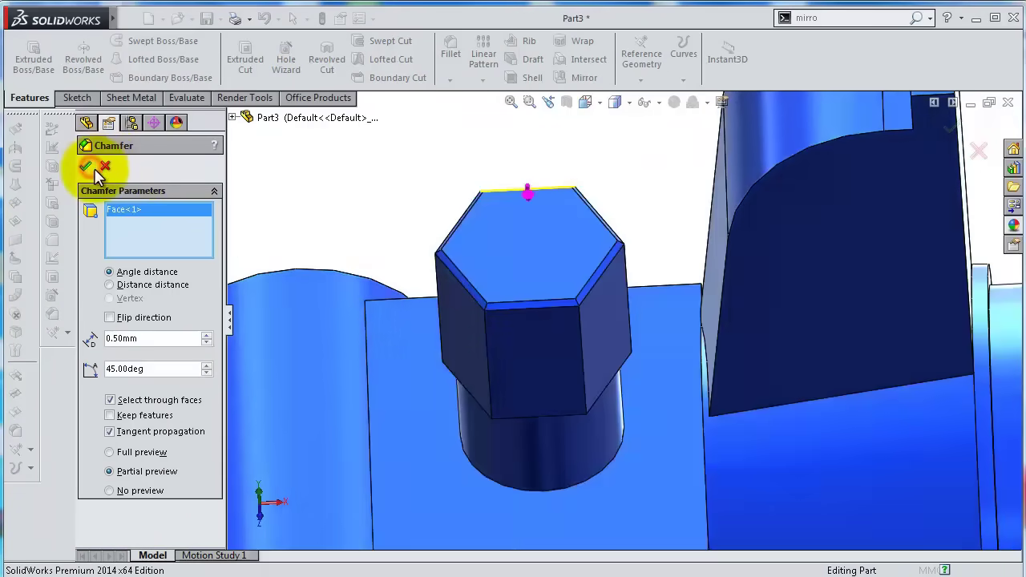
middle_click_drag(522, 287, 577, 260)
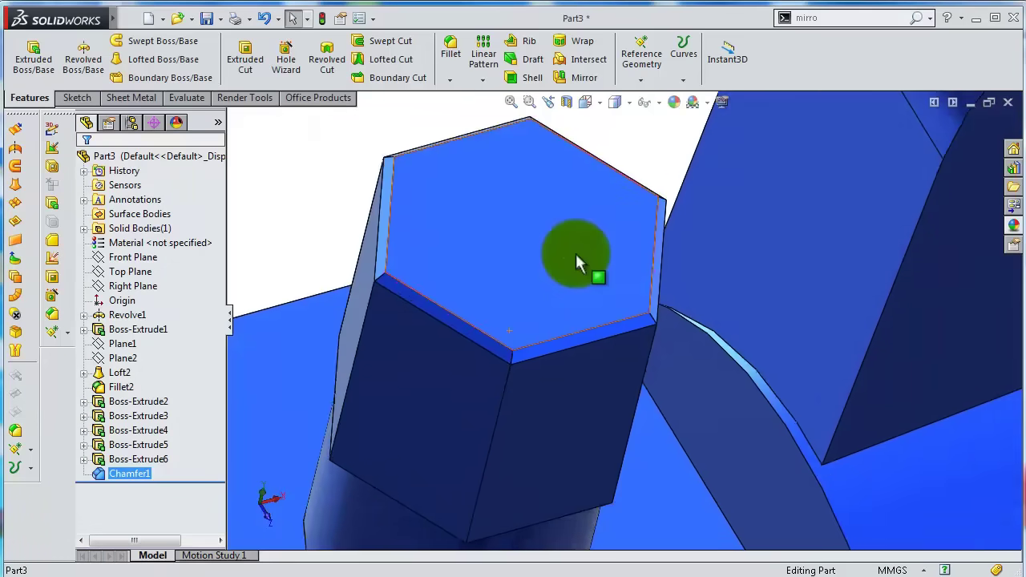
scroll(585, 293, "down", 2)
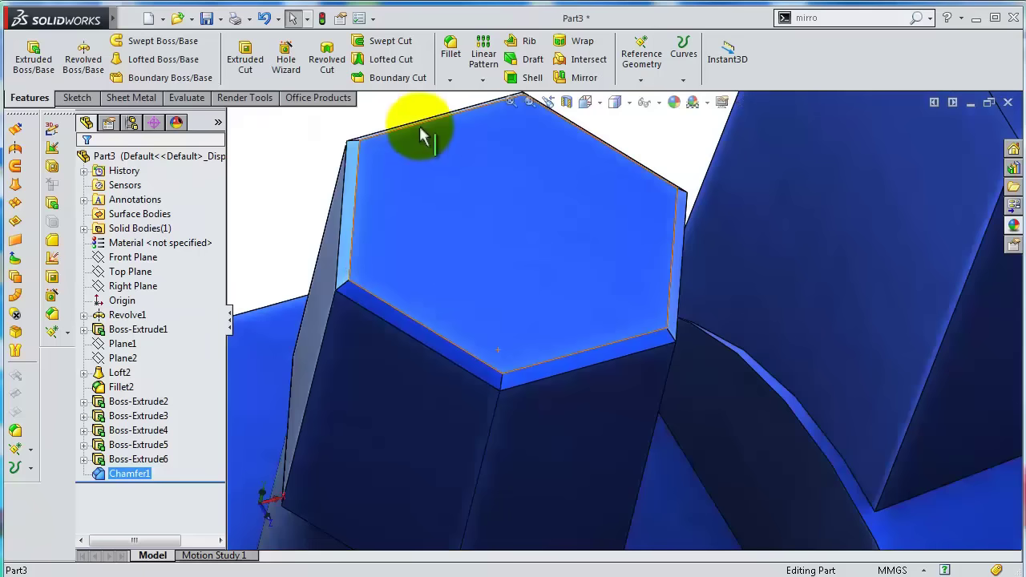
Start a 2 mm fillet on the first three vertical hexagon corner edges.
left_click(449, 55)
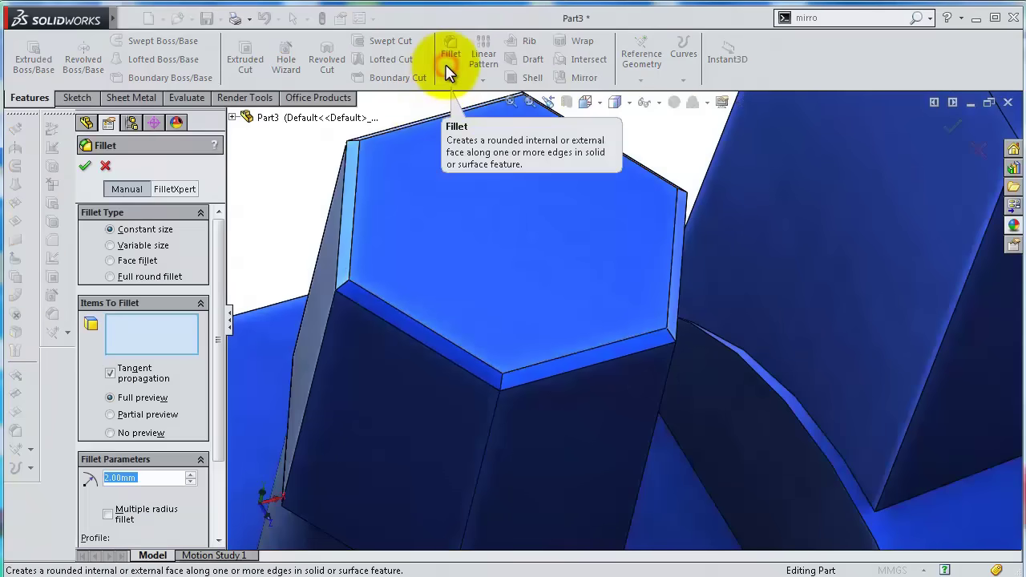
left_click(498, 383)
left_click(353, 293)
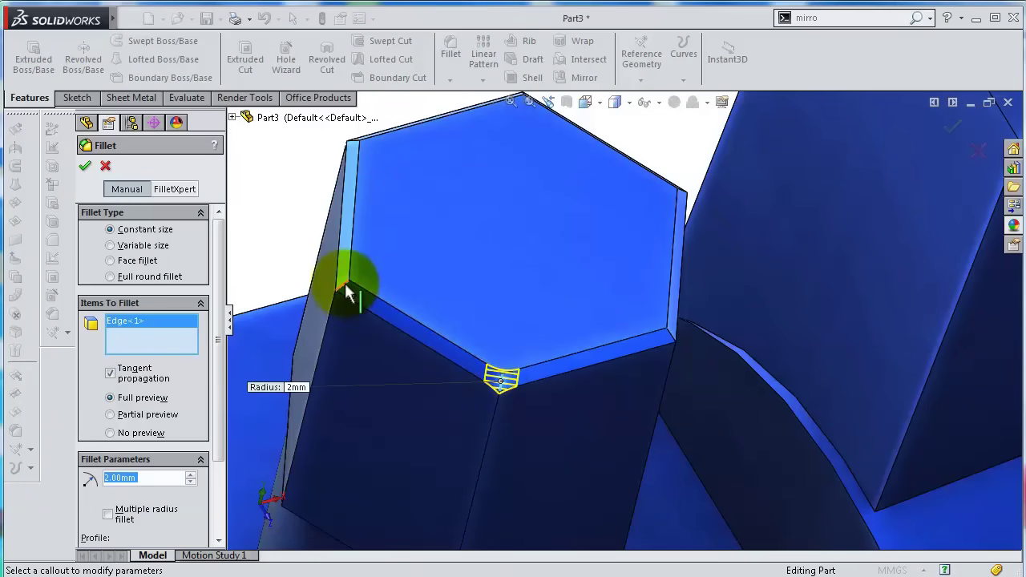
scroll(363, 186, "down", 3)
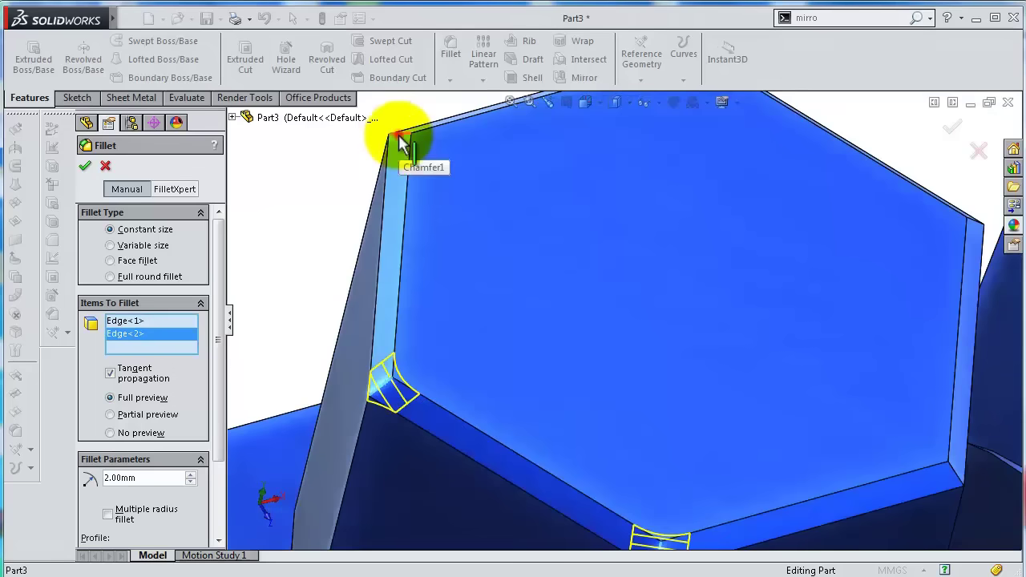
left_click(401, 143)
middle_click_drag(401, 142, 799, 275)
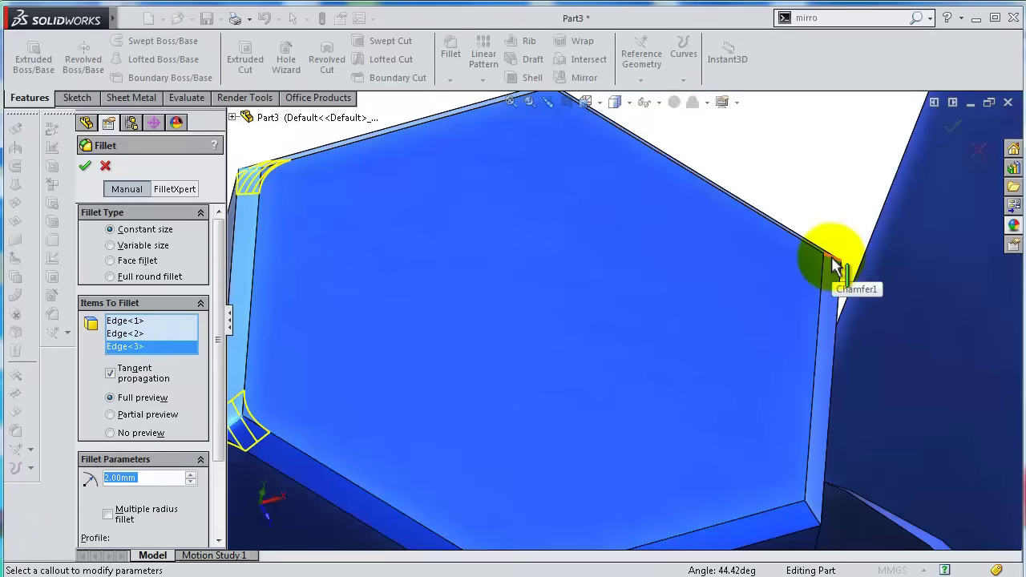
Add the remaining three corner edges and apply the 2 mm Fillet3.
left_click(835, 264)
left_click(810, 513)
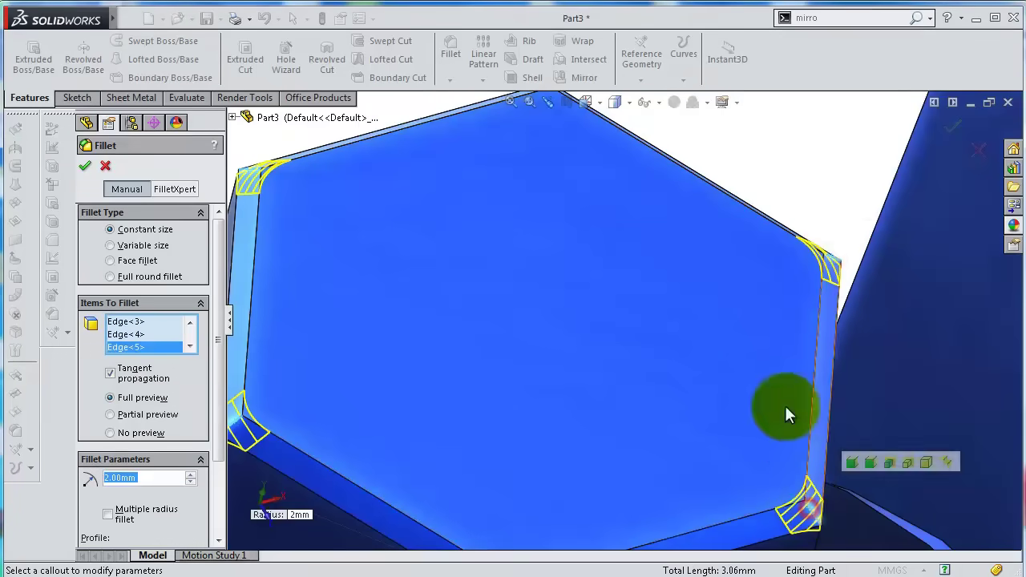
middle_click_drag(786, 412, 622, 230)
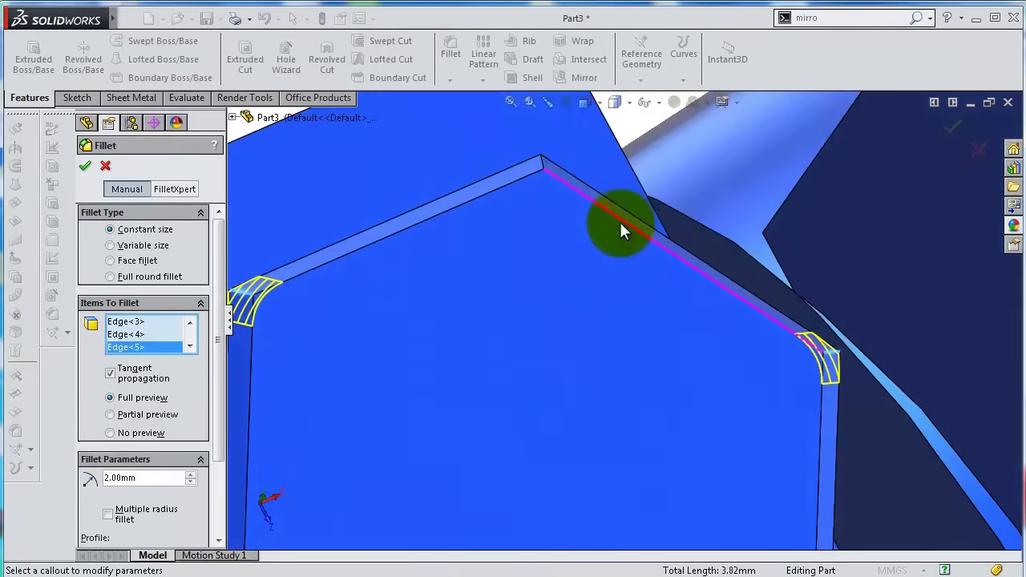
scroll(546, 166, "up", 5)
left_click(543, 165)
middle_click_drag(546, 204, 824, 162)
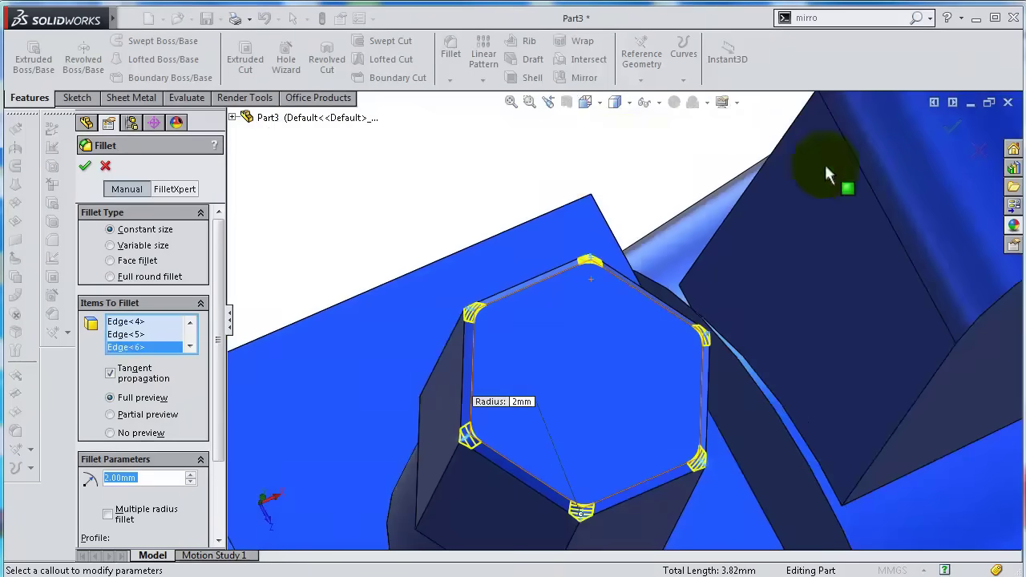
left_click(947, 123)
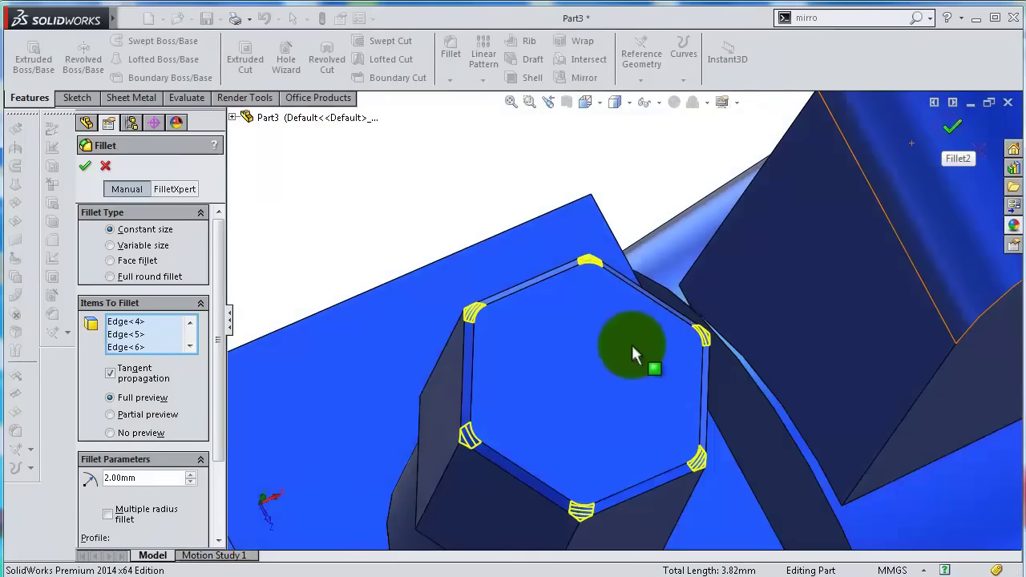
middle_click_drag(631, 345, 618, 467)
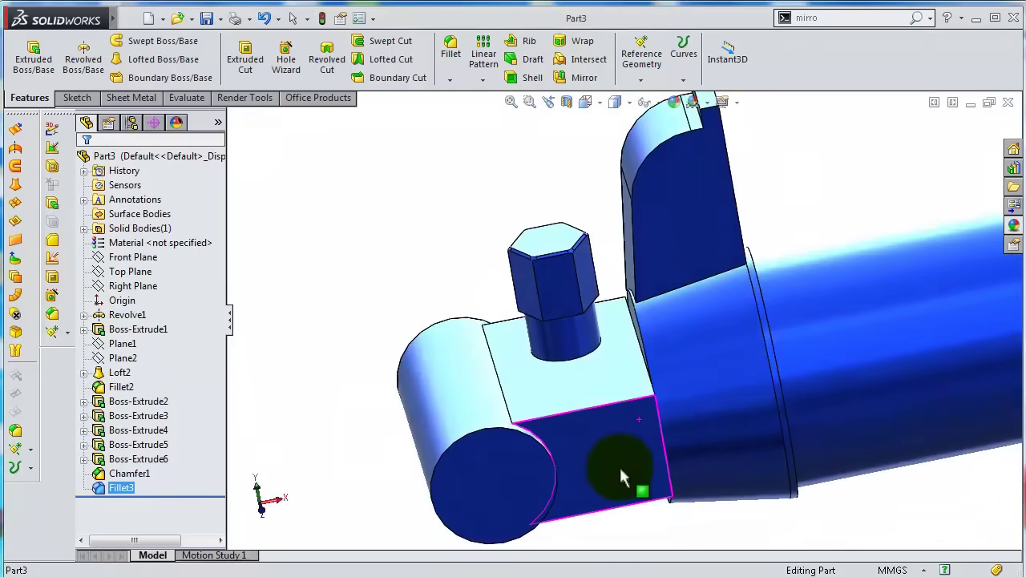
Start a sketch on the block's side face and convert the round end's edges into it.
left_click(619, 467)
left_click(682, 418)
left_click(655, 58)
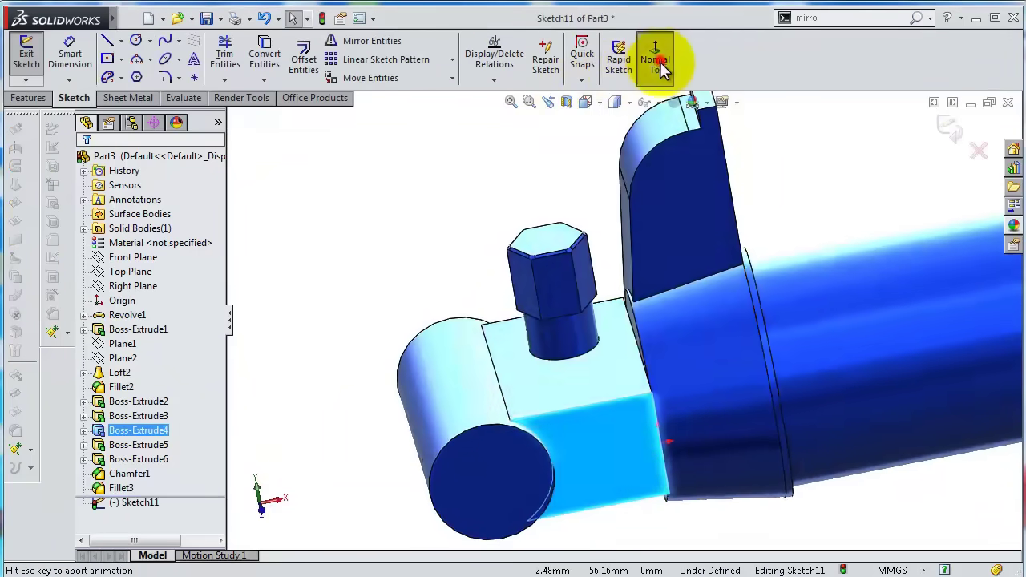
scroll(542, 380, "down", 2)
left_click(356, 398)
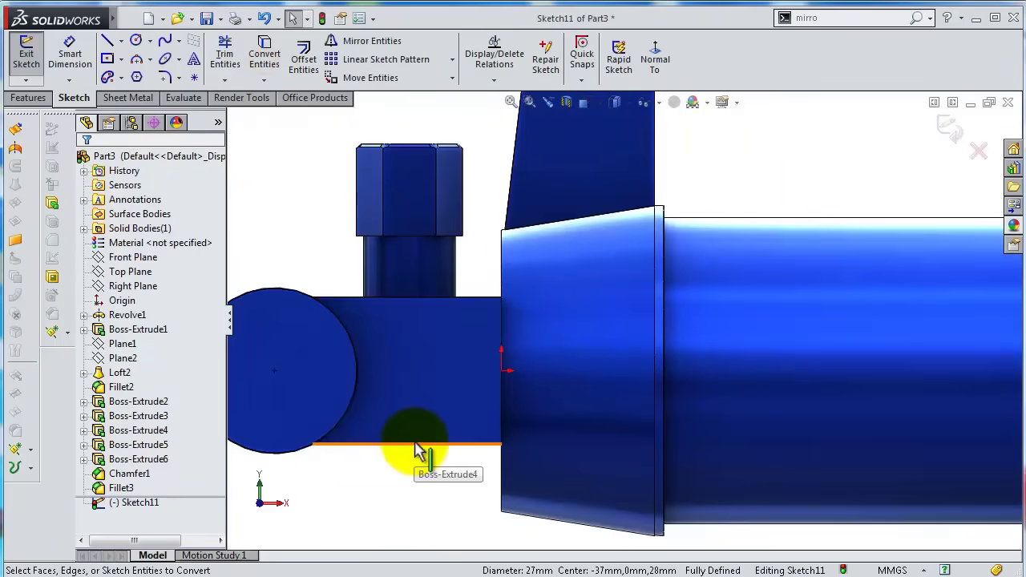
left_click(265, 72)
left_click(393, 392)
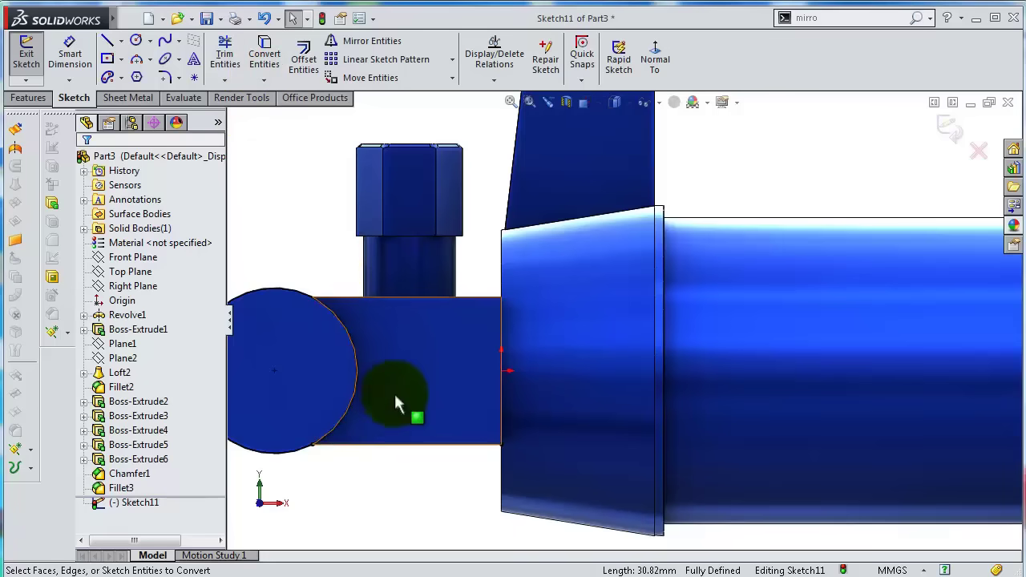
scroll(394, 393, "down", 3)
Draw a vertical and horizontal line ending in a tangent arc down to the circle.
left_click(106, 41)
left_click(617, 446)
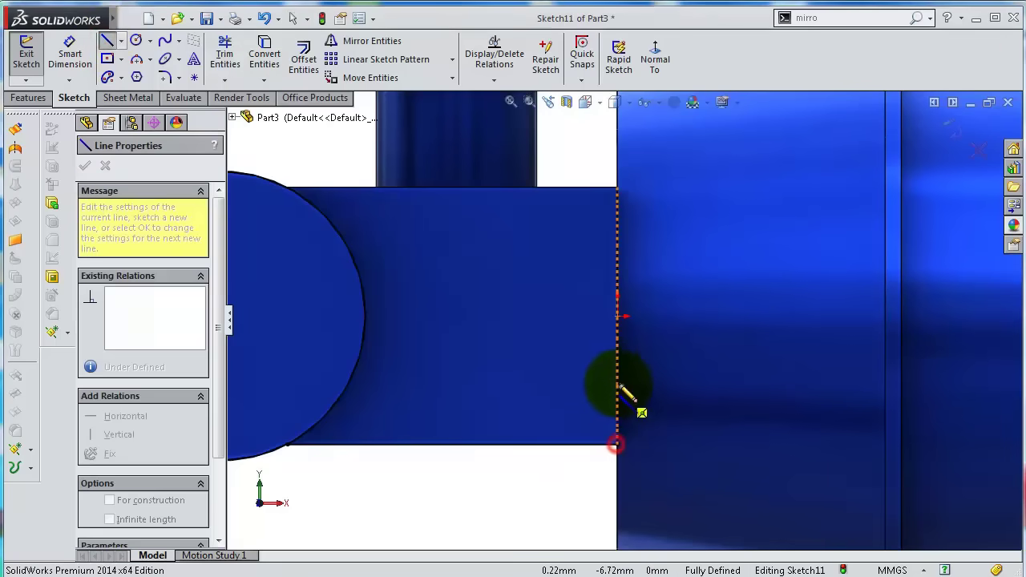
left_click(617, 371)
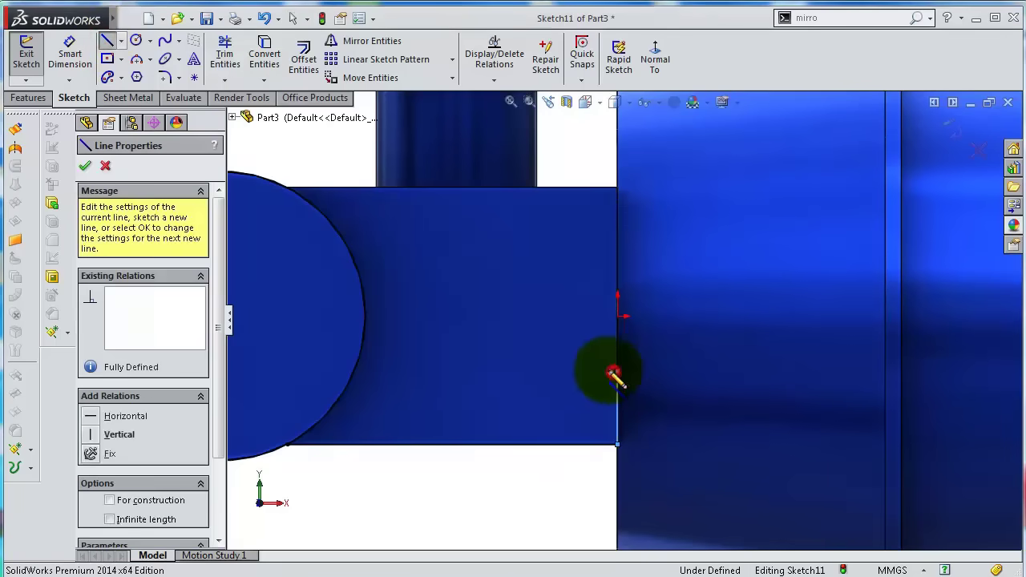
left_click(408, 371)
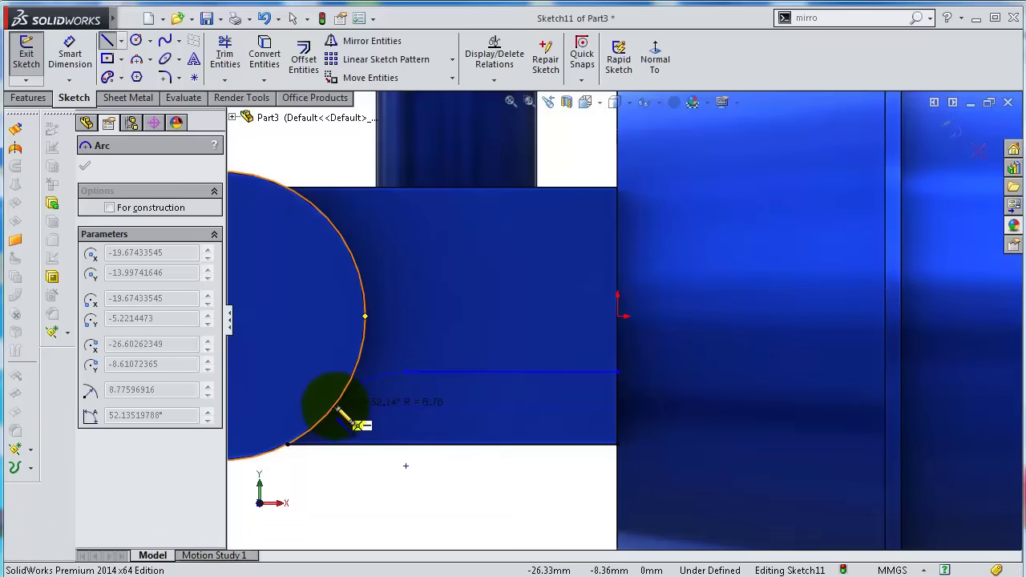
left_click(336, 408)
key("Escape")
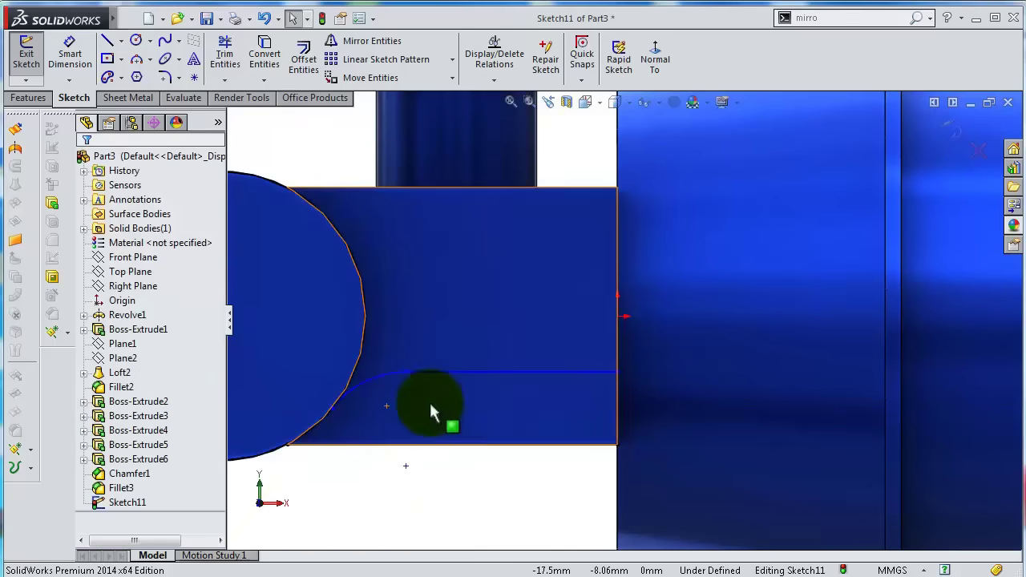
Dimension the slot with a 7 mm height and a 20 mm length.
key("s")
left_click(493, 437)
left_click(493, 445)
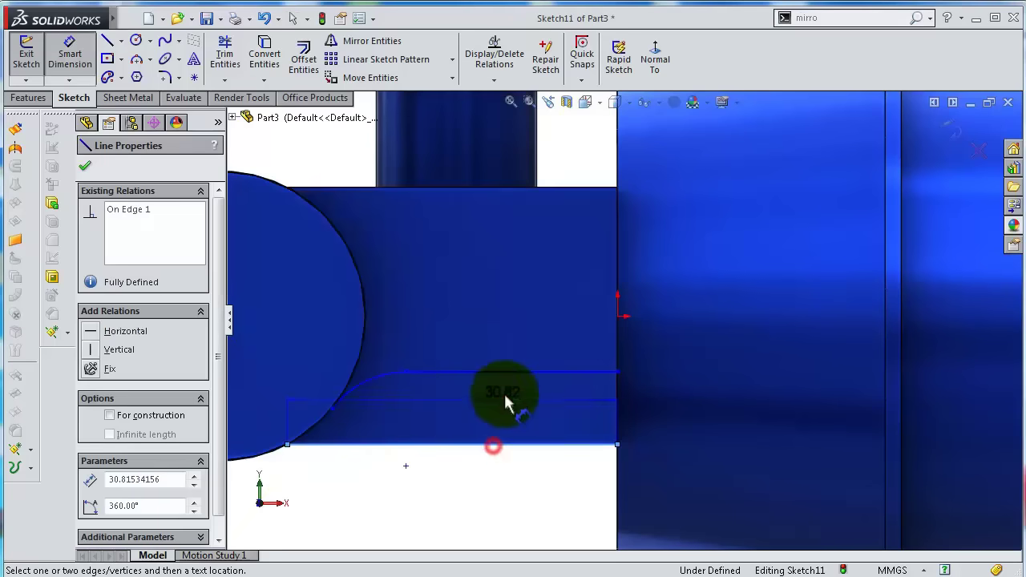
left_click(505, 373)
left_click(441, 481)
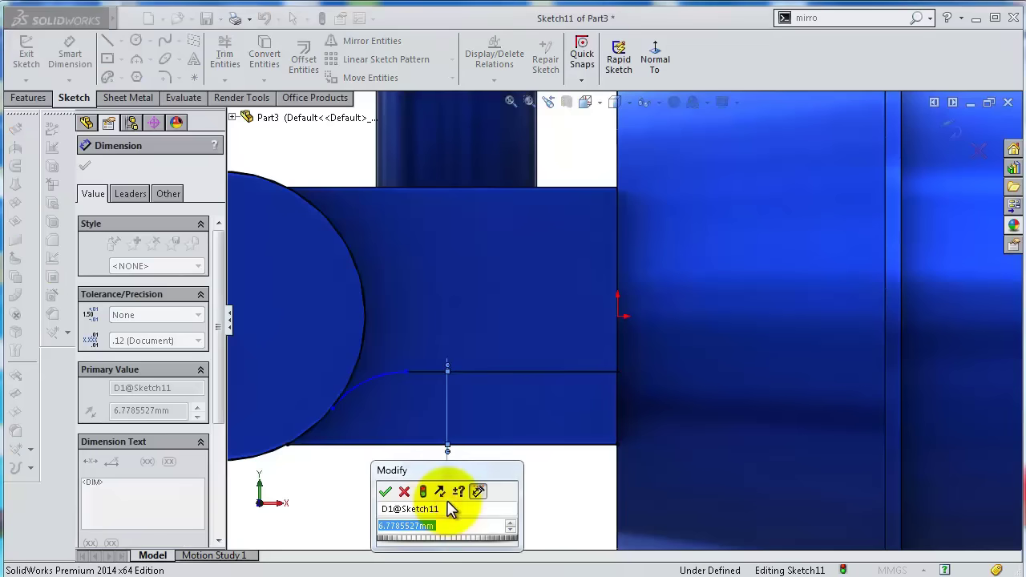
type("7")
key("Return")
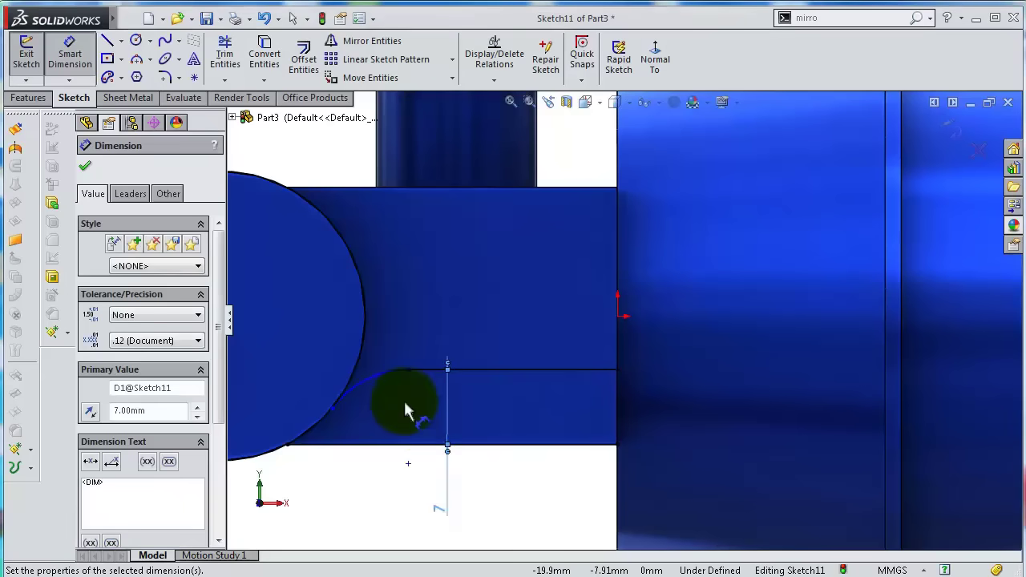
left_click(496, 370)
left_click(490, 331)
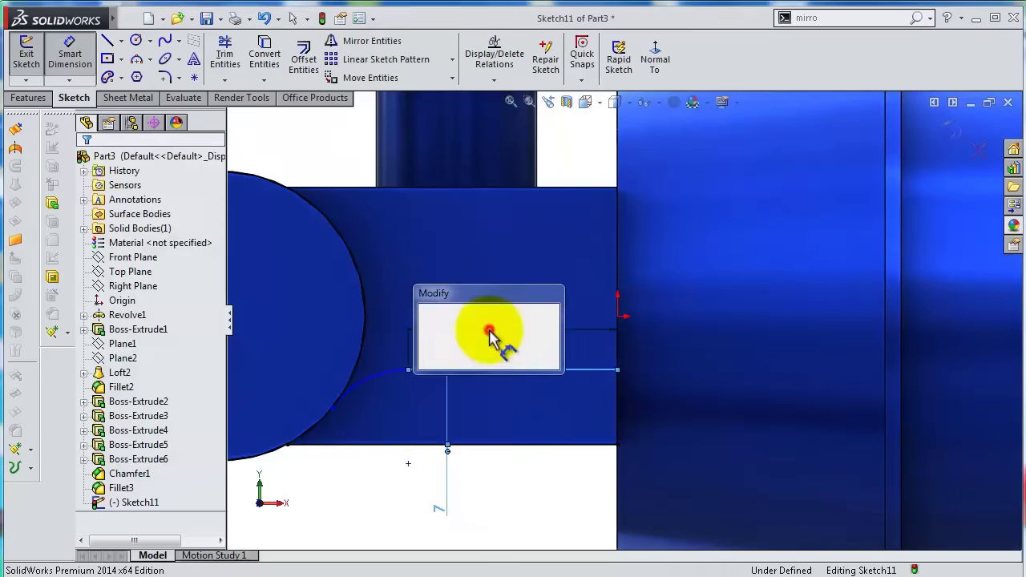
type("20")
key("Return")
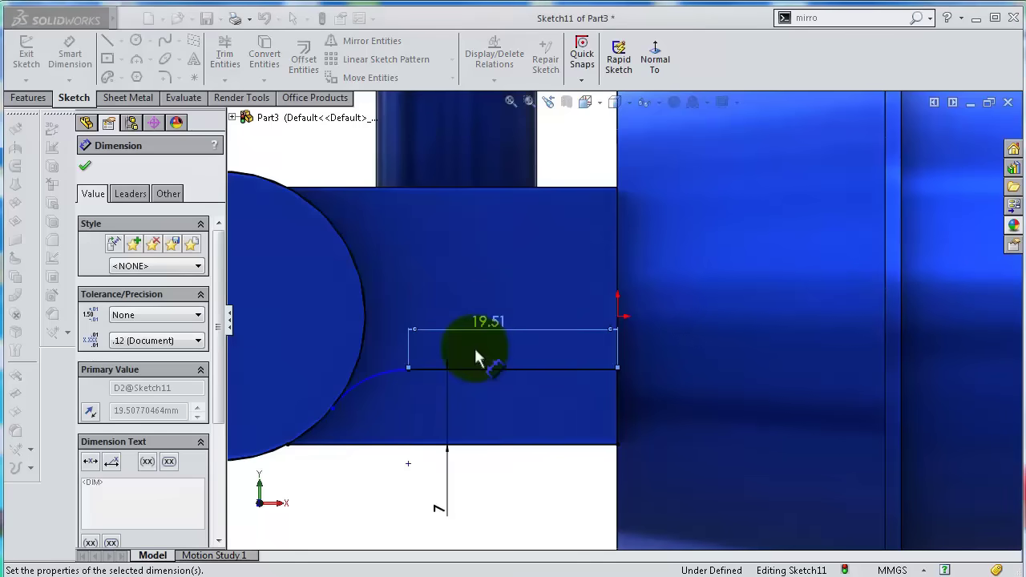
Switch to Hidden Lines Visible and make the slot arc tangent to the large circle.
left_click(630, 103)
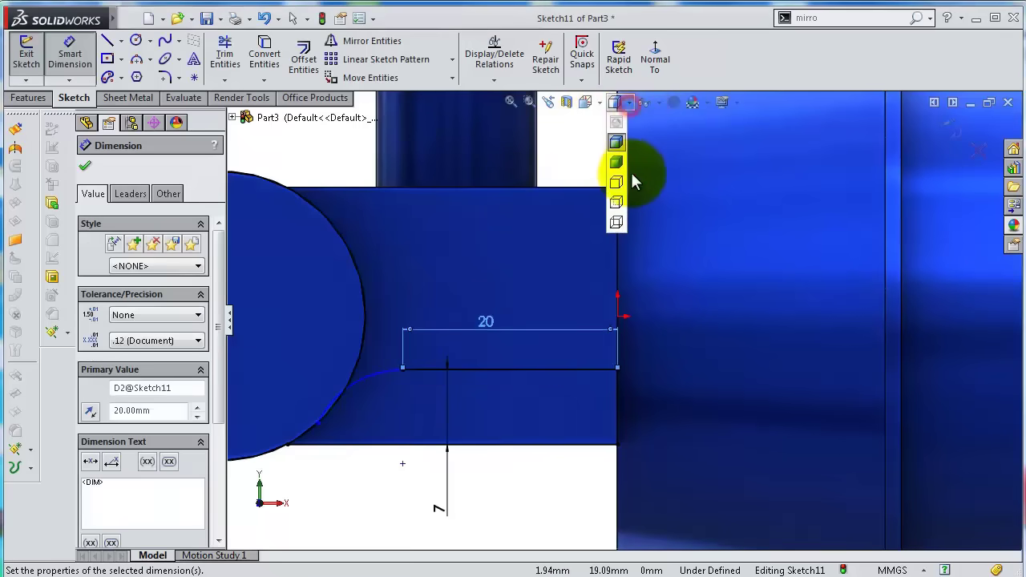
left_click(625, 186)
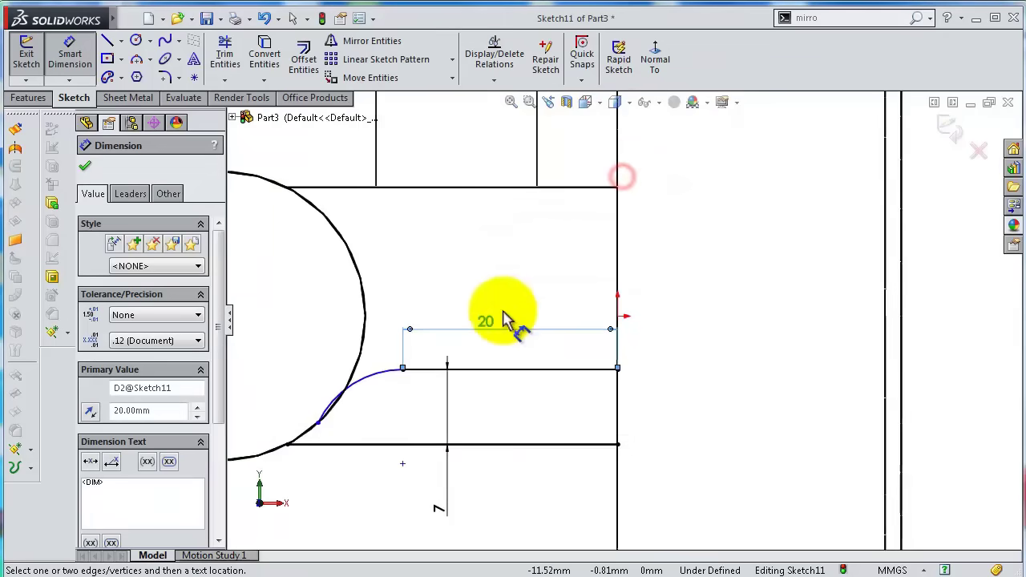
left_click(380, 488)
left_click(359, 390)
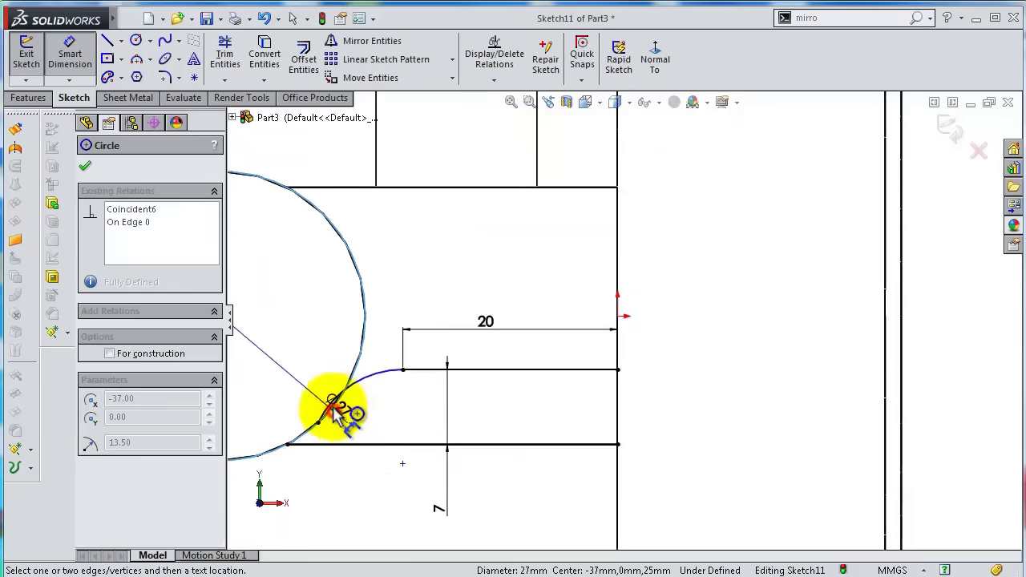
key("Escape")
left_click(338, 411)
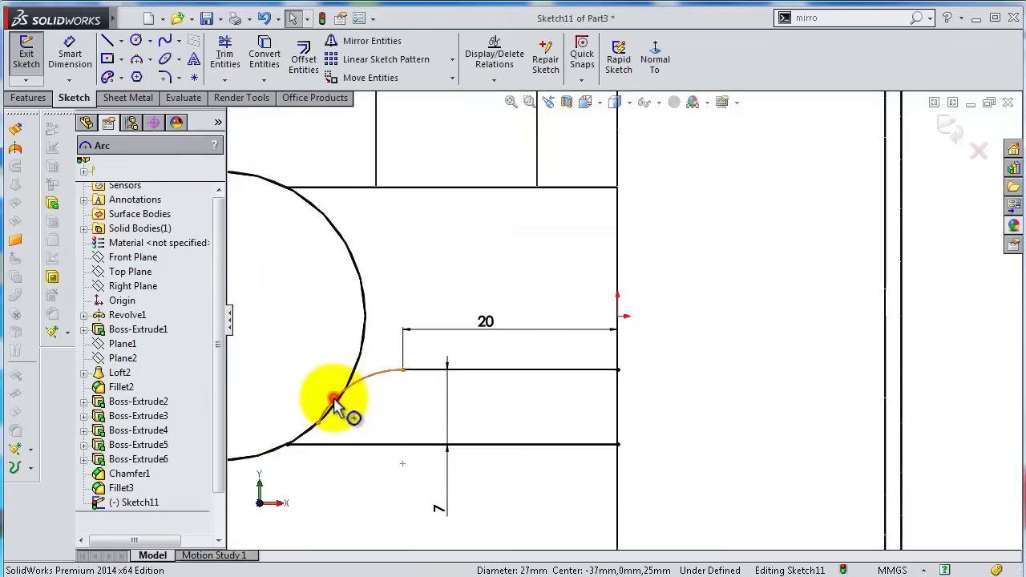
left_click(337, 413, "ctrl")
left_click(397, 338)
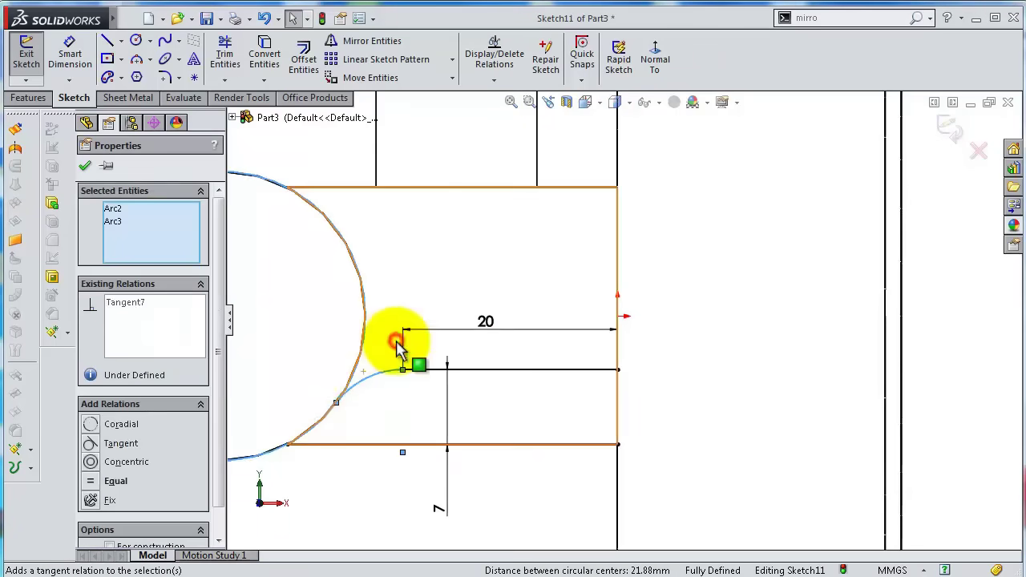
left_click(372, 339)
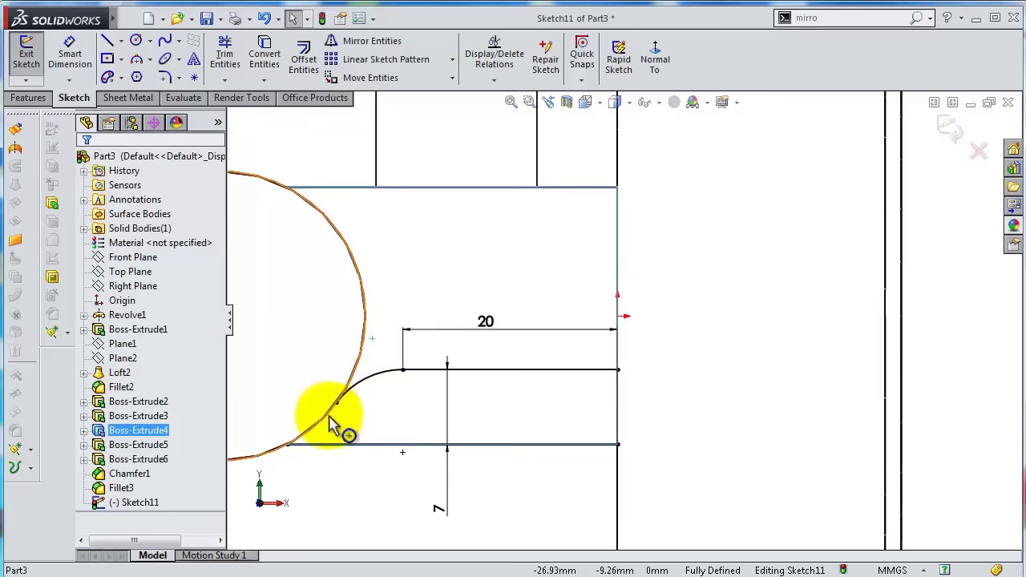
scroll(423, 407, "up", 4)
middle_click_drag(584, 363, 515, 371)
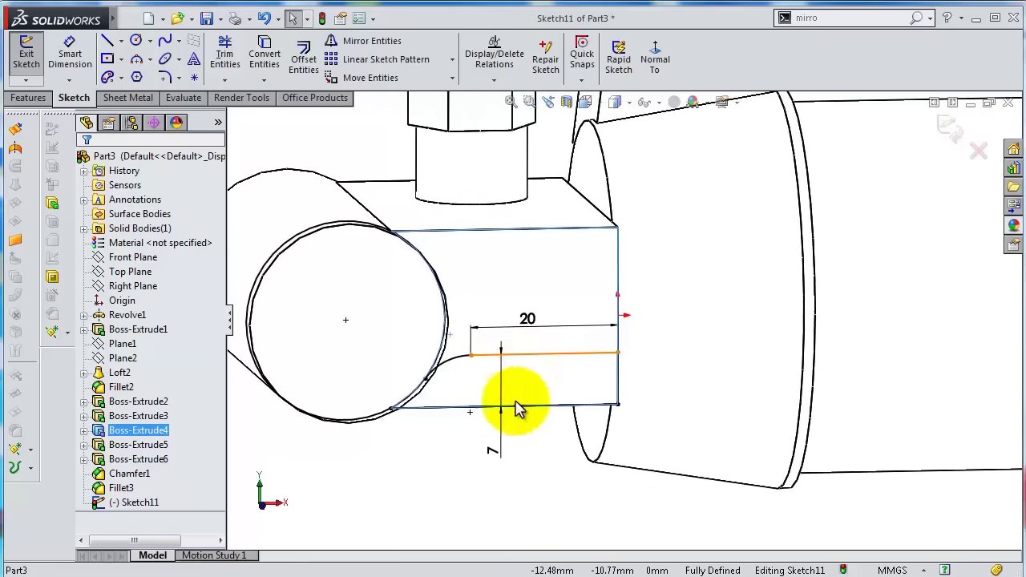
Cut the lower slot region of Sketch11 Through All as Cut-Extrude1.
left_click(28, 97)
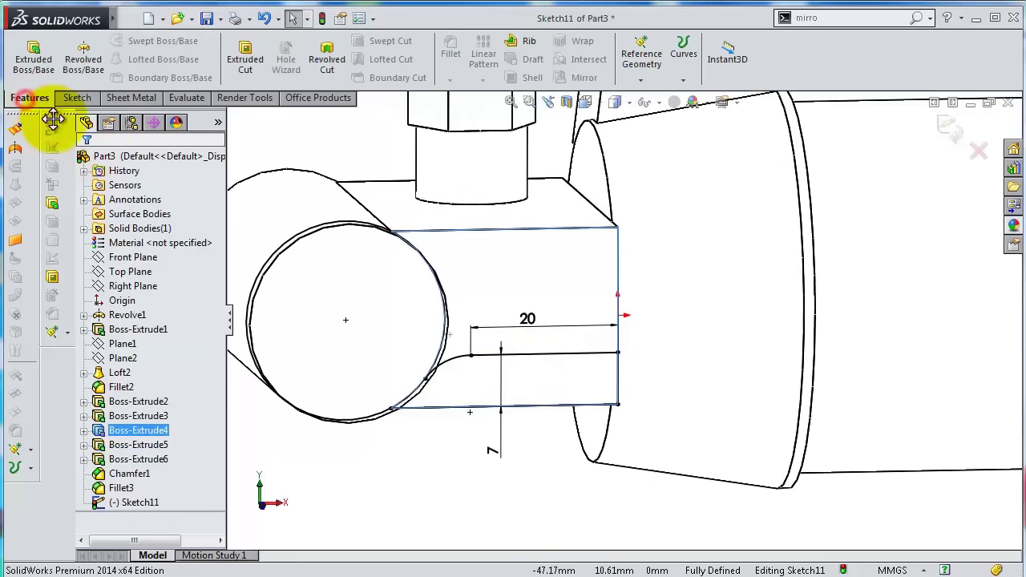
left_click(241, 64)
left_click(138, 259)
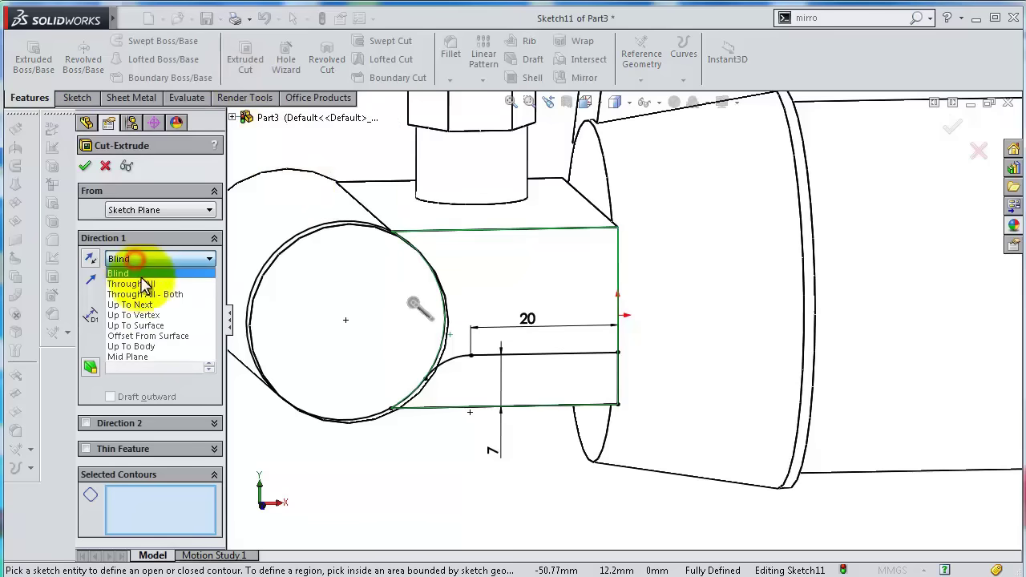
left_click(137, 273)
left_click(450, 393)
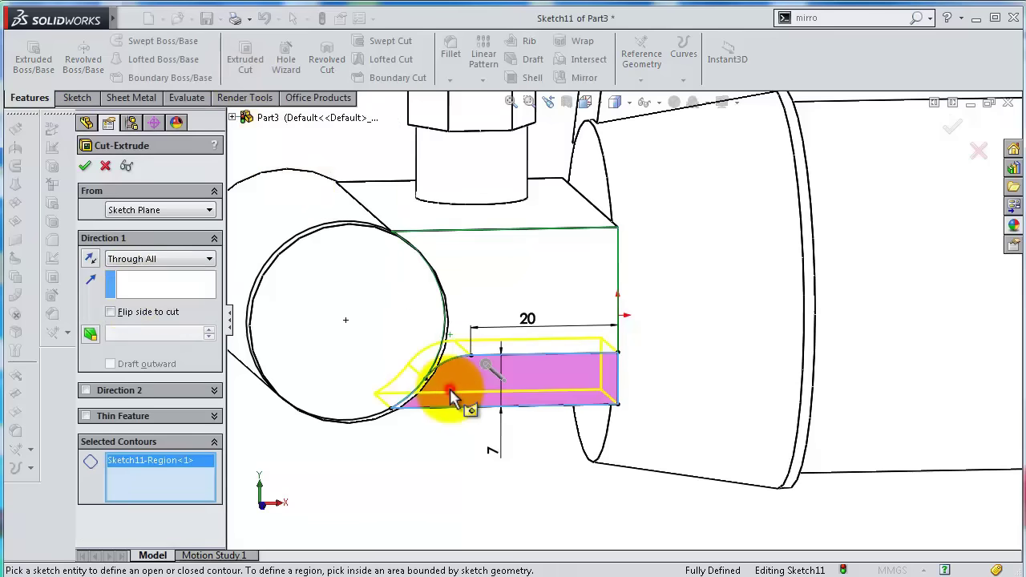
middle_click_drag(252, 297, 561, 405)
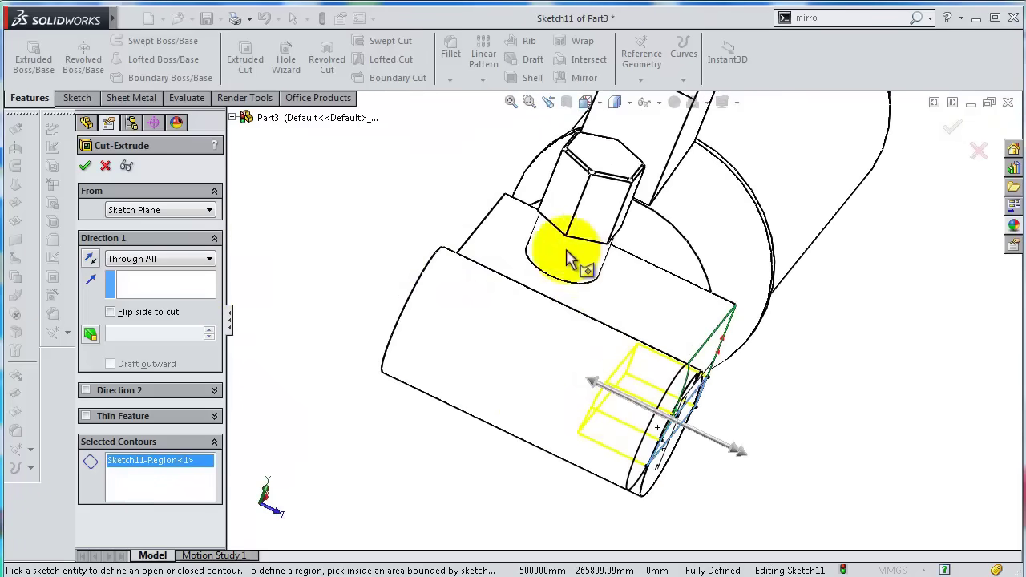
left_click(86, 166)
middle_click_drag(641, 447, 614, 378)
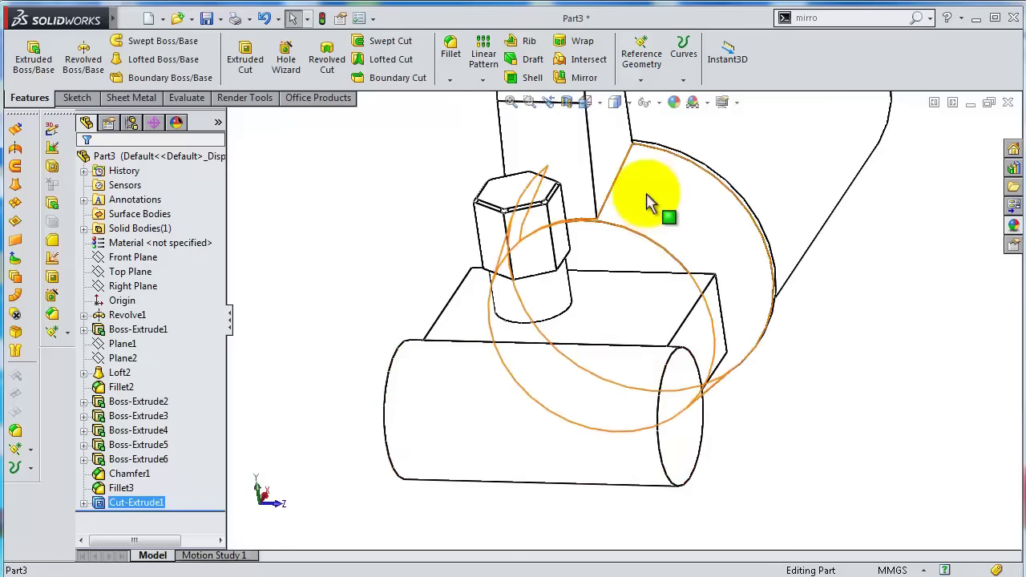
Switch to Shaded With Edges and zoom in on the tab junction.
left_click(614, 110)
left_click(618, 155)
mouse_move(618, 156)
middle_mouse_down()
mouse_move(636, 344)
mouse_move(592, 285)
mouse_move(687, 362)
mouse_move(691, 336)
mouse_move(699, 340)
middle_mouse_up()
scroll(690, 336, "down", 3)
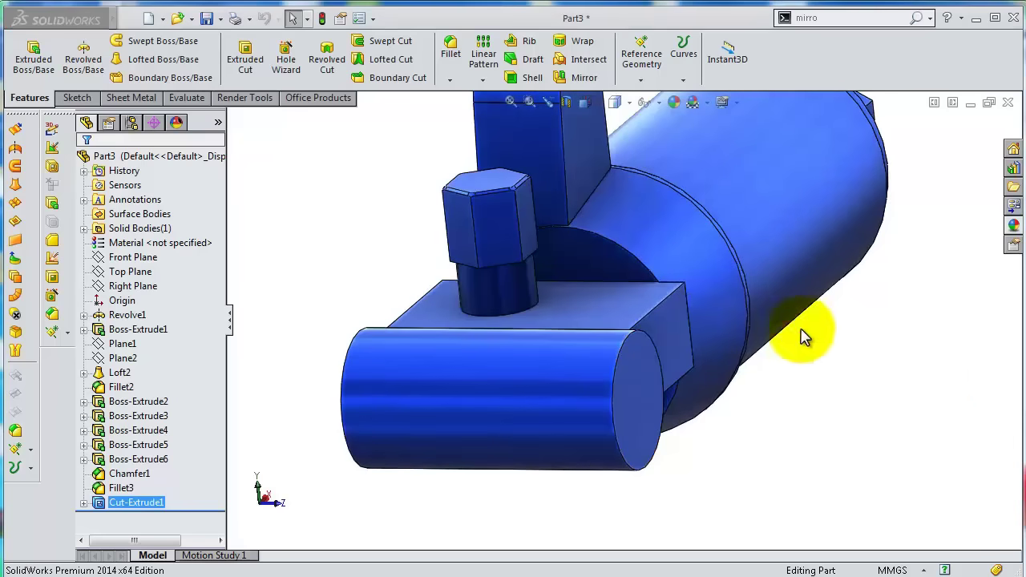
middle_click_drag(802, 339, 642, 344)
scroll(623, 293, "down", 4)
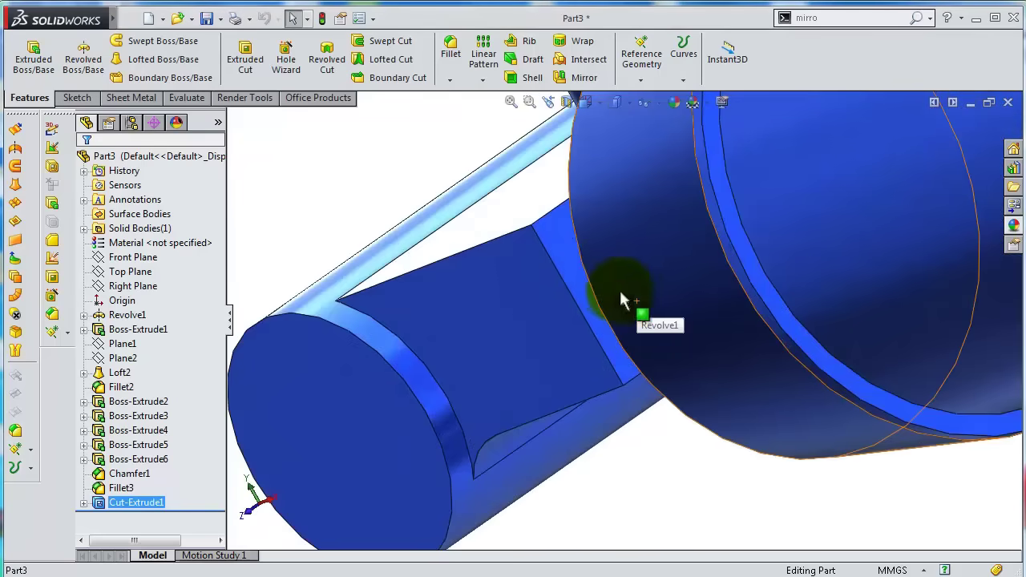
Sketch on the narrow tab face and convert its edges into Sketch12.
left_click(582, 284)
left_click(640, 225)
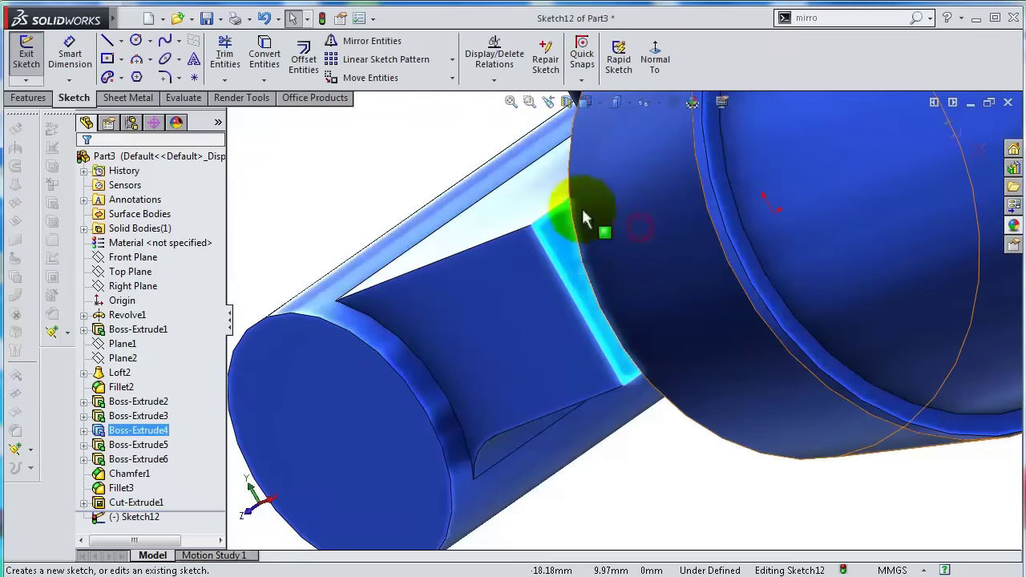
left_click(559, 215)
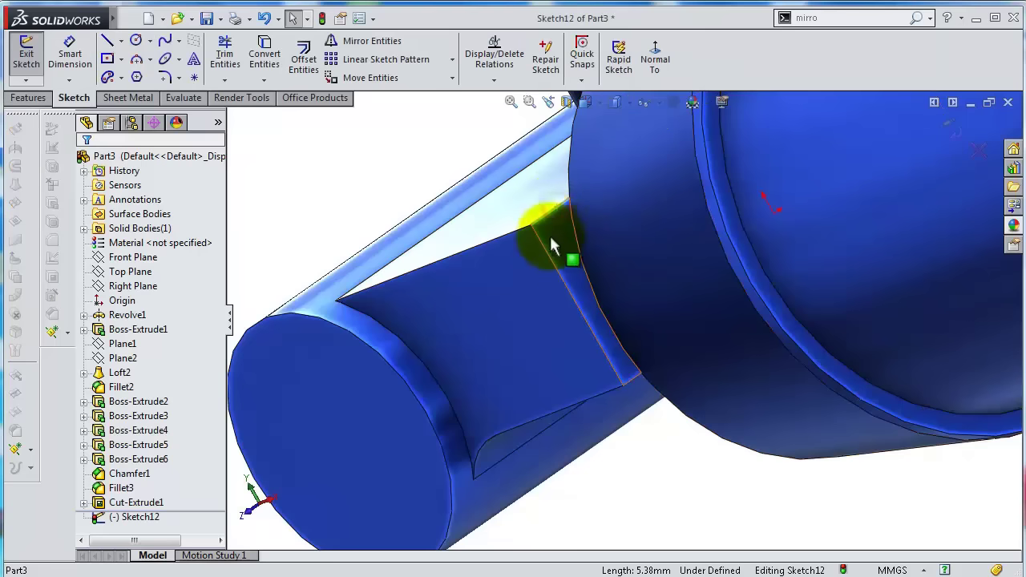
left_click(561, 241)
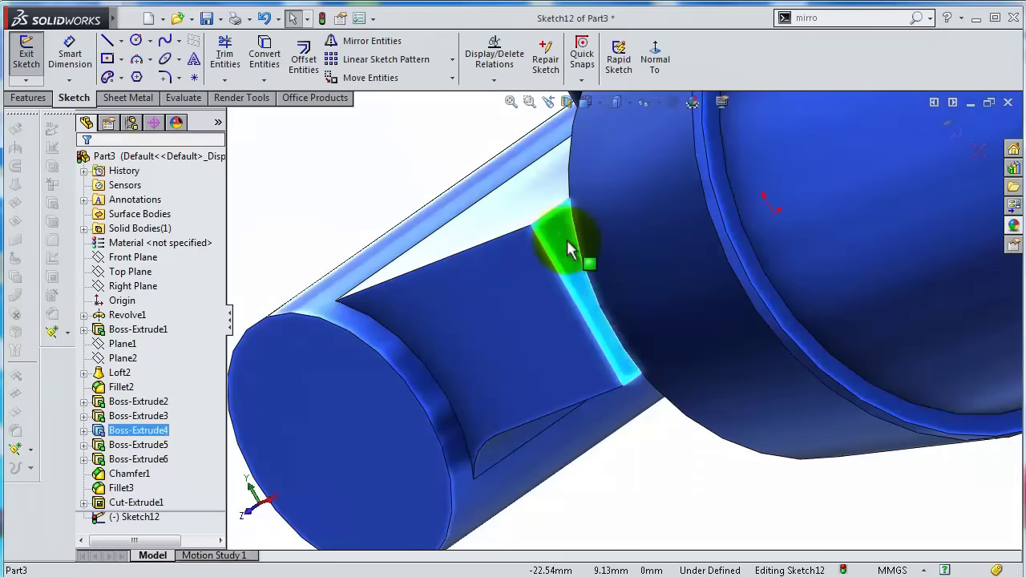
left_click(265, 59)
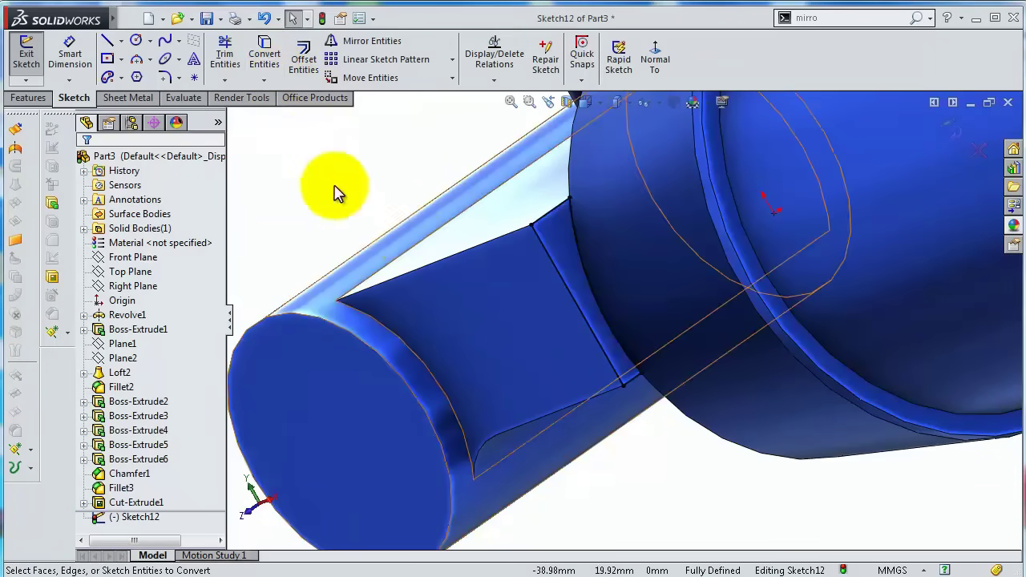
left_click(28, 97)
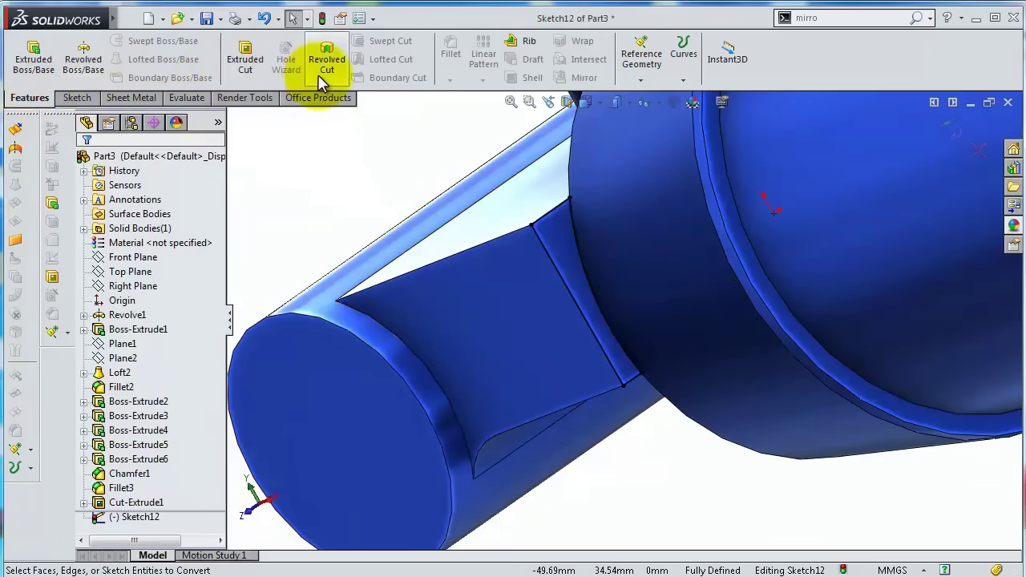
Start an extruded cut from Sketch12 limited Up To Surface on the side cylinder face.
left_click(244, 60)
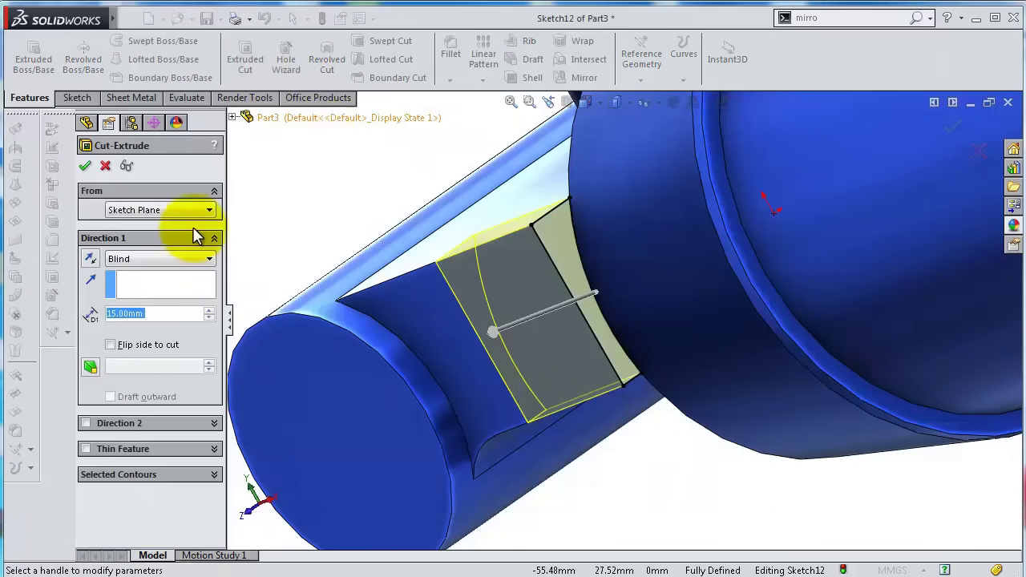
left_click(160, 259)
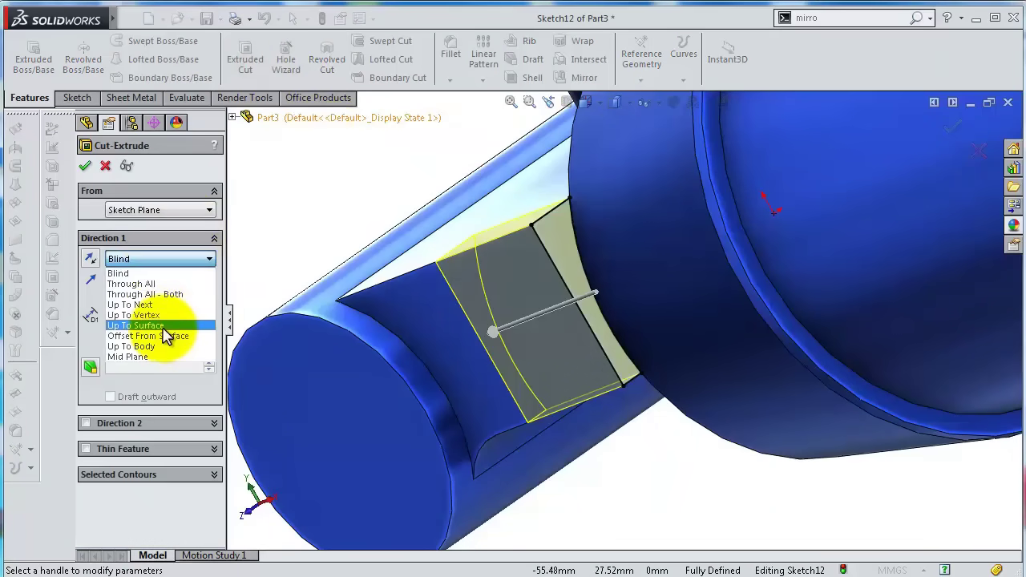
left_click(160, 325)
left_click(365, 334)
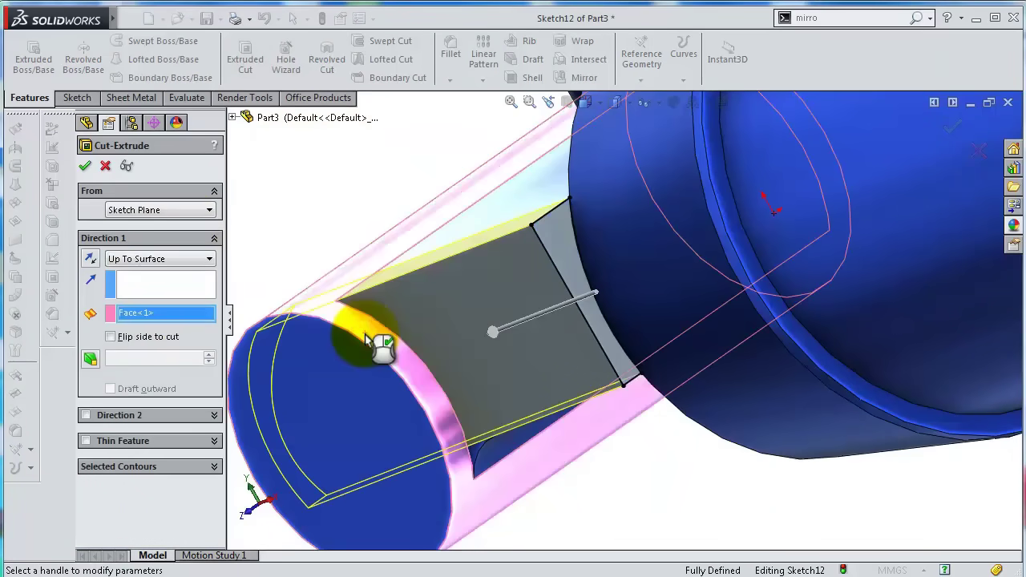
middle_click_drag(365, 337, 437, 346)
Change the cut to Offset From Surface 0.0001 mm from the cylinder face and apply Cut-Extrude2.
left_click(160, 259)
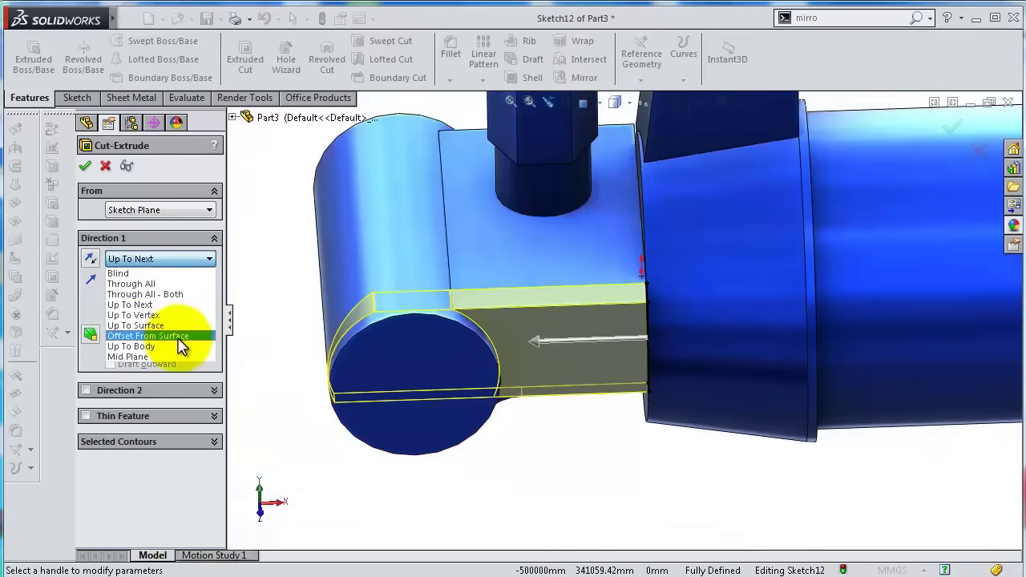
left_click(177, 337)
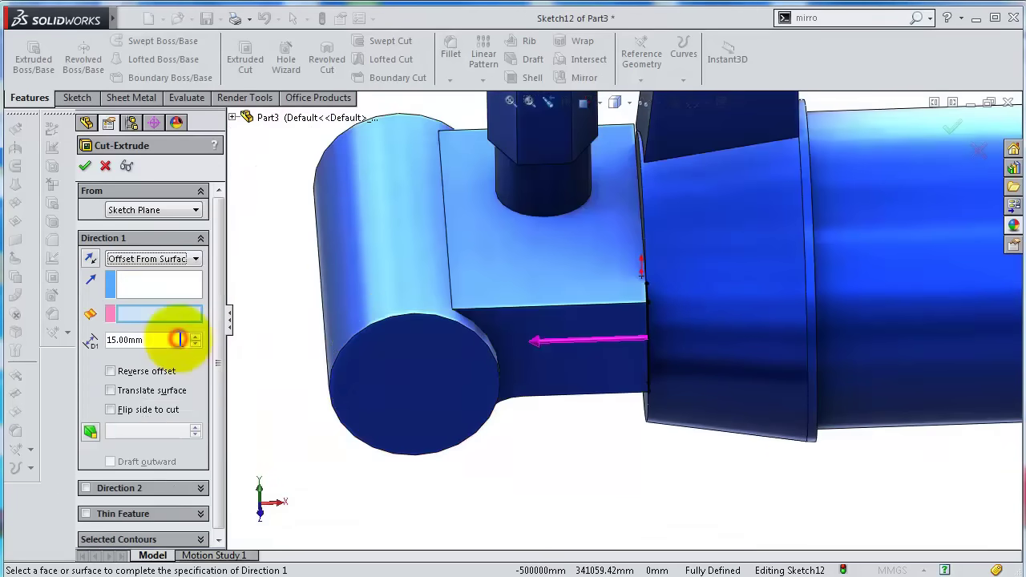
left_click(473, 337)
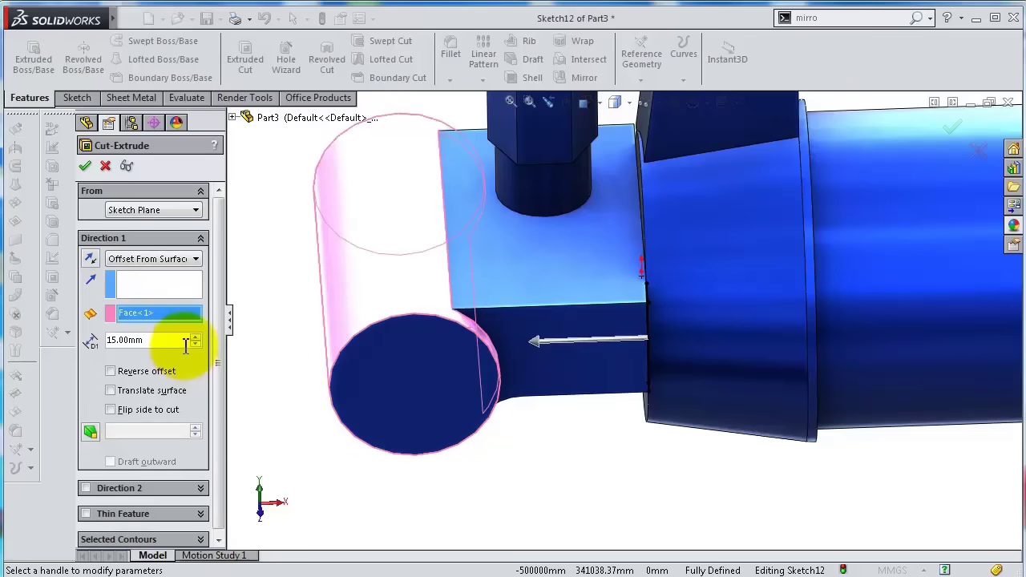
type("1")
key("Return")
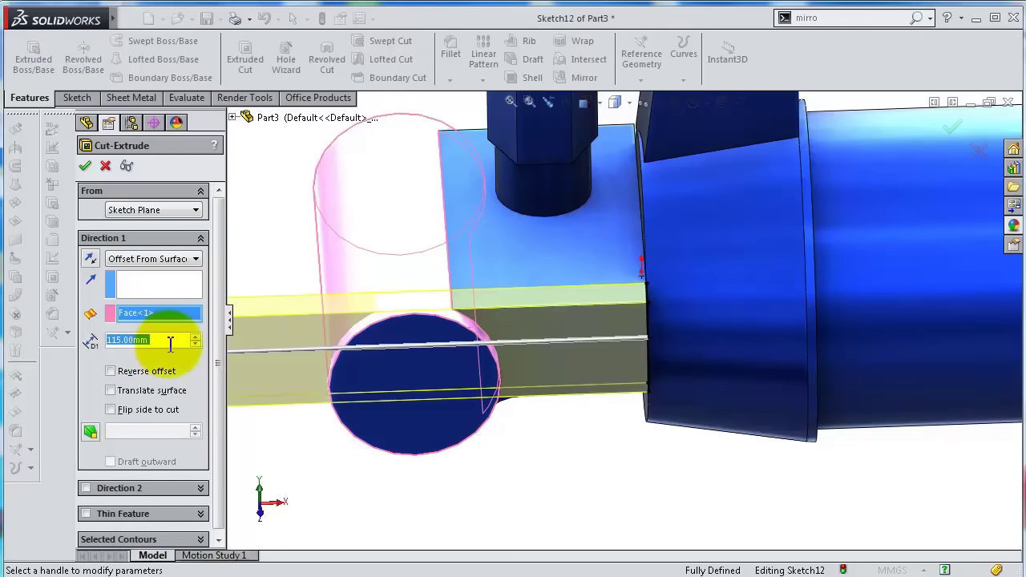
type("0.")
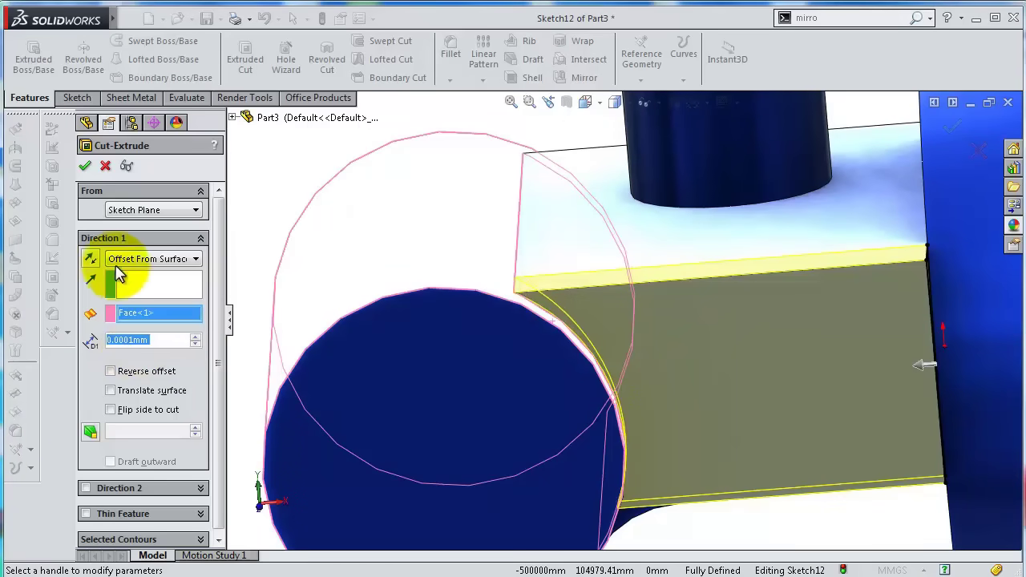
left_click(85, 168)
middle_click_drag(448, 348, 492, 342)
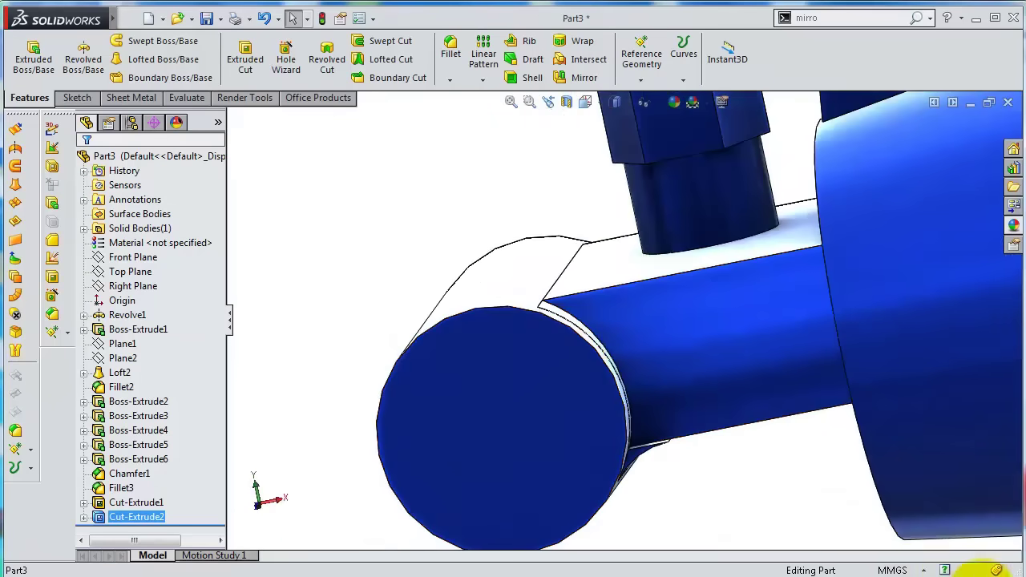
scroll(561, 437, "down", 3)
Sketch on the tab's curved end face with its edges converted.
left_click(619, 390)
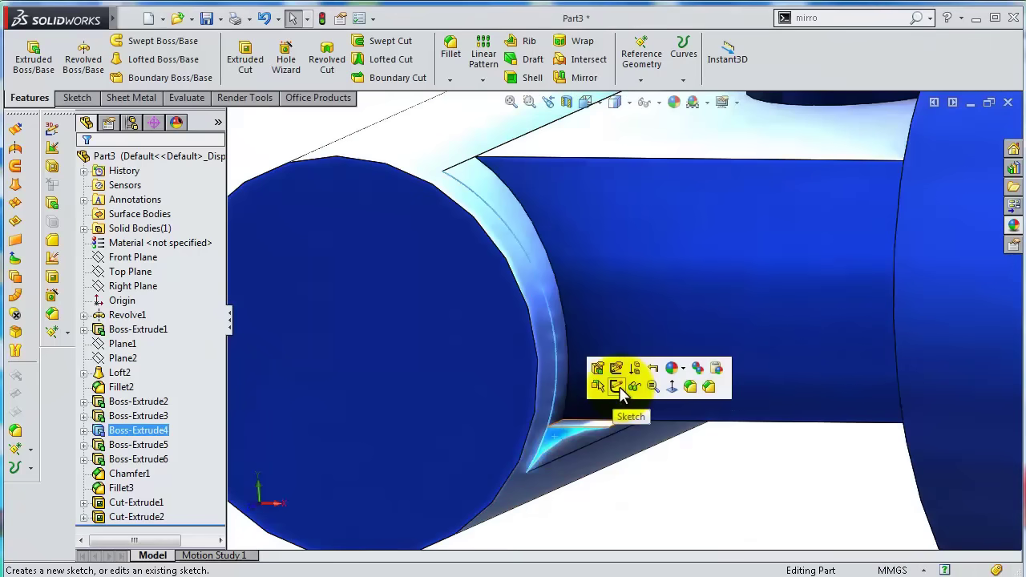
left_click(618, 389)
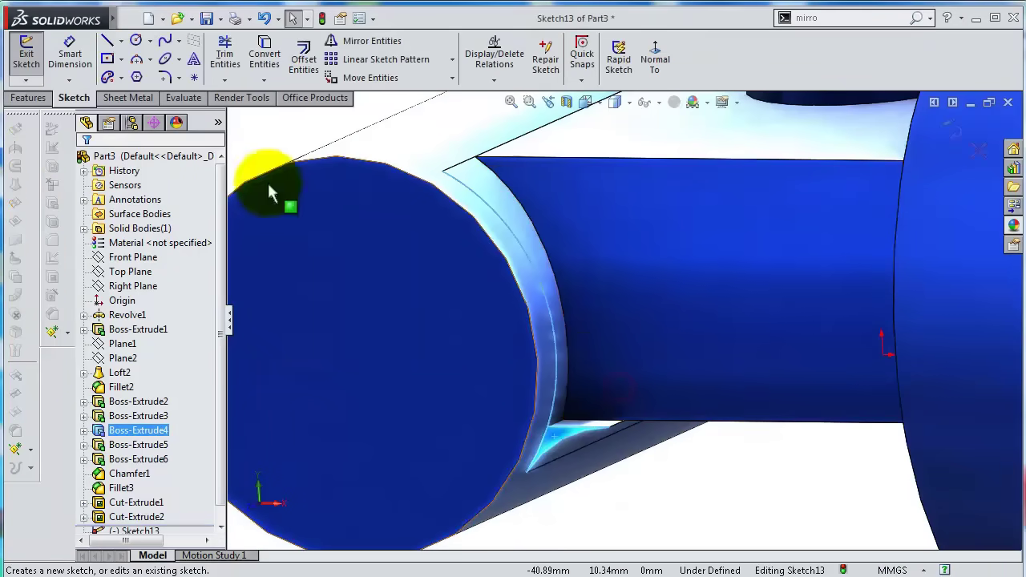
left_click(270, 69)
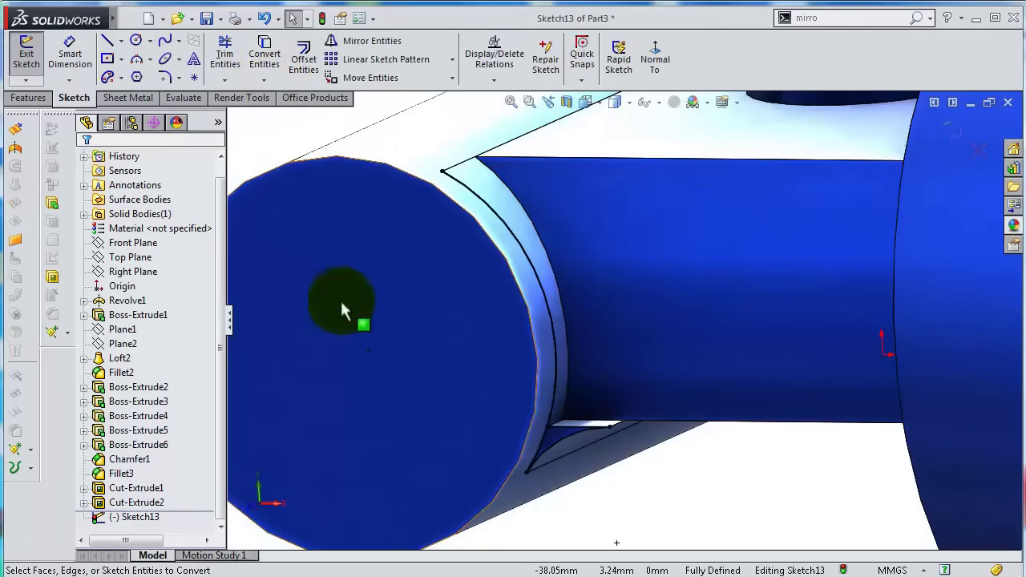
Cut Sketch13 Up To Surface on the adjoining curved face as Cut-Extrude3.
left_click(29, 99)
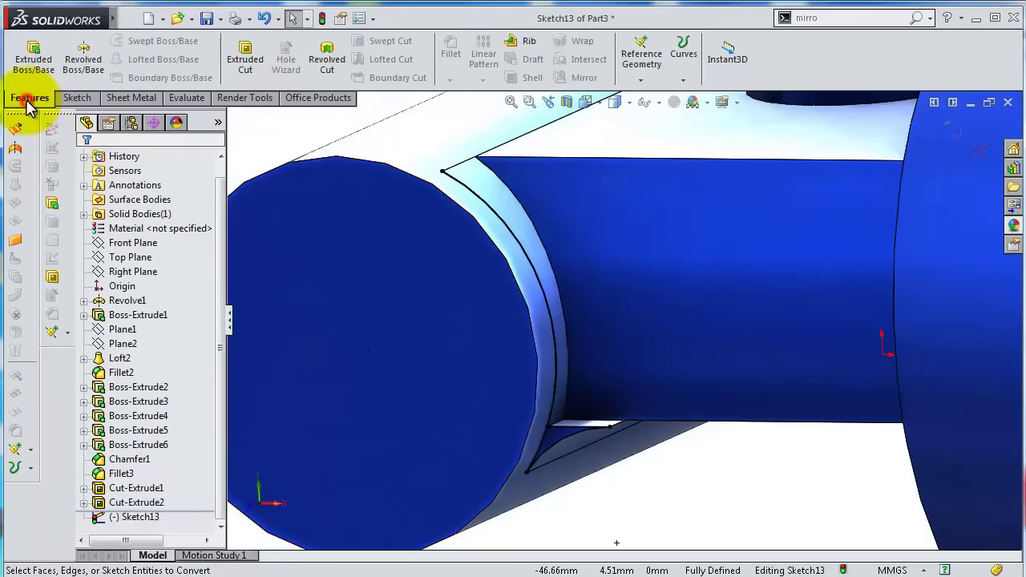
left_click(244, 60)
middle_click_drag(479, 294, 513, 304)
left_click(167, 260)
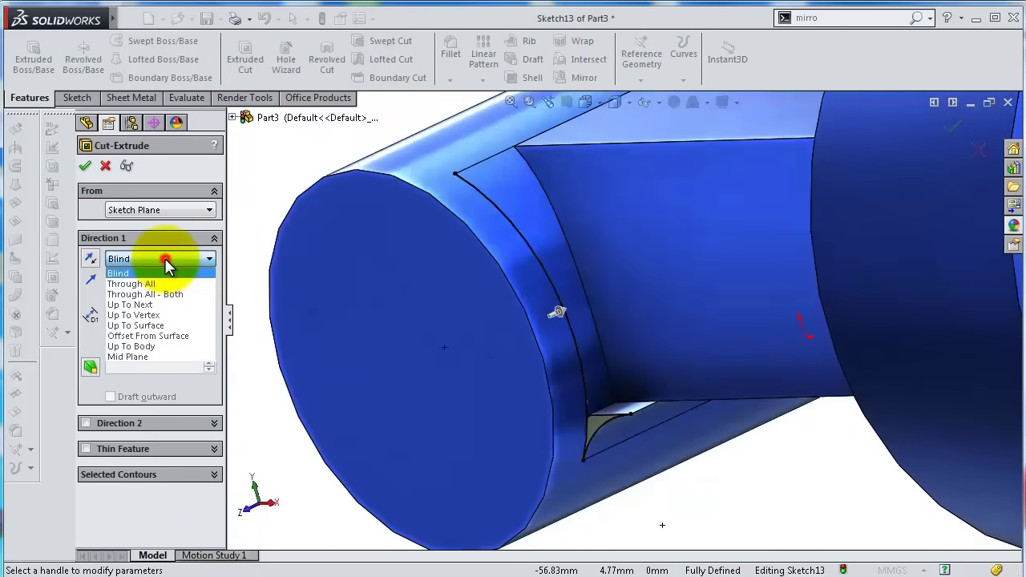
left_click(160, 324)
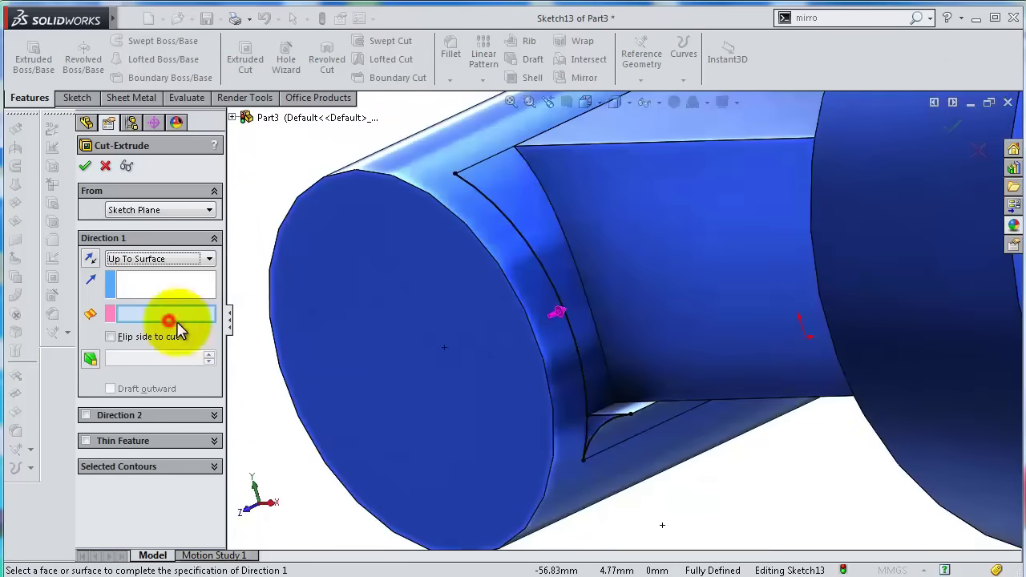
left_click(641, 304)
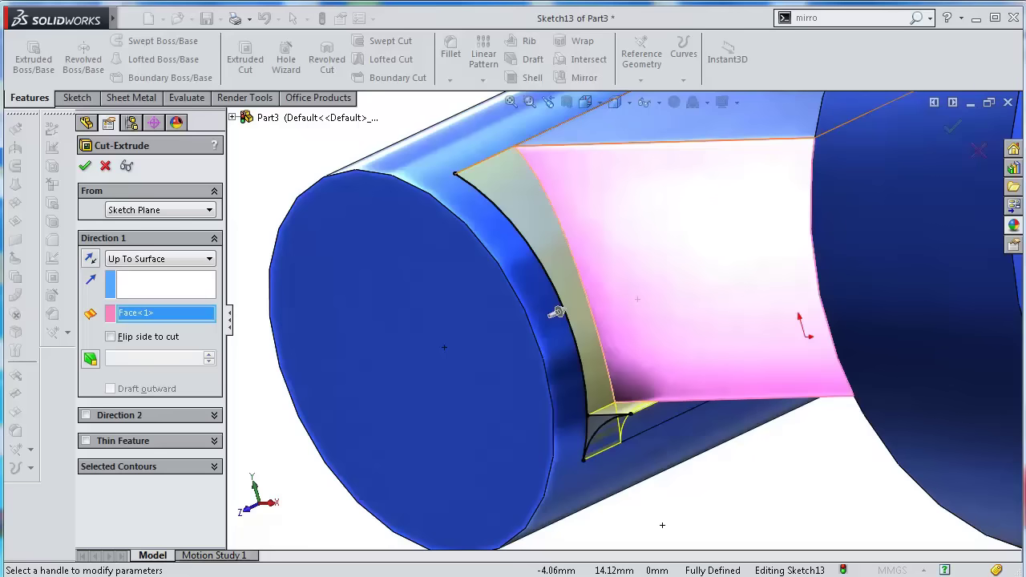
left_click(85, 166)
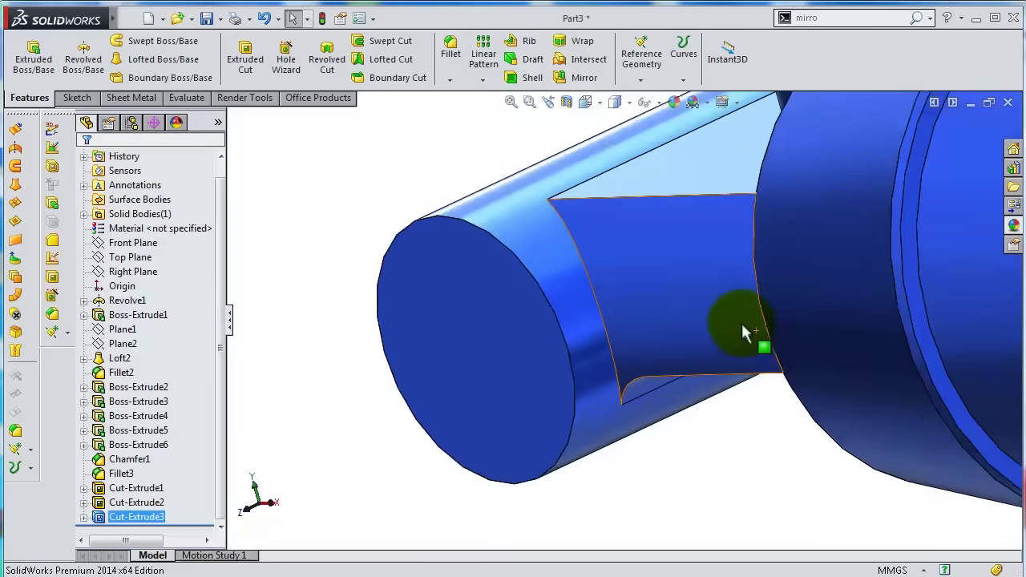
Mirror Cut-Extrude2 and Cut-Extrude3 across the Front Plane as Mirror1.
middle_click_drag(741, 321, 664, 216)
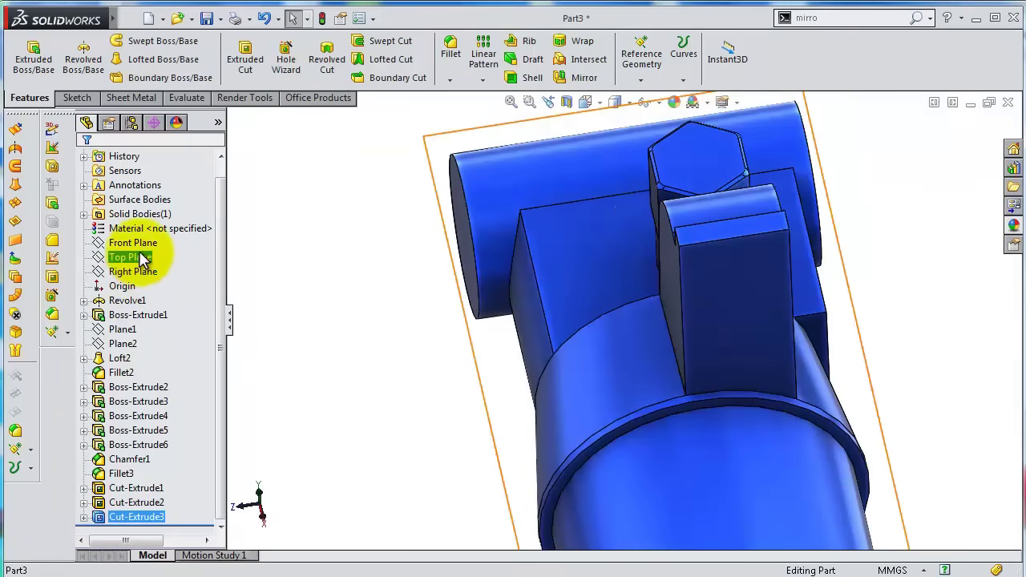
left_click(135, 243)
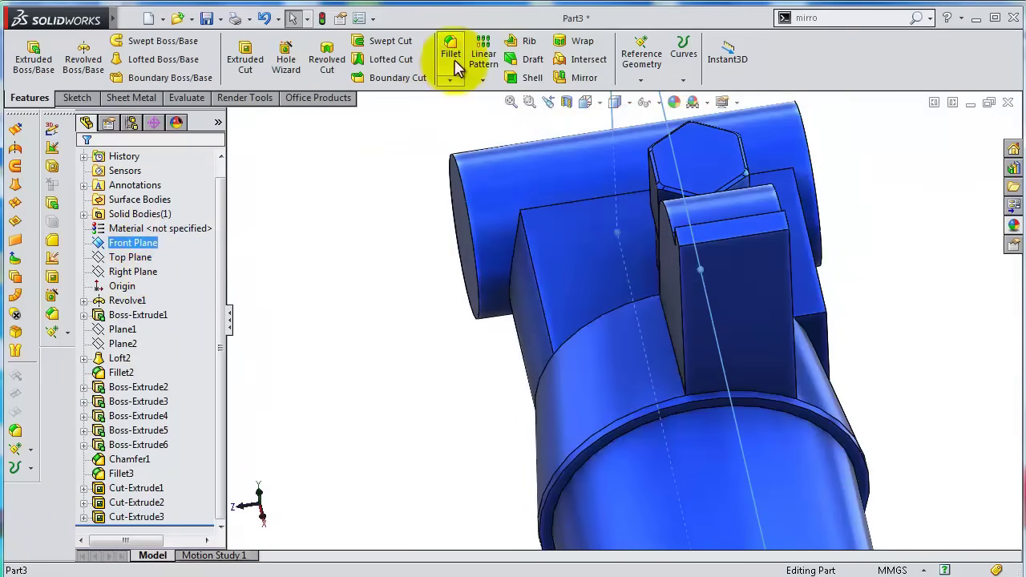
left_click(485, 80)
left_click(505, 128)
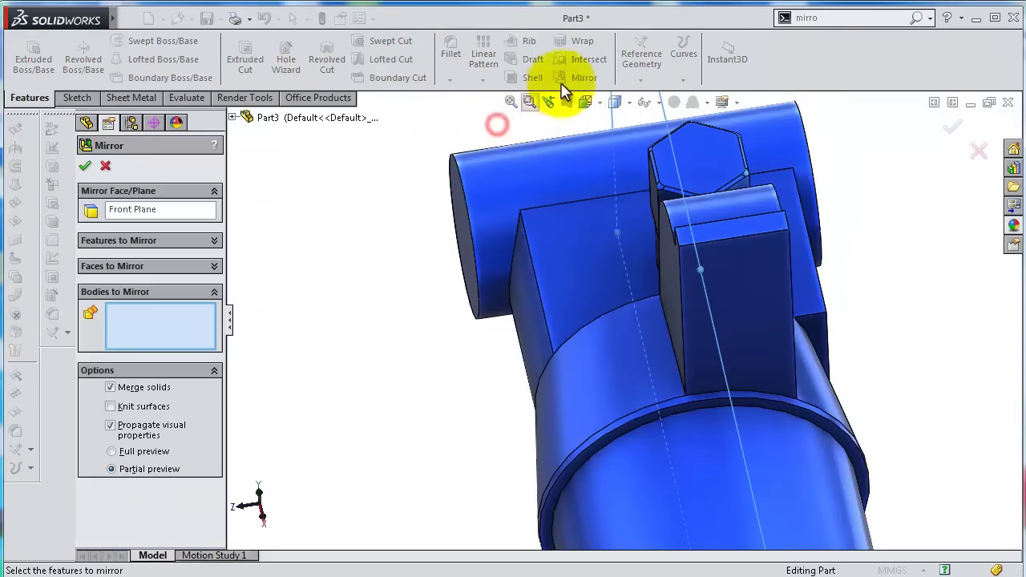
left_click(119, 243)
left_click(233, 118)
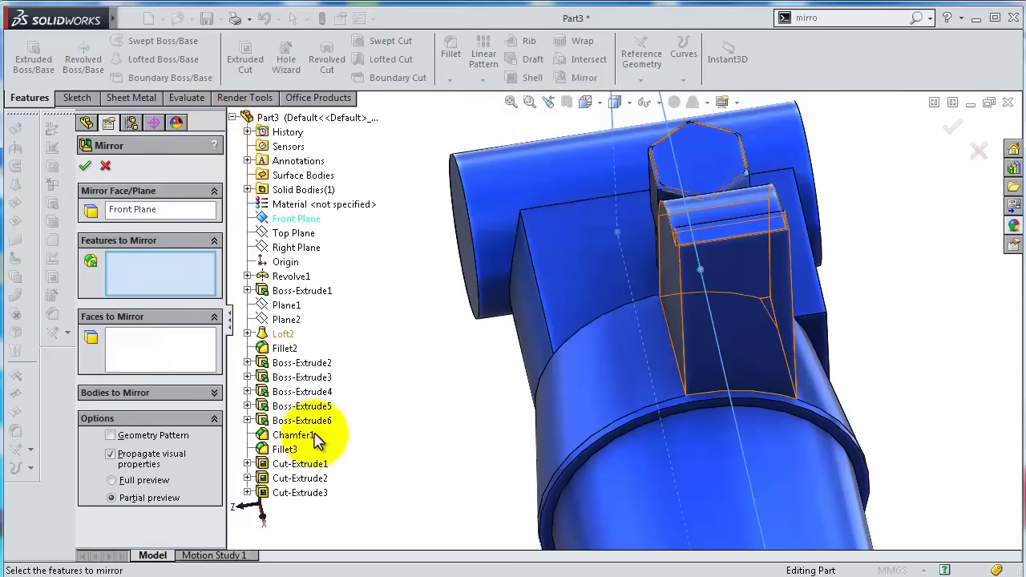
left_click(300, 481)
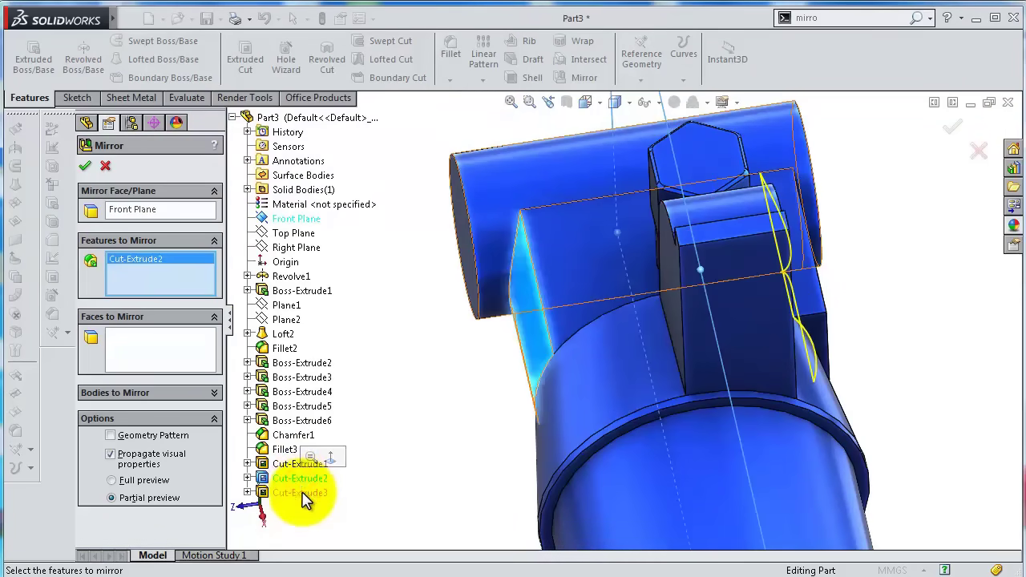
left_click(303, 494)
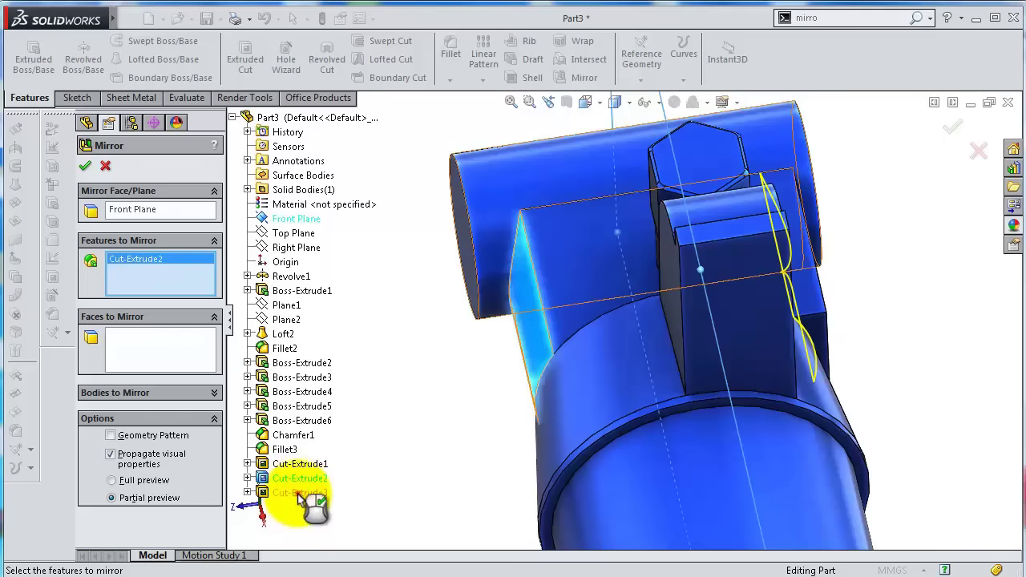
left_click(295, 492)
left_click(84, 164)
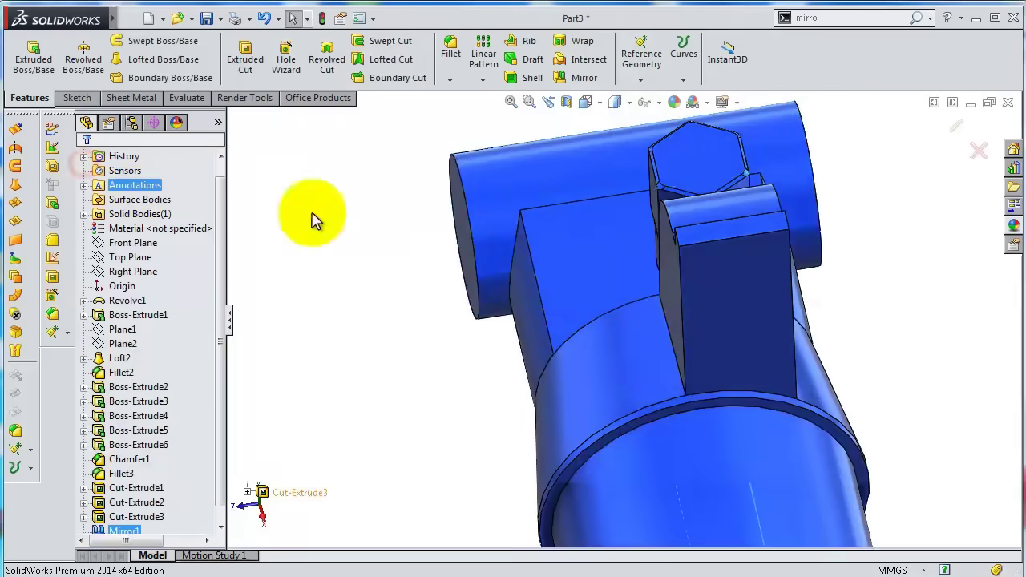
Start a Front Plane sketch and draw circles on the side cylinder and the tab.
left_click(132, 242)
left_click(147, 228)
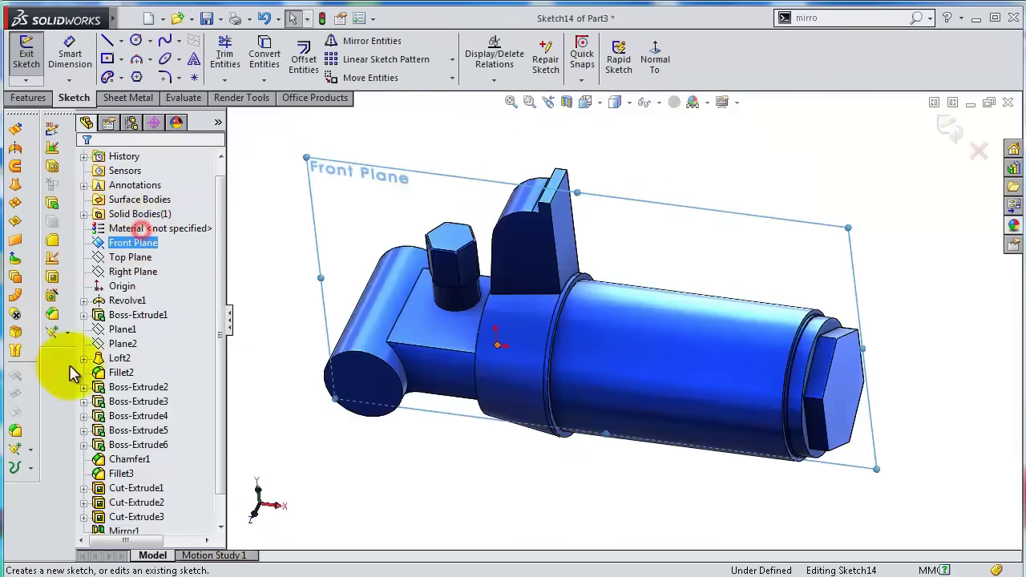
left_click(654, 58)
scroll(534, 344, "up", 3)
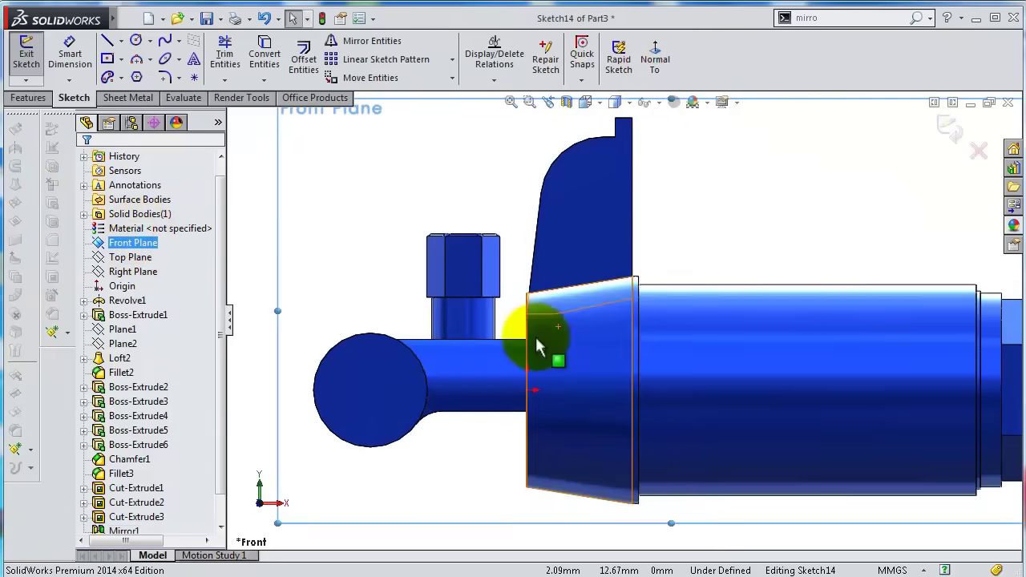
left_click(136, 40)
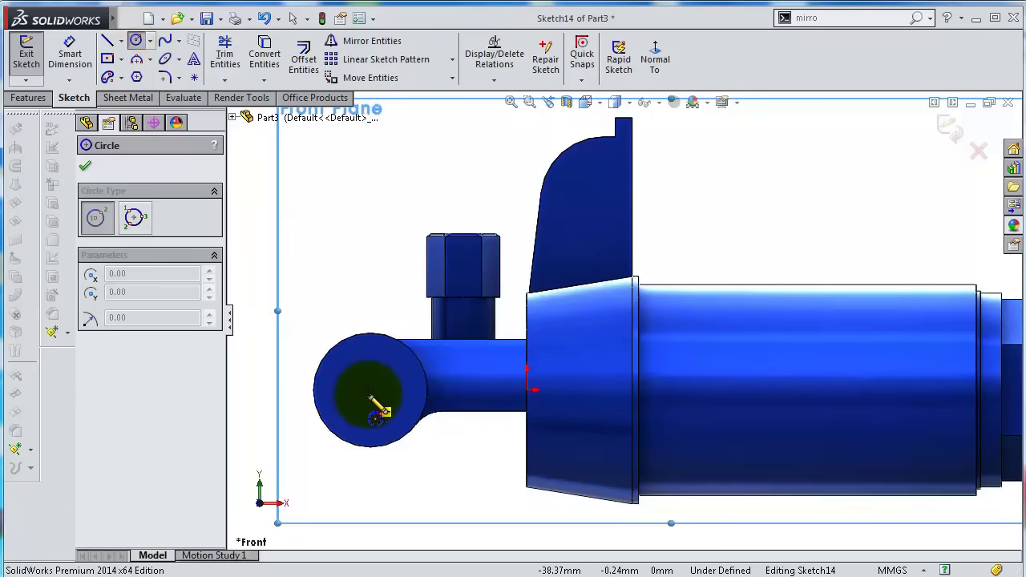
left_click(370, 393)
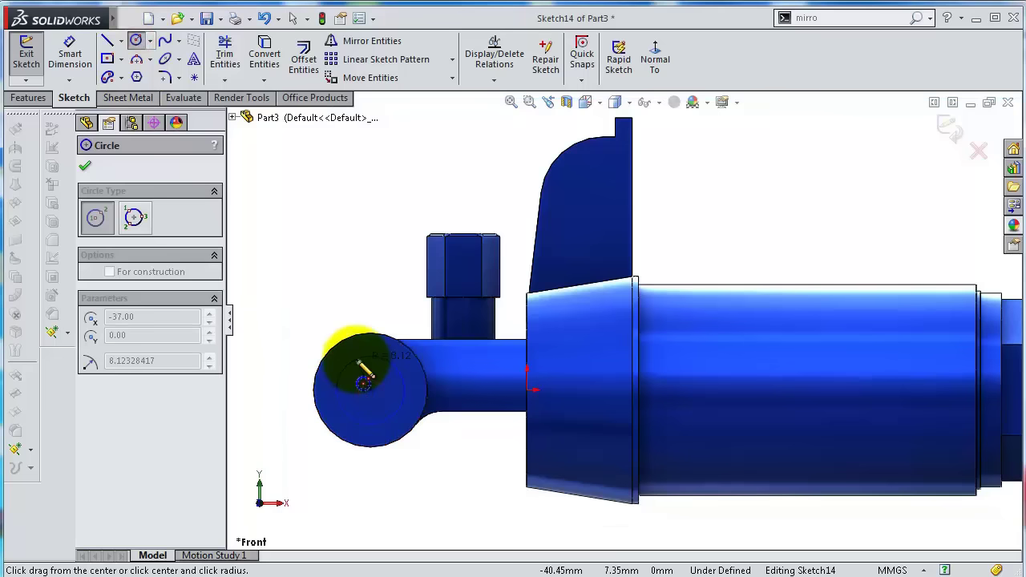
left_click(360, 365)
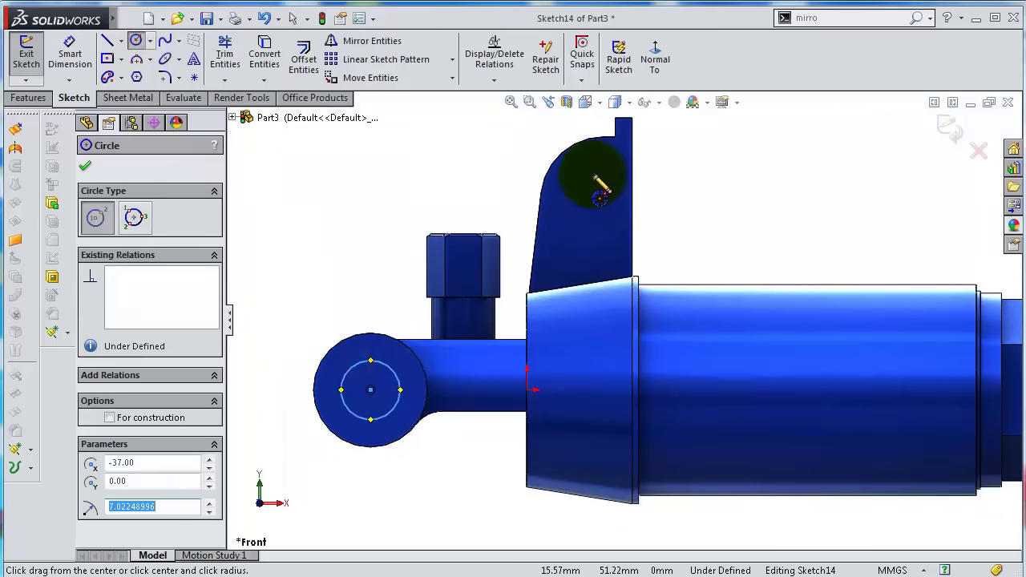
left_click(592, 173)
left_click(607, 188)
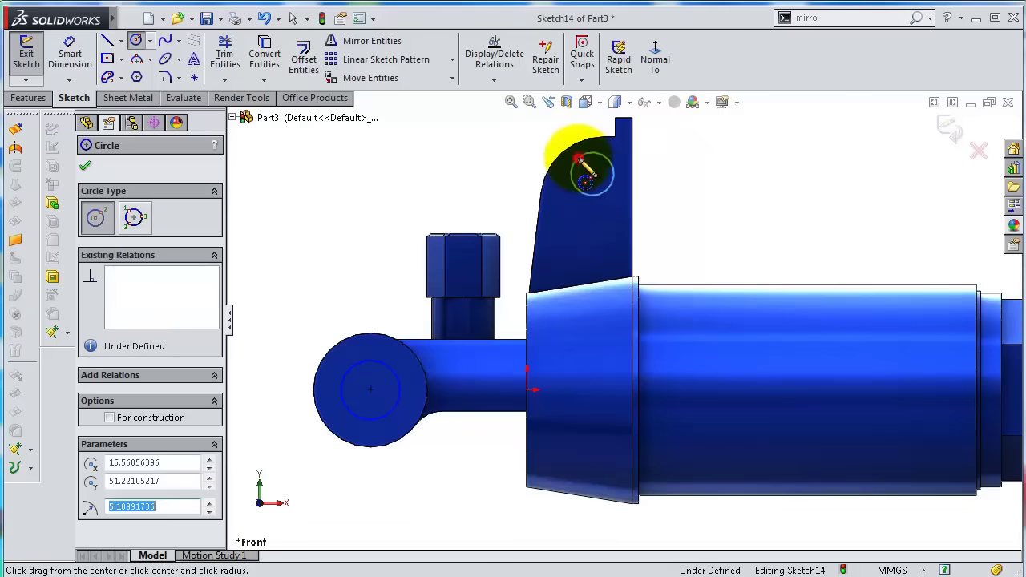
left_click(624, 106)
left_click(617, 176)
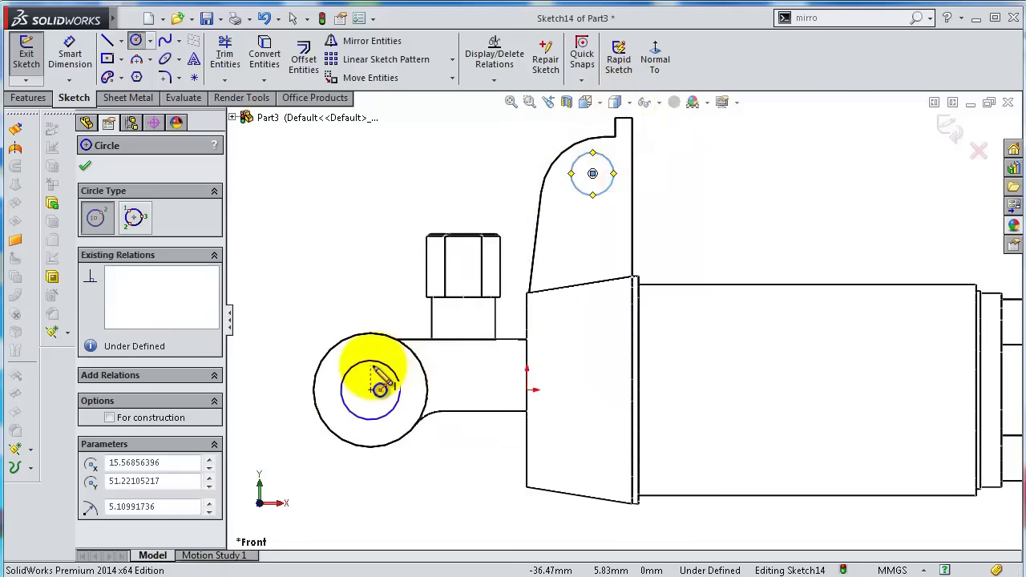
Dimension the side cylinder circle at ⌀15 and the tab circle at ⌀8.5.
right_click(380, 386)
left_click(410, 375)
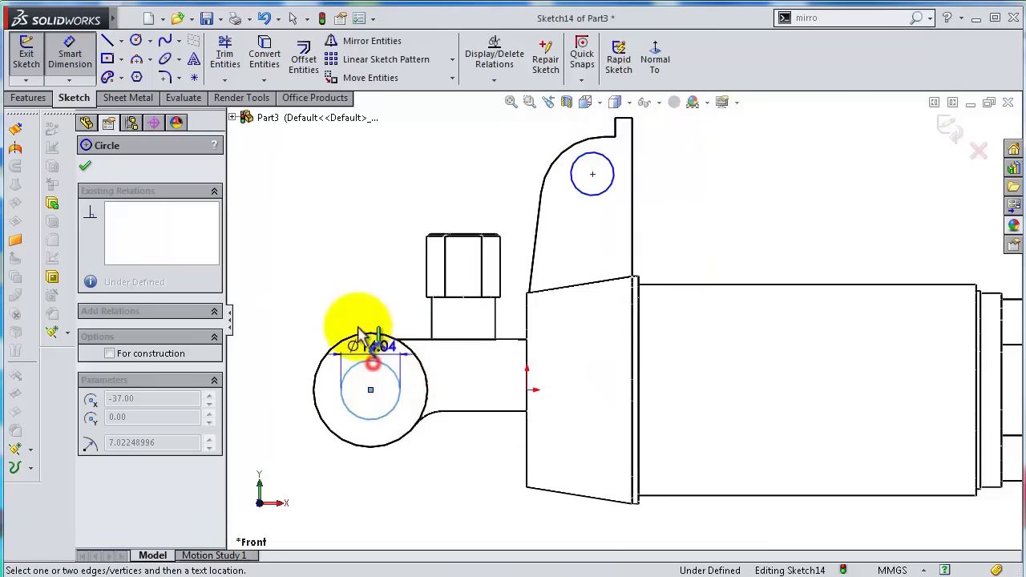
left_click(353, 311)
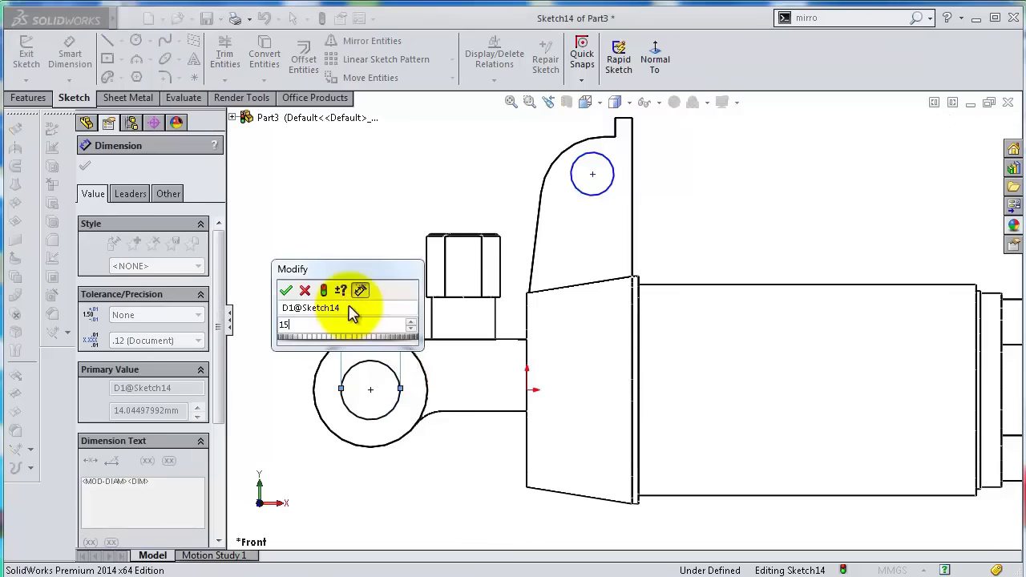
type("15")
key("Return")
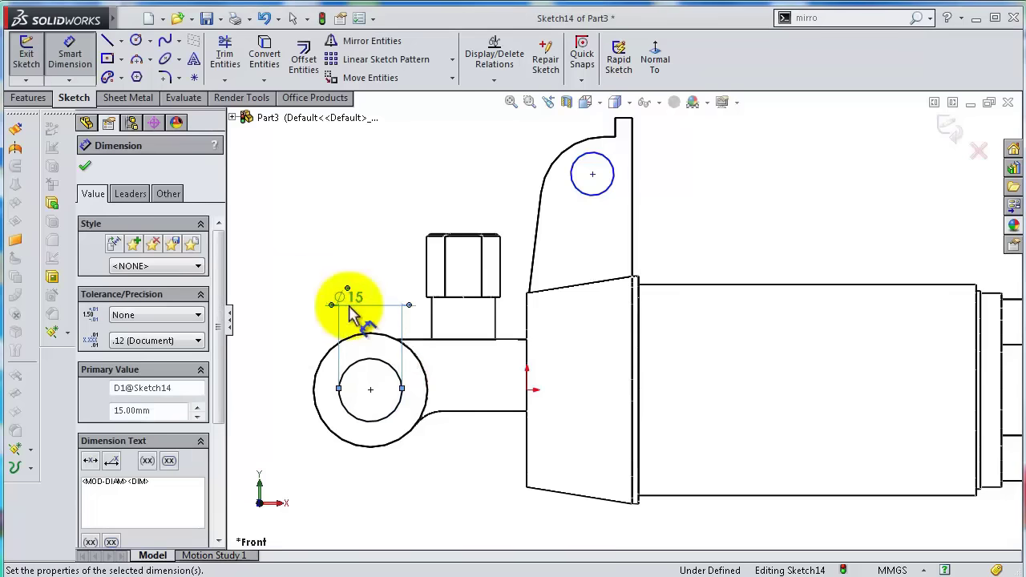
left_click(616, 183)
left_click(695, 189)
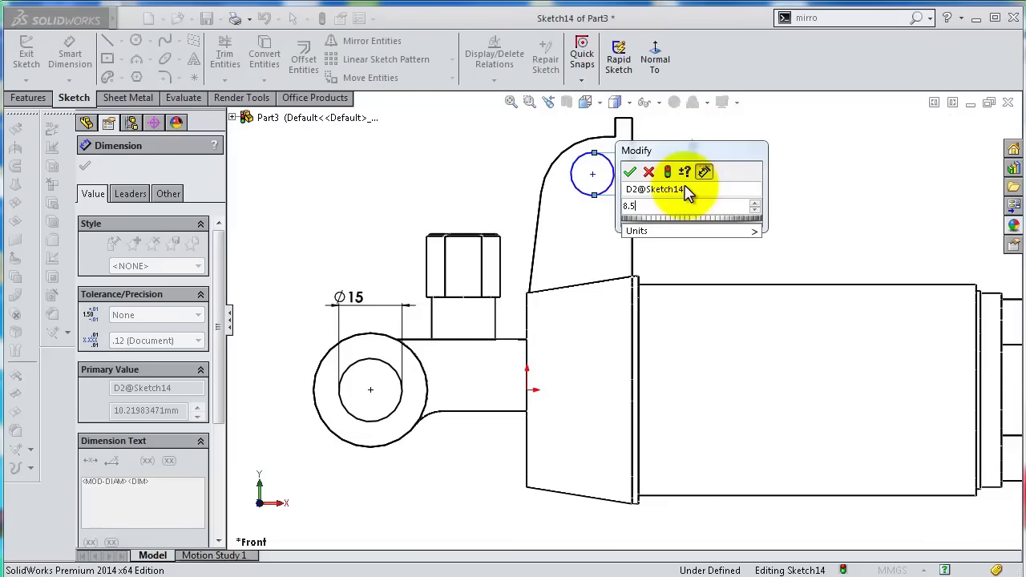
key("Return")
Locate the tab circle's centre 8.5 and 15.5 from the tab corner.
left_click(595, 174)
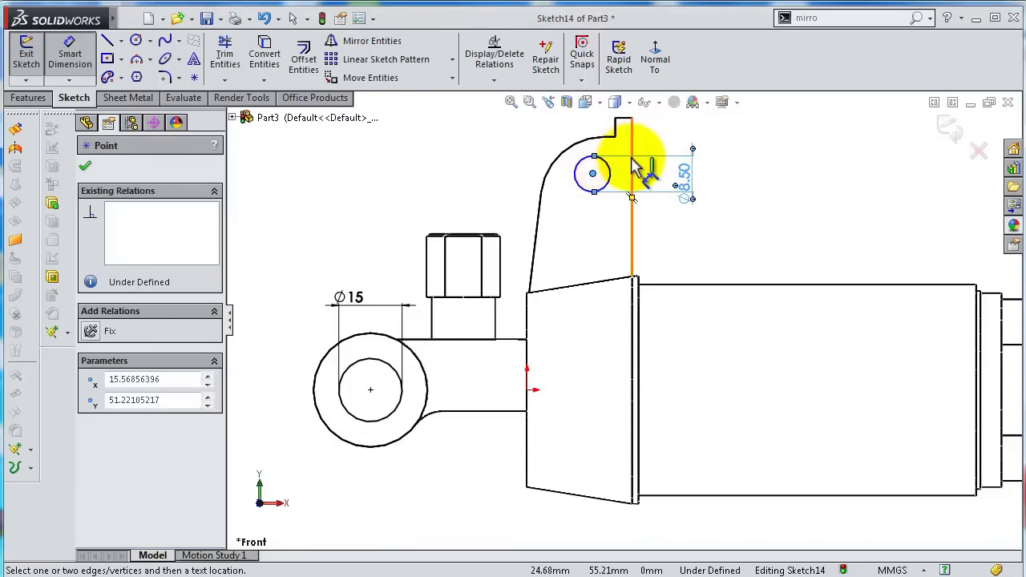
scroll(626, 164, "up", 3)
left_click(622, 157)
type("8")
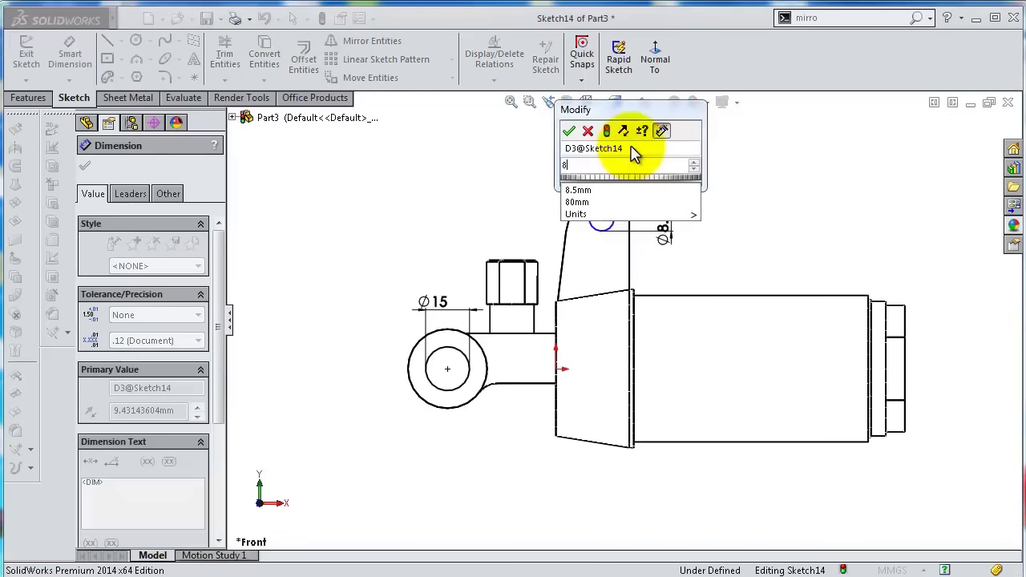
type(".5")
key("Return")
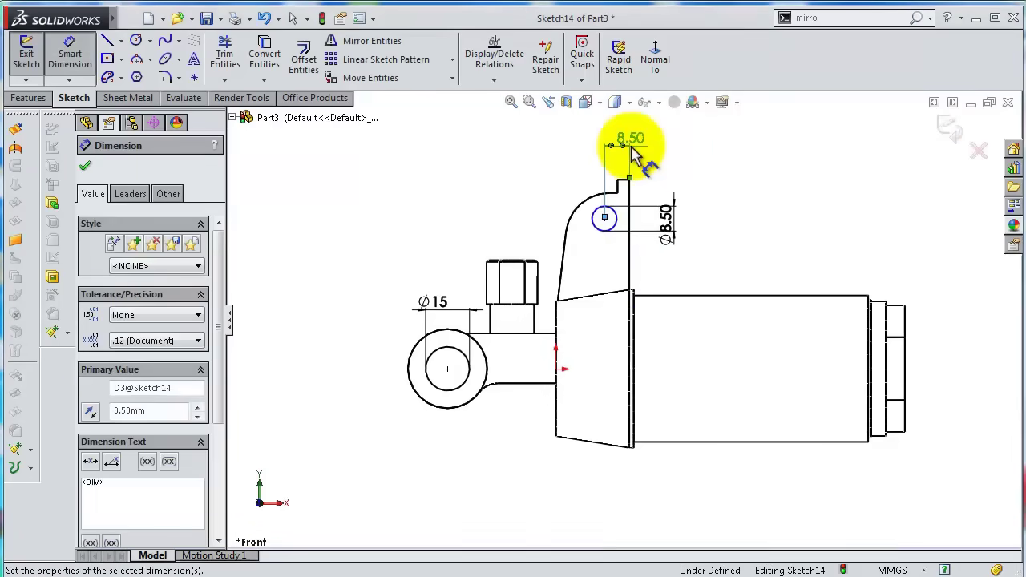
left_click(612, 226)
left_click(624, 181)
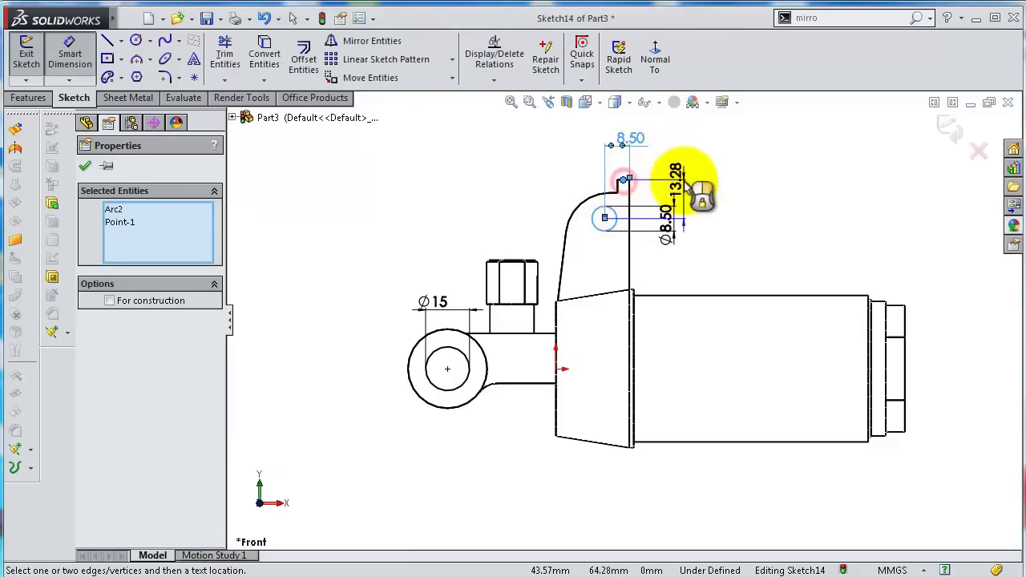
left_click(734, 190)
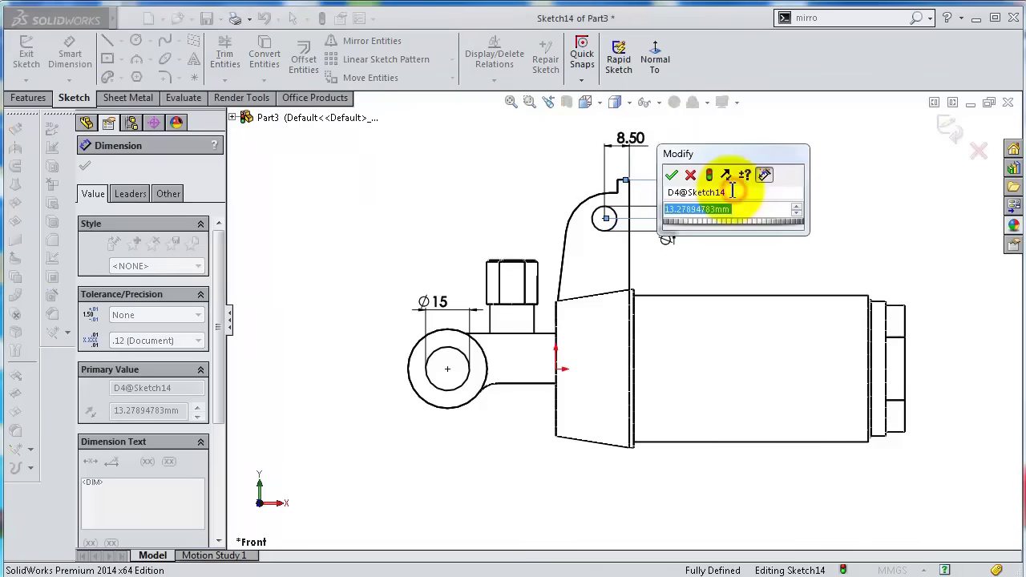
type("15.5")
key("Return")
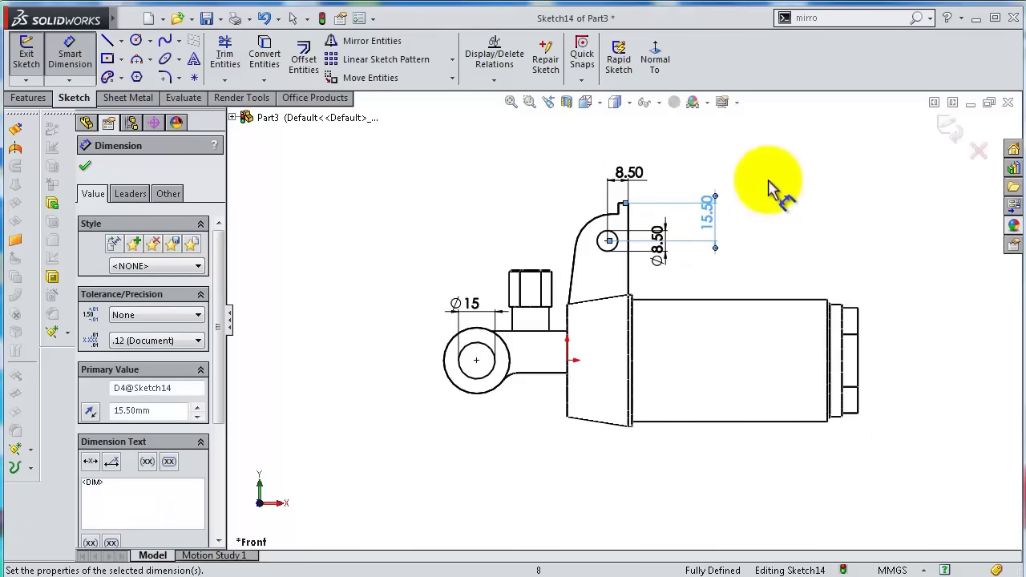
middle_click_drag(768, 186, 749, 265)
Start an extruded cut from the sketch with a Mid Plane end condition.
left_click(794, 214)
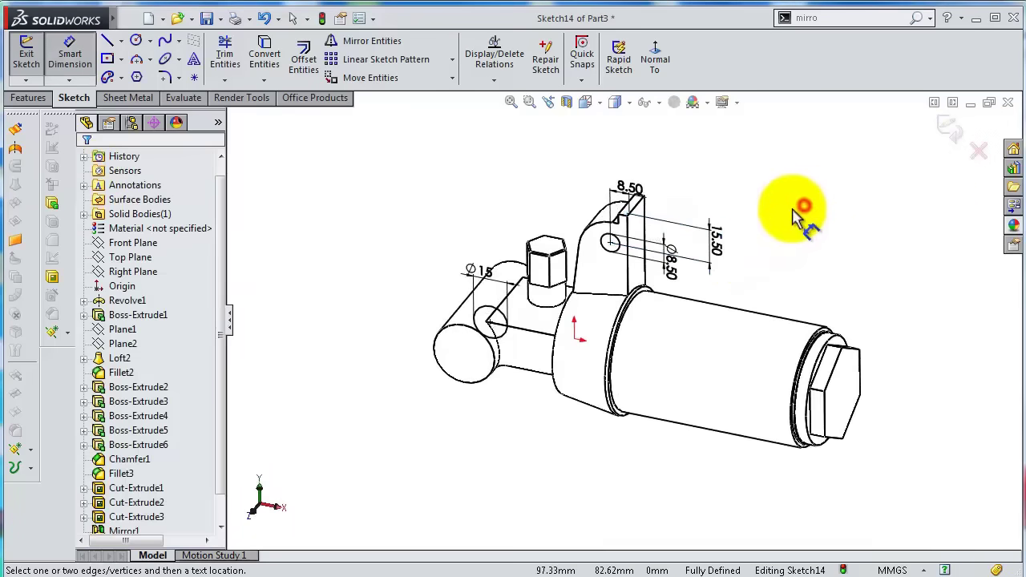
left_click(27, 97)
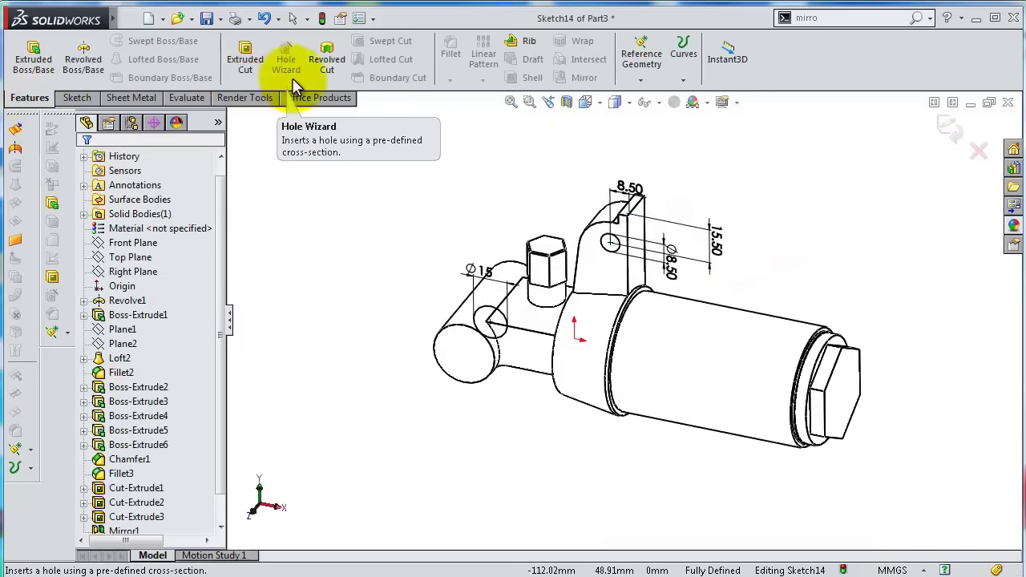
left_click(245, 72)
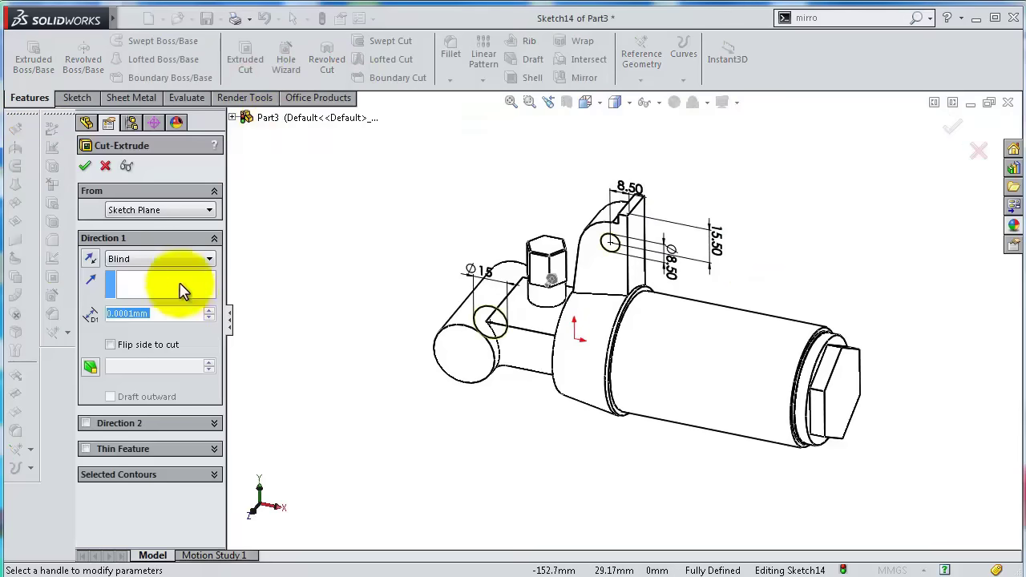
left_click(197, 259)
left_click(168, 355)
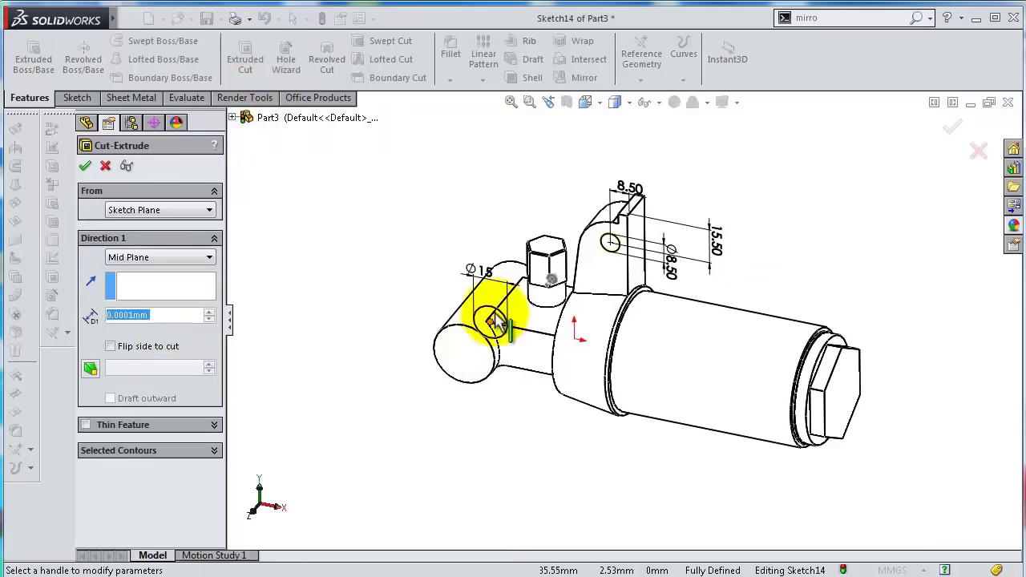
left_click(614, 102)
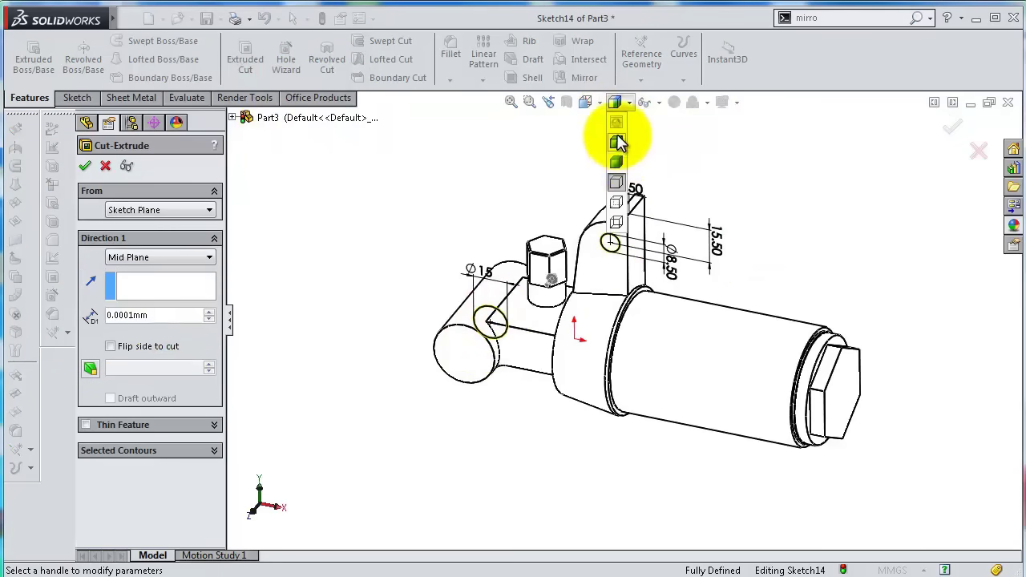
left_click(616, 143)
Set the cut depth to 38 mm and accept the through holes.
scroll(529, 337, "down", 3)
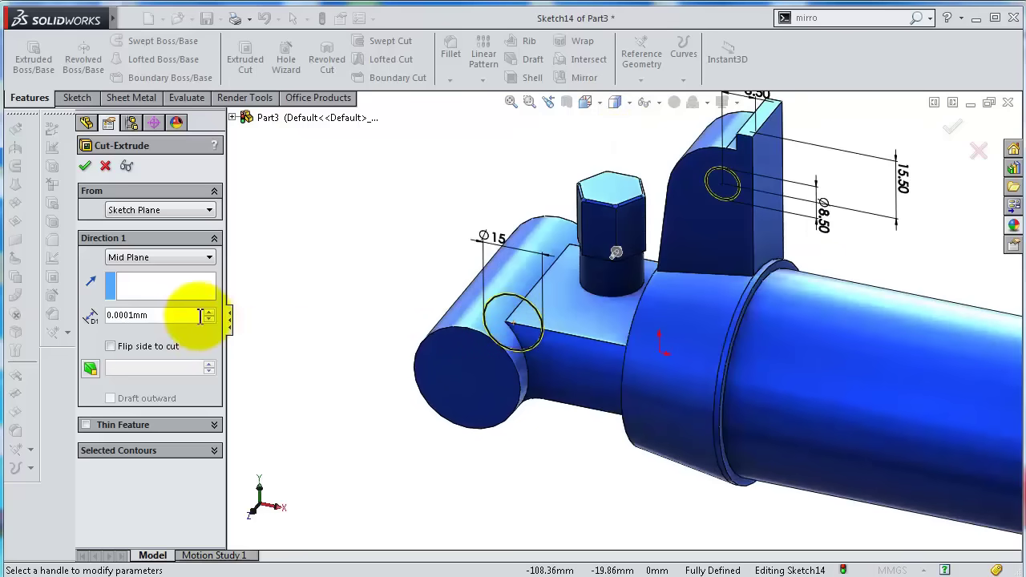
left_click_drag(197, 316, 97, 313)
type("20")
key("Return")
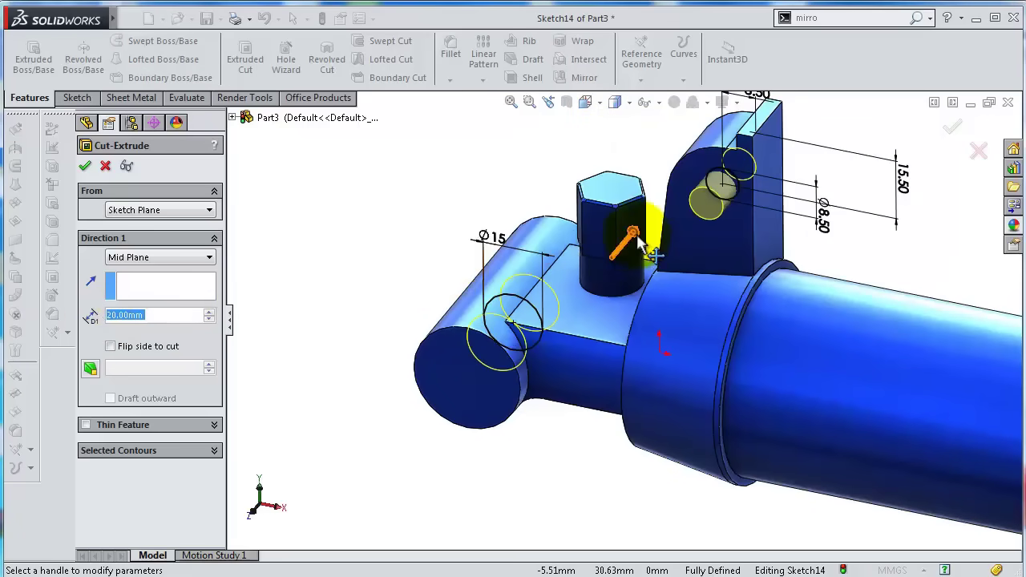
left_click_drag(642, 244, 623, 171)
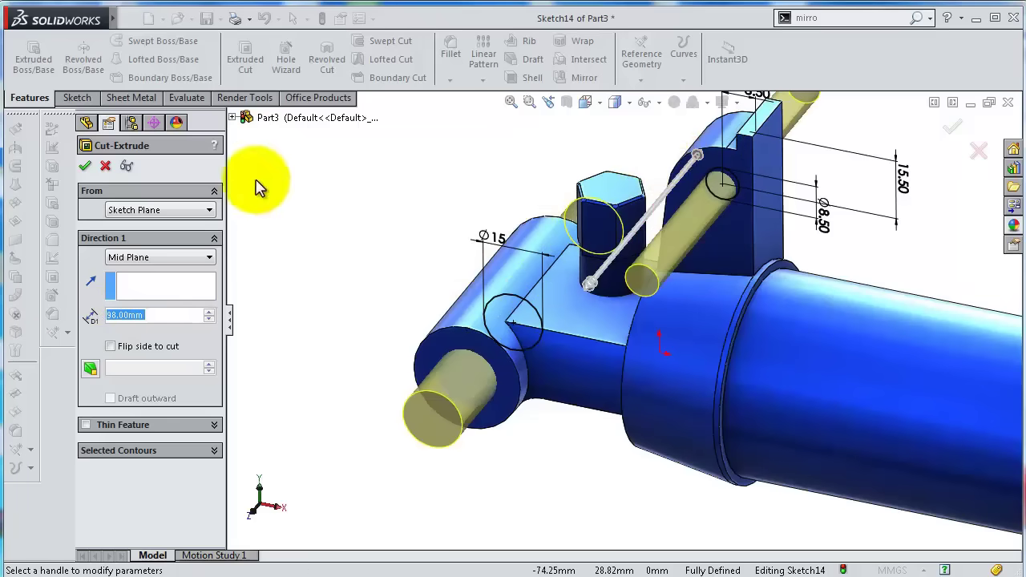
left_click(85, 165)
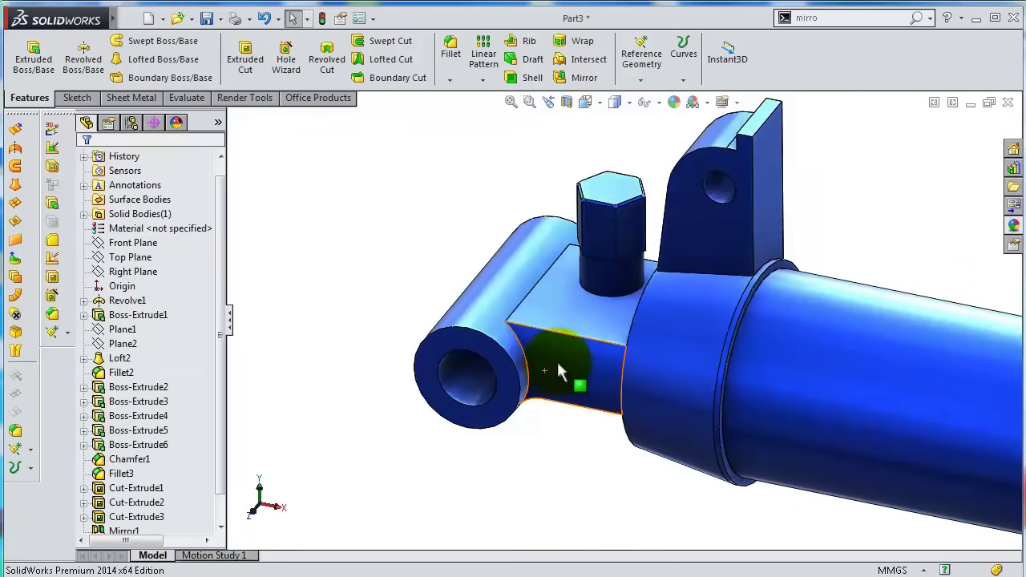
Start a sketch on the hex end face and draw a circle centred on the origin.
mouse_move(559, 371)
middle_mouse_down()
mouse_move(556, 293)
mouse_move(515, 305)
mouse_move(687, 435)
mouse_move(751, 410)
mouse_move(806, 332)
middle_mouse_up()
left_click(731, 287)
left_click(790, 244)
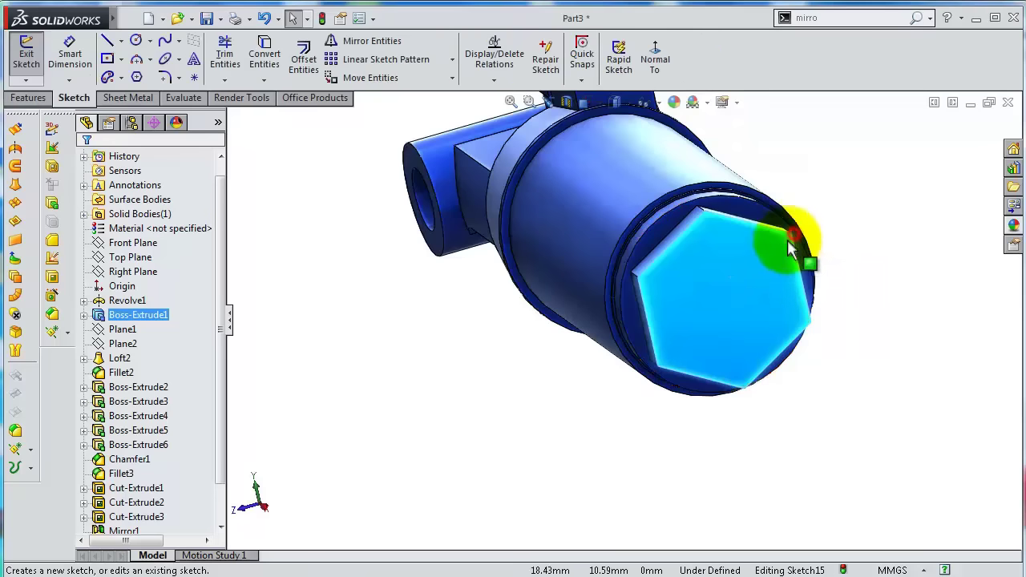
left_click(653, 52)
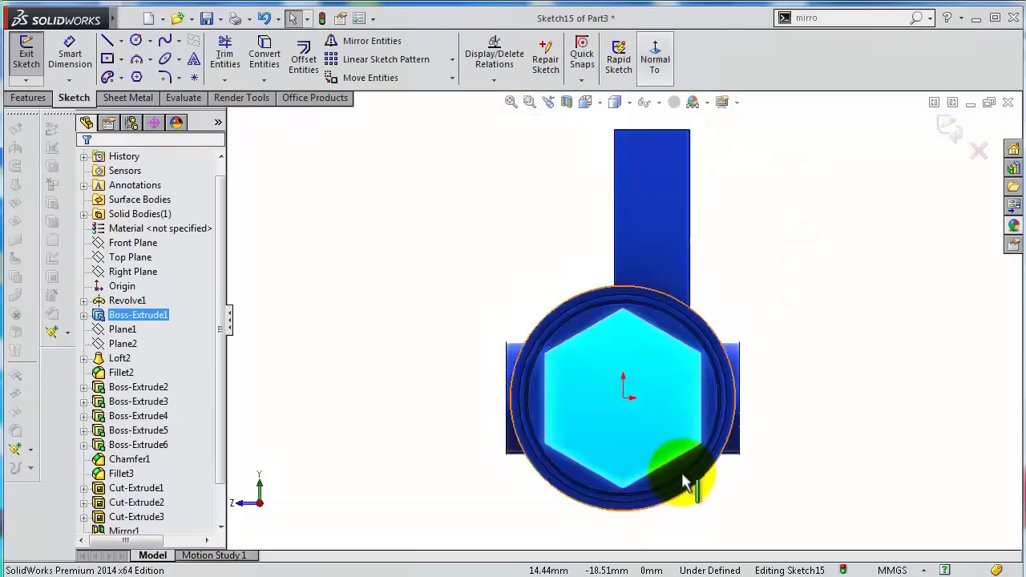
scroll(686, 481, "down", 2)
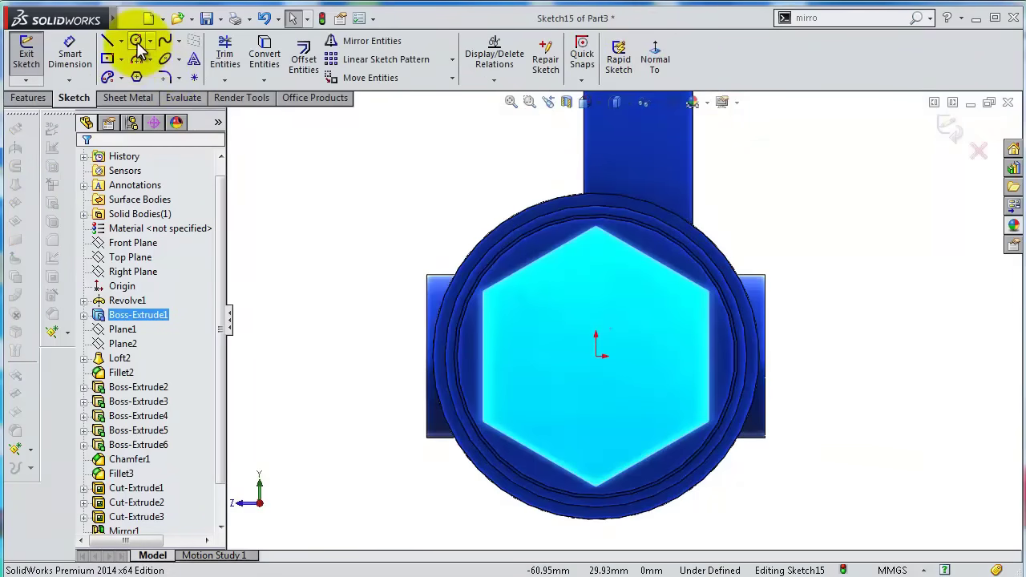
left_click(136, 42)
left_click(594, 355)
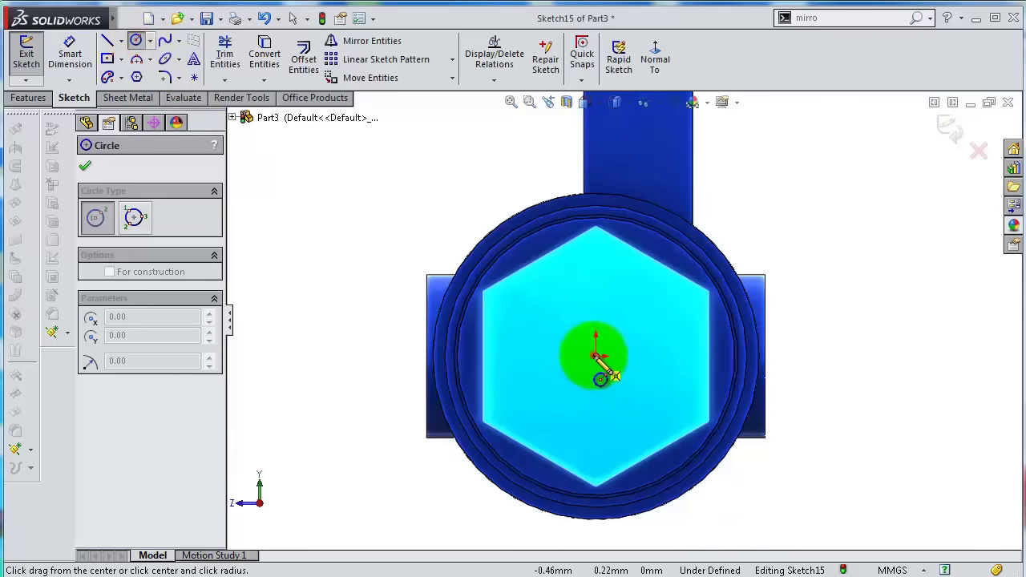
left_click(543, 292)
Dimension the hex end circle to a 25 mm diameter.
scroll(849, 436, "up", 3)
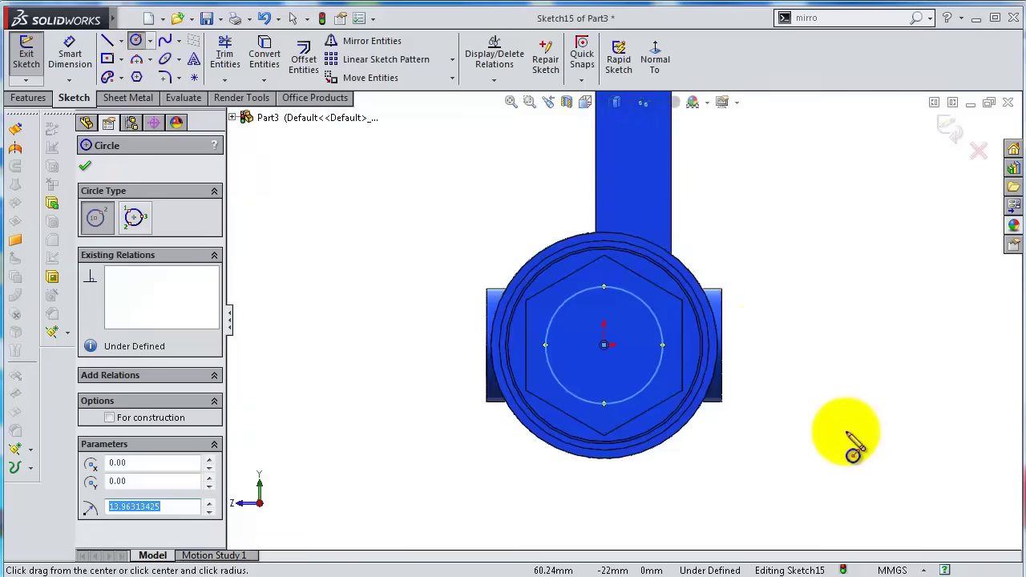
middle_click_drag(758, 344, 705, 297)
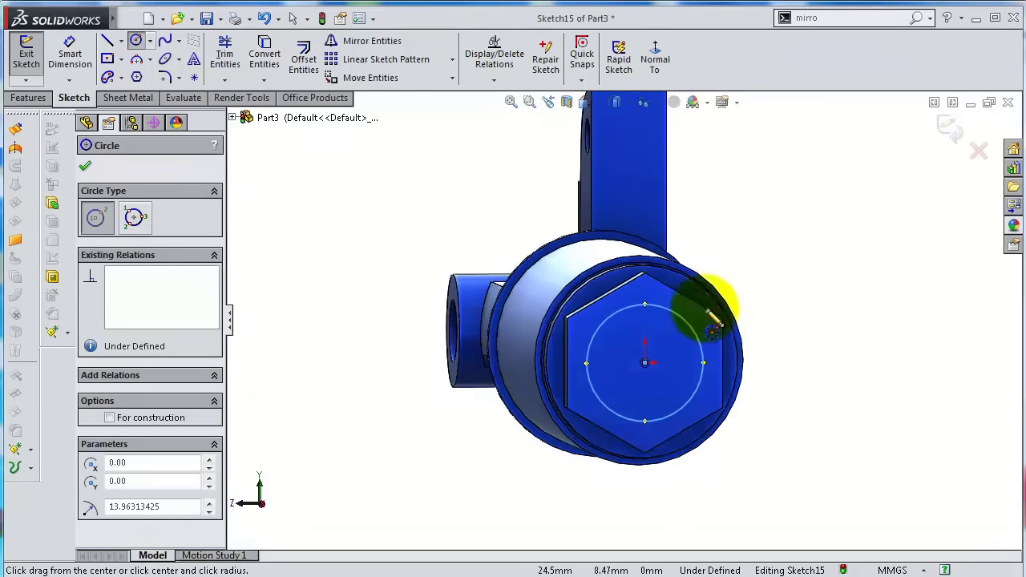
left_click(67, 52)
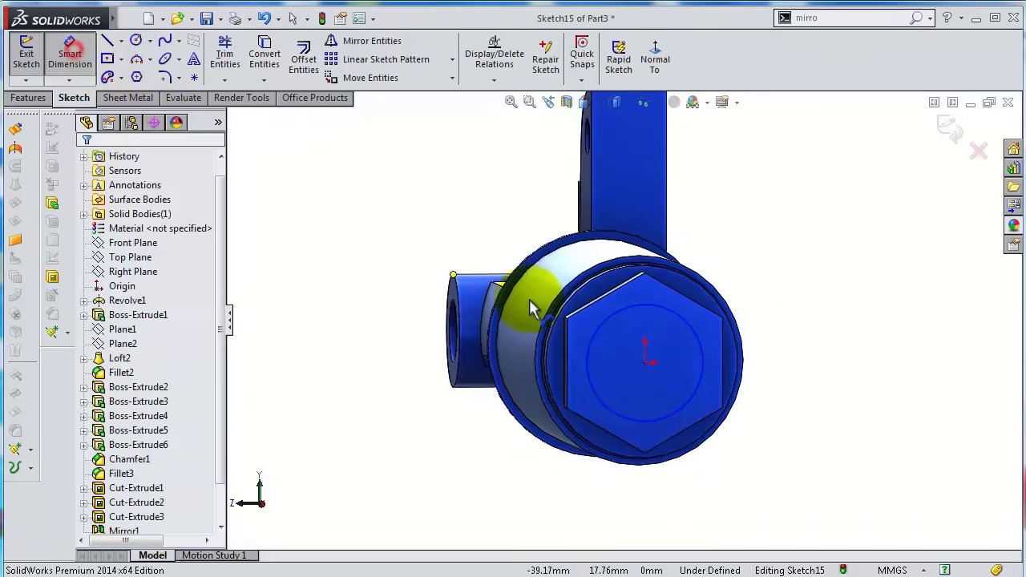
left_click(758, 276)
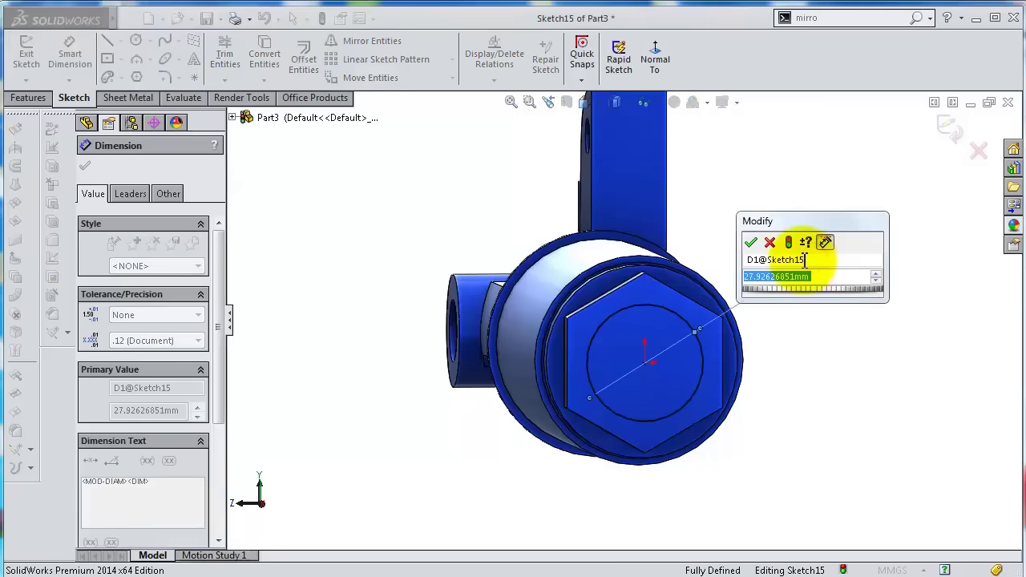
type("25")
key("Return")
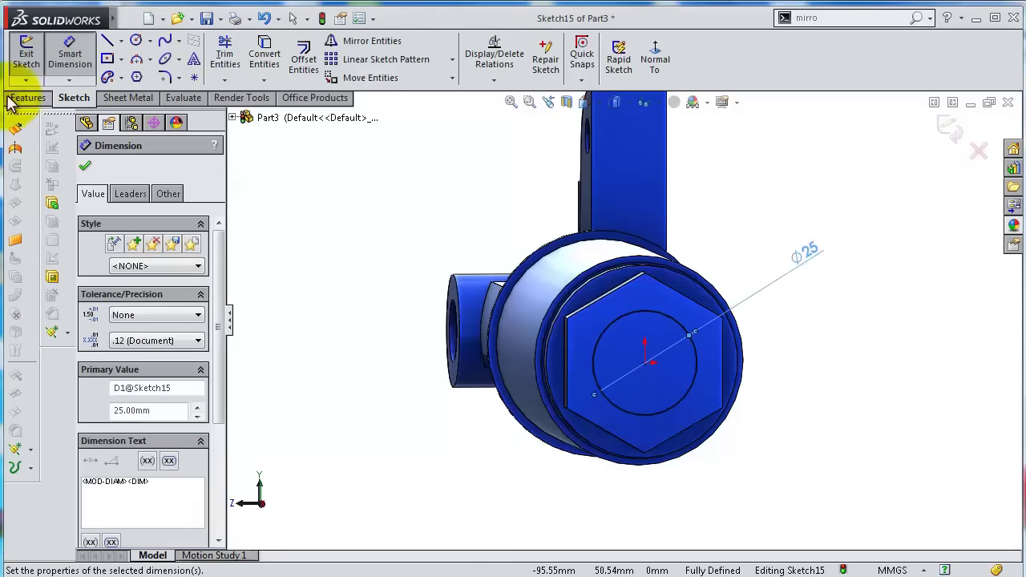
left_click(24, 98)
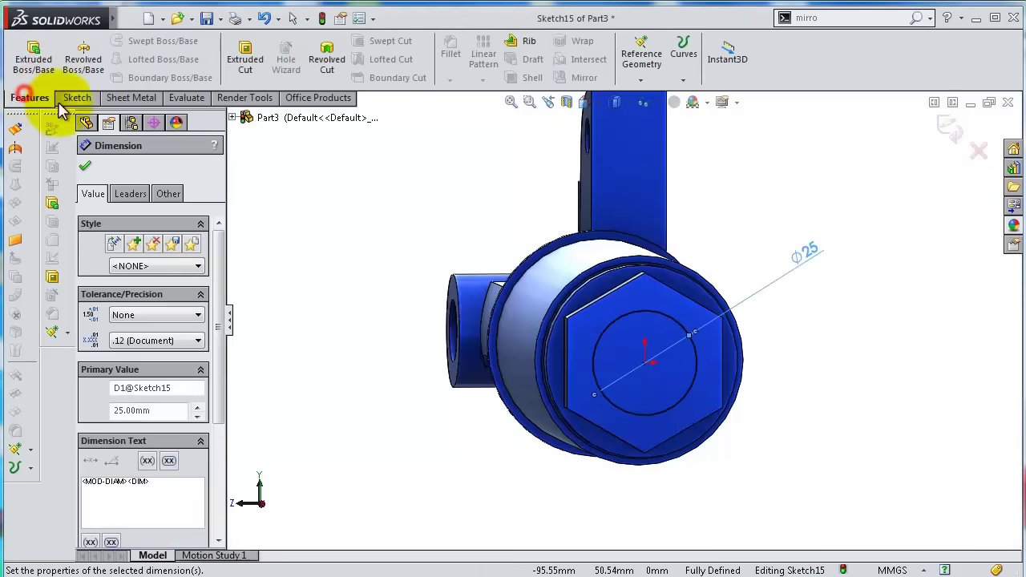
Extrude-cut the Ø25 circle Blind 80 mm, starting from a 12 mm offset.
left_click(247, 58)
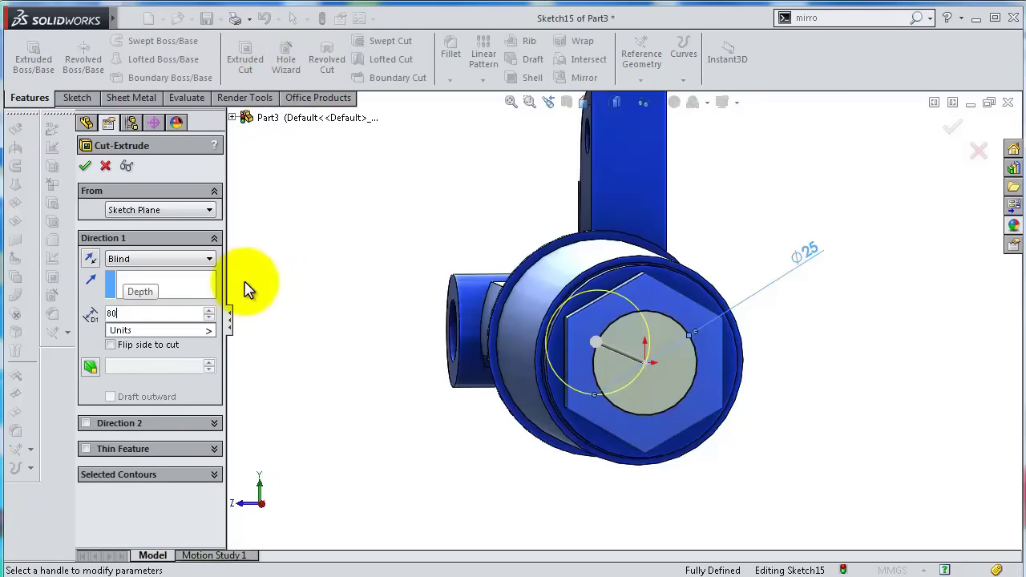
left_click(145, 210)
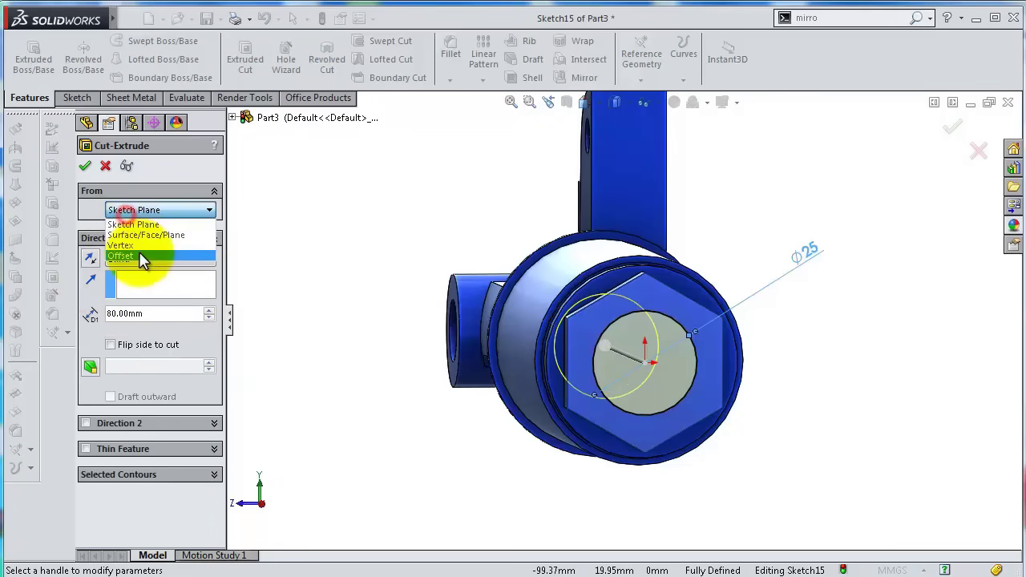
left_click(139, 252)
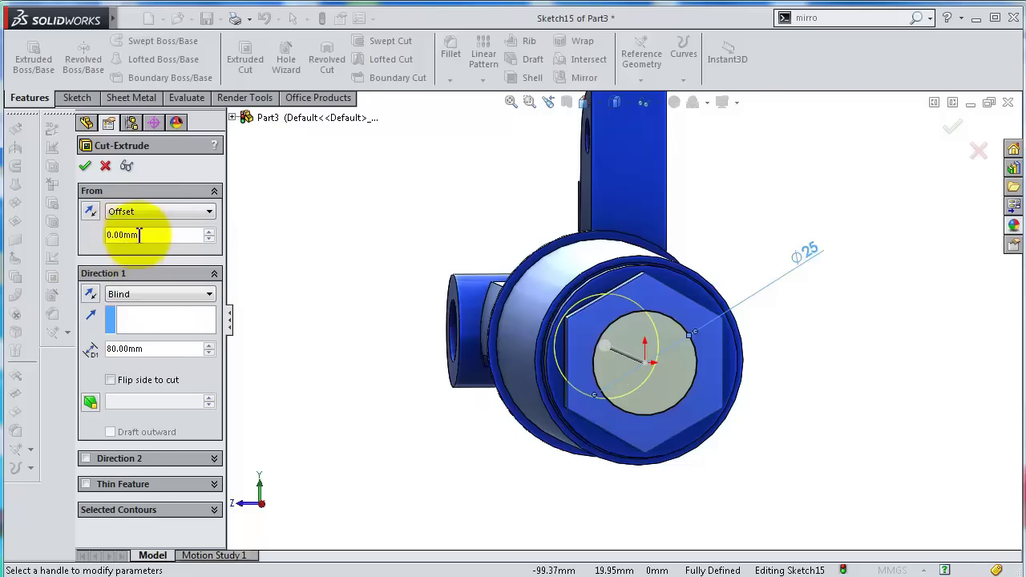
left_click(150, 234)
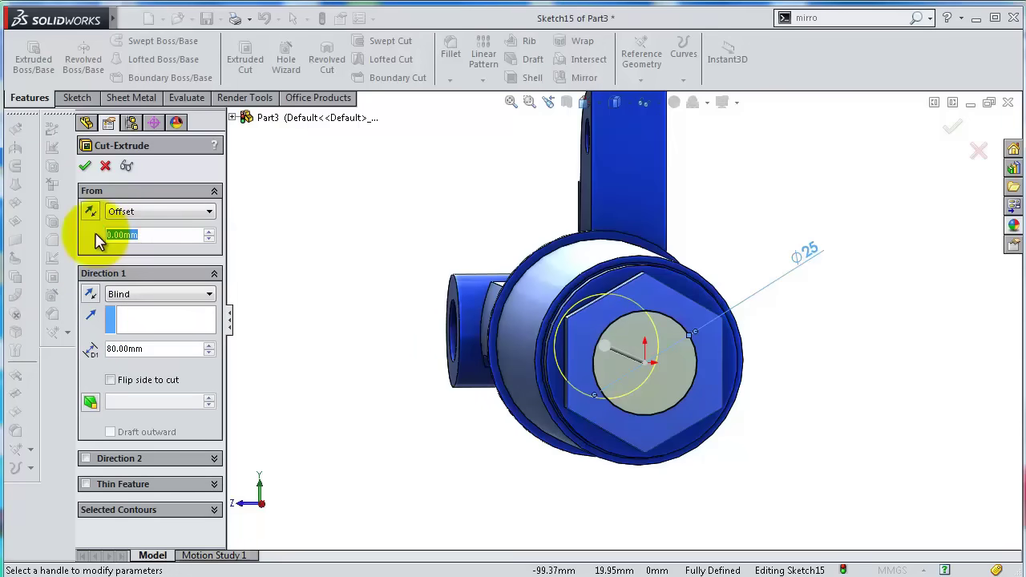
key("Return")
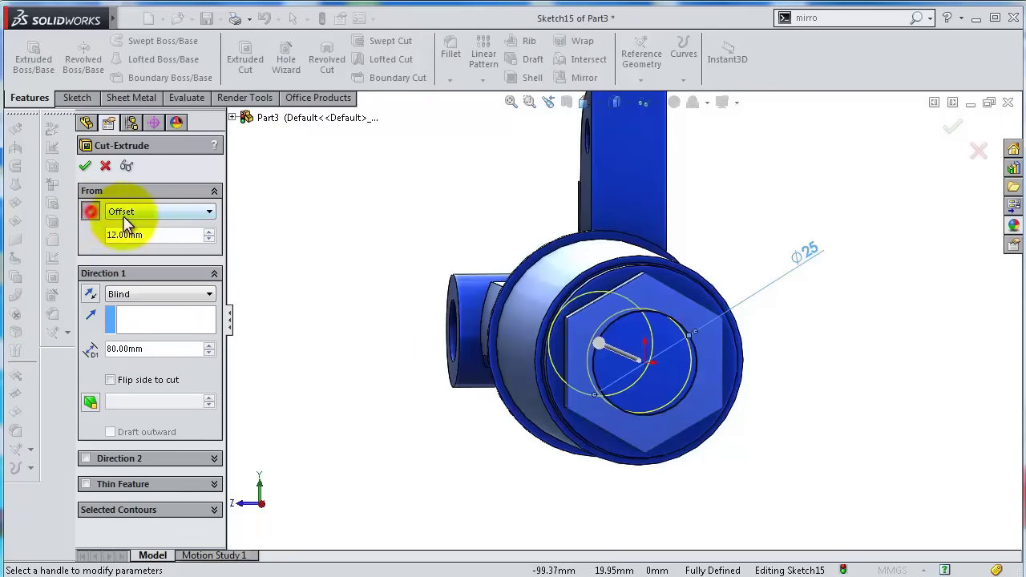
middle_click_drag(359, 231, 403, 281)
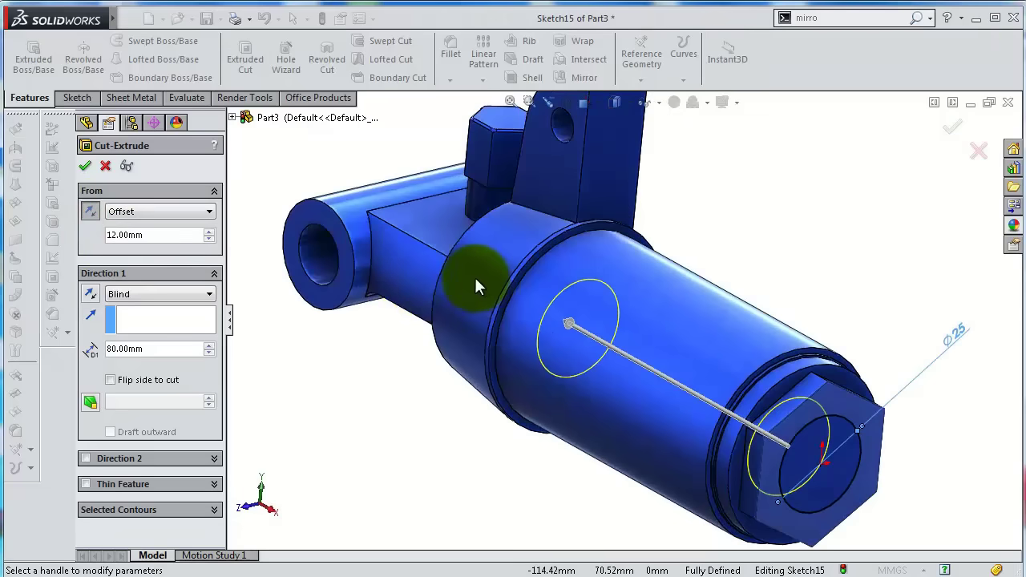
left_click(86, 167)
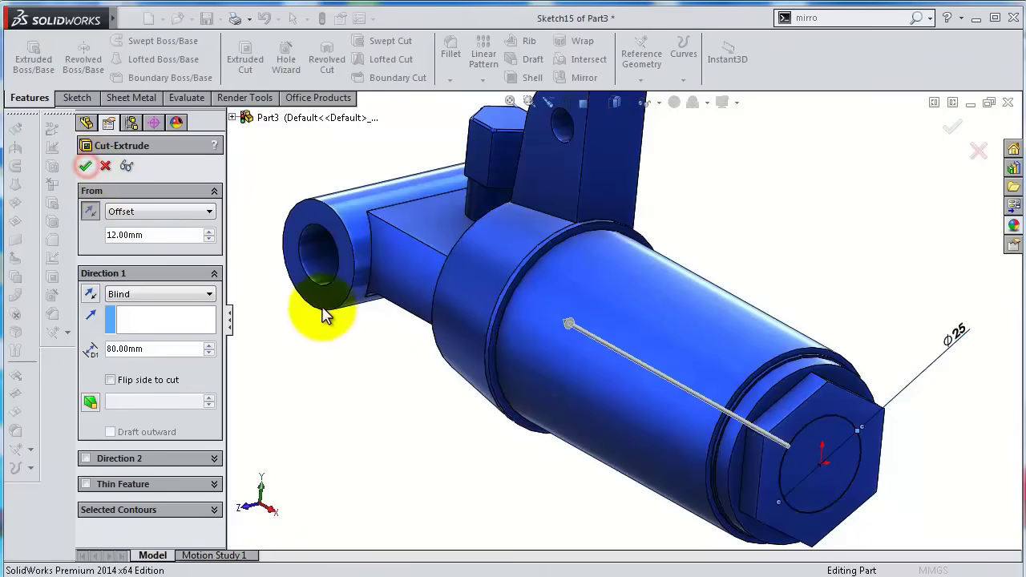
scroll(784, 472, "up", 2)
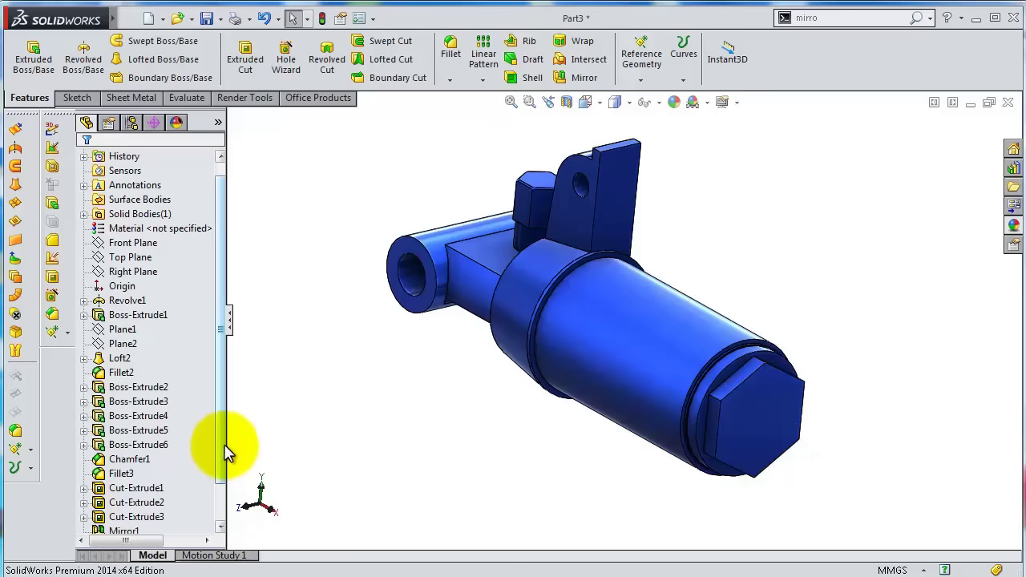
Open a sketch on the hex end face and offset the Sketch15 circle 5 mm inward.
left_click_drag(222, 447, 211, 481)
left_click(84, 518)
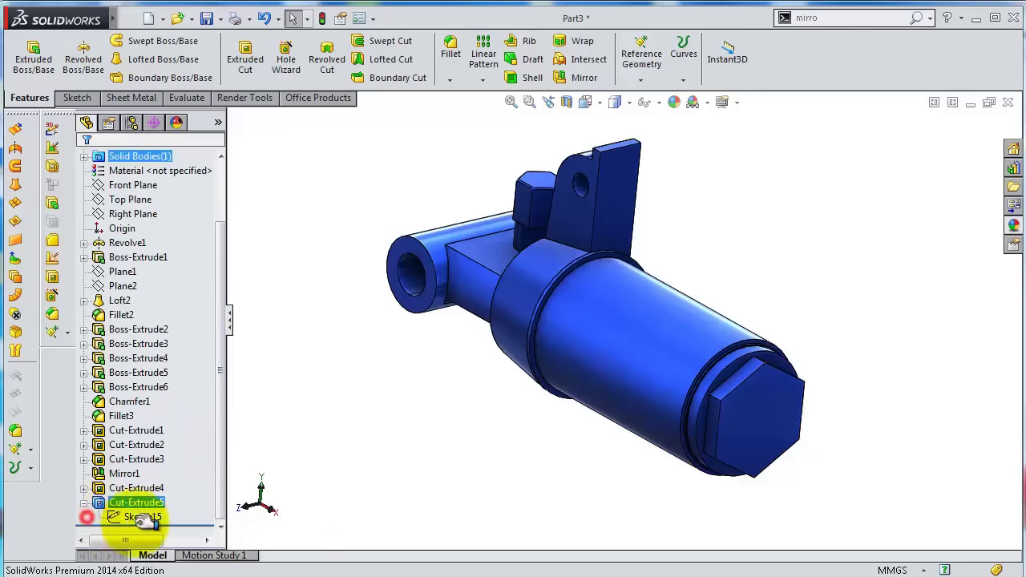
left_click(759, 417)
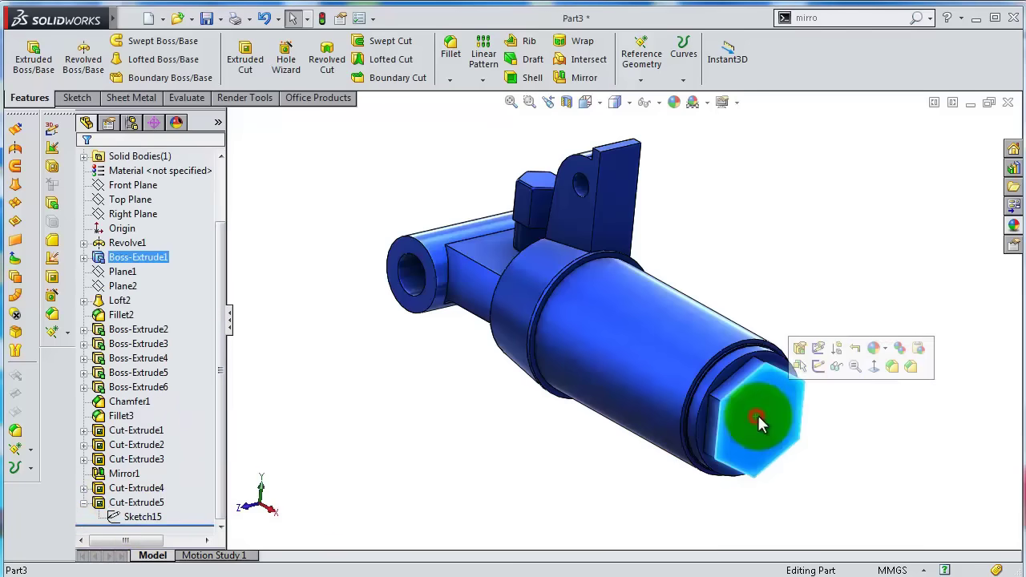
left_click(823, 371)
scroll(217, 473, "down", 1)
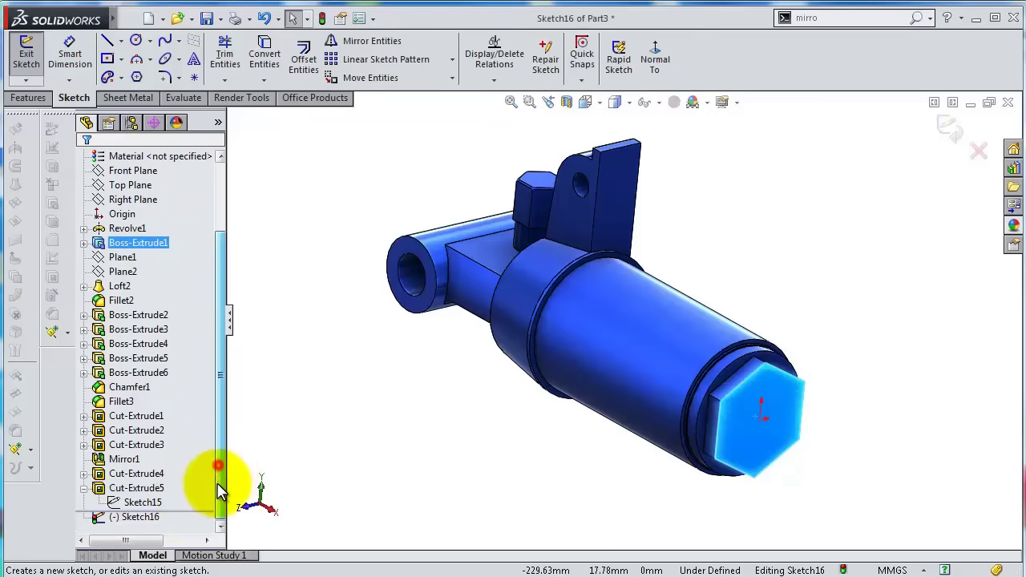
left_click(161, 497)
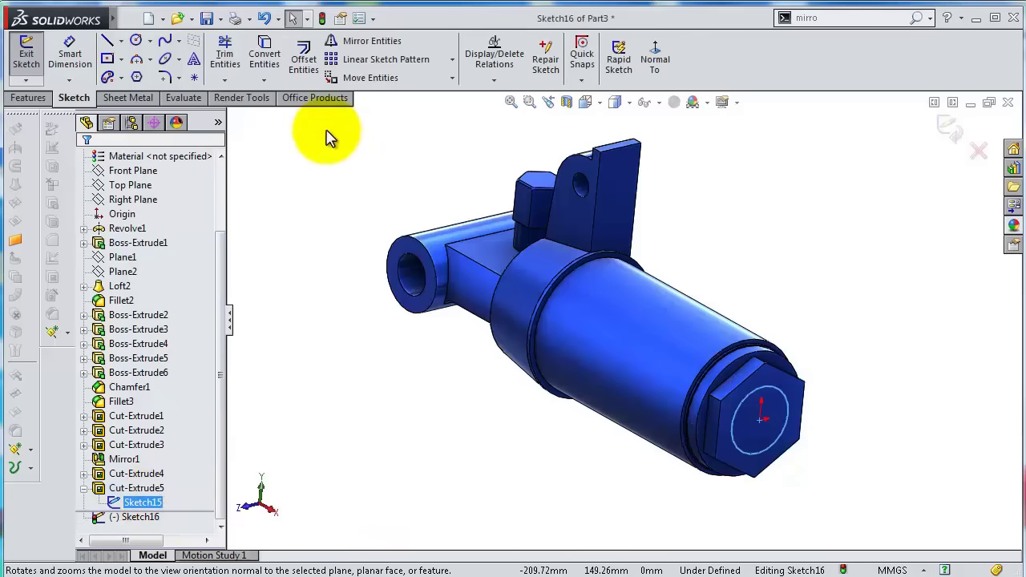
left_click(308, 63)
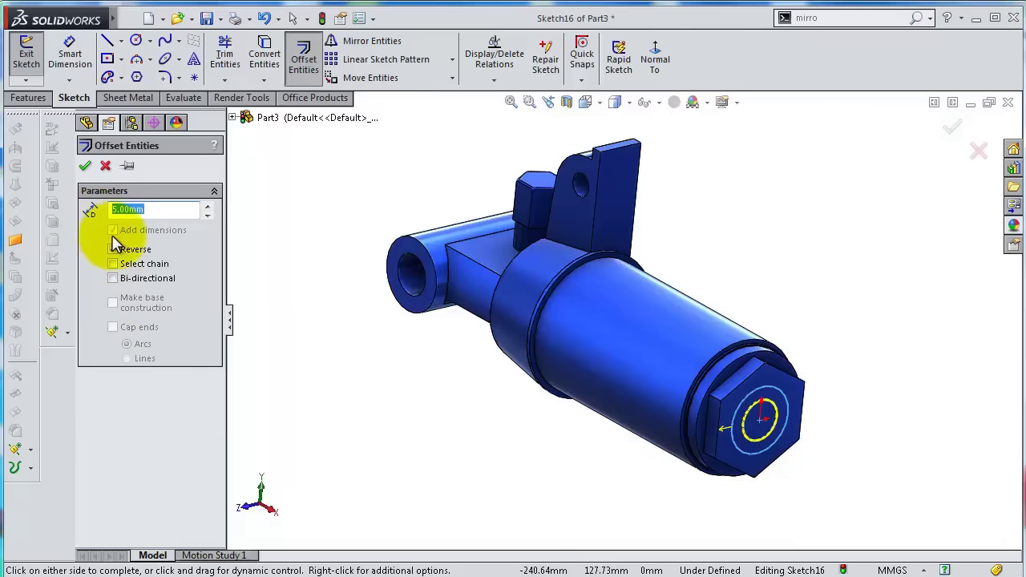
Confirm the 5 mm offset circle and cut it Up To Next into the hex end.
left_click(85, 168)
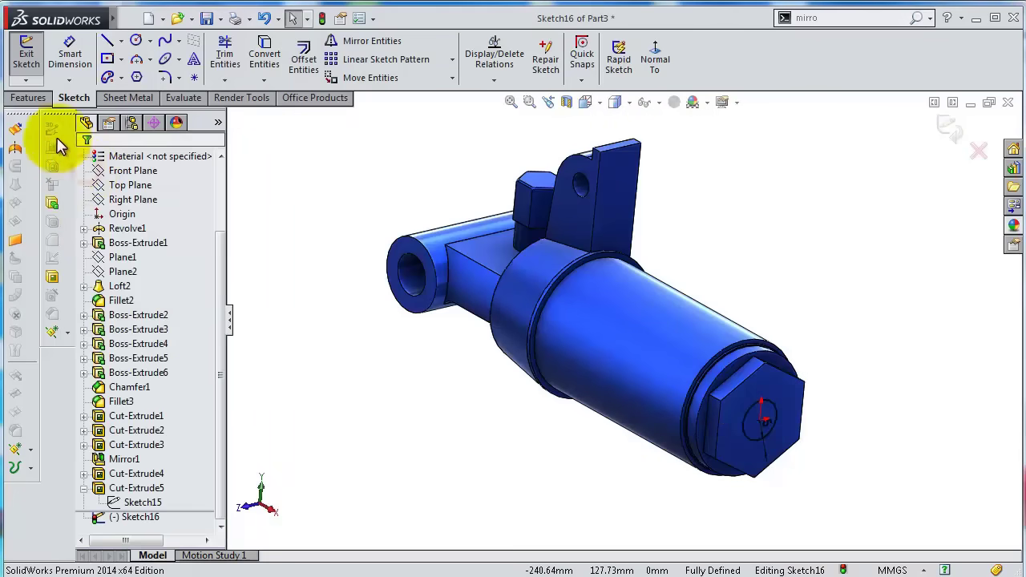
left_click(28, 97)
left_click(247, 64)
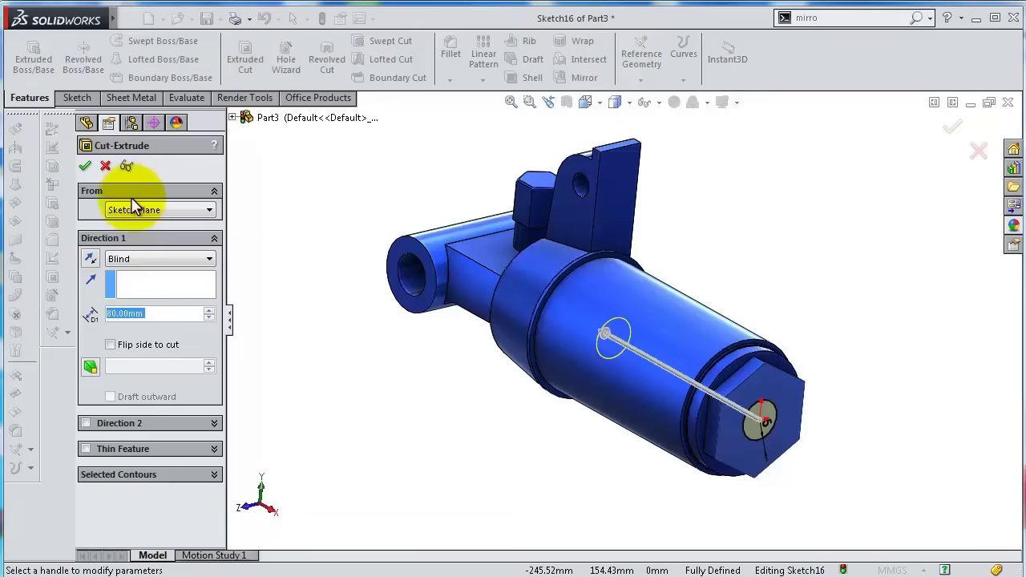
mouse_move(535, 314)
middle_mouse_down()
mouse_move(516, 270)
mouse_move(529, 298)
middle_mouse_up()
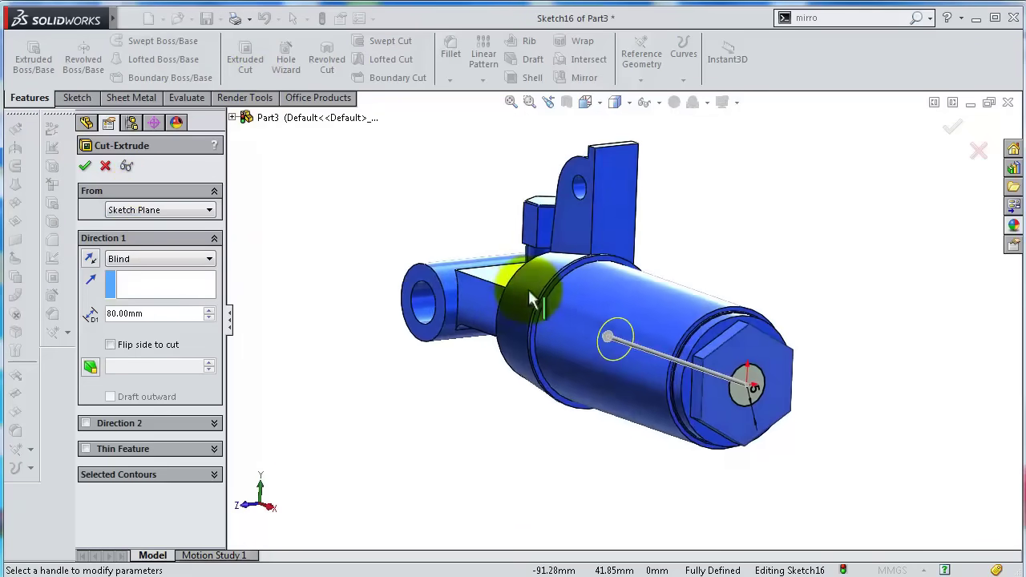
left_click(151, 260)
left_click(165, 284)
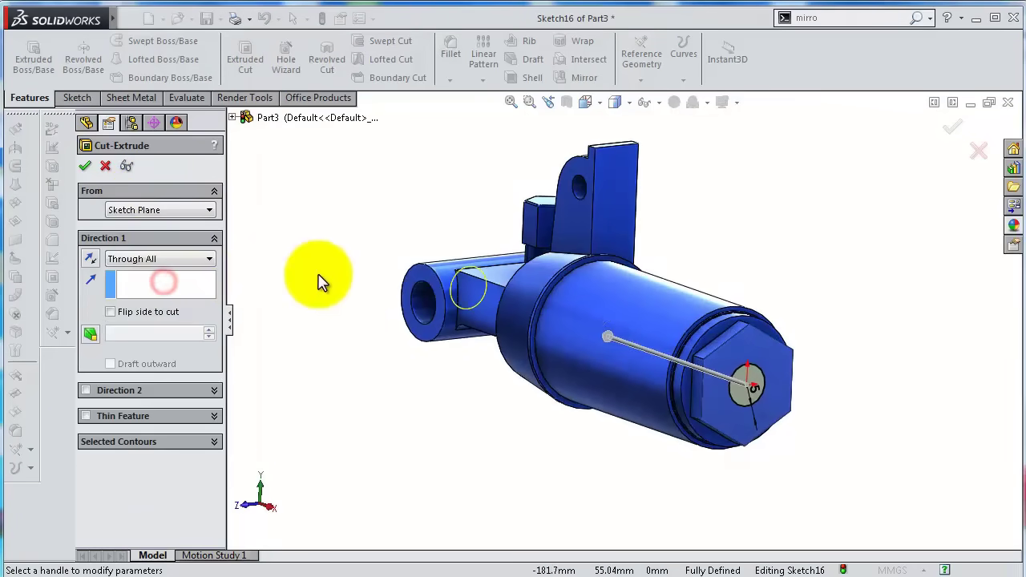
left_click(178, 260)
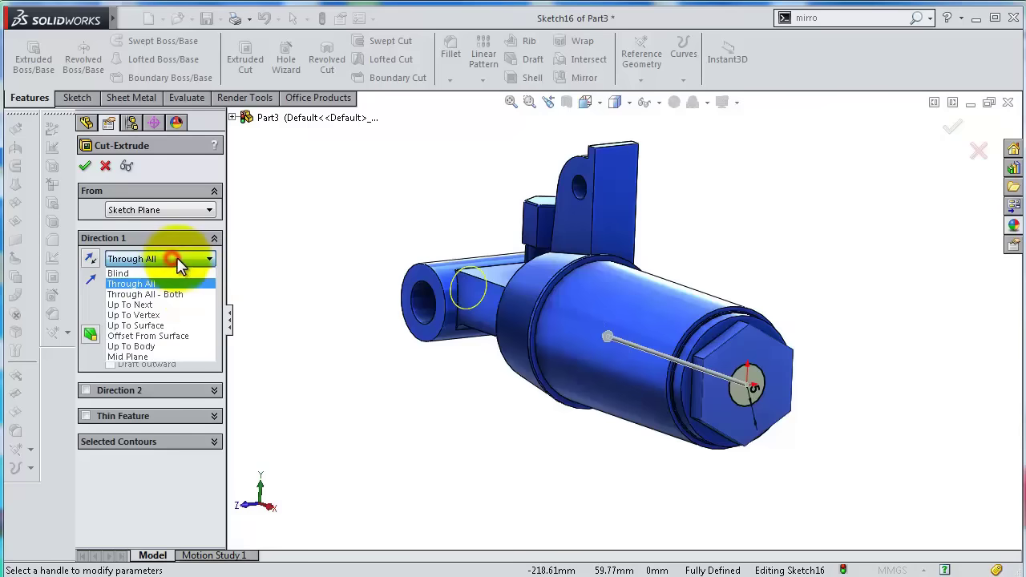
left_click(176, 305)
left_click(86, 166)
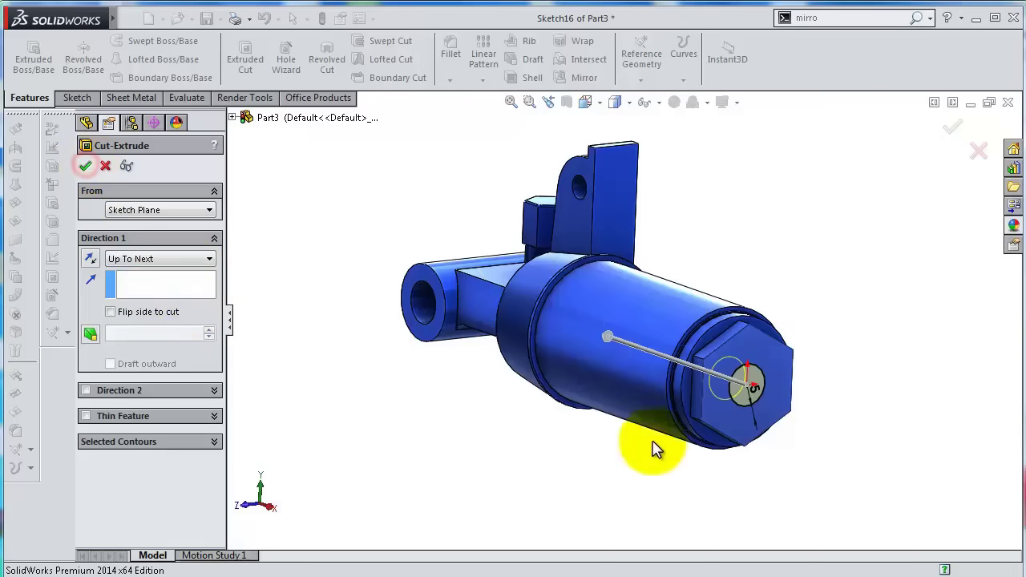
middle_click_drag(768, 400, 566, 163)
Sketch a Ø10 circle centred on the top face of the hex boss.
left_click(529, 160)
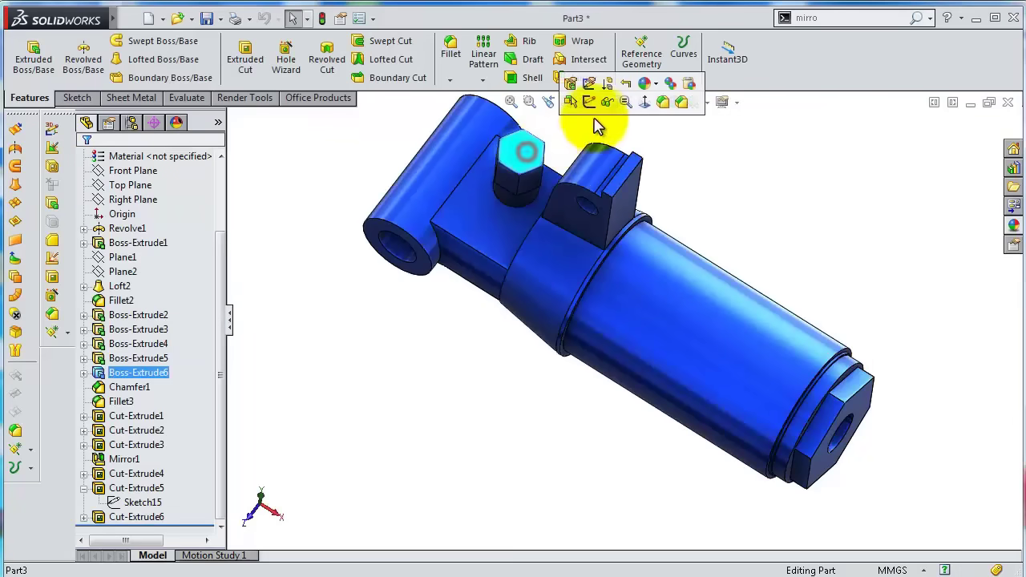
left_click(591, 103)
left_click(655, 56)
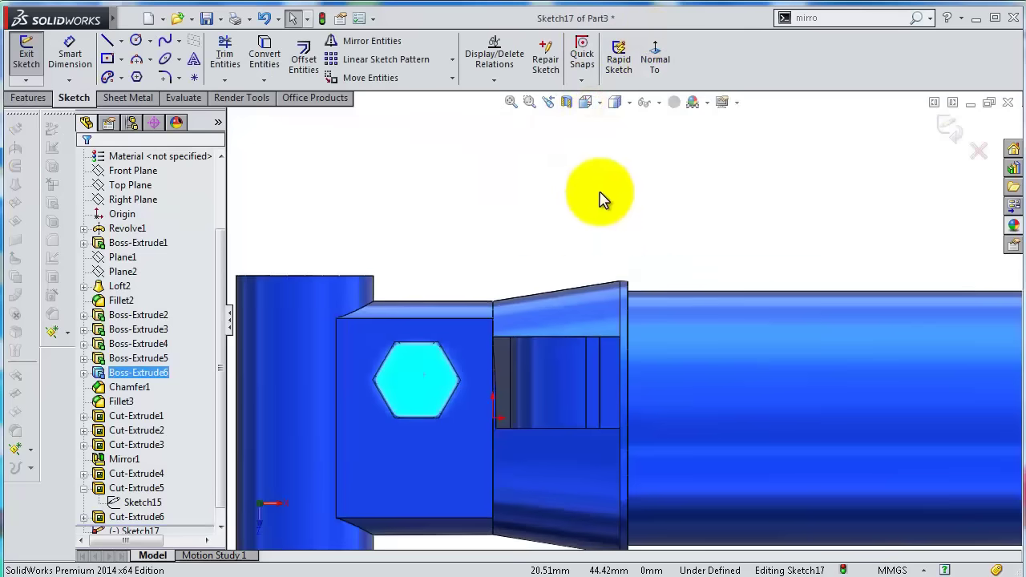
left_click(136, 41)
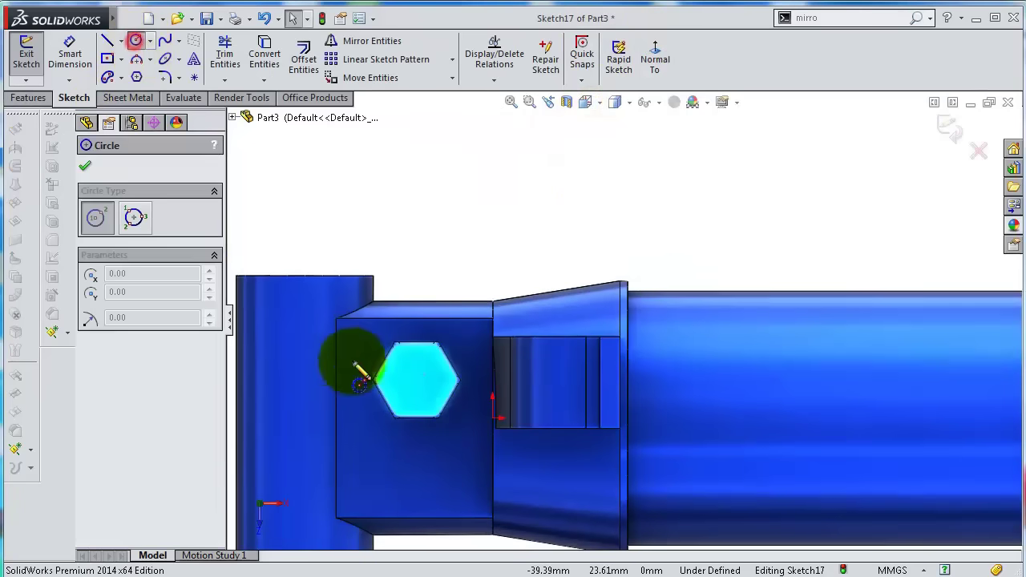
left_click(414, 381)
left_click(409, 365)
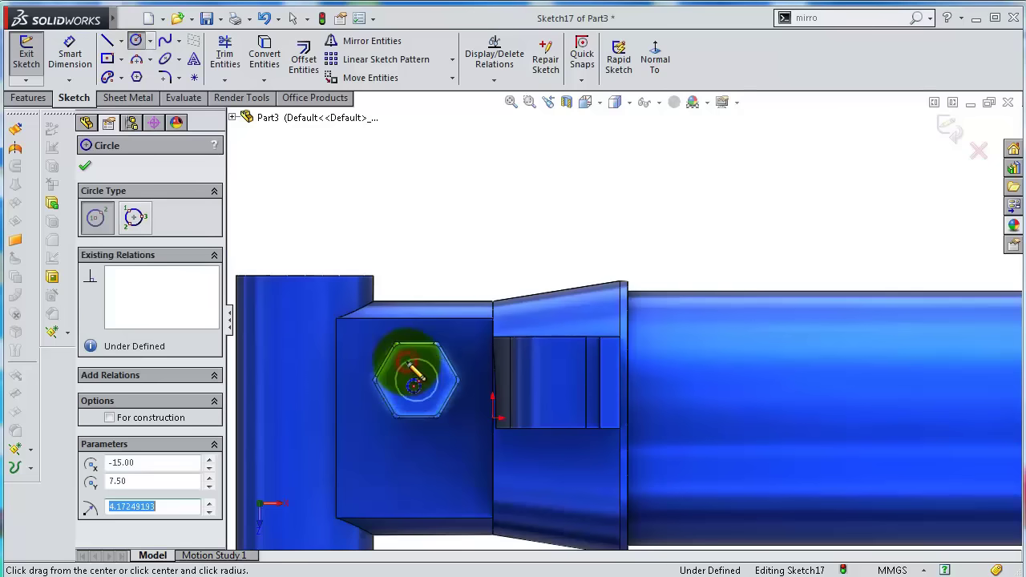
right_click(434, 386)
left_click(433, 377)
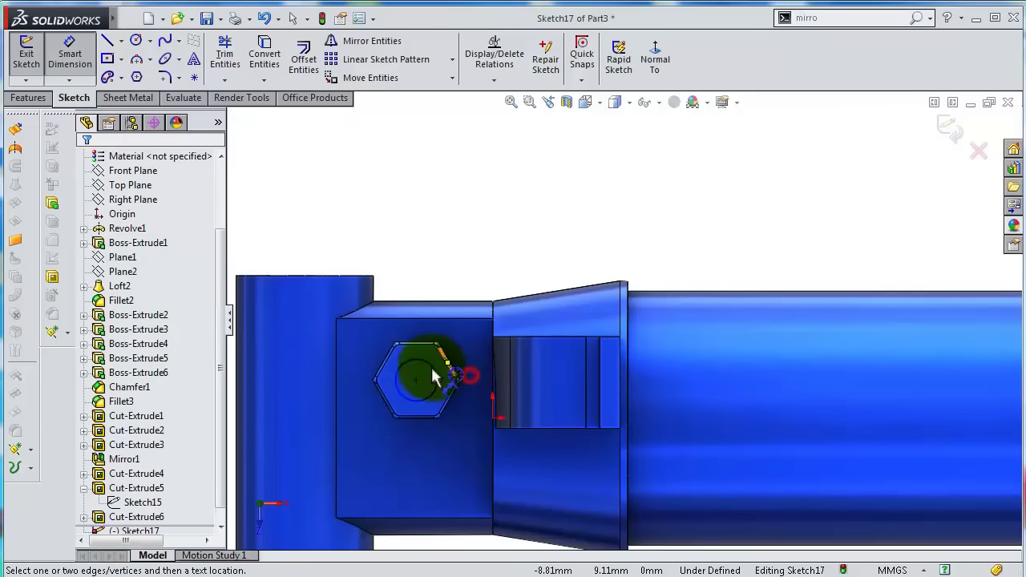
left_click(432, 377)
left_click(446, 262)
type("10")
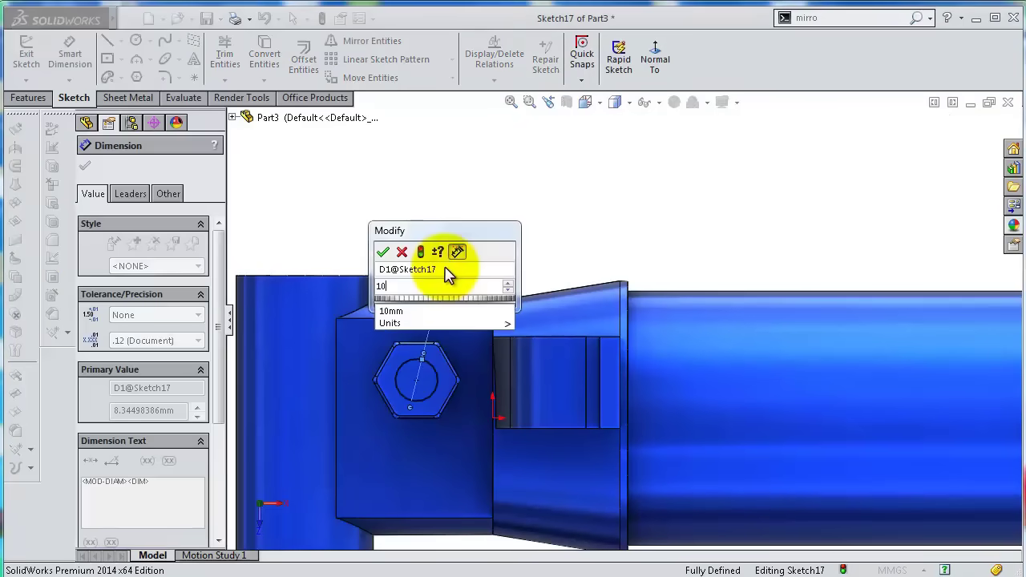
key("Return")
Extrude-cut the Ø10 circle 40 mm Blind into the hex boss.
left_click(24, 97)
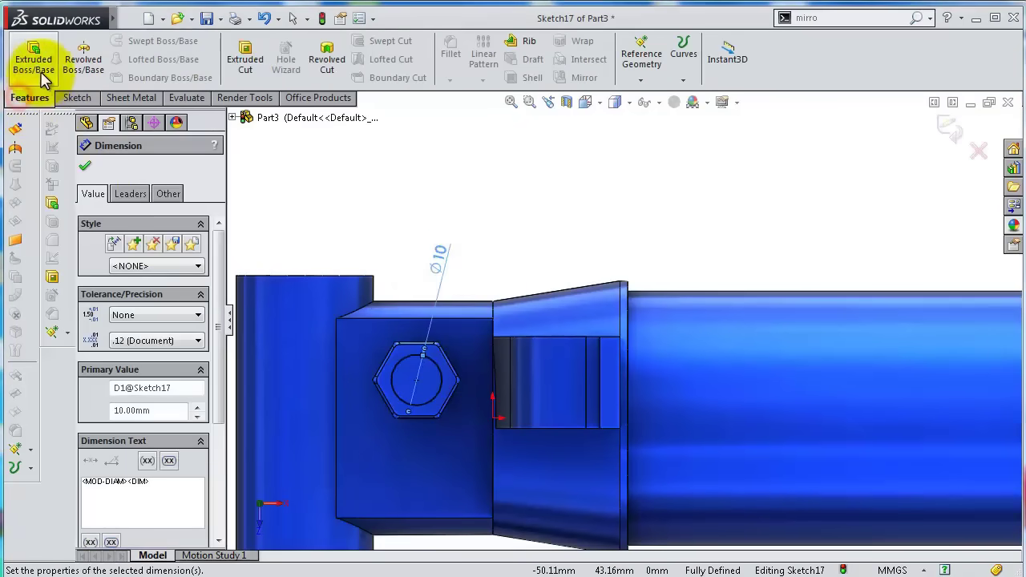
left_click(245, 64)
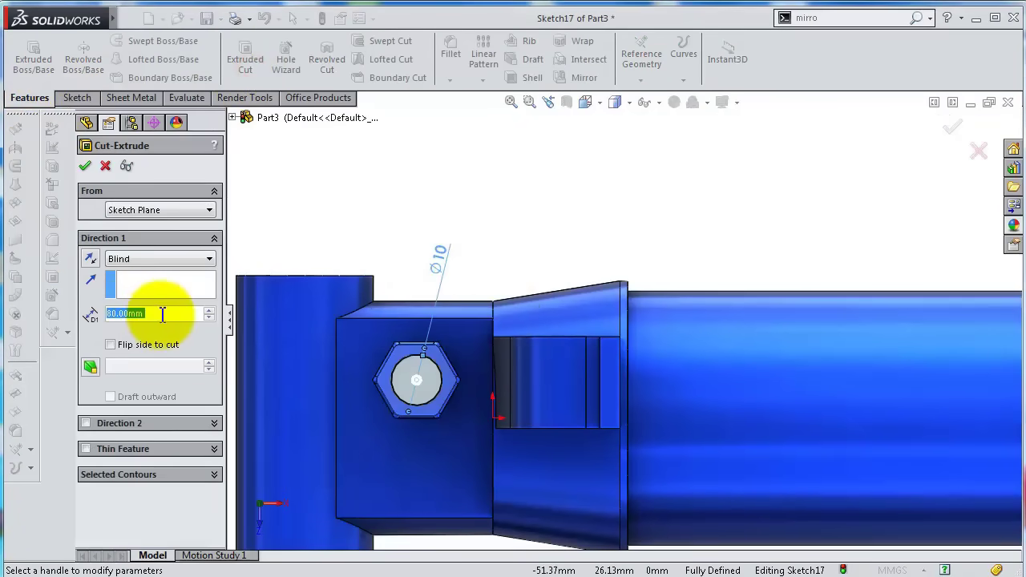
type("40")
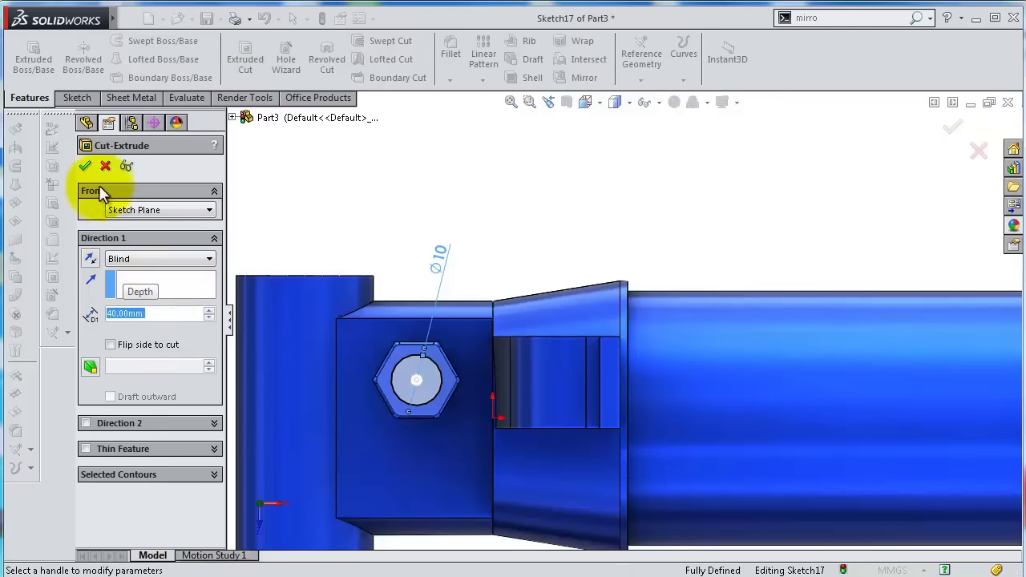
left_click(88, 165)
mouse_move(493, 386)
middle_mouse_down()
mouse_move(508, 396)
mouse_move(472, 299)
middle_mouse_up()
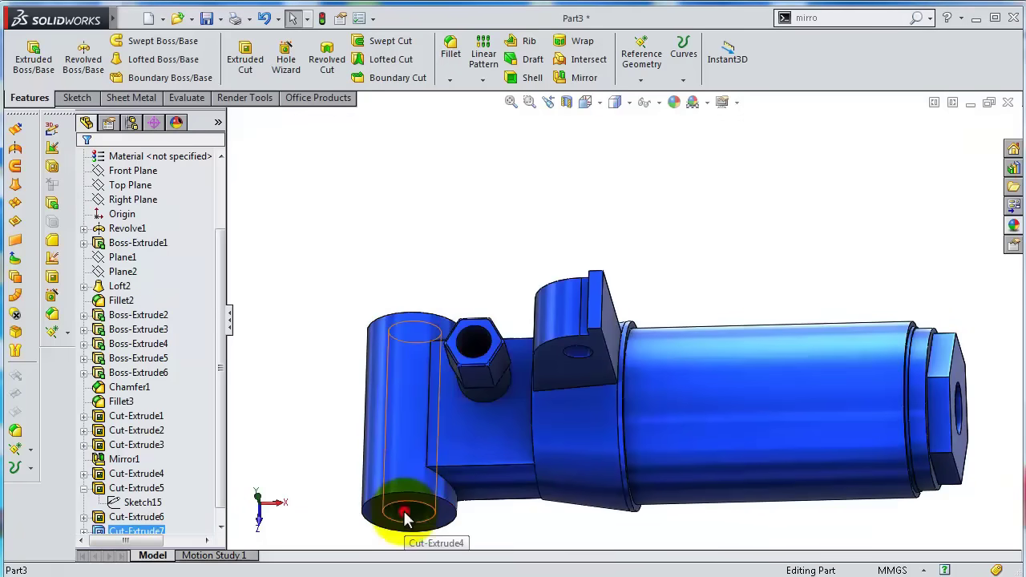
Select the inner hole faces of Cut-Extrude4 through Cut-Extrude7.
left_click(405, 517)
left_click(471, 343, "ctrl")
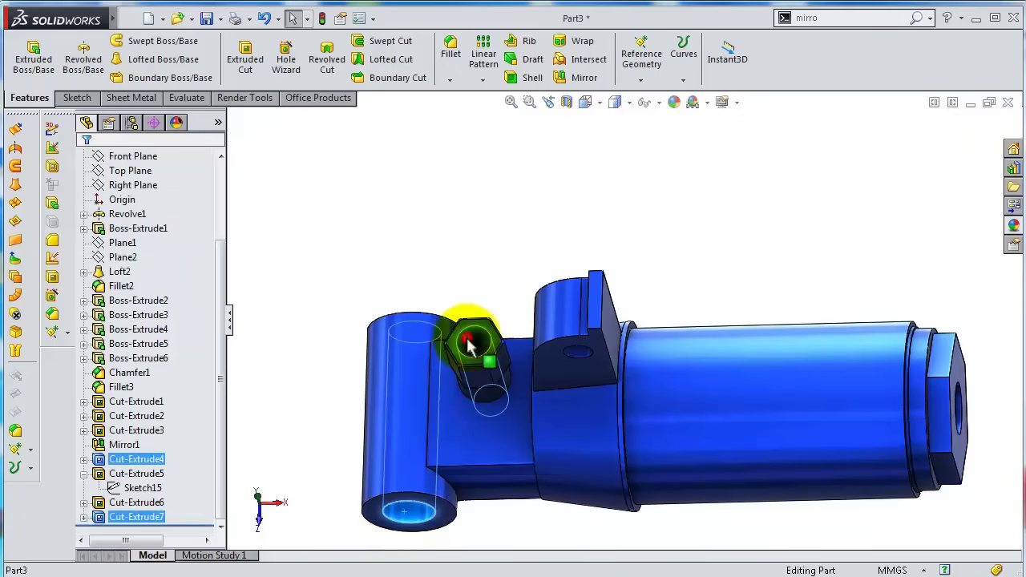
scroll(585, 361, "down", 3)
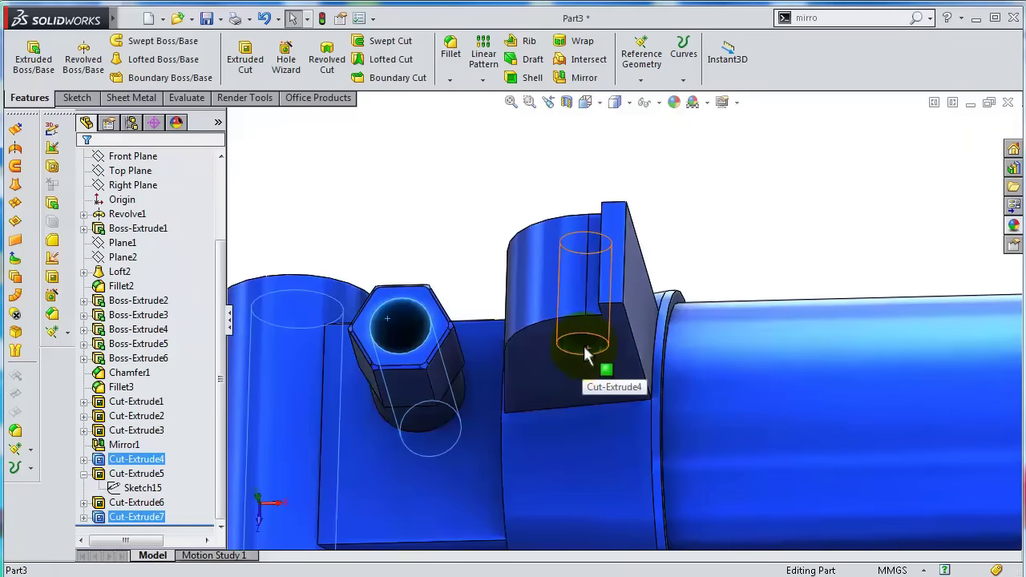
scroll(634, 365, "up", 5)
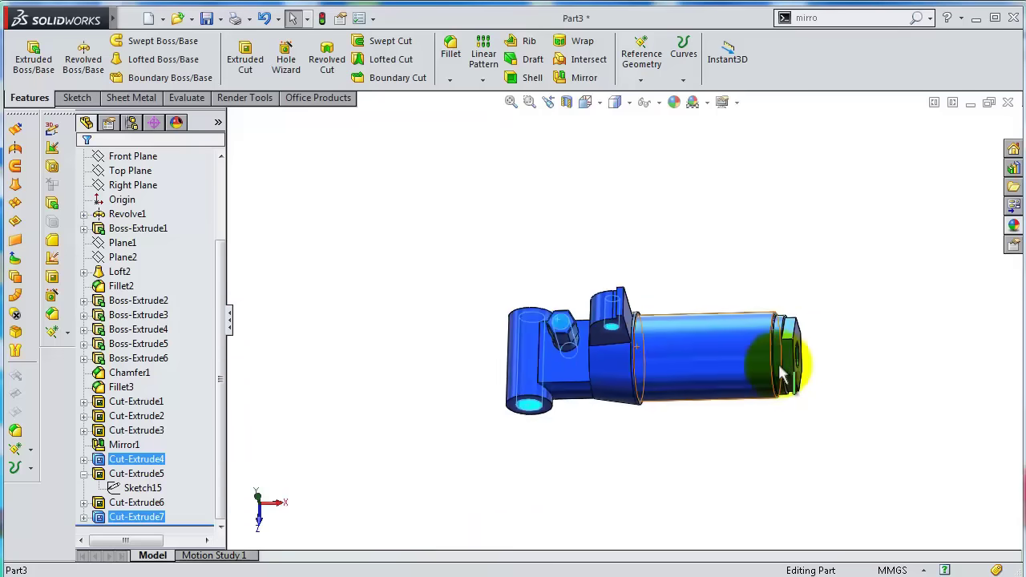
scroll(782, 373, "down", 3)
scroll(794, 357, "up", 3)
middle_click_drag(798, 353, 744, 380)
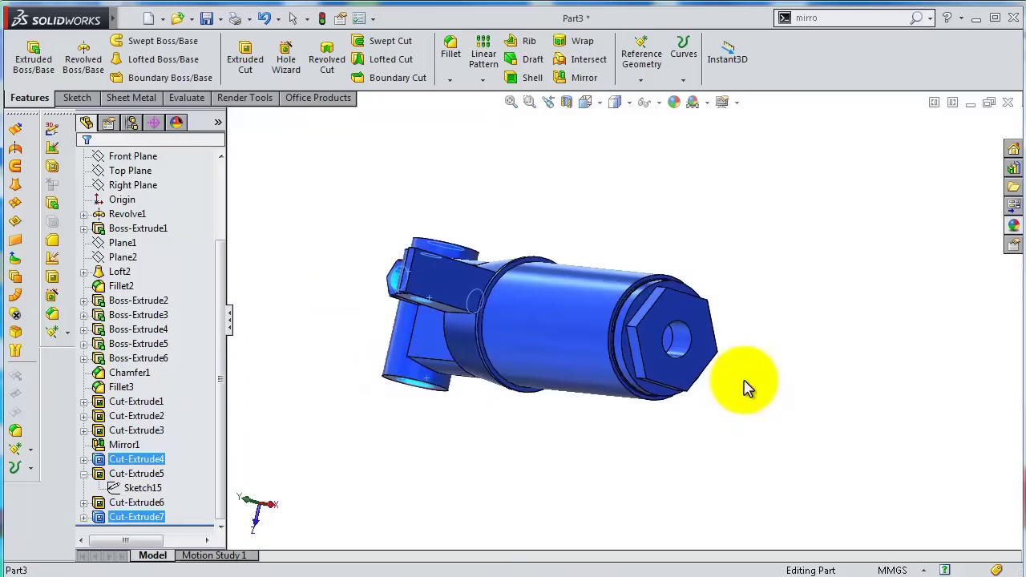
scroll(721, 377, "down", 6)
left_click(630, 314, "ctrl")
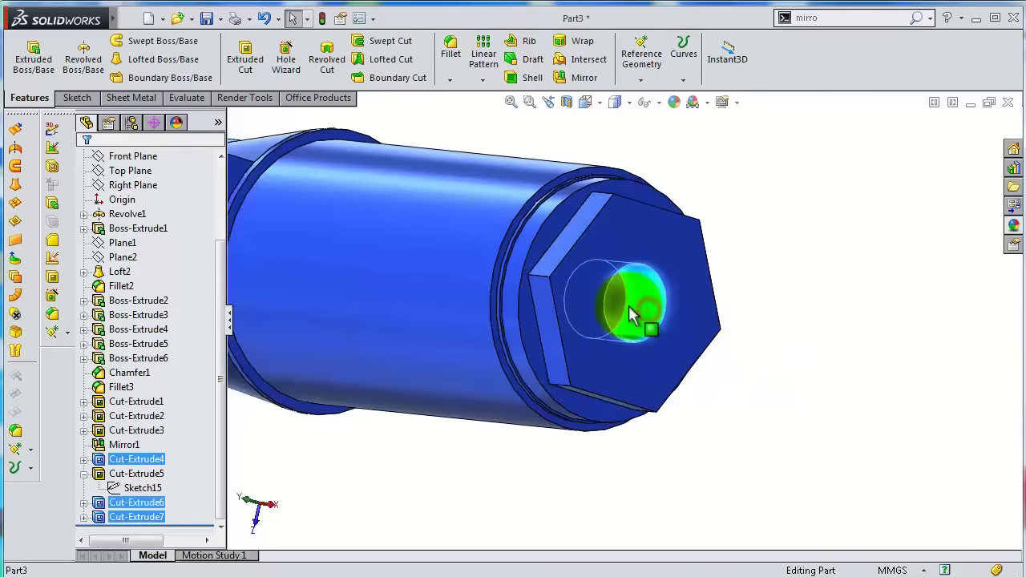
left_click(616, 309)
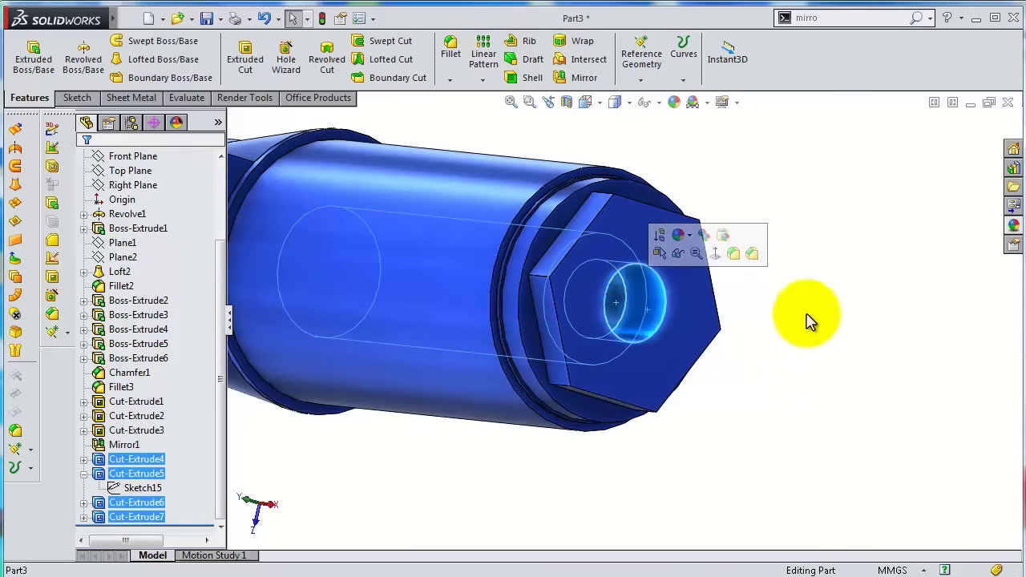
Apply the Polished Steel appearance to the selected hole faces.
left_click(1013, 225)
left_click(884, 387)
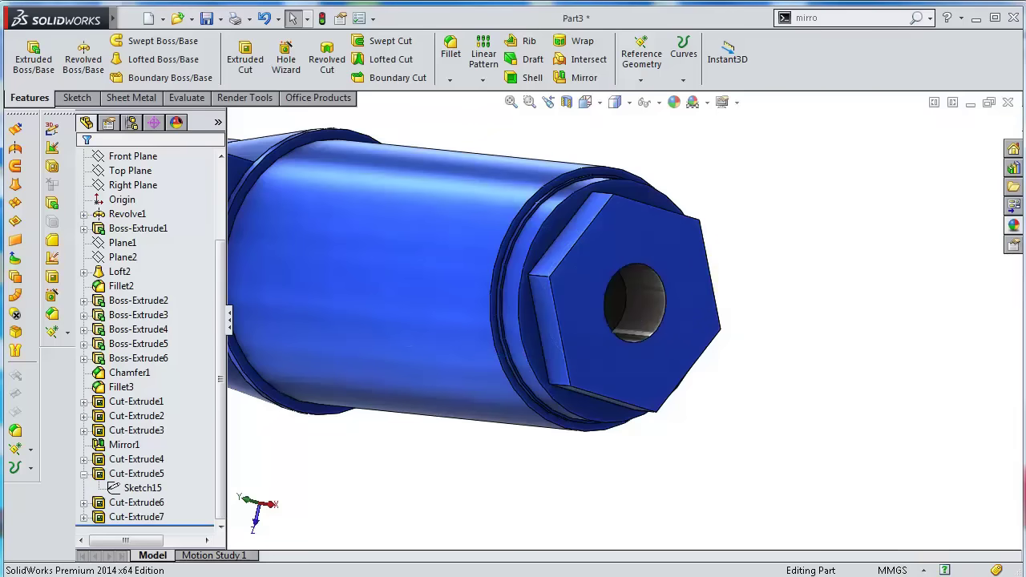
key("f")
middle_click_drag(811, 452, 820, 428)
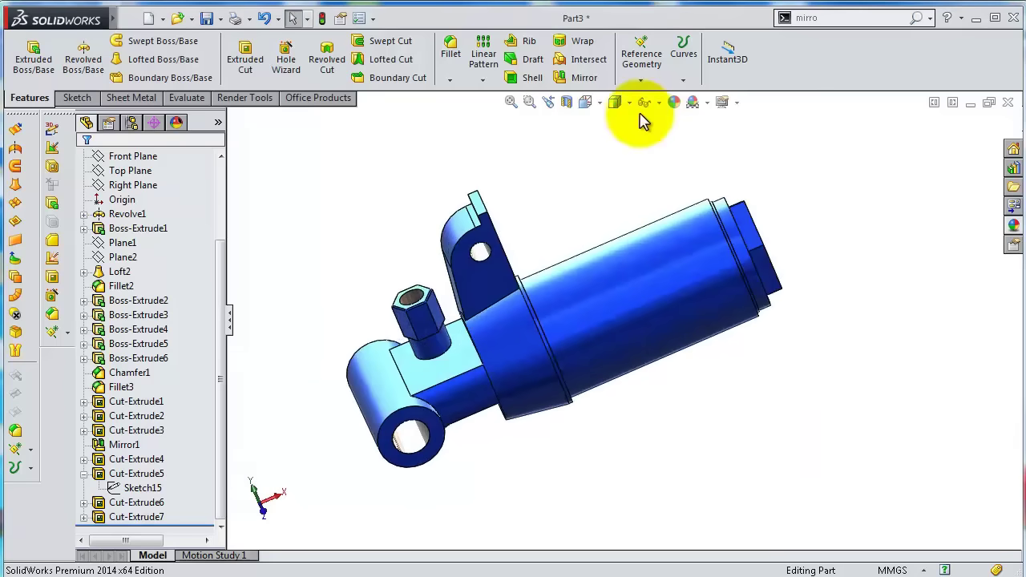
Fillet the five tab-to-cylinder junction edges with a 2 mm radius as Fillet4.
left_click(451, 50)
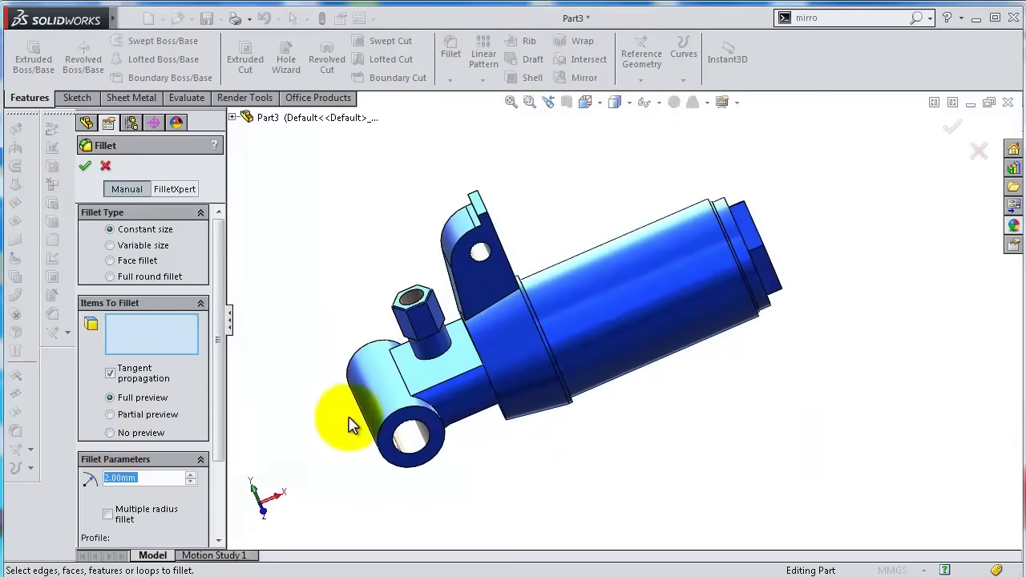
scroll(477, 384, "down", 3)
left_click(485, 387)
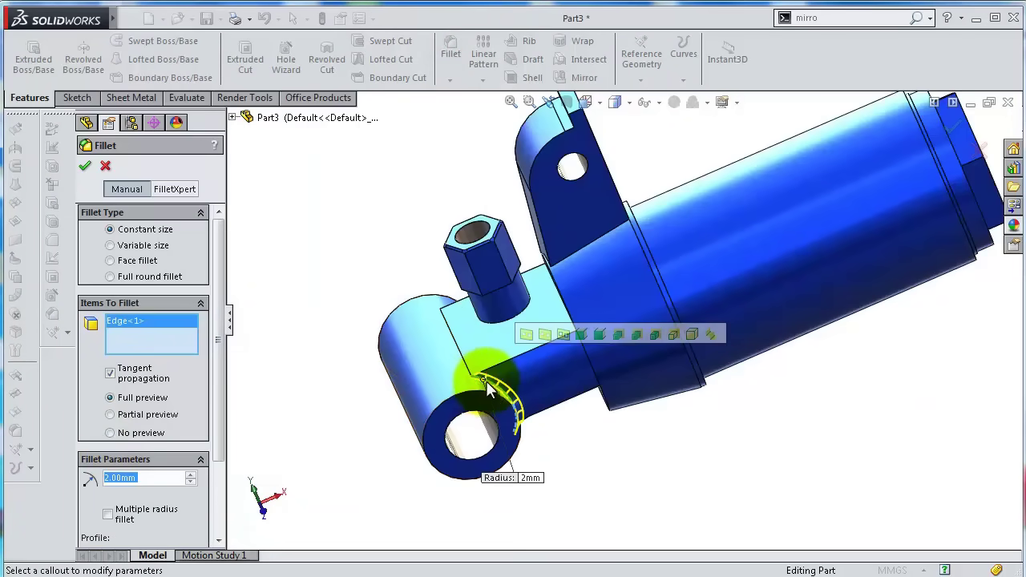
left_click(510, 363)
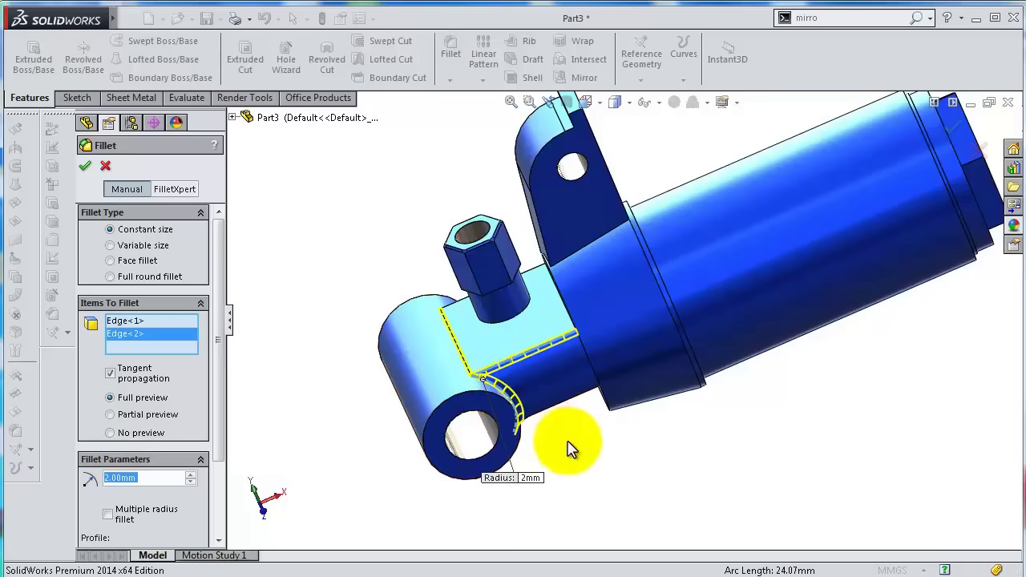
left_click(555, 404)
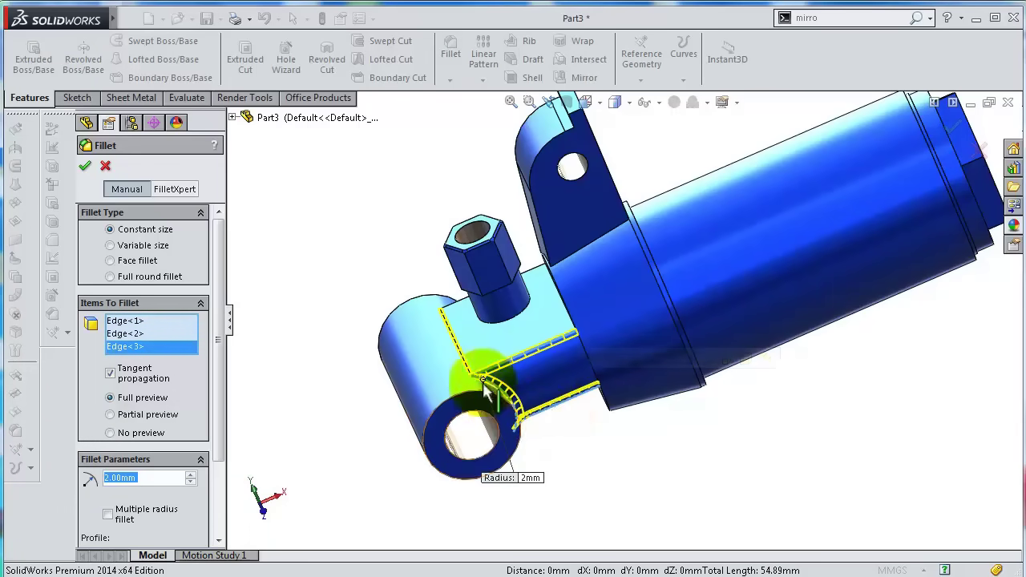
middle_click_drag(550, 412, 427, 303)
scroll(428, 303, "down", 6)
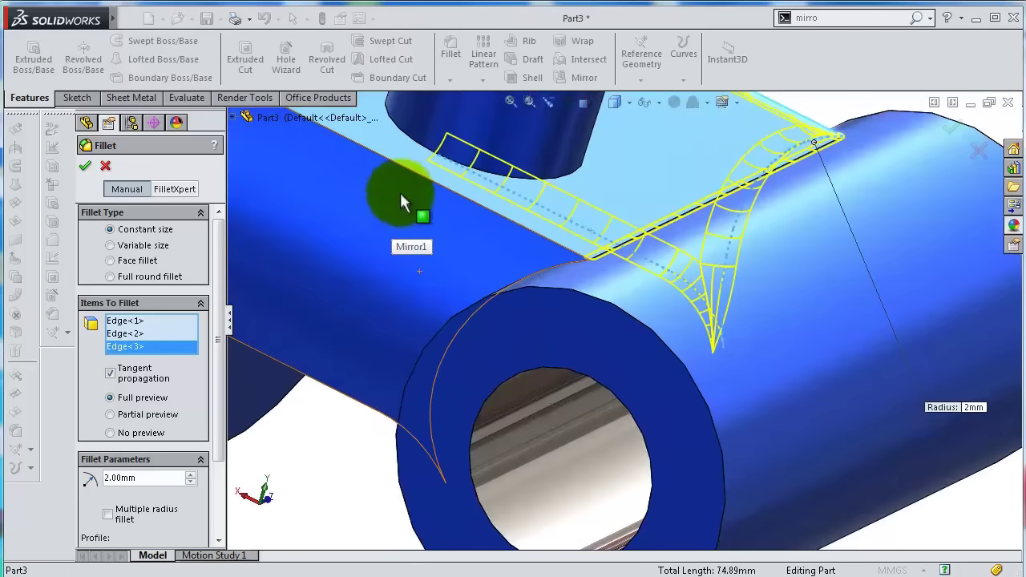
left_click(410, 180)
middle_click_drag(410, 181, 418, 399)
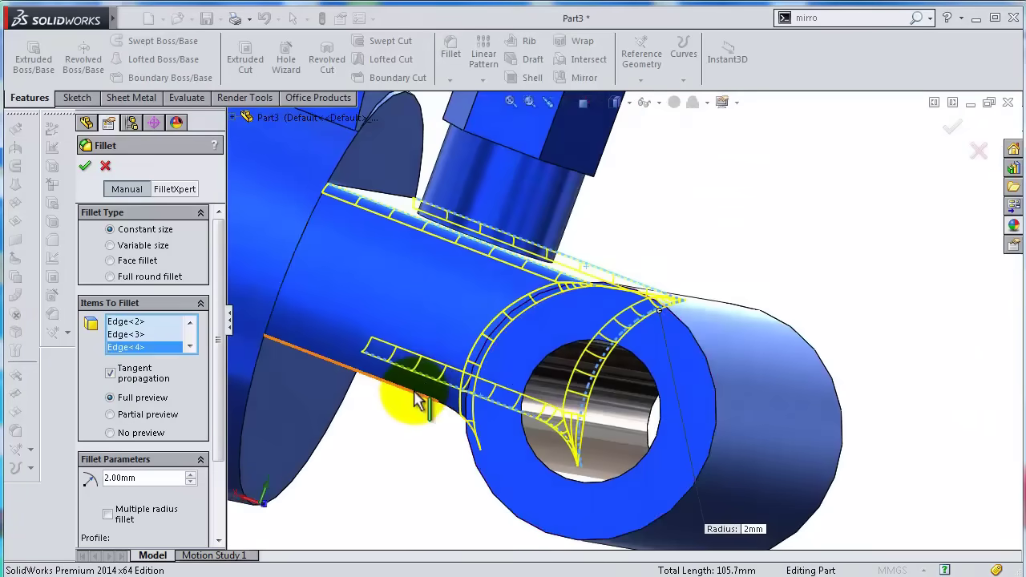
left_click(413, 398)
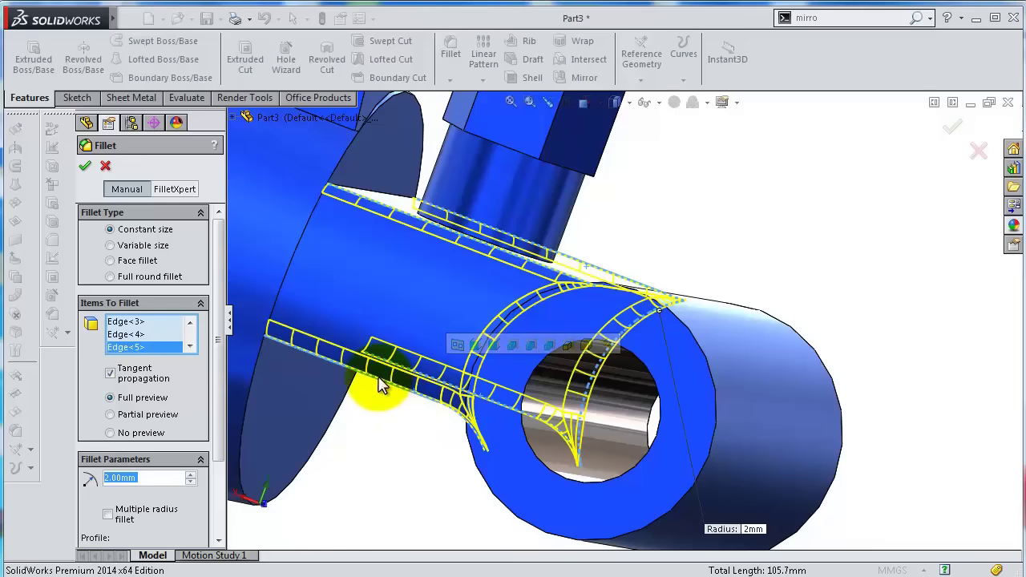
middle_click_drag(381, 386, 377, 353)
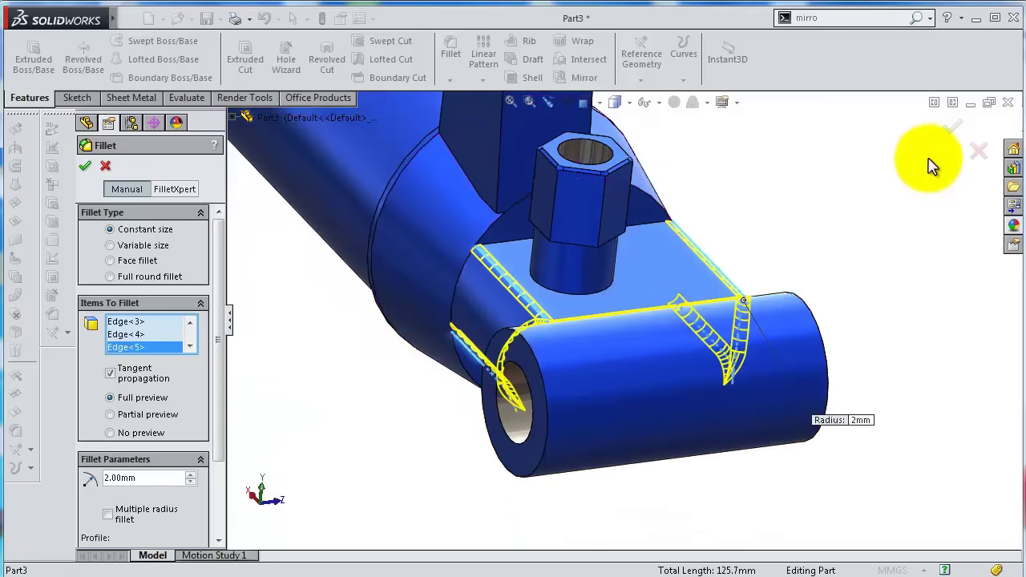
left_click(950, 135)
middle_click_drag(837, 293, 790, 280)
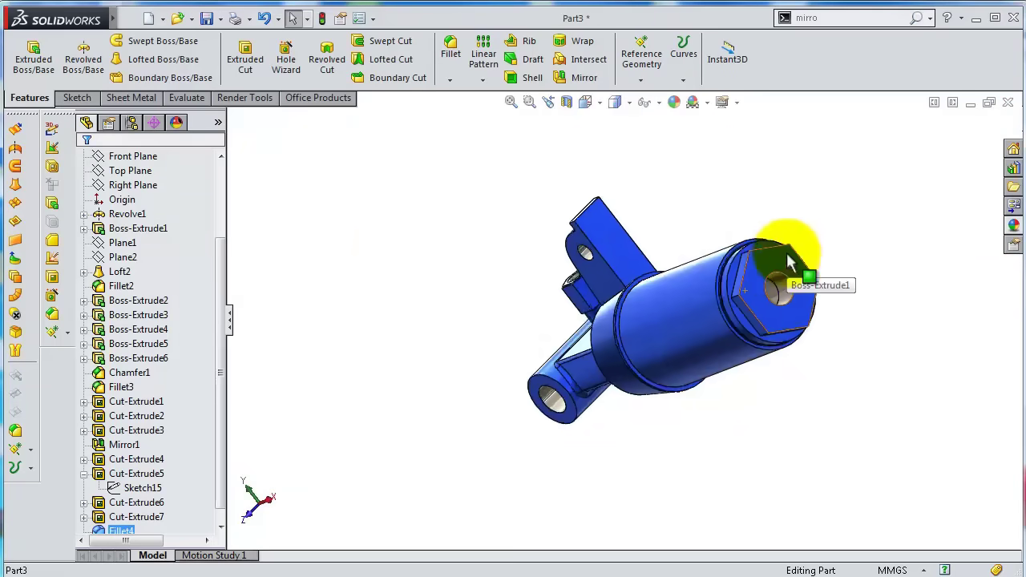
Preview a 1 mm fillet on a hex end edge, the hole edge and two hex faces.
key("f")
left_click(448, 62)
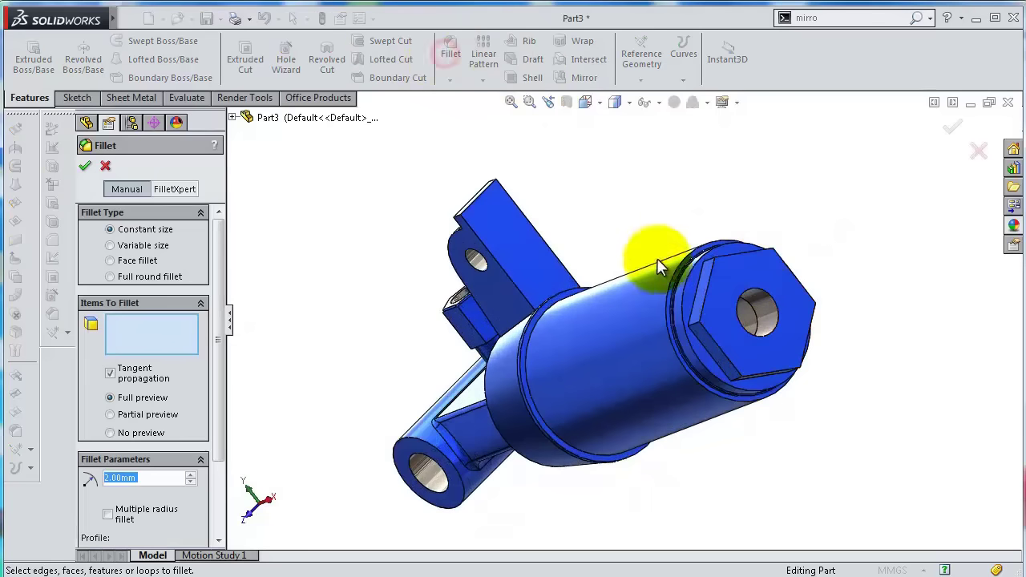
left_click(714, 281)
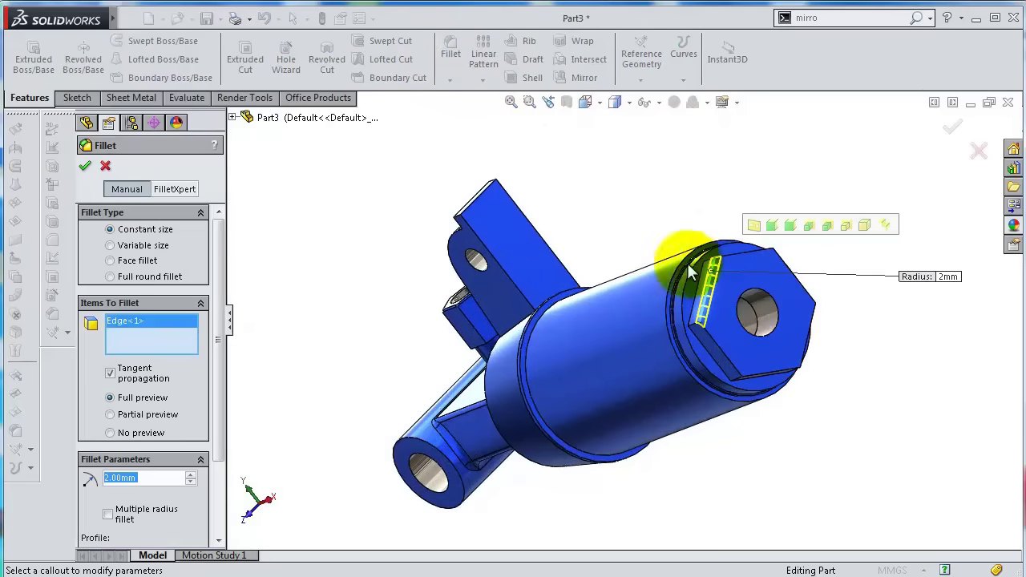
left_click_drag(173, 478, 107, 478)
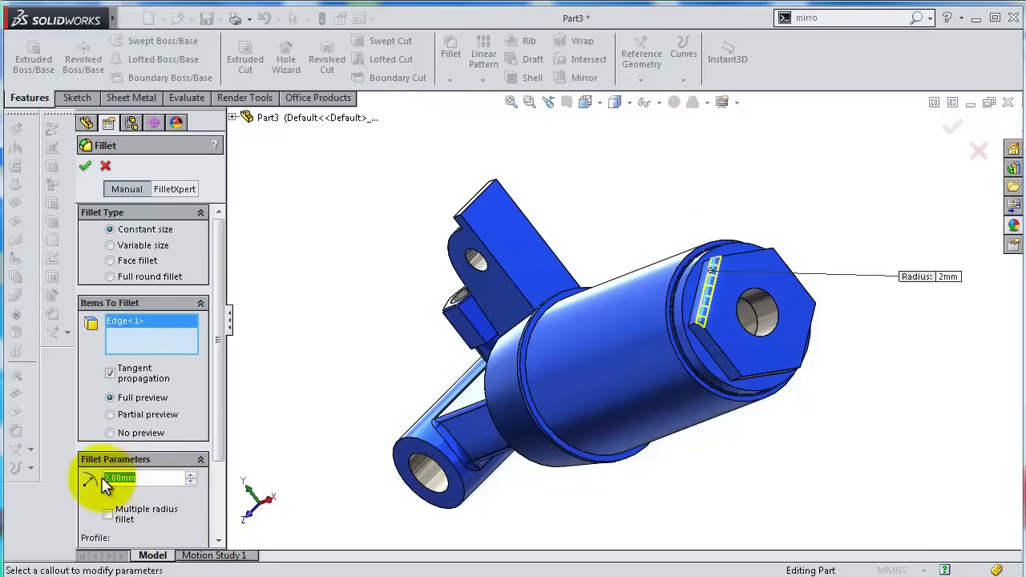
type("1")
left_click(88, 496)
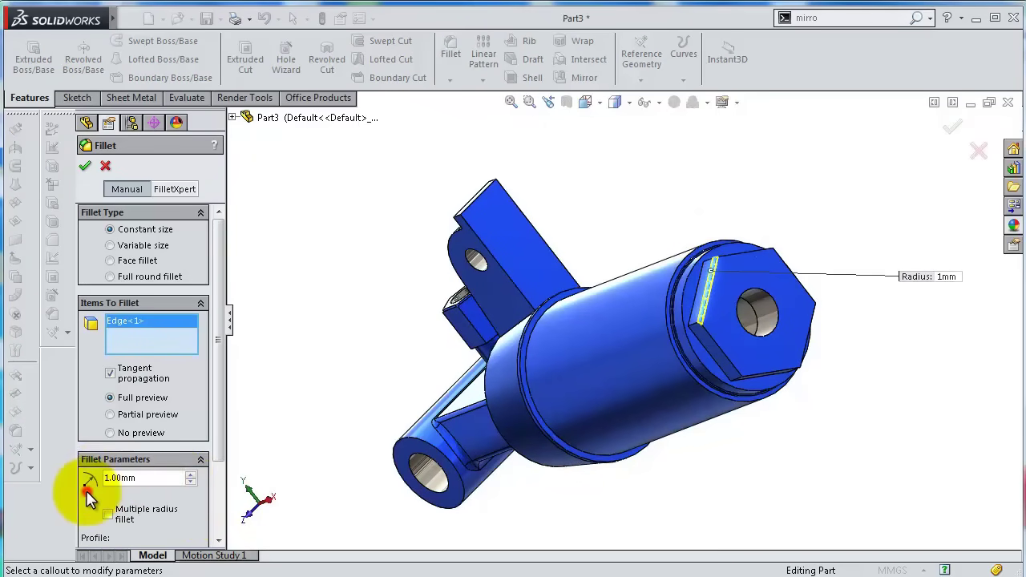
scroll(742, 370, "down", 2)
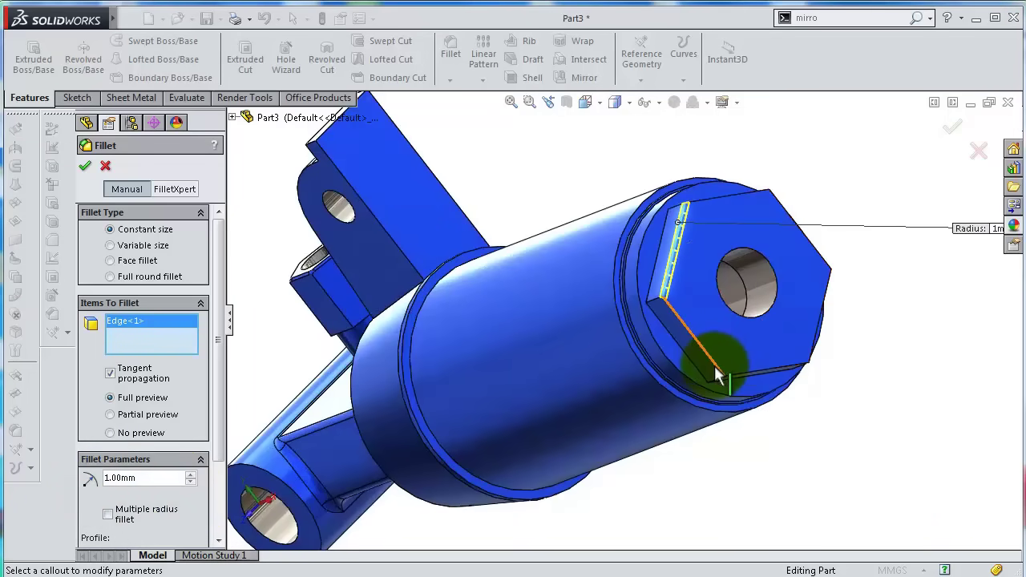
left_click(726, 356)
middle_click_drag(850, 371, 733, 273)
left_click(819, 294)
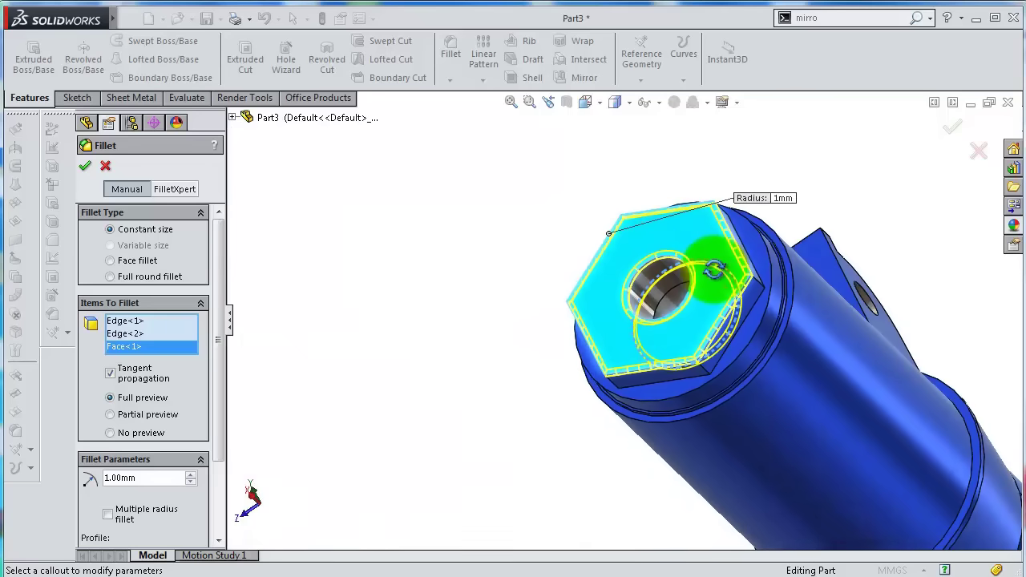
left_click(764, 262)
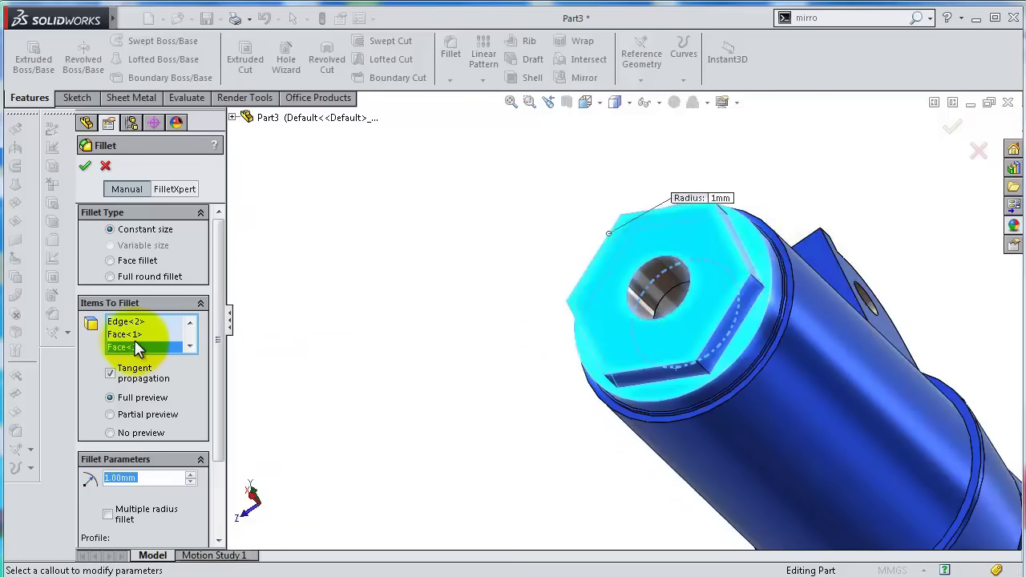
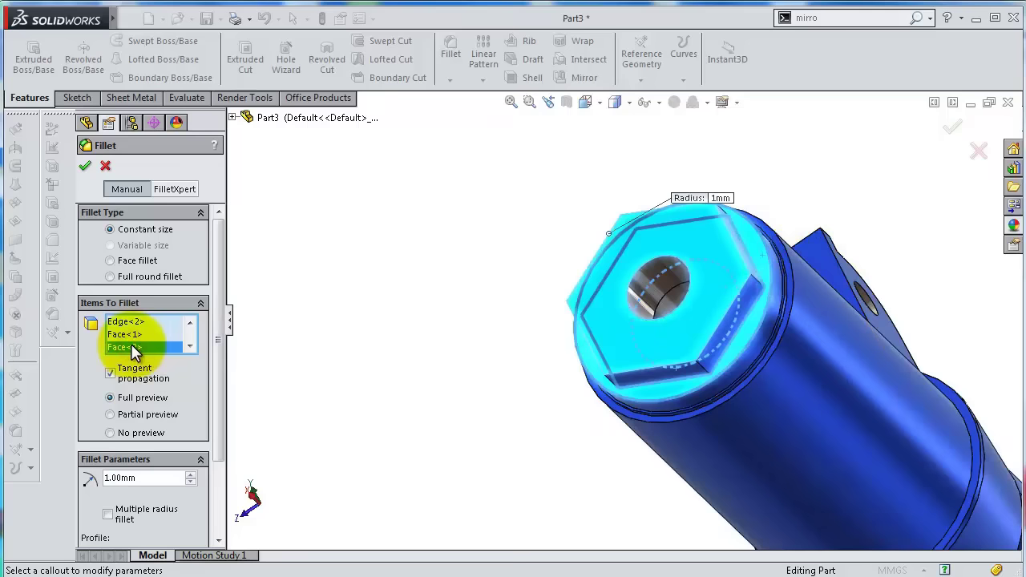
Apply the pending hex-face fillet, then round all six hex nut corner edges at 1 mm.
left_click(951, 128)
middle_click_drag(841, 245, 631, 267)
left_click(451, 48)
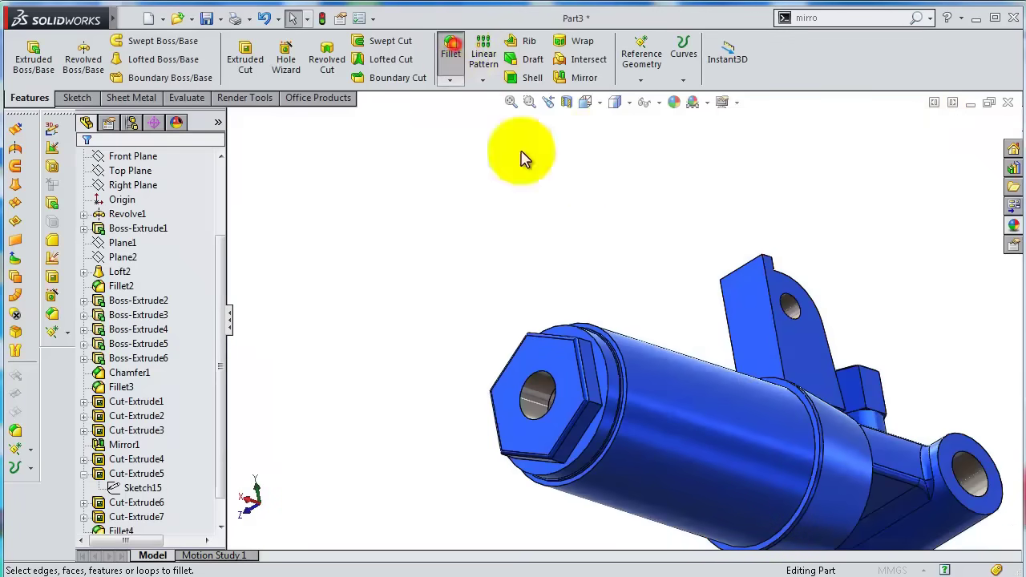
scroll(609, 393, "down", 3)
left_click(620, 393)
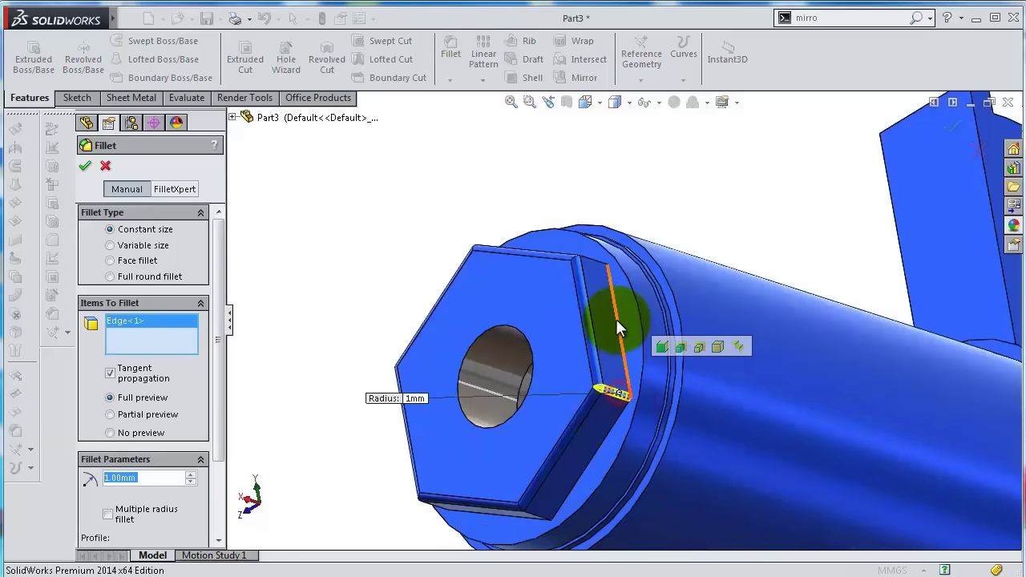
left_click(609, 270)
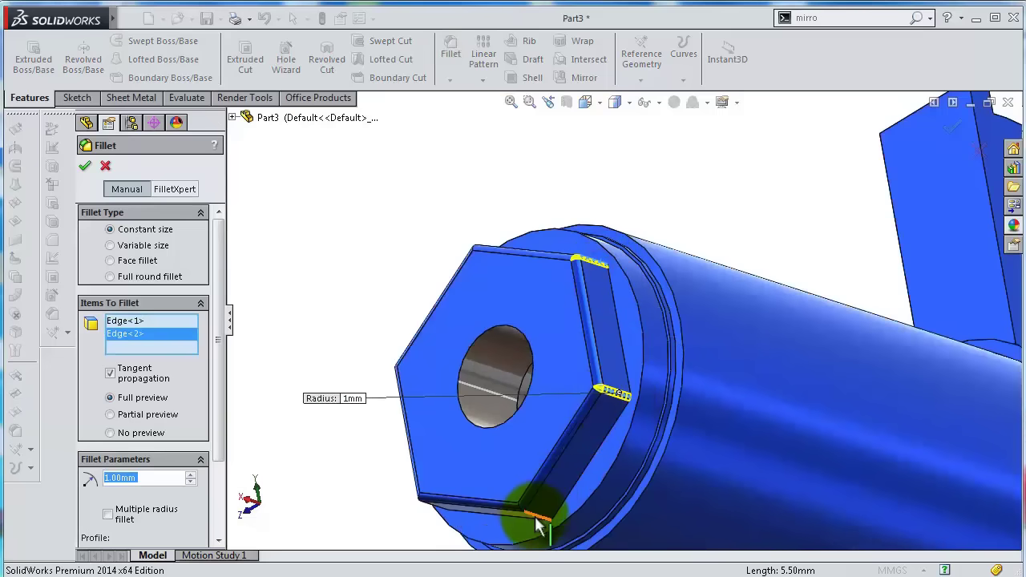
left_click(536, 517)
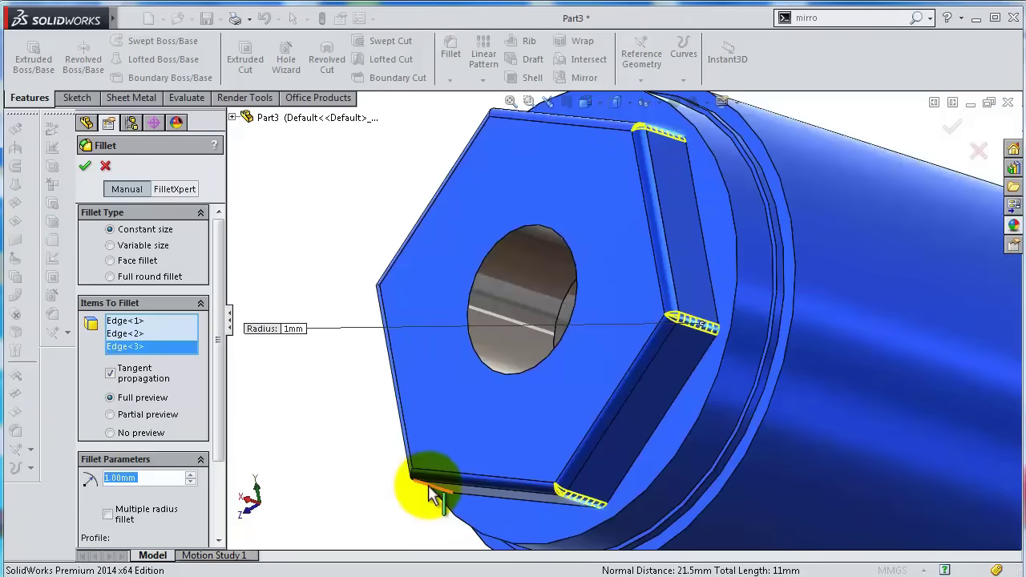
left_click(433, 494)
middle_click_drag(339, 291, 446, 354)
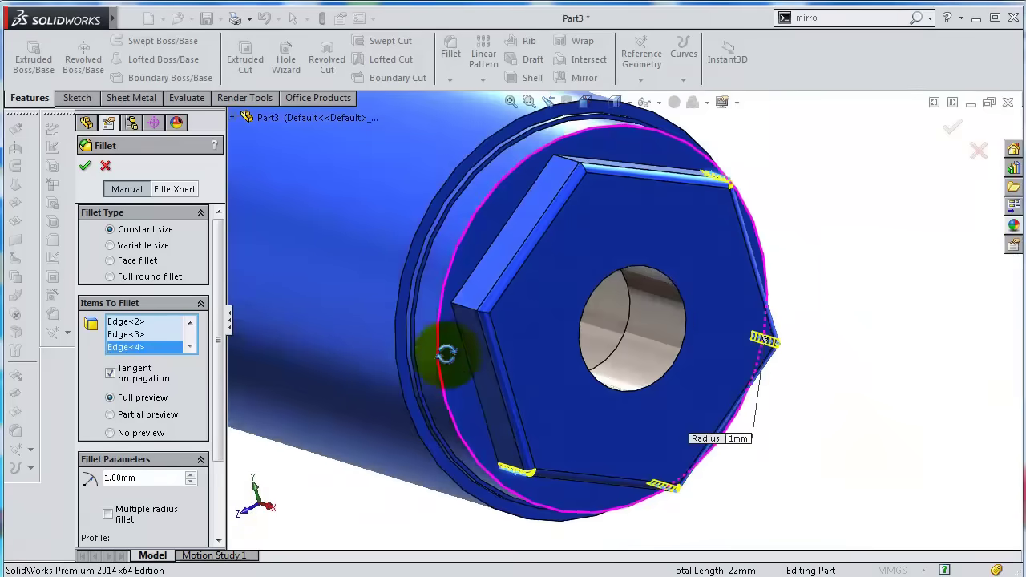
left_click(467, 312)
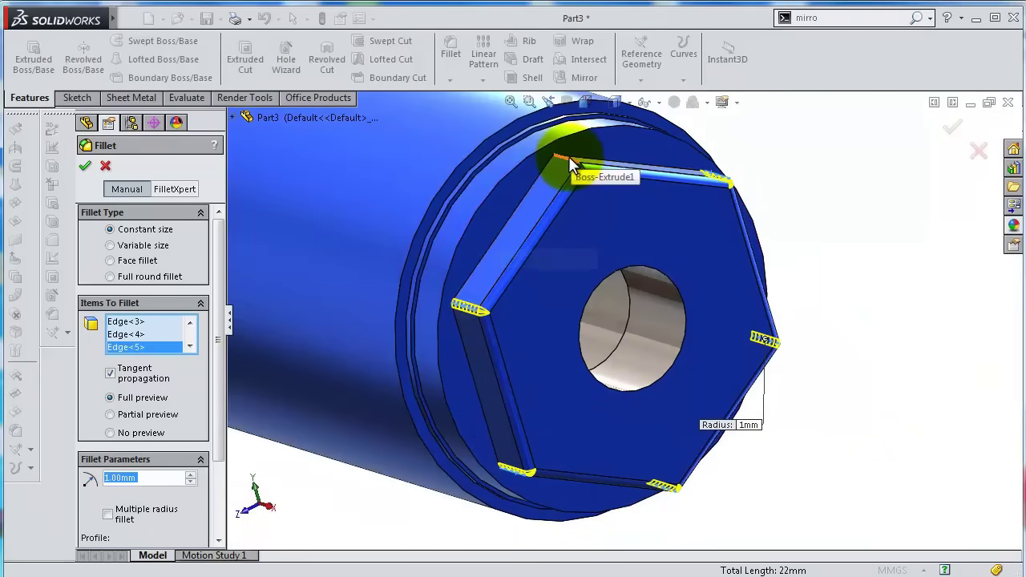
left_click(569, 157)
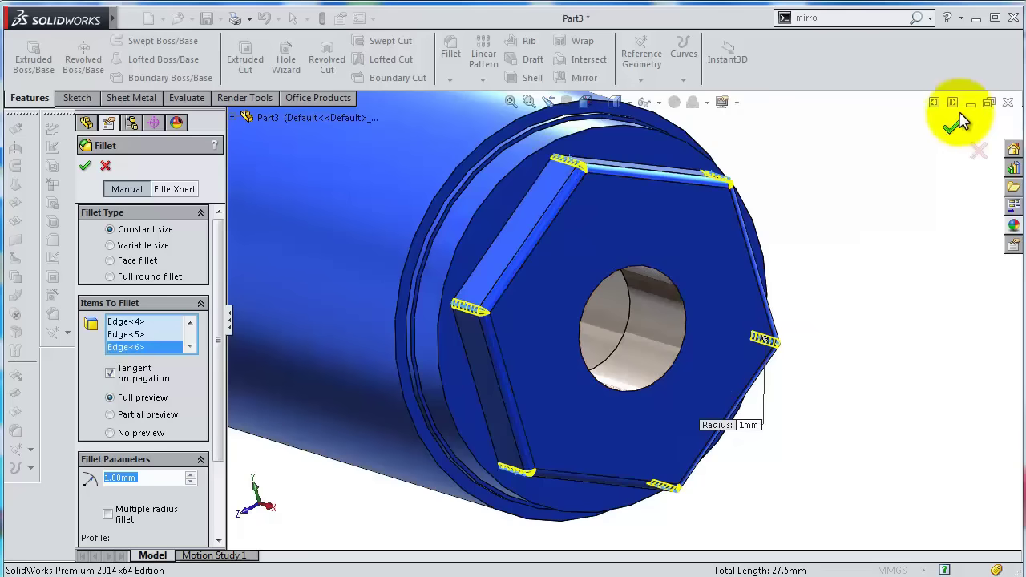
left_click(950, 124)
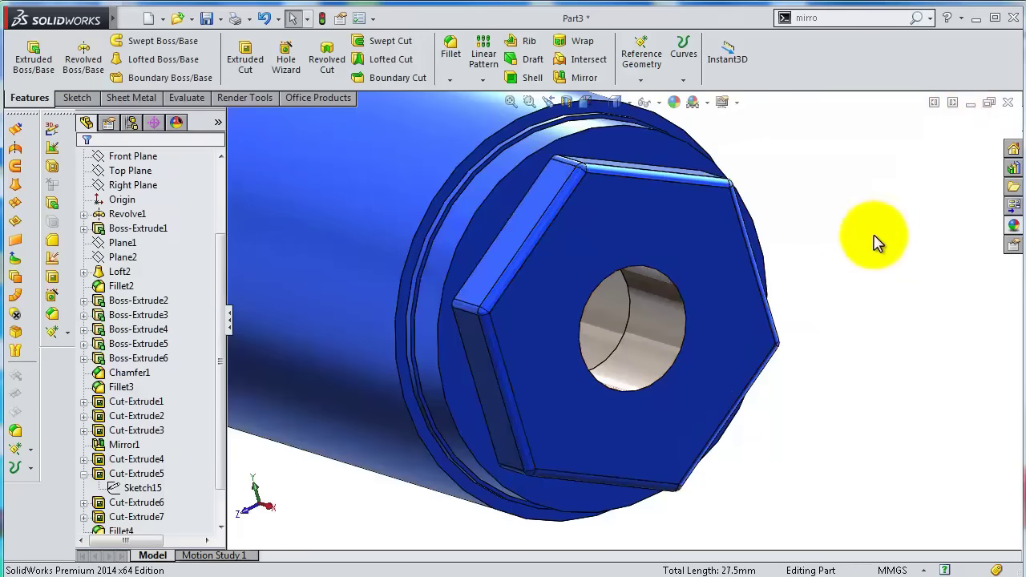
Fillet the lug's two curved outer edges with a 1 mm radius.
middle_click_drag(873, 245, 818, 232)
middle_click_drag(688, 234, 732, 222)
scroll(733, 222, "up", 5)
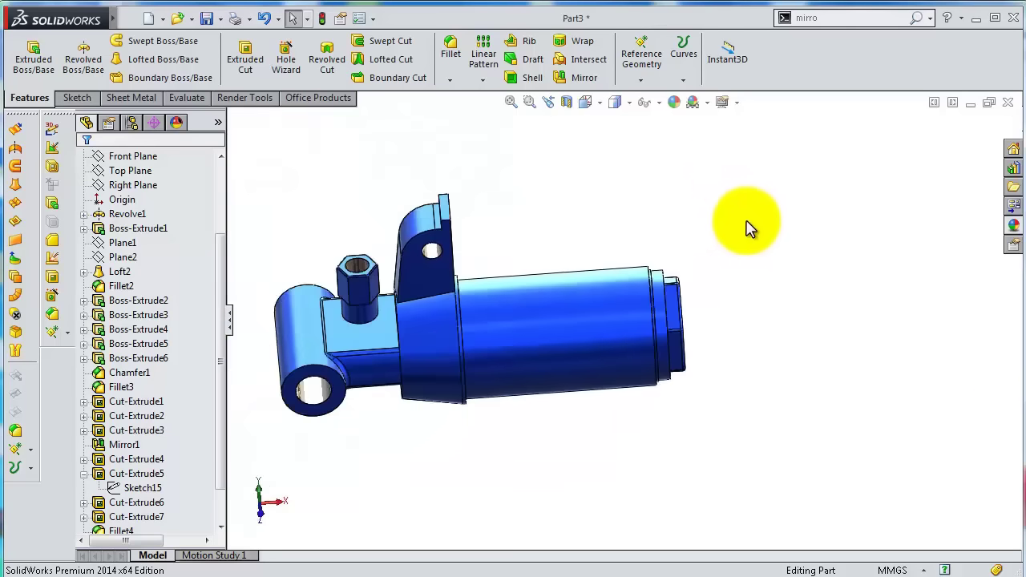
middle_click_drag(600, 226, 609, 165)
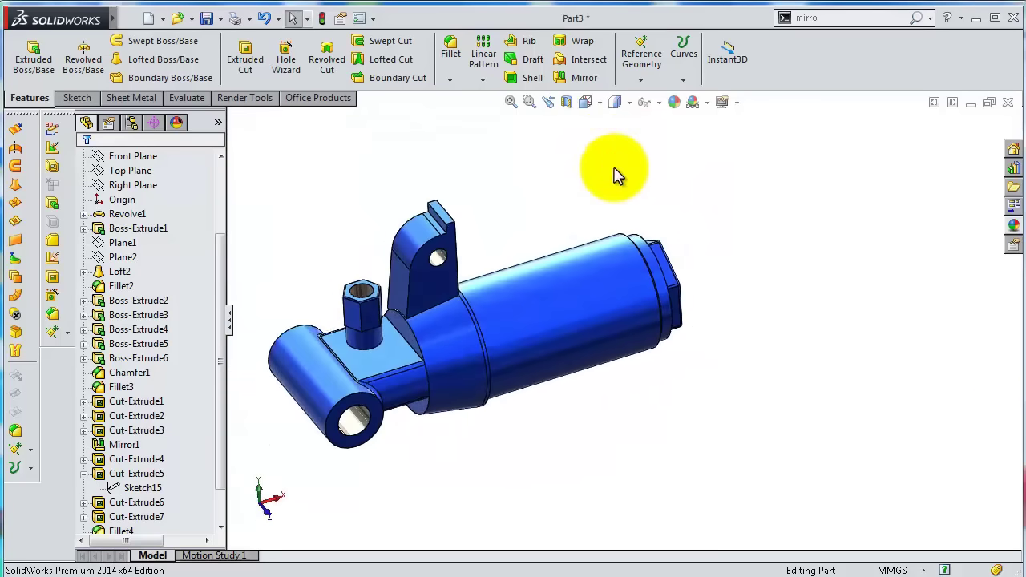
left_click(462, 61)
scroll(417, 281, "down", 3)
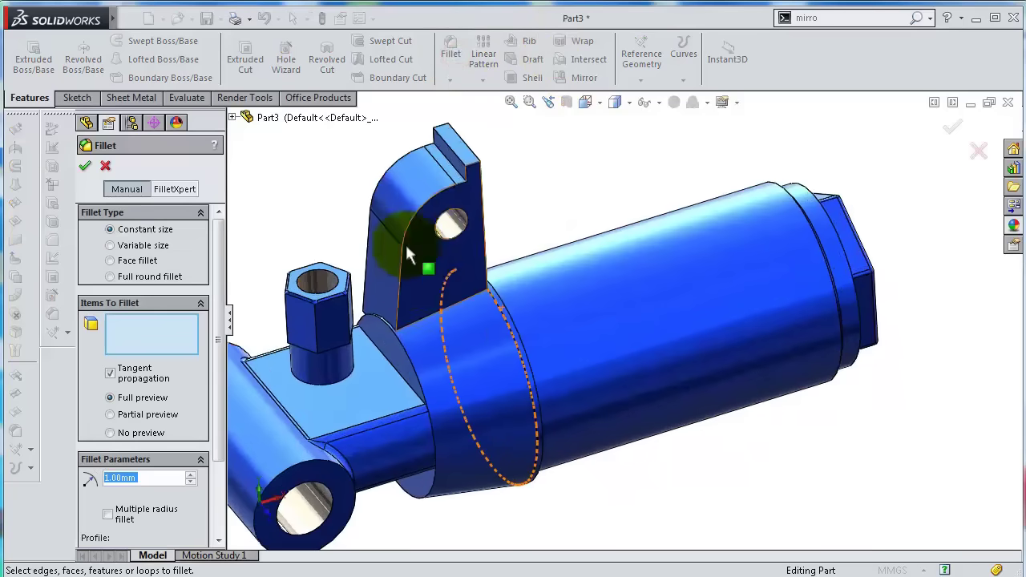
left_click(413, 215)
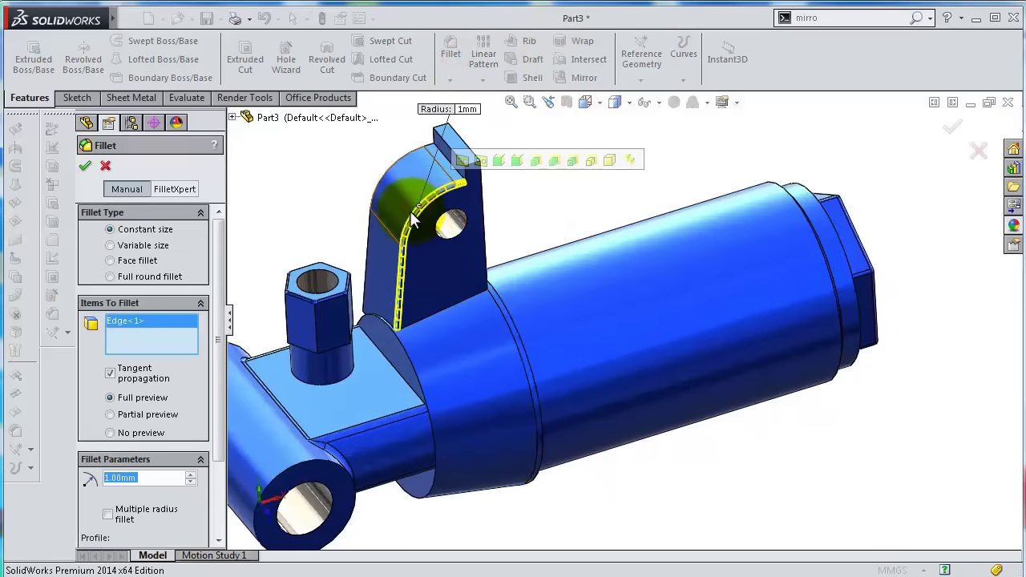
left_click(393, 166)
scroll(489, 186, "down", 2)
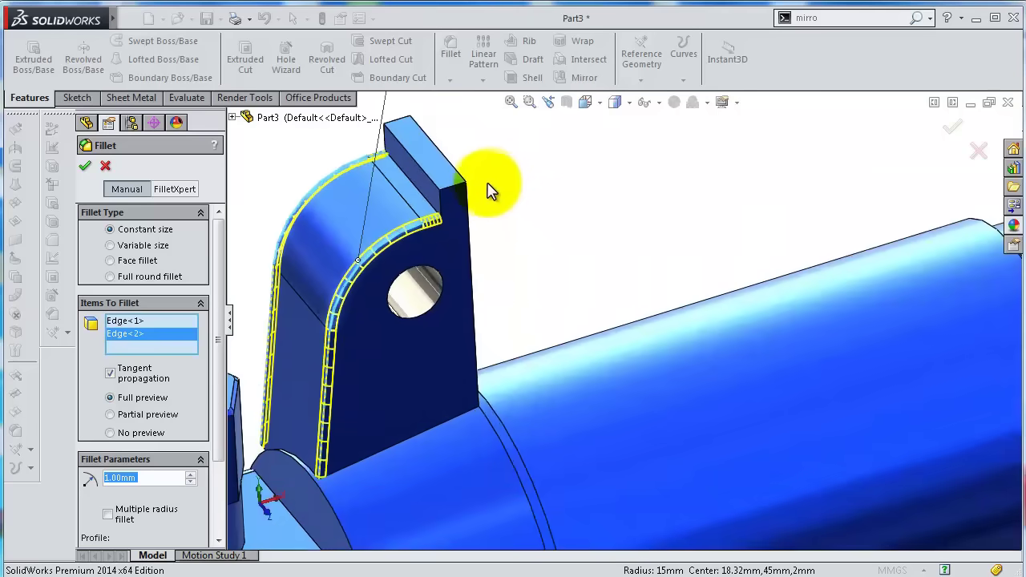
scroll(489, 186, "down", 1)
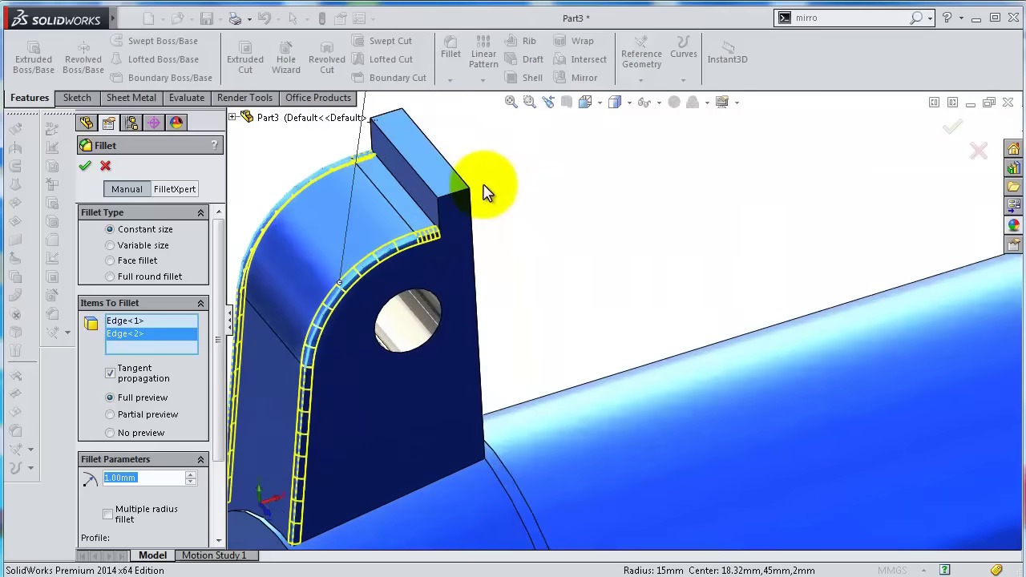
left_click(952, 126)
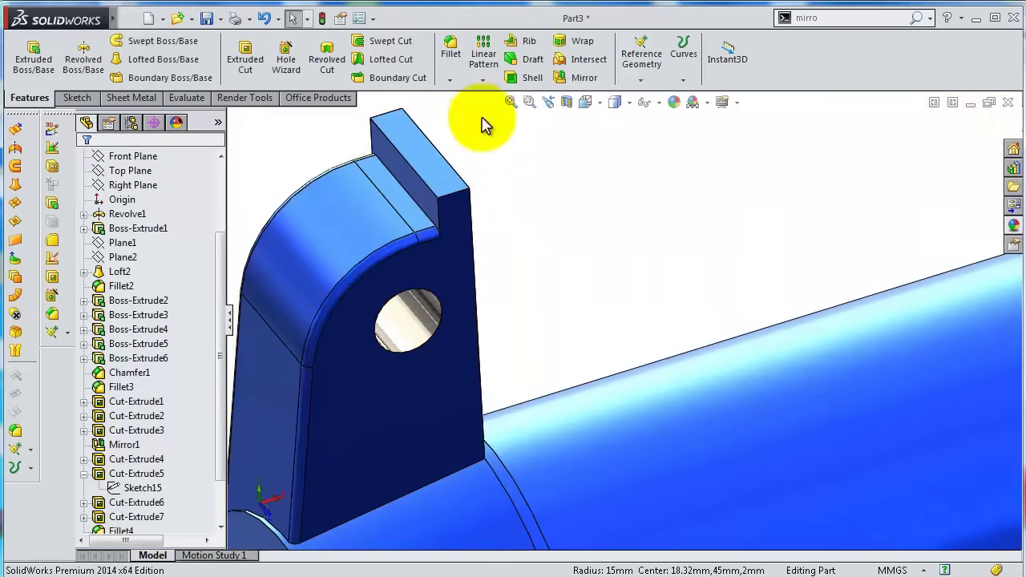
Round the lug's top edge with a 3 mm fillet.
left_click(452, 56)
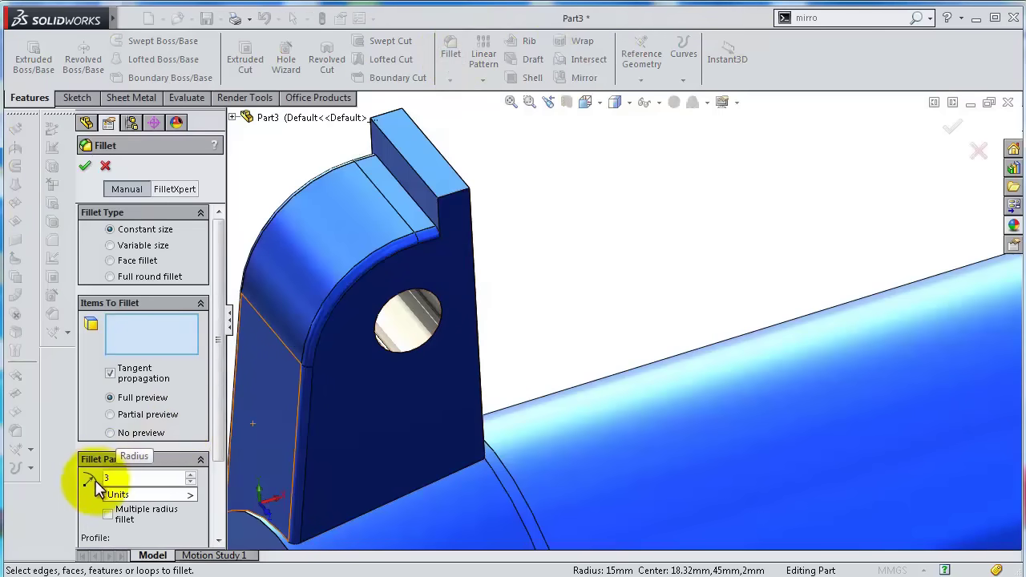
key("Return")
left_click(416, 178)
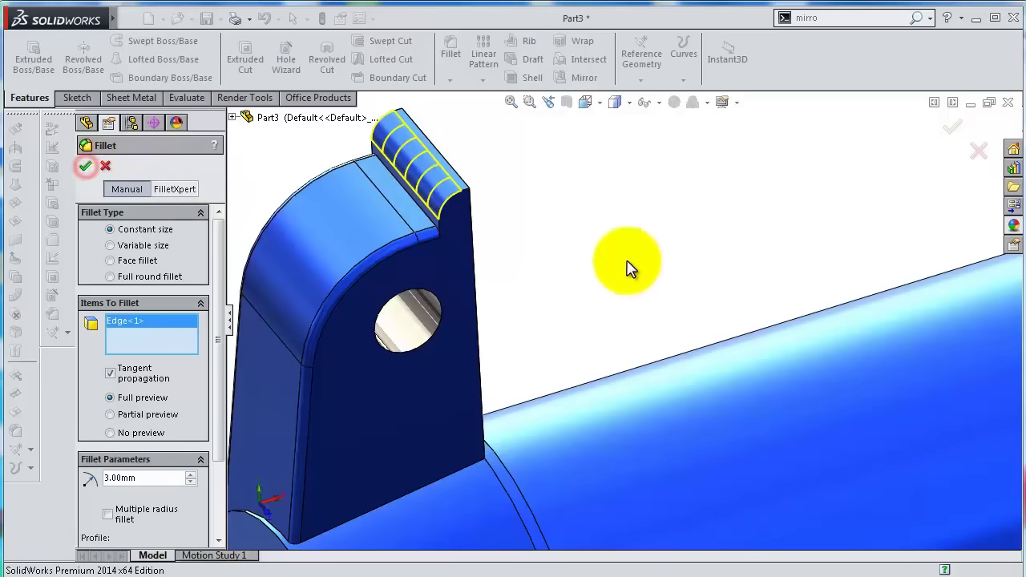
key("Return")
middle_click_drag(582, 248, 575, 184)
key("f")
middle_click_drag(642, 321, 680, 280)
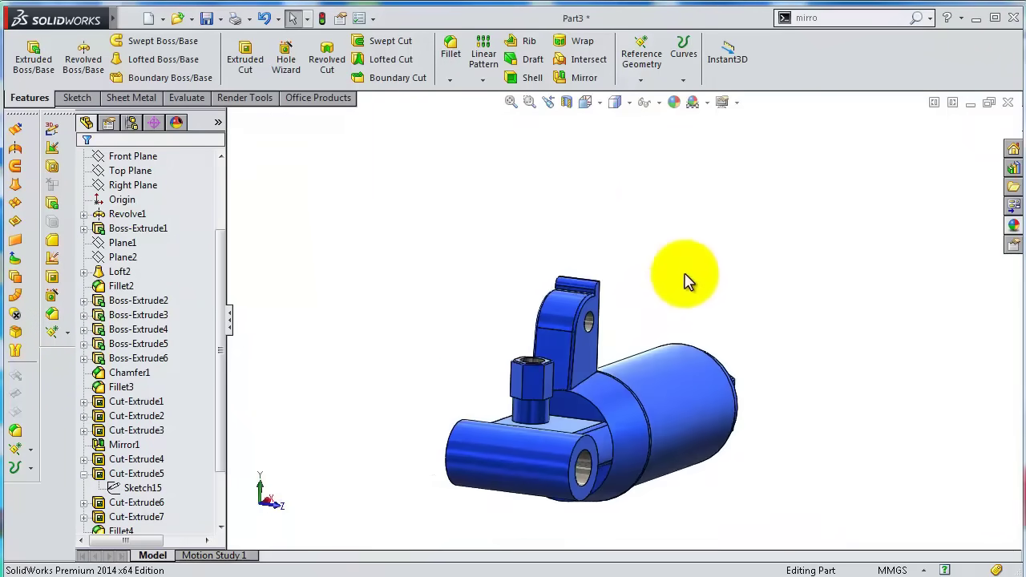
key("ctrl+7")
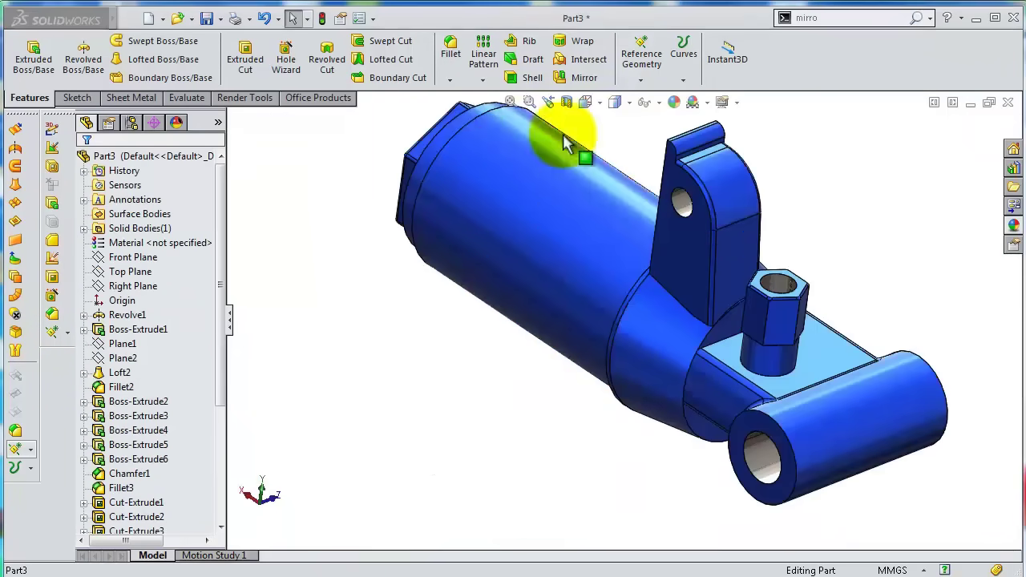
Start a 2 mm fillet on the lug's two top end edges.
left_click(449, 44)
left_click(149, 478)
type("2")
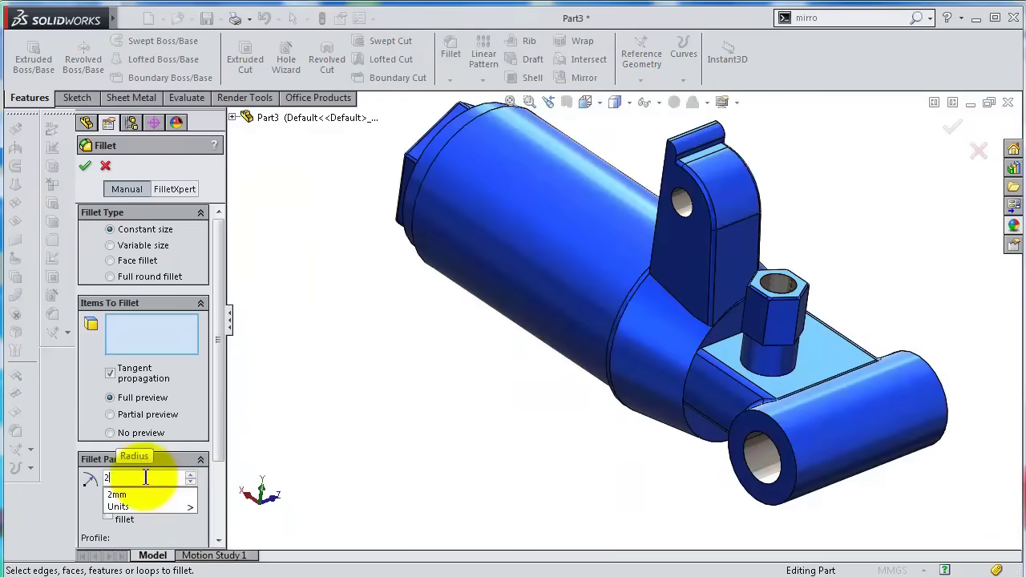
key("Return")
scroll(694, 176, "down", 3)
scroll(694, 177, "down", 3)
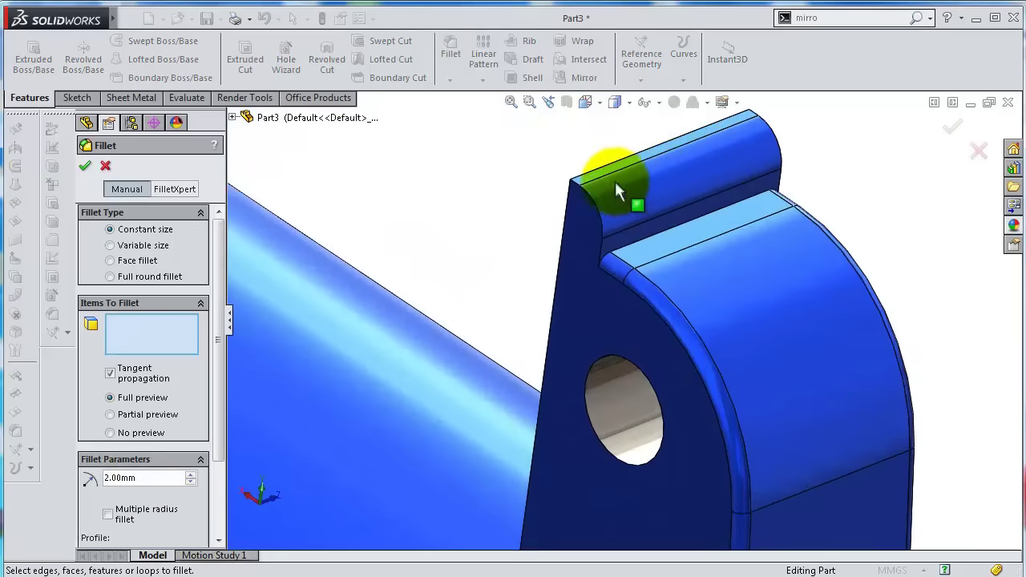
left_click(576, 189)
middle_click_drag(779, 125, 765, 172)
scroll(760, 153, "down", 3)
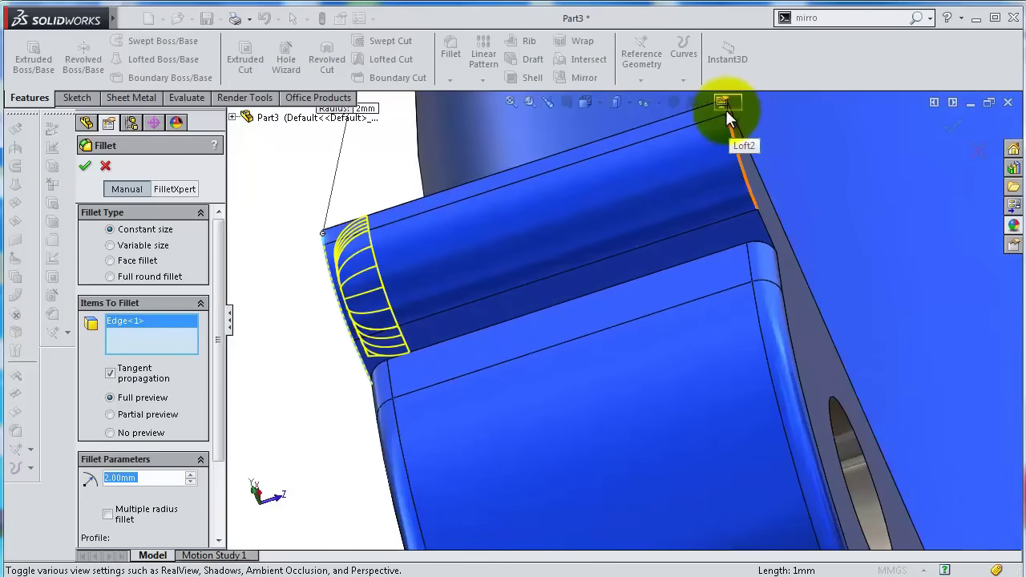
scroll(735, 153, "down", 3)
left_click(709, 143)
scroll(754, 265, "up", 3)
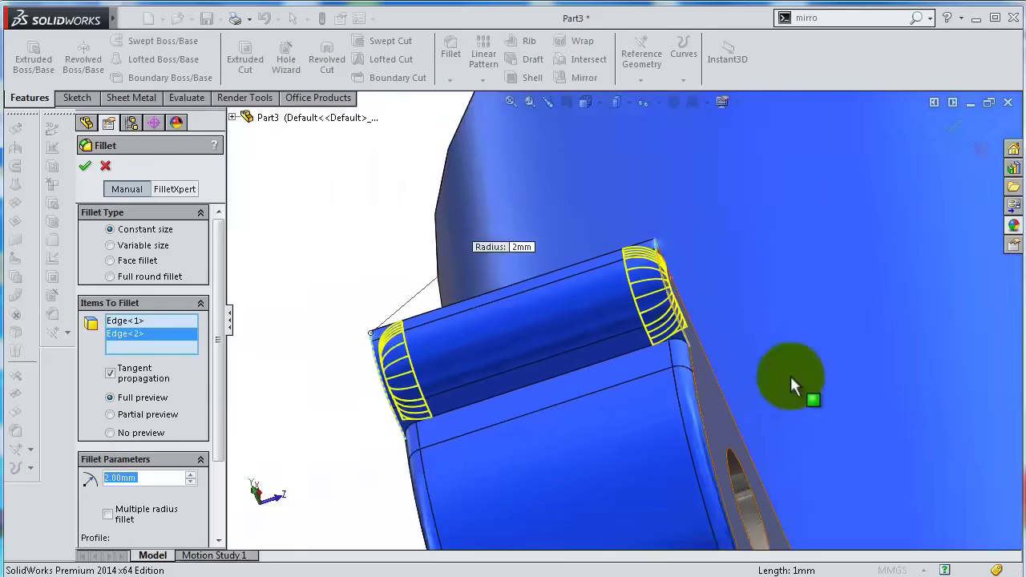
Add both rim edges of the cross cylinder to the 2 mm fillet and apply it.
middle_click_drag(787, 374, 773, 429)
left_click(659, 434)
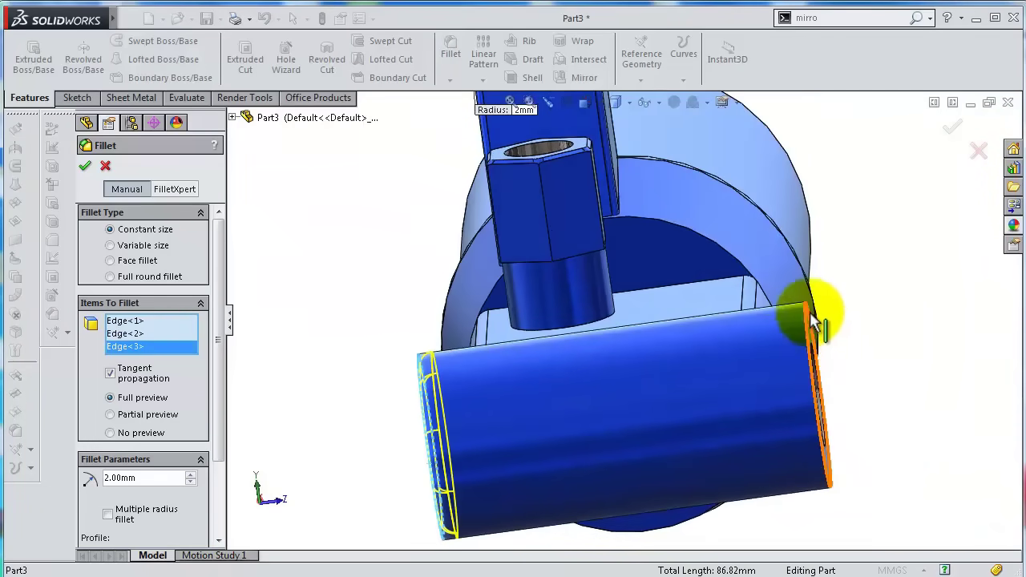
scroll(728, 442, "down", 5)
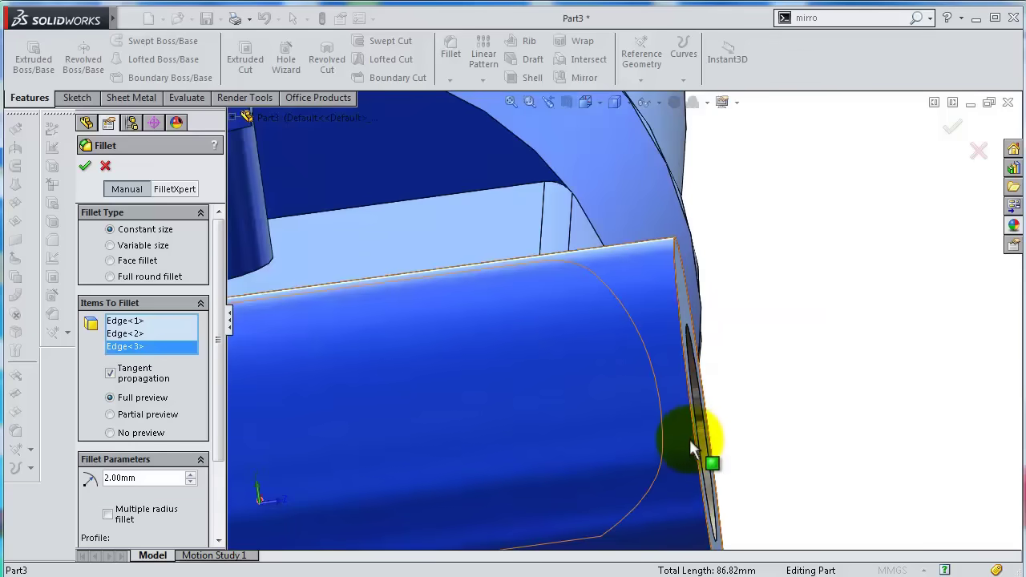
left_click(693, 440)
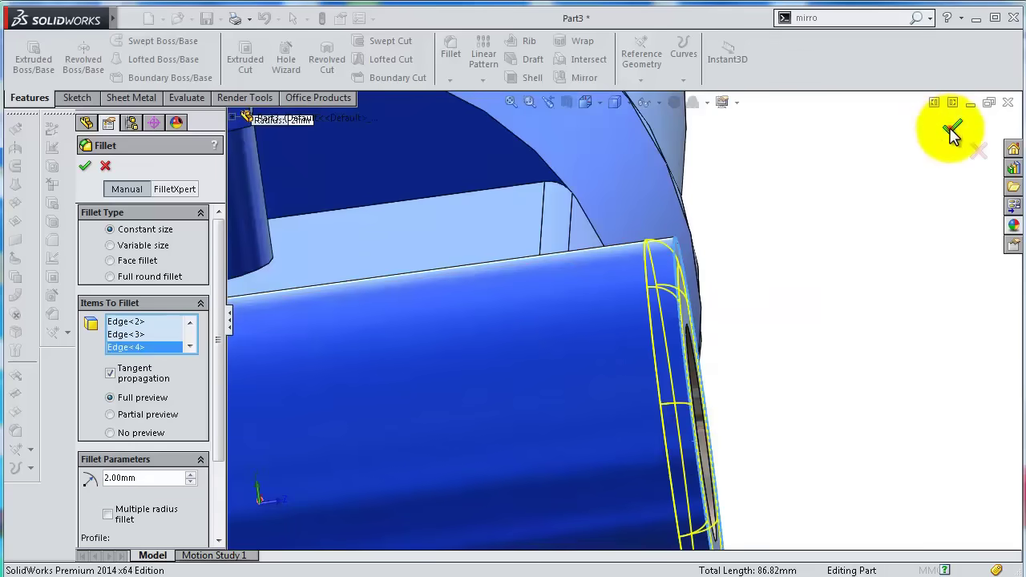
left_click(952, 135)
scroll(801, 305, "up", 6)
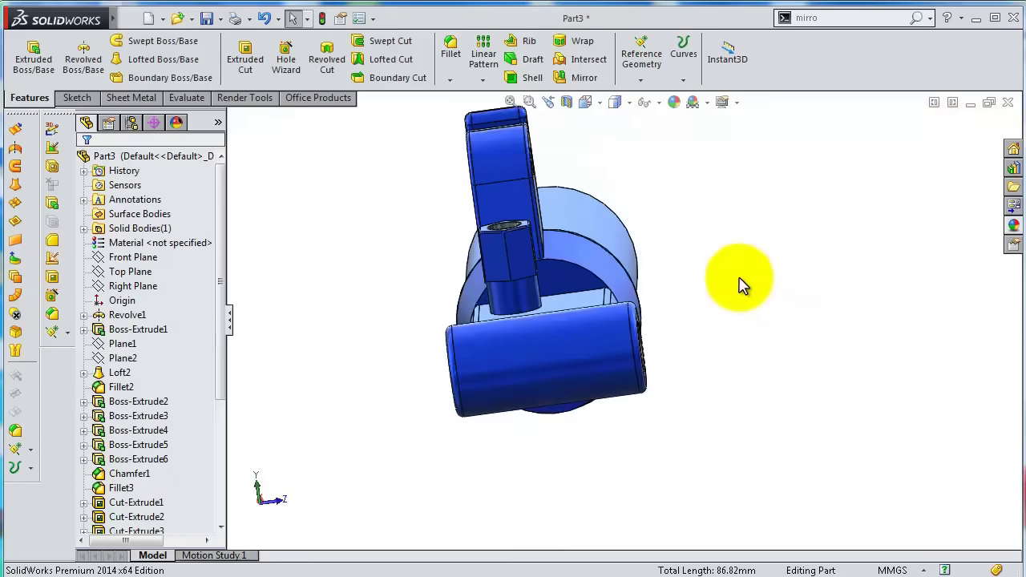
key("ctrl+7")
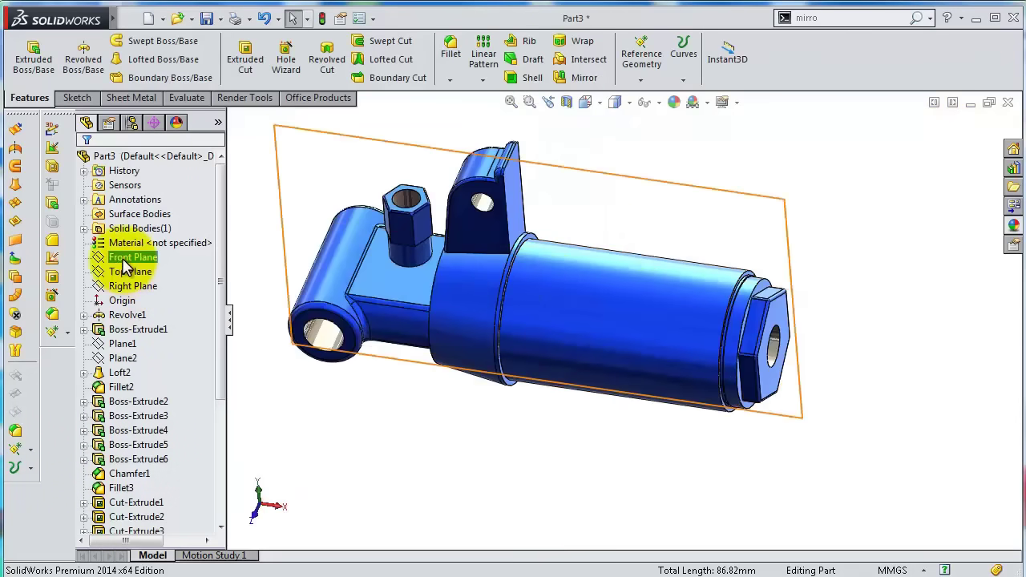
Section the part along the Front Plane and select its flat cut face.
left_click(124, 263)
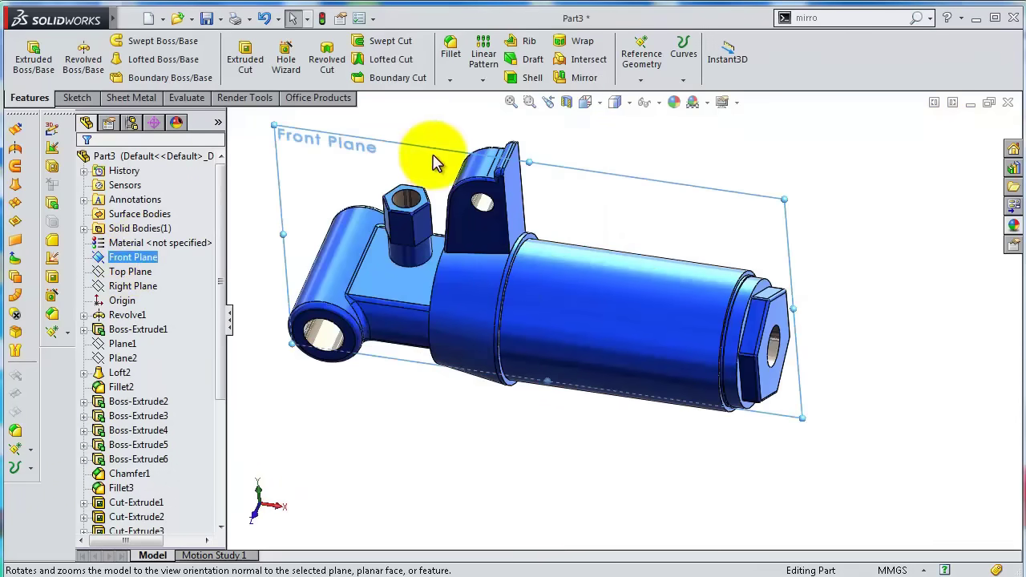
left_click(566, 103)
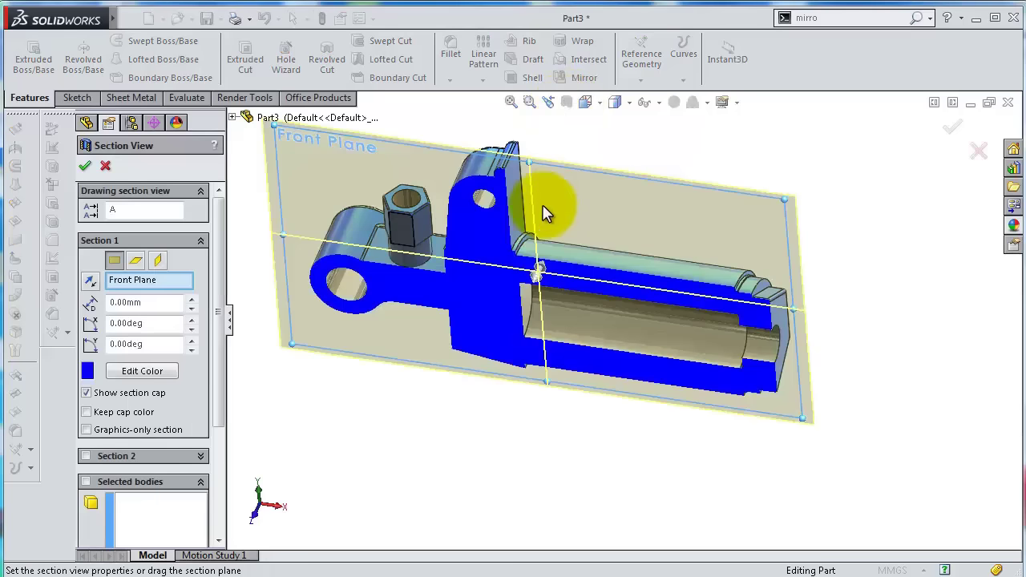
left_click(84, 167)
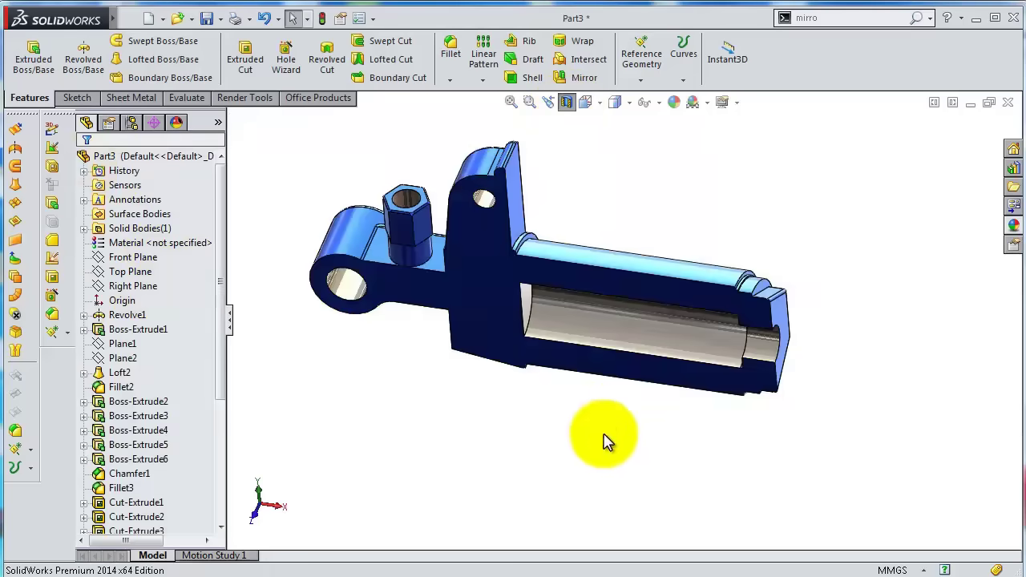
middle_click_drag(607, 436, 563, 329)
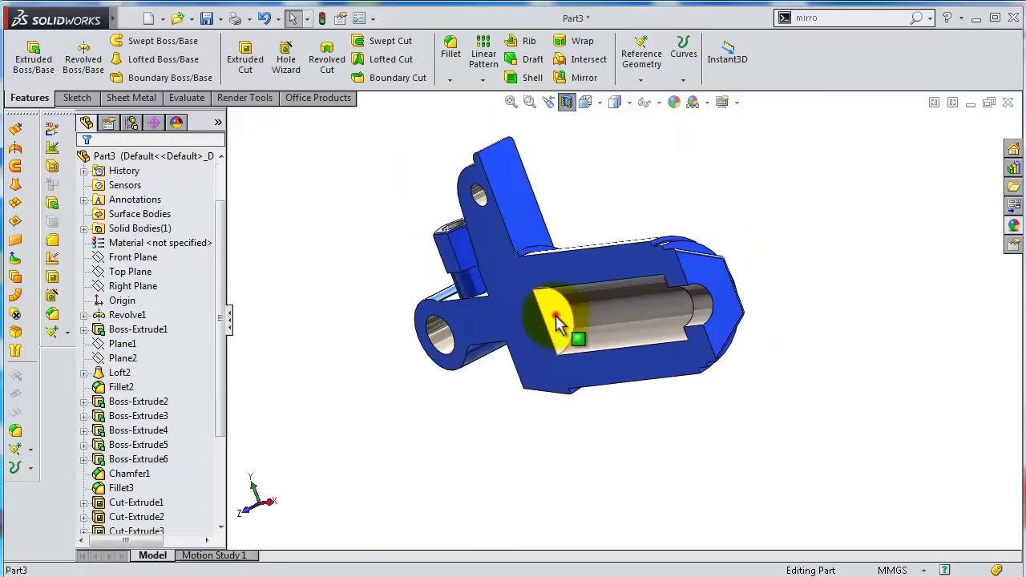
left_click(559, 323)
Open a sketch on the cut face, view it Normal To, and draw a small circle.
left_click(617, 267)
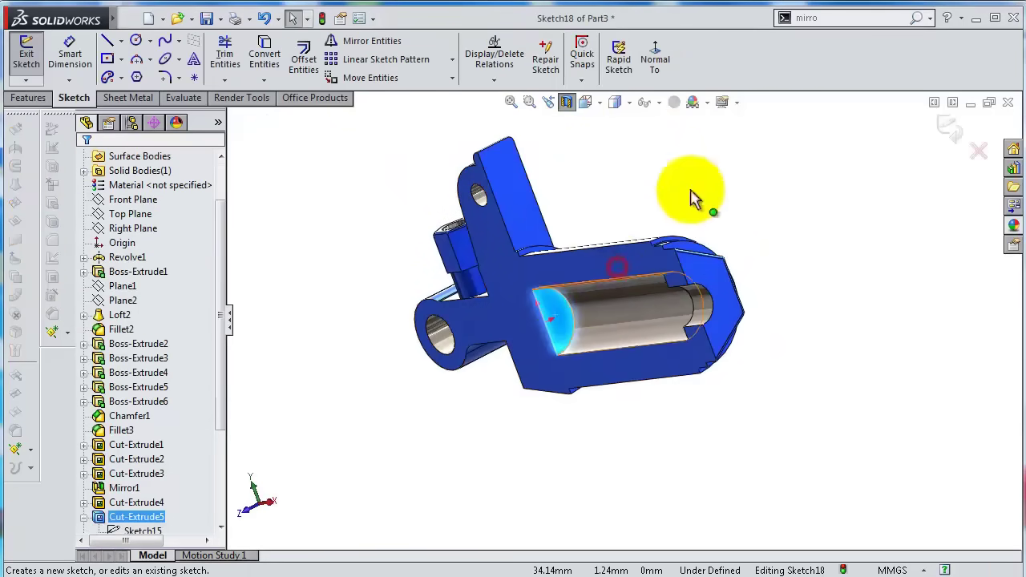
left_click(662, 61)
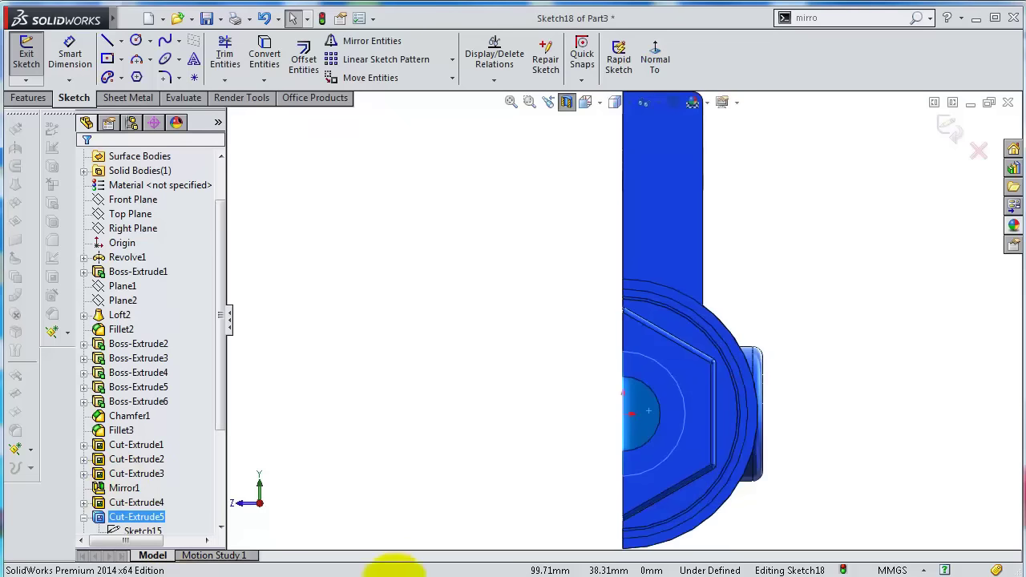
left_click(137, 41)
scroll(664, 425, "down", 2)
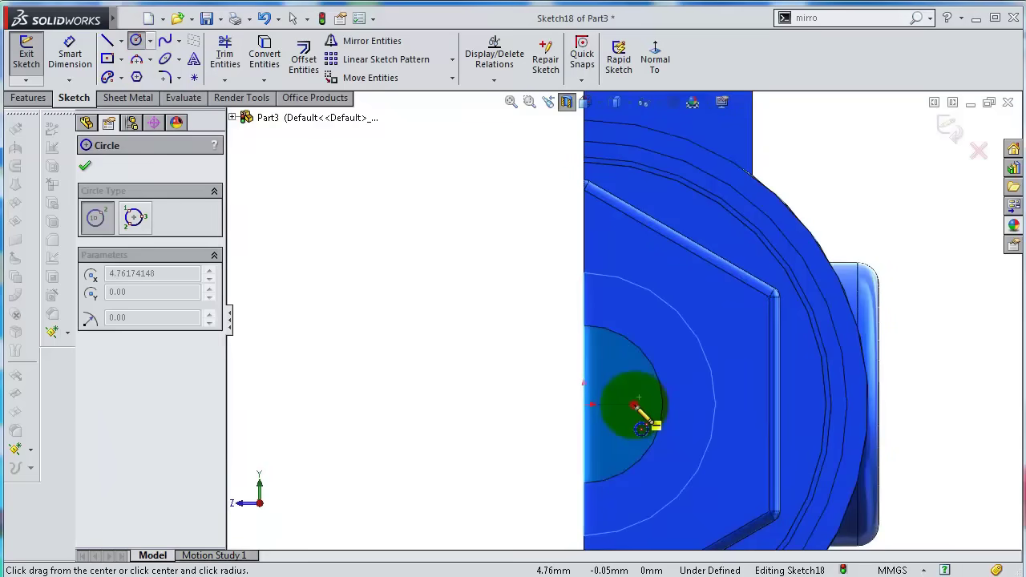
left_click(633, 405)
left_click(623, 412)
Dimension the circle to 1 mm diameter and 5 mm from the origin.
left_click(71, 58)
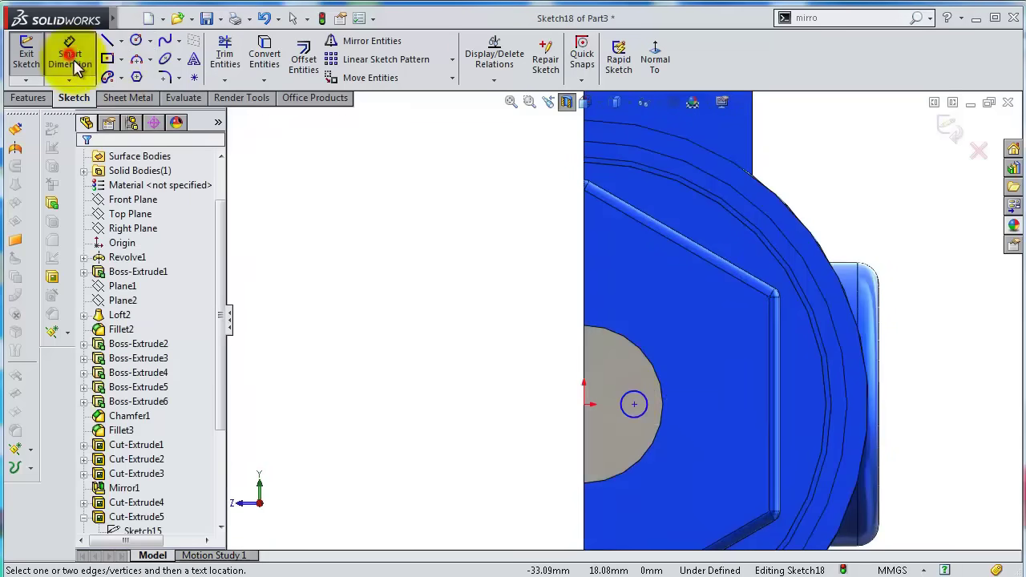
left_click(627, 405)
left_click(515, 384)
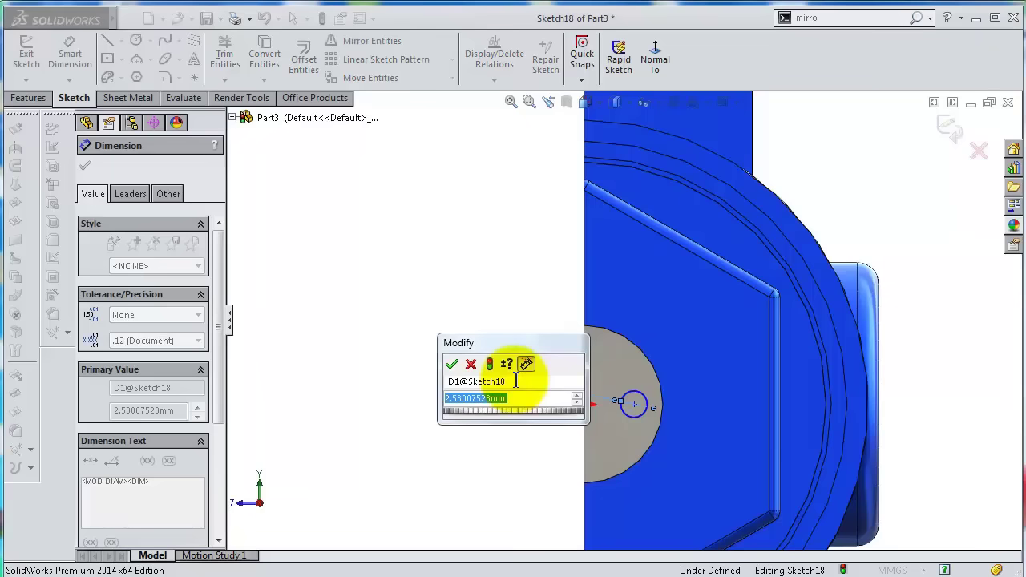
type("1")
key("Return")
scroll(653, 405, "down", 4)
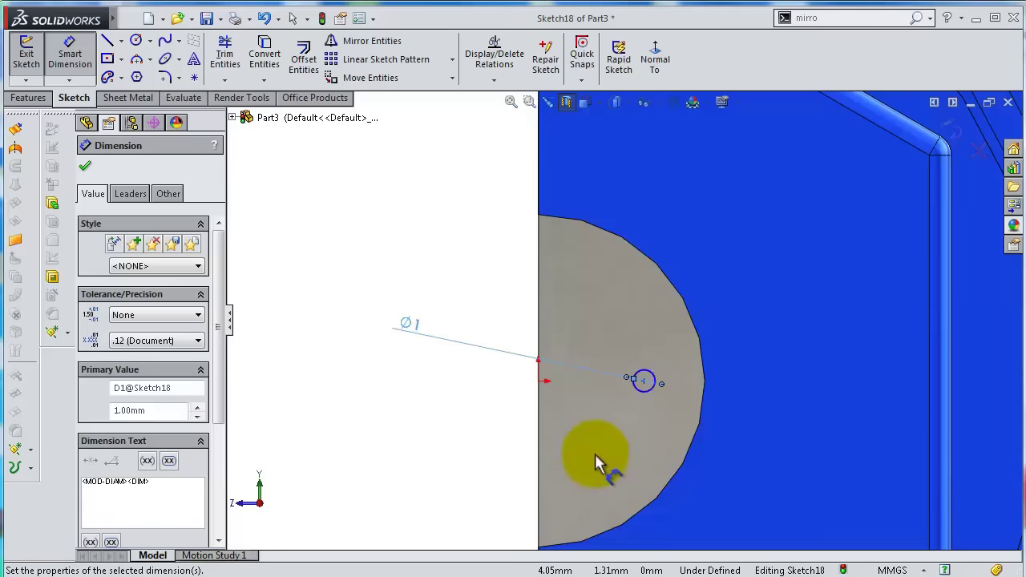
middle_click_drag(621, 157, 624, 183)
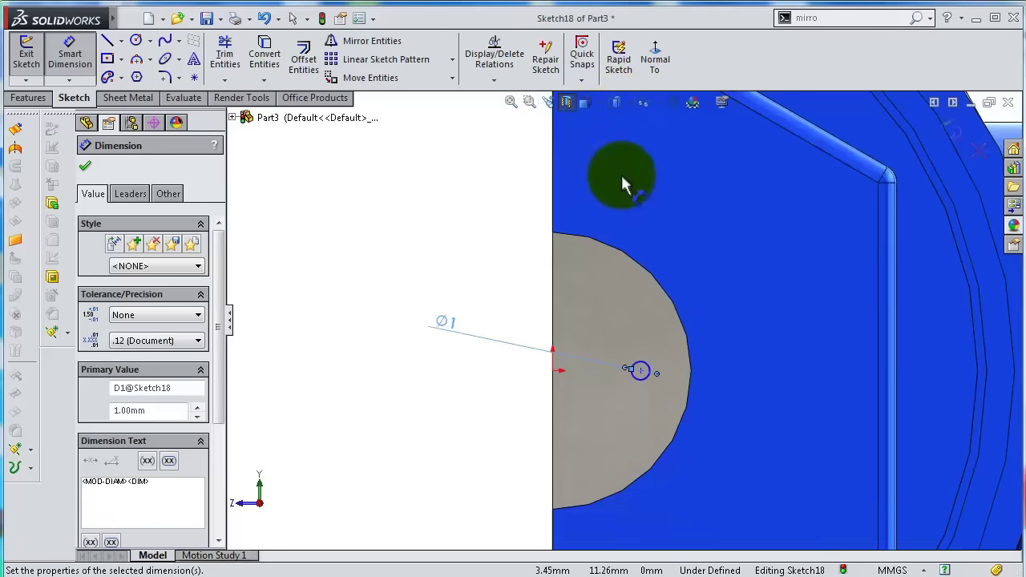
left_click(639, 370)
left_click(553, 370)
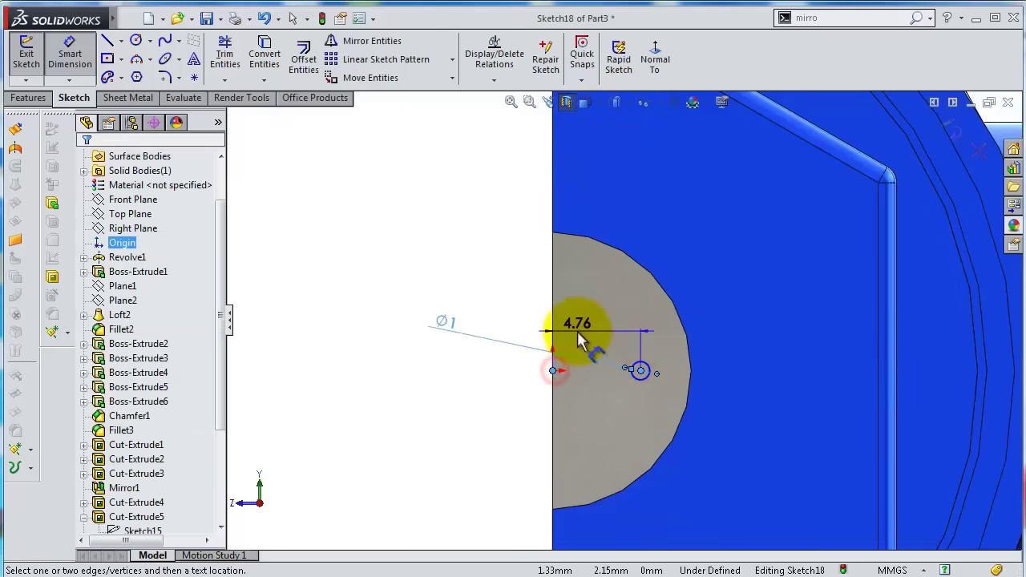
left_click(577, 333)
type("5")
key("Return")
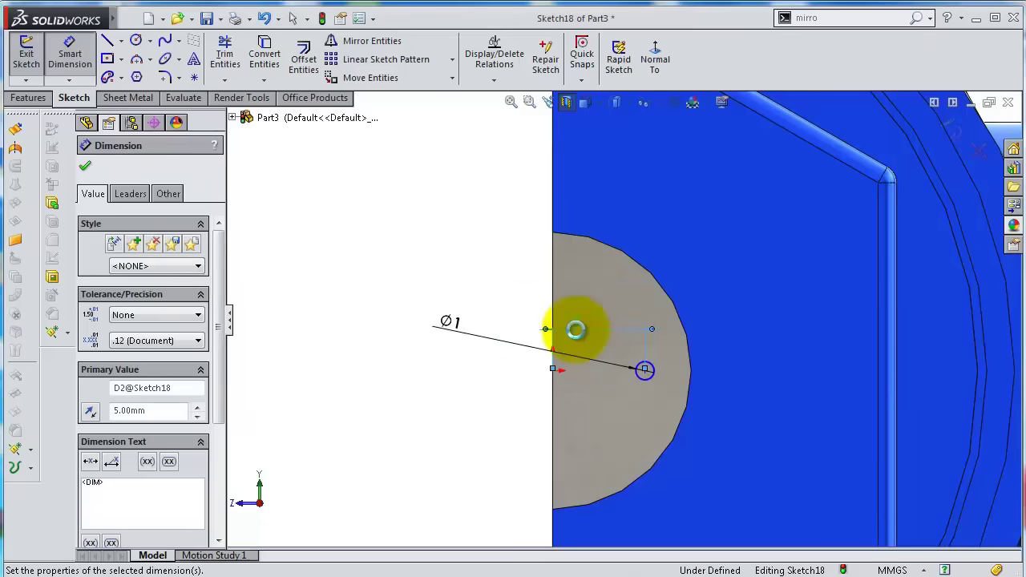
left_click(465, 401)
Add a Horizontal relation between the circle centre and the origin.
scroll(582, 385, "down", 2)
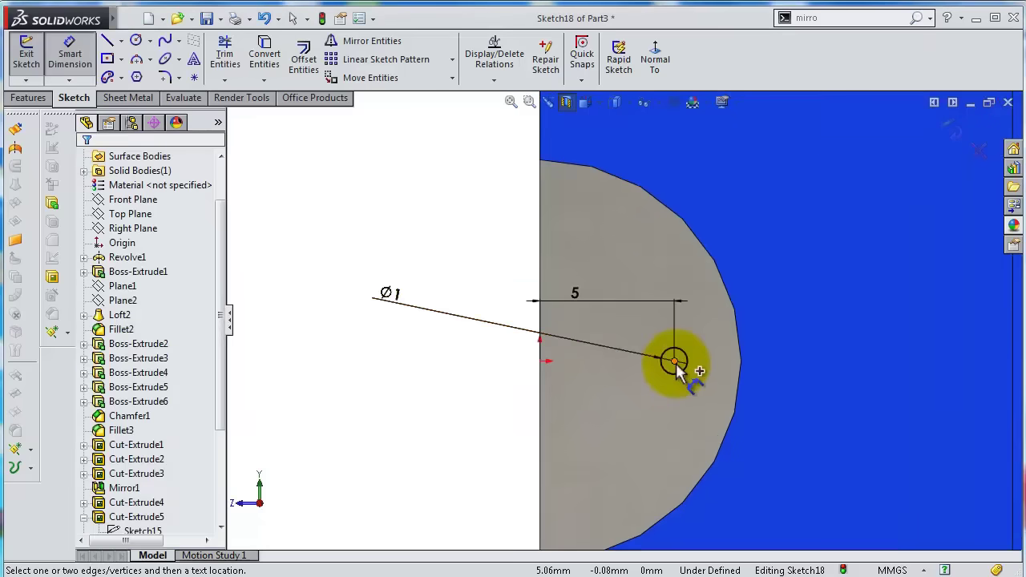
left_click(675, 362)
left_click(542, 362)
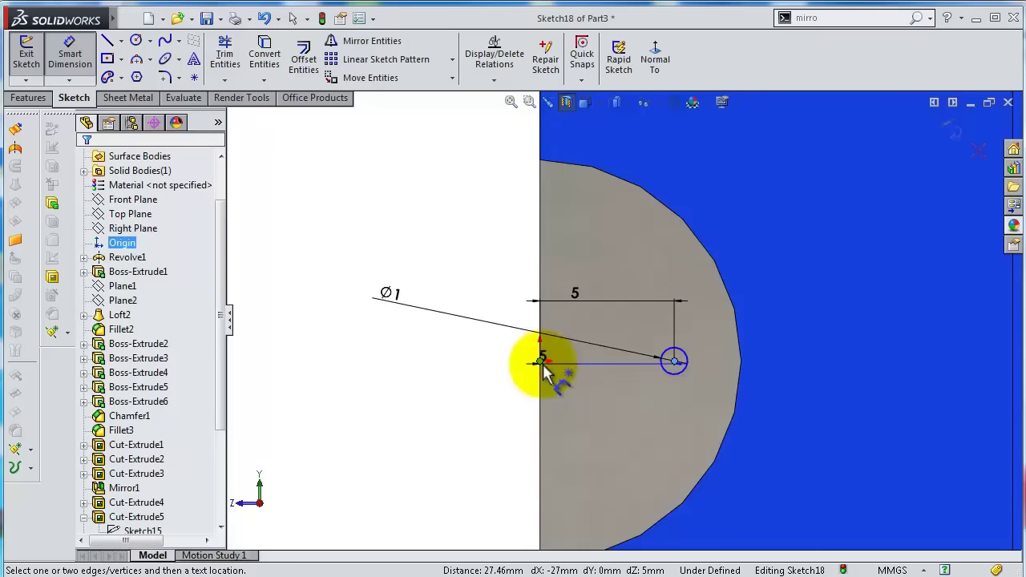
left_click(542, 363)
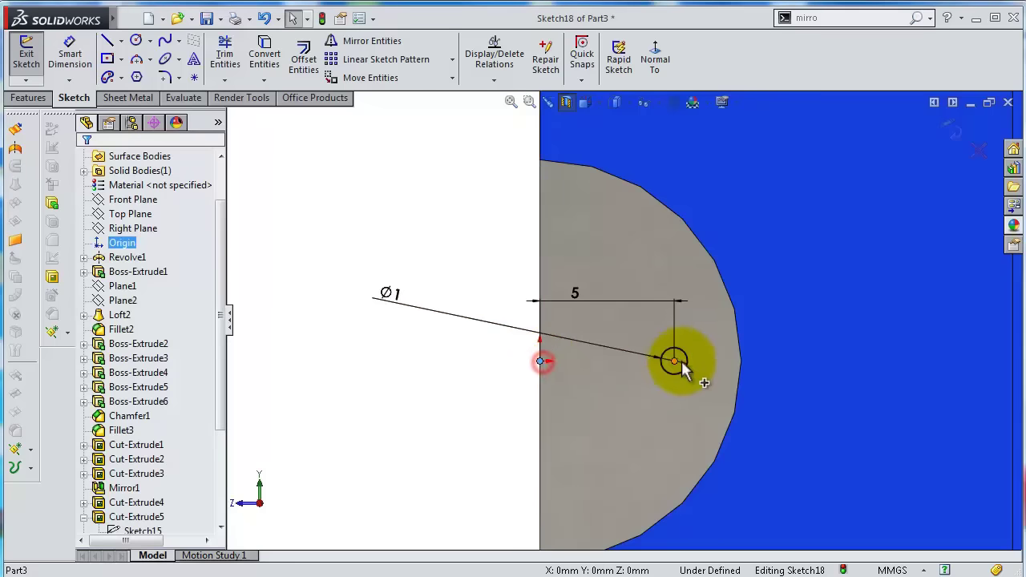
left_click(675, 362, "ctrl")
left_click(718, 297)
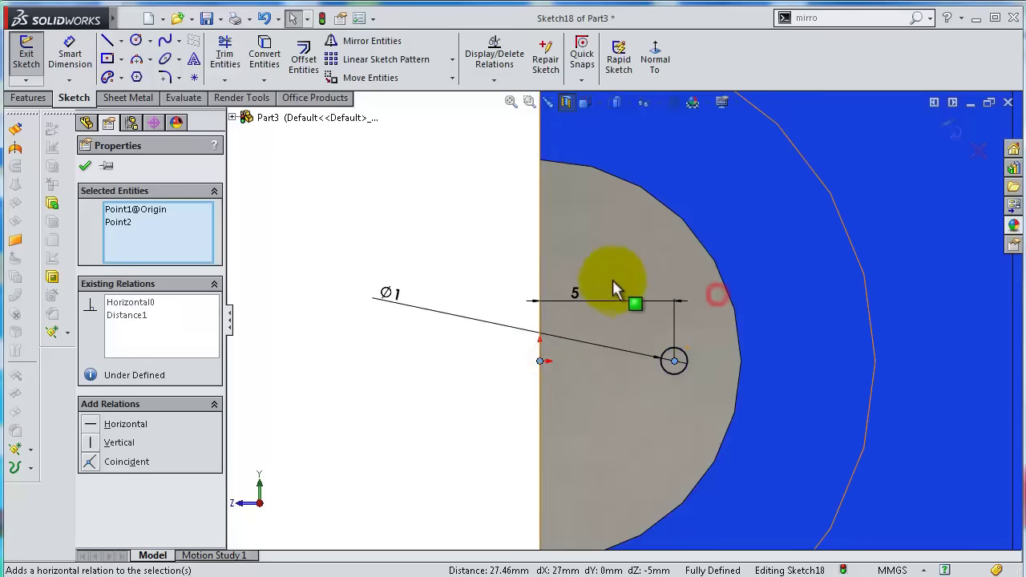
scroll(613, 279, "up", 2)
mouse_move(546, 263)
middle_mouse_down()
mouse_move(550, 252)
mouse_move(572, 280)
mouse_move(419, 275)
mouse_move(408, 255)
mouse_move(435, 241)
mouse_move(425, 232)
middle_mouse_up()
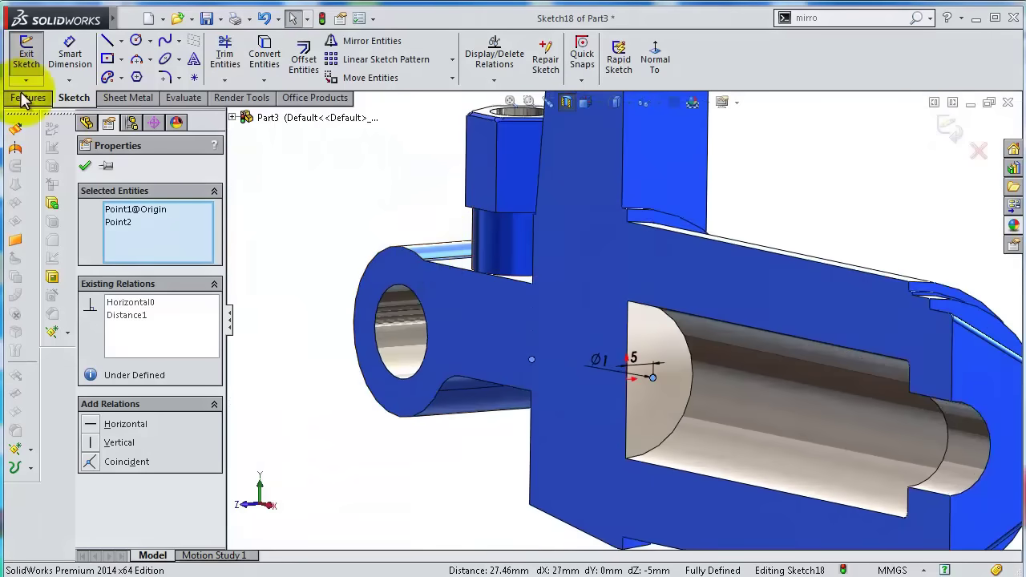
Extruded-cut the Ø1 circle with Direction 1 set to Up To Next.
left_click(30, 97)
left_click(248, 69)
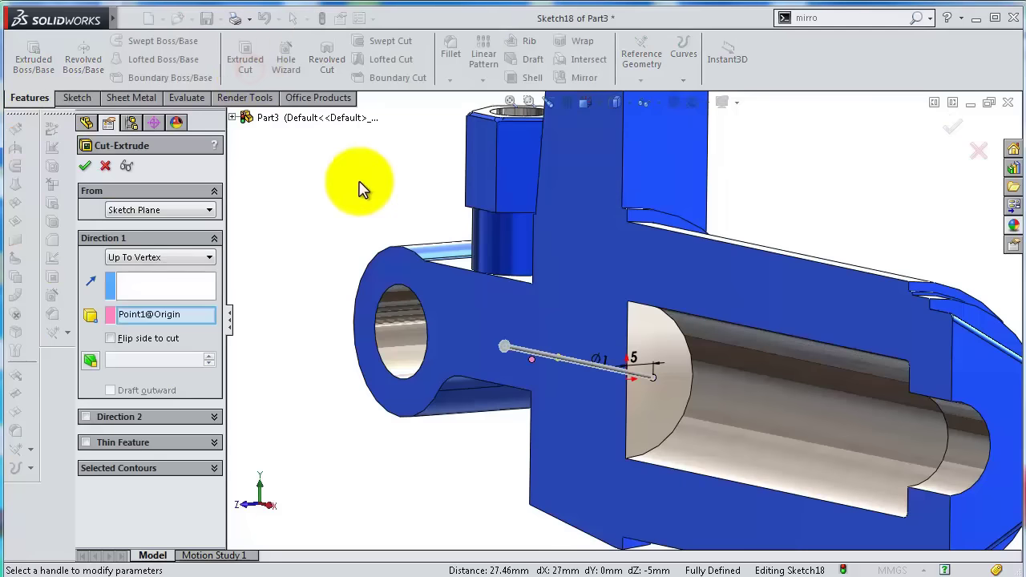
middle_click_drag(487, 343, 523, 427)
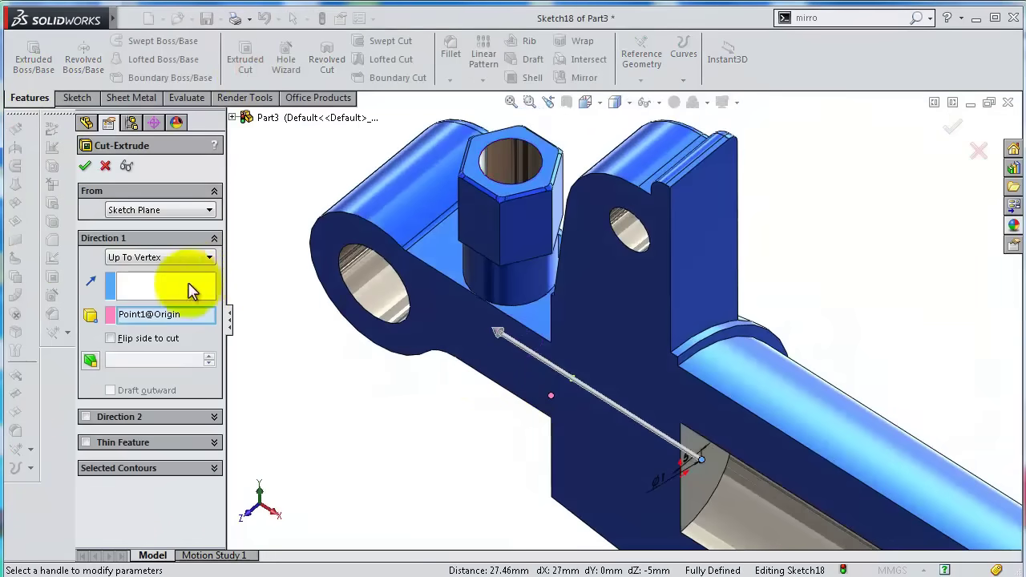
left_click(170, 258)
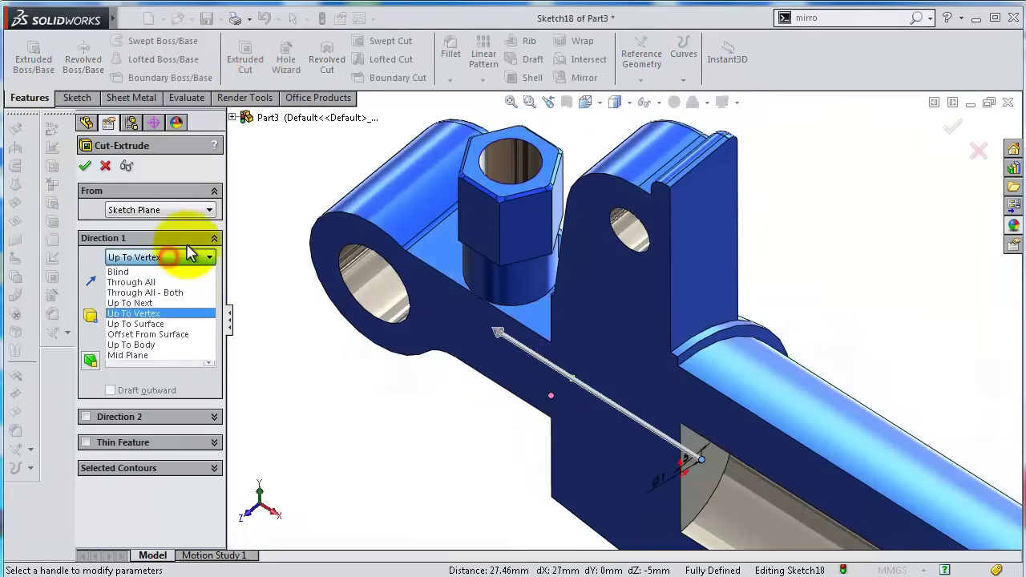
left_click(179, 303)
middle_click_drag(540, 294, 337, 305)
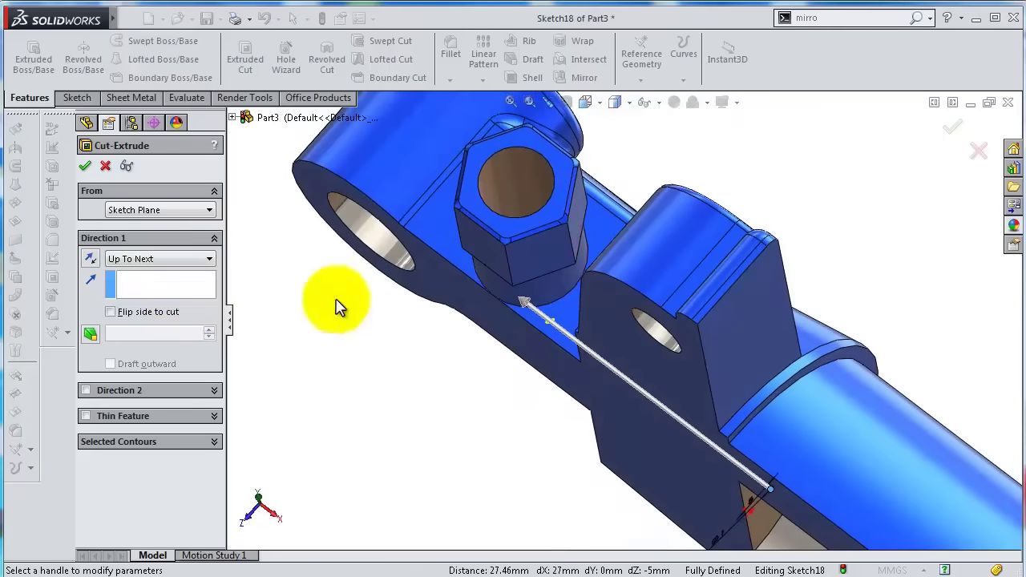
left_click(87, 167)
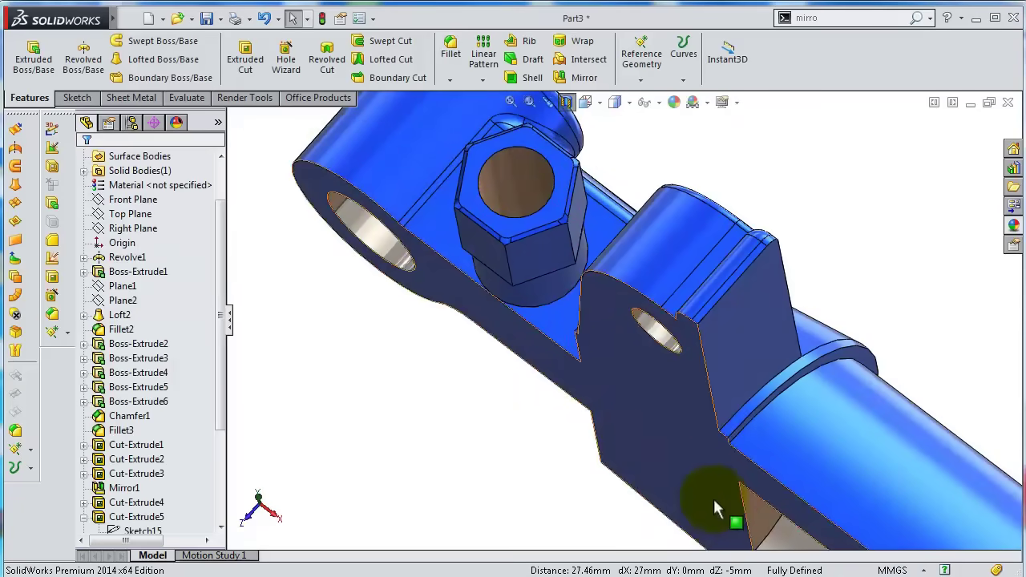
Turn off the Section View and save Part3.
mouse_move(713, 496)
middle_mouse_down()
mouse_move(649, 350)
mouse_move(675, 360)
mouse_move(714, 348)
mouse_move(679, 413)
middle_mouse_up()
scroll(715, 348, "up", 5)
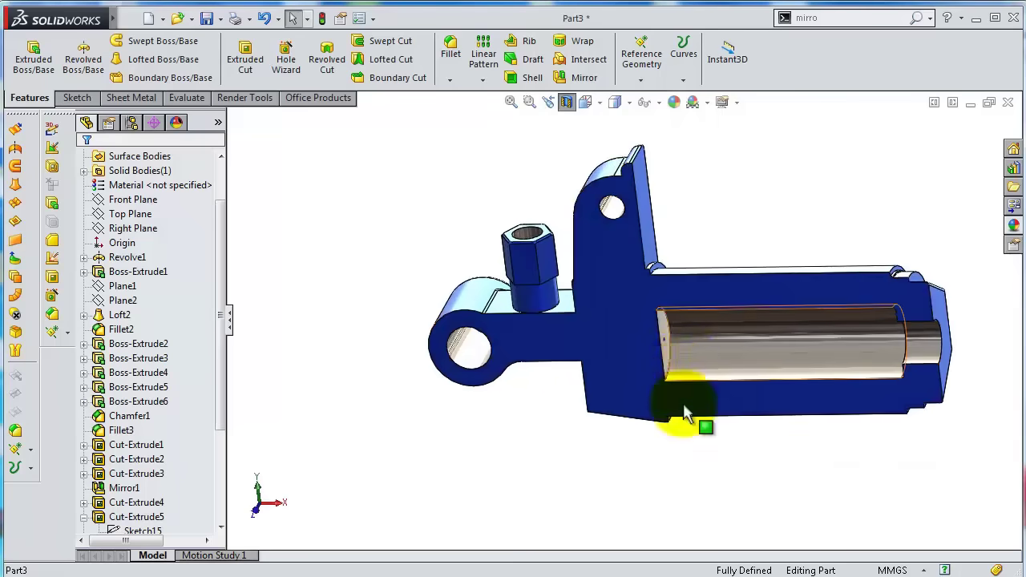
left_click(568, 104)
middle_click_drag(737, 268, 783, 213)
scroll(799, 284, "down", 2)
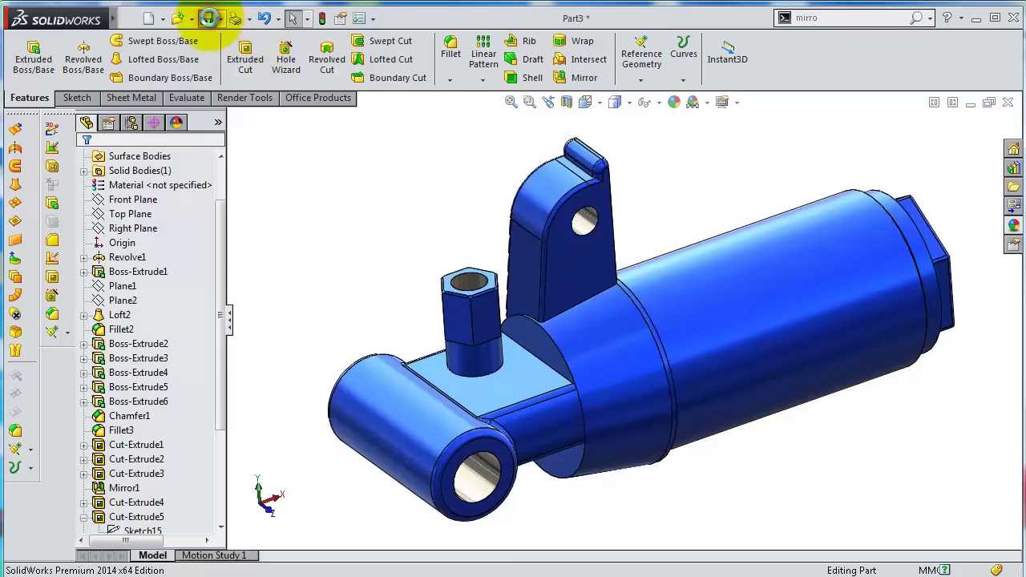
left_click(209, 18)
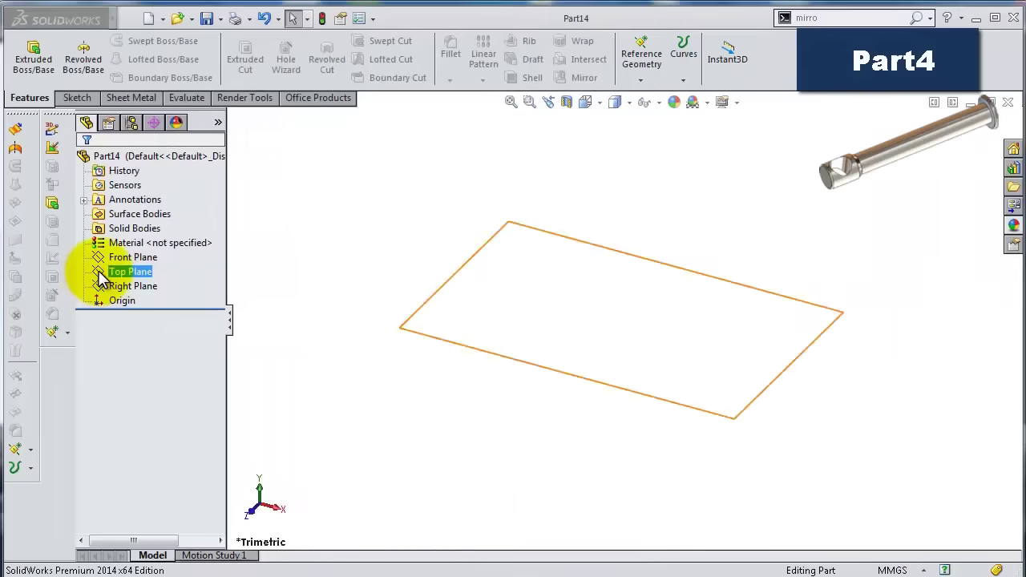
On the Top Plane, sketch a closed six-line stepped outline starting and ending at the origin.
left_click(130, 272)
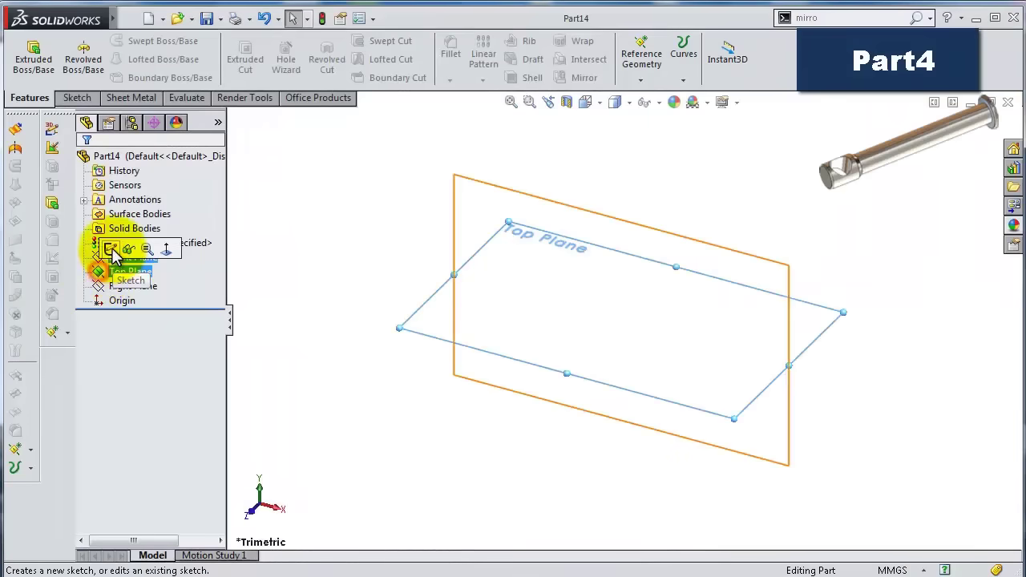
left_click(111, 250)
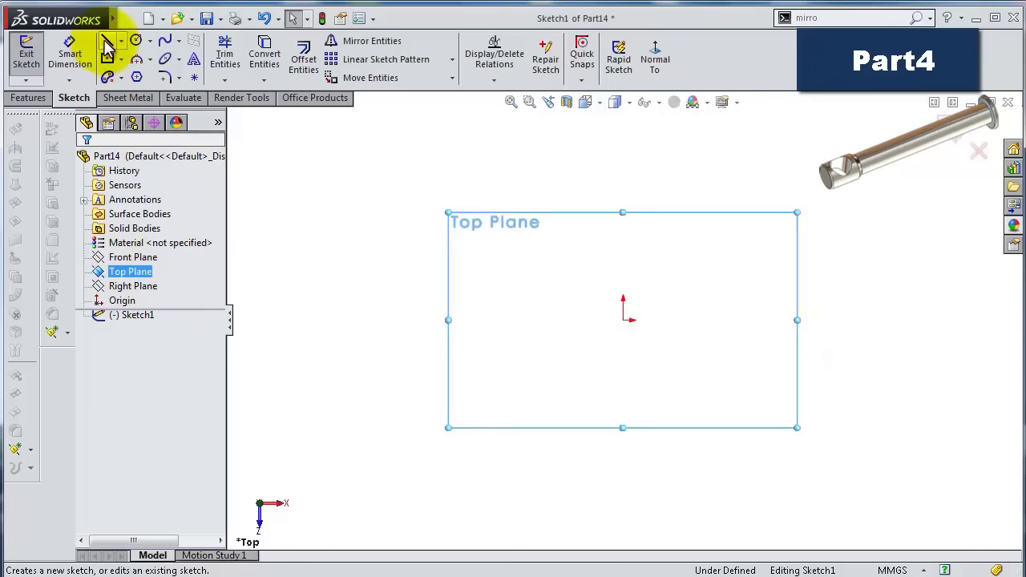
left_click(106, 44)
left_click(623, 319)
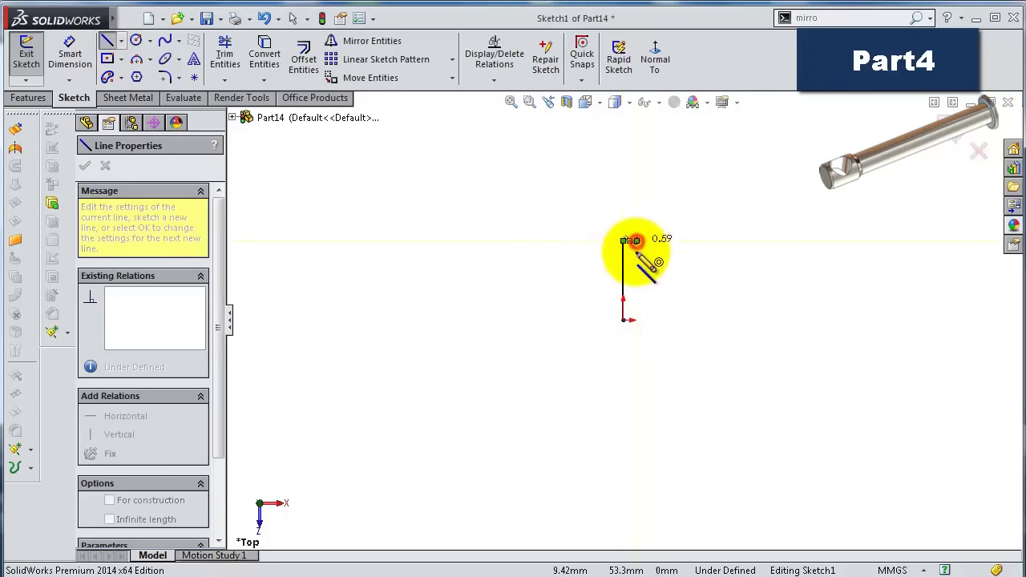
left_click(637, 262)
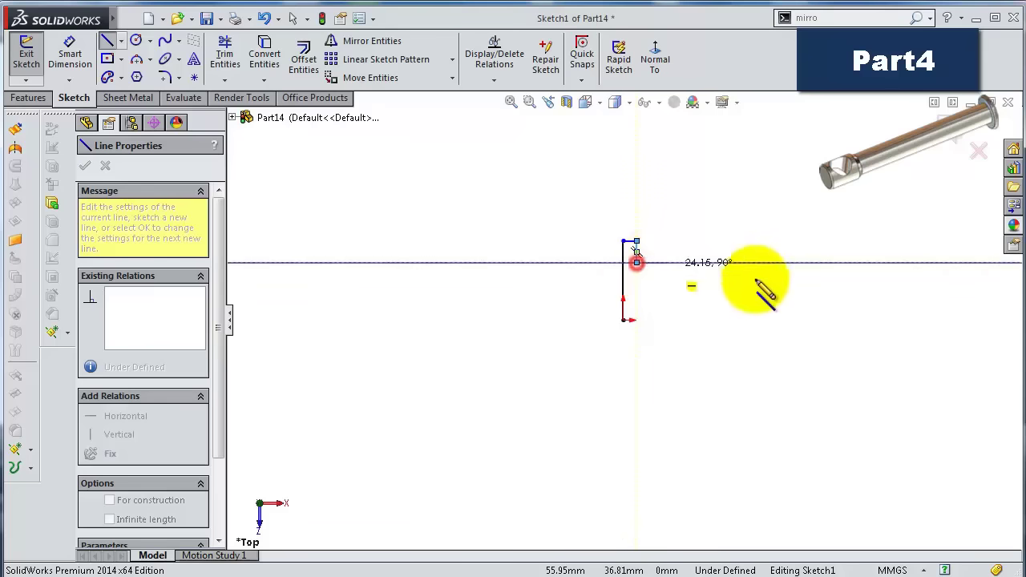
left_click(871, 260)
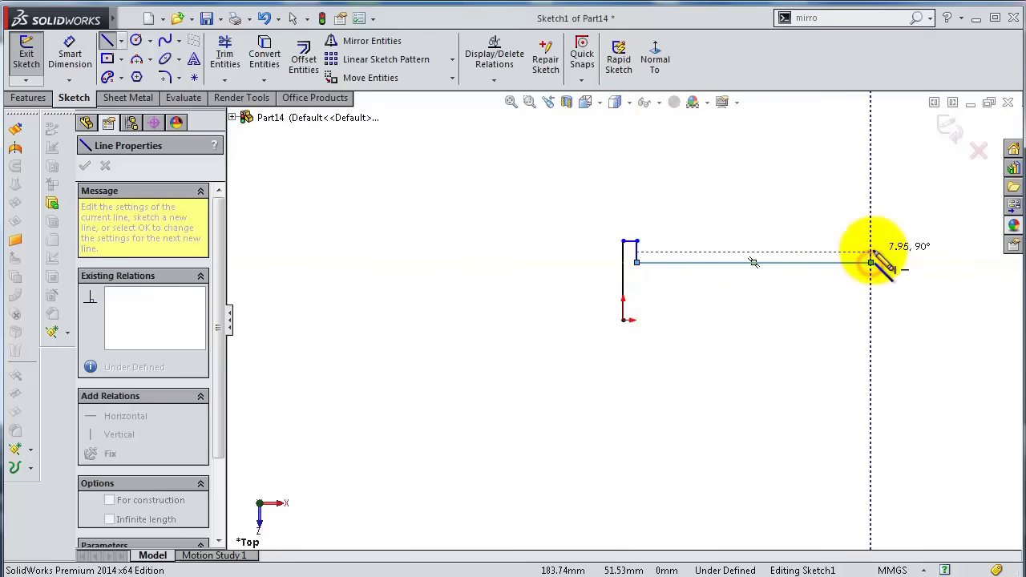
left_click(948, 252)
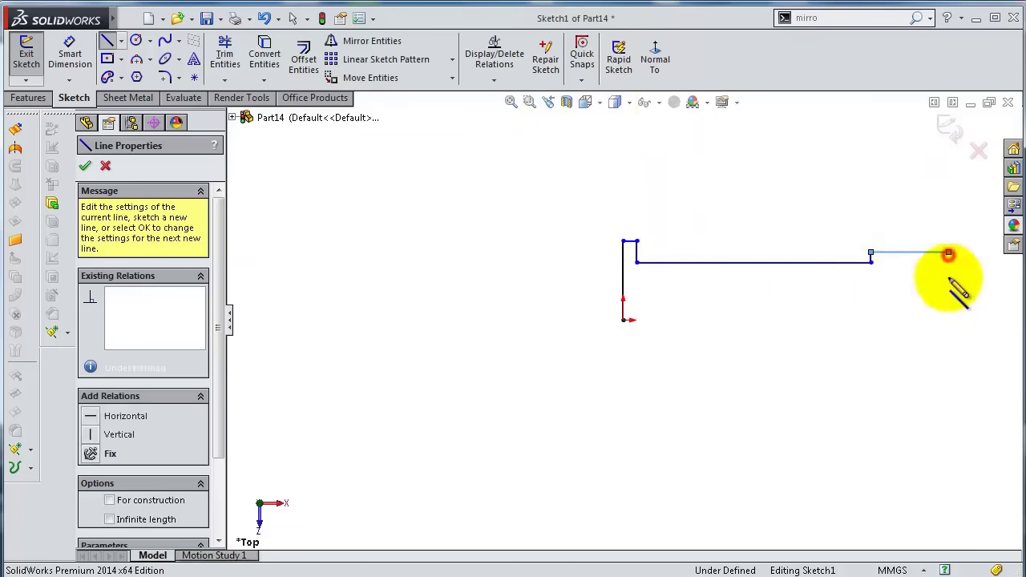
left_click(948, 320)
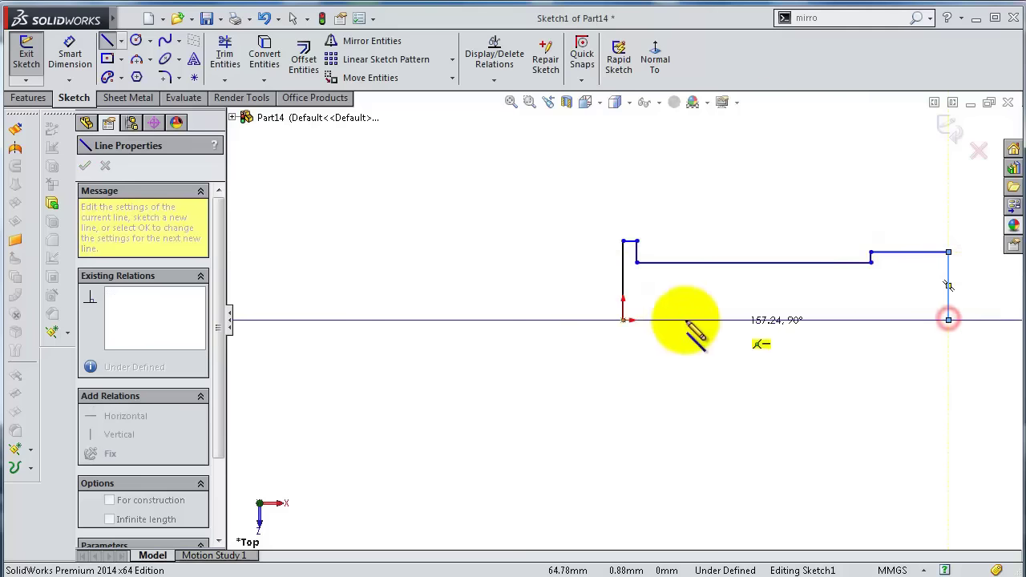
left_click(624, 319)
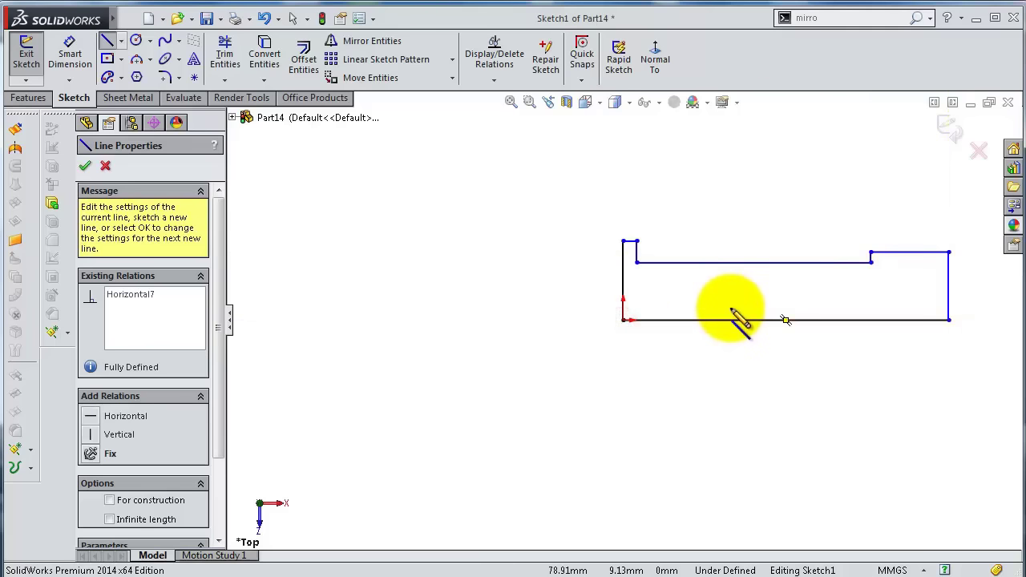
key("s")
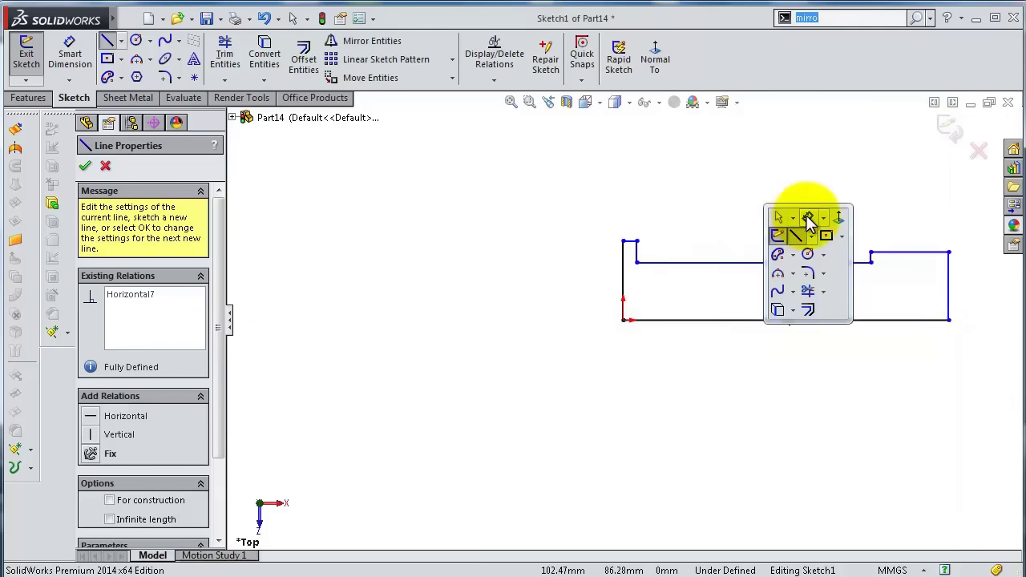
left_click(807, 216)
Dimension the short line 3 mm, left height 12.50 mm and long line 105 mm.
left_click(631, 251)
left_click(632, 218)
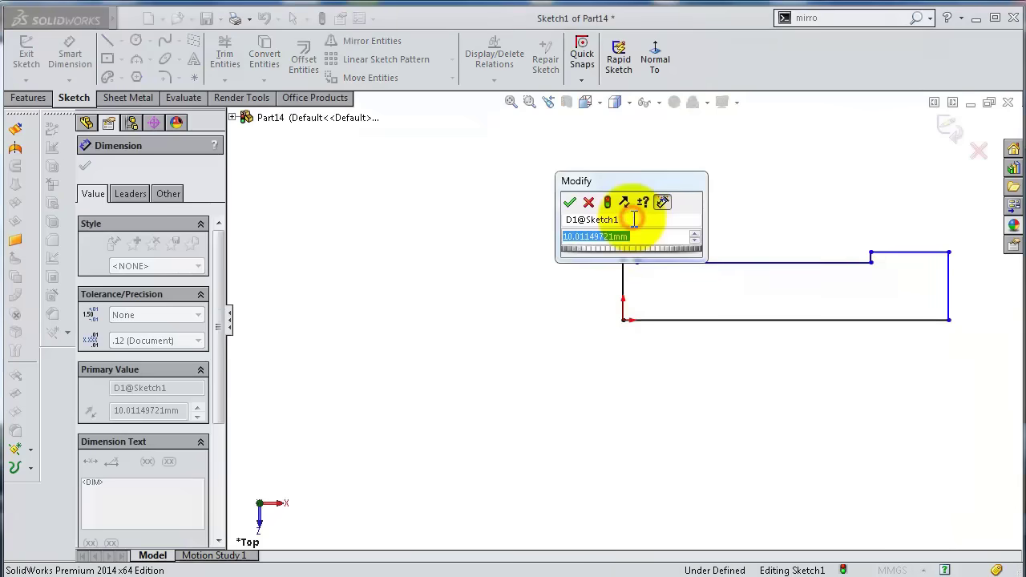
key("Return")
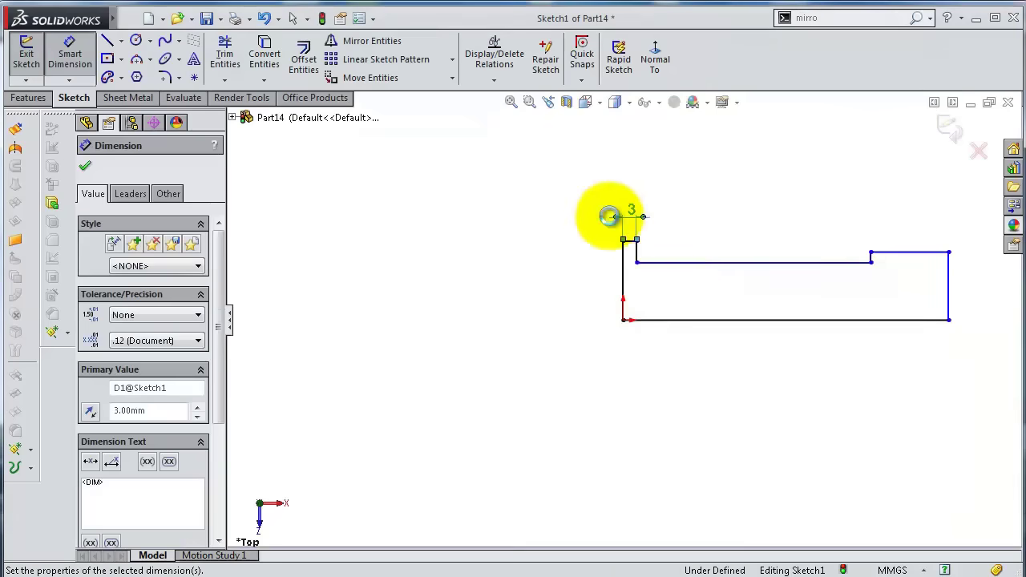
left_click(625, 281)
left_click(591, 275)
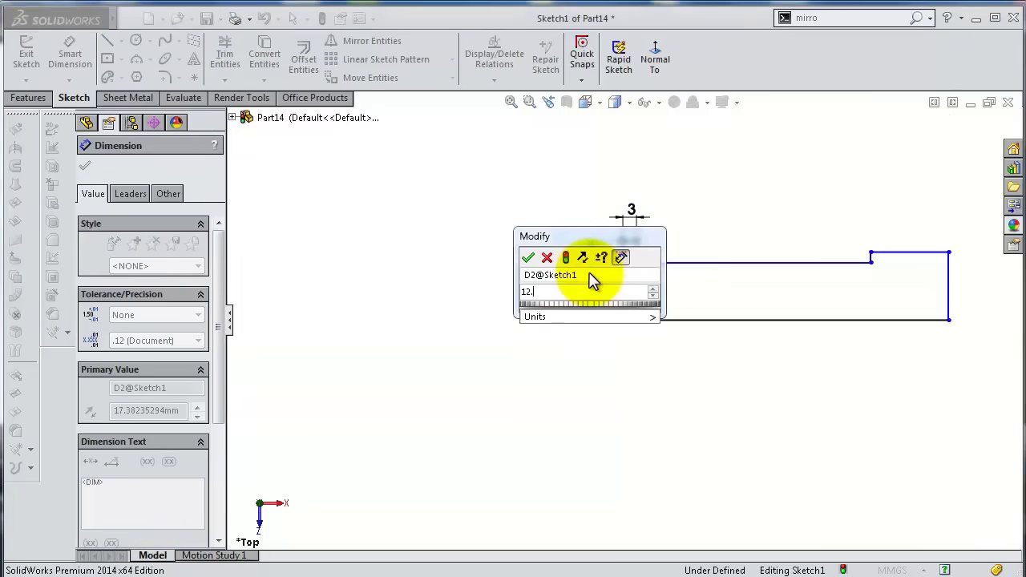
key("Return")
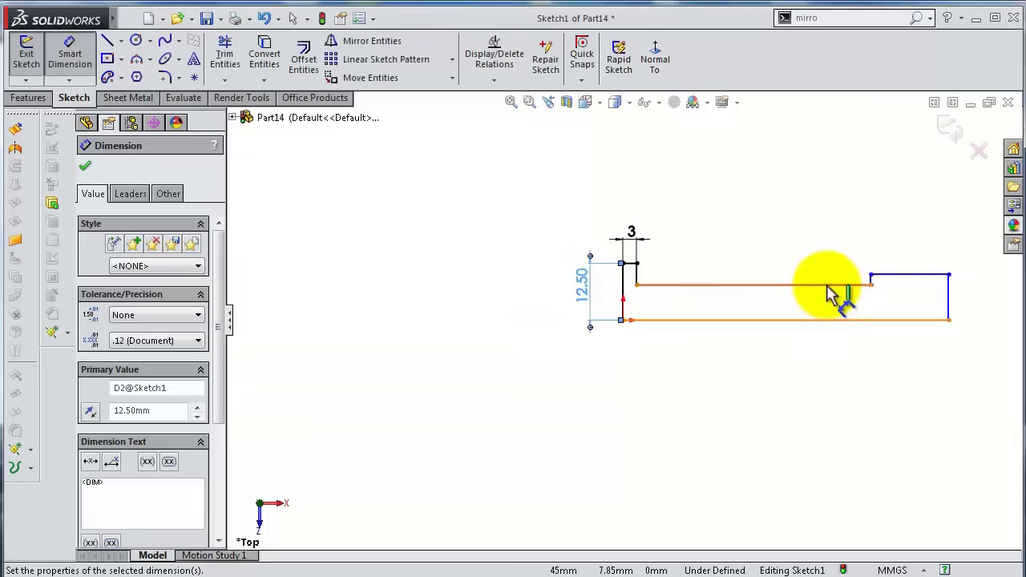
left_click(826, 285)
left_click(807, 228)
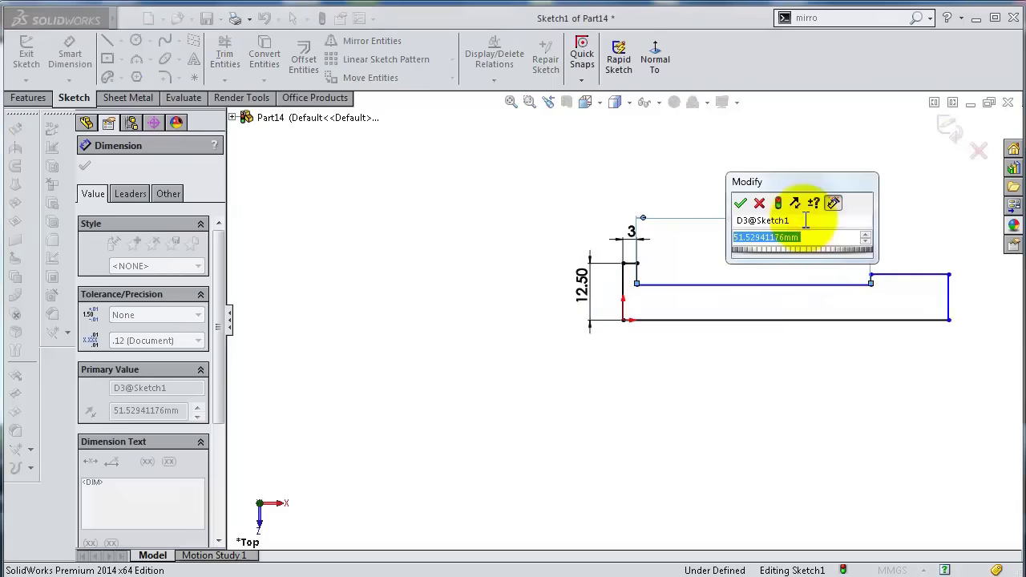
type("1")
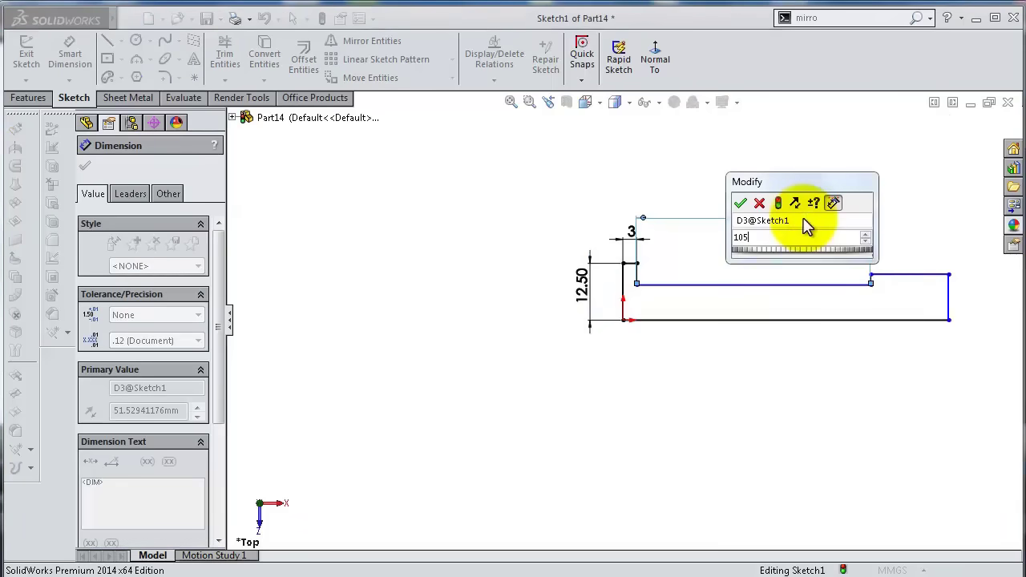
type("05")
key("Return")
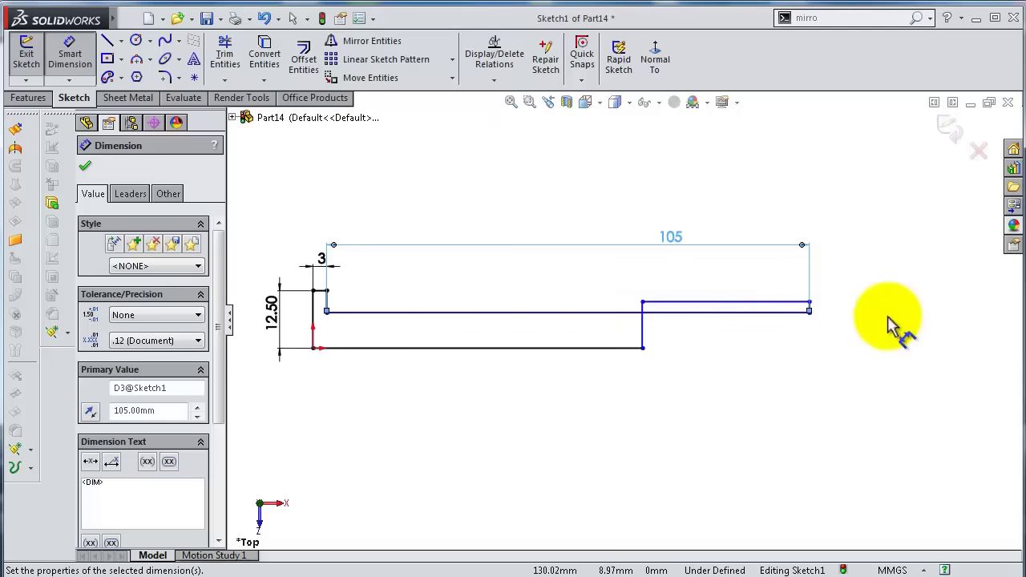
key("Escape")
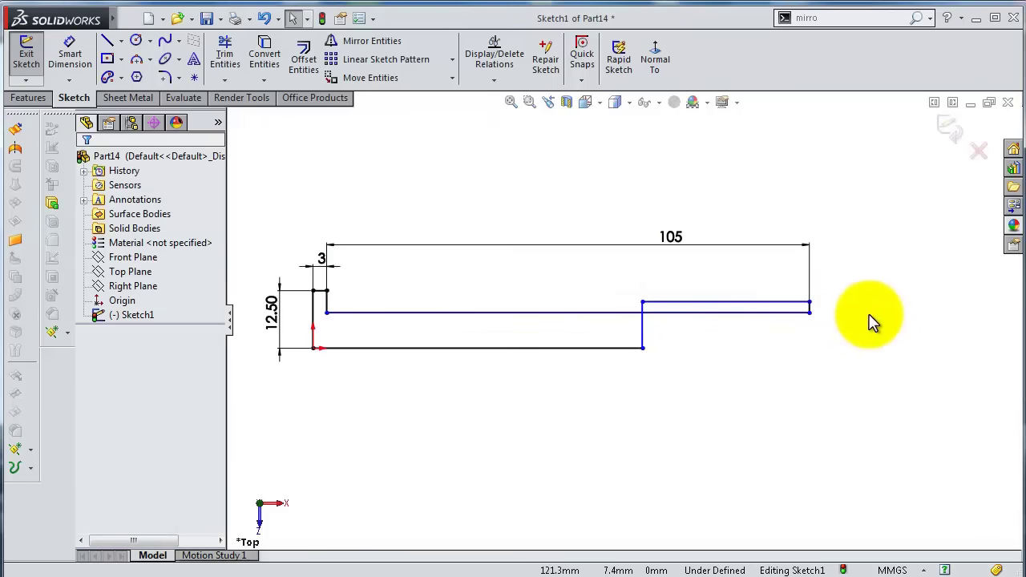
Drag the right end out, then dimension the upper step 25 mm and right end 9.35 mm.
left_click_drag(651, 343, 880, 332)
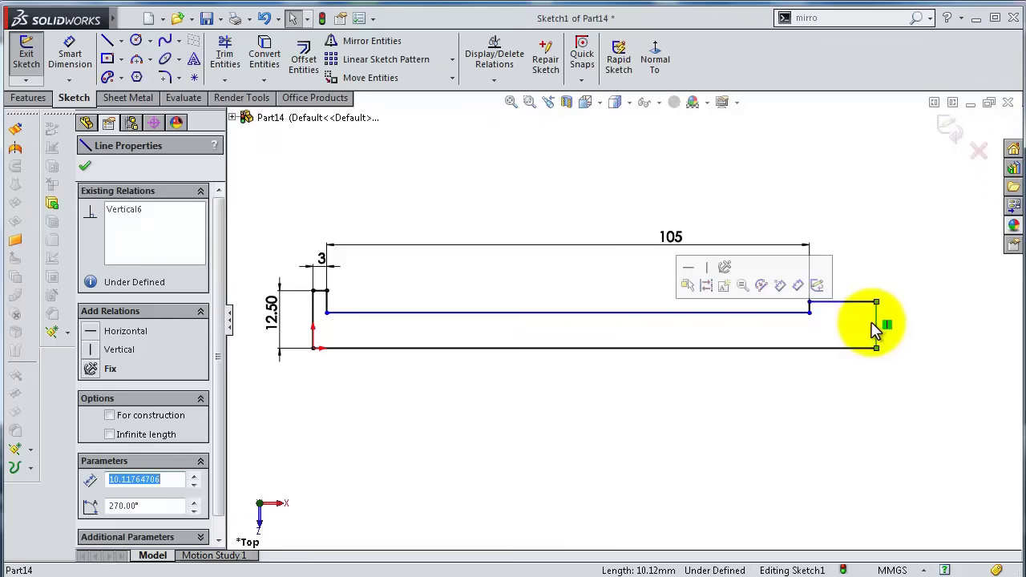
key("s")
left_click(914, 337)
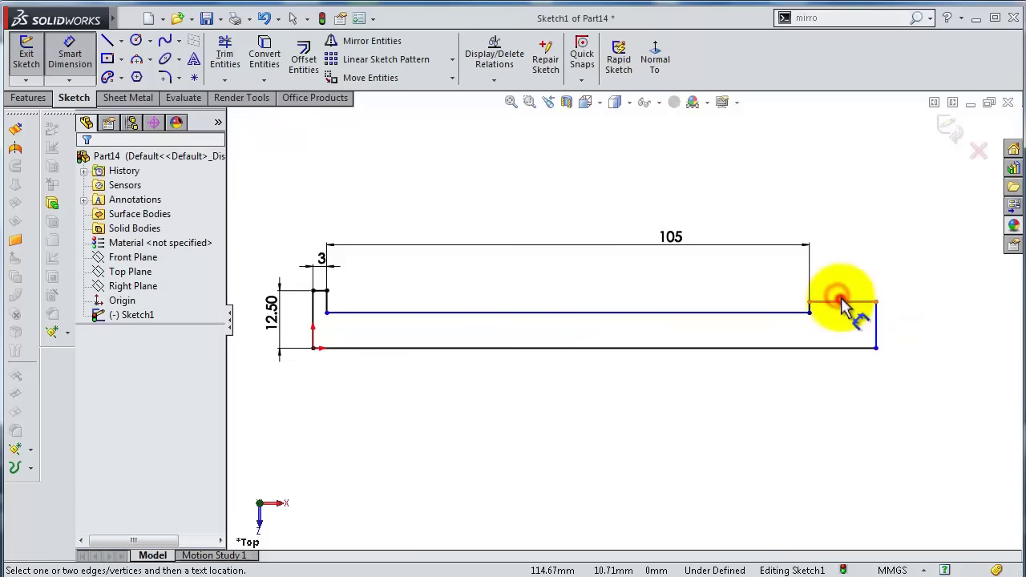
left_click(847, 304)
left_click(848, 272)
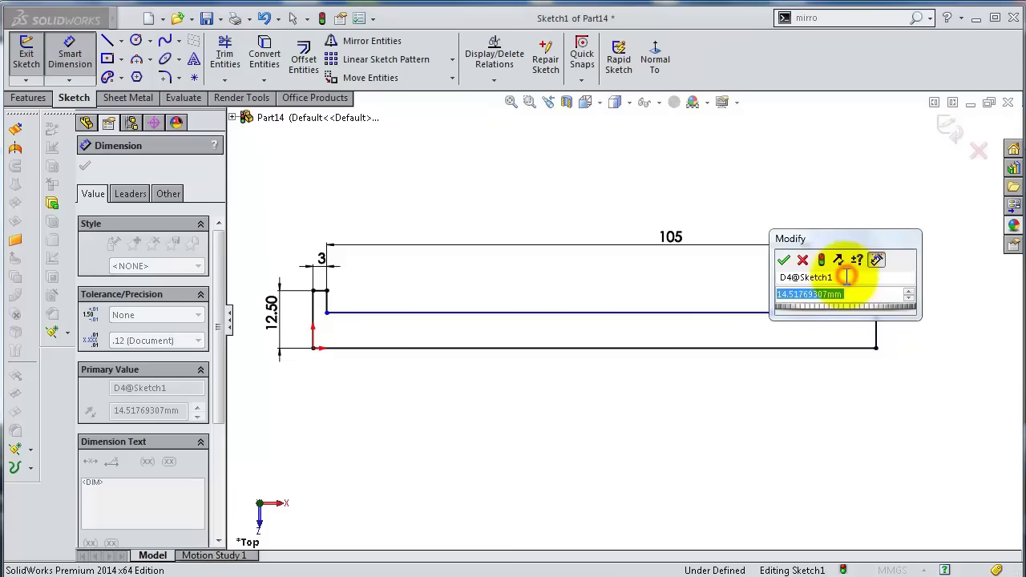
key("Return")
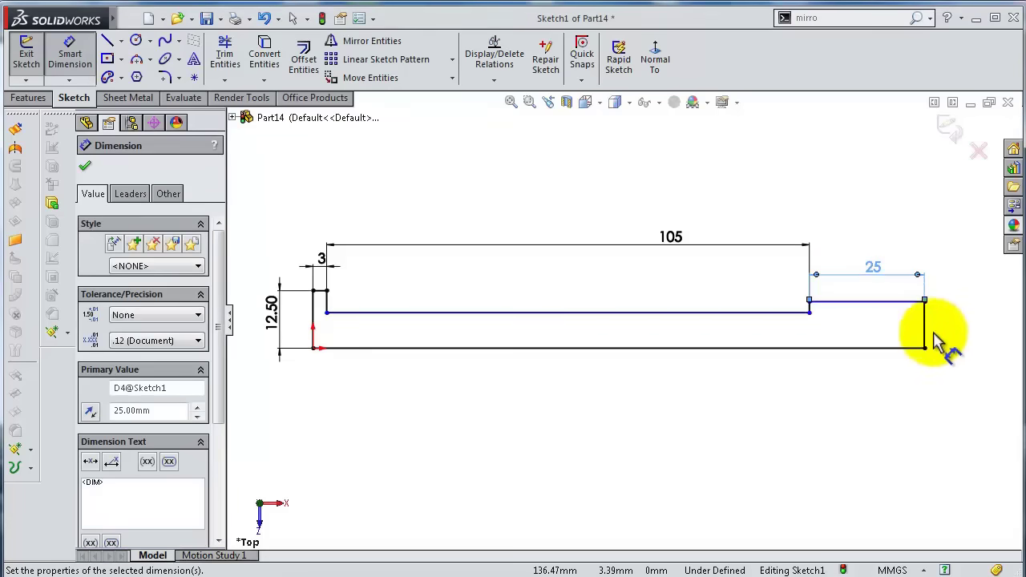
left_click(925, 330)
left_click(962, 326)
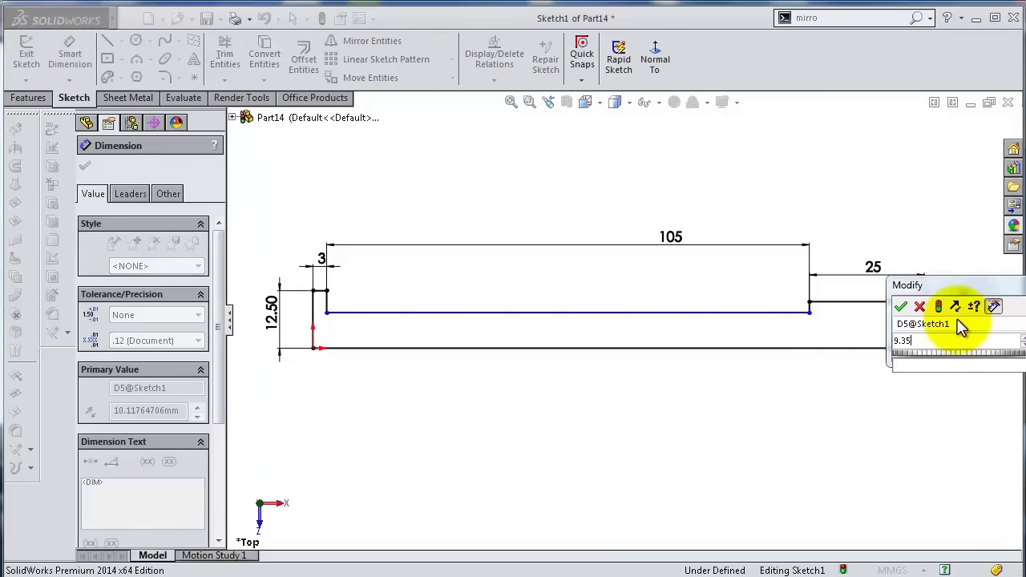
key("Return")
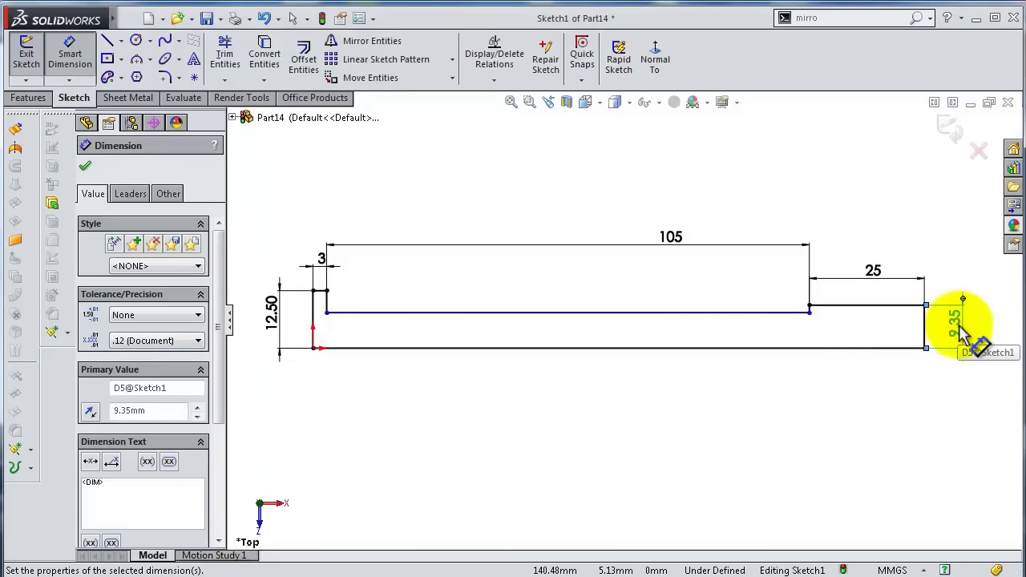
Set the vertical gap between the upper line and bottom line to 7.50 mm.
scroll(776, 351, "down", 1)
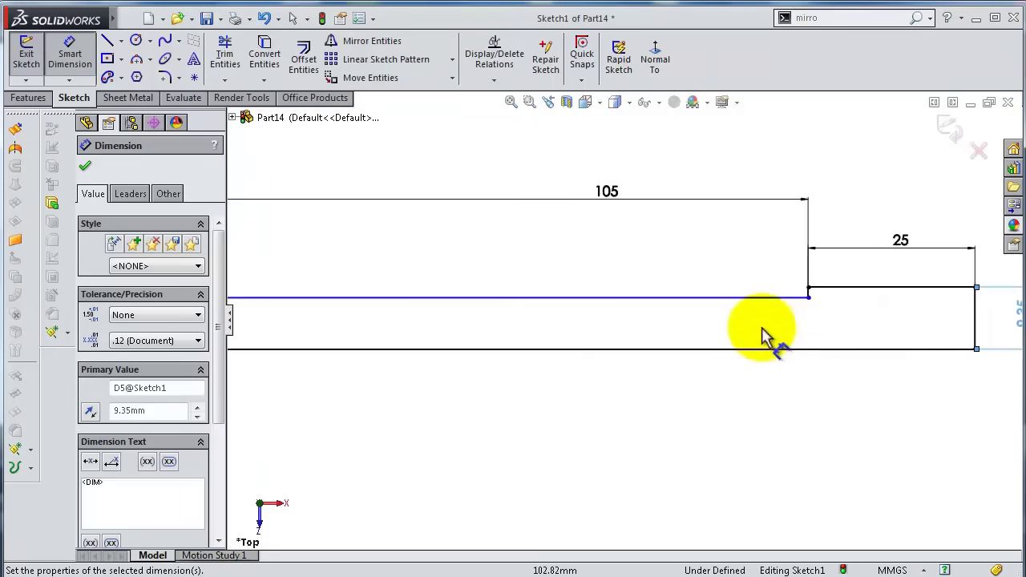
left_click(772, 299)
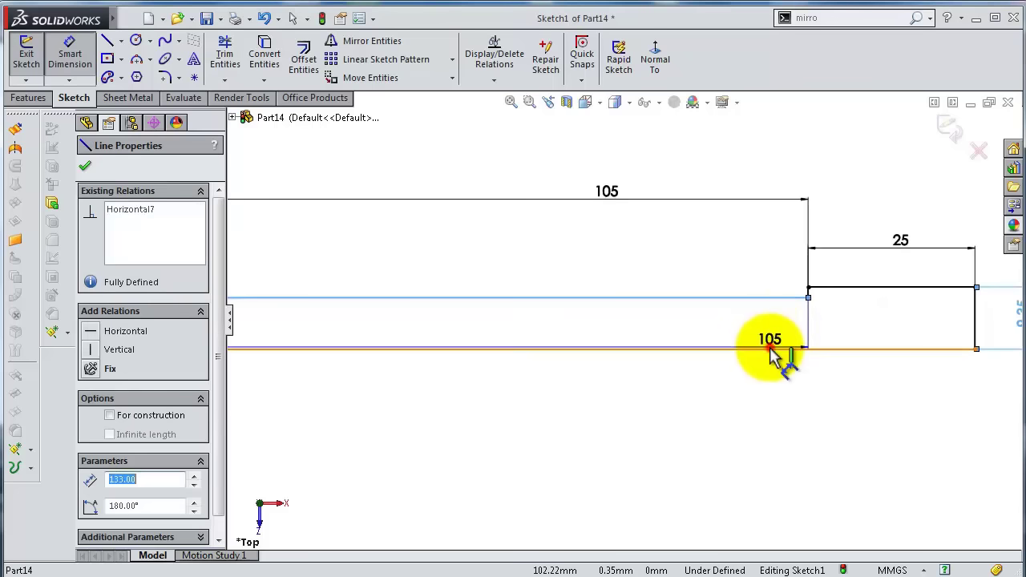
left_click(765, 349)
left_click(740, 329)
type("4")
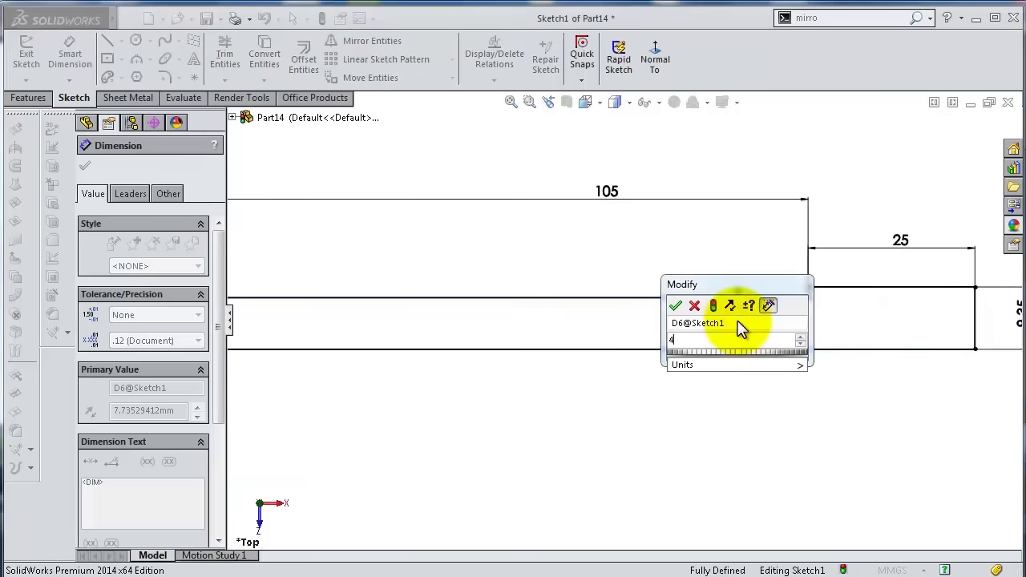
key("BackSpace")
type("7.5")
key("Return")
key("f")
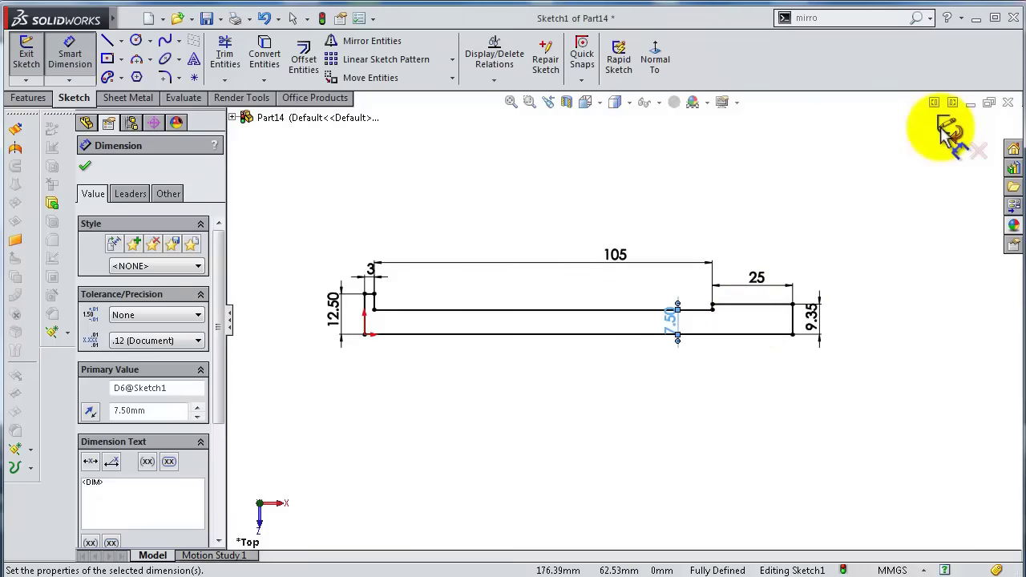
Revolve the profile 360° about the bottom line into a solid shaft.
left_click(19, 97)
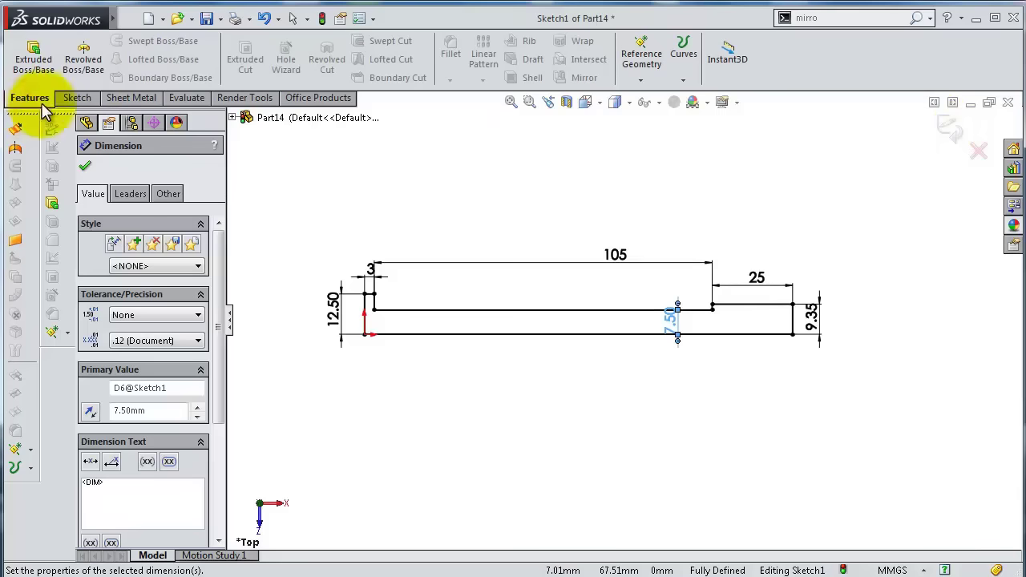
left_click(83, 59)
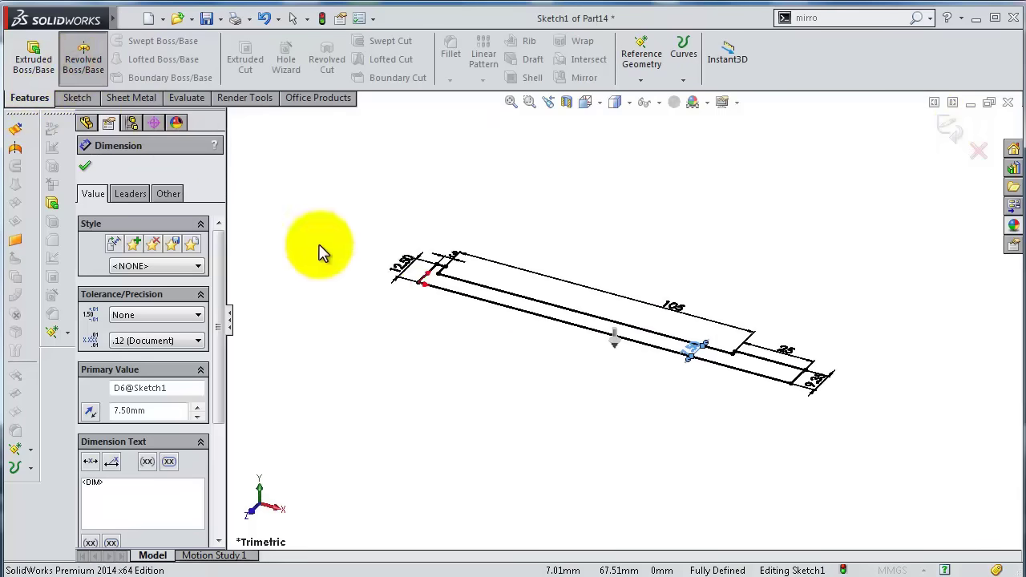
left_click(489, 304)
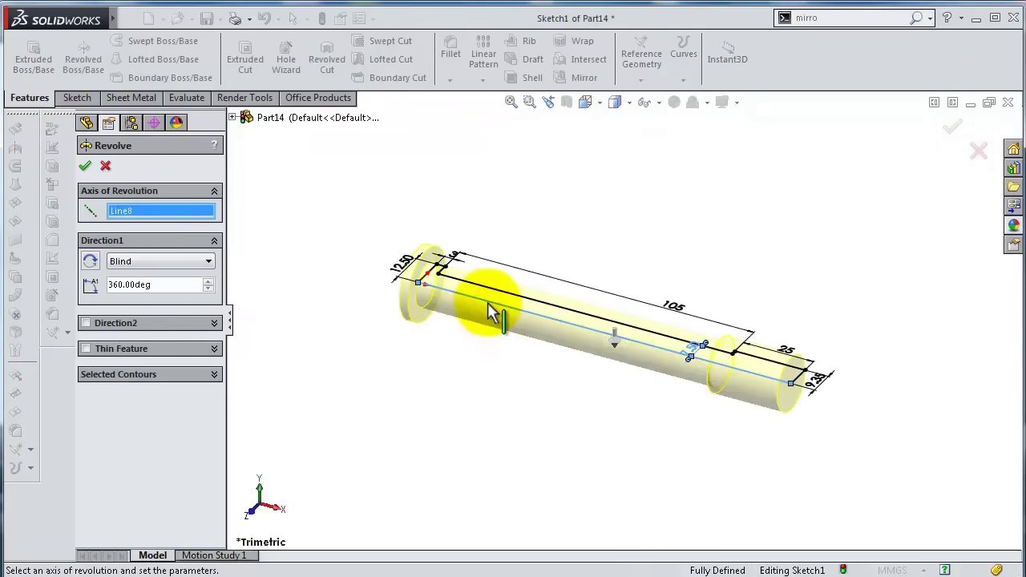
left_click(85, 166)
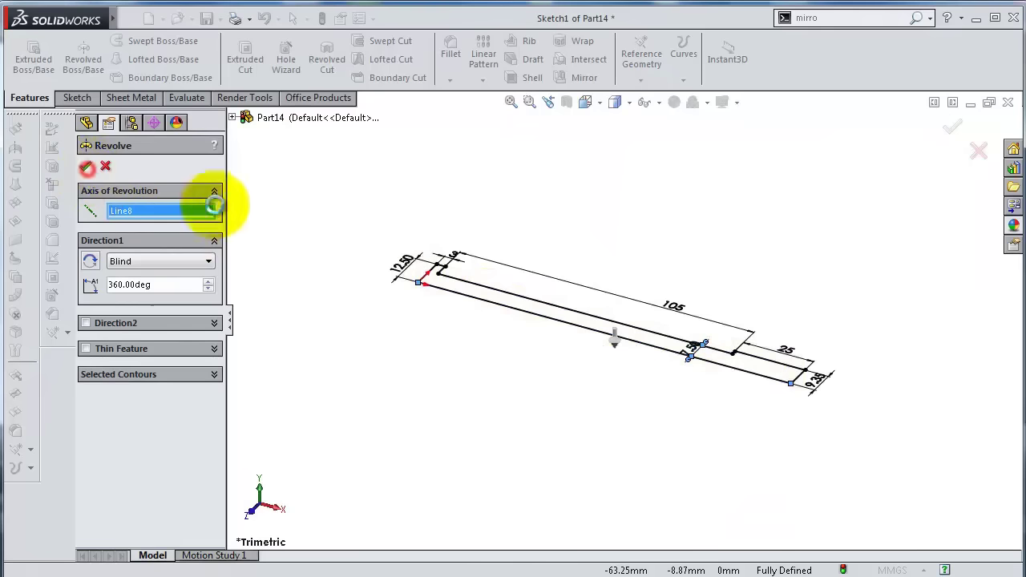
middle_click_drag(784, 293, 716, 268)
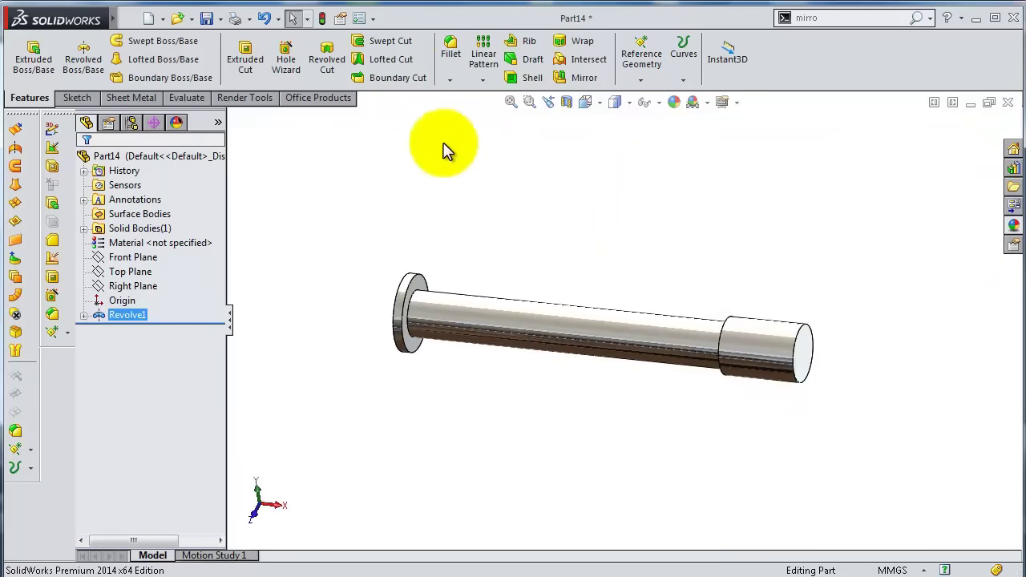
Bevel the shaft's step edge with a 3 mm, 30° chamfer.
left_click(473, 111)
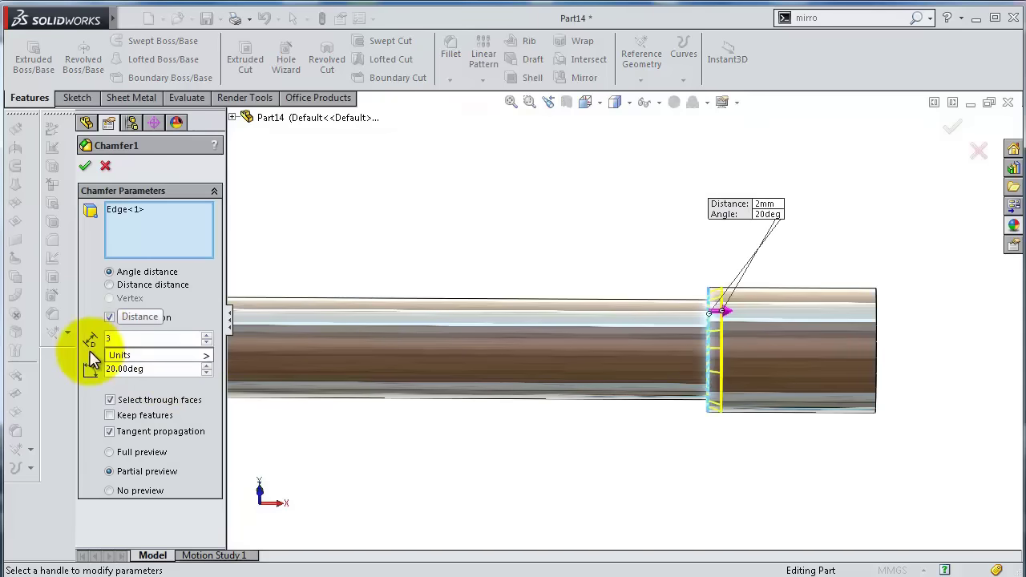
left_click_drag(152, 368, 125, 368)
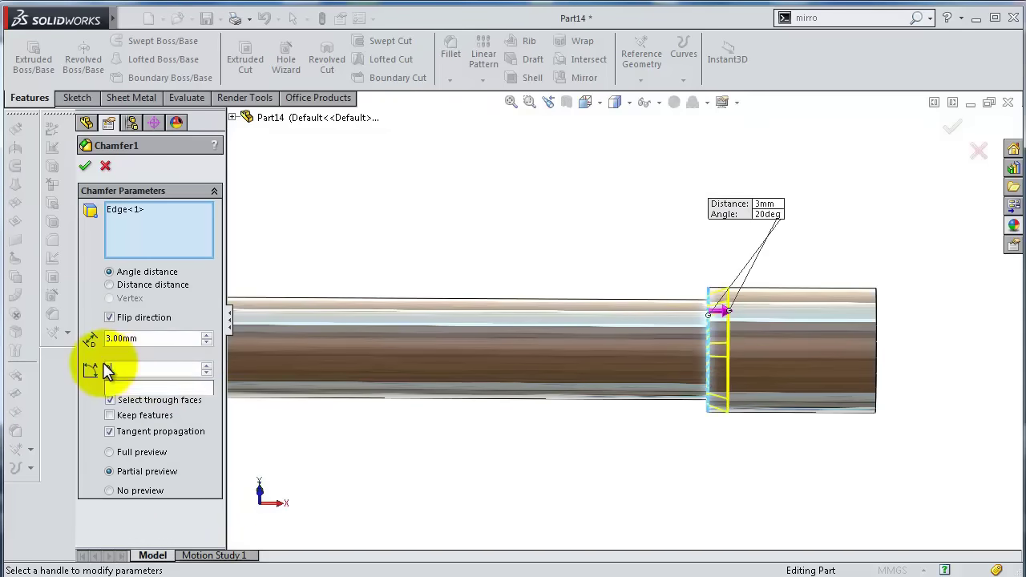
left_click(85, 165)
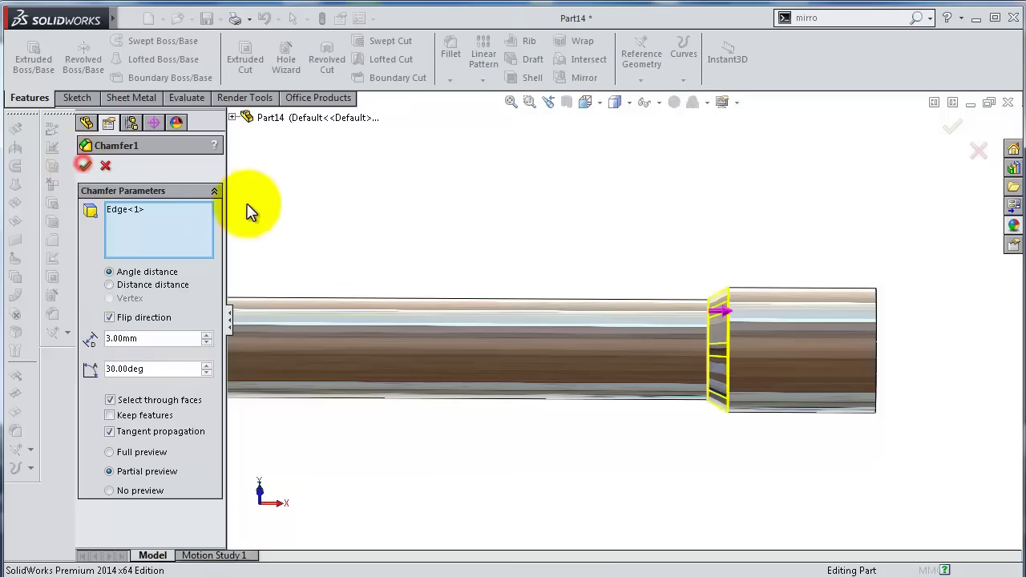
middle_click_drag(624, 312, 401, 293)
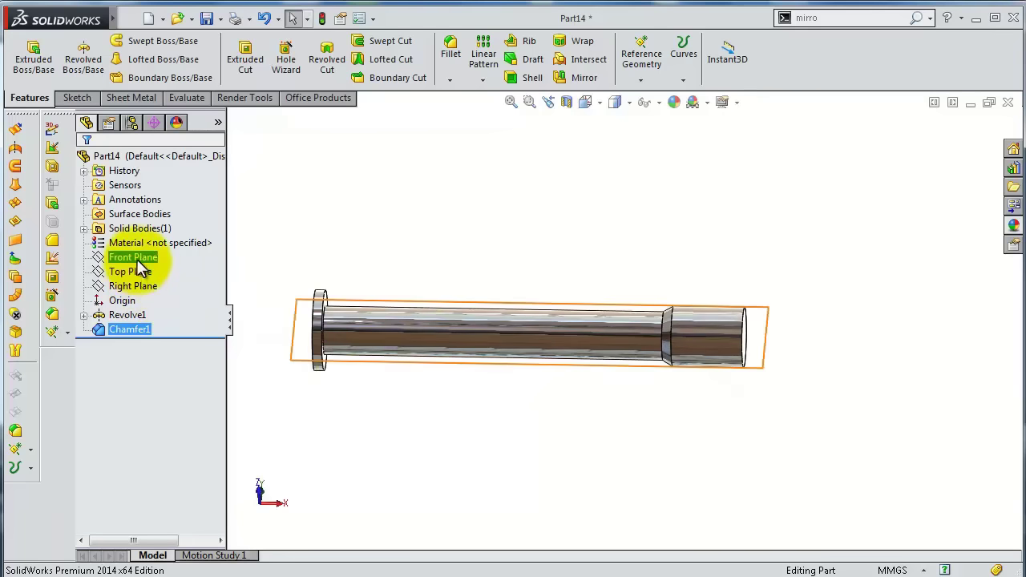
Start a sketch on the Front Plane and draw a circle on the shaft's thick end.
left_click(141, 265)
left_click(153, 232)
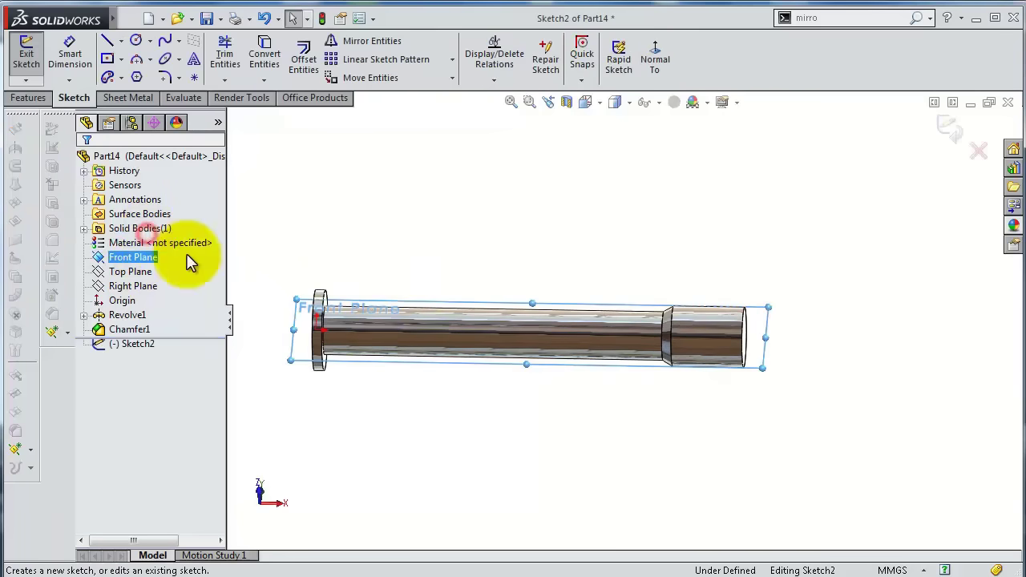
left_click(649, 64)
left_click(135, 40)
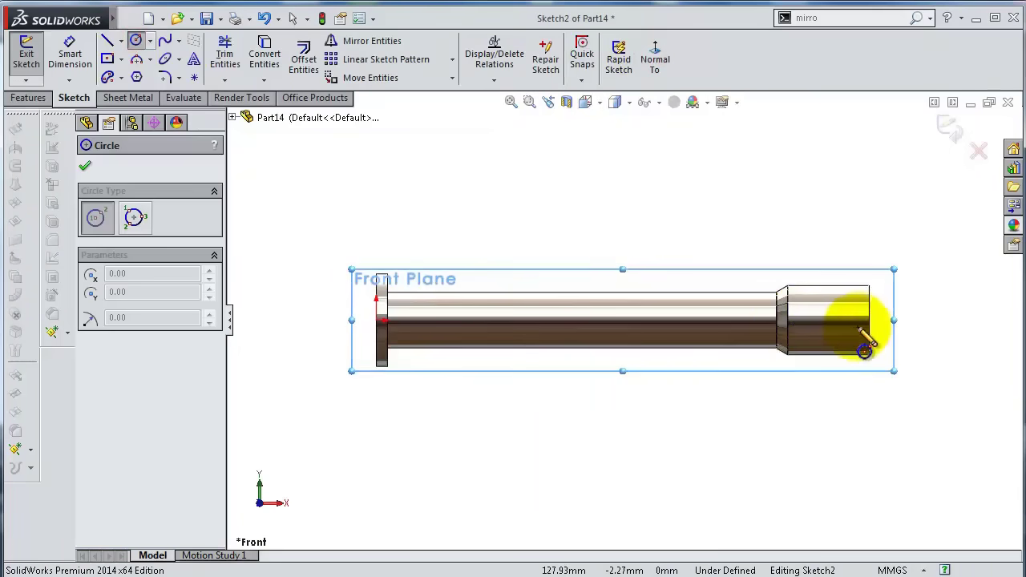
left_click(832, 322)
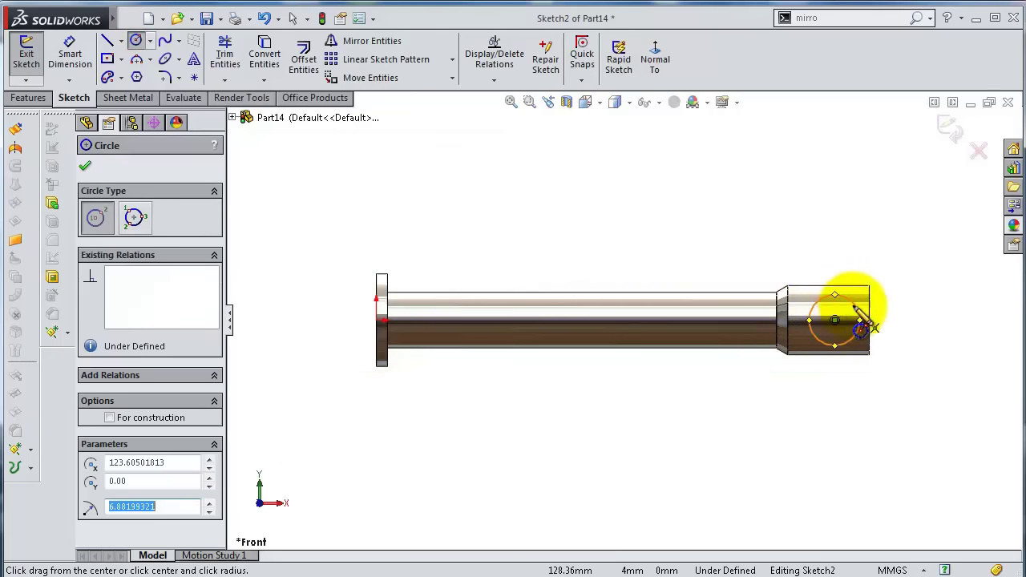
left_click(860, 328)
Dimension the circle to a 16 mm diameter.
key("s")
left_click(898, 319)
left_click(856, 305)
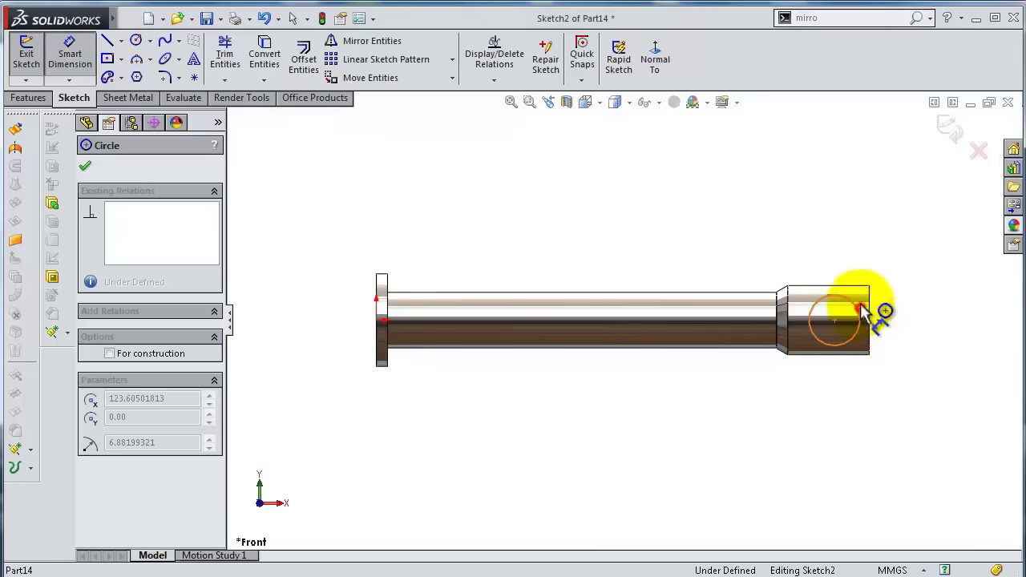
left_click(862, 250)
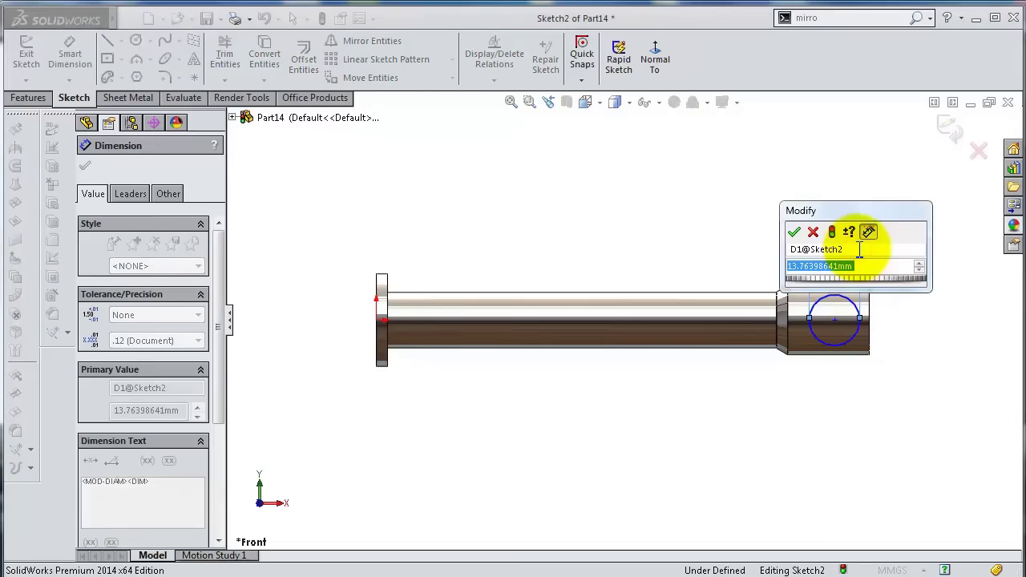
type("16")
key("Return")
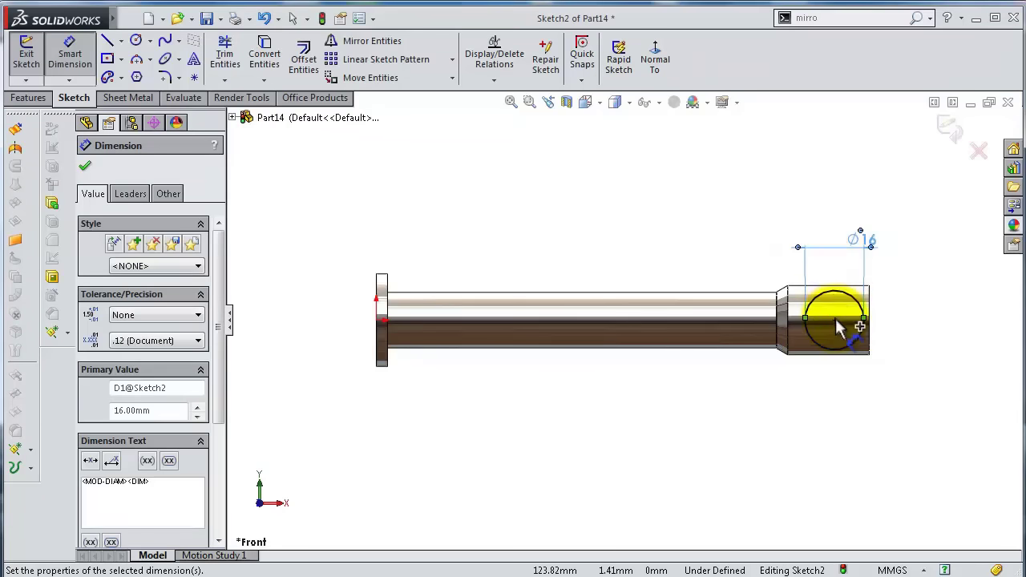
Place the circle centre 11 mm from the shaft's end.
left_click(836, 321)
left_click(869, 356)
left_click(855, 417)
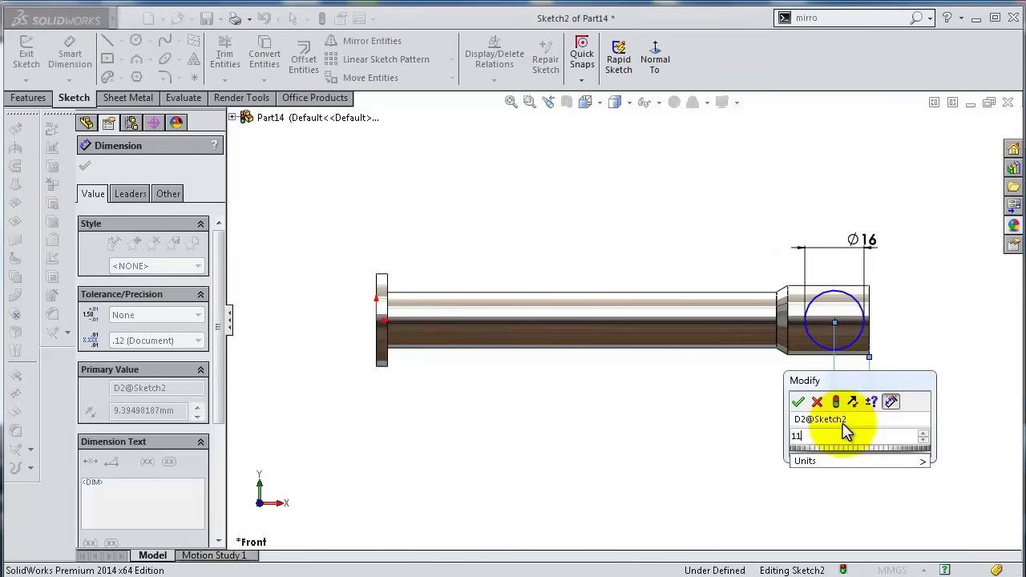
type("11")
key("Return")
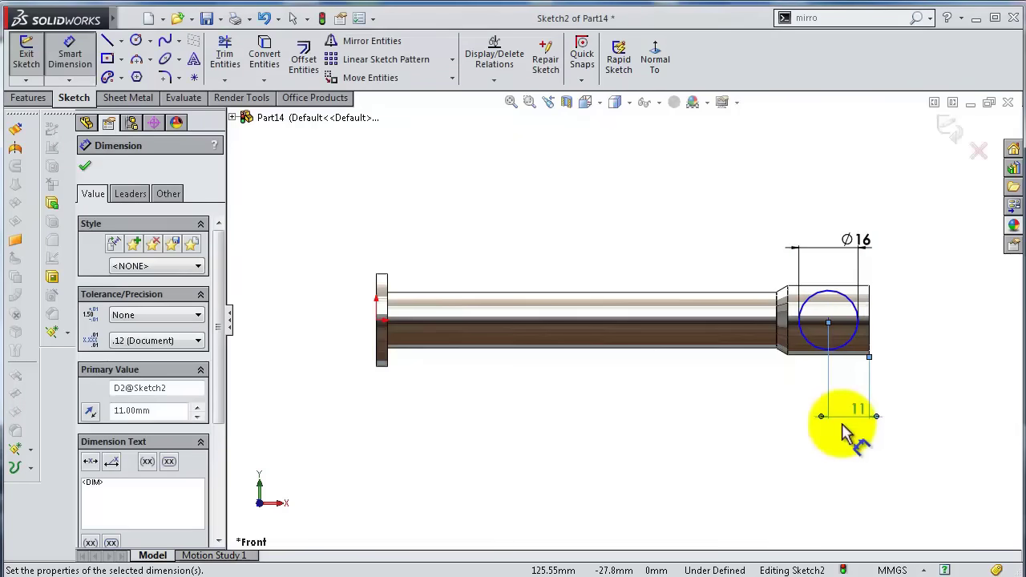
key("Escape")
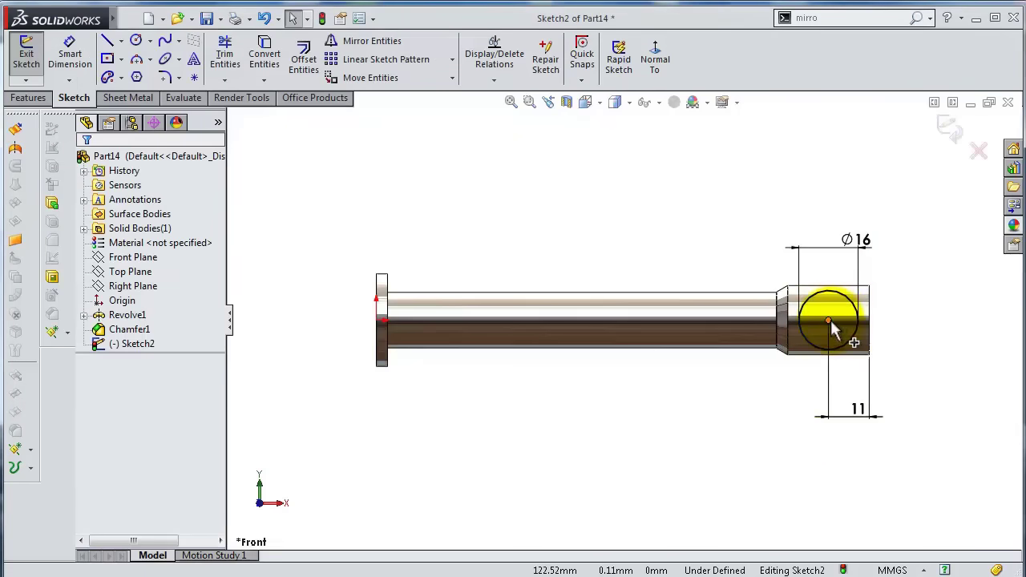
Make the circle centre horizontal with the origin.
left_click(830, 321)
left_click(378, 319, "ctrl")
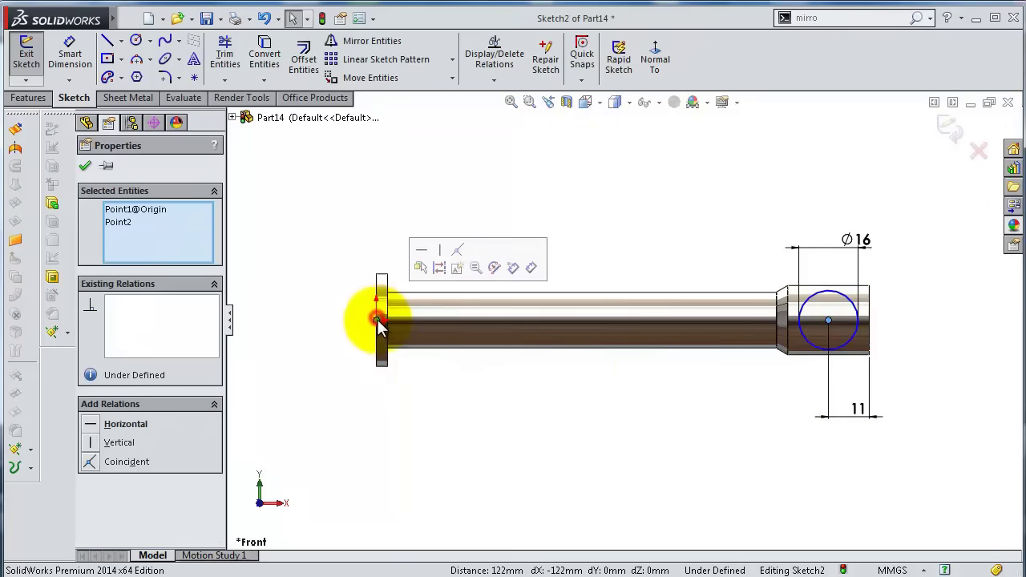
left_click(422, 249)
left_click(545, 224)
middle_click_drag(493, 245, 495, 286)
Cut the Ø16 circle through the thick end as a 38 mm Mid Plane extruded cut.
left_click(34, 99)
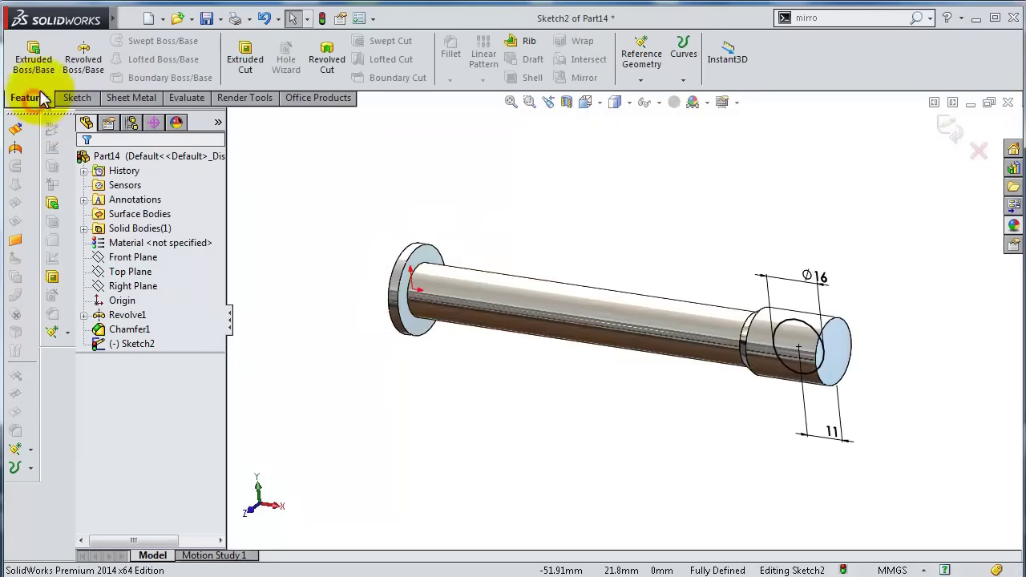
left_click(253, 72)
left_click(122, 258)
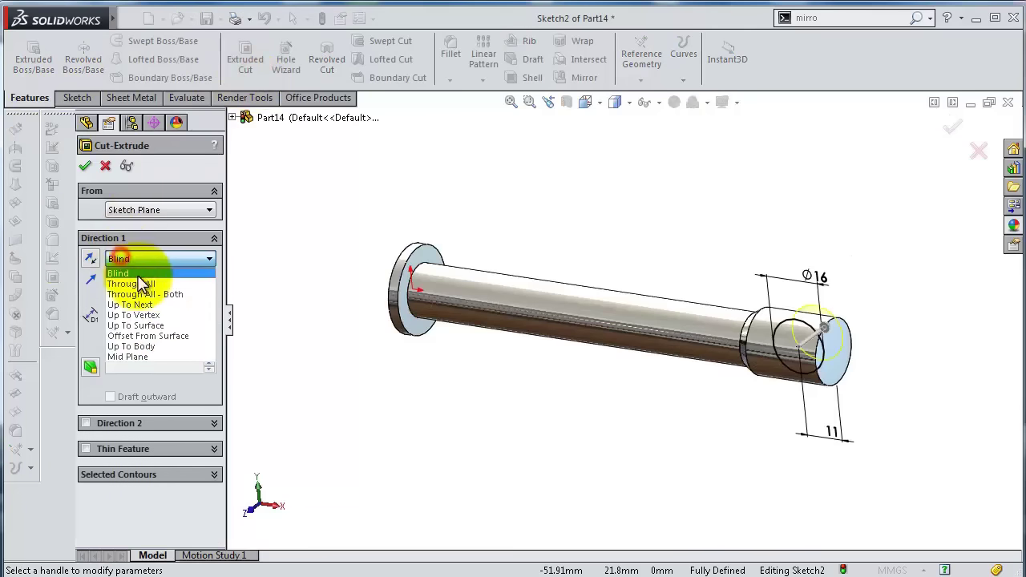
left_click(163, 355)
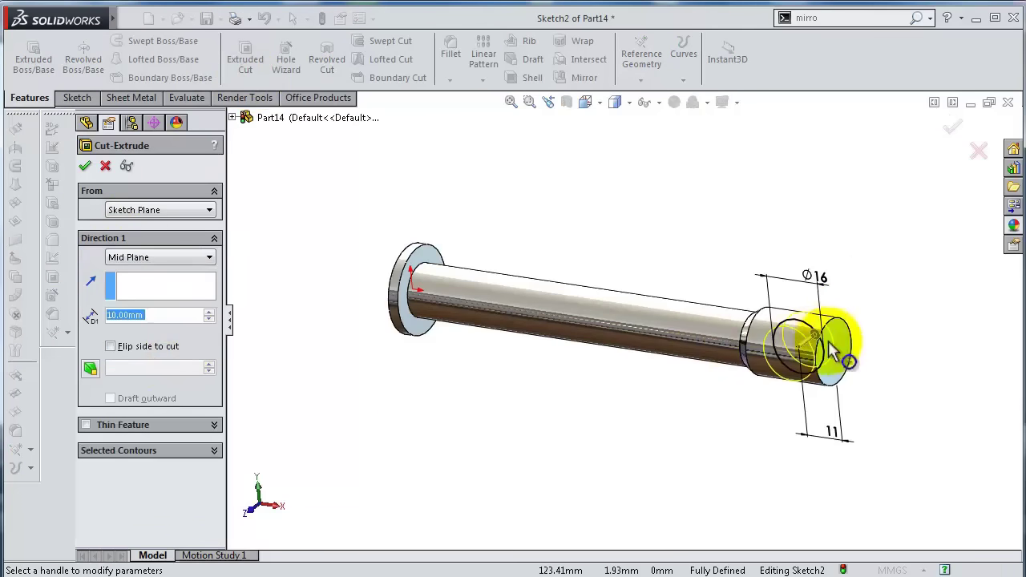
left_click_drag(826, 340, 840, 315)
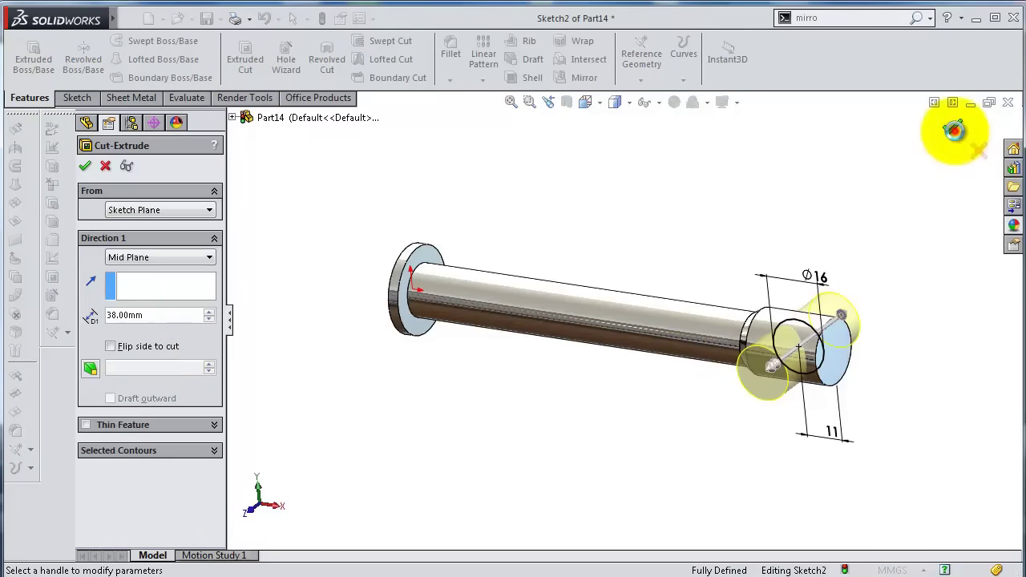
key("Return")
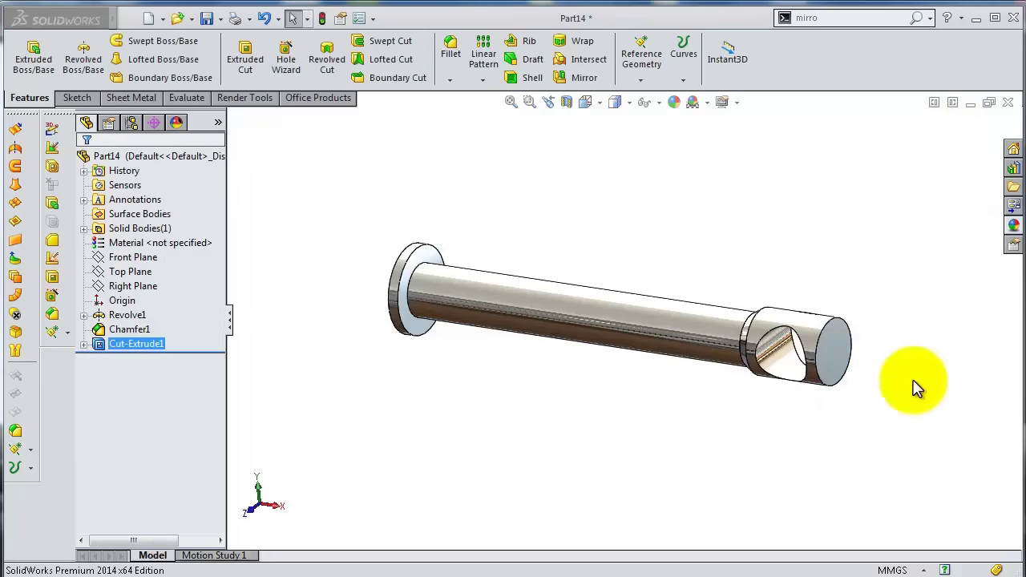
Round the shaft's end face and flange face with a 1 mm fillet.
left_click(454, 55)
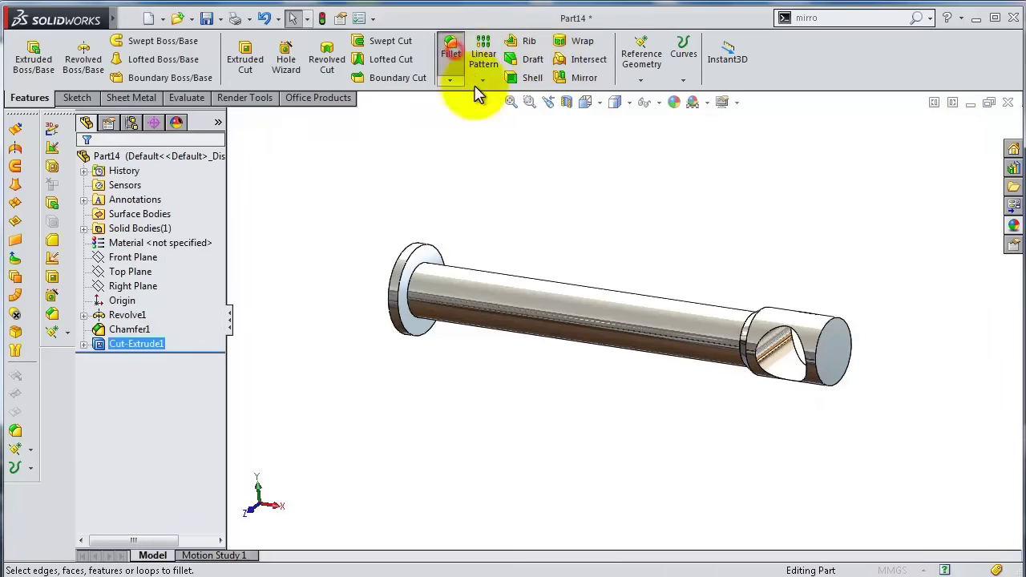
type("1")
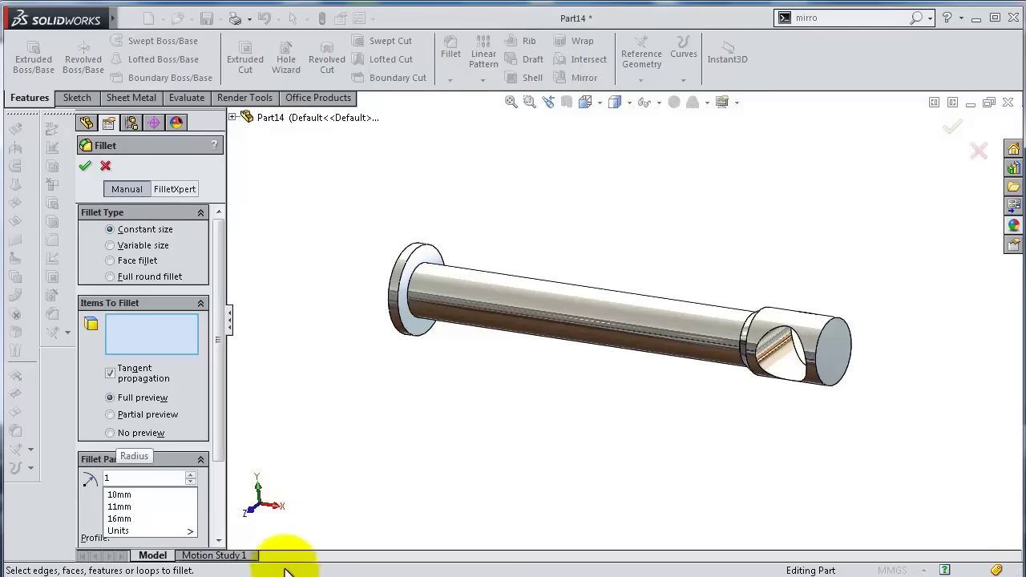
left_click(86, 505)
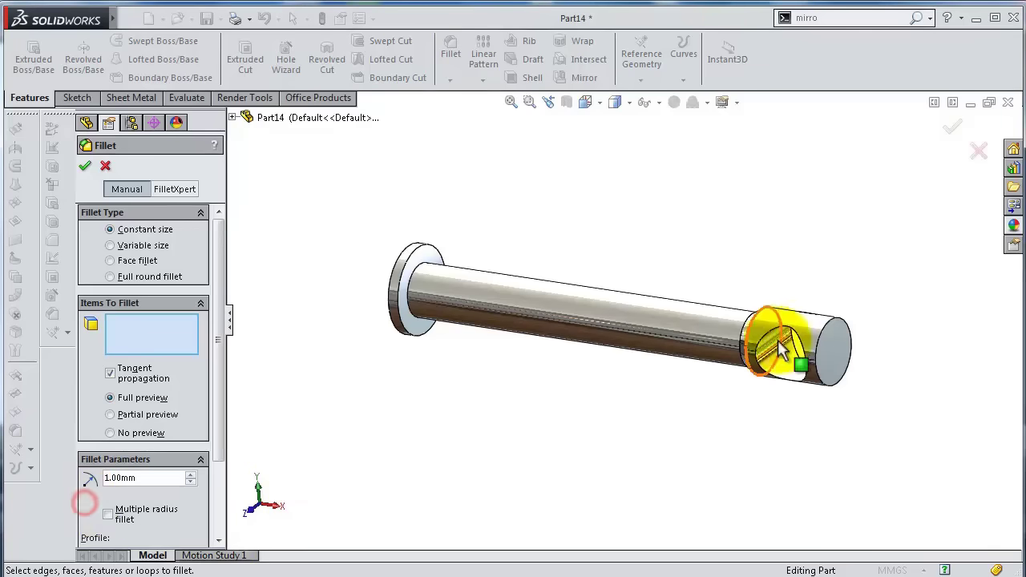
left_click(825, 351)
scroll(517, 279, "down", 2)
scroll(449, 313, "down", 2)
left_click(330, 240)
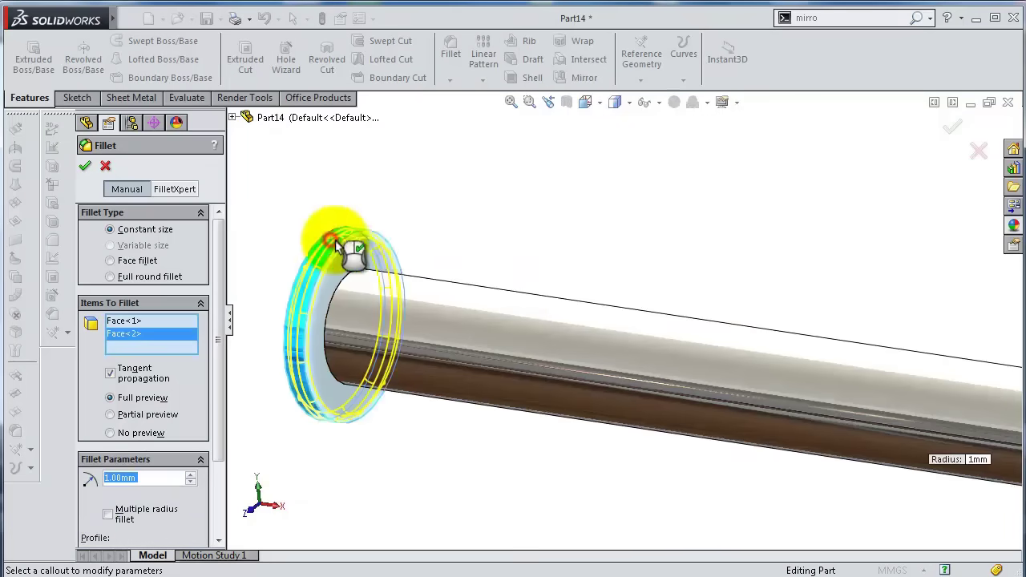
left_click(946, 126)
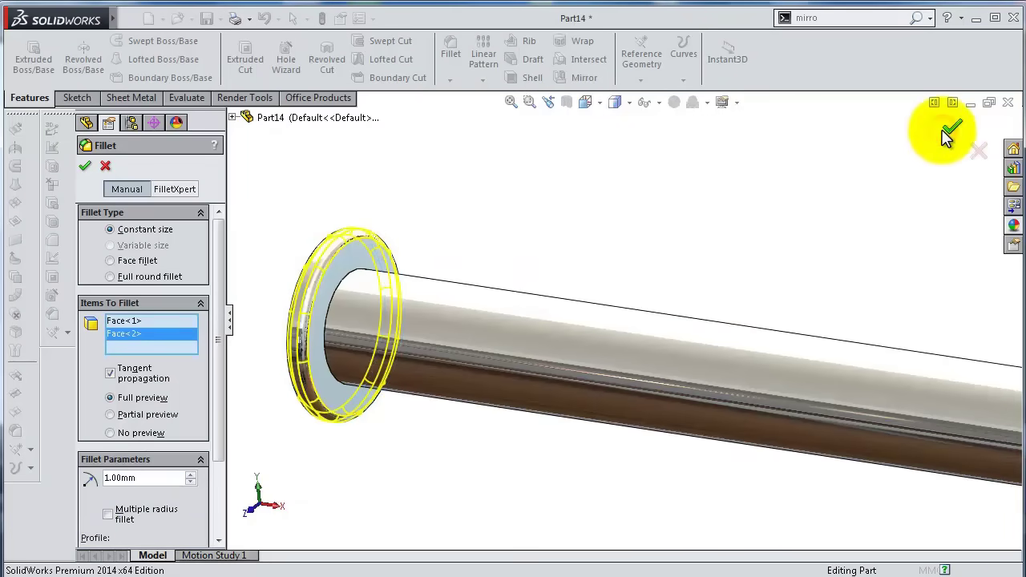
key("f")
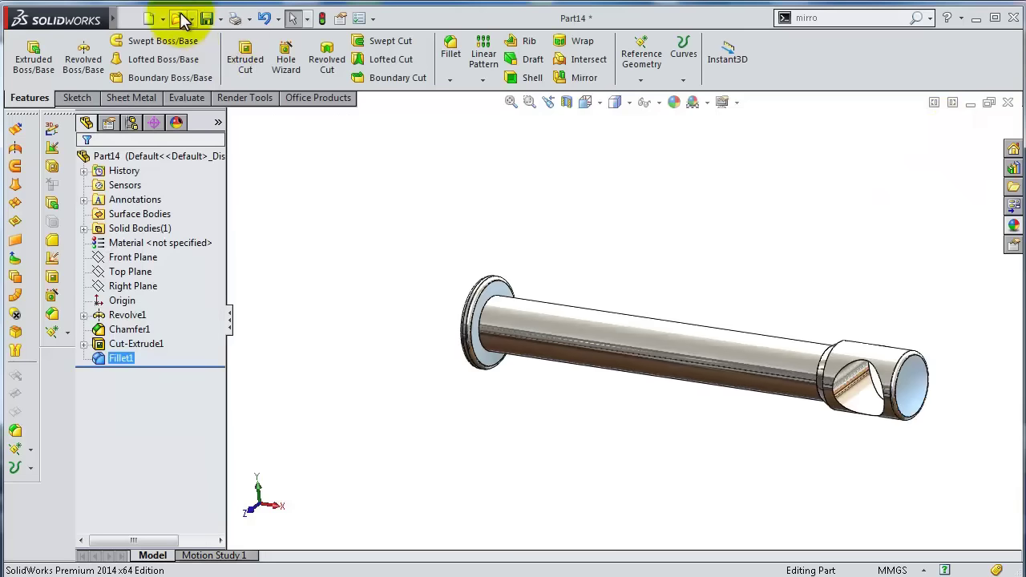
Save Part14 and orbit the part to inspect the fillets.
left_click(206, 19)
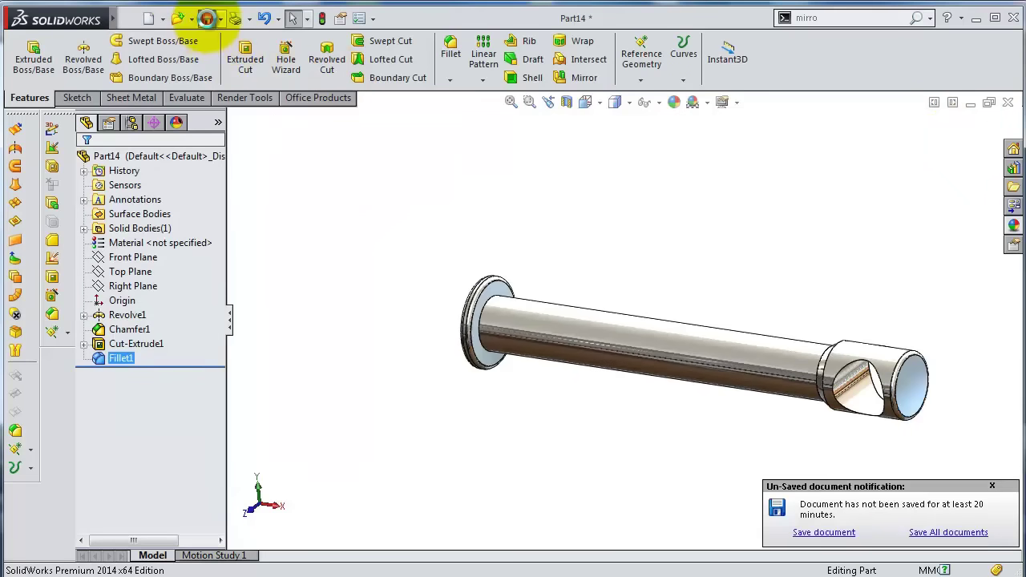
middle_click_drag(756, 431, 724, 298)
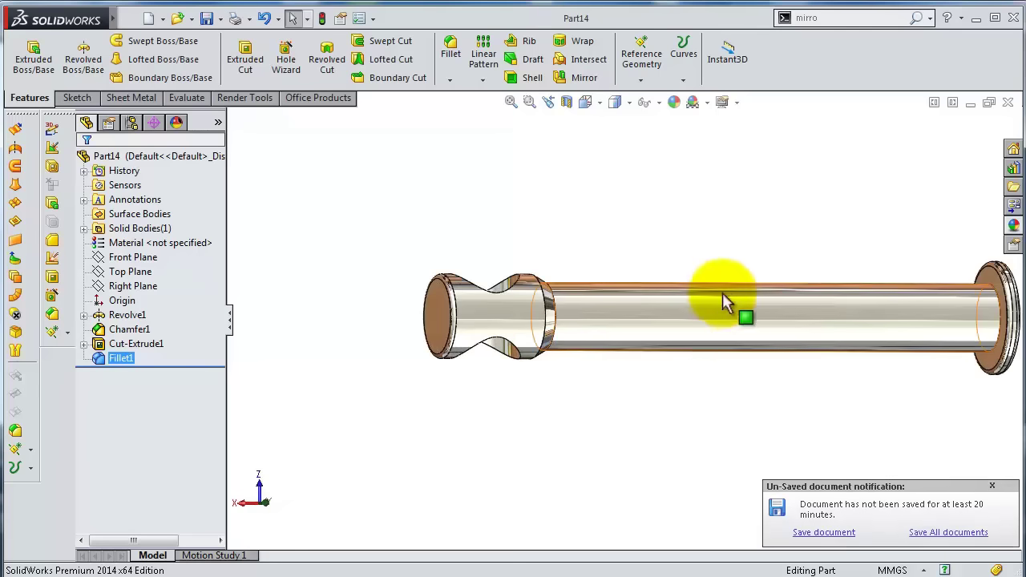
middle_click_drag(826, 244, 810, 293)
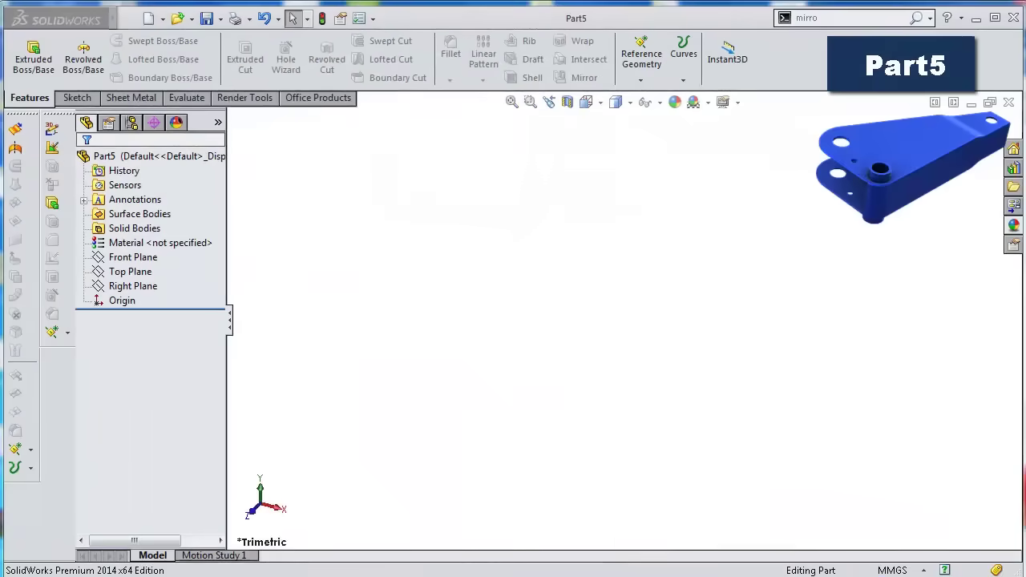
Start a Top Plane sketch and draw a vertical centreline down from the origin.
left_click(134, 273)
left_click(146, 252)
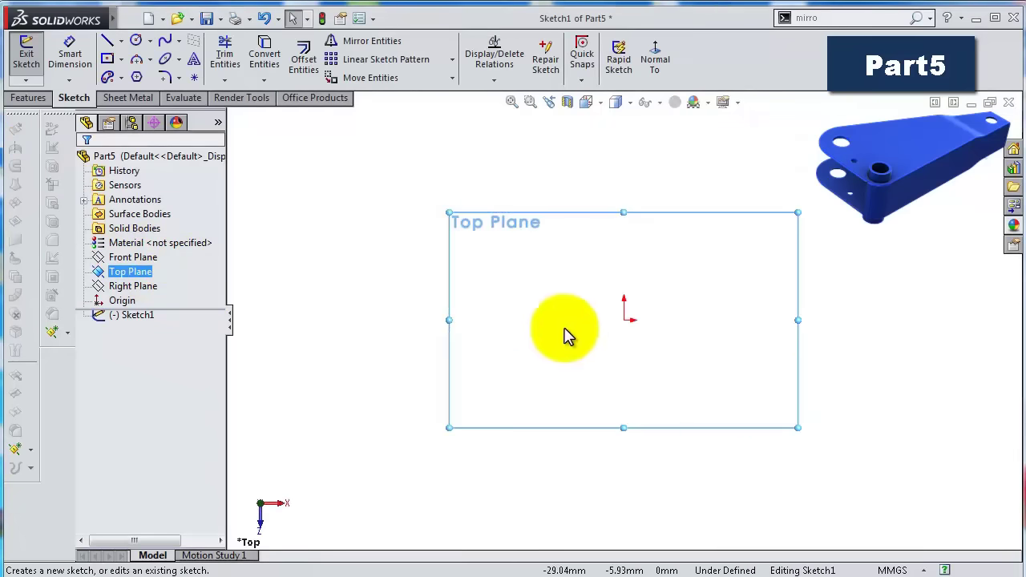
key("s")
left_click(623, 373)
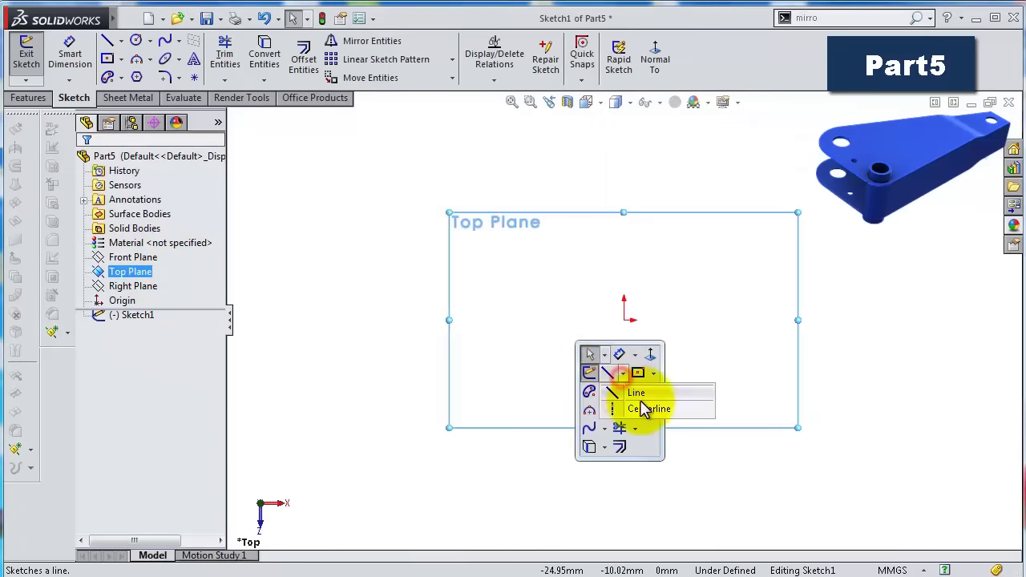
left_click(643, 407)
left_click(625, 321)
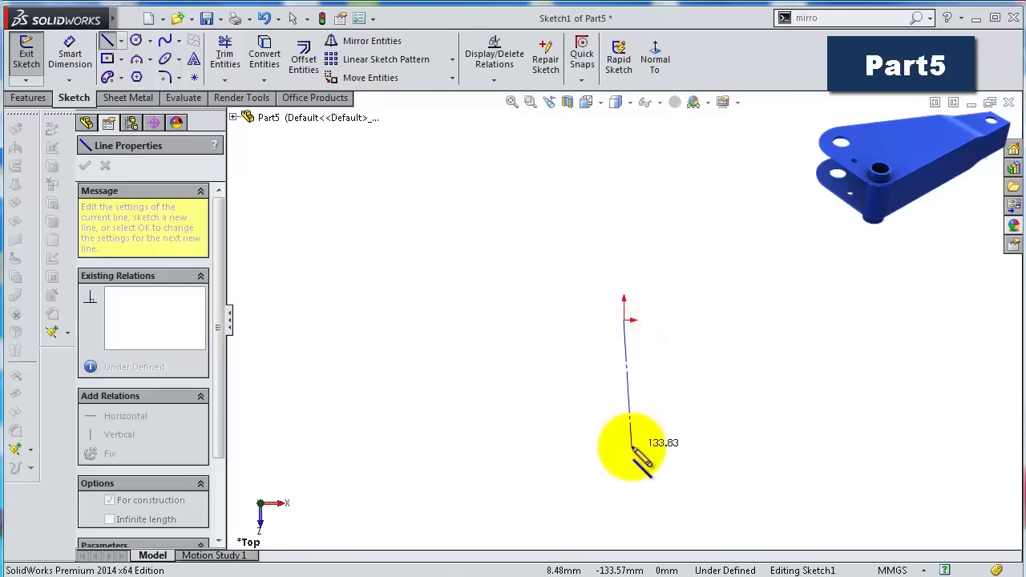
left_click(625, 450)
key("Escape")
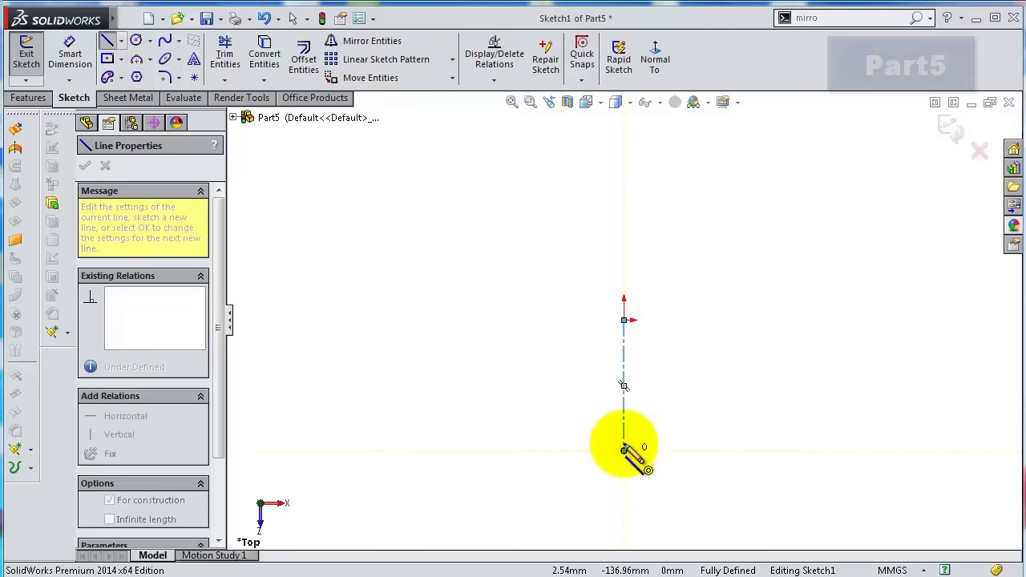
Dimension the centreline to 200 mm long.
left_click(625, 425)
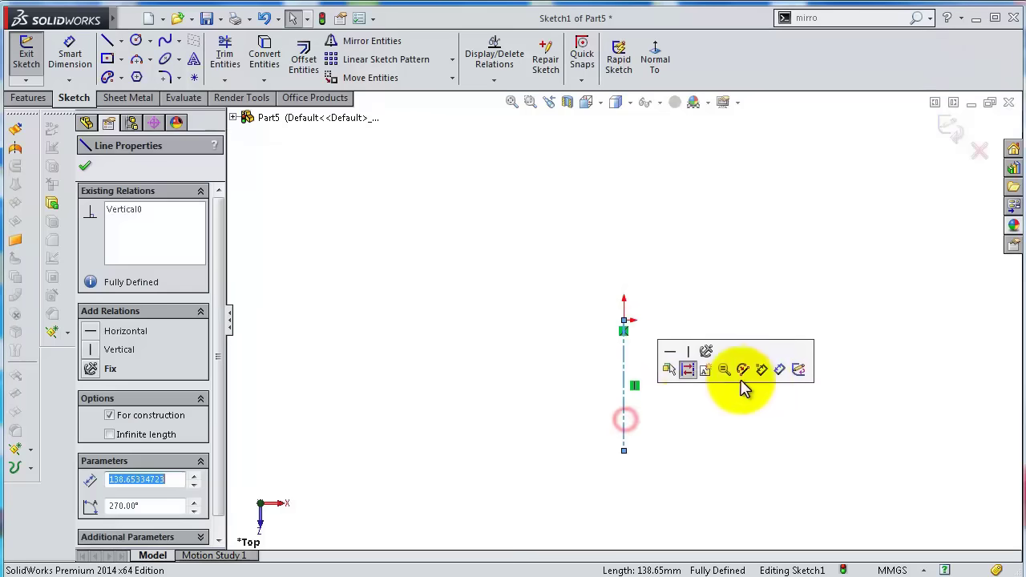
left_click(785, 371)
left_click(627, 365)
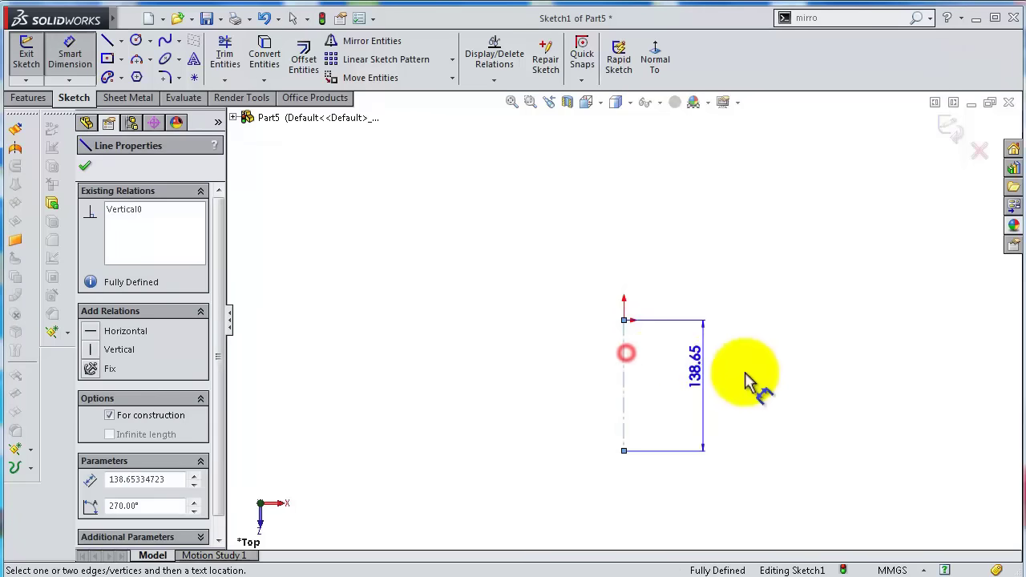
left_click(748, 376)
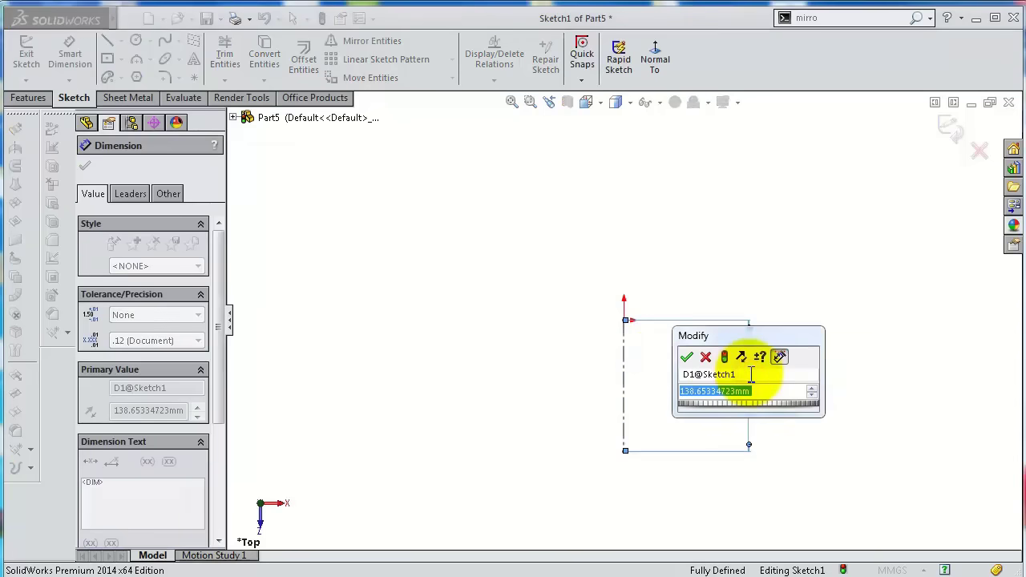
type("200")
key("Return")
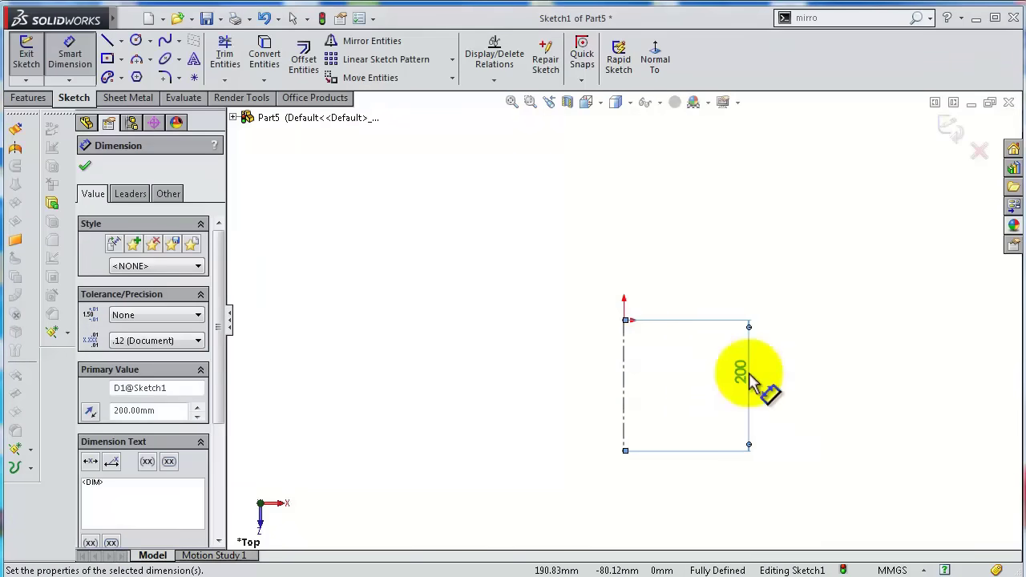
Draw an upper vertical line and a short lower vertical line left of the centreline.
left_click(107, 44)
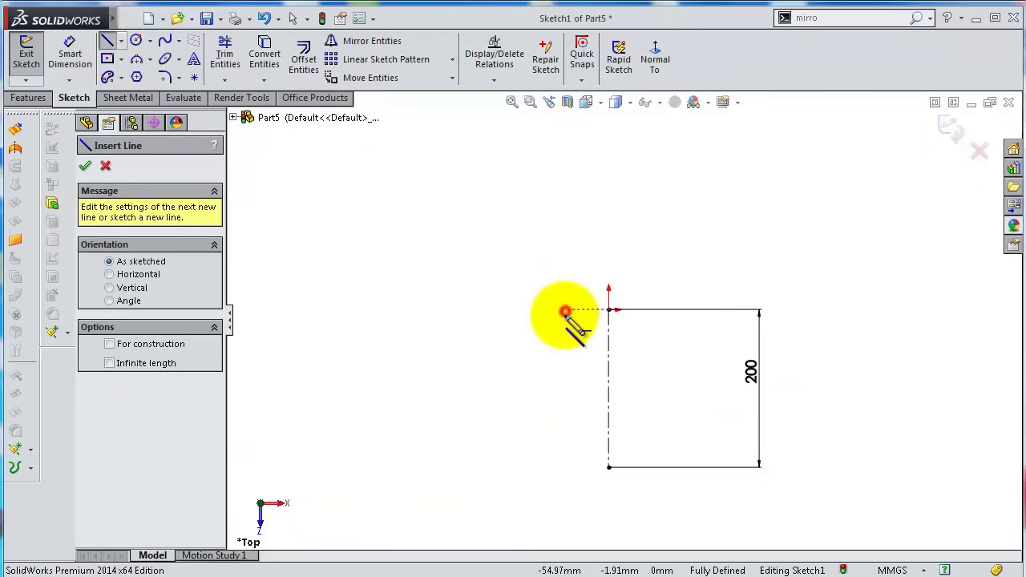
left_click_drag(565, 311, 565, 366)
left_click(566, 366)
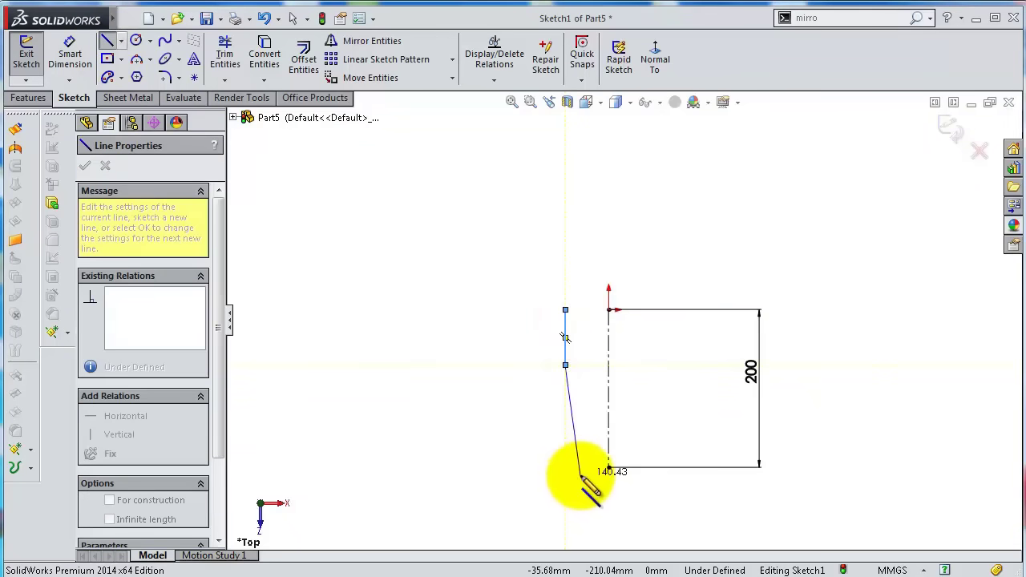
key("Escape")
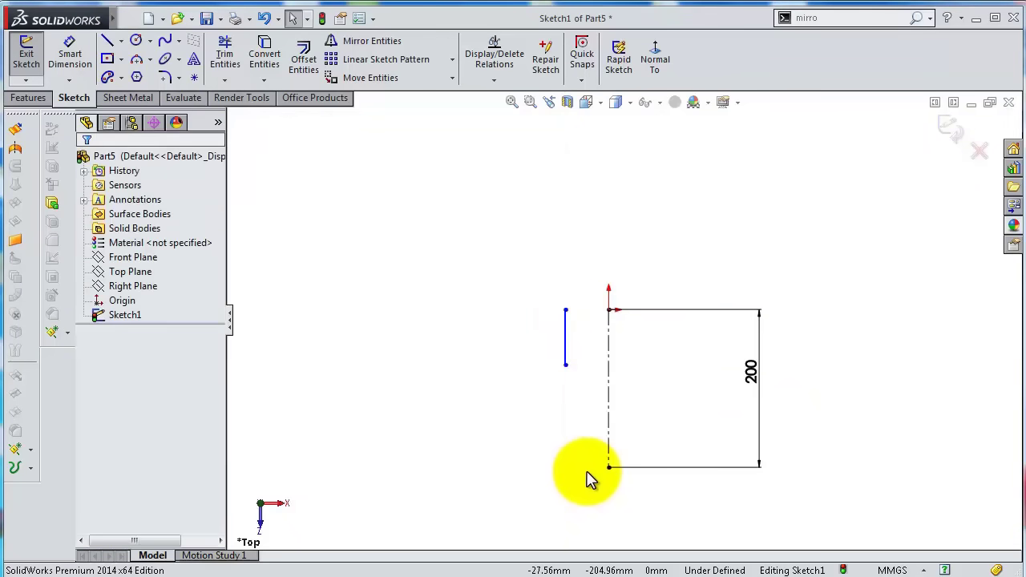
key("s")
left_click(618, 504)
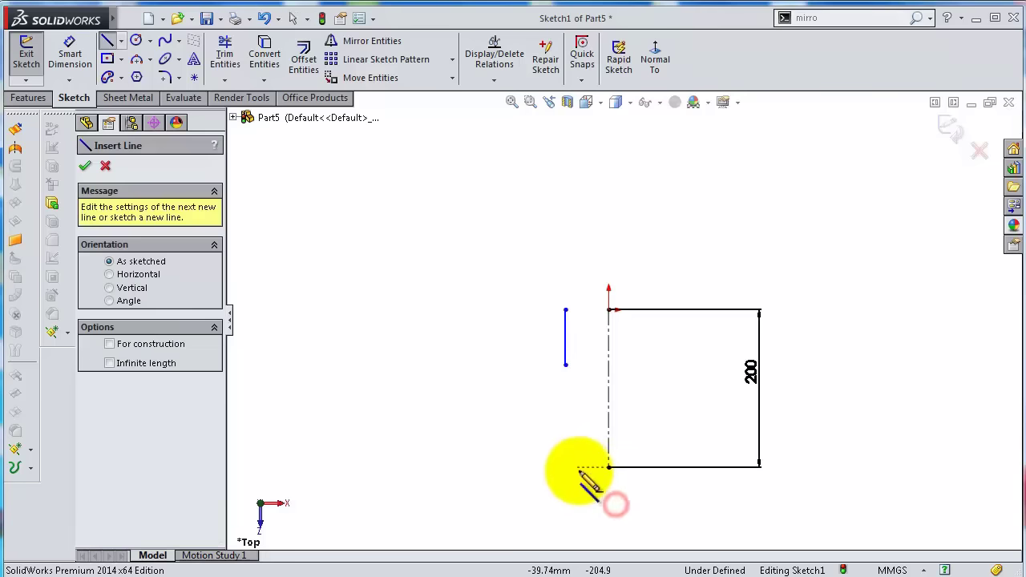
left_click(583, 470)
left_click(583, 422)
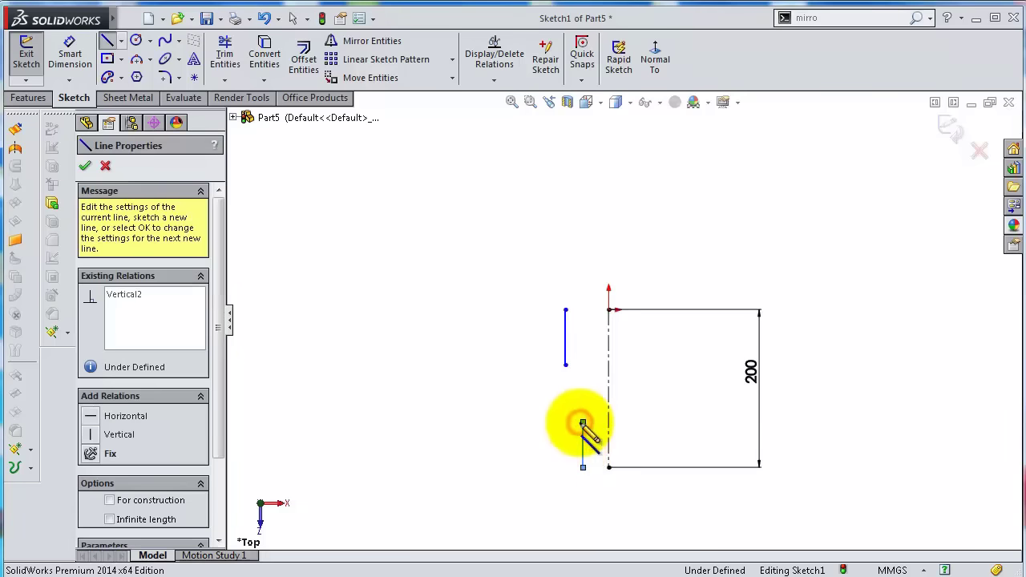
Dimension the upper line to 140 mm and the lower line to 40 mm.
key("s")
left_click(624, 433)
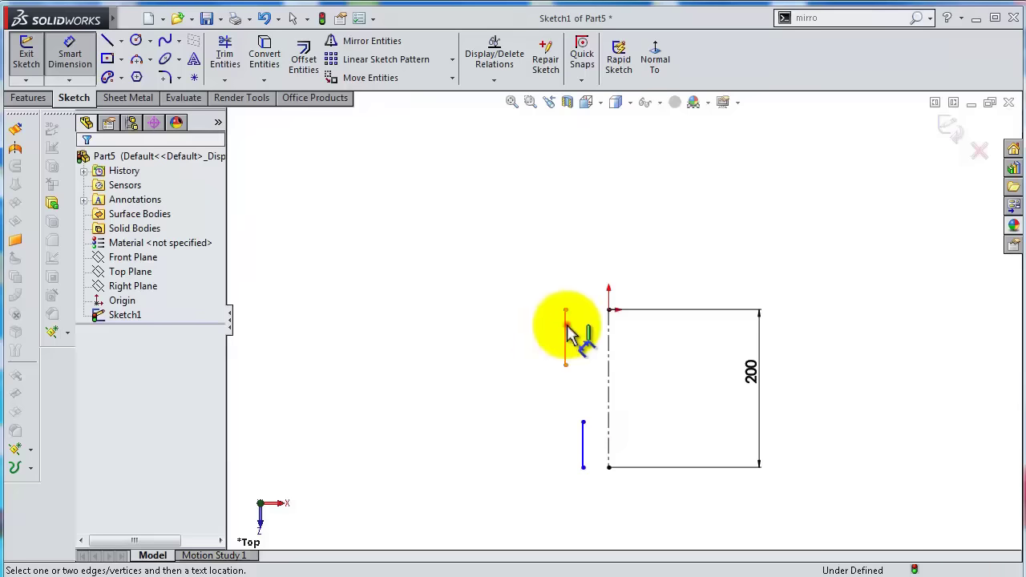
left_click(565, 329)
left_click(551, 329)
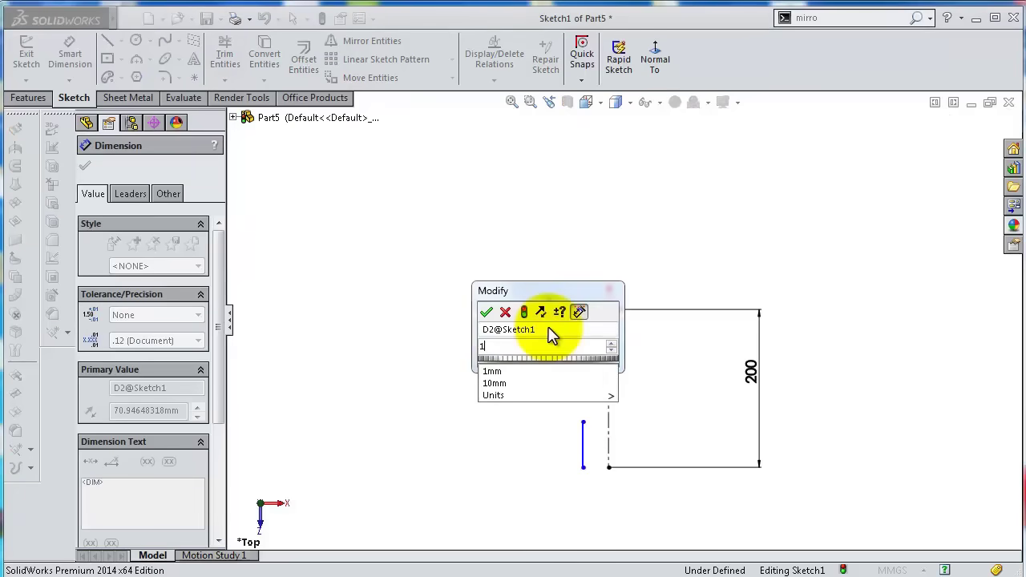
type("140")
key("Return")
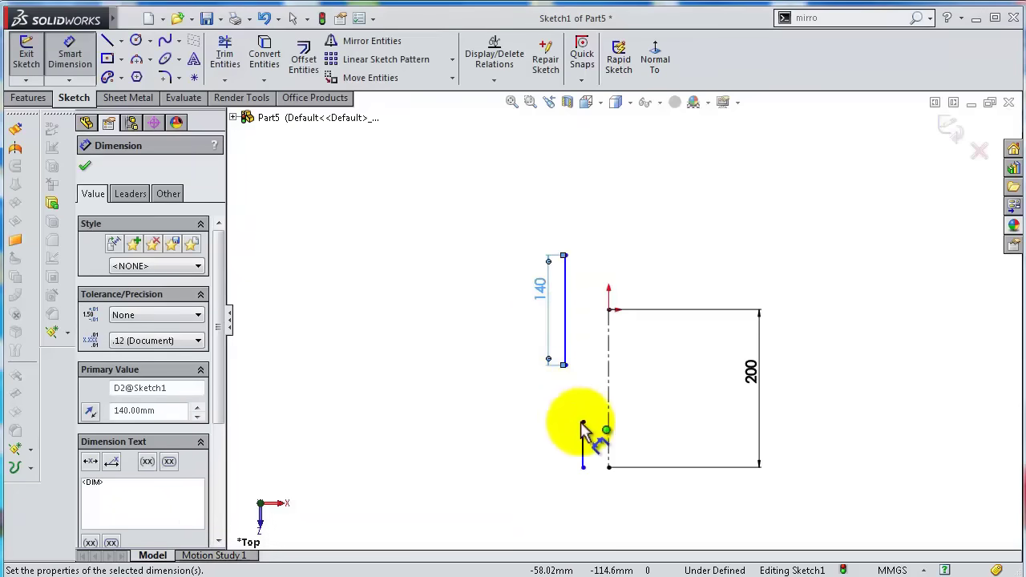
left_click(585, 446)
left_click(516, 437)
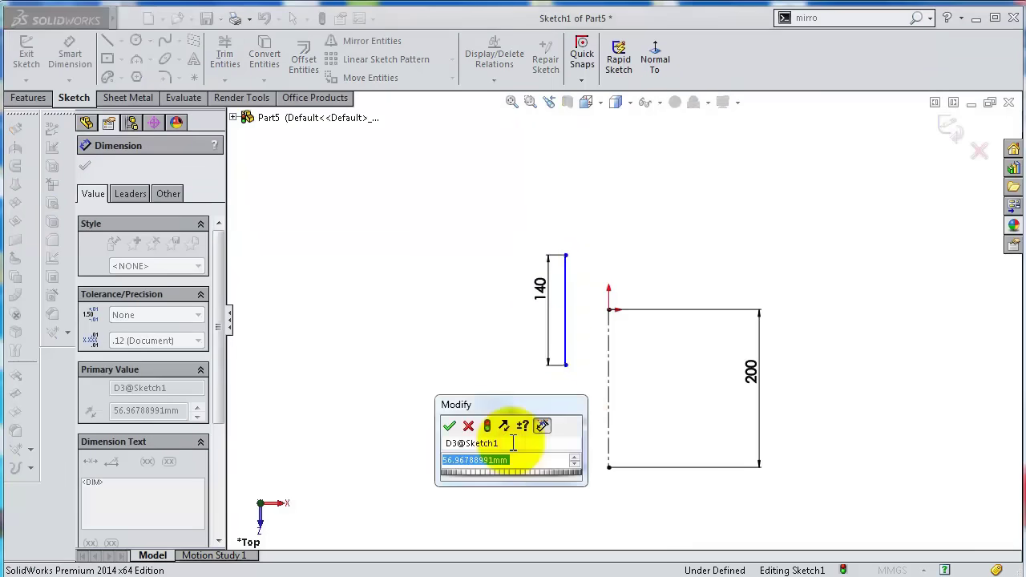
type("40")
key("Return")
Set the 140 mm line 20 mm from the centreline.
scroll(582, 337, "down", 3)
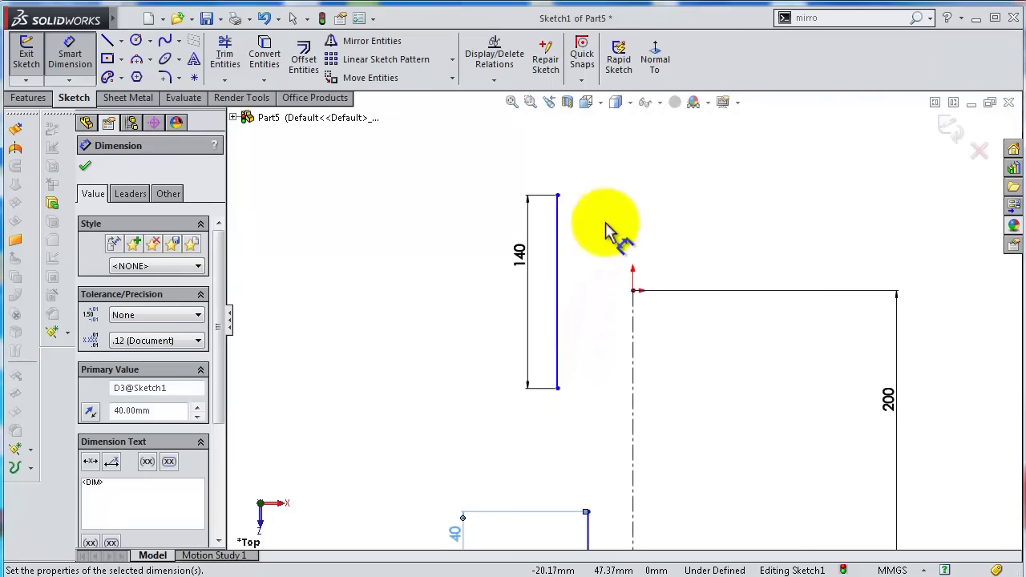
left_click(557, 227)
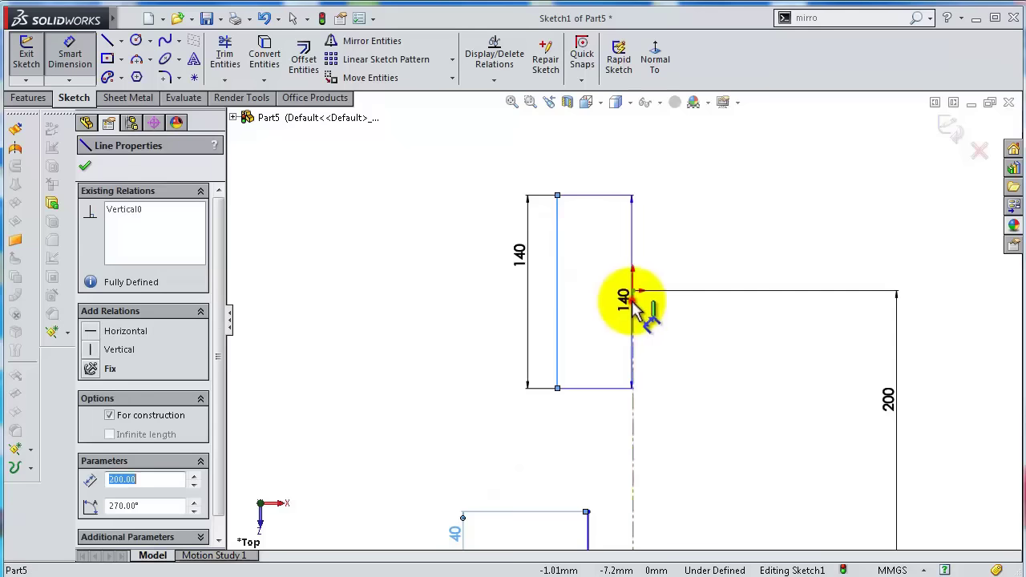
left_click(633, 304)
left_click(614, 236)
type("20")
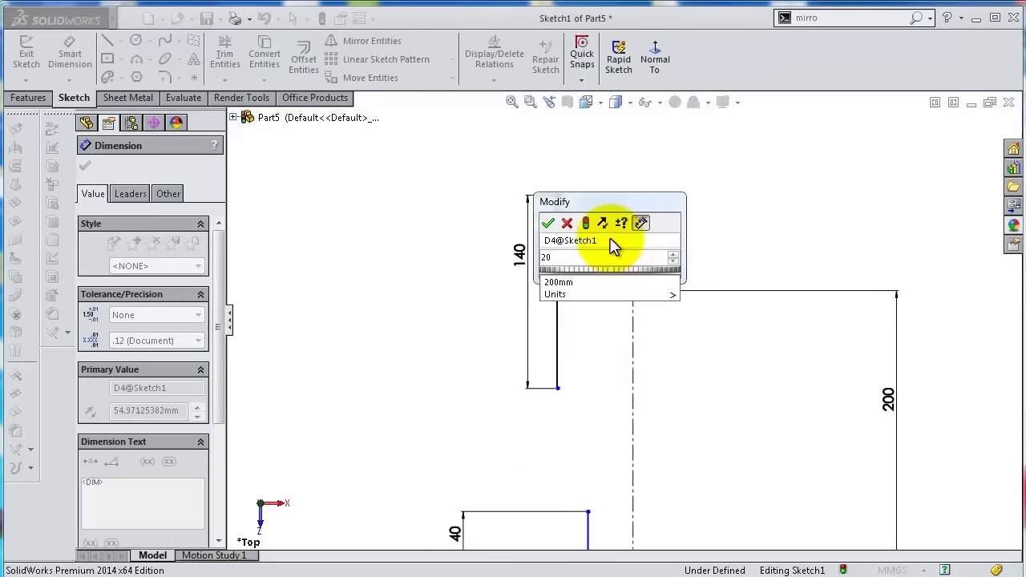
key("Return")
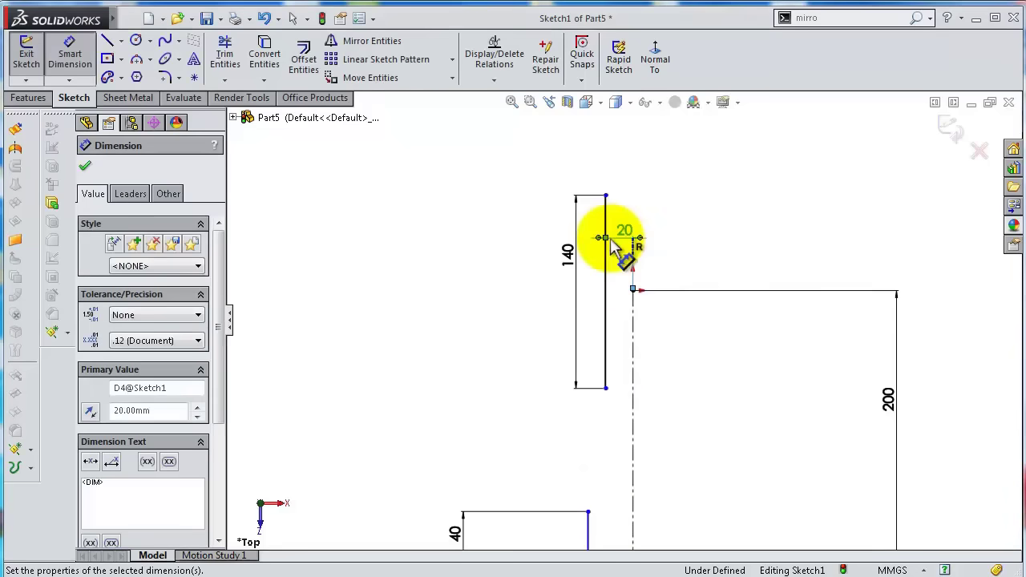
scroll(611, 257, "down", 2)
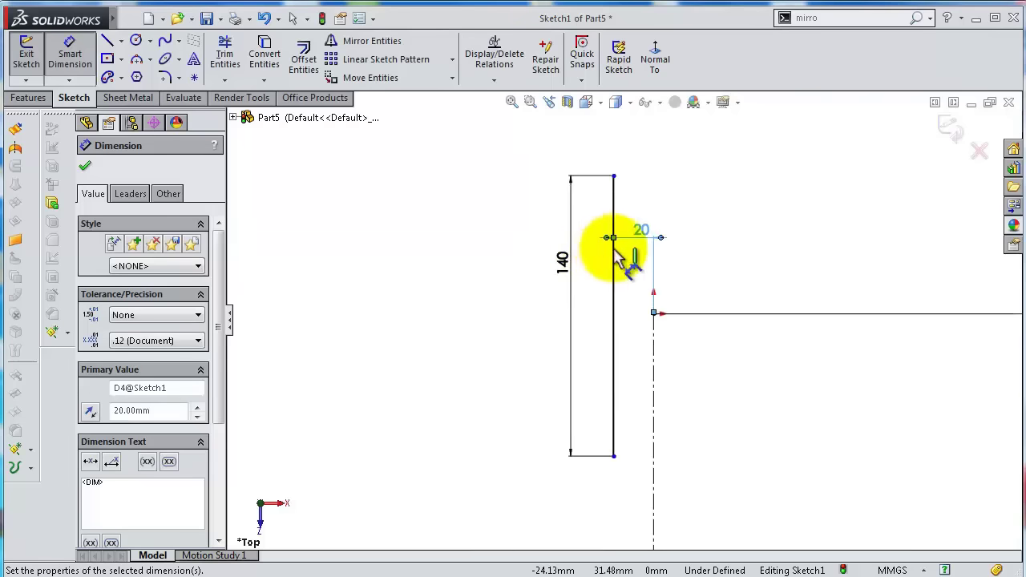
key("Escape")
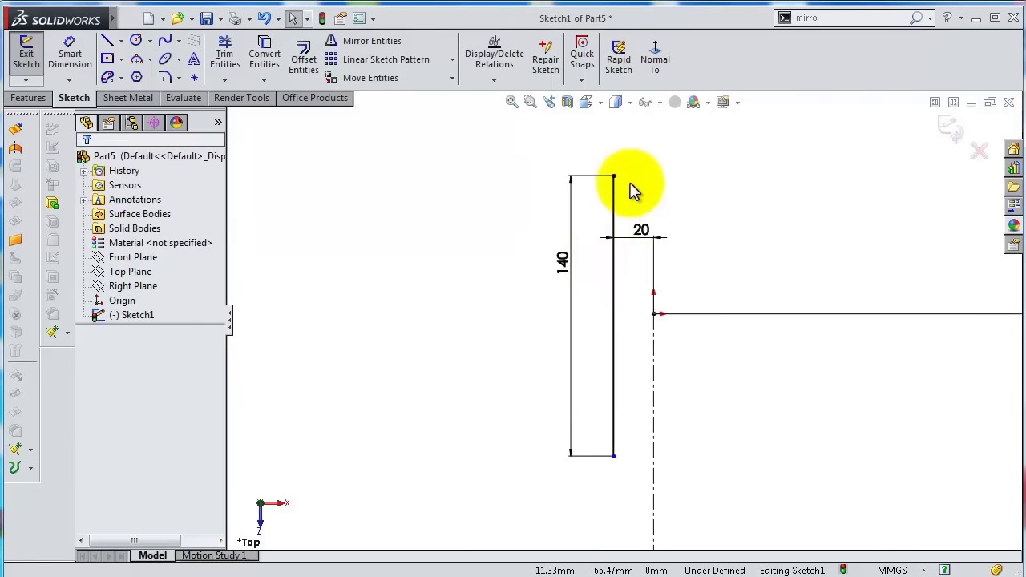
Make the upper line's top endpoint horizontal with the origin.
left_click(613, 177)
left_click(654, 313, "ctrl")
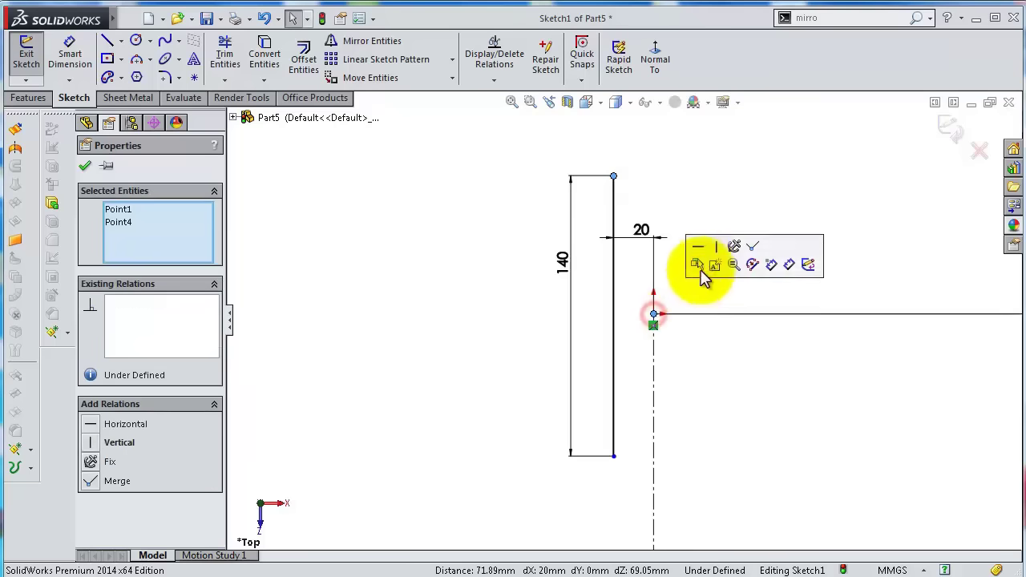
left_click(699, 251)
left_click(709, 252)
scroll(767, 350, "up", 3)
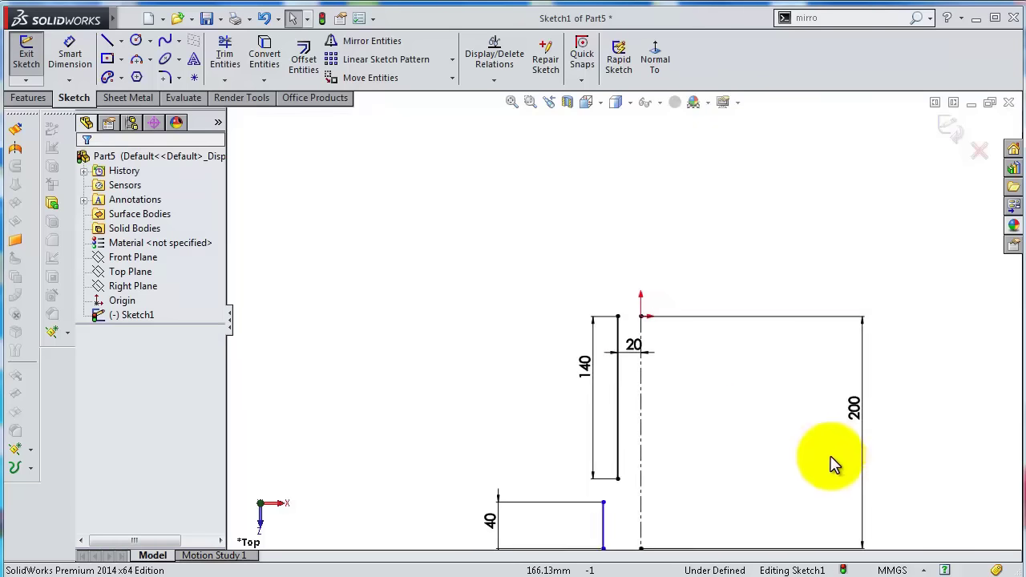
scroll(829, 463, "down", 2)
scroll(618, 481, "up", 1)
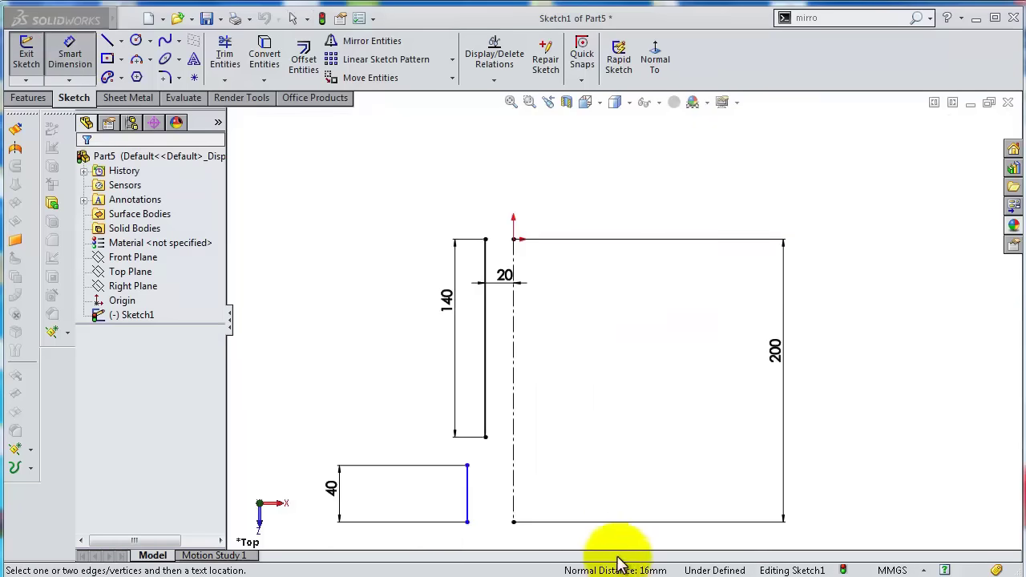
Offset the lower line 16 mm from the centreline's bottom end.
left_click(464, 521)
left_click(514, 523)
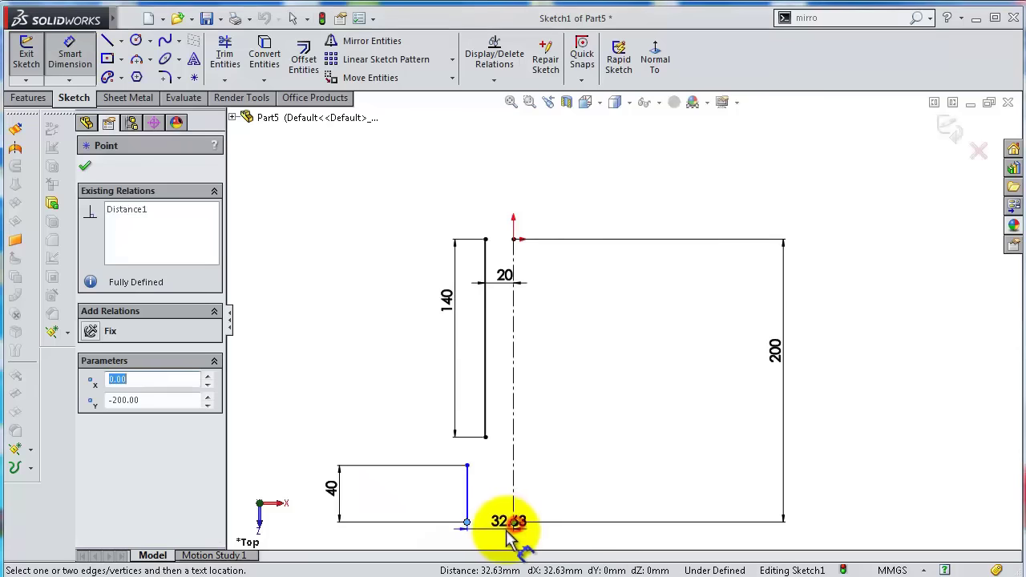
left_click(504, 531)
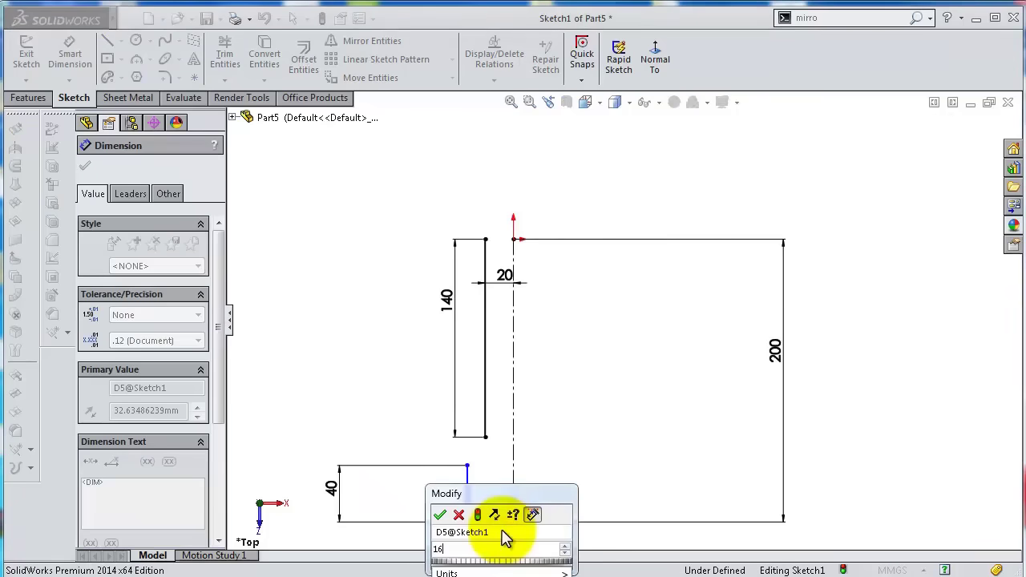
key("Return")
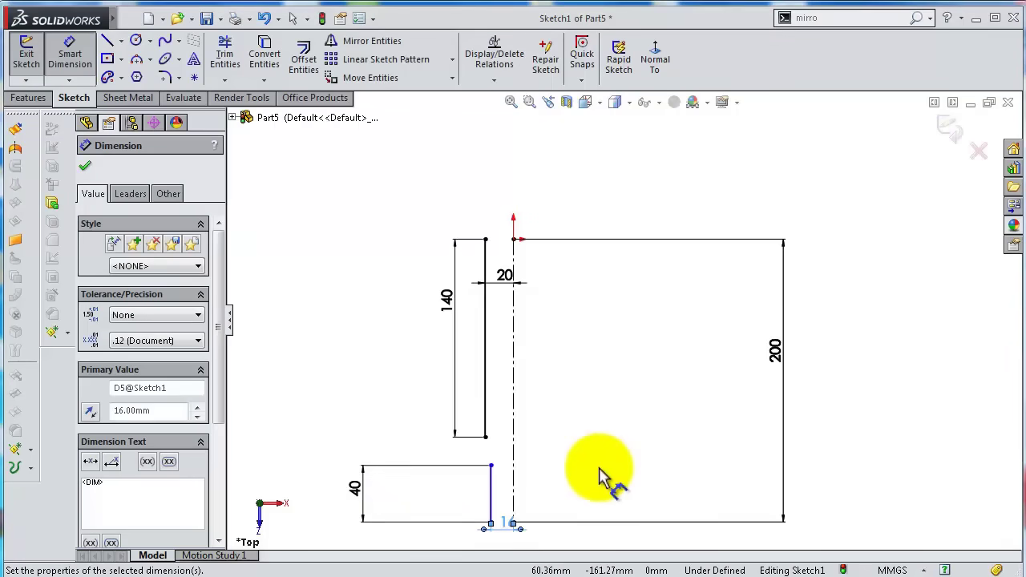
key("Escape")
scroll(554, 456, "down", 3)
Make the lower line's bottom corner horizontal with the centreline's bottom end.
left_click(570, 438)
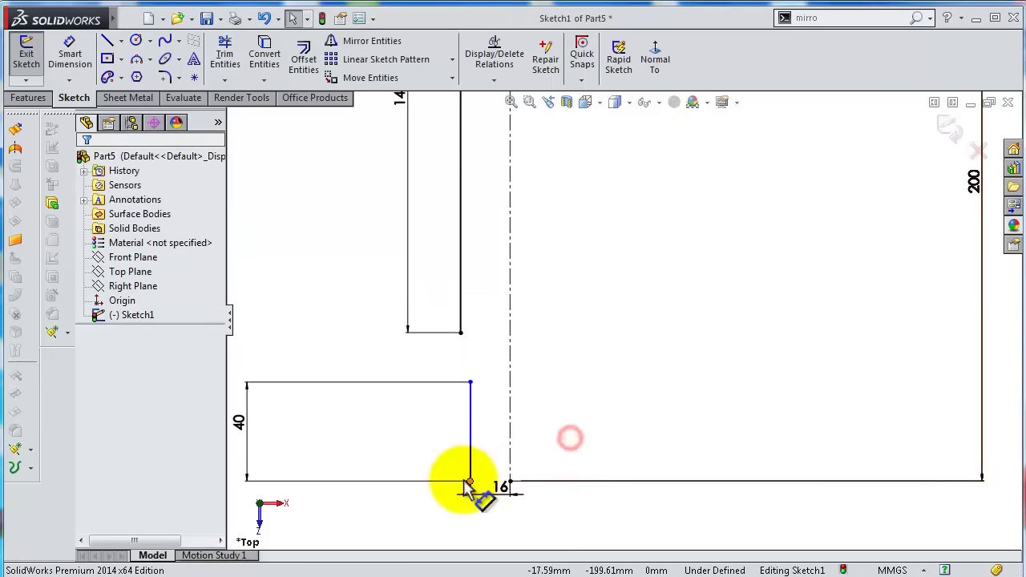
left_click(470, 482)
left_click(505, 486)
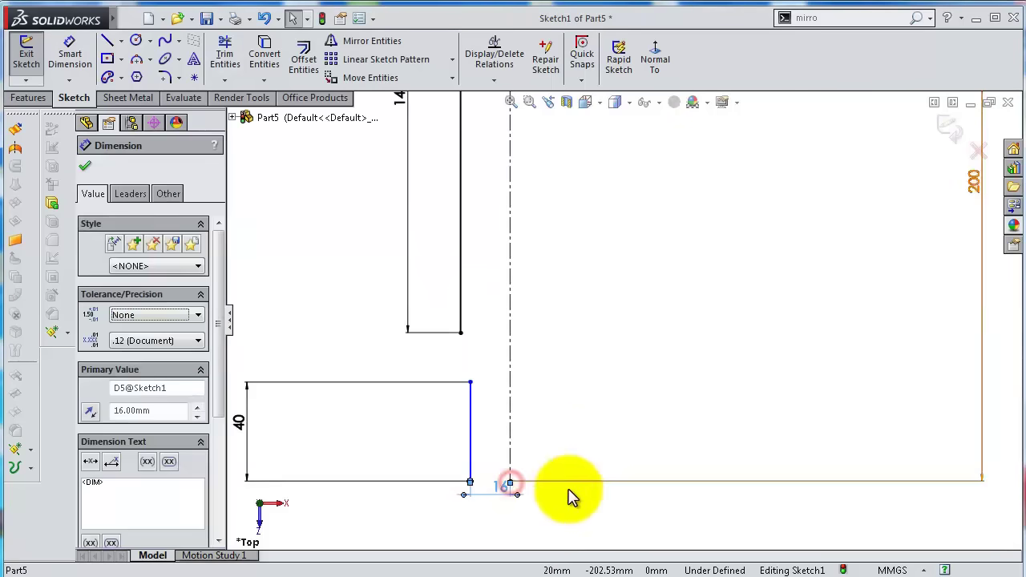
left_click(565, 499)
left_click(471, 482)
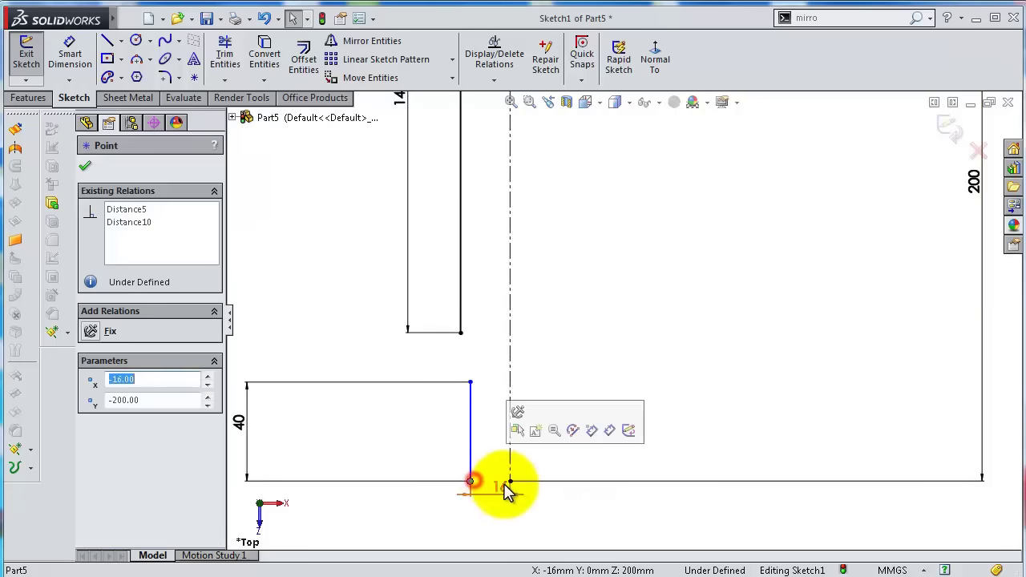
scroll(525, 502, "down", 3)
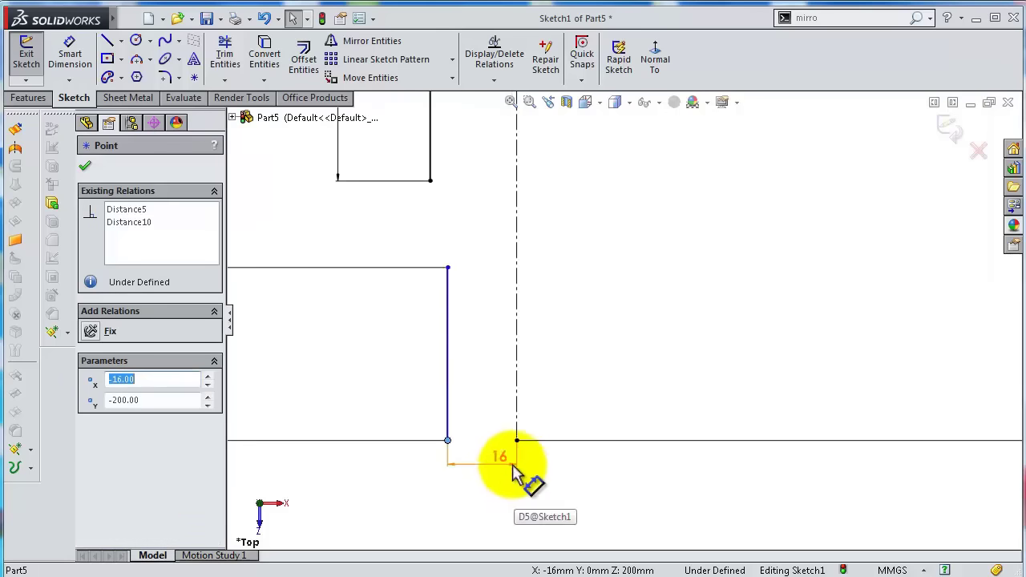
left_click(517, 441, "ctrl")
left_click(561, 378)
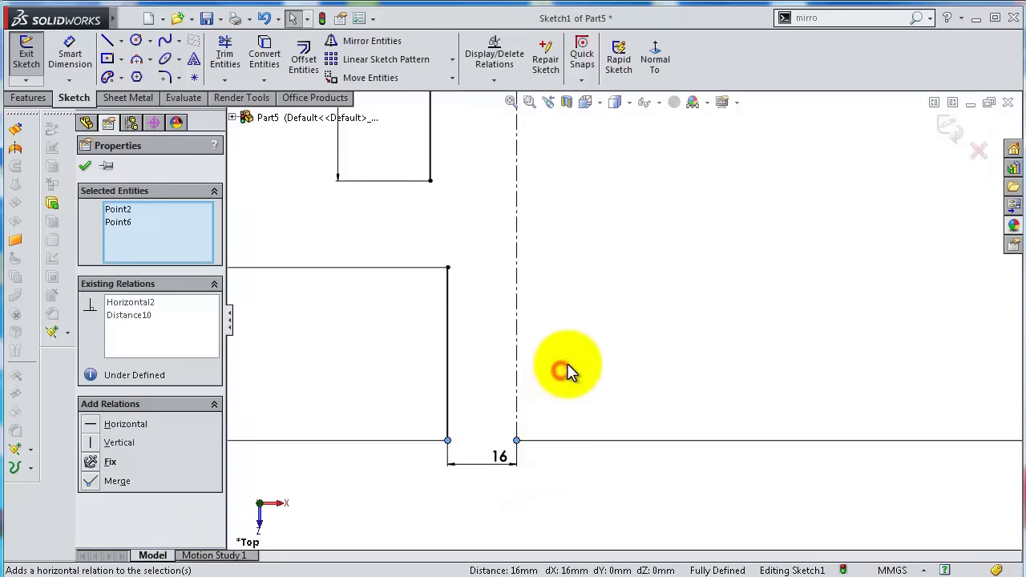
Draw a spline from the upper line's bottom end to the lower line's top.
left_click(164, 40)
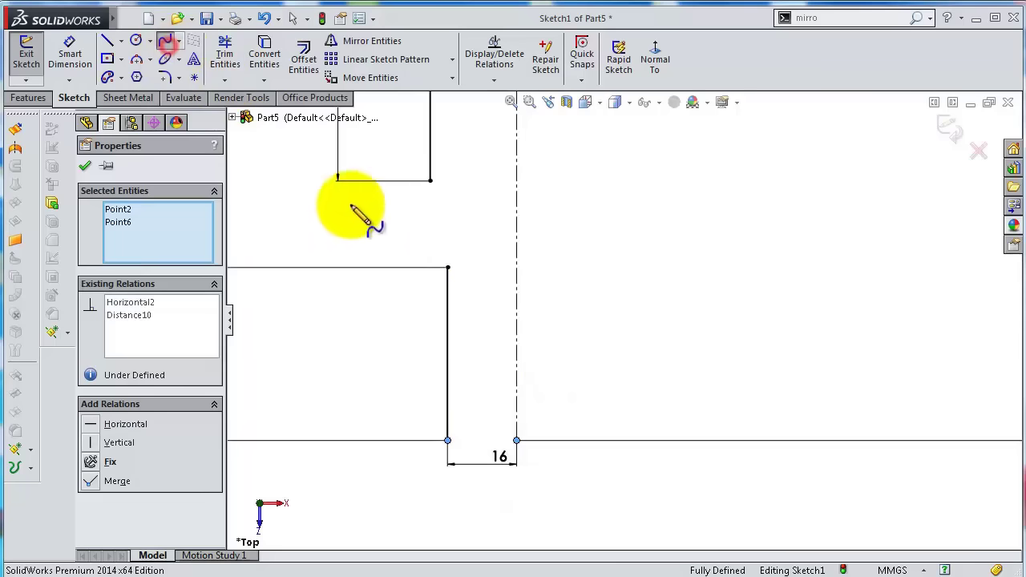
left_click(430, 182)
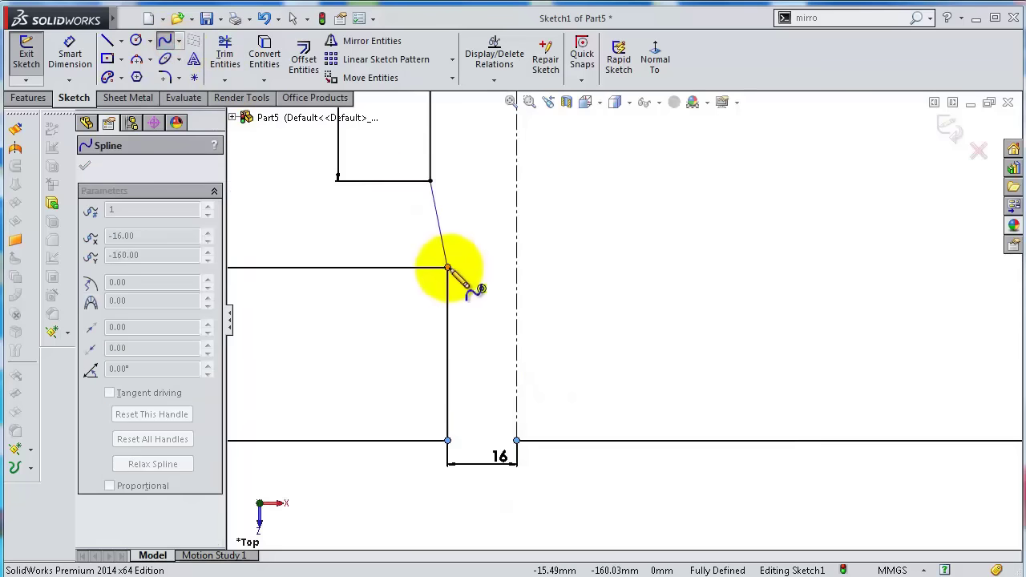
double_click(447, 267)
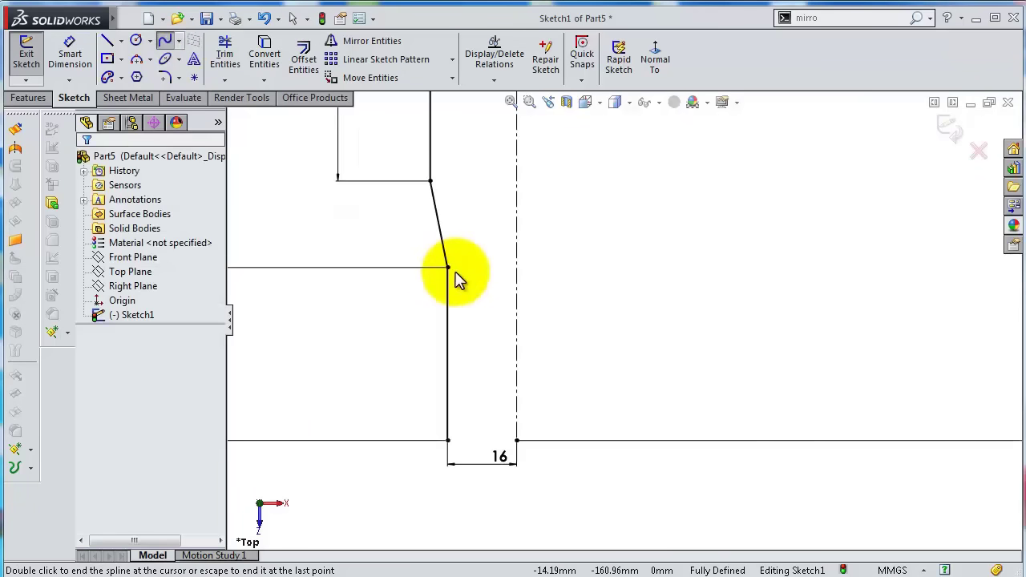
left_click(435, 213)
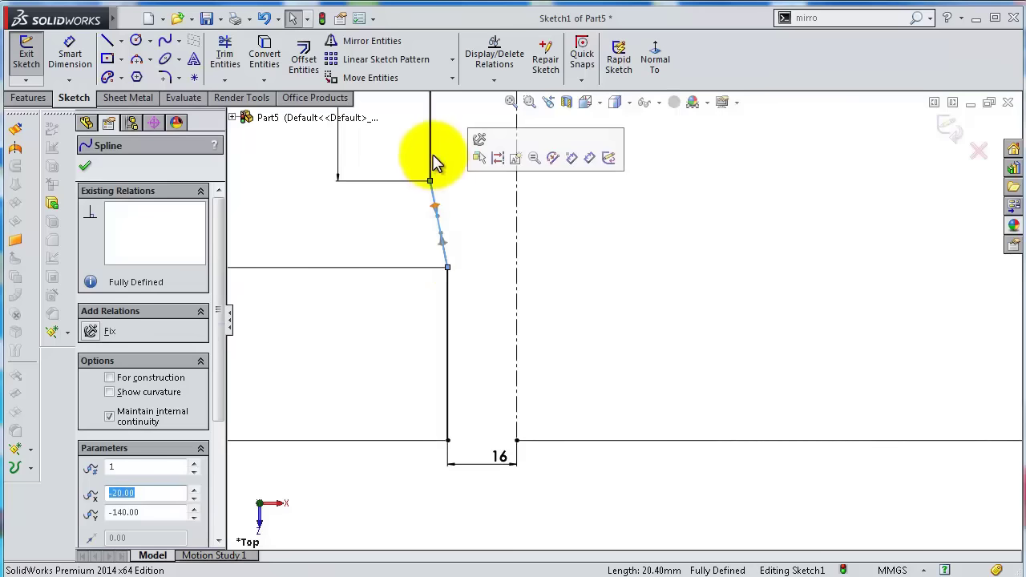
left_click(431, 154)
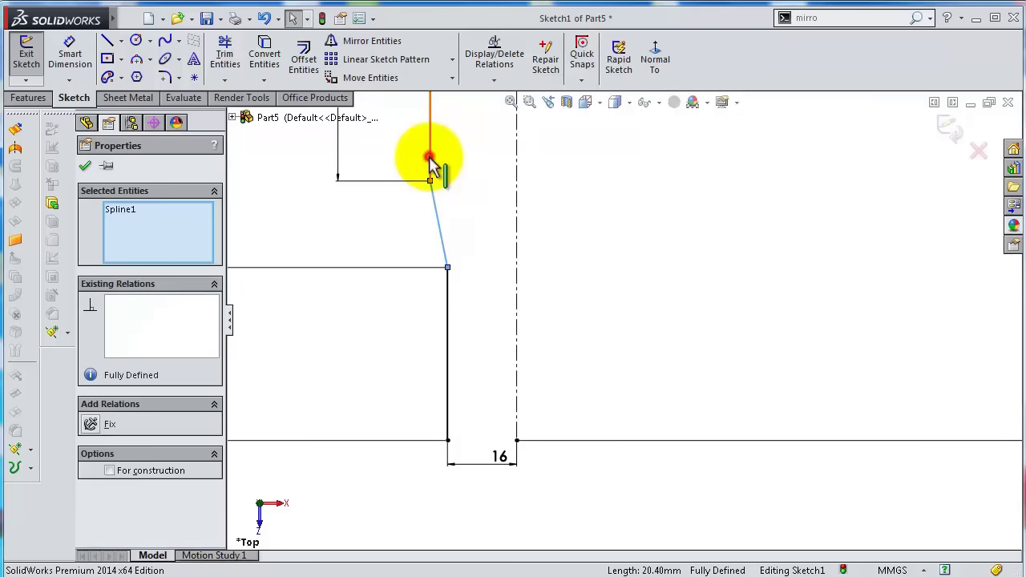
Make the spline tangent to both the upper and lower vertical lines.
left_click(431, 159, "ctrl")
left_click(485, 102)
left_click(448, 290, "ctrl")
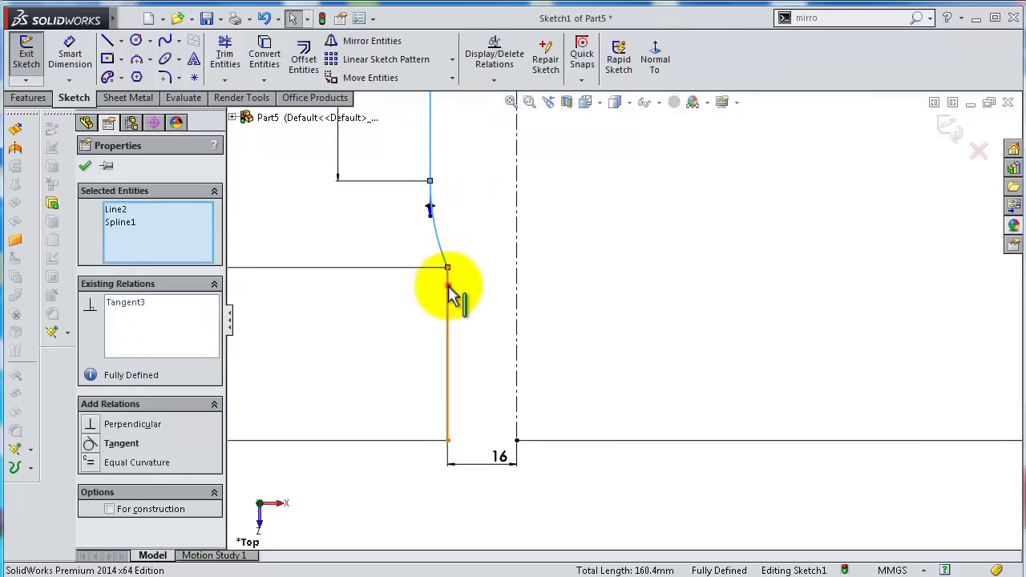
left_click(448, 281)
left_click(446, 258)
left_click(448, 277, "ctrl")
left_click(501, 191)
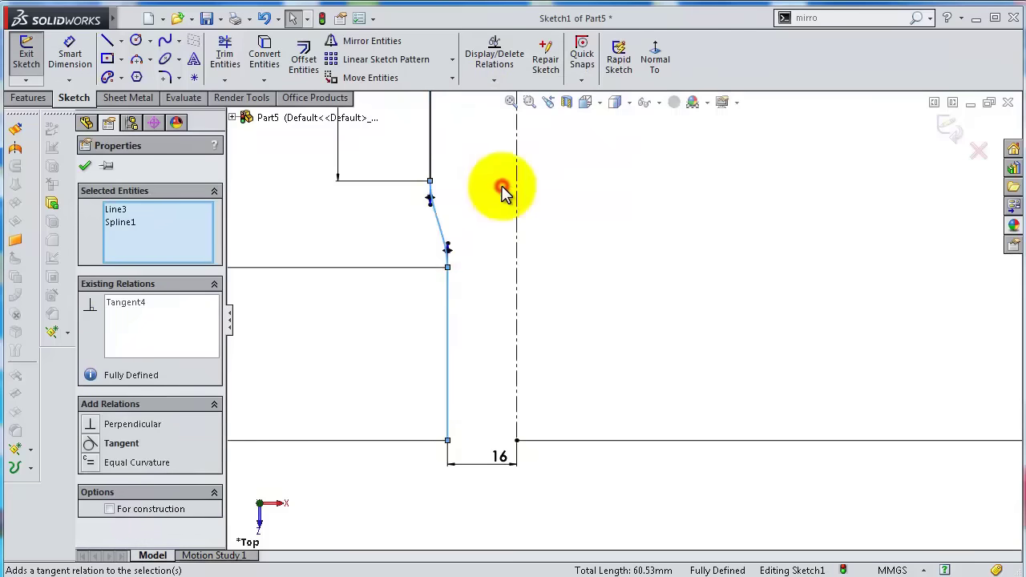
left_click(496, 192)
scroll(670, 250, "up", 3)
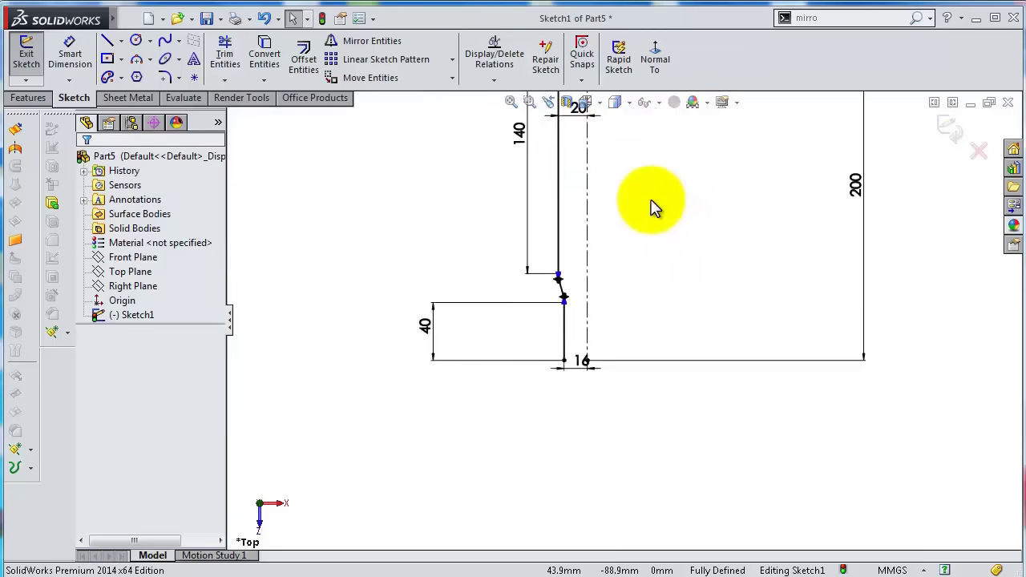
scroll(633, 206, "up", 1)
scroll(628, 201, "down", 5)
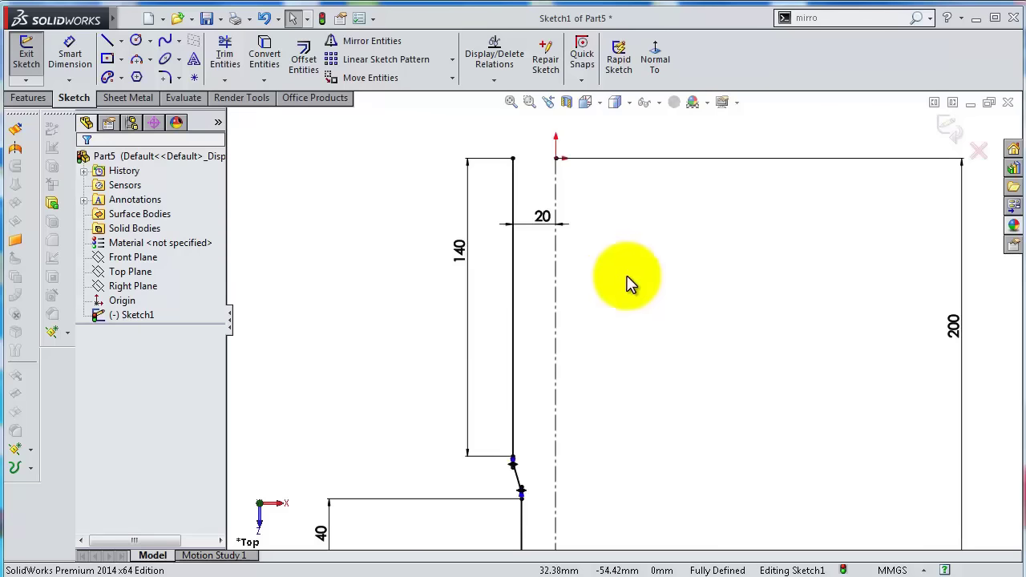
Mirror the upper line, spline and lower line (including Line3) about centreline Line1.
left_click(365, 41)
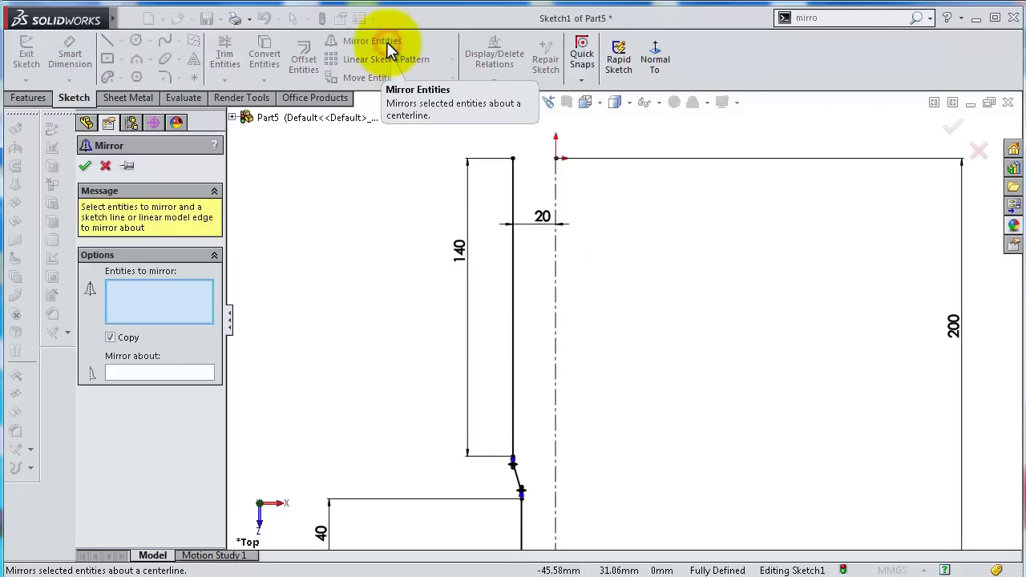
right_click(514, 262)
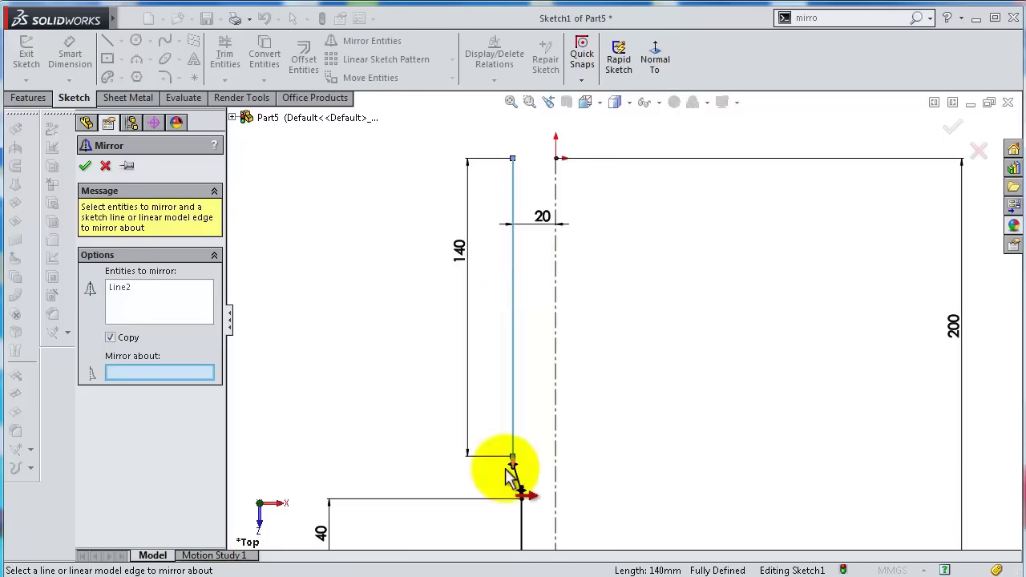
left_click(181, 293)
scroll(473, 476, "down", 2)
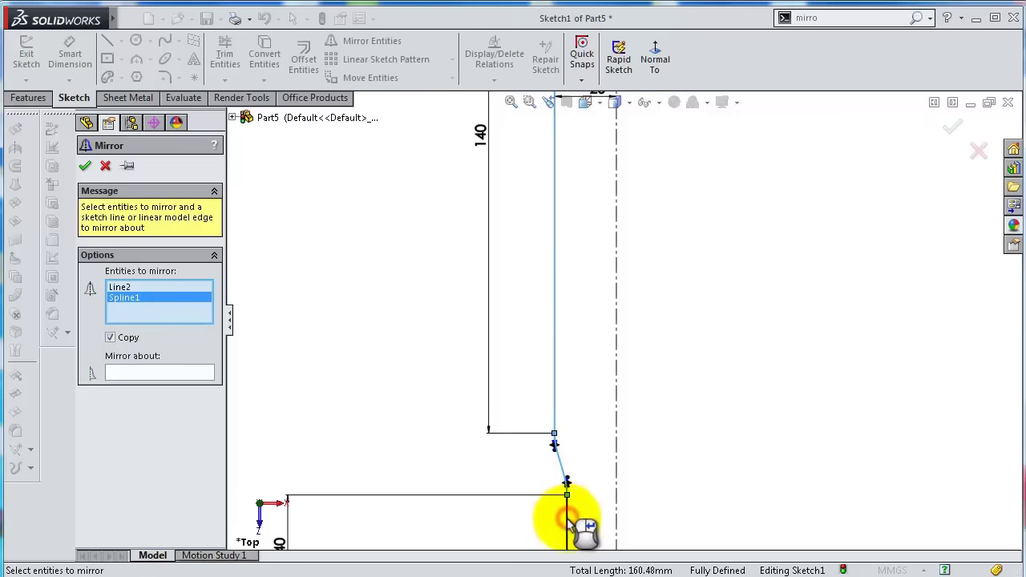
scroll(591, 490, "down", 3)
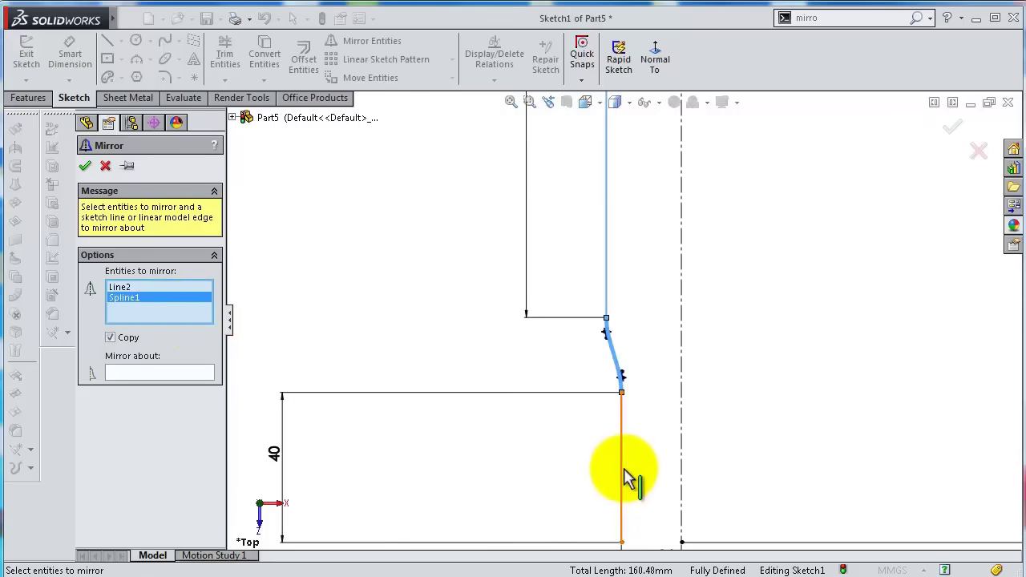
left_click(623, 471)
left_click(681, 462)
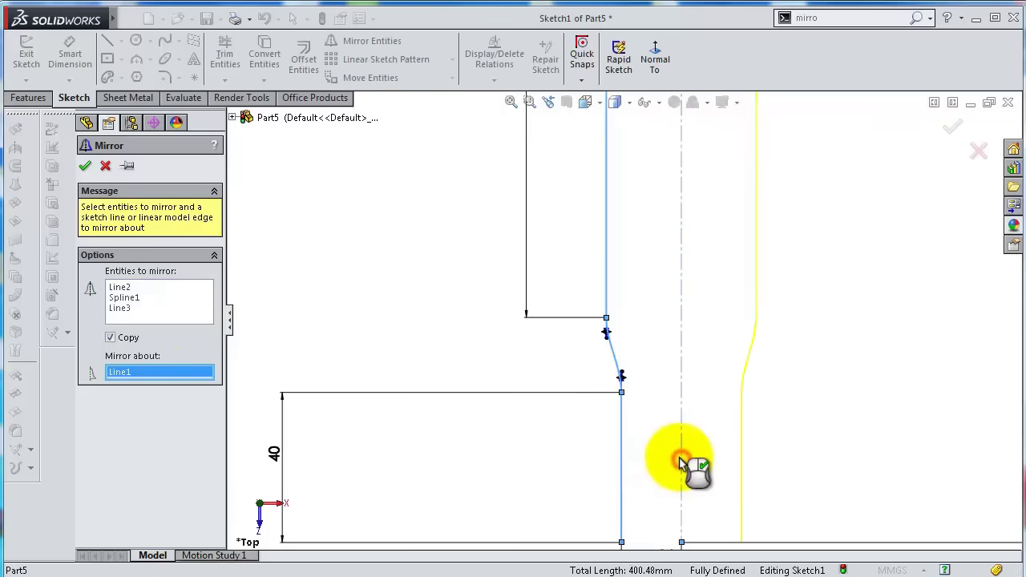
key("Return")
scroll(682, 457, "up", 5)
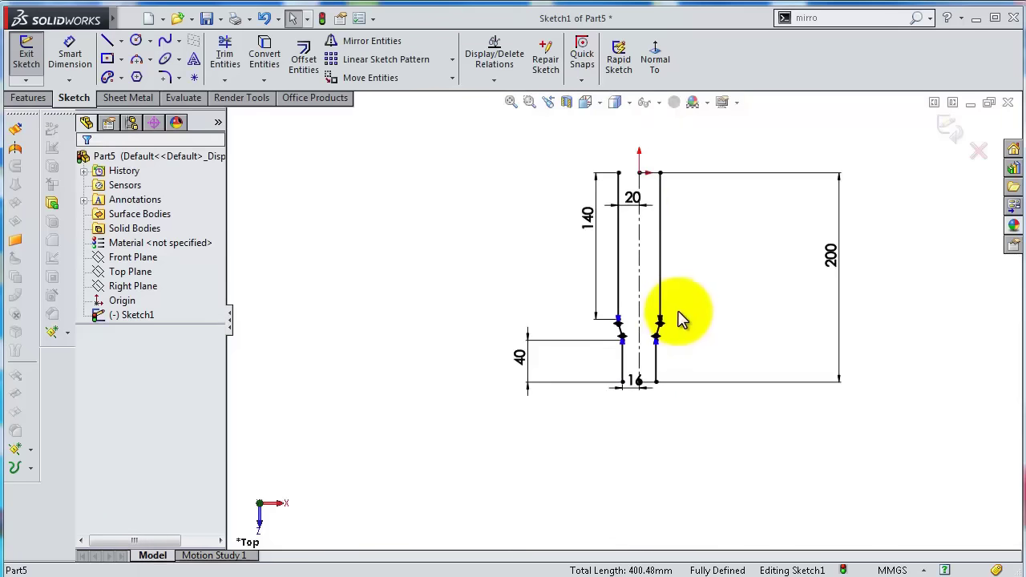
scroll(688, 207, "down", 2)
scroll(680, 336, "up", 1)
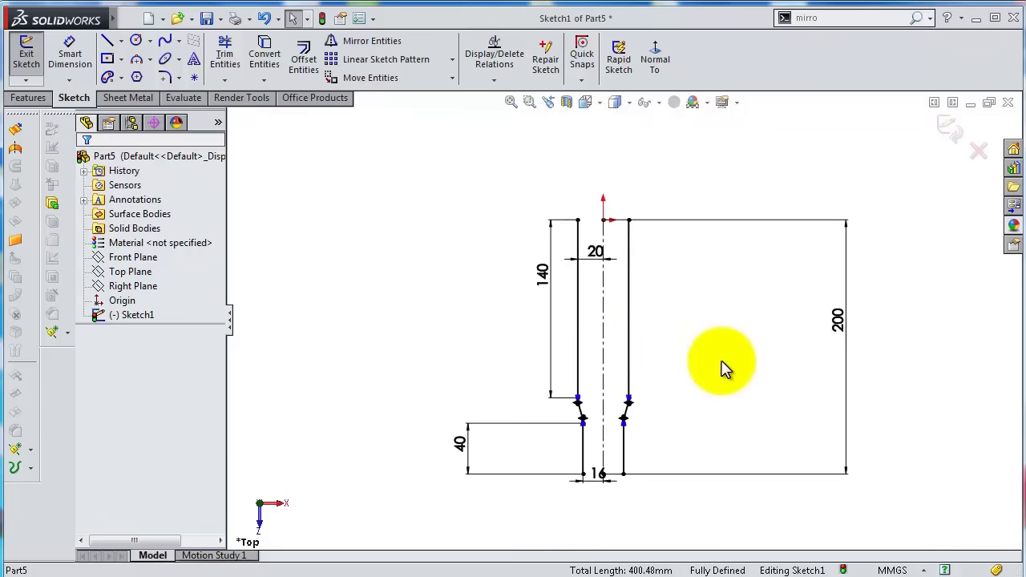
Extrude the profile sketch into surfaces 115 mm deep.
mouse_move(722, 367)
middle_mouse_down()
mouse_move(737, 286)
mouse_move(673, 232)
mouse_move(708, 273)
middle_mouse_up()
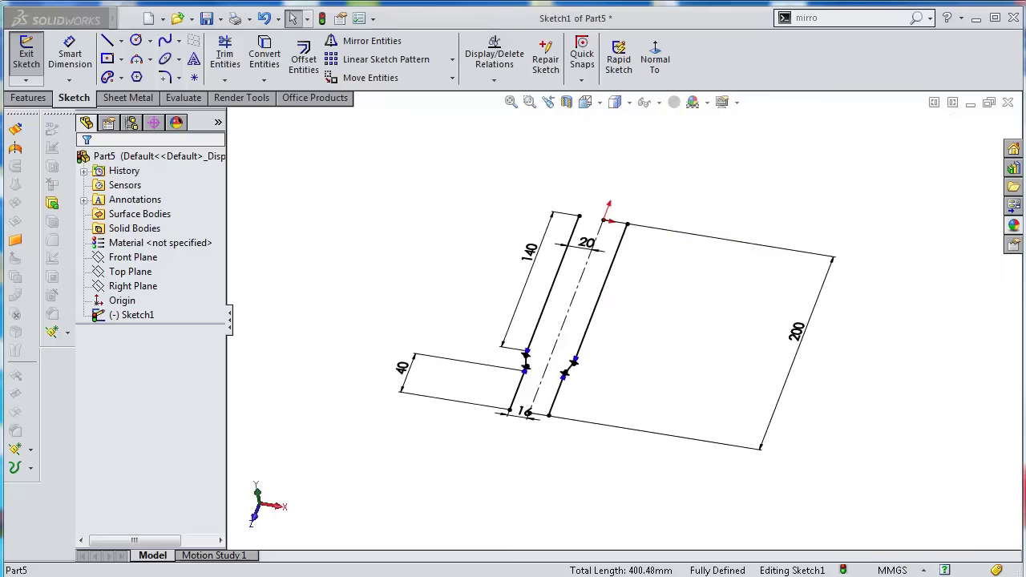
left_click(15, 128)
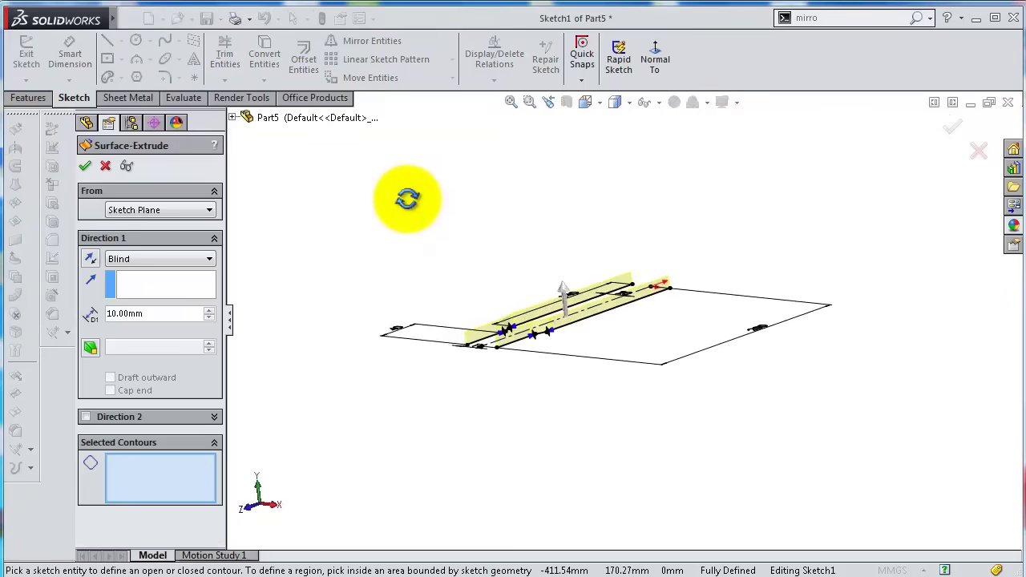
left_click_drag(155, 313, 88, 313)
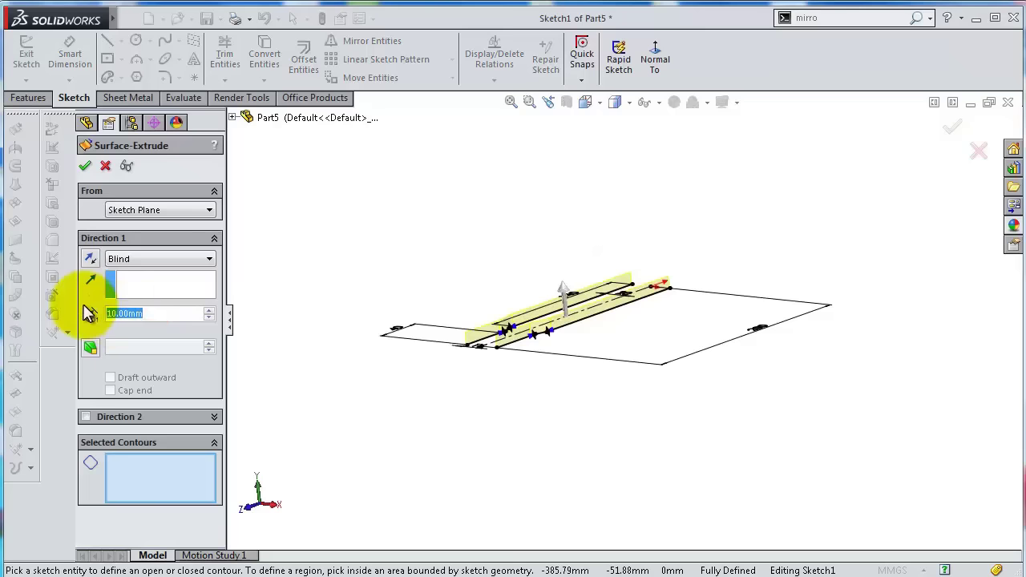
type("115")
key("Return")
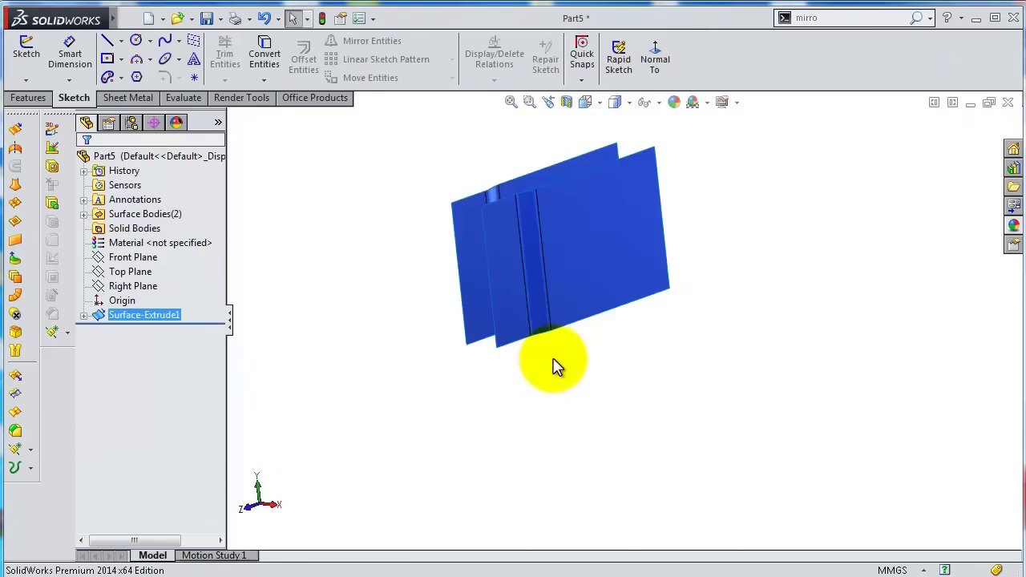
middle_click_drag(552, 359, 449, 366)
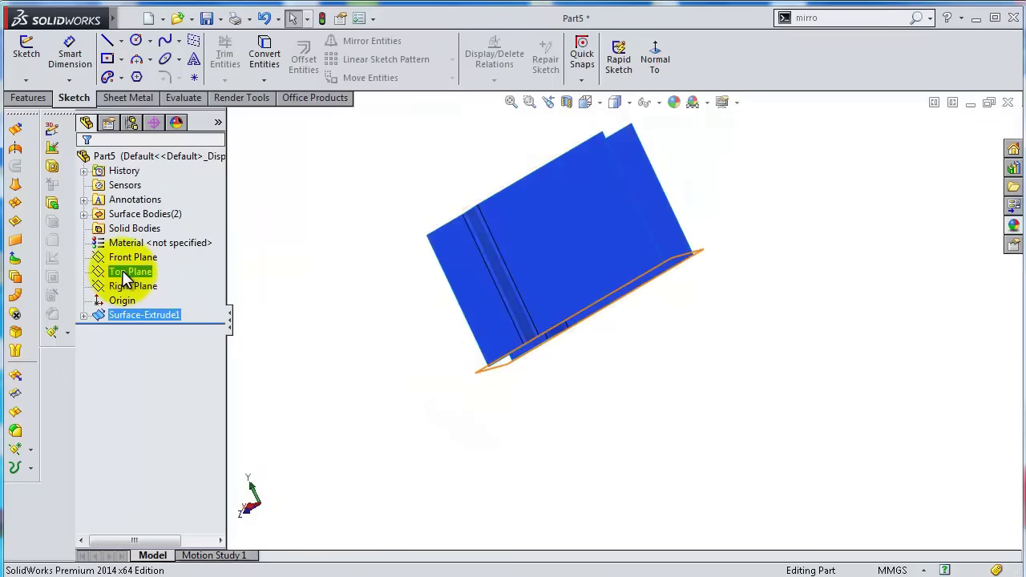
Sketch on Top Plane and convert the slot's right, curved and two lower edges into sketch lines.
left_click(121, 271)
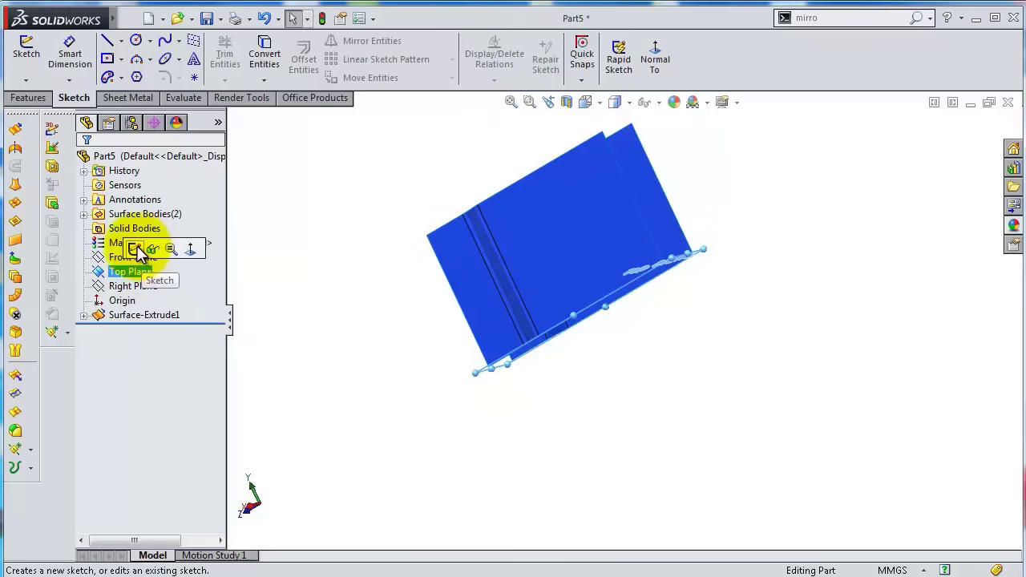
left_click(138, 252)
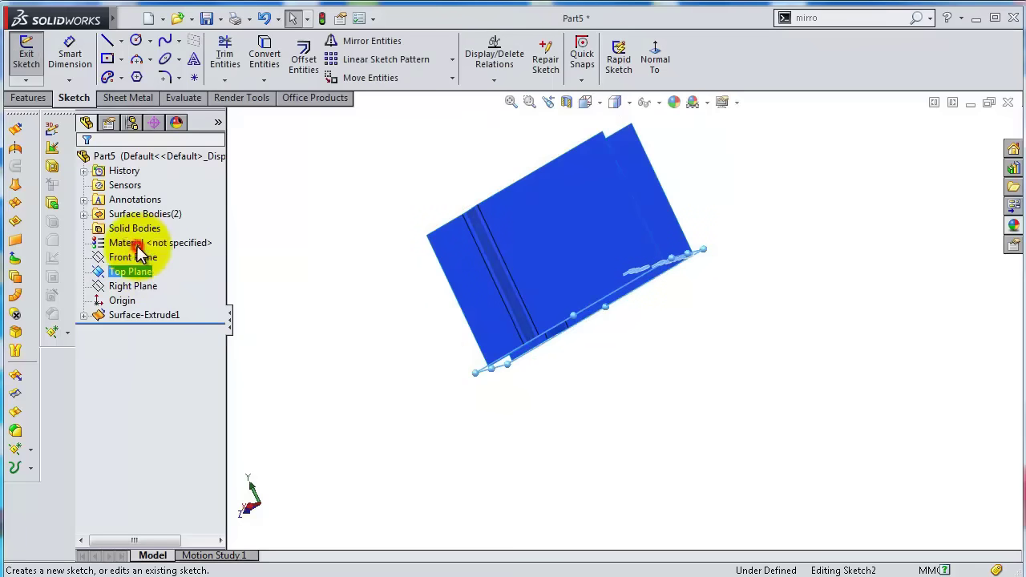
left_click(655, 61)
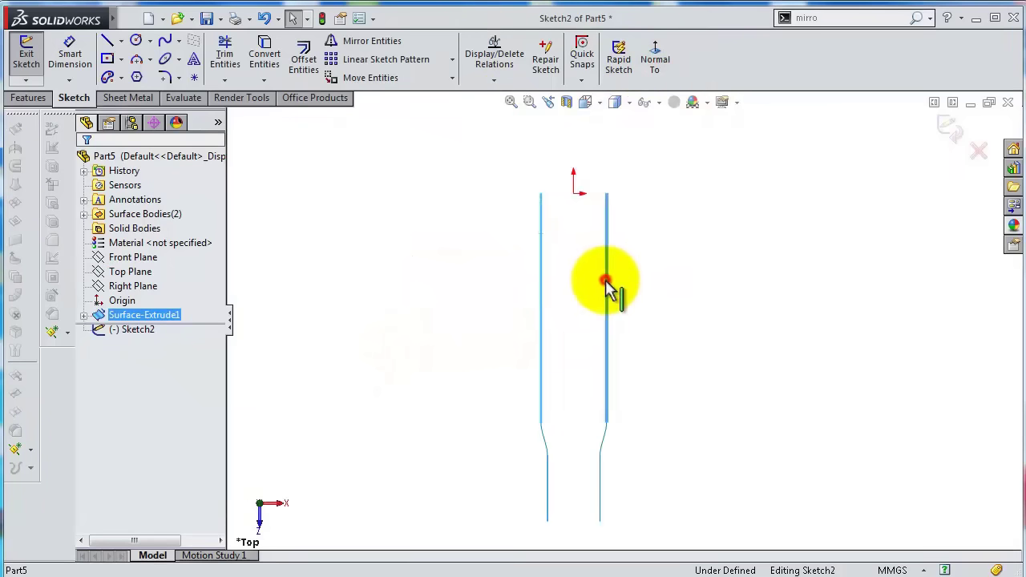
left_click(606, 282)
left_click(605, 441, "ctrl")
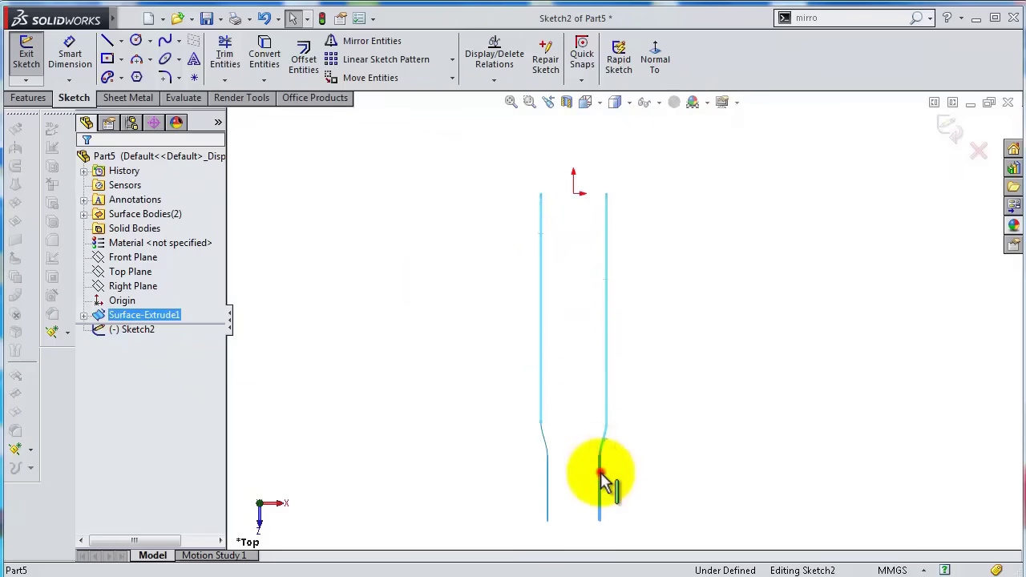
left_click(603, 480, "ctrl")
left_click(548, 489, "ctrl")
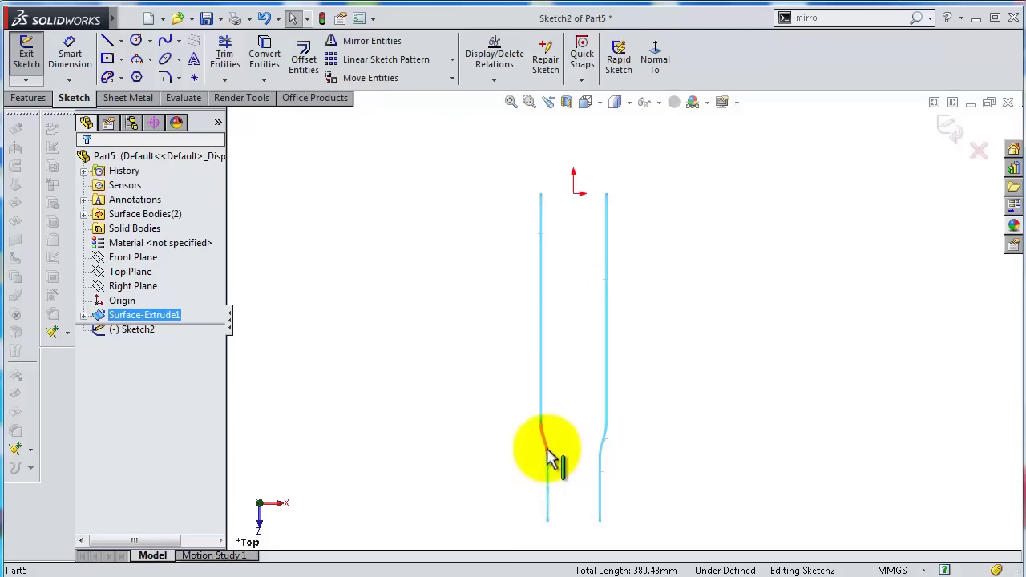
left_click(265, 53)
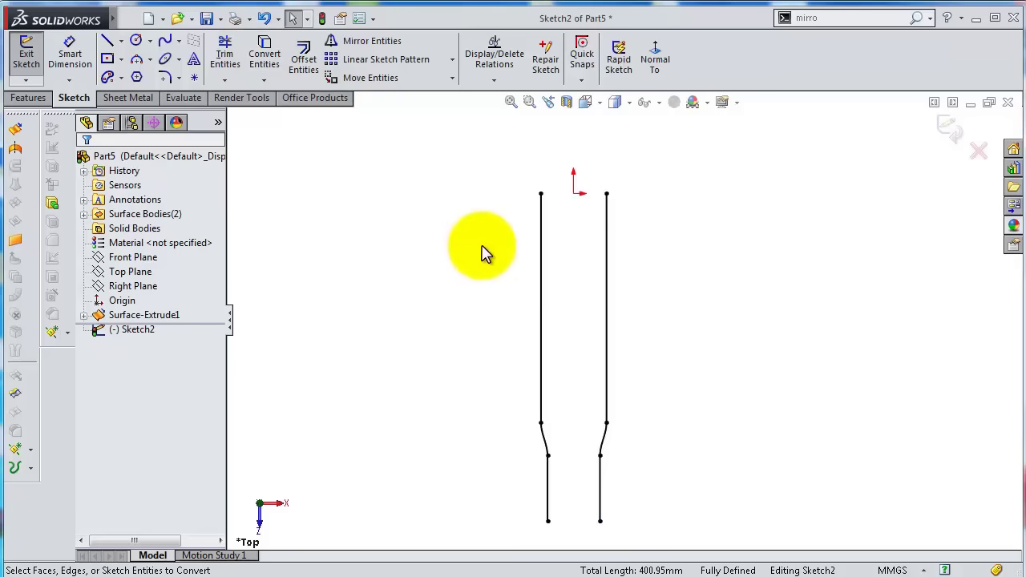
key("f")
Draw a line closing the top end of the outline.
middle_click_drag(514, 228, 334, 243)
left_click(106, 40)
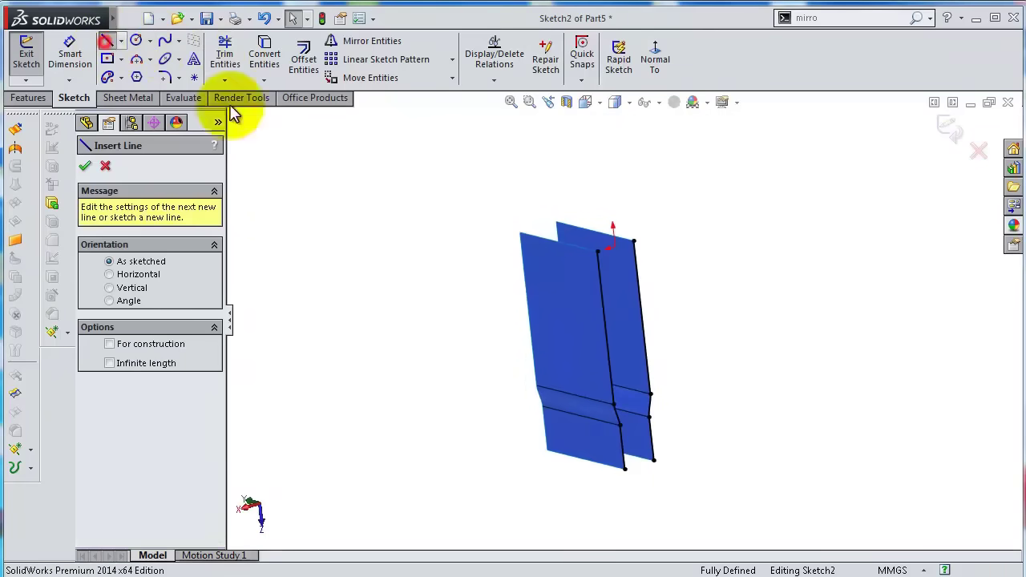
left_click(597, 252)
left_click(636, 240)
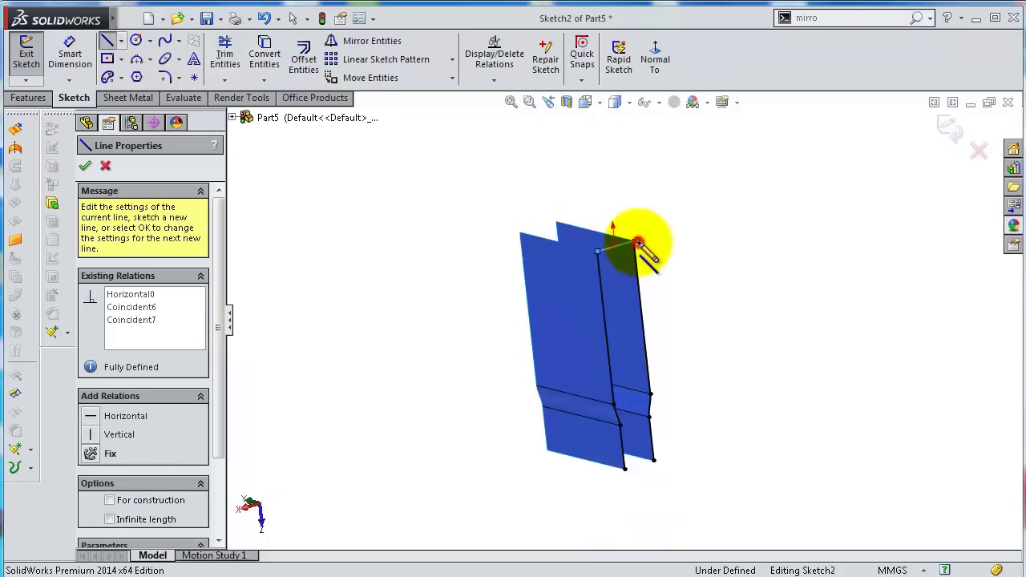
scroll(748, 340, "down", 3)
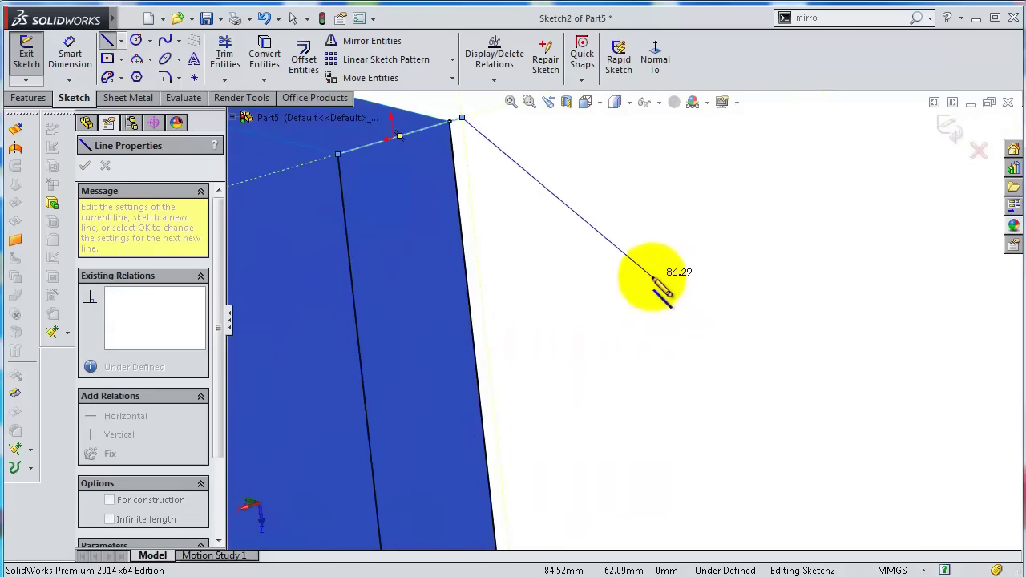
key("Escape")
scroll(626, 344, "up", 1)
scroll(580, 402, "down", 2)
scroll(585, 465, "up", 3)
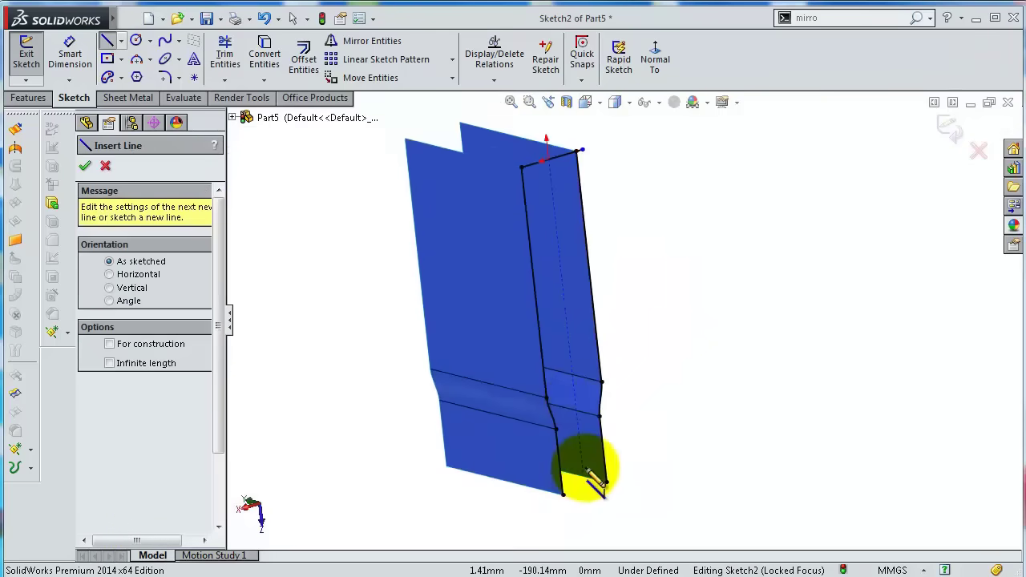
Draw a line closing the bottom end of the outline, then check the top corner point.
left_click(564, 495)
left_click(607, 481)
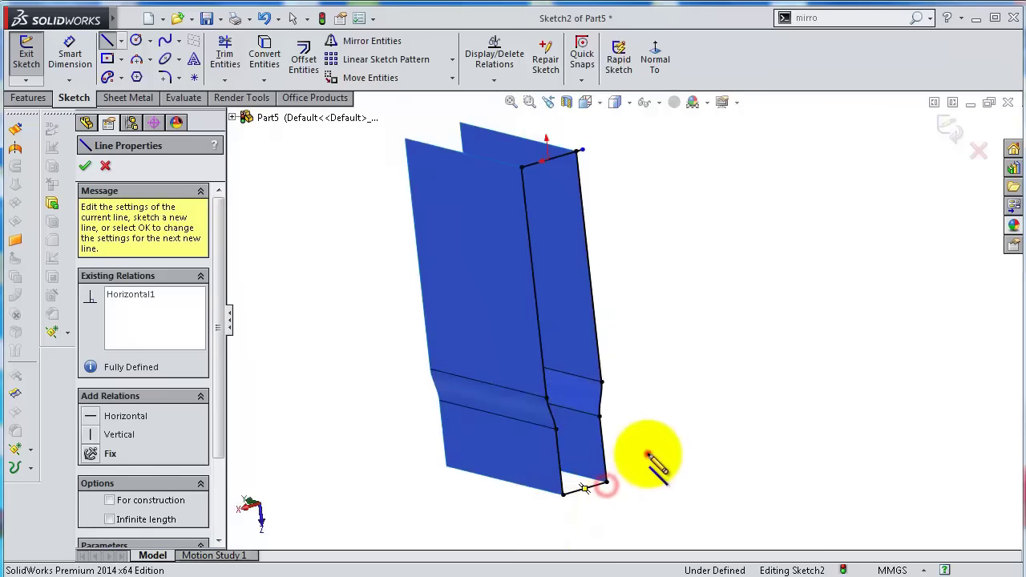
scroll(625, 309, "up", 2)
scroll(622, 216, "down", 4)
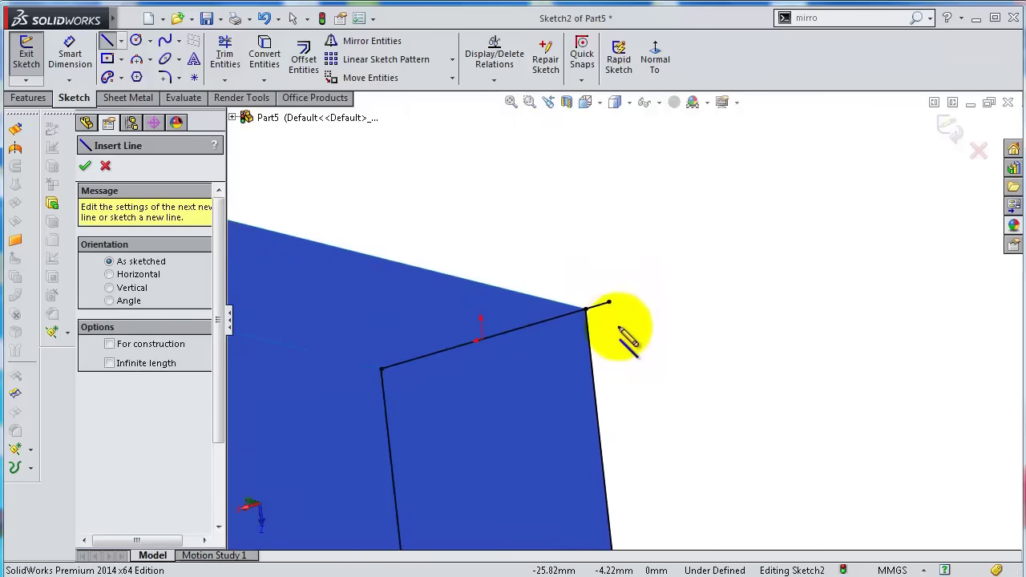
key("Escape")
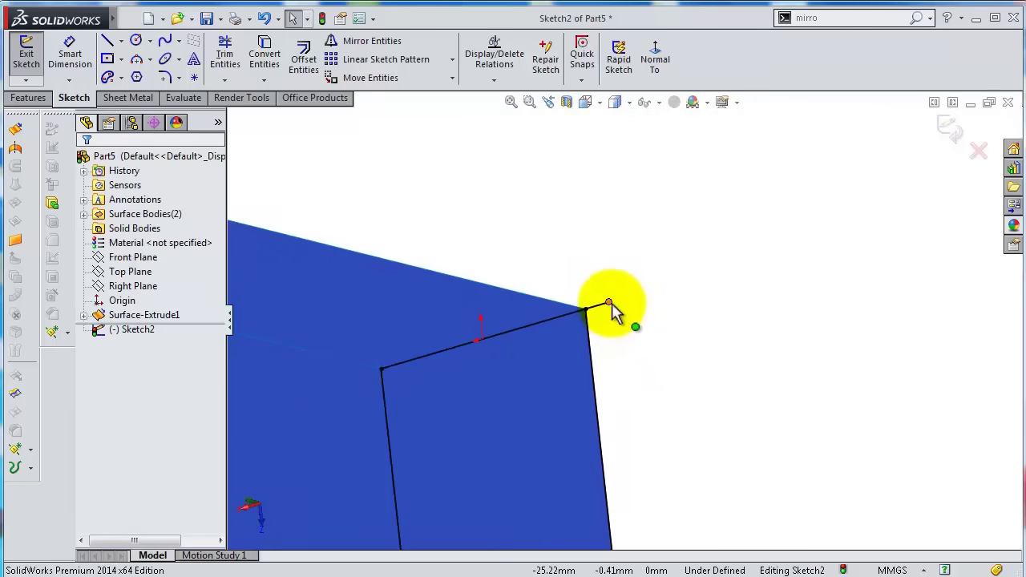
left_click(609, 304)
left_click(632, 326)
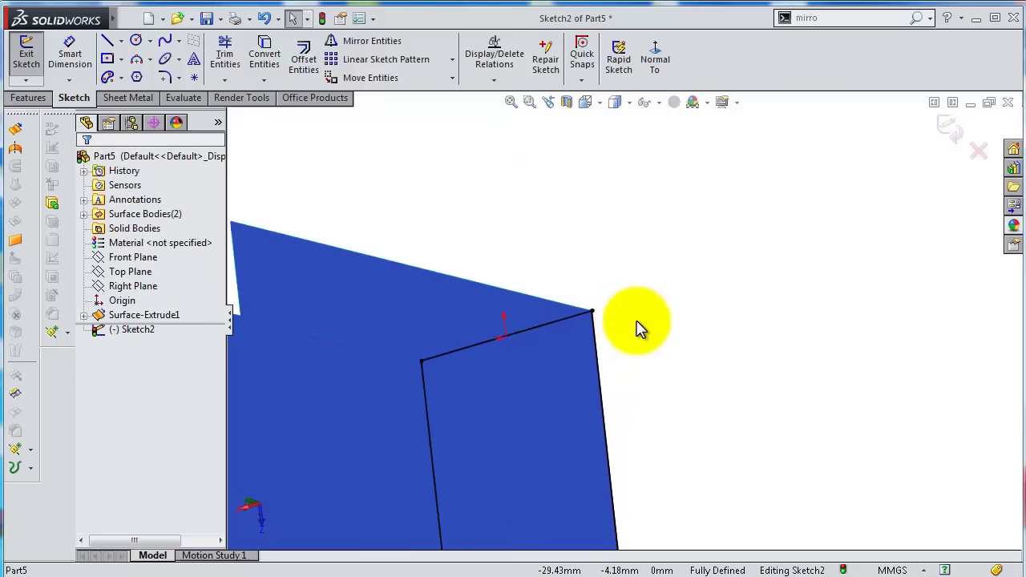
scroll(639, 328, "up", 5)
mouse_move(695, 401)
middle_mouse_down()
mouse_move(586, 348)
mouse_move(599, 392)
middle_mouse_up()
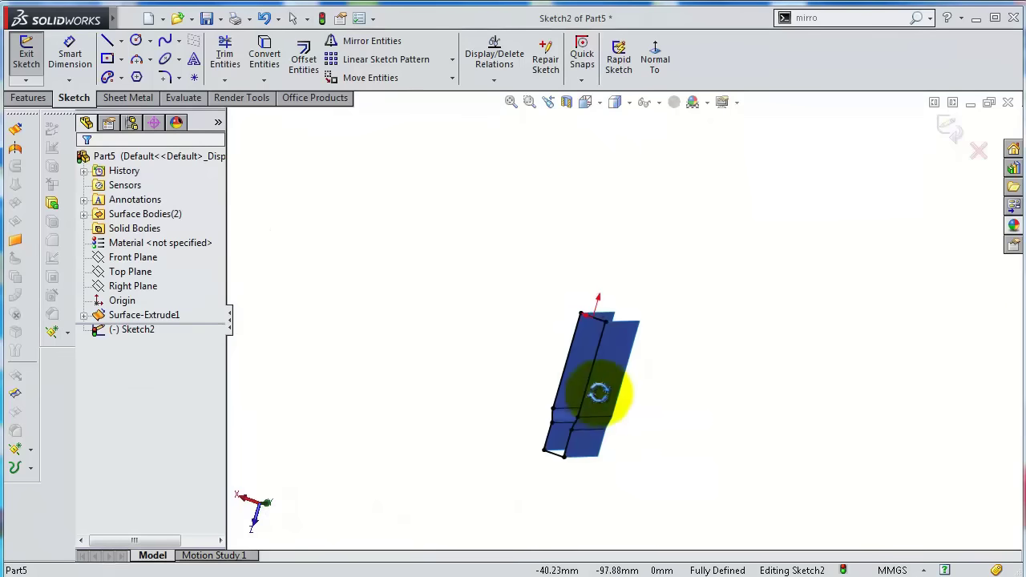
Create a planar surface from the closed Top Plane sketch to cap the slot ends.
left_click(14, 239)
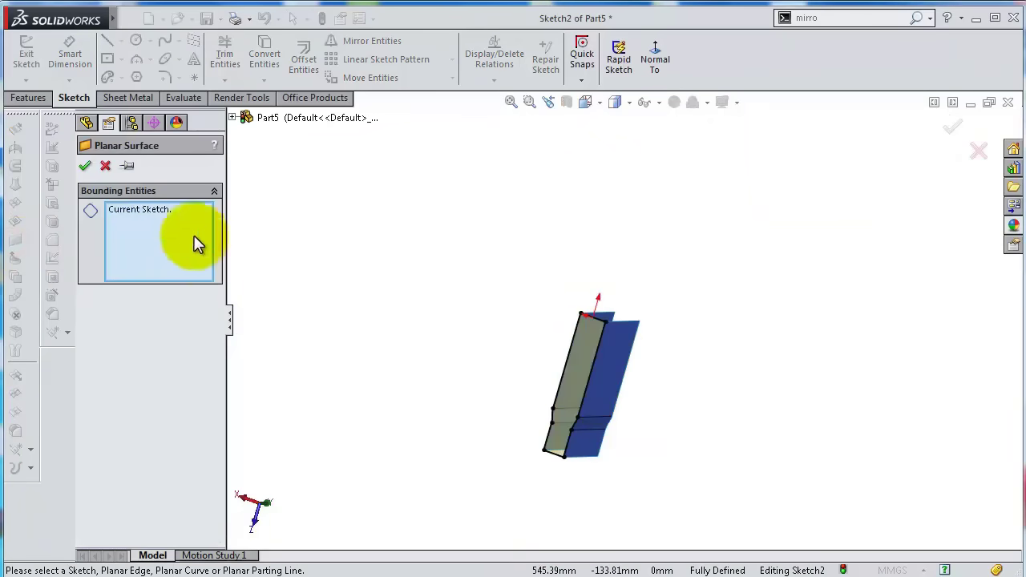
left_click(85, 166)
middle_click_drag(642, 355, 584, 236)
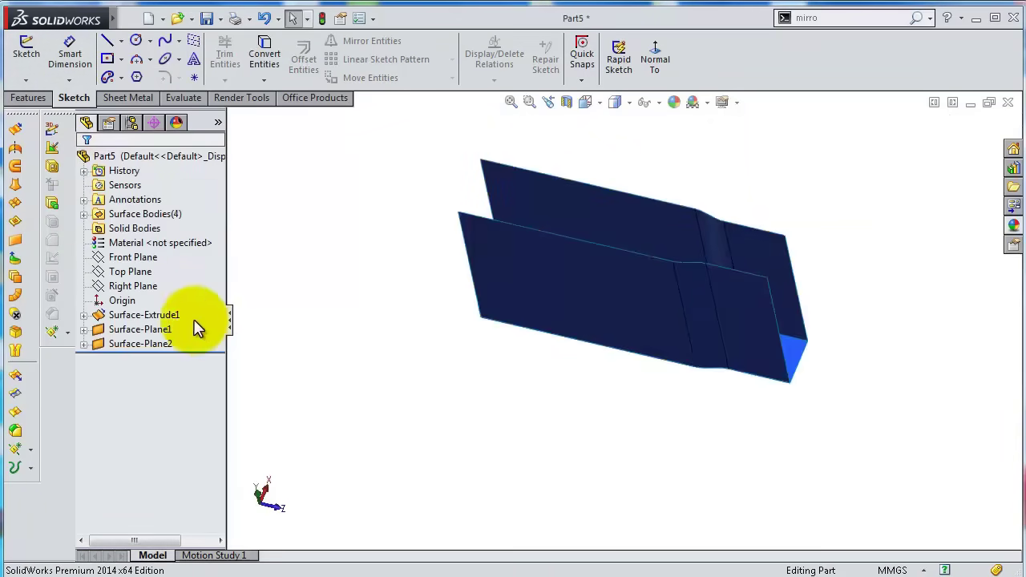
left_click(141, 286)
middle_click_drag(350, 291, 355, 257)
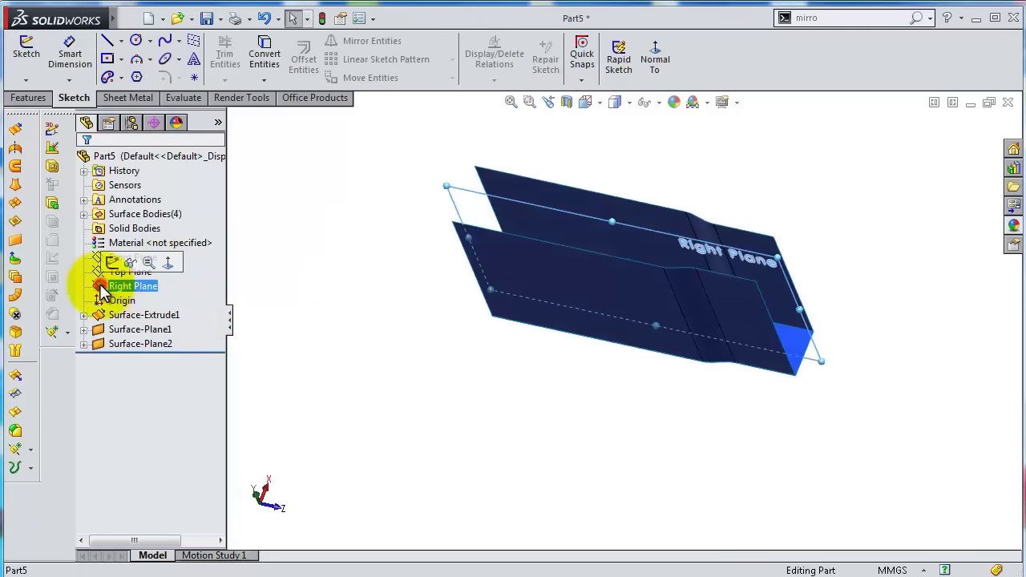
On Right Plane, draw a closed profile from the left edge diagonally to the top-right corner, down, and back along the bottom.
left_click(113, 263)
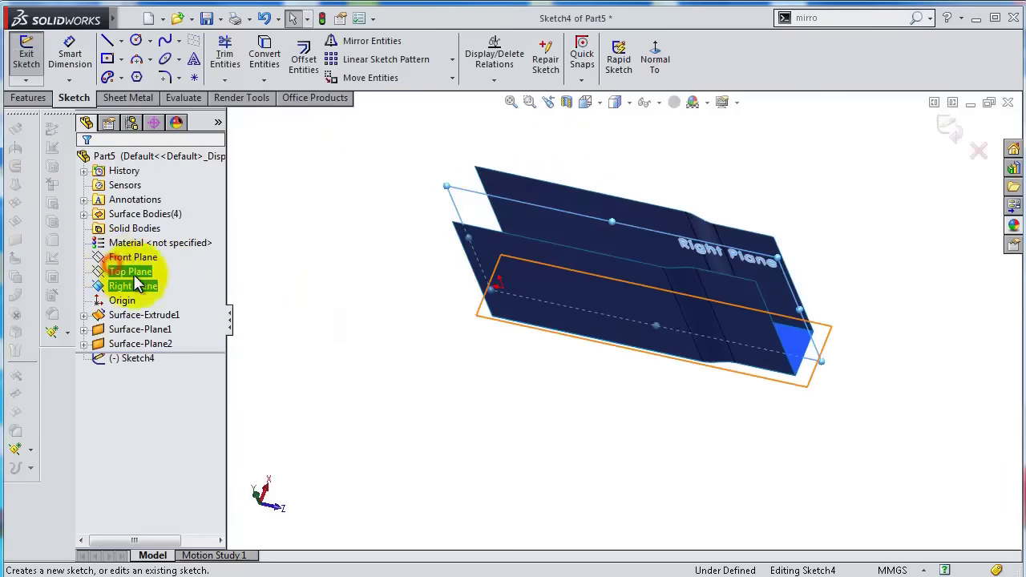
left_click(655, 62)
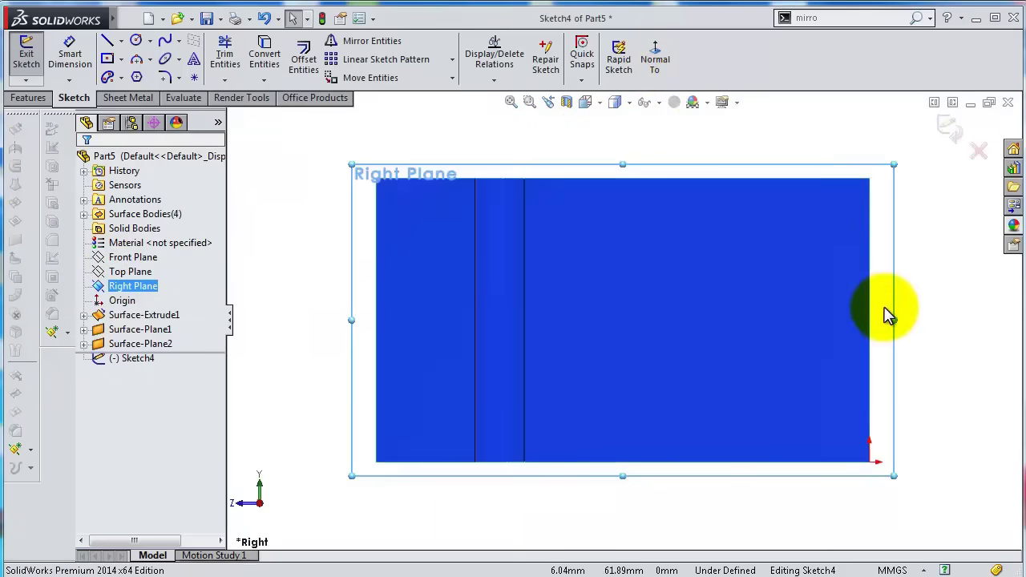
left_click(615, 270)
left_click(108, 43)
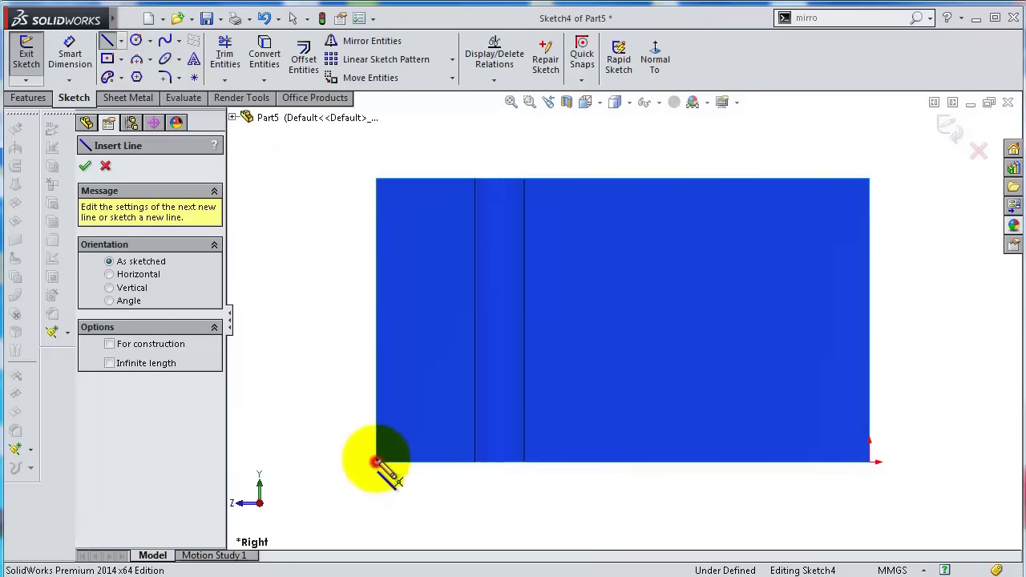
left_click_drag(375, 464, 376, 319)
left_click(376, 358)
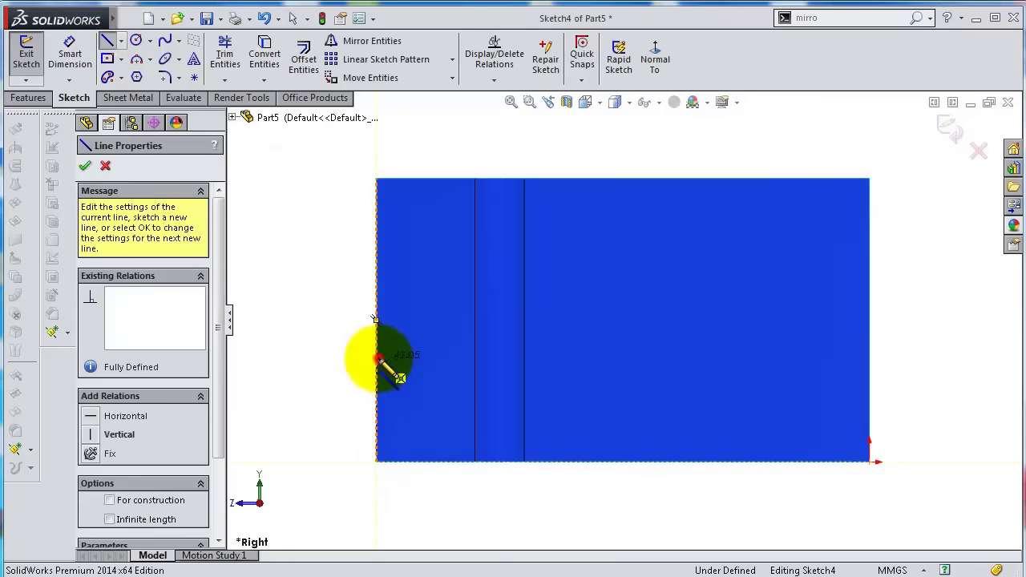
left_click(870, 178)
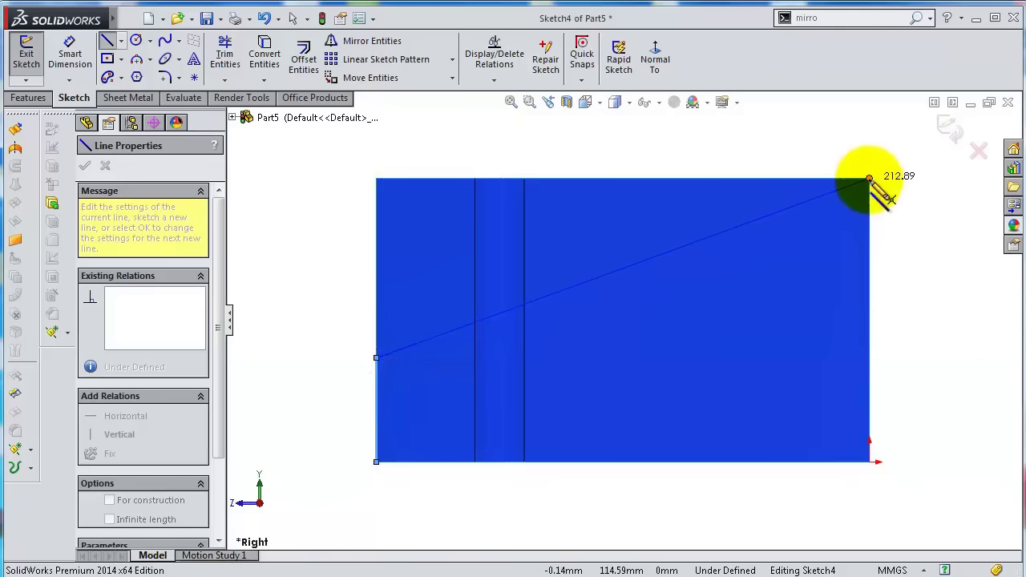
left_click(870, 178)
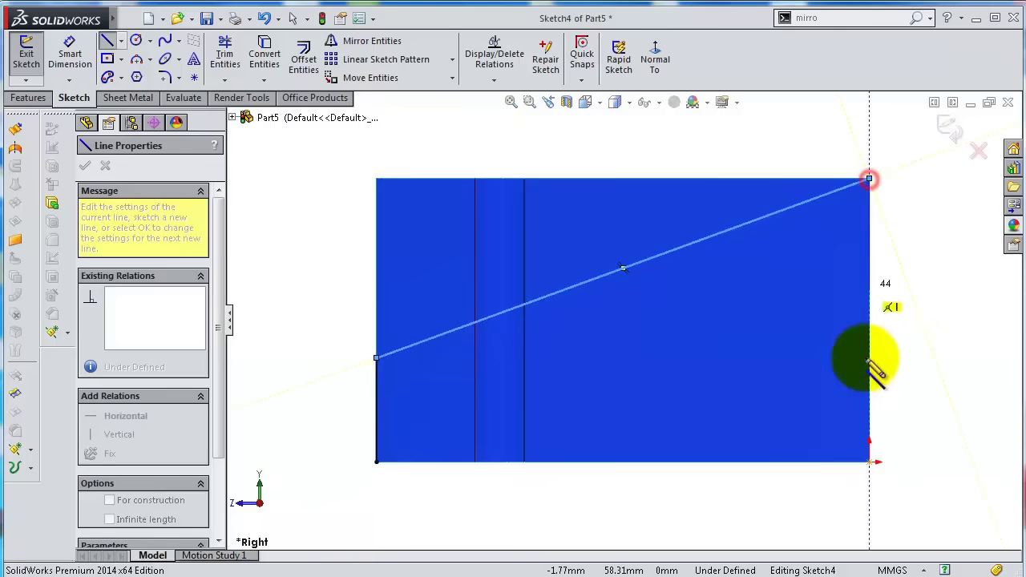
left_click(870, 462)
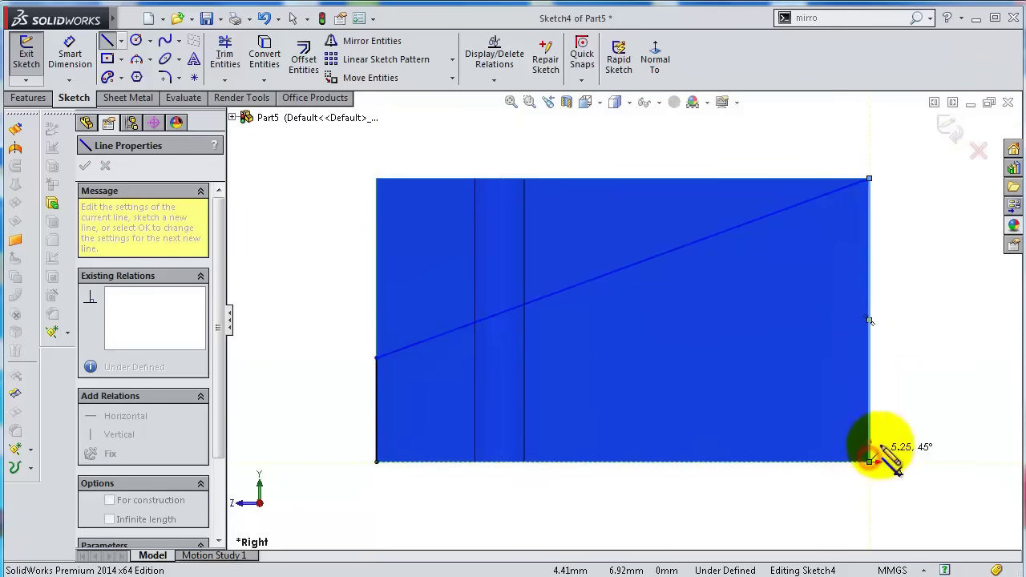
left_click(376, 462)
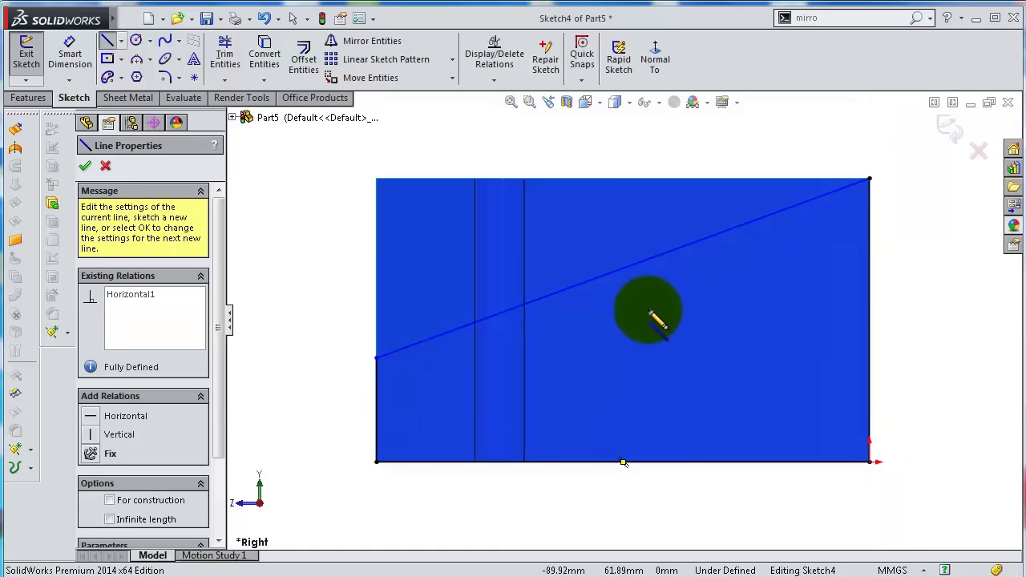
middle_click(659, 305)
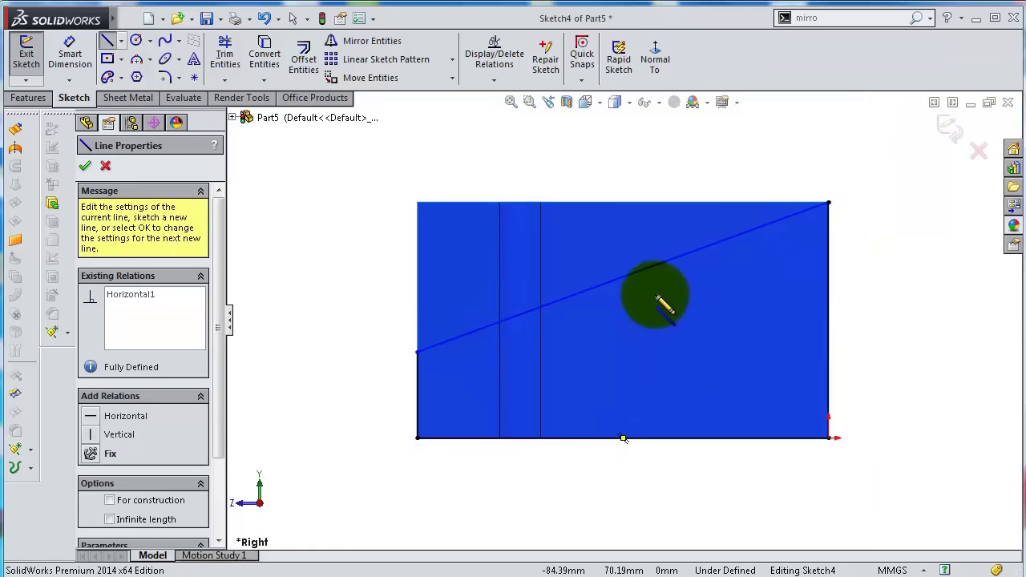
Dimension the short left edge line to 28 mm.
left_click(69, 54)
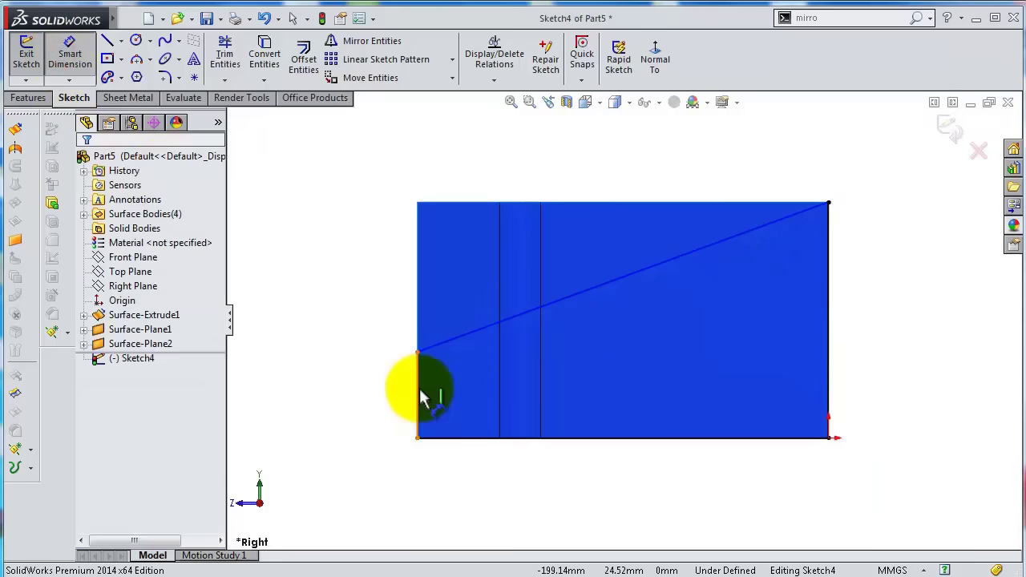
left_click(417, 397)
left_click(398, 397)
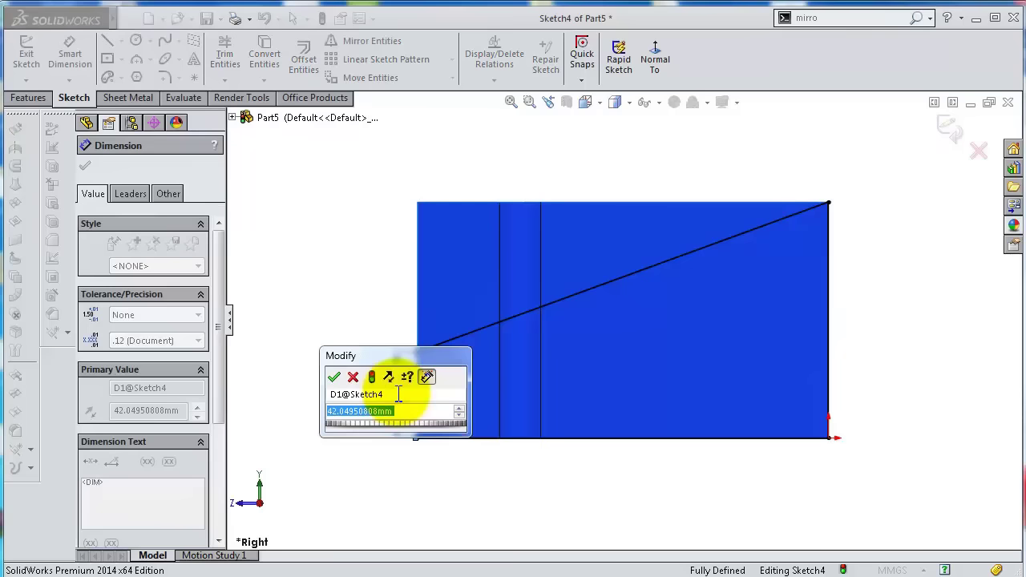
type("28")
key("Return")
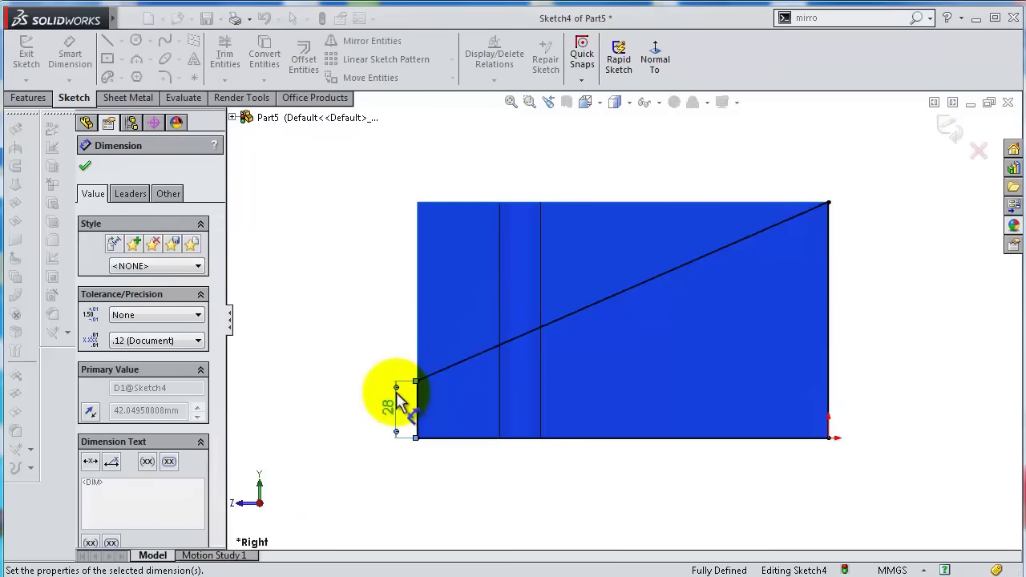
middle_click_drag(366, 327, 391, 405)
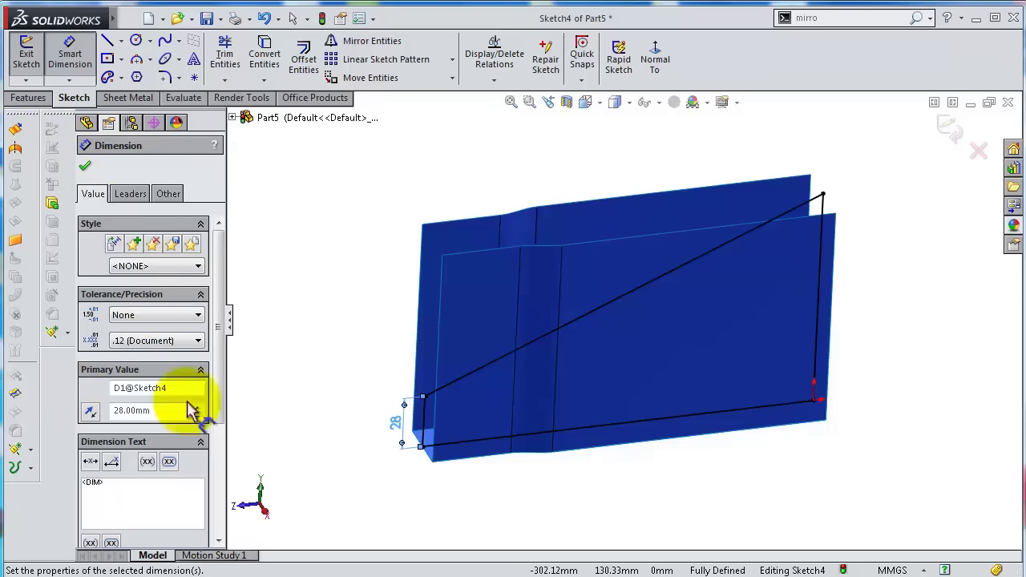
key("Escape")
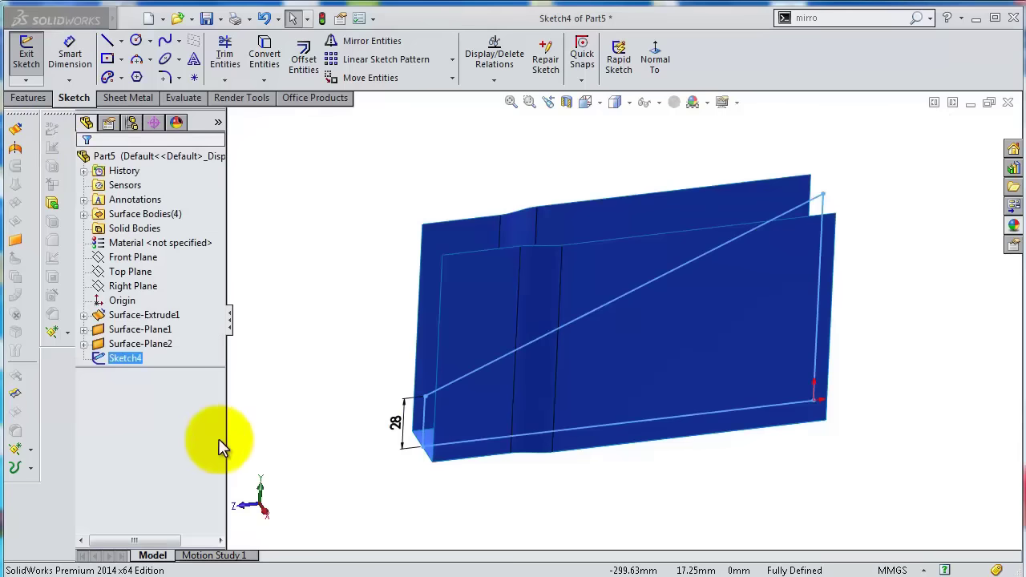
Trim the surfaces with Sketch4, removing the two upper pieces above the diagonal.
left_click(16, 394)
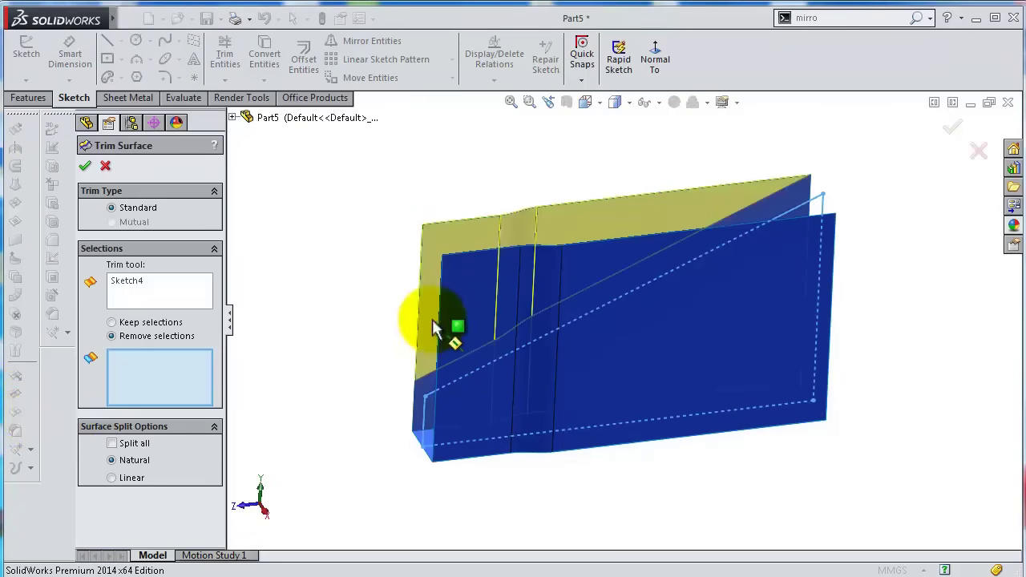
left_click(464, 319)
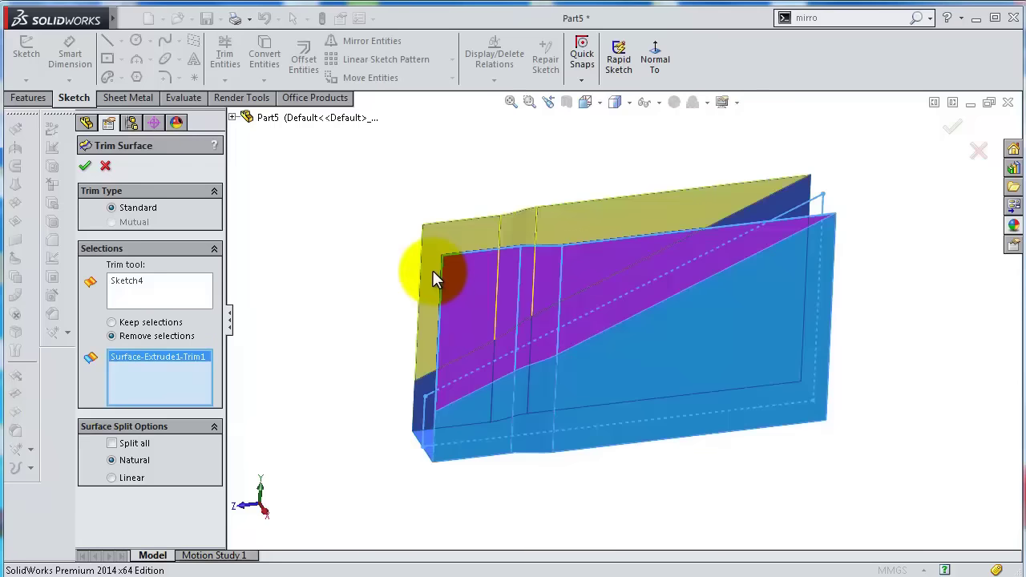
left_click(449, 281)
middle_click_drag(393, 301, 309, 361)
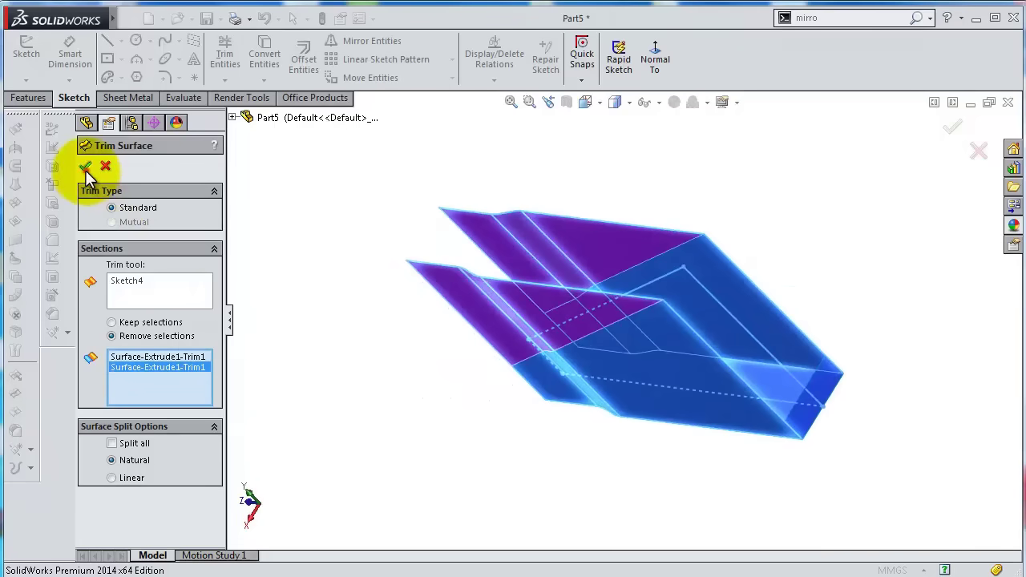
left_click(85, 166)
middle_click_drag(543, 435, 646, 327)
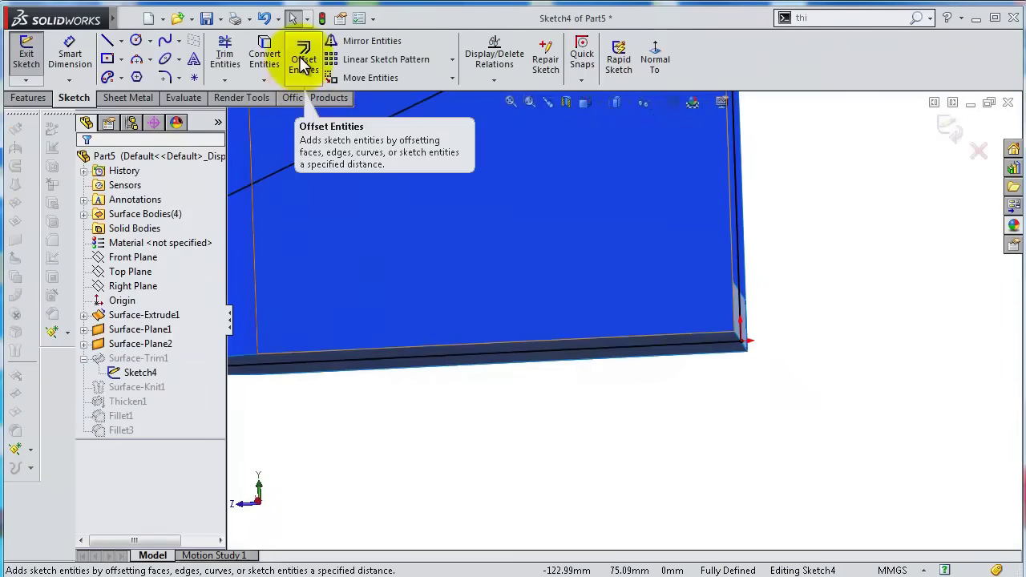
Round Sketch4's bottom-right corner with an R15 sketch fillet.
left_click(170, 77)
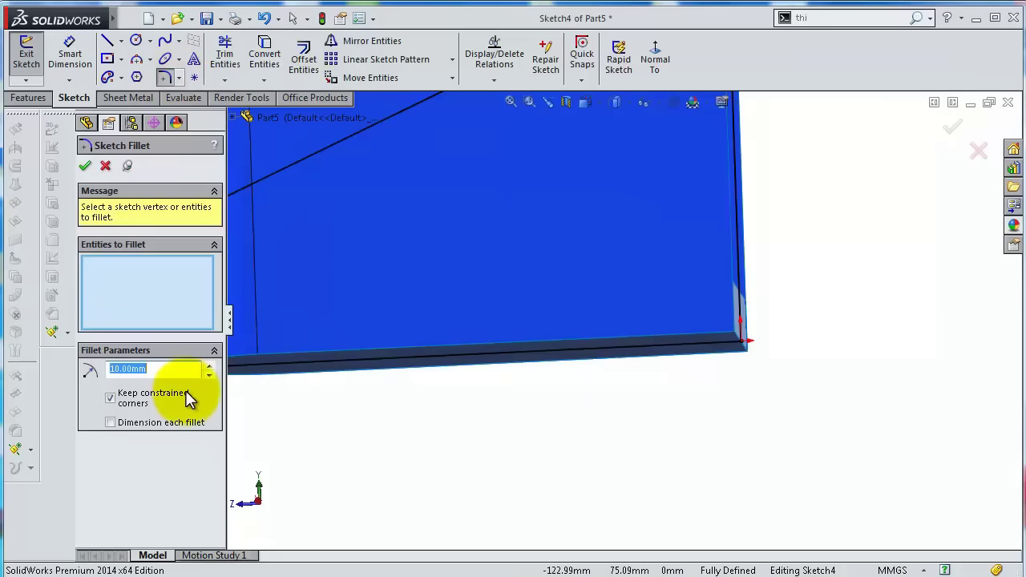
type("15")
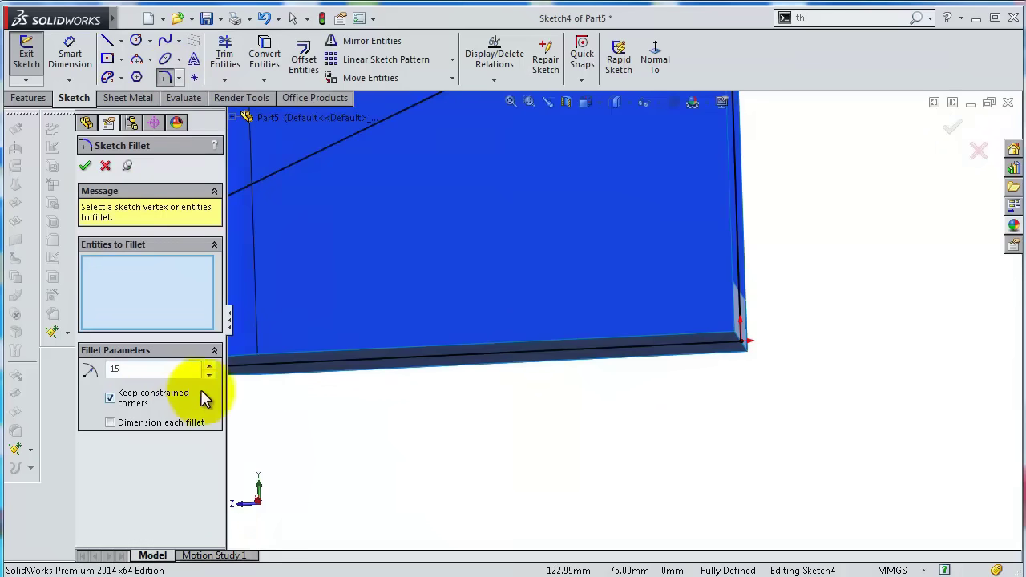
left_click(741, 343)
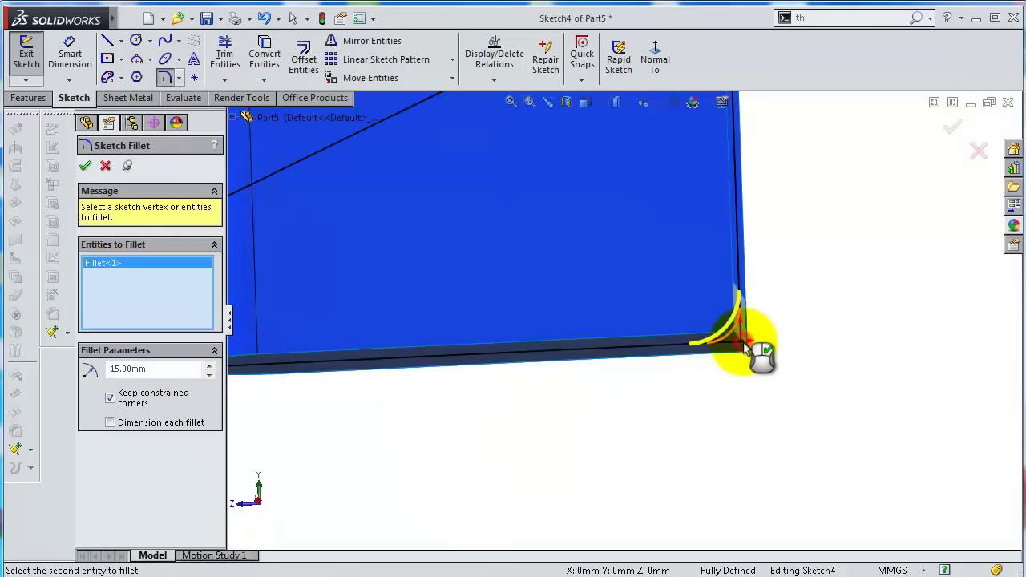
middle_click(799, 291)
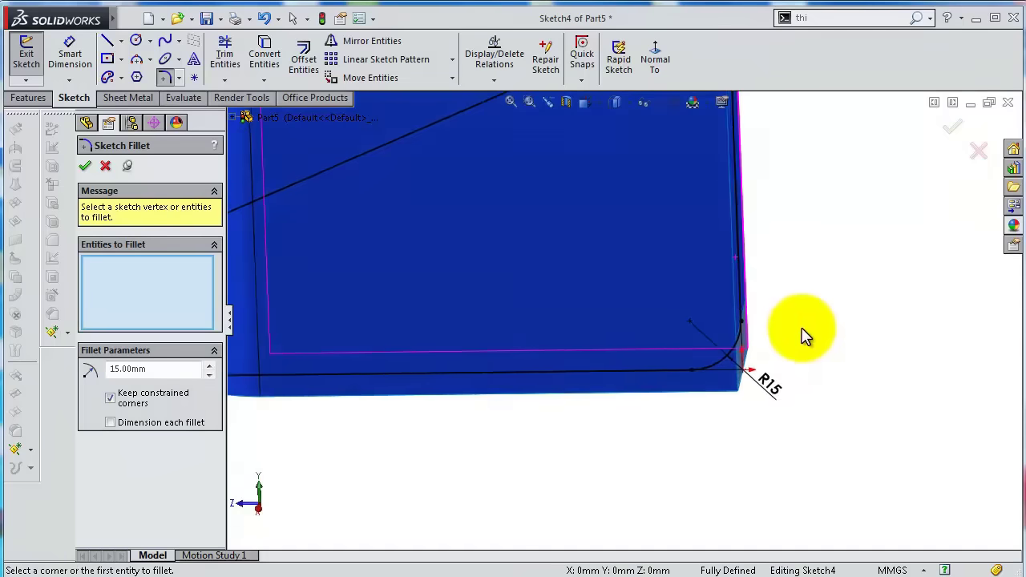
left_click(86, 170)
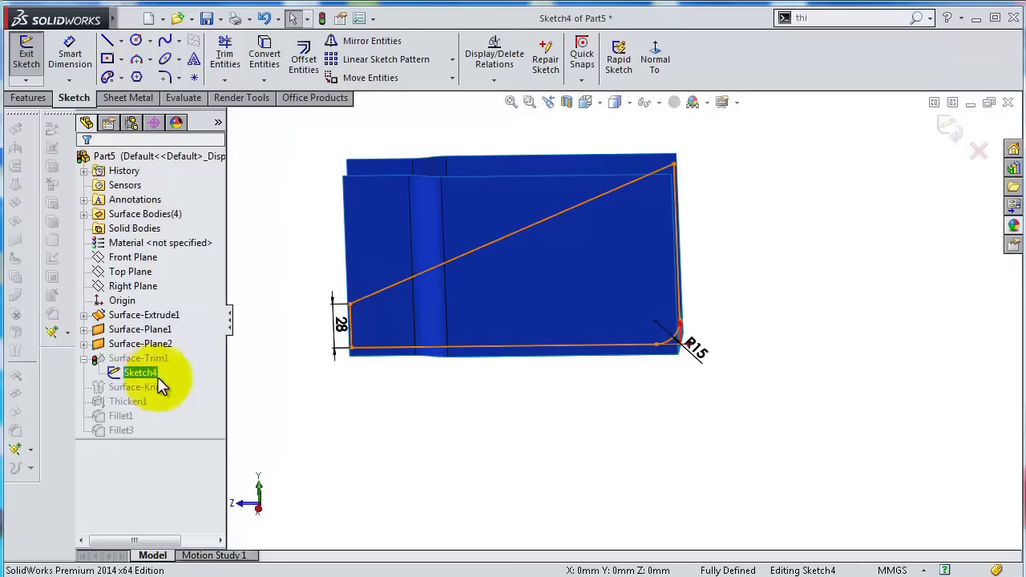
mouse_move(609, 385)
middle_mouse_down()
mouse_move(667, 393)
mouse_move(665, 401)
mouse_move(671, 321)
mouse_move(591, 367)
middle_mouse_up()
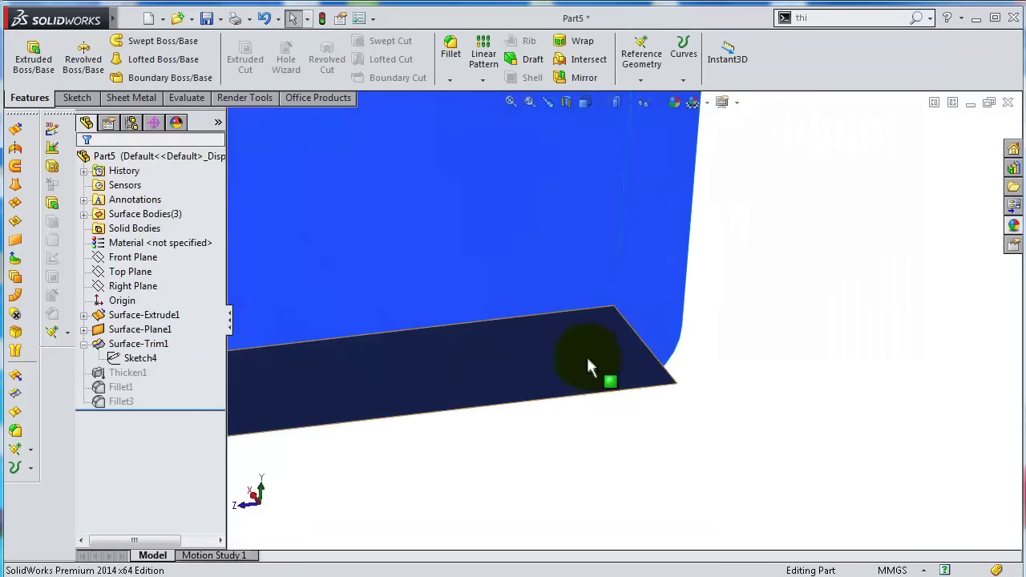
Sketch a closed four-line outline around the corner of the flat bottom face.
left_click(587, 358)
left_click(649, 308)
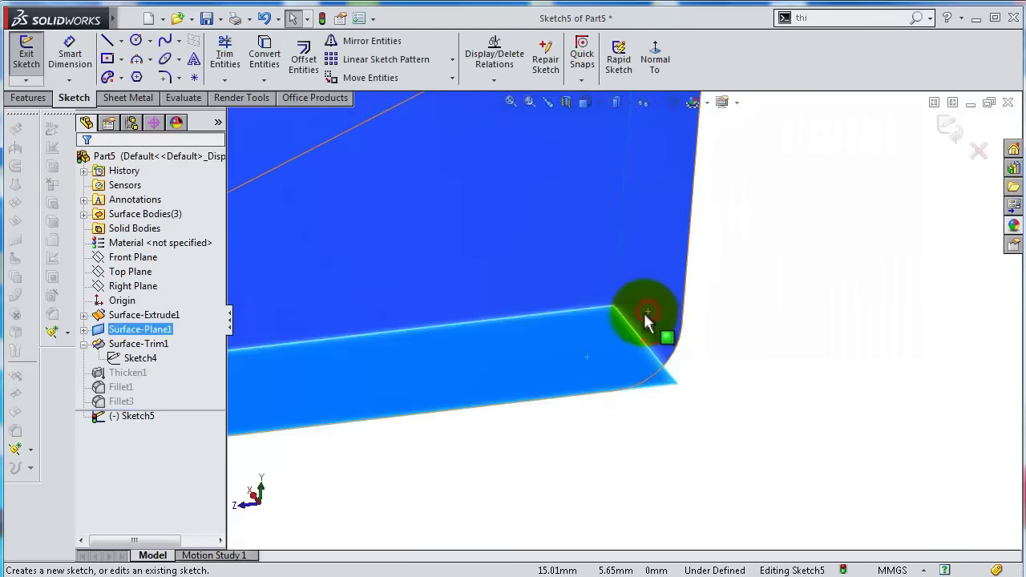
left_click(106, 41)
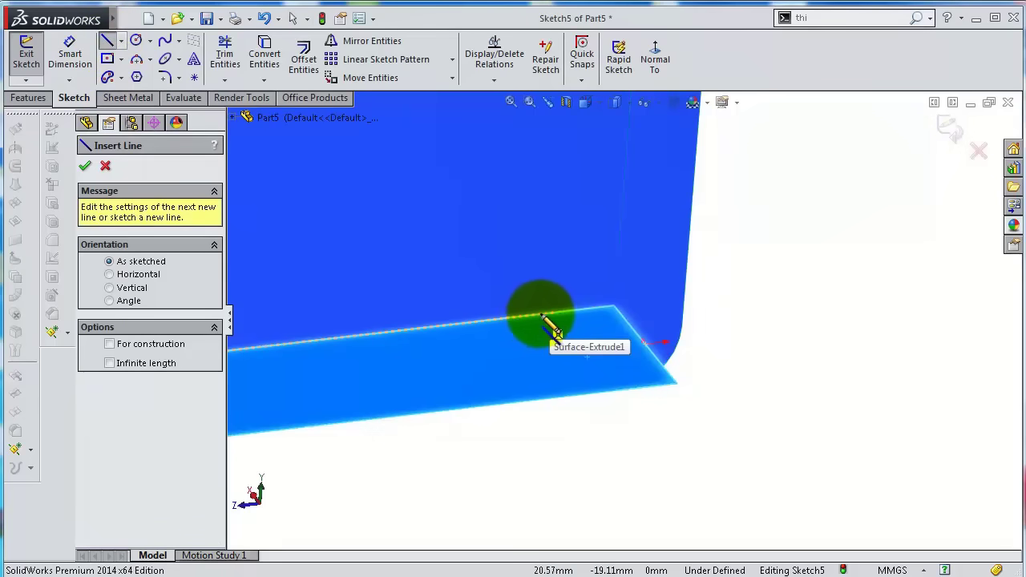
left_click(553, 313)
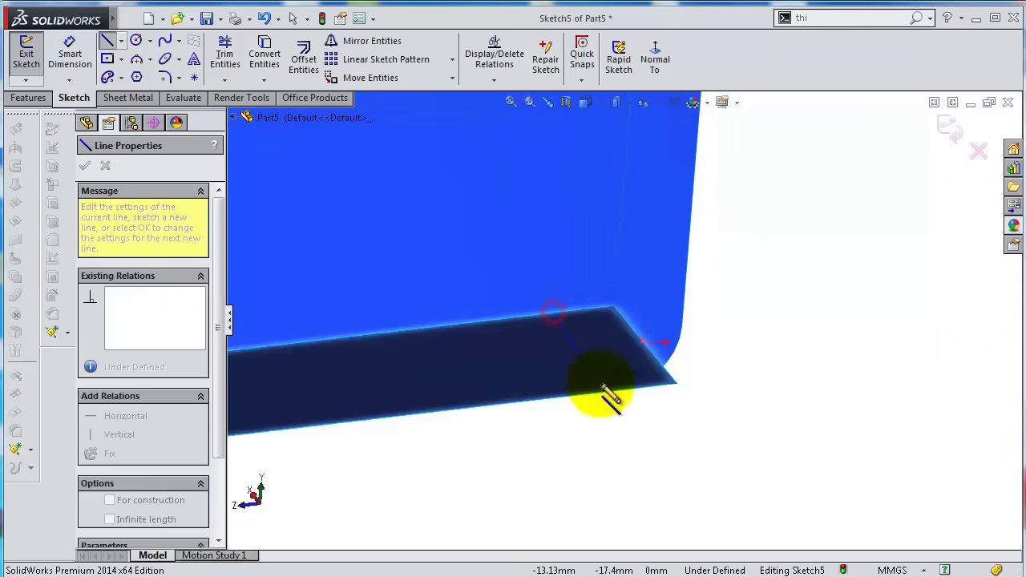
left_click(617, 391)
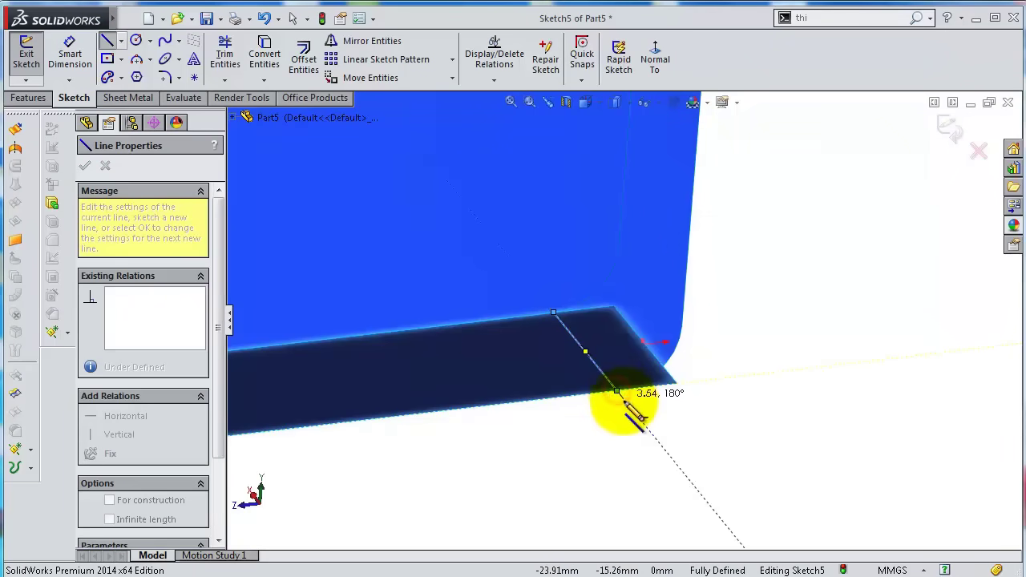
left_click(678, 384)
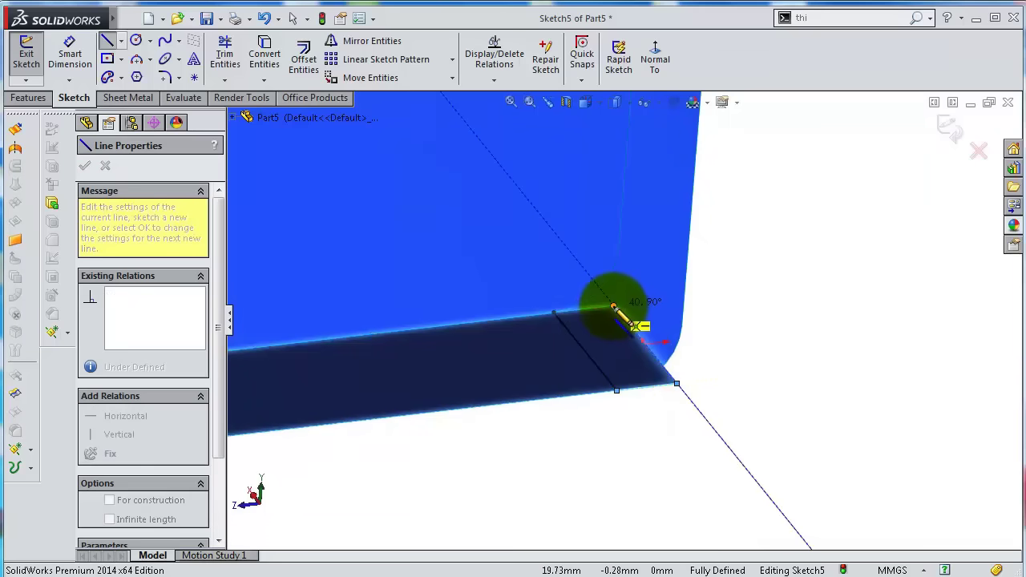
left_click(613, 307)
left_click(554, 312)
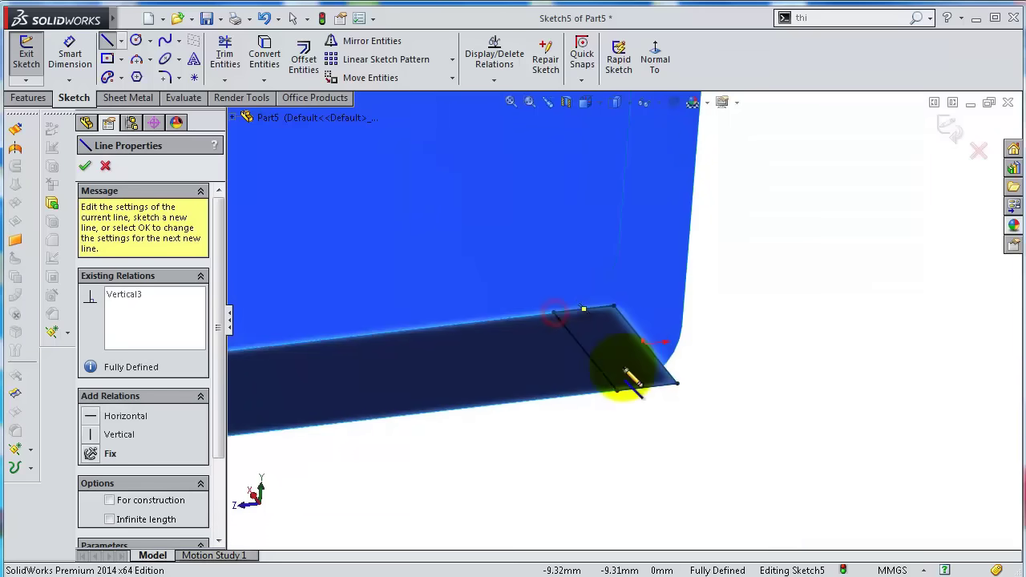
scroll(621, 357, "up", 2)
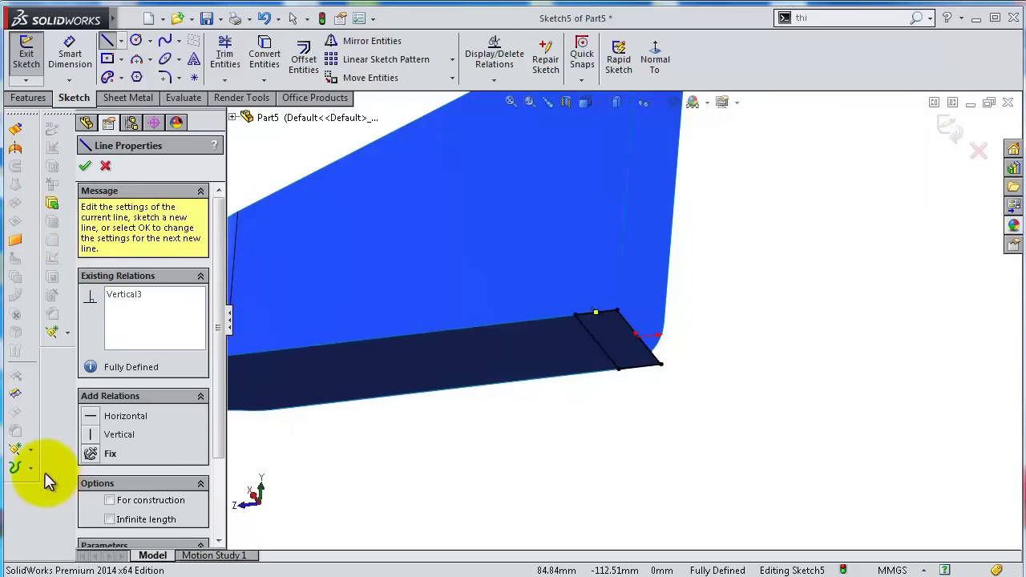
Trim the bottom surface with Sketch5, removing the corner piece.
left_click(16, 394)
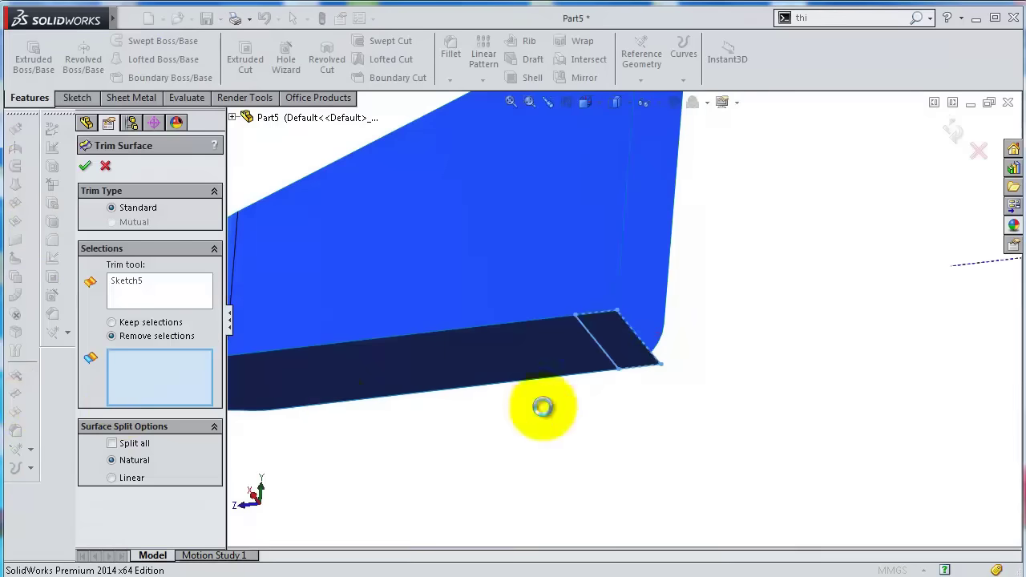
left_click(610, 357)
right_click(618, 356)
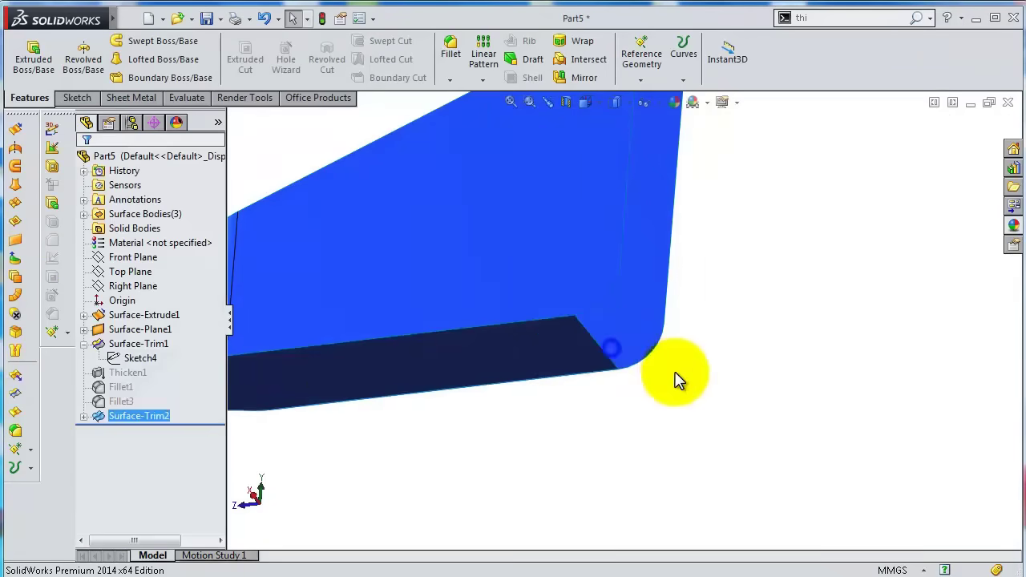
middle_click_drag(680, 380, 636, 314)
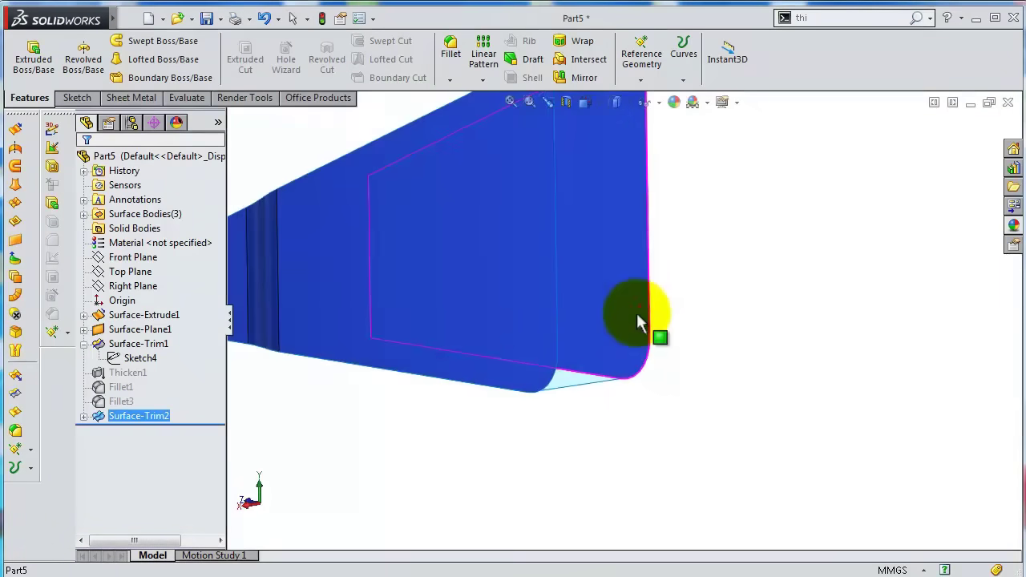
Convert the trimmed edge arc on the side face and extrude it as a surface Up To Surface.
left_click(531, 380)
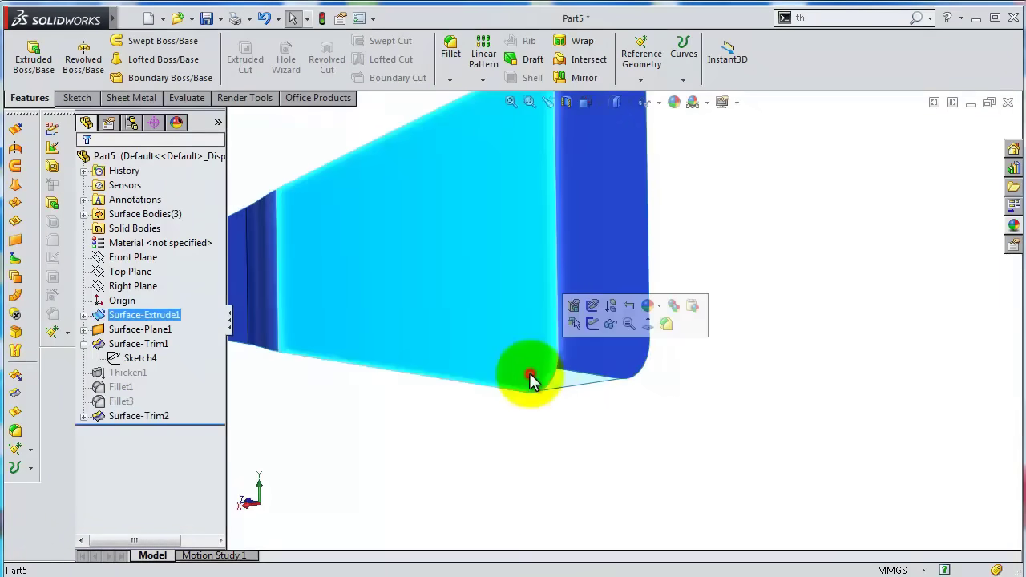
left_click(591, 325)
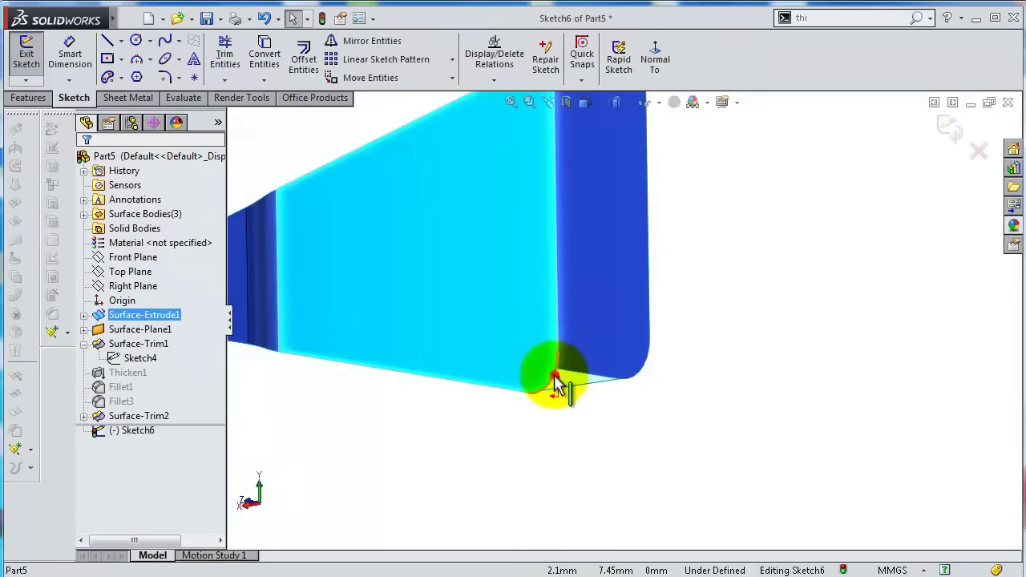
left_click(554, 377)
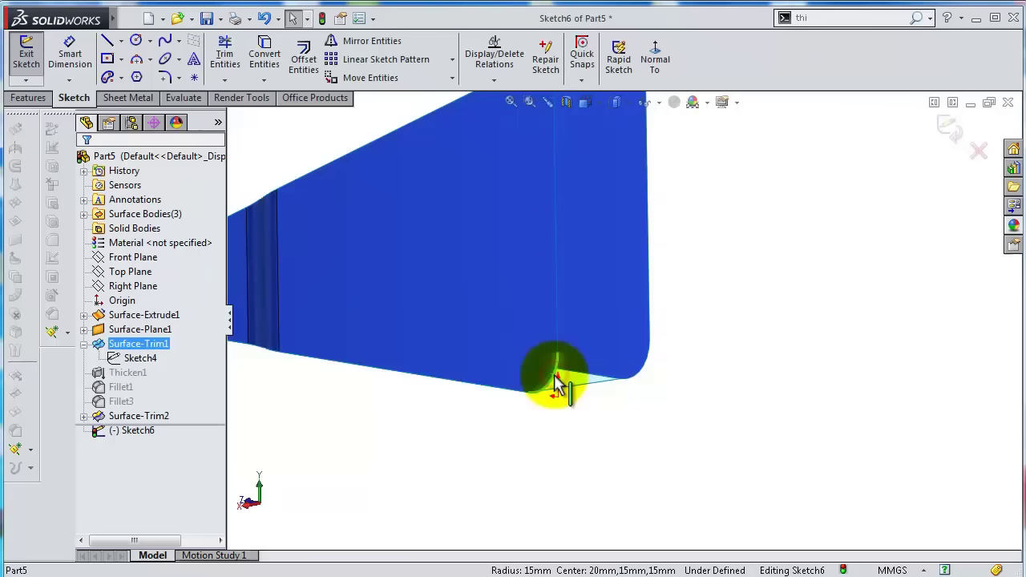
left_click(263, 64)
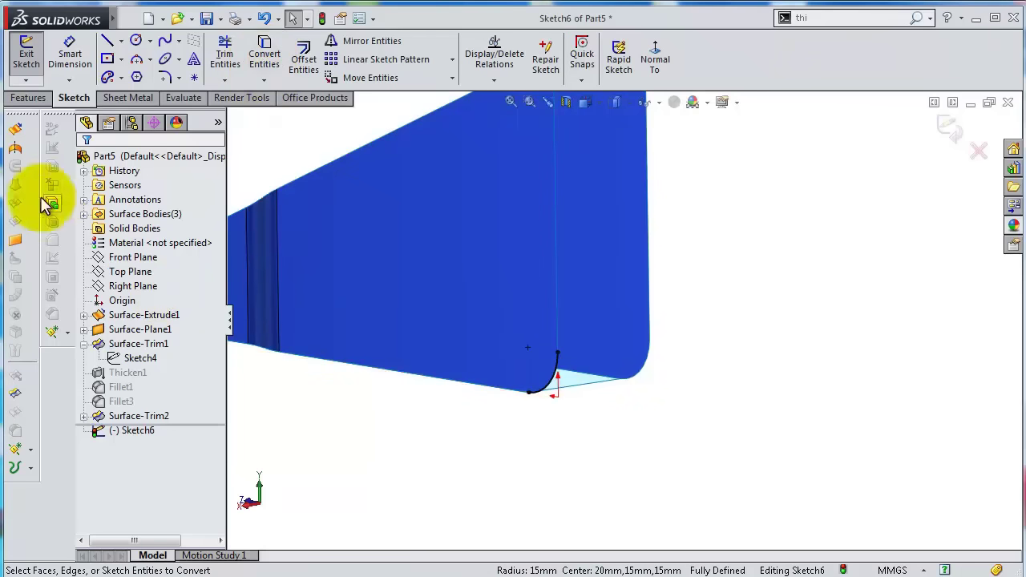
left_click(15, 129)
left_click(145, 258)
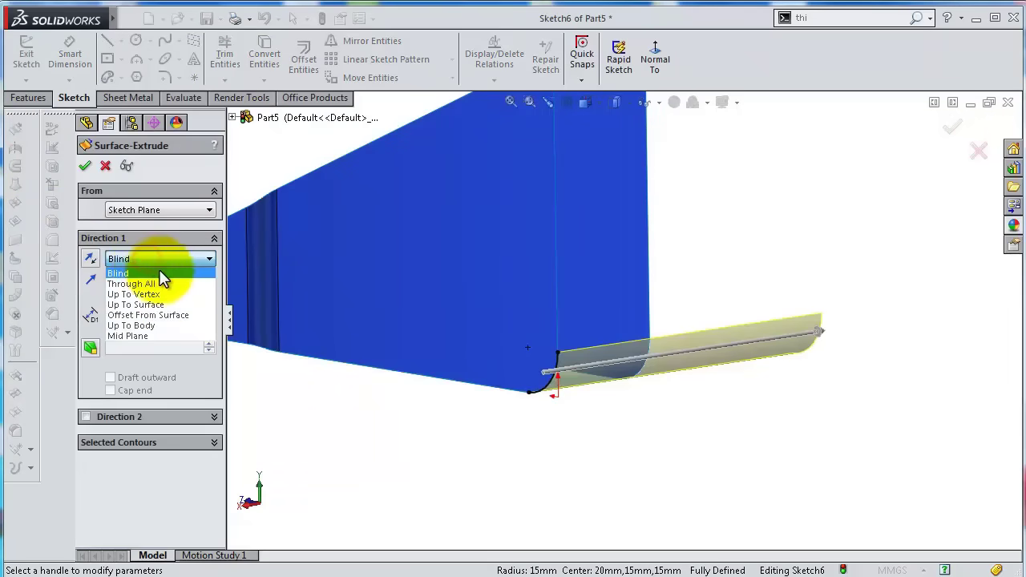
left_click(166, 304)
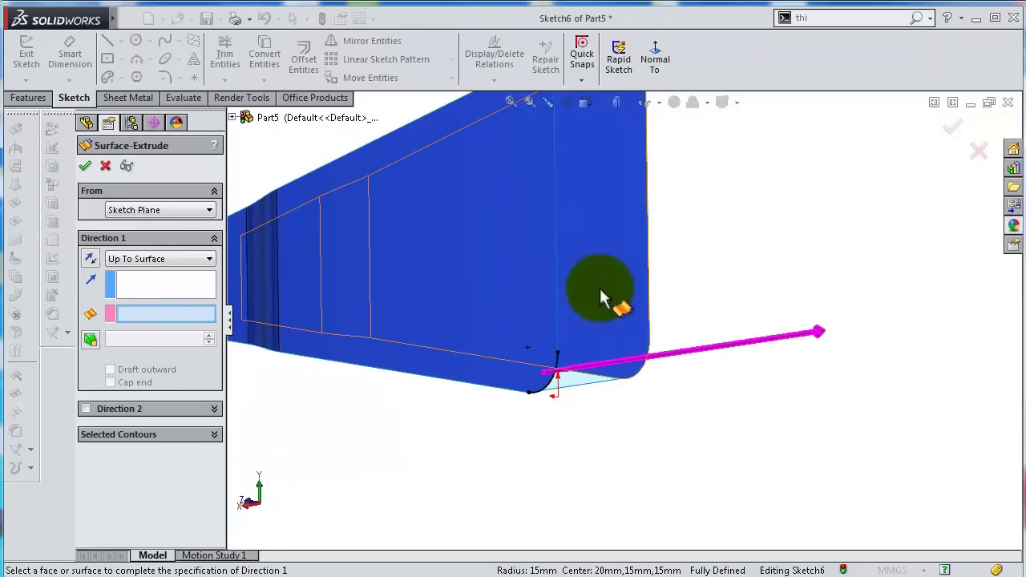
left_click(621, 286)
right_click(621, 284)
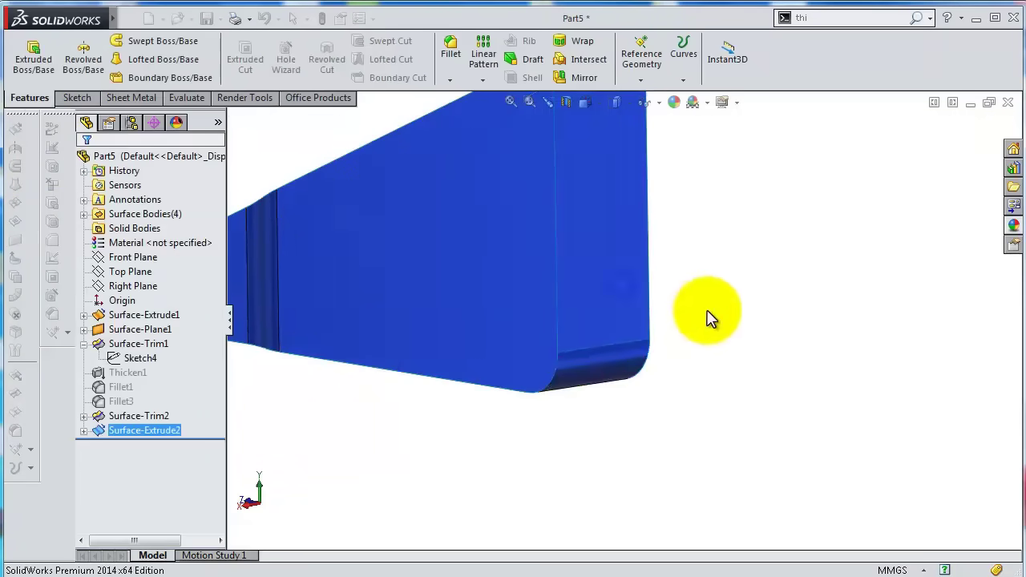
middle_click_drag(714, 321, 449, 361)
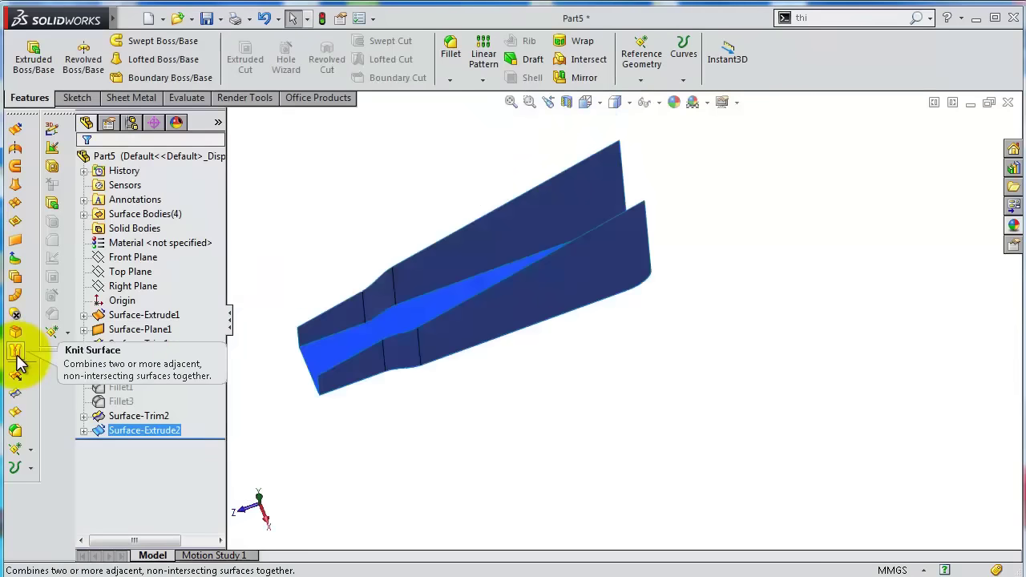
Knit Surface-Extrude2, Surface-Trim2 and both Surface-Trim1 faces into one surface body.
left_click(15, 353)
left_click(496, 261)
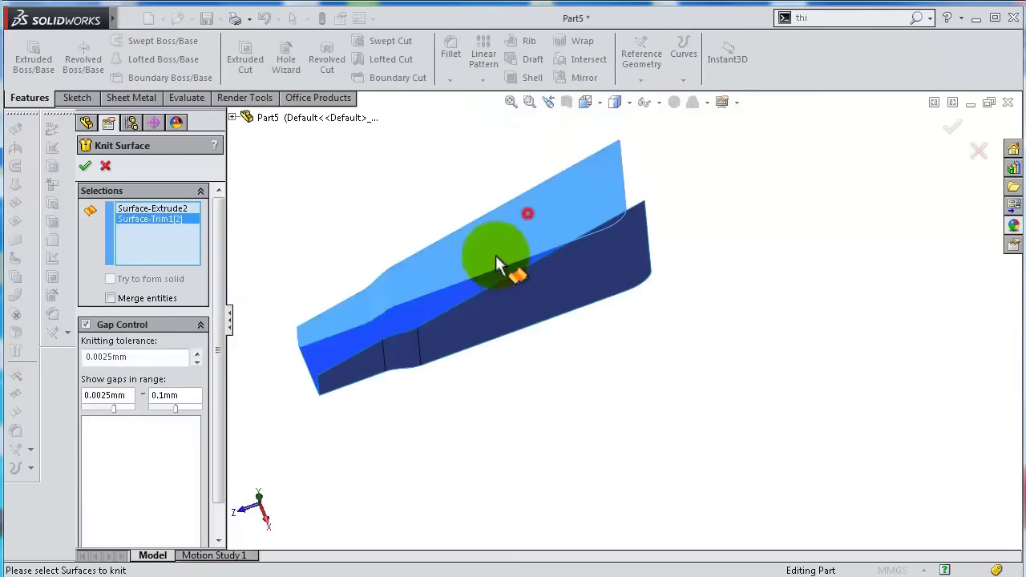
left_click(456, 292)
left_click(493, 305)
middle_click_drag(493, 305, 634, 339)
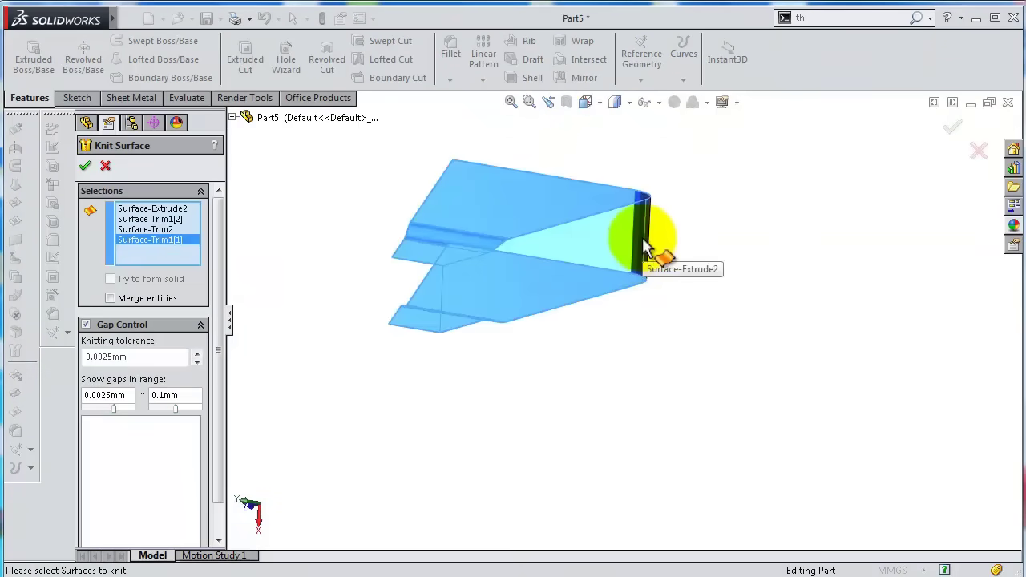
middle_click_drag(647, 241, 583, 304)
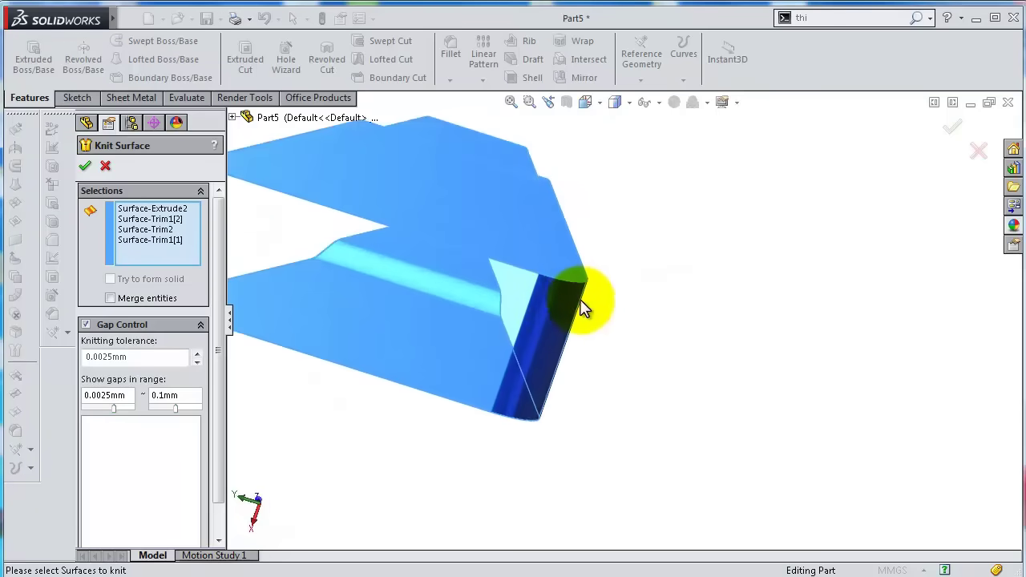
left_click(83, 166)
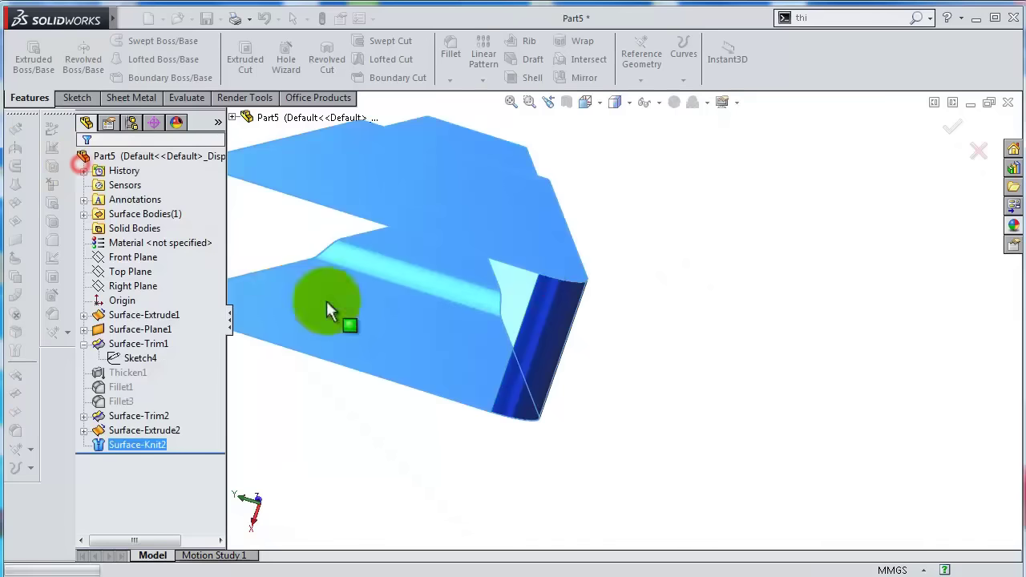
middle_click_drag(439, 339, 640, 395)
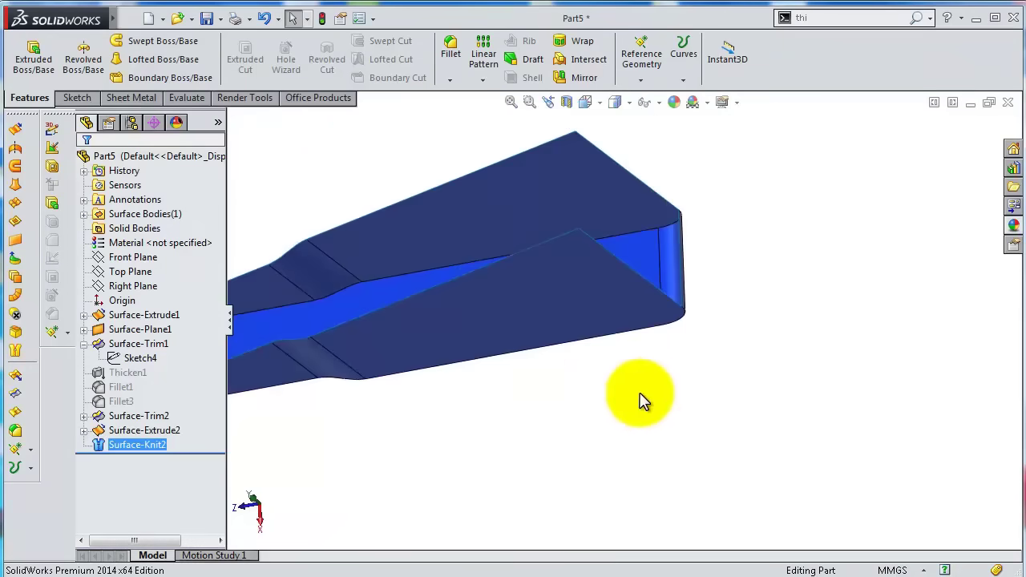
Thicken Surface-Knit2 into a 2 mm solid.
left_click(823, 37)
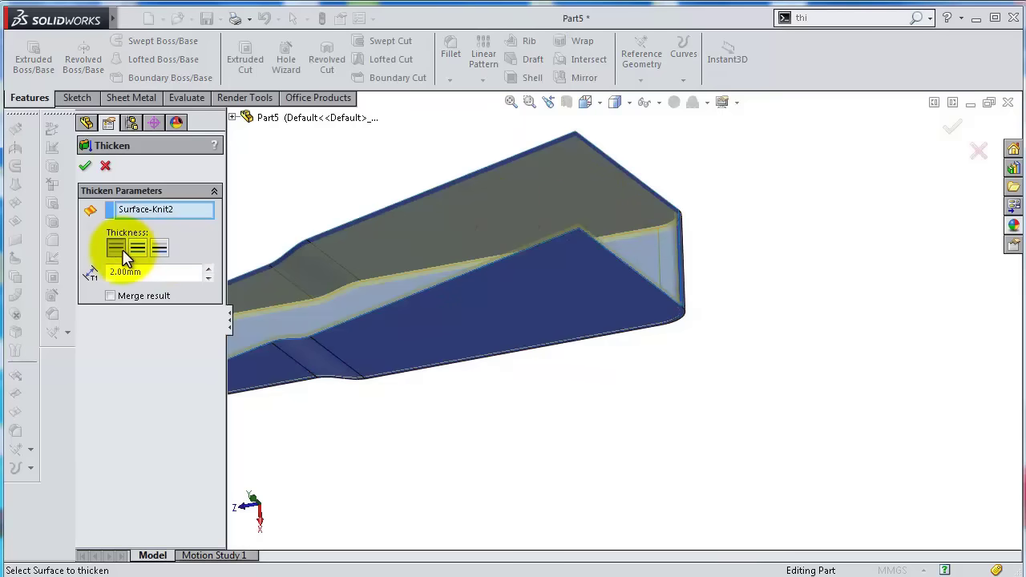
left_click(85, 168)
middle_click_drag(614, 408, 553, 310)
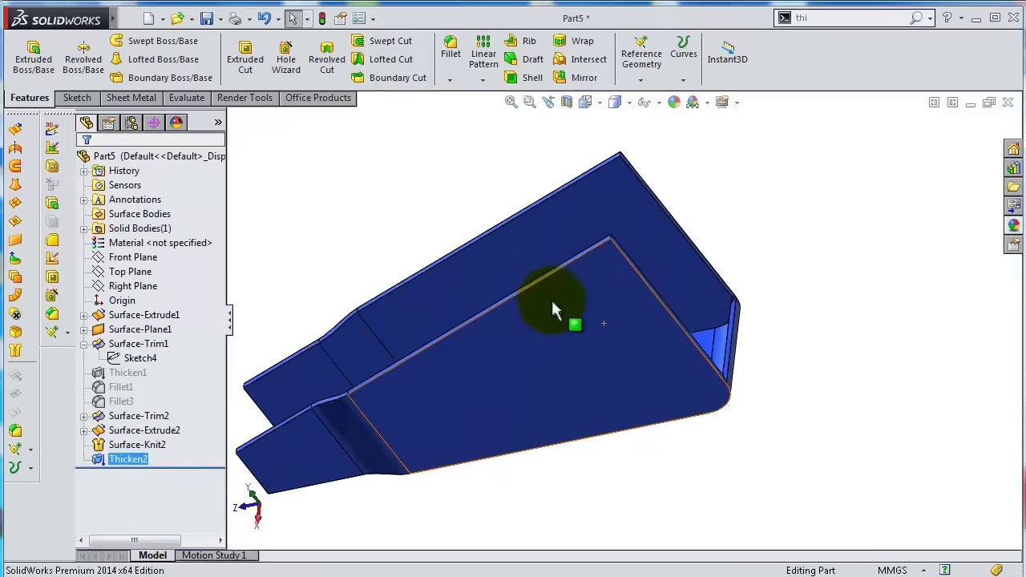
scroll(553, 310, "down", 2)
Fillet the long top edge and short corner edge at 30 mm, then save Part5.
left_click(451, 50)
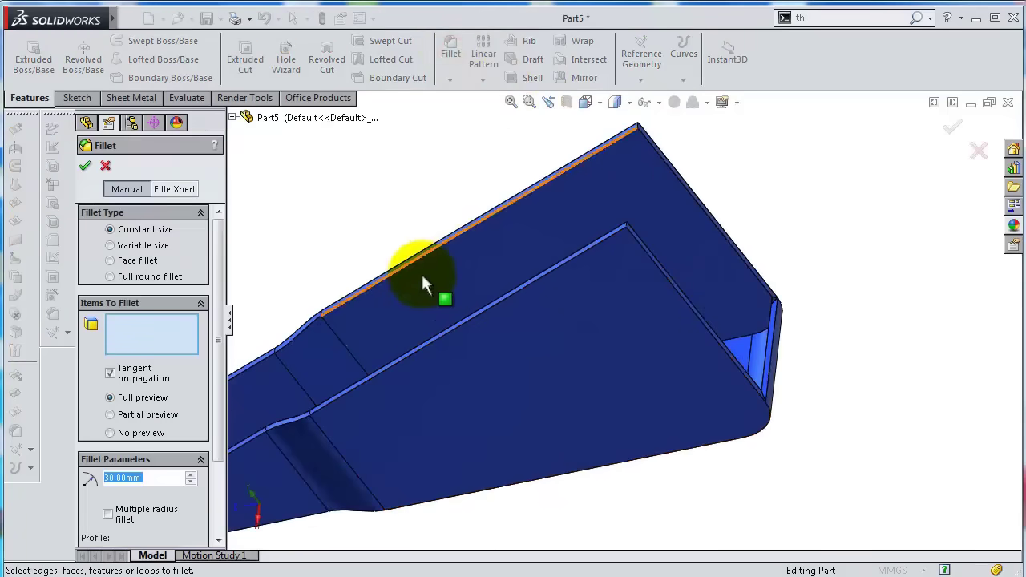
scroll(585, 257, "down", 4)
left_click(664, 239)
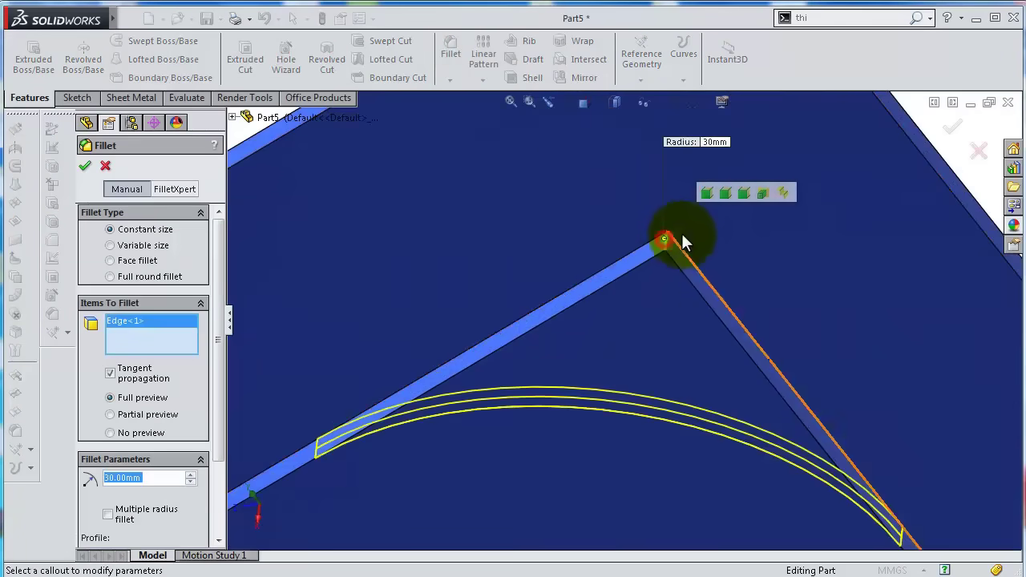
scroll(682, 233, "up", 3)
scroll(666, 192, "down", 3)
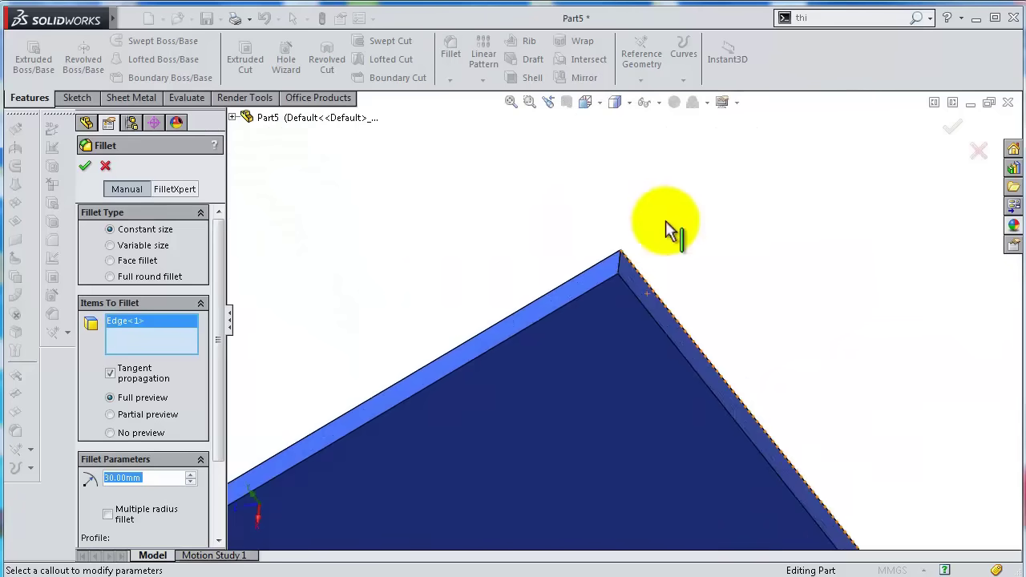
left_click(619, 259)
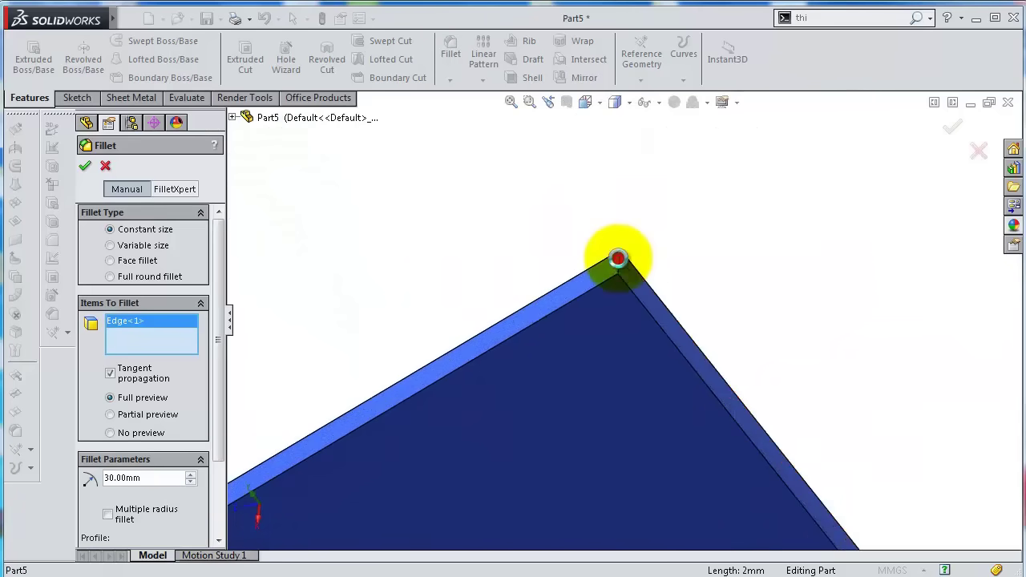
left_click(951, 126)
middle_click_drag(786, 338, 611, 479)
scroll(611, 480, "down", 3)
key("ctrl+s")
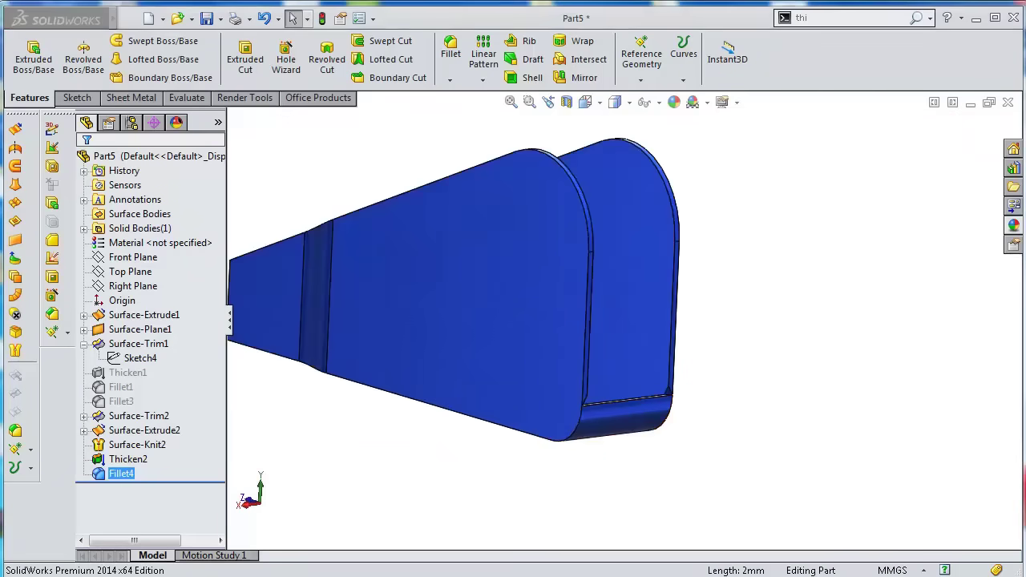
scroll(570, 414, "up", 4)
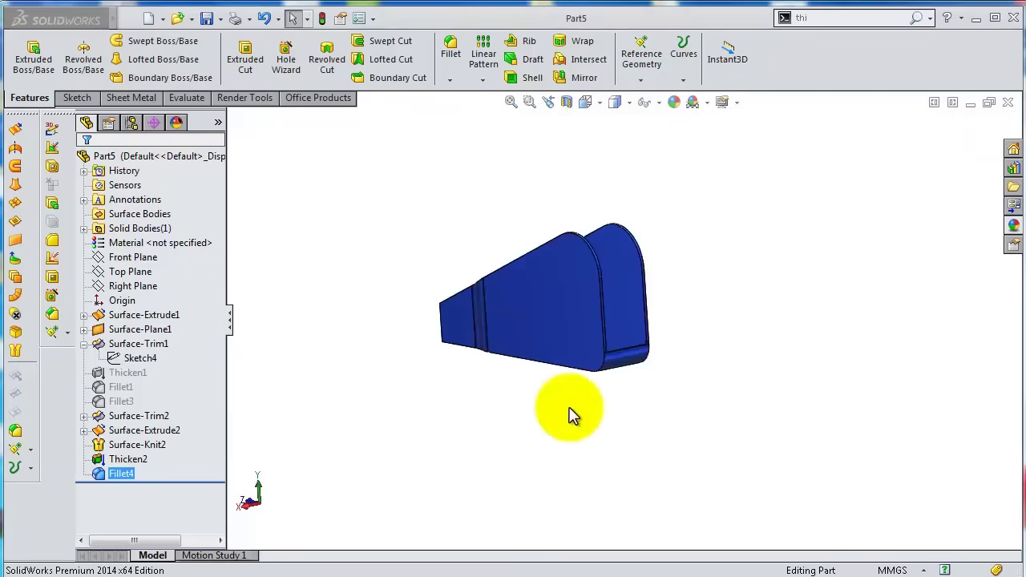
Start a sketch on Right Plane, viewed normal to the plane.
left_click(137, 286)
left_click(151, 272, "ctrl")
left_click(154, 263)
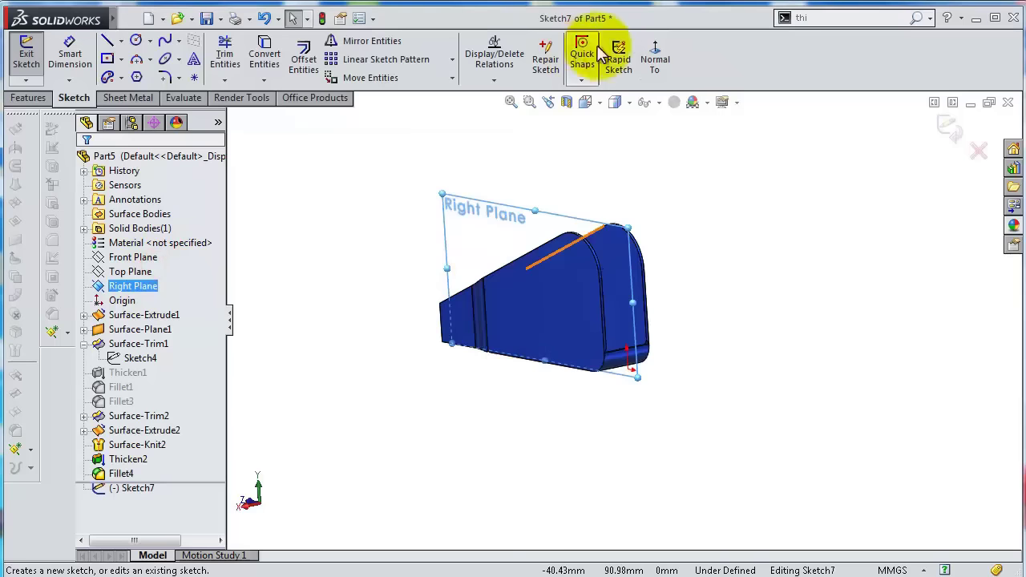
left_click(654, 56)
scroll(847, 286, "down", 1)
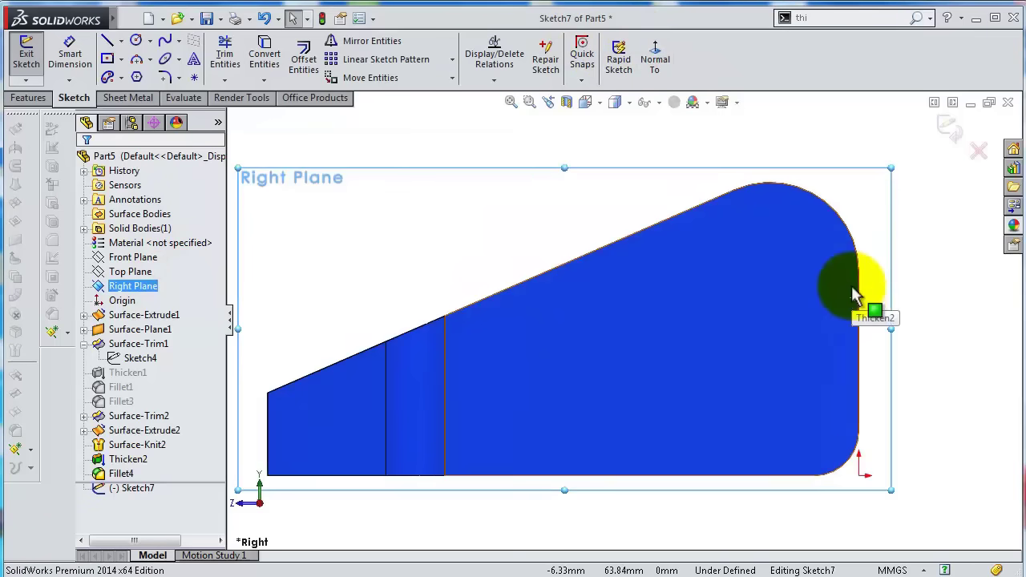
Draw three circles: one near the rounded top, a small one by the right edge, one near the bottom-right corner.
left_click(135, 41)
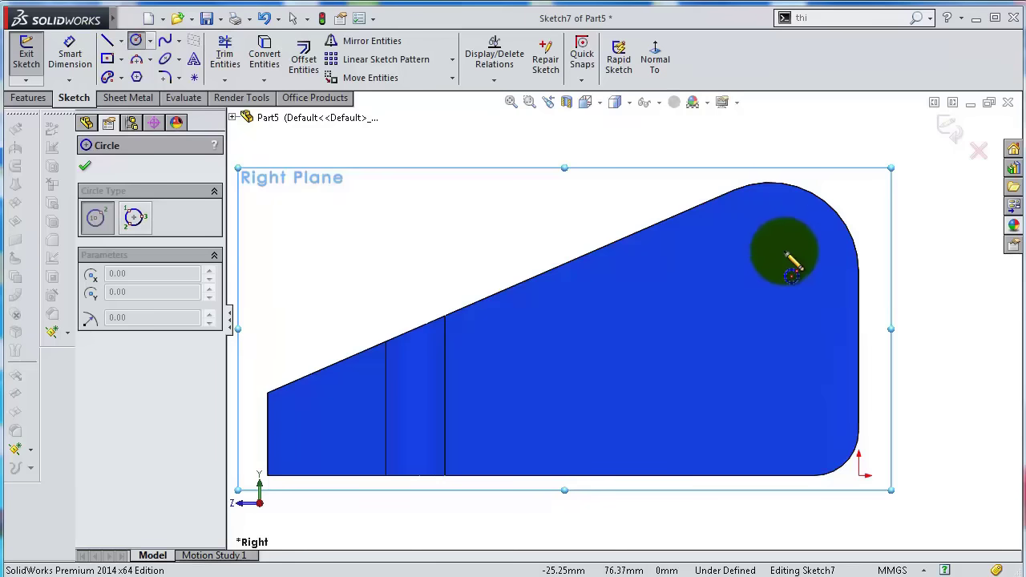
left_click(781, 245)
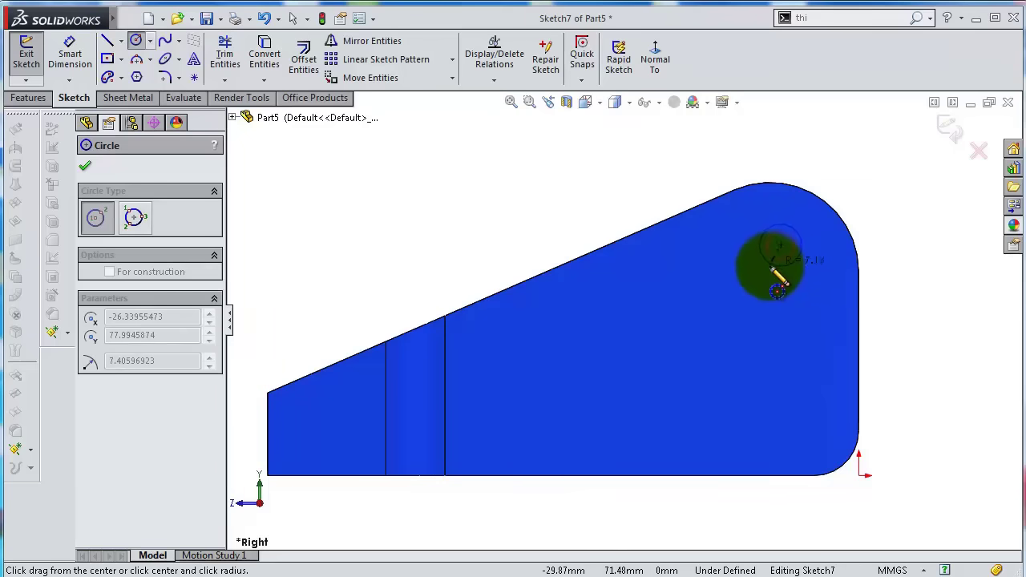
left_click(779, 270)
left_click(832, 338)
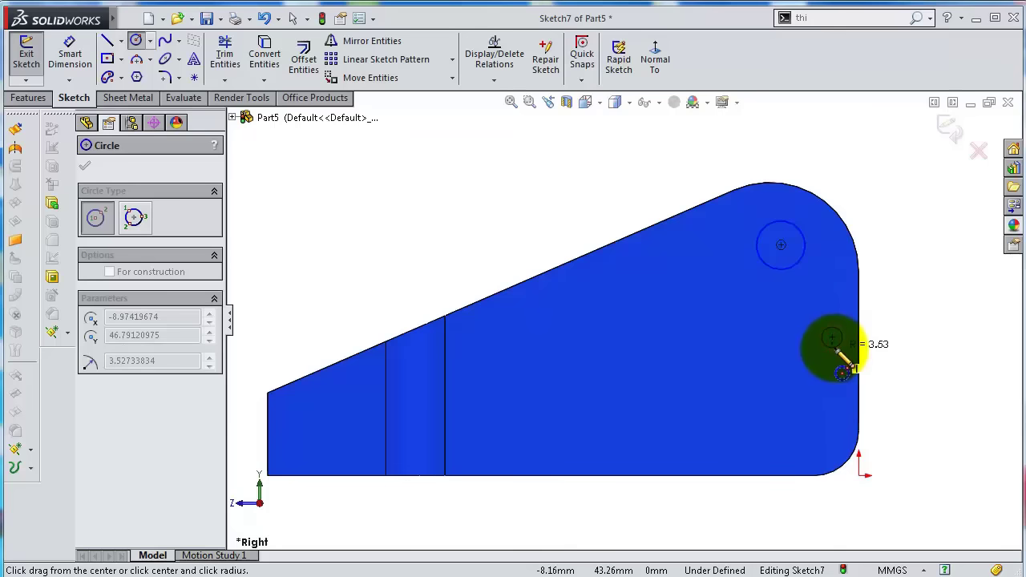
left_click(838, 355)
left_click(784, 422)
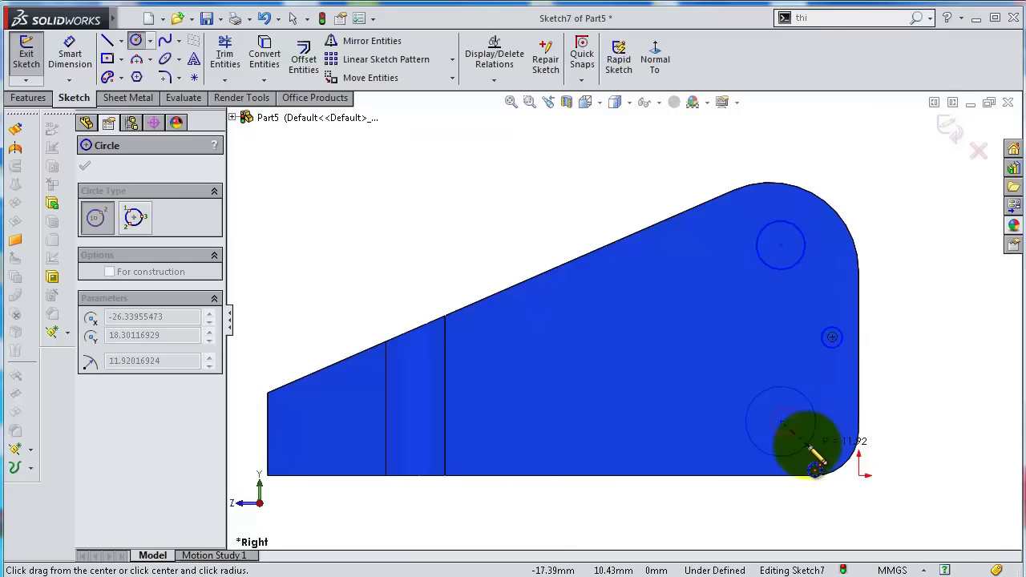
left_click(809, 445)
Dimension the lower circle's diameter to 16 mm.
key("s")
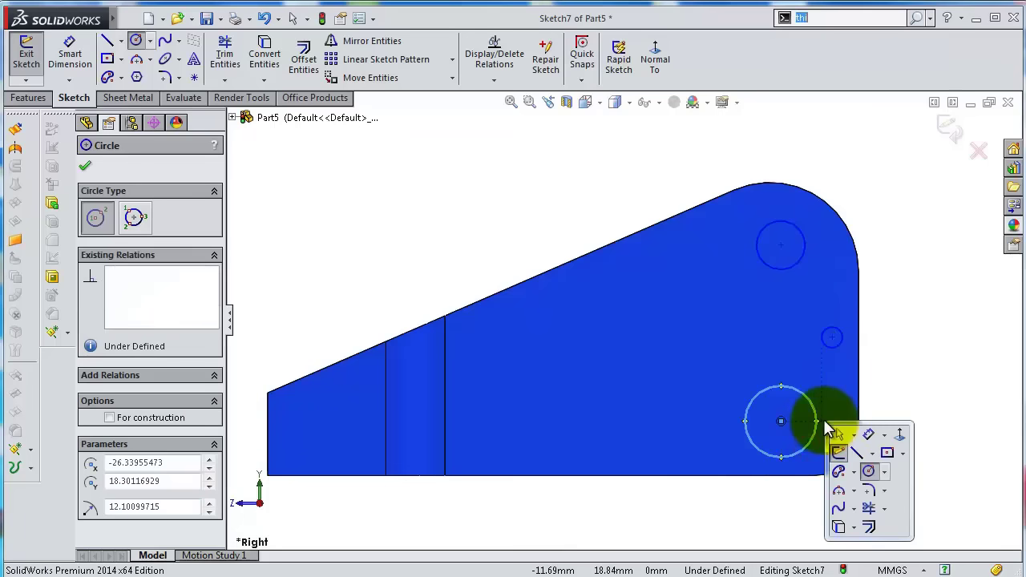
left_click(869, 435)
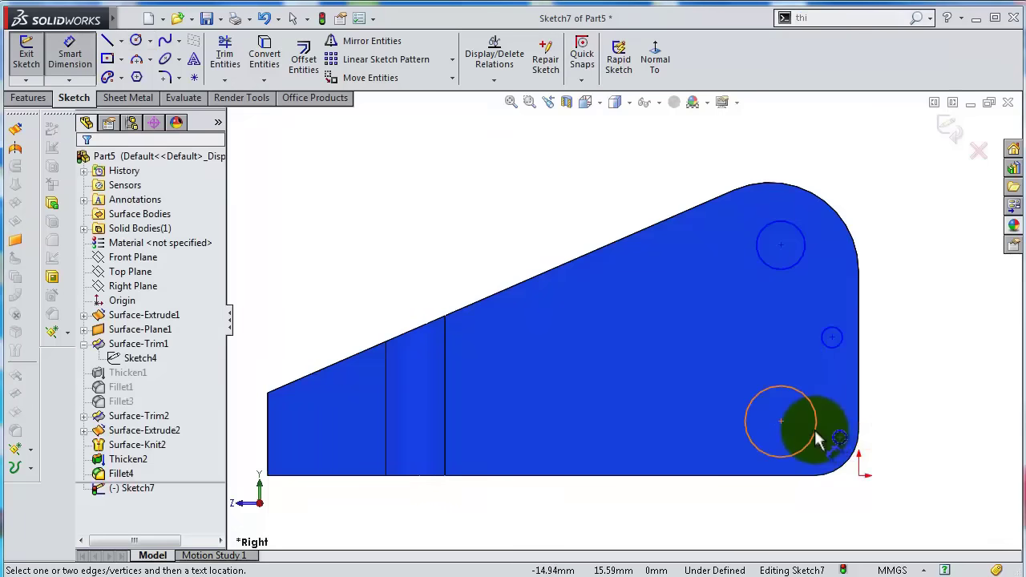
left_click(816, 434)
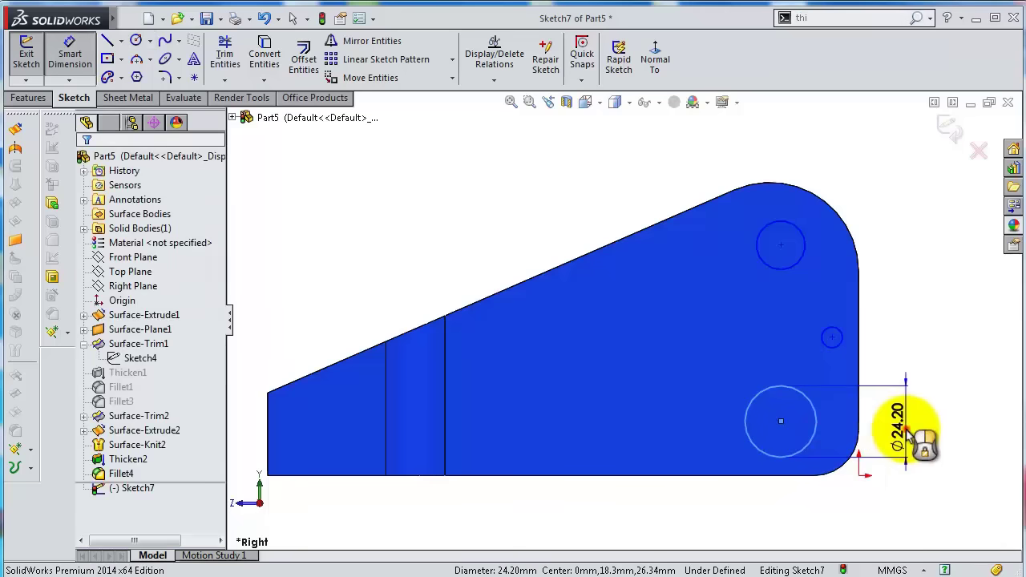
left_click(914, 433)
key("Return")
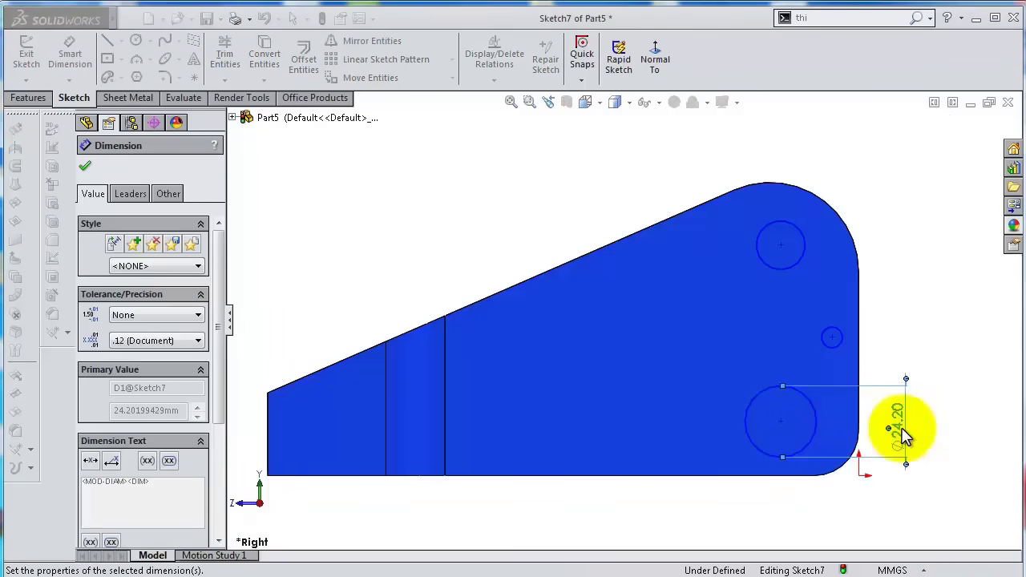
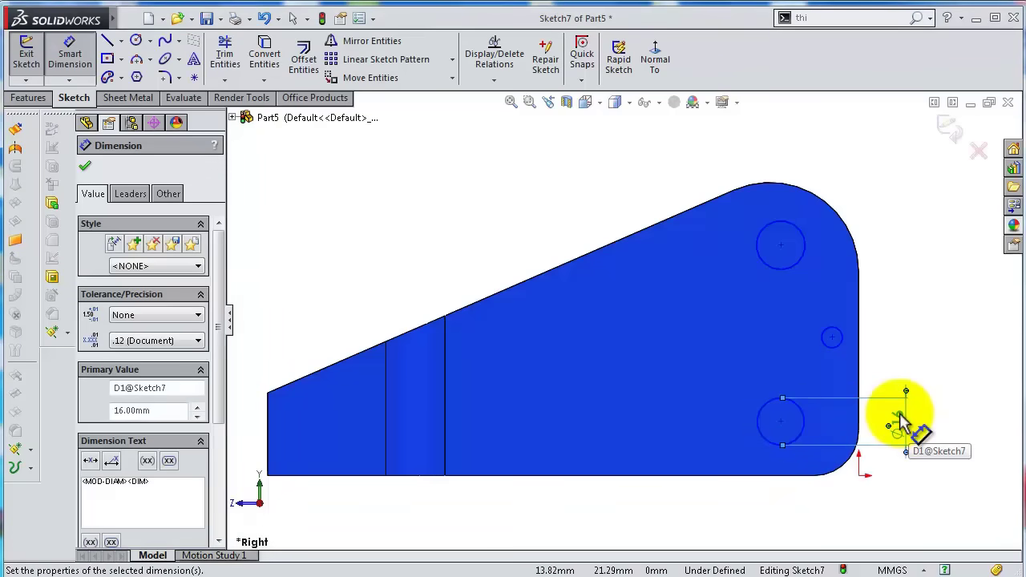
Dimension the small circle to Ø5 and the upper circle to Ø16.
left_click(842, 349)
left_click(909, 343)
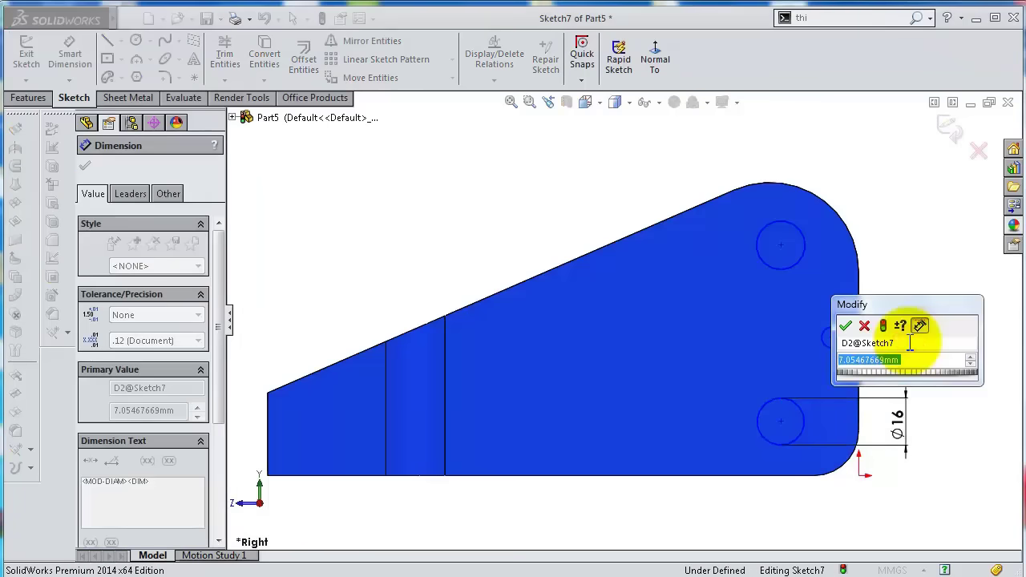
type("5")
key("Return")
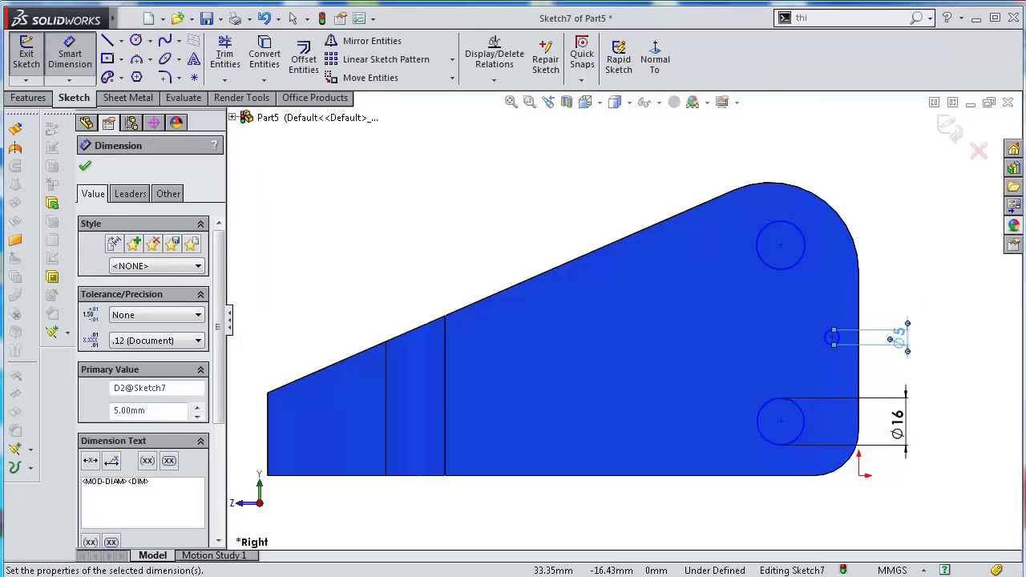
left_click(806, 239)
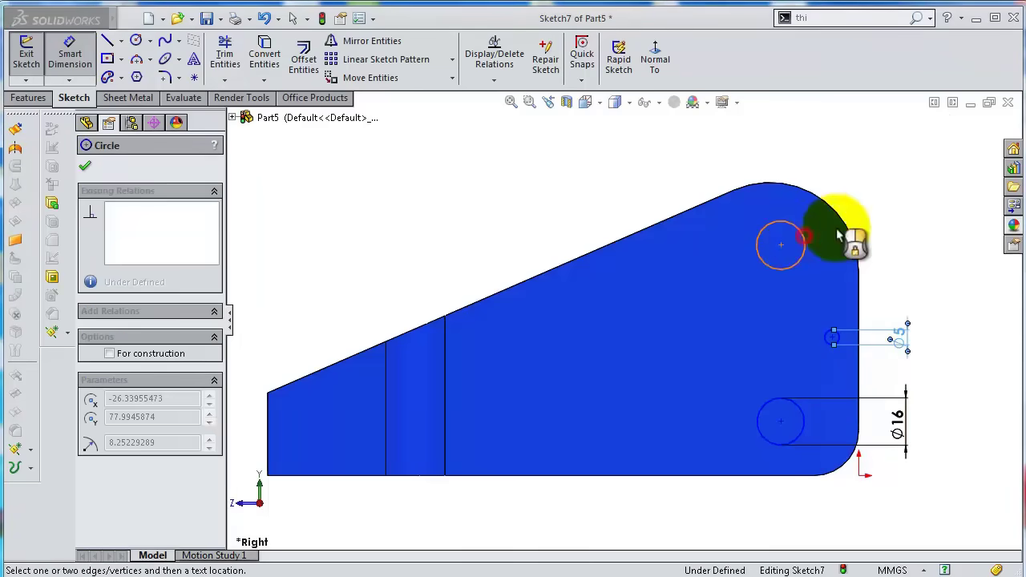
left_click(882, 208)
type("16")
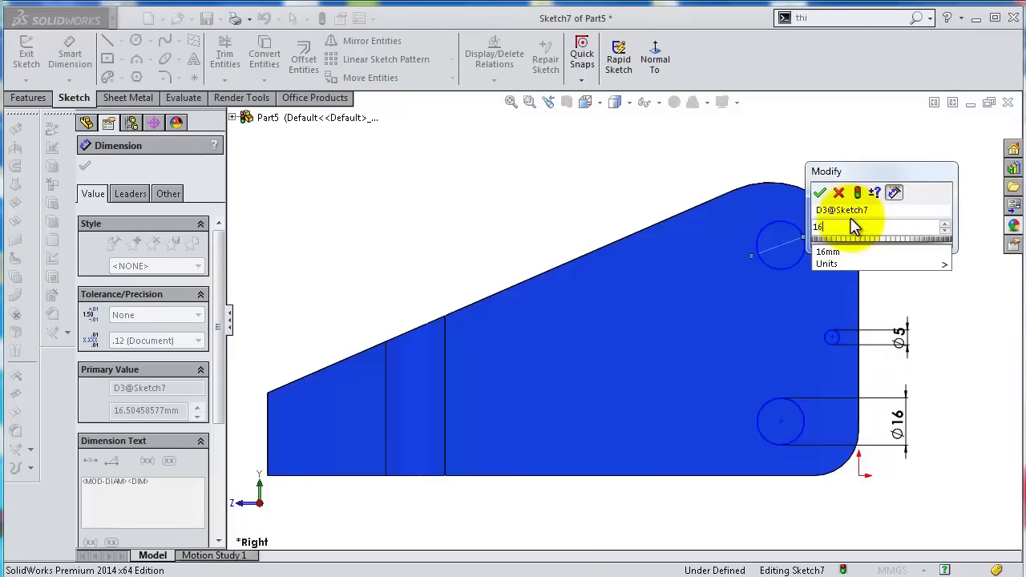
key("Return")
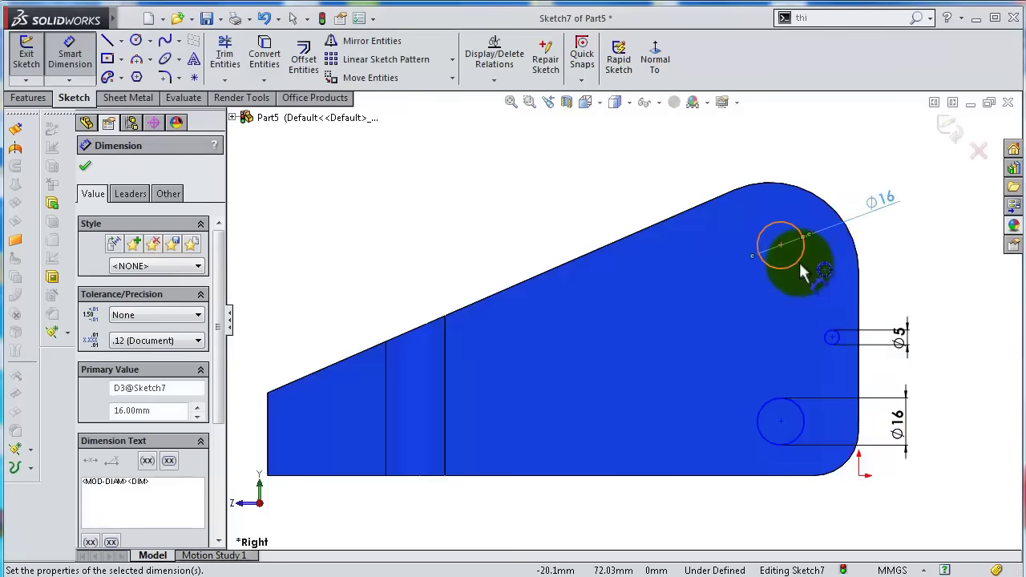
Locate the upper Ø16 hole 25 from the right edge and 76 above the bottom edge.
left_click(801, 269)
left_click(860, 289)
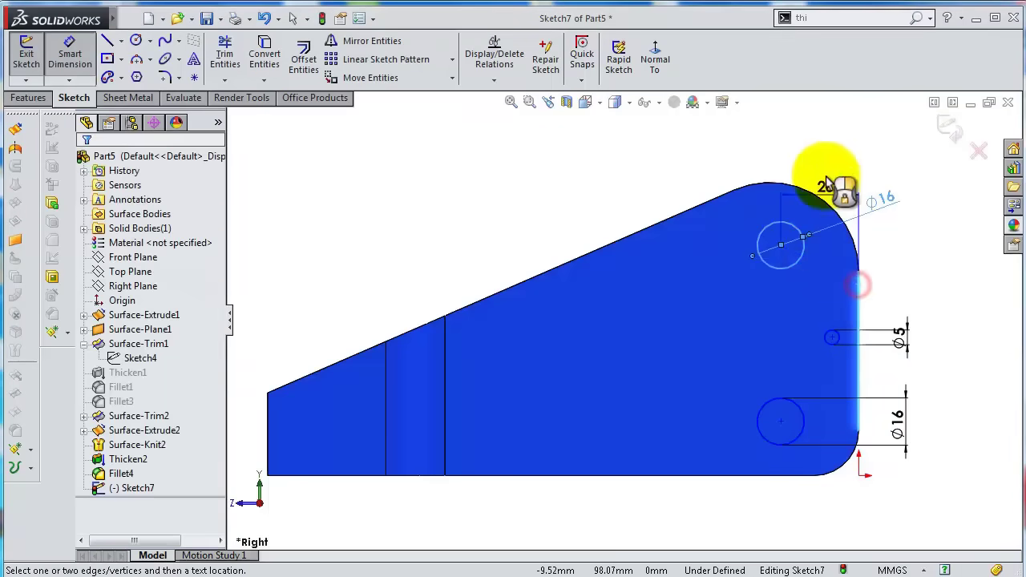
left_click(818, 148)
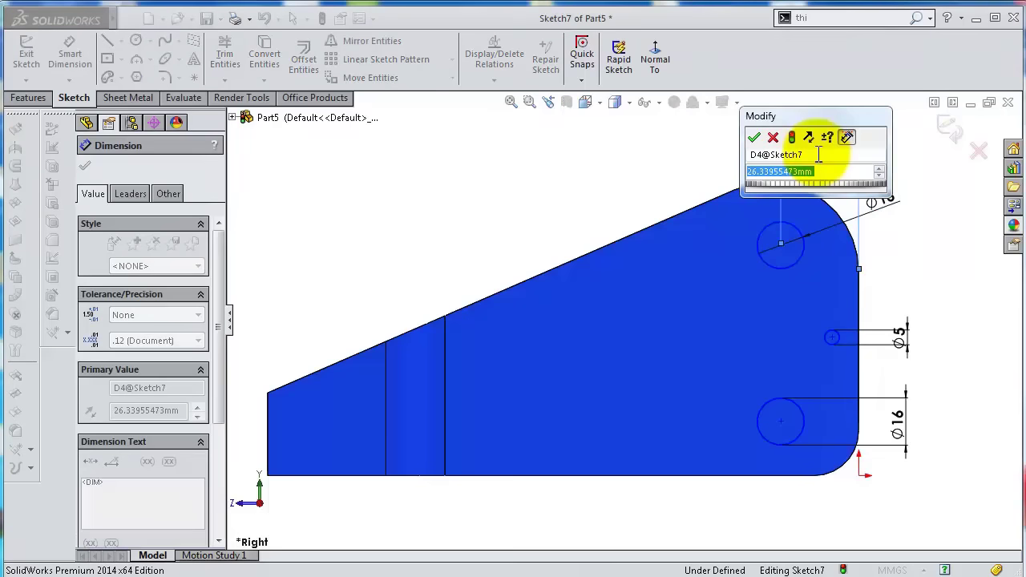
type("25")
key("Return")
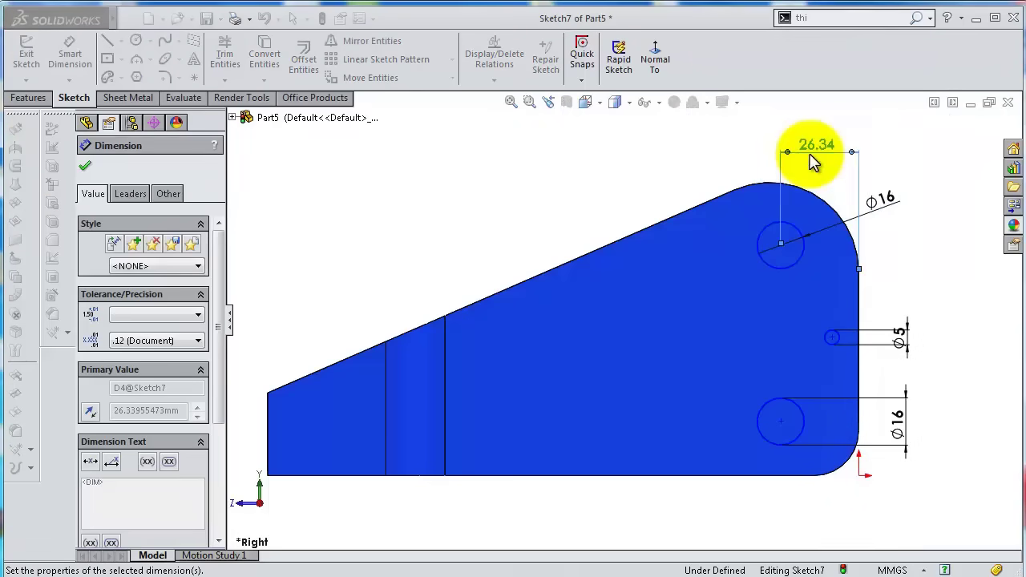
left_click(790, 273)
left_click(790, 476)
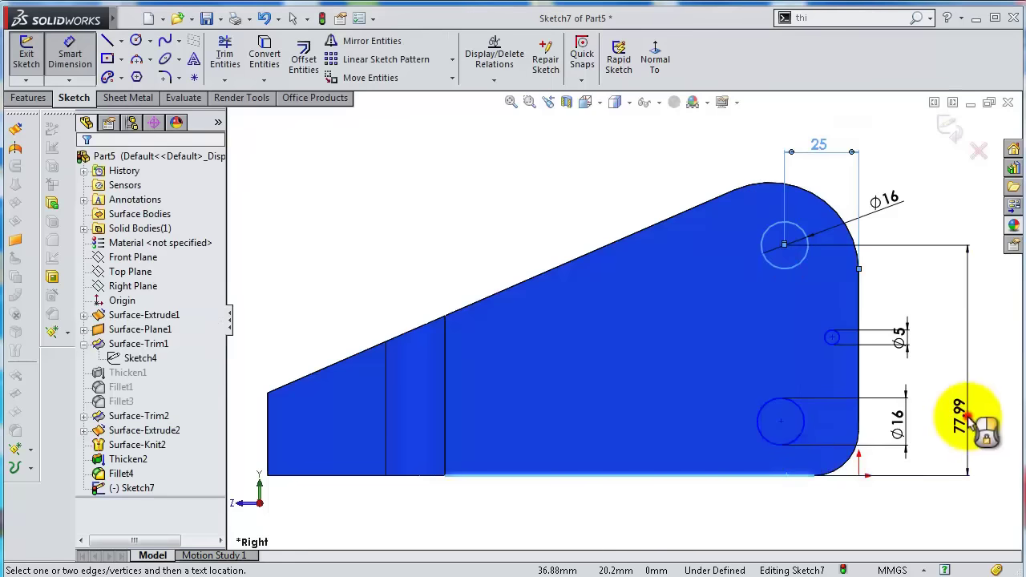
left_click(968, 421)
type("76")
key("Return")
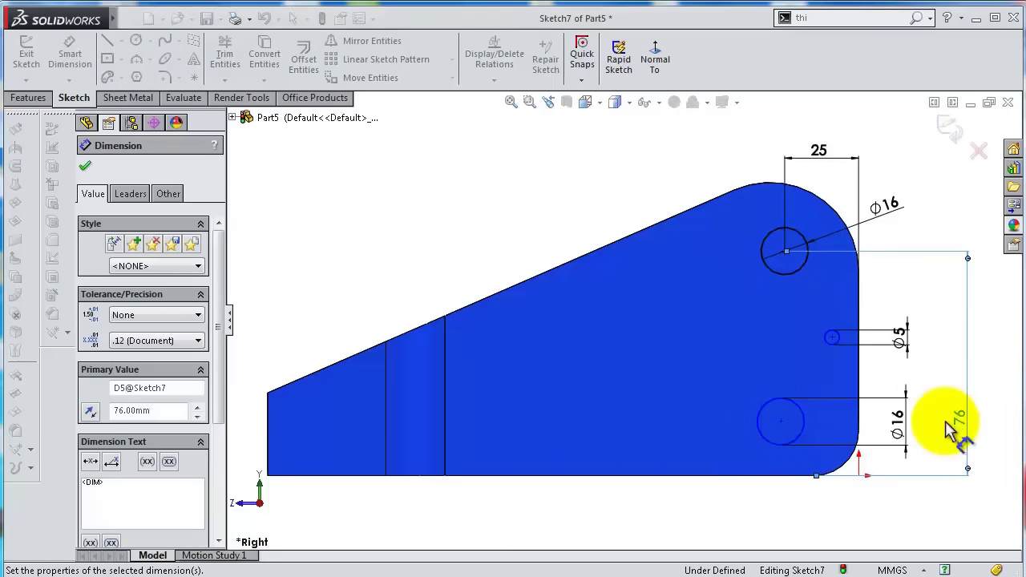
Place the Ø5 hole 12.50 from the right edge and 45.50 above the bottom edge.
left_click(839, 341)
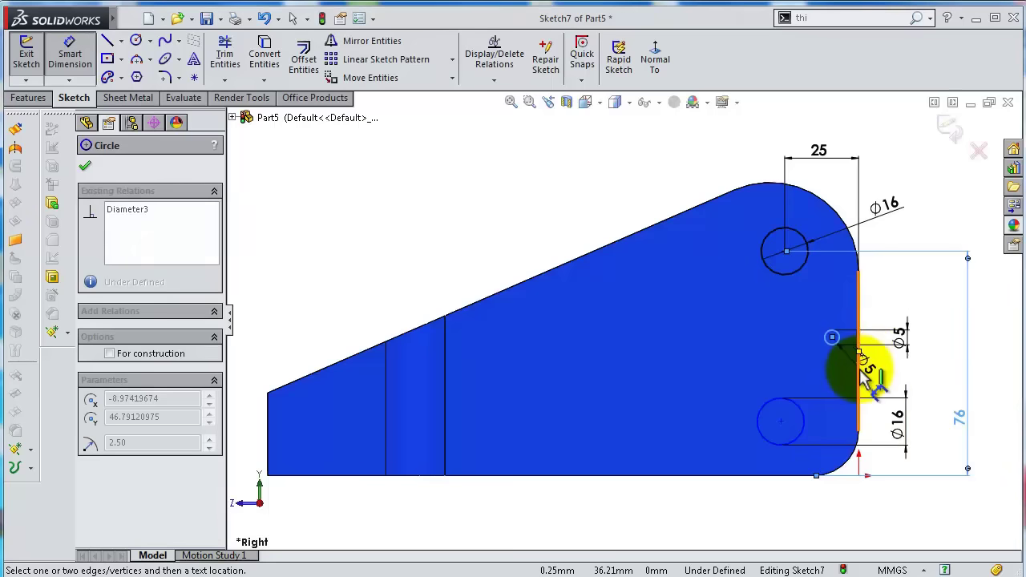
left_click(859, 367)
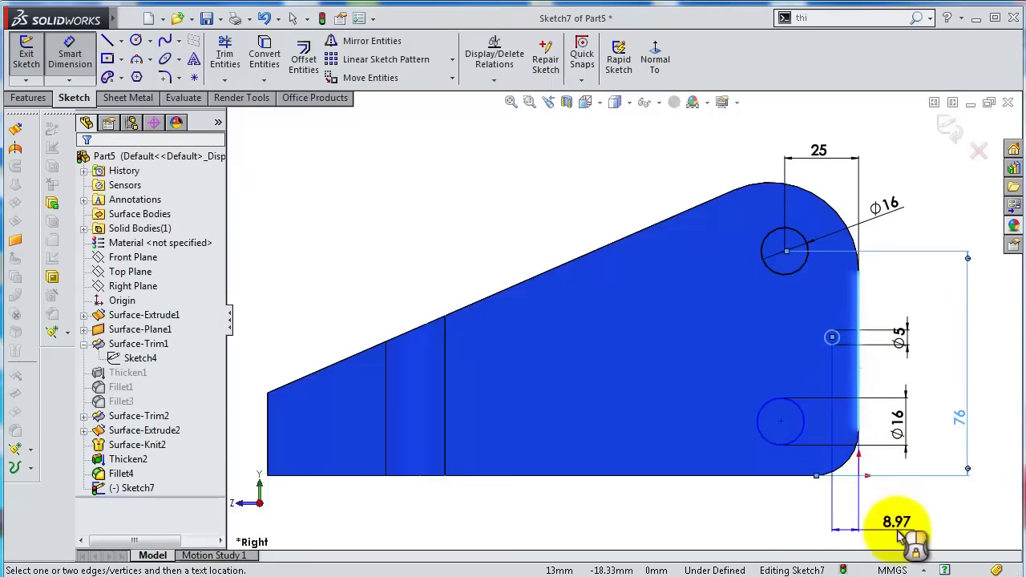
left_click(898, 537)
key("Return")
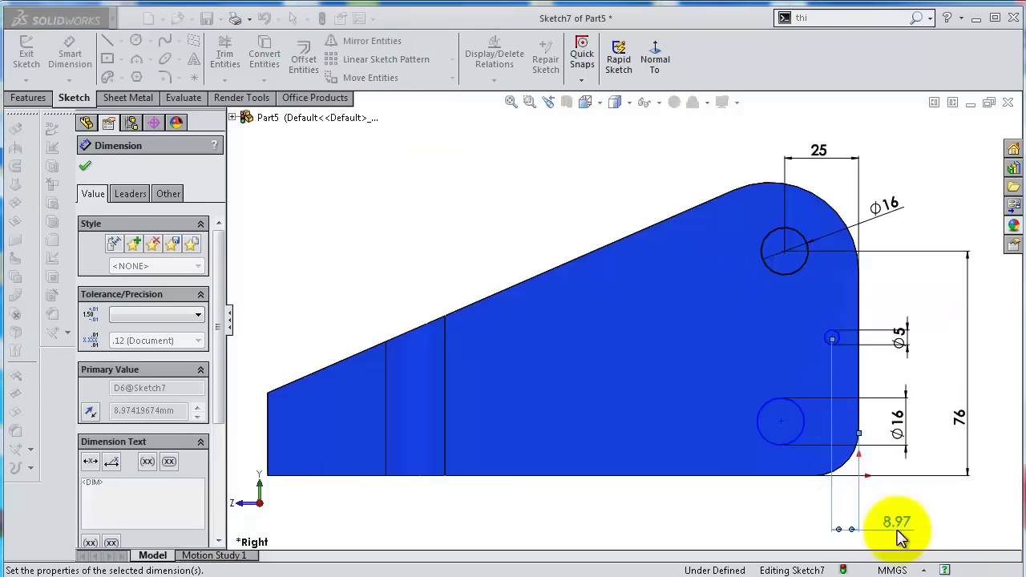
type("12.5")
key("Return")
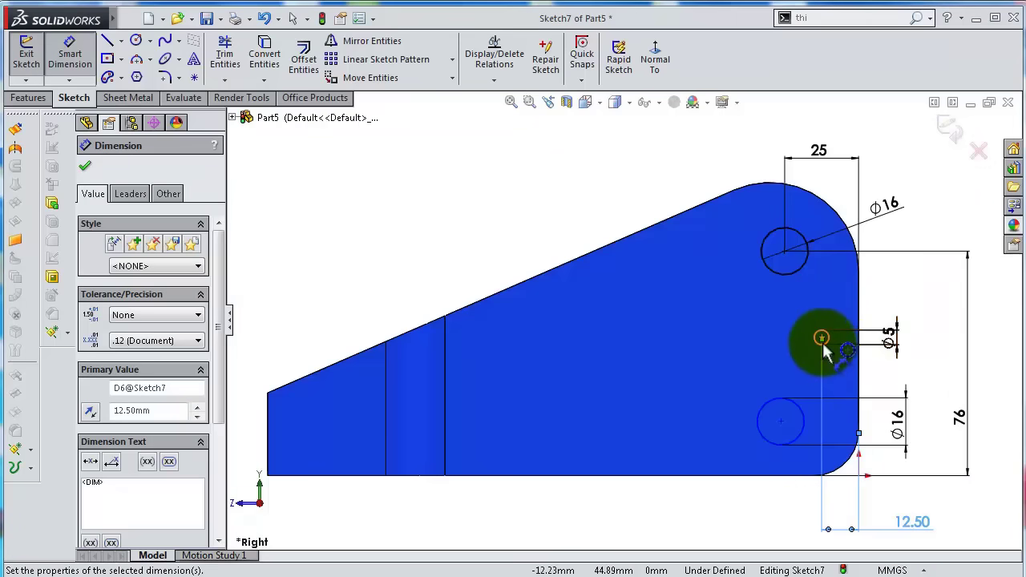
left_click(819, 345)
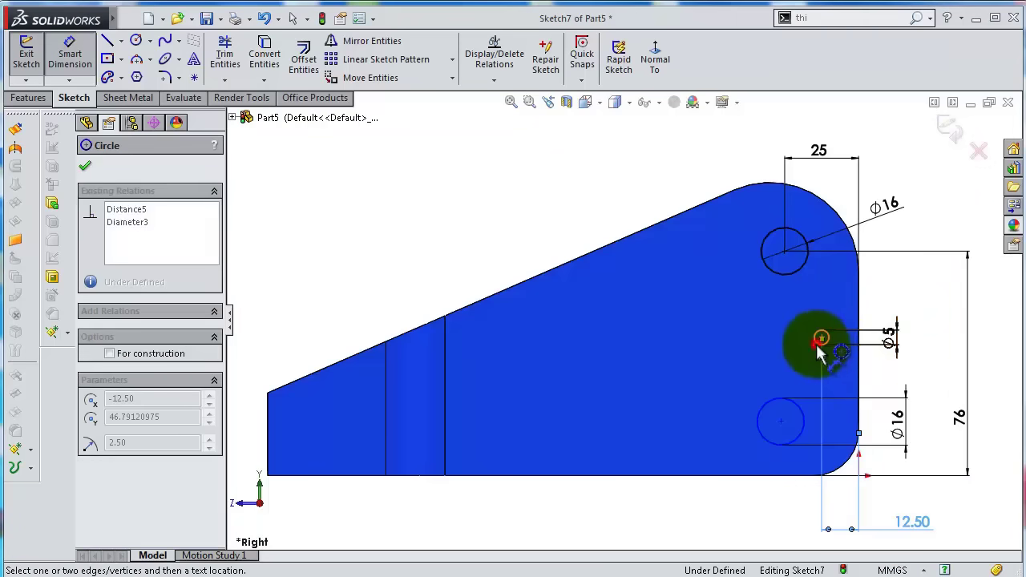
left_click(766, 476)
scroll(610, 401, "up", 2)
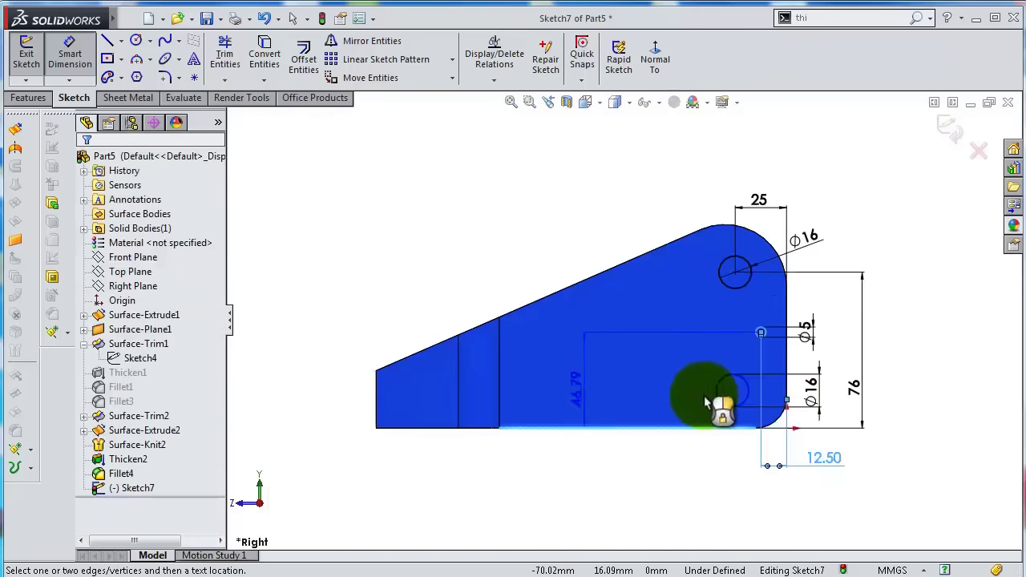
left_click(846, 380)
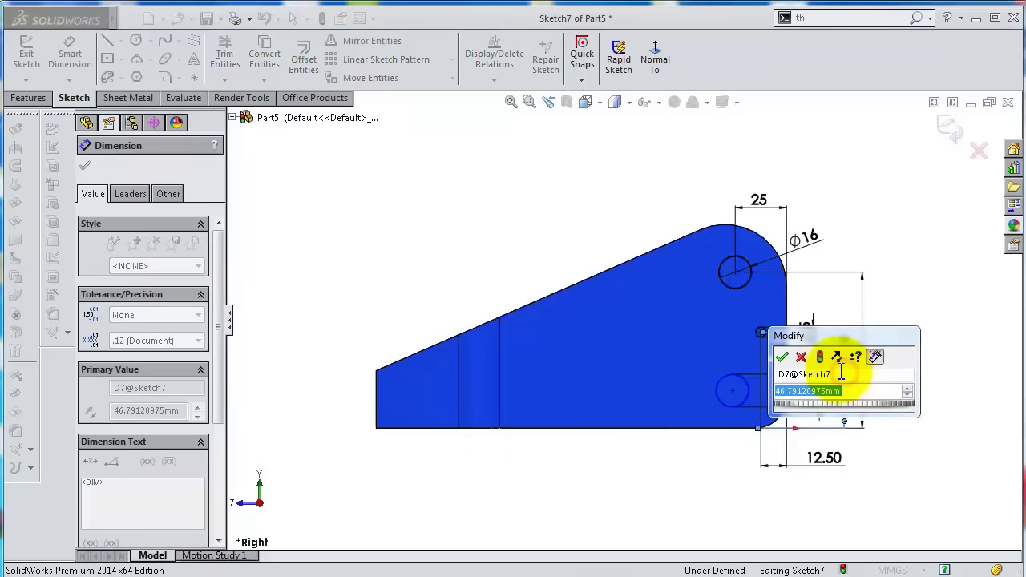
type("45.5")
key("Return")
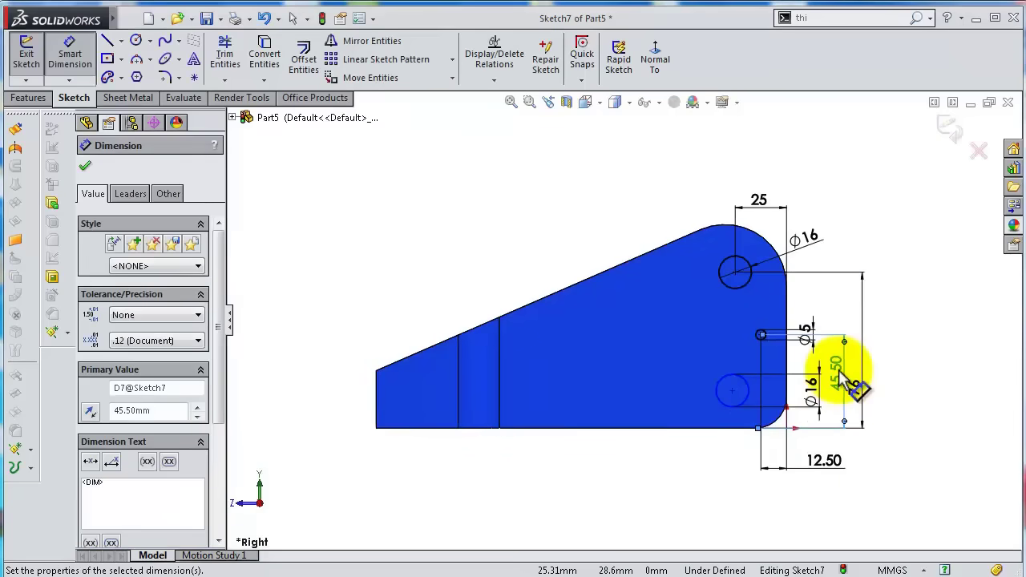
Move the 76 and 45.50 dimensions clear of the plate and stop dimensioning.
scroll(886, 393, "up", 3)
scroll(882, 391, "up", 3)
left_click_drag(726, 365, 821, 370)
left_click_drag(688, 345, 722, 345)
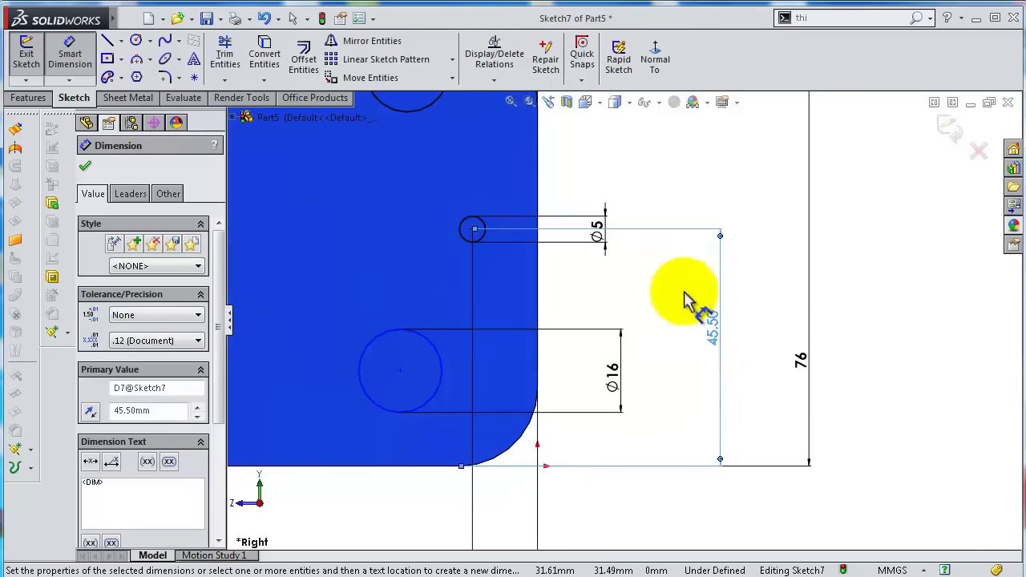
scroll(653, 293, "down", 2)
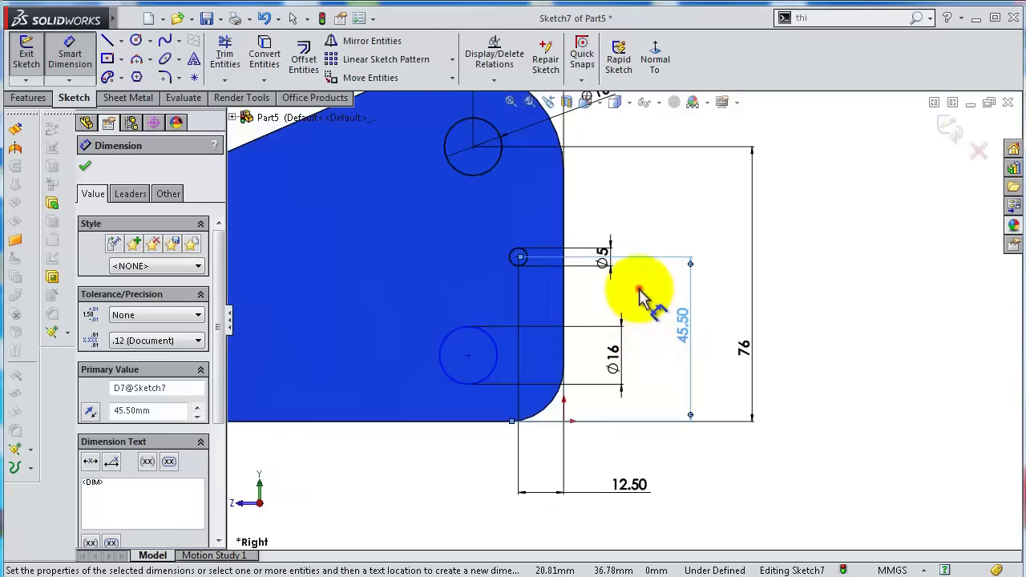
left_click(642, 296)
key("Escape")
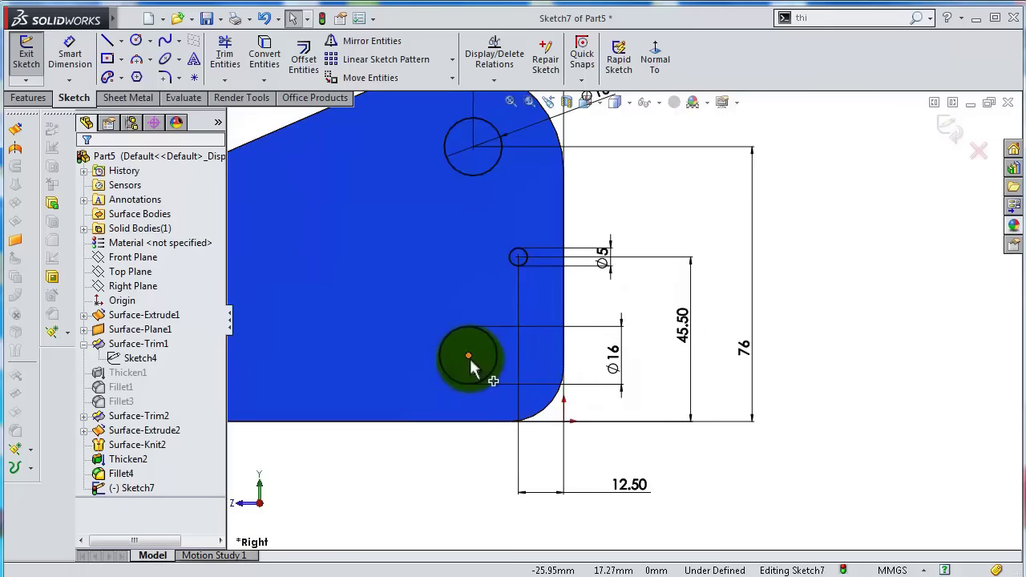
Make the lower Ø16 circle concentric with the plate's rounded corner arc.
left_click_drag(470, 358, 518, 375)
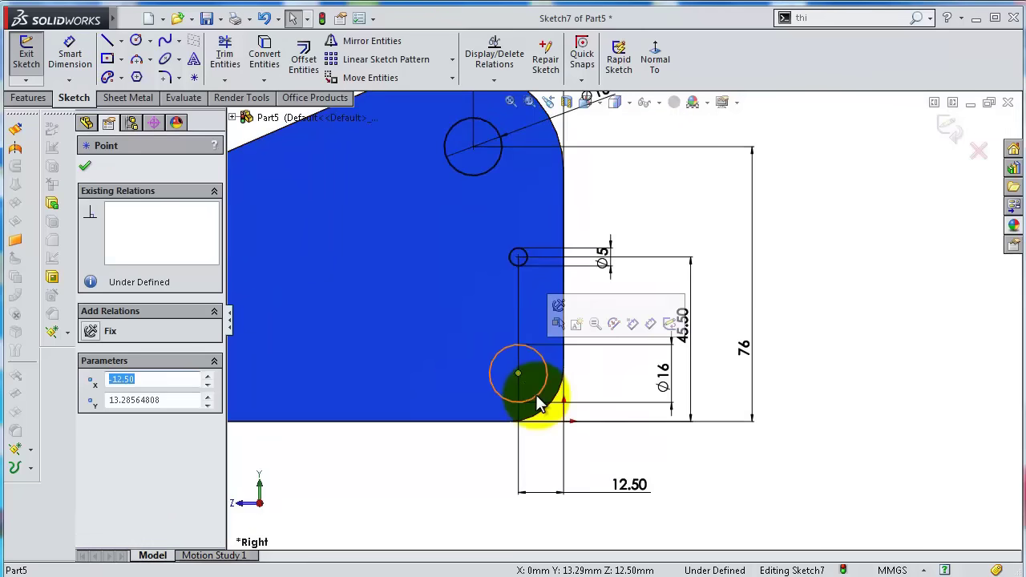
left_click(535, 394)
left_click(542, 419, "ctrl")
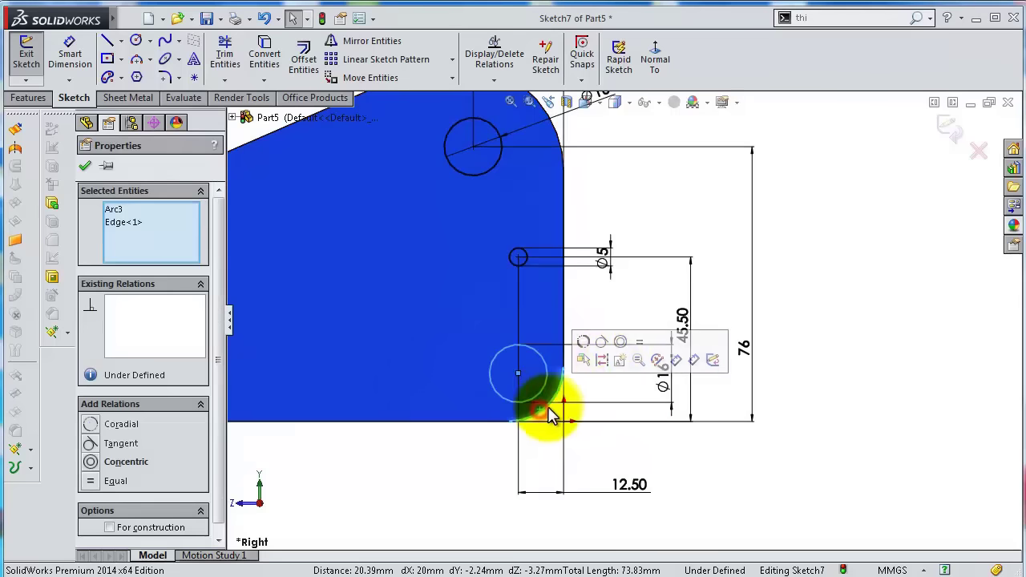
left_click(618, 342)
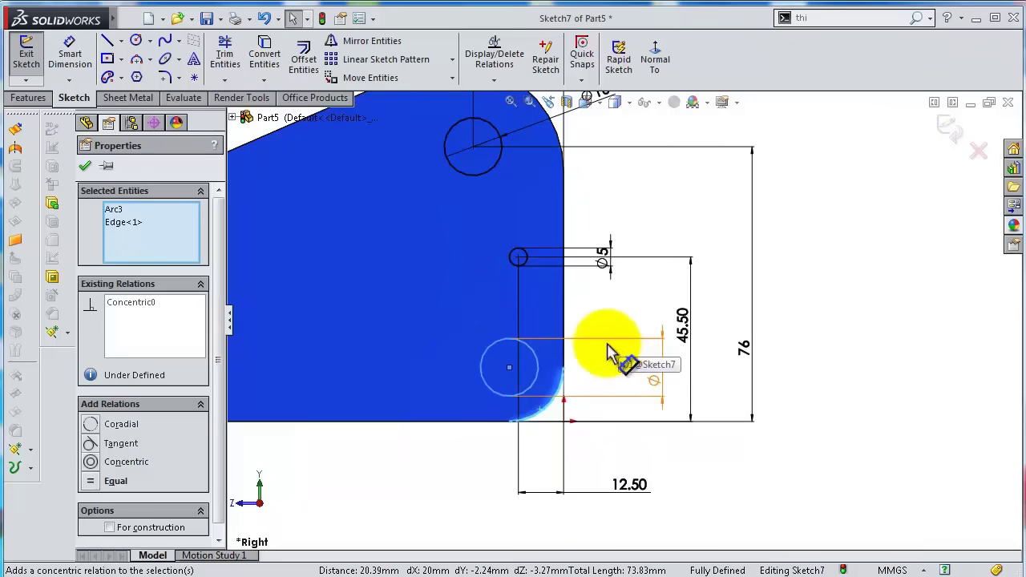
left_click(816, 361)
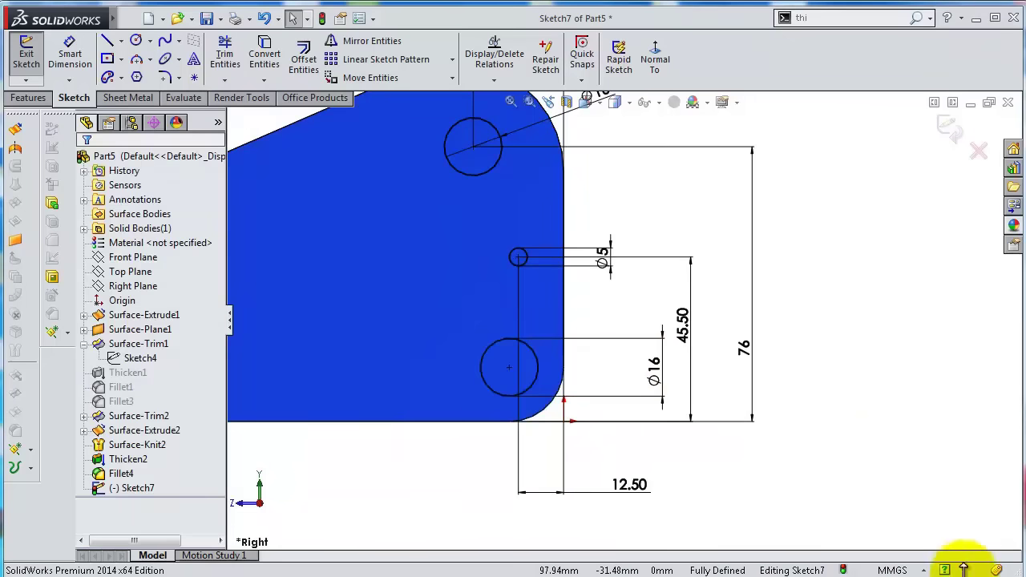
mouse_move(877, 447)
middle_mouse_down()
mouse_move(818, 383)
mouse_move(836, 417)
middle_mouse_up()
scroll(706, 361, "up", 6)
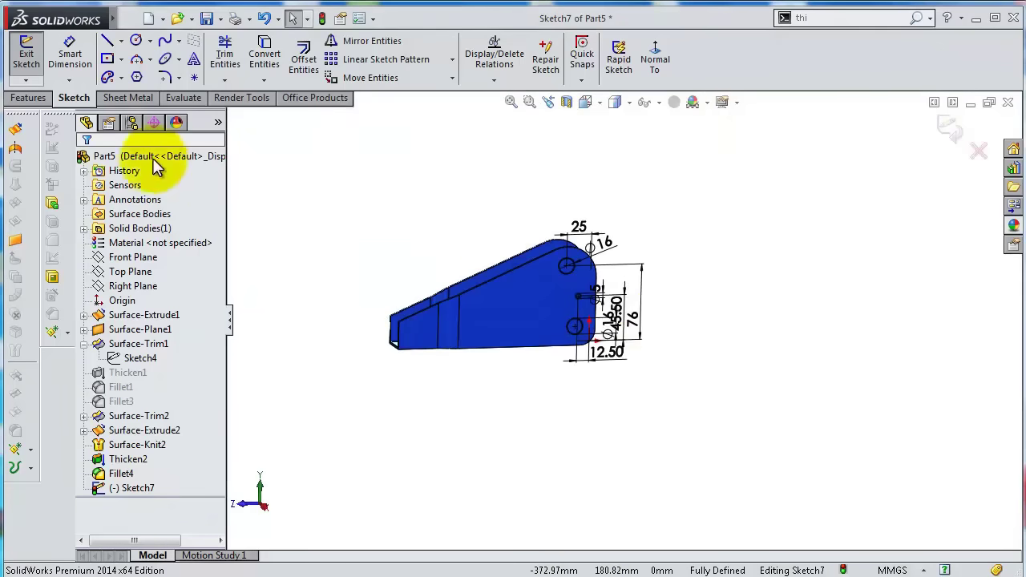
Cut-extrude the hole sketch mid-plane 125 mm through both bracket plates.
left_click(30, 98)
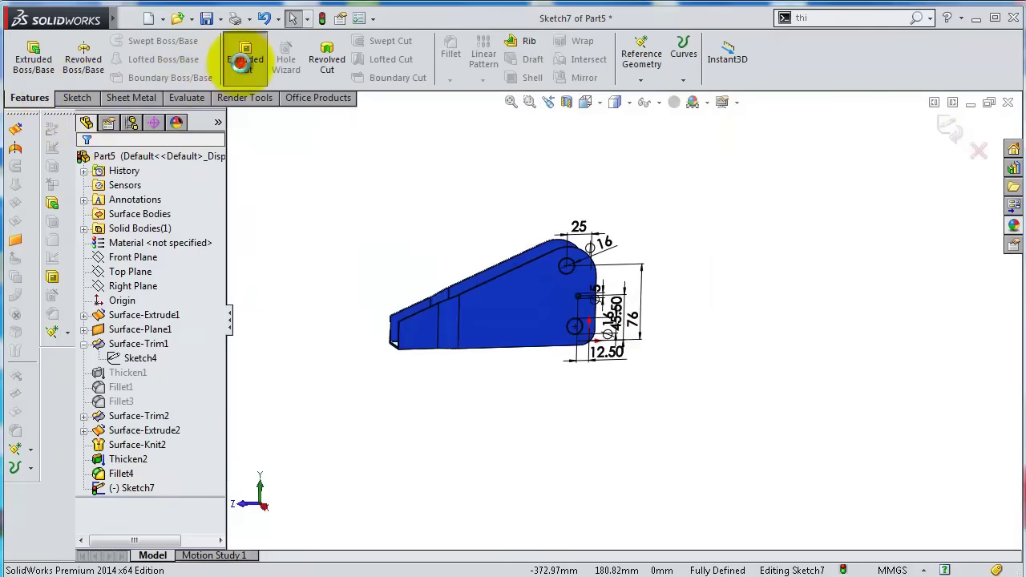
left_click(240, 60)
left_click(135, 257)
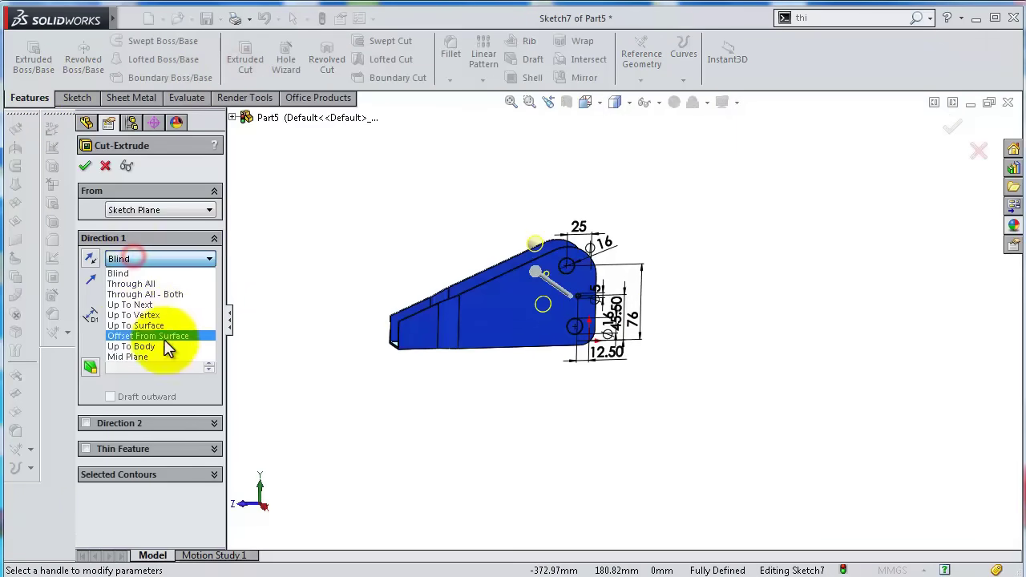
left_click(157, 357)
middle_click_drag(566, 289, 595, 326)
left_click(492, 217)
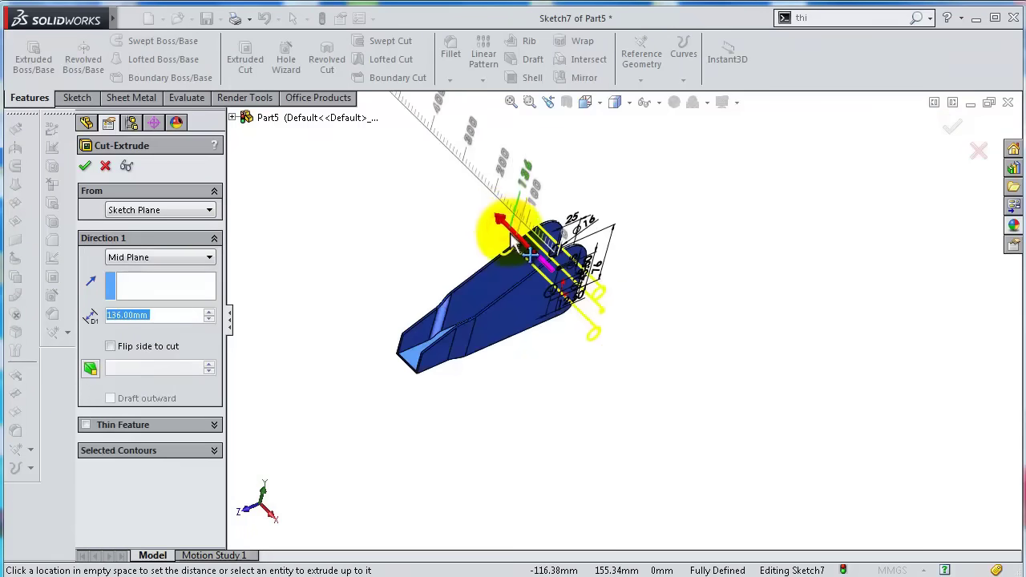
left_click(492, 222)
left_click(956, 131)
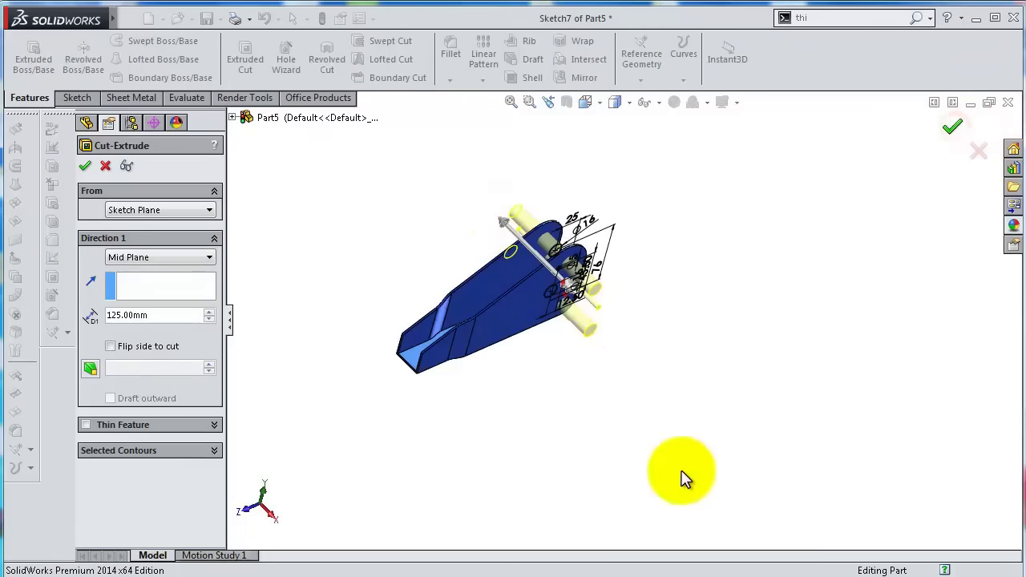
middle_click_drag(637, 378, 553, 332)
scroll(614, 343, "down", 5)
scroll(643, 316, "down", 4)
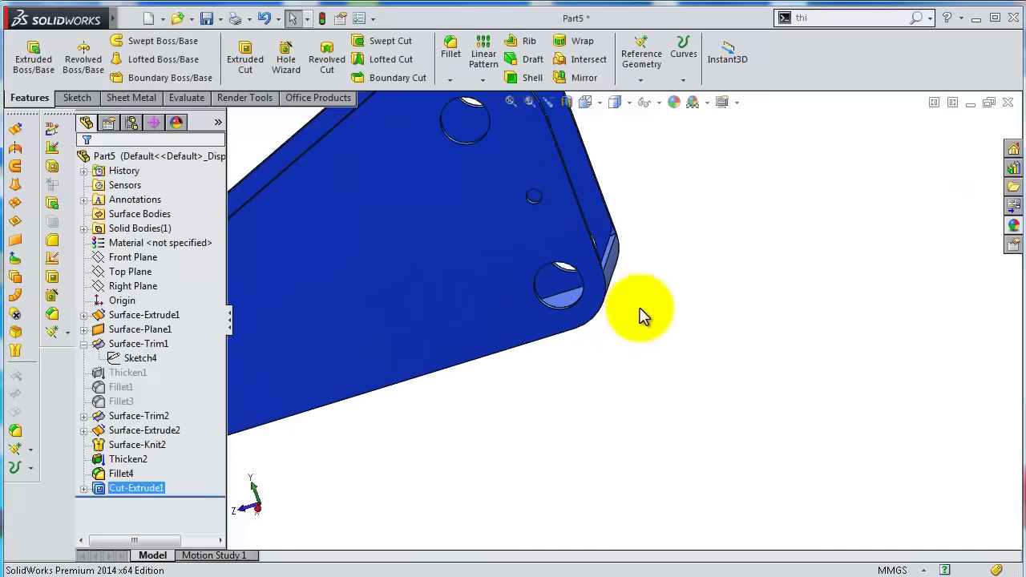
middle_click_drag(642, 316, 663, 307)
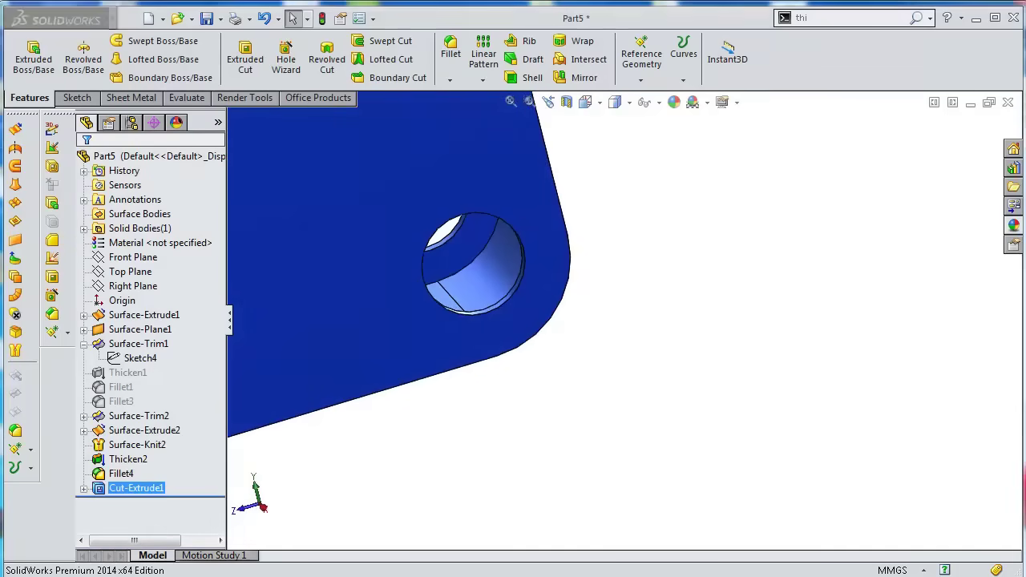
Reopen Sketch7 under Cut-Extrude1 for editing.
left_click(845, 513)
key("f")
mouse_move(704, 437)
middle_mouse_down()
mouse_move(631, 454)
mouse_move(708, 415)
mouse_move(457, 374)
middle_mouse_up()
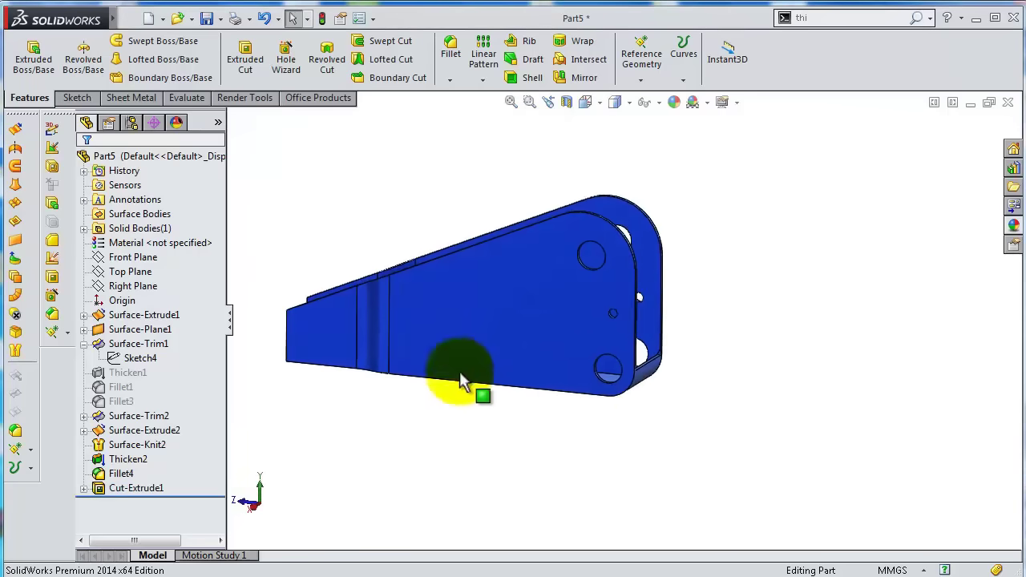
key("f")
left_click(84, 488)
left_click(140, 506)
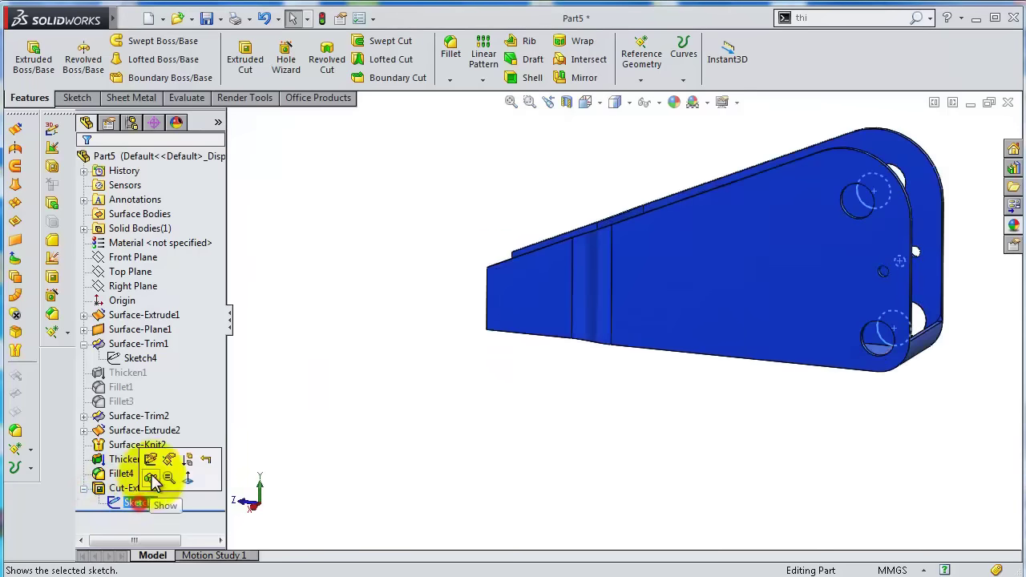
left_click(153, 461)
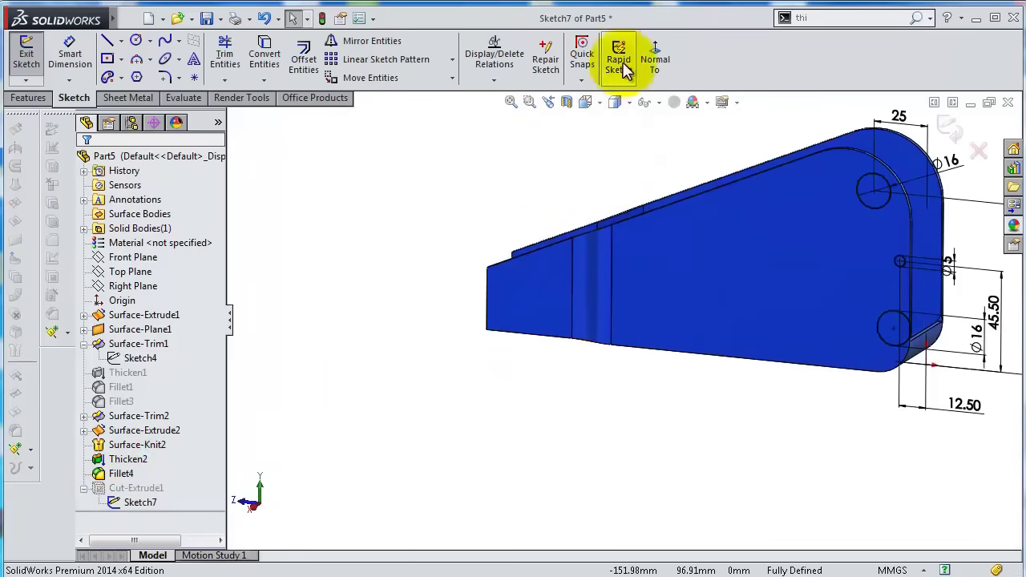
Draw a circle near the plate's narrow end and give it a Ø13 diameter.
left_click(654, 58)
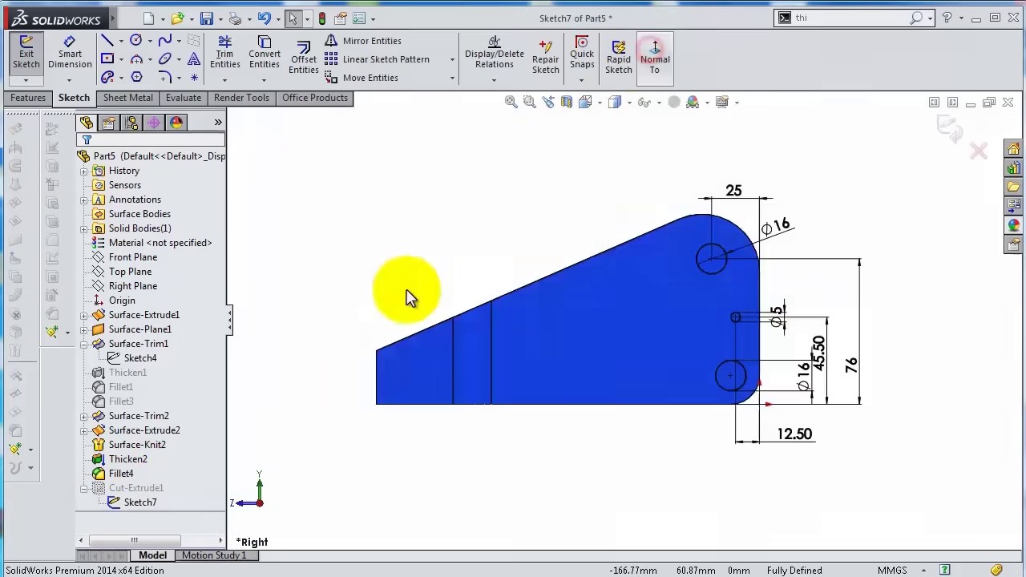
left_click(136, 42)
scroll(360, 297, "down", 3)
left_click(461, 420)
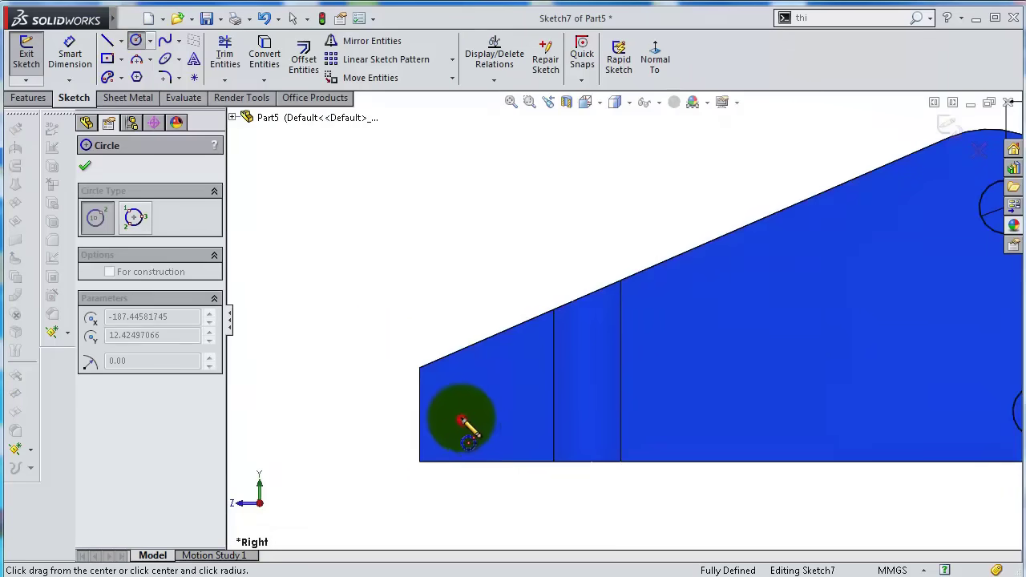
left_click(452, 403)
right_click(461, 417)
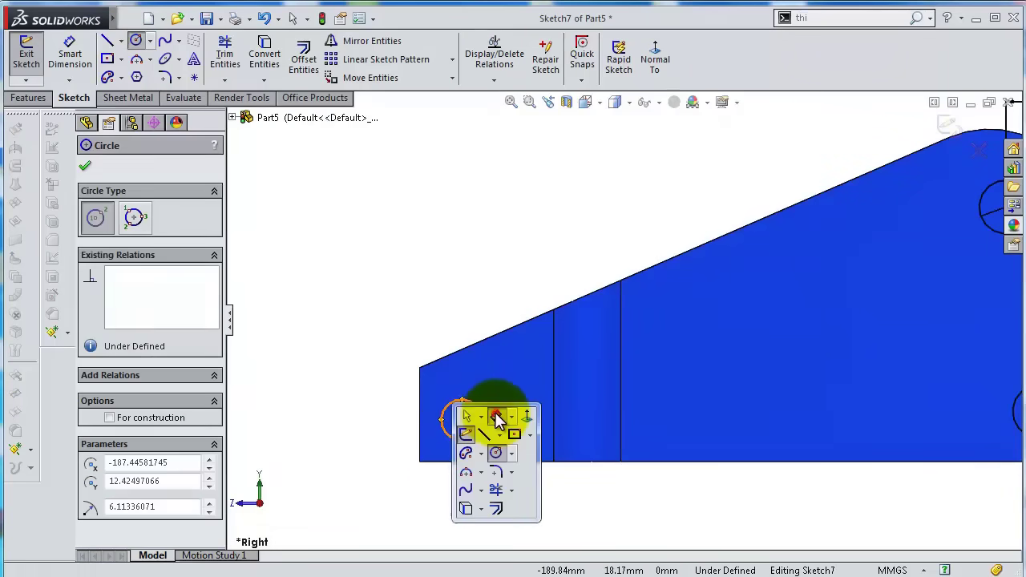
left_click(486, 418)
left_click(463, 319)
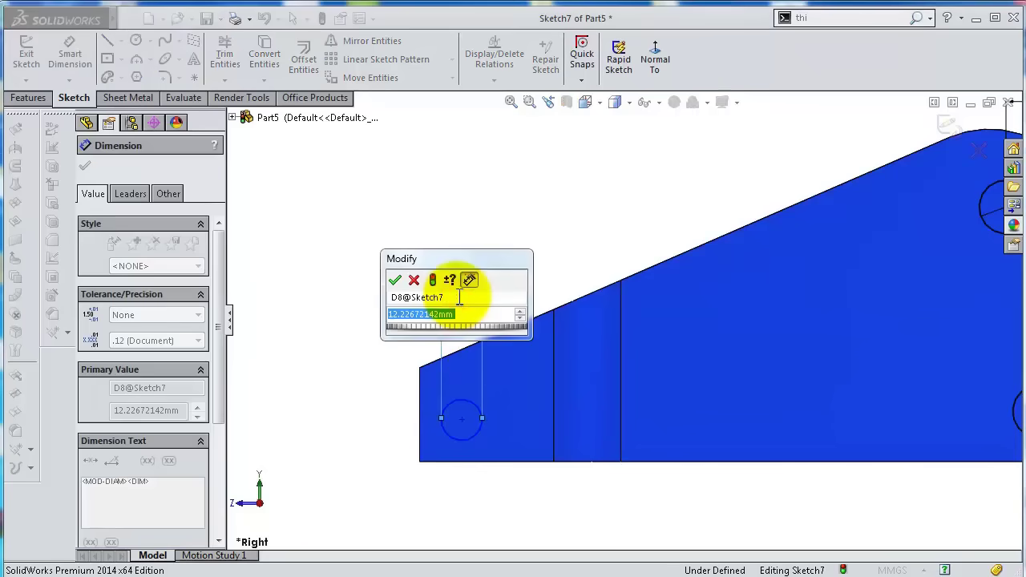
type("13")
key("Return")
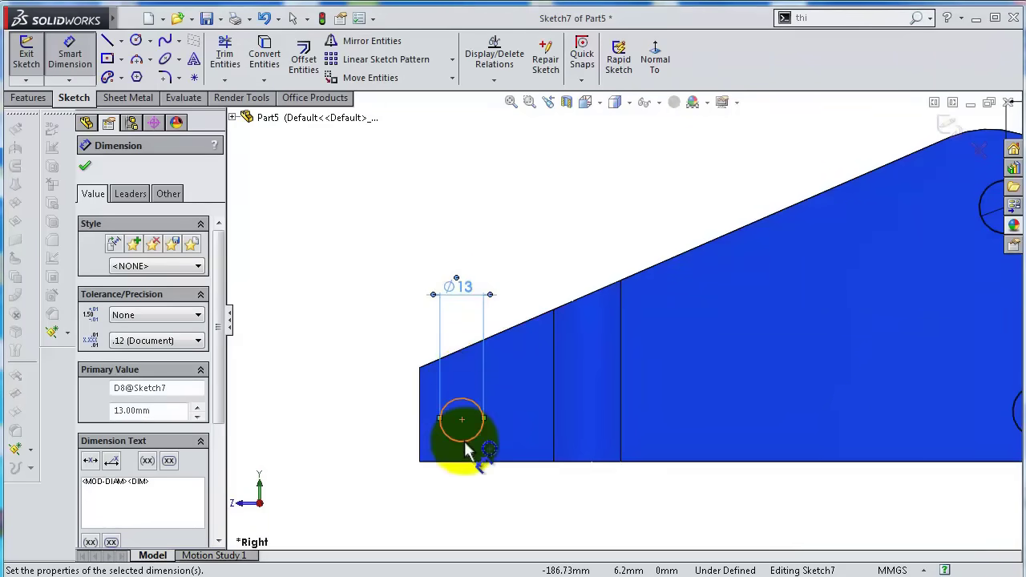
Position the Ø13 circle 15.5 mm above the bottom edge and 13.5 mm from the end, then exit the sketch.
left_click(464, 441)
left_click(465, 462)
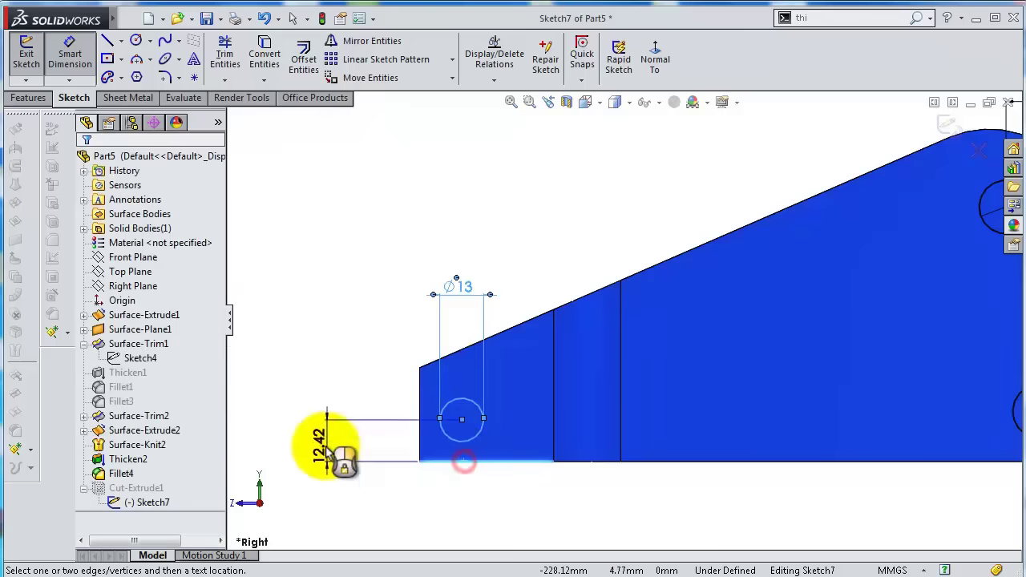
left_click(332, 436)
type("15")
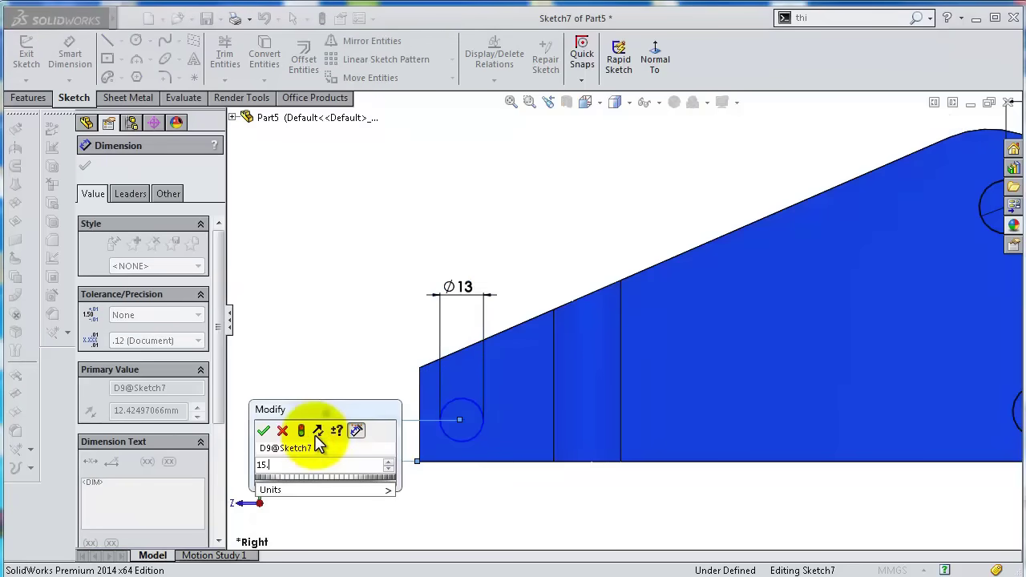
type(".5")
key("Return")
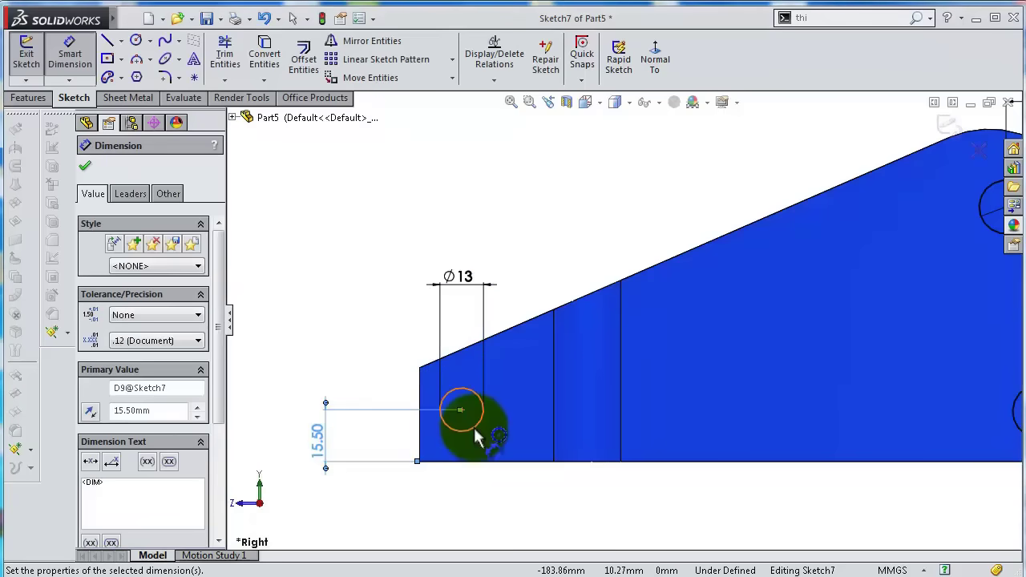
left_click(475, 432)
left_click(419, 436)
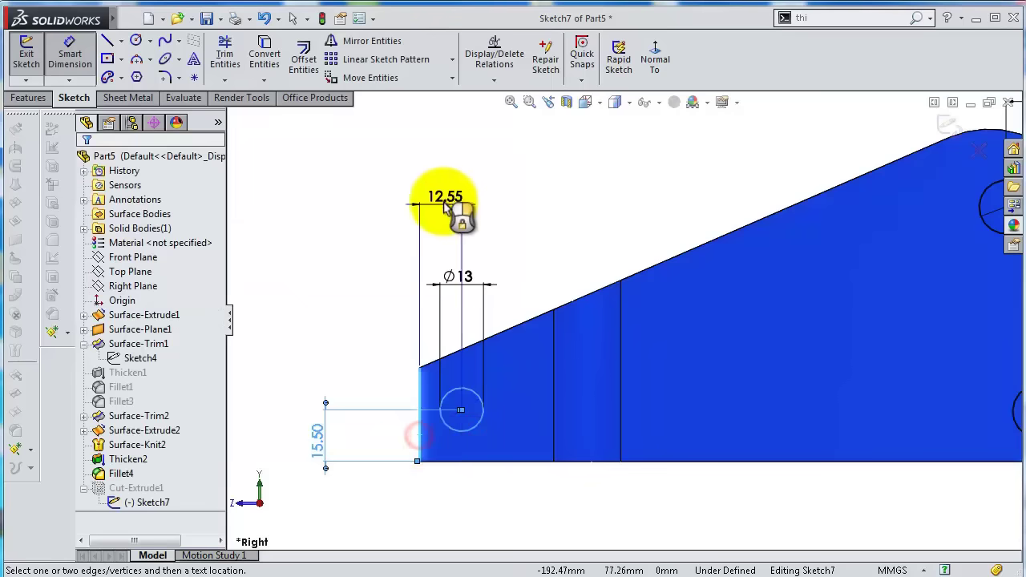
left_click(452, 210)
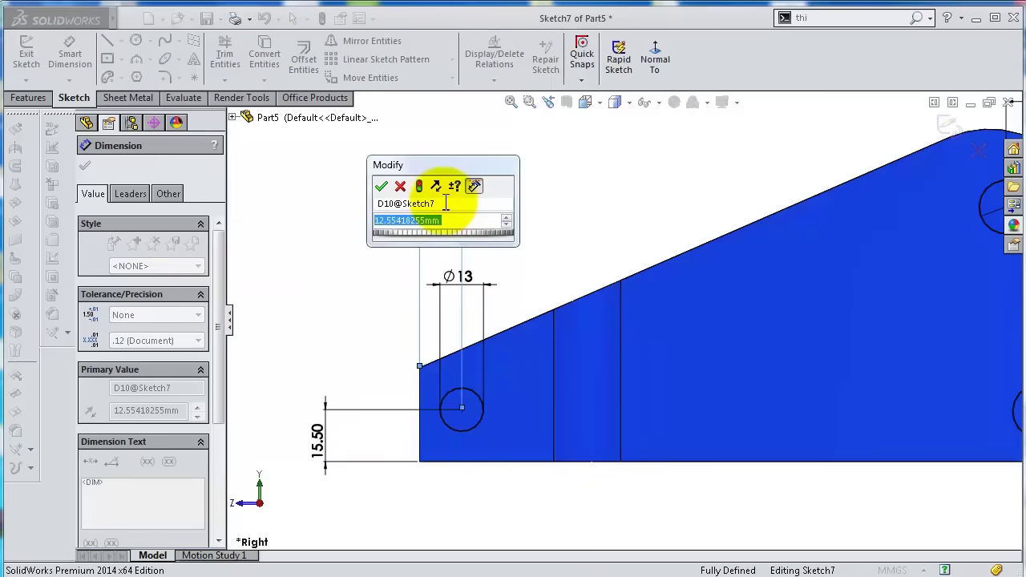
type("13.")
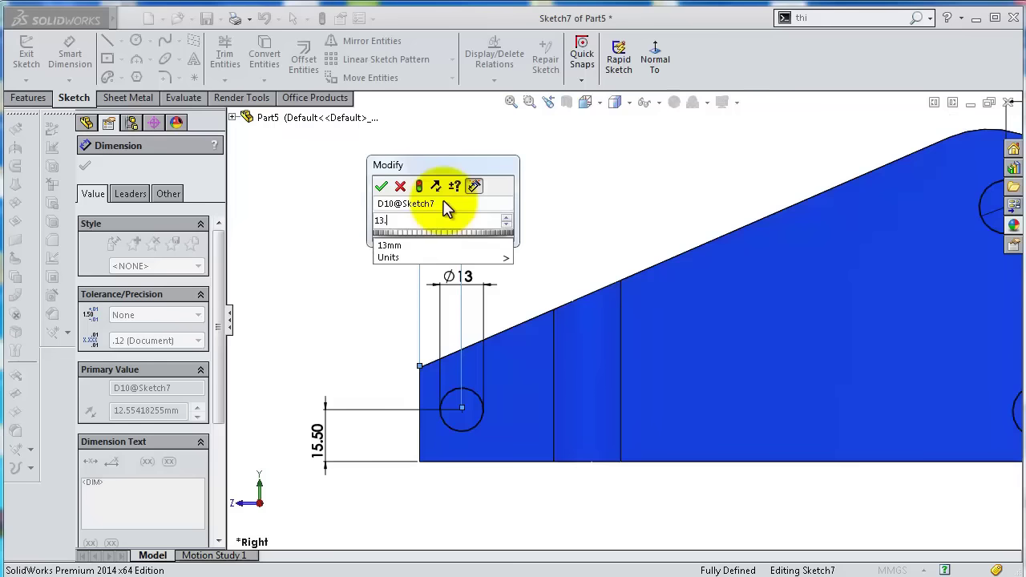
type("5")
key("Return")
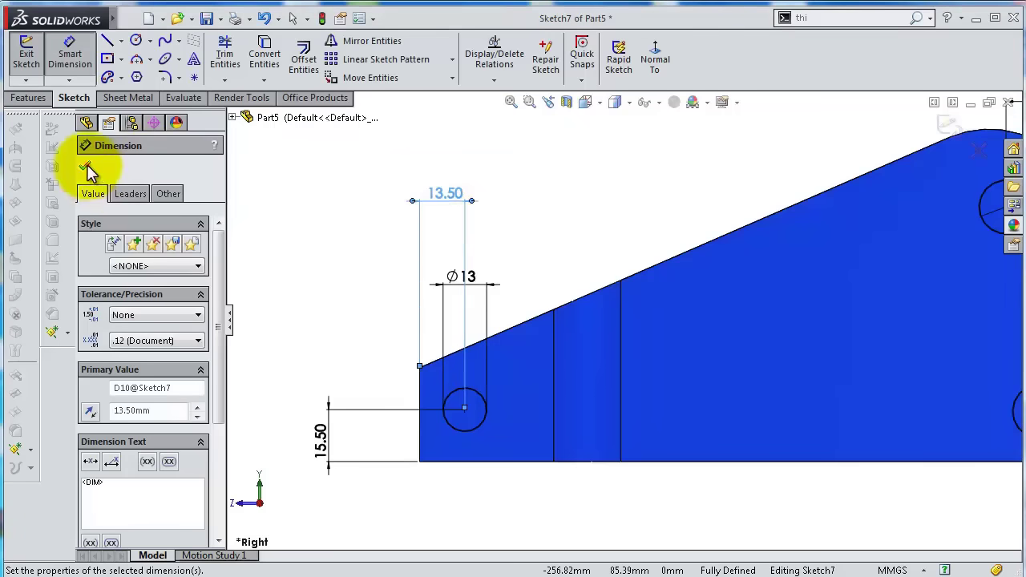
left_click(87, 168)
left_click(946, 125)
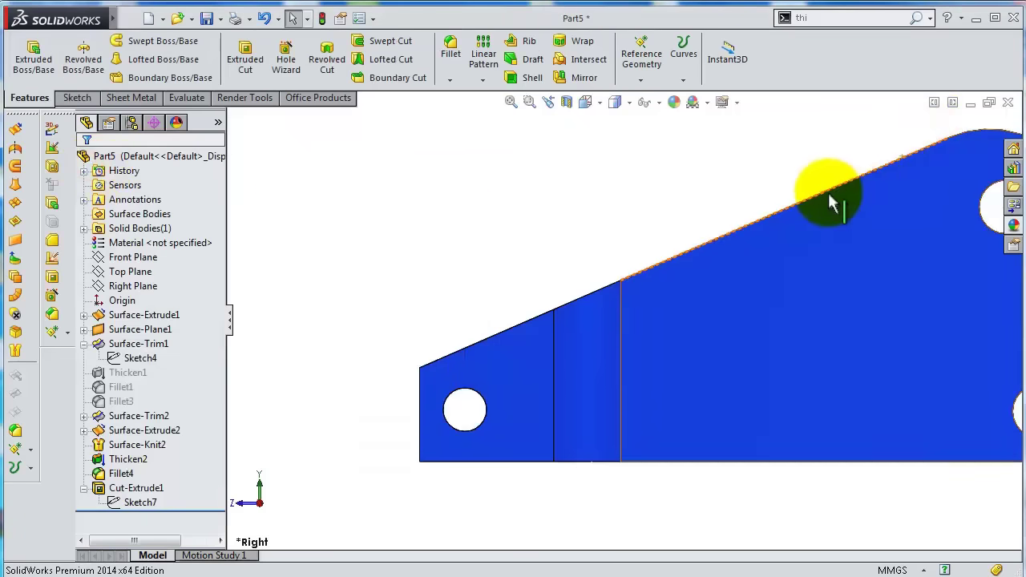
Start a new sketch on the Right Plane.
key("f")
middle_click_drag(807, 206, 813, 339)
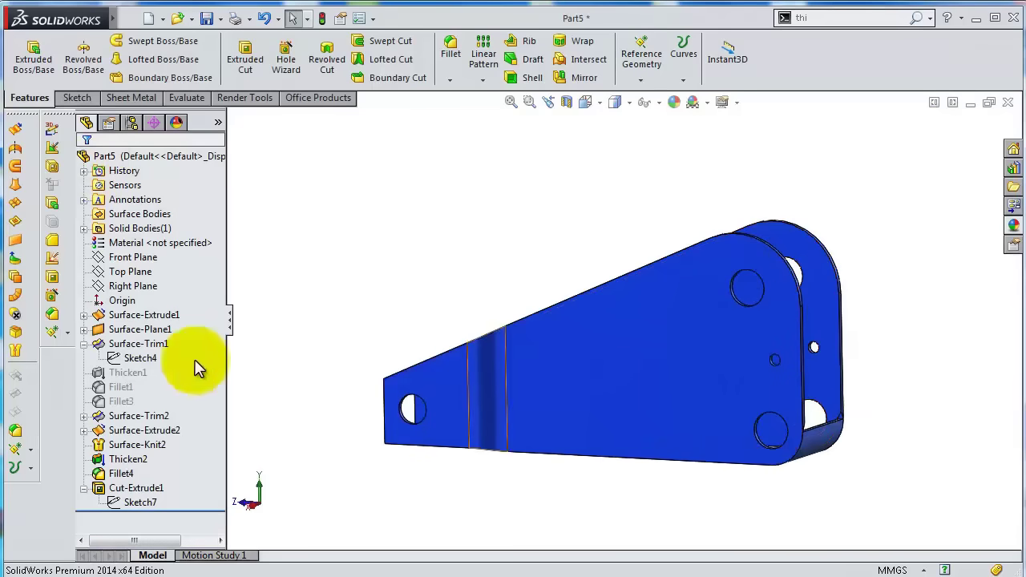
left_click(143, 286)
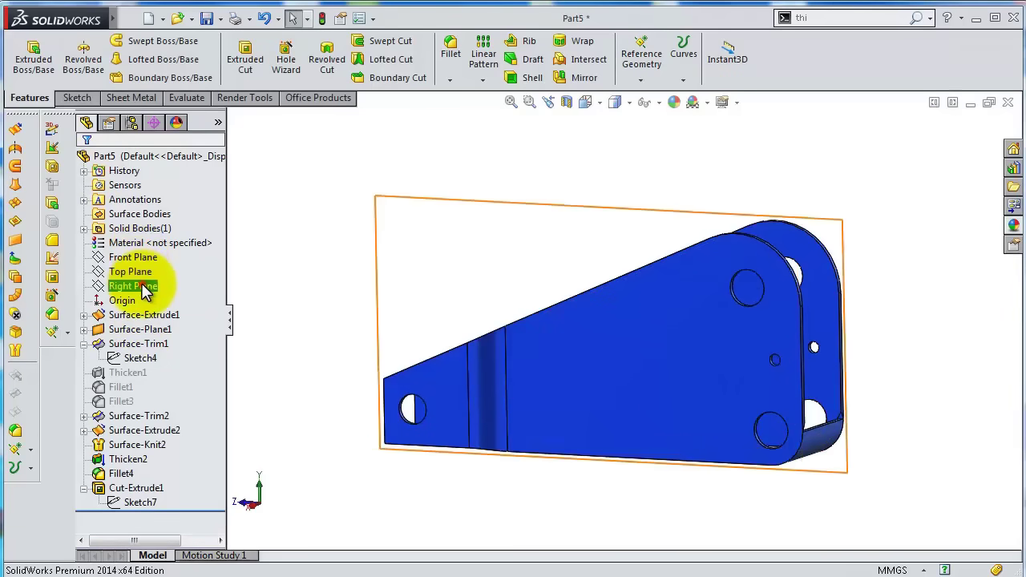
middle_click_drag(631, 297, 527, 298)
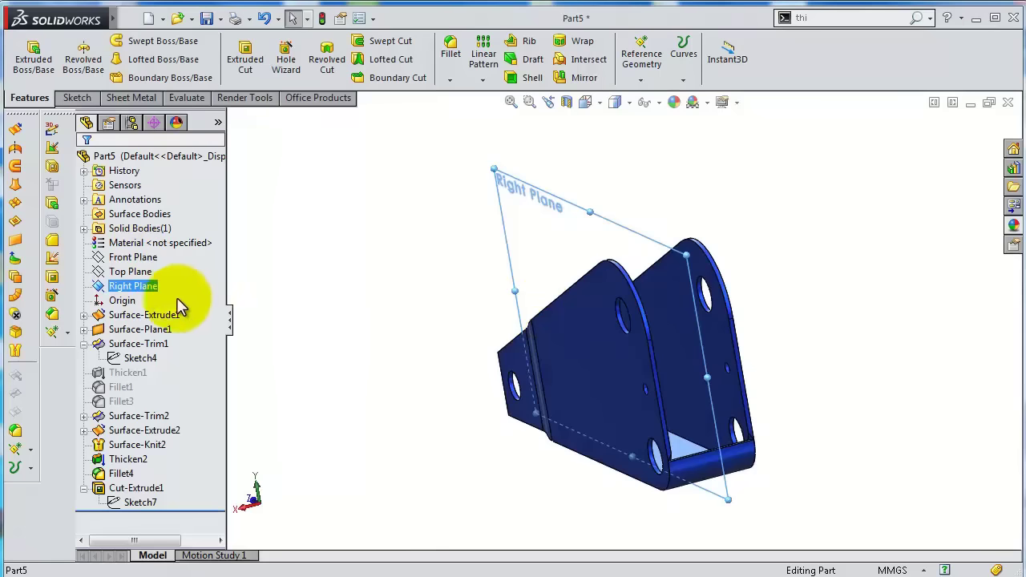
left_click(148, 286)
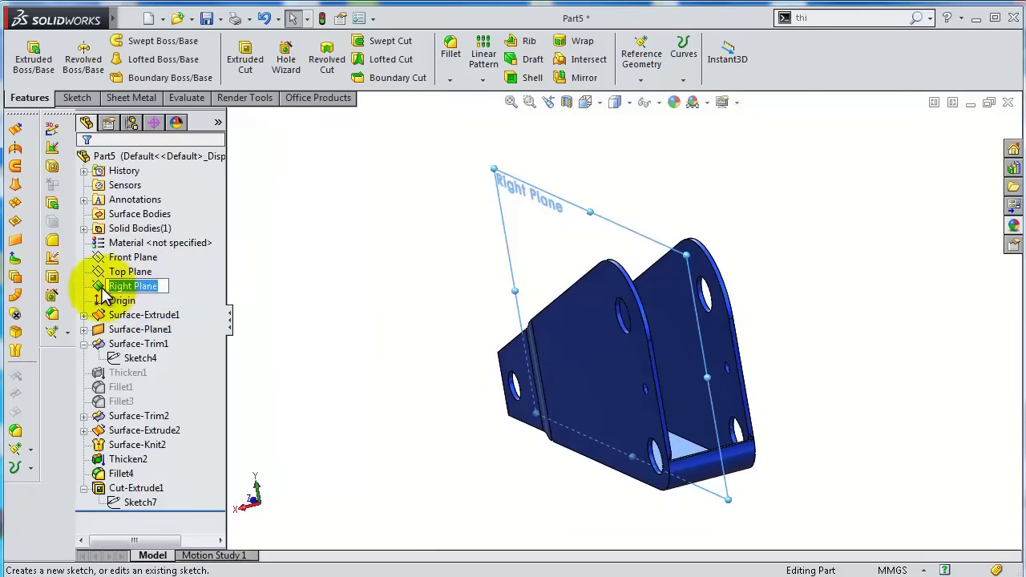
left_click(108, 289)
left_click(114, 274)
scroll(673, 449, "down", 10)
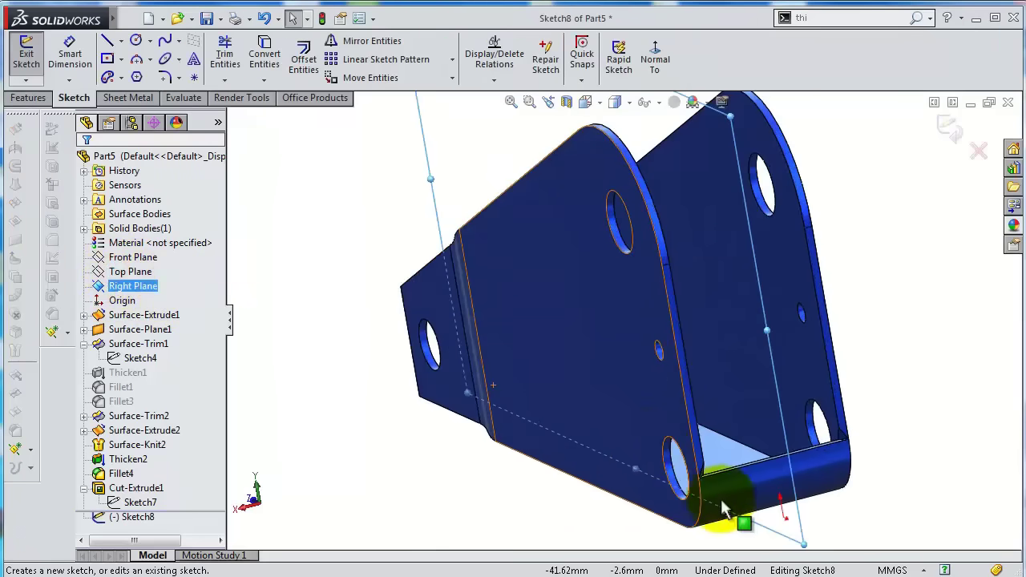
Convert the Ø16 lower hole edge into the sketch as a circle.
left_click(671, 412)
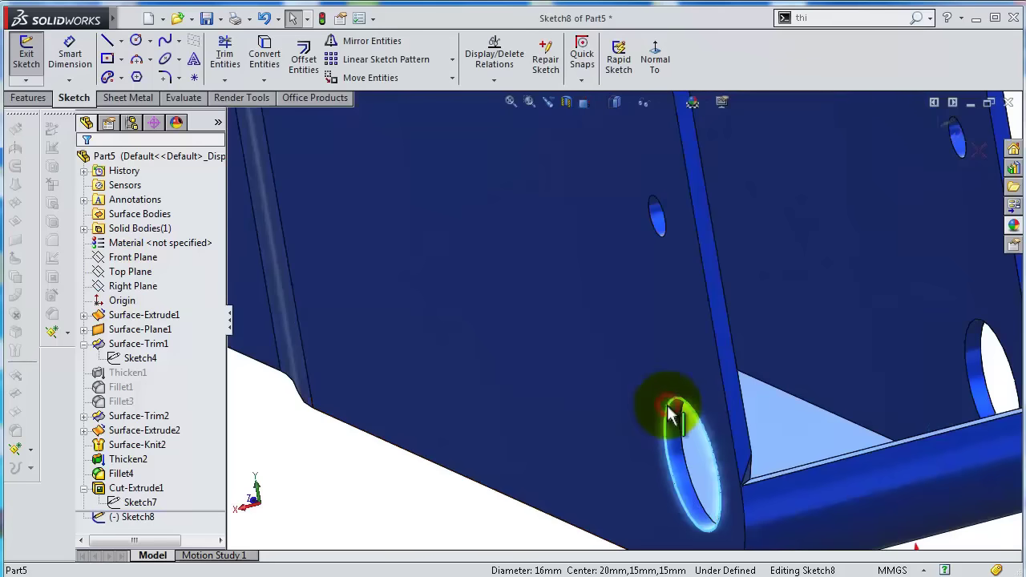
left_click(268, 63)
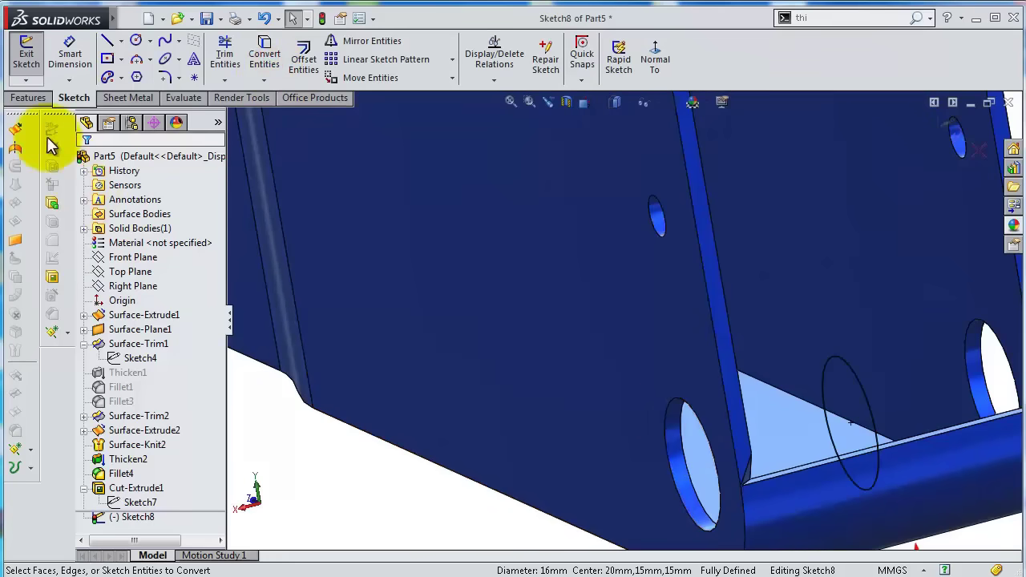
left_click(30, 98)
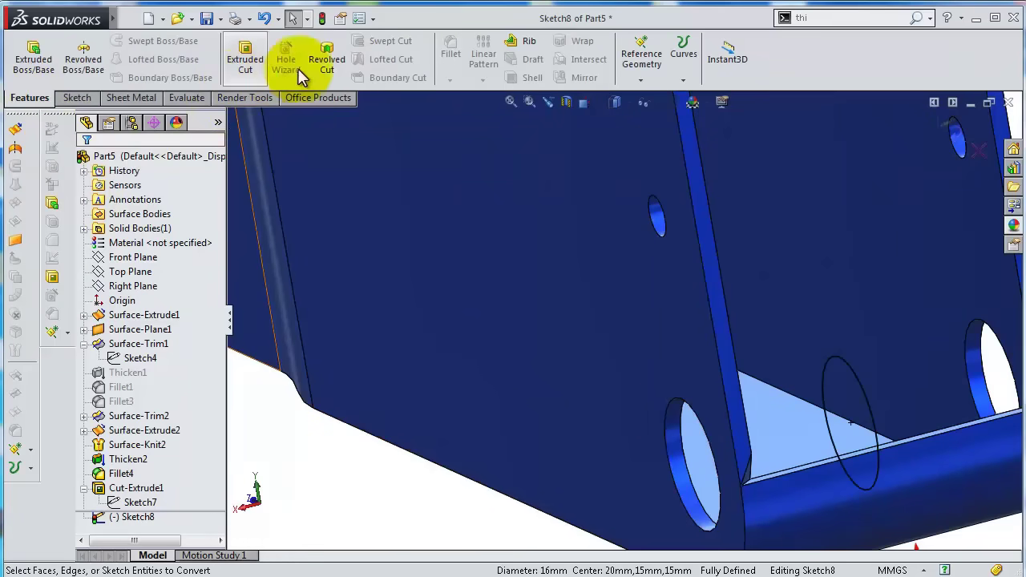
Extrude Sketch8's Ø16 circle mid-plane 58 mm as a thin tube with 2.5 mm wall.
left_click(34, 56)
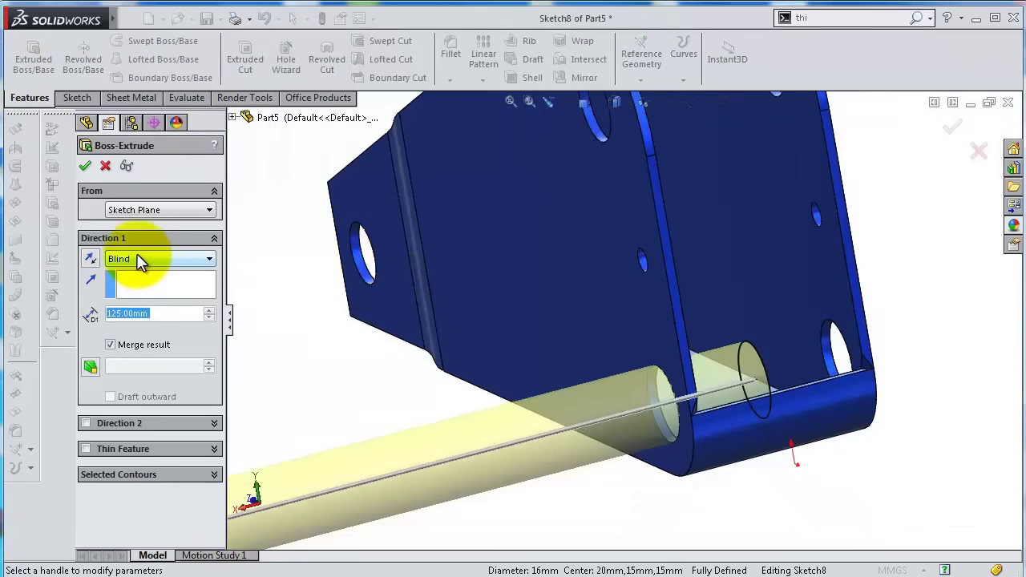
left_click(137, 259)
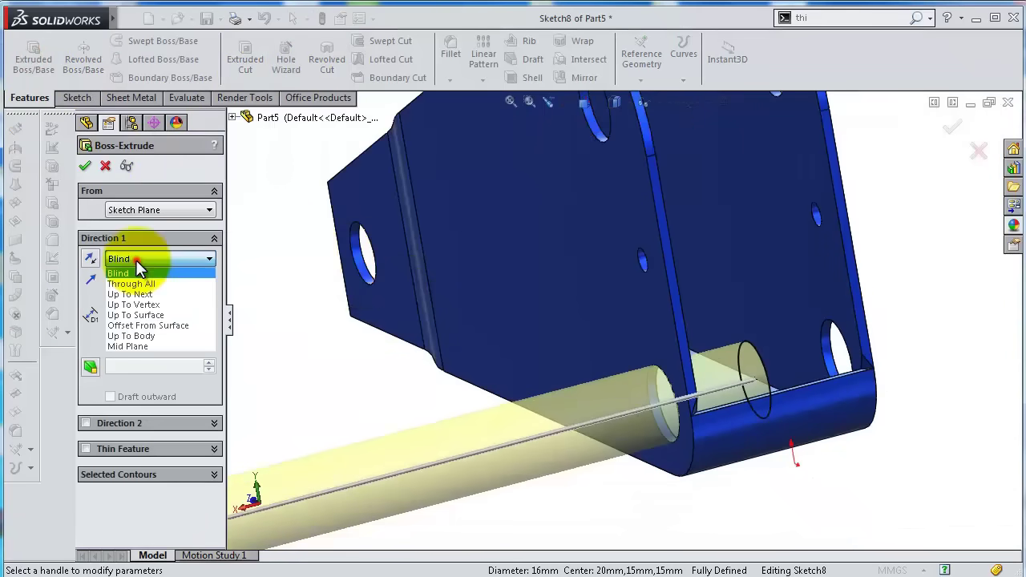
left_click(132, 346)
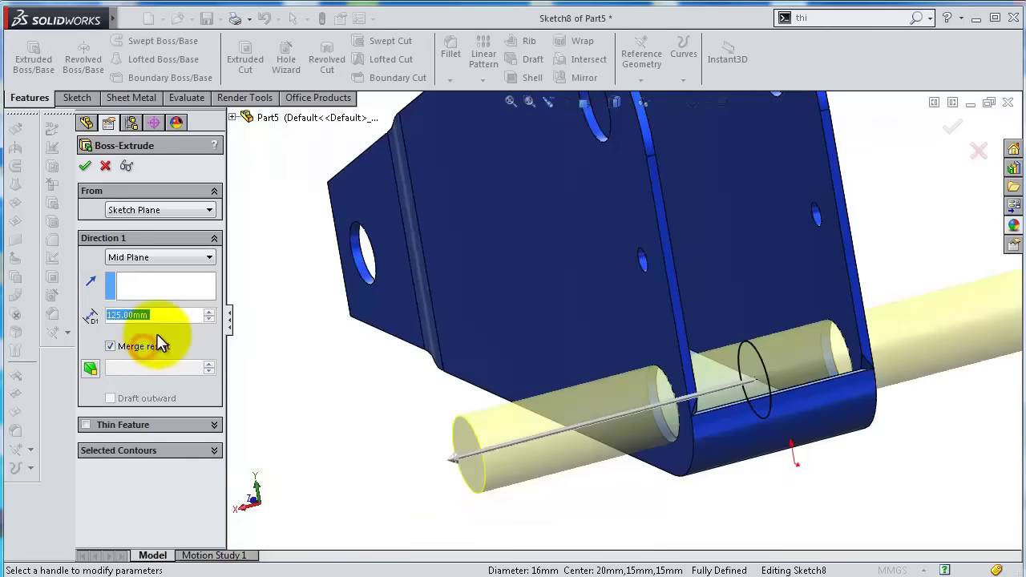
left_click(86, 426)
left_click(157, 468)
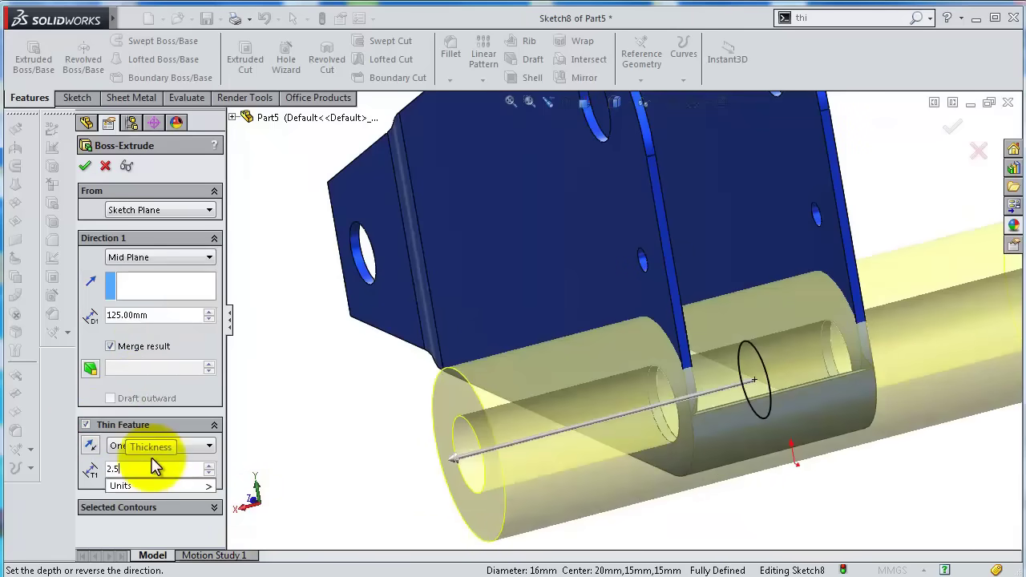
key("Return")
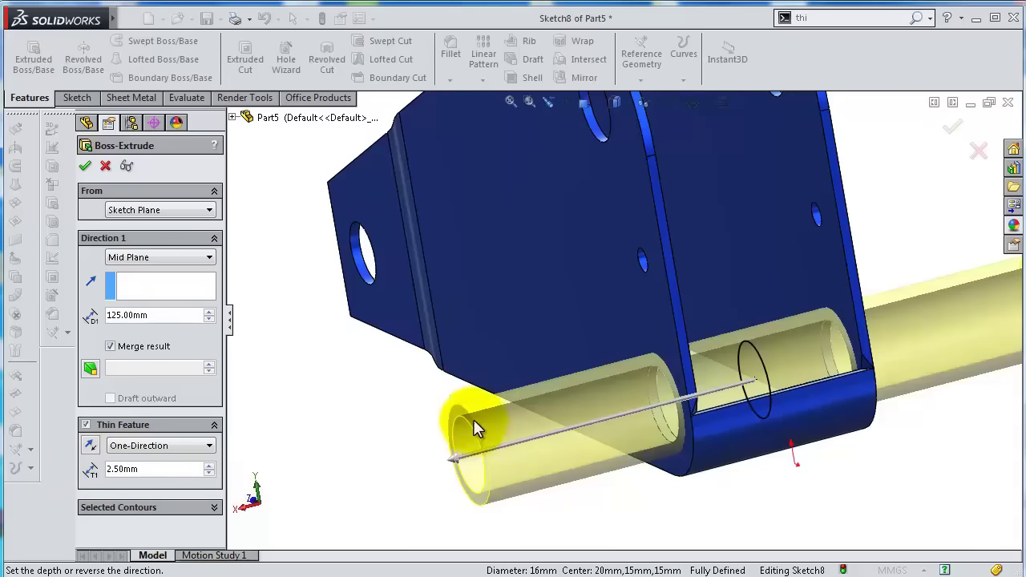
middle_click_drag(469, 424, 484, 405)
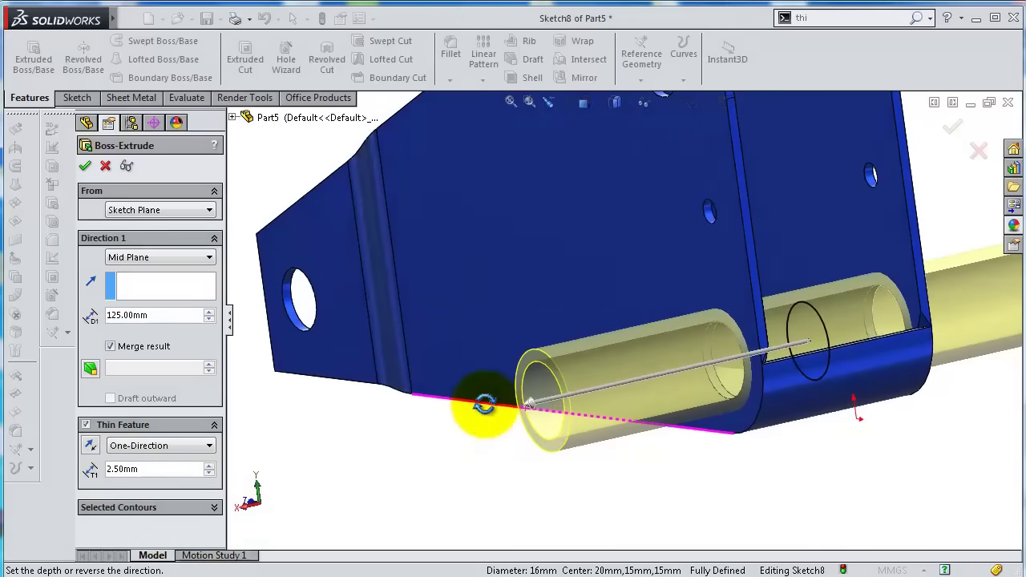
double_click(140, 316)
type("58")
key("Return")
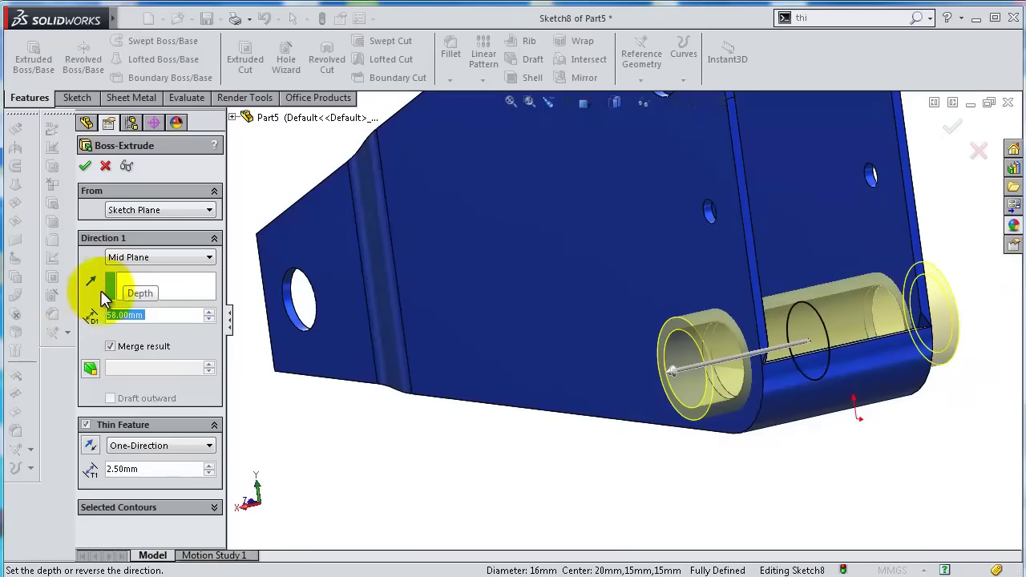
left_click(84, 166)
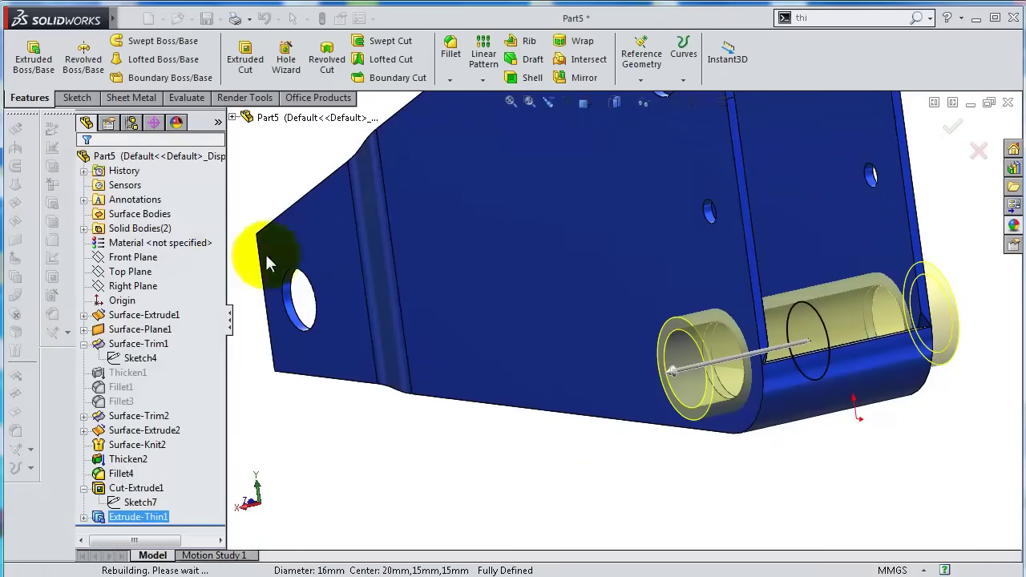
Orbit around the new tube to inspect it from the end and below.
mouse_move(636, 360)
middle_mouse_down()
mouse_move(645, 377)
mouse_move(637, 380)
middle_mouse_up()
scroll(691, 360, "down", 3)
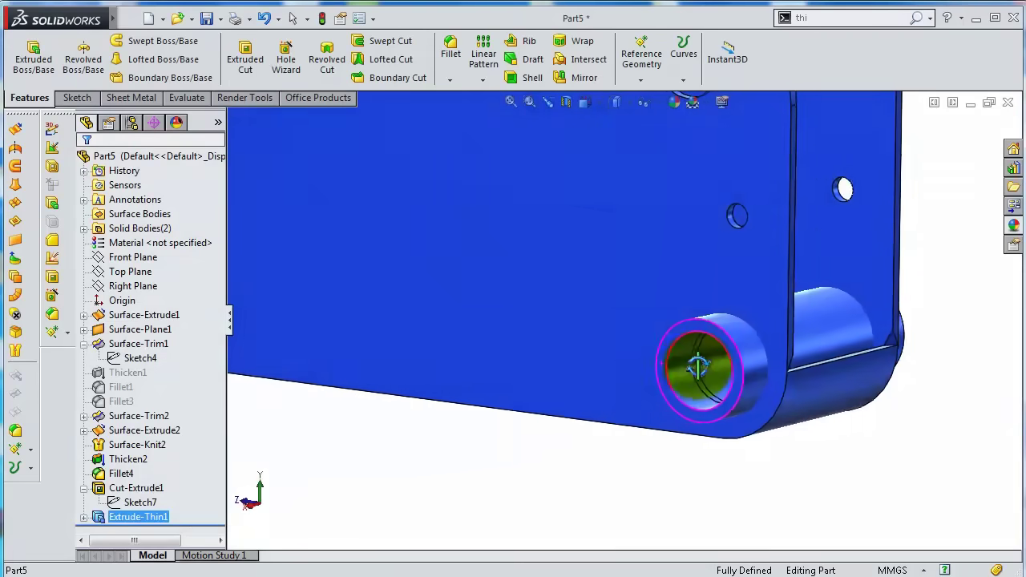
mouse_move(692, 360)
middle_mouse_down()
mouse_move(710, 348)
mouse_move(702, 381)
mouse_move(783, 305)
mouse_move(698, 316)
mouse_move(703, 350)
middle_mouse_up()
scroll(701, 381, "up", 3)
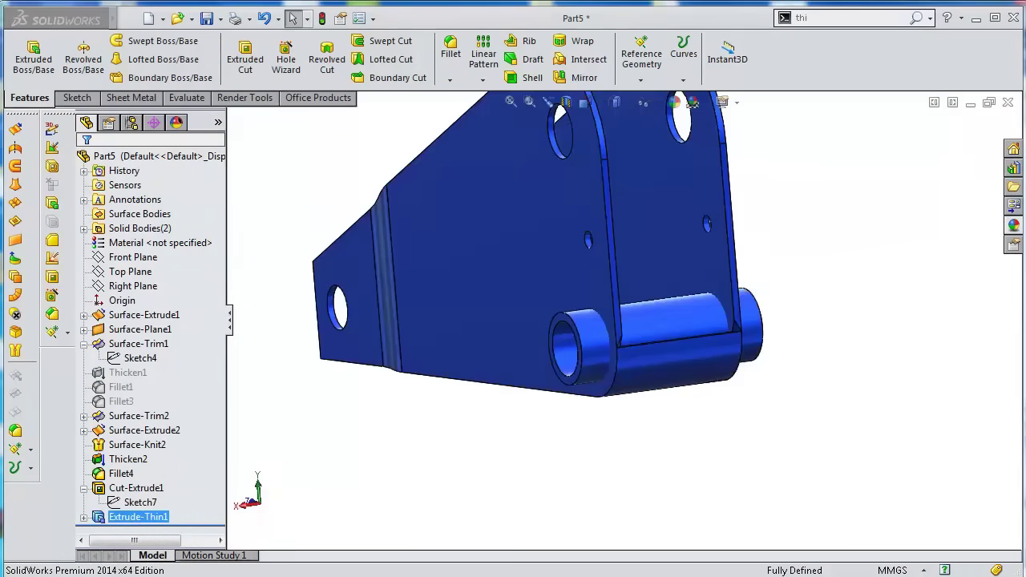
scroll(653, 393, "down", 2)
middle_click_drag(623, 412, 645, 407)
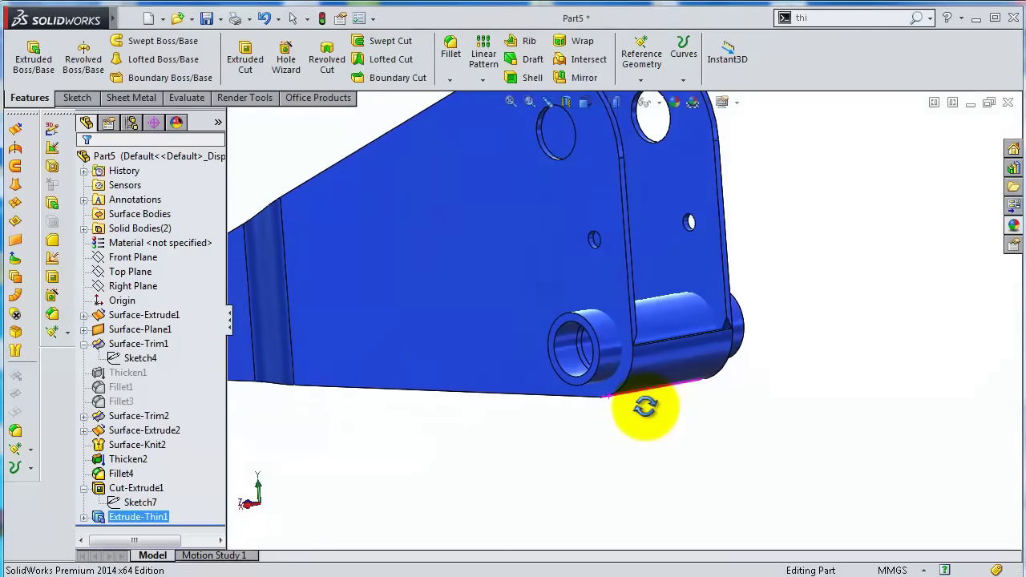
Change Sketch7's lower hole diameter from 16 to 21 mm and rebuild the cut.
left_click(138, 503)
left_click(150, 459)
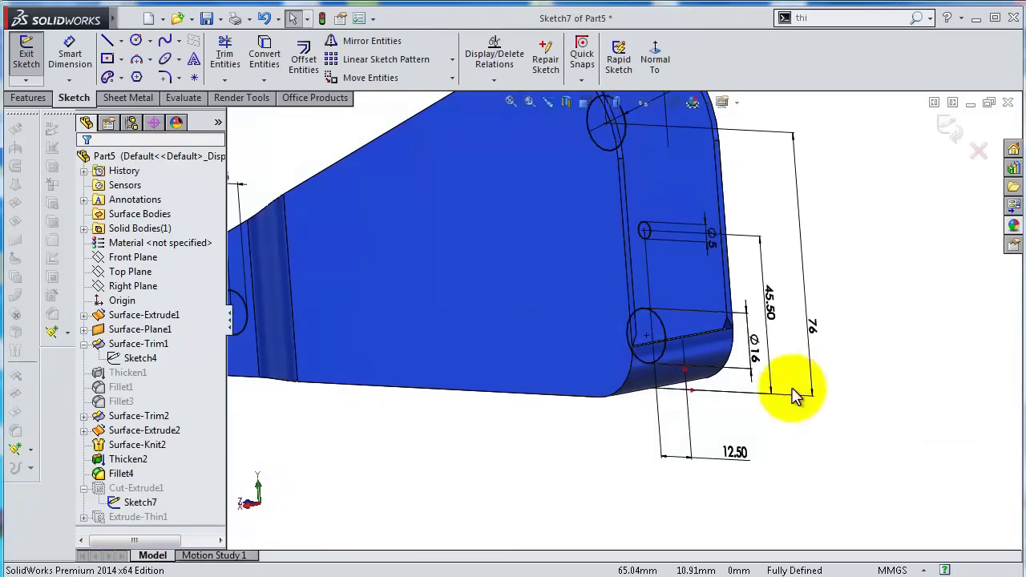
middle_click_drag(834, 427, 855, 403)
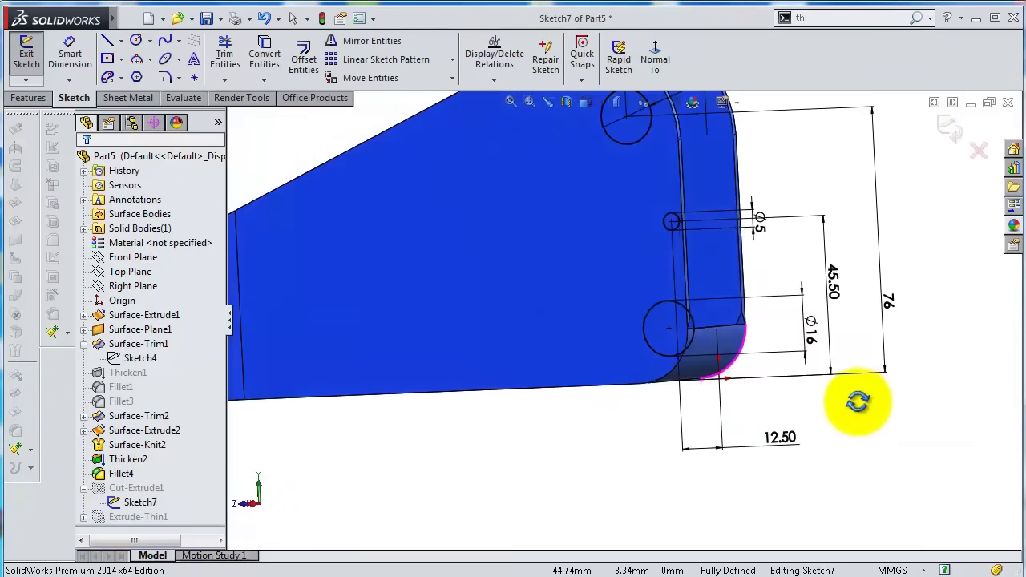
left_click(809, 329)
double_click(810, 326)
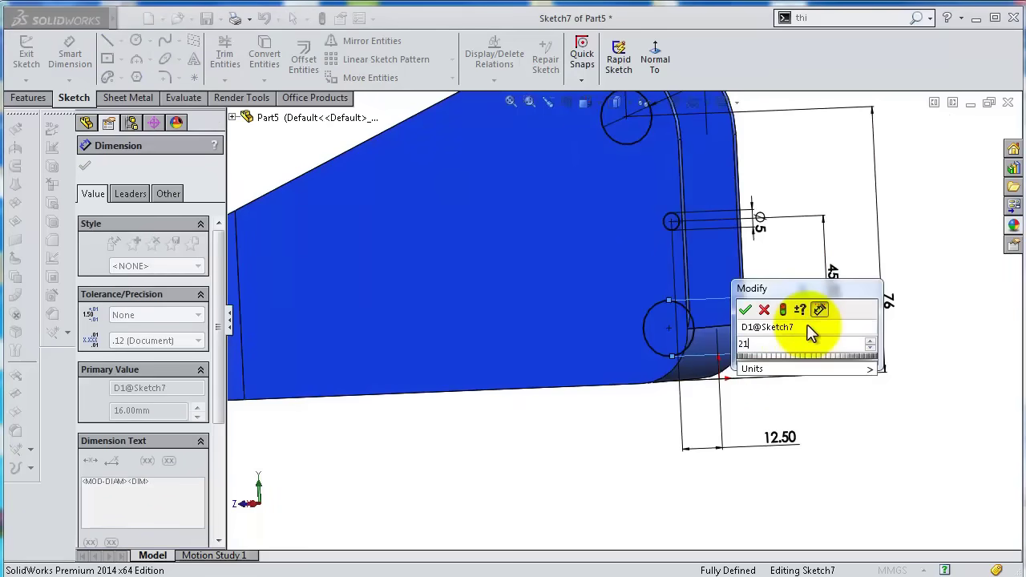
type("21")
key("Return")
left_click(946, 131)
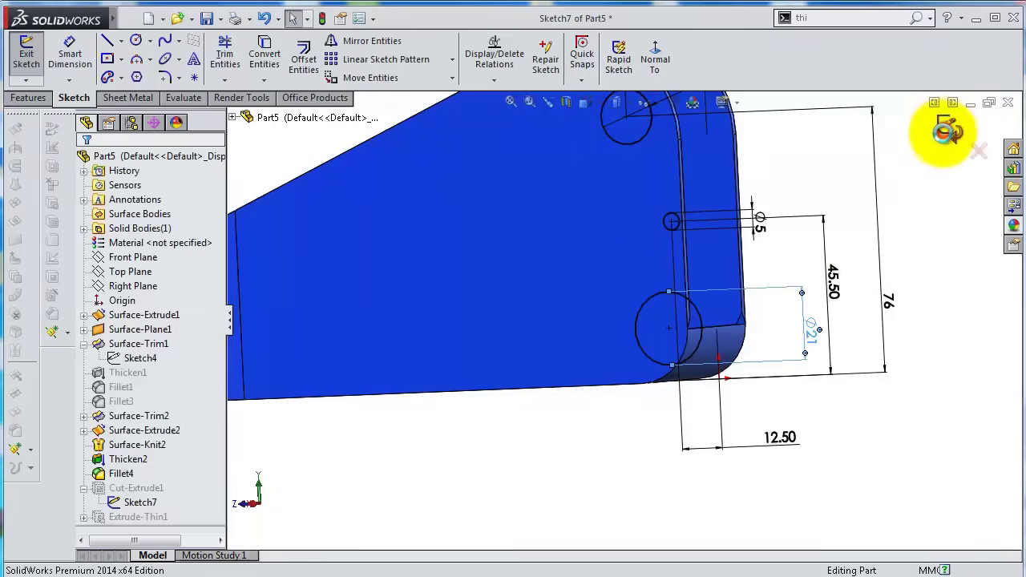
left_click(165, 516)
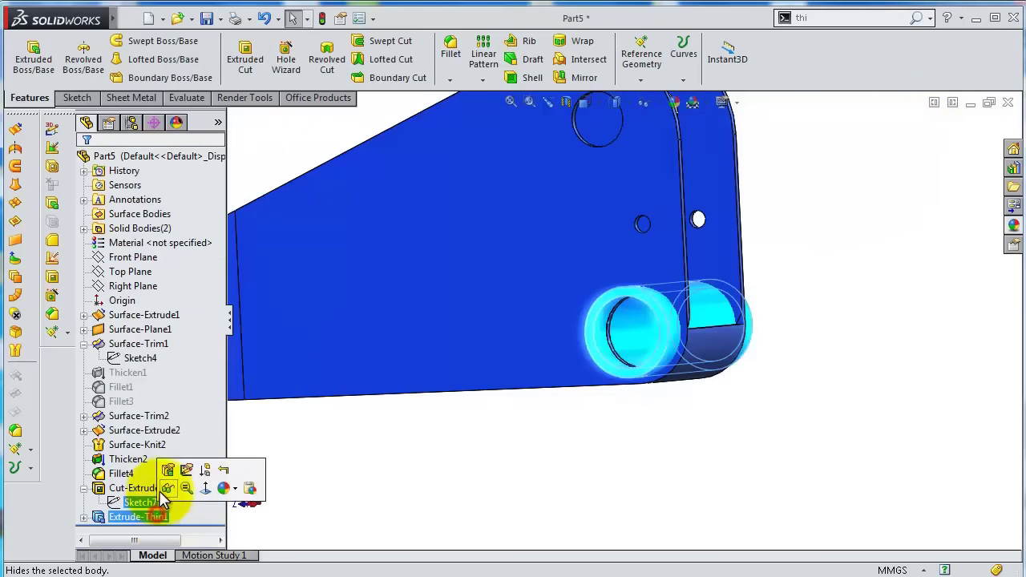
Reverse Extrude-Thin1's thin-wall direction so the 2.50 mm wall grows outward.
left_click(169, 469)
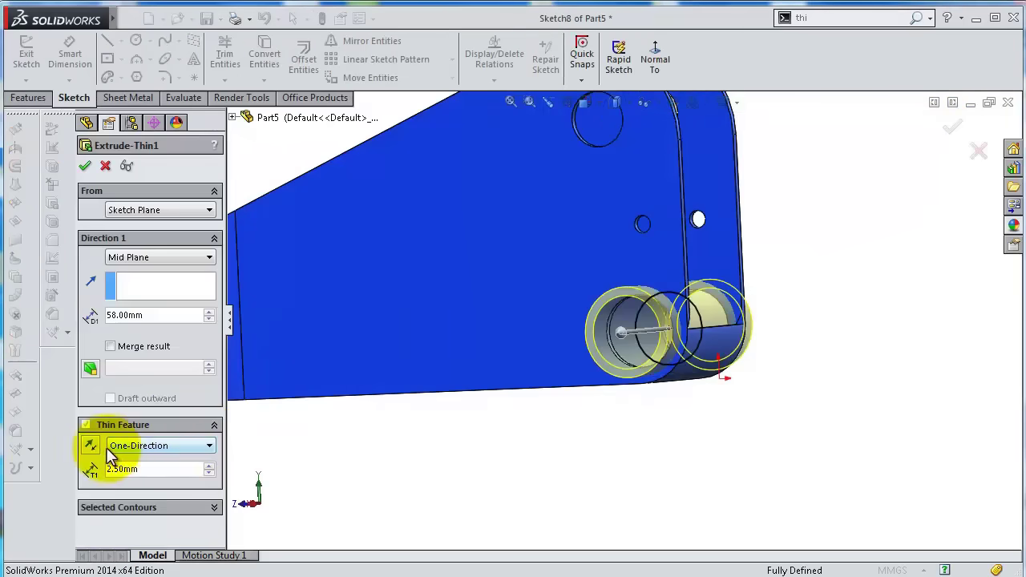
left_click(91, 446)
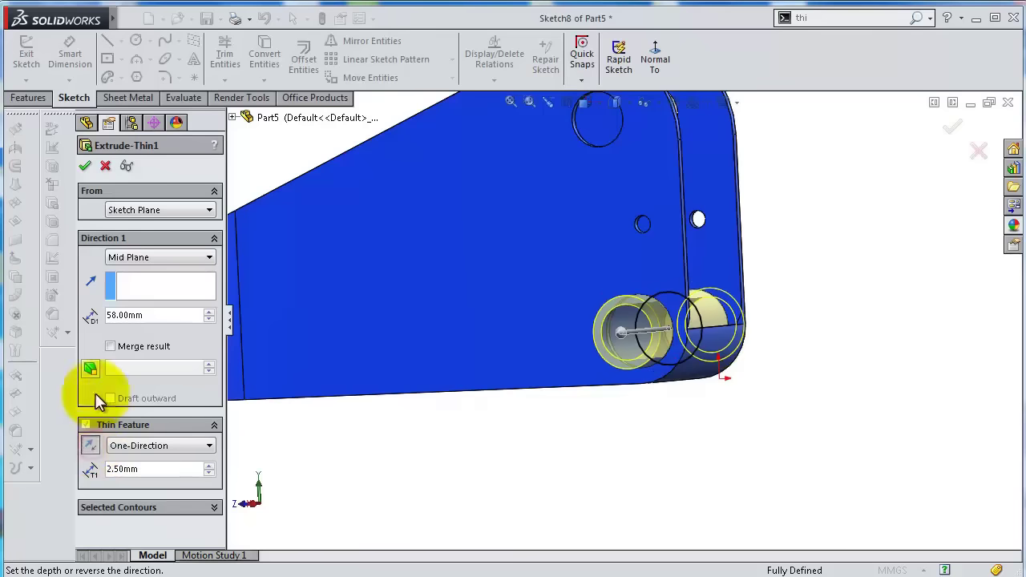
left_click(84, 166)
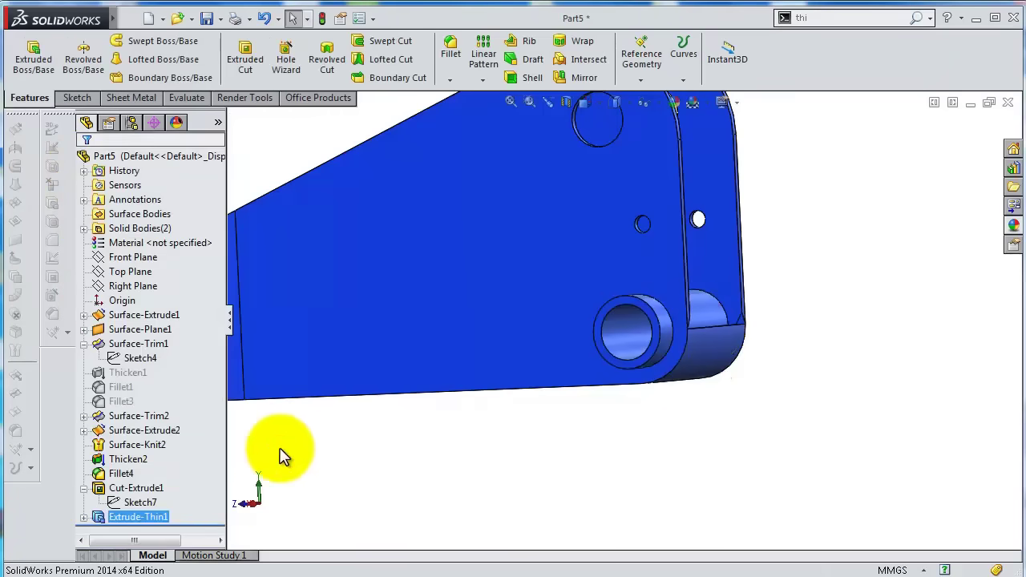
middle_click_drag(641, 443, 600, 469)
scroll(654, 360, "up", 3)
middle_click_drag(653, 359, 676, 388)
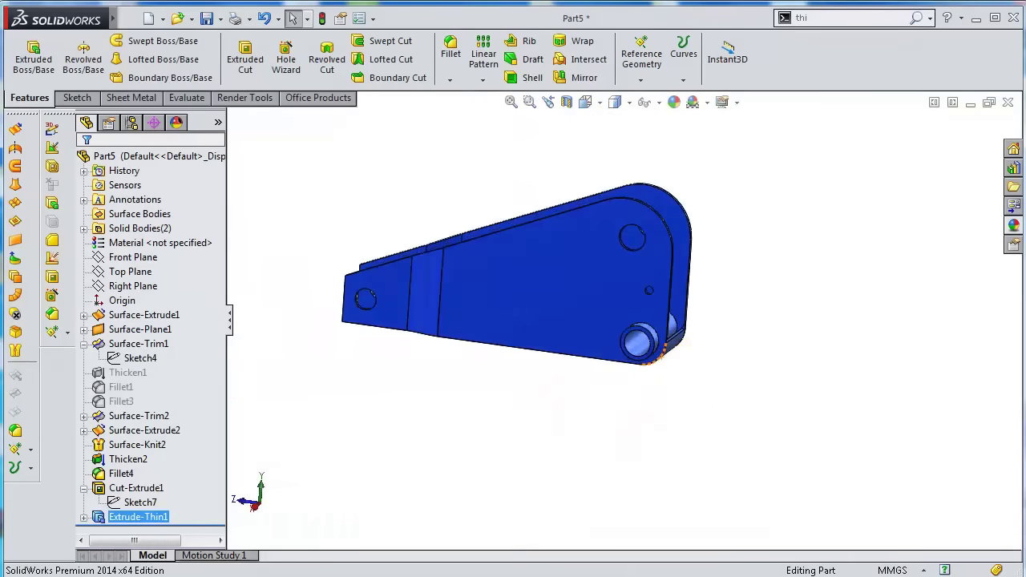
middle_click_drag(882, 491, 792, 401)
Fillet the edges of the bracket's two large side faces at 1.5 mm radius.
left_click(451, 48)
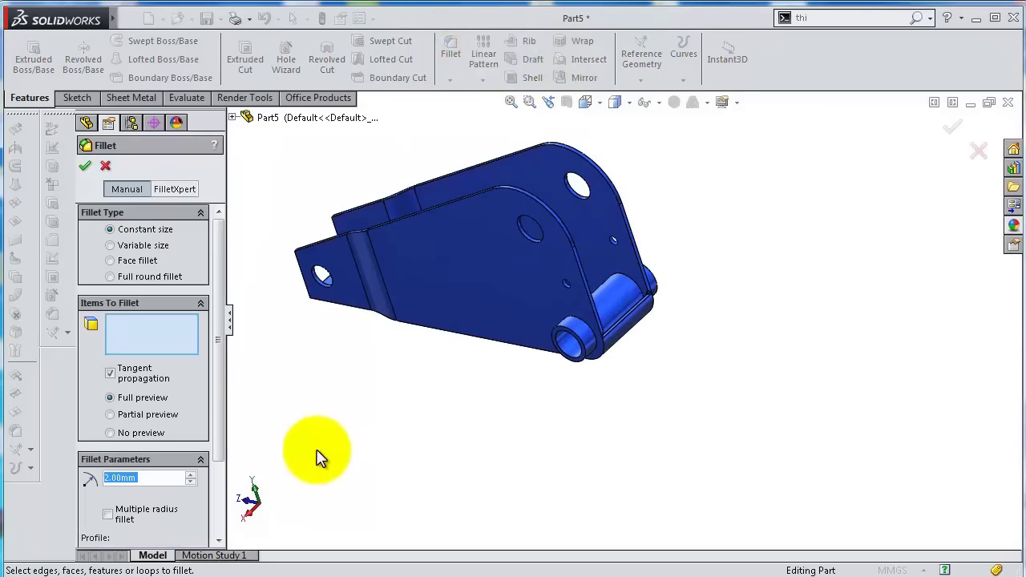
left_click(480, 293)
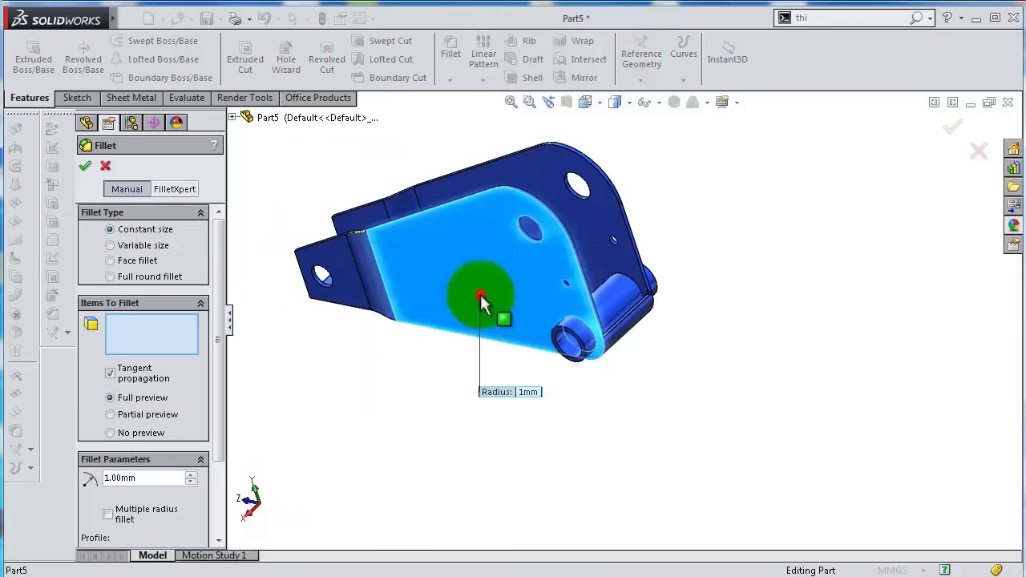
middle_click_drag(677, 256, 721, 284)
left_click(556, 313)
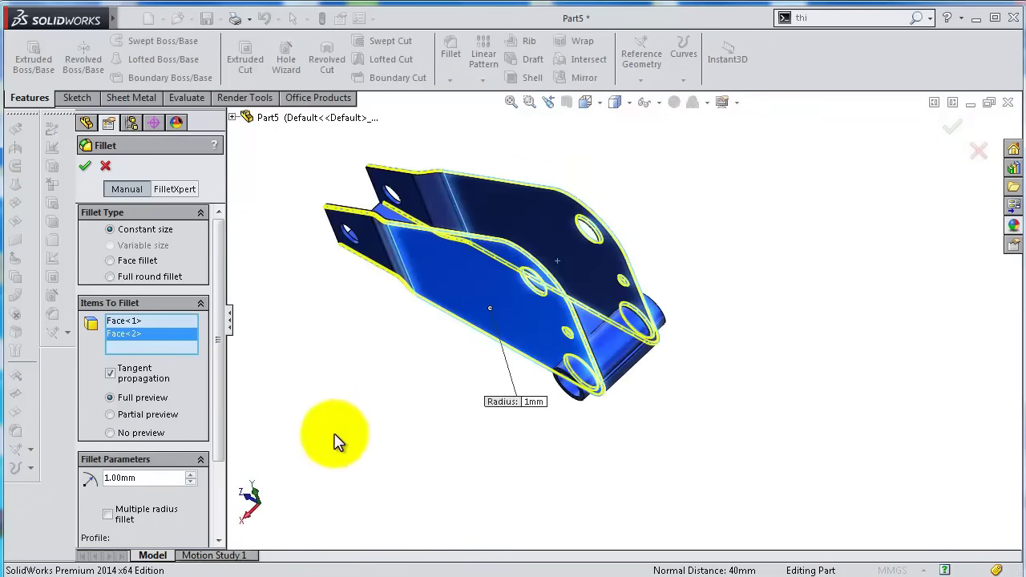
double_click(113, 478)
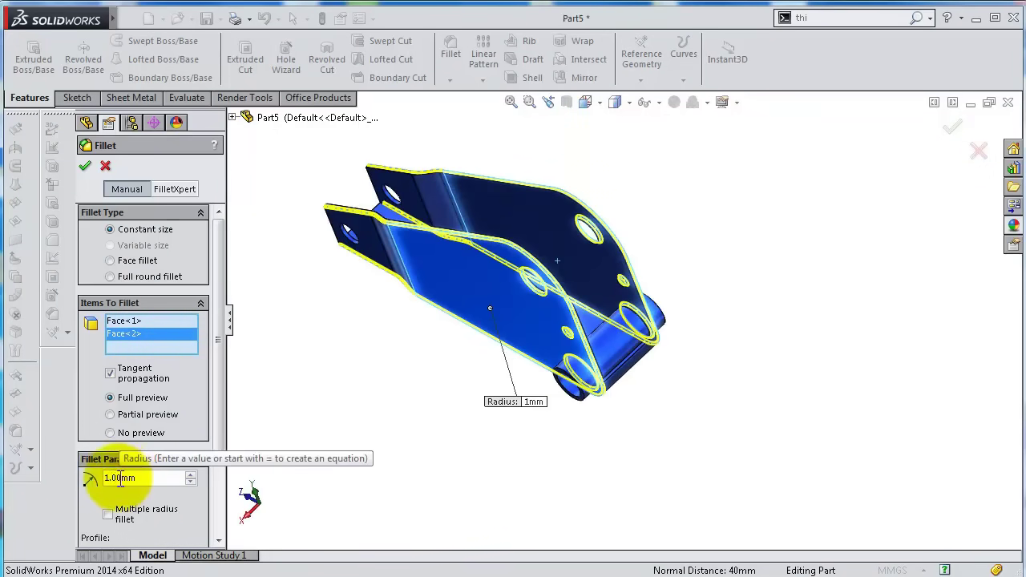
type("1.5")
key("Return")
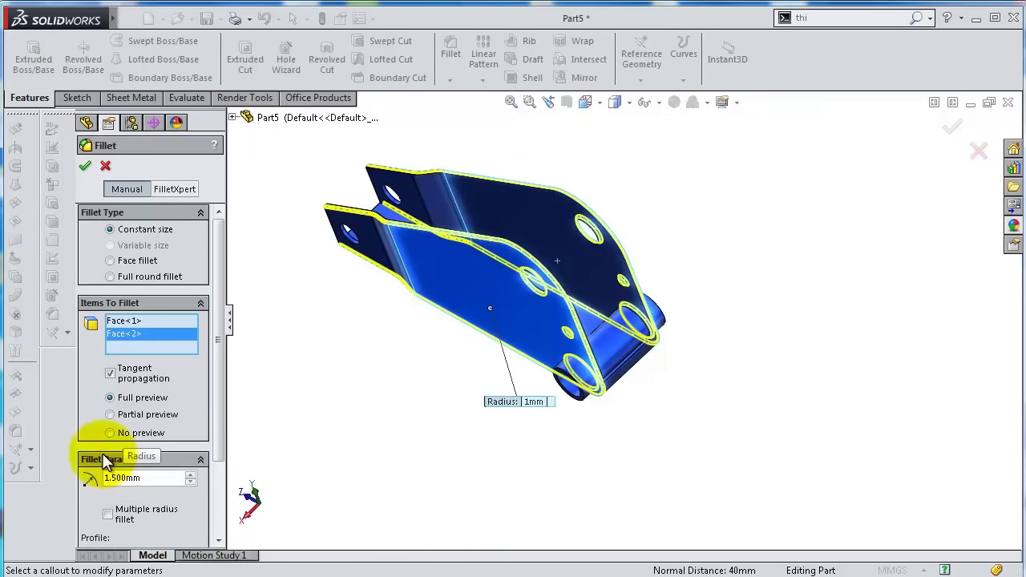
left_click(86, 166)
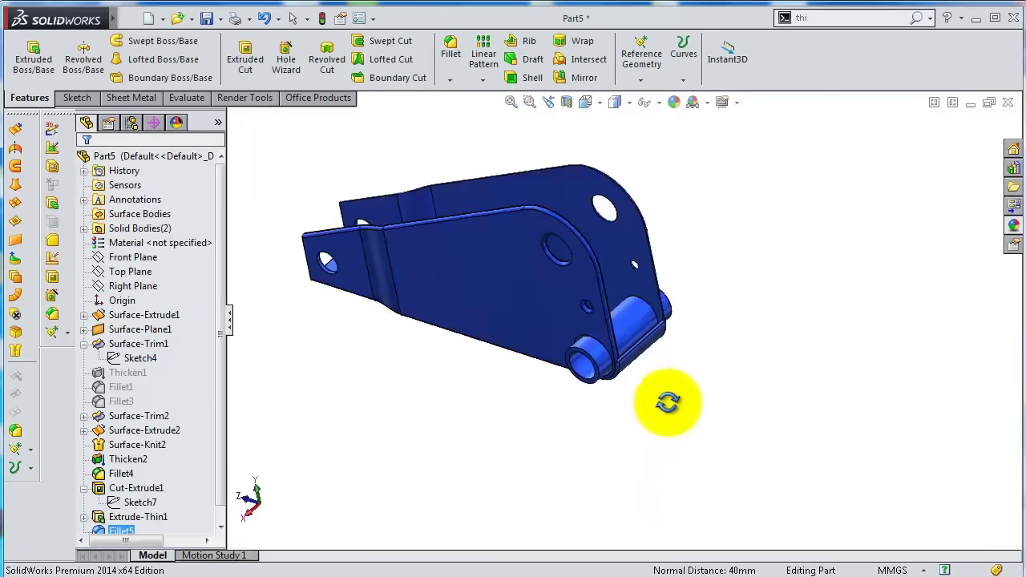
Add a second 1.5 mm fillet around the bracket's inner channel face.
middle_click_drag(668, 402, 664, 514)
left_click(451, 53)
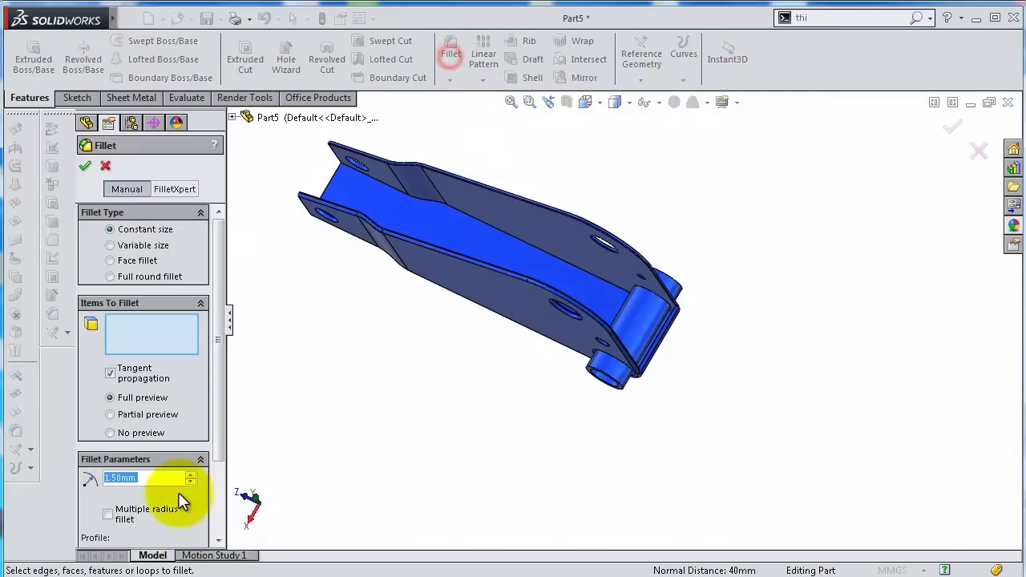
left_click(526, 265)
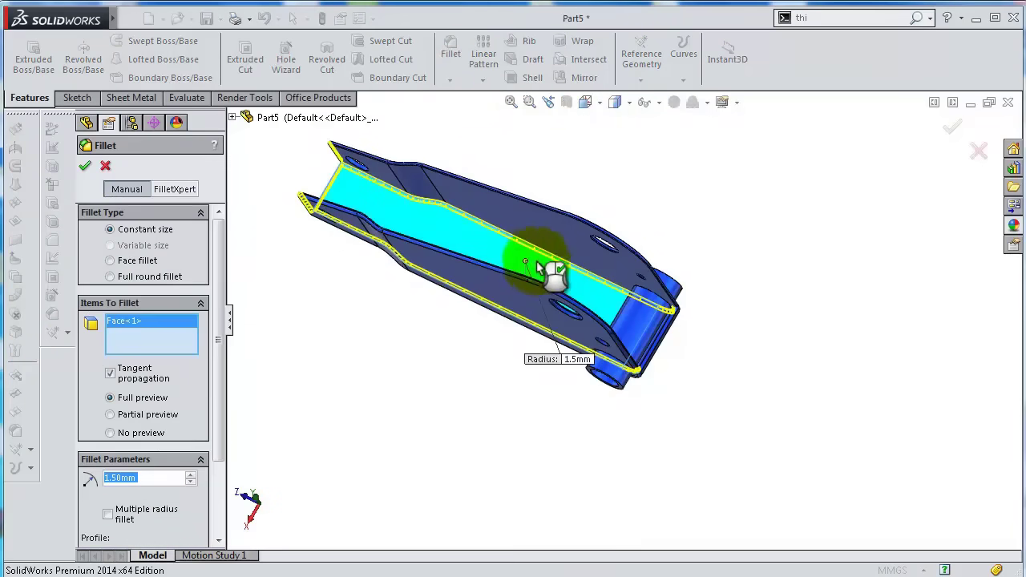
left_click(952, 129)
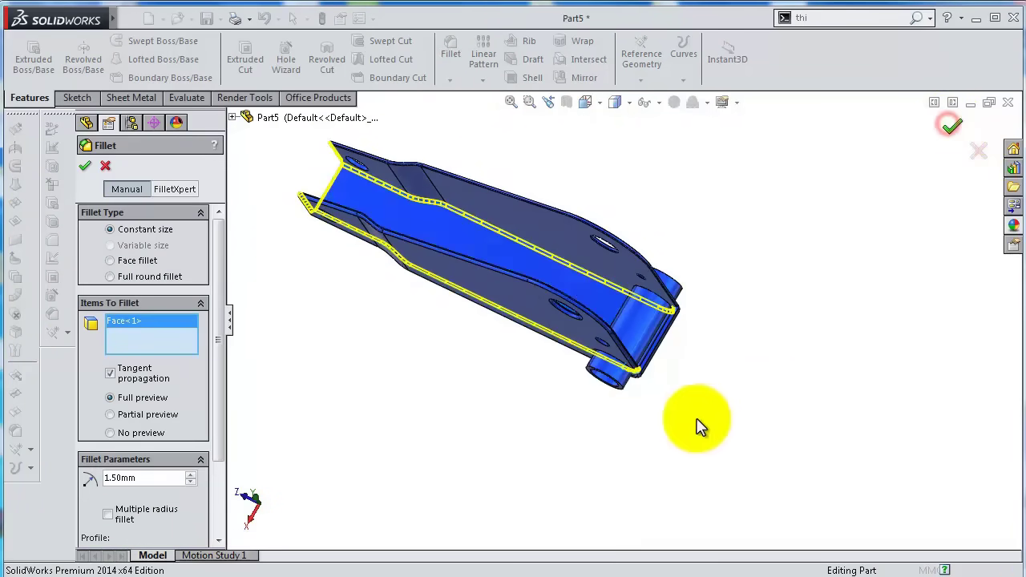
middle_click_drag(687, 419, 463, 239)
Save the finished Part5 bracket.
scroll(461, 236, "down", 4)
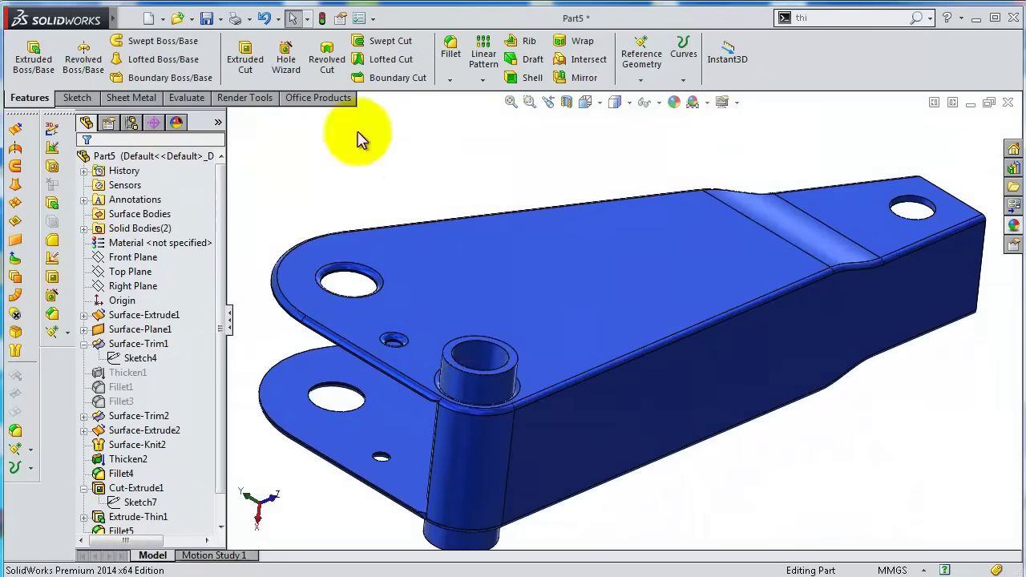
left_click(205, 16)
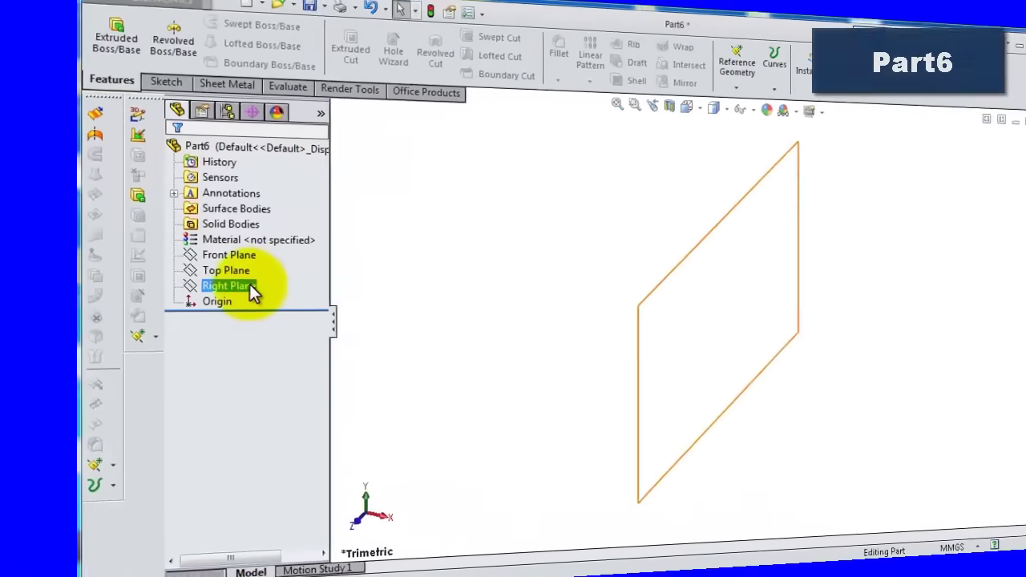
Sketch a Ø20 circle centred on the origin on the Right Plane.
left_click(136, 286)
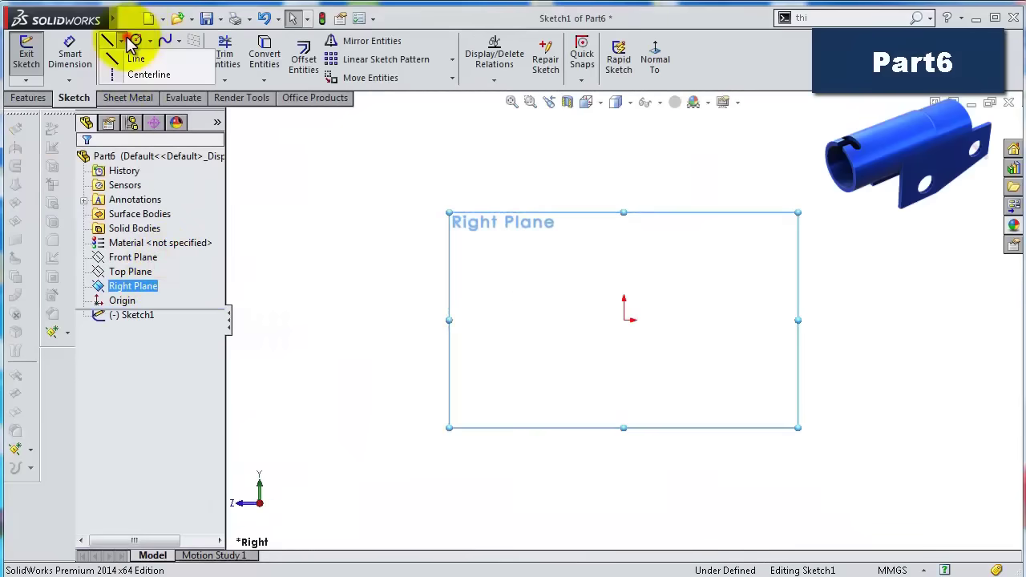
left_click(136, 39)
left_click(624, 319)
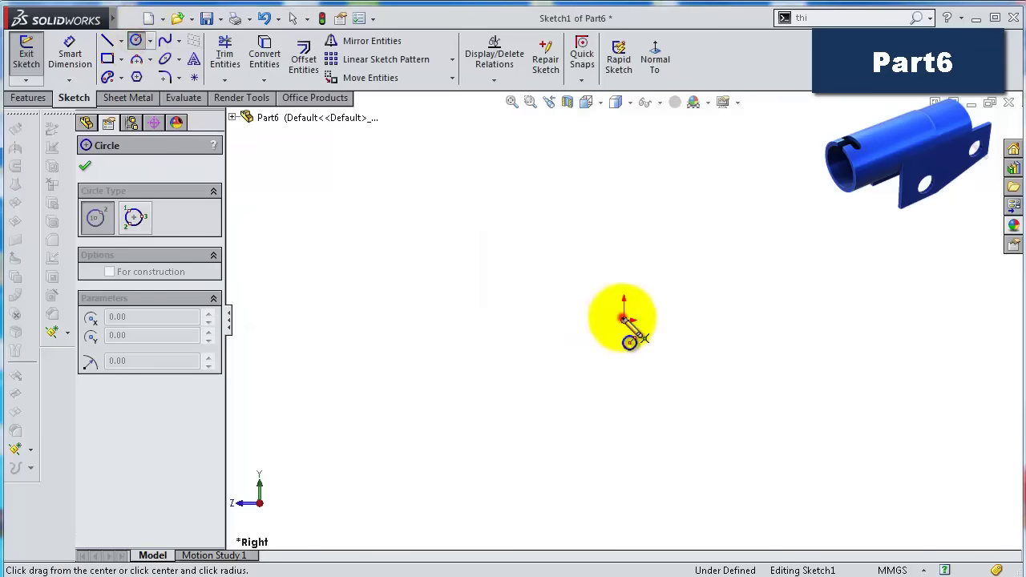
left_click(567, 255)
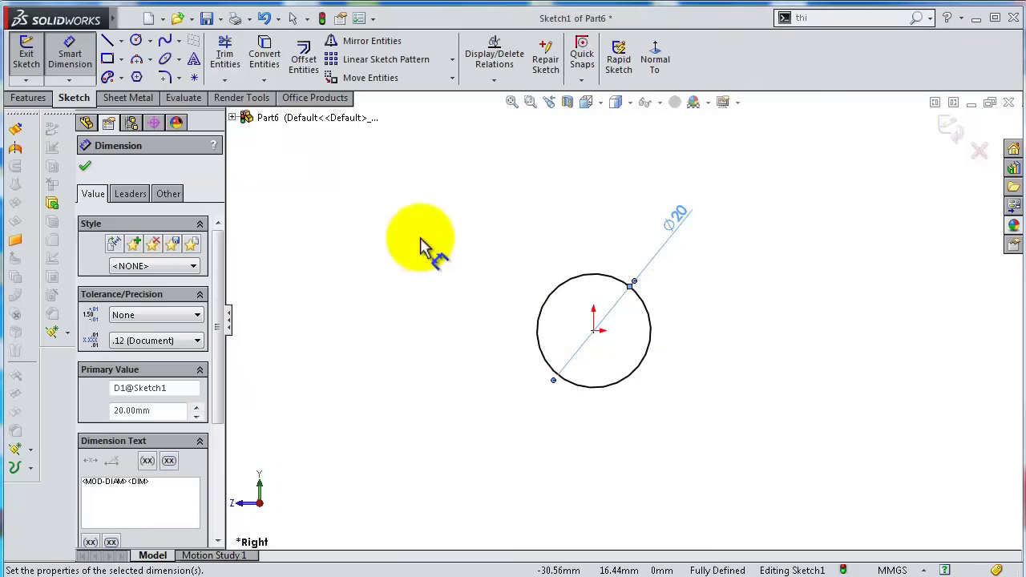
mouse_move(420, 237)
middle_mouse_down()
mouse_move(465, 259)
mouse_move(469, 281)
middle_mouse_up()
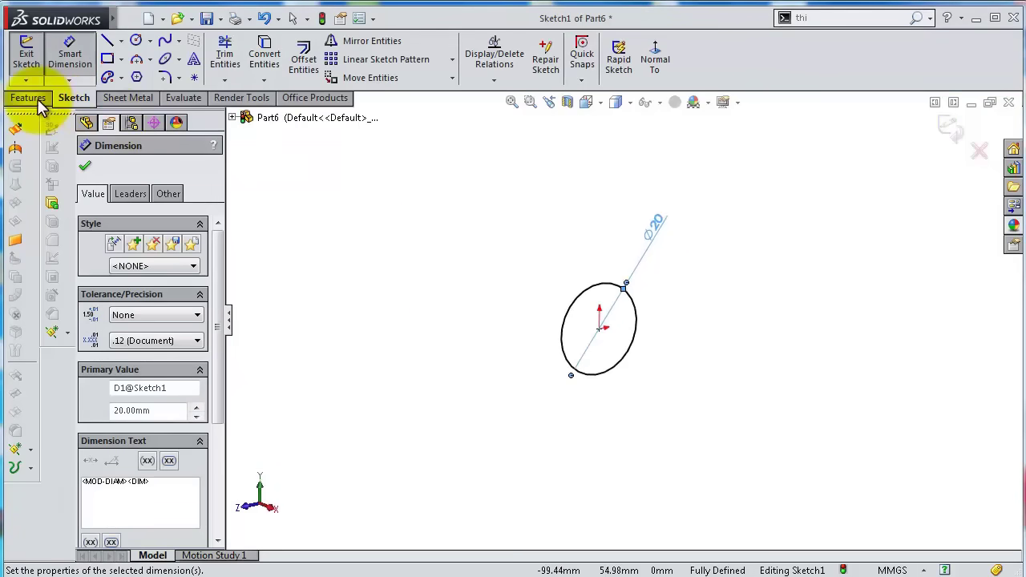
Extrude the circle, reversed, into a 48 mm thin-walled tube with a 2 mm wall.
left_click(37, 100)
left_click(36, 71)
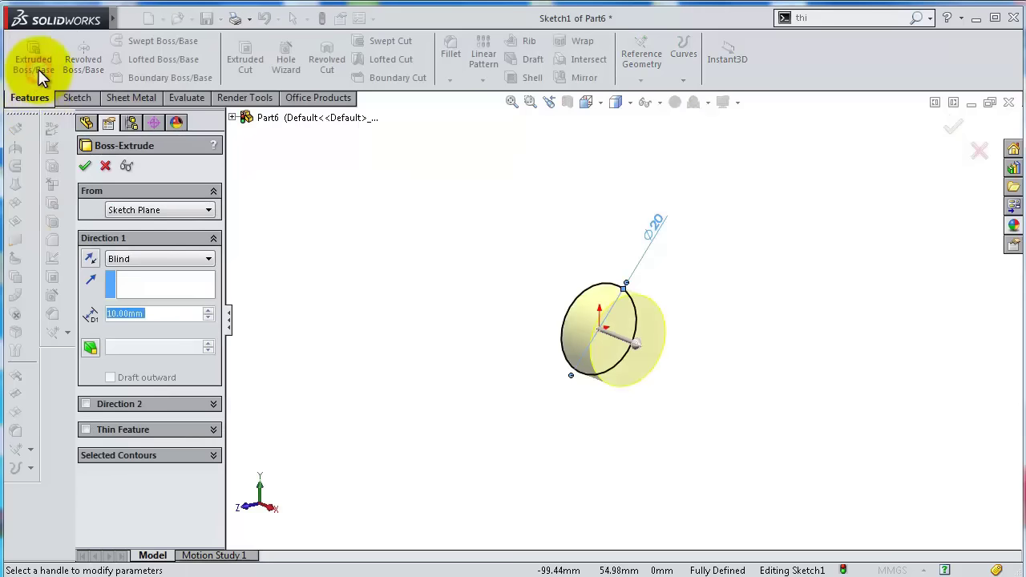
left_click(90, 259)
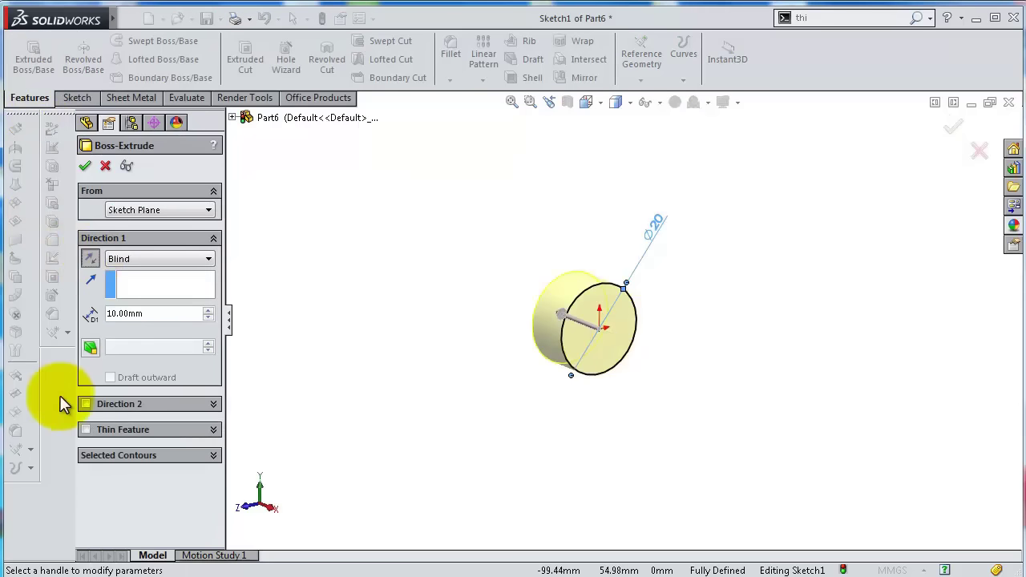
left_click(87, 431)
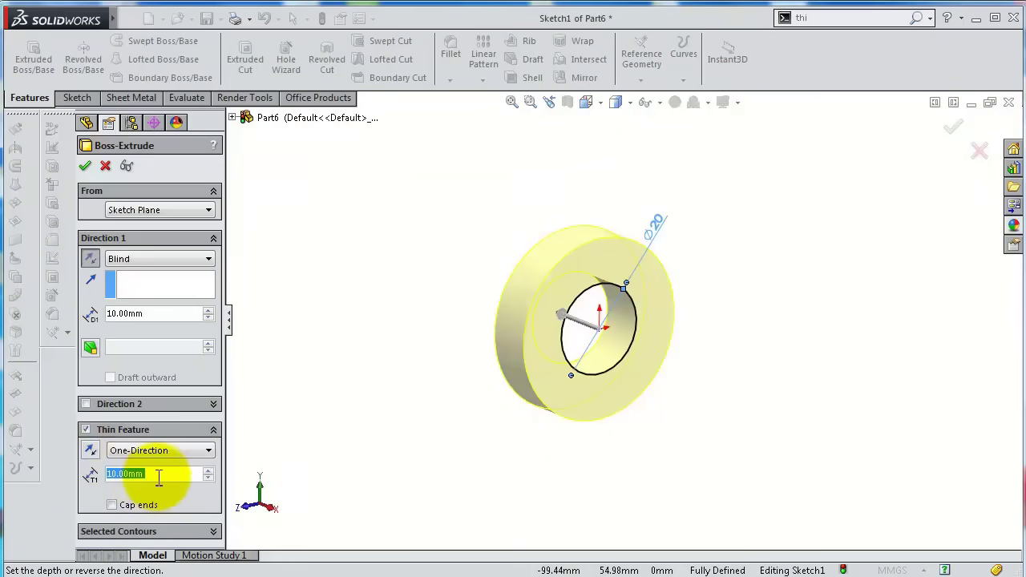
type("2")
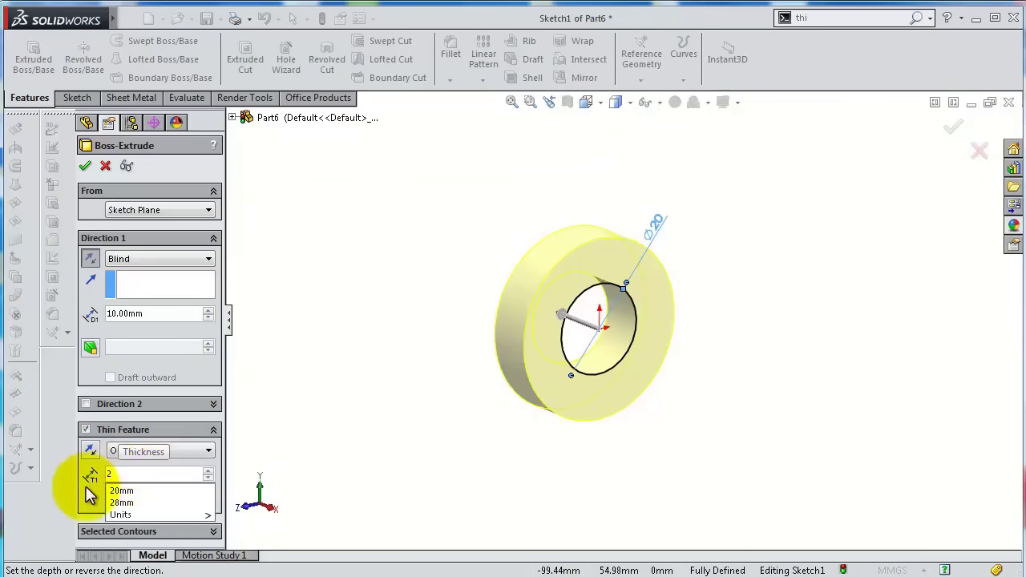
key("Return")
left_click(157, 314)
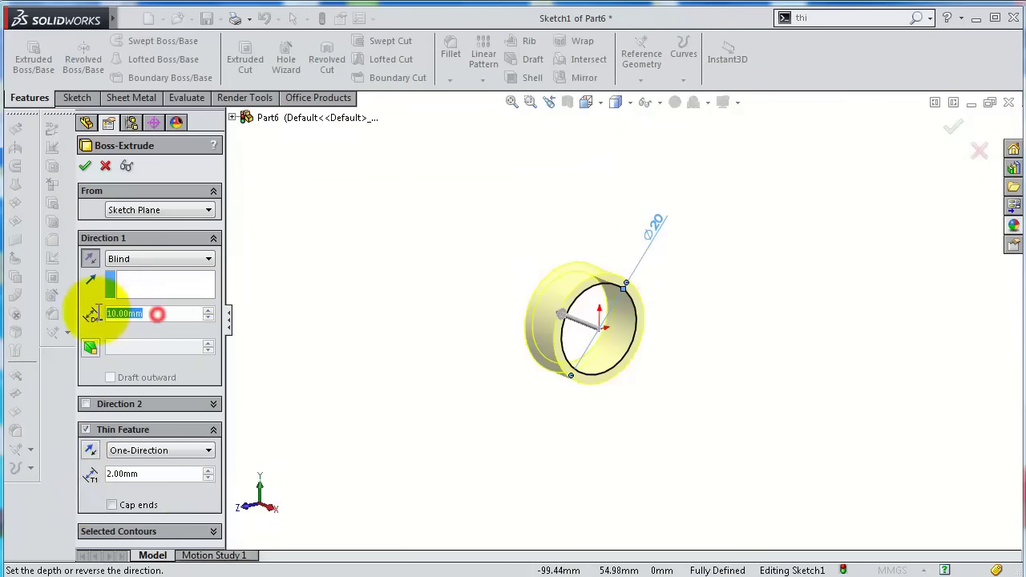
key("Return")
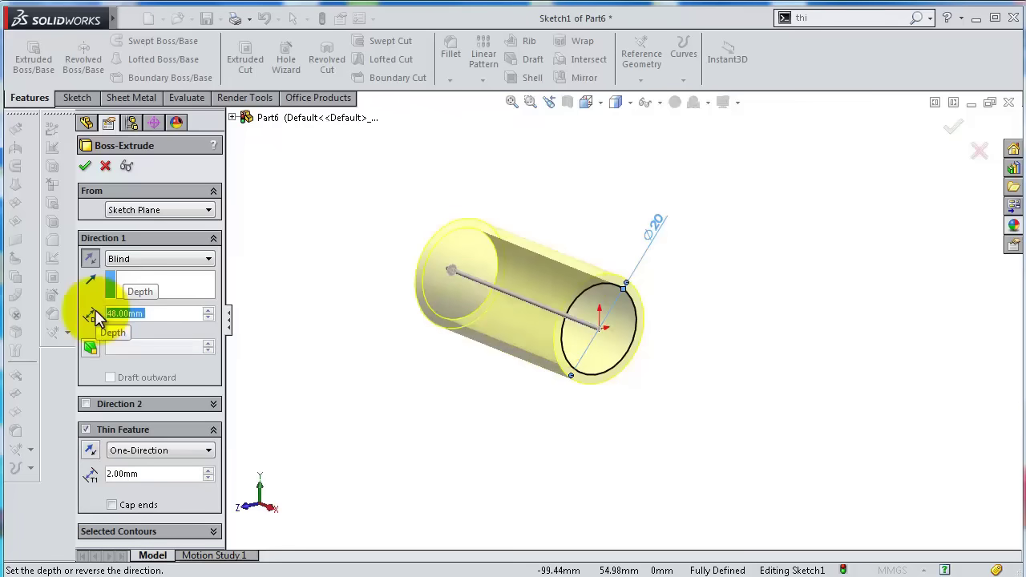
left_click(84, 166)
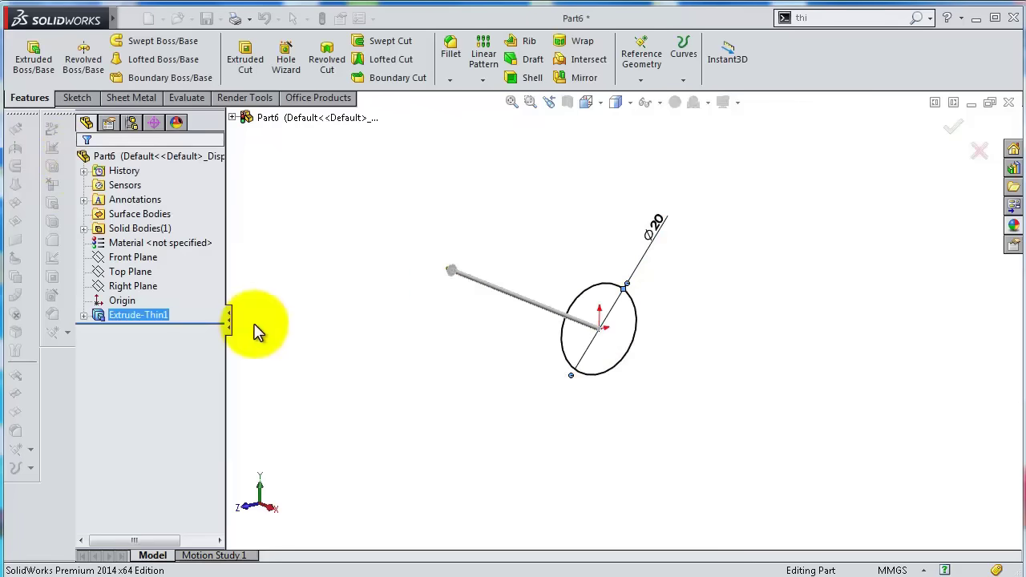
middle_click_drag(506, 377, 535, 377)
left_click(170, 335)
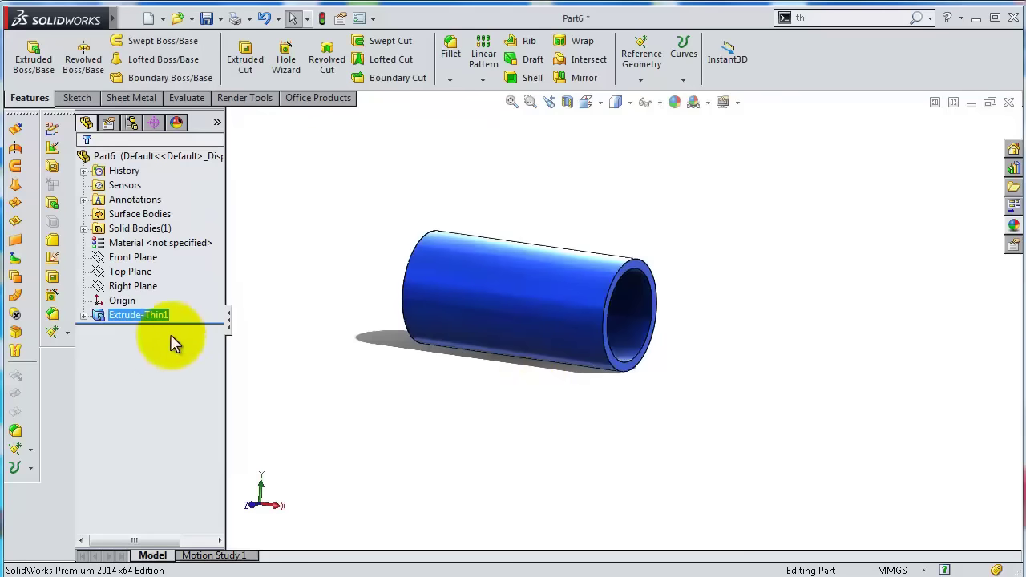
left_click(149, 255)
Draw a corner rectangle over the tube in a Front Plane sketch, viewed normal-to.
left_click(155, 238)
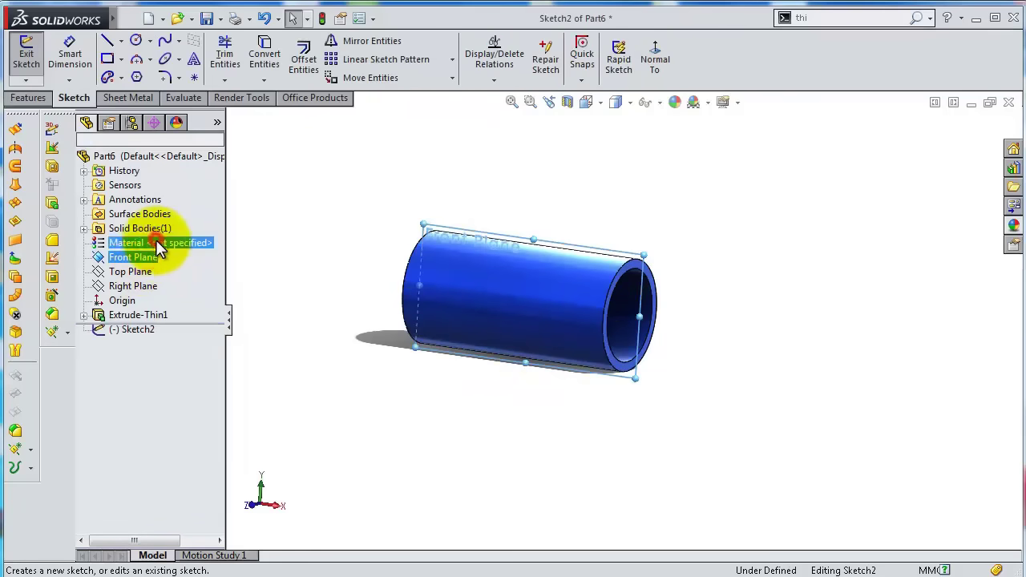
left_click(656, 68)
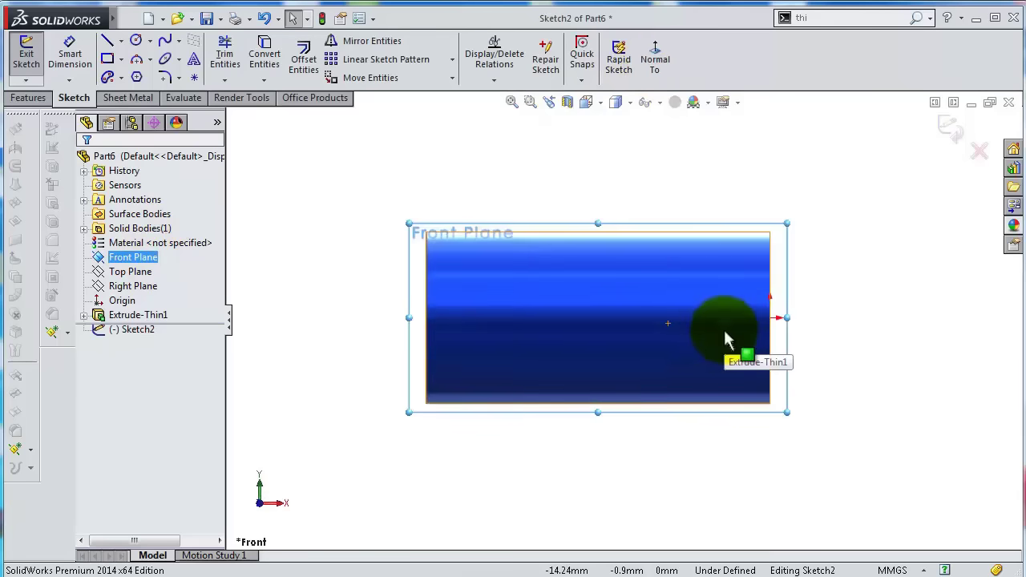
scroll(726, 393, "down", 3)
scroll(682, 224, "up", 1)
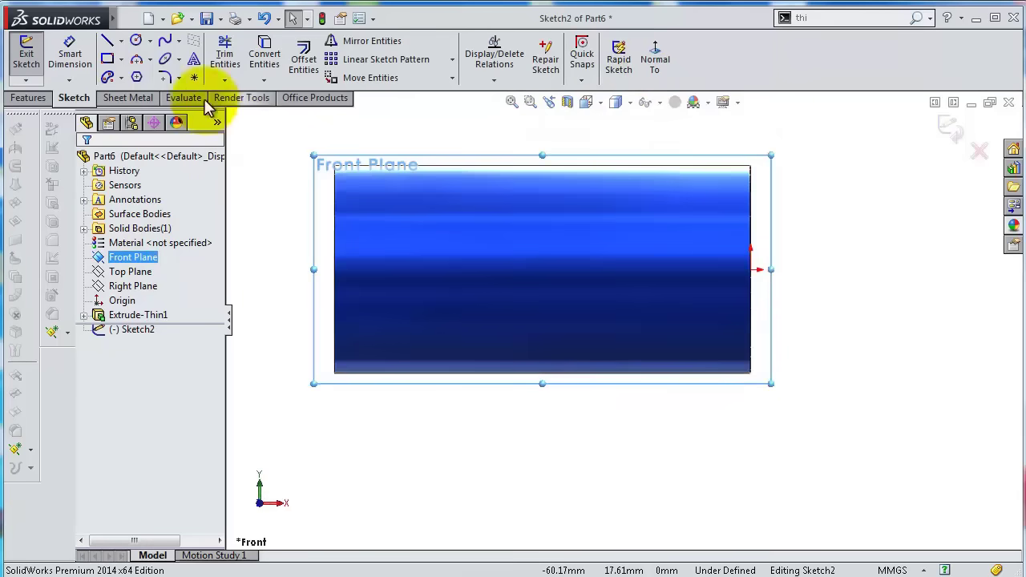
left_click(107, 59)
left_click(550, 290)
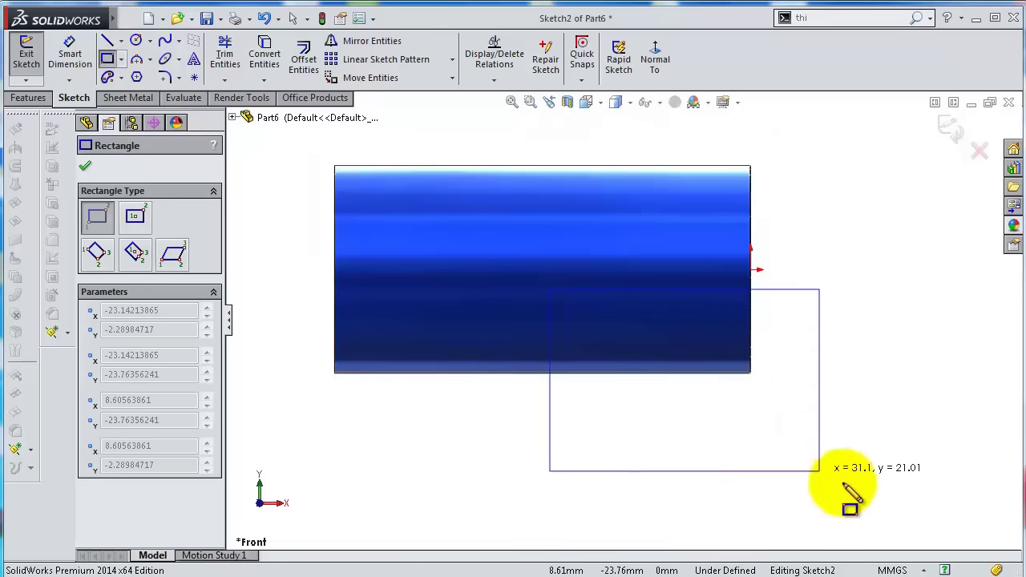
left_click(879, 484)
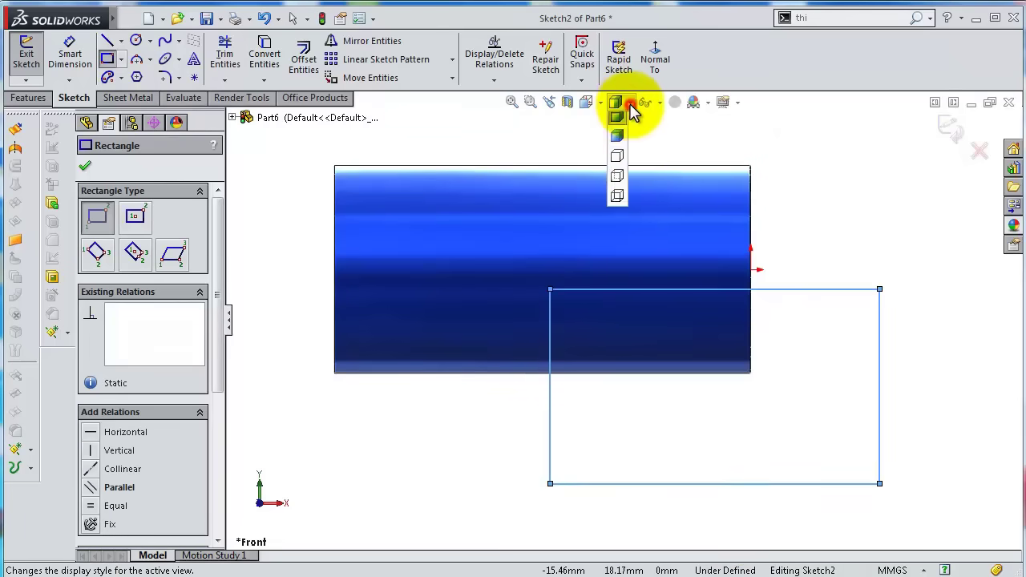
left_click(617, 177)
Dimension the rectangle: 26 from the tube's left end, 28 high, 55 wide.
left_click(71, 44)
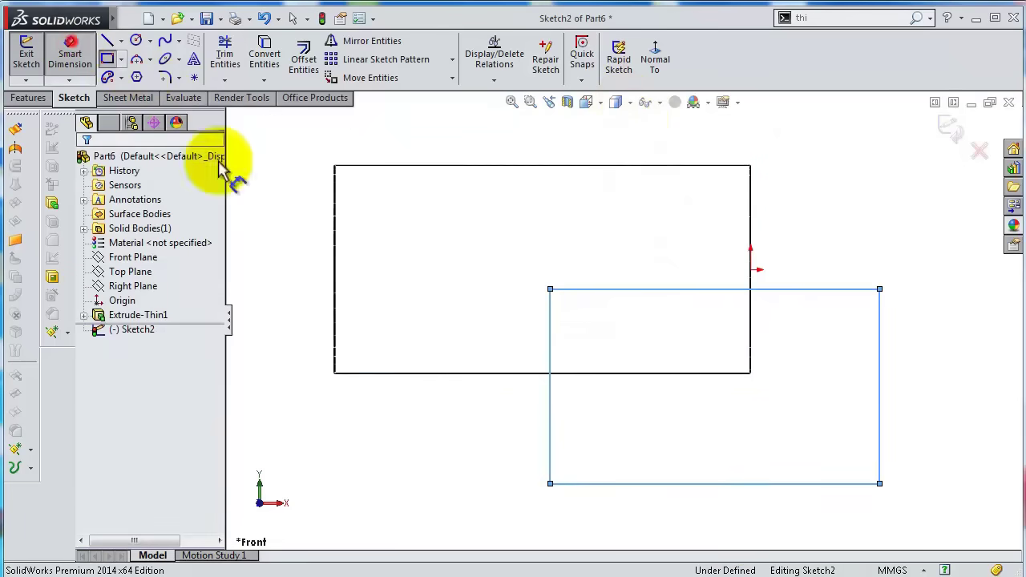
left_click(550, 325)
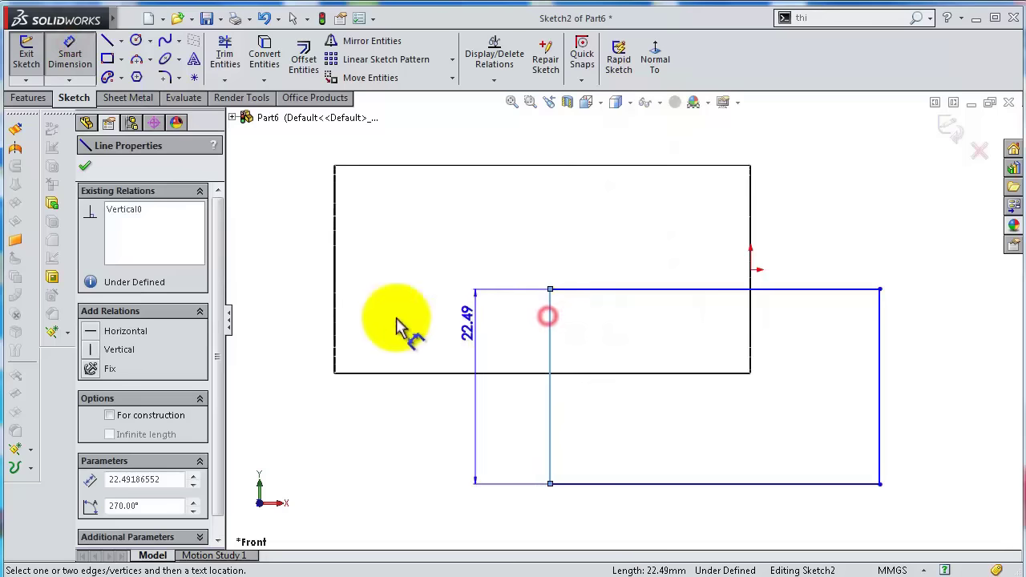
left_click(337, 315)
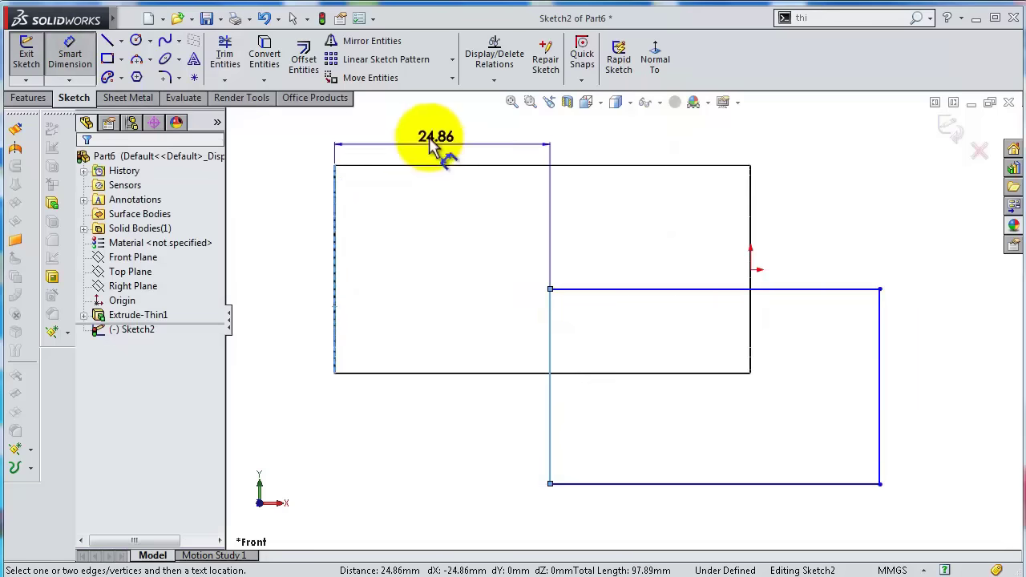
left_click(428, 137)
key("Return")
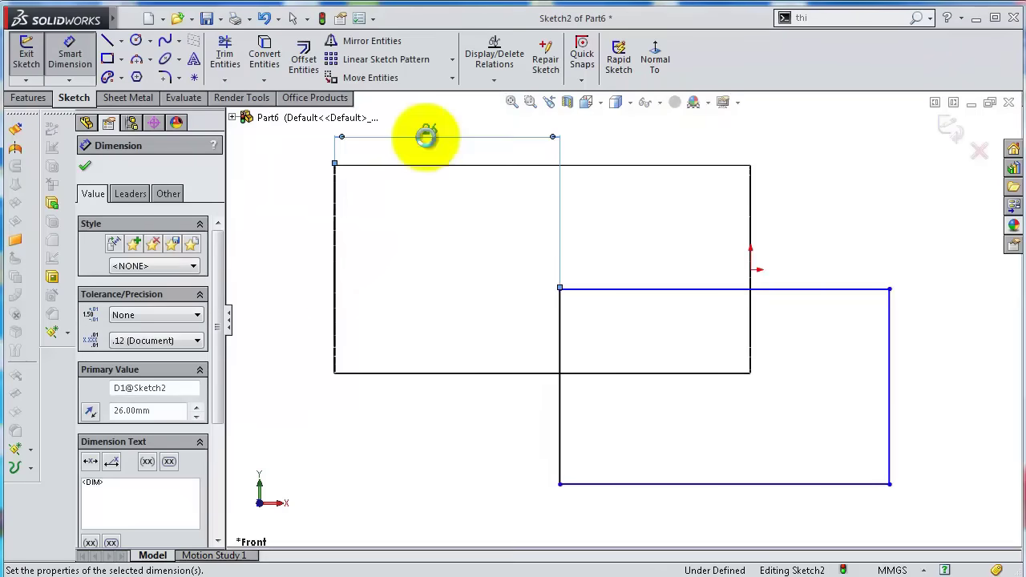
left_click(559, 423)
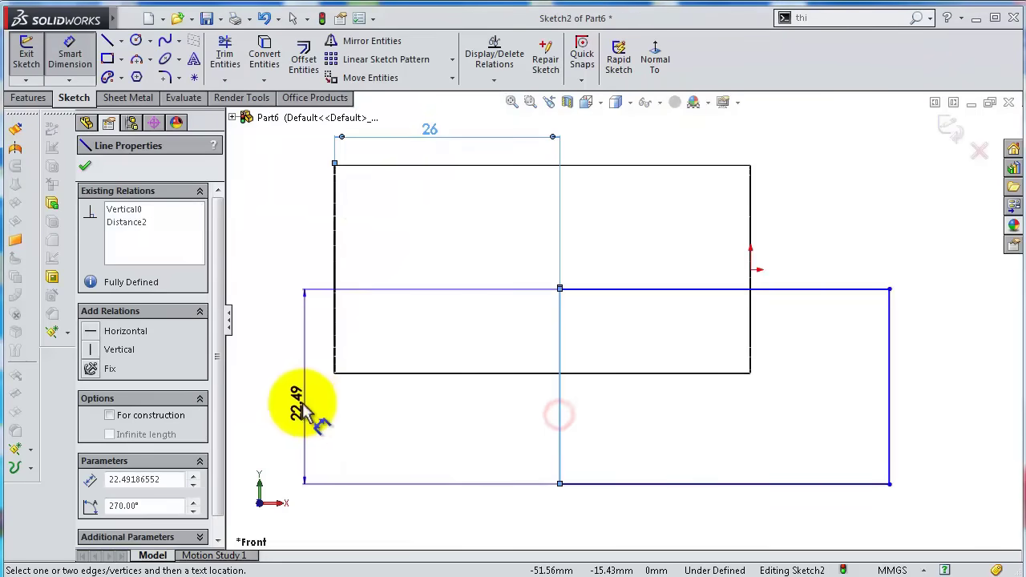
left_click(299, 406)
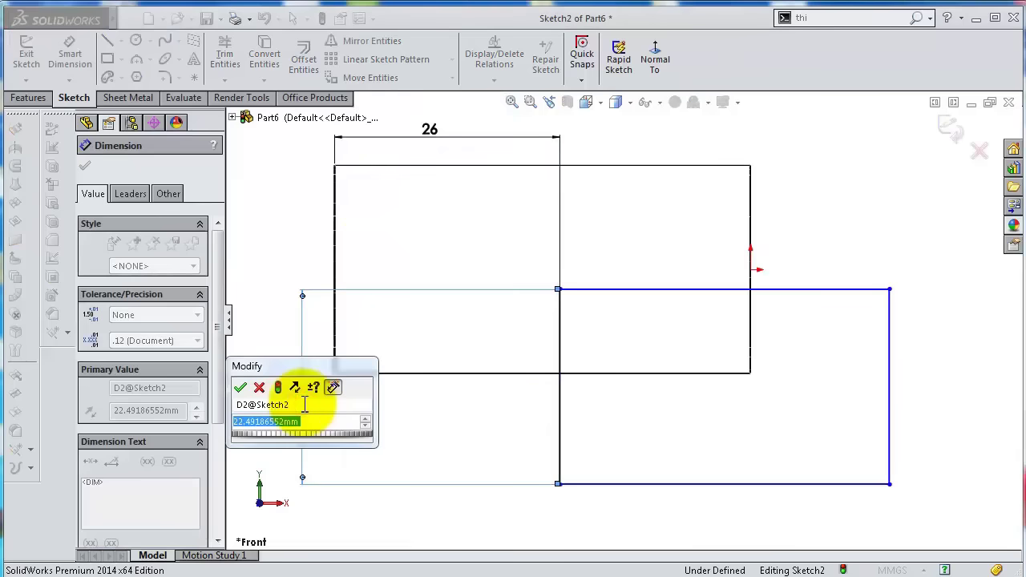
type("28")
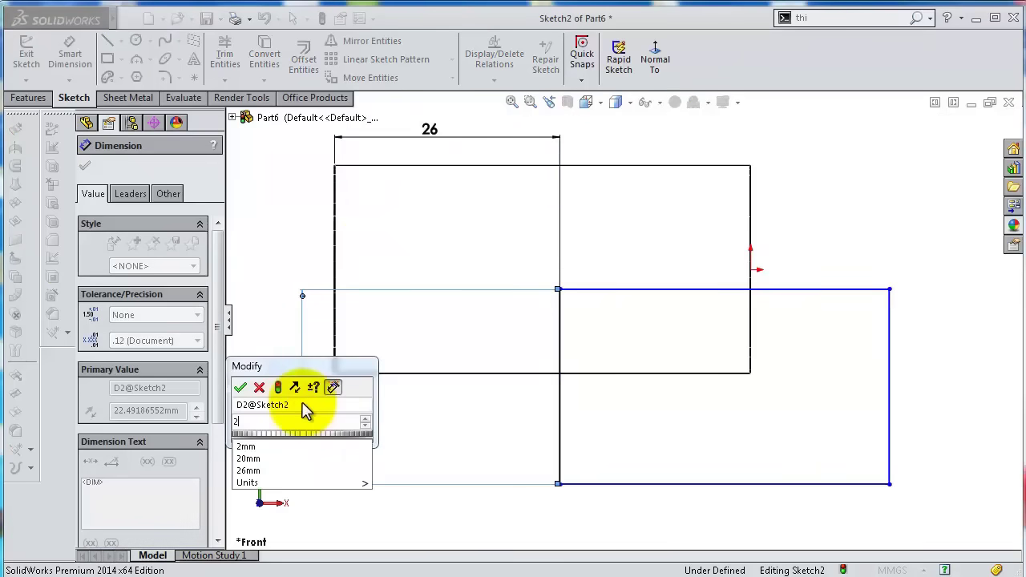
key("Return")
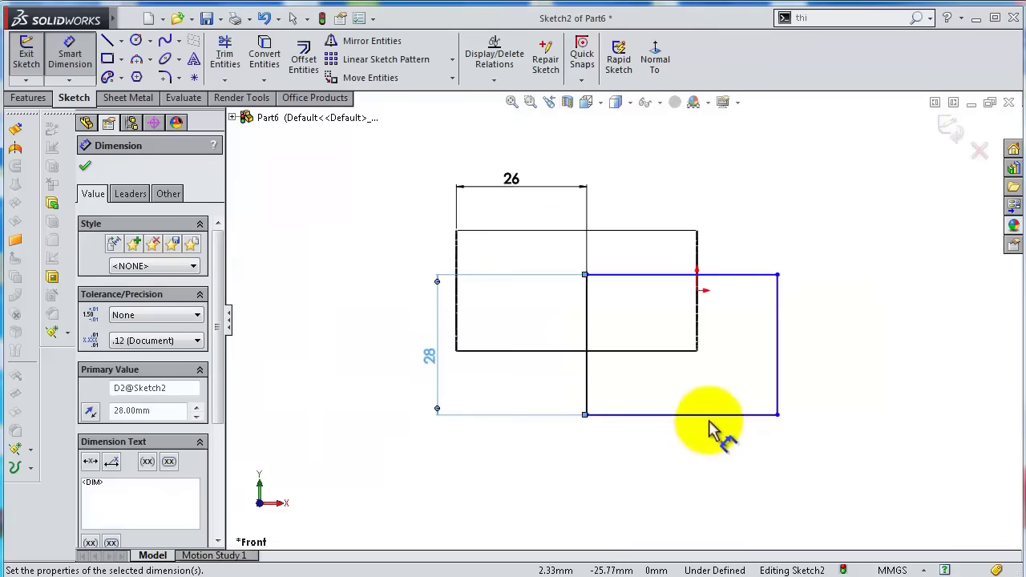
left_click(709, 416)
left_click(705, 491)
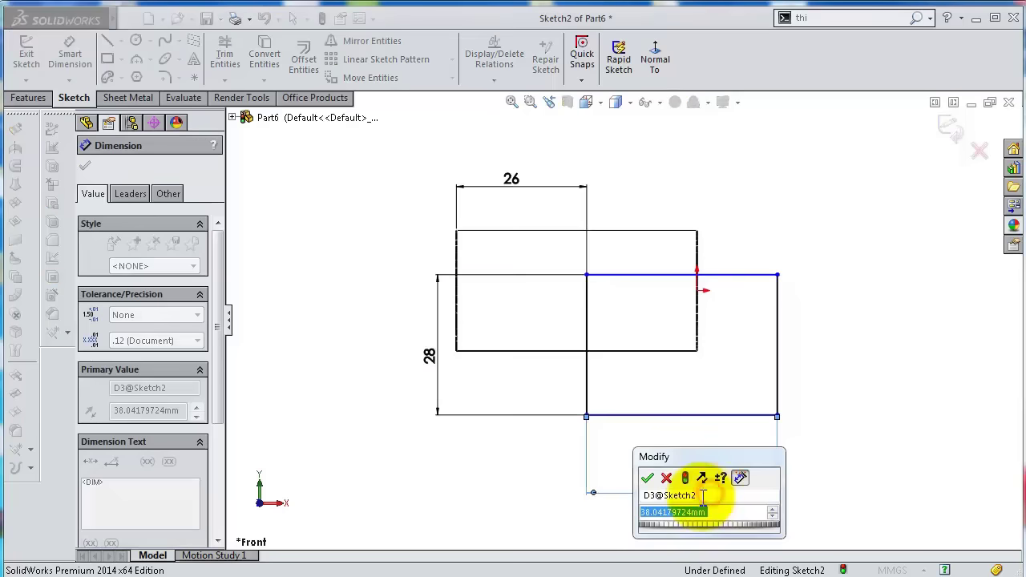
type("55")
key("Return")
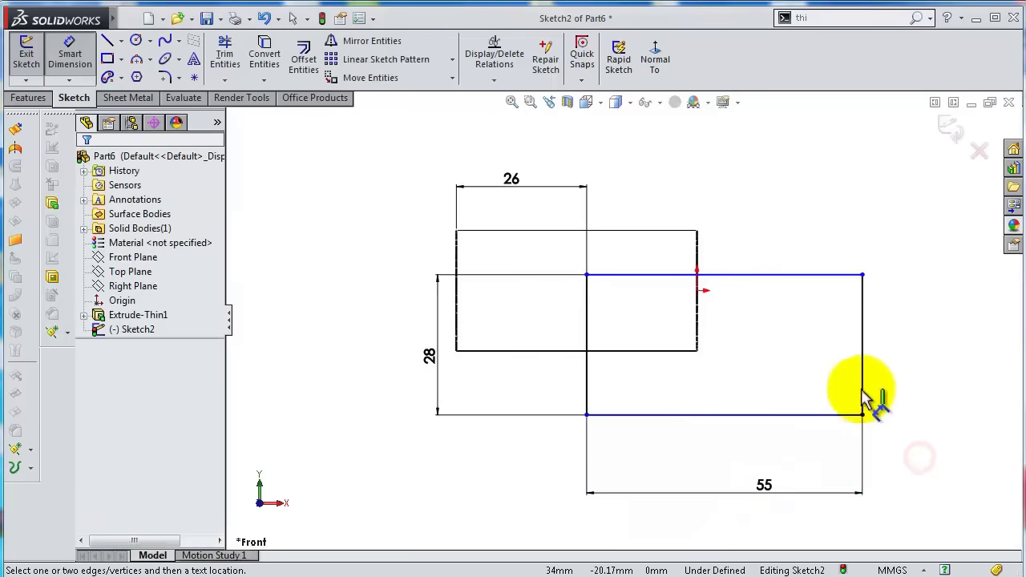
key("Escape")
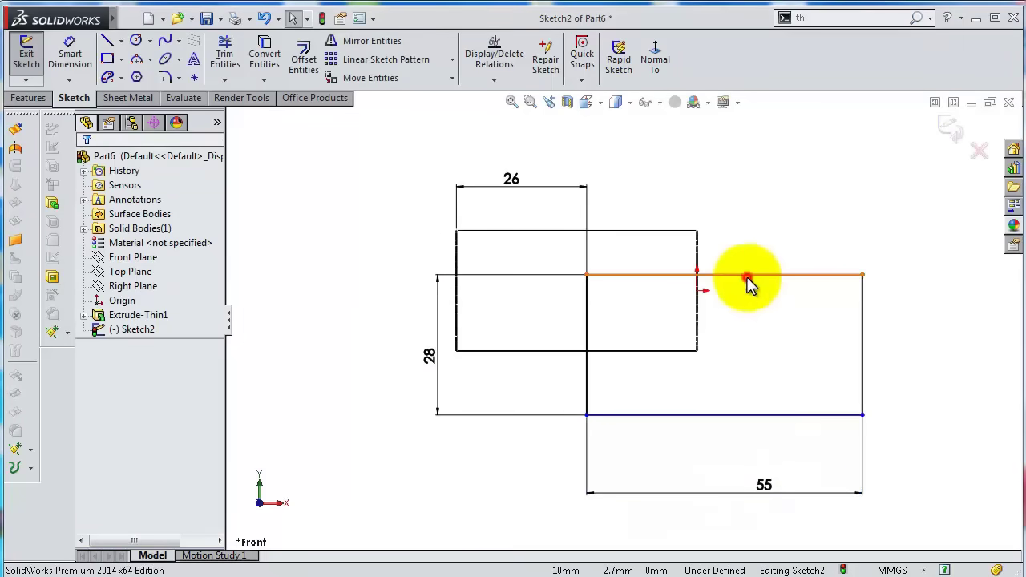
Make the rectangle's top edge coincident with the origin.
left_click(746, 277)
left_click(697, 292, "ctrl")
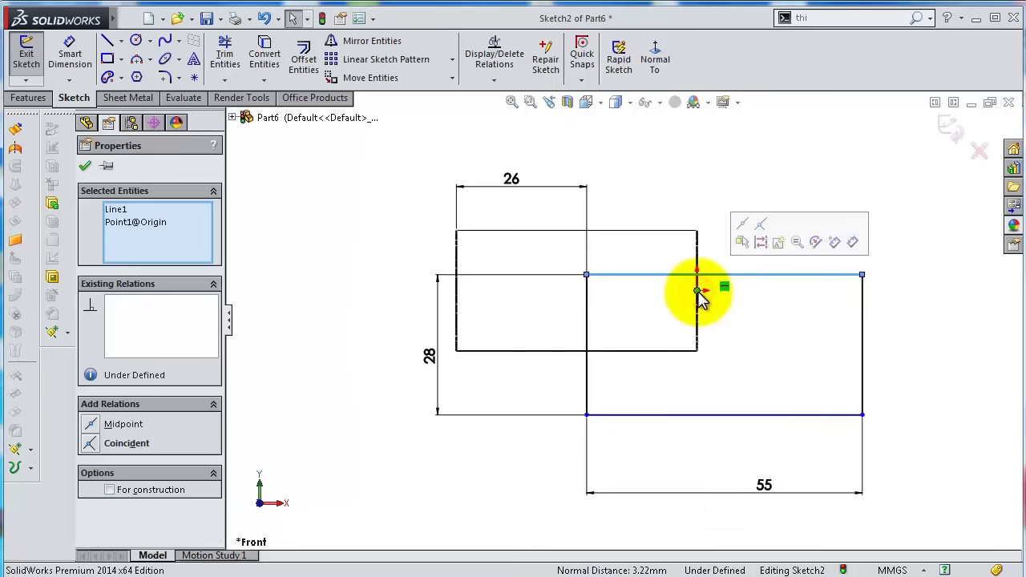
left_click(761, 233)
left_click(756, 230)
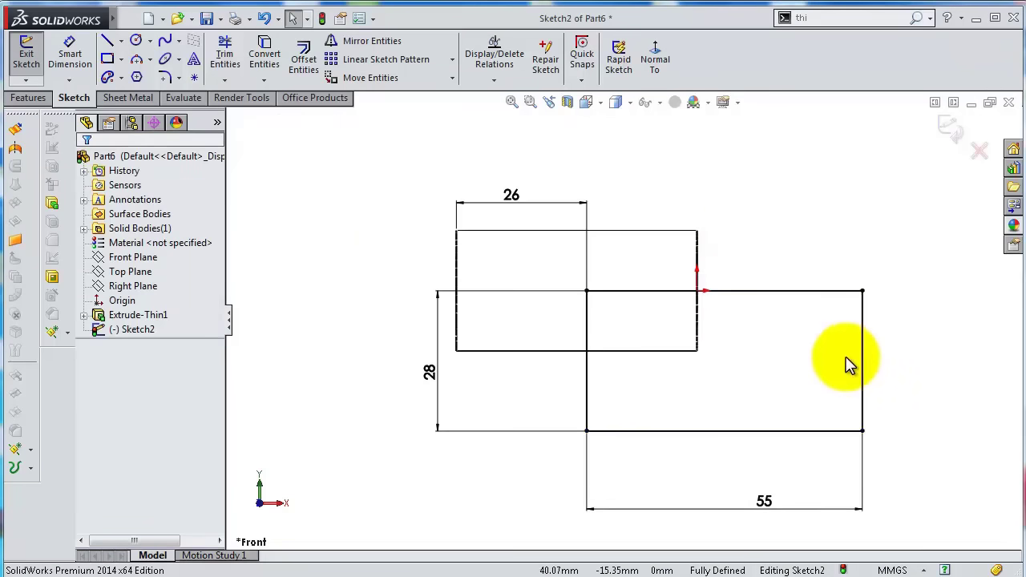
Draw a slanted line from the rectangle's right edge to its bottom edge.
key("z")
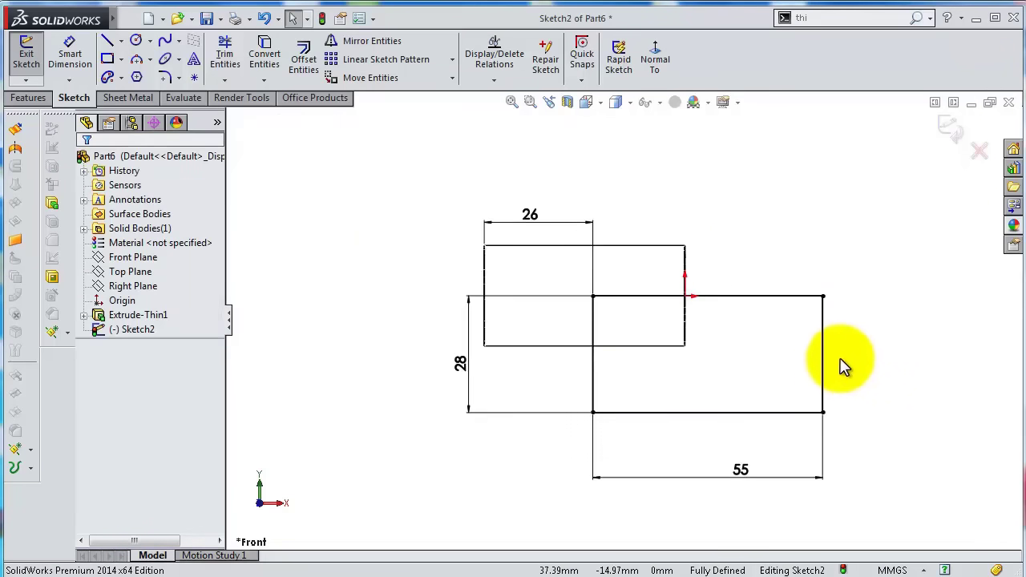
left_click(110, 44)
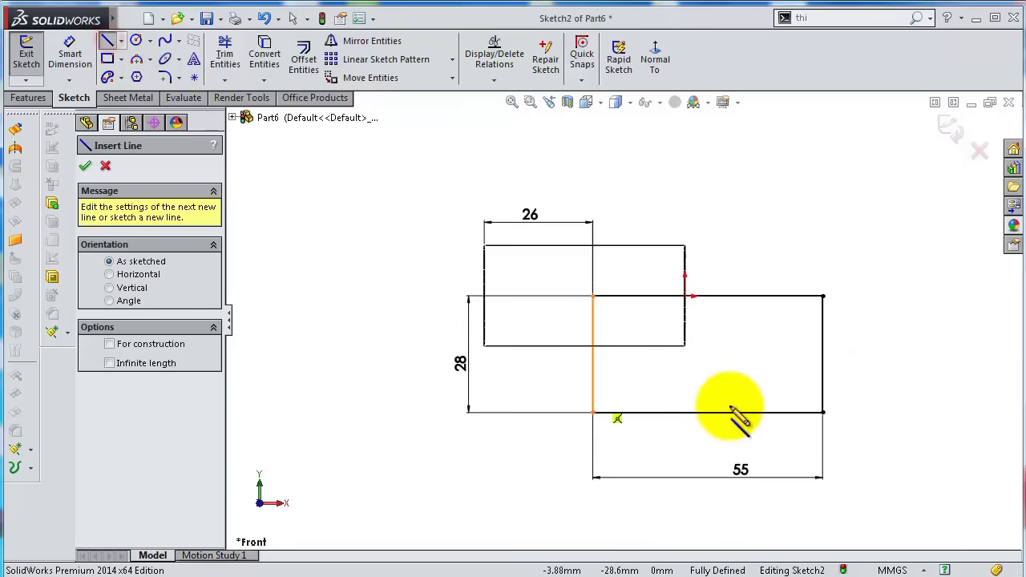
left_click(822, 352)
left_click(736, 413)
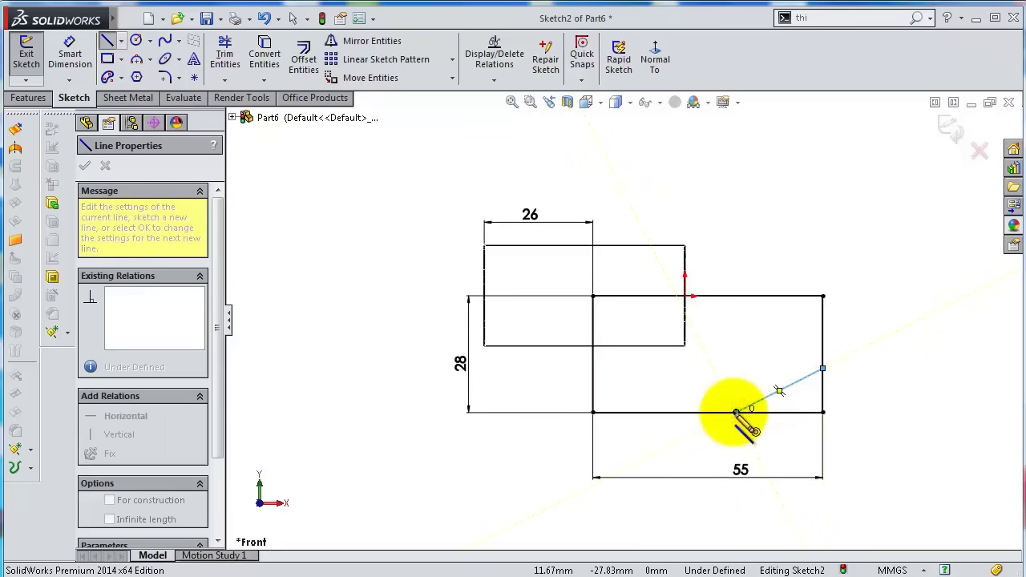
Dimension the corner line 10 mm up the right edge and 33 mm along the bottom.
right_click(737, 411)
left_click(776, 425)
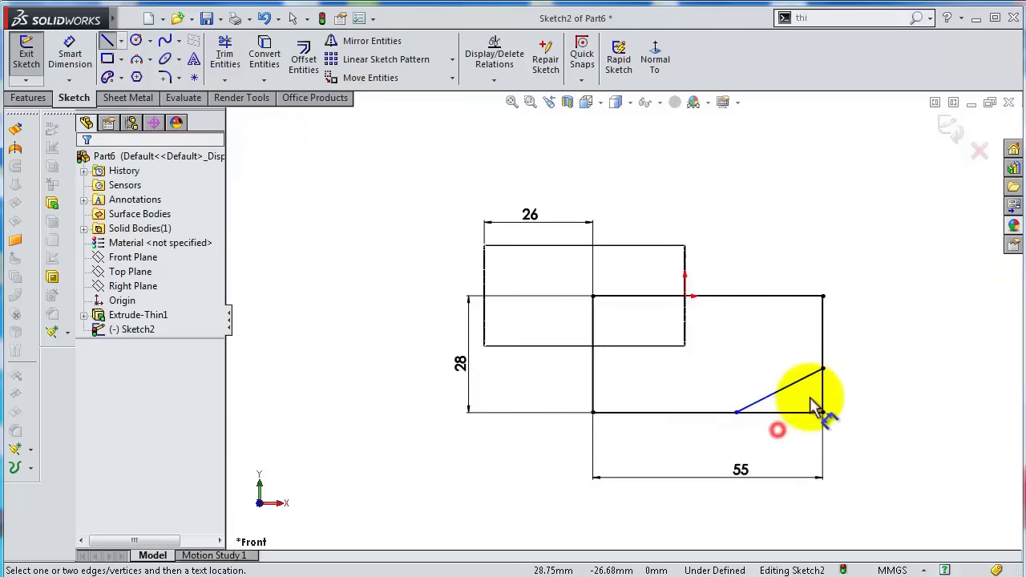
left_click(822, 371)
left_click(823, 412)
left_click(846, 401)
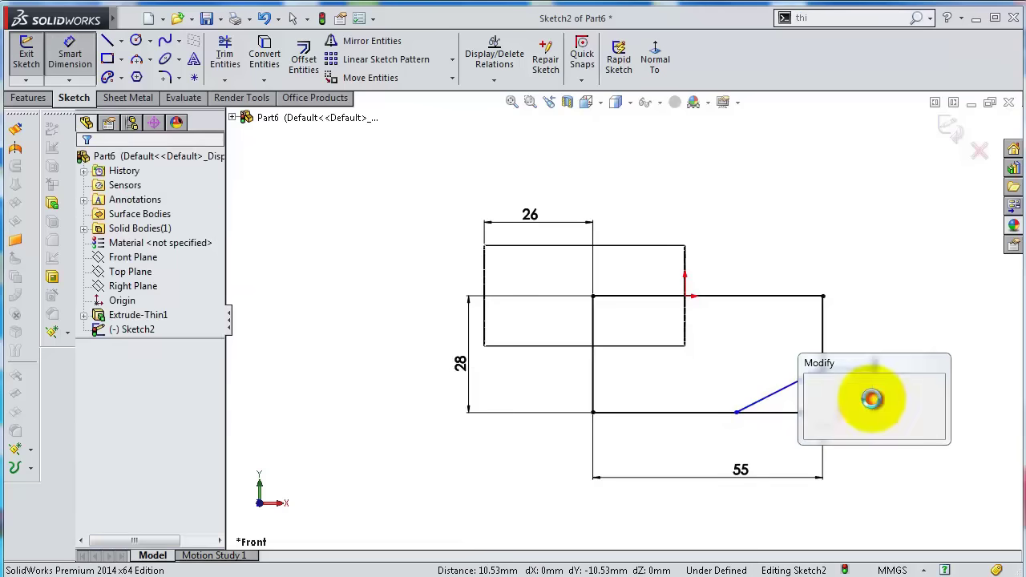
type("10")
key("Return")
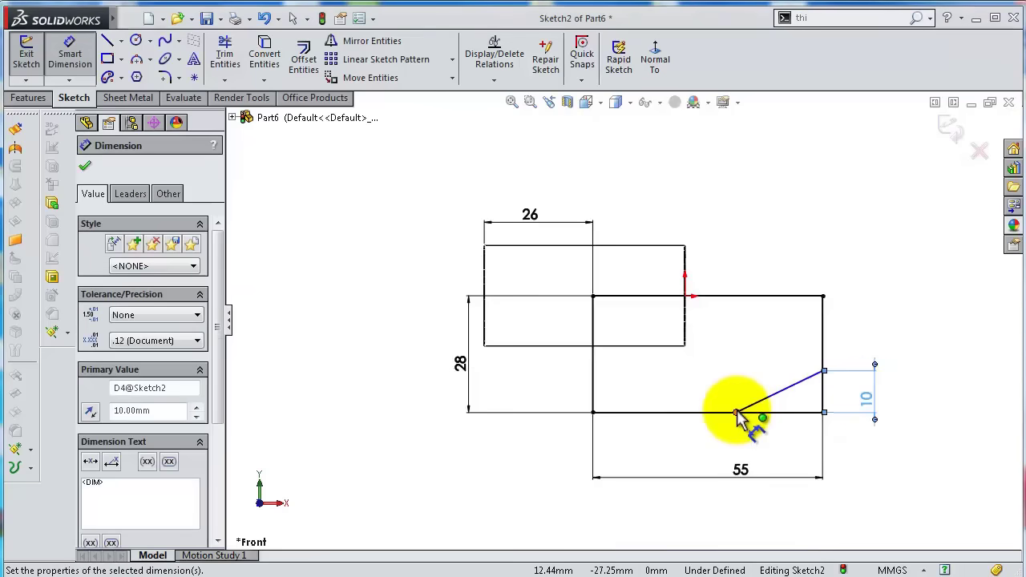
left_click(736, 413)
left_click(824, 413)
left_click(792, 429)
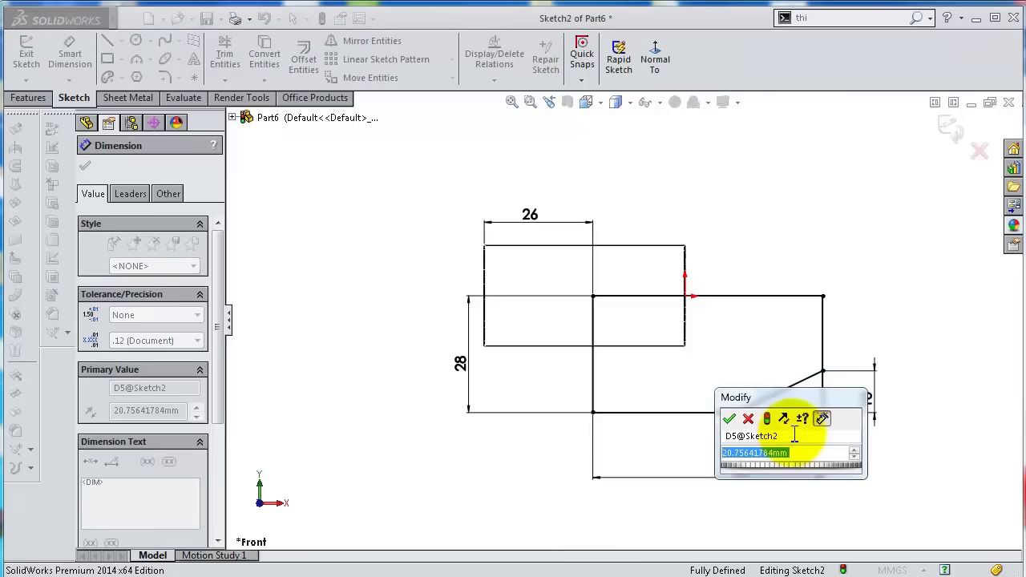
type("3")
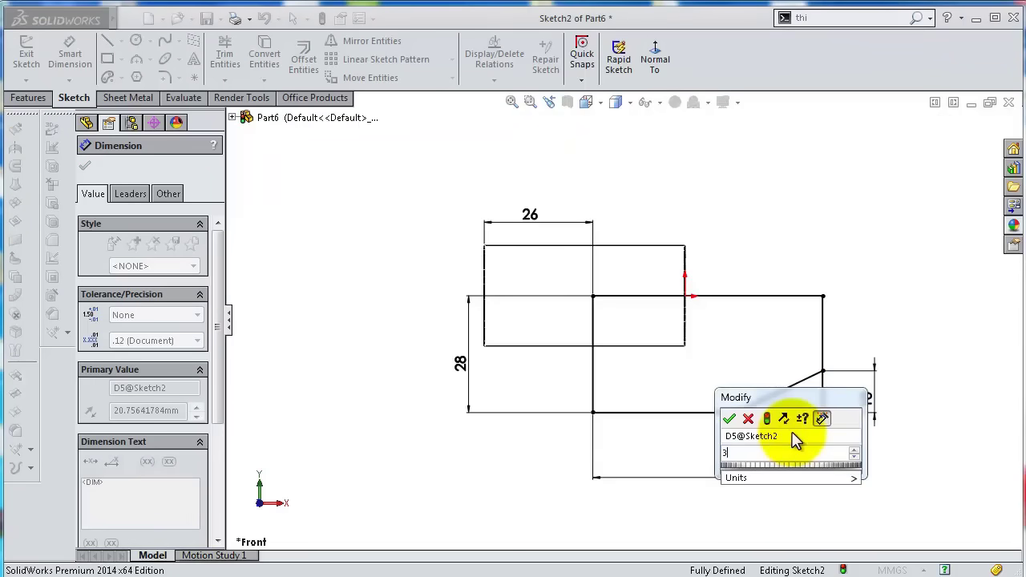
type("3")
key("Return")
key("Escape")
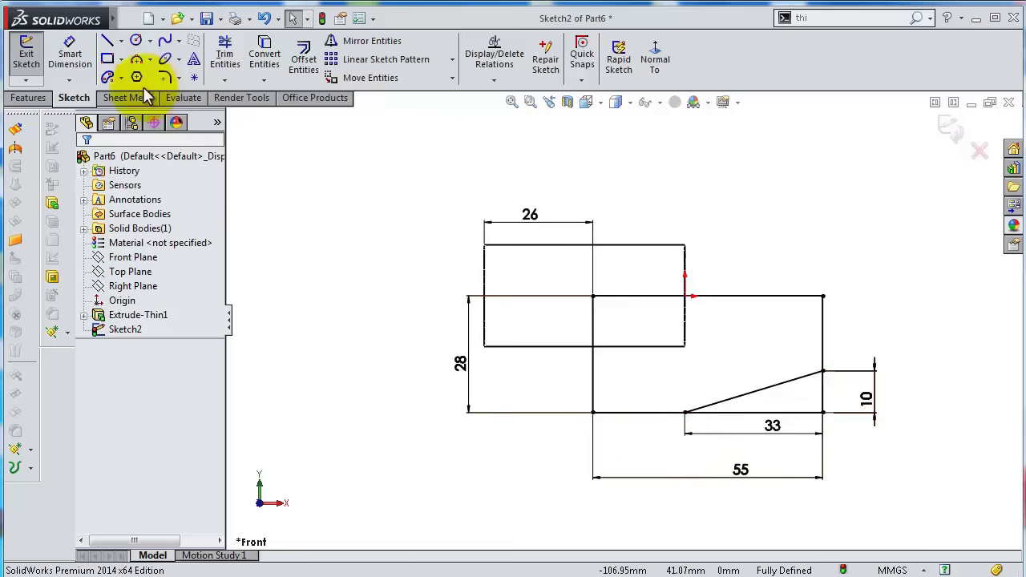
Sketch two circles on the plate, one near the slanted line and one lower left.
left_click(136, 40)
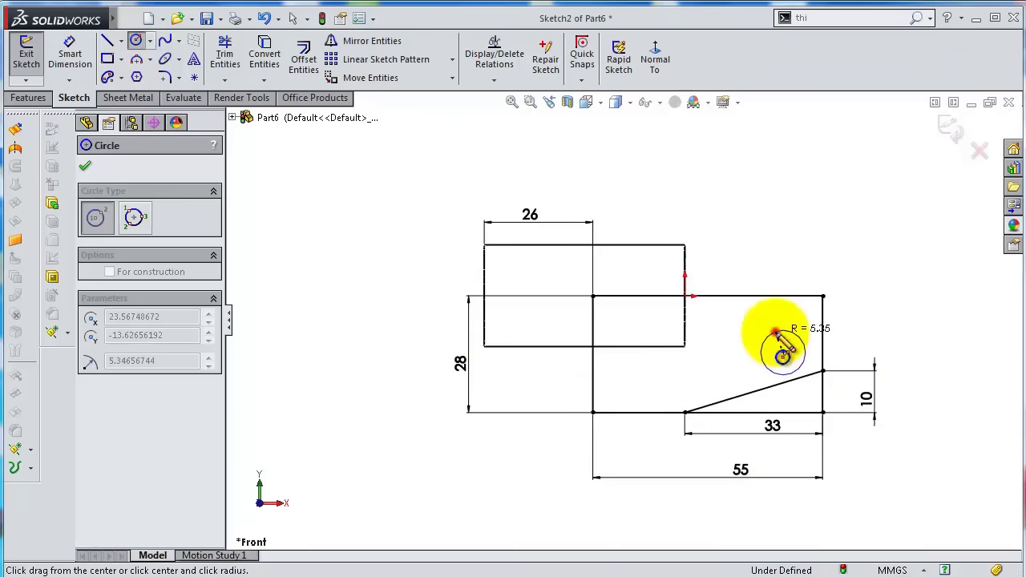
left_click(775, 331)
left_click(638, 389)
left_click(633, 370)
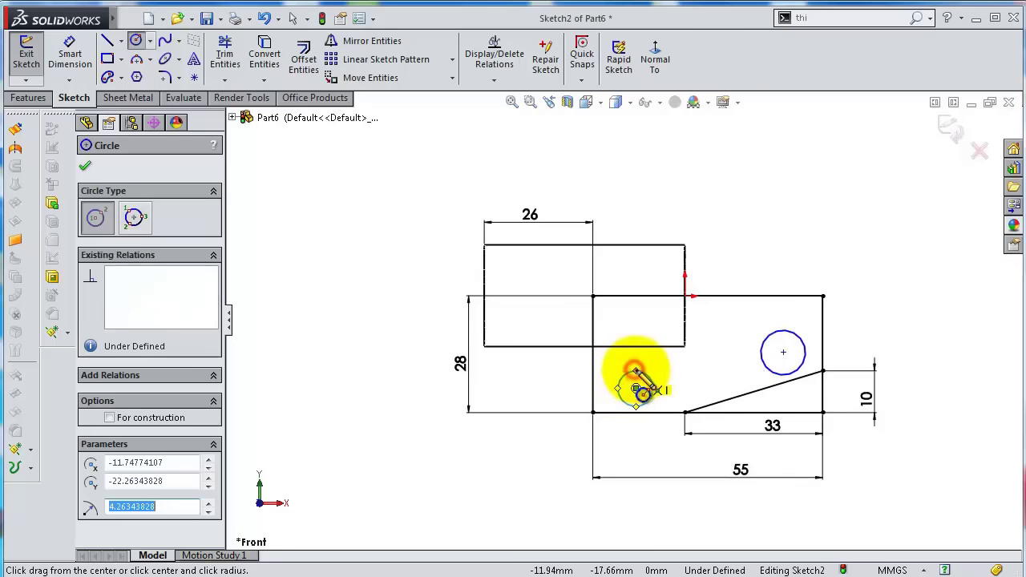
Set the right circle to Ø9 and the lower-left circle to Ø10.
right_click(638, 389)
left_click(698, 371)
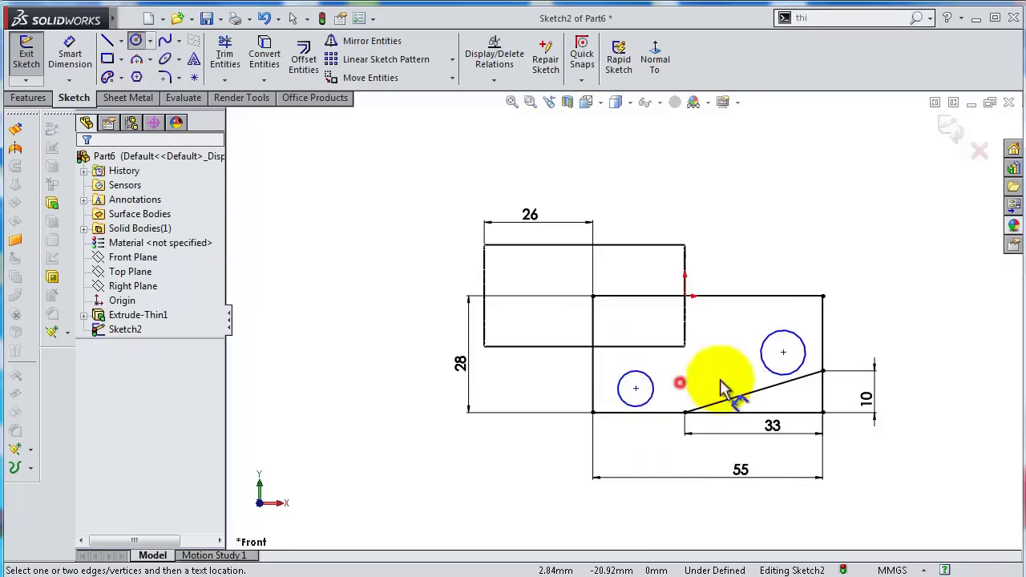
left_click(809, 358)
left_click(916, 336)
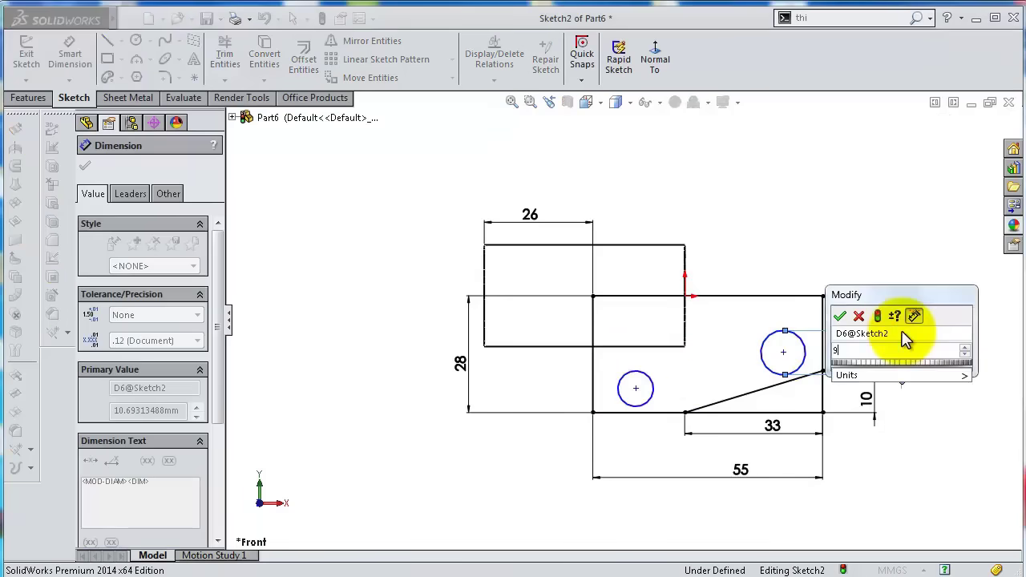
key("Return")
left_click(646, 403)
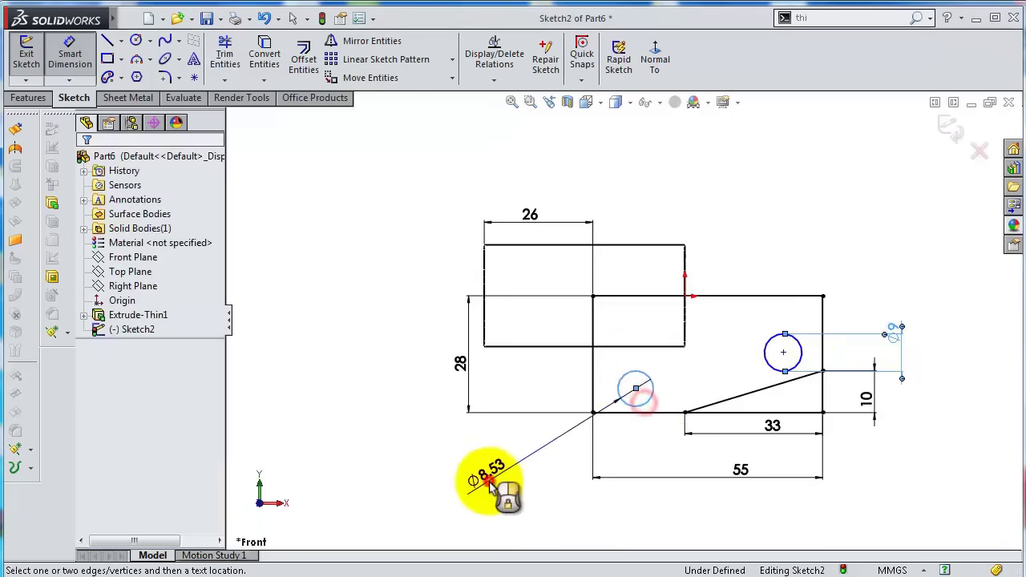
left_click(491, 481)
type("10")
key("Return")
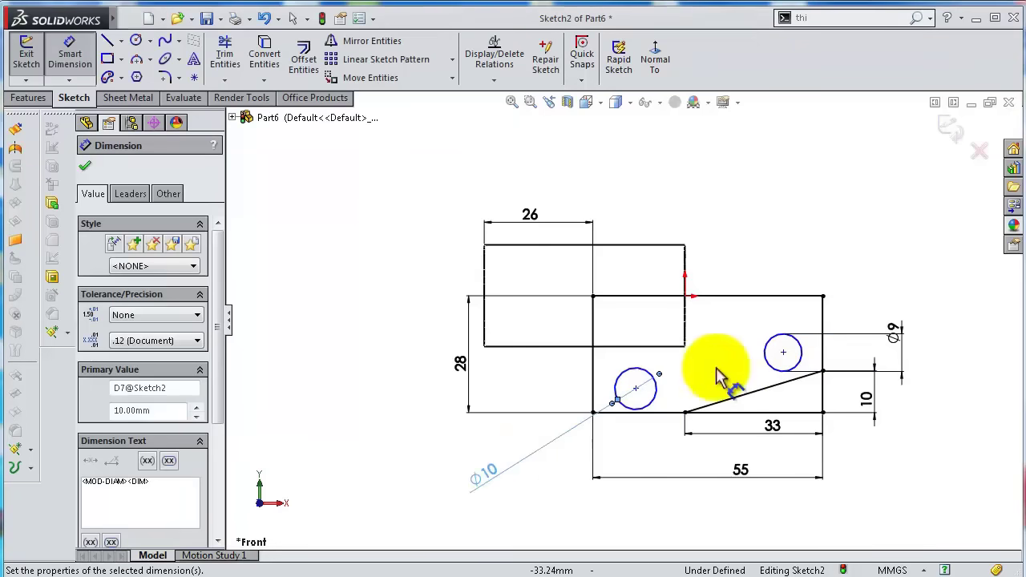
Locate the Ø9 hole 9 mm from the right edge and 11.5 mm from the top.
left_click(784, 353)
left_click(824, 335)
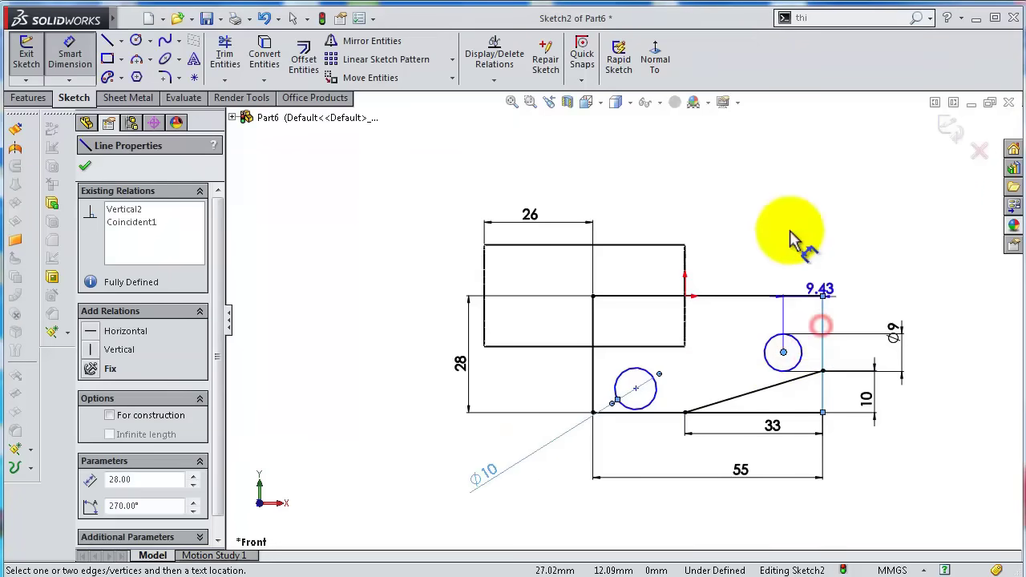
left_click(789, 233)
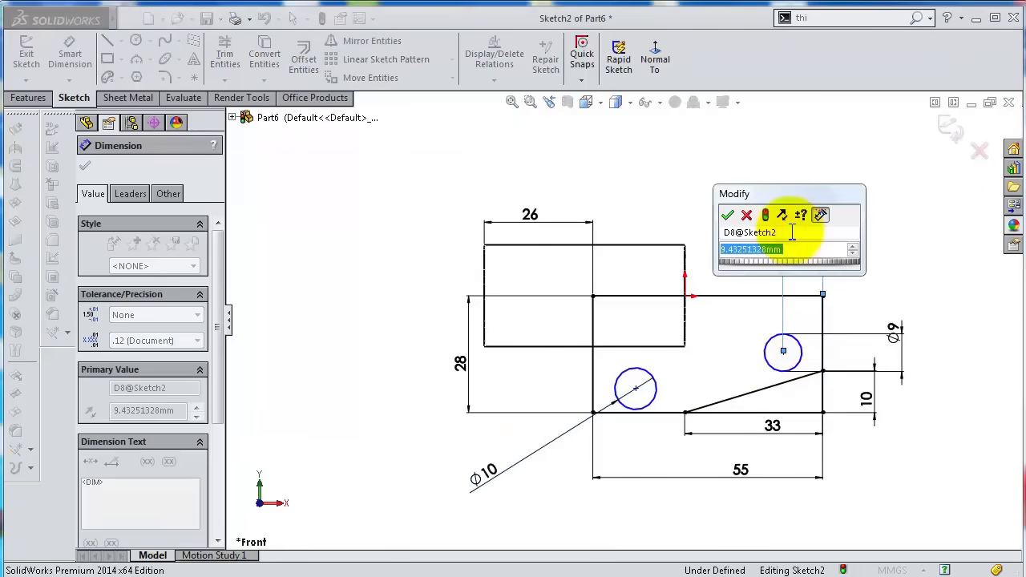
type("9")
key("Return")
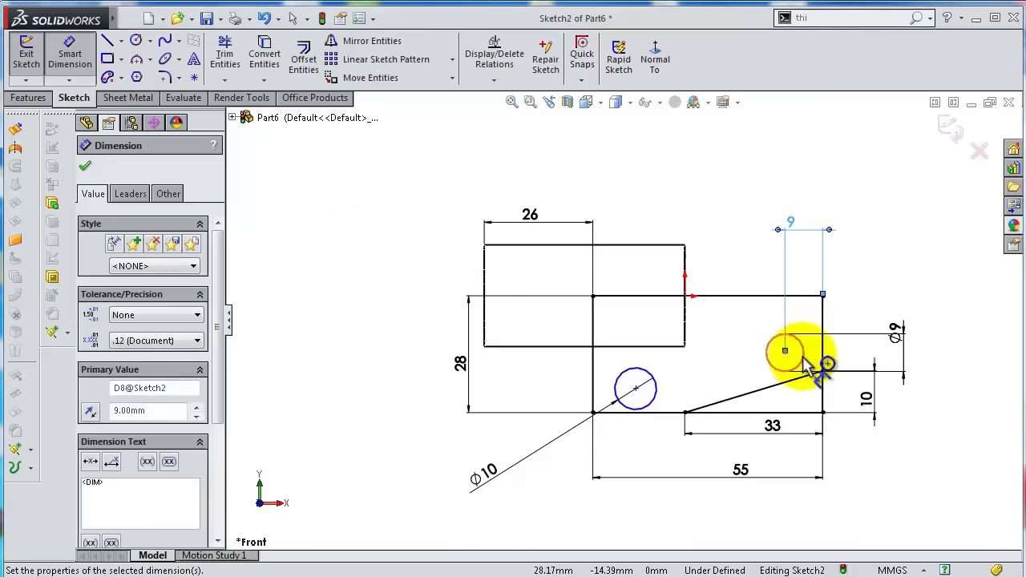
left_click(789, 335)
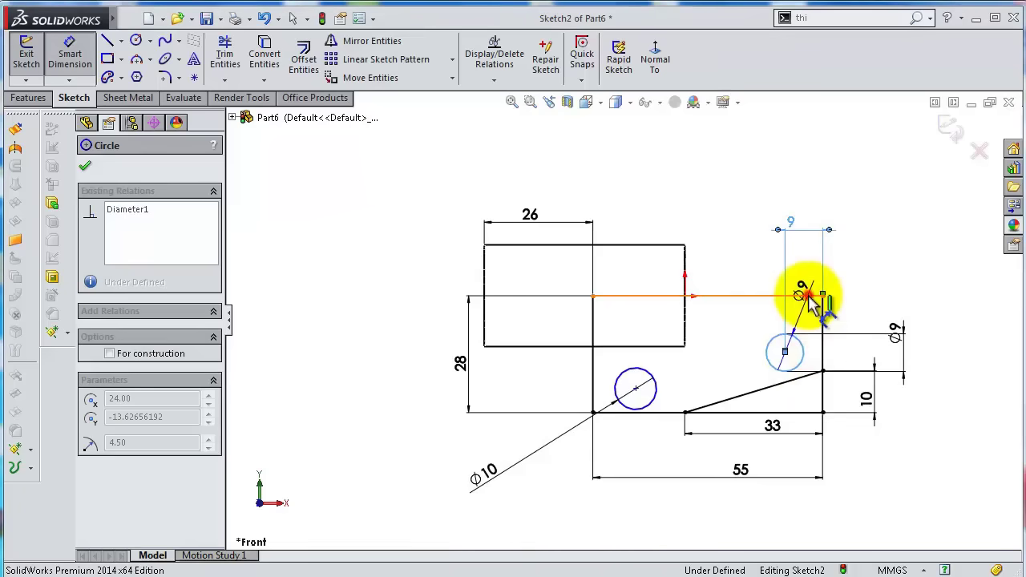
left_click(810, 297)
left_click(922, 298)
type("11.")
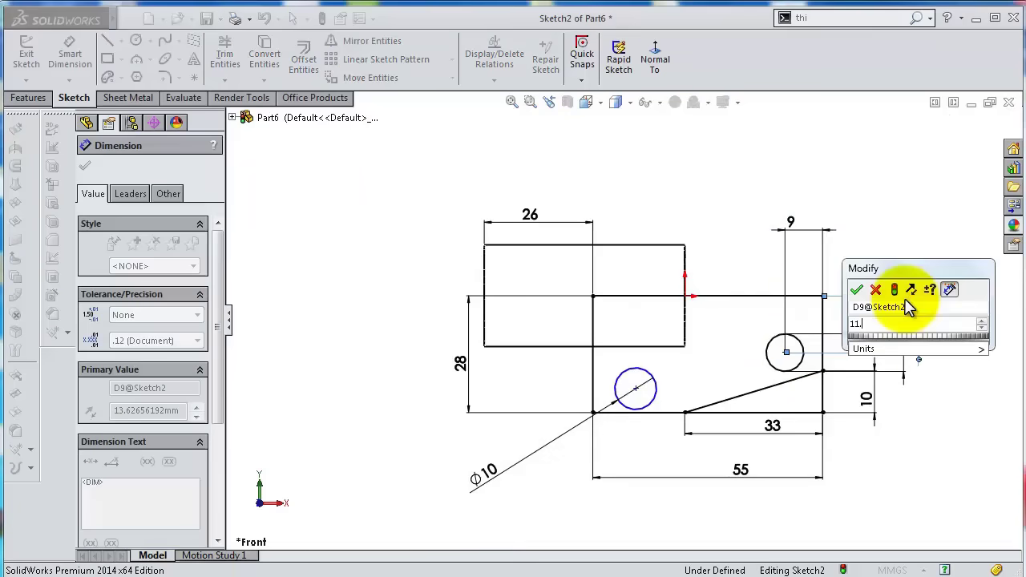
type("5")
key("Return")
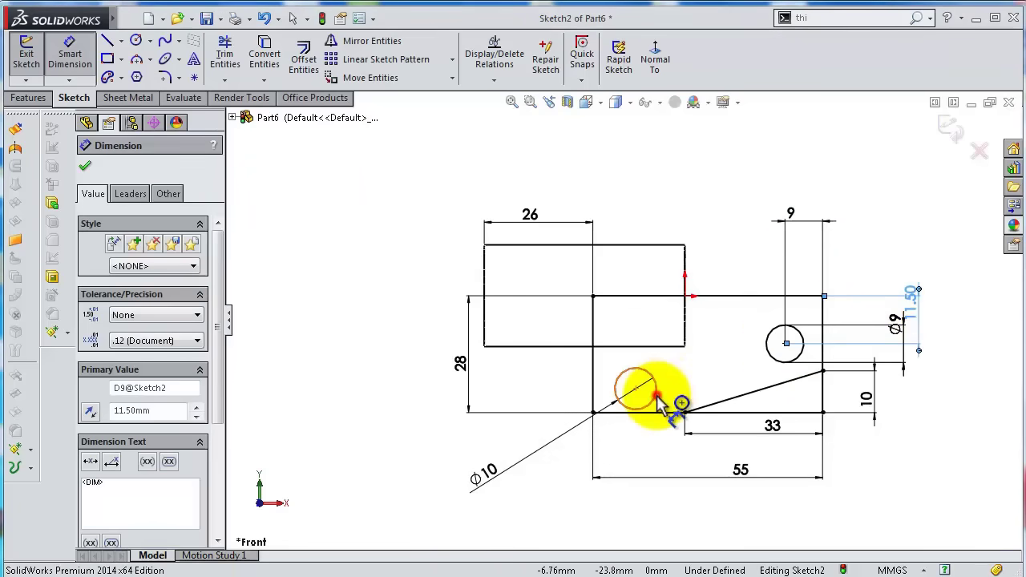
Locate the Ø10 hole 40 mm from the right edge and 8 mm above the bottom.
left_click(654, 397)
left_click(822, 350)
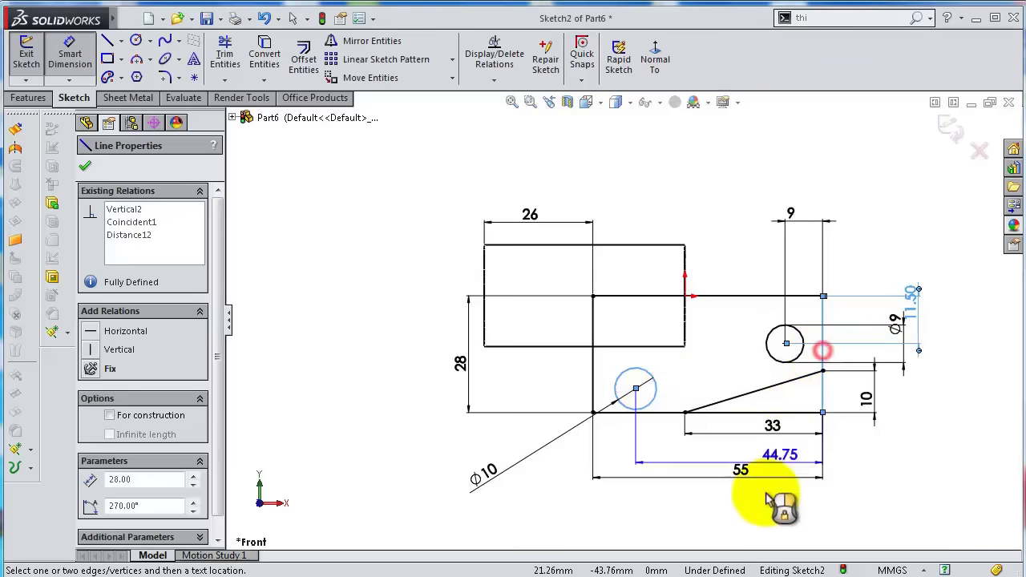
left_click(757, 507)
type("40")
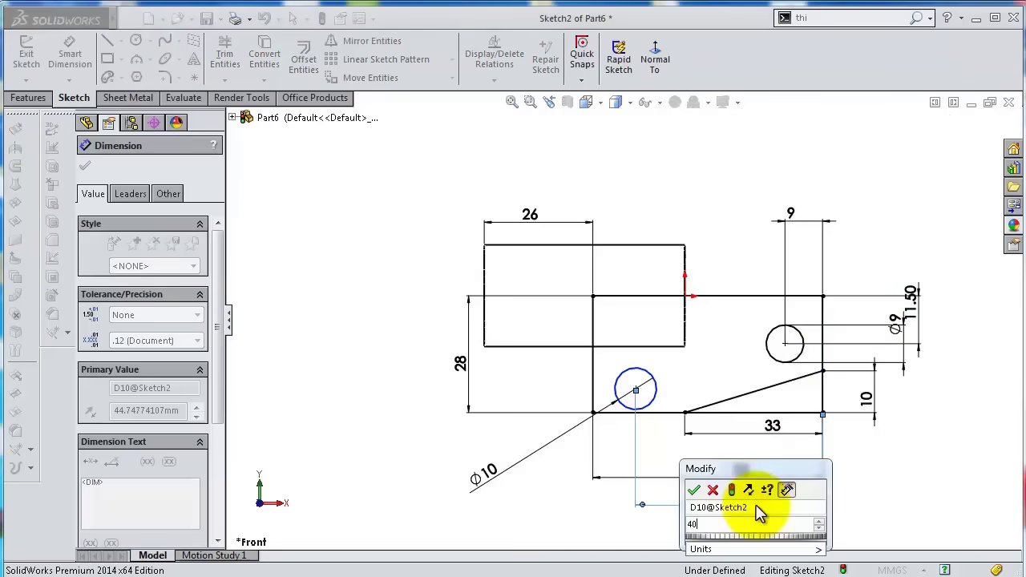
key("Return")
left_click(661, 381)
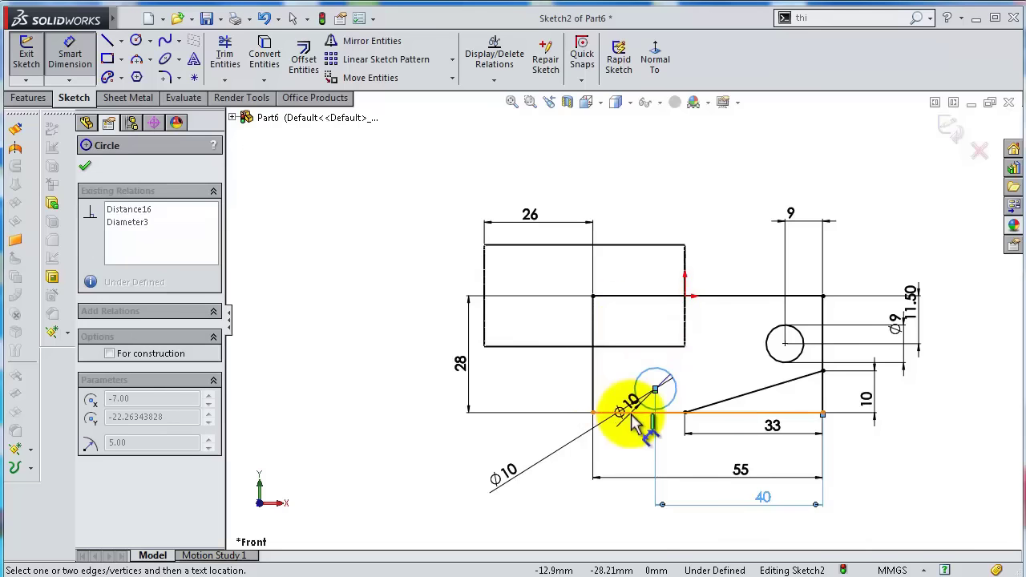
left_click(617, 413)
left_click(550, 408)
key("Return")
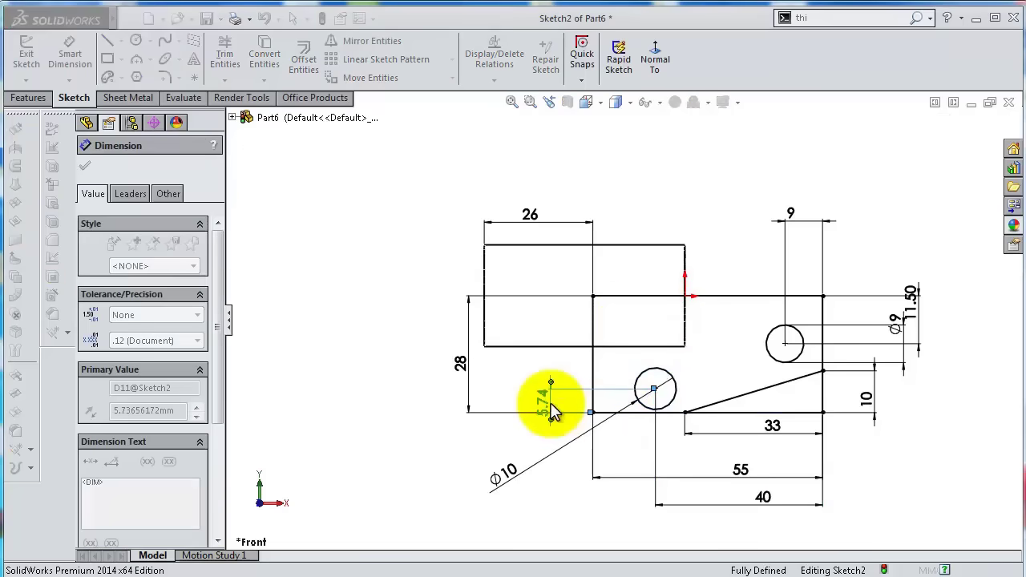
left_click(403, 438)
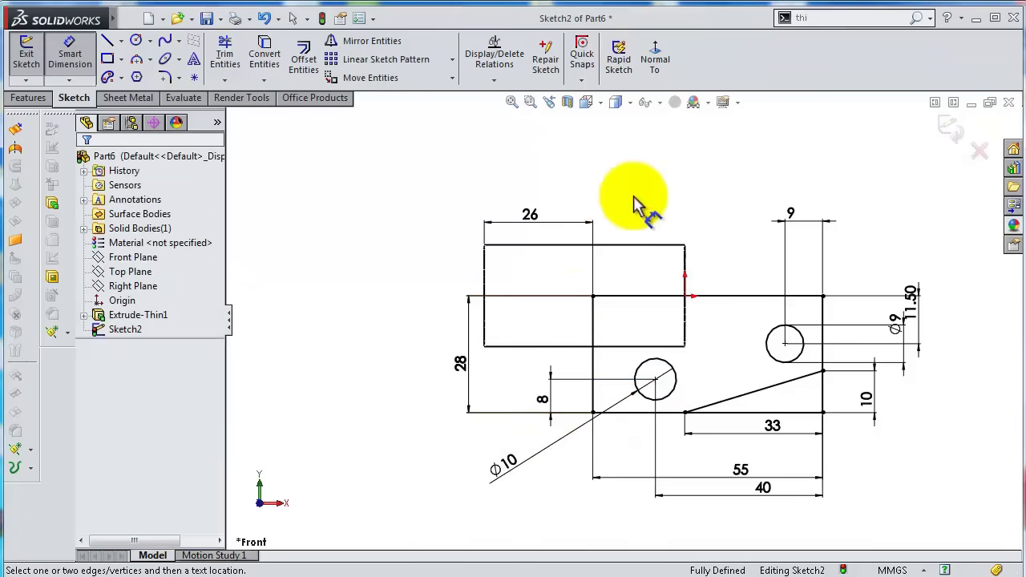
mouse_move(634, 204)
middle_mouse_down()
mouse_move(618, 212)
mouse_move(614, 261)
mouse_move(623, 235)
middle_mouse_up()
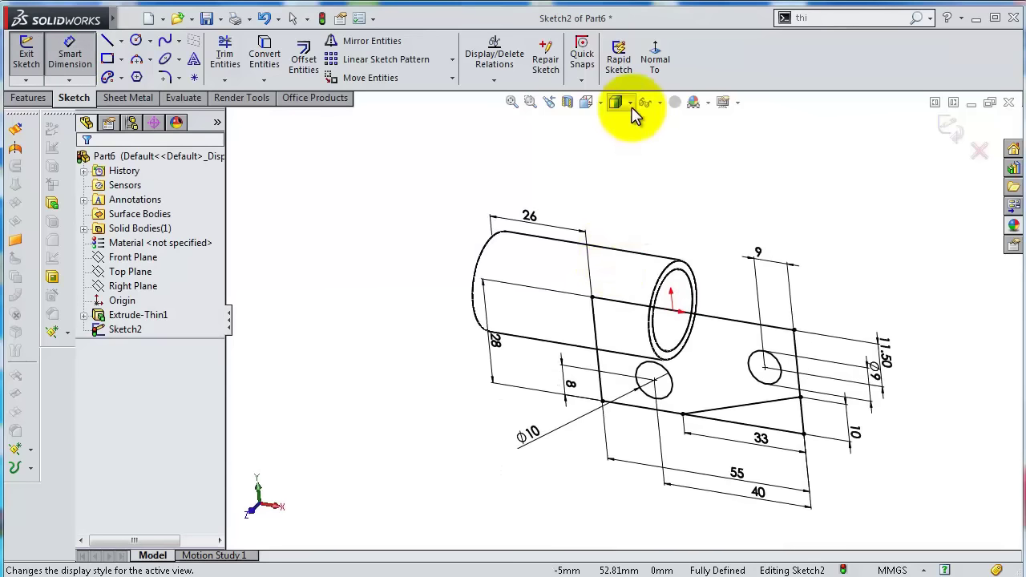
Extruded-cut the plate region through the tube, Mid Plane, 83 mm deep.
left_click(616, 142)
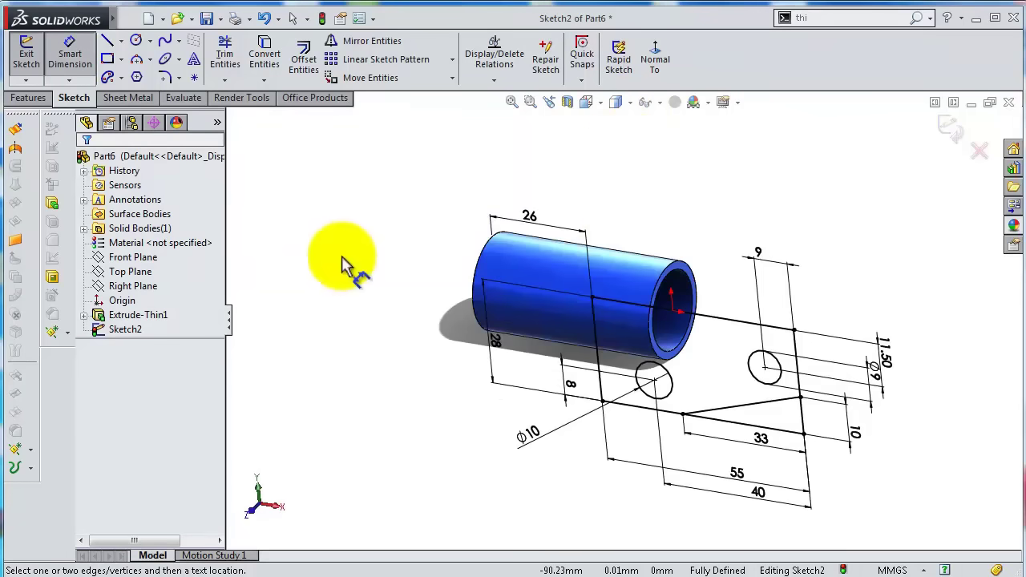
left_click(28, 100)
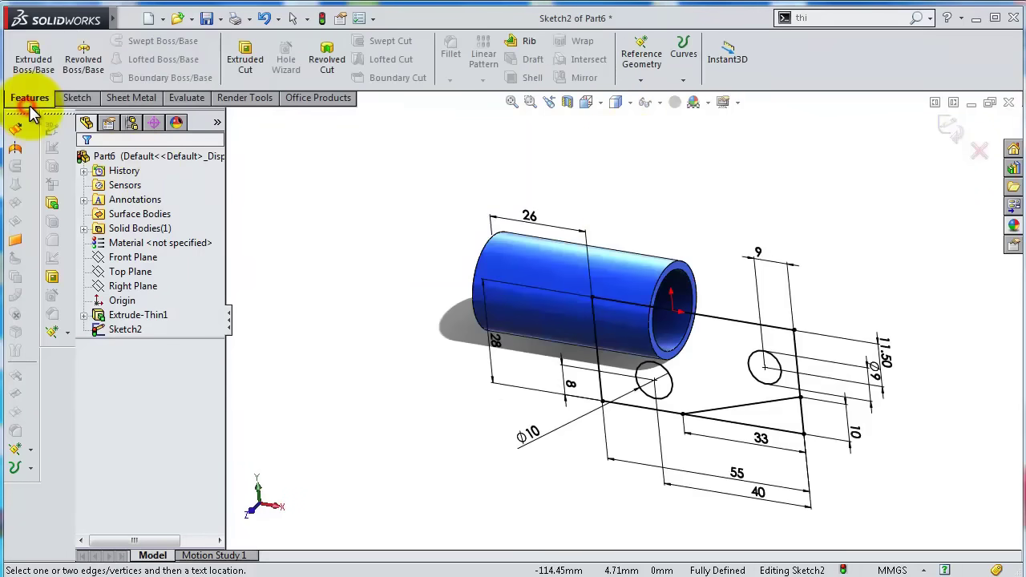
left_click(248, 70)
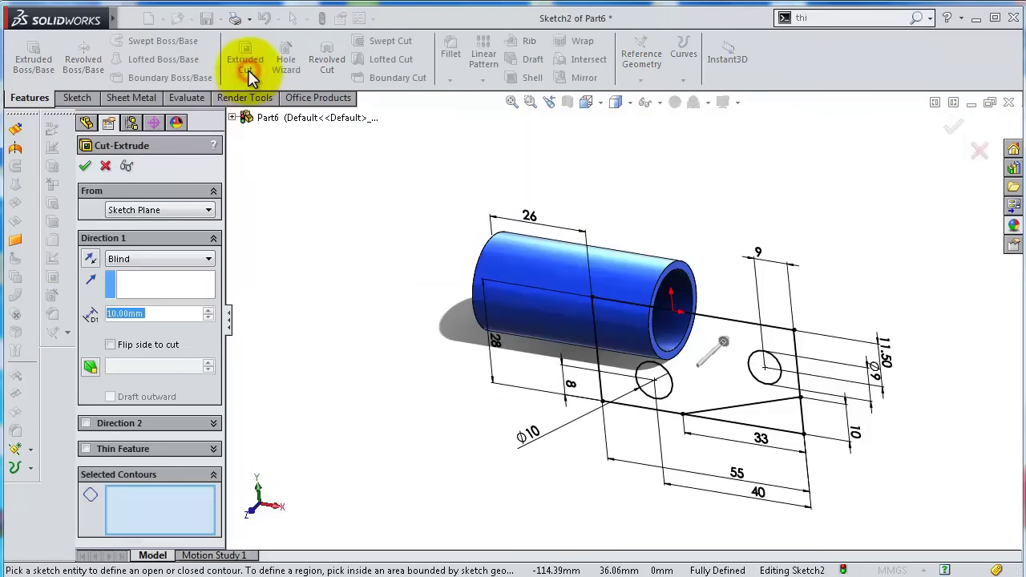
left_click(700, 390)
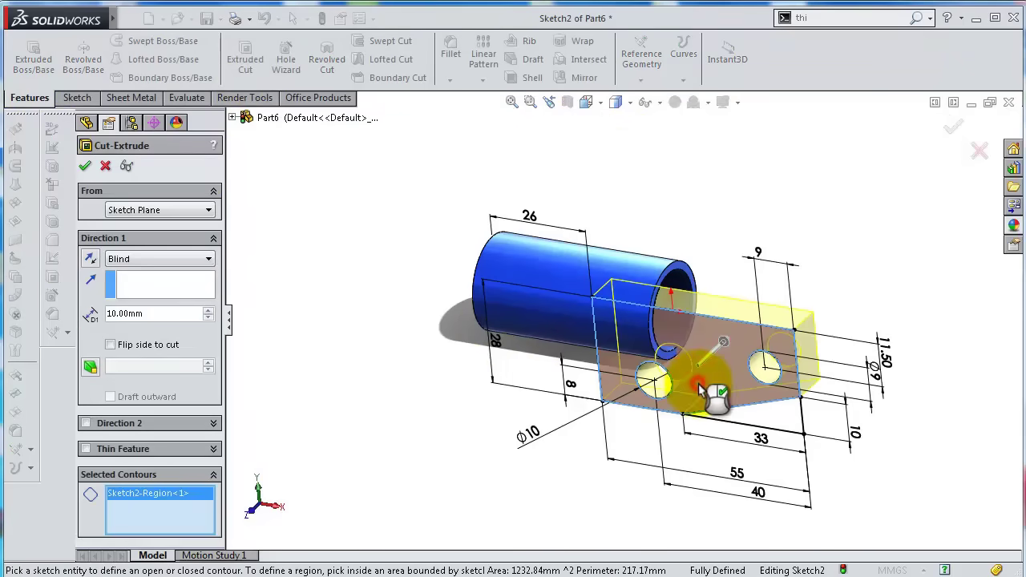
left_click(122, 259)
left_click(161, 357)
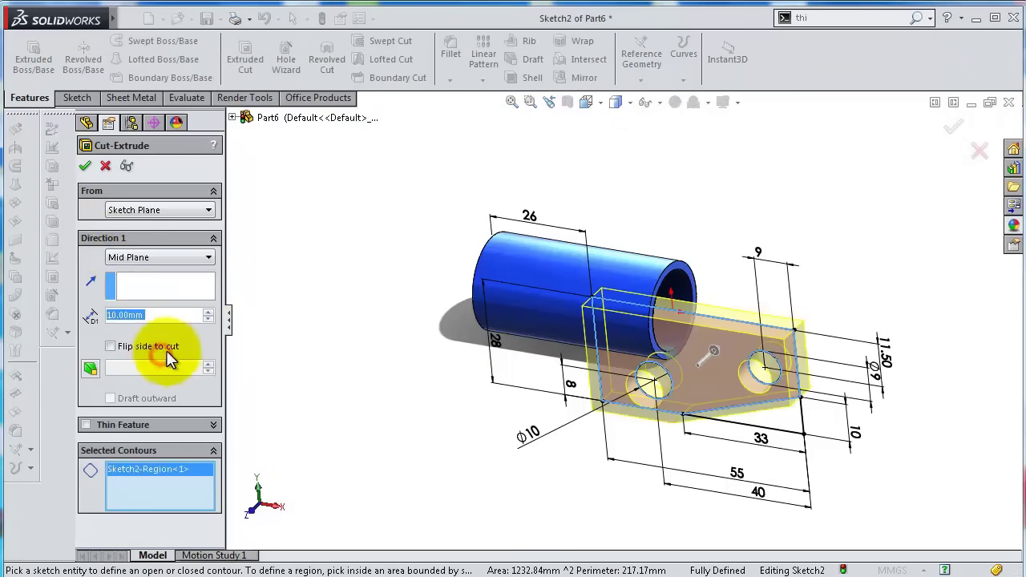
left_click_drag(722, 342, 826, 289)
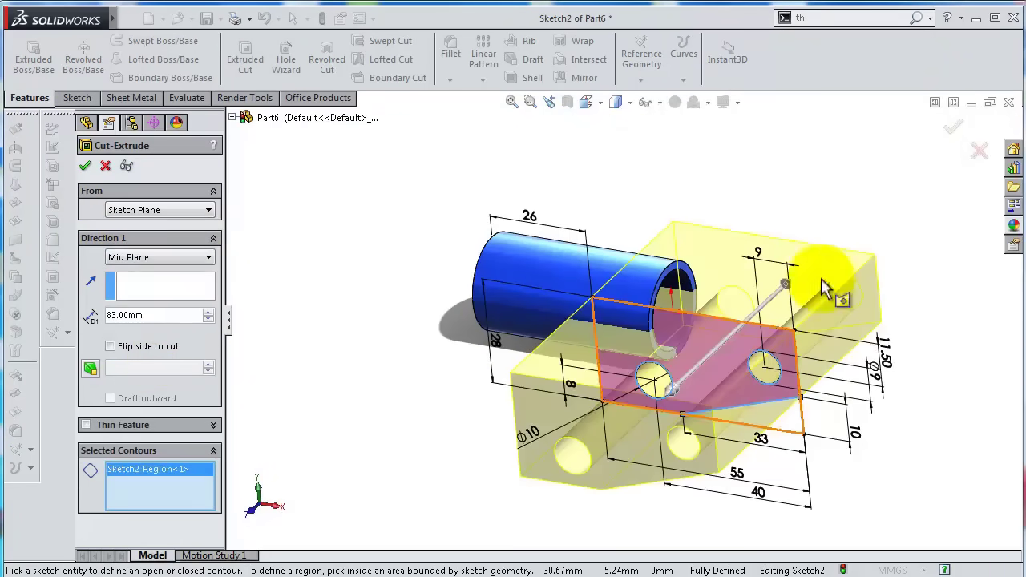
left_click(949, 126)
View the part along the tube axis and select the cut's Sketch2.
key("ctrl+4")
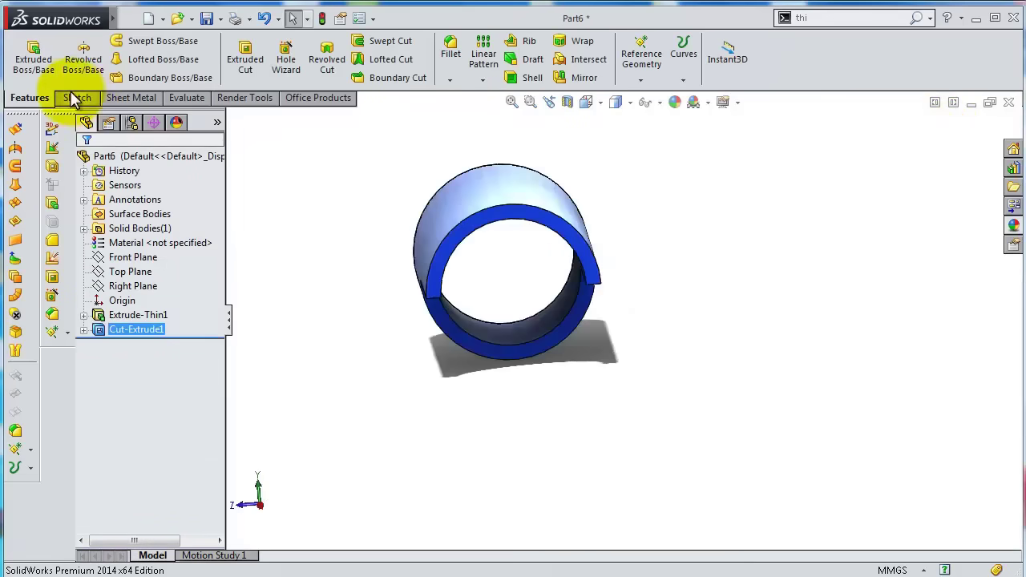
left_click(84, 330)
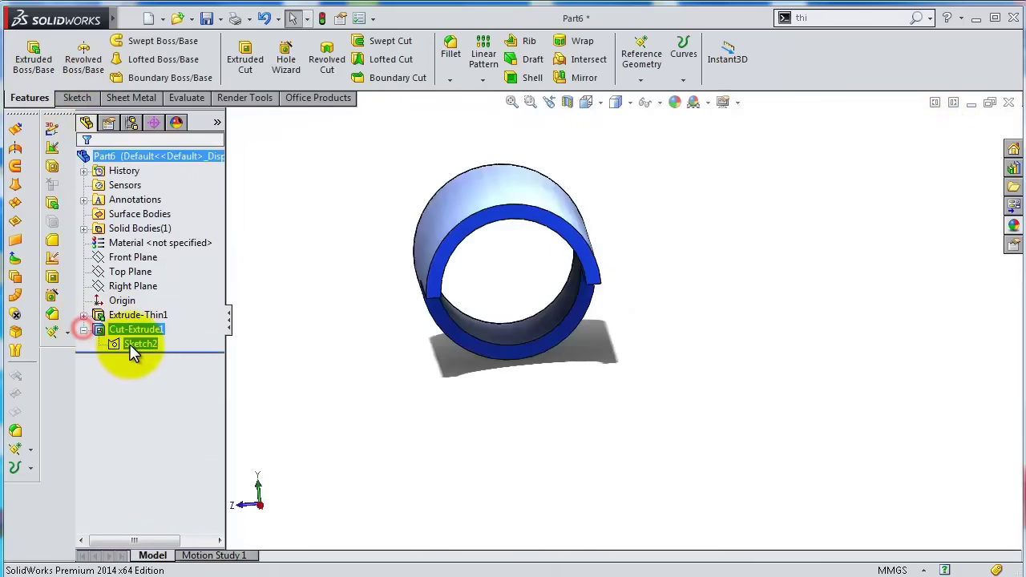
left_click(138, 344)
Start a boss extrusion of Sketch2's region with a Blind depth of 2 mm.
left_click(141, 317)
middle_click_drag(375, 363, 559, 309)
left_click(34, 62)
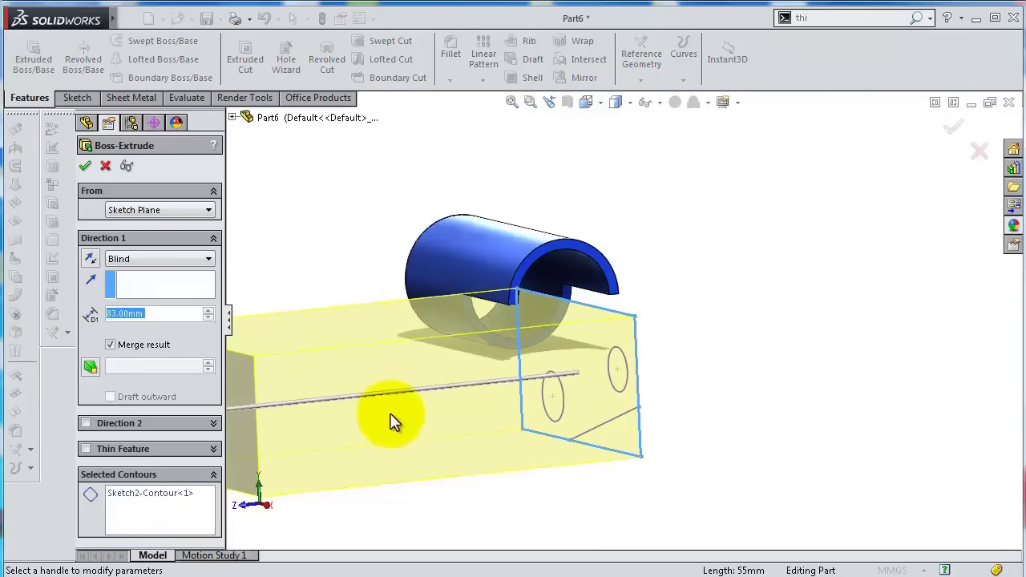
left_click(167, 503)
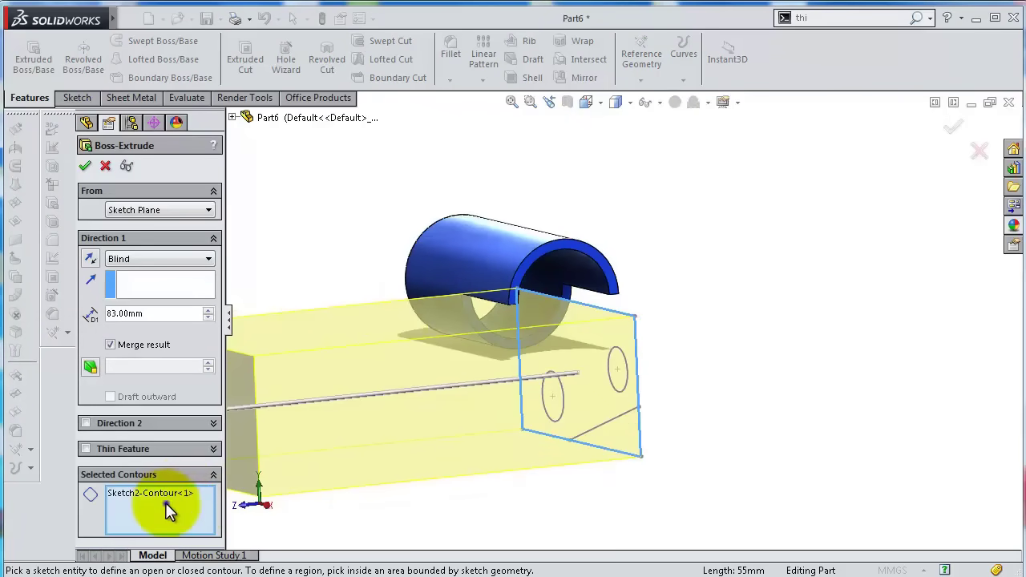
left_click(216, 515)
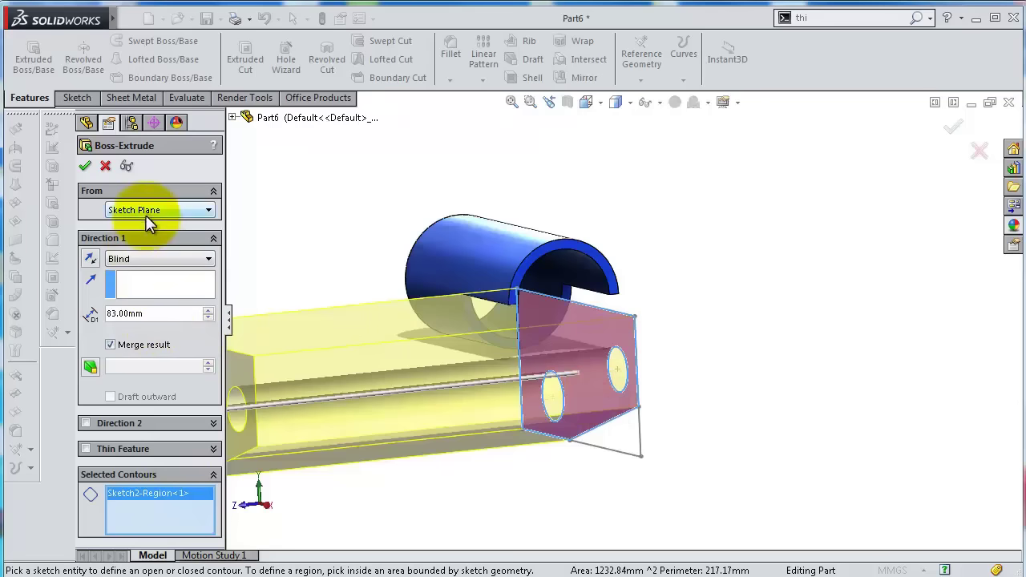
left_click(144, 258)
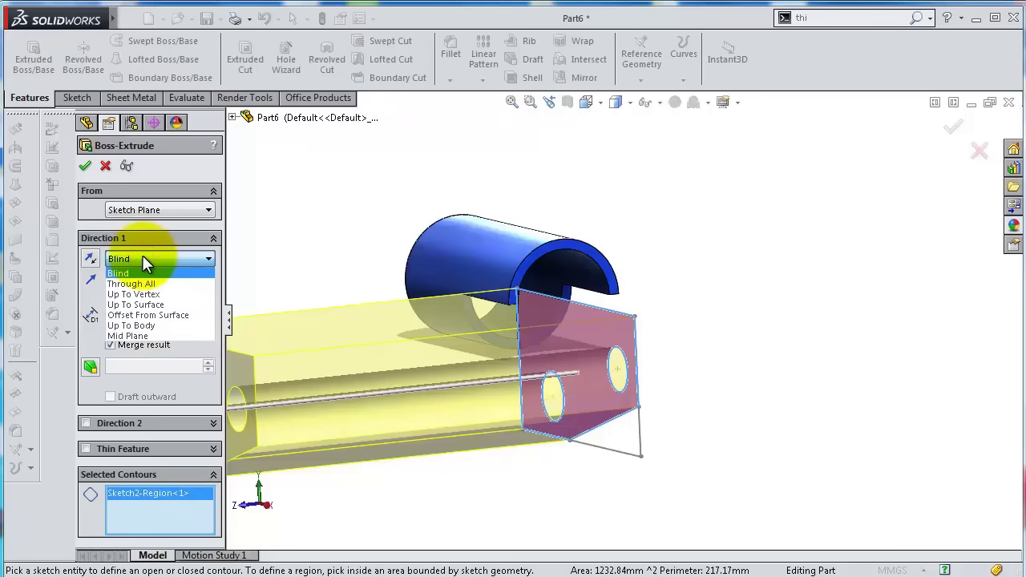
left_click(142, 255)
double_click(163, 313)
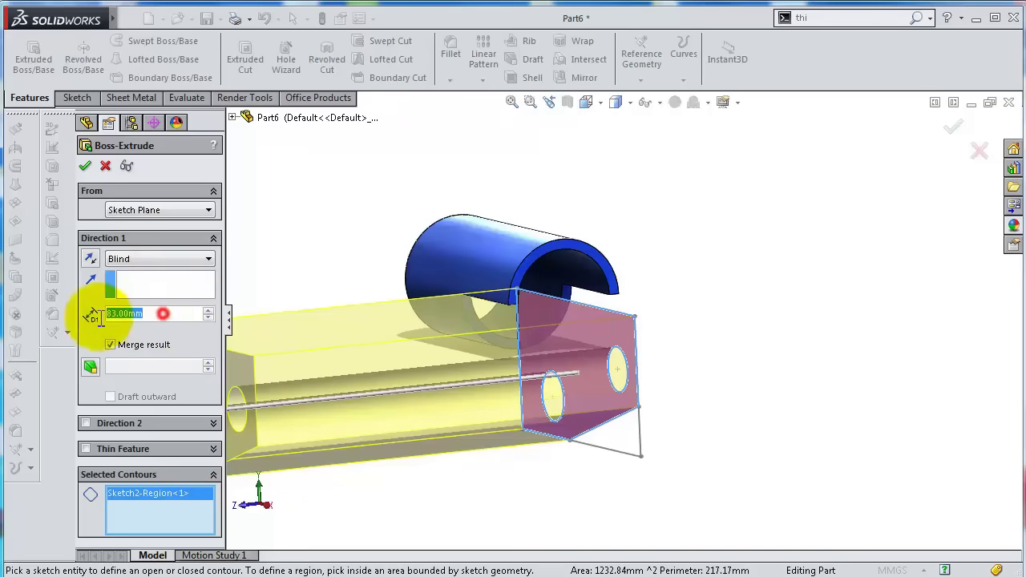
type("2")
key("Return")
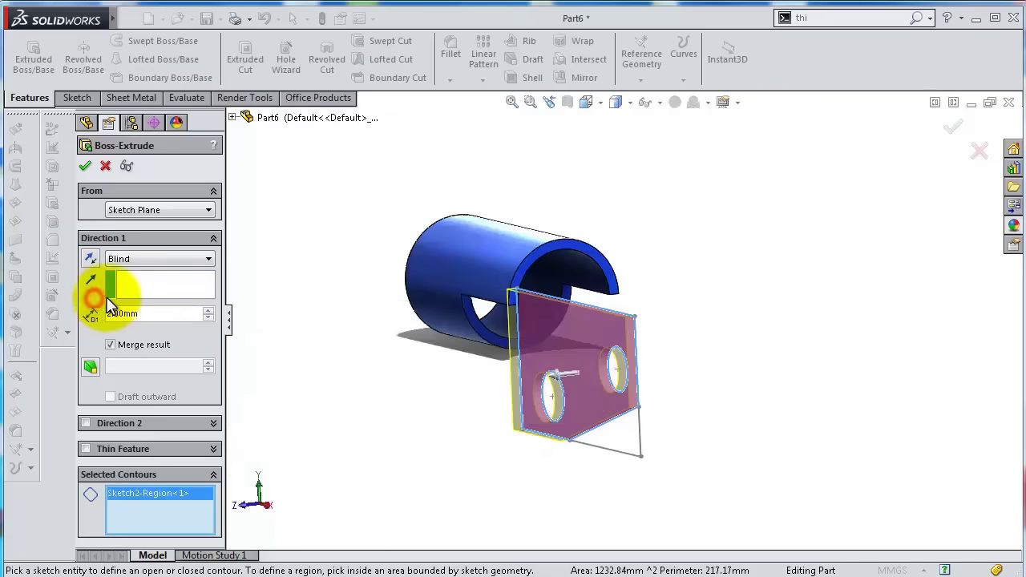
Offset the plate's start 10 mm from the sketch plane, uncheck Merge result, and confirm.
middle_click_drag(425, 341, 453, 356)
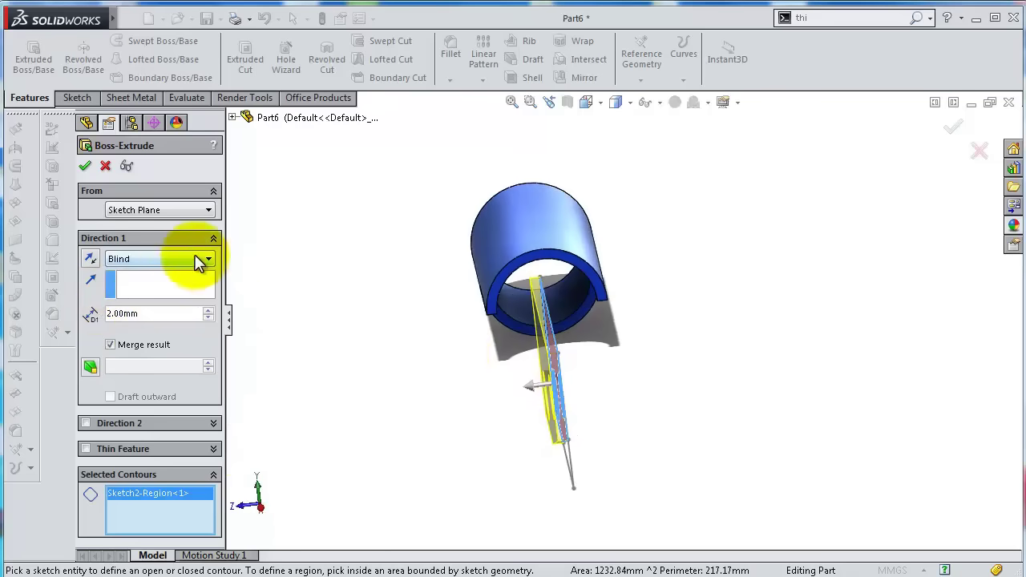
left_click(141, 211)
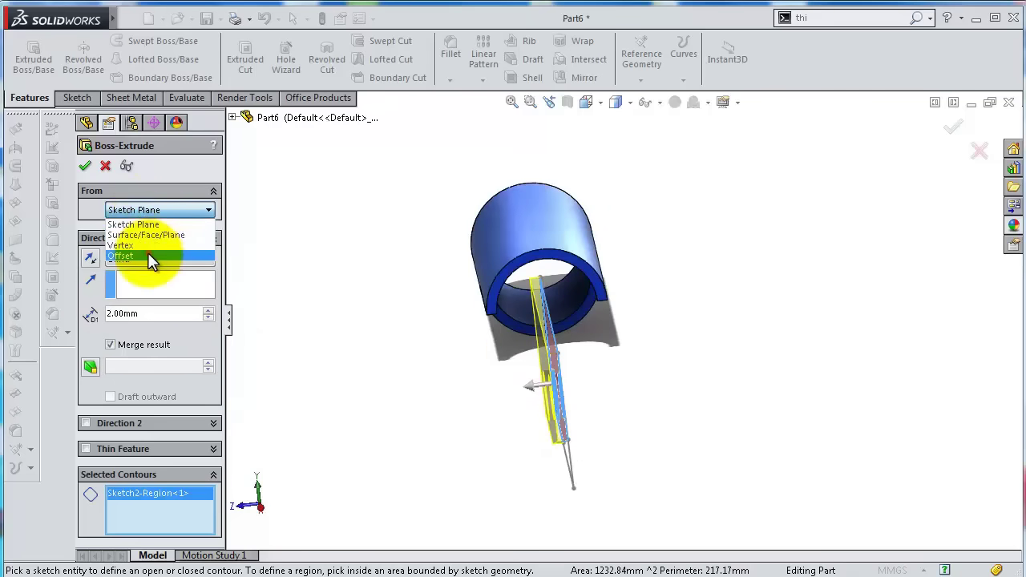
left_click(147, 254)
left_click_drag(149, 236, 121, 245)
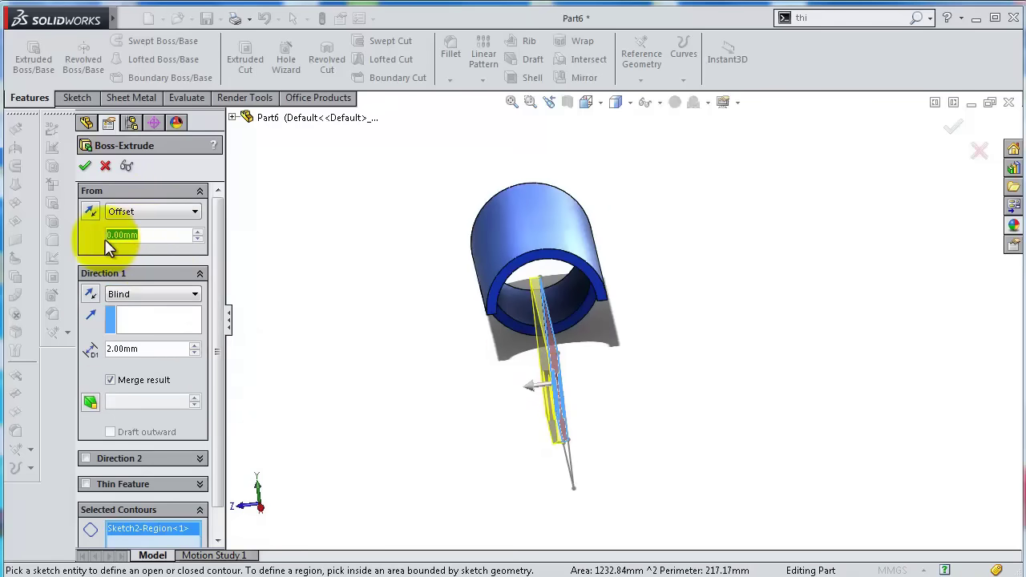
type("10")
key("Return")
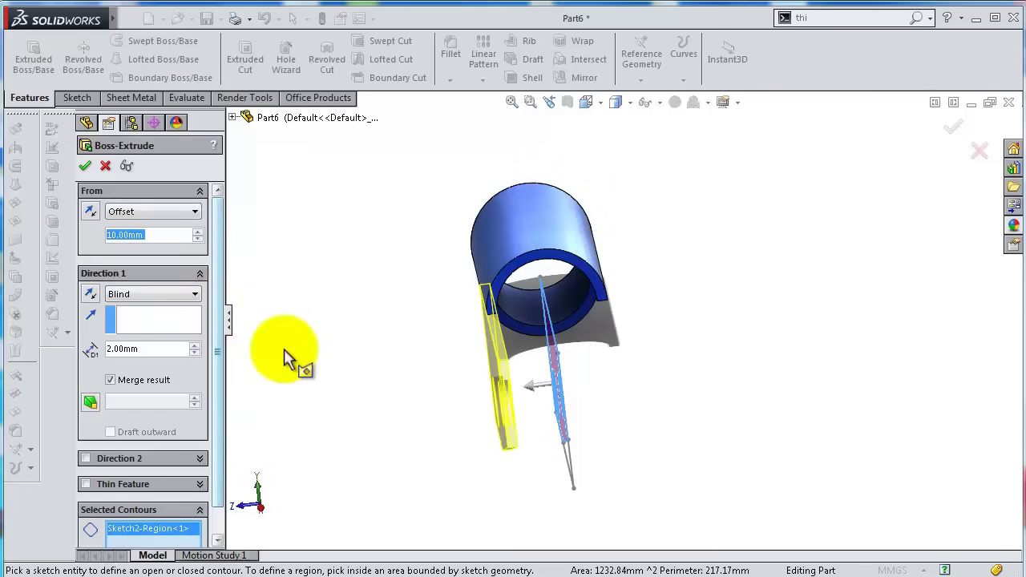
left_click(906, 559)
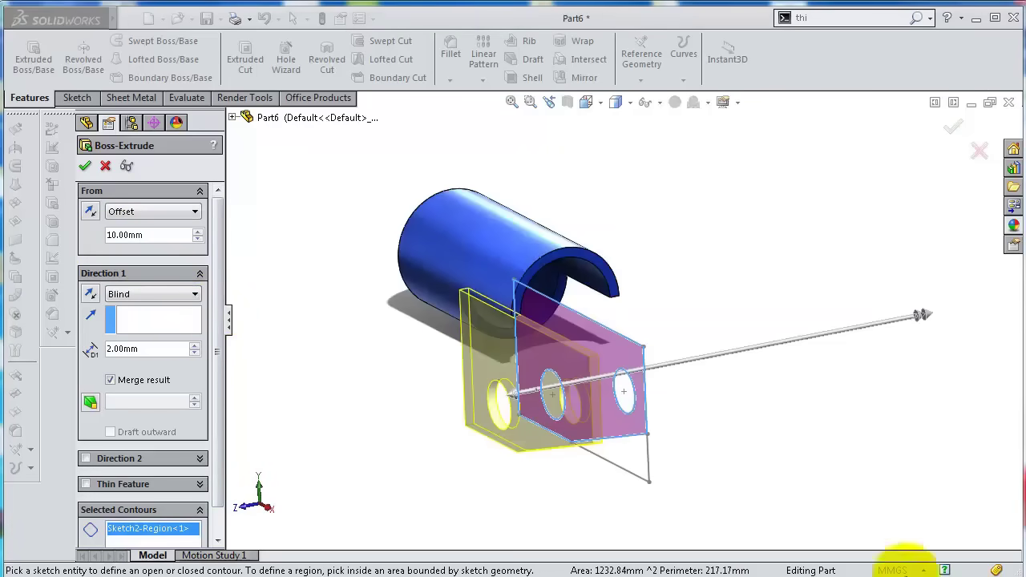
left_click(86, 167)
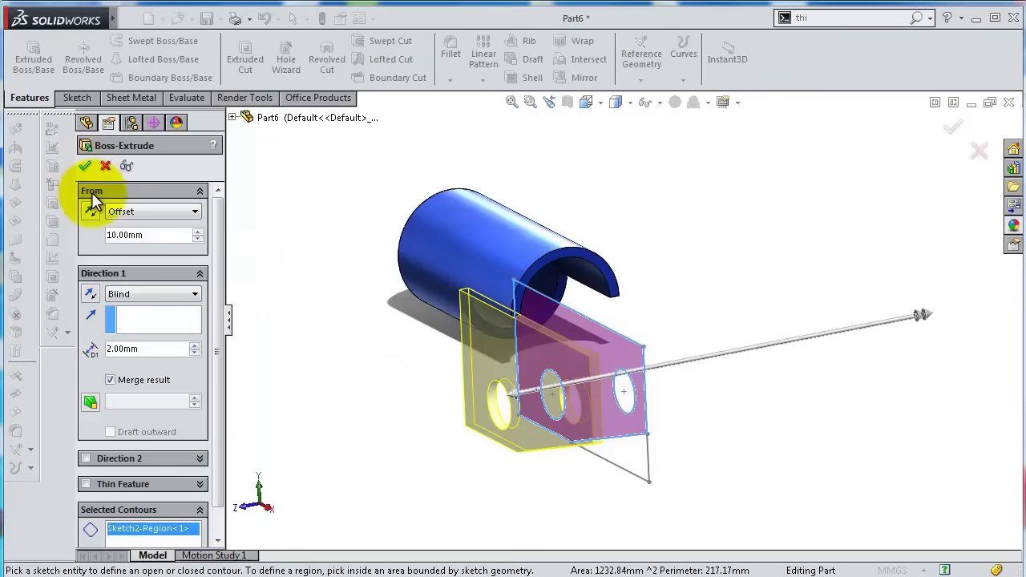
scroll(219, 252, "down", 2)
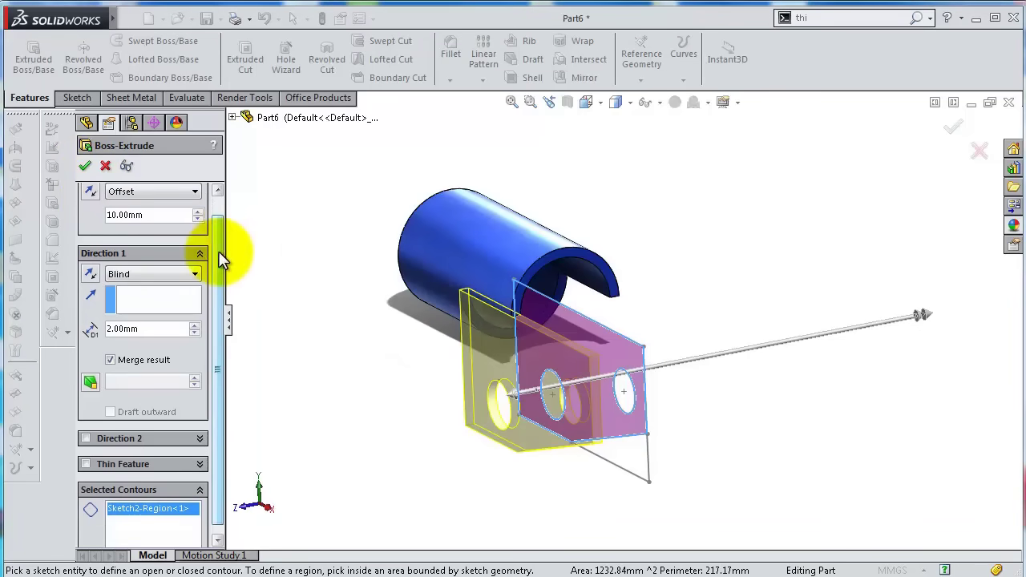
left_click(111, 360)
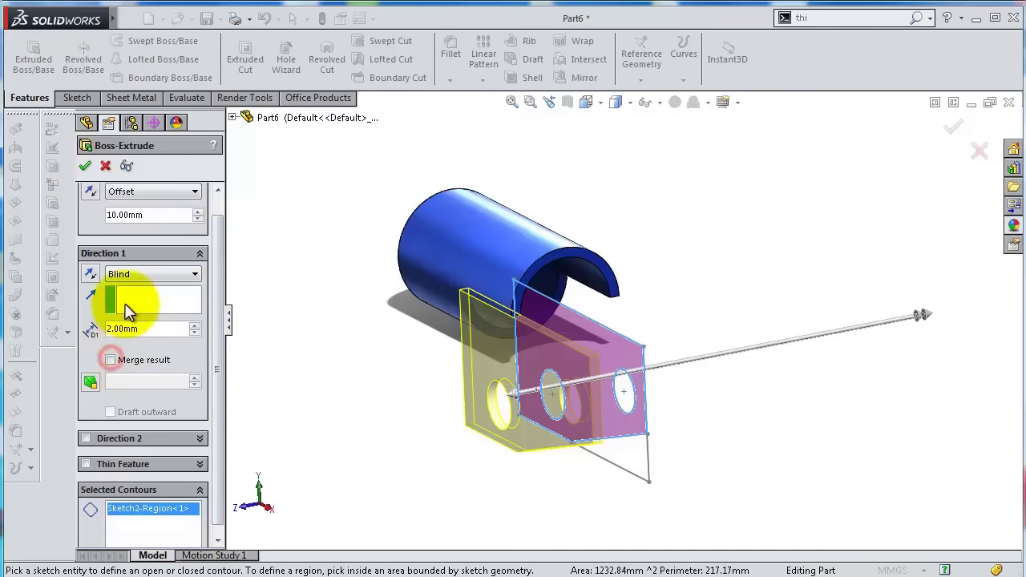
left_click(86, 166)
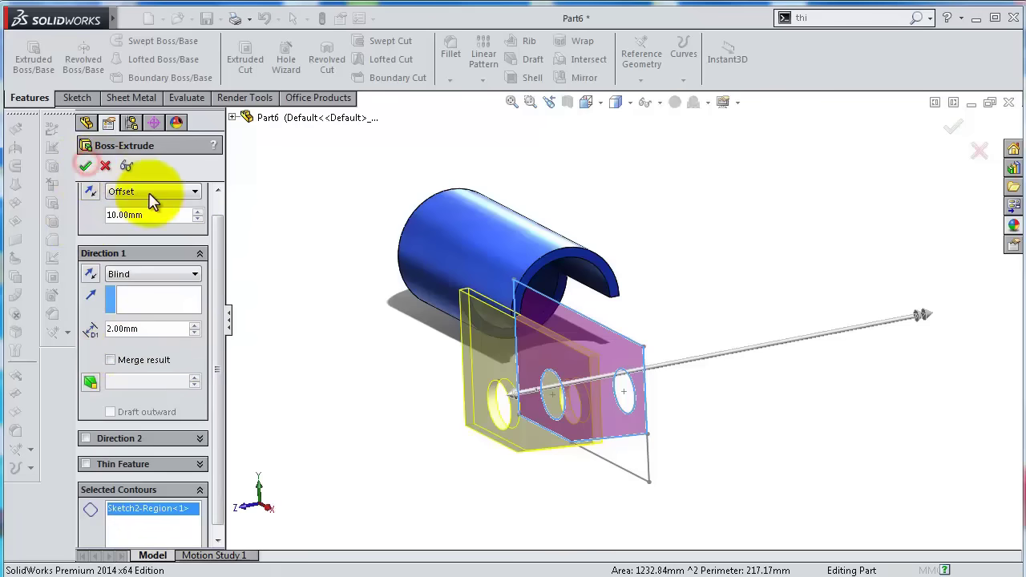
middle_click_drag(394, 332, 368, 330)
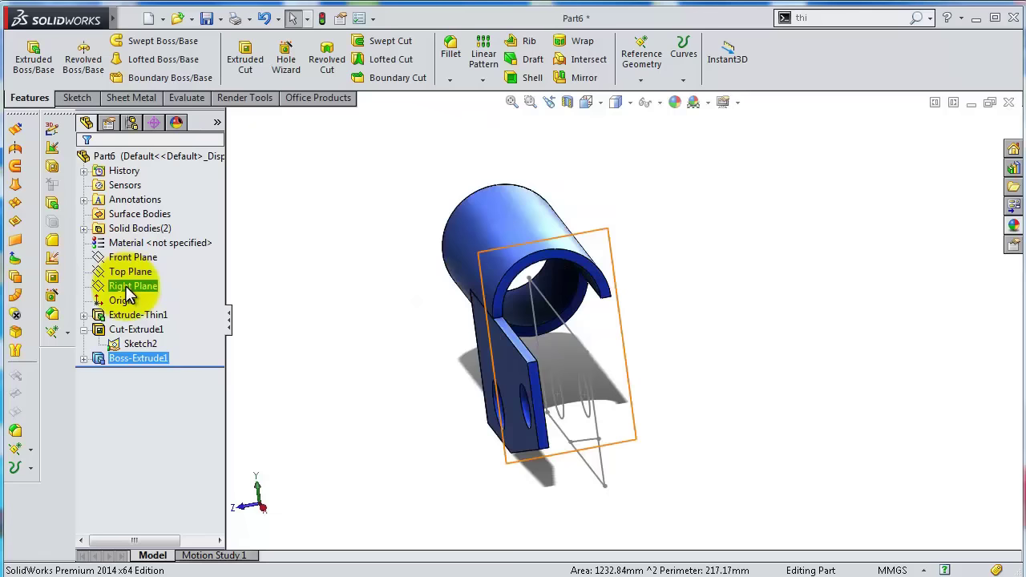
Mirror the bracket plate body across the Front Plane using Bodies to Mirror instead of features.
left_click(130, 257)
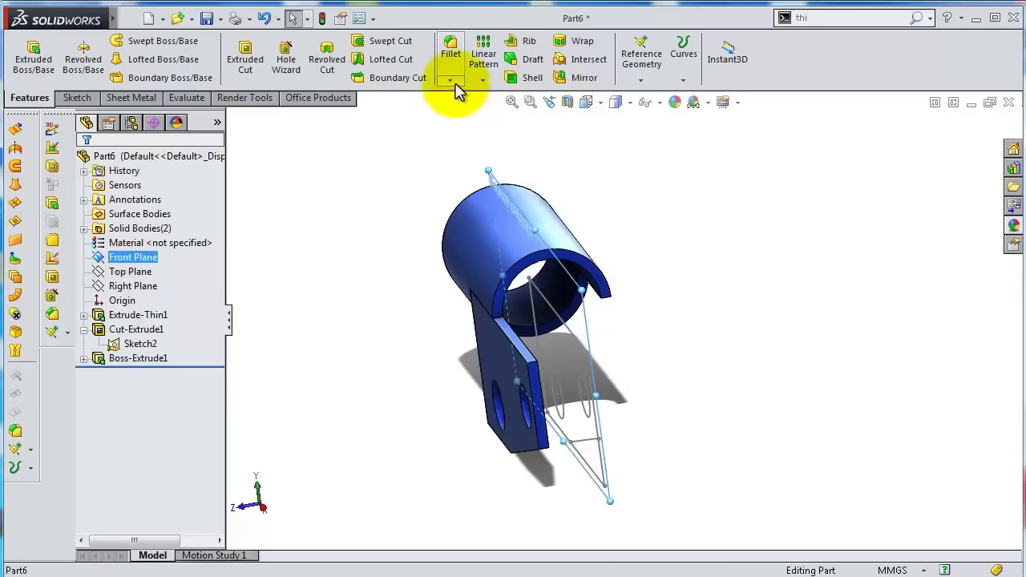
left_click(483, 82)
left_click(490, 190)
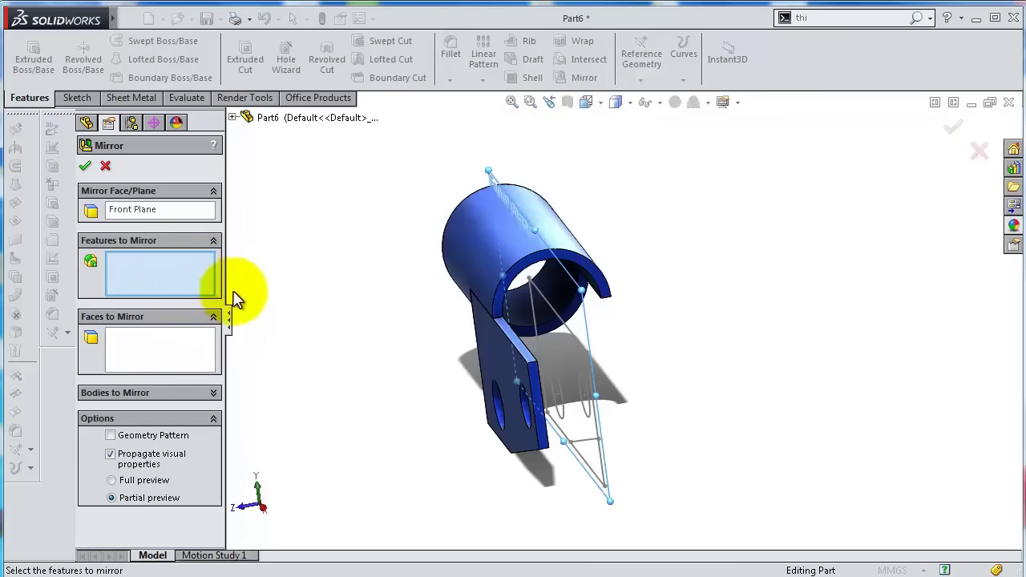
left_click(491, 363)
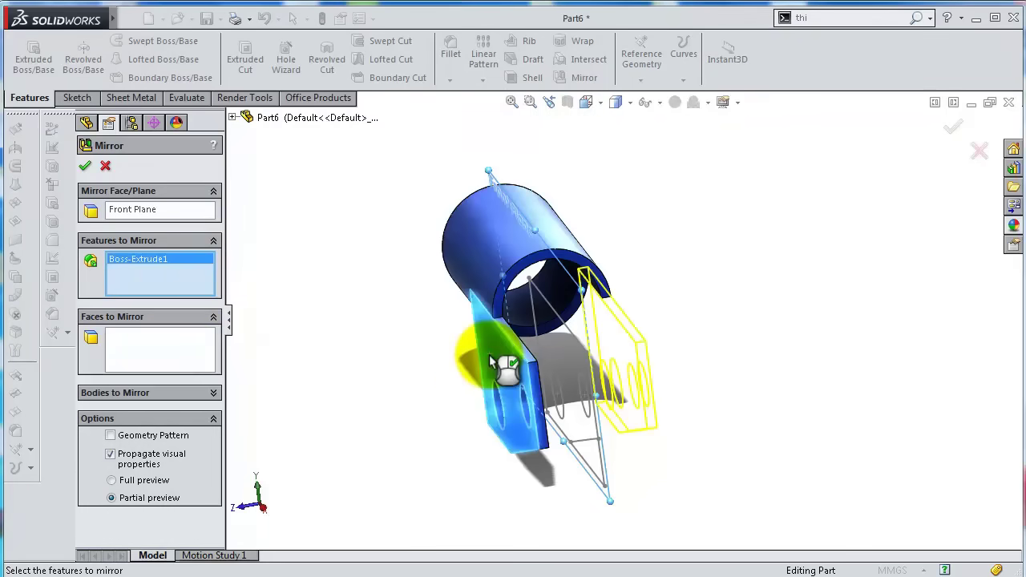
left_click(85, 166)
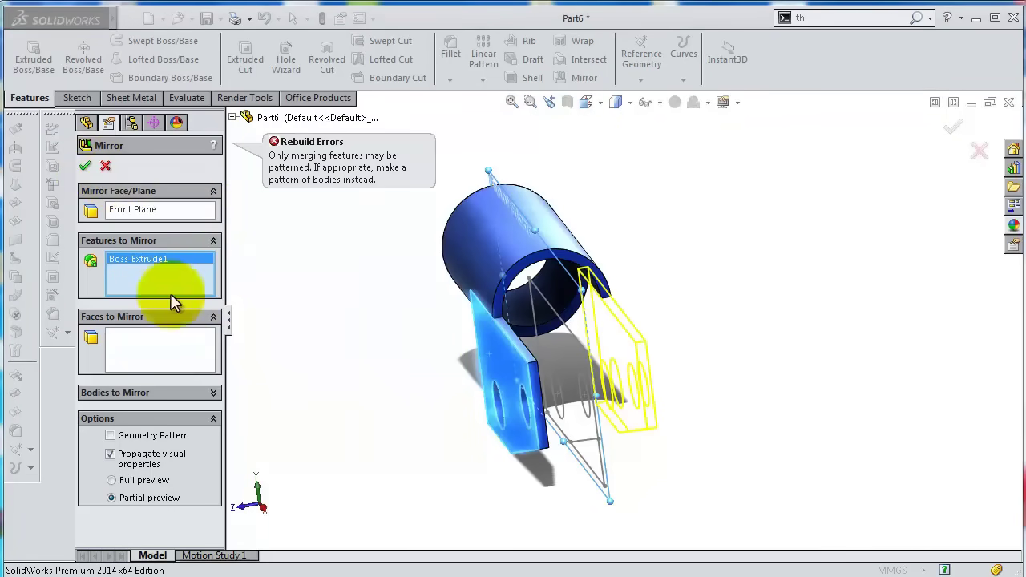
right_click(202, 300)
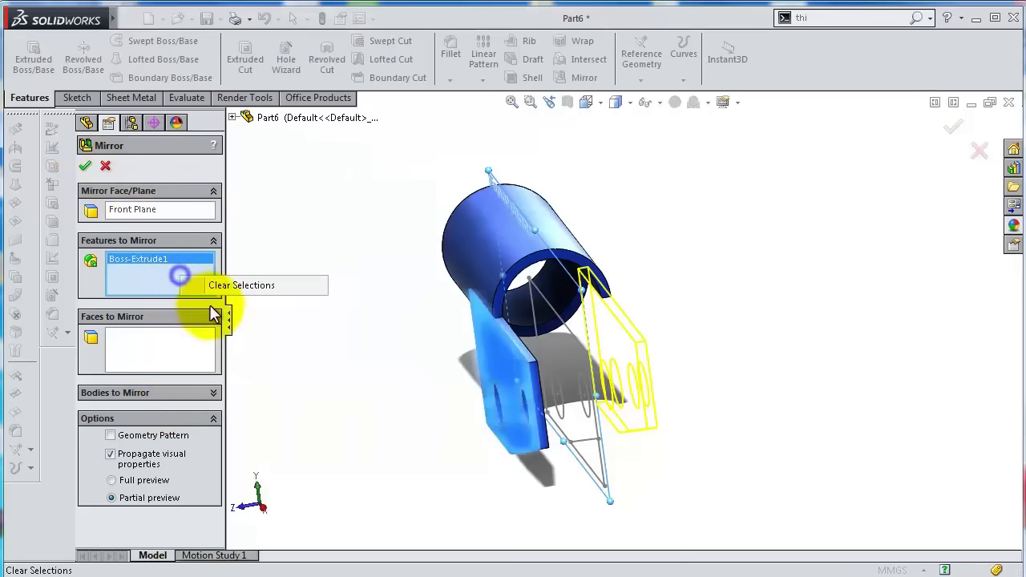
left_click(233, 286)
left_click(213, 393)
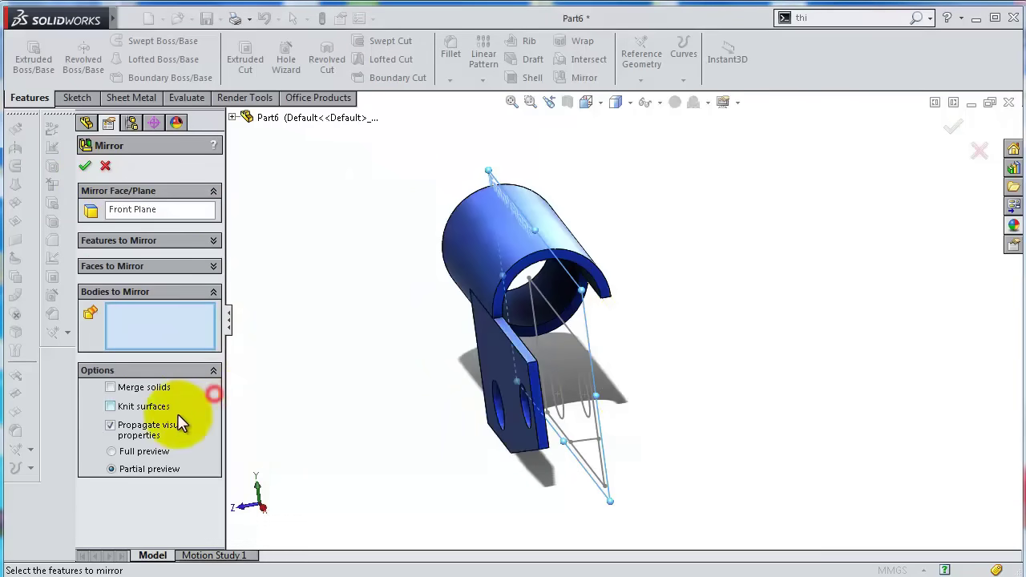
left_click(502, 368)
right_click(503, 368)
middle_click_drag(501, 364, 473, 397)
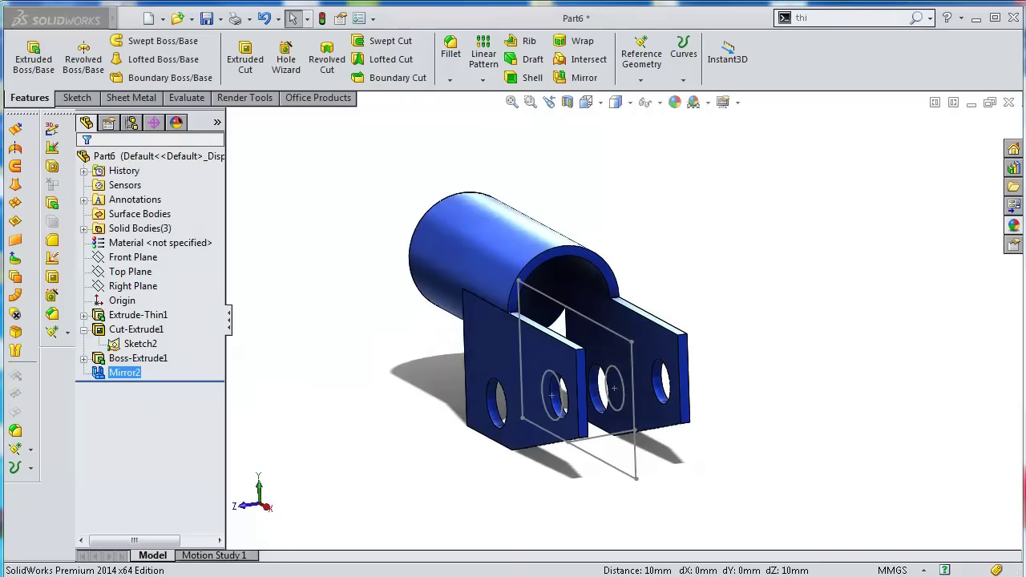
Hide the Sketch2 outline and save the part.
left_click(636, 452)
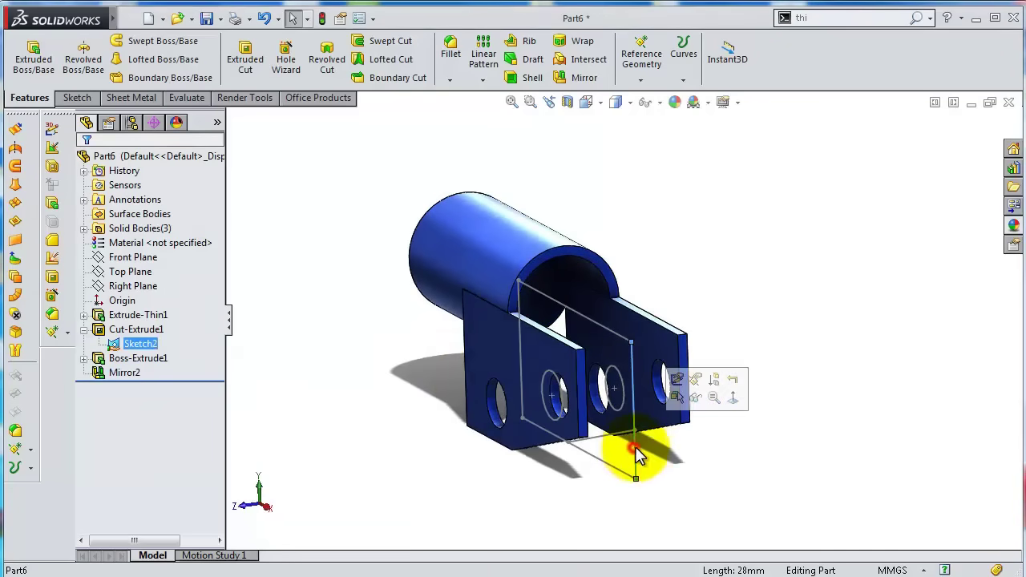
left_click(694, 407)
mouse_move(756, 473)
middle_mouse_down()
mouse_move(785, 433)
mouse_move(793, 449)
mouse_move(778, 433)
middle_mouse_up()
key("ctrl+s")
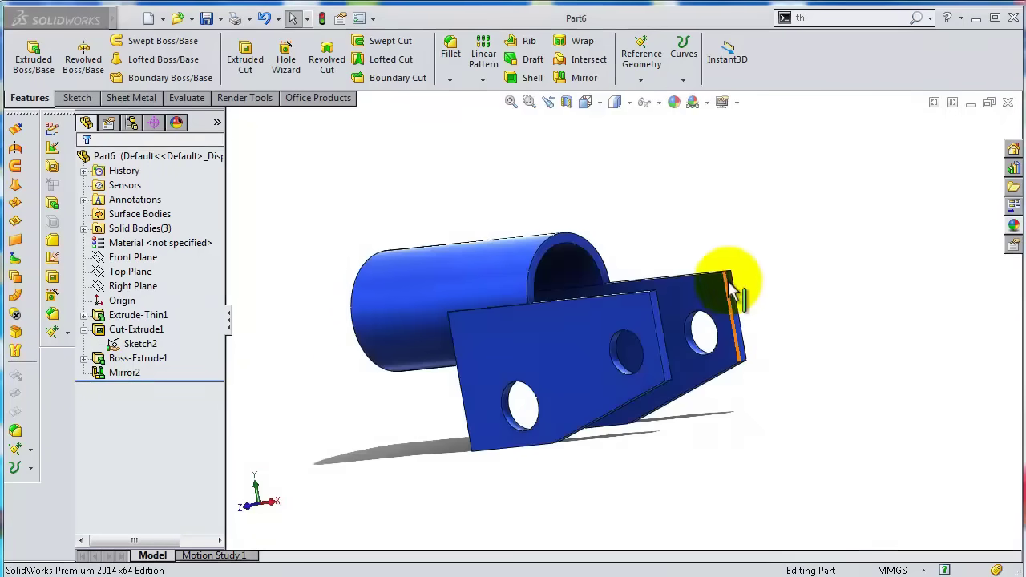
Start a new sketch on the tube's end face, viewed normal to it.
middle_click_drag(732, 290, 724, 339)
scroll(527, 271, "down", 5)
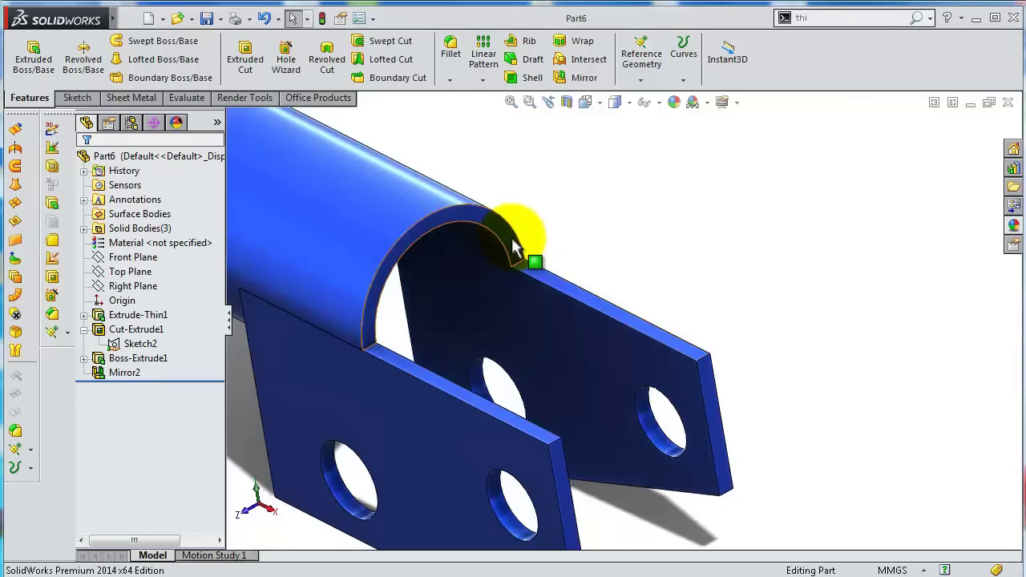
left_click(514, 248)
left_click(574, 189)
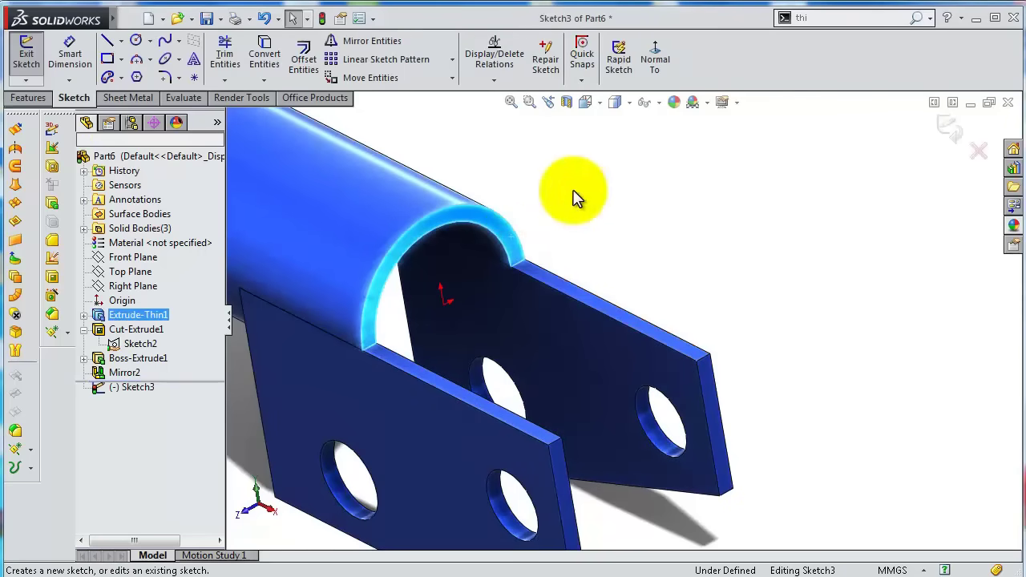
mouse_move(616, 290)
middle_mouse_down()
mouse_move(539, 324)
mouse_move(543, 339)
mouse_move(577, 288)
middle_mouse_up()
scroll(577, 290, "up", 3)
scroll(459, 299, "down", 3)
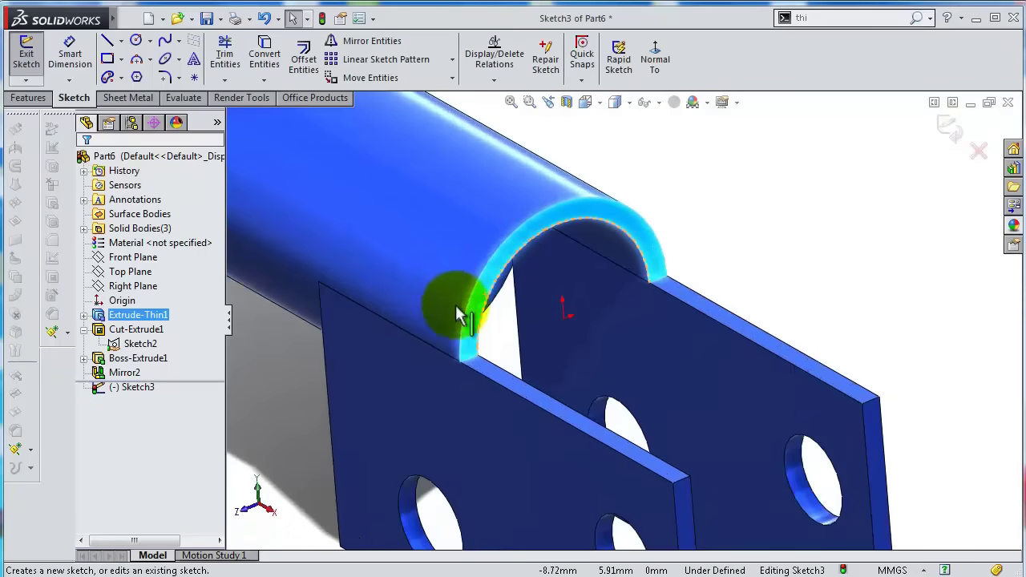
left_click(655, 60)
scroll(692, 170, "down", 2)
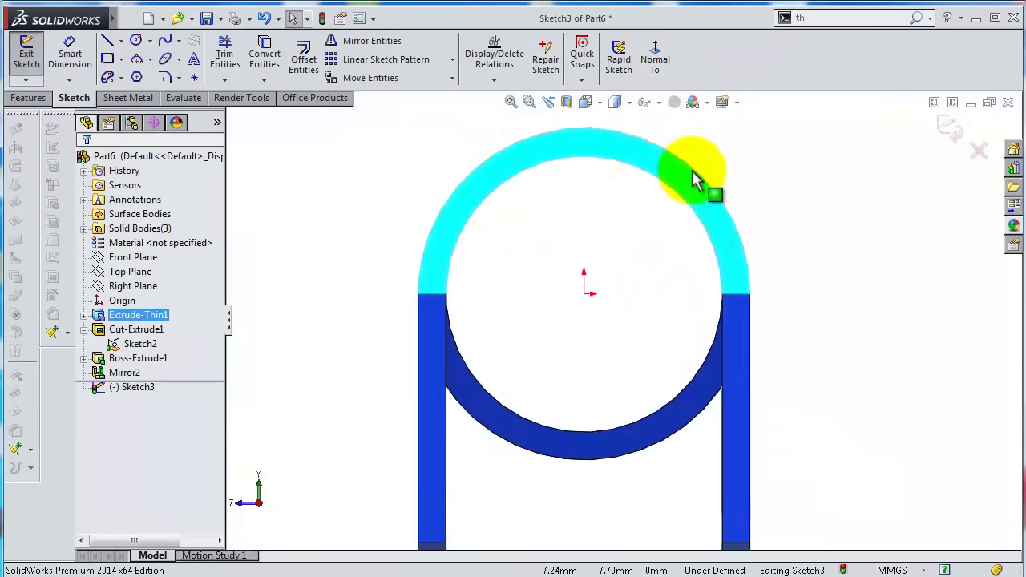
Draw a three-point arc across the arch and give it a 13 mm radius.
left_click(138, 60)
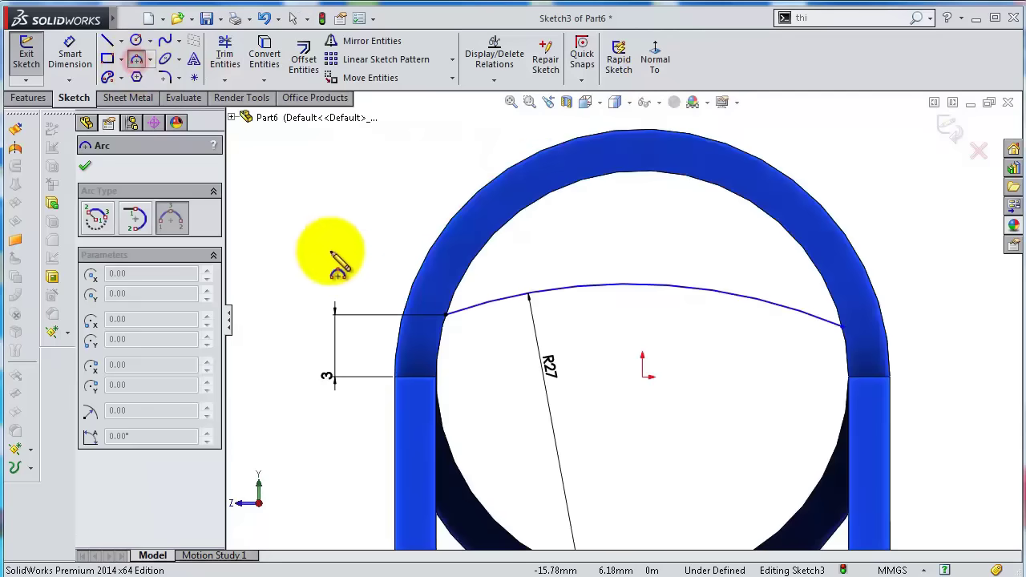
left_click(396, 375)
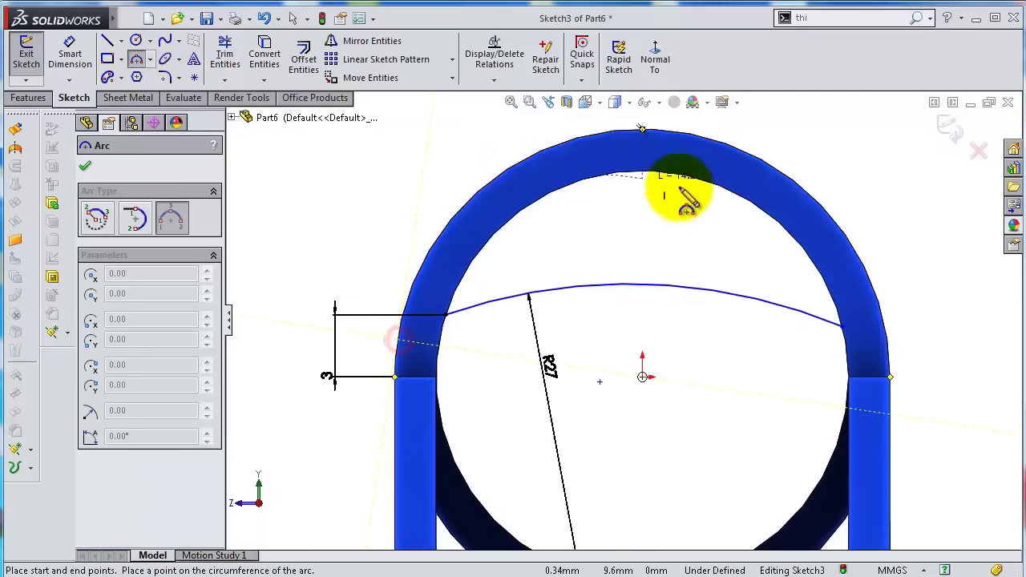
left_click(889, 359)
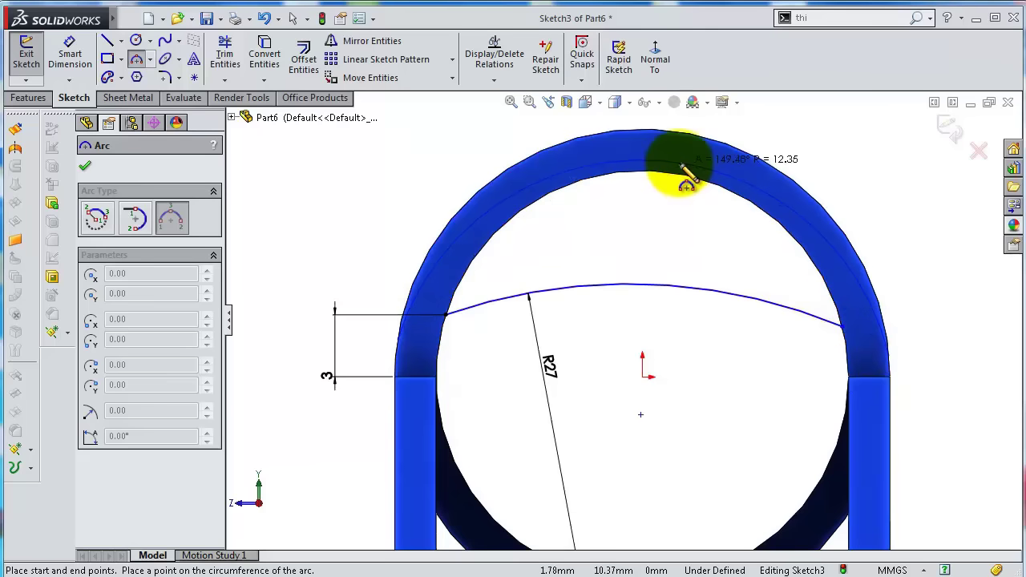
left_click(684, 171)
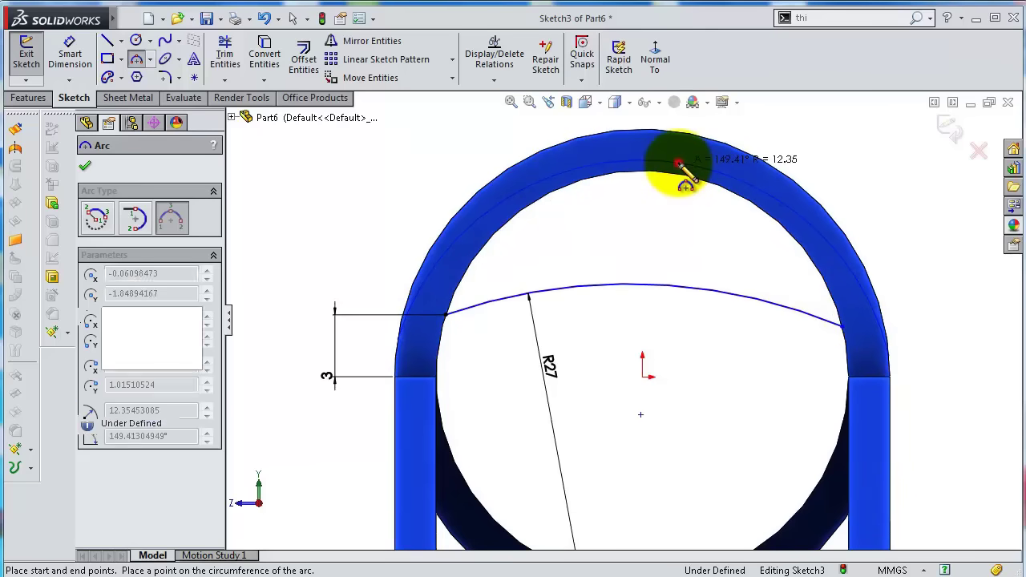
left_click(70, 47)
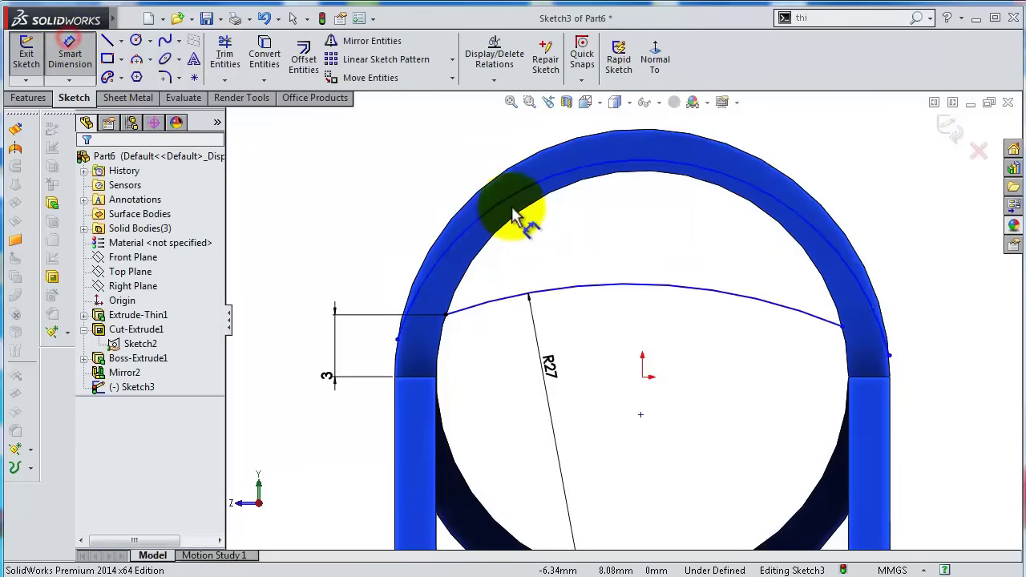
left_click(521, 192)
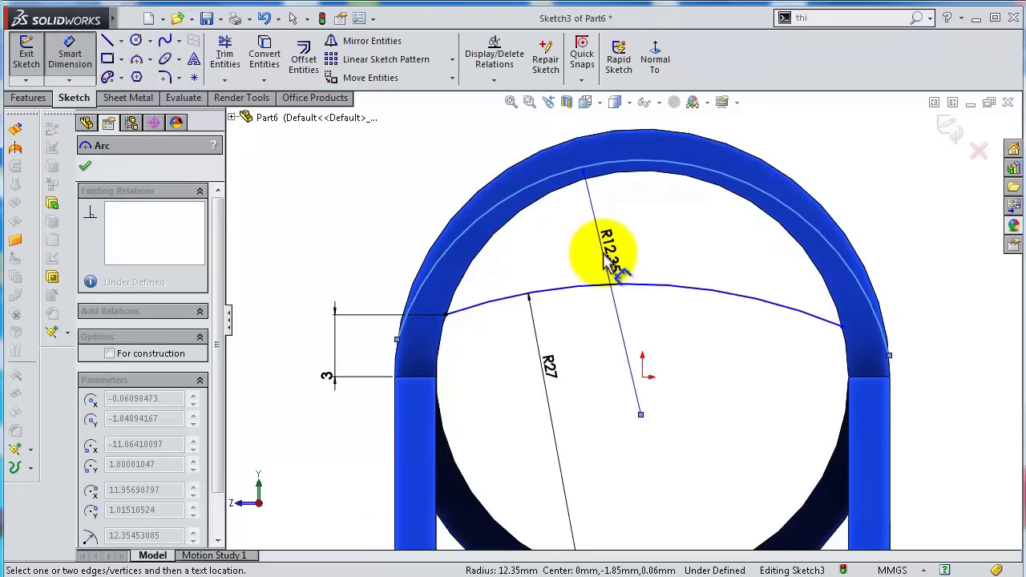
left_click(607, 257)
type("13")
key("Return")
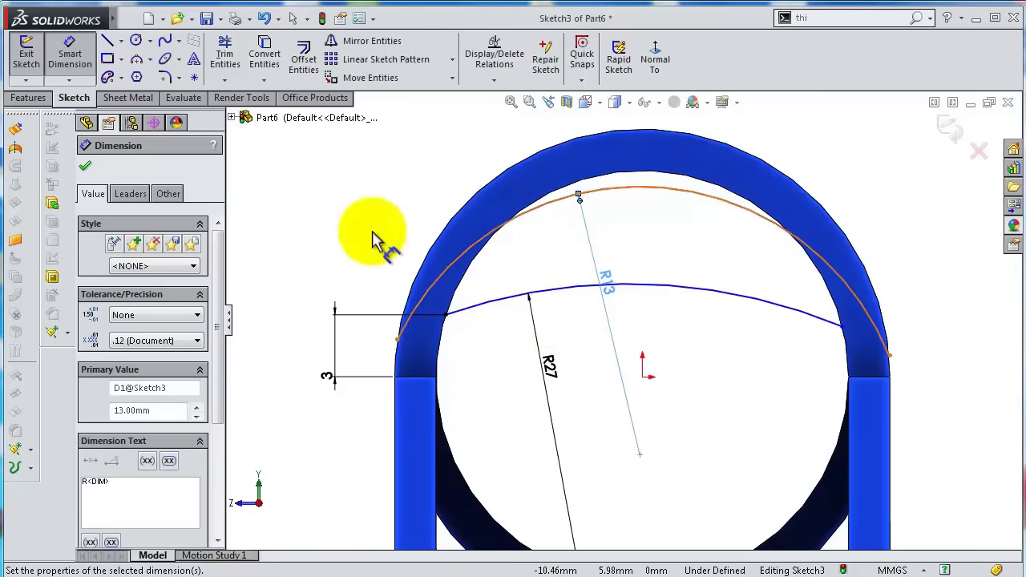
left_click(76, 60)
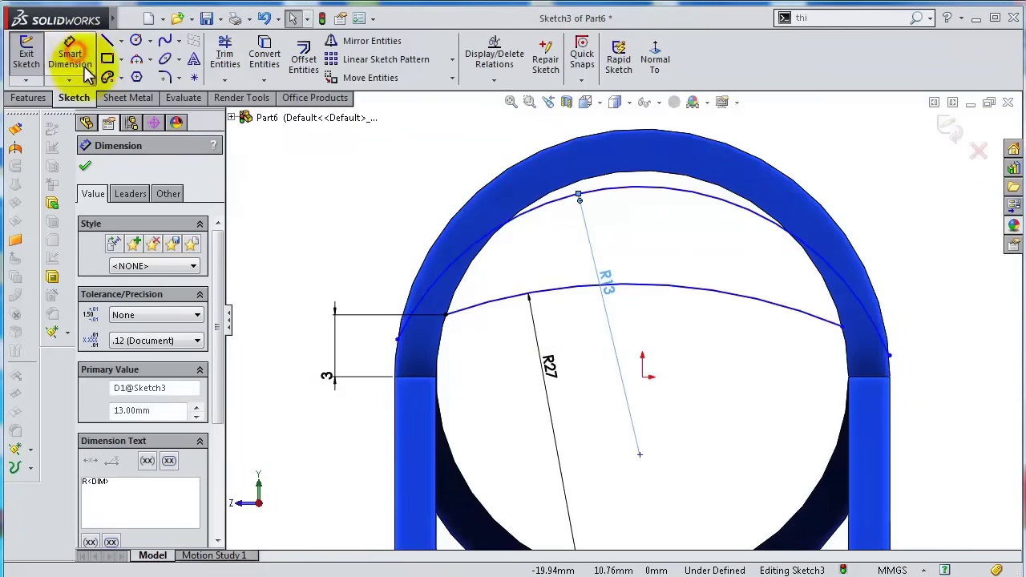
Dimension the arc's left end 5 mm above the lower edge.
left_click(403, 346)
left_click(414, 375)
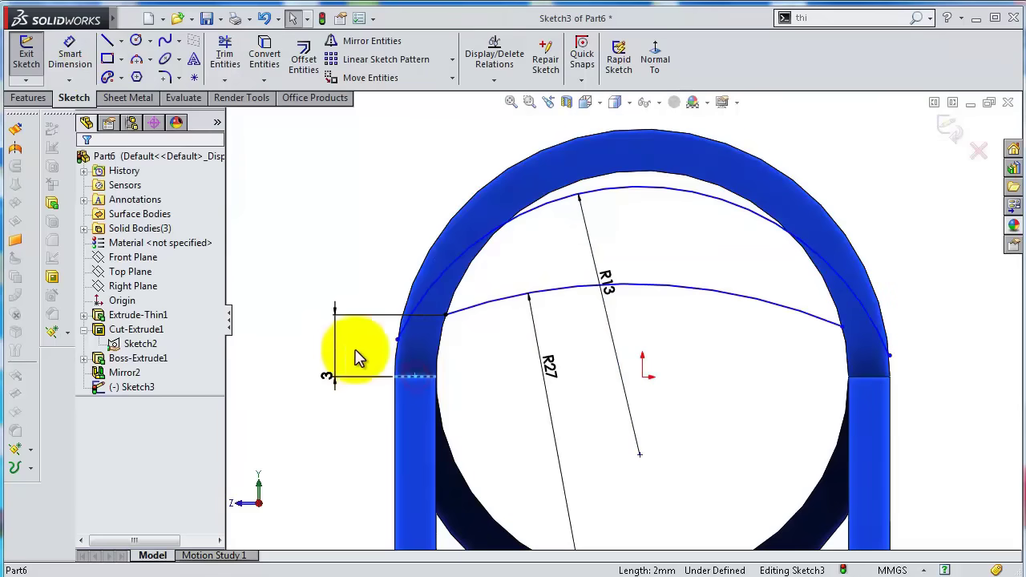
left_click(74, 79)
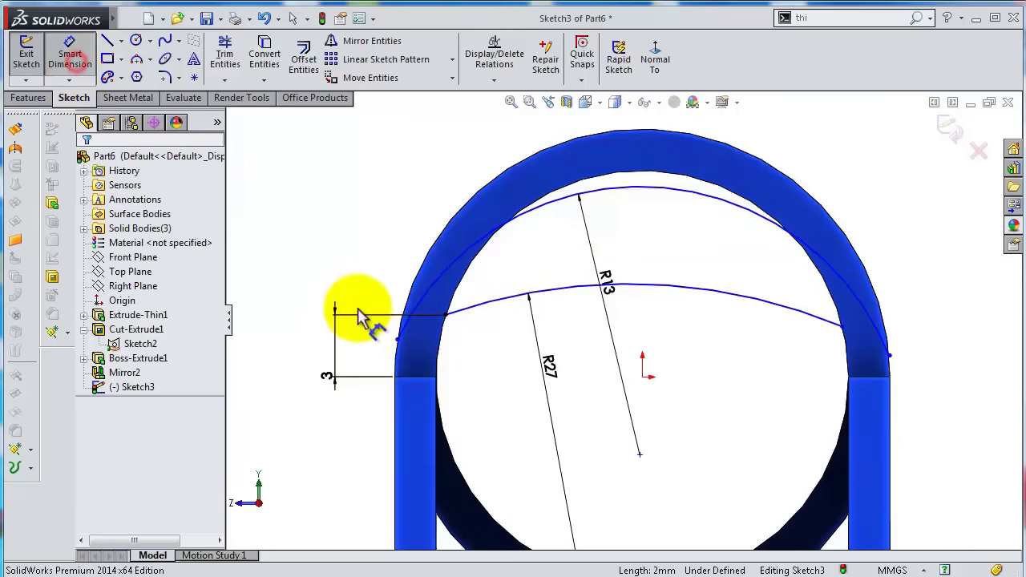
left_click(399, 346)
left_click(413, 373)
left_click(287, 363)
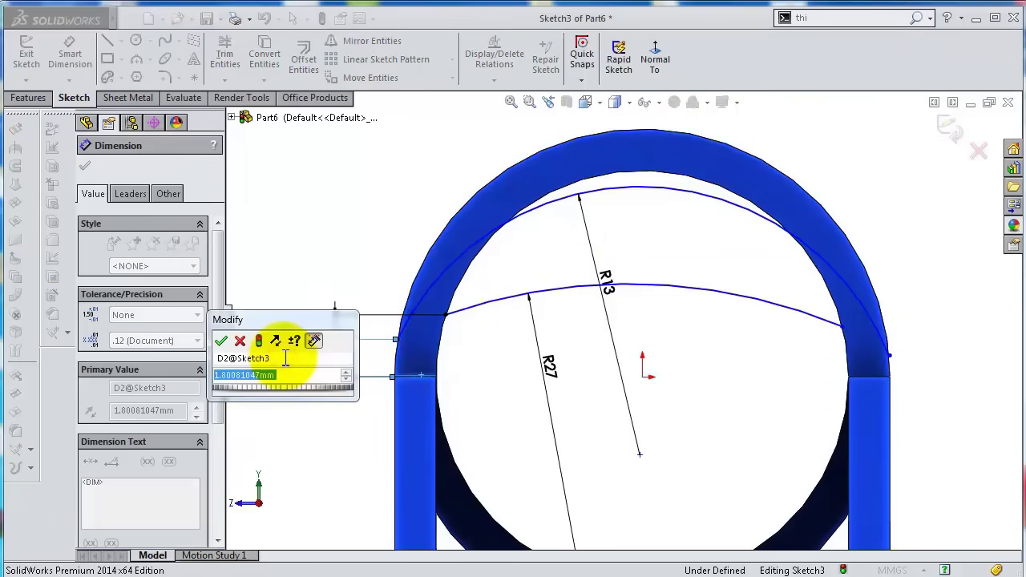
type("5")
key("Return")
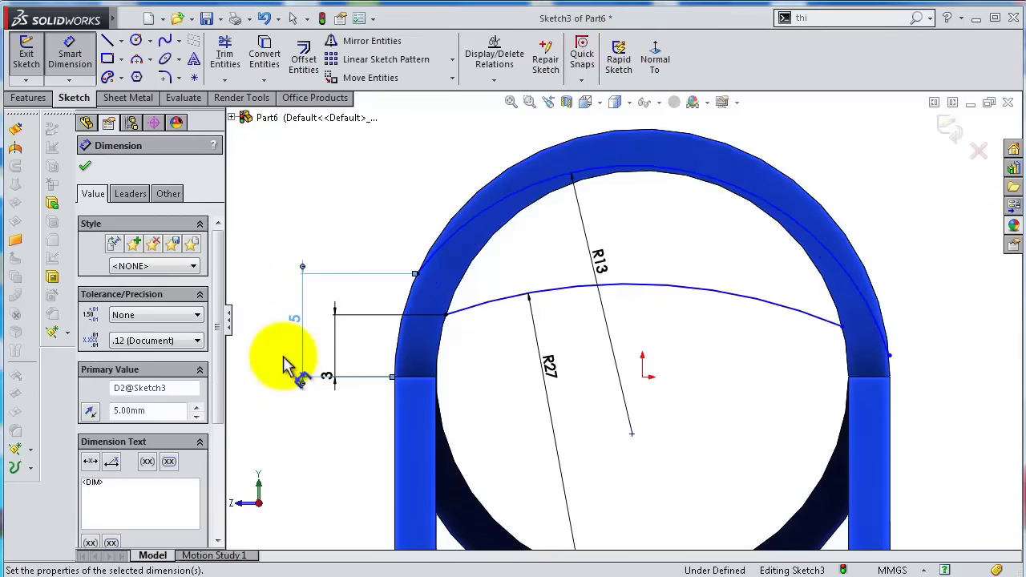
key("Escape")
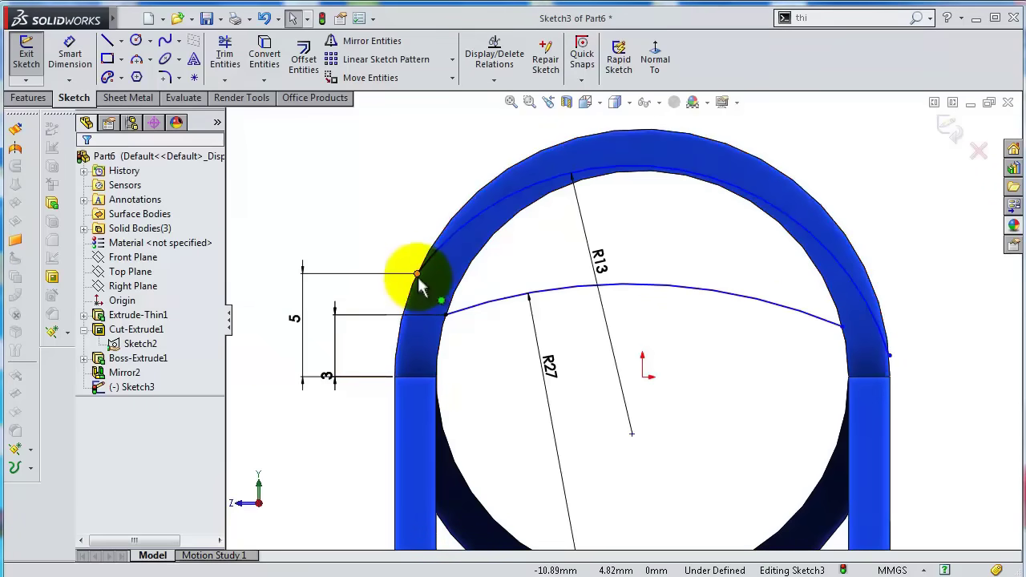
Make the arc's two ends horizontal and delete the old R27 arc.
left_click(417, 275)
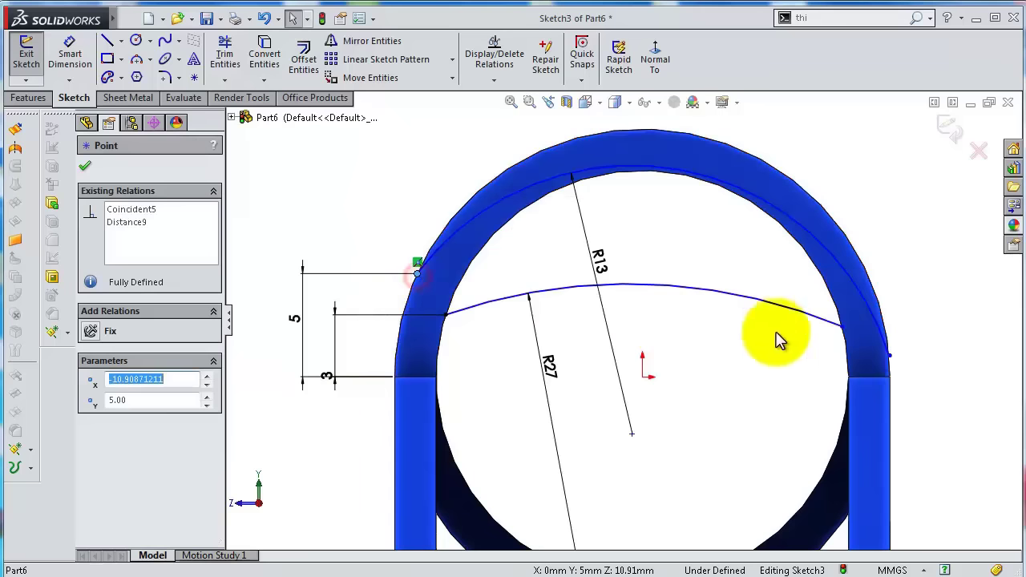
left_click(889, 358, "ctrl")
left_click(942, 291)
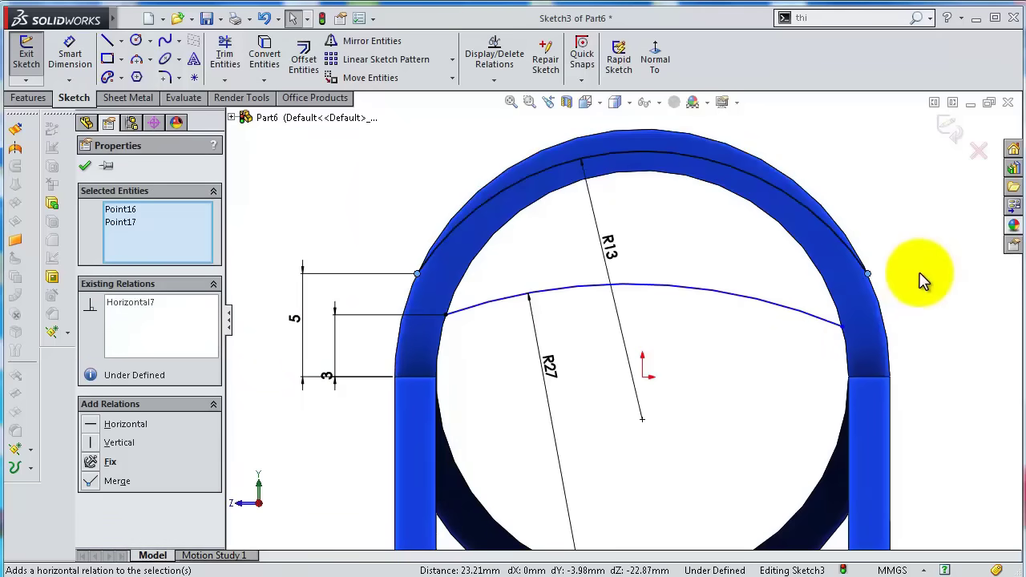
key("Delete")
left_click(136, 58)
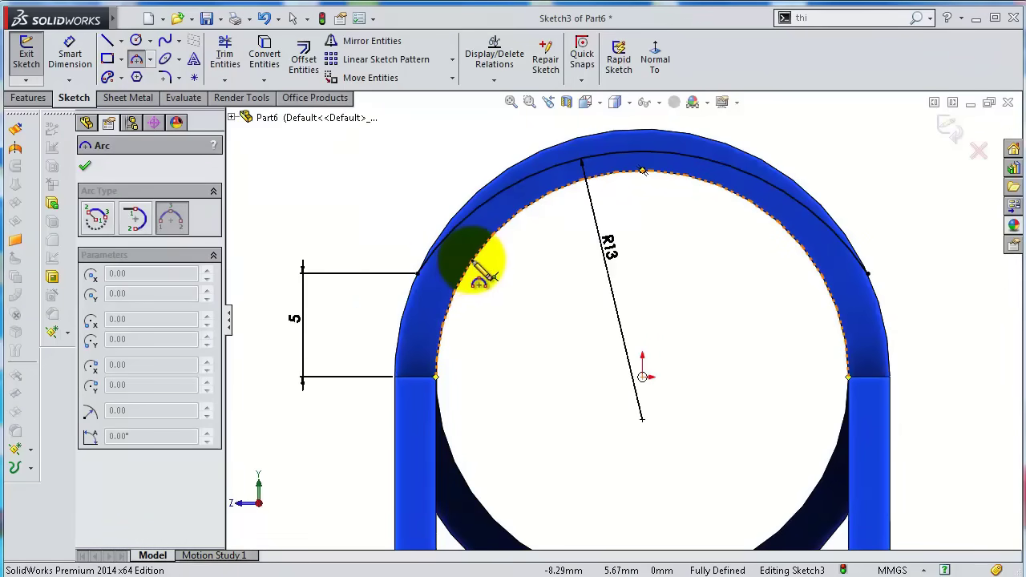
Draw a new arc across the ring and set its left end 5 mm above the lower edge.
left_click_drag(469, 265, 820, 276)
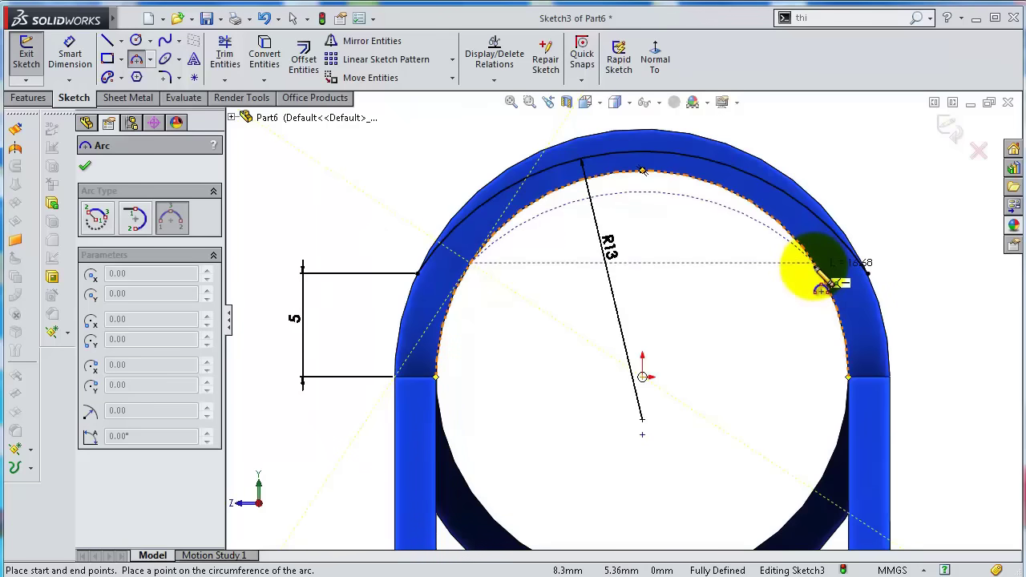
left_click_drag(830, 282, 826, 277)
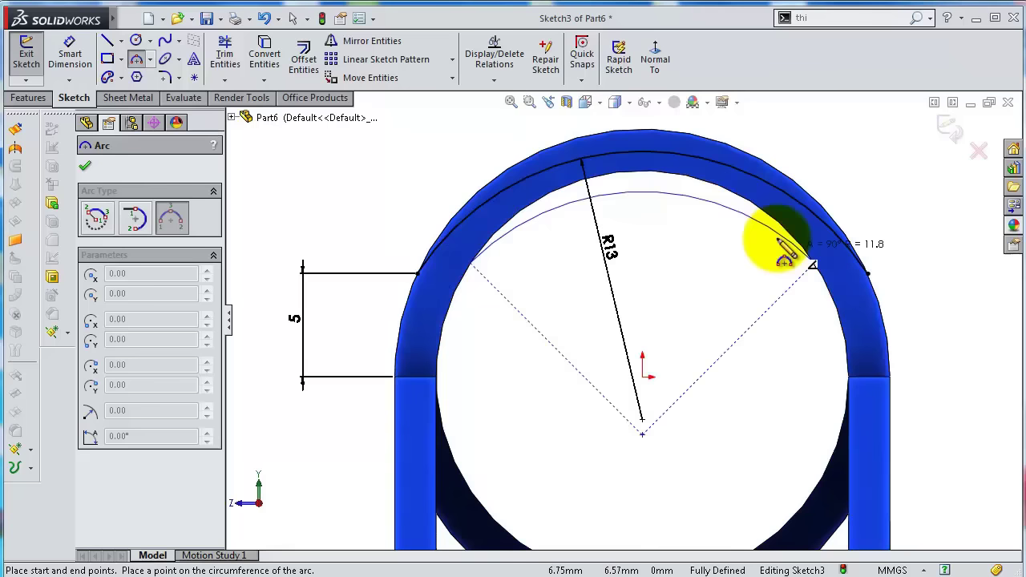
left_click(669, 218)
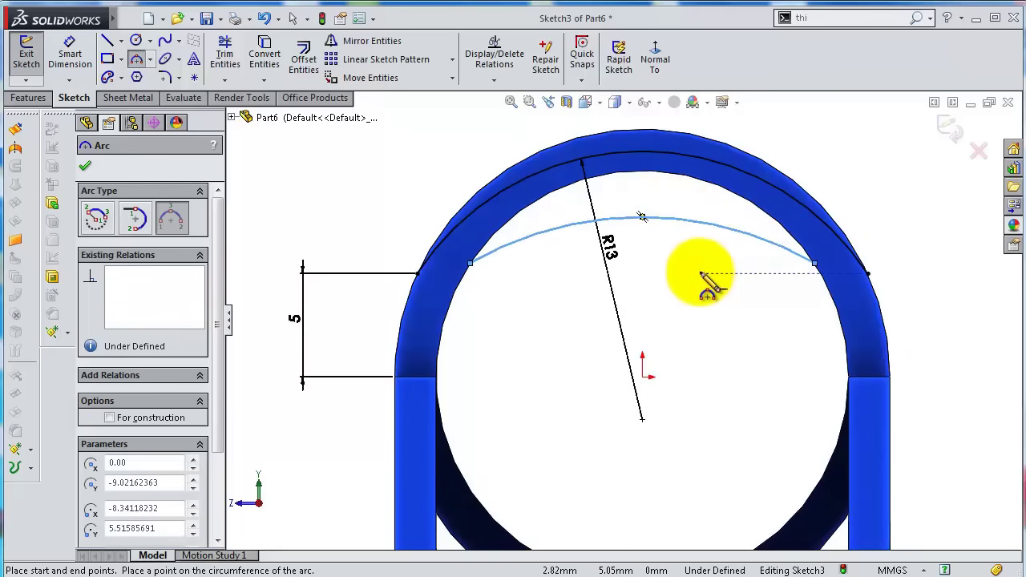
left_click(70, 50)
left_click(471, 264)
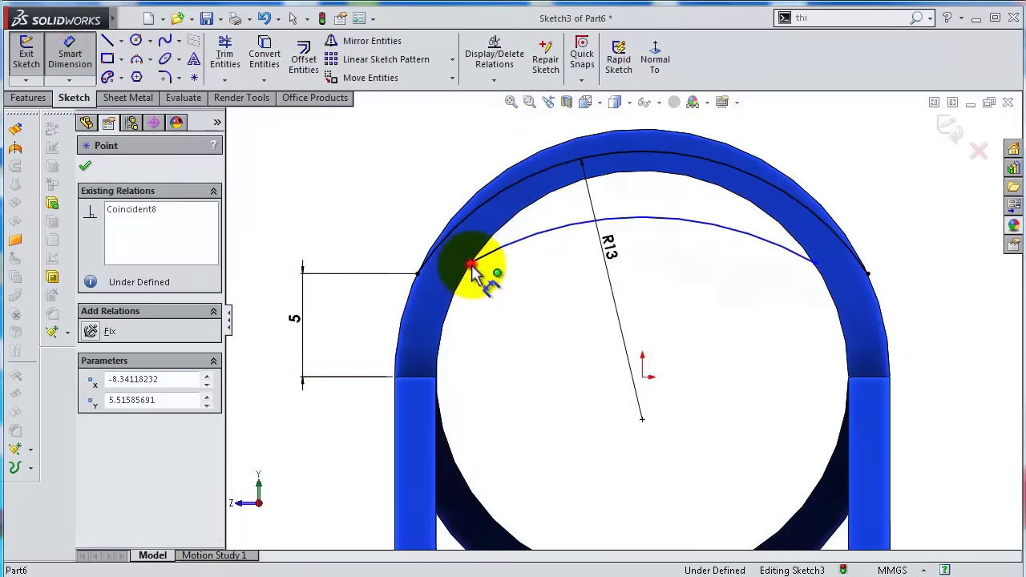
left_click(429, 377)
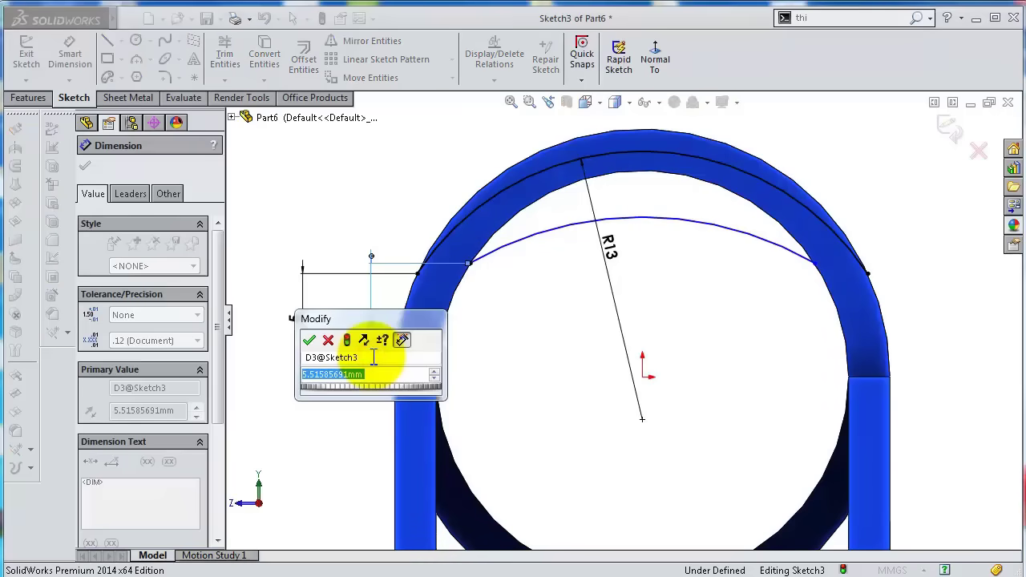
type("5")
key("Return")
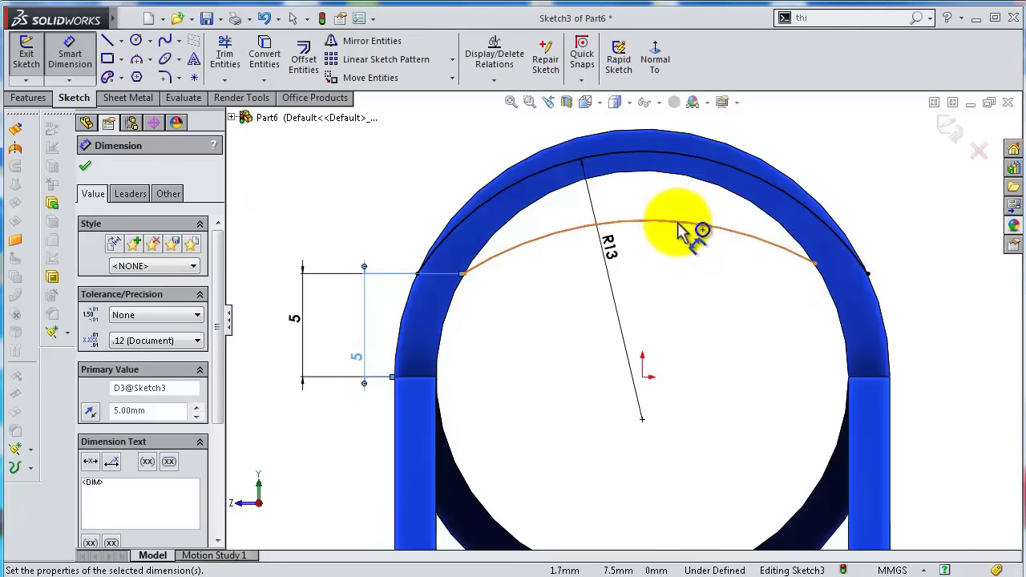
Give the new arc a 27 mm radius and make its two ends horizontal.
left_click(694, 250)
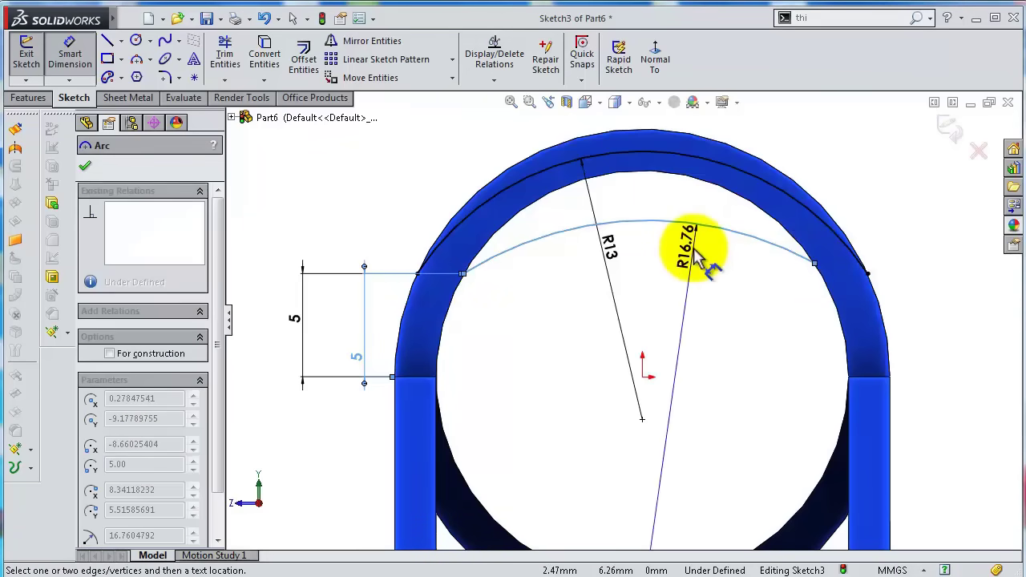
left_click(695, 250)
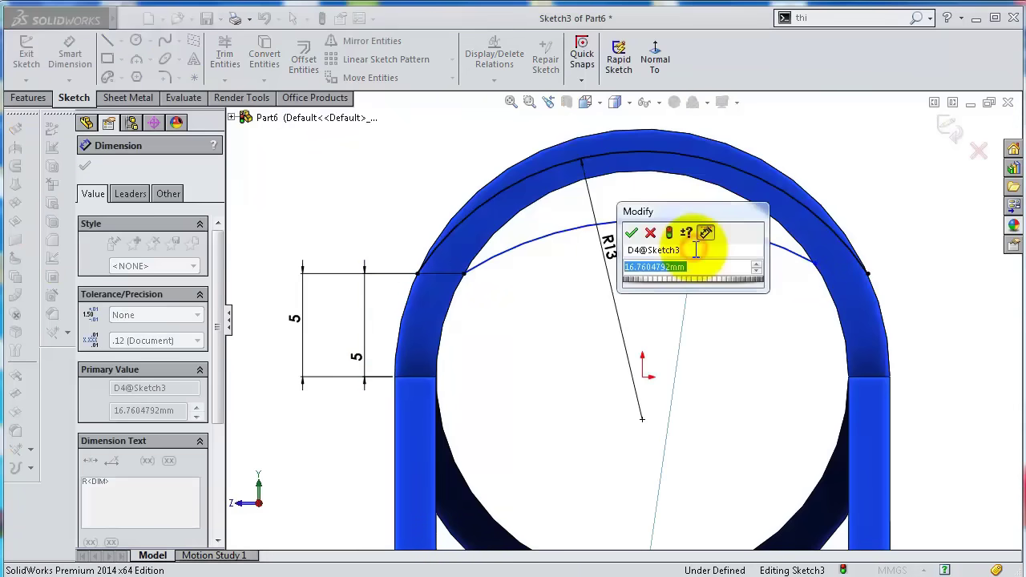
type("2")
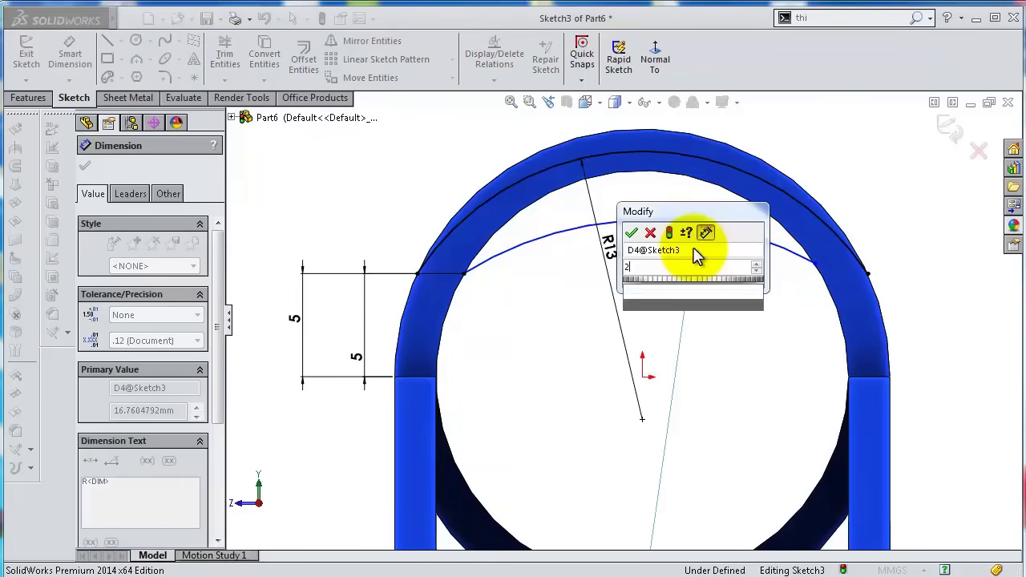
type("7")
key("Return")
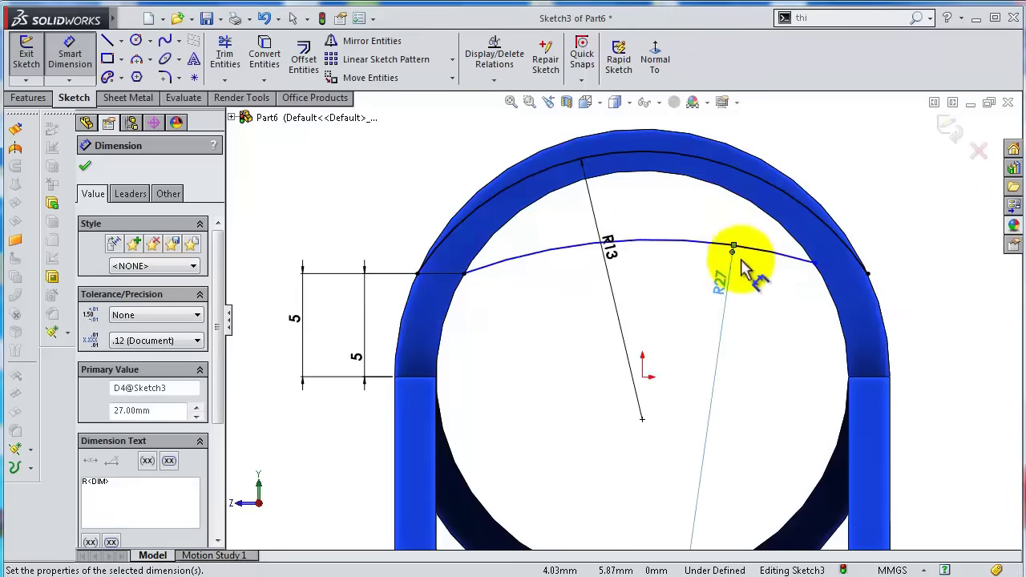
key("Escape")
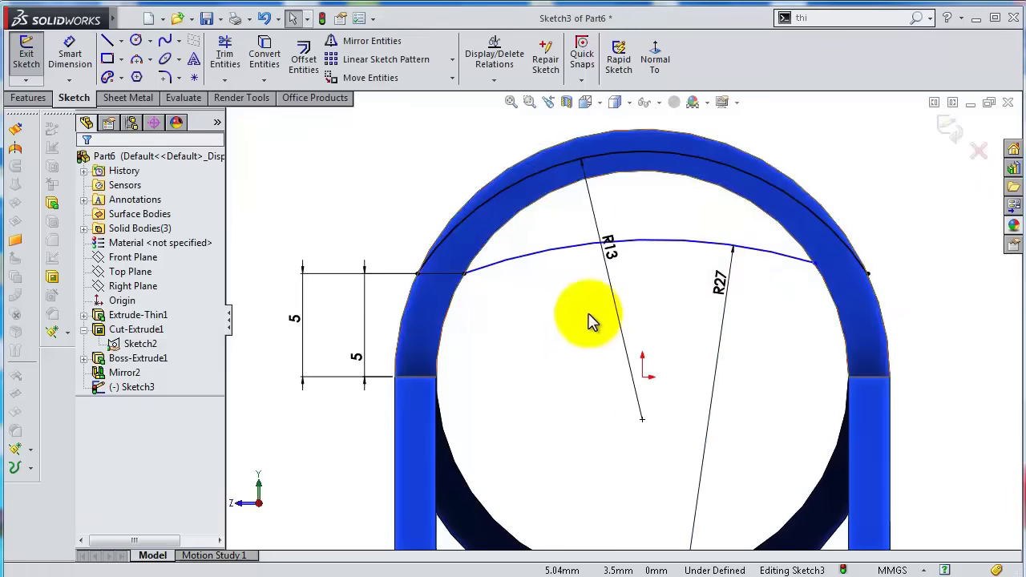
left_click(464, 276)
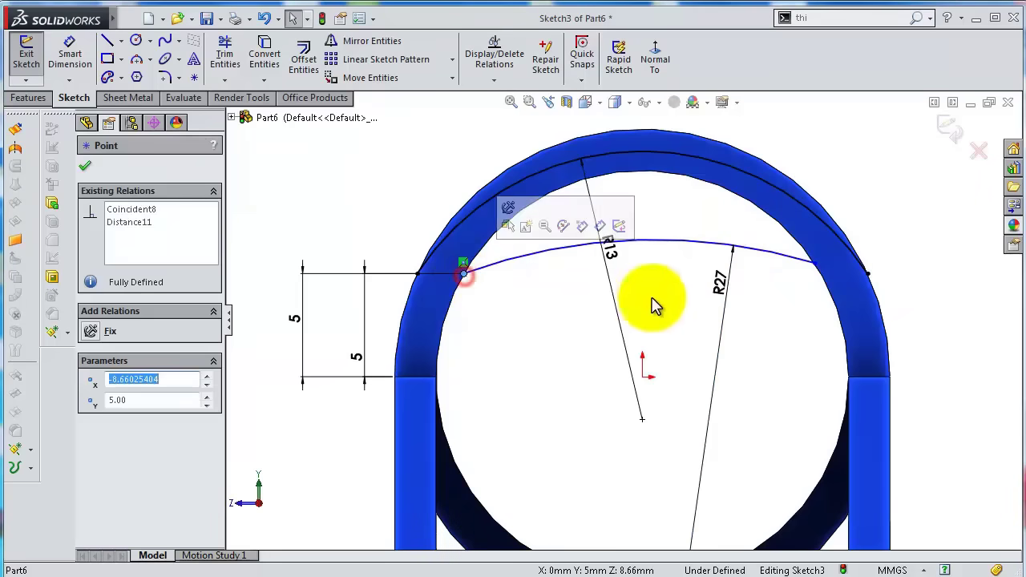
left_click(815, 265, "ctrl")
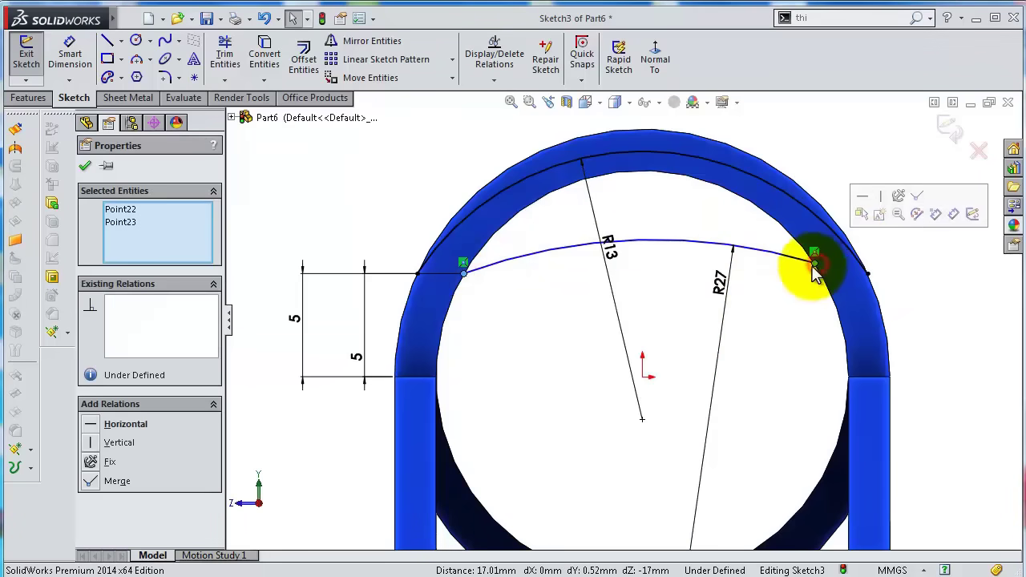
left_click(862, 204)
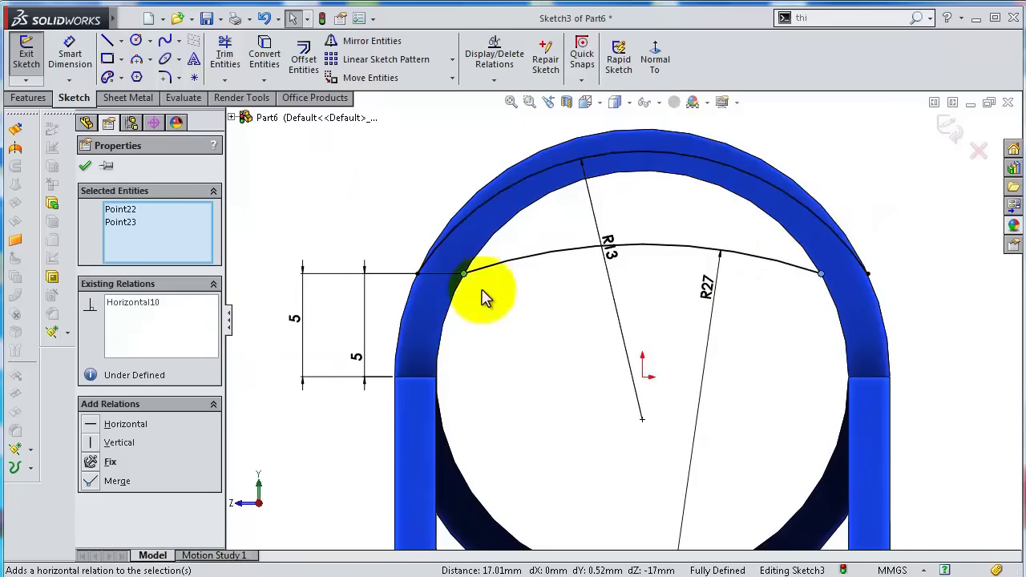
Trace three-point arcs along the ring's inner and outer edges down to both leg tops.
left_click(137, 63)
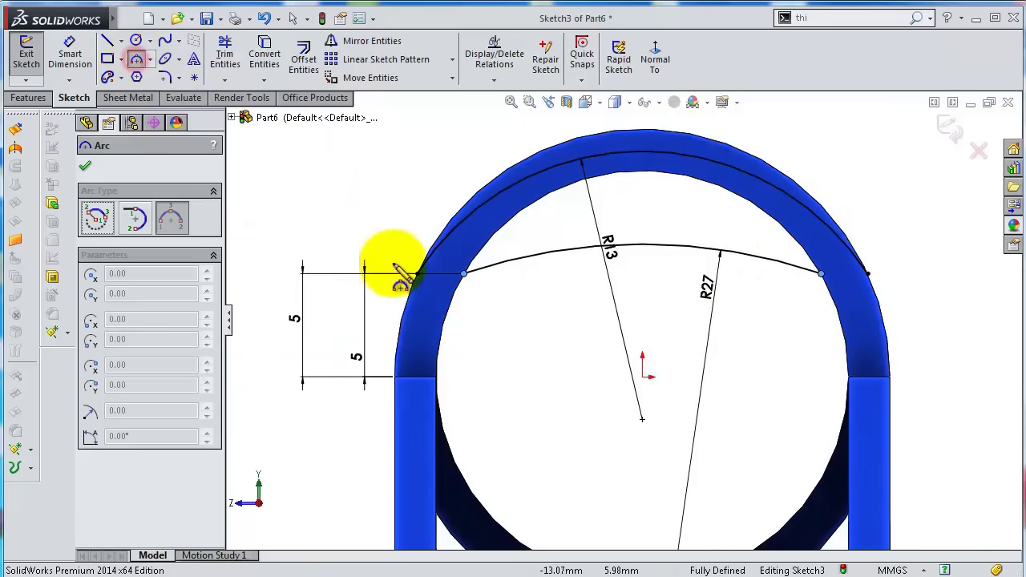
left_click(395, 377)
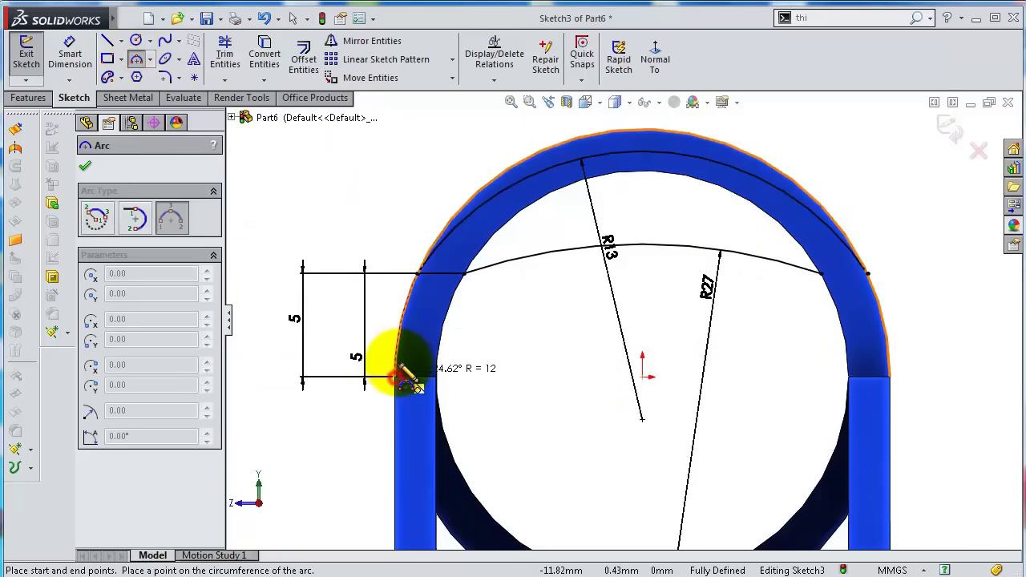
left_click(417, 273)
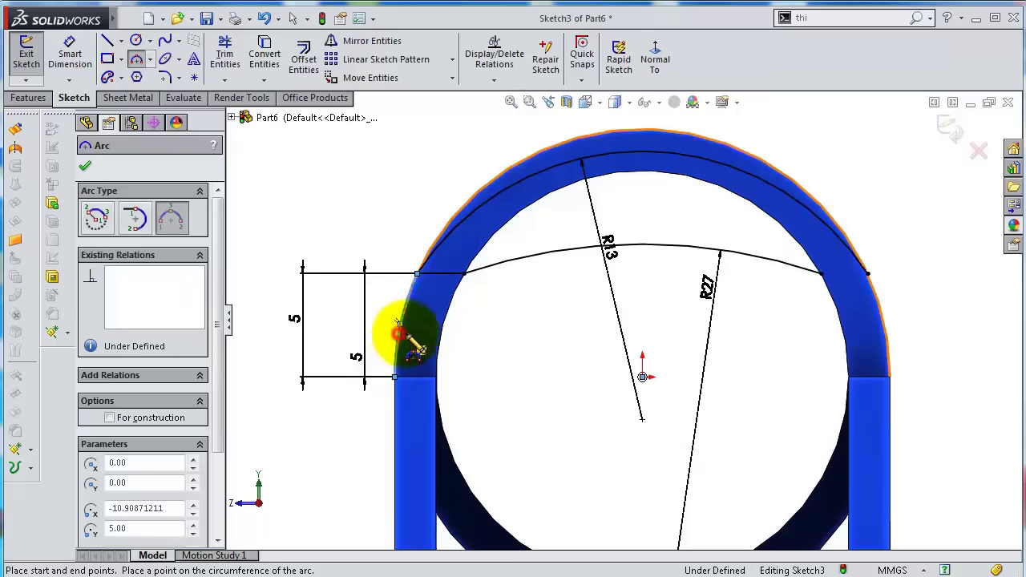
left_click(465, 275)
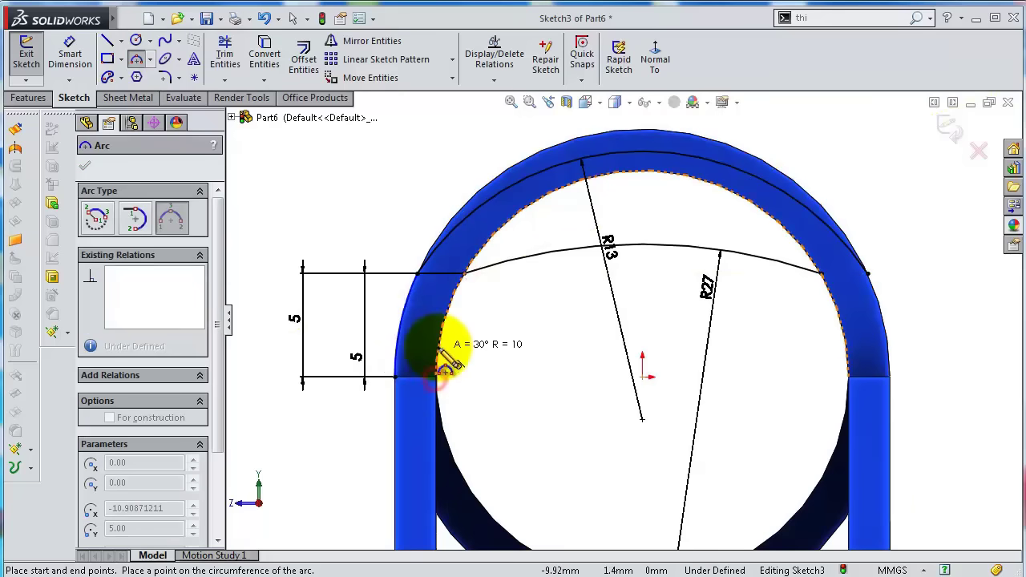
left_click(446, 362)
left_click(822, 277)
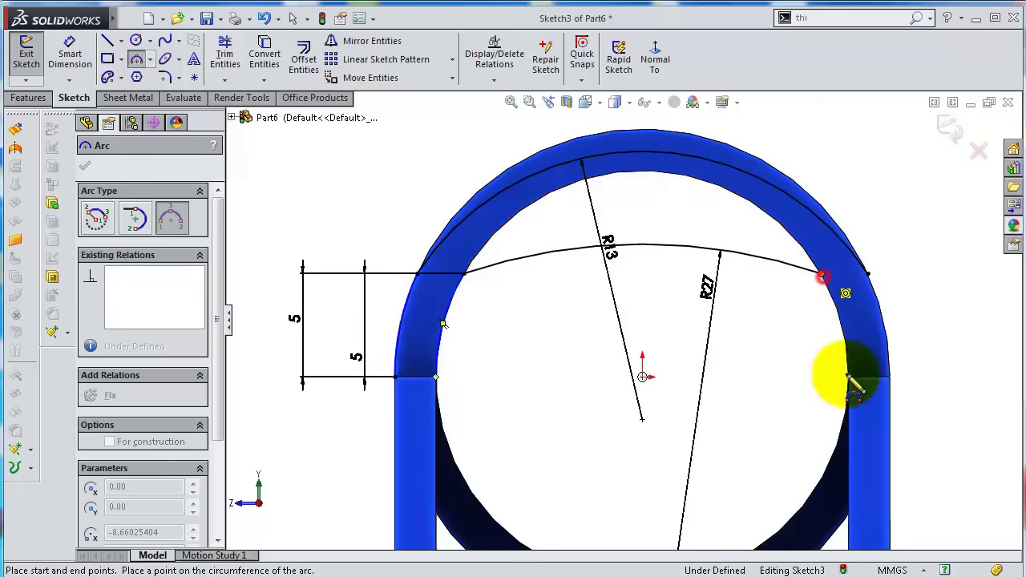
left_click(847, 376)
left_click(849, 351)
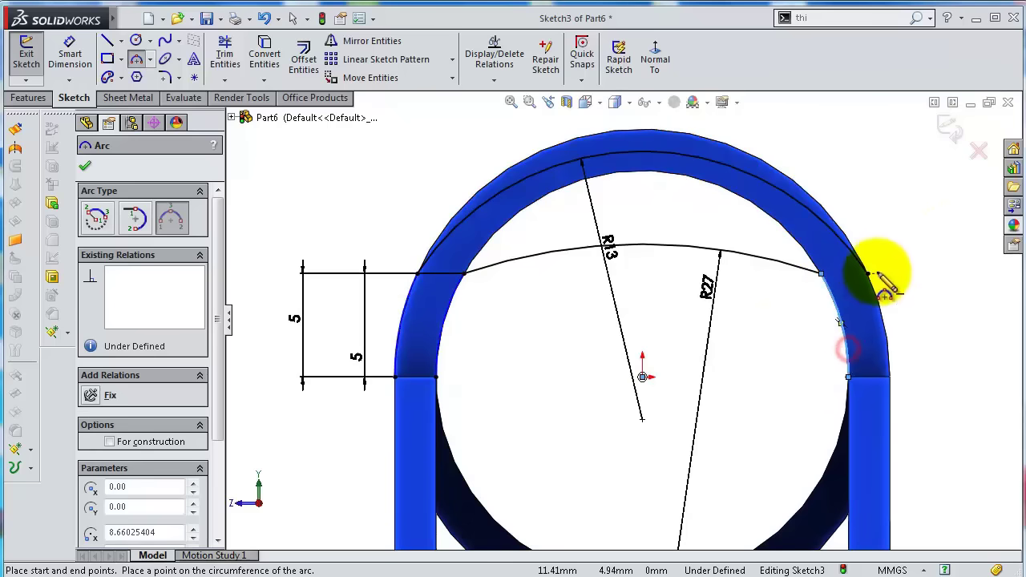
left_click(868, 275)
left_click(890, 377)
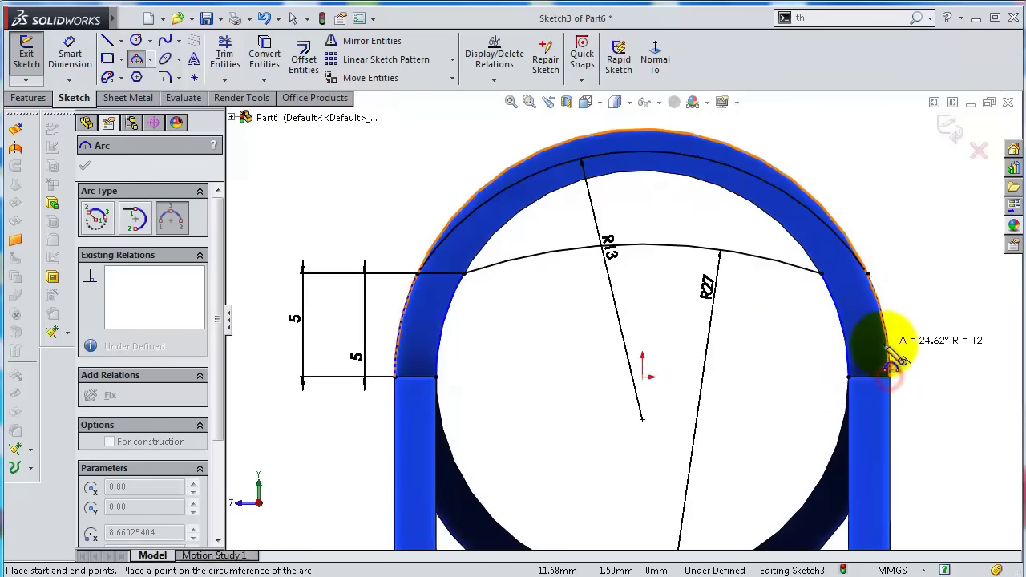
left_click(880, 337)
Draw short horizontal closing lines across the left and right bottom ends.
left_click(108, 44)
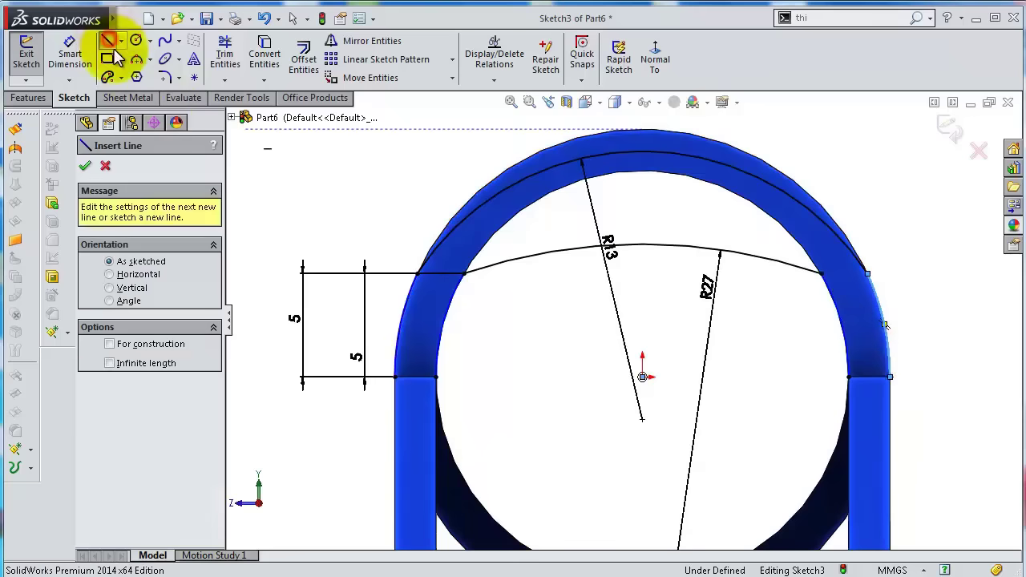
left_click(435, 377)
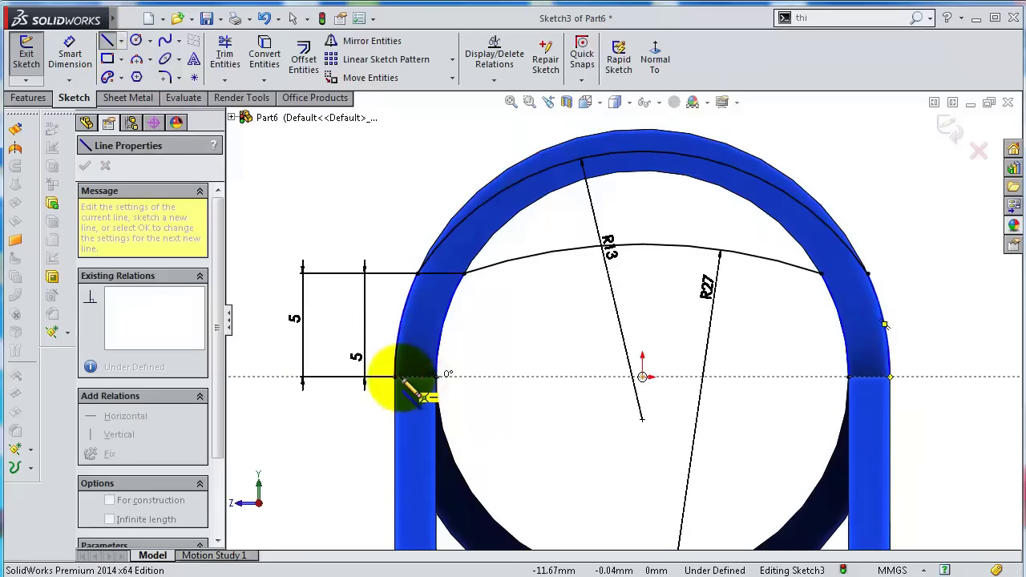
double_click(395, 377)
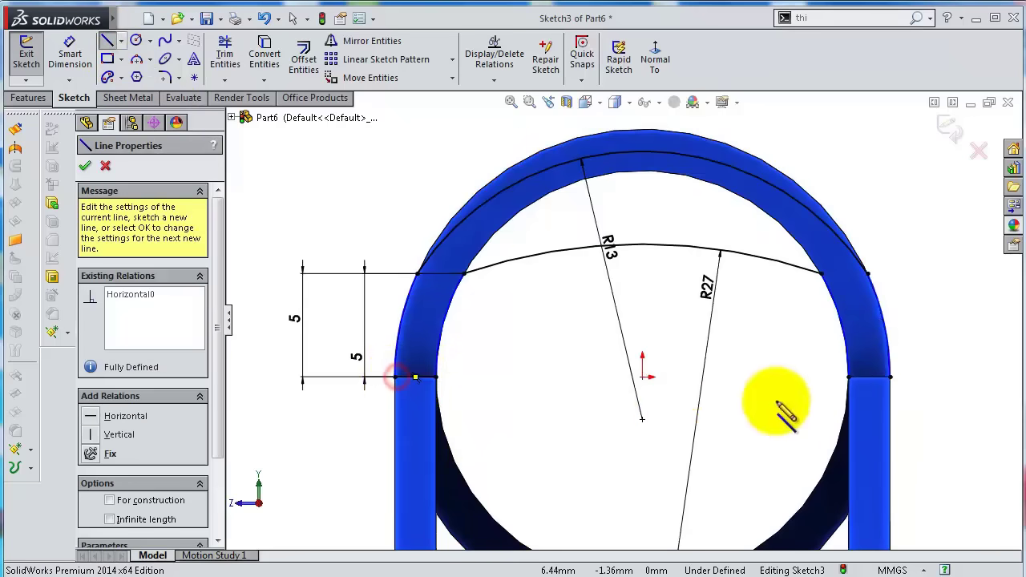
left_click(890, 376)
double_click(850, 377)
Make the left inner arc concentric with the tube's inner edge and trim the leftover large arc.
scroll(781, 320, "down", 3)
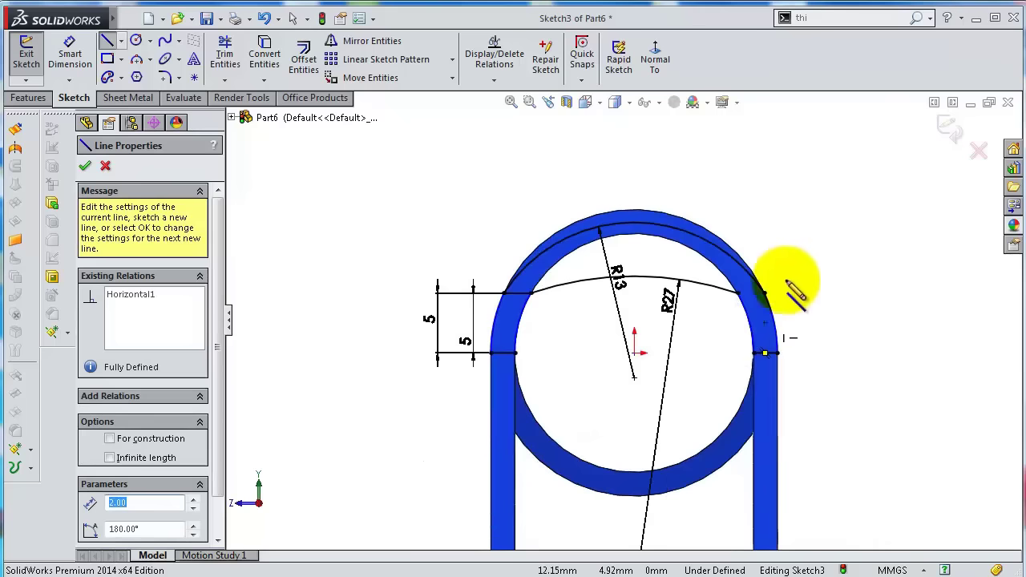
middle_click_drag(785, 275, 830, 312)
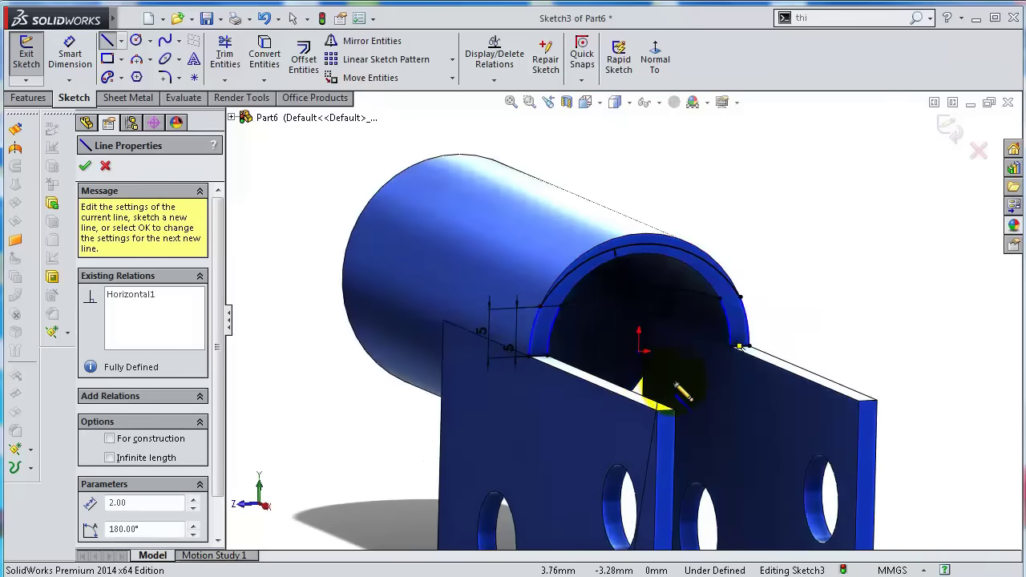
scroll(772, 361, "up", 5)
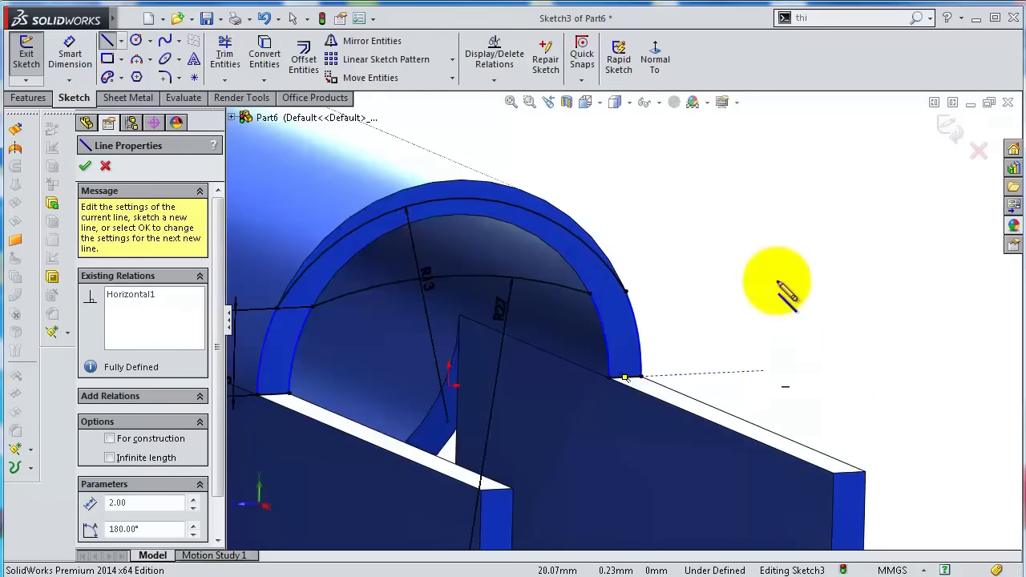
key("Escape")
left_click(308, 339)
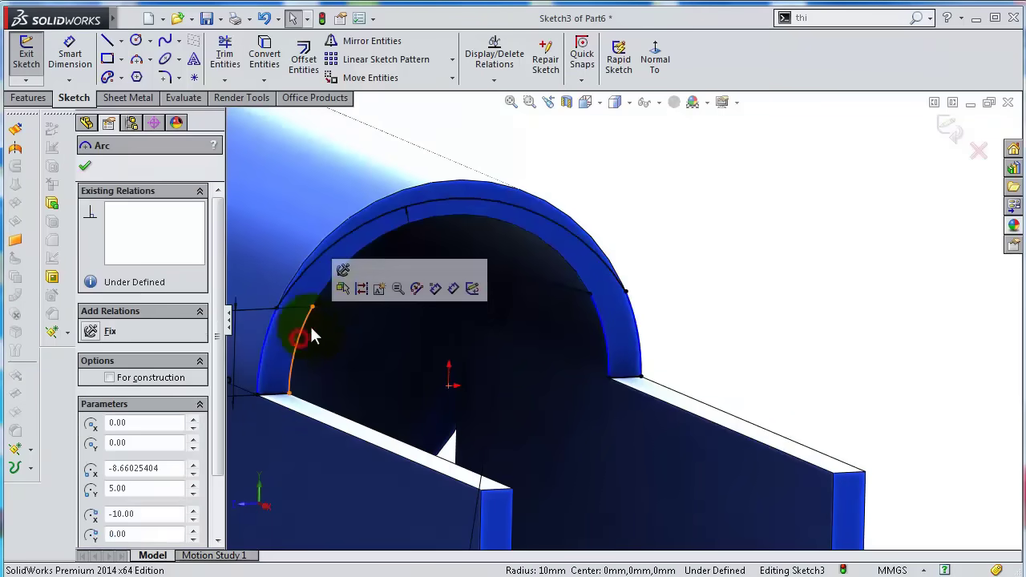
left_click(330, 293, "ctrl")
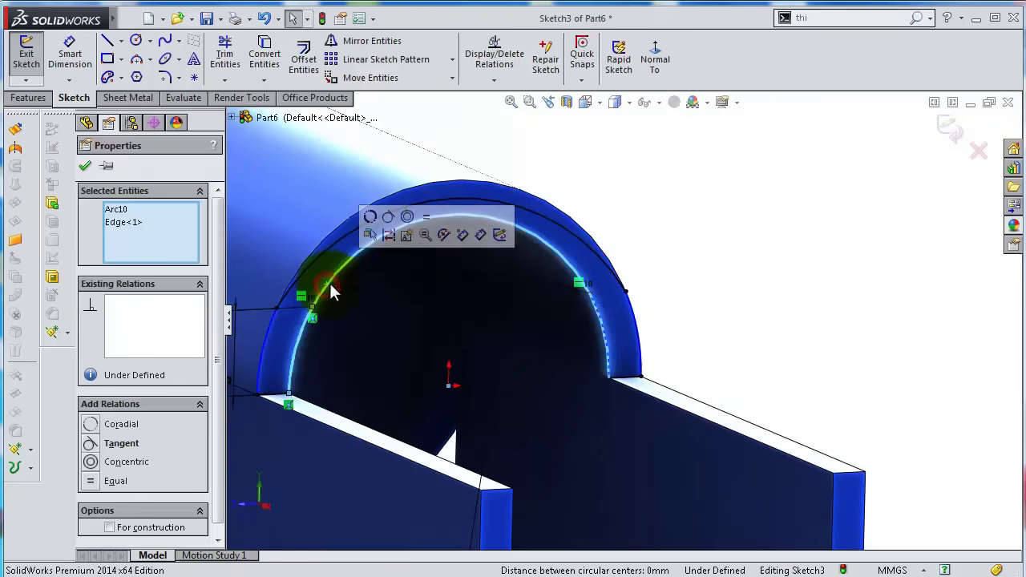
left_click(407, 219)
left_click(667, 252)
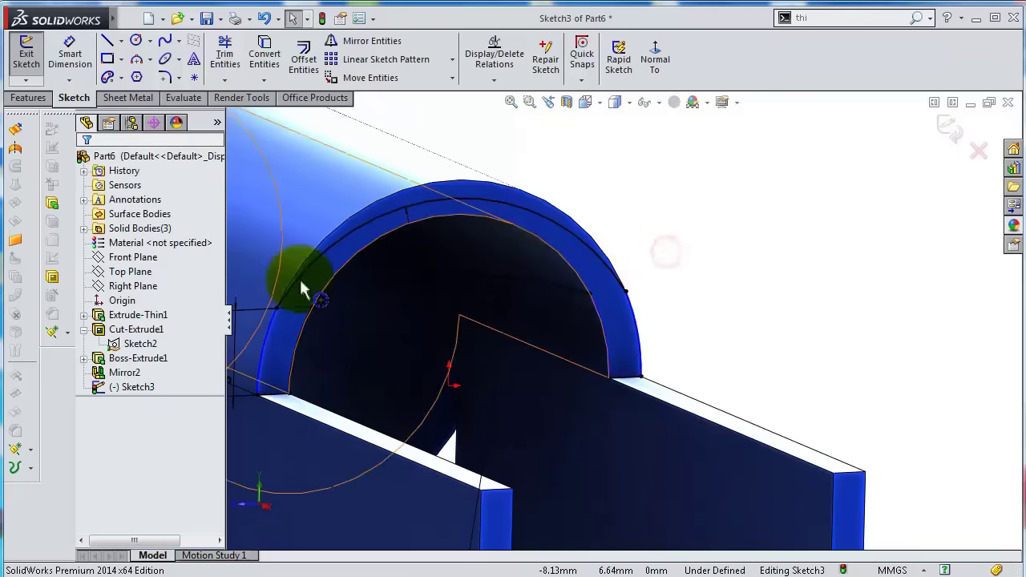
left_click_drag(303, 290, 281, 336)
Make the left outer, right inner and right outer arcs concentric with their tube edges.
left_click(273, 336)
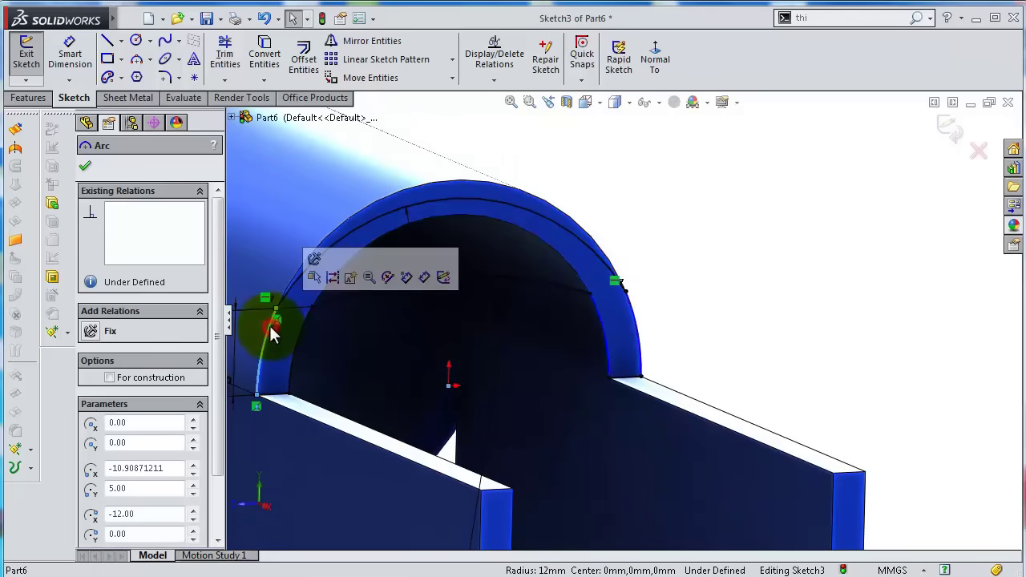
left_click(339, 229, "ctrl")
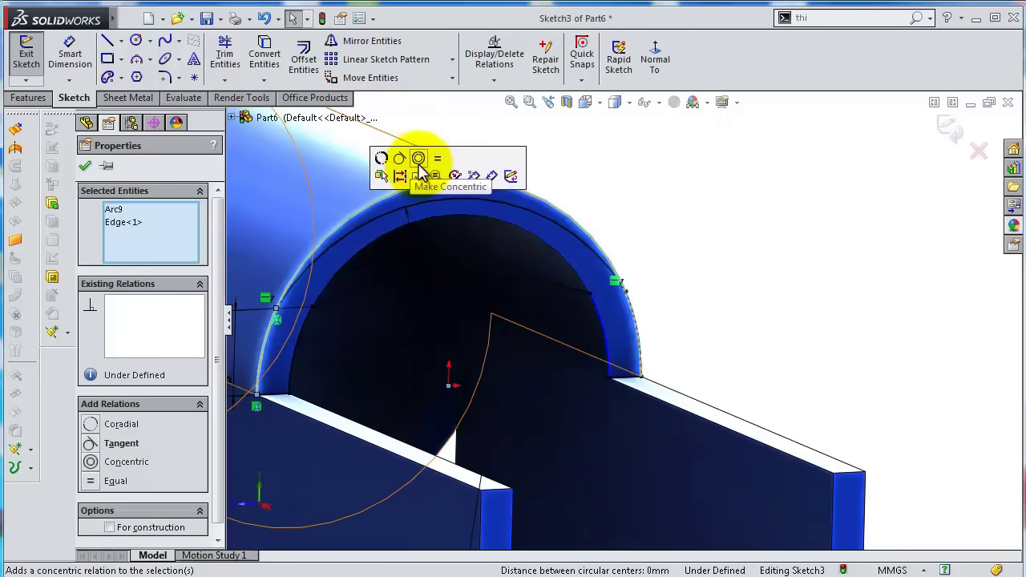
left_click(419, 159)
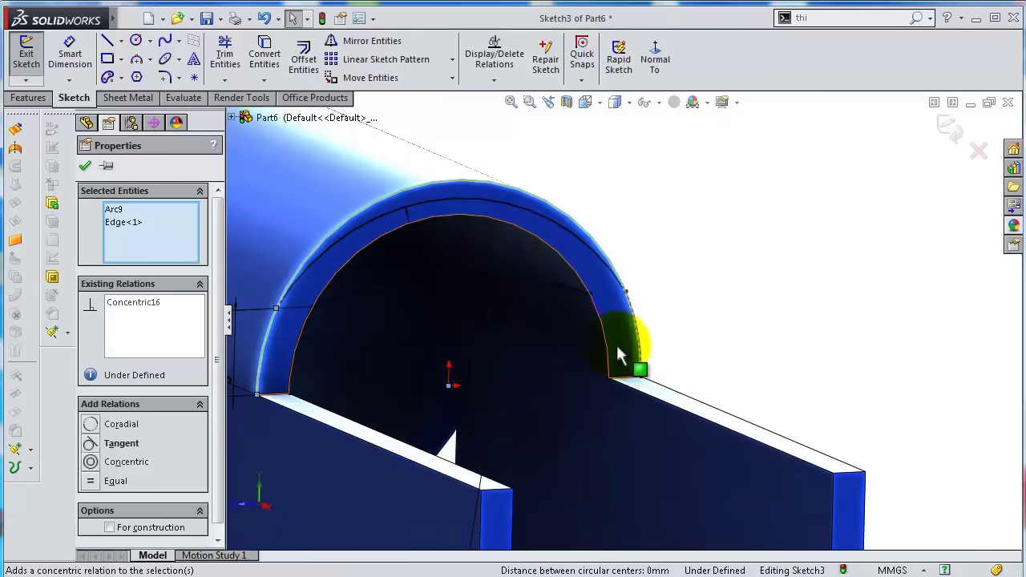
left_click(611, 355)
left_click(622, 233, "ctrl")
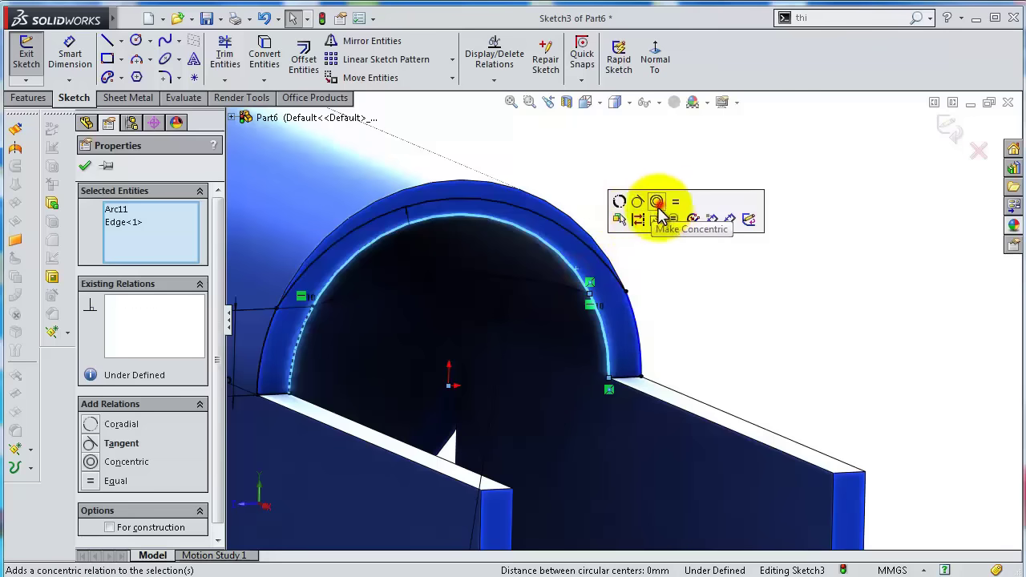
left_click(657, 202)
left_click(619, 289)
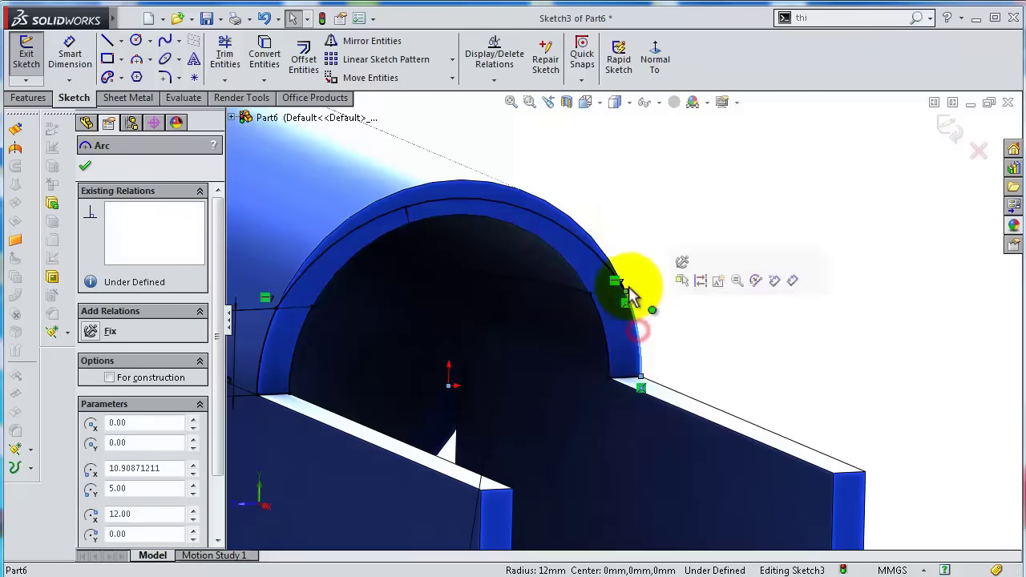
left_click(602, 253, "ctrl")
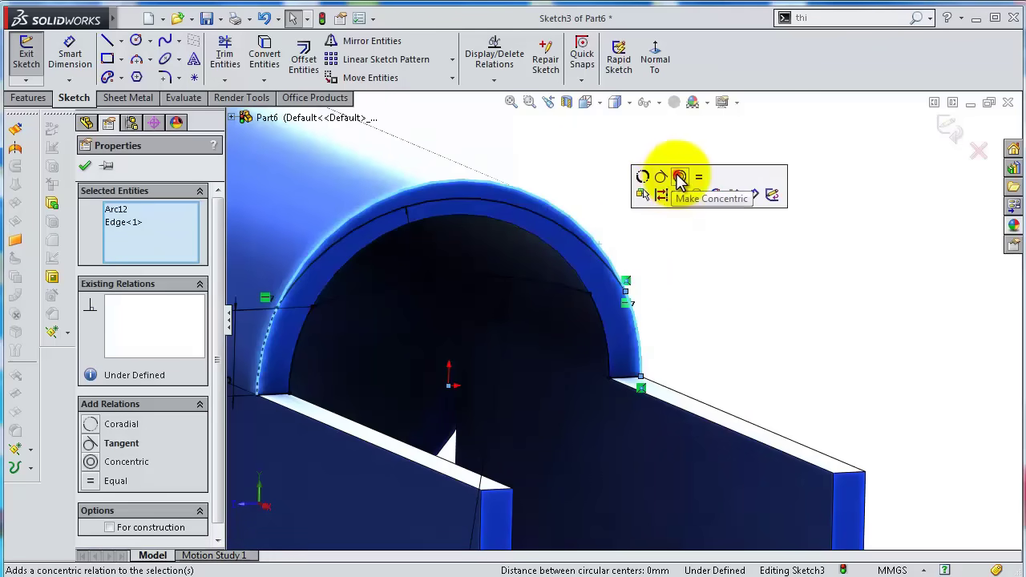
left_click(678, 174)
left_click(694, 215)
middle_click_drag(665, 271, 45, 104)
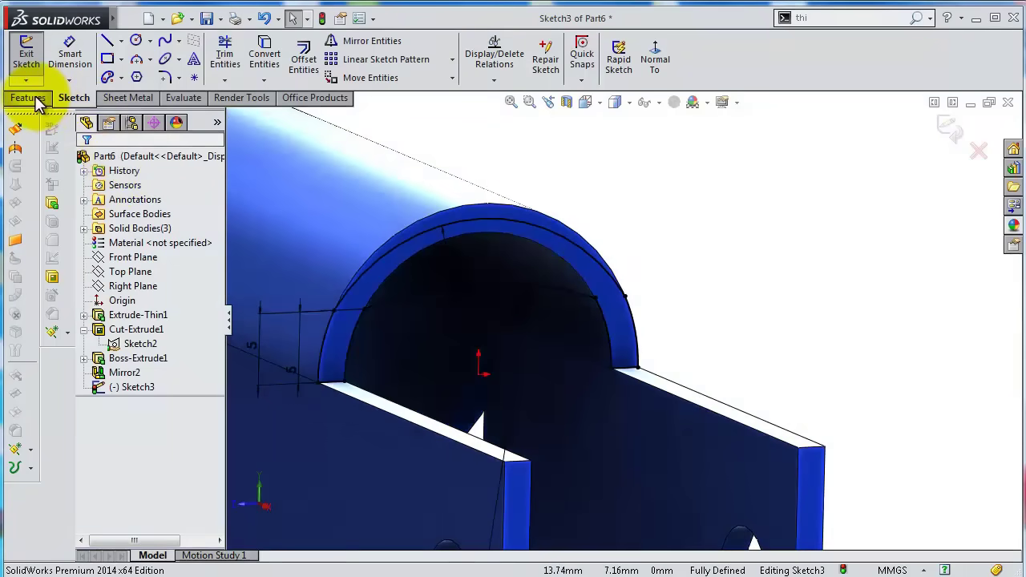
Extrude Sketch3 as a boss 20 mm deep.
left_click(31, 98)
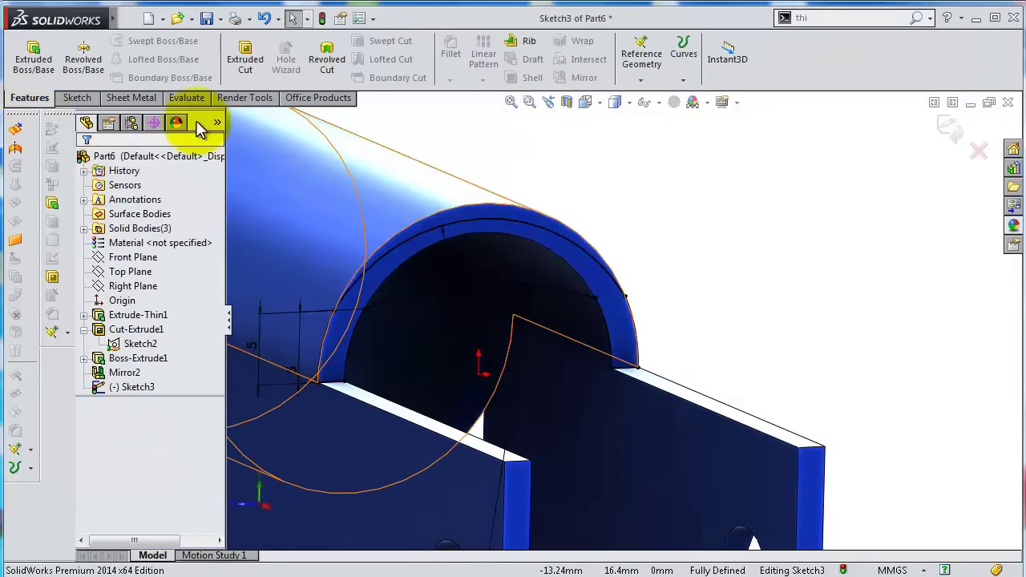
left_click(30, 54)
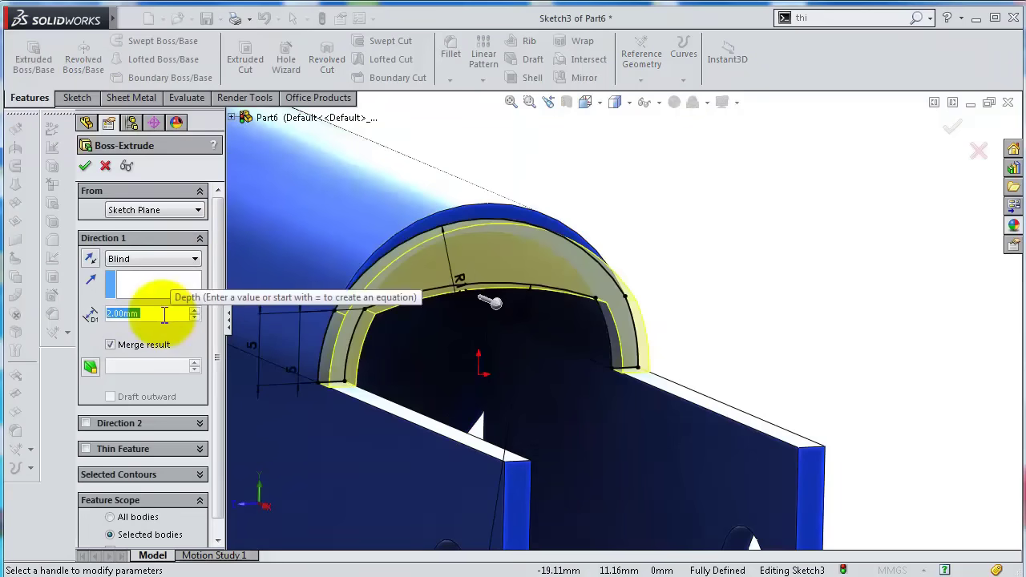
type("20")
key("Return")
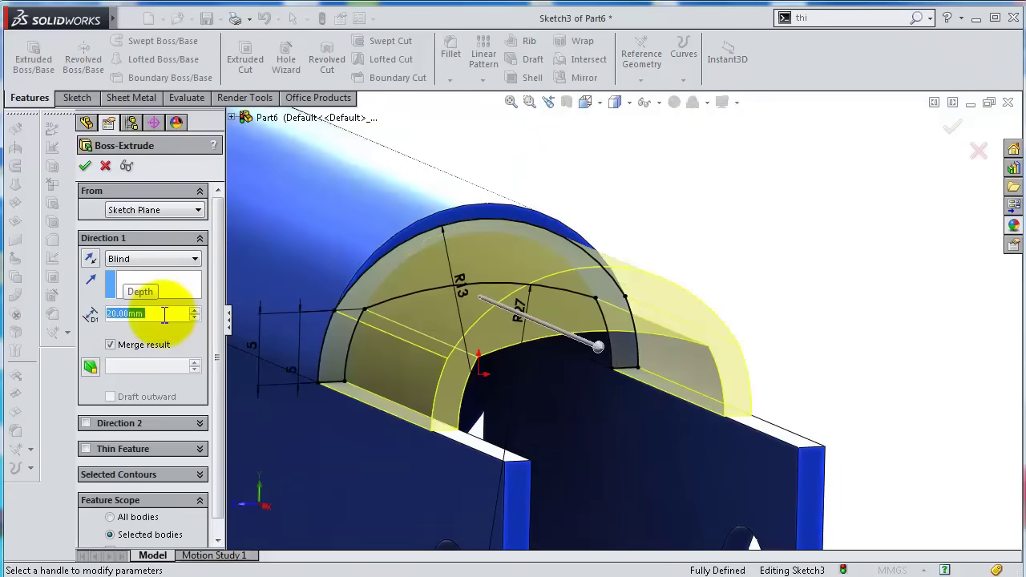
left_click(85, 166)
Return to the isometric view and start a Fillet.
scroll(623, 291, "up", 3)
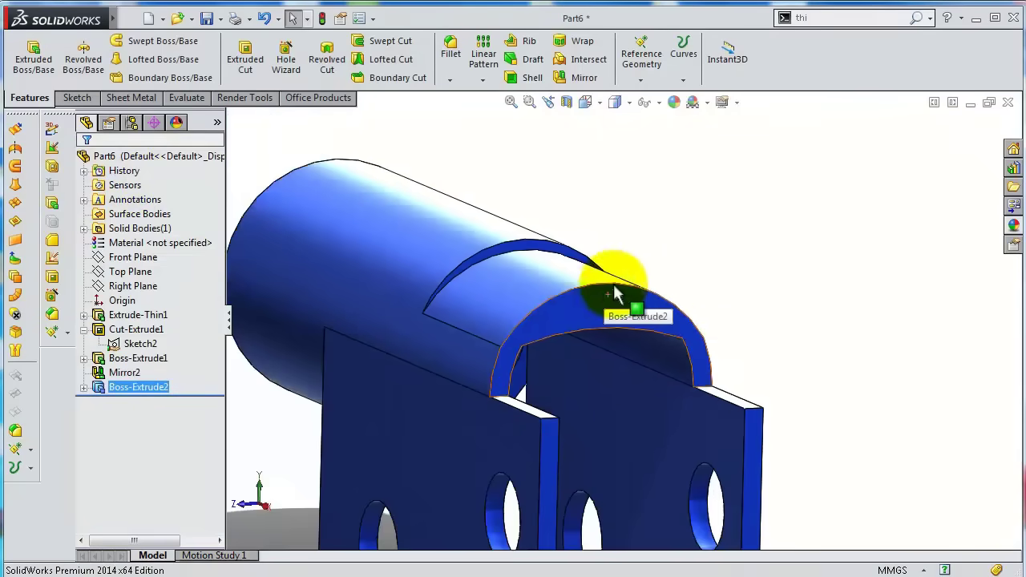
middle_click_drag(762, 273, 695, 282)
scroll(694, 282, "down", 3)
key("ctrl+7")
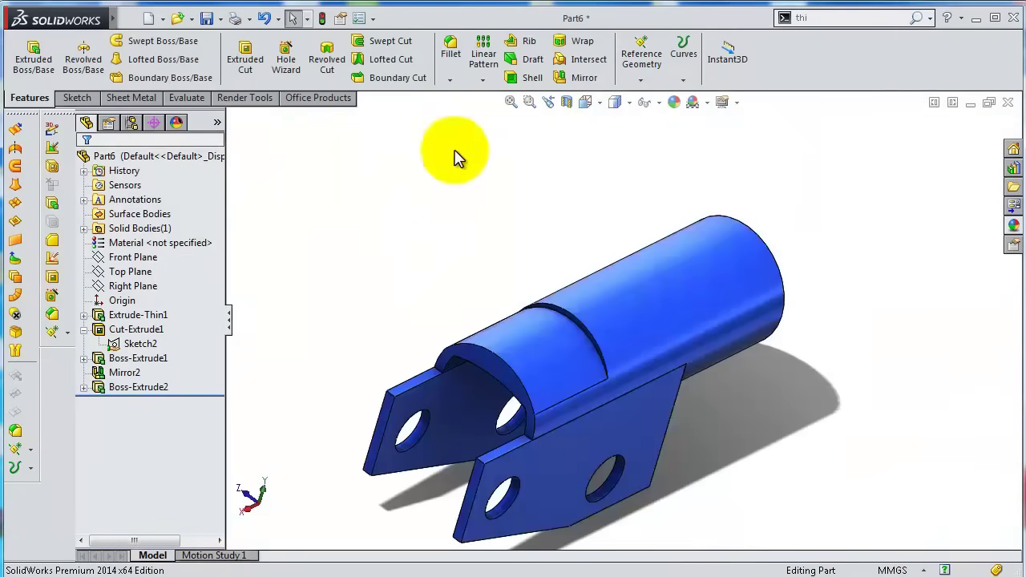
left_click(450, 50)
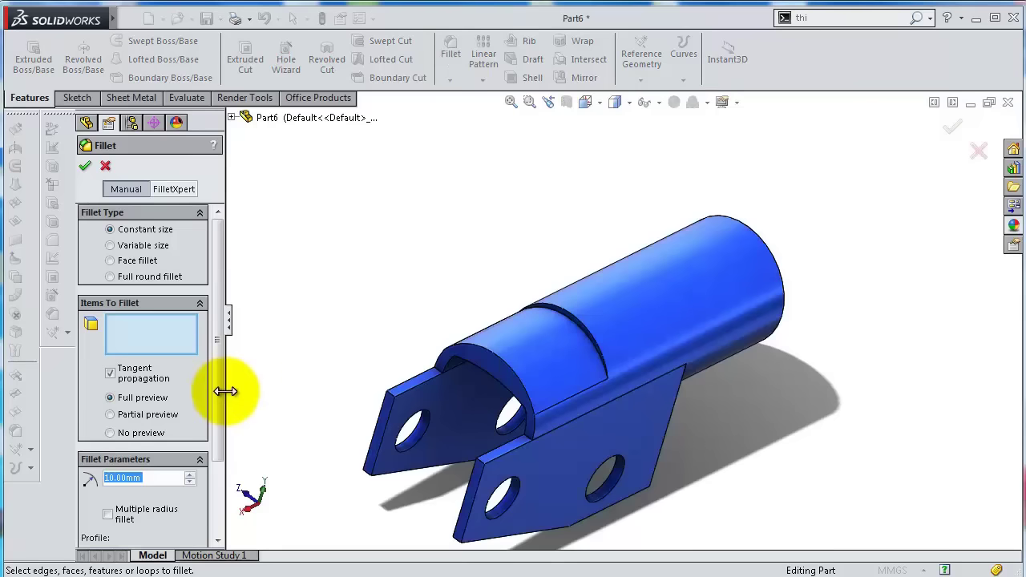
Round the first saddle band edge with a 2 mm fillet.
type("2")
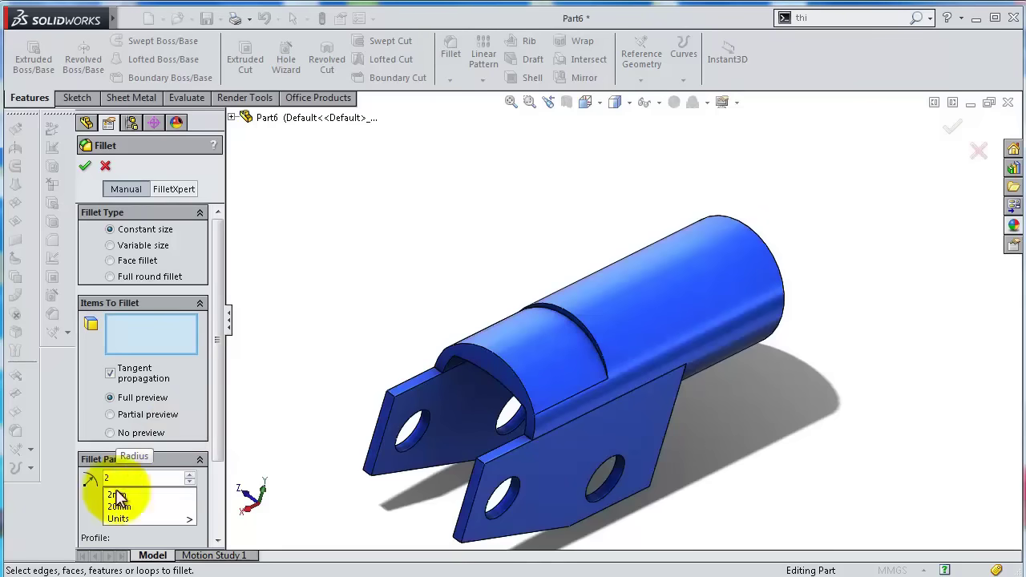
left_click(89, 505)
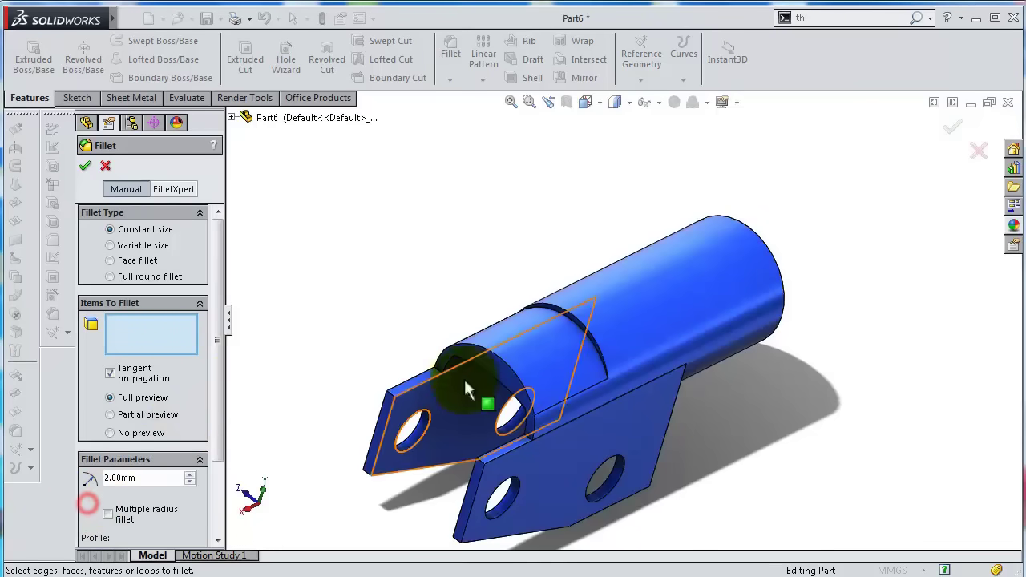
left_click(585, 330)
scroll(609, 321, "down", 6)
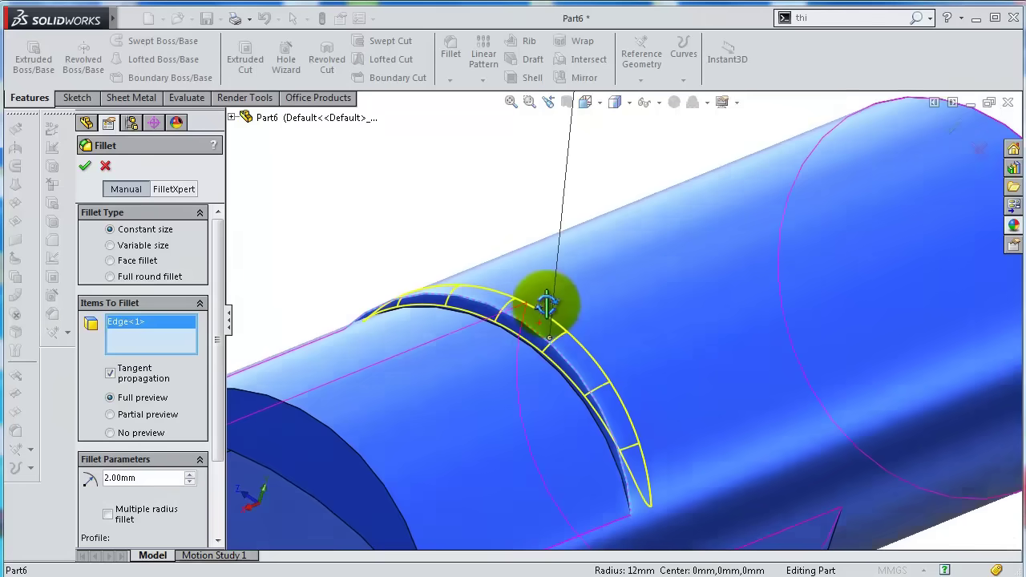
middle_click_drag(546, 305, 532, 314)
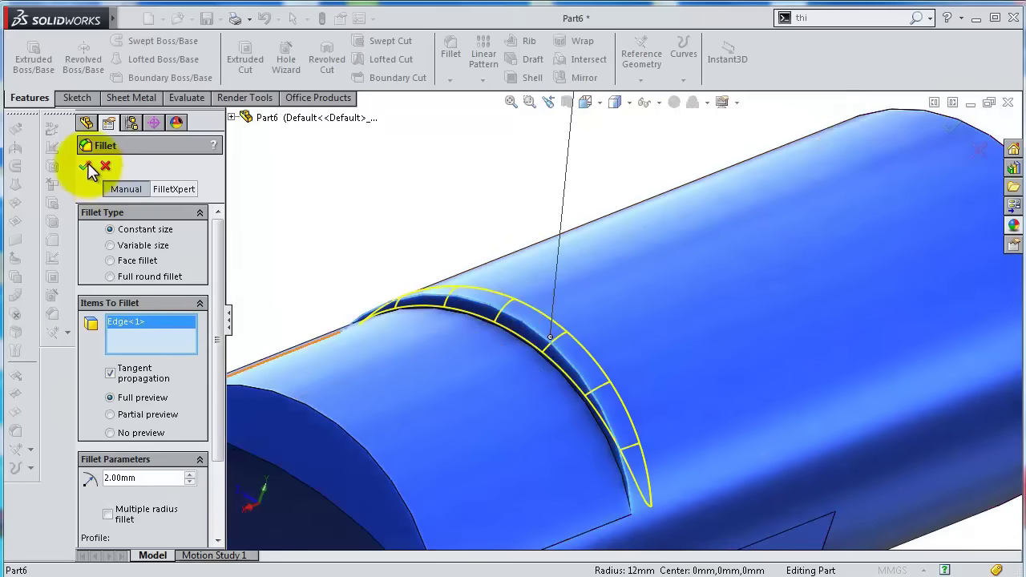
right_click(526, 337)
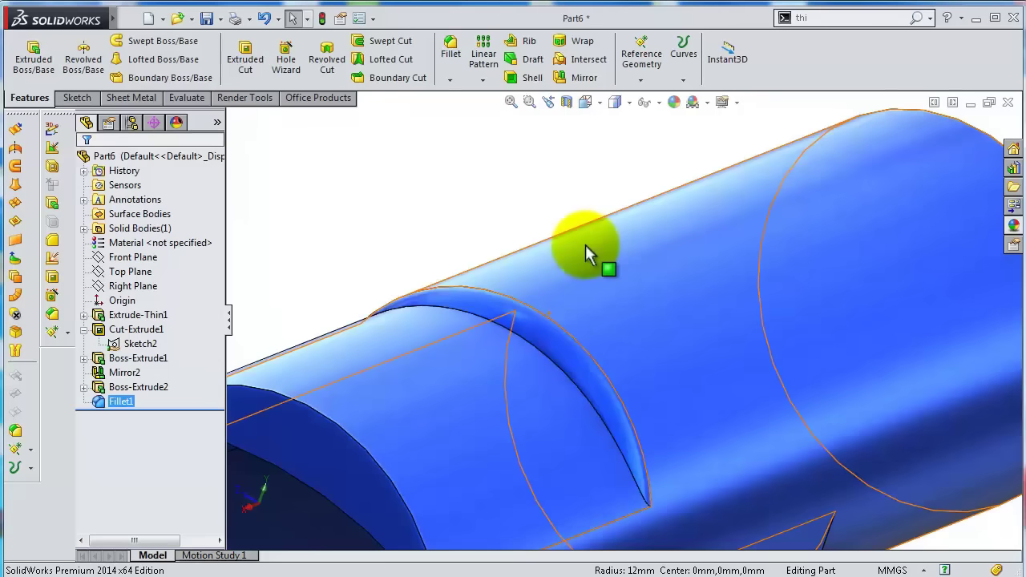
Add a second fillet on the other saddle band edge where it meets the tube.
left_click(449, 54)
left_click(531, 350)
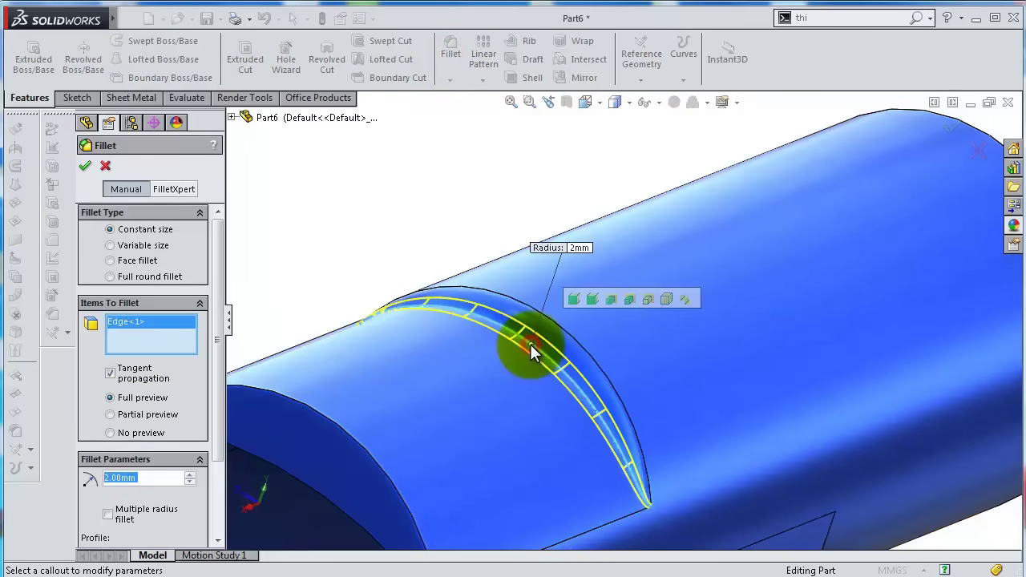
left_click(85, 166)
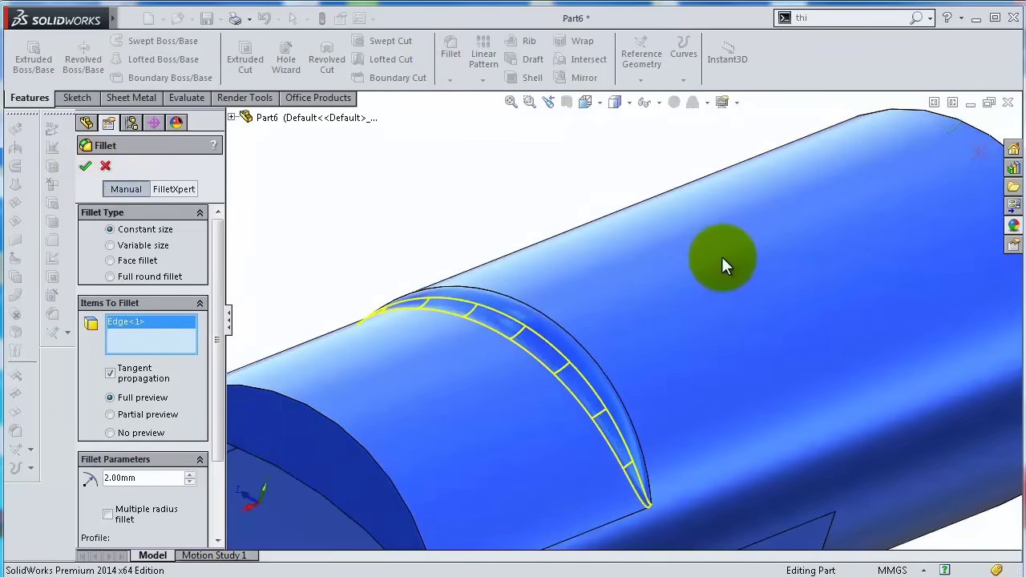
middle_click_drag(692, 259, 600, 266)
scroll(573, 297, "down", 5)
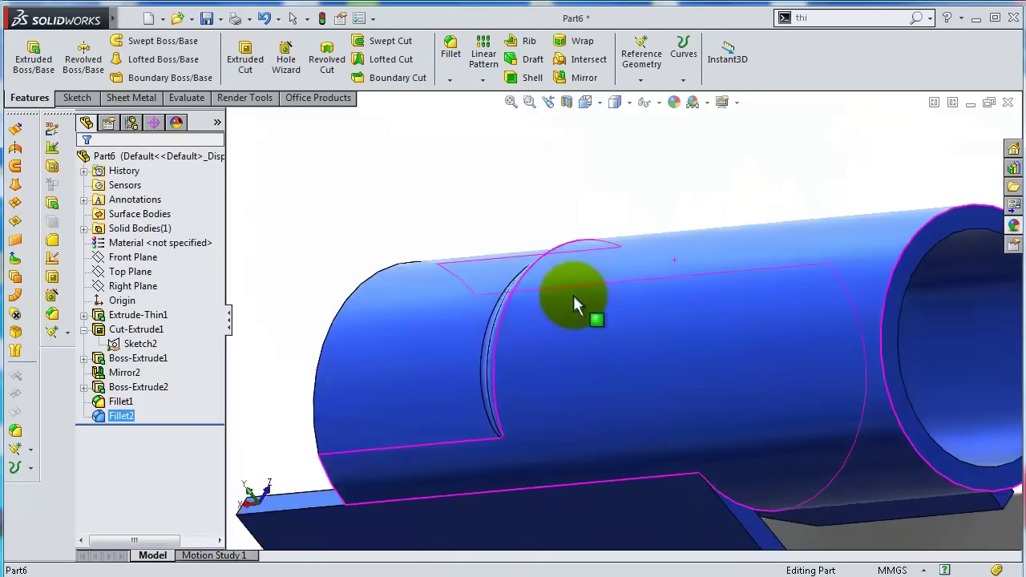
middle_click_drag(573, 297, 802, 344)
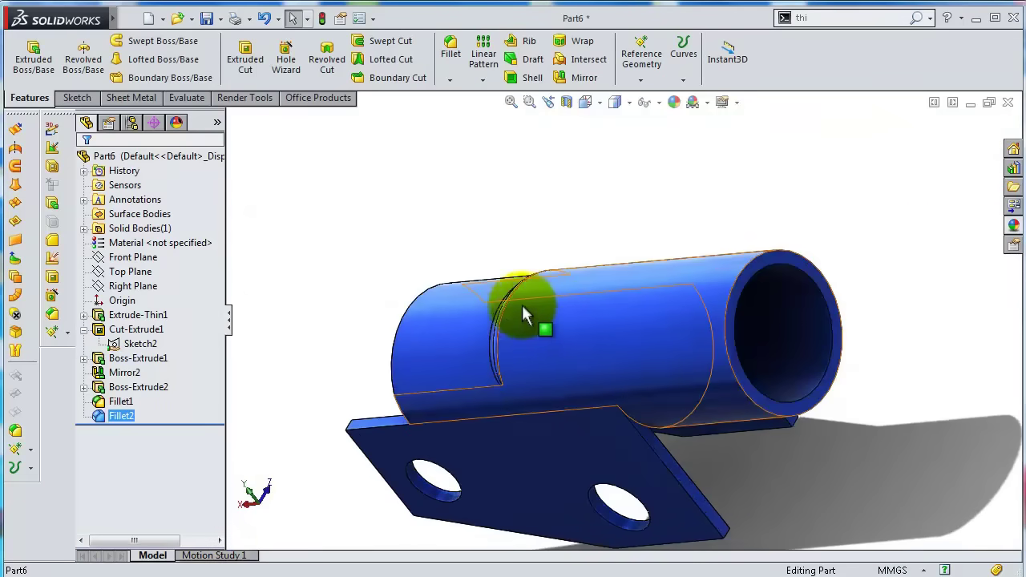
Start a sketch on the Top Plane, viewed normal, and draw a centre-point rectangle on the tube end.
left_click(128, 273)
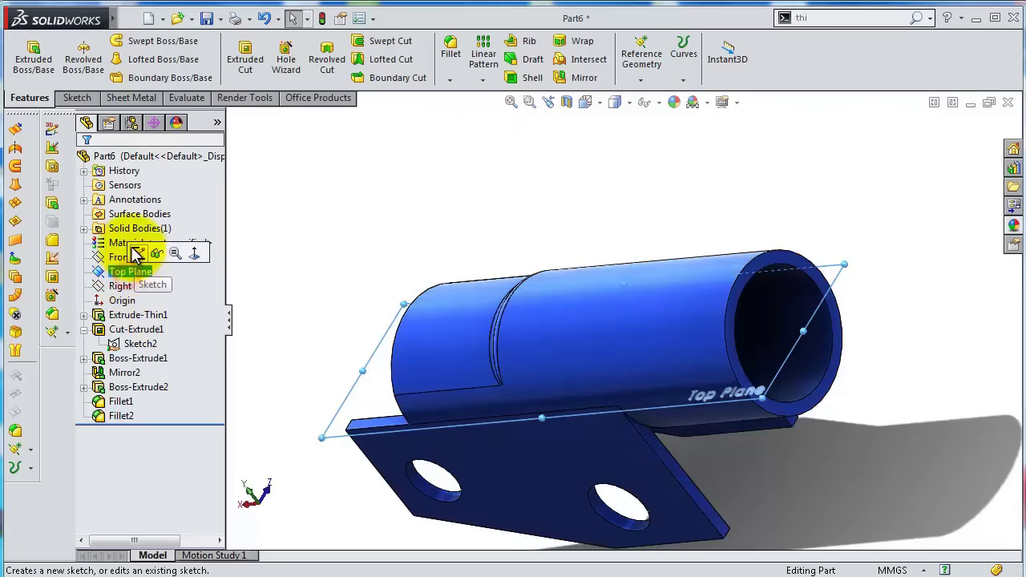
left_click(165, 249)
left_click(656, 60)
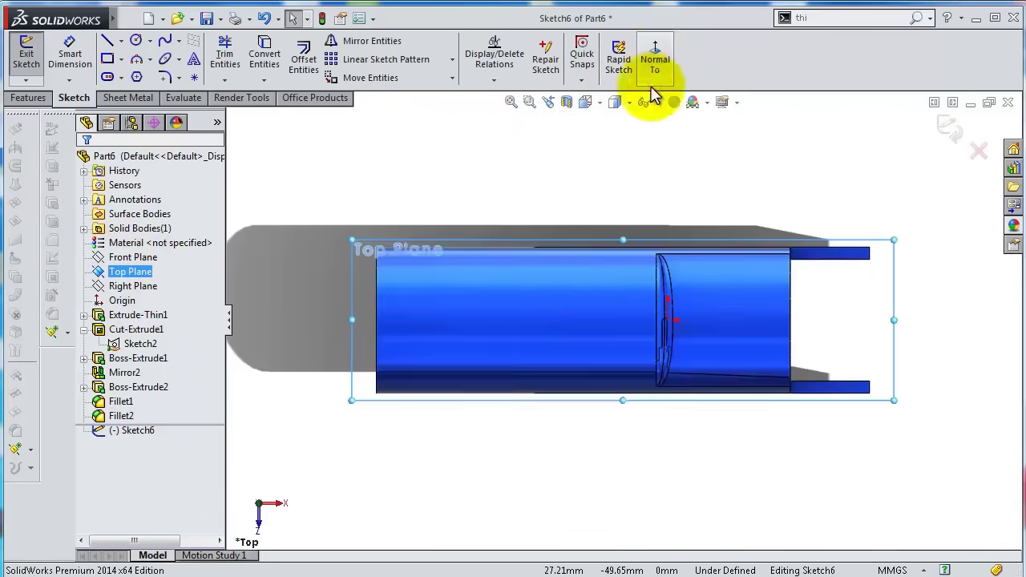
left_click(108, 62)
scroll(343, 331, "up", 4)
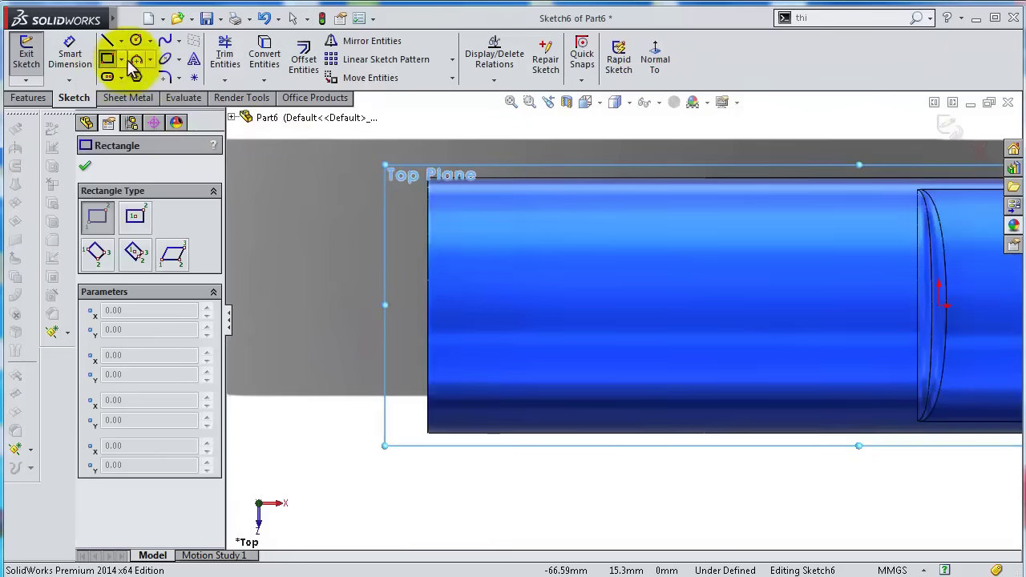
left_click(123, 60)
left_click(140, 93)
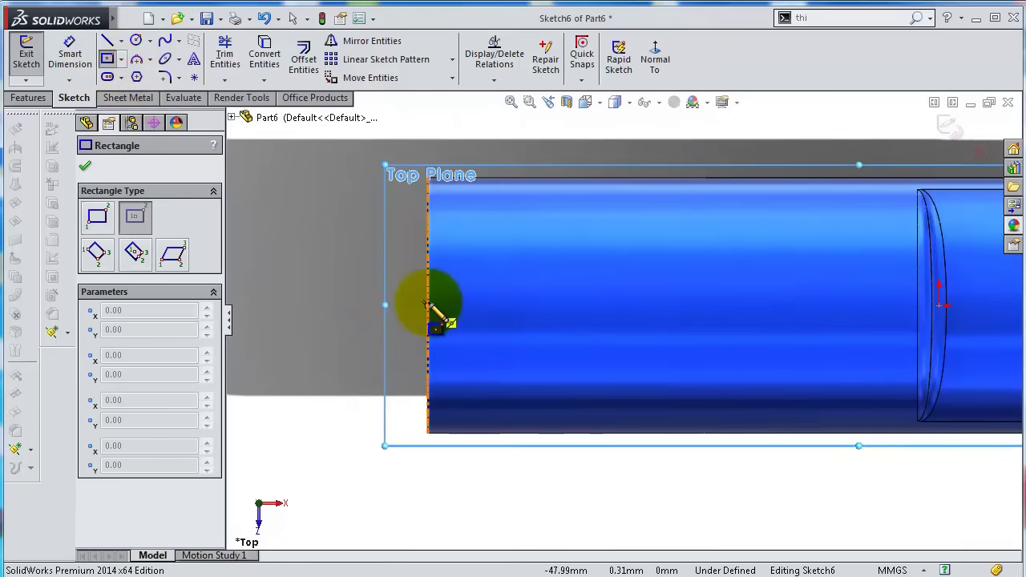
left_click(464, 305)
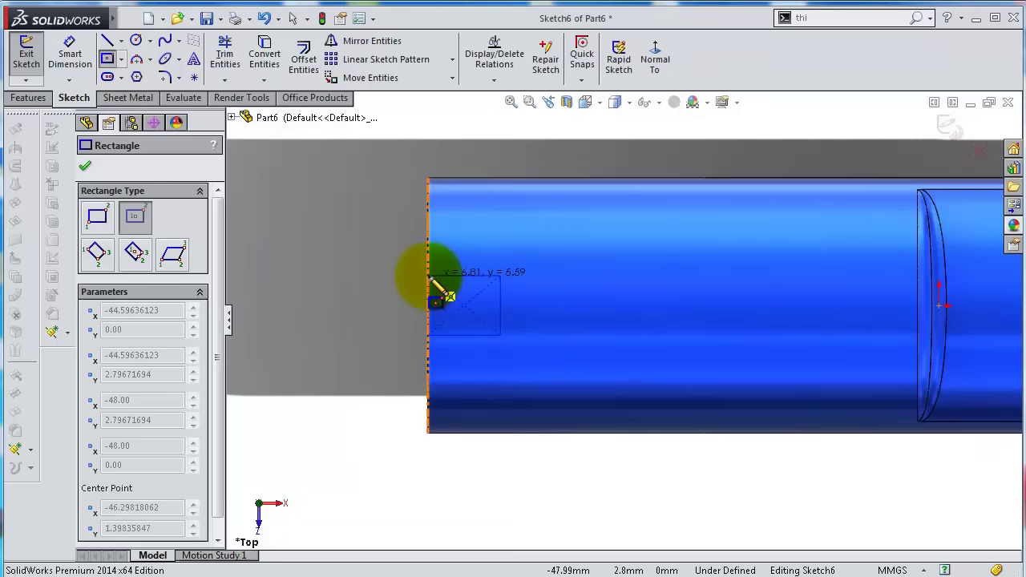
left_click(427, 276)
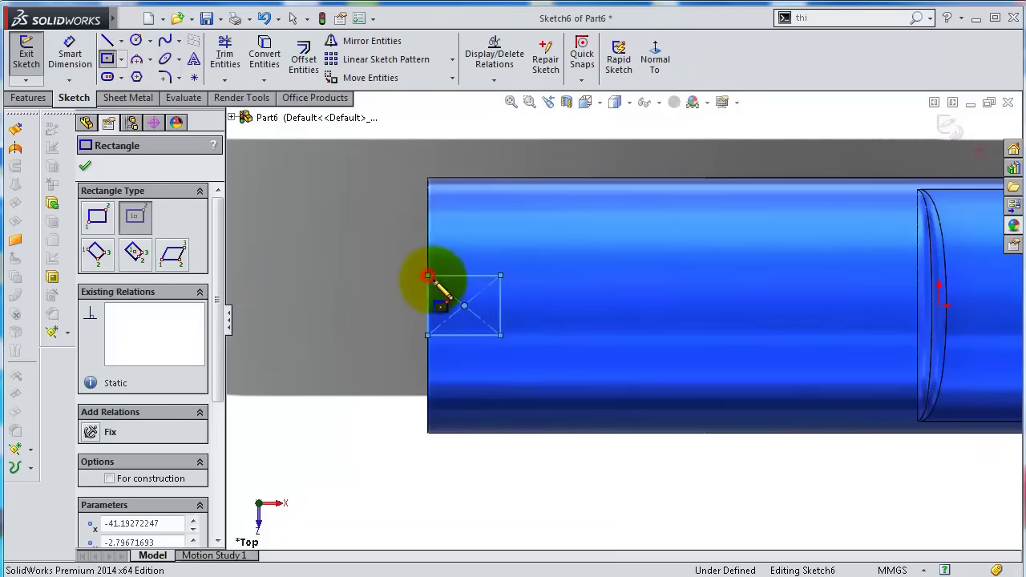
Draw a centrepoint straight slot beside the square and make its centreline vertical.
left_click(124, 78)
left_click(119, 112)
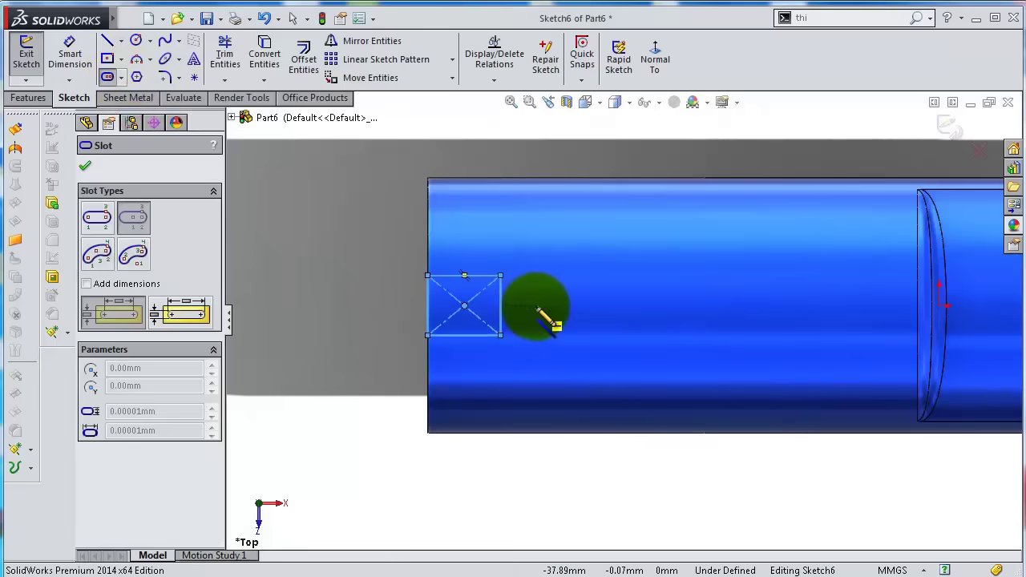
left_click(533, 305)
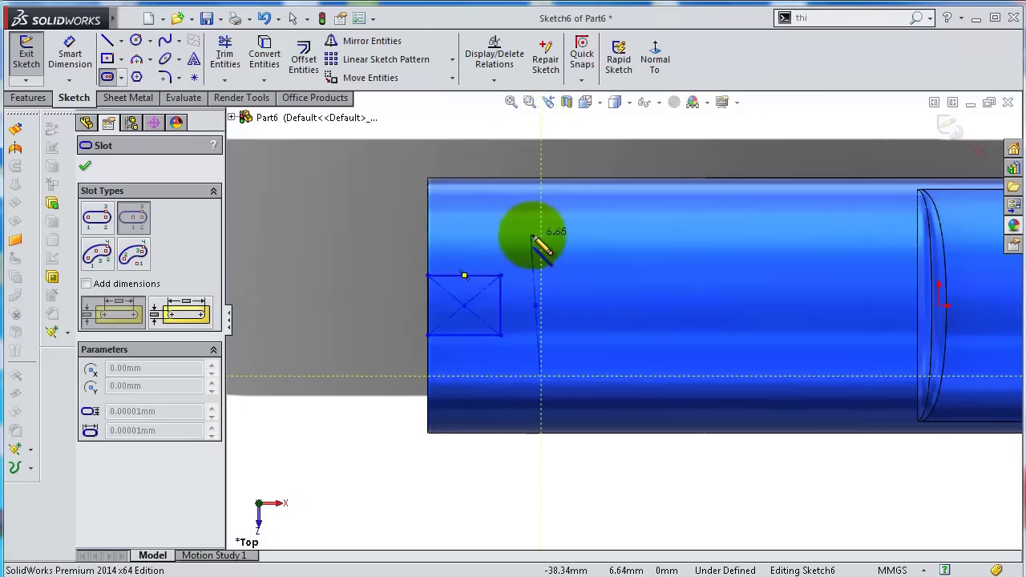
scroll(532, 237, "down", 3)
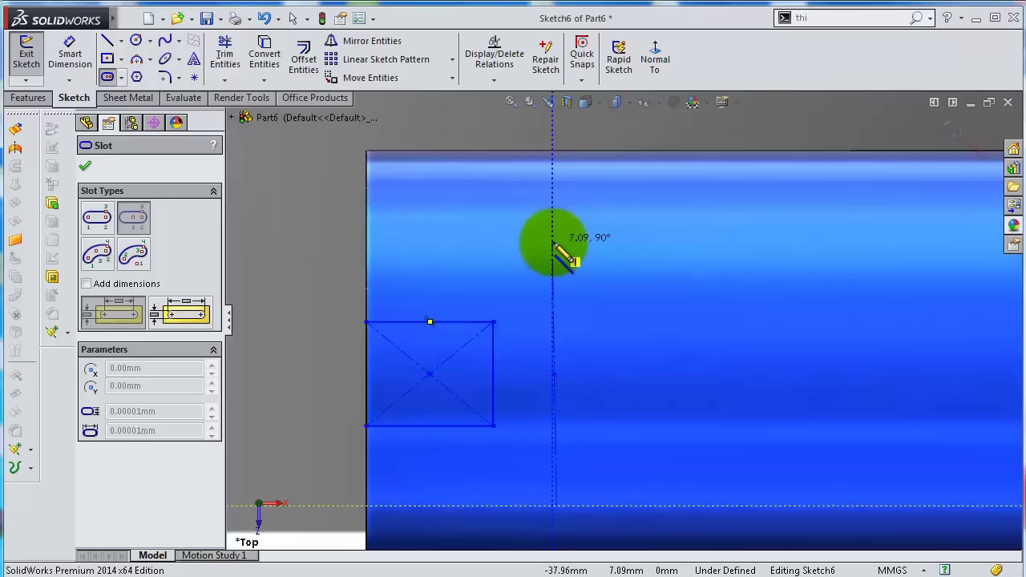
left_click(554, 243)
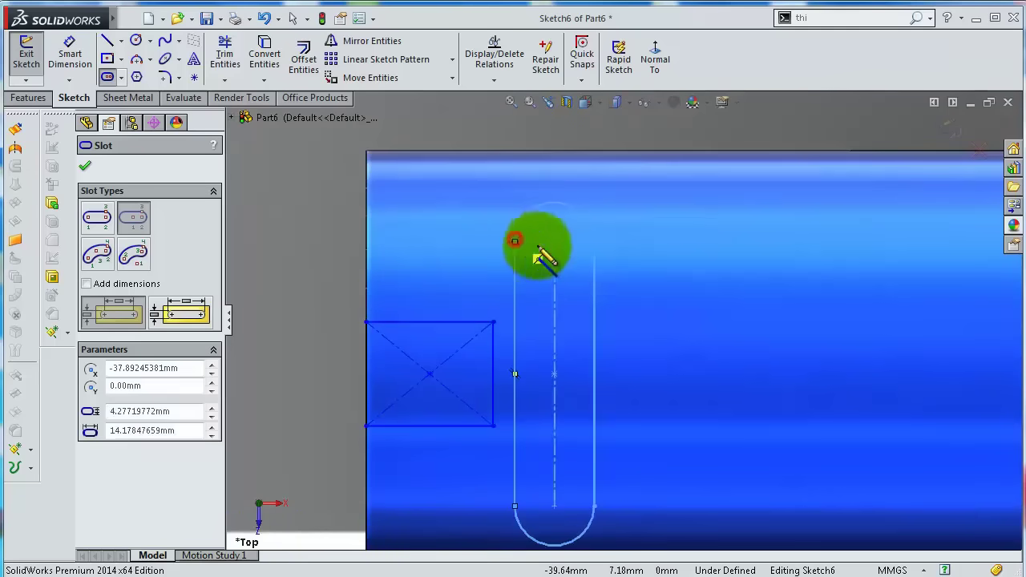
left_click(562, 268)
left_click(557, 288)
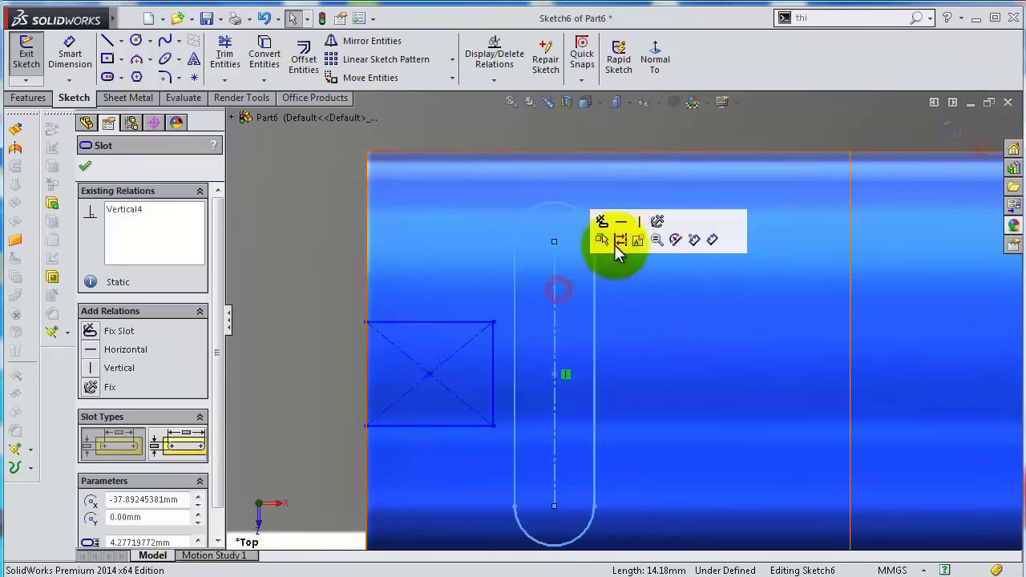
left_click(640, 224)
left_click(625, 244)
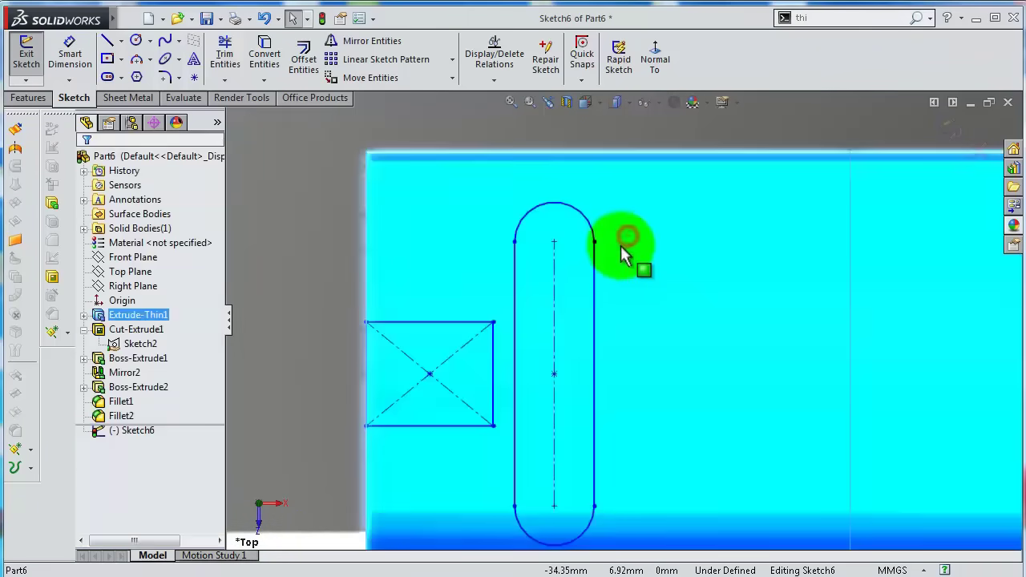
scroll(614, 309, "up", 2)
key("s")
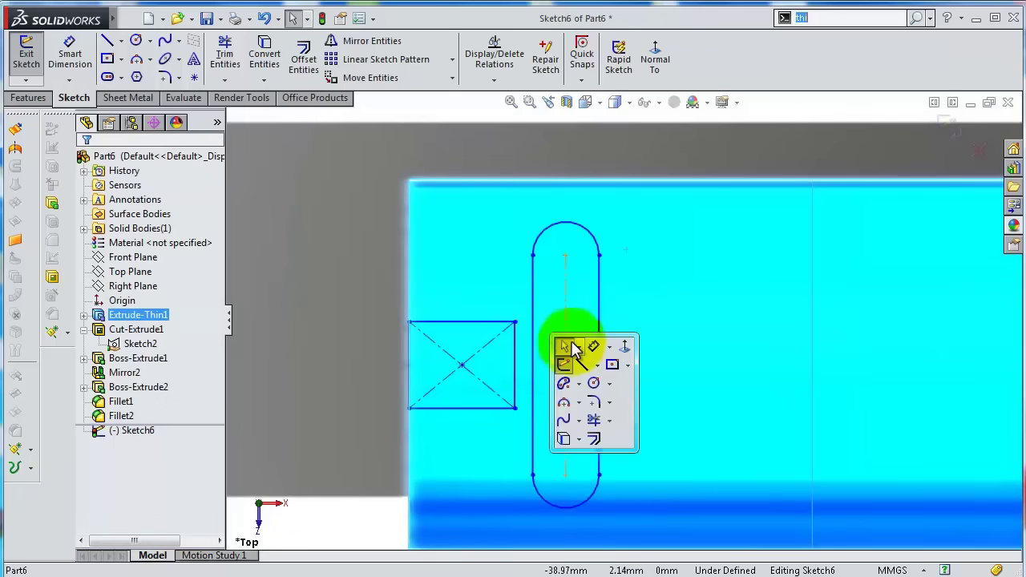
left_click(589, 343)
Dimension the slot with an R2 arc radius and a 4 mm length.
left_click(597, 243)
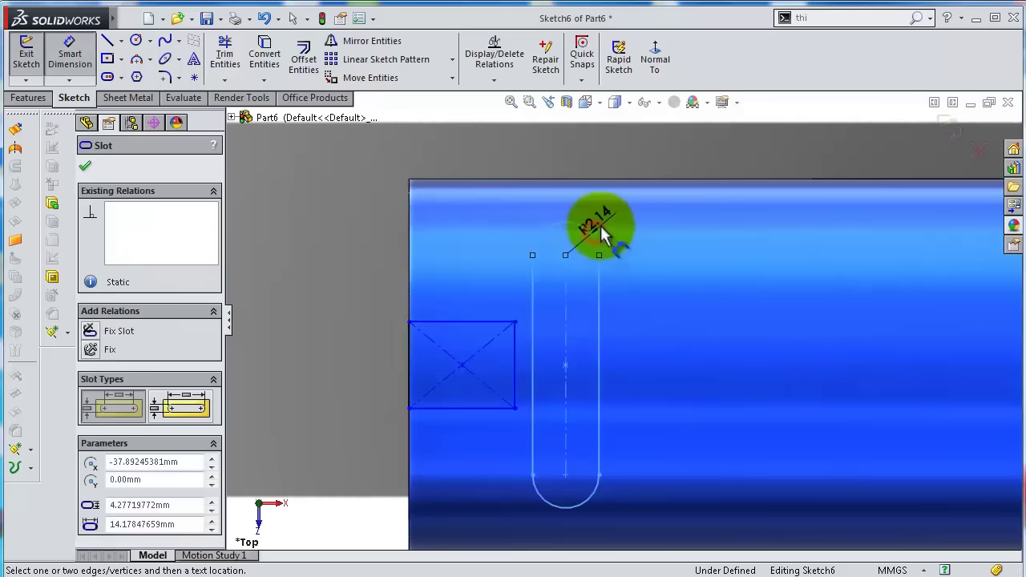
left_click(600, 222)
type("2")
key("Return")
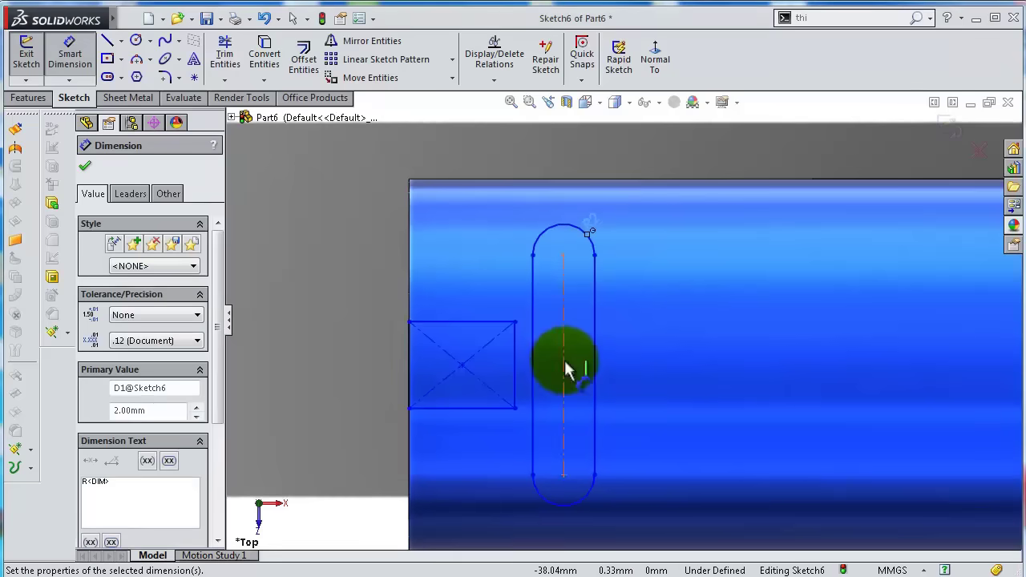
left_click(564, 365)
left_click(653, 288)
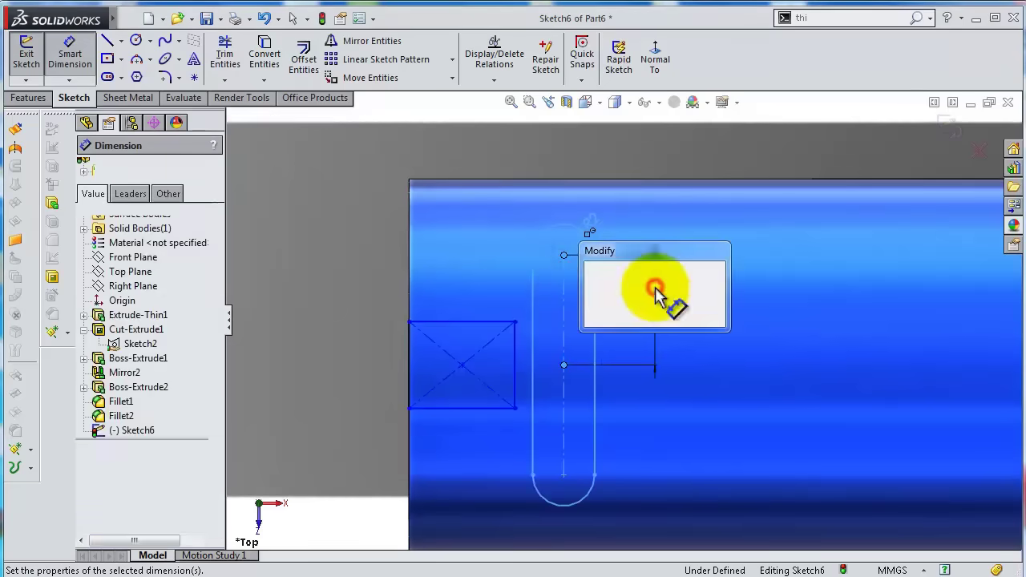
type("4")
key("Return")
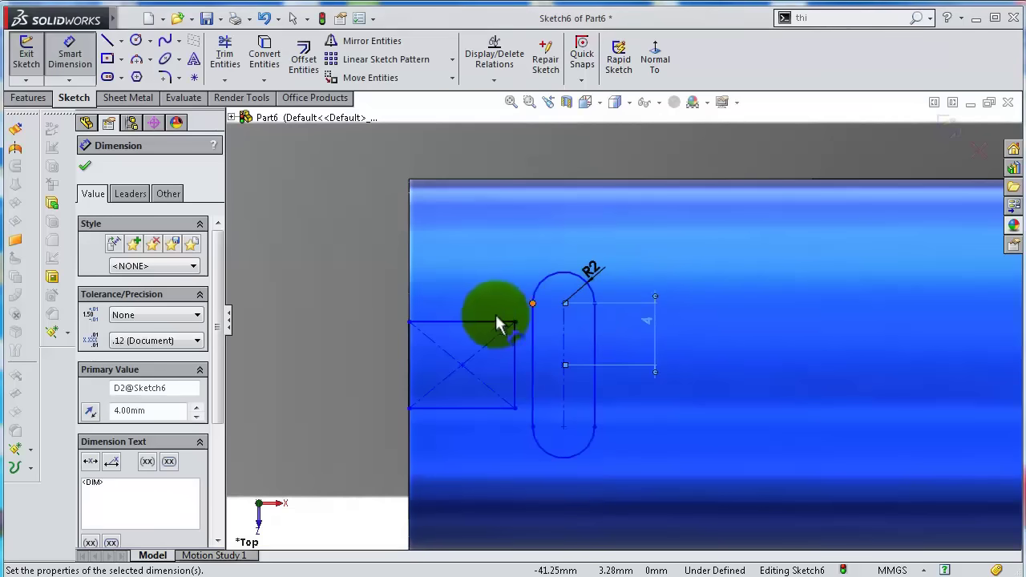
Dimension the square 4 mm wide and 4 mm high.
left_click(490, 332)
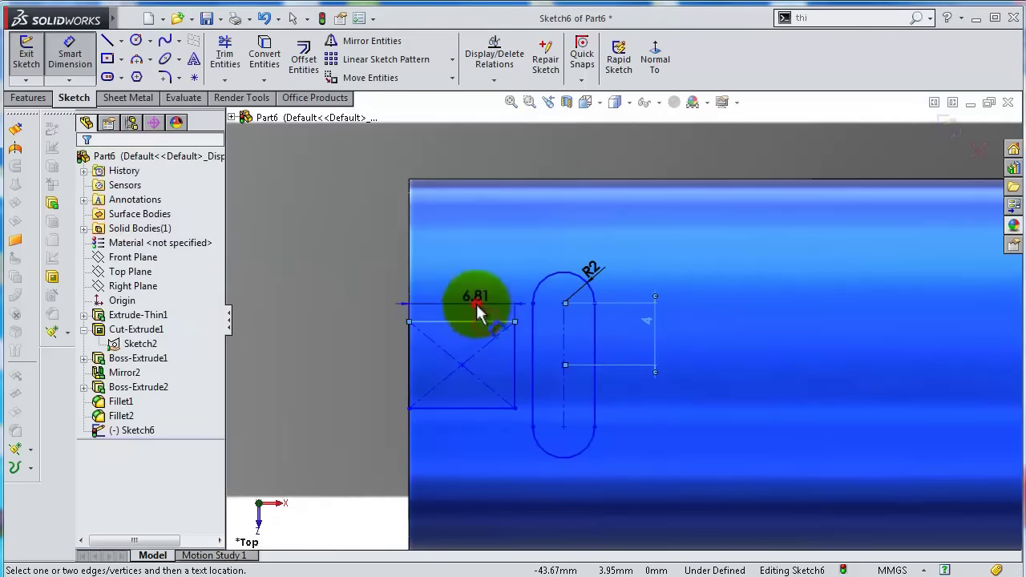
left_click(472, 301)
type("4")
key("Return")
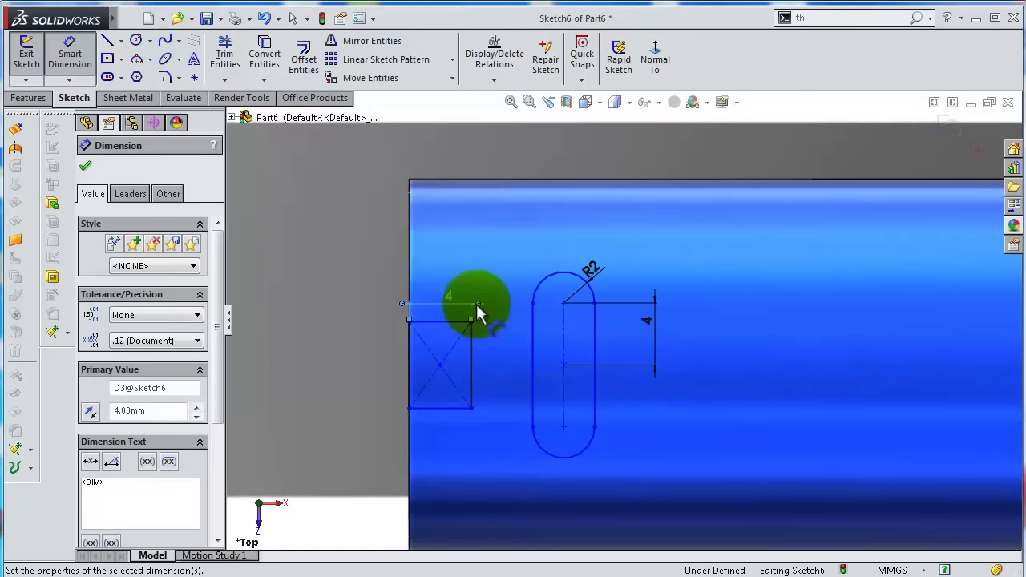
left_click(409, 367)
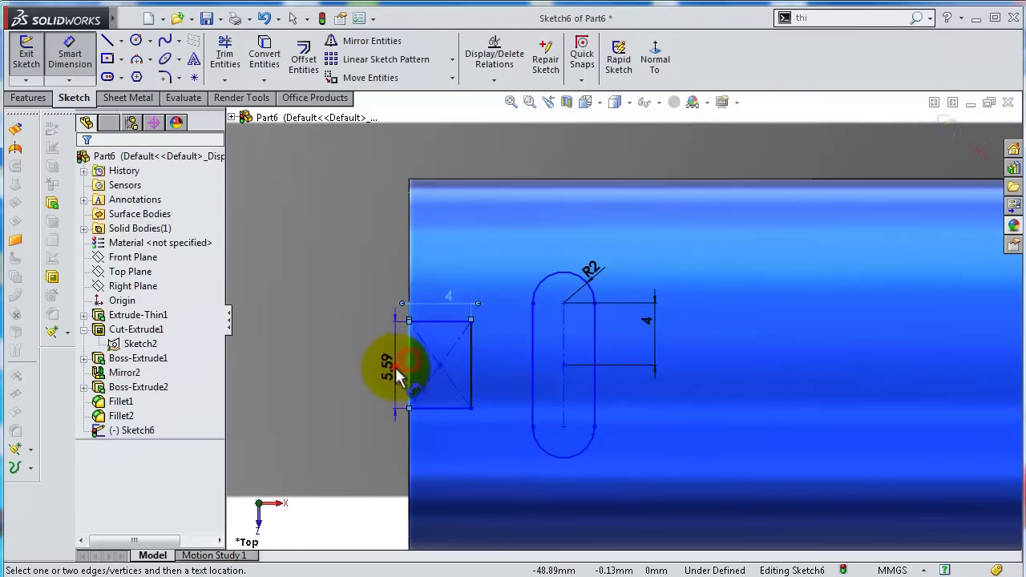
left_click(395, 362)
type("4")
key("Return")
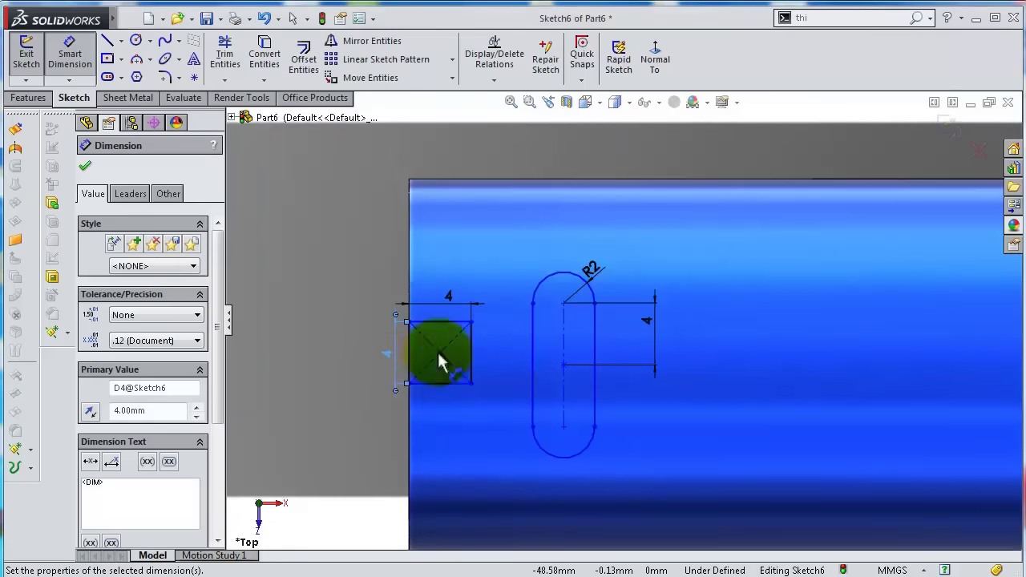
Make the slot's left side collinear with the square's right edge.
scroll(461, 329, "down", 2)
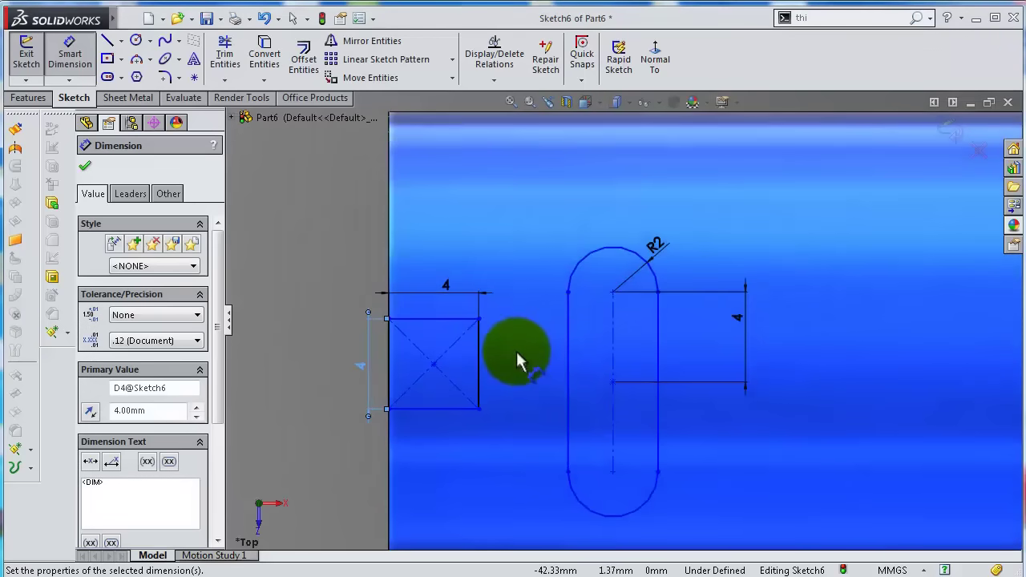
left_click(568, 350)
left_click(614, 316, "ctrl")
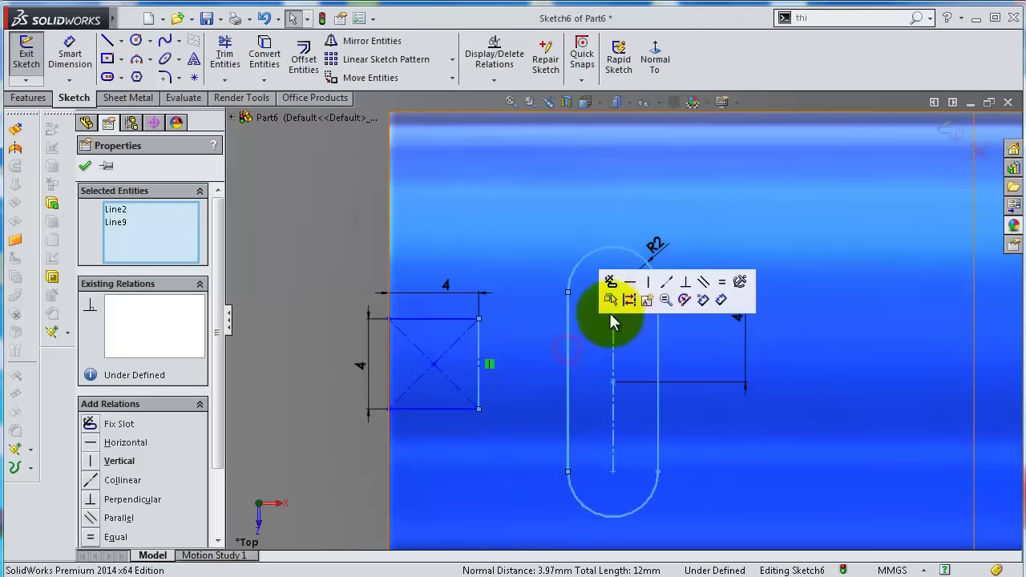
left_click(666, 292)
left_click(508, 229)
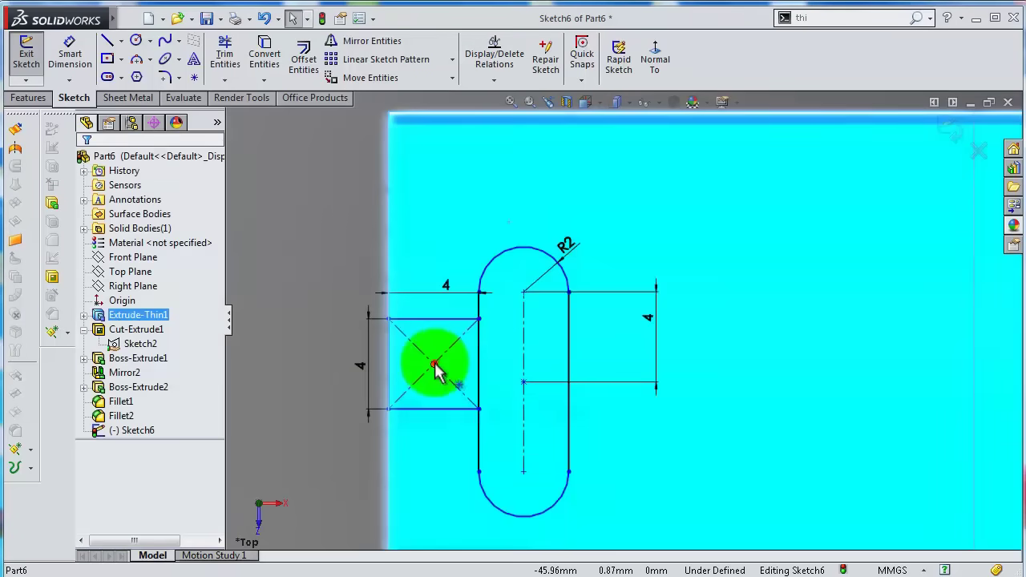
Align the square's centre horizontally with the origin and with the slot centre.
left_click_drag(437, 371, 857, 341)
left_click(904, 275)
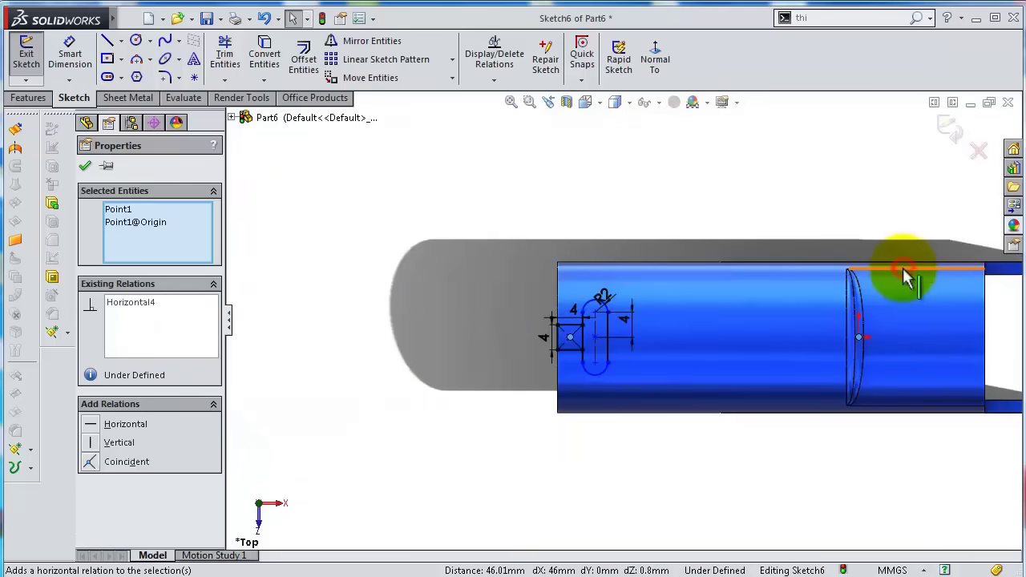
left_click(711, 222)
scroll(603, 329, "down", 2)
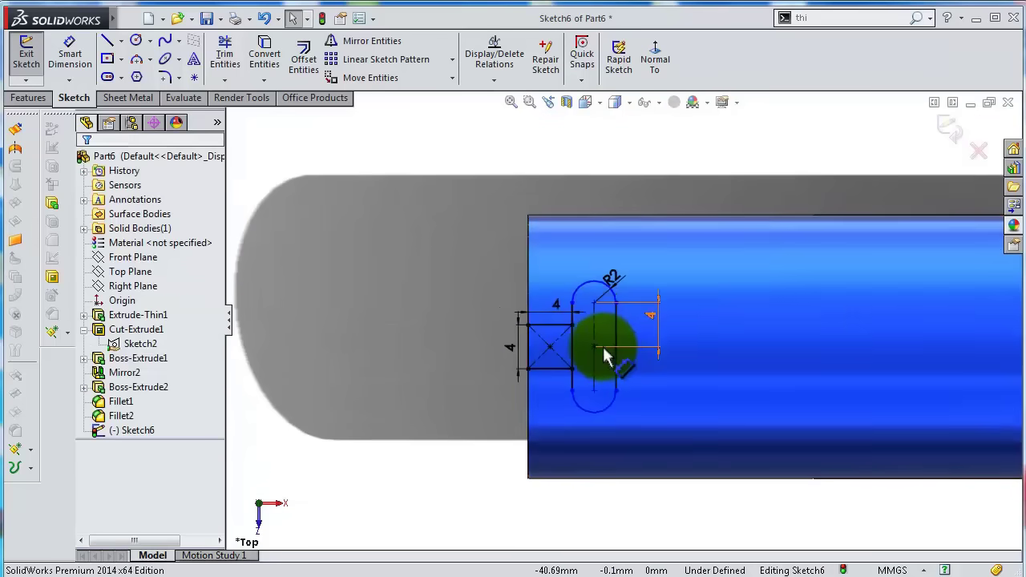
left_click(594, 346)
left_click(550, 346, "ctrl")
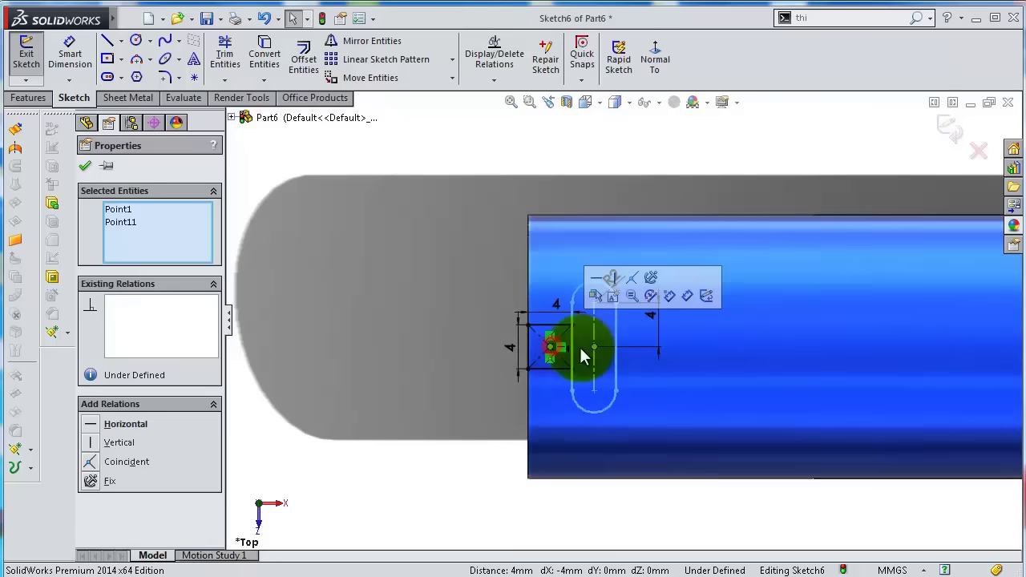
left_click(601, 282)
left_click(580, 181)
Orbit the model to show the tube's open end.
scroll(627, 357, "down", 3)
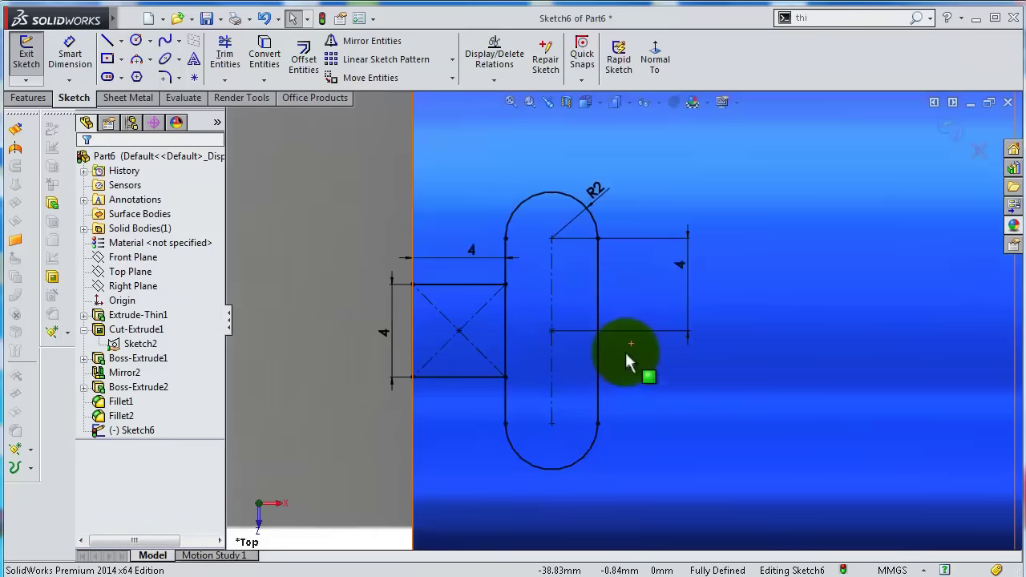
mouse_move(636, 370)
middle_mouse_down()
mouse_move(614, 366)
mouse_move(639, 362)
mouse_move(660, 377)
mouse_move(505, 326)
middle_mouse_up()
mouse_move(425, 285)
middle_mouse_down()
mouse_move(469, 294)
mouse_move(462, 220)
mouse_move(493, 187)
mouse_move(702, 243)
middle_mouse_up()
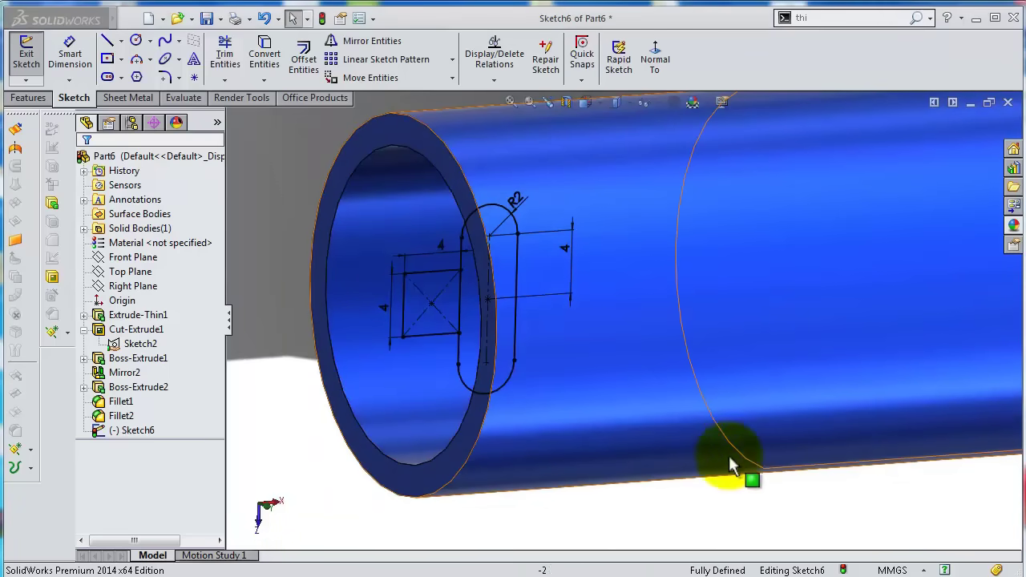
scroll(745, 498, "up", 5)
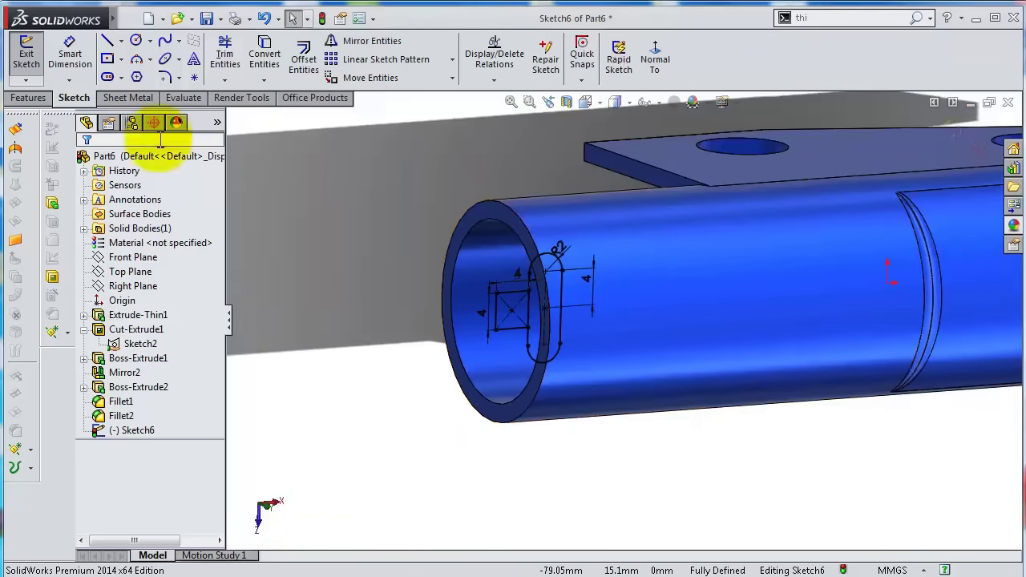
left_click(26, 98)
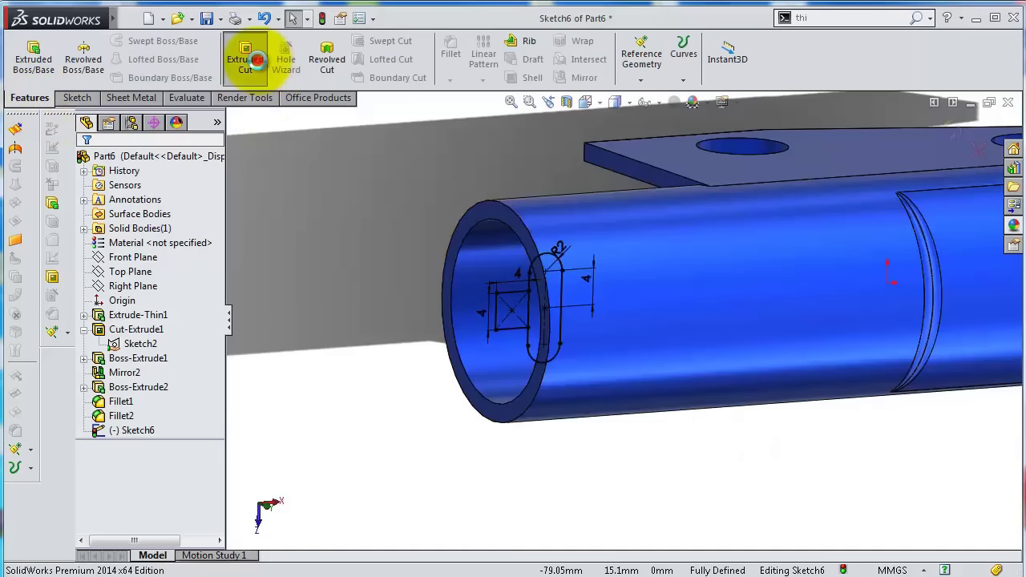
Extrude-cut the square and slot regions Through All, reversed into the tube.
left_click(255, 64)
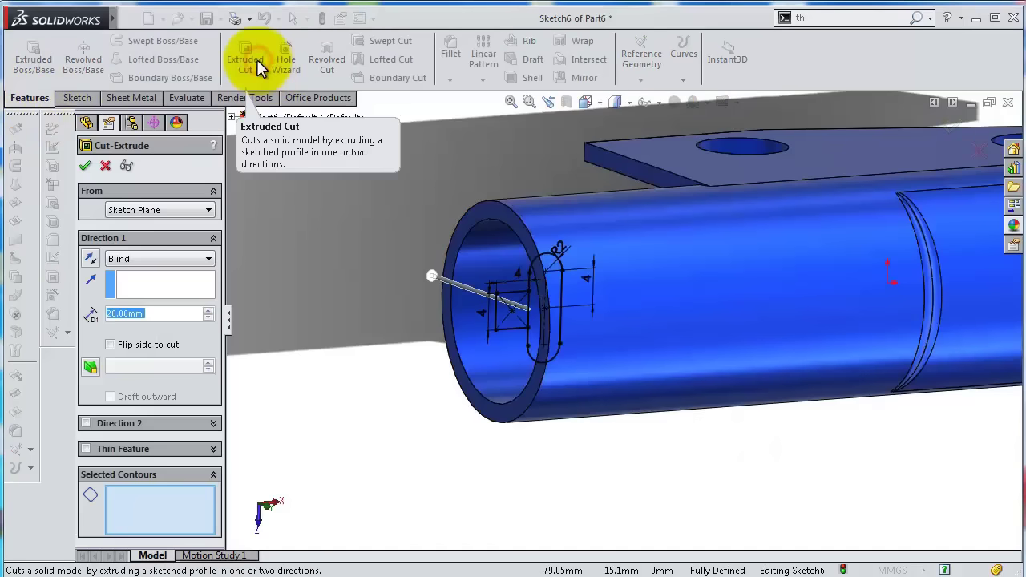
left_click(134, 260)
left_click(148, 284)
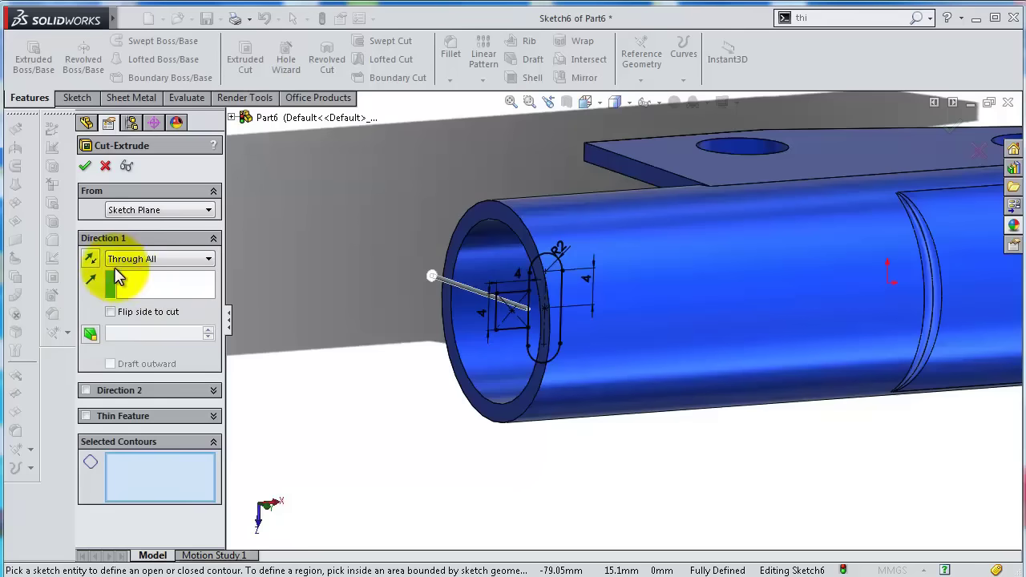
left_click(518, 323)
left_click(537, 337)
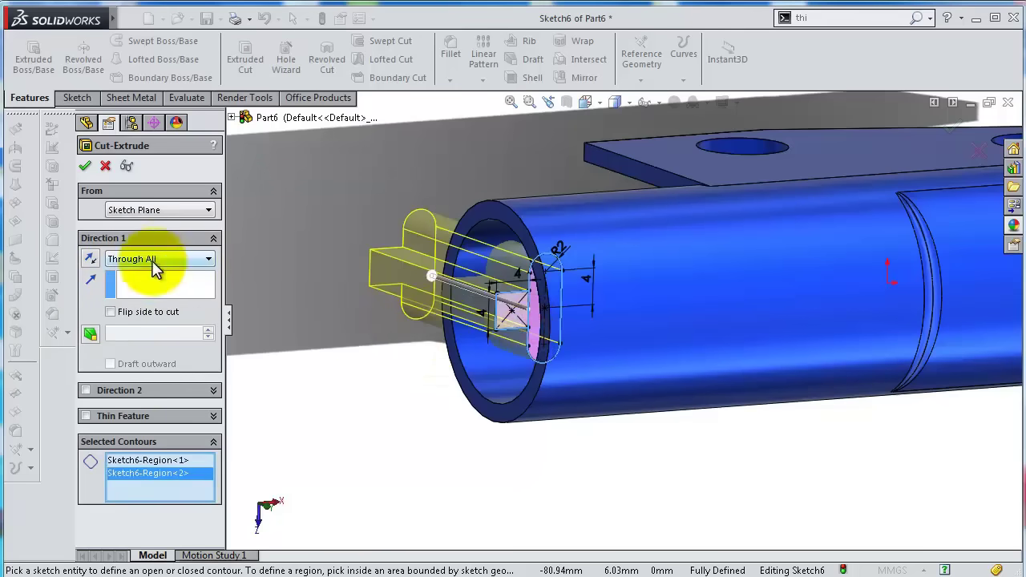
left_click(90, 258)
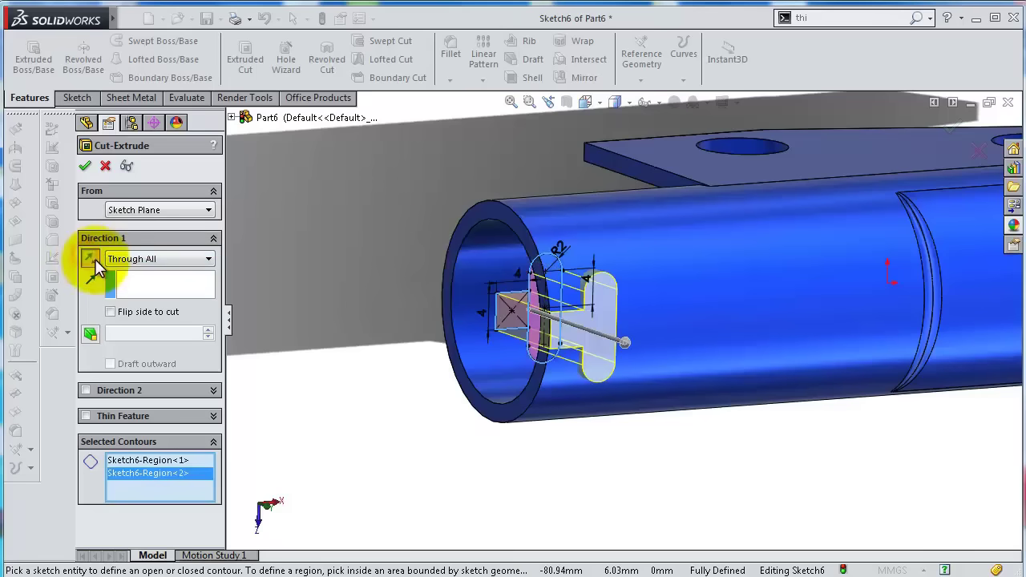
left_click(87, 169)
Inspect the finished cut and save Part6.
key("f")
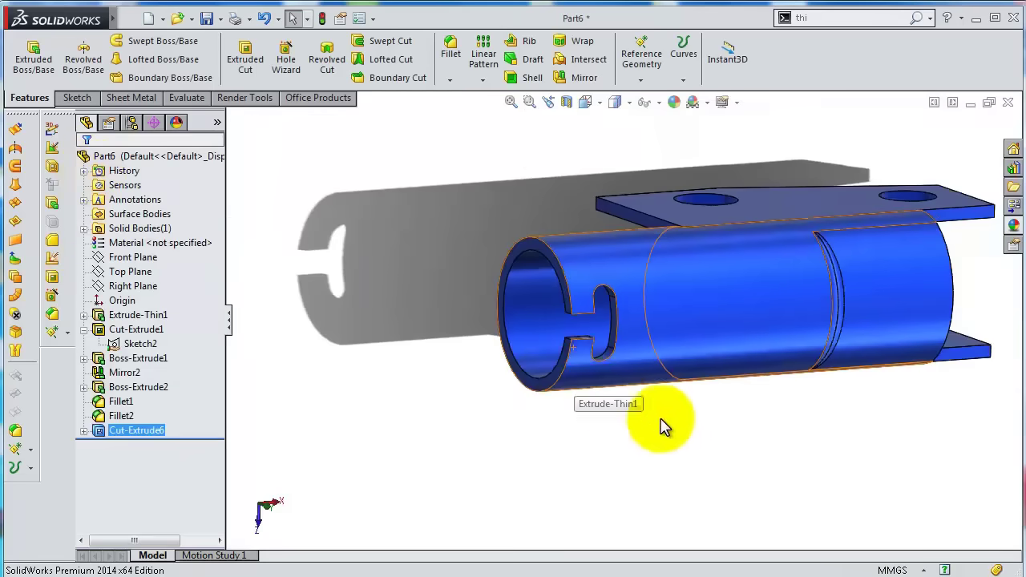
middle_click_drag(660, 424, 652, 357)
middle_click_drag(623, 297, 497, 289)
left_click(209, 25)
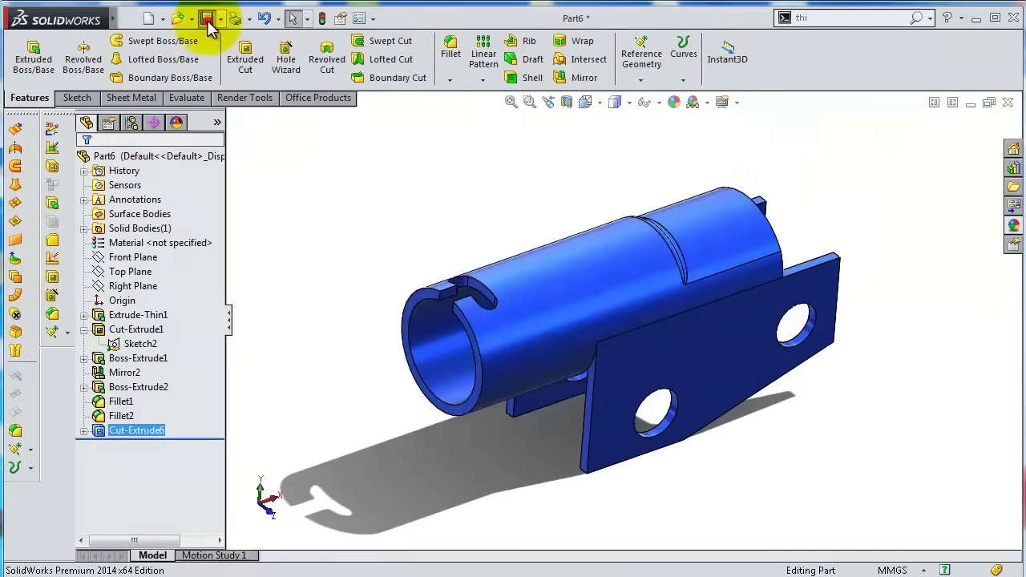
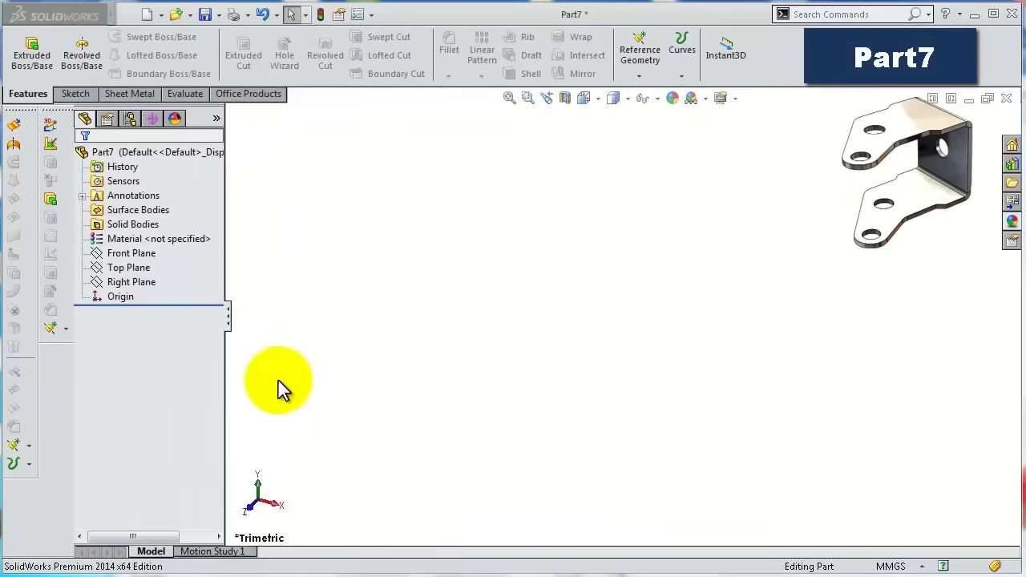
Start a sketch on the Top Plane and draw a vertical line through the origin.
left_click(132, 268)
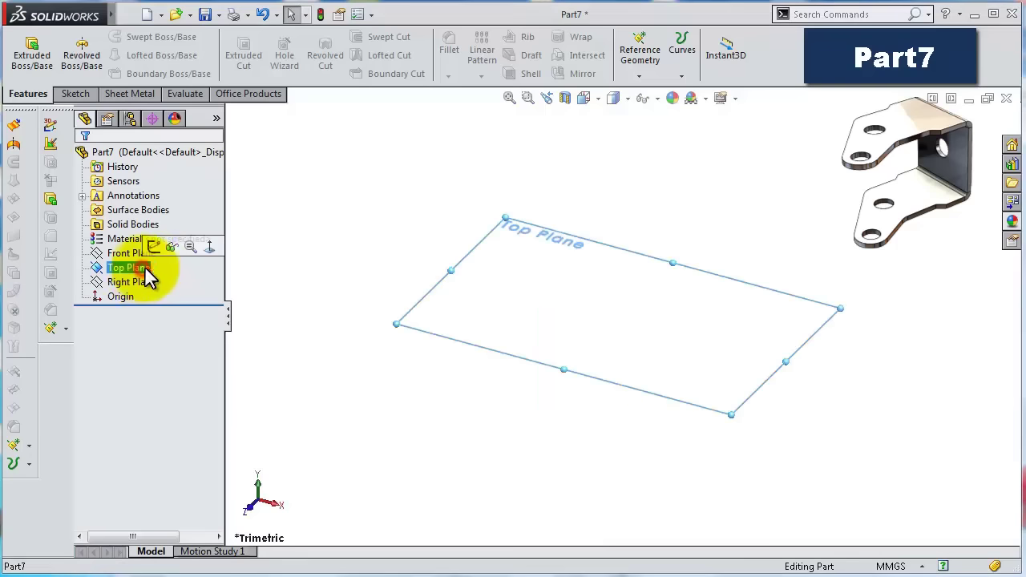
left_click(183, 241)
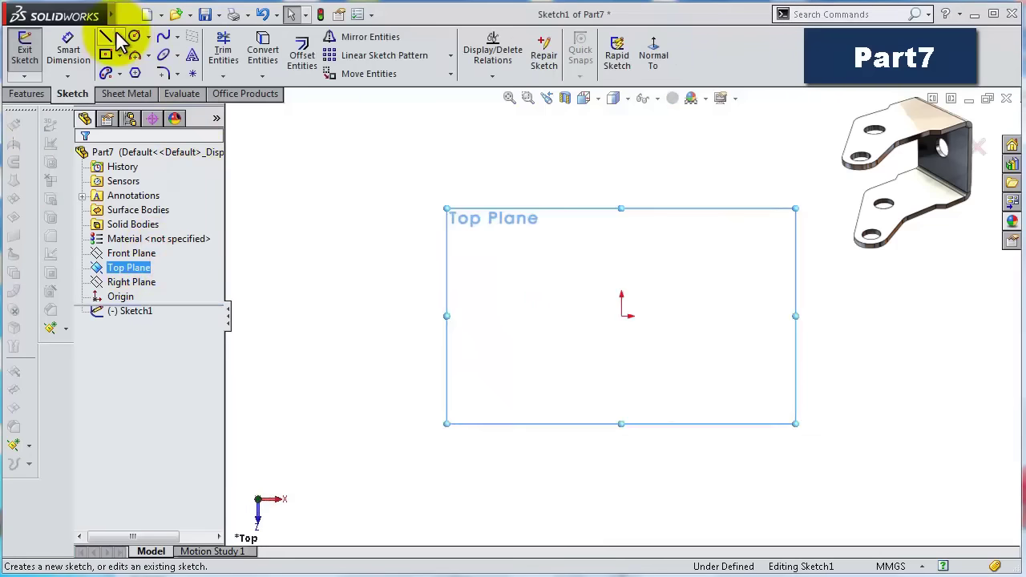
left_click(108, 38)
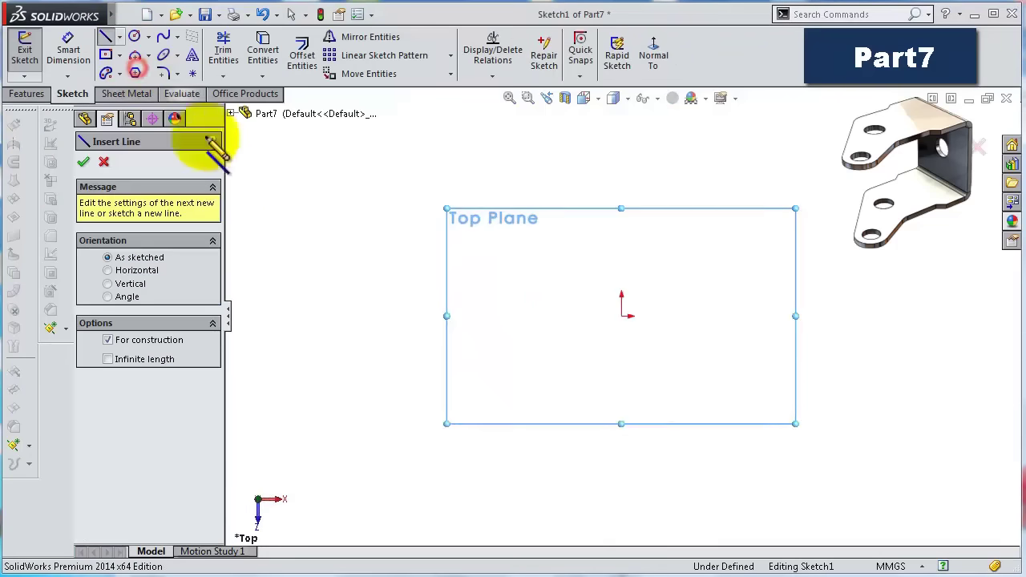
left_click(622, 161)
left_click(622, 440)
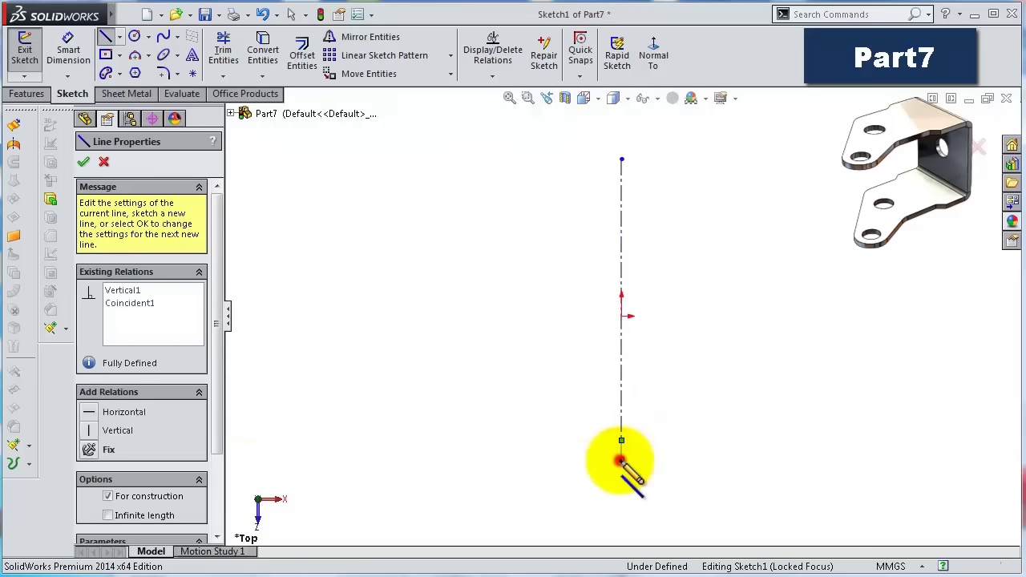
left_click(621, 459)
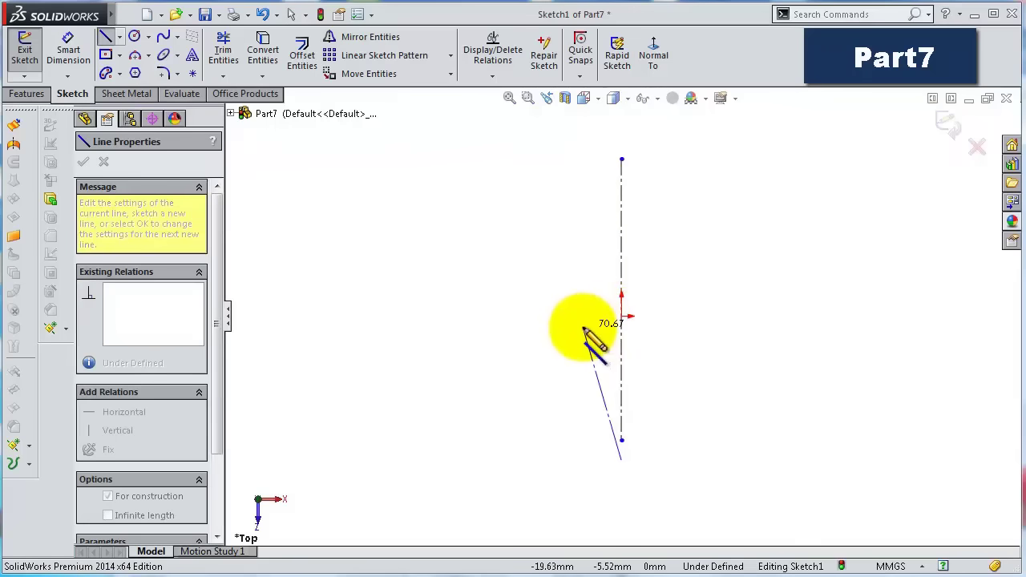
key("Escape")
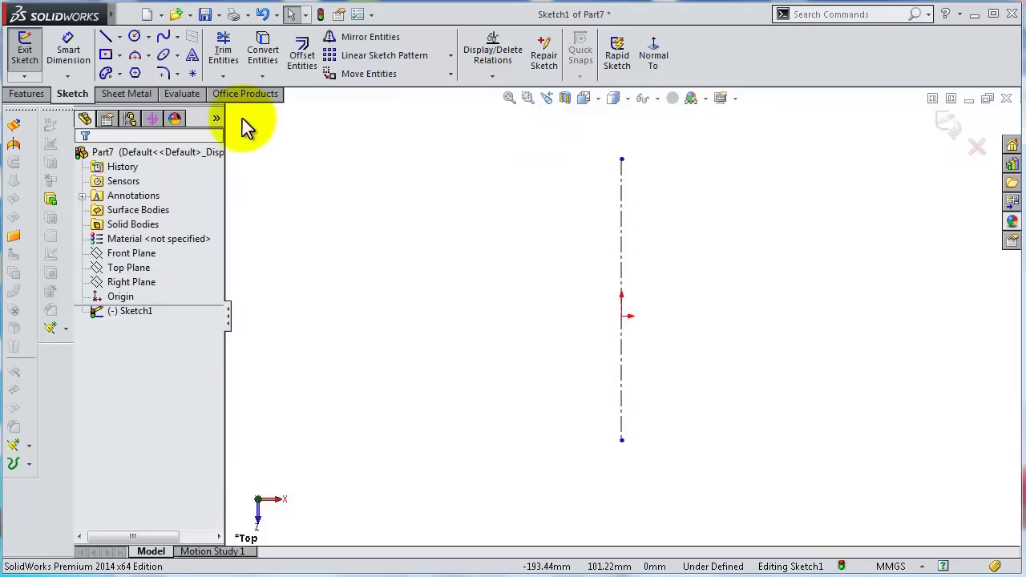
Draw a horizontal centerline from the origin running left.
key("s")
left_click(496, 302)
left_click(513, 337)
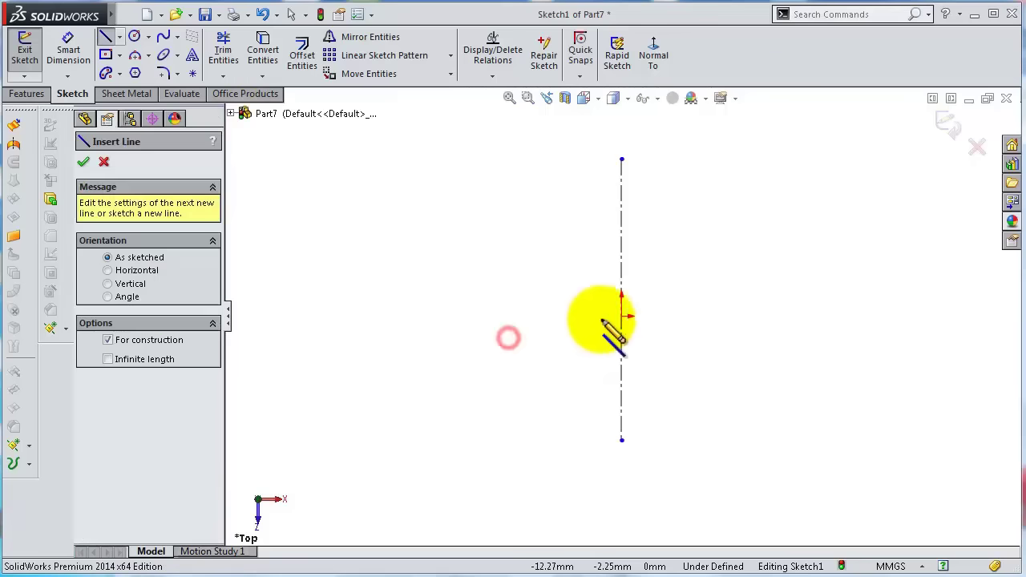
left_click(621, 316)
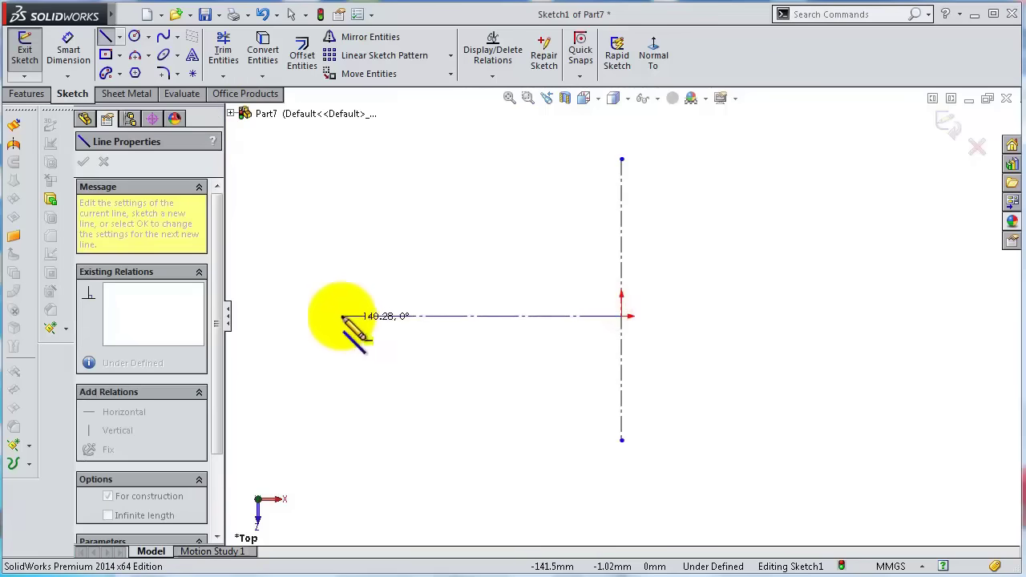
left_click(322, 317)
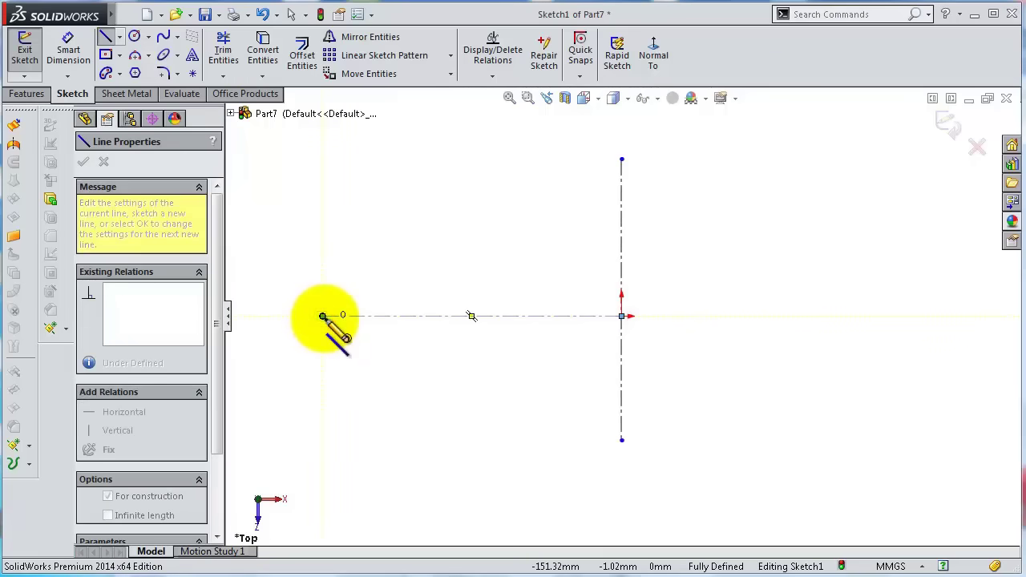
key("Escape")
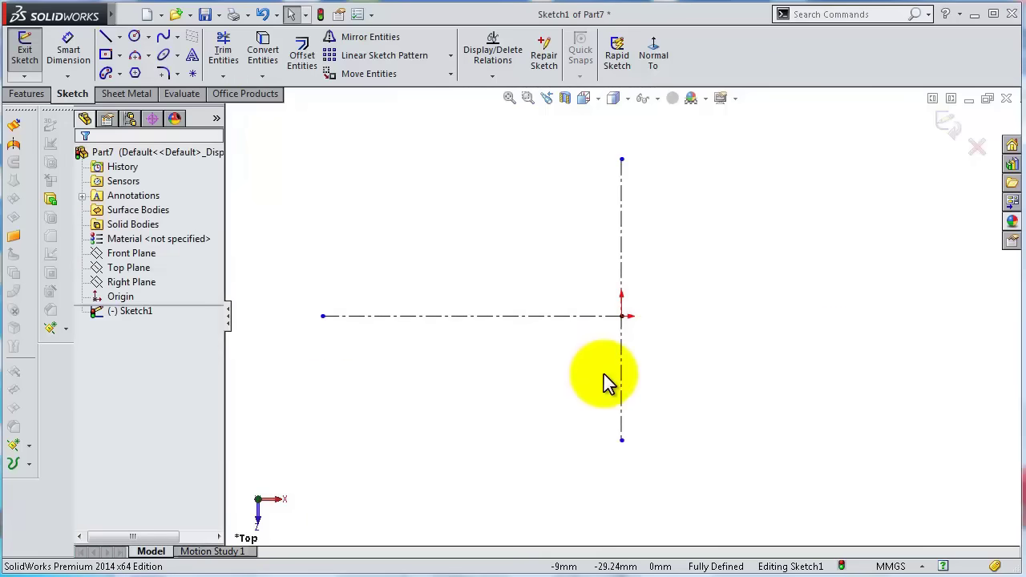
Make the origin the midpoint of the vertical centerline.
left_click(623, 360)
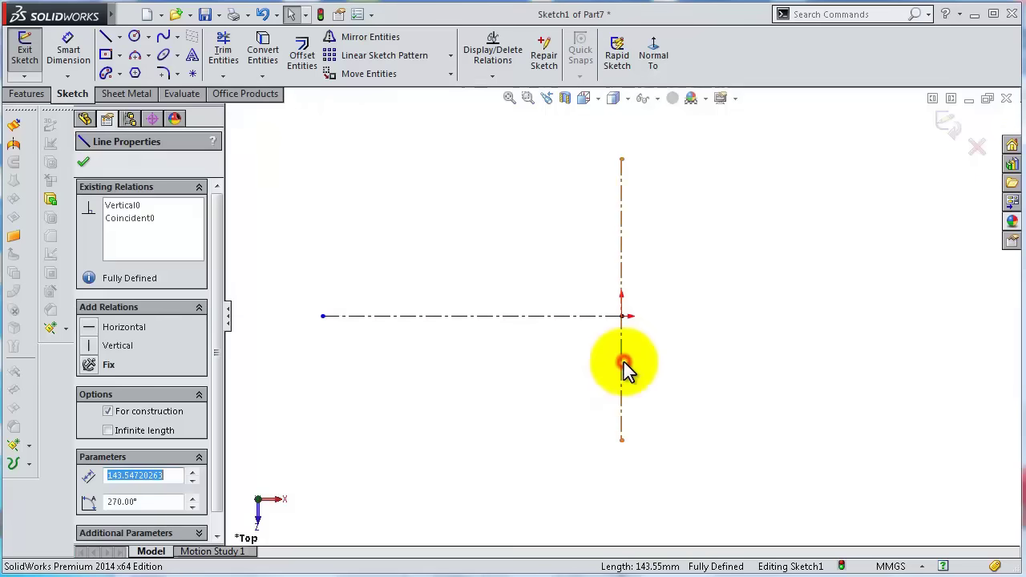
left_click(622, 314, "ctrl")
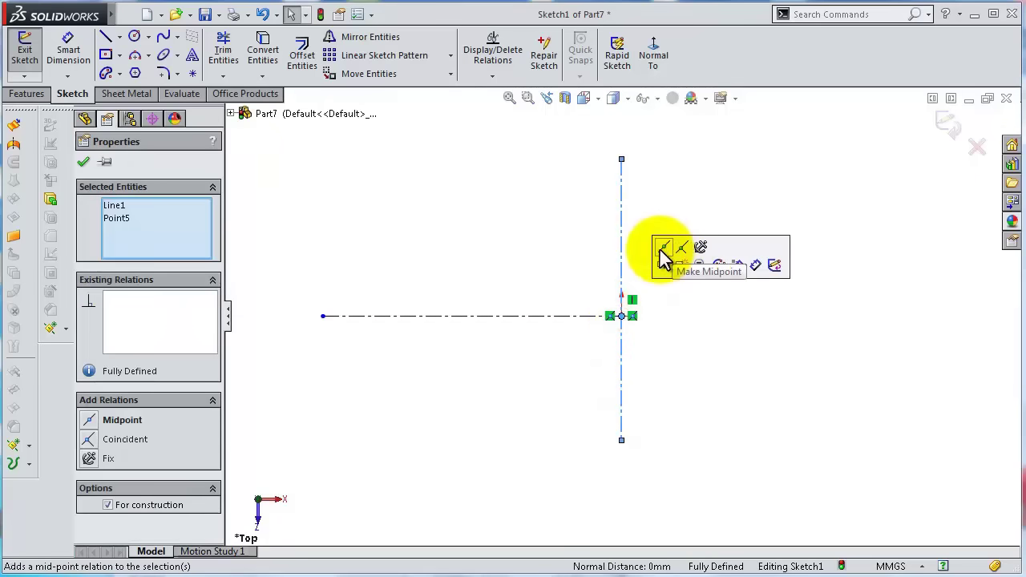
left_click(664, 249)
left_click(670, 265)
Dimension the vertical centerline to 50 mm.
key("s")
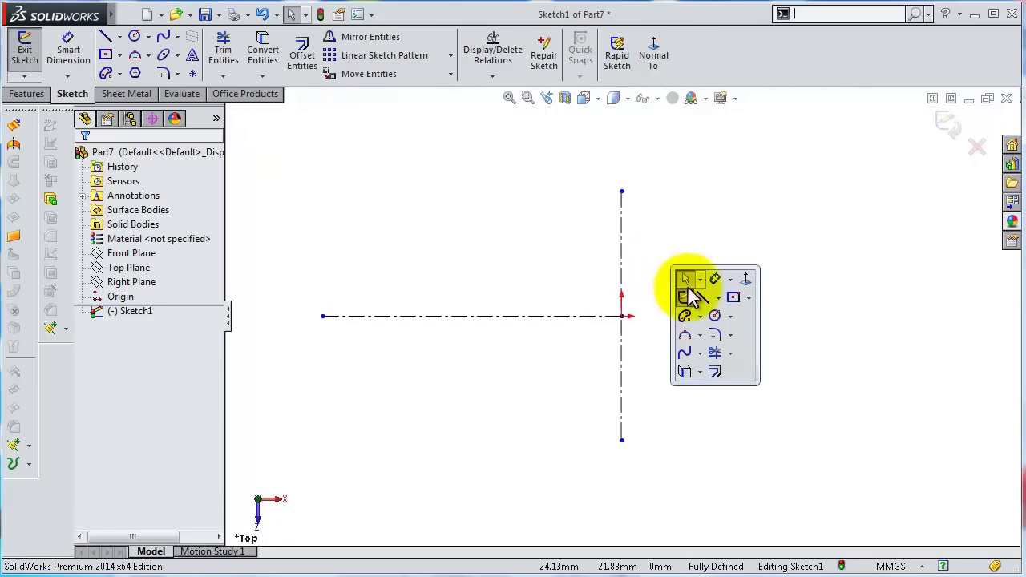
left_click(687, 278)
left_click(623, 255)
left_click(766, 281)
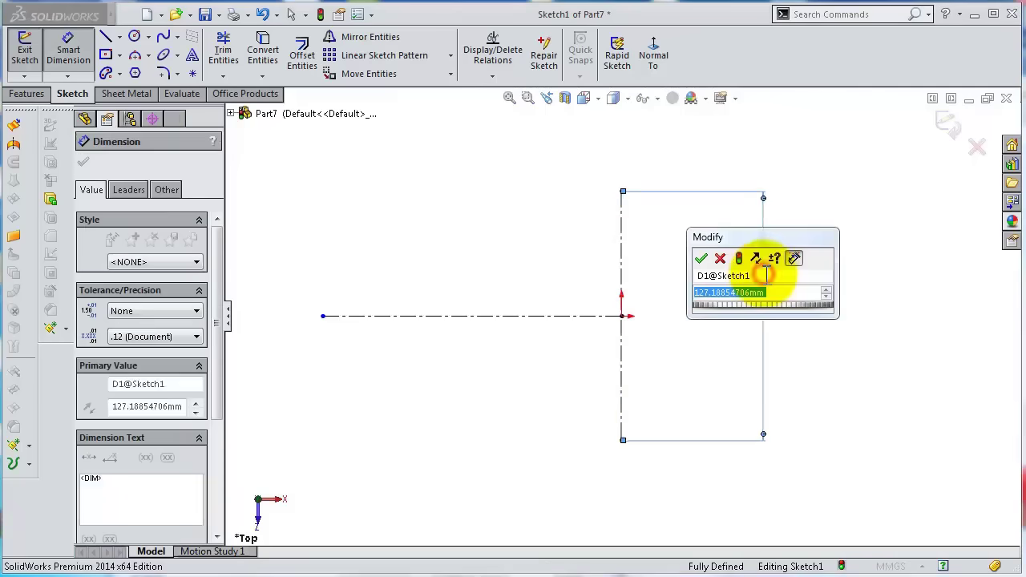
type("50")
key("Return")
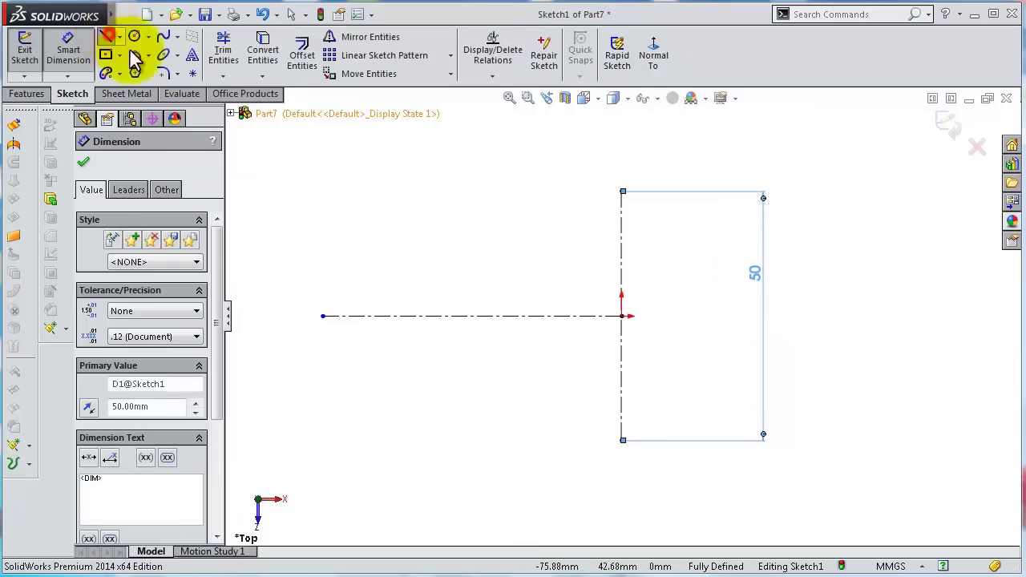
left_click(105, 36)
Draw the outline chain: top horizontal, short chamfer, horizontal and long slanted segments.
left_click(622, 192)
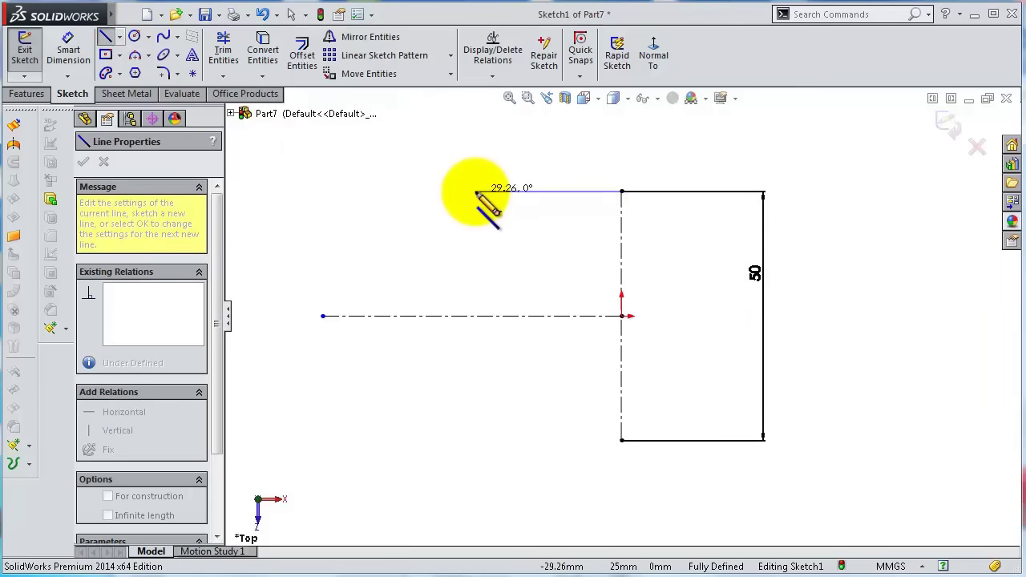
left_click(448, 193)
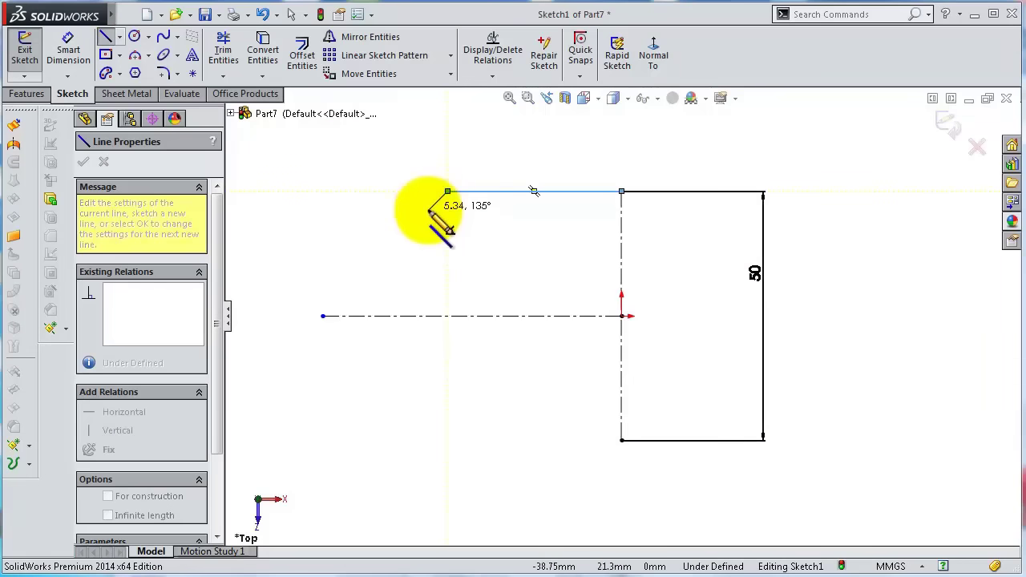
left_click(430, 210)
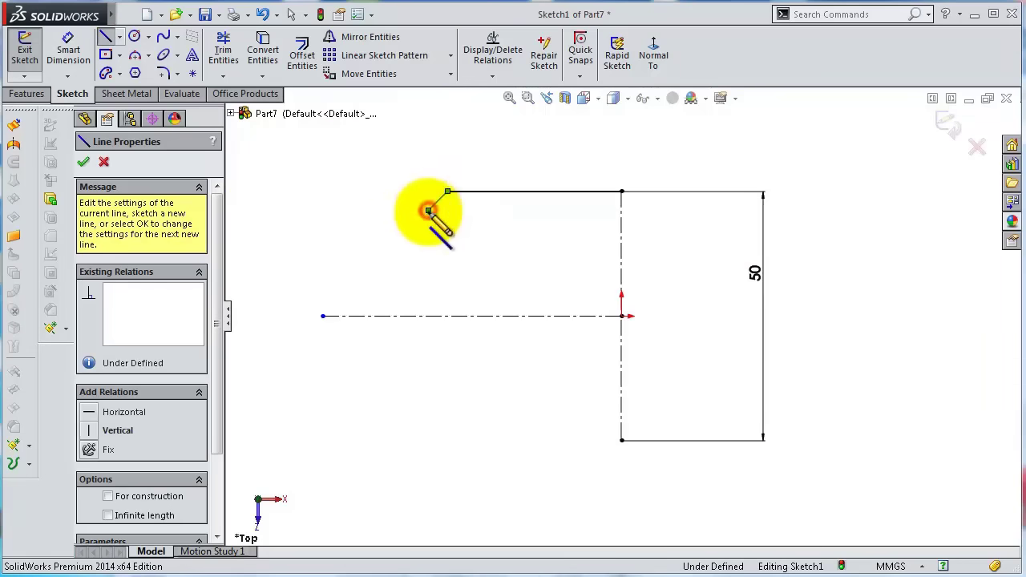
left_click(335, 210)
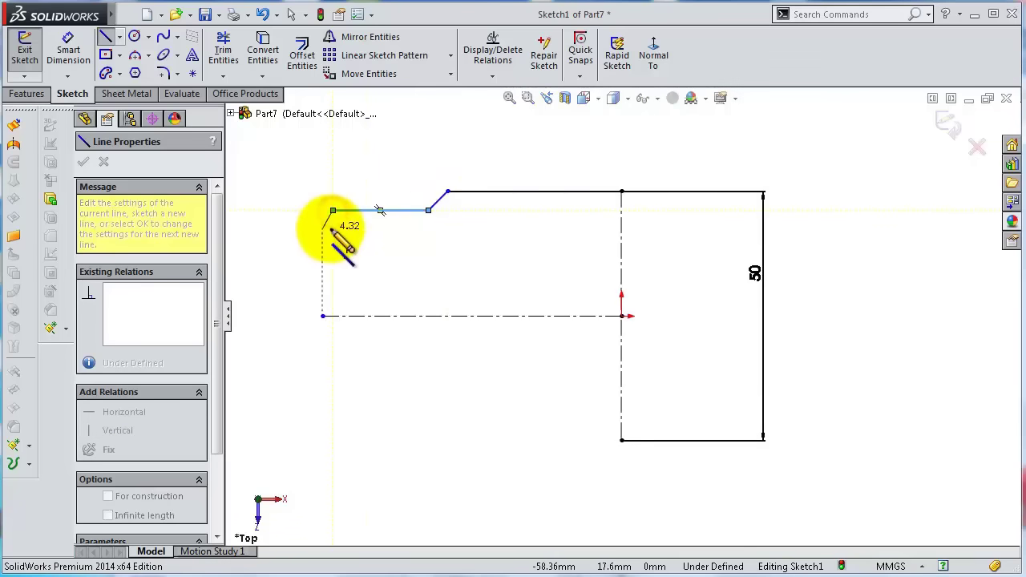
scroll(333, 232, "down", 4)
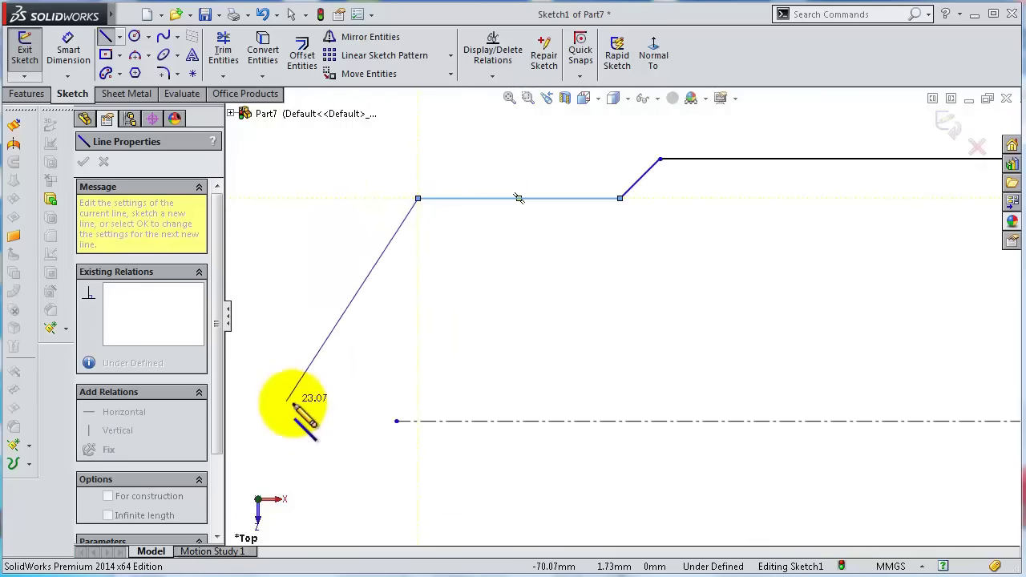
key("z")
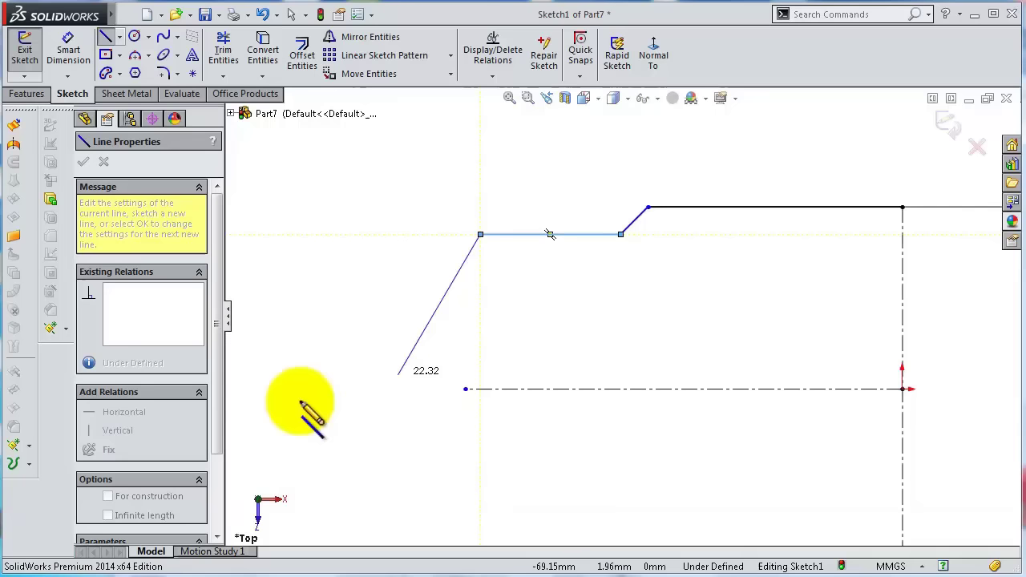
double_click(310, 464)
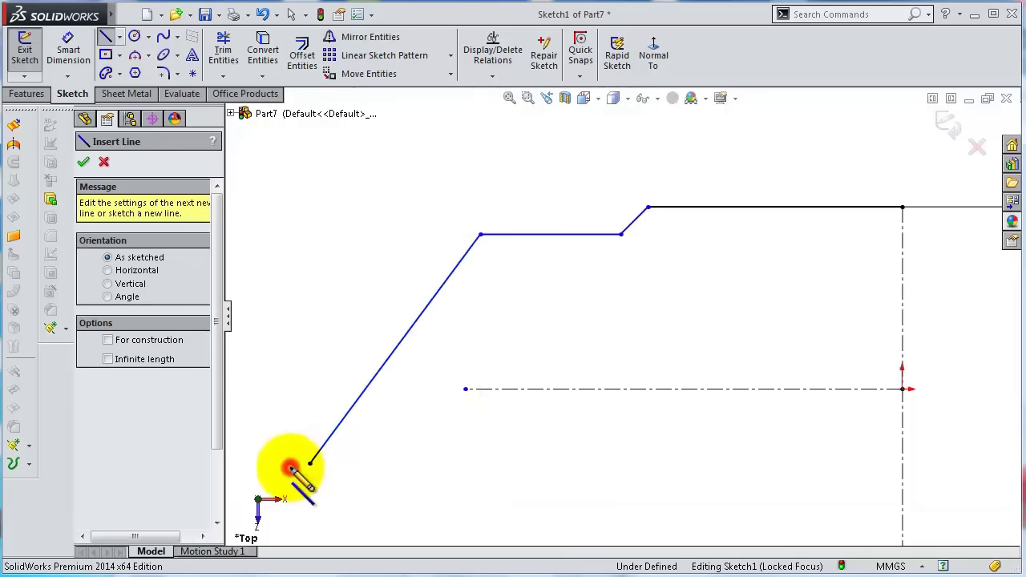
Dimension the top segment to 45 mm and the chamfer width to 5 mm.
right_click(481, 332)
left_click(522, 338)
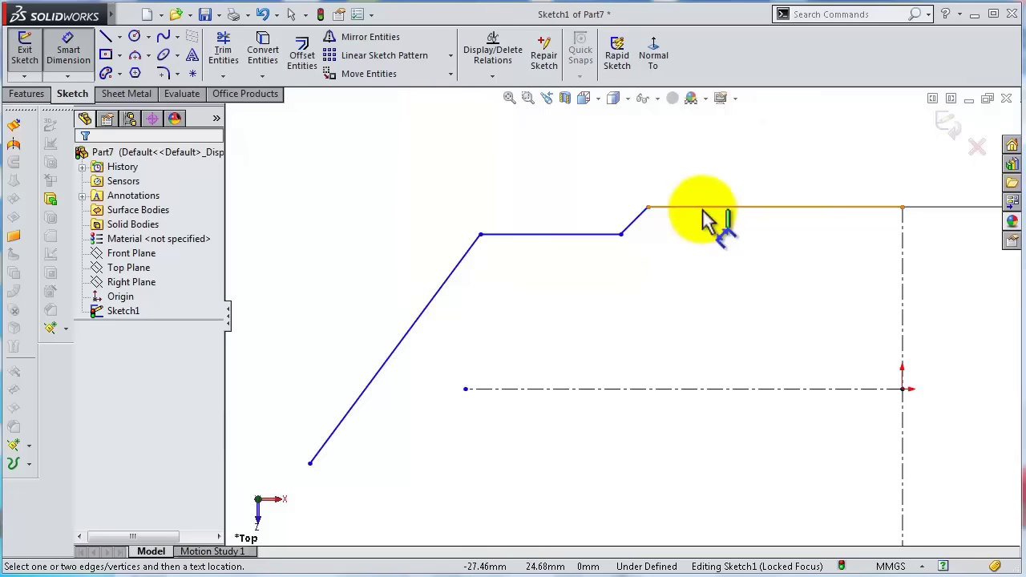
left_click(702, 220)
left_click(733, 181)
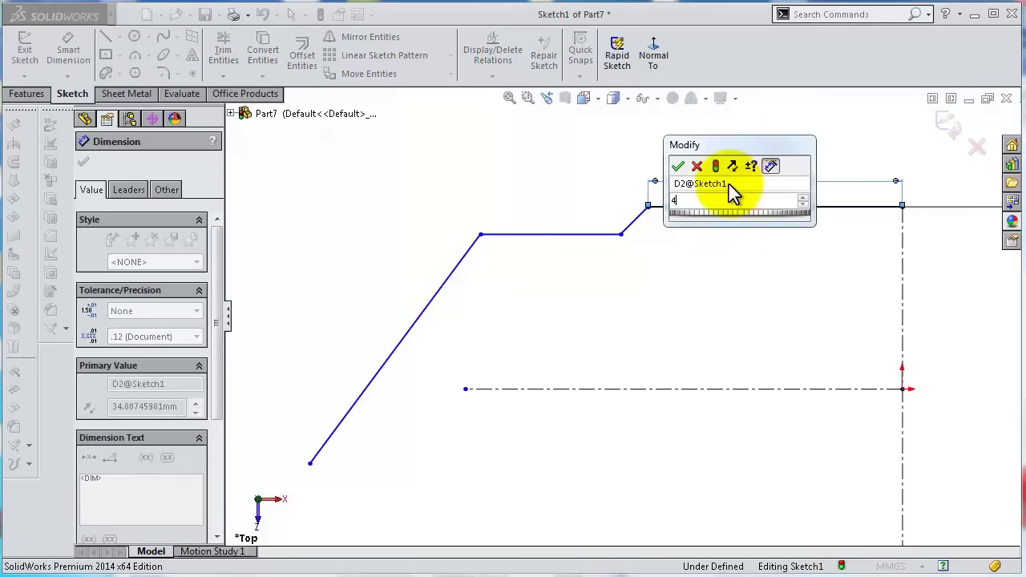
type("45")
key("Return")
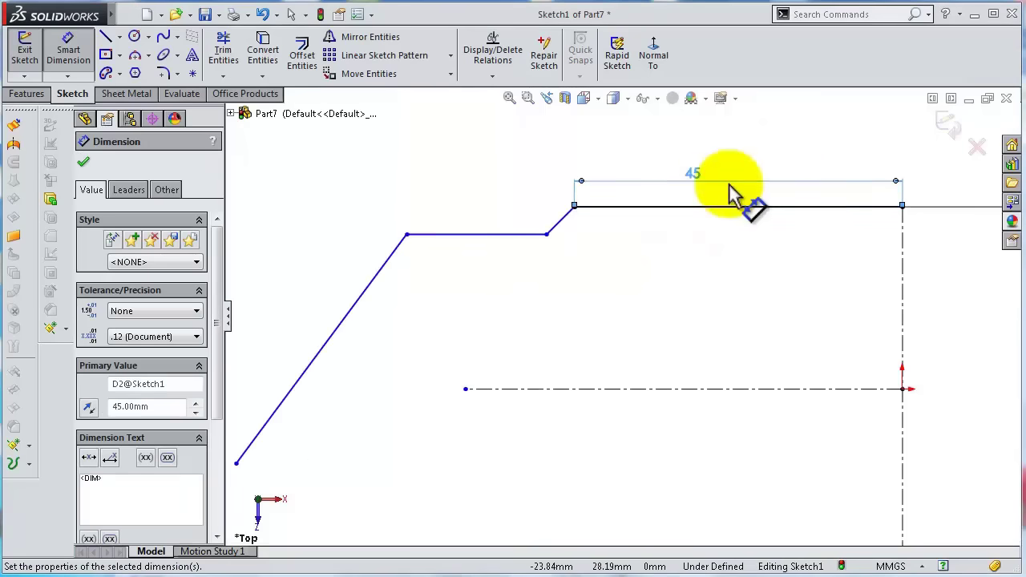
left_click(565, 227)
left_click(556, 152)
key("Return")
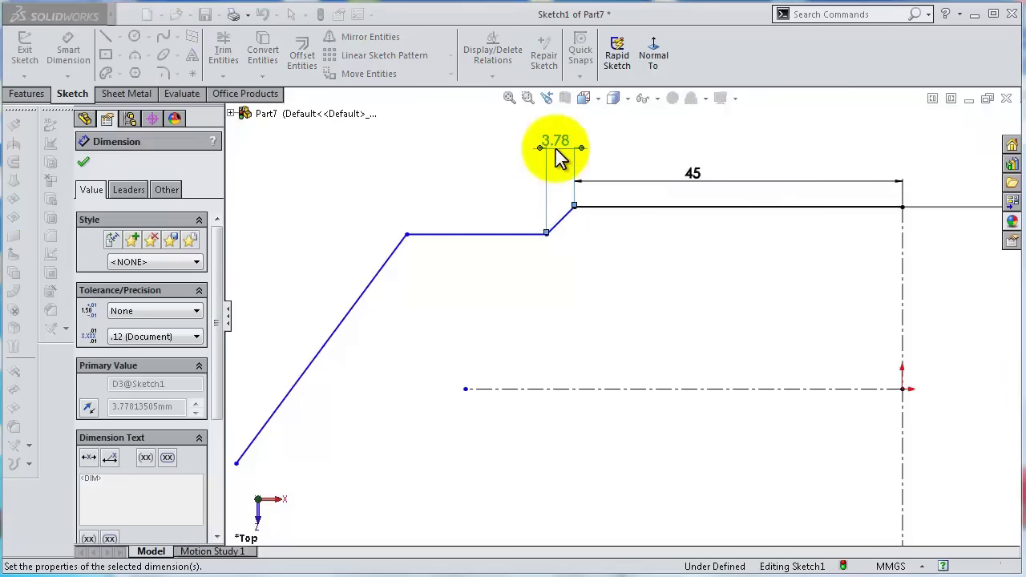
type("5")
key("Return")
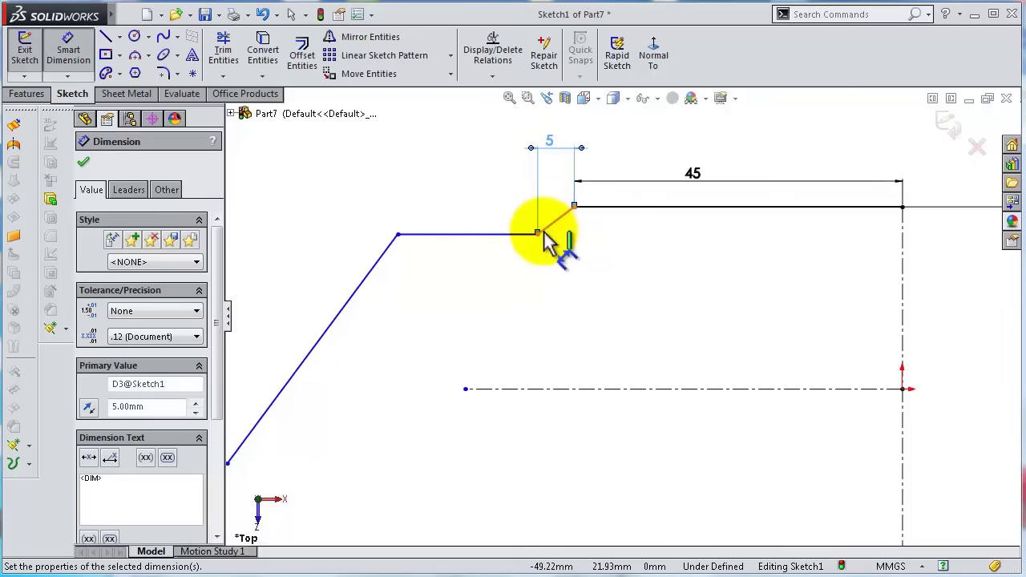
Set the chamfer height to 4 mm and the short horizontal line to 24.50 mm.
left_click(549, 229)
left_click(618, 220)
type("4")
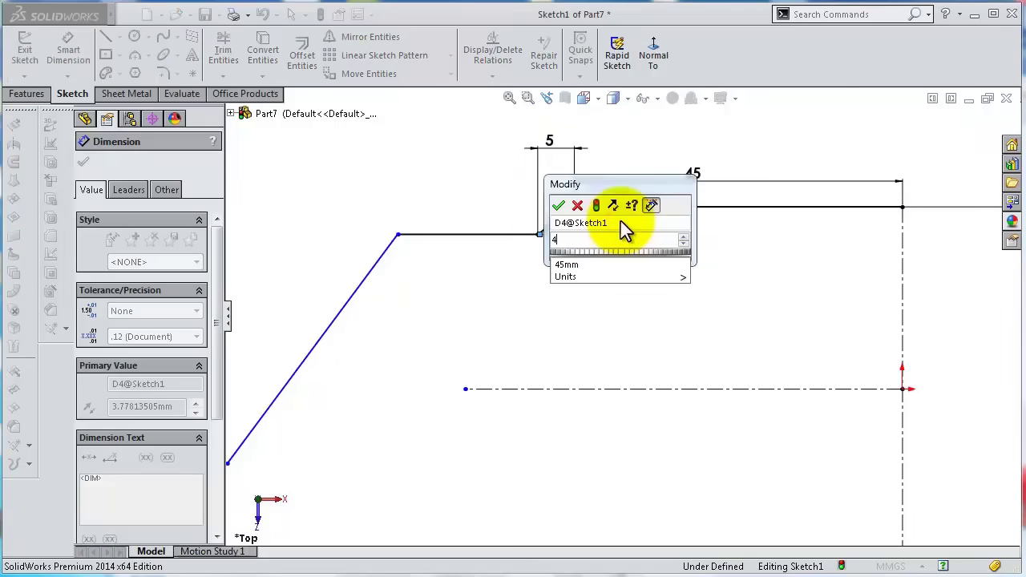
key("Return")
left_click(481, 234)
left_click(476, 207)
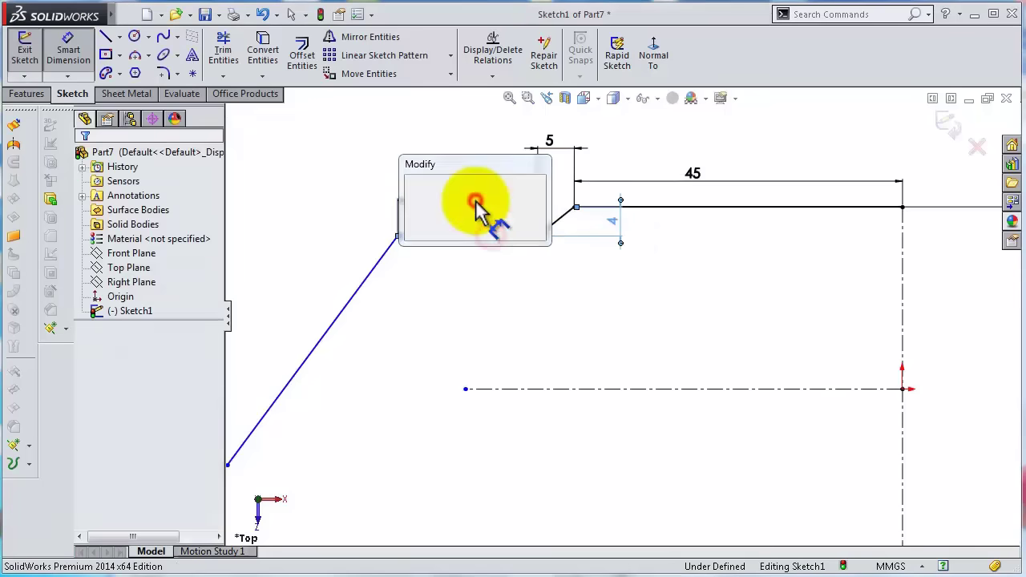
key("Return")
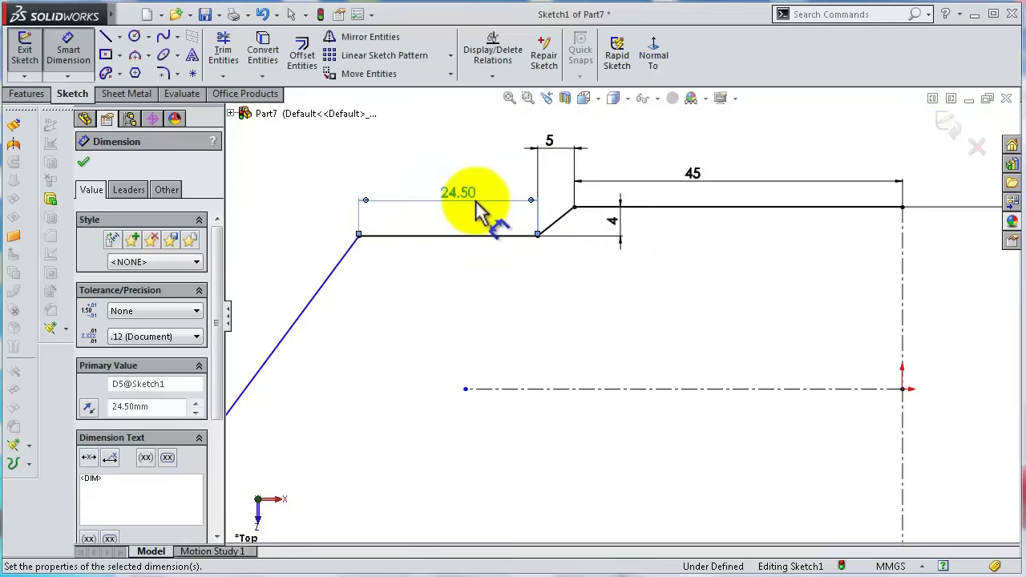
key("f")
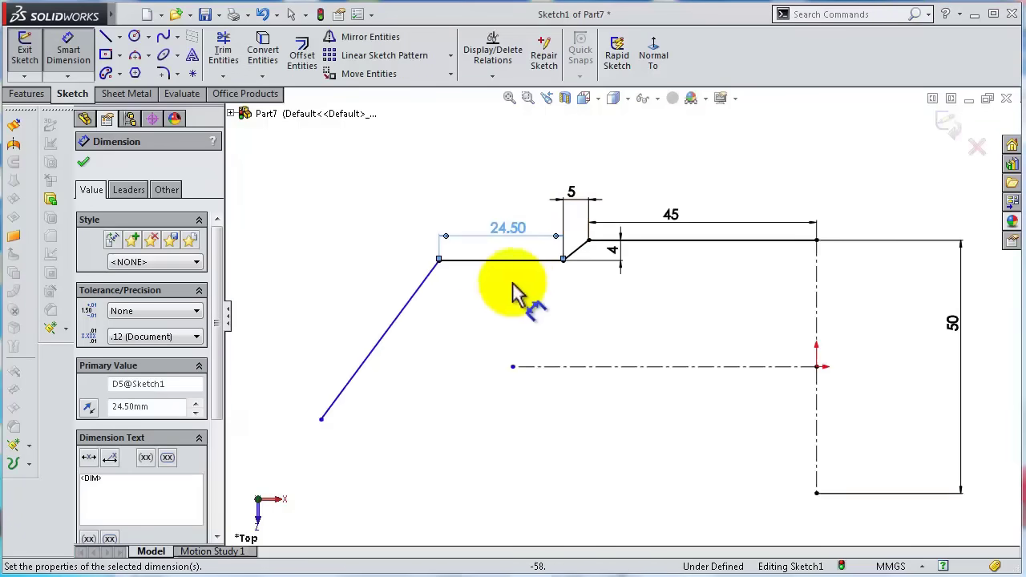
Add a 131° angle between the slanted line and the top line.
left_click(431, 270)
left_click(463, 261)
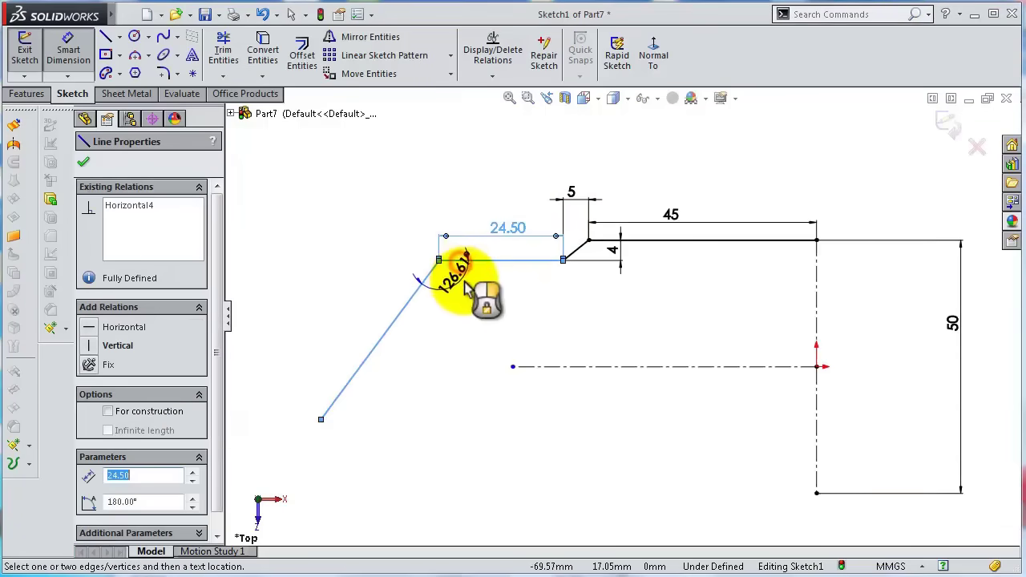
left_click(464, 283)
type("131")
key("Return")
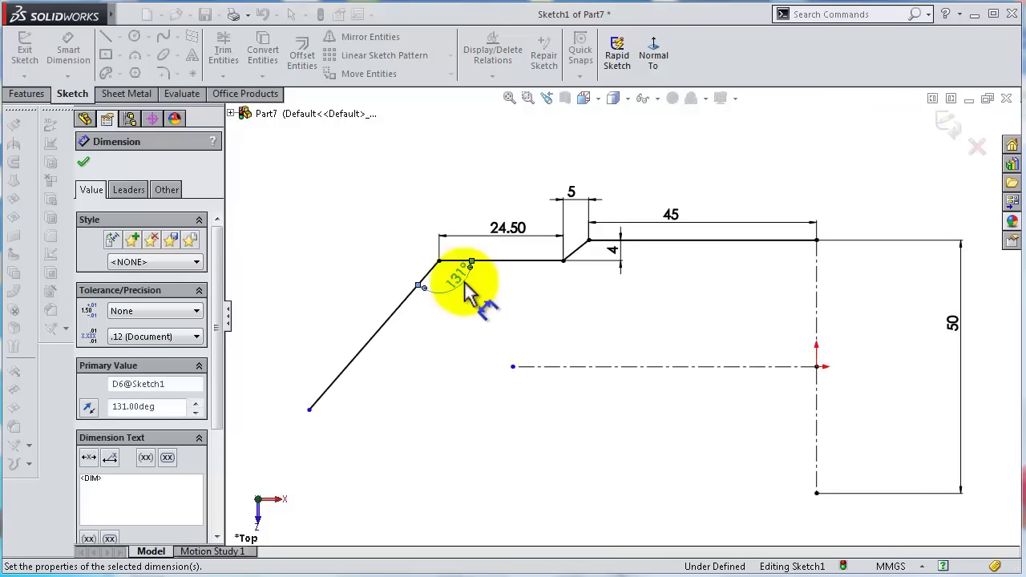
Dimension the slanted line's height to 38.50 mm and extend the centerline further left.
left_click(393, 313)
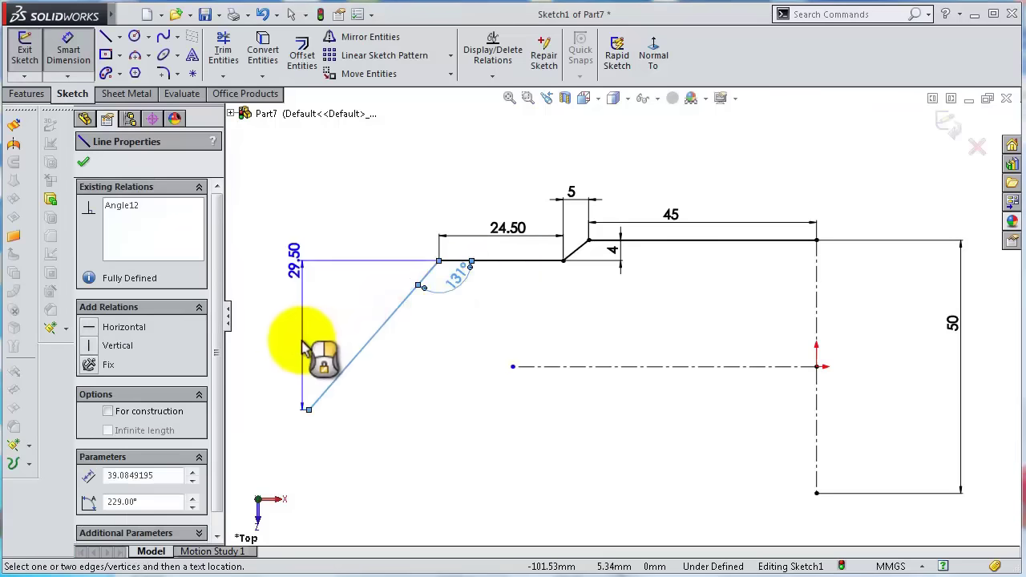
left_click(288, 341)
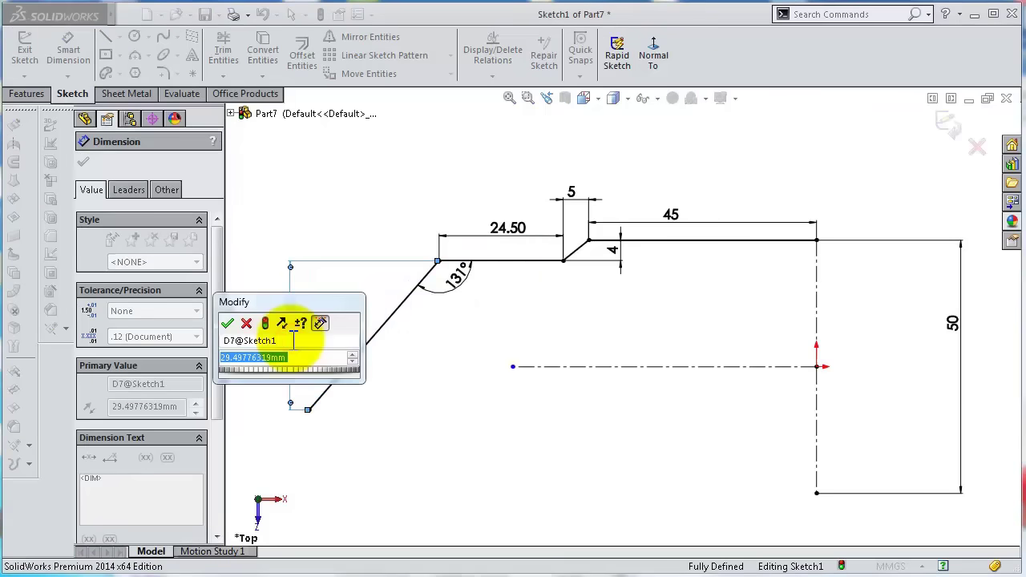
type("38.5")
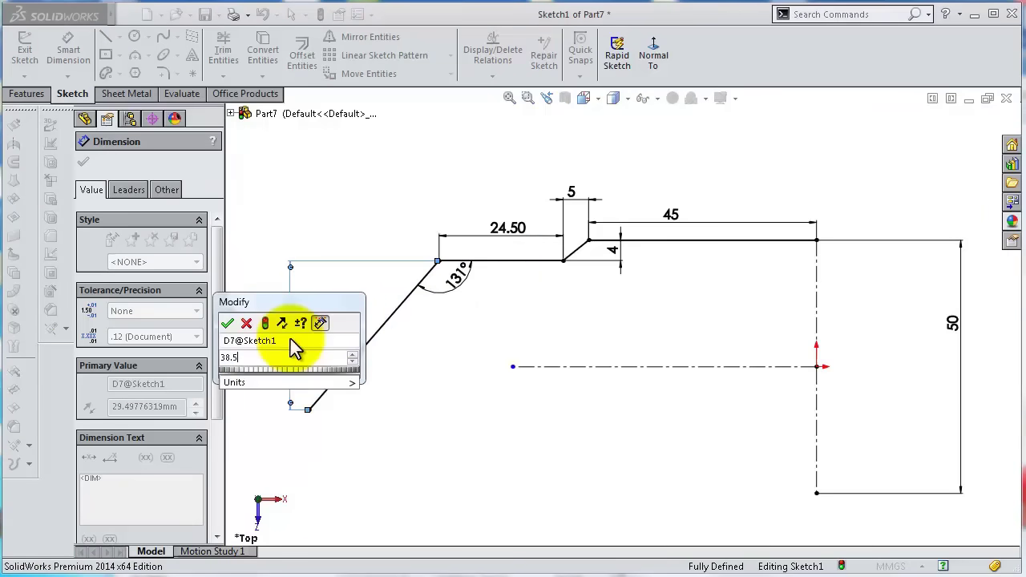
key("Return")
key("f")
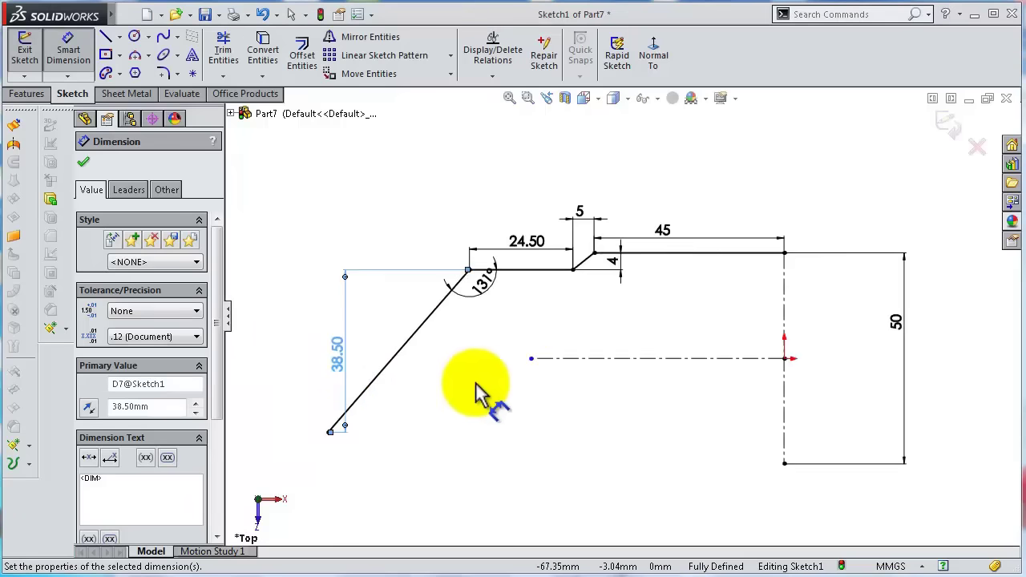
key("Escape")
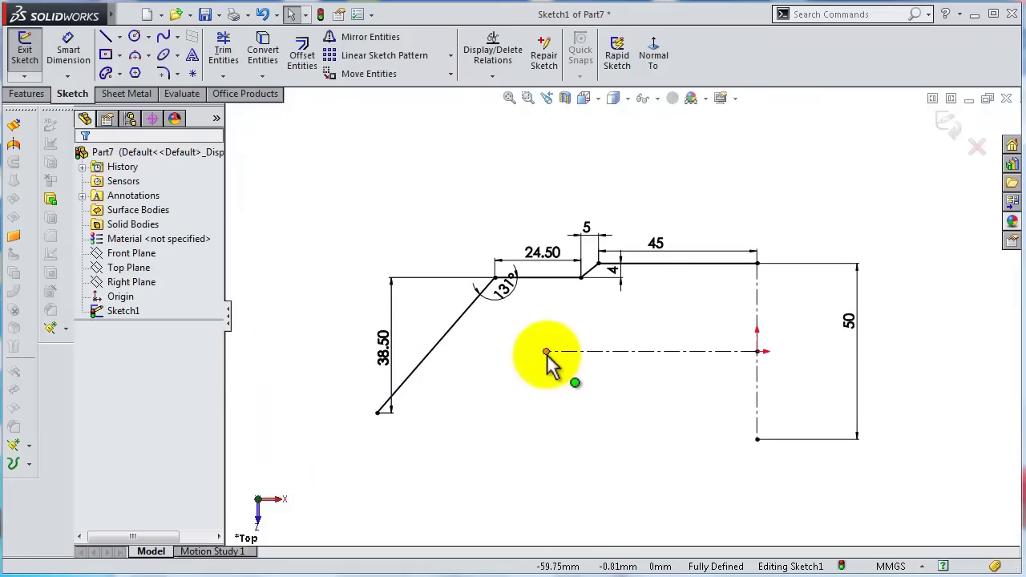
left_click_drag(549, 353, 329, 353)
Mirror the 45 mm top line and neighbouring short lines about the centerline.
left_click(309, 215)
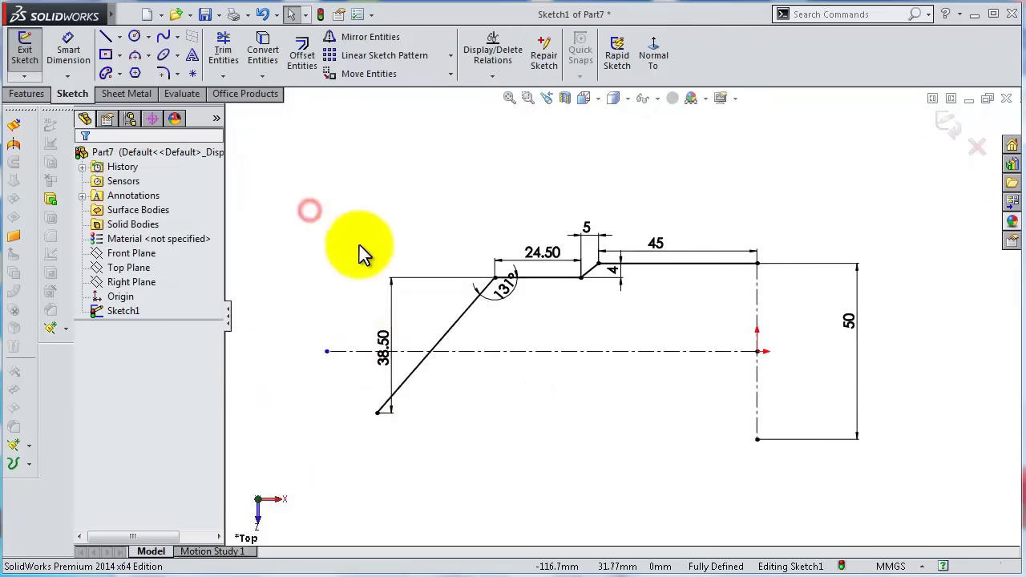
left_click(356, 41)
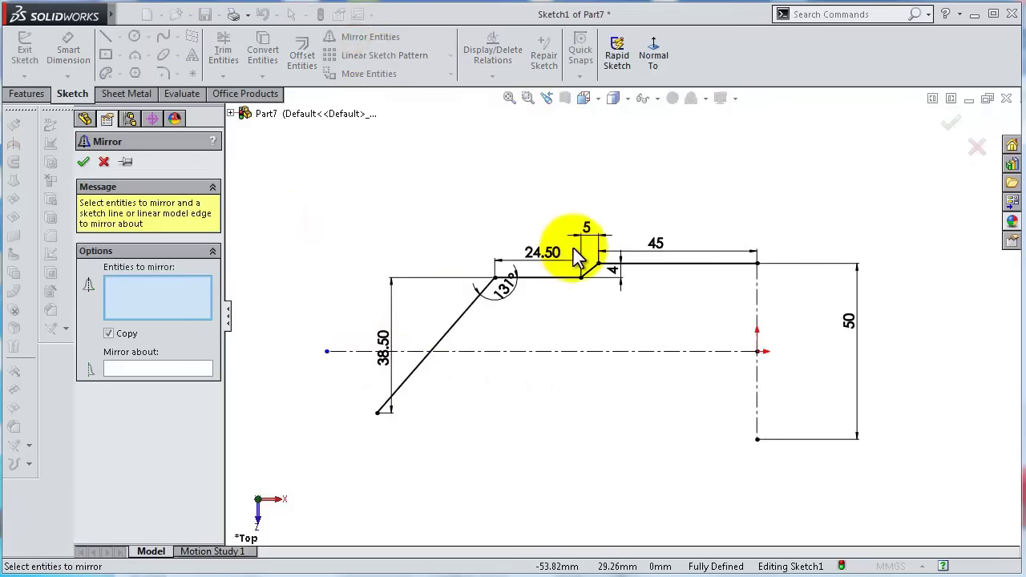
left_click(664, 266)
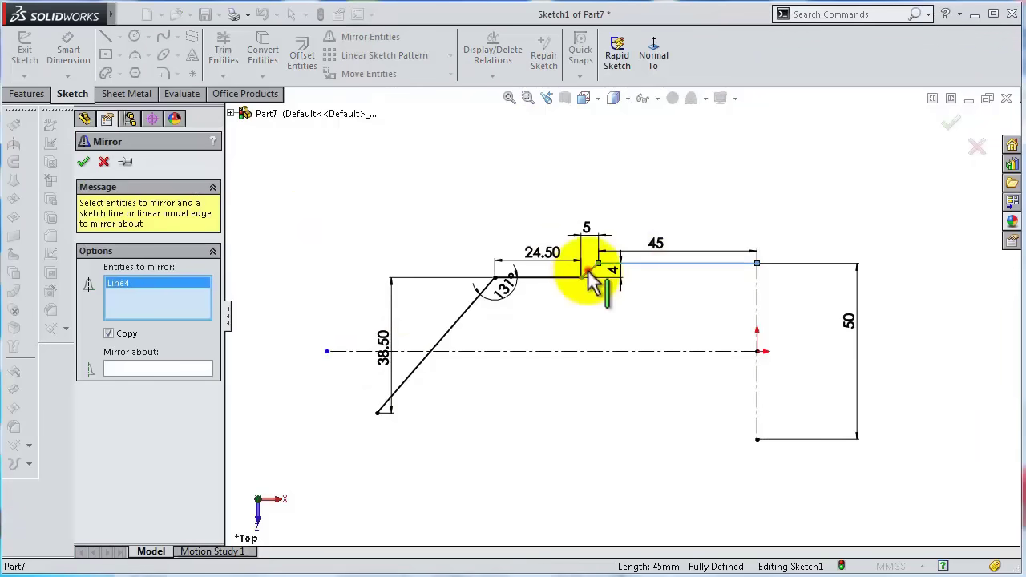
left_click(563, 279)
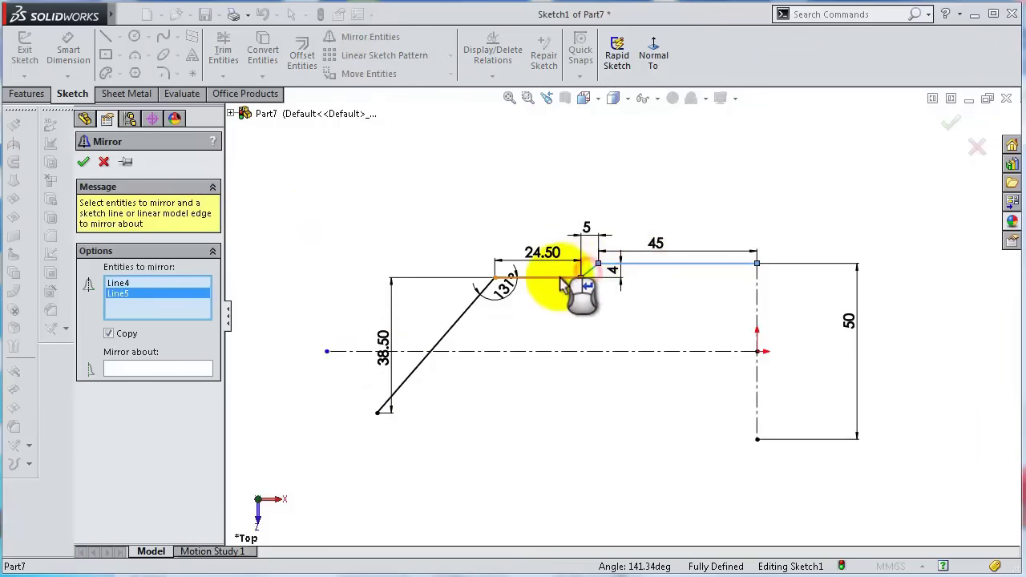
left_click(601, 351)
right_click(601, 353)
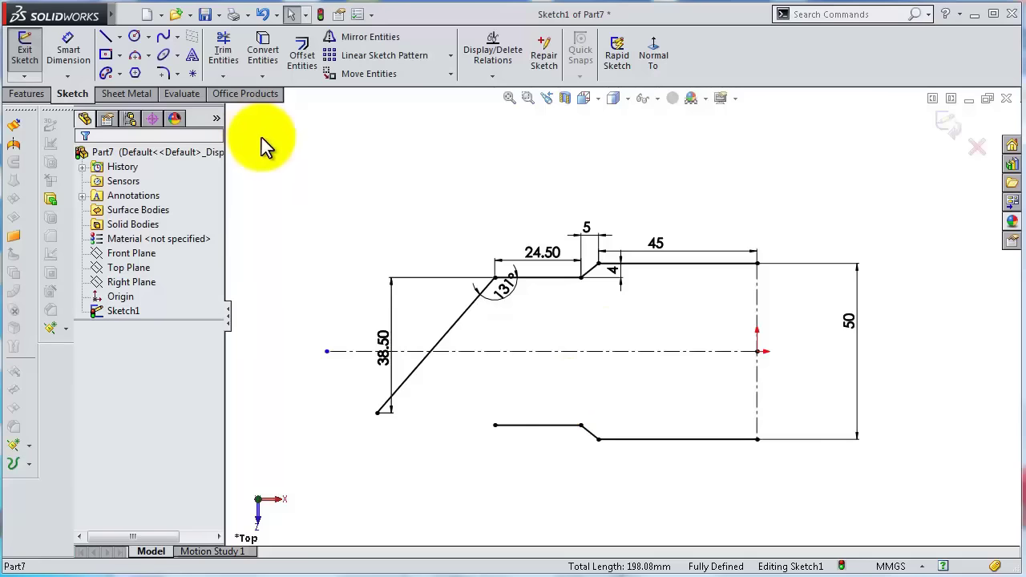
Draw a three-point arc at the slanted line's lower end.
left_click(134, 56)
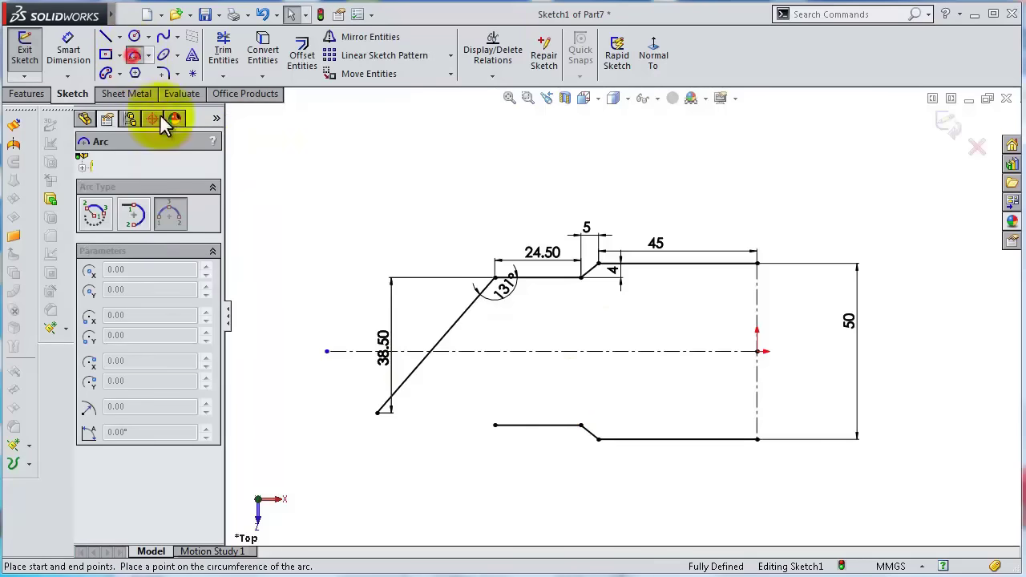
left_click(377, 415)
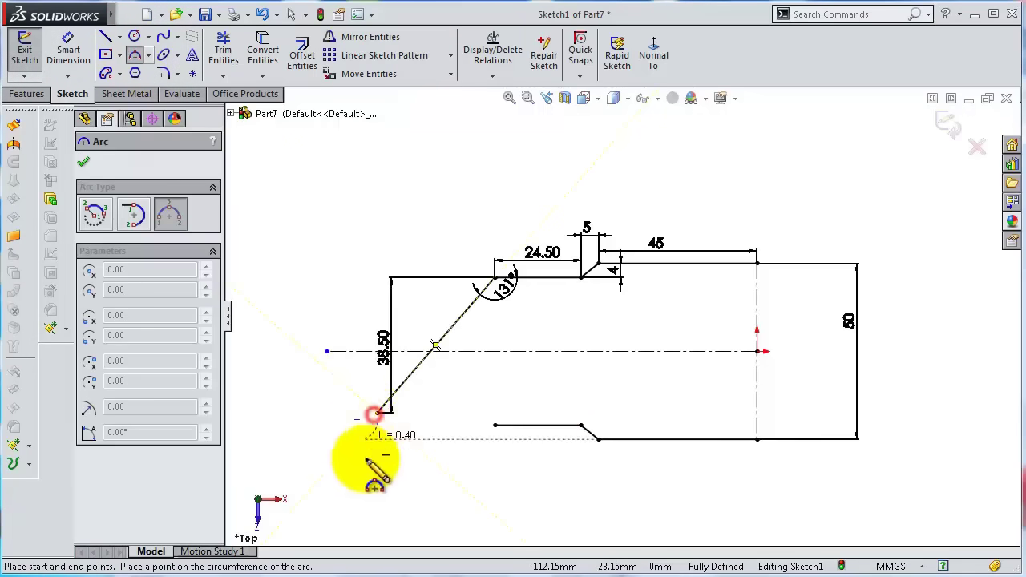
left_click(417, 462)
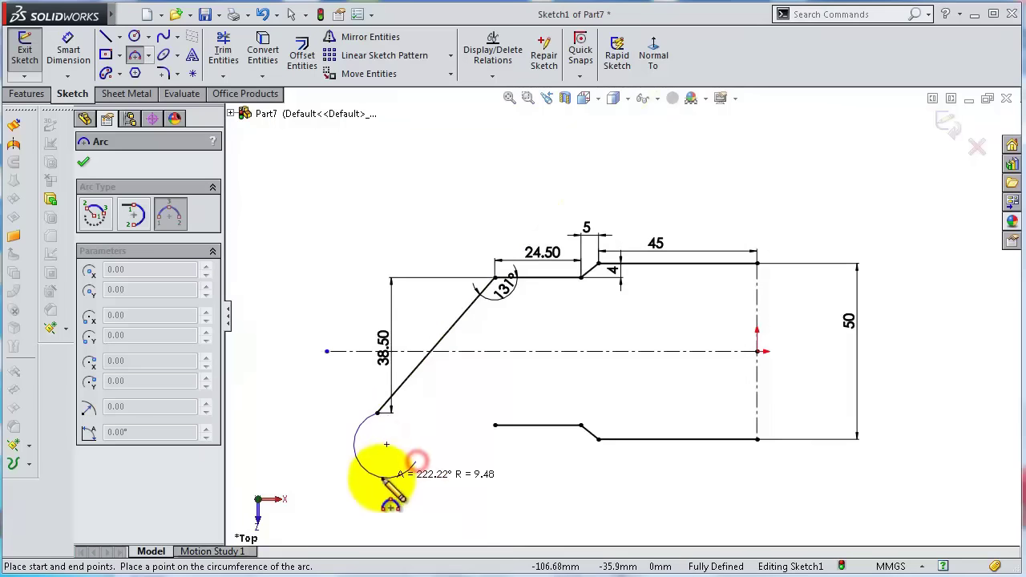
left_click(386, 474)
key("Escape")
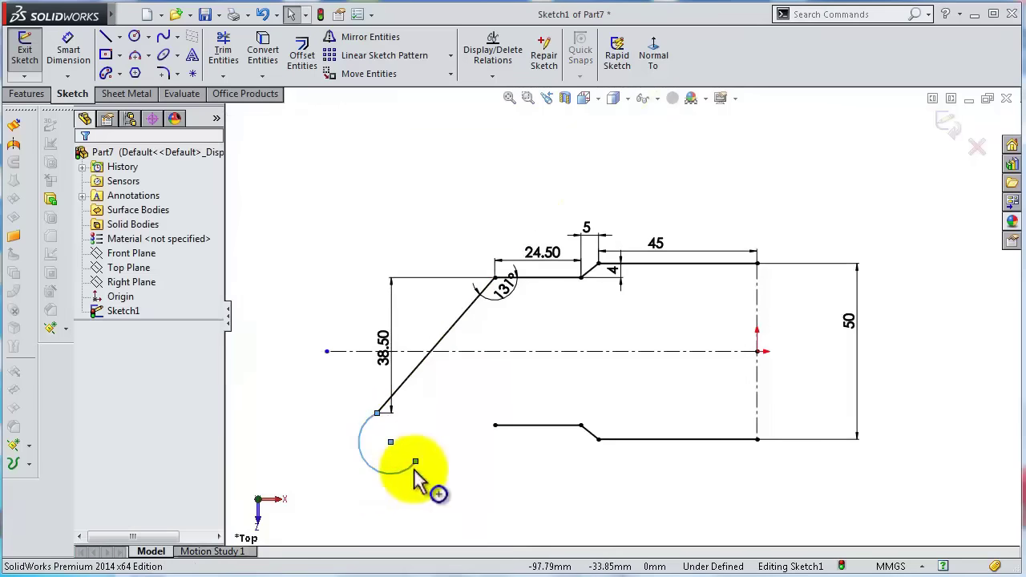
Connect the bottom line to the arc with a line and make them tangent.
left_click(105, 39)
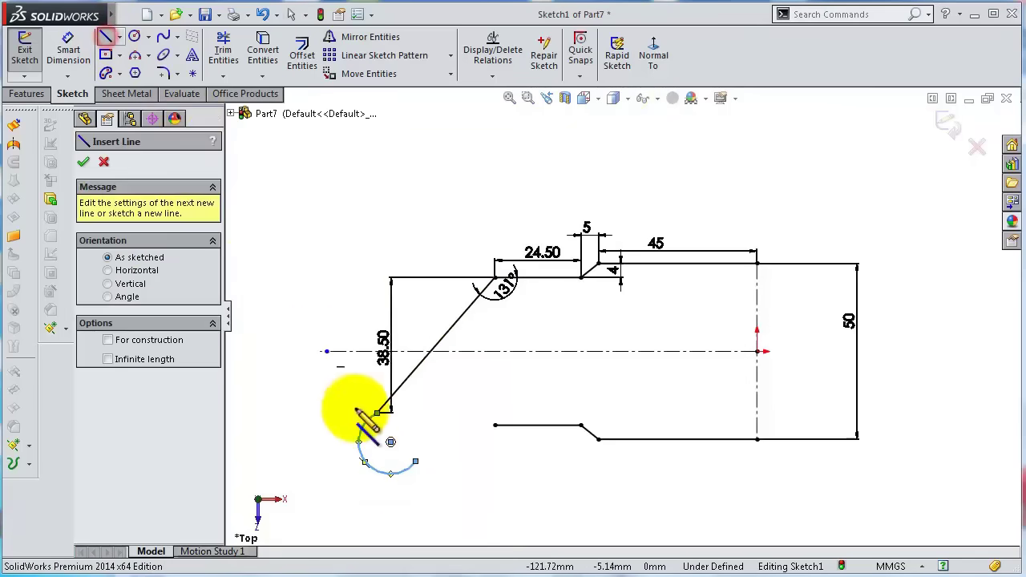
left_click(495, 425)
scroll(428, 483, "down", 3)
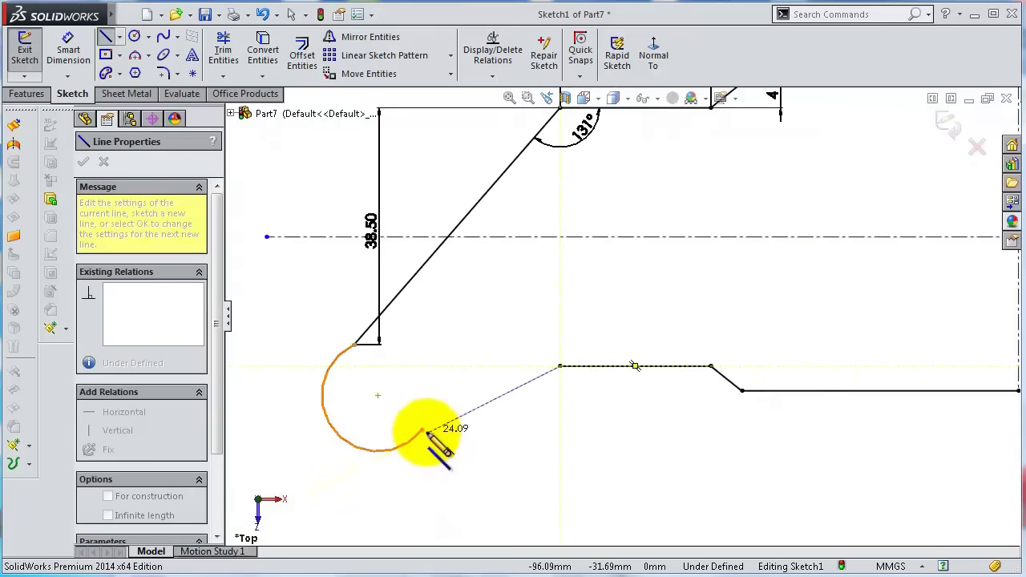
left_click(423, 431)
key("Escape")
left_click(418, 439)
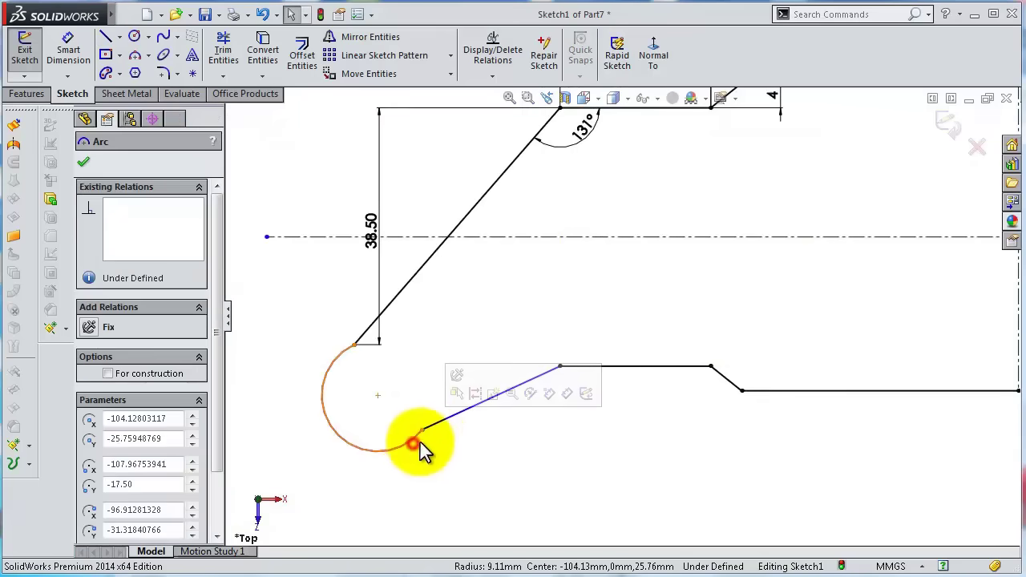
left_click(475, 408, "ctrl")
left_click(485, 356)
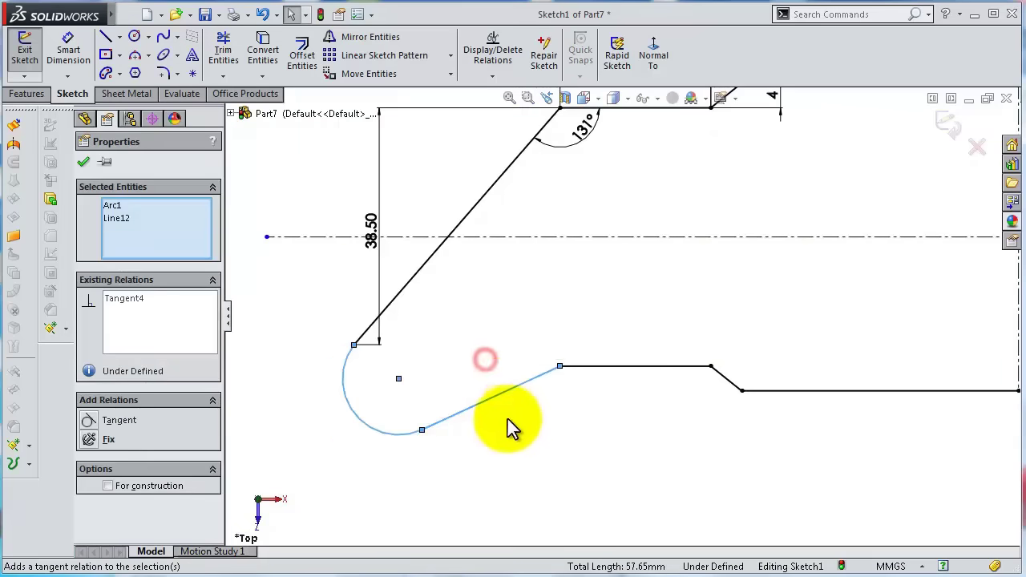
left_click(505, 424)
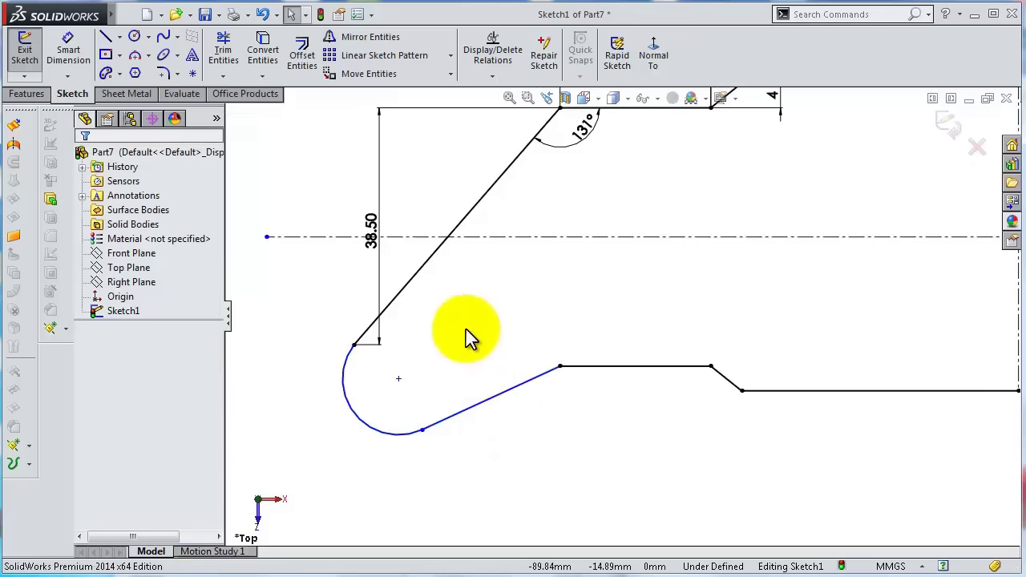
Dimension the arc radius to 10 mm.
key("f")
key("s")
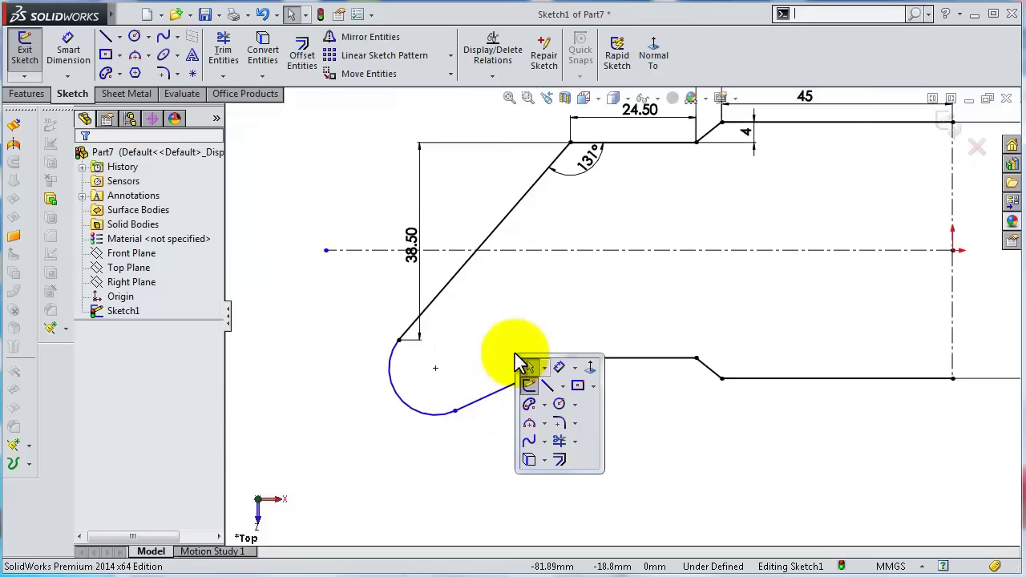
left_click(558, 367)
left_click(407, 412)
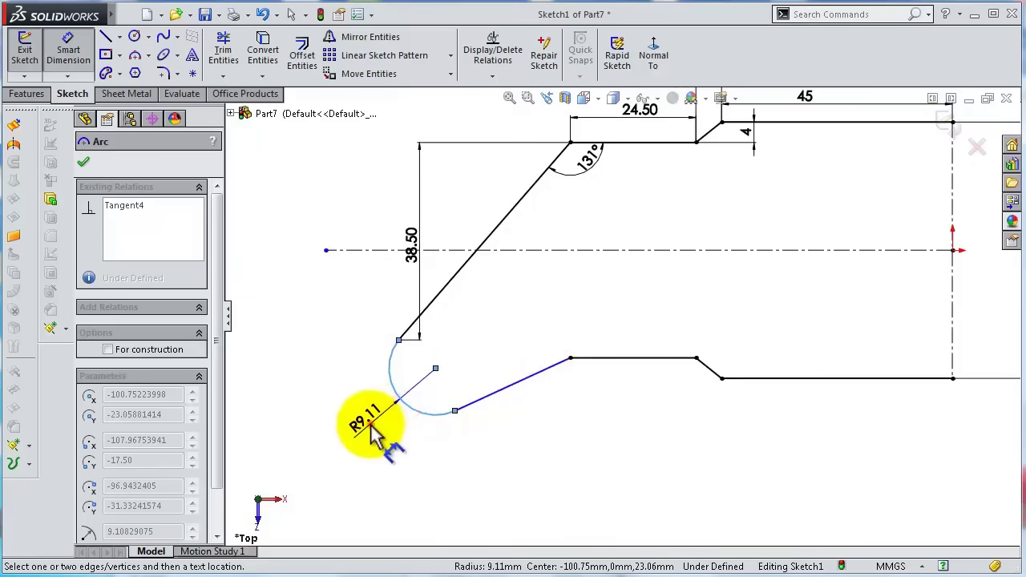
left_click(372, 429)
type("10.00mm")
key("Return")
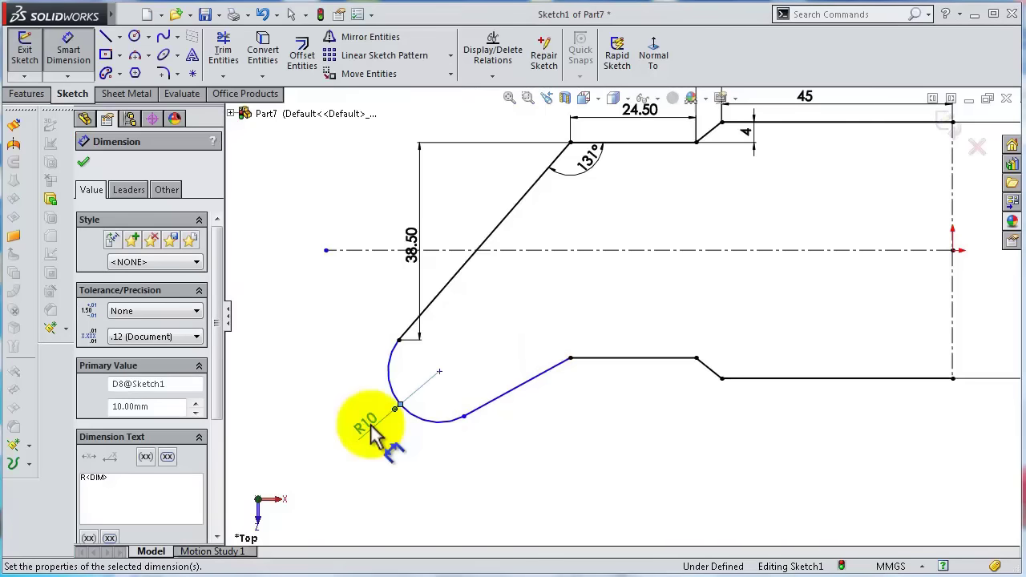
left_click(368, 425)
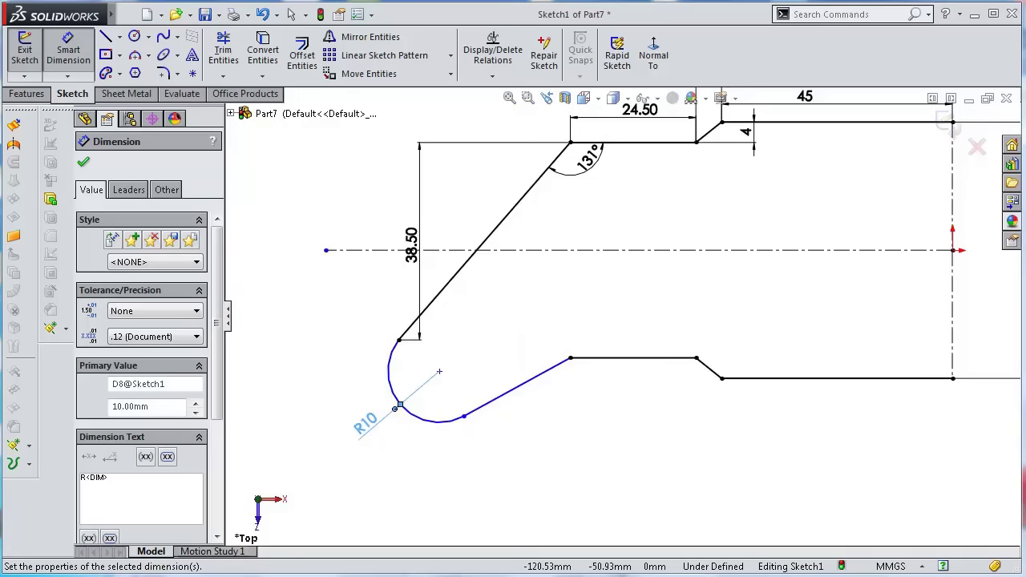
left_click(522, 458)
middle_click_drag(522, 458, 539, 413, "ctrl")
Add a tangent relation between the R10 arc and the slanted line.
left_click(413, 335)
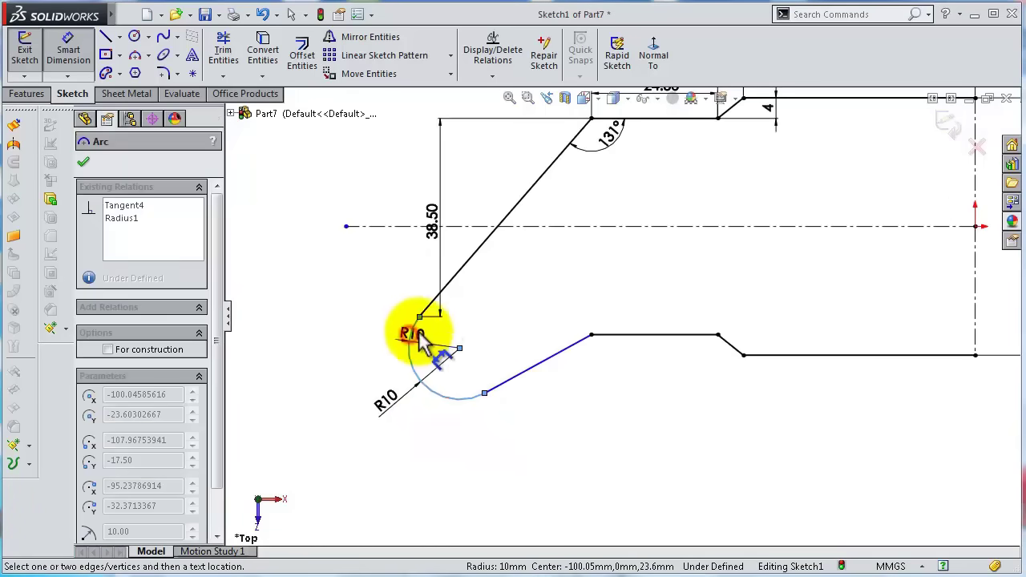
left_click(420, 325)
left_click(413, 337)
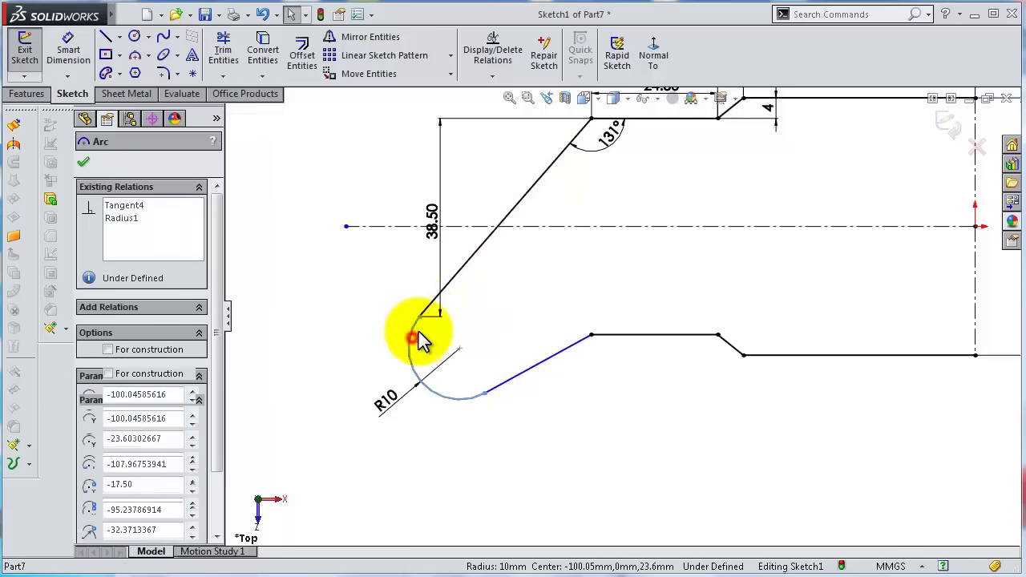
left_click(433, 312, "ctrl")
left_click(473, 238)
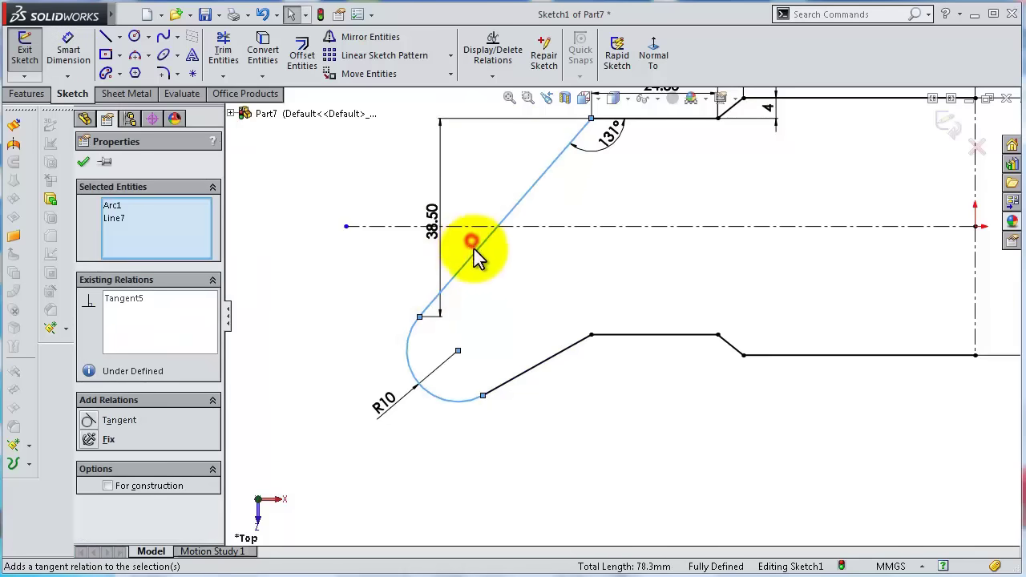
left_click(491, 277)
scroll(789, 352, "up", 3)
scroll(813, 316, "down", 4)
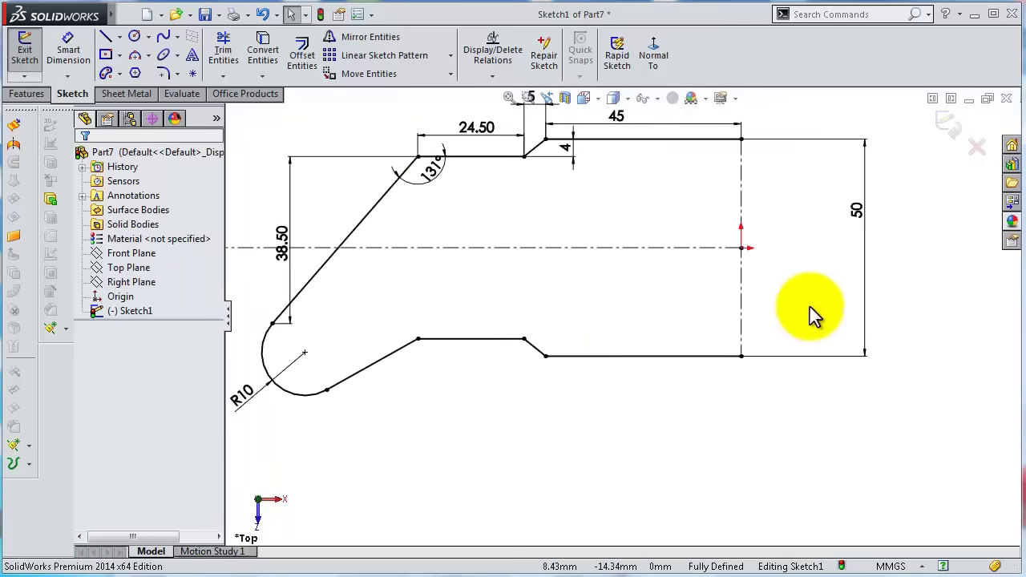
Draw a circle at the arc's centre and dimension it Ø11.
left_click(134, 36)
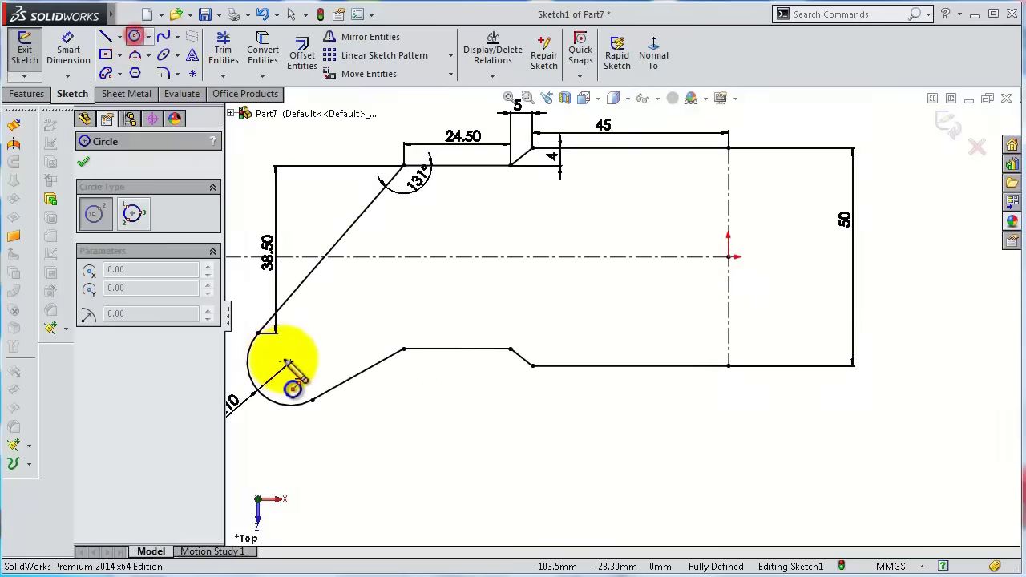
left_click_drag(291, 362, 276, 345)
right_click(319, 353)
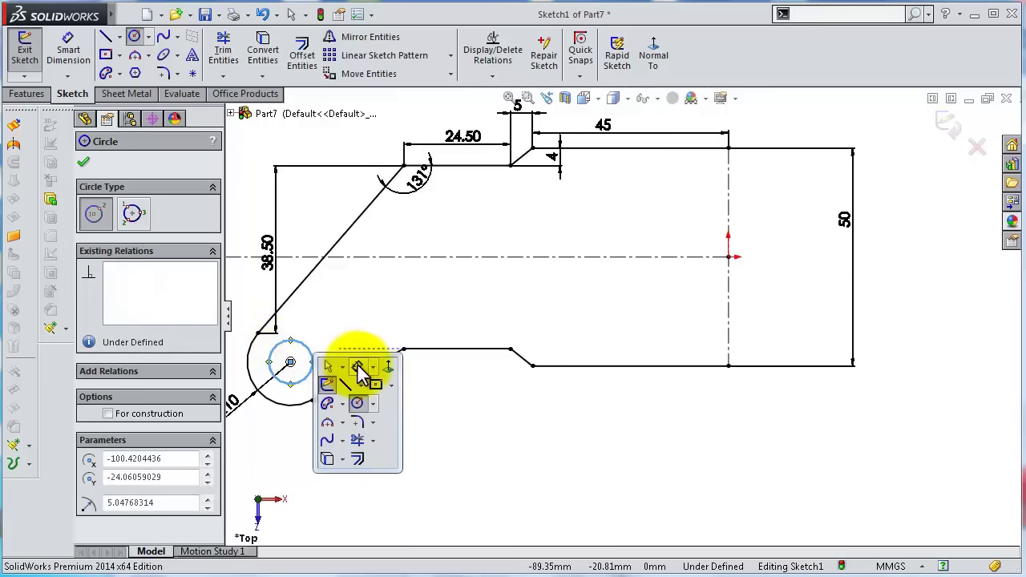
left_click(355, 361)
left_click(314, 358)
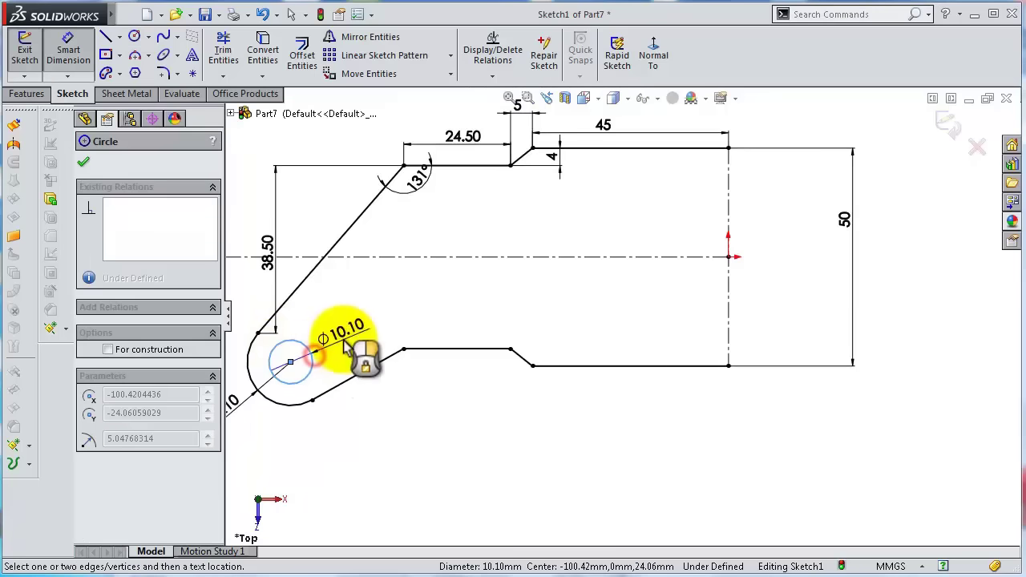
left_click(345, 343)
type("11")
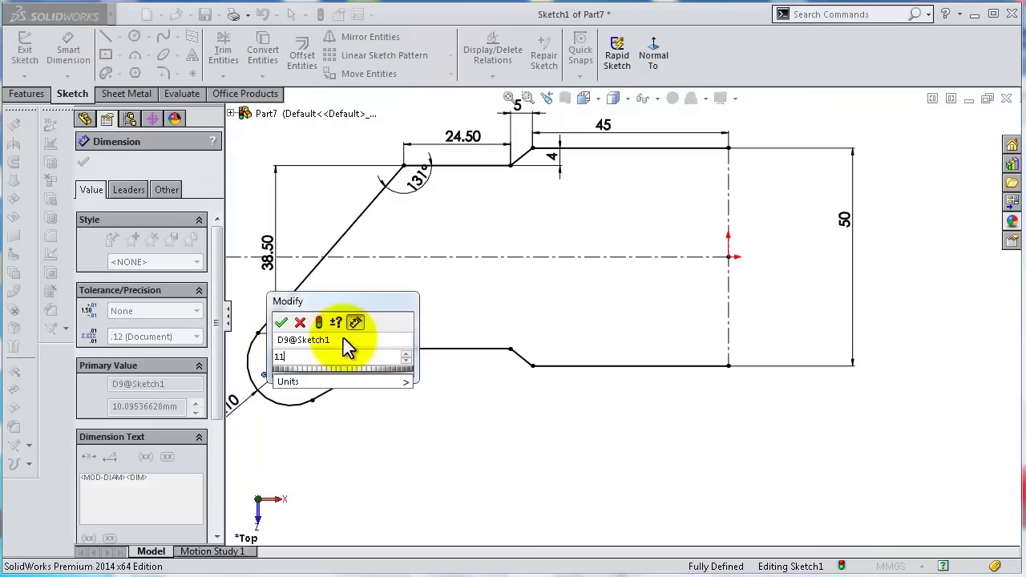
key("Return")
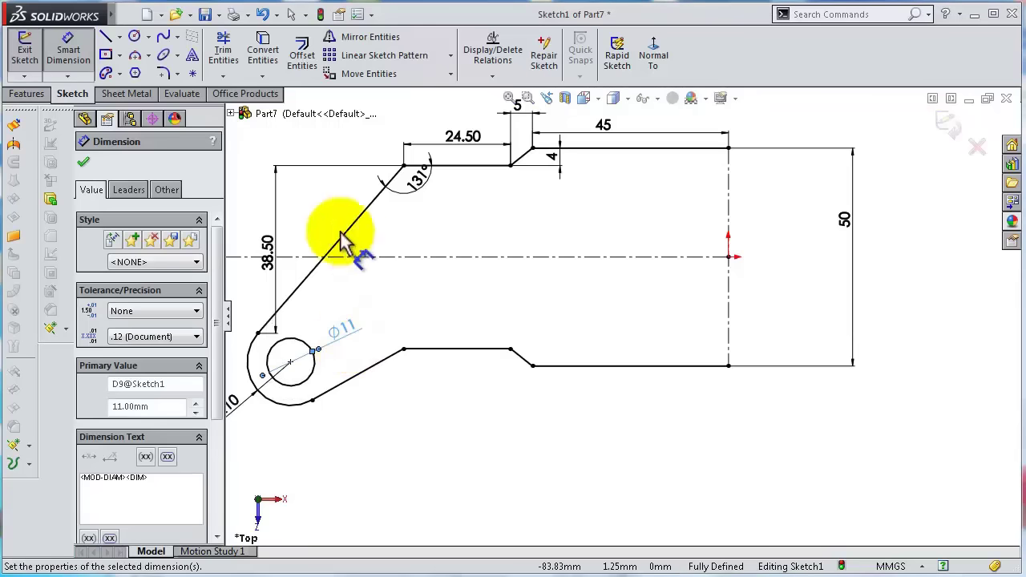
Draw a vertical centerline from the top corner down past the profile.
left_click(119, 37)
left_click(140, 70)
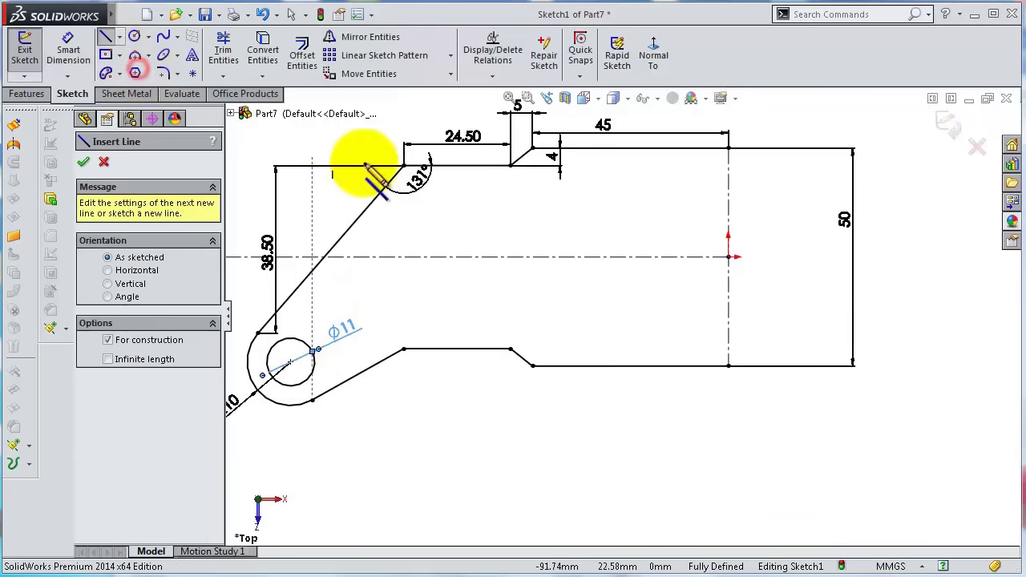
left_click(405, 166)
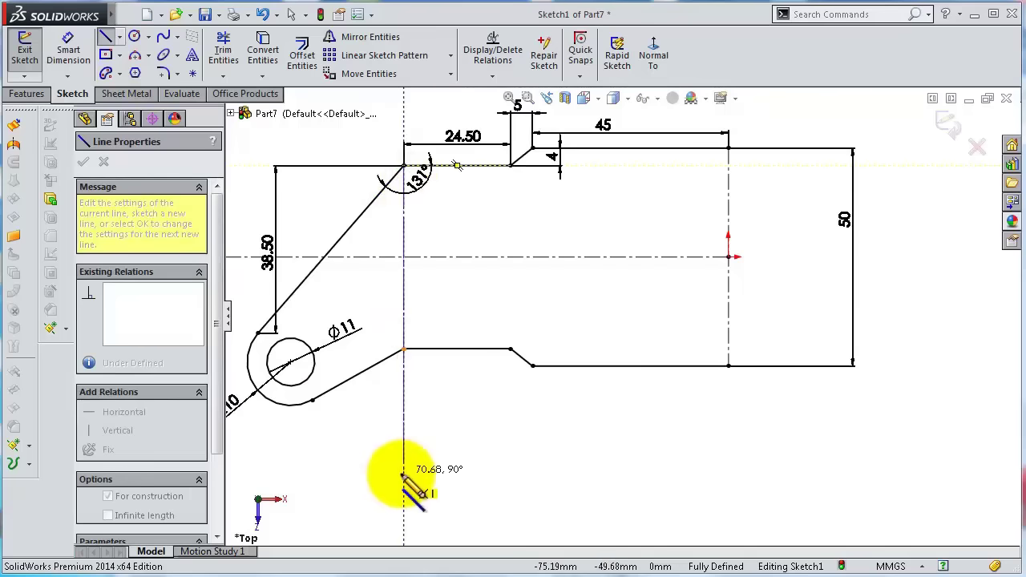
left_click(401, 474)
key("Escape")
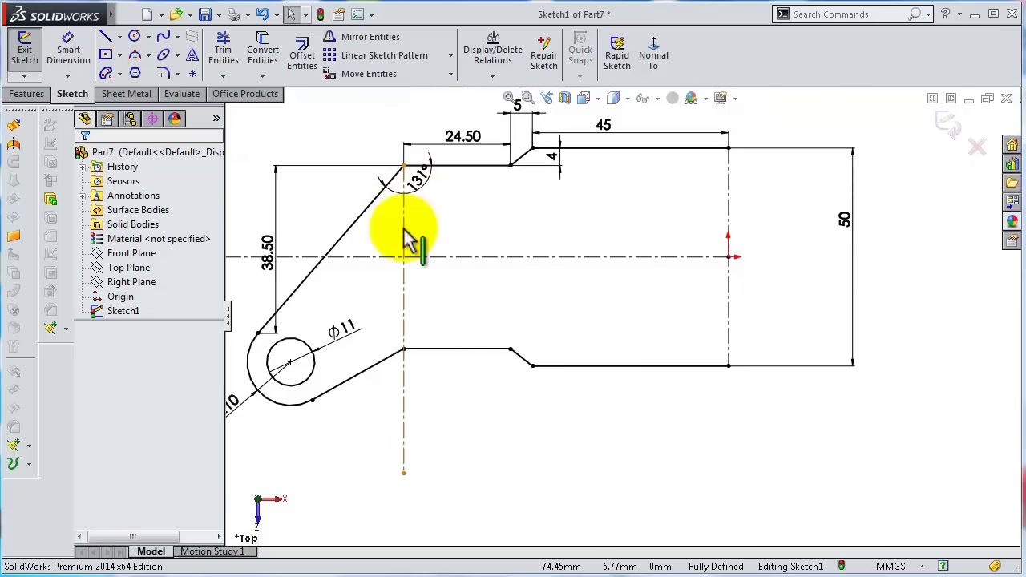
Draw a circle where the centerlines cross and dimension it Ø12.50.
left_click(134, 36)
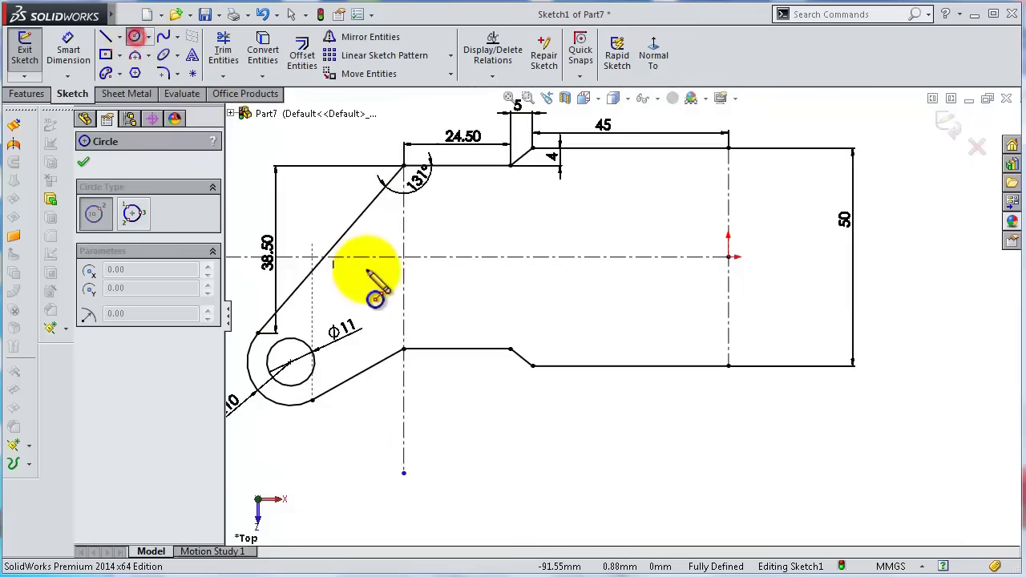
scroll(413, 286, "down", 4)
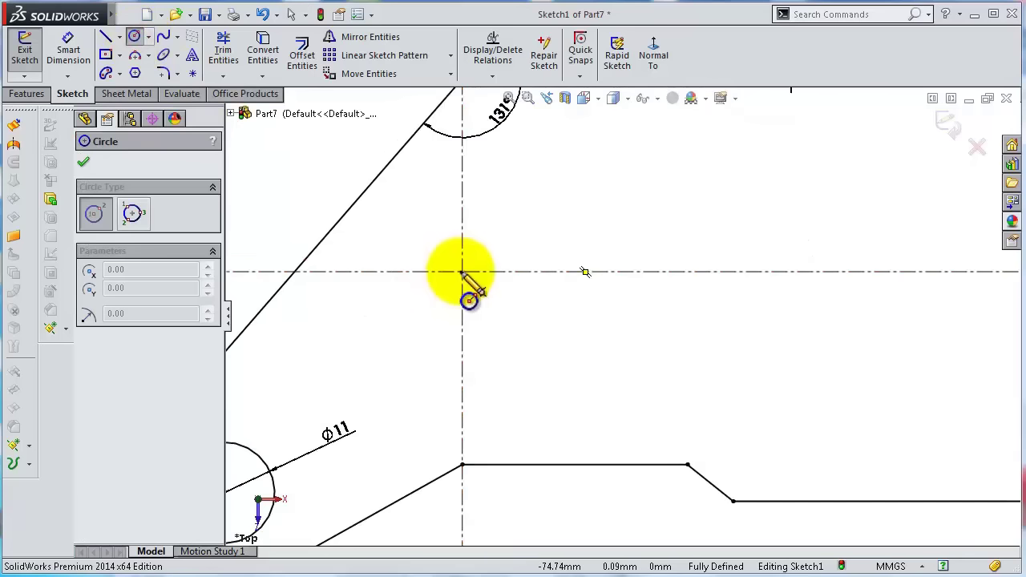
left_click(461, 272)
left_click(406, 236)
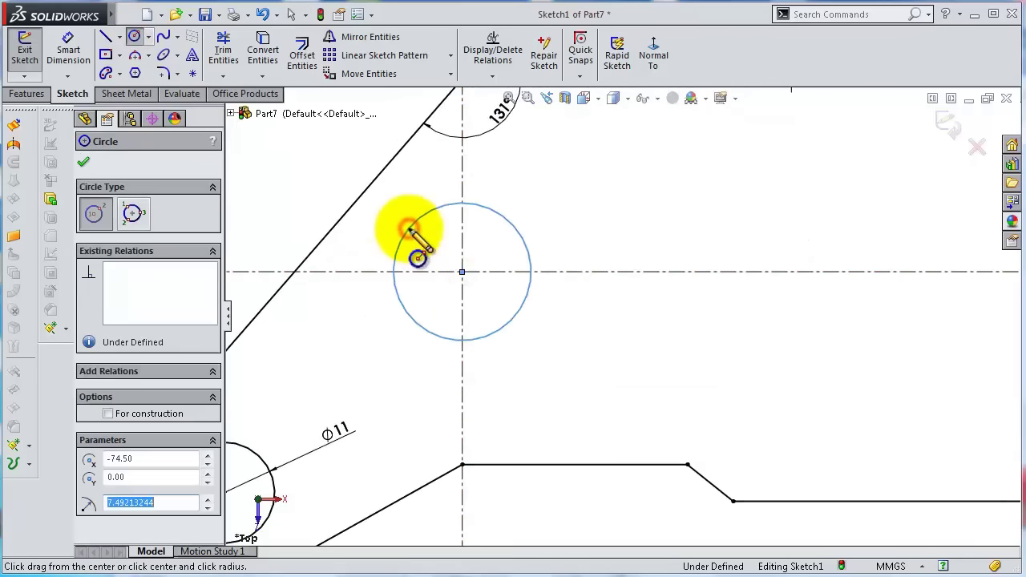
key("s")
left_click(484, 243)
left_click(528, 249)
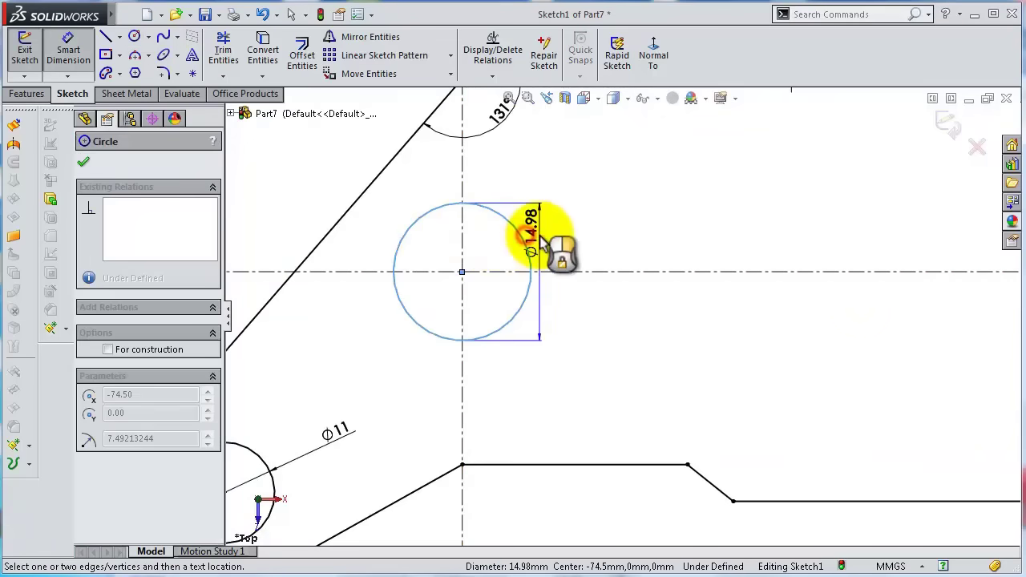
left_click(553, 241)
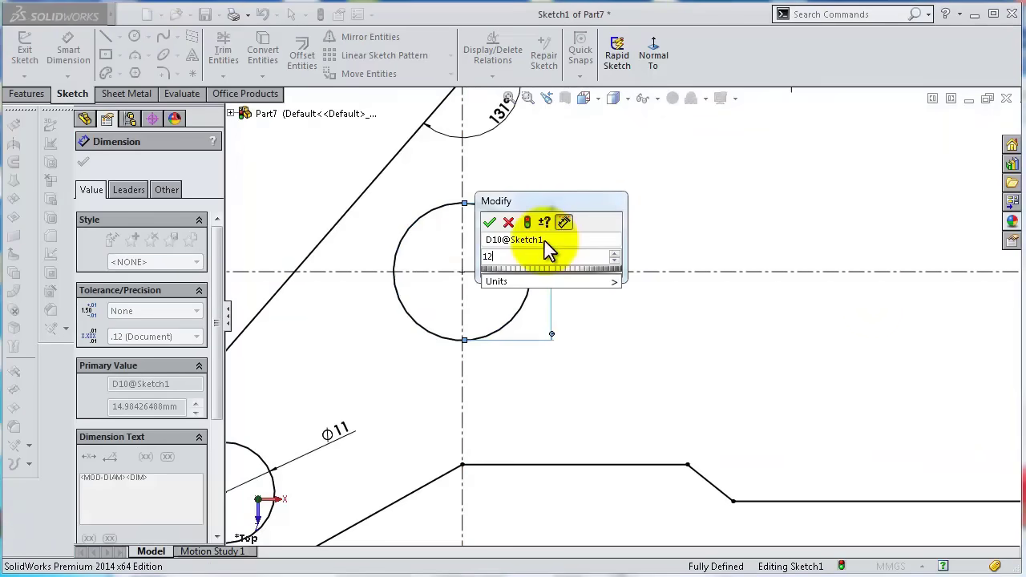
key("Return")
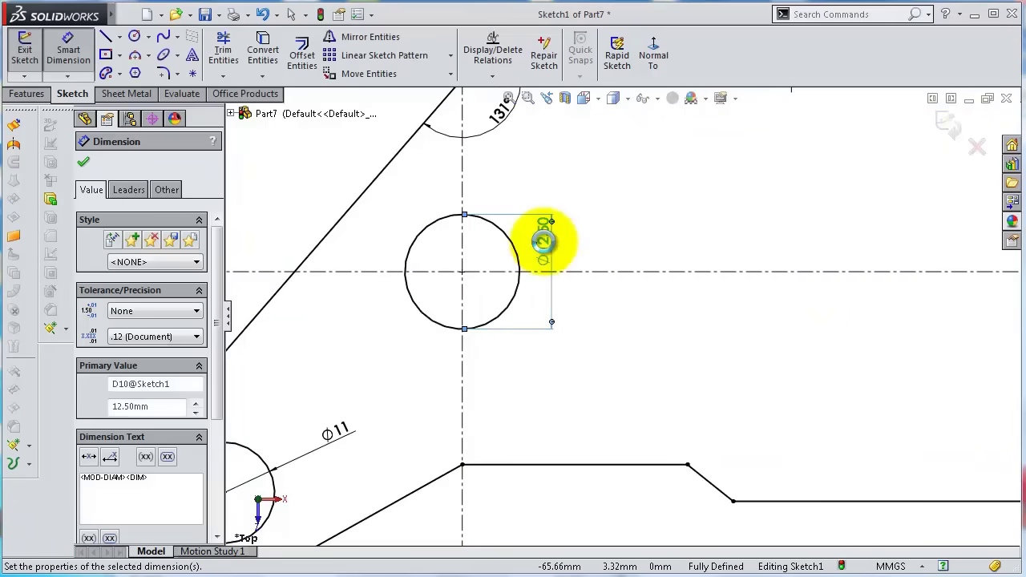
key("f")
key("Escape")
Mirror the left-side lines, arcs and both circles about the right vertical centerline.
left_click(389, 38)
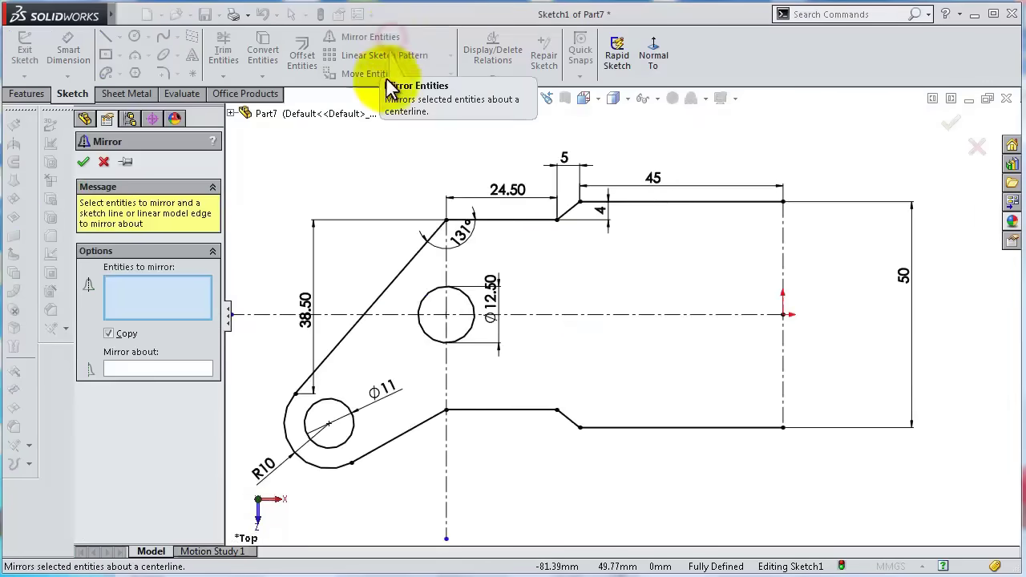
mouse_move(329, 128)
left_mouse_down()
mouse_move(745, 470)
mouse_move(754, 489)
left_mouse_up()
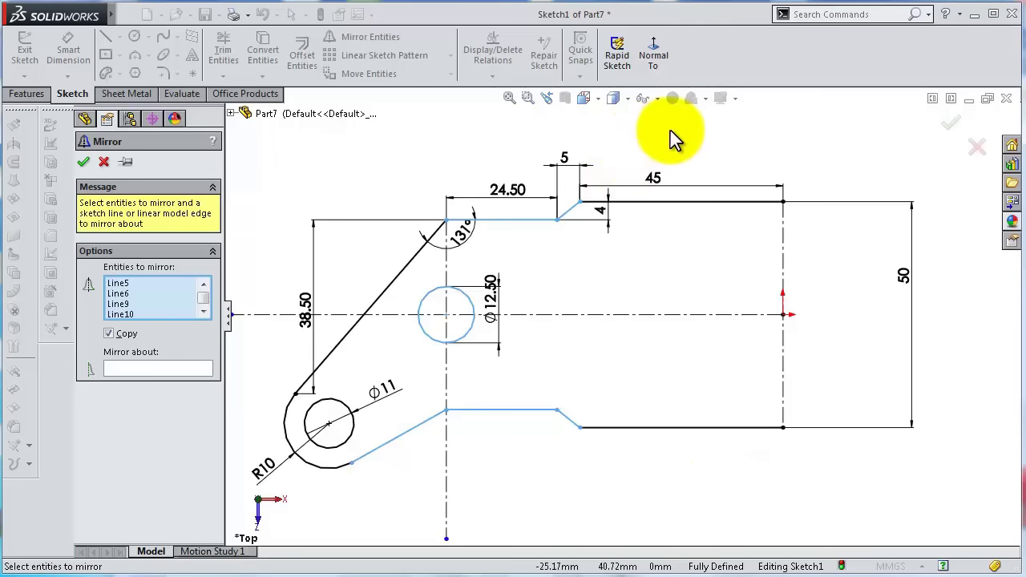
left_click_drag(671, 131, 736, 489)
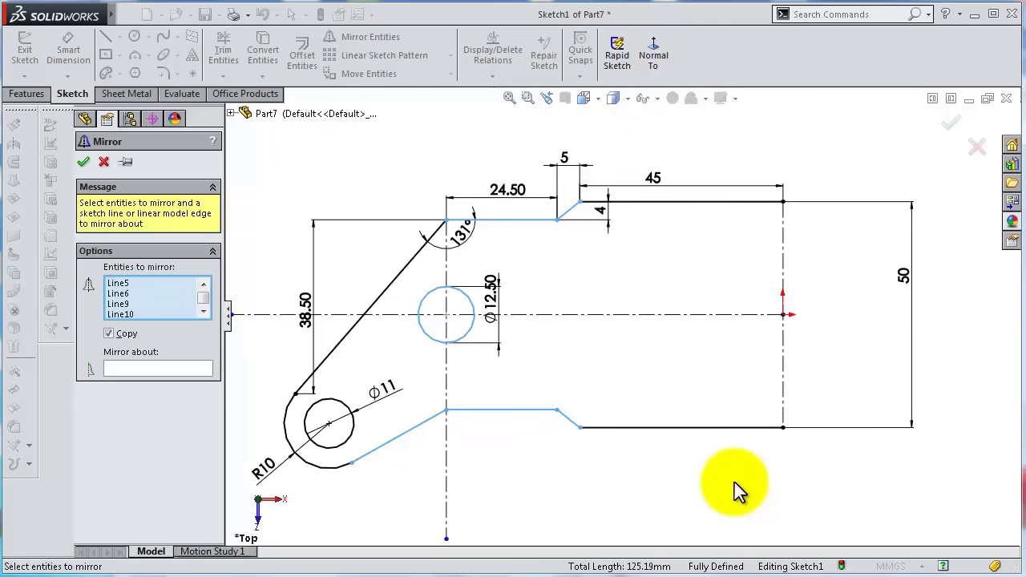
left_click(681, 205)
left_click(699, 428)
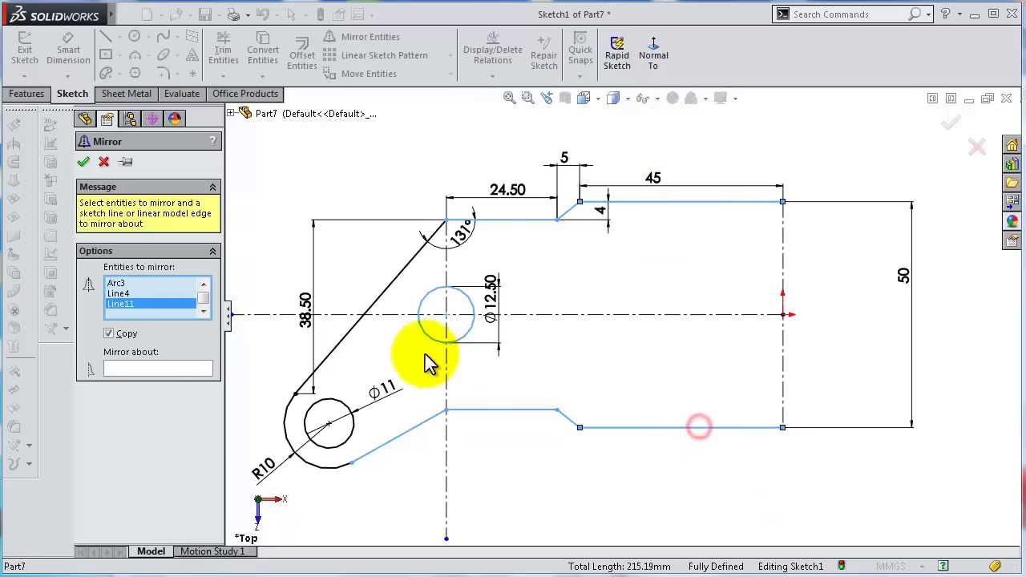
left_click(333, 403)
right_click(293, 411)
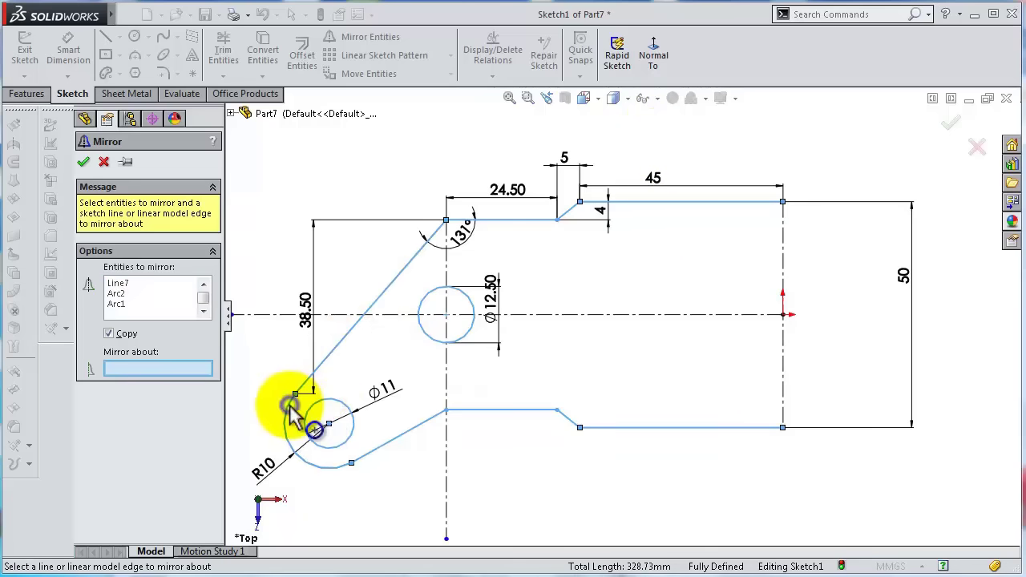
left_click(783, 375)
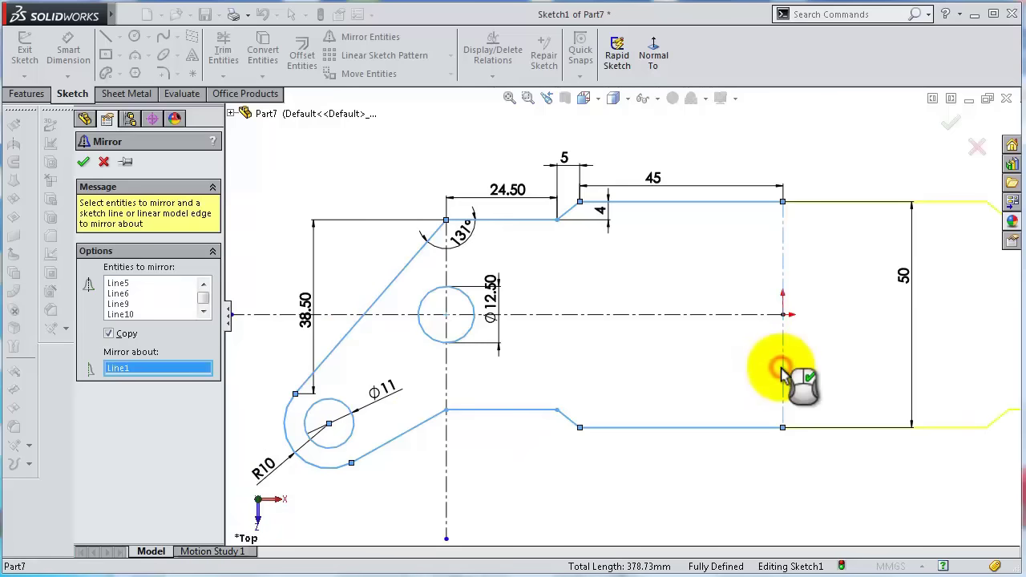
key("f")
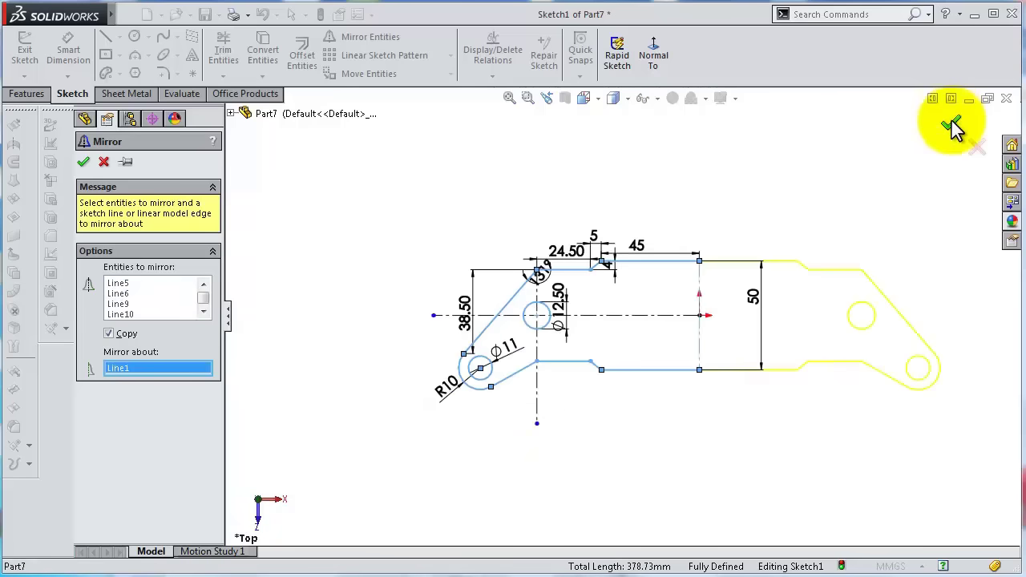
left_click(953, 126)
scroll(881, 424, "up", 2)
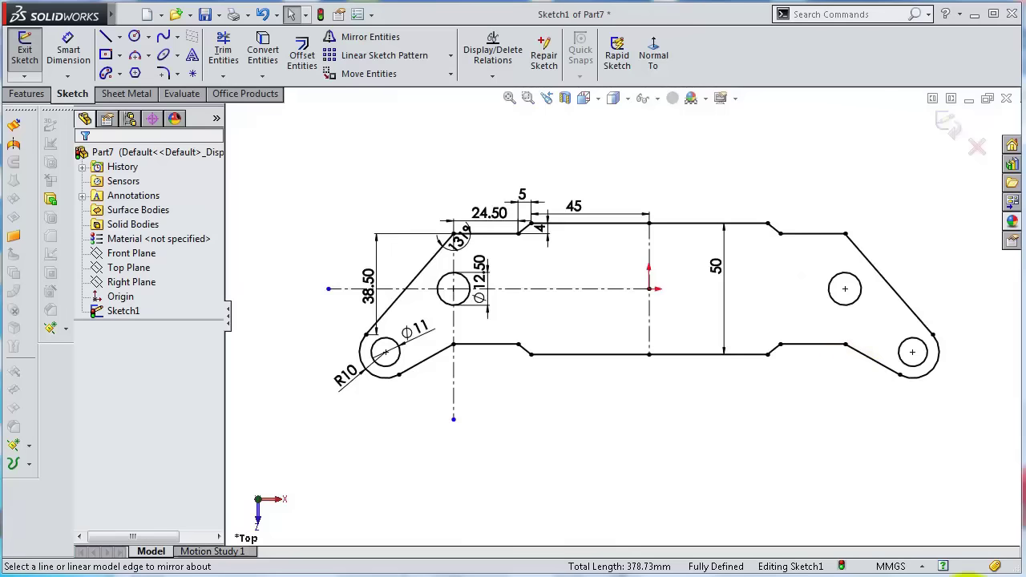
Restore the Sheet Metal tool set and start a Base Flange/Tab from the profile sketch.
middle_click_drag(797, 417, 766, 441)
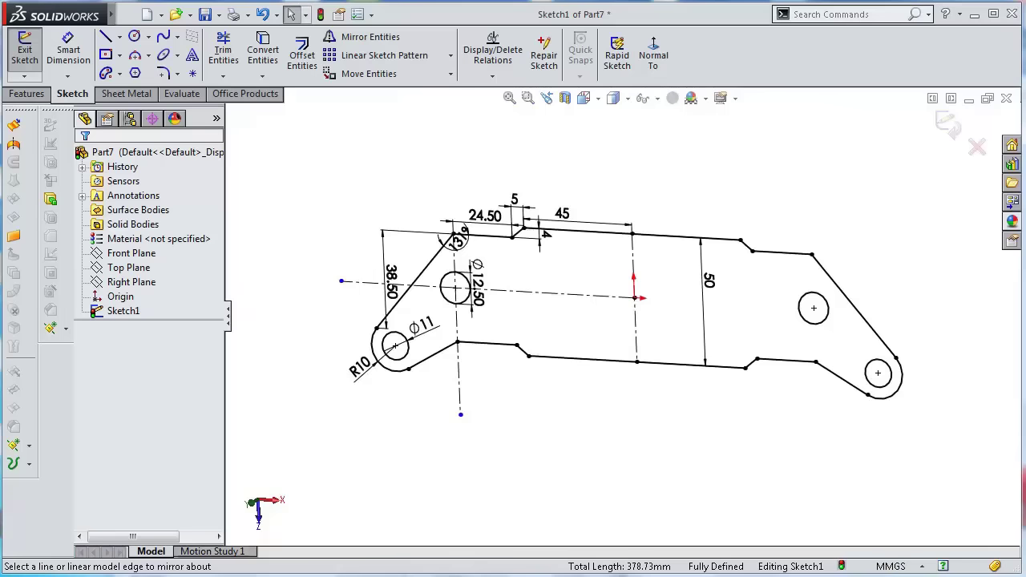
left_click(138, 94)
right_click(722, 57)
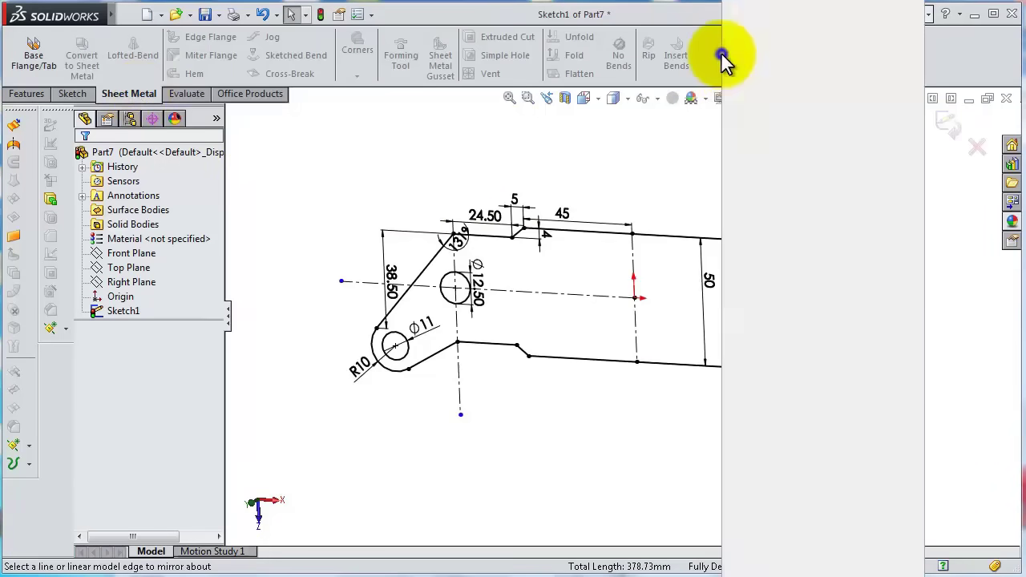
right_click(273, 103)
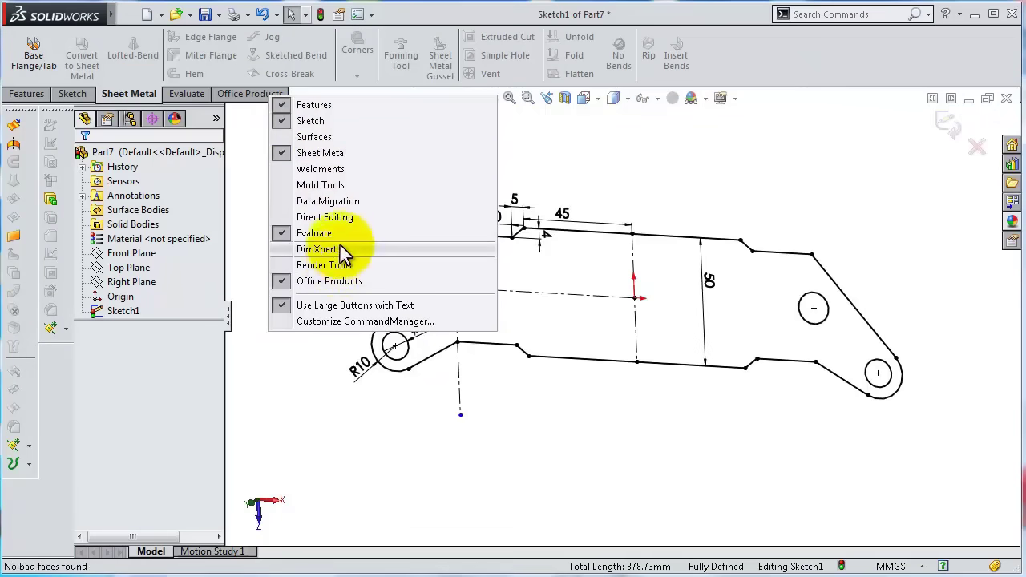
left_click(321, 154)
right_click(210, 98)
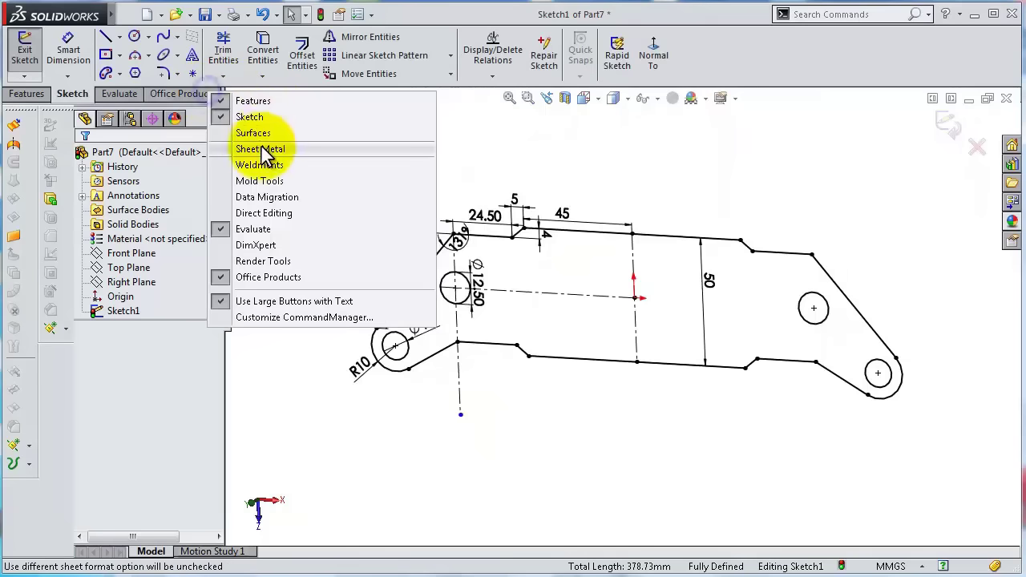
left_click(251, 149)
left_click(130, 94)
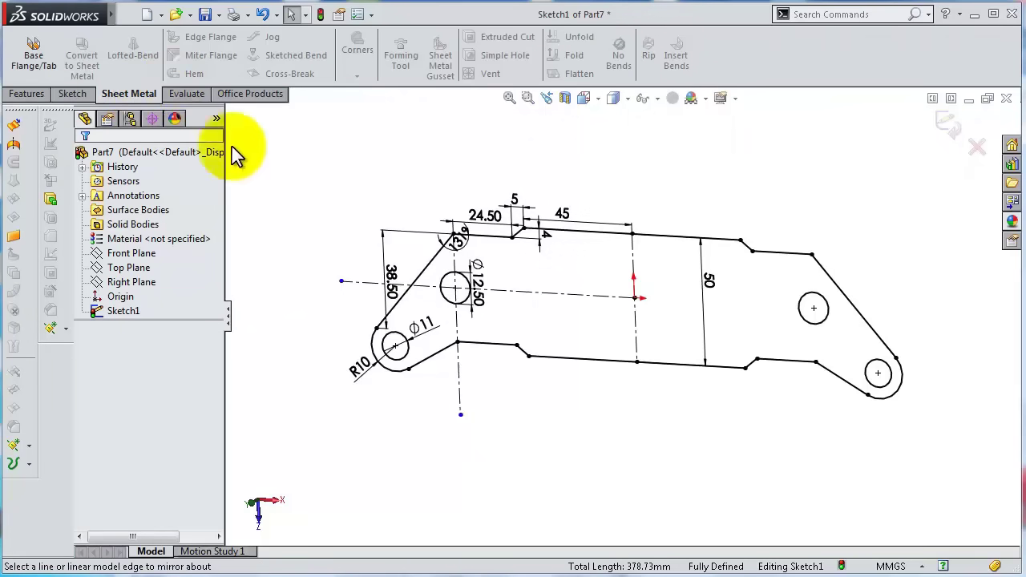
left_click(37, 60)
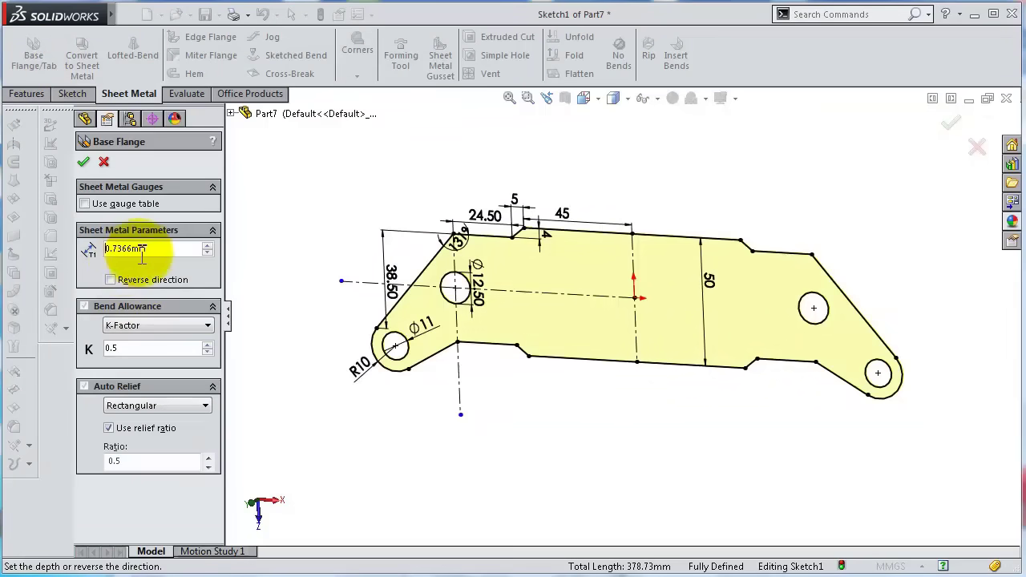
Make the base flange 3 mm thick with an auto-relief ratio of 1 and accept it.
left_click_drag(154, 249, 115, 251)
type("3")
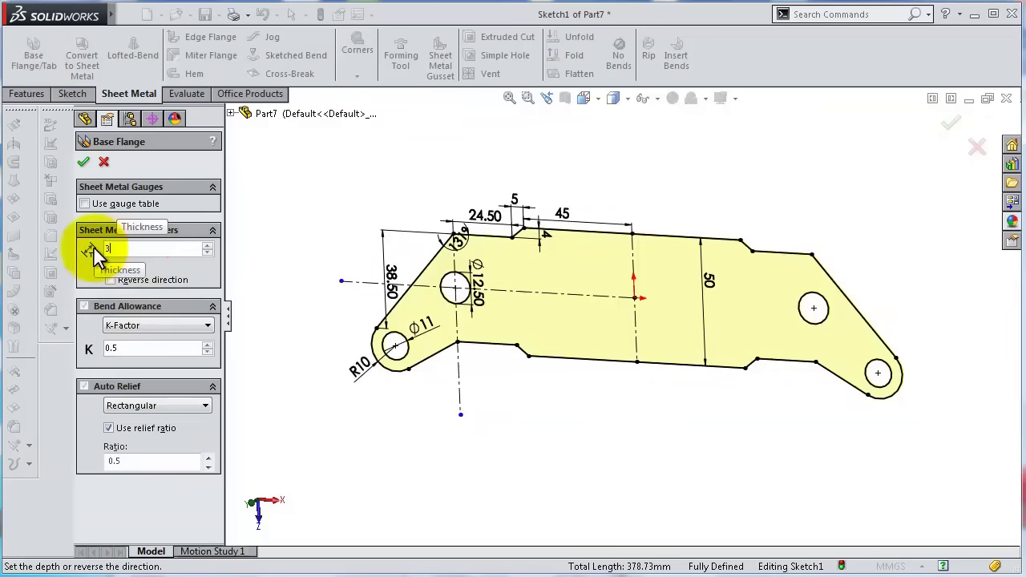
key("Return")
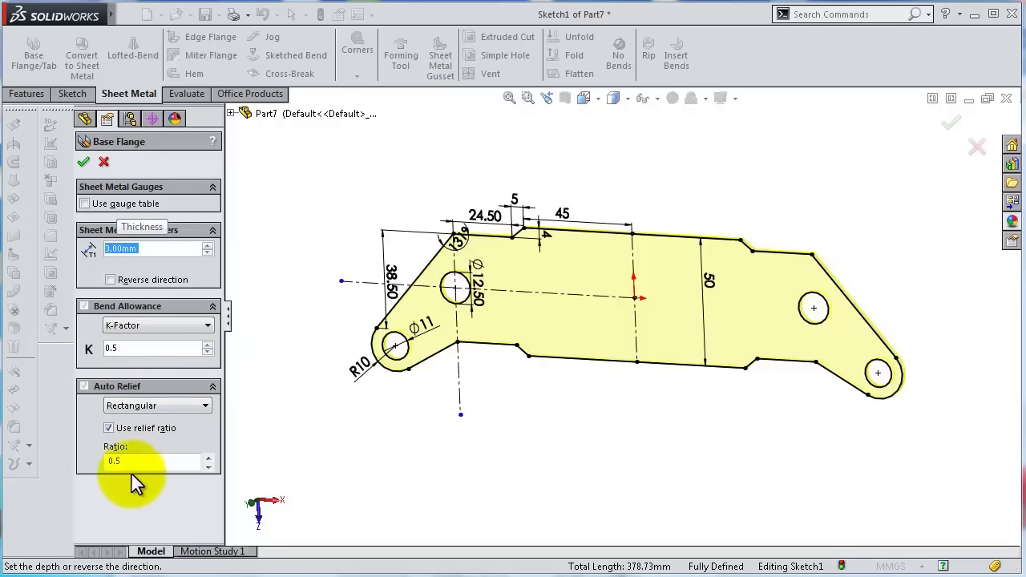
left_click_drag(130, 462, 109, 461)
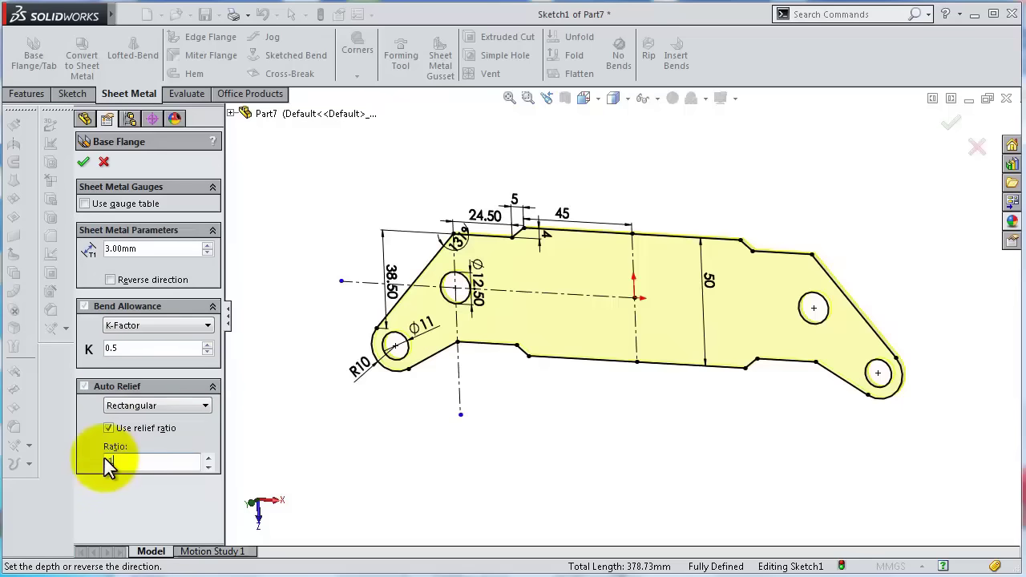
type("1")
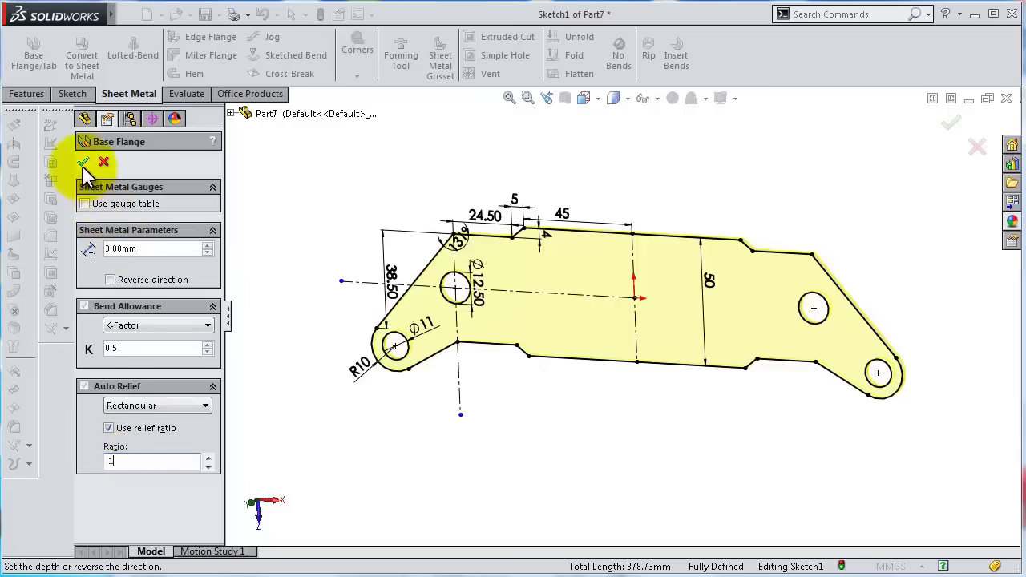
left_click(84, 164)
middle_click_drag(591, 332, 699, 245)
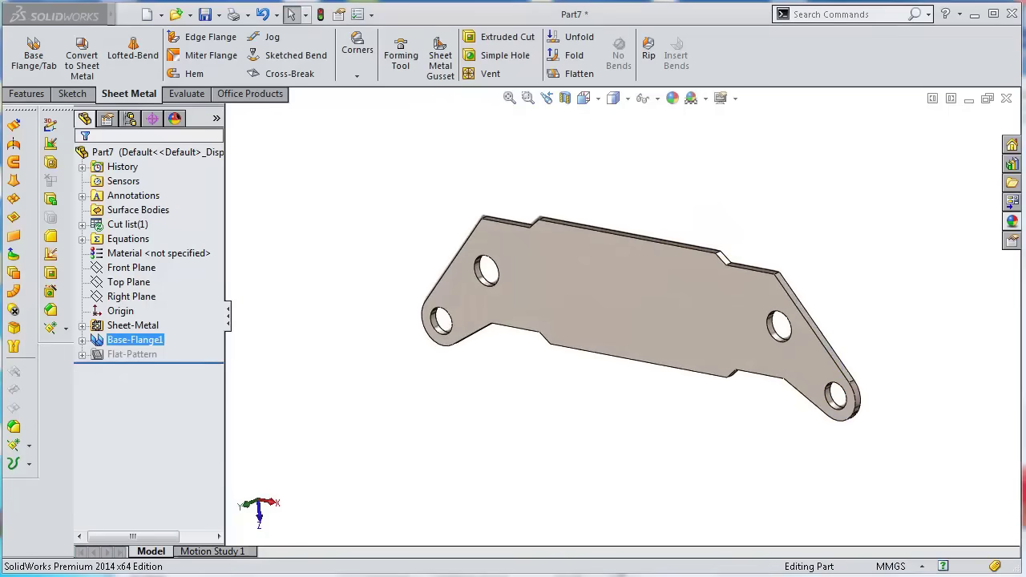
Sketch on the plate's top face, view it Normal To, and draw an origin-centred rectangle.
left_click(687, 326)
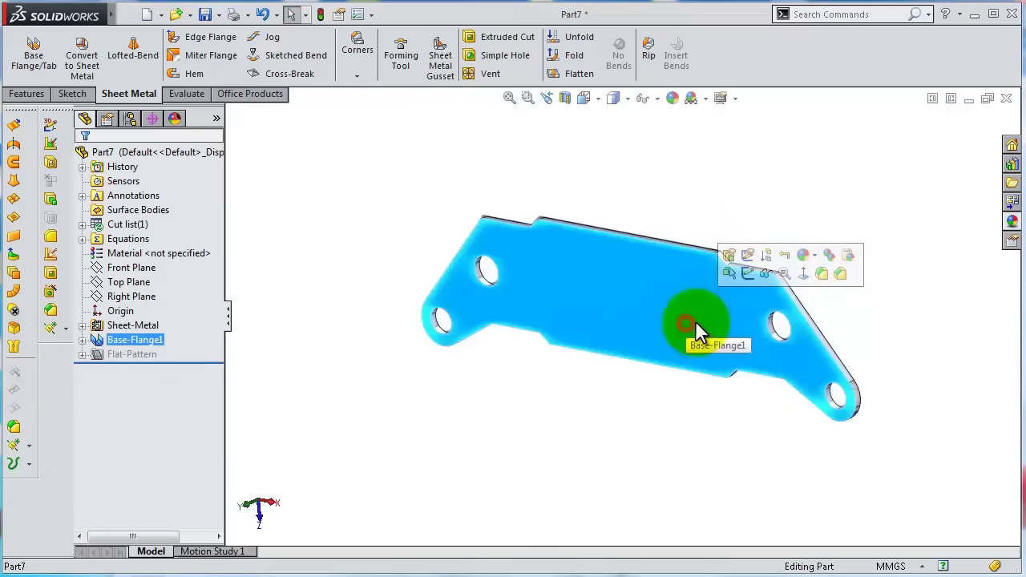
left_click(749, 278)
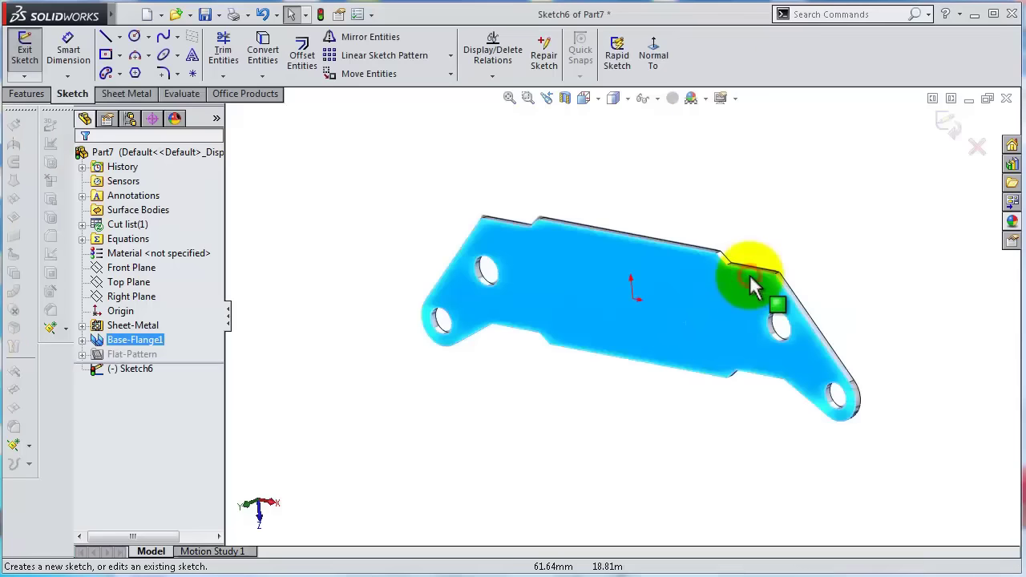
left_click(664, 54)
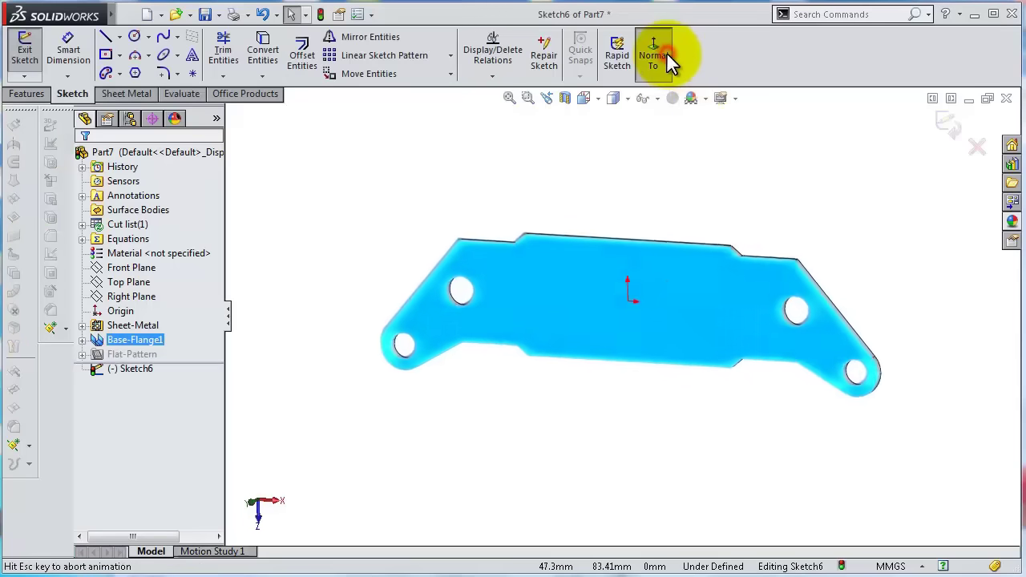
left_click(121, 56)
left_click(141, 91)
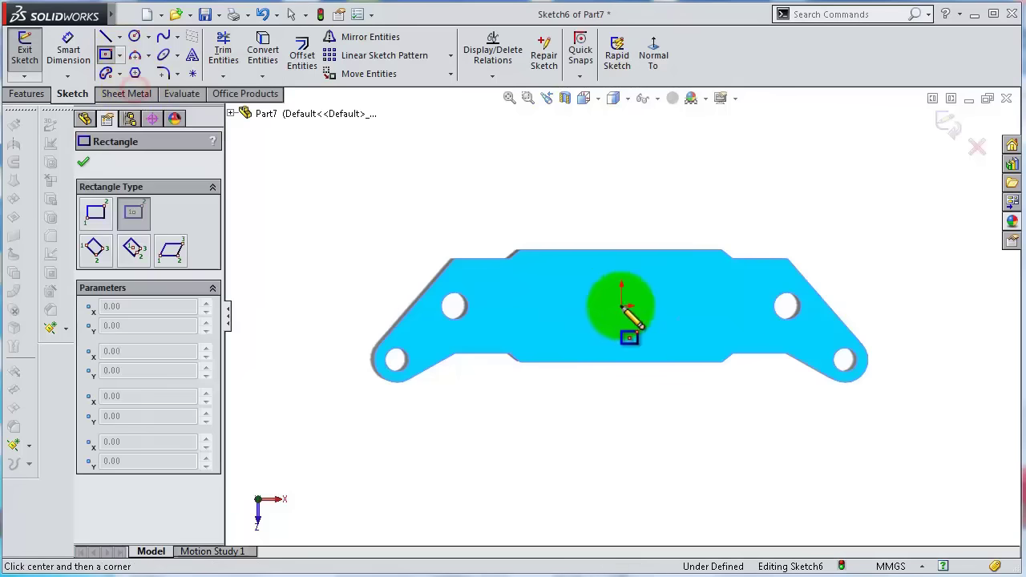
left_click(622, 306)
left_click(566, 251)
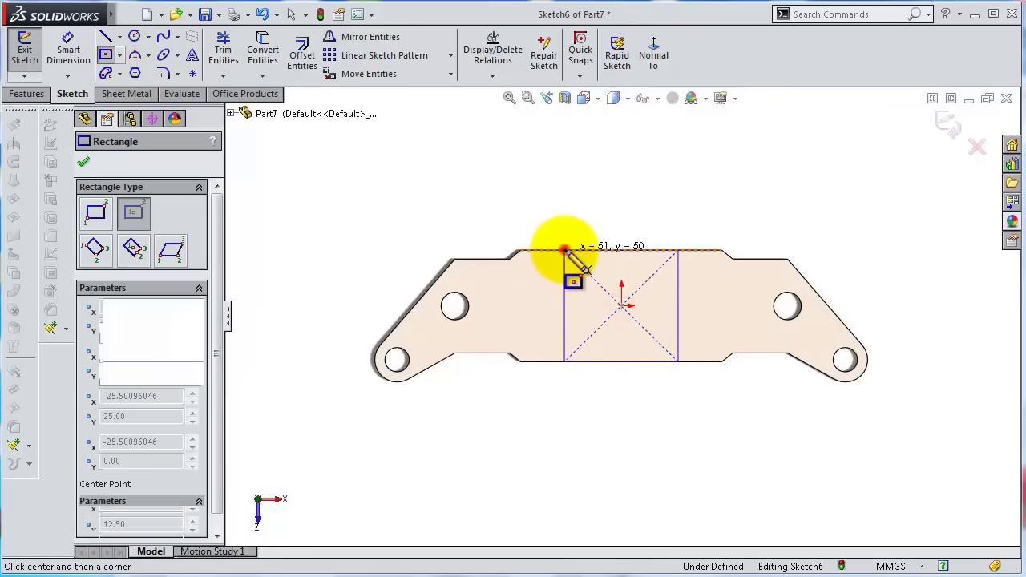
Dimension the rectangle's width to 50 mm.
left_click(68, 50)
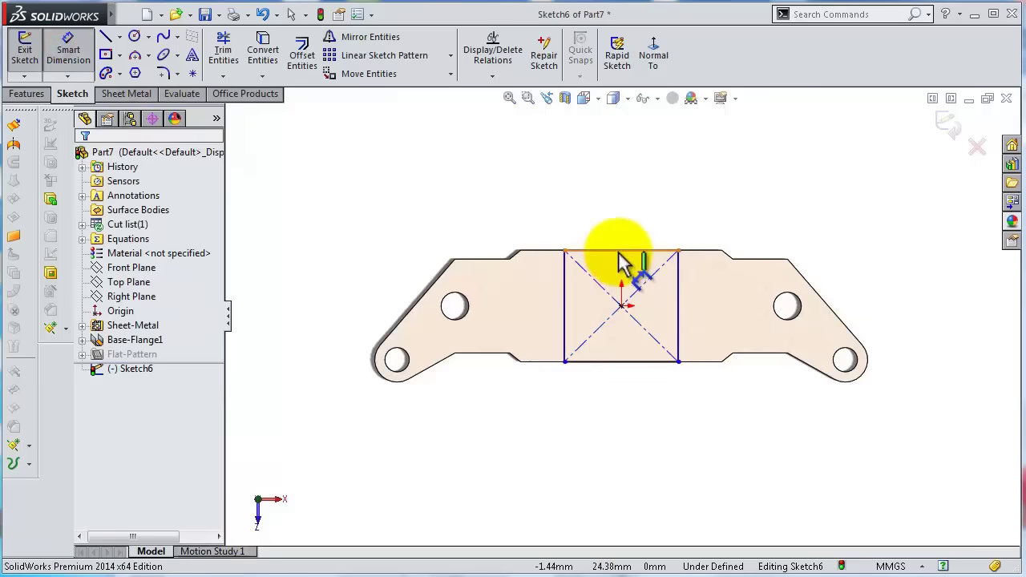
left_click(618, 251)
left_click(619, 232)
type("50")
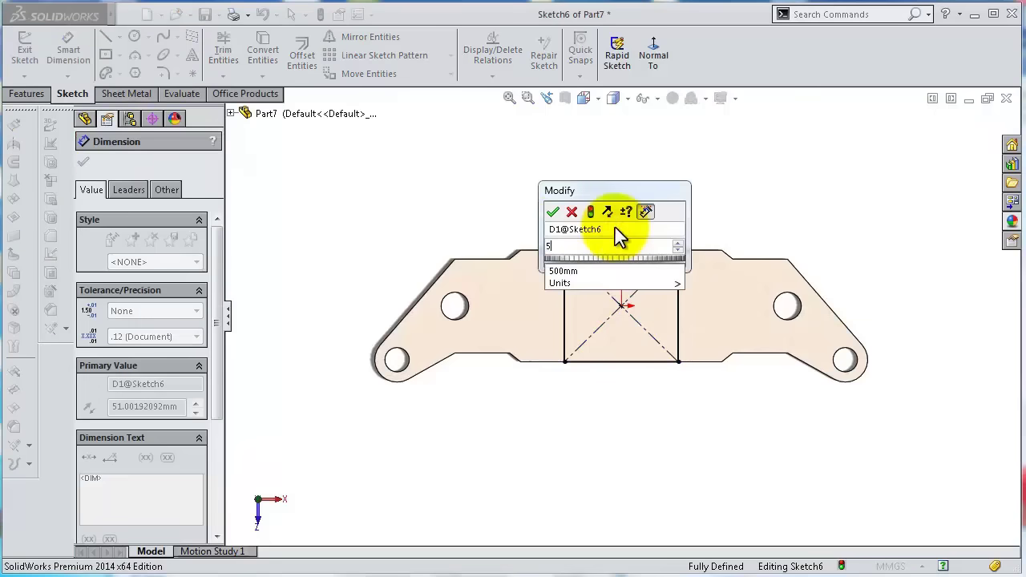
key("Return")
left_click(665, 195)
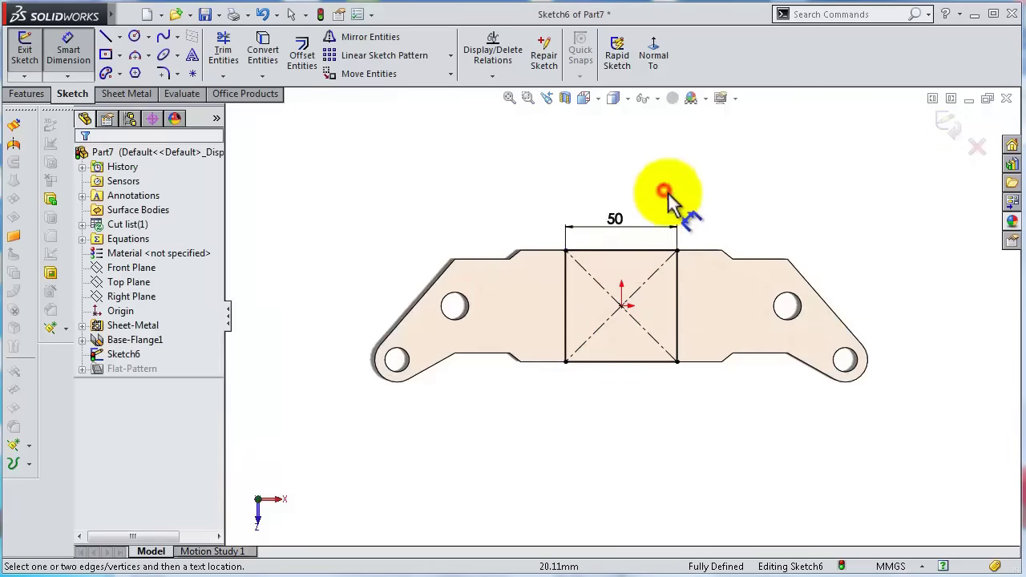
Convert the rectangle's top and bottom lines to construction geometry.
middle_click_drag(665, 195, 666, 256)
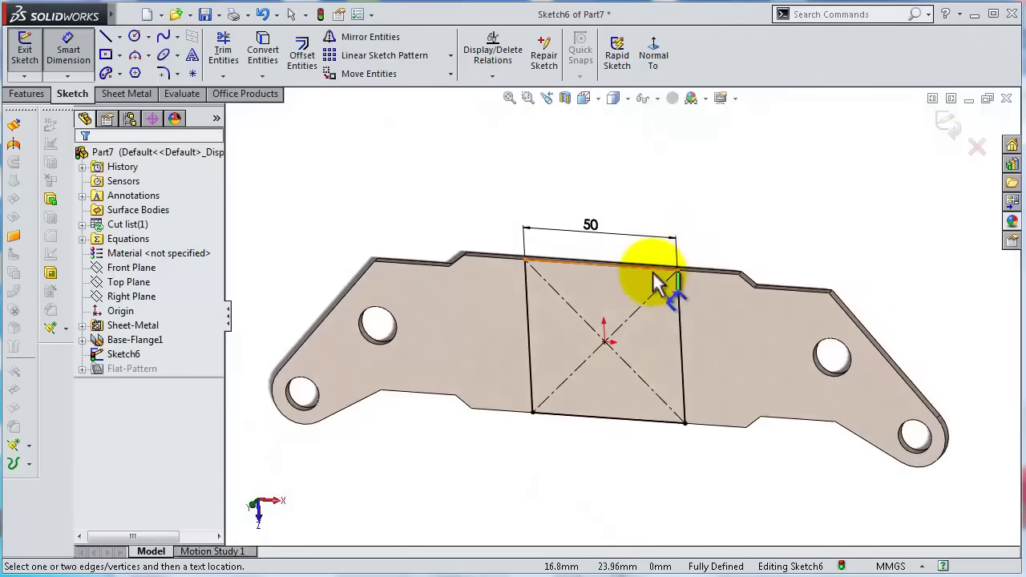
left_click(656, 280)
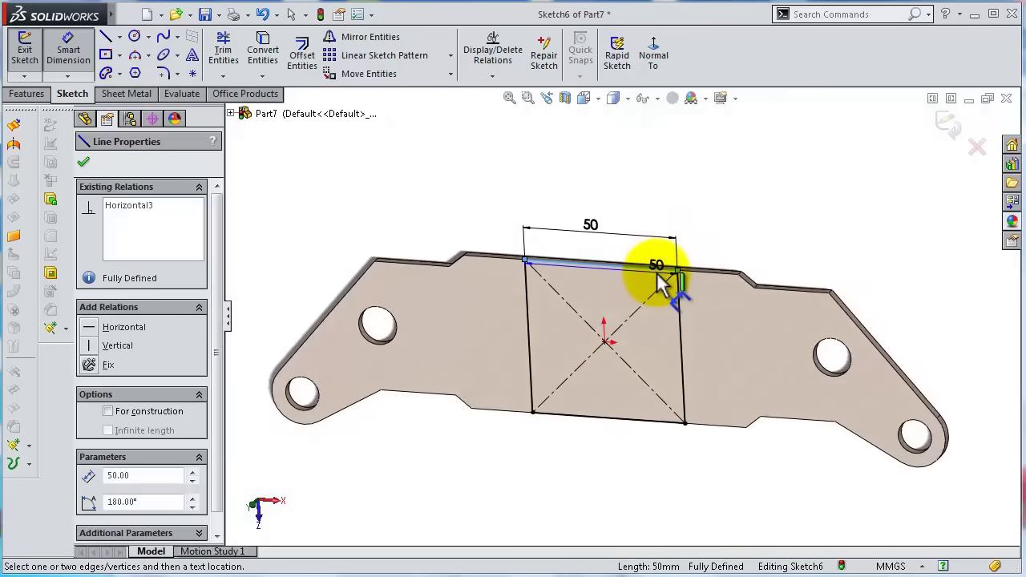
key("Escape")
left_click(656, 280)
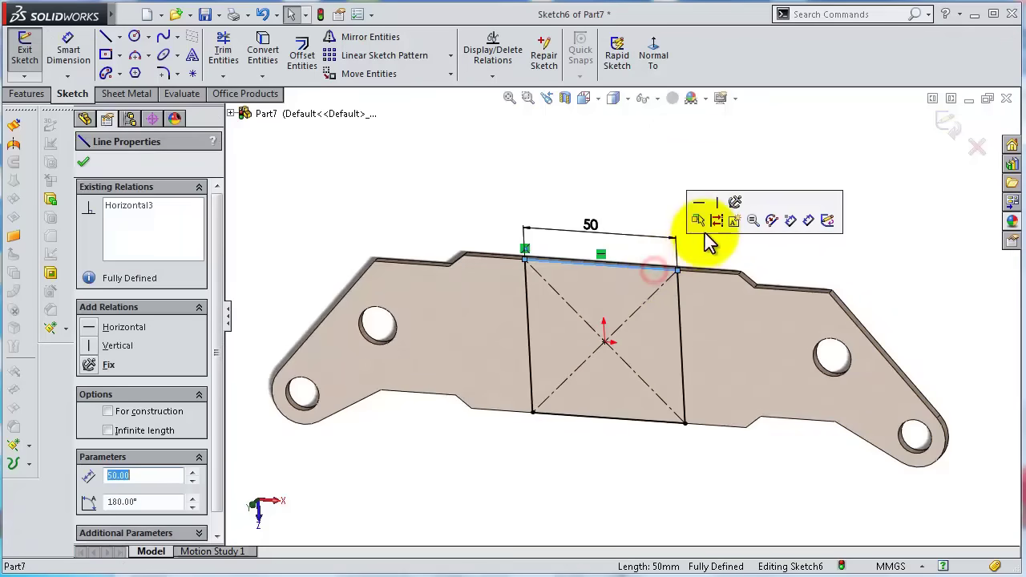
left_click(717, 224)
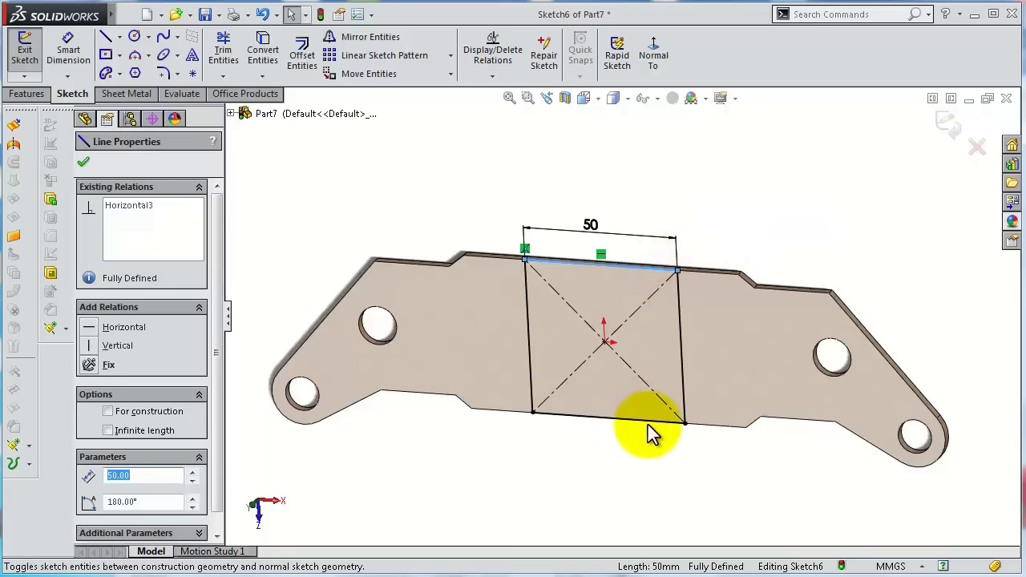
left_click(651, 431)
left_click(649, 433)
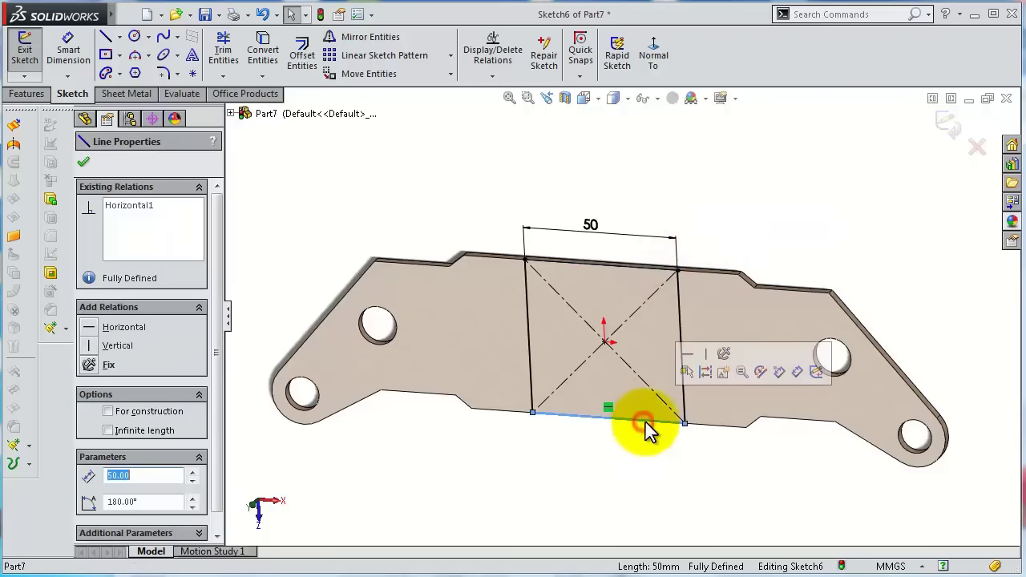
left_click(699, 368)
mouse_move(713, 223)
middle_mouse_down()
mouse_move(691, 251)
mouse_move(692, 243)
mouse_move(705, 290)
middle_mouse_up()
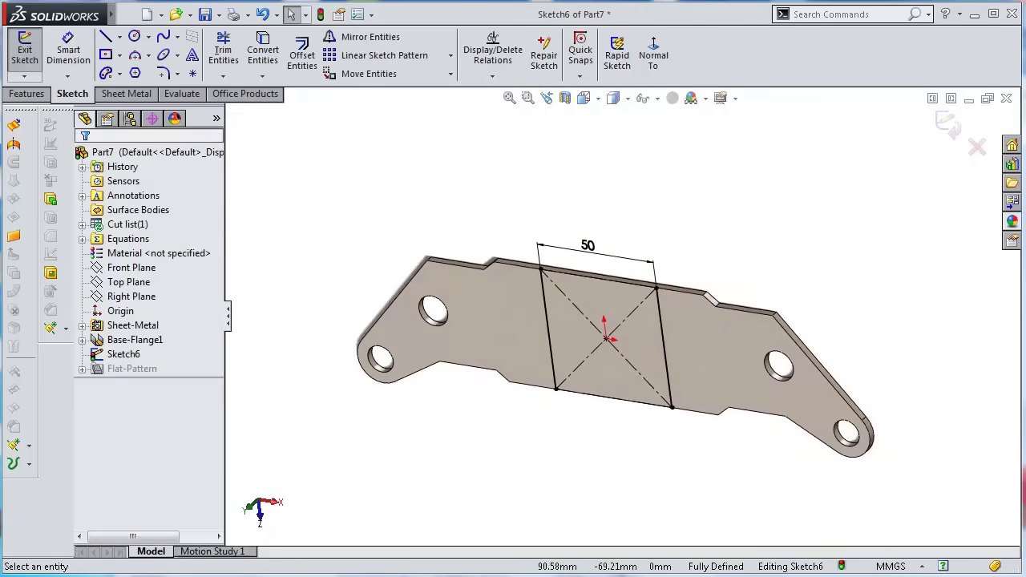
mouse_move(826, 300)
middle_mouse_down()
mouse_move(815, 337)
mouse_move(824, 327)
middle_mouse_up()
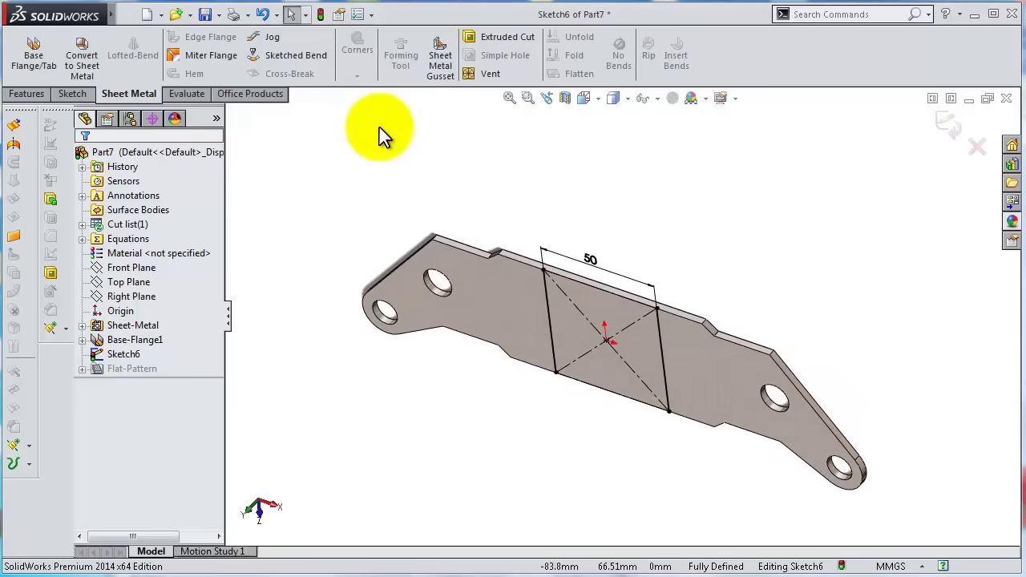
Add a 90° sketched bend along the sketch lines, keeping the selected plate face fixed.
left_click(291, 54)
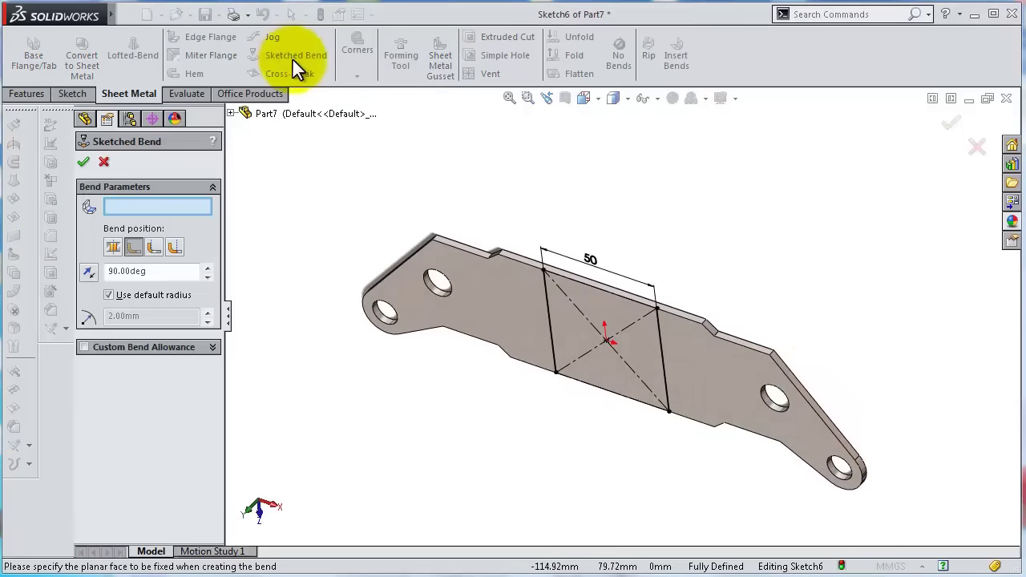
left_click(487, 284)
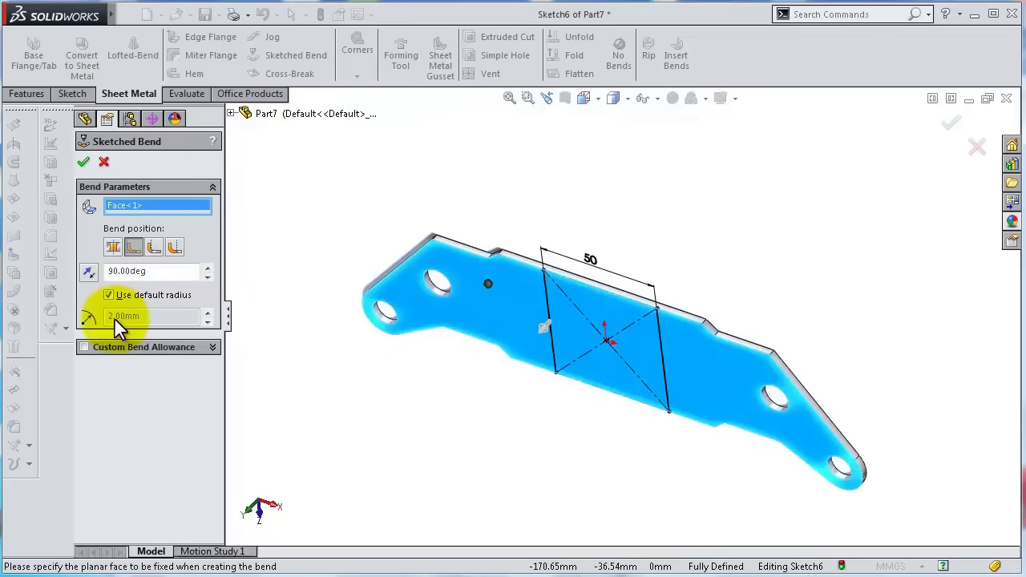
left_click(82, 162)
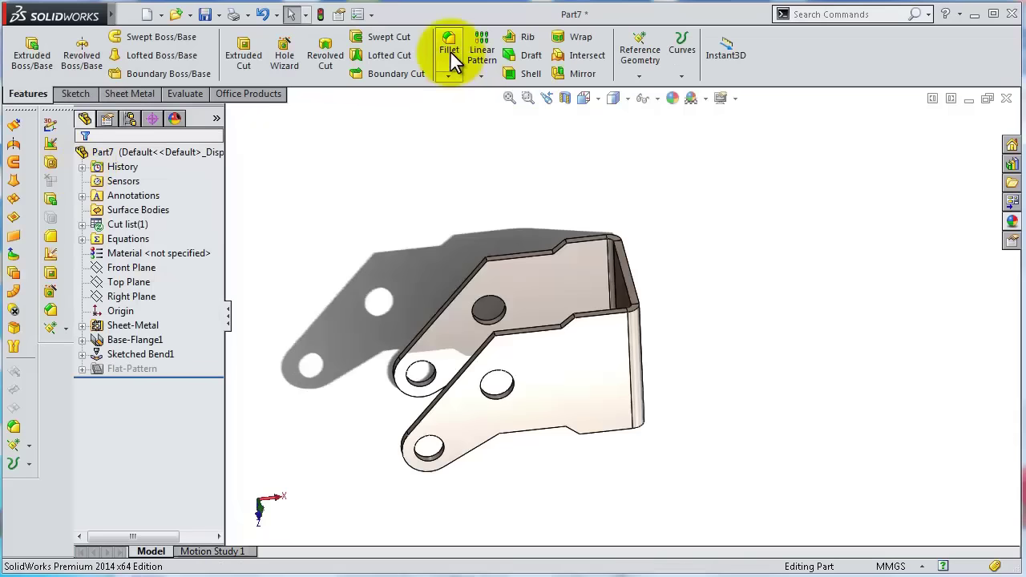
left_click(450, 51)
Select the inner and upper flange corner edges for a 10 mm fillet.
scroll(446, 278, "down", 2)
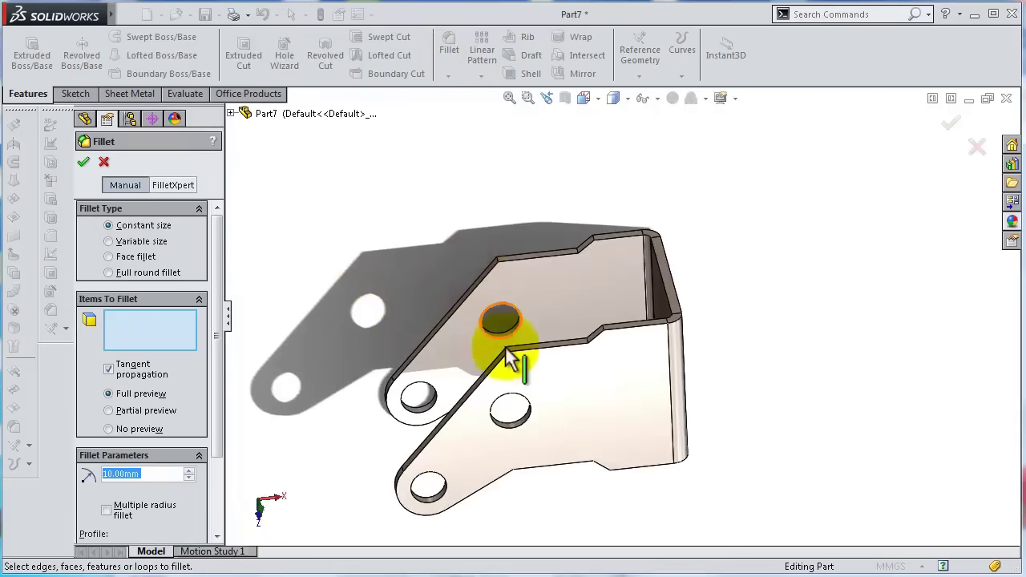
scroll(507, 360, "down", 5)
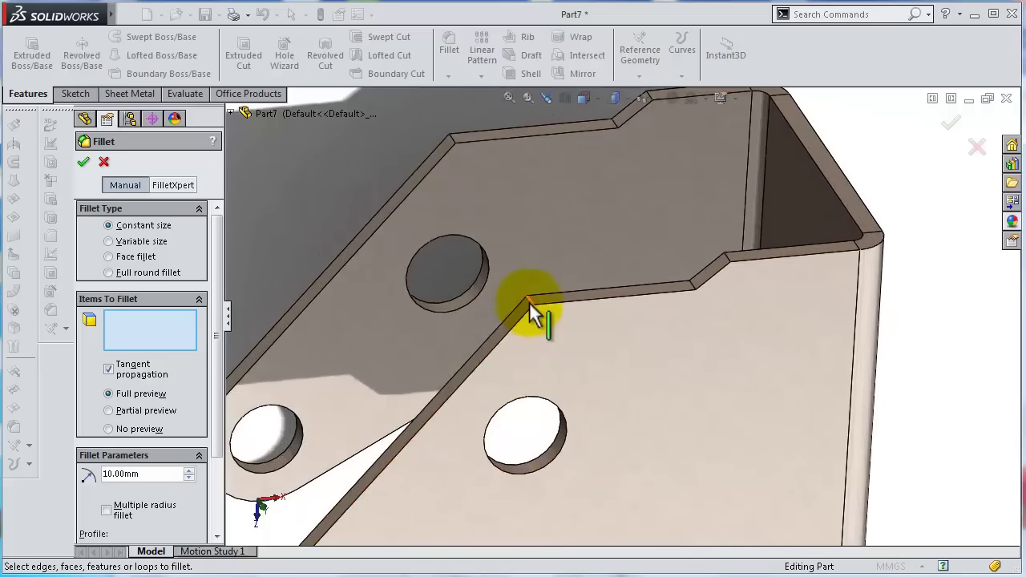
left_click(530, 303)
left_click(452, 137)
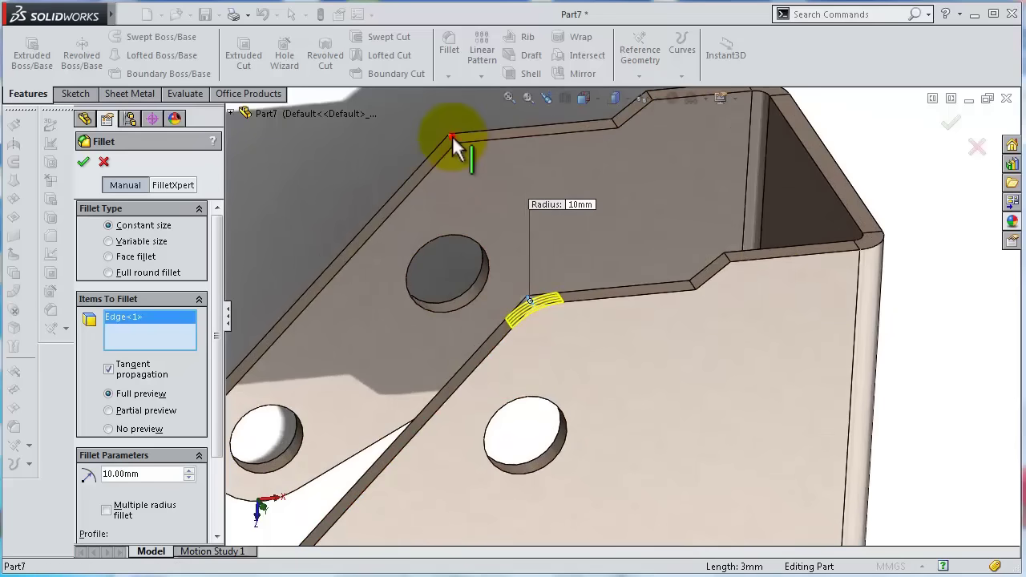
scroll(561, 369, "up", 5)
middle_click_drag(591, 452, 535, 317)
Add two more notched flange corner edges and apply the 10 mm Fillet1.
scroll(529, 329, "down", 2)
left_click(523, 343)
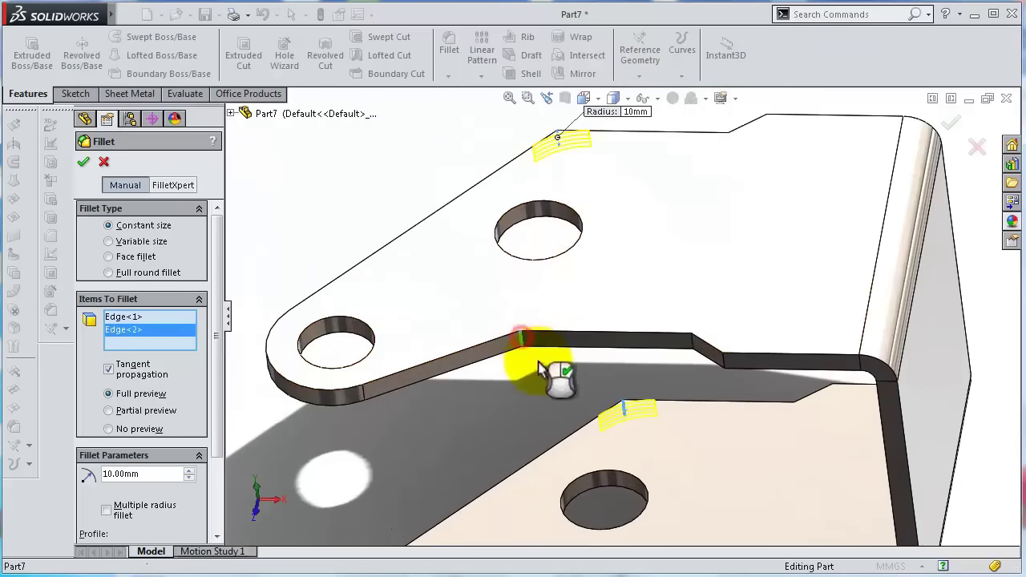
scroll(561, 401, "up", 3)
scroll(607, 471, "down", 3)
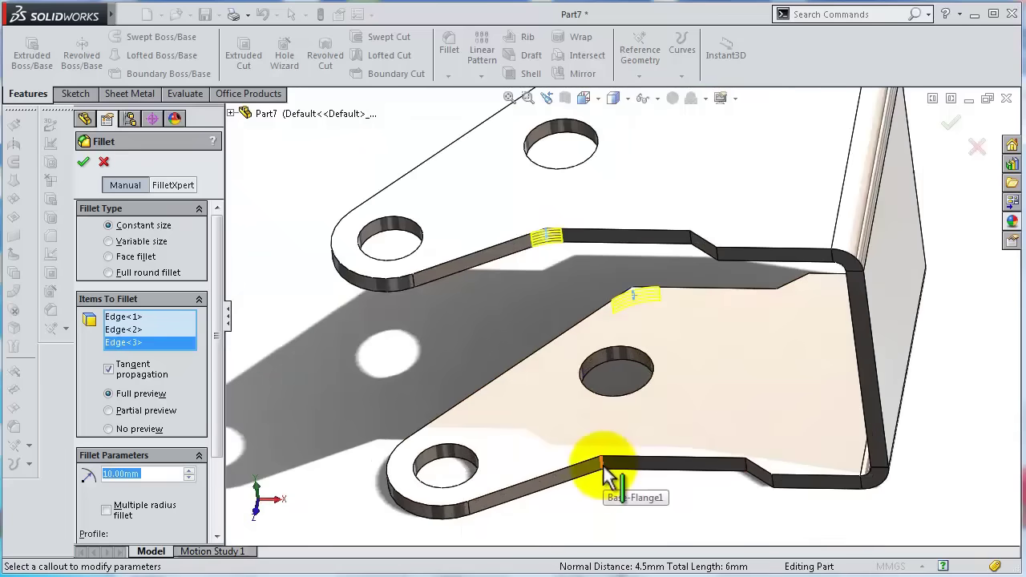
left_click(603, 466)
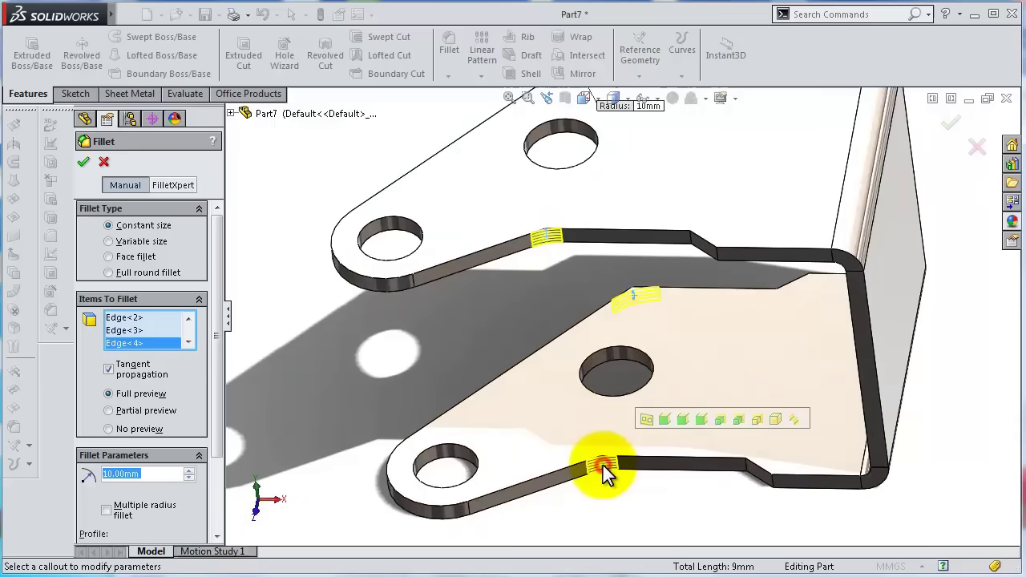
left_click(950, 130)
scroll(860, 249, "up", 2)
scroll(657, 184, "up", 2)
middle_click_drag(657, 184, 690, 401)
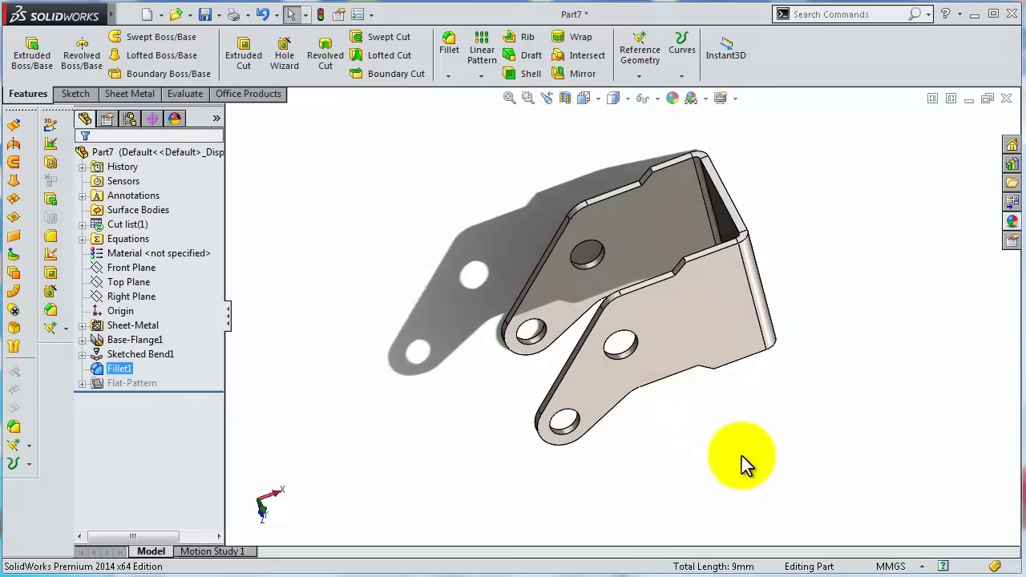
Start a sketch on the top face and draw a diagonal construction line across it.
middle_click_drag(744, 466, 734, 281)
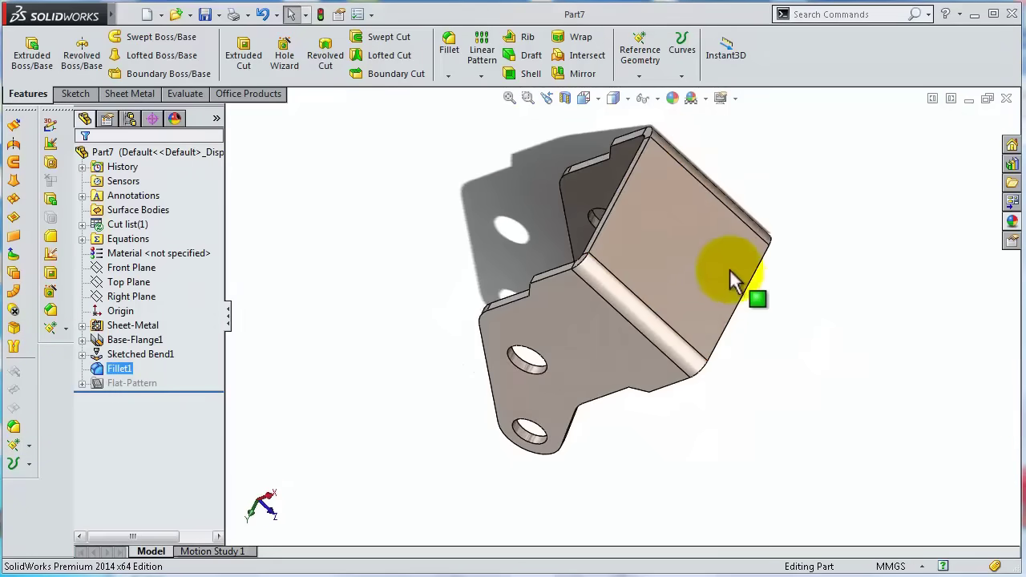
left_click(695, 246)
left_click(738, 201)
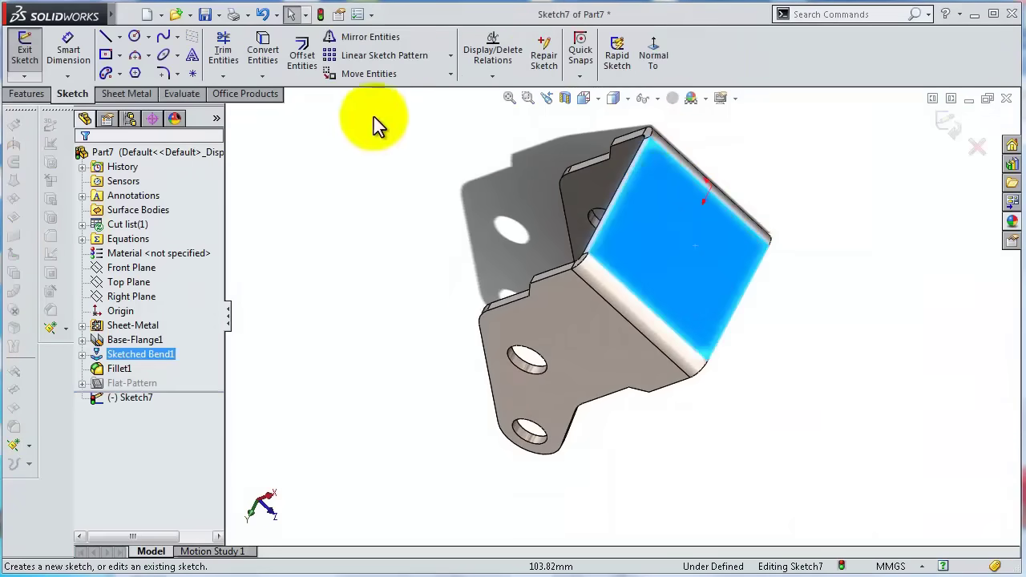
left_click(105, 38)
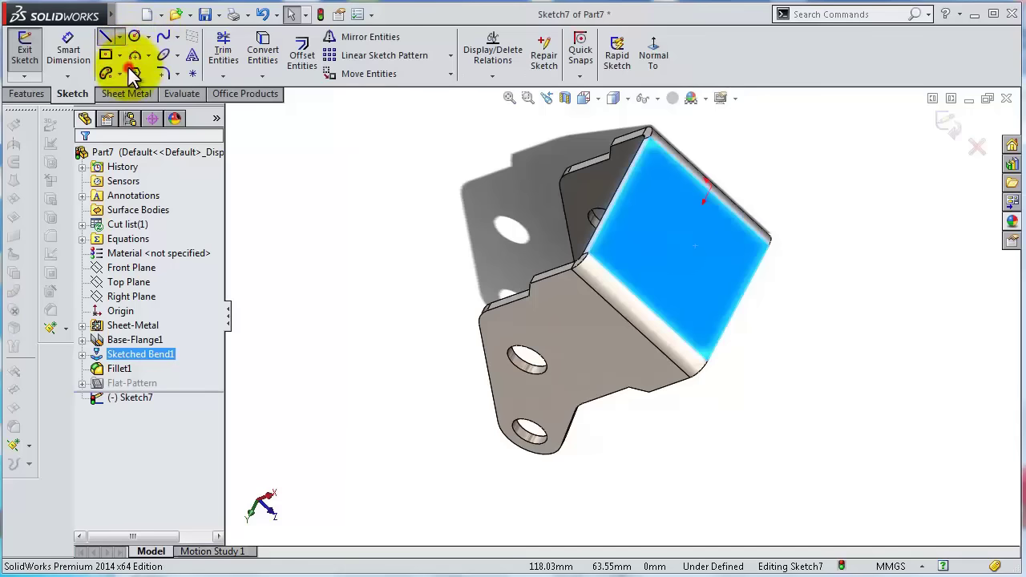
left_click(648, 152)
left_click_drag(651, 140, 698, 361)
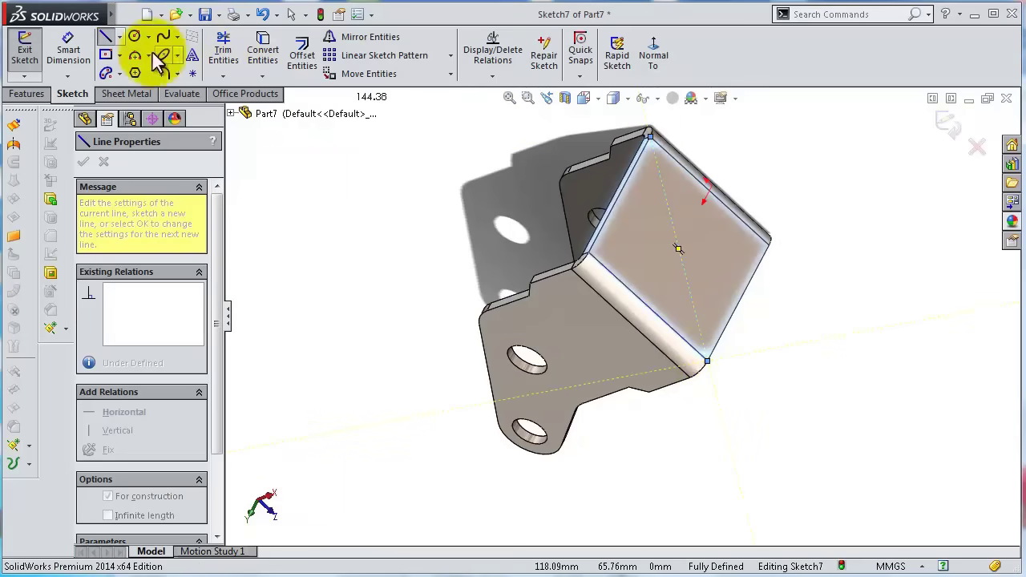
Draw a circle on the diagonal and dimension it to 13 mm diameter.
left_click(134, 36)
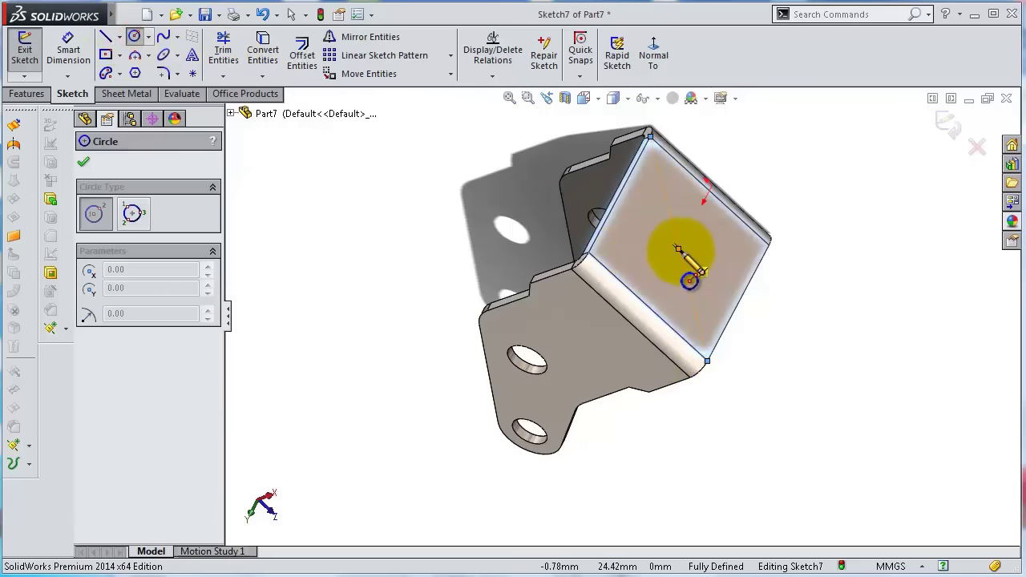
mouse_move(678, 248)
left_mouse_down()
mouse_move(655, 245)
mouse_move(652, 258)
left_mouse_up()
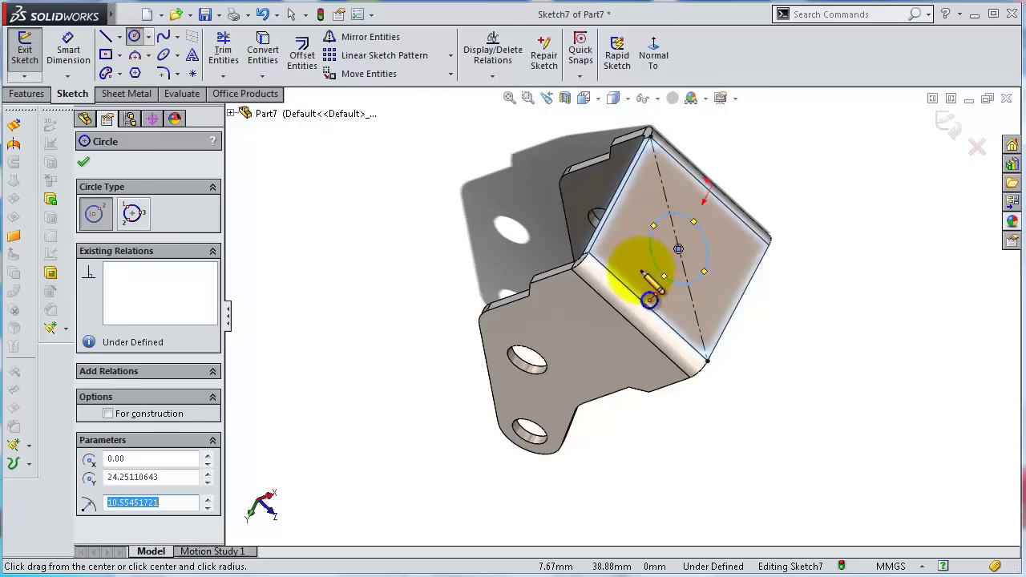
key("s")
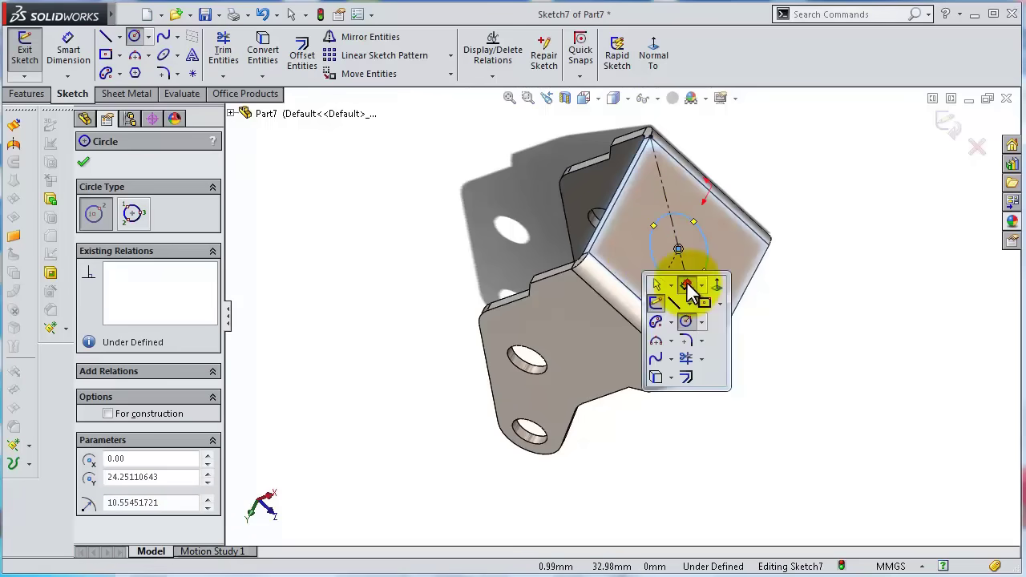
left_click(686, 290)
left_click(656, 262)
left_click(515, 228)
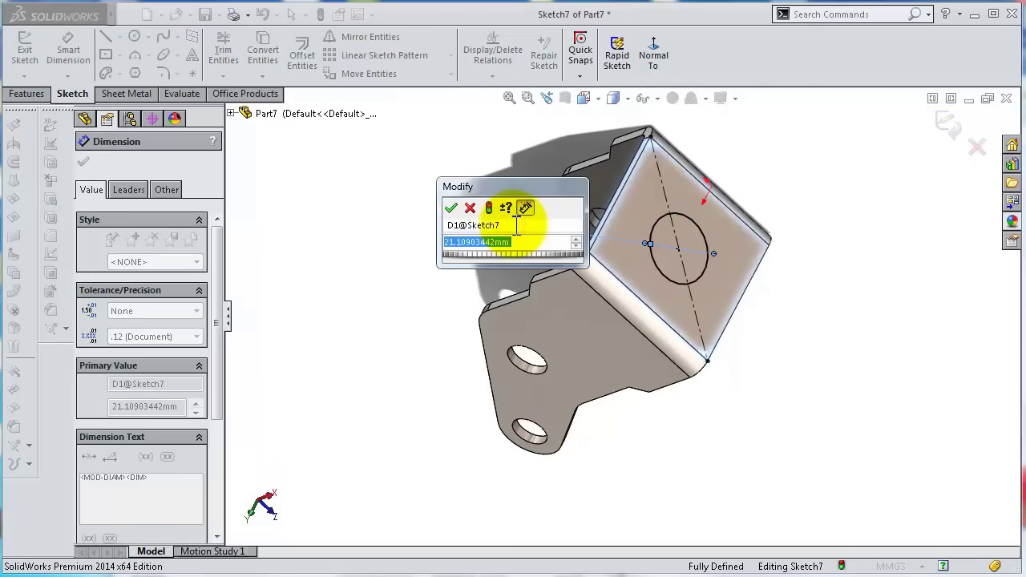
type("13")
key("Return")
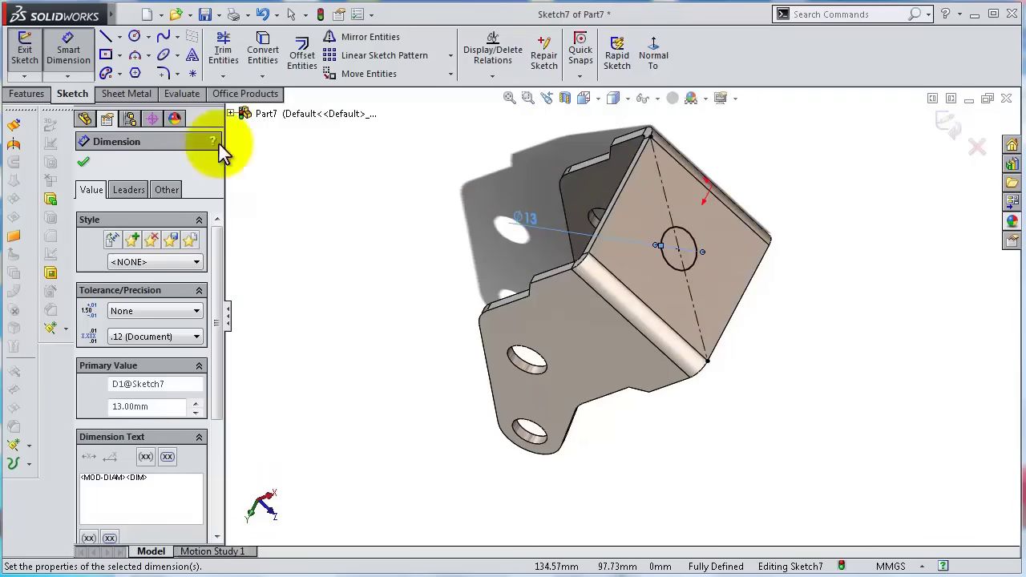
Cut the Ø13 circle through the part with an Extruded Cut.
left_click(30, 94)
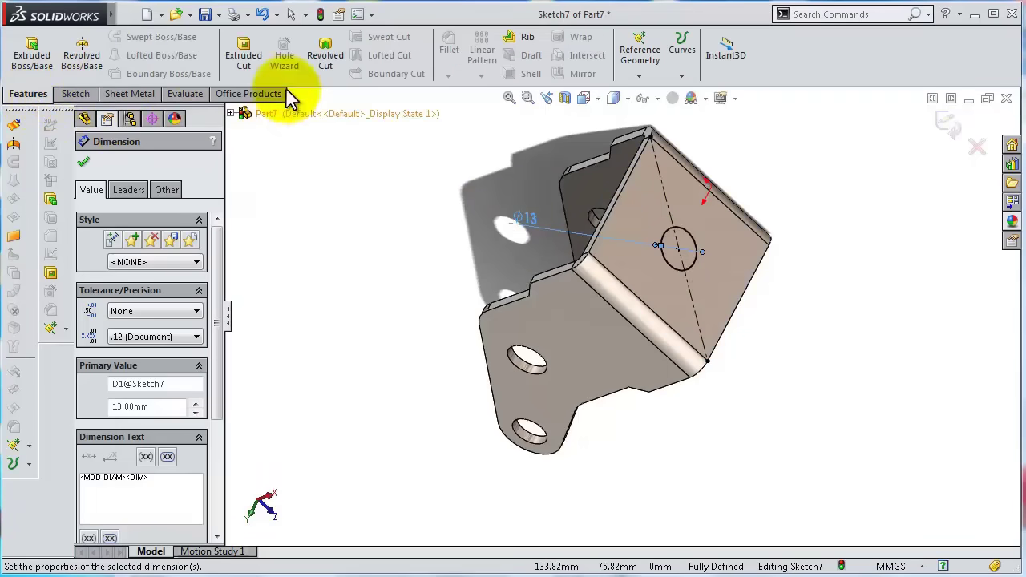
left_click(245, 64)
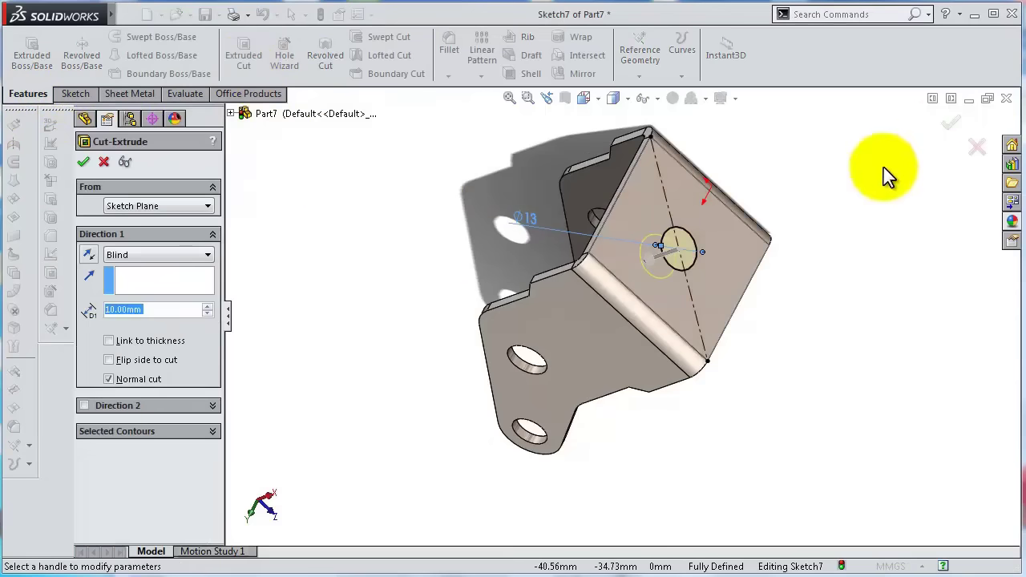
left_click(947, 124)
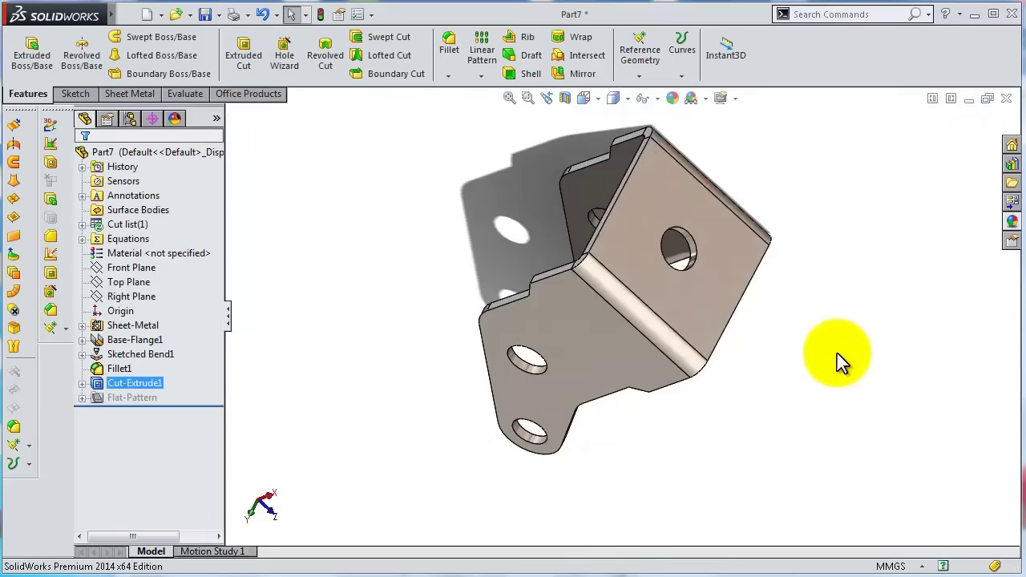
Flatten the bracket to view its flat pattern, then fold it back to its formed shape.
middle_click_drag(806, 367, 734, 279)
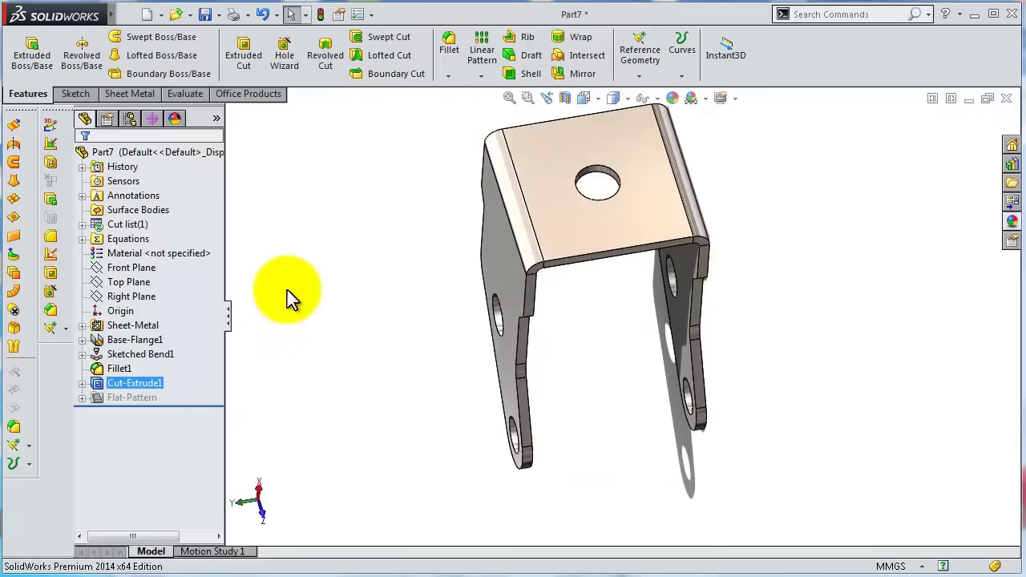
left_click(148, 399)
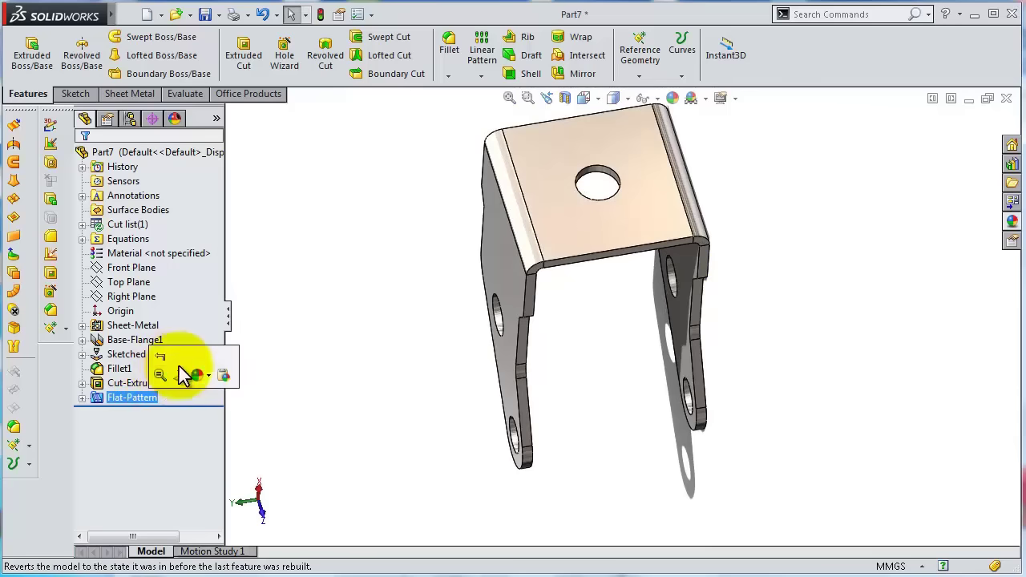
left_click(348, 366)
middle_click_drag(550, 291, 581, 196)
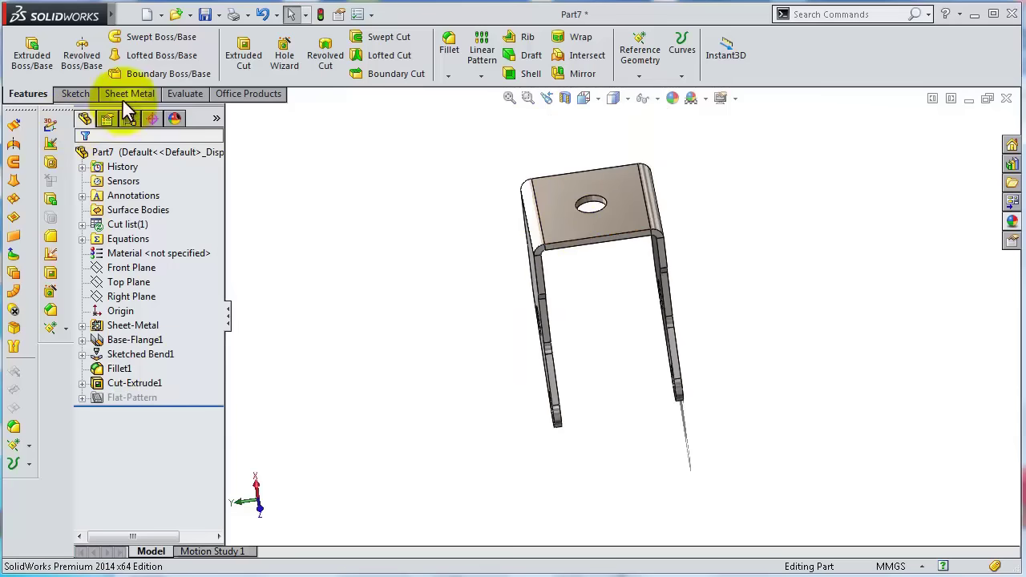
left_click(126, 95)
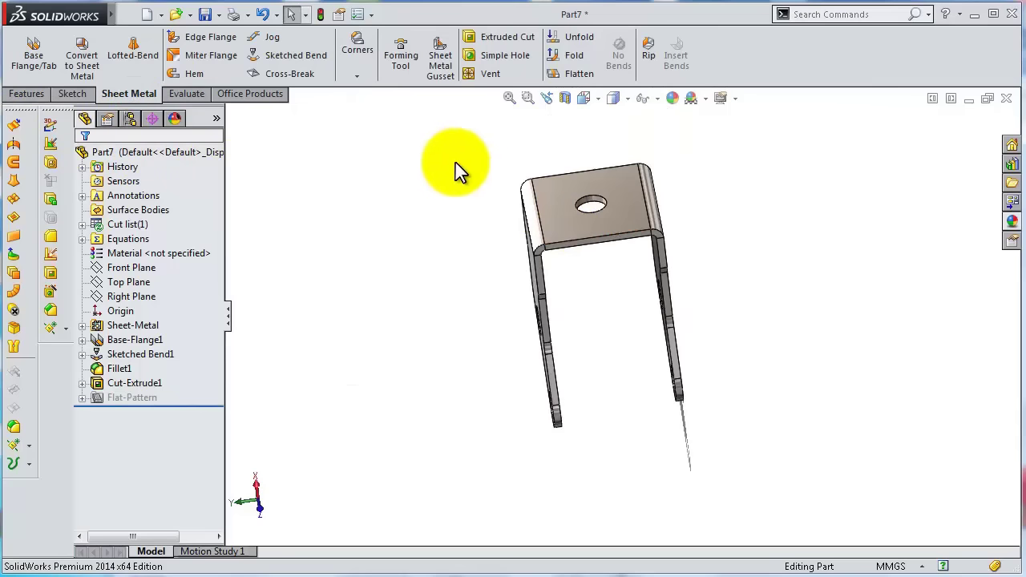
left_click(571, 73)
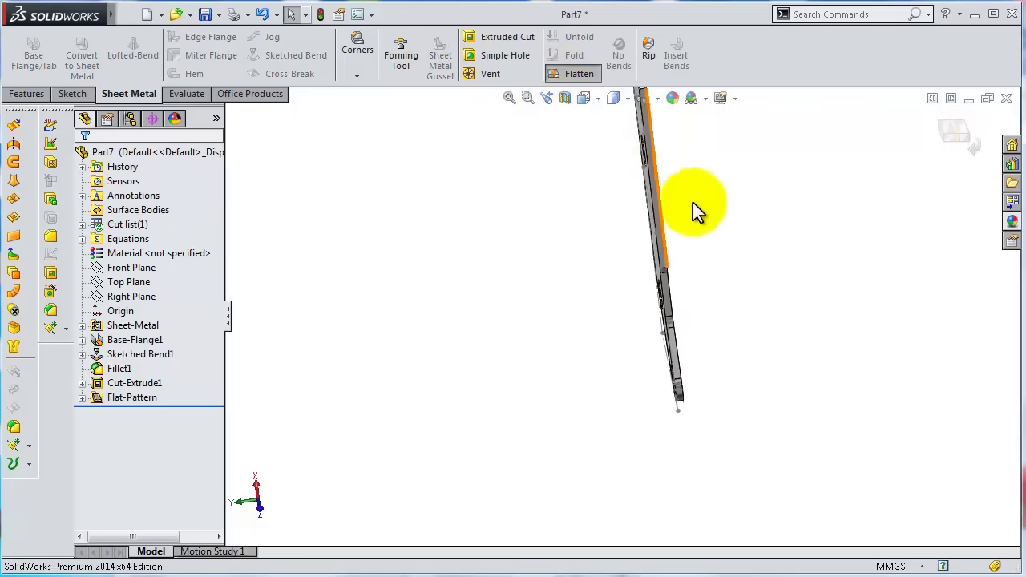
mouse_move(694, 211)
middle_mouse_down()
mouse_move(662, 188)
mouse_move(498, 128)
mouse_move(591, 184)
mouse_move(698, 224)
mouse_move(678, 137)
middle_mouse_up()
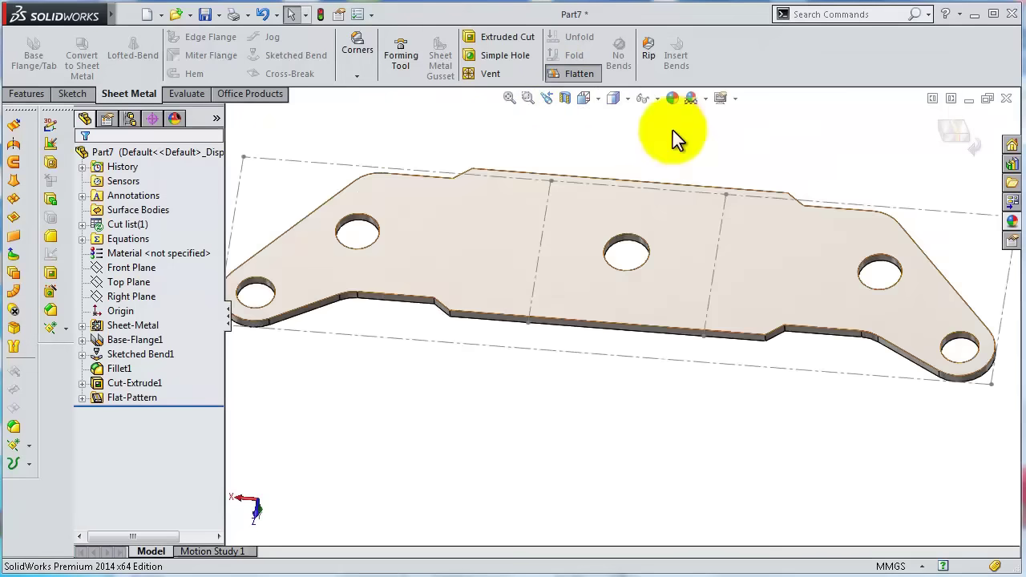
left_click(577, 74)
middle_click_drag(752, 348, 900, 270)
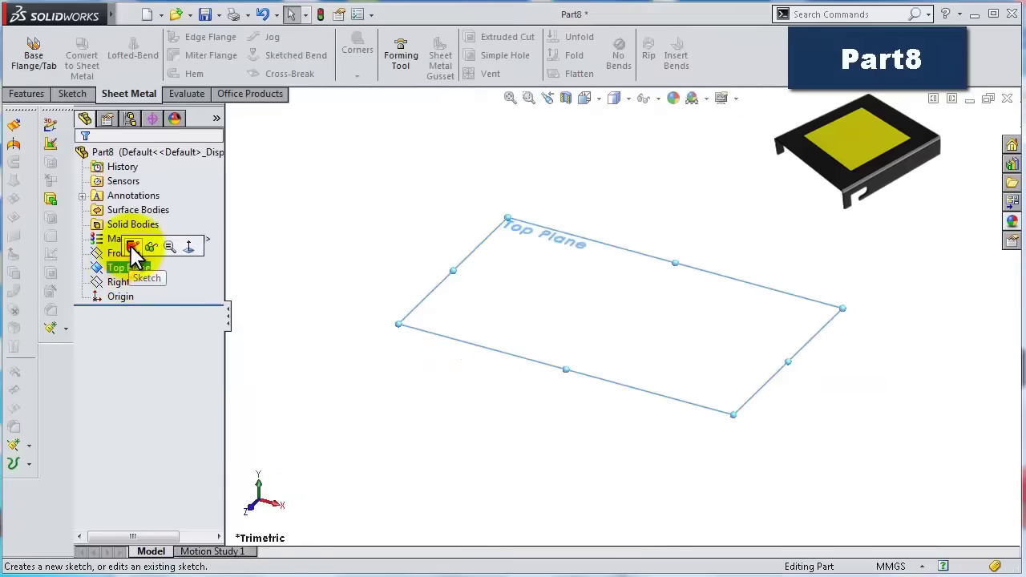
Sketch a centre rectangle at the origin on the Top Plane.
left_click(132, 247)
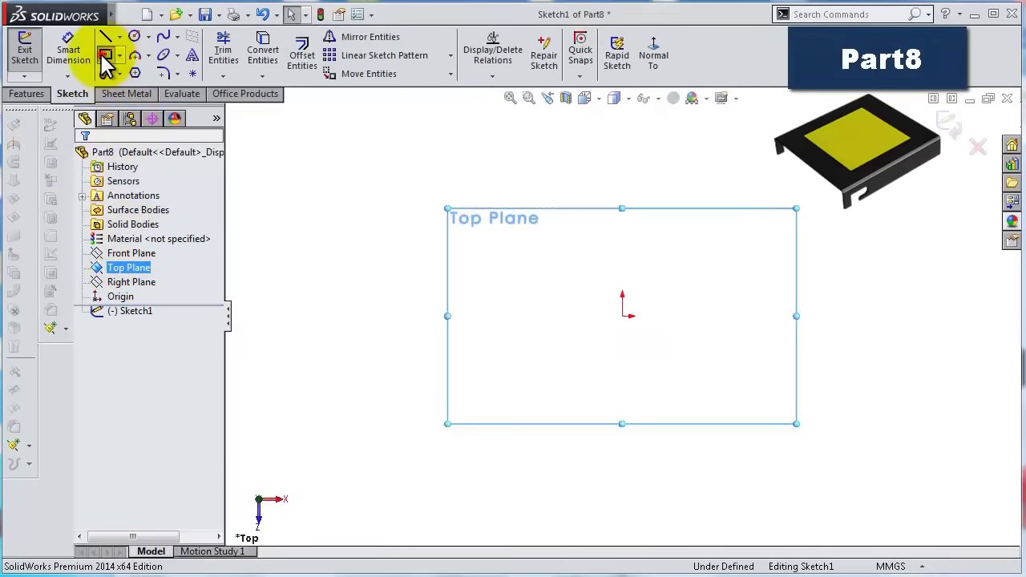
left_click(104, 56)
left_click(622, 316)
left_click(522, 230)
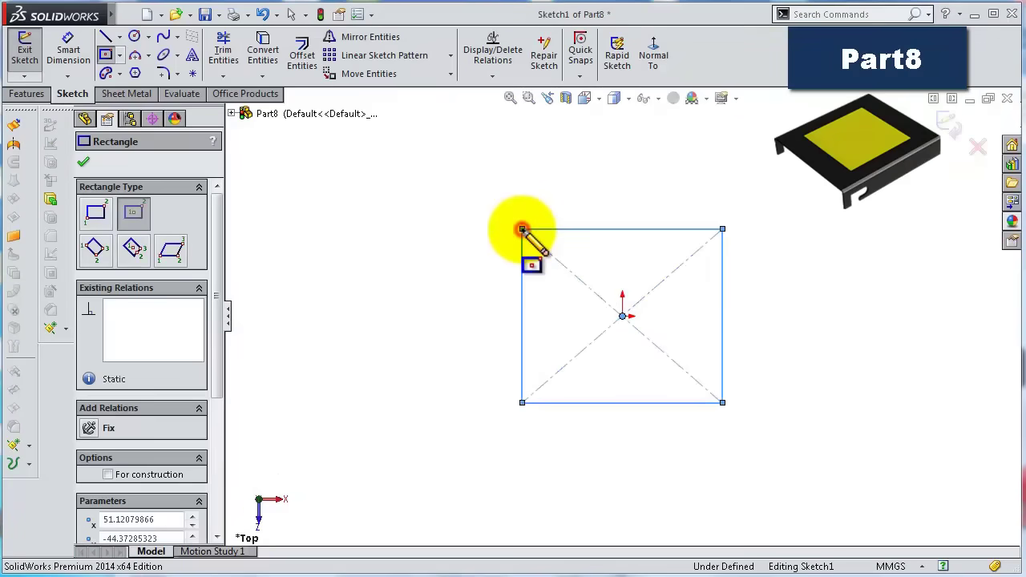
Dimension the rectangle 72 mm wide and 80 mm tall.
key("s")
left_click(567, 244)
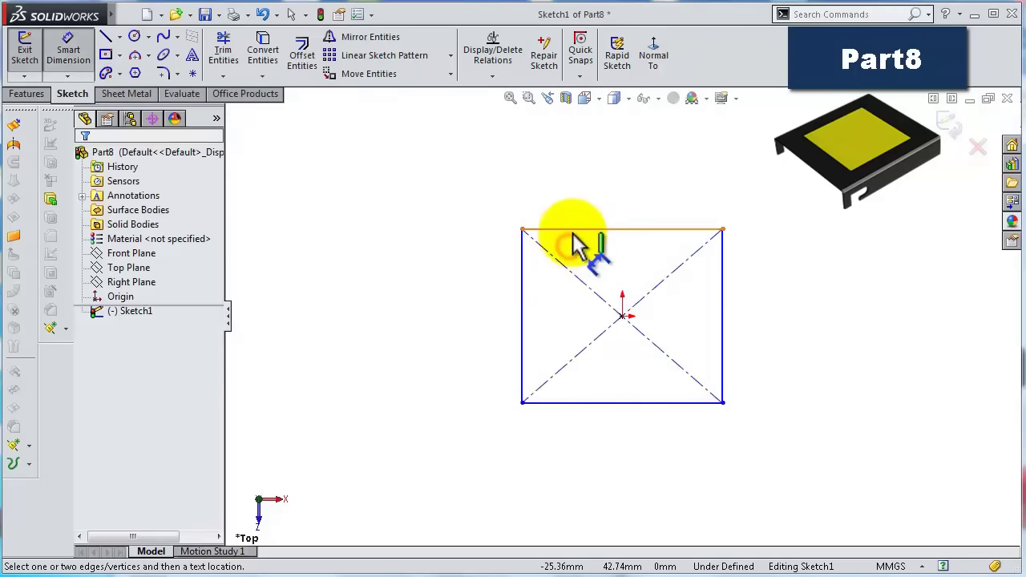
left_click(573, 232)
left_click(603, 206)
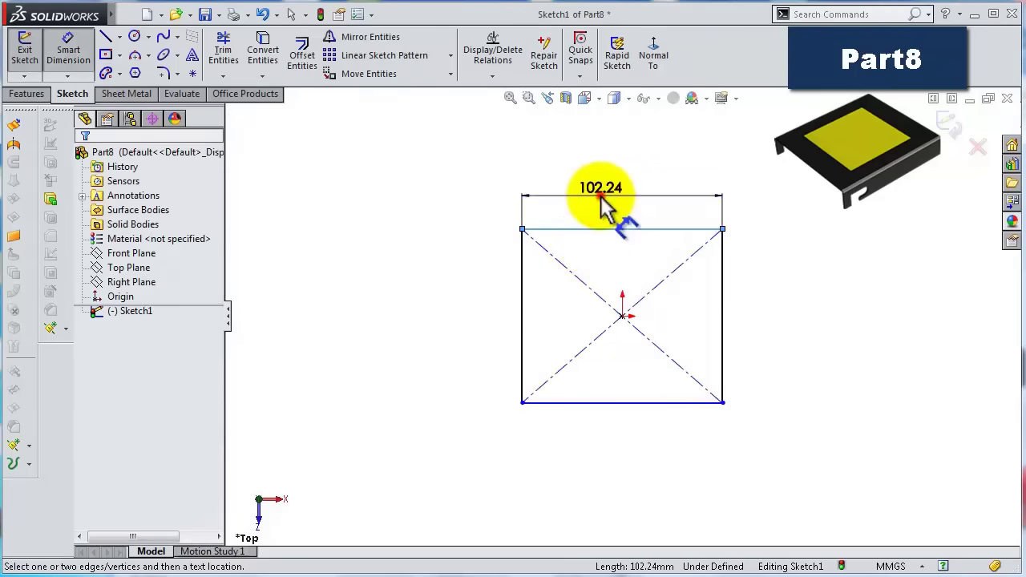
type("72")
key("Return")
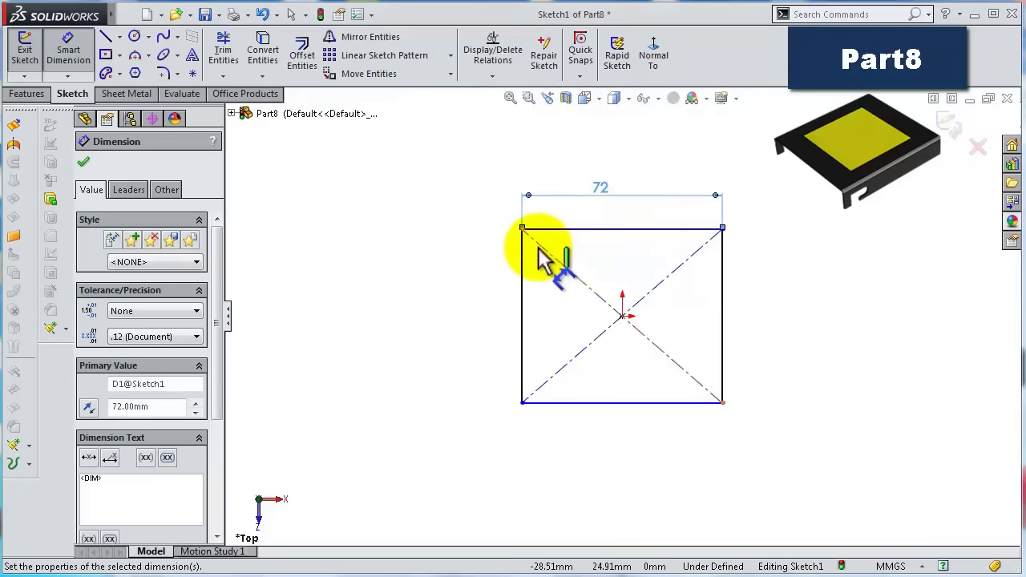
left_click(523, 268)
left_click(425, 268)
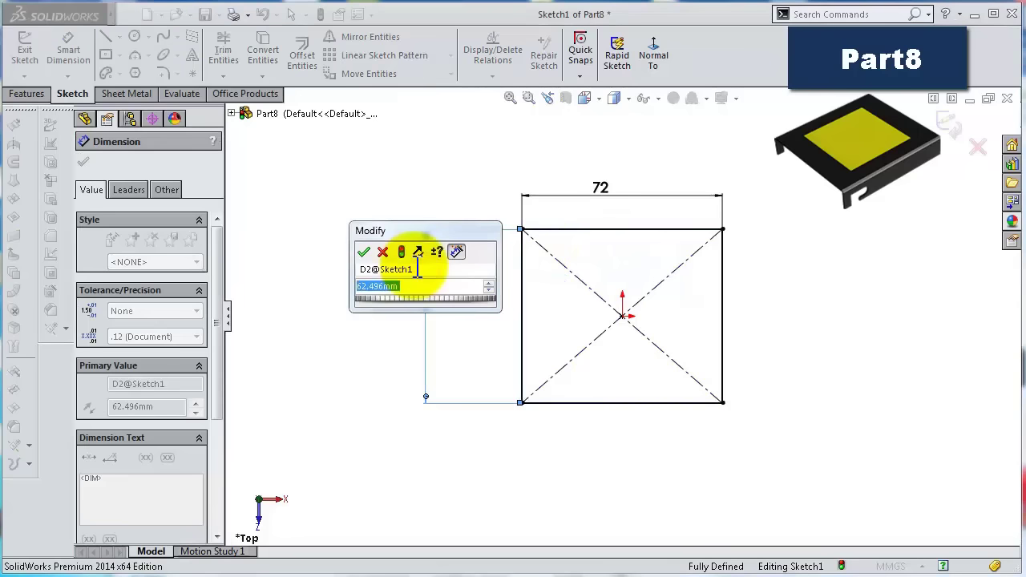
type("80")
key("Return")
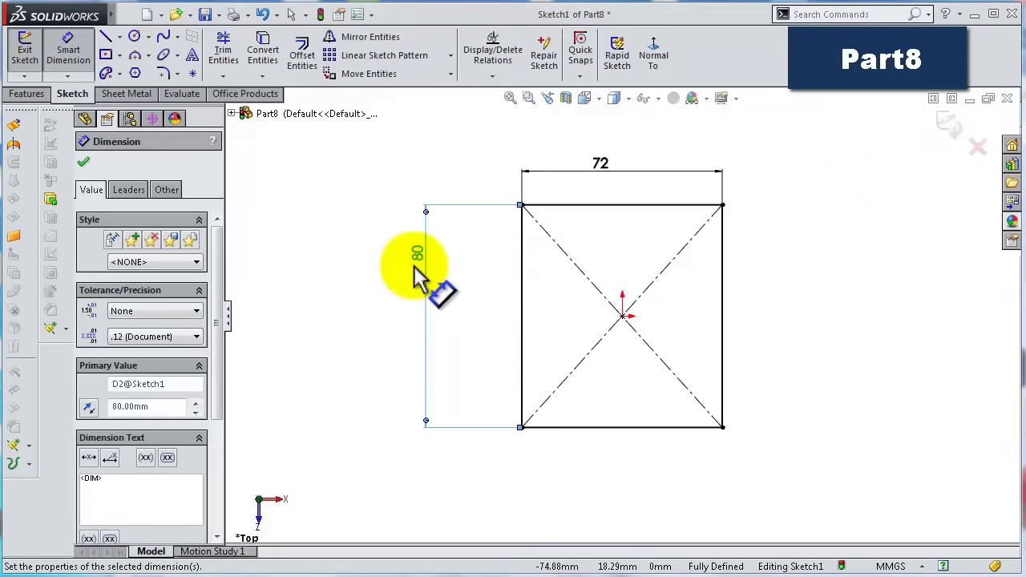
left_click(83, 161)
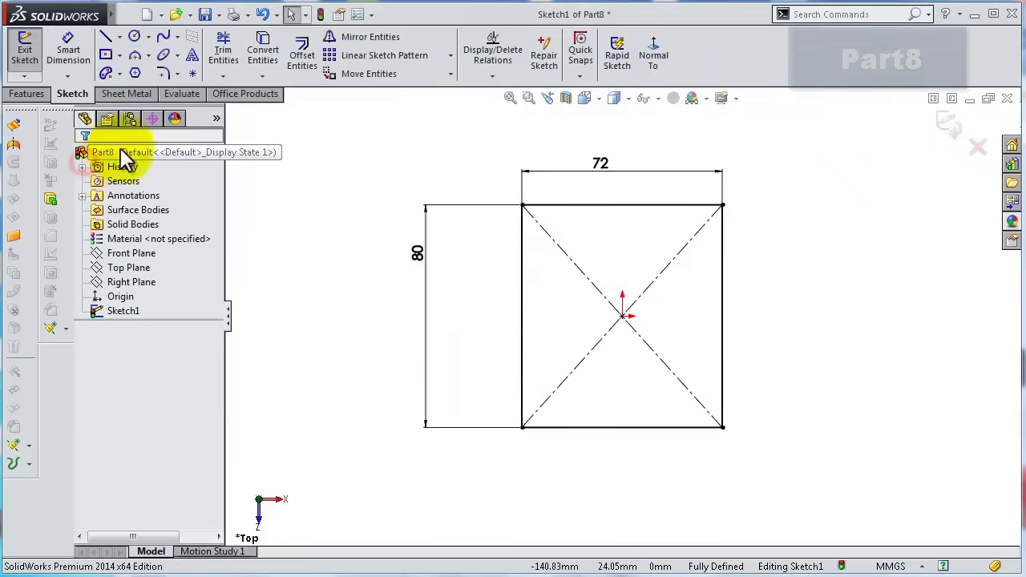
left_click(117, 94)
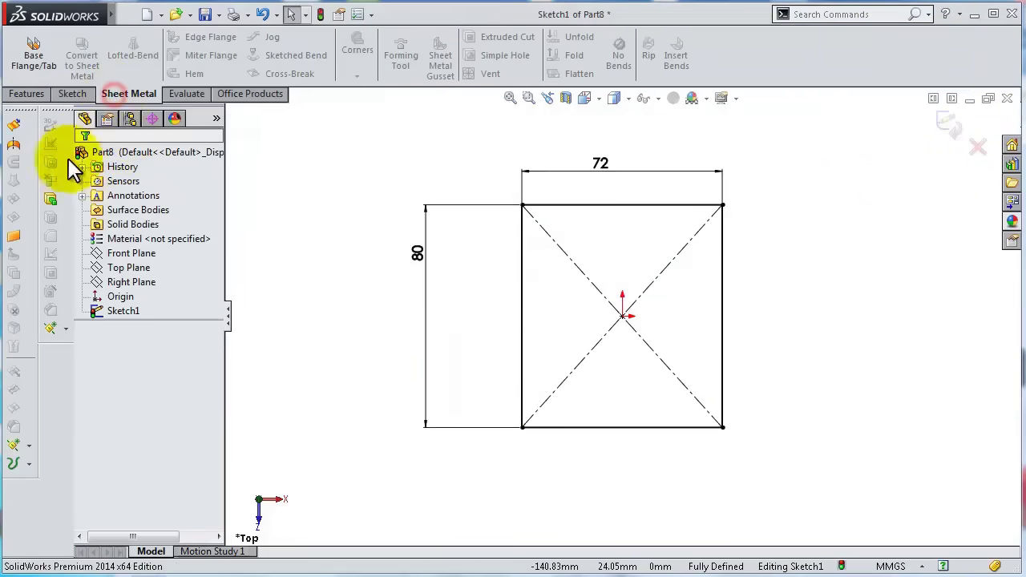
Create a 1.00 mm base flange from the 72 × 80 rectangle, K-Factor 1, relief 0.5.
left_click(32, 56)
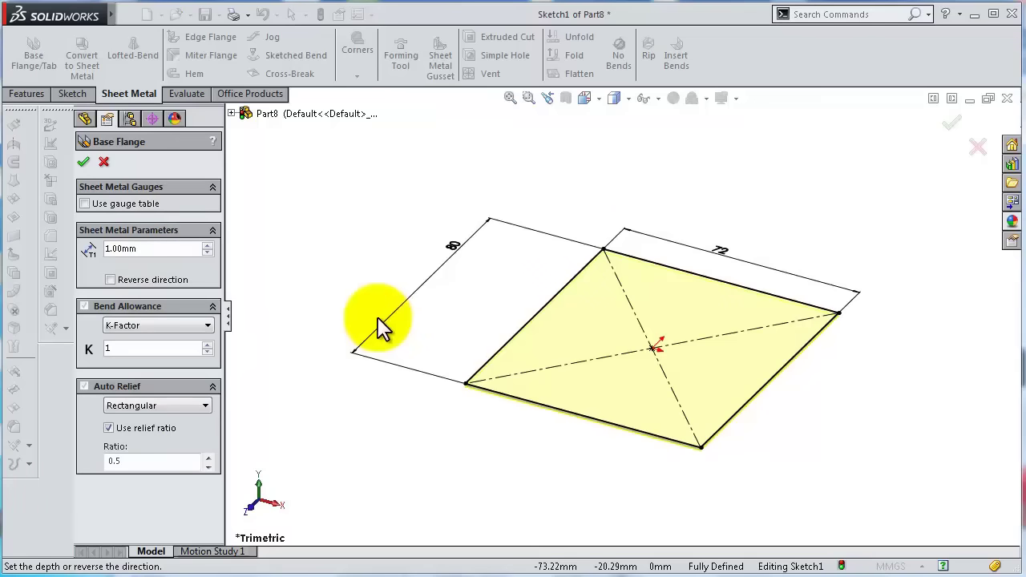
mouse_move(533, 433)
middle_mouse_down()
mouse_move(531, 377)
mouse_move(534, 433)
middle_mouse_up()
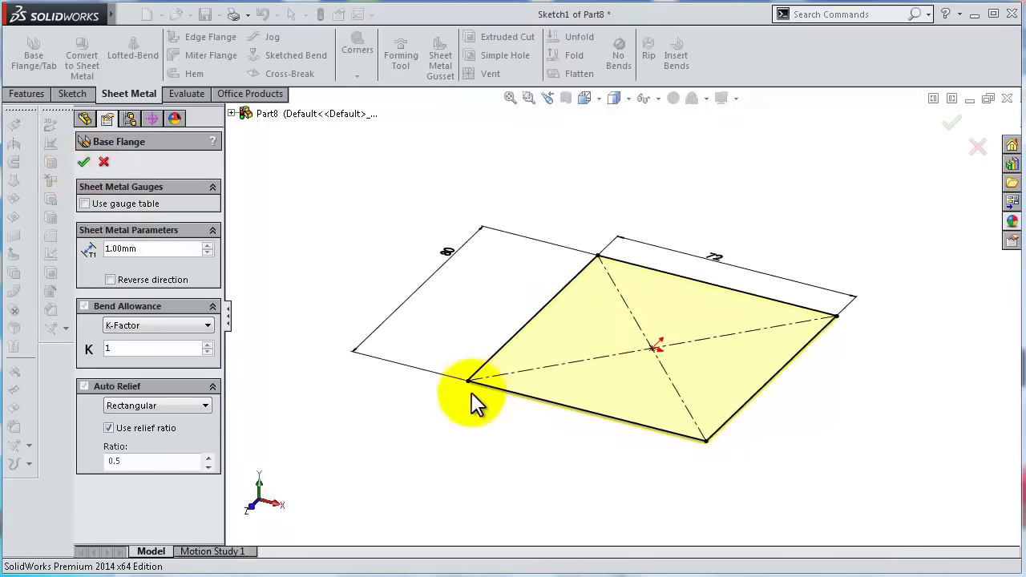
middle_click_drag(661, 308, 653, 330)
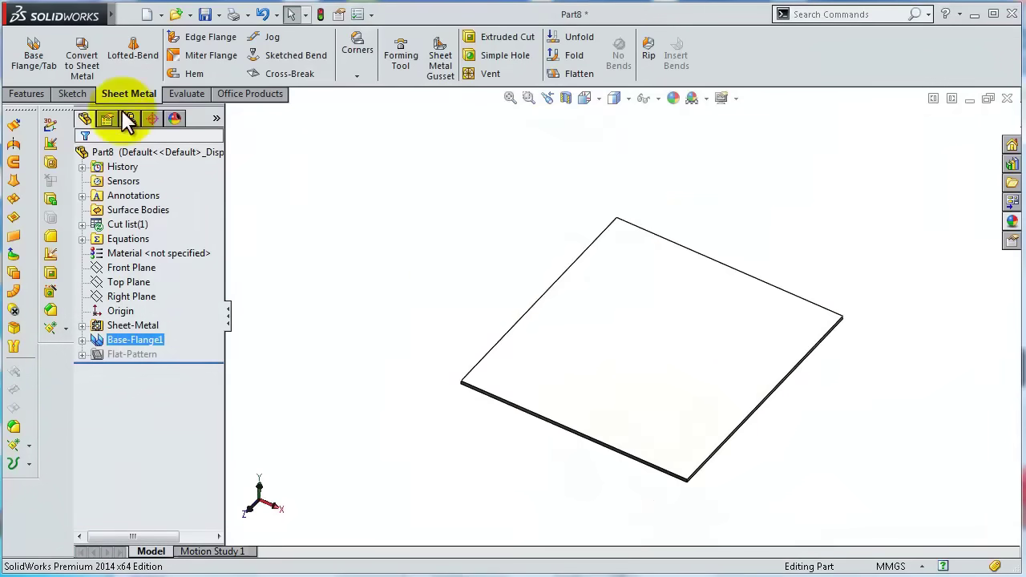
Start an edge flange on one plate edge with a 13 mm flange length.
left_click(210, 39)
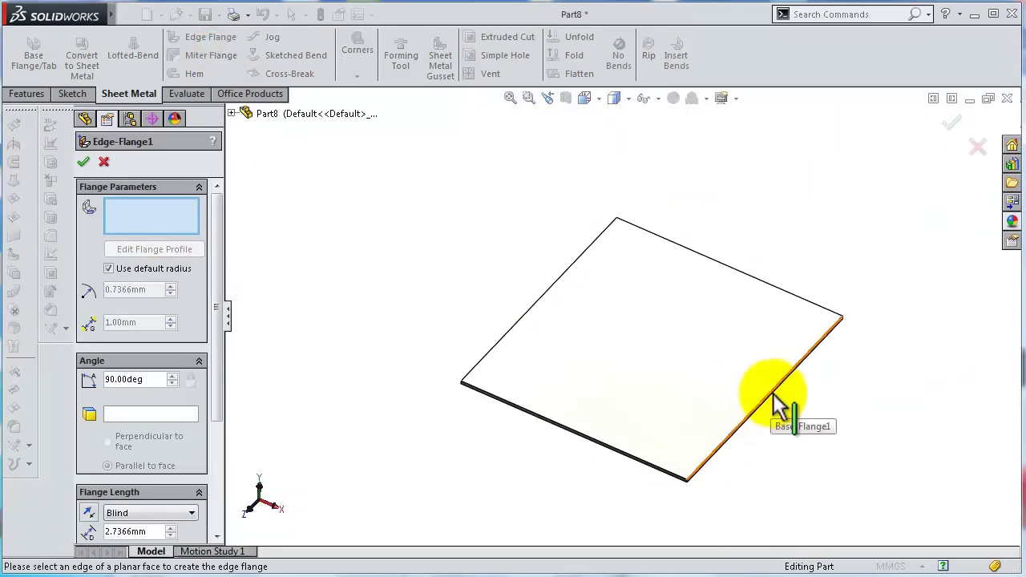
scroll(777, 400, "down", 4)
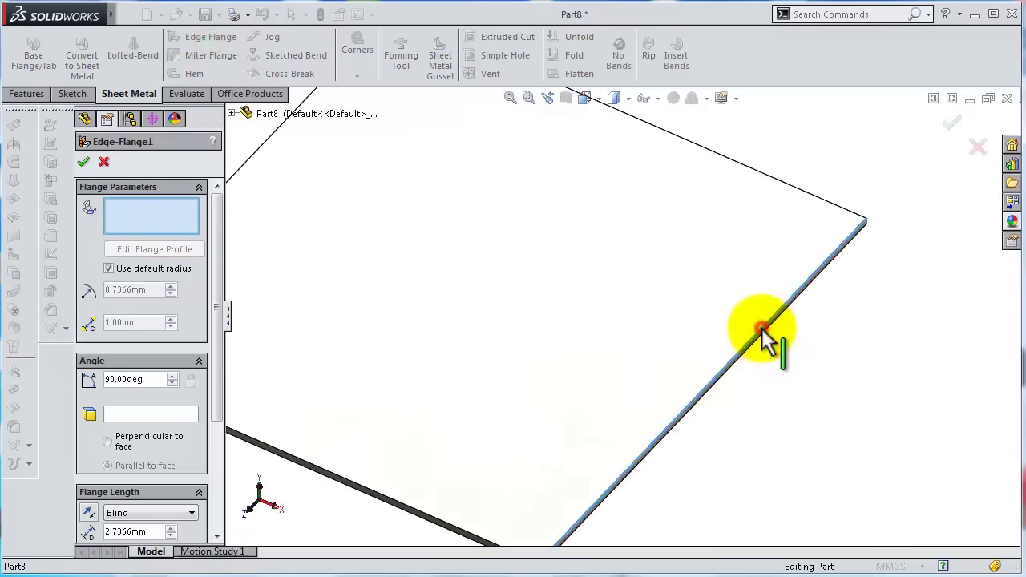
left_click(762, 330)
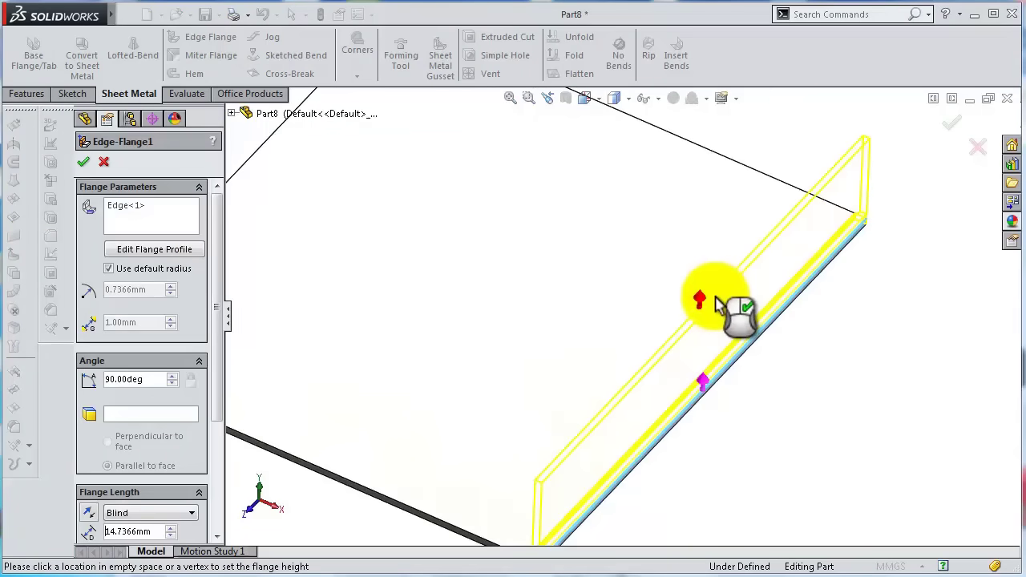
left_click(717, 313)
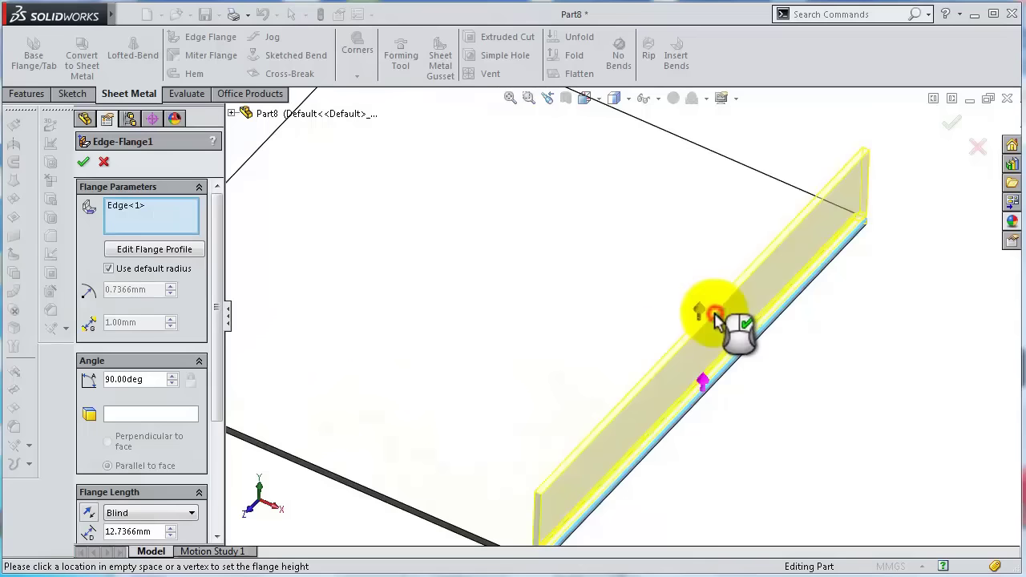
left_click_drag(155, 531, 109, 532)
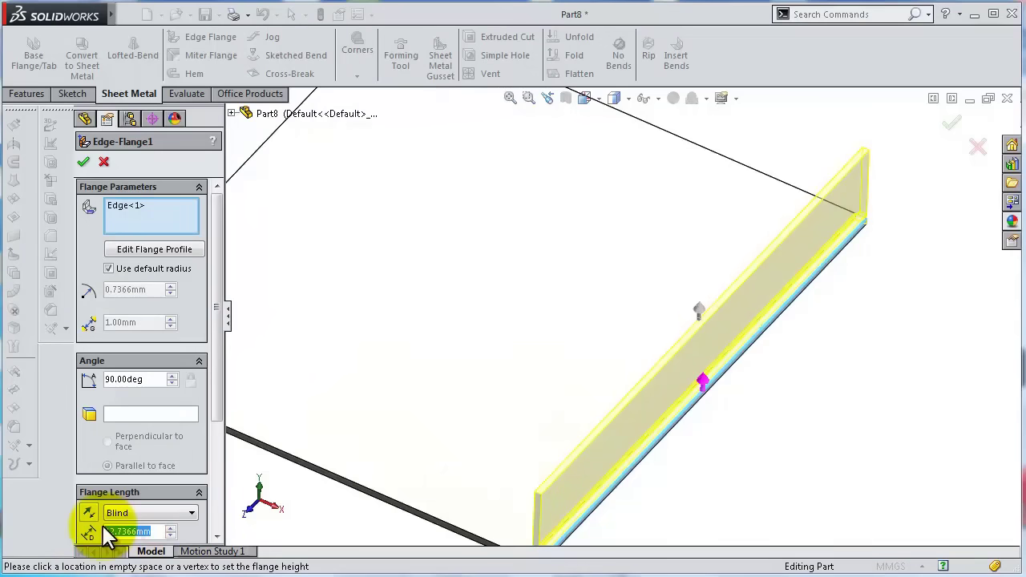
type("13")
key("Return")
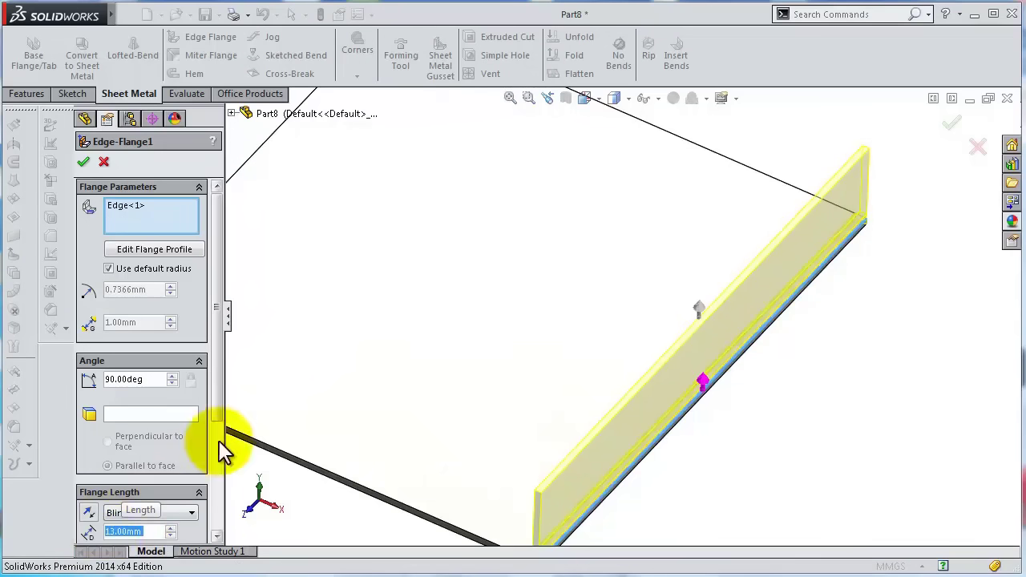
Add the opposite edge as a second 90° flange and accept Edge-Flange1.
scroll(335, 335, "down", 2)
scroll(336, 335, "down", 2)
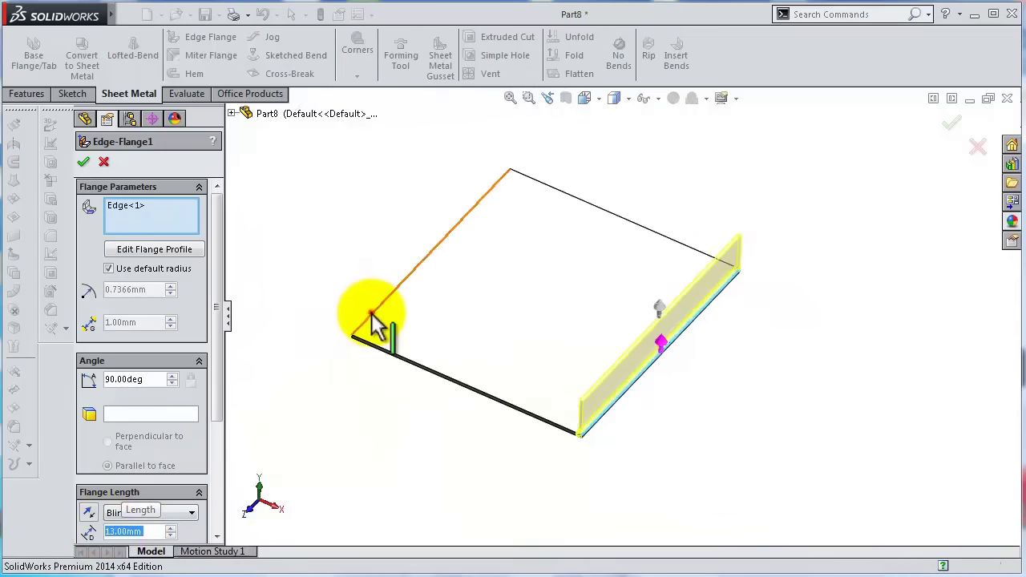
left_click(375, 319)
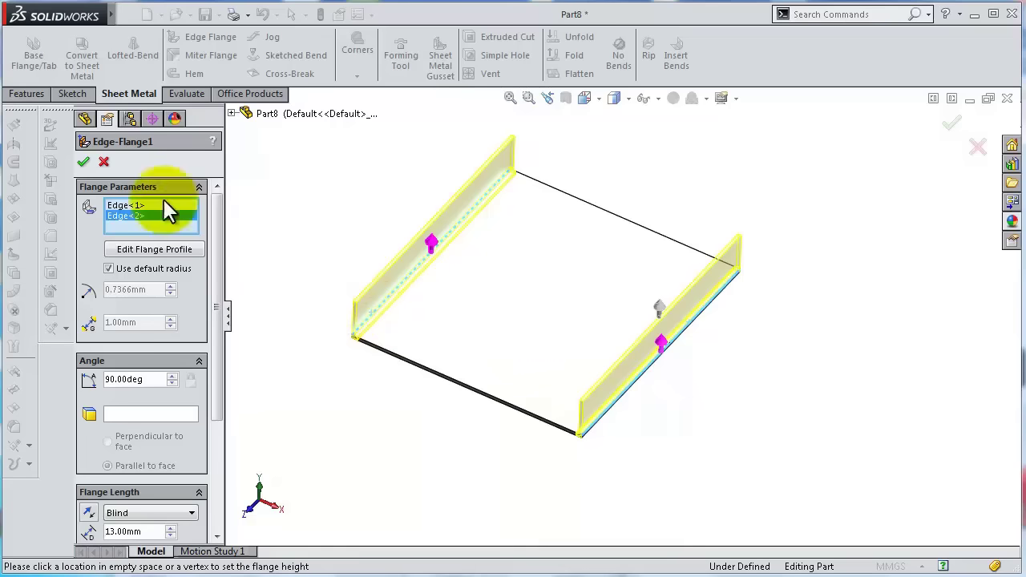
left_click(84, 163)
middle_click_drag(738, 486, 635, 415)
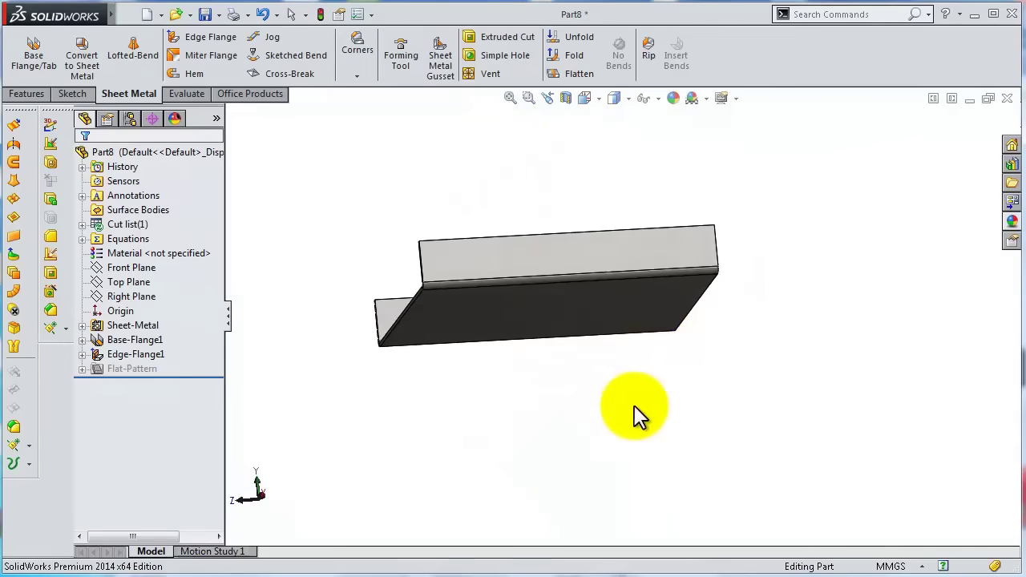
key("ctrl+8")
middle_click_drag(611, 232, 651, 326)
Sketch a slot outline with a tangent-arc rounded end on the flange's outer face.
left_click(653, 346)
left_click(717, 314)
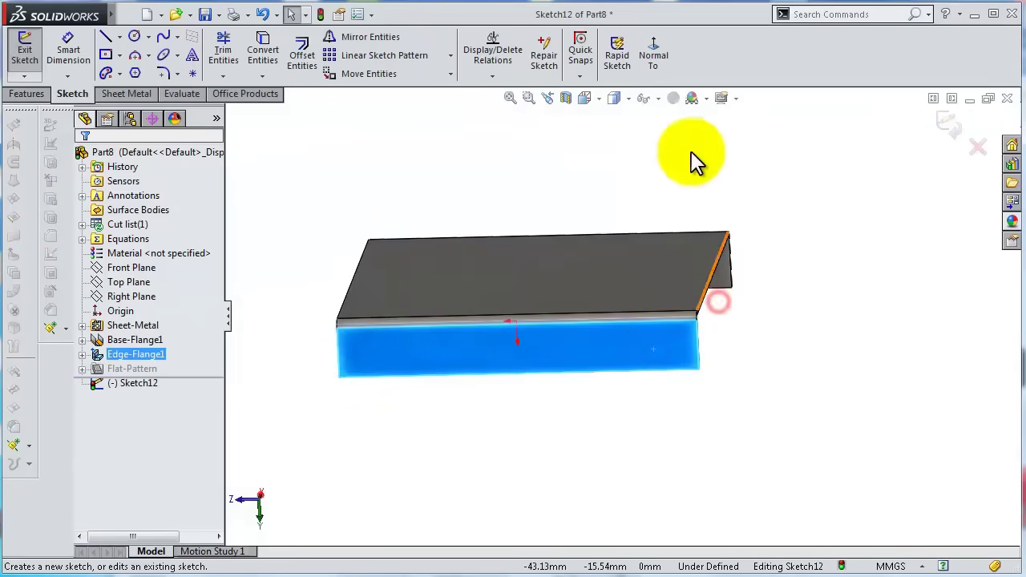
left_click(105, 36)
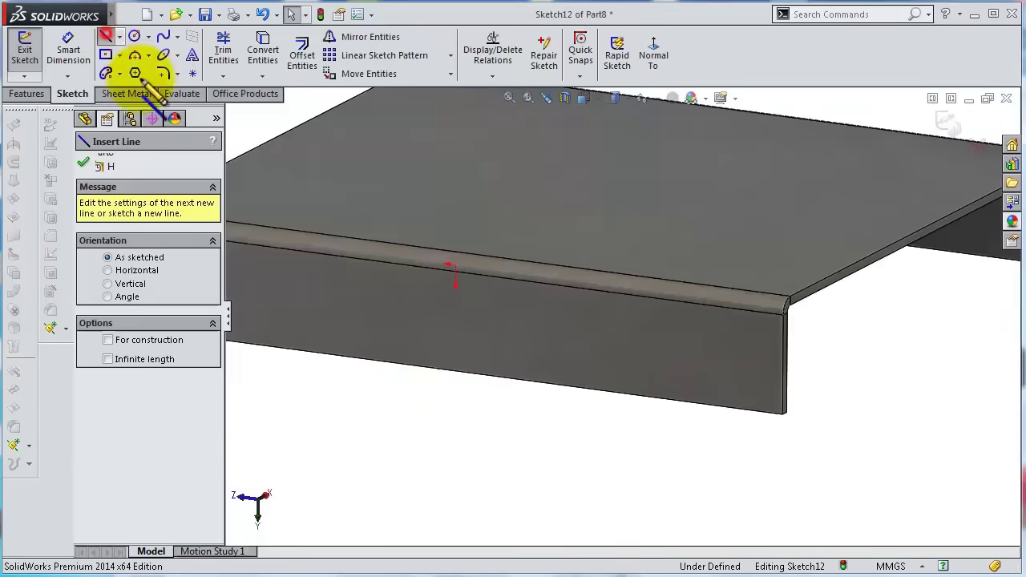
left_click(735, 407)
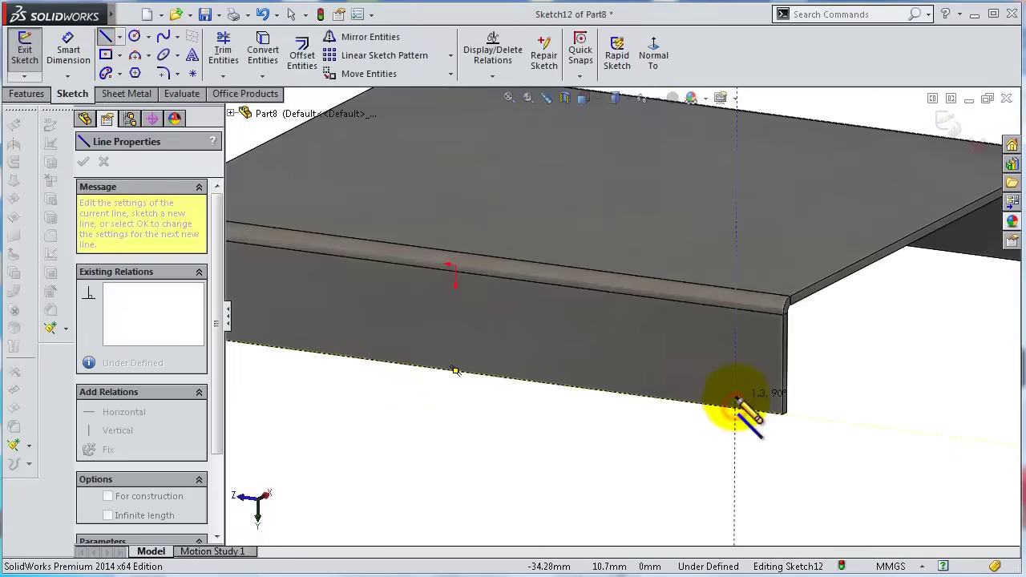
left_click(735, 350)
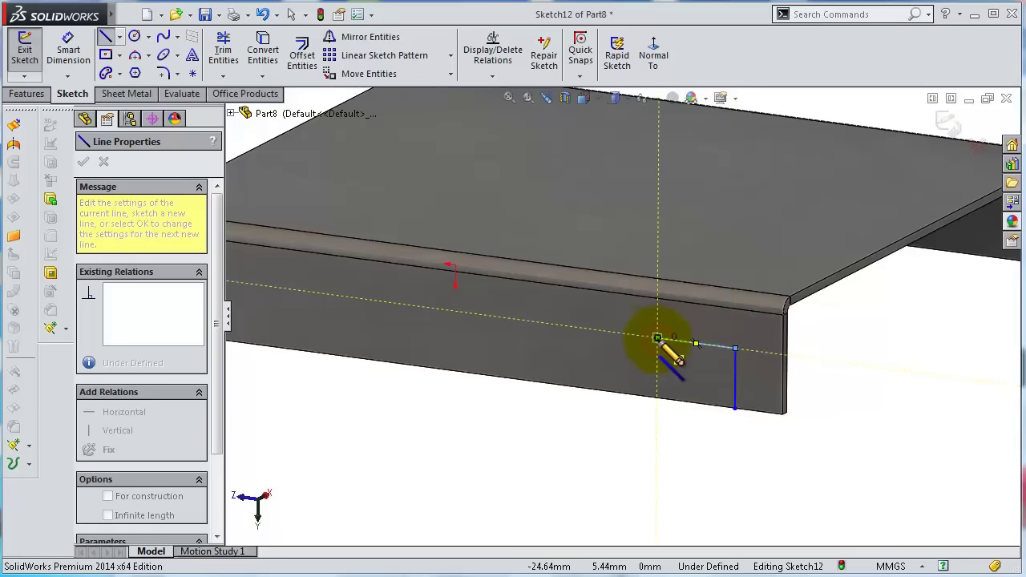
left_click(657, 338)
scroll(658, 339, "up", 4)
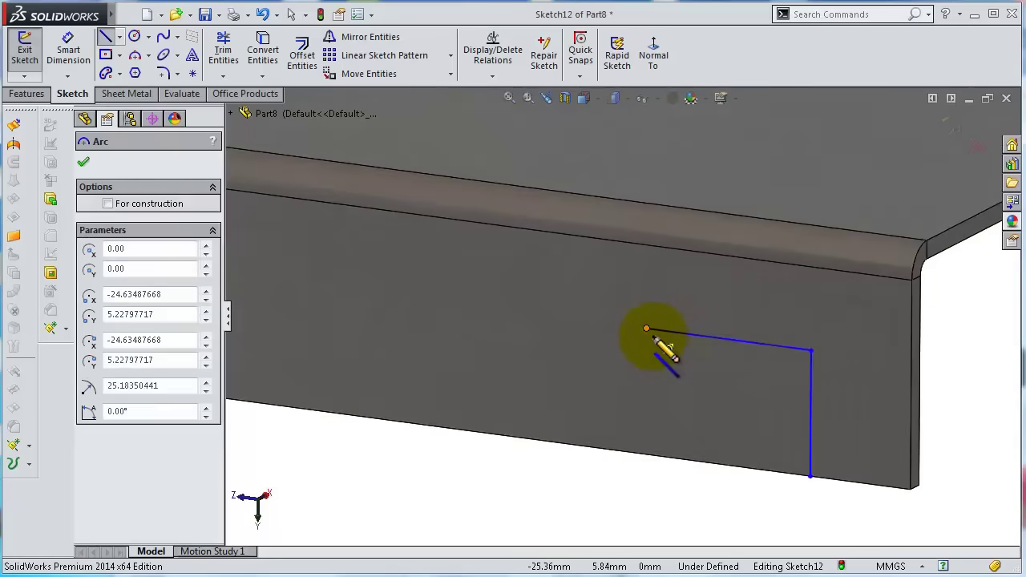
left_click(647, 393)
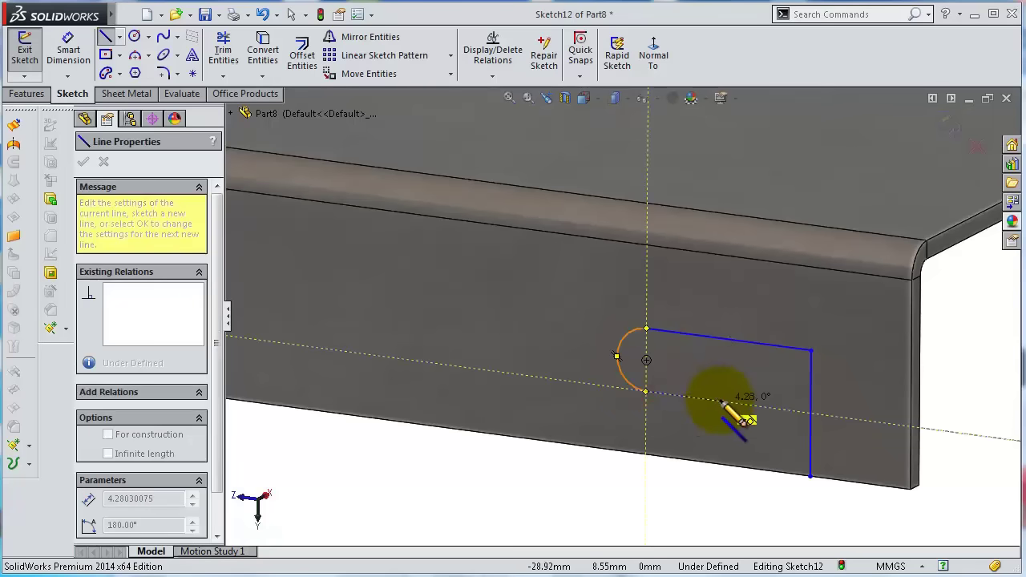
left_click(720, 400)
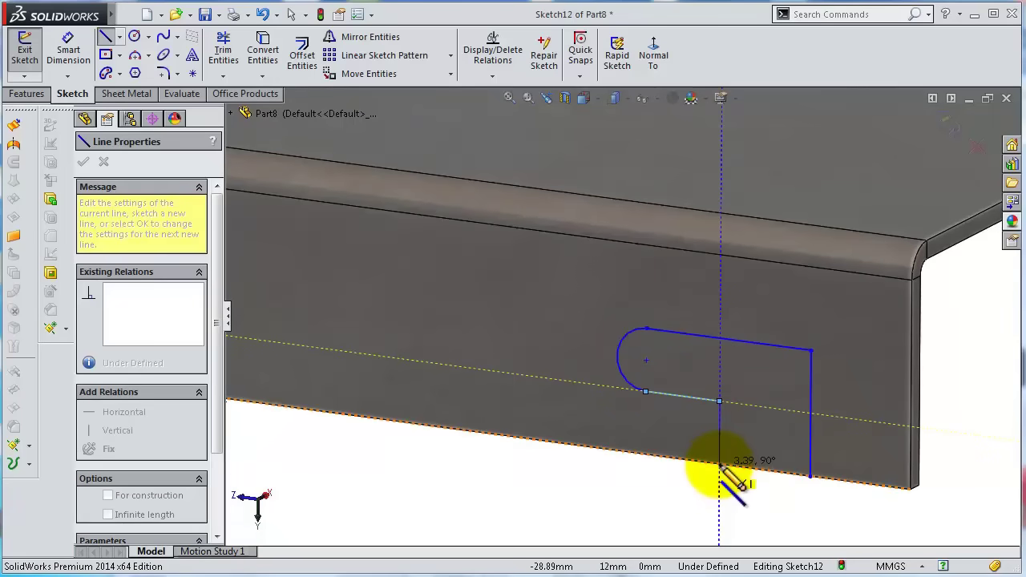
left_click(719, 465)
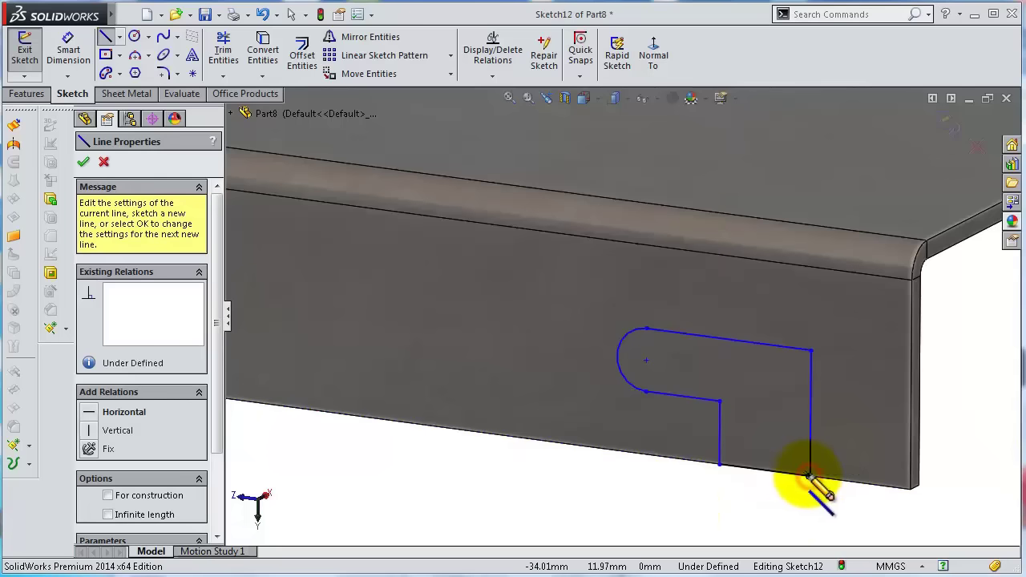
Dimension the slot 5 mm from the flange end with a 6.5 mm opening width.
key("s")
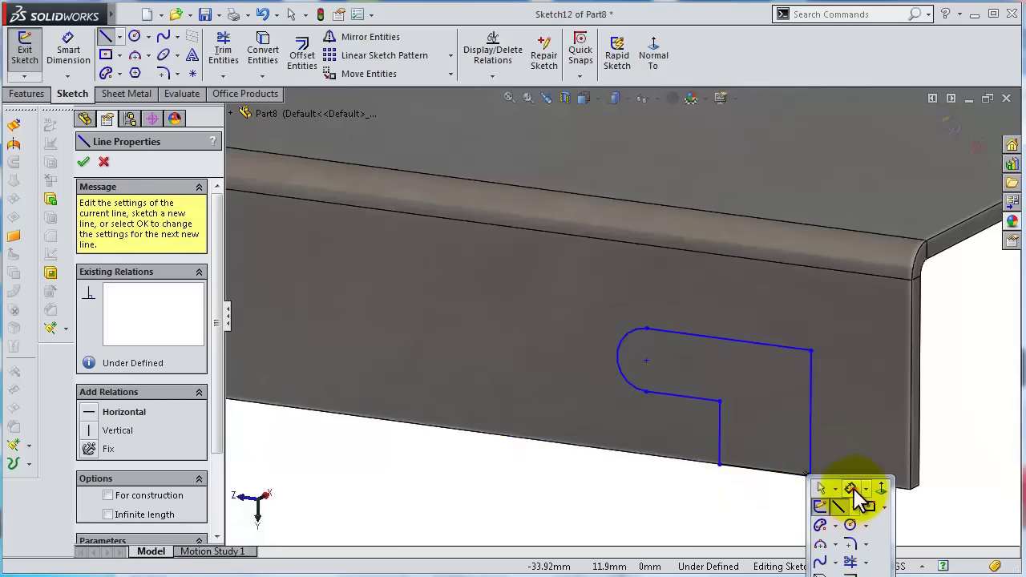
left_click(853, 489)
left_click(811, 445)
left_click(912, 457)
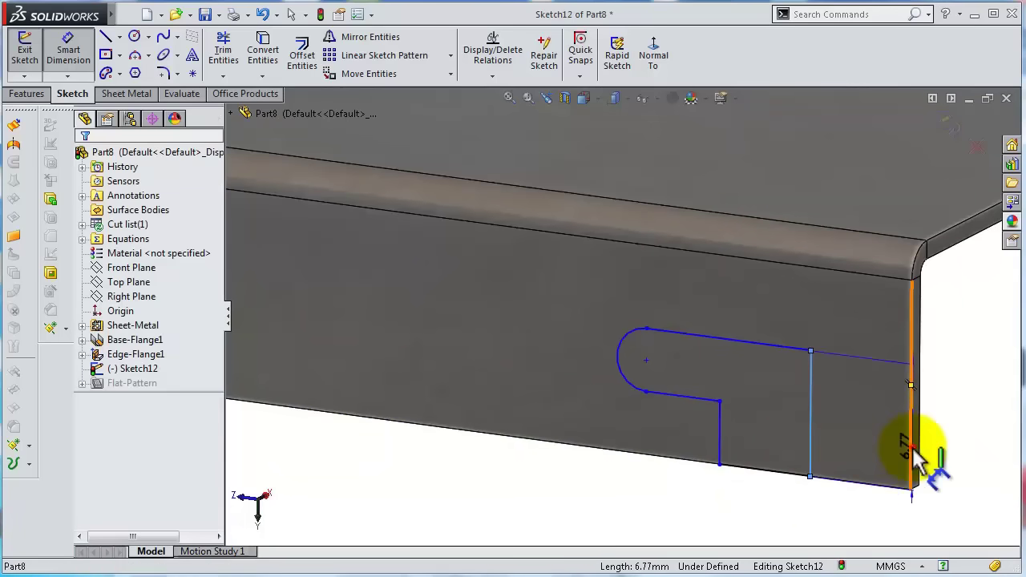
left_click(882, 517)
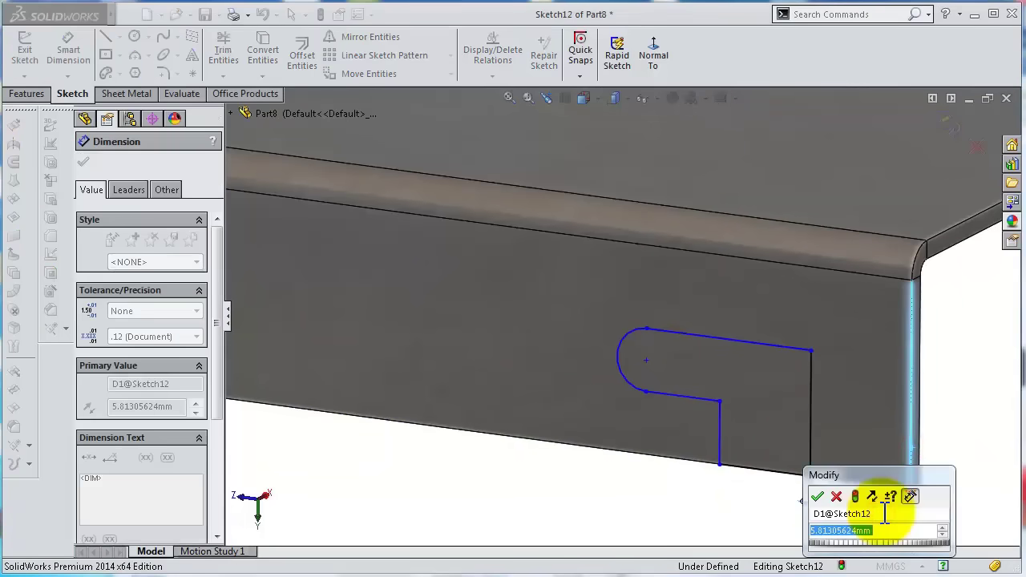
type("5")
key("Return")
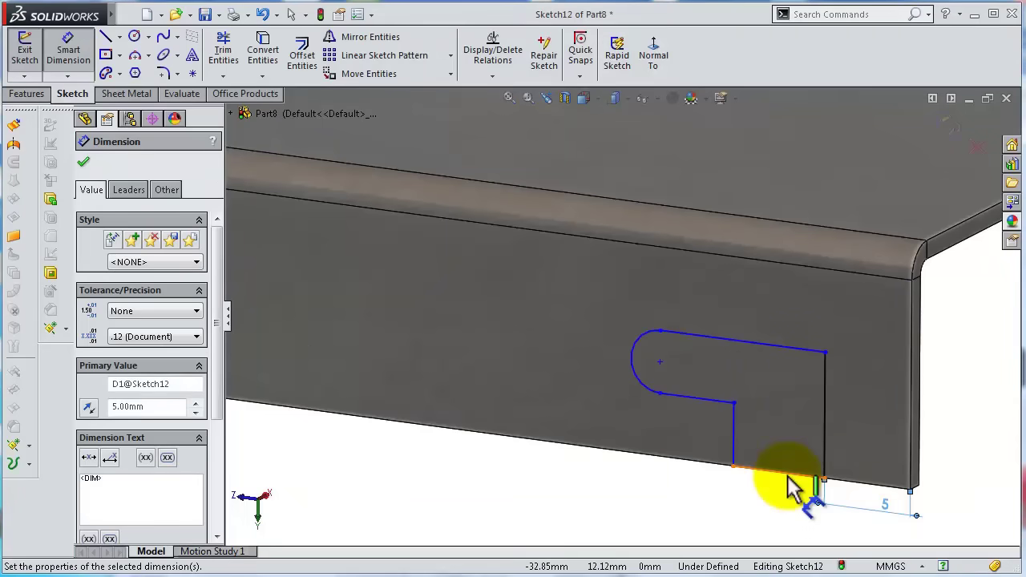
left_click(790, 485)
left_click(785, 498)
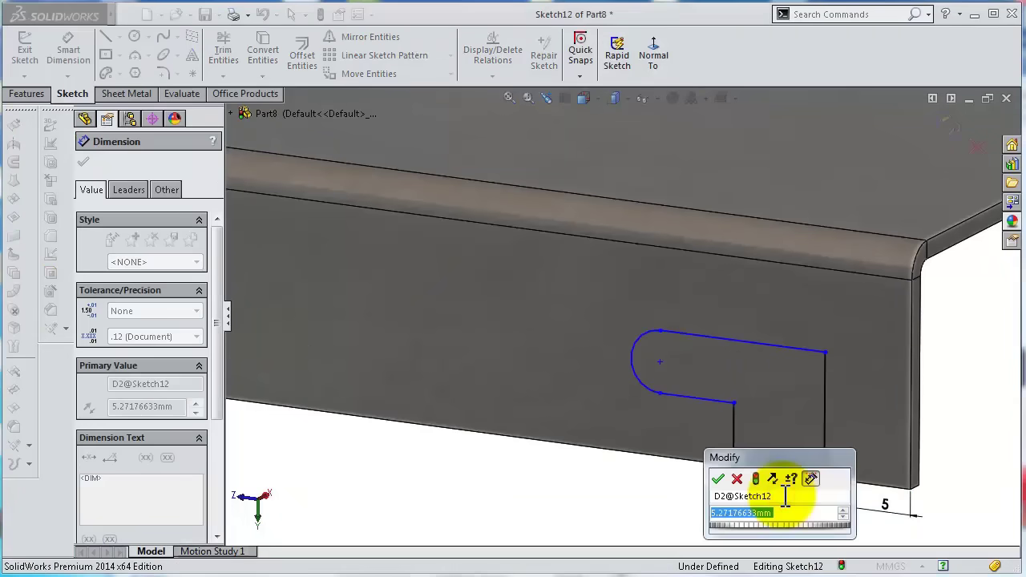
type("6.5")
key("Return")
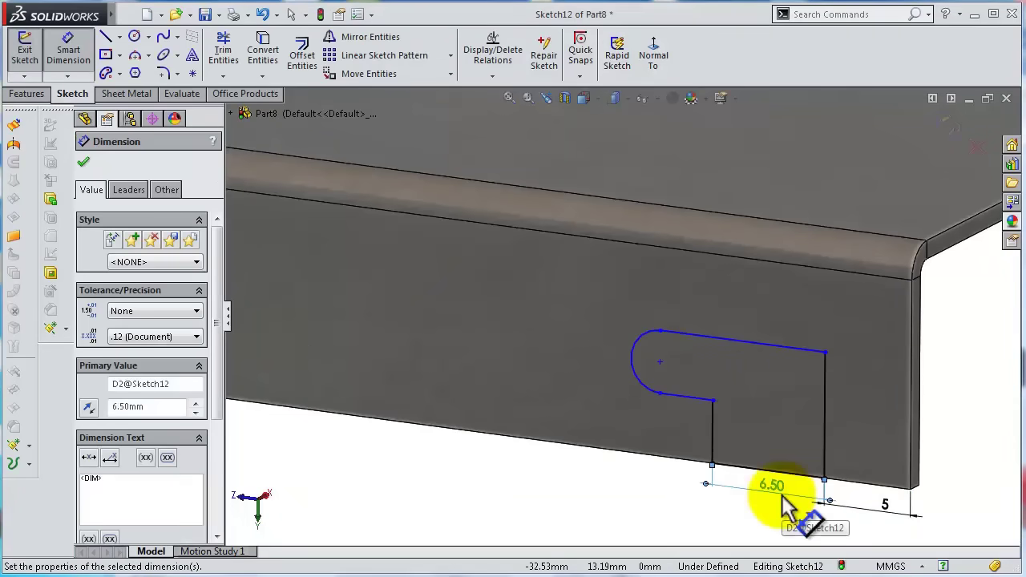
Set the lower slot line to 4 mm, the end radius to R3, and the top line 4 mm below the edge.
left_click(685, 397)
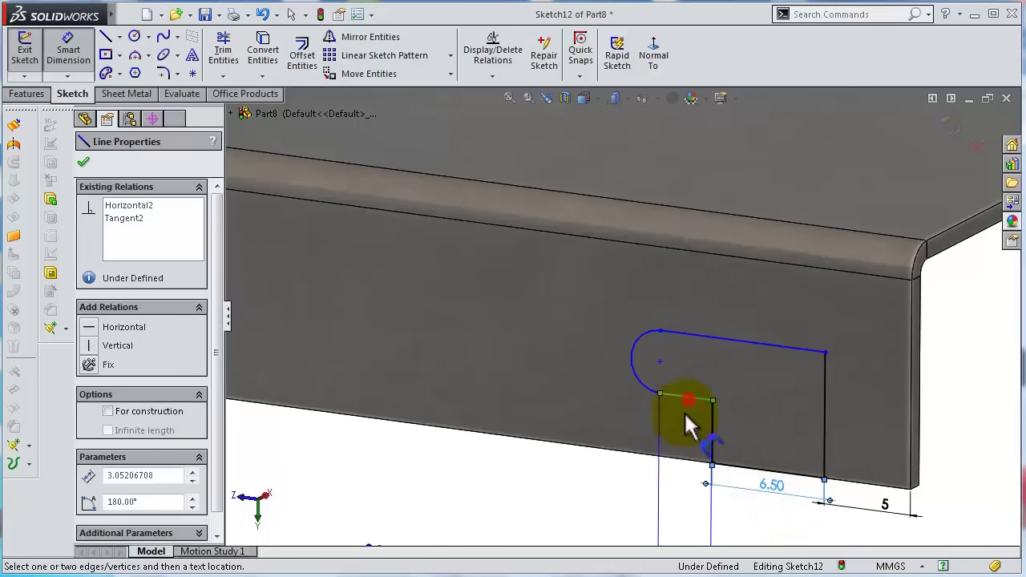
left_click(654, 508)
type("4")
key("Return")
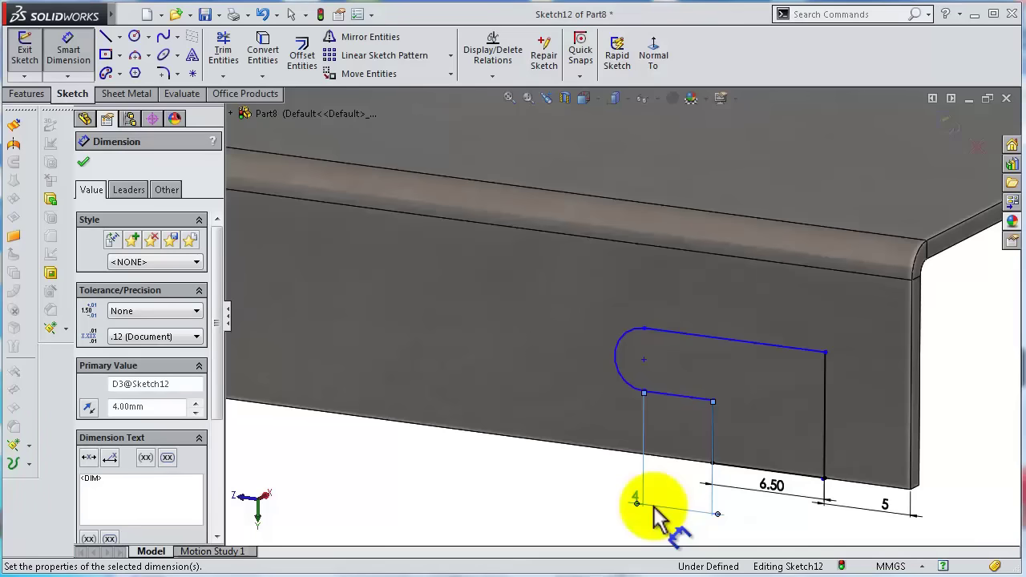
left_click(618, 351)
left_click(590, 347)
type("300571")
key("Return")
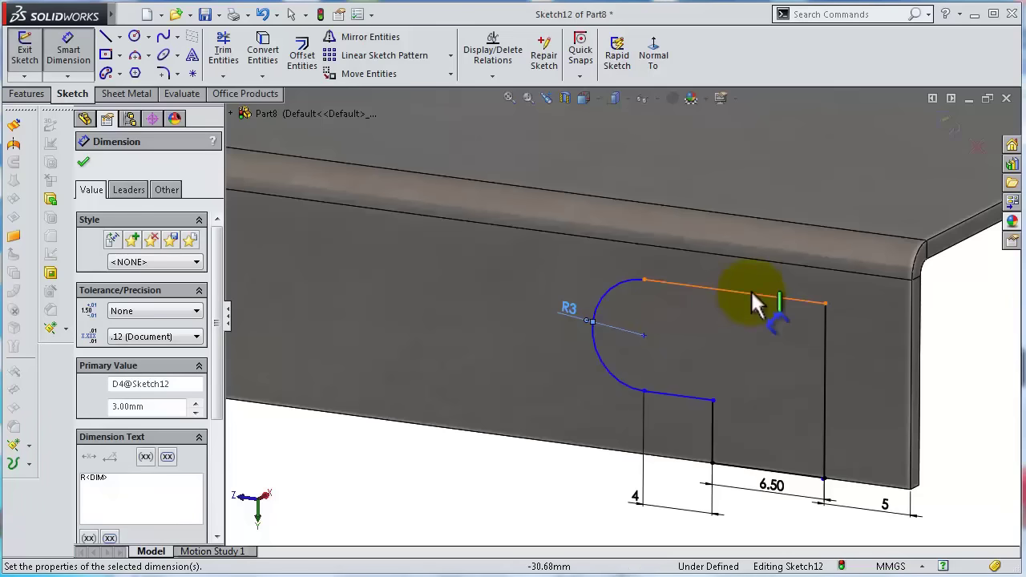
left_click(754, 305)
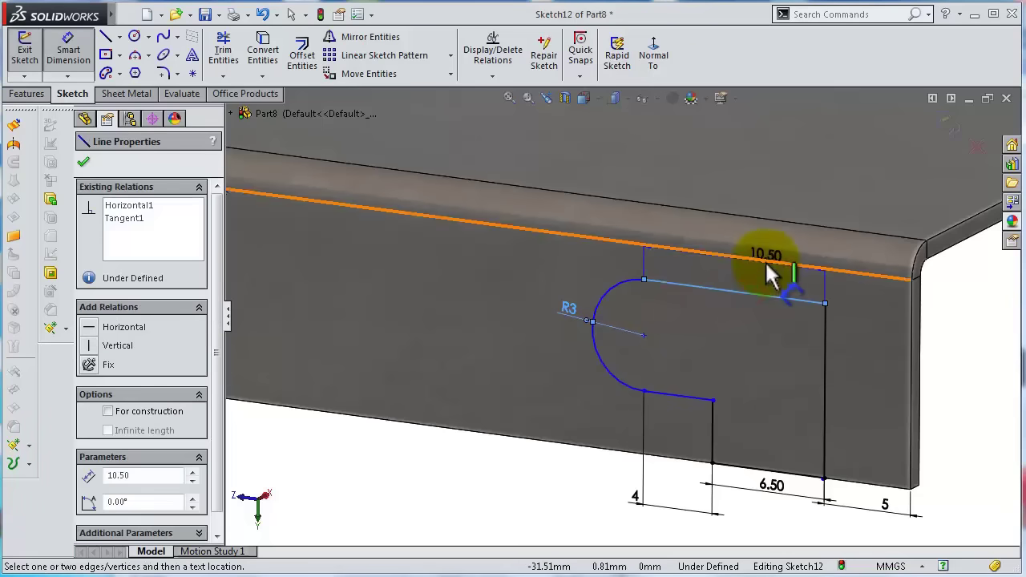
left_click(766, 262)
left_click(949, 318)
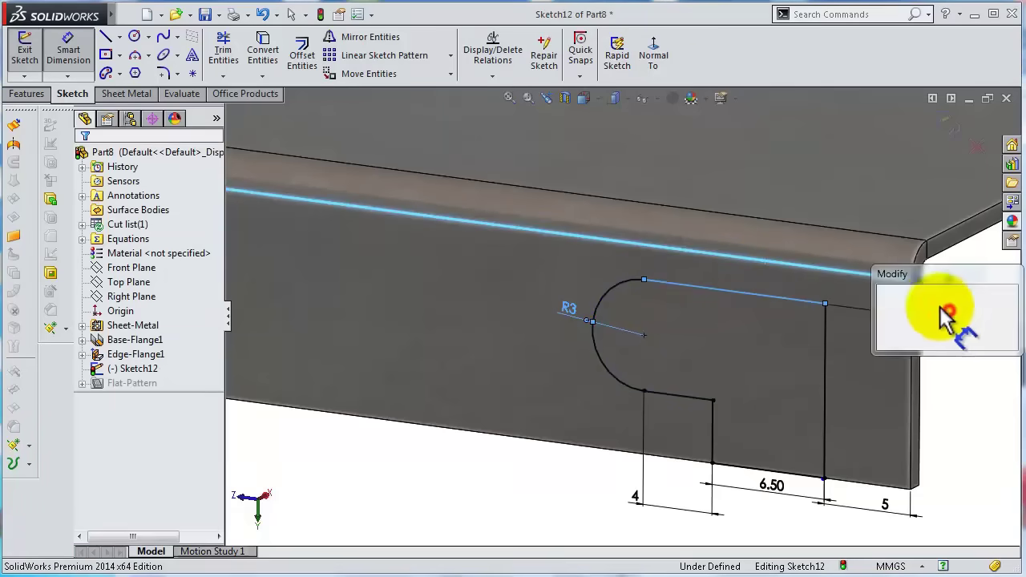
type("4")
key("Return")
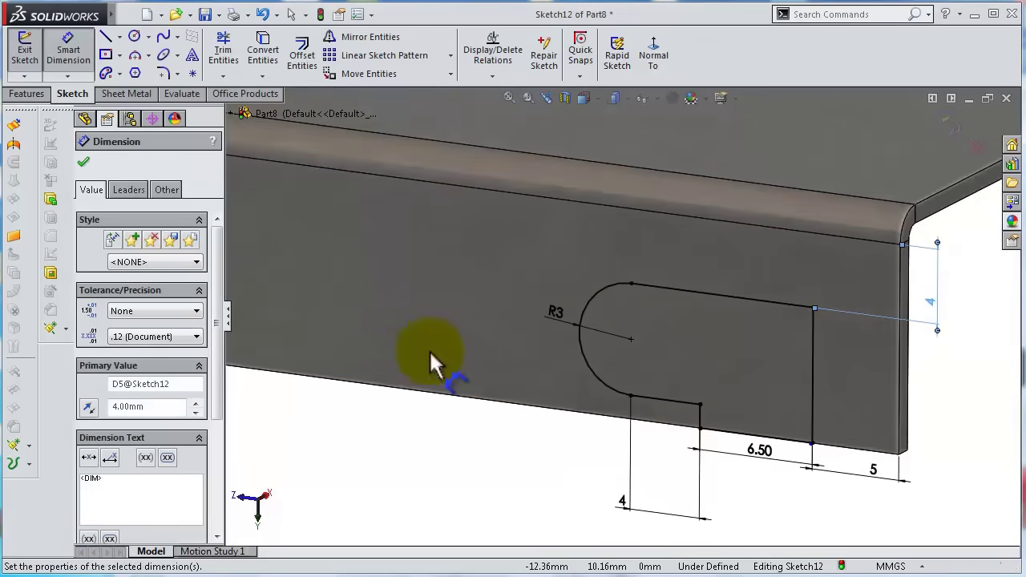
left_click(25, 94)
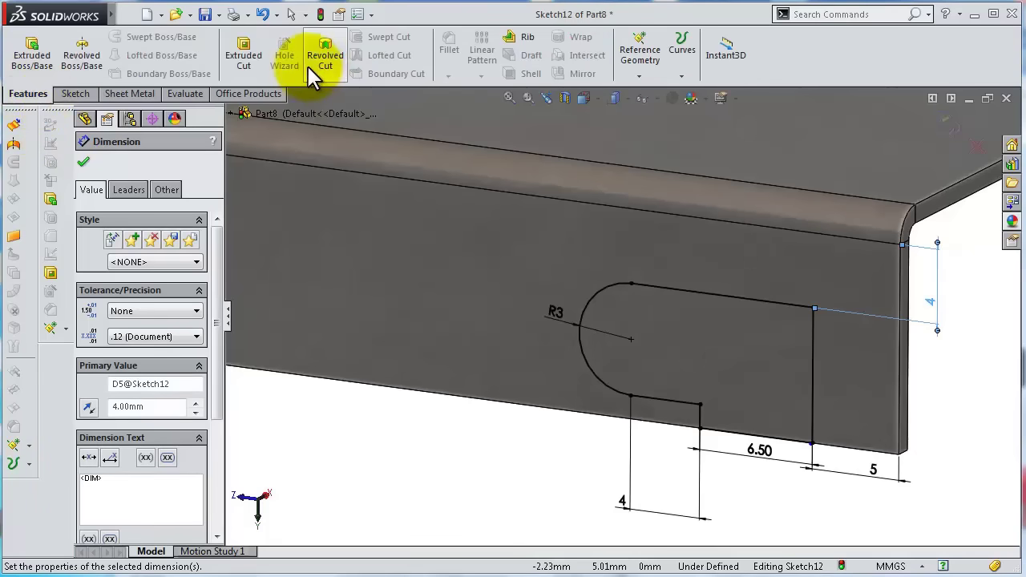
Extrude-cut the slot region Through All, creating Cut-Extrude1 in both flanges.
left_click(243, 60)
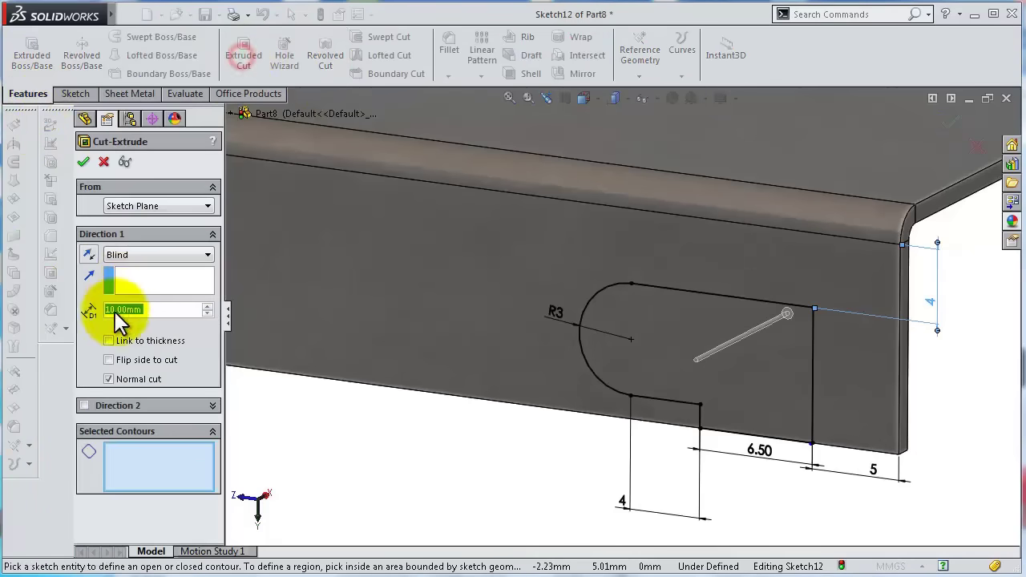
left_click(127, 255)
left_click(128, 267)
scroll(537, 336, "up", 3)
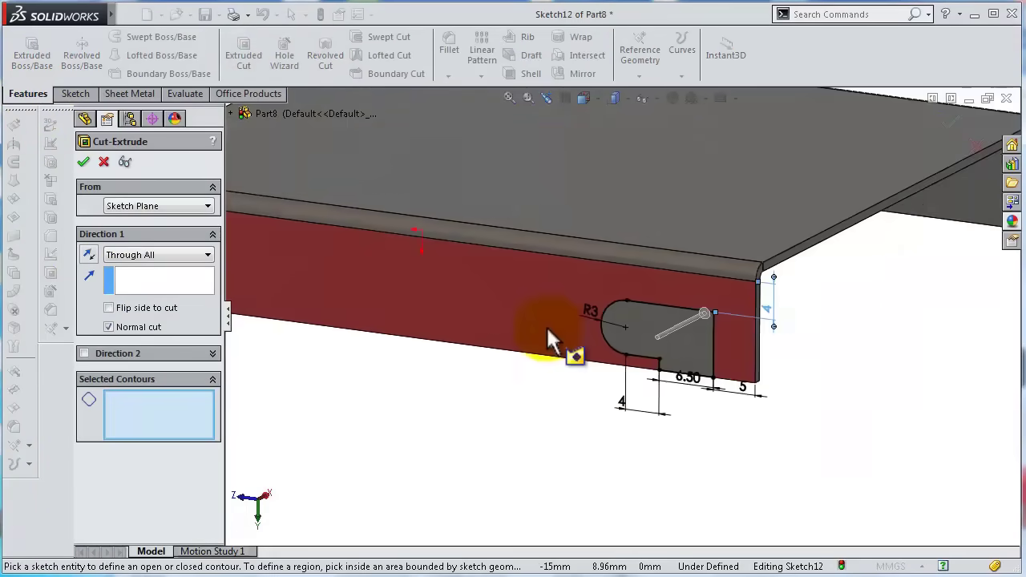
left_click(631, 327)
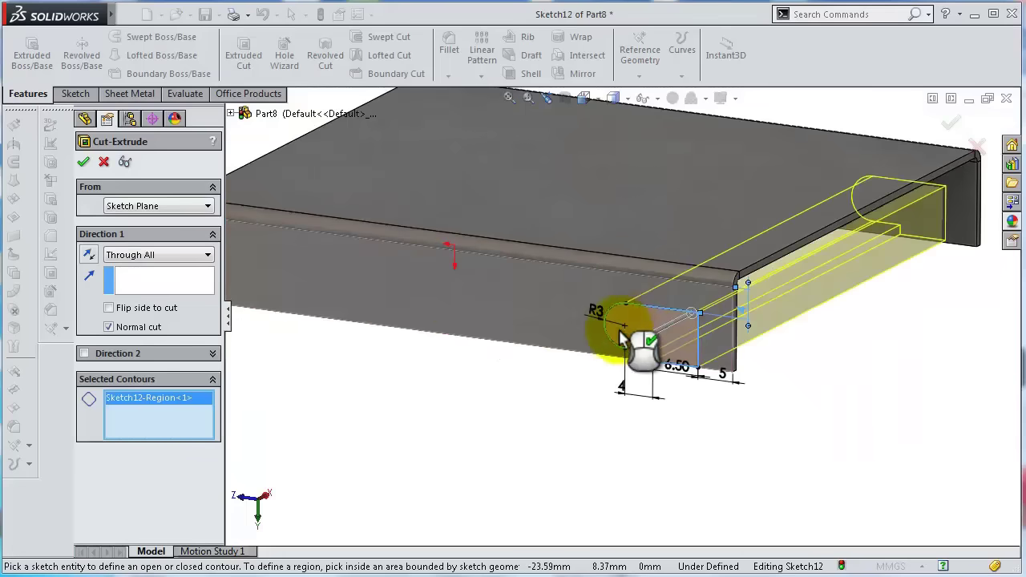
left_click(85, 163)
mouse_move(705, 393)
middle_mouse_down()
mouse_move(733, 401)
mouse_move(719, 360)
mouse_move(677, 379)
mouse_move(697, 348)
mouse_move(754, 311)
mouse_move(892, 536)
middle_mouse_up()
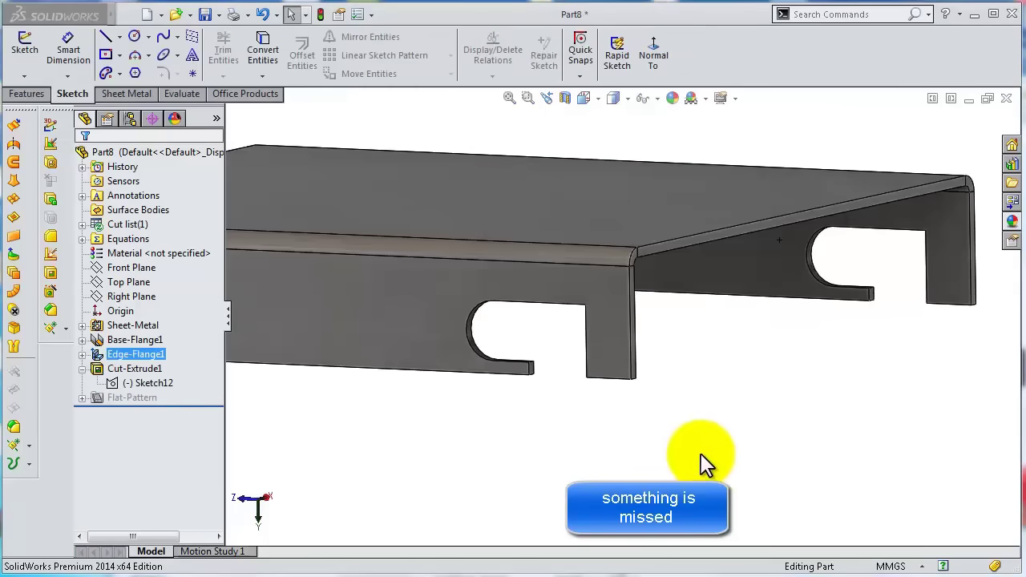
middle_click_drag(703, 462, 695, 469)
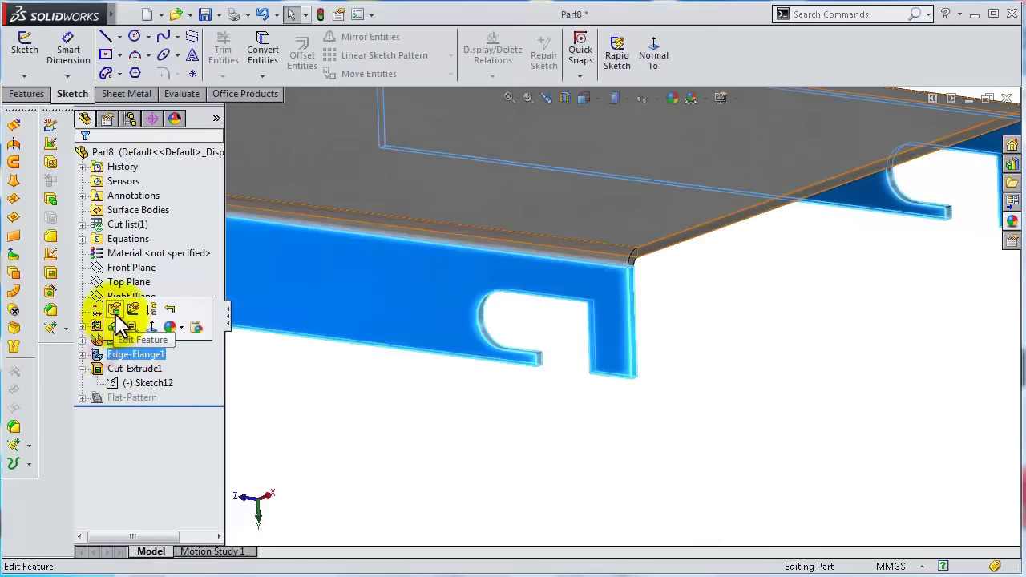
Change Edge-Flange1's flange length reference and flange position options, then rebuild it.
left_click(116, 313)
left_click(136, 396)
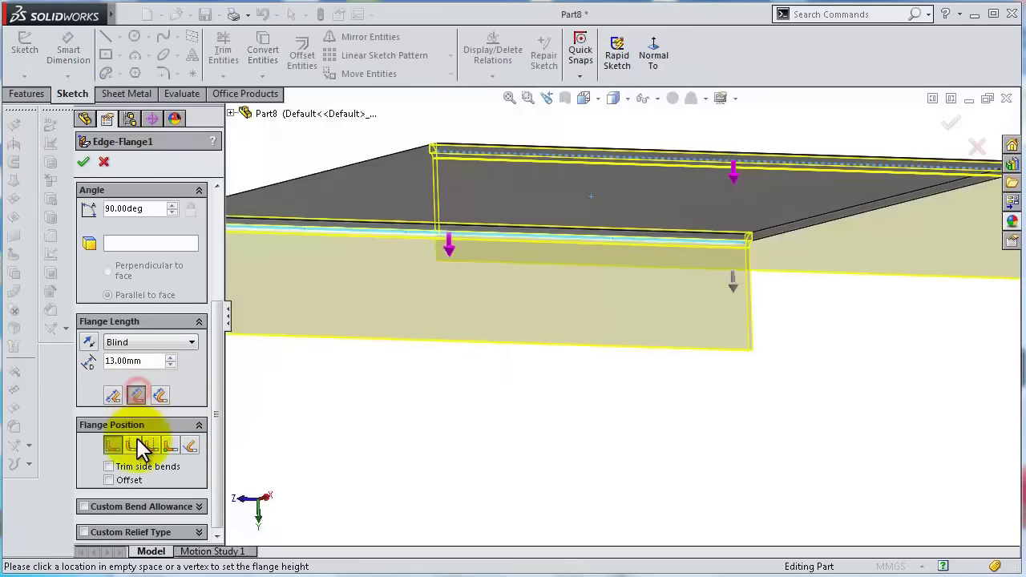
left_click(134, 445)
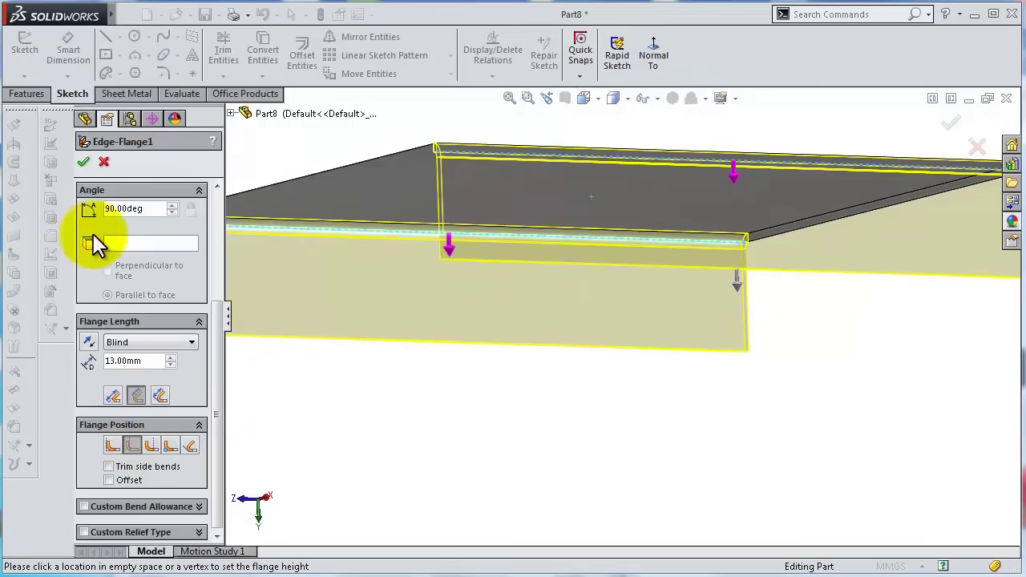
left_click(84, 163)
middle_click_drag(187, 257, 682, 367)
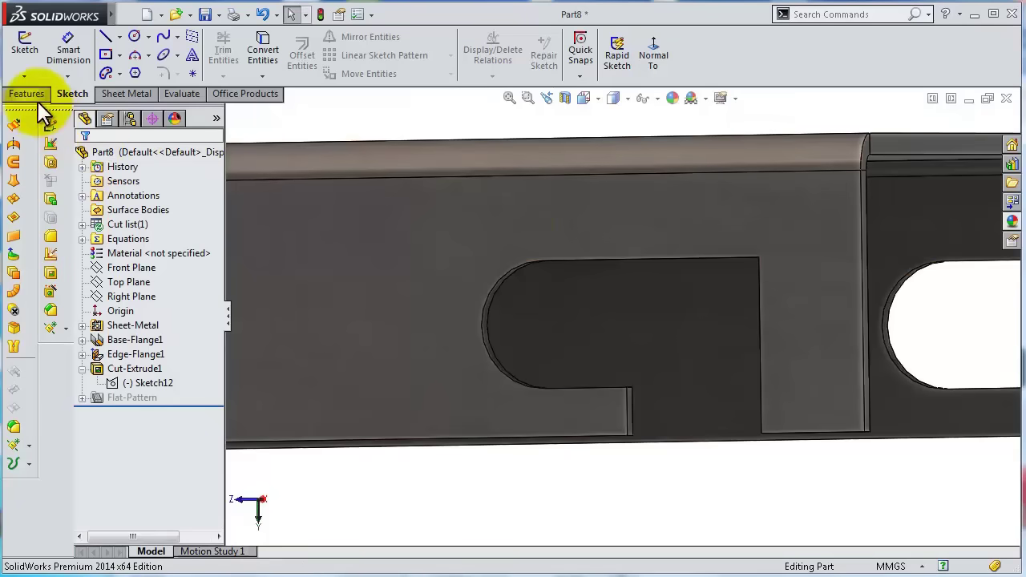
Start a 1 mm fillet and select the first two slot corner edges.
left_click(28, 94)
left_click(450, 53)
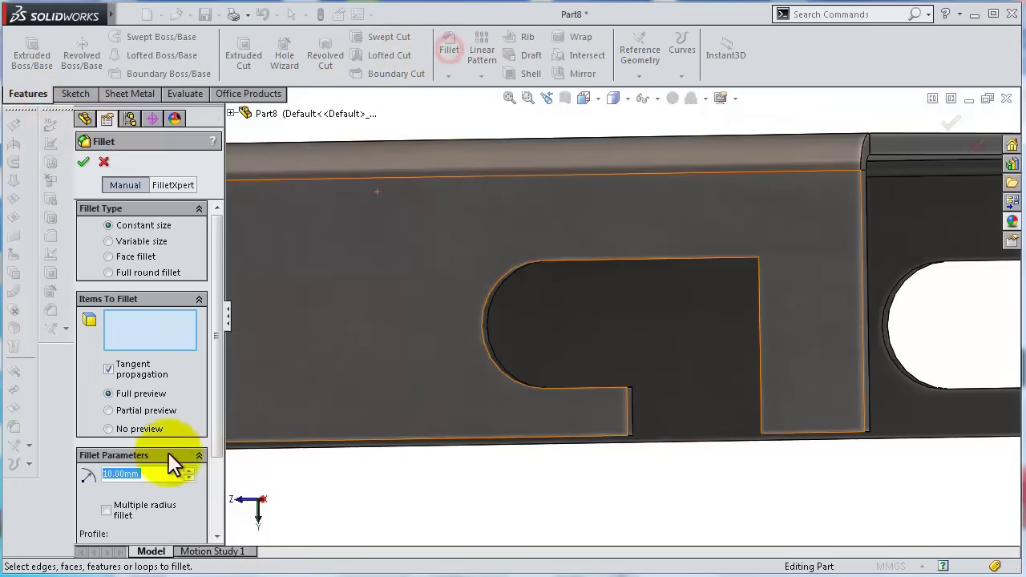
type("1")
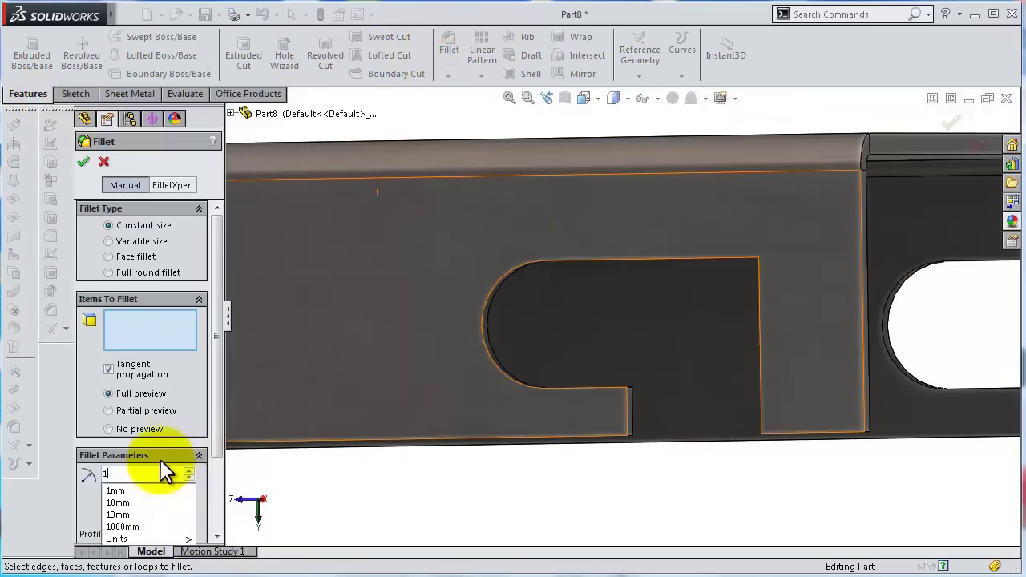
left_click(87, 488)
middle_click_drag(459, 457, 794, 324)
left_click(791, 314)
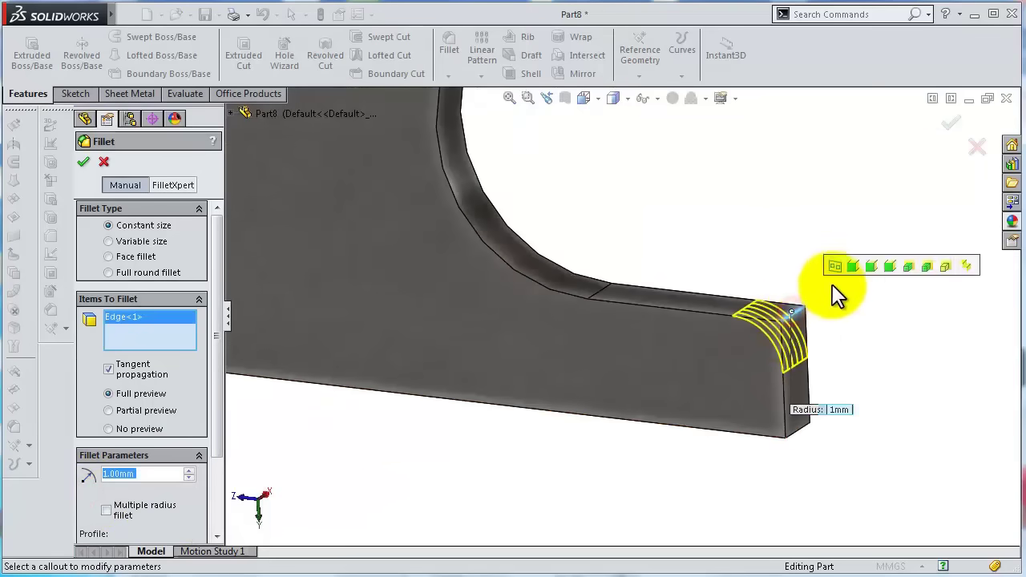
middle_click_drag(836, 293, 898, 177)
scroll(893, 178, "down", 5)
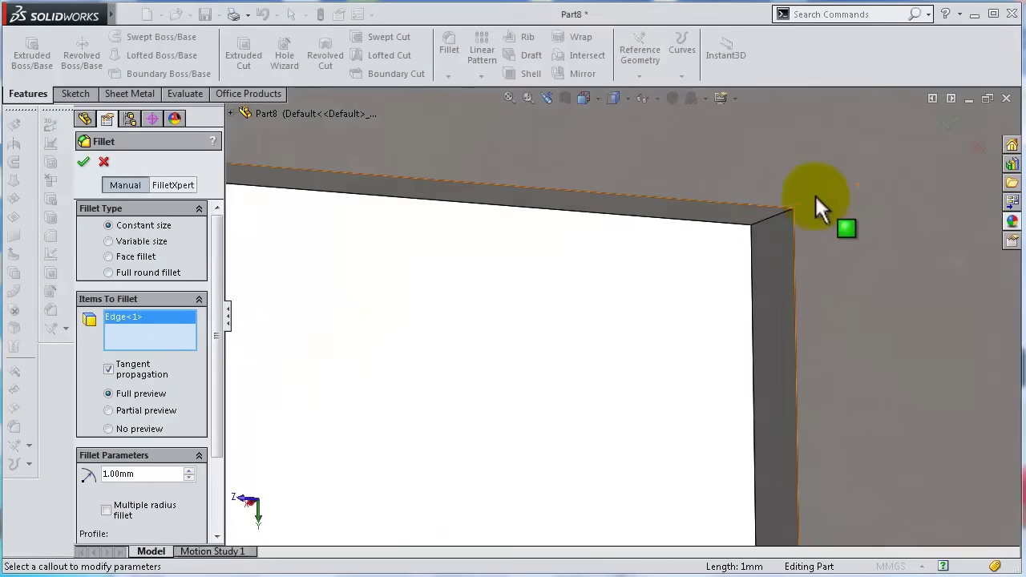
left_click(781, 227)
Add the remaining two slot corner edges and apply the 1 mm fillet.
scroll(776, 234, "up", 6)
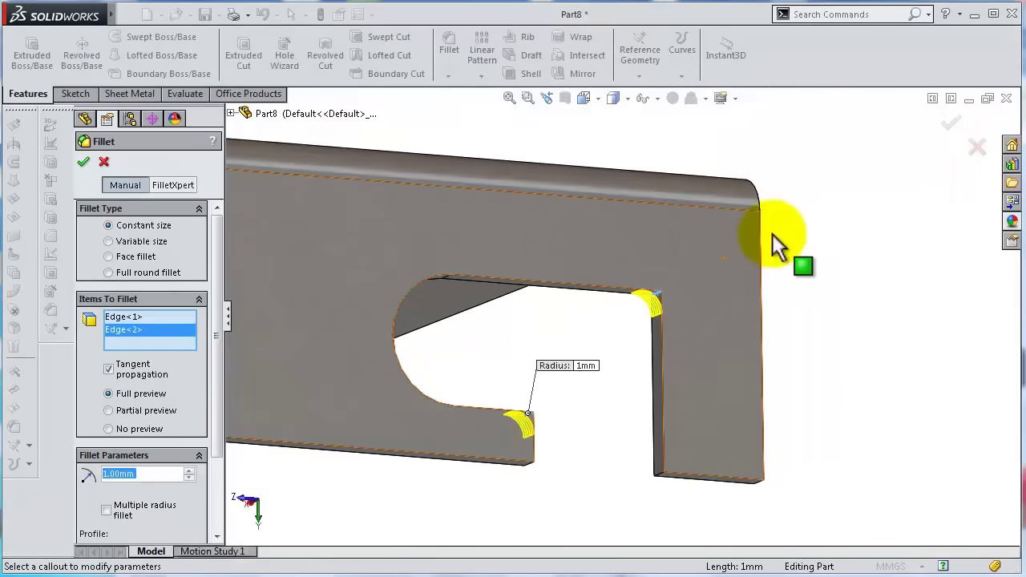
scroll(360, 458, "down", 10)
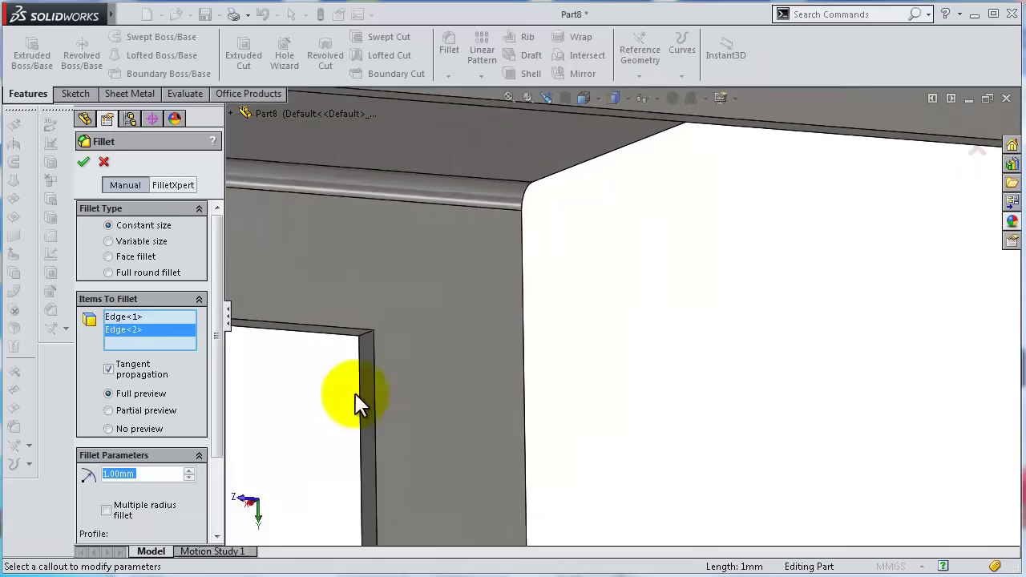
left_click(426, 304)
scroll(366, 481, "up", 5)
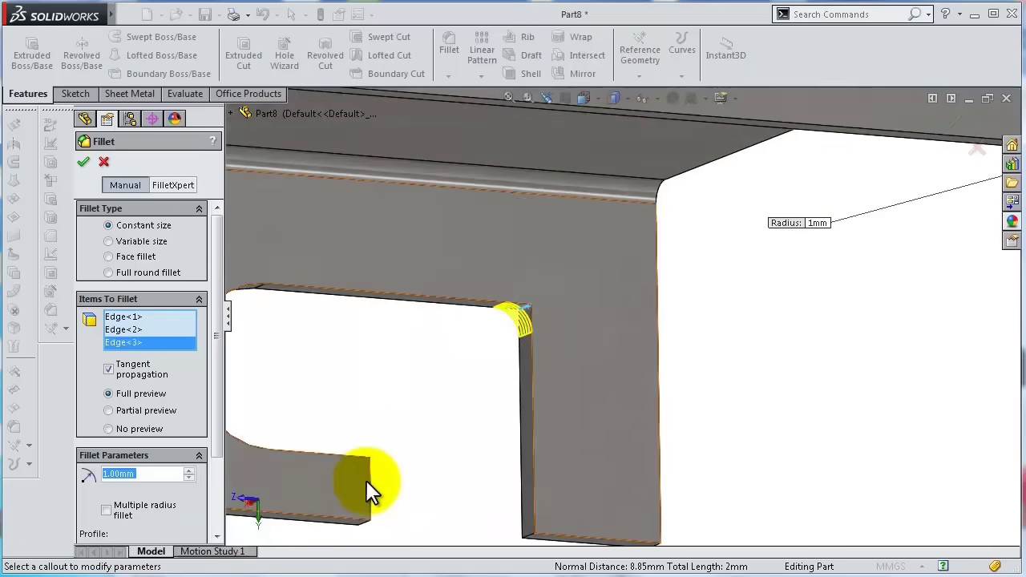
middle_click_drag(494, 359, 533, 401)
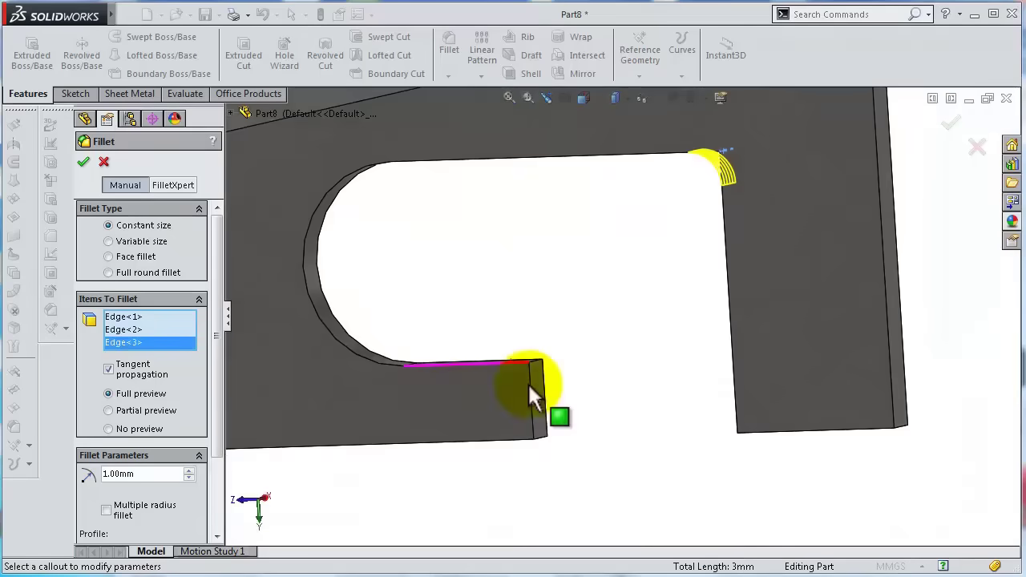
scroll(543, 360, "down", 5)
left_click(545, 358)
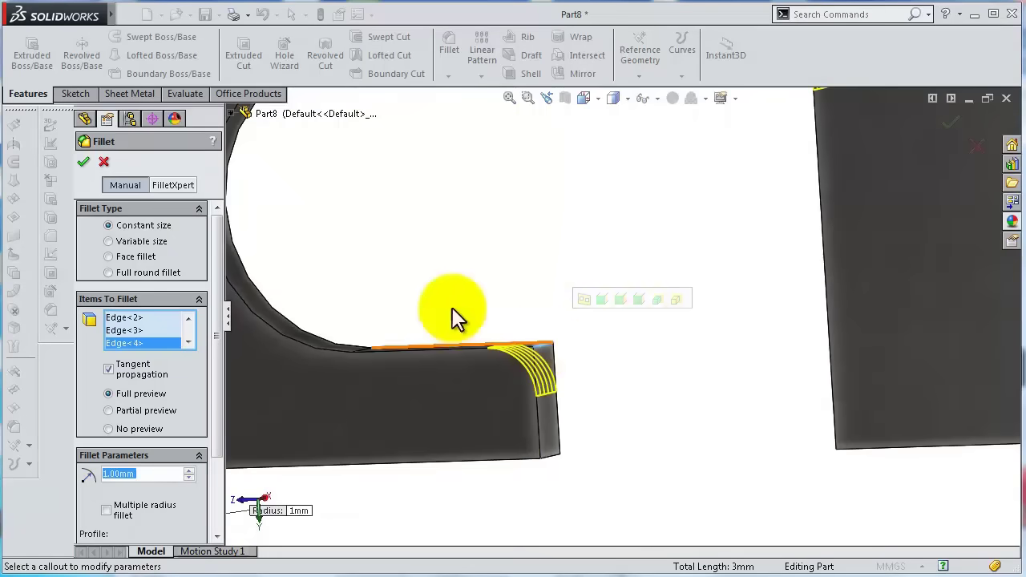
left_click(83, 163)
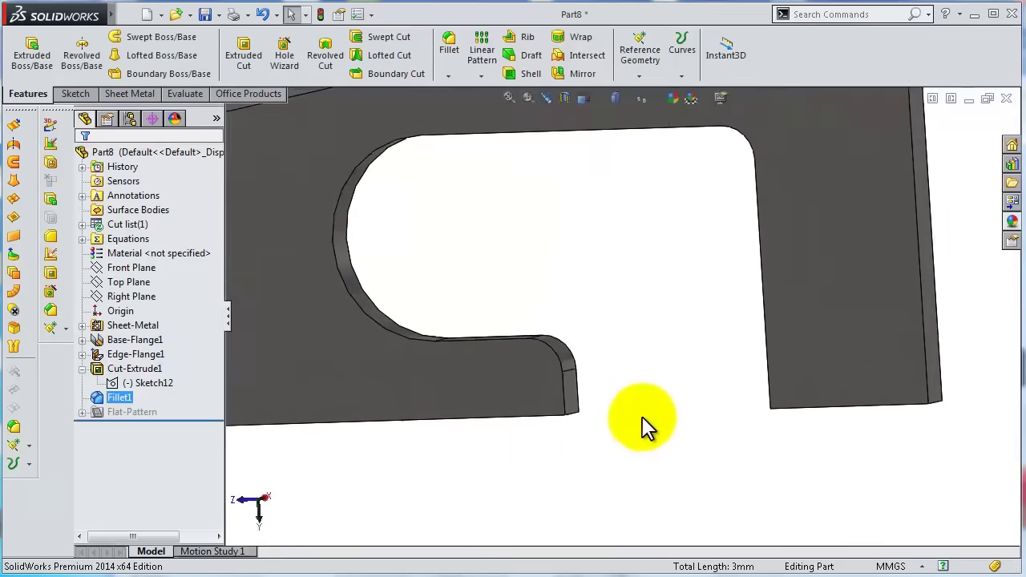
Return to the isometric view and select the cover's top face.
middle_click_drag(637, 425, 797, 516)
key("ctrl+7")
middle_click_drag(580, 373, 569, 314)
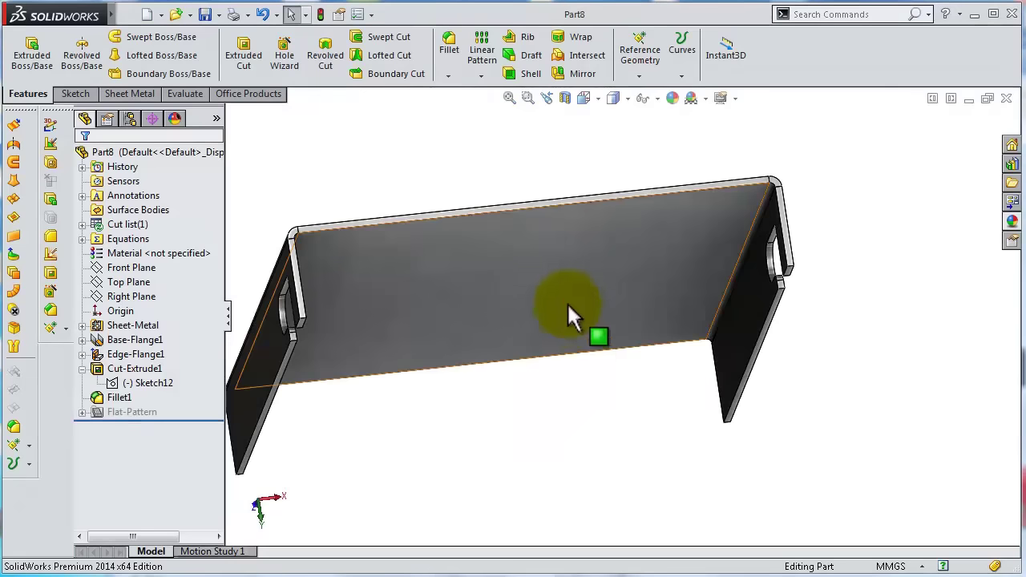
left_click(595, 298)
Sketch a centre-point rectangle from the origin on the top face, viewed normal to it.
left_click(630, 250)
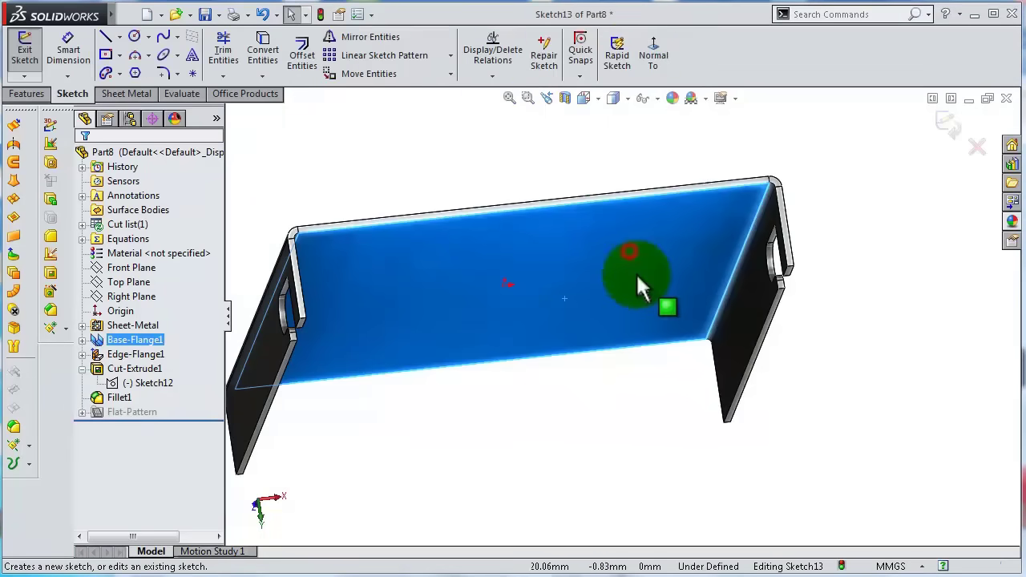
left_click(652, 55)
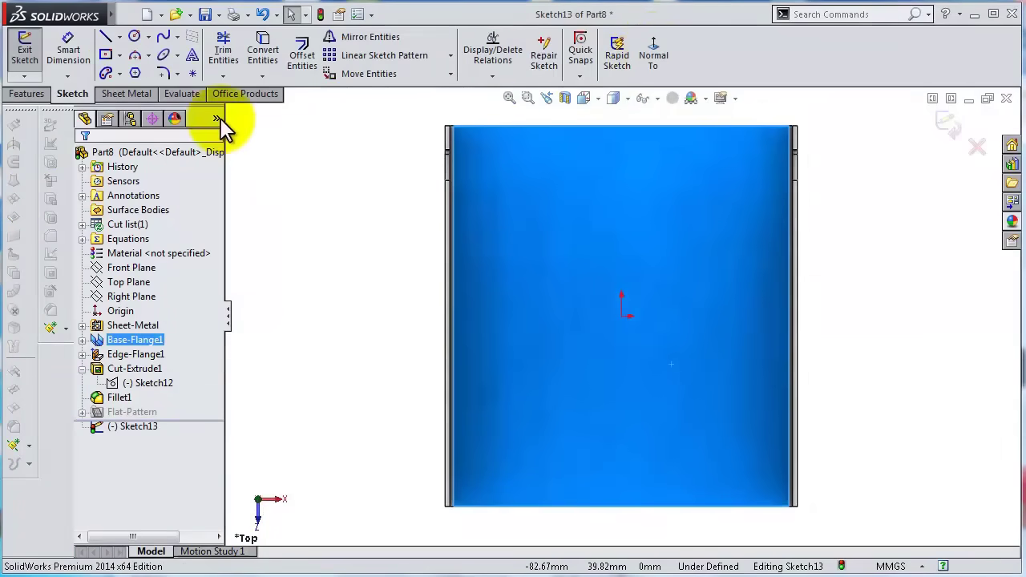
left_click(105, 55)
left_click(631, 319)
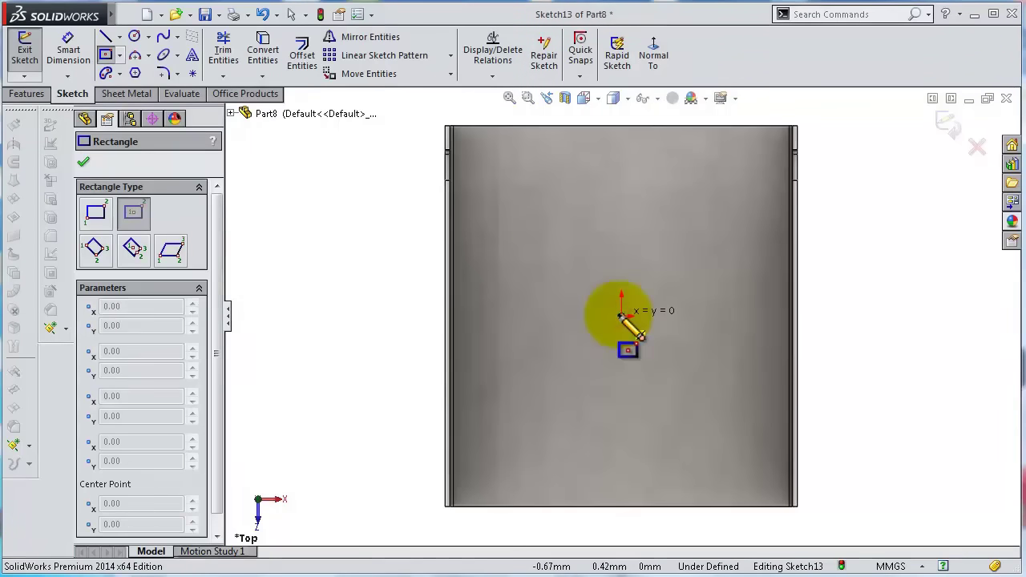
left_click(494, 186)
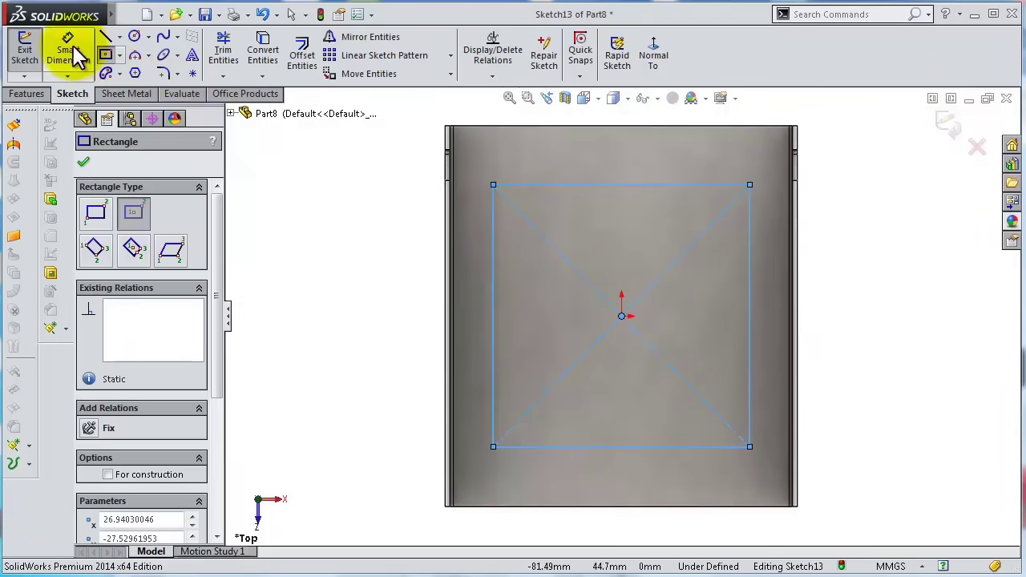
Dimension the rectangle 15 mm from the top edge and 10 mm from the side edge.
left_click(68, 50)
left_click(556, 186)
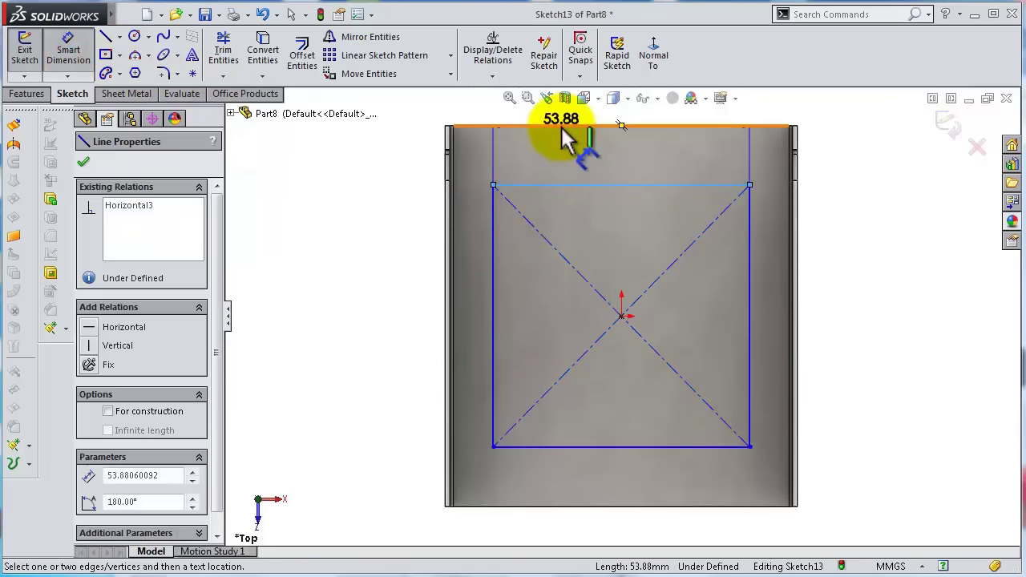
left_click(562, 126)
left_click(419, 165)
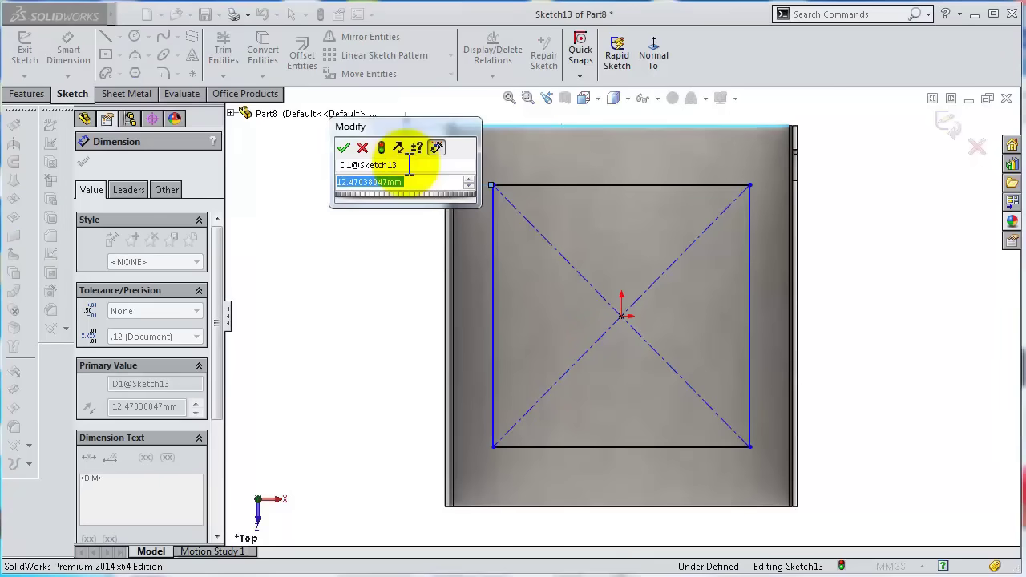
type("15")
key("Return")
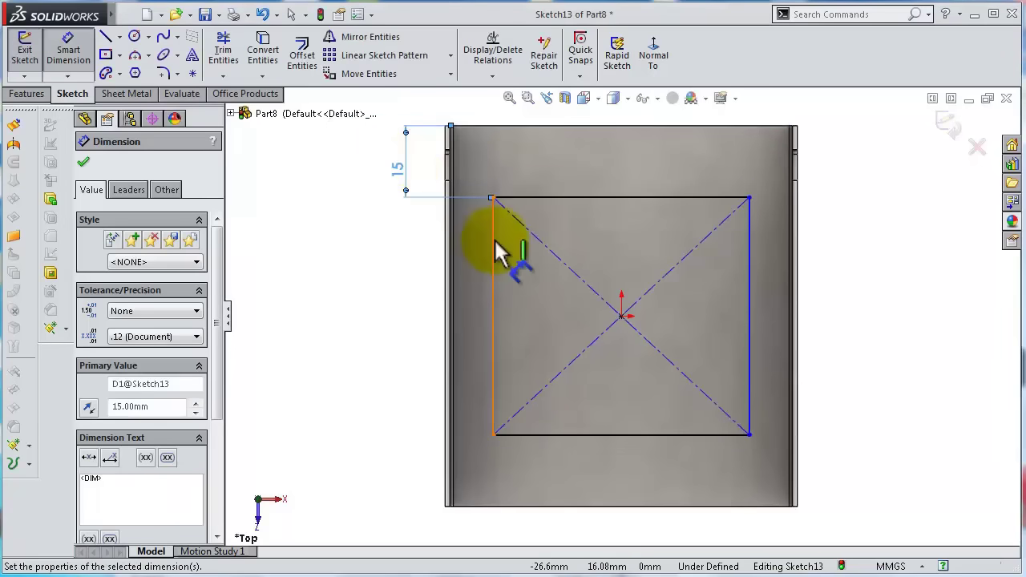
left_click(493, 240)
left_click(456, 172)
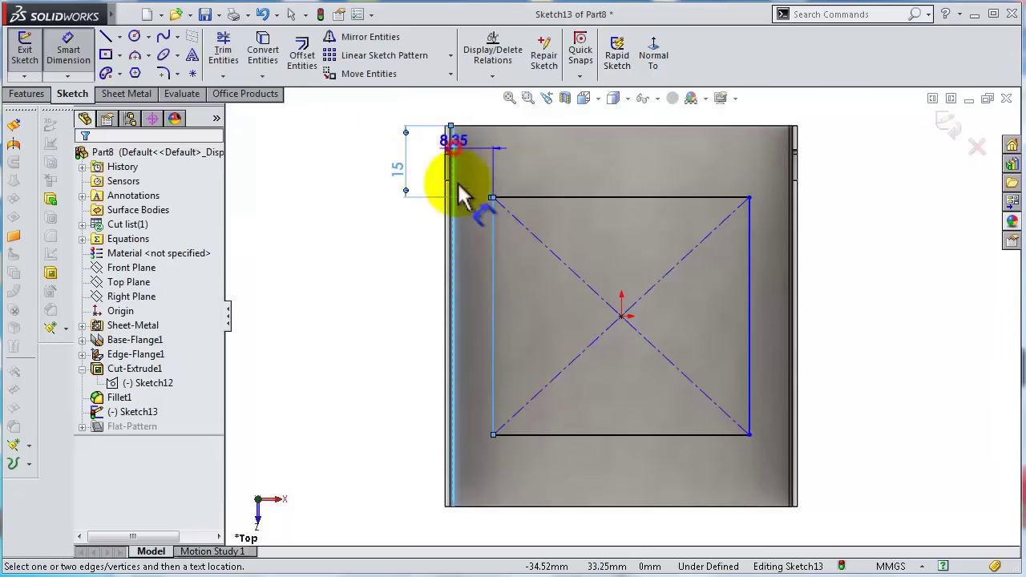
scroll(493, 461, "down", 2)
scroll(501, 477, "up", 2)
left_click(517, 493)
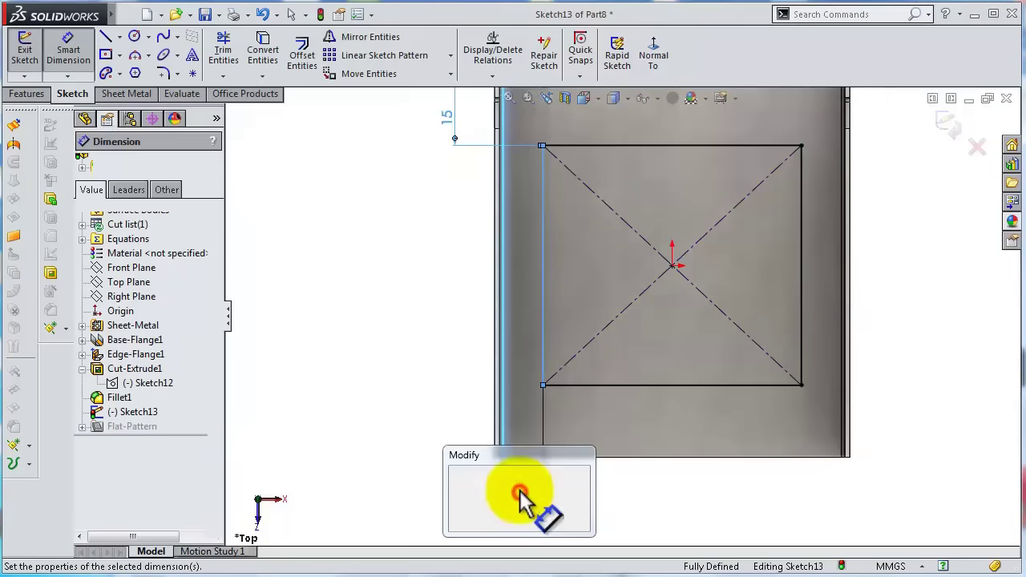
type("10")
key("Return")
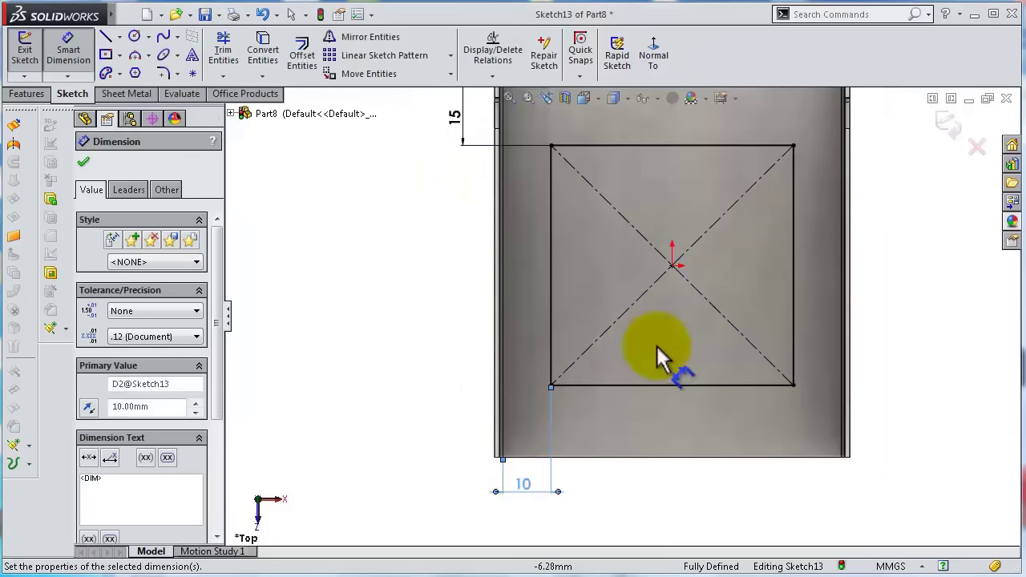
Orbit to a 3-D view and exit the rectangle sketch.
scroll(656, 346, "up", 4)
mouse_move(658, 270)
middle_mouse_down()
mouse_move(715, 310)
mouse_move(850, 269)
middle_mouse_up()
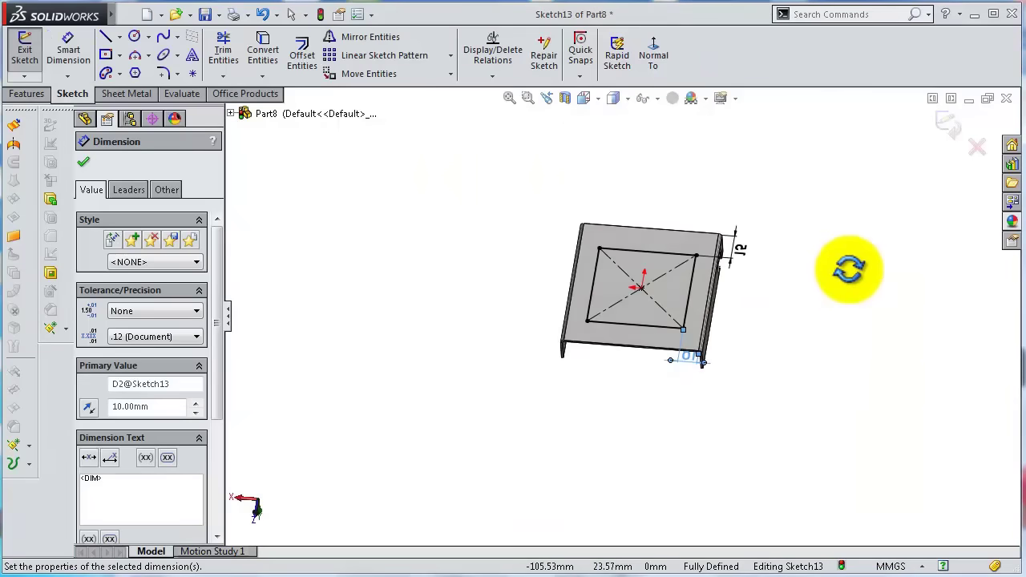
left_click(26, 95)
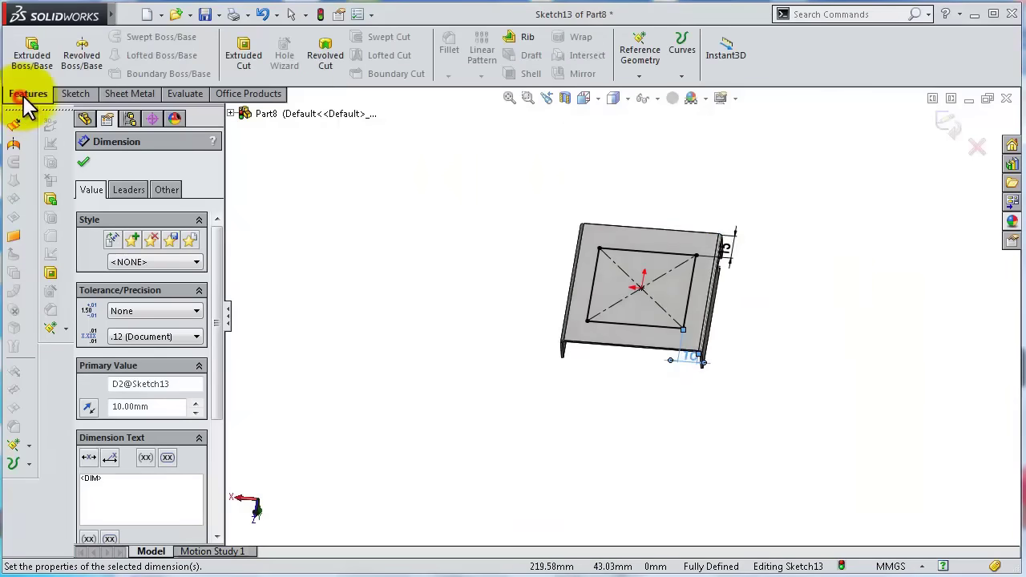
left_click(948, 125)
Scribe the Sketch13 rectangle onto the cover's top face as Wrap1.
left_click(581, 38)
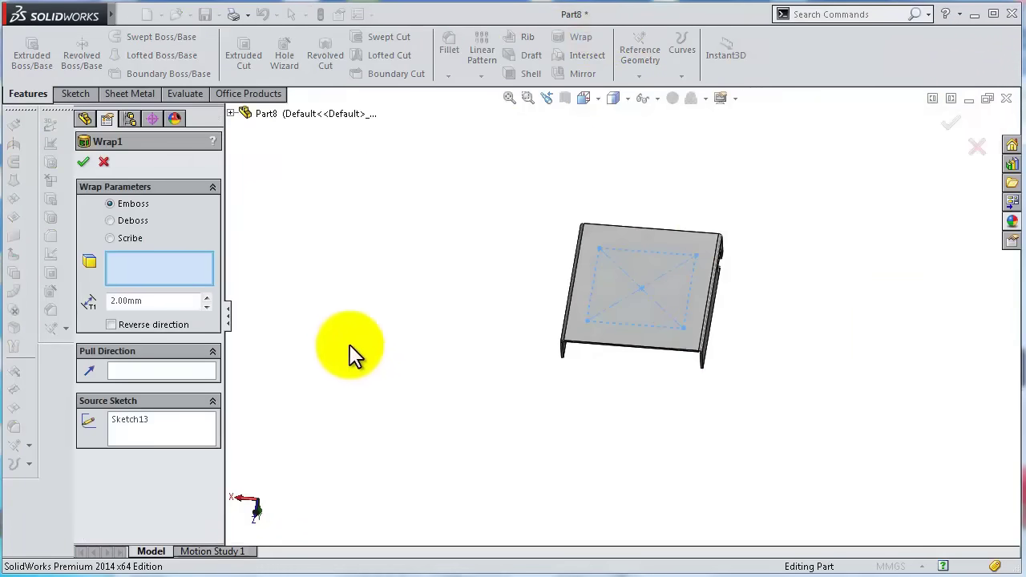
left_click(131, 239)
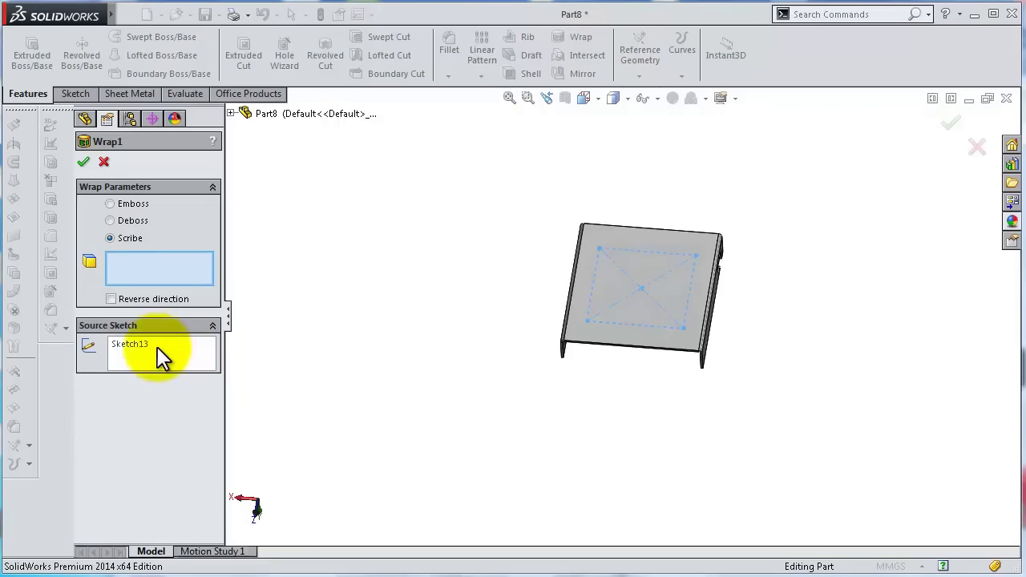
left_click(139, 345)
left_click(177, 271)
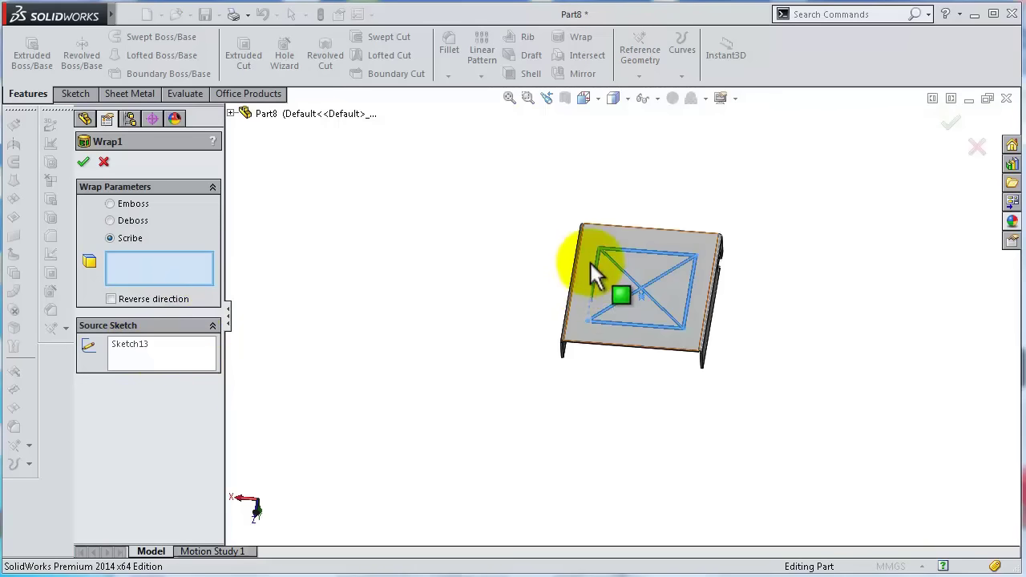
left_click(591, 274)
left_click(951, 123)
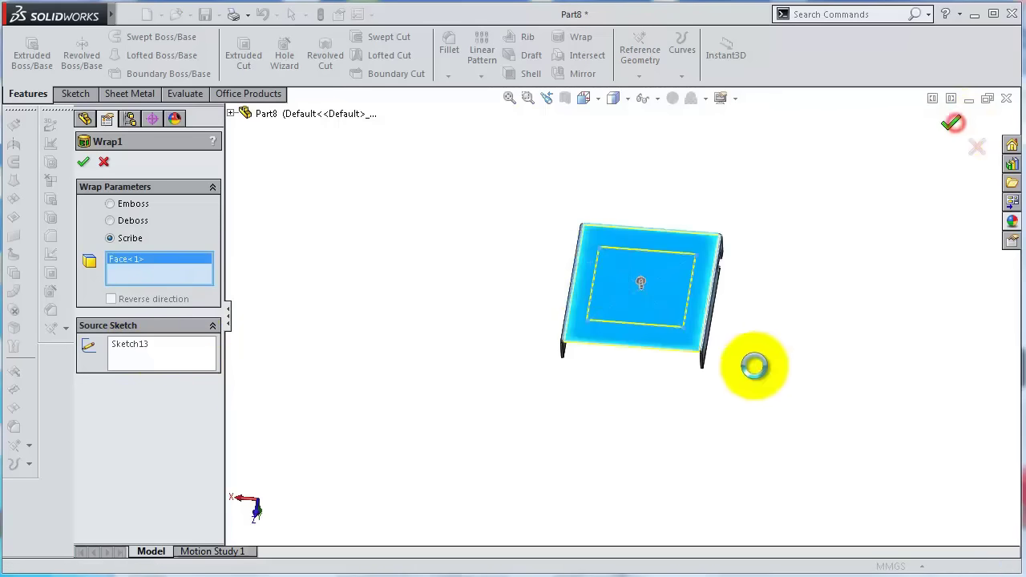
middle_click_drag(728, 385, 691, 351)
scroll(692, 361, "down", 4)
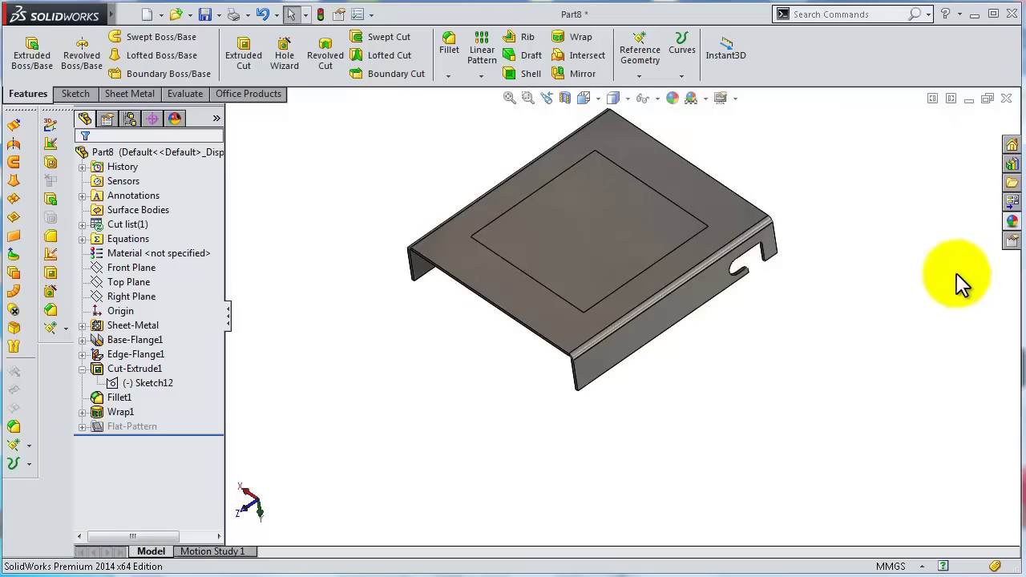
Paint Base-Flange1, Edge-Flange1, Cut-Extrude1 and Fillet1 with black sprayed paint.
left_click(142, 341)
left_click(144, 353, "ctrl")
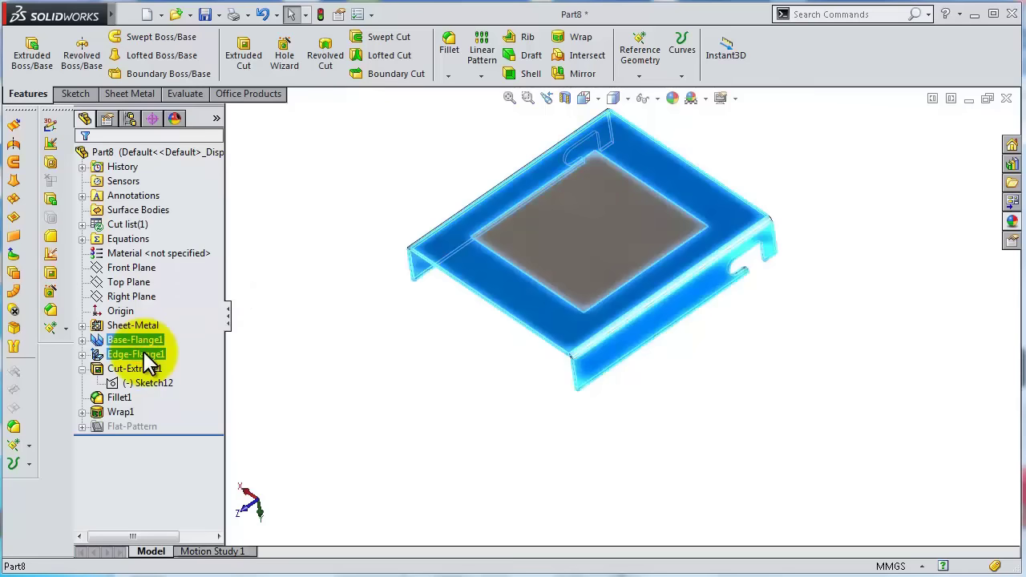
mouse_move(144, 352)
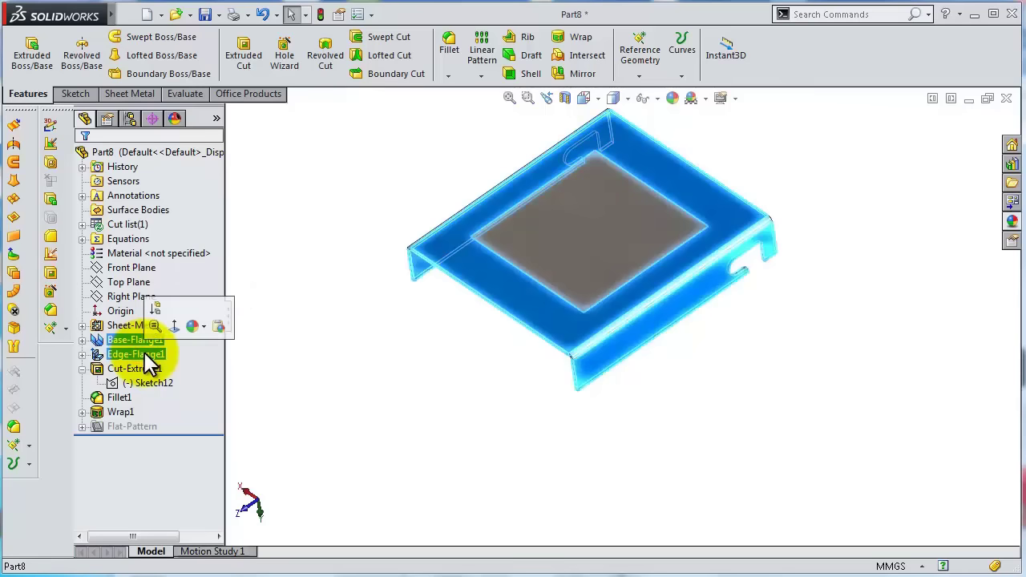
left_click(152, 368, "ctrl")
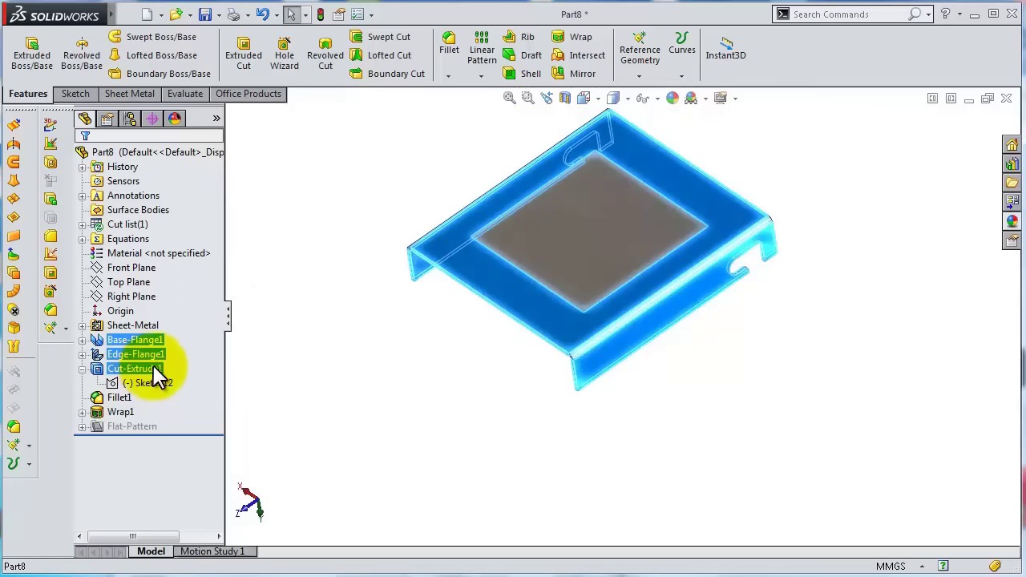
left_click(122, 396, "ctrl")
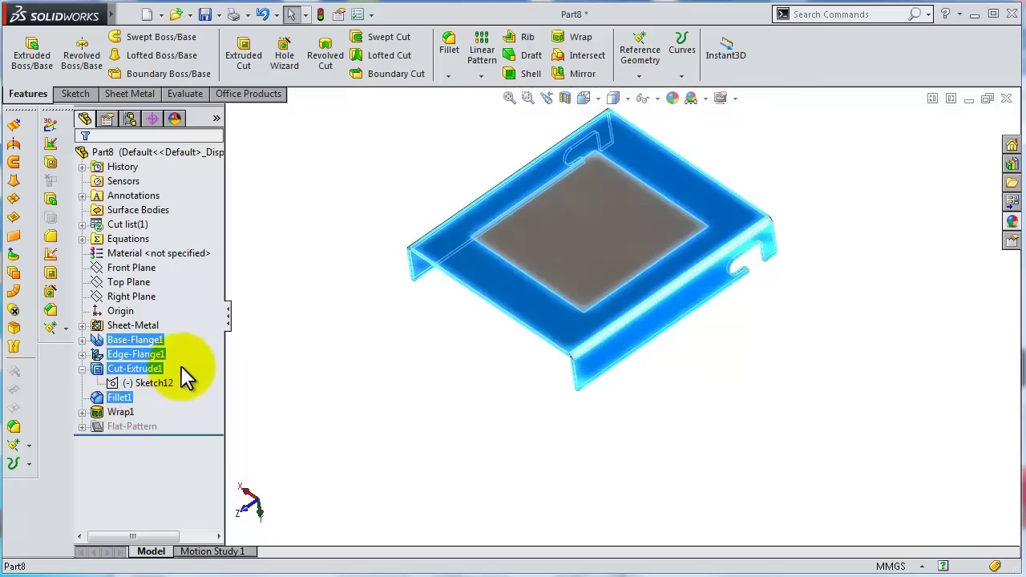
left_click(1012, 223)
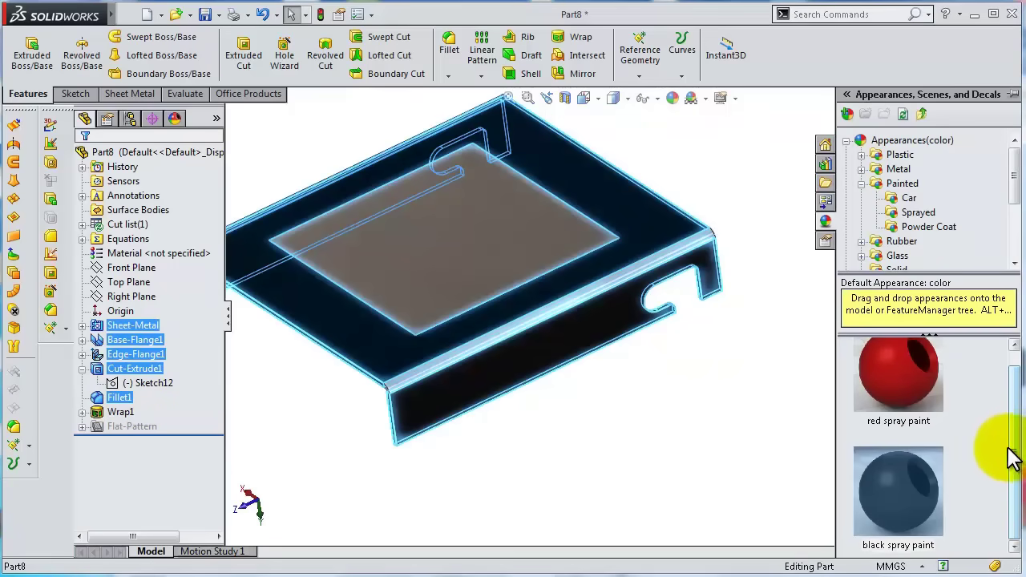
left_click(918, 211)
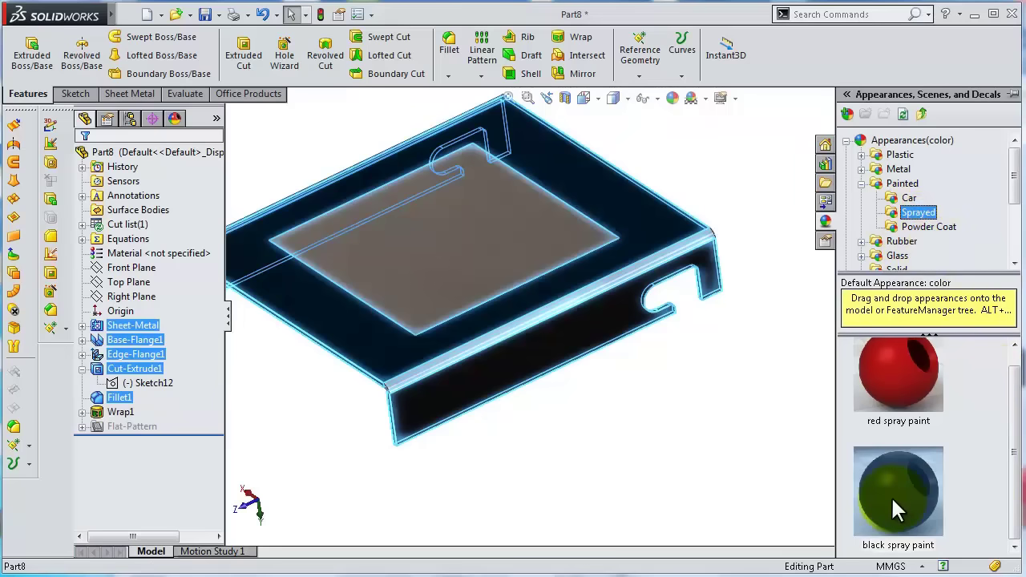
mouse_move(895, 493)
left_click_drag(896, 492, 713, 371)
mouse_move(713, 371)
middle_mouse_down()
mouse_move(724, 289)
mouse_move(640, 427)
mouse_move(568, 424)
mouse_move(729, 348)
mouse_move(523, 276)
middle_mouse_up()
scroll(522, 271, "down", 3)
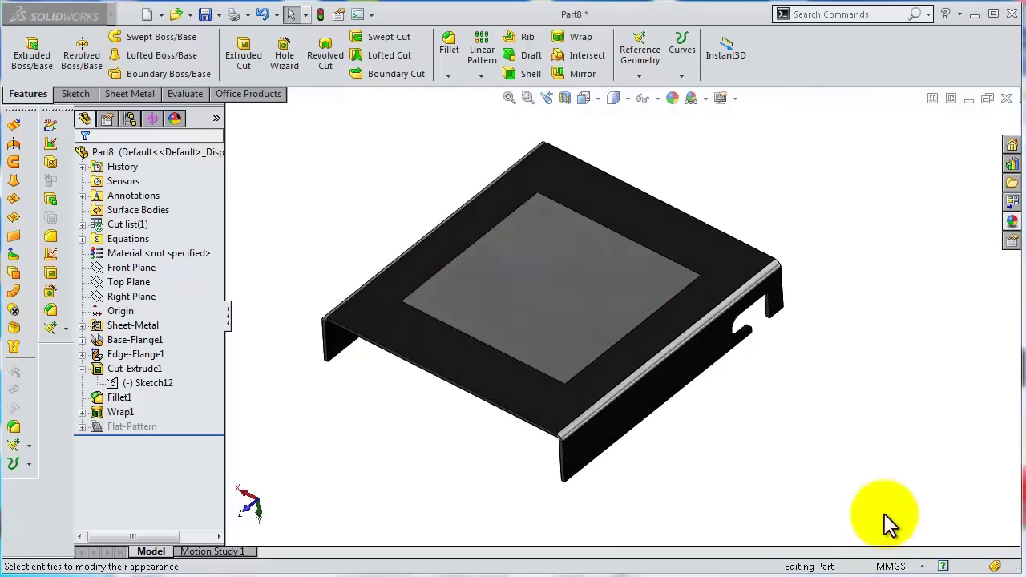
Make the Wrap1 scribed rectangle yellow and save Part8.
left_click(128, 414)
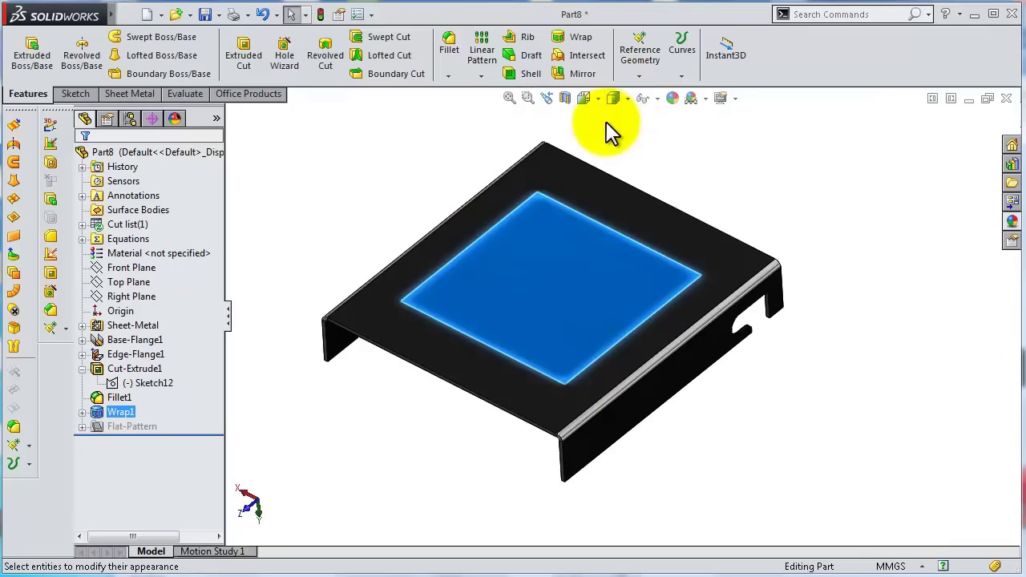
left_click(672, 98)
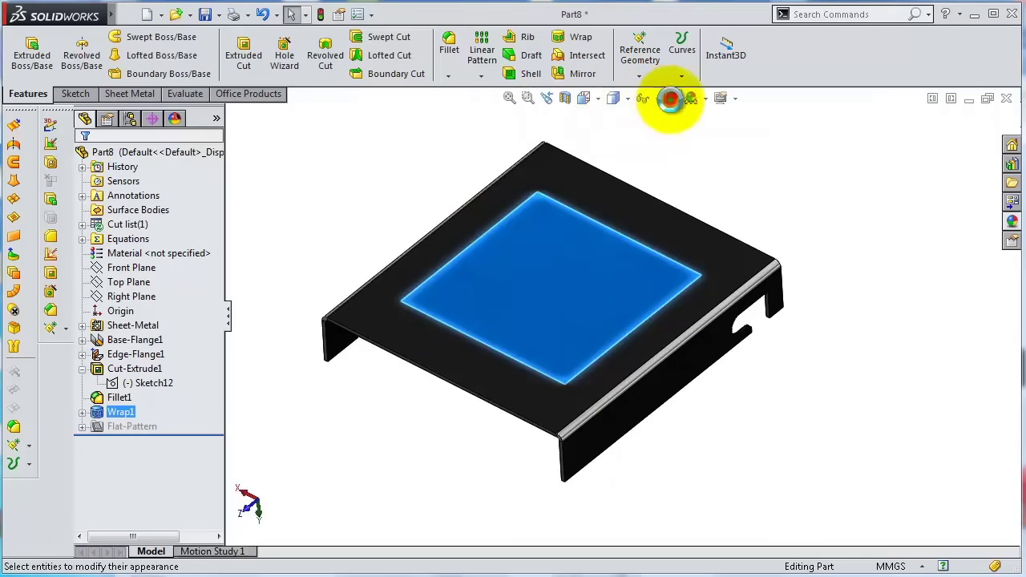
left_click(133, 491)
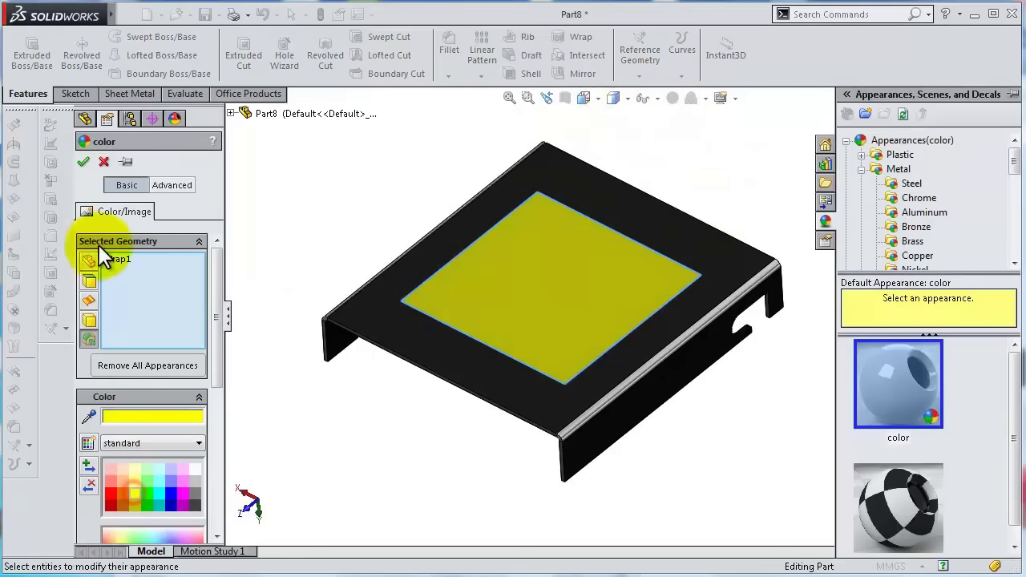
left_click(84, 162)
left_click(689, 417)
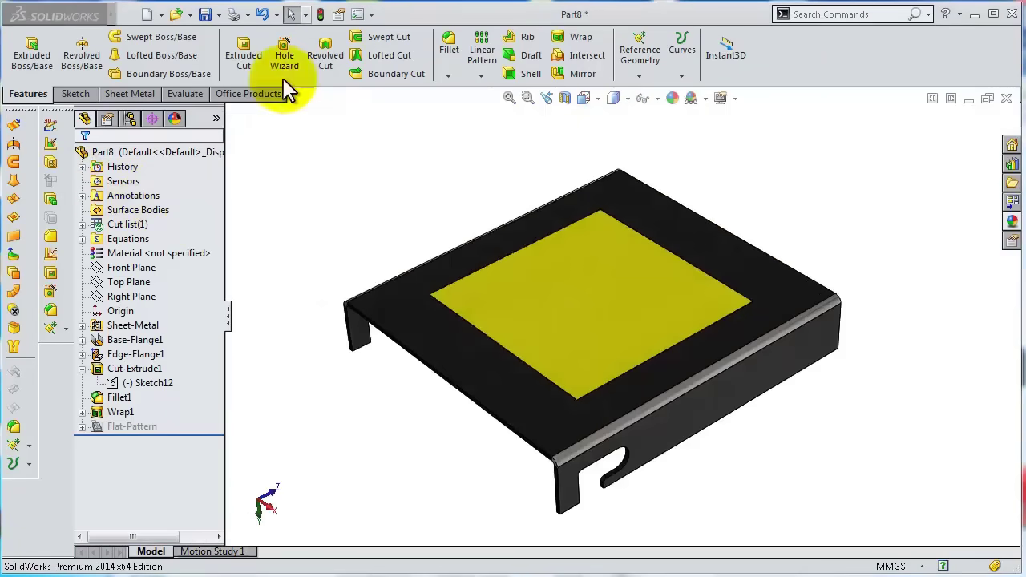
left_click(206, 13)
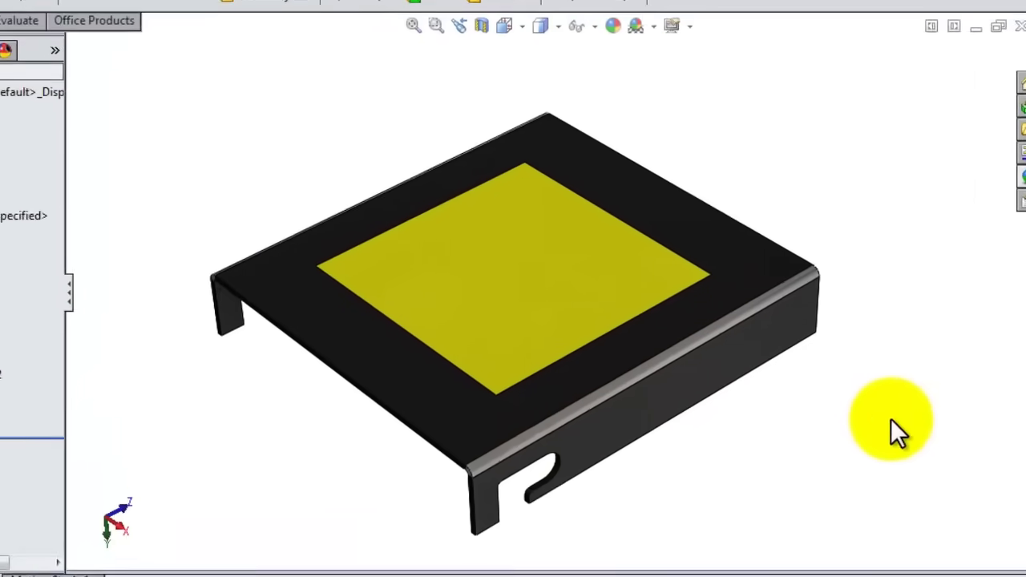
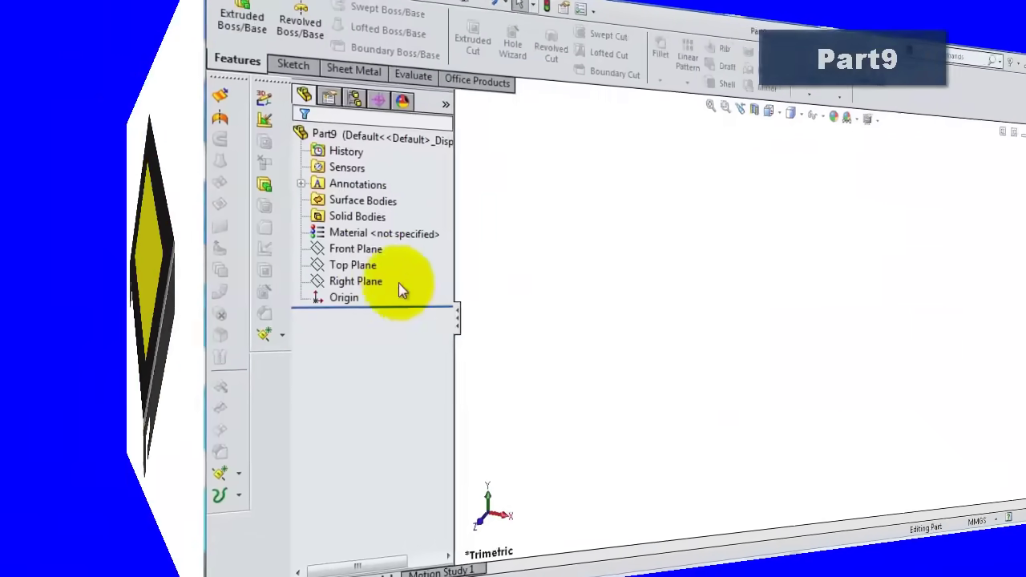
Start a Front Plane sketch with a vertical line and two horizontal lines from the origin.
left_click(143, 253)
left_click(152, 228)
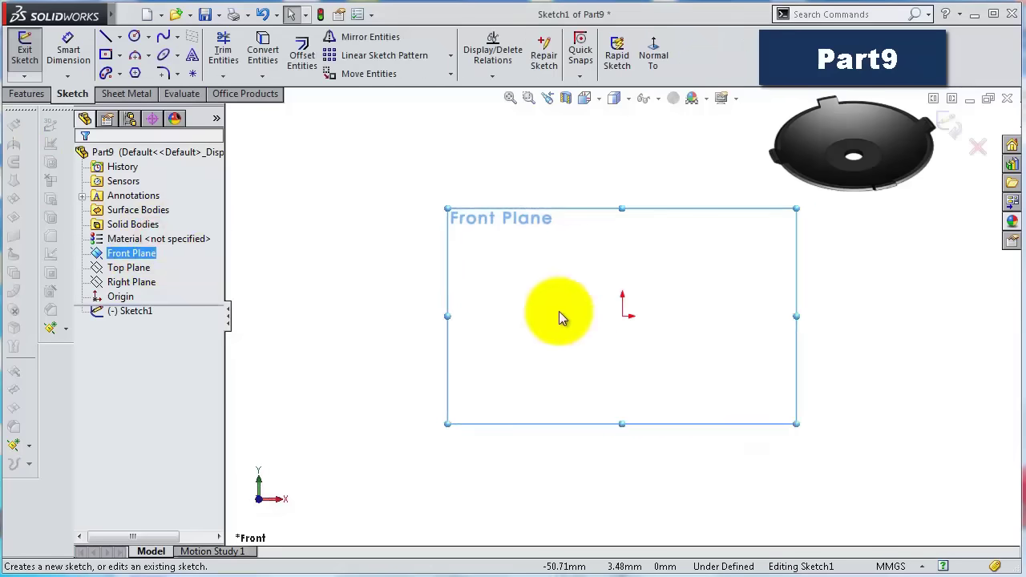
left_click(105, 37)
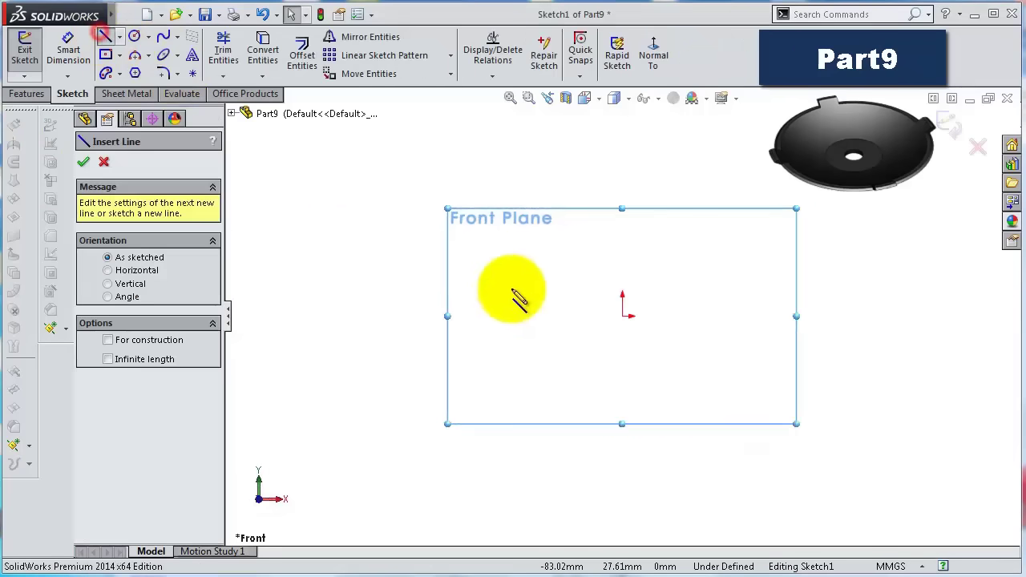
left_click(623, 315)
left_click(623, 224)
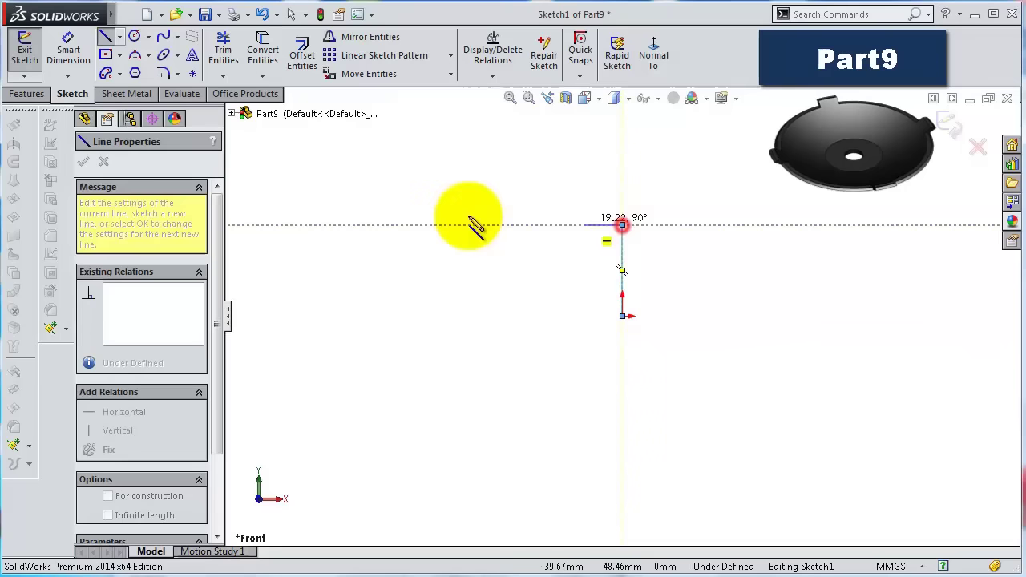
left_click(426, 224)
left_click(427, 225)
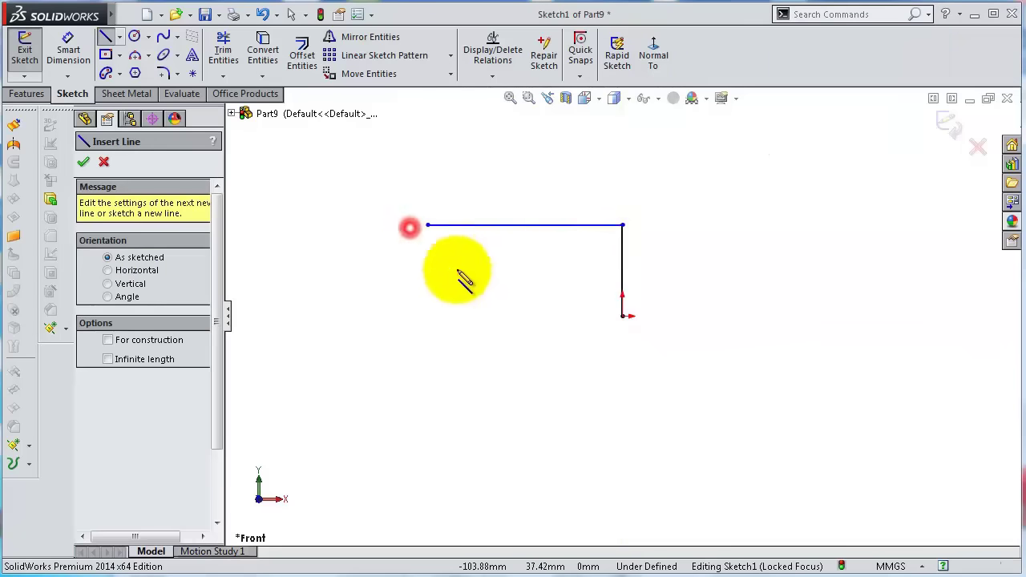
left_click(623, 315)
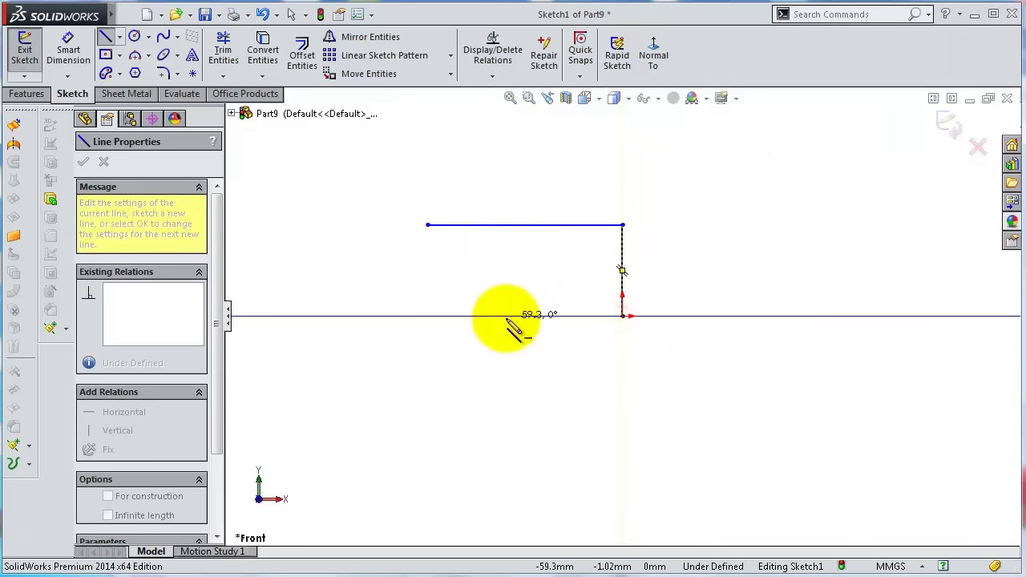
double_click(506, 316)
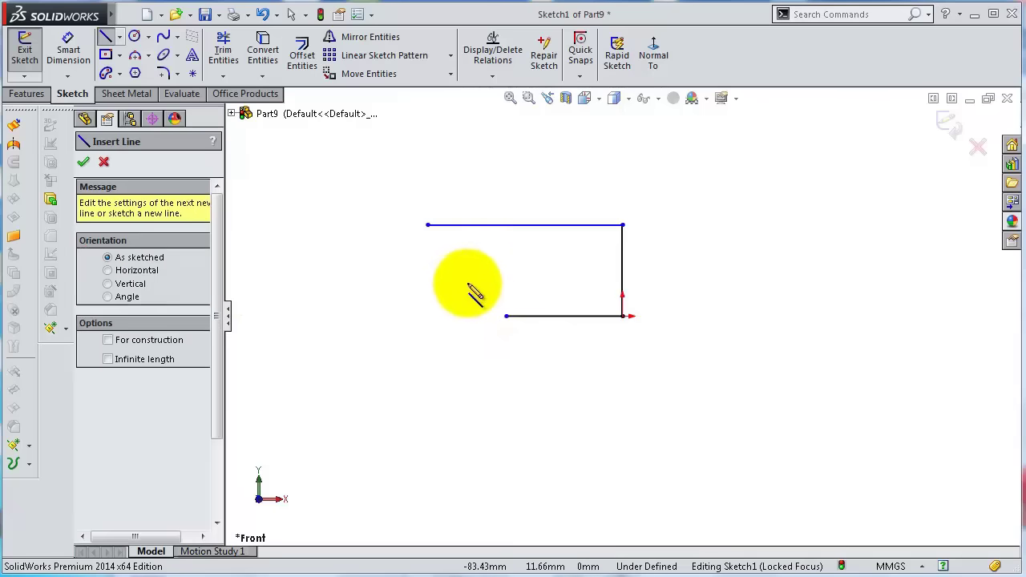
Smart Dimension the vertical line, entering 17 for its length.
key("s")
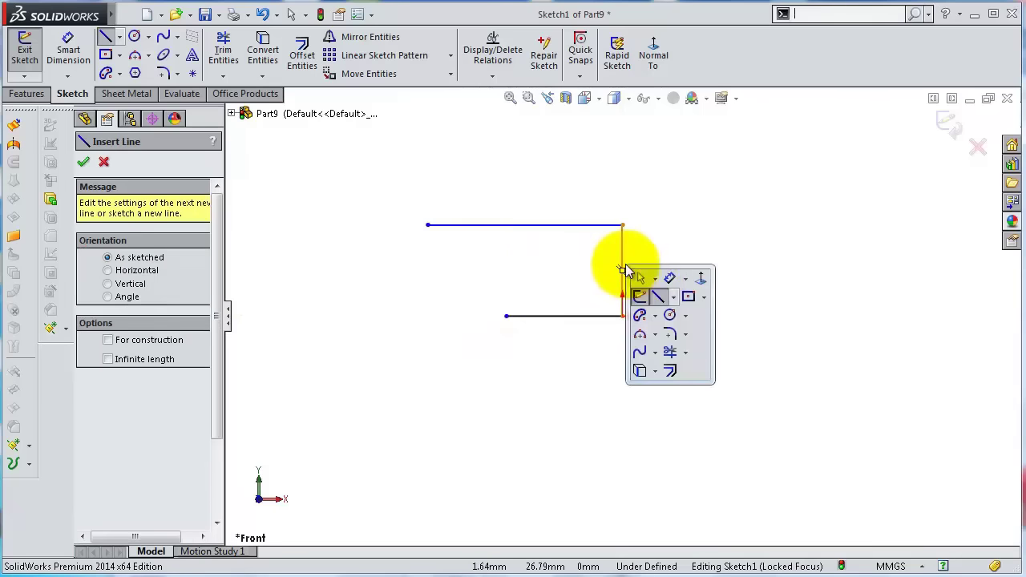
left_click(667, 275)
left_click(624, 253)
left_click(682, 260)
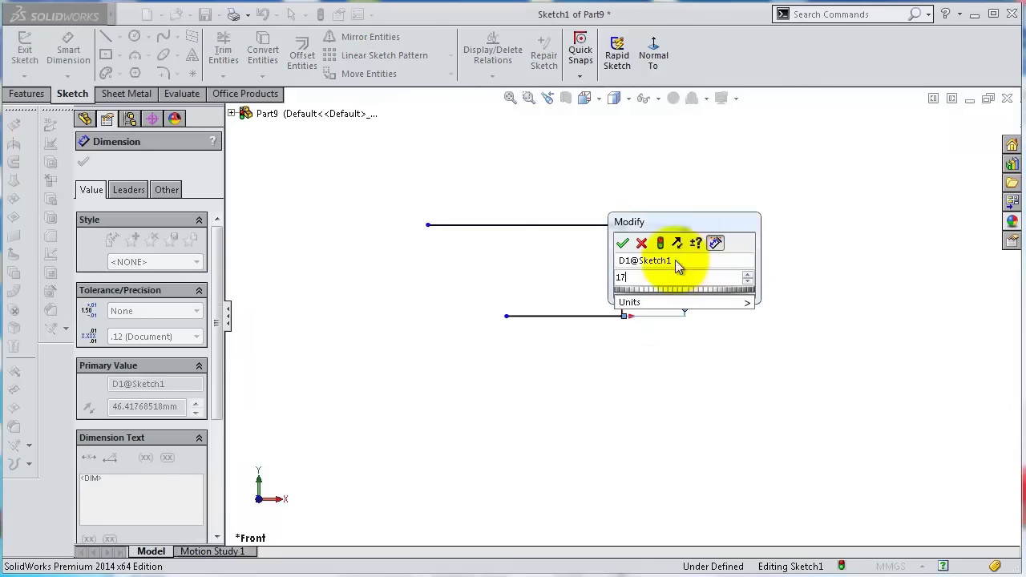
Dimension the vertical line 17, the top line 60 and the bottom line 20 mm.
key("Return")
left_click(584, 224)
left_click(566, 198)
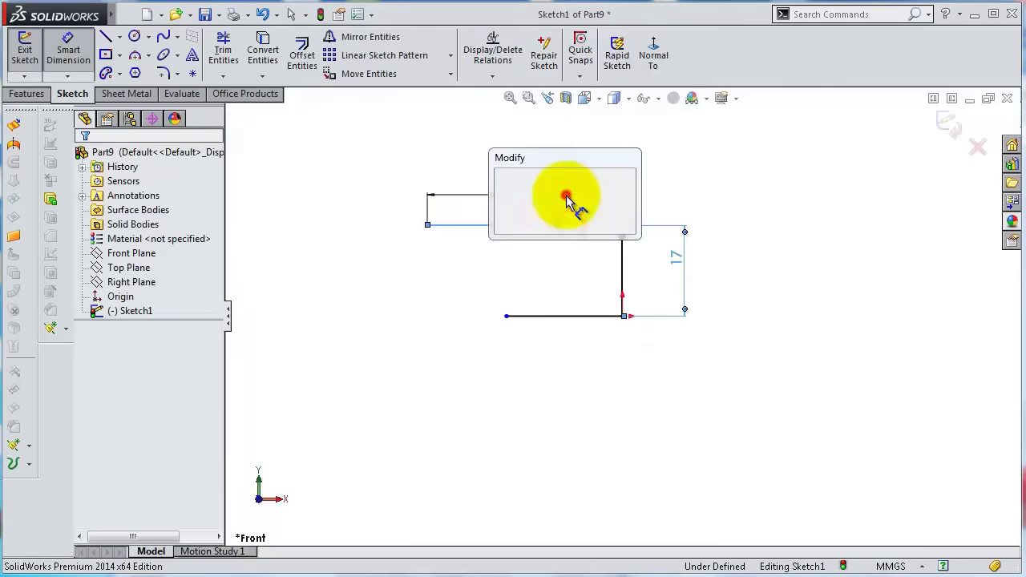
type("60")
key("Return")
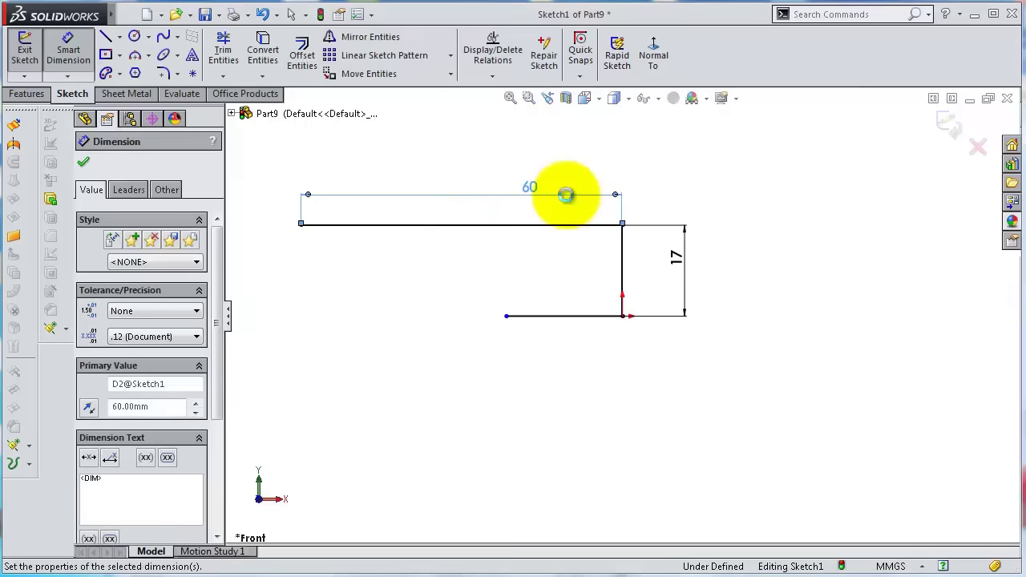
left_click(590, 317)
left_click(583, 347)
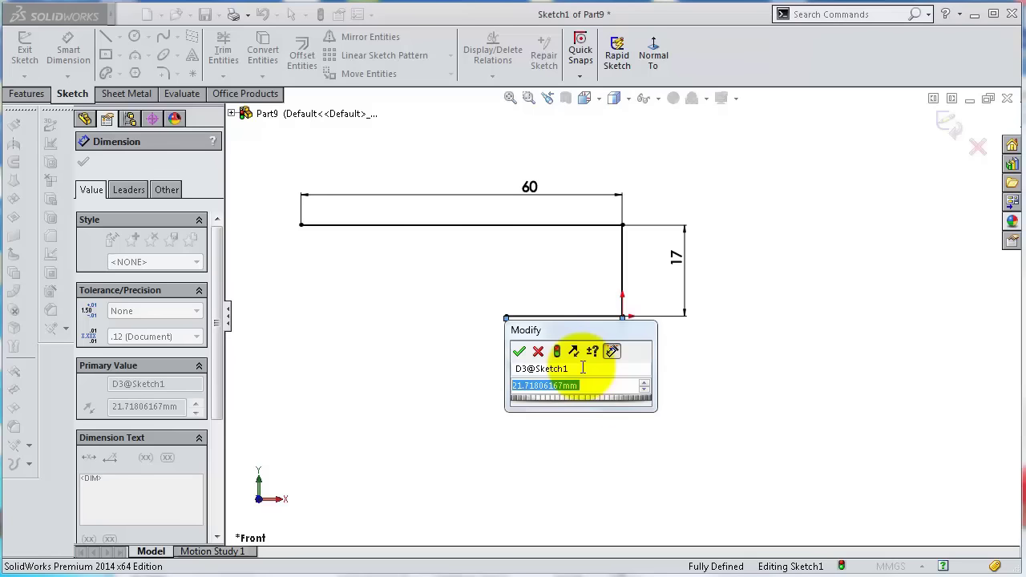
type("2")
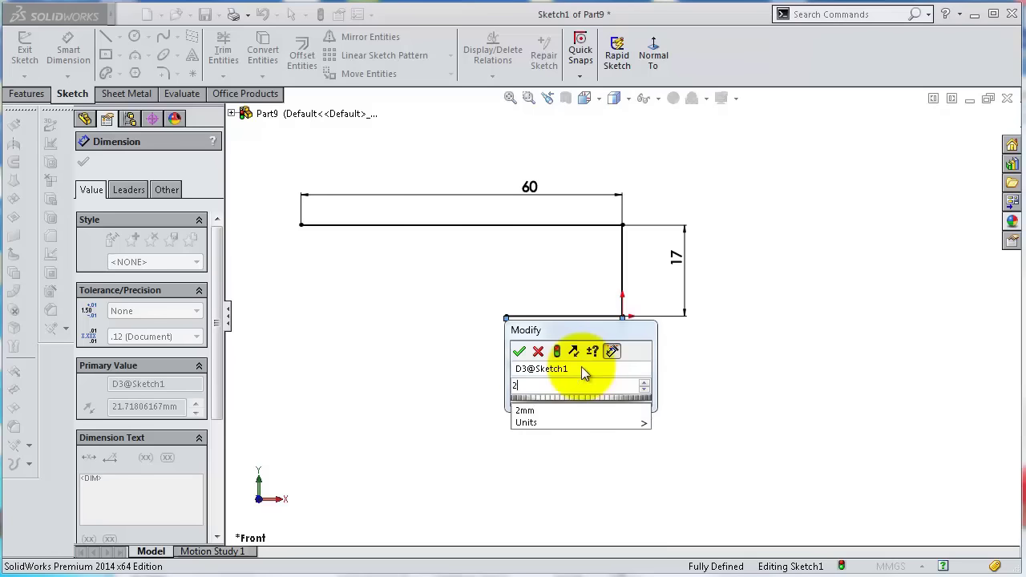
type("0")
key("Return")
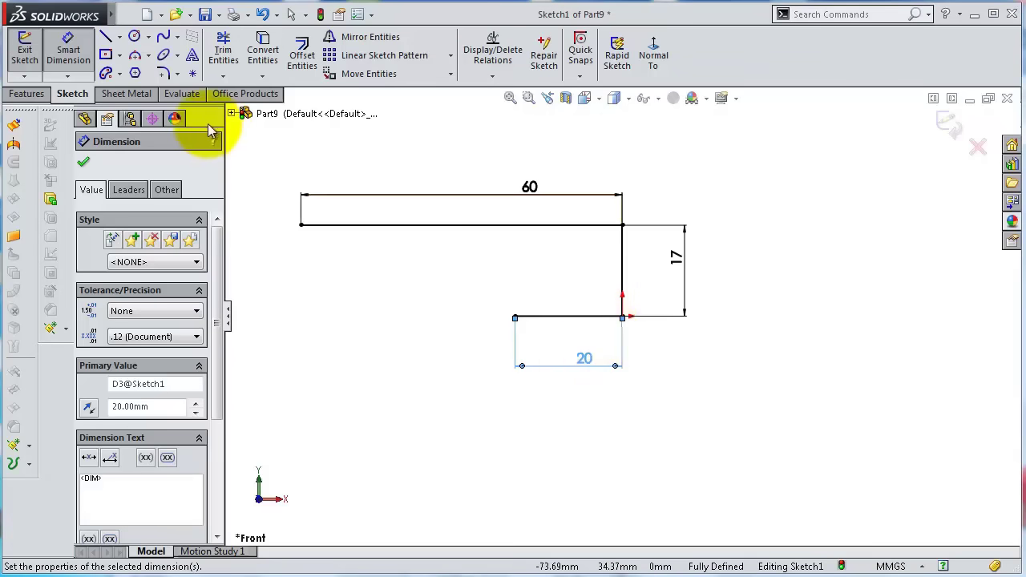
Draw a three-point arc joining the left ends of the top and bottom lines.
left_click(136, 55)
left_click(301, 224)
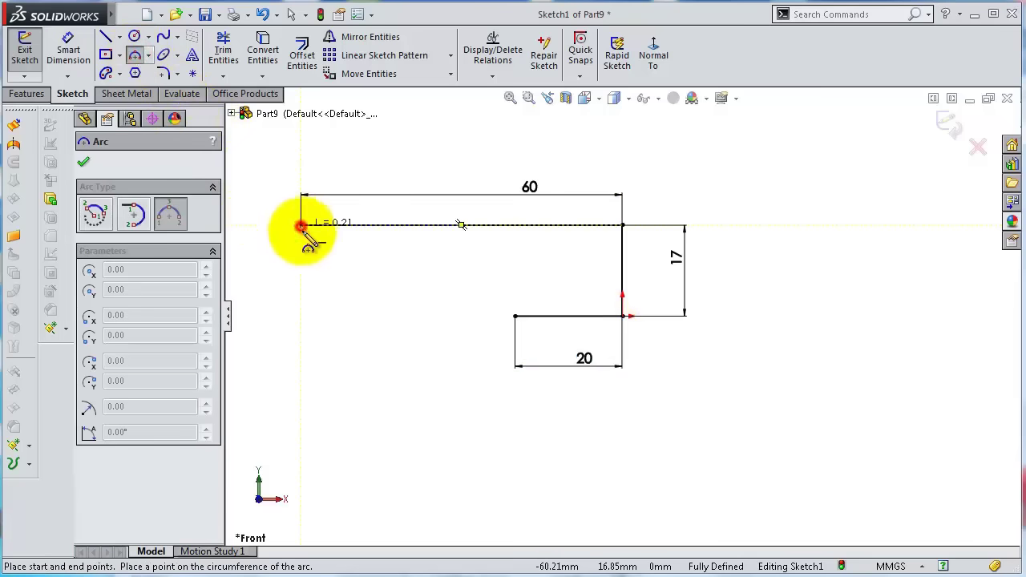
left_click(515, 319)
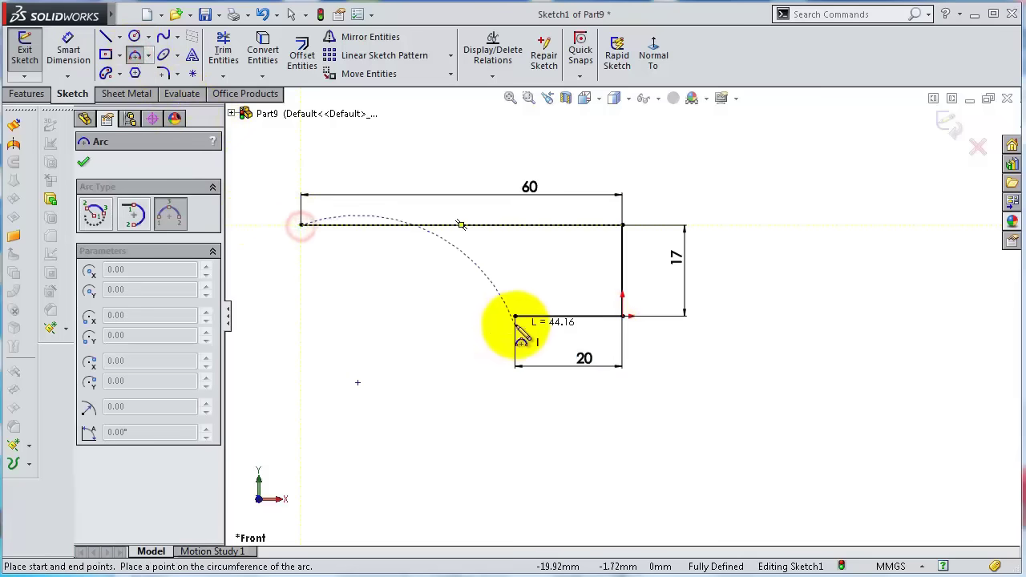
left_click(440, 301)
Dimension the arc's radius to 100.
key("s")
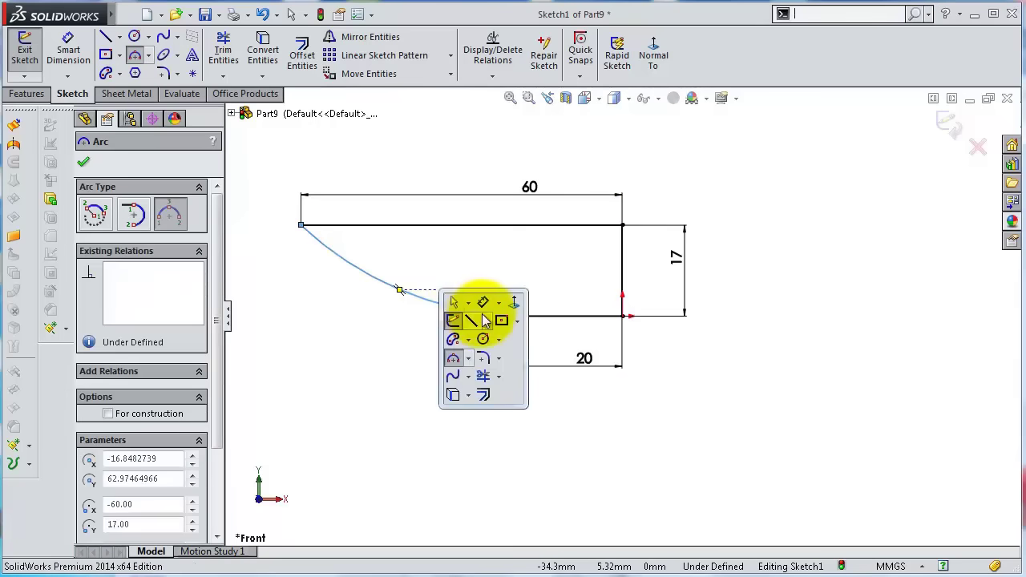
left_click(473, 301)
left_click(455, 306)
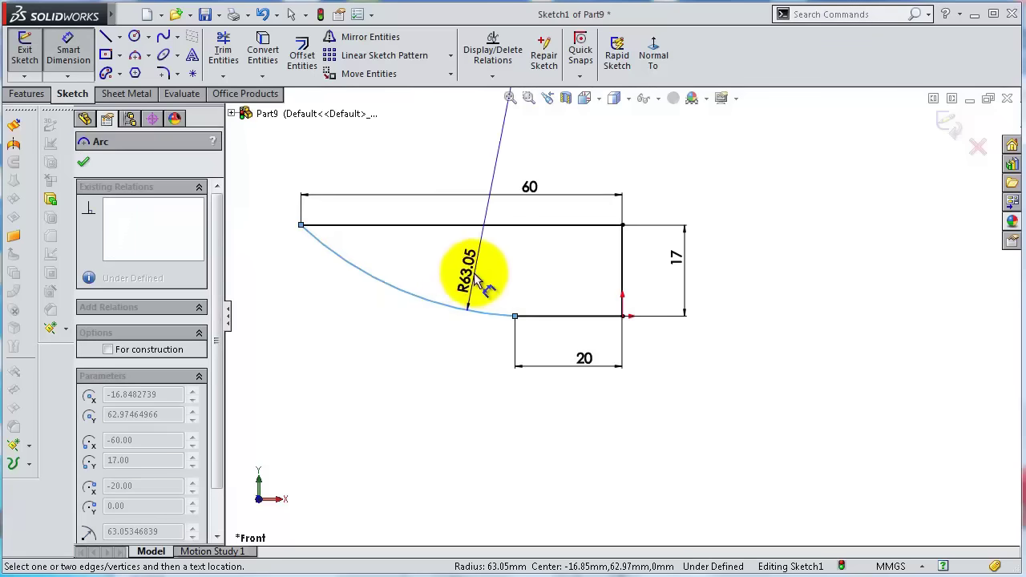
left_click(464, 276)
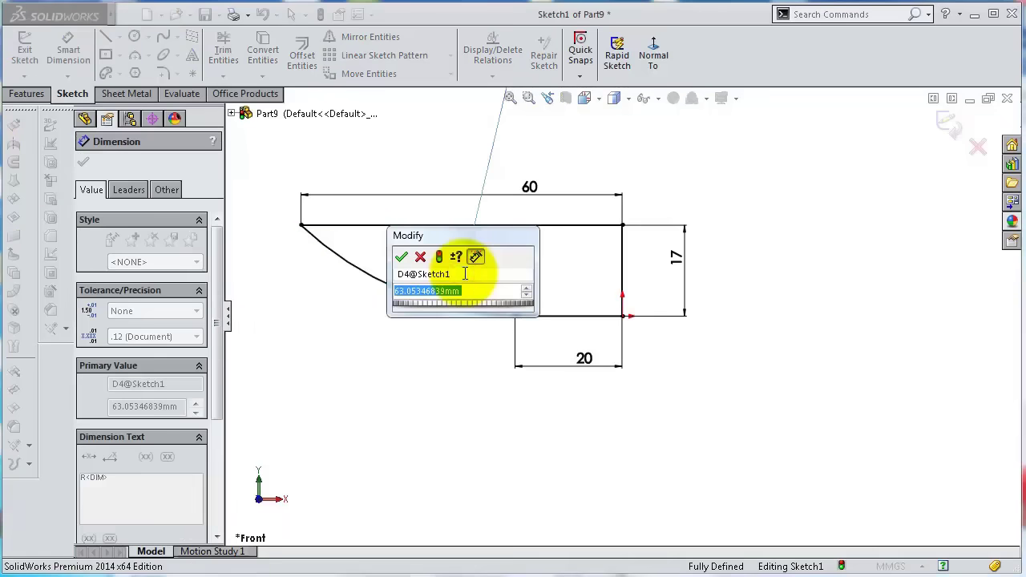
type("100")
key("Return")
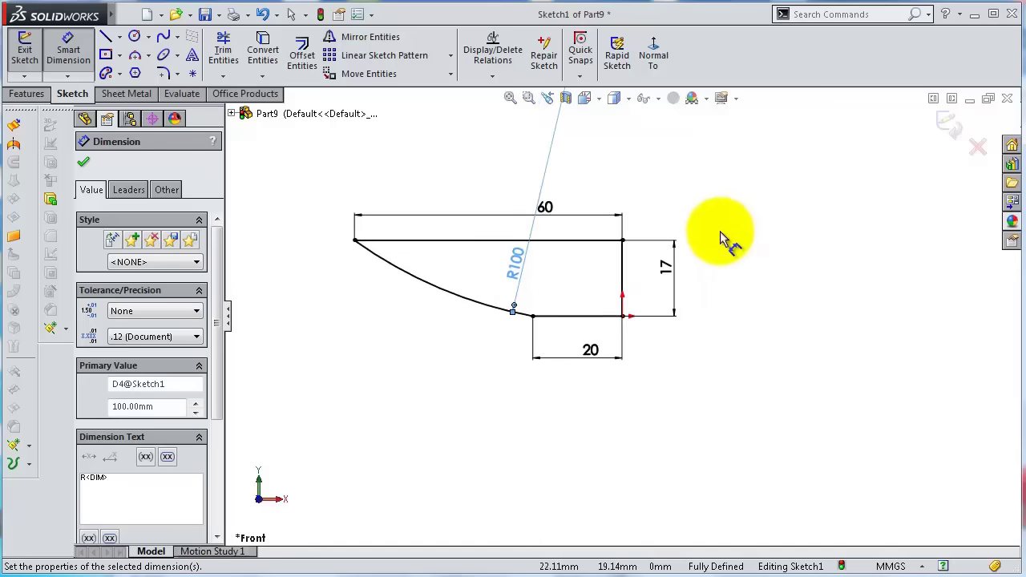
Revolve the profile 360° about its vertical line into a solid disc.
left_click(24, 94)
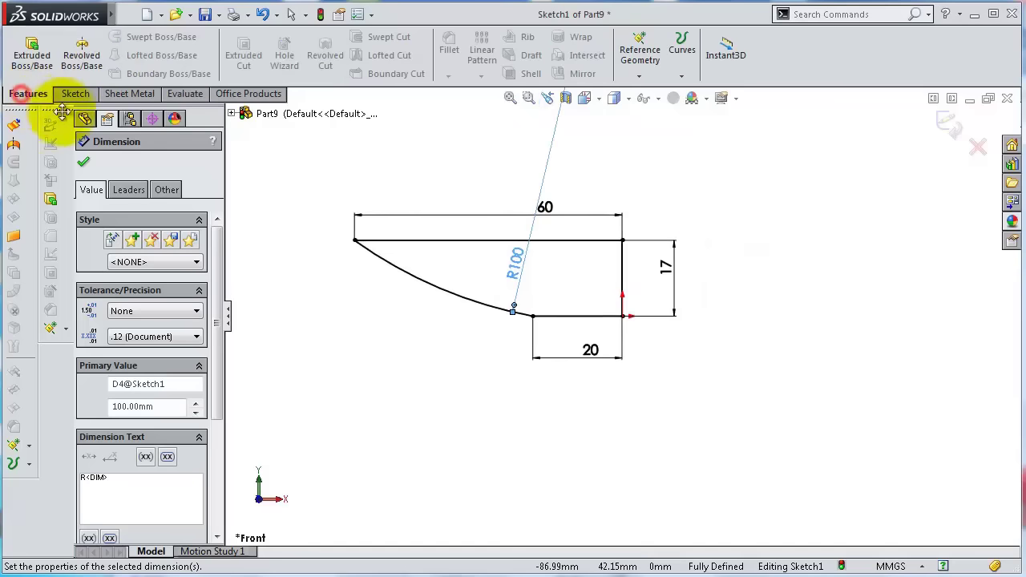
left_click(81, 55)
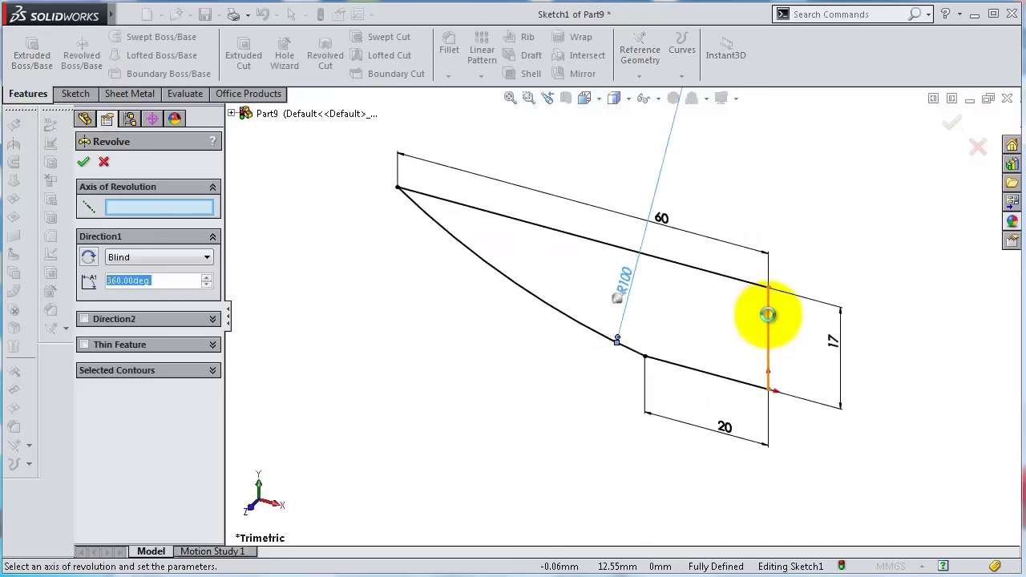
left_click(770, 320)
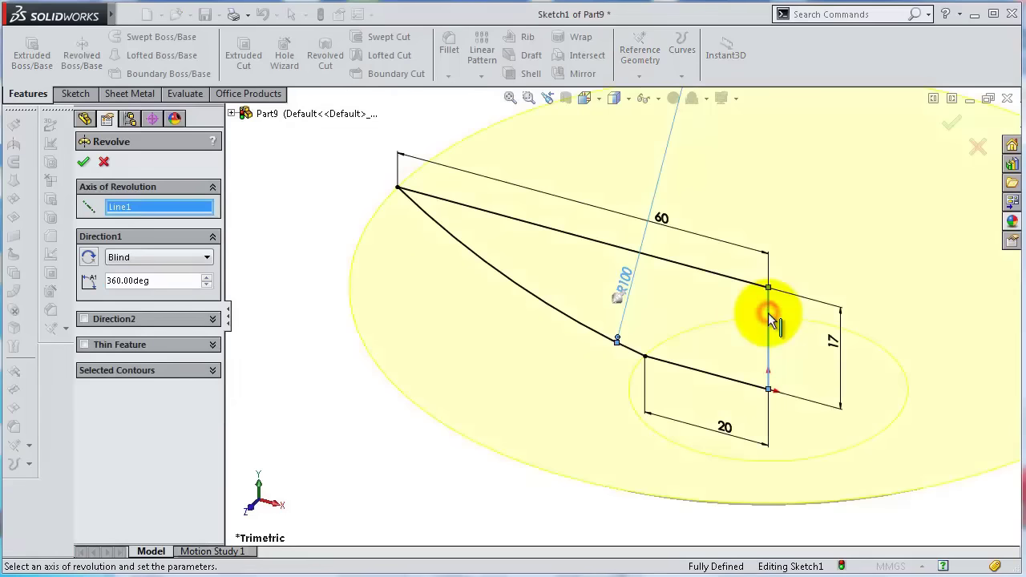
left_click(954, 124)
mouse_move(758, 293)
middle_mouse_down()
mouse_move(746, 221)
mouse_move(706, 332)
mouse_move(707, 286)
middle_mouse_up()
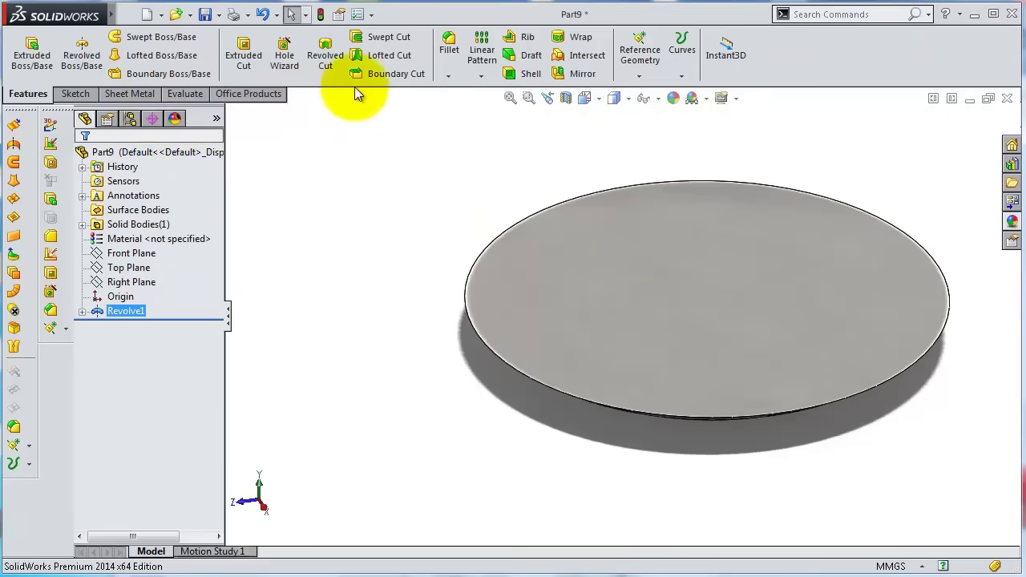
Shell the disc 3 mm thick with its top face removed.
left_click(529, 74)
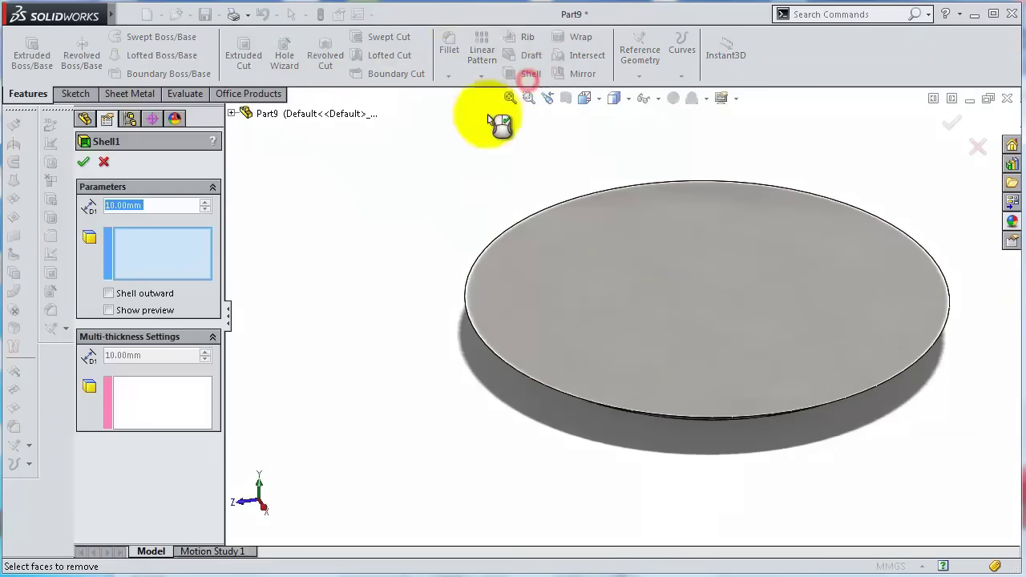
type("3")
mouse_move(144, 222)
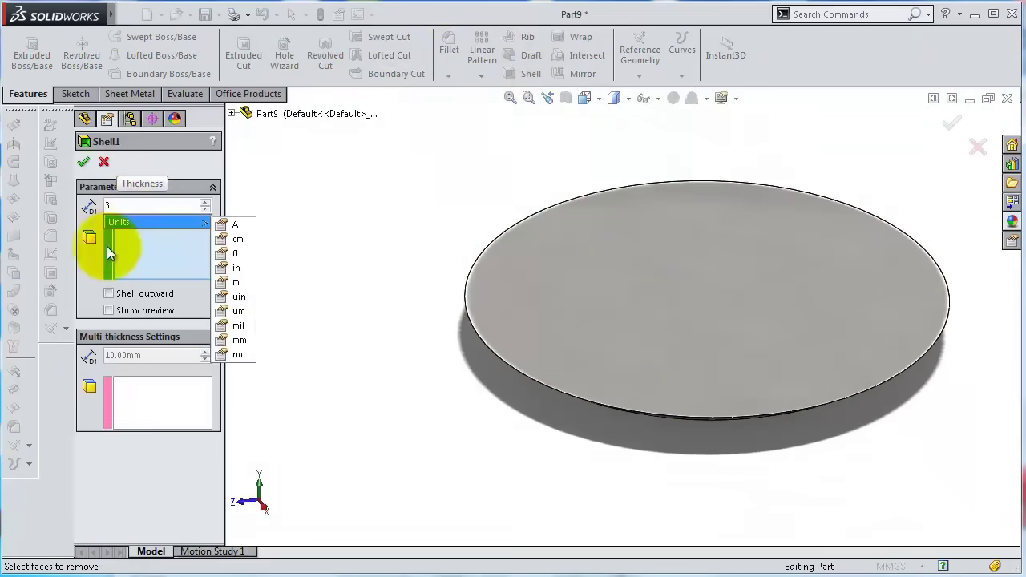
left_click(241, 273)
left_click(550, 287)
right_click(550, 287)
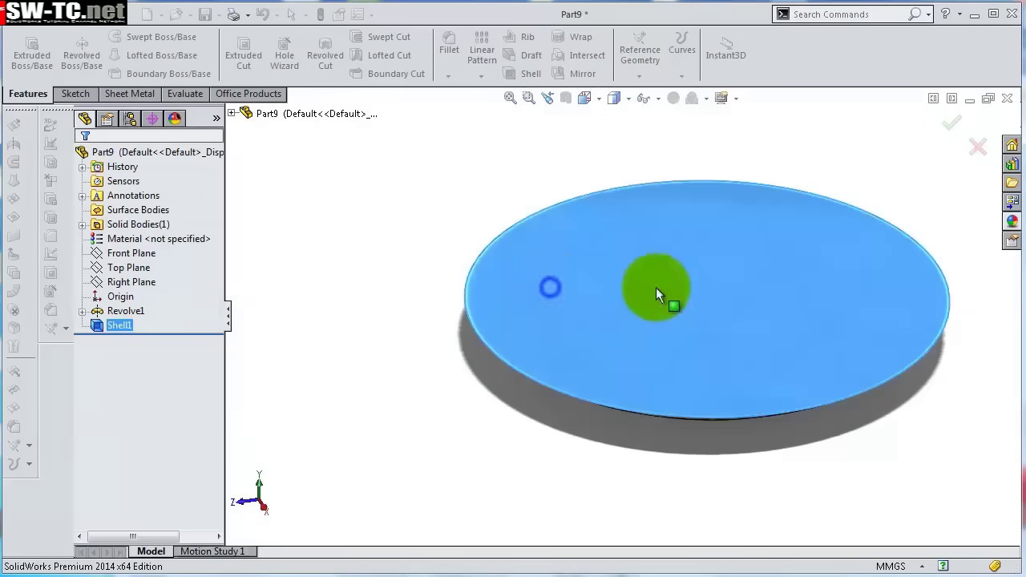
middle_click_drag(656, 287, 779, 400)
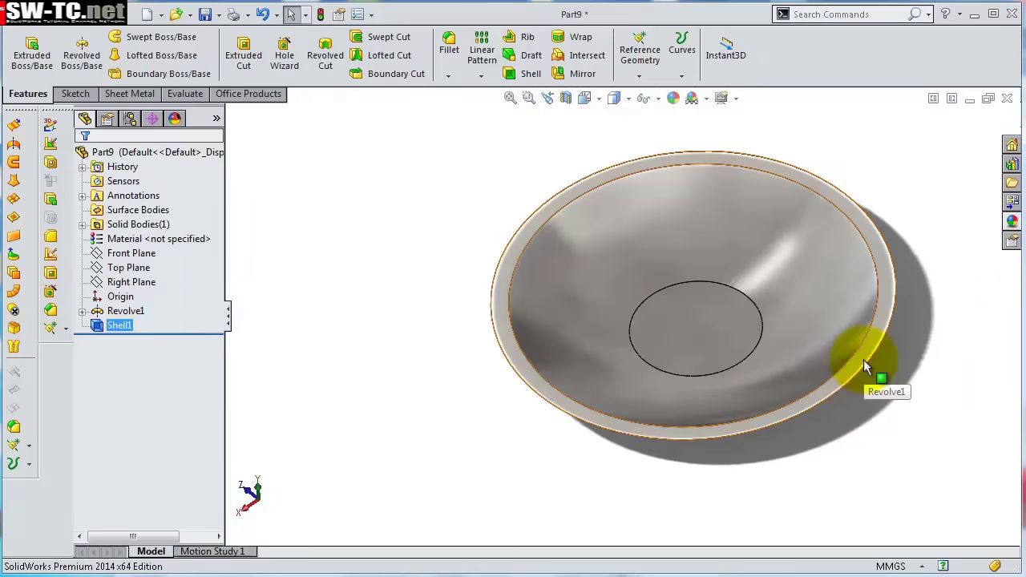
left_click(863, 359)
Start a sketch on the rim face and draw vertical and horizontal centrelines through the centre.
left_click(924, 312)
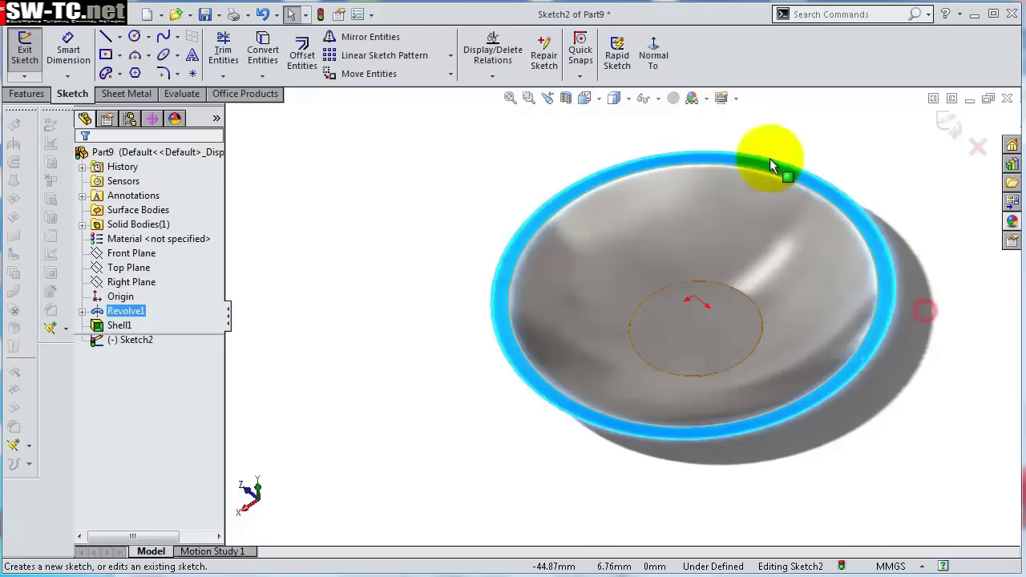
left_click(656, 54)
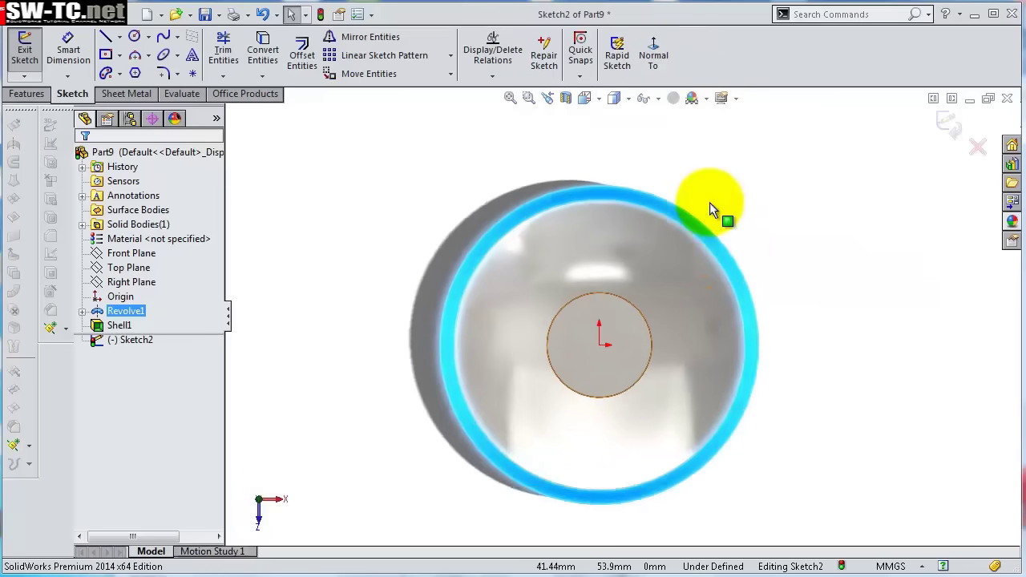
left_click(119, 38)
left_click(144, 69)
scroll(591, 343, "up", 3)
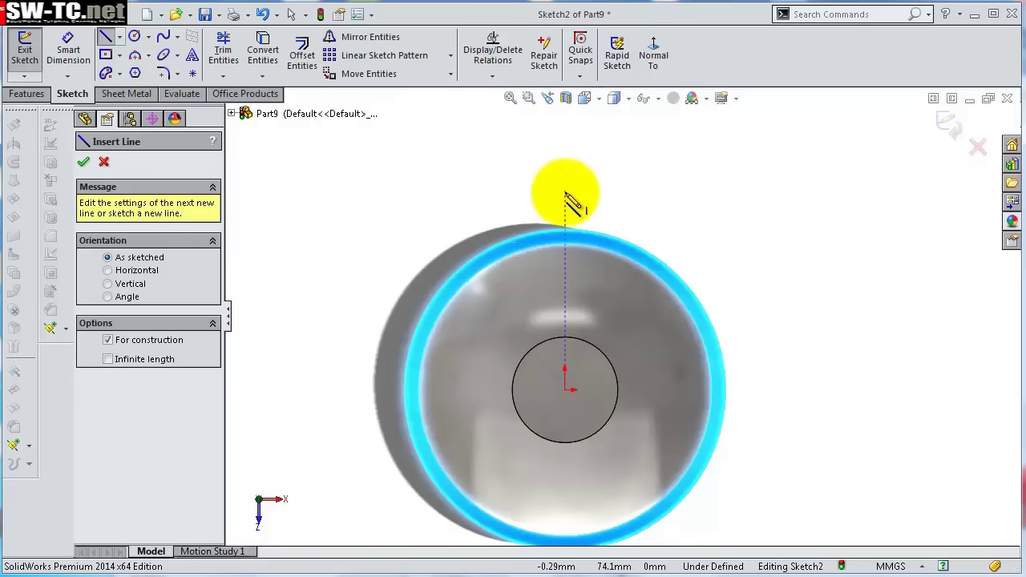
mouse_move(566, 195)
left_mouse_down()
mouse_move(562, 500)
mouse_move(565, 465)
left_mouse_up()
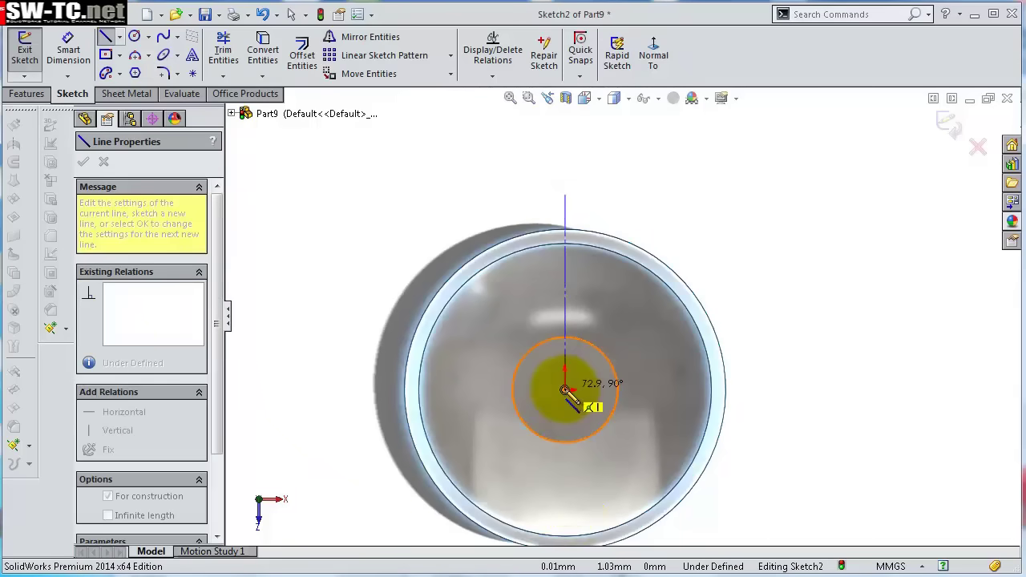
left_click_drag(565, 391, 768, 390)
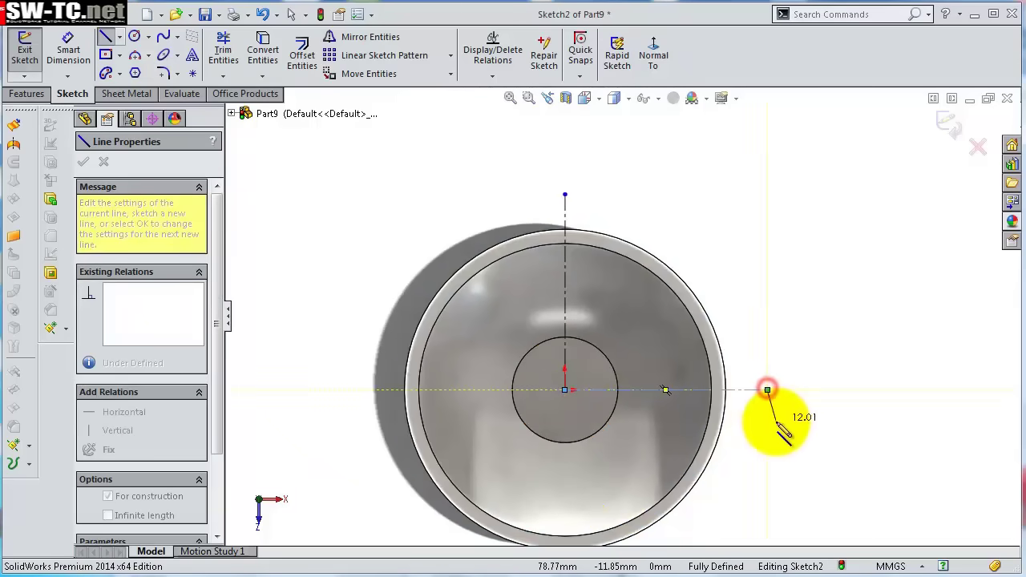
Draw an L-shaped pair of lines from the rim edge toward the centre.
left_click(105, 36)
left_click(105, 36)
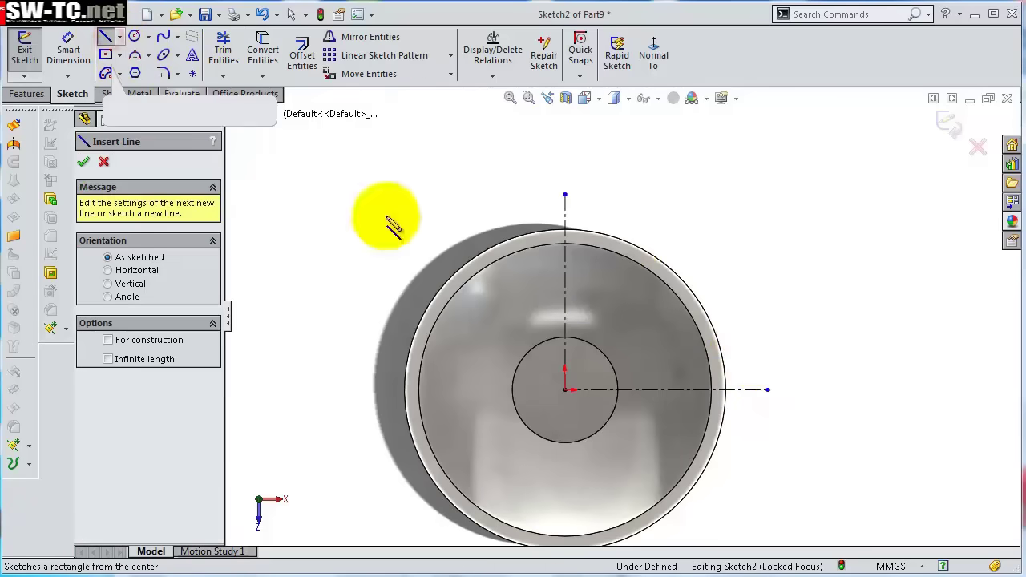
left_click(566, 231)
left_click(578, 370)
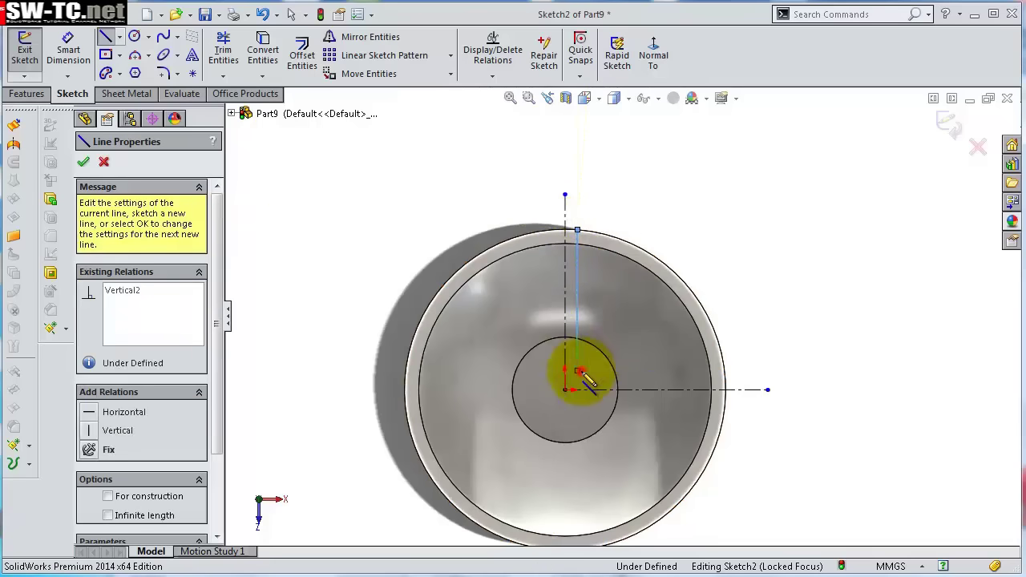
left_click(724, 371)
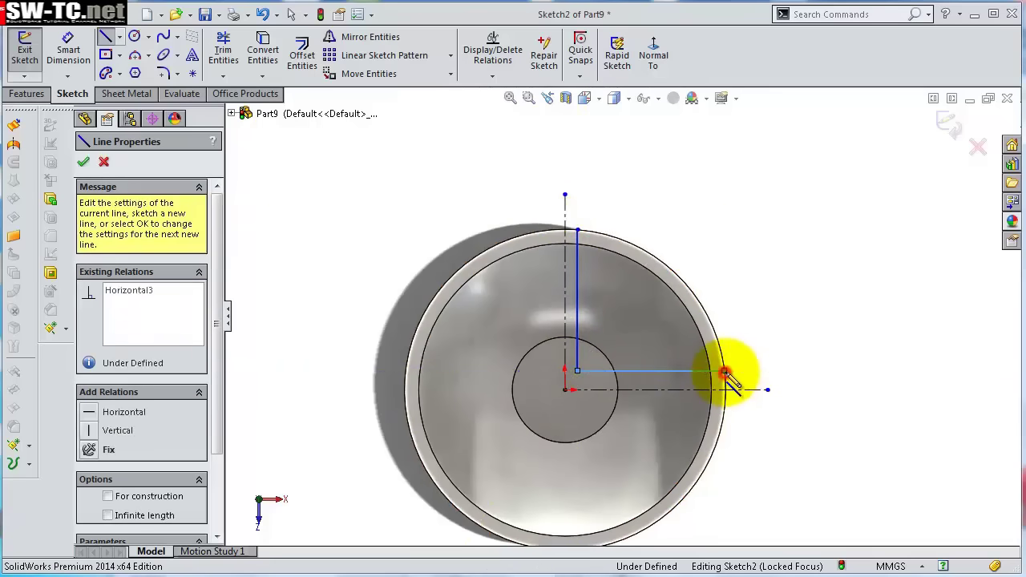
key("Escape")
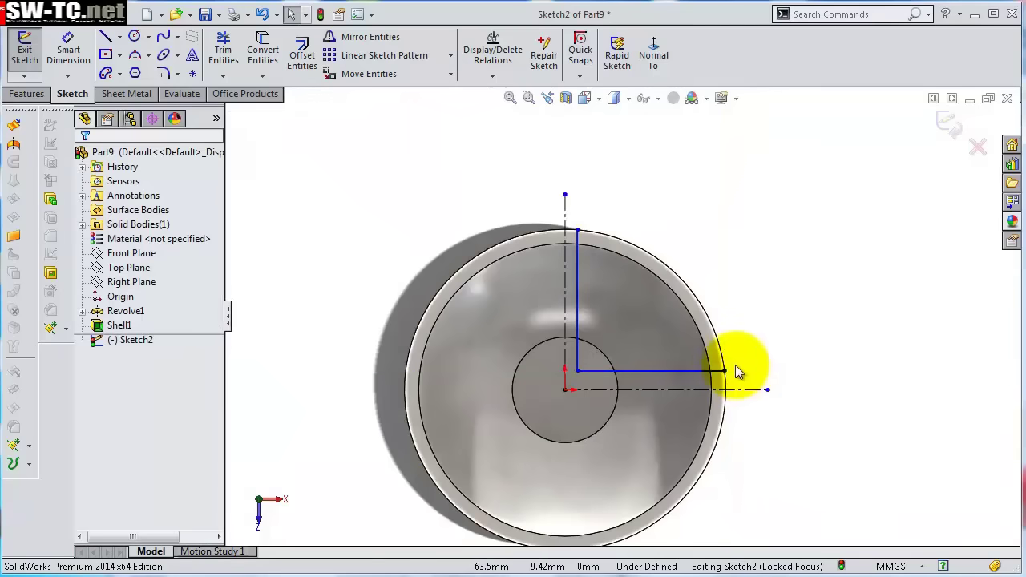
Dimension the horizontal and vertical lines 7 mm off the centrelines.
key("s")
left_click(766, 375)
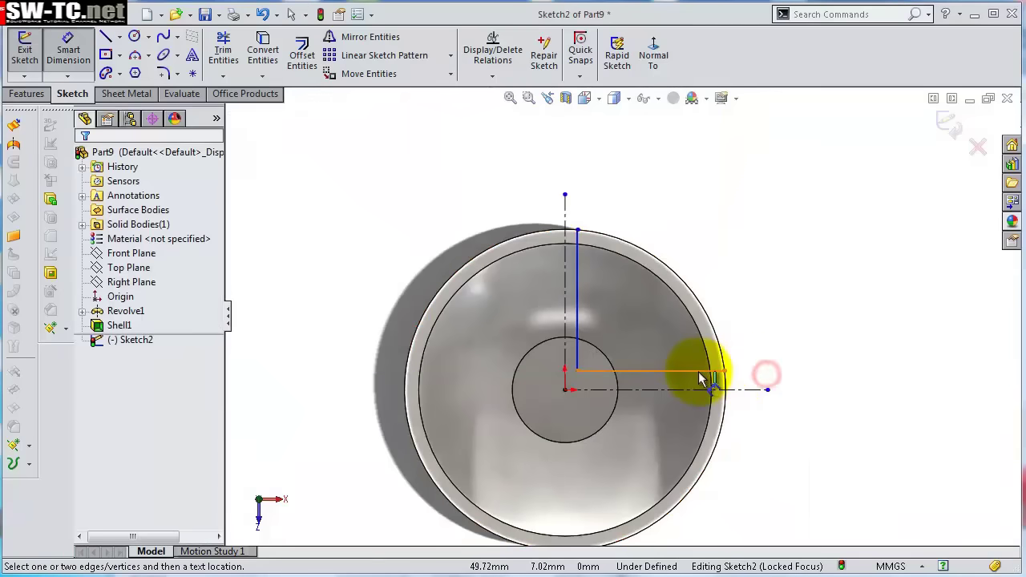
left_click(699, 372)
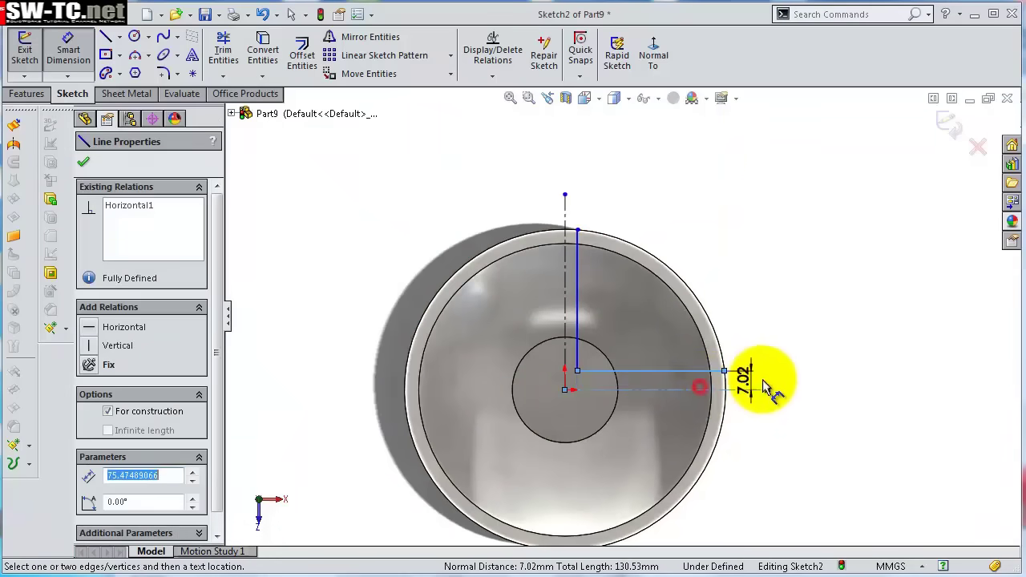
left_click(768, 387)
type("7")
key("Return")
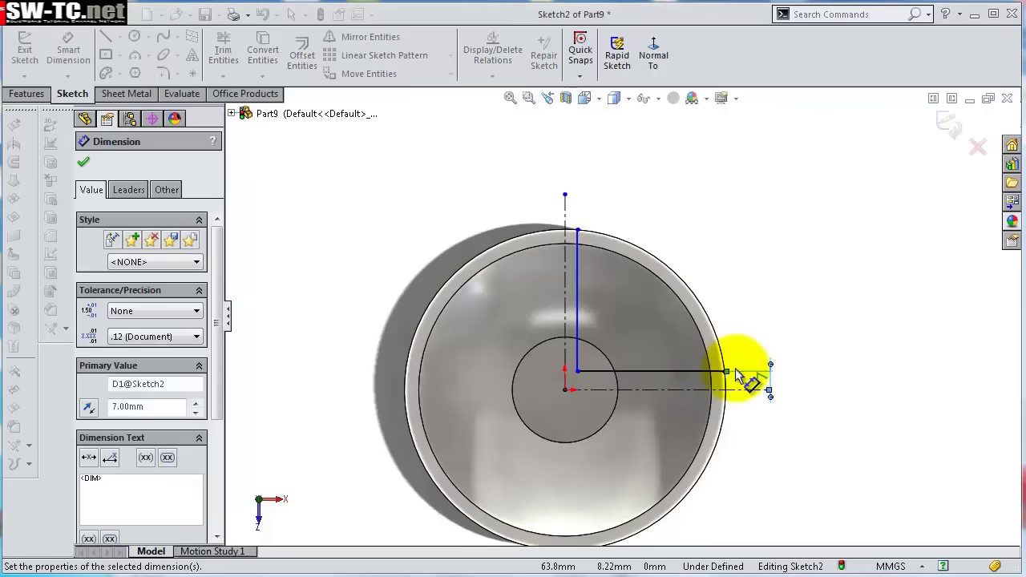
left_click(579, 281)
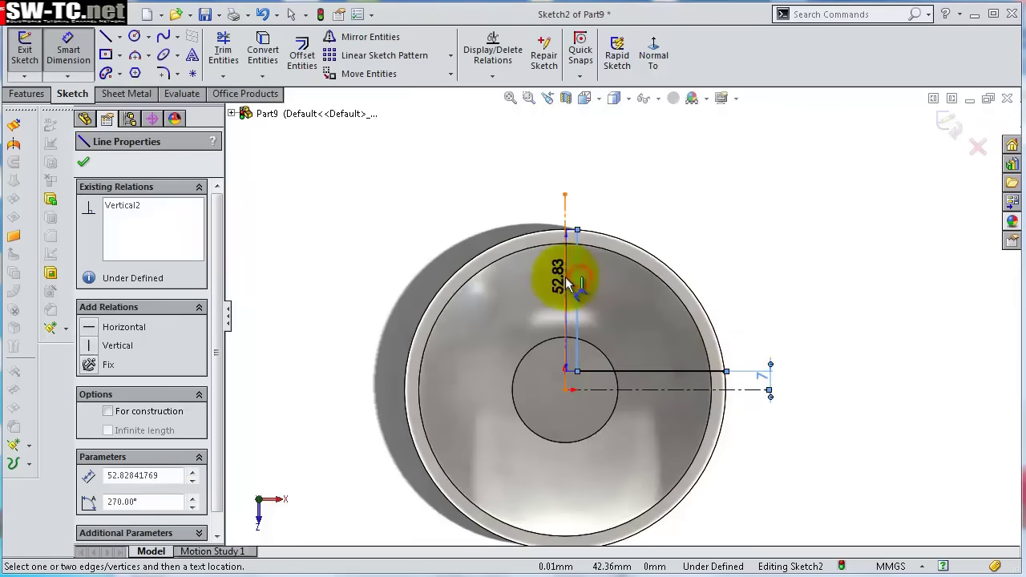
left_click(570, 167)
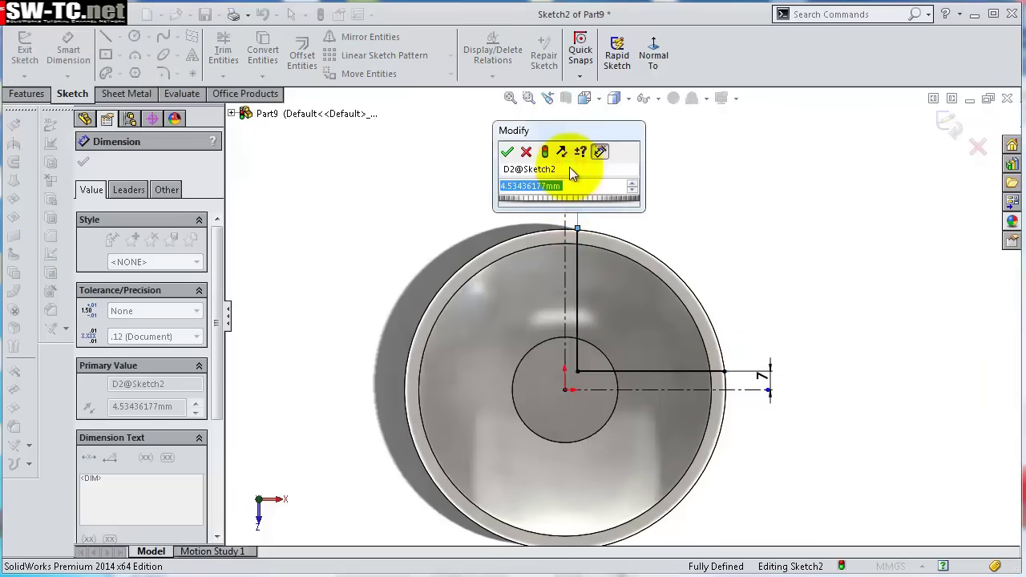
type("7")
key("Return")
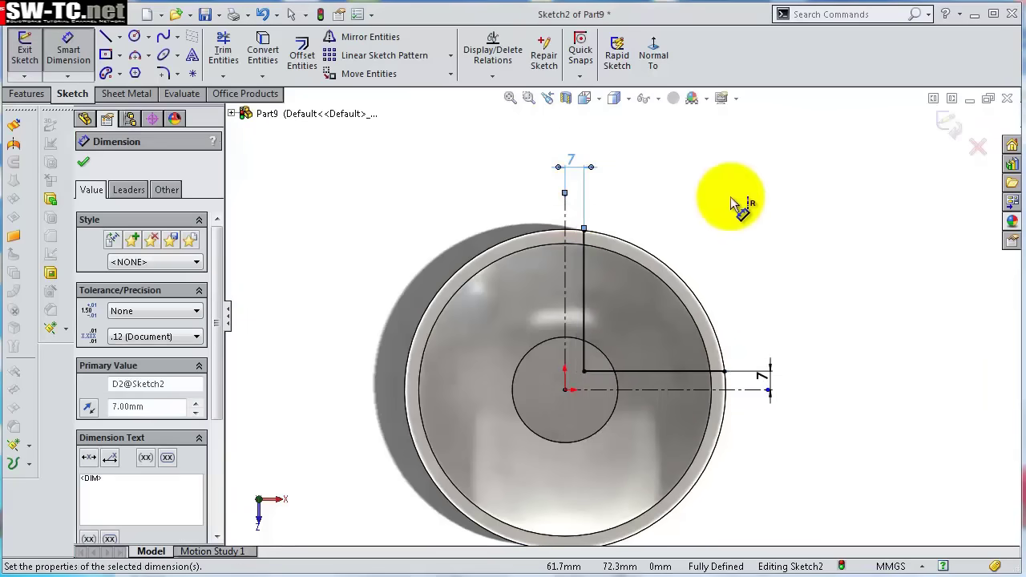
Draw a three-point arc along the outer rim joining the two lines' ends.
scroll(721, 215, "down", 2)
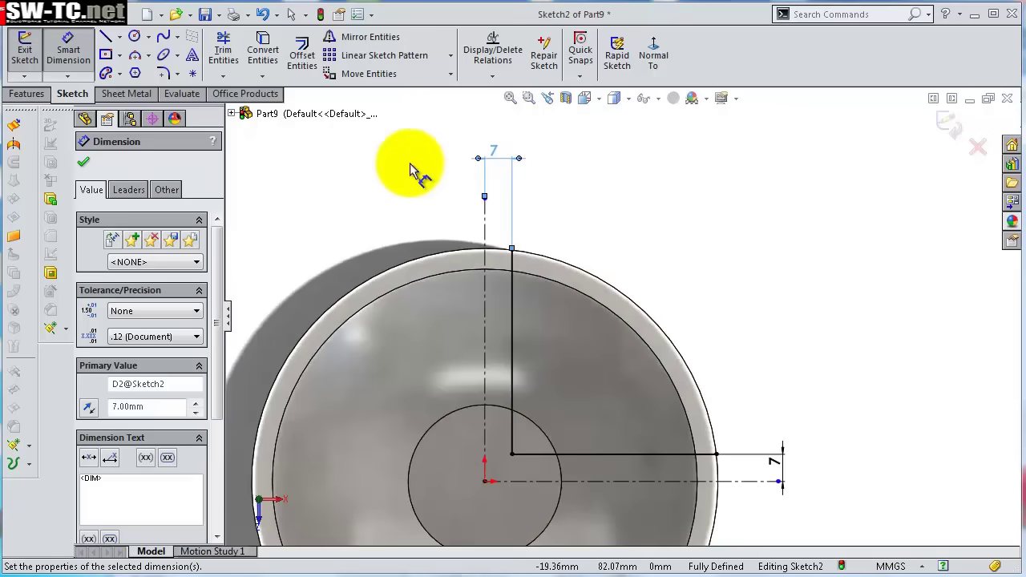
left_click(135, 55)
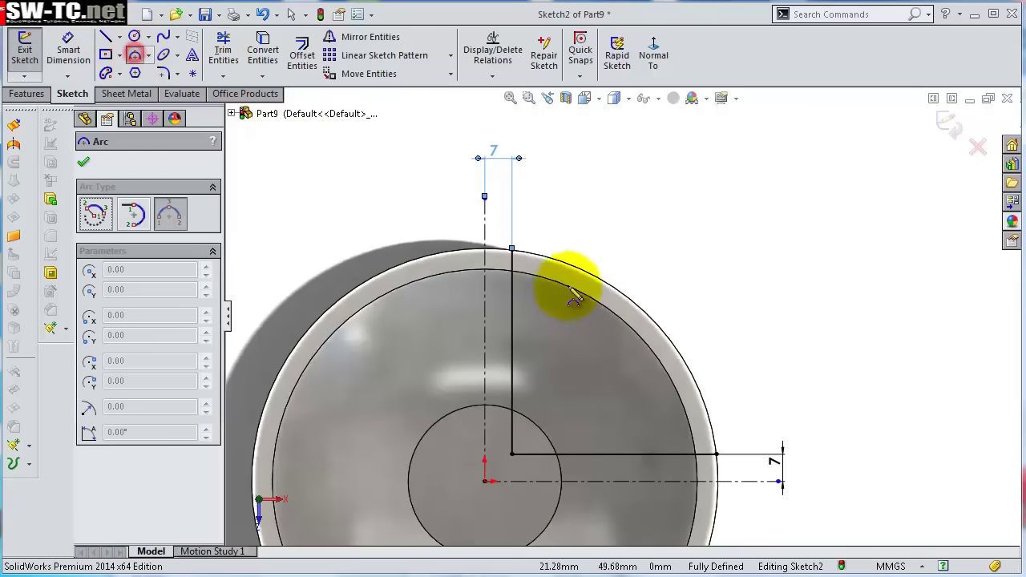
left_click(513, 251)
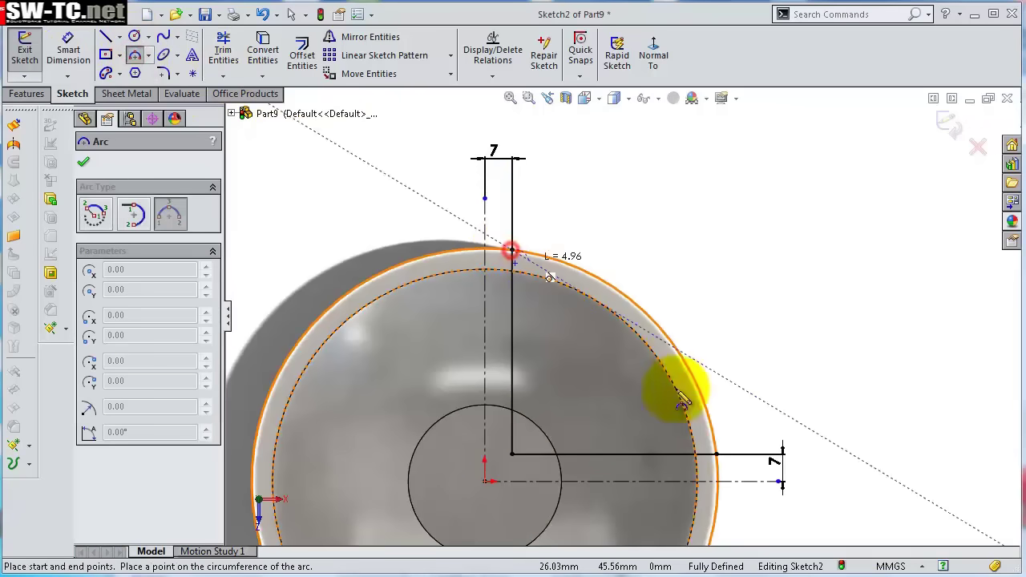
left_click(717, 455)
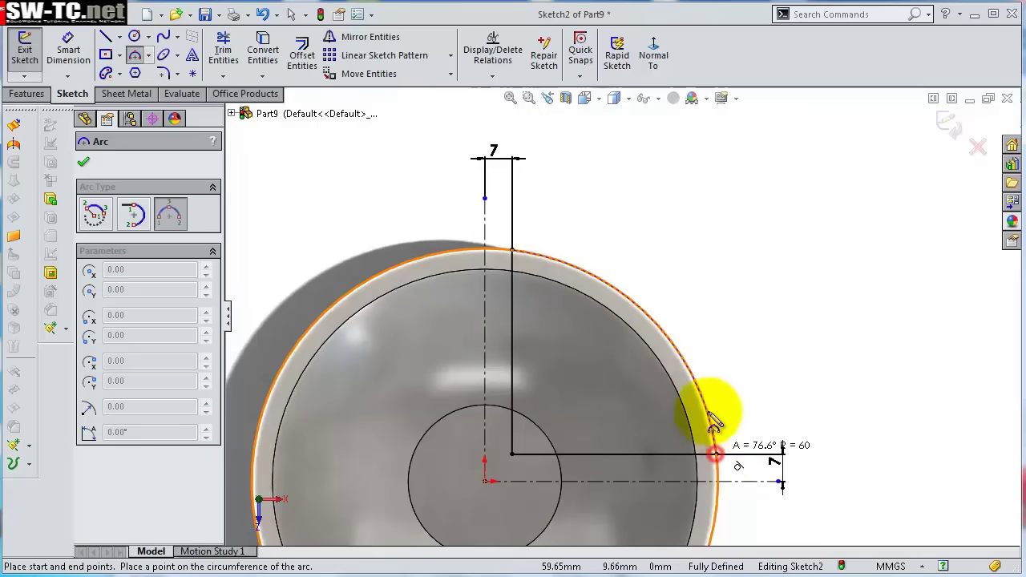
left_click(712, 361)
key("Escape")
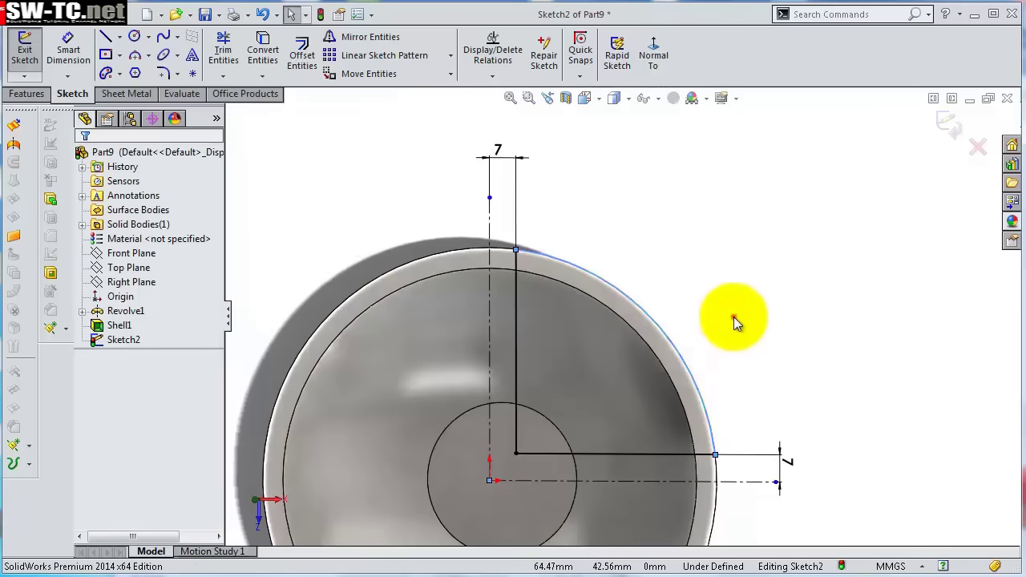
Make the arc concentric with the outer rim edge.
left_click(690, 347)
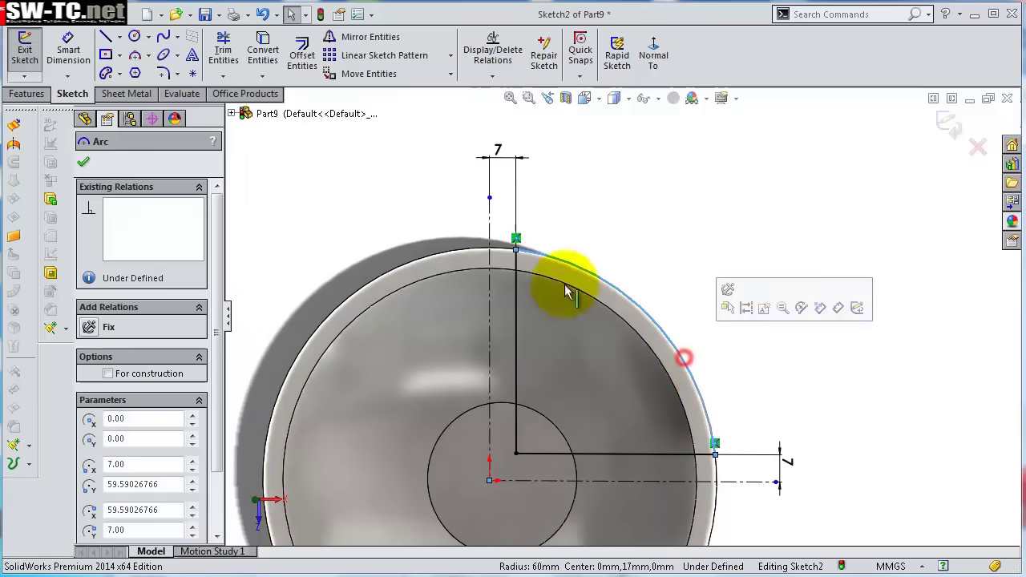
left_click(441, 258, "ctrl")
left_click(518, 188)
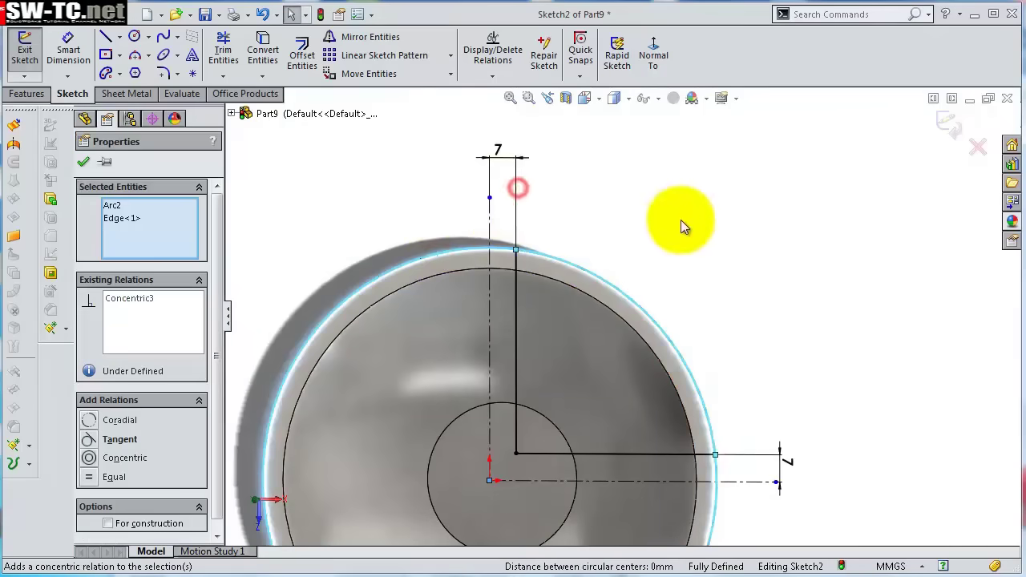
left_click(681, 220)
middle_click_drag(711, 277, 703, 101)
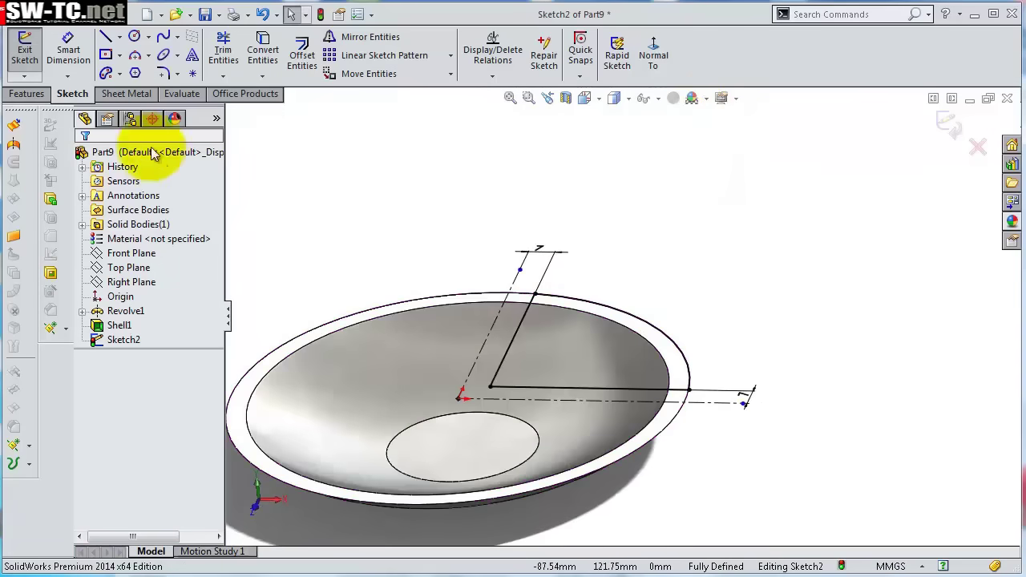
Extruded-cut the notch sketch 3 mm deep into the dish rim.
left_click(26, 94)
left_click(243, 61)
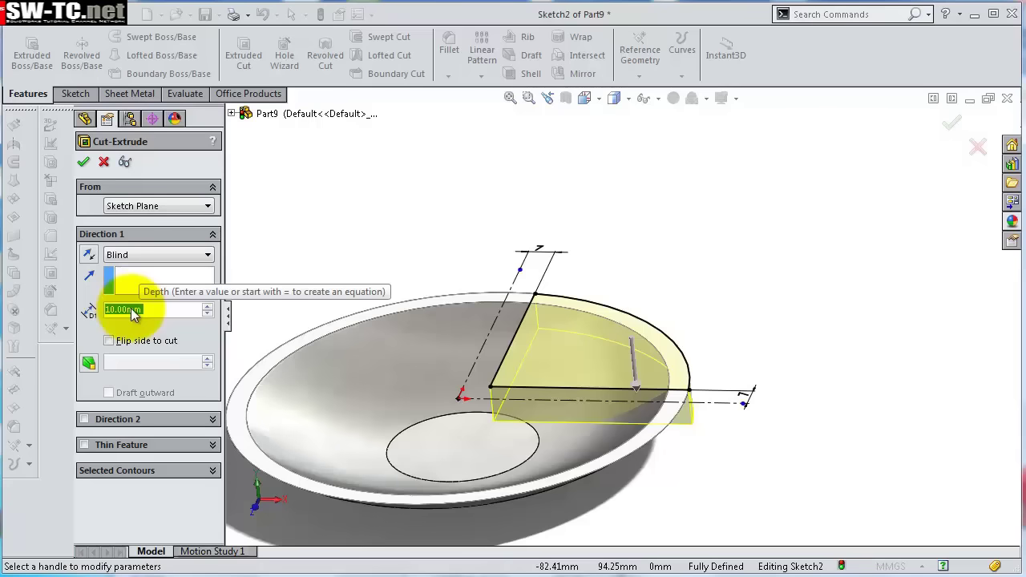
type("3")
key("Return")
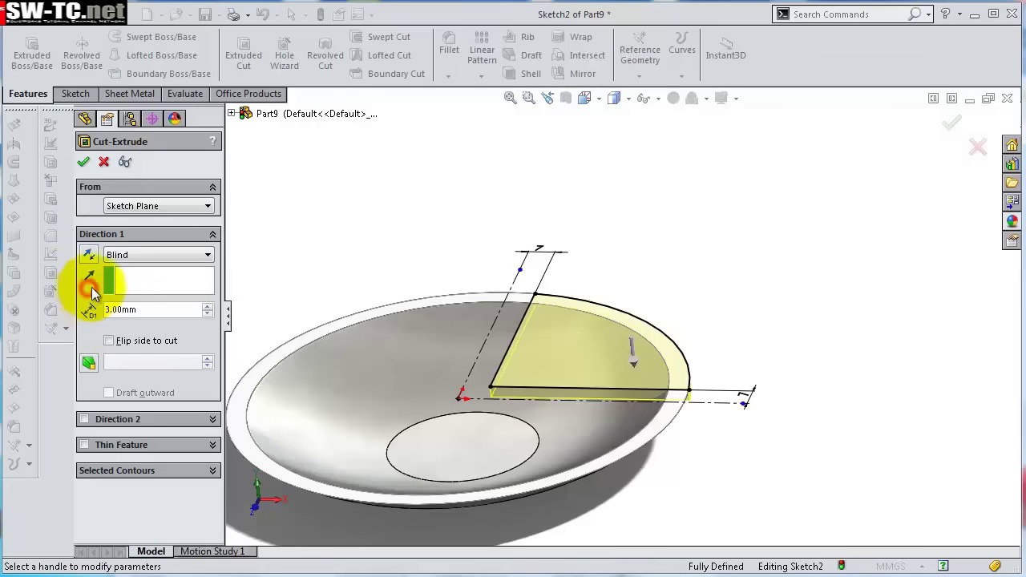
left_click(80, 160)
middle_click_drag(449, 344, 493, 377)
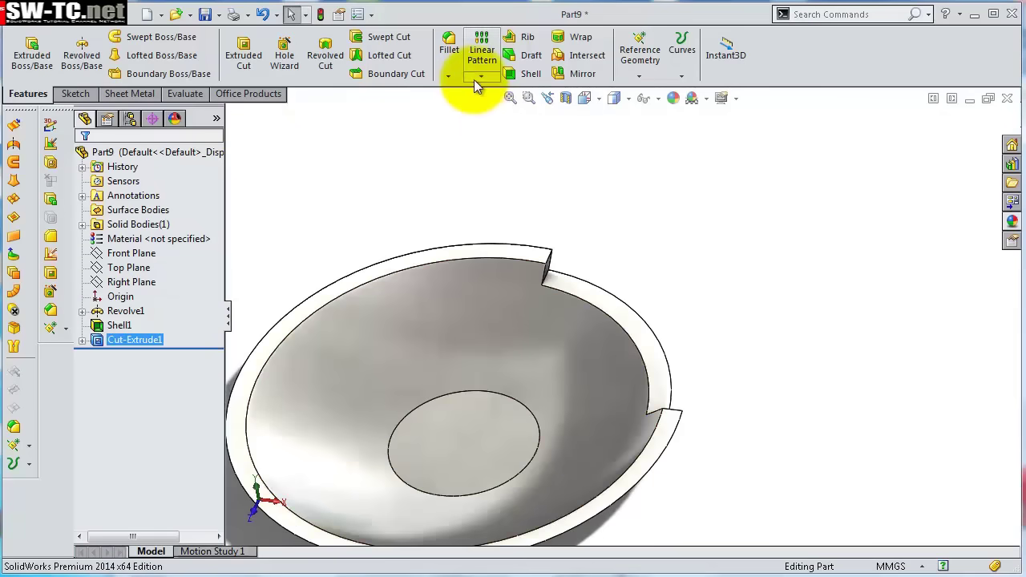
Circular-pattern the notch about the bottom edge: 4 equally spaced instances over 360°.
left_click(479, 77)
left_click(523, 109)
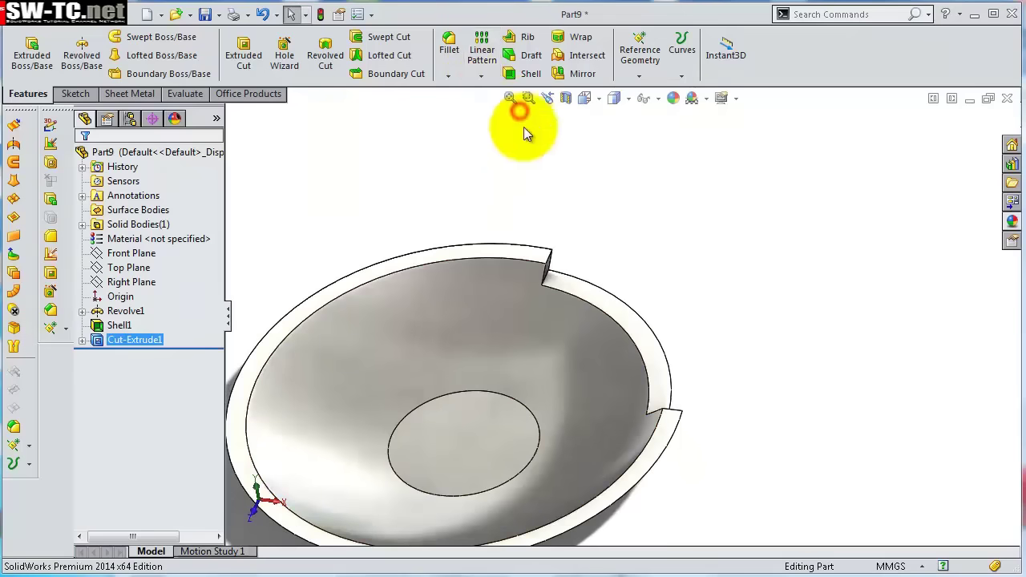
left_click(488, 392)
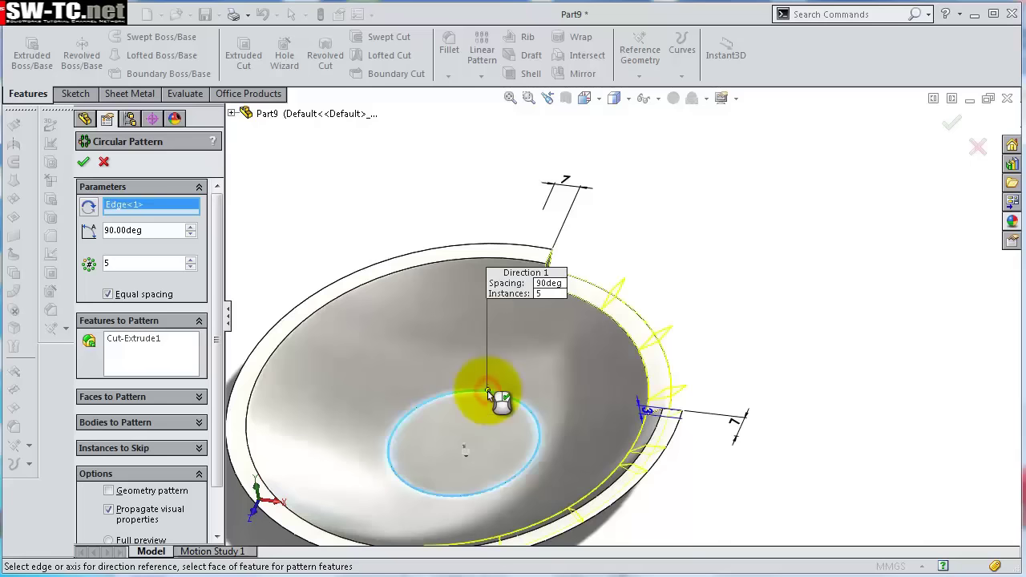
double_click(130, 262)
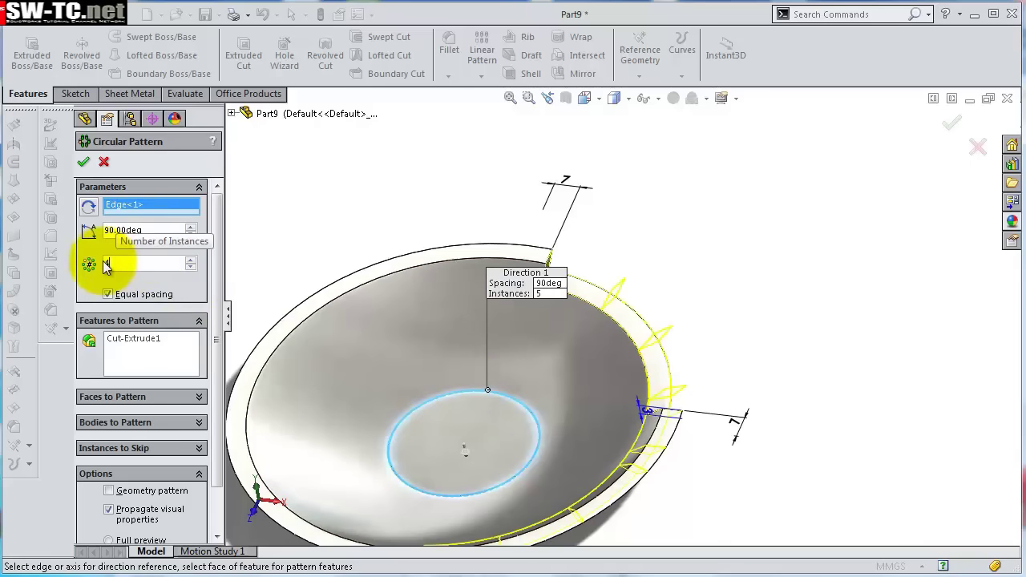
left_click(85, 279)
left_click(126, 230)
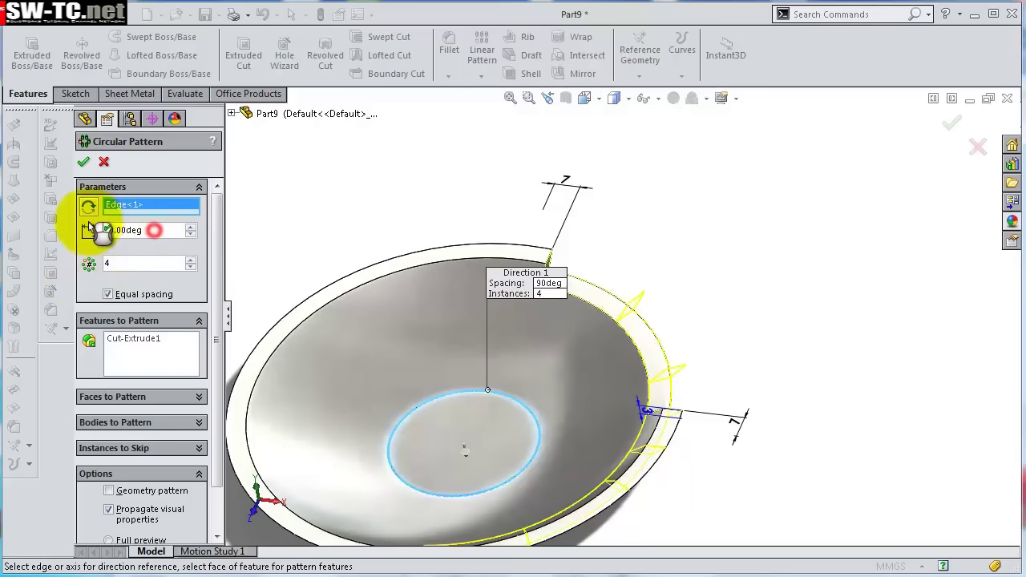
double_click(126, 230)
type("3")
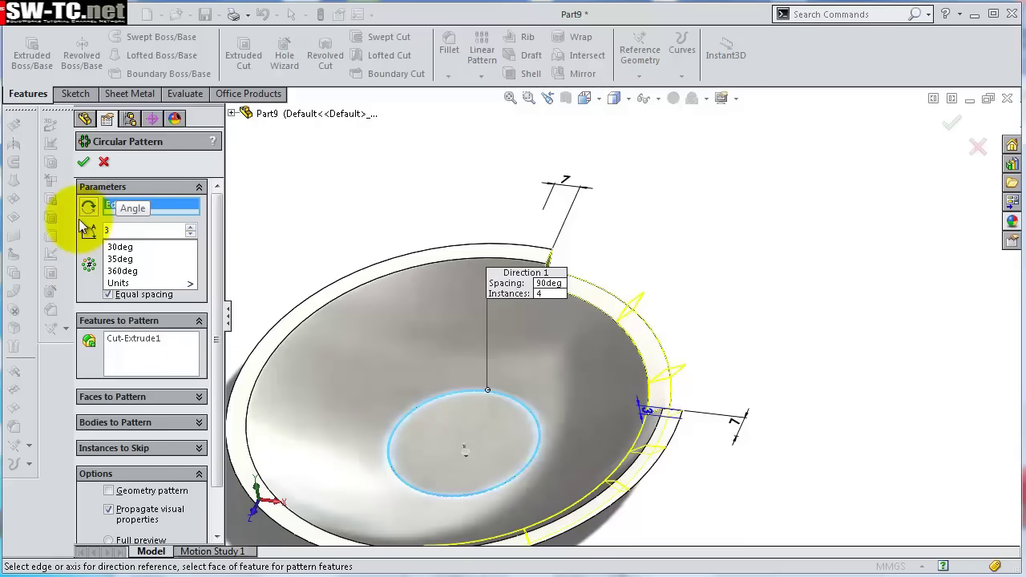
type("60")
key("Return")
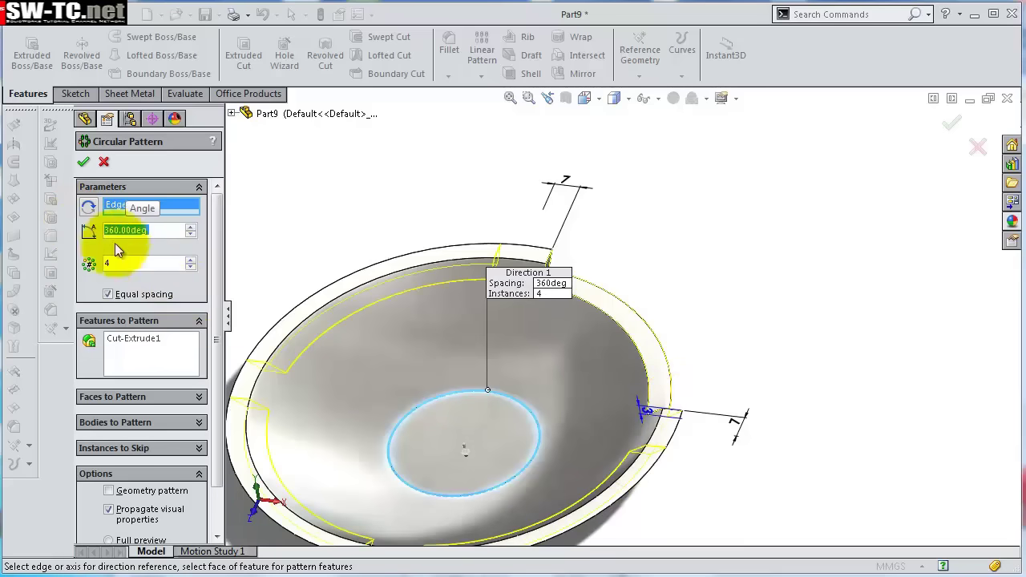
left_click(82, 161)
mouse_move(623, 409)
middle_mouse_down()
mouse_move(687, 411)
mouse_move(663, 422)
mouse_move(636, 360)
mouse_move(581, 304)
mouse_move(578, 275)
mouse_move(648, 458)
mouse_move(614, 423)
middle_mouse_up()
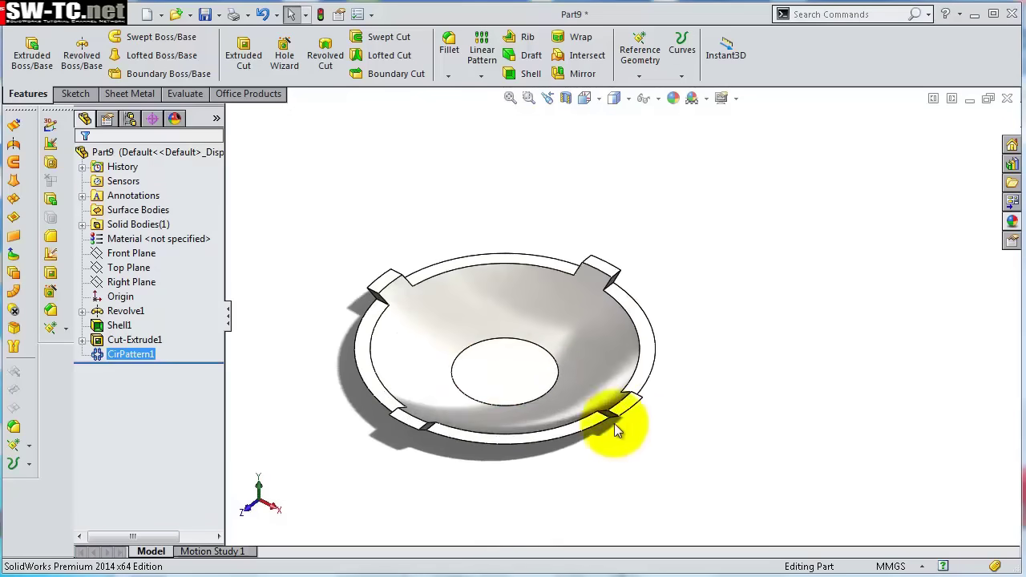
left_click(524, 368)
Sketch a 13 mm diameter circle at the origin on the bottom face.
left_click(588, 317)
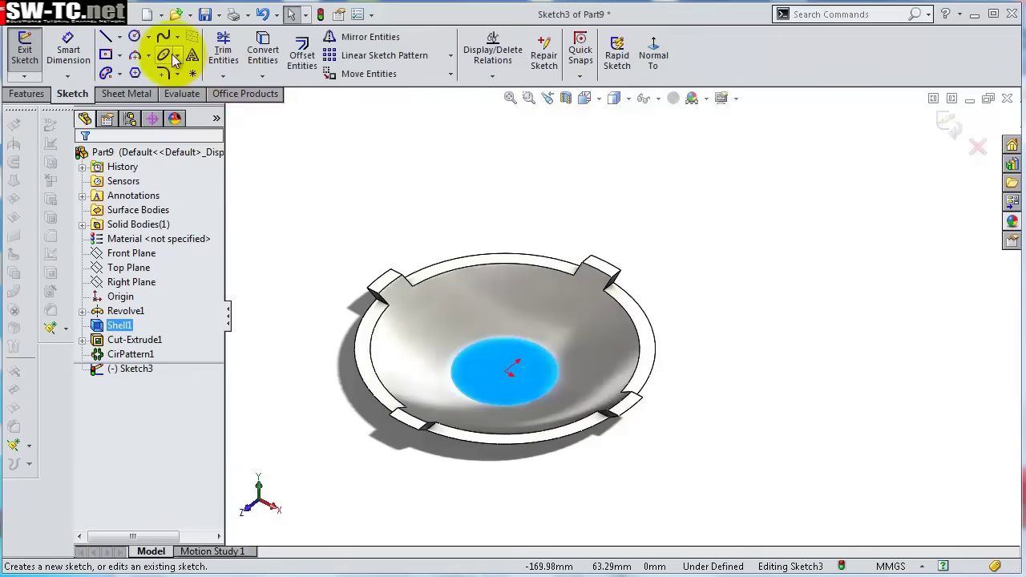
left_click(137, 36)
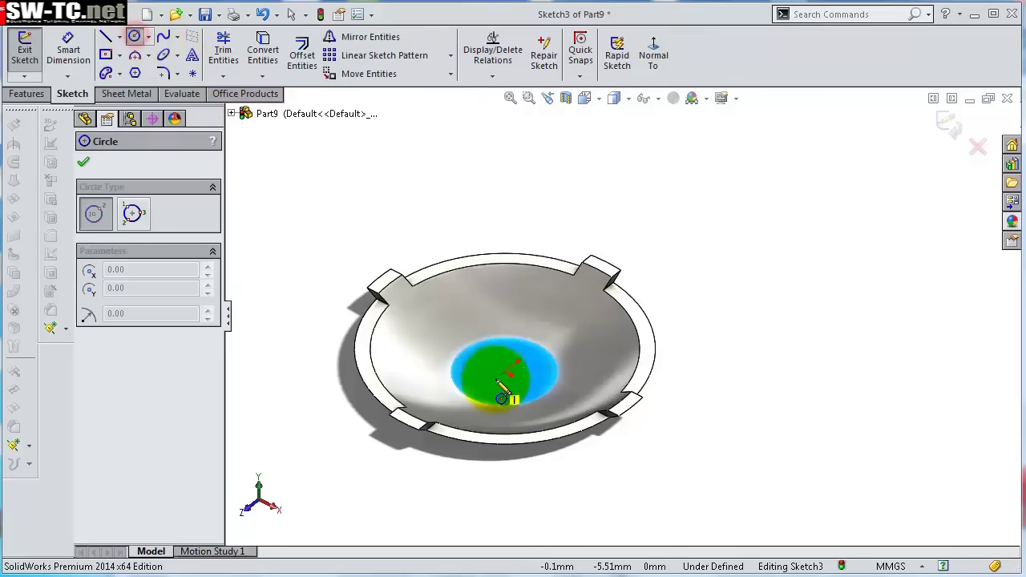
left_click(505, 374)
left_click(494, 355)
key("s")
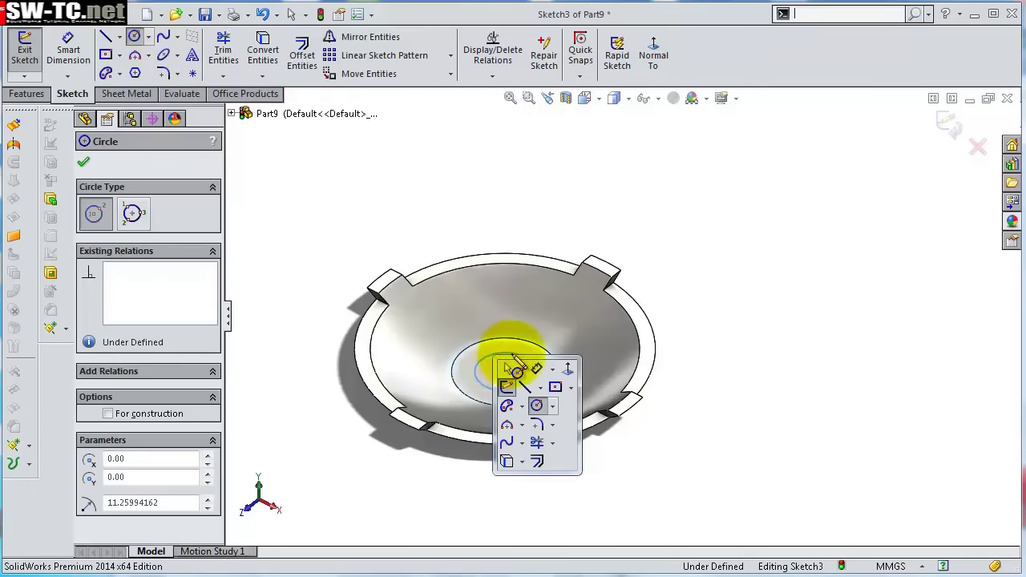
left_click(536, 371)
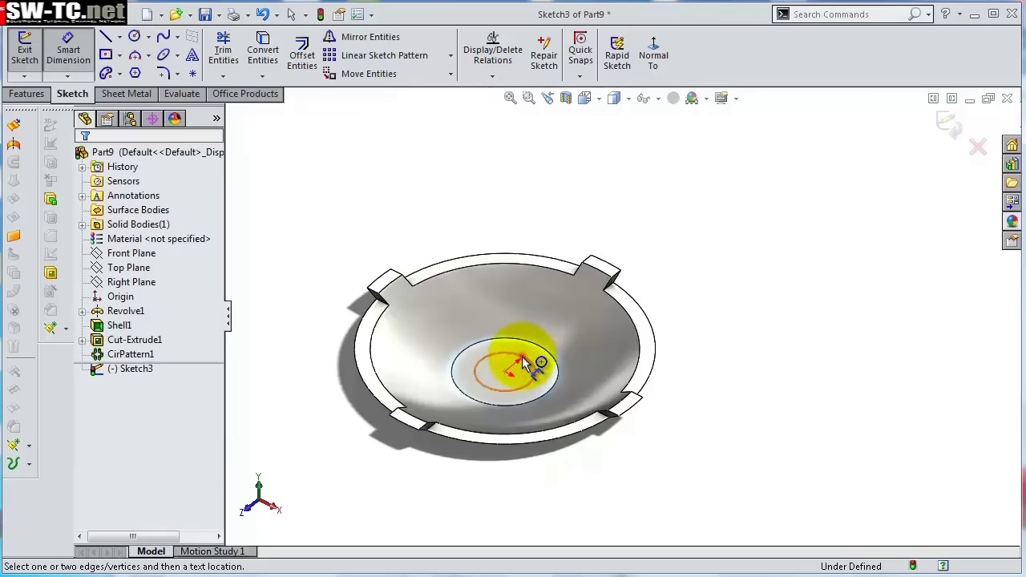
left_click(523, 363)
left_click(688, 278)
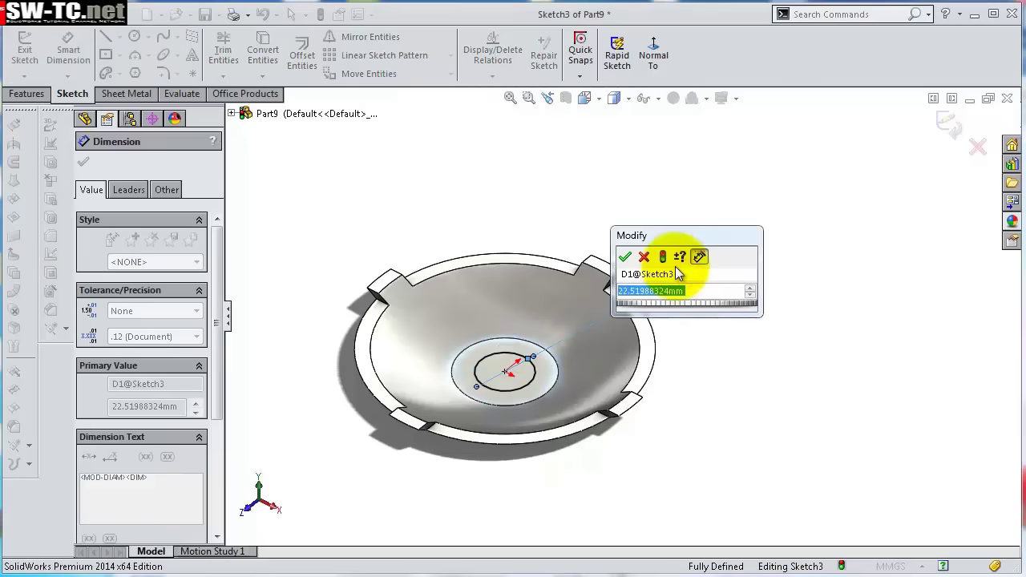
type("13")
key("Return")
Extruded-cut the circle through the bottom to make the hole.
left_click(30, 95)
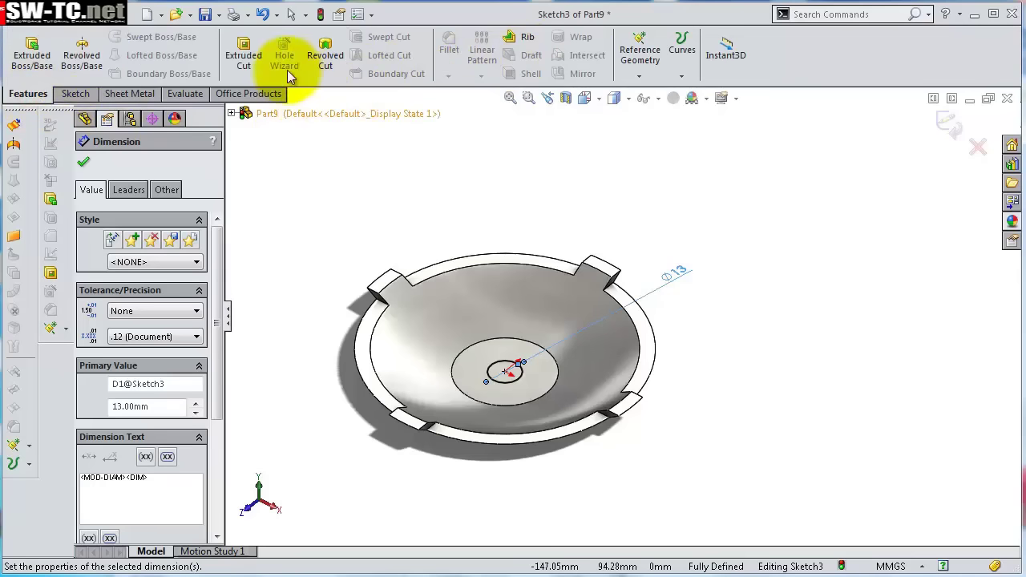
left_click(242, 53)
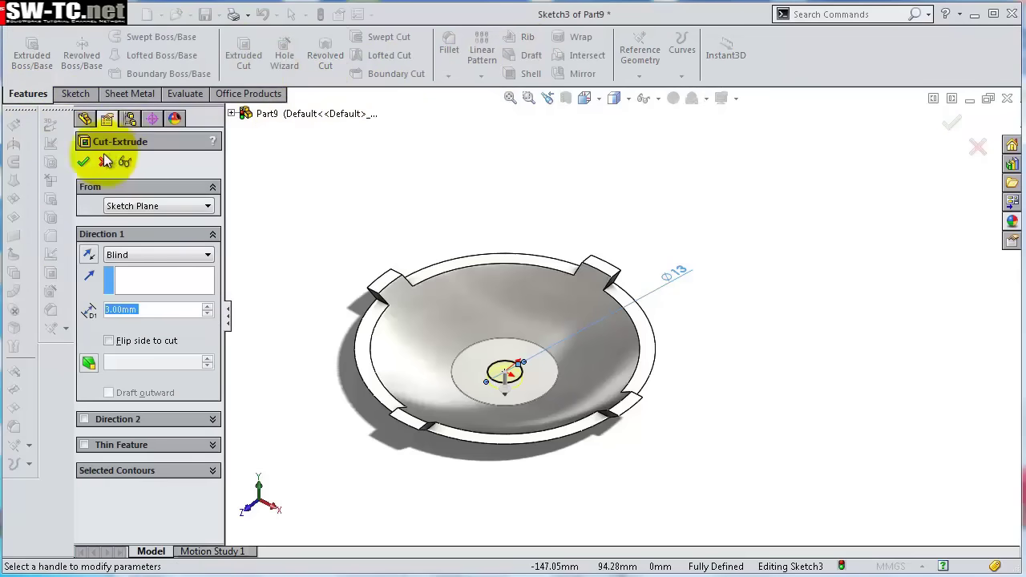
left_click(83, 161)
scroll(520, 303, "down", 3)
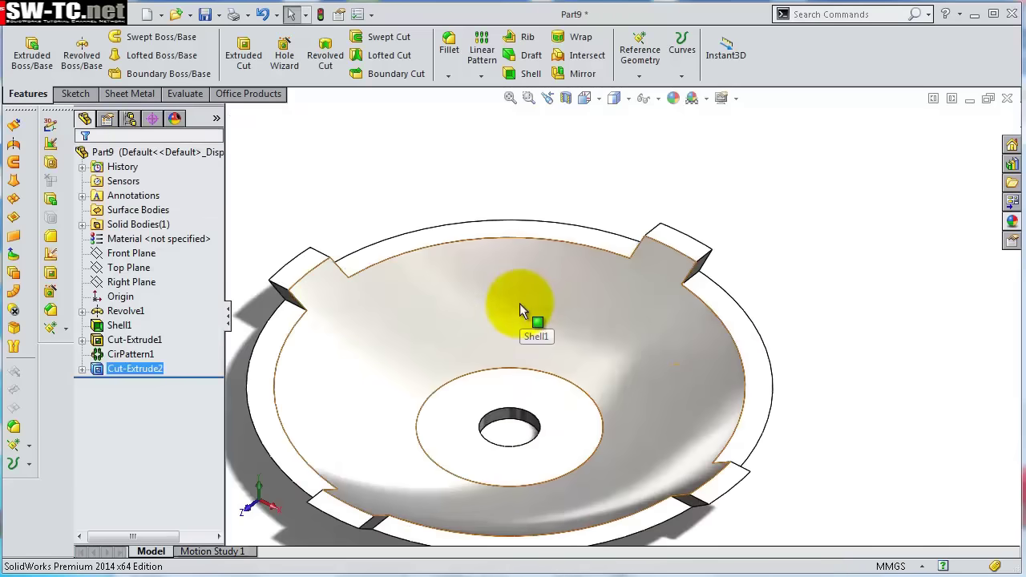
scroll(519, 303, "up", 2)
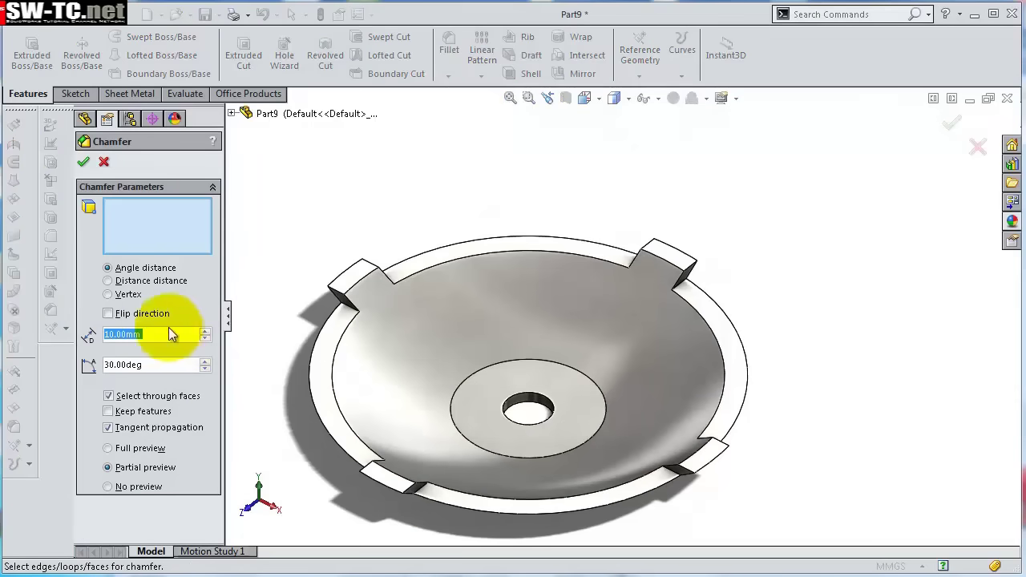
Chamfer the four rim edges and four tab edges at 3 mm and 30°.
left_click(161, 332)
type("3")
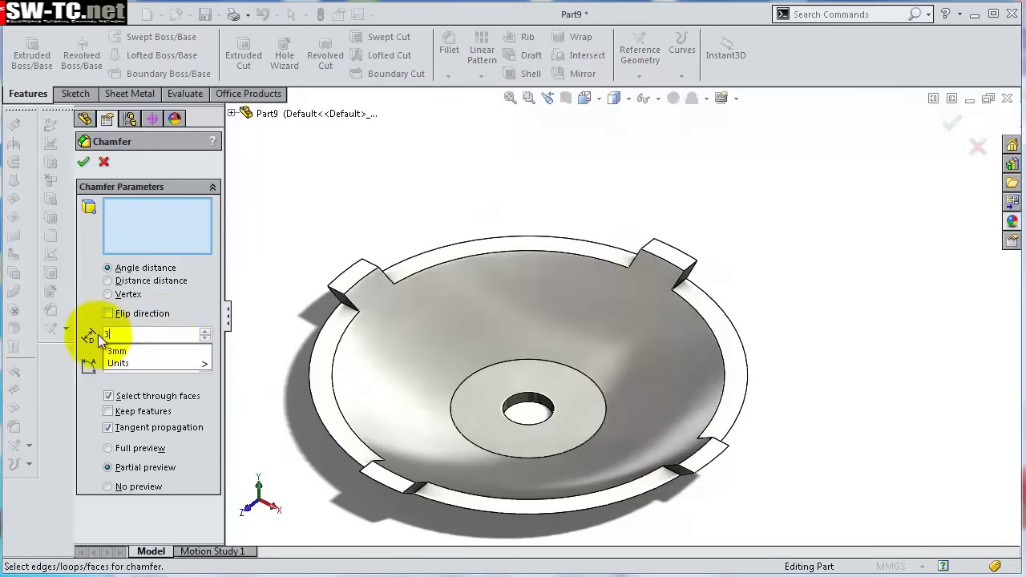
key("Return")
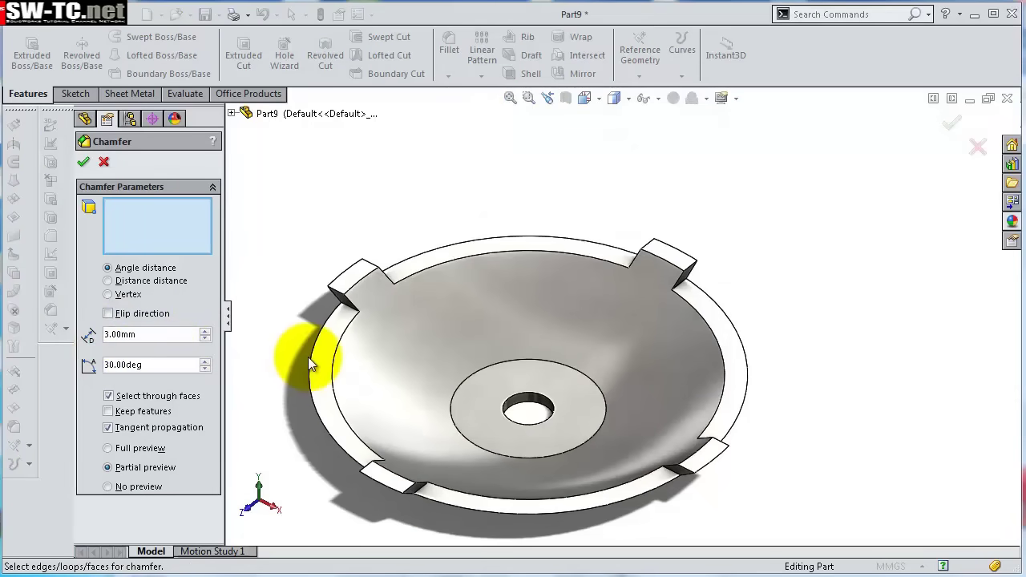
left_click(310, 359)
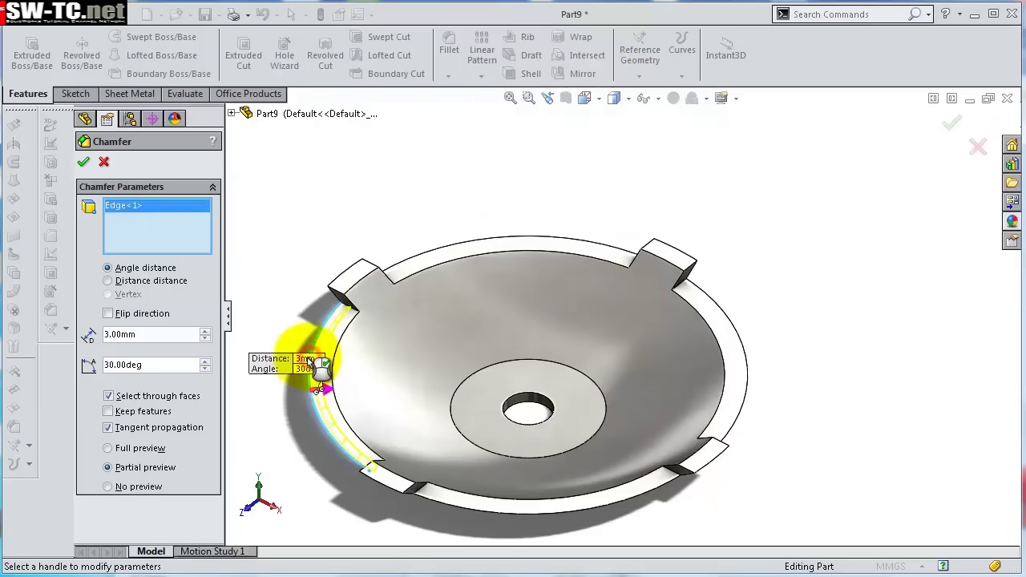
left_click(428, 255)
left_click(748, 384)
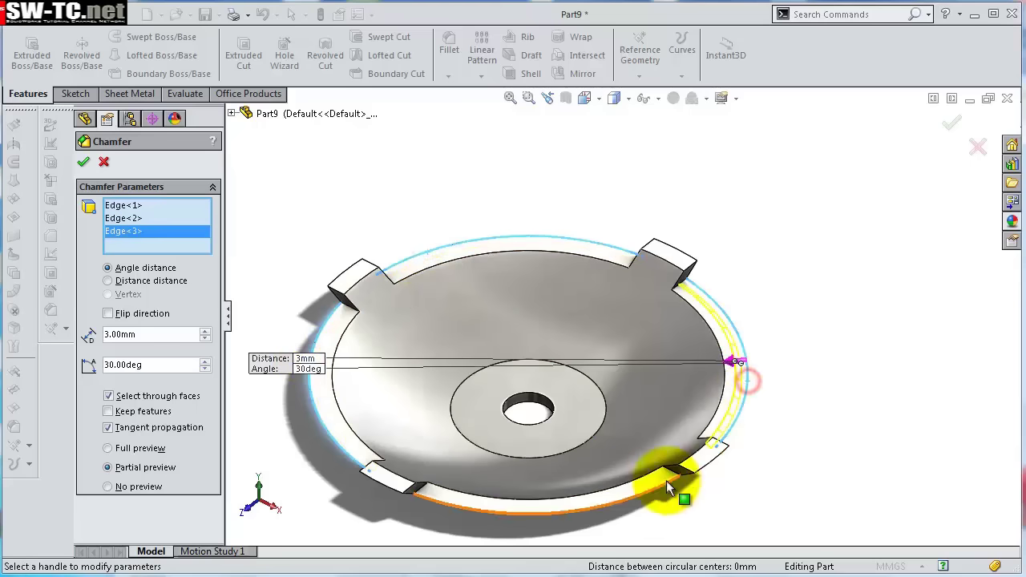
left_click(651, 492)
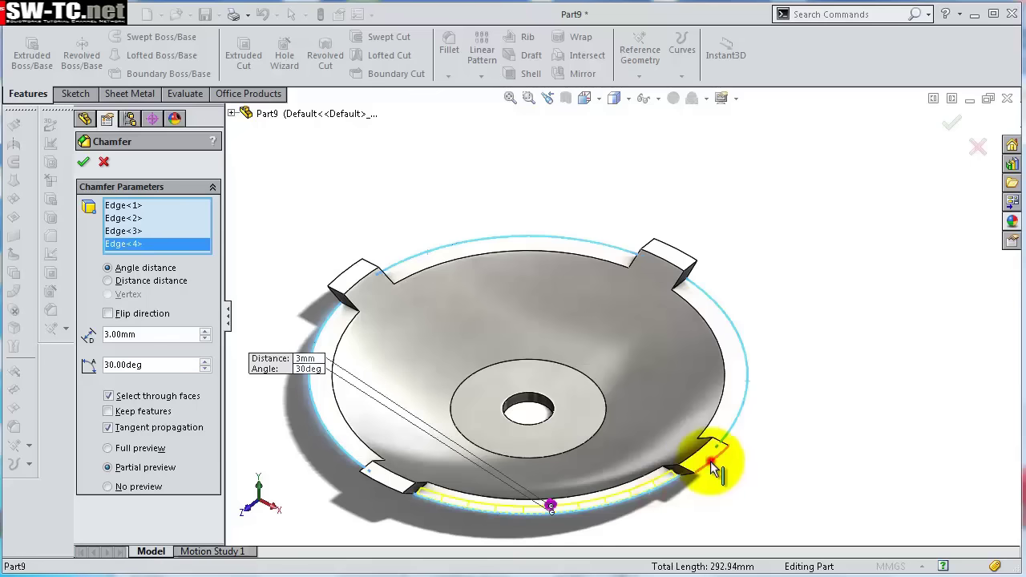
left_click(710, 461)
left_click(689, 258)
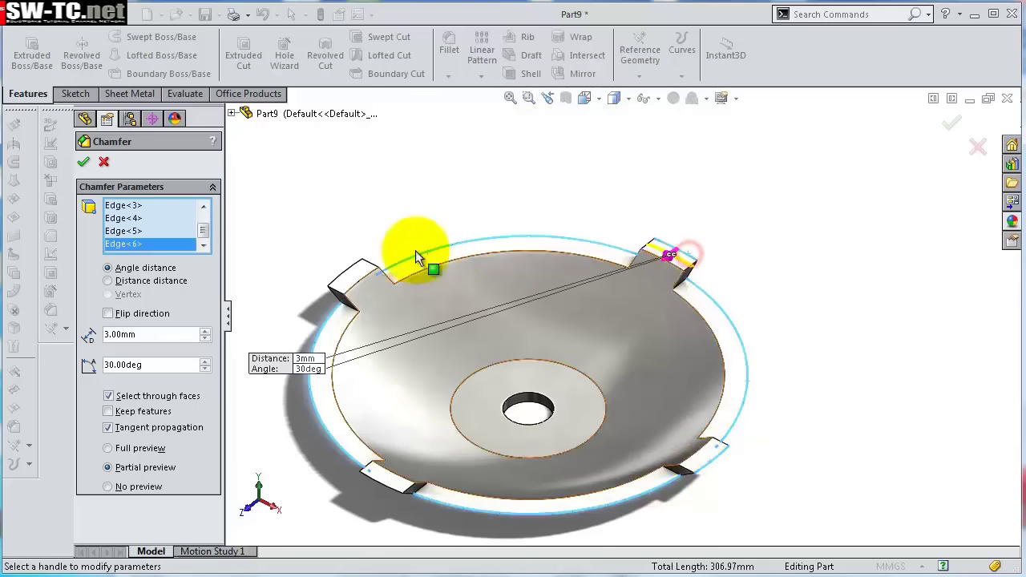
left_click(355, 273)
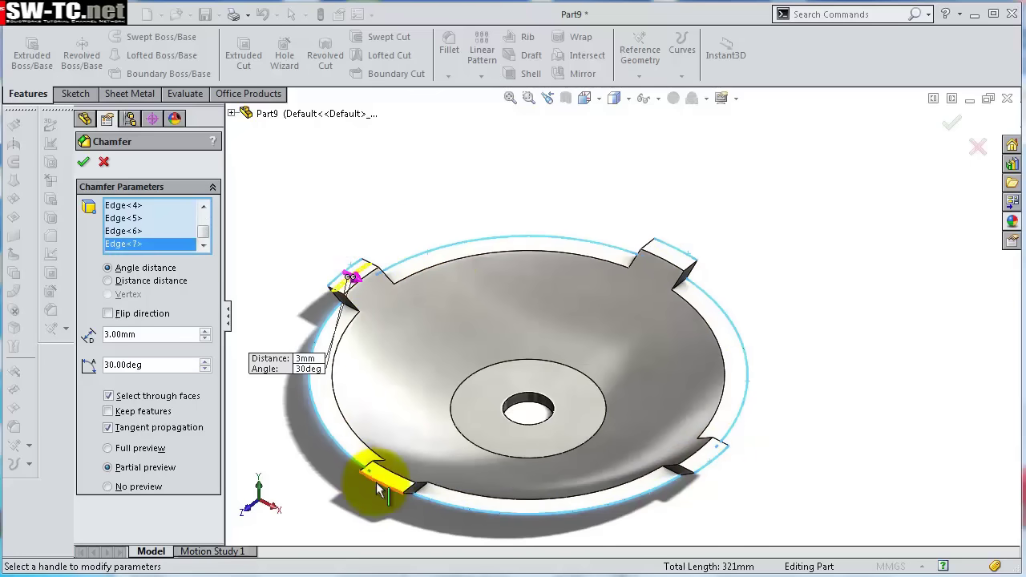
left_click(374, 476)
left_click(84, 161)
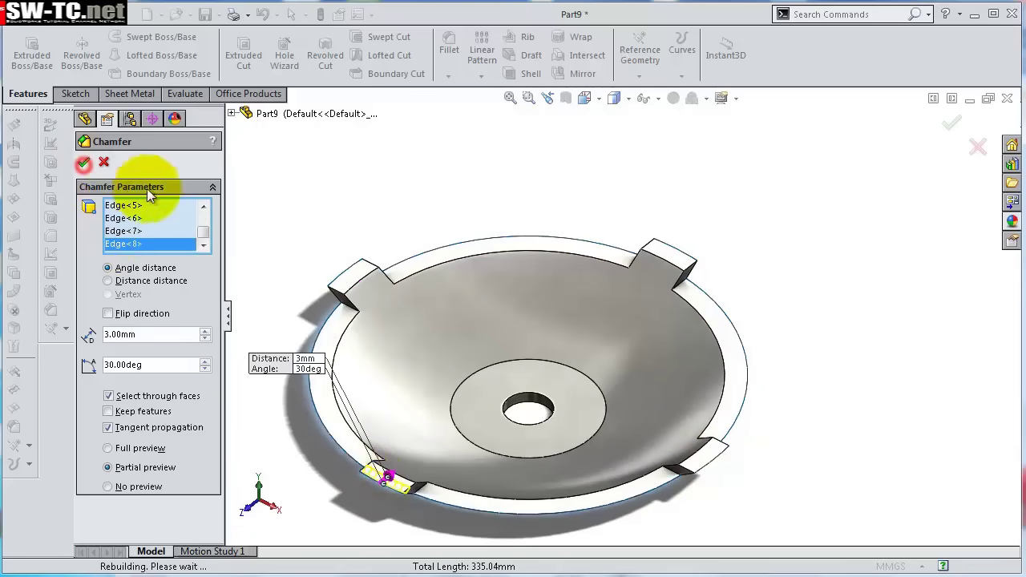
mouse_move(614, 479)
middle_mouse_down()
mouse_move(602, 389)
mouse_move(611, 499)
mouse_move(646, 486)
mouse_move(674, 382)
mouse_move(634, 440)
mouse_move(580, 443)
mouse_move(629, 473)
middle_mouse_up()
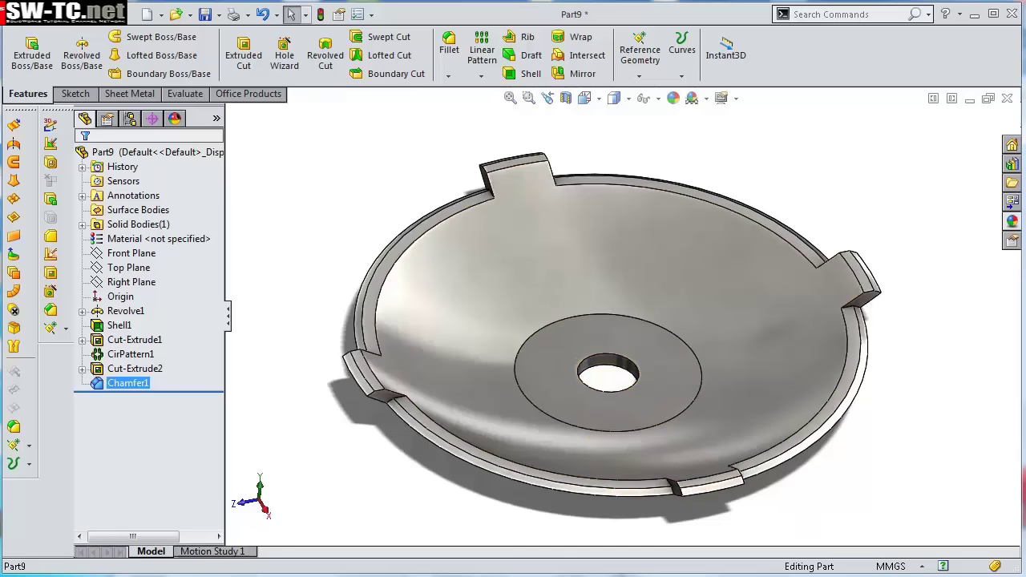
Apply the black spray paint appearance to the dish.
left_click(1012, 220)
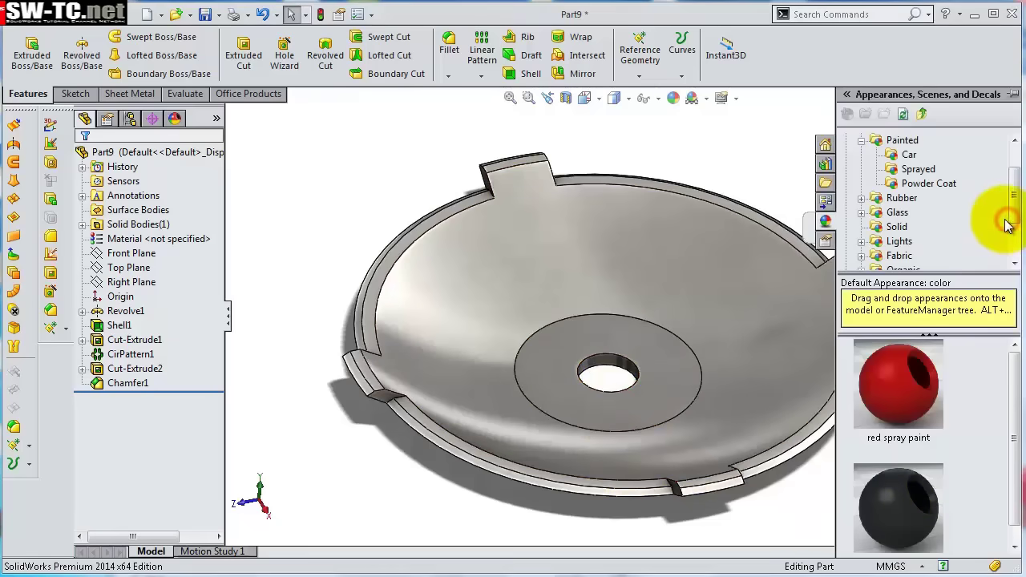
double_click(898, 505)
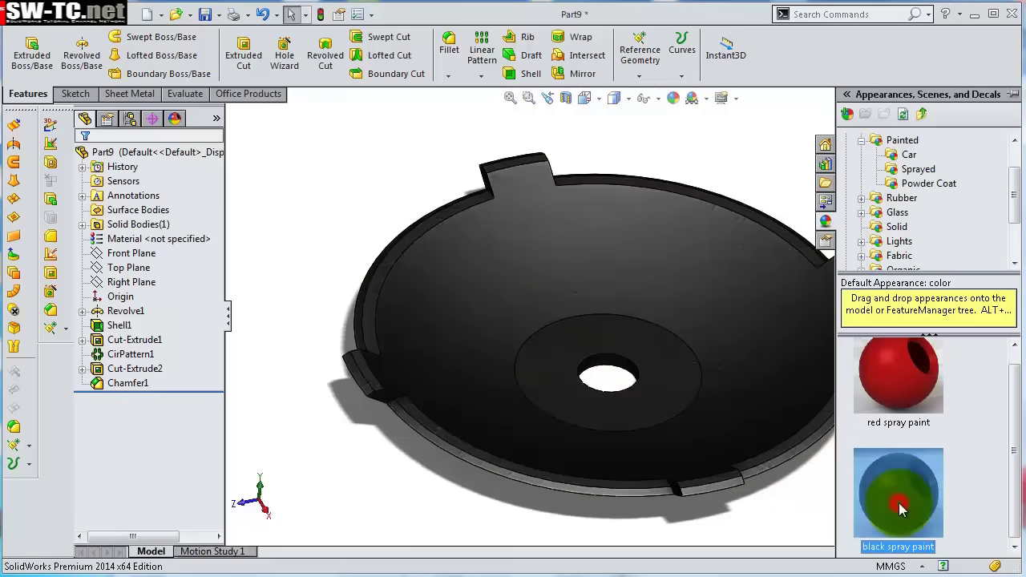
left_click(376, 185)
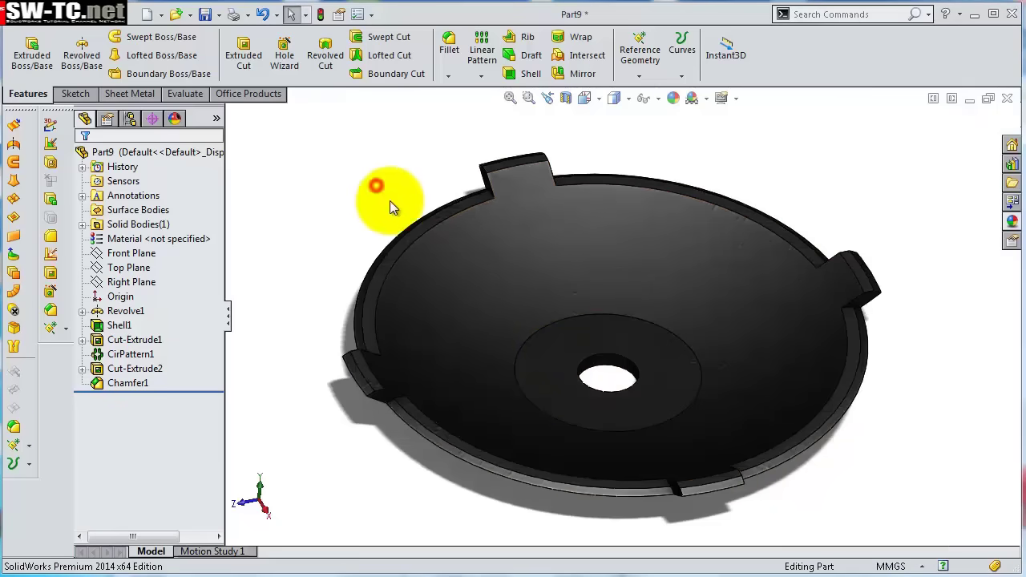
Save Part9.
left_click(590, 411)
mouse_move(590, 411)
middle_mouse_down()
mouse_move(599, 246)
mouse_move(593, 377)
mouse_move(619, 396)
mouse_move(711, 297)
mouse_move(703, 279)
mouse_move(415, 133)
middle_mouse_up()
left_click(414, 133)
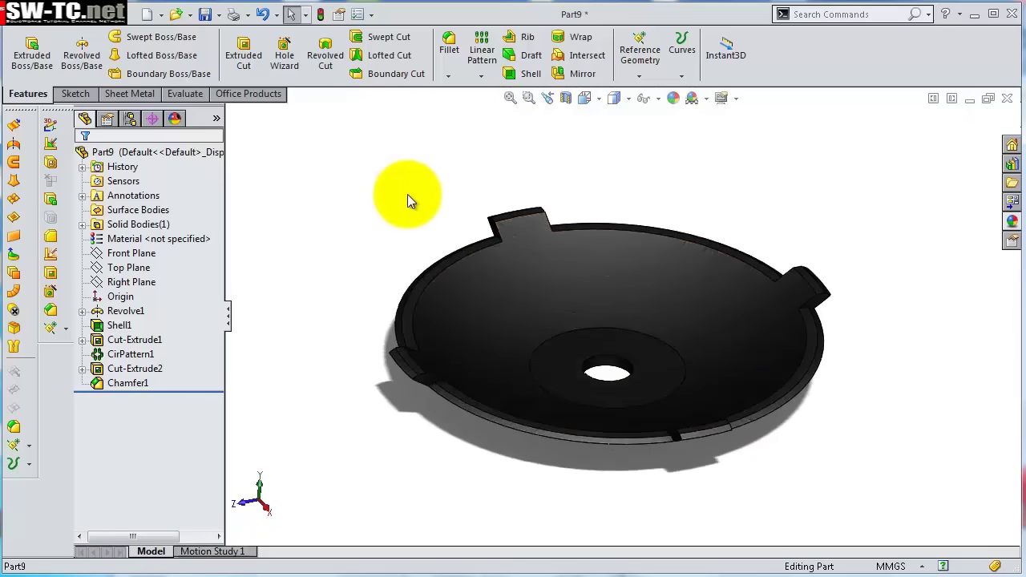
left_click(206, 16)
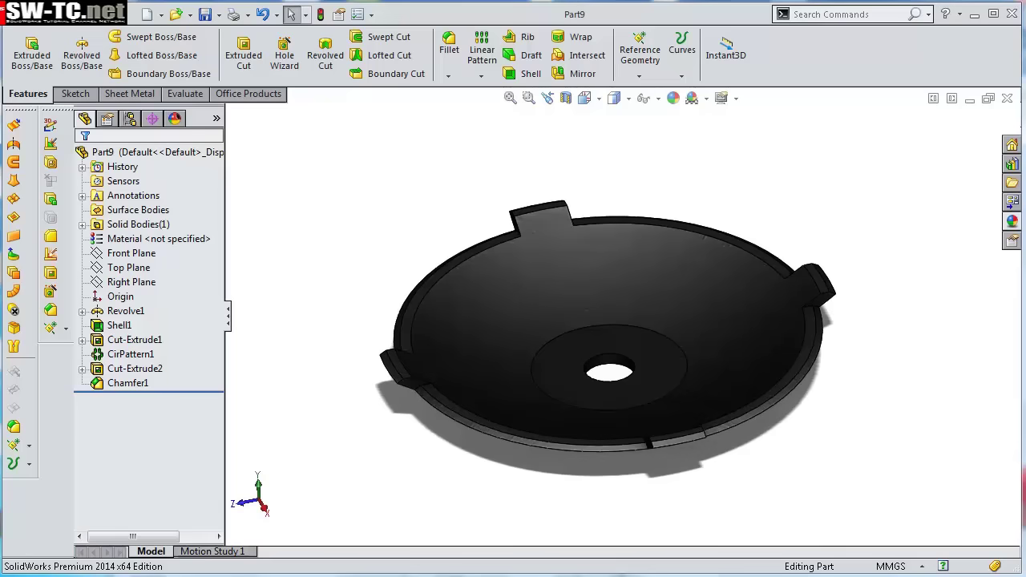
key("Up")
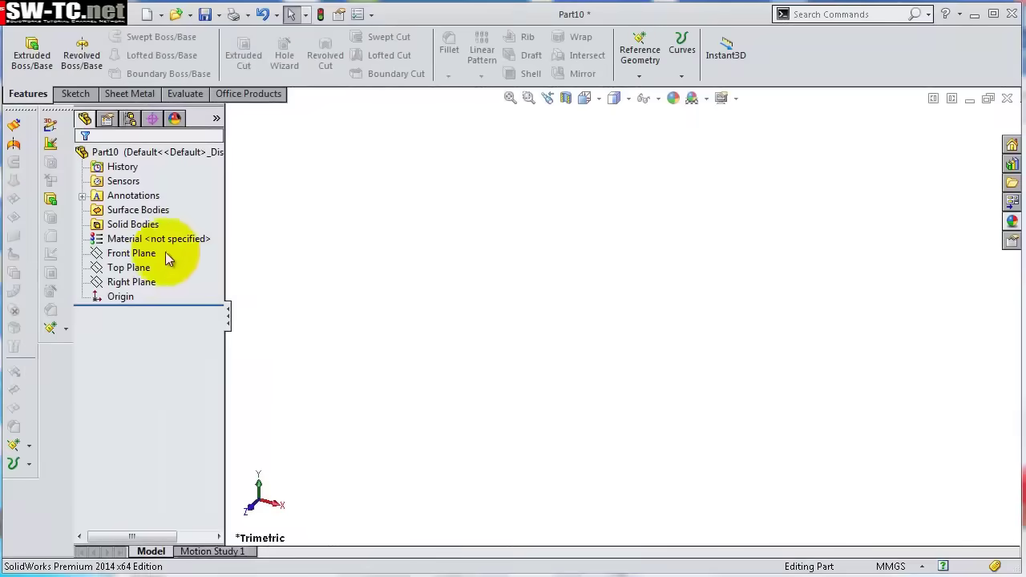
Start a sketch on the Front Plane with vertical and horizontal centerlines through the origin.
left_click(163, 252)
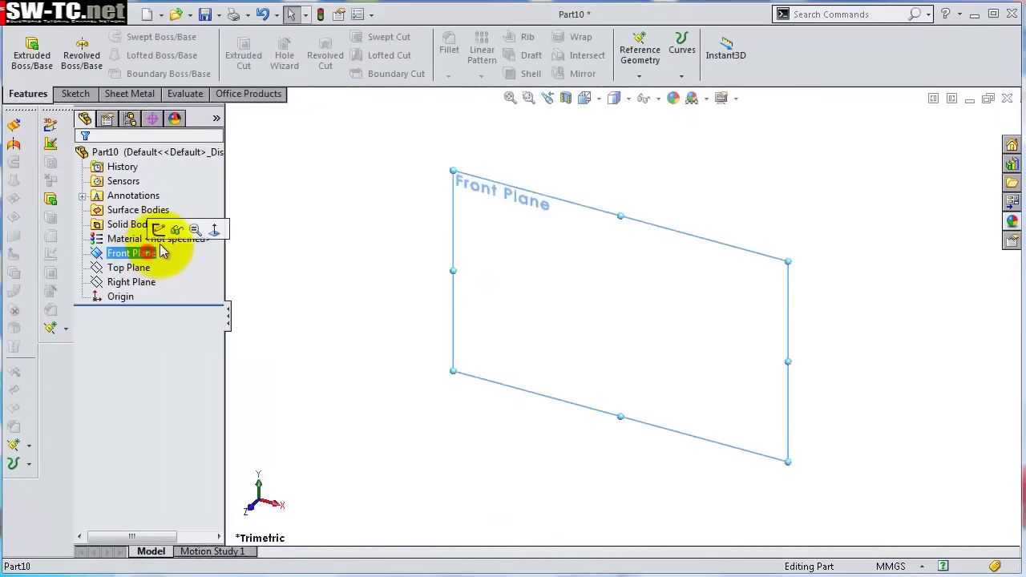
left_click(159, 229)
left_click(118, 37)
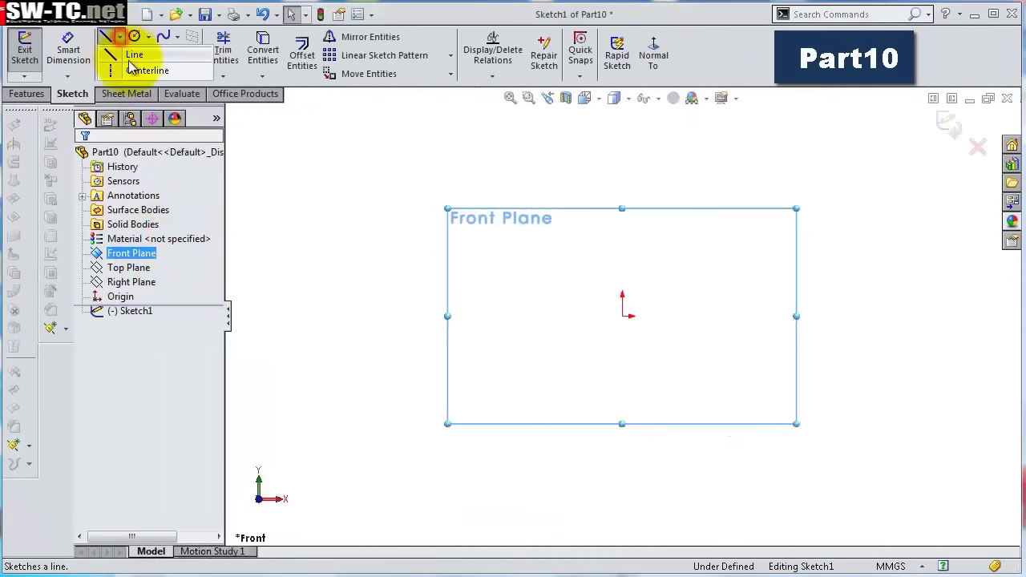
left_click(147, 71)
left_click(622, 218)
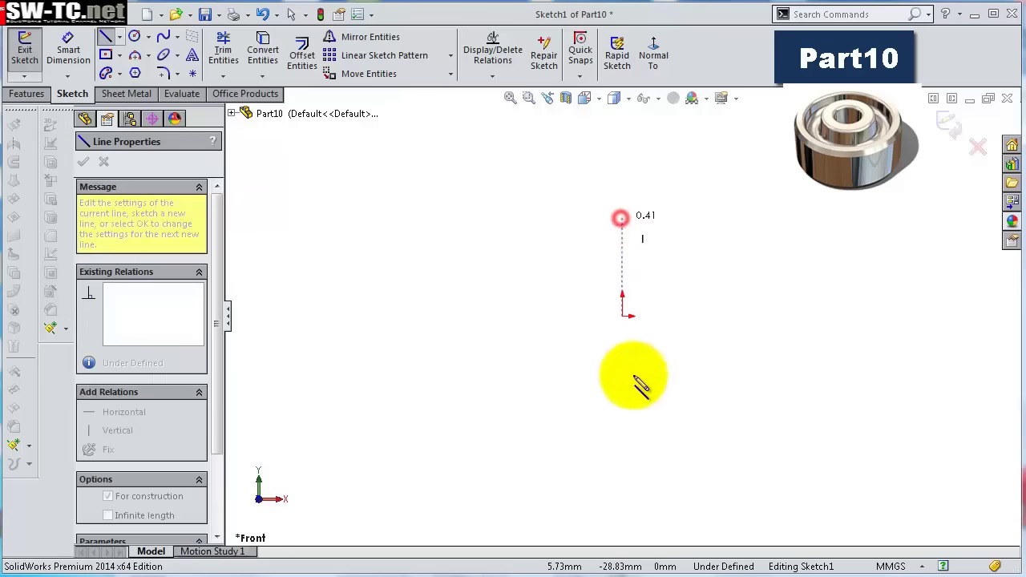
left_click(622, 414)
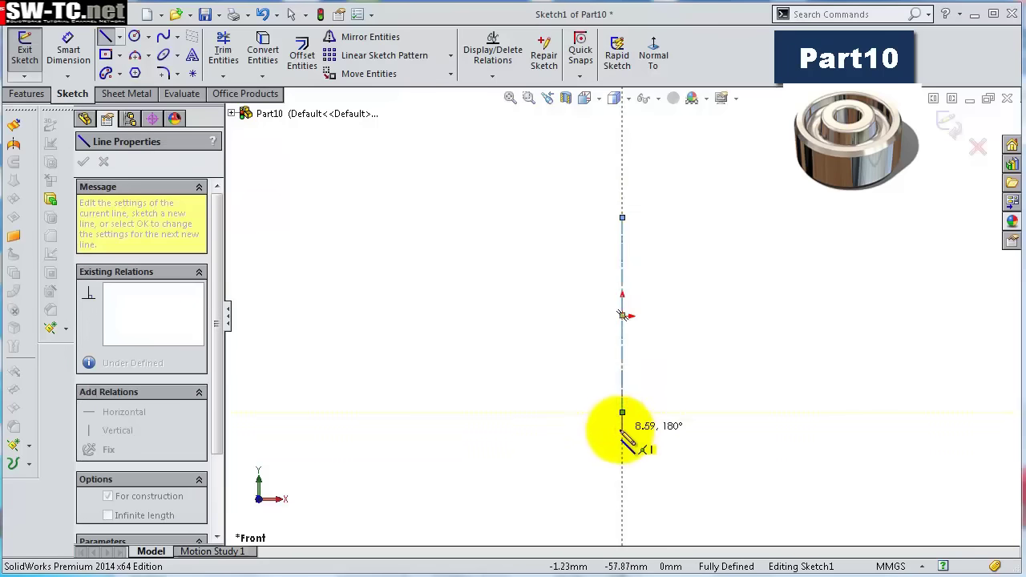
left_click(621, 414)
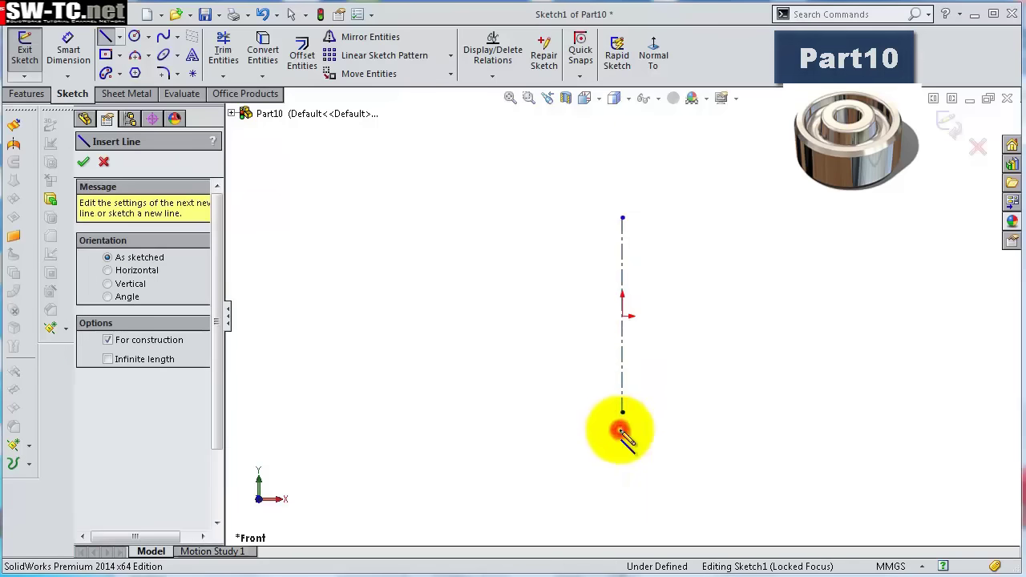
left_click(622, 316)
left_click(439, 316)
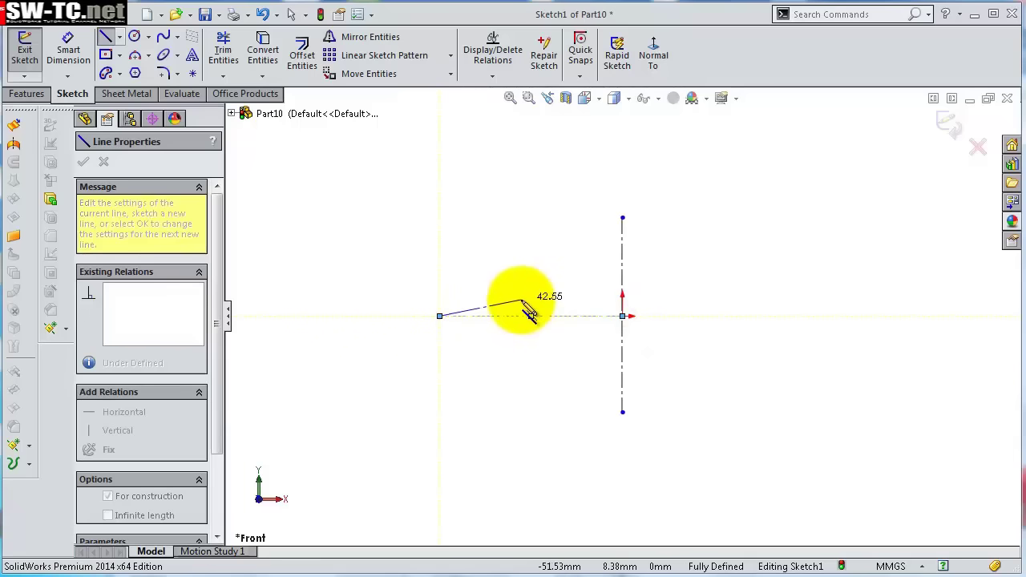
key("Escape")
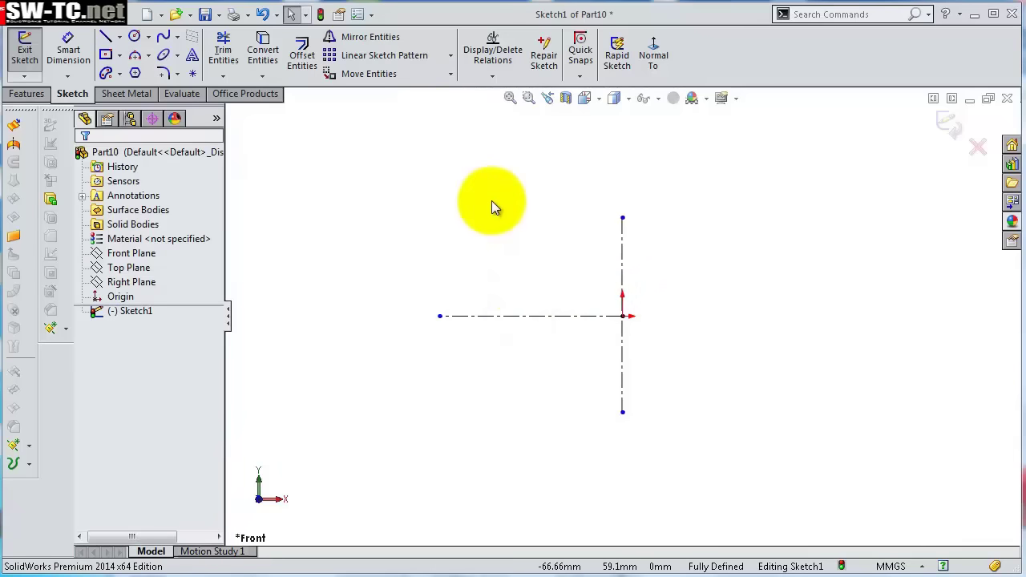
Dimension the vertical centerline to 21 mm.
left_click(68, 48)
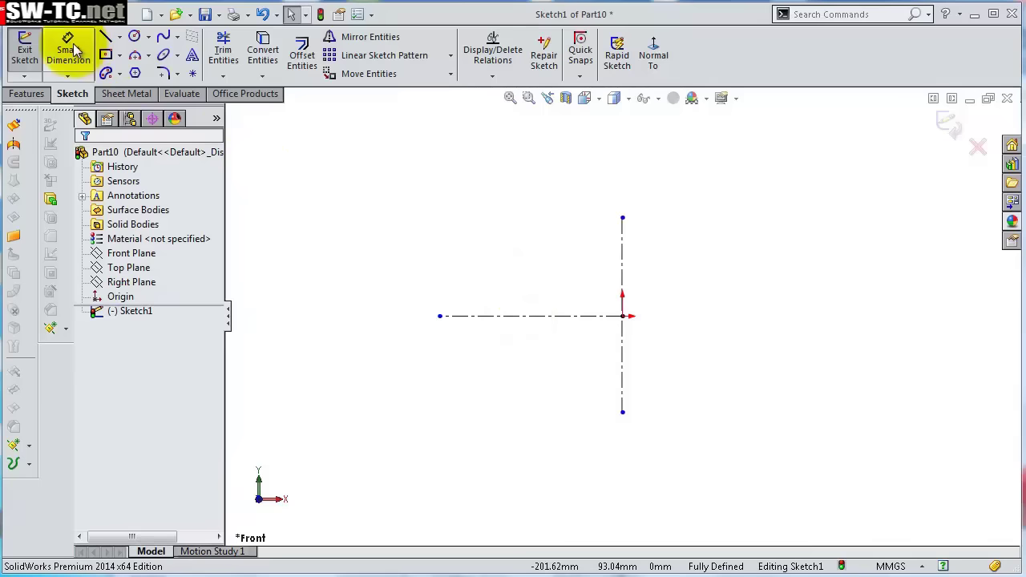
left_click(623, 238)
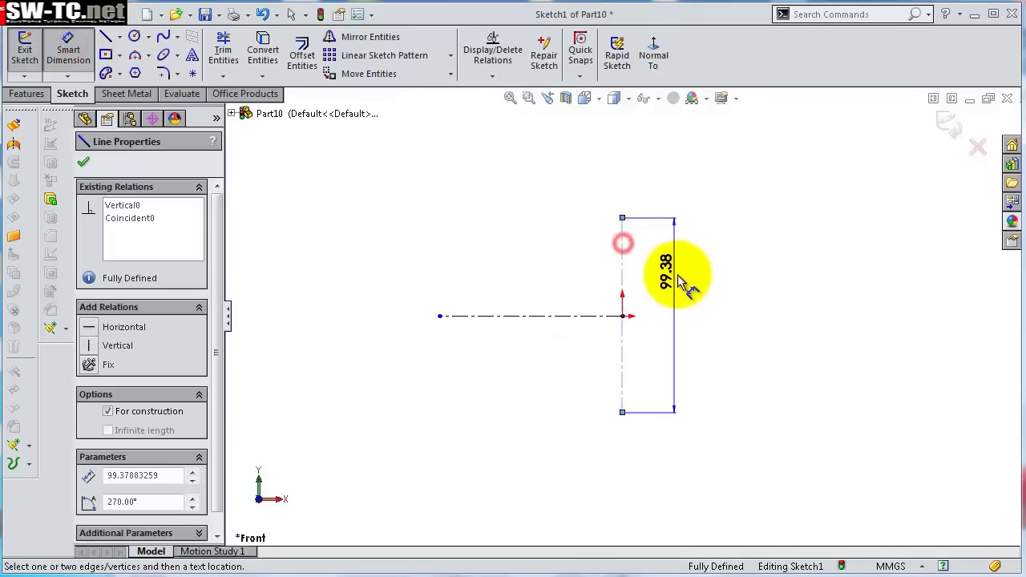
left_click(686, 279)
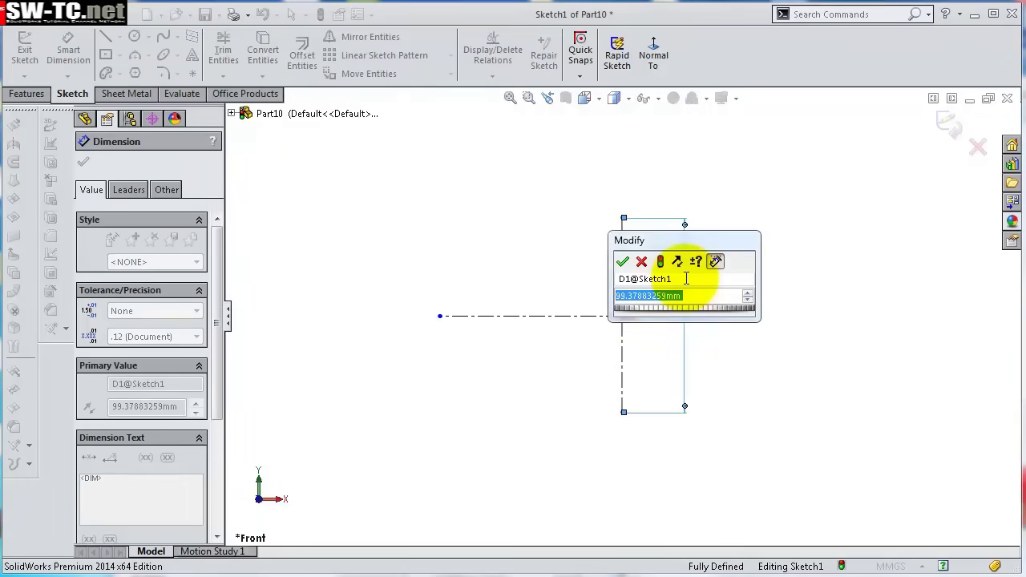
type("21")
key("Return")
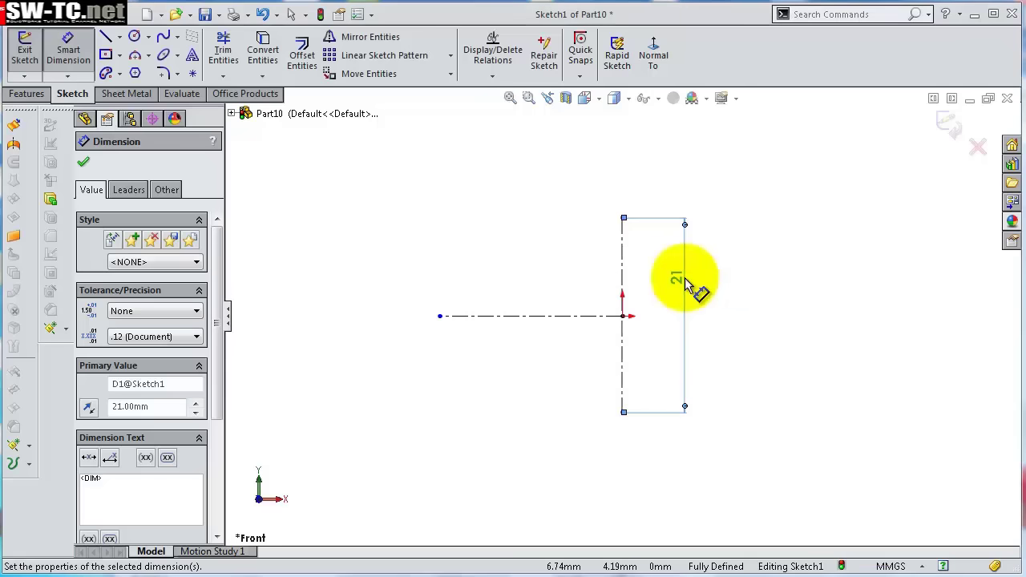
left_click(799, 344)
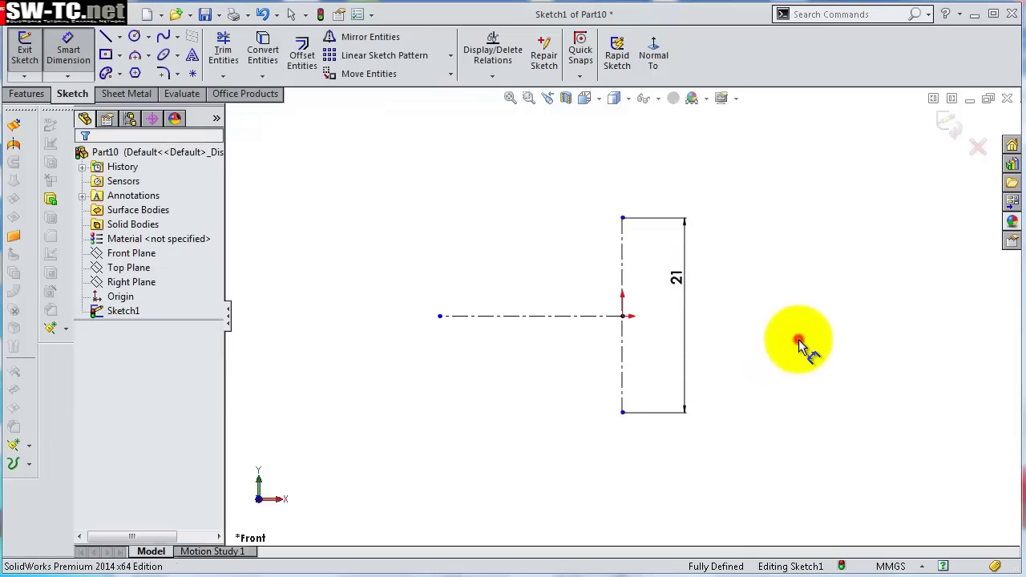
key("Escape")
Make the sketch origin the midpoint of the vertical centerline.
left_click(796, 339)
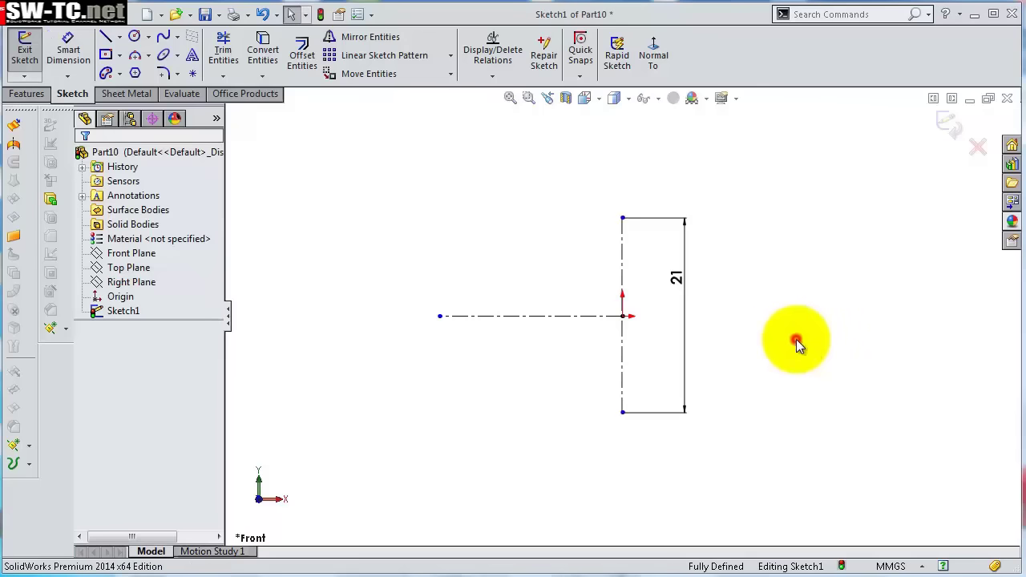
left_click(624, 318)
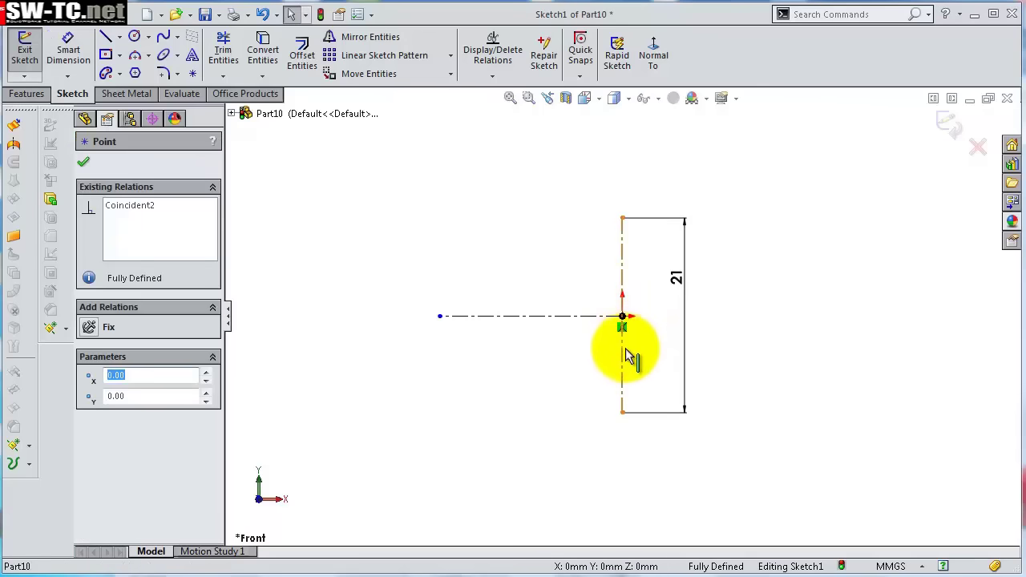
left_click(624, 363)
left_click(622, 316, "ctrl")
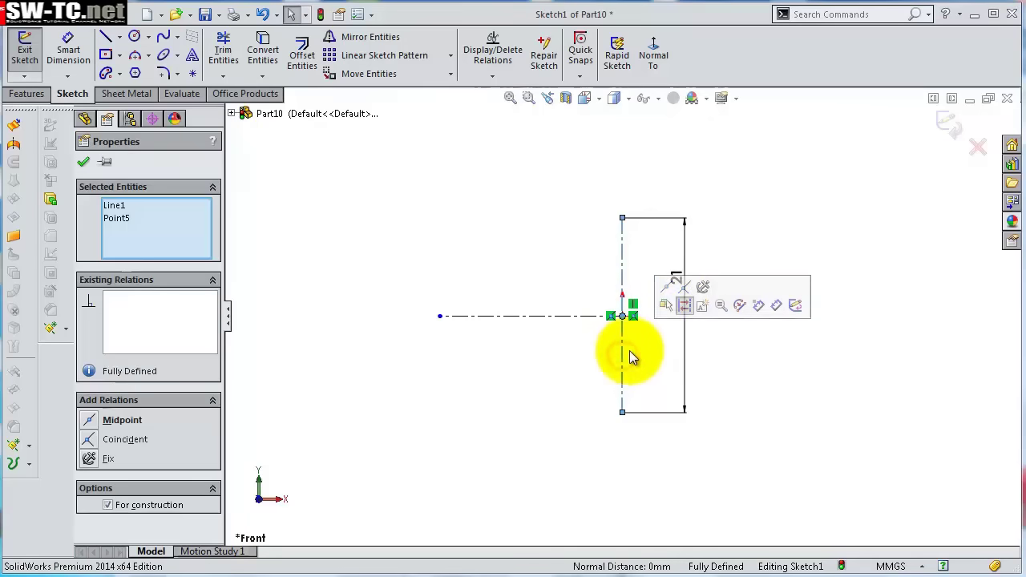
left_click(672, 297)
left_click(745, 307)
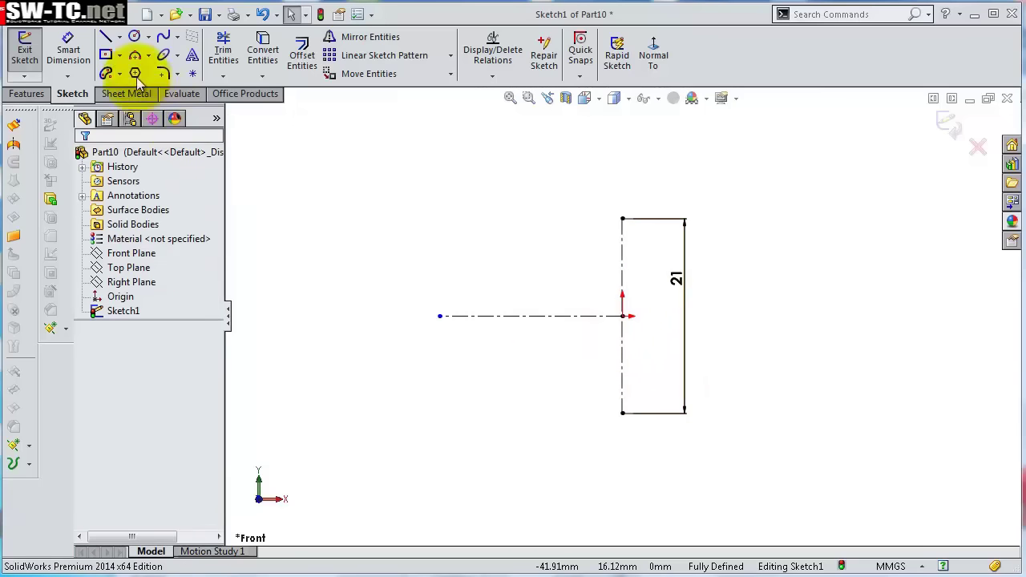
Draw the stepped profile: bottom edge, slanted groove wall, step, lower-left edge and tall left edge.
left_click(105, 37)
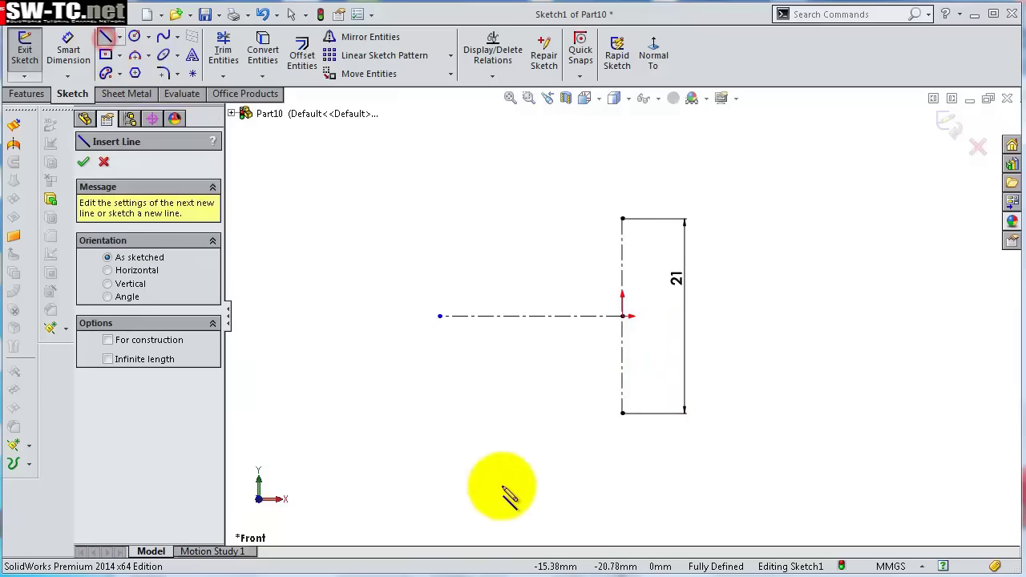
left_click(622, 414)
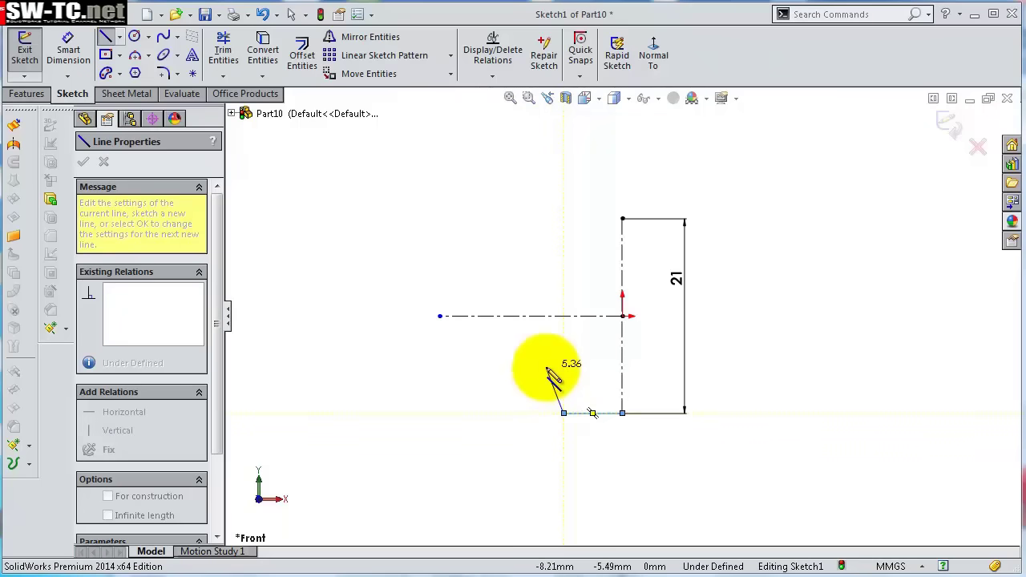
left_click(564, 412)
left_click(486, 366)
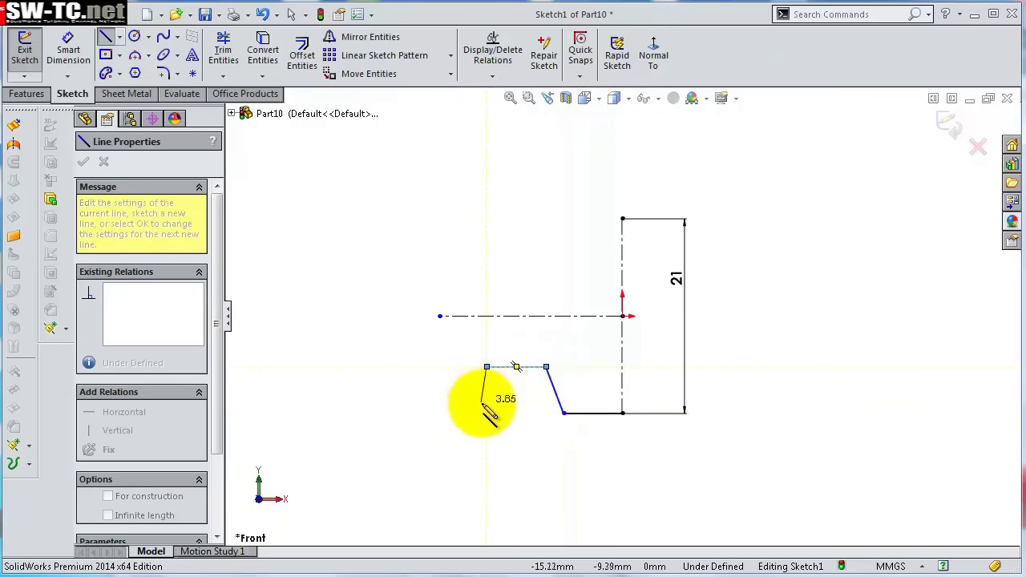
left_click(487, 402)
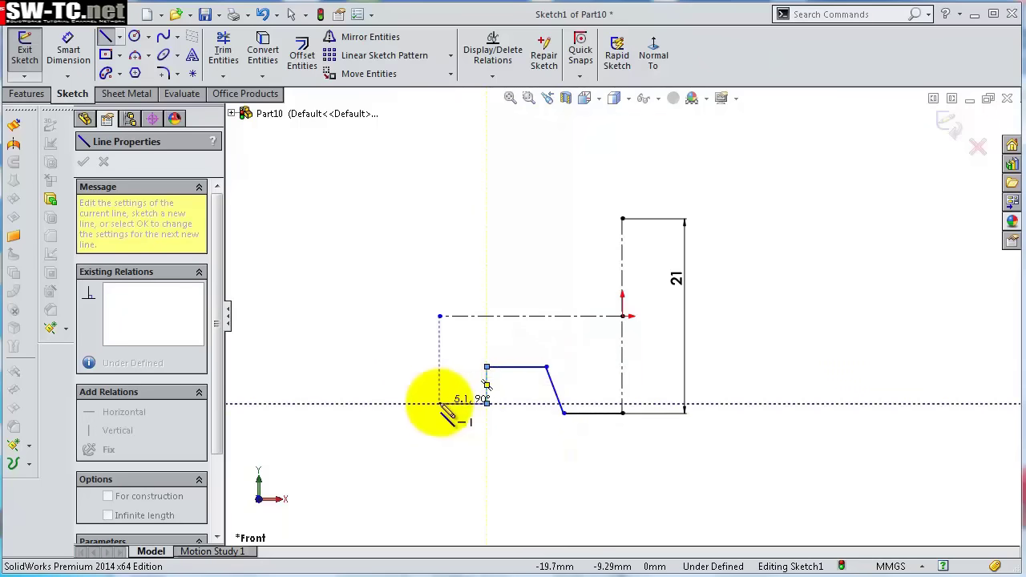
left_click(439, 403)
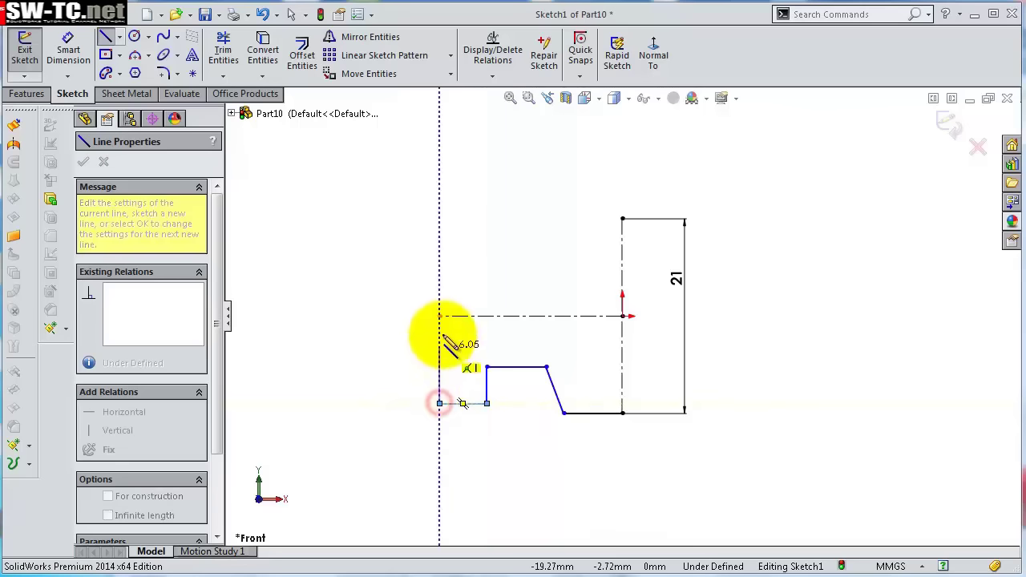
left_click(439, 222)
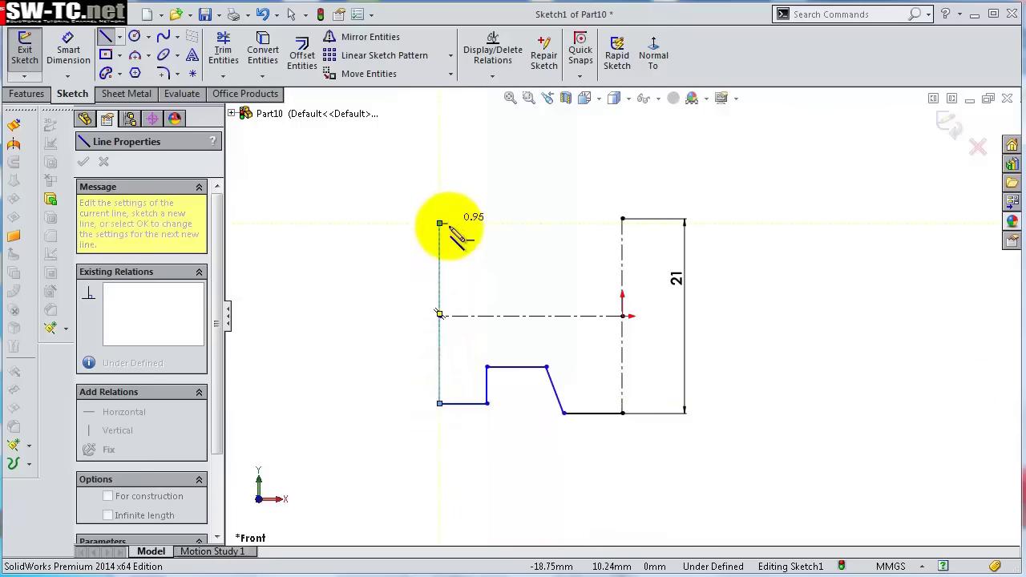
Dimension the tall left vertical line at 18 mm.
right_click(450, 230)
left_click(491, 243)
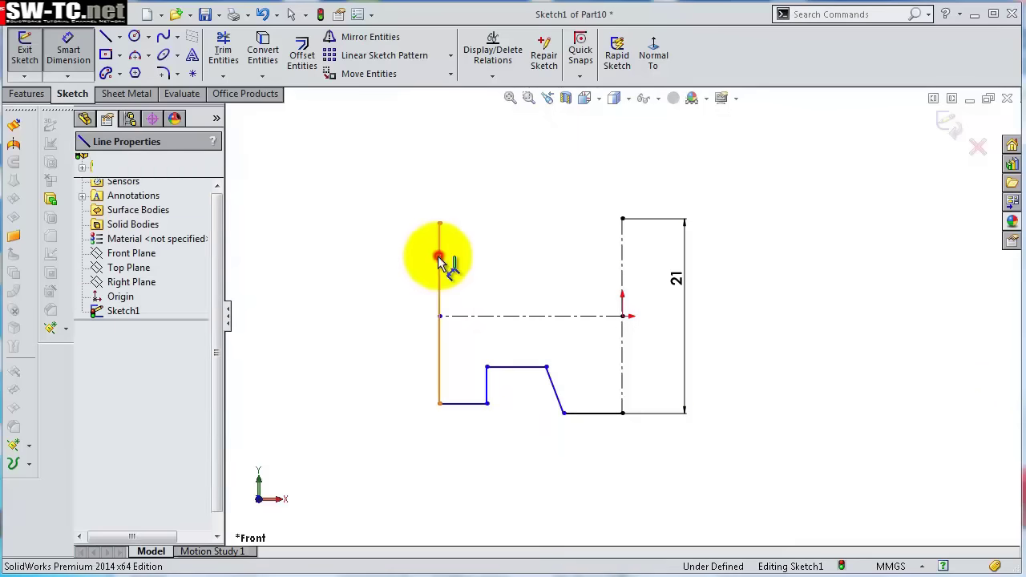
left_click(440, 258)
left_click(406, 263)
key("Return")
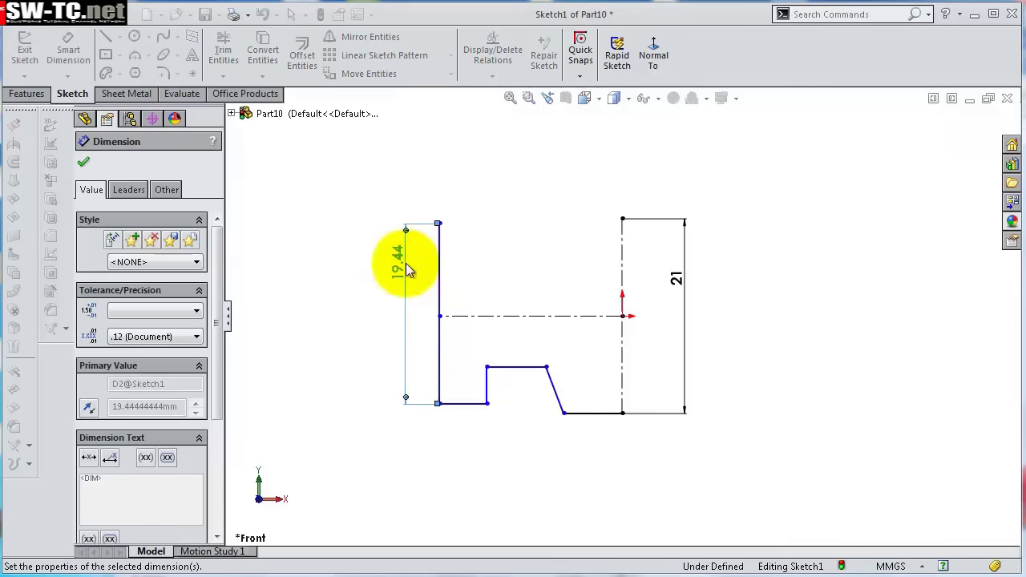
key("Escape")
Make the horizontal centerline's left endpoint the midpoint of the left vertical line.
left_click(371, 313)
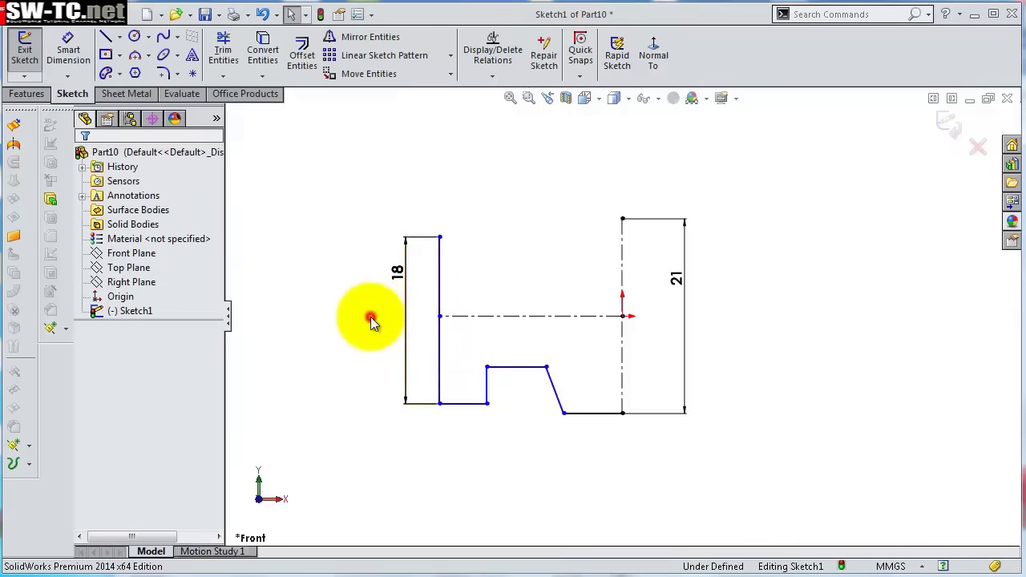
left_click(441, 316)
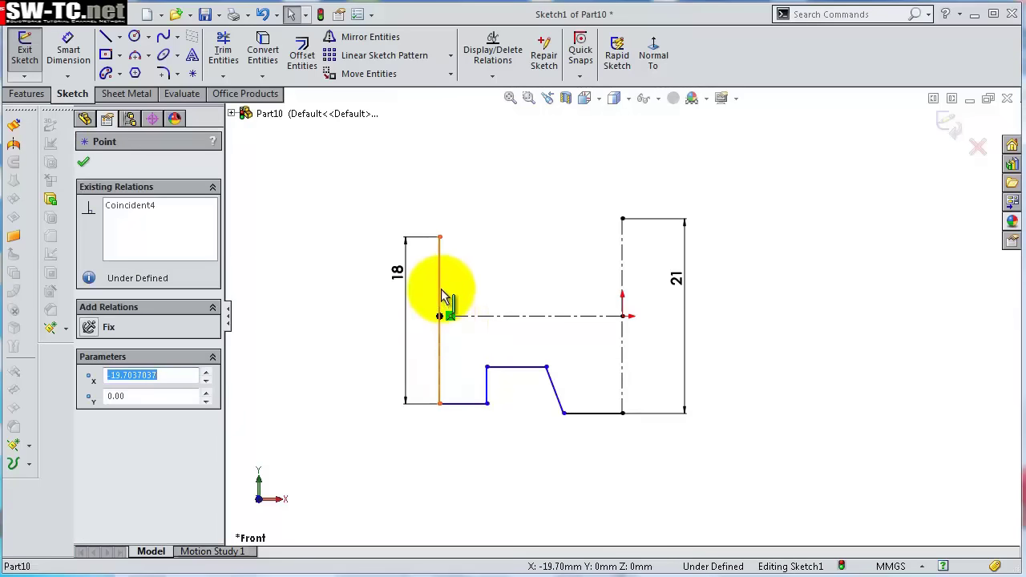
left_click(440, 290, "ctrl")
left_click(487, 226)
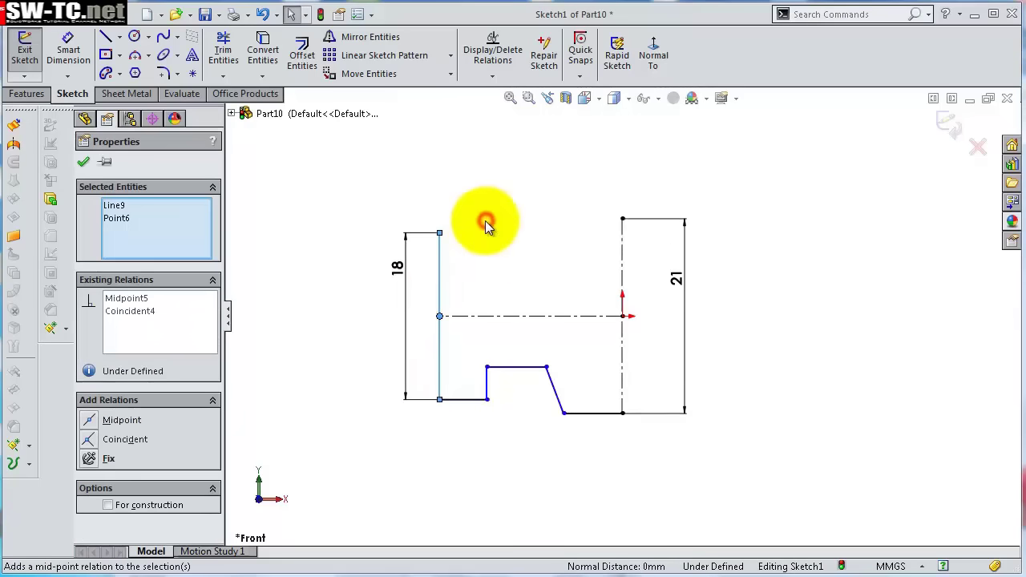
left_click(487, 216)
Dimension the short bottom-left line at 4 mm and the upper step line at 5.25 mm.
key("s")
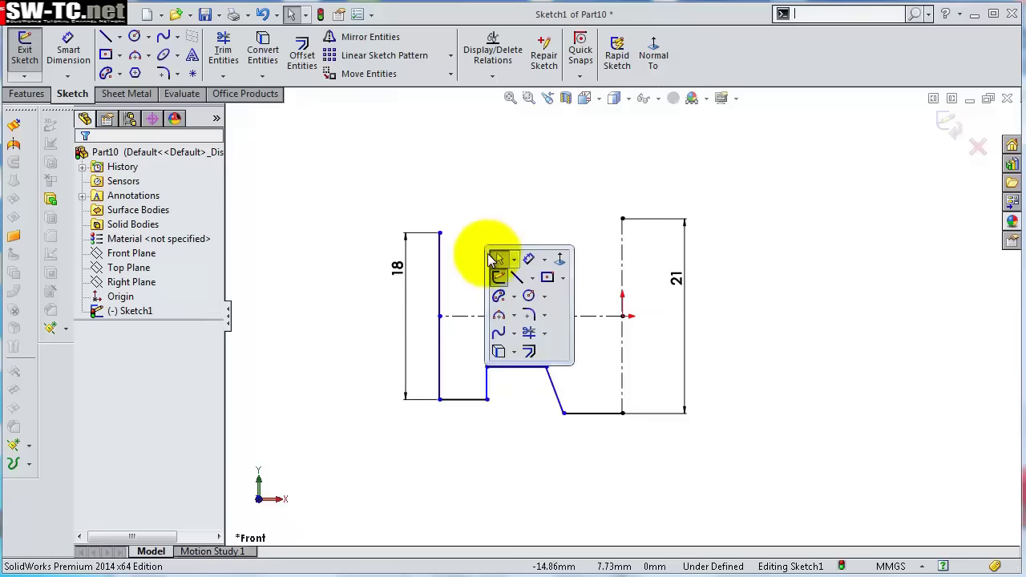
left_click(521, 256)
left_click(473, 408)
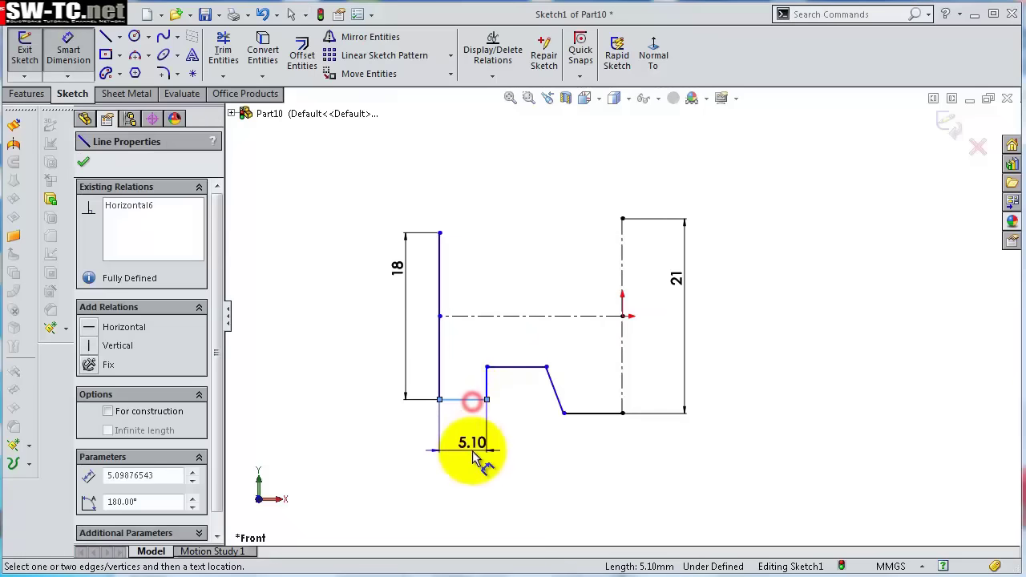
left_click(470, 447)
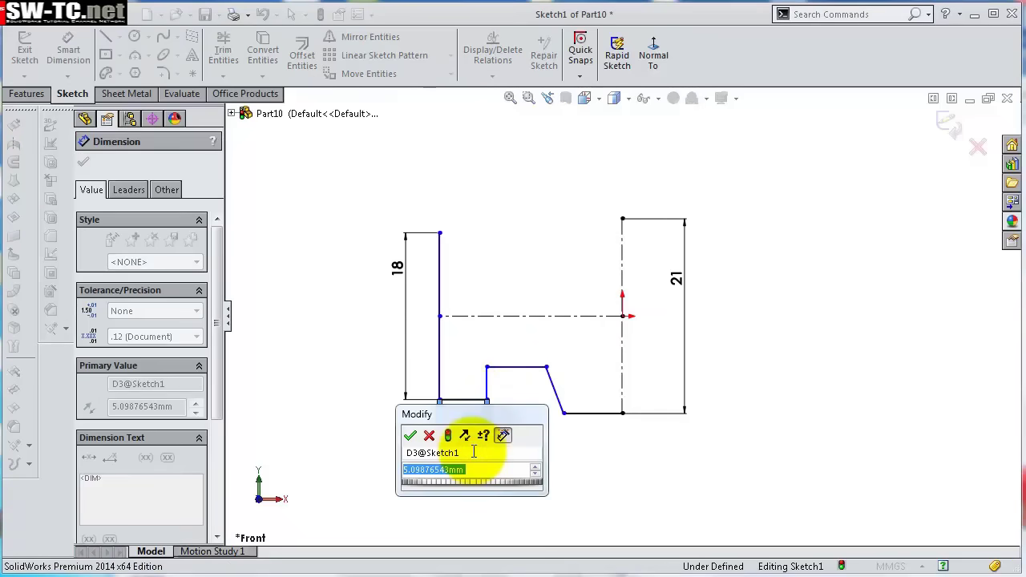
type("4")
key("Return")
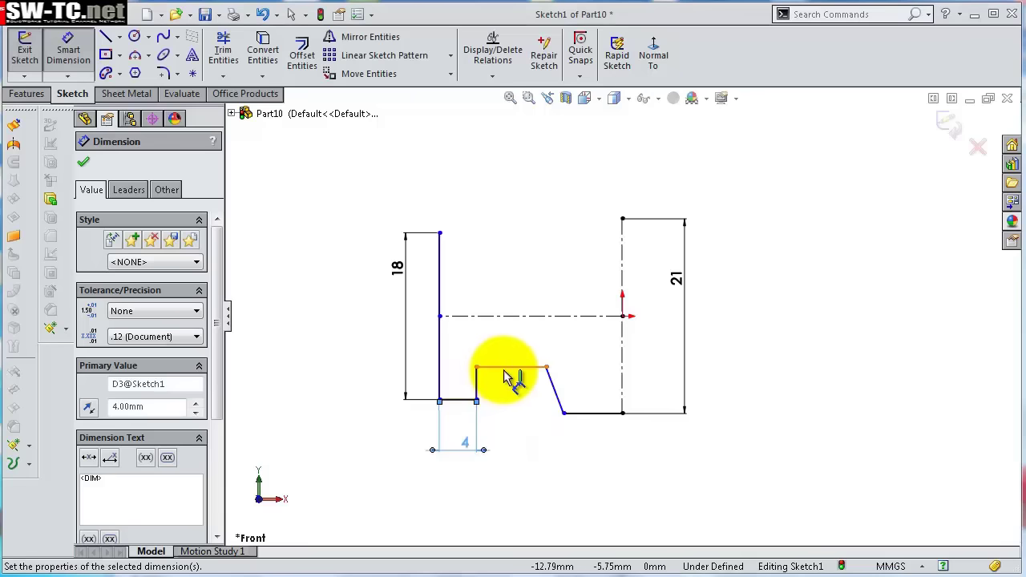
left_click(514, 368)
left_click(528, 493)
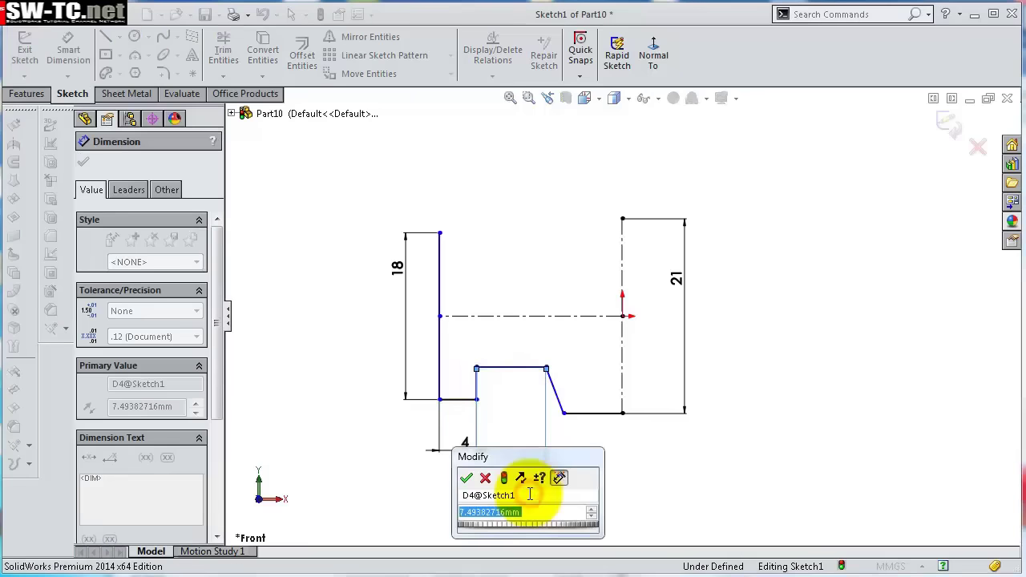
type("5.25")
key("Return")
scroll(584, 390, "down", 5)
left_click(582, 382)
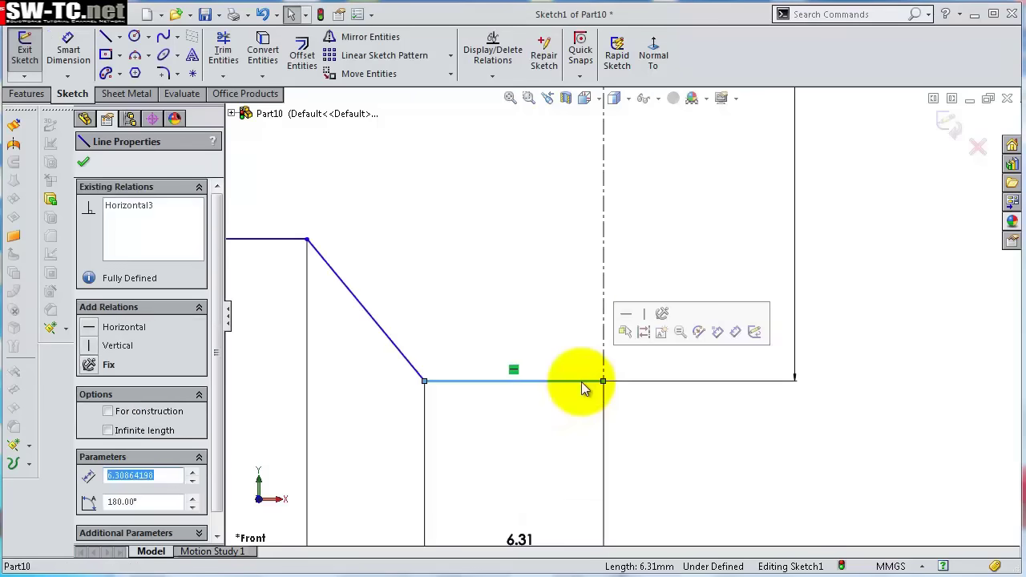
Draw a short horizontal line toward the axis and a vertical line up to the top.
left_click(105, 37)
left_click(425, 381)
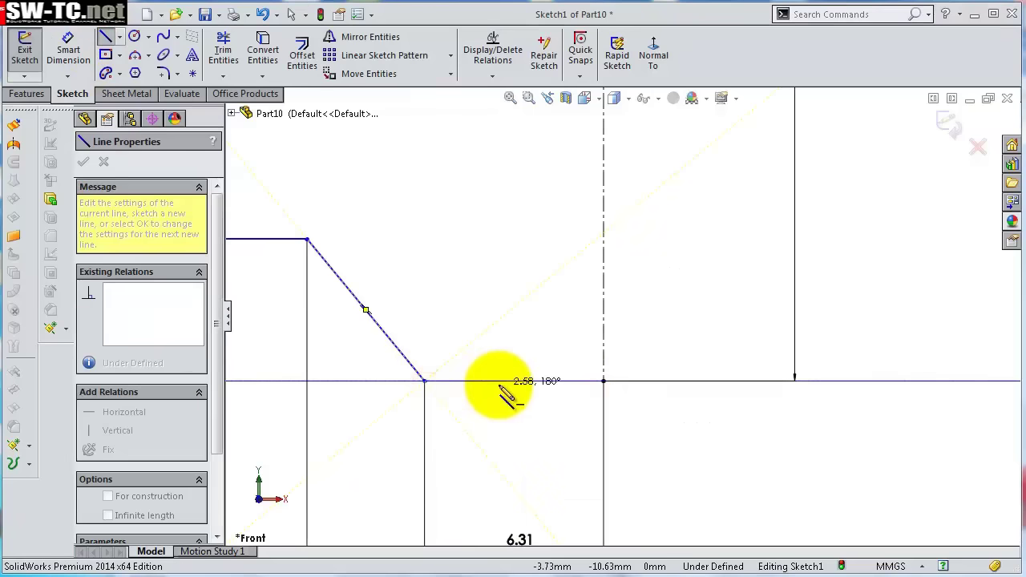
left_click(498, 382)
left_click(499, 383)
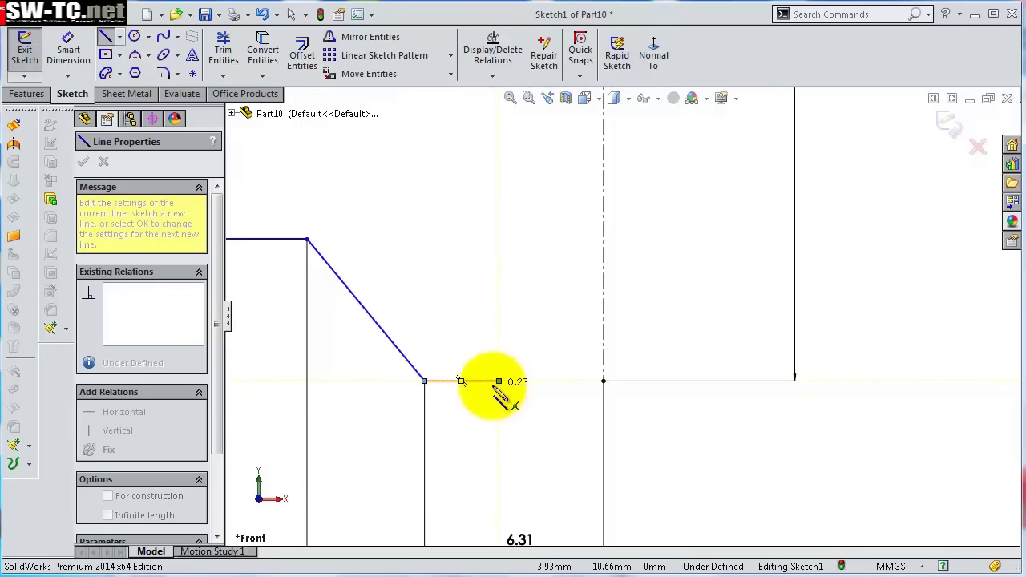
scroll(499, 377, "up", 3)
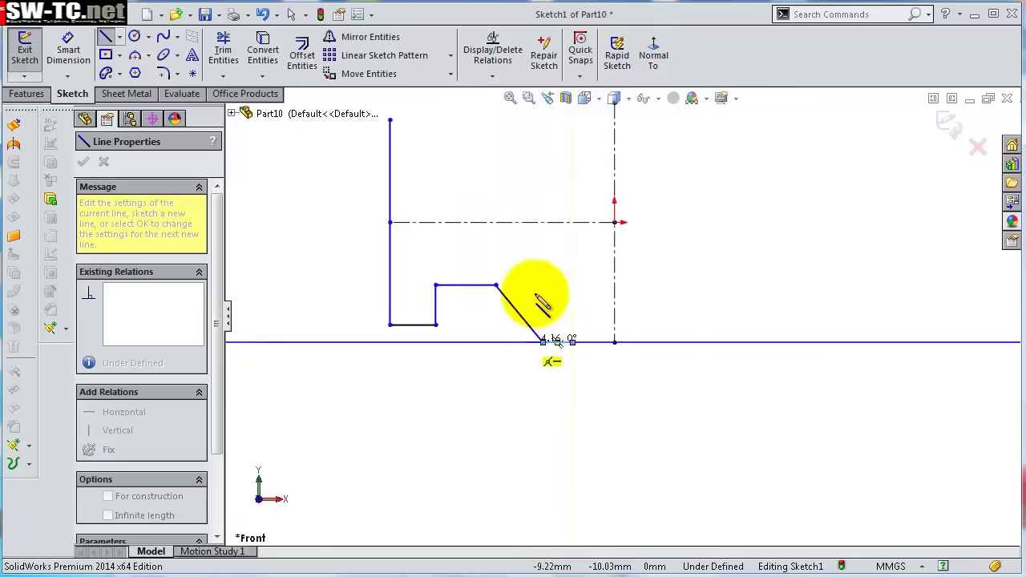
left_click(588, 169)
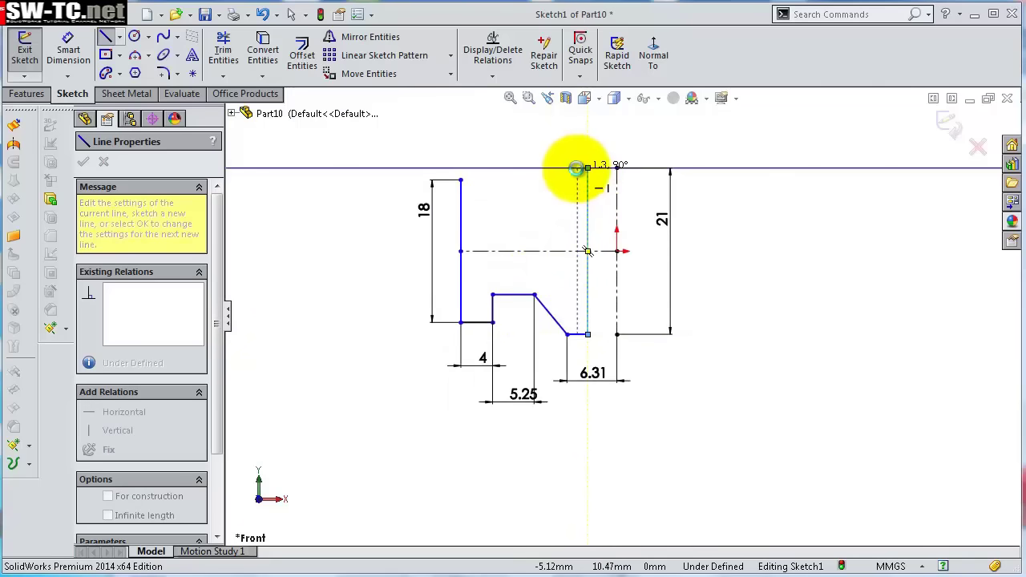
key("Escape")
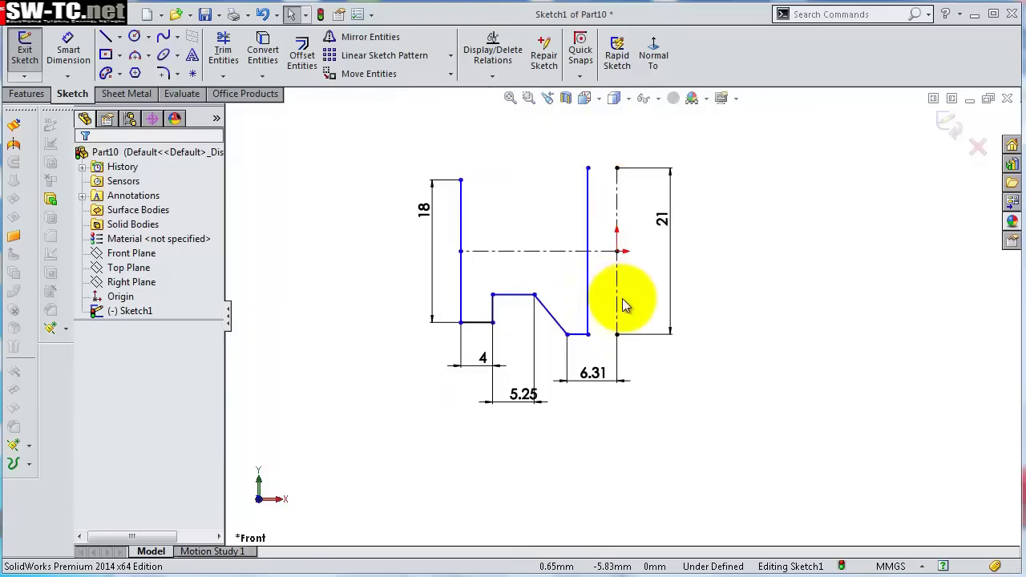
Make the groove wall's bottom and top endpoints horizontal with the matching centerline endpoints.
scroll(618, 298, "down", 3)
left_click(549, 365)
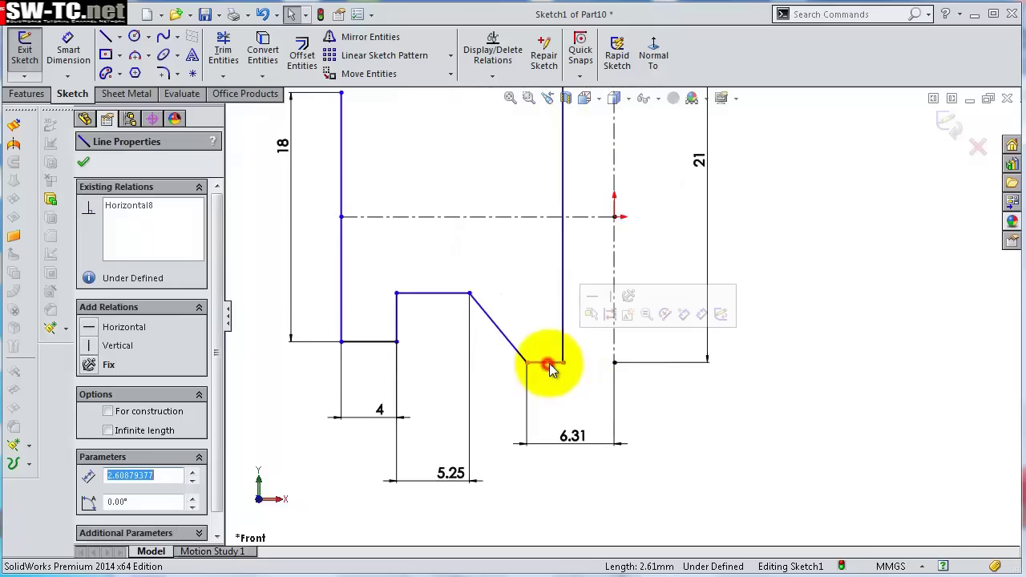
left_click(614, 363, "ctrl")
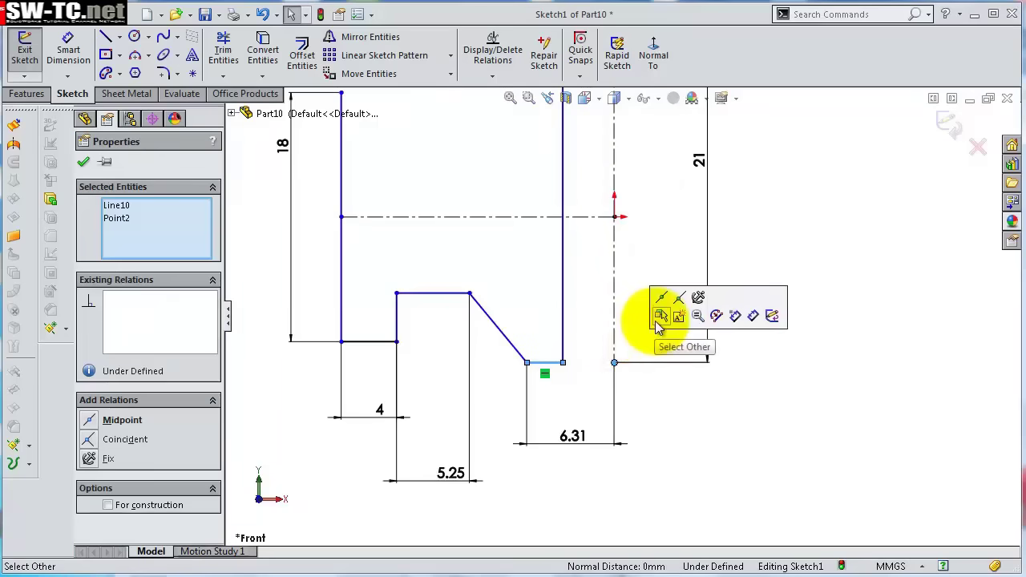
left_click(669, 441)
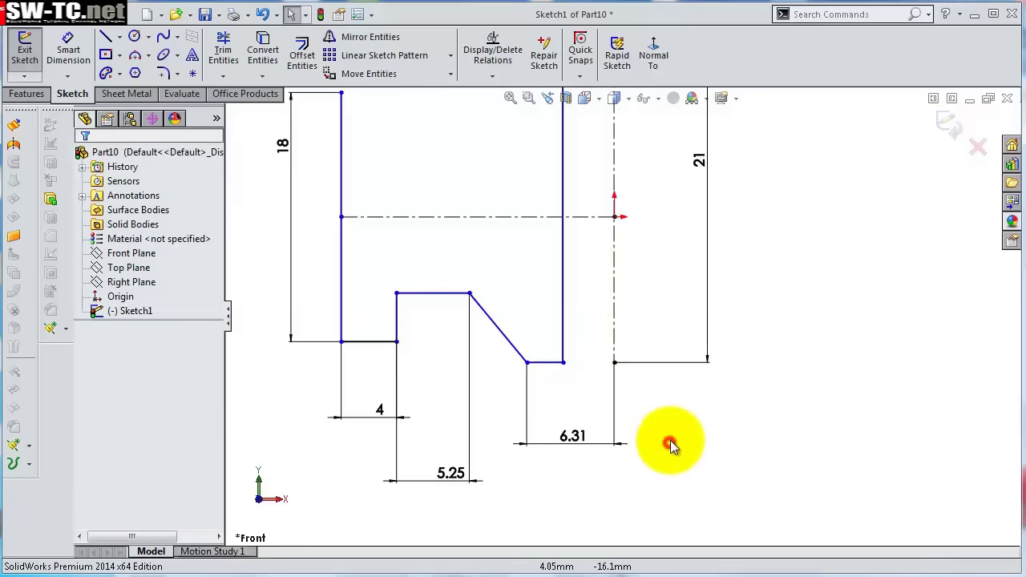
left_click(563, 363)
left_click(614, 362, "ctrl")
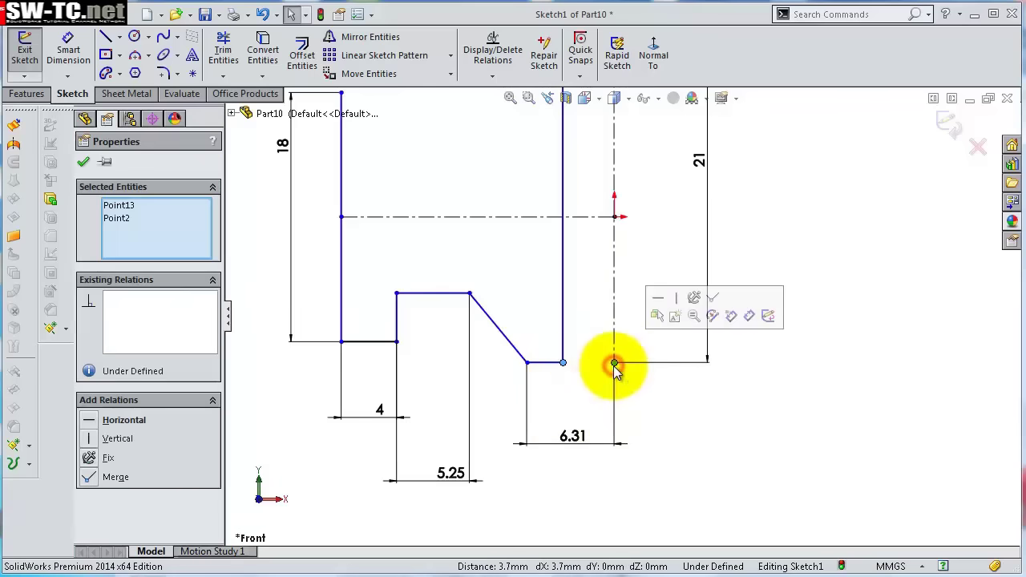
left_click(658, 303)
scroll(652, 294, "up", 4)
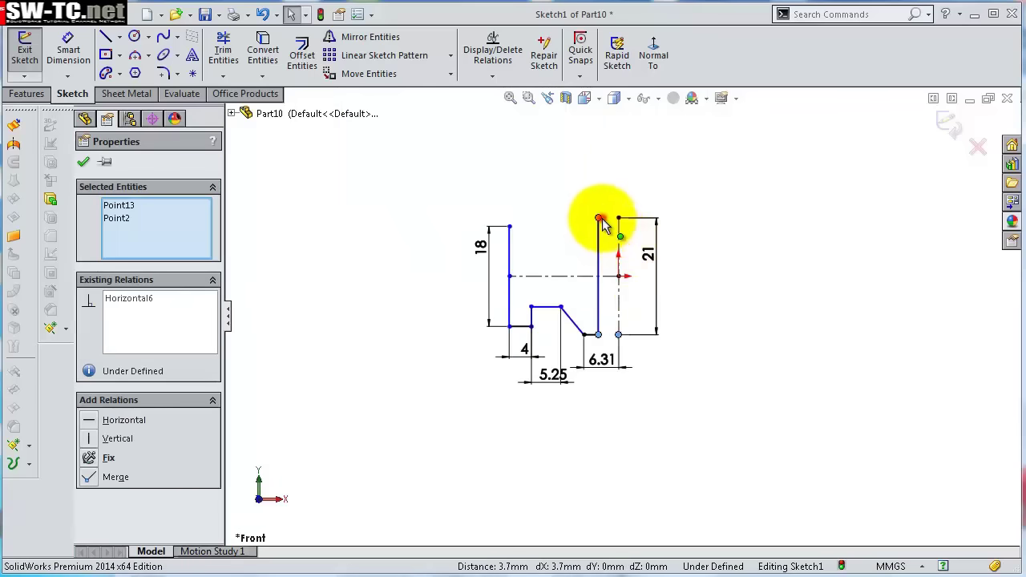
left_click(600, 219)
left_click(619, 218, "ctrl")
left_click(649, 155)
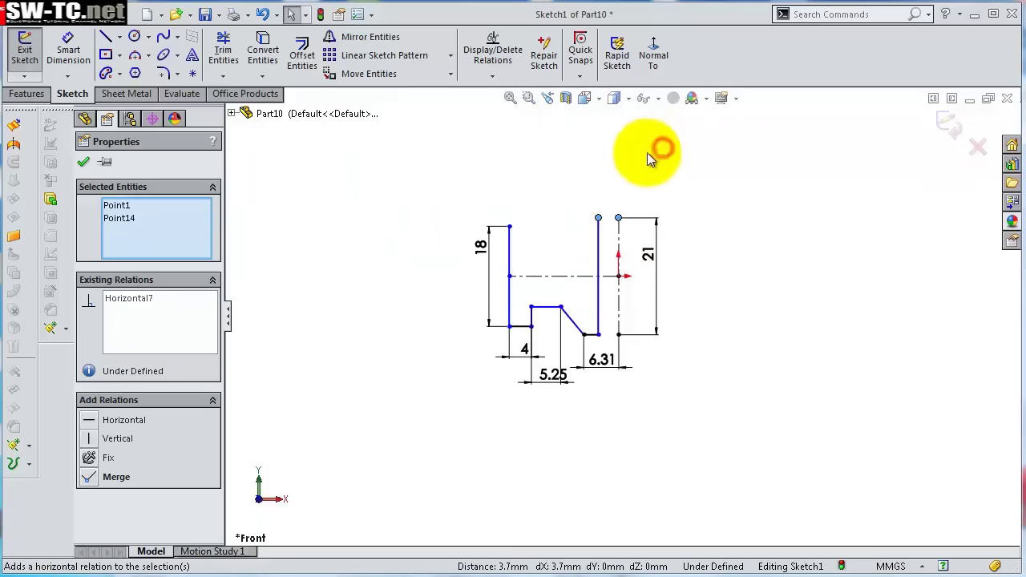
scroll(614, 187, "down", 3)
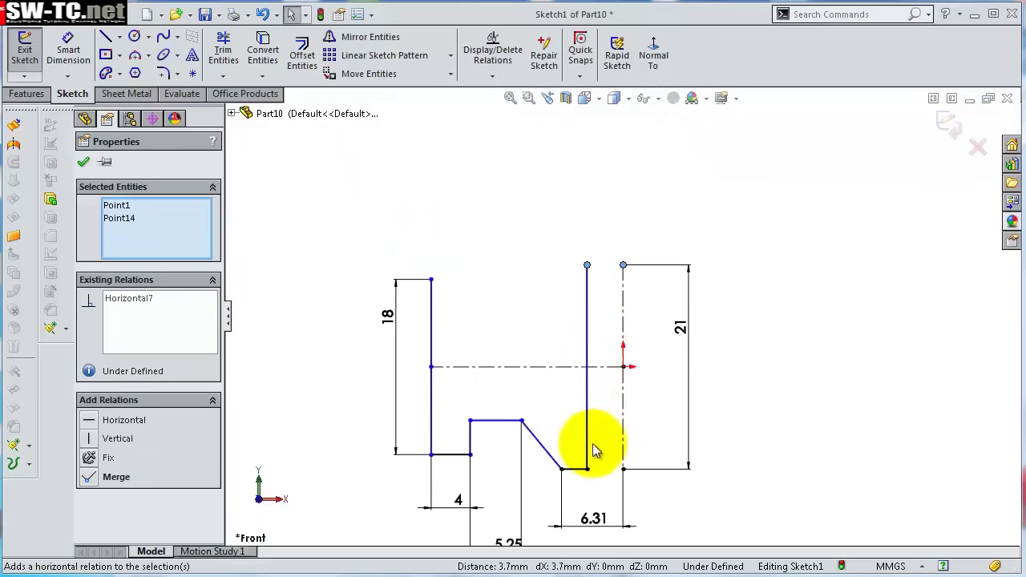
Dimension the top width between centerline and groove wall at 5 mm.
right_click(584, 447)
left_click(623, 447)
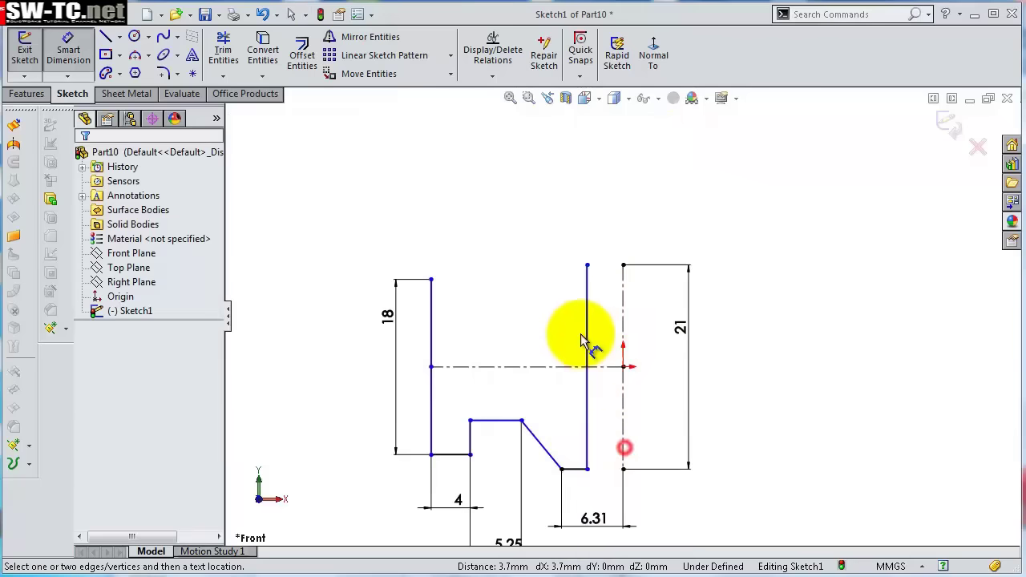
left_click(586, 322)
left_click(623, 321)
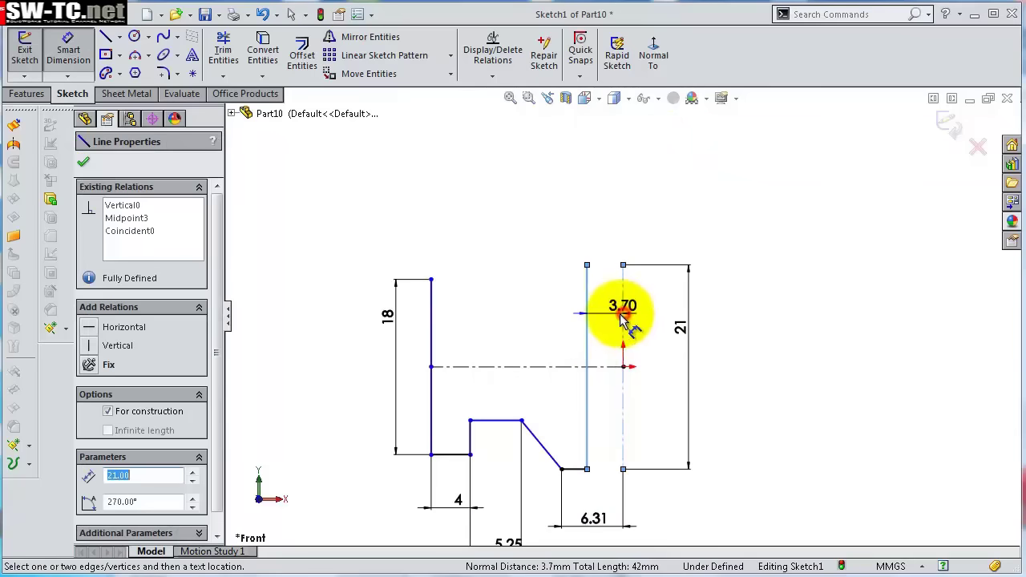
left_click(610, 219)
type("5")
key("Return")
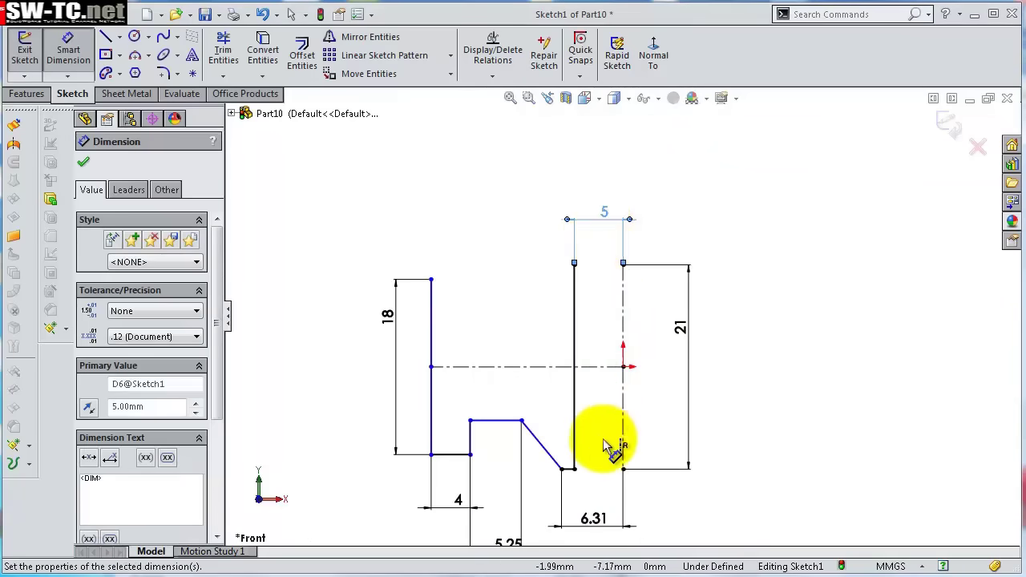
Delete the 6.31 dimension and dimension the bottom segment at 5 mm.
scroll(577, 469, "down", 3)
left_click(556, 473)
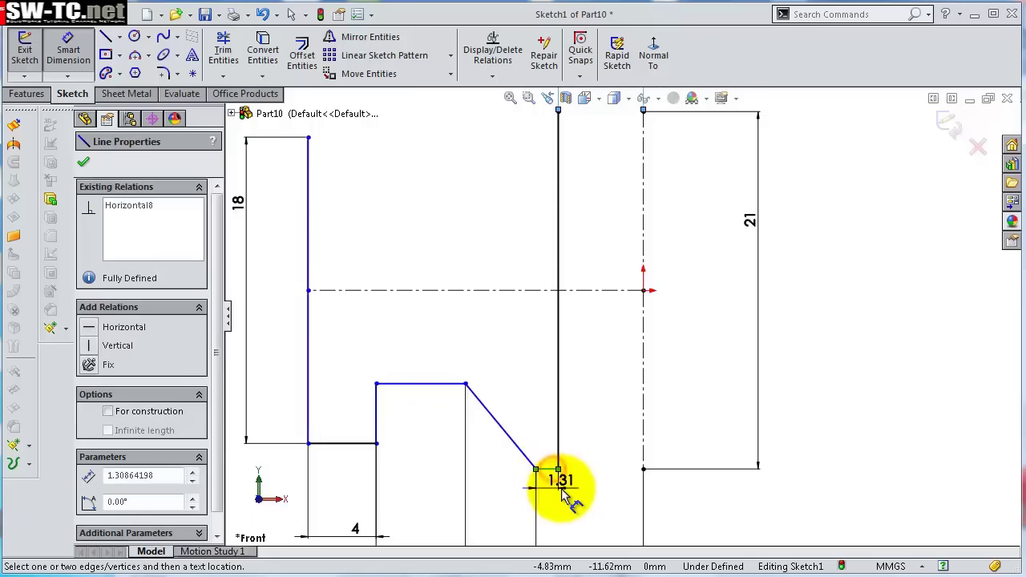
scroll(571, 410, "up", 3)
scroll(594, 413, "down", 2)
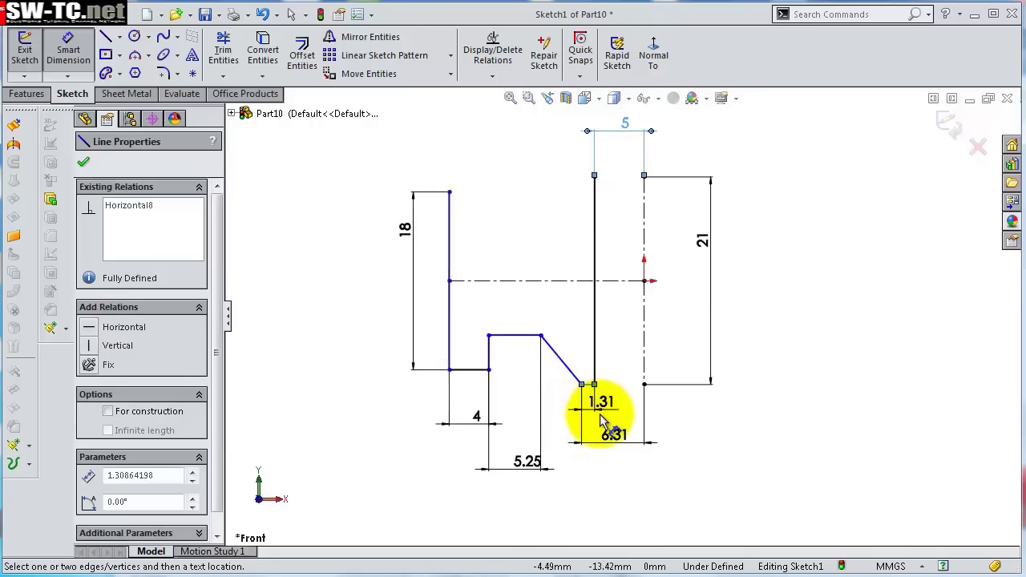
key("Escape")
left_click(616, 434)
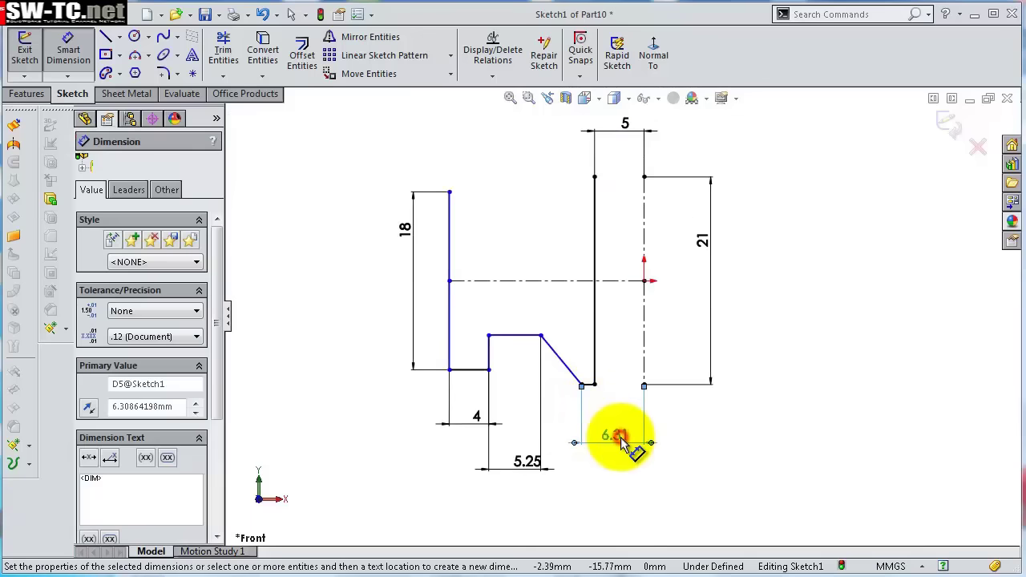
key("Delete")
left_click(589, 387)
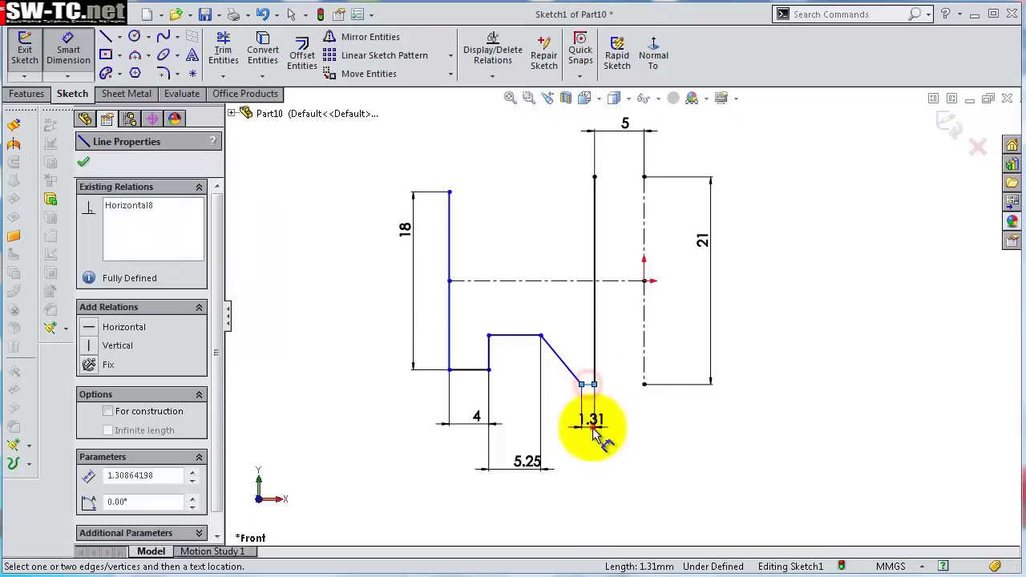
left_click(593, 423)
key("Return")
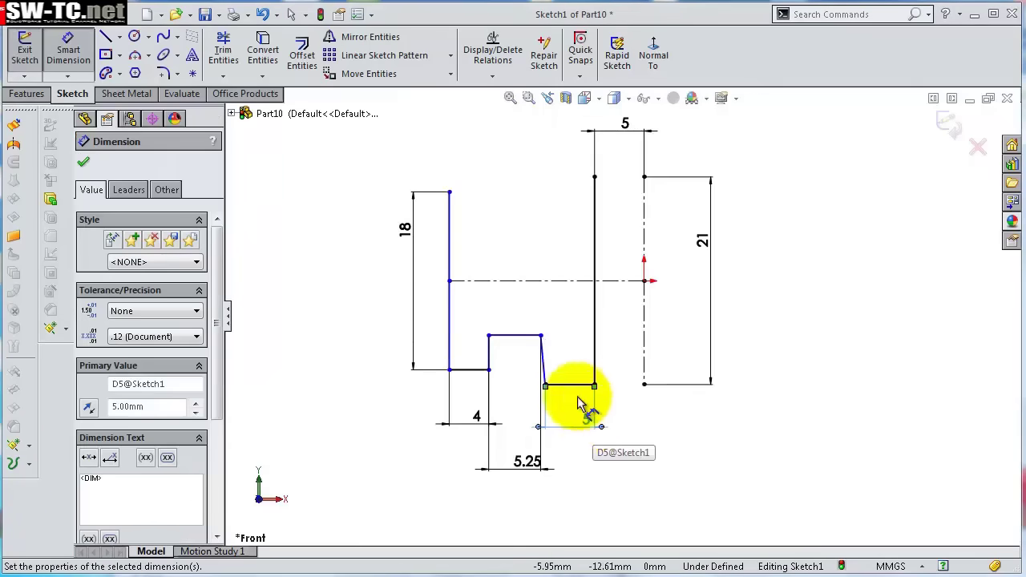
Set the groove wall angle to 96° and the vertical step height to 6 mm.
left_click(543, 367)
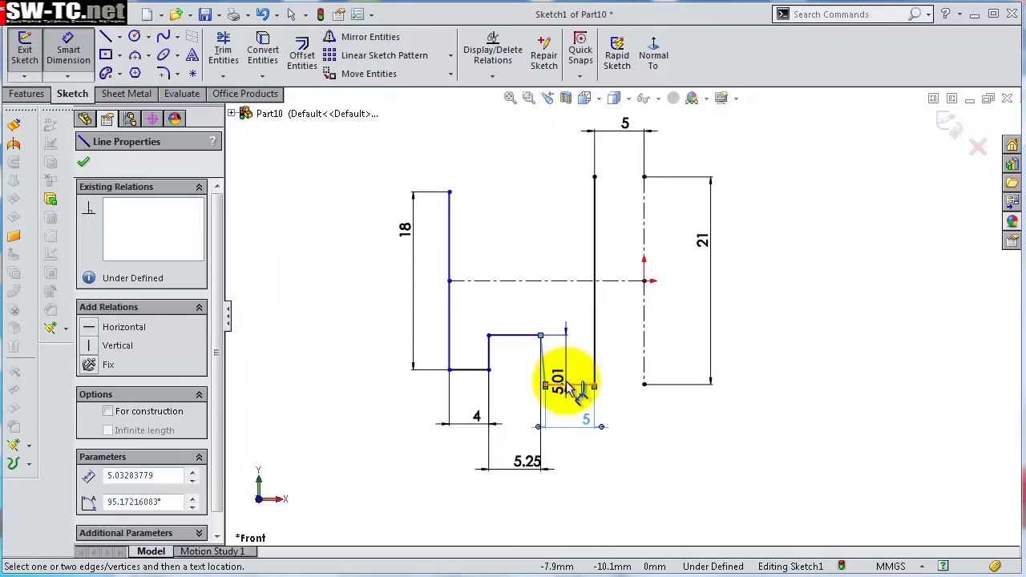
left_click(568, 385)
left_click(570, 370)
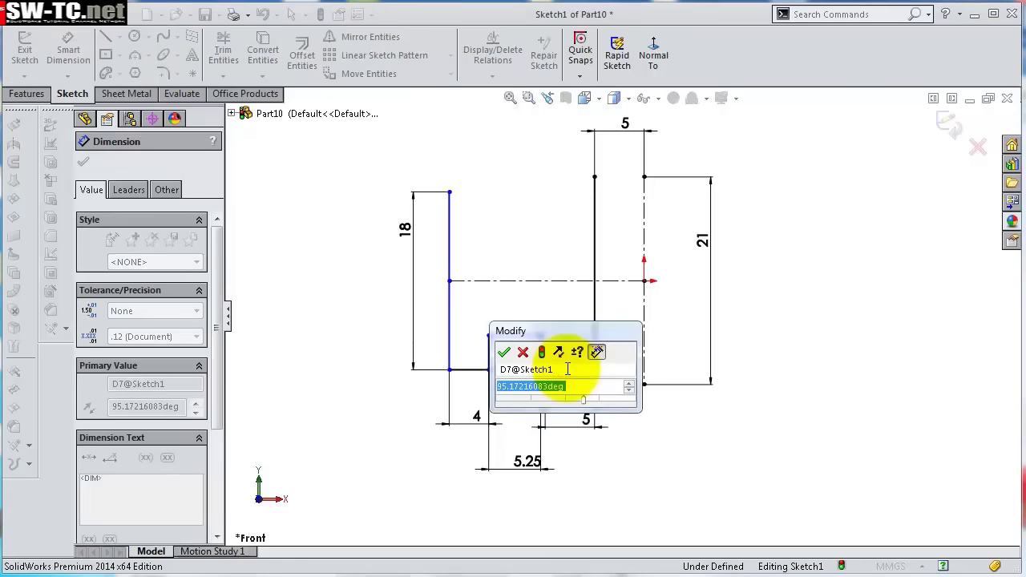
type("96")
key("Return")
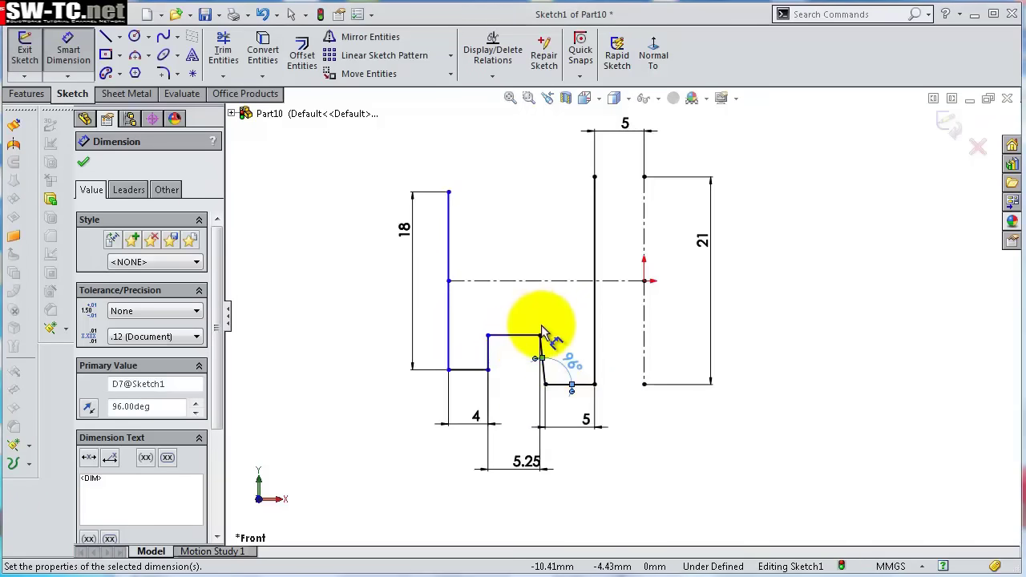
left_click(488, 356)
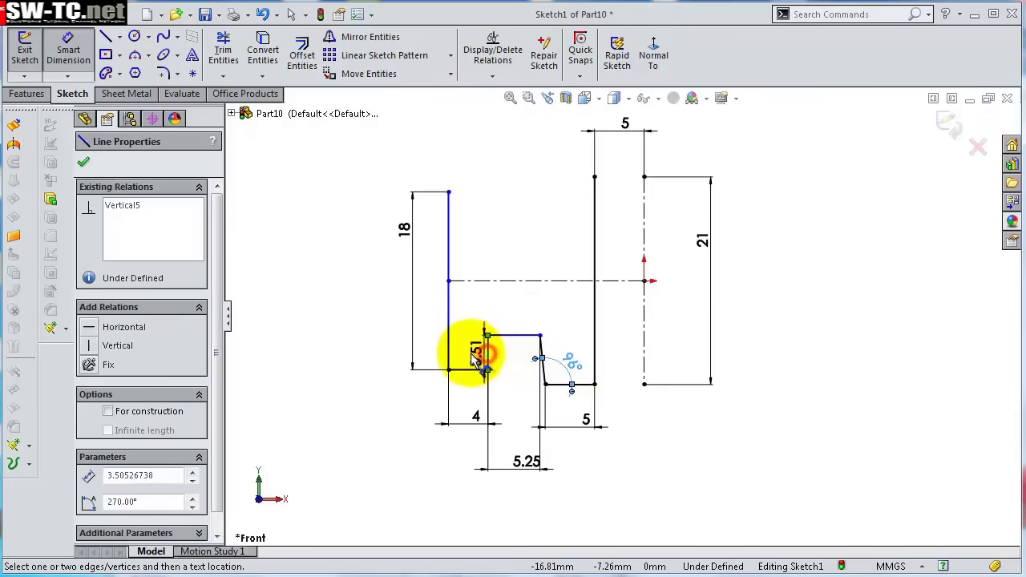
left_click(370, 353)
type("6")
key("Return")
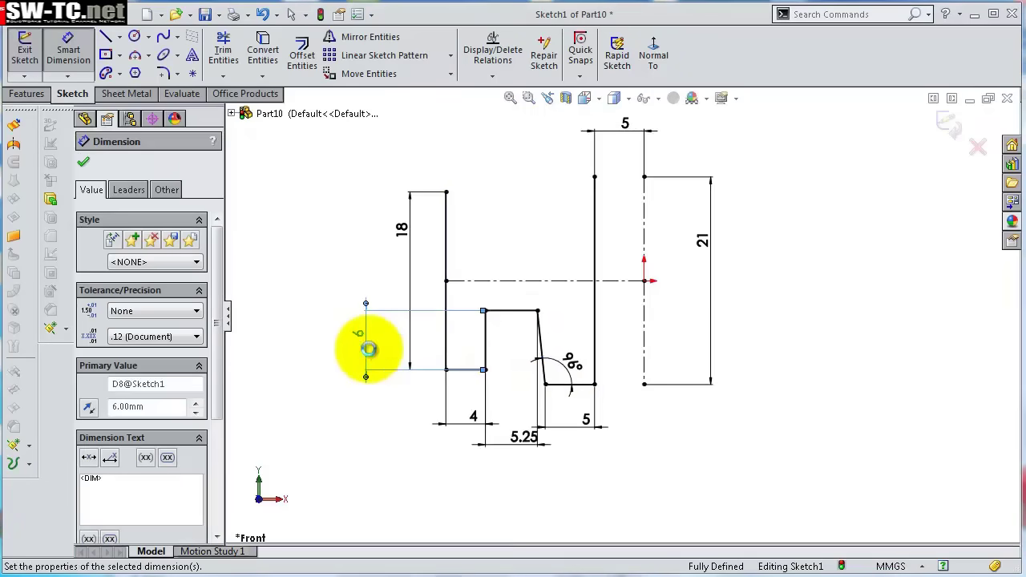
Move the 5.25 dimension lower, clear of the geometry.
scroll(545, 429, "down", 2)
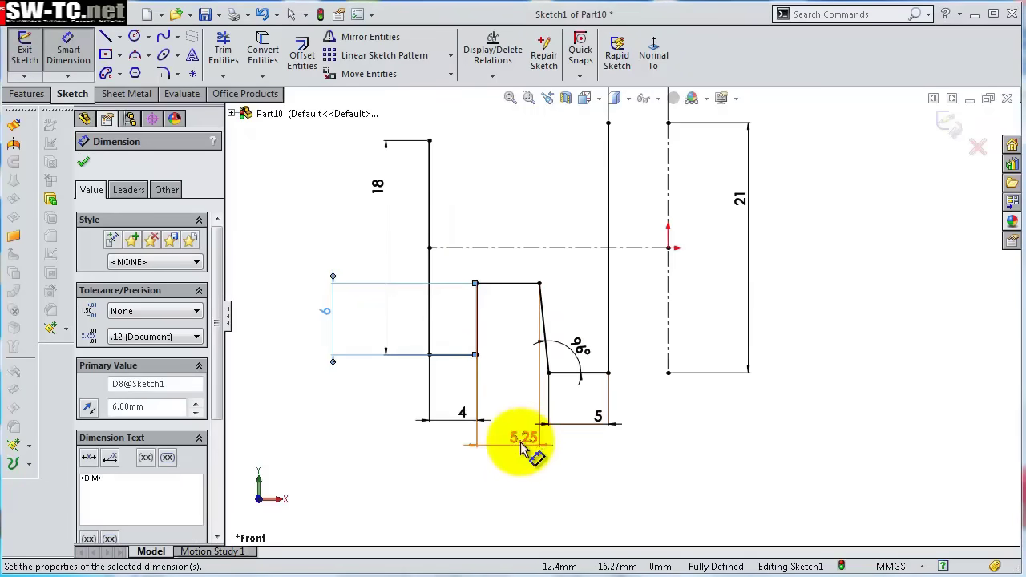
left_click_drag(520, 435, 517, 477)
left_click(588, 429)
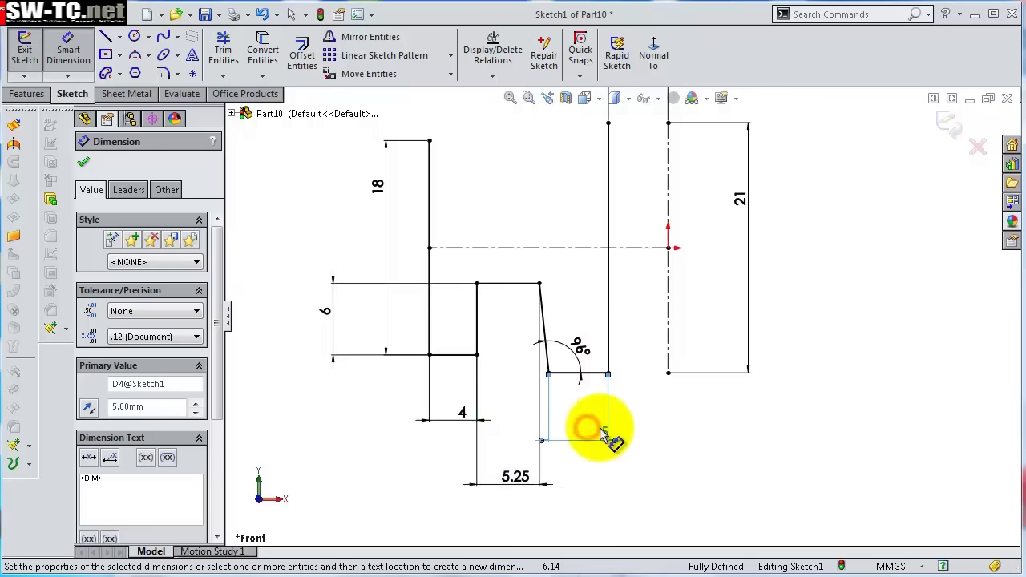
scroll(607, 339, "up", 4)
scroll(591, 285, "down", 3)
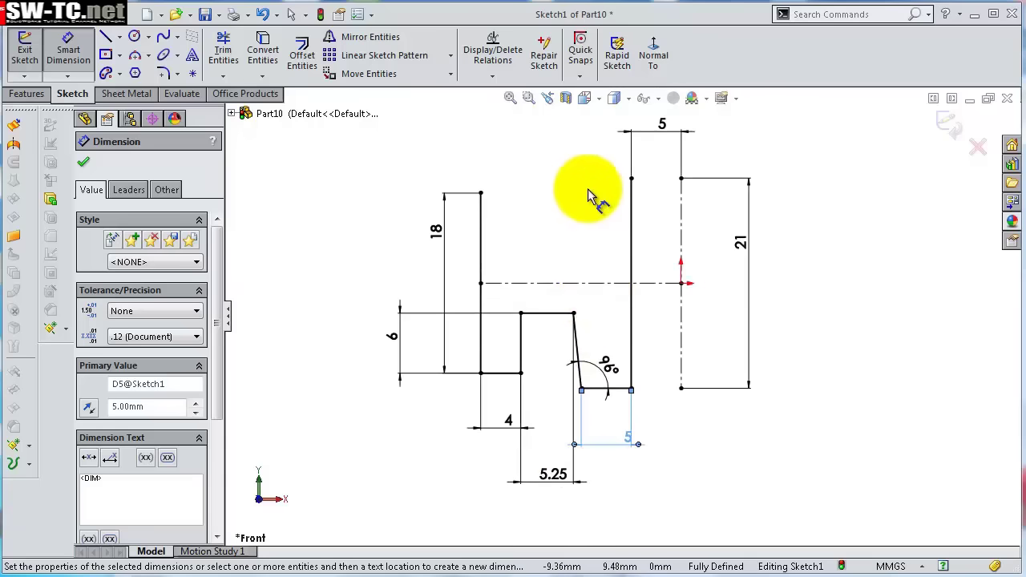
Mirror the bottom, step and slanted groove lines about the horizontal centerline.
left_click(365, 37)
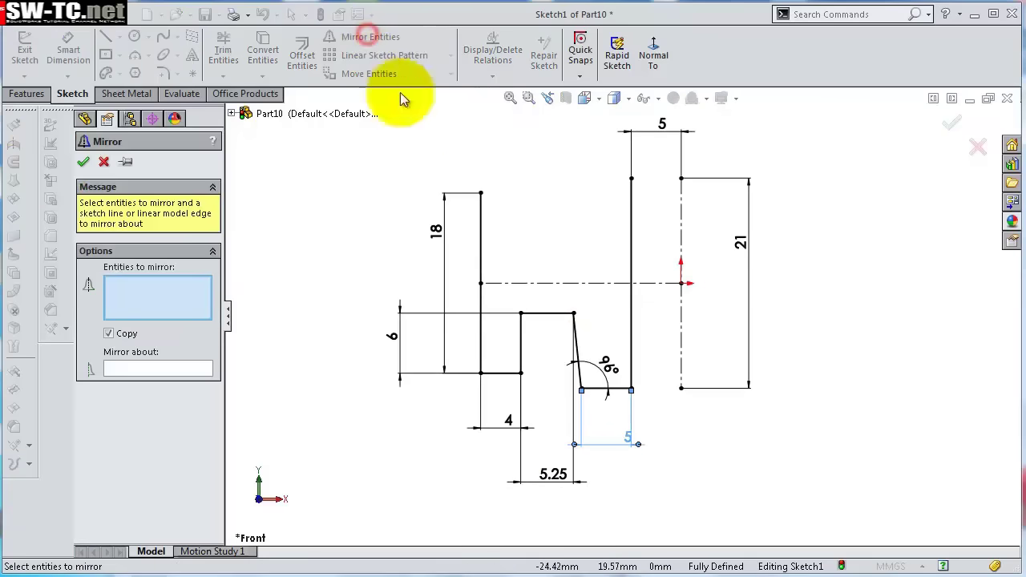
left_click(501, 374)
left_click(521, 357)
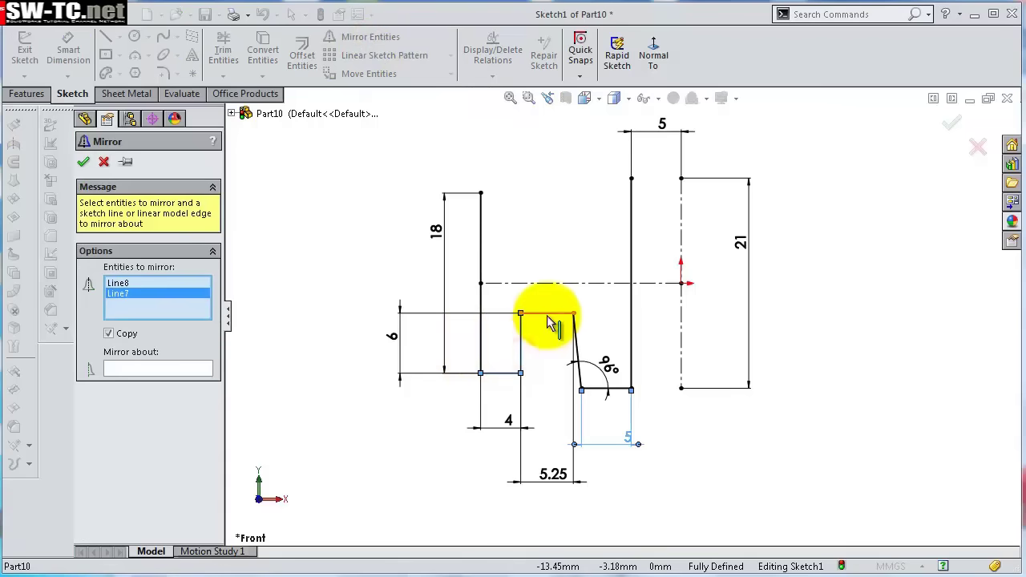
left_click(547, 314)
left_click(574, 331)
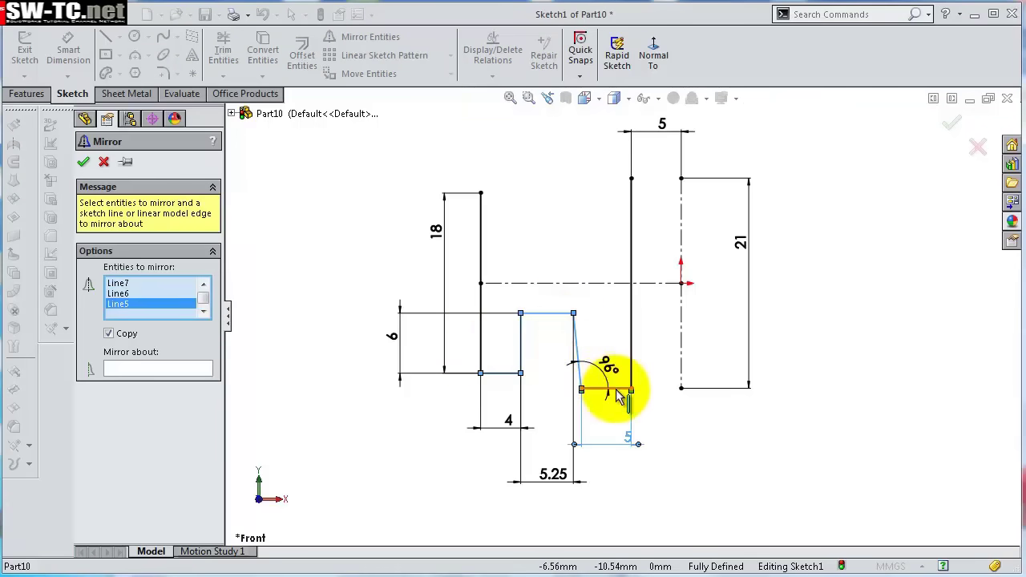
left_click(612, 284)
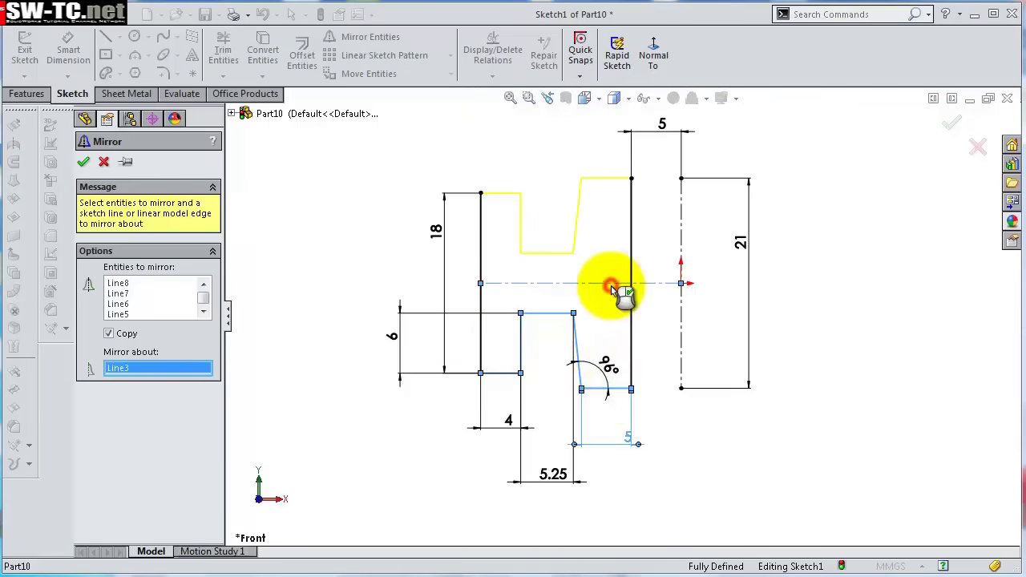
right_click(613, 288)
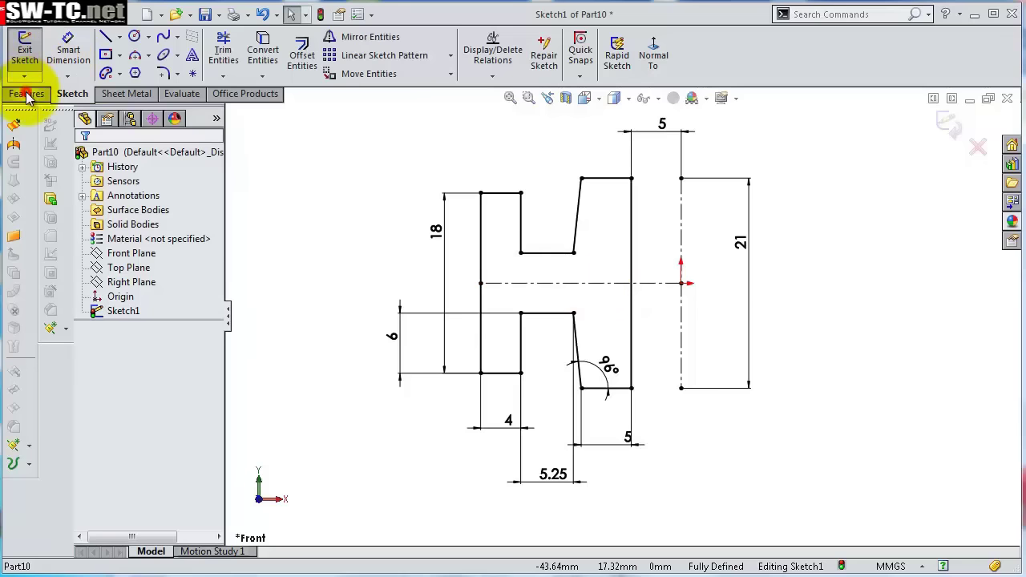
left_click(28, 95)
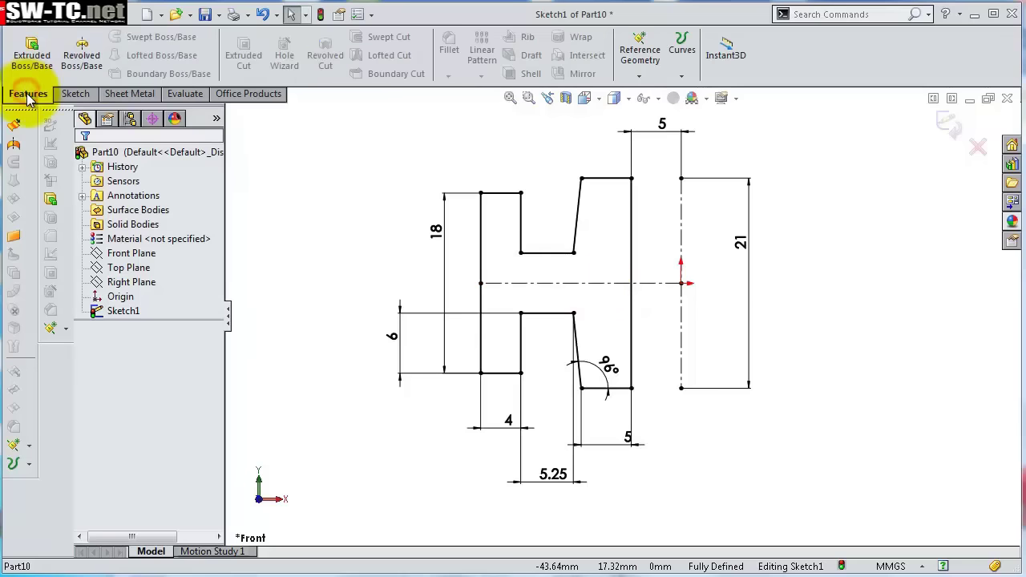
Revolve the sketch 360° about the 21 mm vertical centerline to create Revolve1.
left_click(84, 58)
left_click(712, 262)
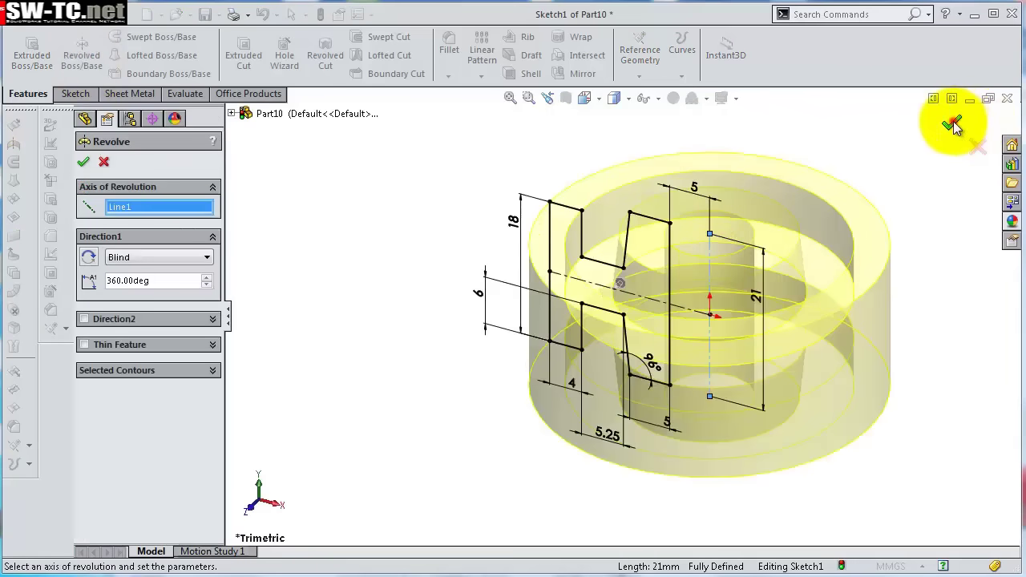
left_click(954, 124)
key("f")
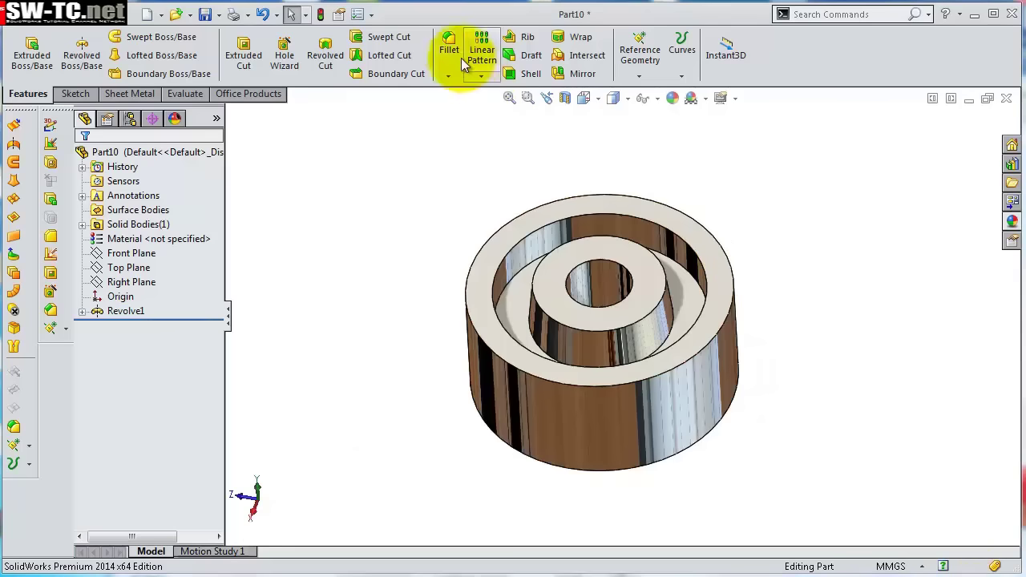
Add a 2 mm fillet to the ring's inner cylindrical face and a second face.
left_click(449, 50)
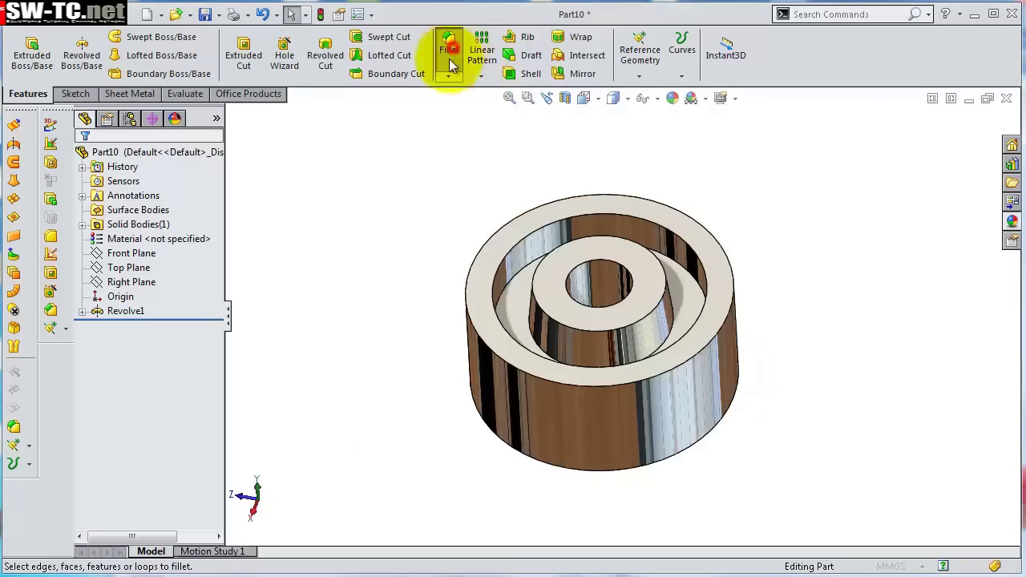
type("2")
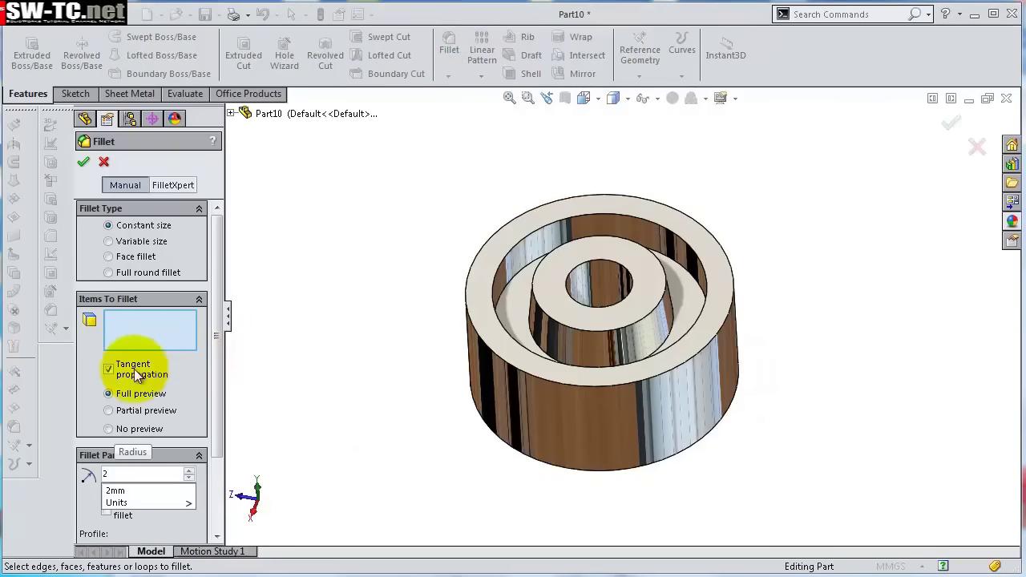
left_click(85, 376)
left_click(518, 321)
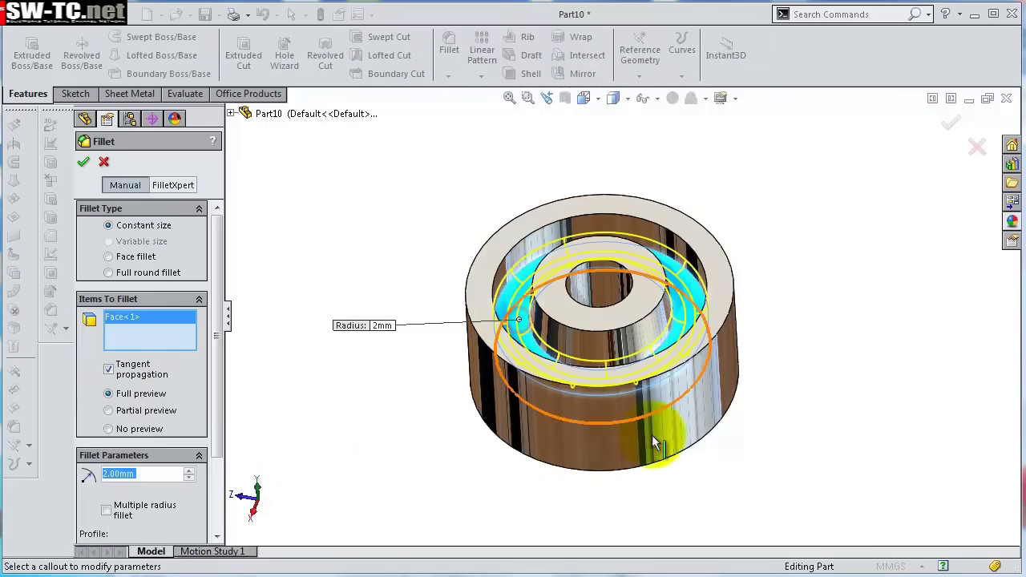
middle_click_drag(717, 442, 673, 245)
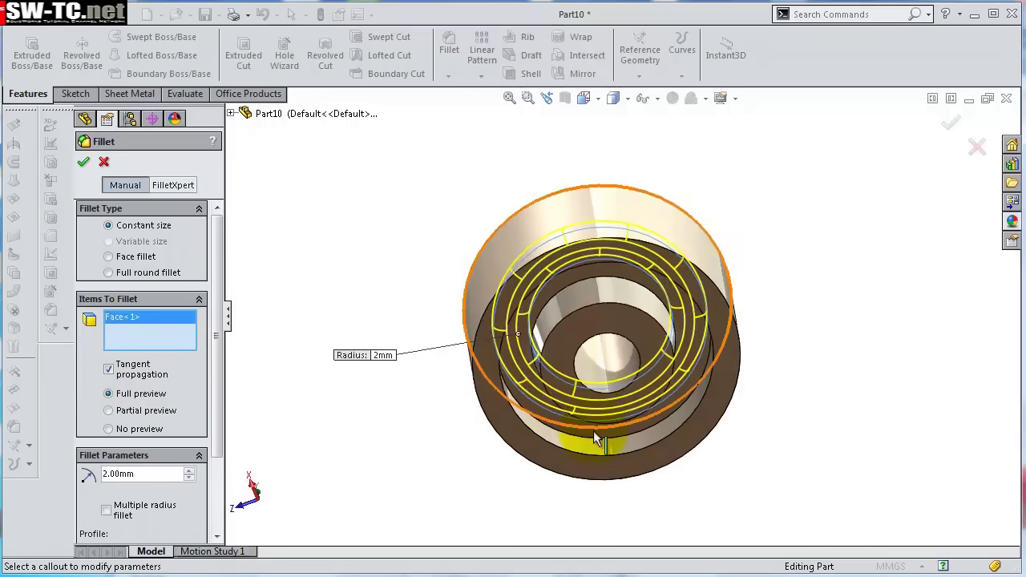
scroll(689, 425, "down", 3)
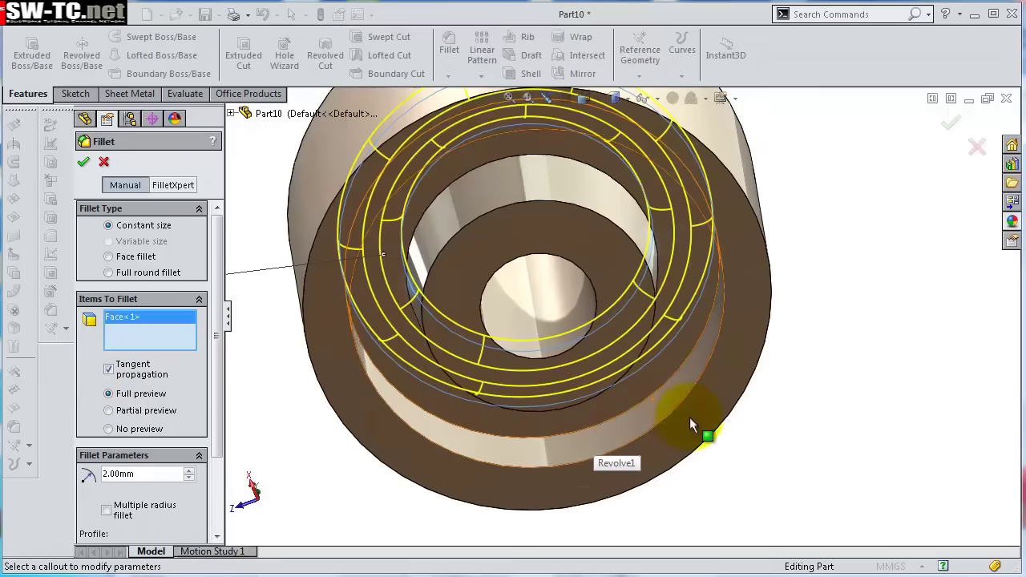
left_click(620, 410)
right_click(834, 409)
middle_click_drag(834, 409, 802, 331)
scroll(662, 281, "down", 2)
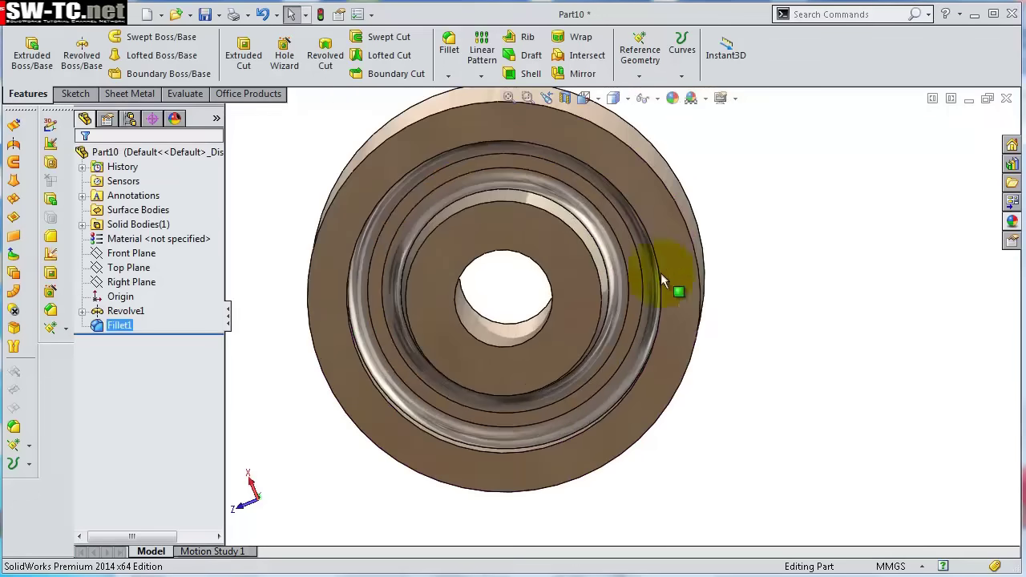
Add a 1 mm fillet on the inner ring faces and adjacent circular edges.
left_click(446, 39)
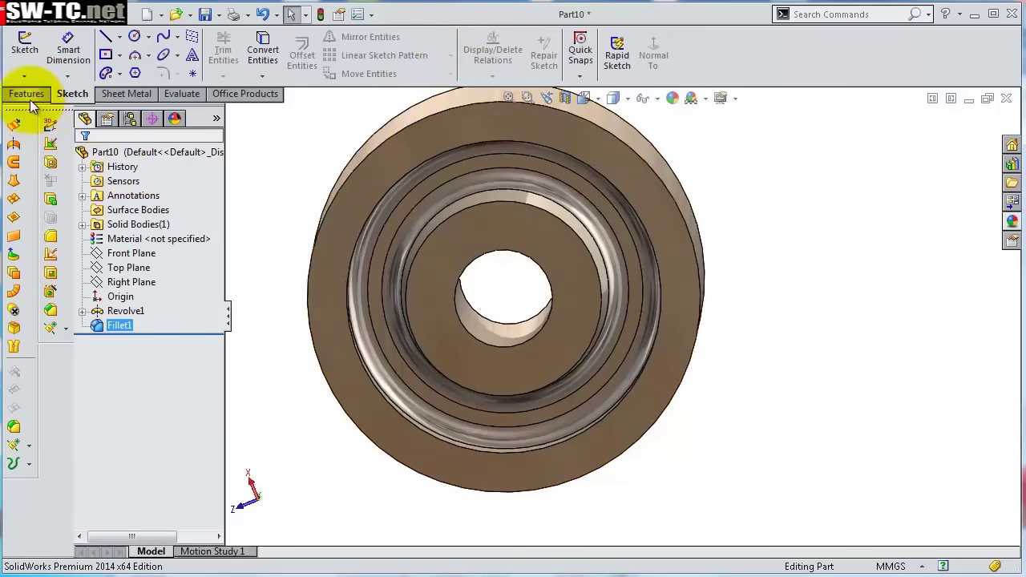
left_click(28, 94)
left_click(450, 44)
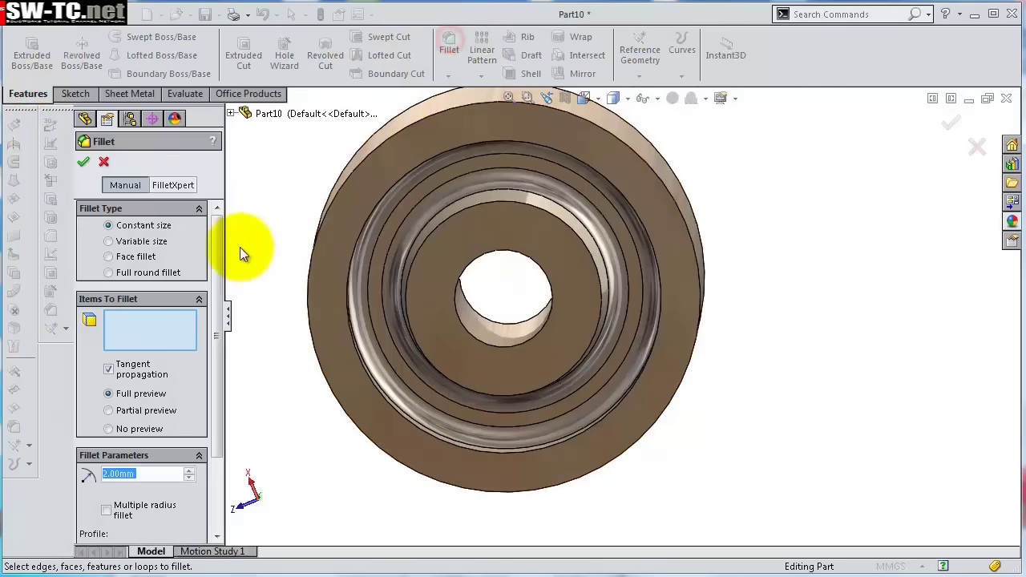
type("1")
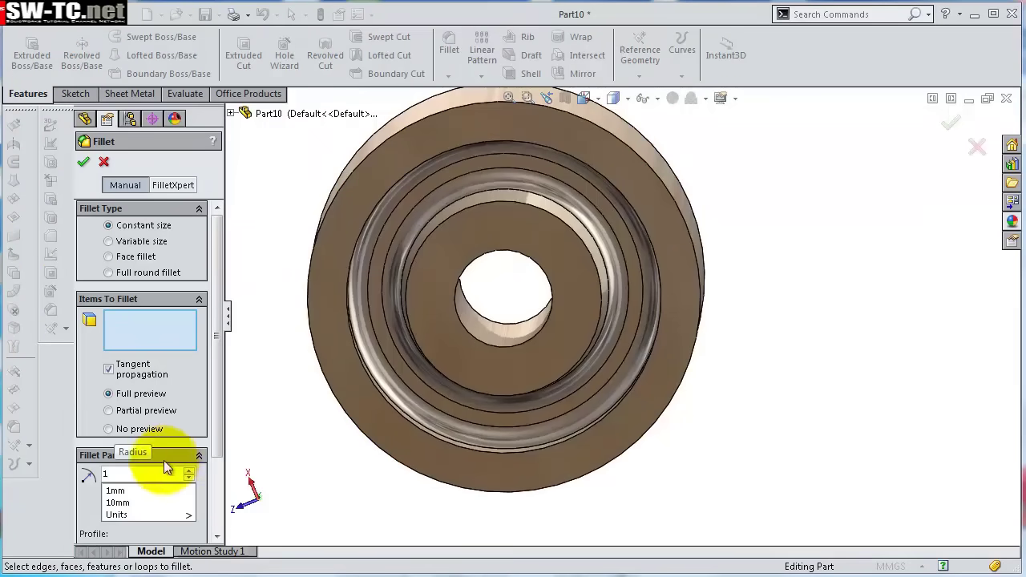
left_click(87, 491)
left_click(442, 264)
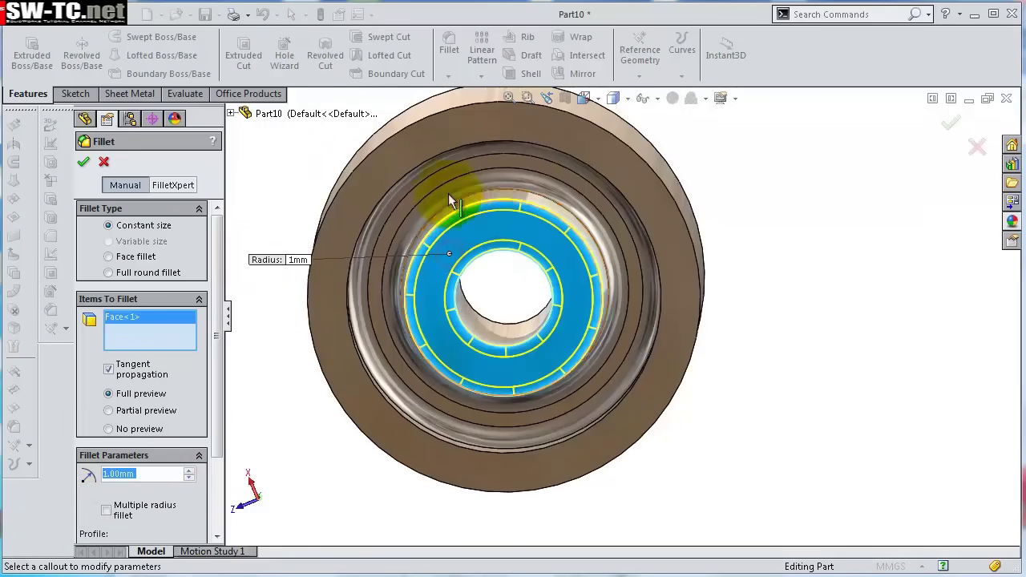
left_click(430, 159)
middle_click_drag(718, 202, 625, 307)
left_click(626, 311)
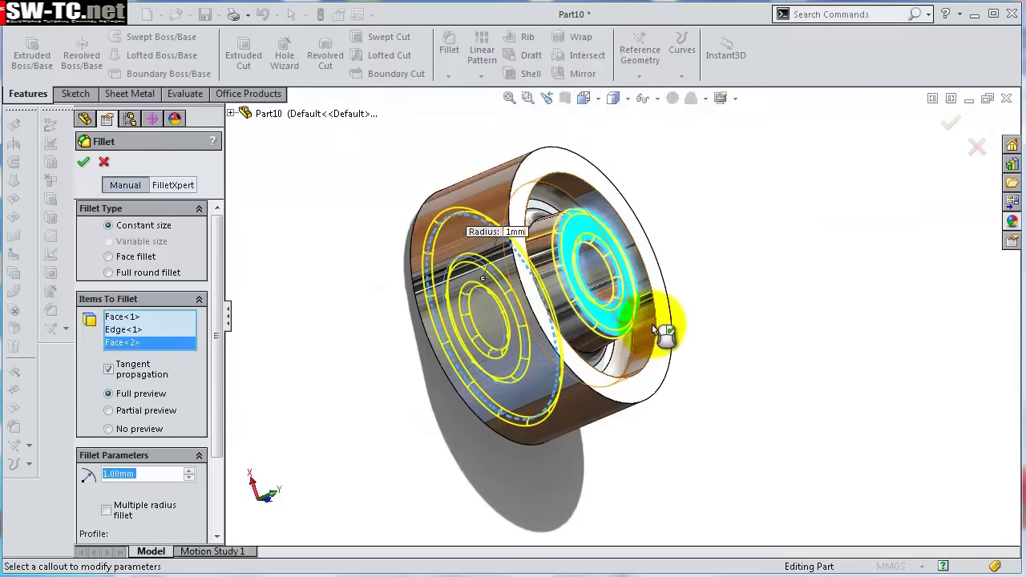
left_click(657, 327)
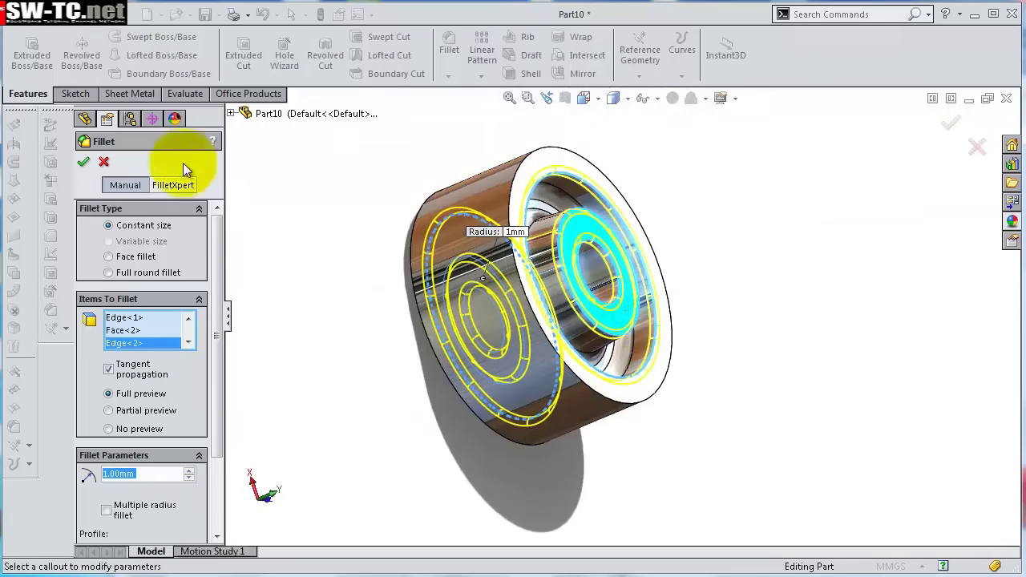
left_click(84, 161)
middle_click_drag(430, 171, 407, 183)
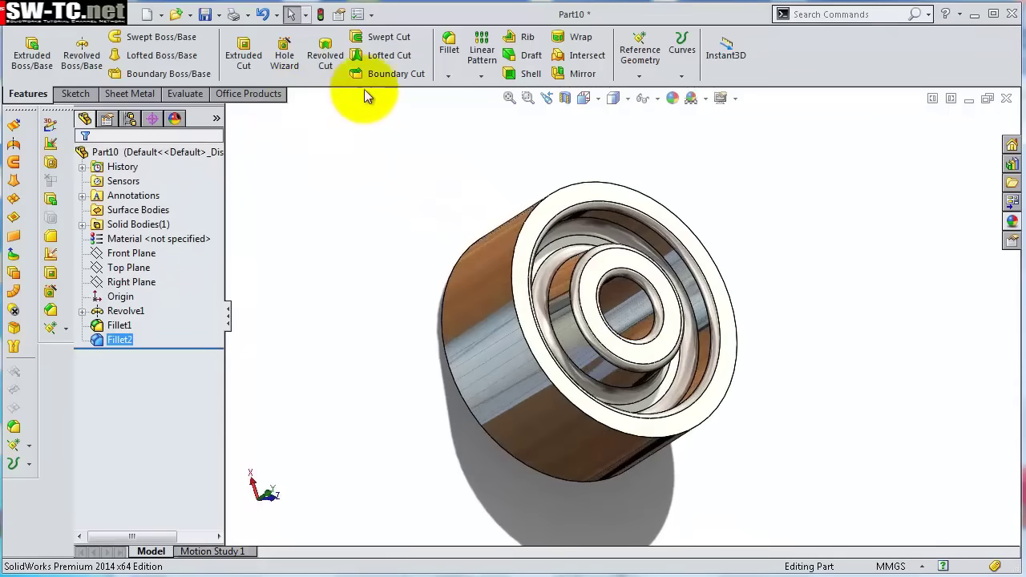
Chamfer the ring's front circular edge by 2 mm.
left_click(480, 80)
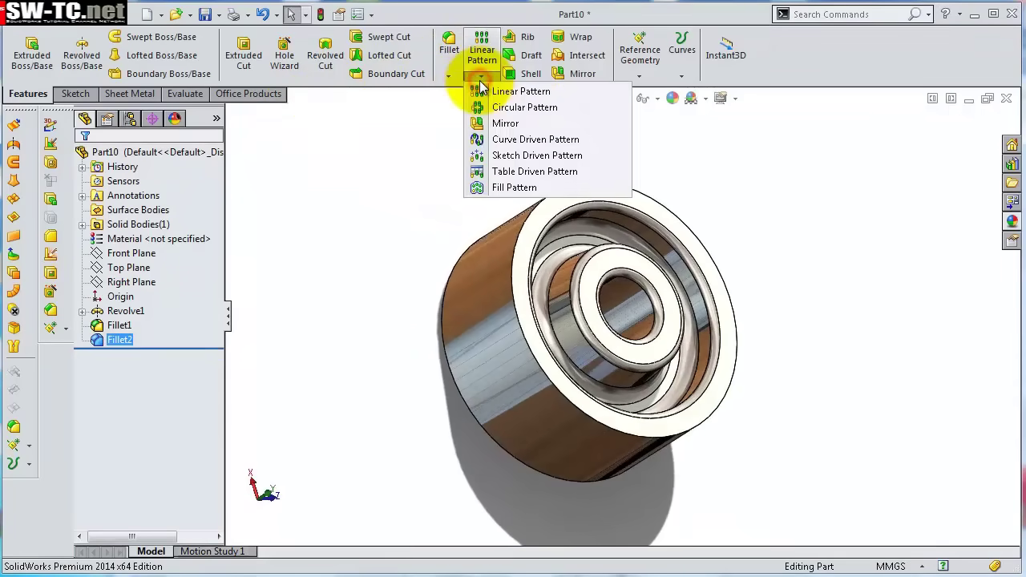
left_click(448, 76)
left_click(459, 108)
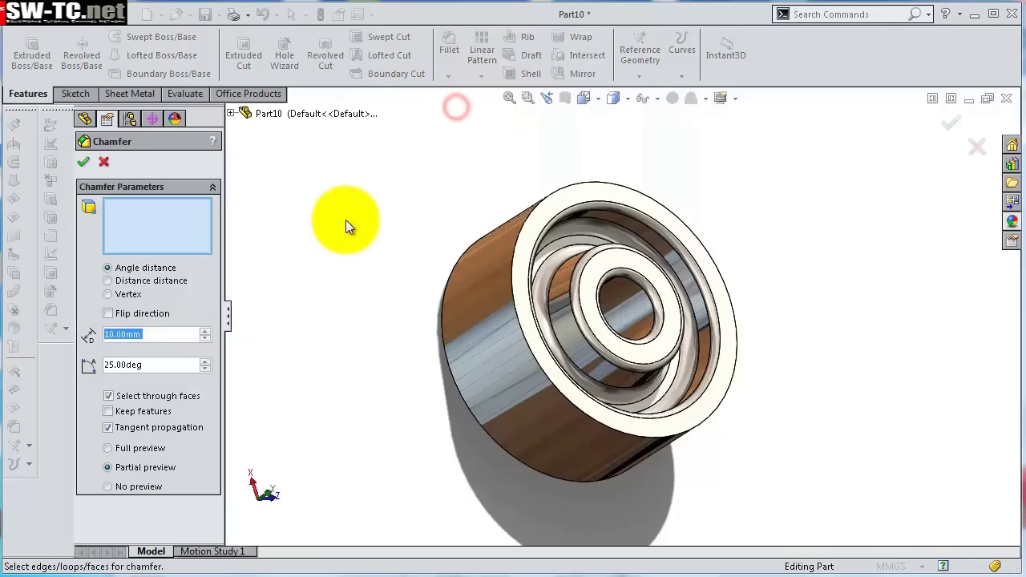
type("2")
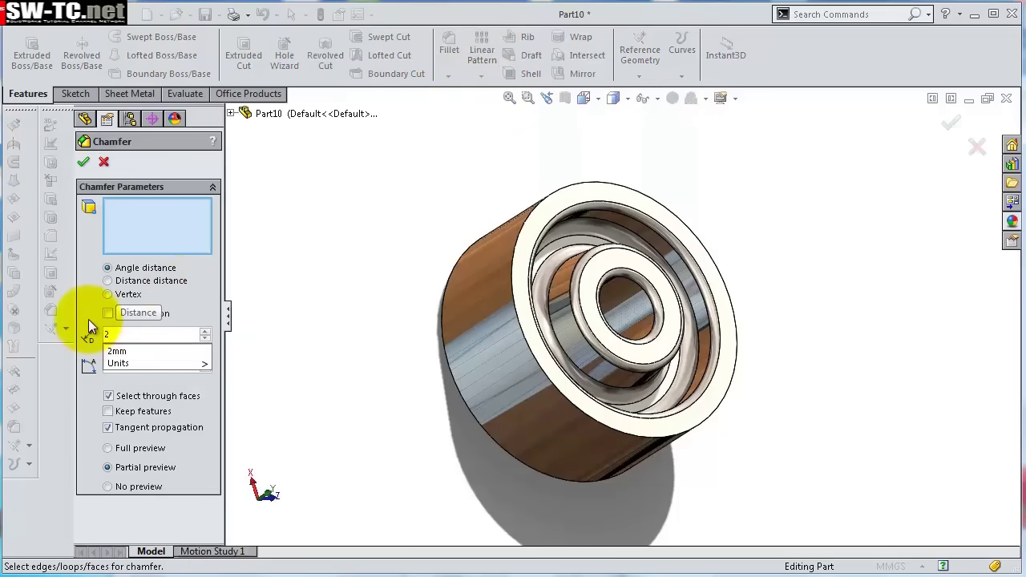
left_click(89, 318)
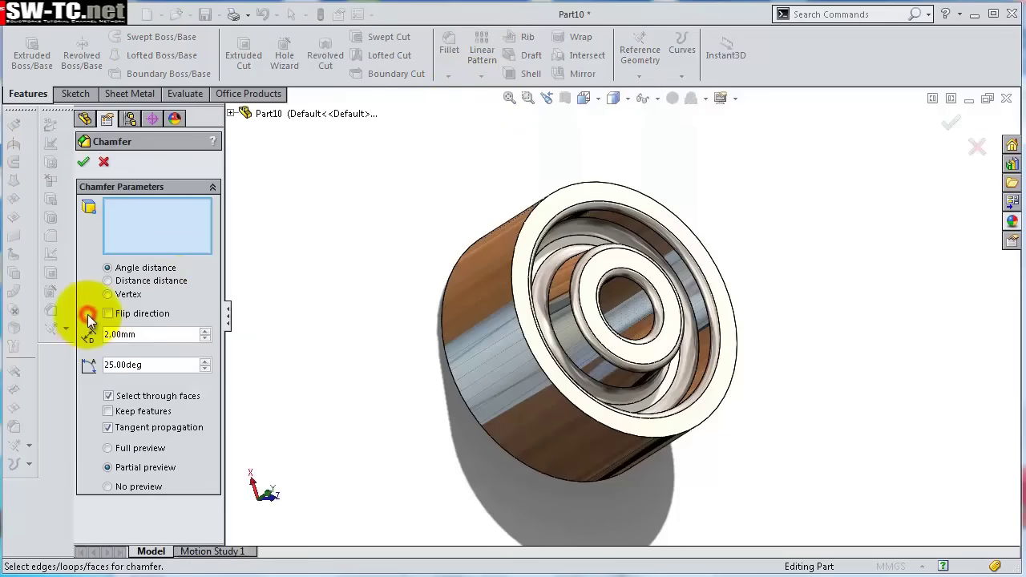
left_click(517, 251)
middle_click_drag(506, 259, 435, 144)
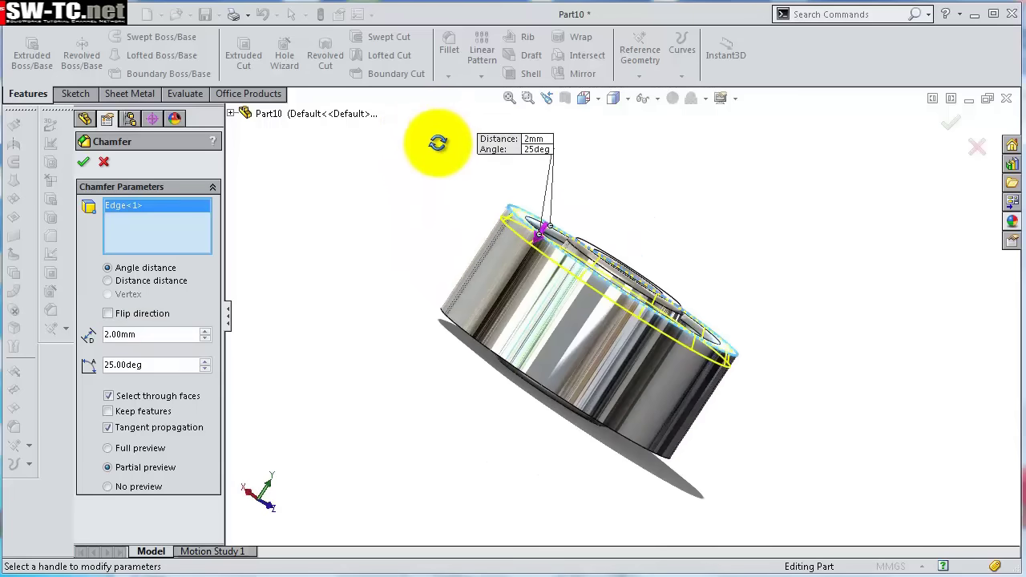
left_click(83, 161)
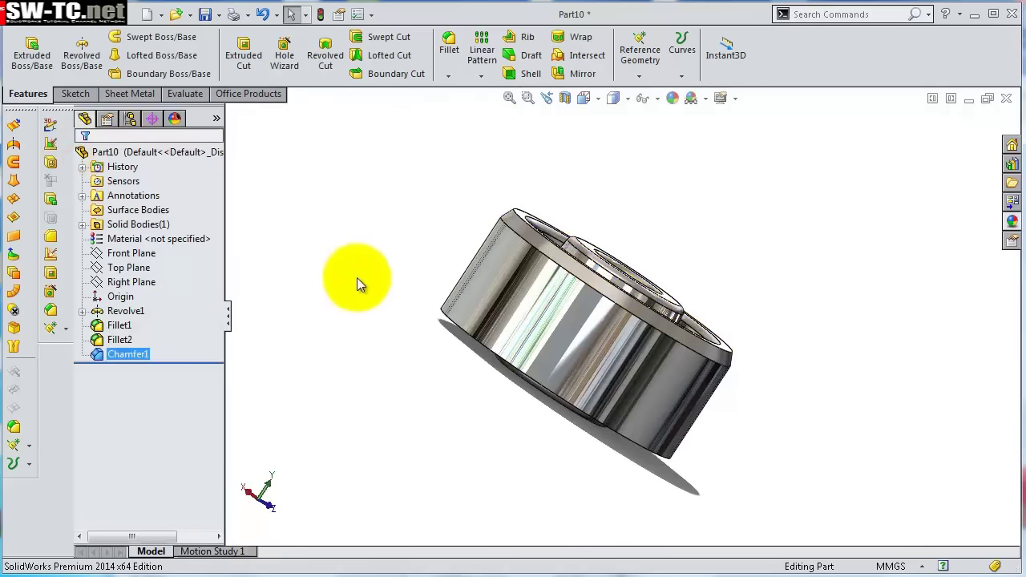
Chamfer the circular edge at the other end with the direction flipped.
middle_click_drag(355, 279, 417, 216)
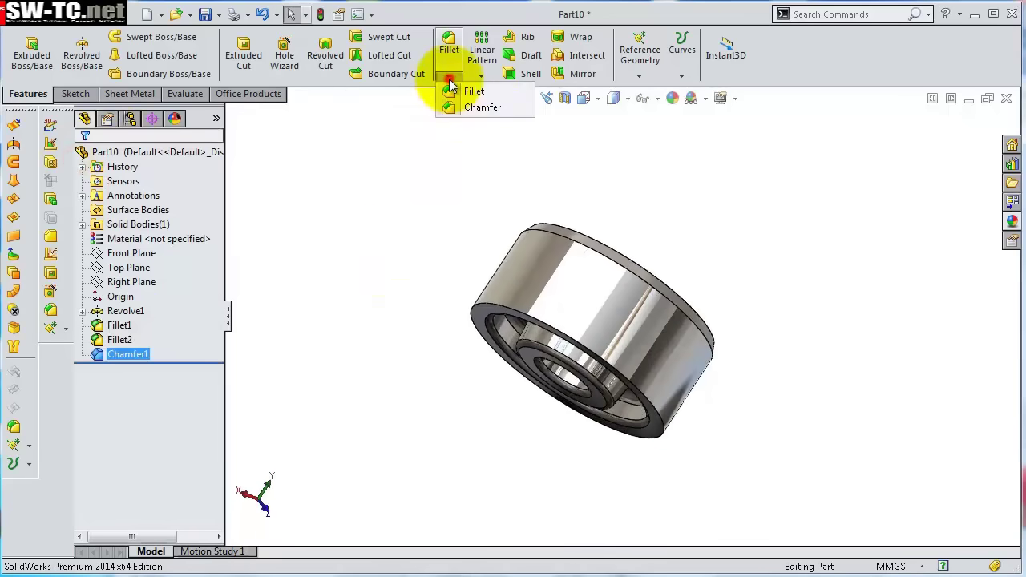
left_click(461, 107)
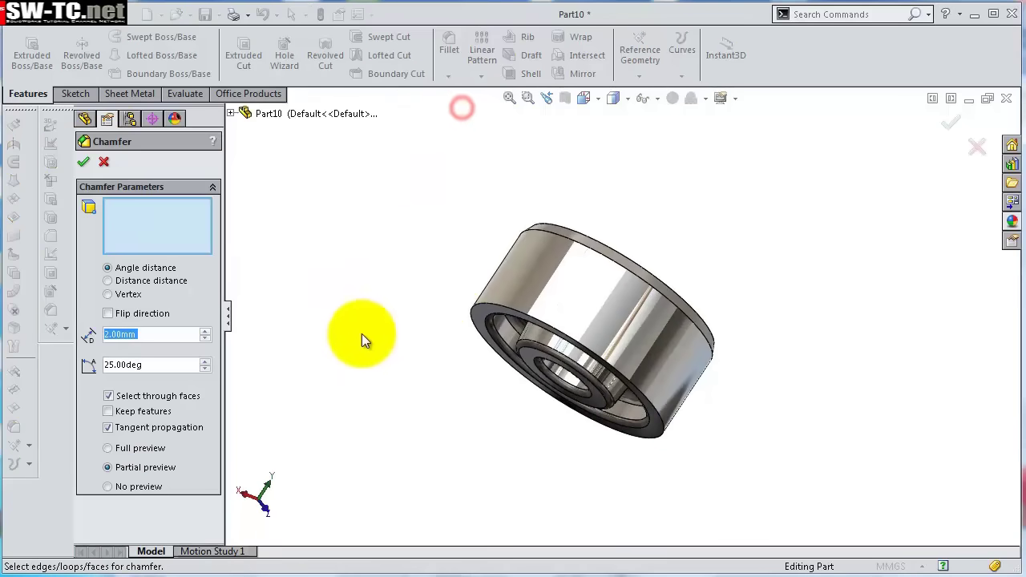
left_click(482, 307)
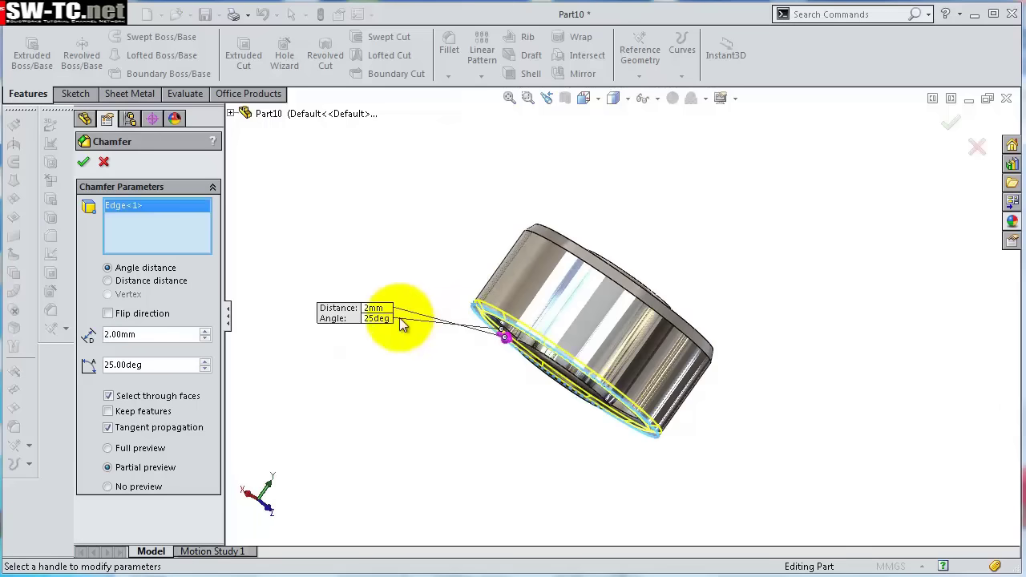
left_click(108, 313)
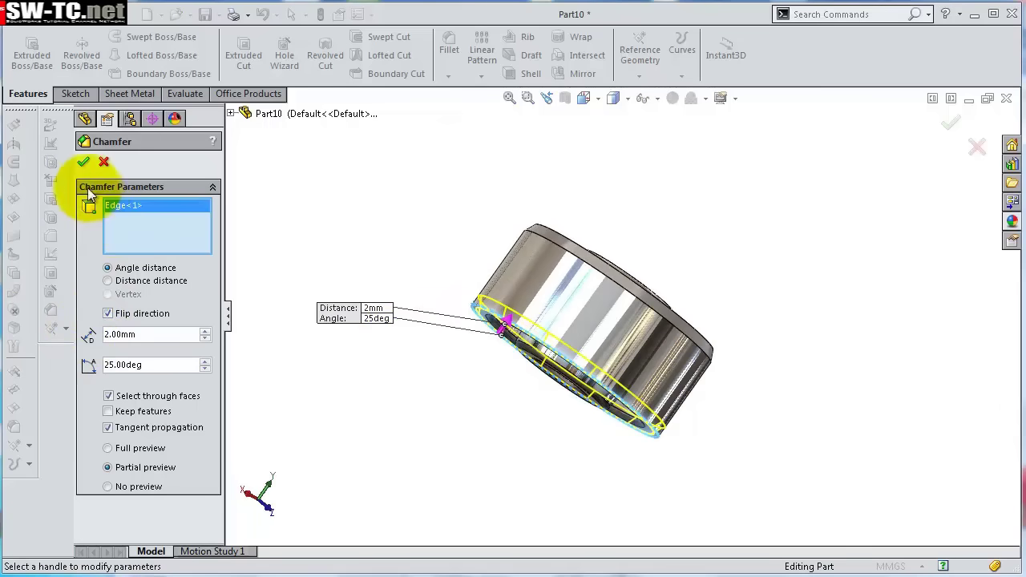
left_click(84, 163)
middle_click_drag(591, 413, 657, 251)
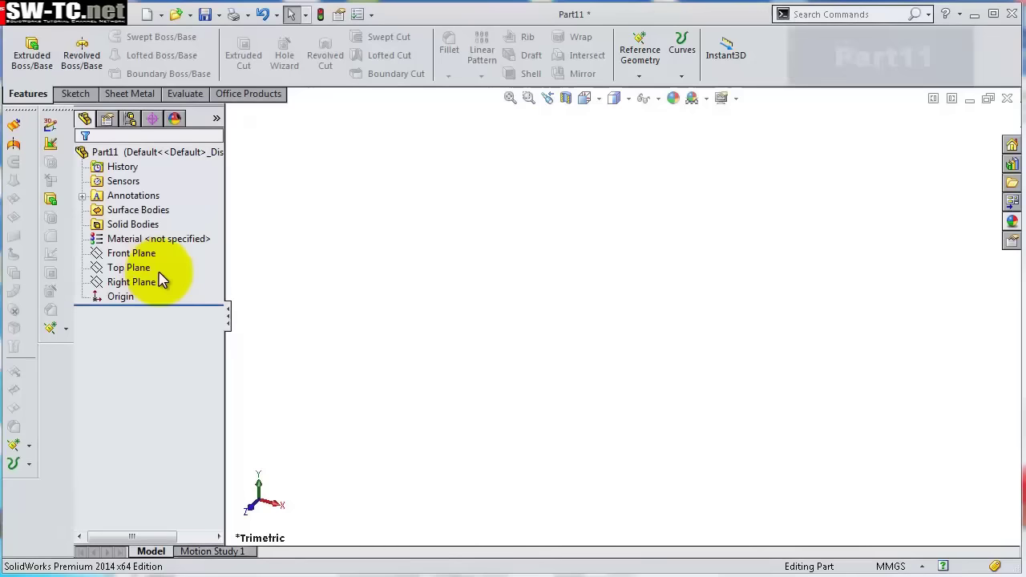
On the Front Plane, sketch a vertical construction line ending at the origin.
left_click(133, 254)
left_click(143, 233)
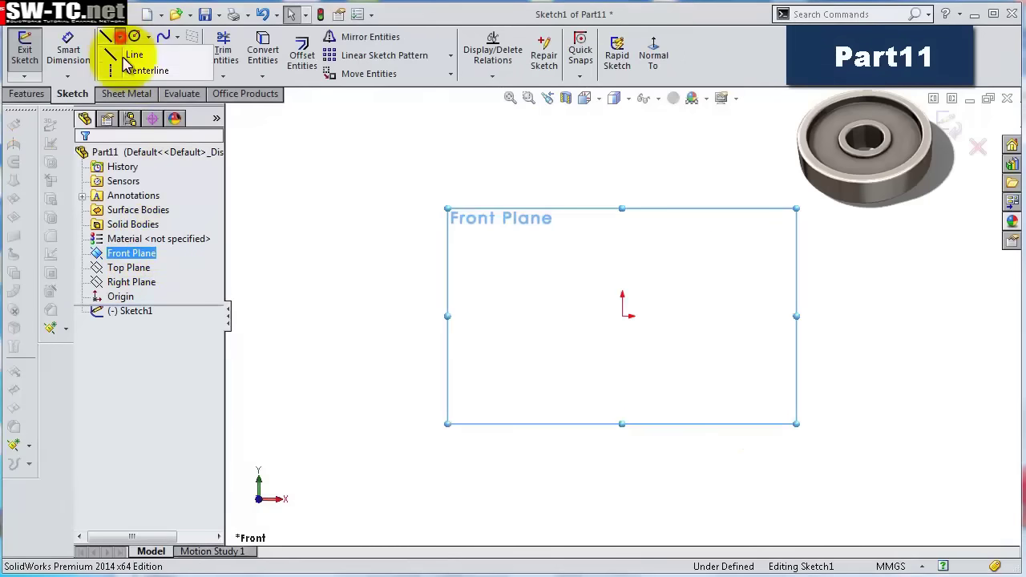
left_click(106, 38)
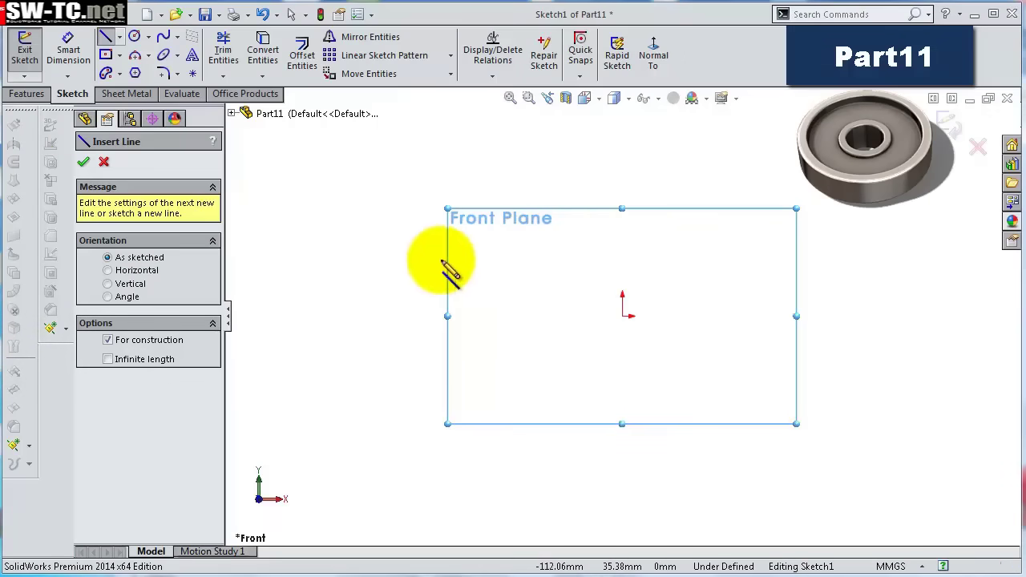
left_click(627, 160)
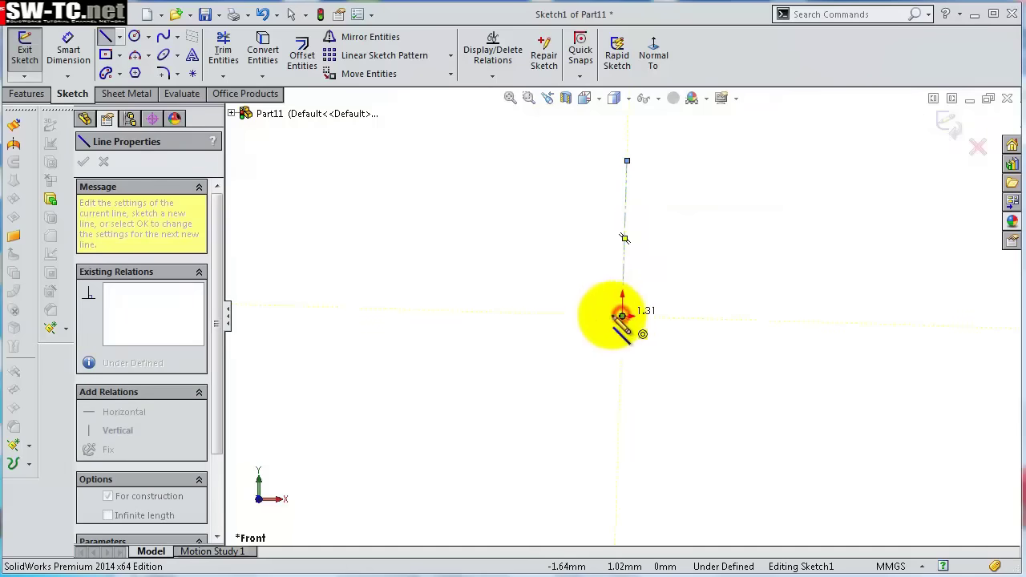
left_click(622, 316)
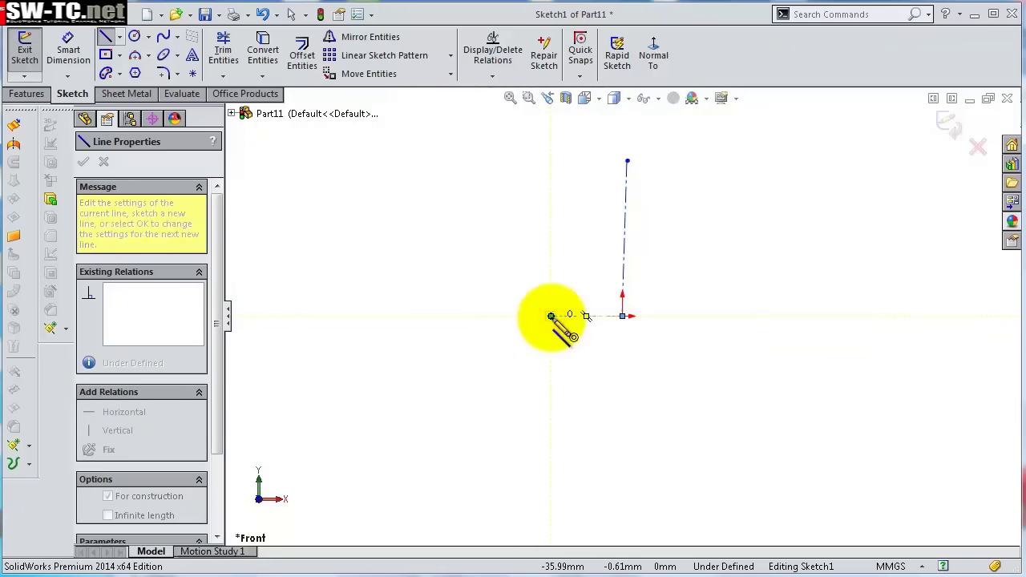
key("Escape")
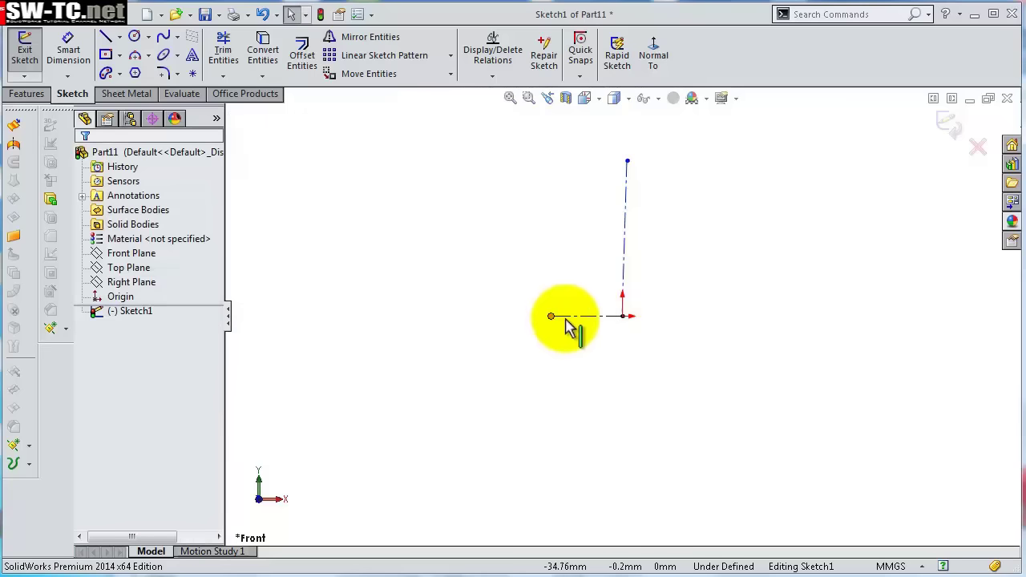
left_click(628, 237)
left_click(687, 157)
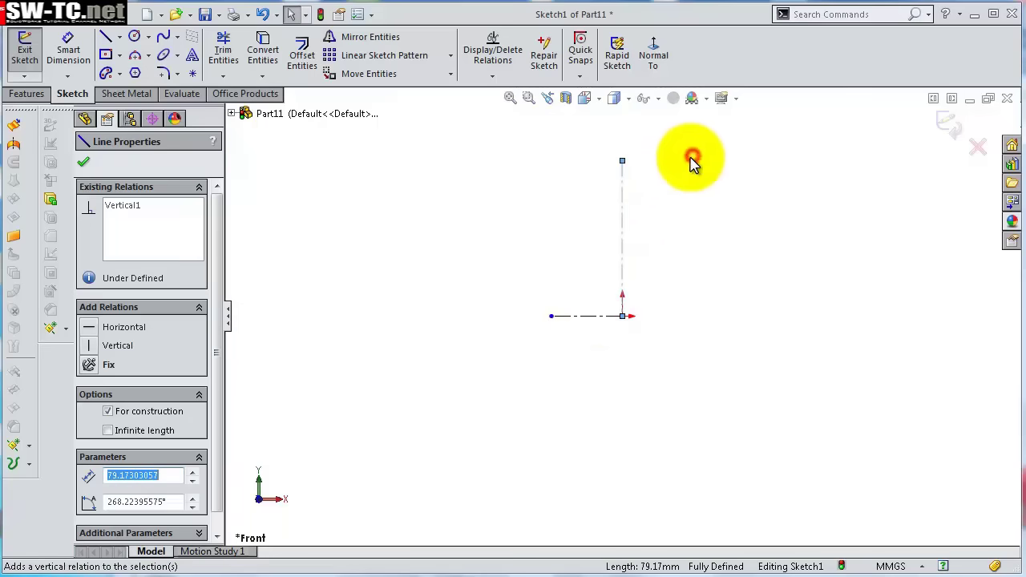
left_click(688, 229)
Dimension the vertical centreline to 19 mm and the horizontal construction line to 9 mm.
key("s")
left_click(734, 242)
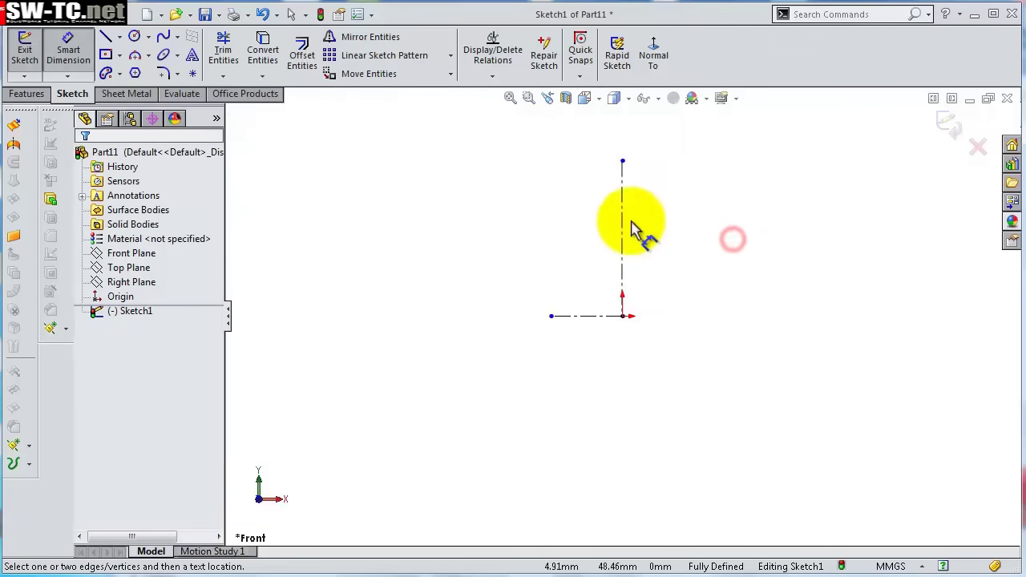
left_click(624, 223)
left_click(667, 223)
type("1")
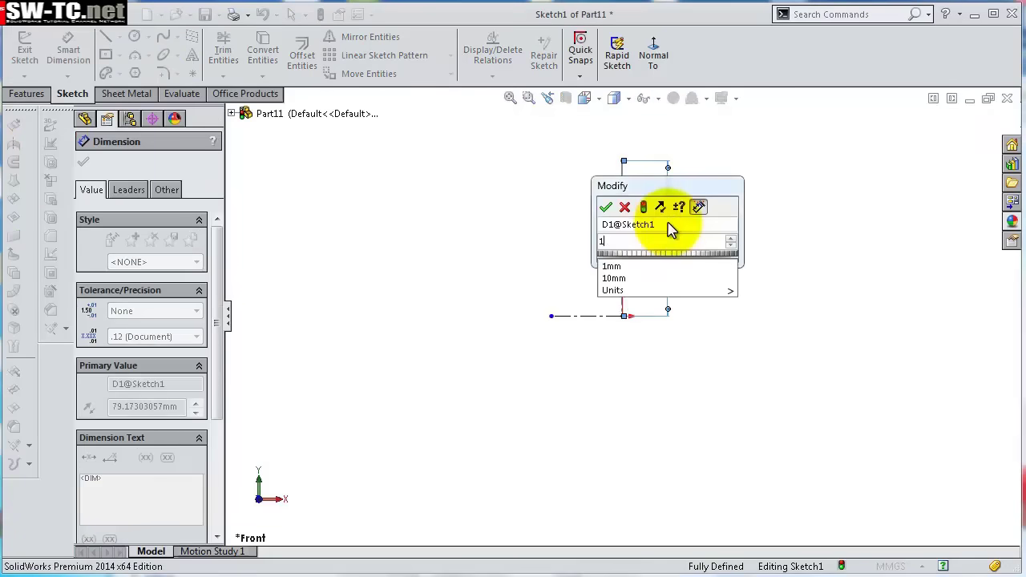
type("9")
key("Return")
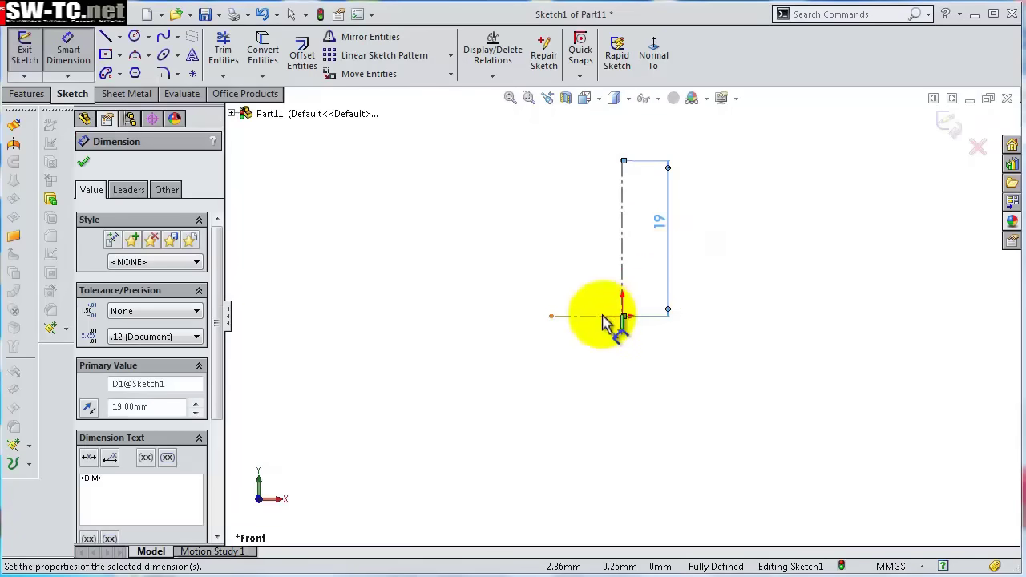
left_click(602, 315)
left_click(611, 362)
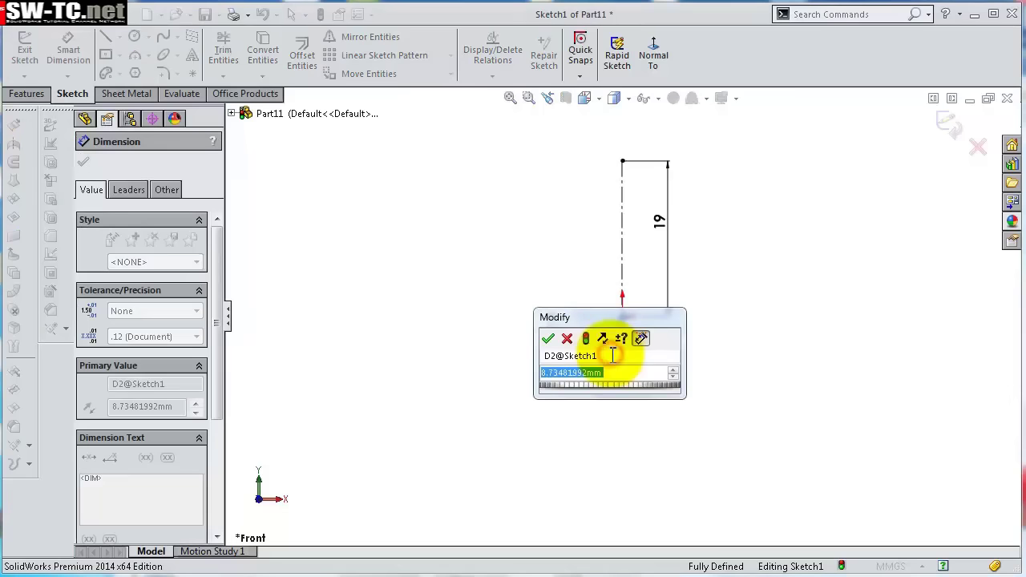
type("9")
key("Return")
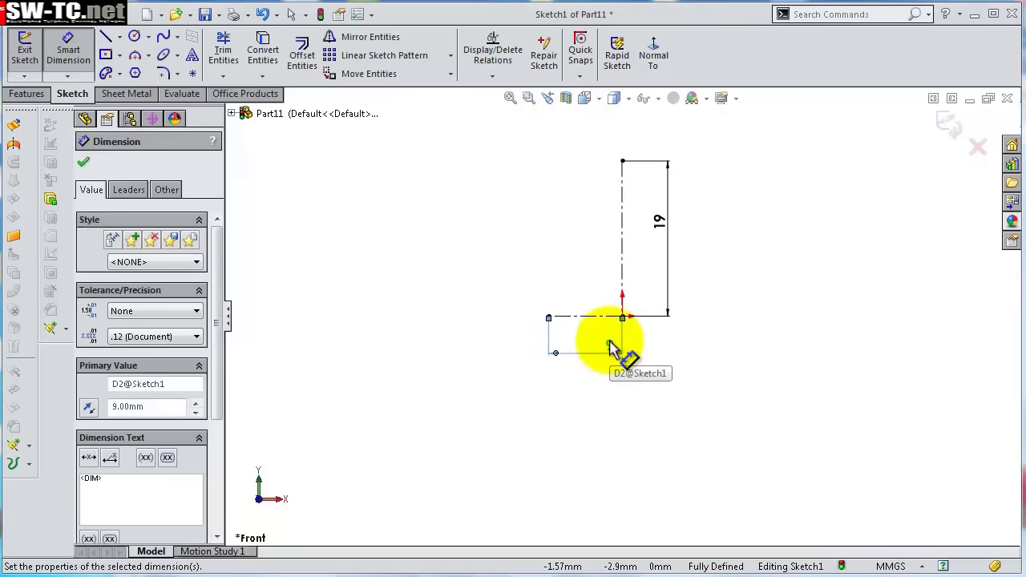
left_click(105, 37)
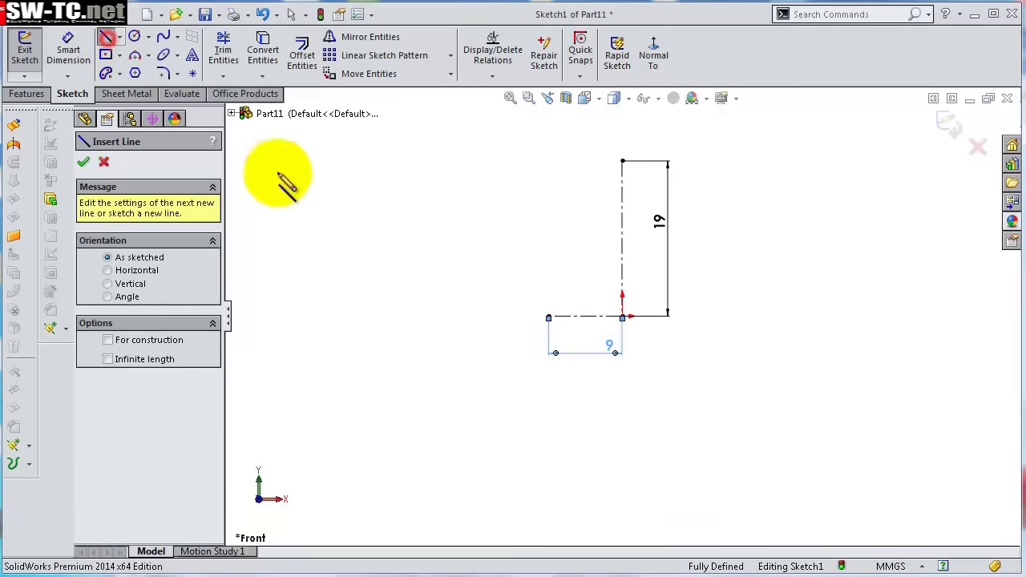
Draw the vertical line at the construction line's end and the lower steps running left.
left_click(548, 315)
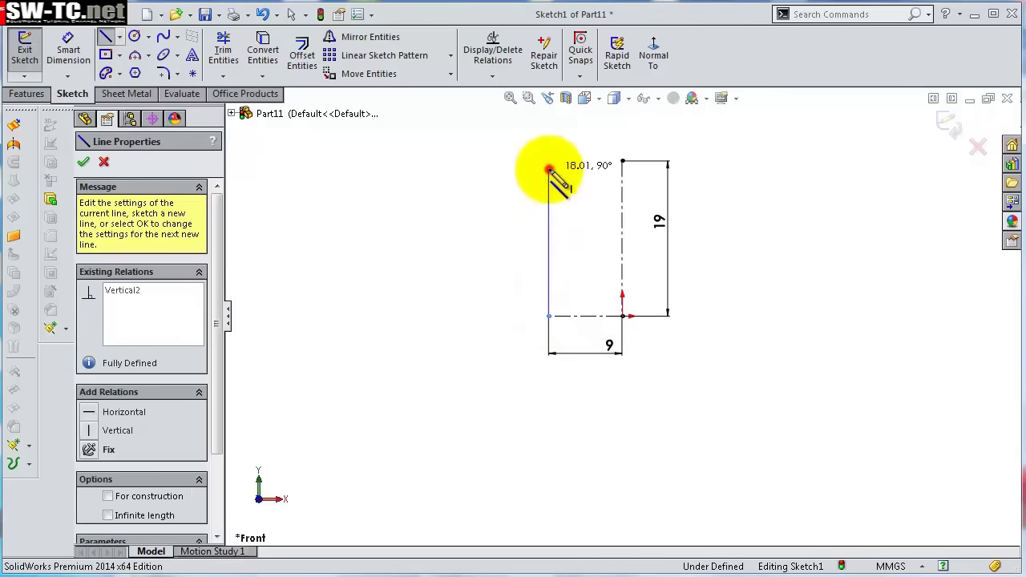
double_click(533, 181)
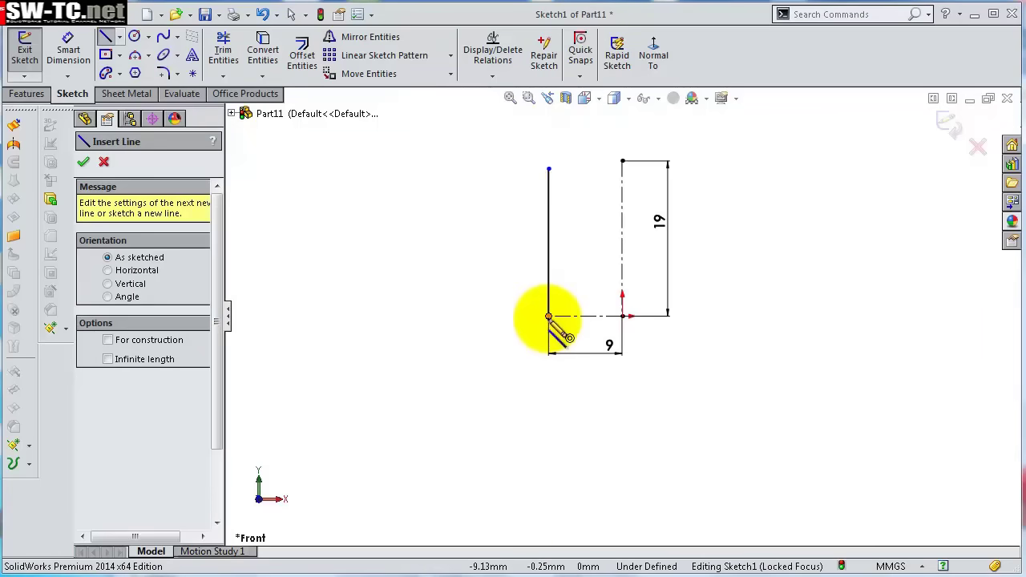
left_click(549, 315)
left_click(522, 315)
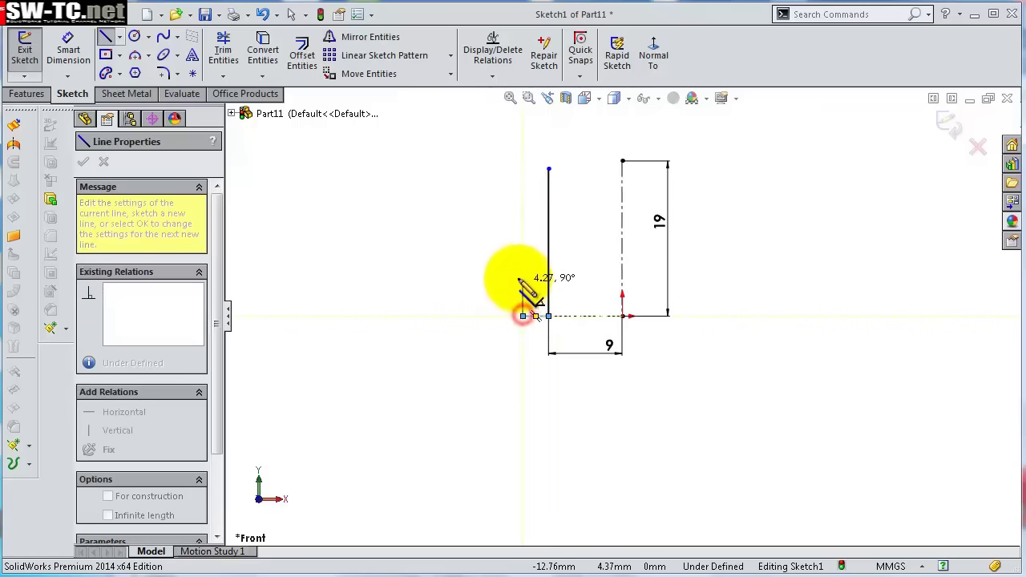
left_click(523, 261)
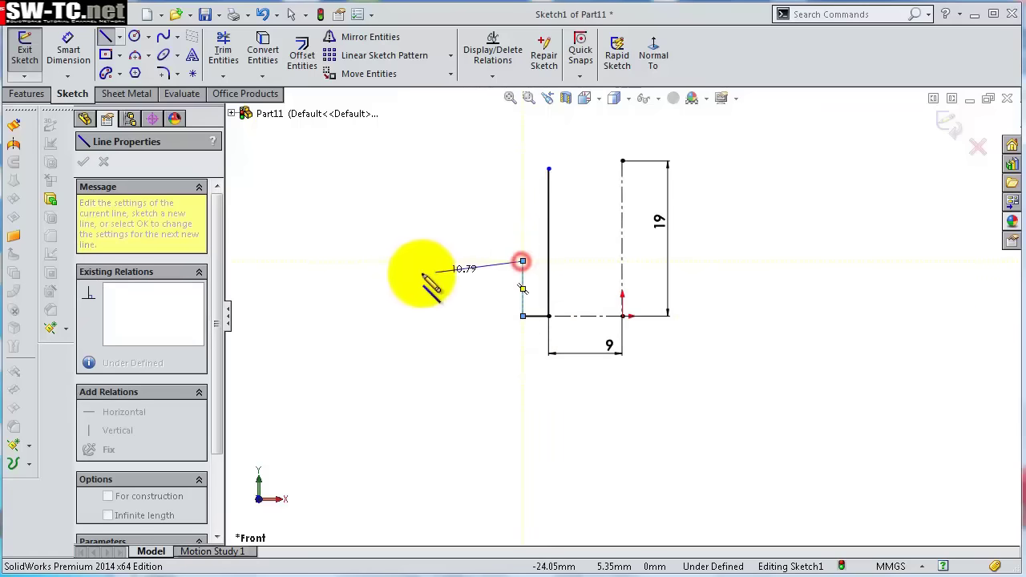
left_click(422, 260)
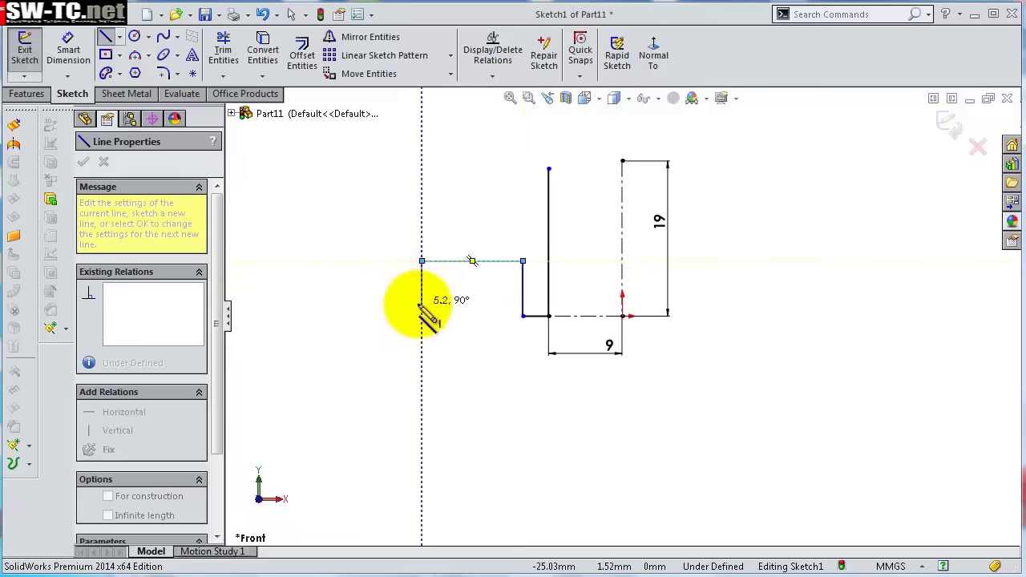
left_click(422, 303)
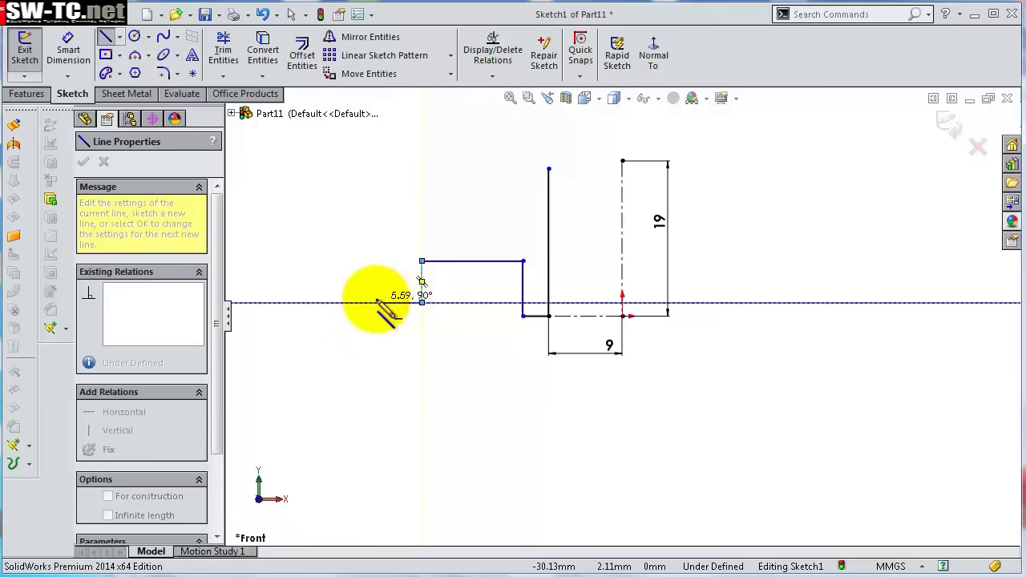
Continue the outline up the tall left edge and across the upper steps to close it.
left_click(376, 303)
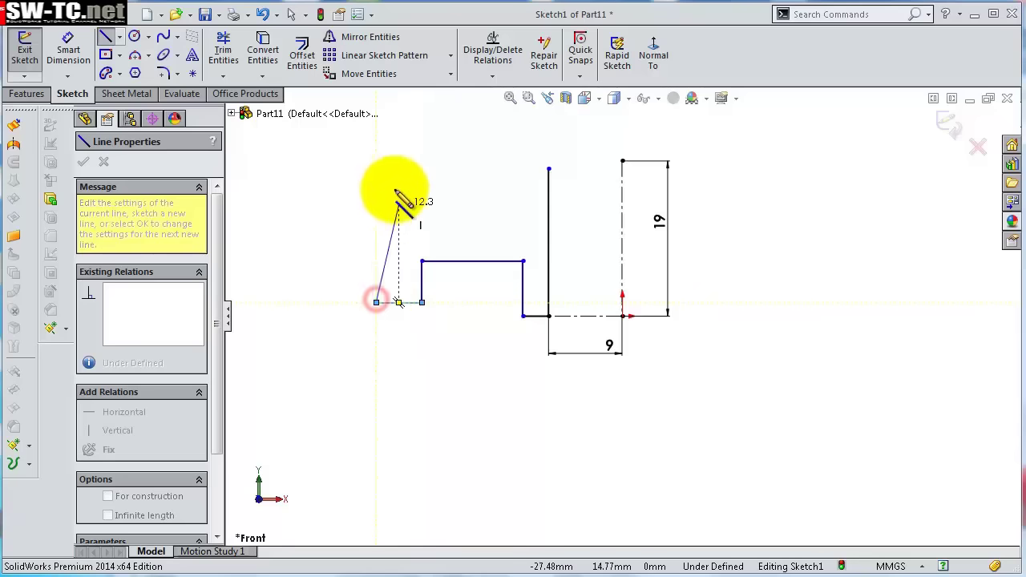
left_click(376, 178)
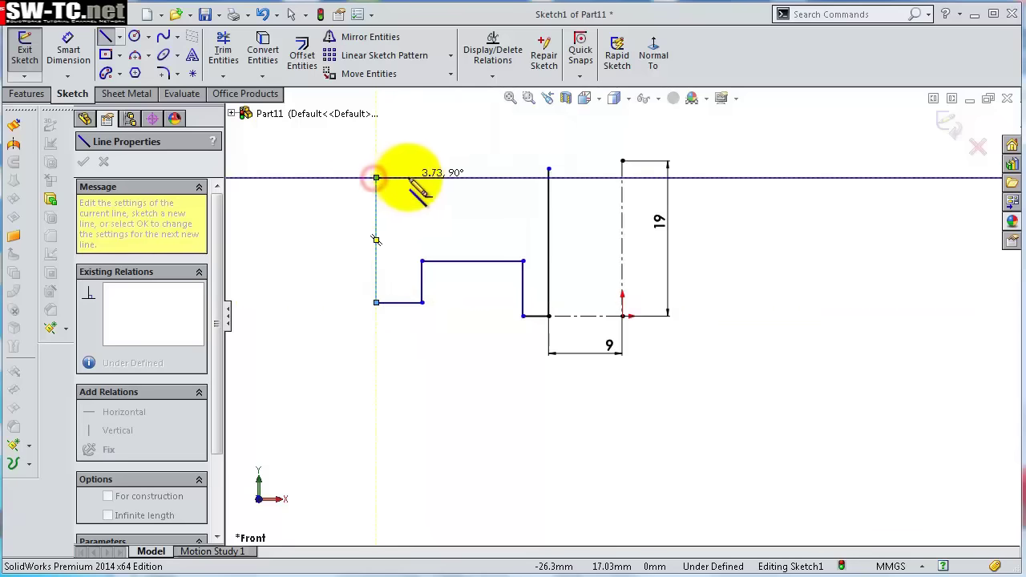
left_click(422, 177)
left_click(422, 202)
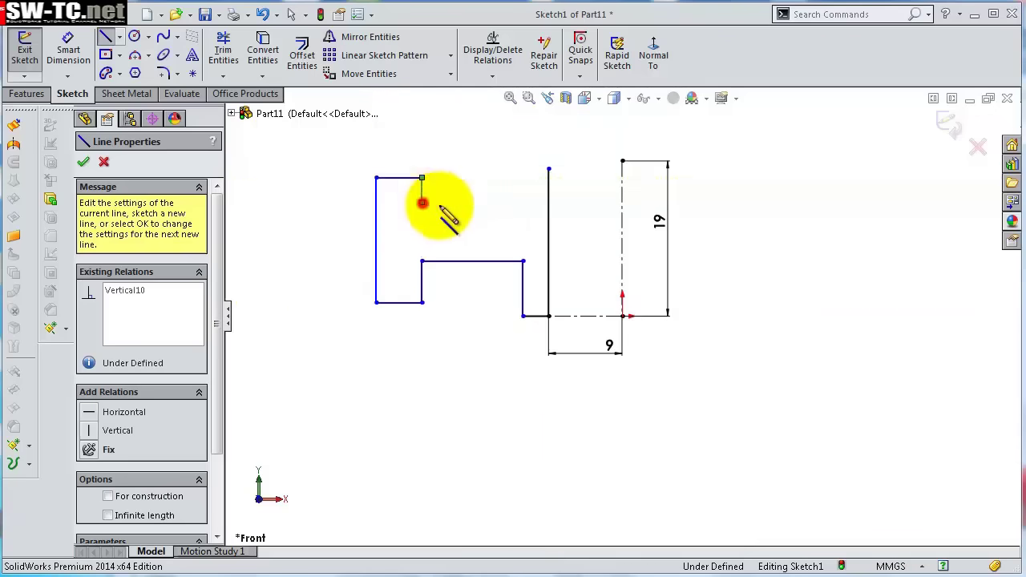
left_click(523, 203)
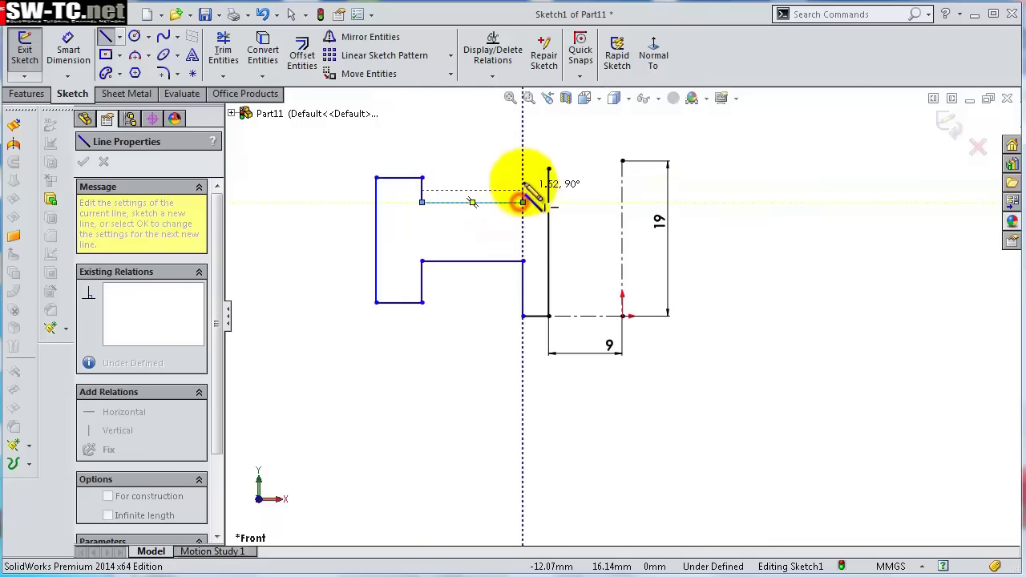
left_click(522, 170)
left_click(548, 168)
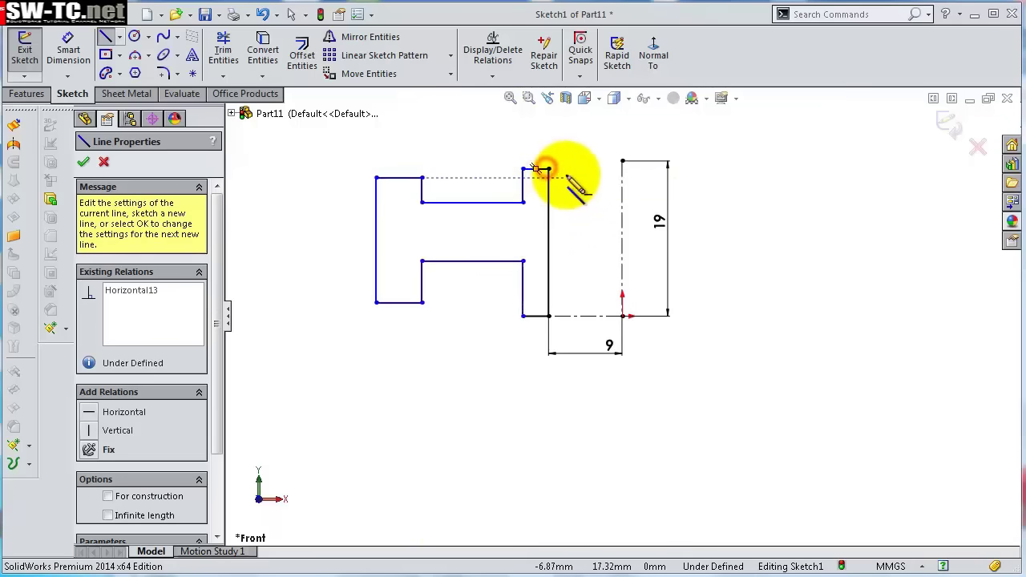
Dimension the tall vertical line to 16 mm and the short bottom line to 4 mm.
key("s")
left_click(601, 191)
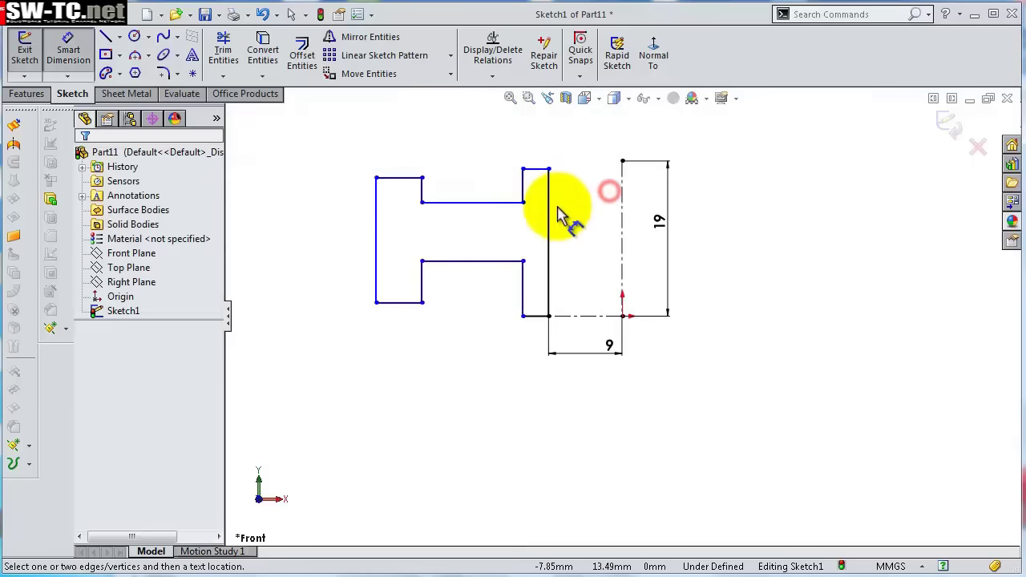
left_click(552, 215)
left_click(579, 215)
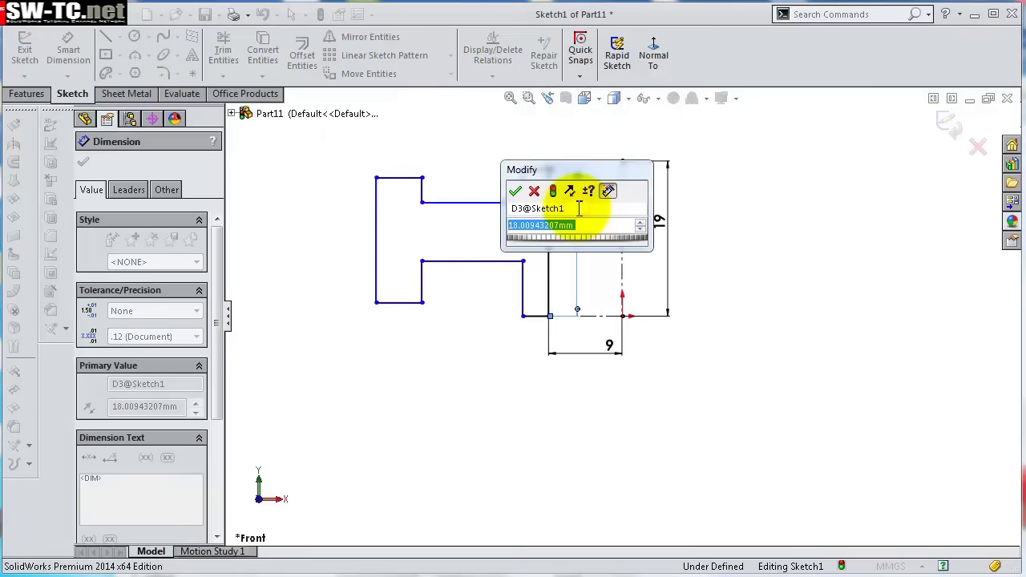
type("16")
key("Return")
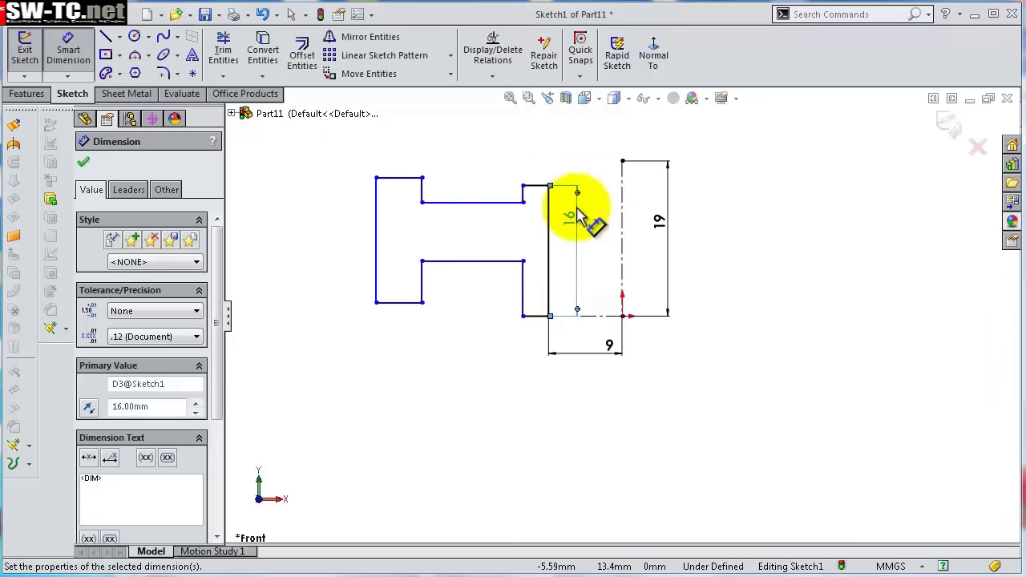
left_click(536, 316)
left_click(538, 405)
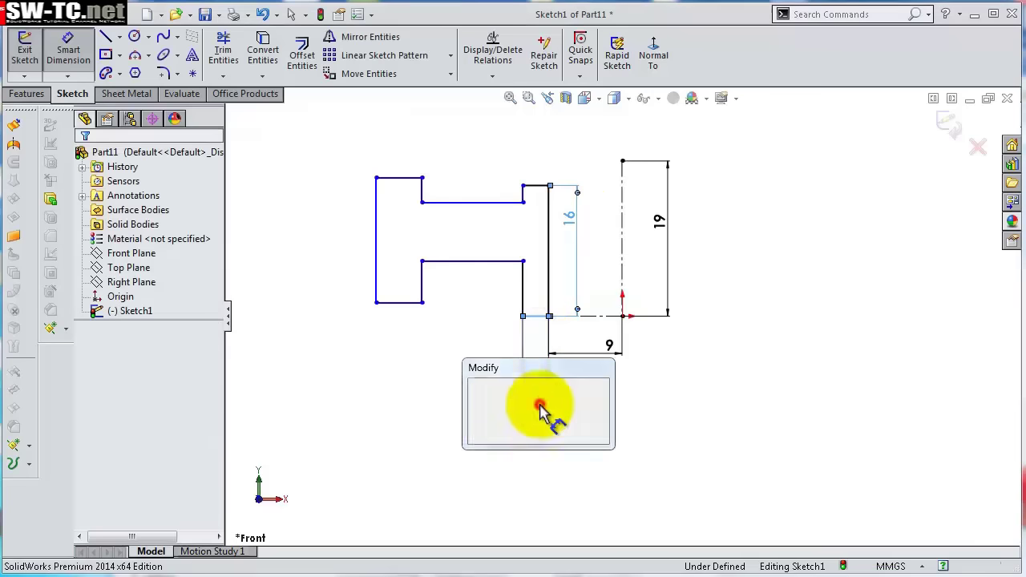
type("4")
key("Return")
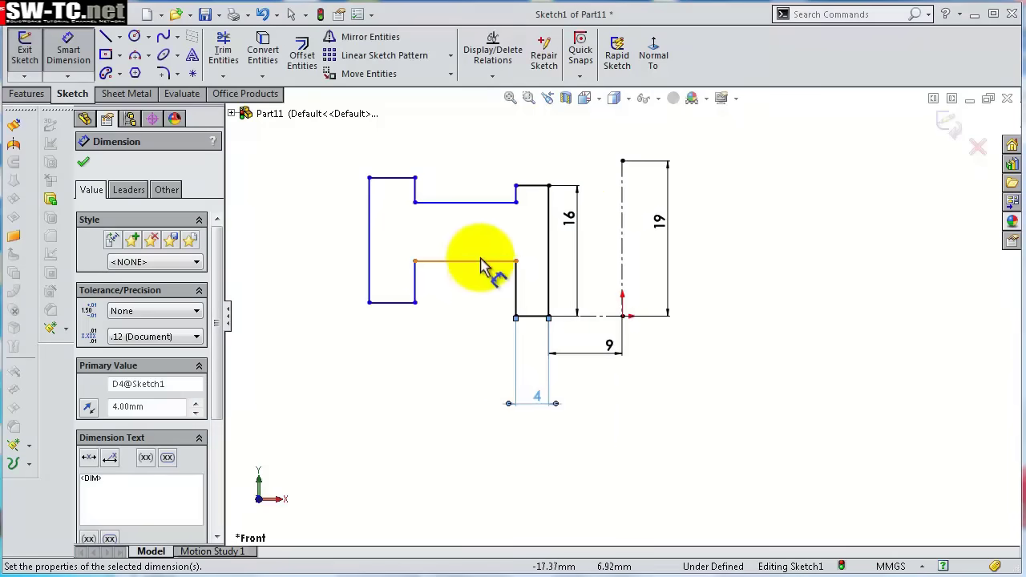
Dimension the inner horizontal line 14.50, inner vertical line 9 and lower short line 5 mm.
left_click(475, 263)
left_click(461, 468)
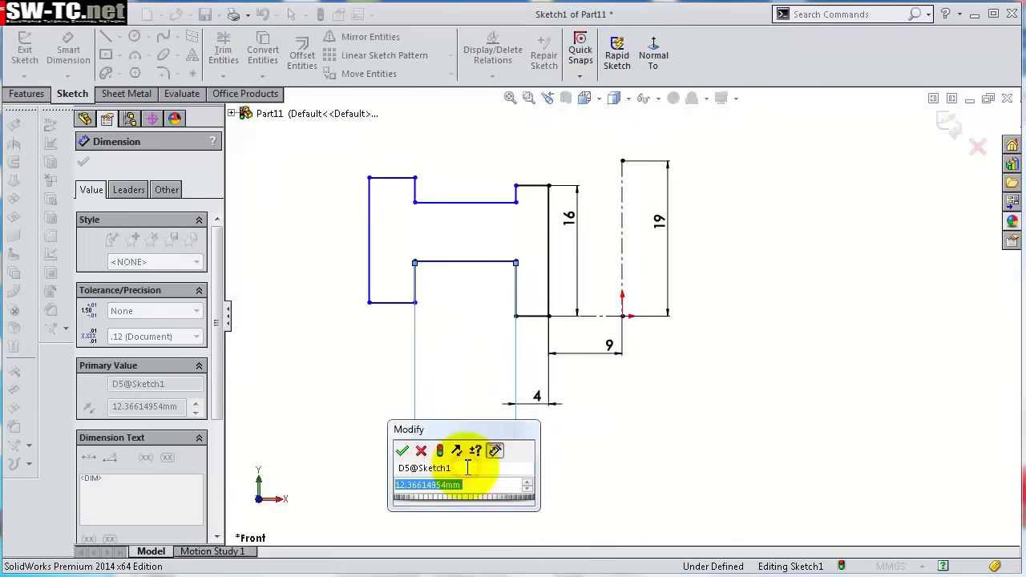
type("1")
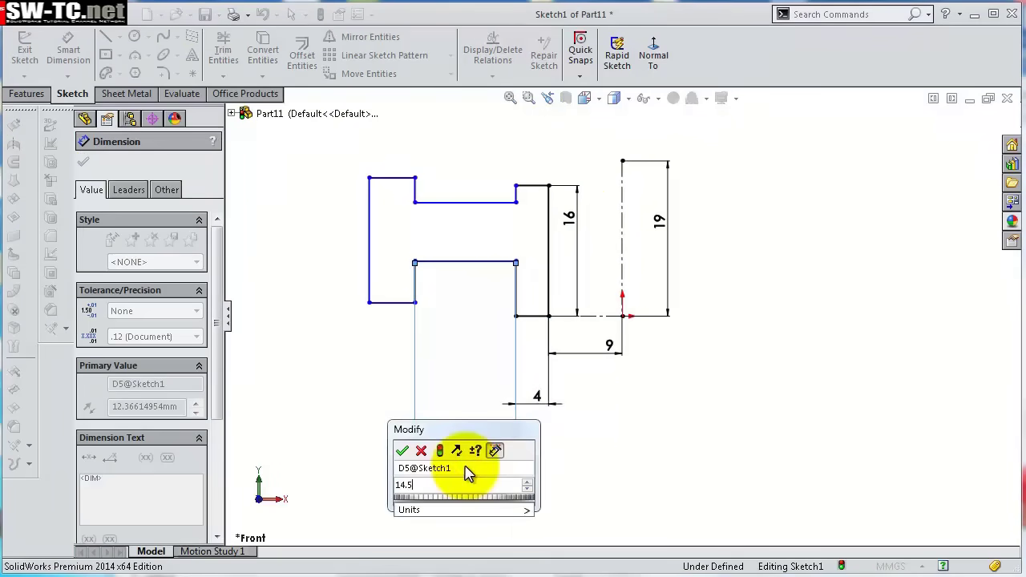
type("4.5")
key("Return")
left_click(513, 300)
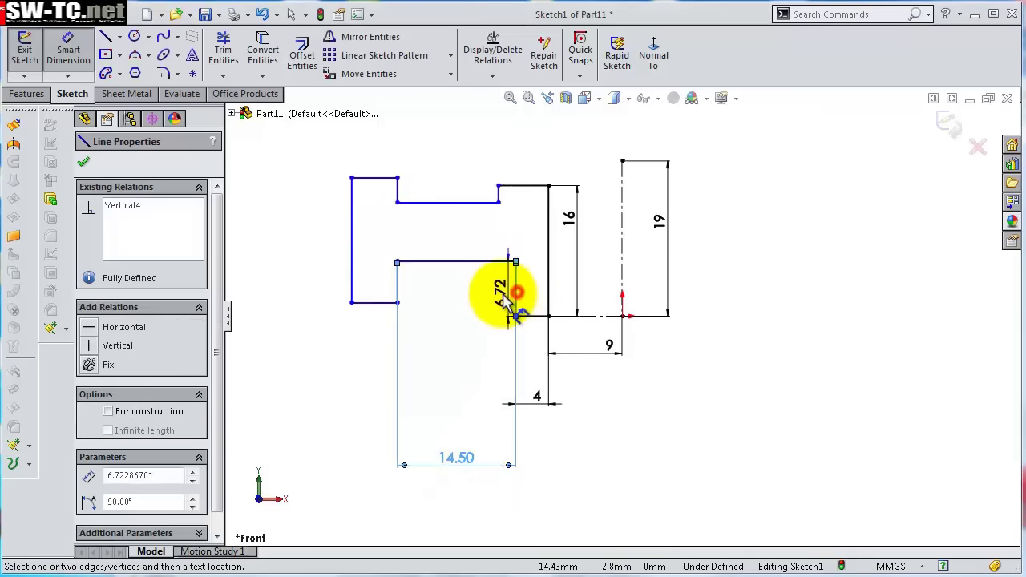
left_click(499, 295)
type("9")
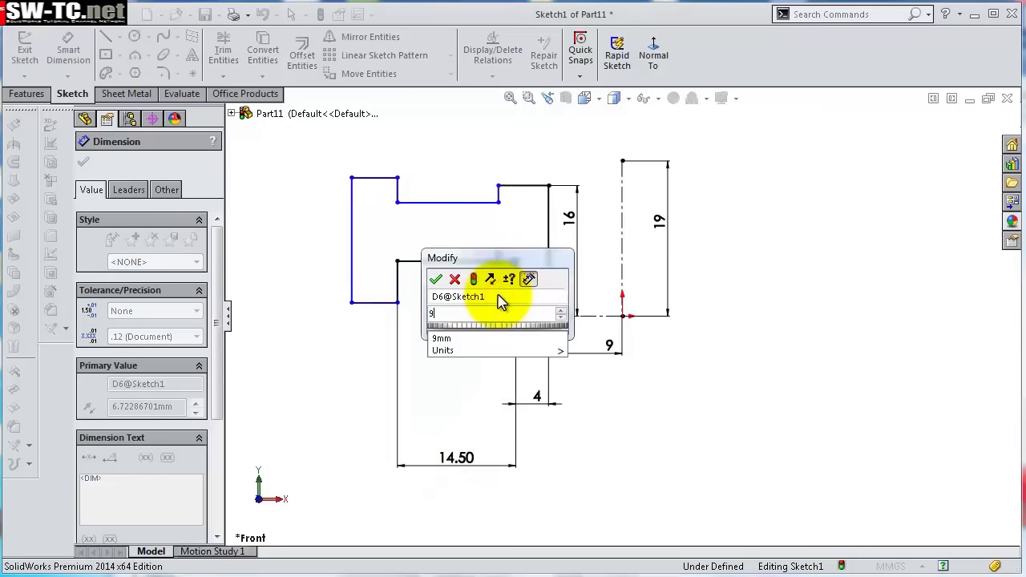
key("Return")
left_click(370, 285)
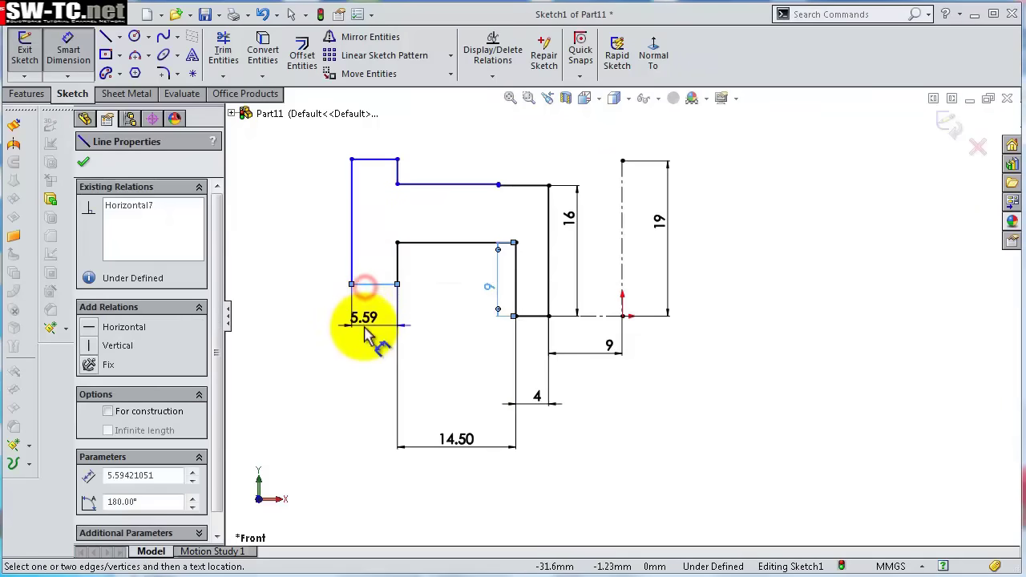
left_click(370, 330)
type("5.00mm")
key("Return")
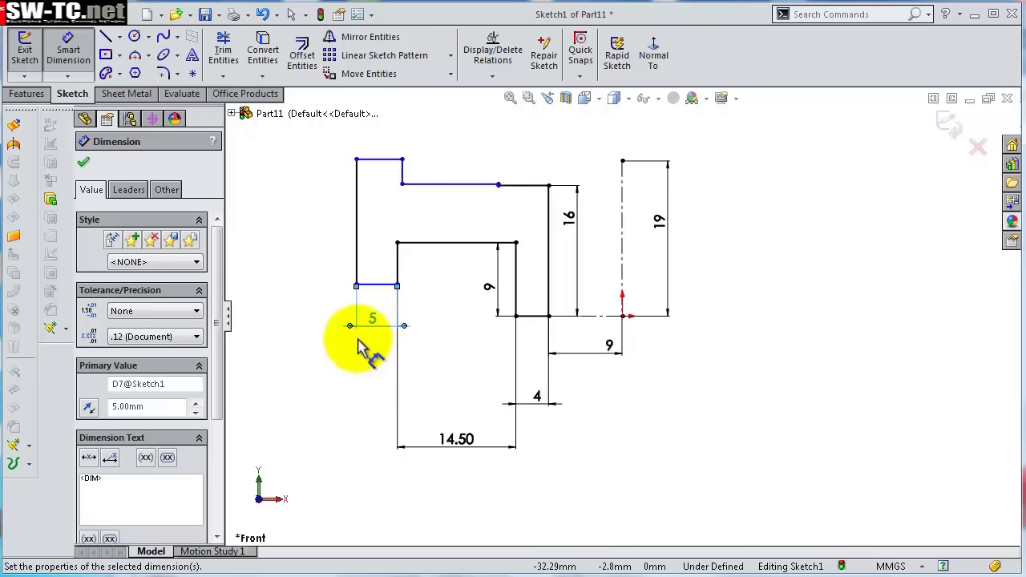
Make the upper-left step lines equal in length to the lower 5 mm segments.
key("Escape")
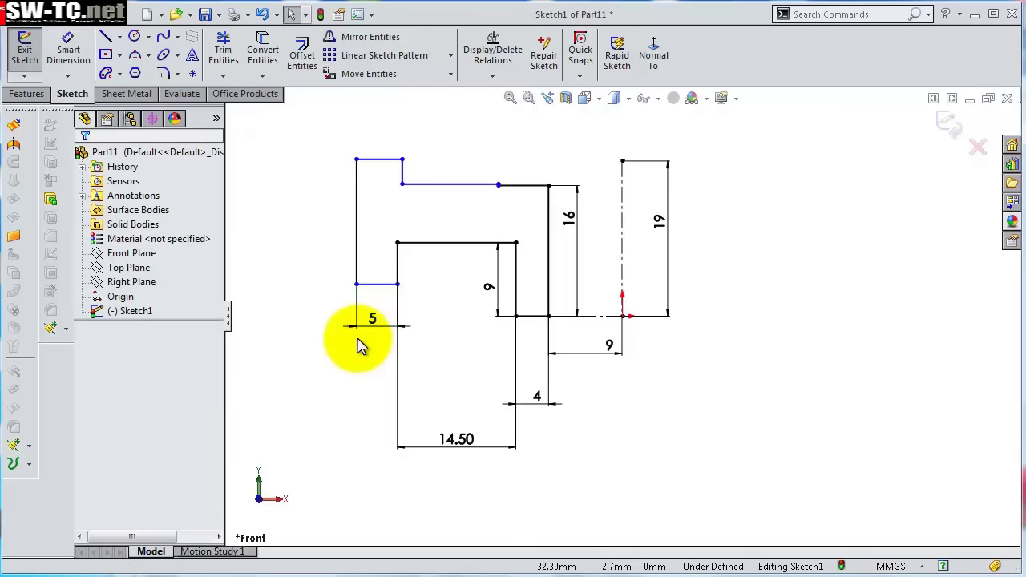
left_click(377, 288)
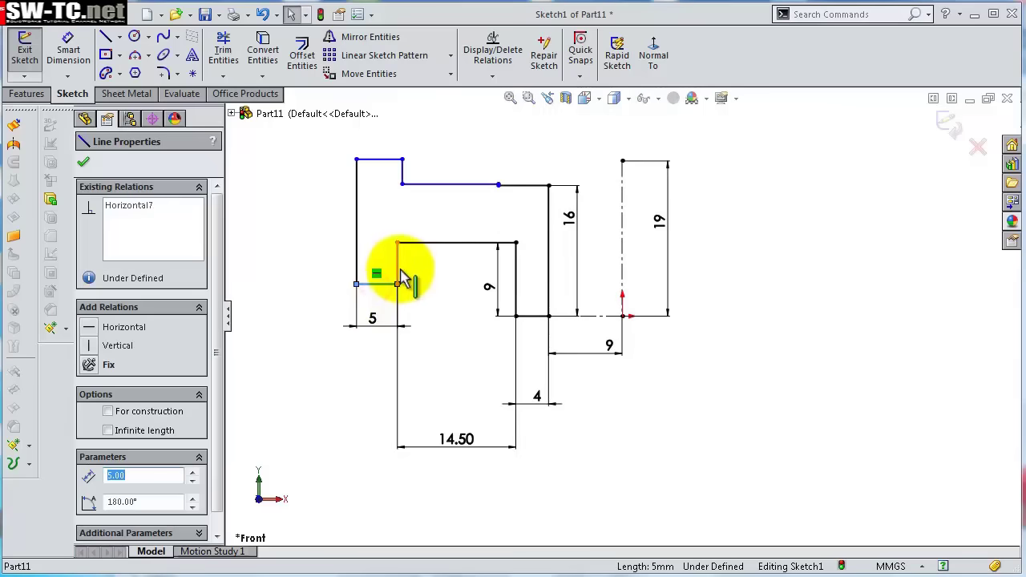
left_click(399, 271, "ctrl")
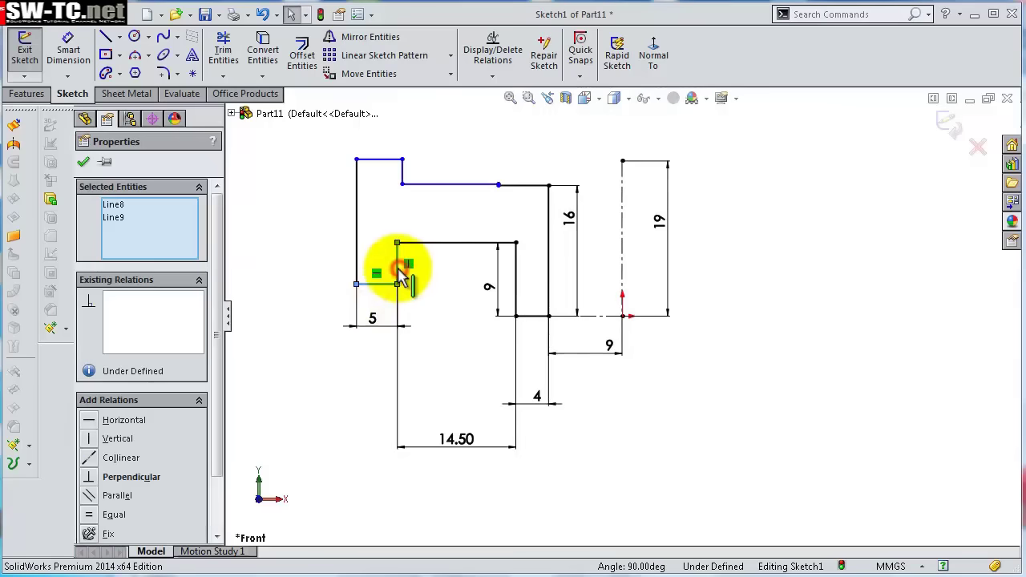
left_click(403, 171, "ctrl")
left_click(391, 162, "ctrl")
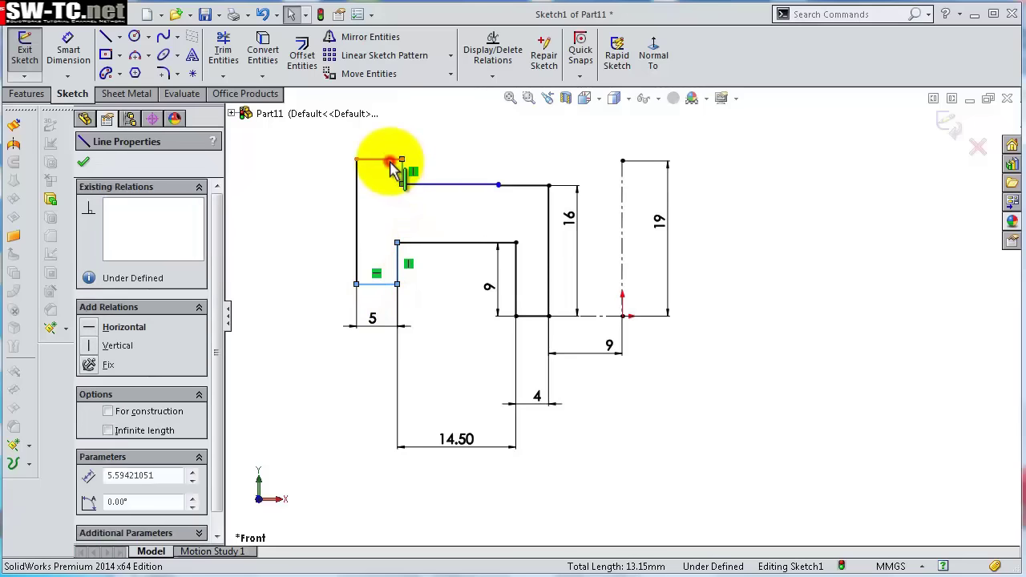
left_click(503, 96)
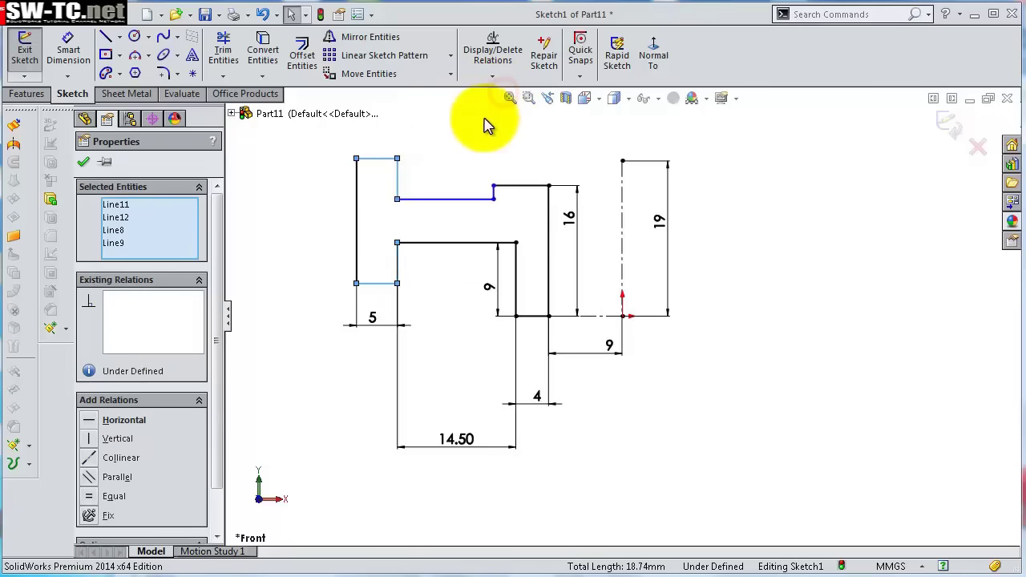
left_click(476, 137)
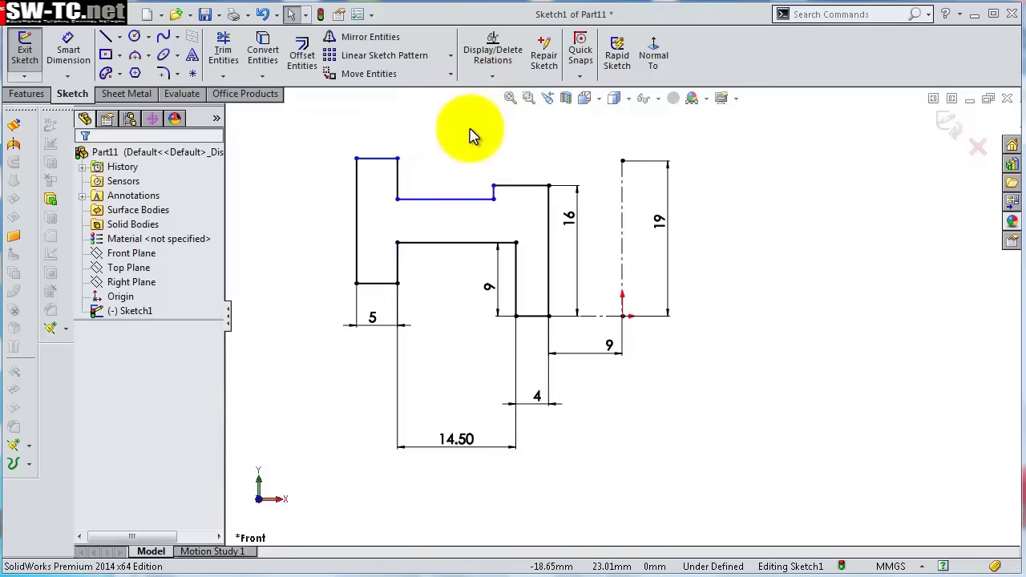
Dimension the left vertical edge to 15 mm.
key("s")
left_click(507, 138)
left_click(356, 206)
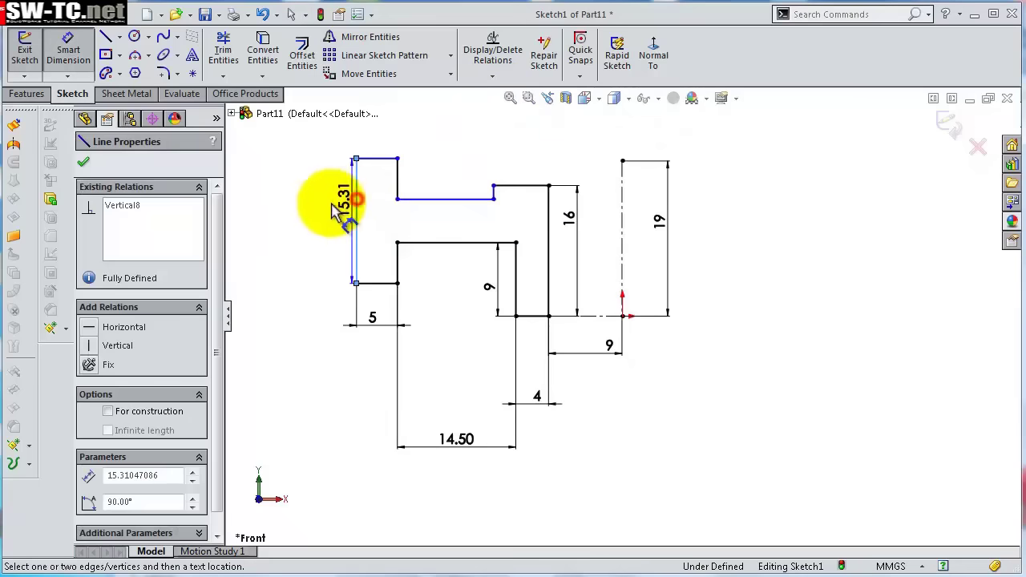
left_click(319, 208)
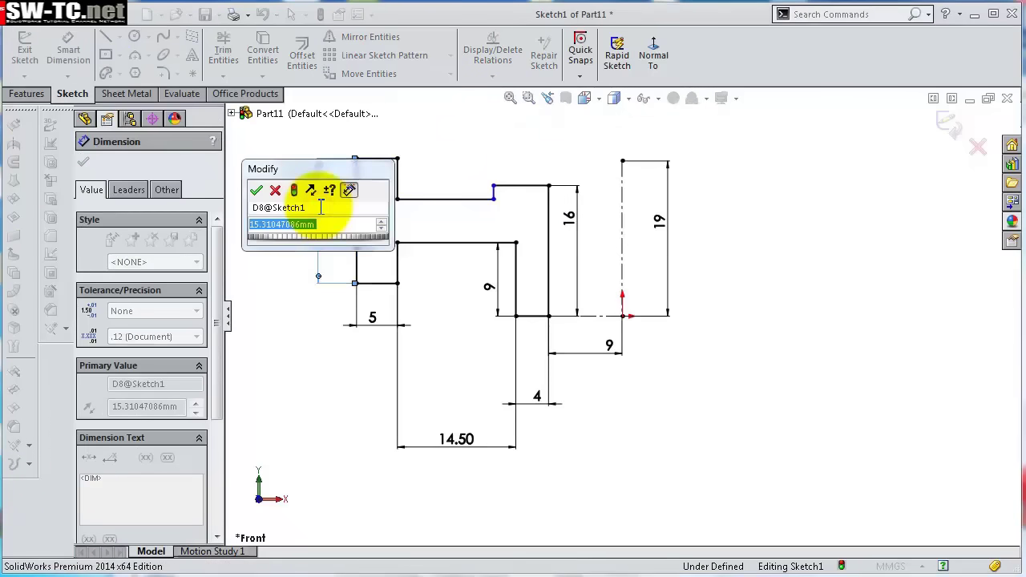
type("15")
key("Return")
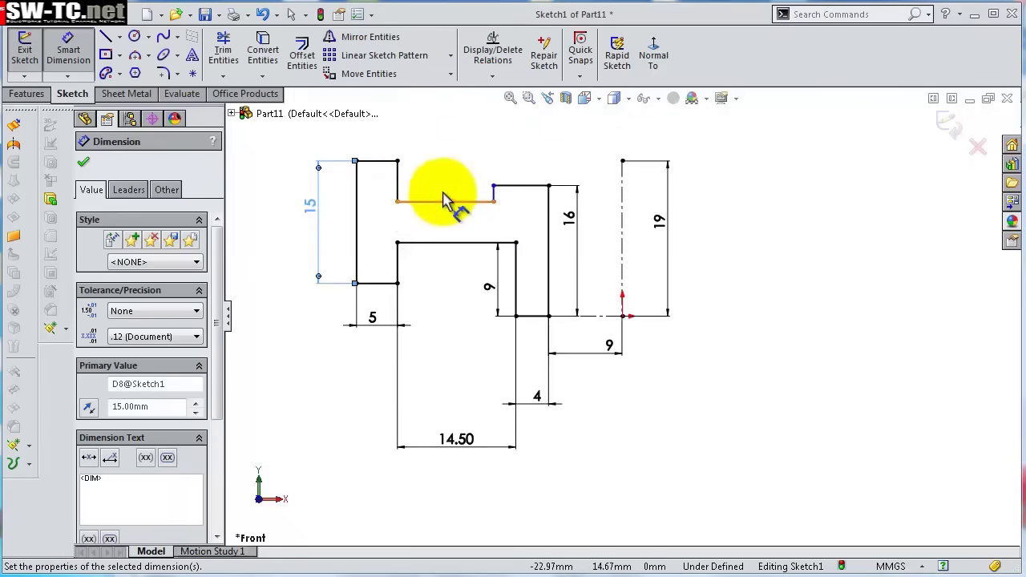
Dimension the short step to 2 mm and the top ledge to 4 mm, fully defining the sketch.
left_click(494, 193)
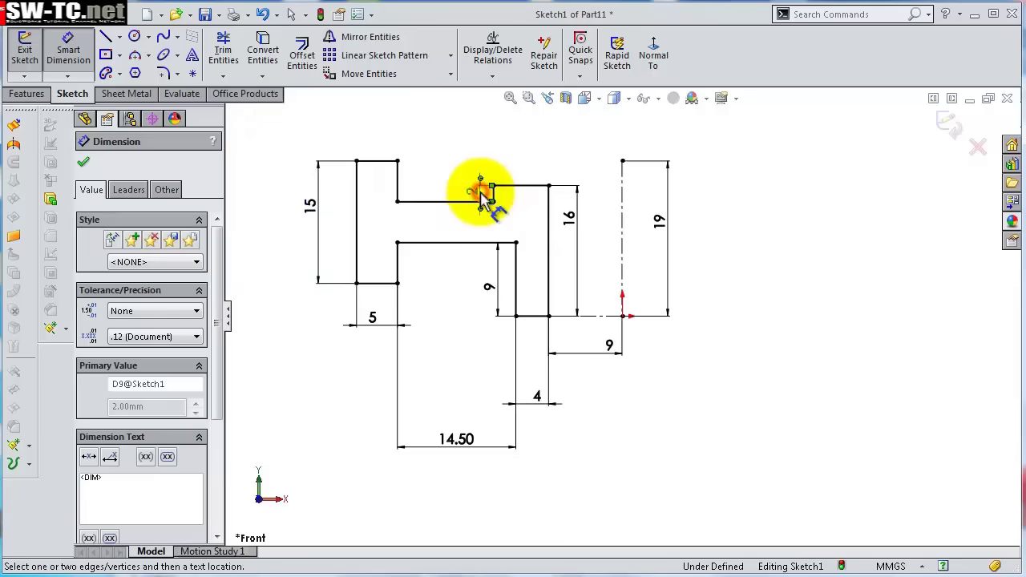
left_click(474, 155)
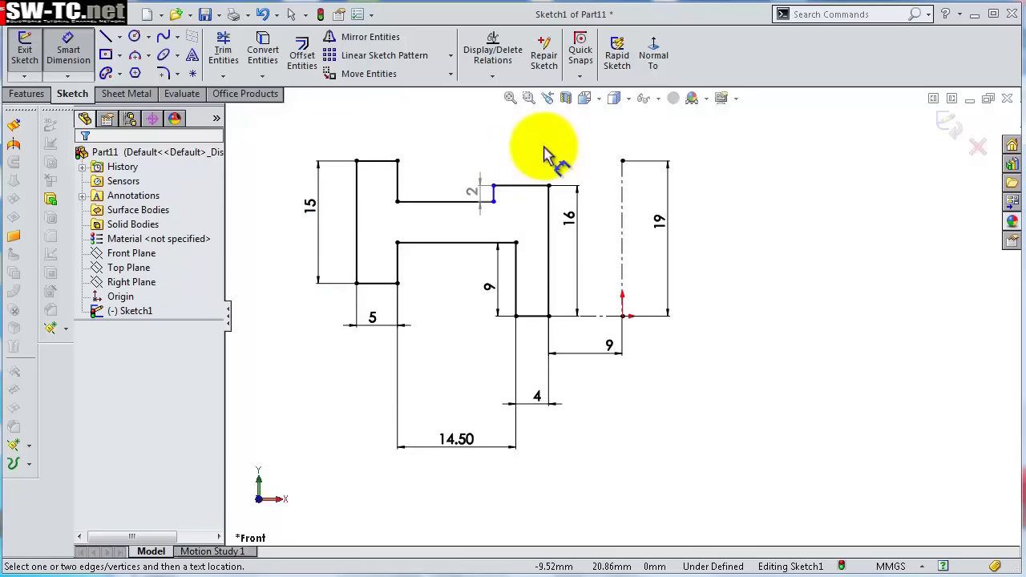
left_click(530, 189)
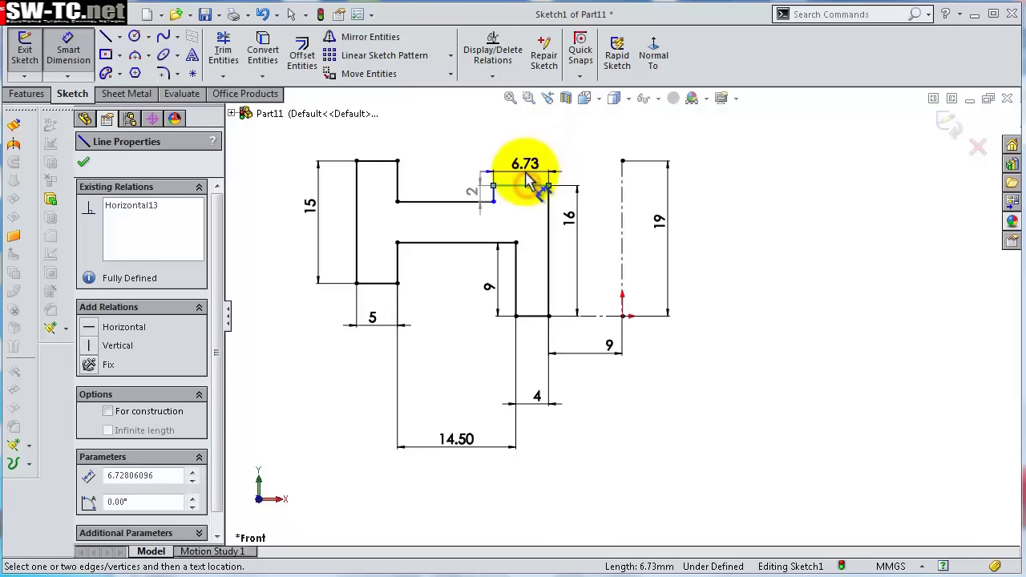
left_click(527, 175)
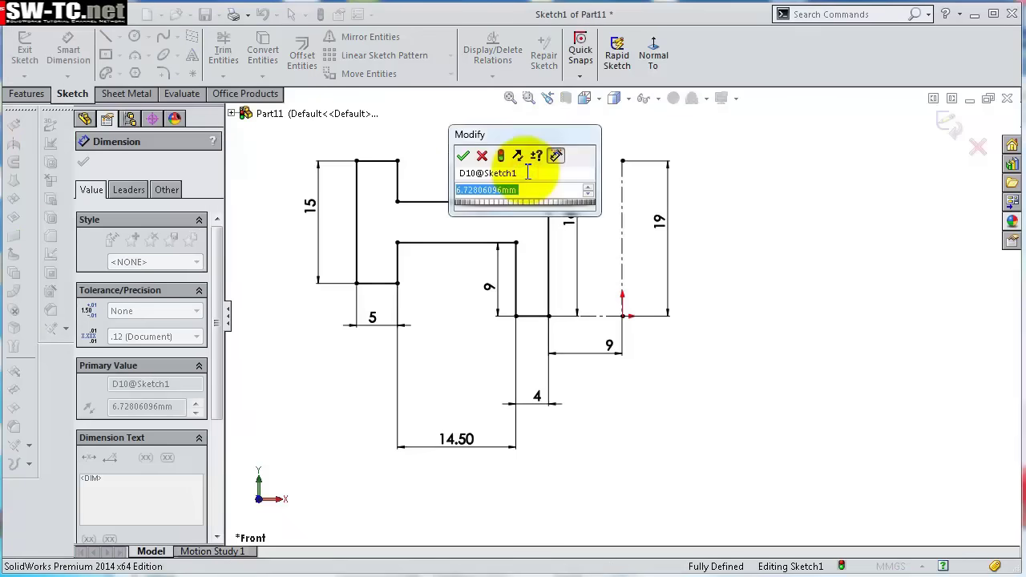
key("Return")
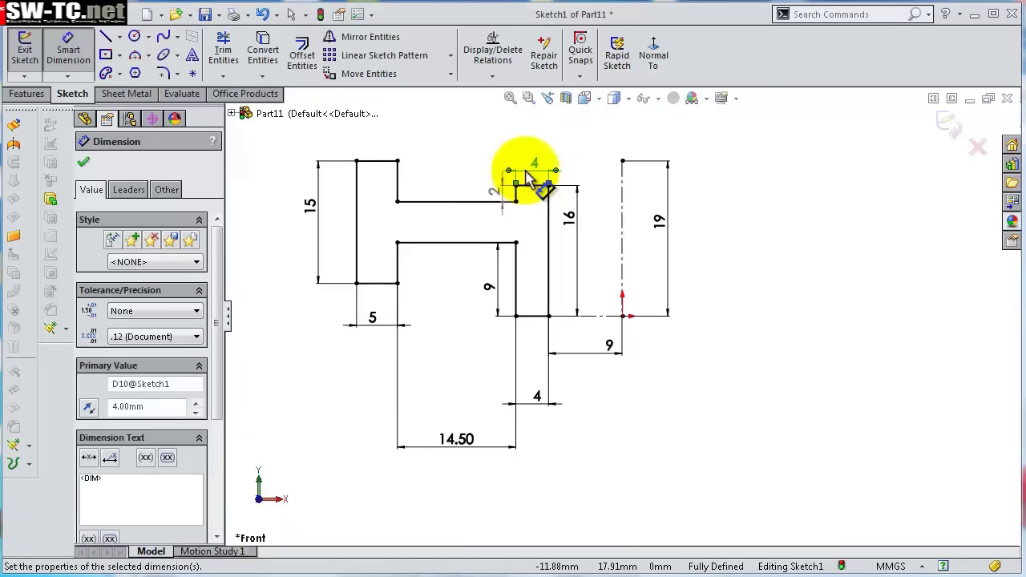
left_click(527, 149)
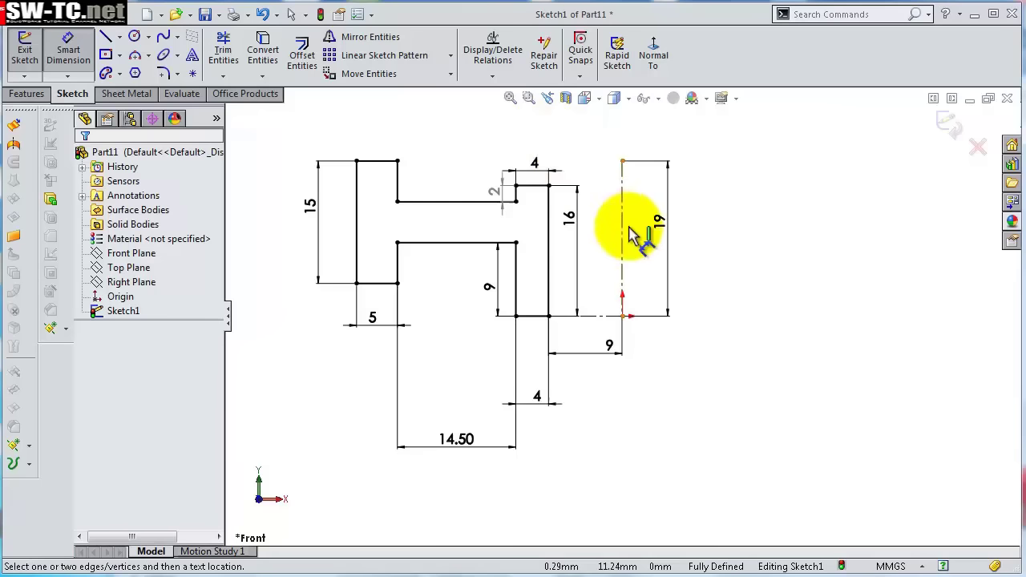
scroll(633, 233, "up", 2)
mouse_move(589, 196)
middle_mouse_down()
mouse_move(561, 172)
mouse_move(554, 202)
mouse_move(544, 196)
mouse_move(550, 217)
middle_mouse_up()
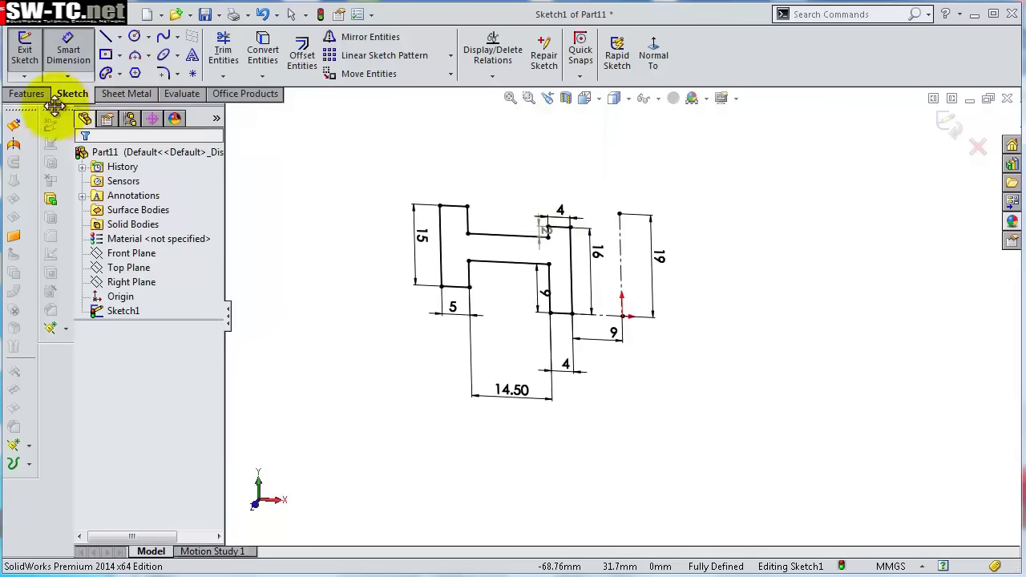
left_click(622, 241)
key("Escape")
key("Escape")
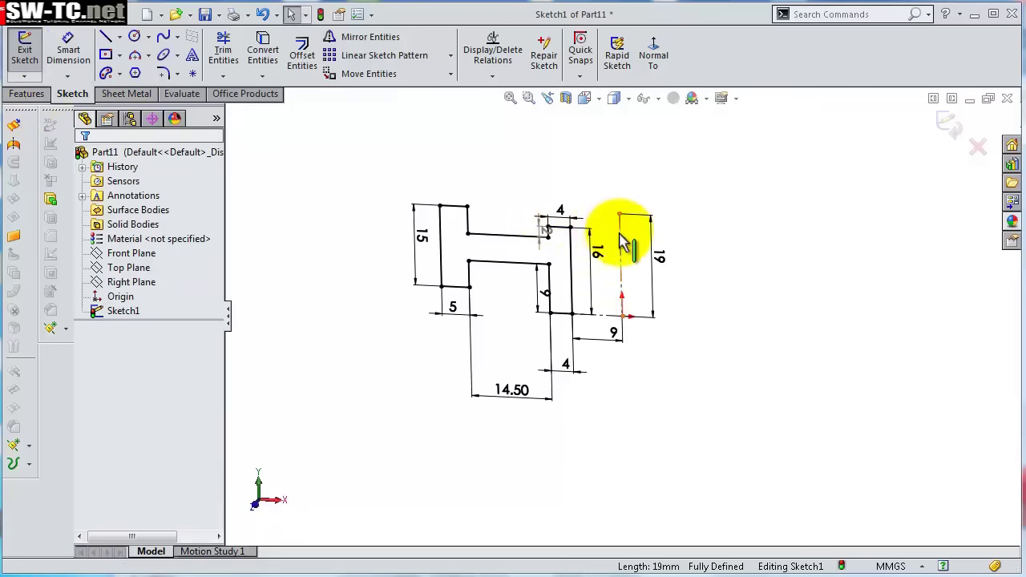
Revolve the stepped profile 360° Blind about the 19 mm vertical centreline.
left_click(618, 235)
left_click(29, 93)
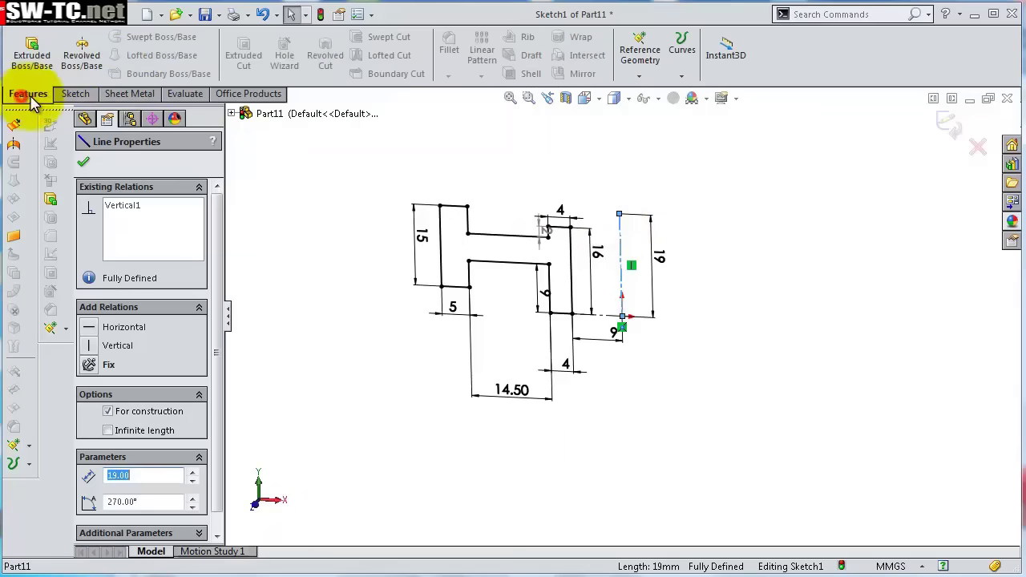
left_click(82, 58)
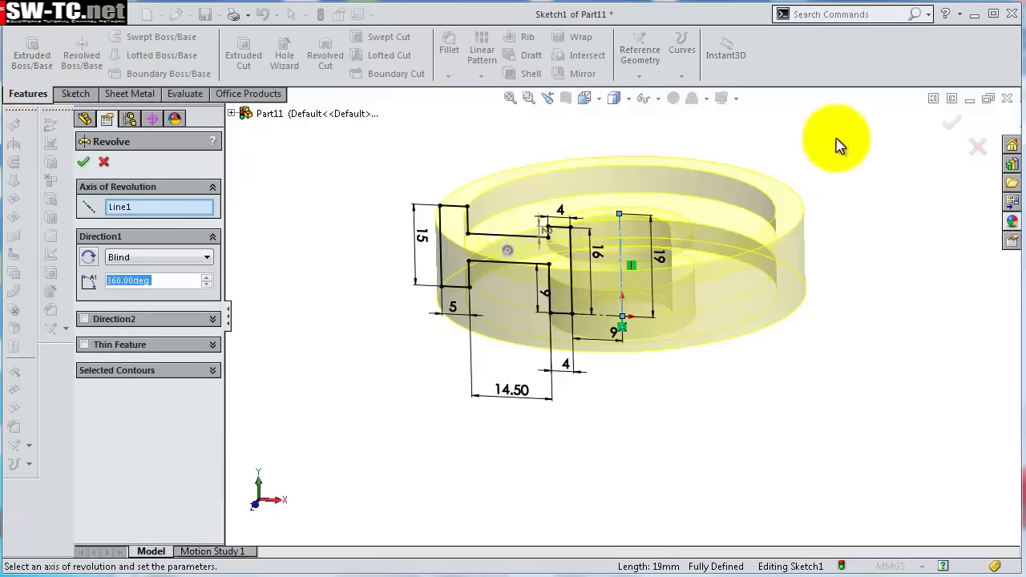
left_click(956, 124)
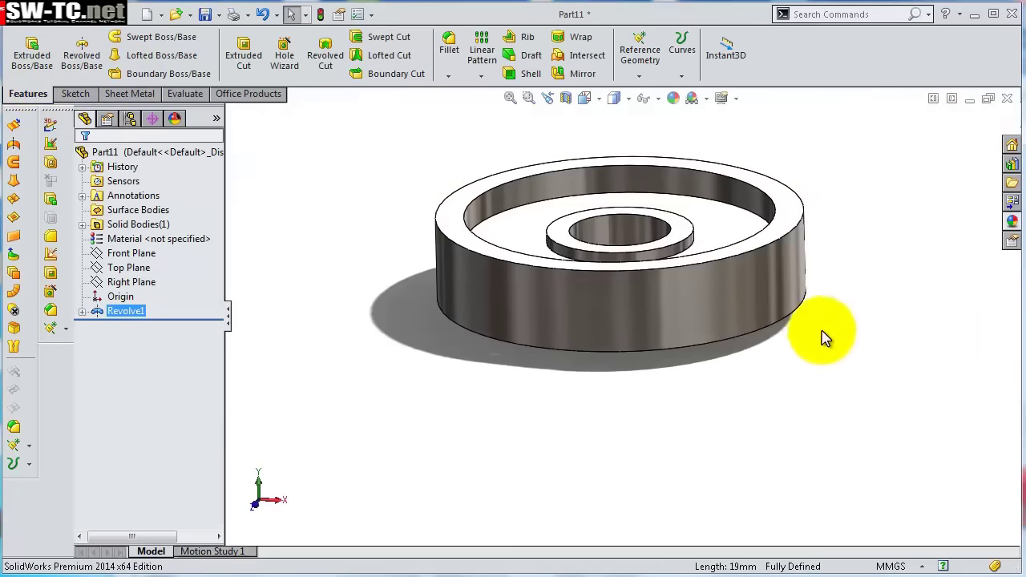
mouse_move(821, 336)
middle_mouse_down()
mouse_move(826, 168)
mouse_move(807, 337)
middle_mouse_up()
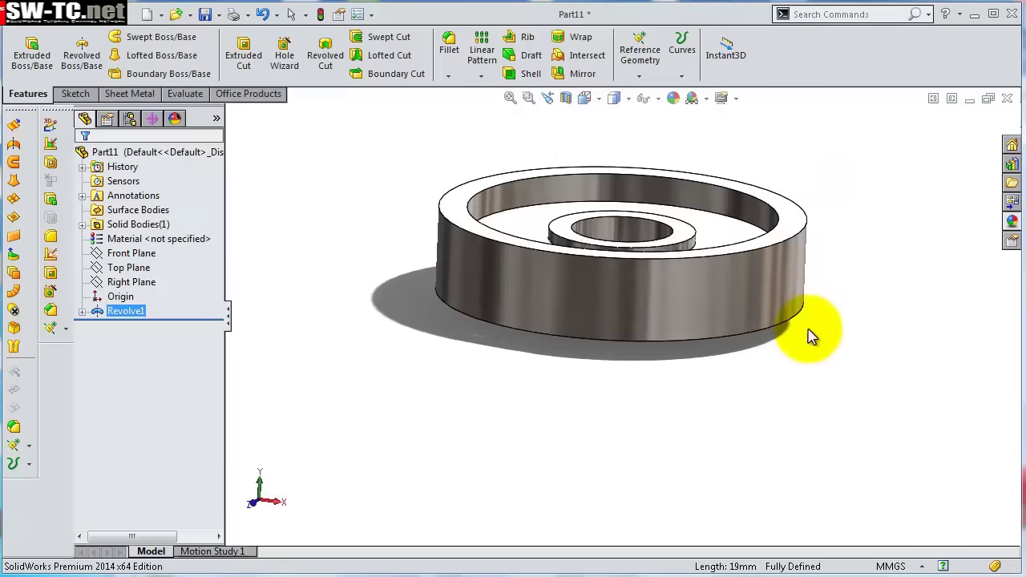
Start a 1 mm fillet and select the inner boss face and outer rim edge.
left_click(450, 49)
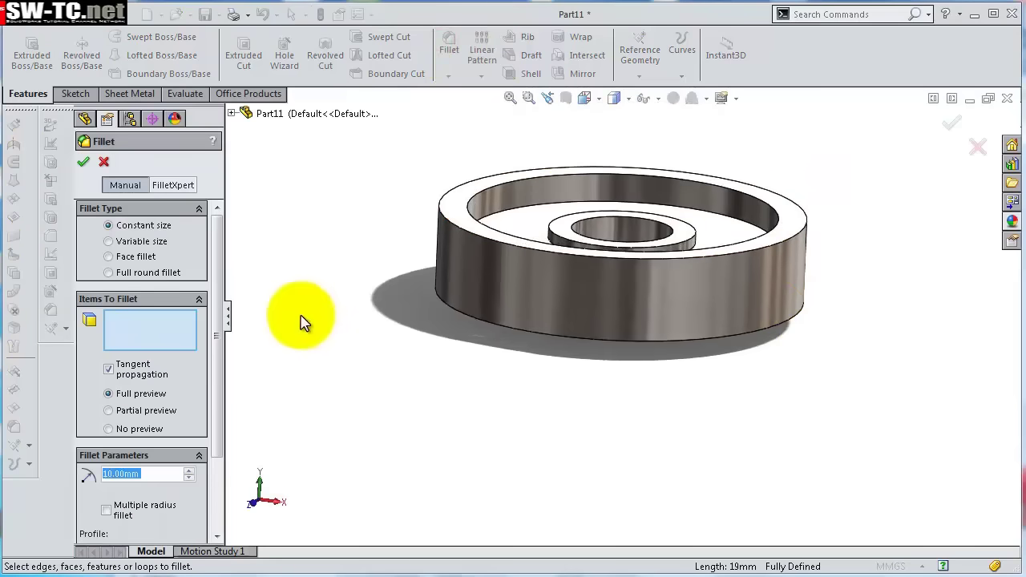
type("1")
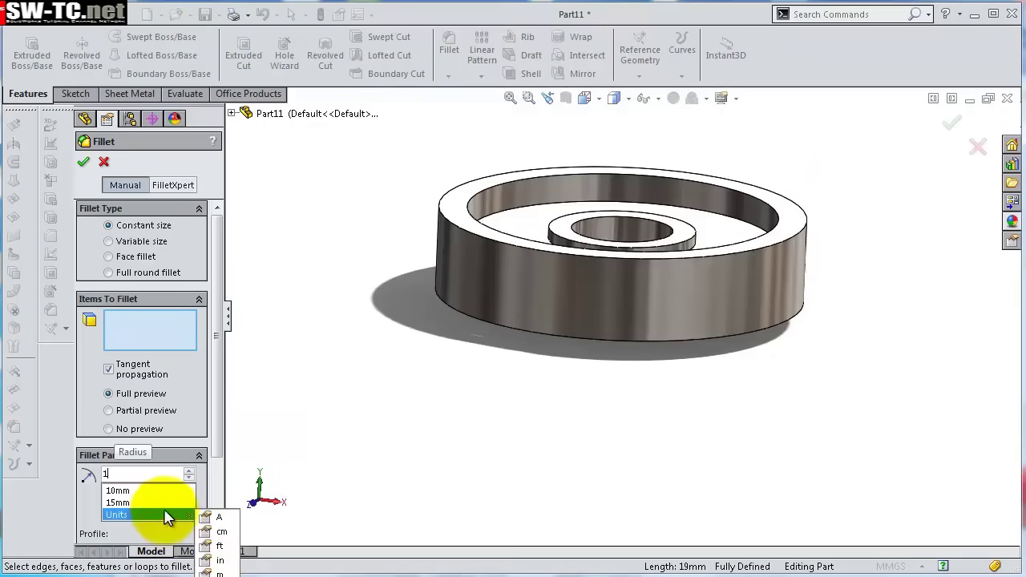
left_click(85, 503)
scroll(550, 229, "down", 4)
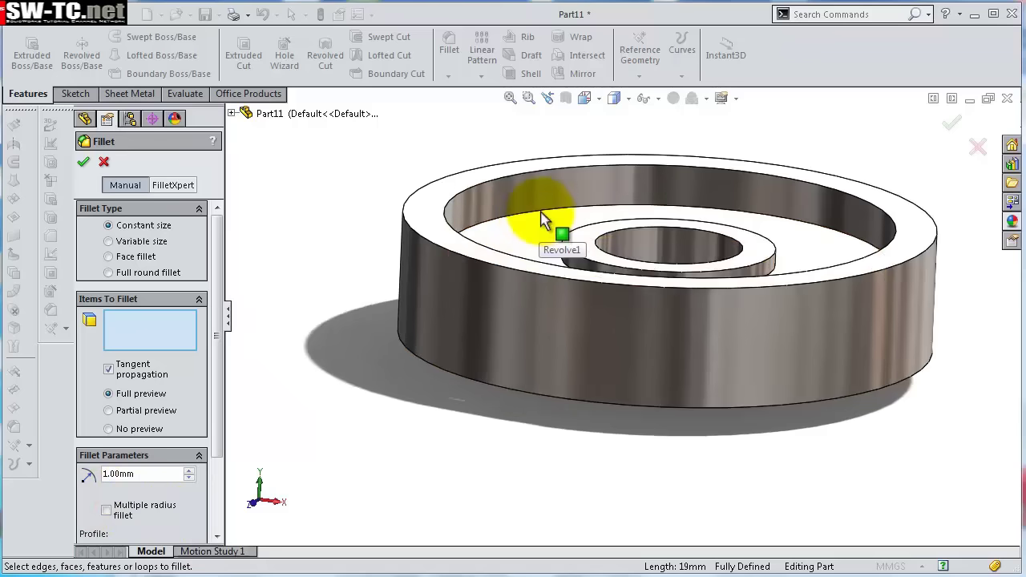
middle_click_drag(527, 206, 564, 255)
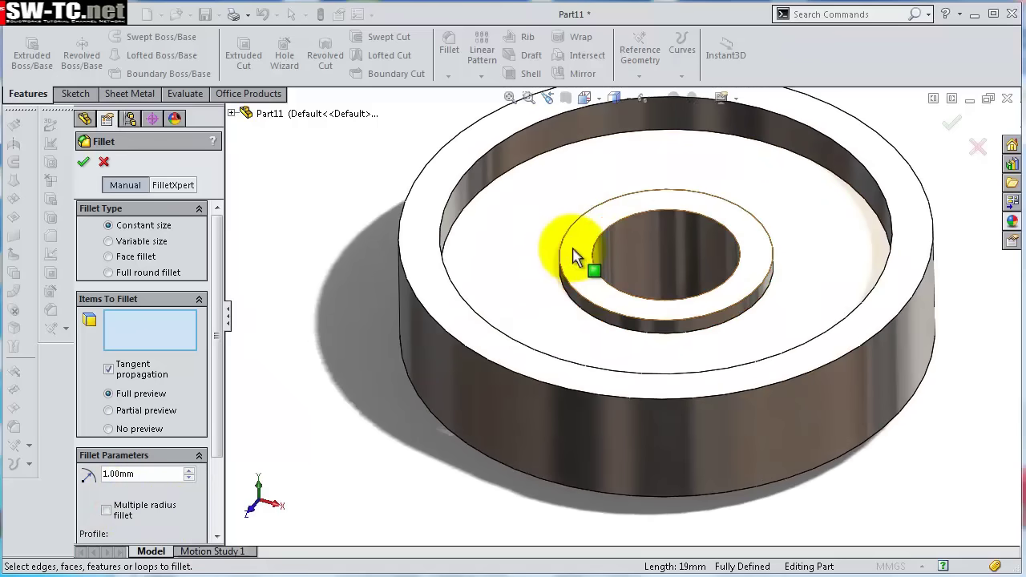
left_click(575, 251)
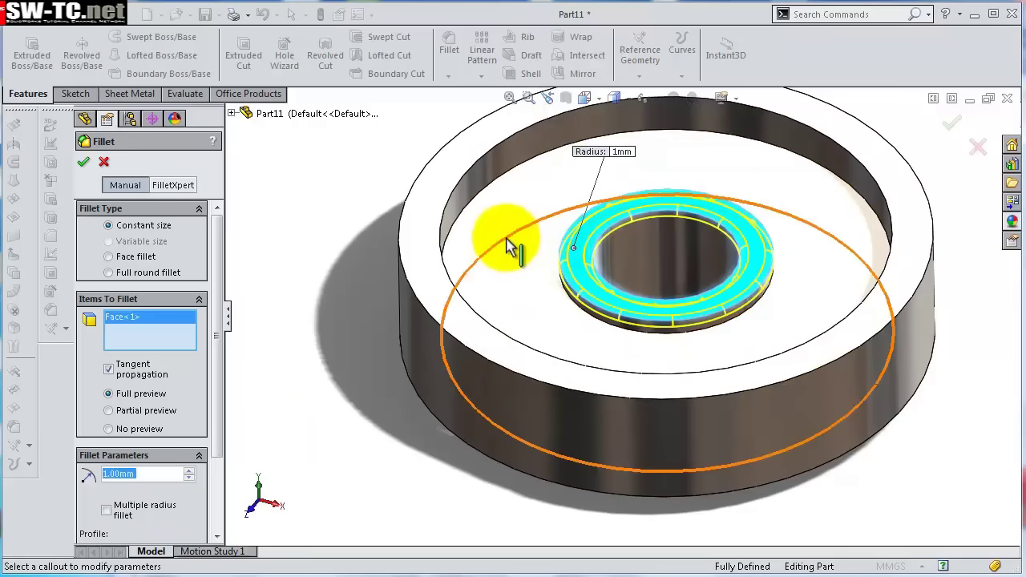
scroll(507, 247, "up", 2)
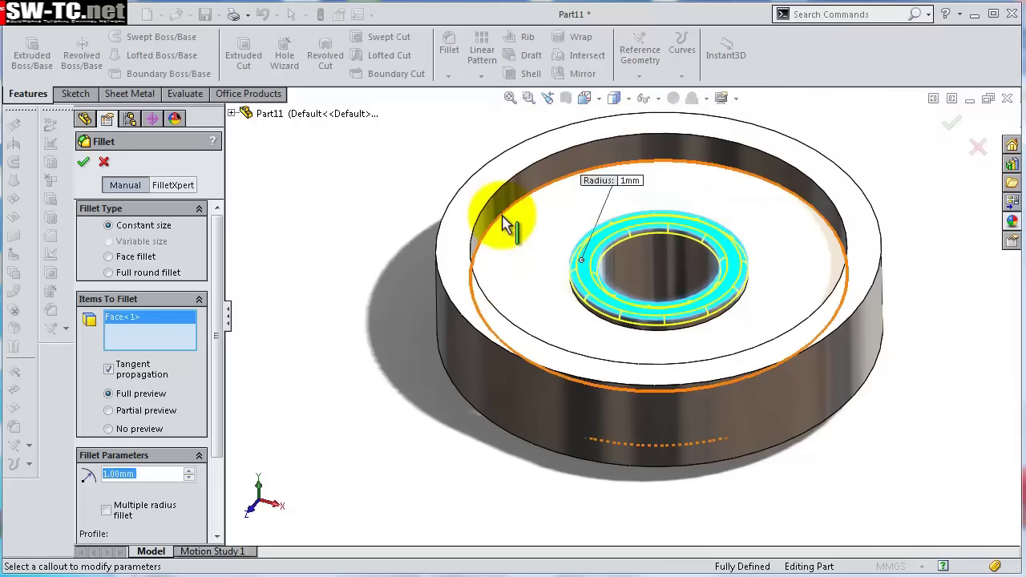
left_click(502, 223)
Add the underside face, a circular edge and the outer faces, then apply the fillet.
middle_click_drag(438, 388, 777, 308)
scroll(597, 309, "down", 2)
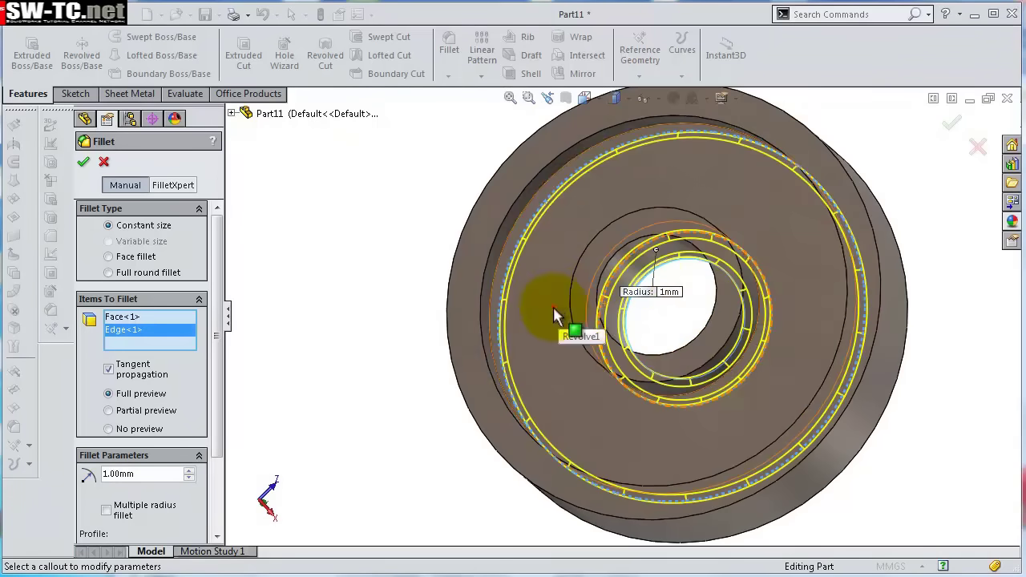
left_click(550, 306)
scroll(807, 449, "down", 2)
middle_click_drag(850, 441, 758, 322)
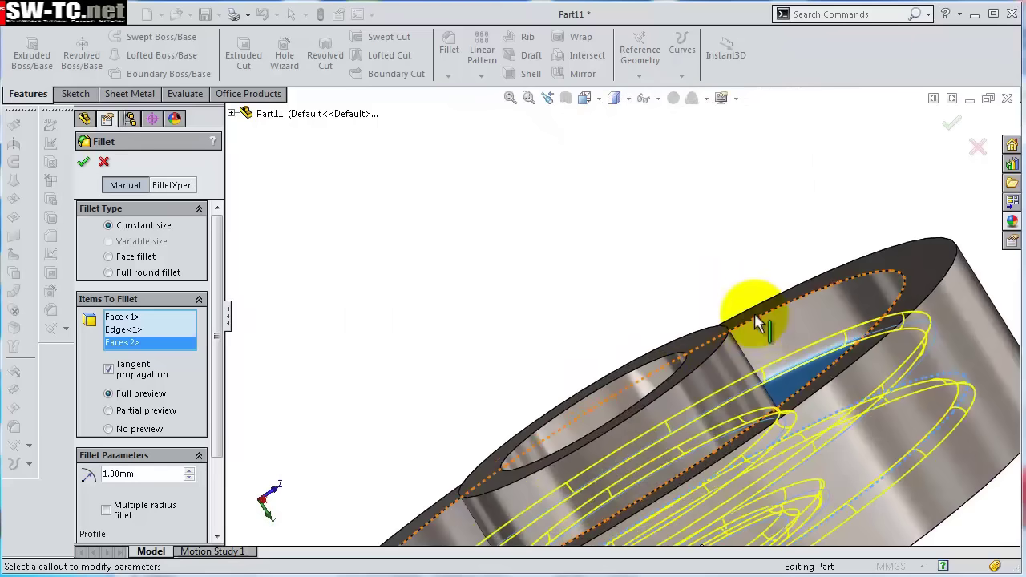
left_click(690, 336)
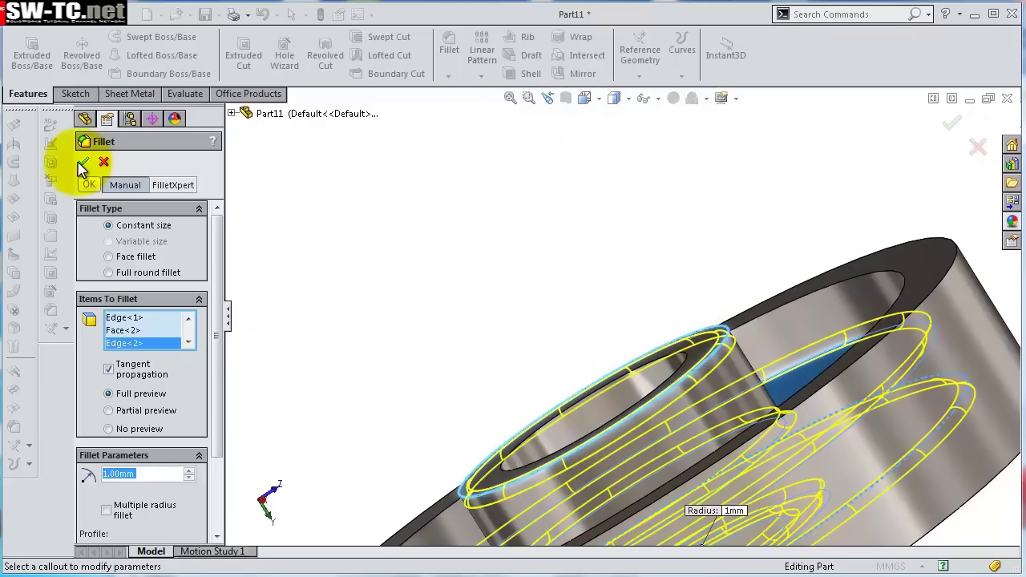
scroll(648, 309, "up", 3)
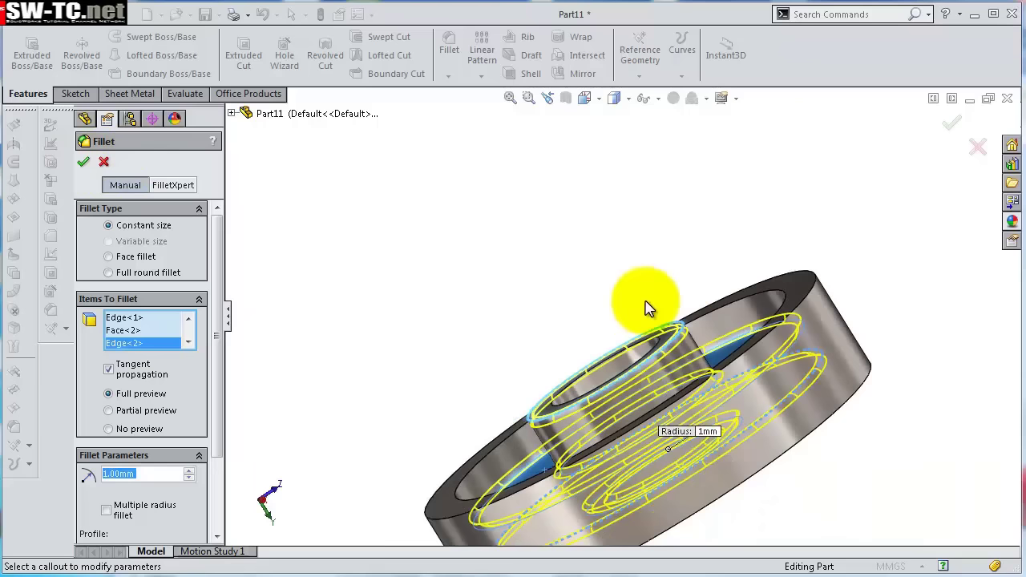
left_click(801, 282)
middle_click_drag(881, 451, 835, 451)
left_click(809, 422)
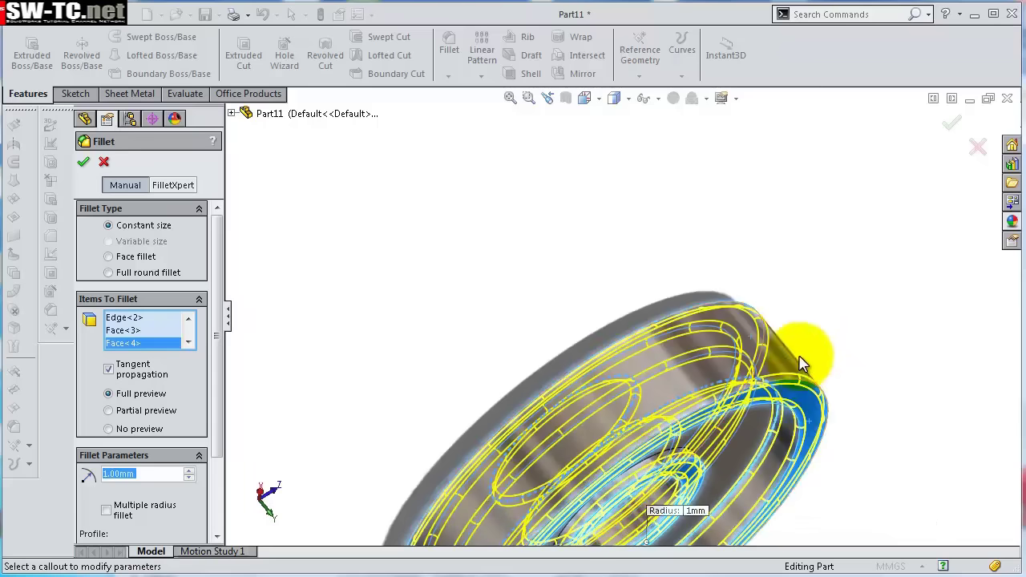
middle_click_drag(797, 353, 945, 166)
left_click(948, 131)
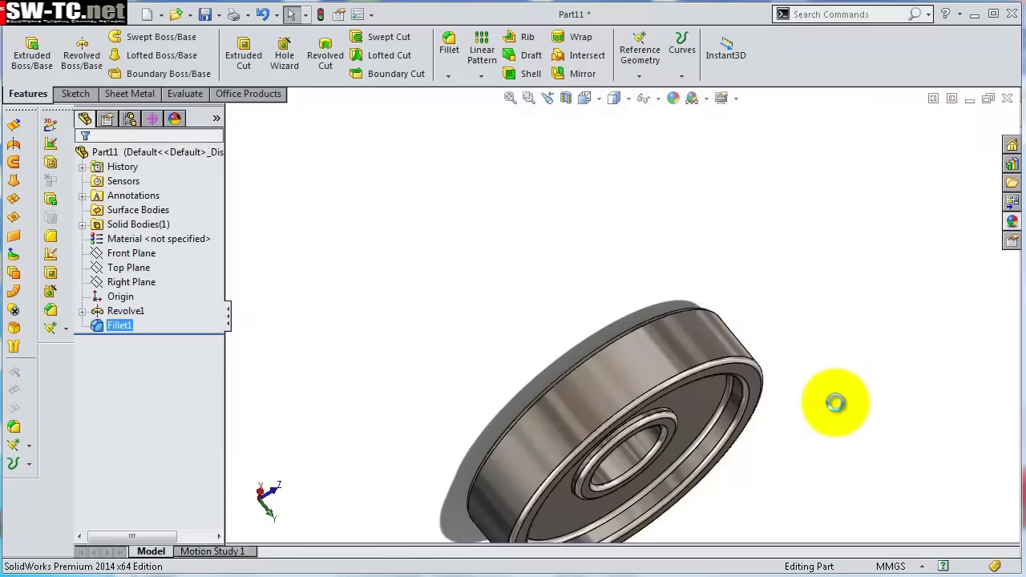
middle_click_drag(836, 406, 838, 383)
key("f")
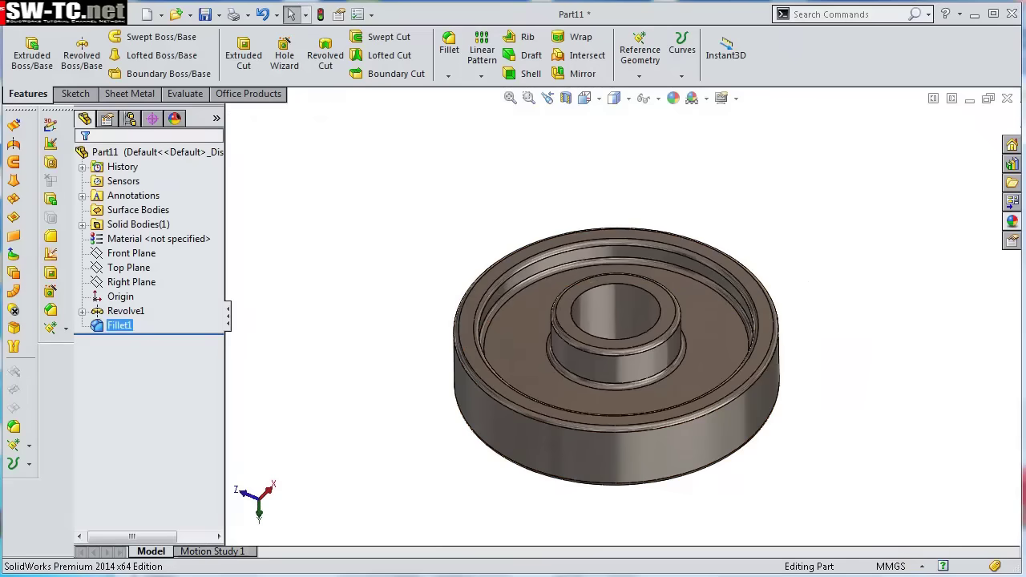
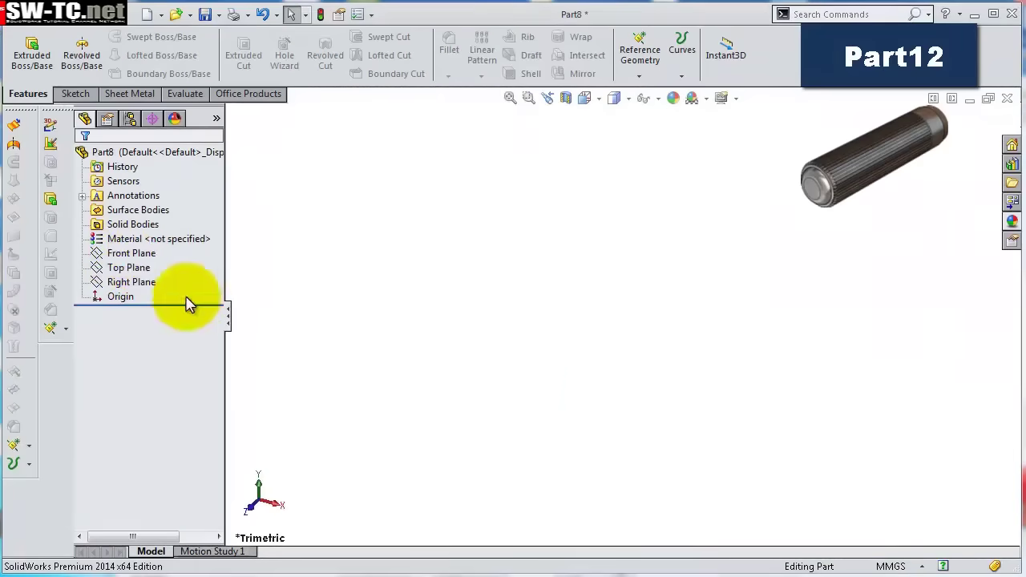
Start a sketch on the Top Plane and draw a circle centred on the origin.
left_click(126, 267)
left_click(117, 240)
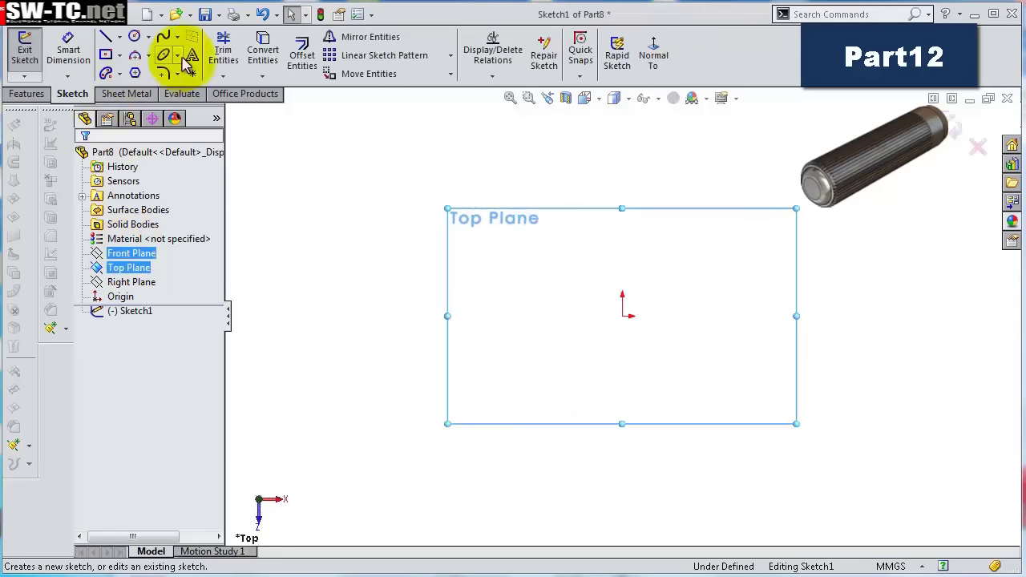
left_click(138, 40)
left_click(623, 315)
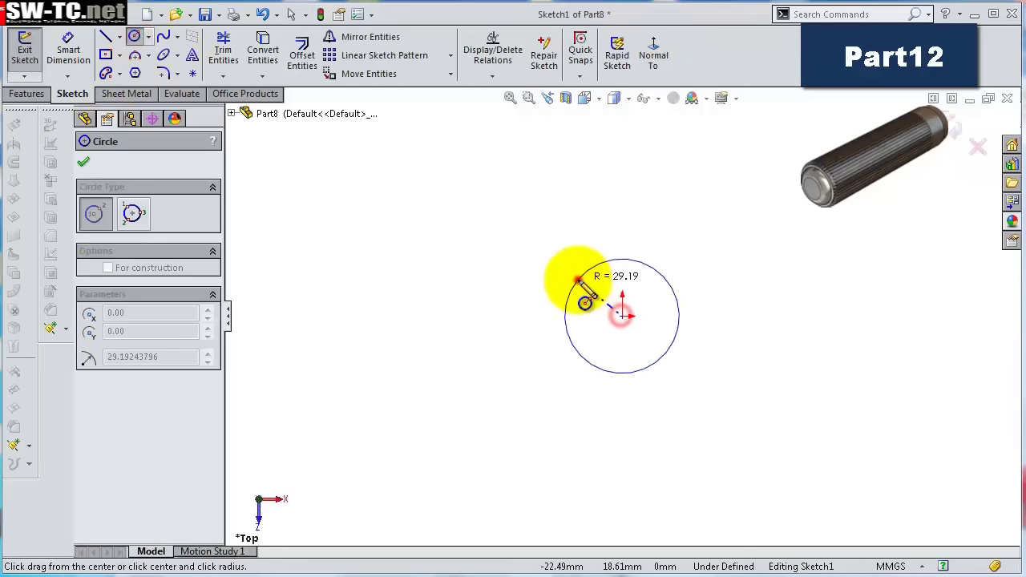
left_click(574, 282)
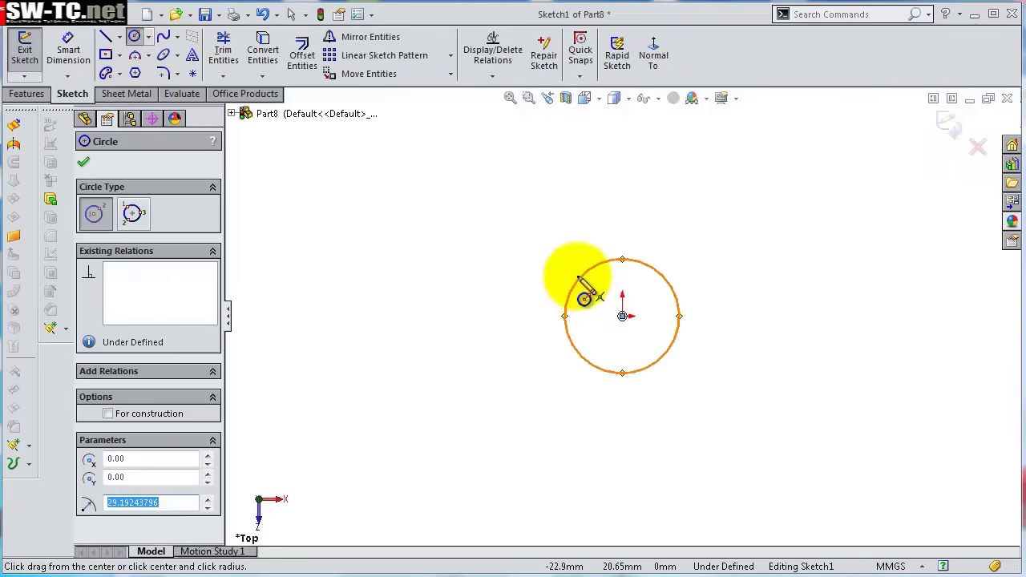
Dimension the circle to a 22 mm diameter.
key("s")
left_click(621, 289)
left_click(617, 259)
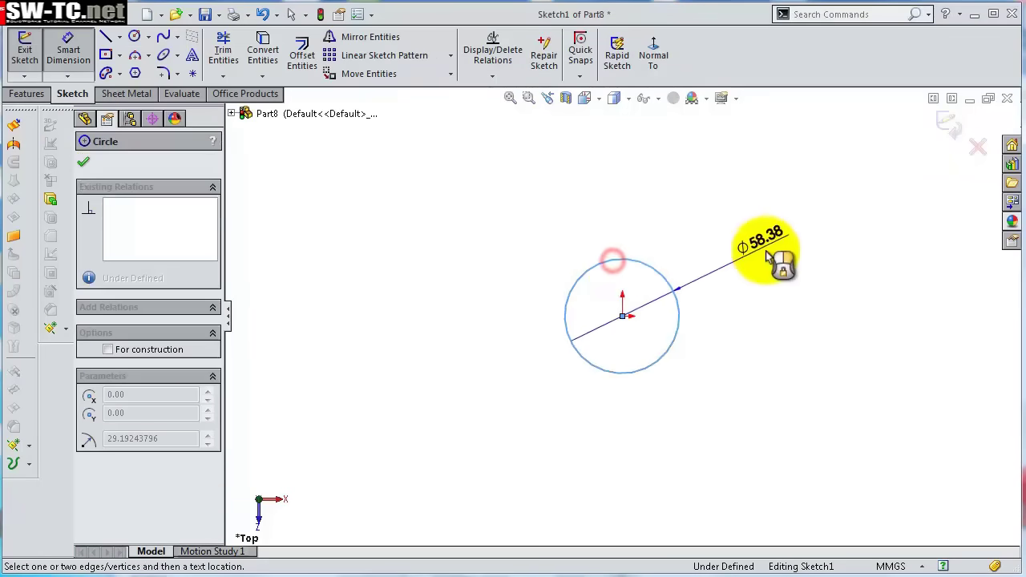
left_click(765, 251)
type("22")
key("Return")
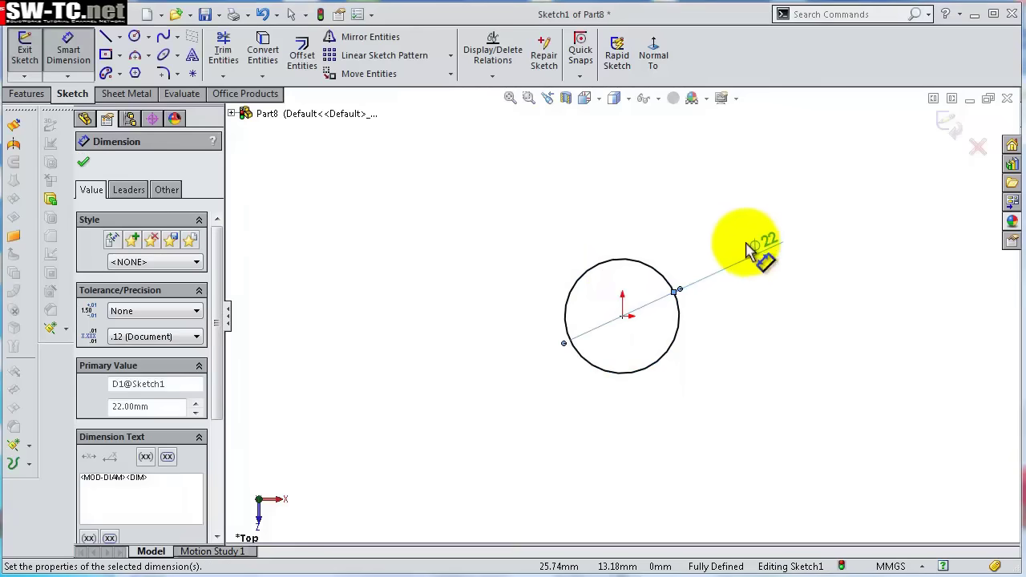
Extrude the 22 mm circle Blind 85 mm into a solid rod (Boss-Extrude1).
left_click(28, 94)
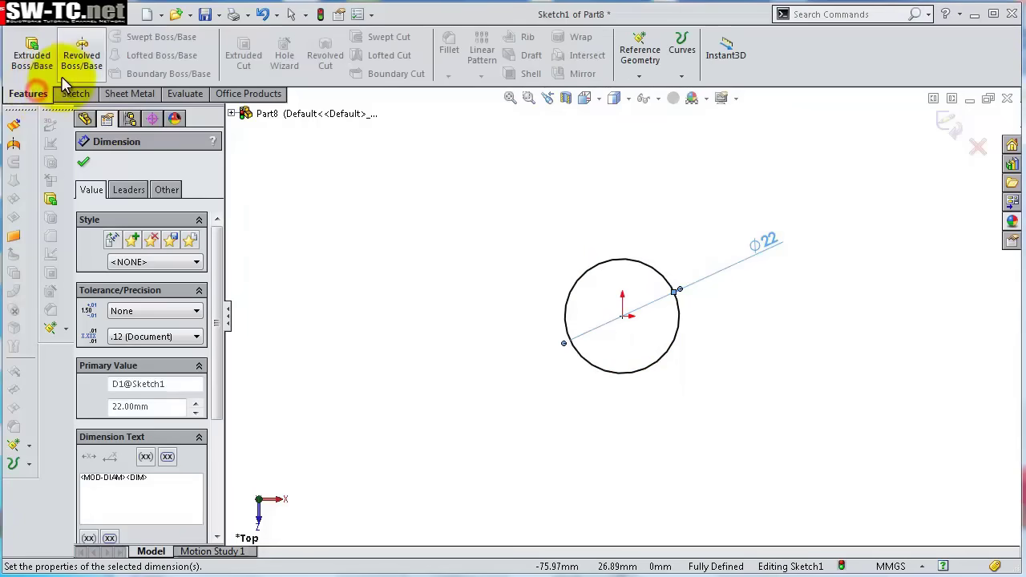
left_click(32, 56)
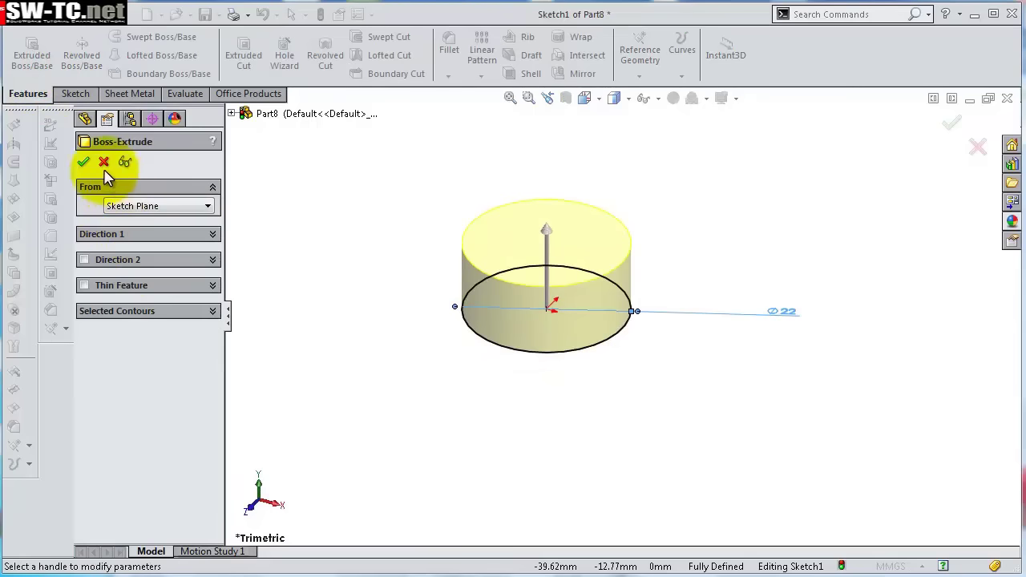
left_click(104, 233)
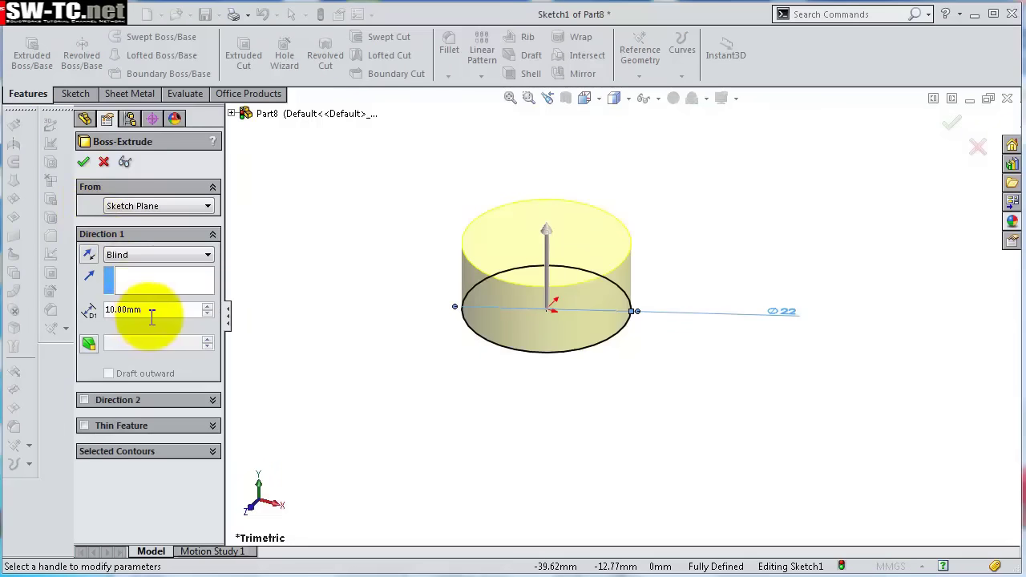
left_click(106, 311)
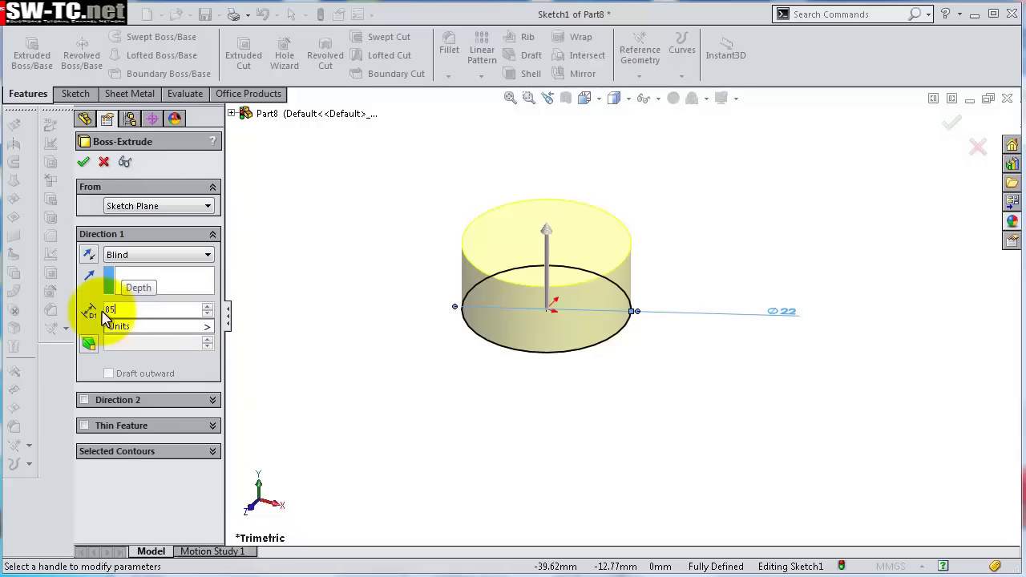
key("Return")
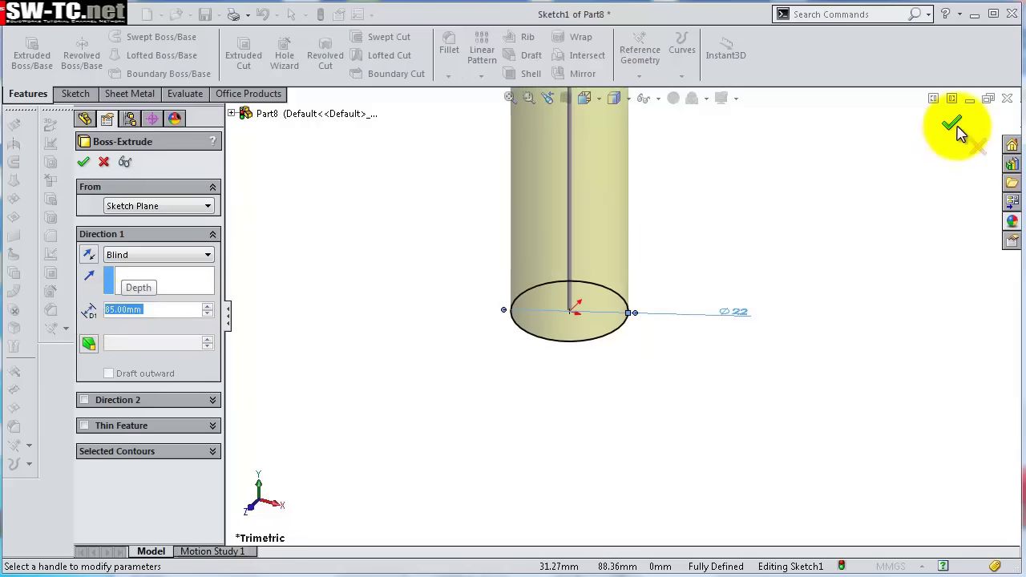
left_click(954, 126)
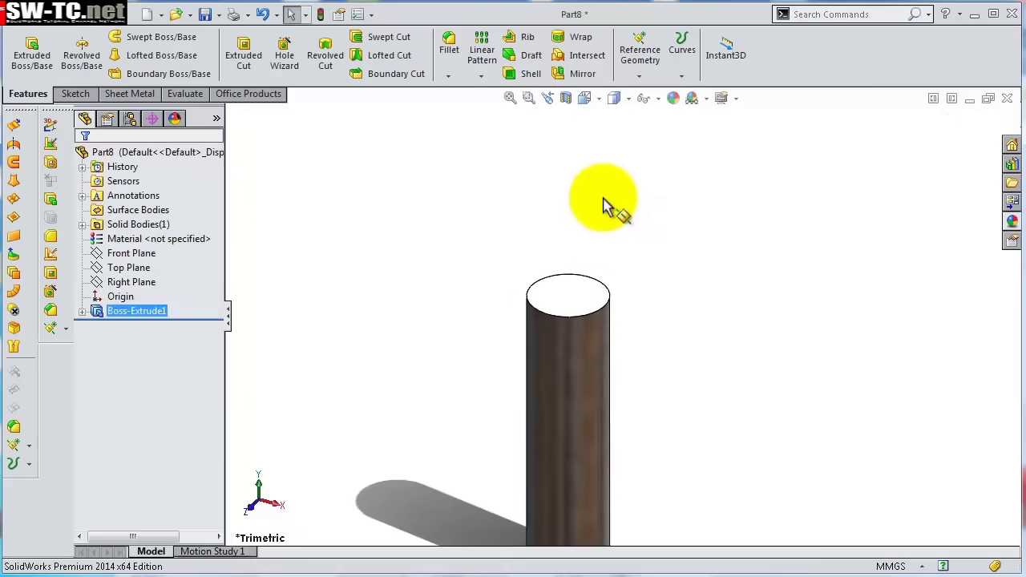
Sketch on the rod's top face and offset its edge 2 mm inward.
left_click(591, 287)
left_click(642, 241)
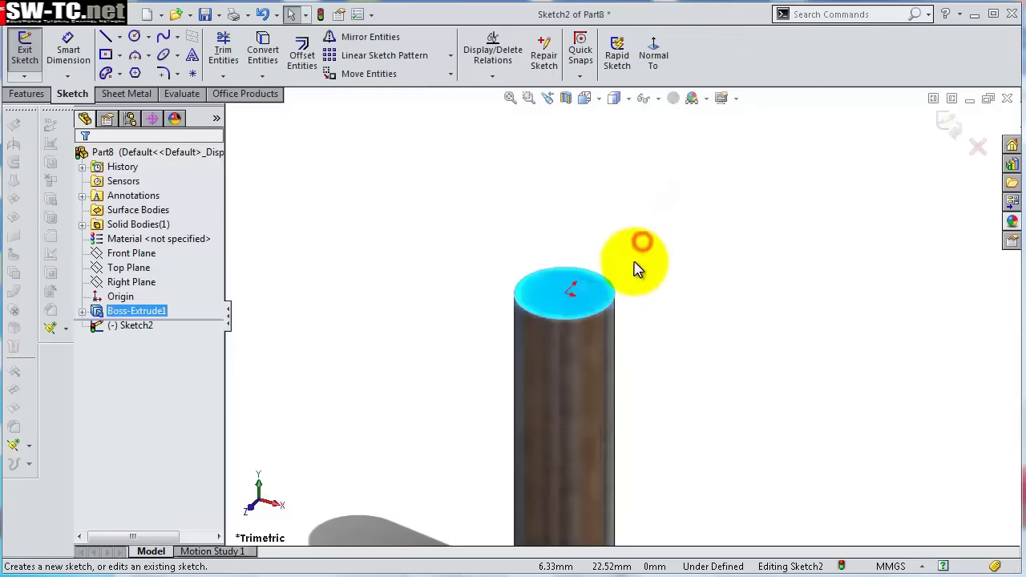
left_click(615, 292)
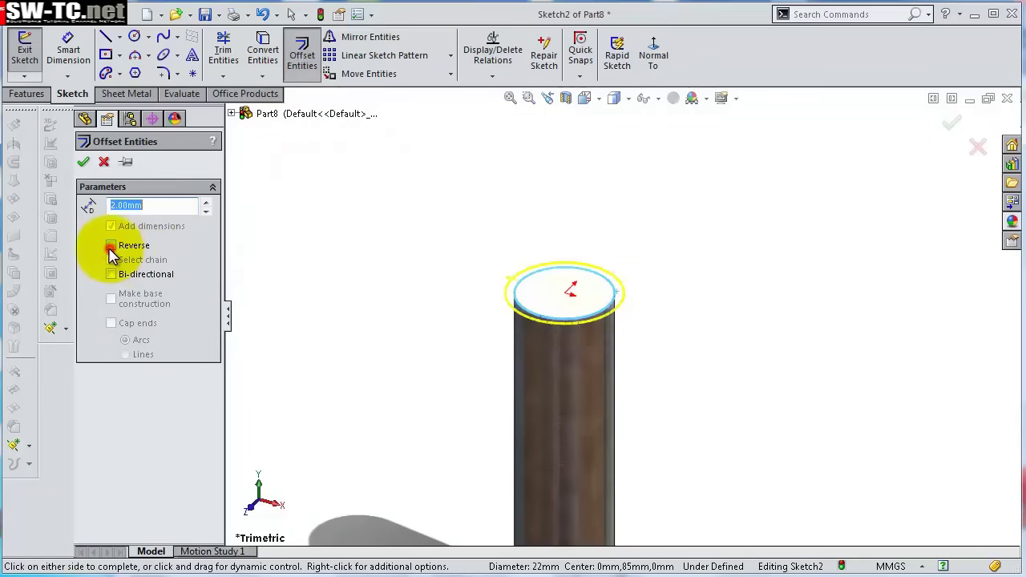
left_click(84, 161)
Extrude the offset circle 3 mm as a raised cap (Boss-Extrude2).
left_click(24, 94)
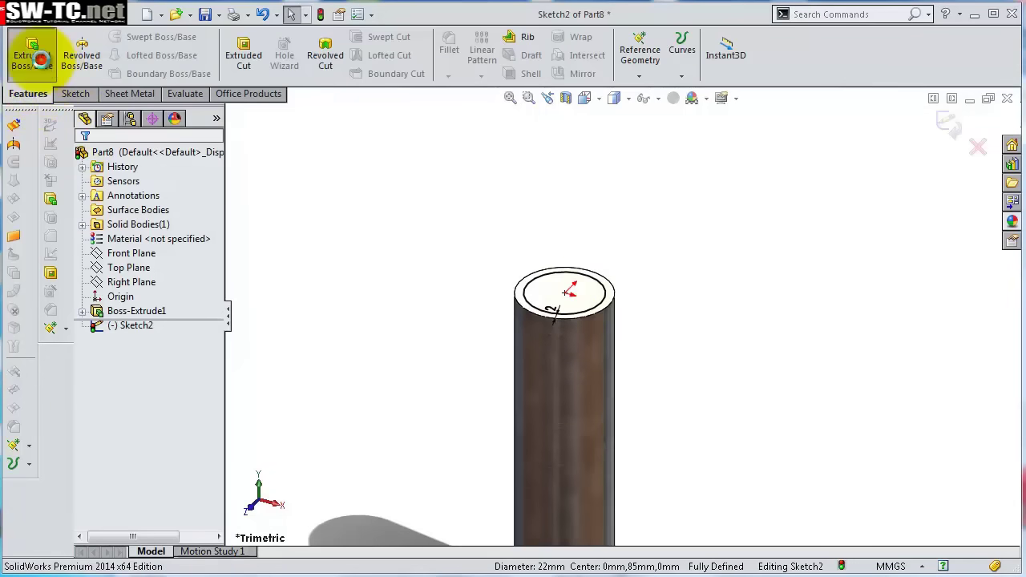
left_click(40, 59)
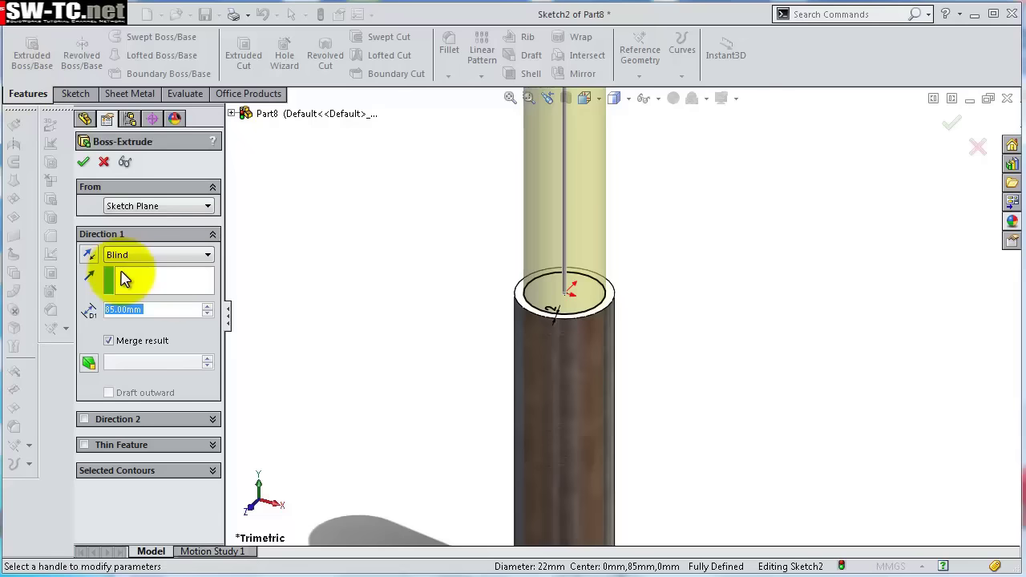
type("3")
key("Return")
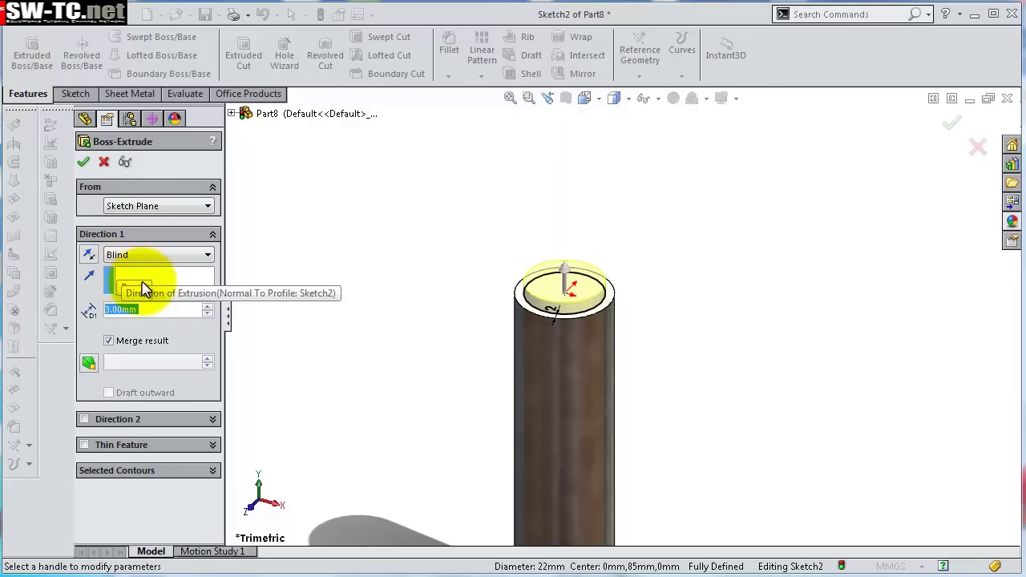
left_click(84, 161)
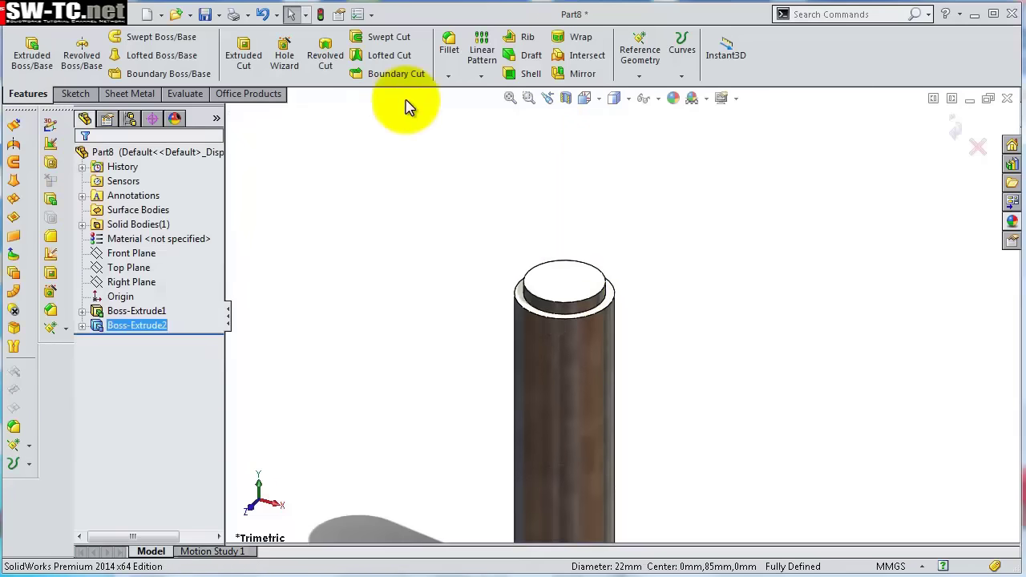
Fillet the cap's top circular edge with a 4 mm radius.
left_click(449, 46)
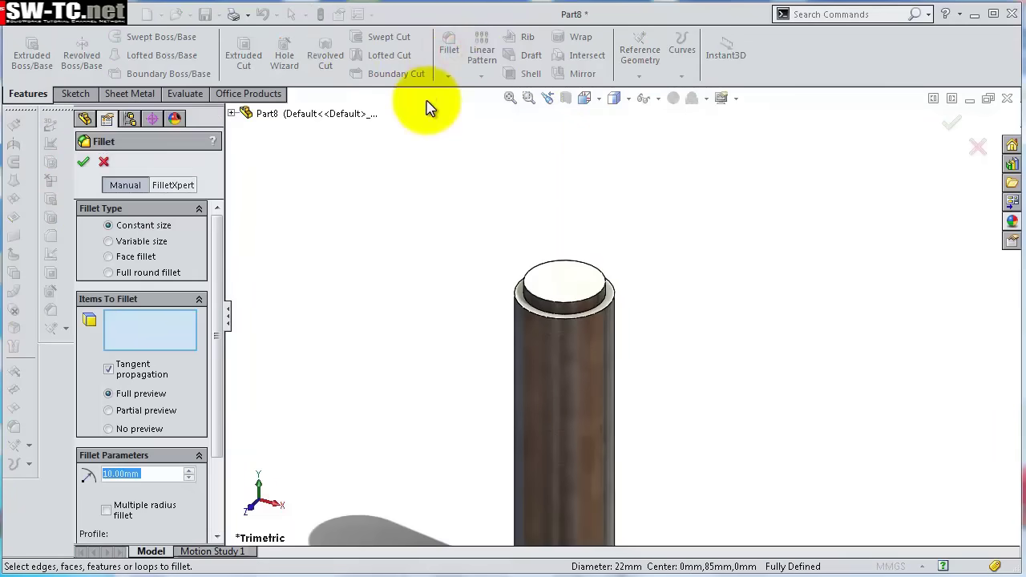
type("4")
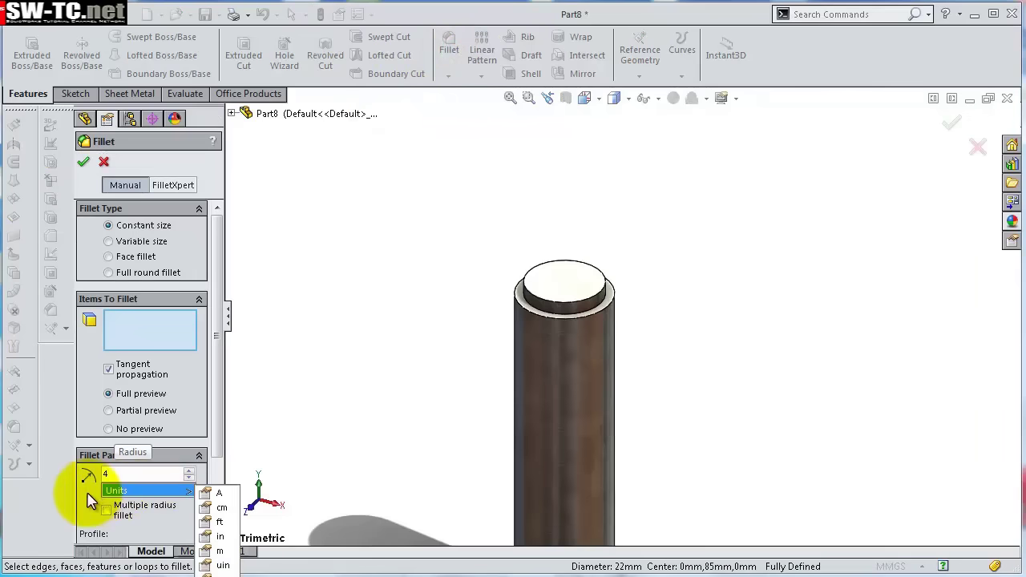
left_click(89, 492)
left_click(595, 303)
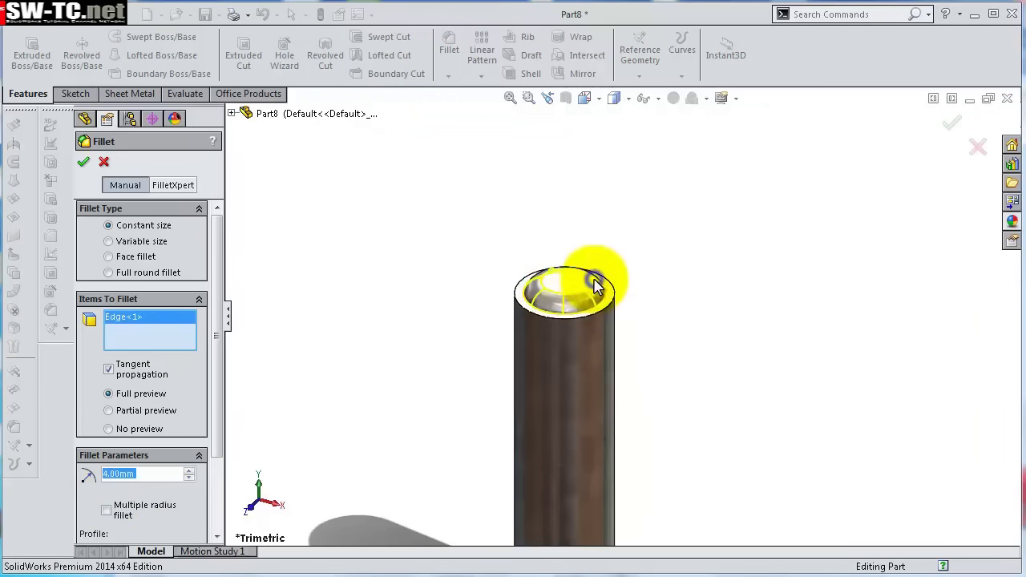
right_click(601, 282)
Start a new sketch on the ring face at the cylinder's top.
scroll(593, 305, "down", 5)
left_click(618, 264)
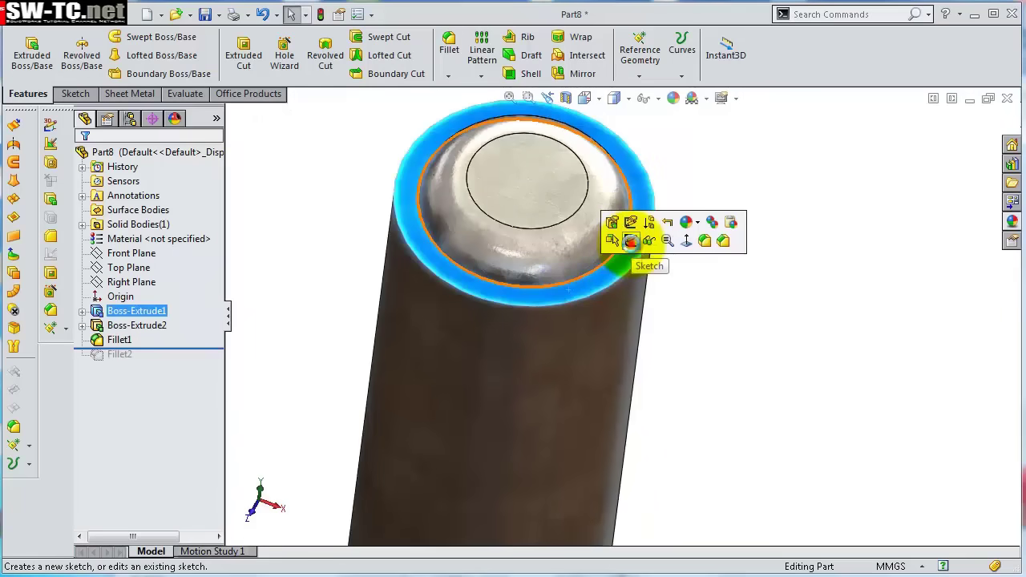
left_click(631, 242)
View the sketch face-on and draw a vertical centerline from the origin to the rim.
left_click(650, 63)
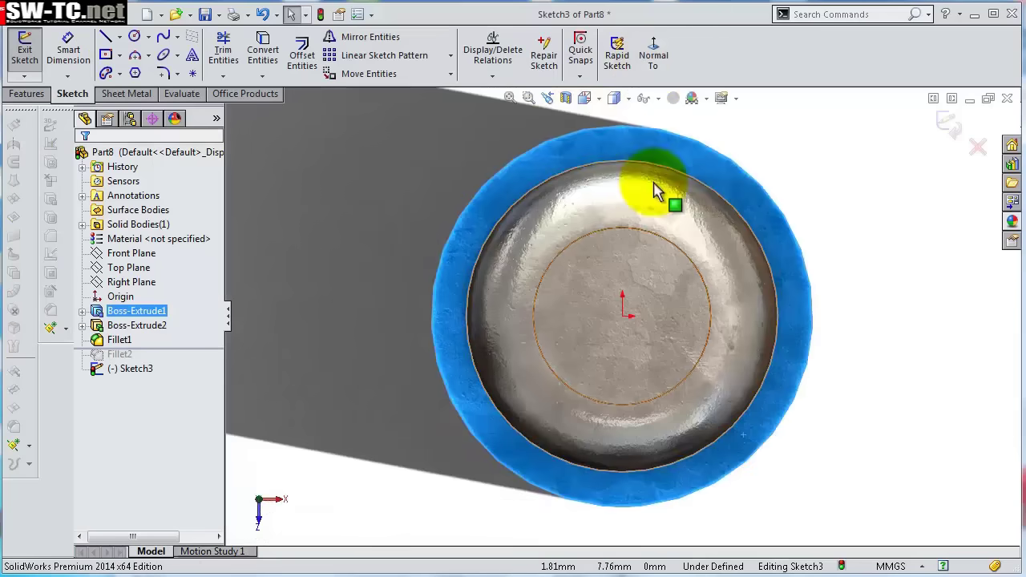
scroll(672, 157, "down", 2)
scroll(665, 200, "down", 2)
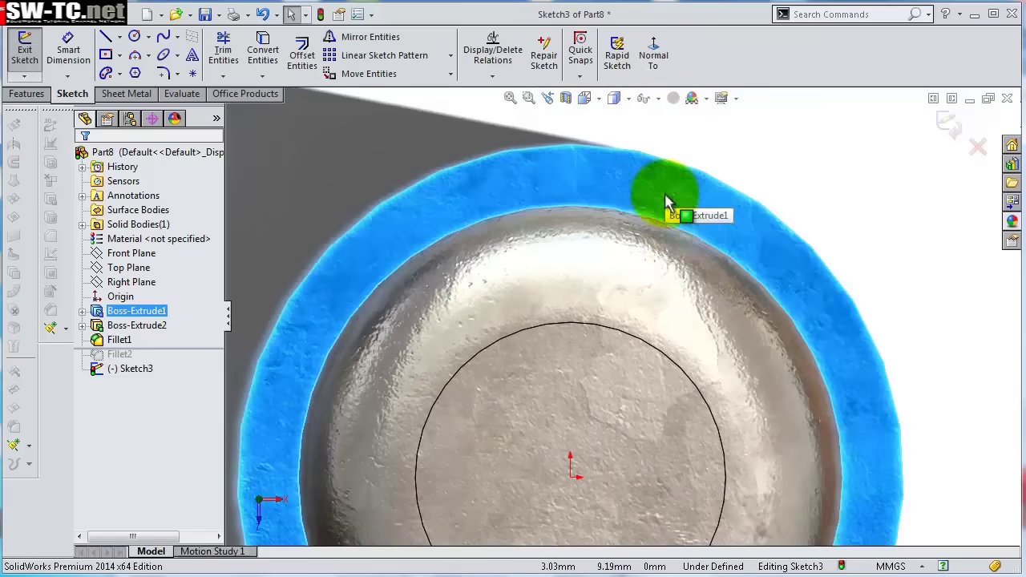
scroll(674, 185, "down", 2)
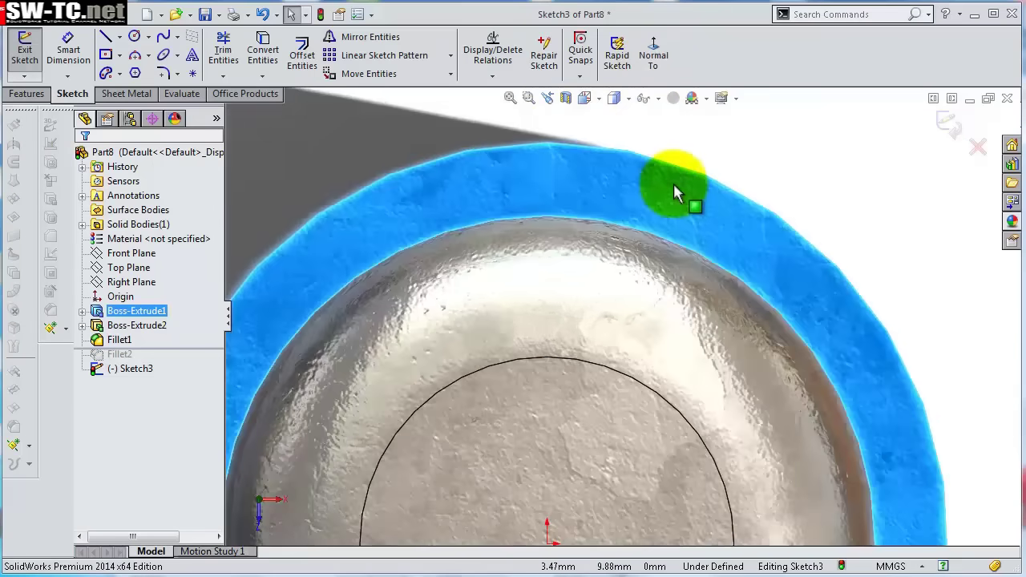
scroll(631, 213, "up", 1)
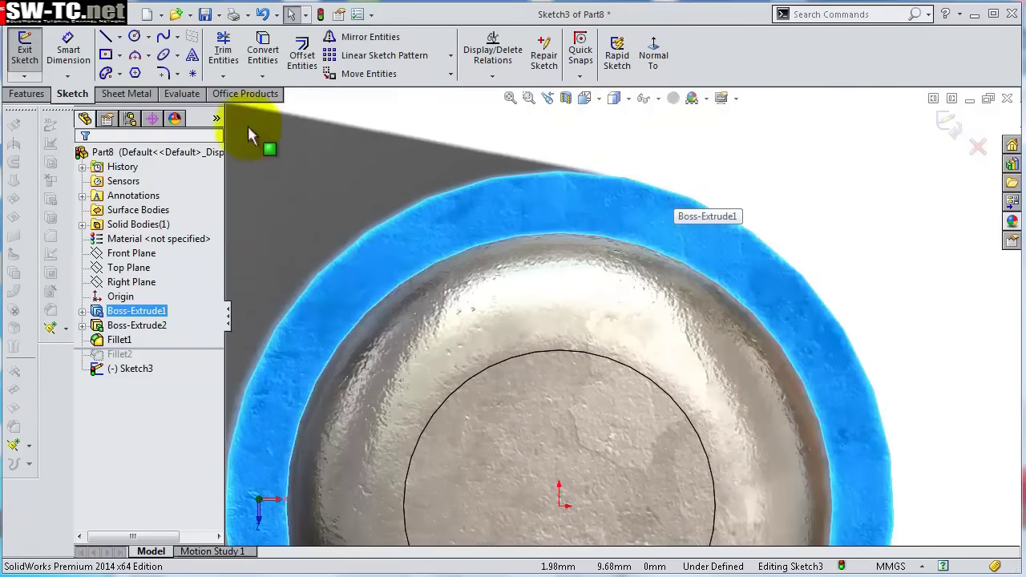
left_click(119, 37)
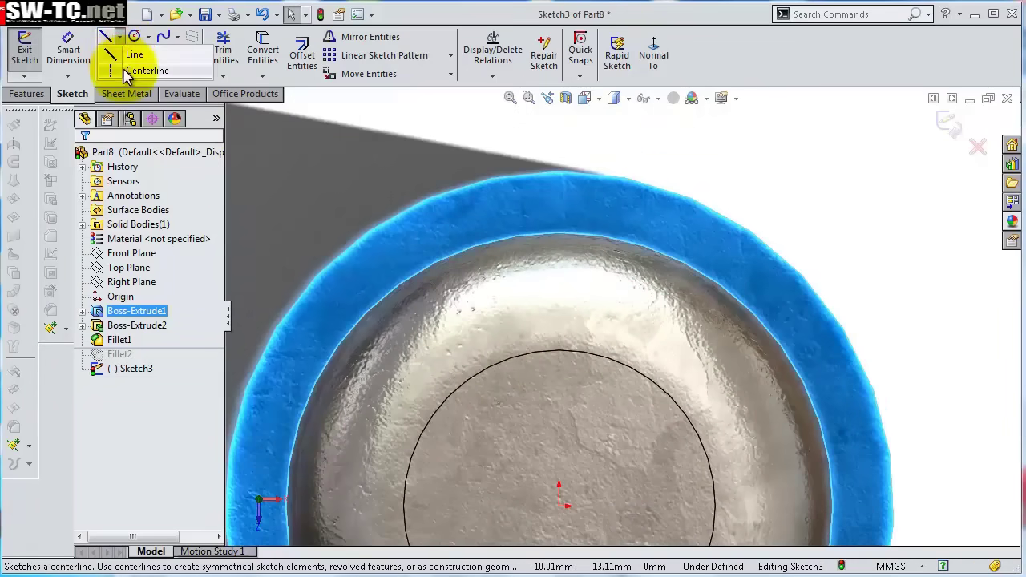
left_click(144, 71)
left_click(559, 505)
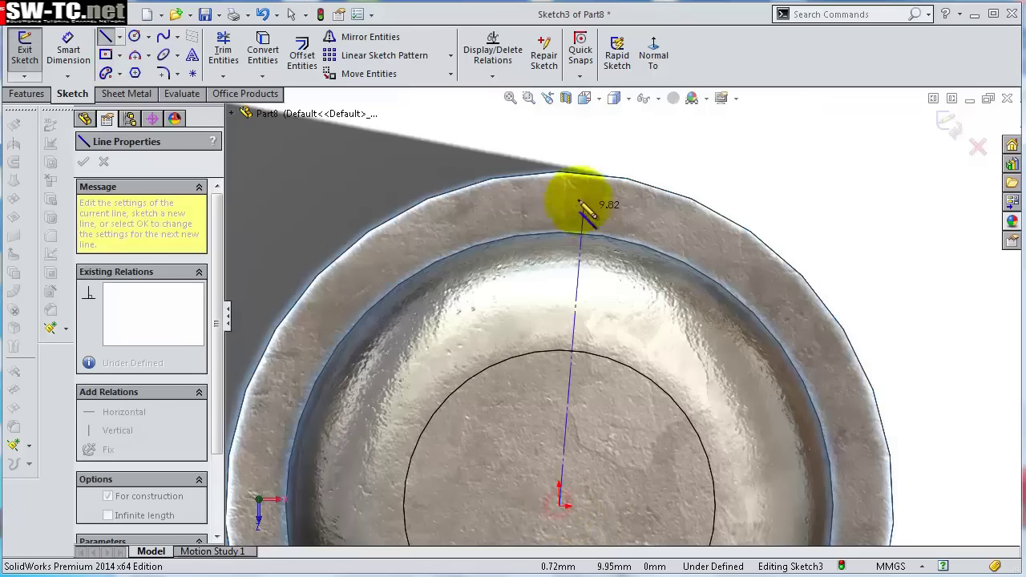
left_click(559, 150)
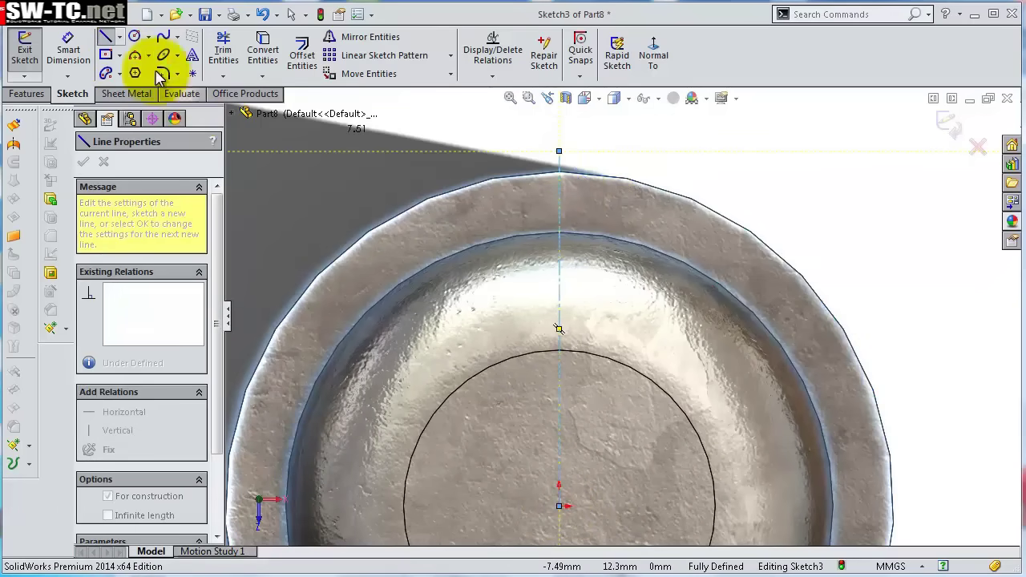
Draw a center rectangle on the centerline at the rim's edge.
left_click(105, 55)
scroll(561, 197, "down", 3)
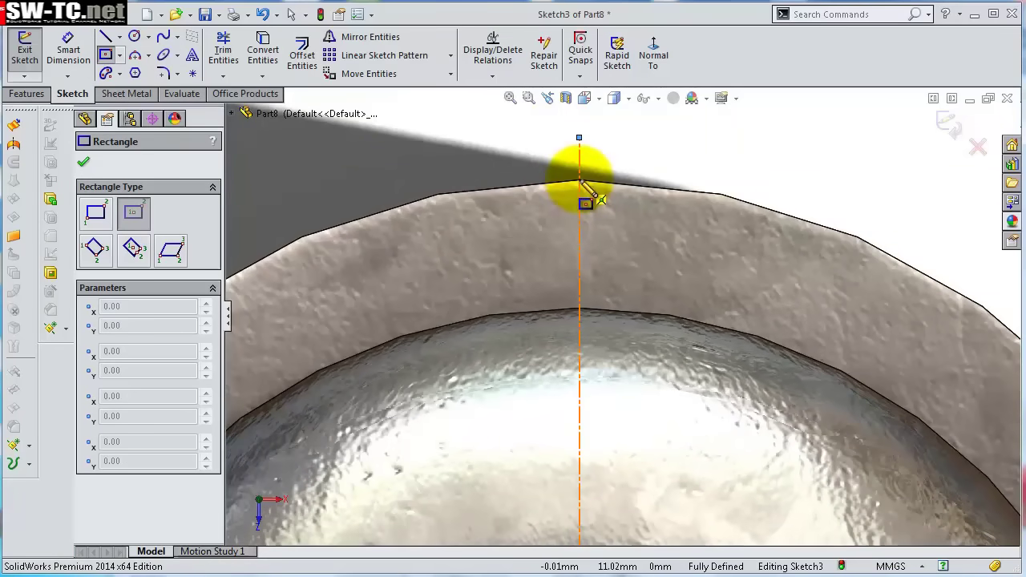
left_click(579, 228)
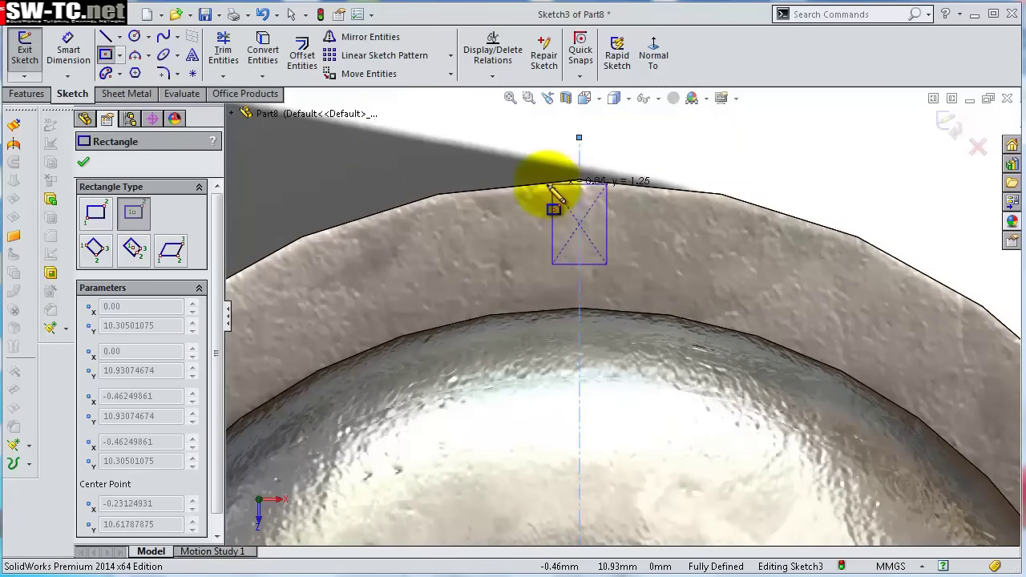
left_click(534, 180)
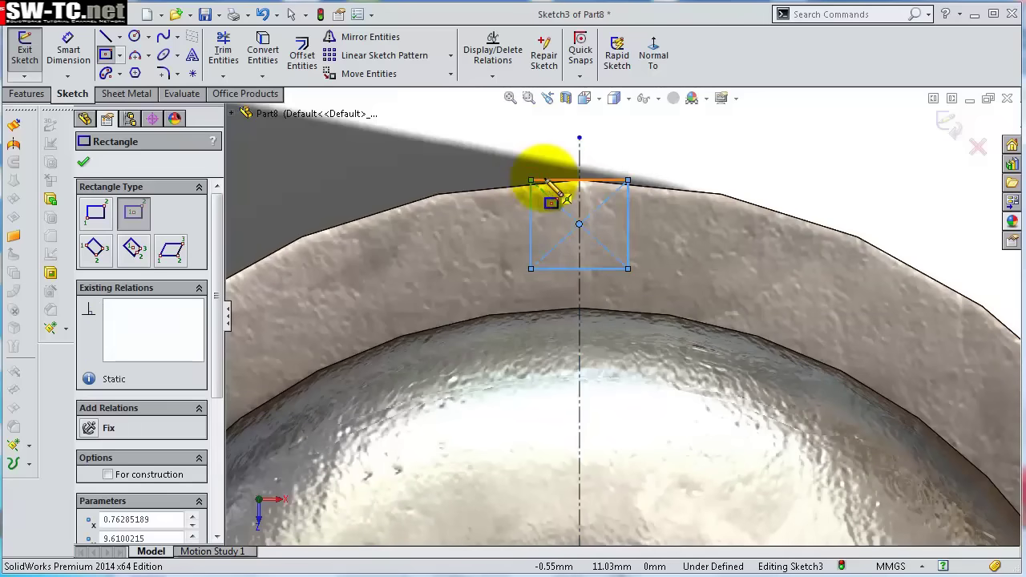
key("Escape")
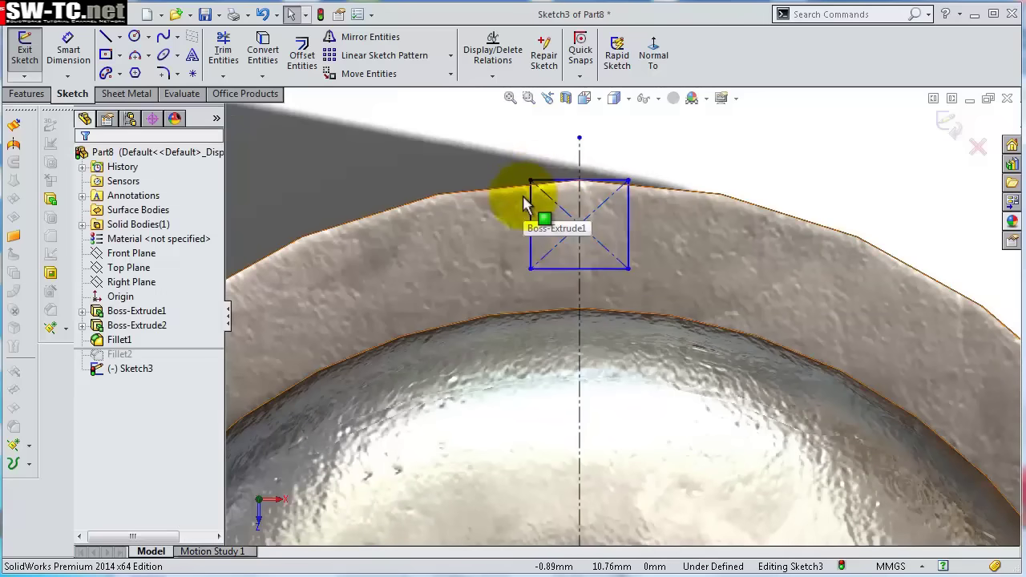
Make the rectangle a square with an Equal relation and dimension its offset from the rim.
left_click(531, 207)
left_click(557, 181, "ctrl")
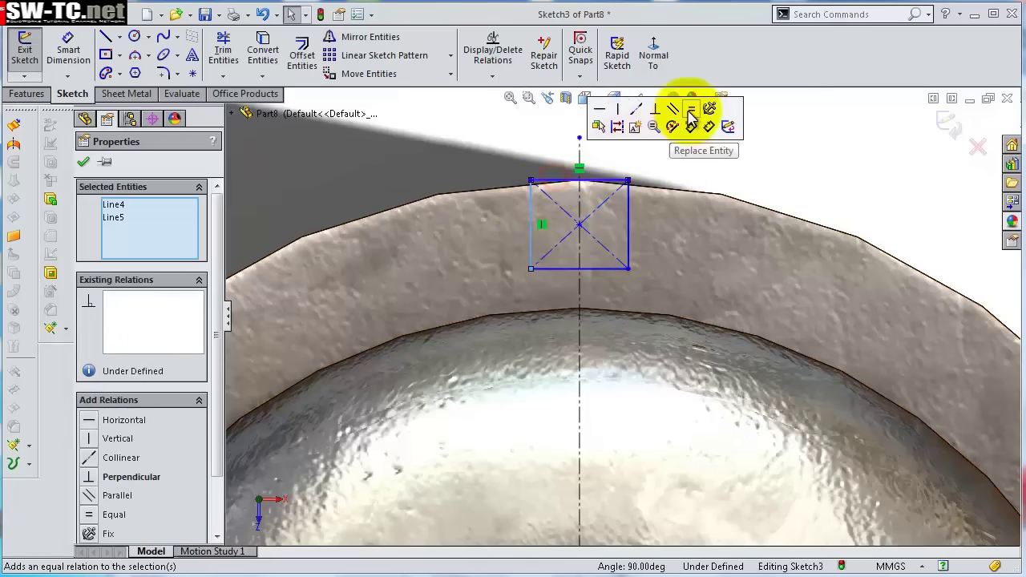
left_click(691, 112)
left_click(642, 178)
left_click(684, 200)
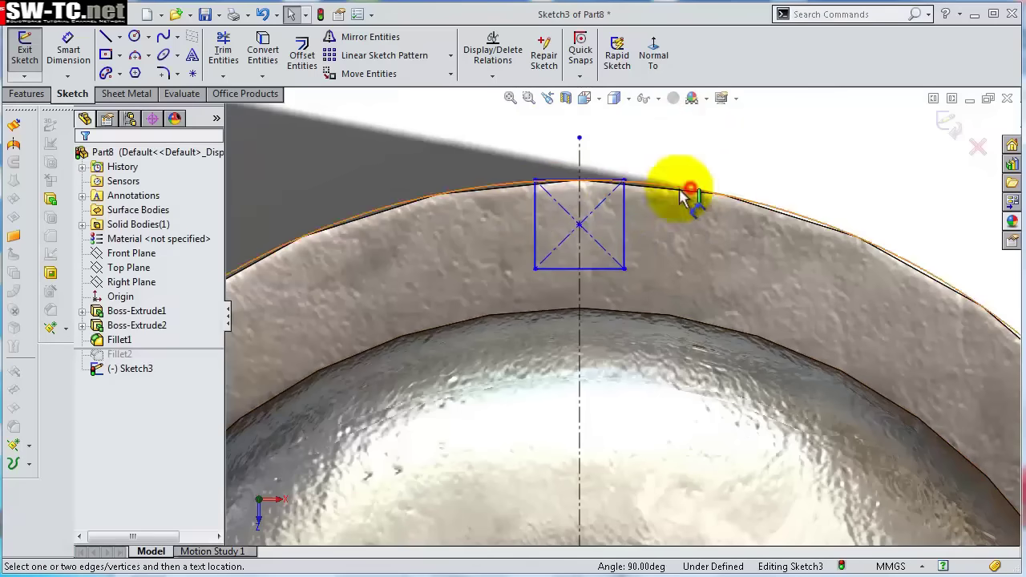
left_click(624, 207)
left_click(676, 181)
left_click(684, 197)
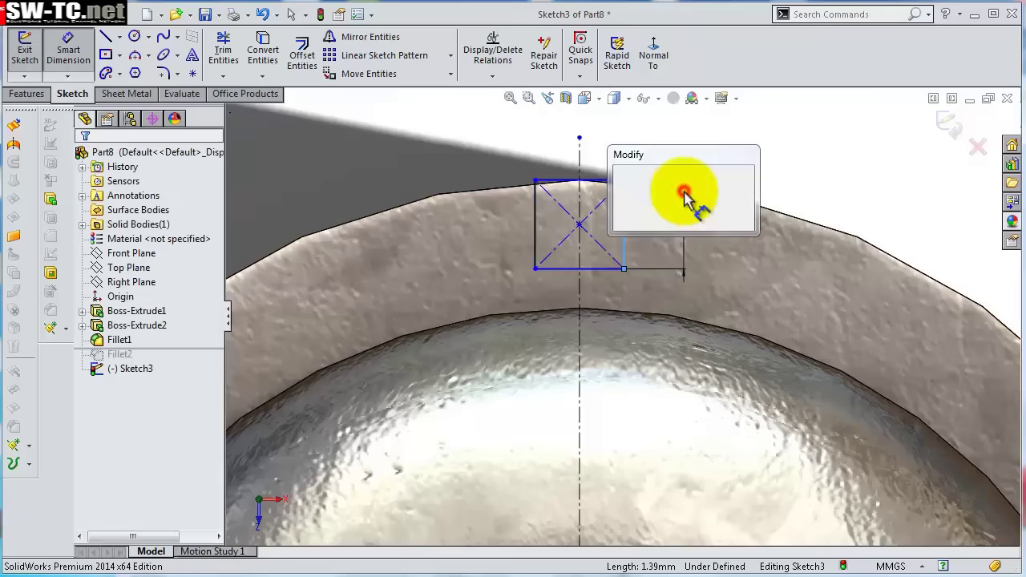
key("Return")
left_click(636, 174)
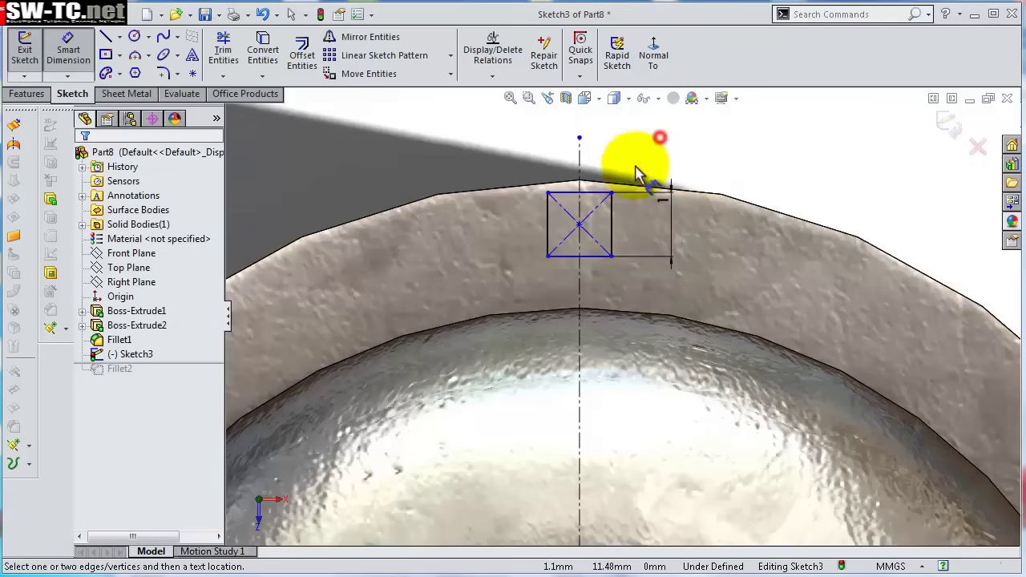
Make the square's top side tangent to the rim edge.
scroll(636, 174, "up", 5)
left_click(561, 253)
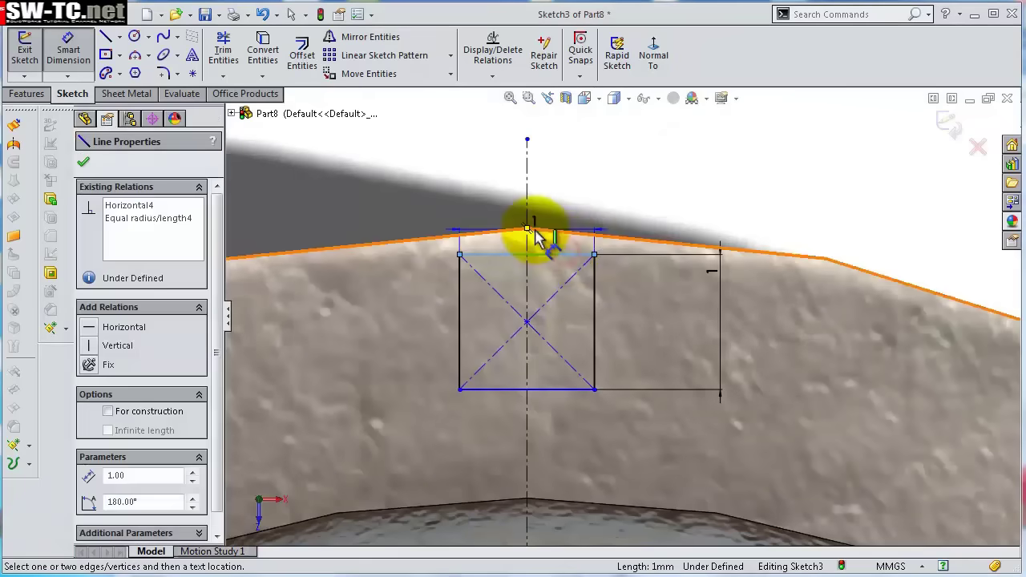
key("Escape")
key("Escape")
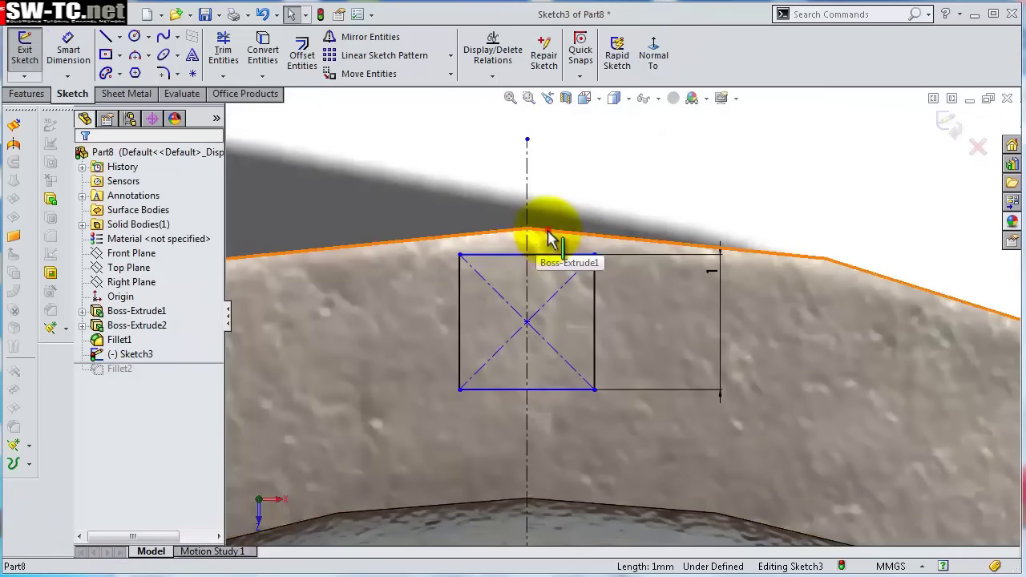
left_click(551, 256, "ctrl")
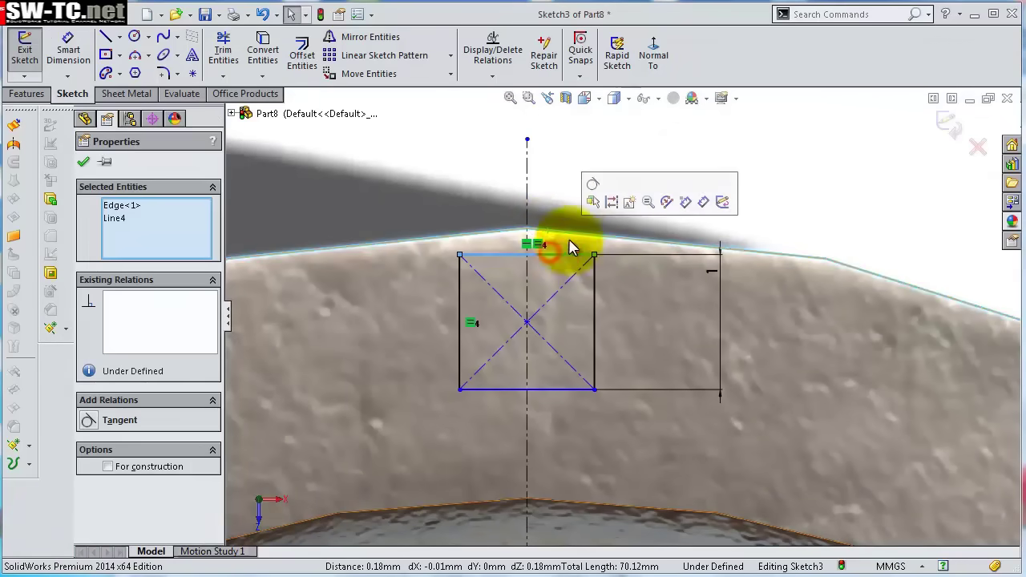
left_click(591, 183)
left_click(597, 175)
Extruded-cut the square Blind 70 mm to form the groove (Cut-Extrude1).
scroll(598, 176, "up", 3)
mouse_move(596, 177)
middle_mouse_down()
mouse_move(522, 252)
mouse_move(544, 319)
middle_mouse_up()
scroll(529, 241, "up", 8)
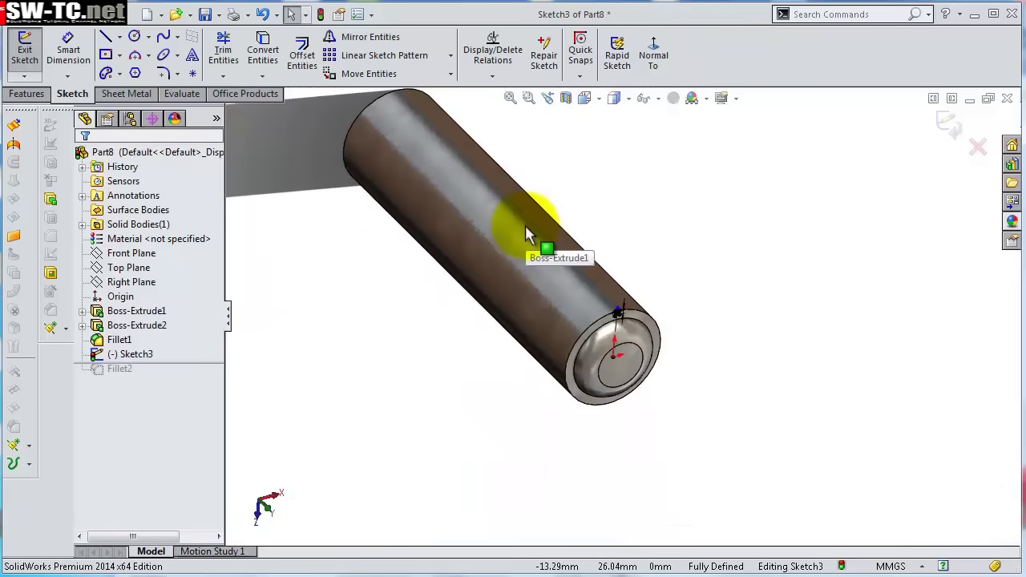
left_click(24, 95)
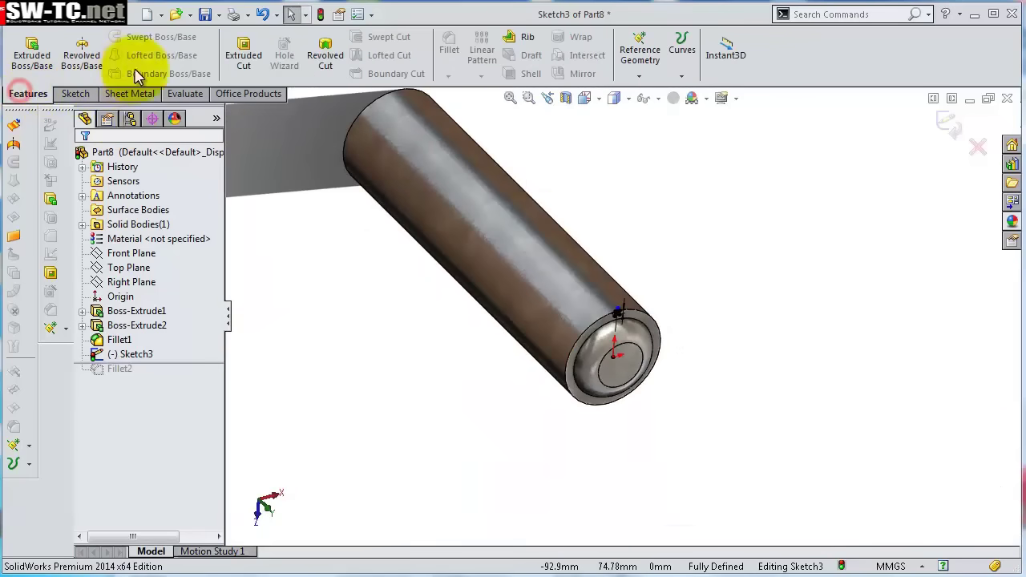
left_click(247, 64)
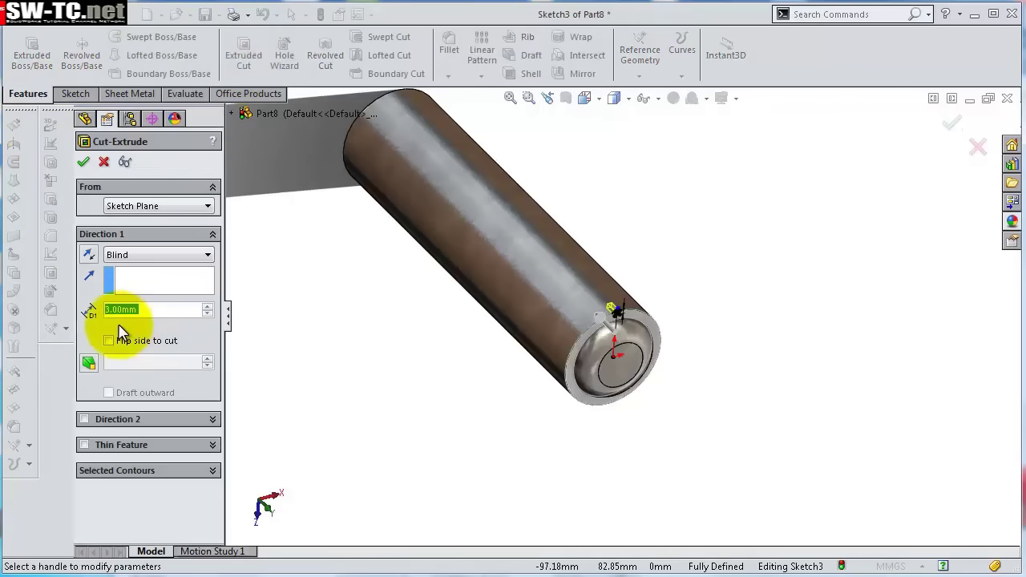
type("70")
key("Return")
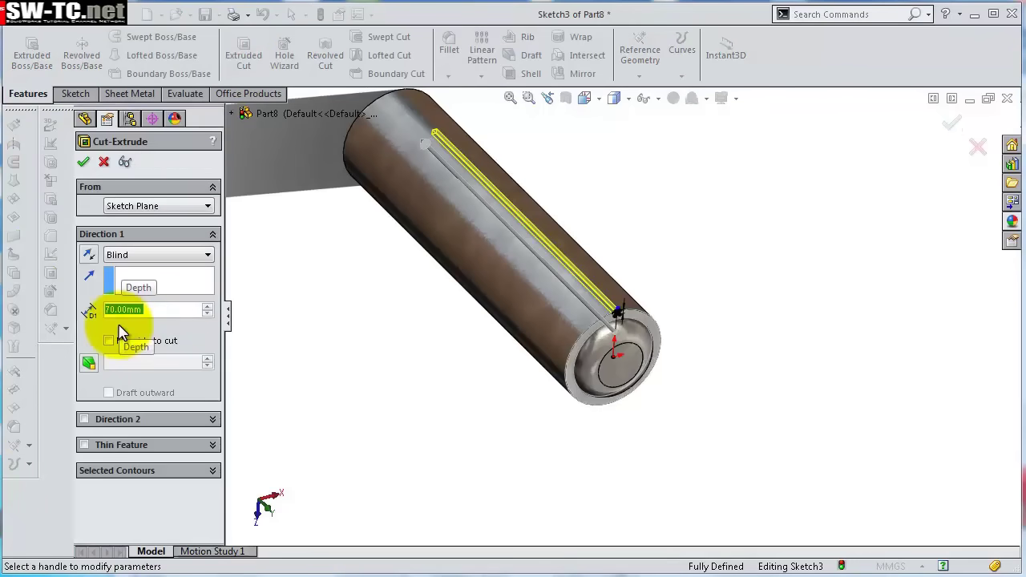
left_click(83, 161)
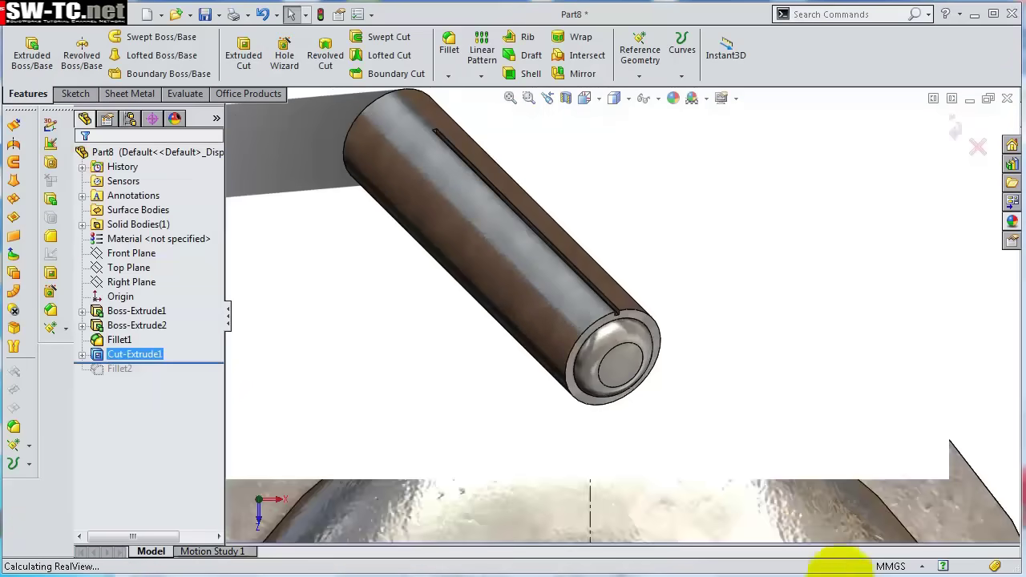
middle_click_drag(702, 353, 648, 300)
scroll(625, 272, "down", 2)
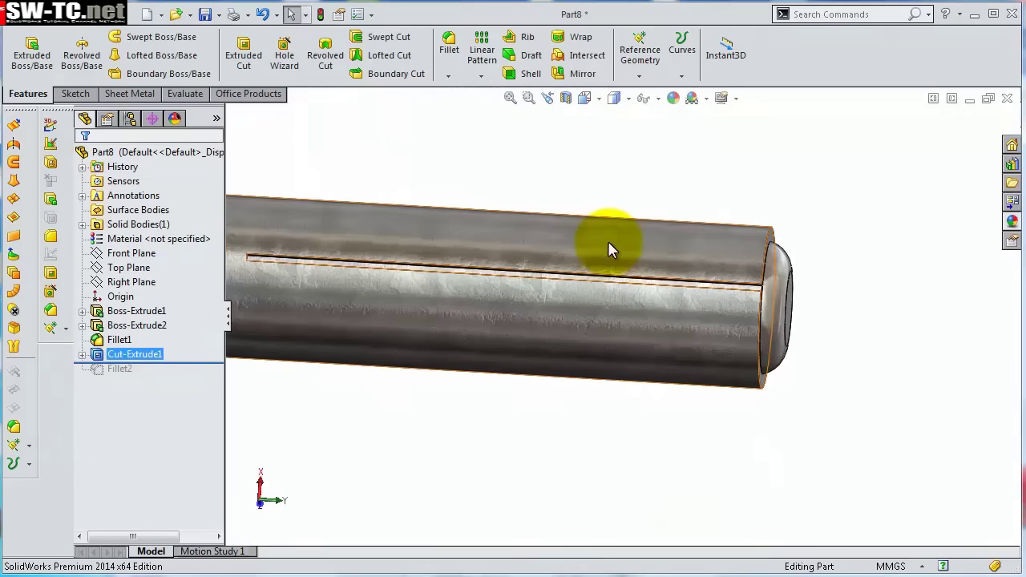
Circular-pattern the groove 44 times about the cylinder's end edge.
left_click(481, 77)
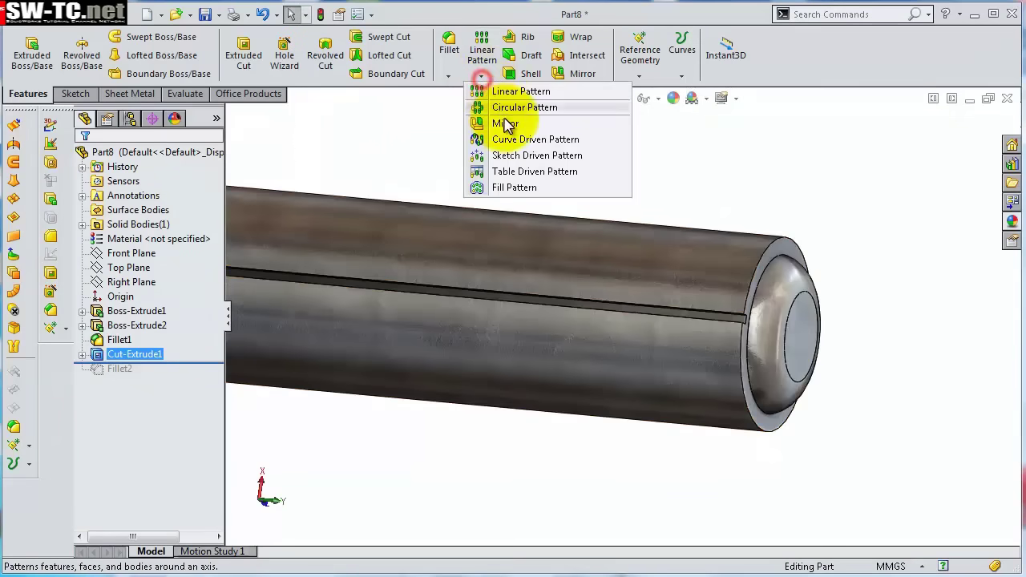
left_click(516, 107)
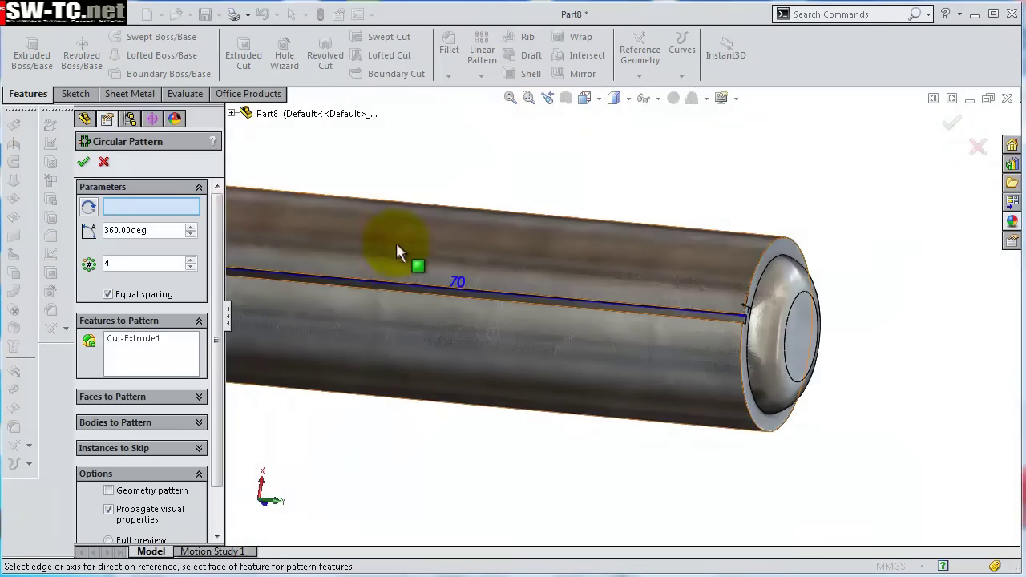
scroll(303, 230, "up", 3)
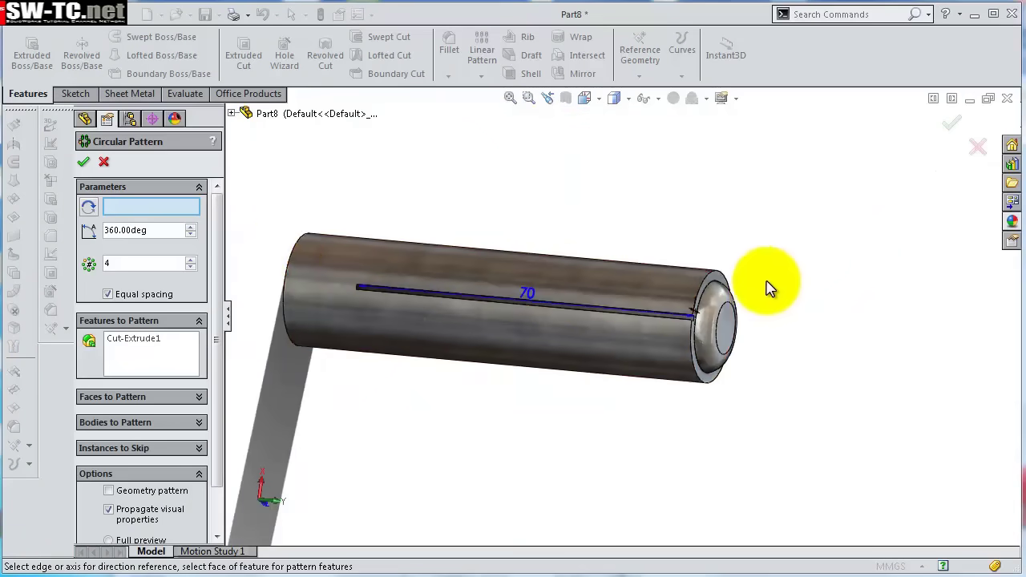
scroll(766, 288, "down", 4)
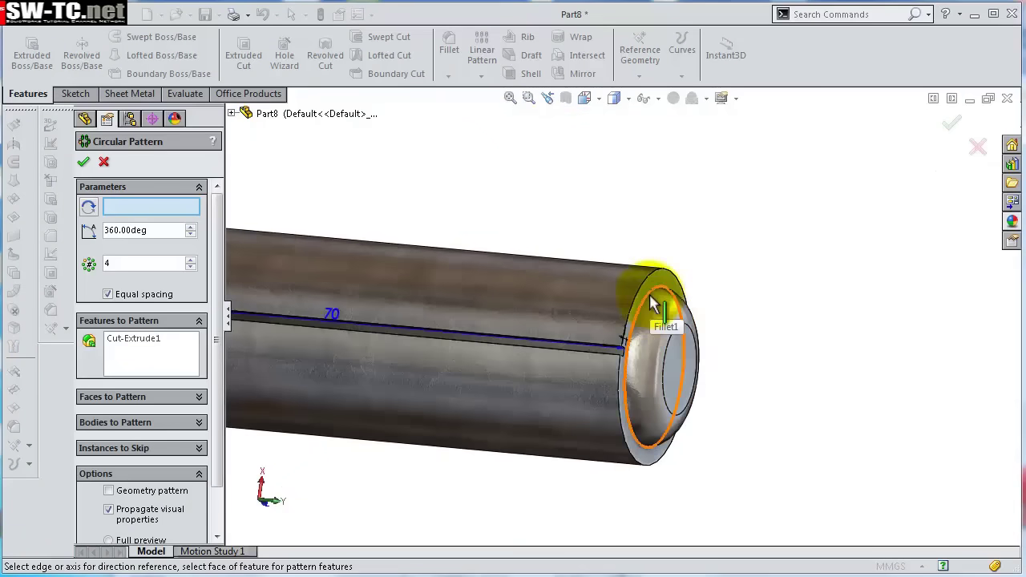
left_click(651, 282)
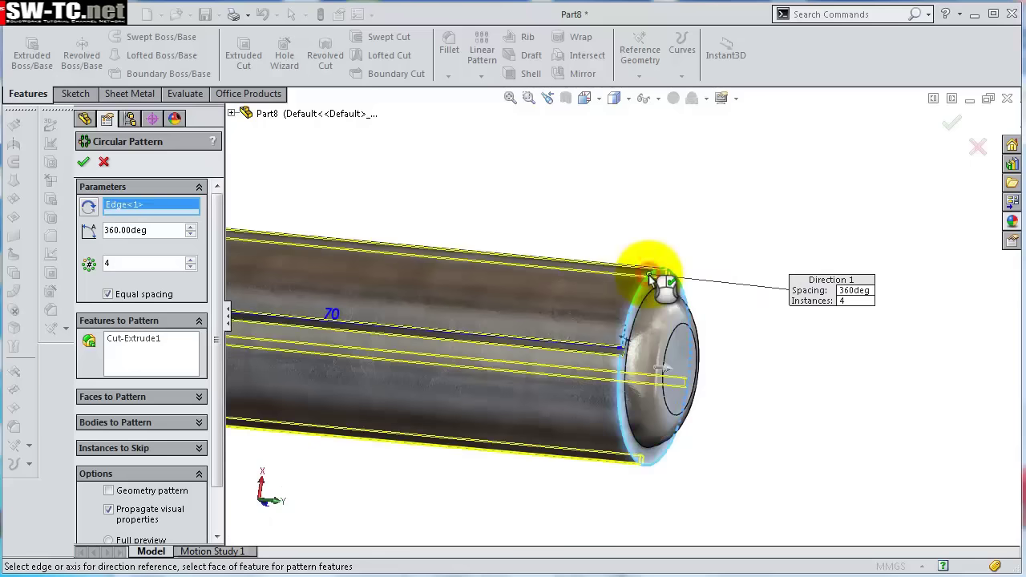
left_click(120, 264)
type("44")
key("Return")
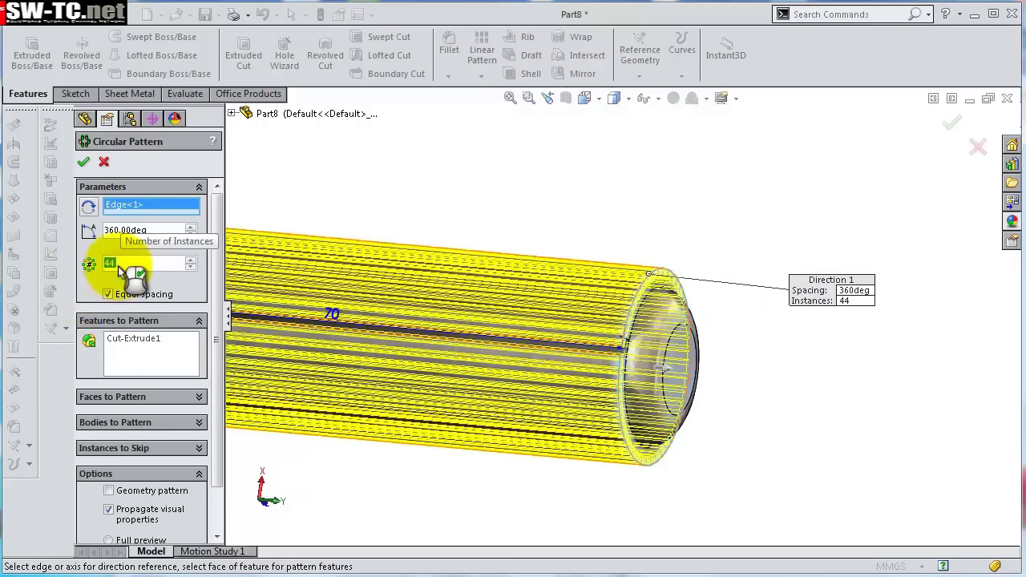
left_click(83, 162)
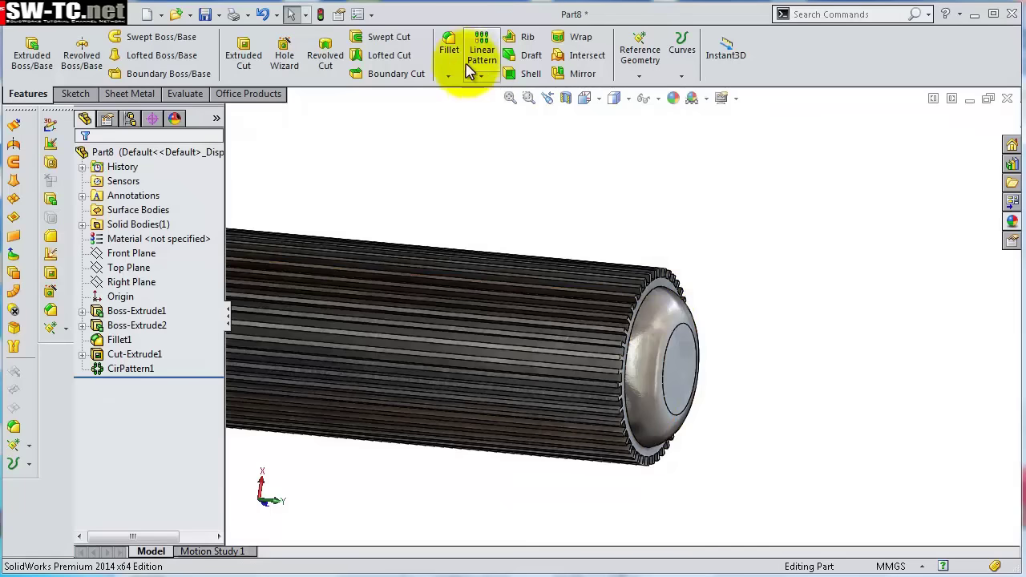
Round the tooth edges at the shaft end with a 2 mm fillet.
left_click(450, 58)
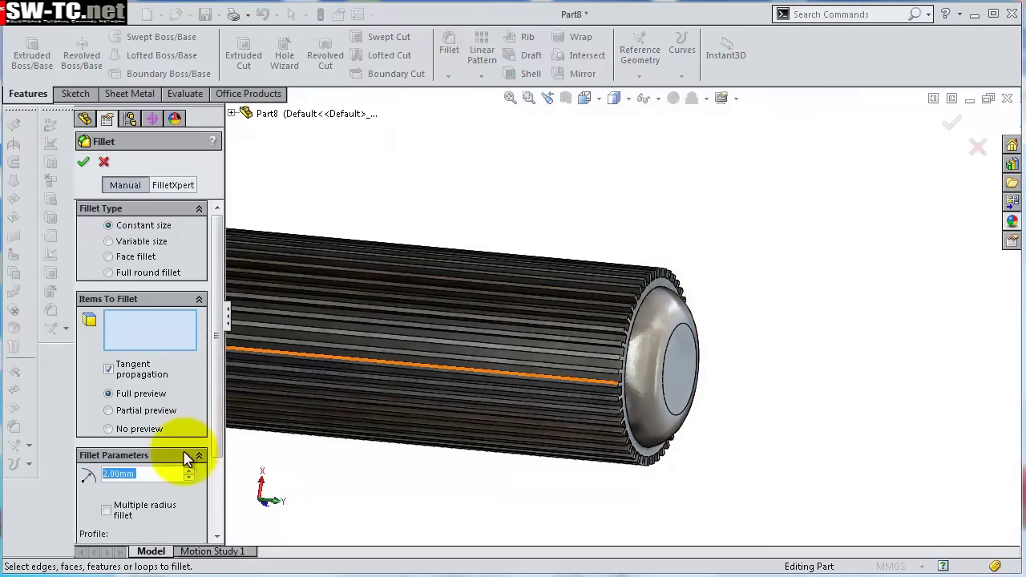
scroll(645, 274, "down", 5)
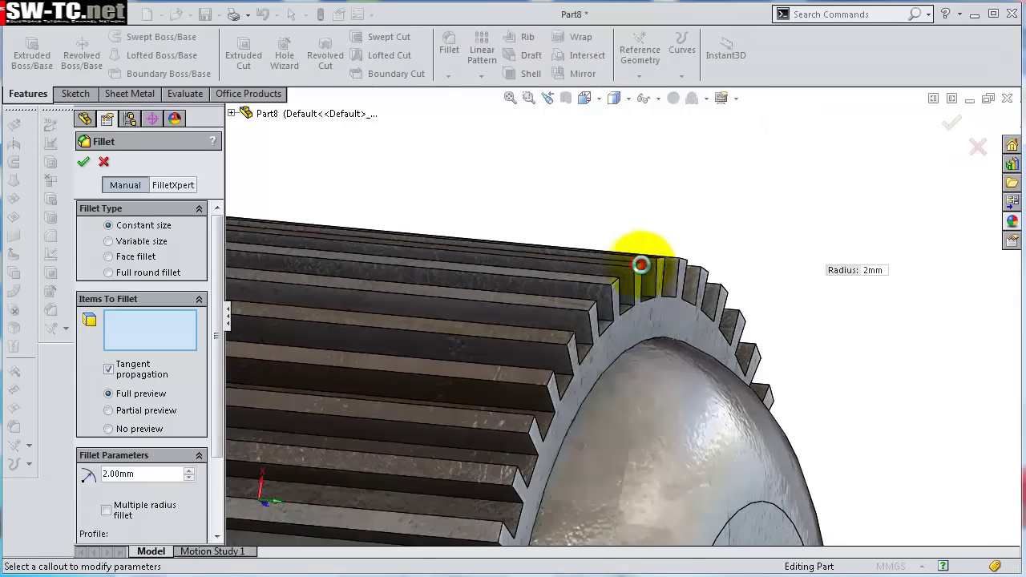
left_click(691, 264)
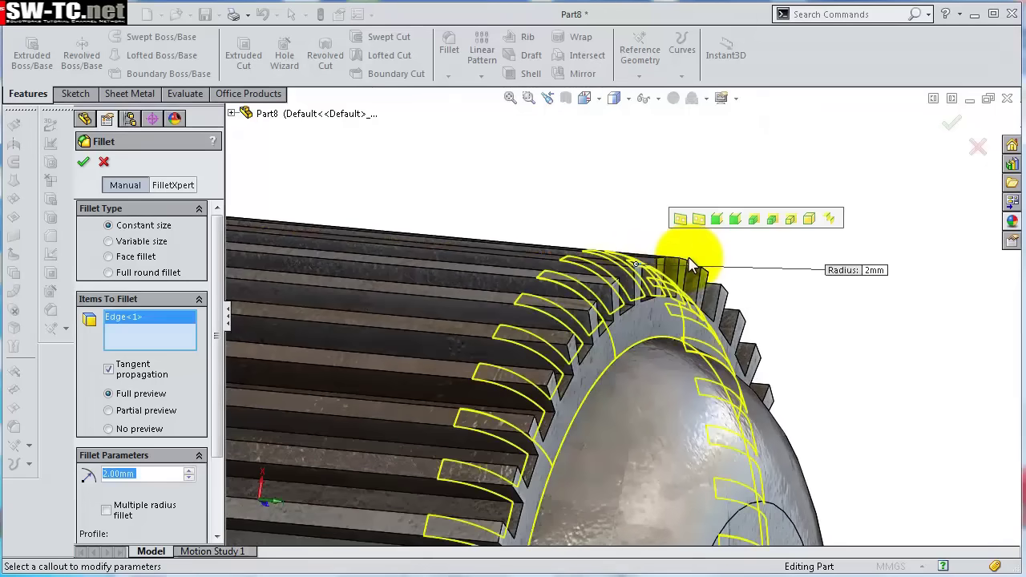
left_click(948, 125)
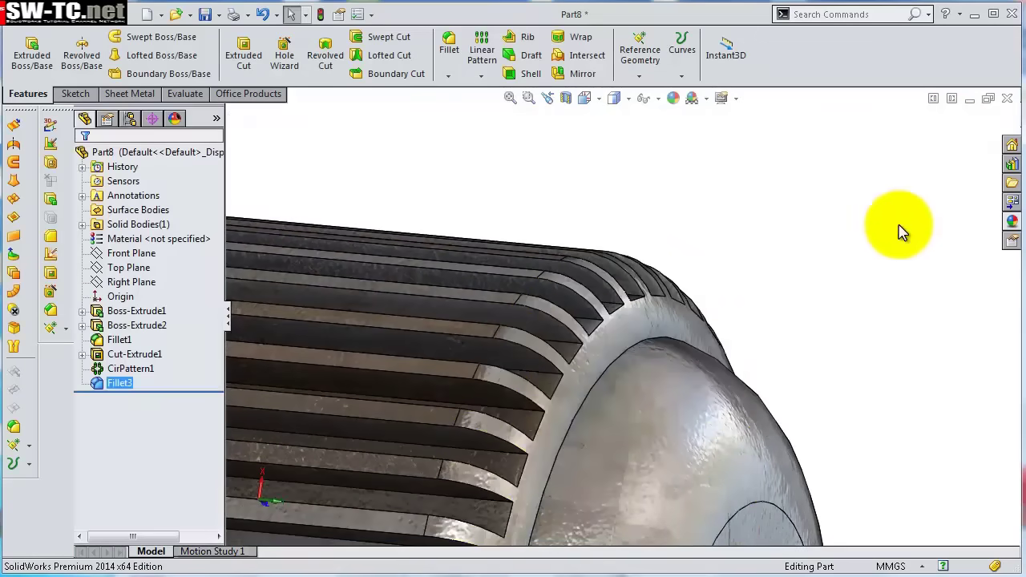
scroll(802, 327, "up", 6)
middle_click_drag(662, 359, 549, 239)
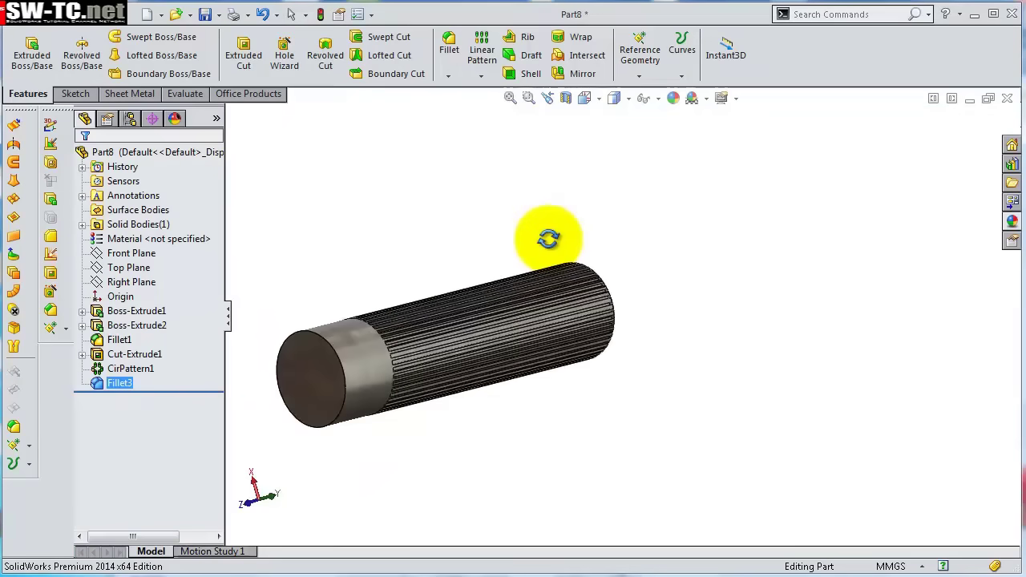
Try a 2 mm Shell on the finished part, then cancel it when it fails.
left_click(521, 73)
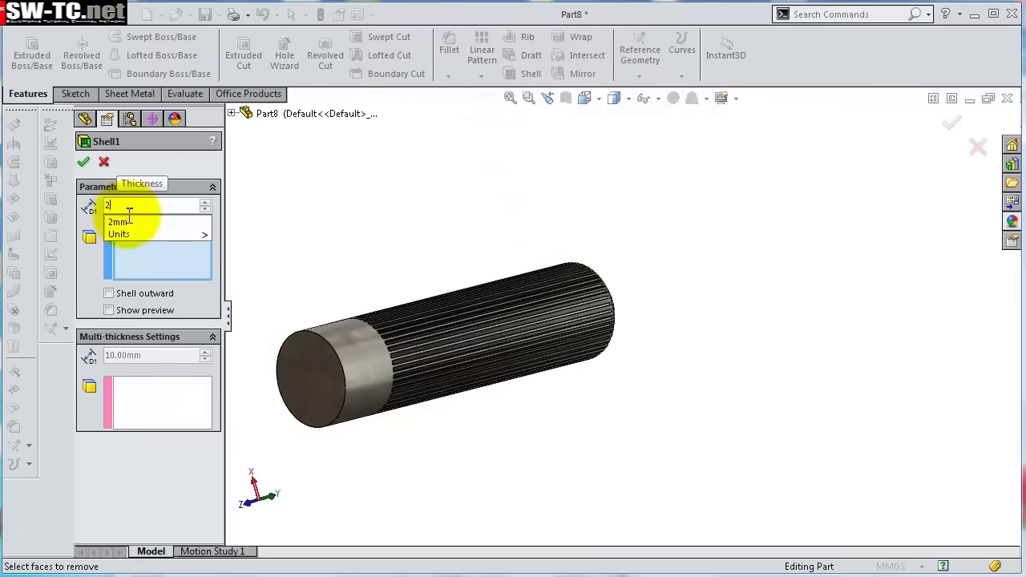
type("2")
left_click(84, 298)
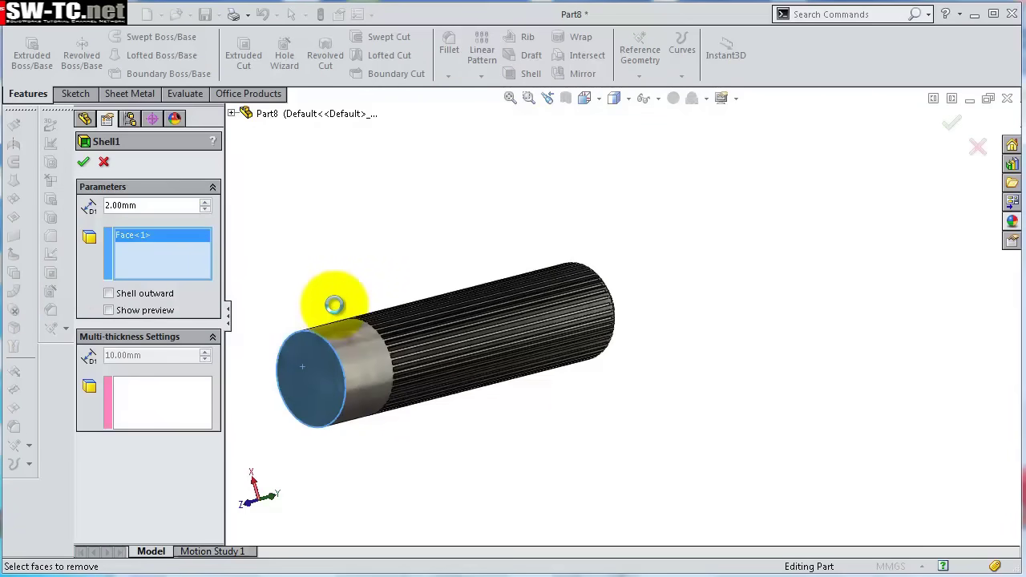
left_click(104, 164)
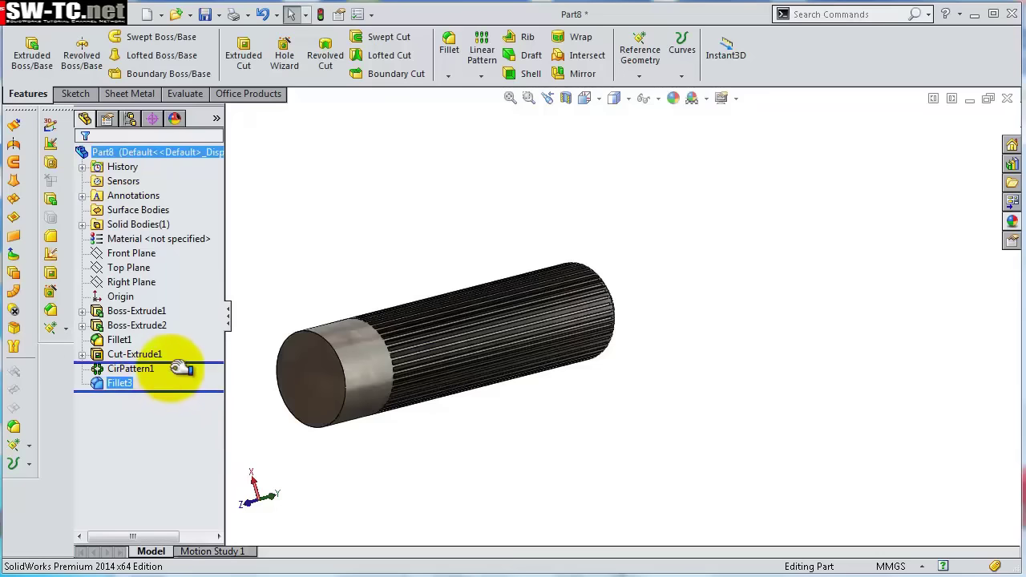
Roll back above Cut-Extrude1, shell 2 mm with the end face open, then restore the history.
left_click_drag(182, 367, 176, 372)
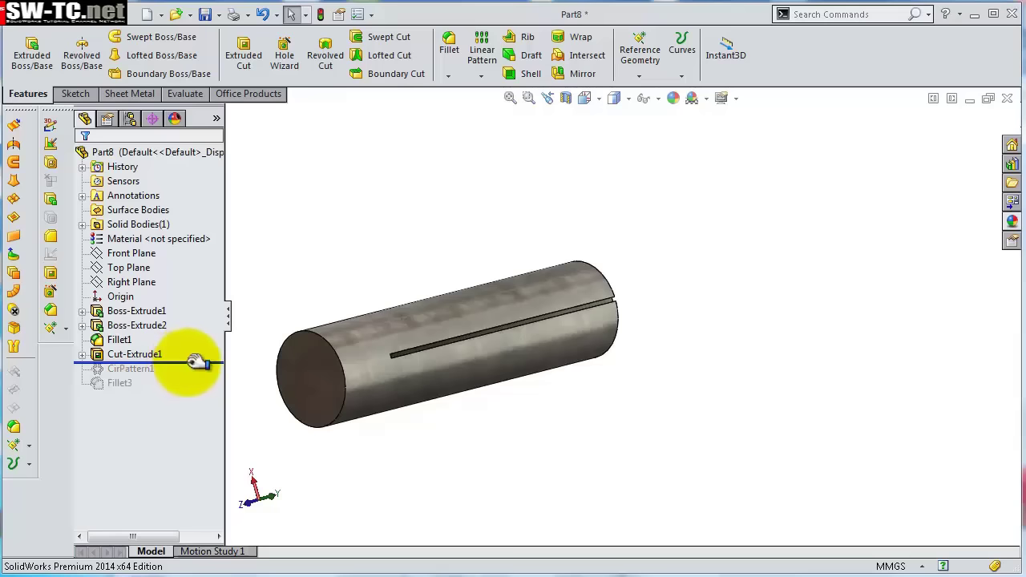
left_click(187, 355)
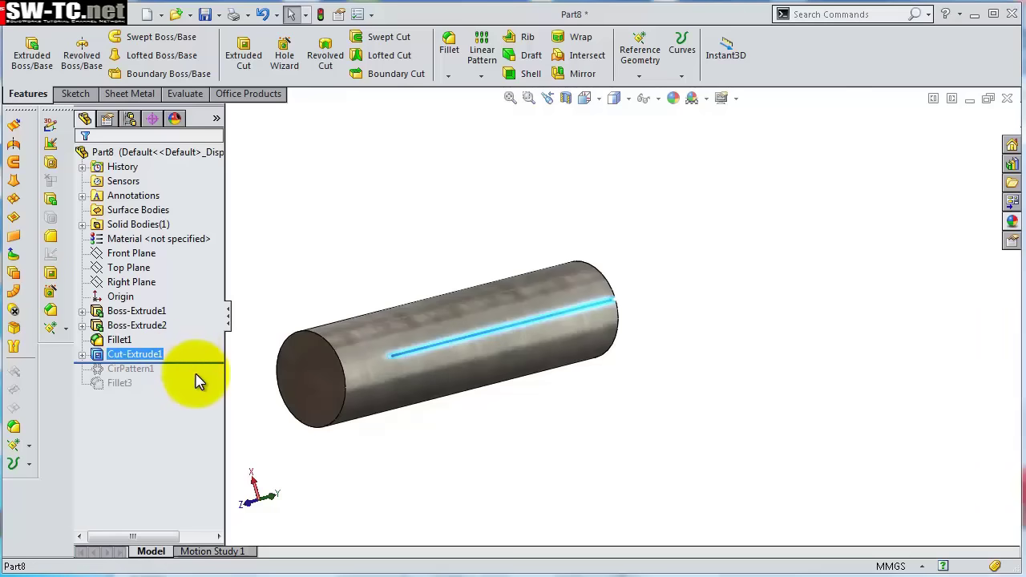
left_click_drag(201, 354, 201, 348)
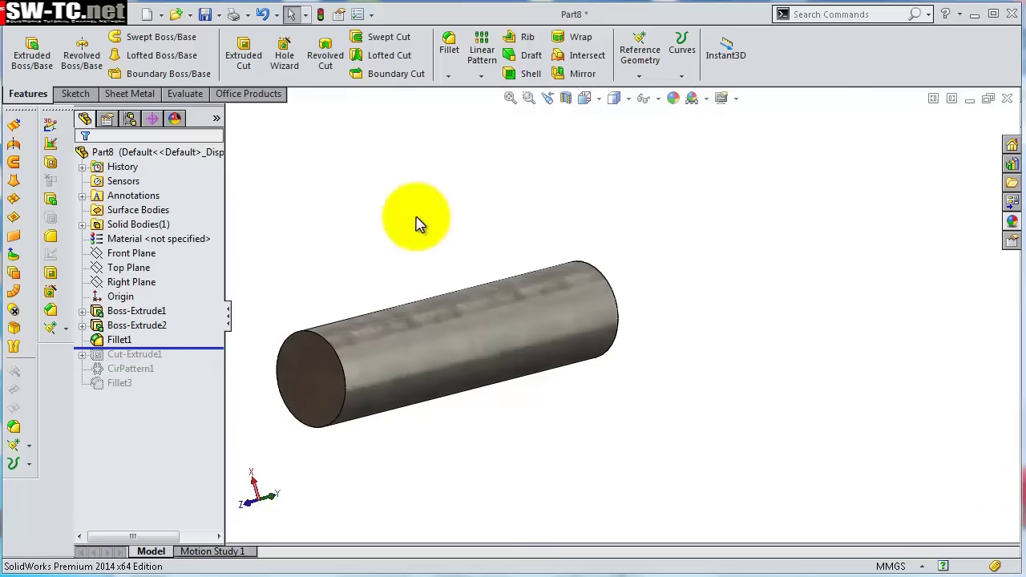
left_click(450, 77)
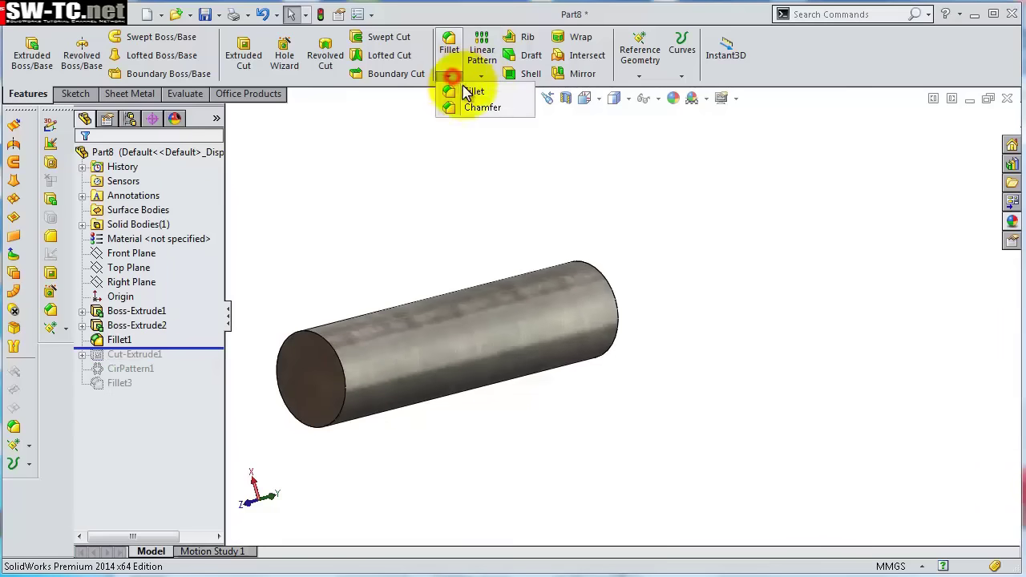
left_click(530, 74)
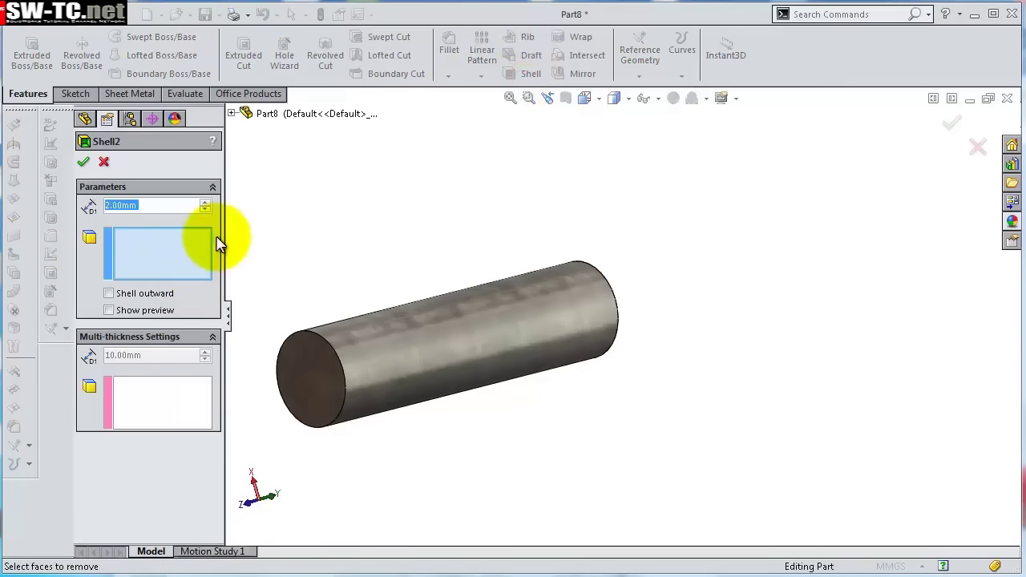
left_click(322, 369)
key("Return")
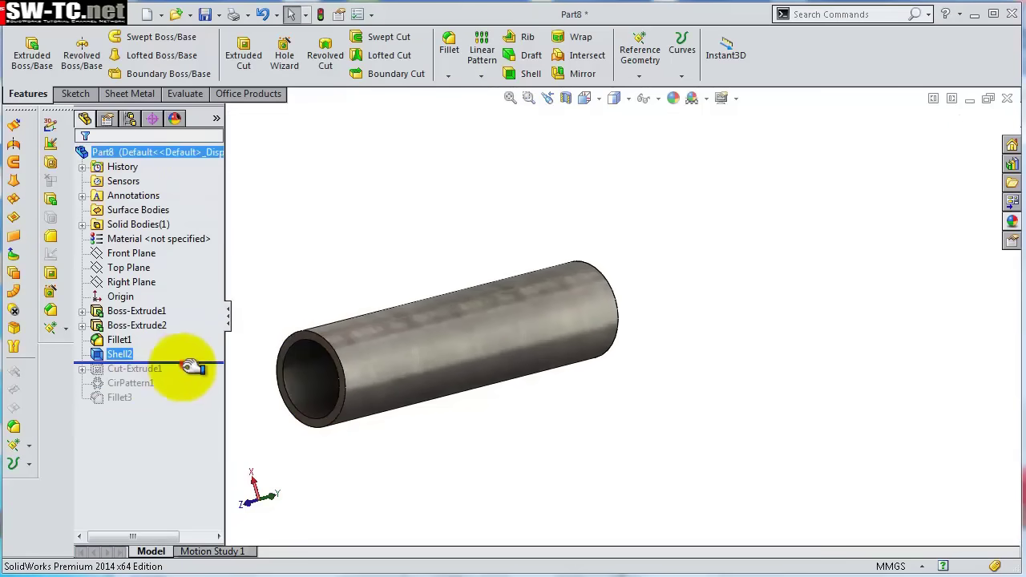
left_click_drag(193, 367, 177, 405)
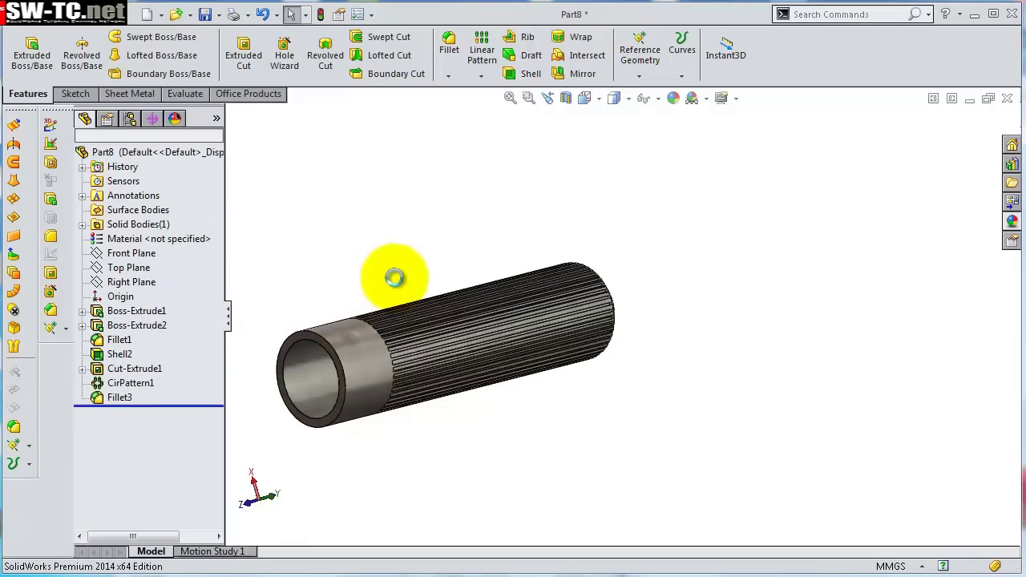
middle_click_drag(419, 270, 419, 222)
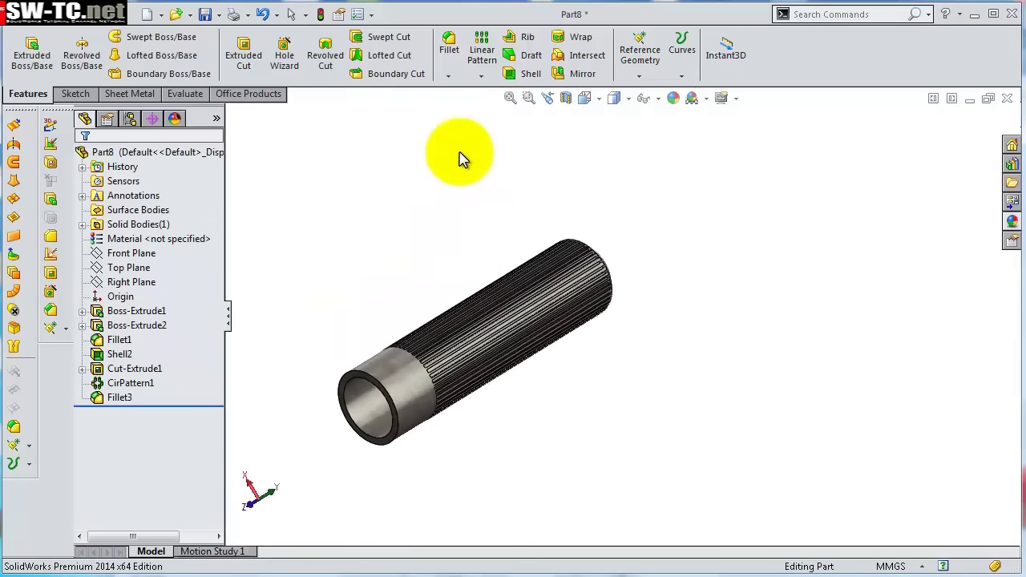
Set up a Distance-distance chamfer with D1 = 1 mm and D2 = 5 mm.
left_click(448, 77)
left_click(474, 107)
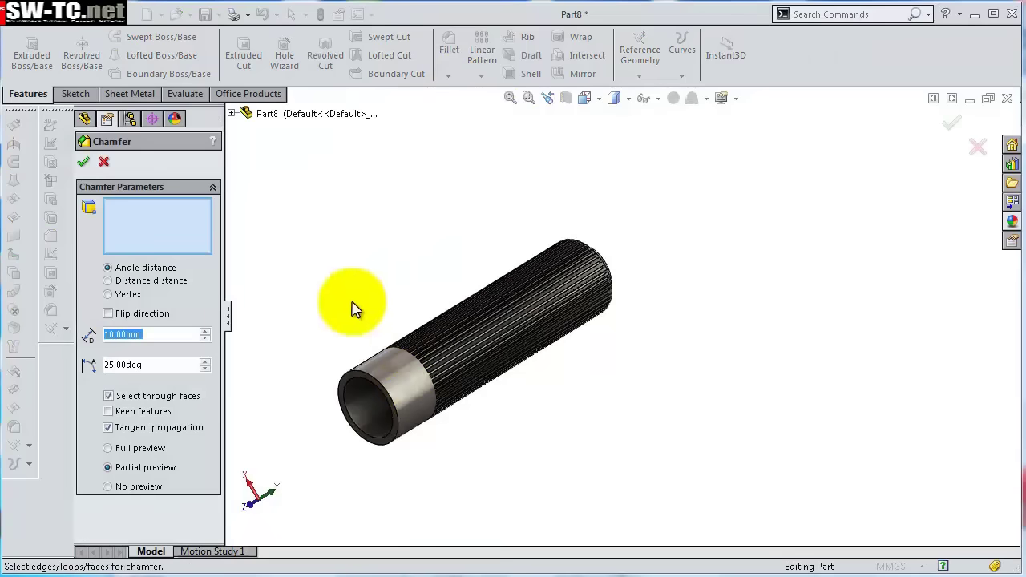
left_click(107, 280)
left_click(148, 336)
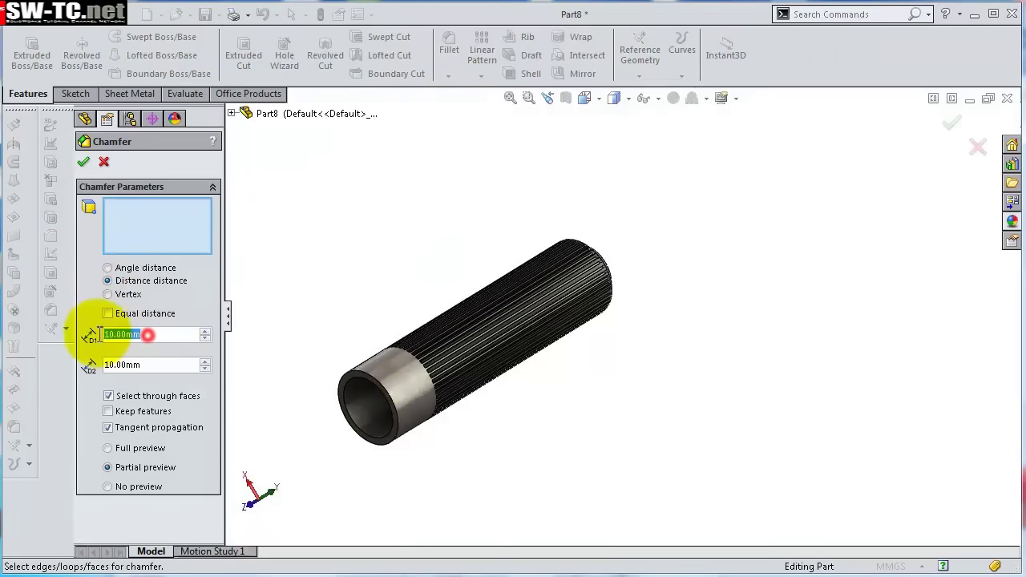
type("1")
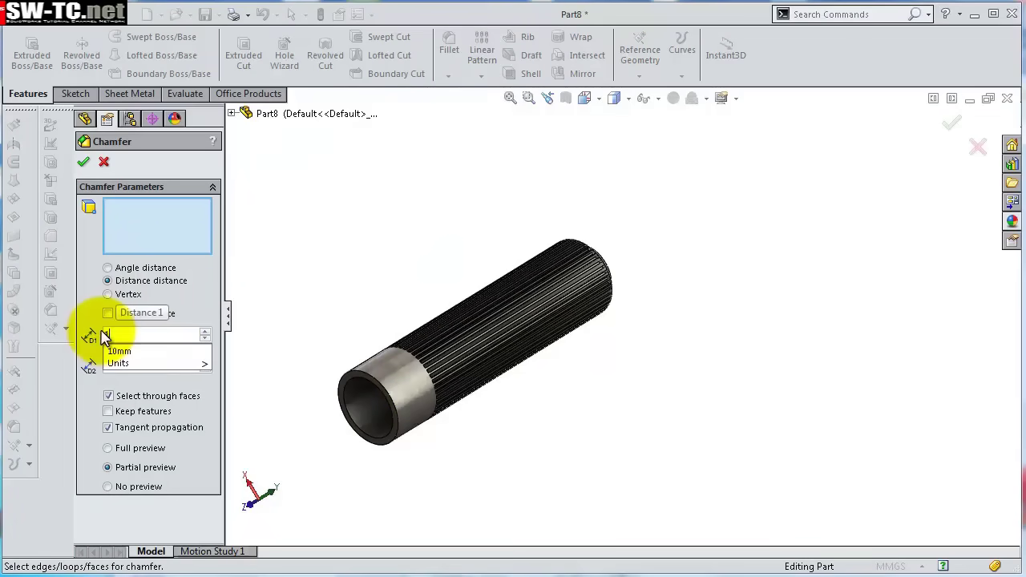
left_click(158, 364)
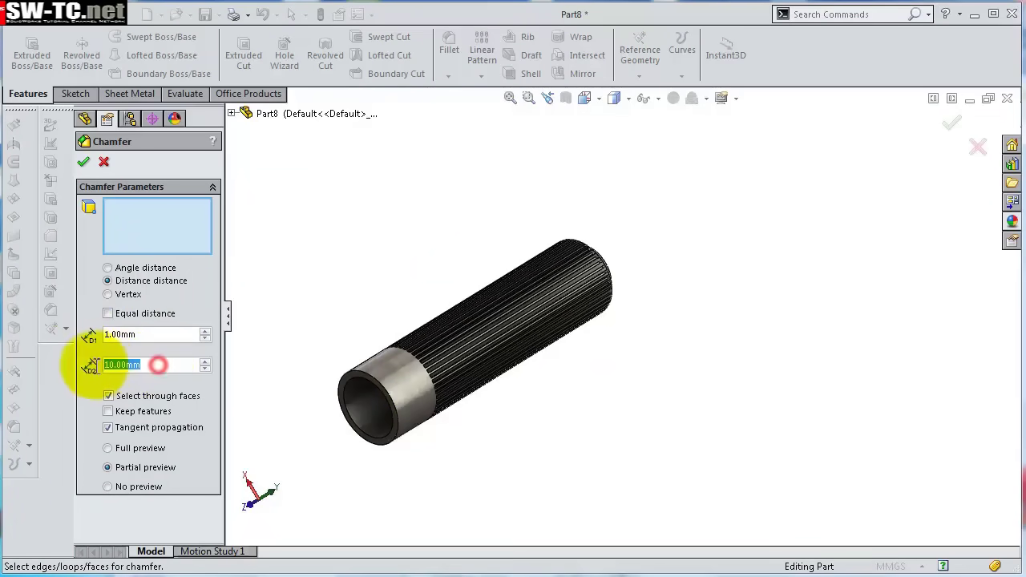
type("5")
key("Return")
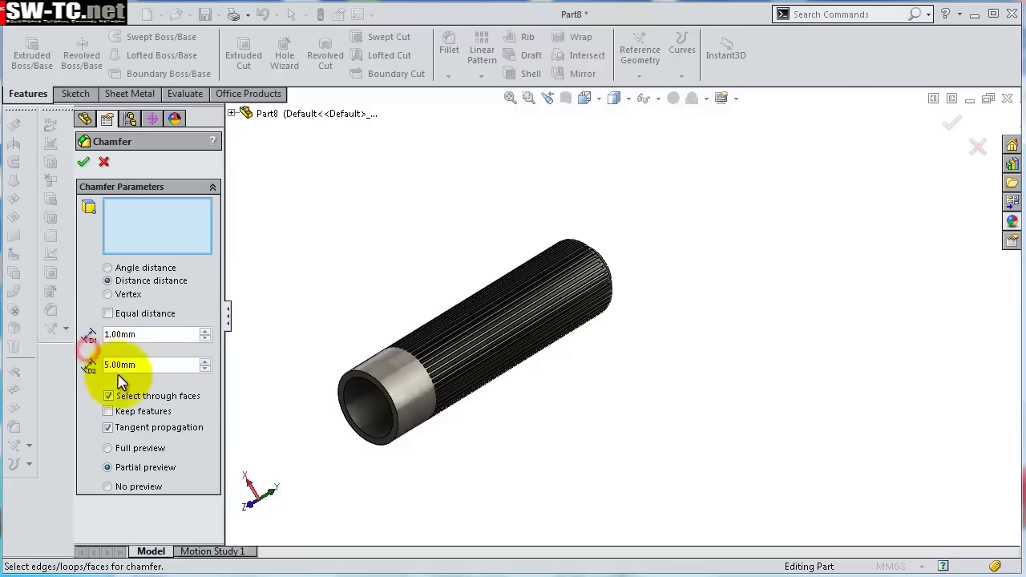
Apply the chamfer to the tube's open end edge and inspect the result.
scroll(453, 409, "down", 5)
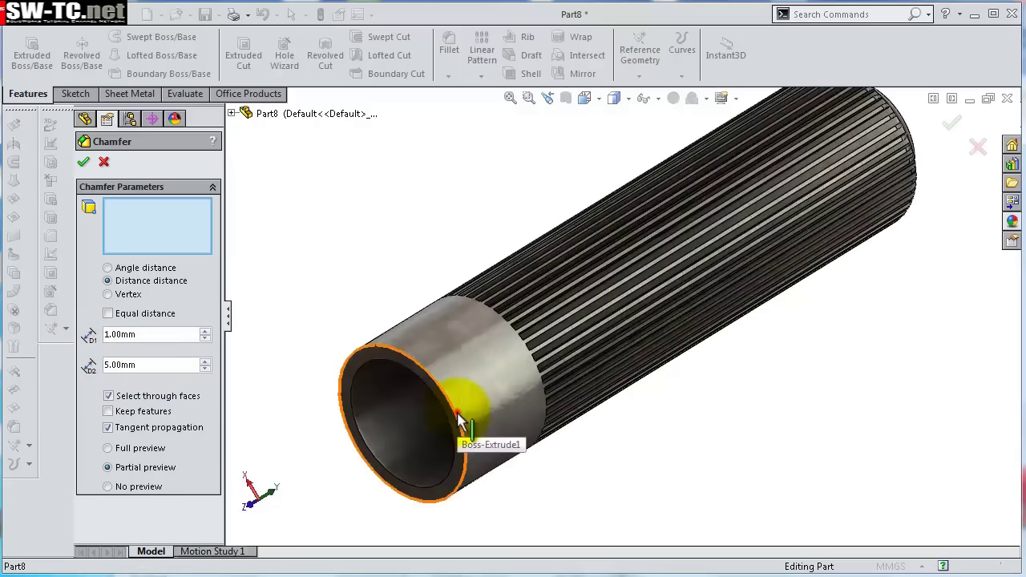
left_click(459, 418)
key("Return")
scroll(633, 409, "up", 3)
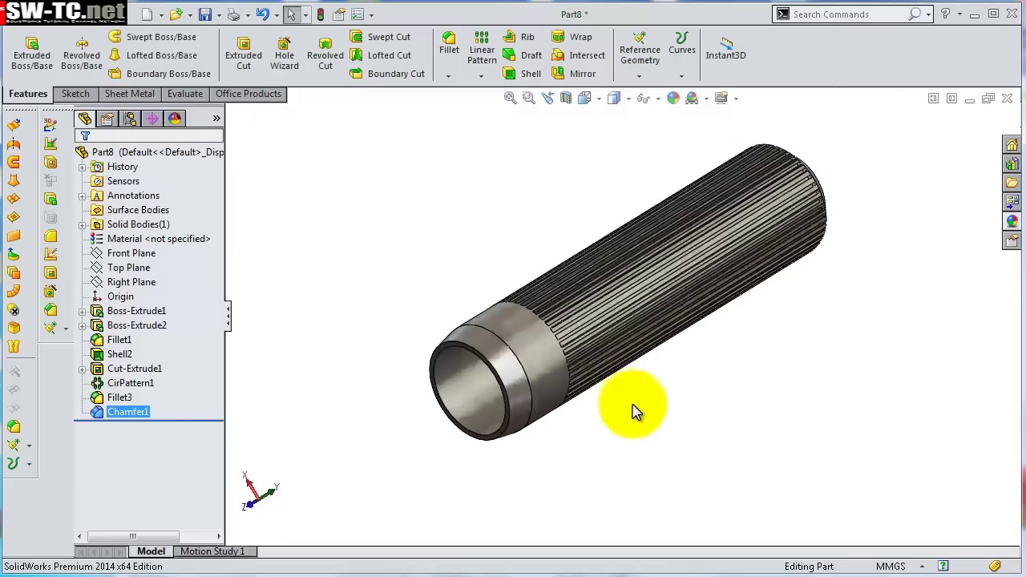
middle_click_drag(636, 412, 556, 339)
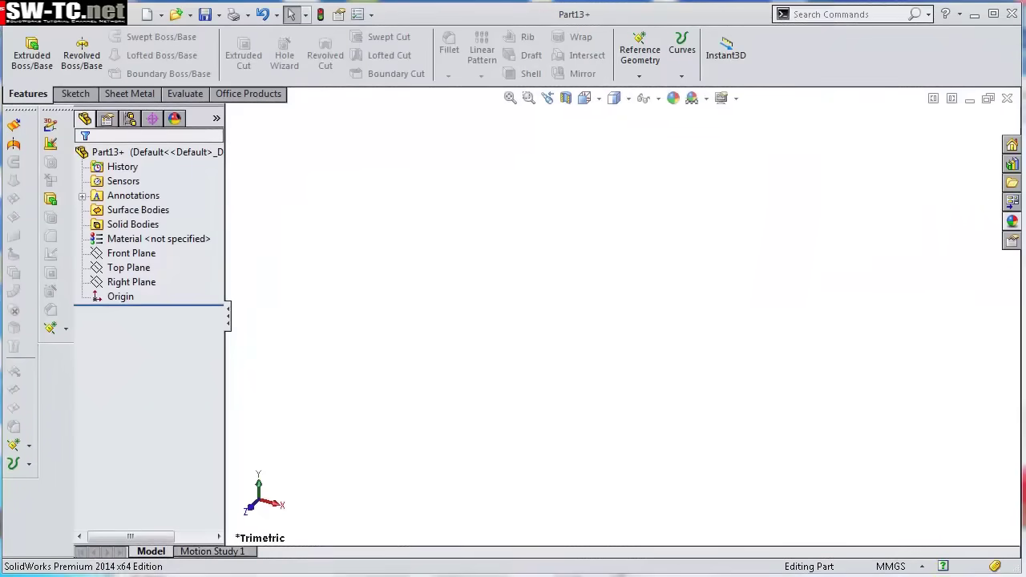
Sketch two concentric circles at the origin on the Front Plane.
left_click(124, 251)
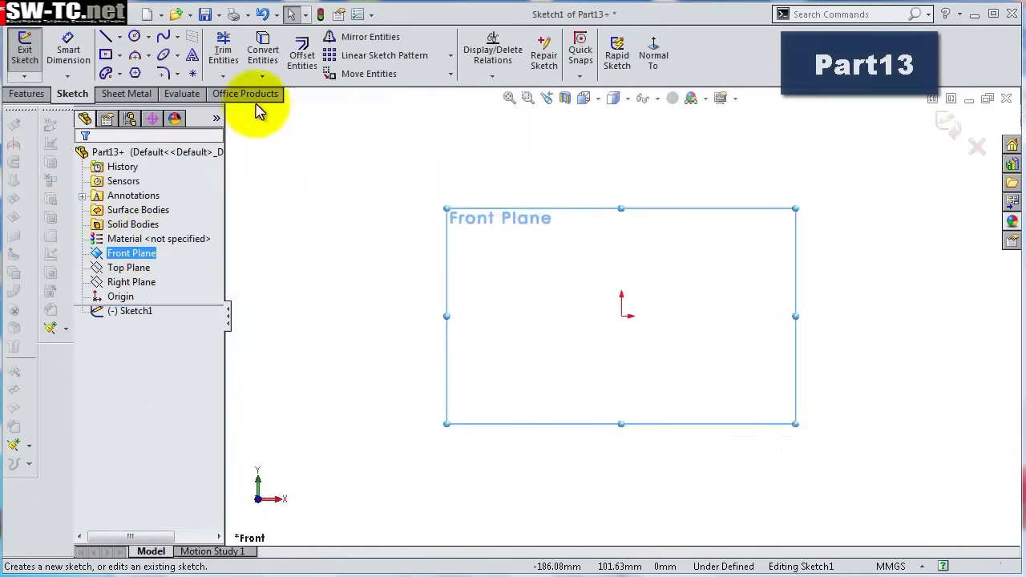
left_click(134, 38)
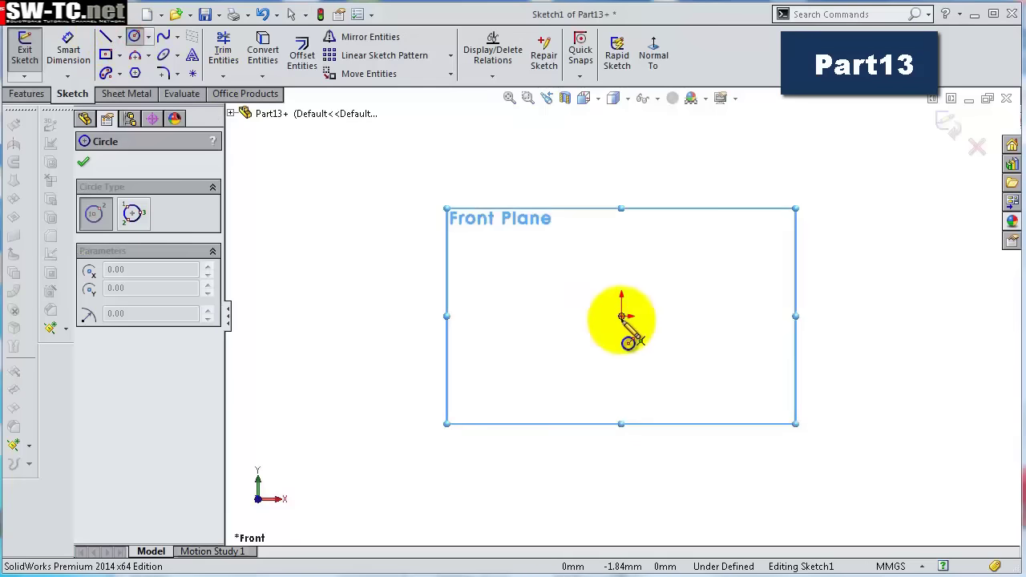
left_click(622, 315)
left_click(600, 254)
left_click(621, 315)
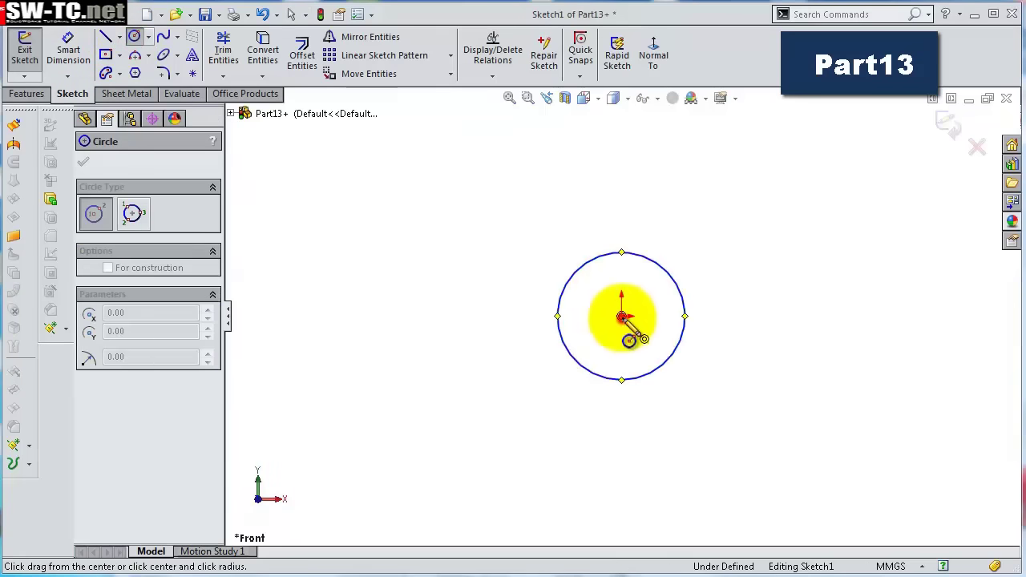
left_click(603, 287)
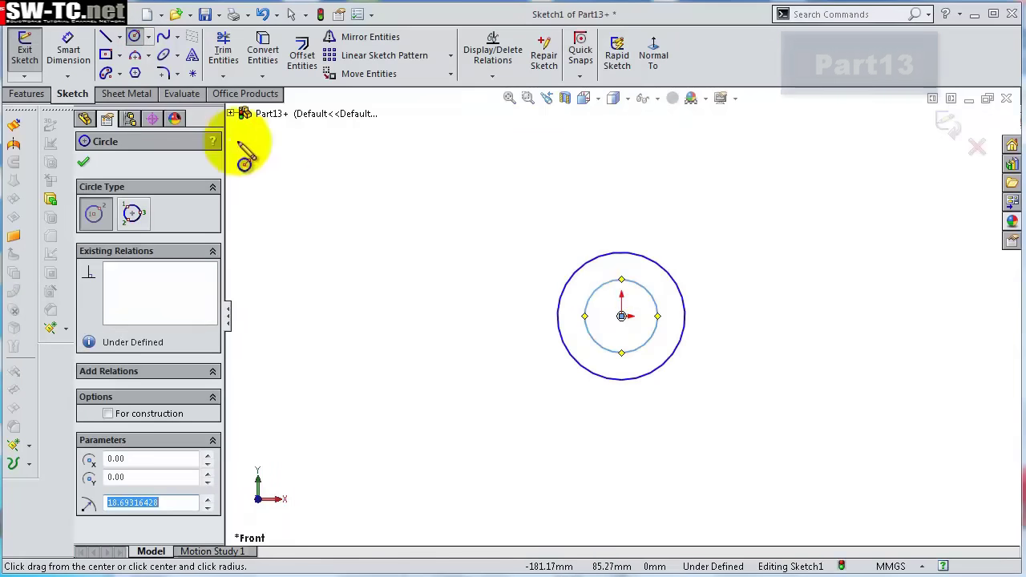
Draw a tall center rectangle standing above the circles.
left_click(121, 58)
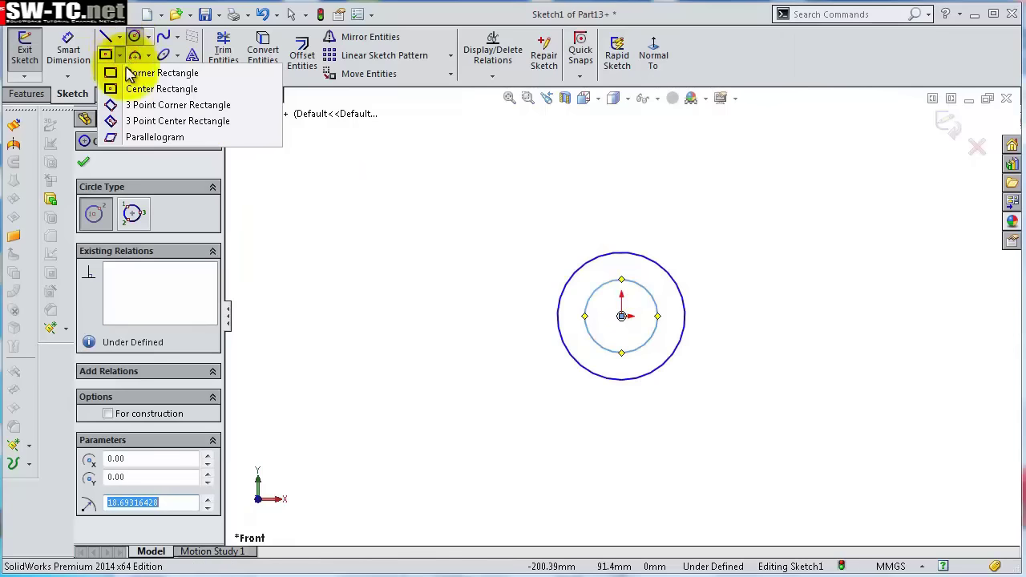
left_click(128, 89)
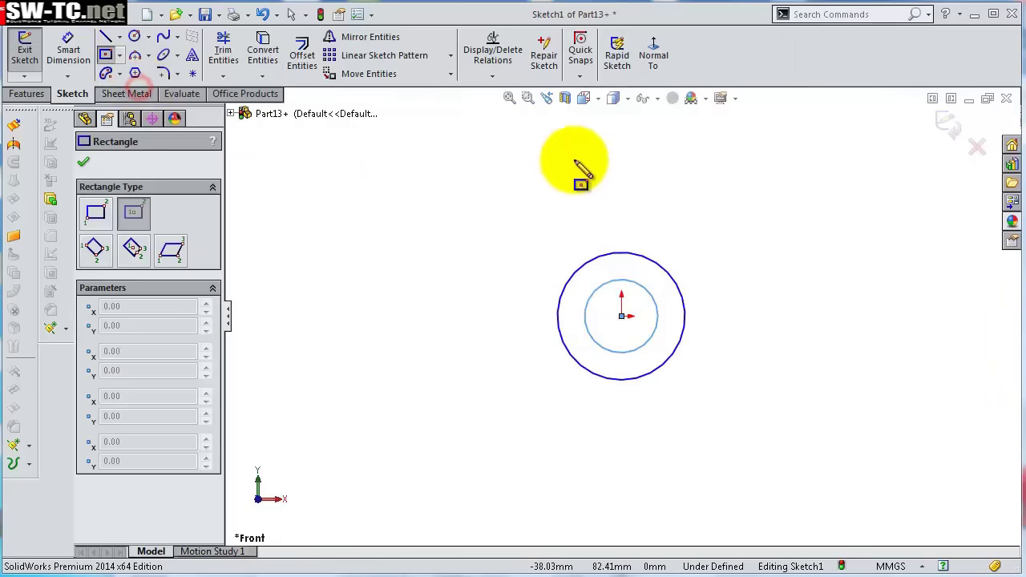
left_click(623, 169)
scroll(597, 144, "up", 4)
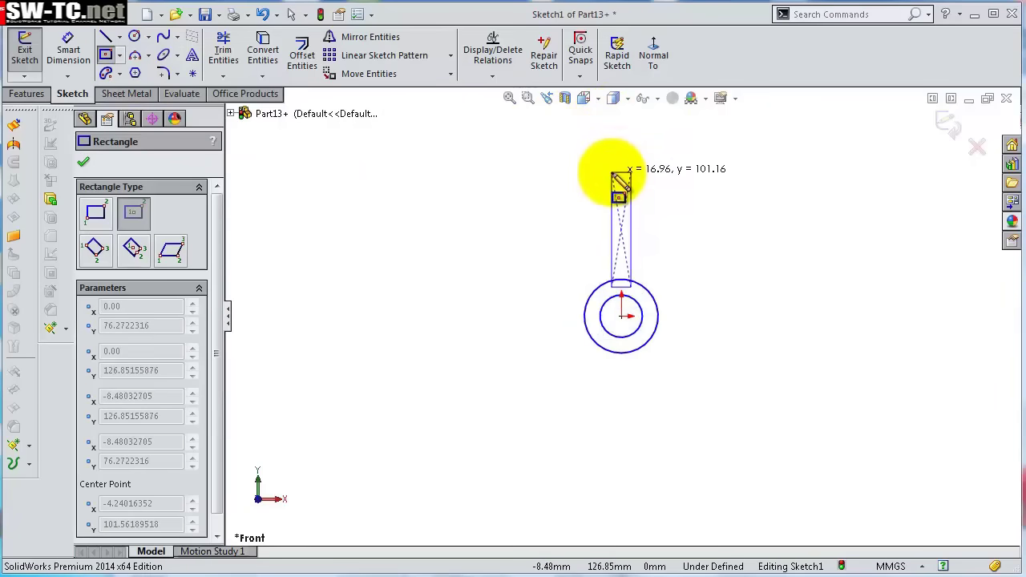
left_click(613, 173)
Dimension the rectangle's right side to a height of 60 mm.
scroll(657, 278, "down", 3)
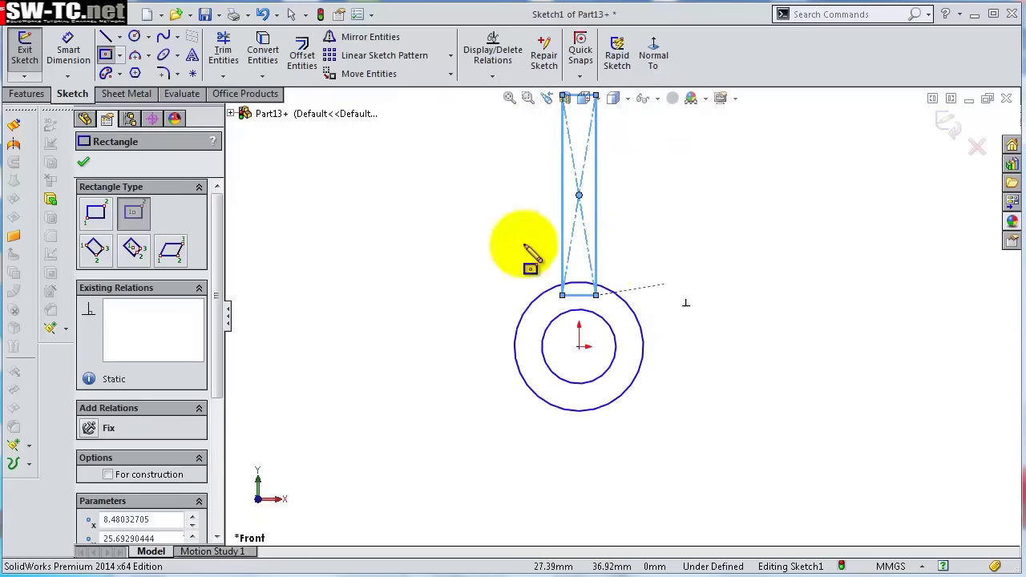
left_click(70, 58)
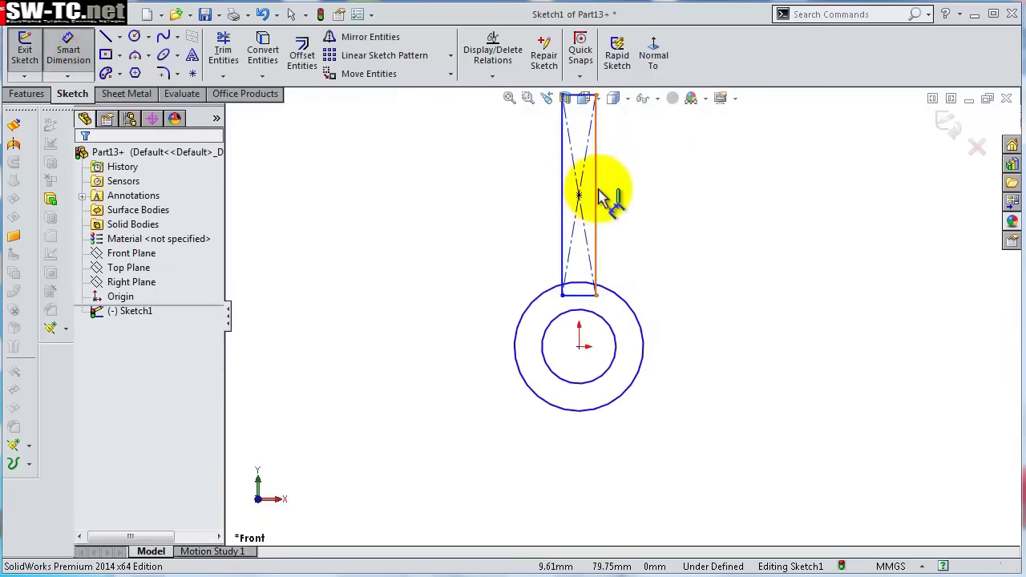
left_click(600, 193)
left_click(646, 200)
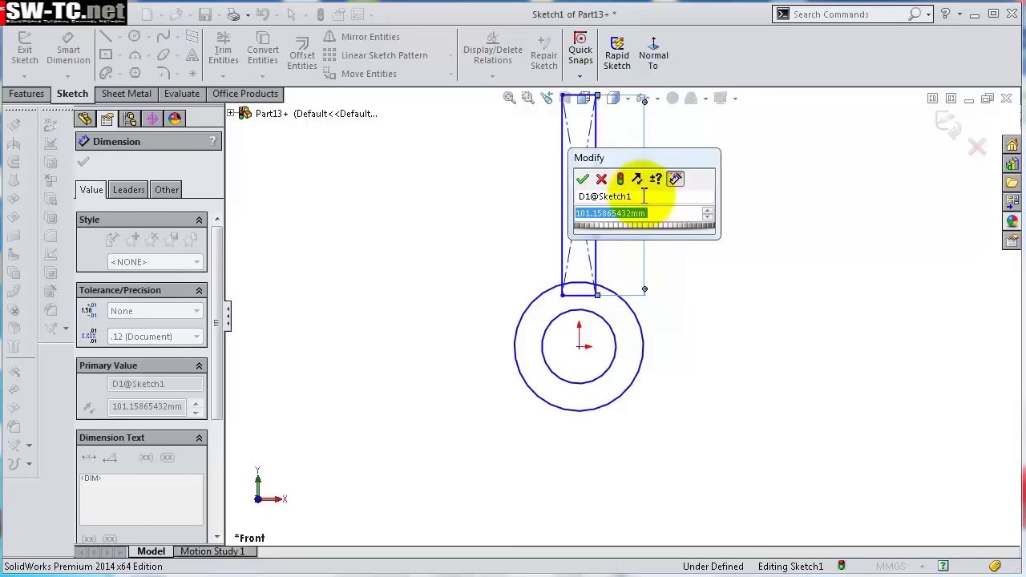
key("Return")
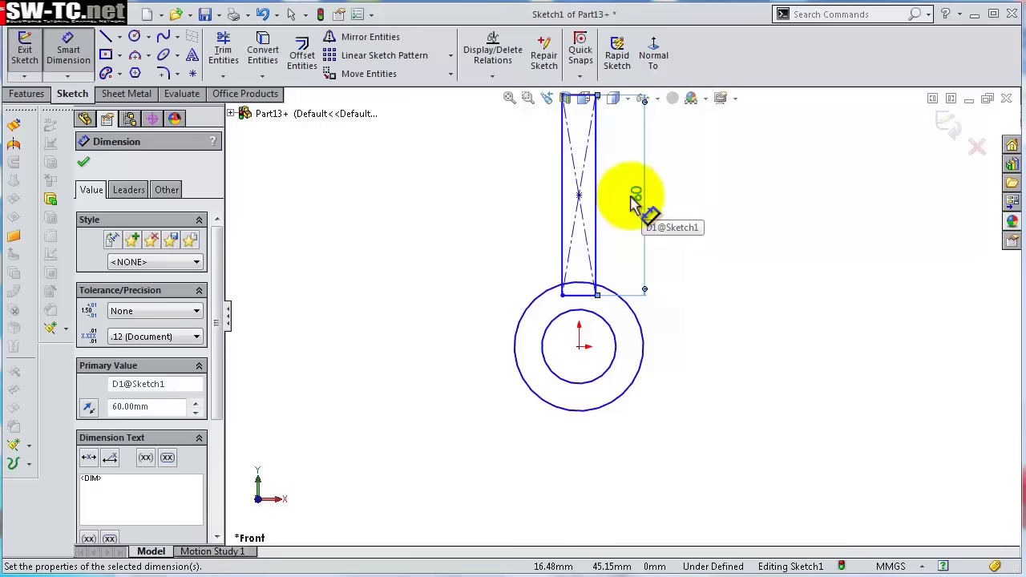
Dimension the inner circle at Ø21 mm and the outer circle at Ø30 mm.
scroll(630, 217, "down", 4)
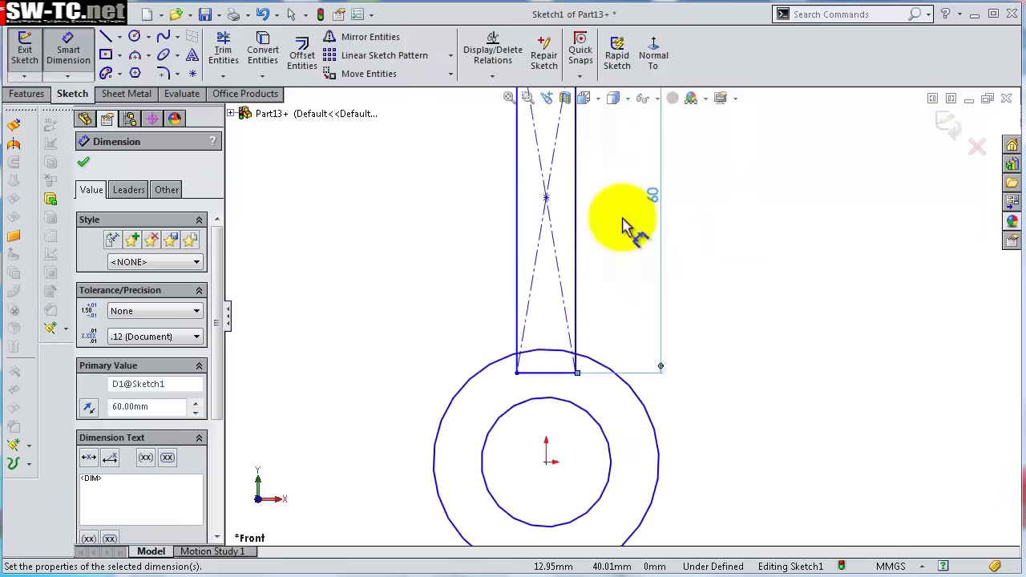
left_click(610, 461)
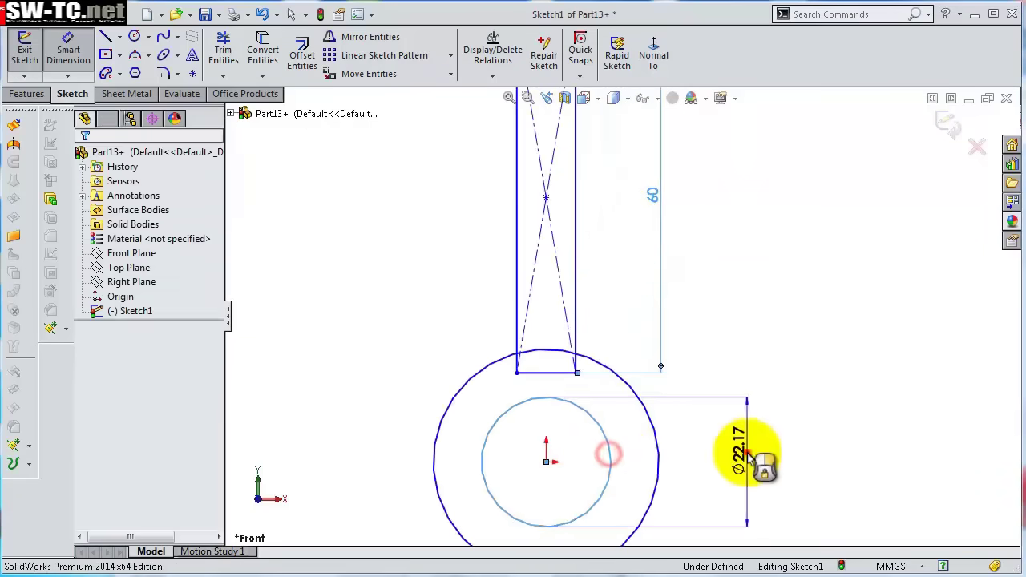
left_click(754, 442)
key("Return")
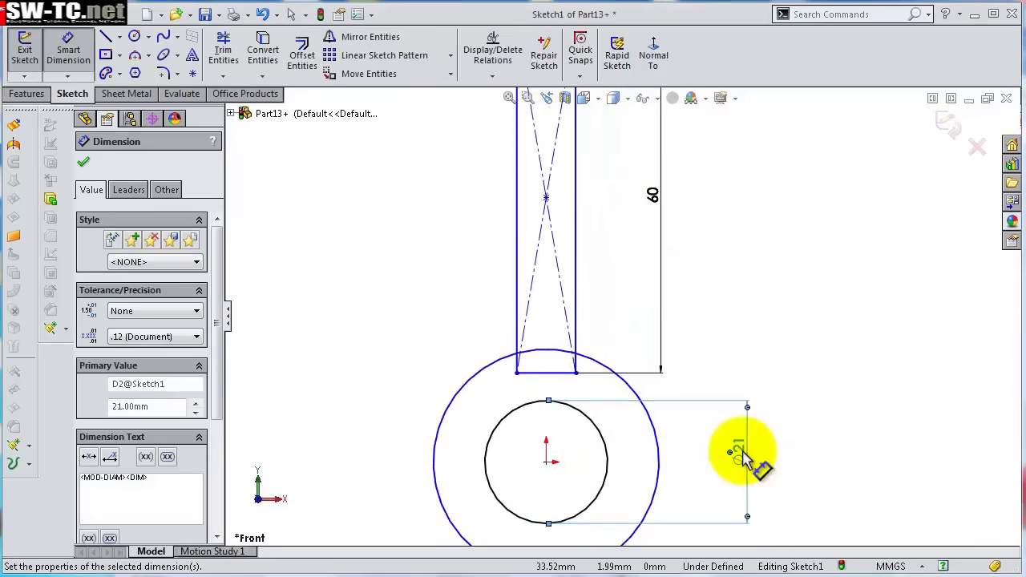
left_click(663, 459)
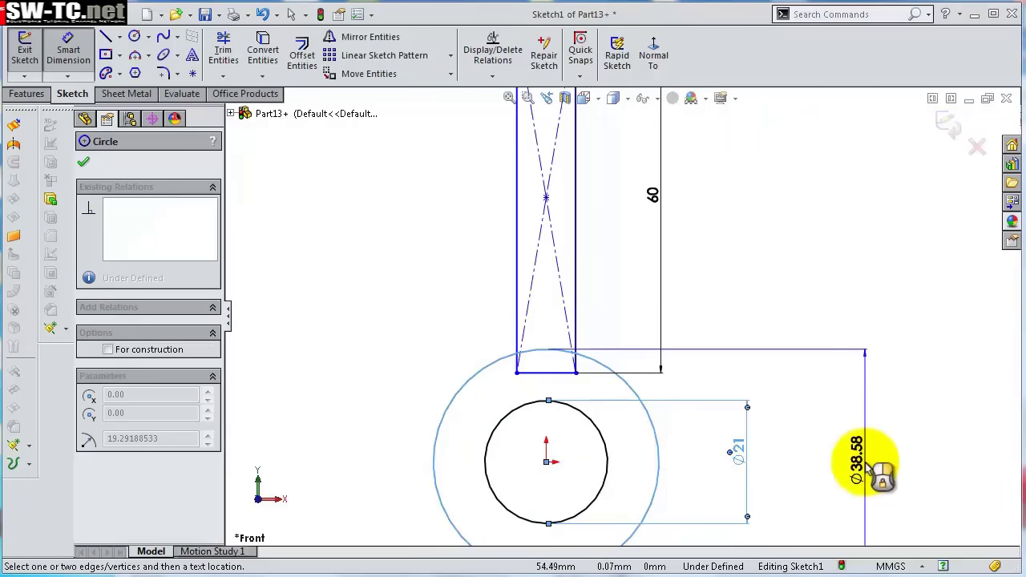
left_click(869, 465)
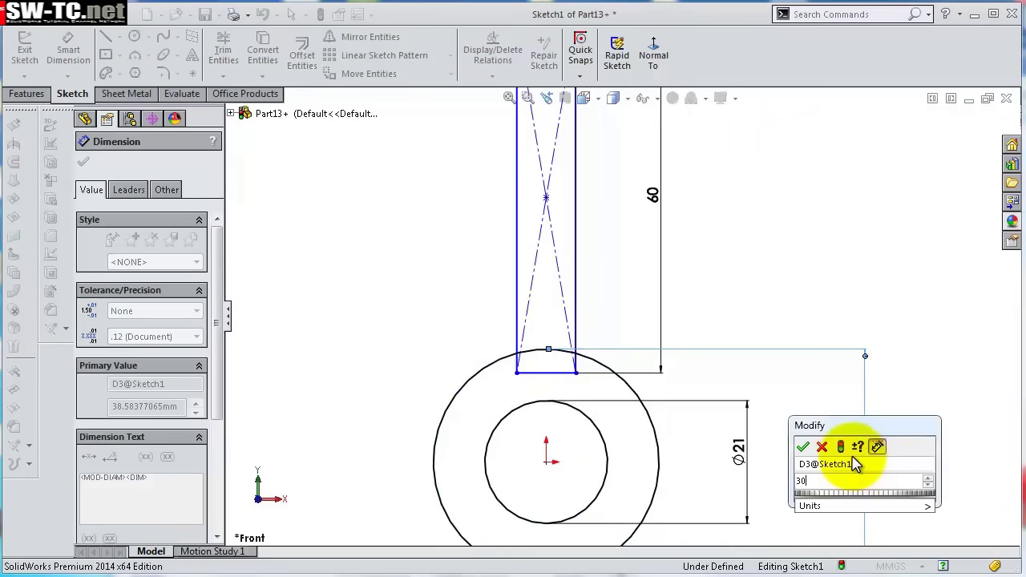
key("Return")
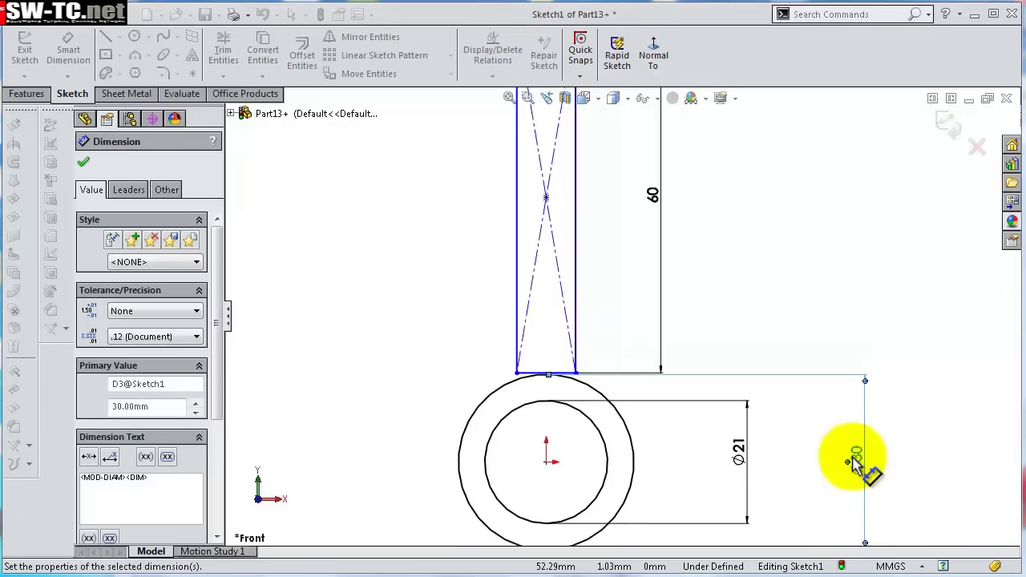
Dimension the rectangle's top edge to 8 mm wide and finish dimensioning.
scroll(569, 345, "down", 3)
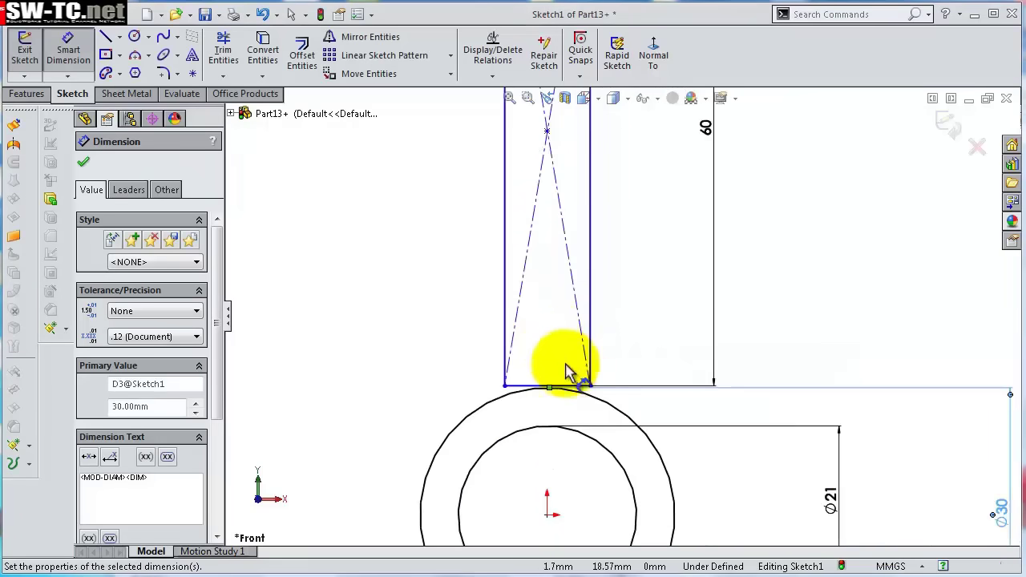
scroll(572, 371, "up", 5)
left_click(600, 178)
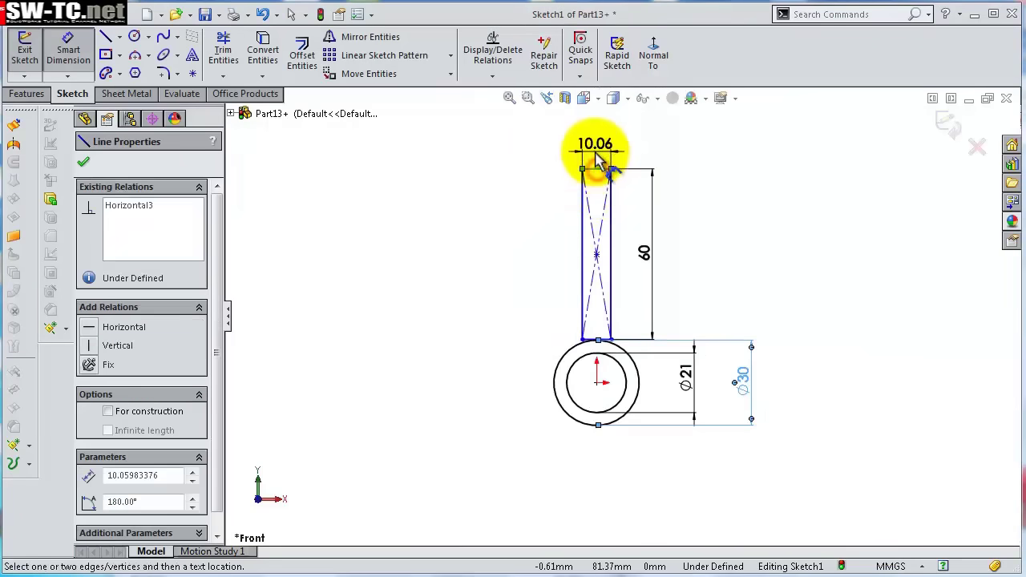
left_click(597, 148)
type("8")
key("Return")
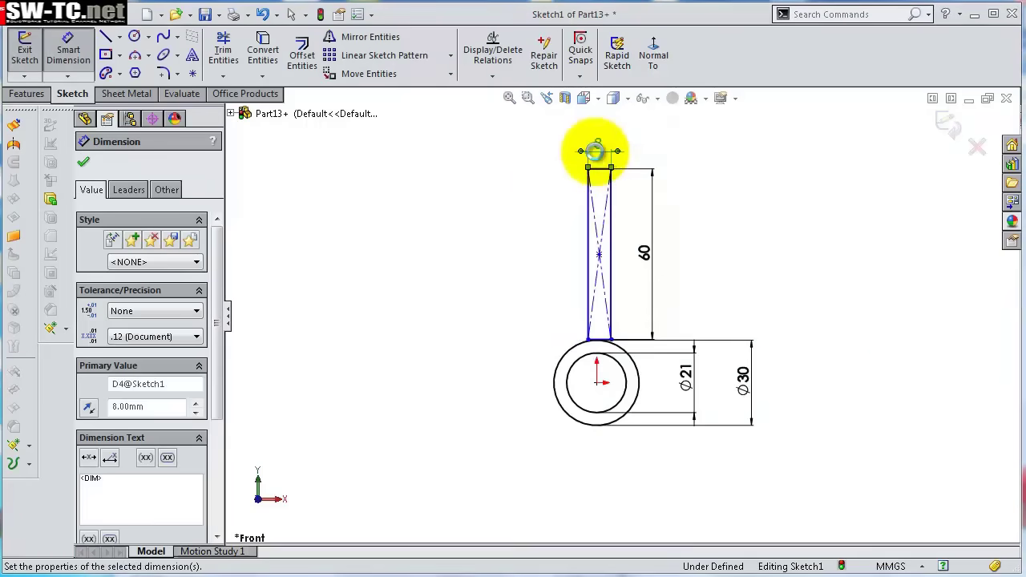
scroll(717, 401, "down", 2)
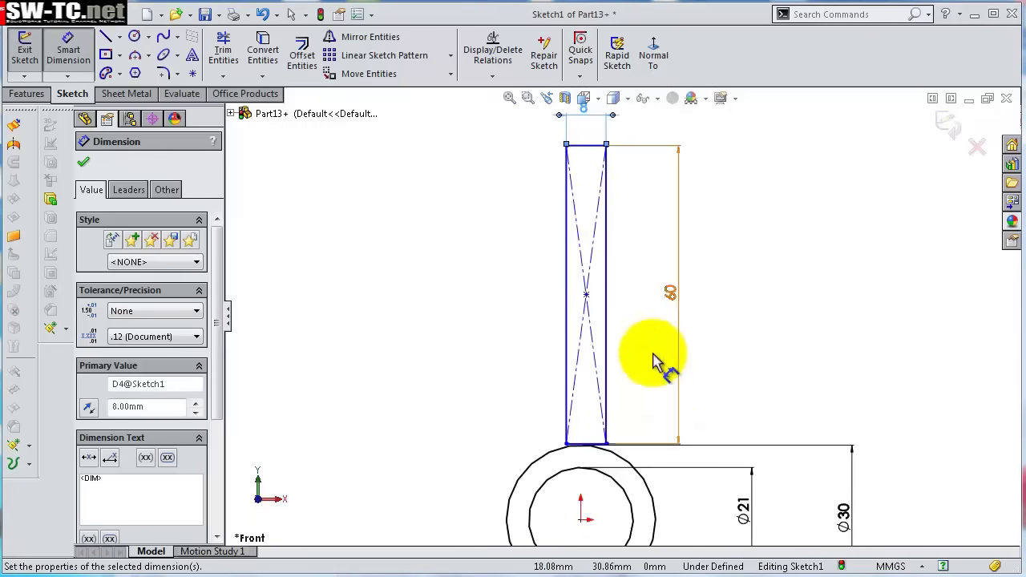
key("Escape")
left_click(588, 298)
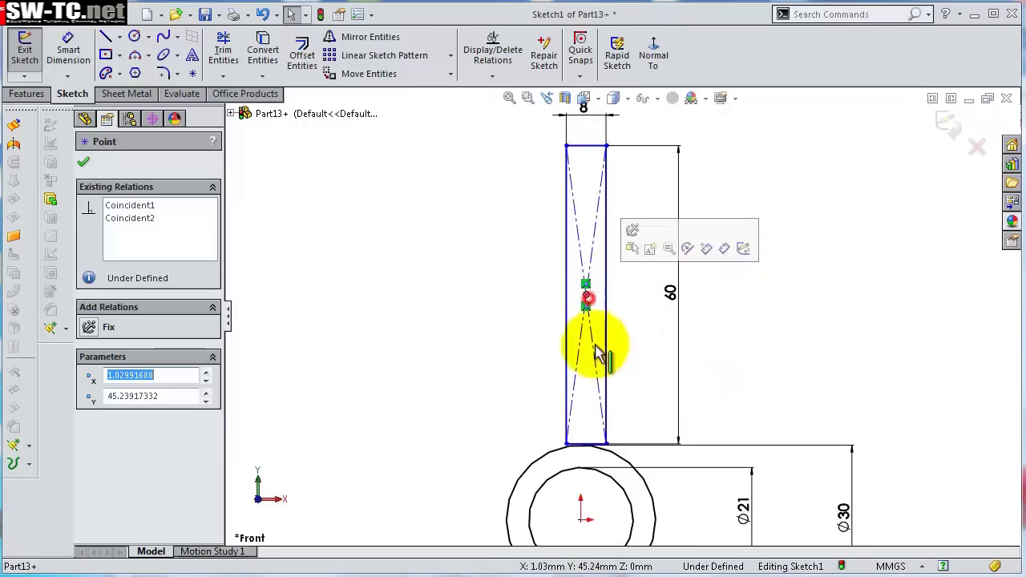
Make the rectangle's centre point vertical with the origin.
left_click(582, 521, "ctrl")
left_click(651, 462)
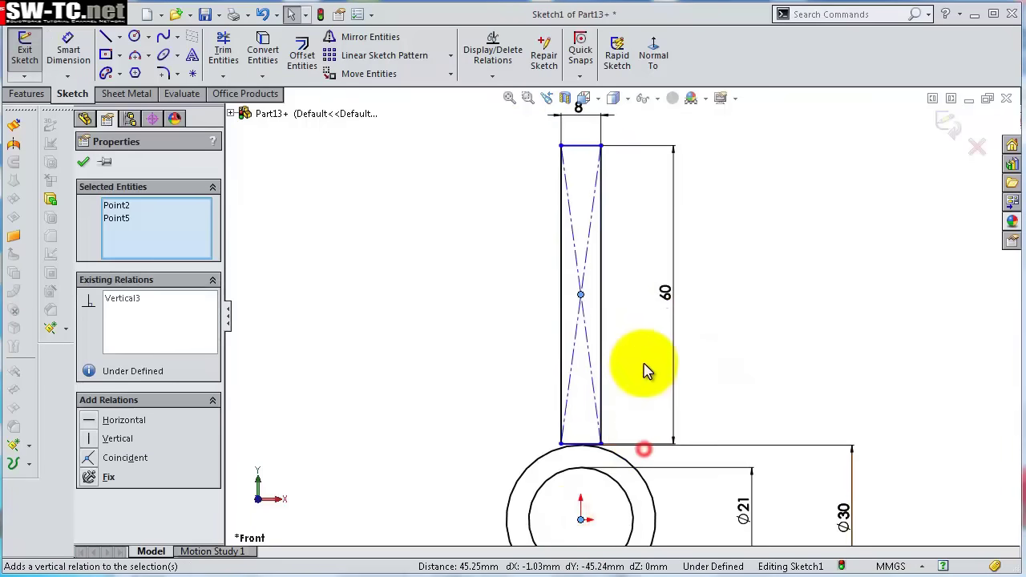
scroll(591, 449, "down", 2)
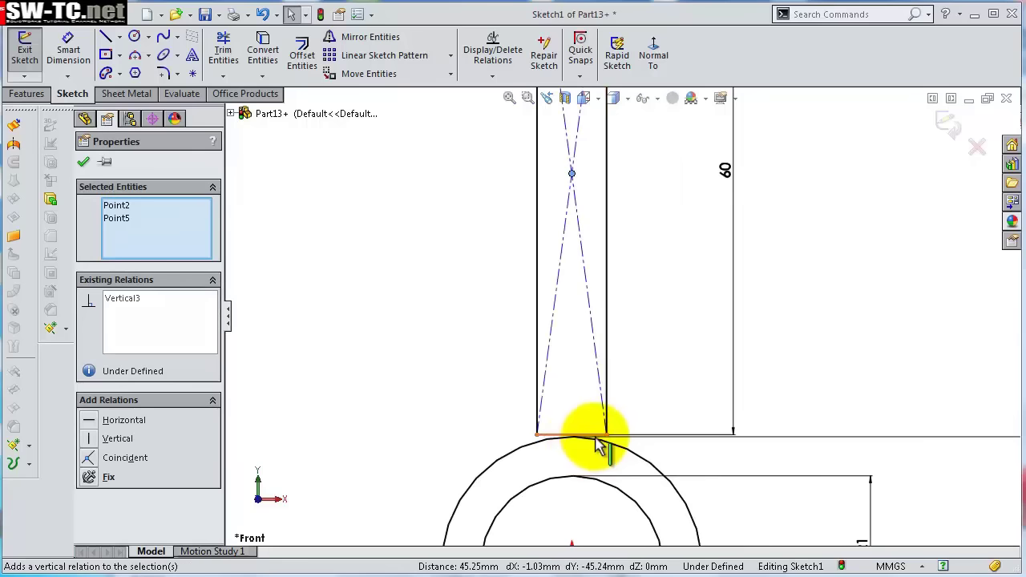
Make the bottom edge's left endpoint coincident with the outer Ø30 circle.
left_click(595, 436)
left_click(607, 448, "ctrl")
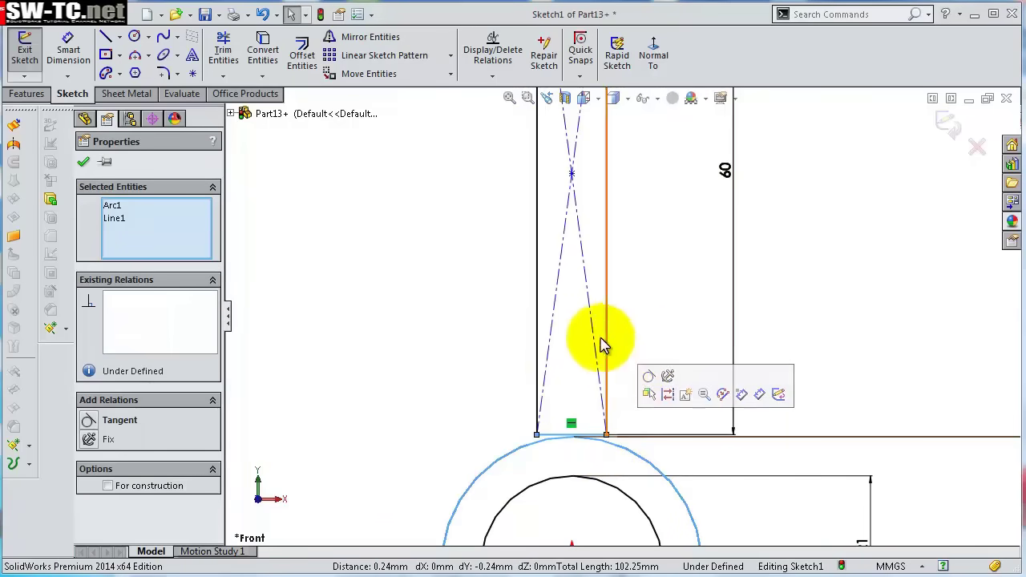
left_click(487, 362)
scroll(530, 433, "down", 3)
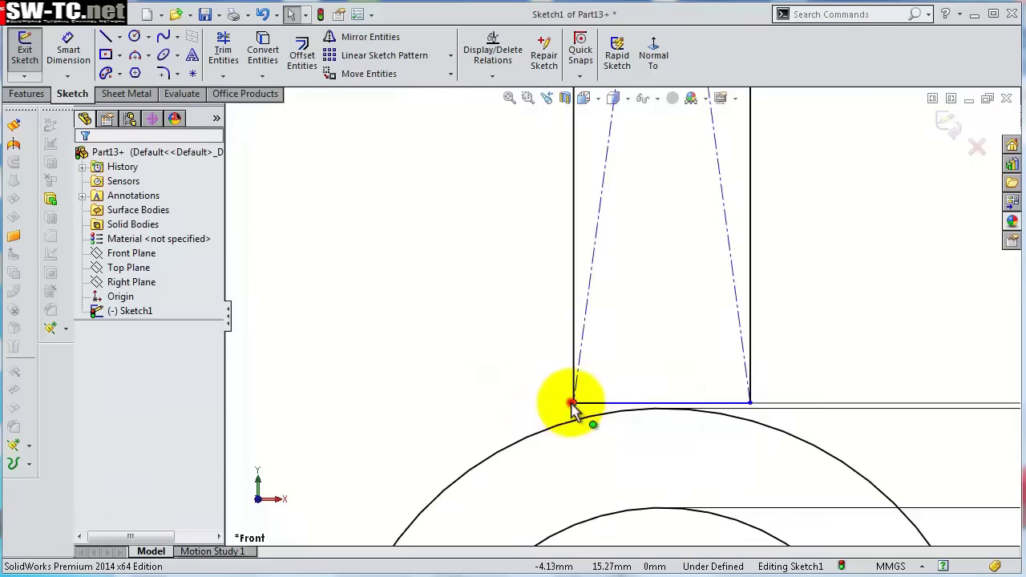
left_click(574, 404)
left_click(578, 423, "ctrl")
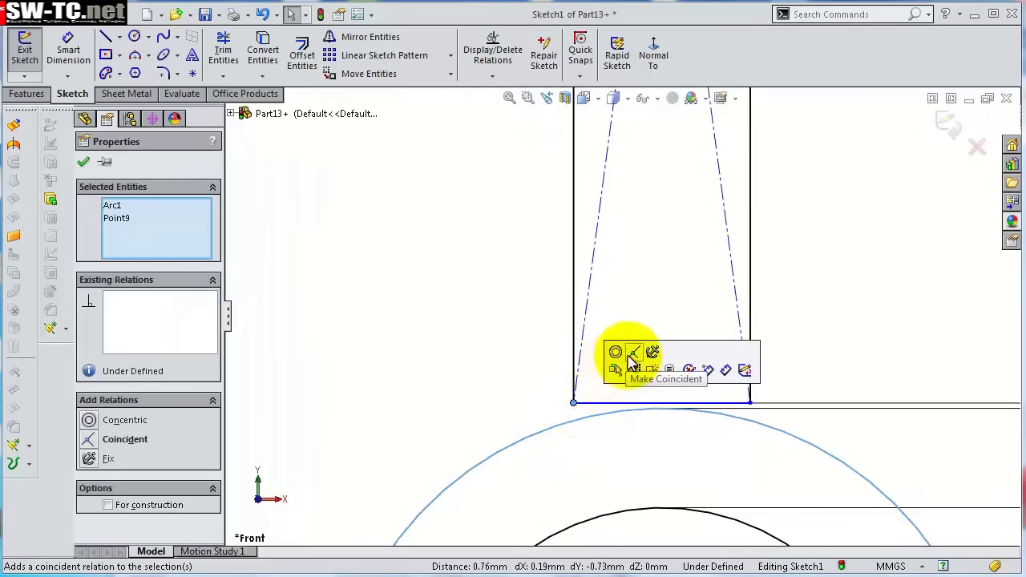
left_click(632, 356)
left_click(672, 473)
Convert the rectangle's bottom edge to construction geometry, fully defining the sketch.
scroll(682, 461, "up", 1)
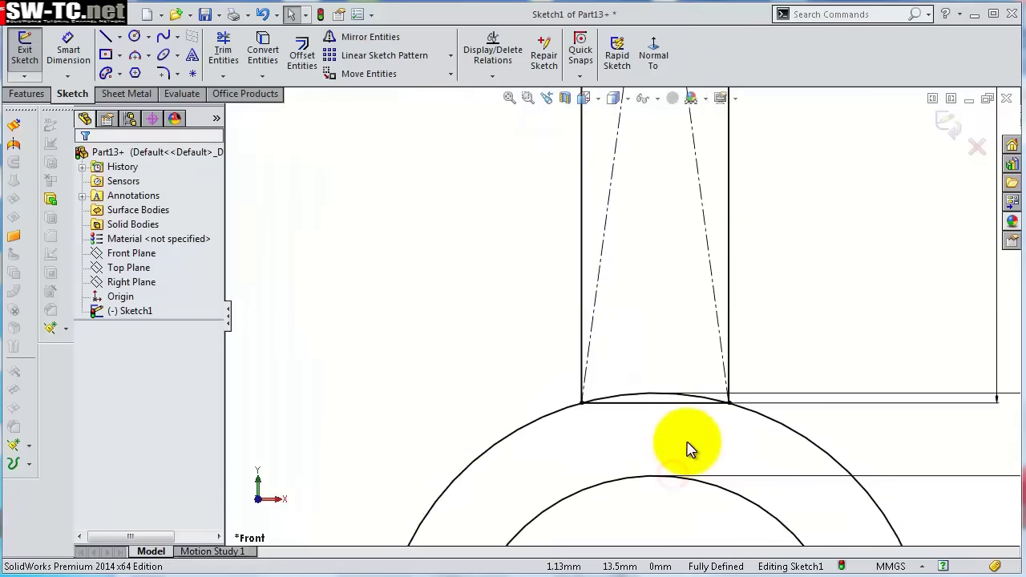
scroll(688, 449, "up", 6)
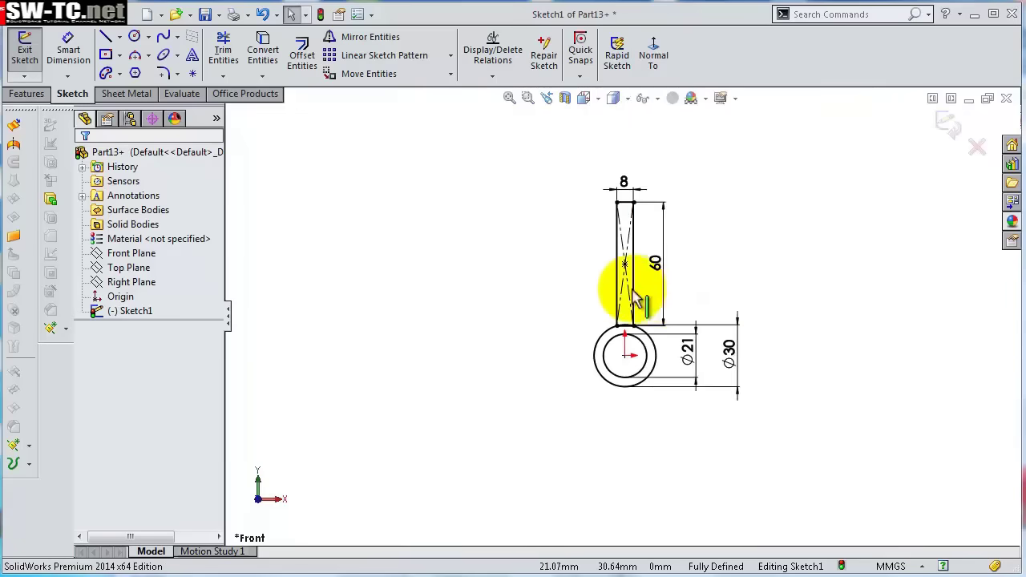
mouse_move(637, 299)
middle_mouse_down()
mouse_move(601, 295)
mouse_move(646, 271)
mouse_move(650, 312)
middle_mouse_up()
scroll(638, 325, "down", 8)
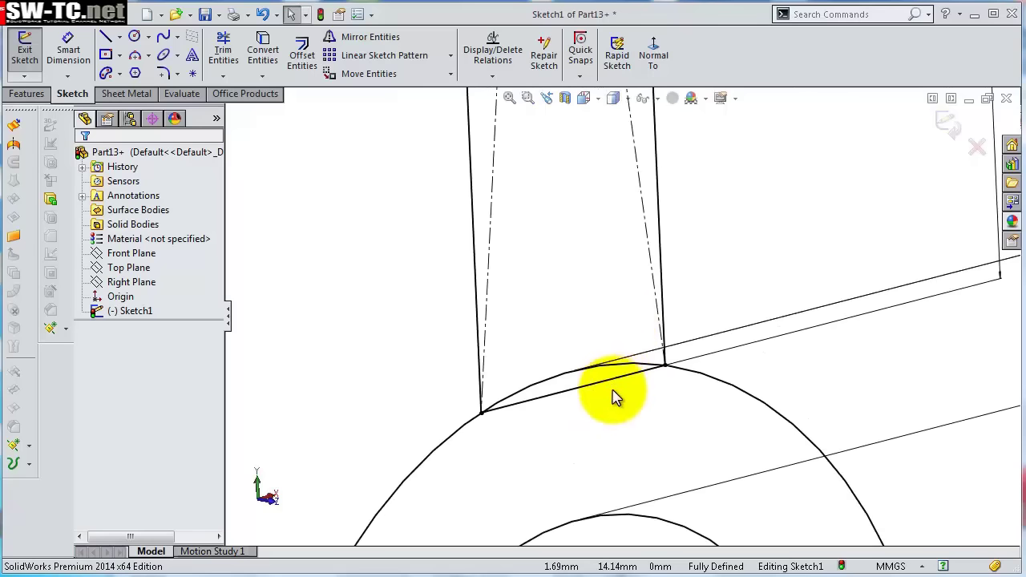
left_click(613, 393)
left_click(655, 329)
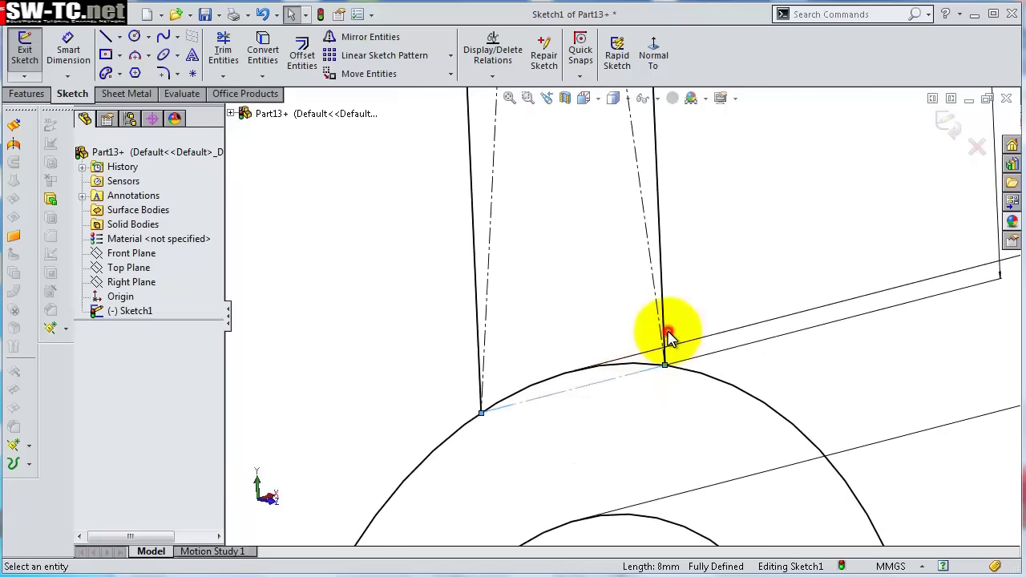
scroll(638, 325, "up", 3)
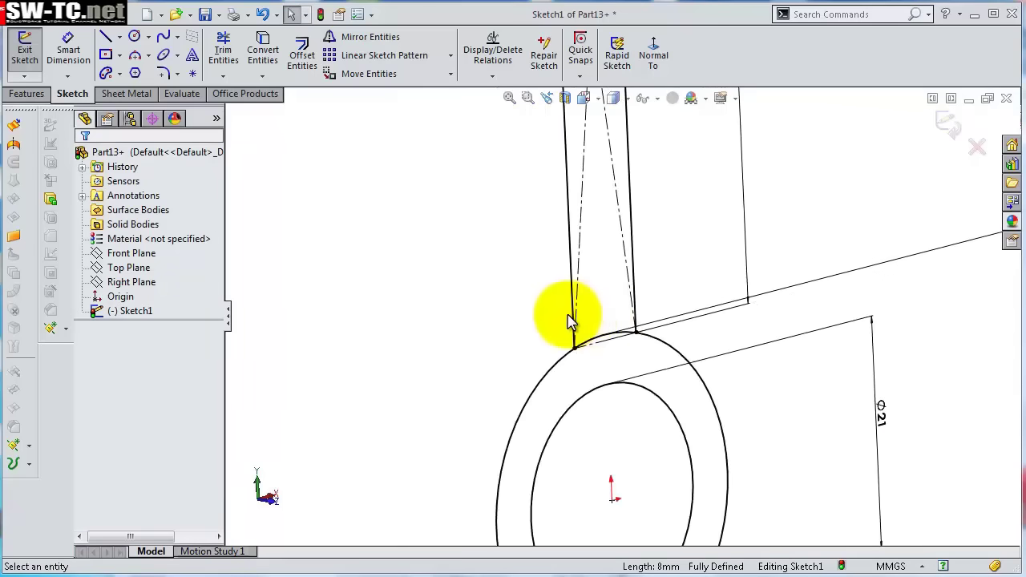
scroll(570, 317, "up", 5)
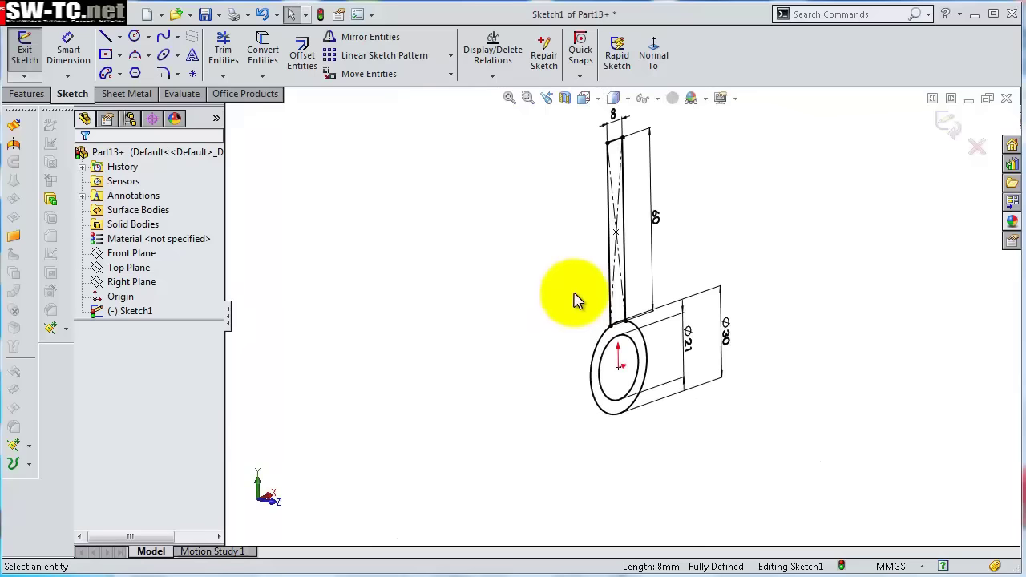
scroll(574, 300, "down", 1)
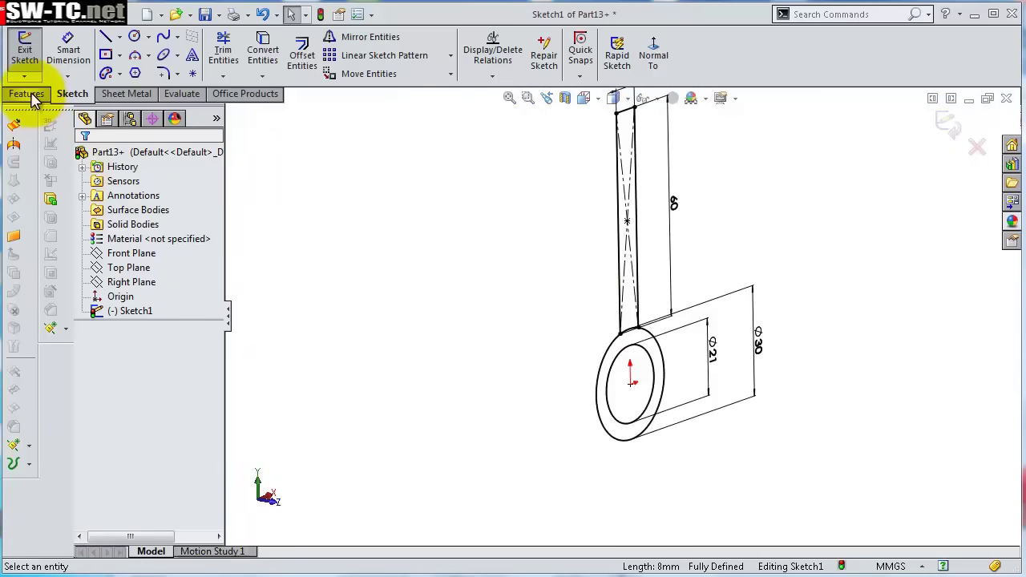
Extrude the ring and upright strip regions 82 mm in the reversed direction.
left_click(33, 96)
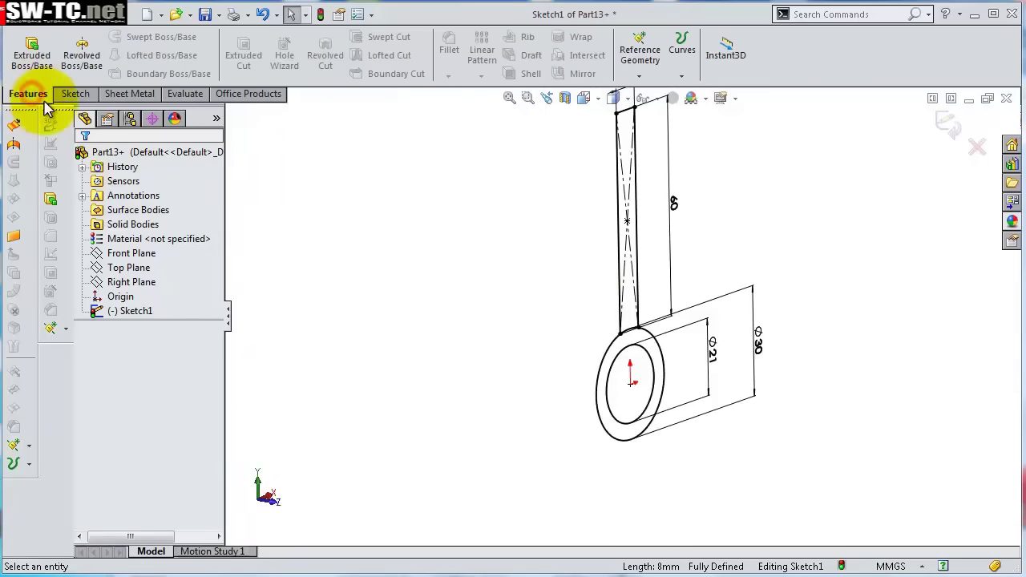
left_click(32, 54)
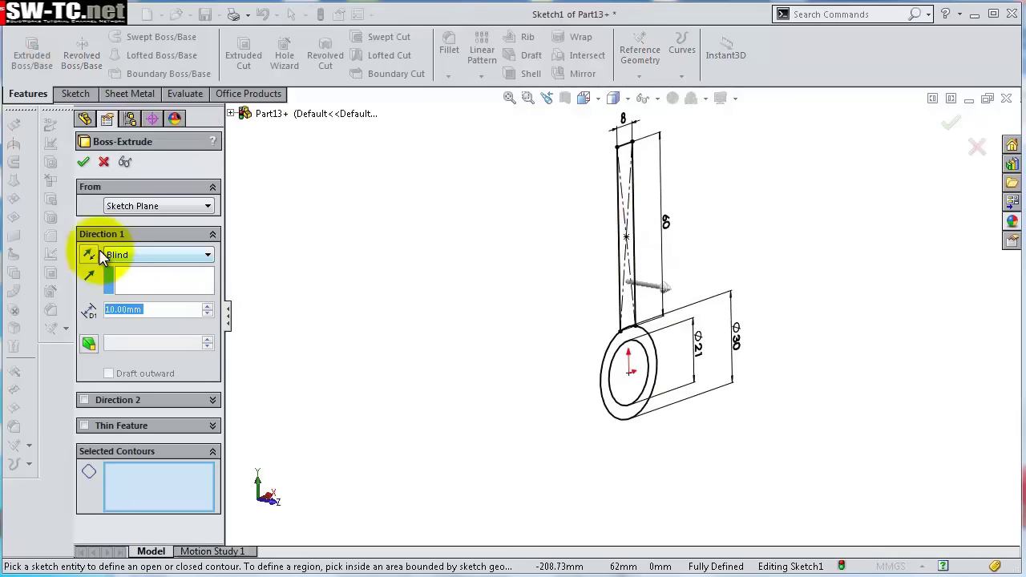
left_click(93, 255)
scroll(561, 365, "down", 2)
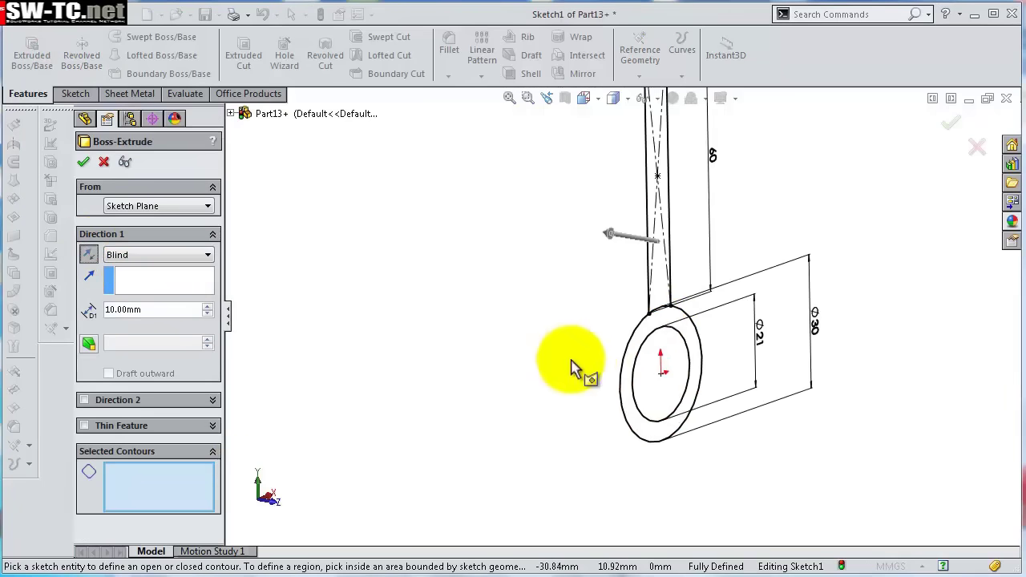
left_click(660, 328)
left_click(659, 294)
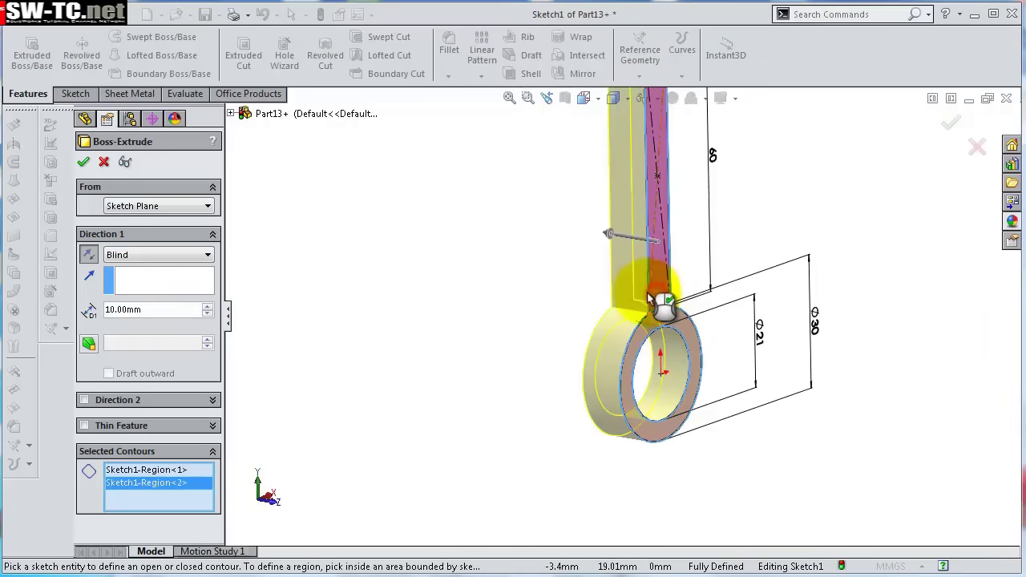
left_click(148, 314)
left_click_drag(149, 310, 104, 309)
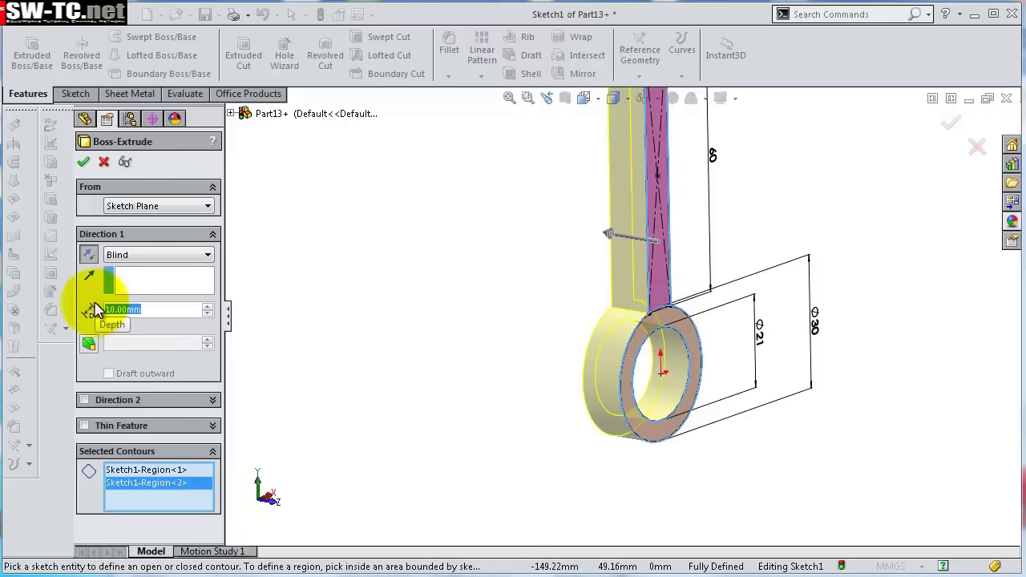
type("82")
key("Return")
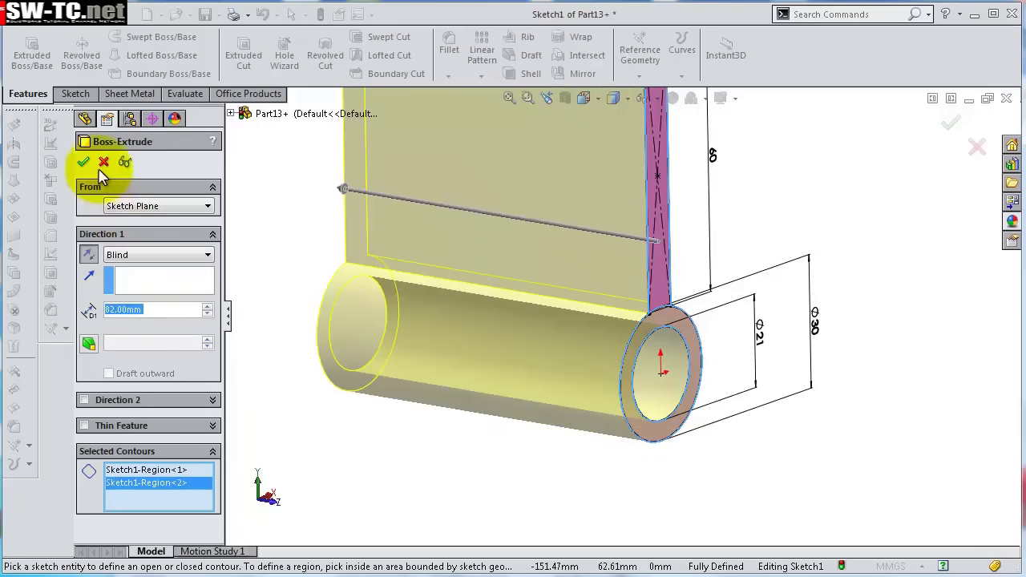
scroll(669, 287, "up", 3)
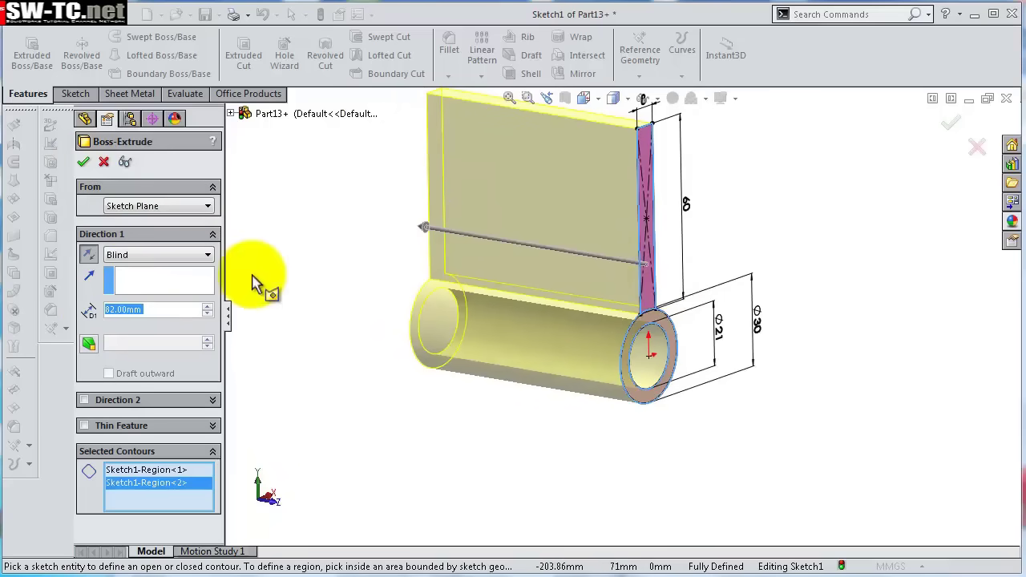
left_click(86, 163)
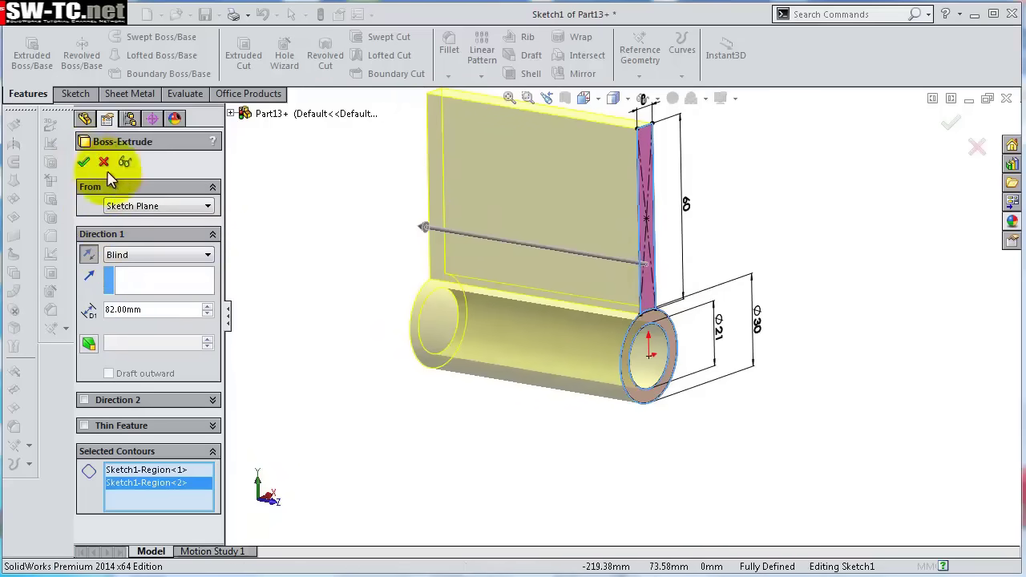
scroll(642, 360, "down", 2)
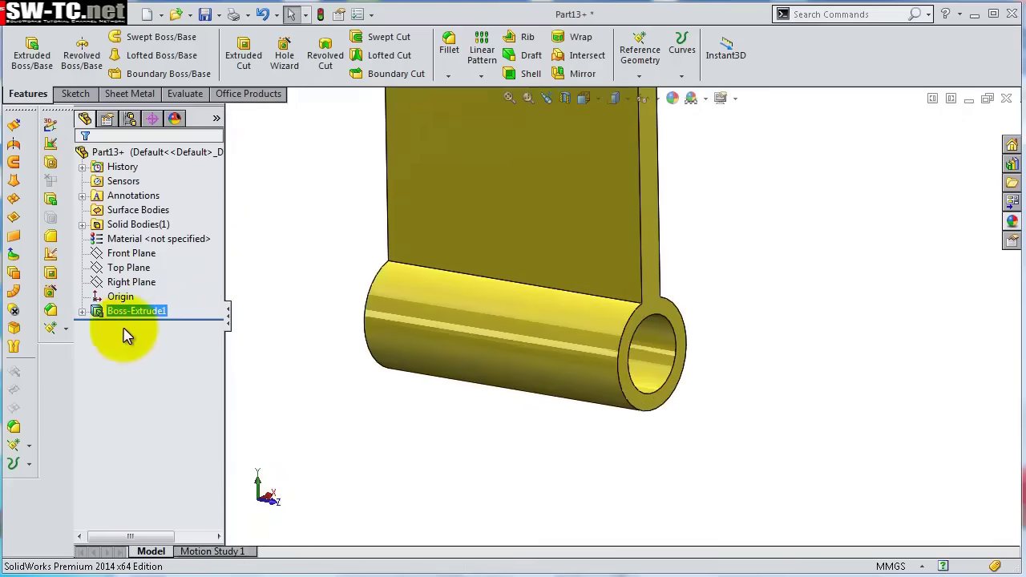
Show Sketch1 again beneath Boss-Extrude1.
left_click(82, 311)
left_click(138, 325)
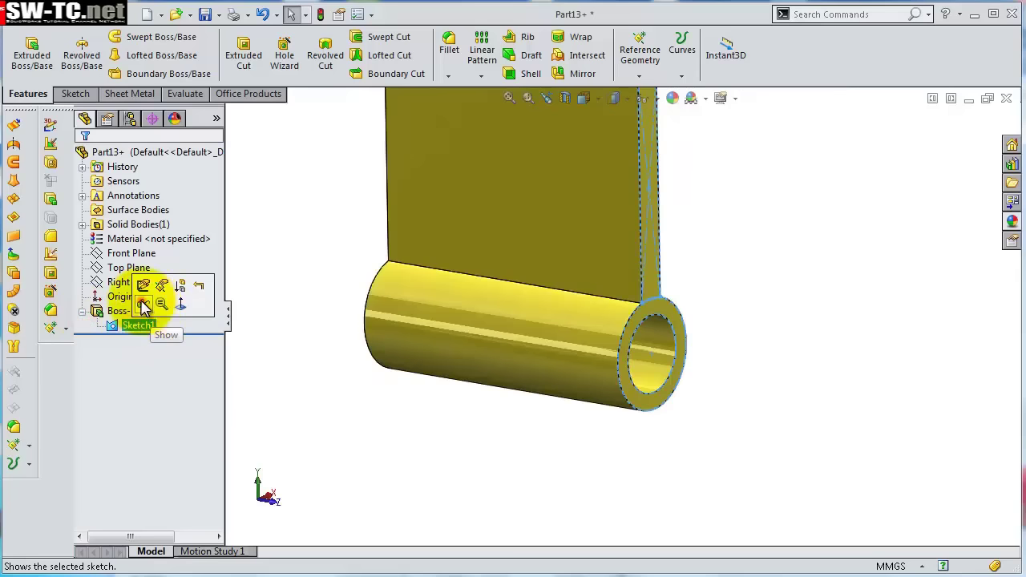
left_click(143, 304)
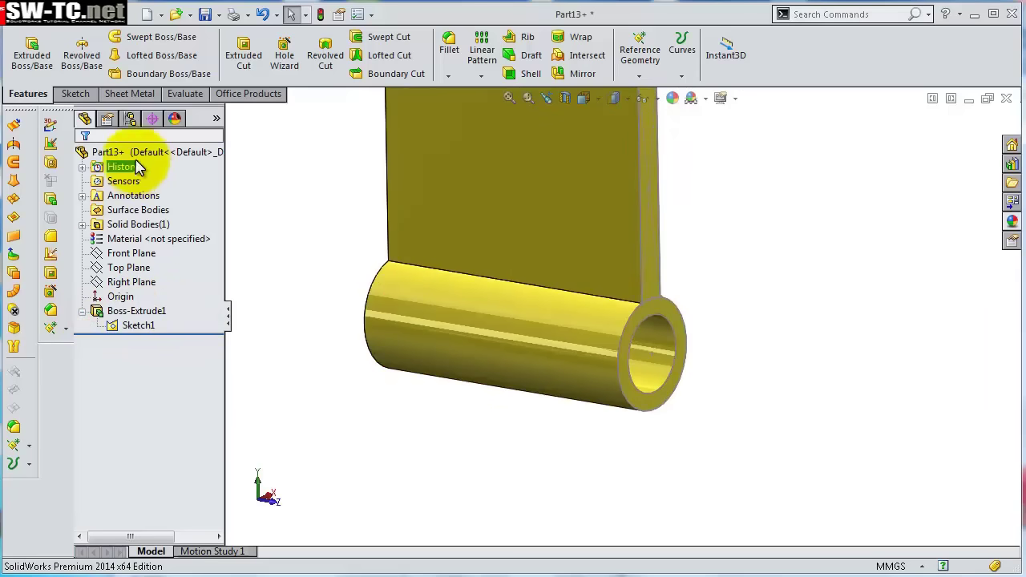
Extrude the sketch contour at the tube end by 3 mm.
left_click(33, 56)
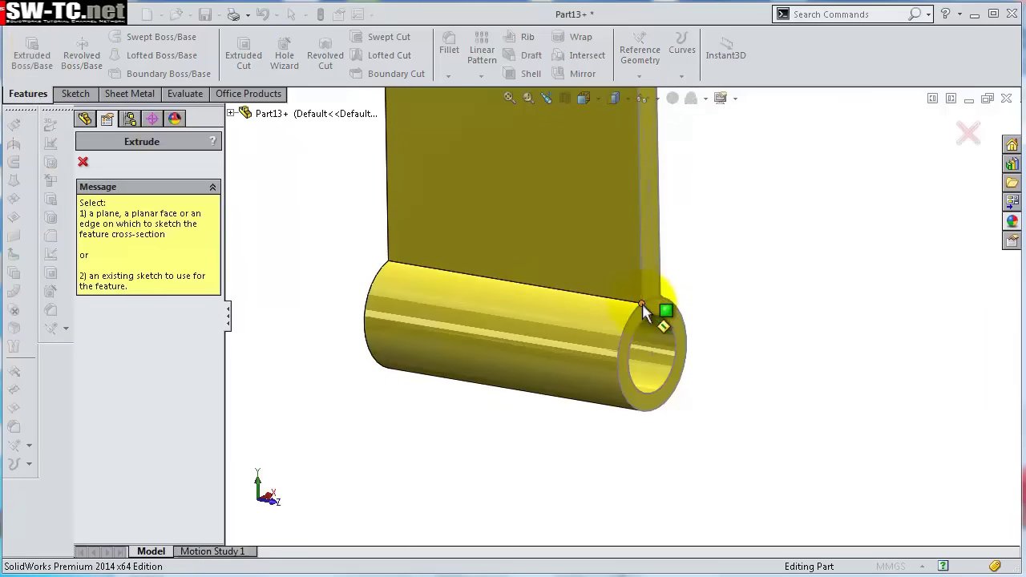
left_click(632, 332)
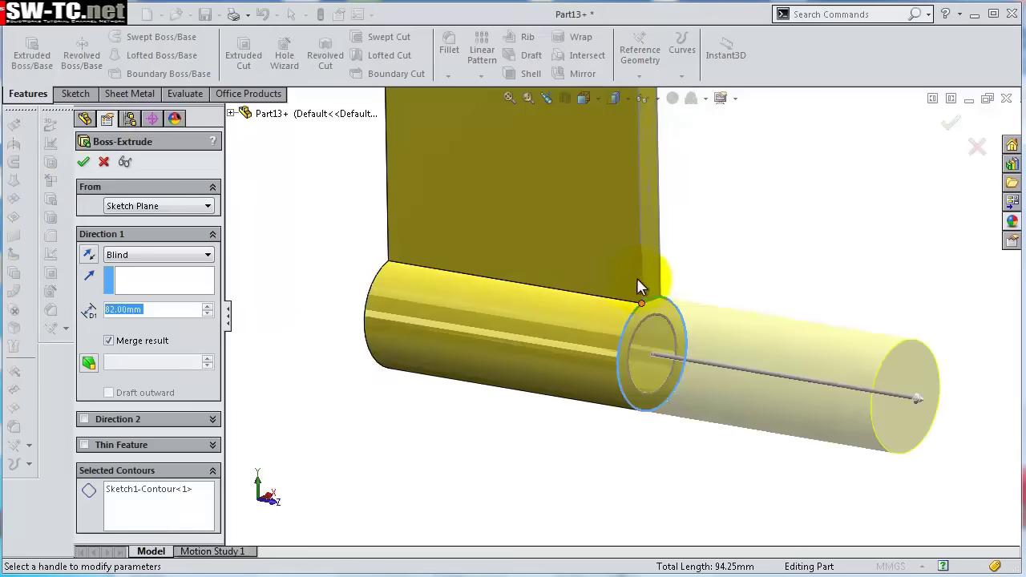
left_click(133, 489)
left_click(633, 328)
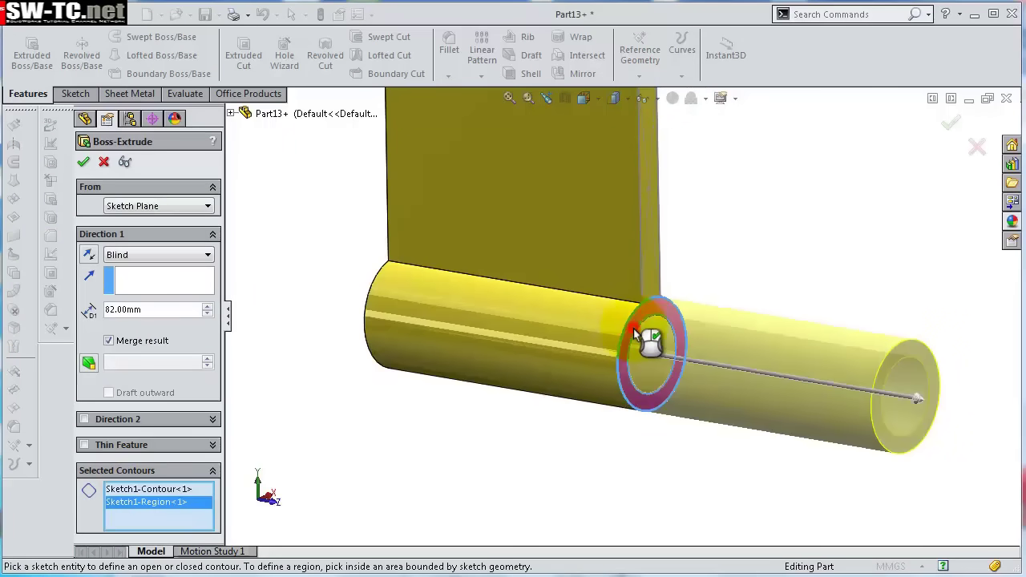
left_click(159, 310)
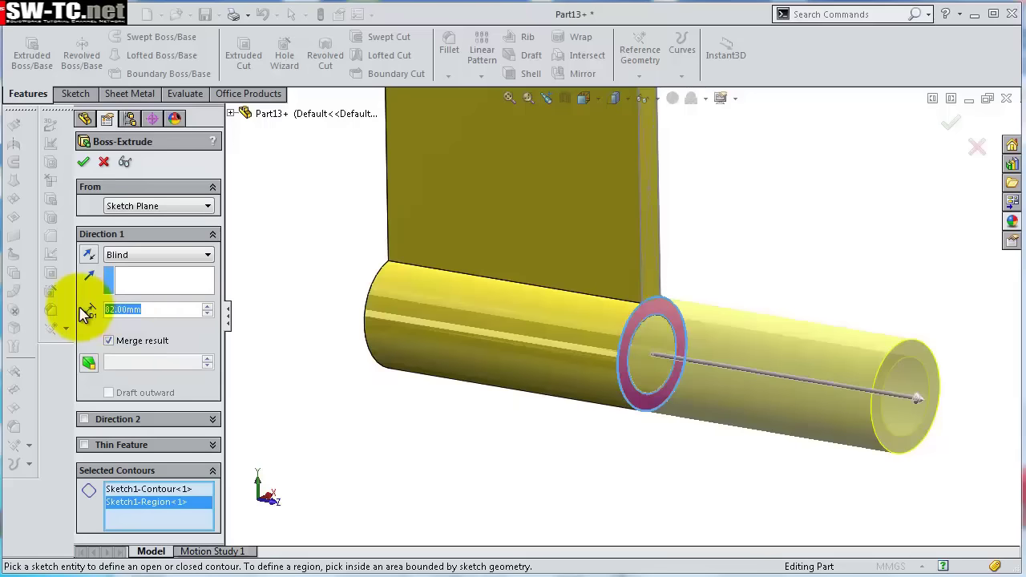
type("3")
key("Return")
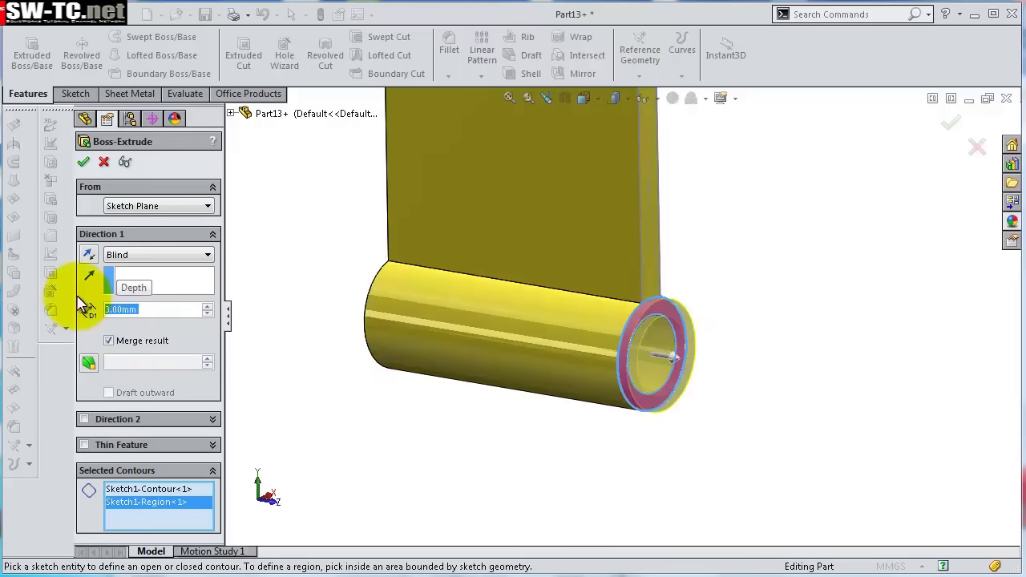
left_click(82, 163)
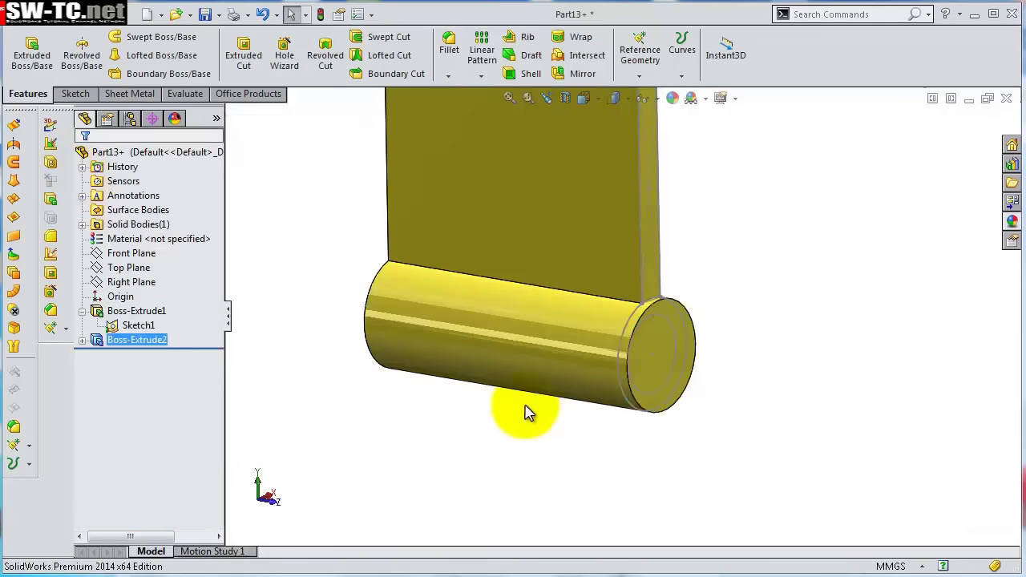
Edit Boss-Extrude2, clearing its contours so only the ring face is used.
left_click(94, 344)
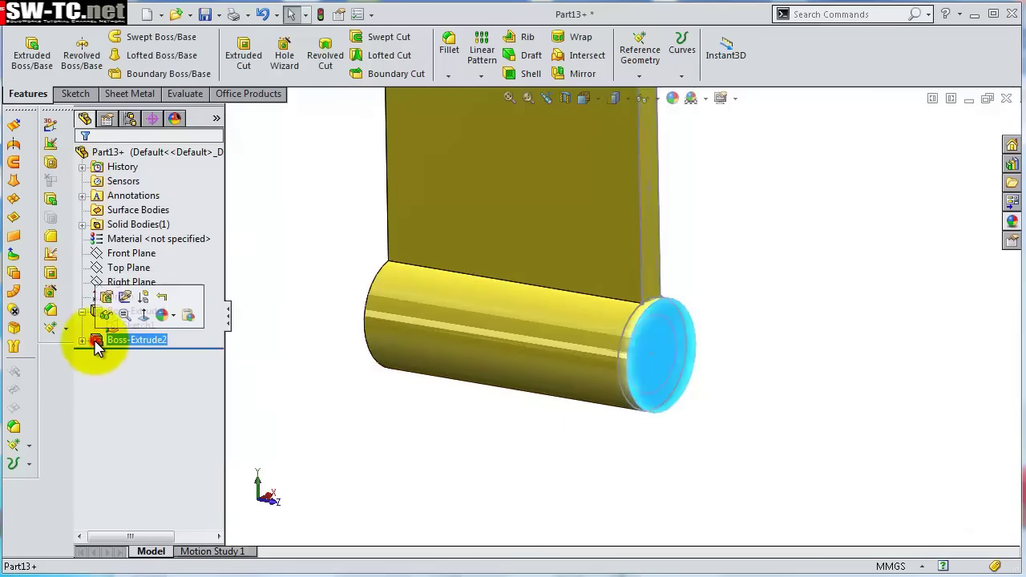
left_click(106, 297)
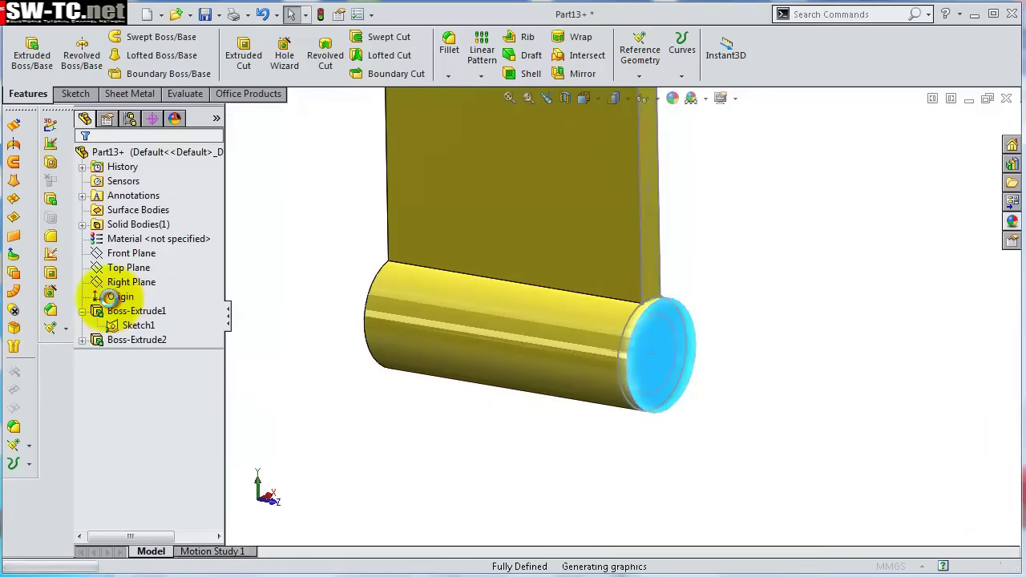
left_click(165, 465)
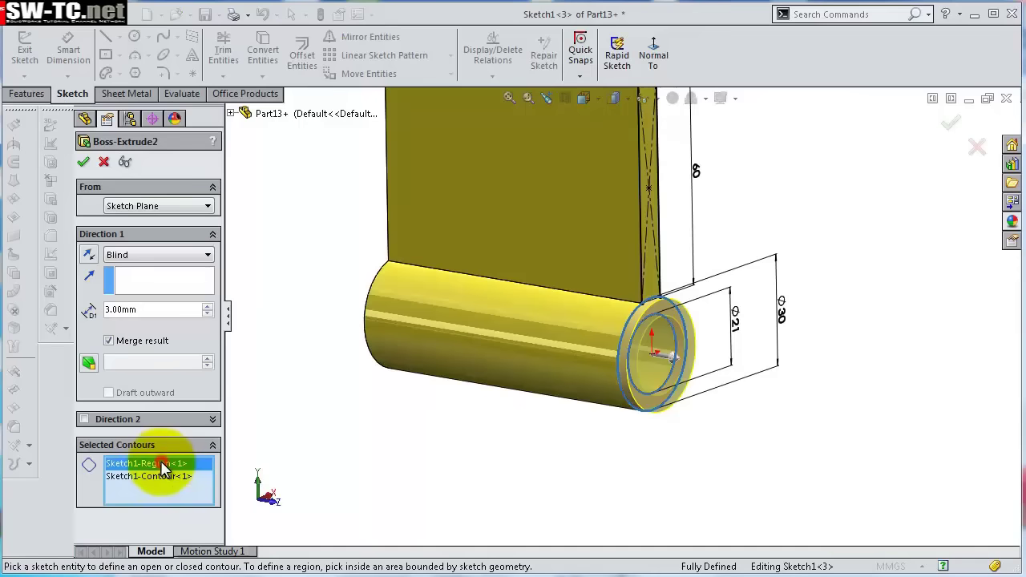
right_click(159, 485)
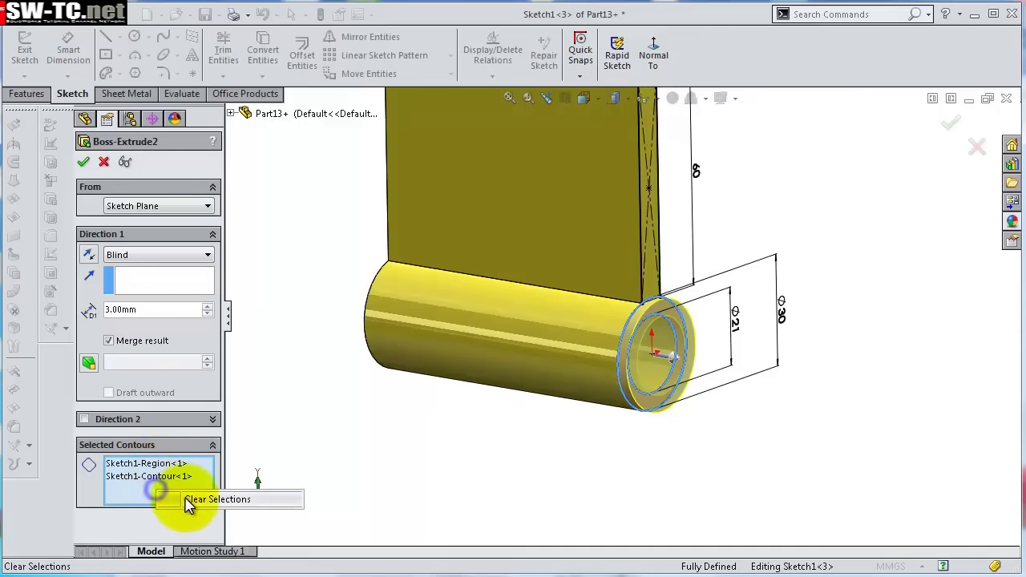
left_click(190, 499)
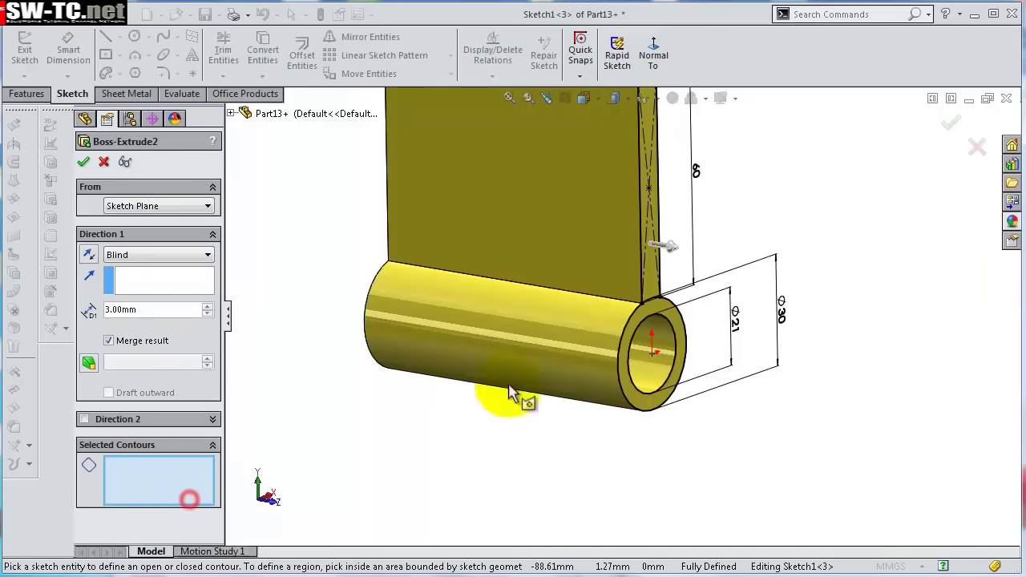
left_click(648, 330)
middle_click_drag(703, 341, 583, 341)
Start an extrusion from Sketch1 at an 82 mm offset, with offset and direction reversed.
left_click(584, 340)
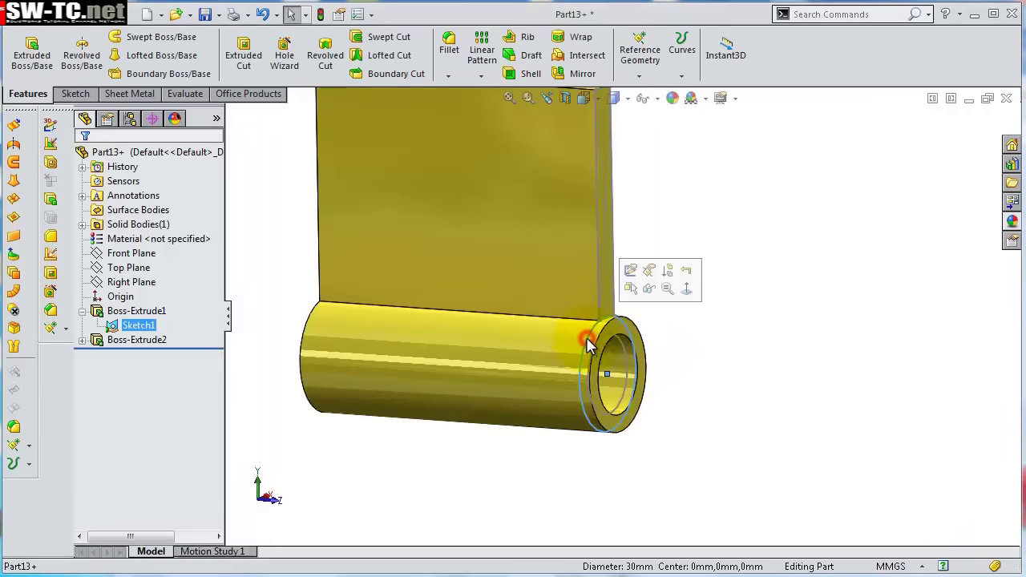
left_click(30, 55)
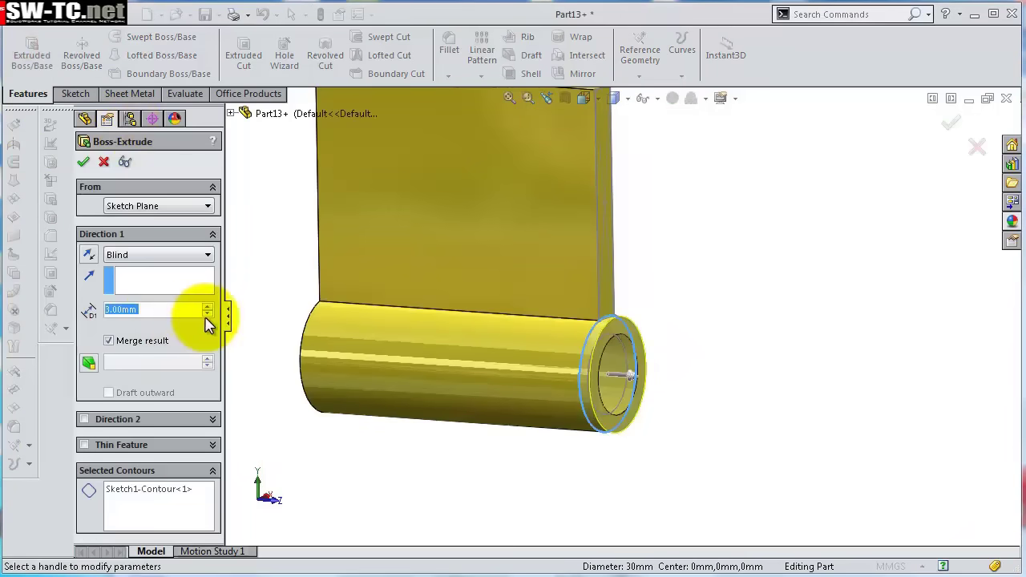
left_click(157, 210)
left_click(136, 252)
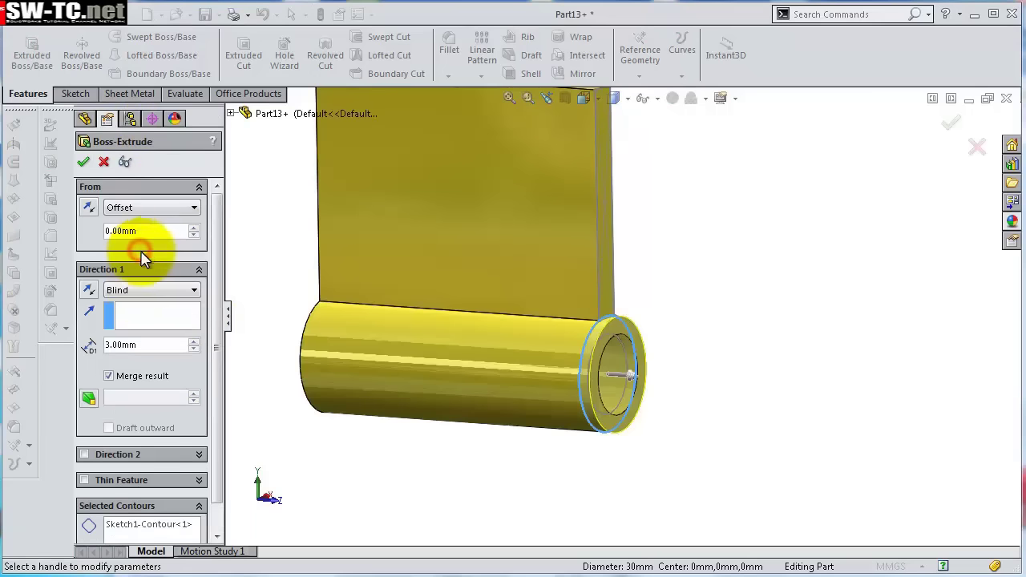
left_click_drag(153, 344, 107, 345)
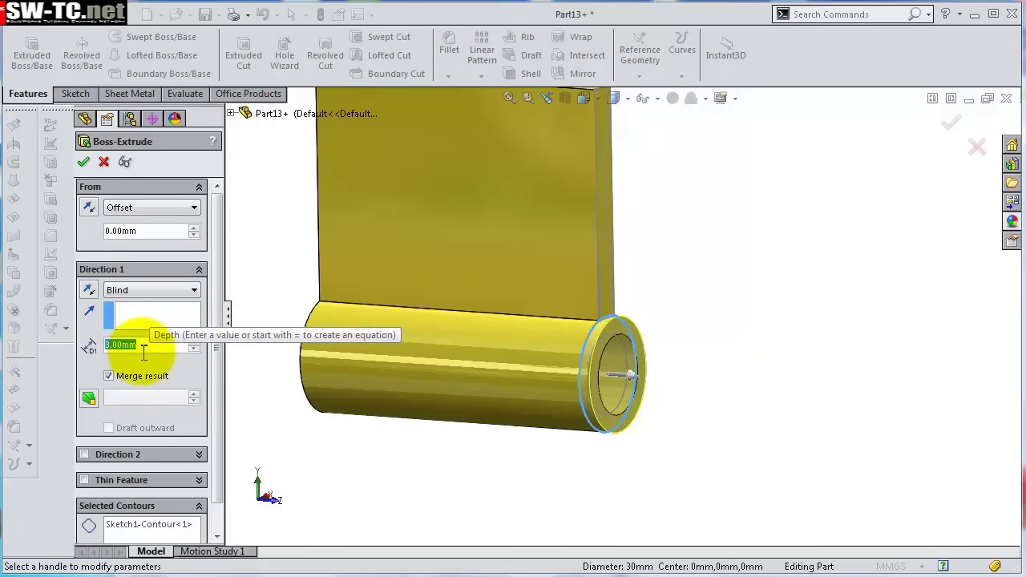
left_click_drag(148, 233, 96, 234)
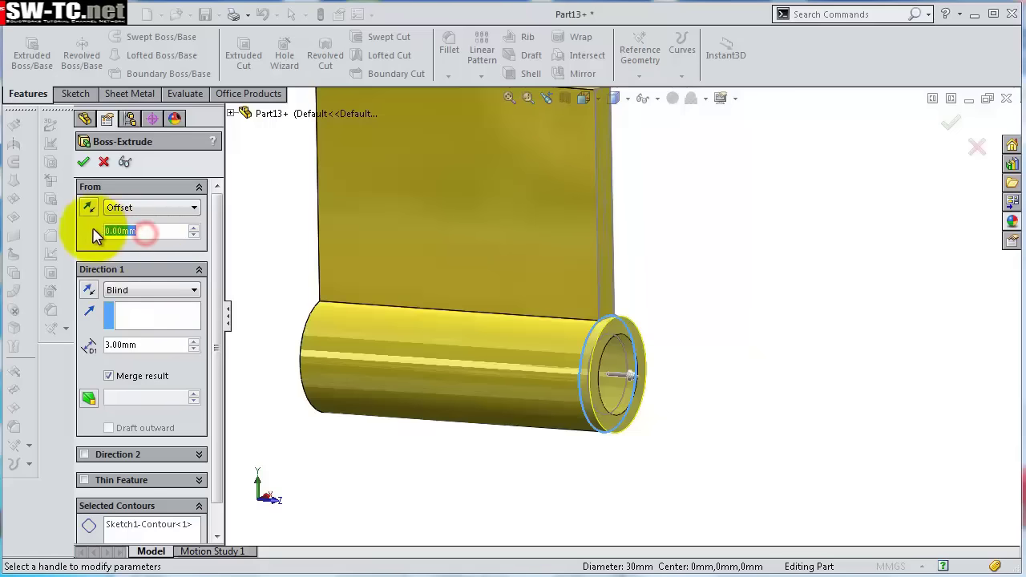
type("82")
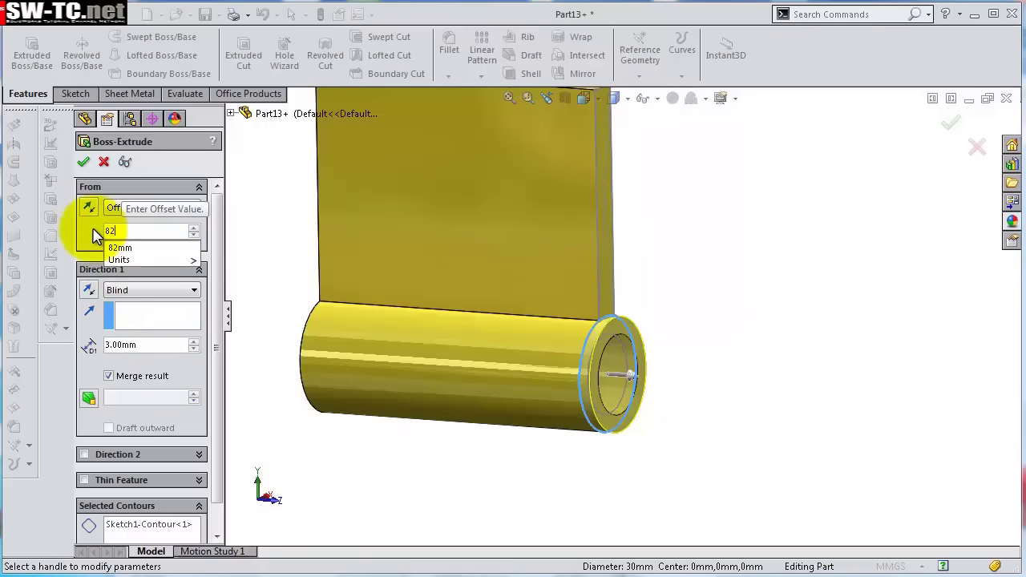
key("Return")
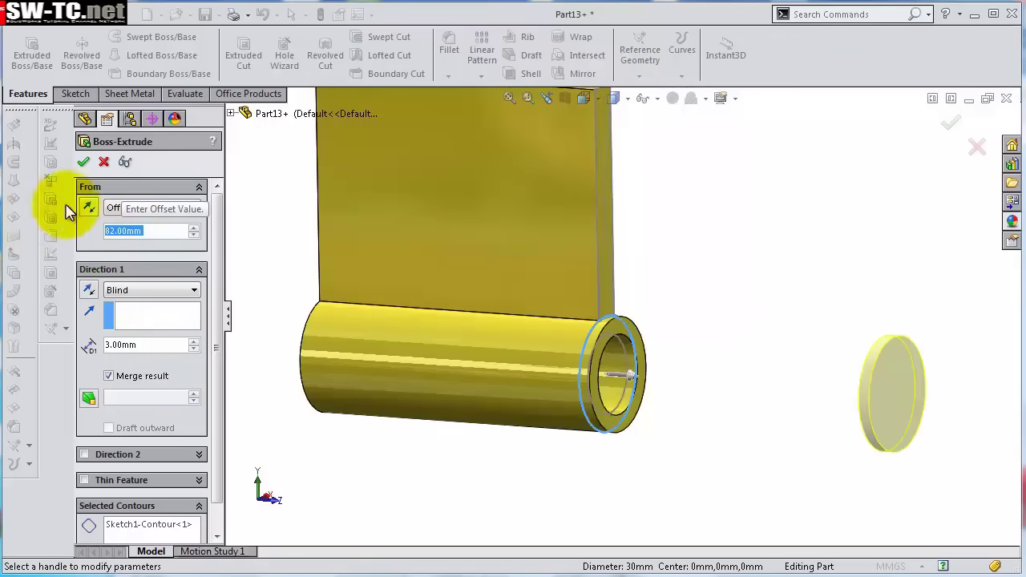
left_click(88, 207)
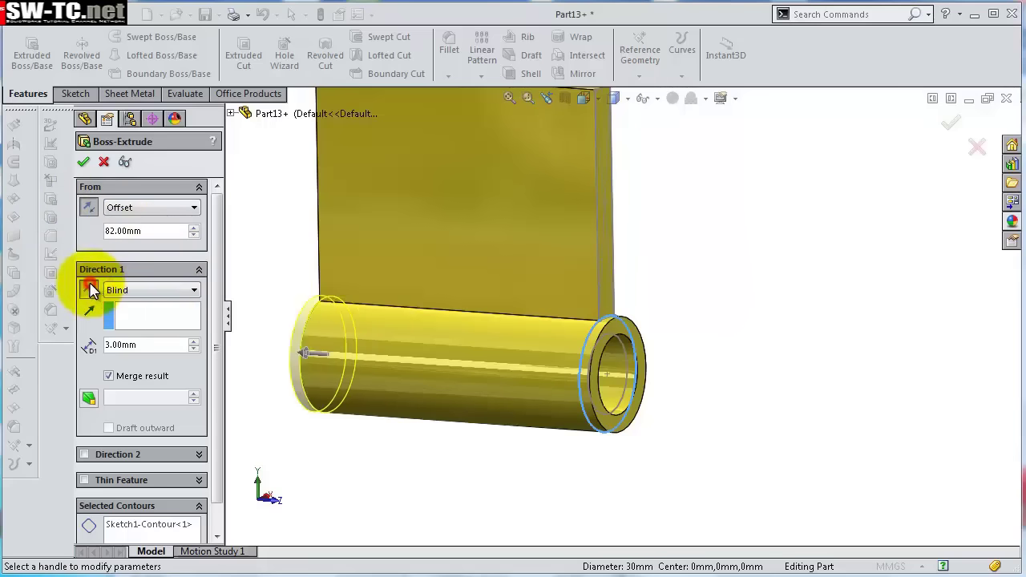
left_click(89, 290)
left_click_drag(217, 405, 221, 459)
Replace the contours with only the ring region and accept the 3 mm extrusion.
right_click(180, 505)
left_click(193, 508)
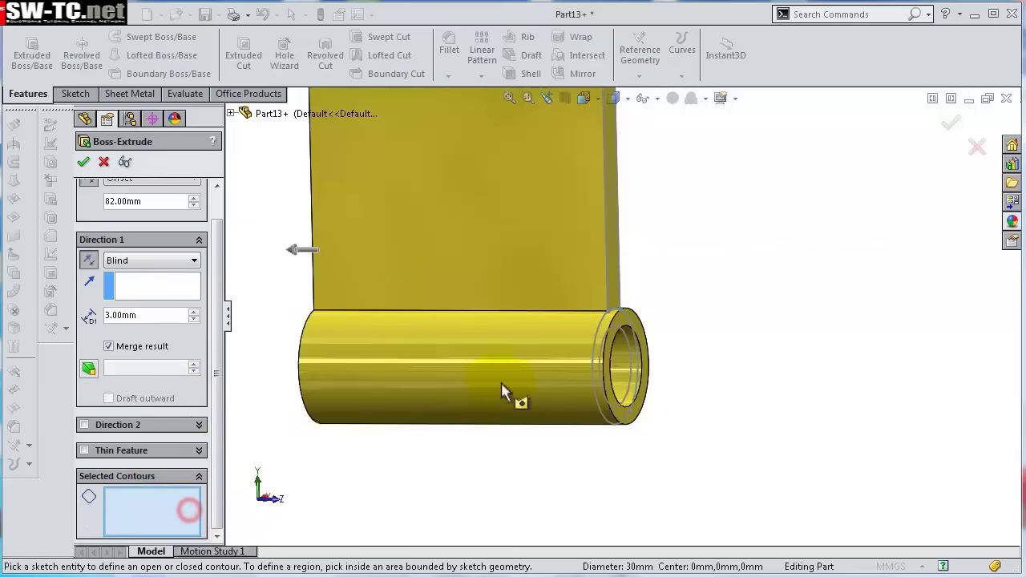
scroll(614, 332, "down", 5)
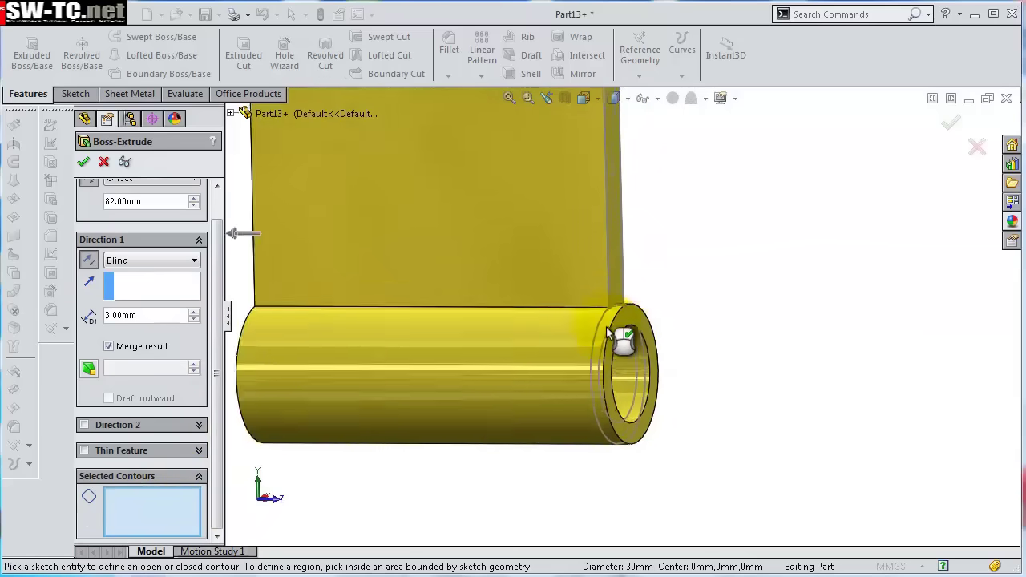
scroll(690, 372, "up", 3)
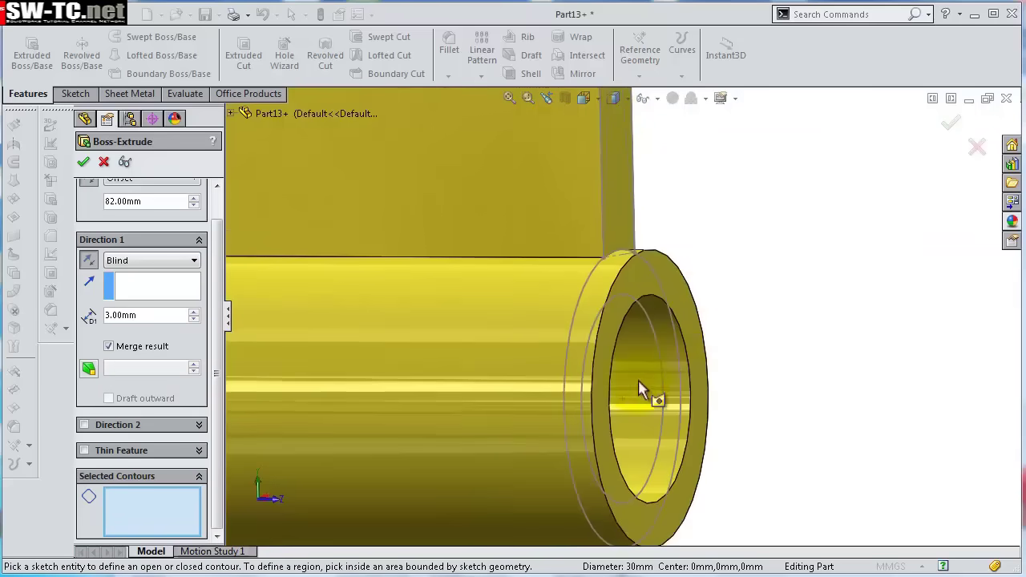
middle_click_drag(638, 380, 613, 291)
left_click(642, 303)
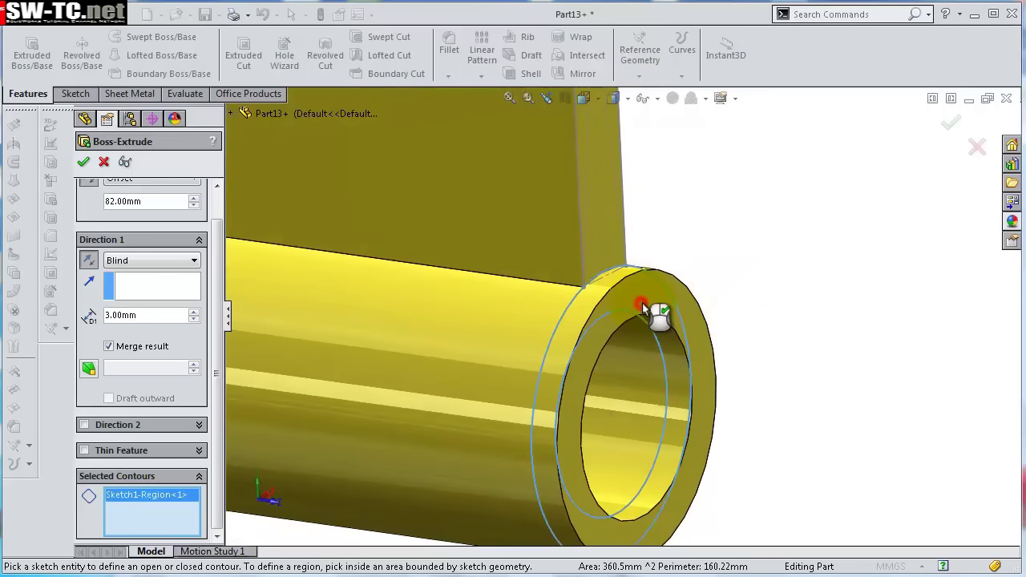
left_click(654, 307)
left_click(654, 305)
left_click(86, 156)
Start a new sketch on the flat plate face, viewed normal to it.
scroll(550, 314, "up", 3)
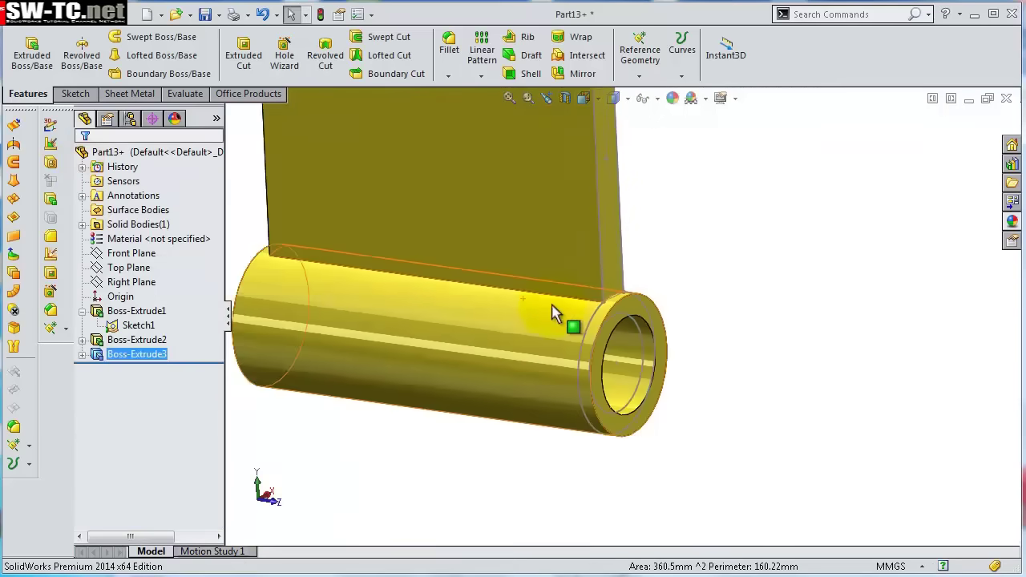
middle_click_drag(550, 314, 468, 255)
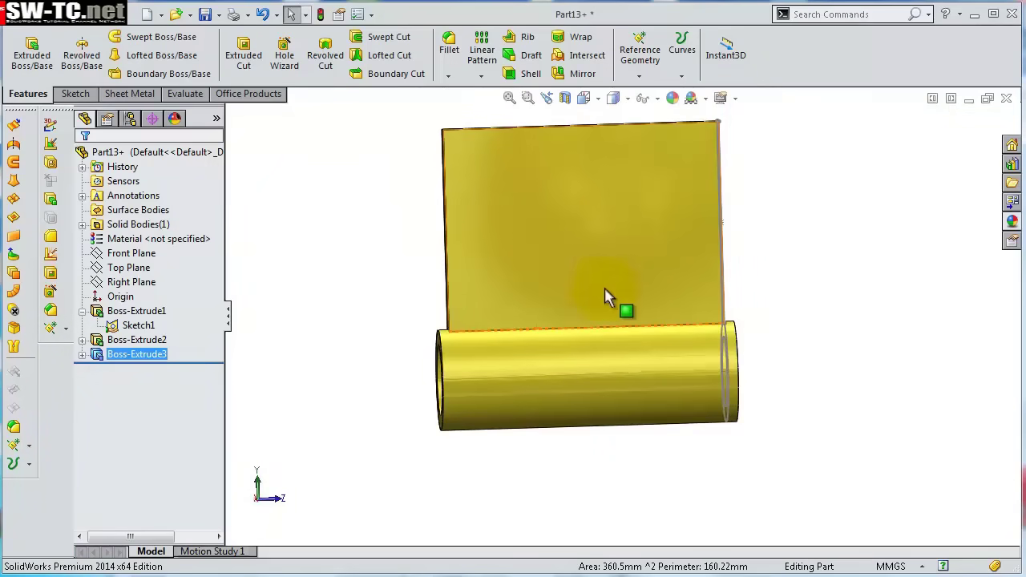
middle_click_drag(759, 280, 724, 268)
left_click(660, 243)
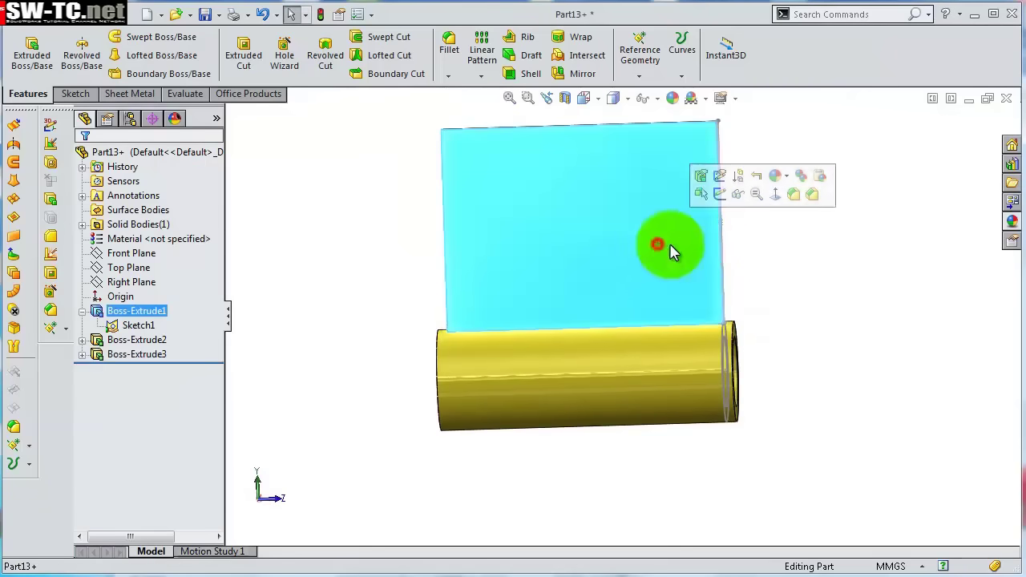
left_click(717, 196)
left_click(654, 64)
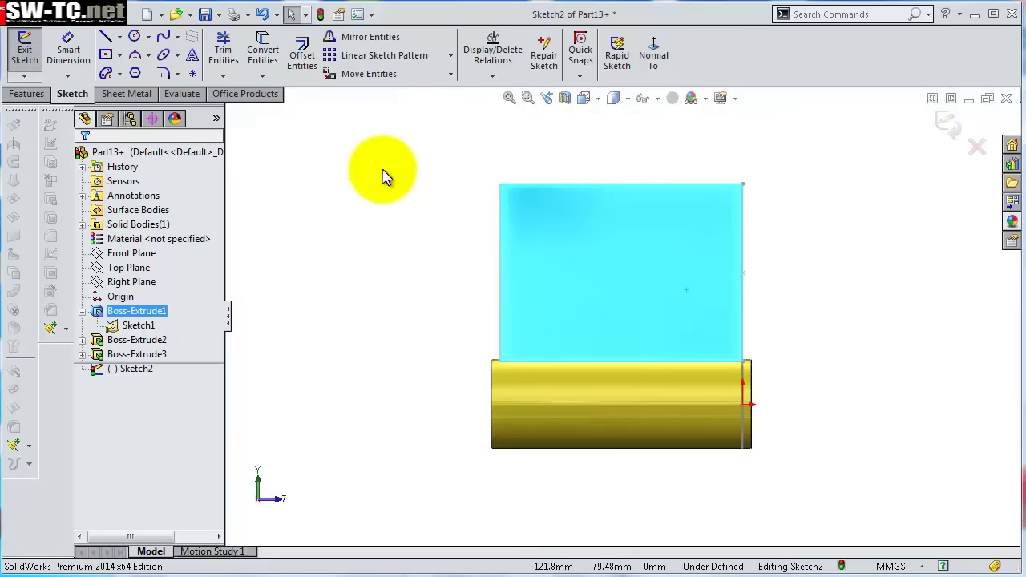
Draw a centre rectangle from the part's middle out to near the plate's top-left corner.
left_click(109, 58)
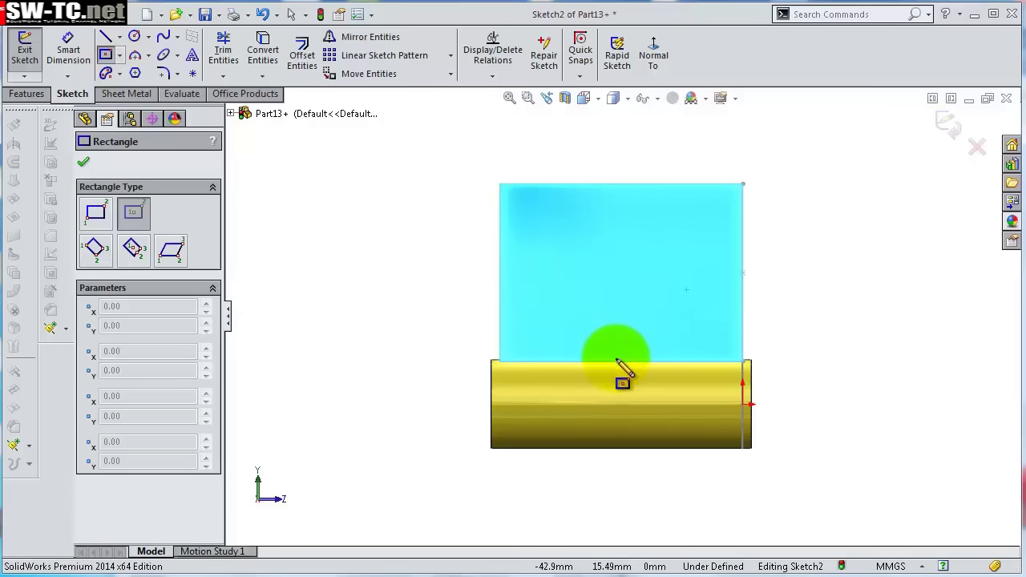
left_click(619, 322)
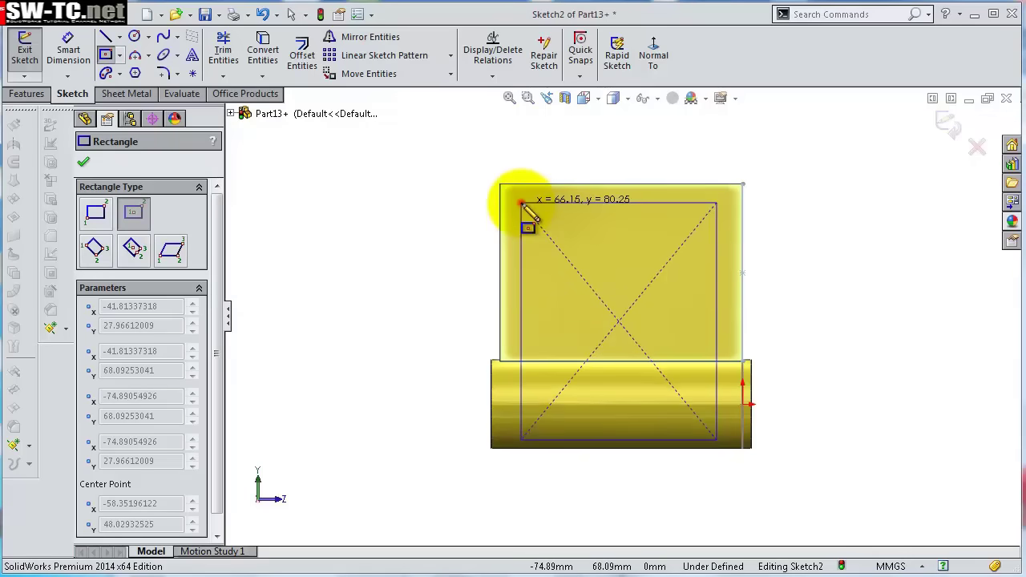
left_click(521, 203)
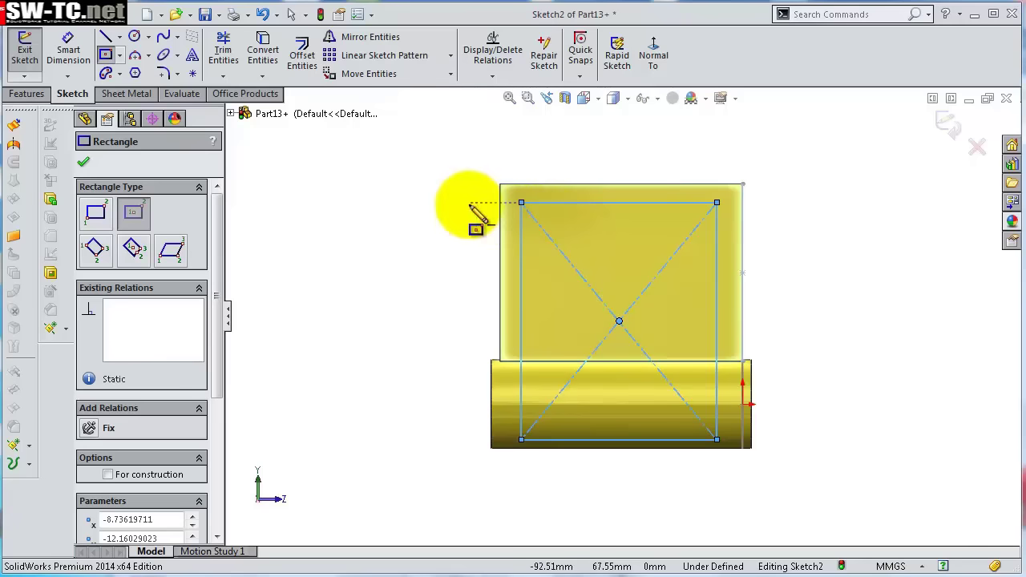
left_click(68, 48)
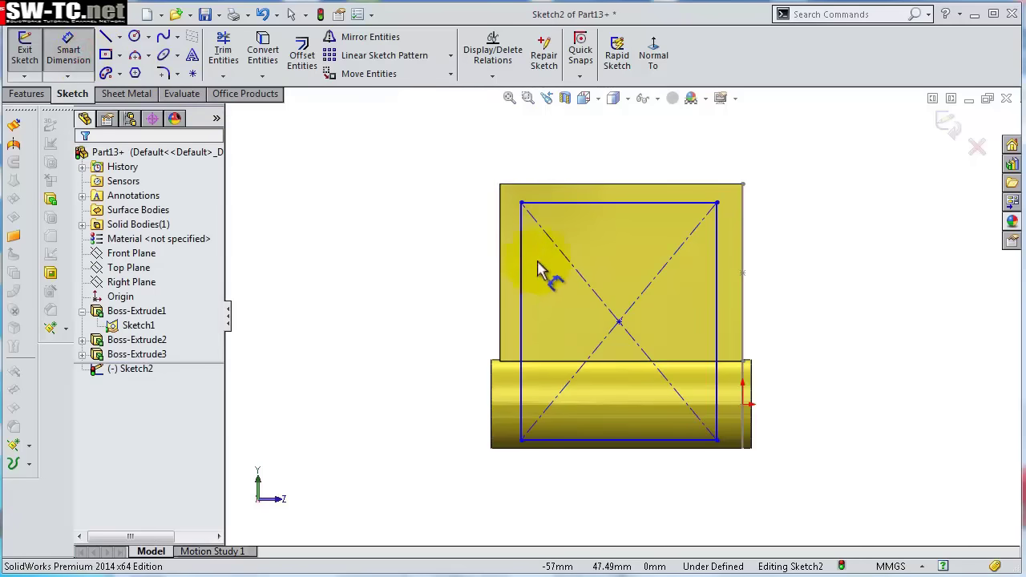
Offset the rectangle 8 mm inside the plate's left, right and top edges.
left_click(521, 262)
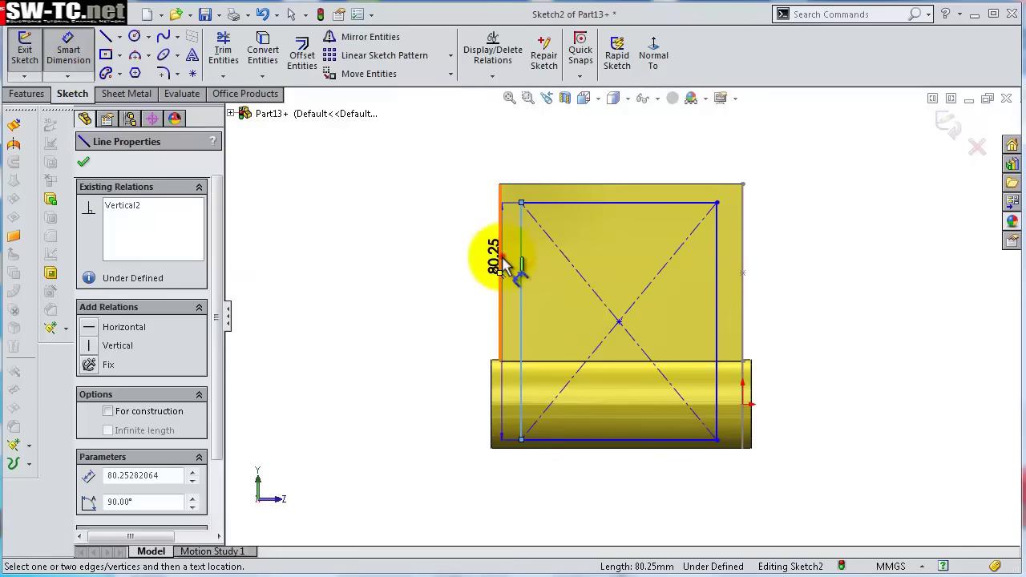
left_click(501, 257)
left_click(525, 153)
type("8")
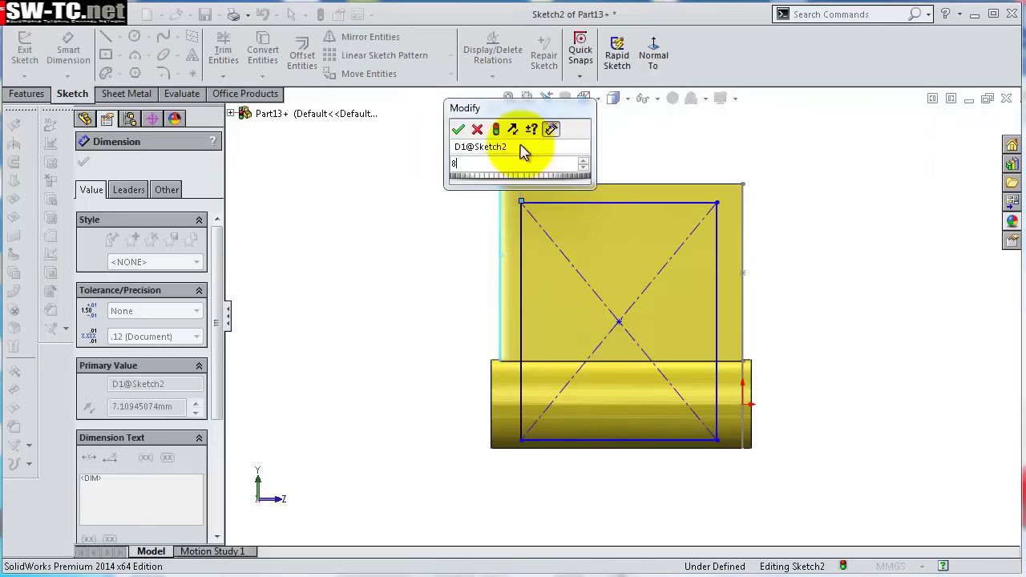
key("Return")
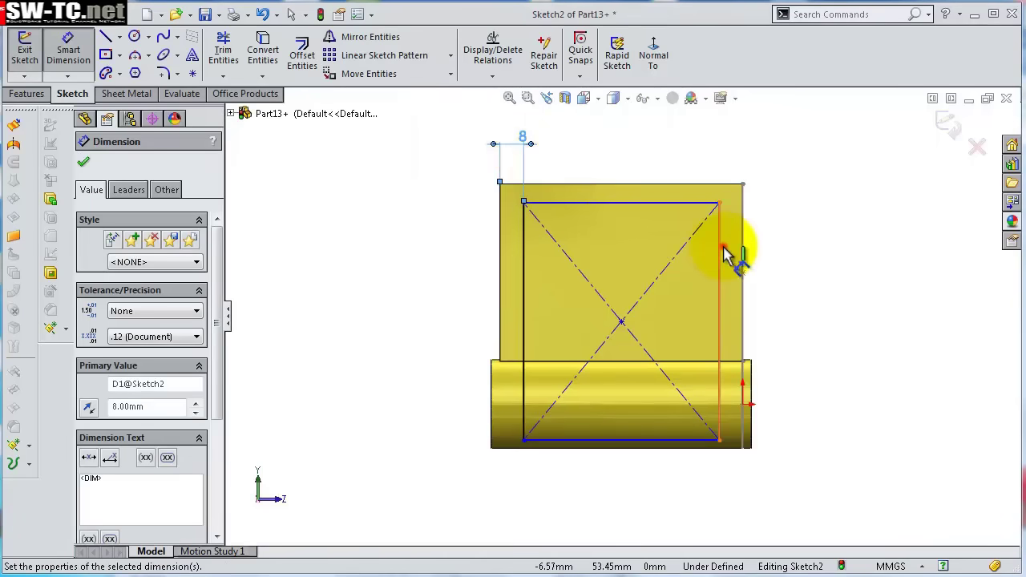
left_click(721, 254)
left_click(743, 255)
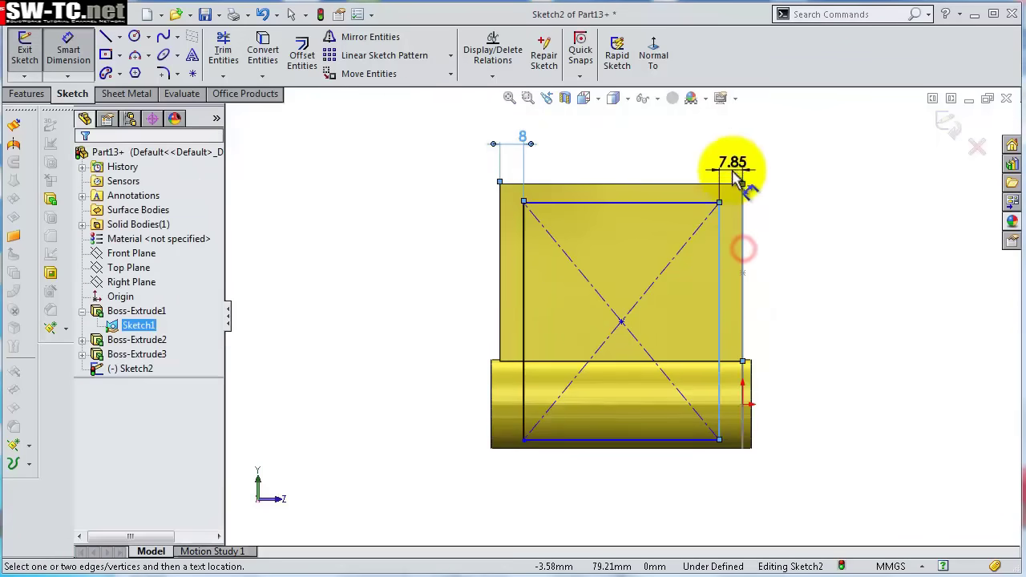
left_click(738, 143)
type("8")
key("Return")
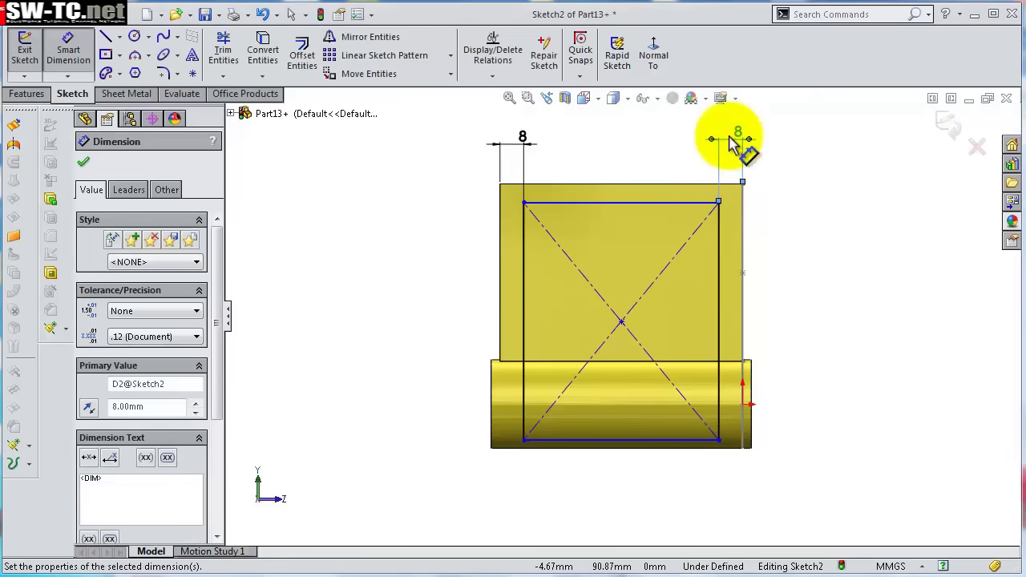
left_click(691, 197)
left_click(690, 184)
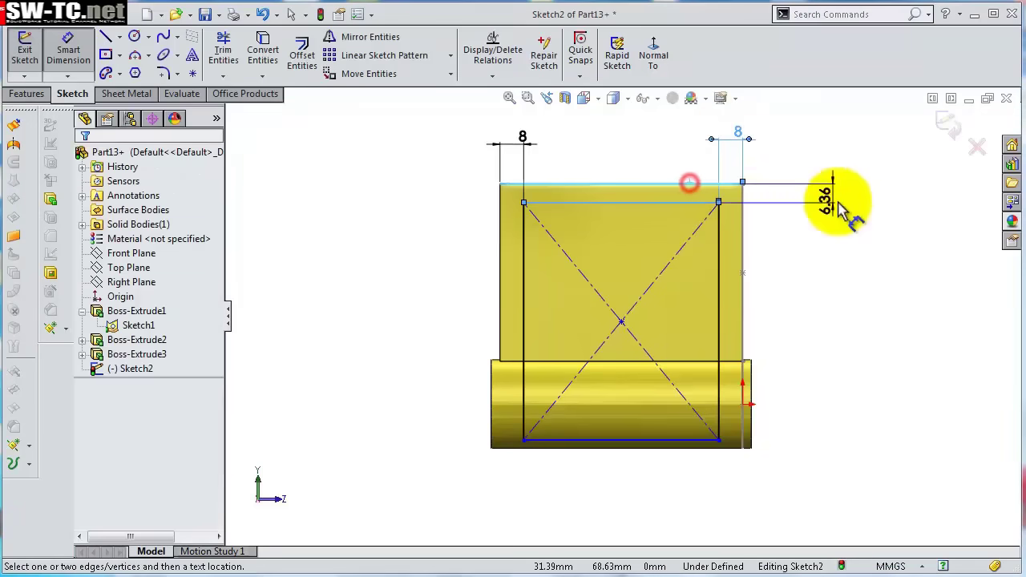
left_click(834, 202)
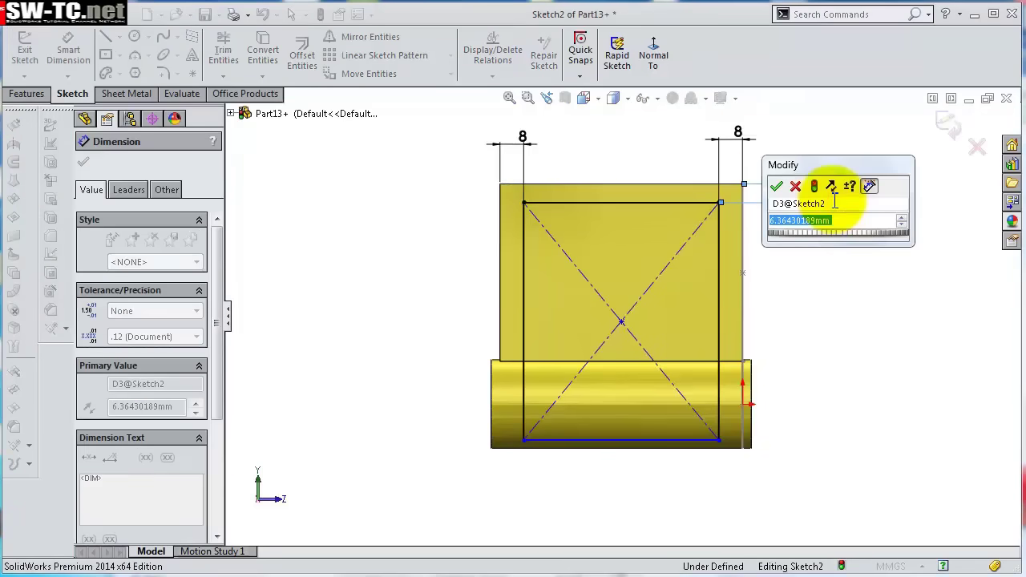
type("8")
key("Return")
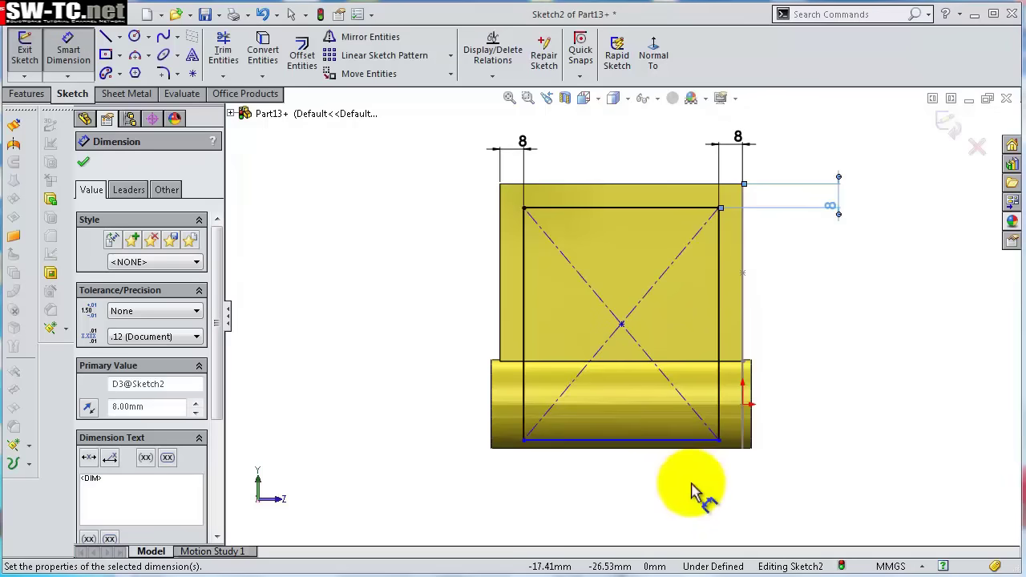
key("Escape")
Drag the rectangle's bottom edge down below the lower tube.
left_click(682, 443)
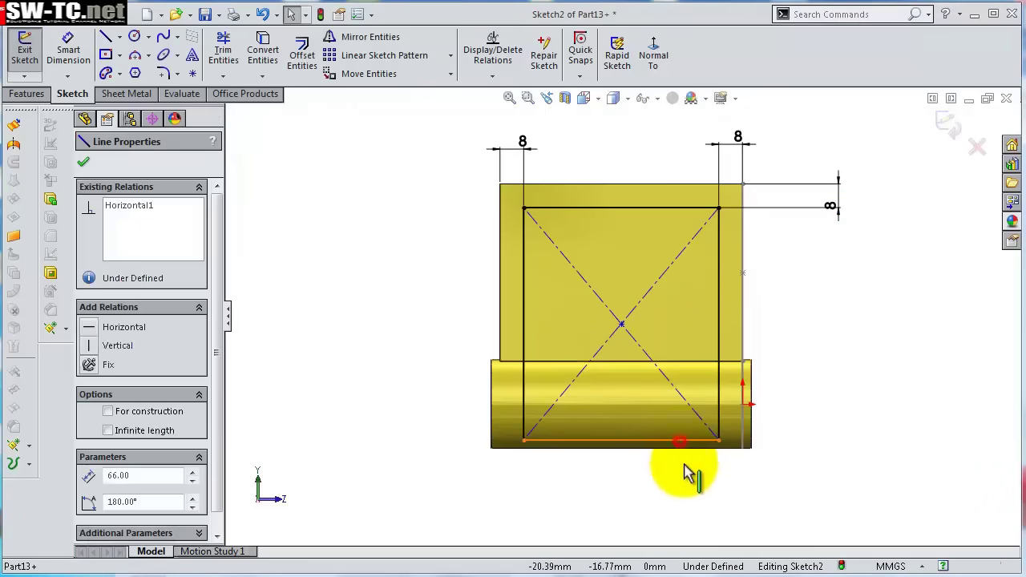
mouse_move(681, 443)
left_mouse_down()
mouse_move(698, 481)
mouse_move(681, 487)
left_mouse_up()
middle_click_drag(401, 263, 435, 305)
left_click(33, 94)
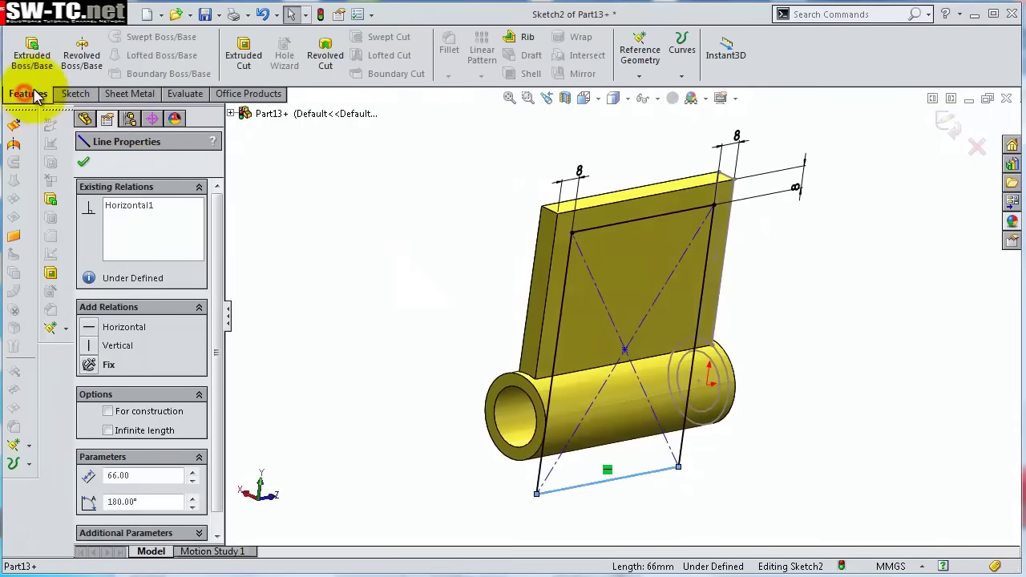
Cut the sketched rectangle out of the plate with a Mid Plane extruded cut of 59 mm.
left_click(247, 58)
left_click(151, 255)
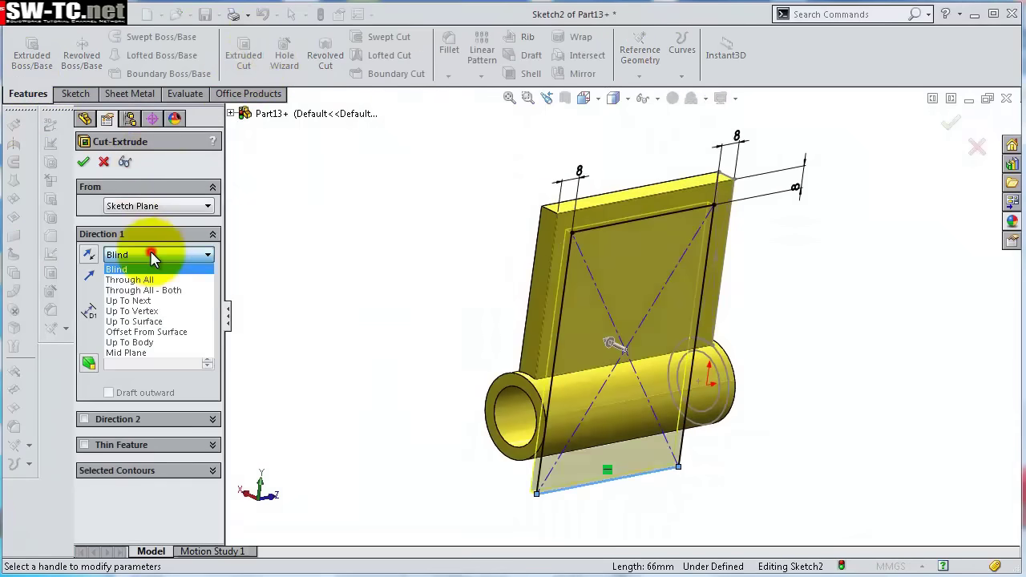
left_click(170, 353)
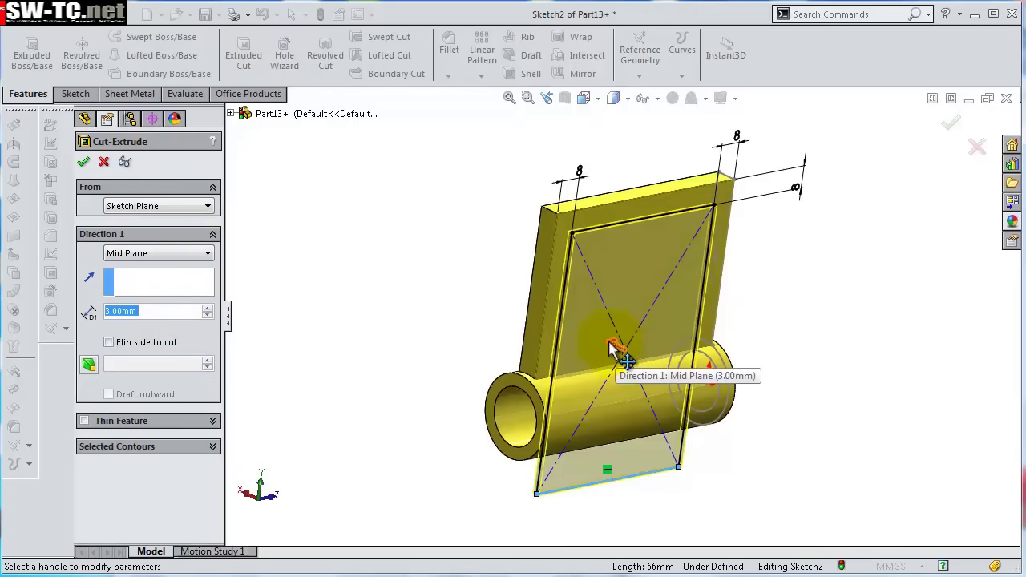
left_click_drag(614, 347, 560, 317)
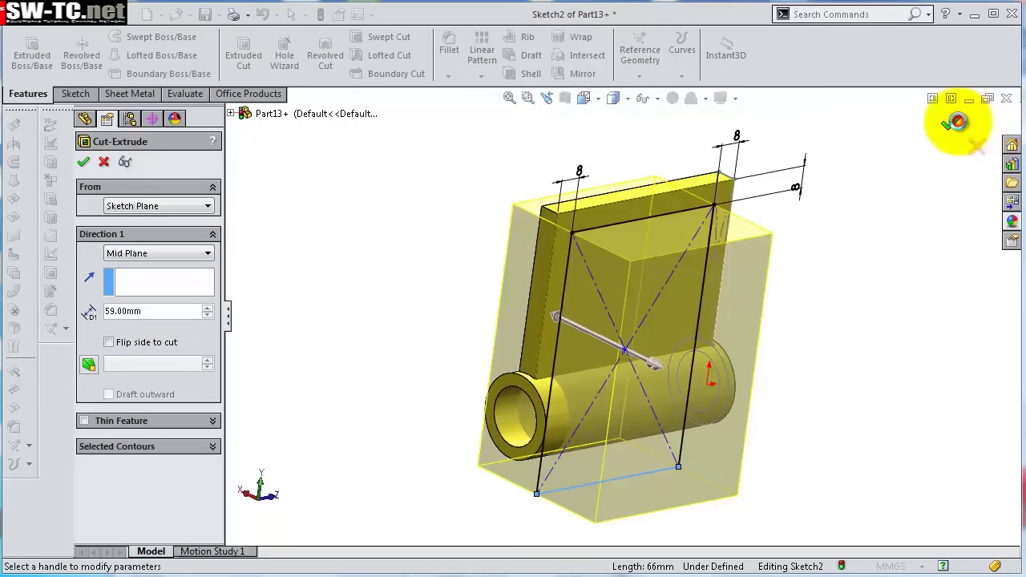
left_click(956, 122)
middle_click_drag(767, 280, 639, 287)
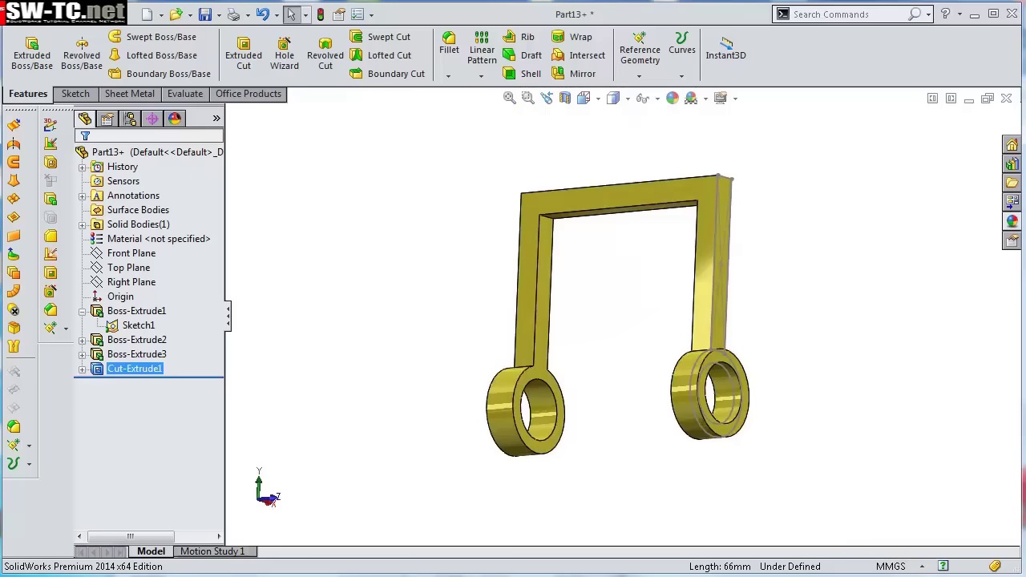
Fillet the frame's two outer and two inner top corner edges at 5 mm.
left_click(449, 44)
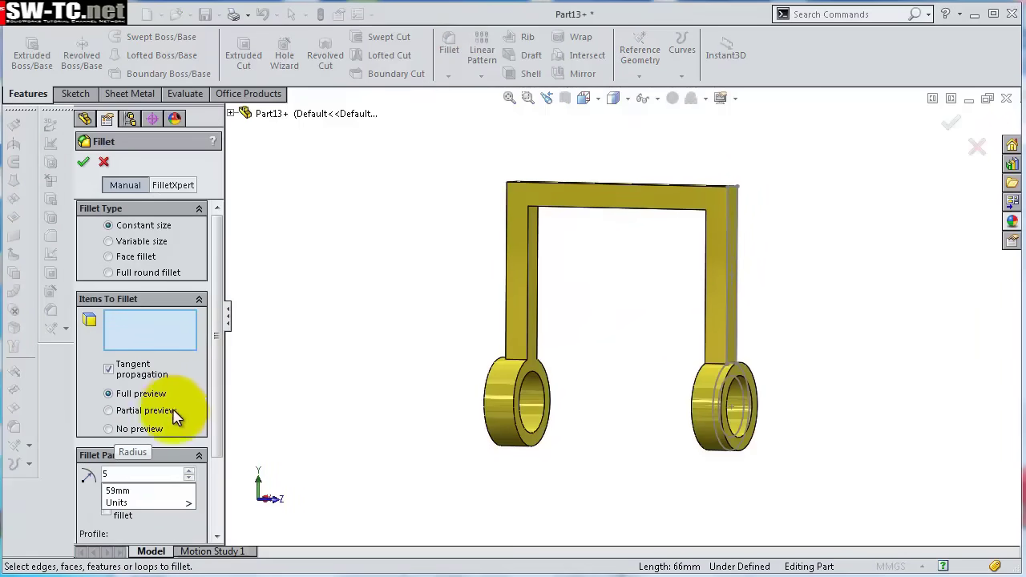
left_click(85, 497)
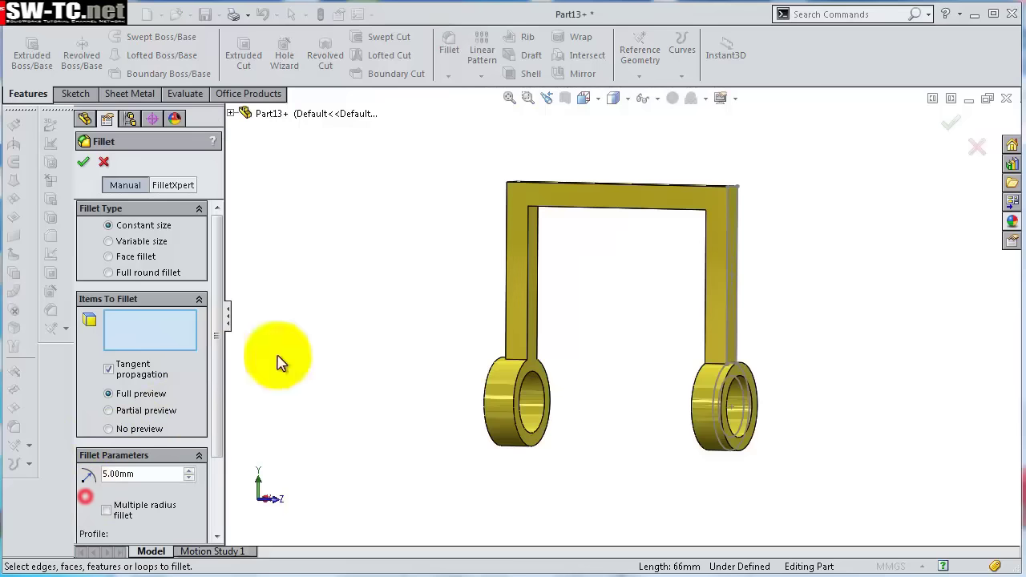
scroll(729, 205, "down", 5)
middle_click_drag(775, 206, 714, 197)
left_click(727, 207)
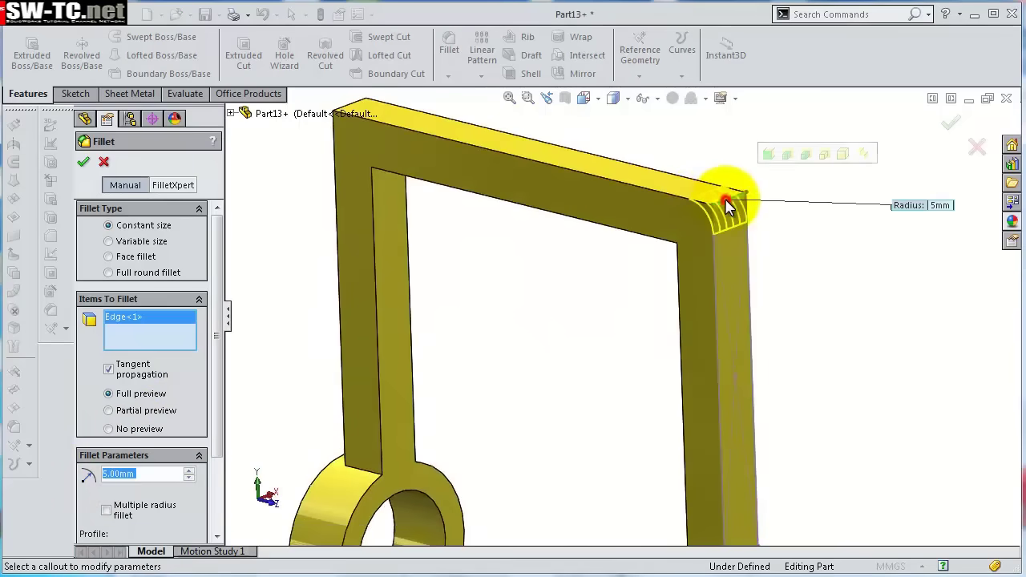
middle_click_drag(538, 195, 411, 143)
left_click(404, 145)
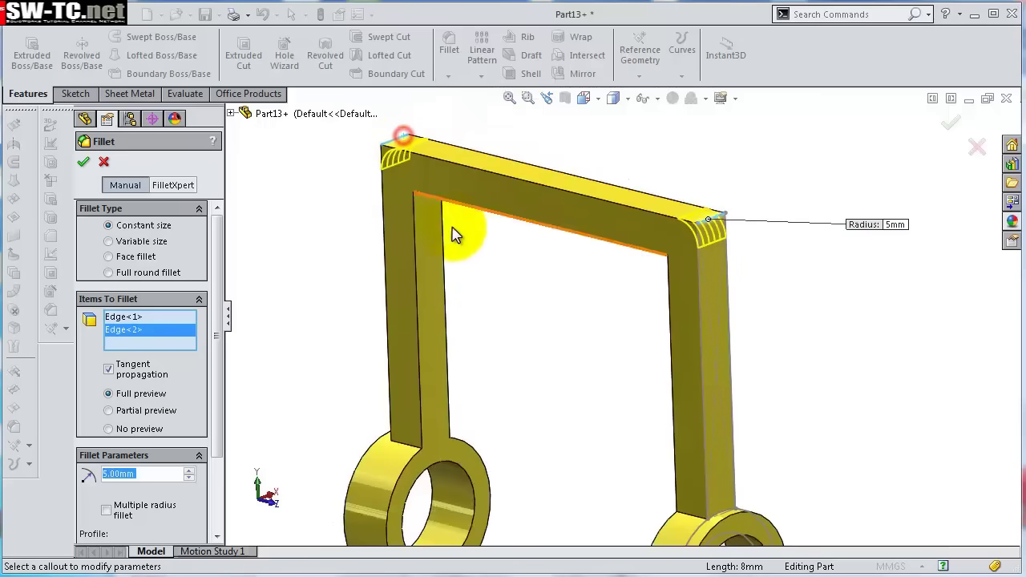
middle_click_drag(451, 229, 469, 190)
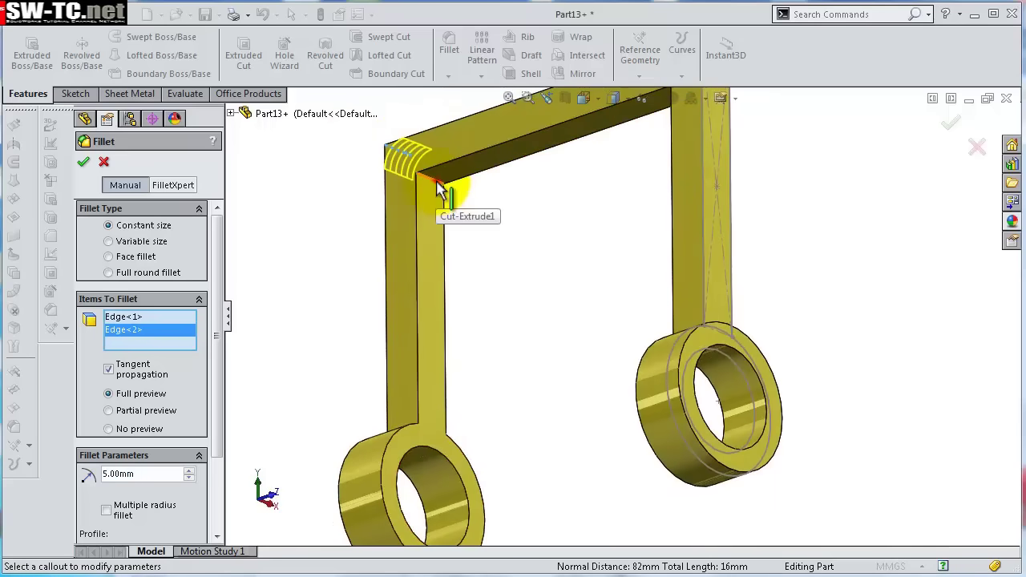
left_click(437, 196)
middle_click_drag(564, 213, 545, 167)
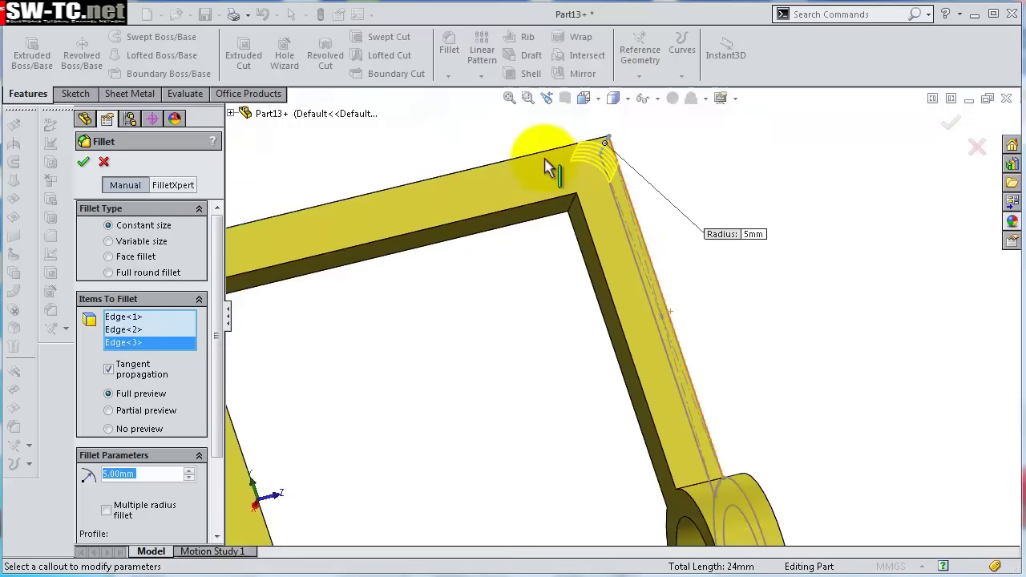
left_click(570, 202)
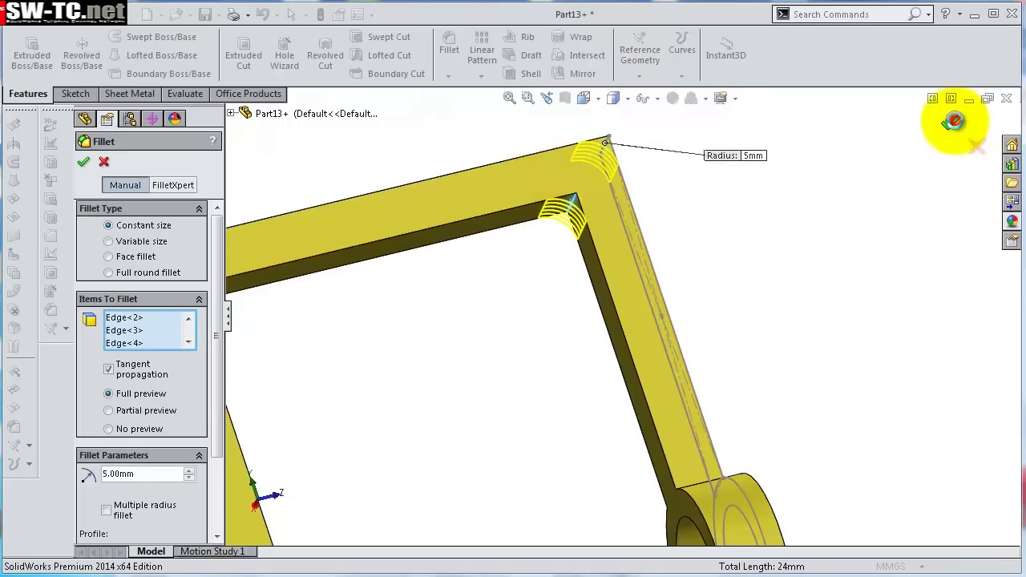
left_click(951, 120)
middle_click_drag(818, 222, 446, 108)
left_click(449, 48)
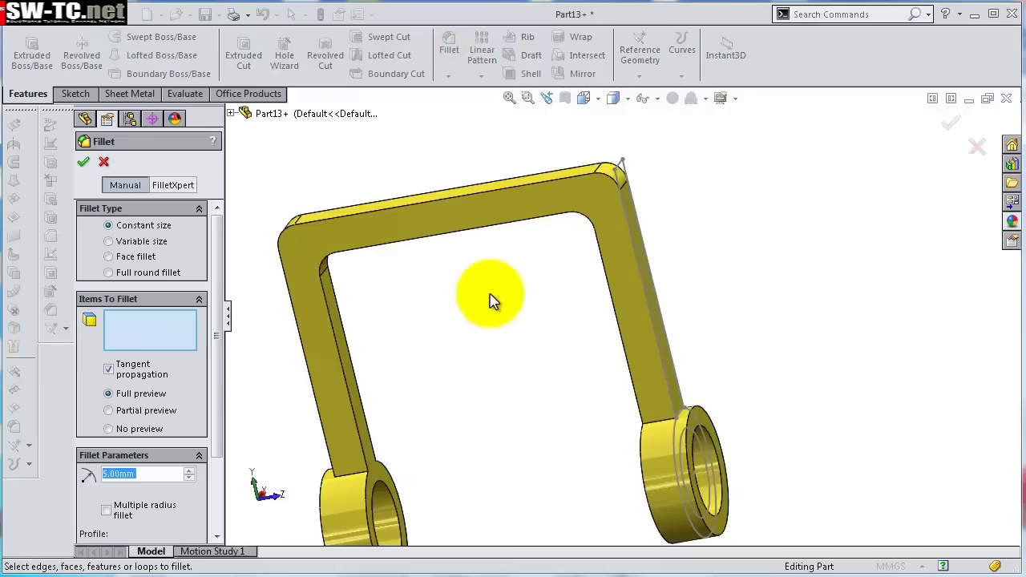
Round the right and left ring faces with a 2 mm fillet, then hide Sketch1.
left_click(88, 501)
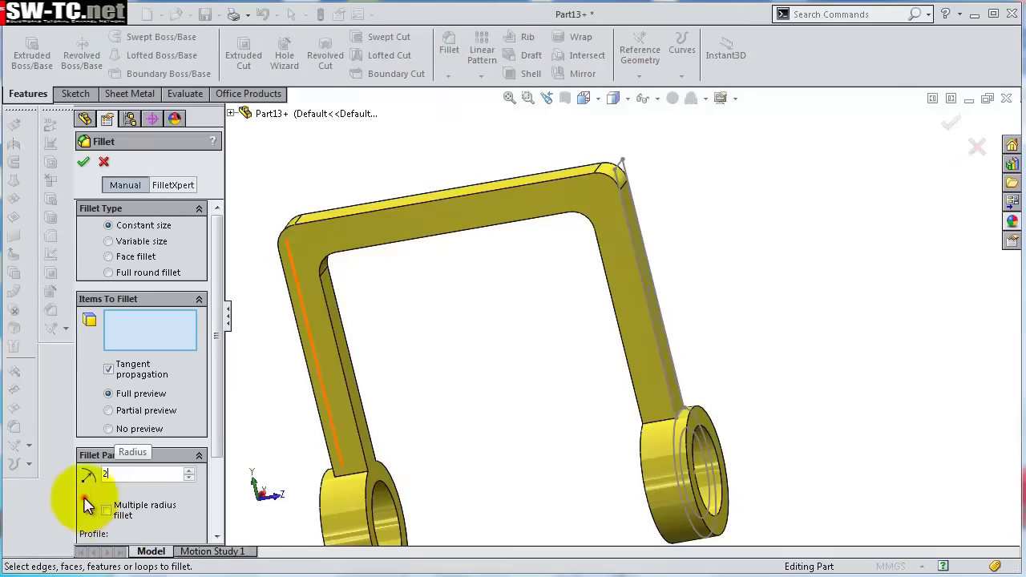
left_click(699, 413)
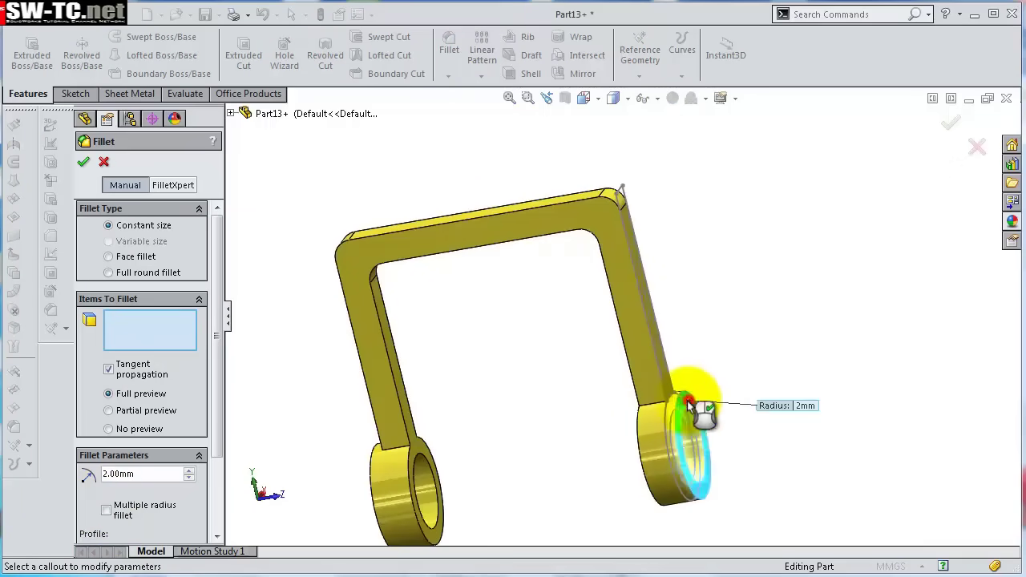
middle_click_drag(470, 442, 397, 449)
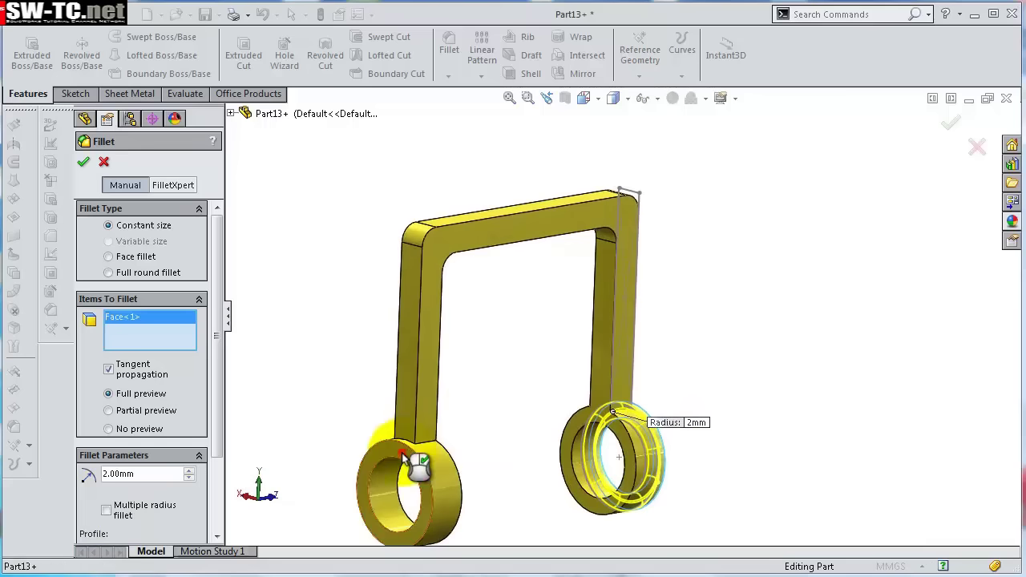
left_click(404, 455)
left_click(83, 163)
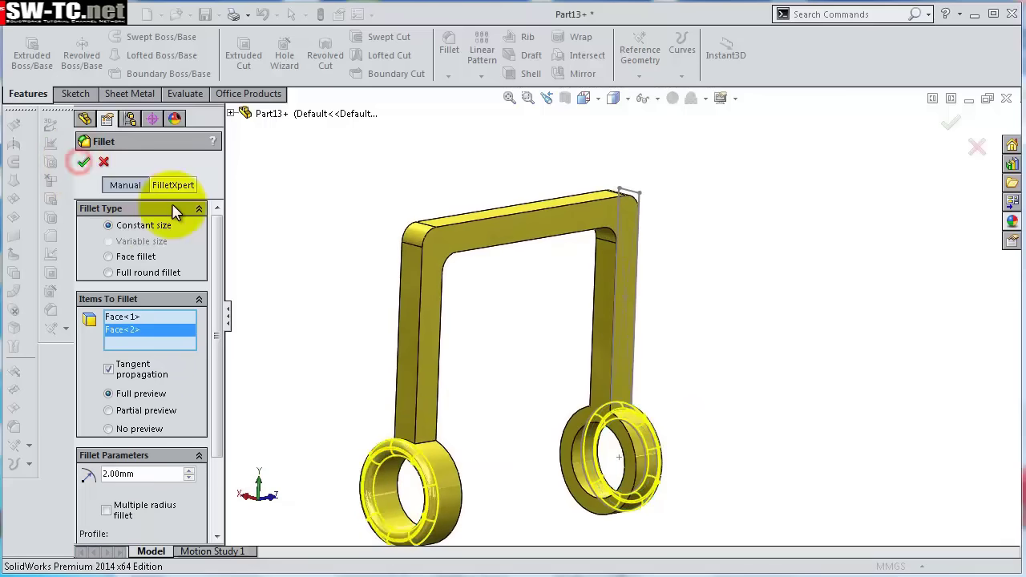
mouse_move(476, 328)
middle_mouse_down()
mouse_move(540, 344)
mouse_move(475, 324)
mouse_move(465, 331)
middle_mouse_up()
middle_click_drag(534, 376, 542, 333)
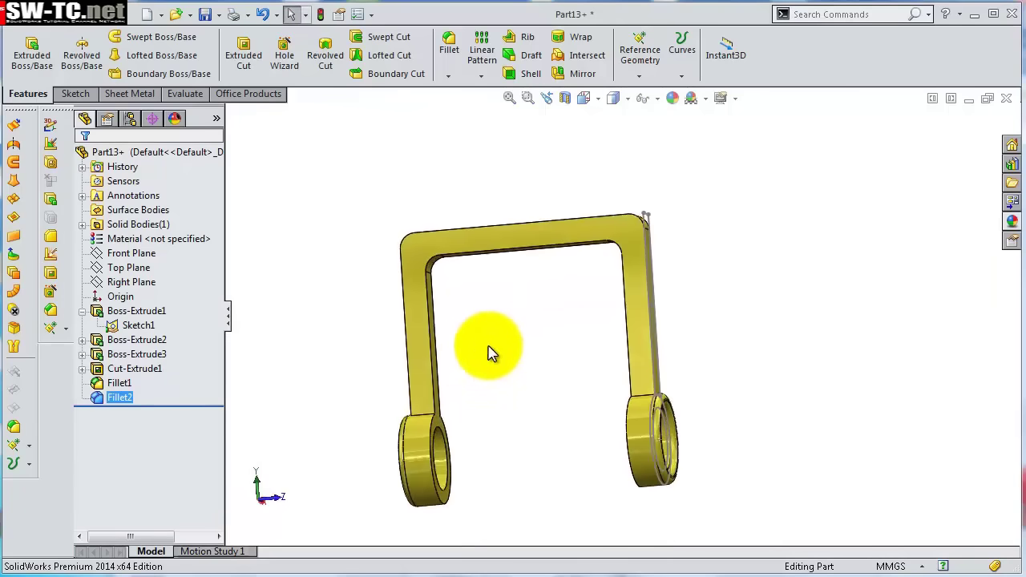
left_click(139, 325)
left_click(160, 297)
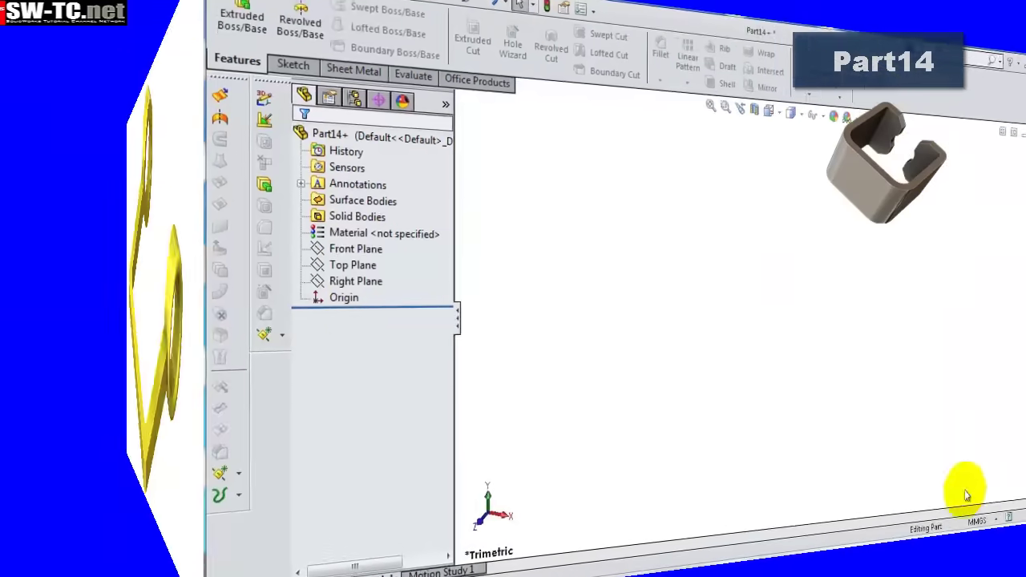
Start a sketch on the Right Plane and draw a center rectangle on the origin.
left_click(136, 268)
left_click(134, 281)
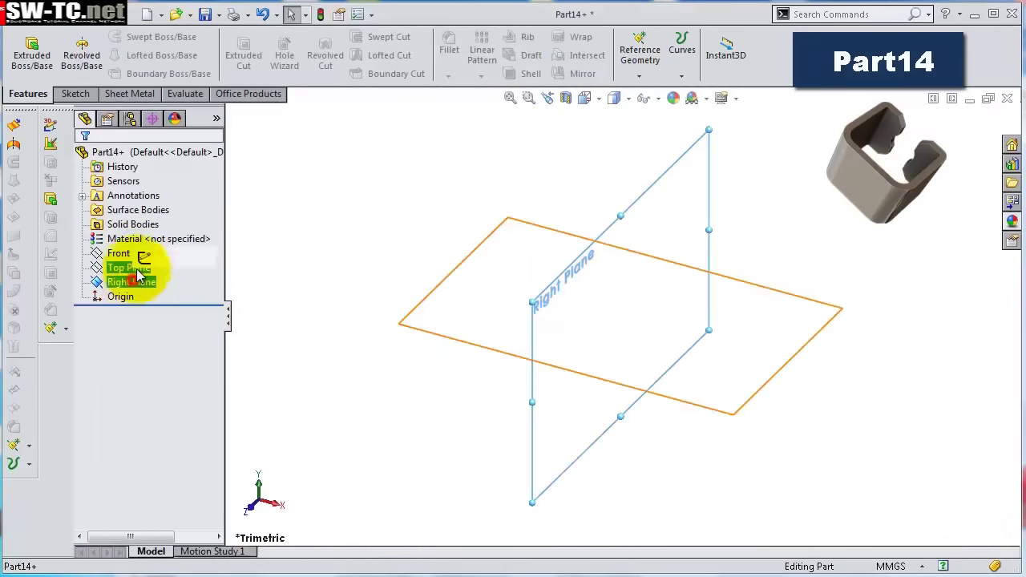
left_click(130, 263)
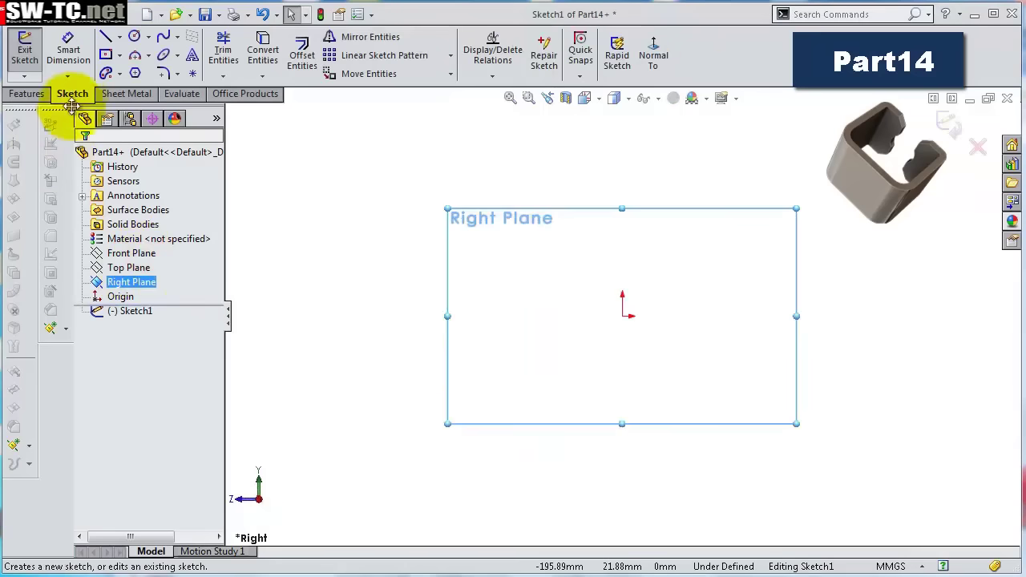
left_click(119, 56)
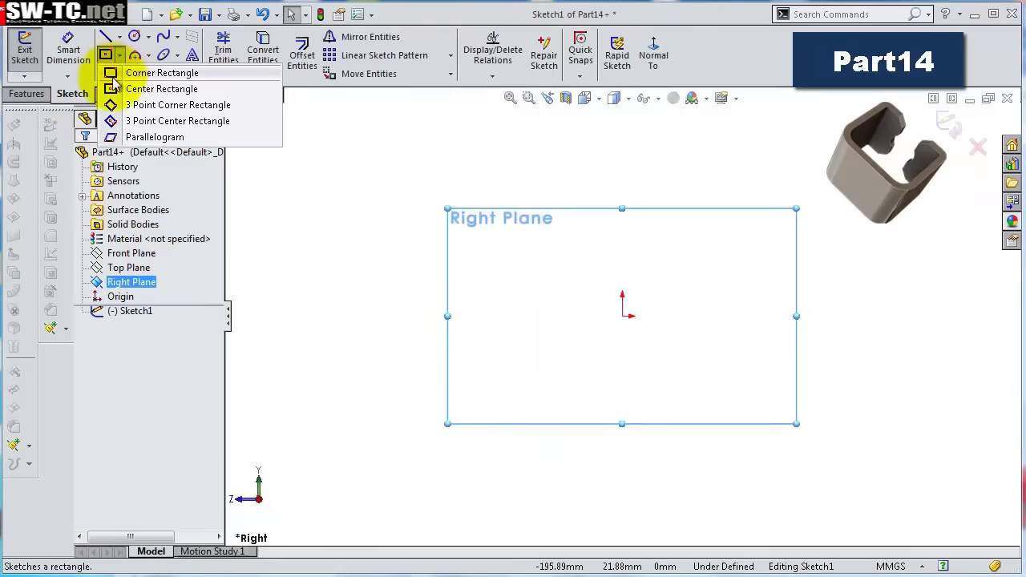
left_click(149, 88)
left_click_drag(623, 316, 526, 223)
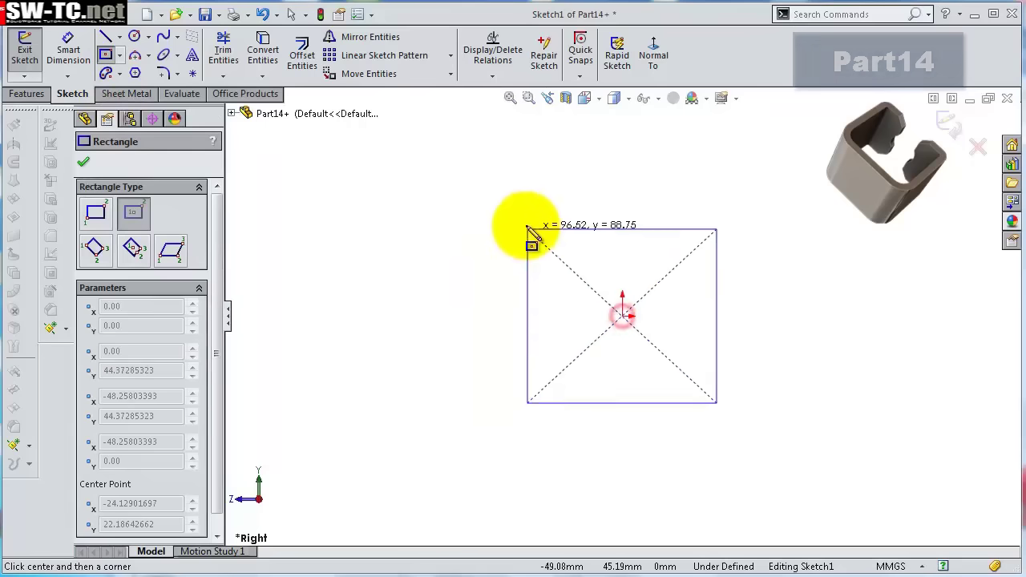
Dimension the rectangle 19 mm wide and 17 mm tall.
left_click(67, 44)
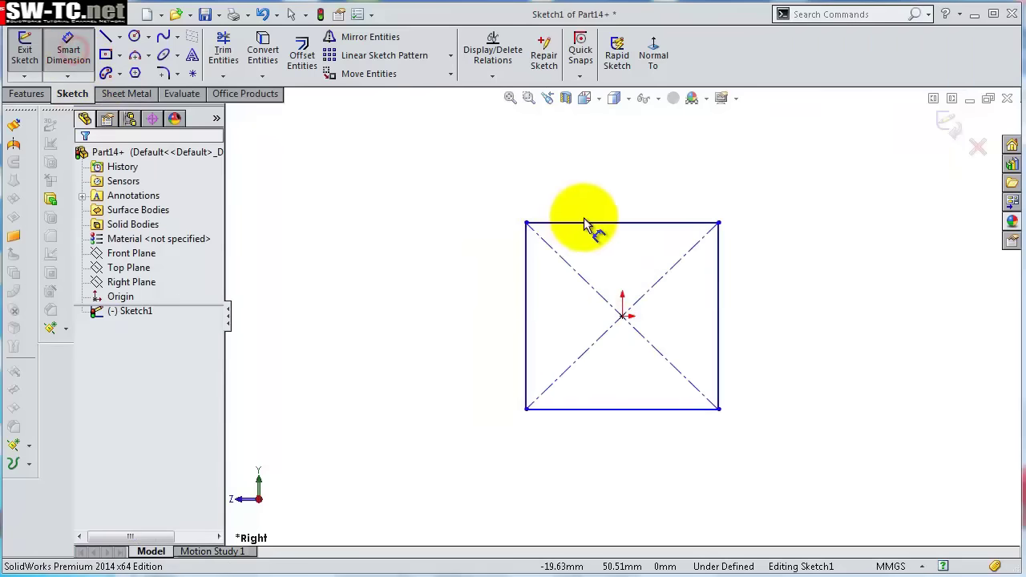
left_click(589, 224)
left_click(615, 185)
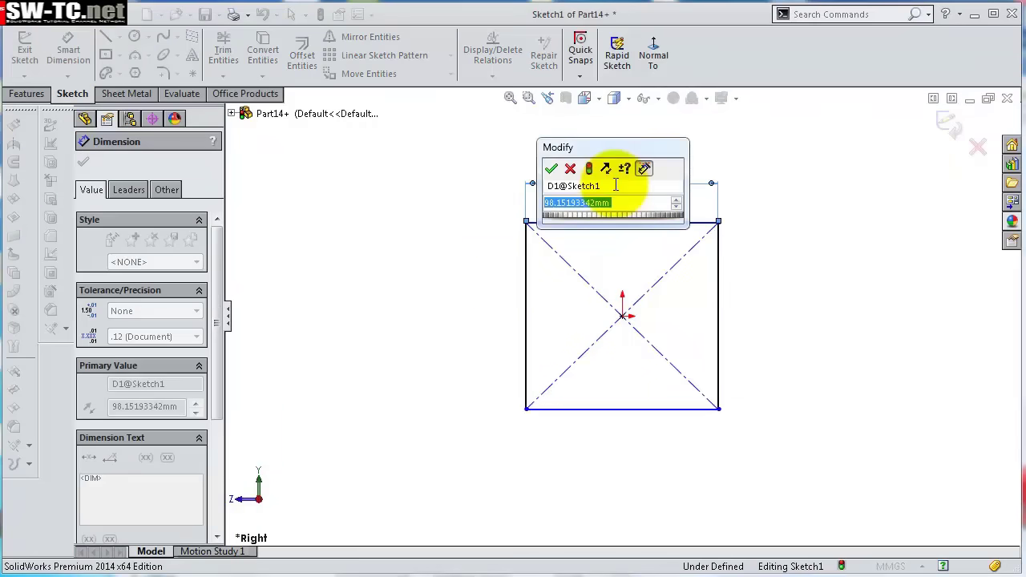
type("1")
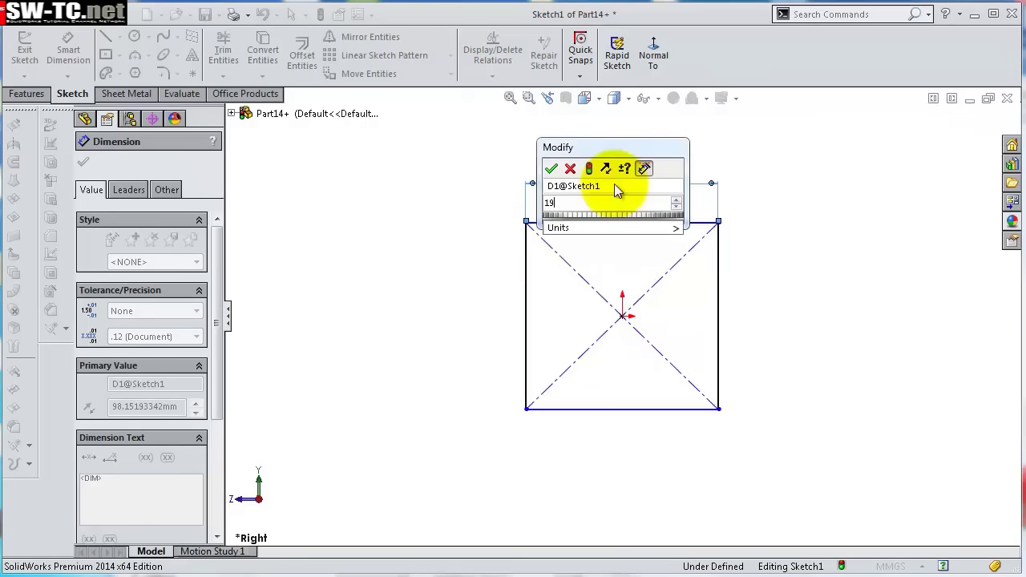
type("9")
key("Return")
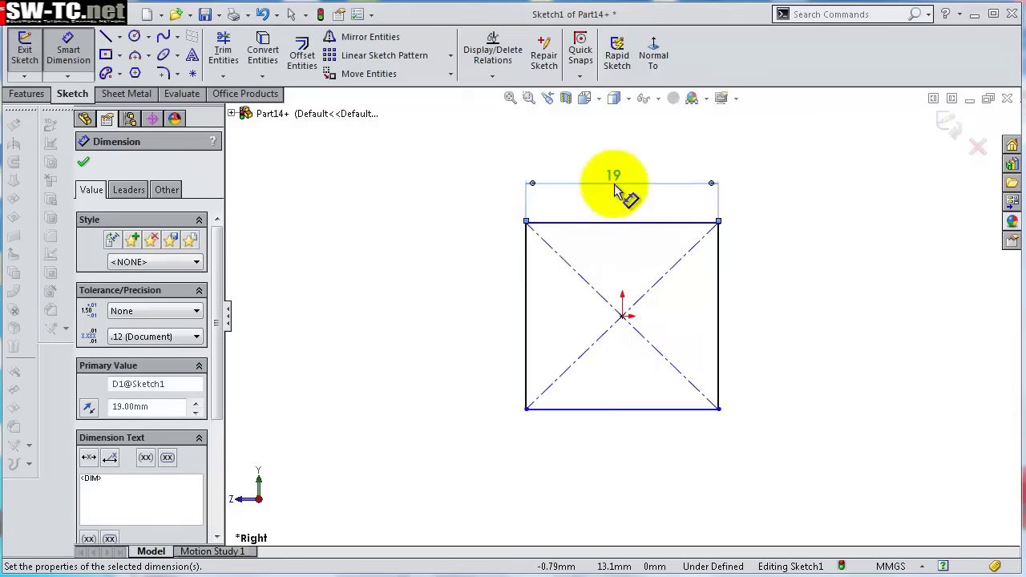
left_click(721, 294)
left_click(794, 296)
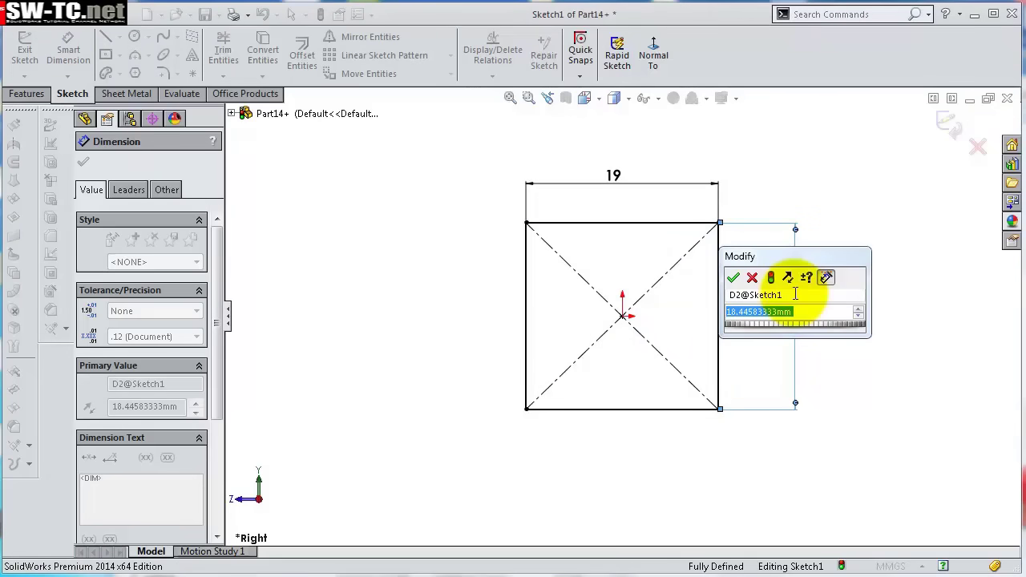
type("17")
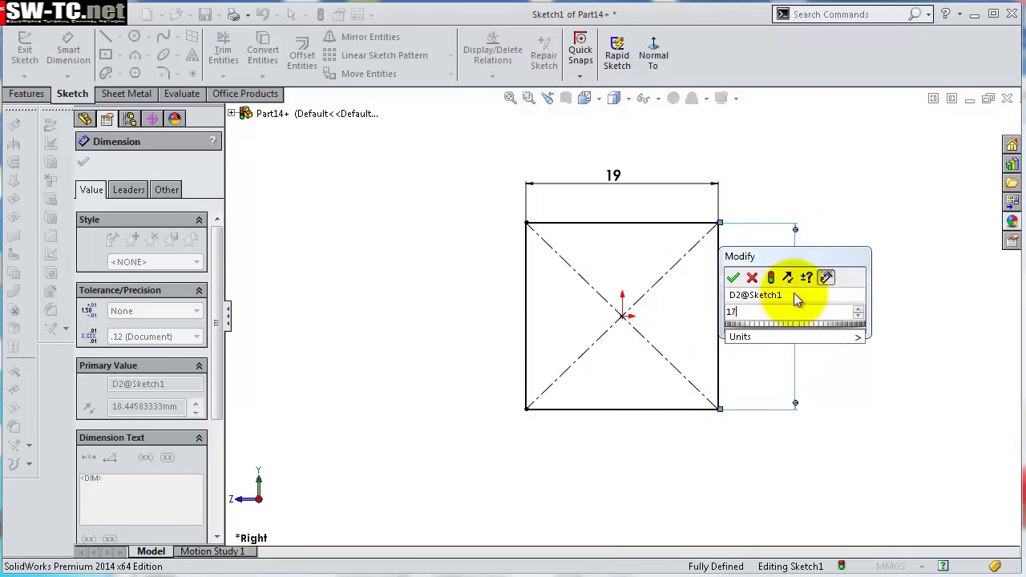
key("Return")
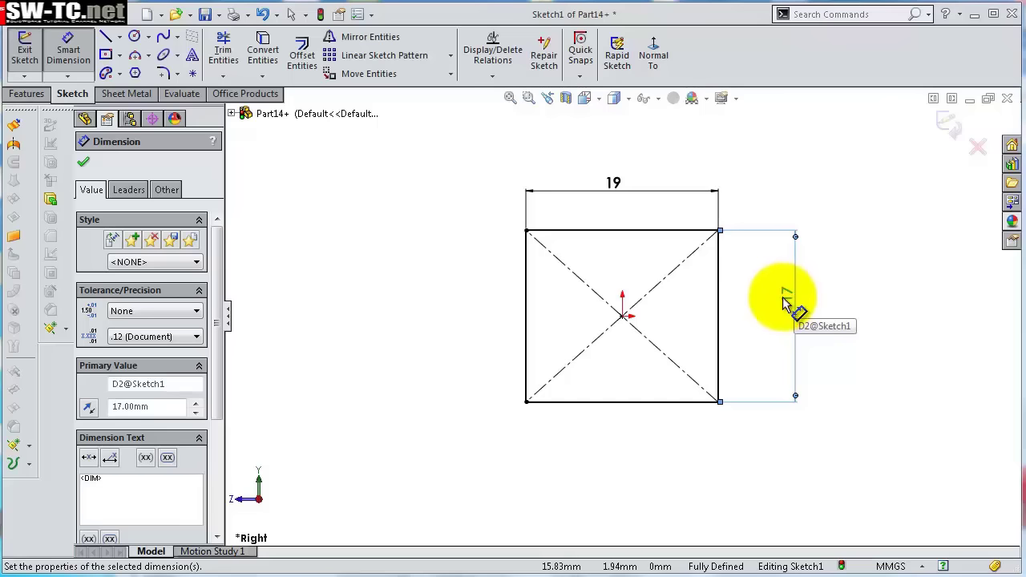
Sketch-fillet the rectangle's top corners at R4 and bottom corners at R2.
left_click(164, 73)
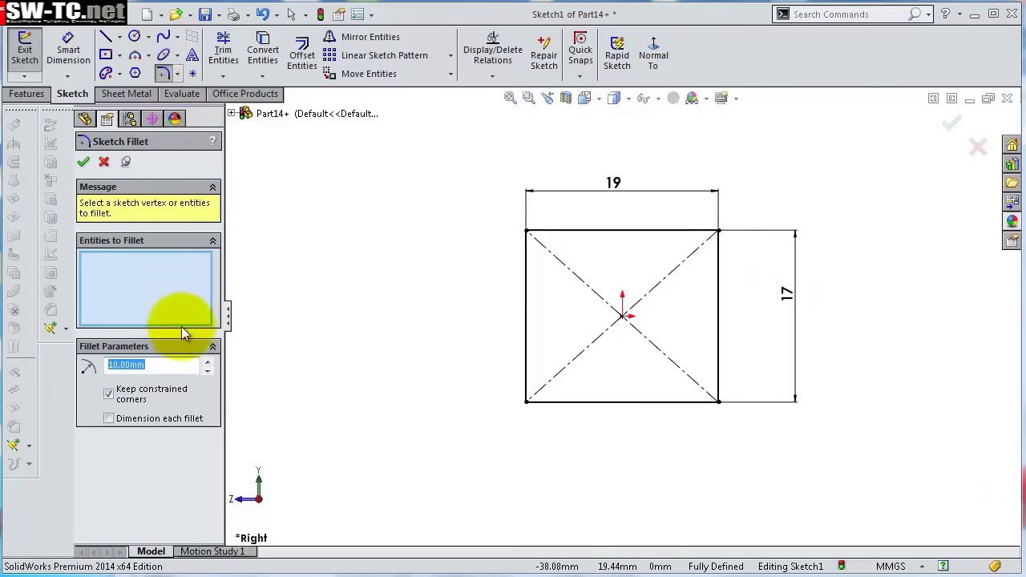
type("4")
left_click(81, 388)
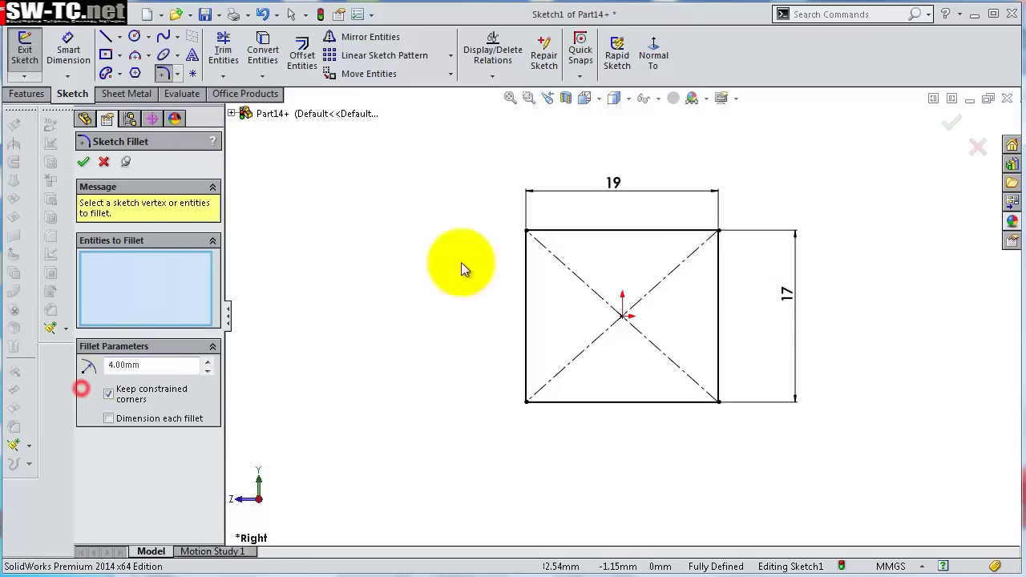
left_click(526, 232)
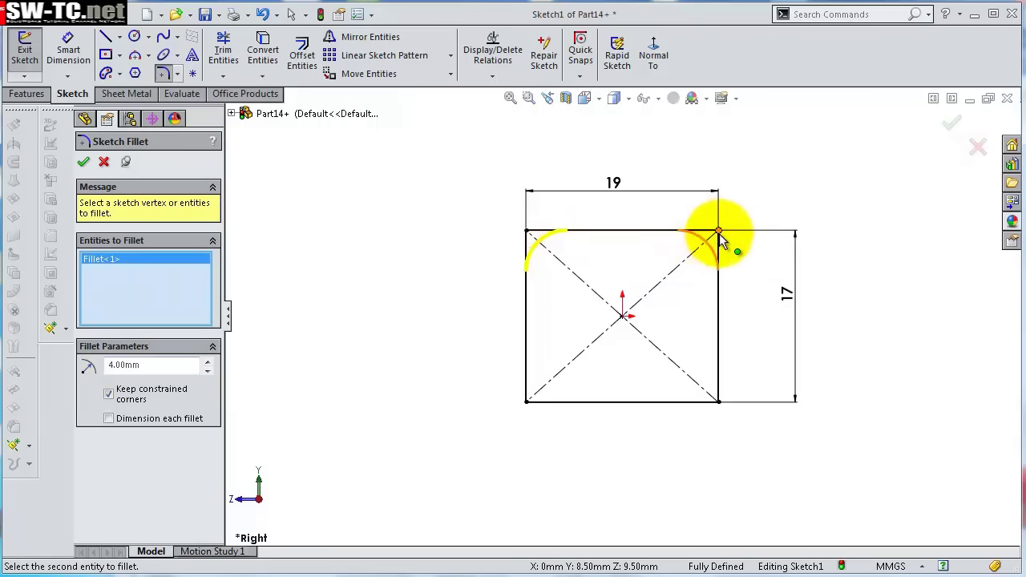
left_click(719, 233)
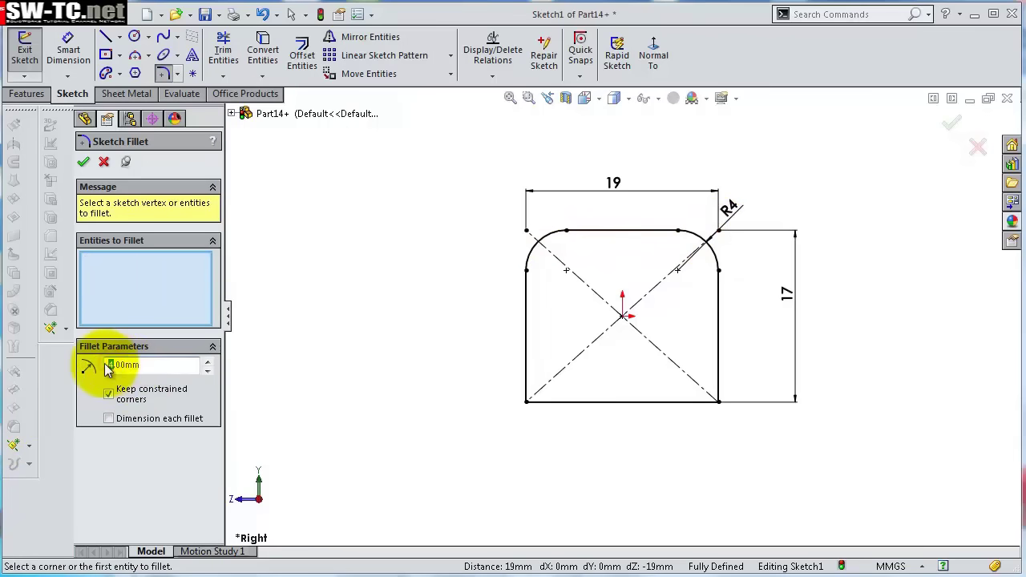
left_click(98, 392)
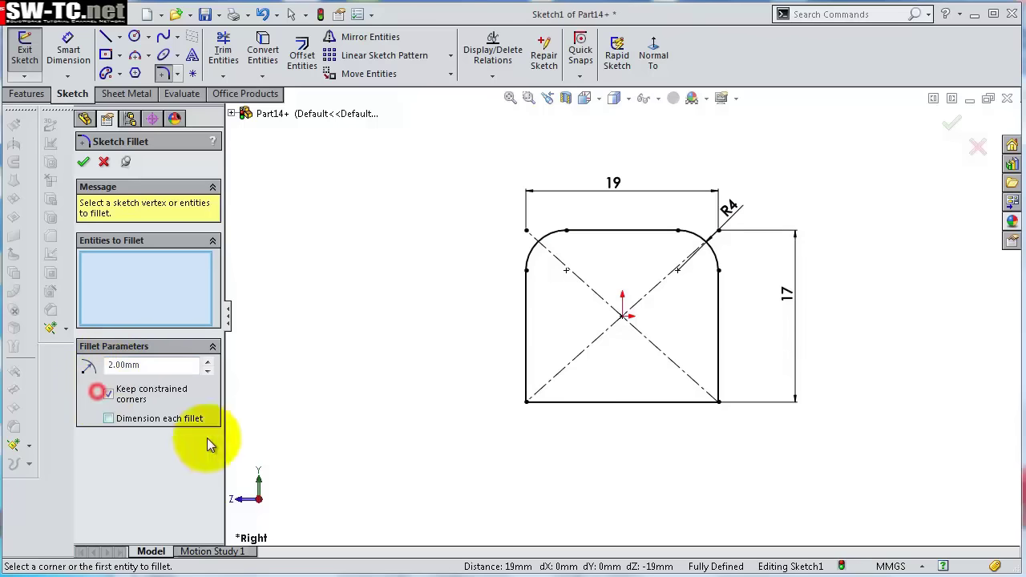
left_click(527, 400)
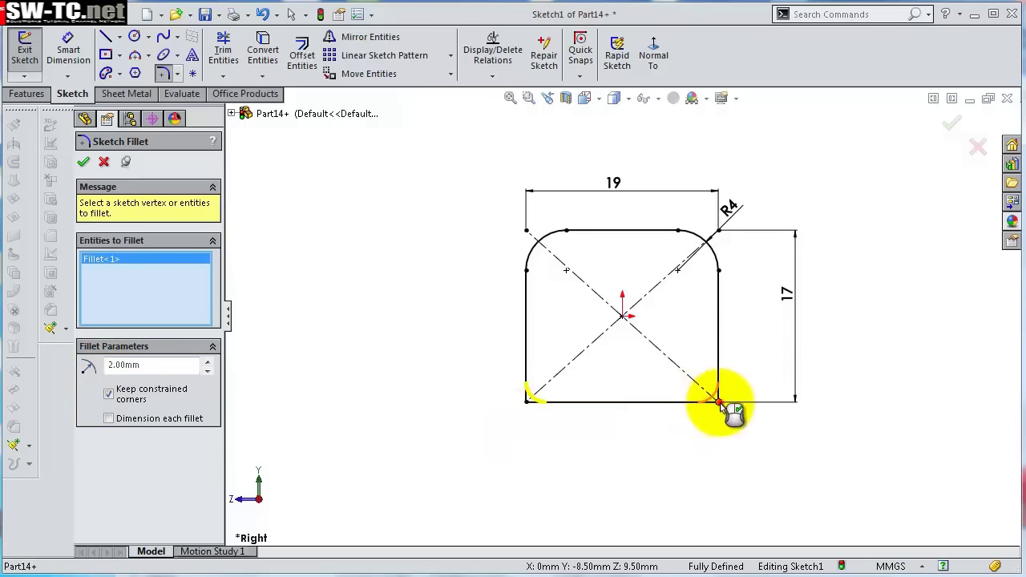
left_click(720, 402)
middle_click_drag(680, 275, 664, 320)
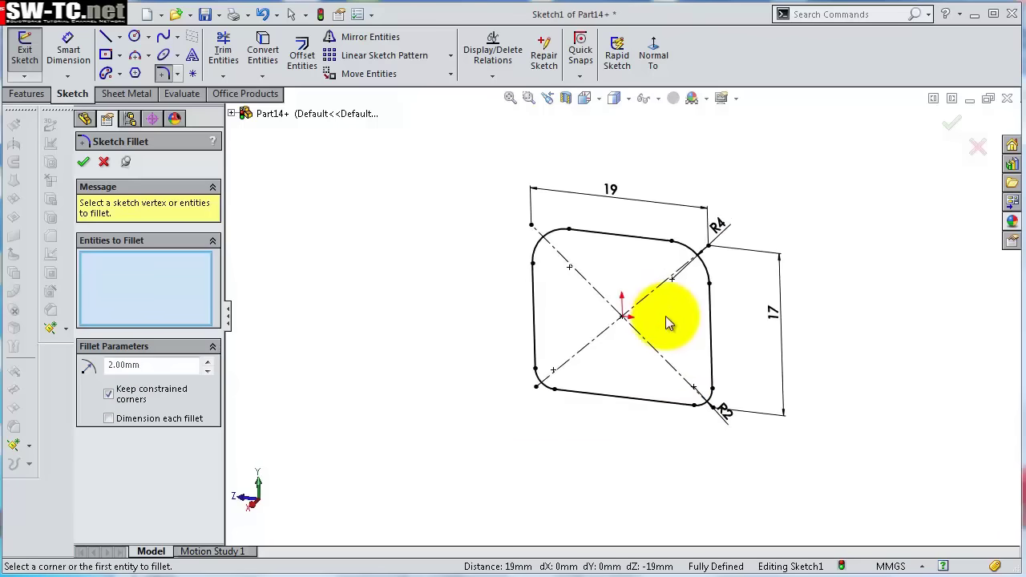
left_click(82, 162)
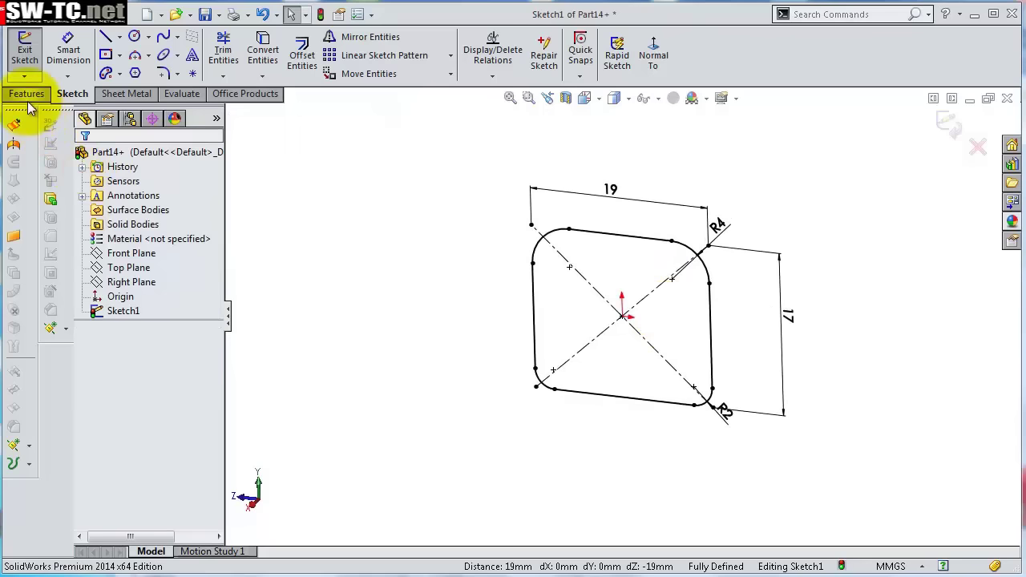
left_click(26, 93)
Extrude the rounded rectangle Mid Plane 14 mm as a Thin Feature with 1.5 mm walls.
left_click(32, 55)
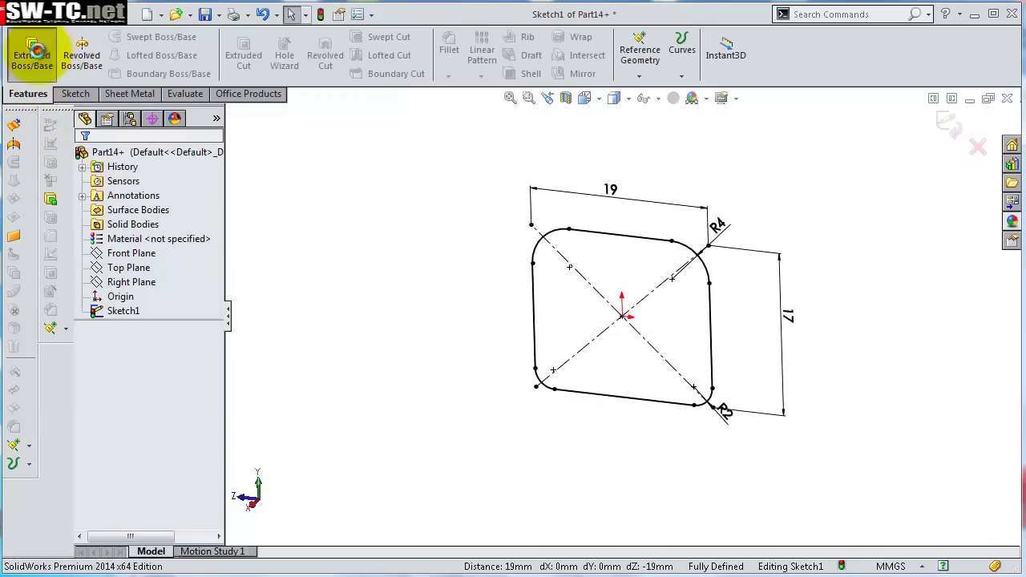
left_click(157, 255)
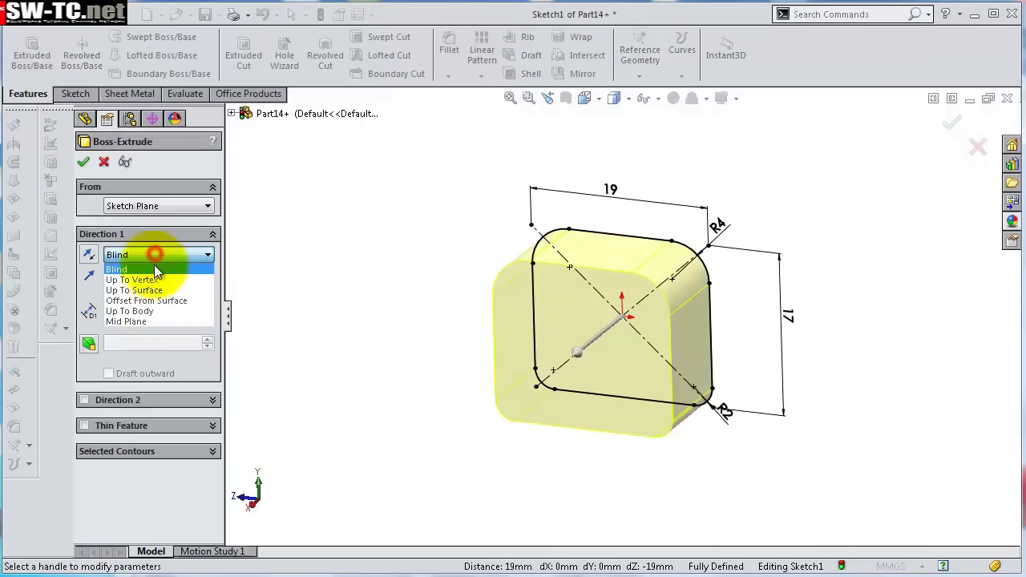
left_click(156, 318)
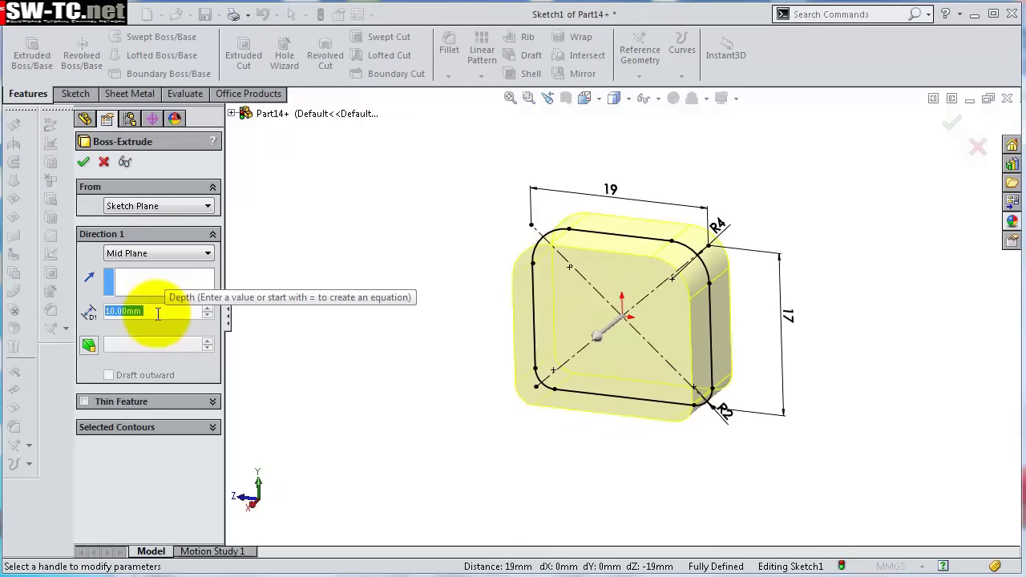
type("14")
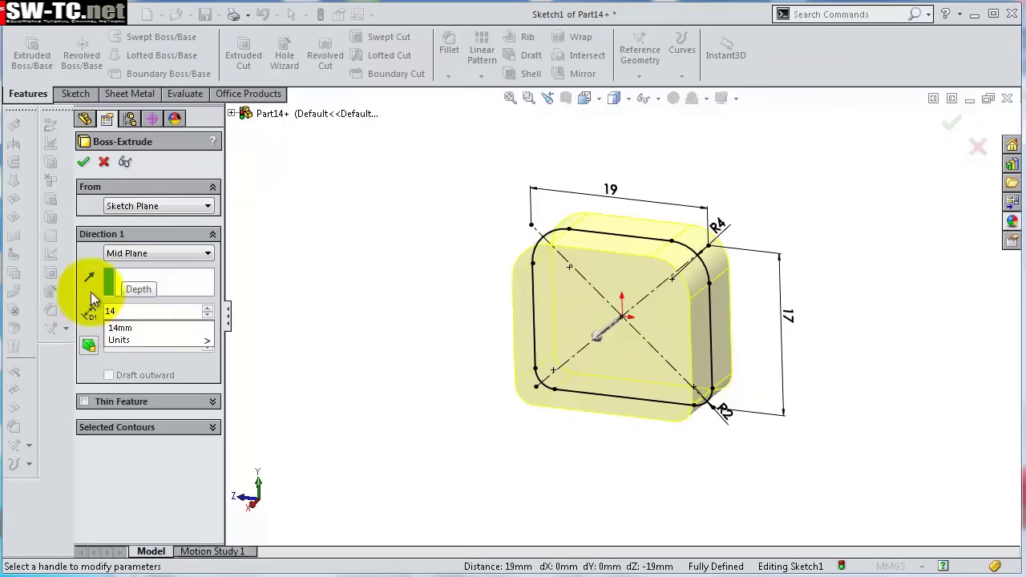
key("Return")
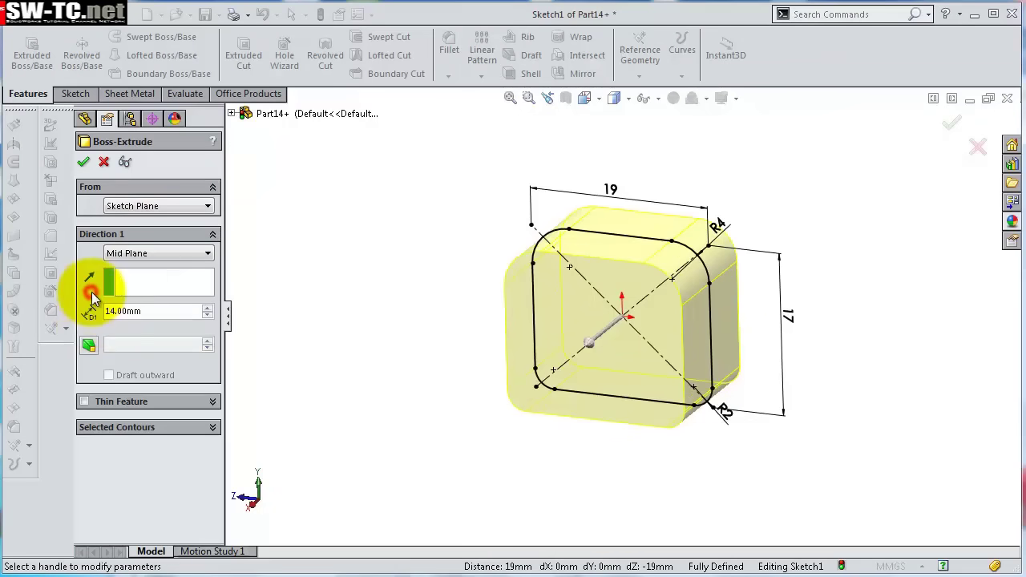
left_click(85, 403)
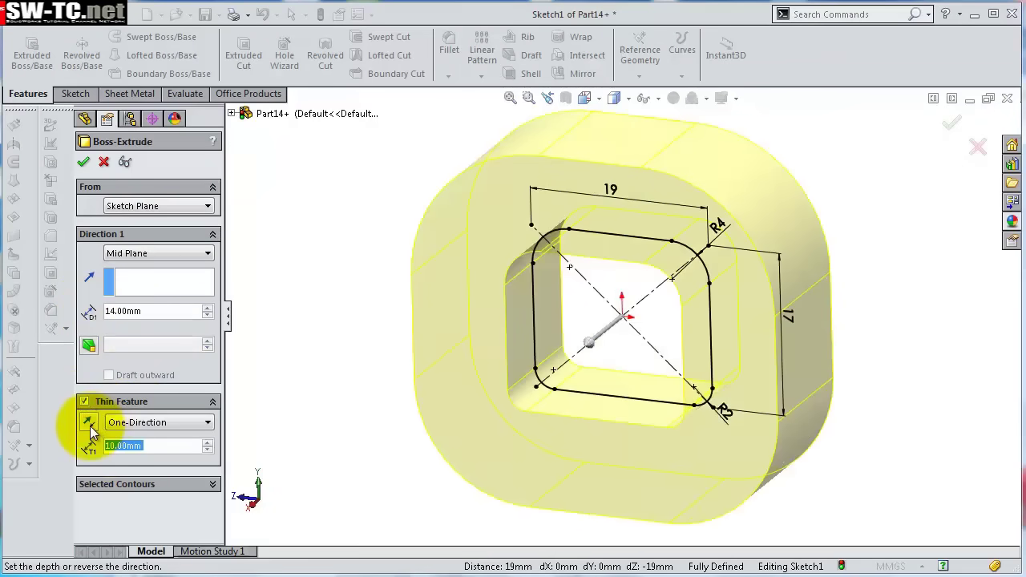
left_click(90, 427)
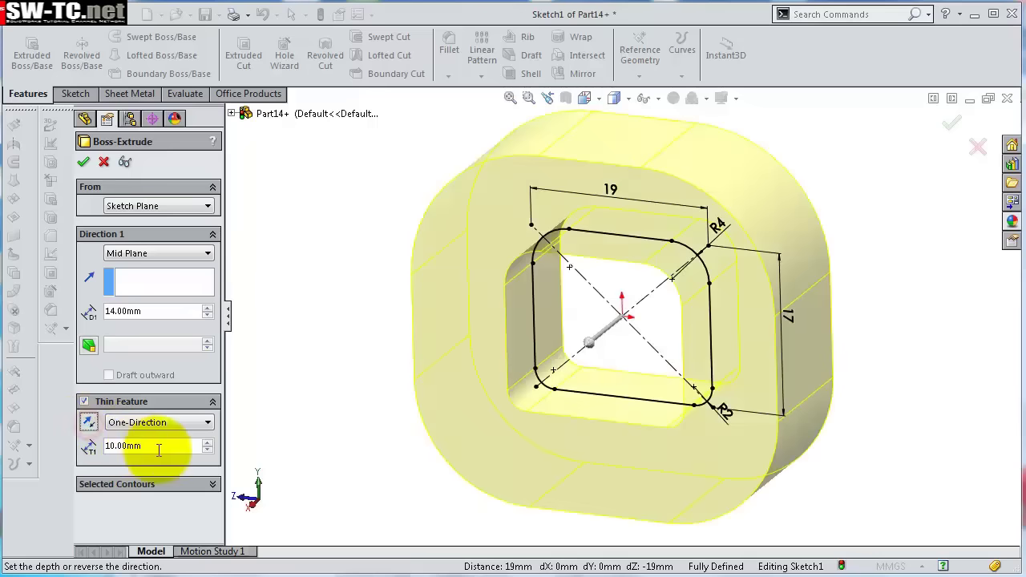
left_click(160, 446)
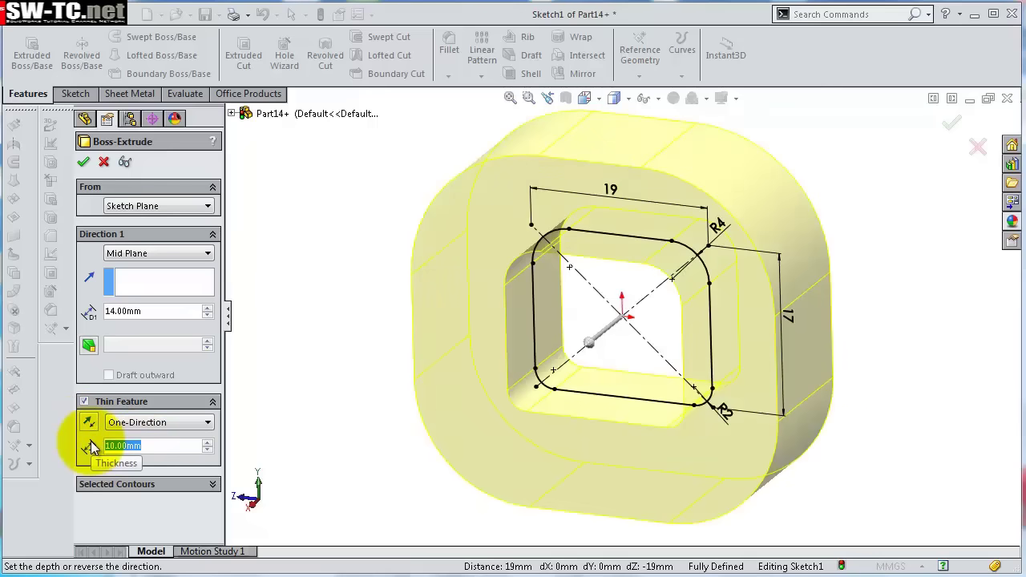
type("1.5")
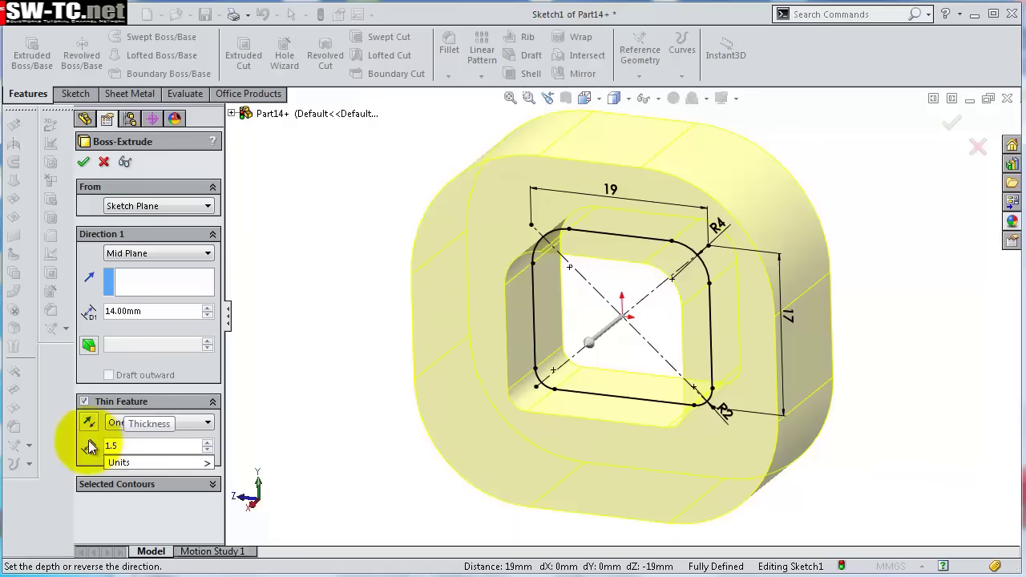
left_click(89, 447)
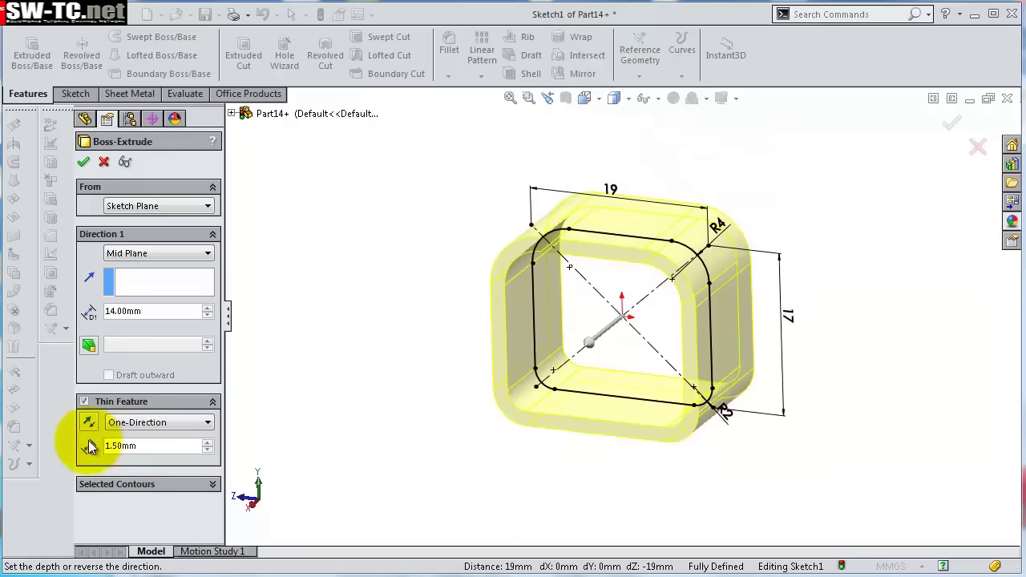
left_click(88, 425)
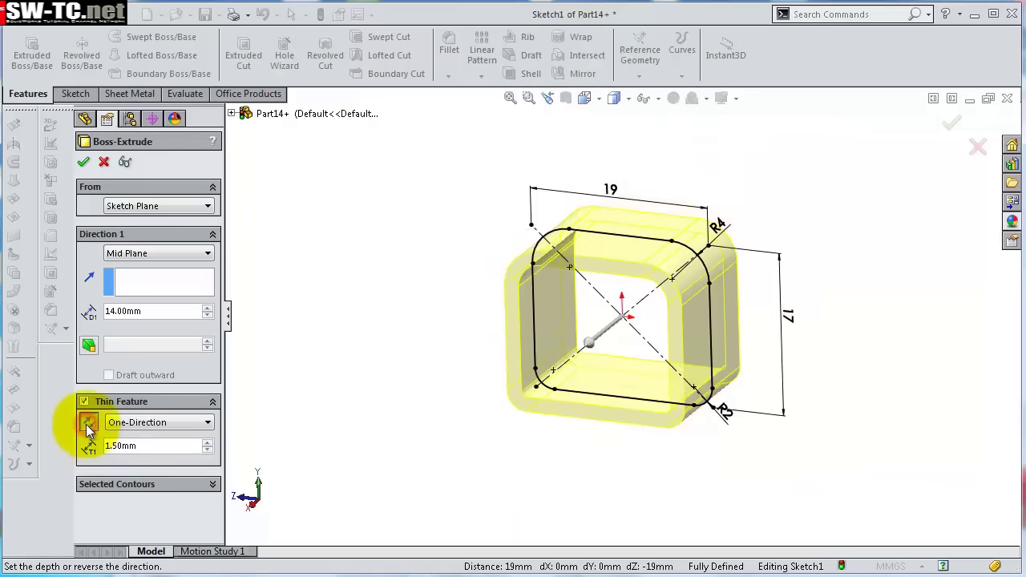
middle_click_drag(280, 408, 322, 353)
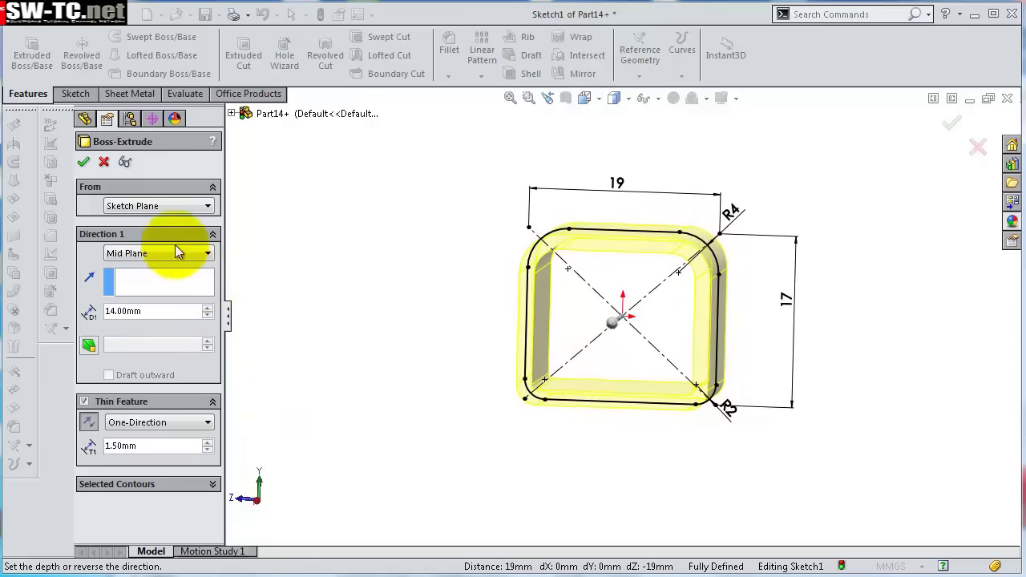
left_click(83, 162)
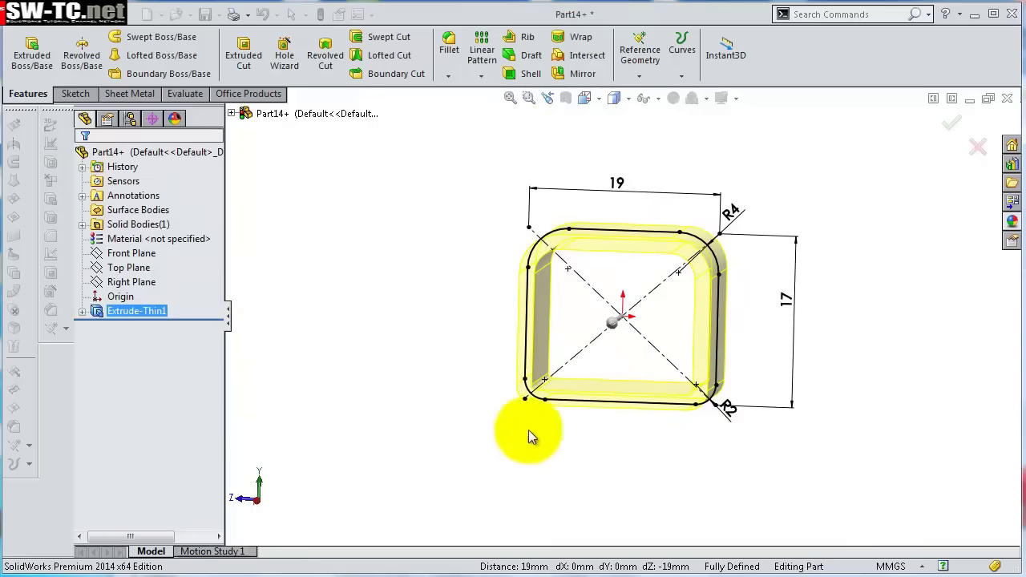
middle_click_drag(607, 421, 642, 373)
Sketch on the tube's outer face, viewed Normal To, a corner-to-corner diagonal centreline.
left_click(640, 369)
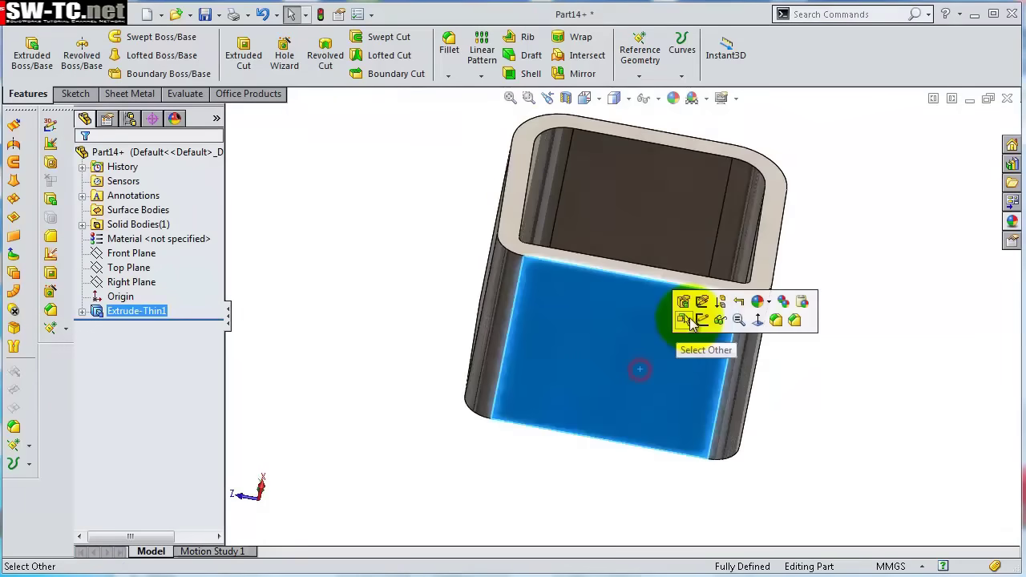
left_click(702, 319)
left_click(655, 51)
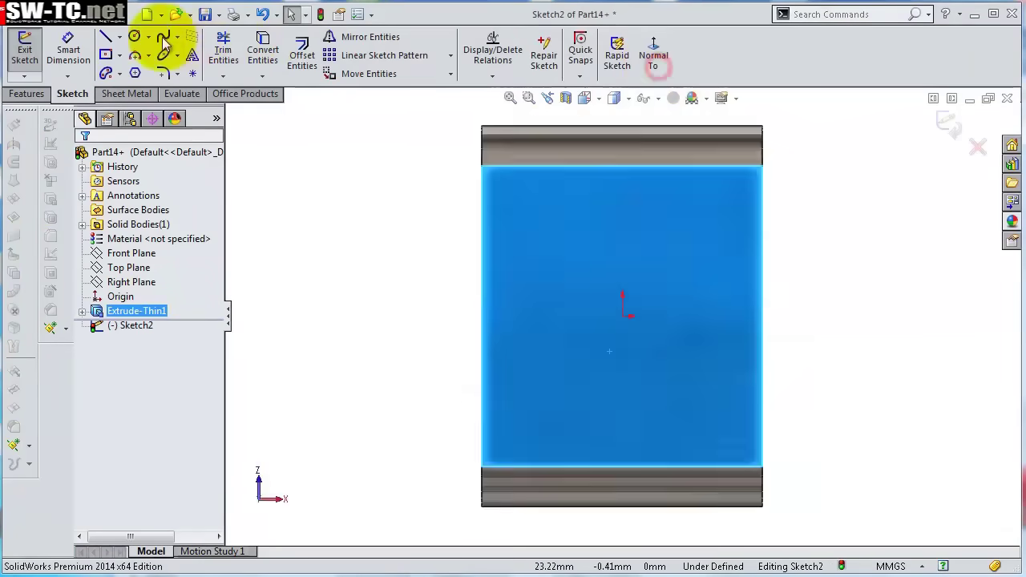
left_click(119, 38)
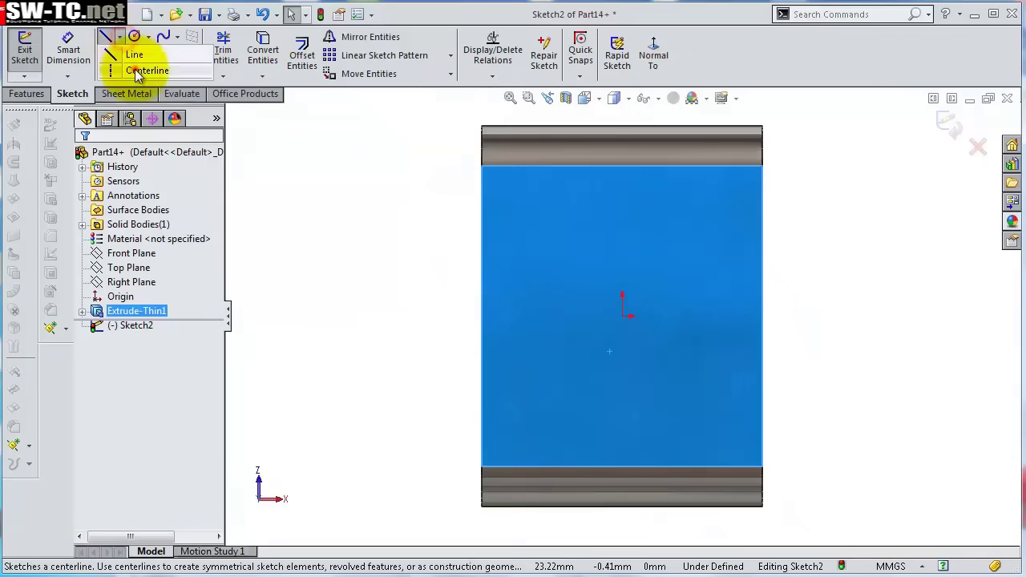
left_click(144, 68)
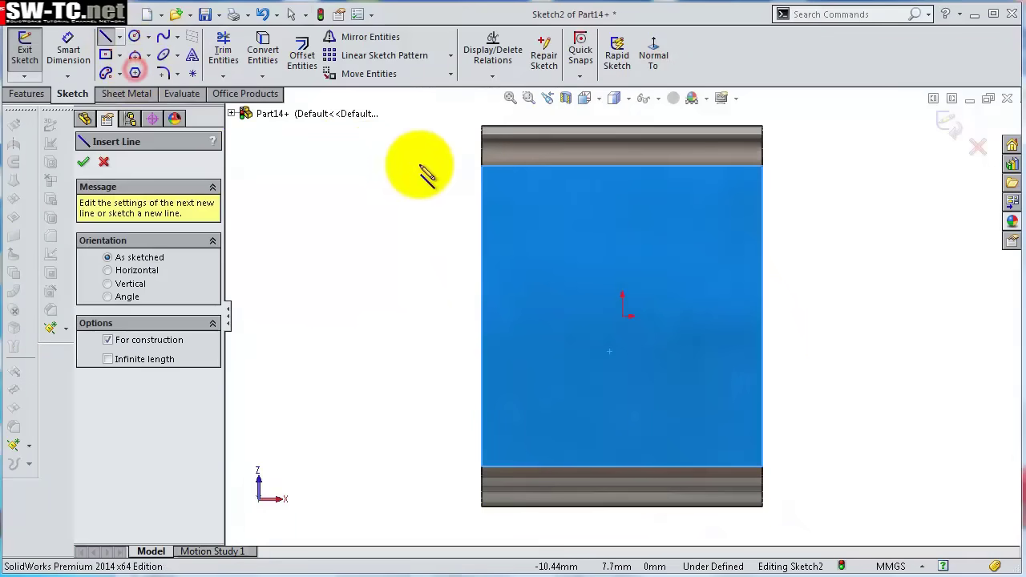
left_click(478, 166)
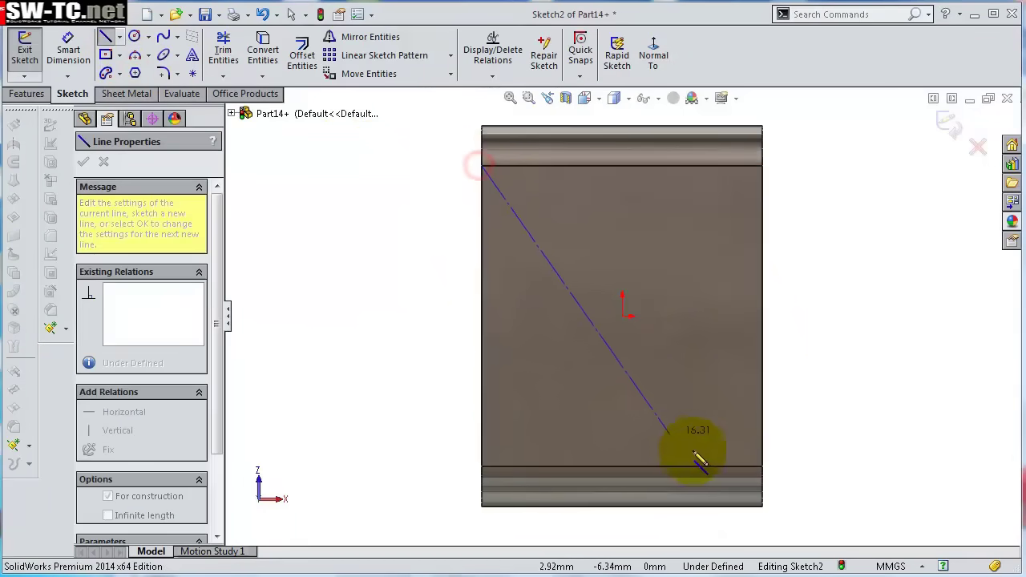
left_click(763, 466)
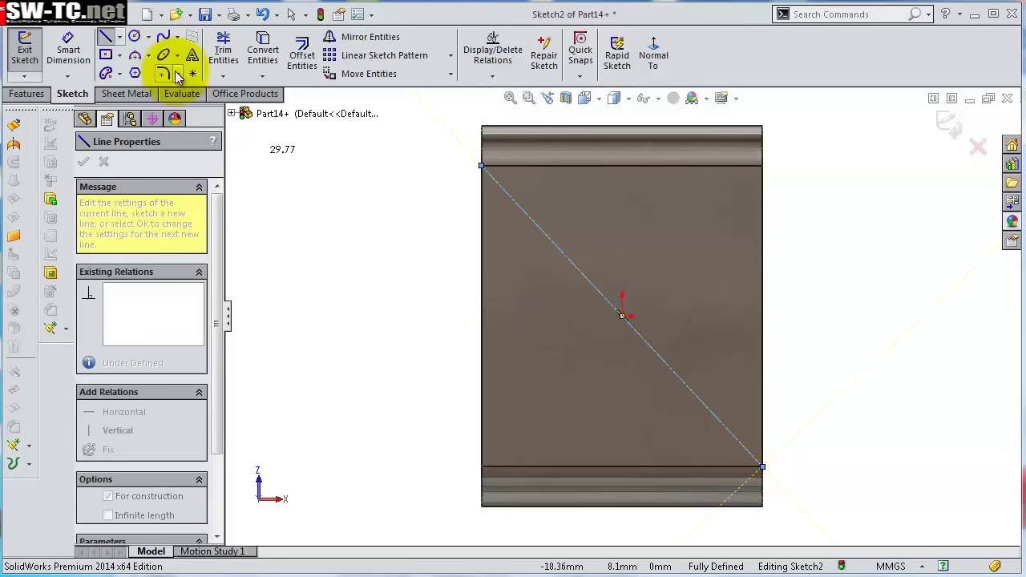
Add a circle at the centreline's midpoint and dimension it to Ø6.75 mm.
left_click(135, 37)
left_click(623, 317)
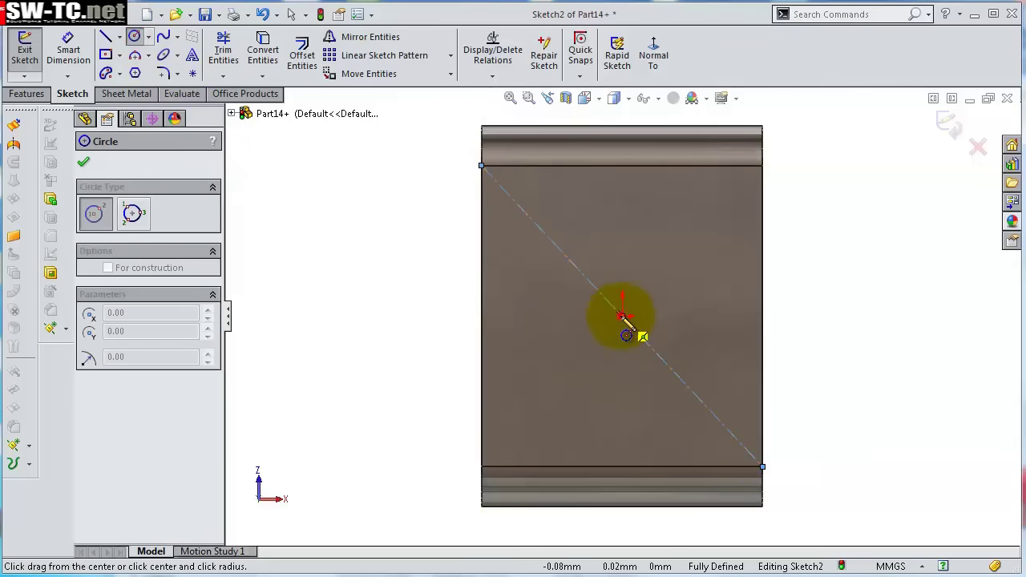
left_click(589, 279)
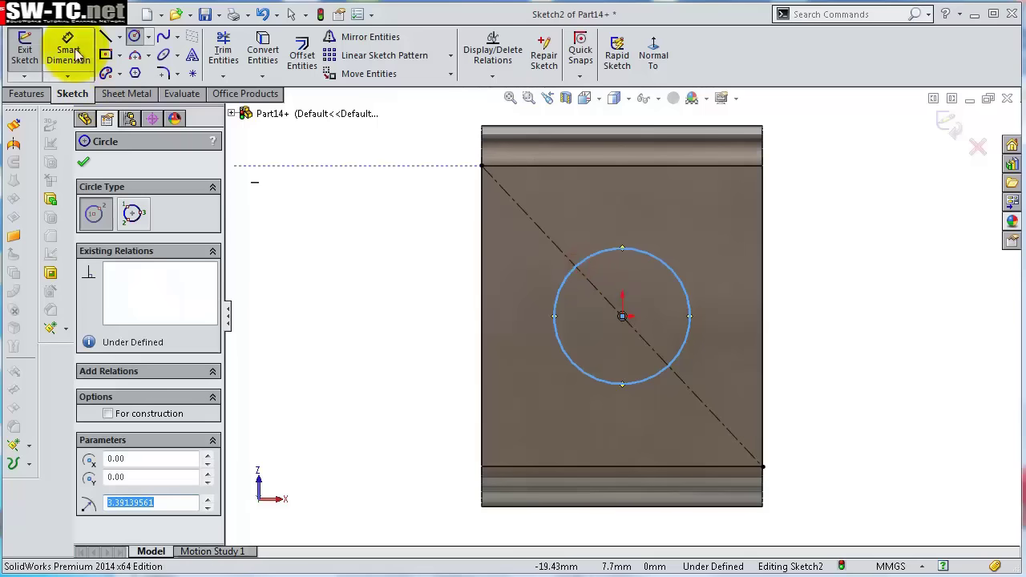
left_click(68, 50)
left_click(688, 315)
left_click(847, 333)
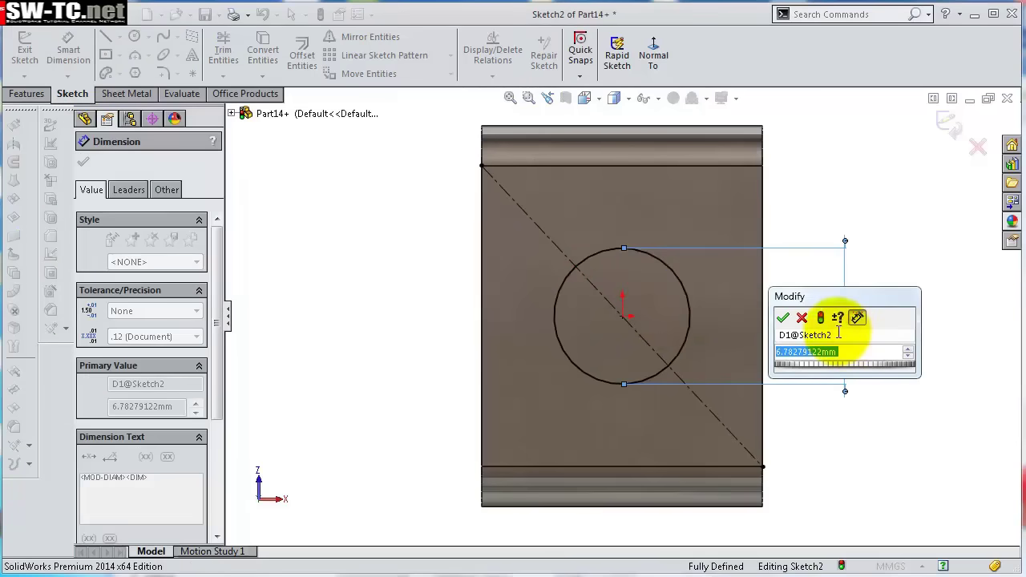
type("6.75")
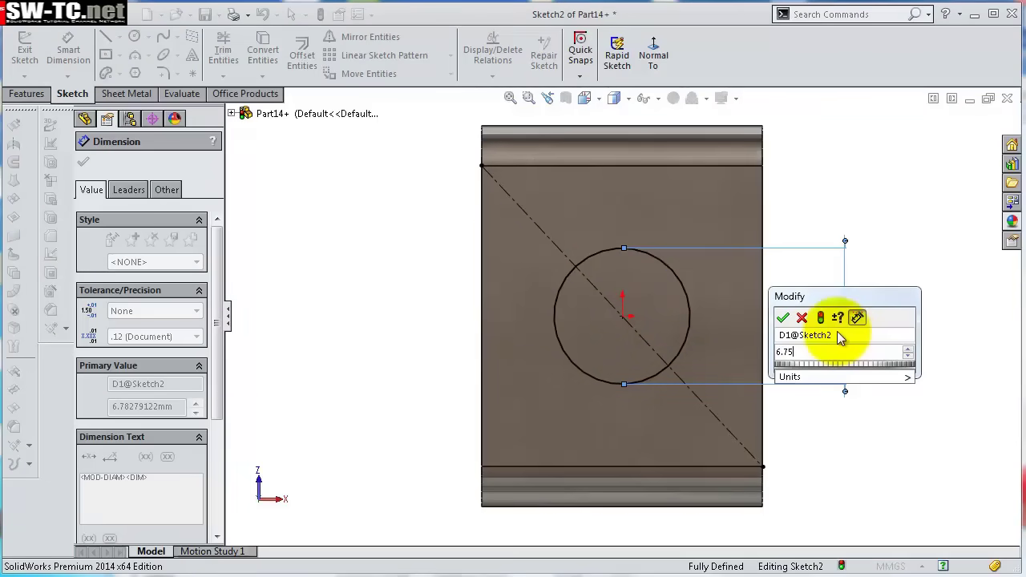
key("Return")
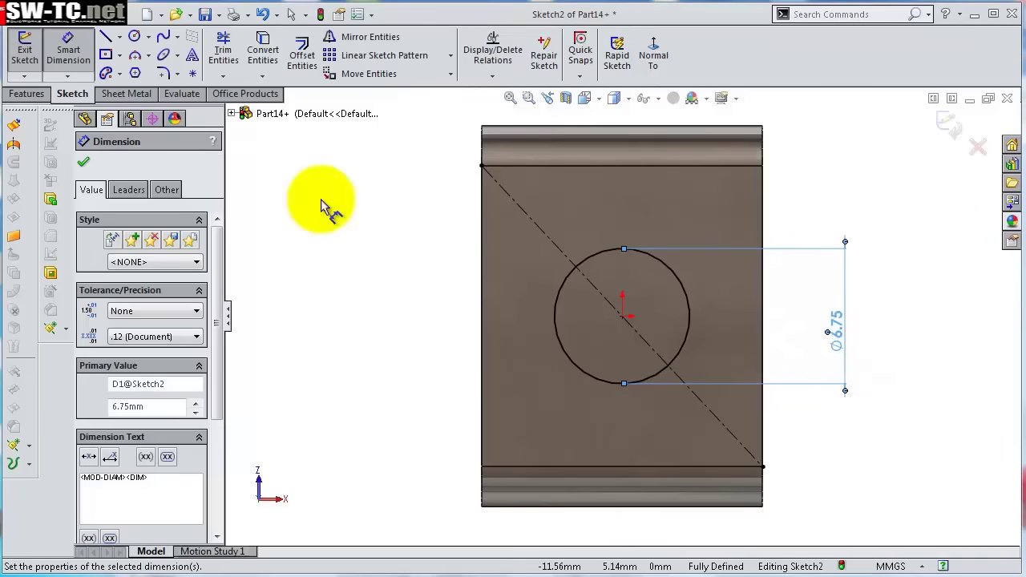
left_click(105, 55)
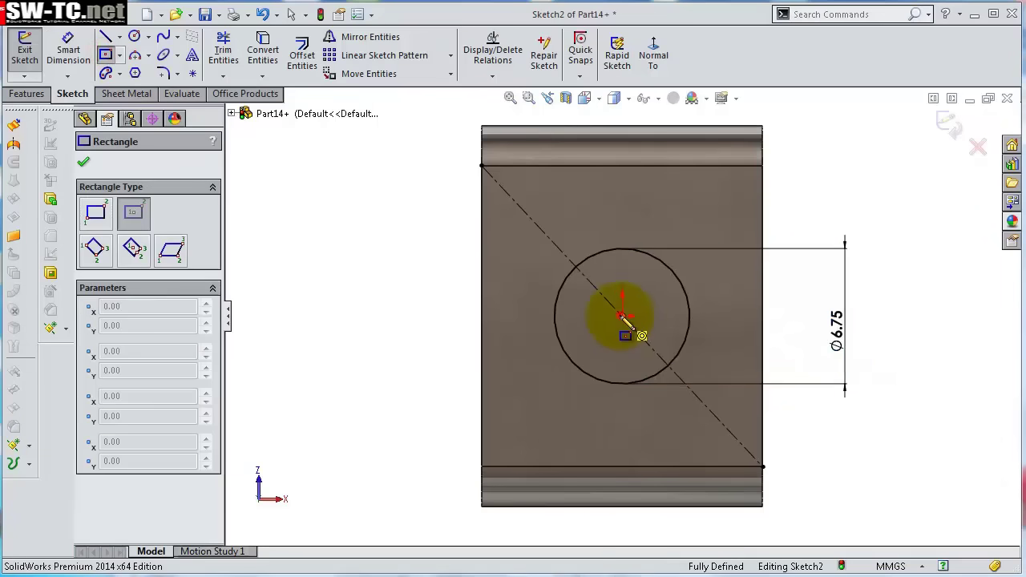
Draw a center rectangle from the circle's centre and dimension its height to 5 mm.
left_click(622, 316)
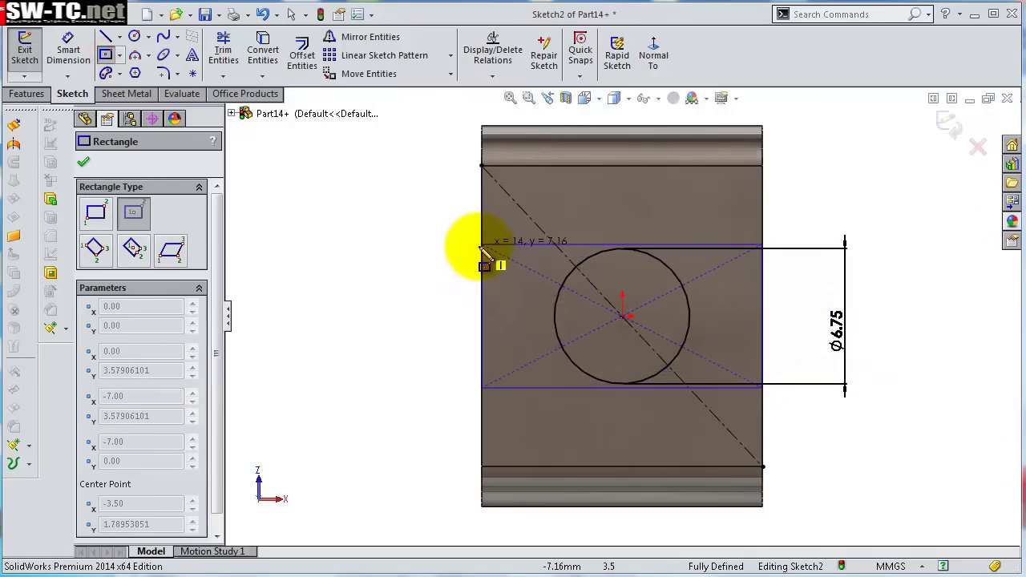
left_click(481, 250)
left_click(69, 51)
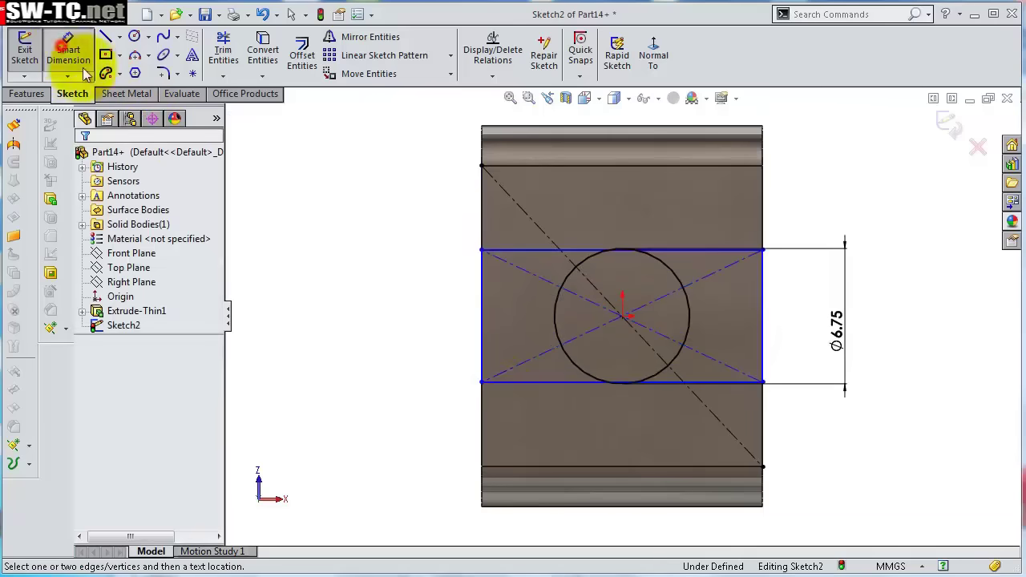
left_click(487, 325)
left_click(437, 321)
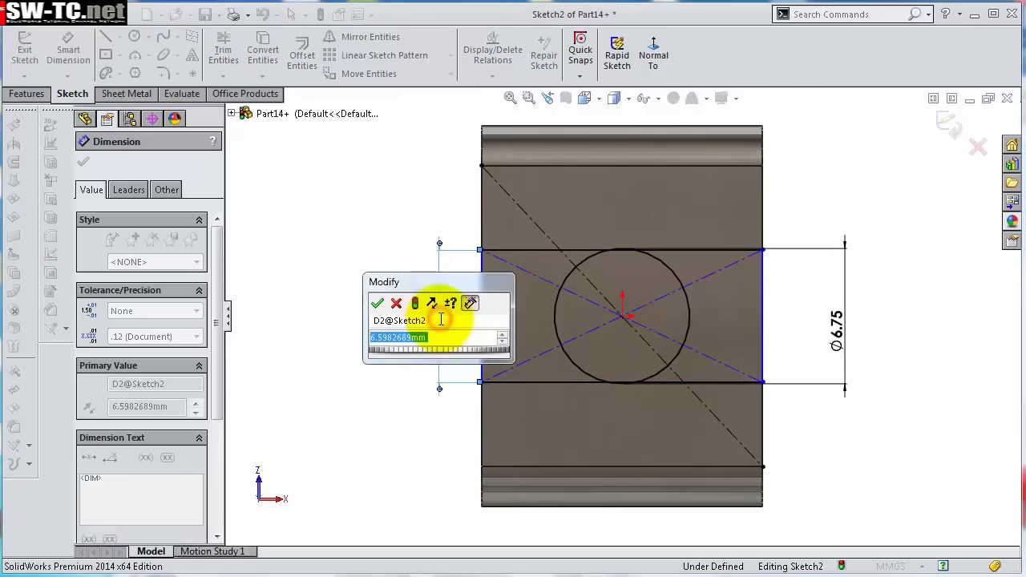
type("5")
key("Return")
key("Escape")
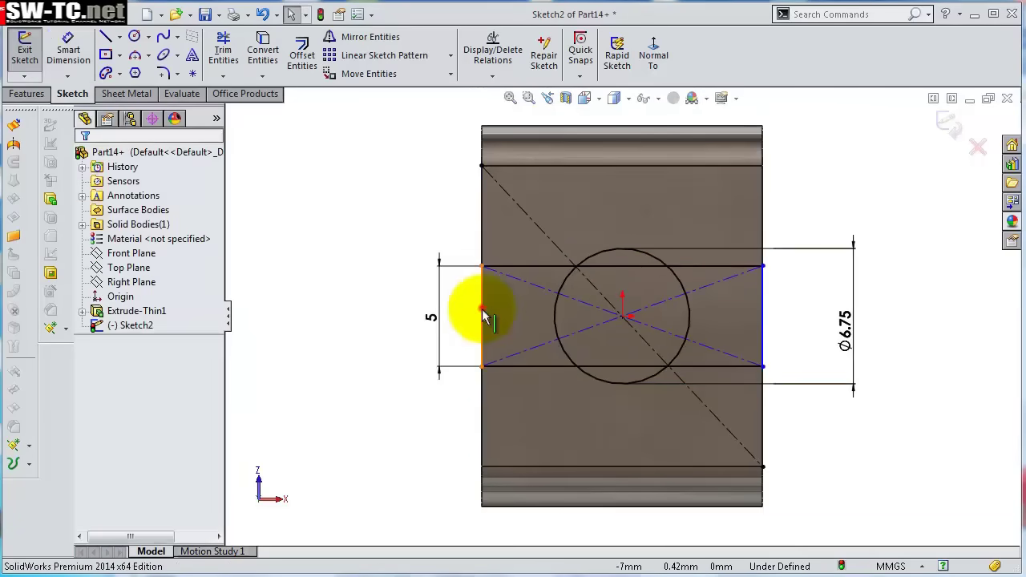
Make the rectangle's left edge collinear with the part's left edge to fully define the sketch.
left_click(482, 228)
left_click(486, 224, "ctrl")
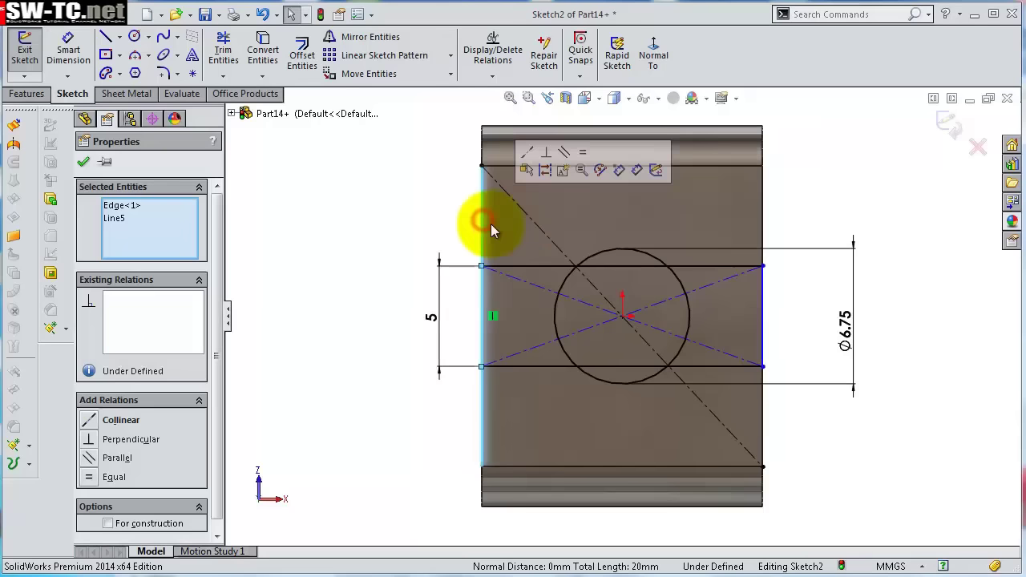
left_click(530, 155)
left_click(402, 178)
scroll(745, 298, "down", 3)
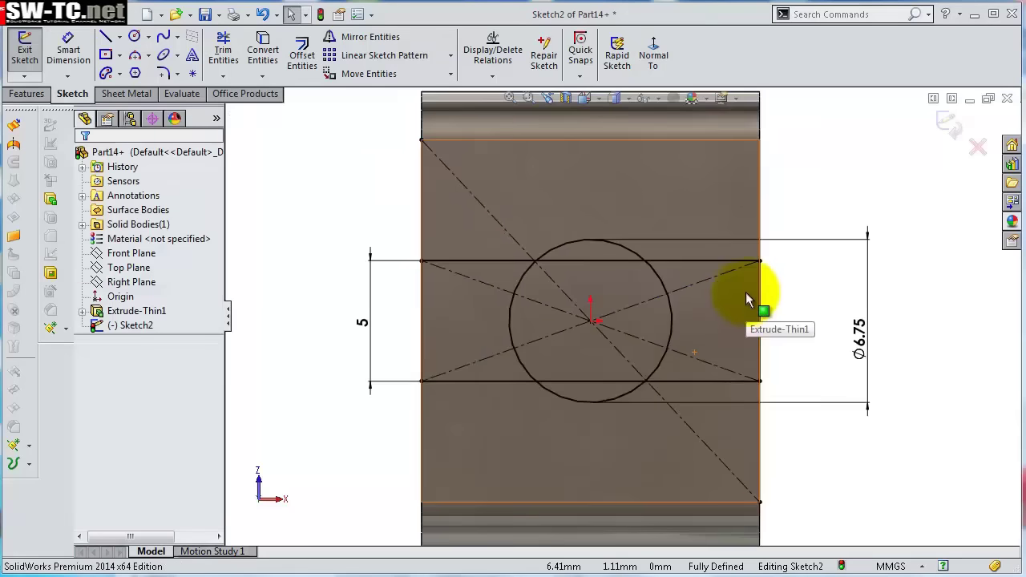
left_click(224, 53)
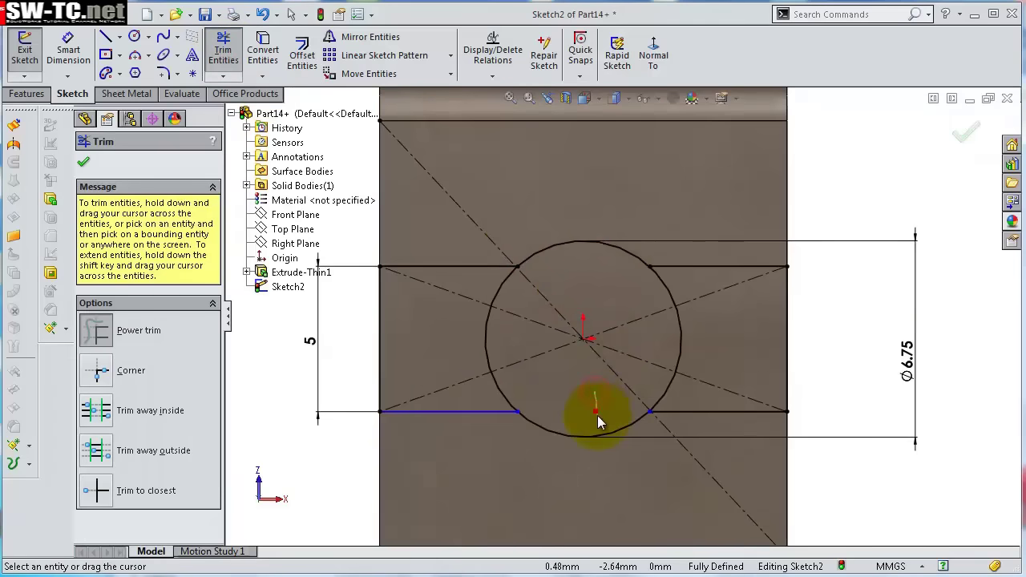
scroll(631, 331, "down", 1)
scroll(614, 267, "up", 3)
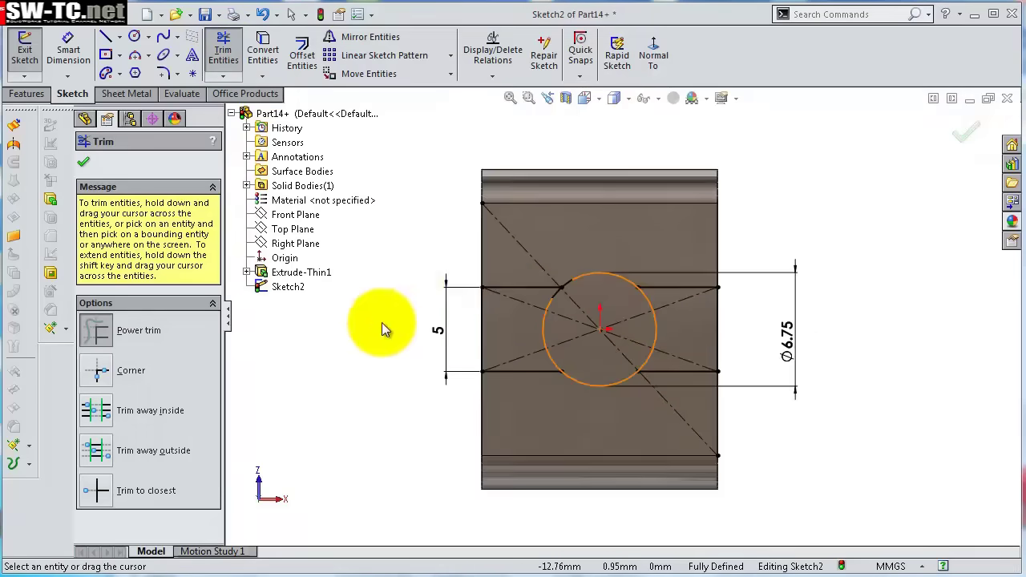
middle_click_drag(381, 323, 398, 365)
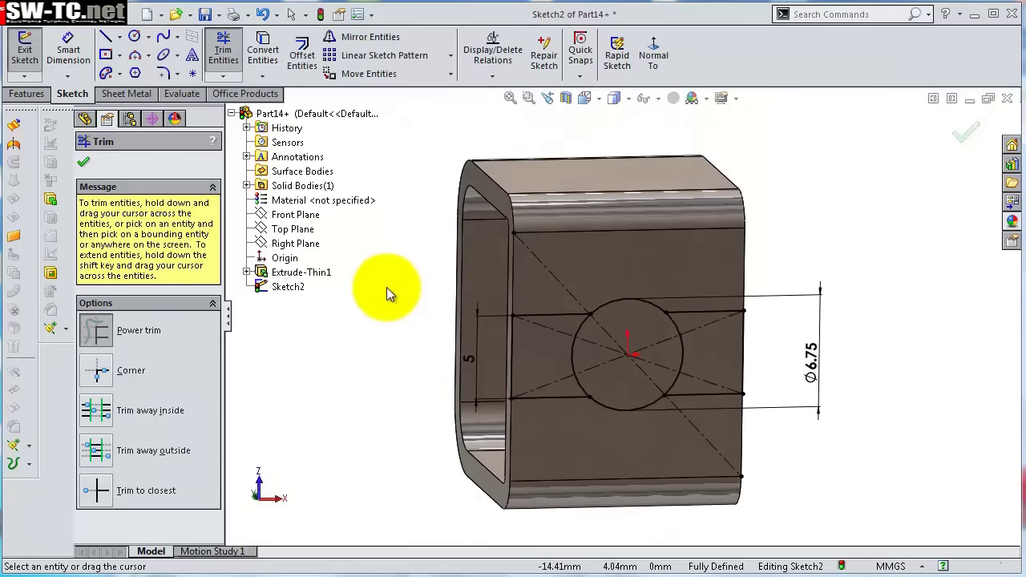
left_click(26, 94)
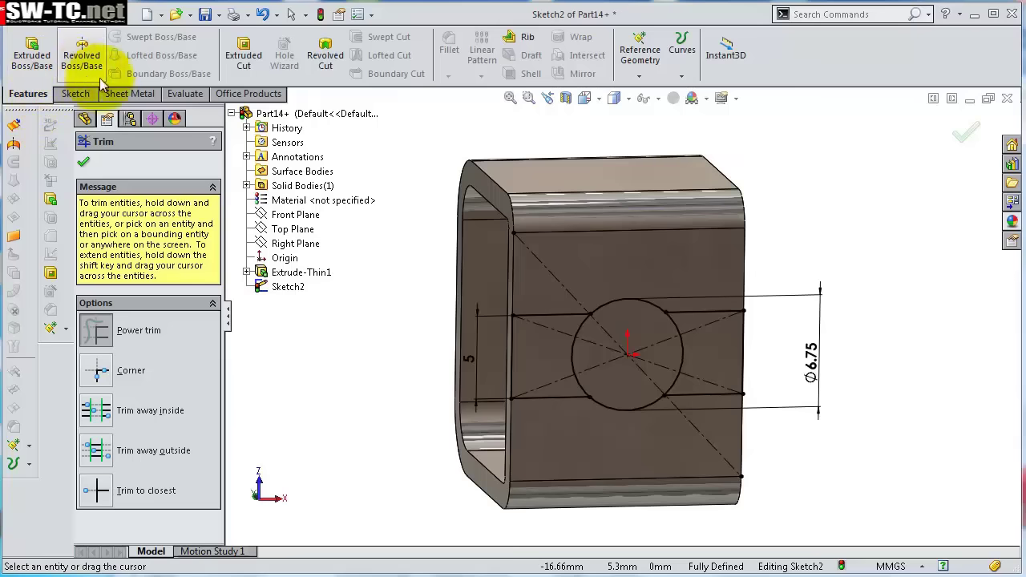
Cut the left rectangle, circle and right rectangle regions 2 mm deep with a Blind extruded cut.
left_click(242, 63)
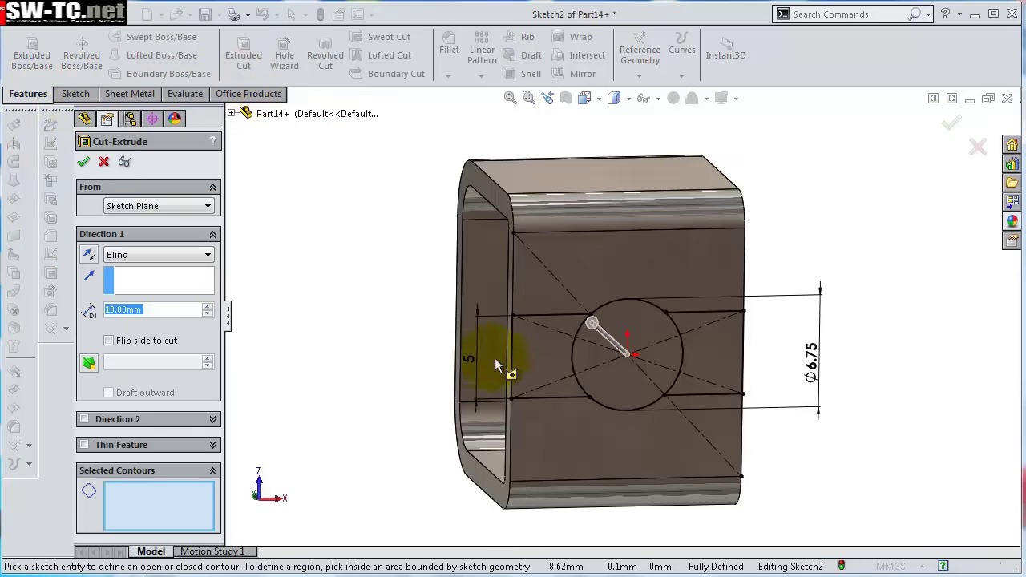
left_click(545, 360)
left_click(612, 360)
left_click(705, 355)
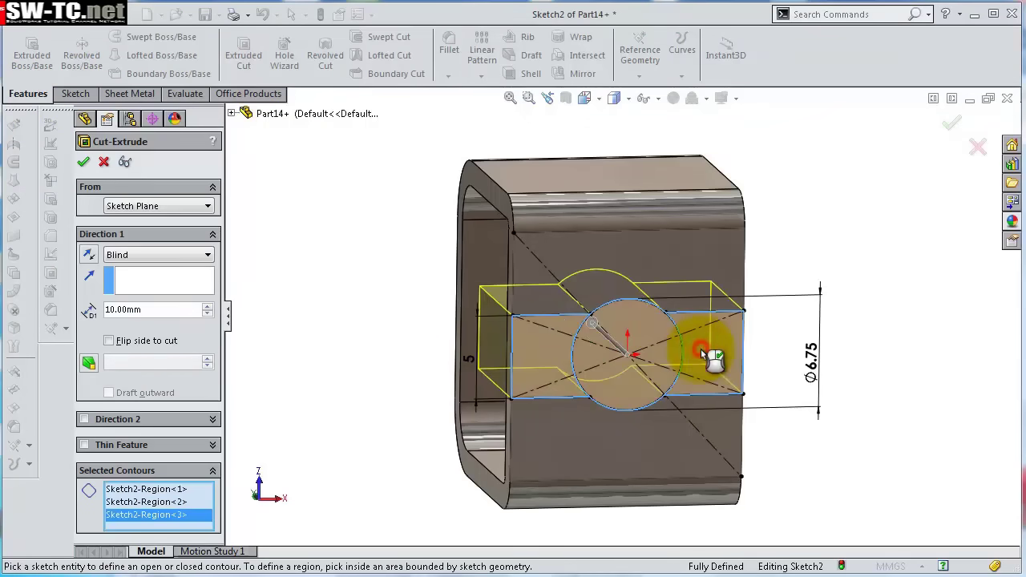
left_click(162, 309)
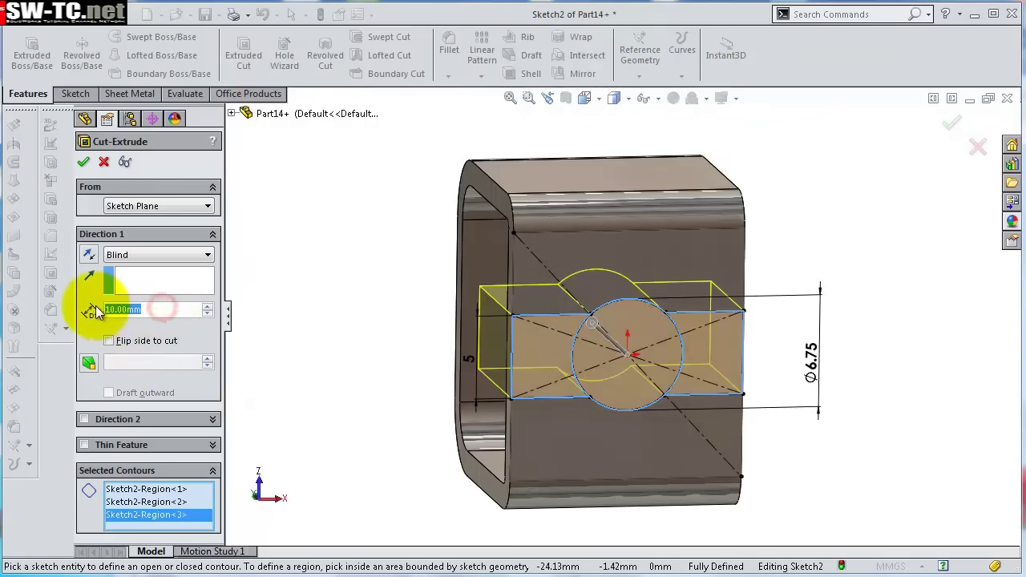
type("2")
key("Return")
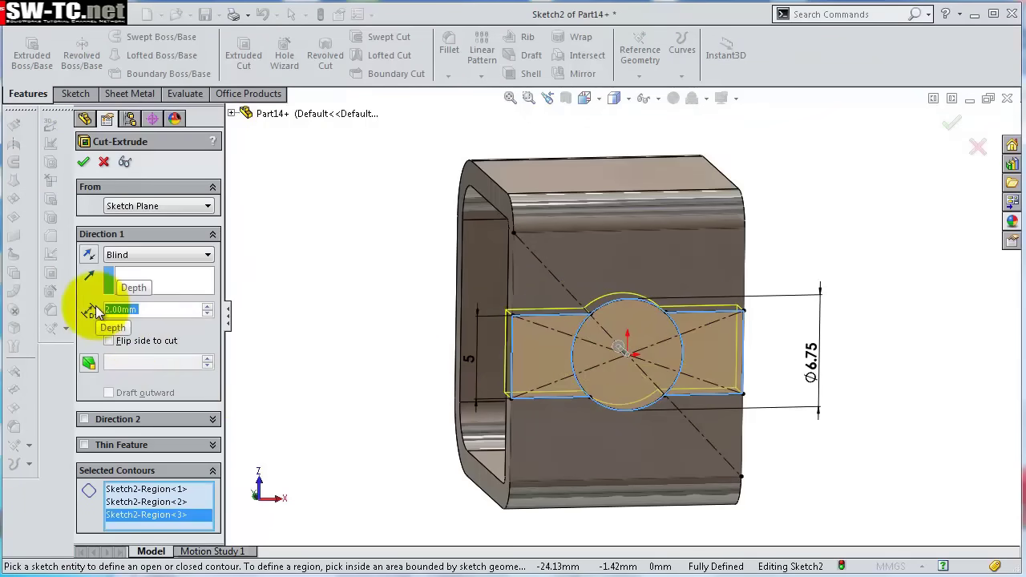
left_click(85, 163)
middle_click_drag(435, 372, 388, 239)
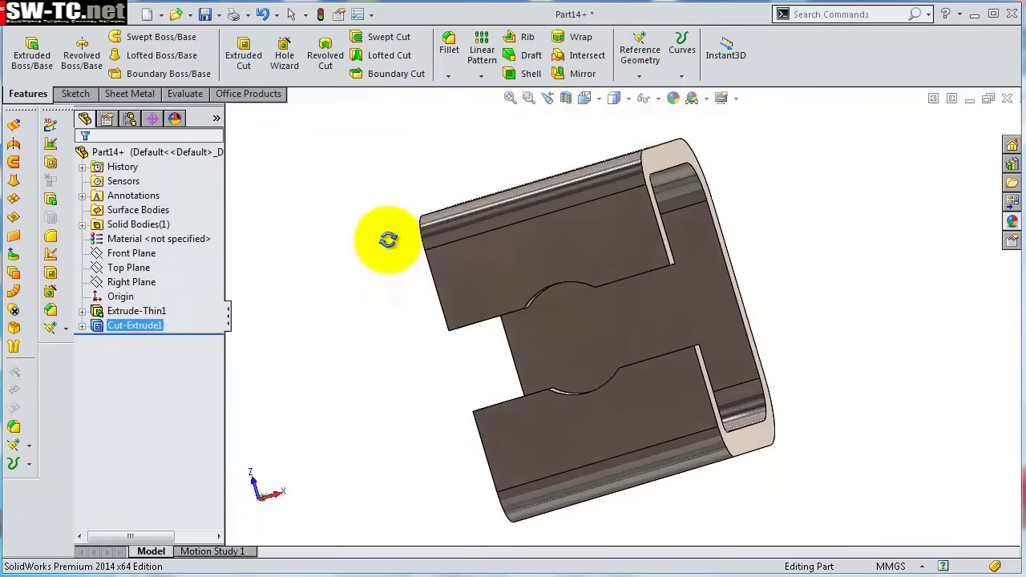
Start a 2 mm × 45° chamfer and select the first two slot corner edges.
left_click(448, 77)
left_click(451, 106)
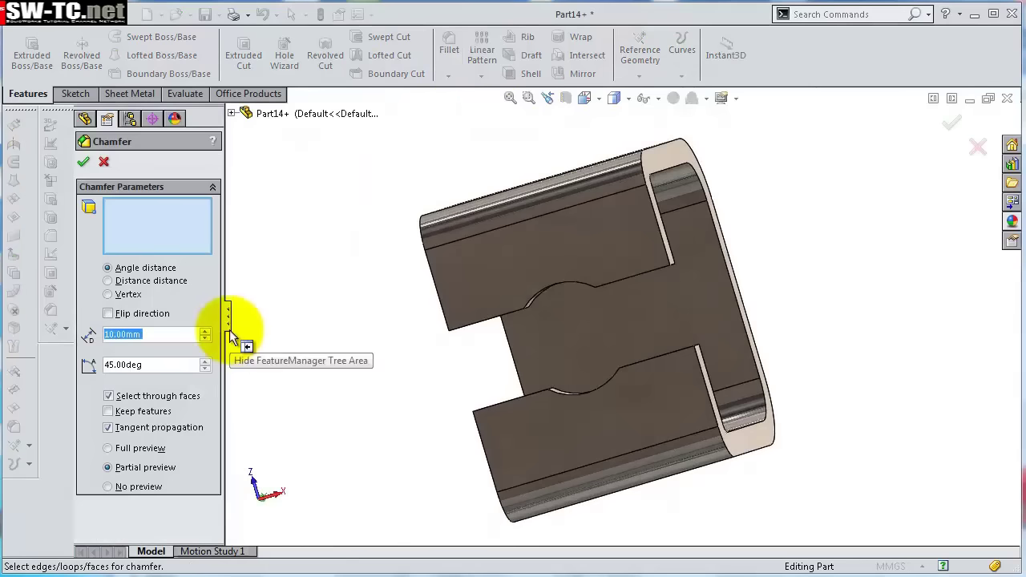
type("2")
left_click(84, 401)
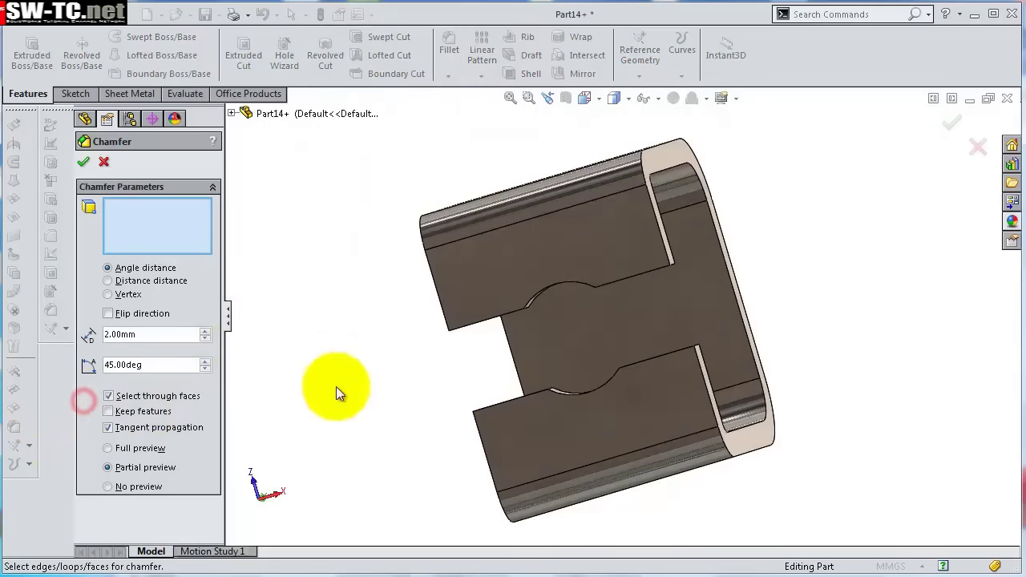
scroll(449, 388, "down", 2)
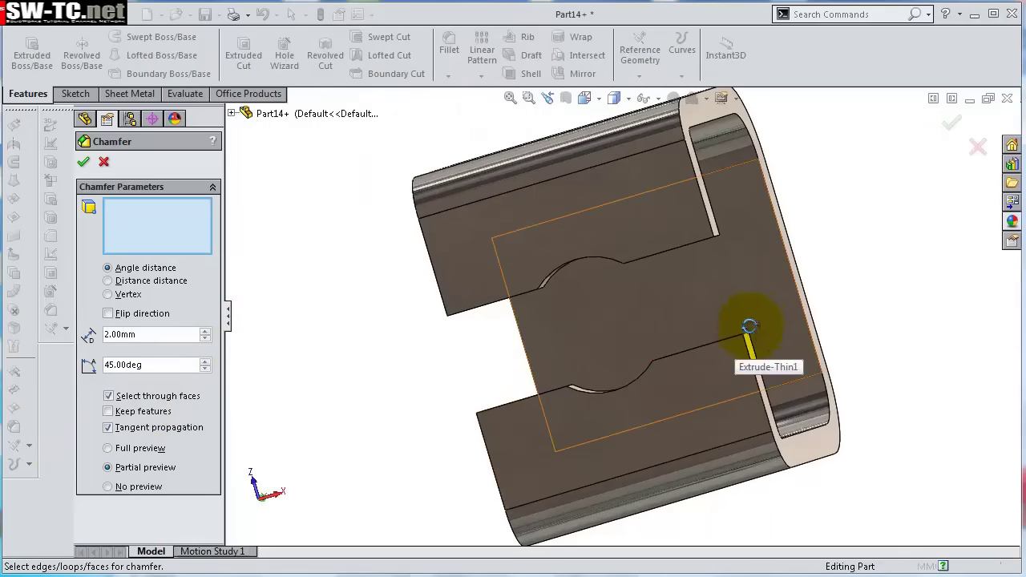
key("Down")
left_click(732, 387)
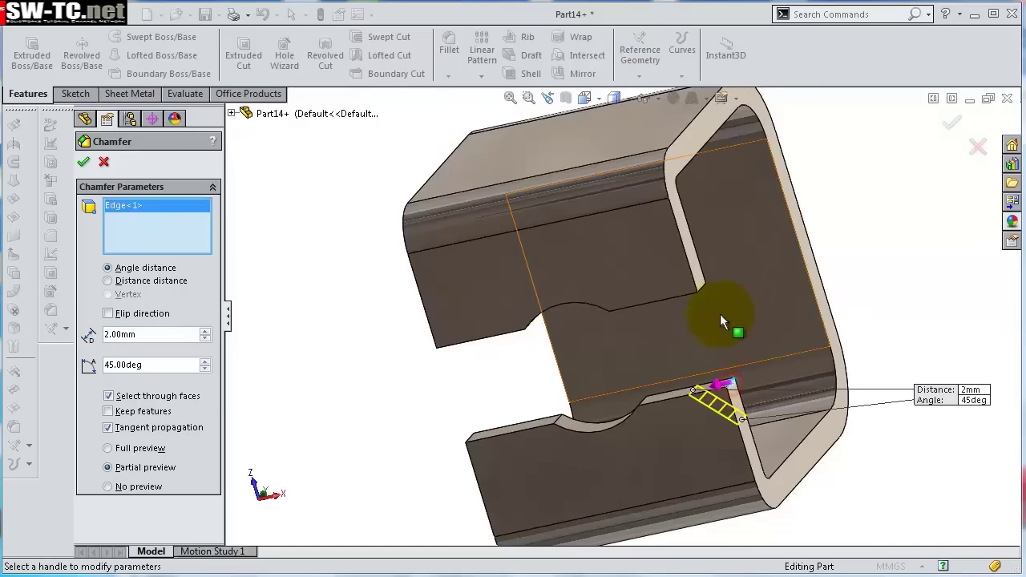
left_click(702, 295)
Add the remaining two slot corner edges and apply the chamfer.
key("Down")
key("Down")
key("Down")
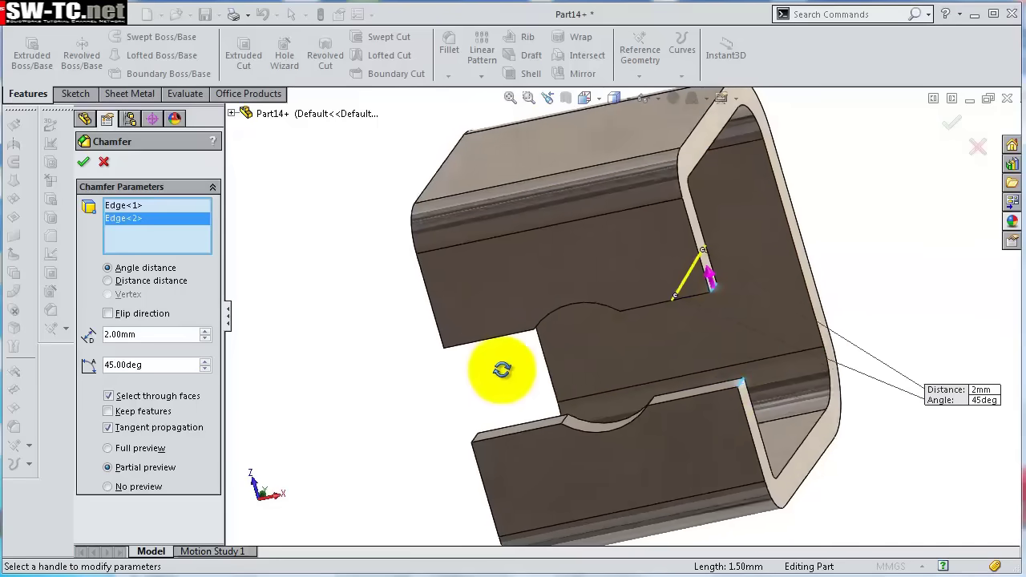
scroll(425, 387, "down", 3)
scroll(433, 373, "up", 3)
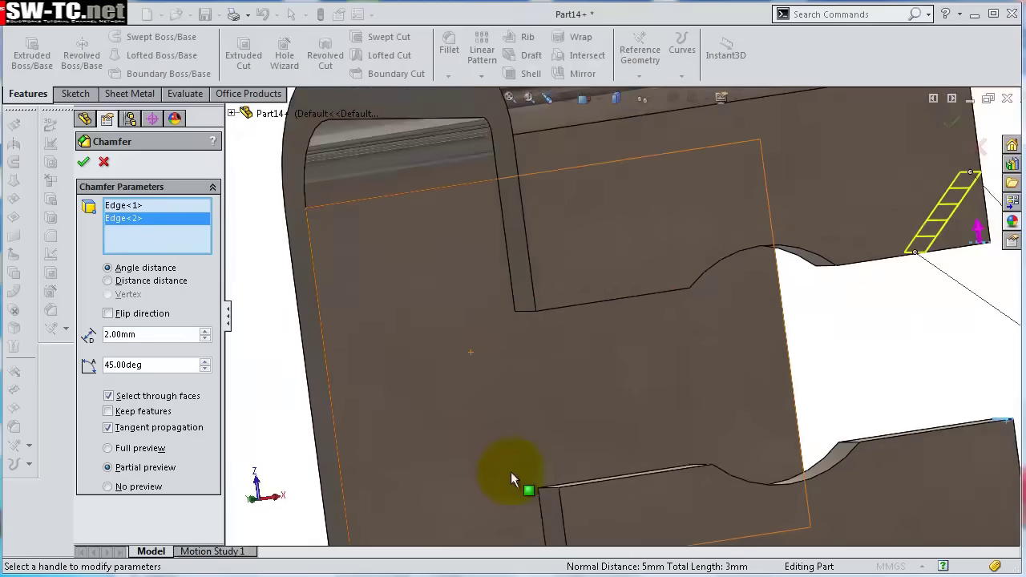
scroll(529, 473, "down", 3)
left_click(557, 481)
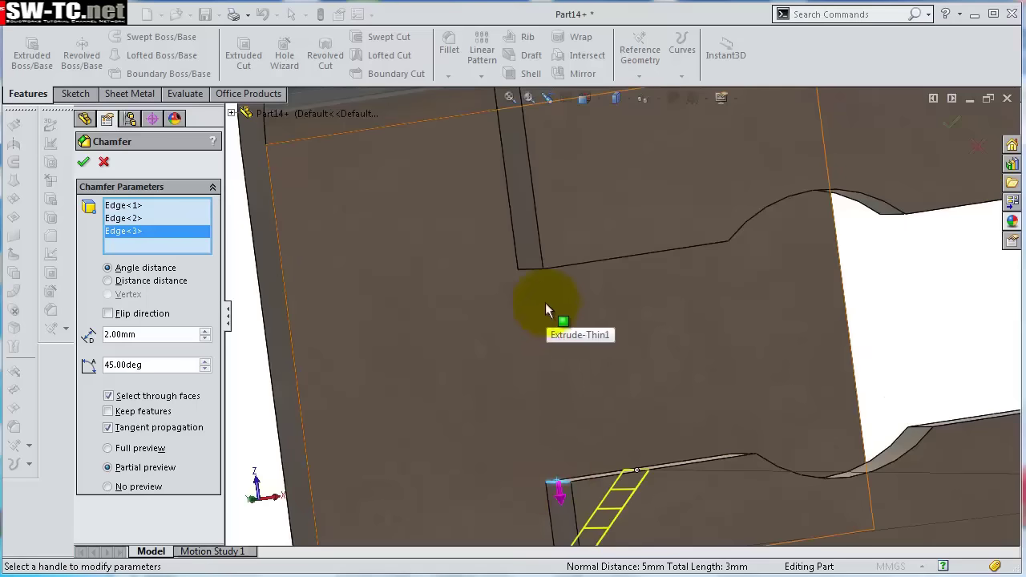
left_click(538, 273)
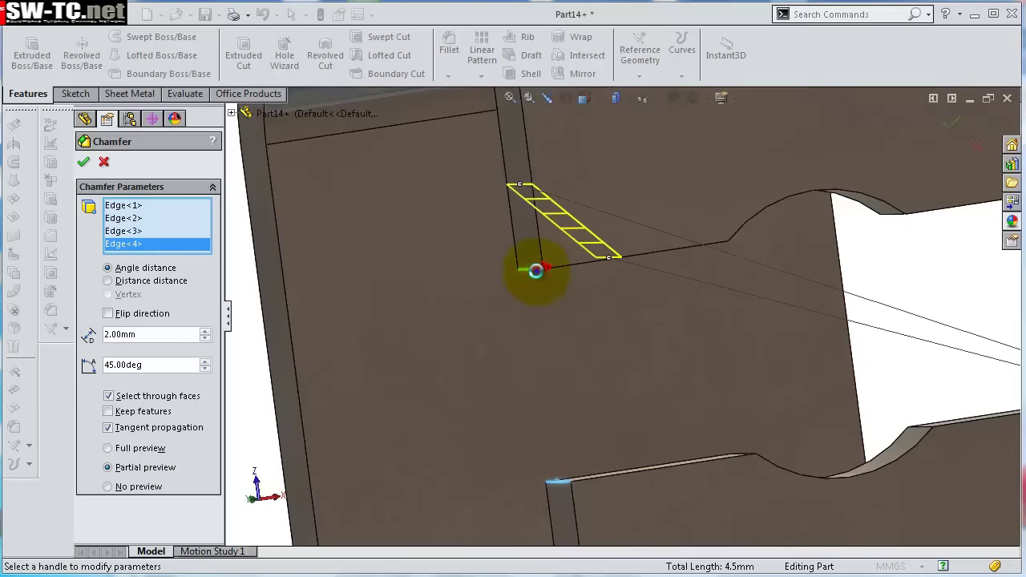
key("Return")
scroll(548, 308, "up", 5)
middle_click_drag(561, 390, 774, 403)
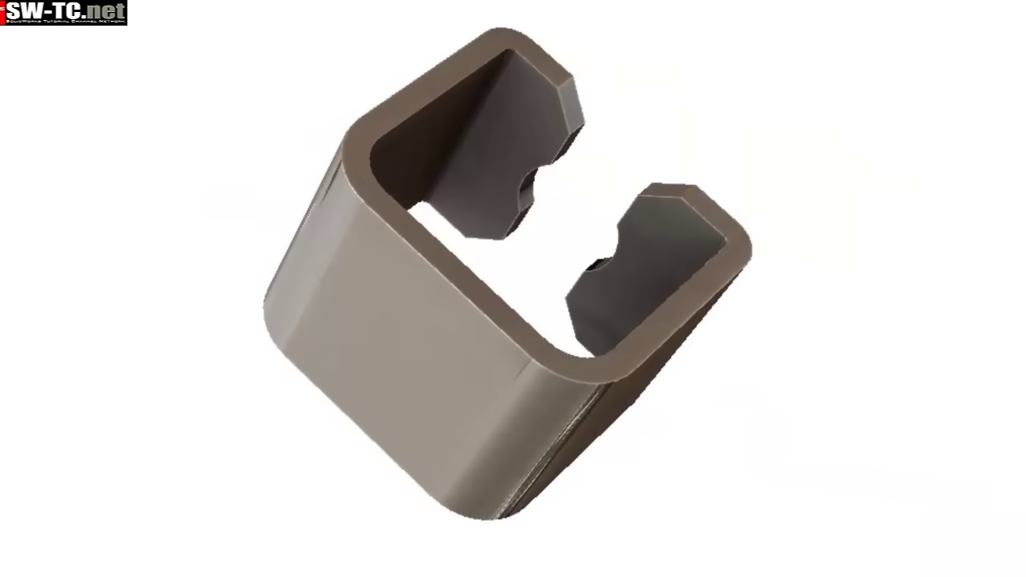
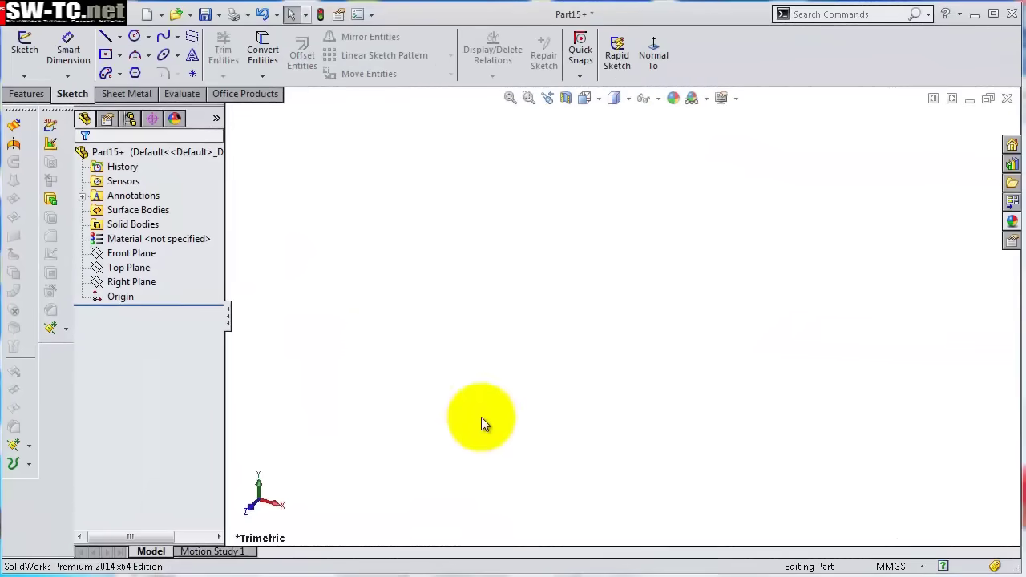
Start a sketch on the Front Plane and draw a corner rectangle.
left_click(131, 254)
left_click(142, 233)
left_click(118, 55)
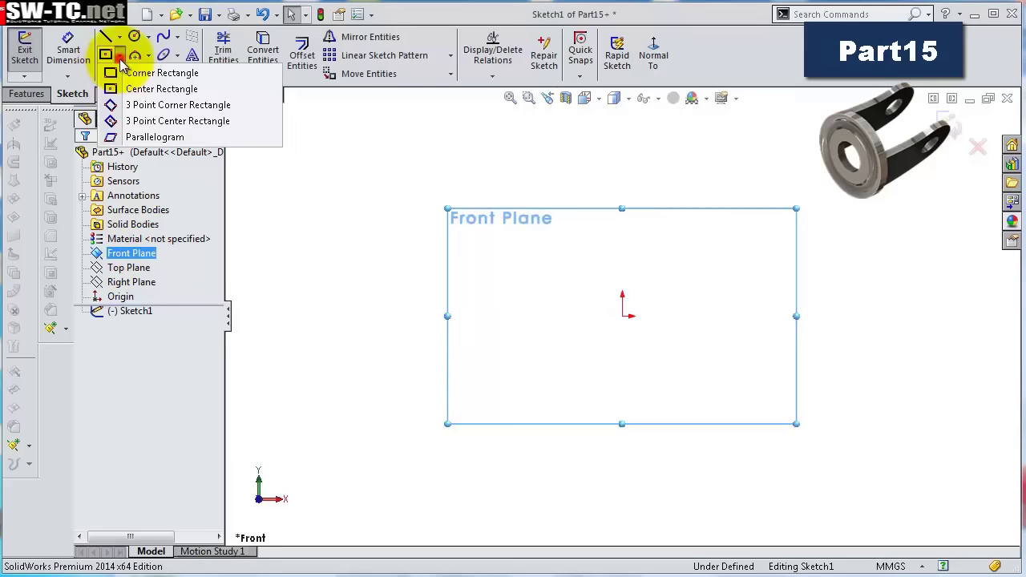
left_click(570, 316)
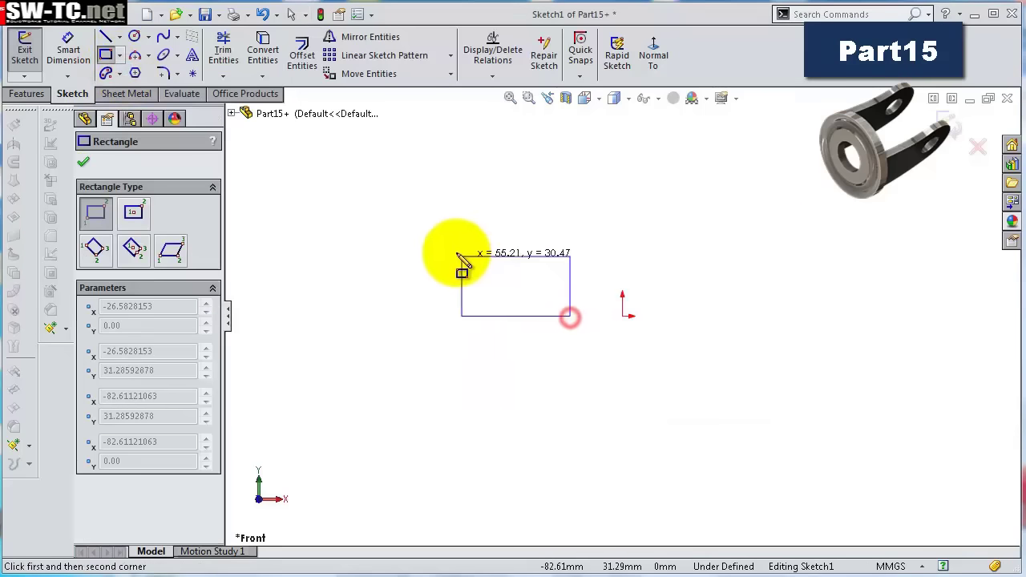
left_click(444, 246)
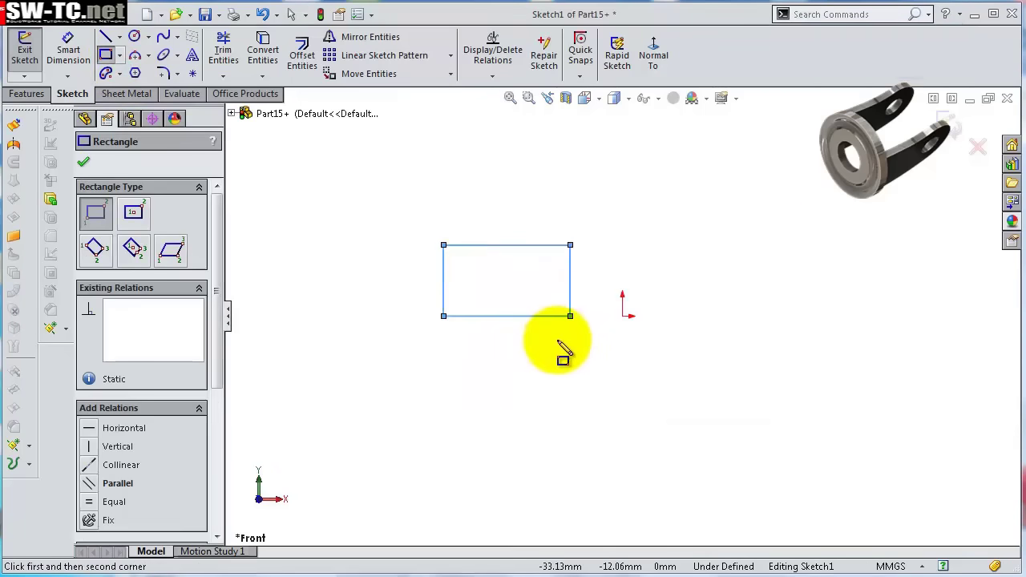
Draw a vertical centerline upward from the origin.
key("s")
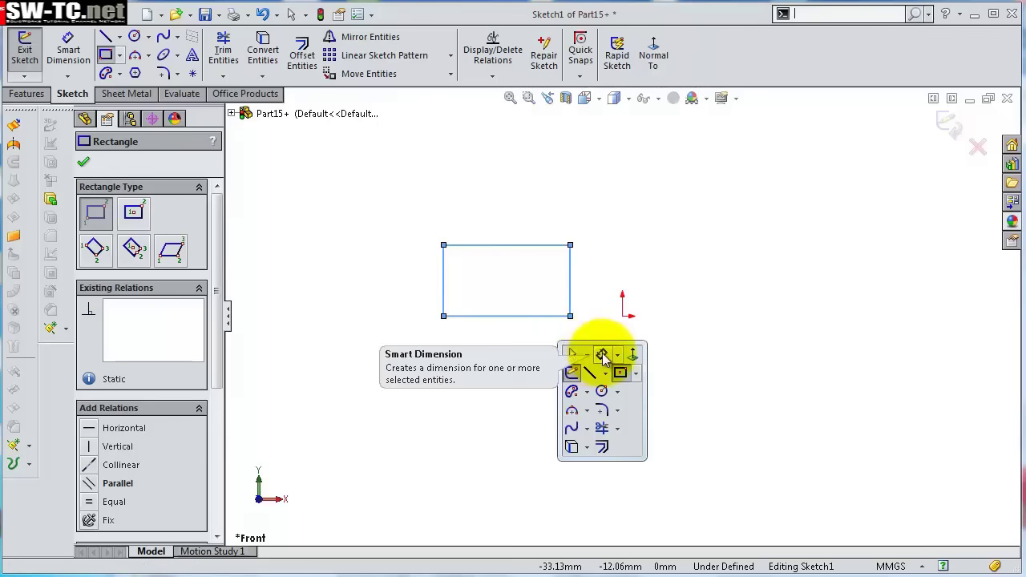
left_click(118, 36)
left_click(136, 70)
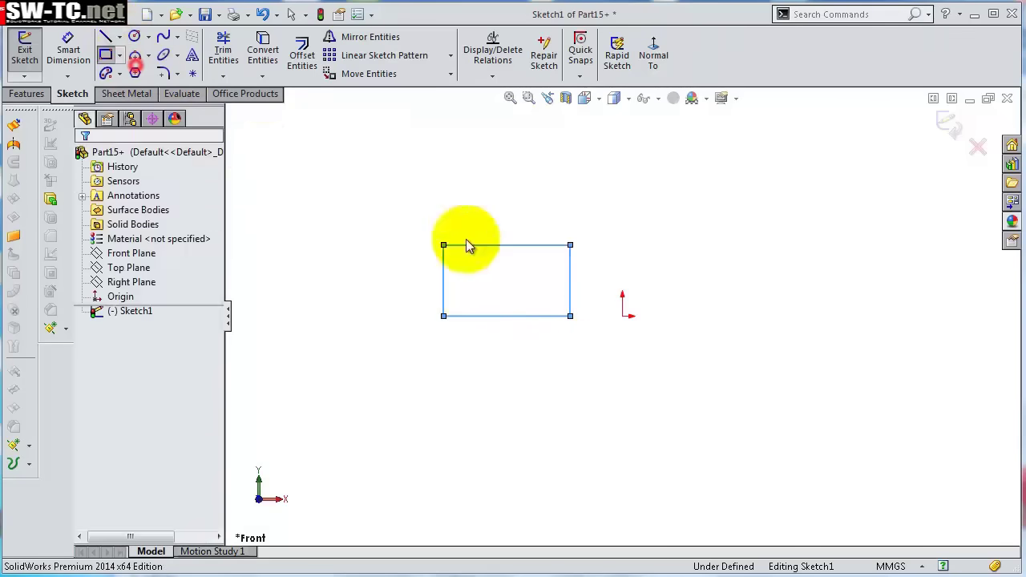
left_click(623, 317)
left_click(622, 206)
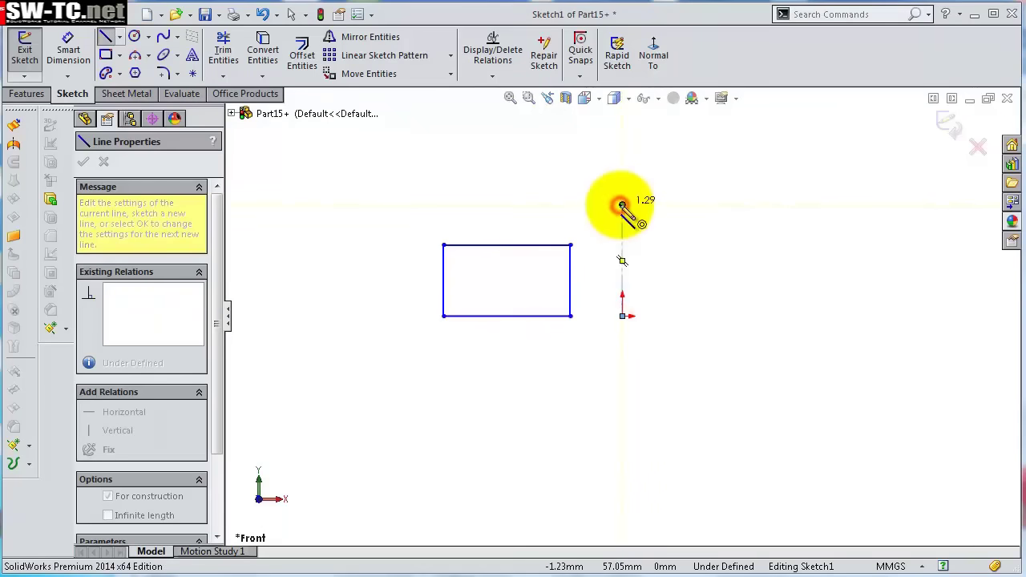
Dimension the rectangle's right edge 7 mm from the centerline.
right_click(623, 204)
left_click(669, 217)
left_click(571, 259)
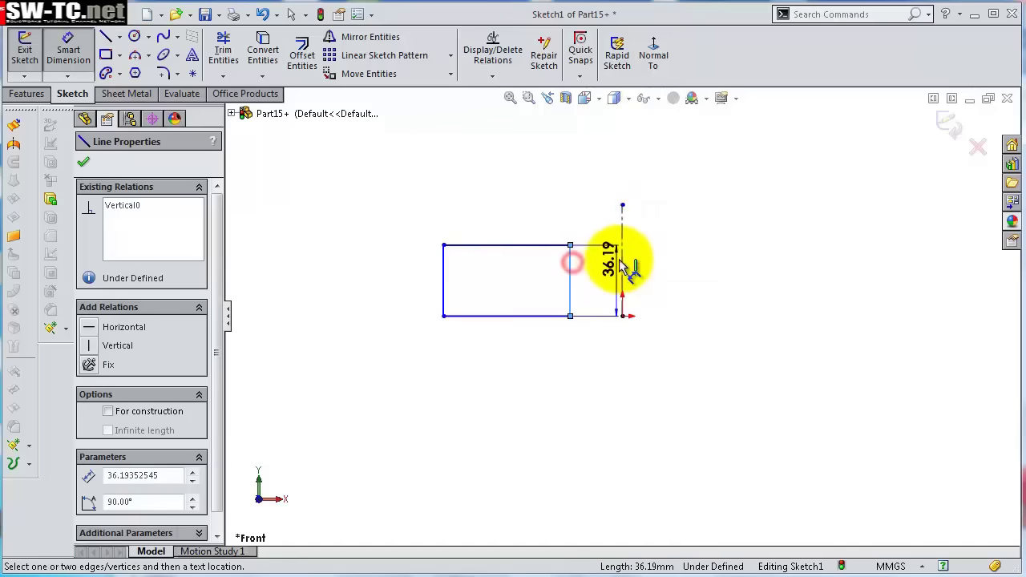
left_click(622, 259)
left_click(600, 206)
type("7")
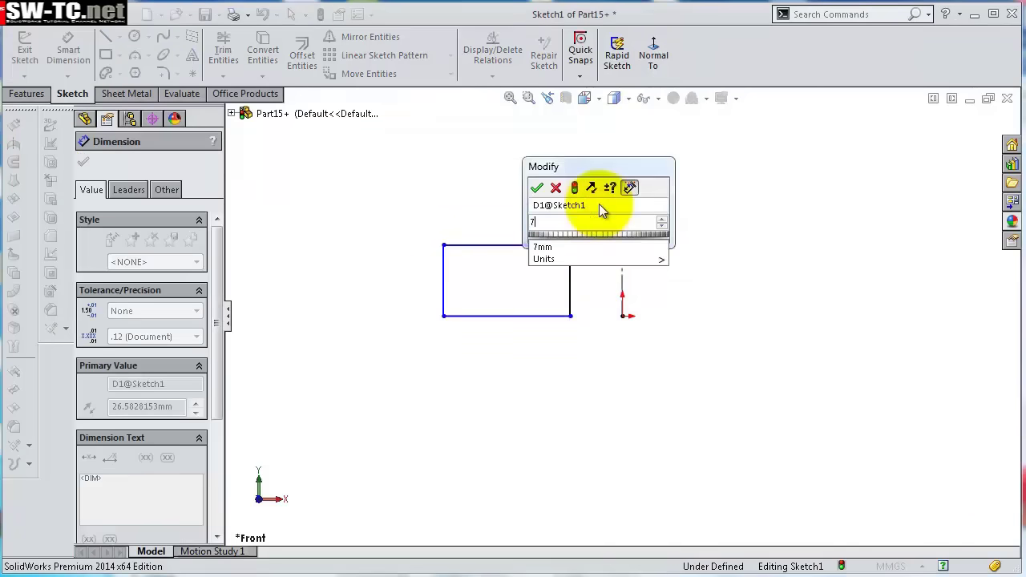
key("Return")
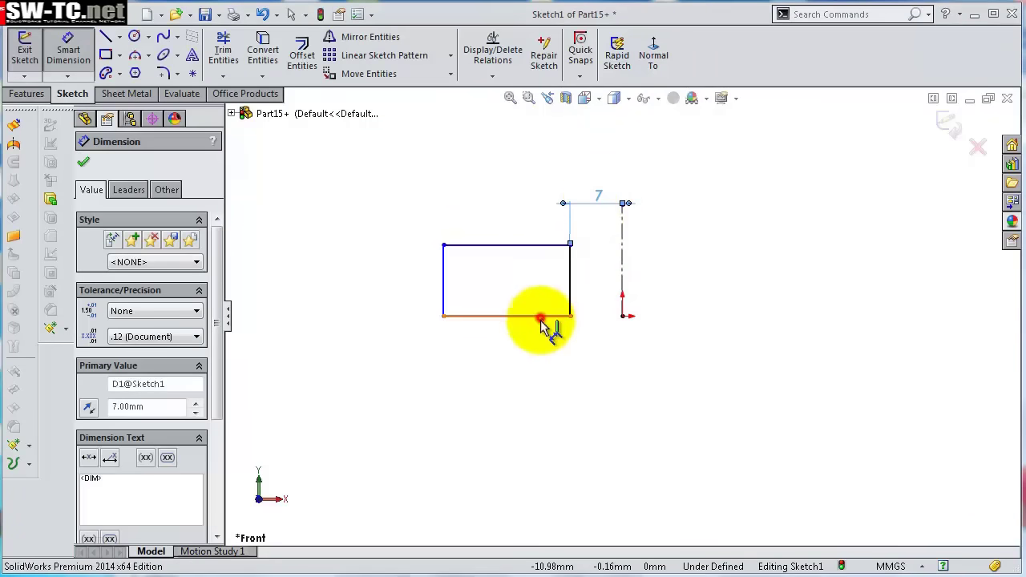
Dimension the rectangle 12 mm wide and 4 mm tall.
left_click(542, 321)
left_click(541, 369)
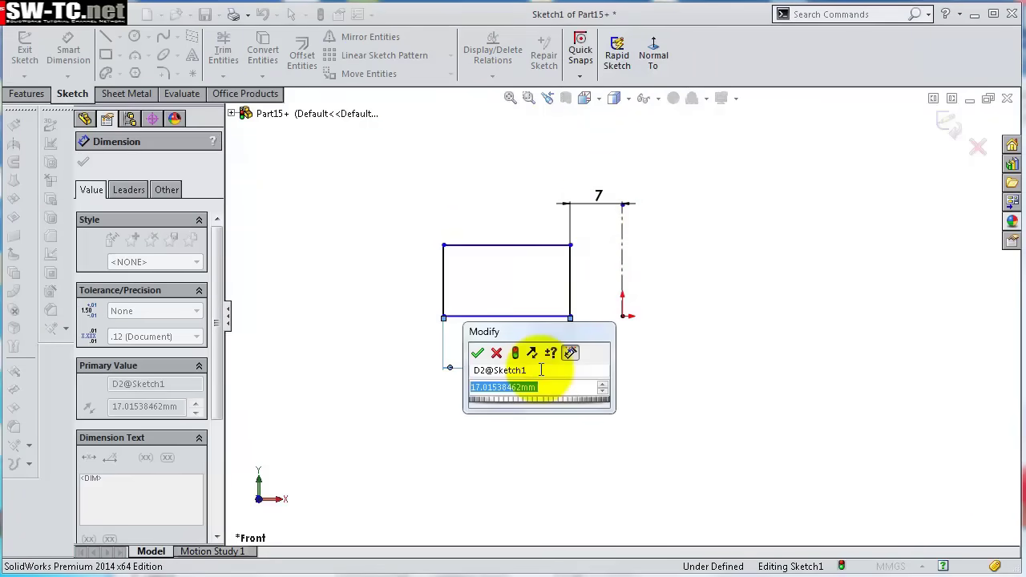
type("12")
key("Return")
left_click(480, 295)
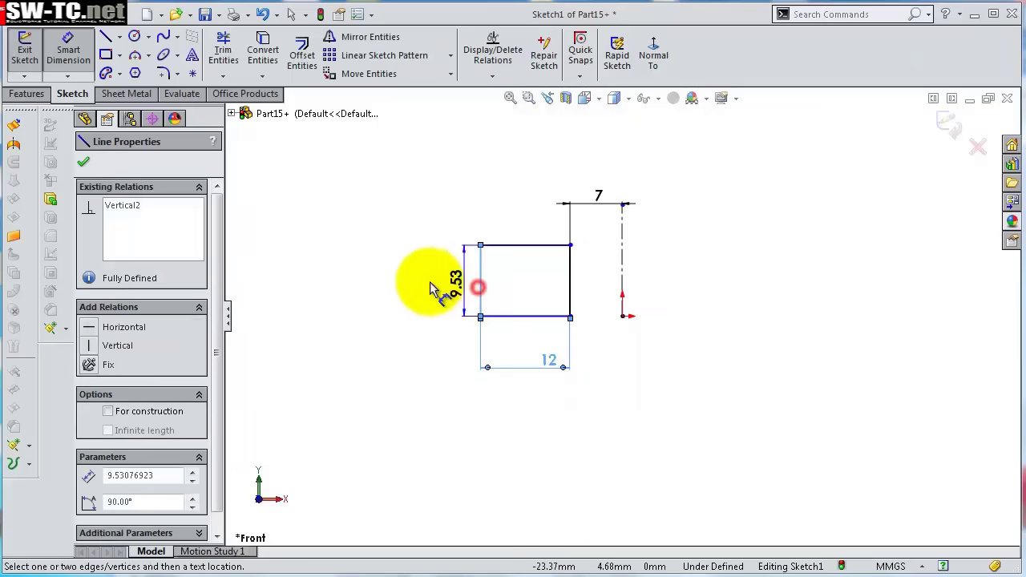
left_click(430, 289)
type("4")
key("Return")
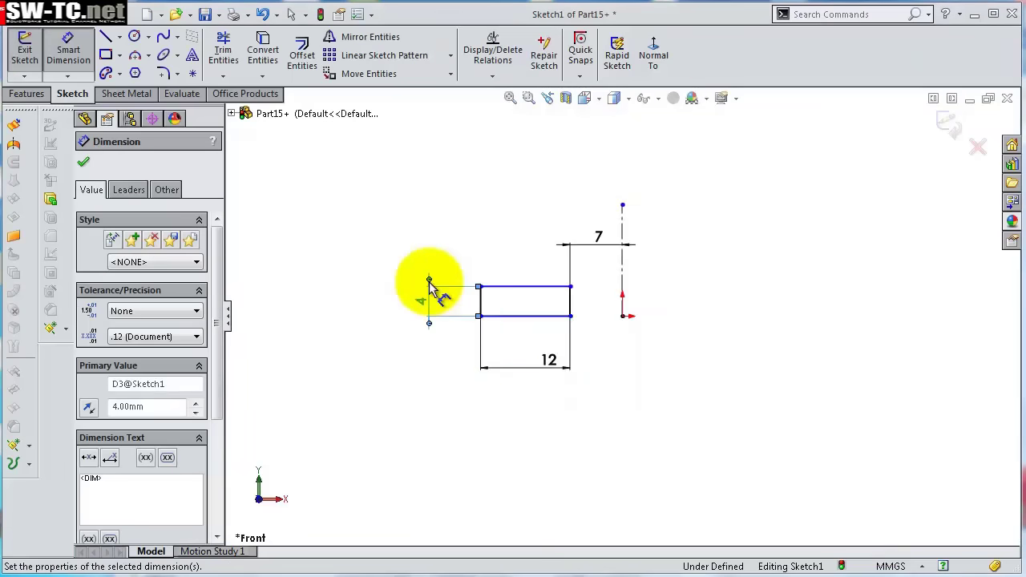
Make the rectangle's lower-right corner Horizontal with the origin to fully define it.
scroll(537, 276, "down", 5)
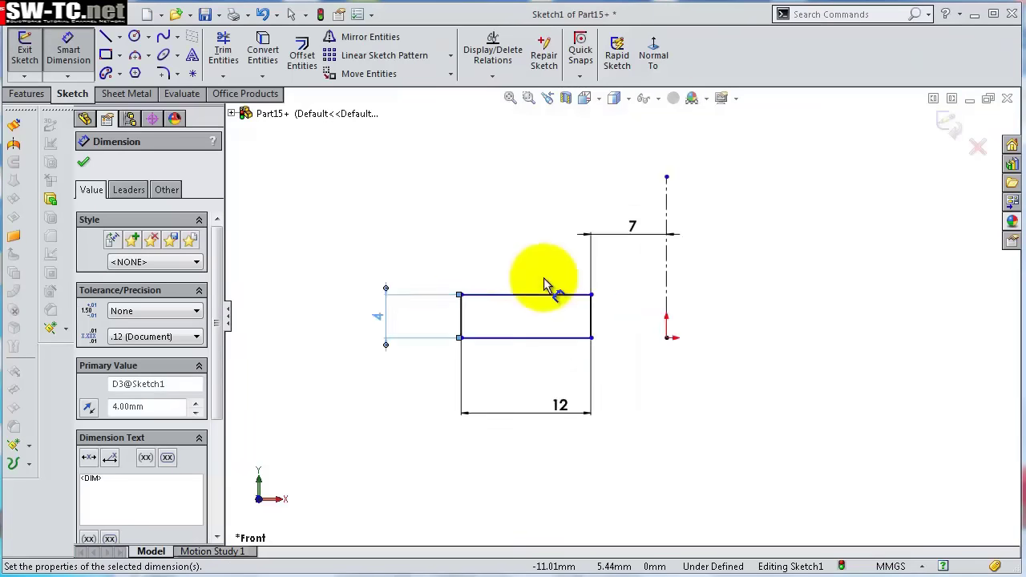
left_click(136, 55)
key("Escape")
left_click(705, 374)
left_click(816, 376, "ctrl")
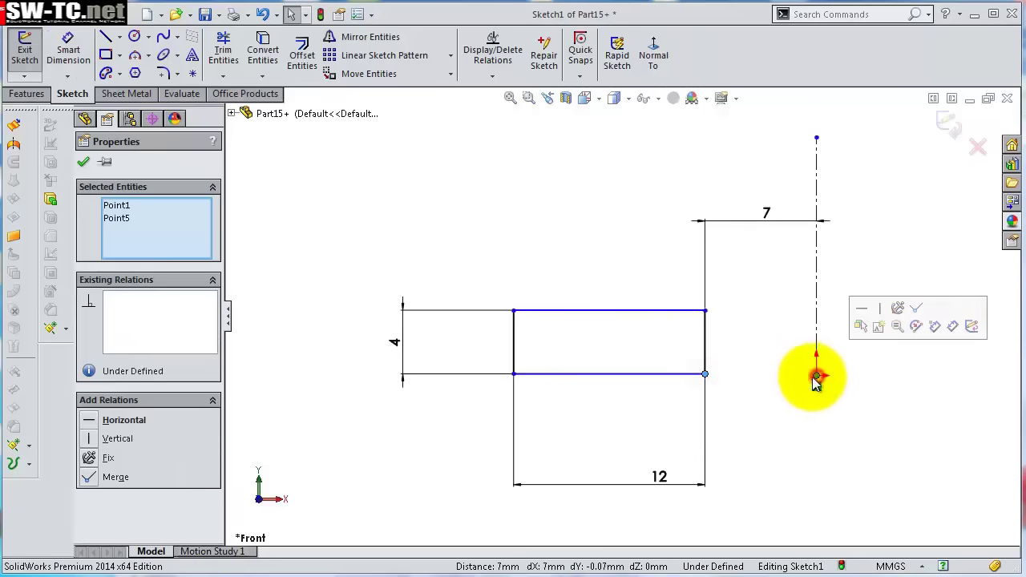
left_click(862, 308)
left_click(779, 304)
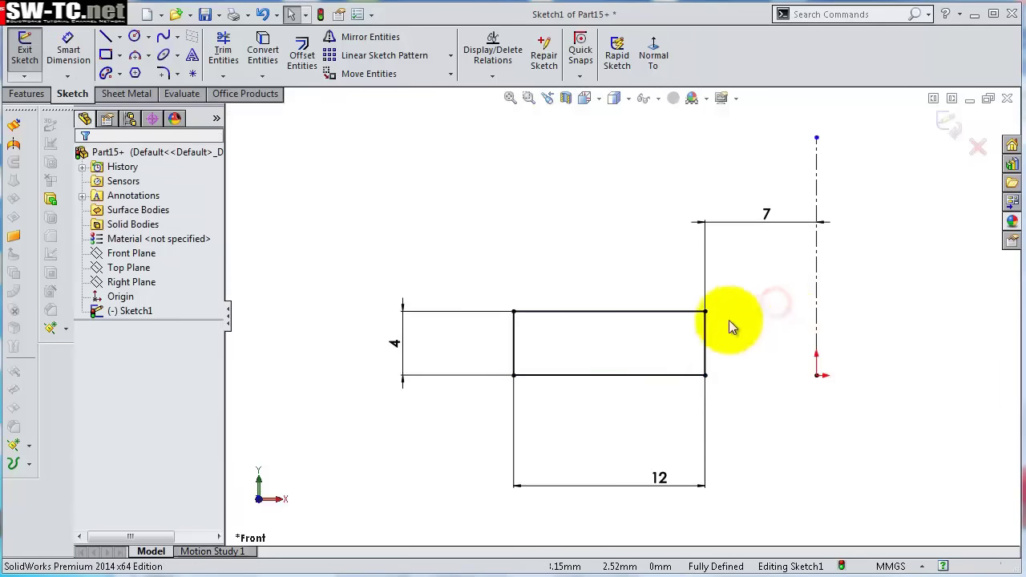
Convert the top edge to construction and sketch a three-point arc dipping below it.
scroll(706, 312, "down", 2)
left_click(647, 314)
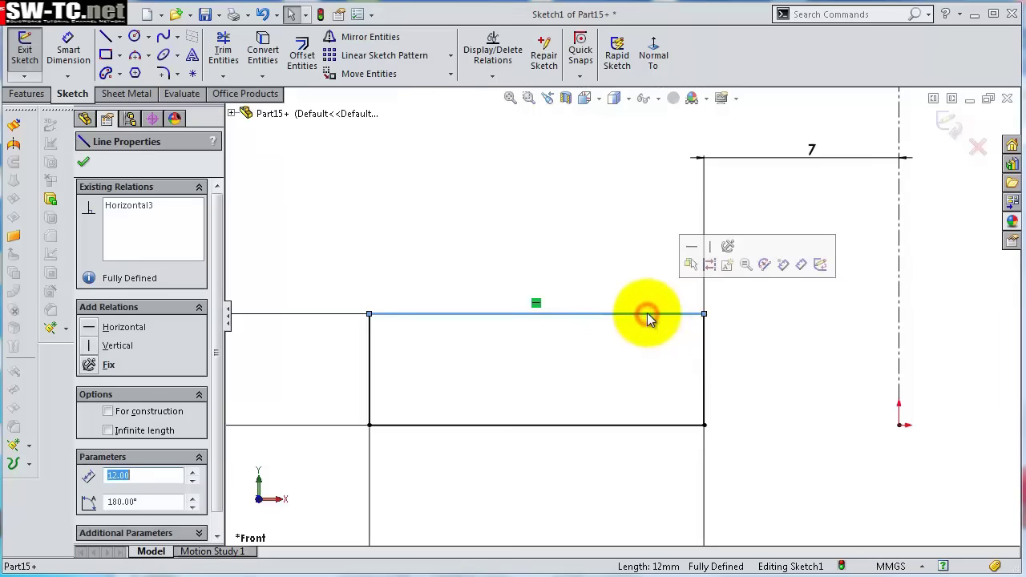
left_click(708, 267)
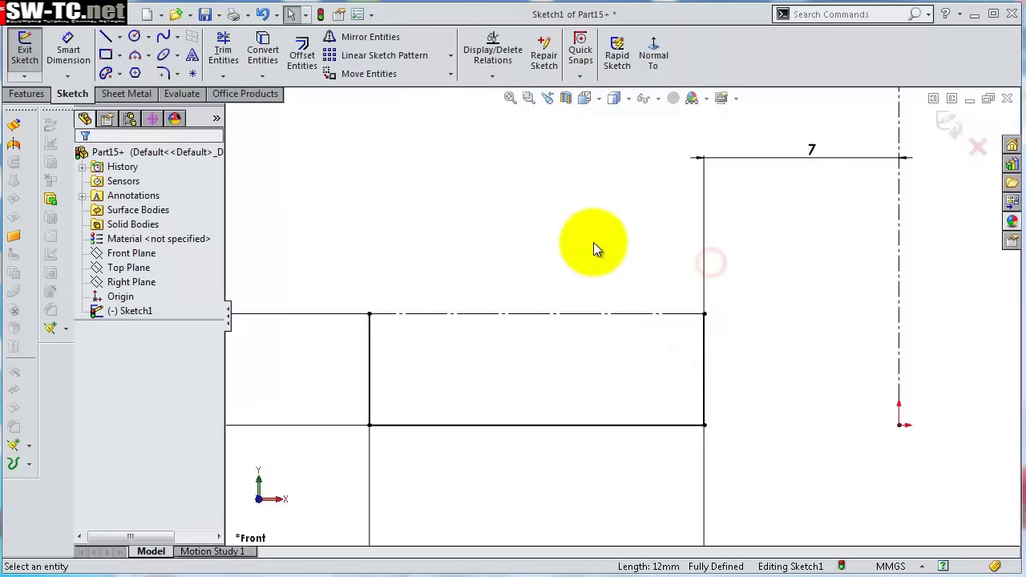
left_click(134, 56)
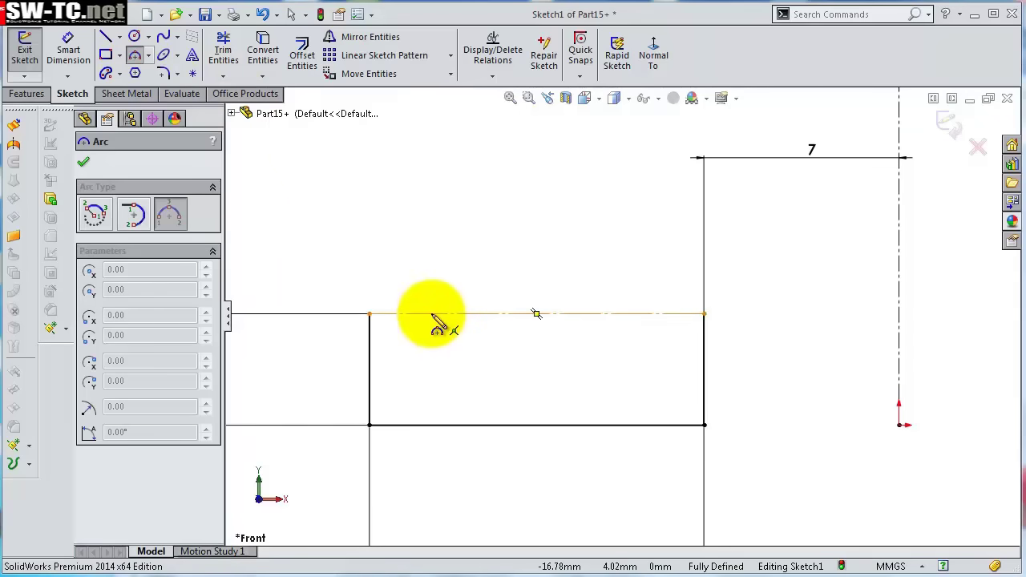
scroll(481, 326, "up", 1)
left_click(477, 315)
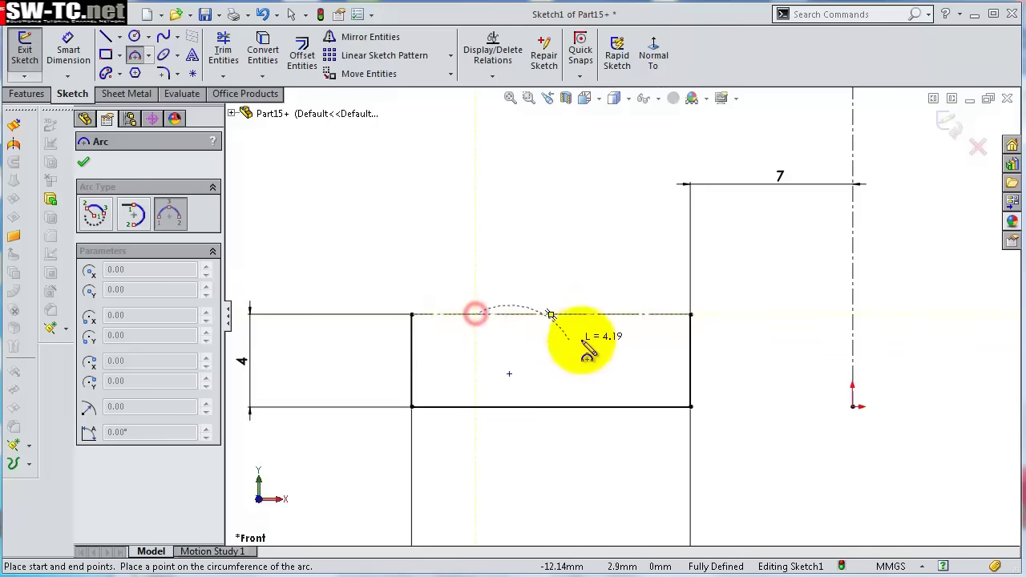
left_click(584, 312)
left_click(528, 330)
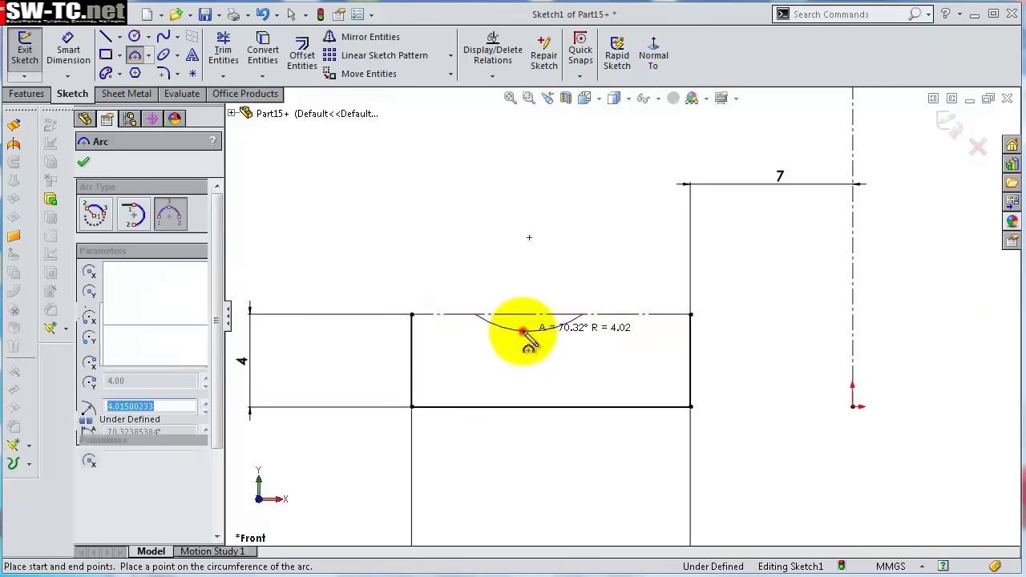
Set the arc radius to 2.75 mm.
key("s")
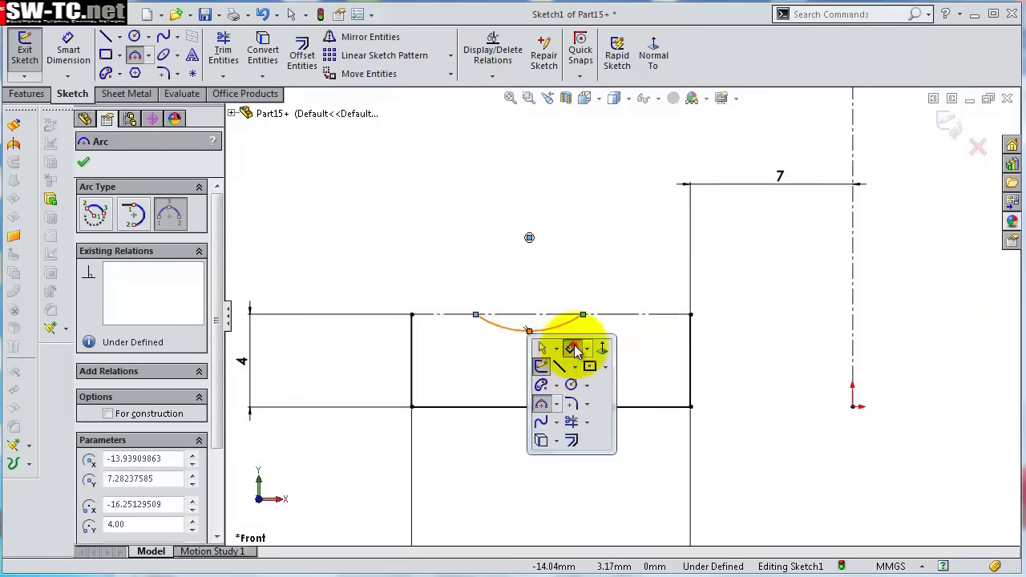
left_click(573, 350)
left_click(555, 325)
left_click(555, 319)
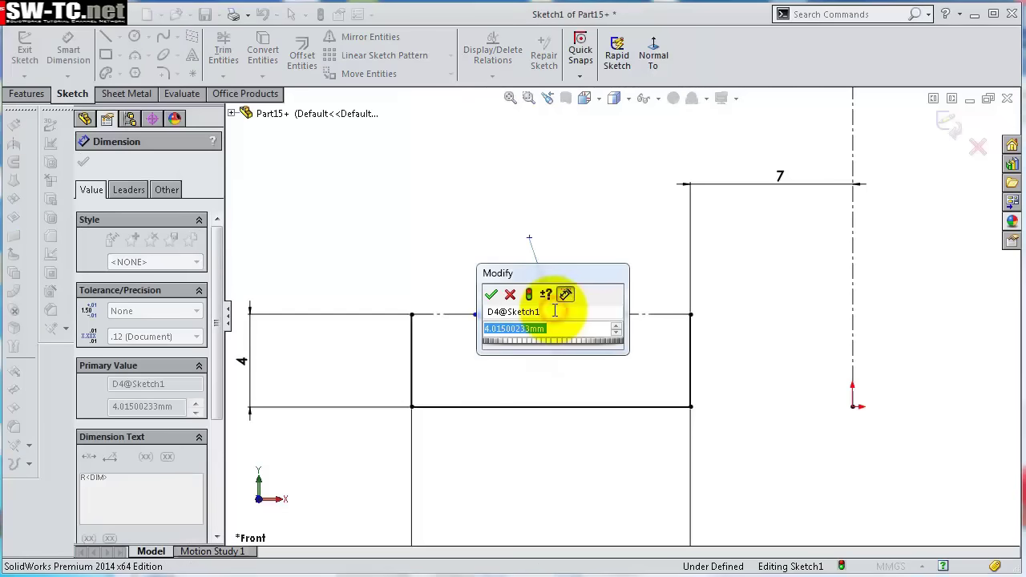
type("2.75")
key("Return")
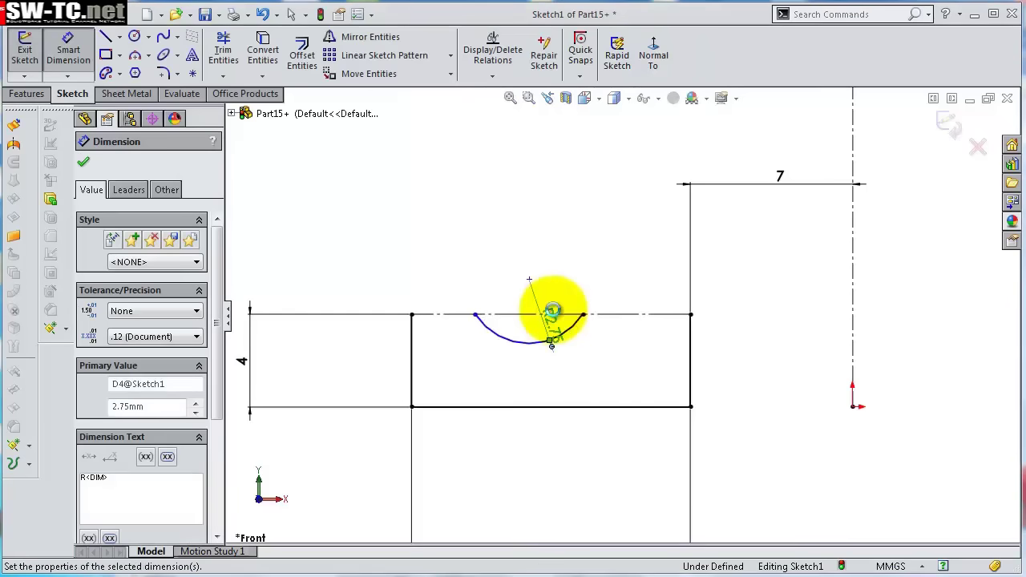
Locate the arc ends 2.2 mm from the left edge and 5.2 mm from the right edge.
left_click(476, 318)
left_click(413, 320)
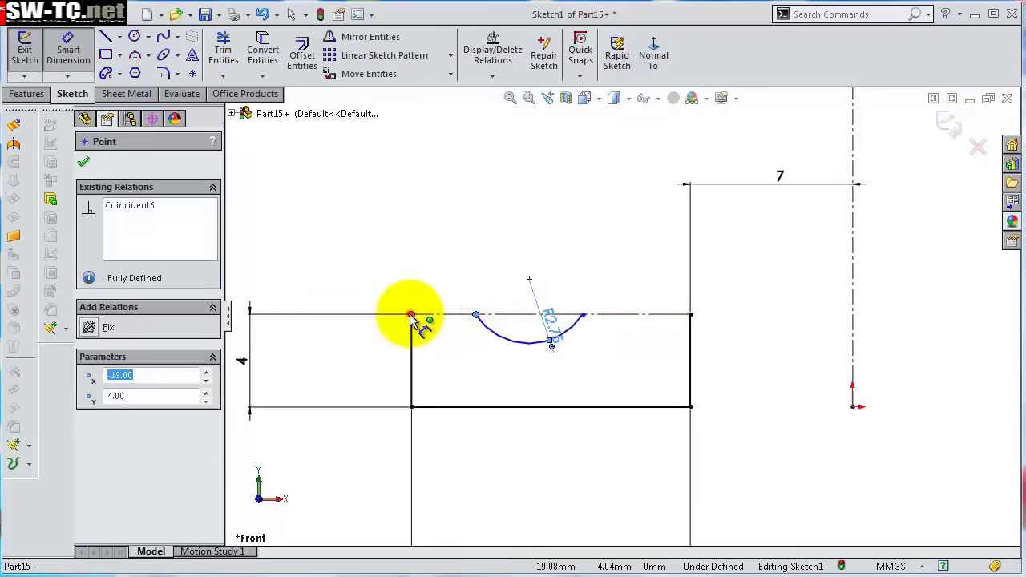
left_click(422, 297)
type("2.2")
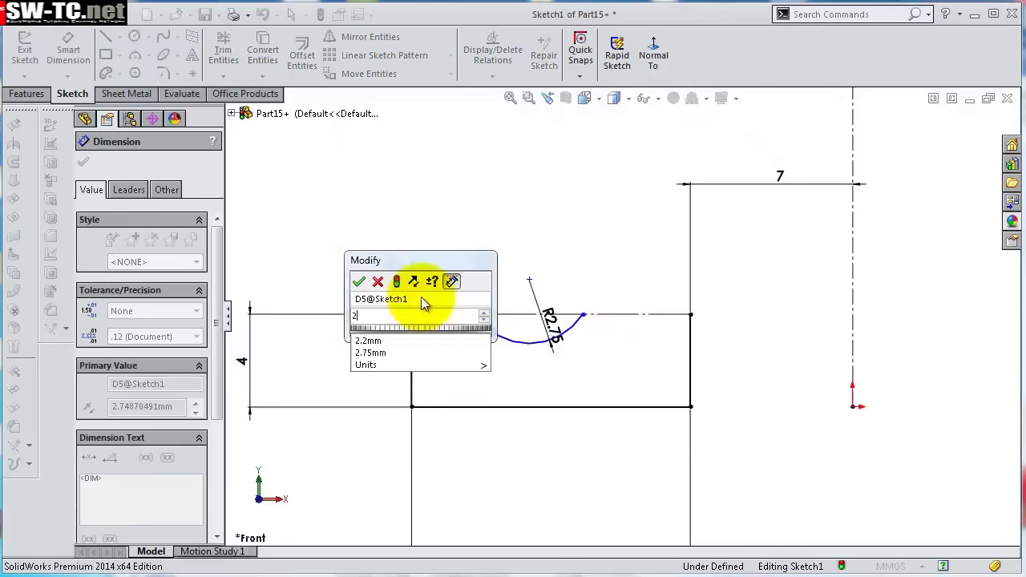
key("Return")
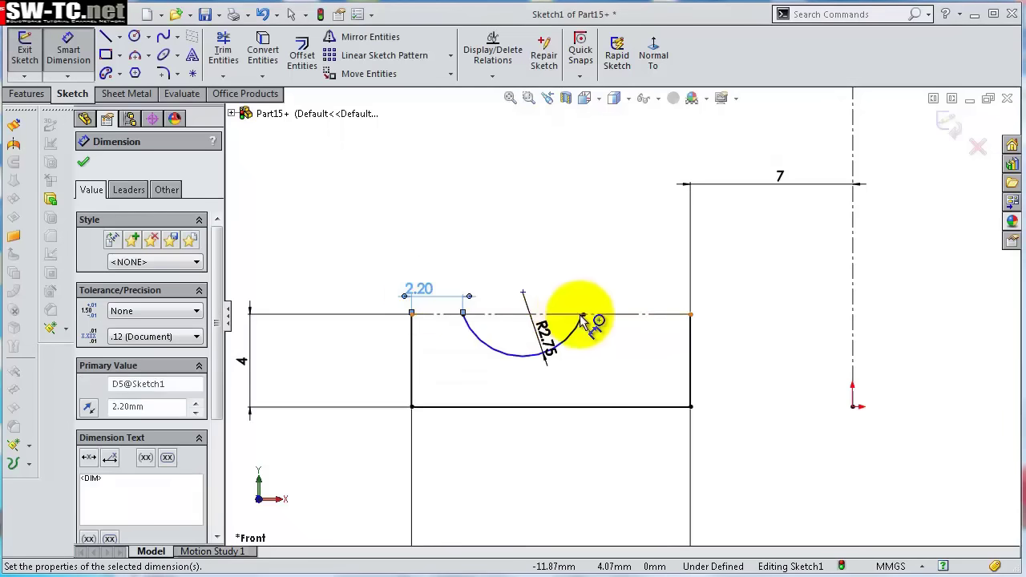
left_click(583, 317)
left_click(690, 341)
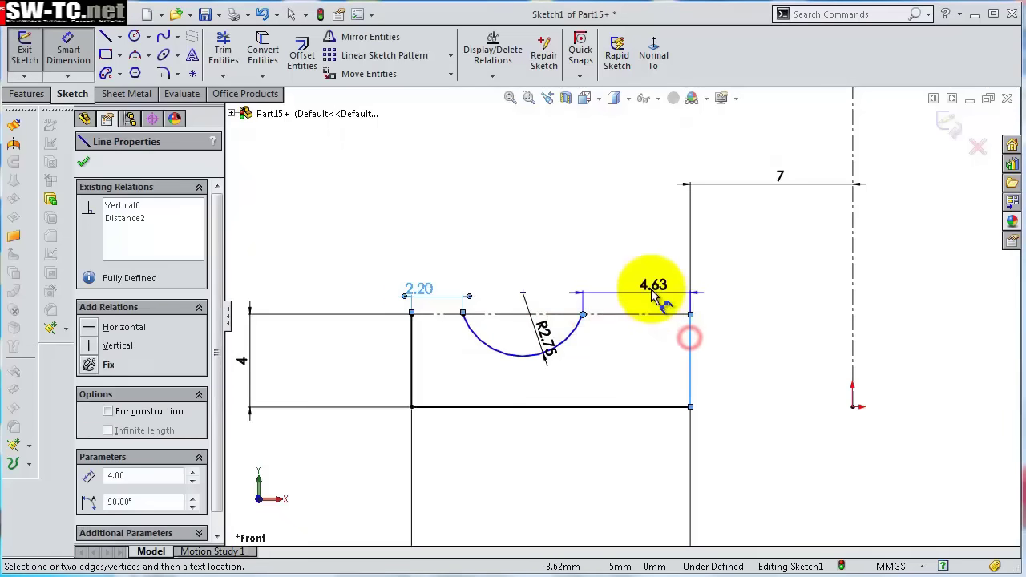
left_click(652, 294)
type("5.2")
key("Return")
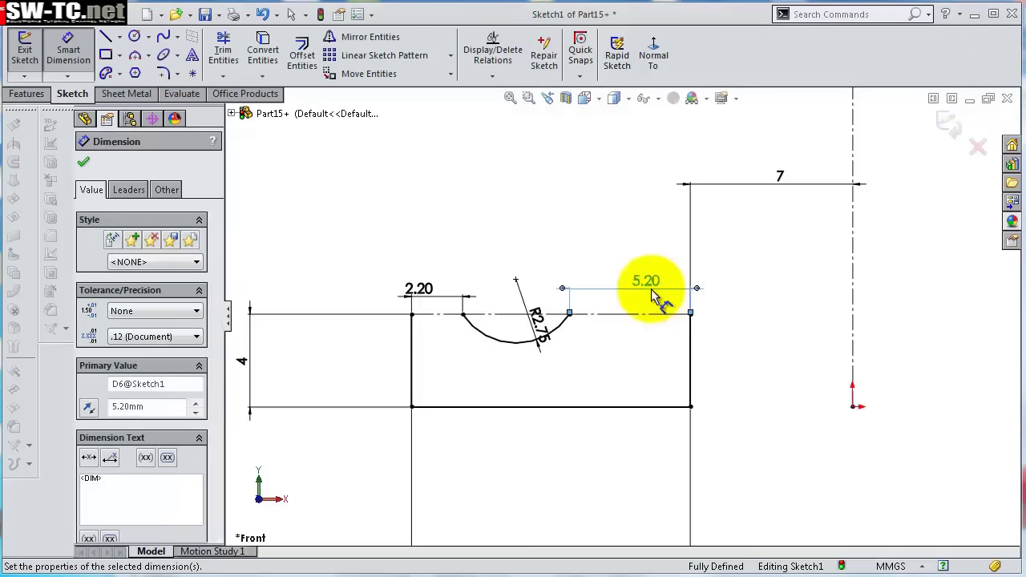
left_click(501, 225)
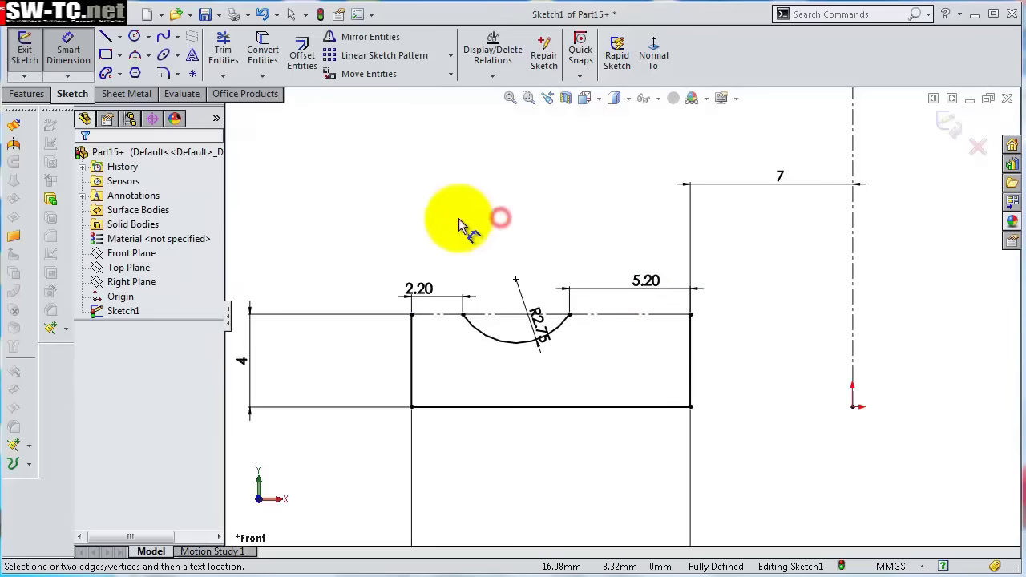
Draw lines from each arc end out to the top corners.
left_click(108, 40)
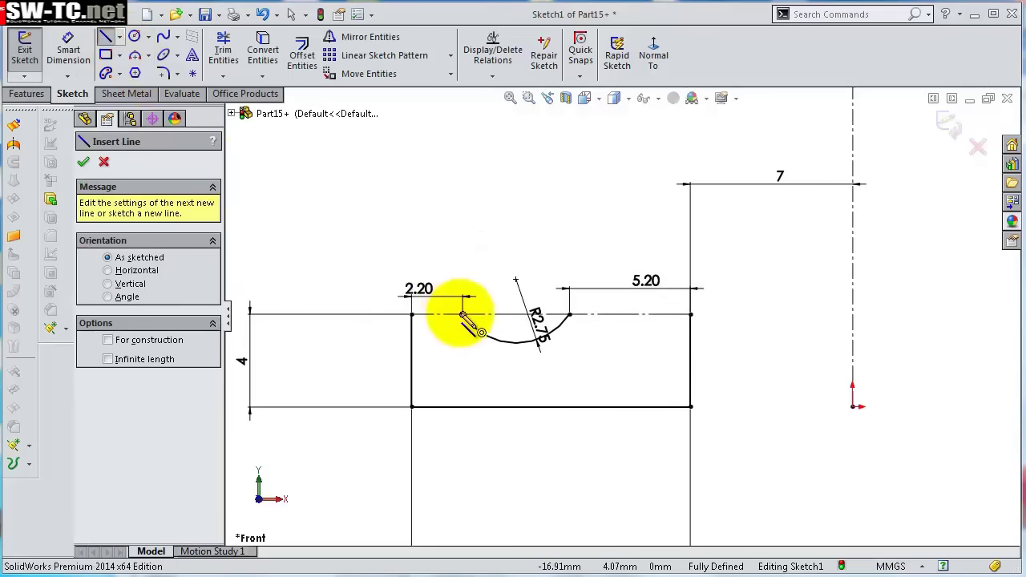
left_click(462, 314)
left_click(412, 314)
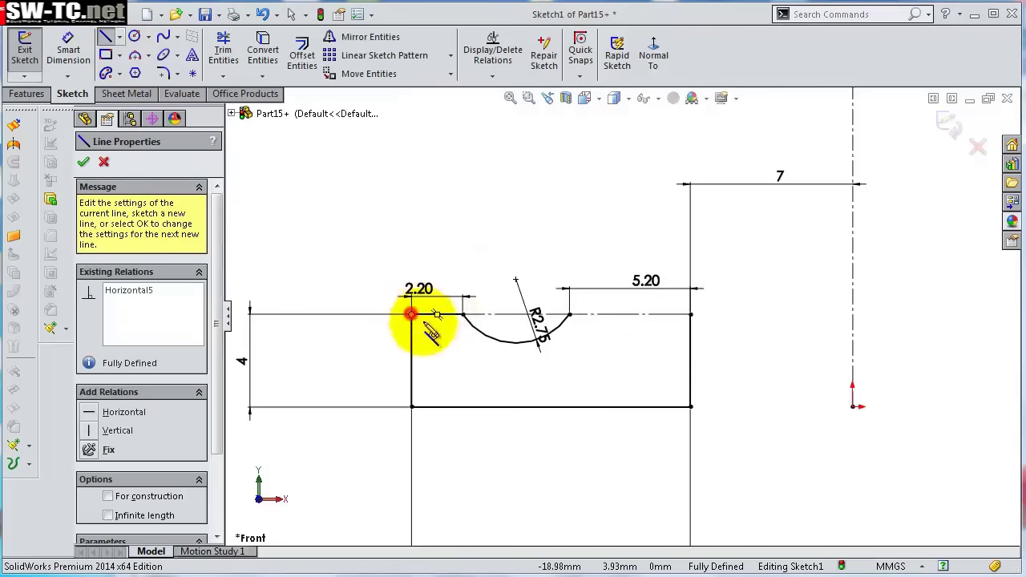
left_click(569, 316)
left_click(691, 314)
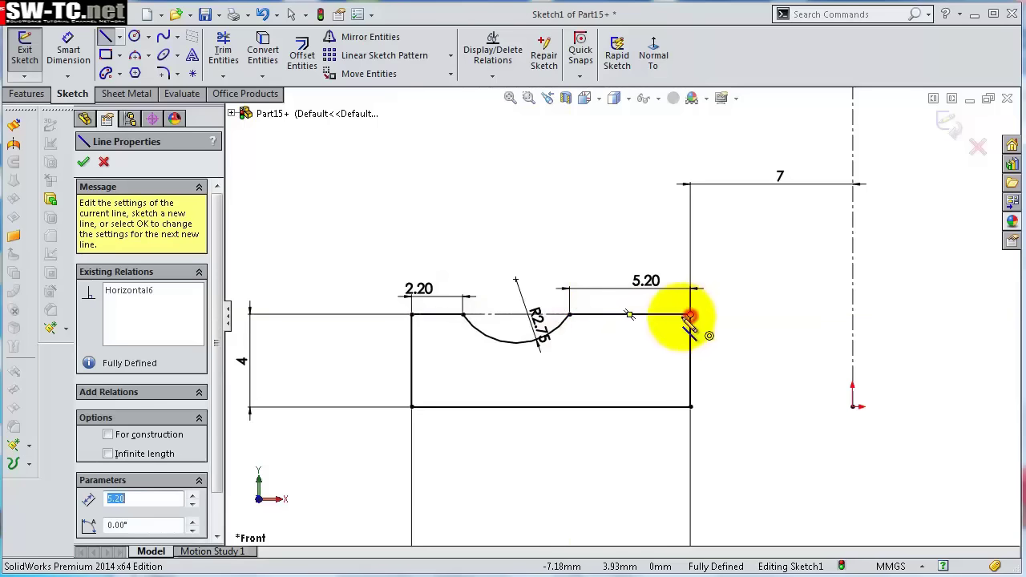
scroll(647, 297, "up", 2)
scroll(648, 299, "up", 1)
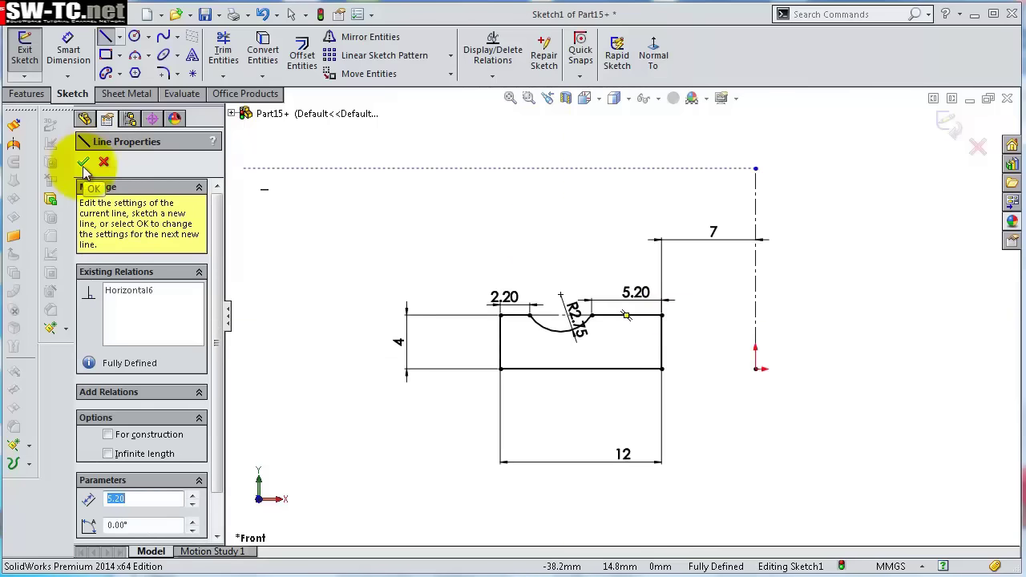
left_click(84, 165)
left_click(25, 93)
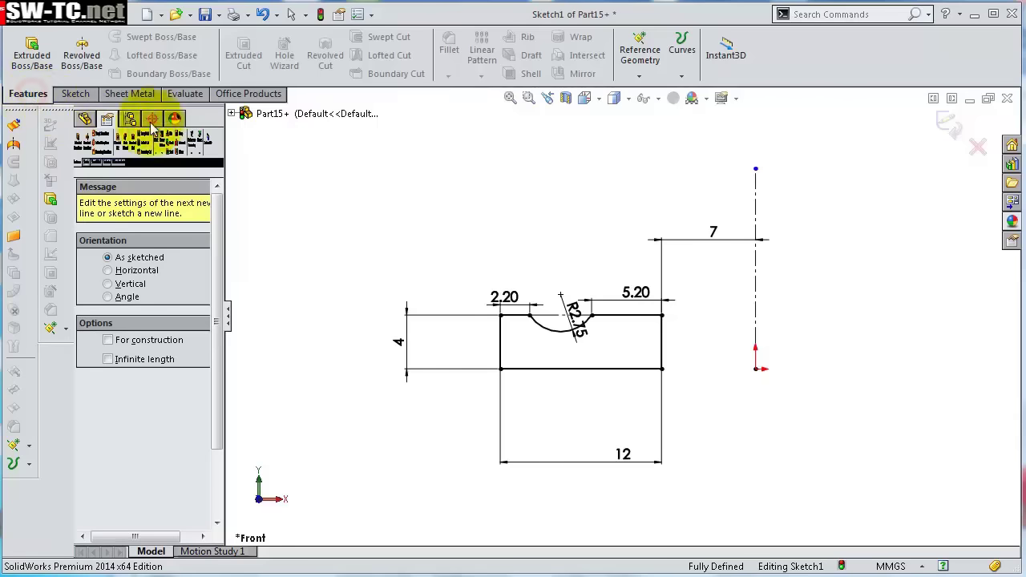
Revolve the profile around the vertical centerline into a solid ring.
left_click(81, 54)
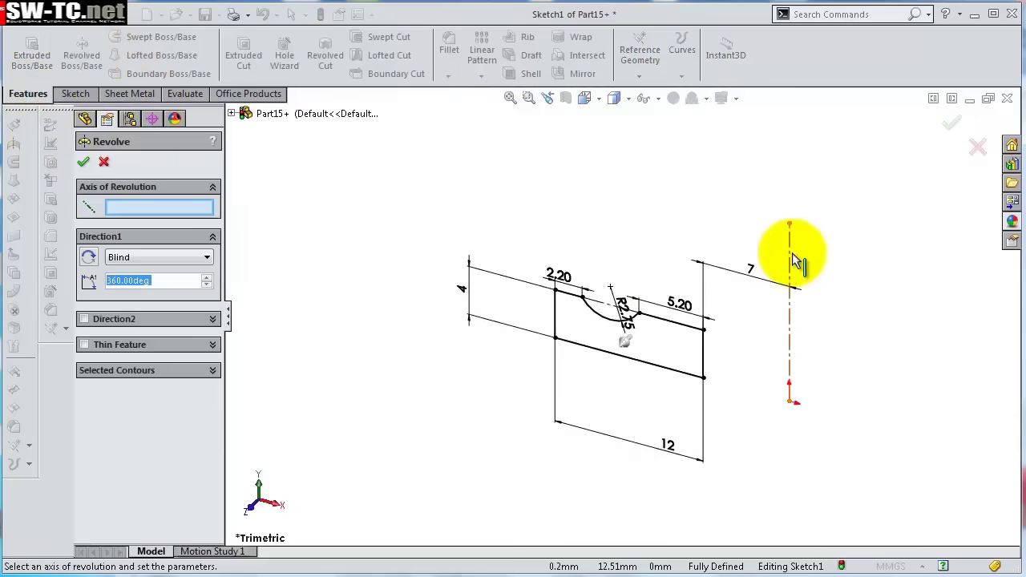
left_click(790, 254)
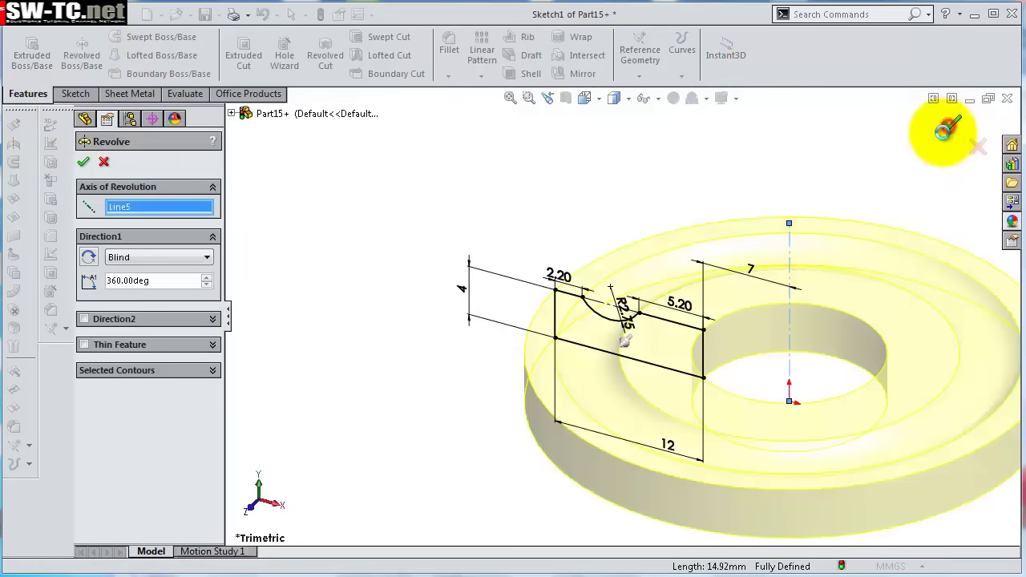
left_click(950, 127)
middle_click_drag(912, 414, 824, 380, "ctrl")
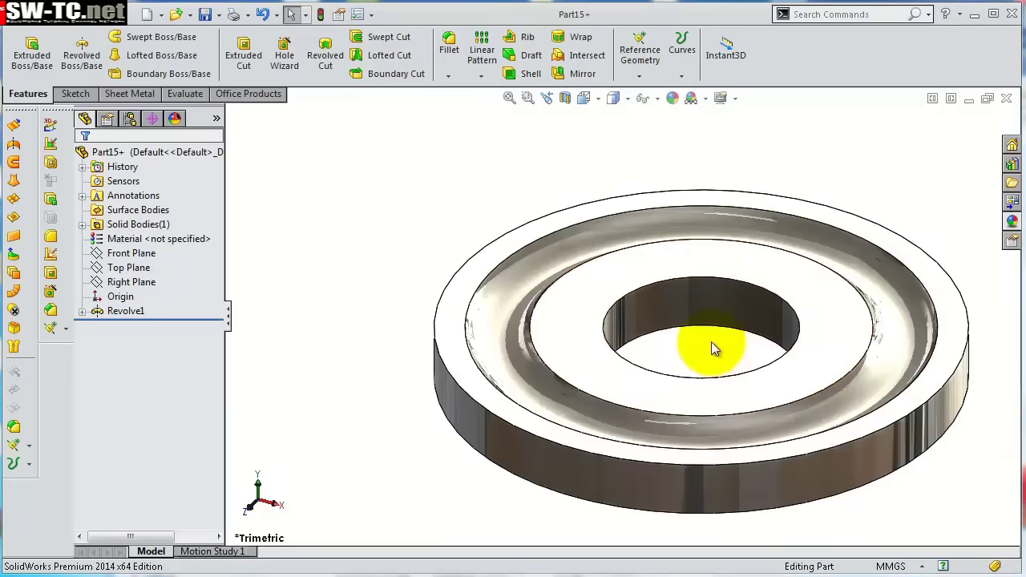
scroll(711, 341, "up", 4)
Start a sketch on the Right Plane, view it normal, and place a point on the bottom edge.
left_click(136, 283)
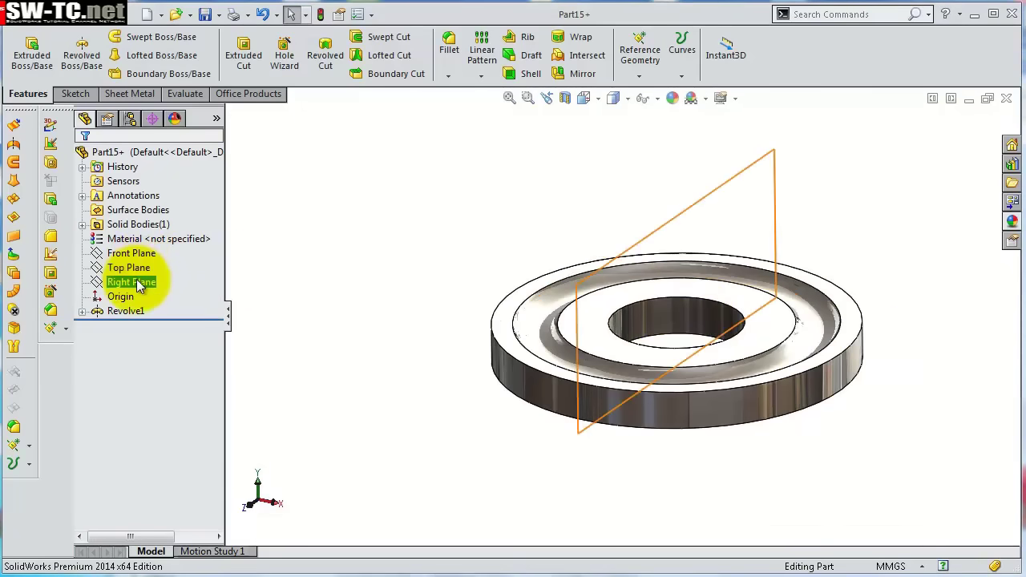
left_click(149, 263)
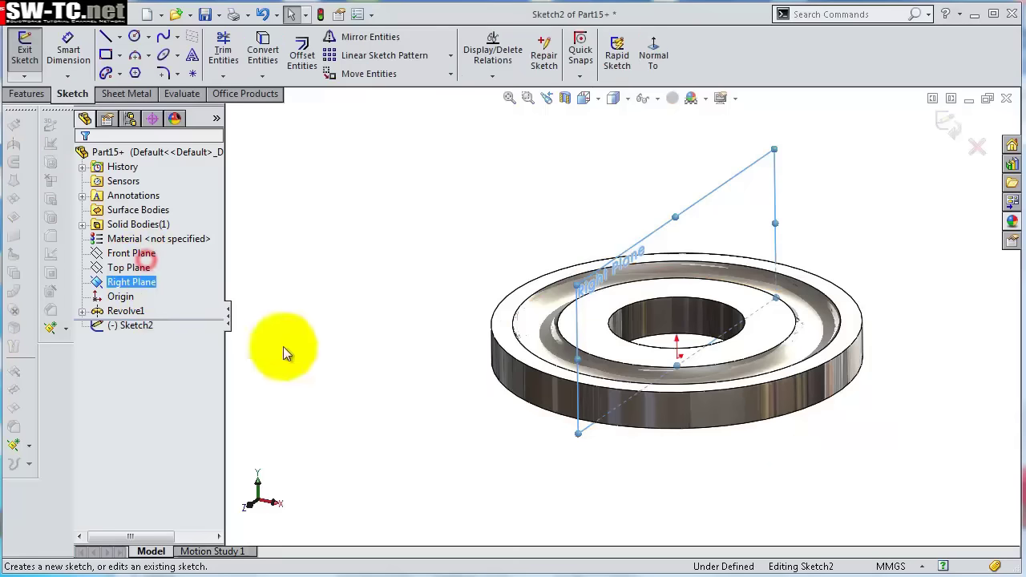
left_click(656, 69)
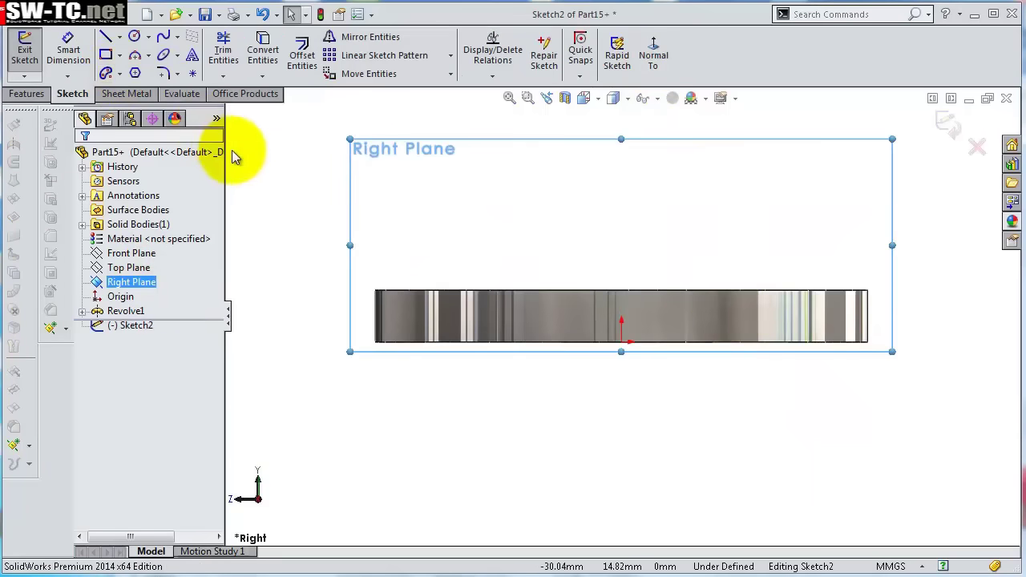
left_click(192, 73)
left_click(447, 343)
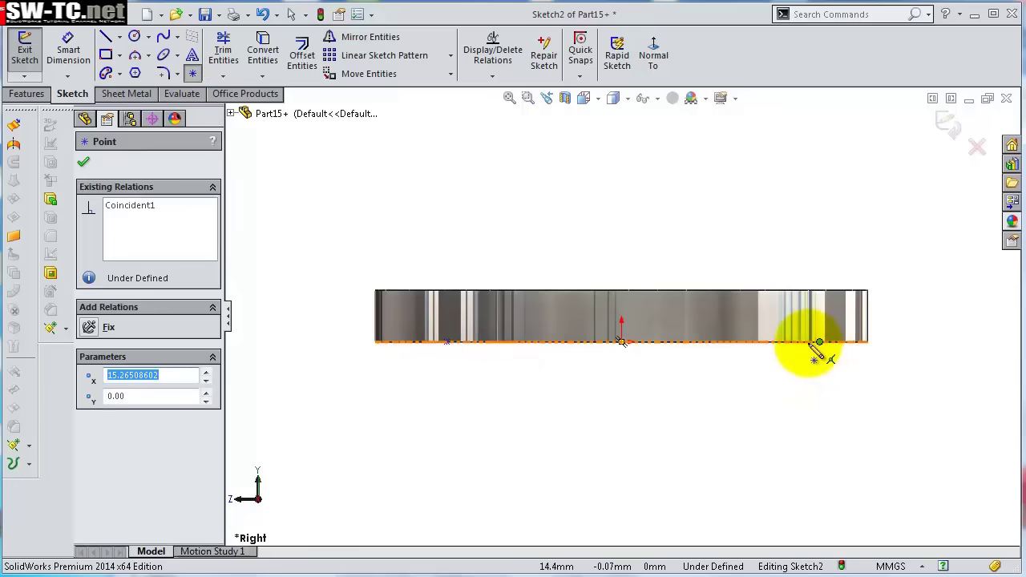
Dimension the sketch points 6 mm in from each end of the ring.
right_click(812, 350)
left_click(848, 357)
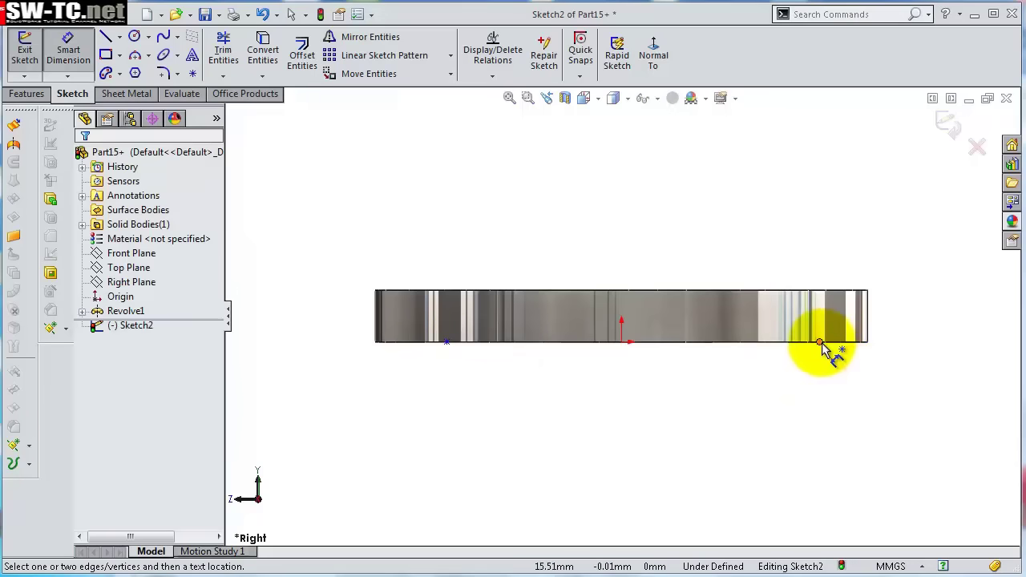
left_click(820, 343)
left_click(868, 343)
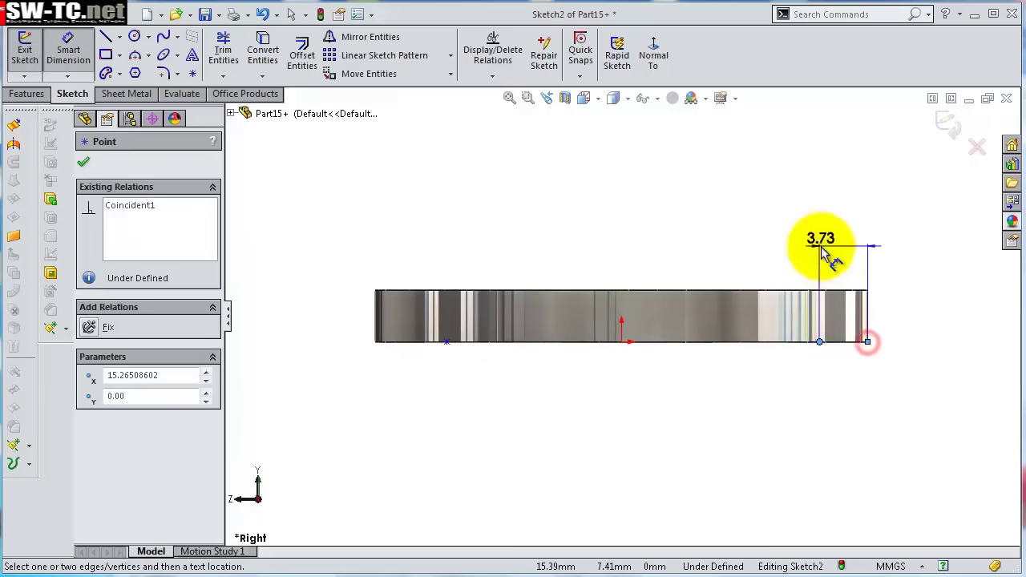
left_click(820, 242)
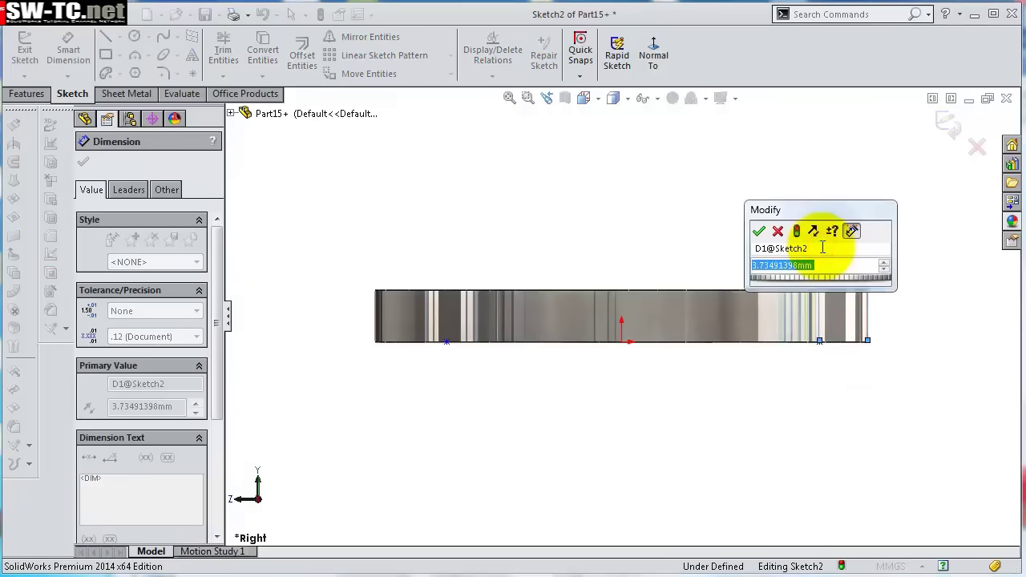
type("6")
key("Return")
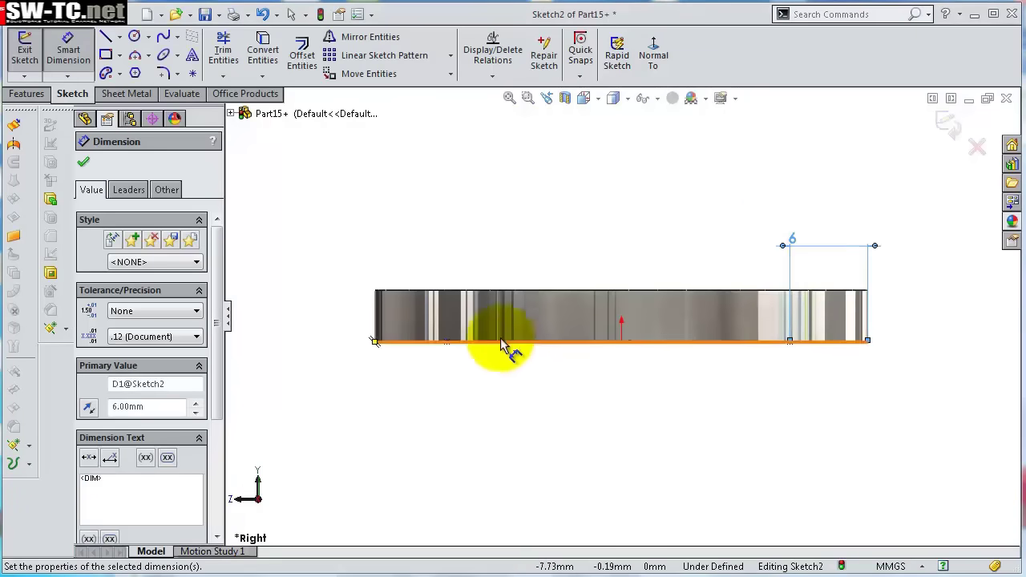
left_click(447, 342)
left_click(376, 342)
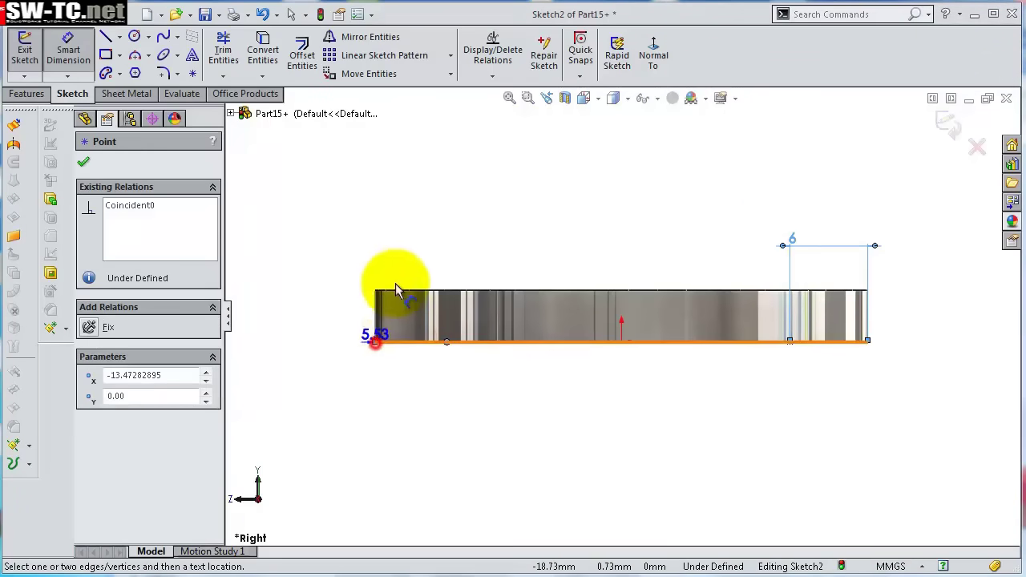
left_click(400, 252)
type("6")
key("Return")
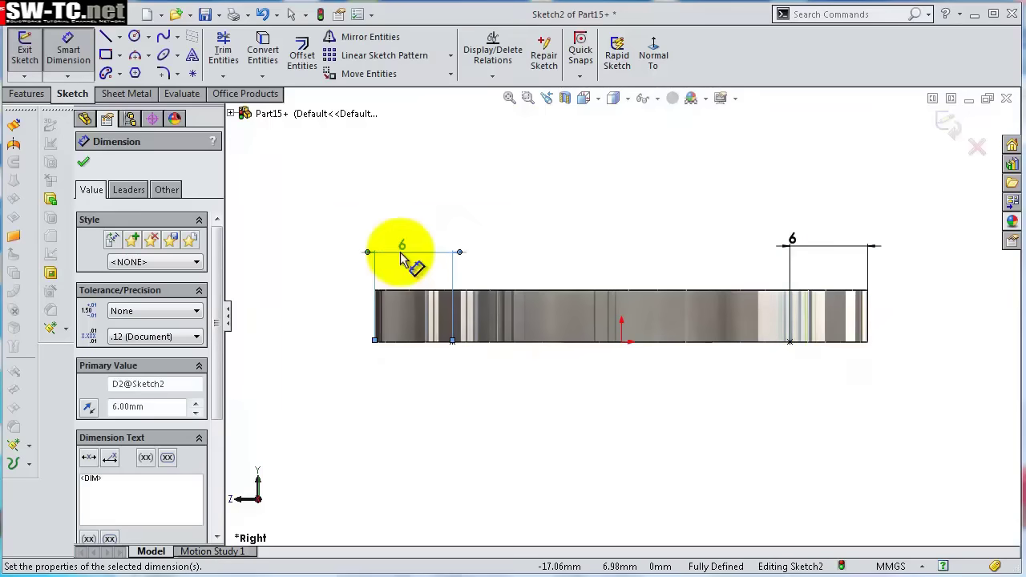
Draw a line between the two points along the bottom edge.
left_click(105, 37)
left_click(453, 342)
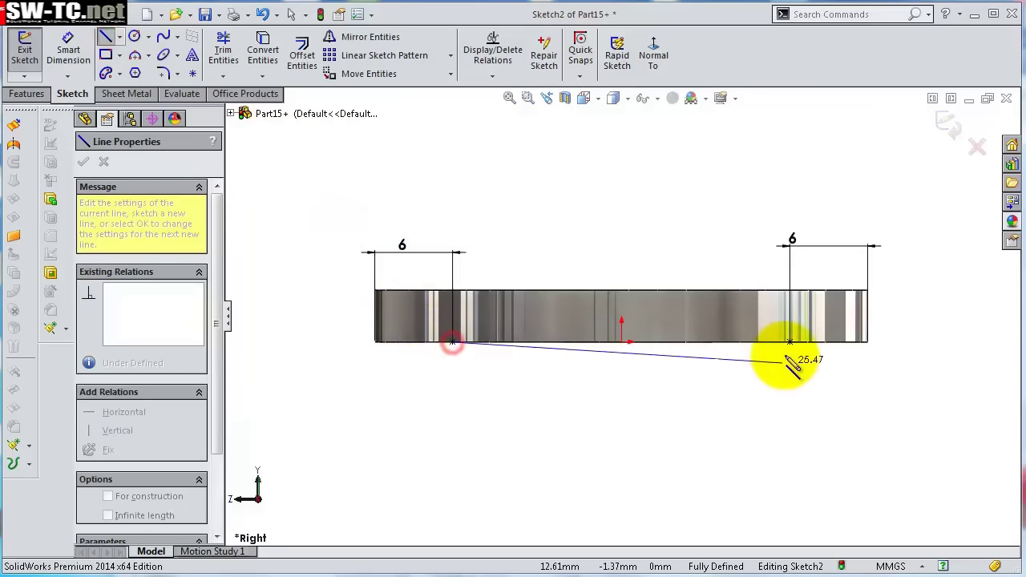
left_click(790, 342)
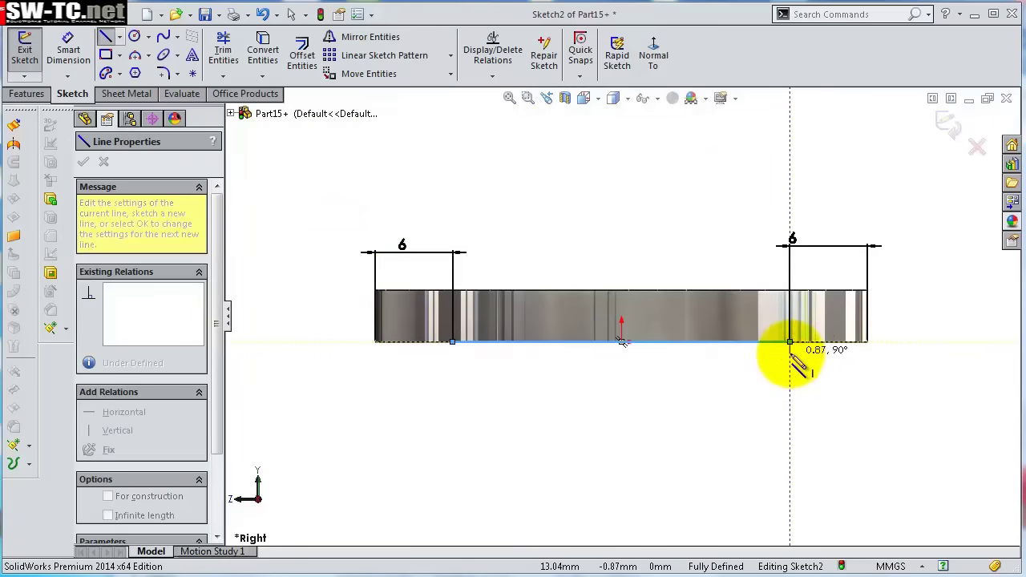
key("Escape")
Draw a slanted centerline below the ring.
key("s")
left_click(833, 390)
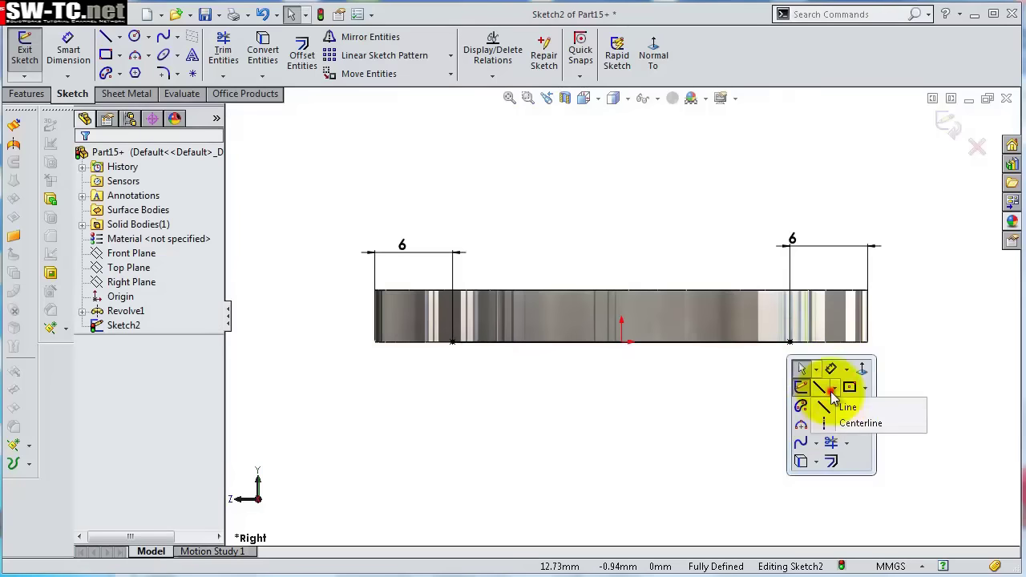
left_click(851, 422)
scroll(753, 433, "up", 3)
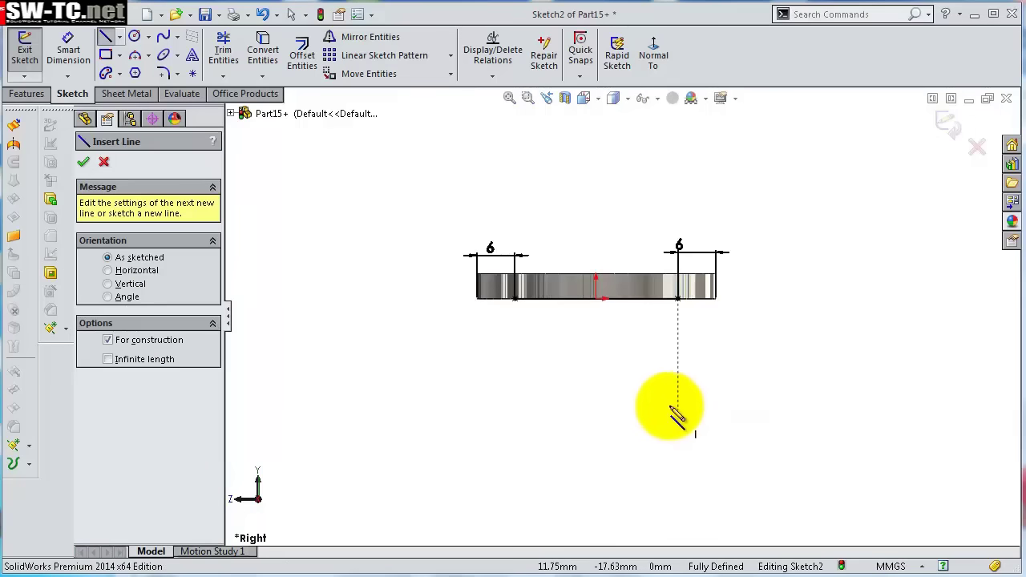
left_click(695, 441)
left_click(541, 493)
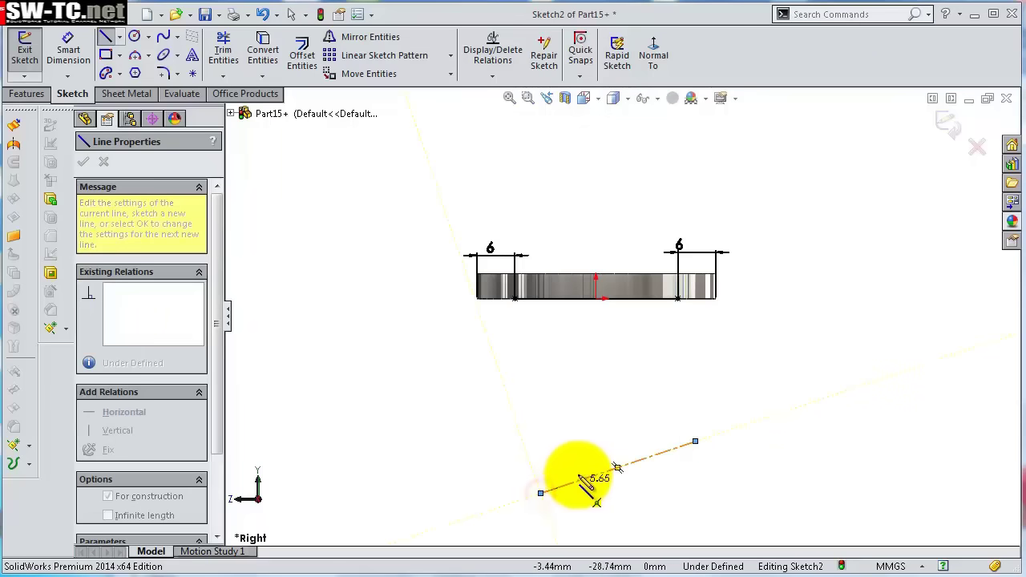
Dimension the centerline at 25° to the ring's bottom line.
key("s")
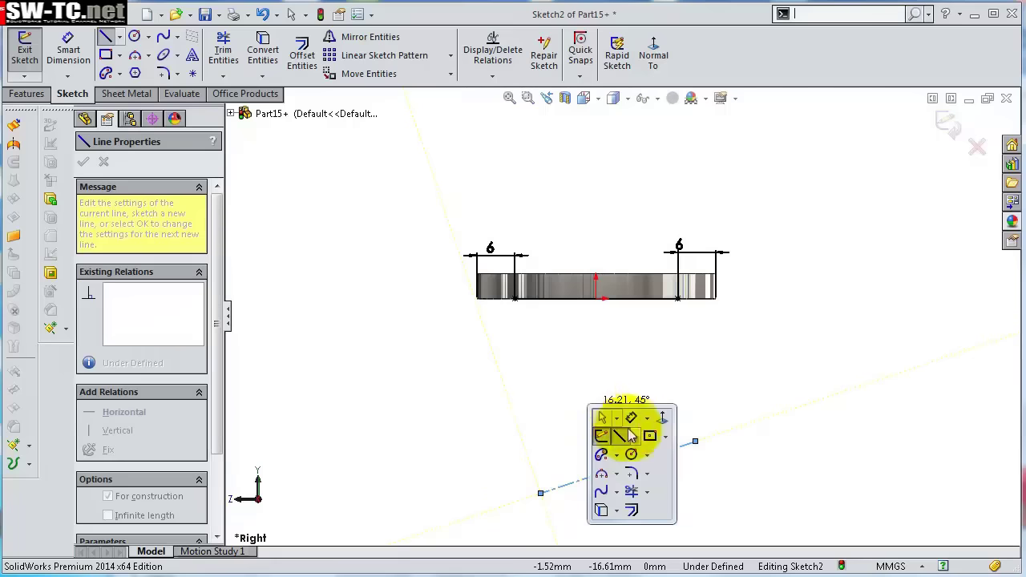
left_click(637, 419)
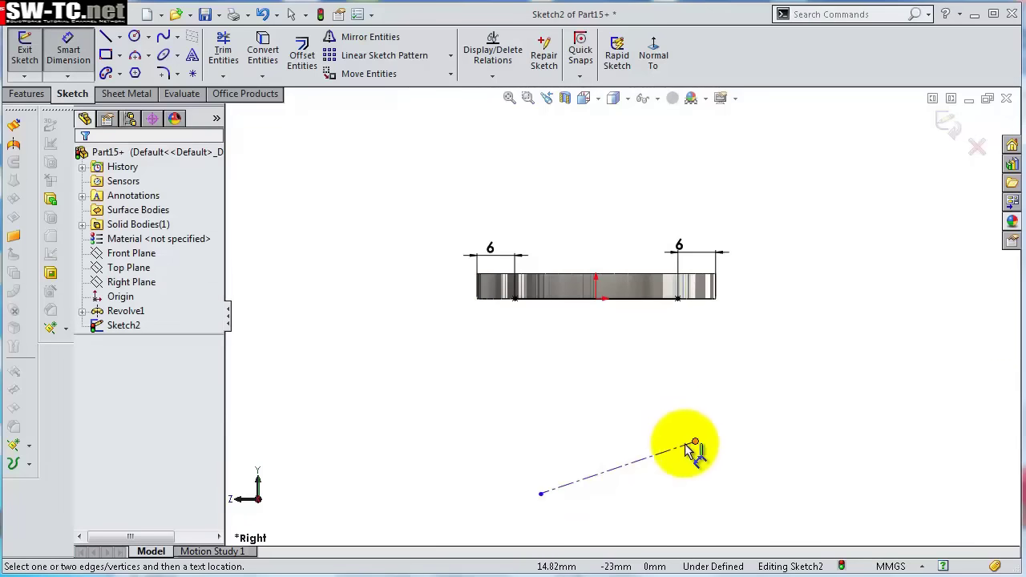
left_click(664, 457)
left_click(665, 297)
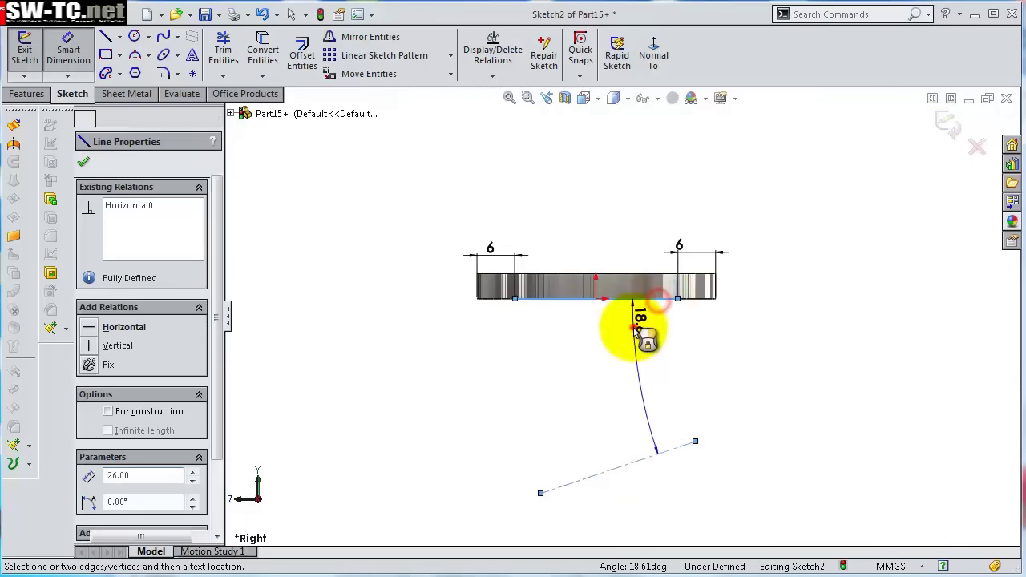
left_click(635, 329)
key("Return")
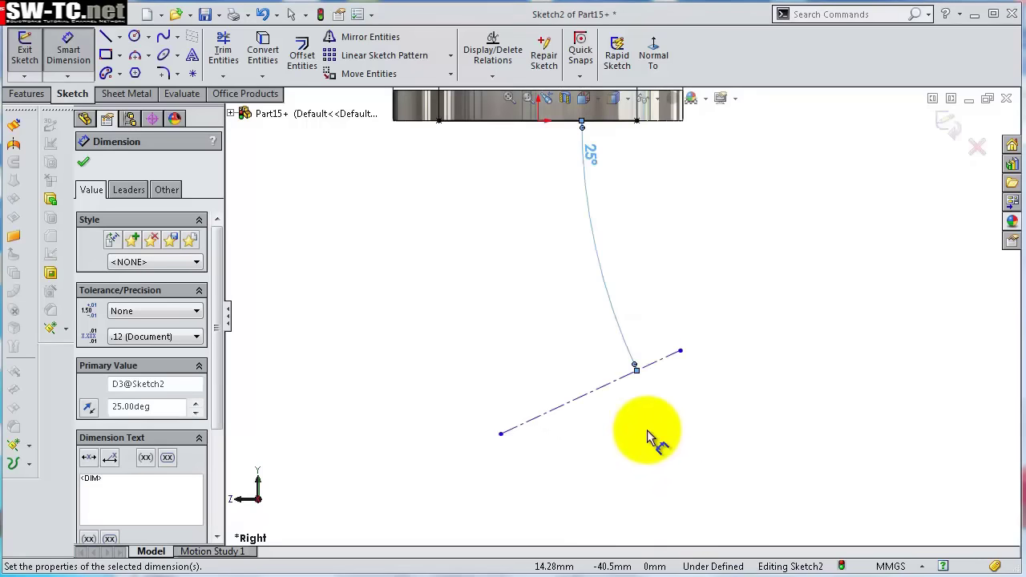
left_click(648, 433)
Discard the stray 23.56 length dimension.
key("s")
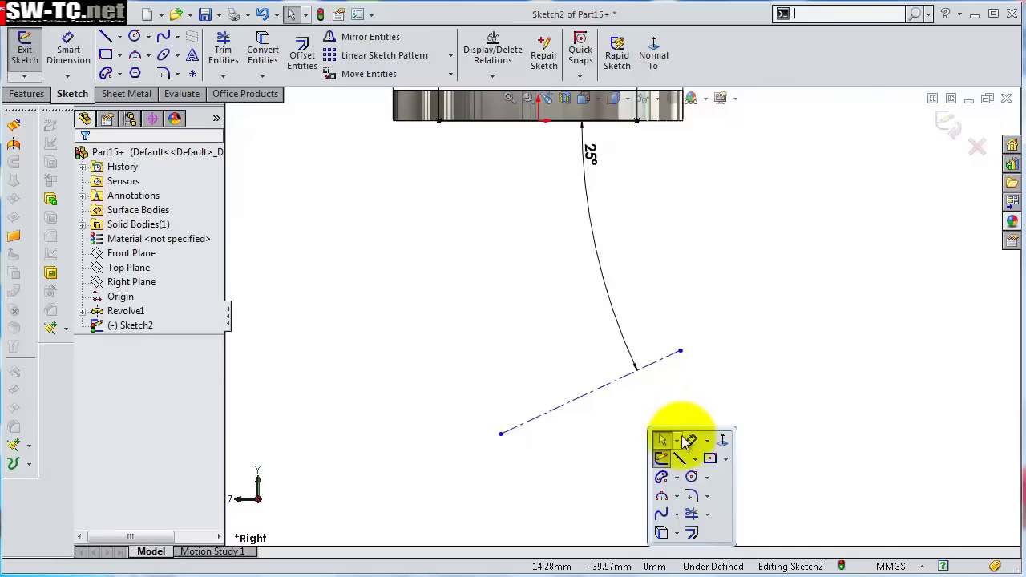
left_click(690, 440)
left_click(615, 382)
left_click(648, 449)
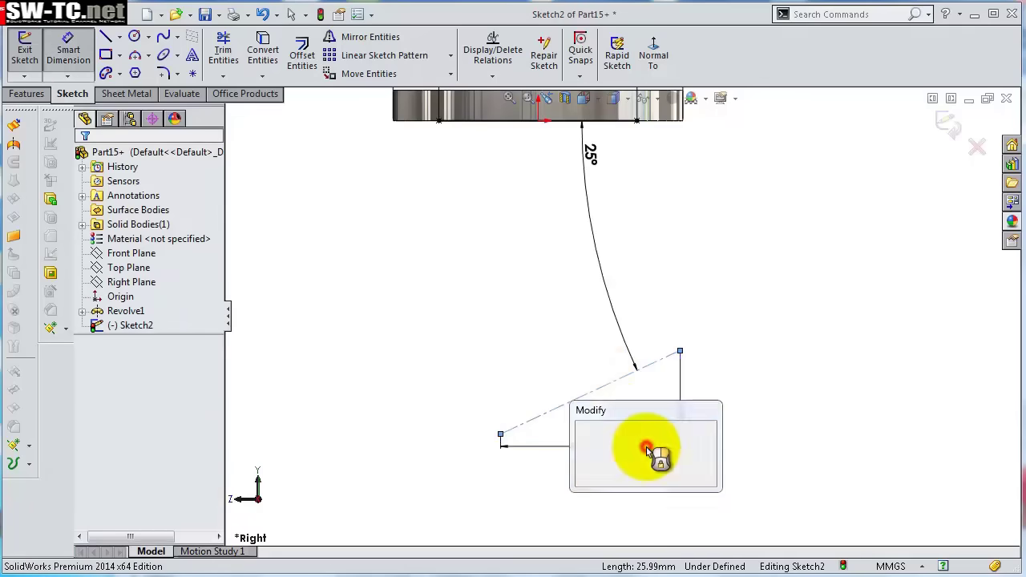
left_click(607, 432)
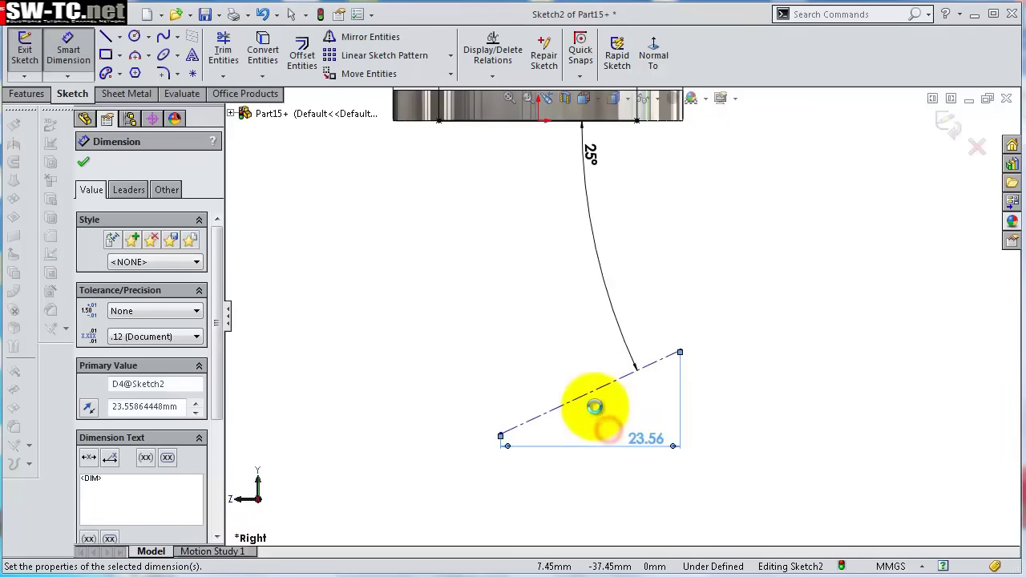
key("Delete")
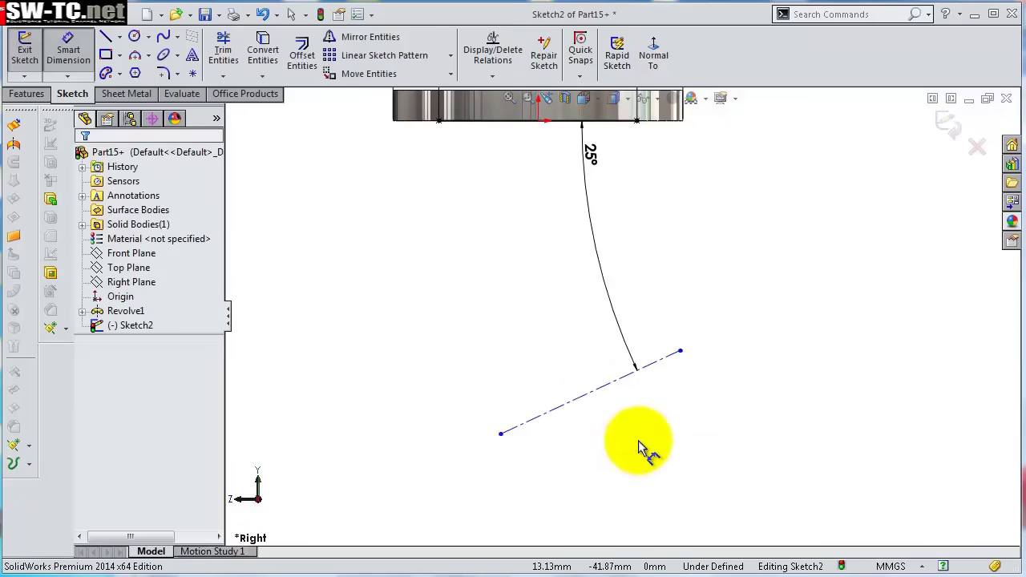
Give the slanted centerline a 24 mm length dimension.
key("s")
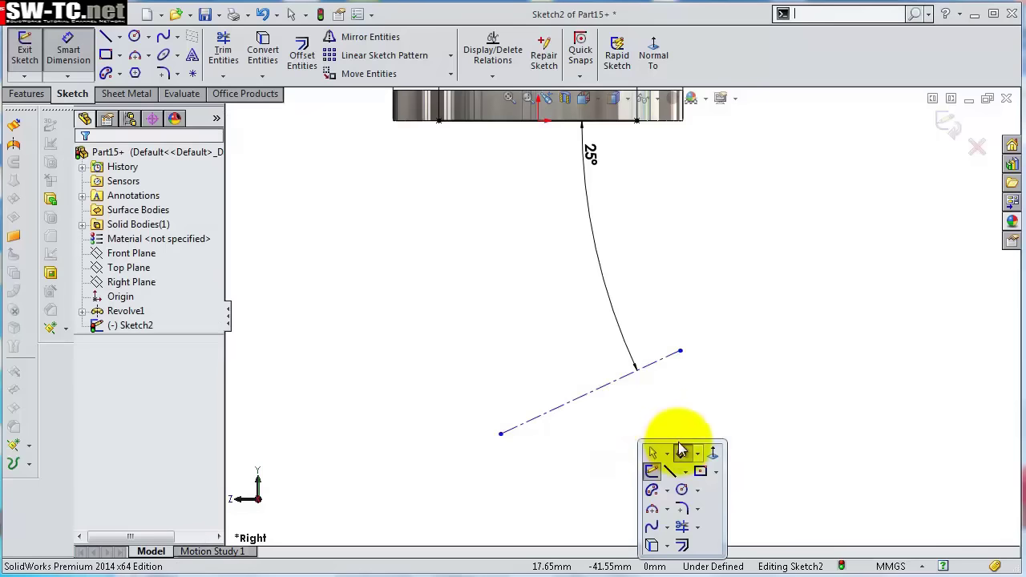
left_click(613, 390)
left_click(644, 439)
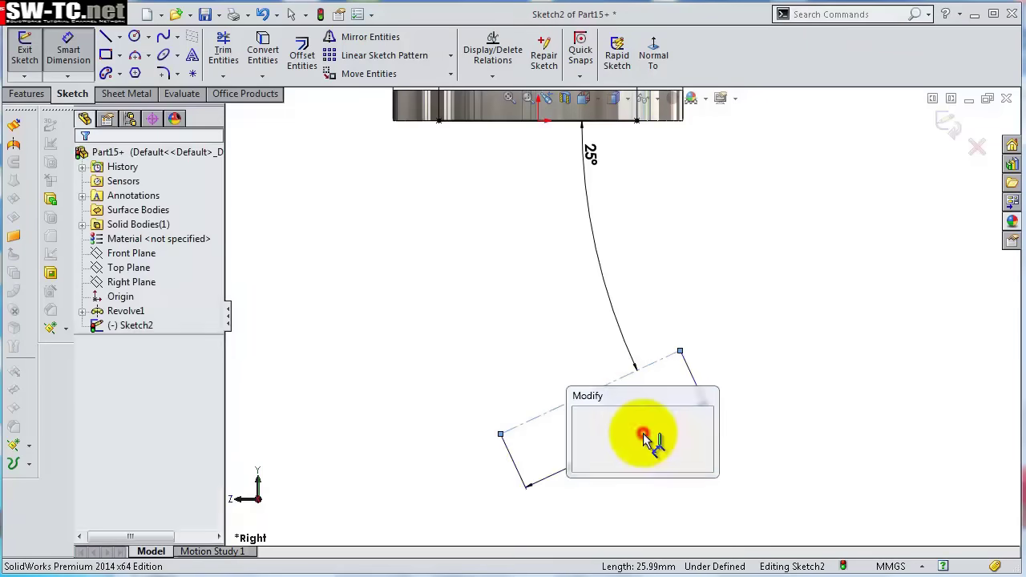
type("24")
key("Return")
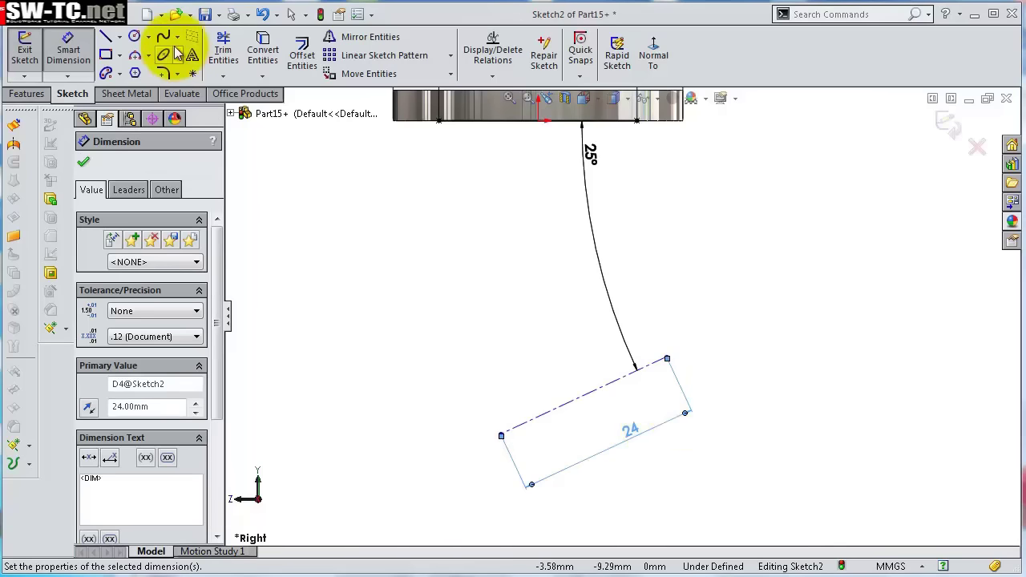
left_click(136, 55)
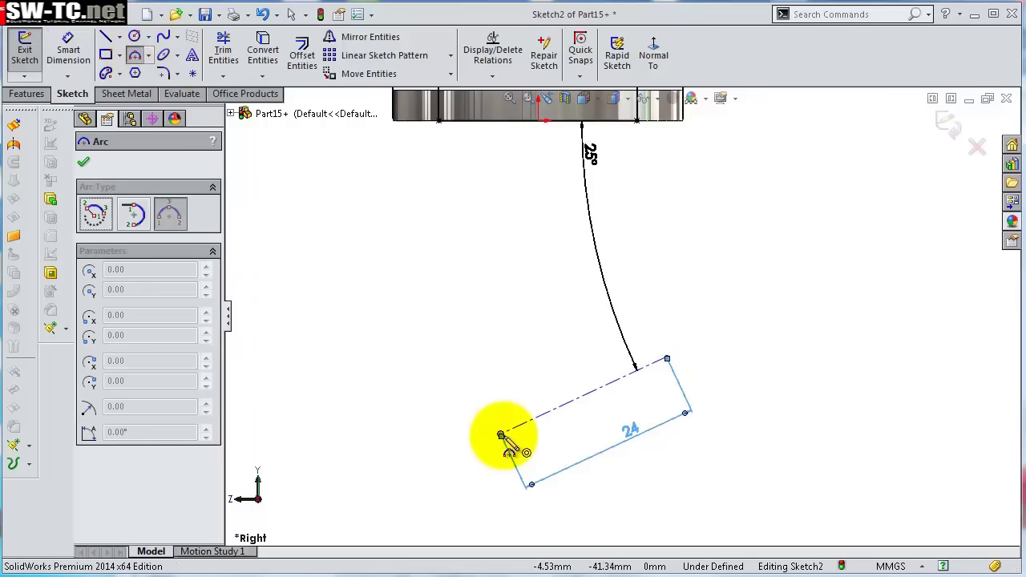
Draw a three-point arc between the centerline ends, bulging downward from the rectangle corner.
left_click(501, 435)
left_click(666, 357)
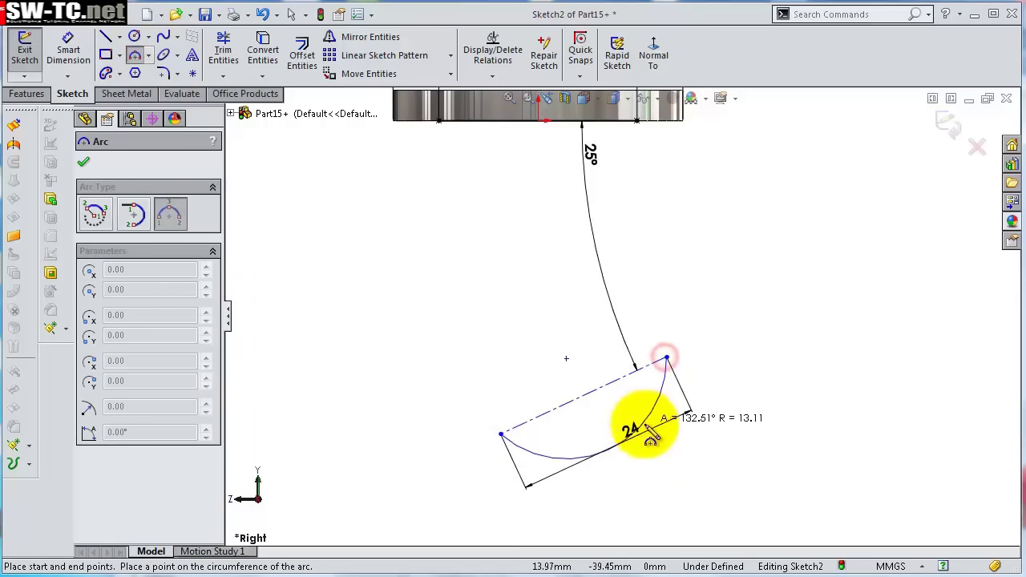
left_click(647, 468)
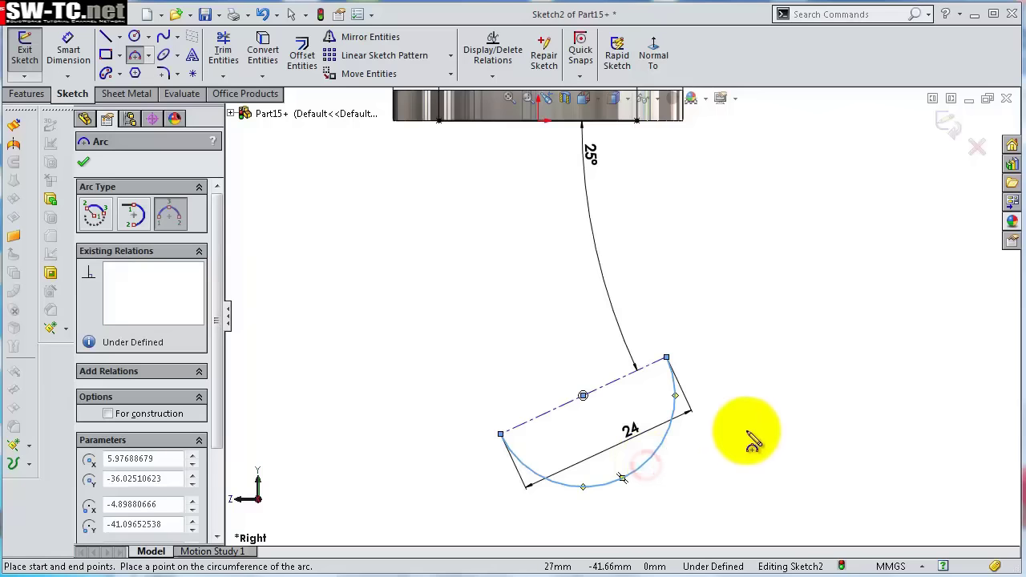
key("Escape")
Dimension the arc centre 5 mm horizontally from the origin.
right_click_drag(751, 400, 794, 411)
left_click(583, 396)
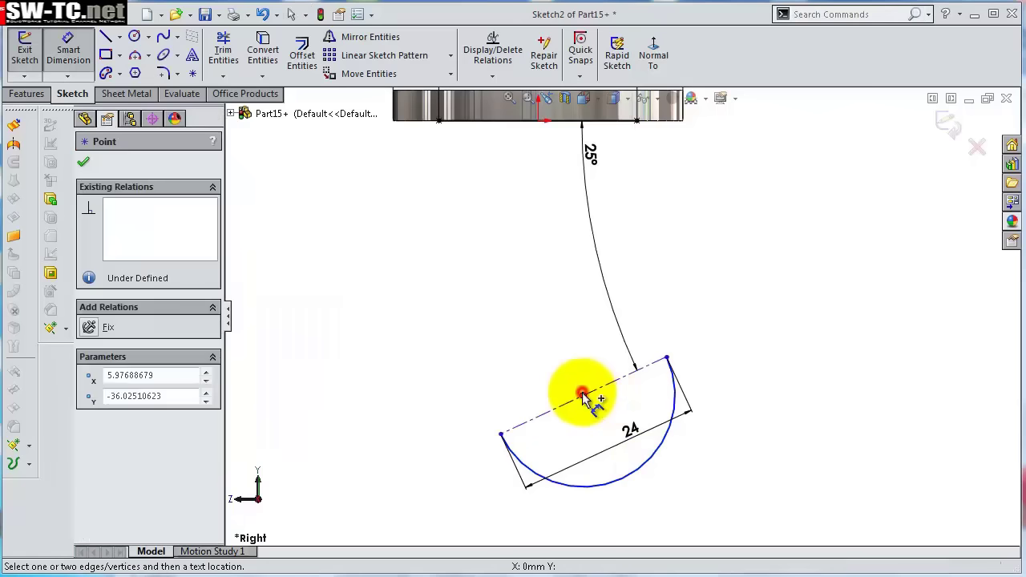
left_click(540, 121)
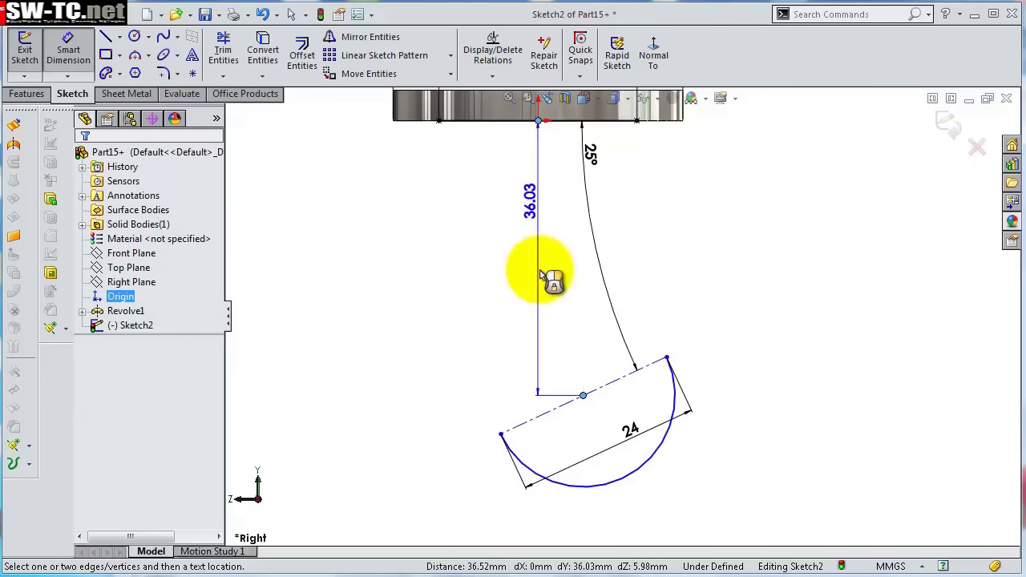
left_click(569, 425)
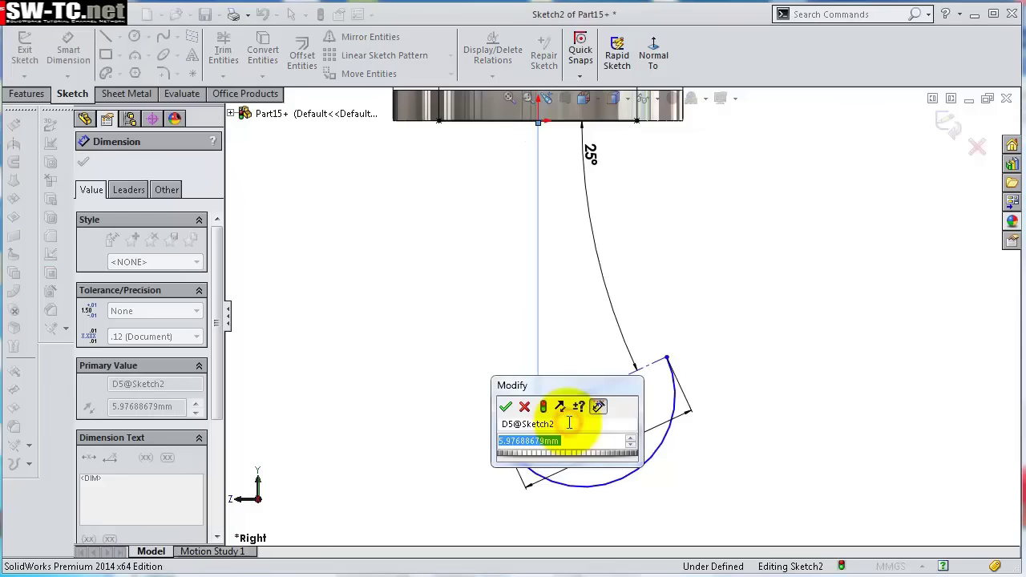
key("Return")
scroll(598, 397, "down", 2)
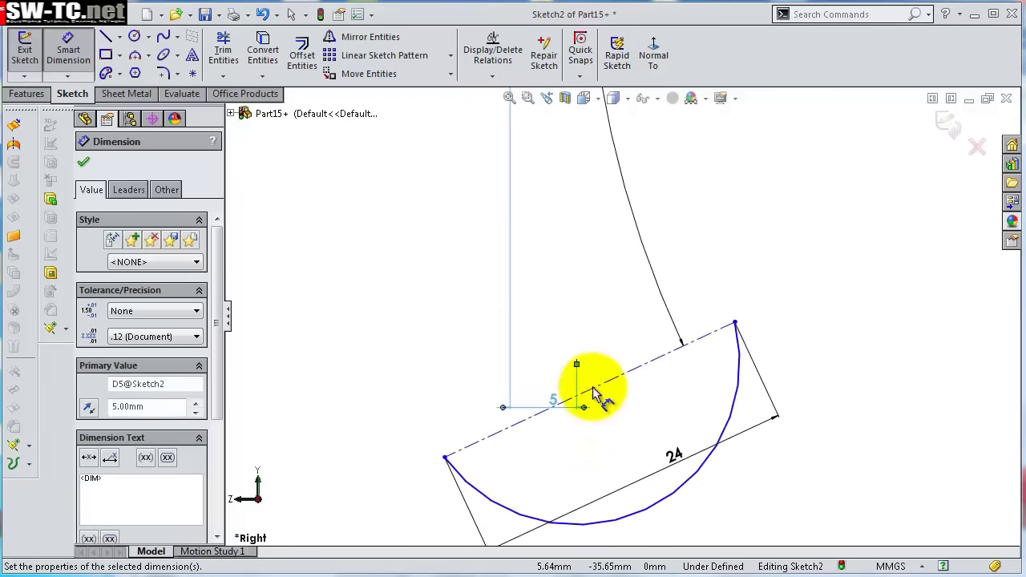
left_click(616, 420)
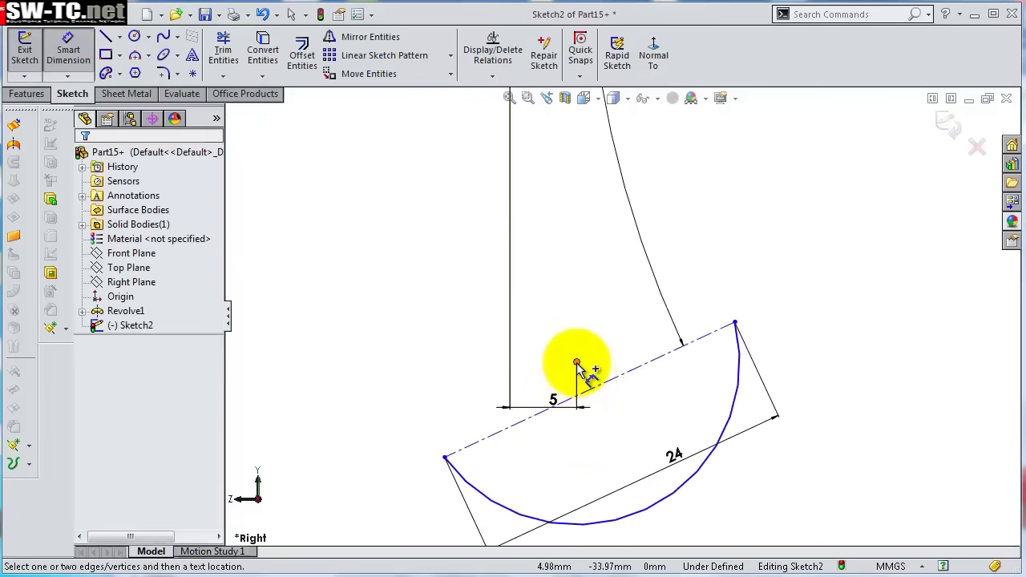
Dimension the arc centre 31 mm below the top edge and move the 25° dimension clear.
left_click(576, 362)
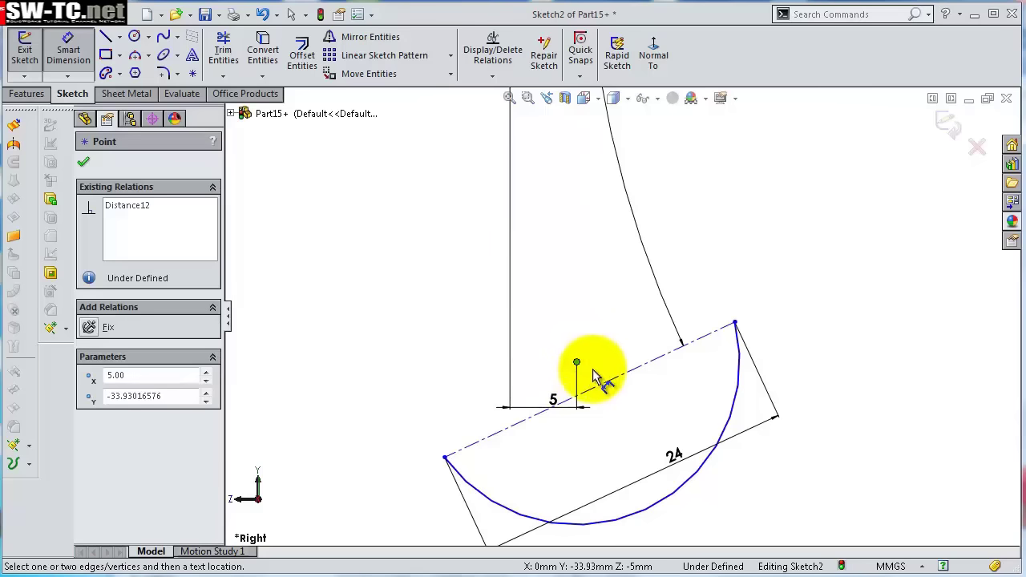
scroll(607, 355, "up", 2)
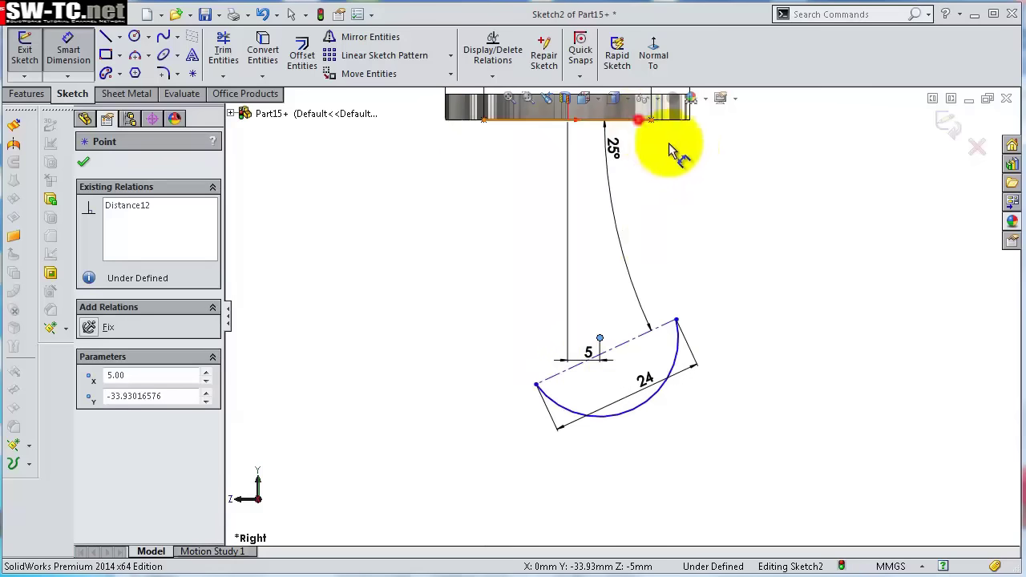
left_click(651, 120)
left_click(756, 181)
type("31")
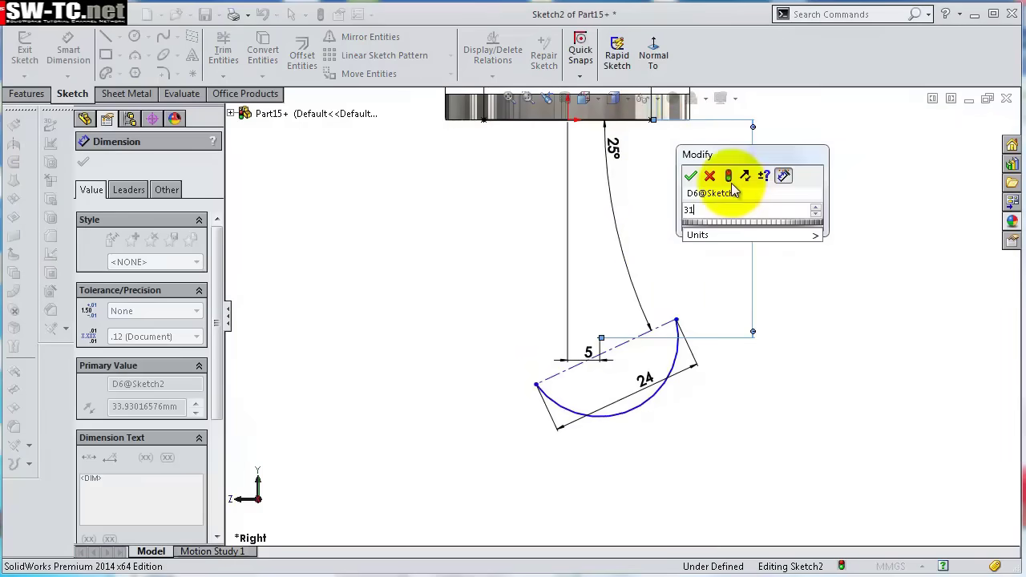
key("Return")
key("Escape")
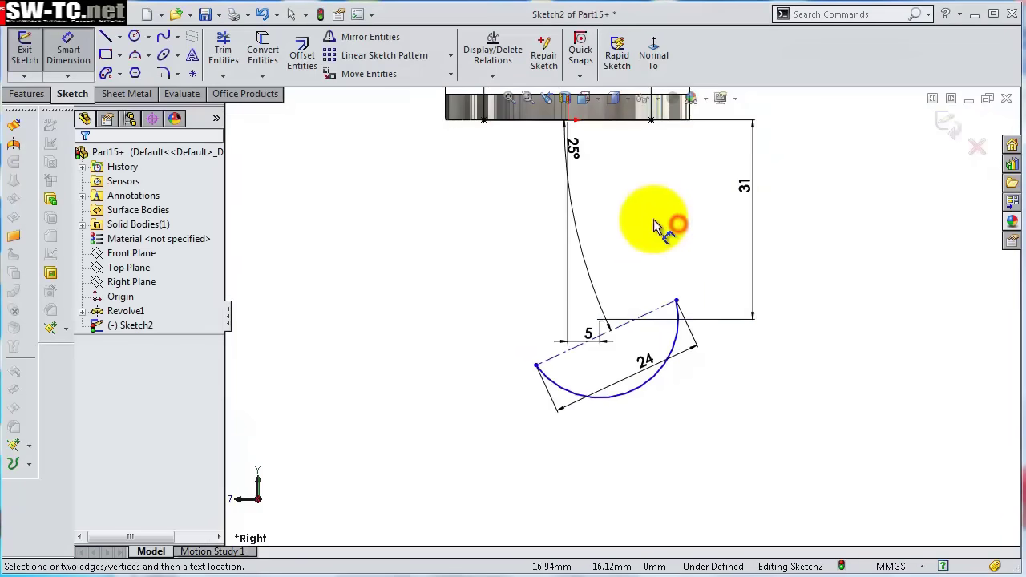
mouse_move(573, 164)
left_mouse_down()
mouse_move(577, 156)
mouse_move(607, 184)
mouse_move(763, 227)
mouse_move(732, 228)
left_mouse_up()
Make the arc centre the centerline's midpoint, fully defining Sketch2.
scroll(630, 353, "down", 5)
left_click(627, 361)
left_click(529, 286)
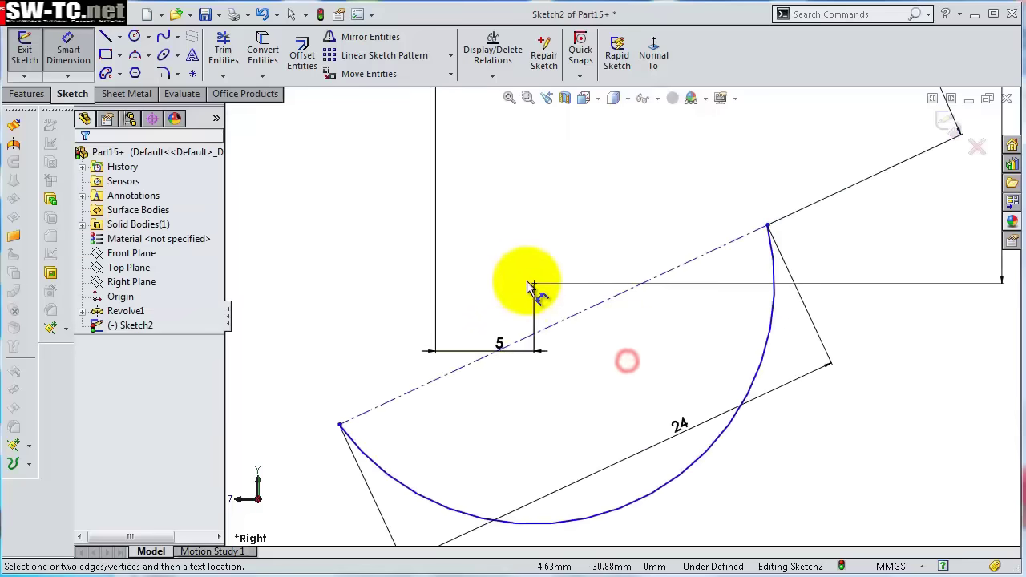
left_click(571, 317)
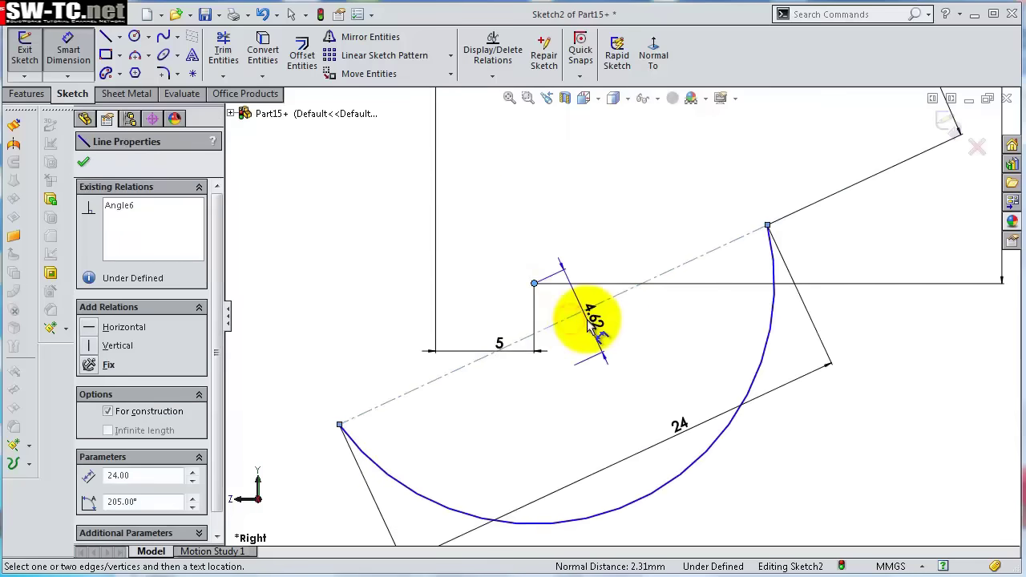
key("Escape")
left_click(534, 283)
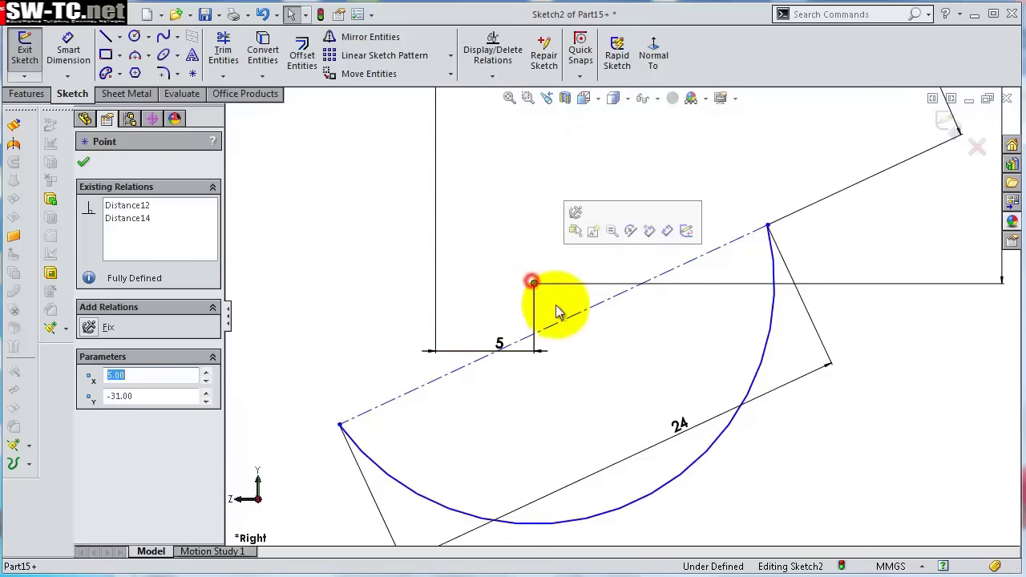
left_click(569, 319, "ctrl")
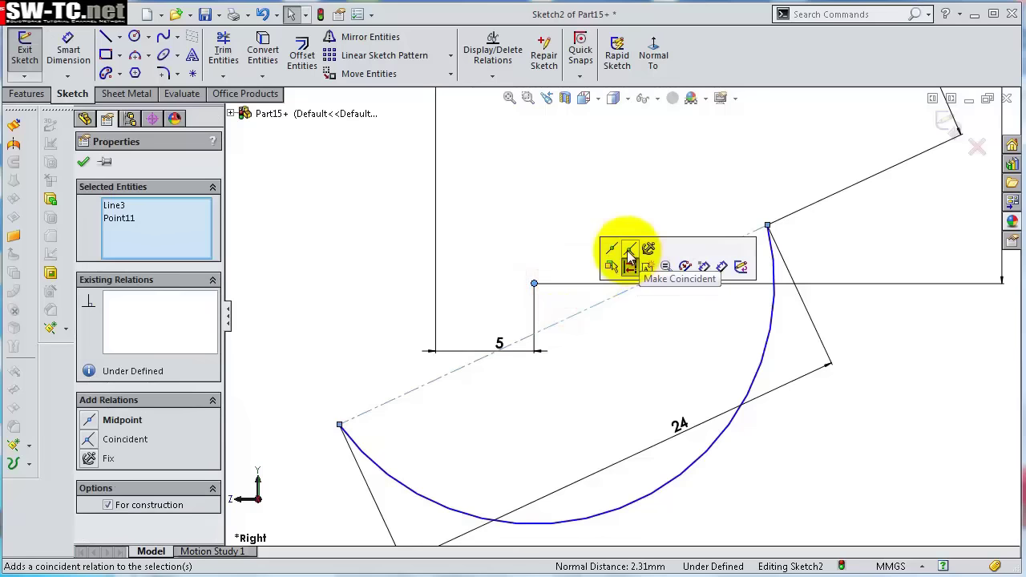
left_click(611, 251)
left_click(583, 218)
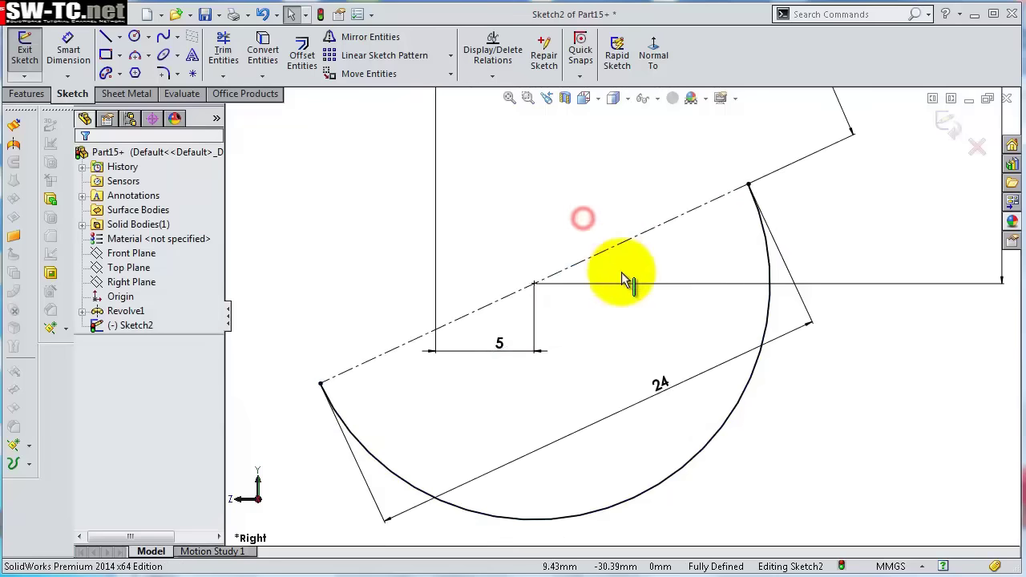
scroll(605, 225, "up", 2)
scroll(598, 215, "up", 3)
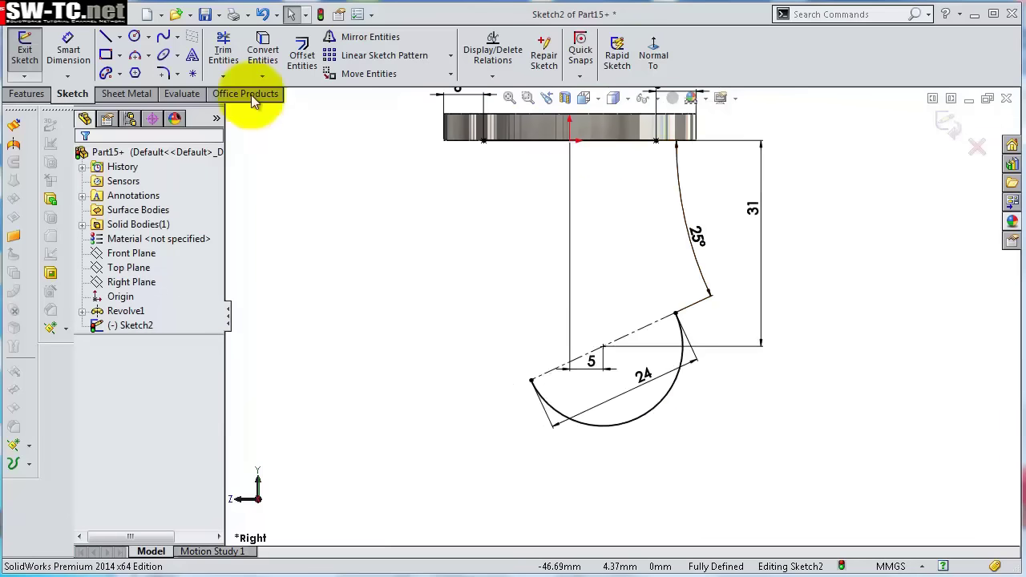
Draw two splines linking the arc's left and right ends to the flange's top edge.
left_click(165, 36)
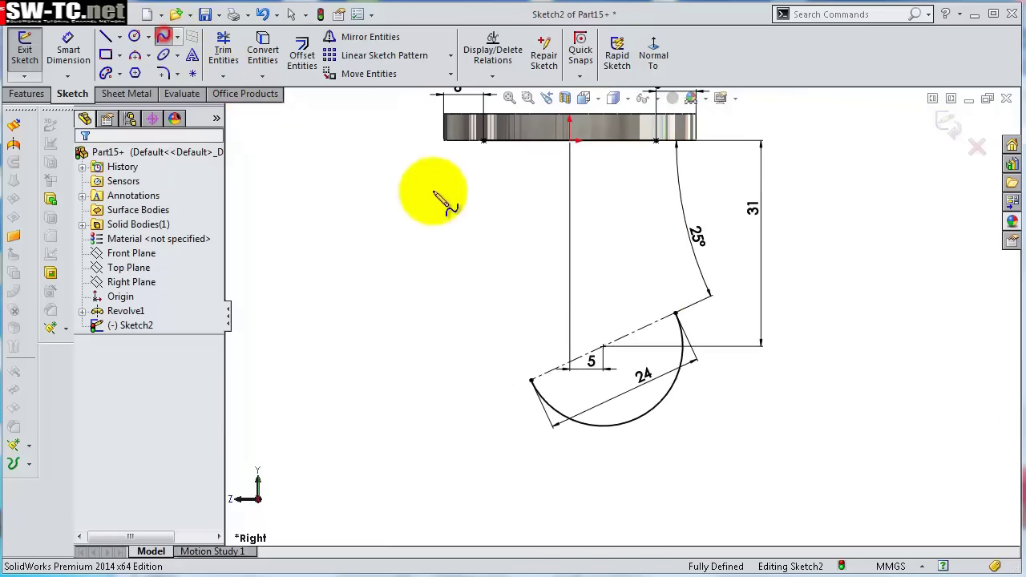
left_click(482, 141)
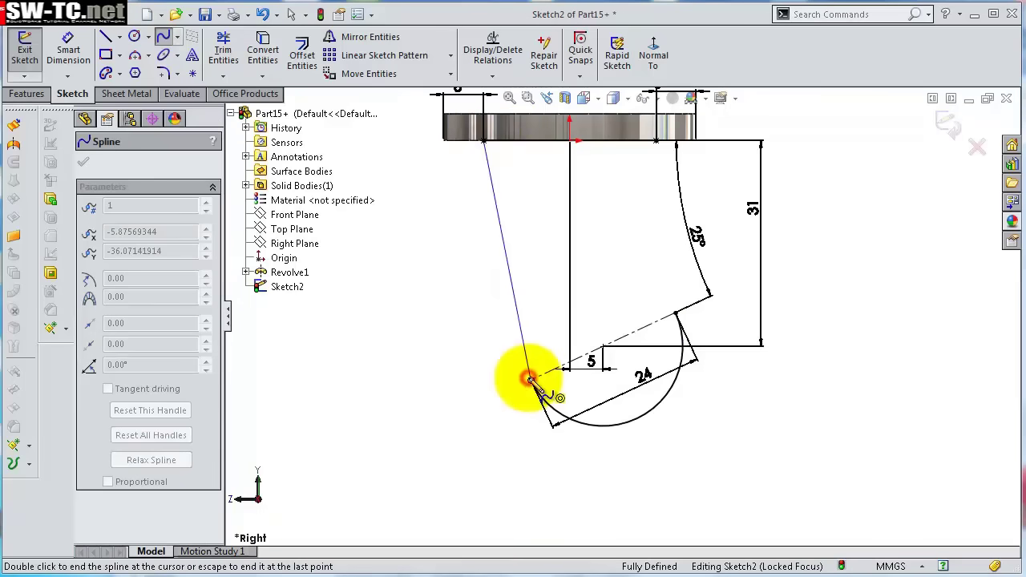
double_click(530, 381)
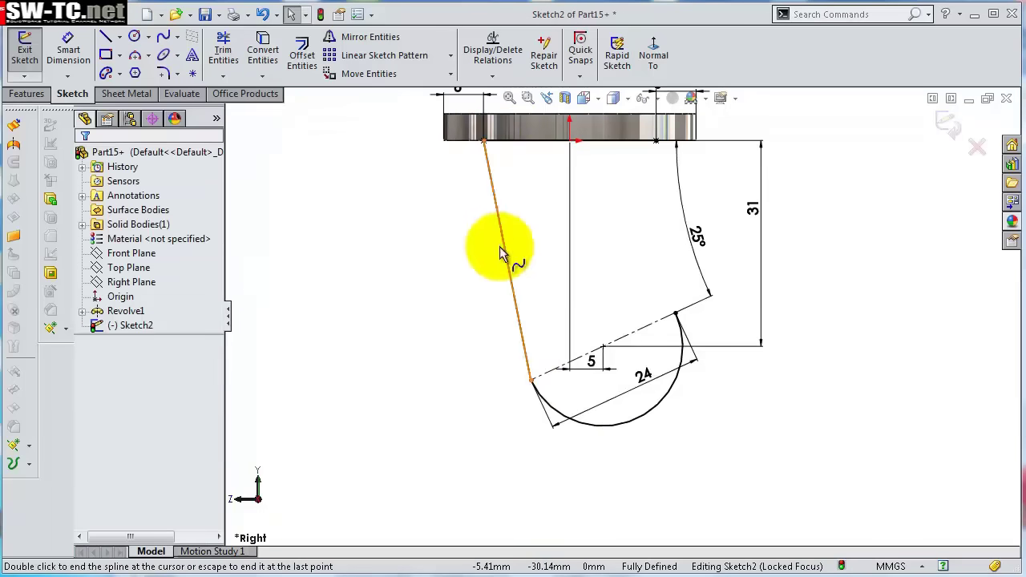
left_click(656, 141)
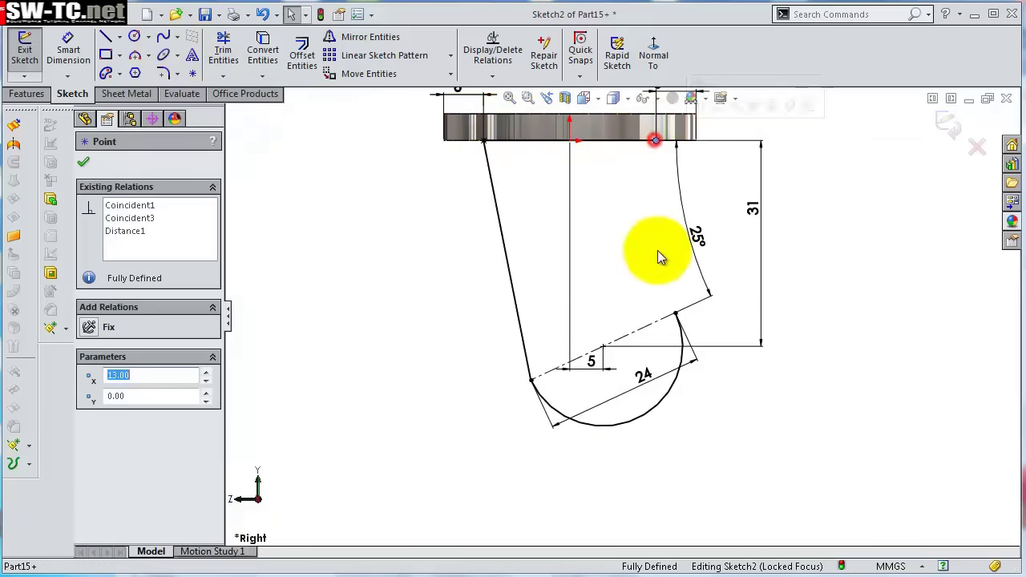
left_click(165, 37)
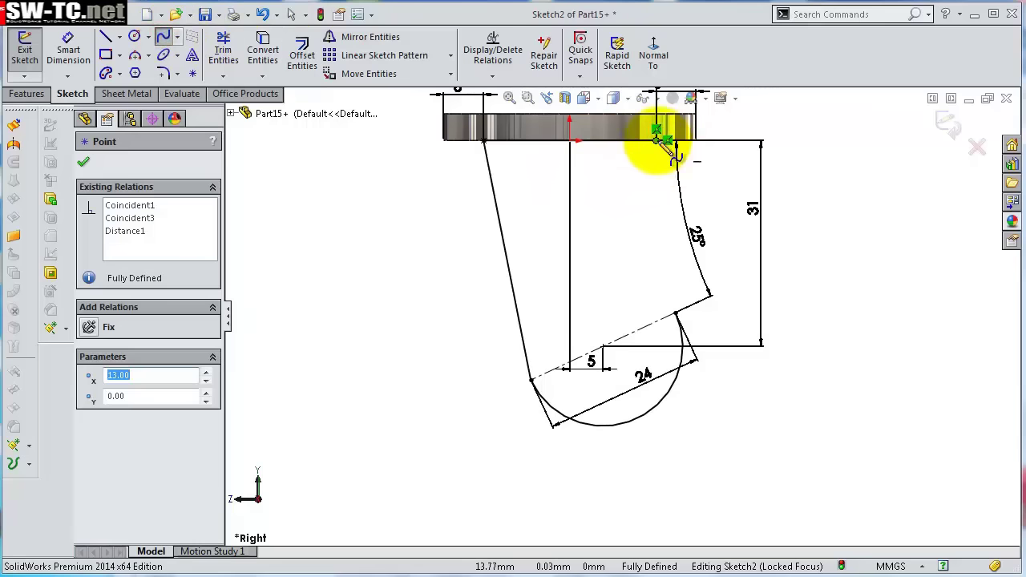
left_click(676, 313)
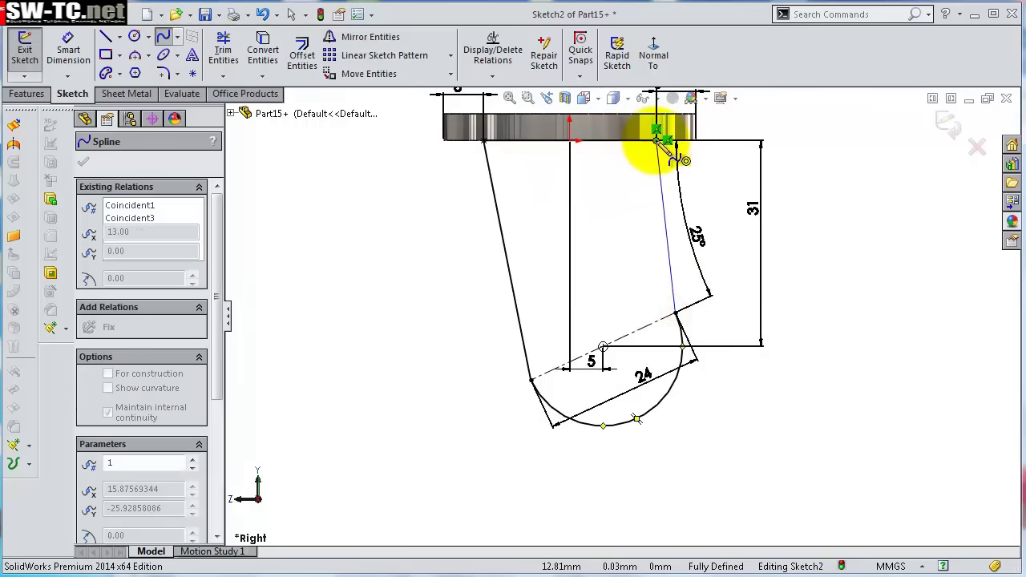
left_click(656, 141)
key("Escape")
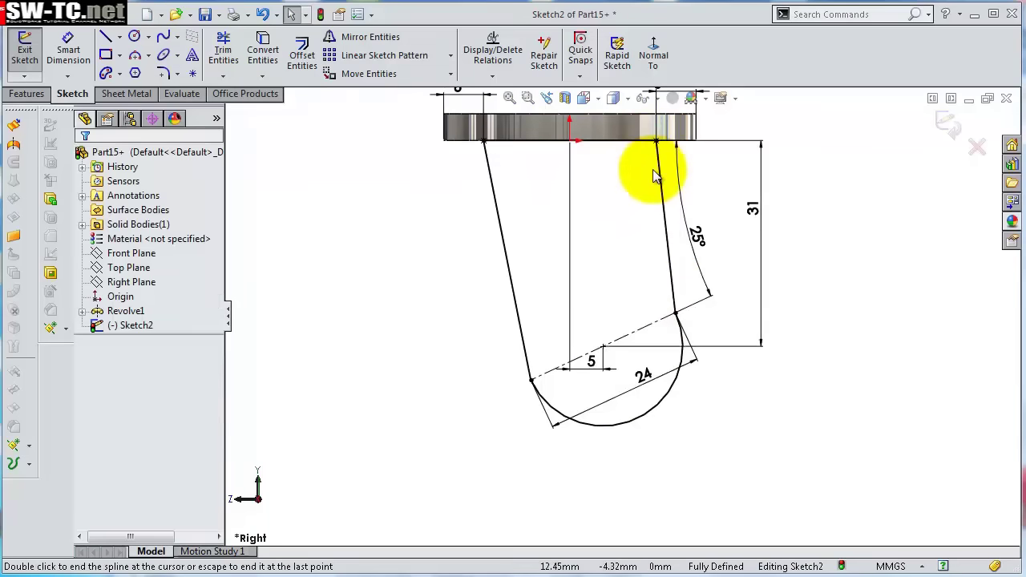
Add Vertical relations to the top handles of the right and left splines.
scroll(678, 213, "down", 2)
left_click(659, 196)
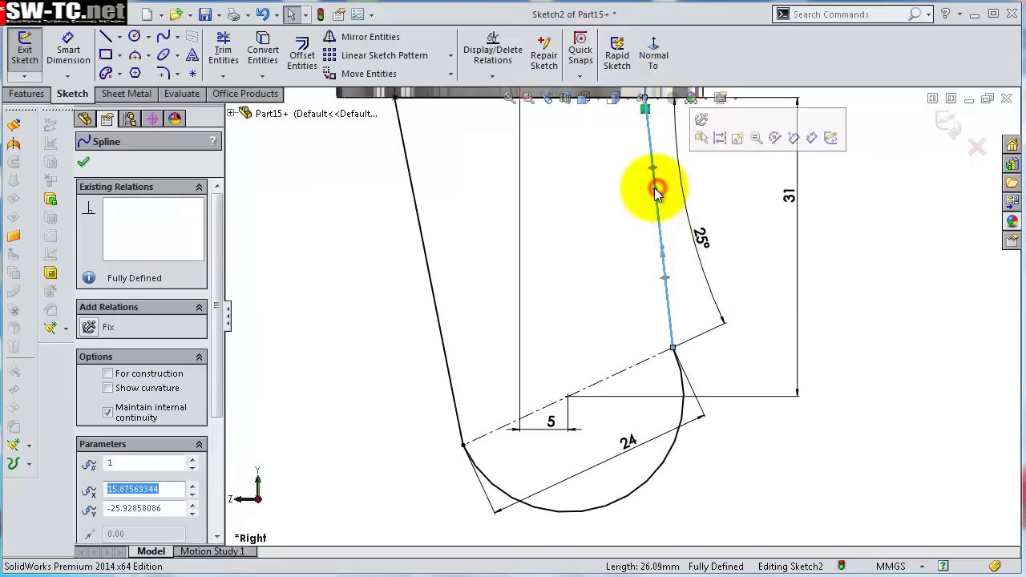
left_click(655, 168)
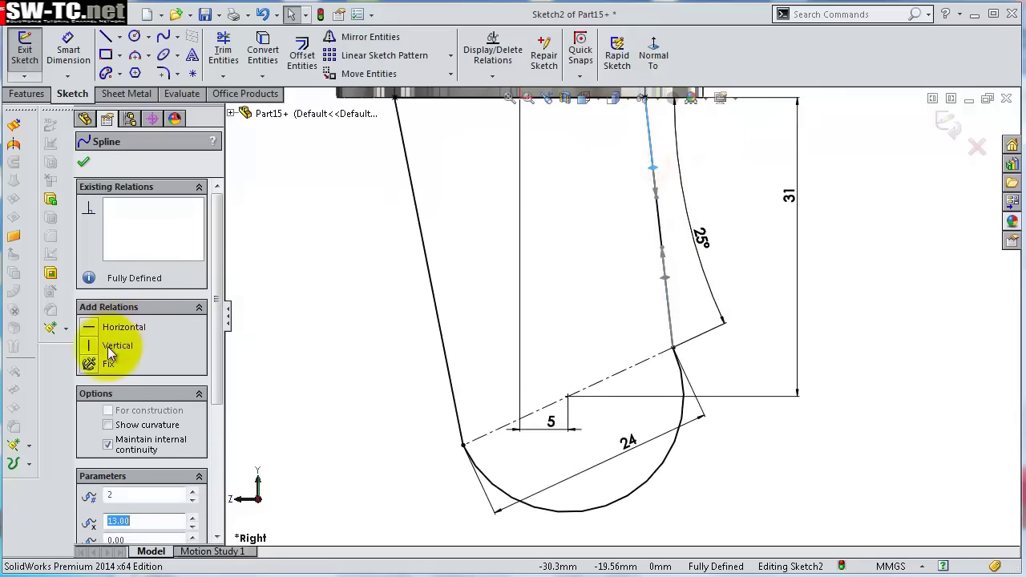
left_click(107, 347)
scroll(673, 136, "down", 1)
left_click(363, 170)
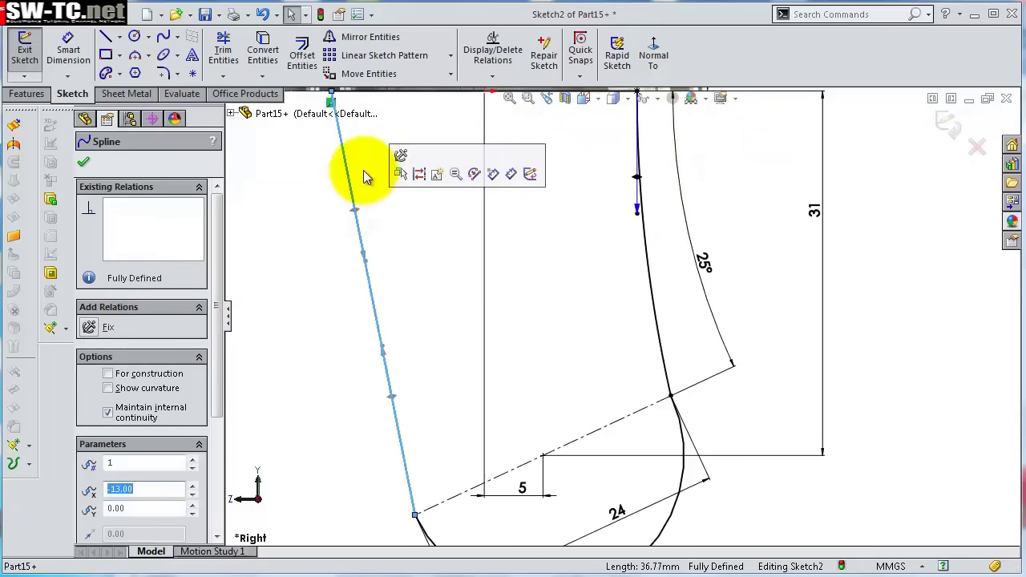
left_click(355, 210)
left_click(116, 345)
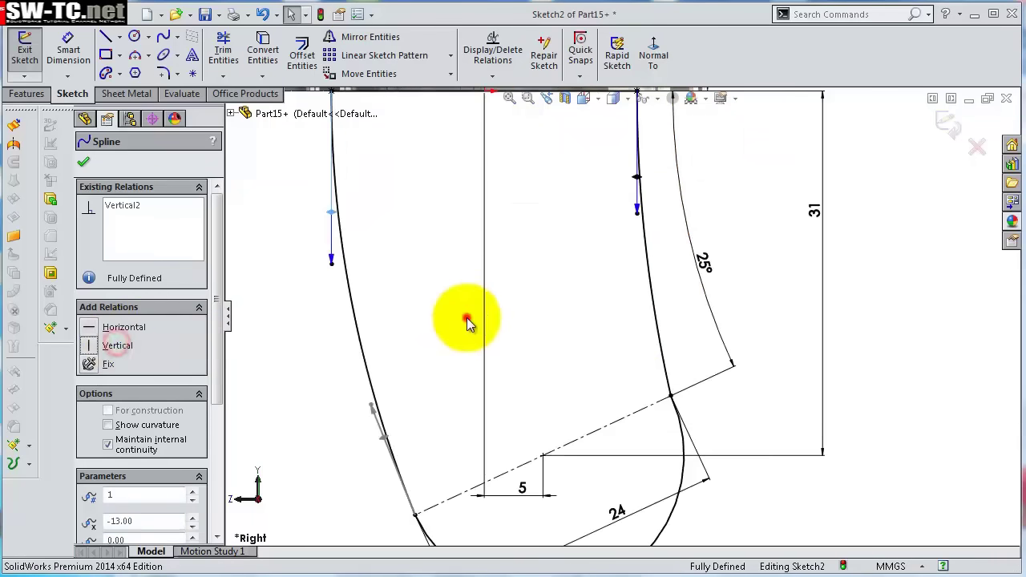
left_click(470, 319)
Make the left and right splines tangent to the bottom arc.
scroll(436, 401, "up", 2)
scroll(521, 465, "down", 5)
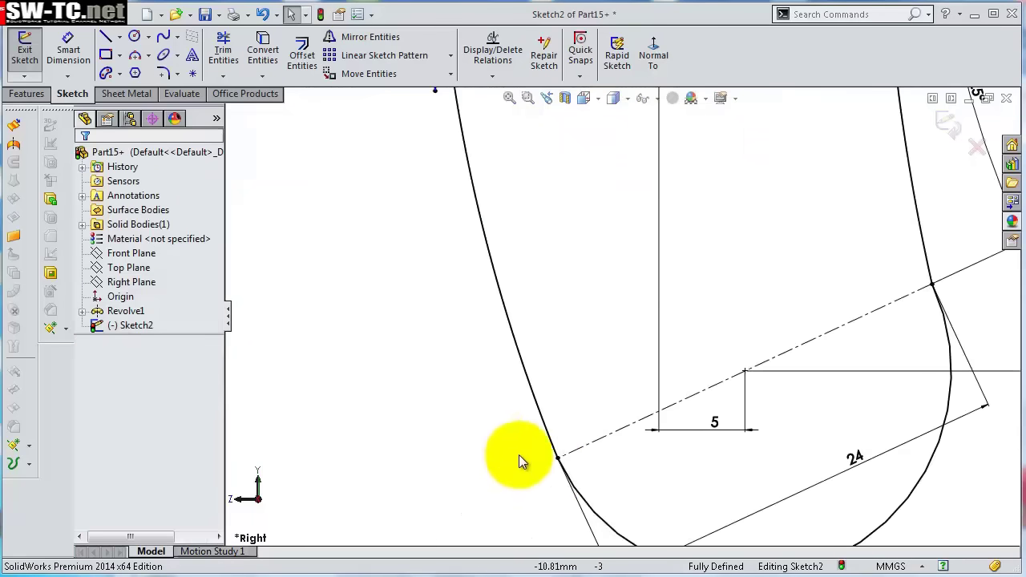
left_click(629, 525)
left_click(559, 409, "ctrl")
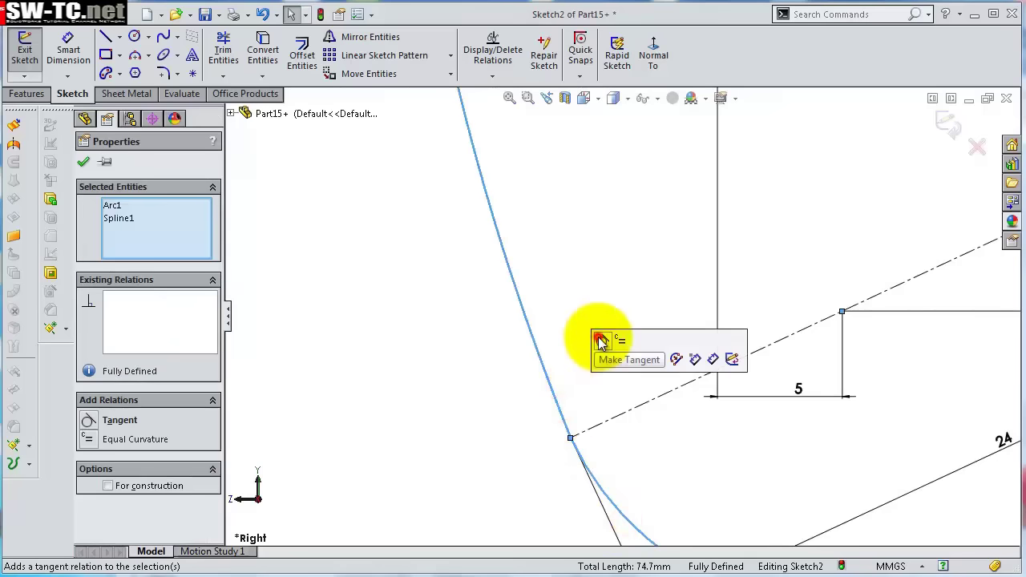
left_click(601, 341)
scroll(799, 328, "down", 3)
scroll(850, 304, "up", 3)
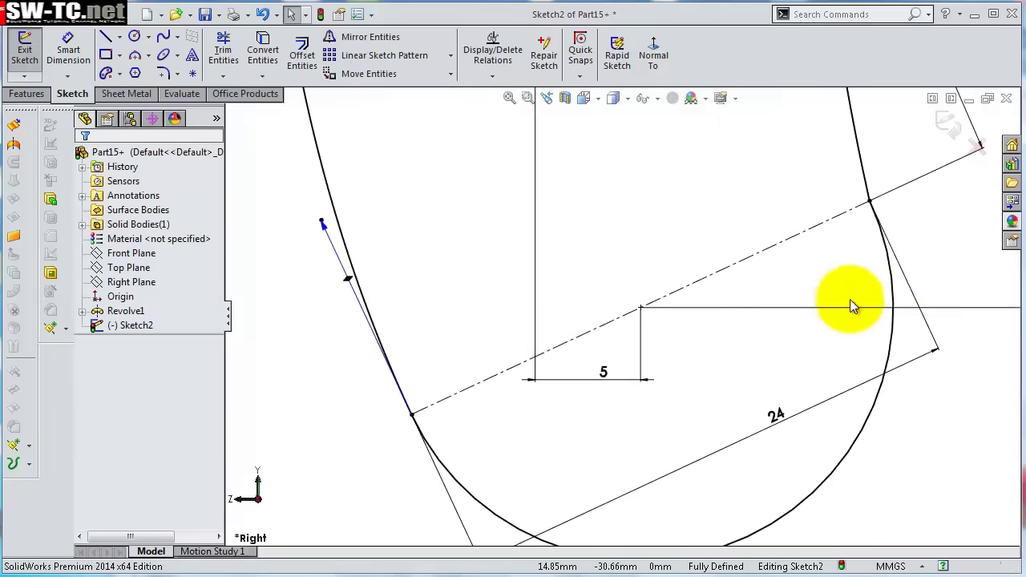
left_click(890, 289)
left_click(867, 181, "ctrl")
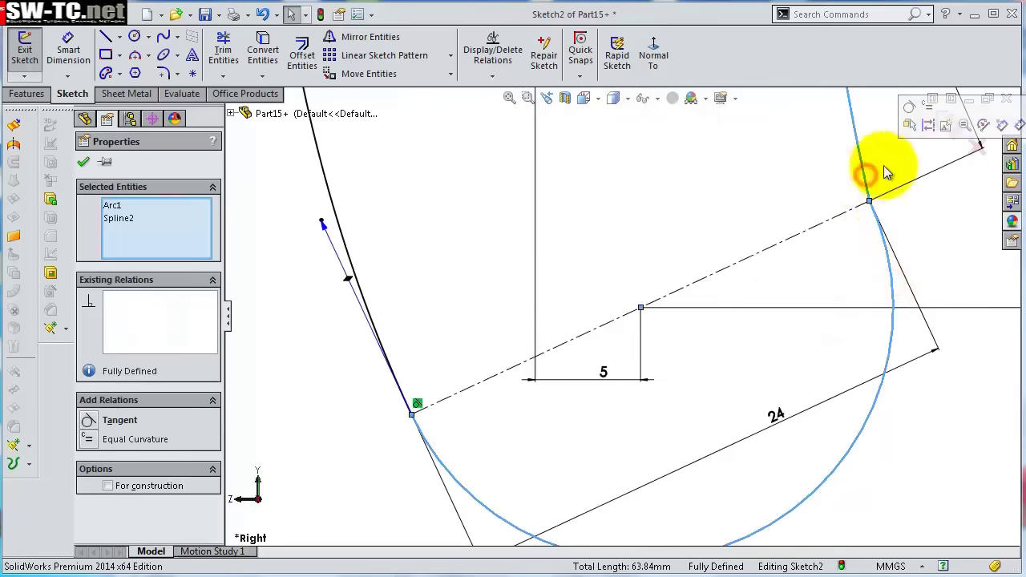
left_click(910, 107)
left_click(784, 174)
scroll(784, 174, "up", 3)
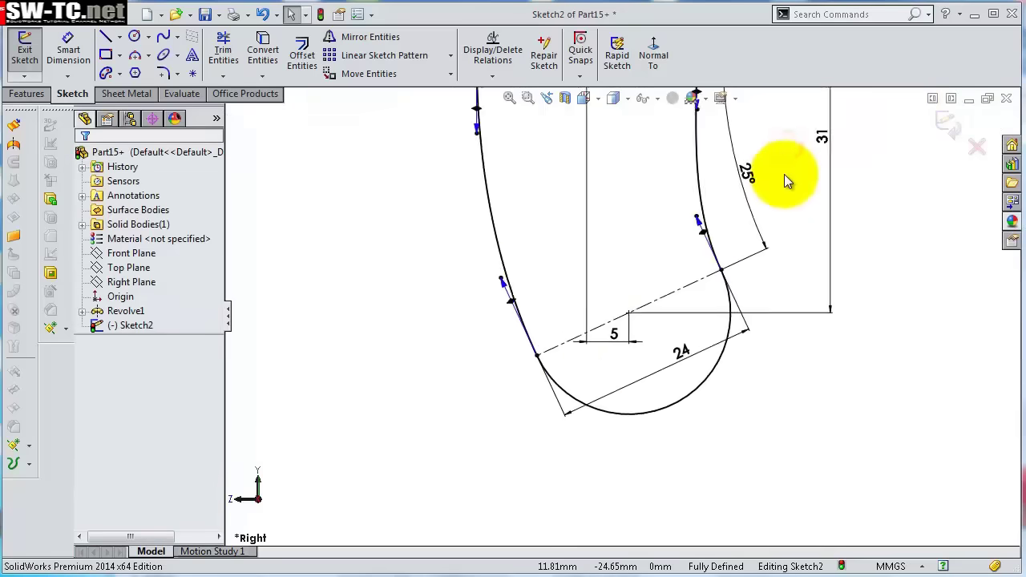
mouse_move(784, 174)
middle_mouse_down()
mouse_move(623, 177)
mouse_move(637, 187)
middle_mouse_up()
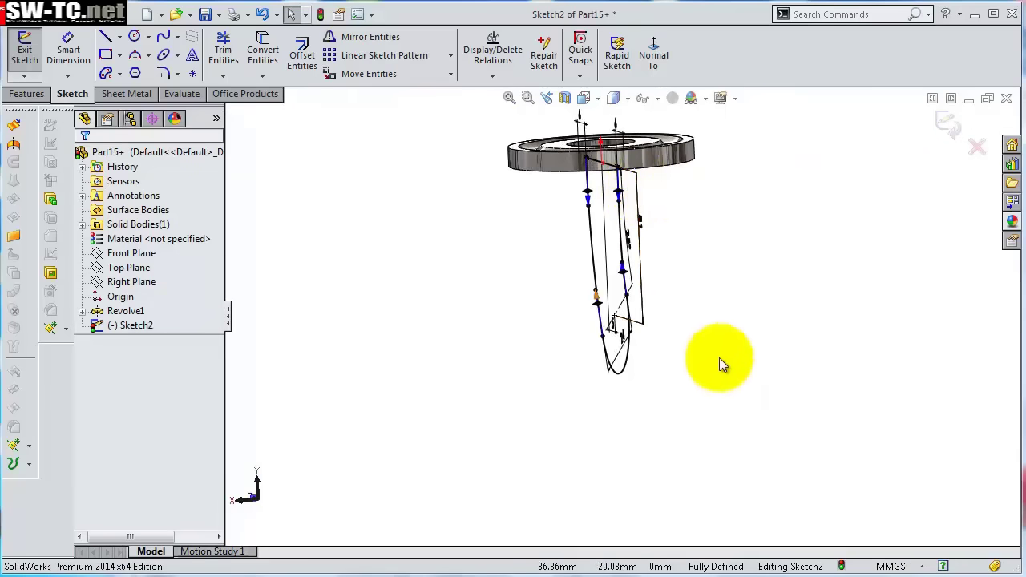
Extrude Sketch2 3 mm deep, starting from an 11 mm offset off the sketch plane.
left_click(24, 93)
left_click(32, 51)
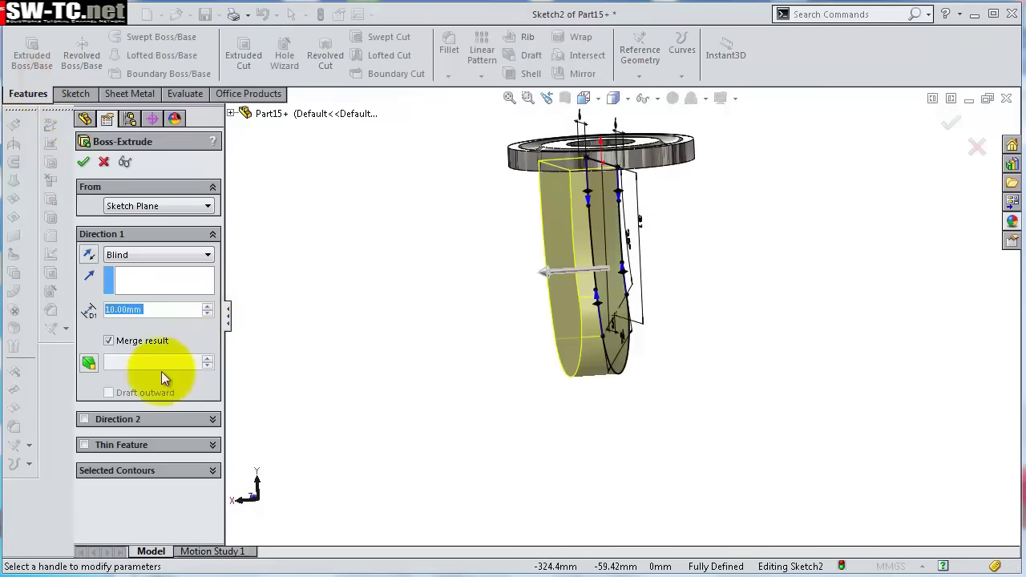
type("3")
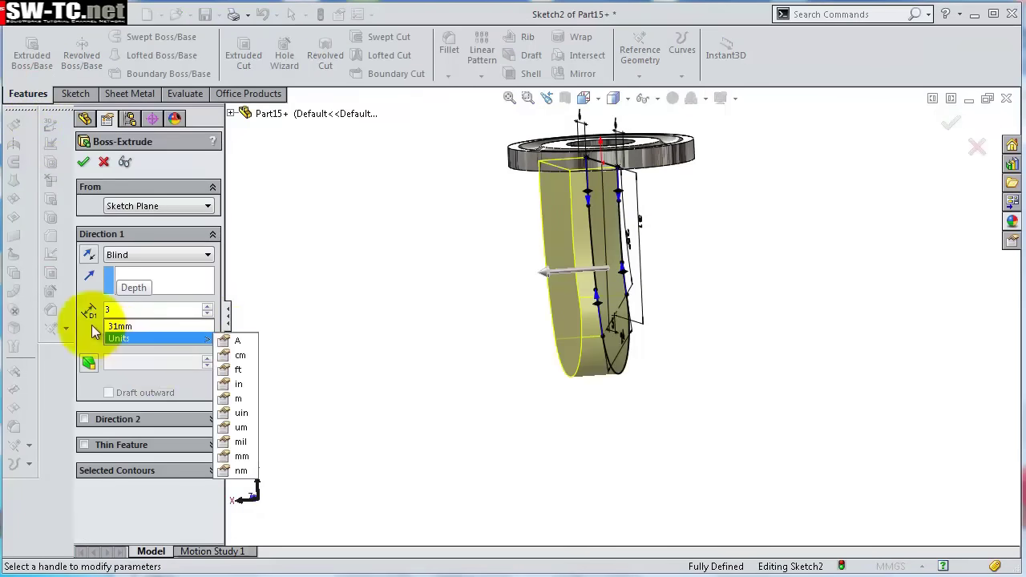
left_click(91, 326)
left_click(169, 205)
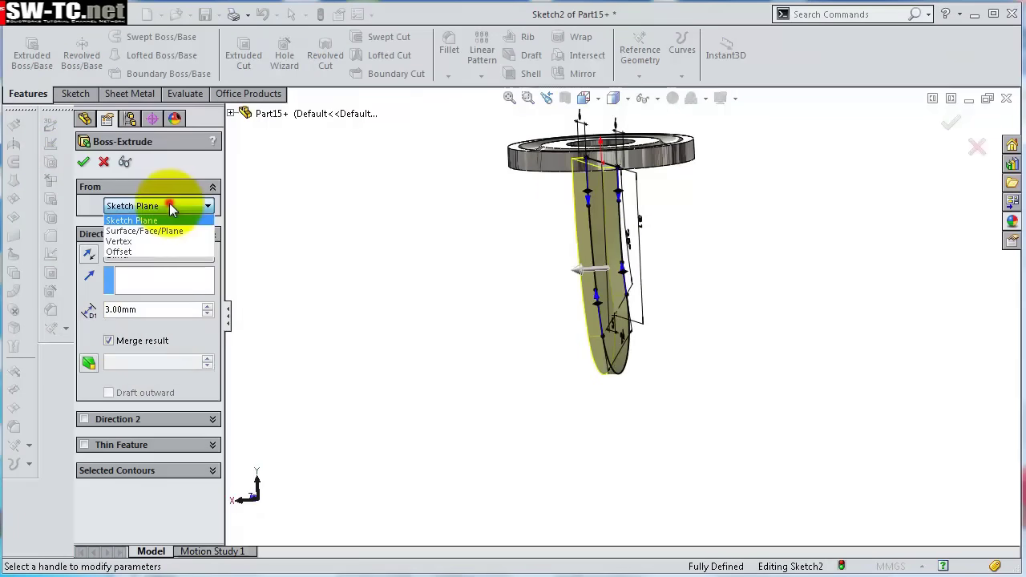
left_click(145, 252)
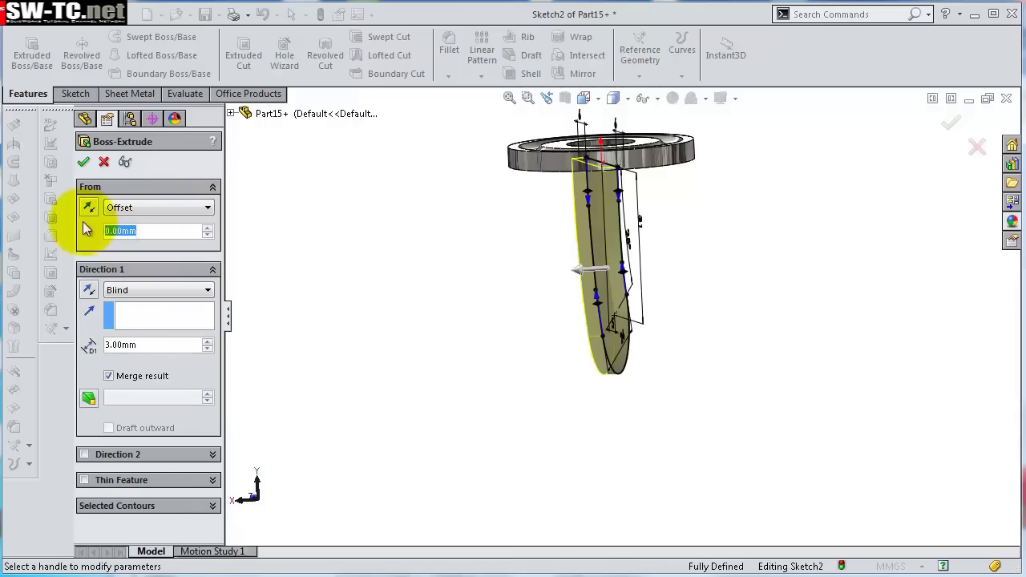
type("11")
key("Return")
middle_click_drag(248, 209, 895, 185)
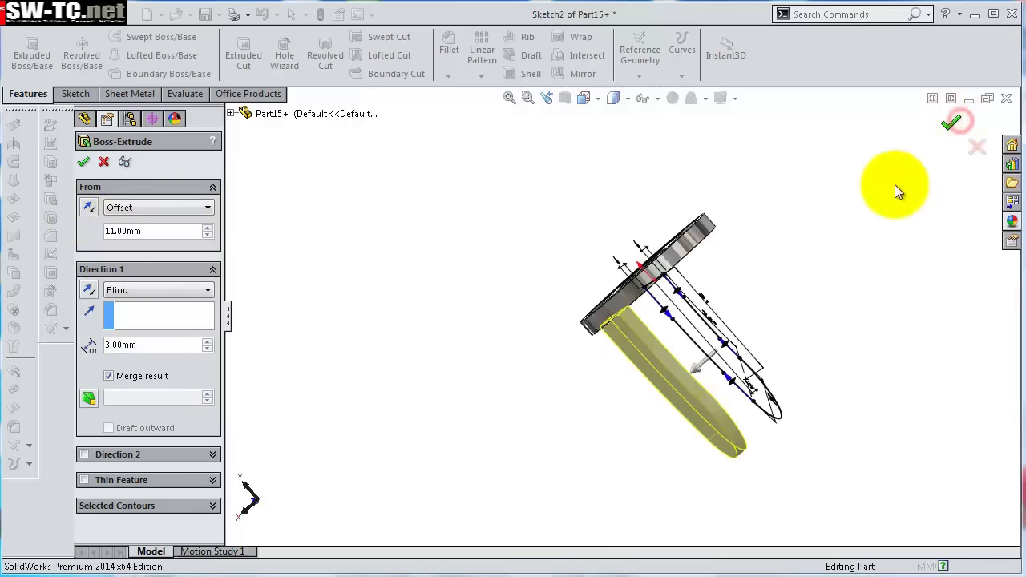
left_click(951, 122)
middle_click_drag(816, 289, 784, 350)
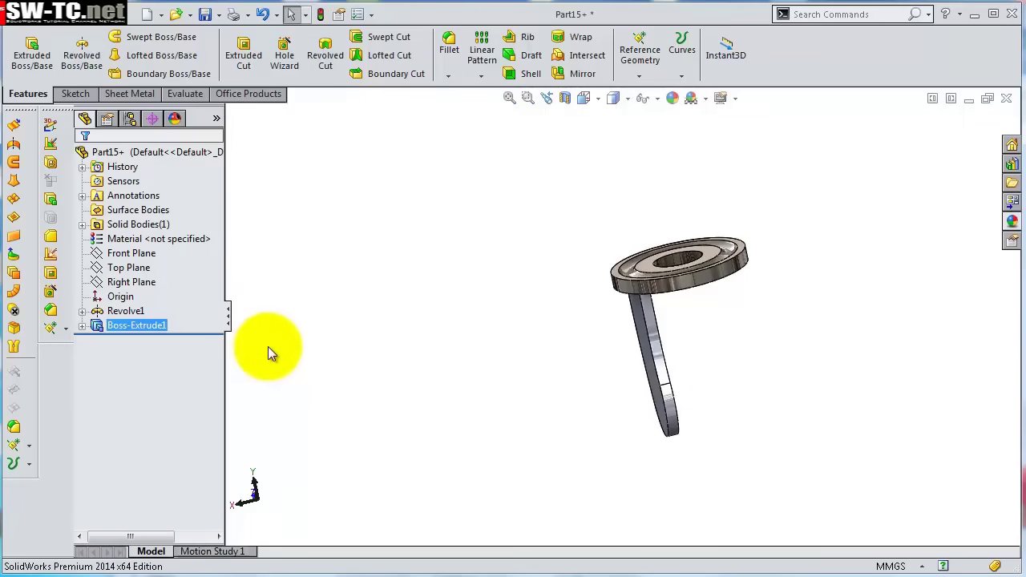
Mirror Boss-Extrude1 about the Right Plane to create the second leg.
left_click(563, 73)
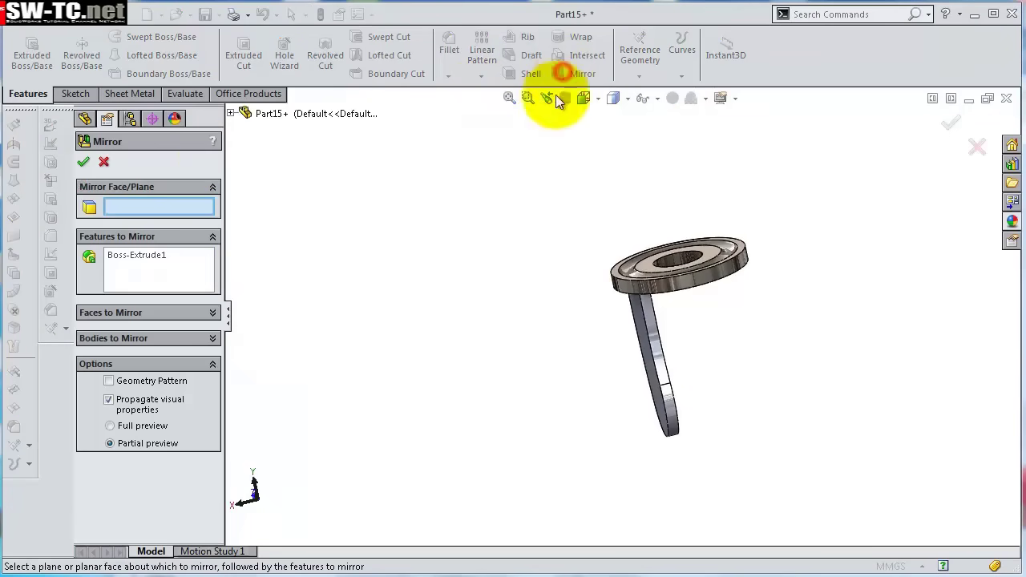
left_click(231, 113)
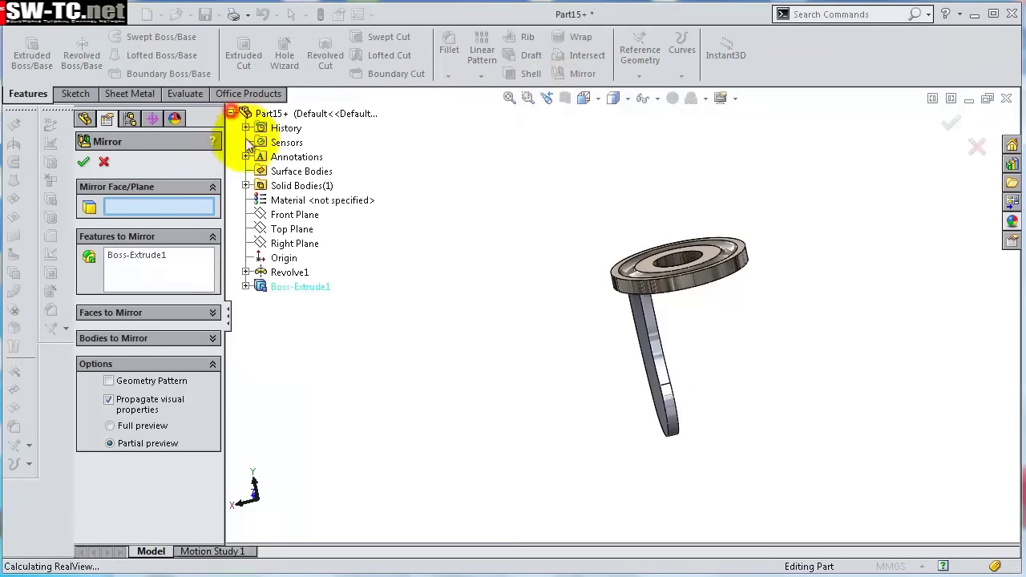
left_click(295, 243)
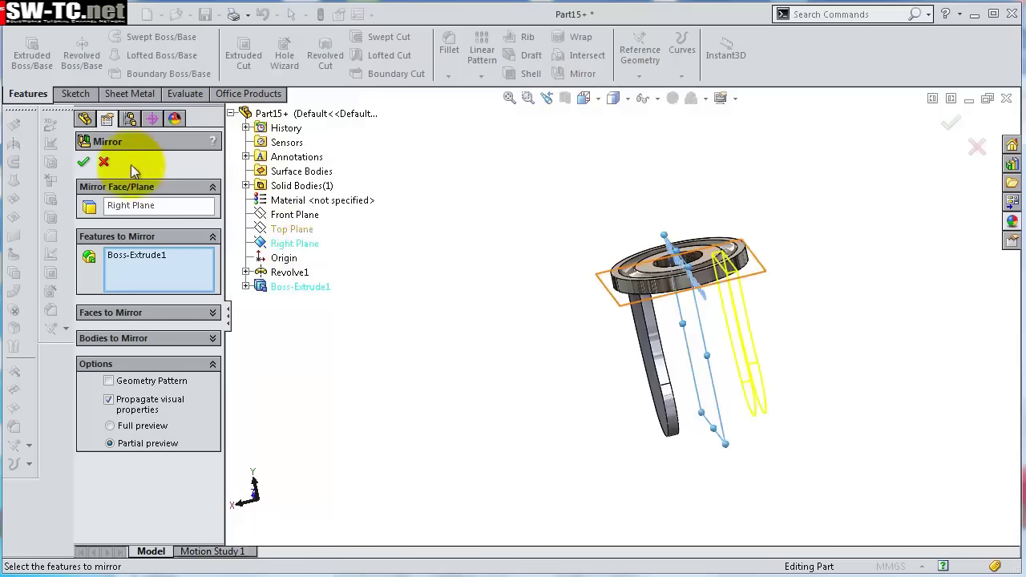
left_click(83, 161)
middle_click_drag(700, 379, 664, 334)
left_click(83, 325)
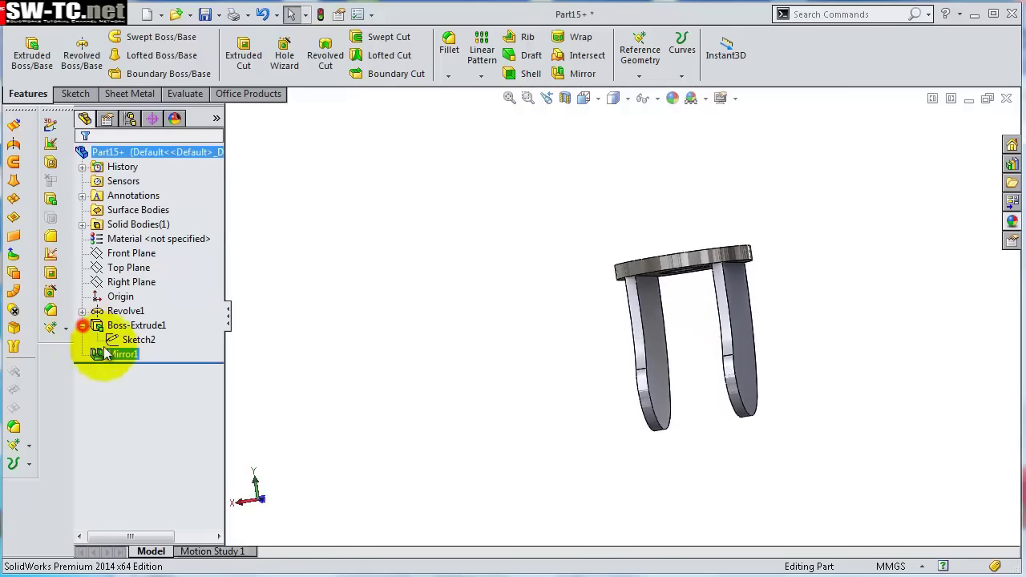
Add a 10 mm diameter circle at the arc centre in Sketch2 and rebuild to hole both legs.
left_click(146, 340)
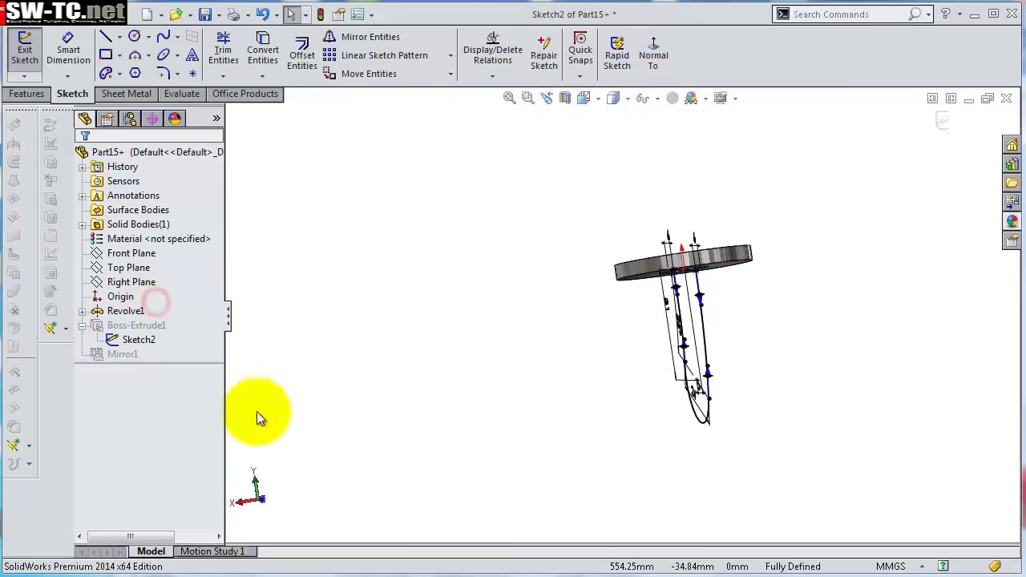
left_click(654, 50)
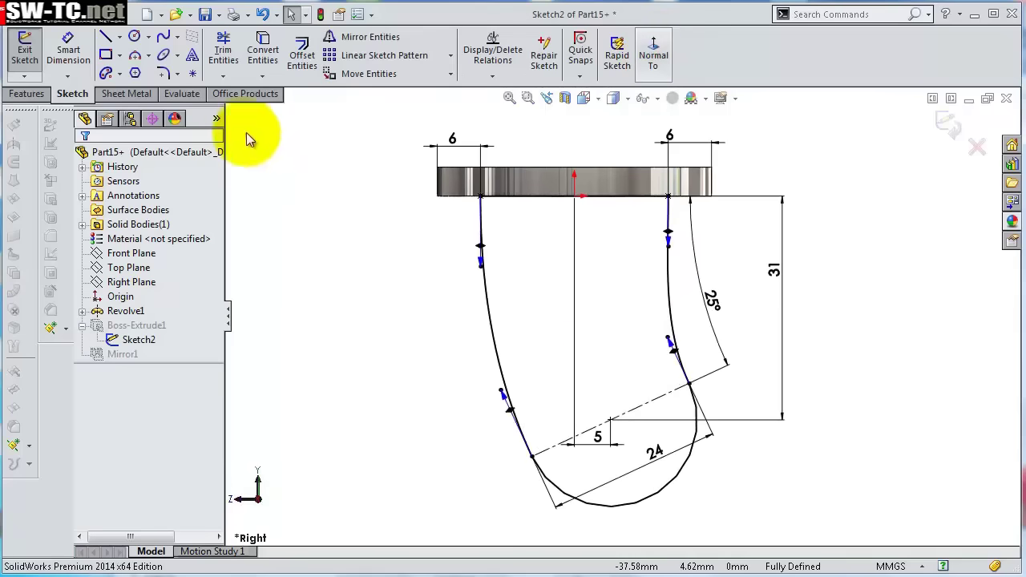
left_click(133, 36)
left_click(611, 420)
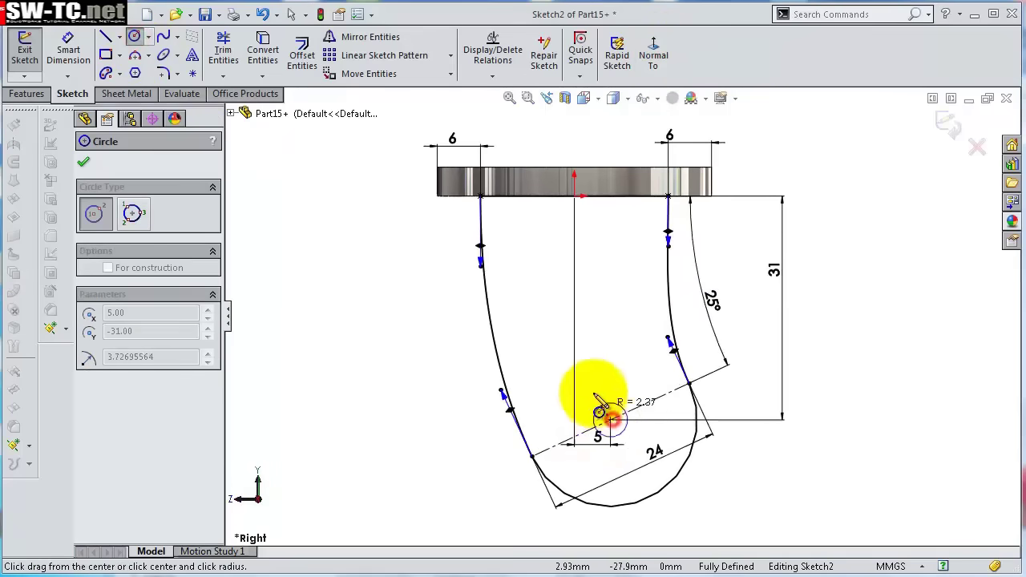
left_click(646, 420)
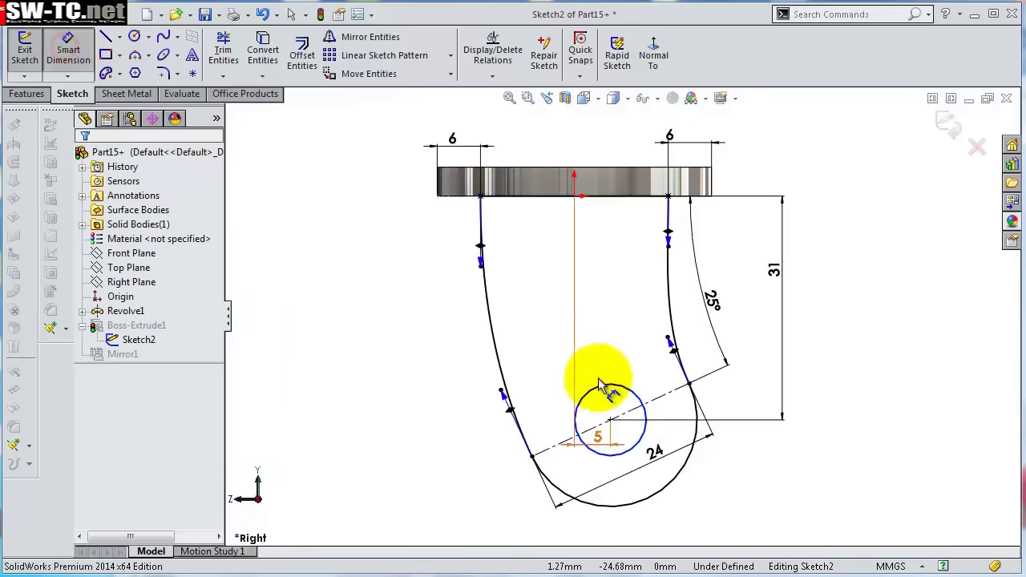
left_click(607, 387)
left_click(607, 360)
type("10")
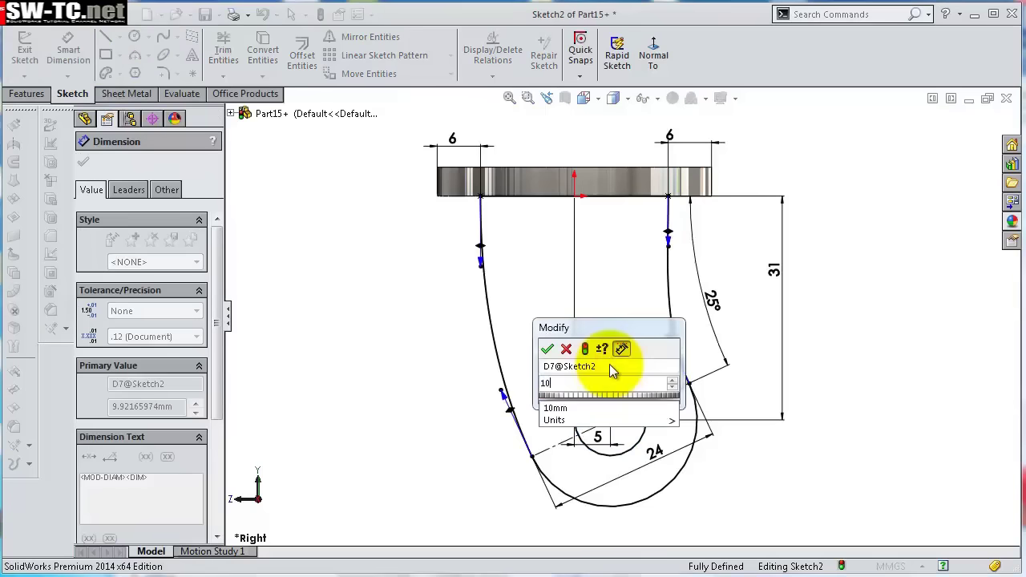
key("Return")
left_click(944, 127)
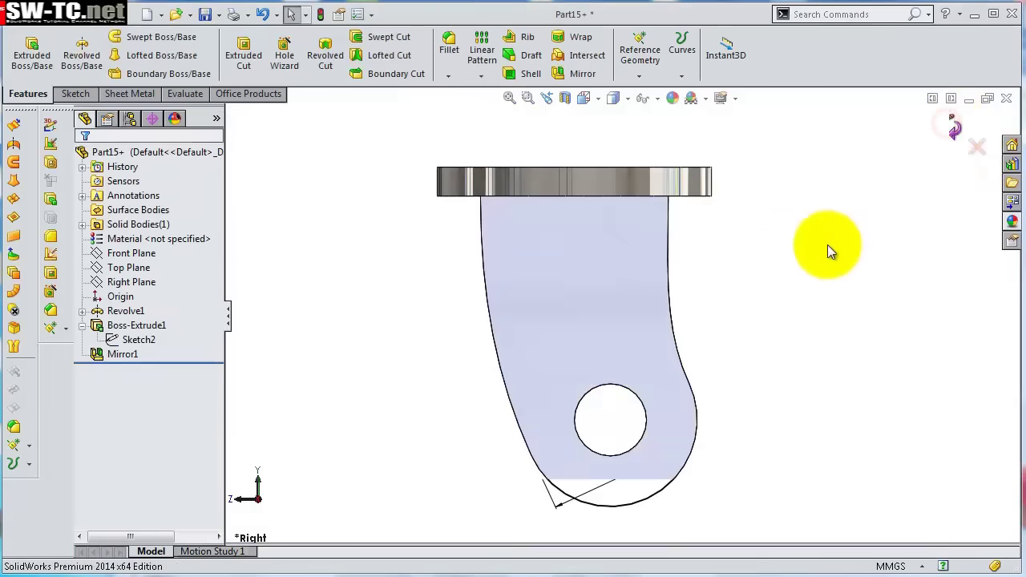
mouse_move(829, 248)
middle_mouse_down()
mouse_move(695, 277)
mouse_move(713, 266)
mouse_move(784, 309)
mouse_move(756, 328)
middle_mouse_up()
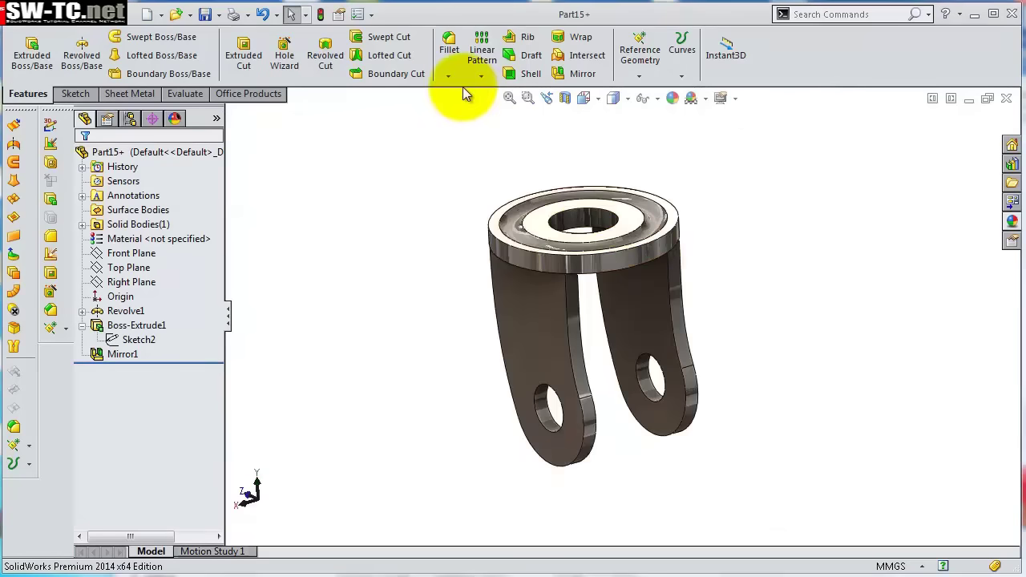
Apply the 5 mm fillet to the ring's outer edge, then orbit to inspect the lugs and ring face.
left_click(449, 54)
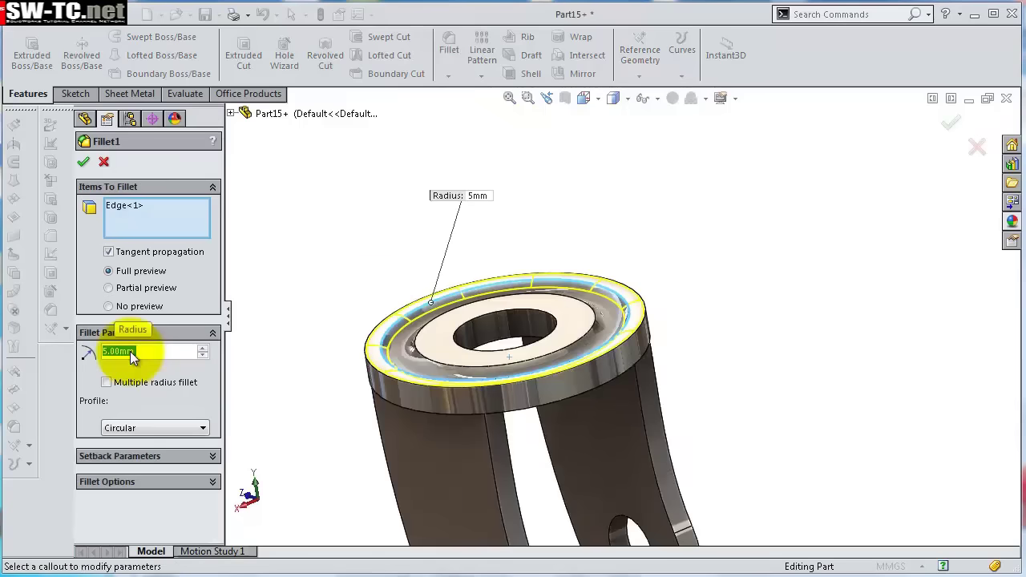
left_click(83, 161)
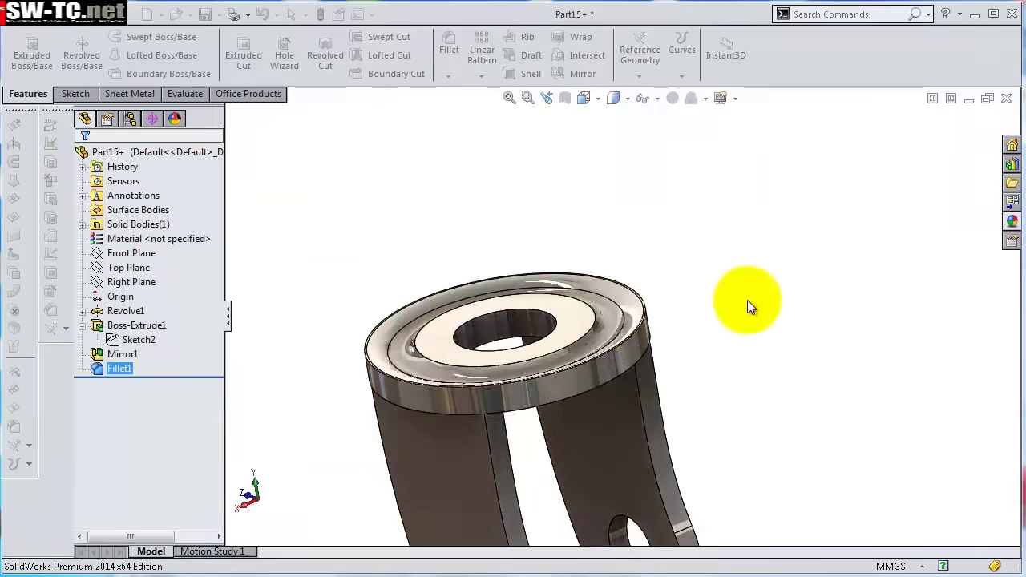
scroll(747, 300, "up", 2)
middle_click_drag(726, 303, 656, 433)
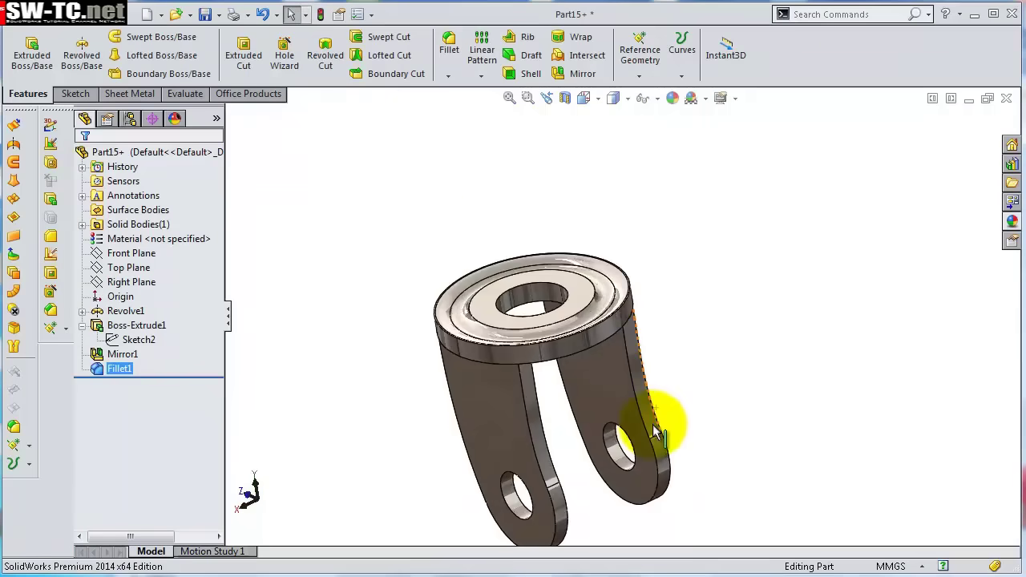
middle_click_drag(614, 470, 556, 424)
scroll(584, 297, "down", 3)
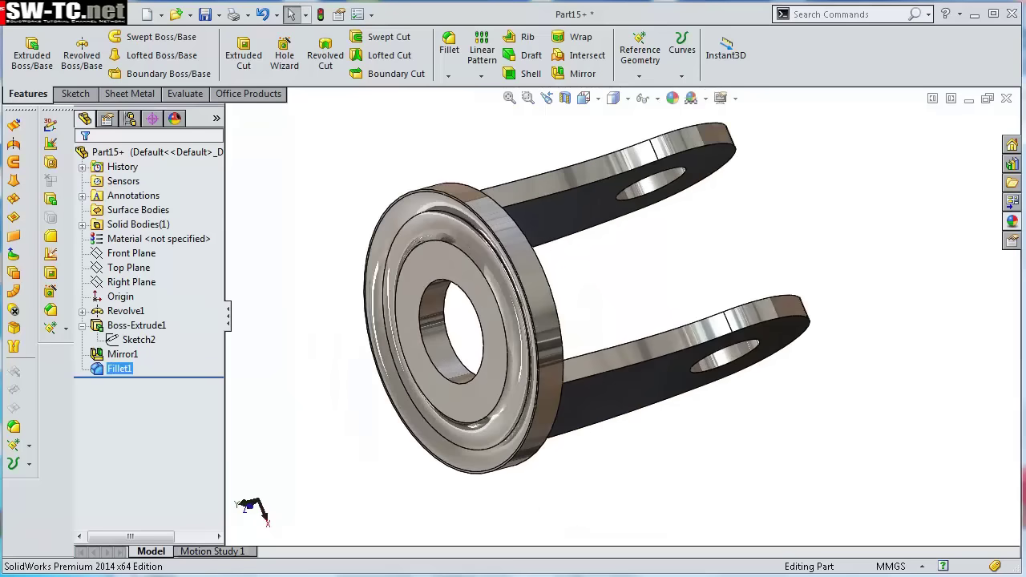
middle_click_drag(582, 299, 593, 316)
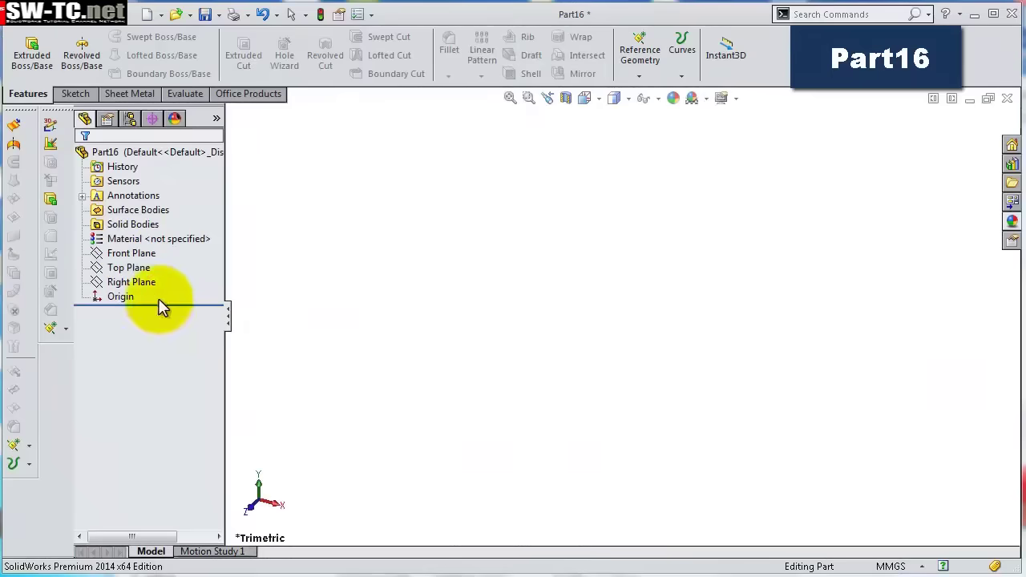
Start a sketch on Part16's Front Plane and draw a corner rectangle from the origin.
left_click(135, 254)
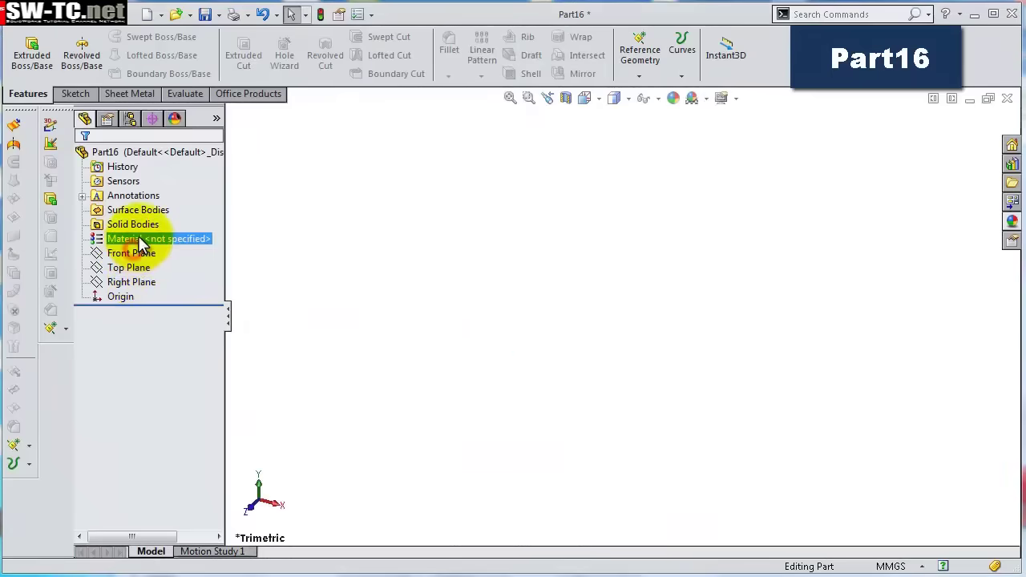
left_click(133, 254)
left_click(146, 236)
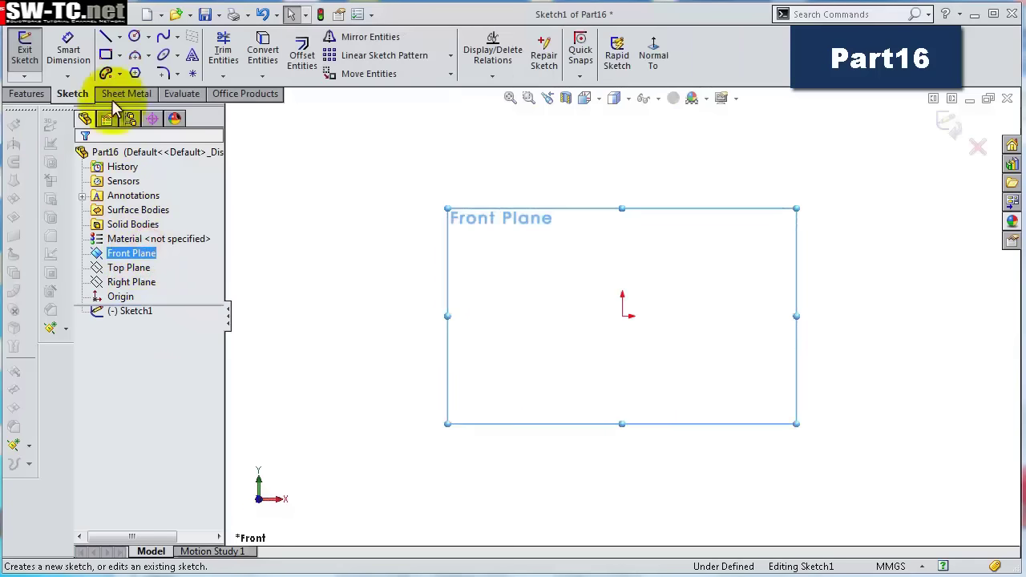
left_click(105, 55)
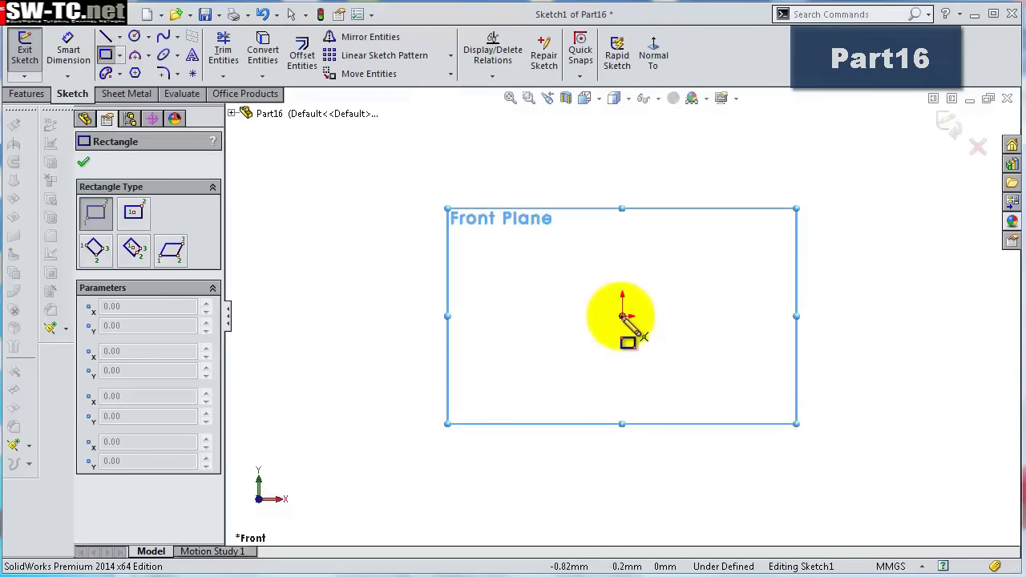
left_click(622, 316)
left_click(353, 247)
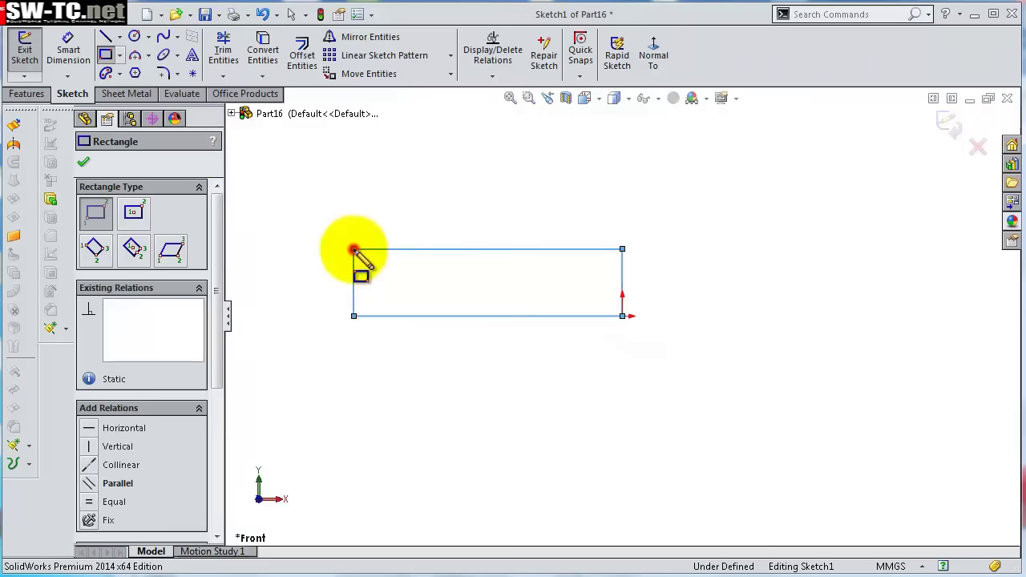
Dimension the rectangle 45 mm long and 4.25 mm high.
left_click(71, 44)
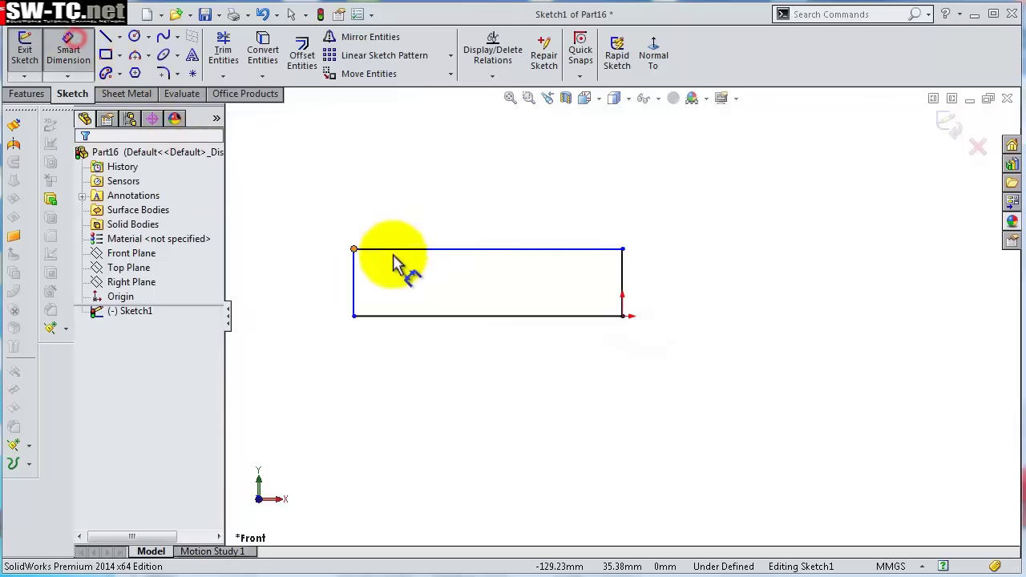
left_click(459, 321)
left_click(463, 392)
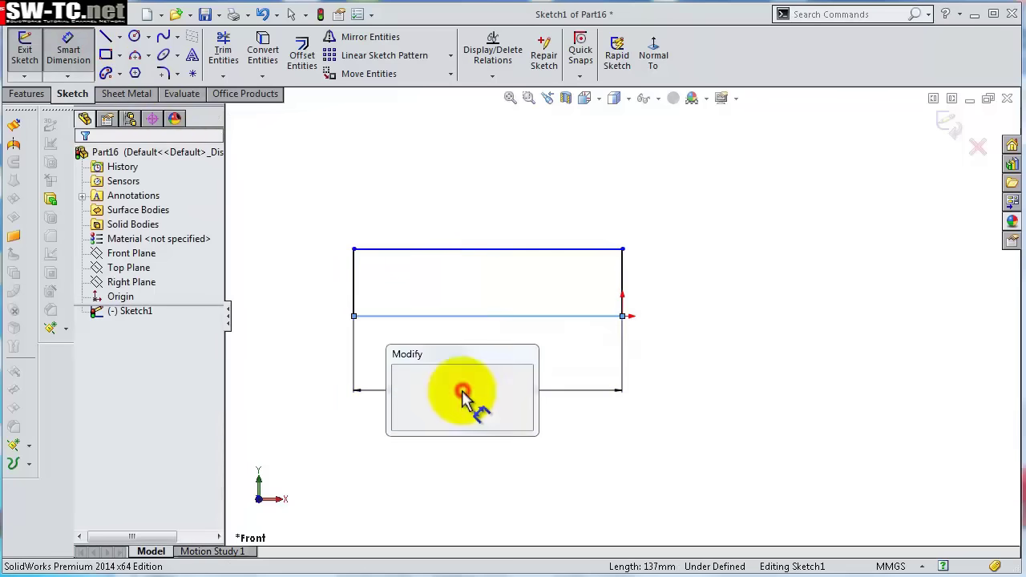
type("45")
key("Return")
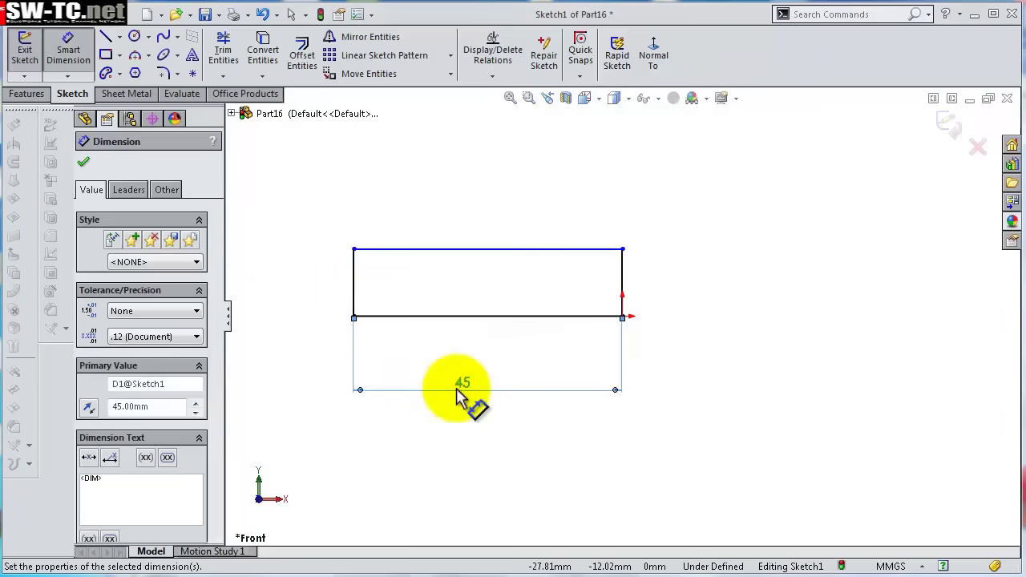
left_click(628, 280)
left_click(680, 290)
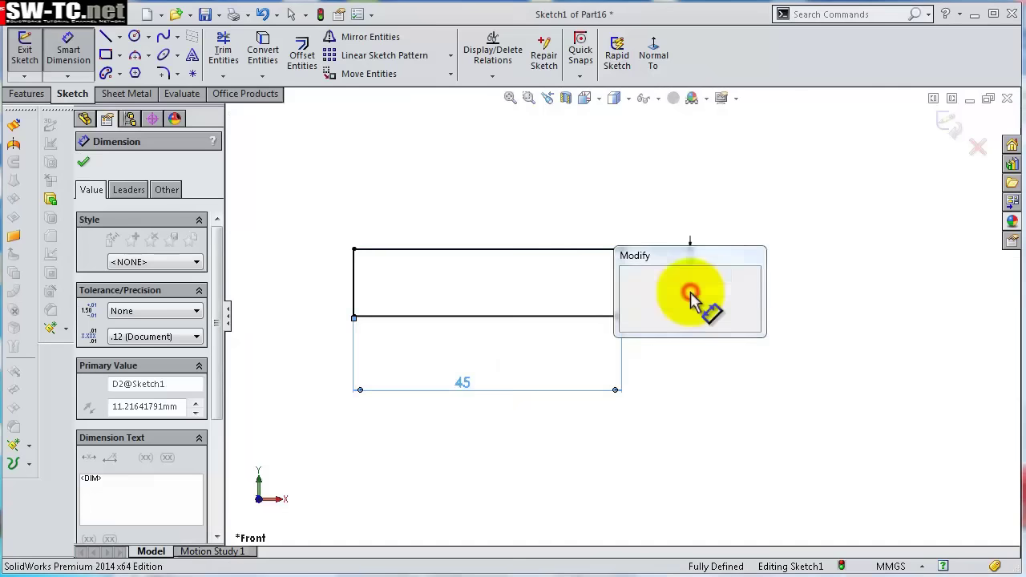
type("4")
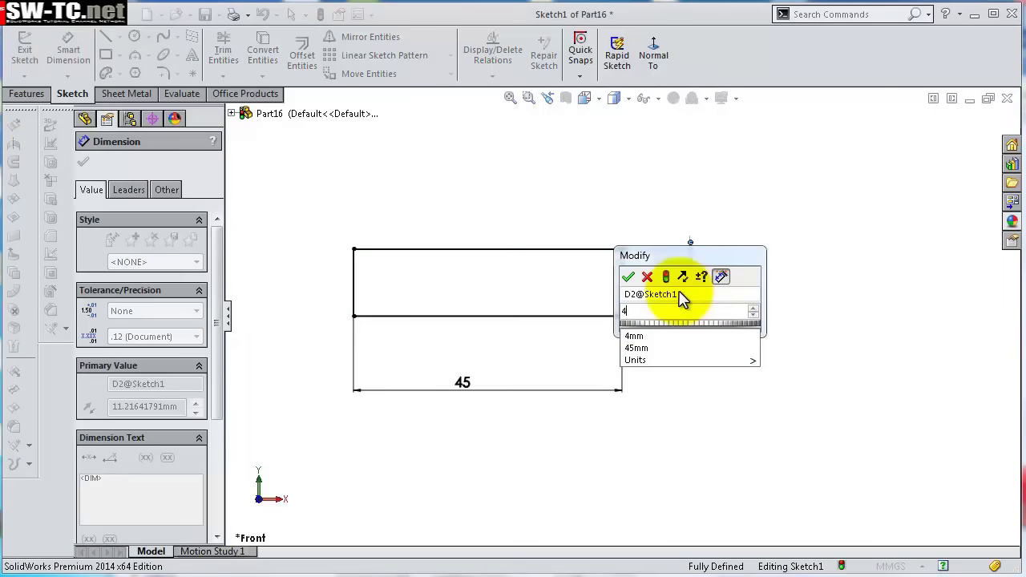
type(".25")
key("Return")
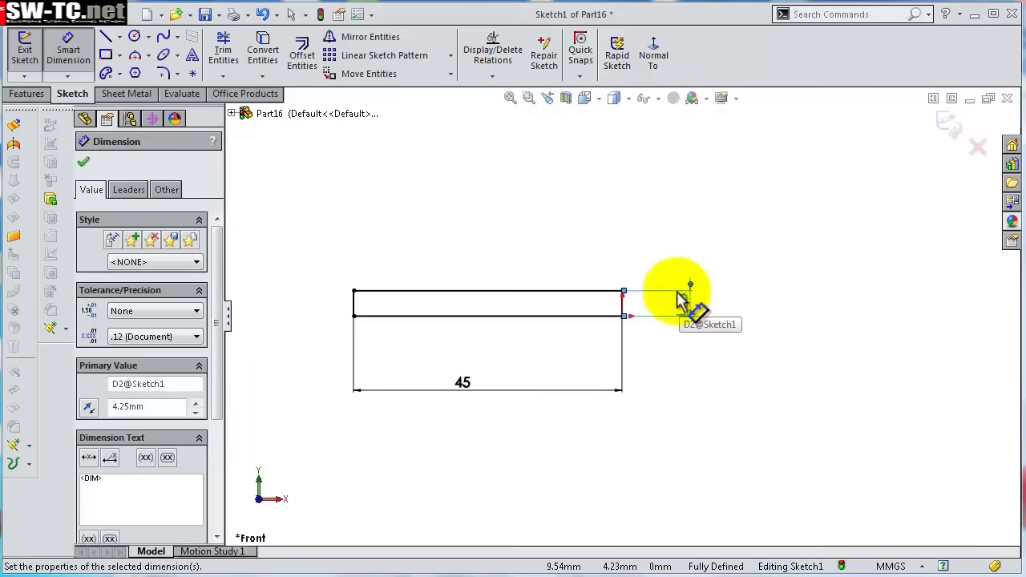
scroll(581, 305, "down", 2)
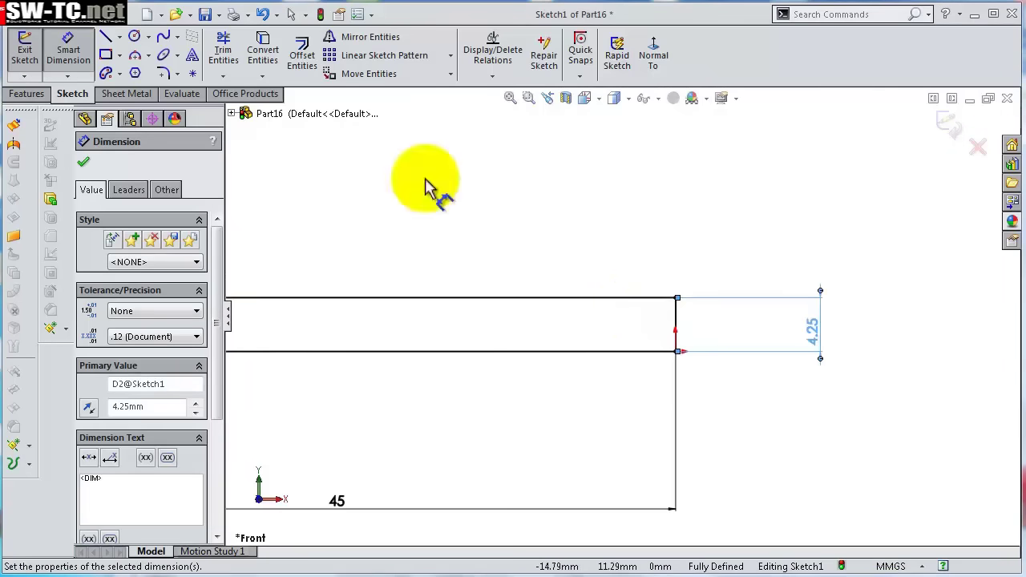
Draw a small rectangle hanging from the long rectangle's top edge near its left end.
left_click(105, 55)
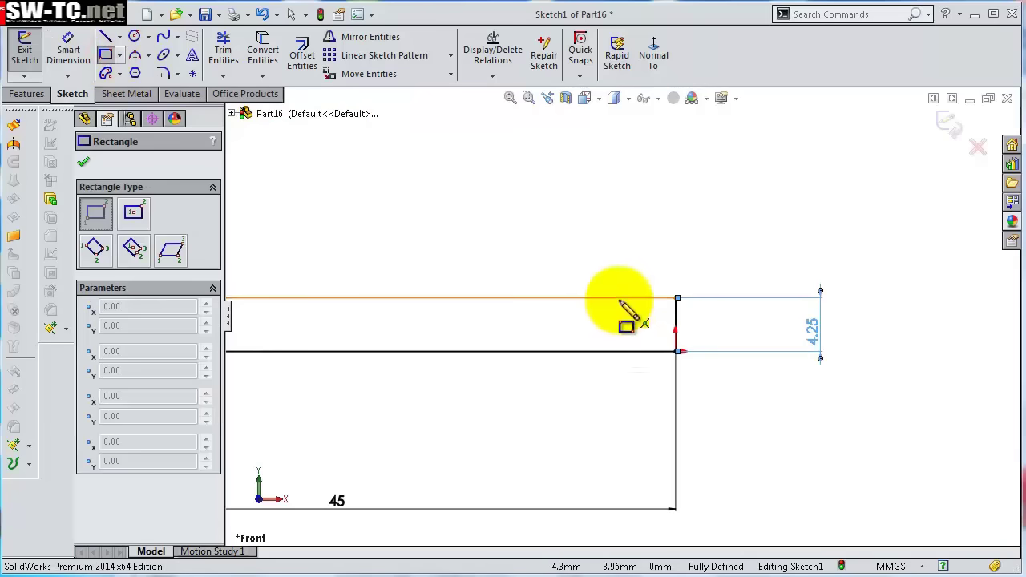
left_click_drag(619, 299, 642, 313)
scroll(393, 339, "up", 2)
scroll(339, 316, "down", 5)
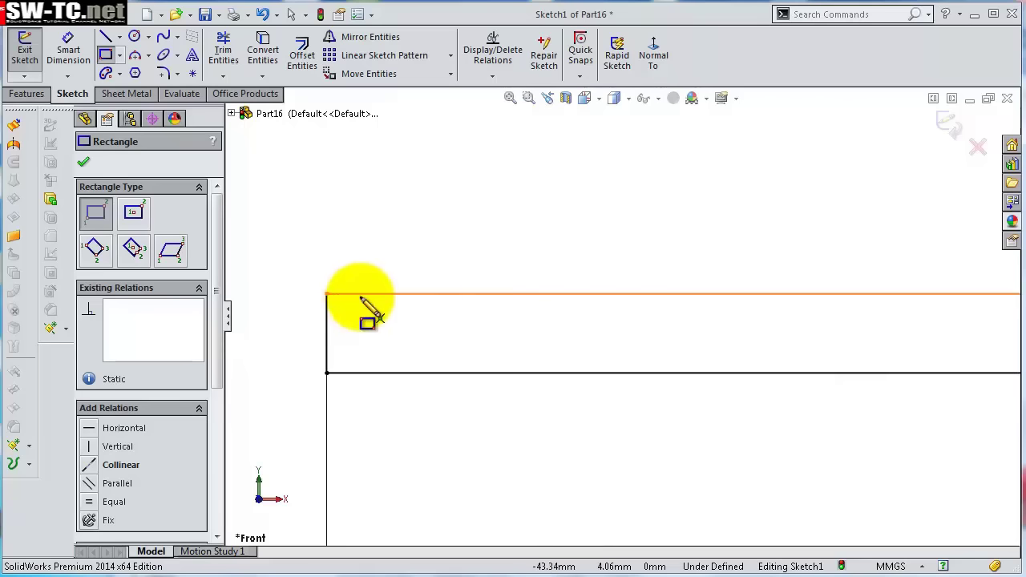
left_click(361, 295)
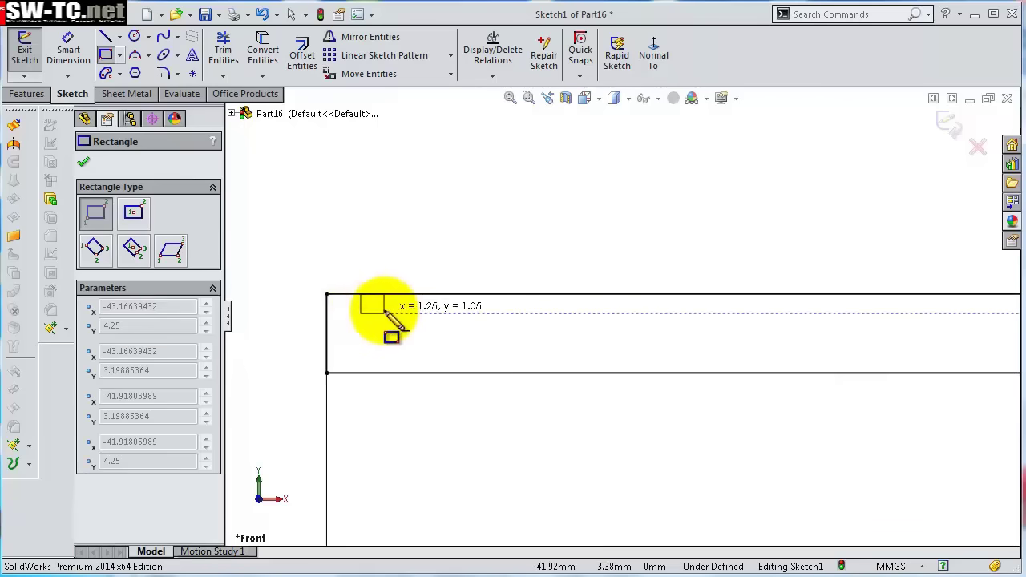
left_click(385, 313)
Dimension the small rectangle 1 mm high and 2 mm wide.
left_click(80, 47)
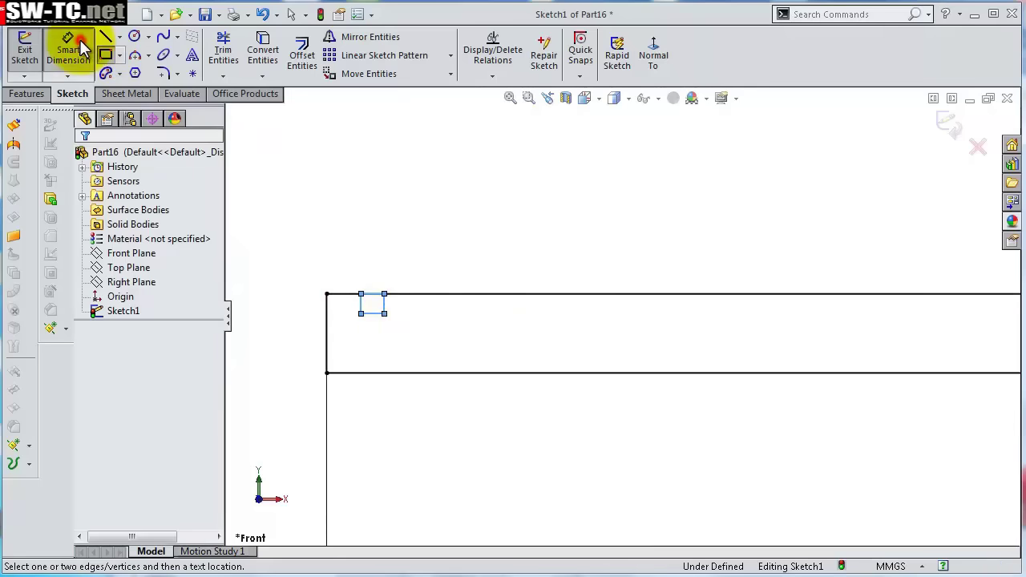
left_click(361, 305)
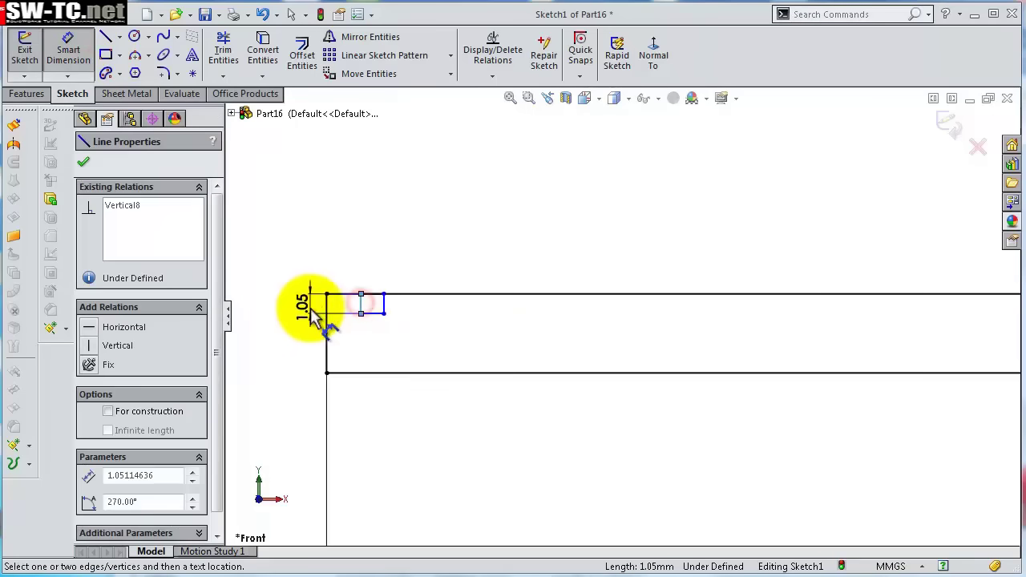
left_click(312, 314)
type("1.00mm")
key("Return")
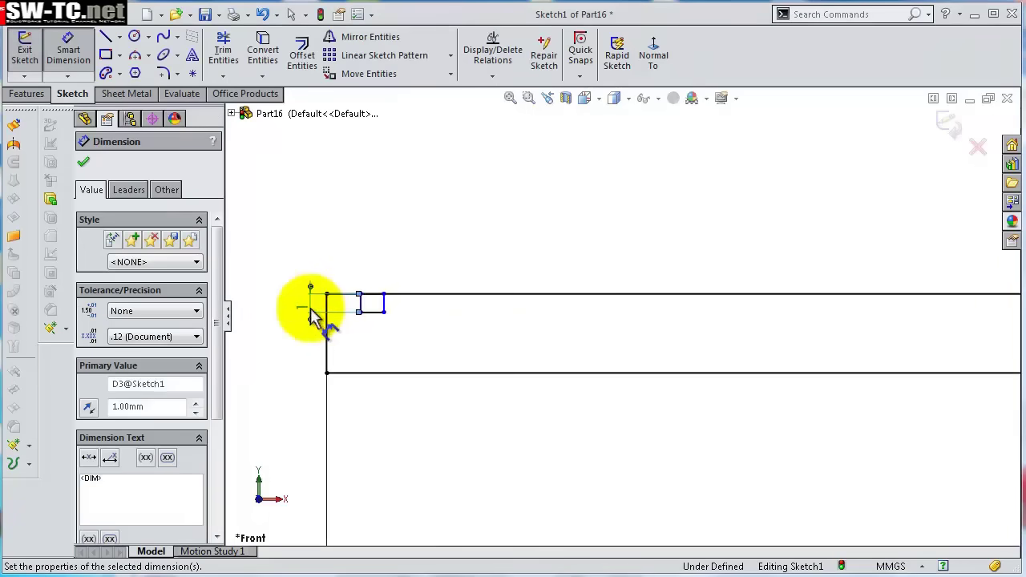
left_click(371, 295)
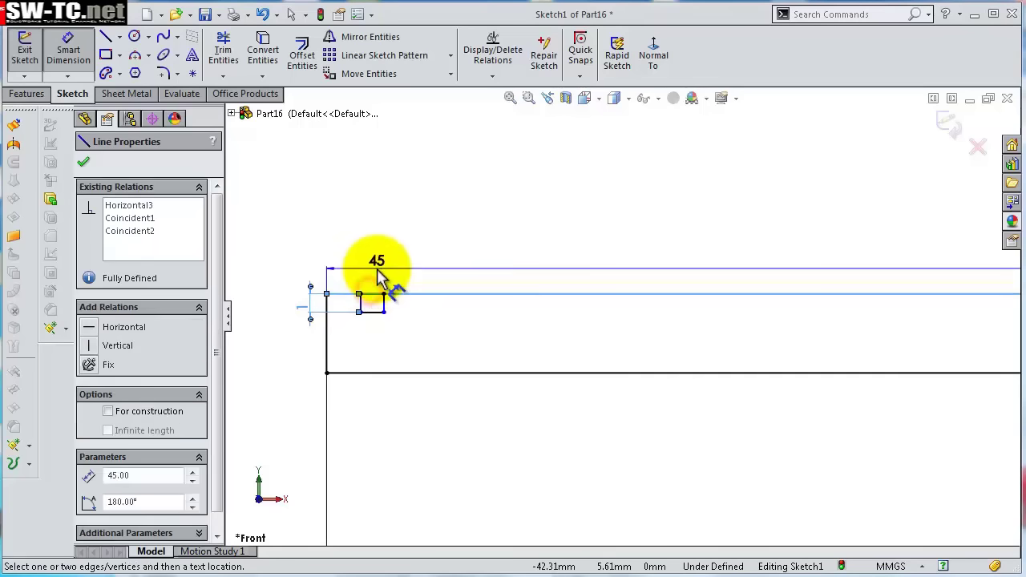
key("Escape")
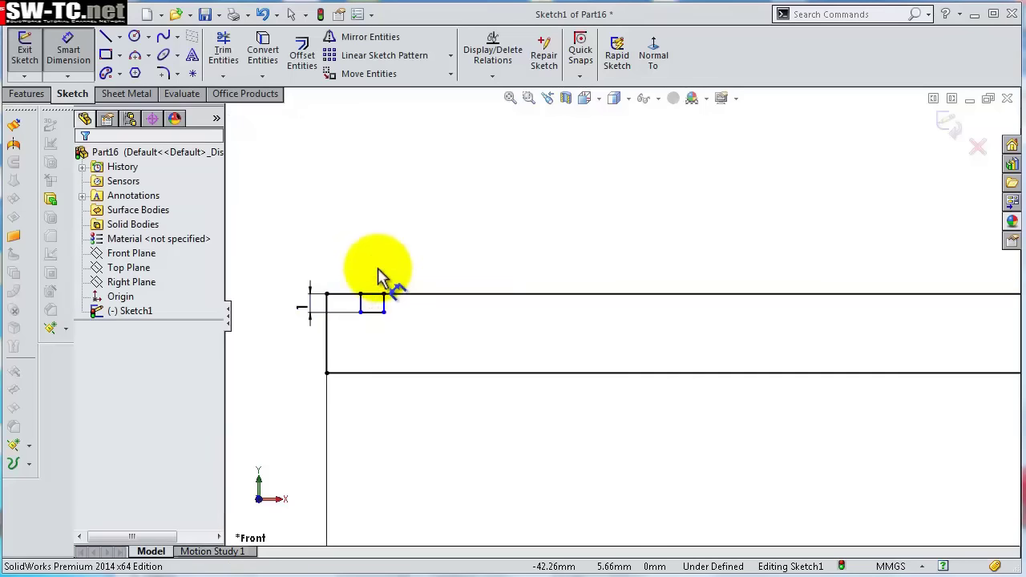
left_click(373, 311)
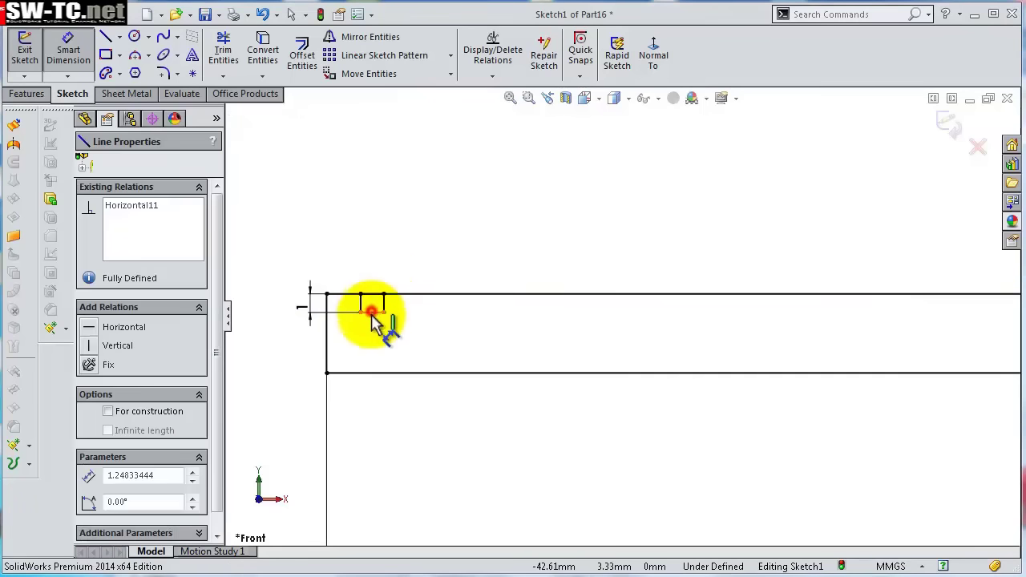
left_click(374, 328)
type("2")
key("Return")
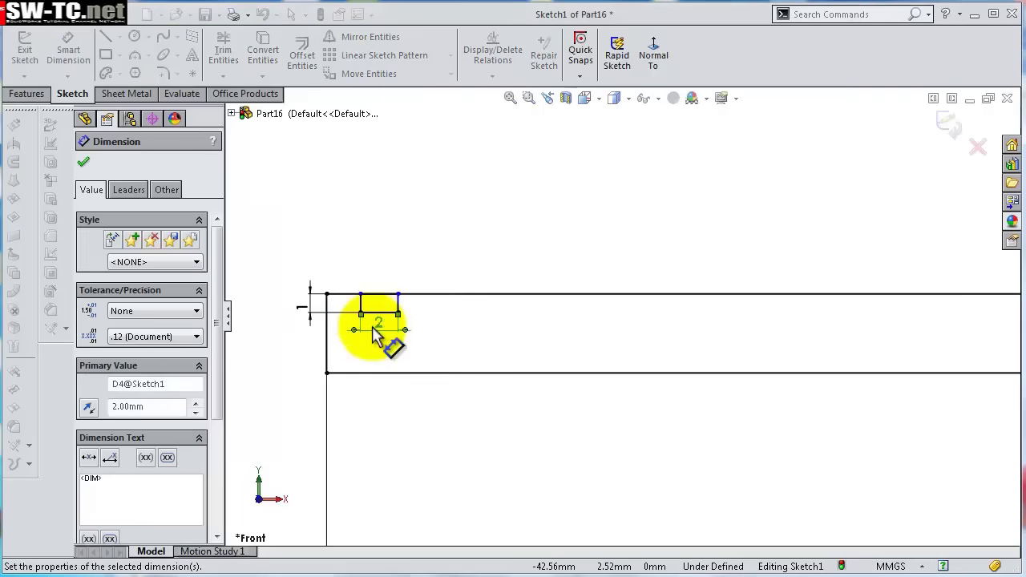
Place the small rectangle 1 mm in from the long rectangle's left end.
left_click(328, 303)
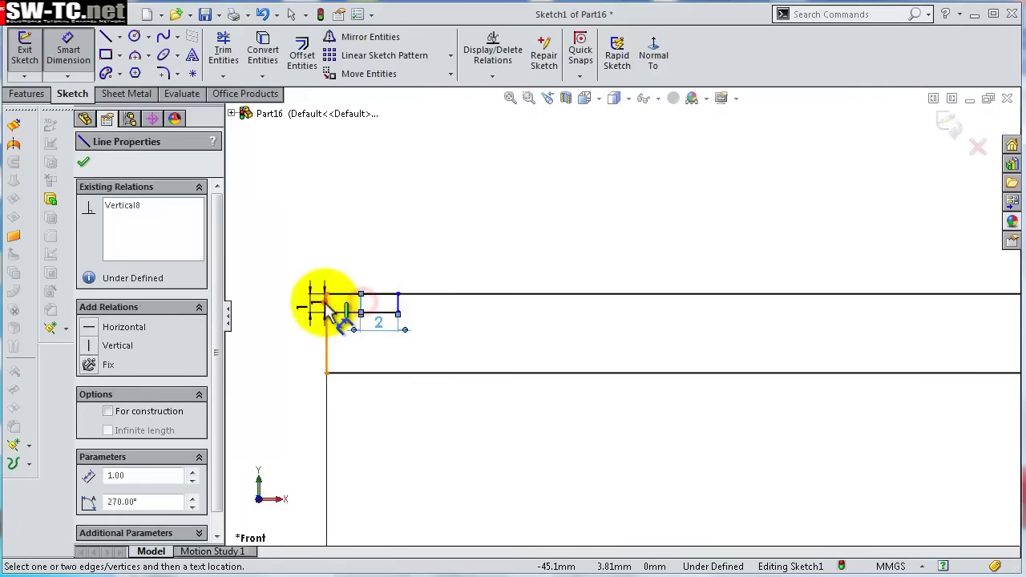
left_click(335, 272)
type("1")
key("Return")
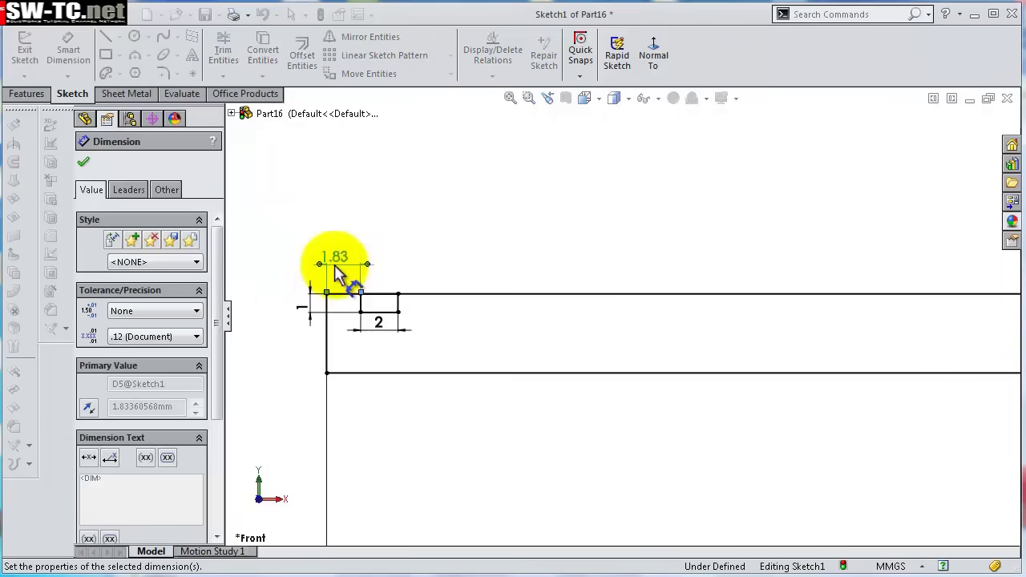
scroll(775, 355, "up", 1)
scroll(852, 297, "down", 2)
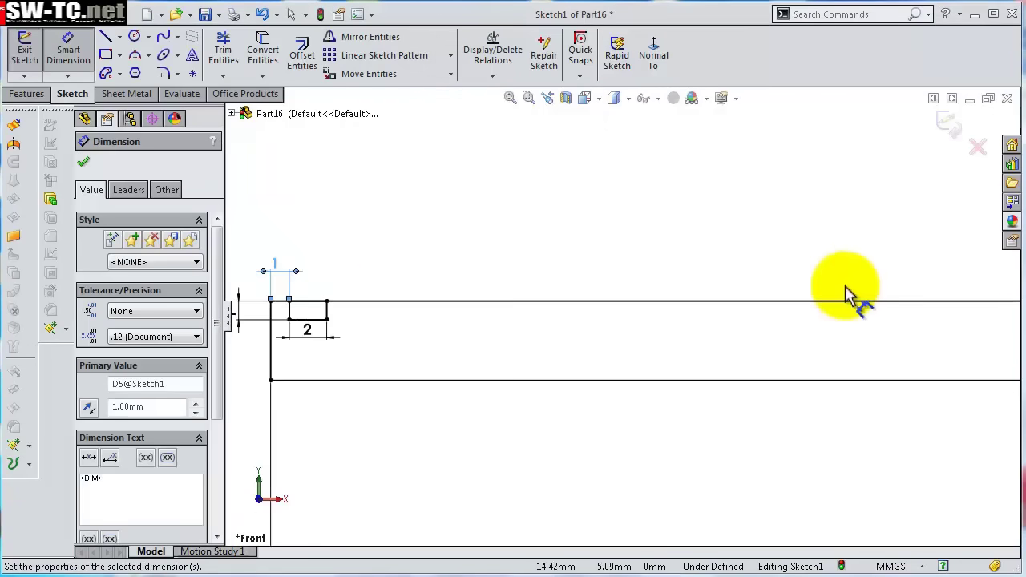
scroll(853, 305, "down", 1)
Dimension the notch's vertical edge to 1 mm and its bottom edge to 1.5 mm.
scroll(882, 333, "up", 1)
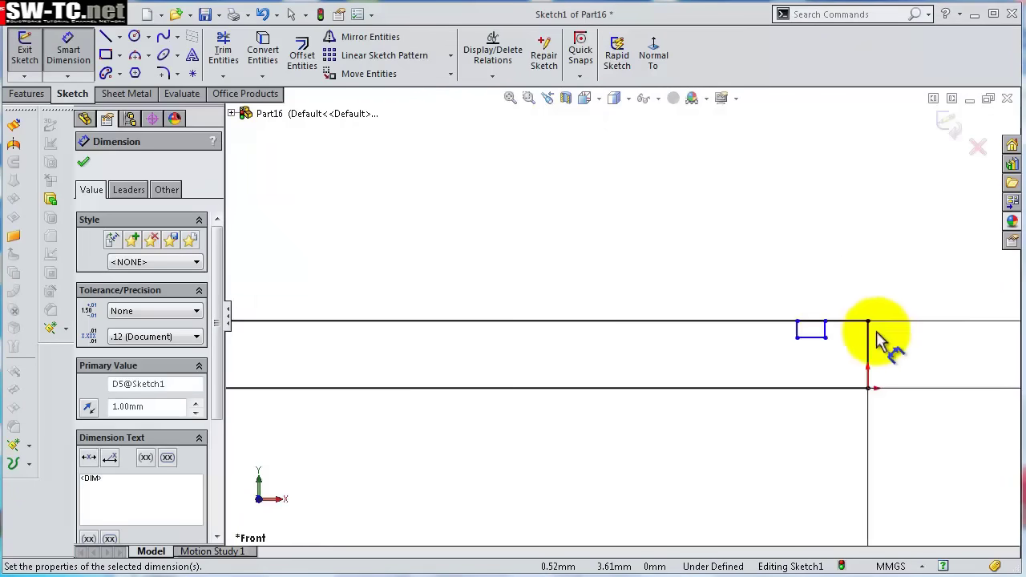
left_click(831, 330)
left_click(914, 339)
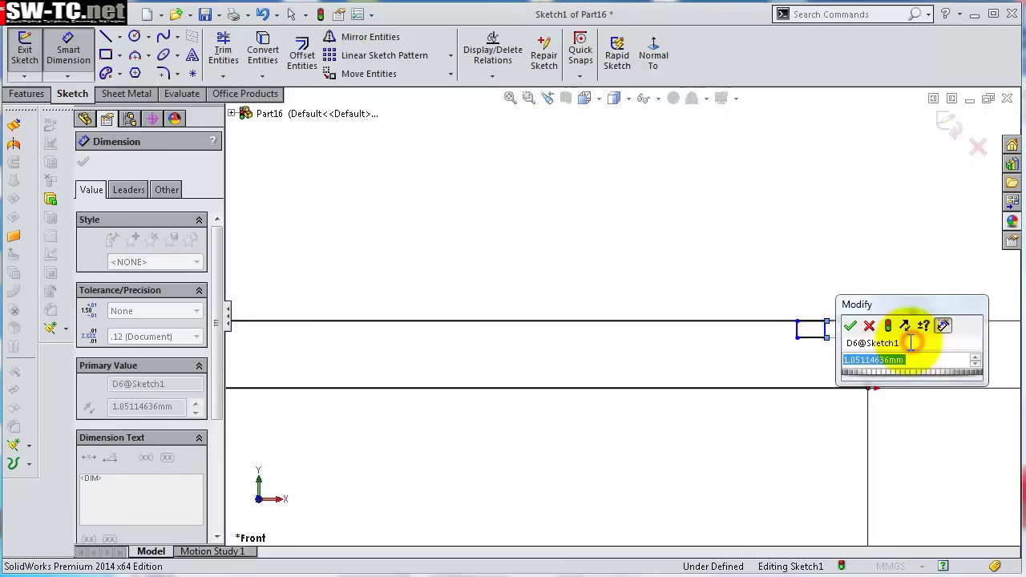
type("1")
key("Return")
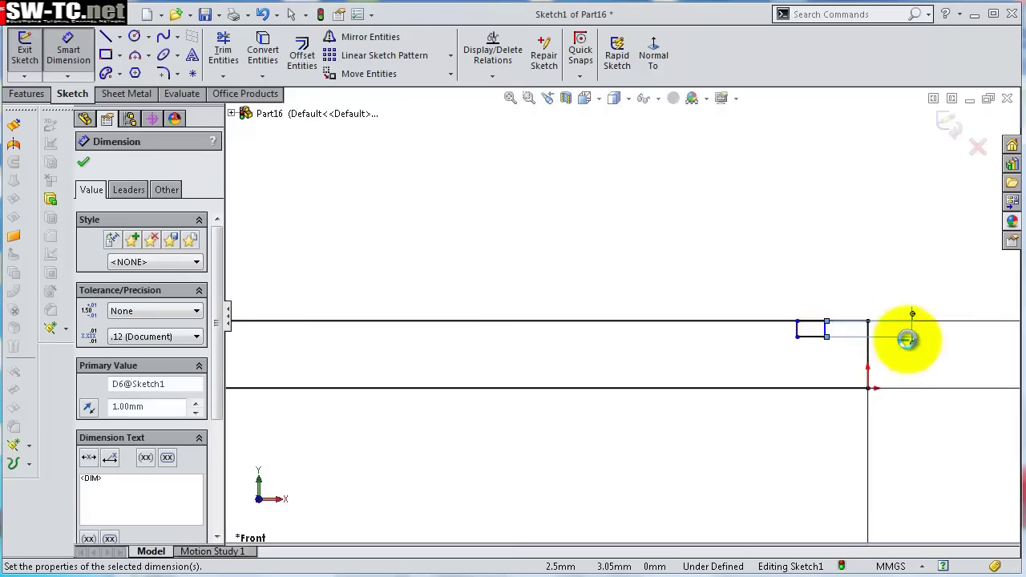
left_click(816, 338)
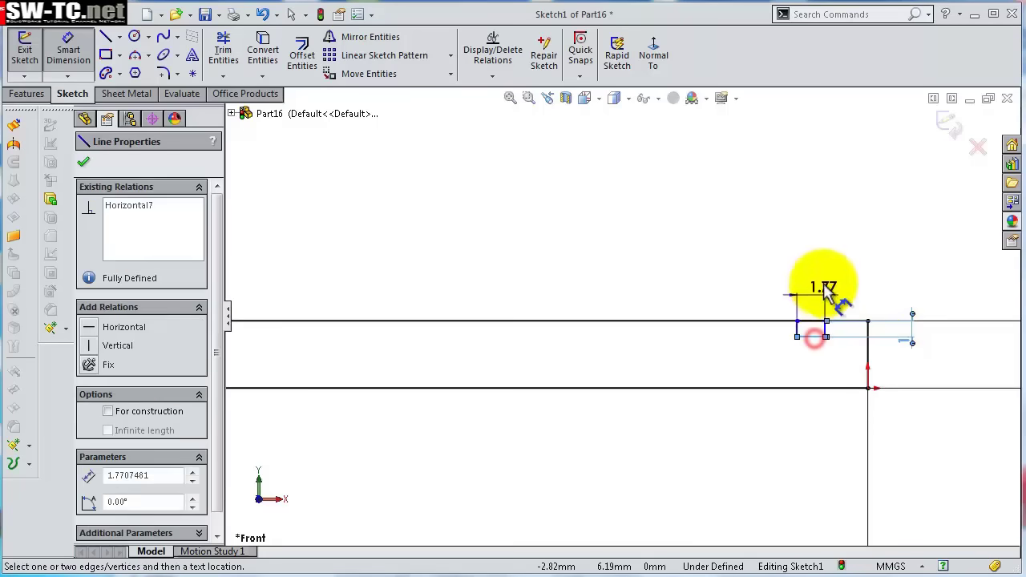
left_click(819, 284)
type("1.")
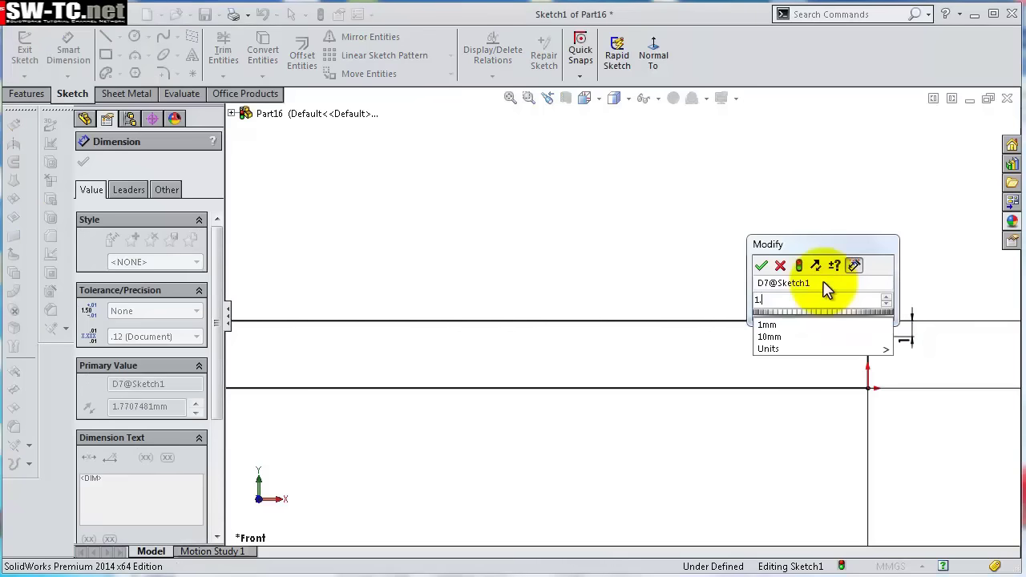
type("5")
key("Return")
Locate the notch 3.5 mm from the profile's right vertical line.
scroll(834, 308, "down", 2)
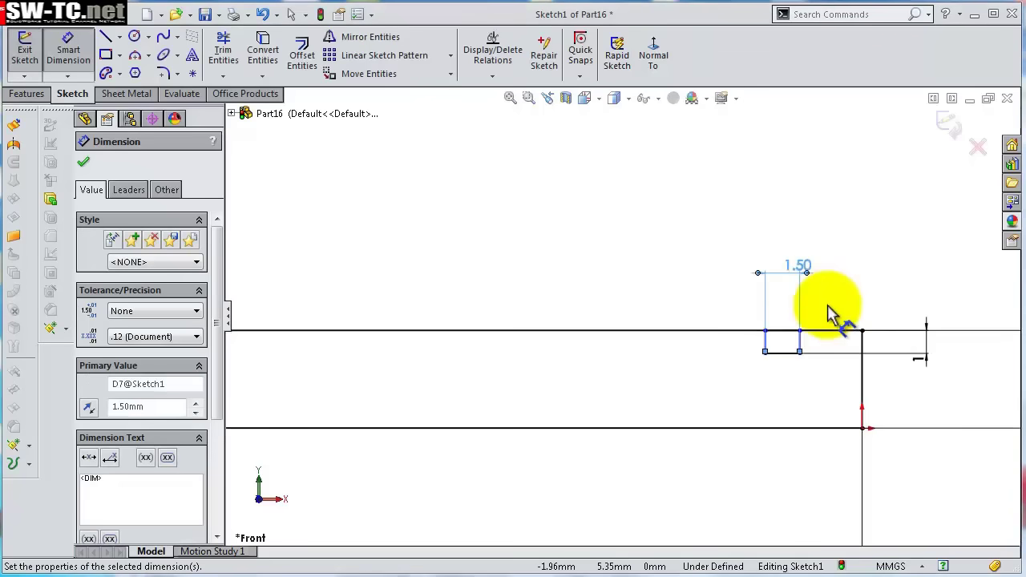
left_click(860, 353)
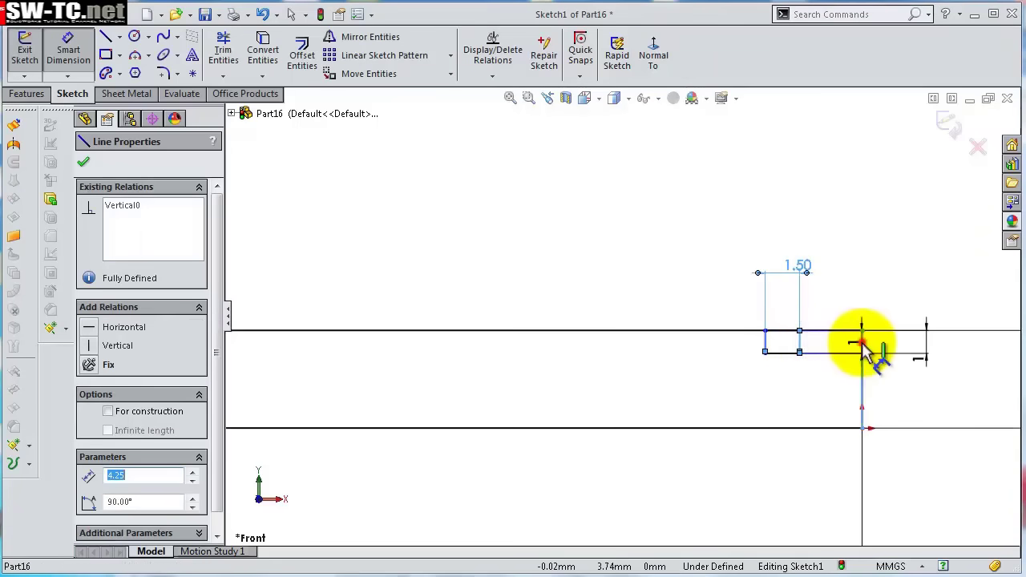
left_click(850, 296)
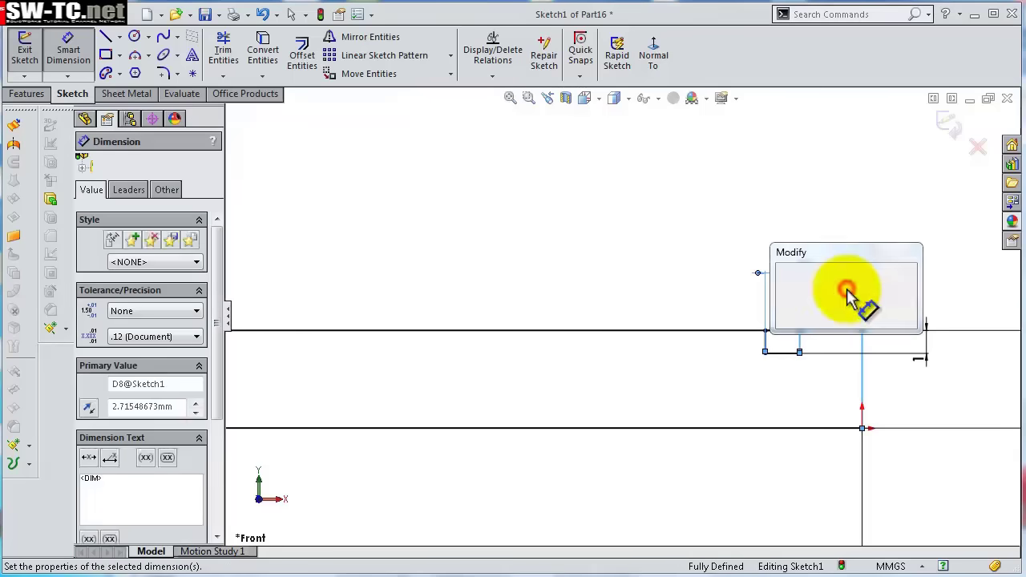
type("3.5")
key("Return")
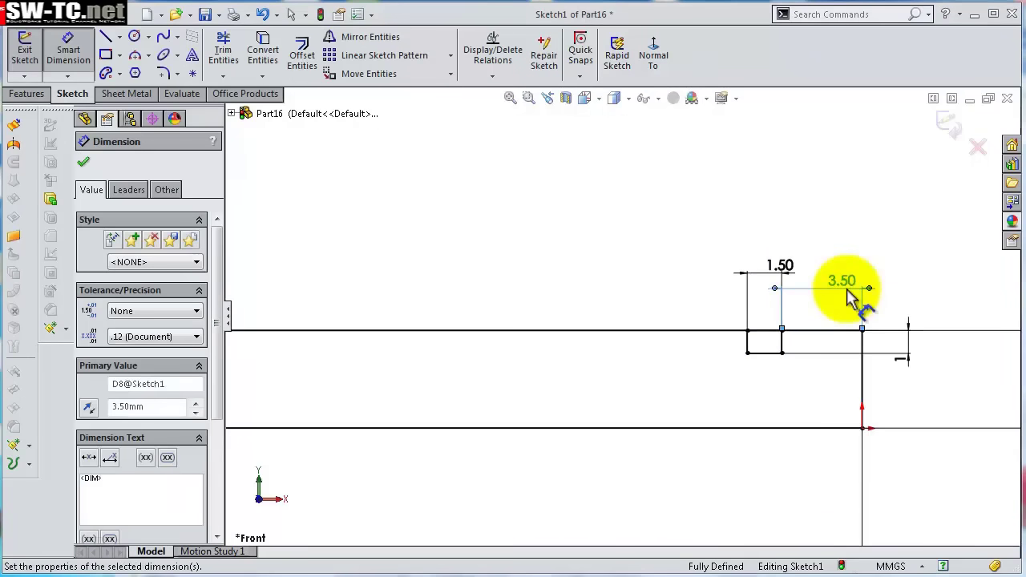
scroll(631, 275, "up", 5)
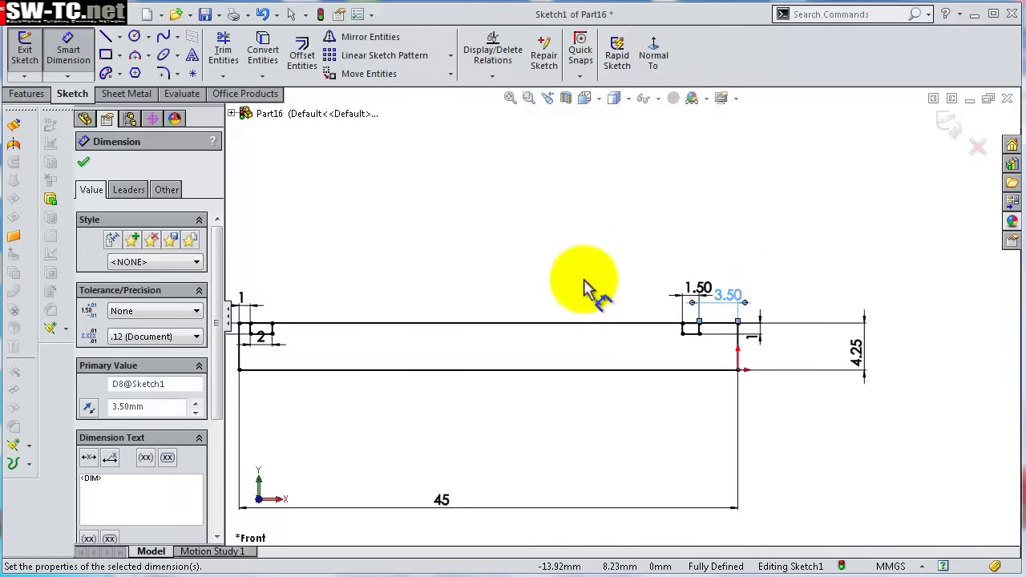
scroll(385, 297, "down", 3)
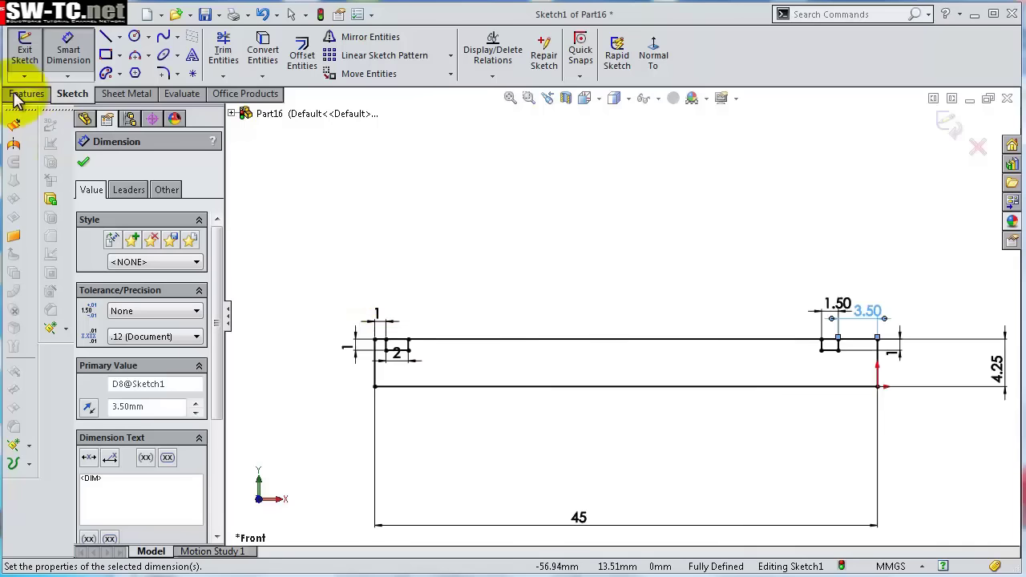
Revolve the Sketch1 region 360° about bottom Line1 into the two-groove shaft, then view it side-on.
left_click(26, 94)
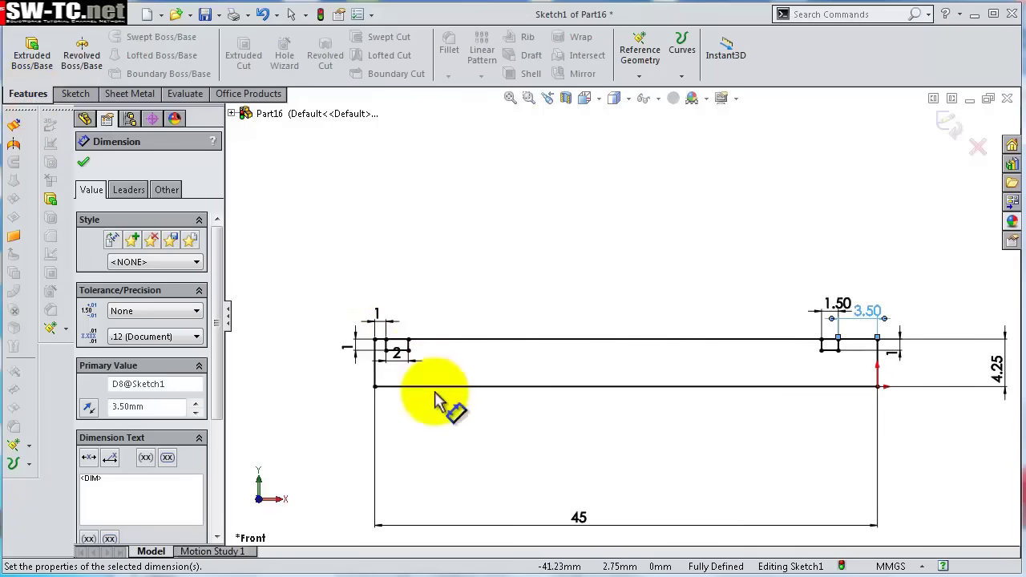
left_click(83, 56)
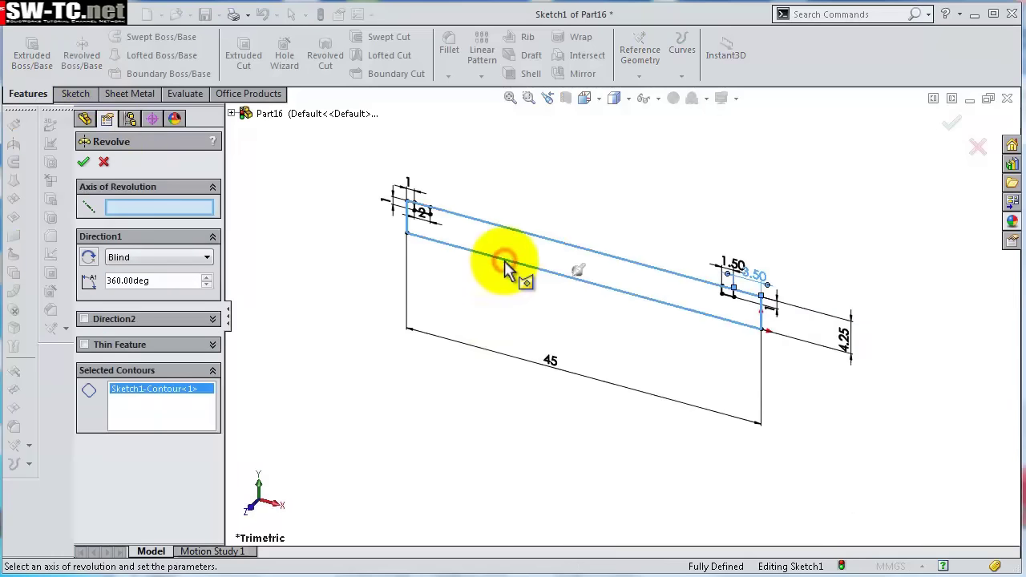
right_click(200, 414)
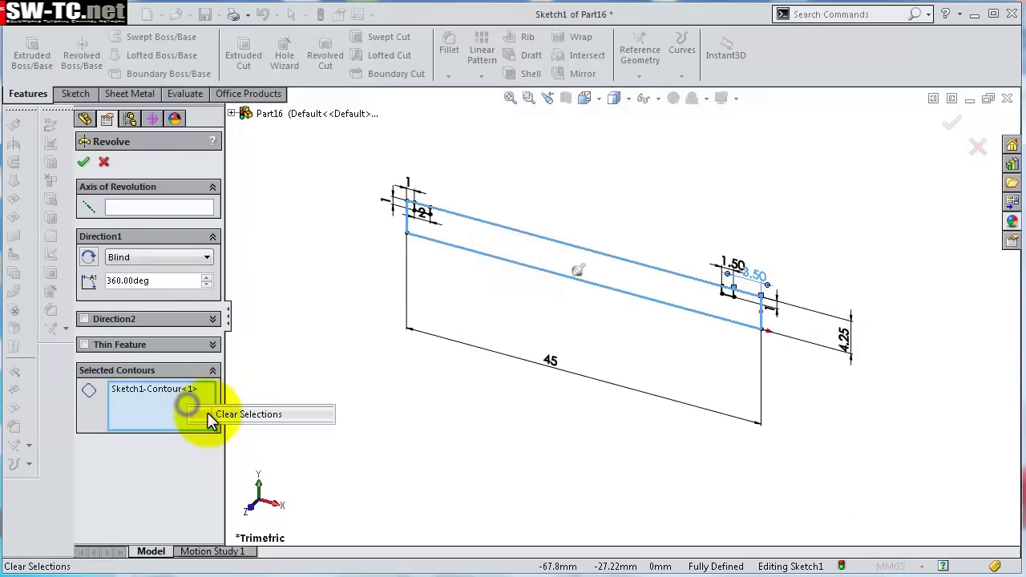
left_click(240, 414)
left_click(146, 204)
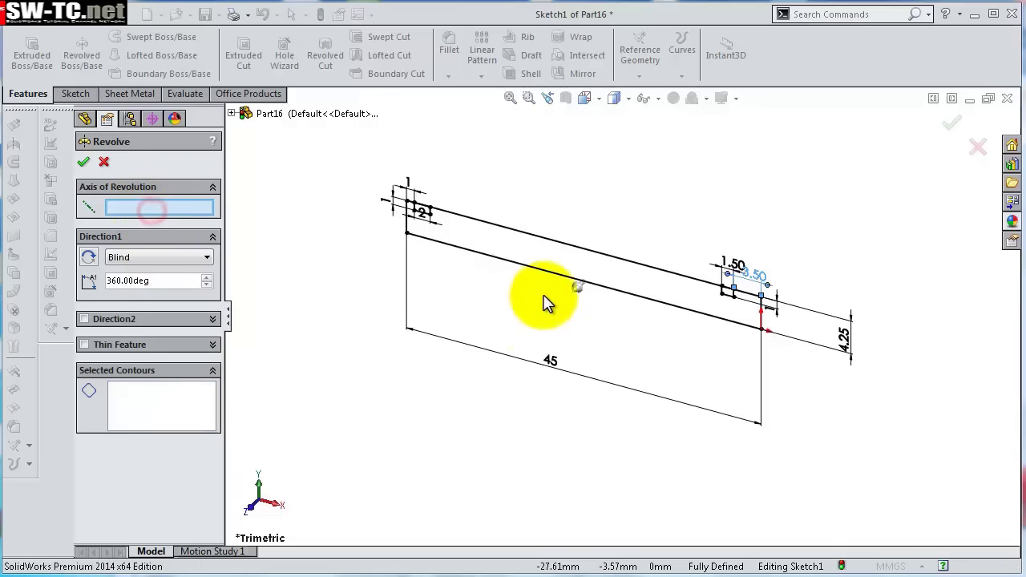
left_click(186, 405)
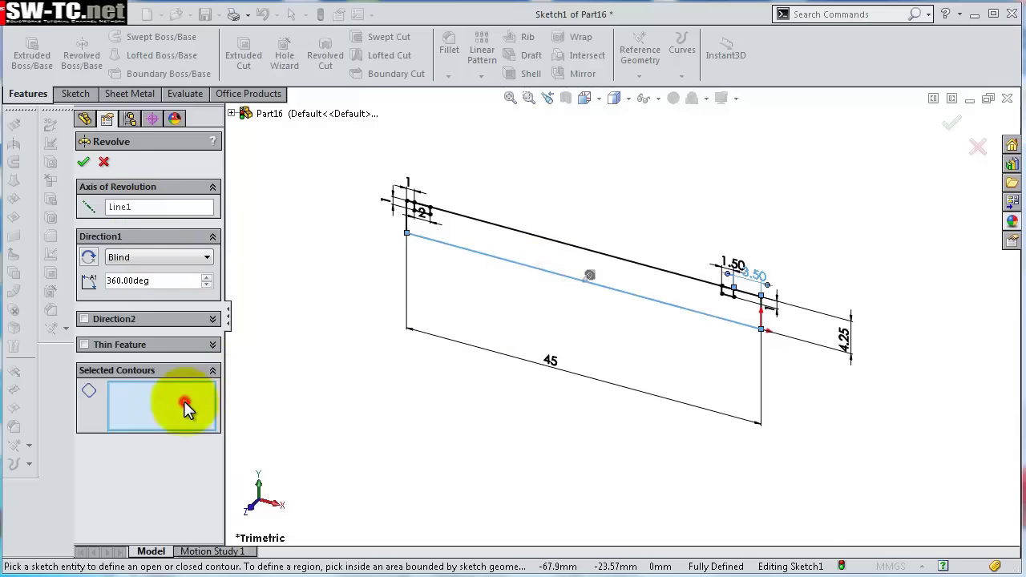
left_click(521, 251)
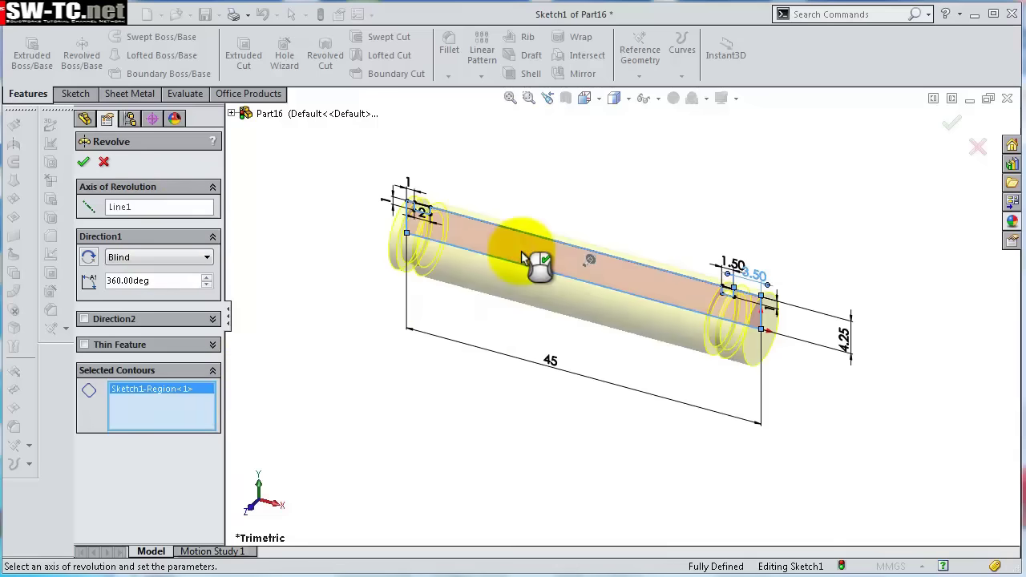
right_click(521, 251)
scroll(585, 275, "down", 5)
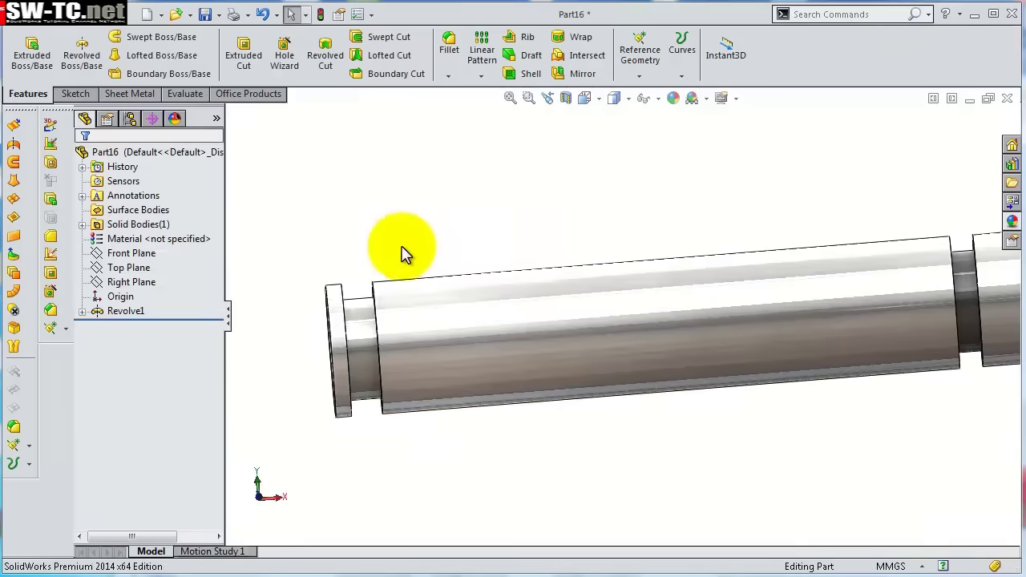
middle_click_drag(404, 255, 205, 303)
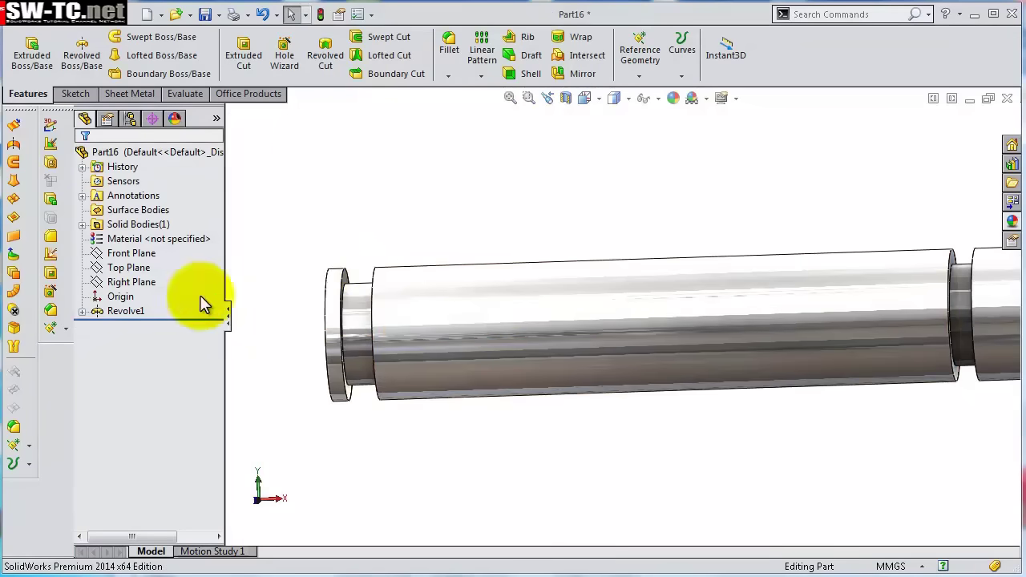
Start a sketch on the Front Plane and draw a circle in the shaft's left groove.
left_click(136, 254)
left_click(154, 239)
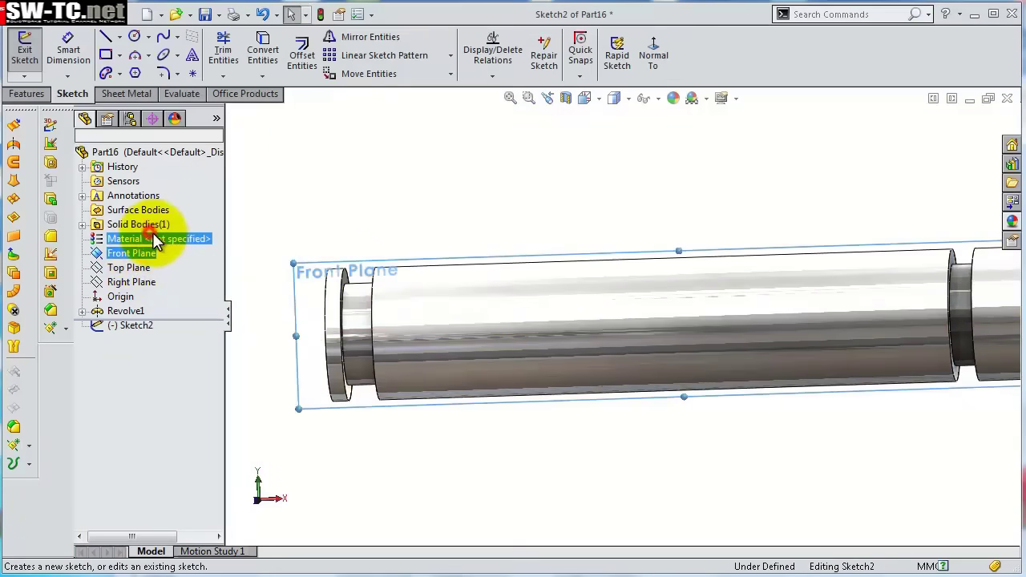
left_click(649, 44)
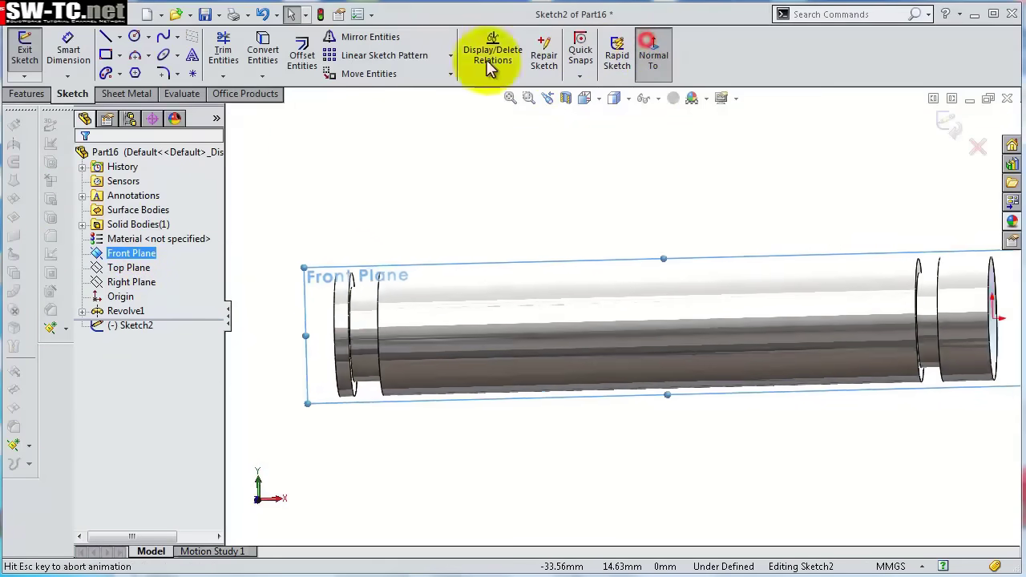
left_click(134, 36)
scroll(401, 280, "up", 5)
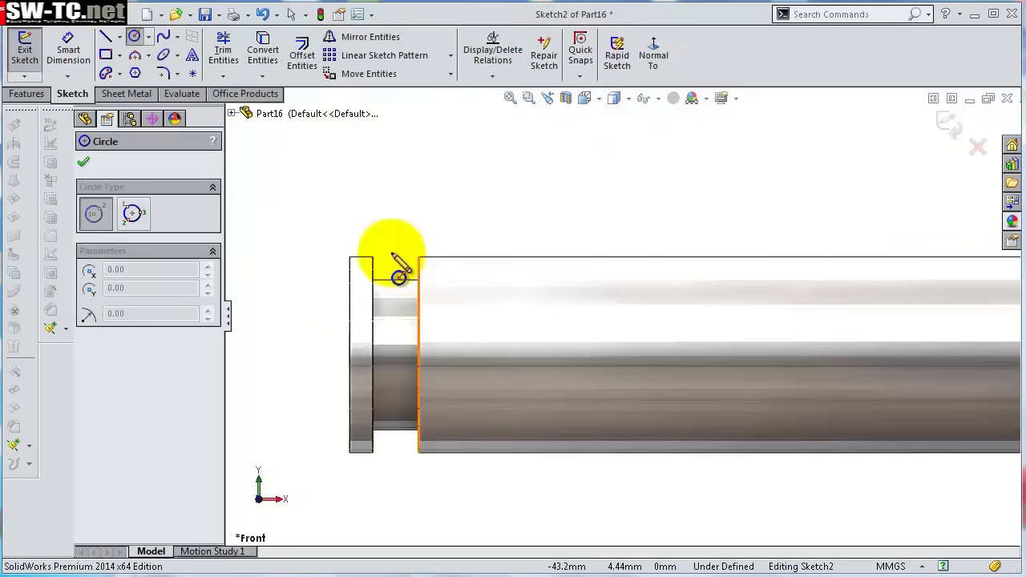
left_click(393, 254)
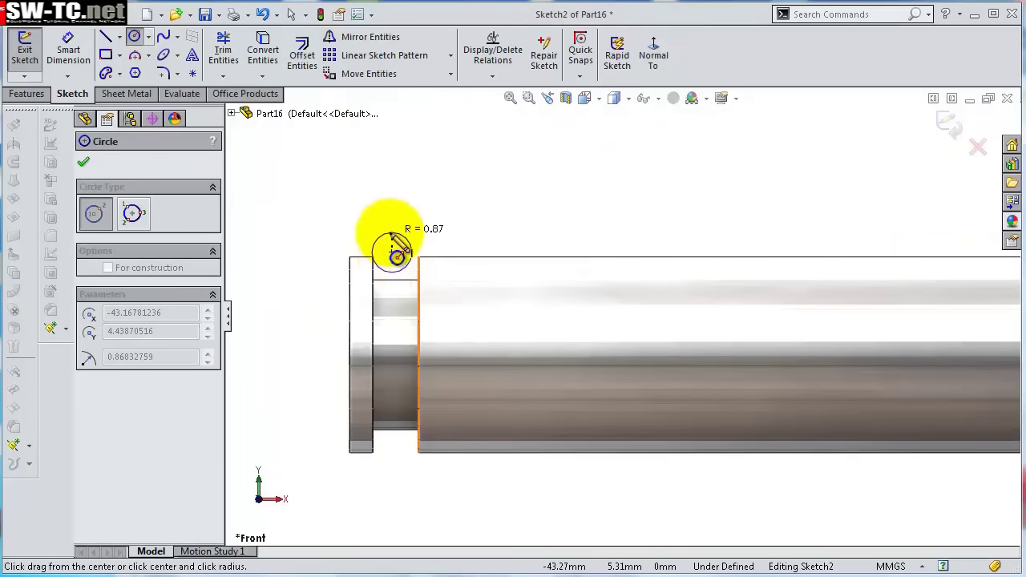
left_click(393, 235)
Dimension the groove circle's diameter to 1.85 mm.
left_click(68, 48)
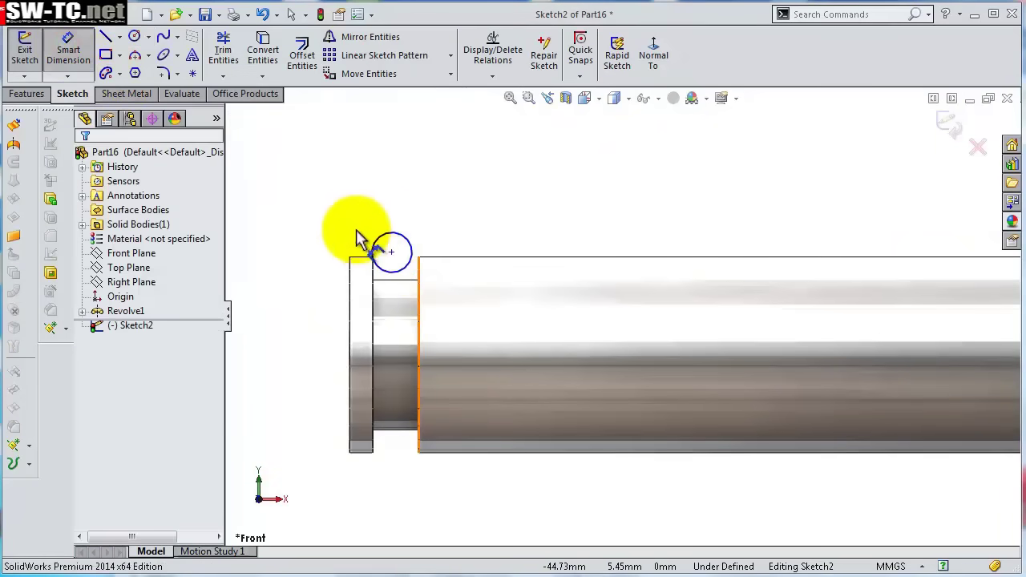
scroll(361, 241, "up", 2)
left_click(428, 250)
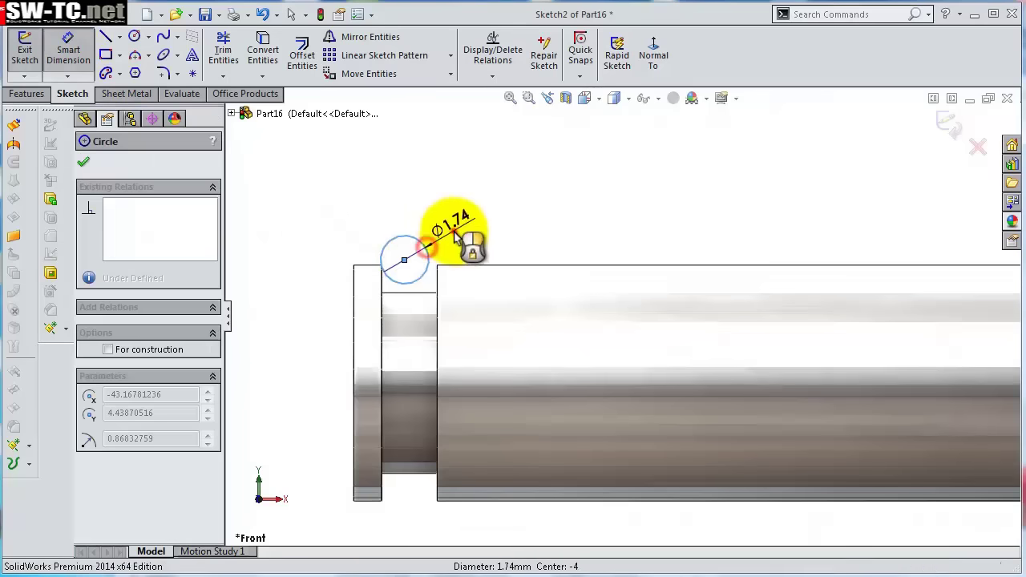
left_click(455, 227)
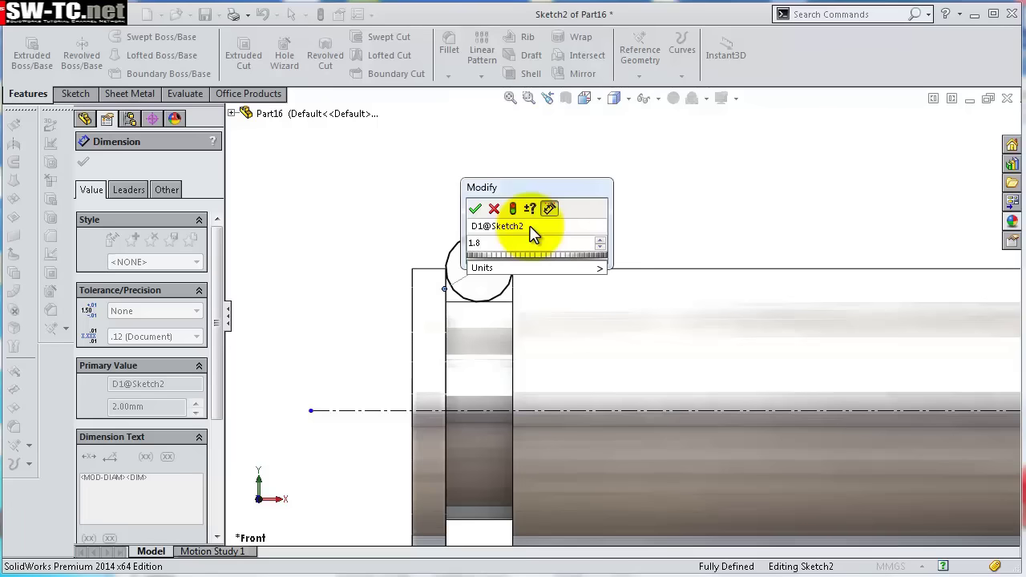
key("Return")
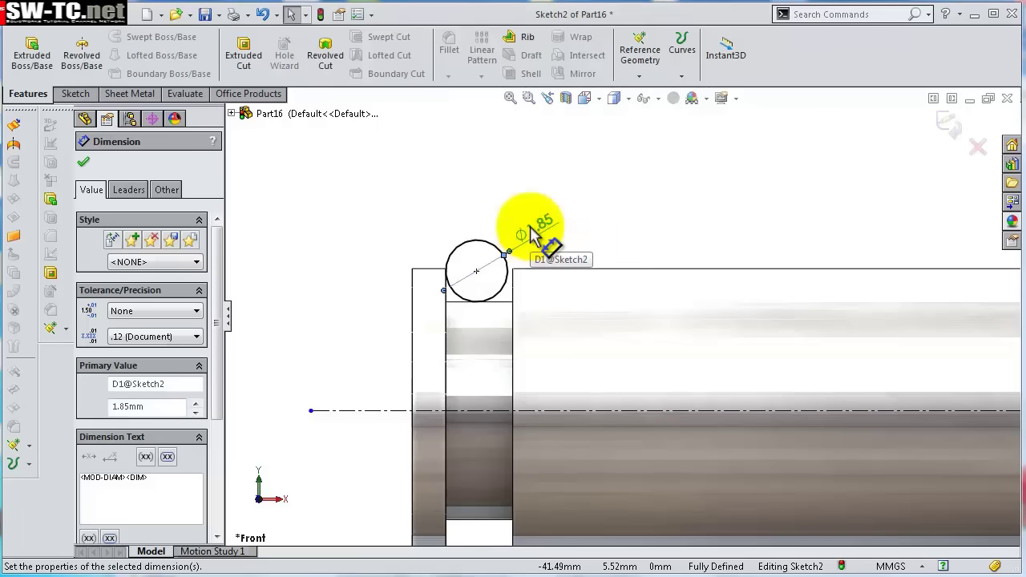
scroll(481, 228, "up", 2)
scroll(516, 348, "down", 1)
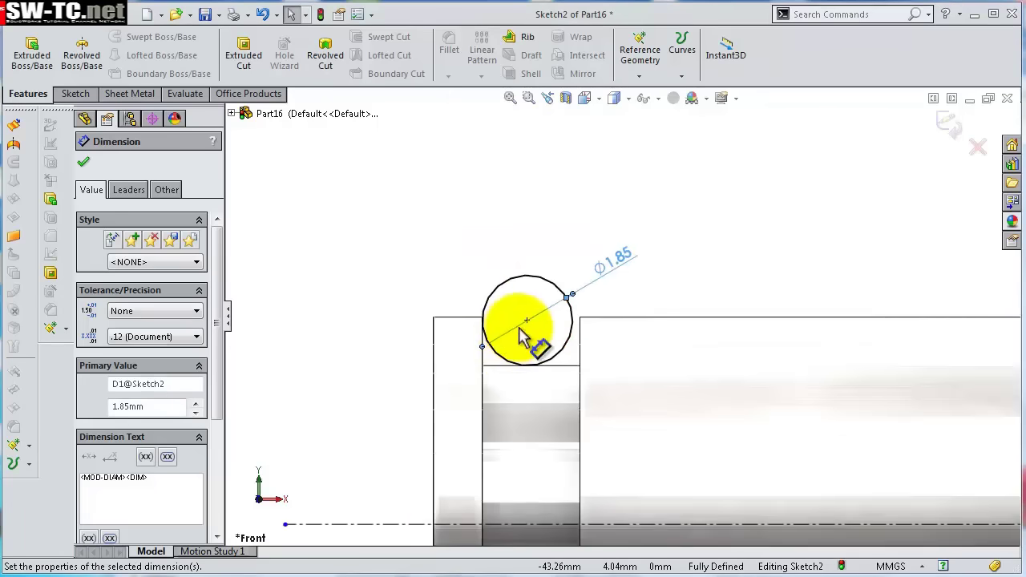
Select the circle's centre point and try Revolved Boss/Base on the sketch.
left_click(491, 304)
key("Escape")
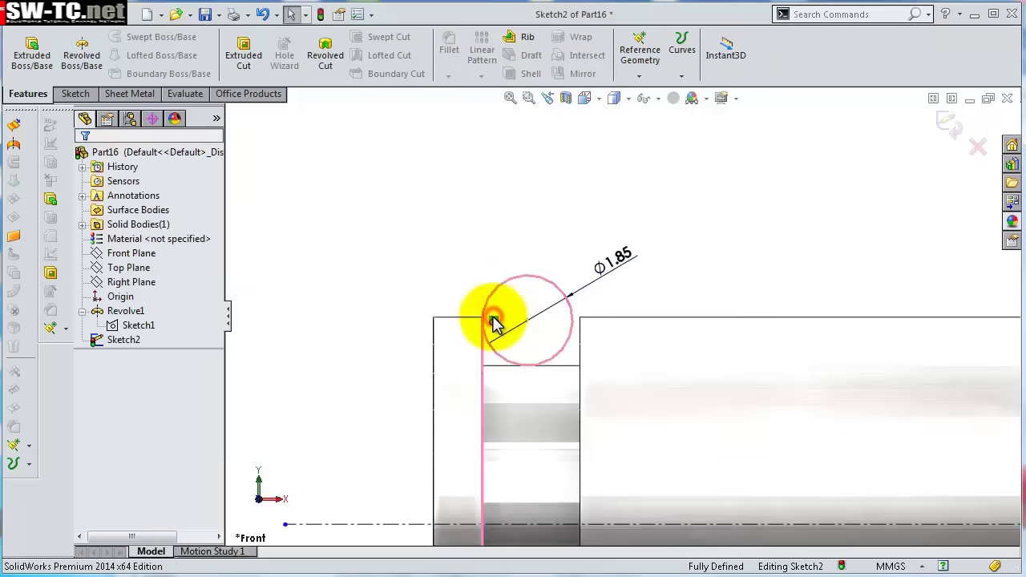
left_click(553, 360)
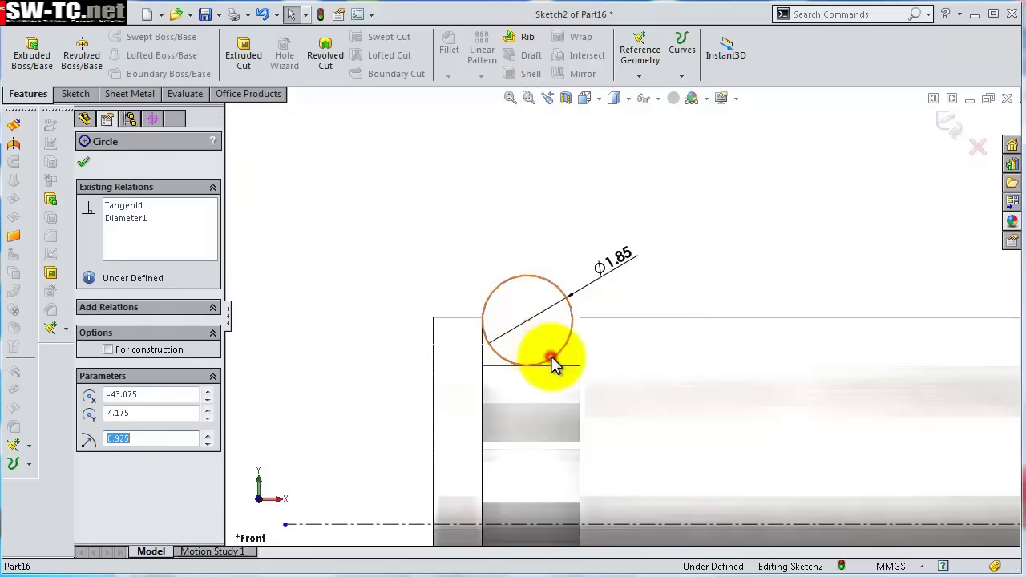
left_click(474, 264)
left_click(527, 322)
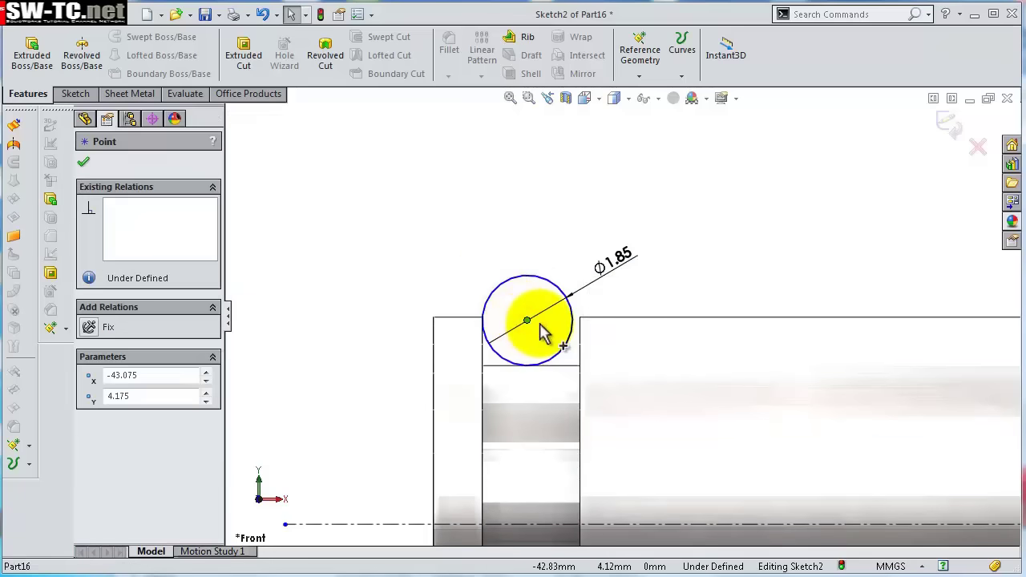
left_click(74, 58)
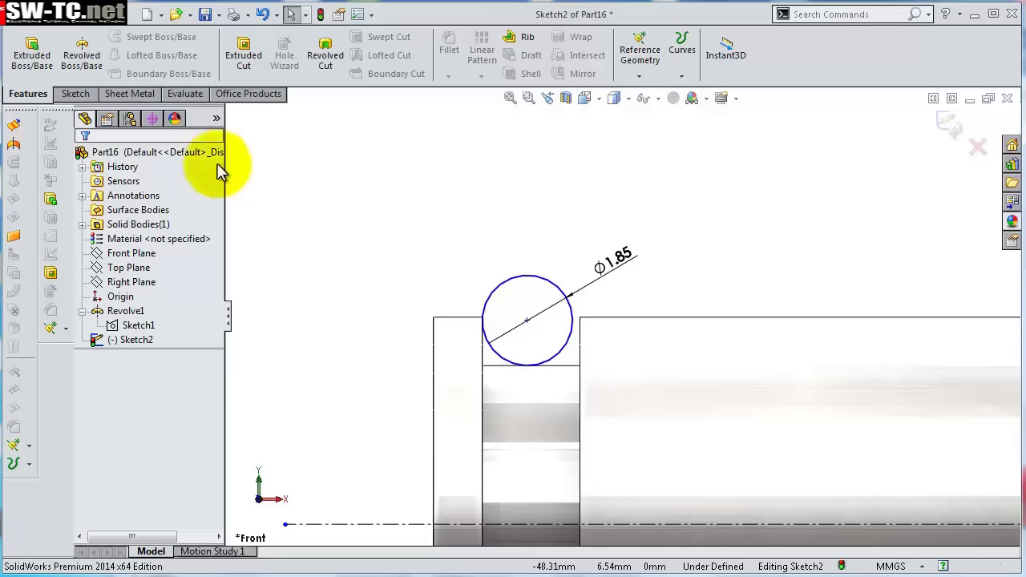
Dimension the circle's centre 0.95 mm horizontally from the groove's vertical side.
left_click(71, 93)
left_click(66, 50)
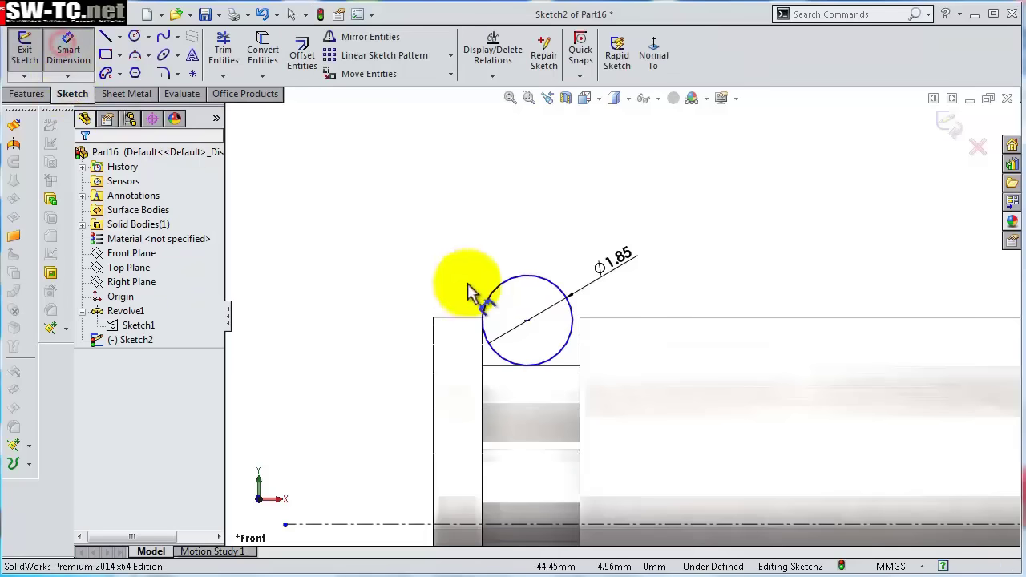
left_click(527, 322)
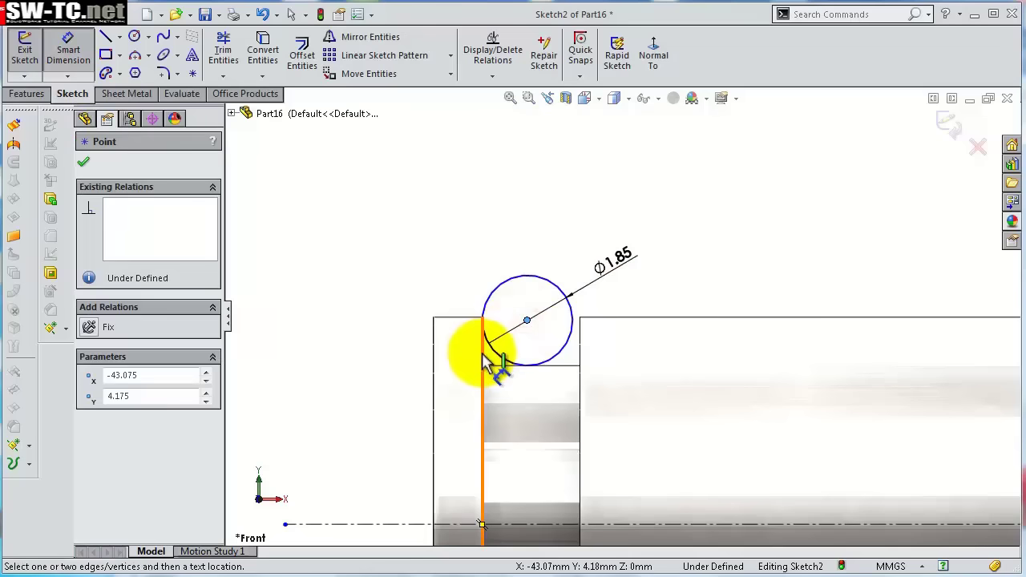
left_click(482, 351)
left_click(514, 247)
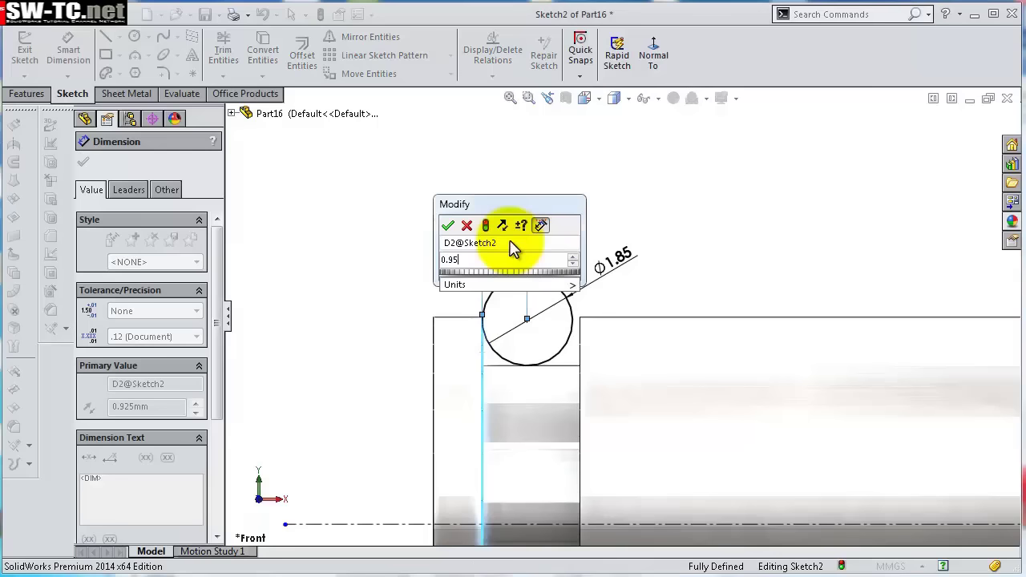
key("Return")
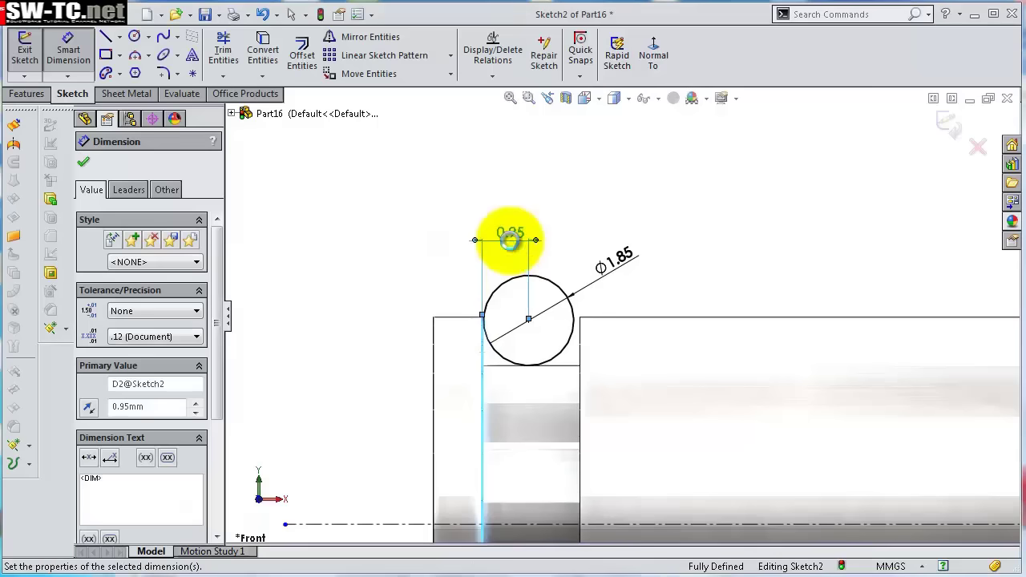
Add a vertical dimension to the groove floor, then delete the resulting driven 0.93 dimension.
left_click(529, 322)
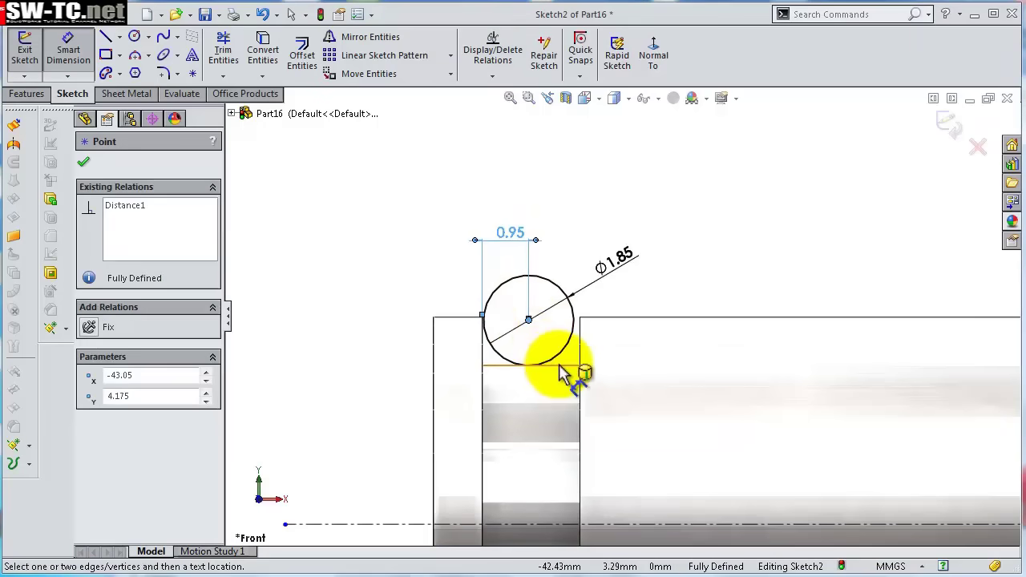
left_click(561, 367)
left_click(366, 362)
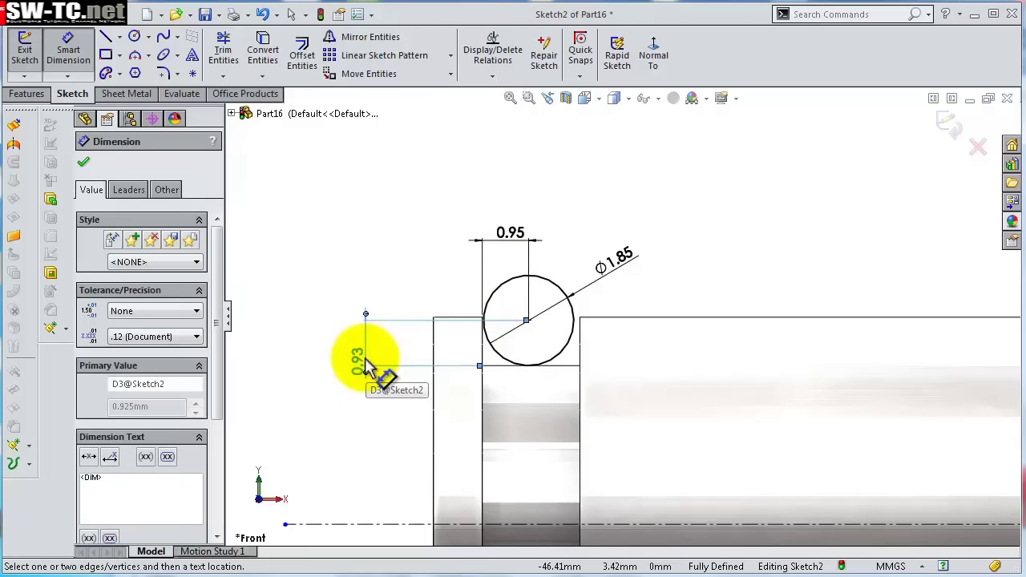
double_click(366, 362)
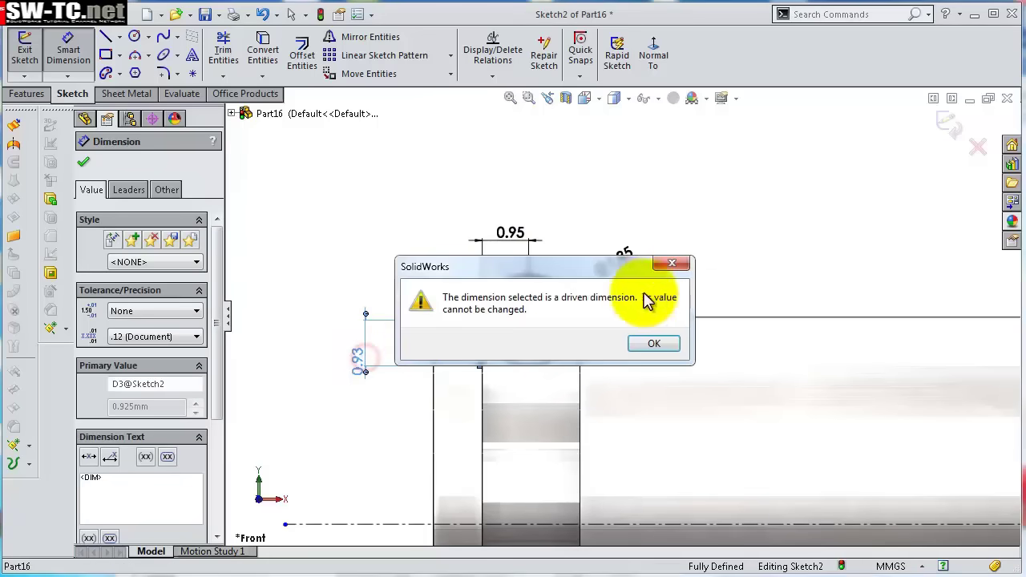
left_click(683, 262)
scroll(533, 335, "down", 3)
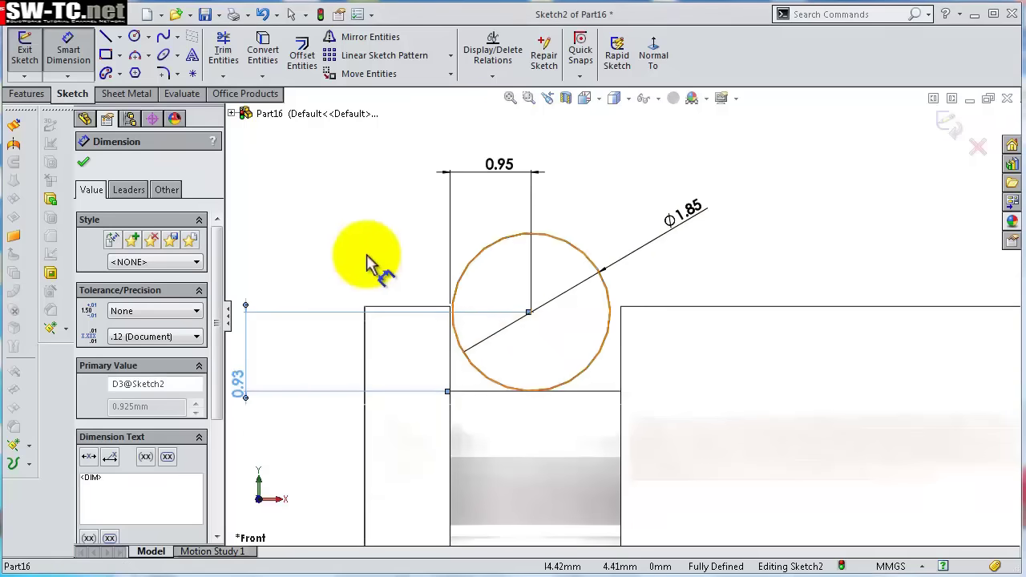
left_click(362, 262)
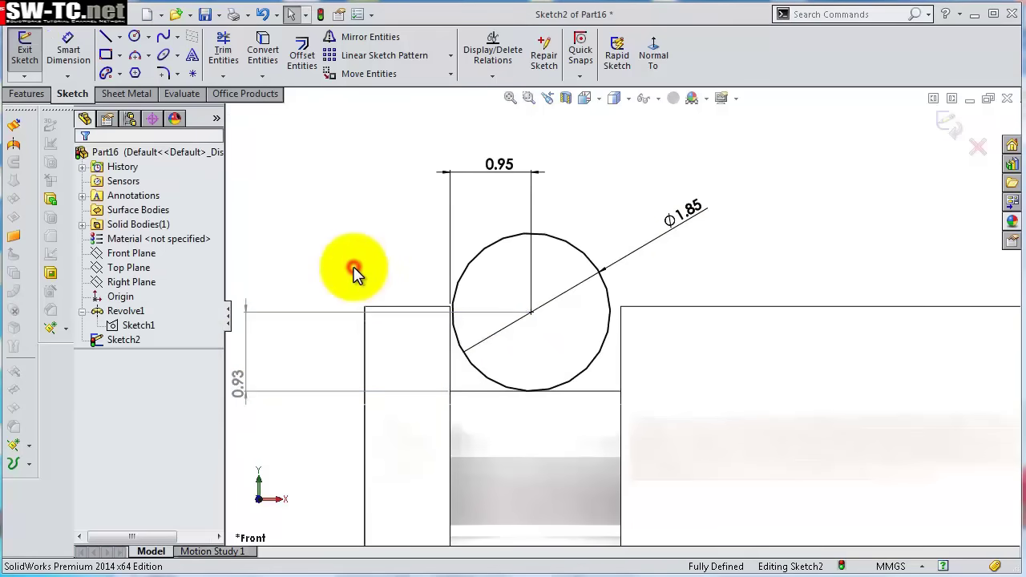
left_click(241, 383)
key("Delete")
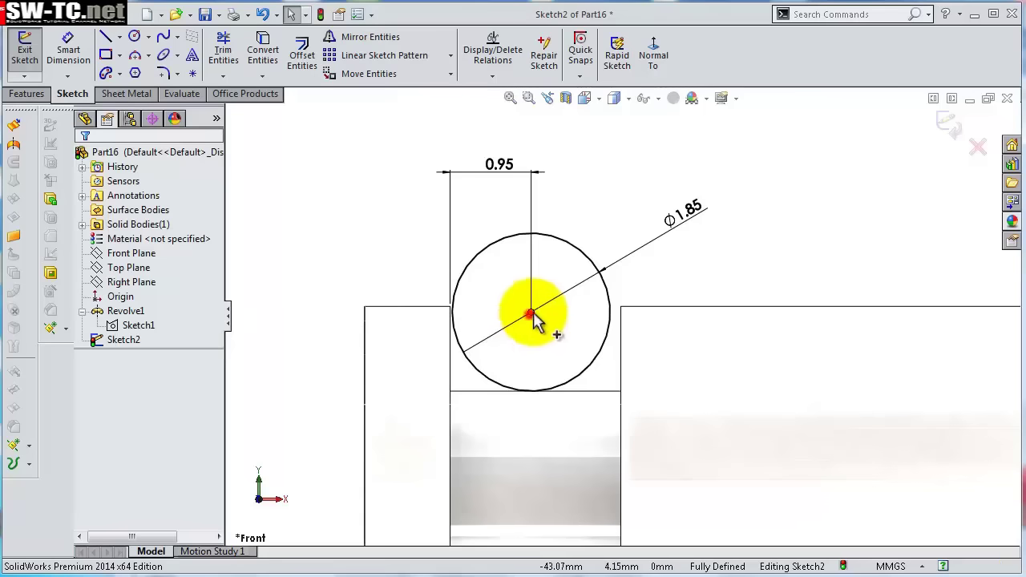
Delete the tangent relation constraining the groove circle.
left_click(532, 314)
left_click(594, 361)
left_click(527, 383)
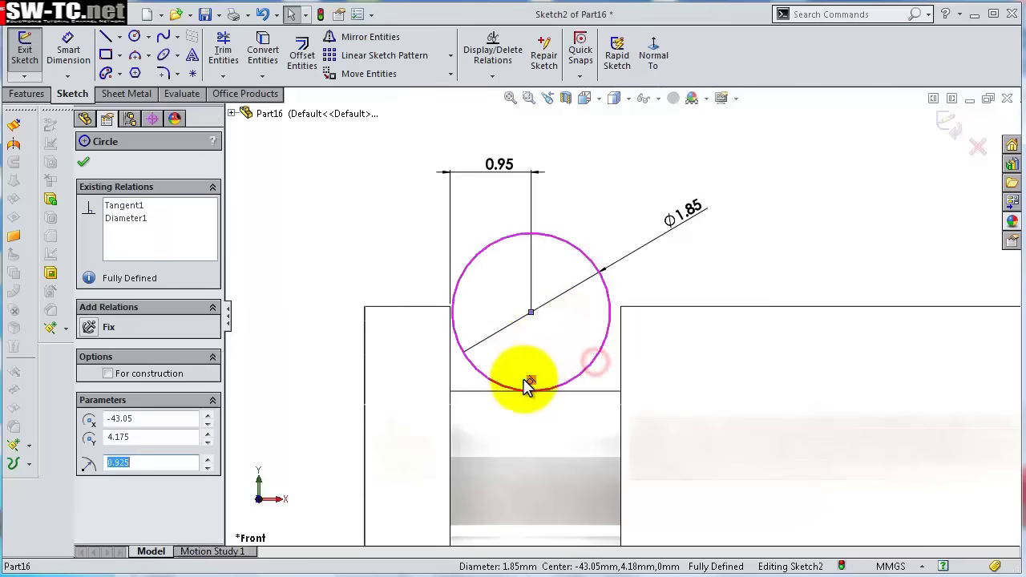
left_click(529, 383)
key("Delete")
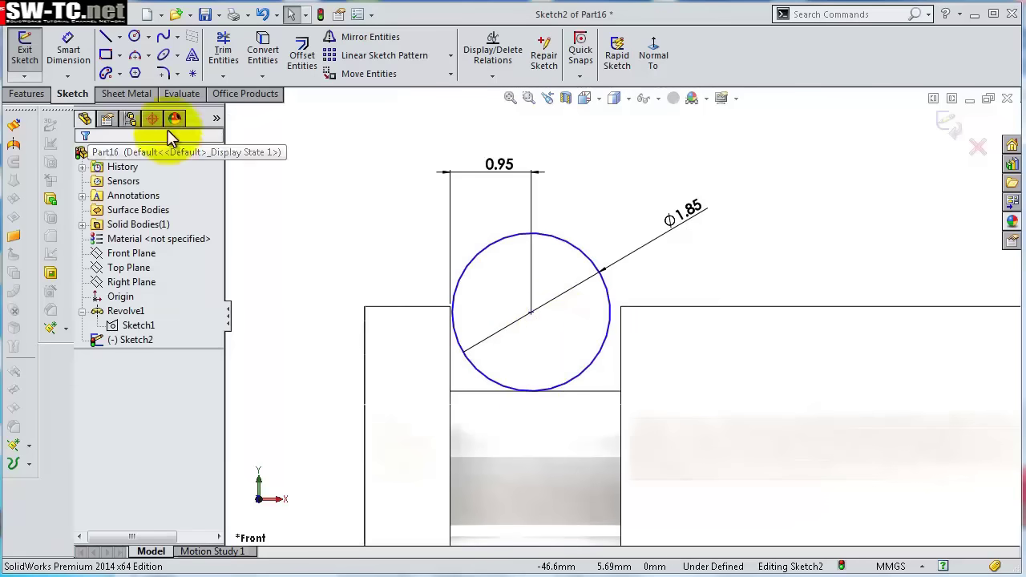
Dimension the circle's centre 0.95 mm above the groove floor.
left_click(72, 49)
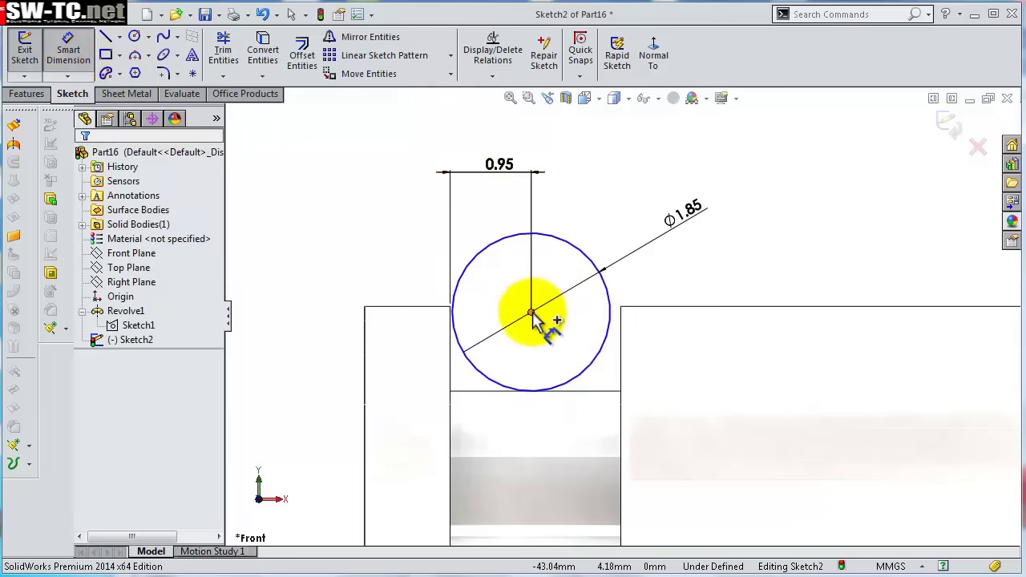
left_click(532, 312)
left_click(572, 385)
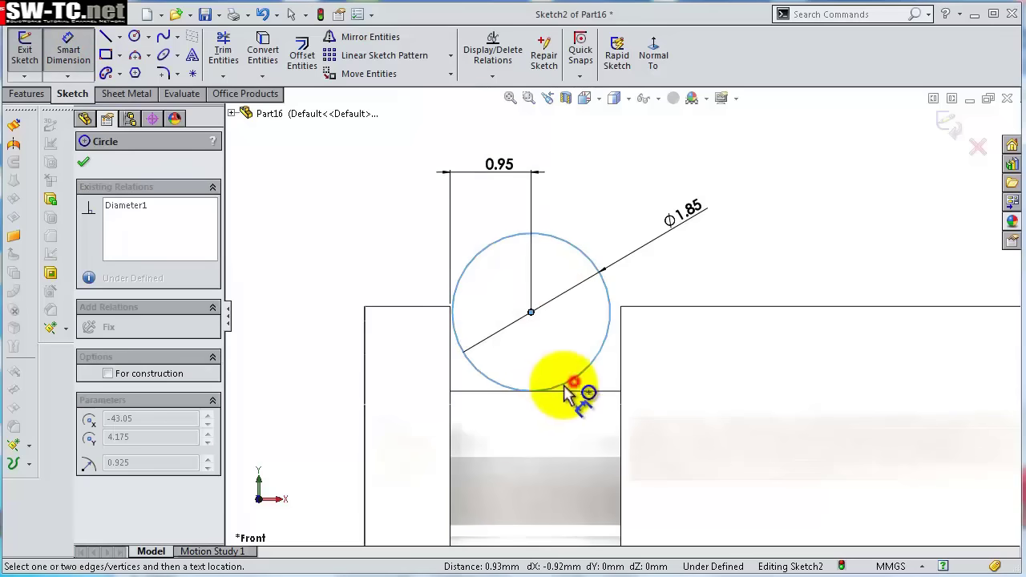
left_click(487, 393)
left_click(320, 378)
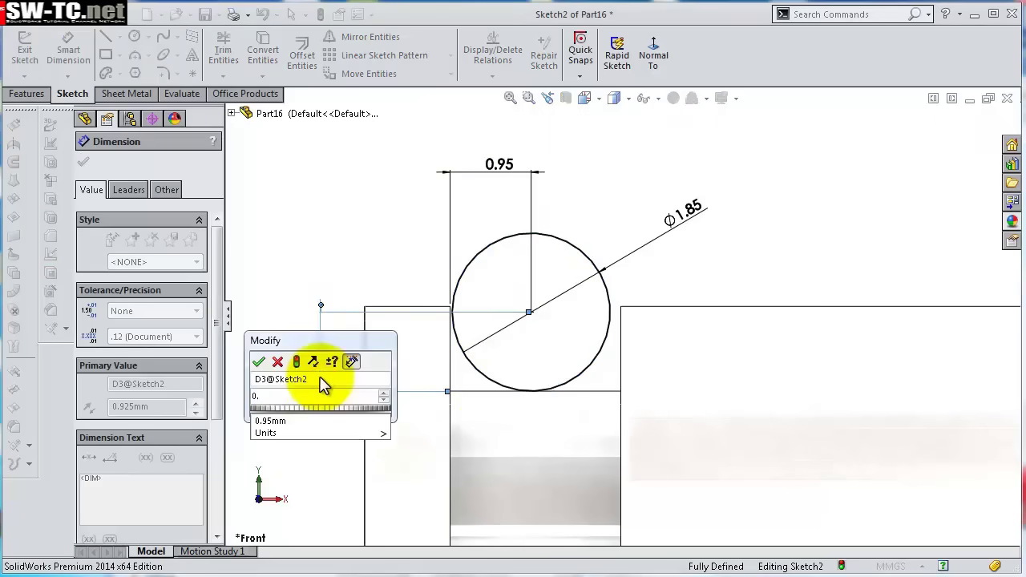
type("0.95")
key("Return")
Revolve the Ø1.85 circle a full 360° around the pin axis into an O-ring.
left_click(27, 94)
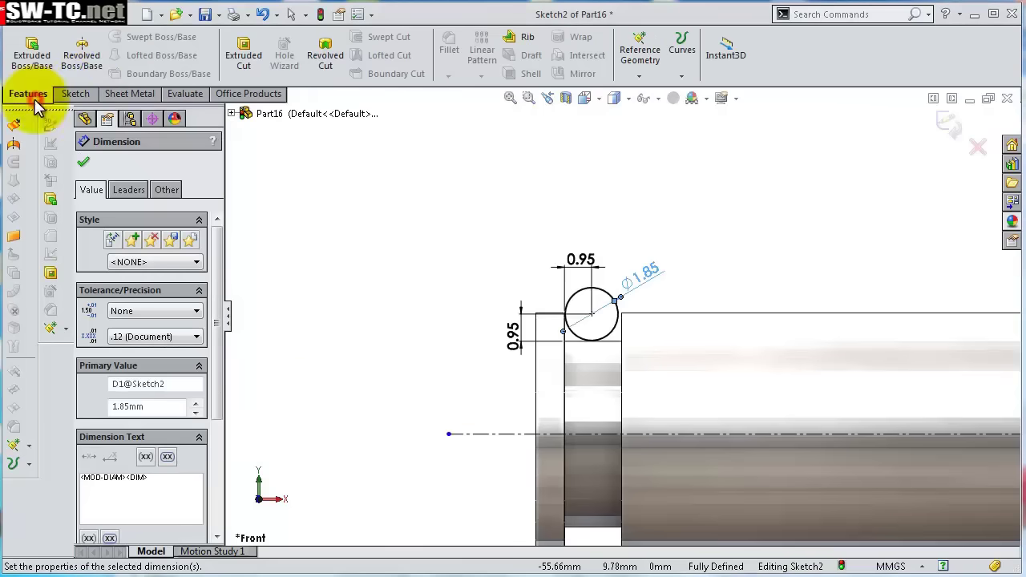
left_click(81, 50)
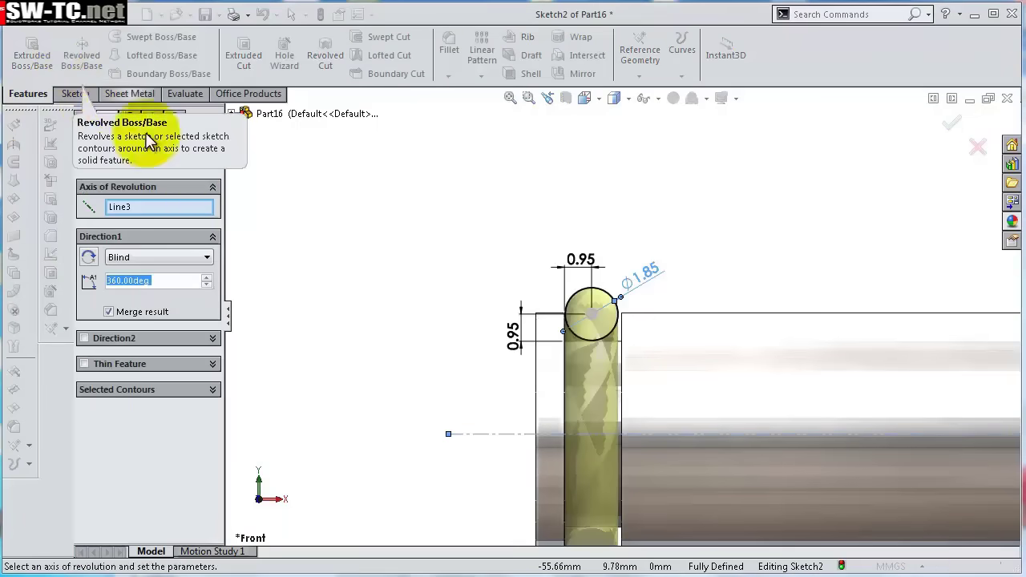
left_click(84, 163)
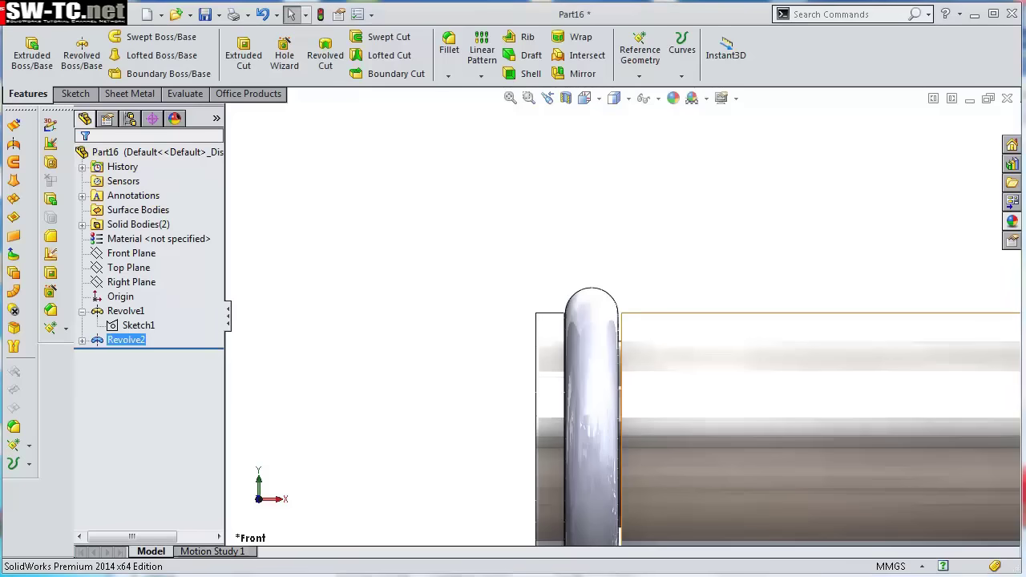
Apply the Rubber > Gloss appearance to the O-ring and orbit to view the pin.
left_click(1012, 221)
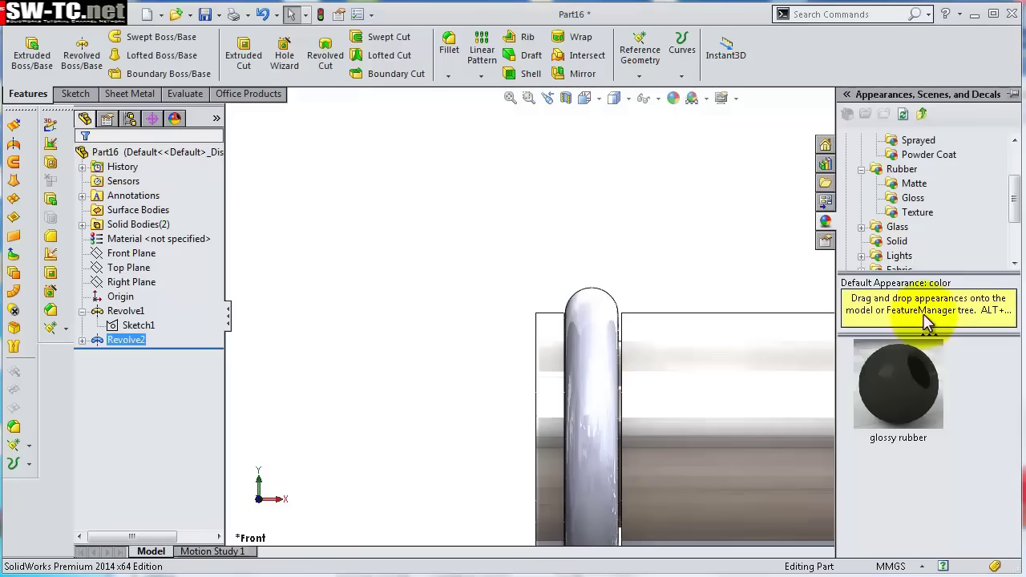
left_click(913, 198)
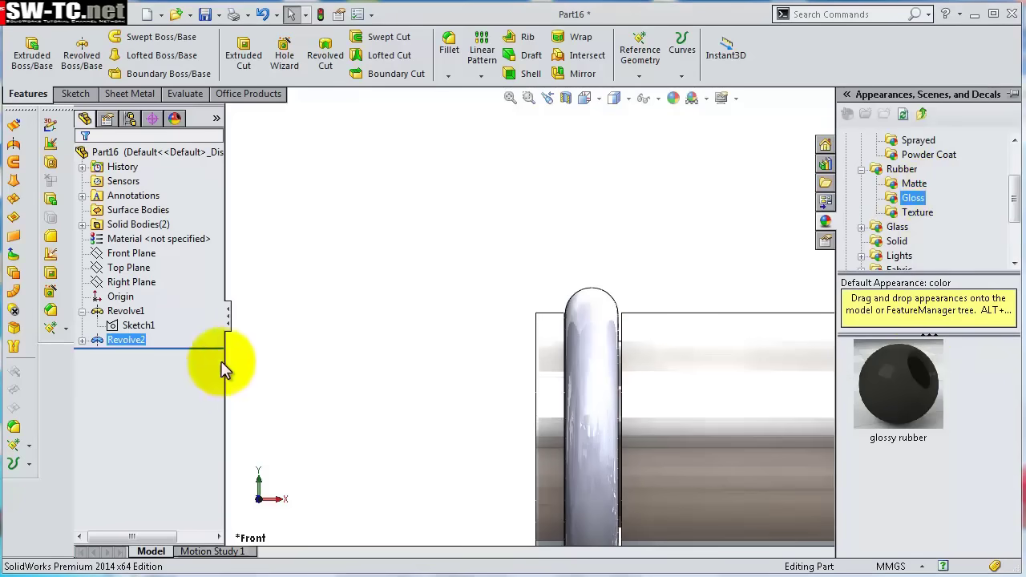
left_click_drag(914, 198, 596, 338)
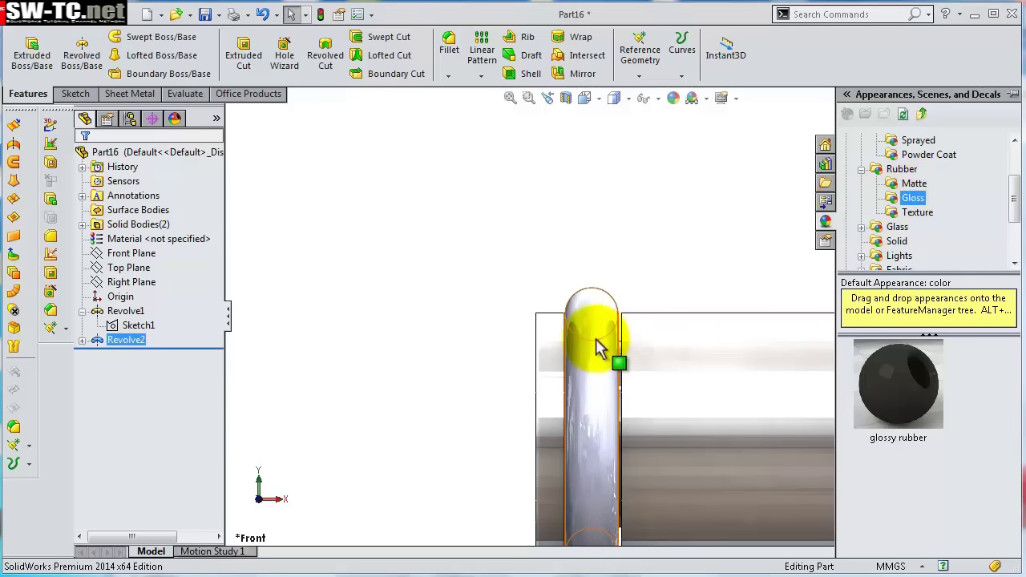
left_click_drag(918, 384, 611, 427)
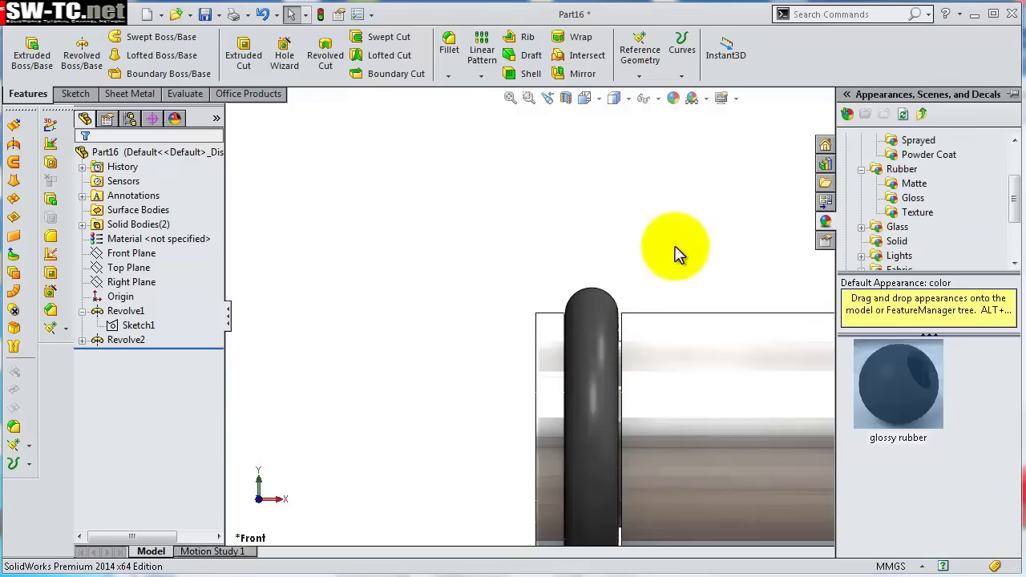
middle_click_drag(675, 248, 813, 339)
scroll(852, 367, "up", 3)
middle_click_drag(852, 368, 779, 321)
scroll(779, 321, "up", 3)
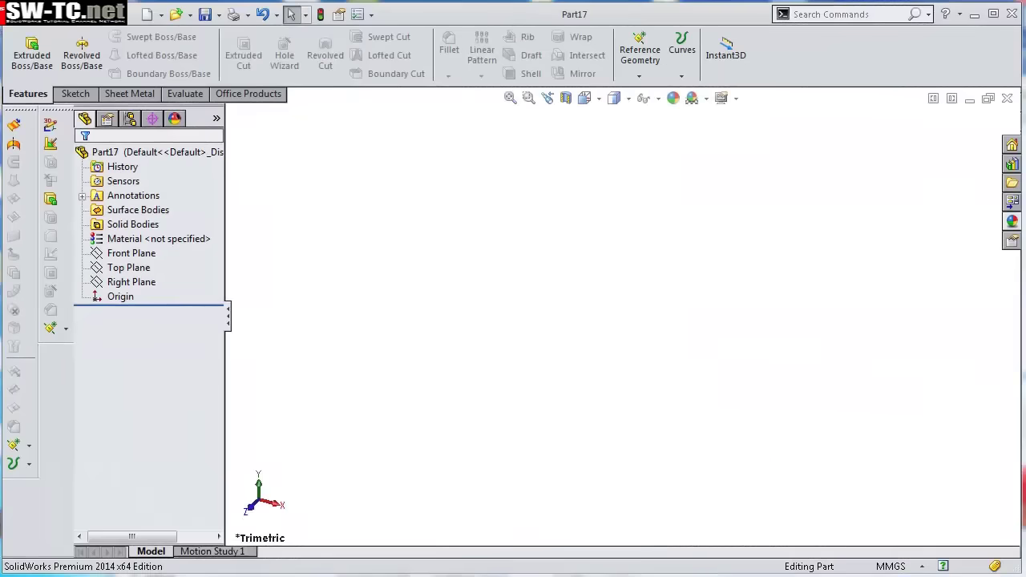
On Part17's Front Plane, draw the base line left from the origin and the large loop arc.
left_click(130, 253)
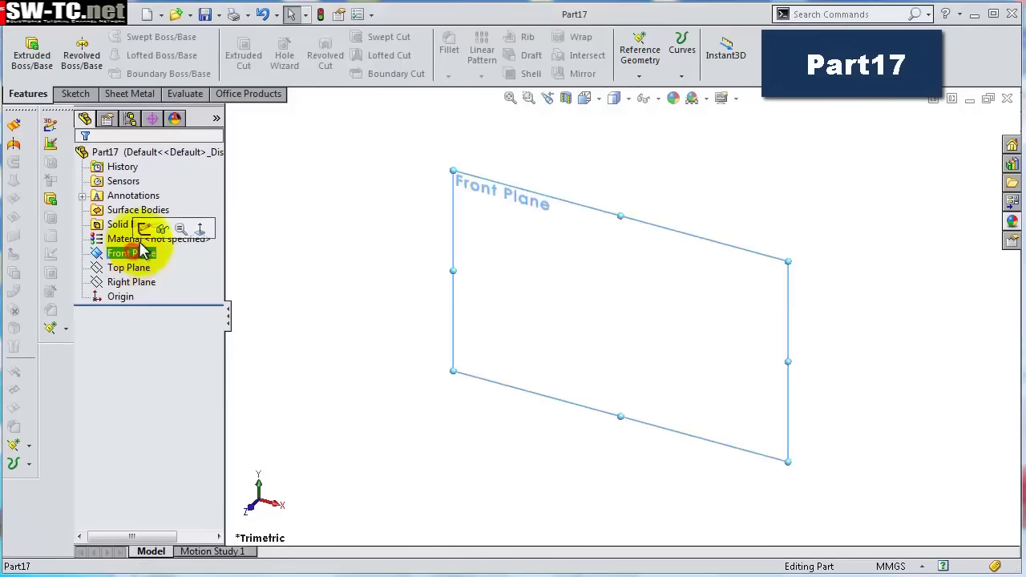
left_click(141, 232)
left_click(104, 37)
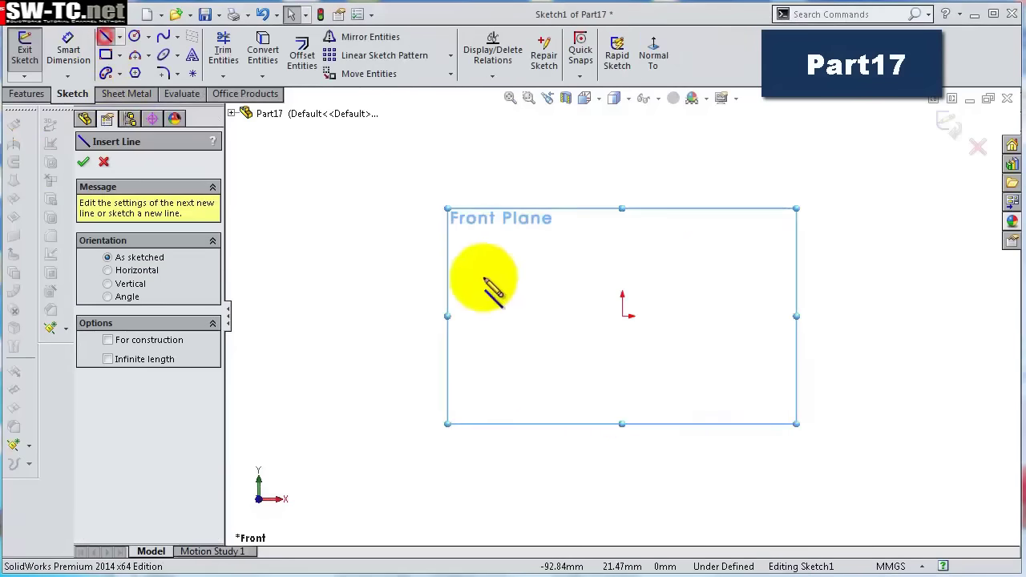
left_click(623, 318)
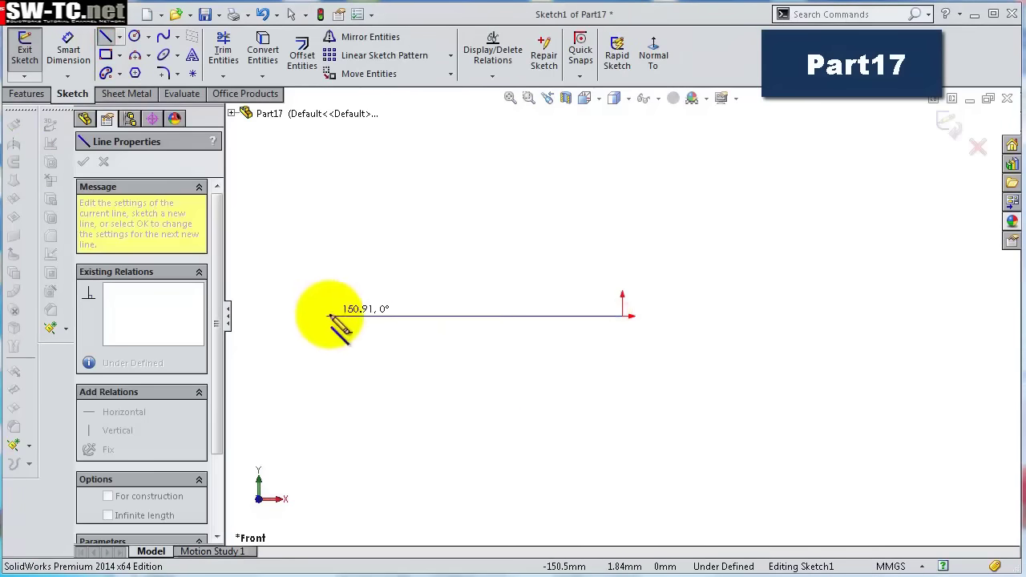
left_click(497, 316)
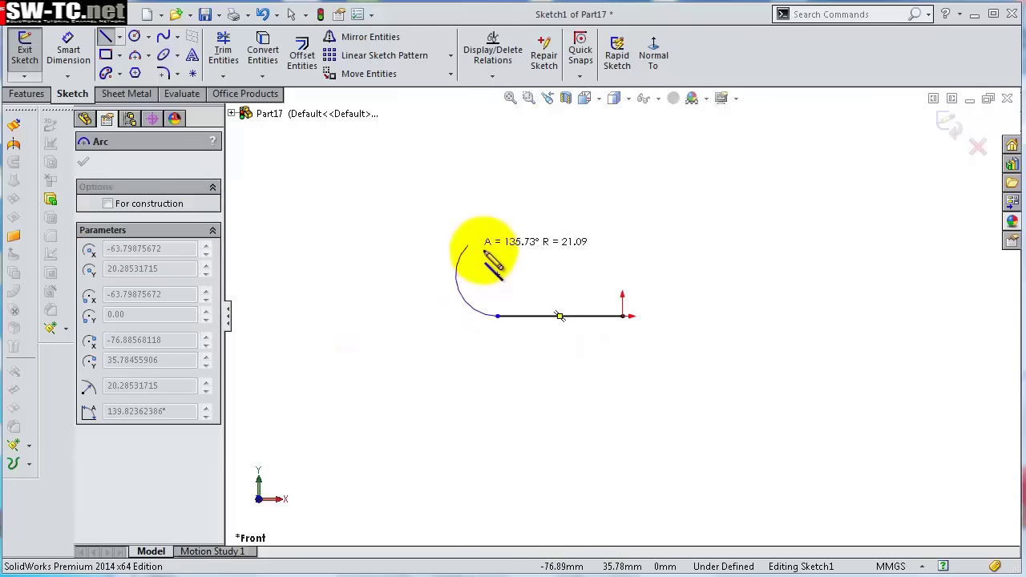
scroll(491, 258, "down", 2)
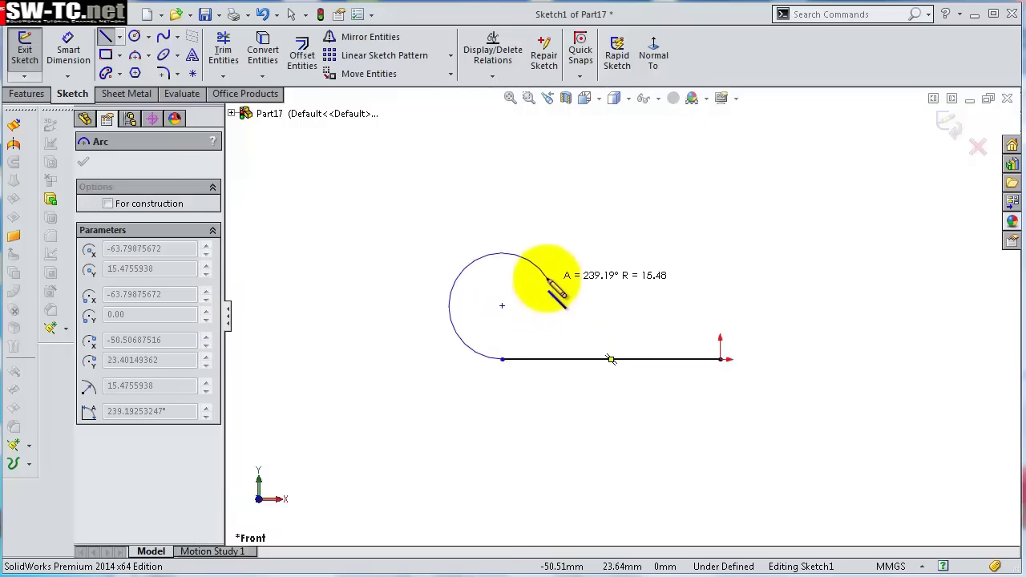
left_click(549, 278)
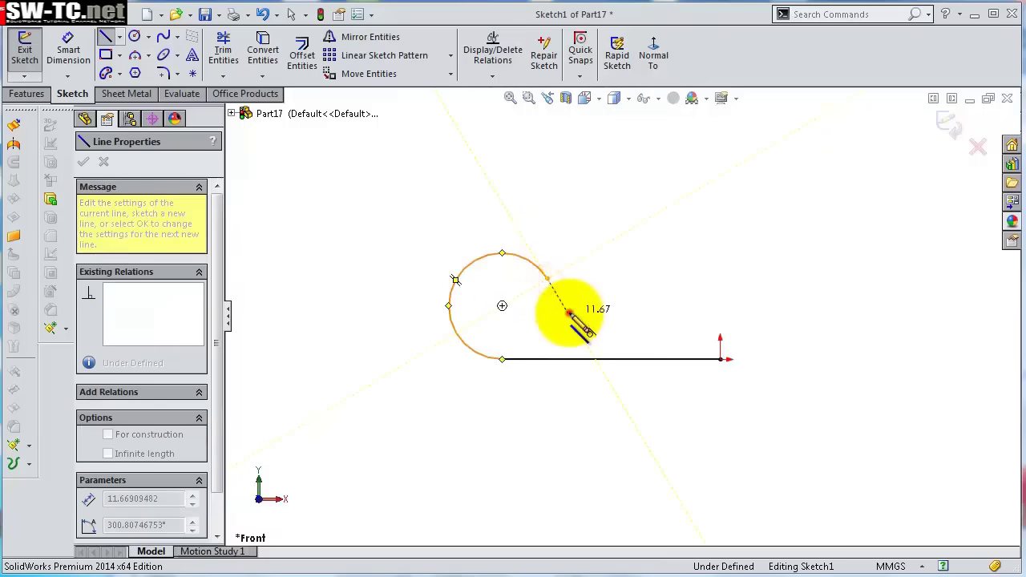
Continue with alternating sloped lines and tangent hump and valley arcs, ending in a short rising line.
left_click(568, 313)
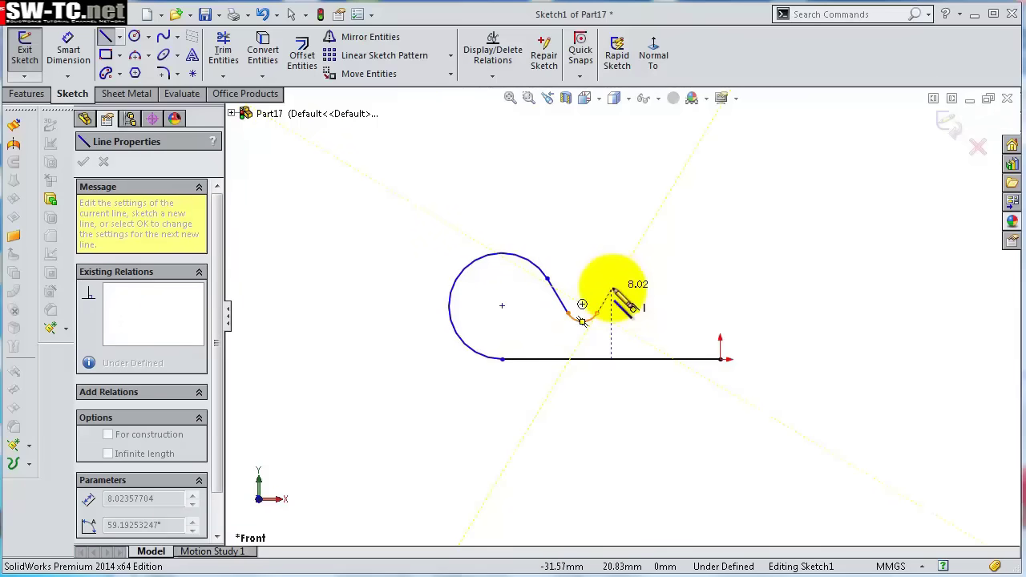
left_click(612, 290)
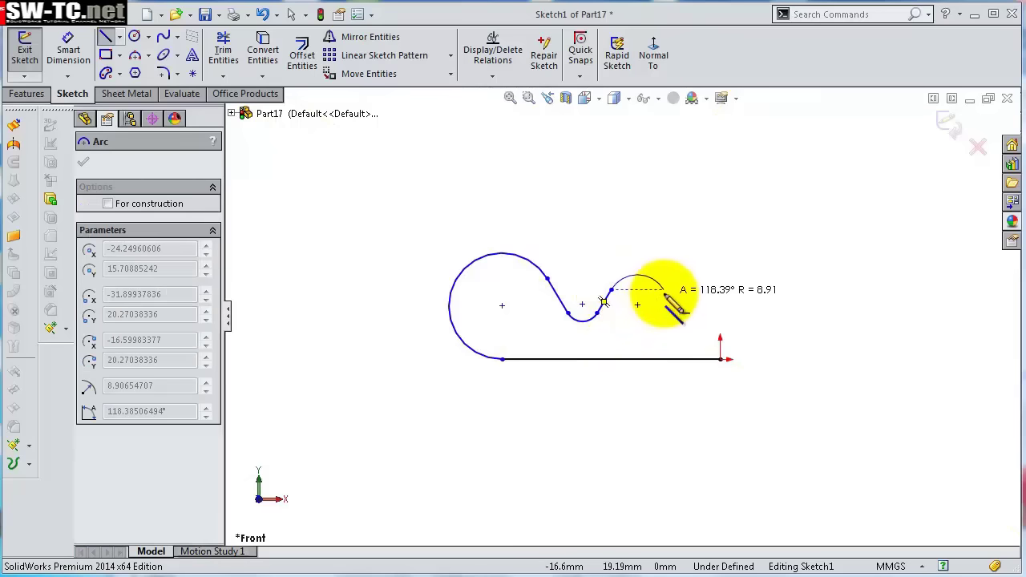
left_click(665, 296)
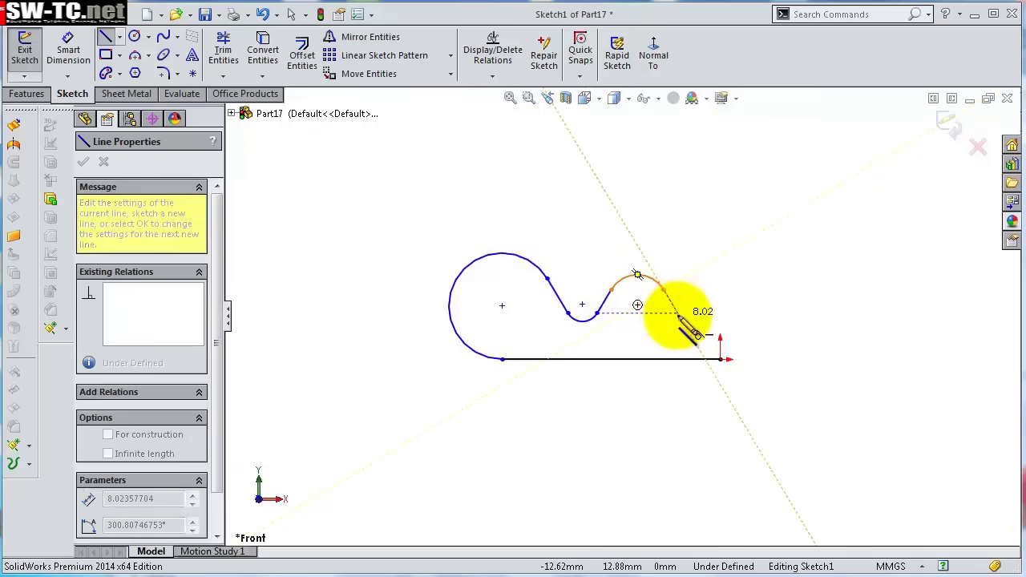
left_click(677, 315)
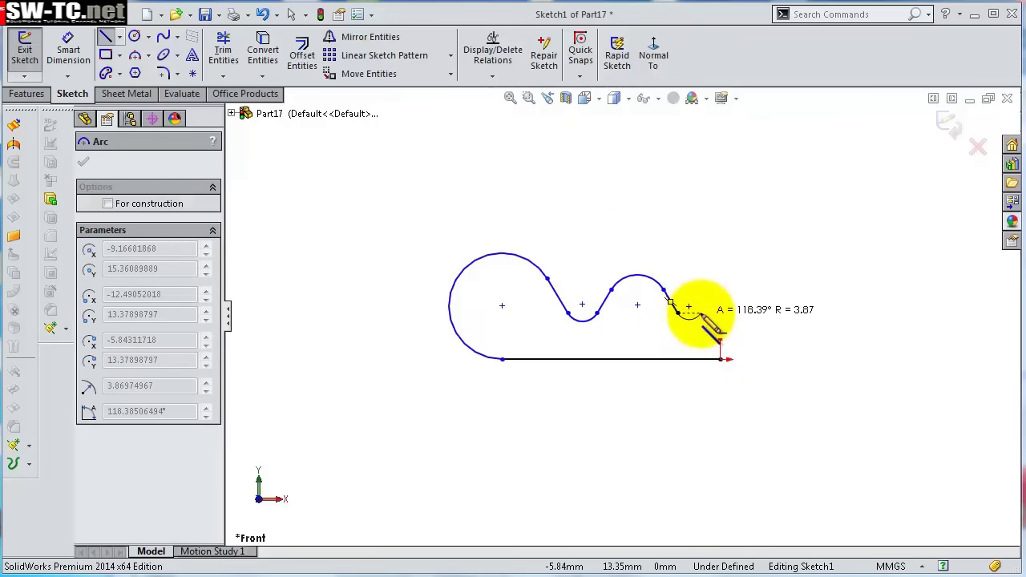
left_click(690, 319)
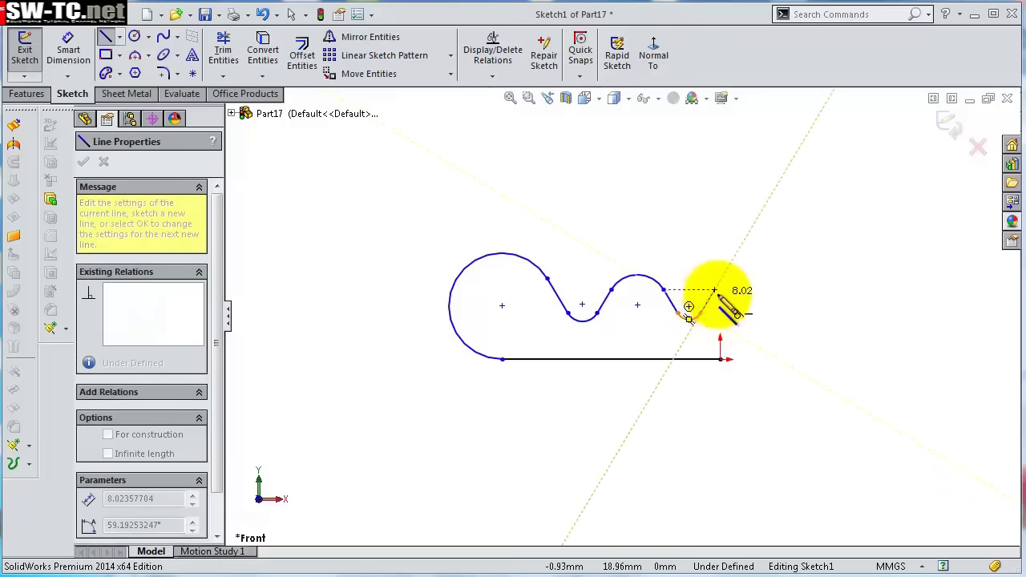
left_click(721, 297)
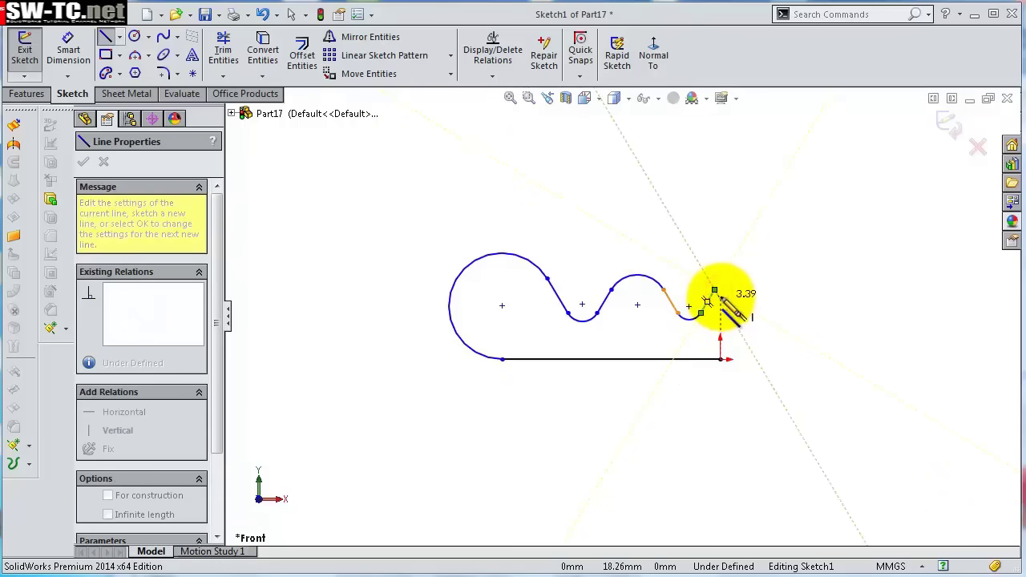
key("Escape")
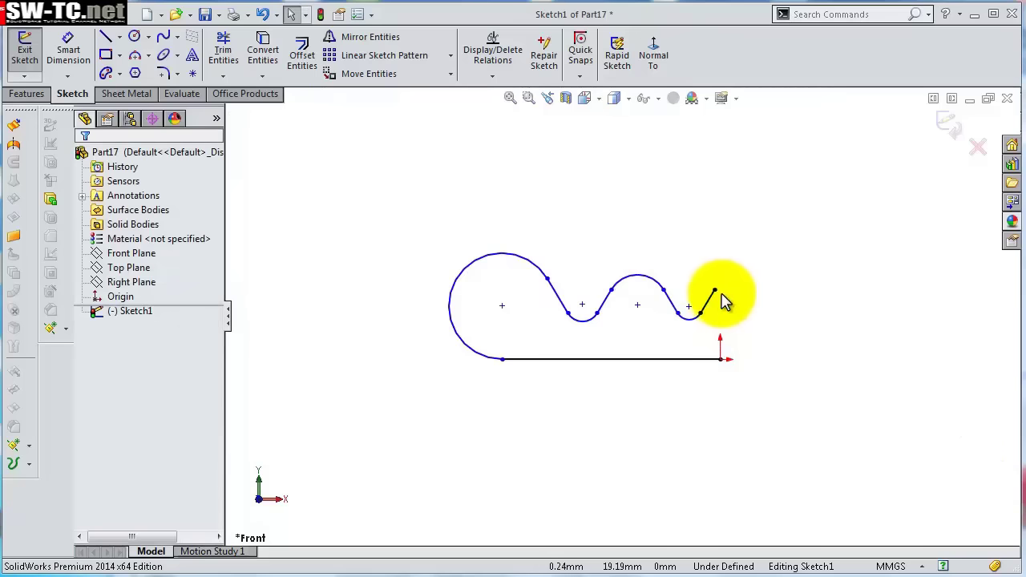
right_click(720, 301)
Dimension the base line 28 mm, the loop radius 4 mm, and the loop centre 4 mm above the base.
left_click(757, 310)
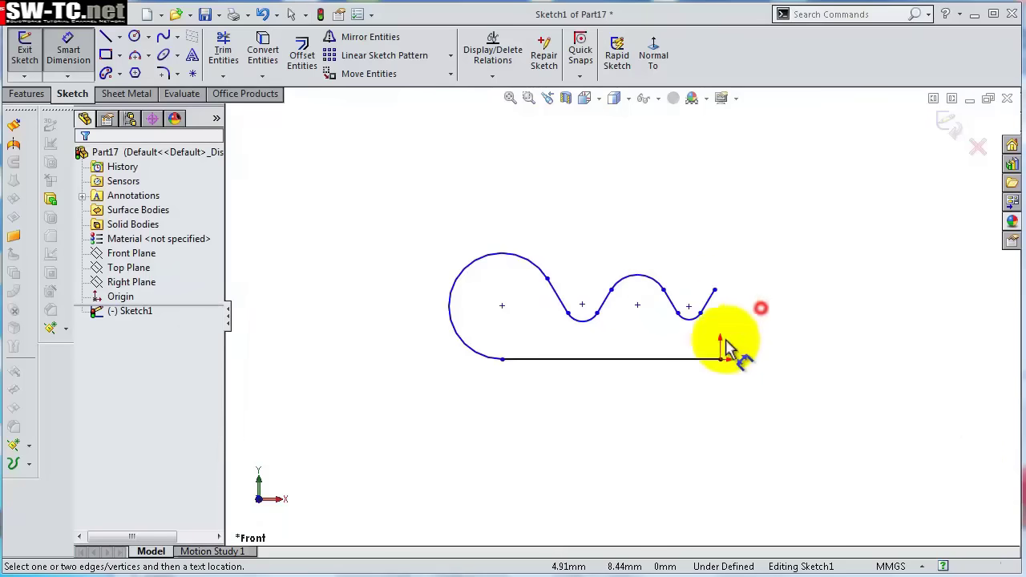
left_click(680, 360)
left_click(682, 409)
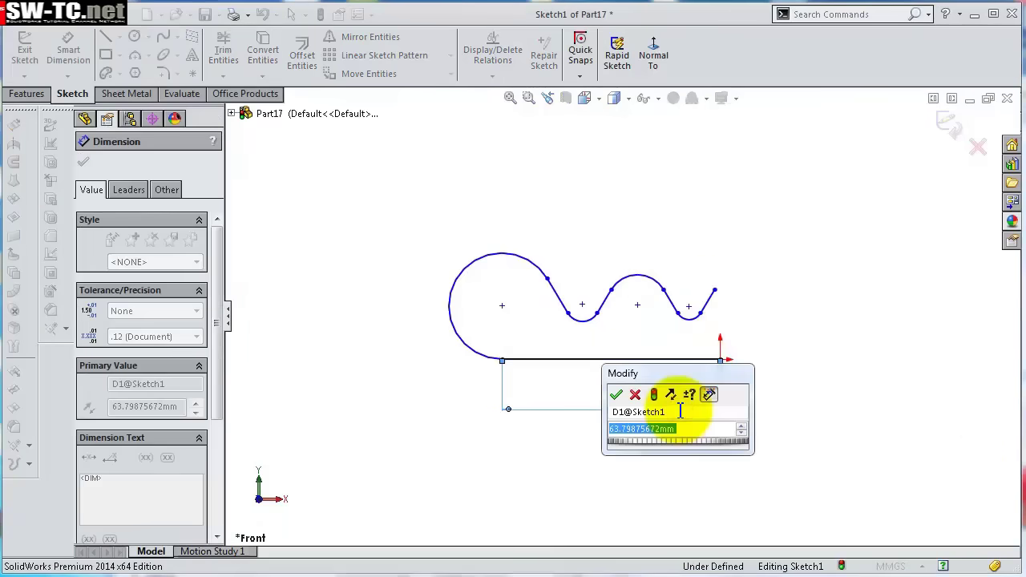
type("28")
key("Return")
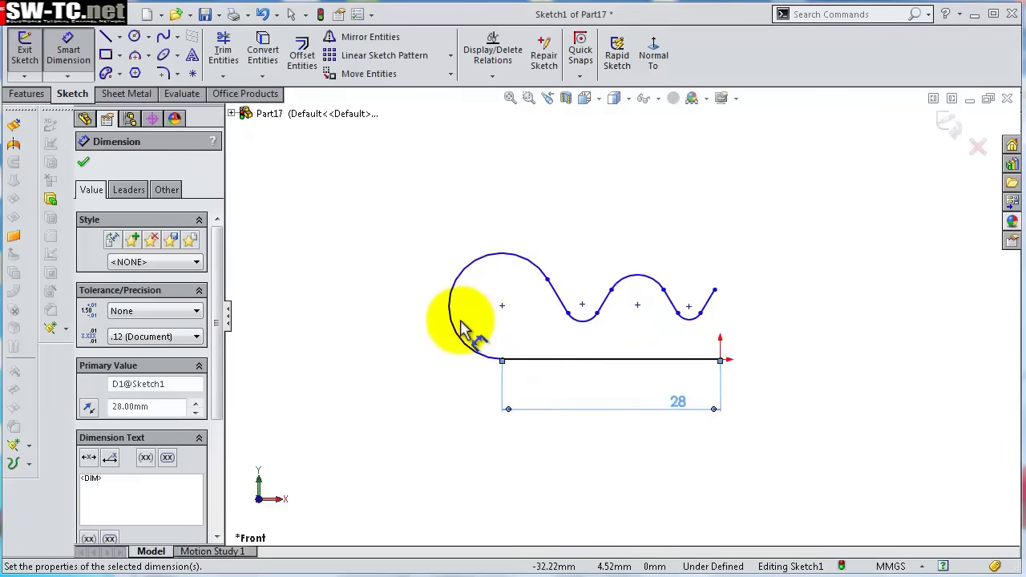
left_click(453, 324)
left_click(410, 312)
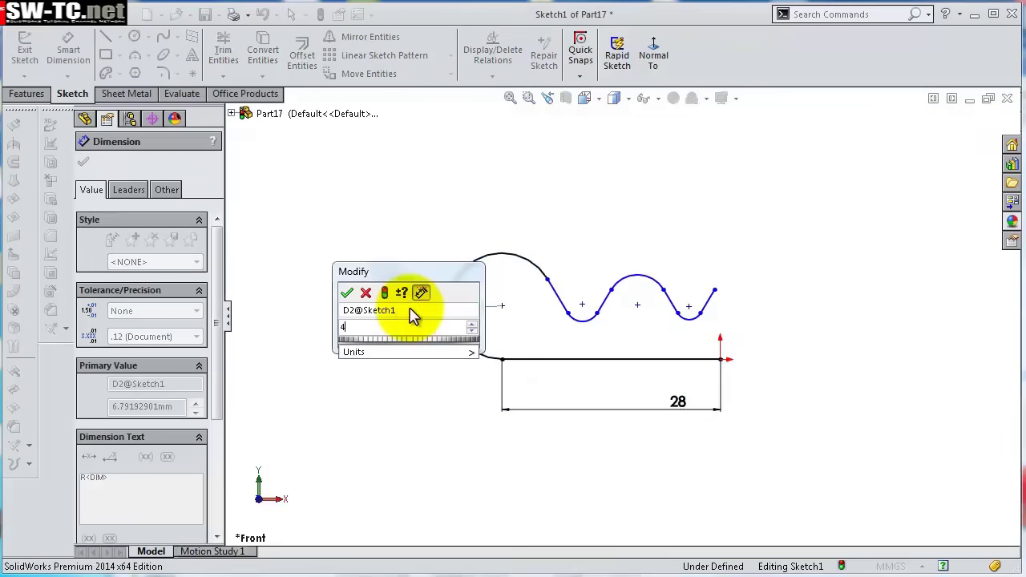
key("Return")
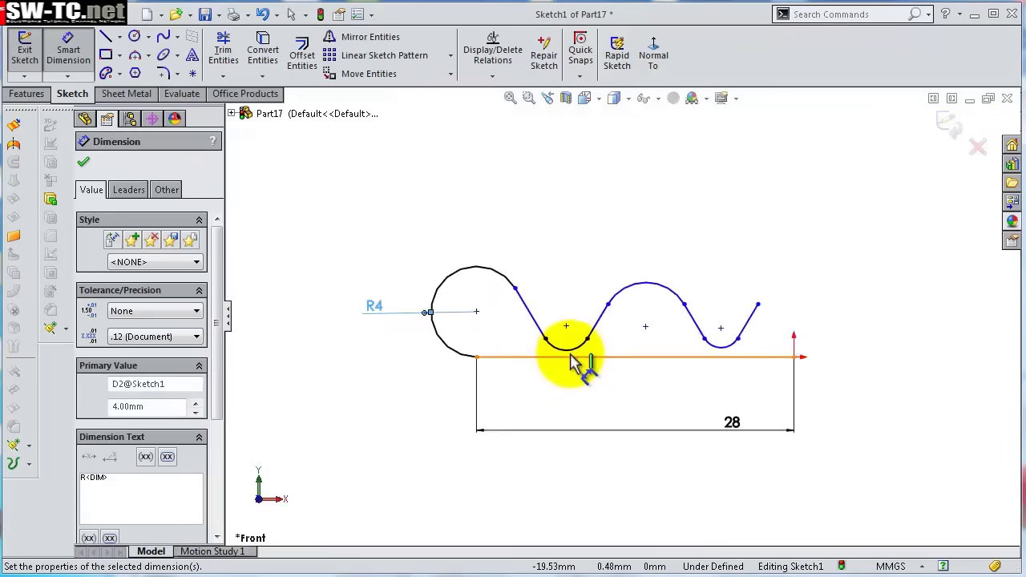
scroll(571, 356, "down", 2)
left_click(568, 319)
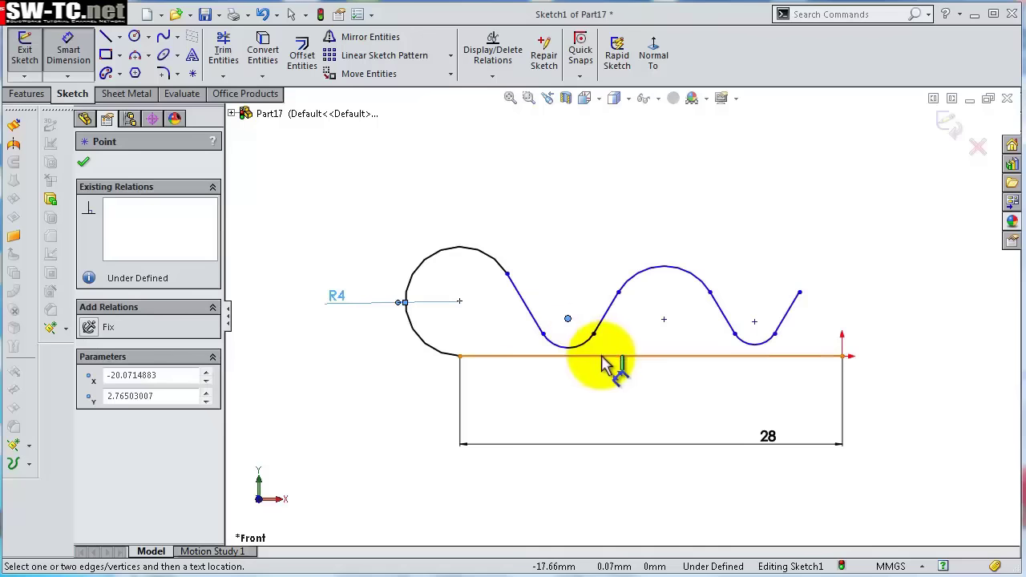
left_click(603, 357)
left_click(320, 369)
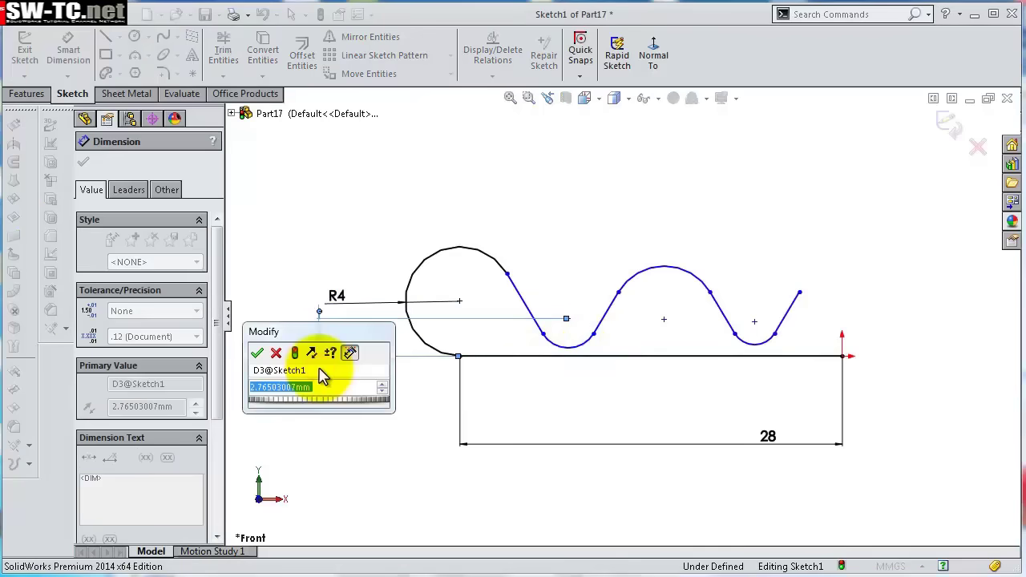
type("4")
key("Return")
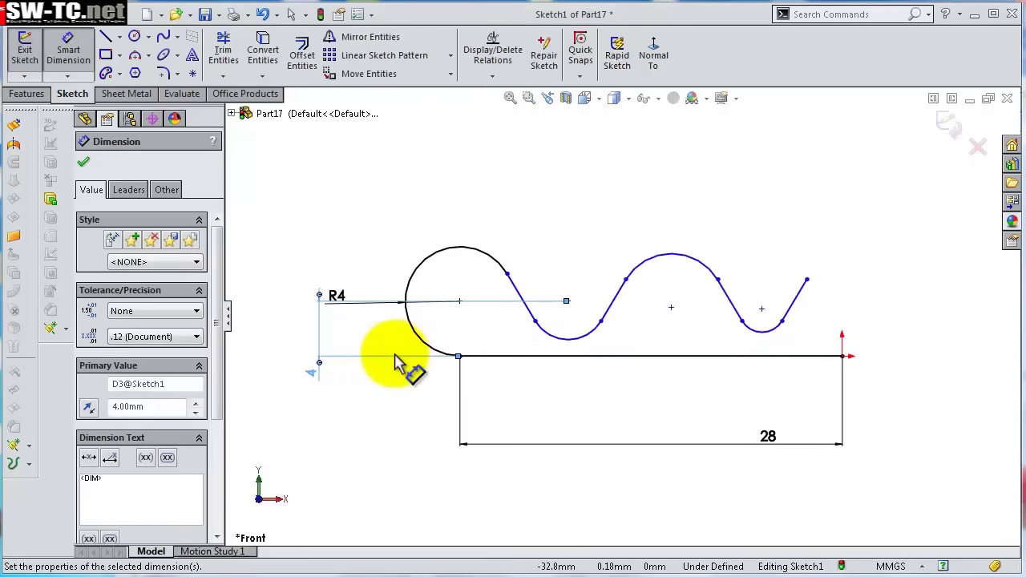
Set the short sloped line to 2 mm and the first valley arc to R2.
left_click(620, 308)
left_click(602, 298)
type("2")
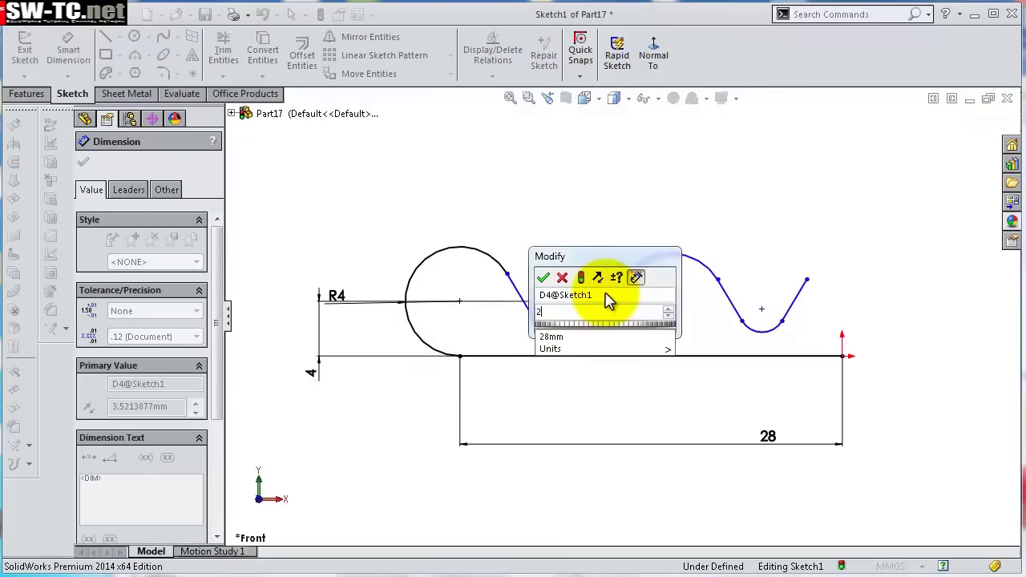
key("Return")
scroll(611, 327, "down", 2)
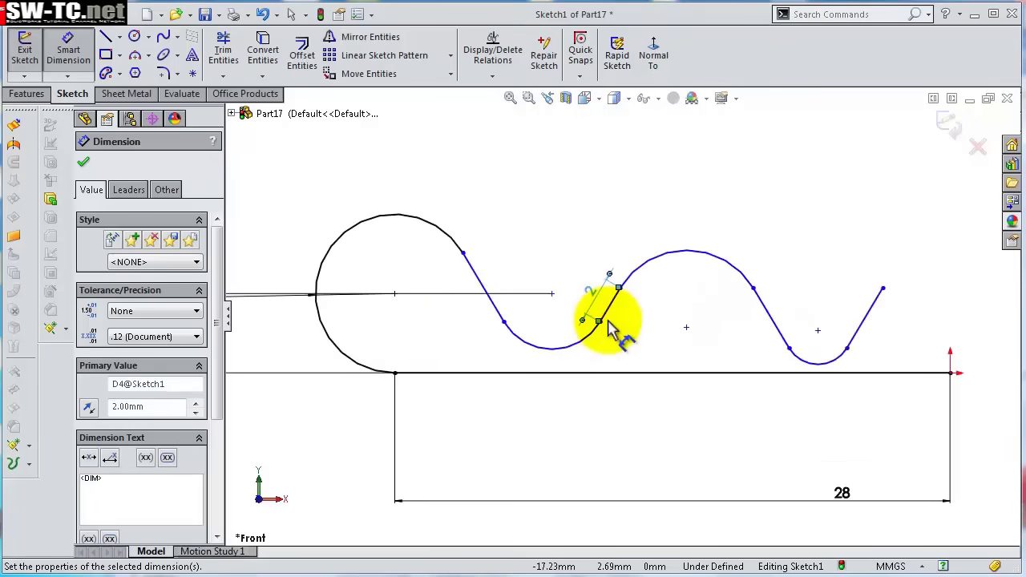
left_click(563, 357)
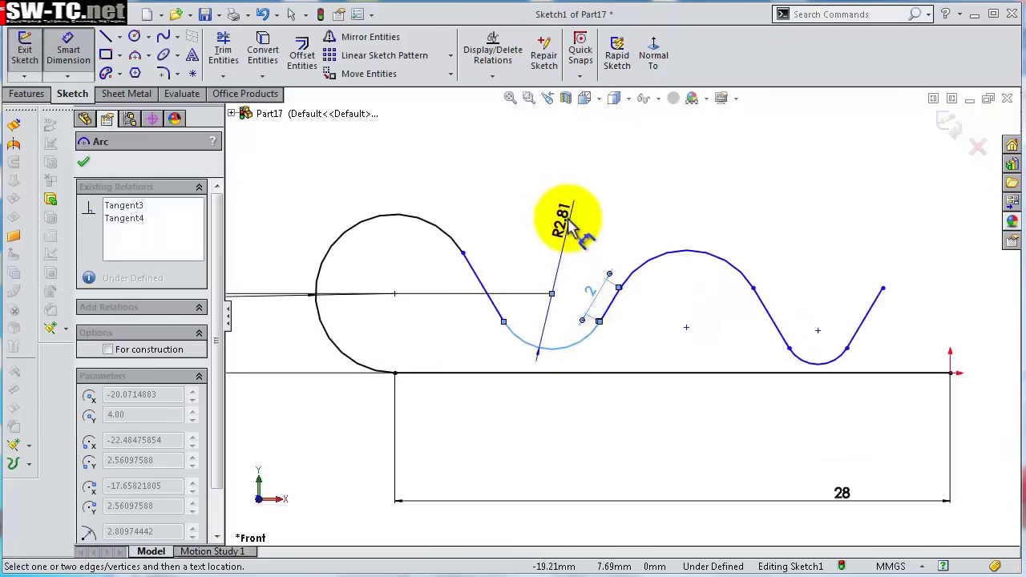
left_click(568, 219)
type("2")
key("Return")
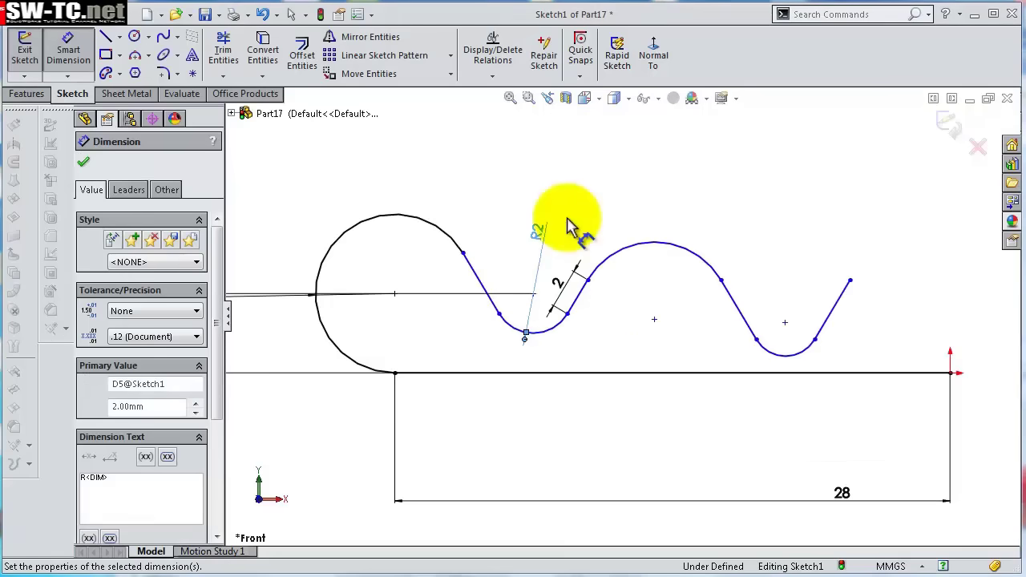
Give the hump arc R4 and the lower-right valley arc R2.
left_click(642, 245)
left_click(657, 203)
type("4")
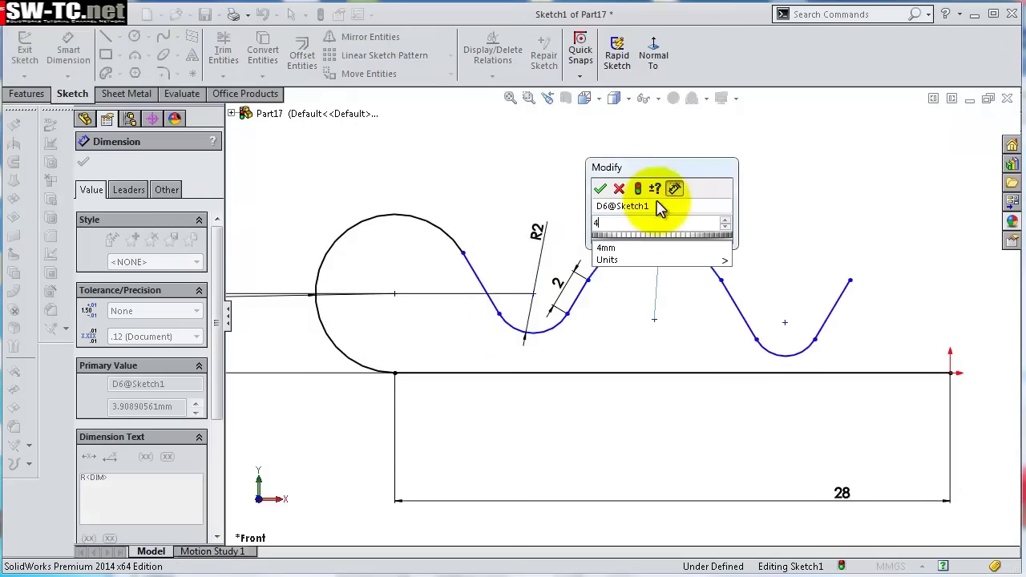
key("Return")
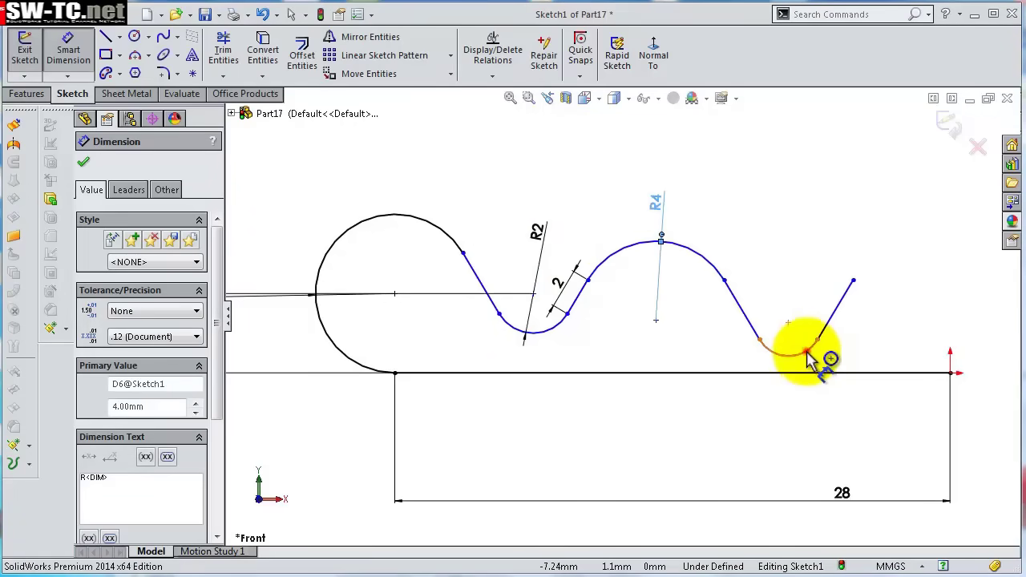
left_click(806, 353)
left_click(794, 260)
type("2")
key("Return")
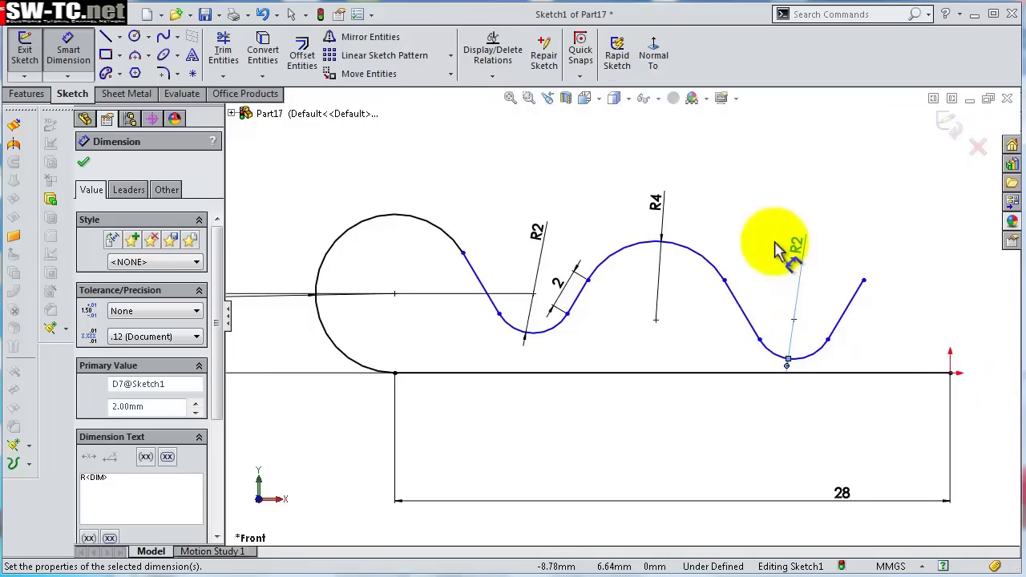
key("Escape")
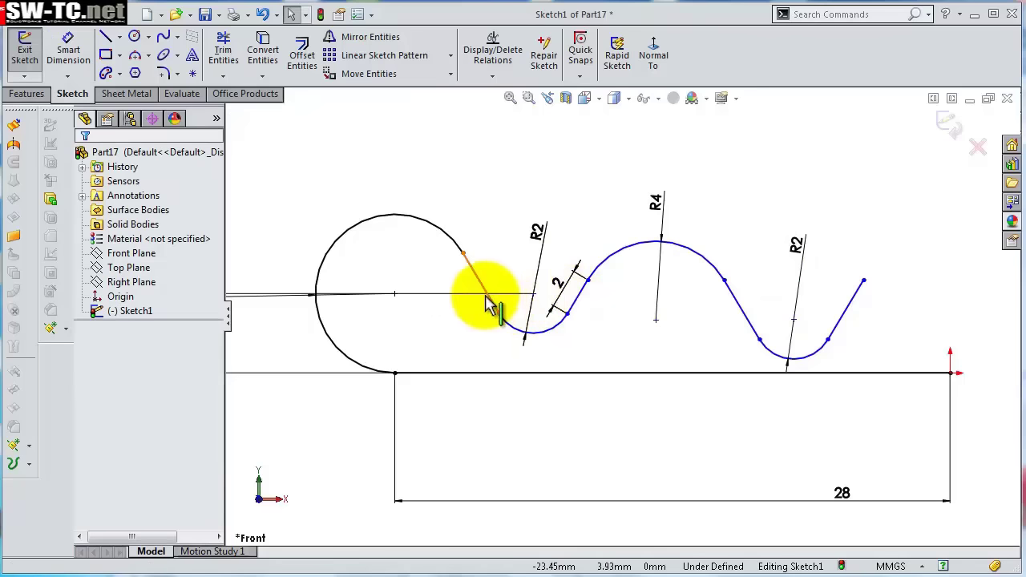
Angle the line leaving the loop at 45° to the base line.
key("s")
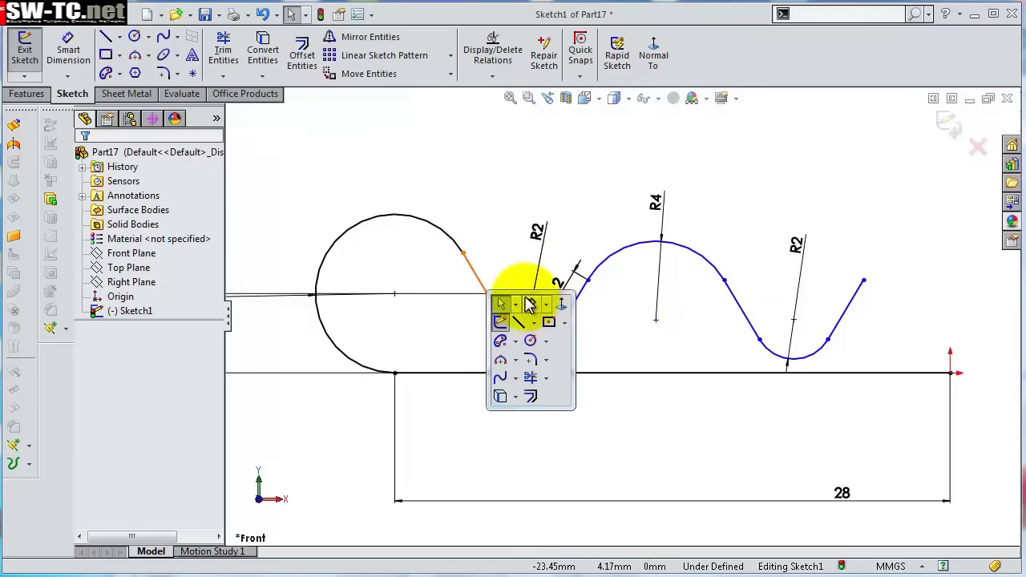
left_click(532, 298)
left_click(489, 299)
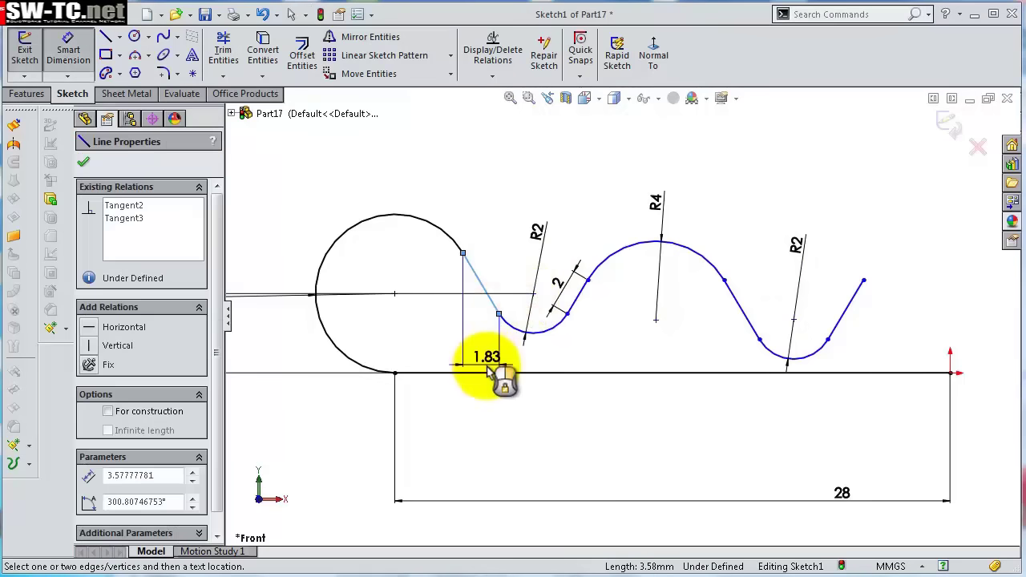
left_click(489, 373)
left_click(467, 350)
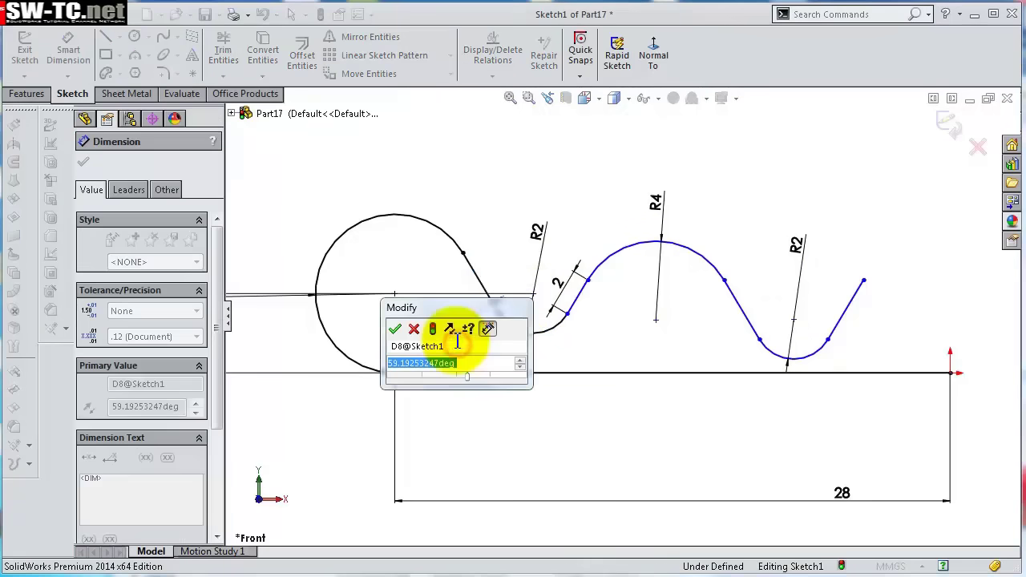
type("45")
key("Return")
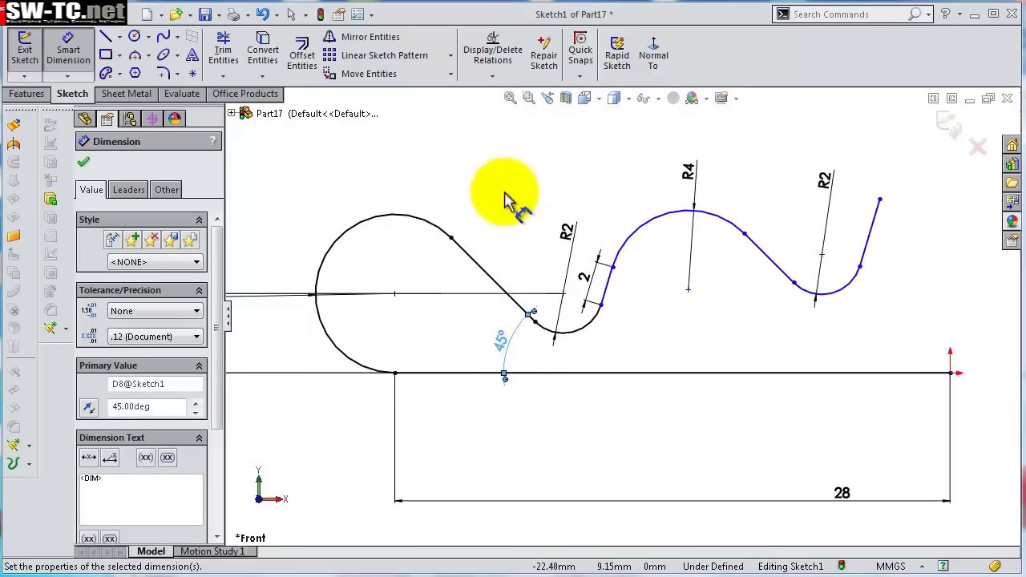
key("Escape")
key("Escape")
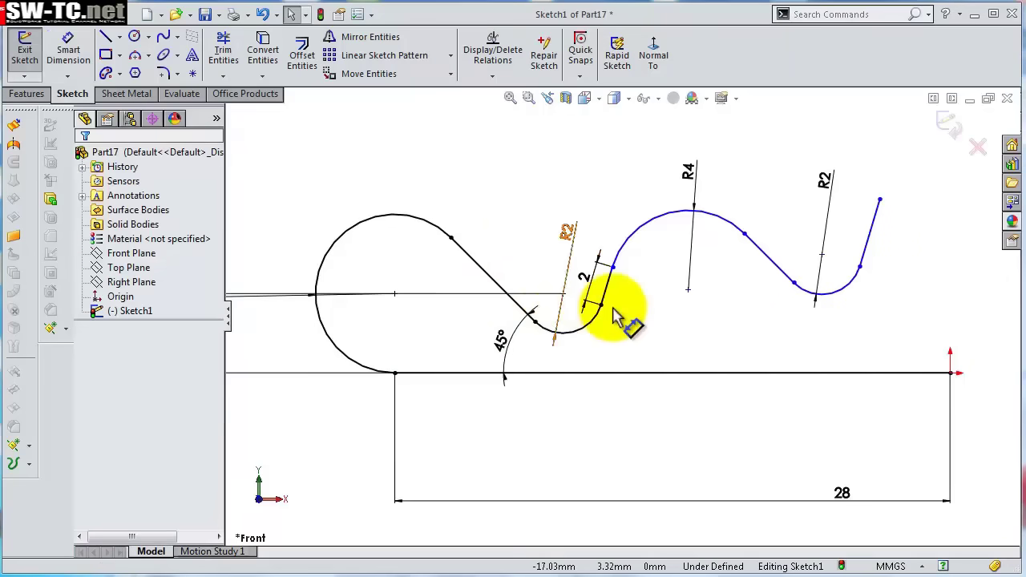
Make the first two pairs of wave endpoints horizontal with each other.
left_click(602, 306)
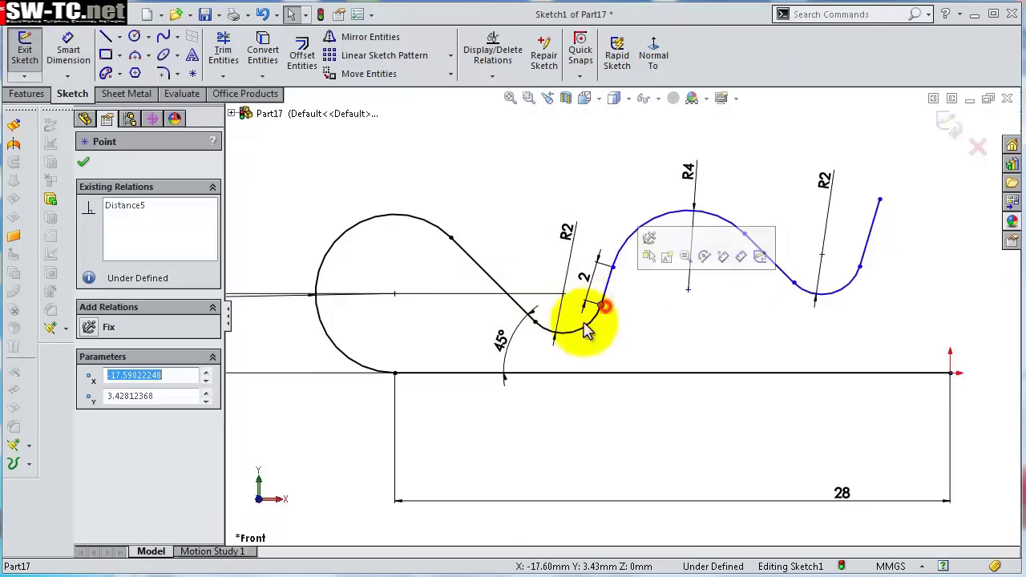
left_click(536, 323, "ctrl")
left_click(595, 271)
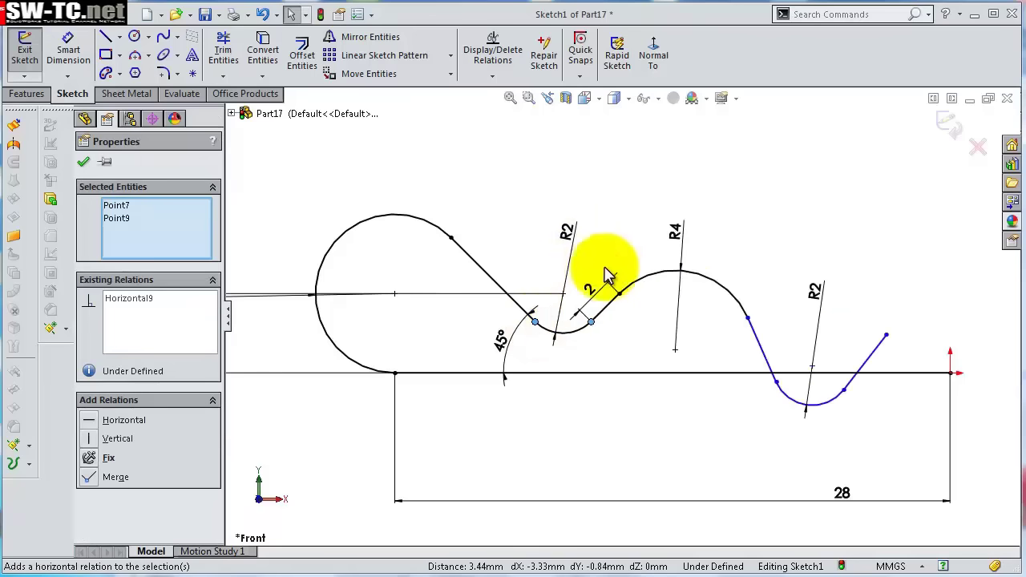
left_click(747, 320)
left_click(591, 322, "ctrl")
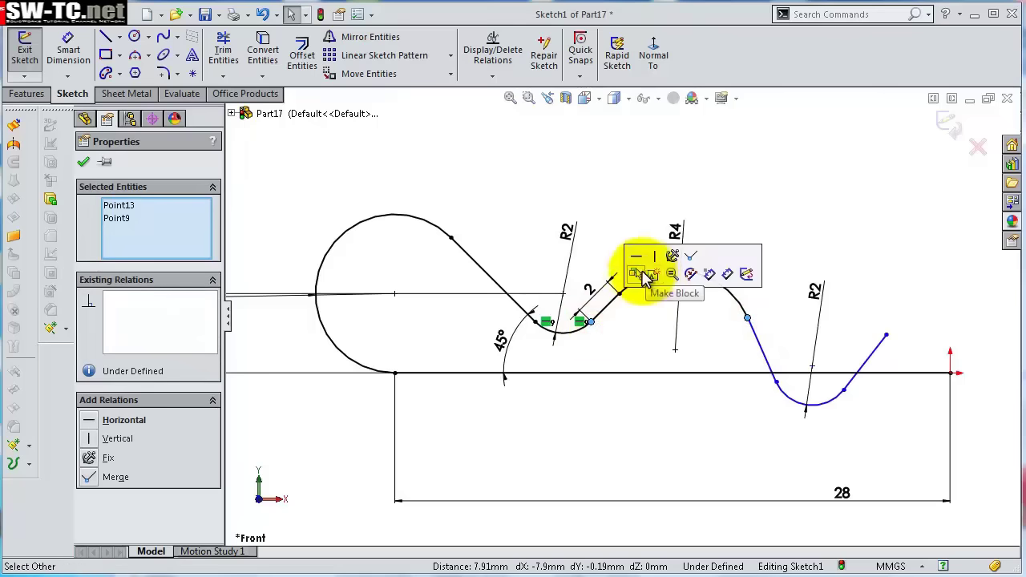
left_click(591, 197)
left_click(620, 295)
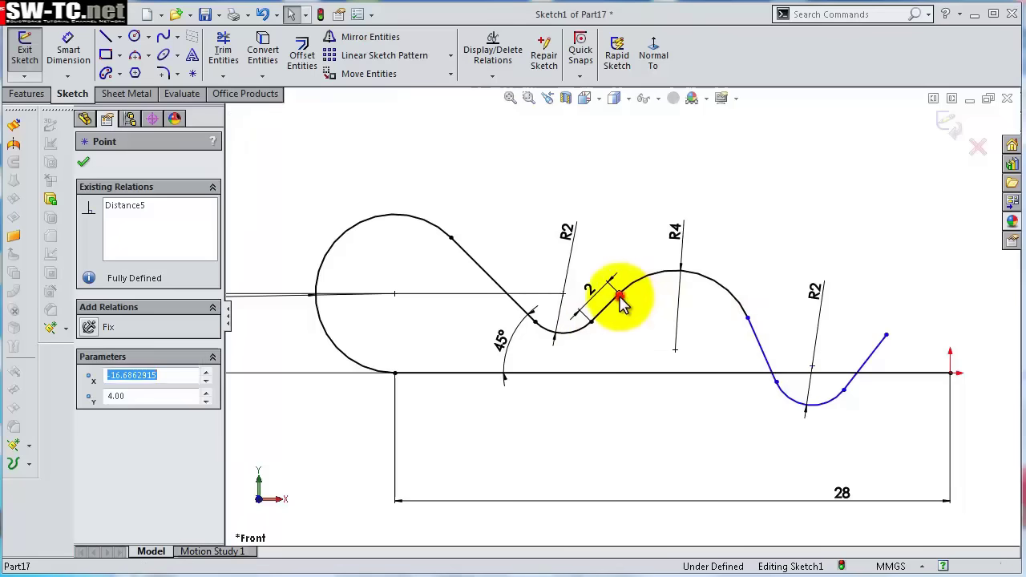
left_click(747, 319, "ctrl")
left_click(790, 253)
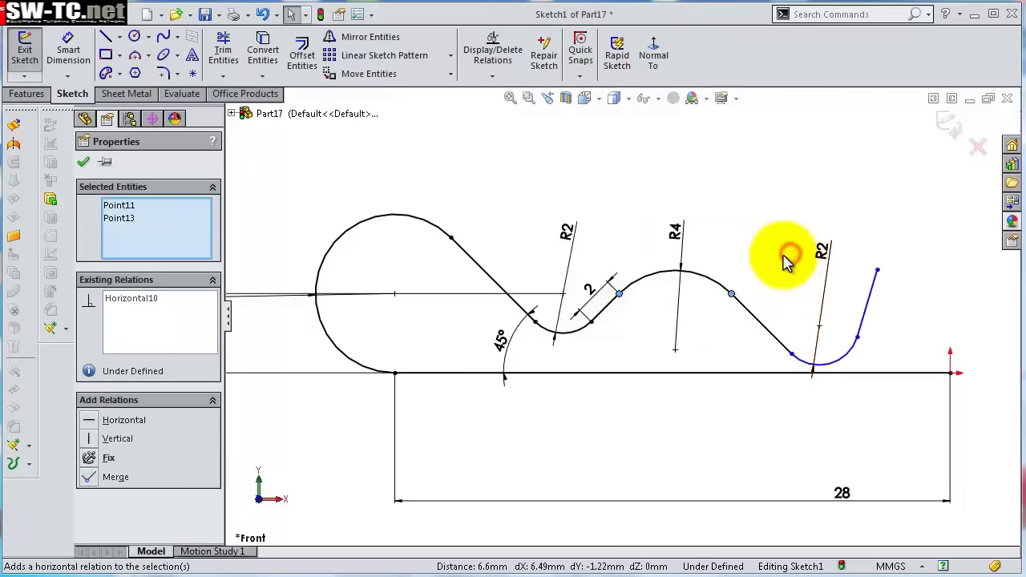
Level the remaining two pairs of arc endpoints horizontally.
left_click(791, 355)
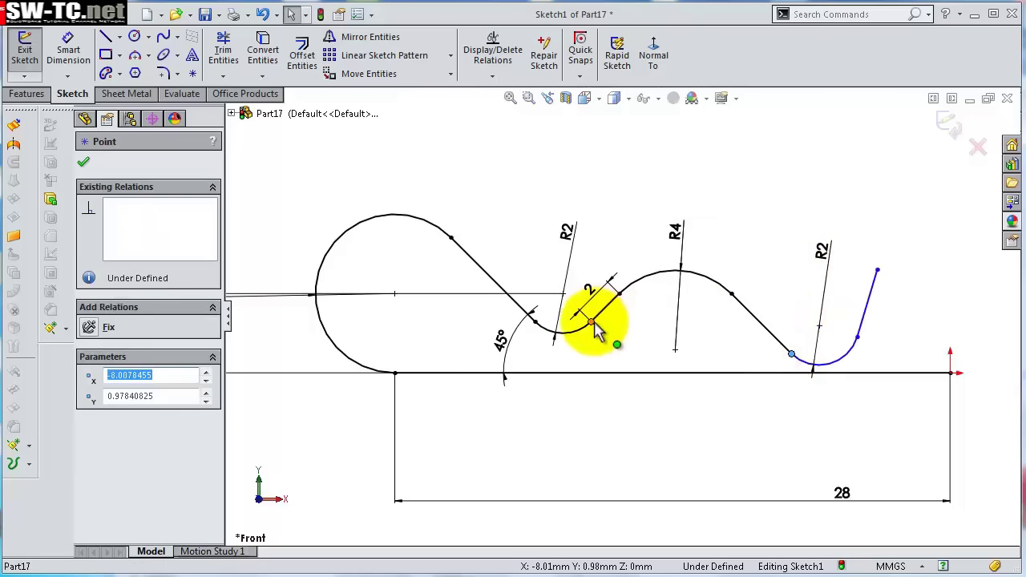
left_click(591, 322, "ctrl")
left_click(641, 258)
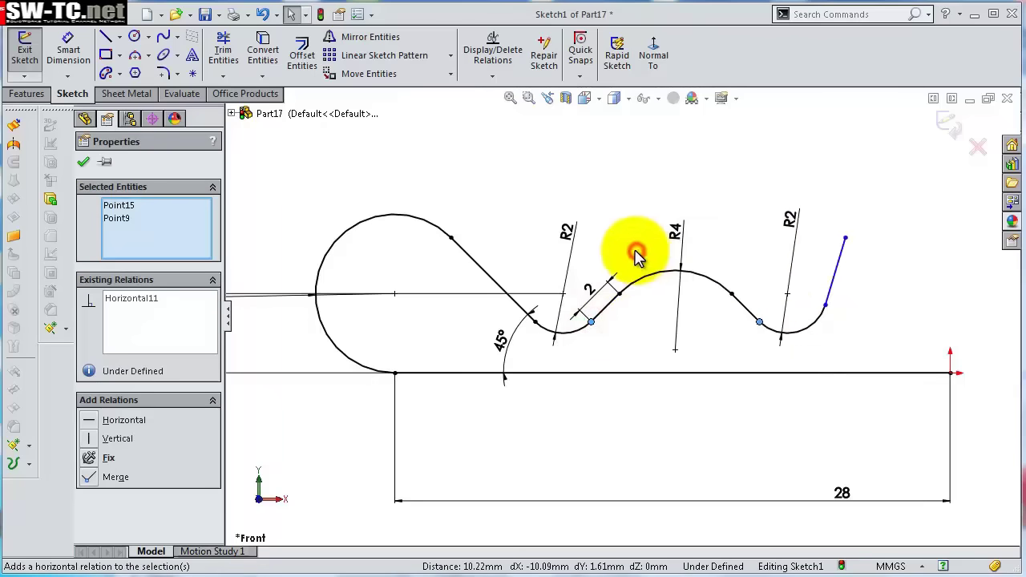
left_click(826, 307)
left_click(761, 324, "ctrl")
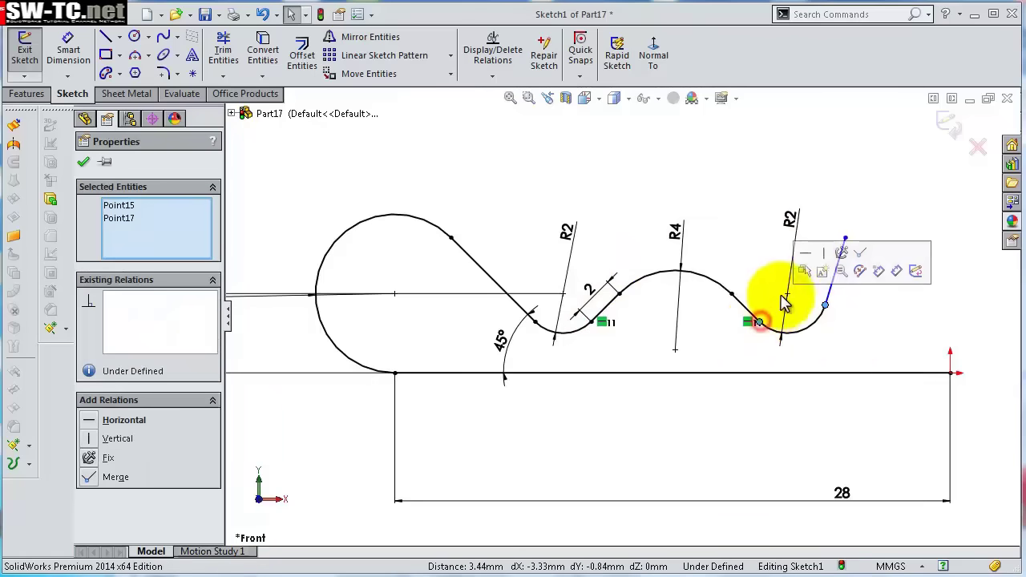
left_click(808, 261)
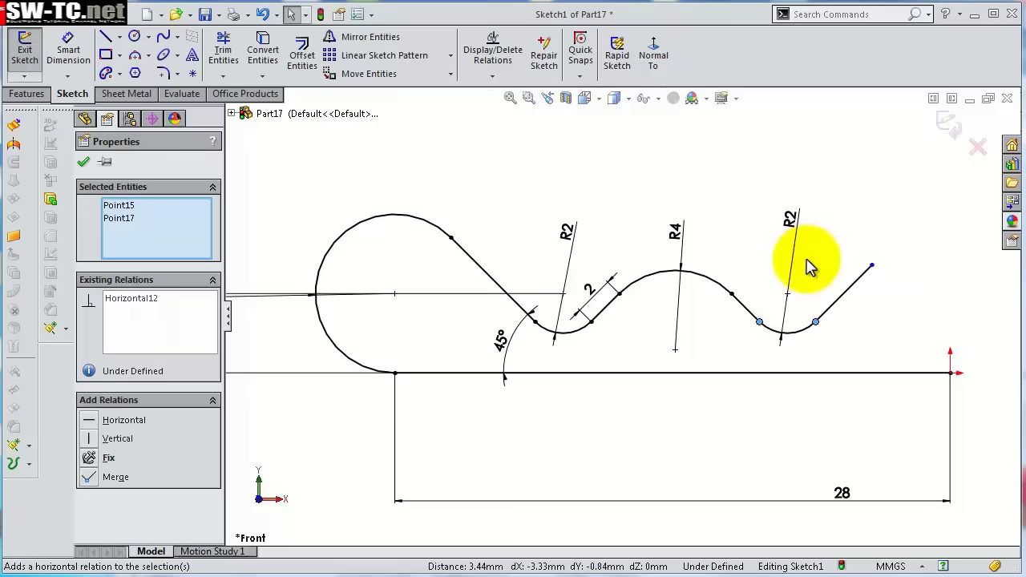
Make the three sloped lines of the wave equal in length.
left_click(845, 294)
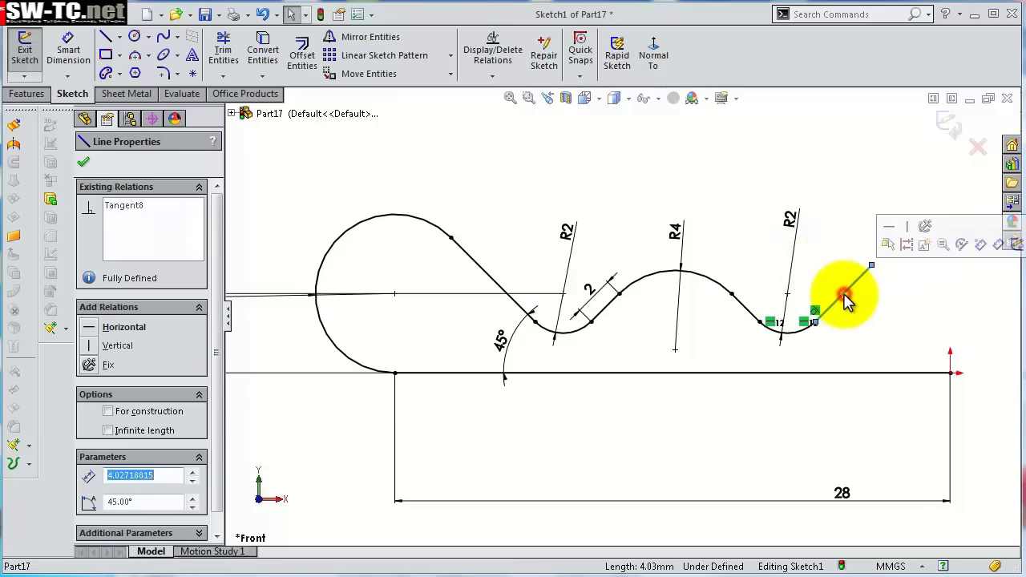
left_click(747, 310, "ctrl")
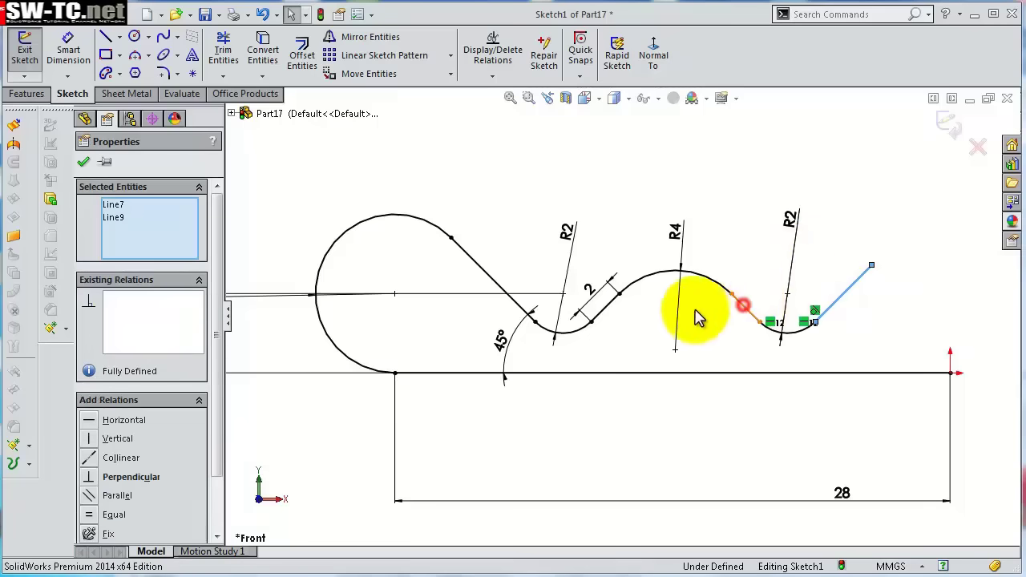
left_click(611, 311, "ctrl")
left_click(730, 237)
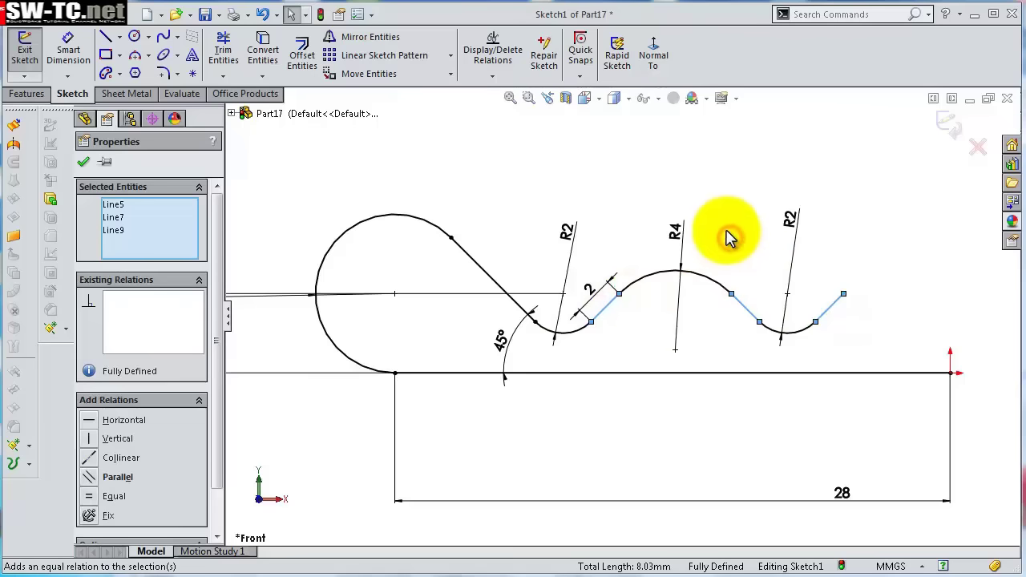
left_click(760, 222)
scroll(676, 360, "down", 1)
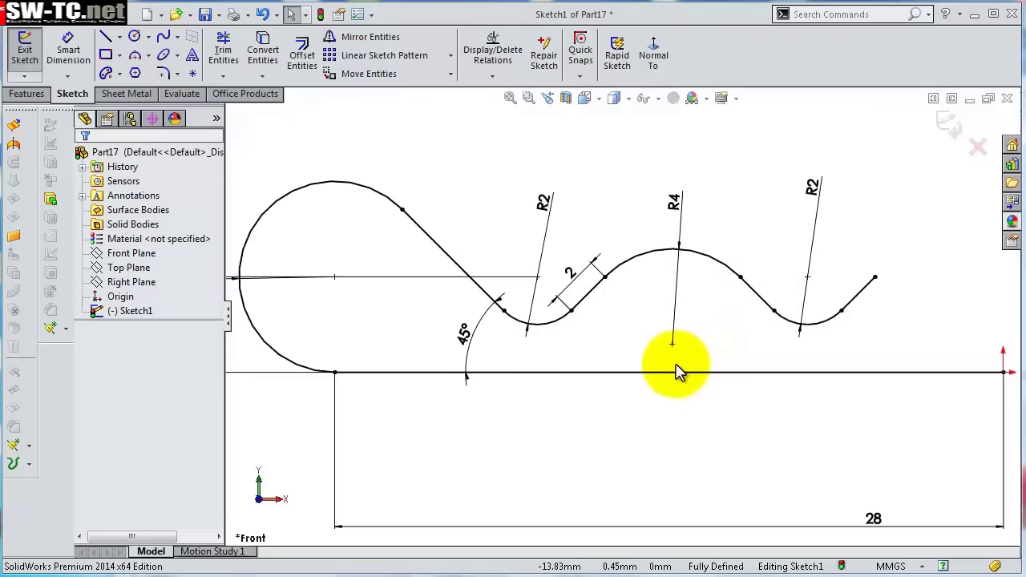
scroll(676, 363, "up", 2)
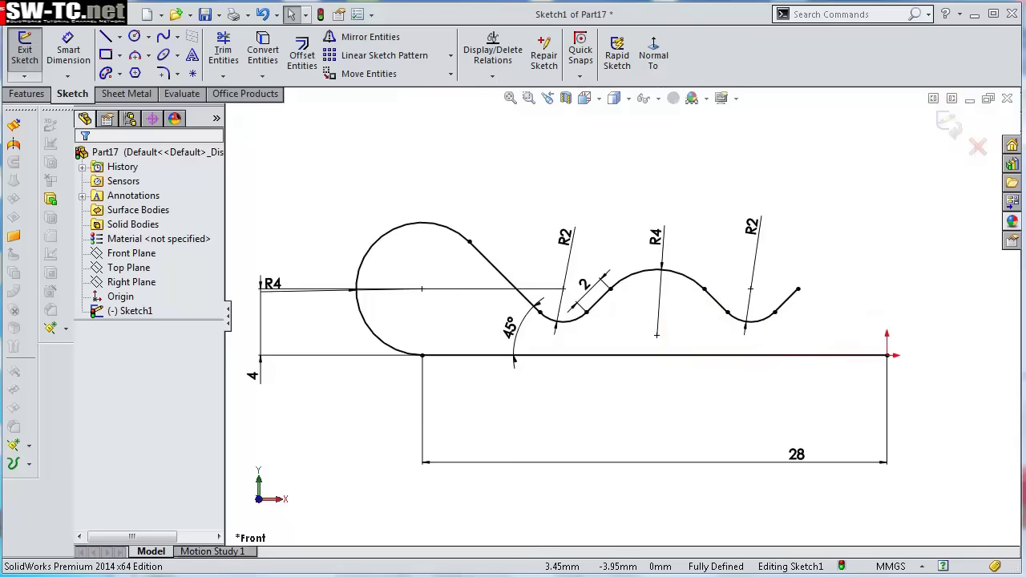
Exit Sketch1 and begin Sketch2 on the Right Plane.
left_click(892, 202)
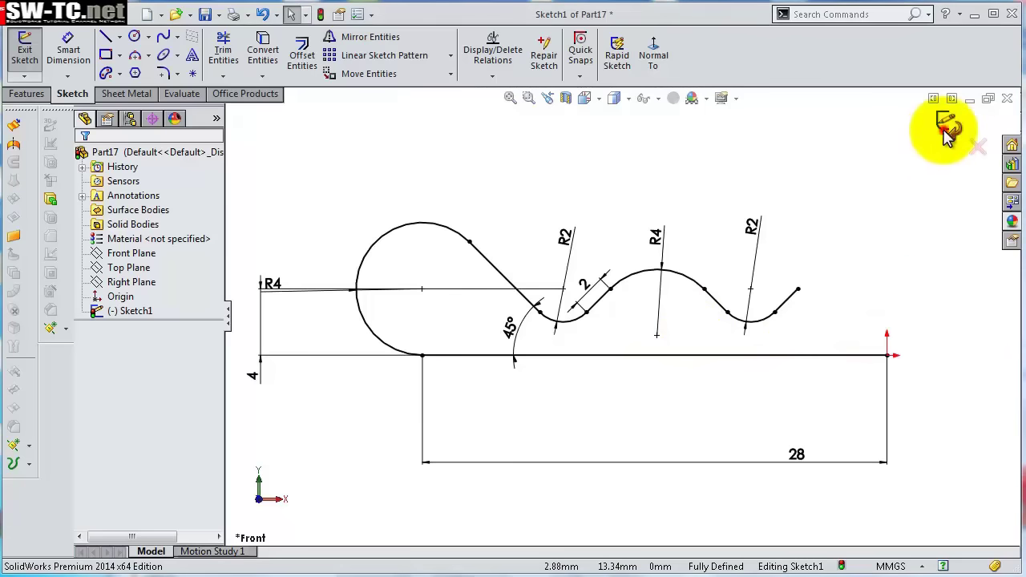
left_click(946, 127)
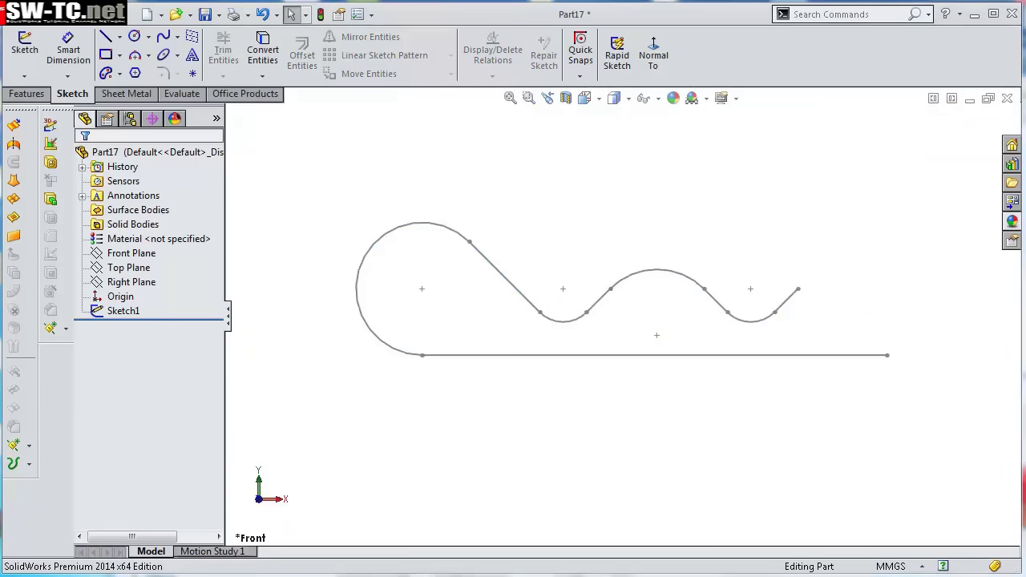
mouse_move(845, 440)
middle_mouse_down()
mouse_move(834, 474)
mouse_move(338, 350)
middle_mouse_up()
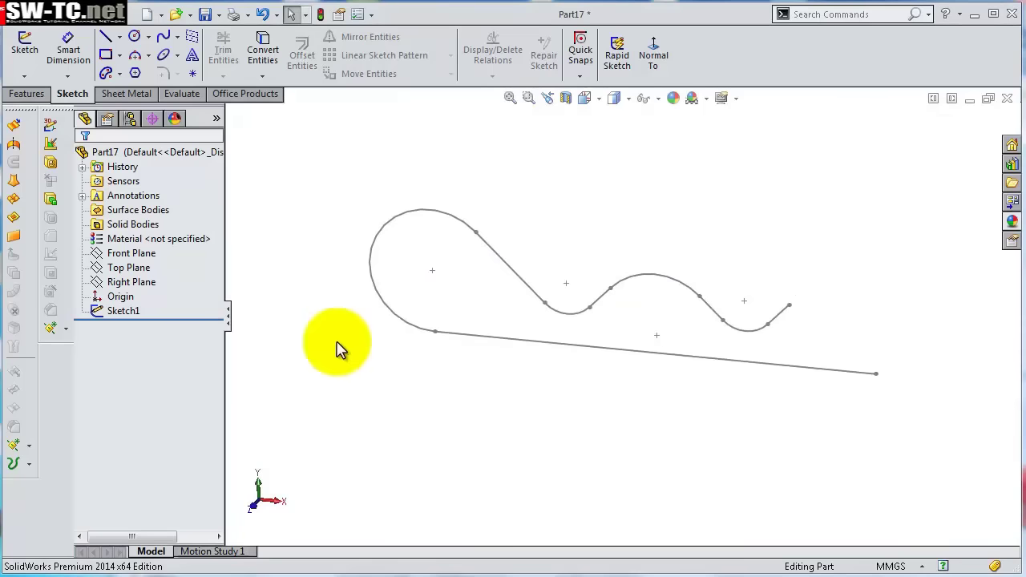
left_click(146, 284)
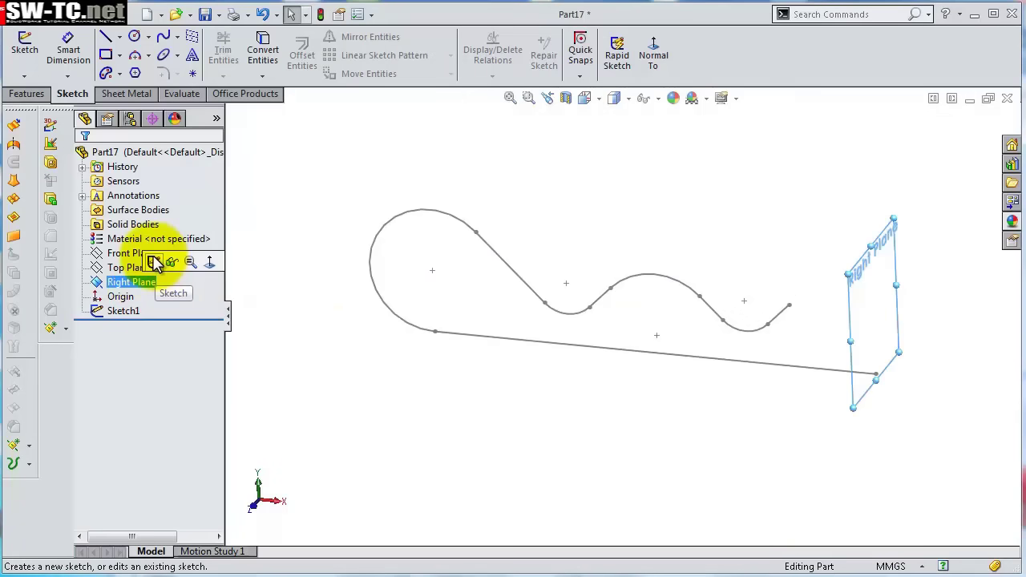
left_click(153, 263)
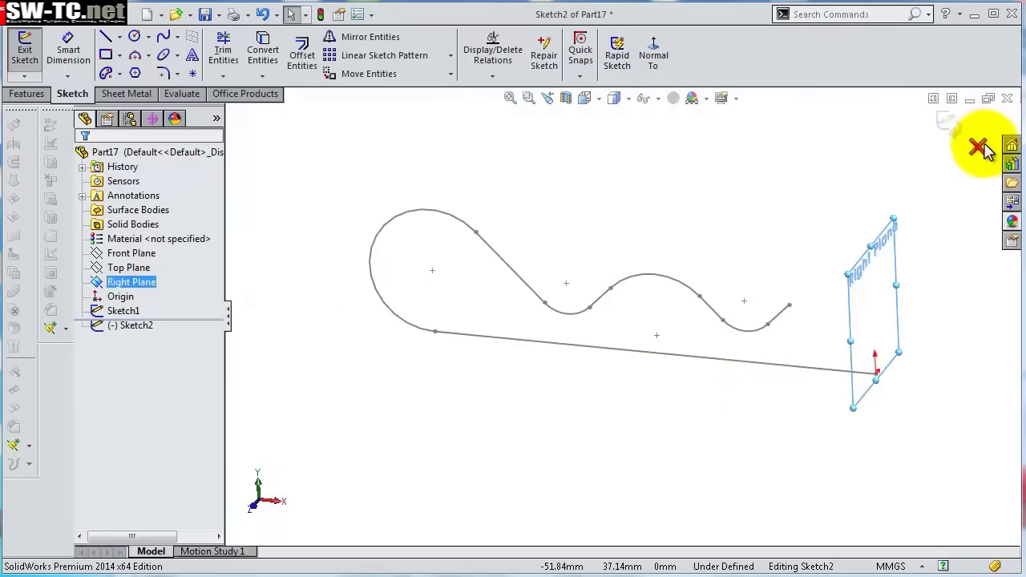
View the Right Plane face-on and draw a circle centred on the path's end point.
left_click(653, 53)
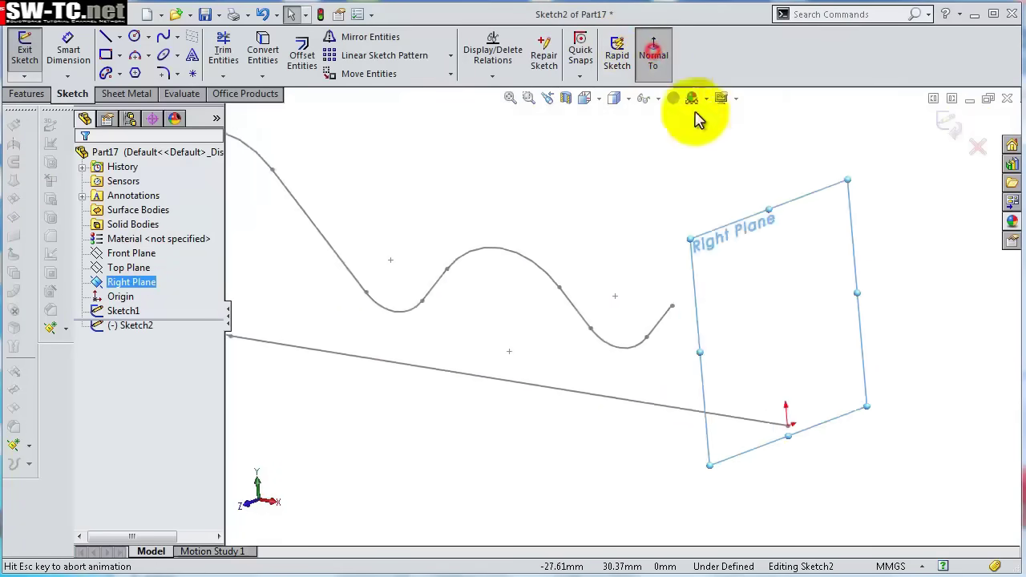
left_click(134, 38)
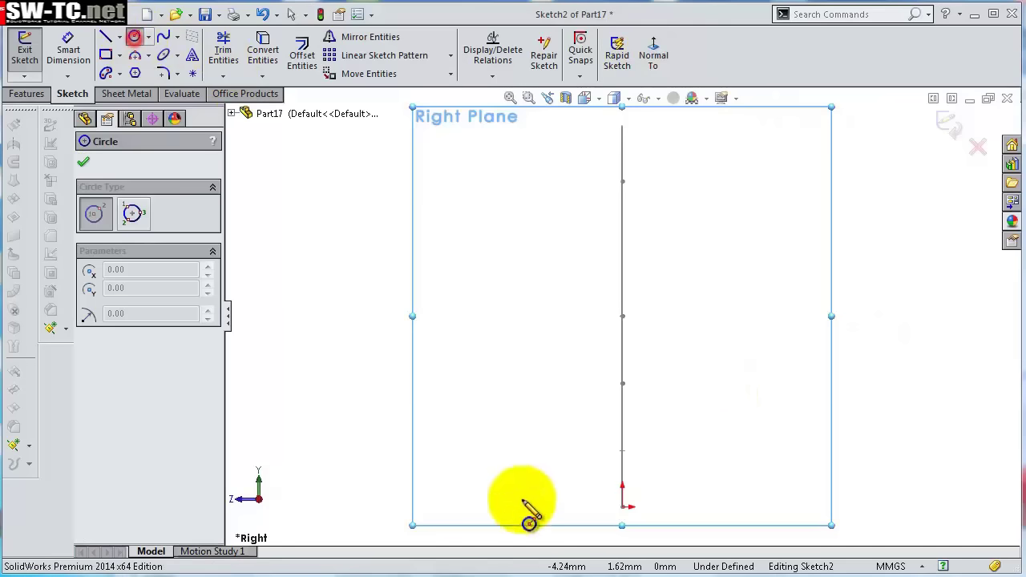
left_click(622, 506)
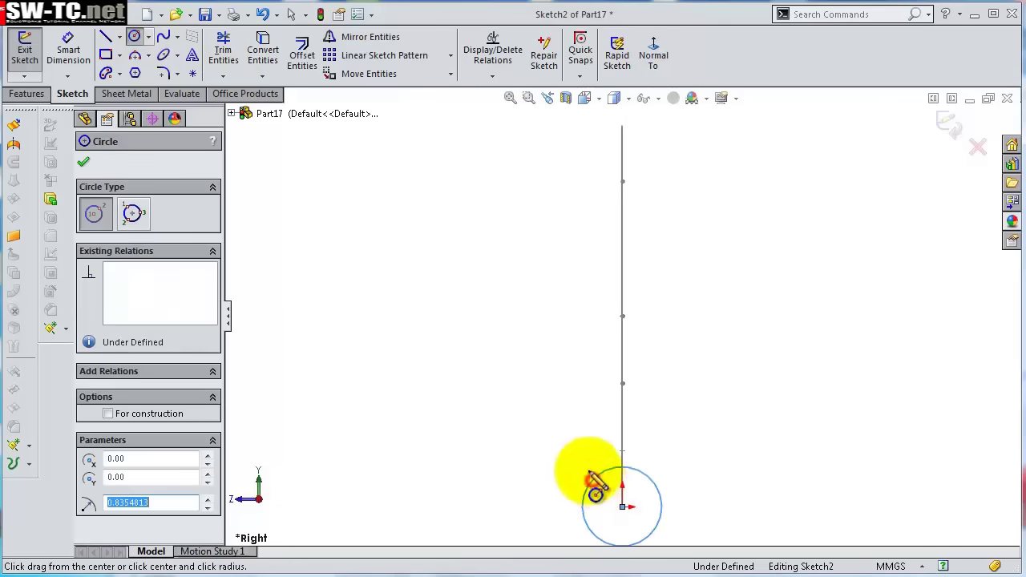
left_click(595, 483)
key("Escape")
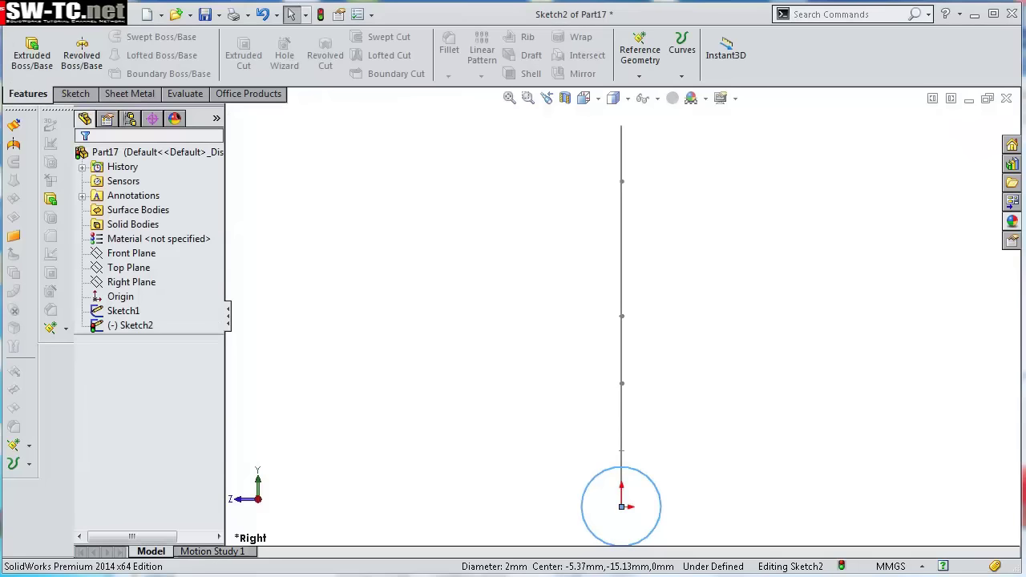
left_click(793, 486)
Dimension the circle's diameter to 2 mm.
key("s")
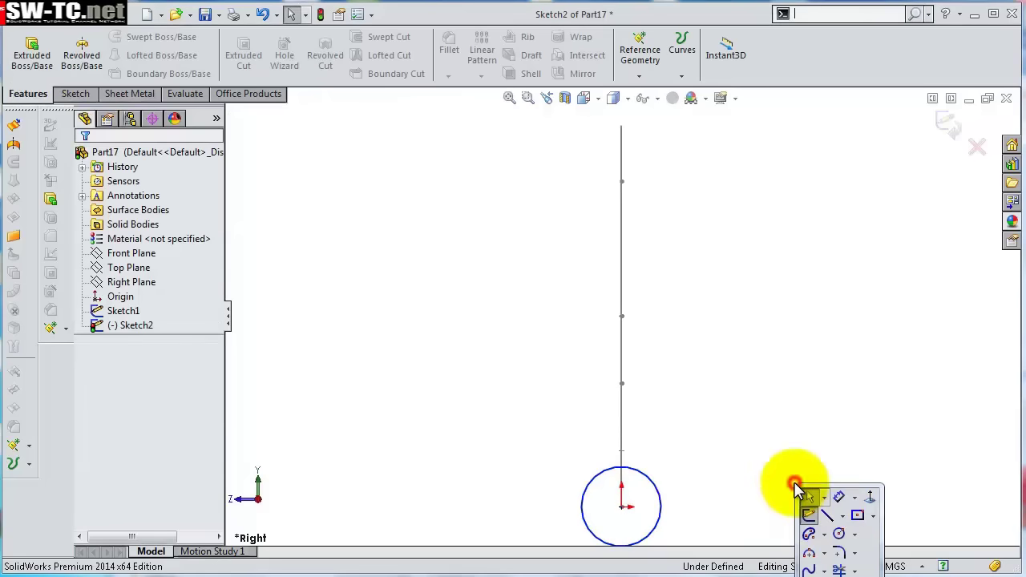
left_click(838, 495)
left_click(659, 505)
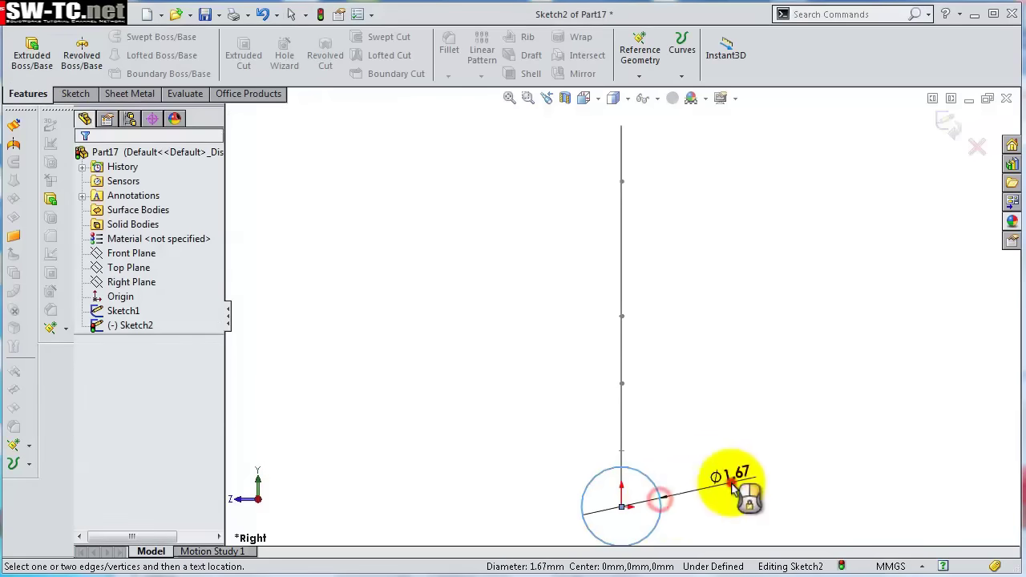
left_click(726, 479)
type("2")
key("Return")
scroll(612, 426, "up", 3)
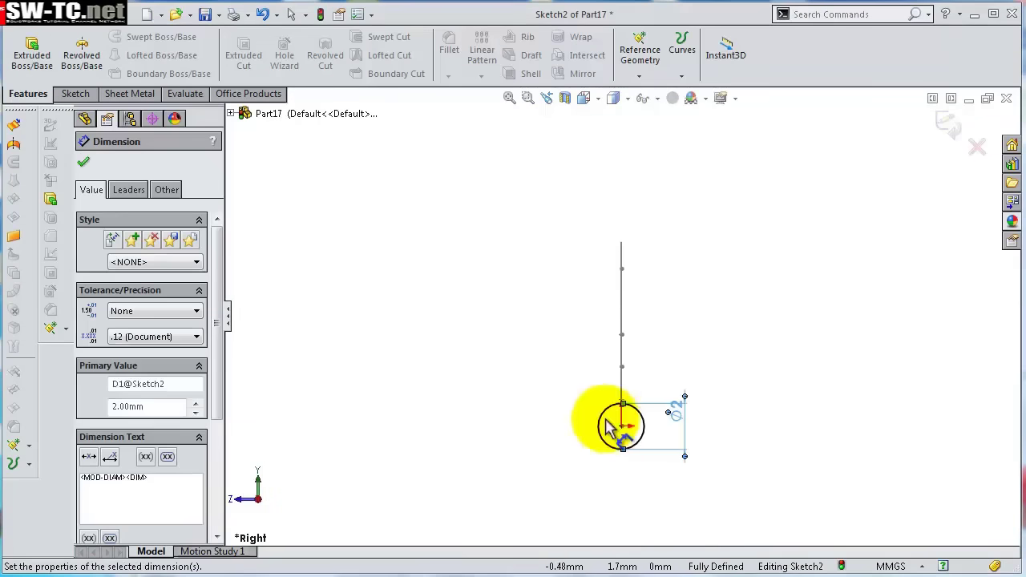
mouse_move(612, 426)
middle_mouse_down()
mouse_move(652, 371)
mouse_move(673, 417)
middle_mouse_up()
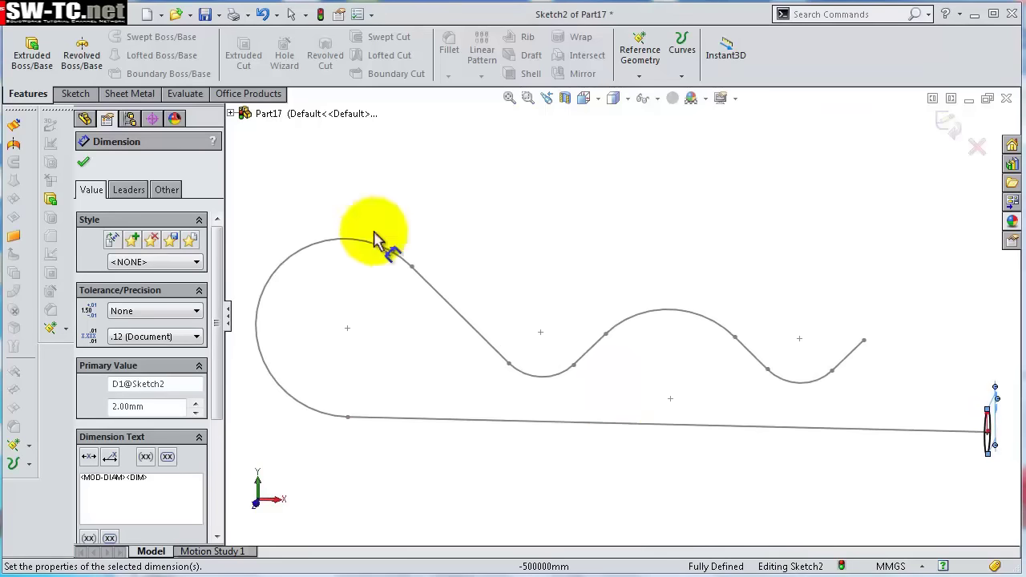
Set up a Swept Boss/Base with Sketch2 as profile and Sketch1 as path.
left_click(944, 138)
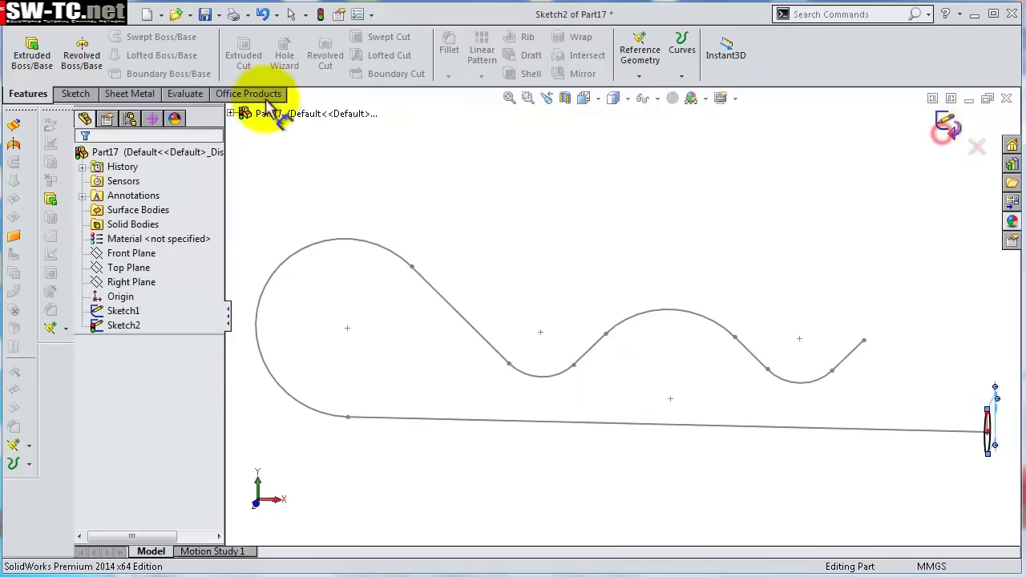
left_click(76, 94)
left_click(31, 94)
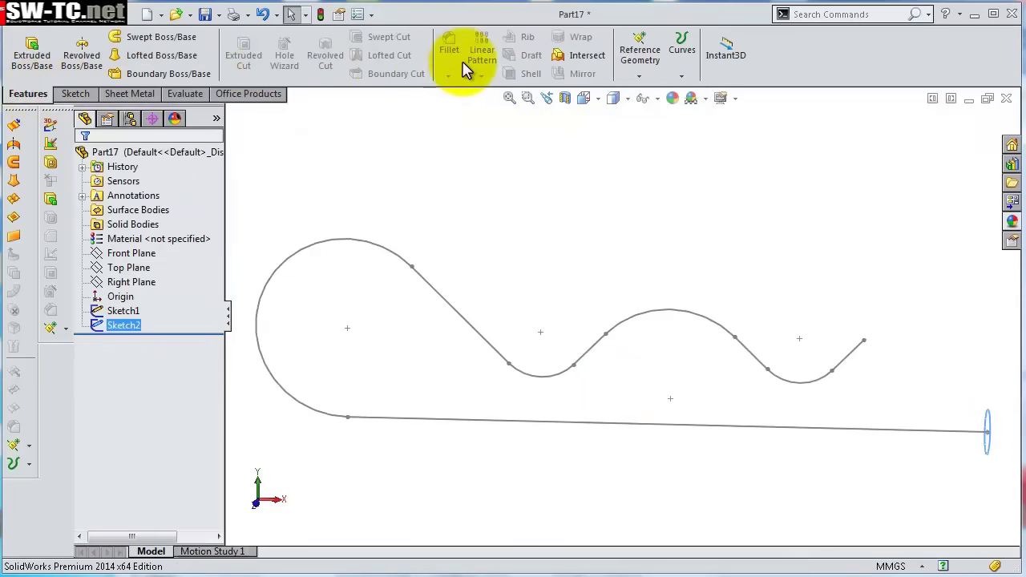
left_click(157, 36)
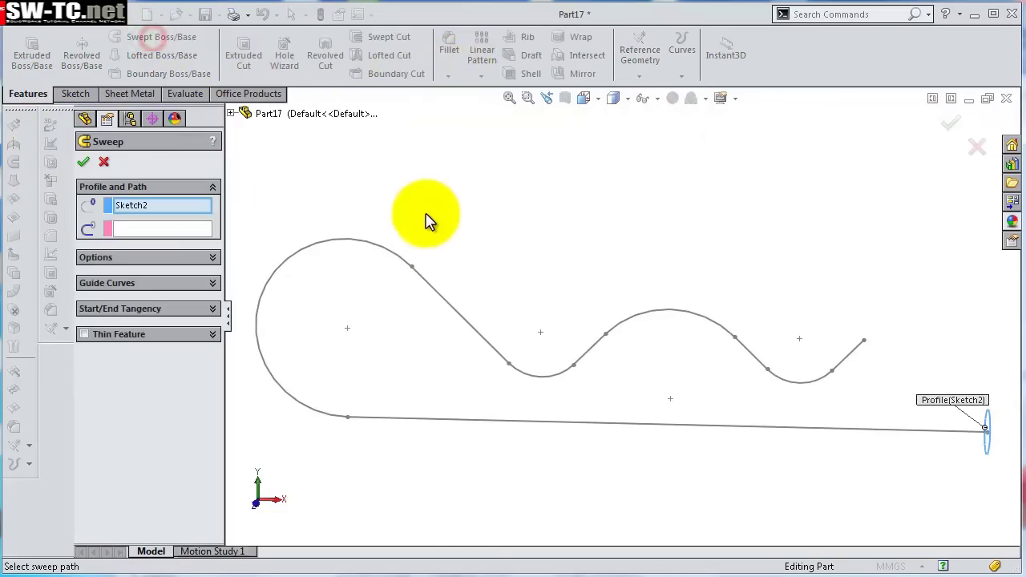
left_click(621, 433)
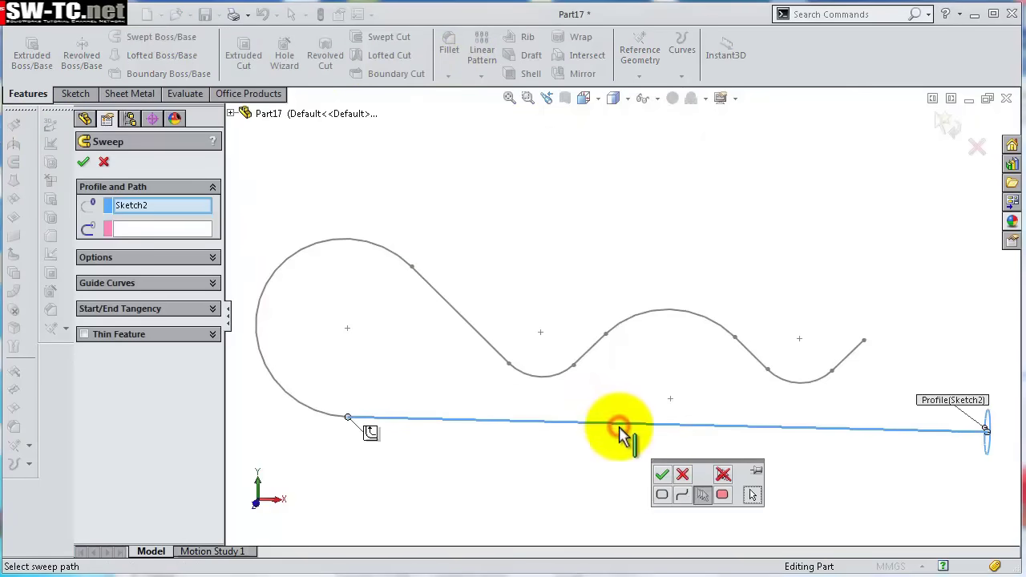
left_click(661, 496)
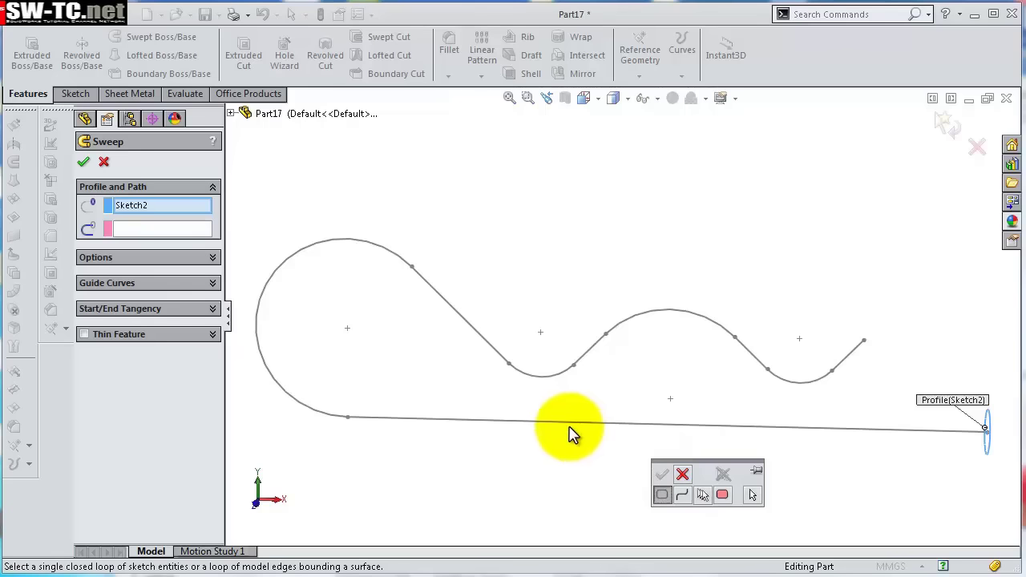
left_click(201, 229)
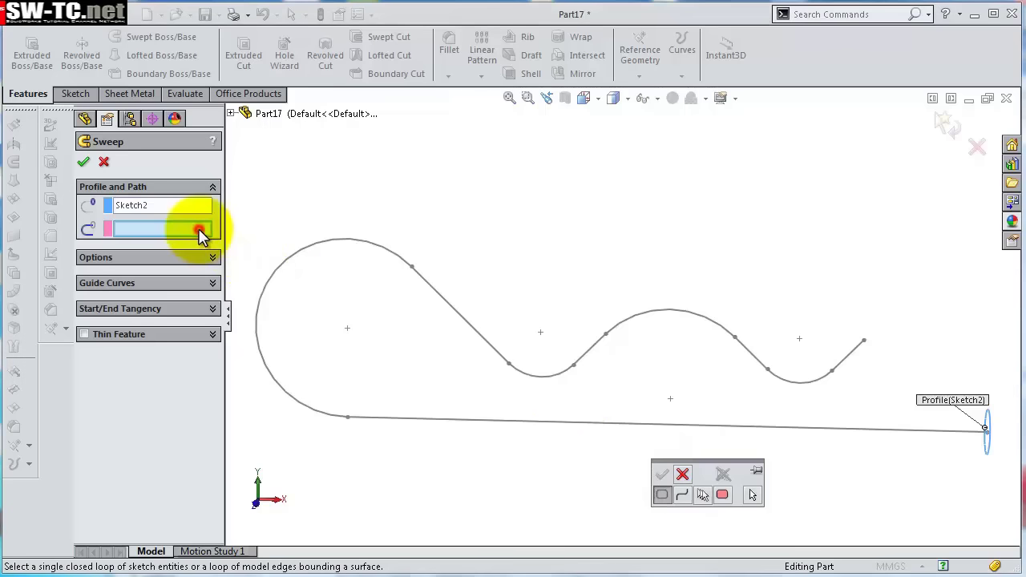
left_click(702, 439)
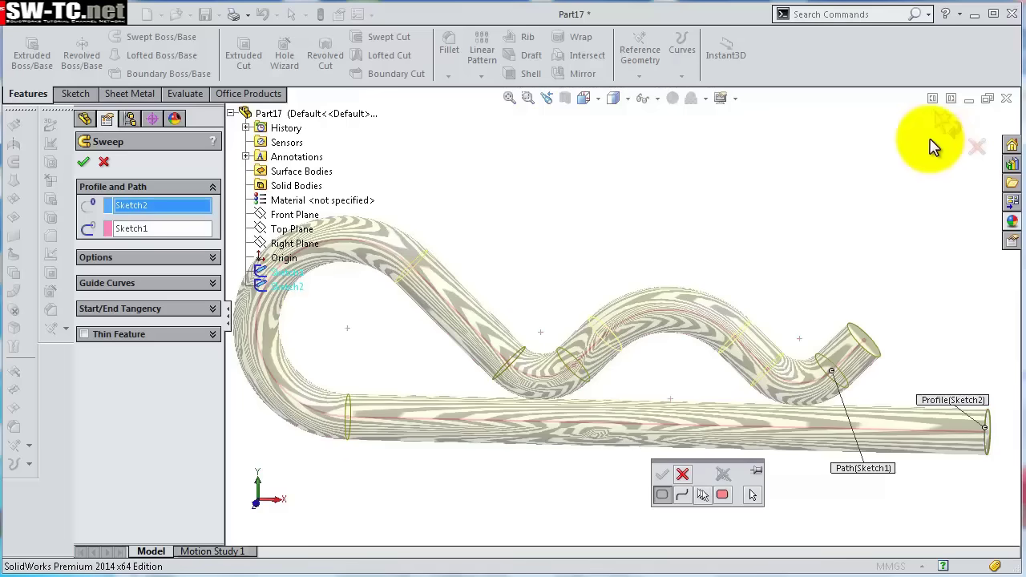
Accept the sweep and fillet both wire end faces with a 1 mm radius.
left_click(84, 162)
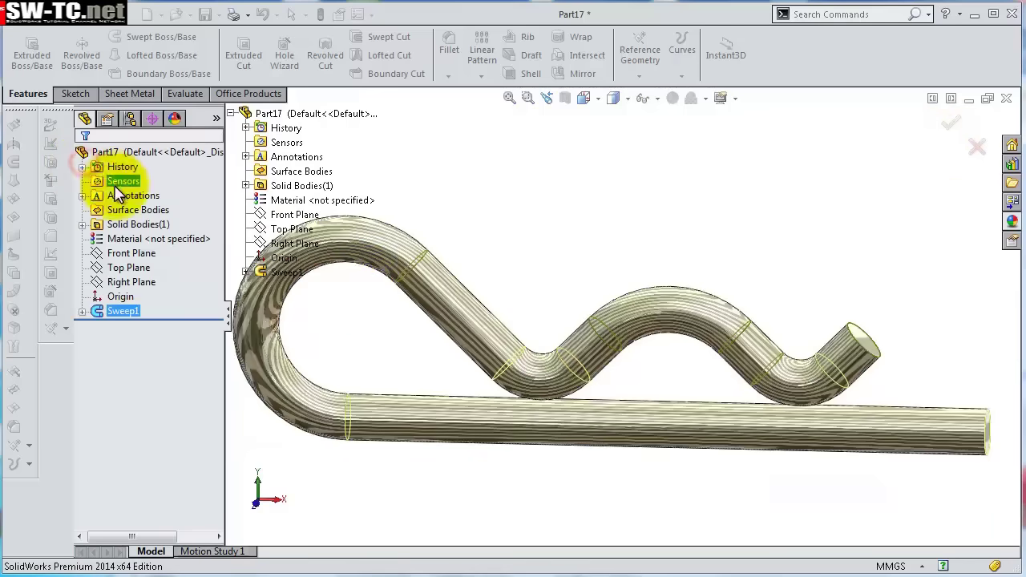
mouse_move(854, 222)
middle_mouse_down()
mouse_move(829, 257)
mouse_move(848, 176)
mouse_move(855, 230)
middle_mouse_up()
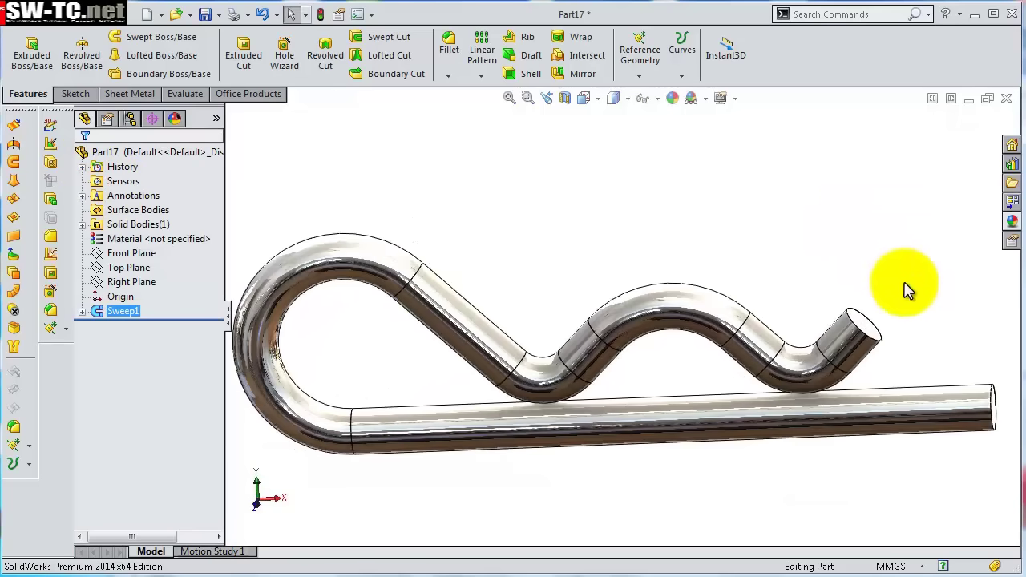
left_click(450, 46)
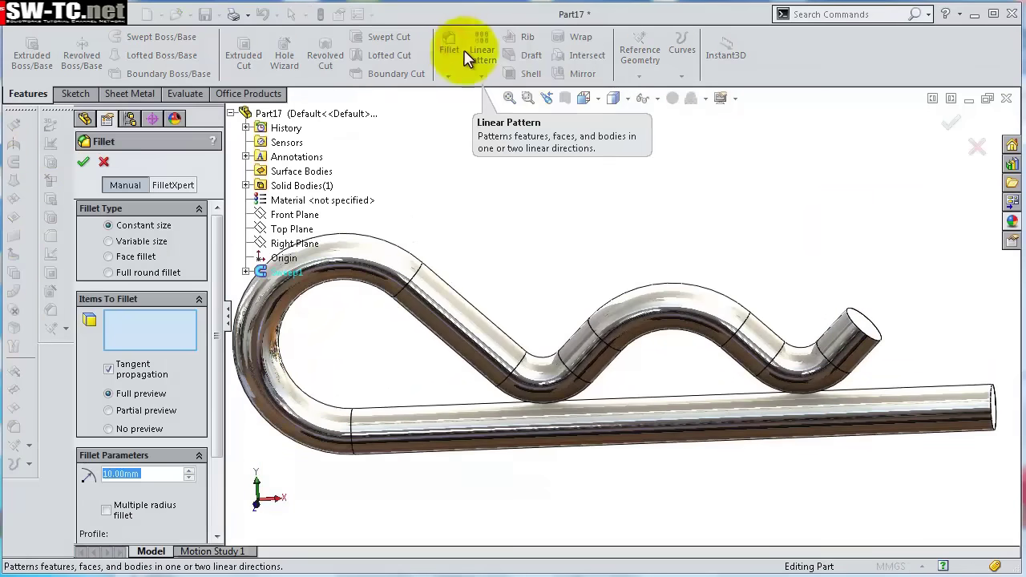
type("1")
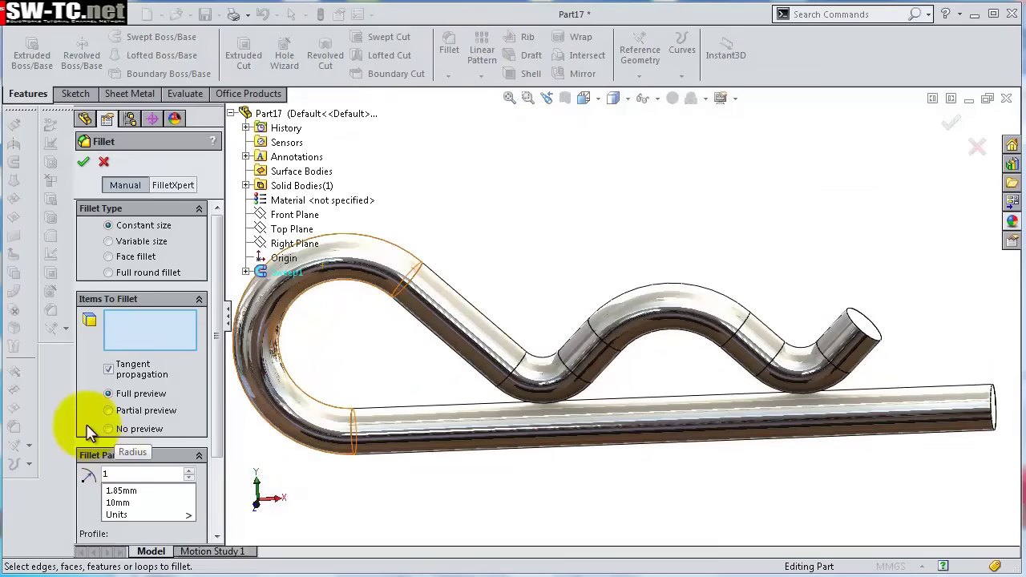
key("Return")
left_click(866, 327)
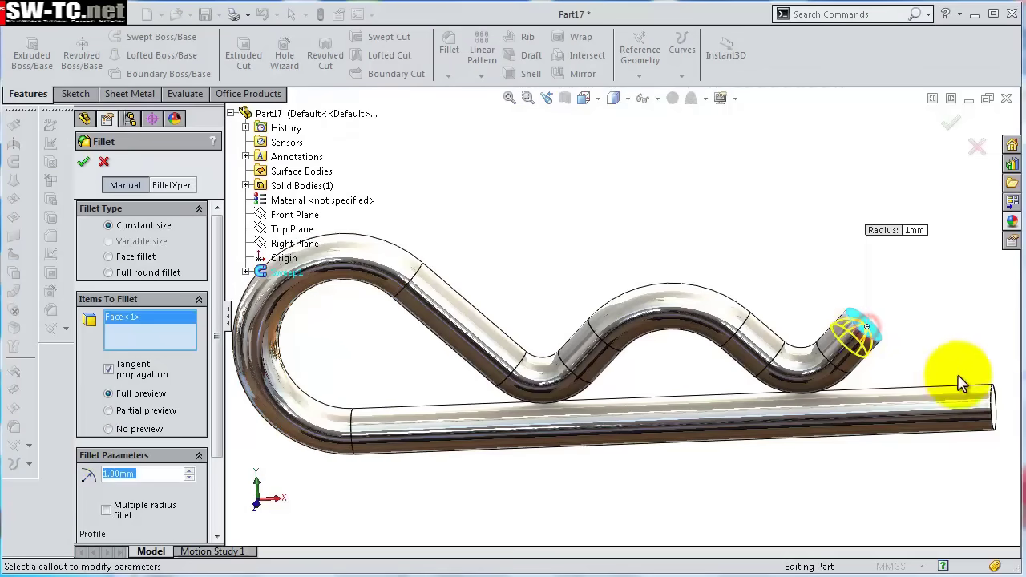
left_click(976, 422)
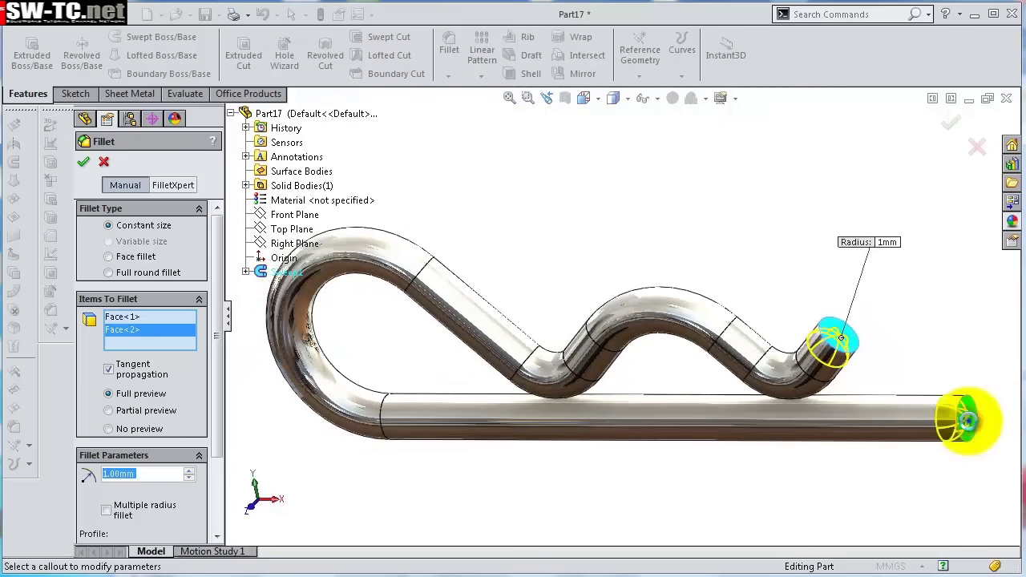
right_click(893, 504)
middle_click_drag(877, 442, 827, 355)
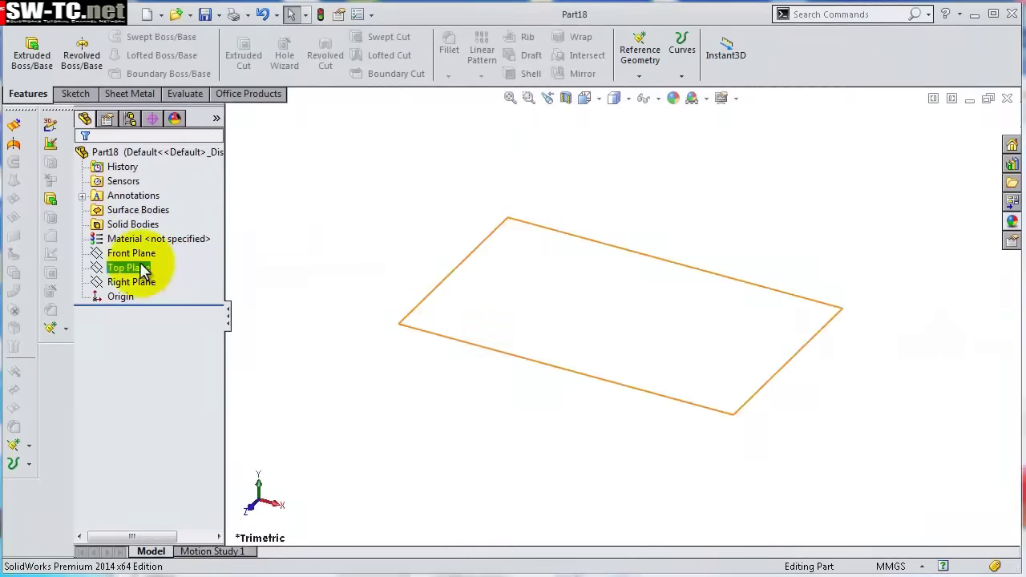
On the Front Plane, draw a vertical line up from the origin and dimension it 6 mm.
left_click(134, 254)
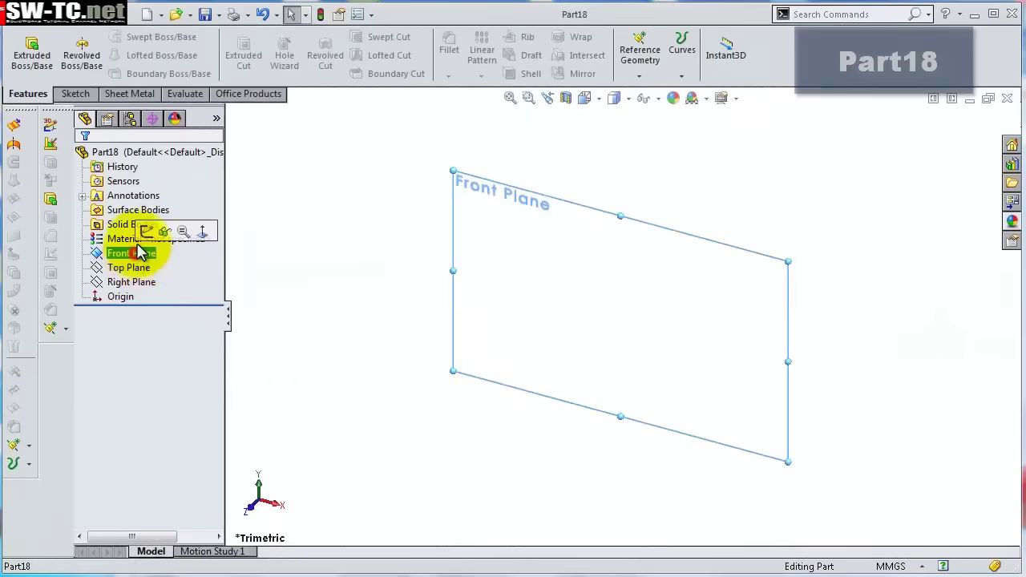
left_click(147, 232)
left_click(107, 37)
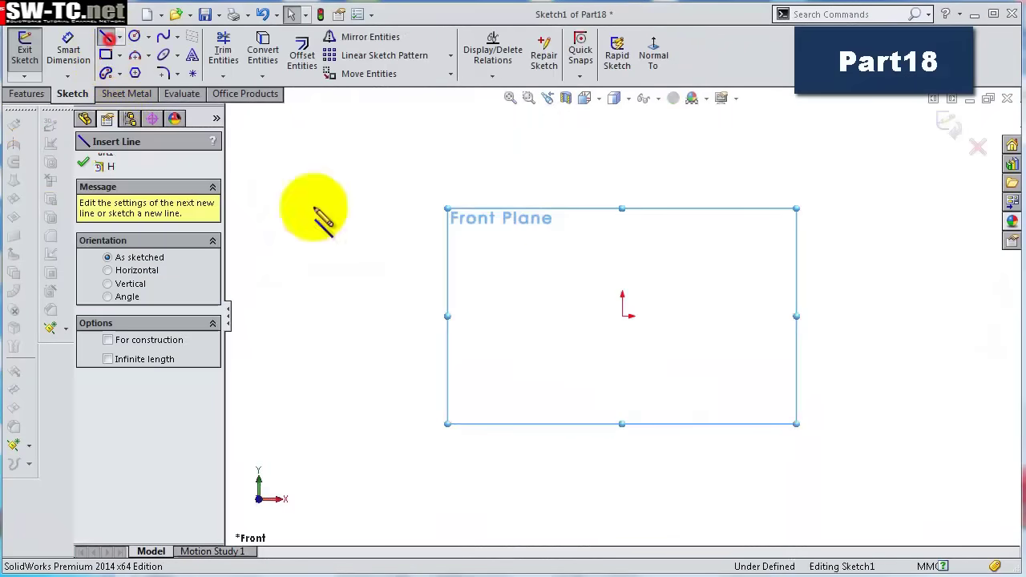
left_click_drag(622, 316, 623, 215)
key("s")
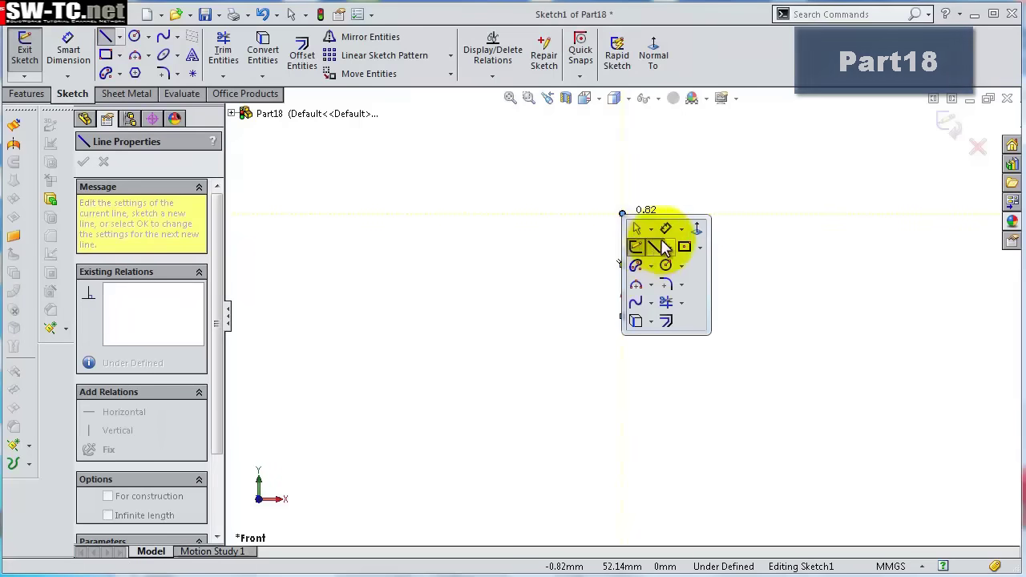
left_click(635, 246)
left_click(622, 253)
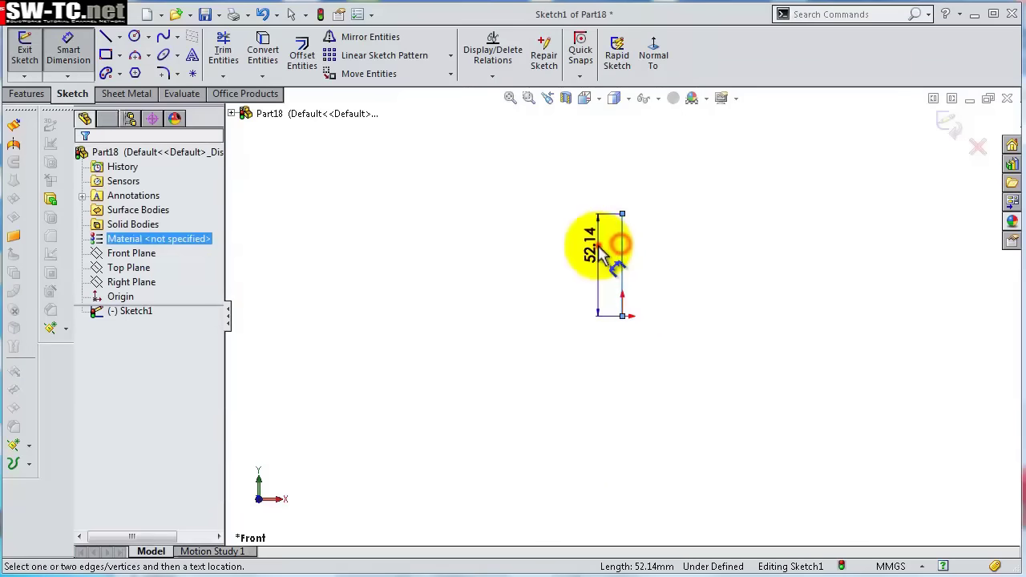
left_click(601, 245)
type("6.00mm")
key("Return")
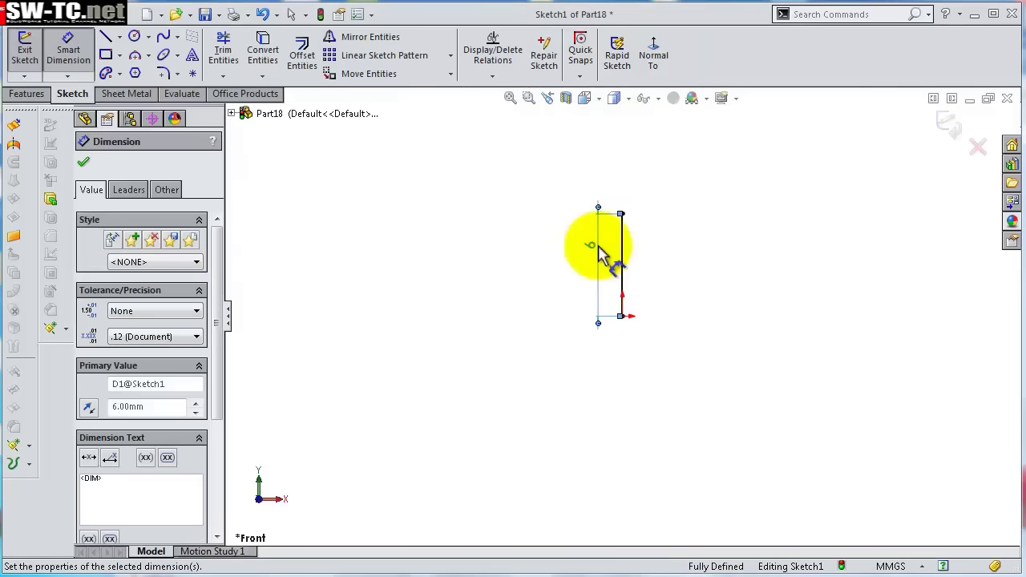
Close the line with a three-point half-circle arc centred on the line's midpoint.
left_click(137, 55)
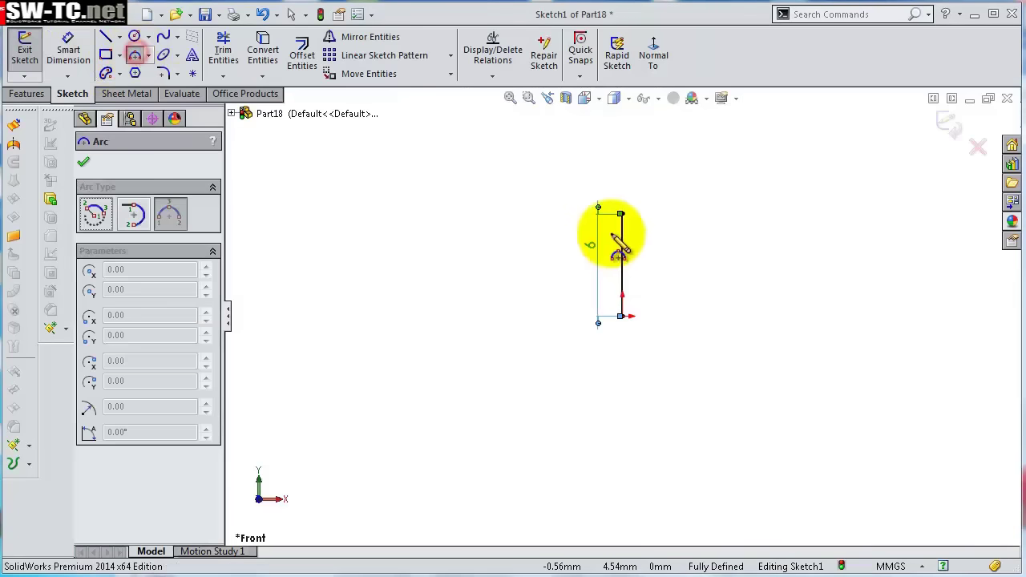
left_click(622, 214)
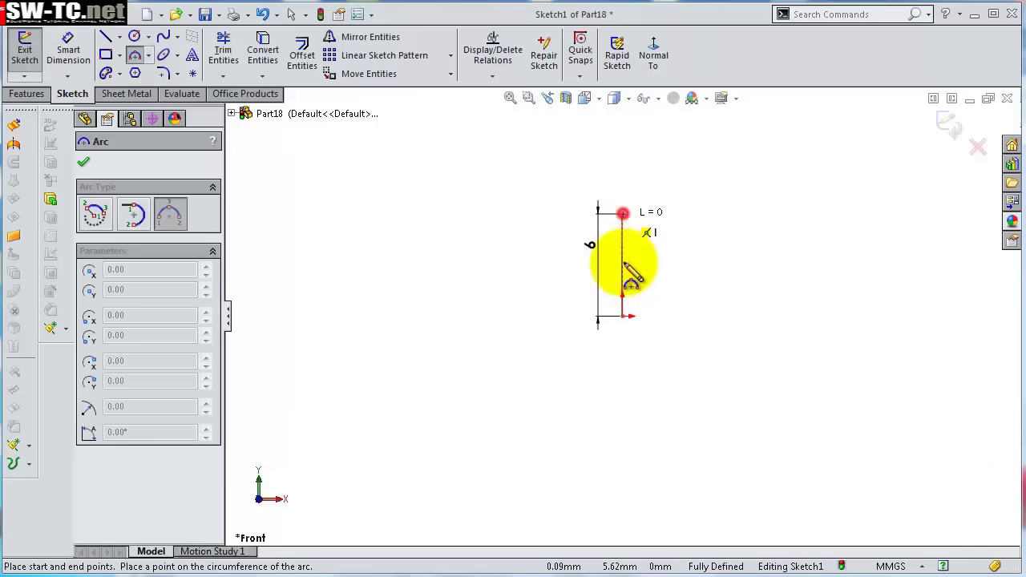
left_click(623, 316)
left_click(656, 303)
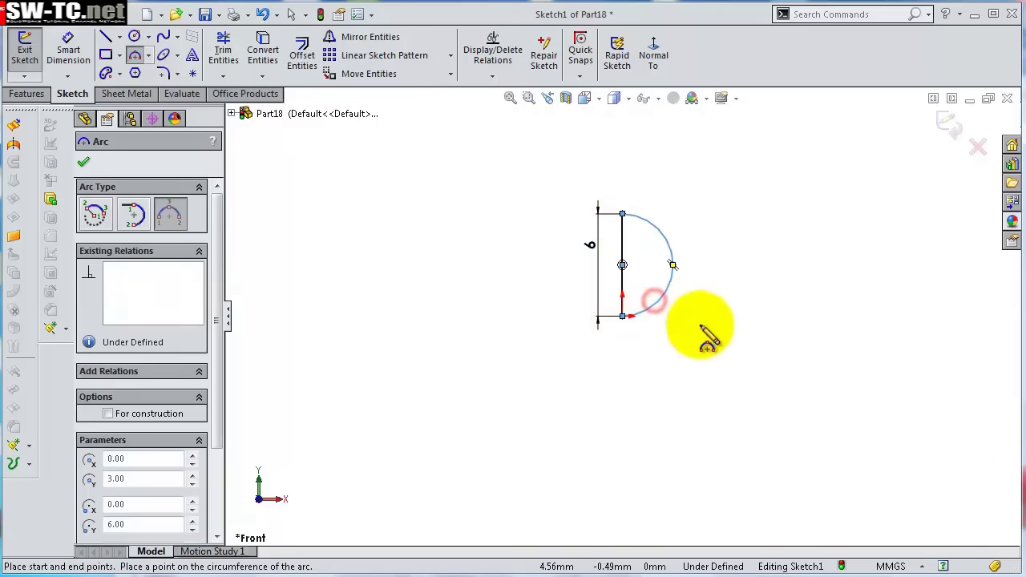
key("Escape")
left_click(707, 320)
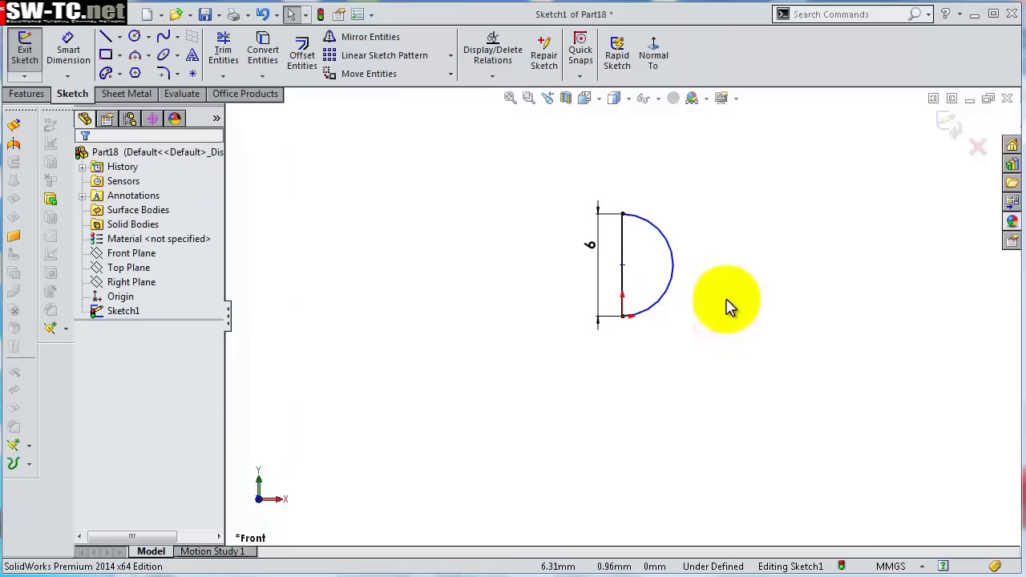
left_click(622, 265)
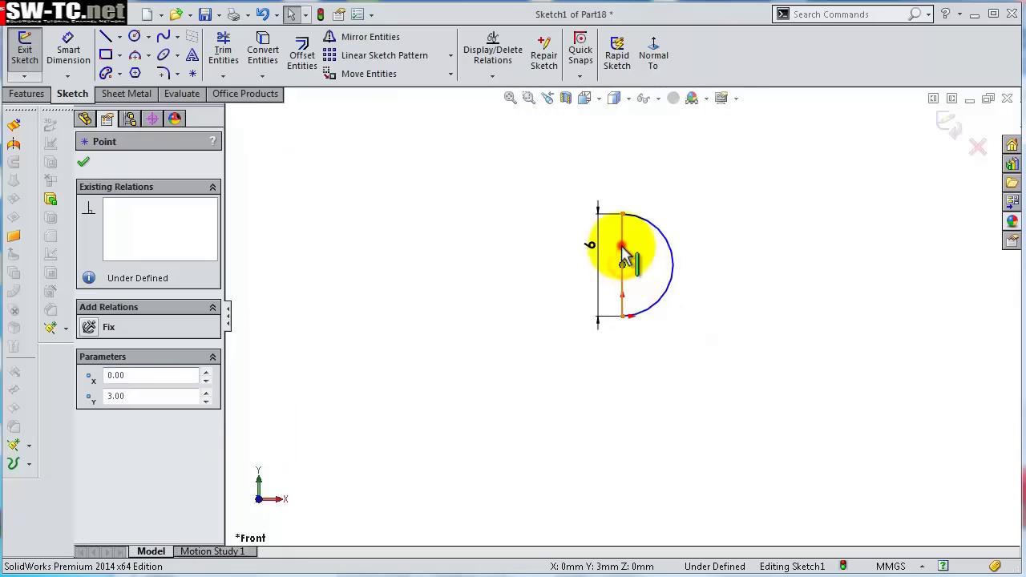
left_click(622, 242, "ctrl")
left_click(667, 178)
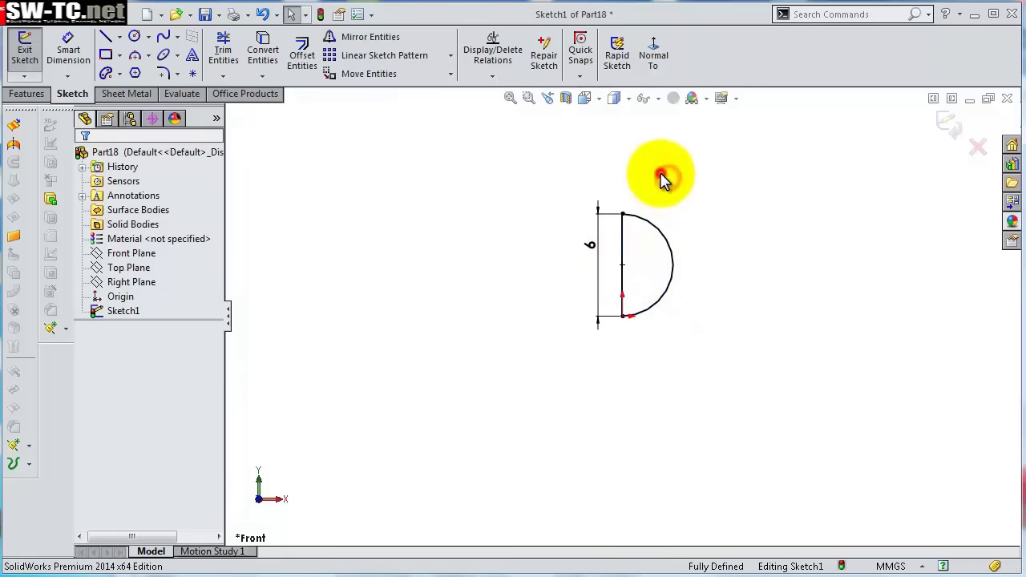
left_click(29, 93)
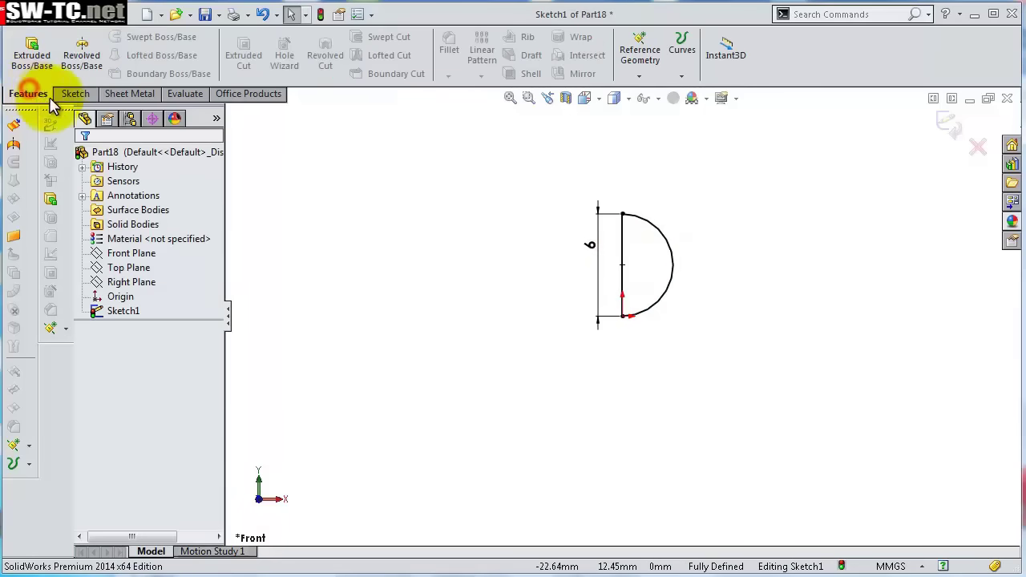
Revolve the D profile 360° about Line1 into a sphere and save Part18.
left_click(81, 55)
left_click(583, 255)
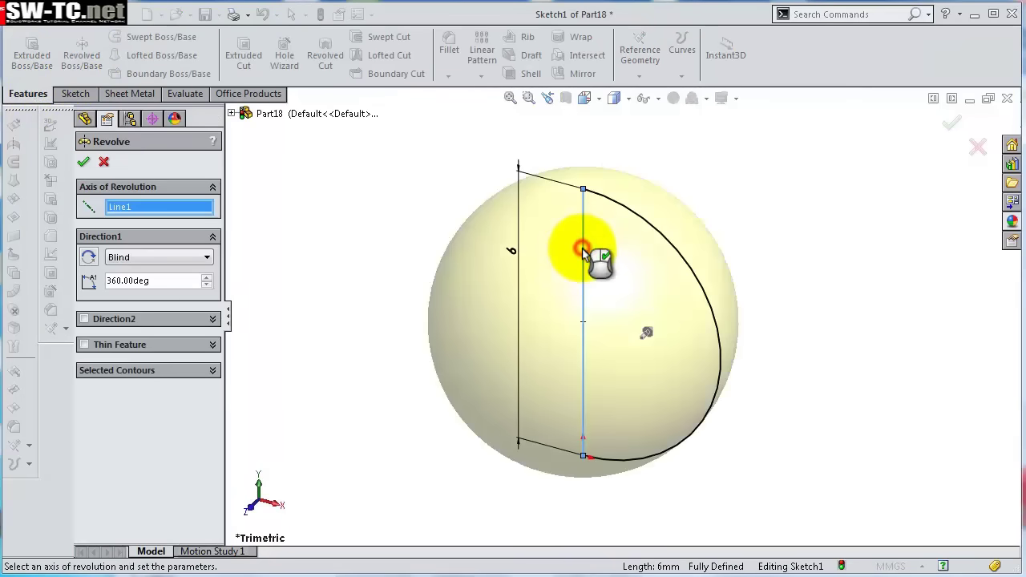
right_click(583, 250)
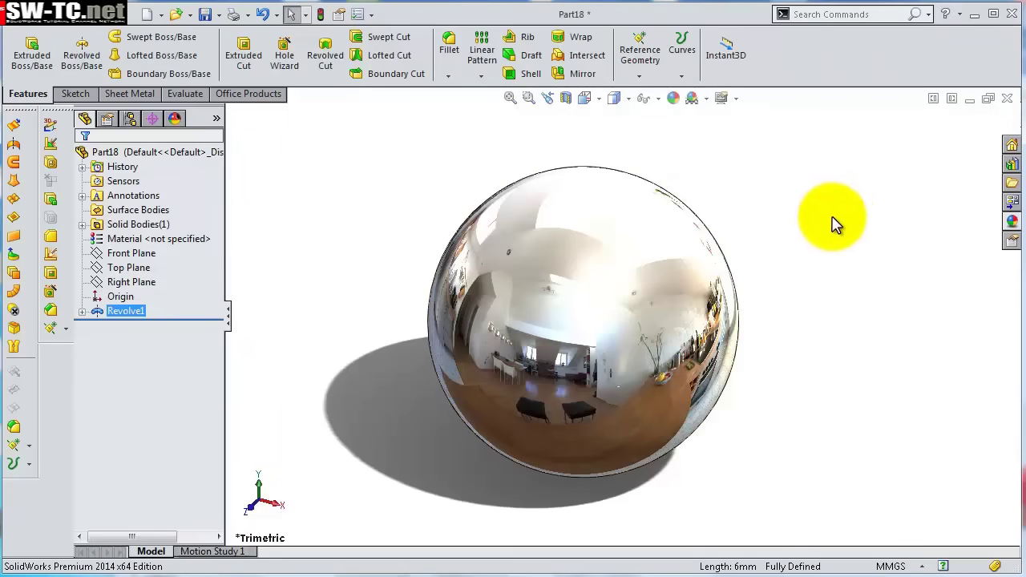
left_click(206, 12)
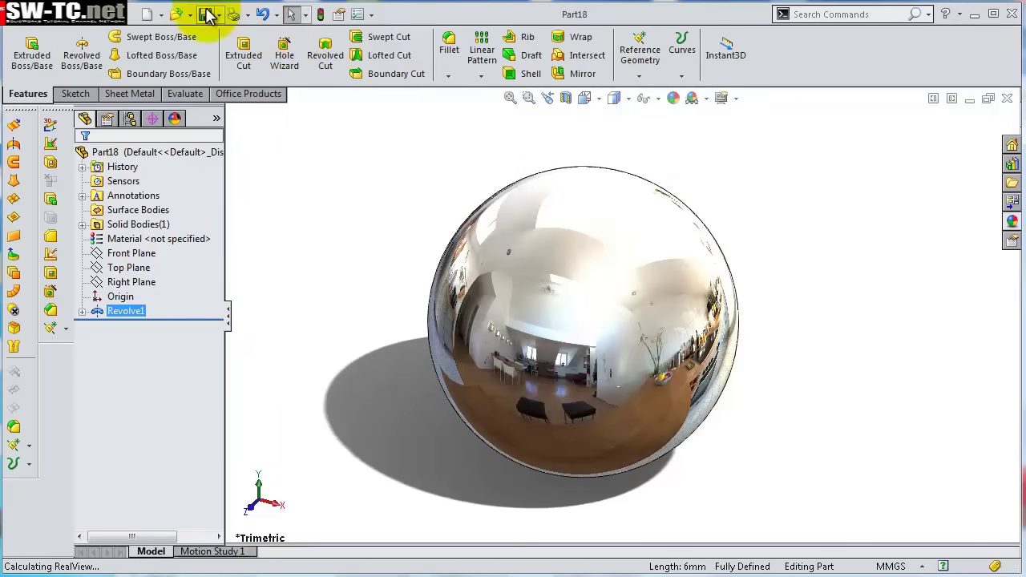
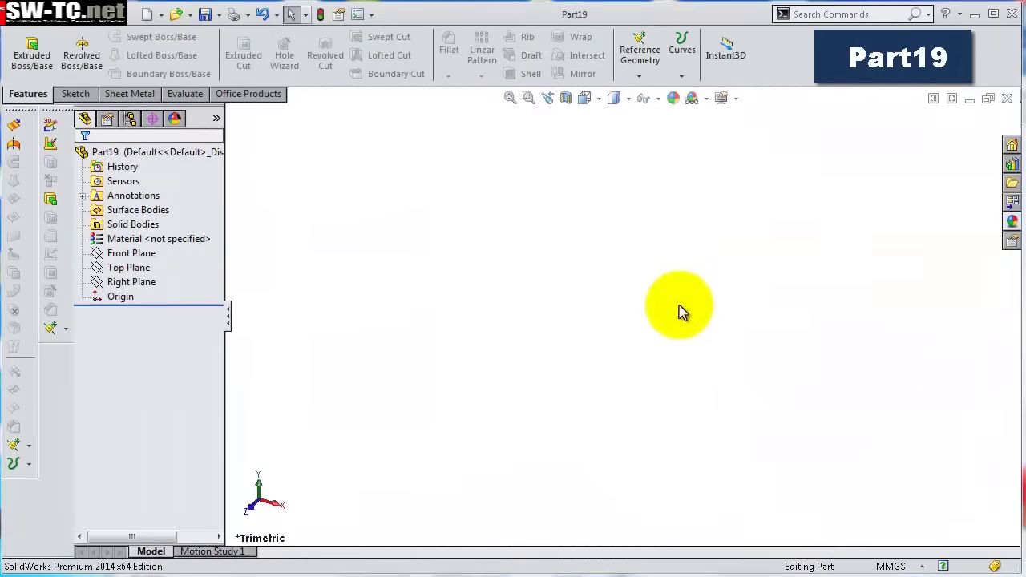
Start a sketch on the Top Plane with two origin-centred circles and a small circle to the left.
left_click(124, 267)
left_click(126, 243)
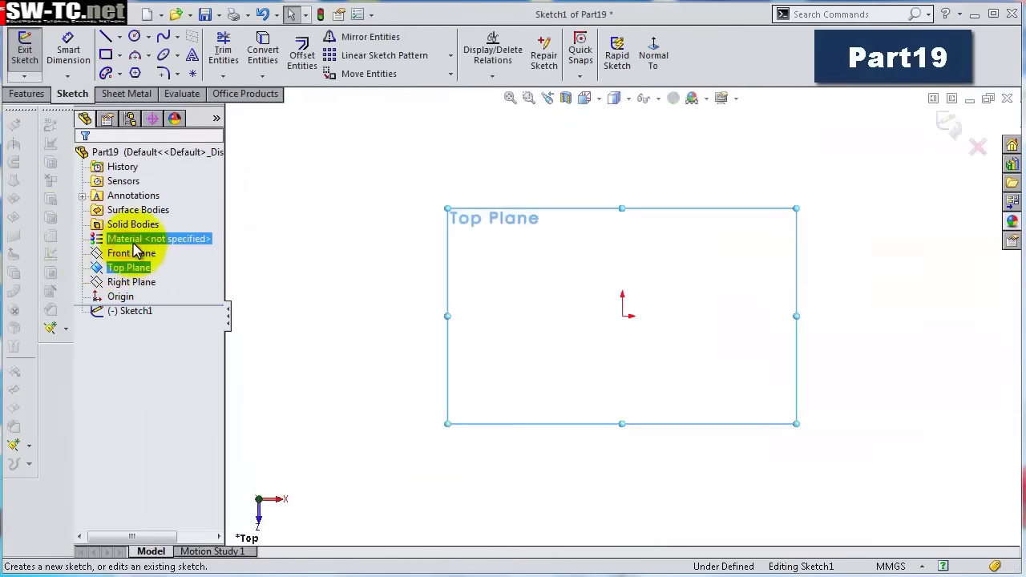
left_click(133, 37)
left_click(622, 316)
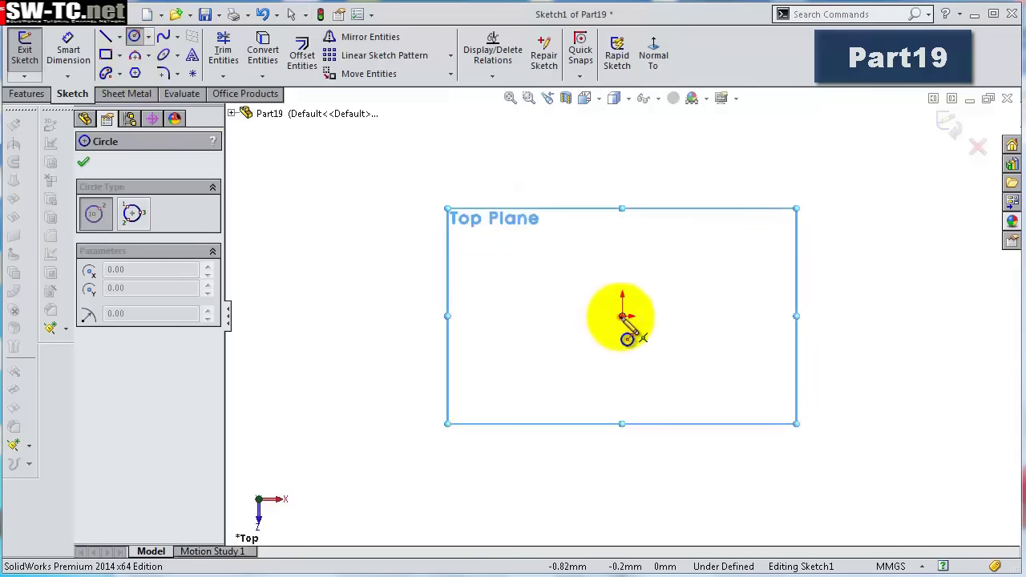
left_click(570, 260)
left_click(622, 316)
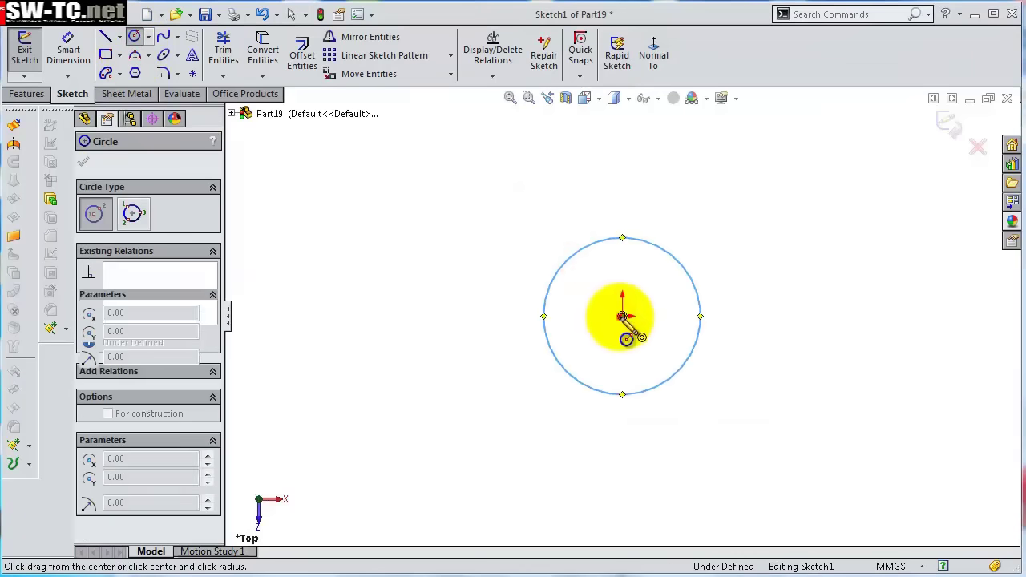
left_click(467, 221)
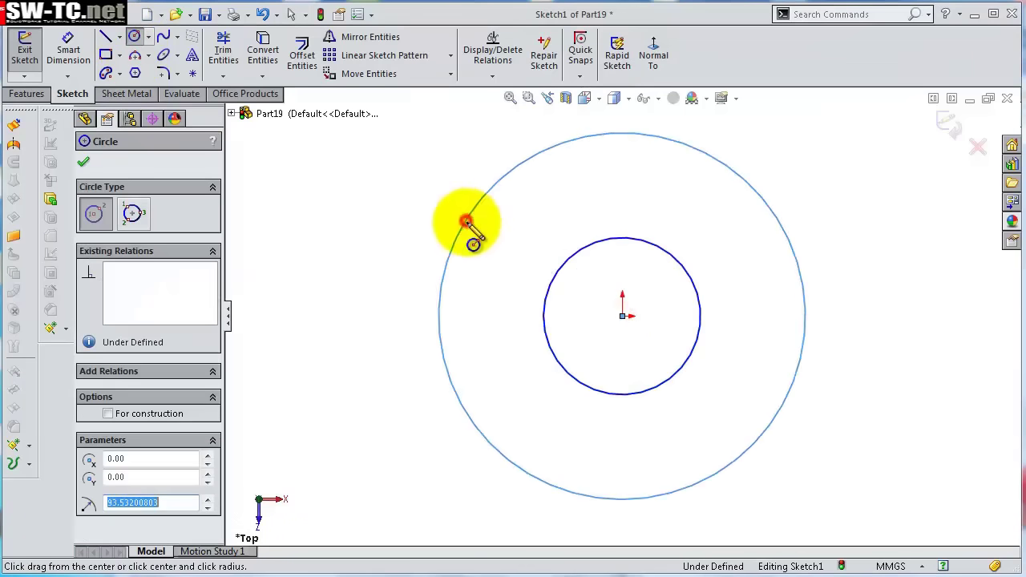
left_click(481, 316)
left_click(487, 293)
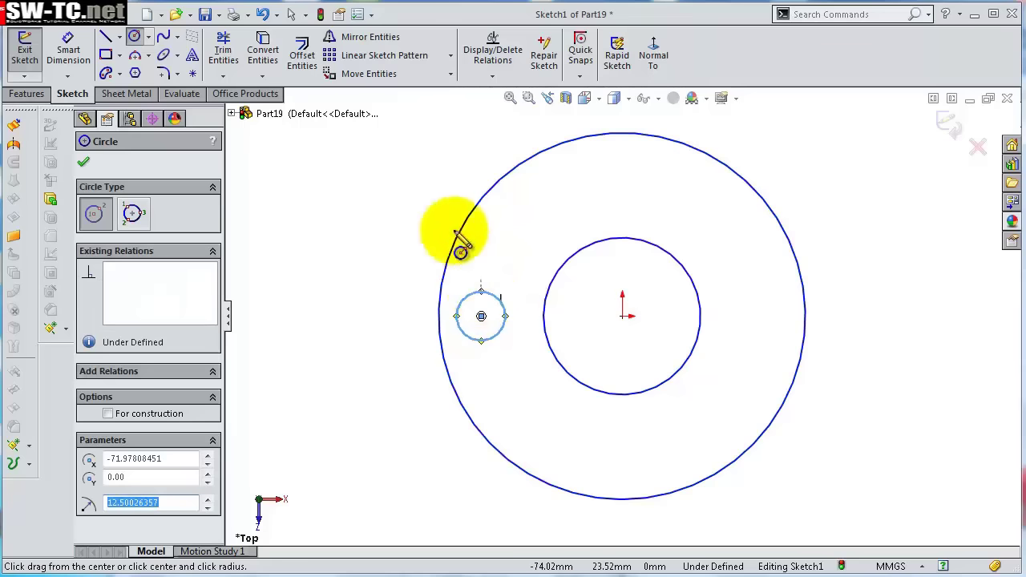
Dimension the circles: inner Ø14, outer Ø38, small hole Ø5.25.
left_click(69, 52)
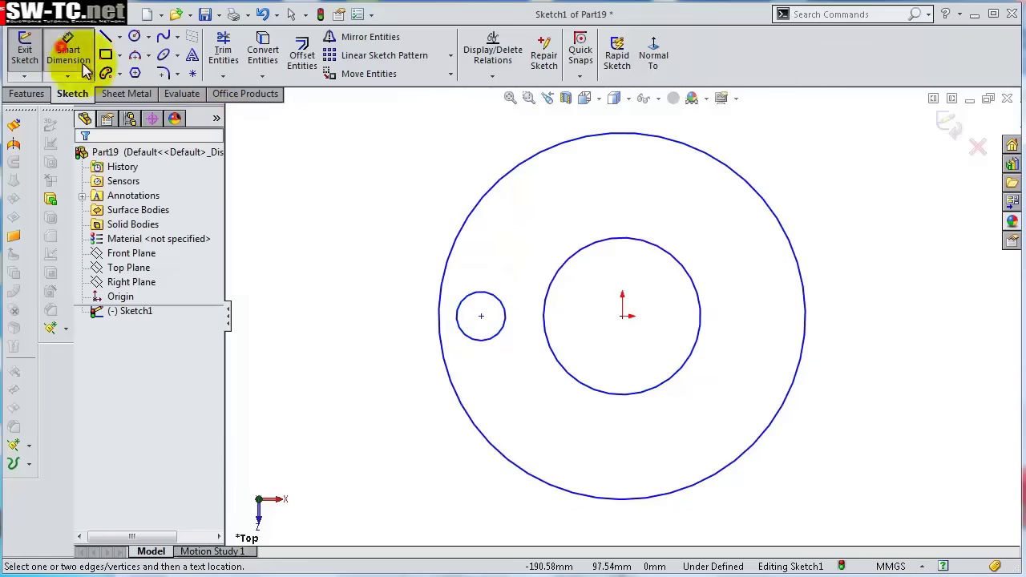
left_click(657, 247)
left_click(861, 273)
type("14.00mm")
key("Return")
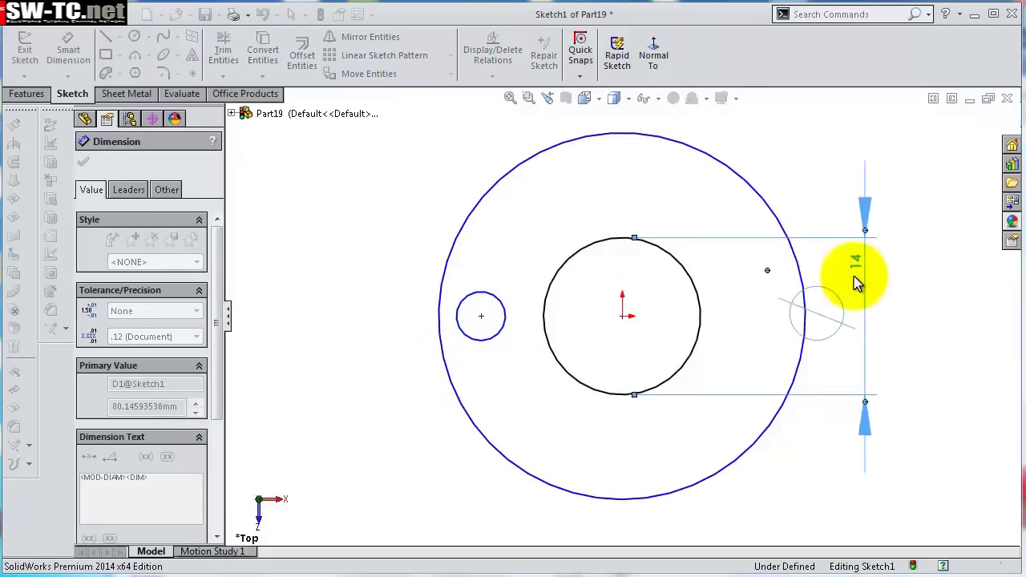
left_click(803, 277)
left_click(930, 289)
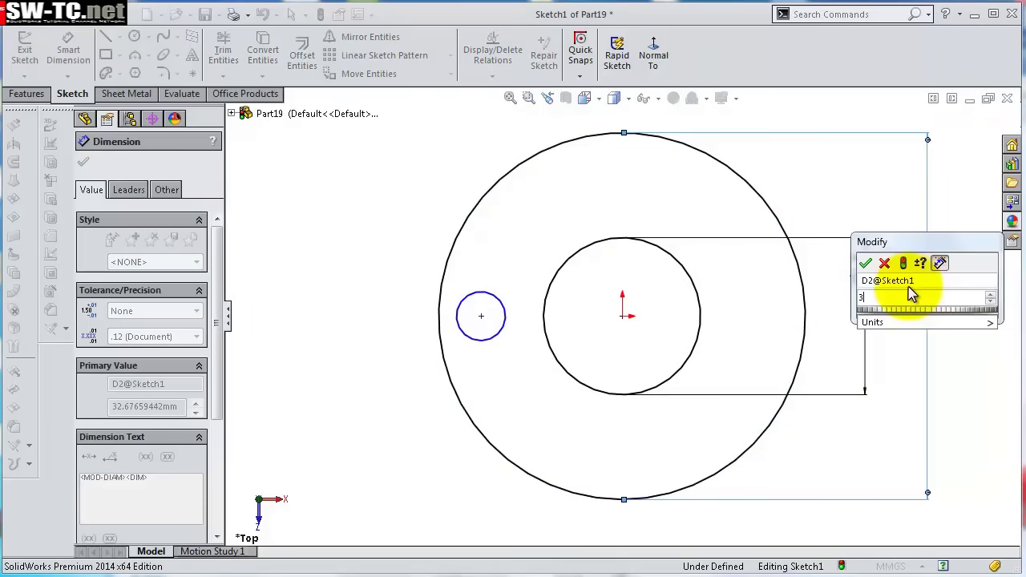
key("Return")
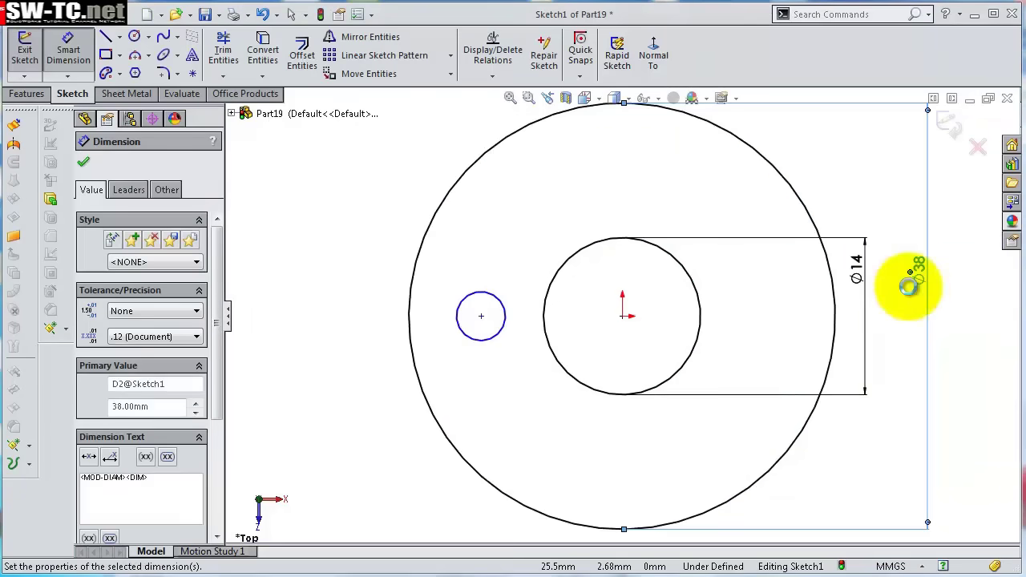
left_click(506, 329)
left_click(361, 312)
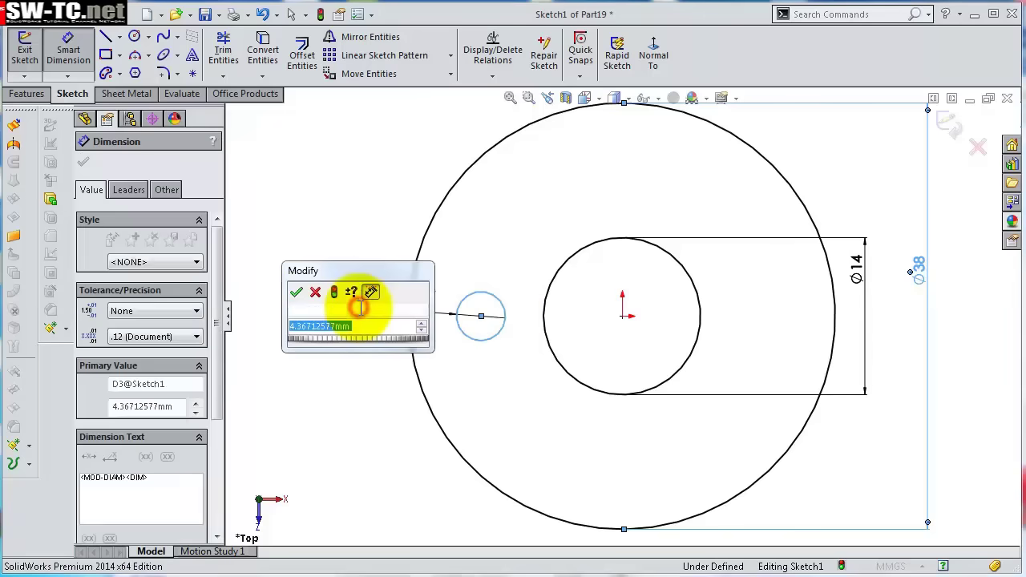
type("5.25")
key("Return")
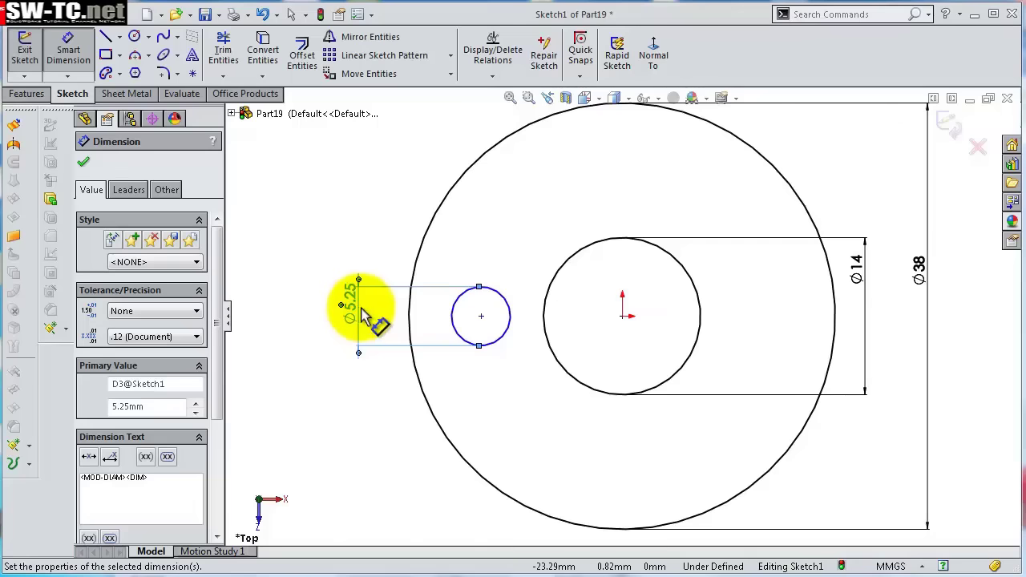
key("Escape")
key("Escape")
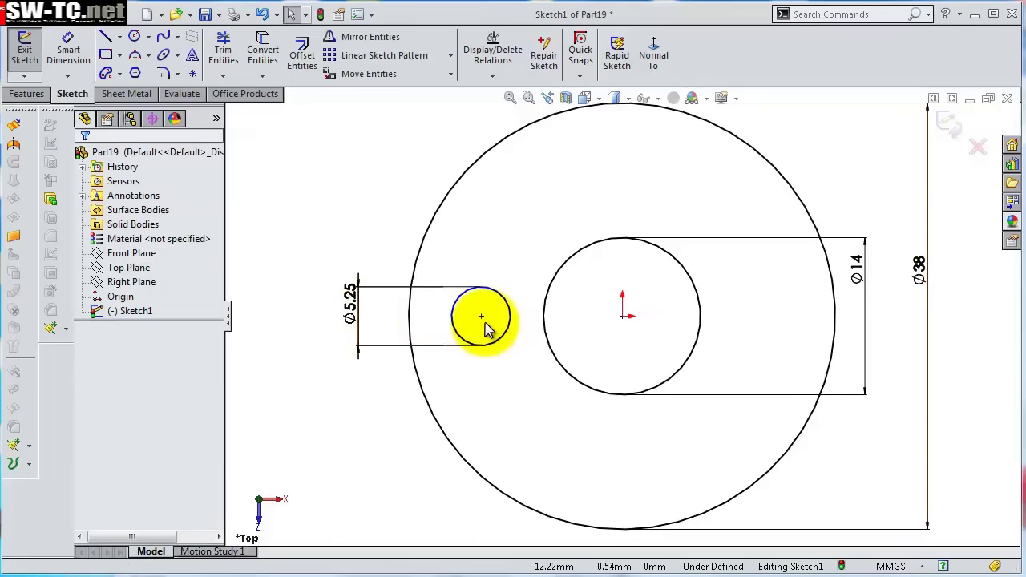
Align the small hole's centre horizontally with the origin at a 12.50 mm offset.
left_click(481, 316)
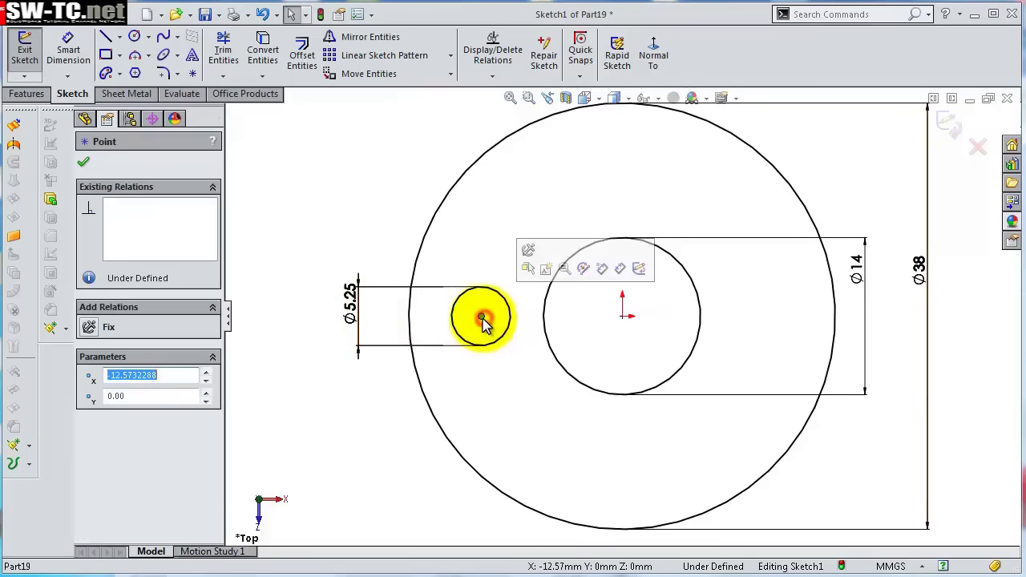
left_click(623, 317, "ctrl")
left_click(667, 260)
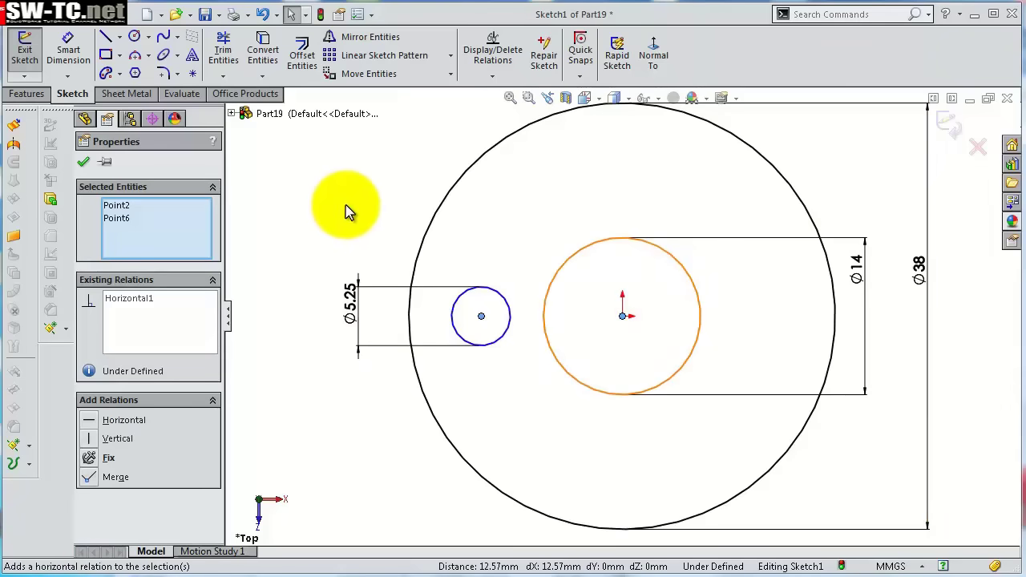
left_click(345, 209)
left_click(68, 46)
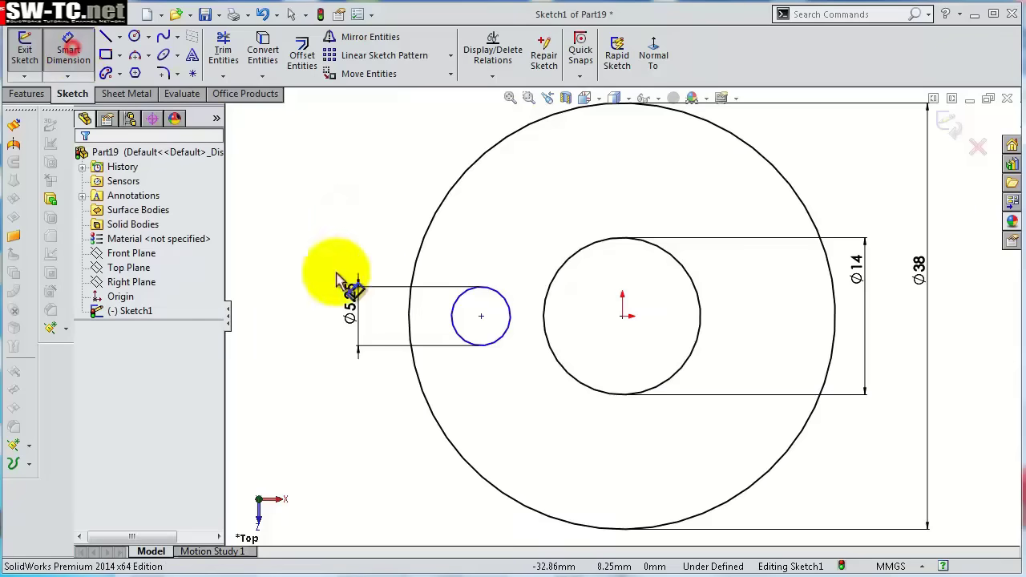
left_click(481, 317)
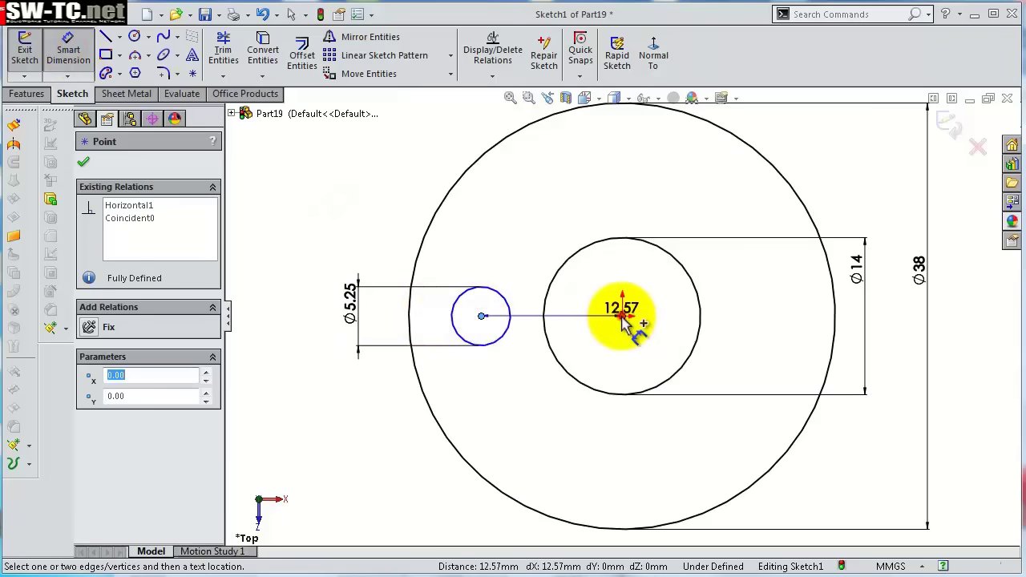
left_click(565, 253)
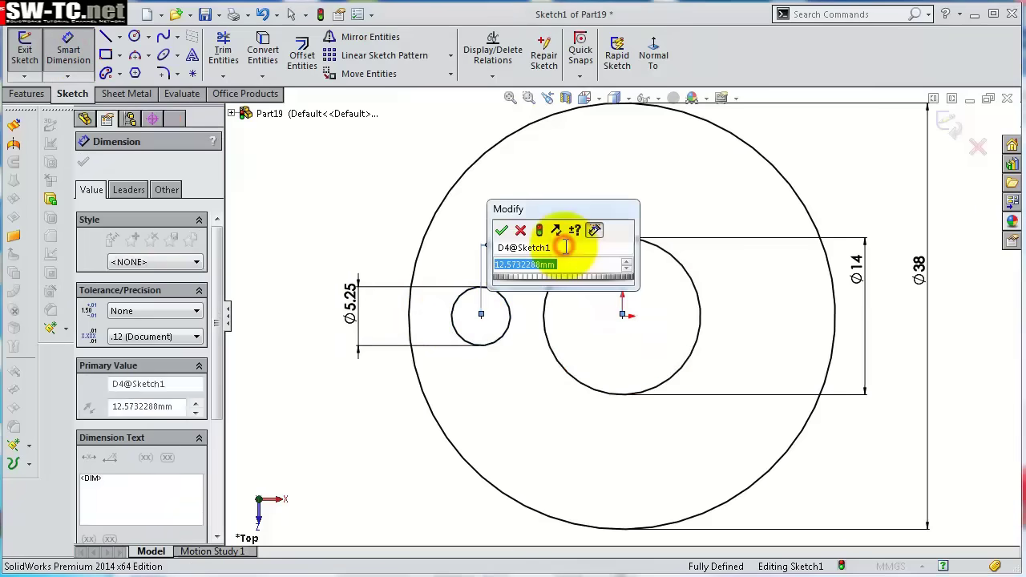
type("12.5")
key("Return")
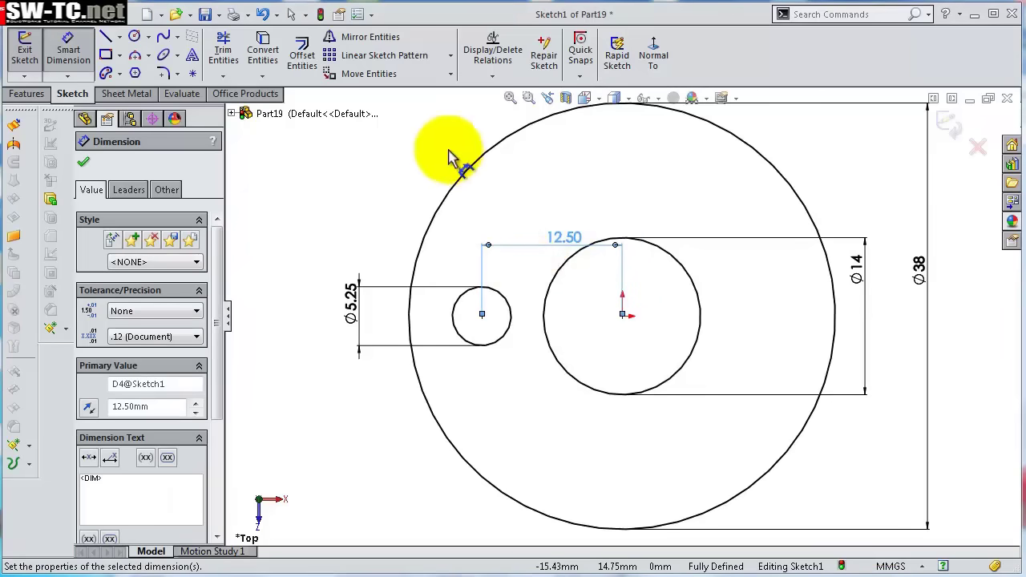
left_click(451, 63)
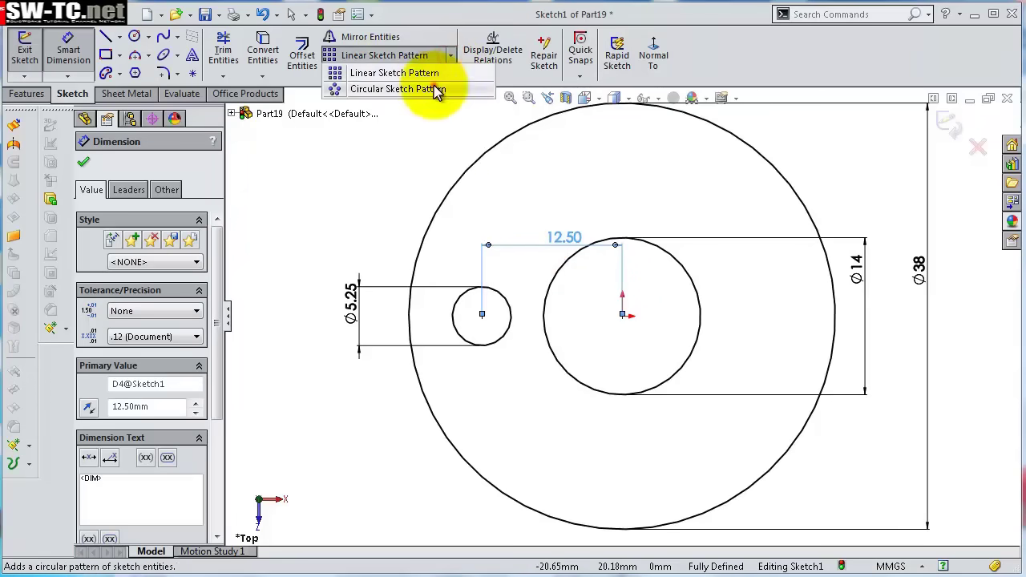
Circular-pattern the Ø5.25 hole six times around the centre circle in the sketch.
left_click(433, 91)
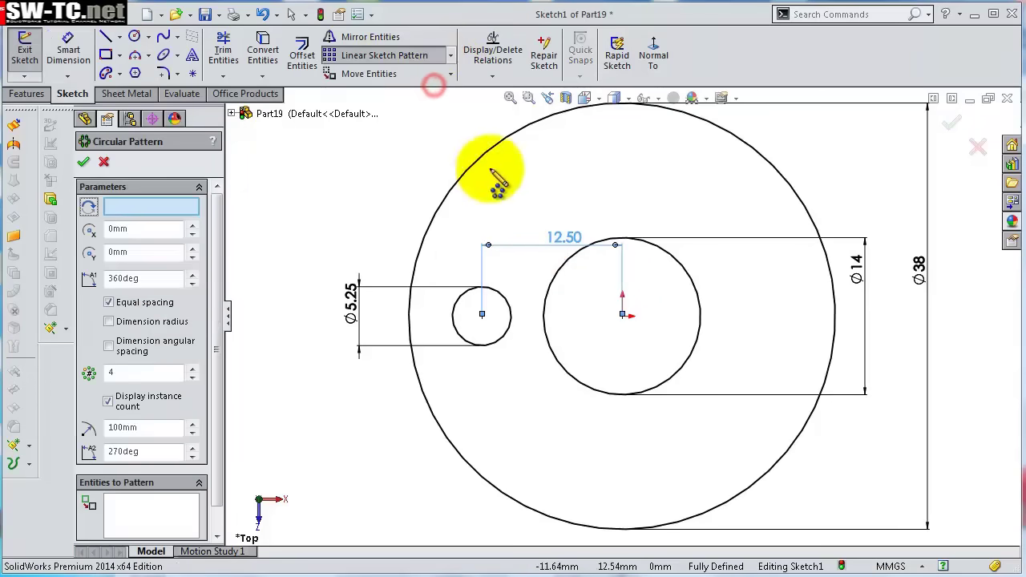
left_click(569, 265)
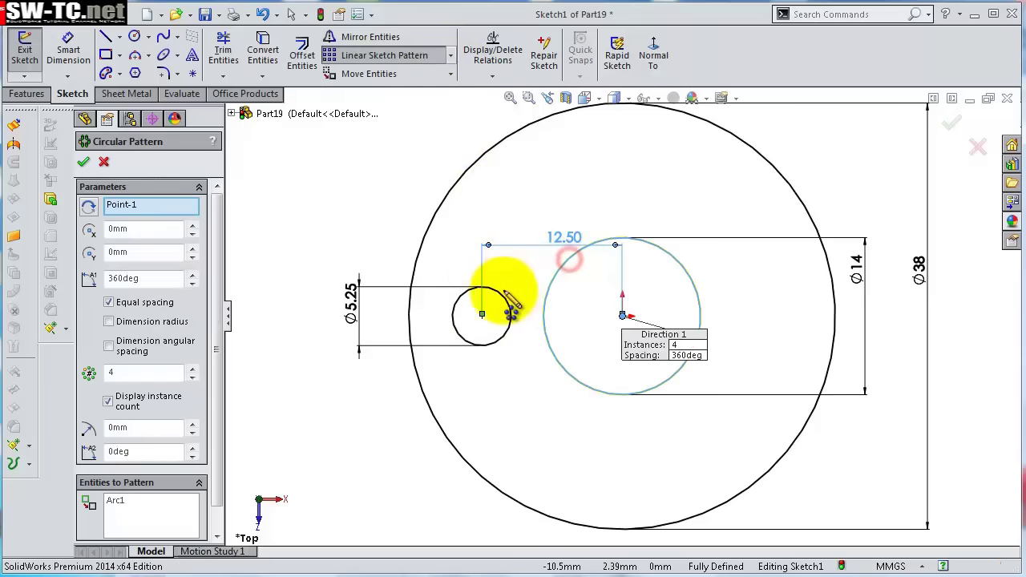
left_click(164, 513)
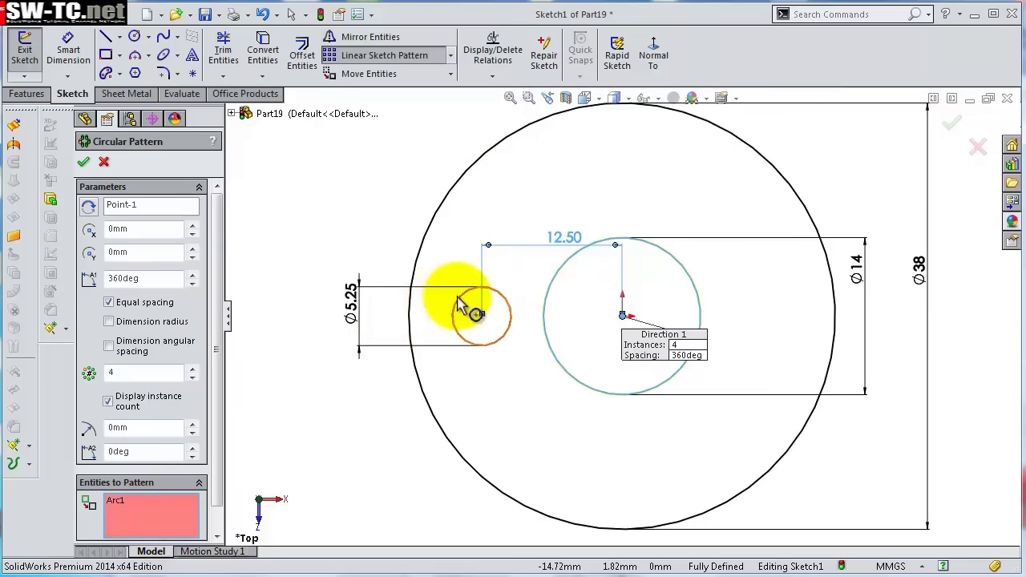
double_click(194, 369)
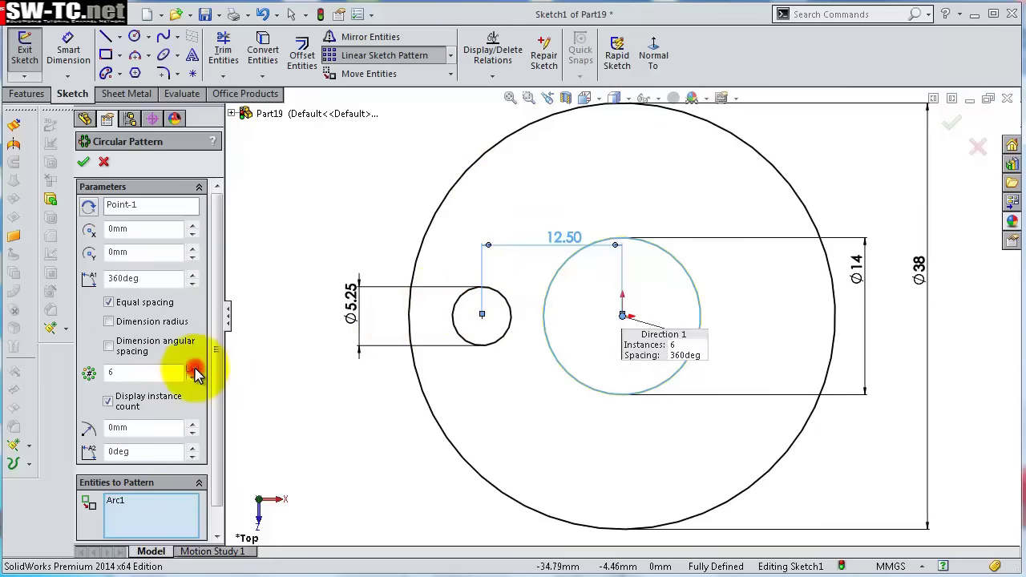
left_click(138, 514)
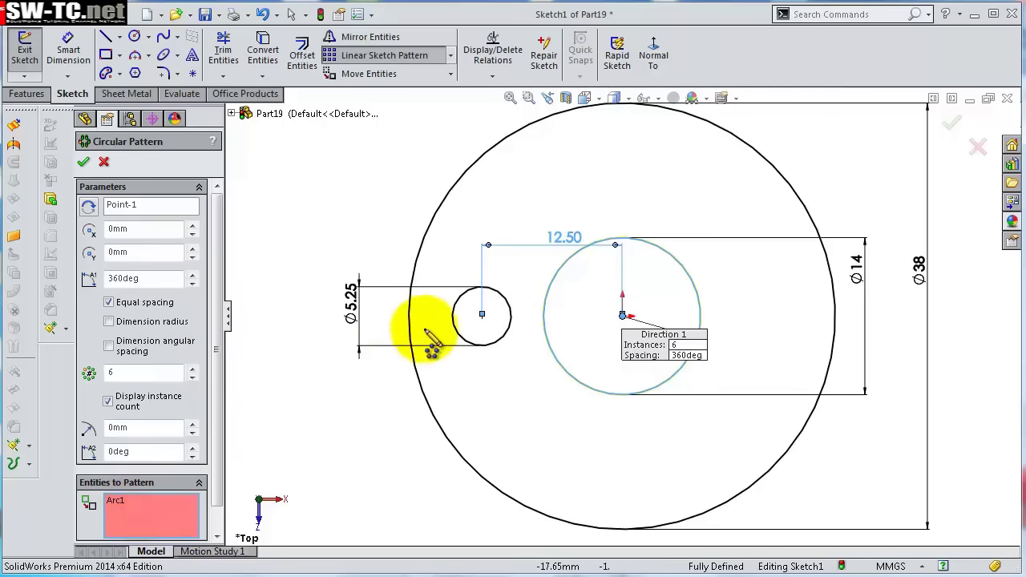
left_click(454, 307)
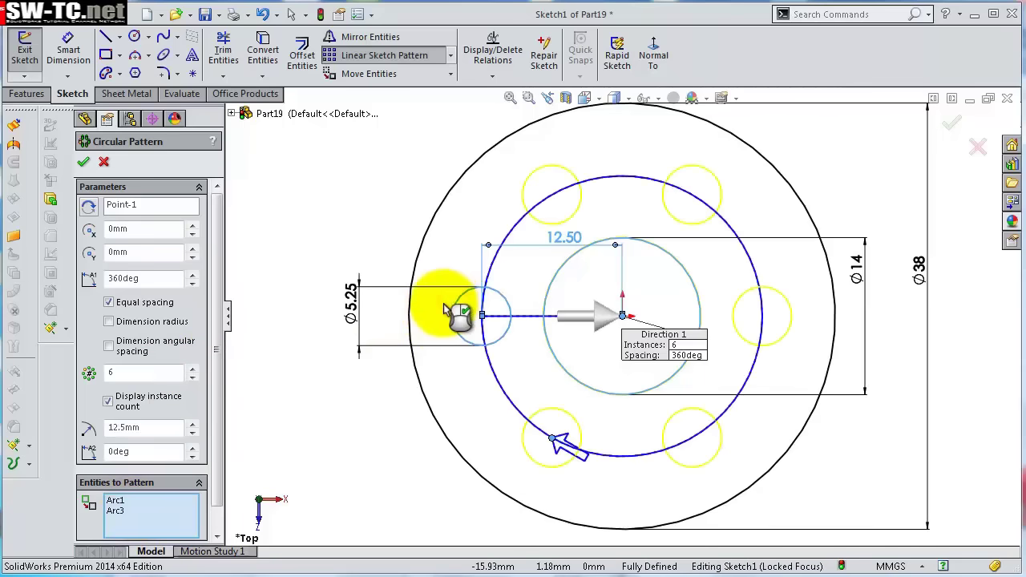
left_click(953, 122)
Extrude the holed disc region into a 1 mm thick plate.
mouse_move(740, 419)
middle_mouse_down()
mouse_move(740, 285)
mouse_move(729, 277)
mouse_move(728, 287)
middle_mouse_up()
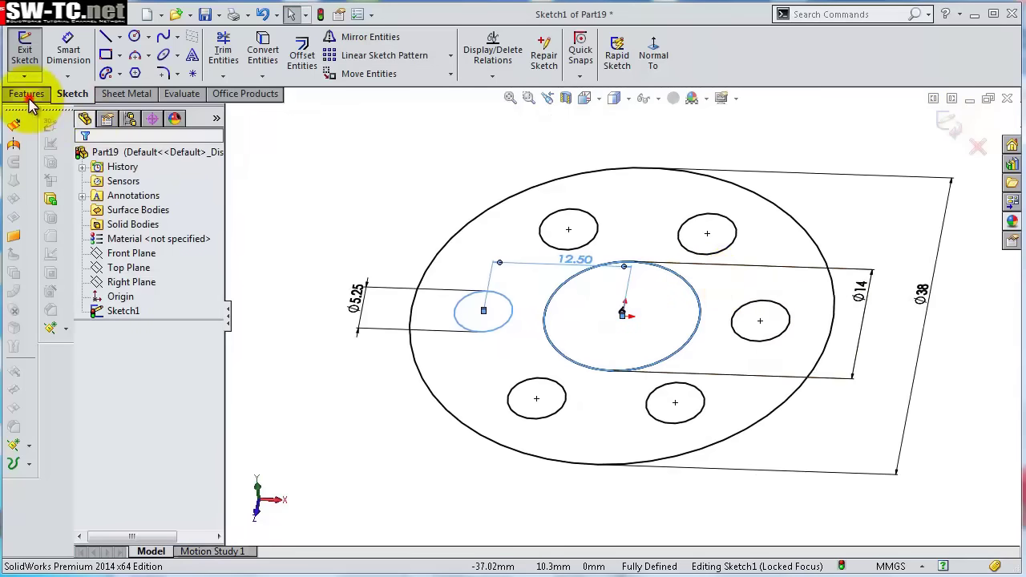
left_click(30, 95)
left_click(36, 71)
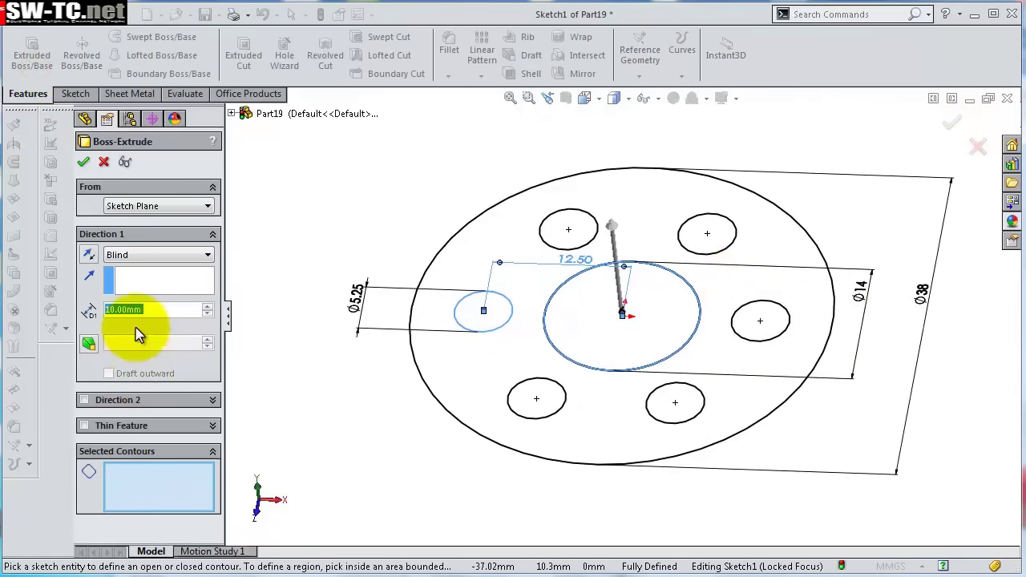
left_click(485, 376)
left_click(84, 161)
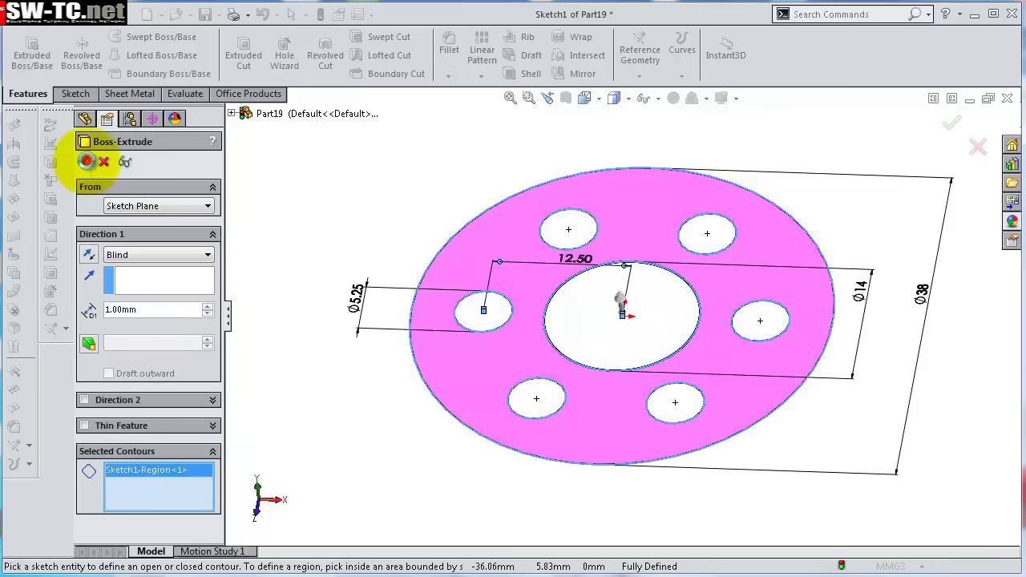
middle_click_drag(543, 388, 522, 367)
scroll(515, 311, "down", 3)
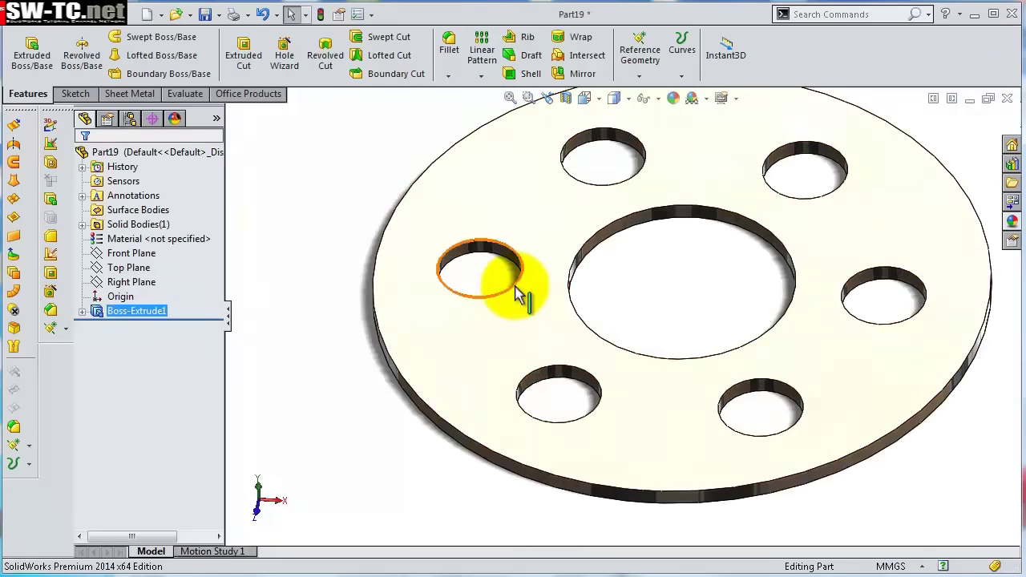
left_click(520, 300)
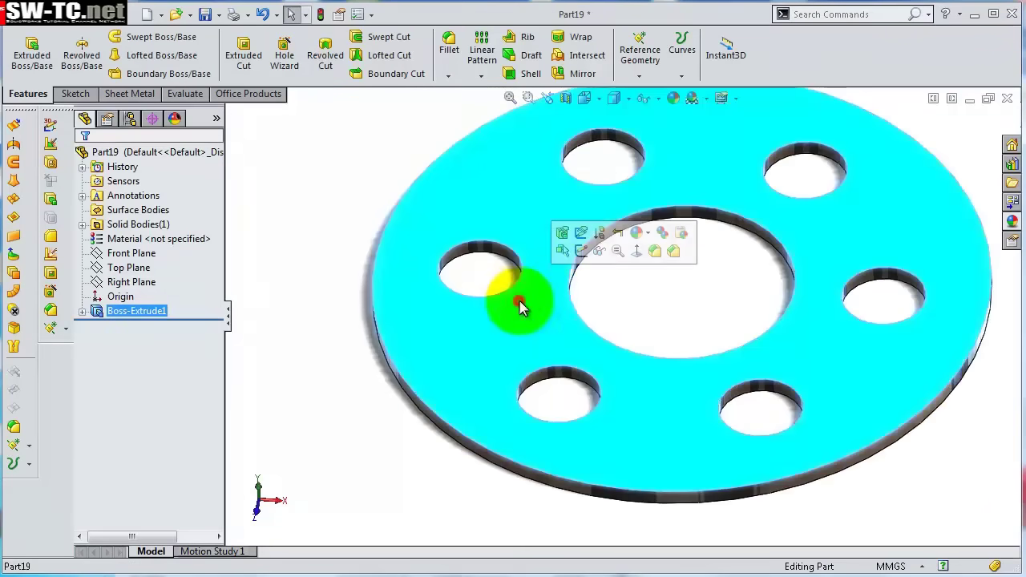
Sketch on the plate's top face and convert the left small hole's edge into a circle.
left_click(581, 252)
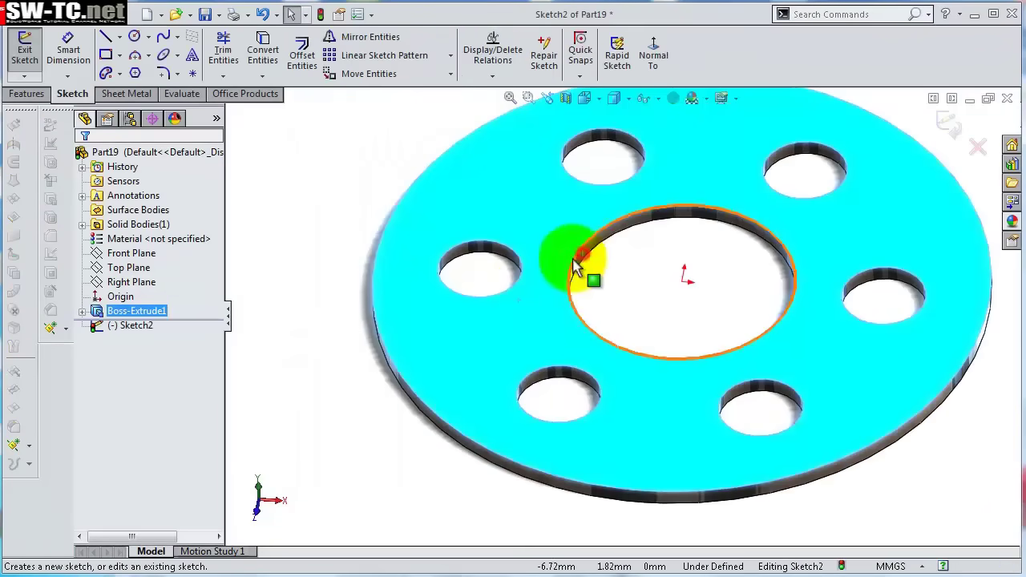
left_click(525, 278)
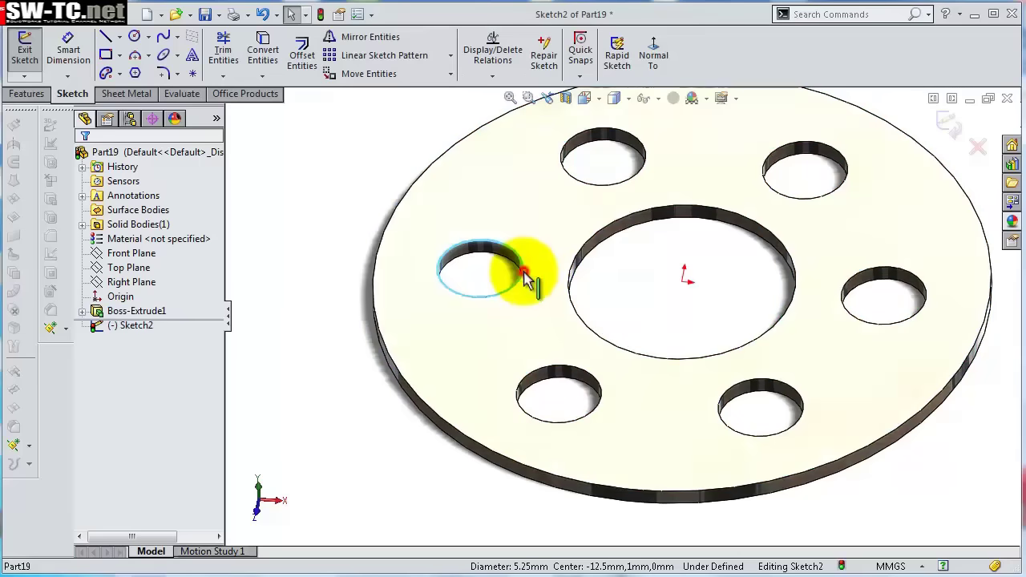
left_click(267, 55)
left_click(305, 53)
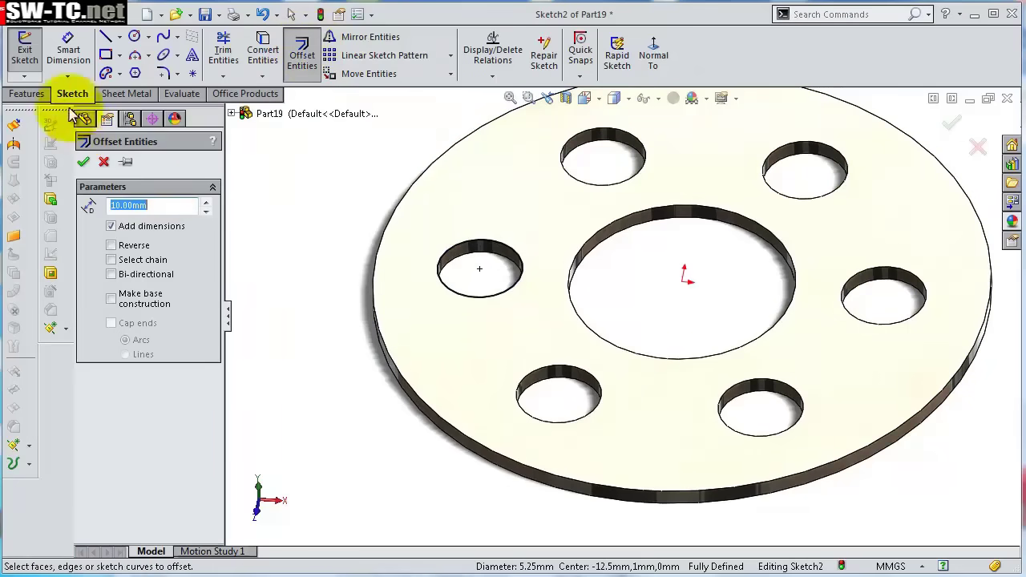
Extrude the circle as a 1.00 mm thin-wall boss to form a collar.
left_click(33, 93)
left_click(34, 60)
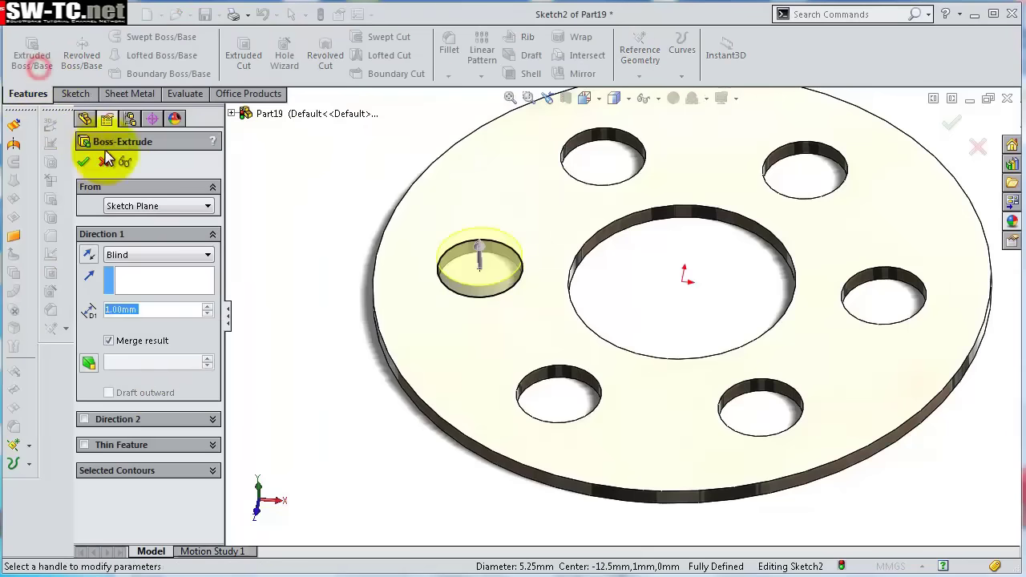
left_click(85, 445)
left_click(141, 469)
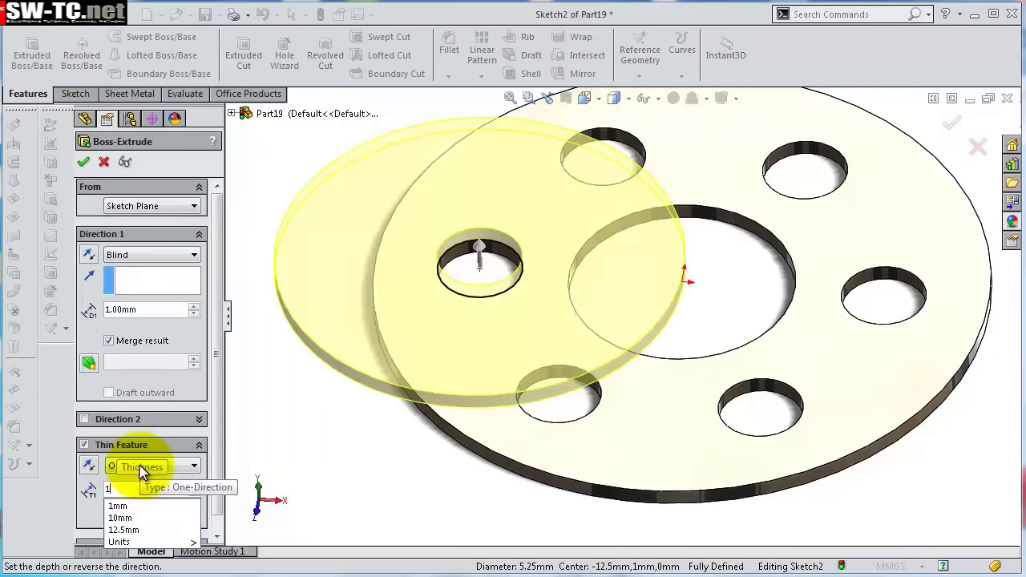
left_click(141, 471)
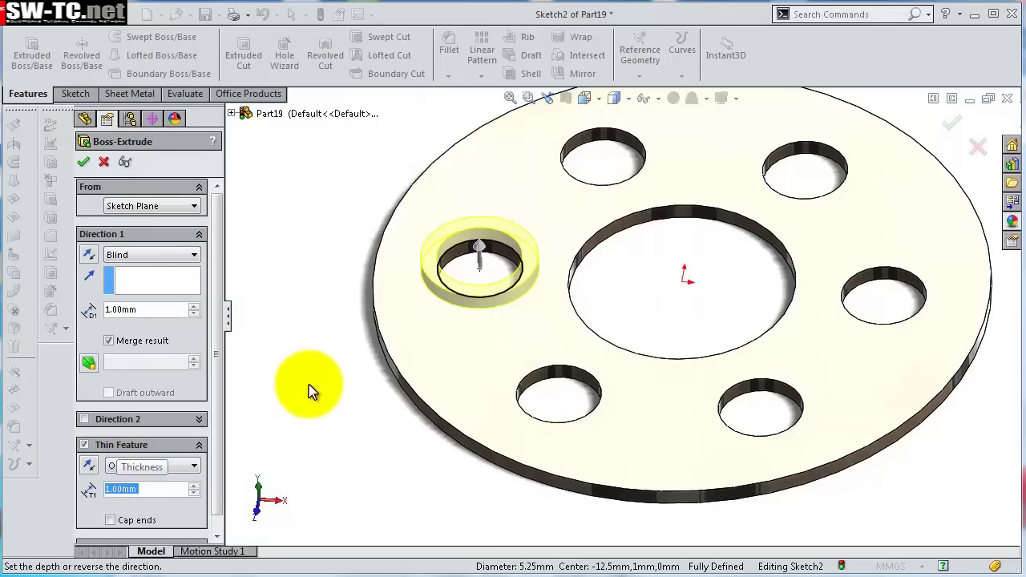
left_click(83, 163)
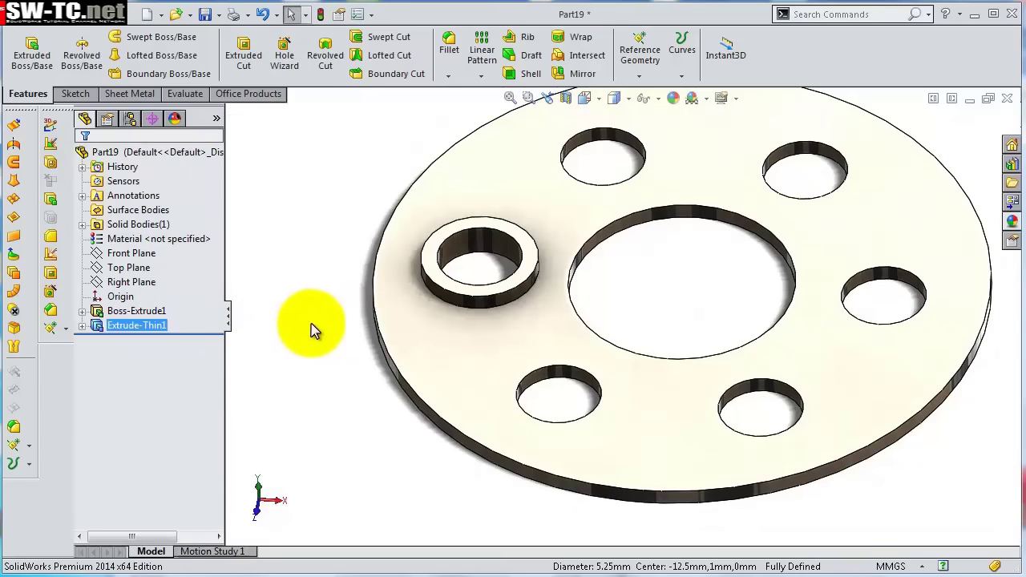
Circular-pattern Extrude-Thin1 six times about the central bore edge.
left_click(481, 76)
left_click(498, 109)
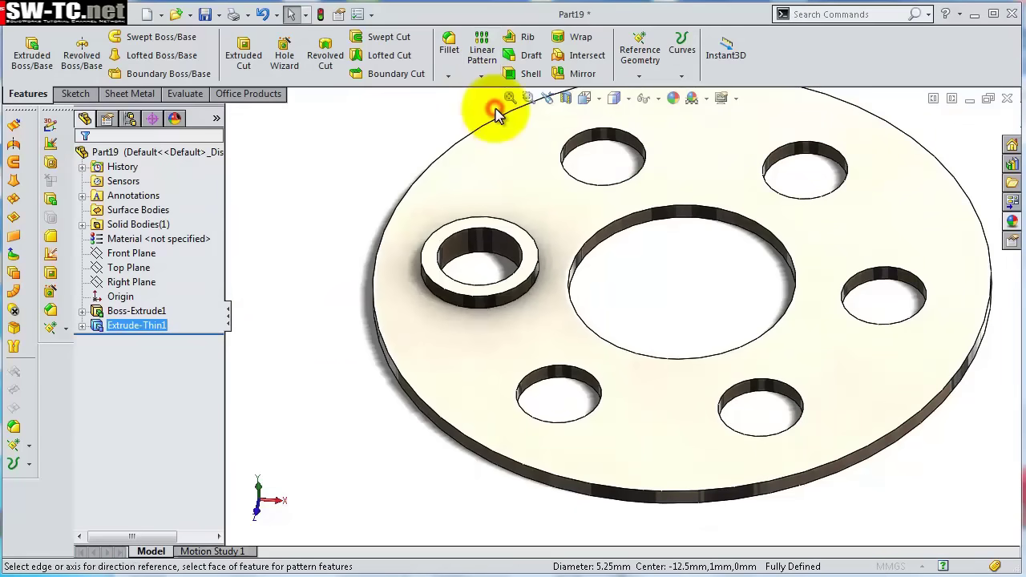
left_click(621, 230)
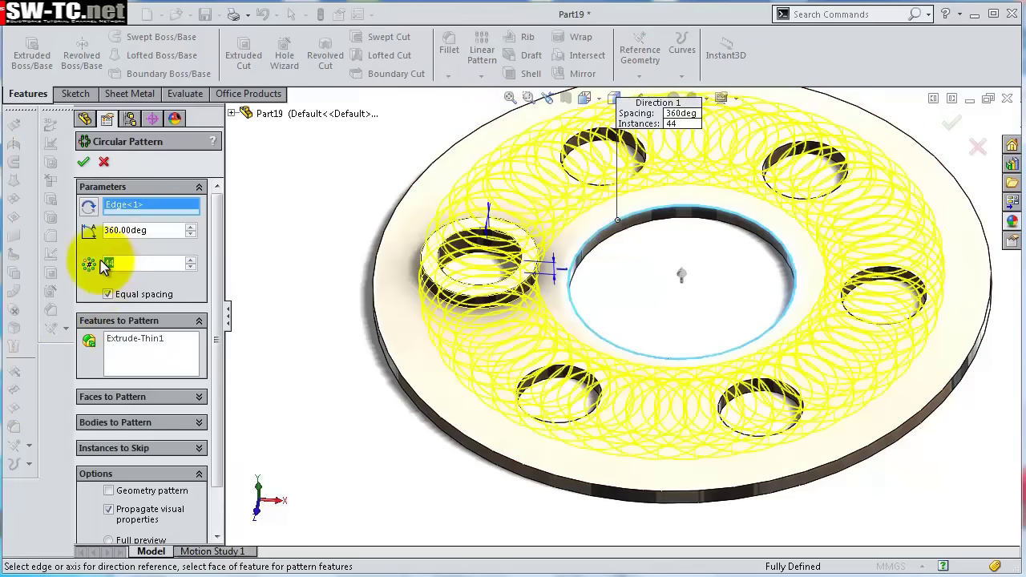
type("6")
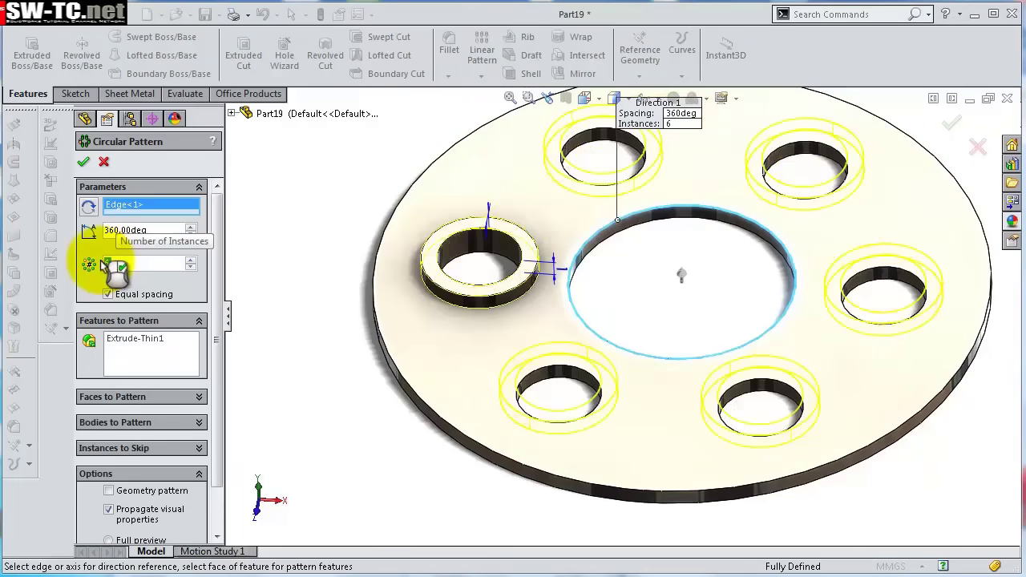
left_click(84, 161)
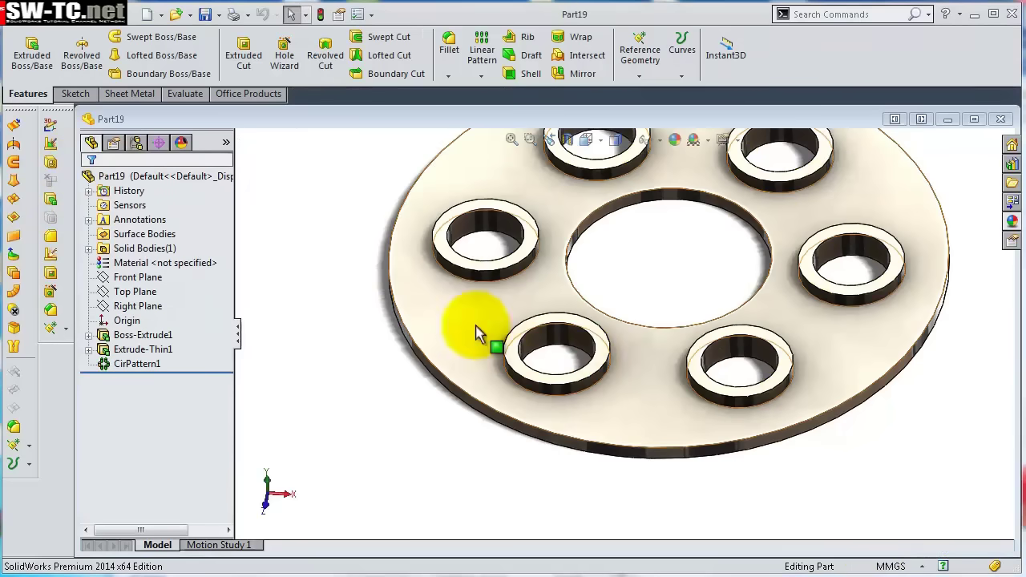
mouse_move(481, 339)
middle_mouse_down()
mouse_move(488, 367)
mouse_move(485, 345)
middle_mouse_up()
Sketch a straight line across the left collar's hole, capped by a 3-point arc.
left_click(493, 309)
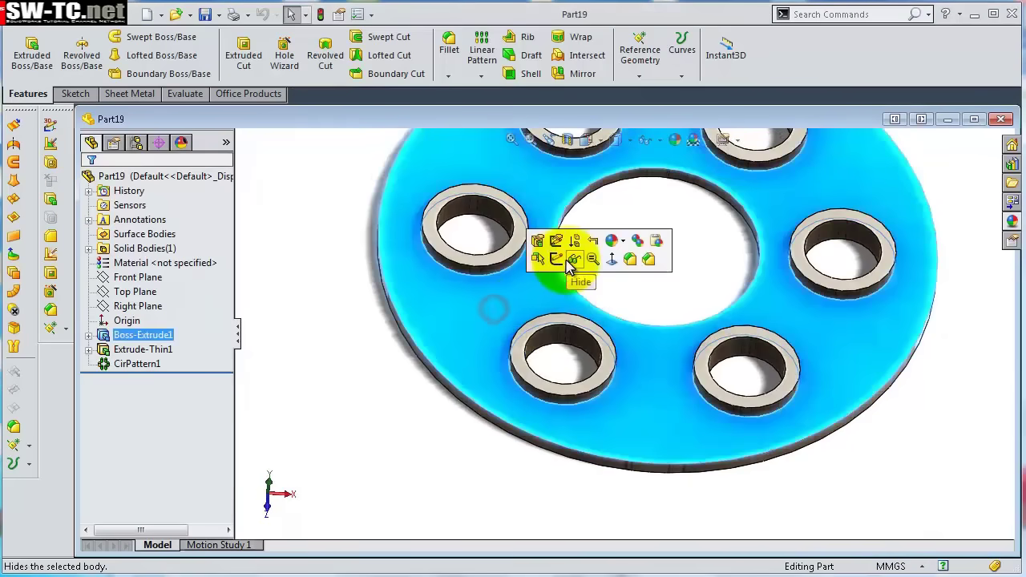
left_click(557, 258)
left_click(653, 54)
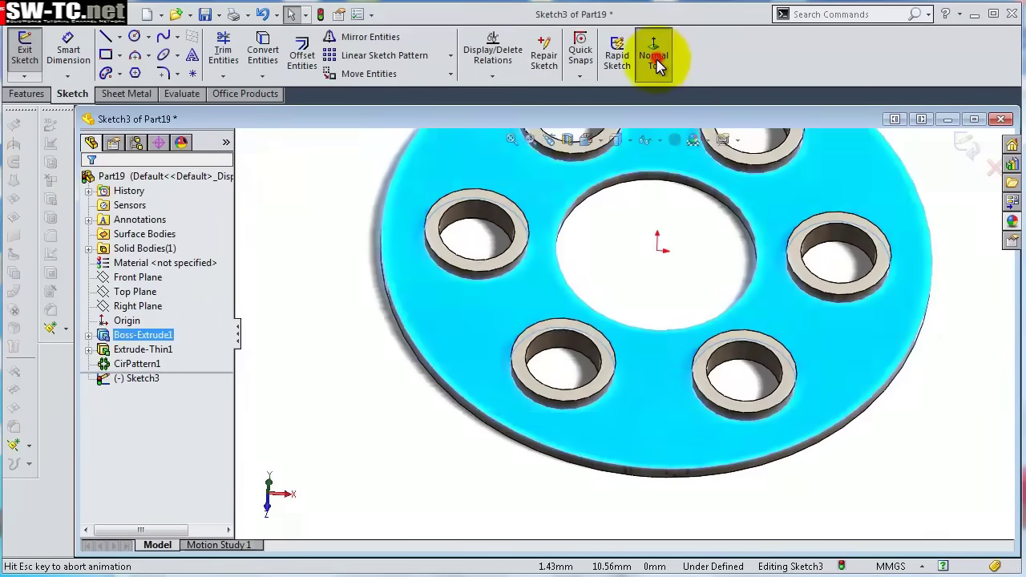
scroll(562, 320, "down", 3)
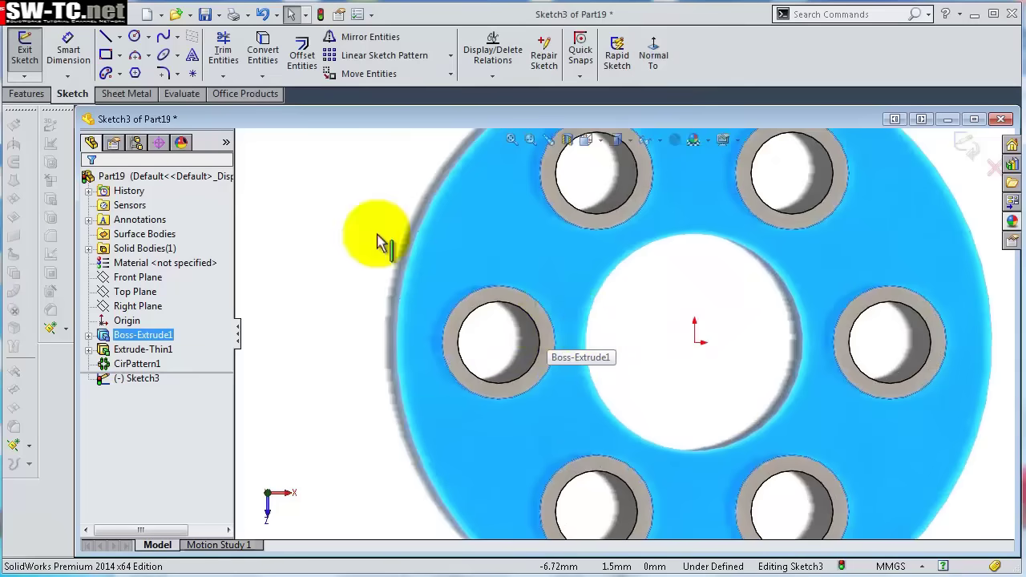
left_click(105, 40)
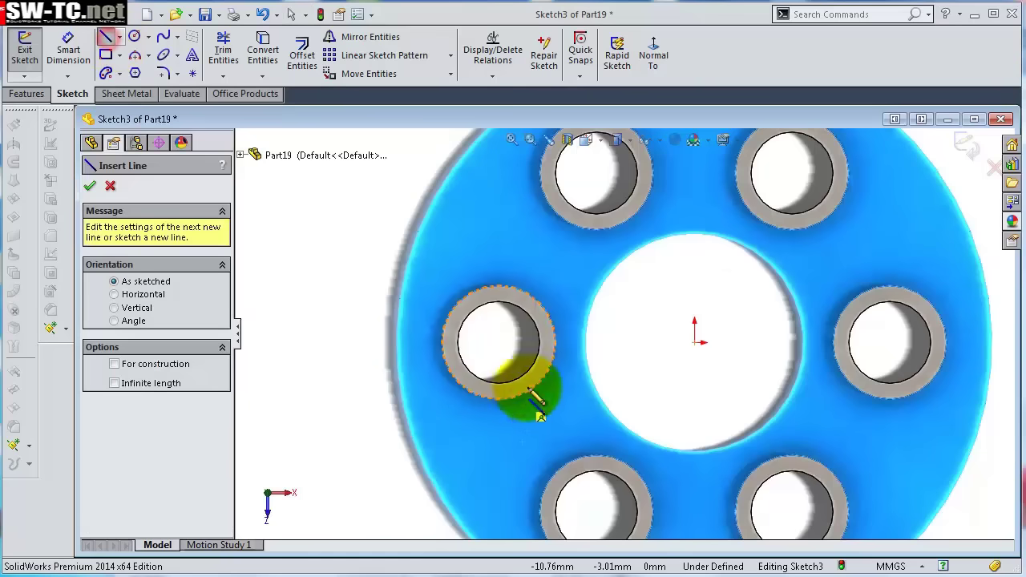
left_click_drag(452, 343, 545, 343)
left_click(135, 55)
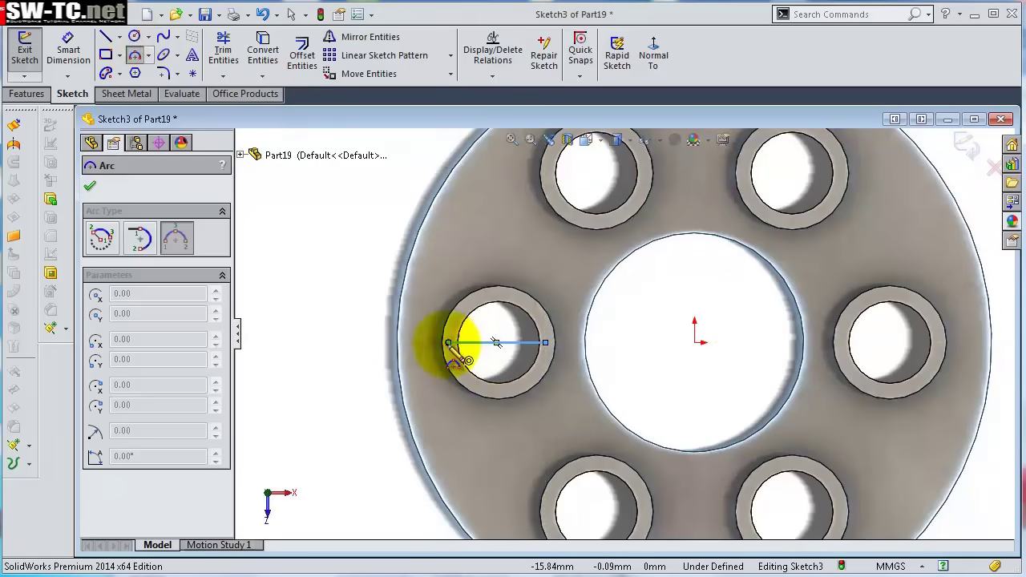
left_click_drag(450, 345, 545, 344)
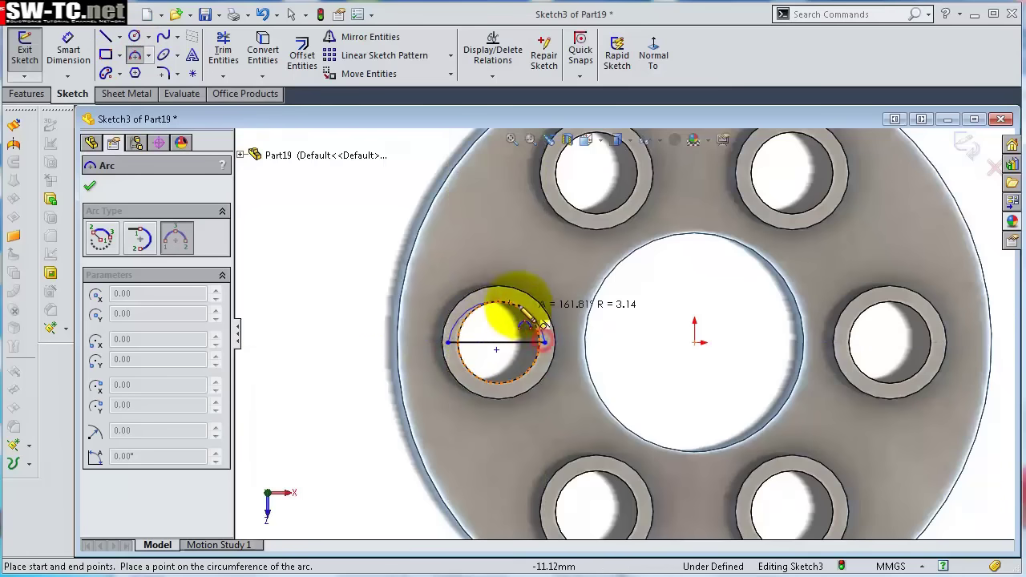
left_click(514, 299)
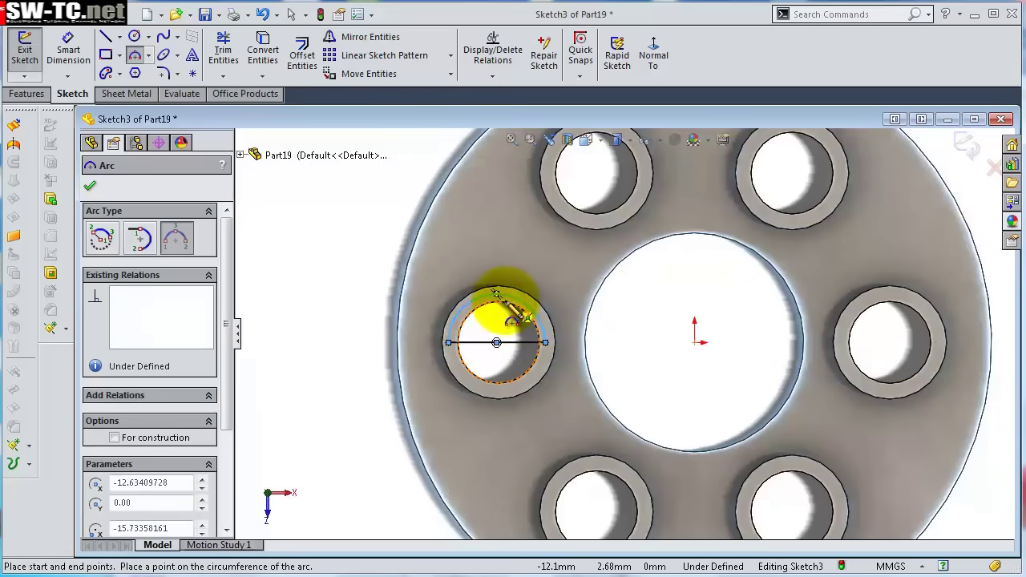
Dimension the straight line to 6.10 mm.
key("s")
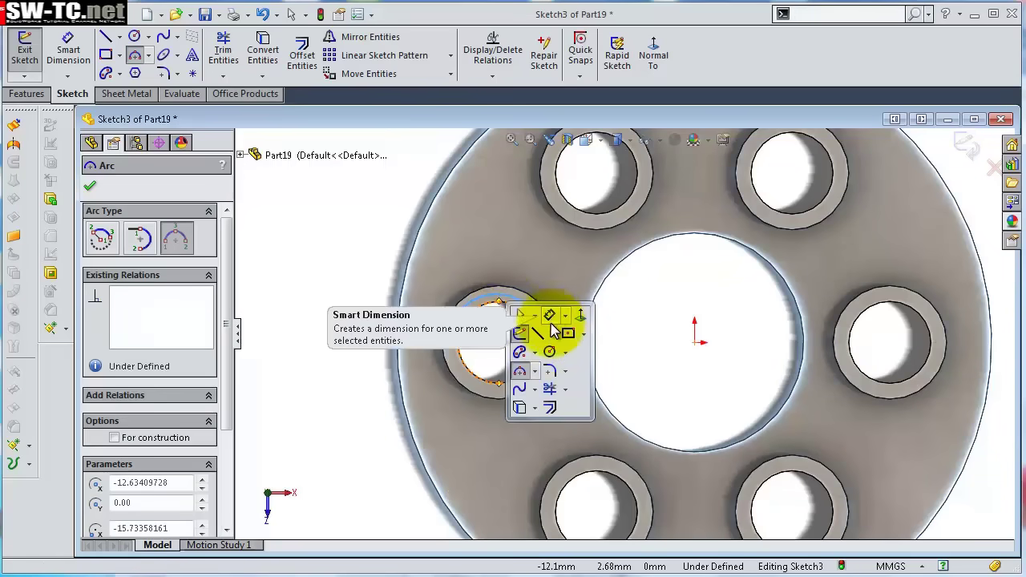
left_click(550, 316)
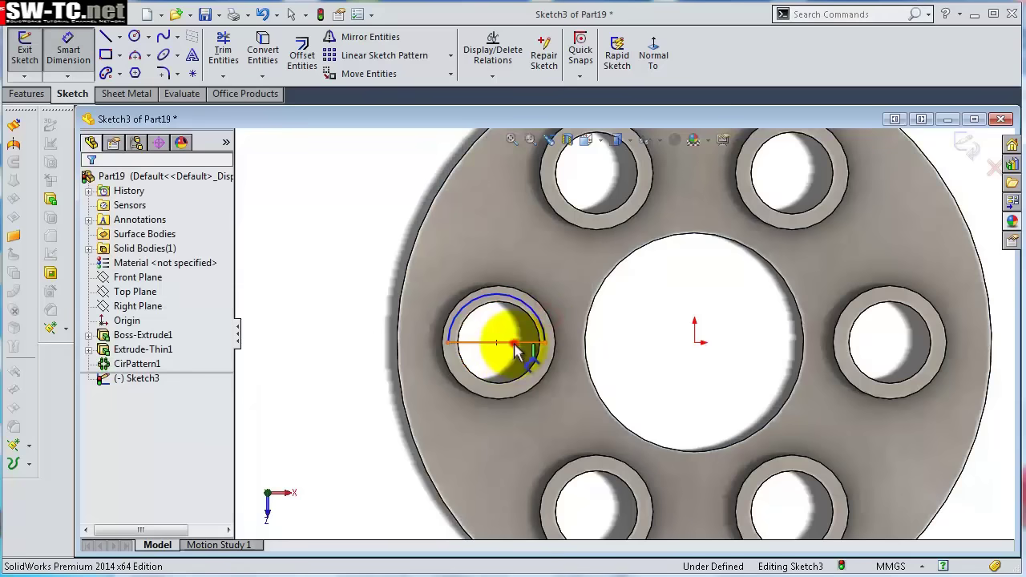
left_click(514, 347)
left_click(343, 417)
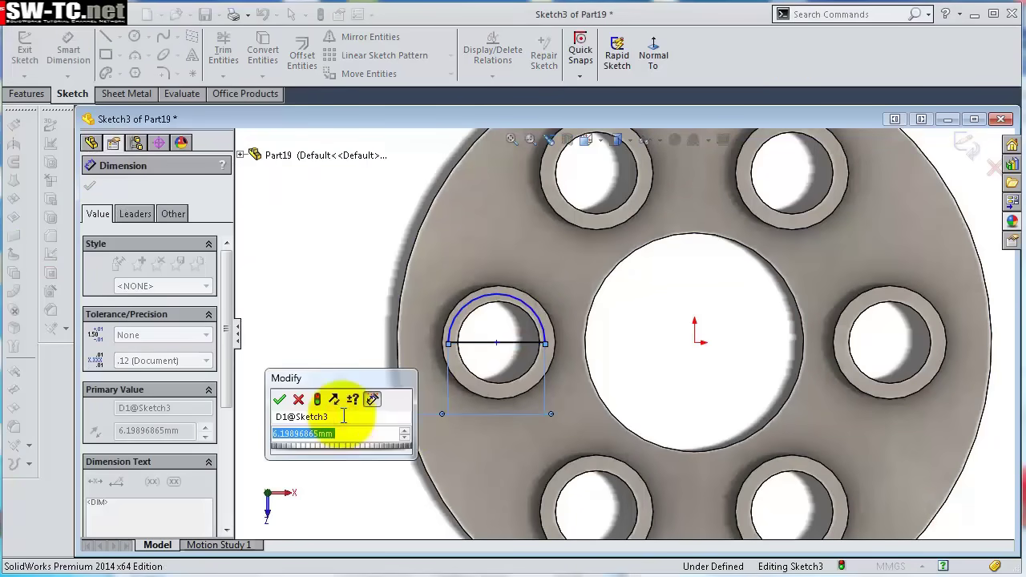
key("Return")
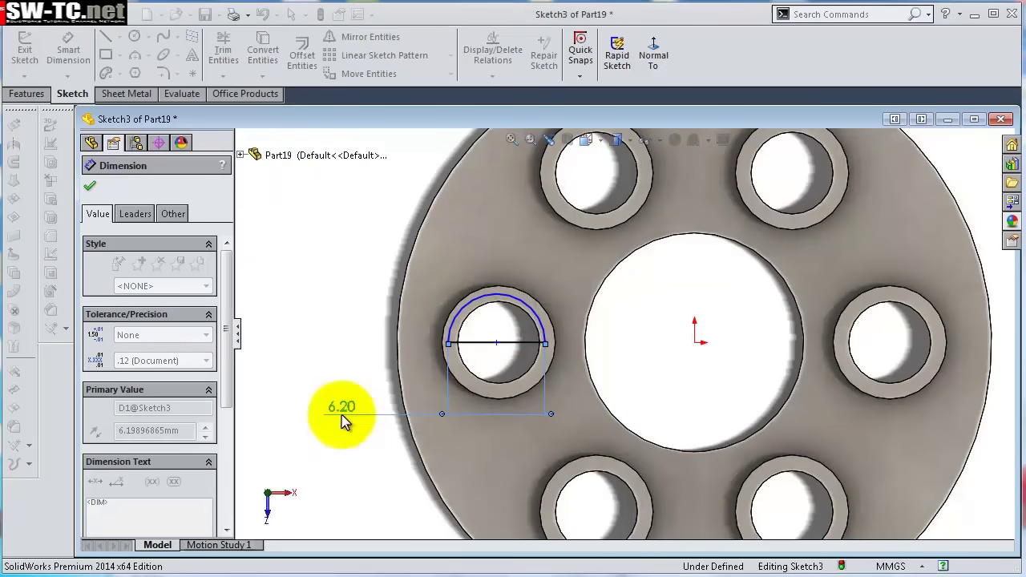
scroll(505, 369, "down", 4)
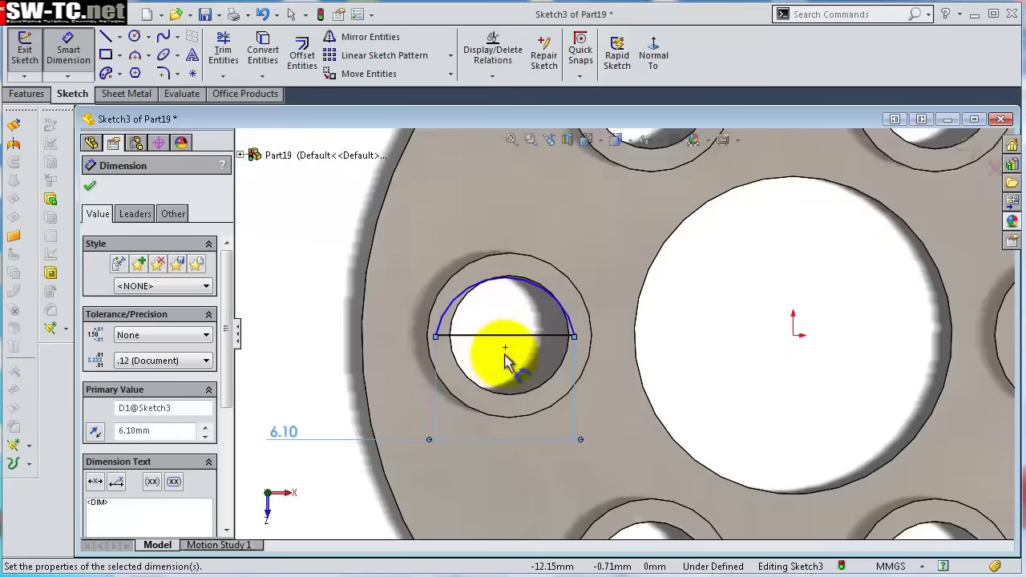
key("Escape")
Make the arc centre the line's midpoint and the arc concentric with the collar.
left_click(512, 346)
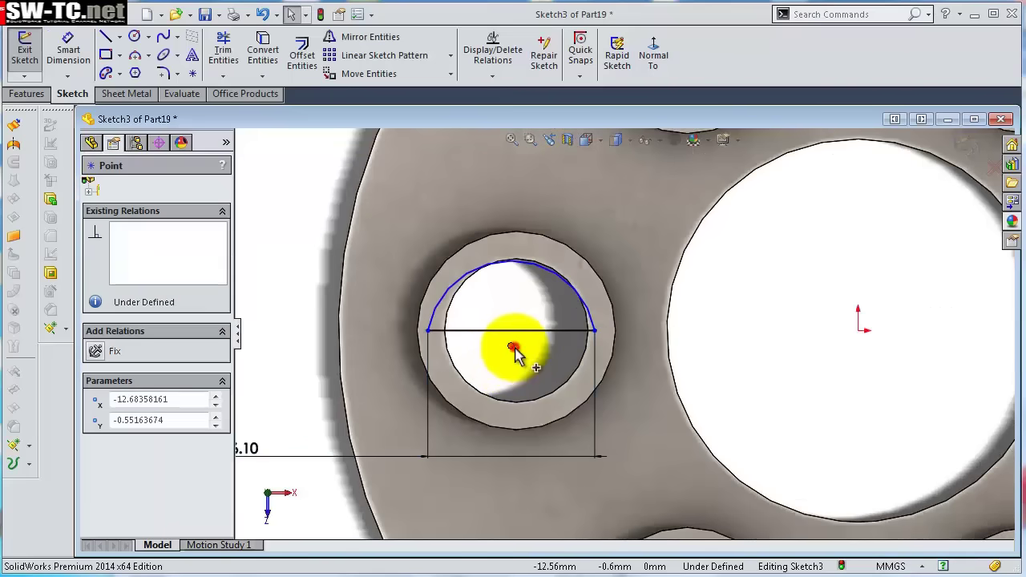
left_click(522, 330, "ctrl")
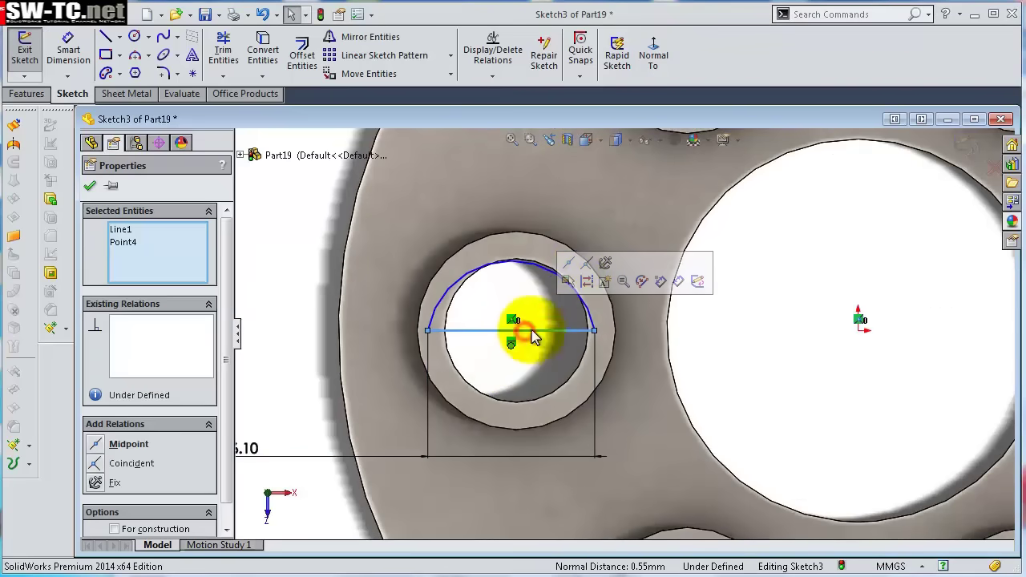
left_click(570, 267)
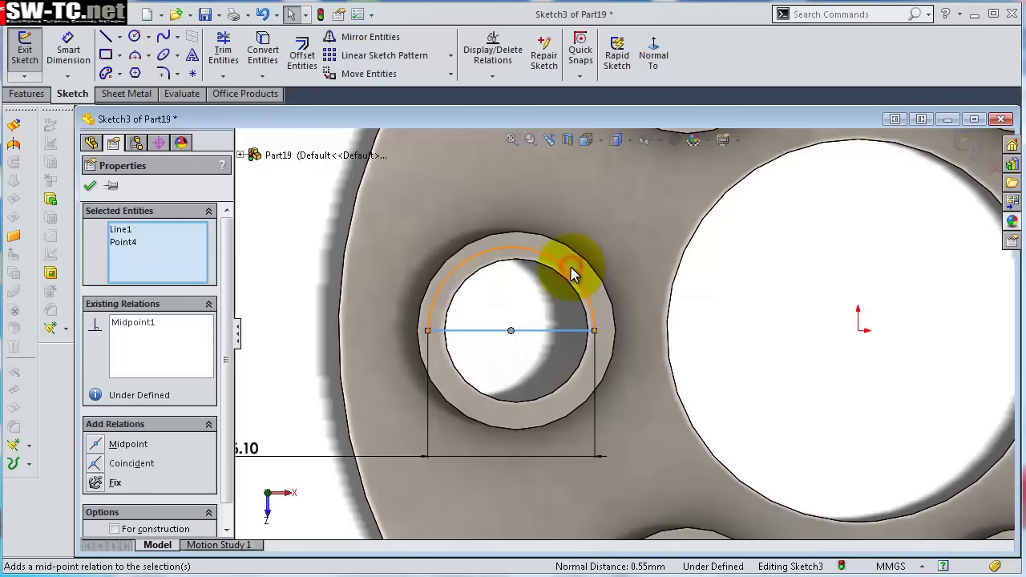
left_click(531, 289)
left_click(528, 252)
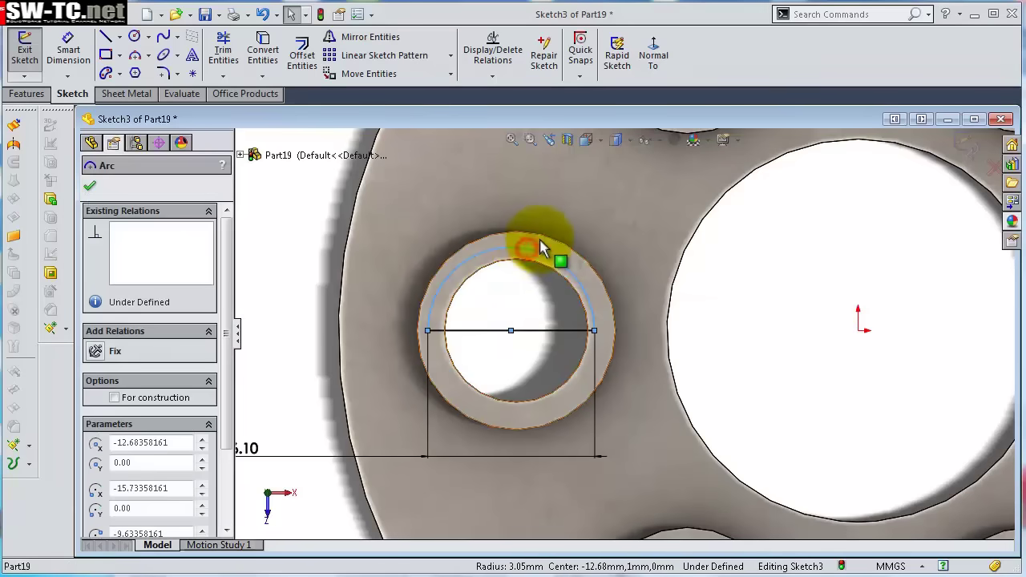
left_click(539, 237, "ctrl")
left_click(623, 167)
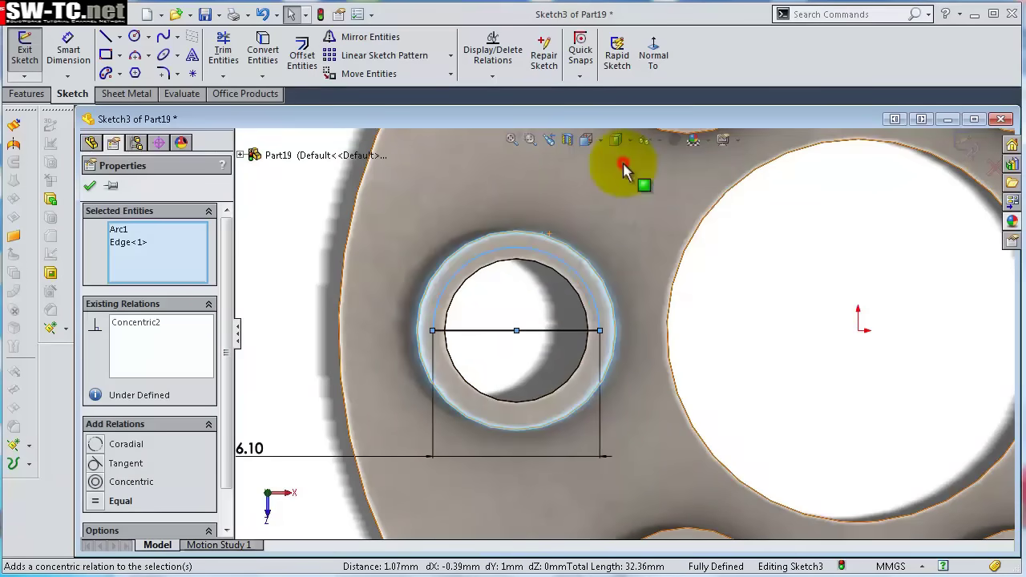
left_click(571, 207)
left_click(26, 94)
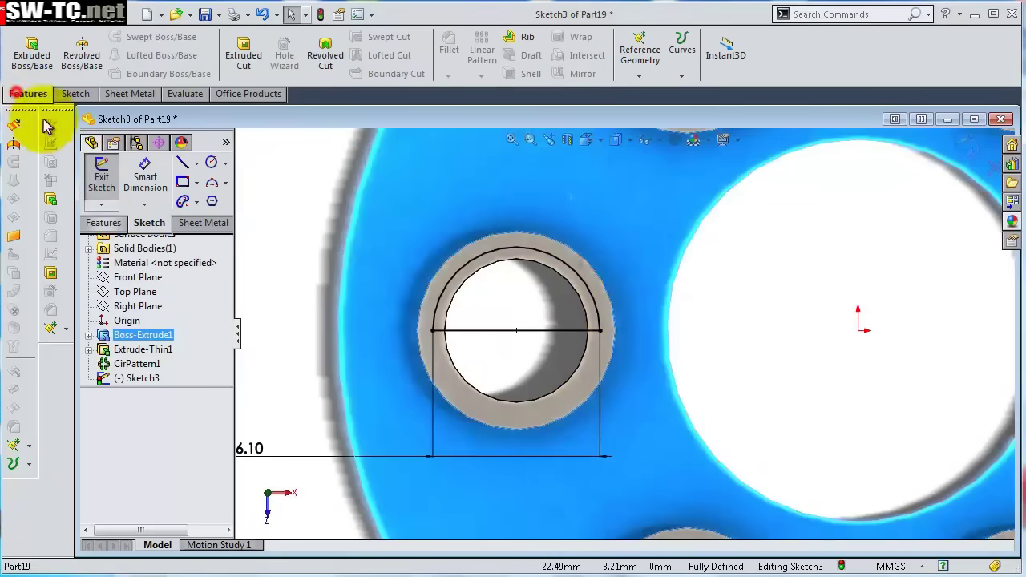
Revolve-cut the half-arc profile 360° about its 6.10 mm line to hollow the collar.
left_click(324, 55)
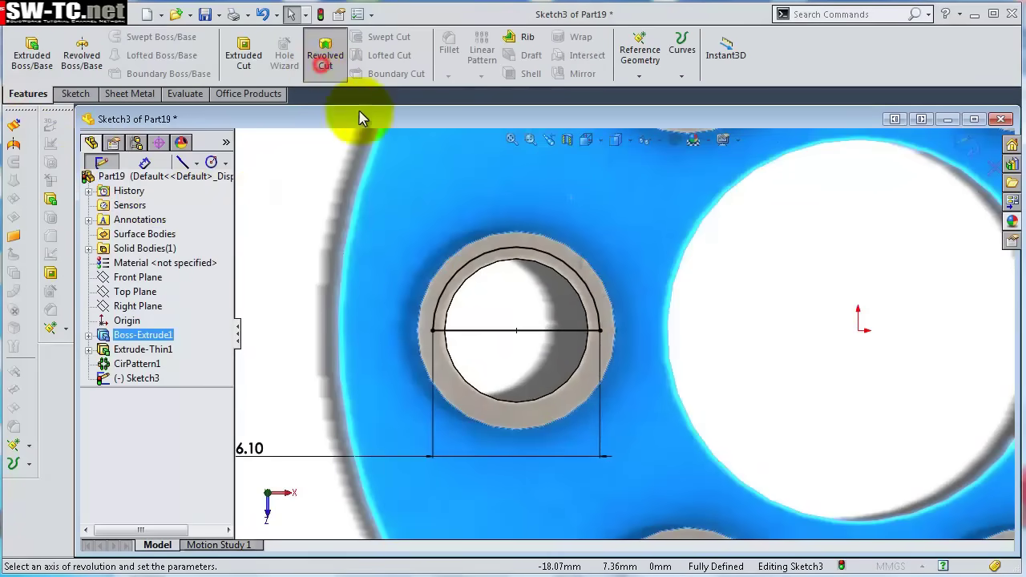
left_click(550, 332)
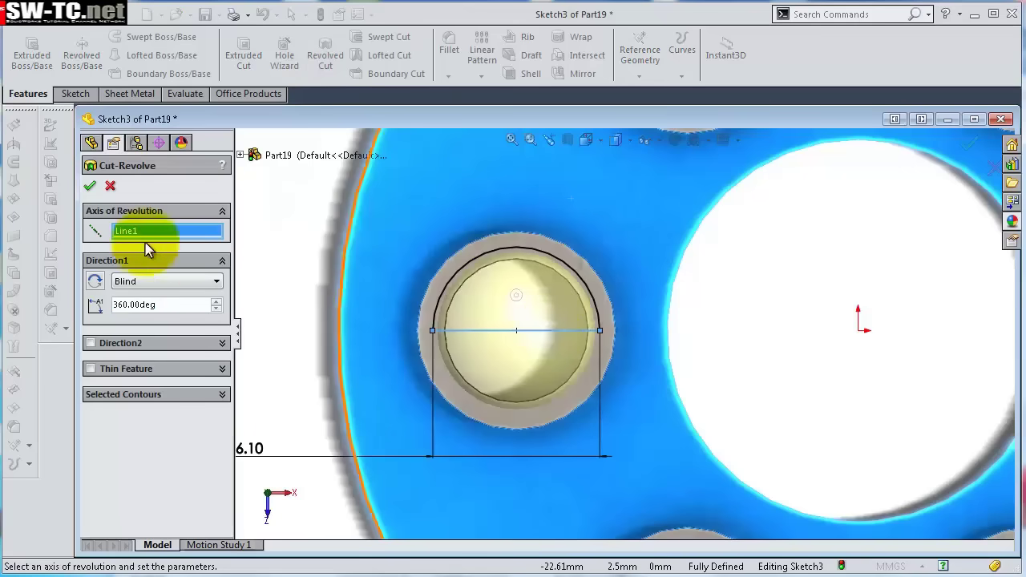
left_click(90, 184)
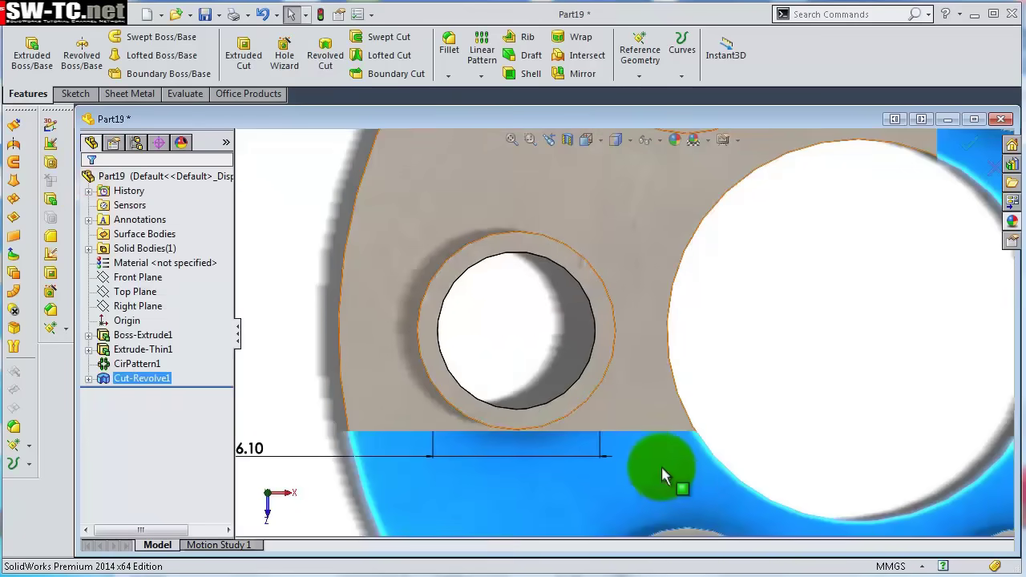
middle_click_drag(662, 474, 601, 423)
scroll(603, 433, "up", 5)
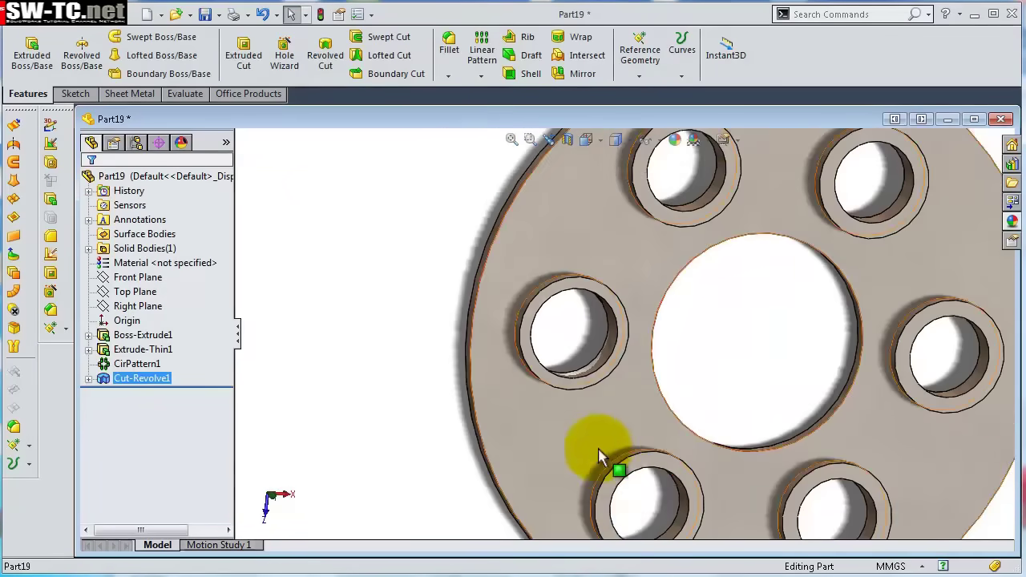
left_click(480, 77)
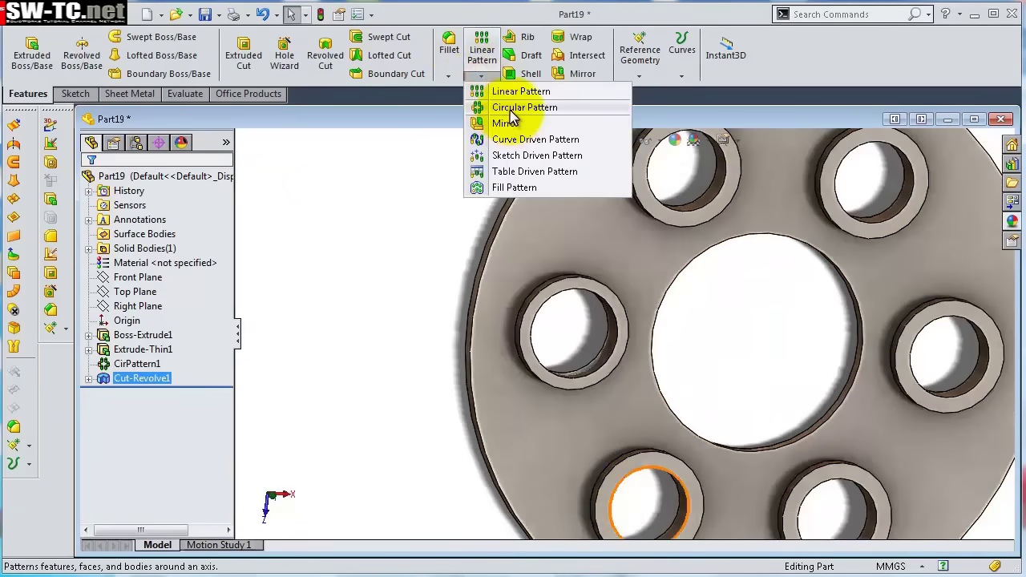
Circular-pattern Cut-Revolve1 six times about the central hole edge.
left_click(505, 106)
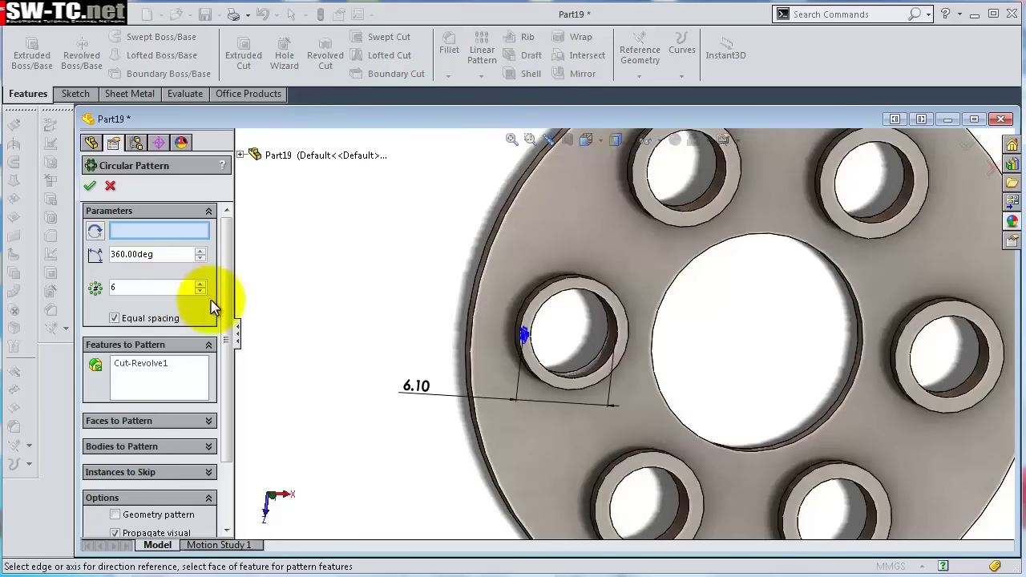
left_click(688, 265)
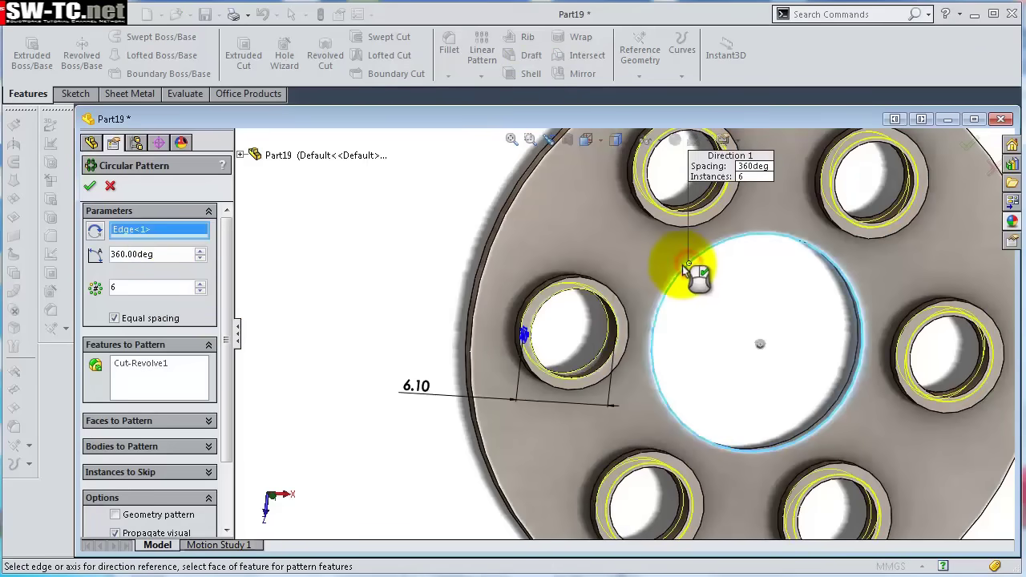
left_click(962, 149)
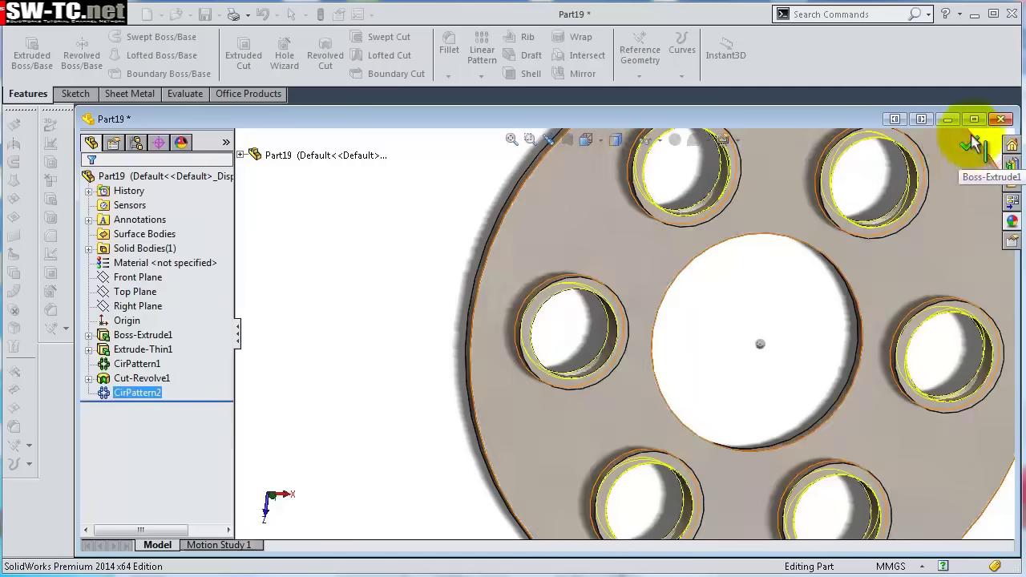
scroll(700, 340, "up", 2)
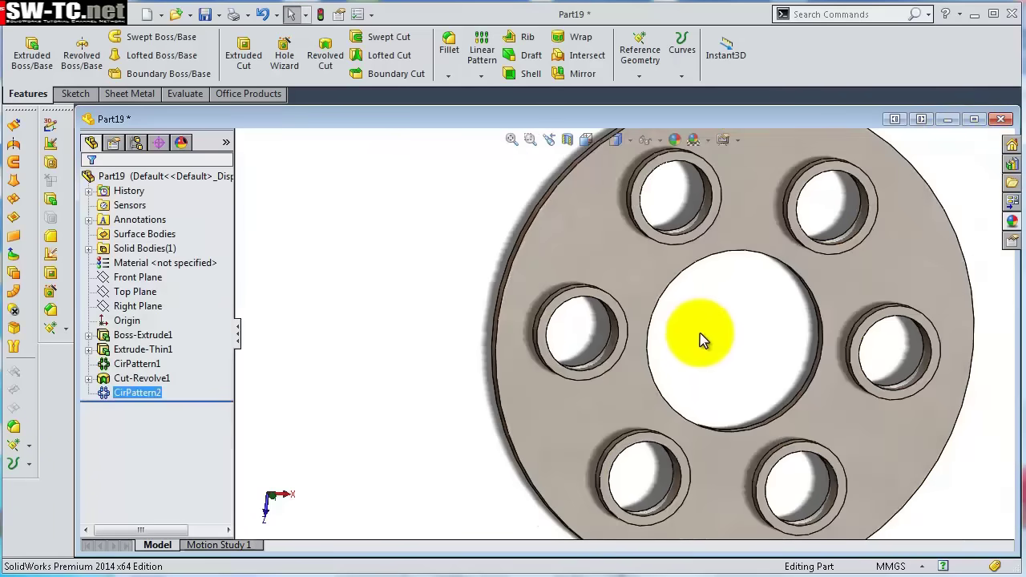
mouse_move(701, 342)
middle_mouse_down()
mouse_move(694, 280)
mouse_move(778, 380)
mouse_move(763, 316)
mouse_move(781, 361)
mouse_move(751, 408)
mouse_move(757, 417)
mouse_move(733, 355)
mouse_move(697, 355)
middle_mouse_up()
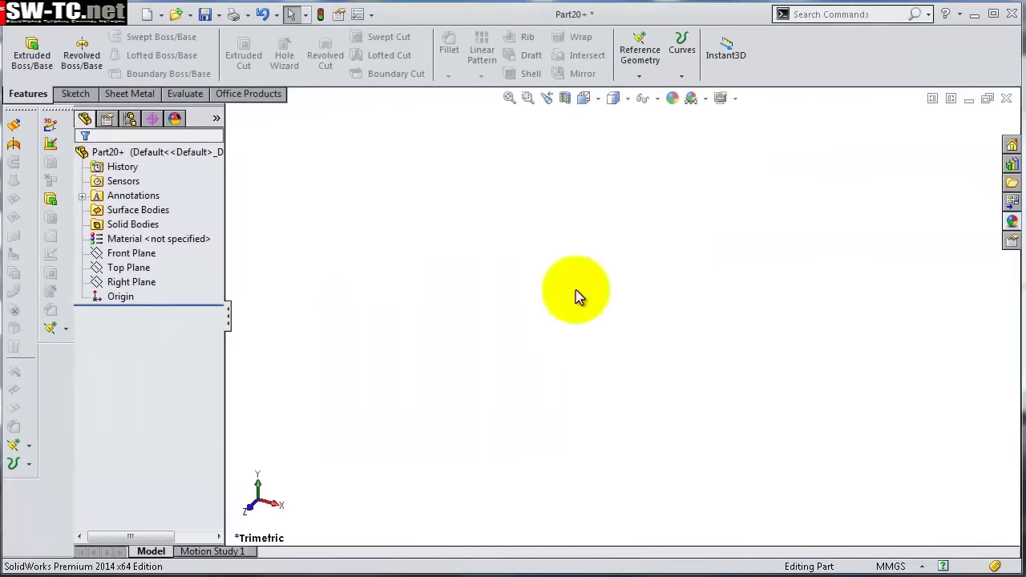
On a Front Plane sketch, draw a centerpoint straight slot from the origin and make it horizontal.
left_click(142, 270)
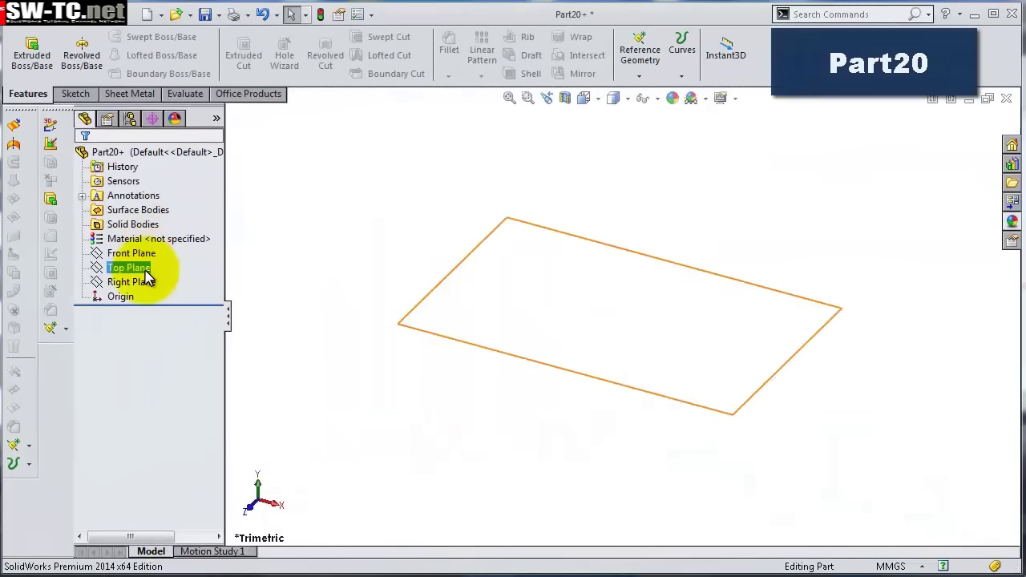
left_click(140, 254)
left_click(159, 233)
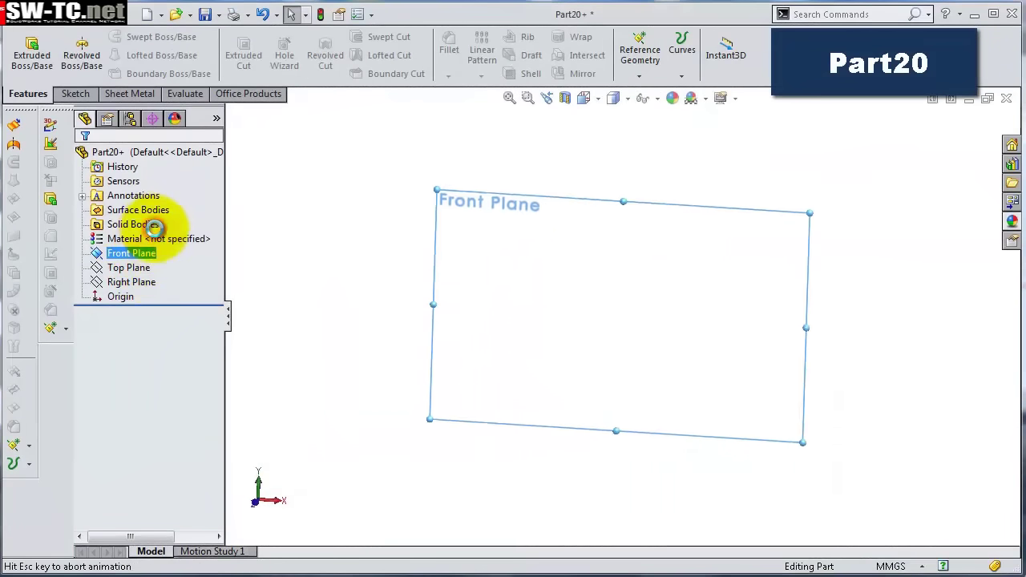
left_click(103, 73)
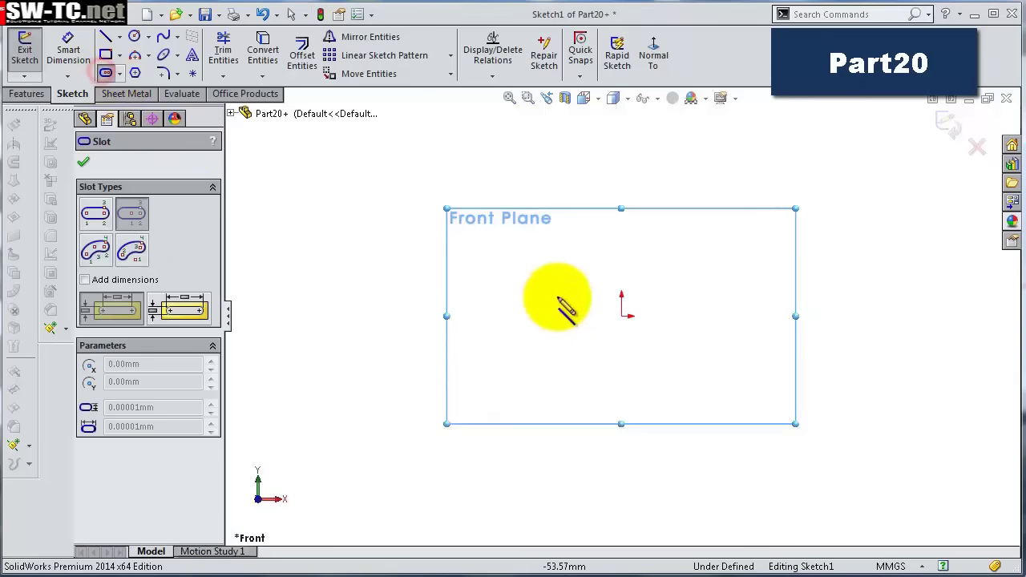
left_click(621, 316)
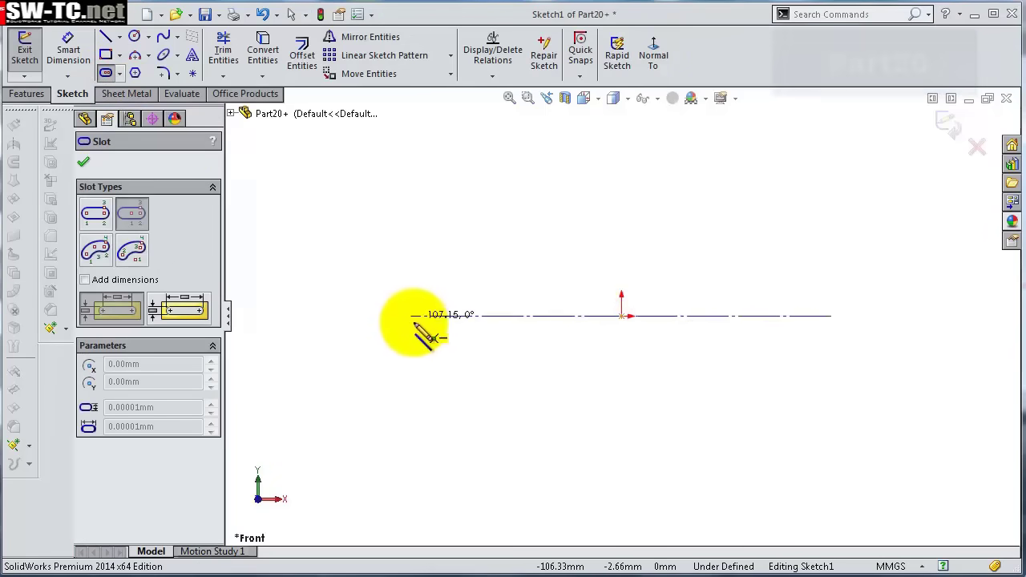
left_click(415, 323)
left_click(409, 277)
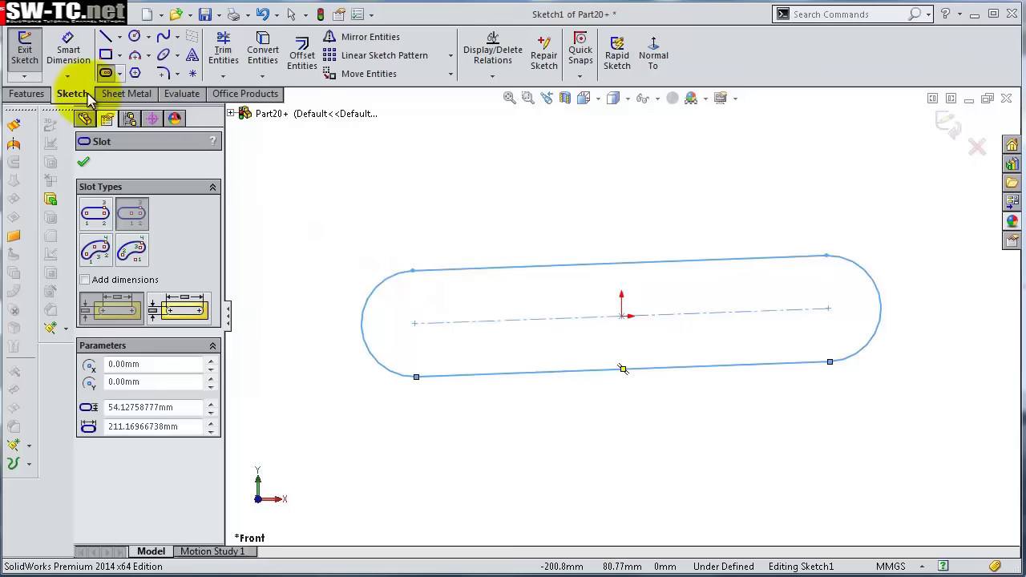
left_click(70, 61)
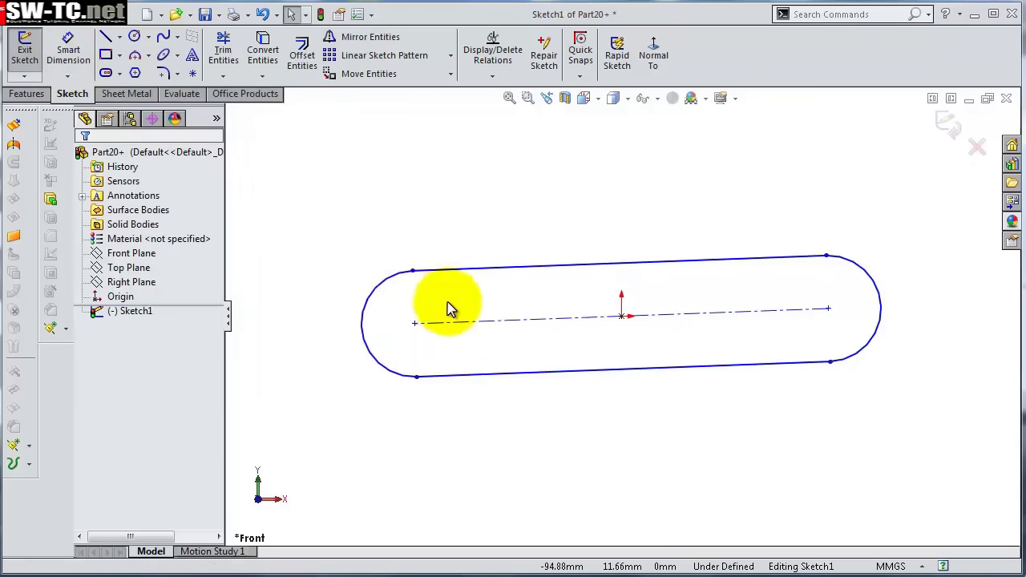
left_click(475, 322)
left_click(539, 255)
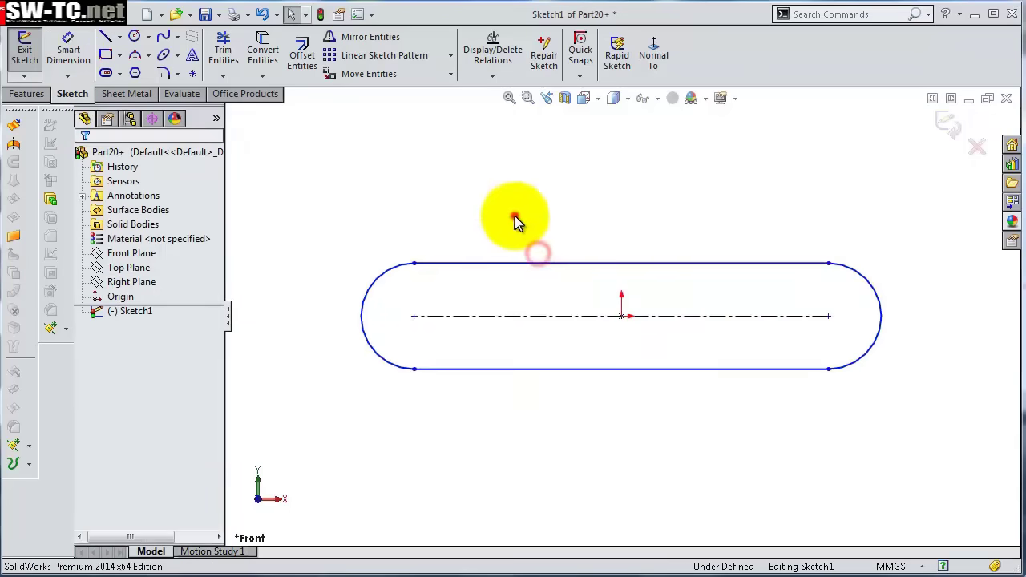
left_click(514, 214)
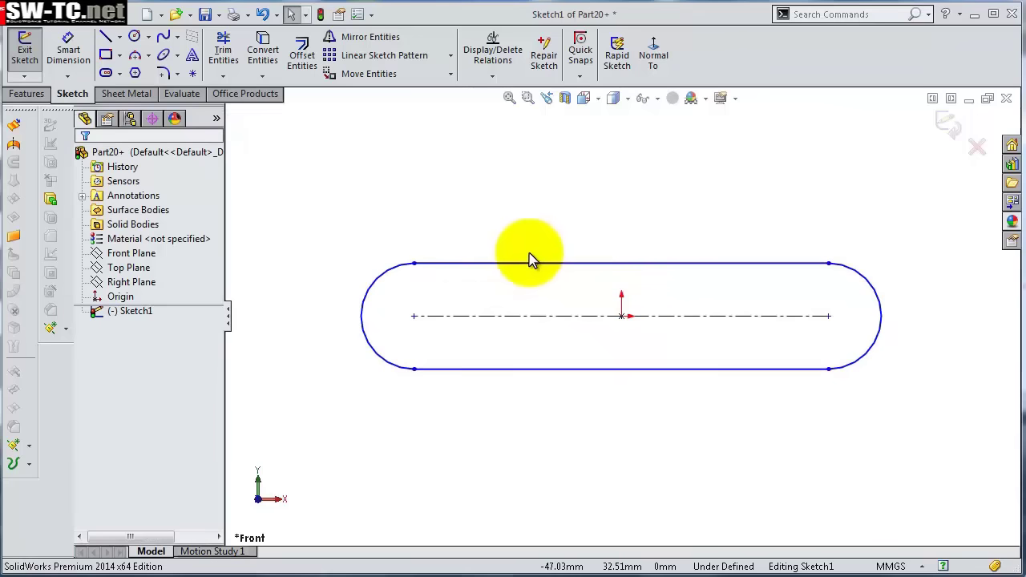
Dimension the slot's top edge 130 long and its end arc R10.
left_click(537, 264)
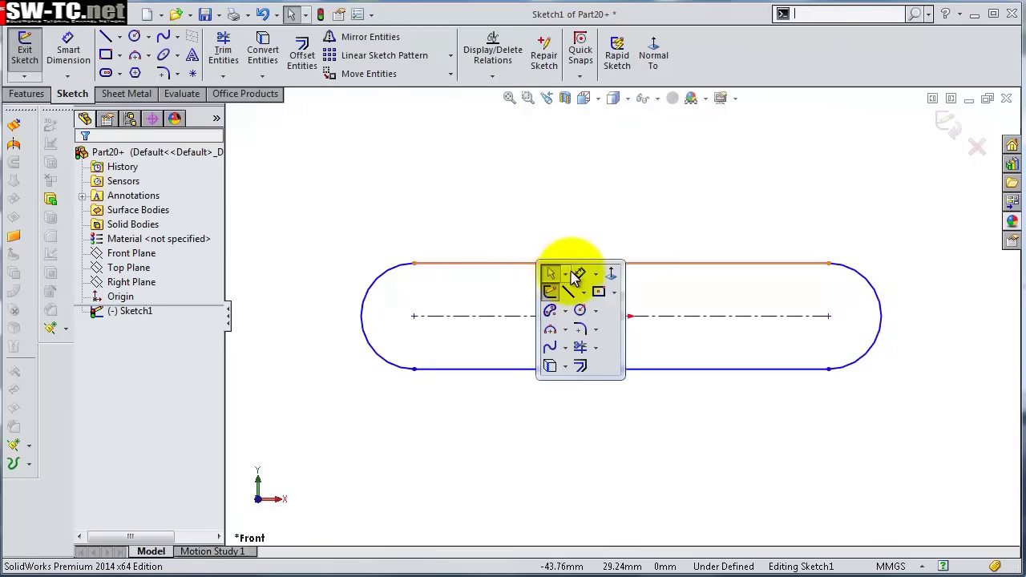
left_click(561, 277)
left_click(573, 263)
left_click(574, 226)
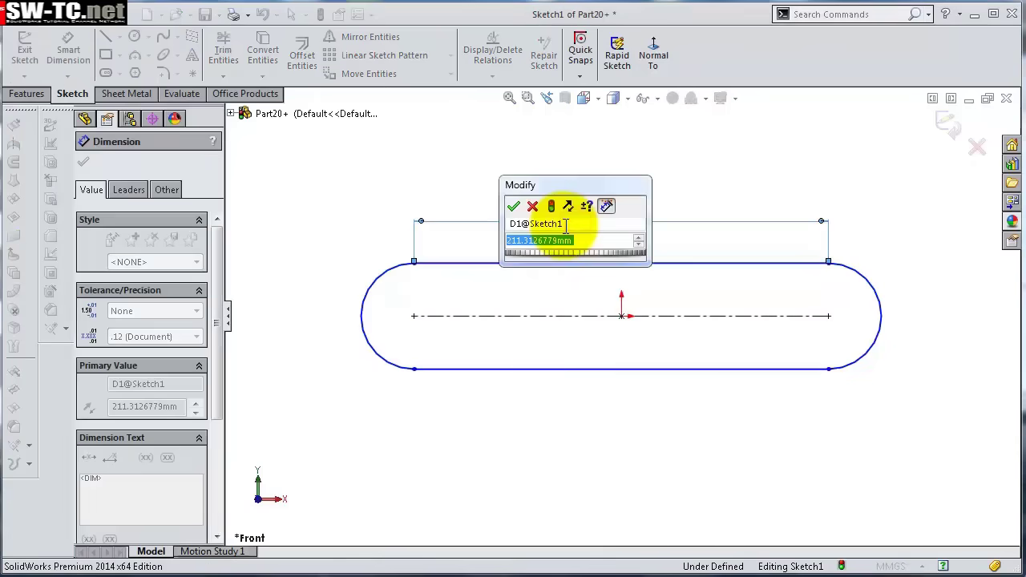
type("130")
key("Return")
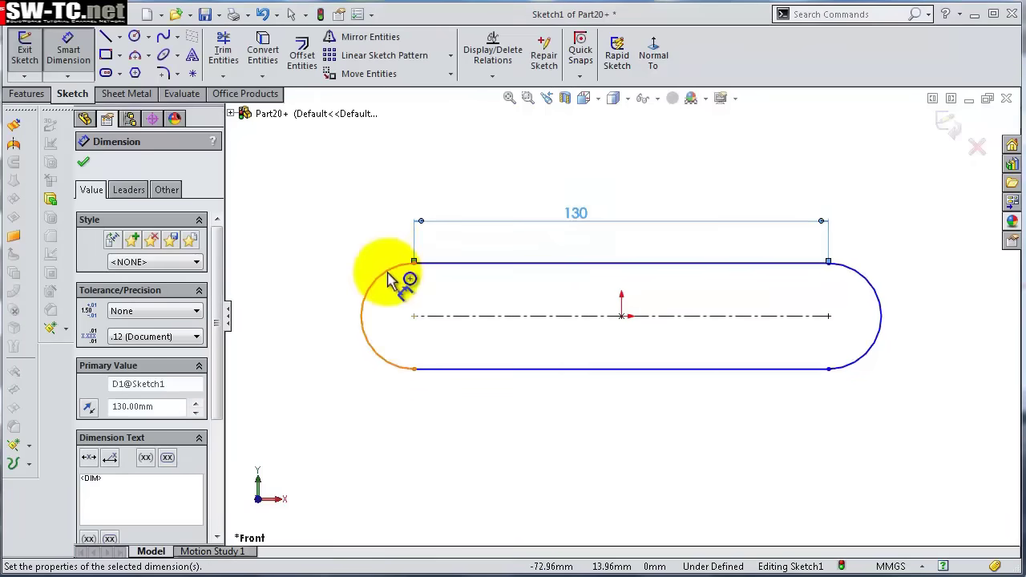
left_click(388, 271)
left_click(355, 245)
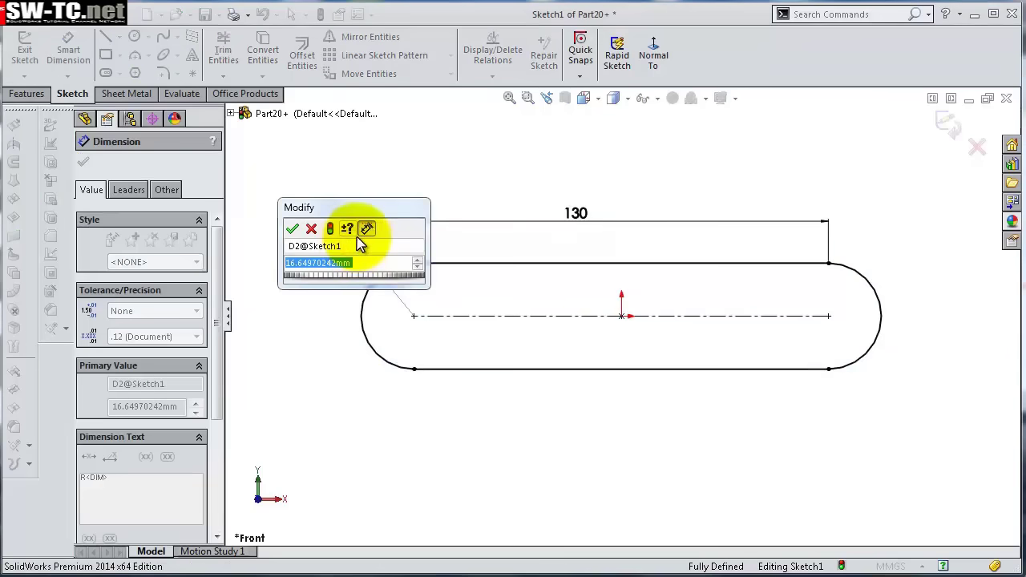
type("10")
key("Return")
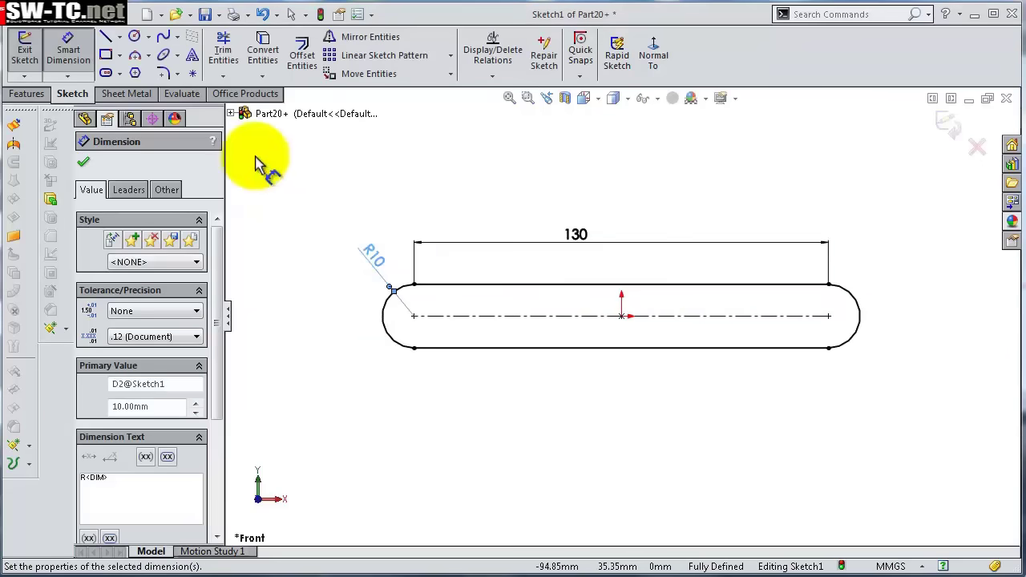
Draw circles at both slot arc centres and dimension the right one Ø11.50.
left_click(135, 36)
left_click(414, 315)
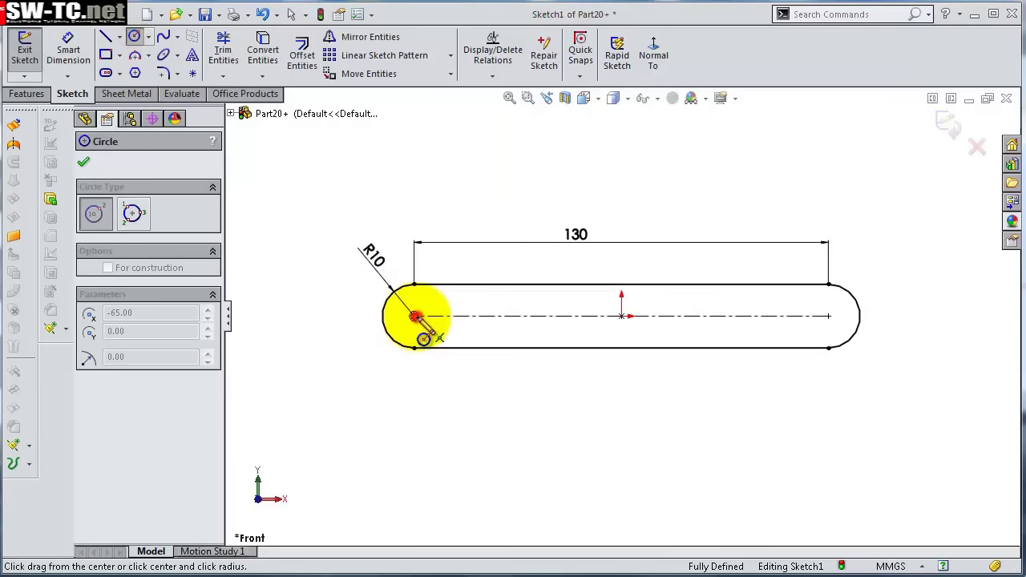
left_click(404, 299)
left_click(828, 315)
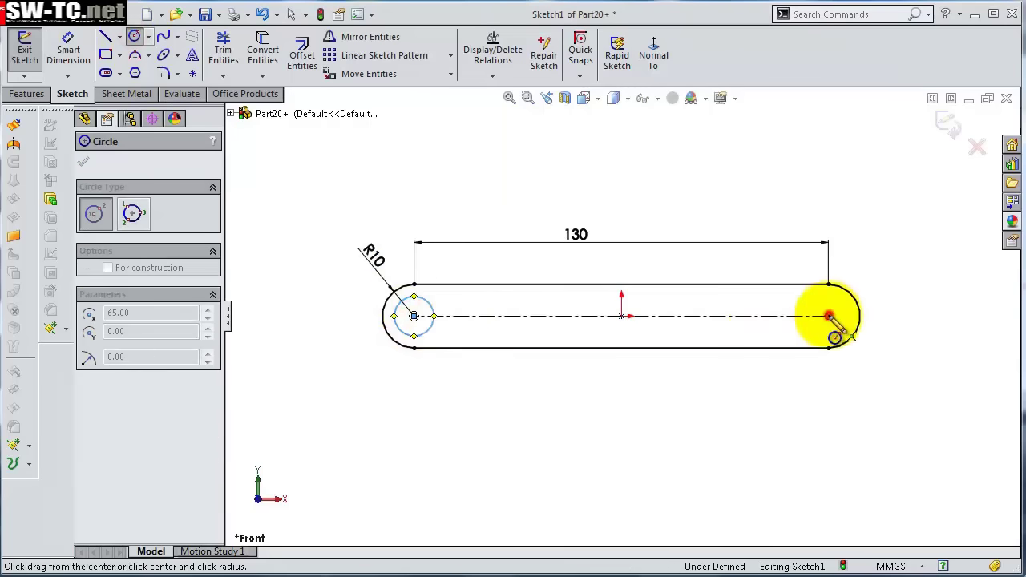
left_click(813, 303)
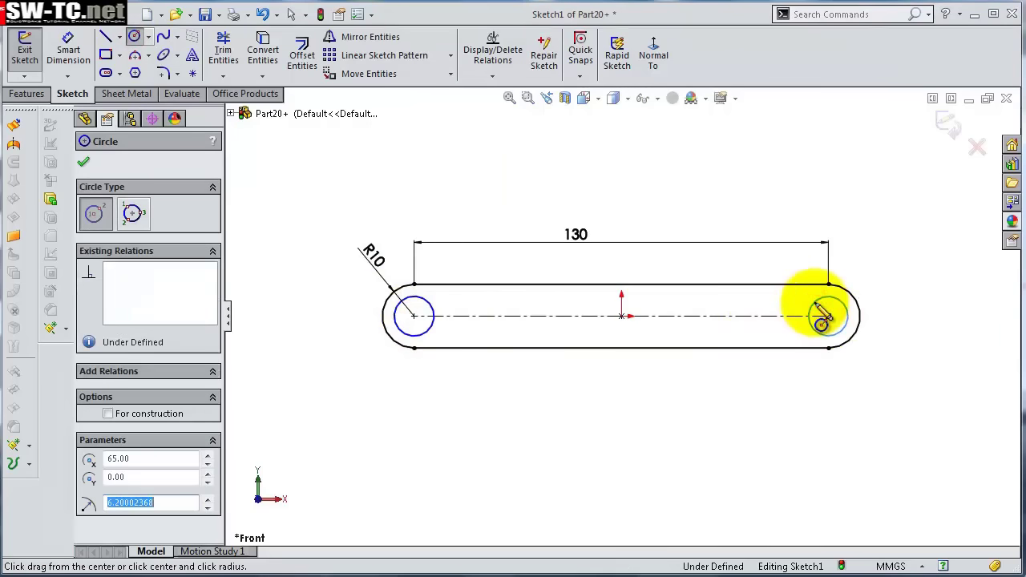
right_click(822, 317)
left_click(863, 315)
left_click(842, 307)
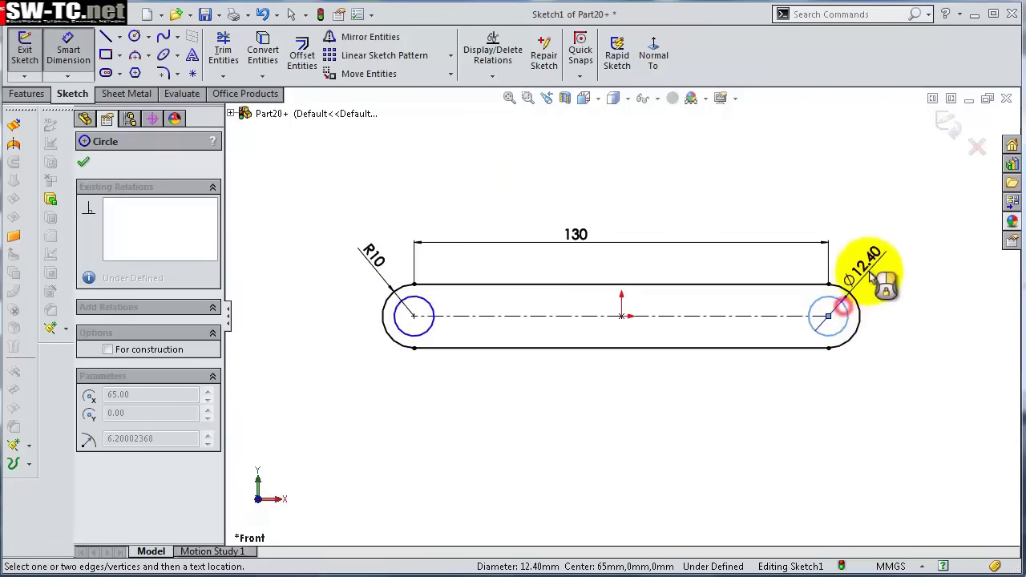
left_click(872, 275)
type("11.5")
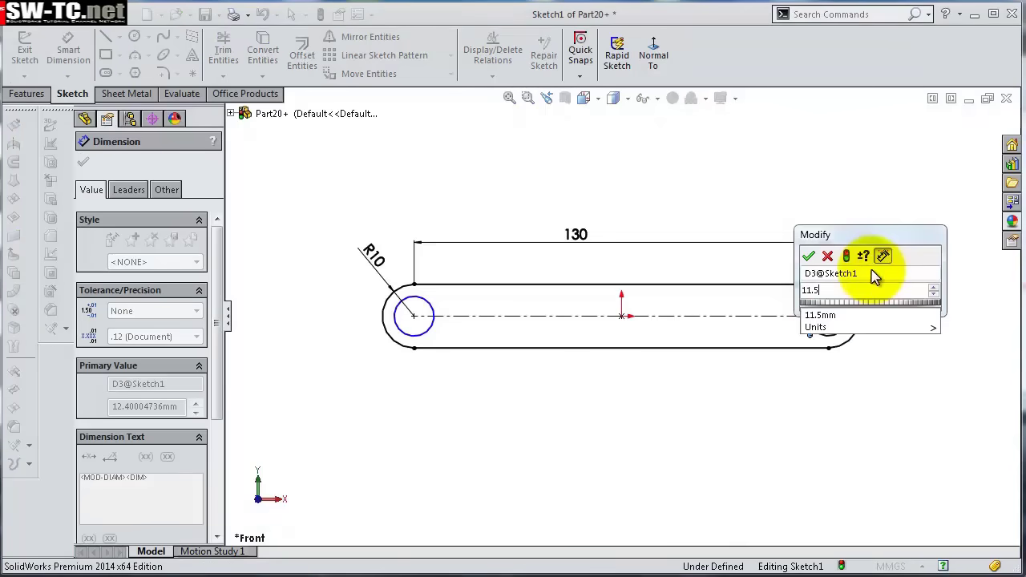
key("Return")
key("Escape")
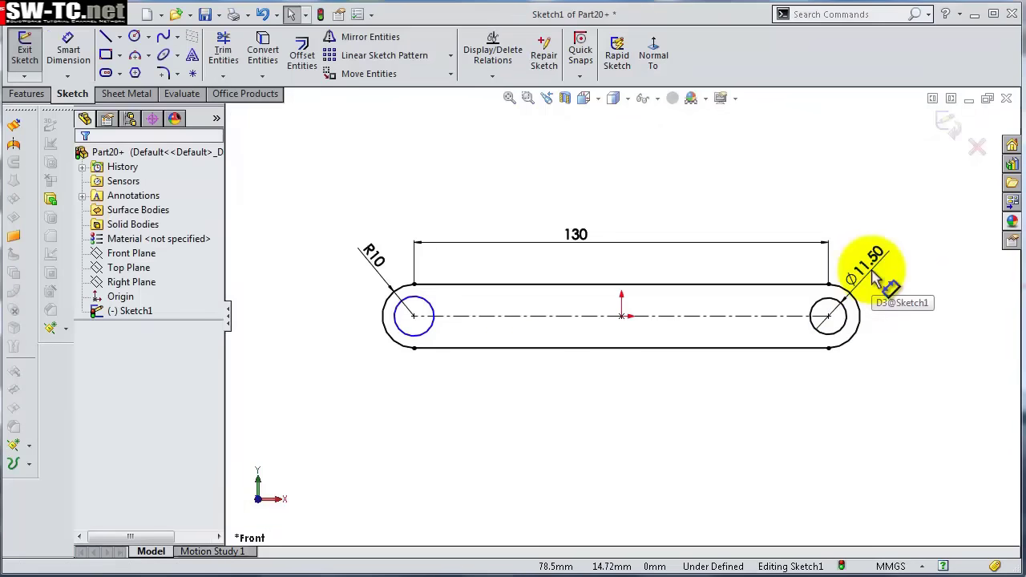
Add an Equal relation between the two end circles.
left_click(428, 334)
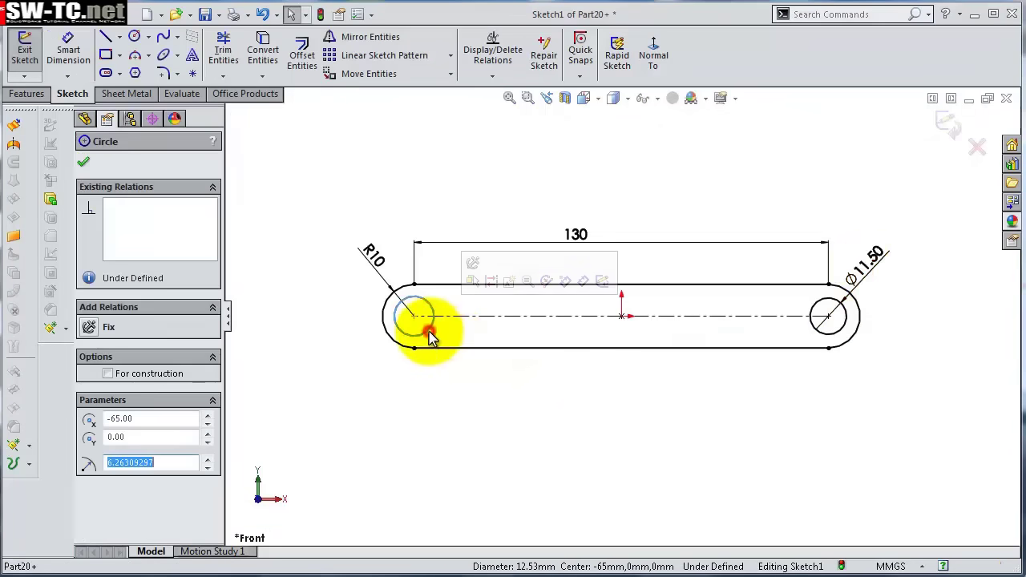
left_click(820, 335, "ctrl")
left_click(909, 263)
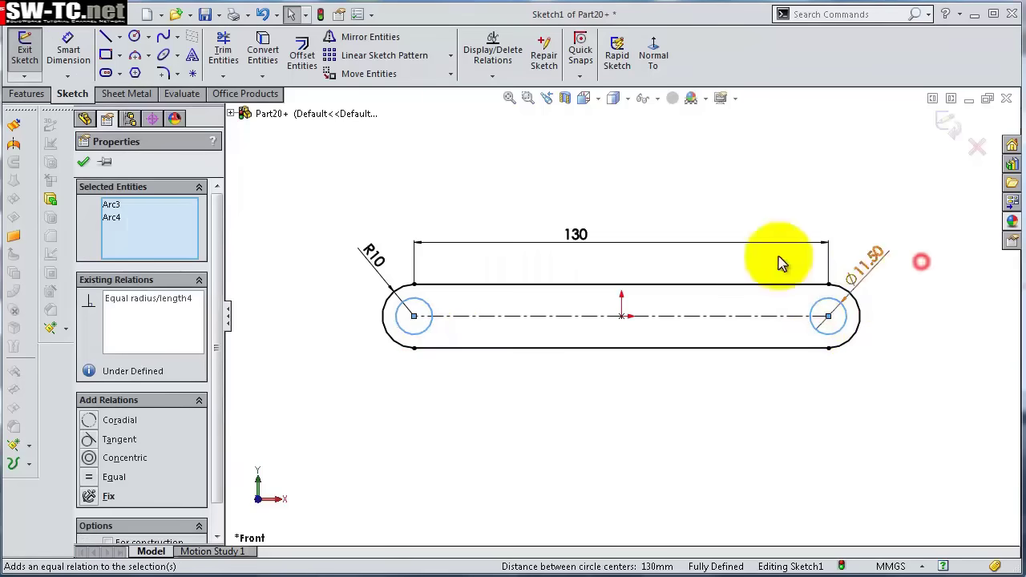
left_click(83, 161)
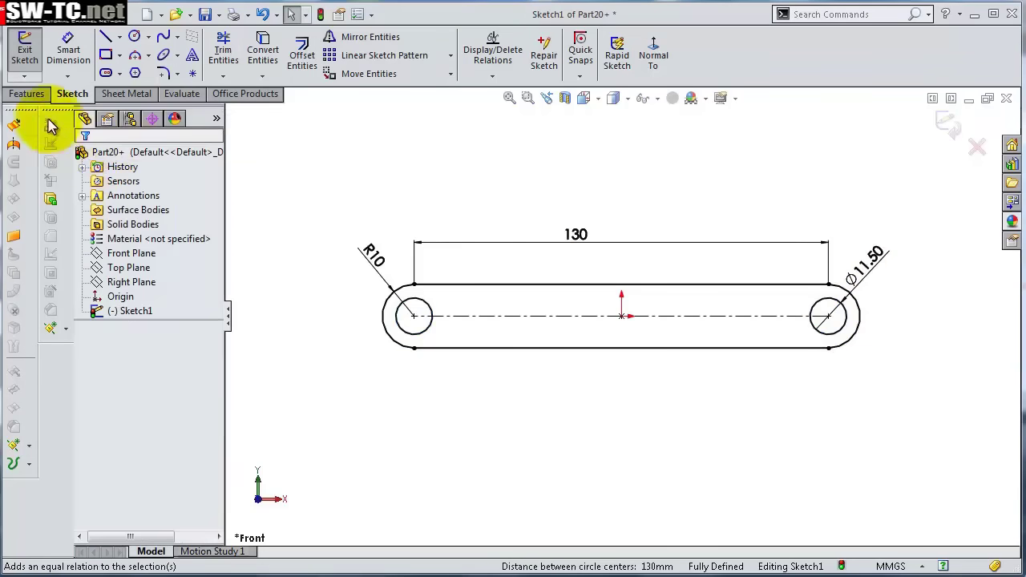
left_click(22, 94)
left_click(34, 60)
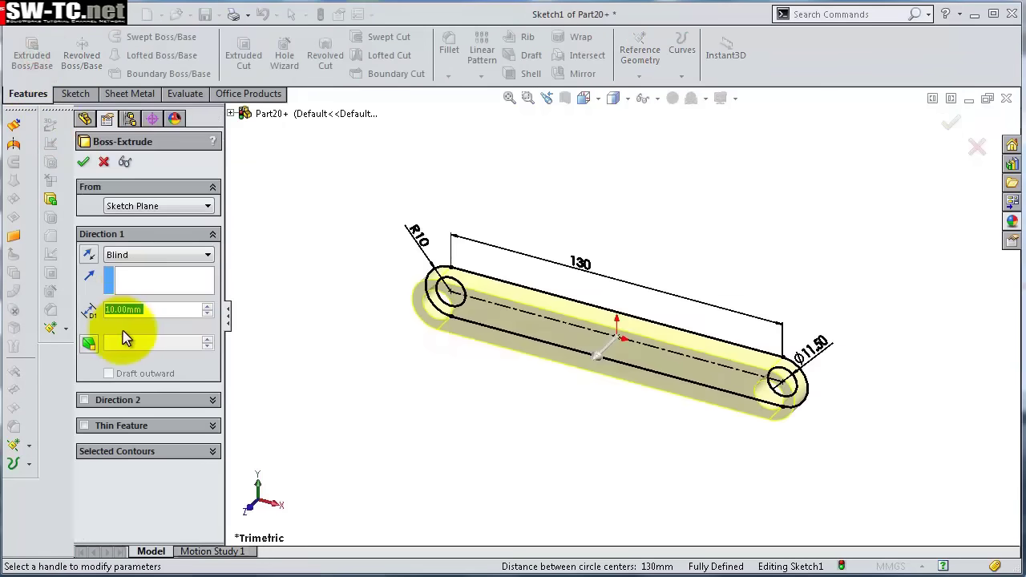
Extrude the 130 mm link sketch 3 mm deep to create Boss-Extrude1.
type("3")
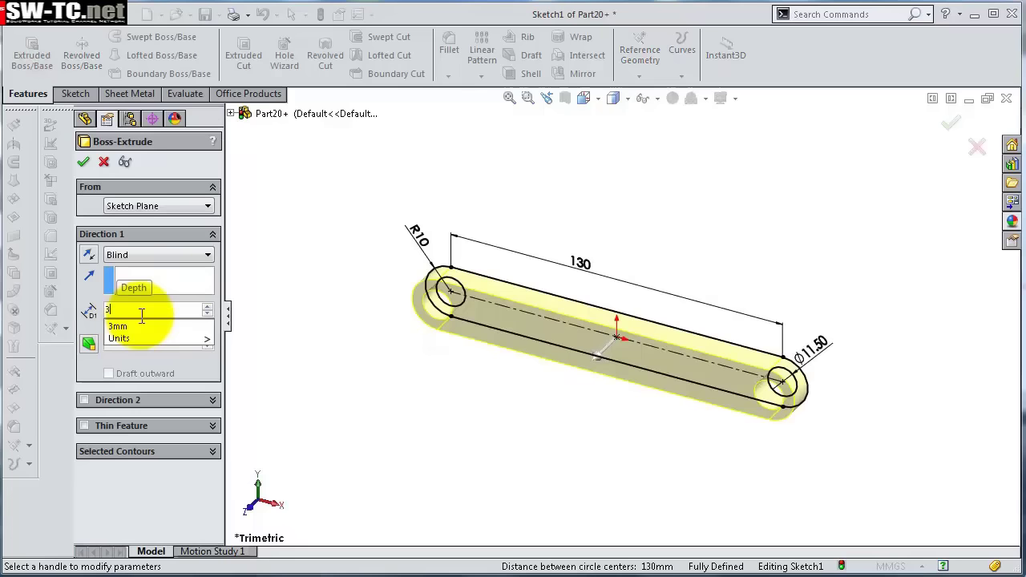
left_click(90, 308)
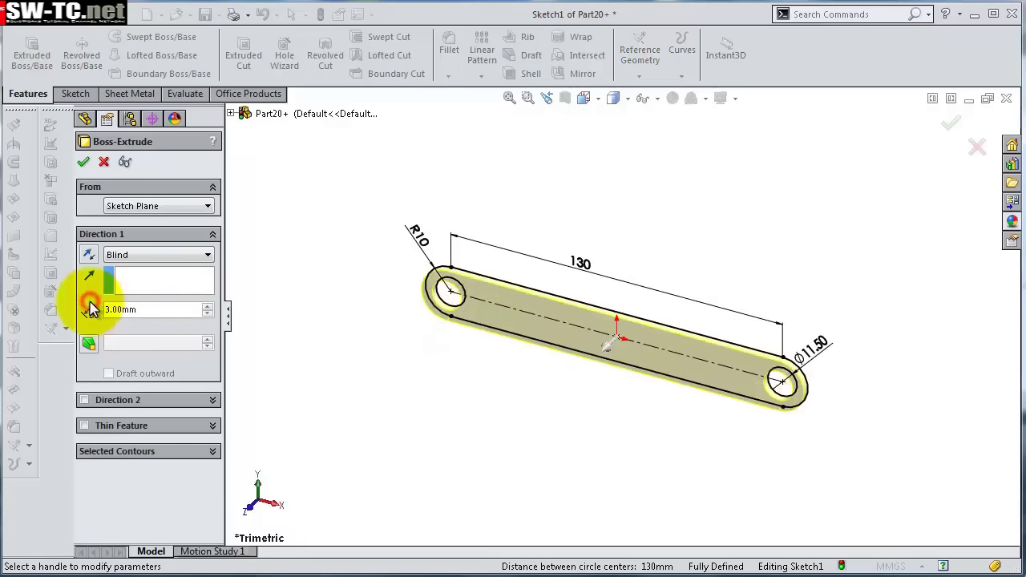
left_click(83, 162)
Glance at the appearances library, then orbit and zoom to inspect the 3 mm plate.
left_click(1012, 220)
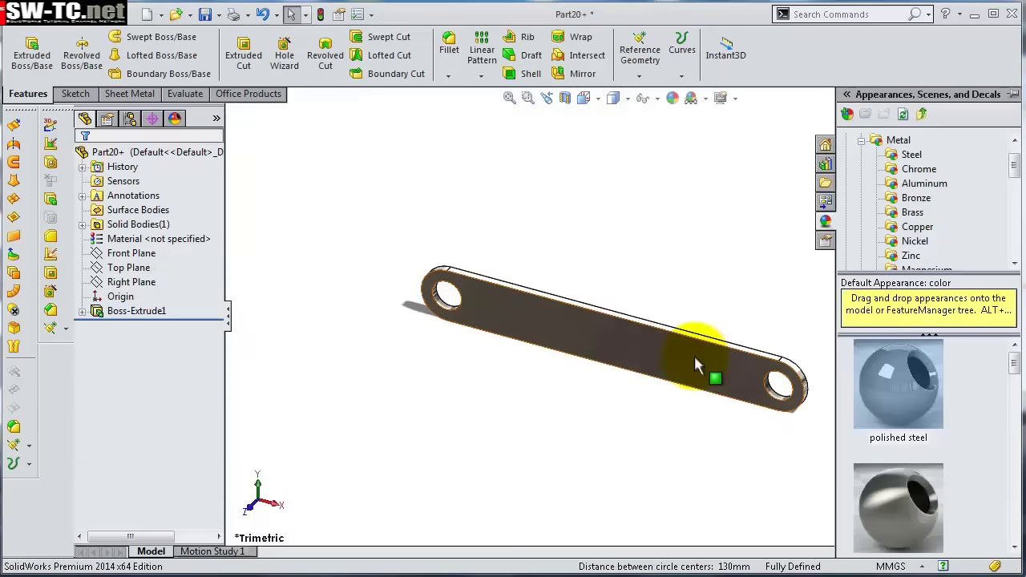
left_click(685, 307)
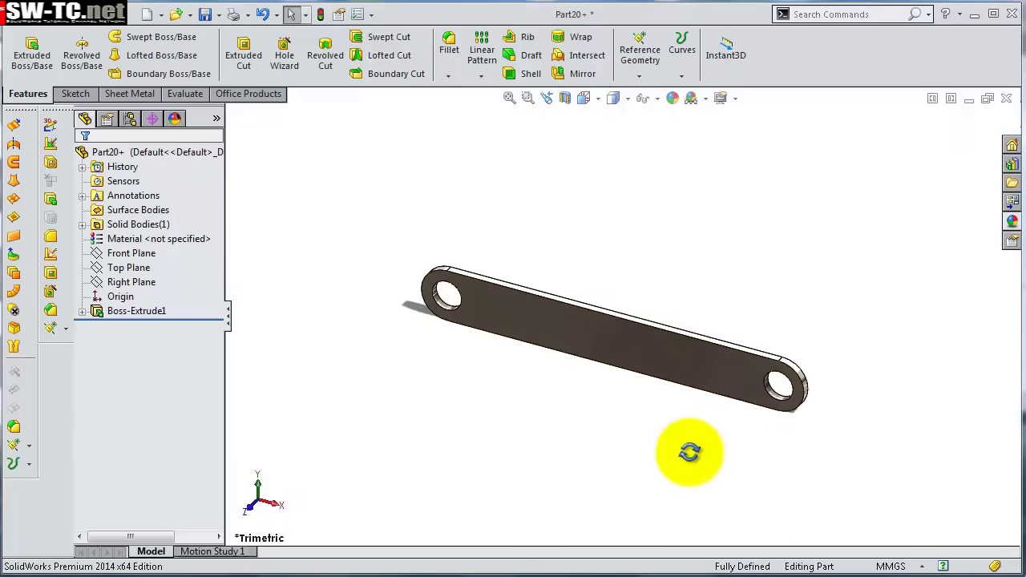
middle_click_drag(689, 453, 764, 329)
scroll(761, 328, "down", 2)
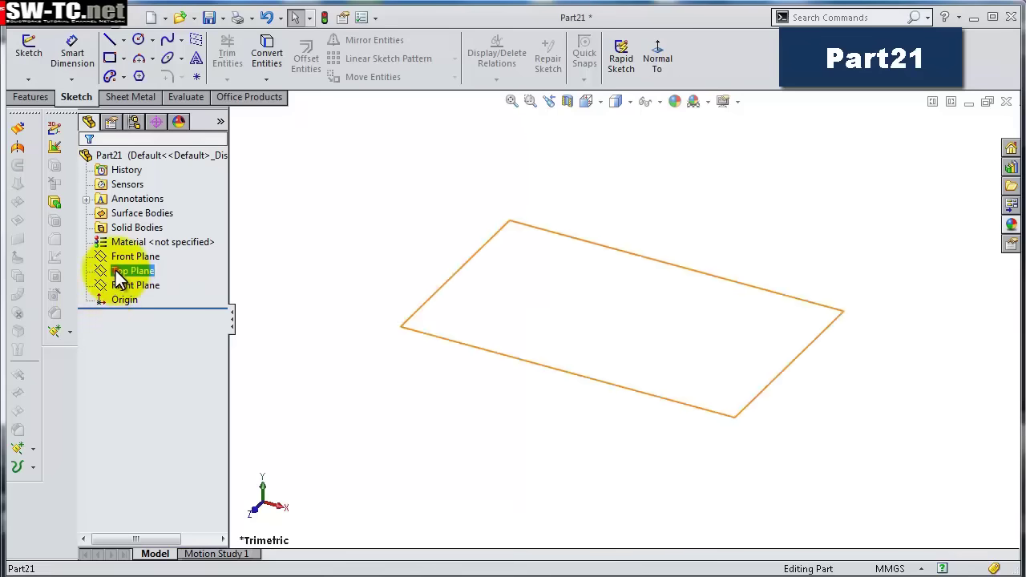
Start a sketch on the Top Plane and draw a circle centred on the origin.
left_click(117, 270)
left_click(126, 248)
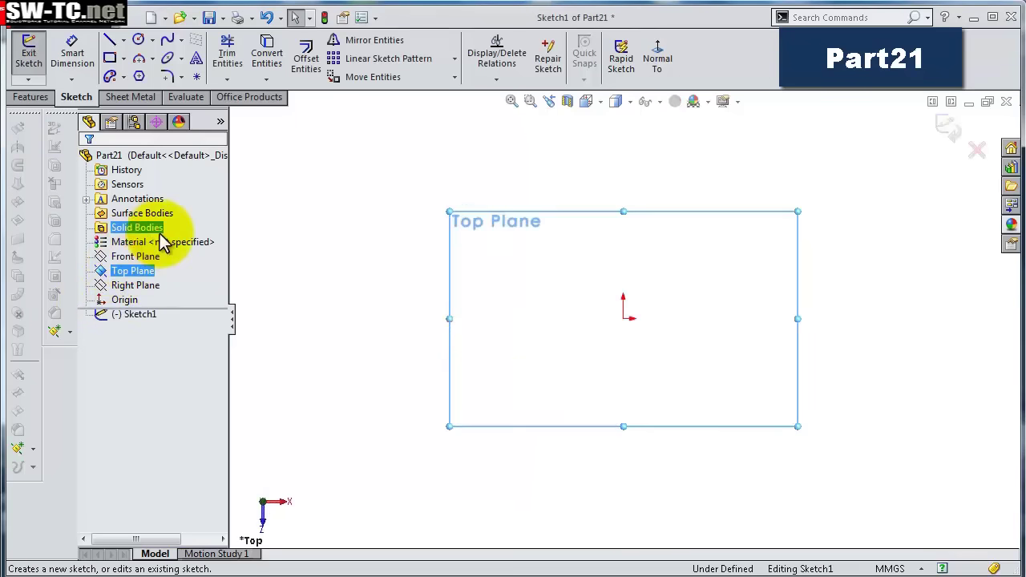
left_click(138, 42)
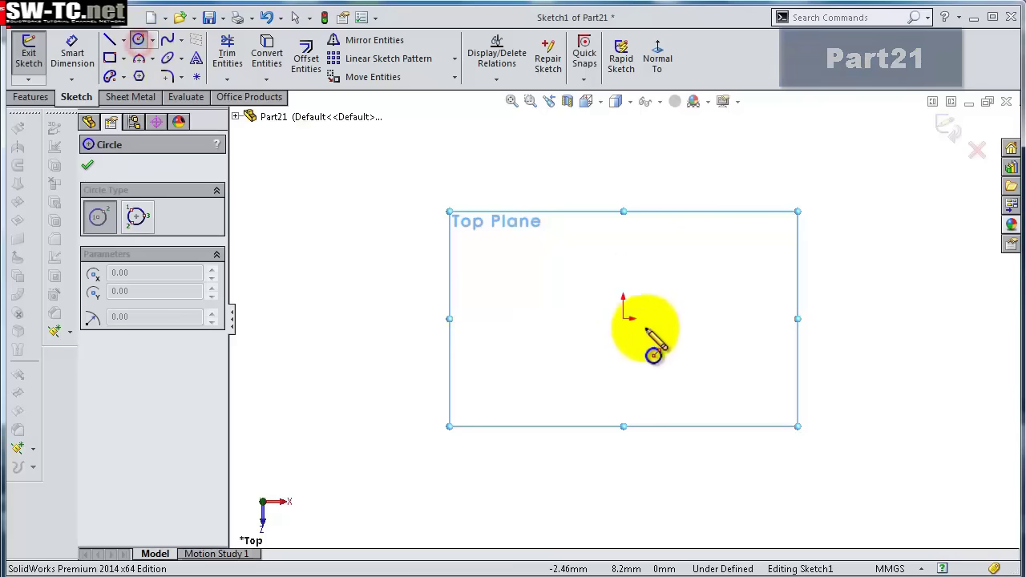
left_click(623, 319)
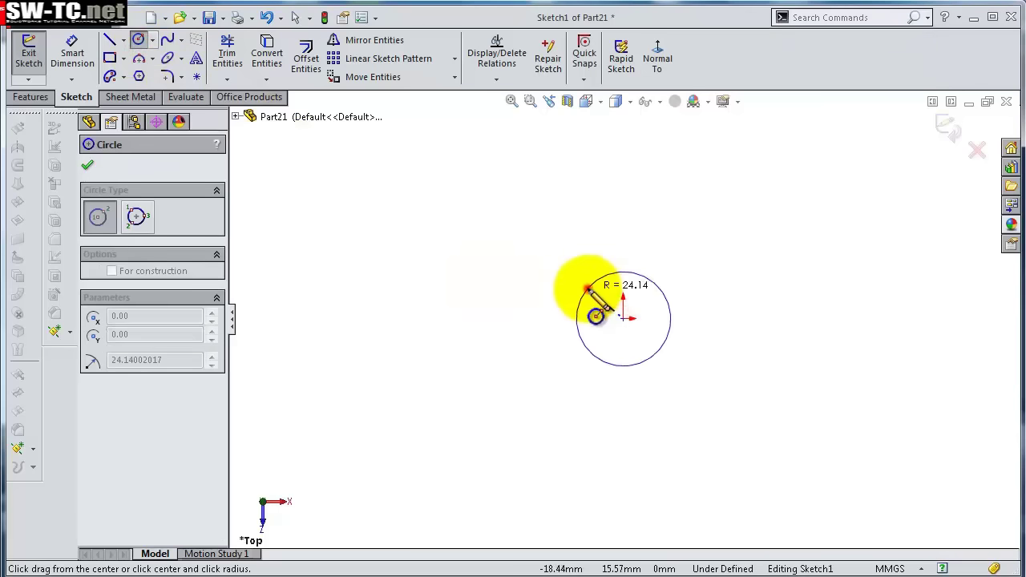
left_click(587, 289)
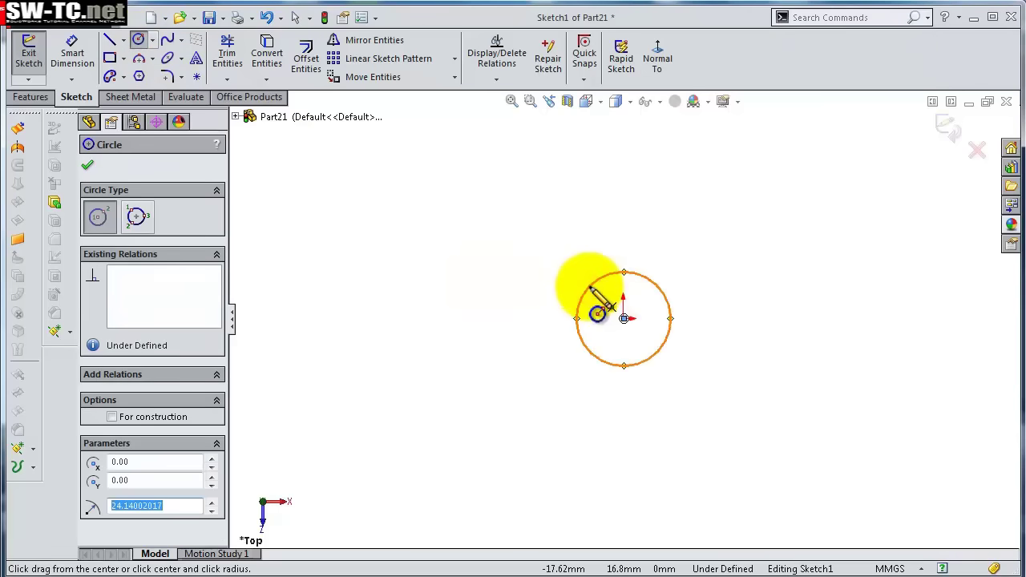
Dimension the circle to Ø14 and begin an Extruded Boss/Base from it.
key("s")
left_click(642, 298)
left_click(668, 298)
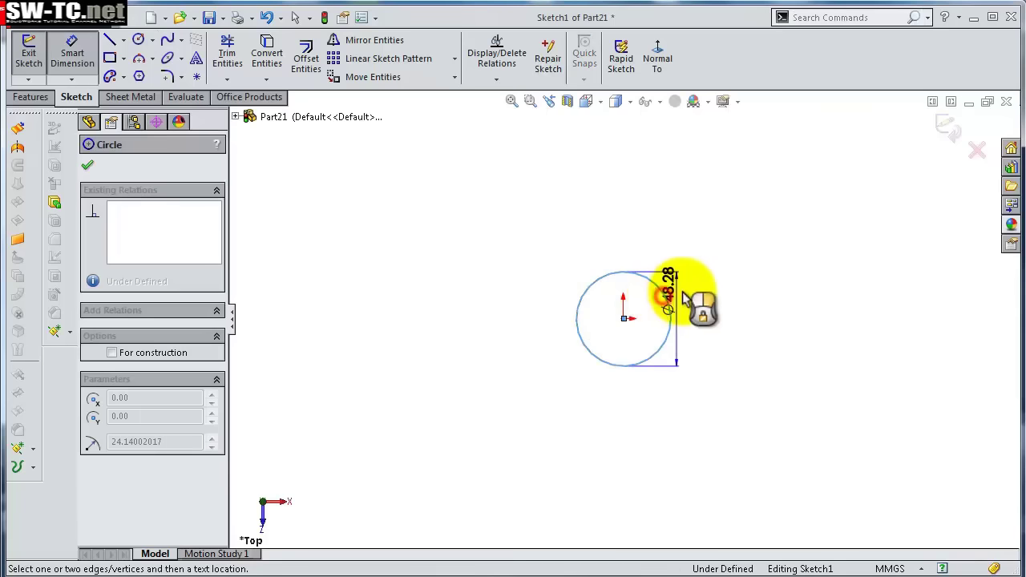
left_click(705, 288)
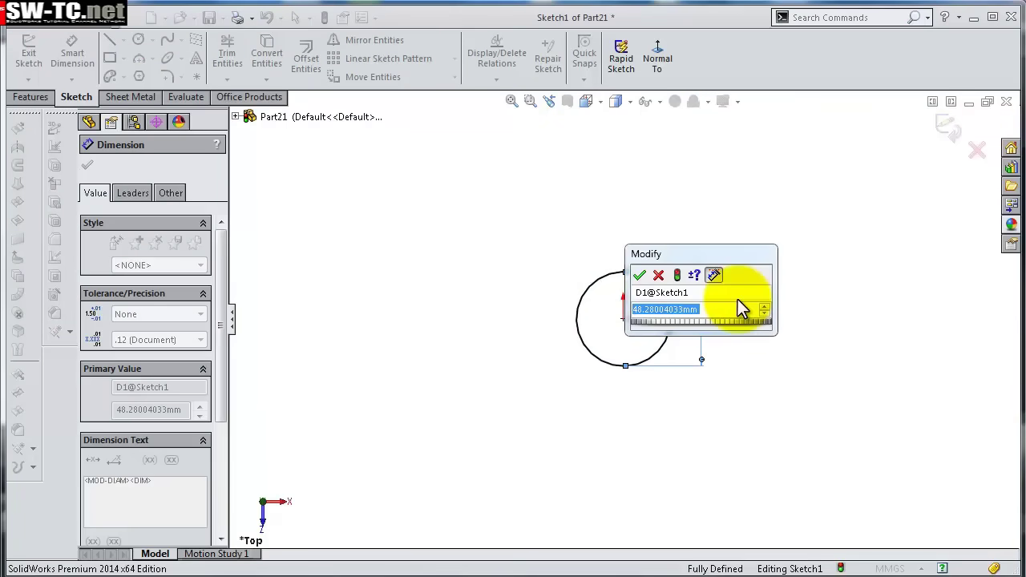
type("14")
key("Return")
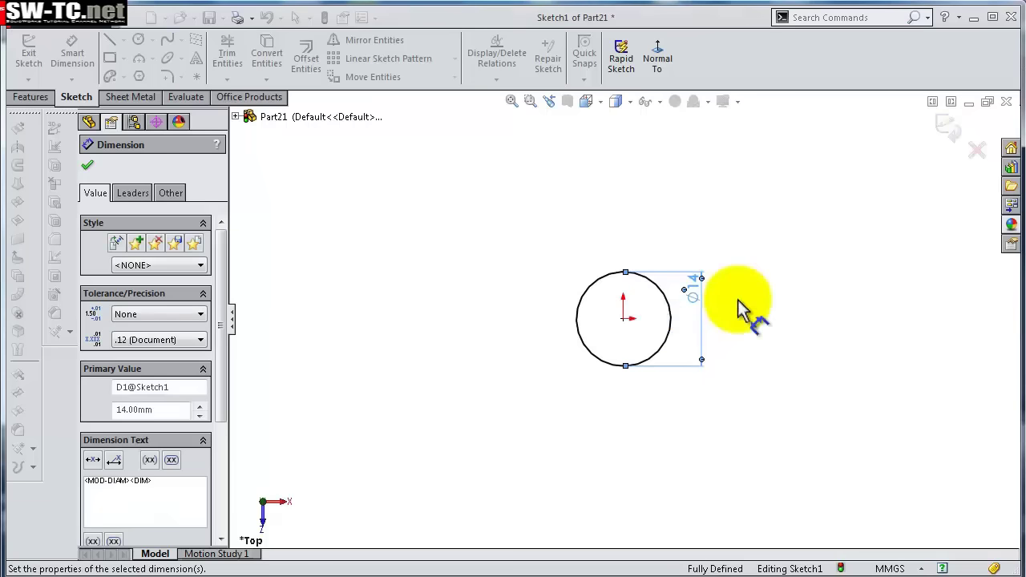
left_click(34, 97)
left_click(36, 57)
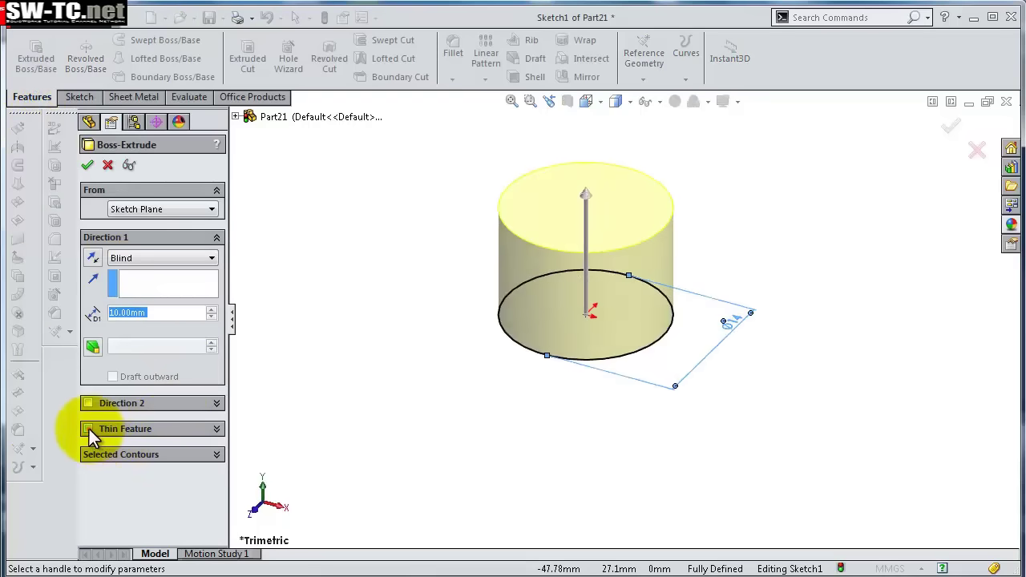
Extrude the Ø14 circle 380 mm as a thin feature with a 2 mm wall.
left_click(89, 429)
type("2")
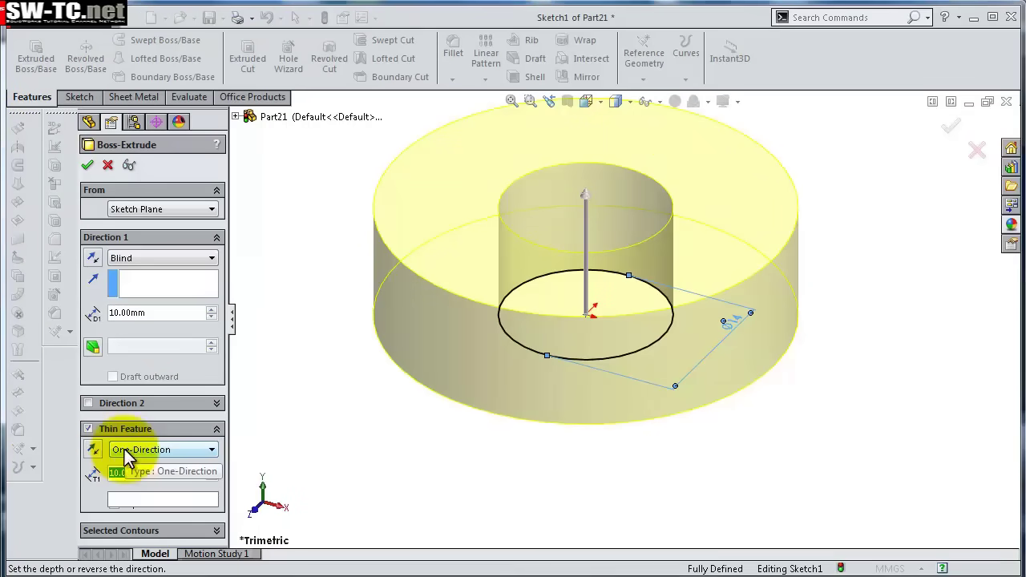
key("Return")
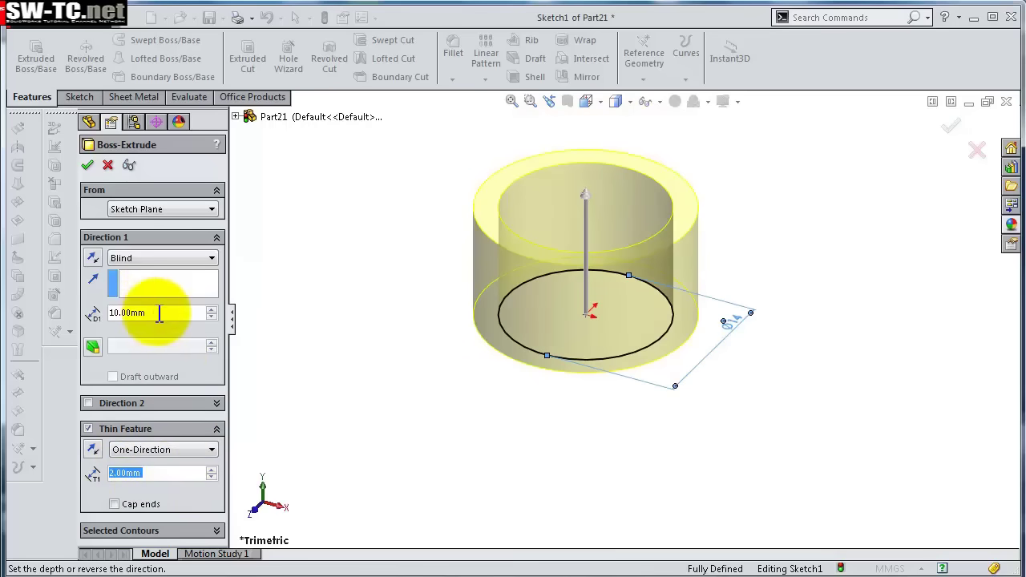
left_click_drag(159, 313, 110, 314)
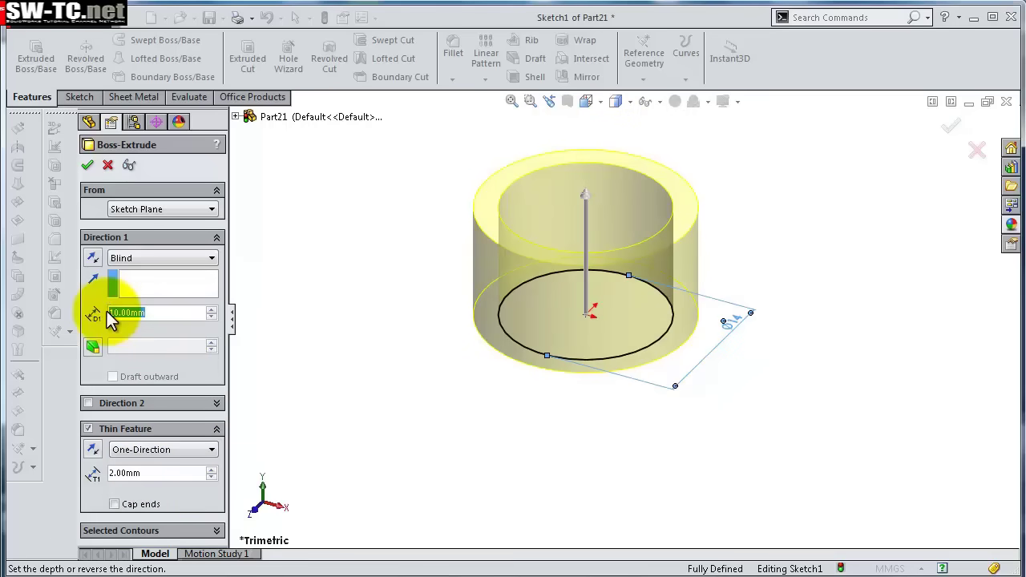
type("3")
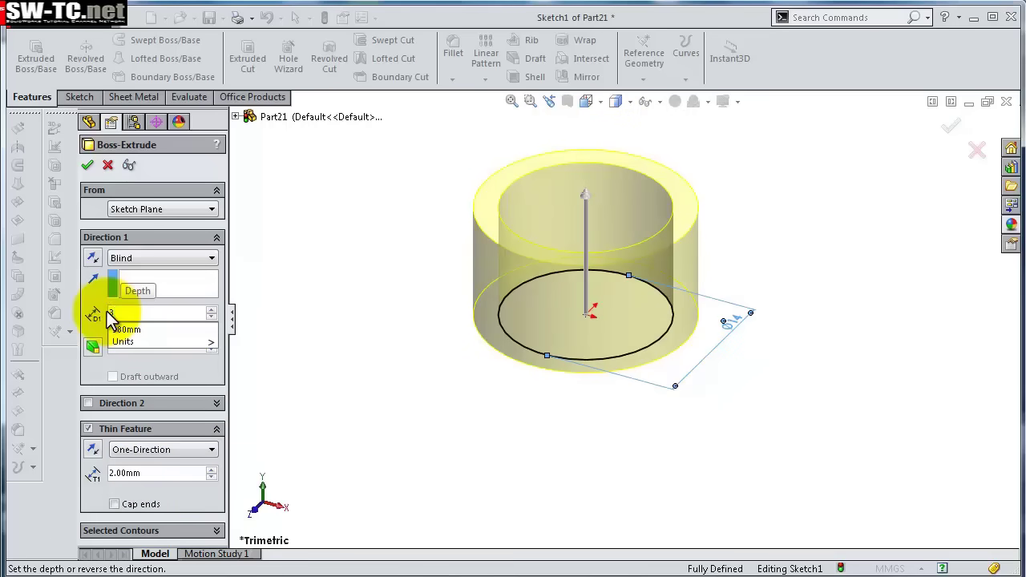
type("80")
key("Return")
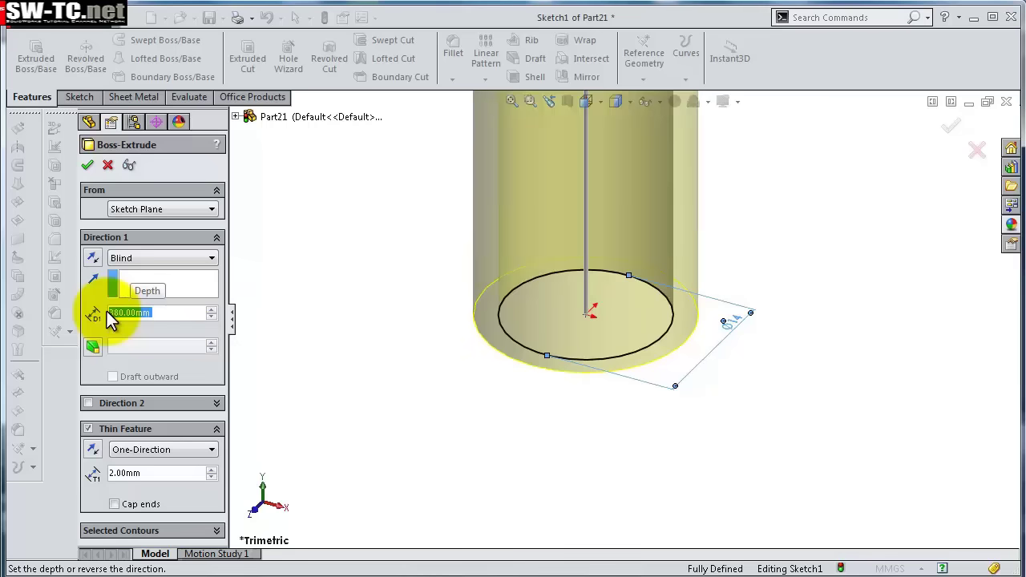
left_click(86, 166)
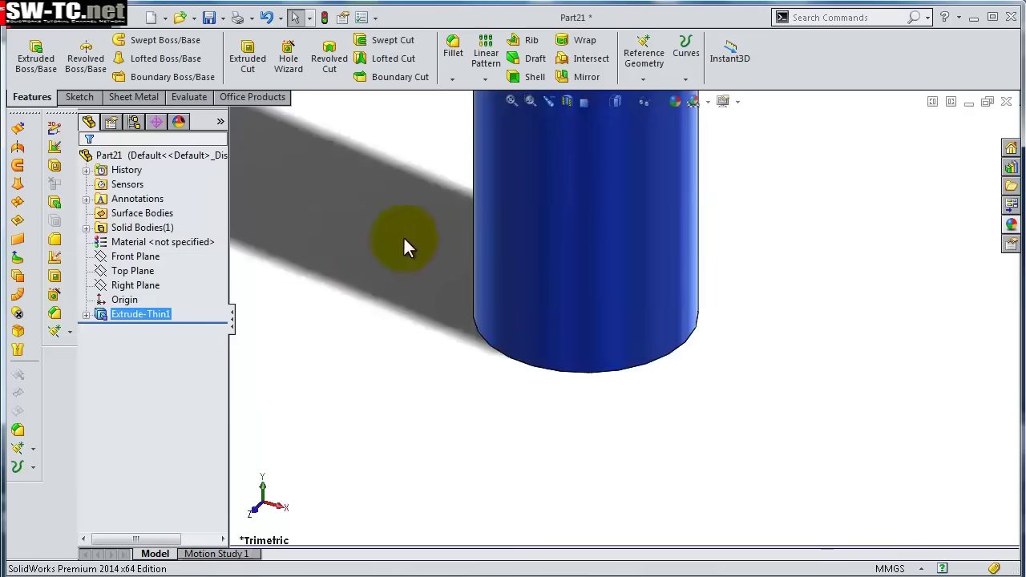
Start a sketch on the Right Plane, viewed normal, and draw a small circle near the tube's bottom end.
scroll(500, 231, "up", 10)
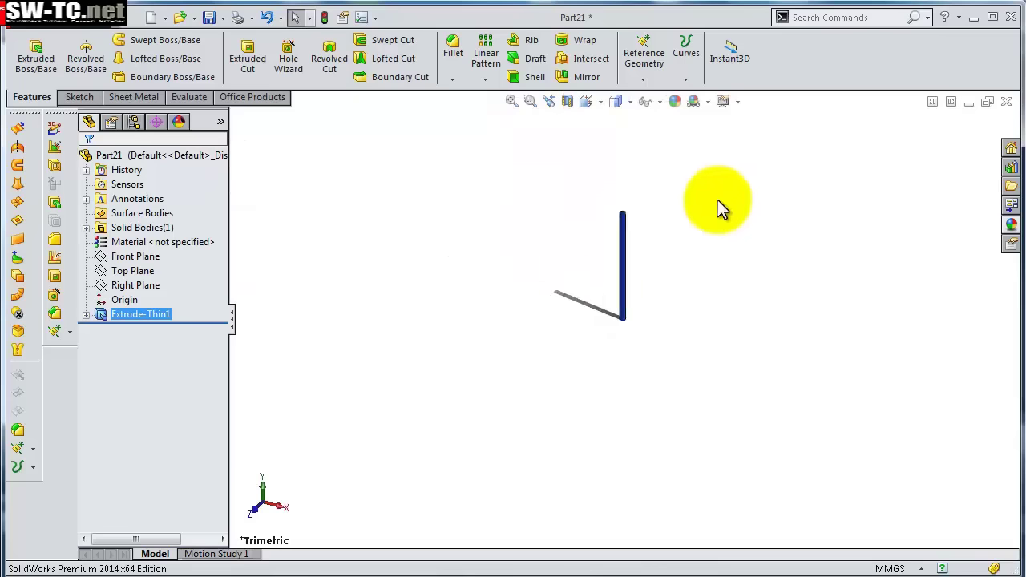
scroll(719, 208, "down", 5)
middle_click_drag(591, 377, 568, 328)
scroll(614, 419, "down", 8)
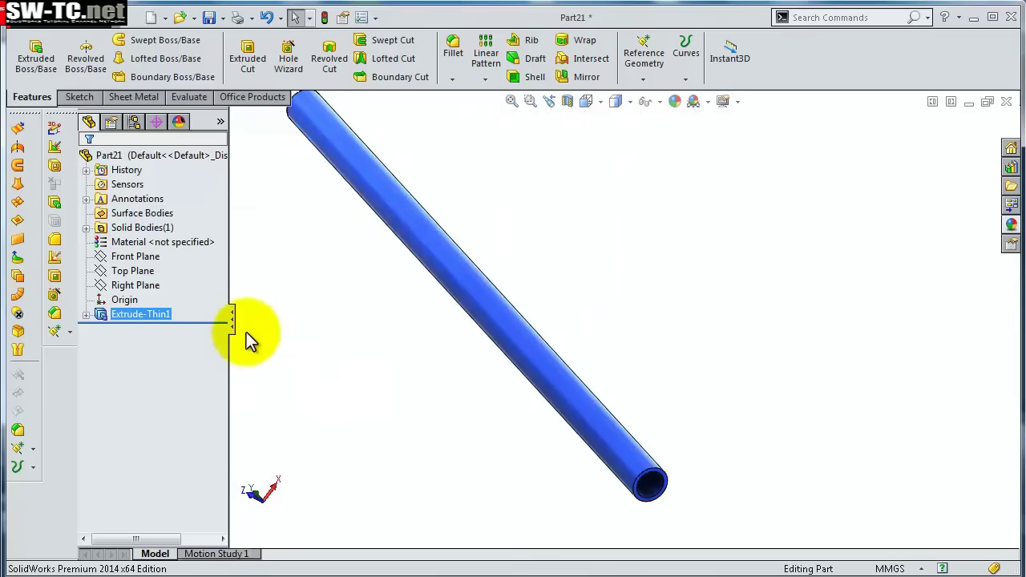
left_click(141, 287)
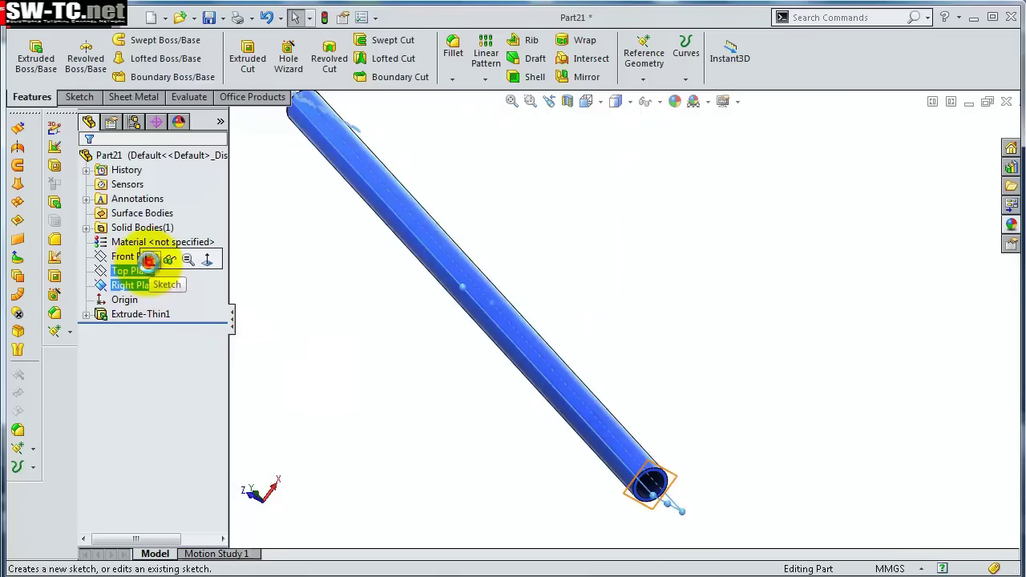
left_click(149, 261)
left_click(672, 58)
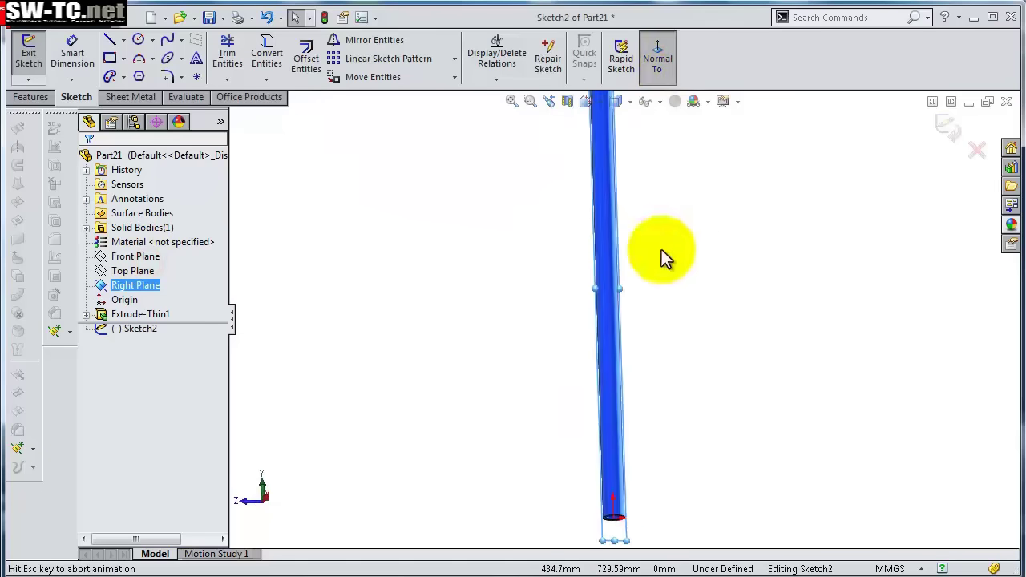
scroll(617, 301, "down", 3)
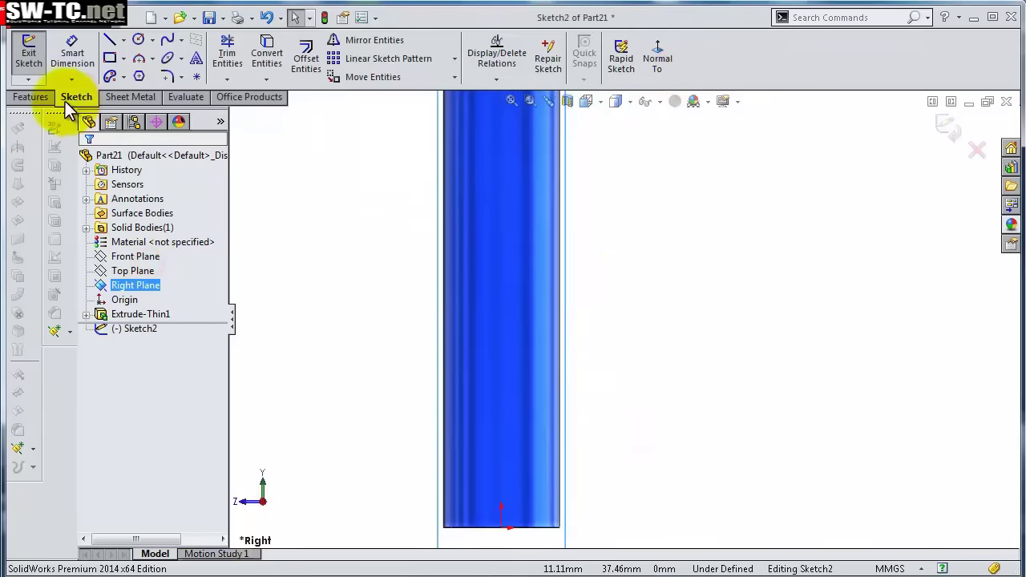
left_click(138, 40)
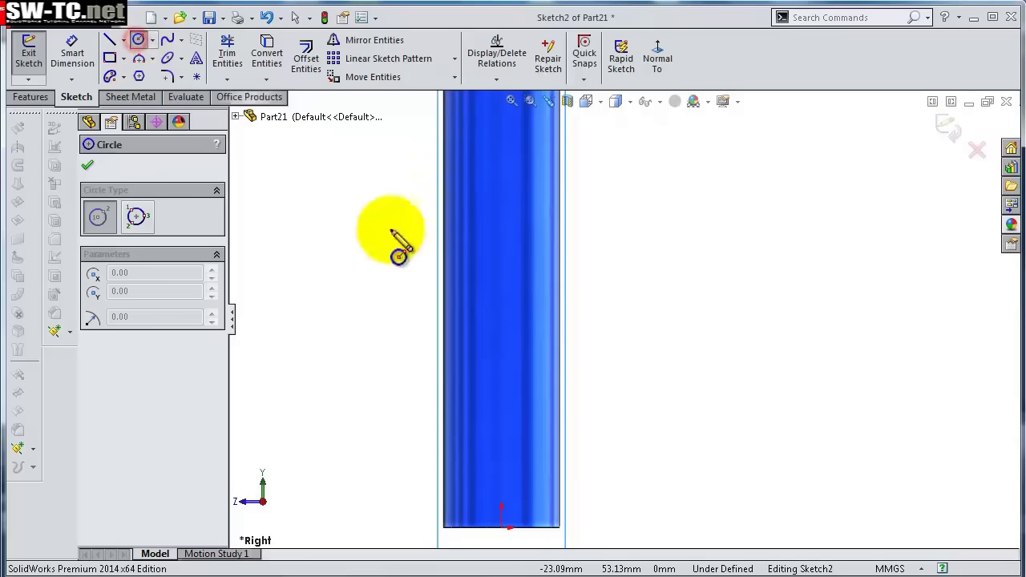
left_click(510, 458)
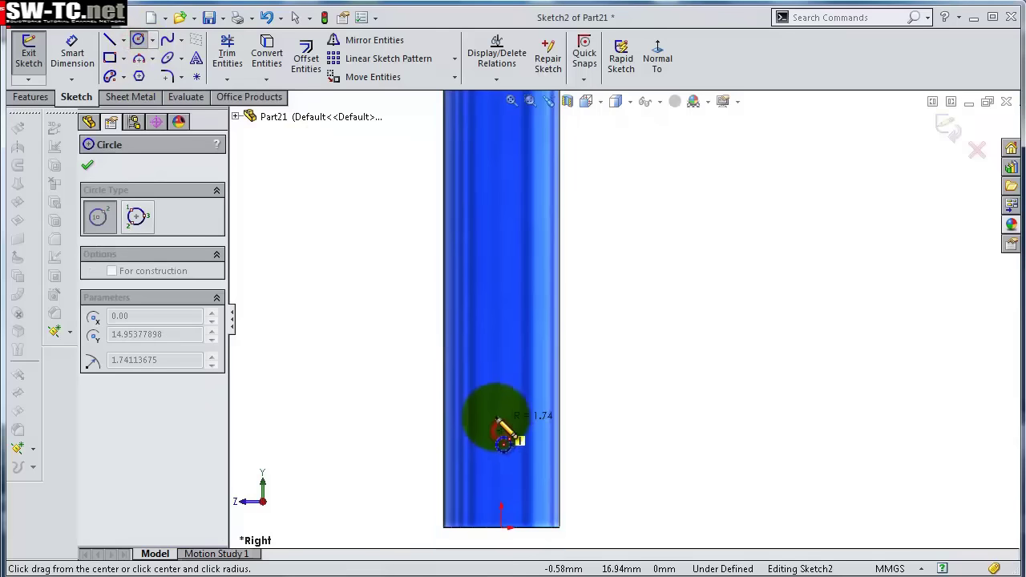
left_click(497, 416)
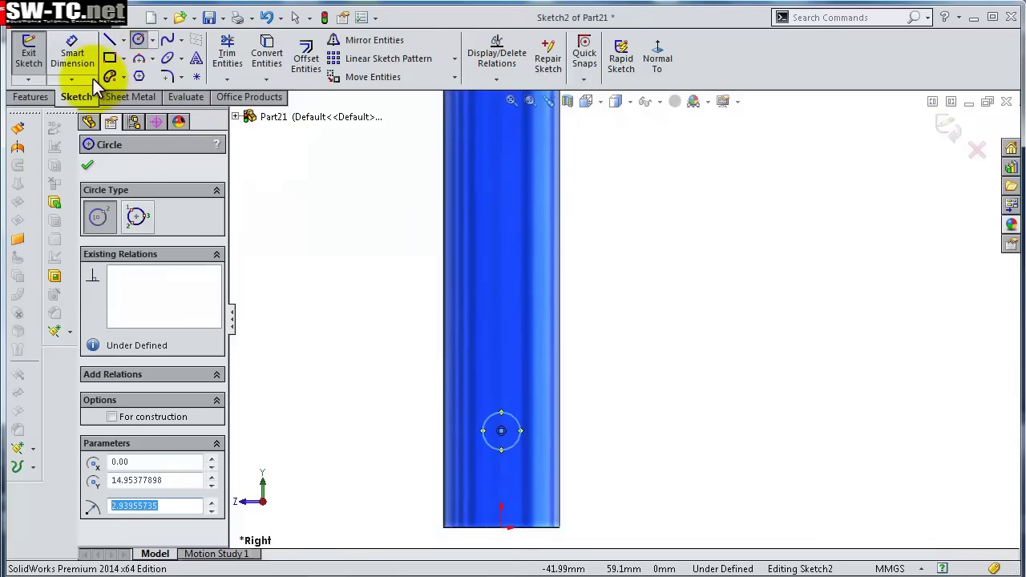
Dimension the circle to Ø3 and its centre 4.5 mm above the origin.
left_click(73, 64)
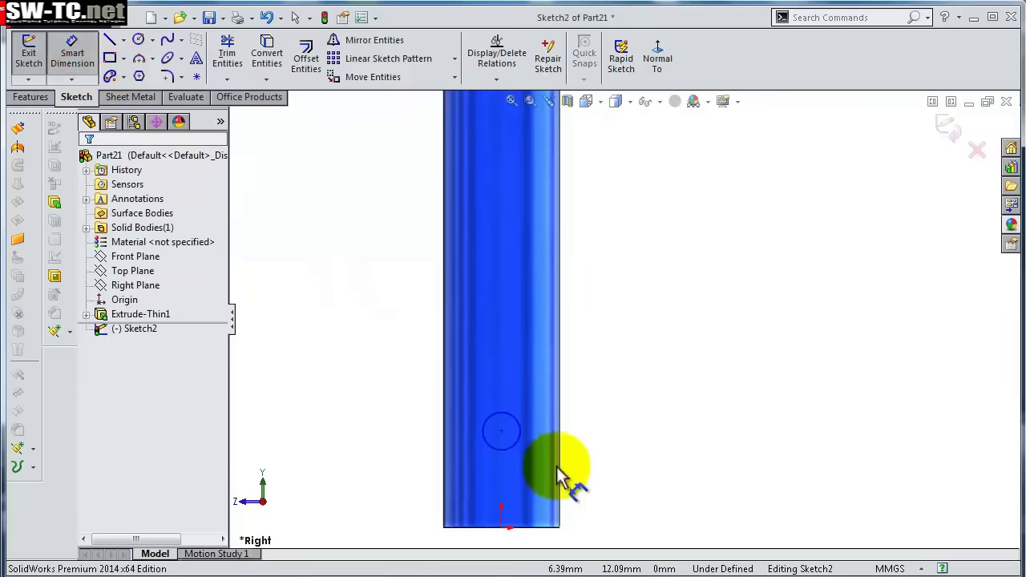
left_click(522, 445)
left_click(683, 436)
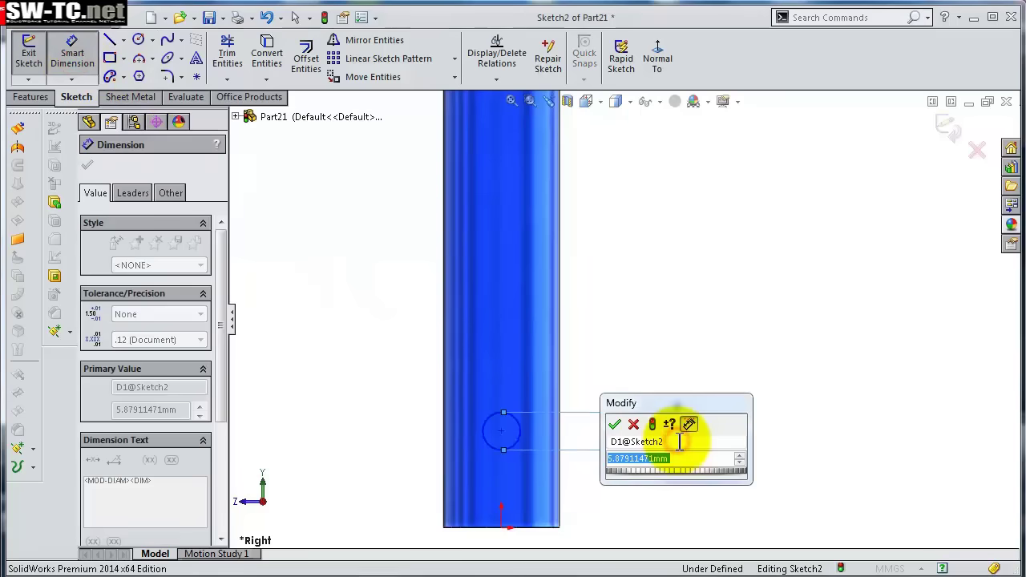
type("3")
key("Return")
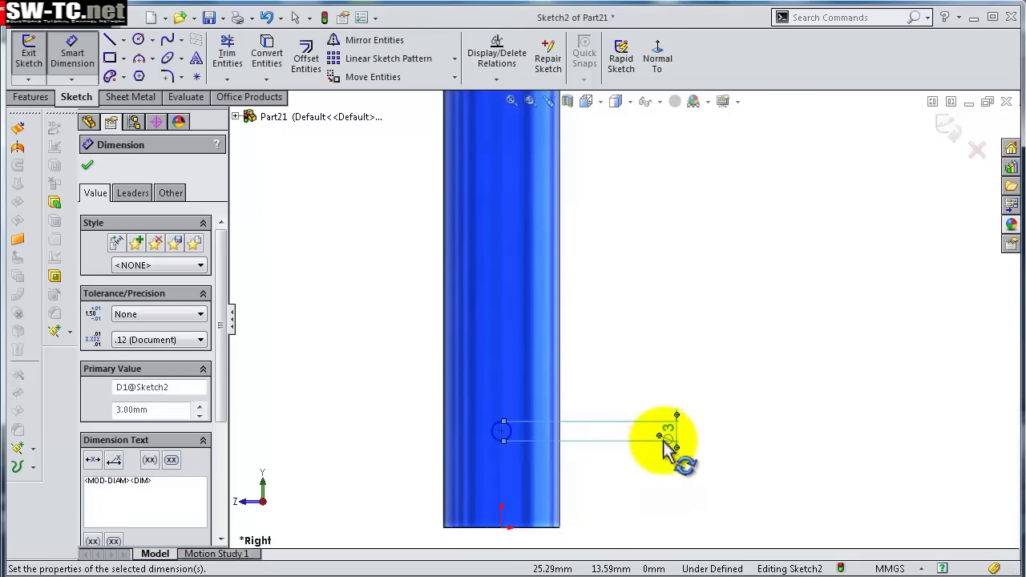
left_click(502, 525)
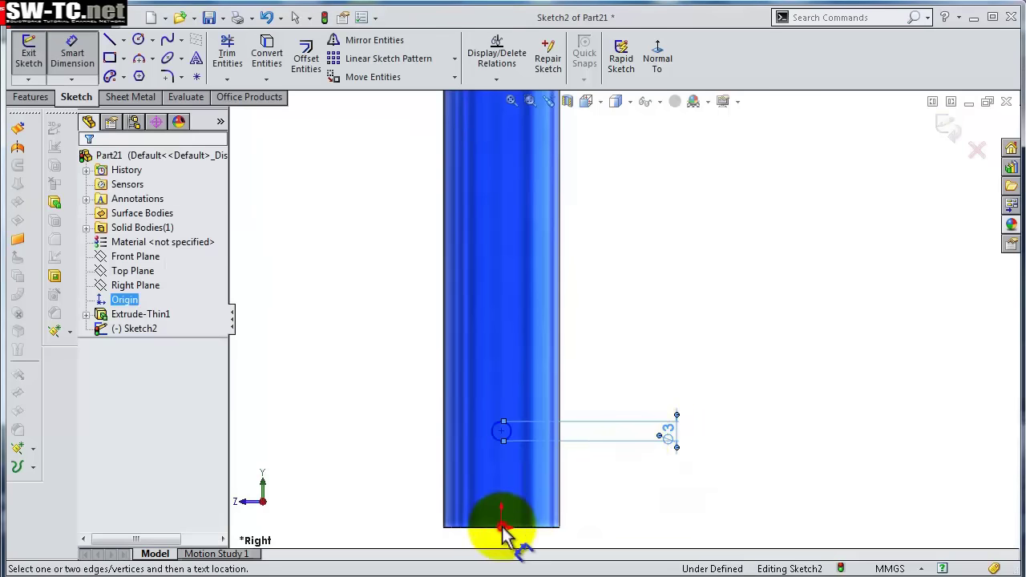
left_click(503, 433)
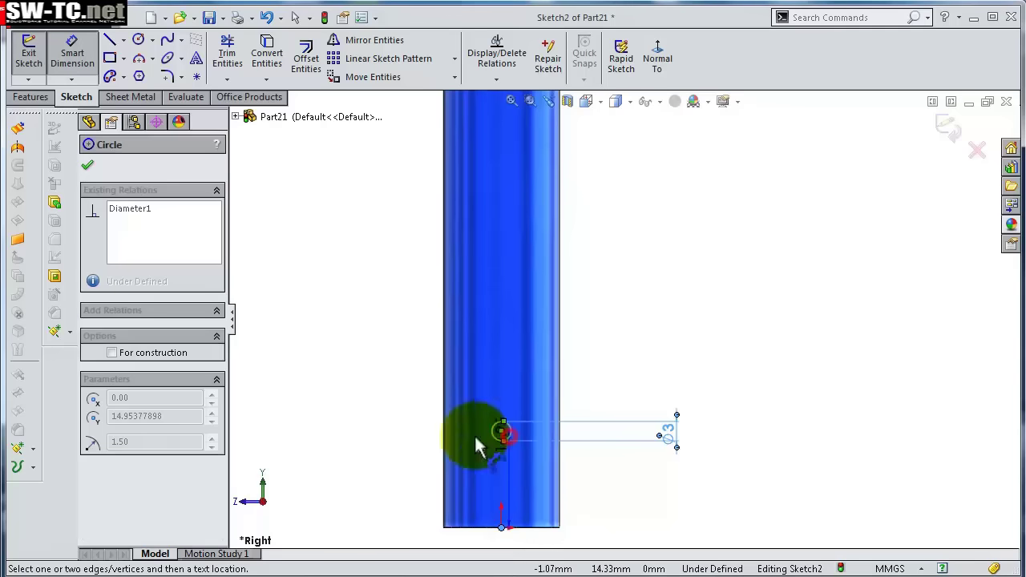
left_click(413, 433)
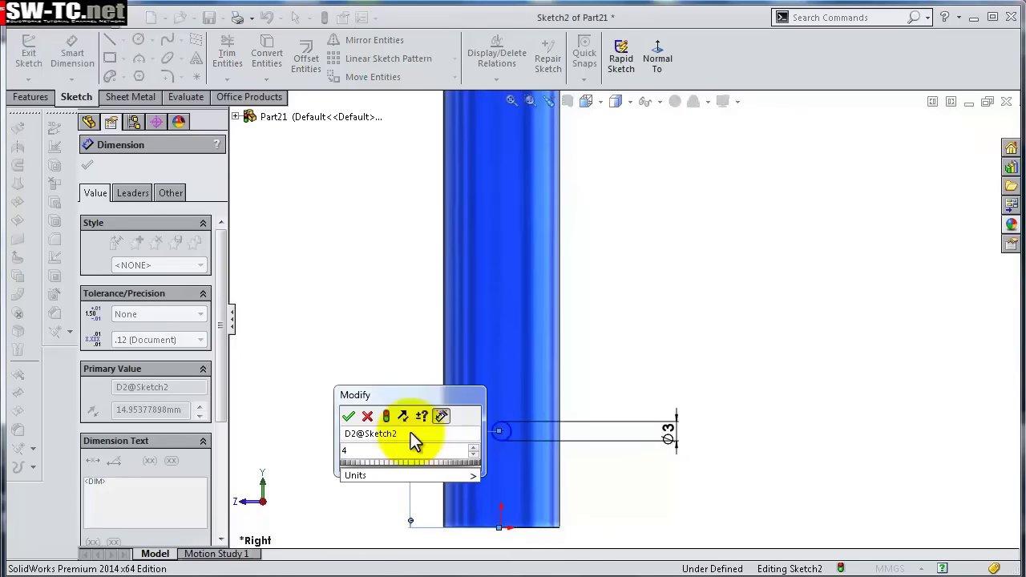
type("4.5")
key("Return")
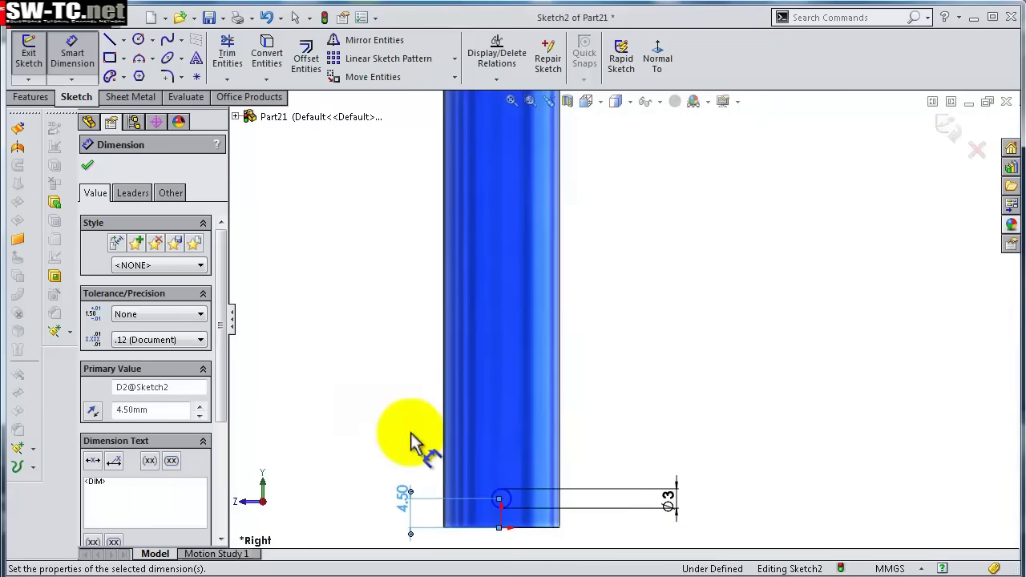
Add a Vertical relation between the circle centre and the origin, fully defining the sketch.
scroll(536, 522, "down", 3)
left_click(488, 519)
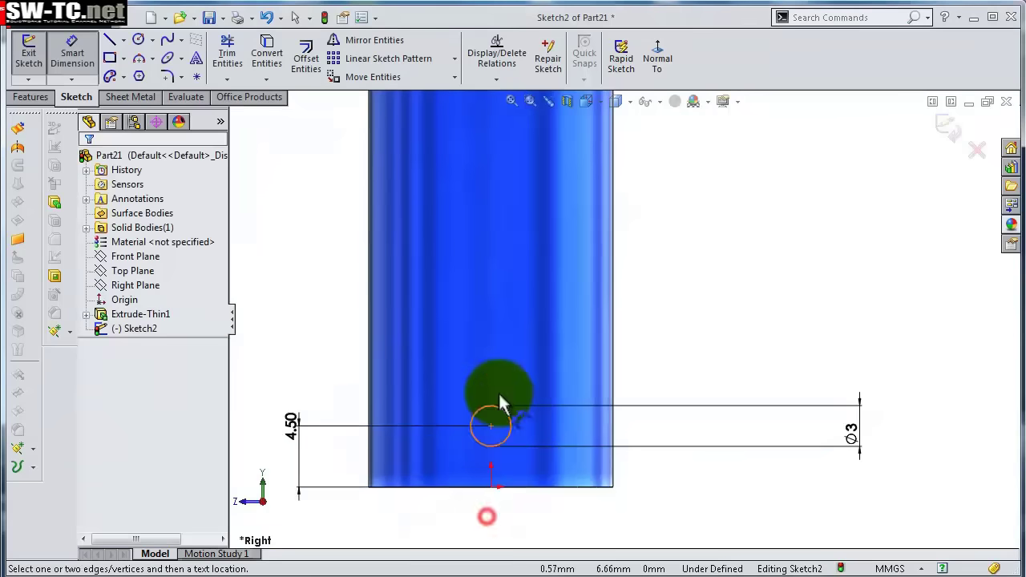
left_click(491, 427)
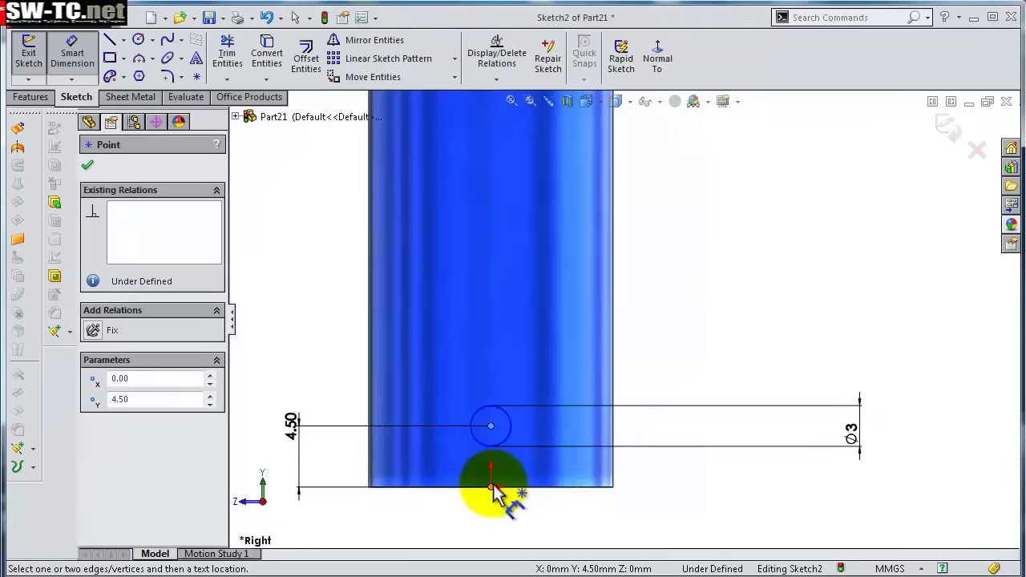
left_click(491, 487)
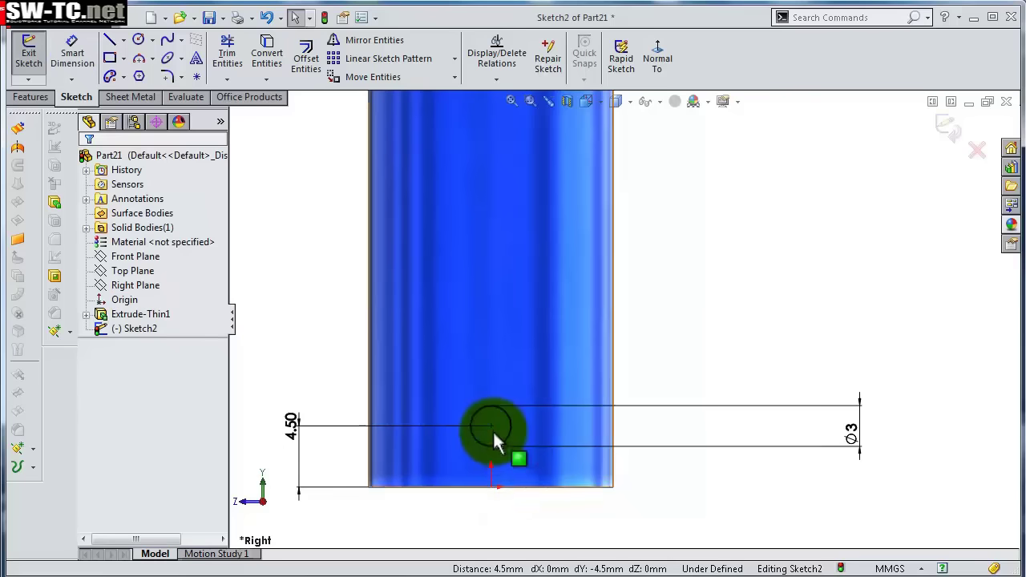
left_click(491, 428)
left_click(491, 486, "ctrl")
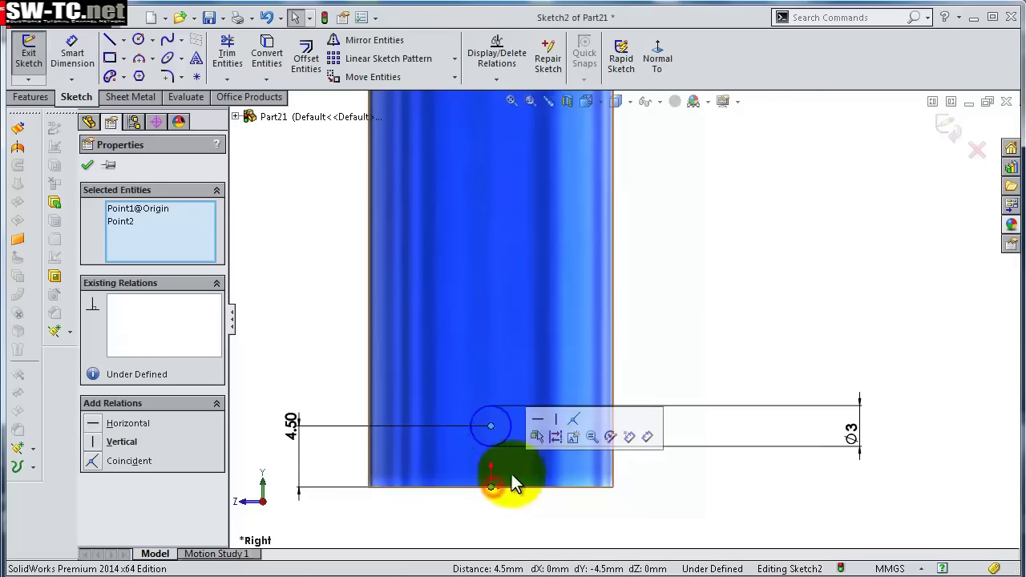
left_click(554, 424)
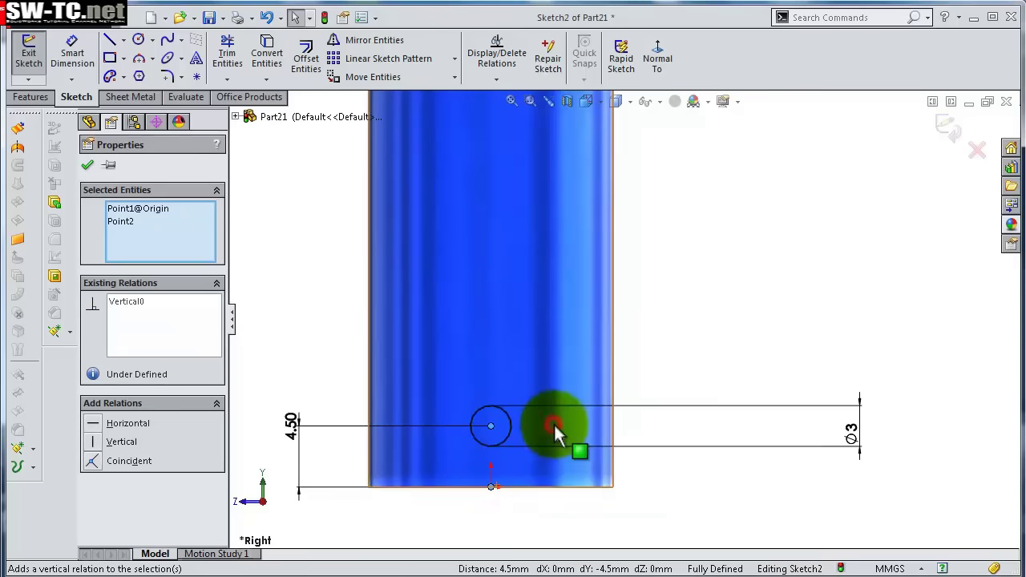
left_click(584, 497)
mouse_move(585, 488)
middle_mouse_down()
mouse_move(570, 341)
mouse_move(562, 362)
middle_mouse_up()
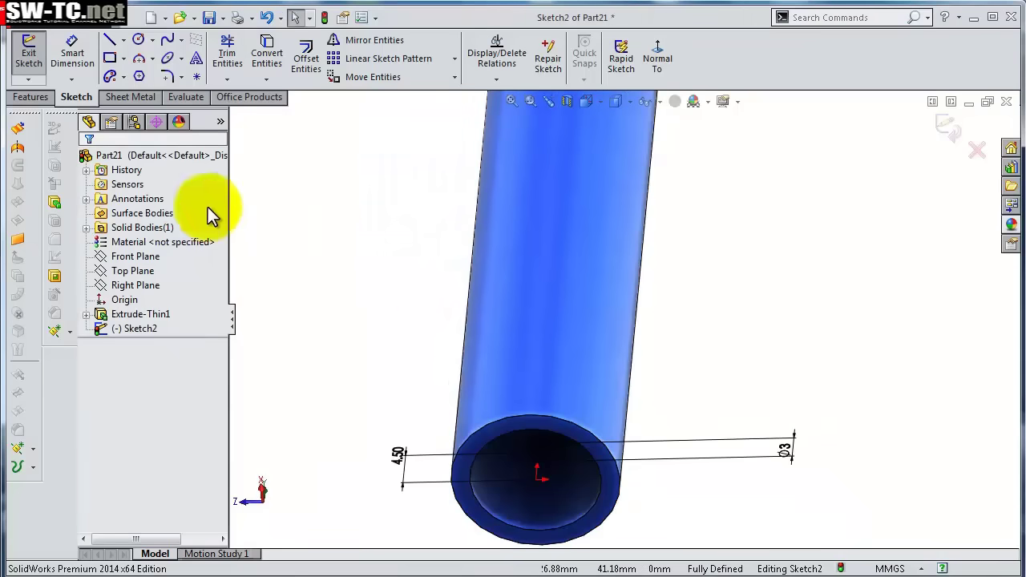
left_click(29, 98)
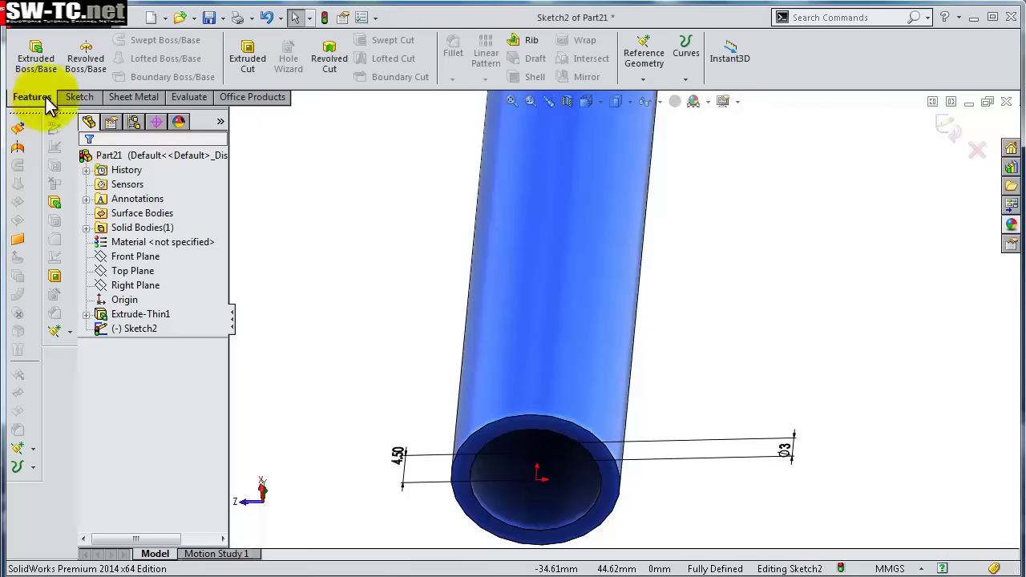
Extrude the Ø3 circle 15 mm Mid Plane, forming a pin across the tube end.
left_click(48, 70)
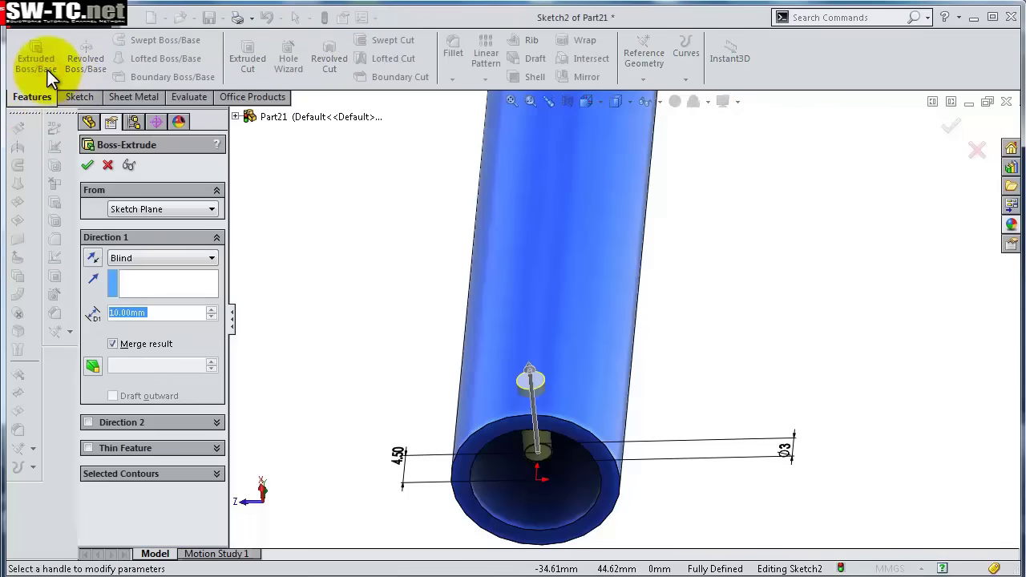
left_click(133, 258)
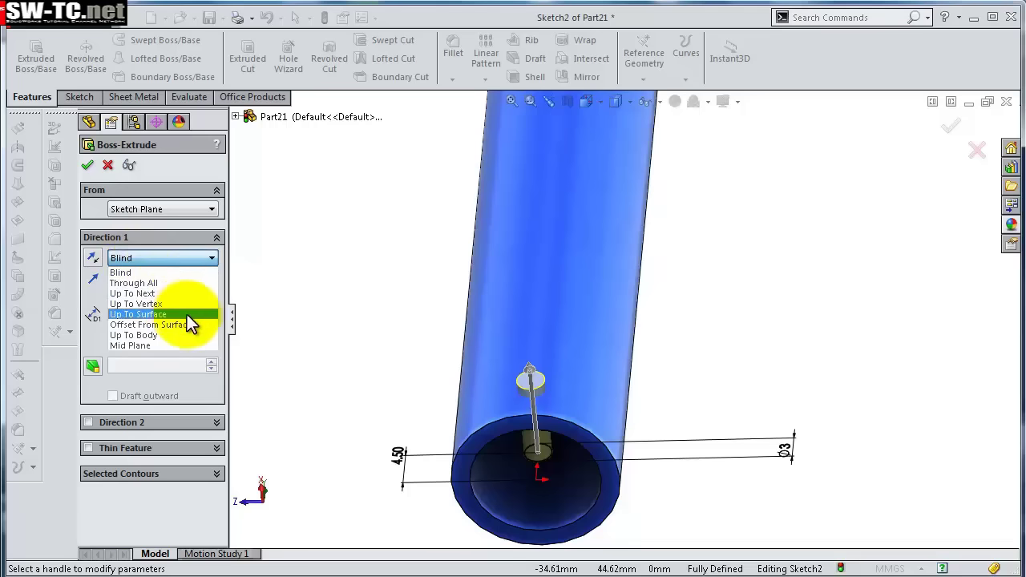
left_click(178, 345)
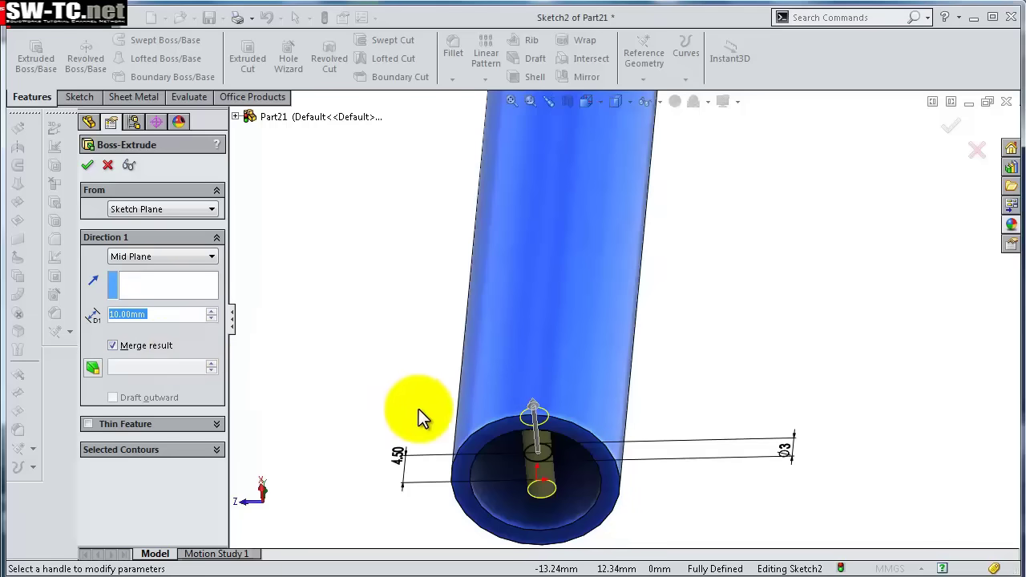
middle_click_drag(419, 409, 500, 275)
left_click(568, 245)
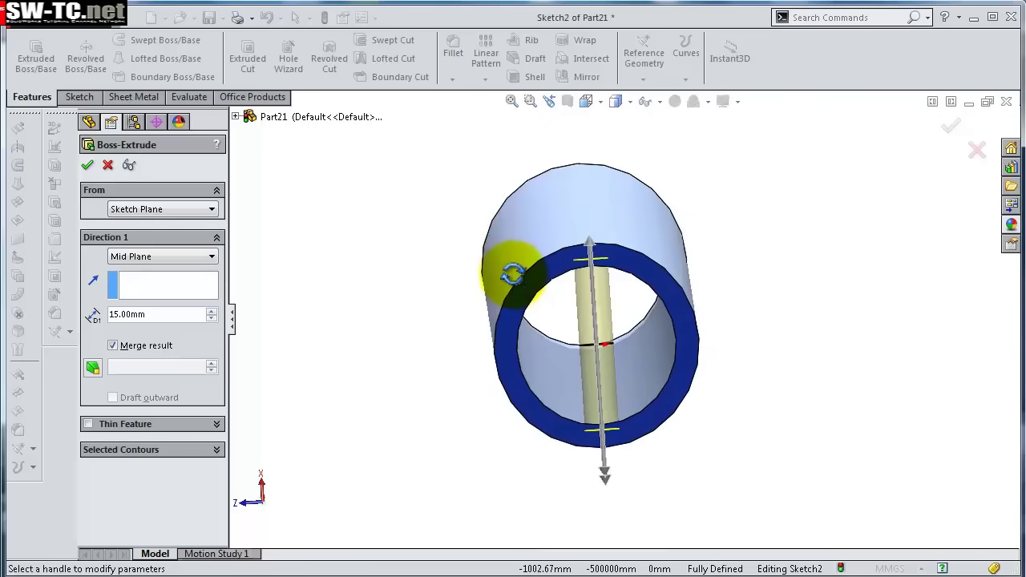
left_click(95, 164)
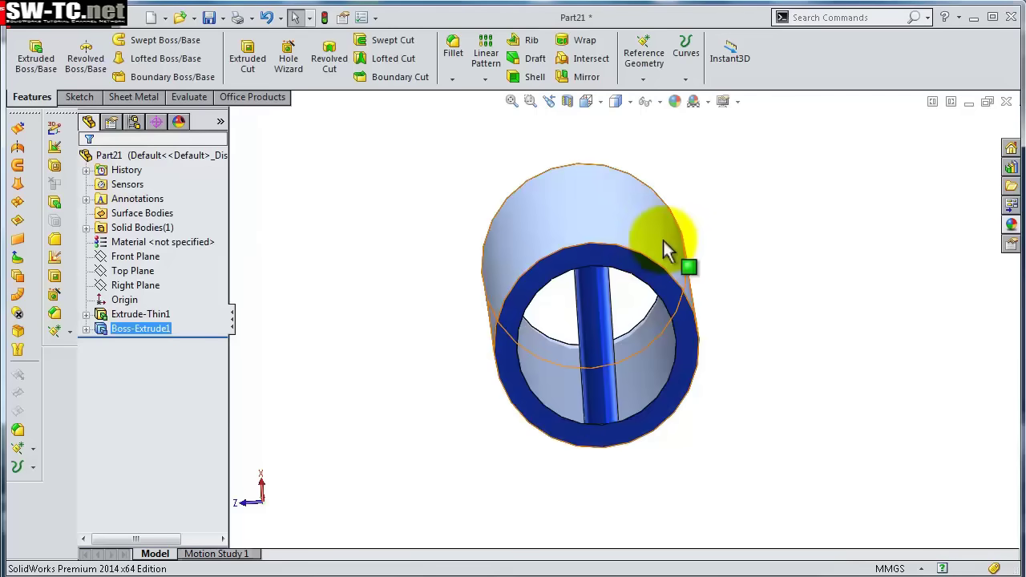
Start another Right Plane sketch and draw a small circle above the origin.
middle_click_drag(663, 244, 685, 398)
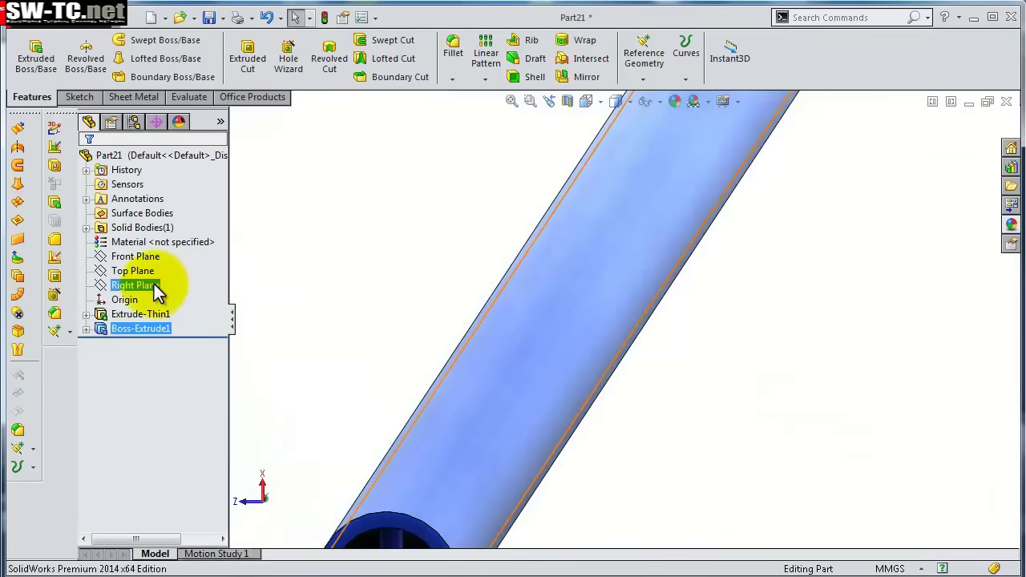
left_click(152, 286)
scroll(584, 408, "up", 3)
left_click(149, 271, "ctrl")
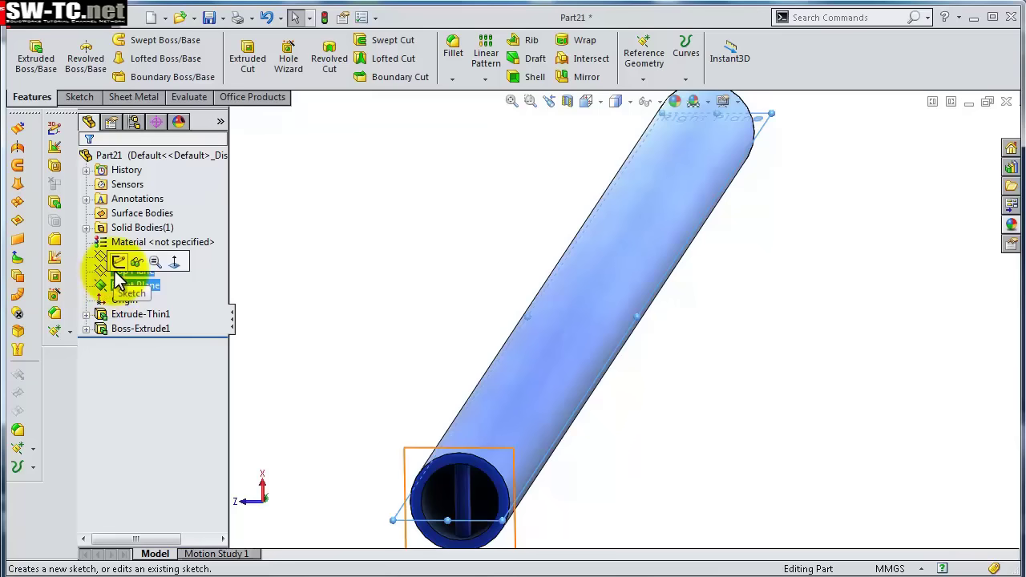
left_click(119, 265)
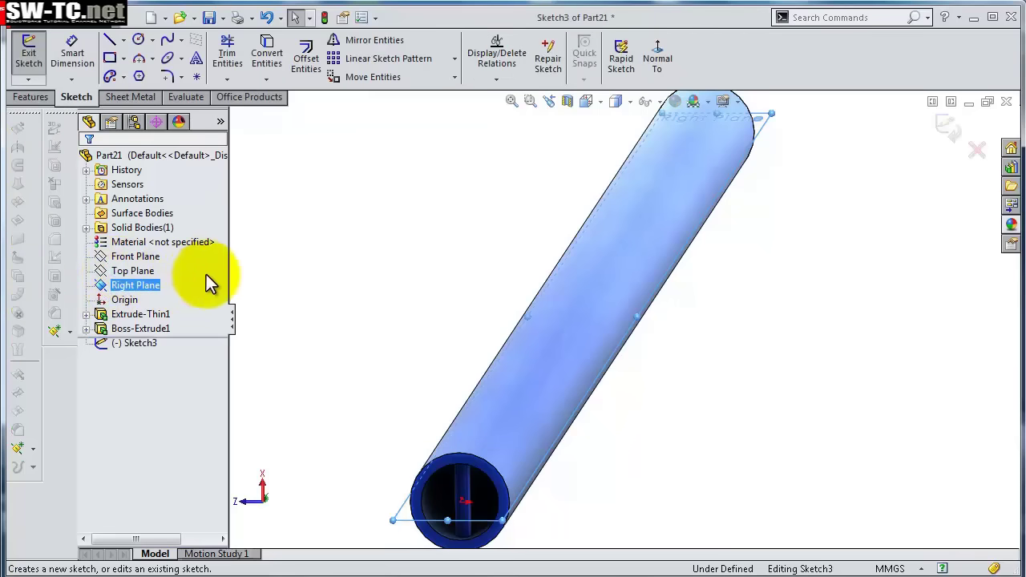
left_click(658, 58)
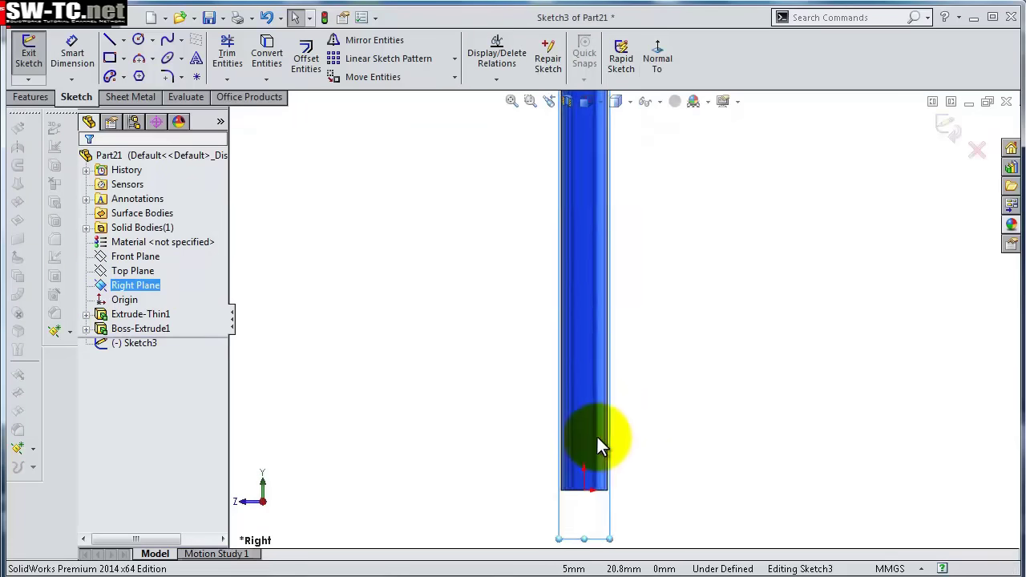
left_click(139, 40)
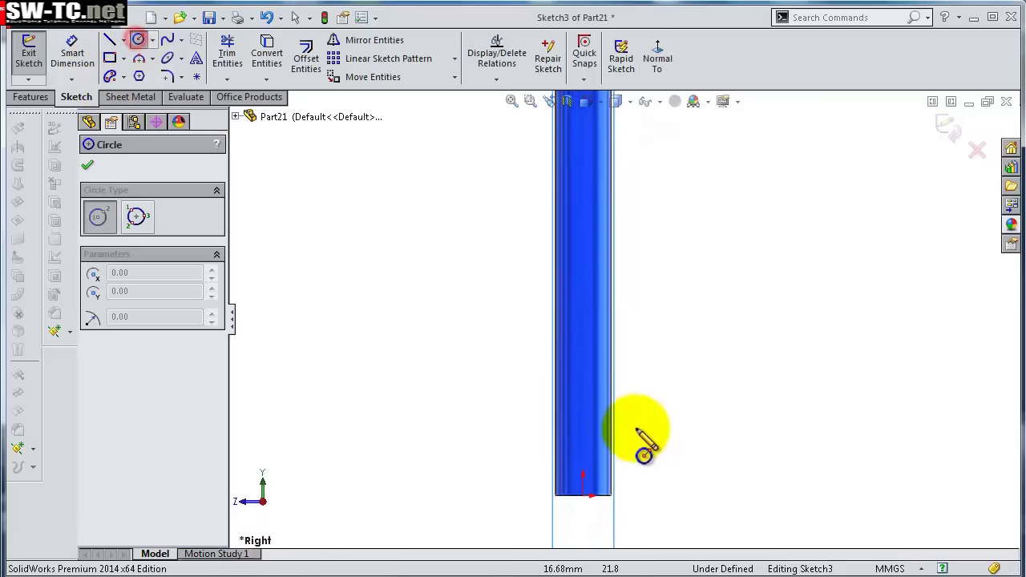
left_click(584, 418)
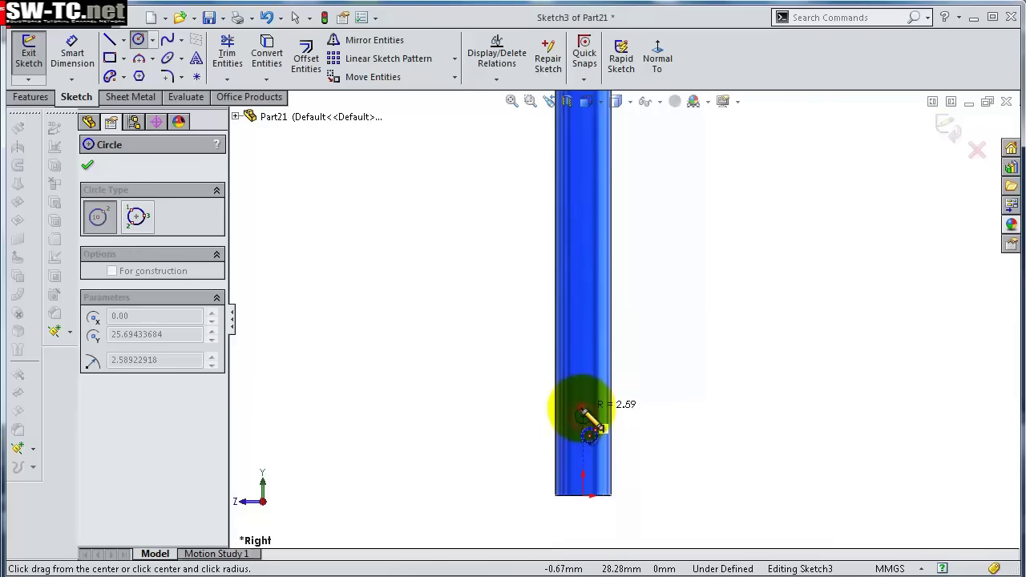
left_click(581, 405)
right_click_drag(700, 414, 744, 412)
right_click_drag(723, 335, 706, 279)
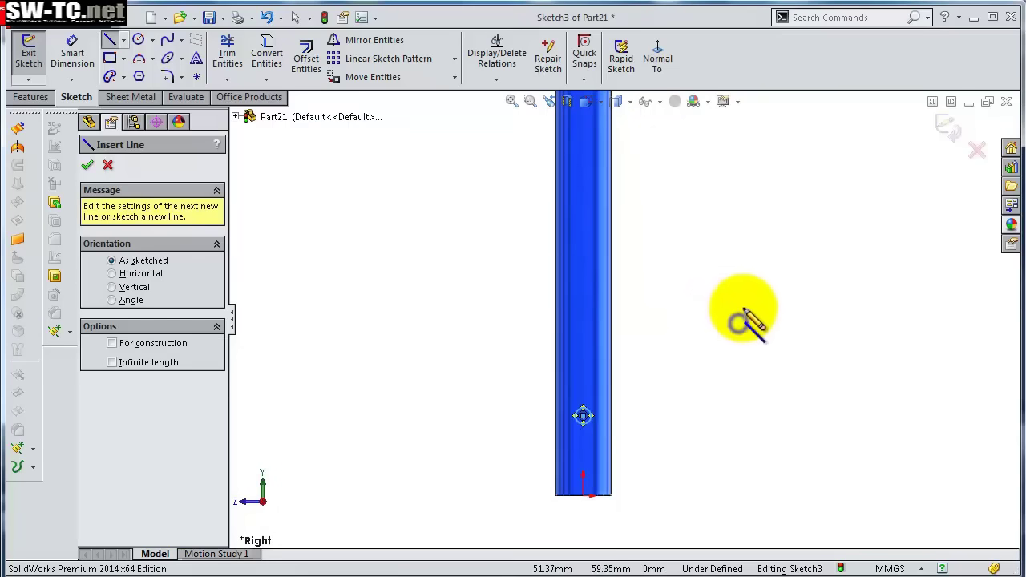
right_click_drag(737, 320, 743, 249)
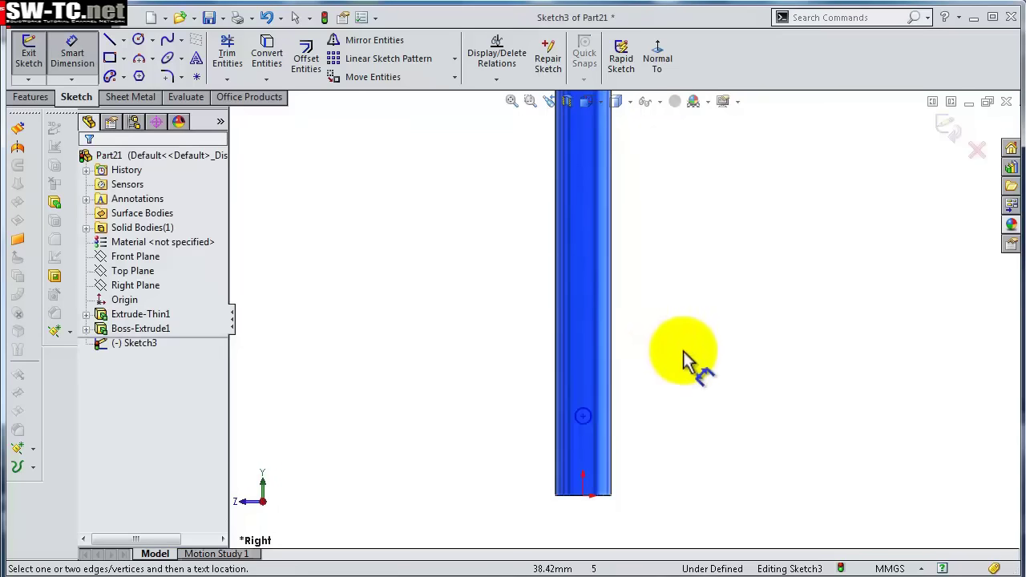
Dimension the circle to Ø3 with its centre 30 mm from the origin.
left_click(588, 408)
left_click(661, 409)
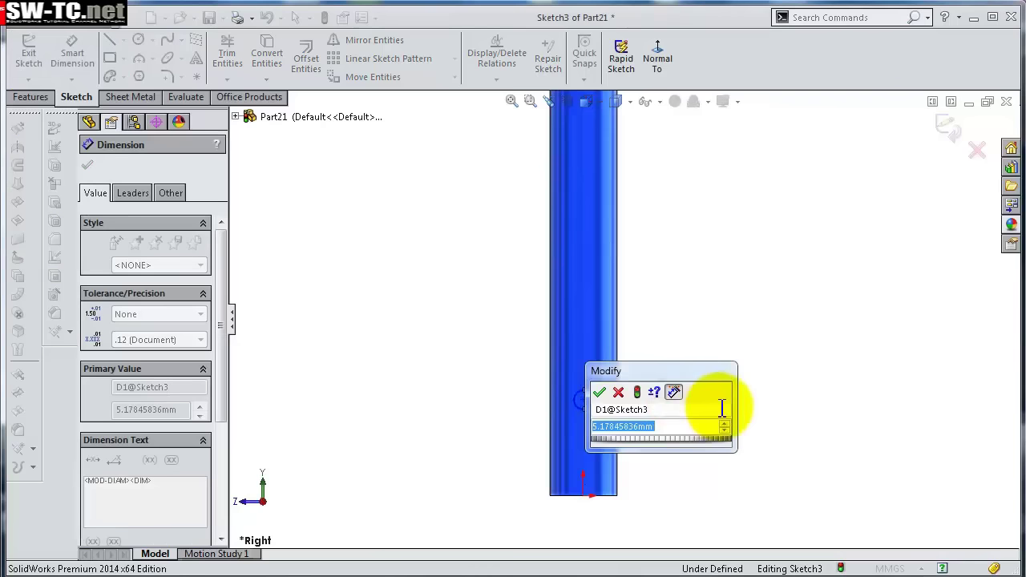
type("3")
key("Return")
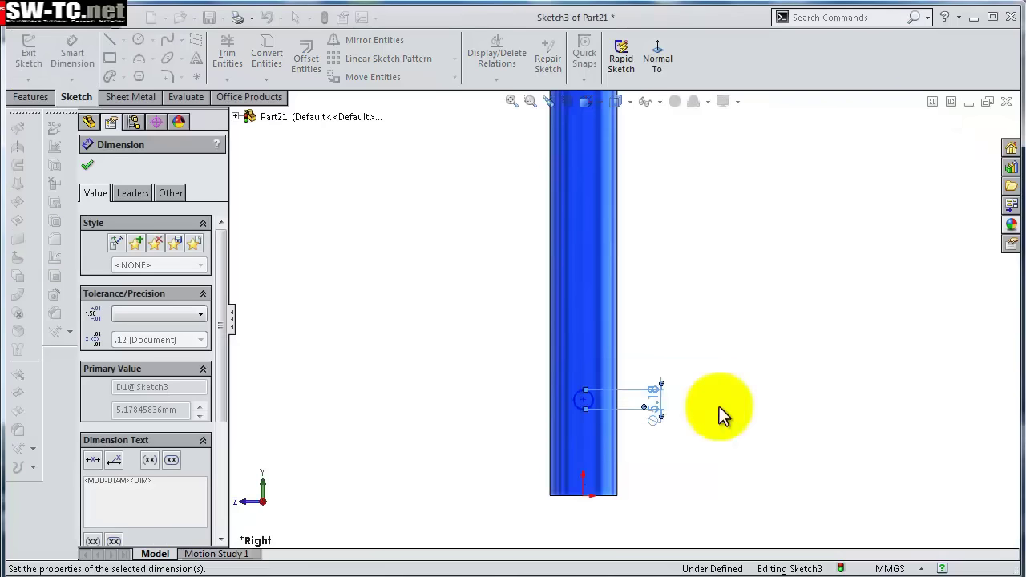
left_click(584, 400)
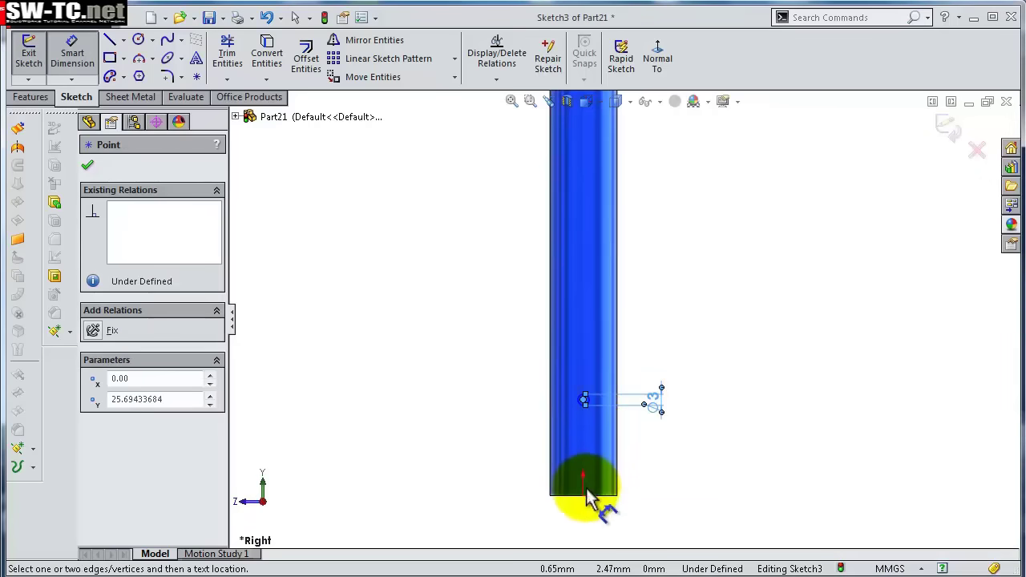
left_click(584, 497)
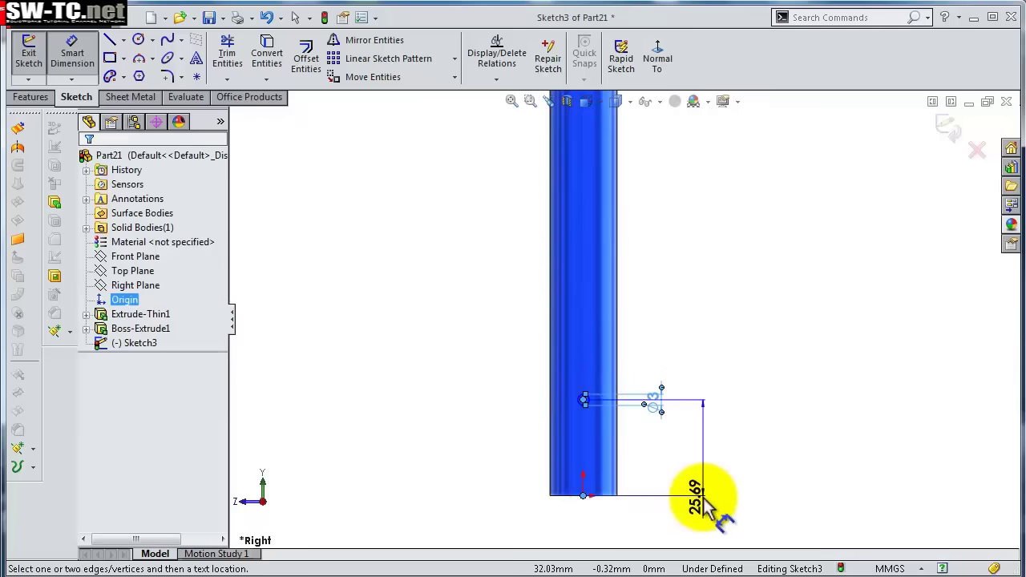
left_click(704, 499)
type("30")
key("Return")
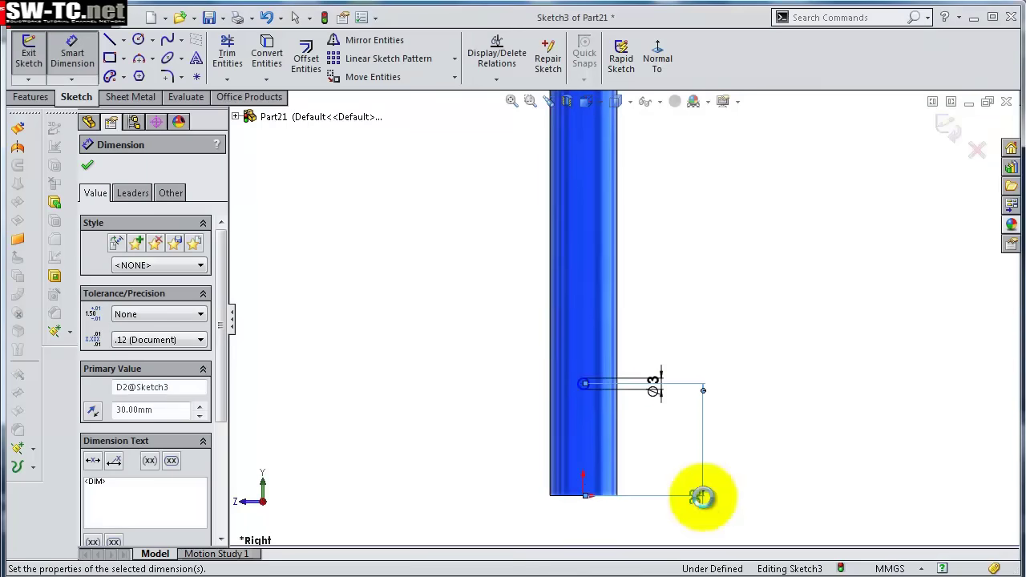
Make the circle centre vertical with the origin so Sketch3 is fully defined.
key("Escape")
scroll(609, 397, "down", 1)
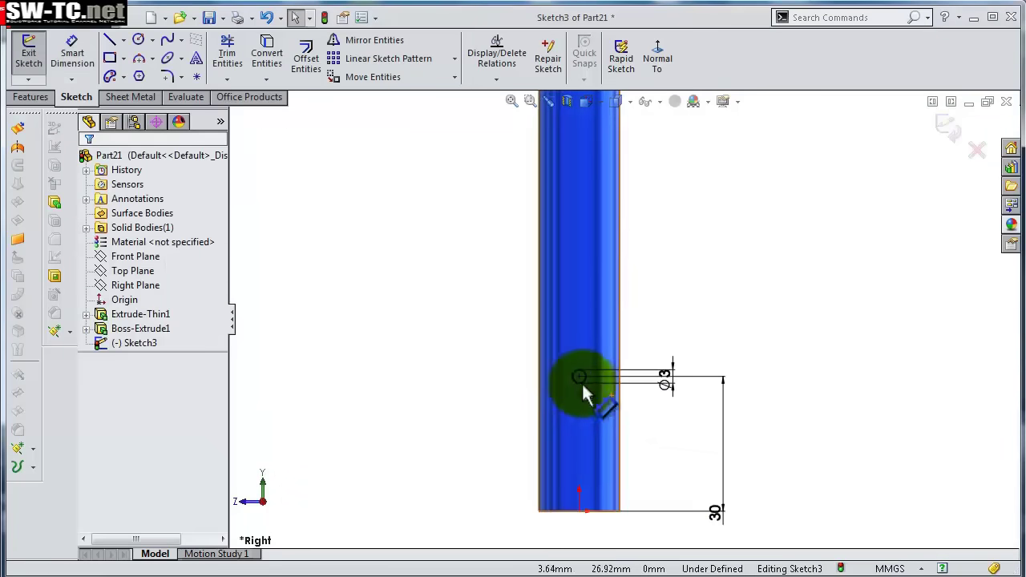
left_click(579, 377)
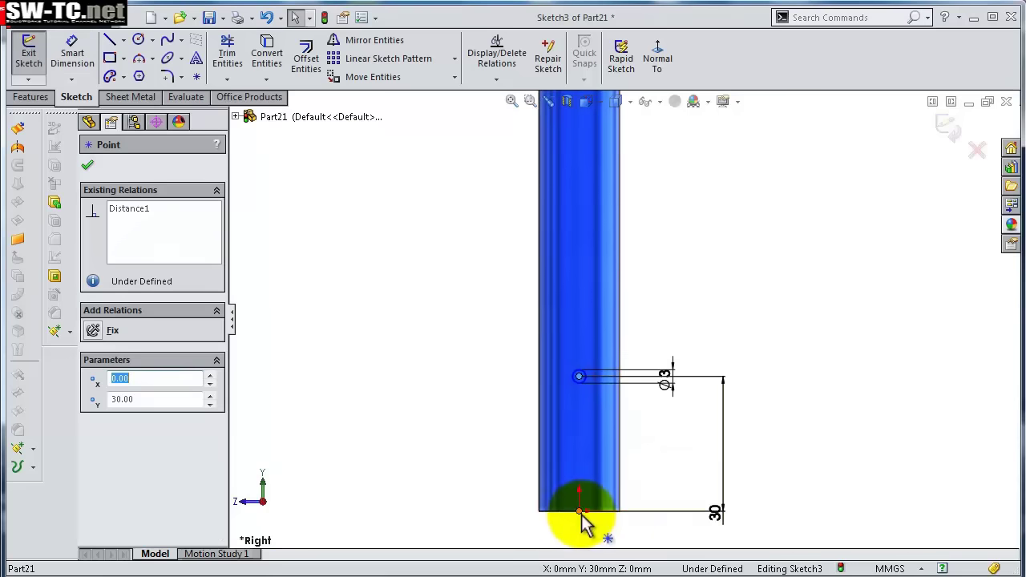
left_click(580, 512, "ctrl")
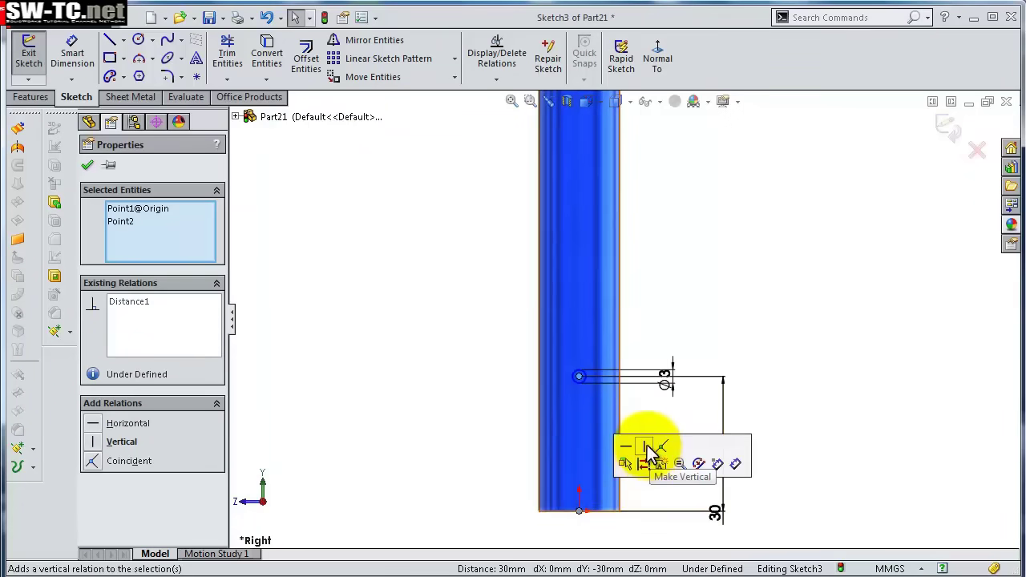
left_click(648, 445)
middle_click_drag(648, 446, 627, 381)
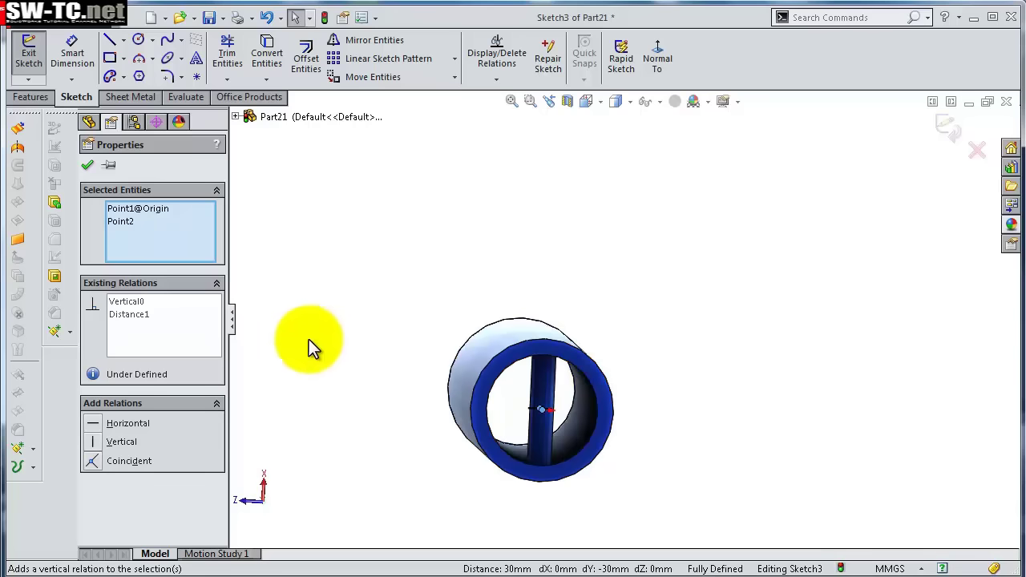
Set up a Boss-Extrude 8 mm deep starting from an 8 mm offset.
left_click(32, 97)
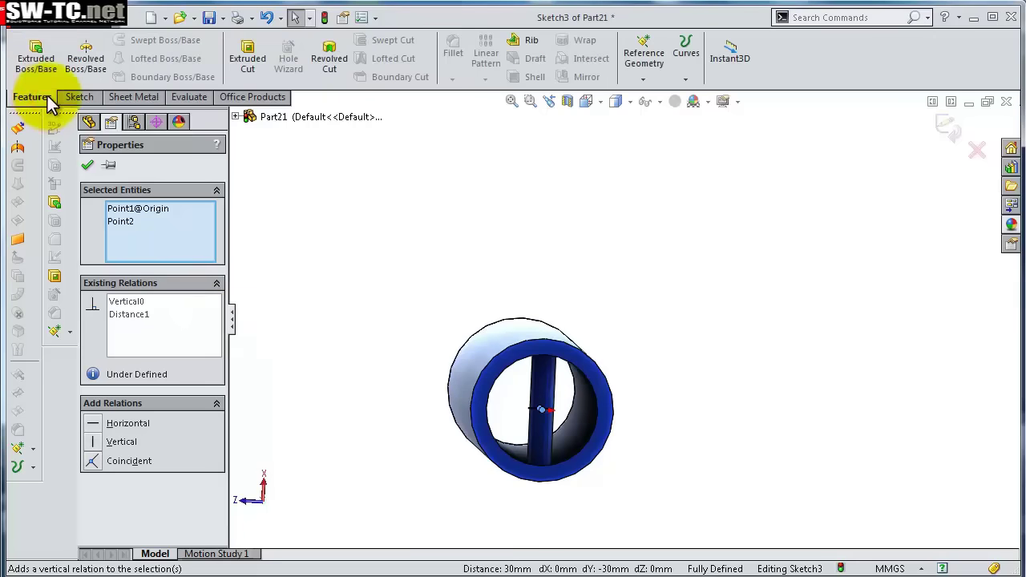
left_click(35, 53)
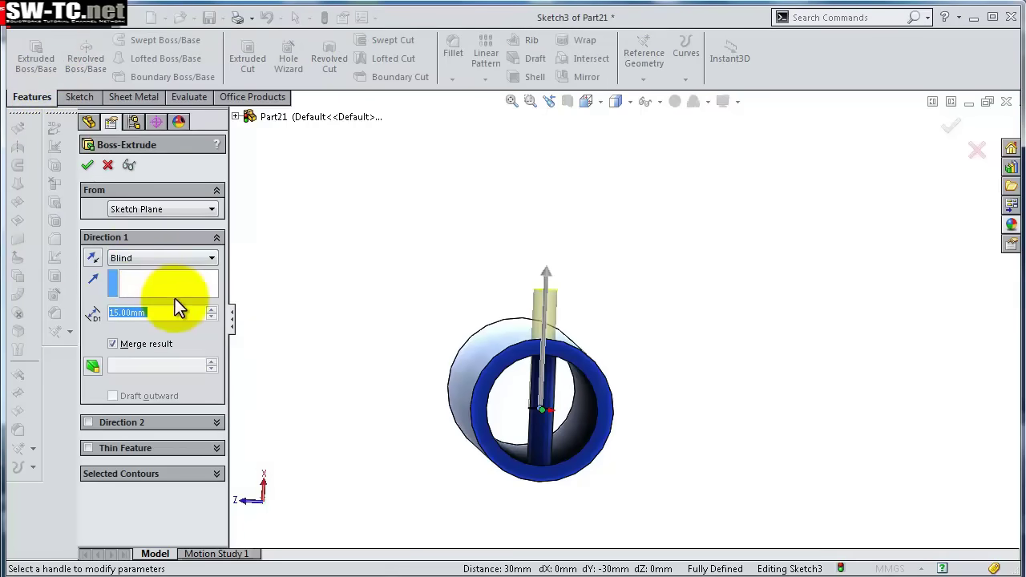
key("BackSpace")
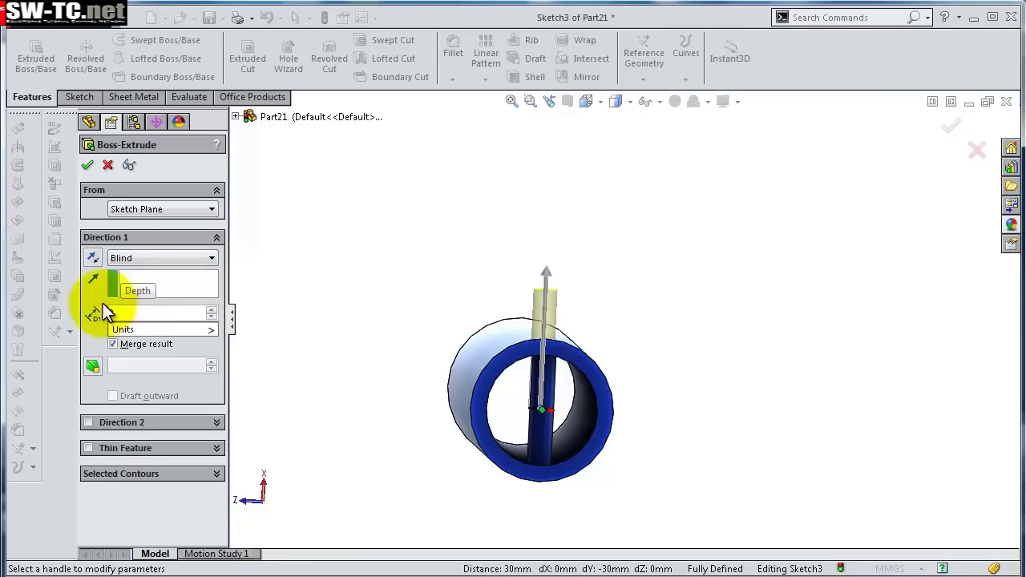
type("8")
key("Return")
left_click(152, 209)
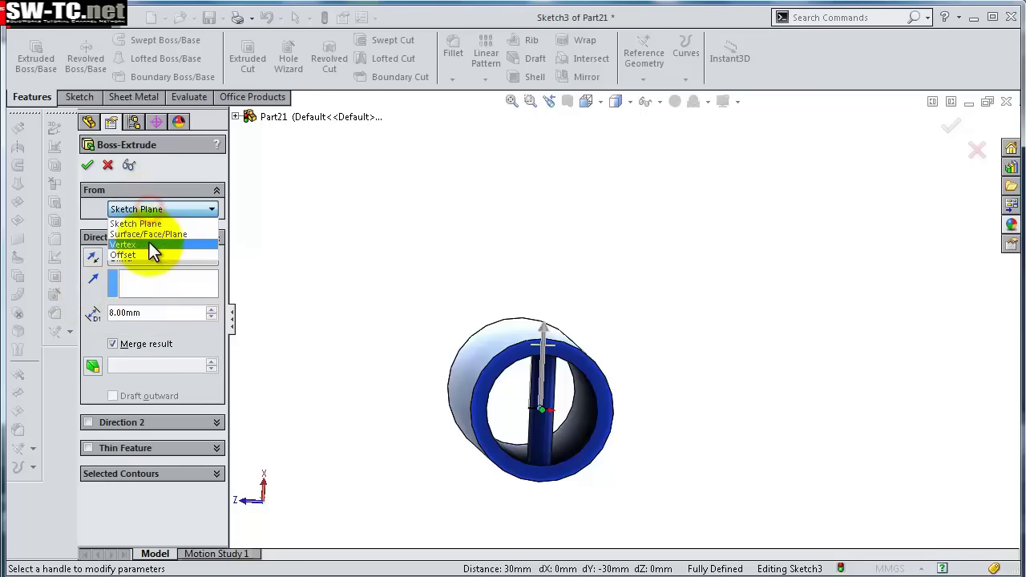
left_click(147, 253)
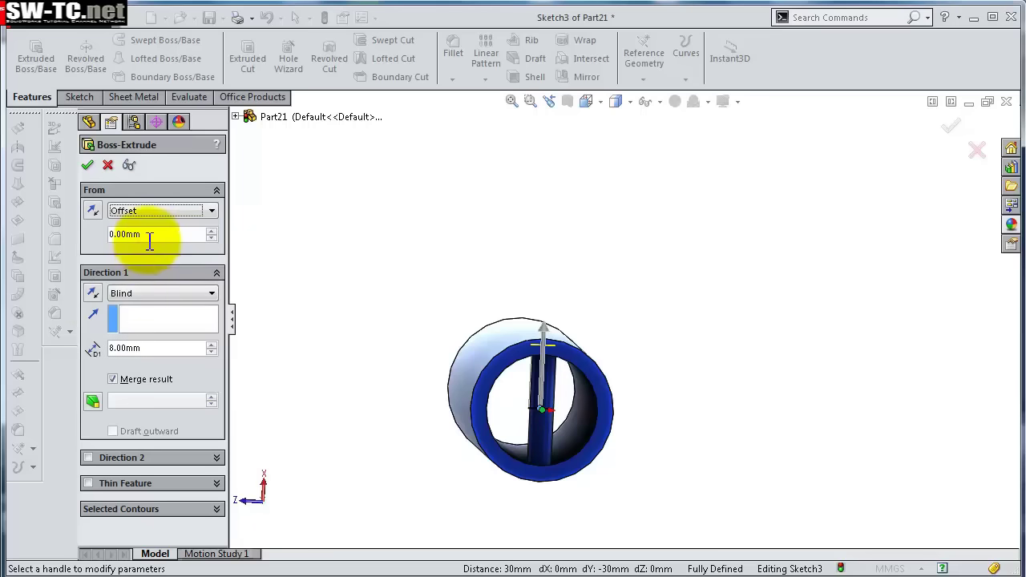
left_click_drag(147, 234, 102, 232)
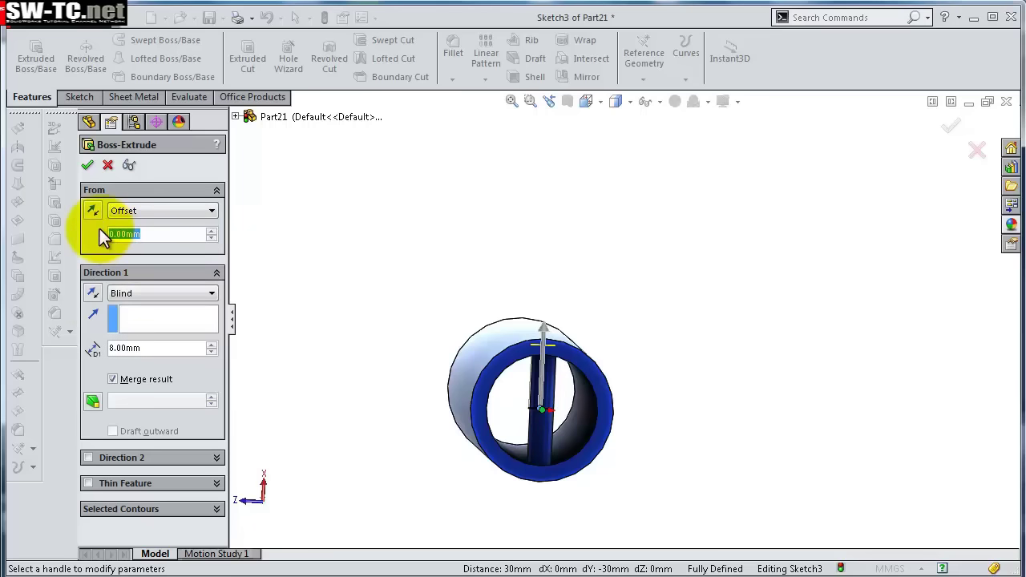
type("8")
key("Return")
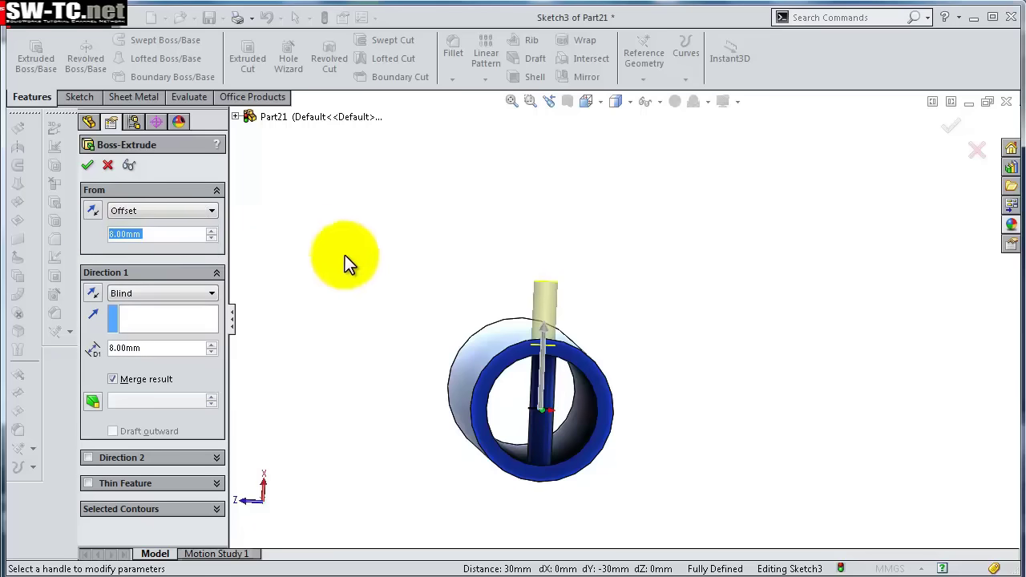
Accept the peg extrusion as Boss-Extrude2 and zoom to fit the whole tube.
mouse_move(438, 290)
middle_mouse_down()
mouse_move(426, 289)
mouse_move(430, 280)
mouse_move(443, 291)
middle_mouse_up()
scroll(457, 301, "down", 2)
scroll(522, 328, "down", 3)
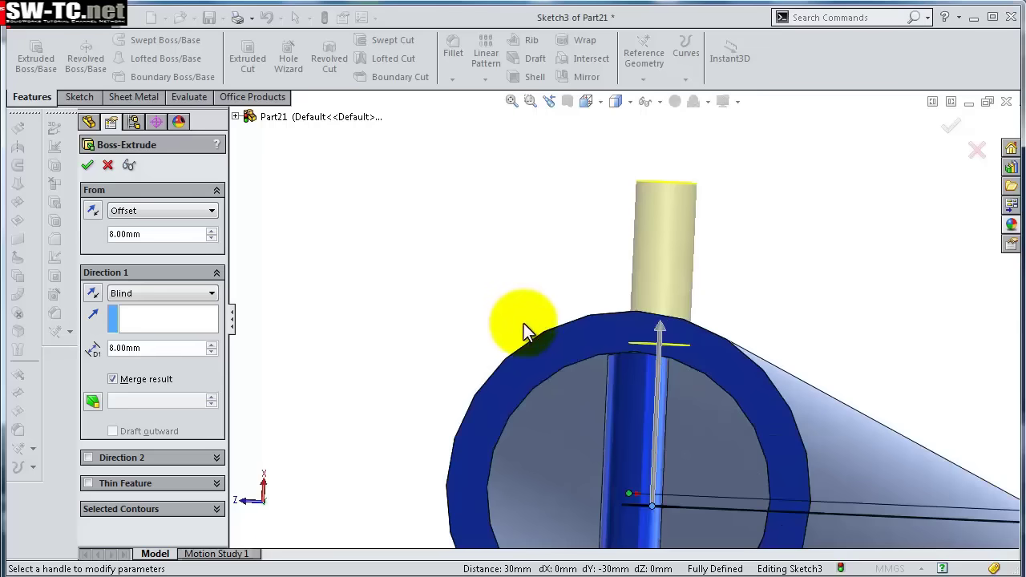
left_click(86, 165)
scroll(614, 315, "up", 2)
scroll(615, 324, "up", 1)
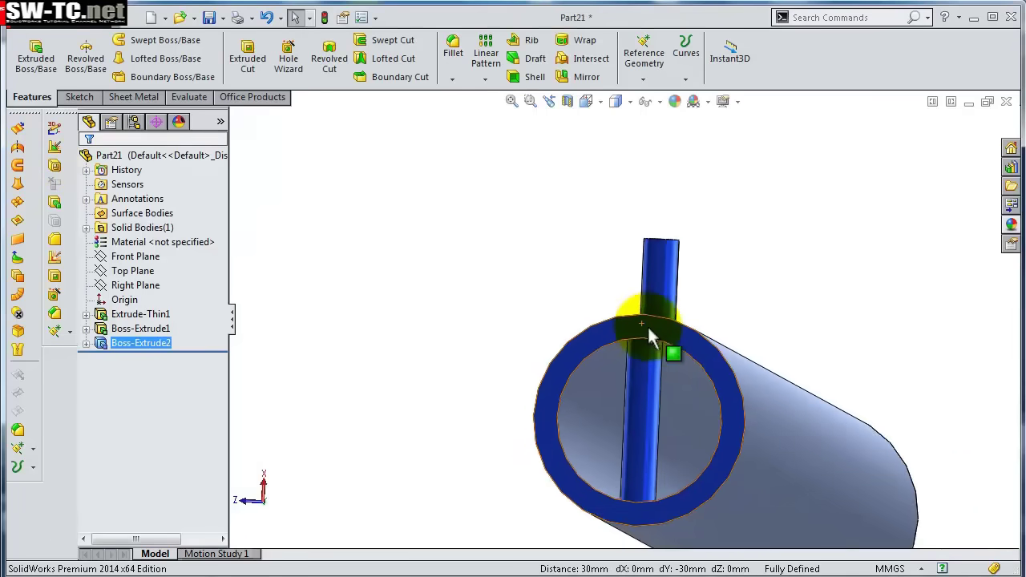
middle_click_drag(647, 325, 700, 371)
key("f")
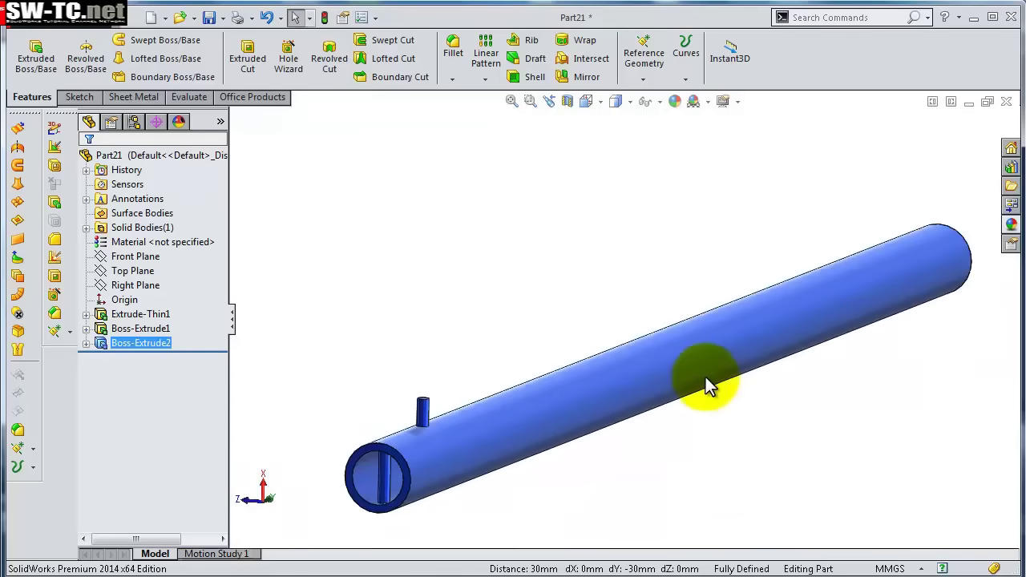
Save the part and create a new assembly document.
left_click(212, 17)
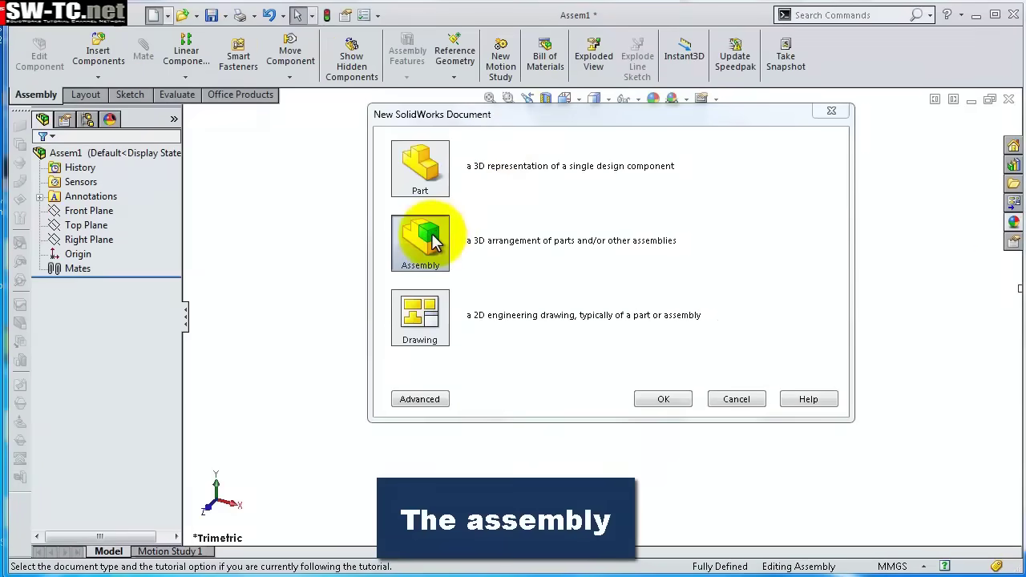
left_click(431, 241)
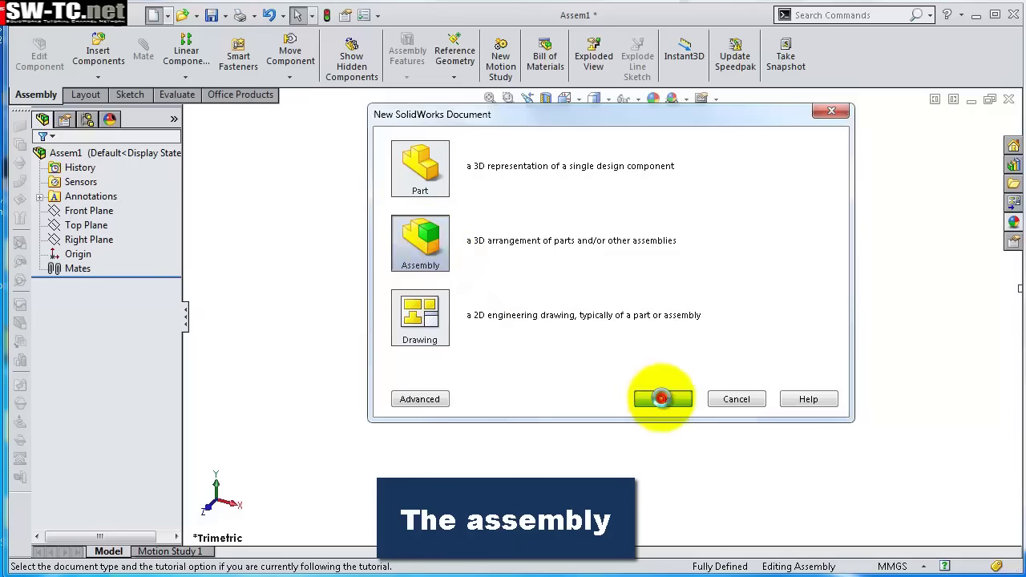
left_click(662, 399)
left_click(638, 99)
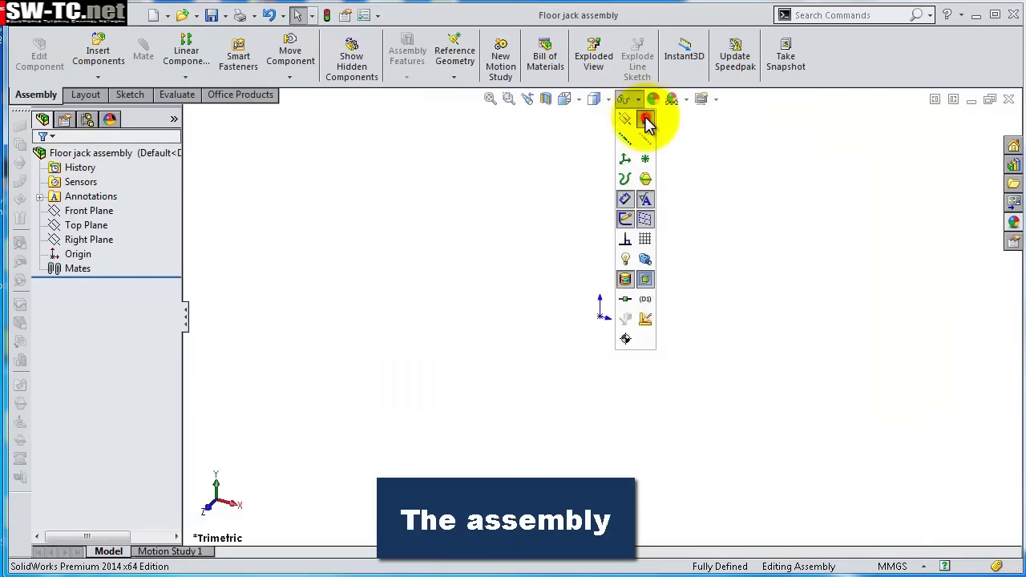
left_click(727, 168)
Place the blue cylinder Part3 into the Floor jack assembly from the parts folder.
key("alt+Tab")
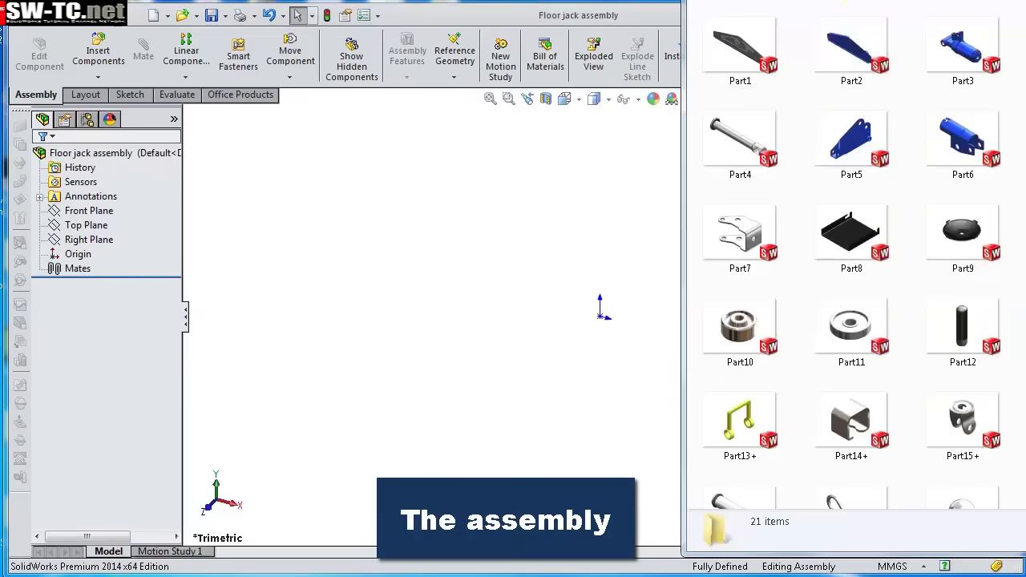
mouse_move(1020, 119)
left_mouse_down()
mouse_move(1020, 224)
mouse_move(1020, 101)
left_mouse_up()
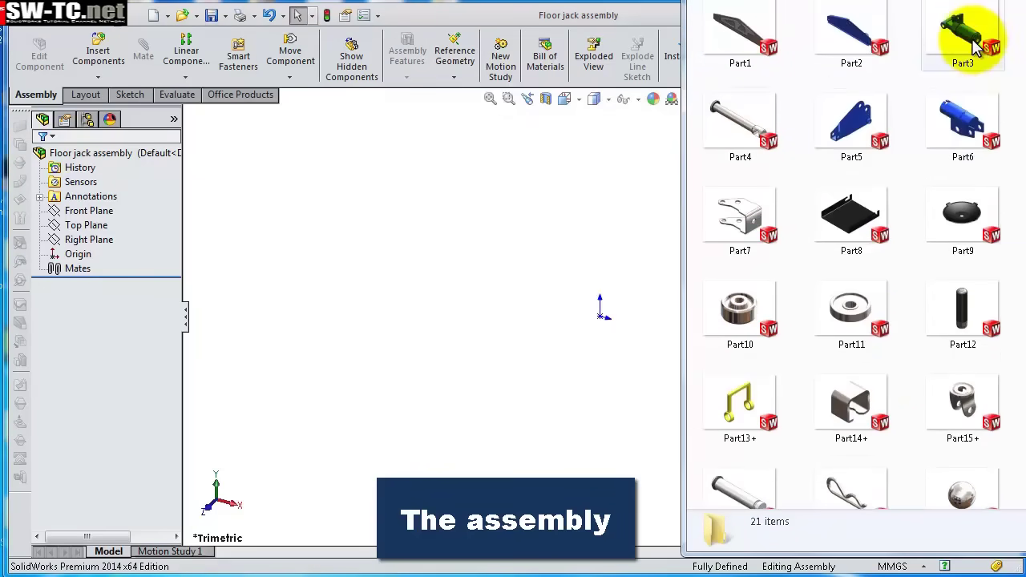
left_click_drag(973, 44, 603, 314)
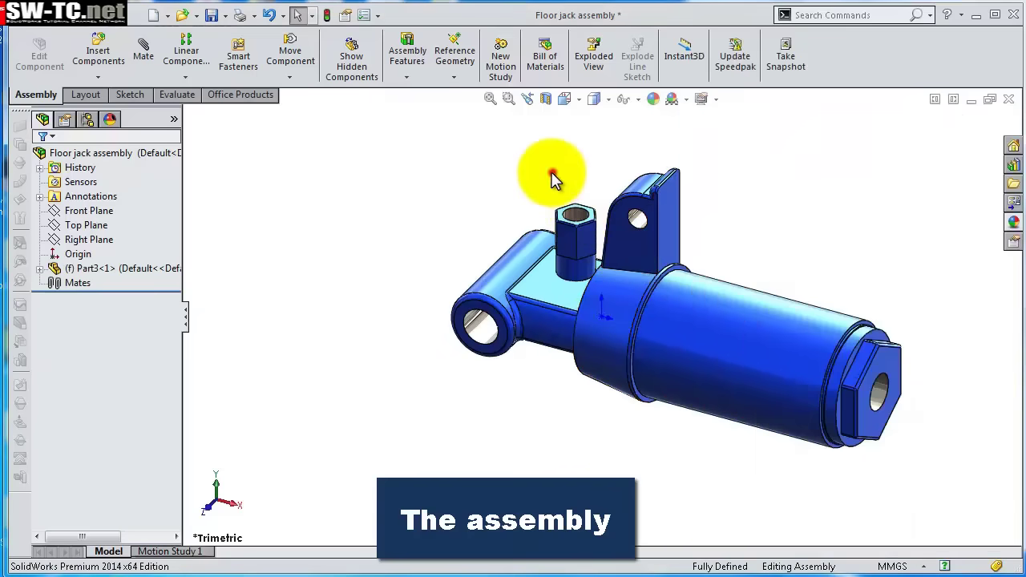
middle_click_drag(711, 329, 668, 149)
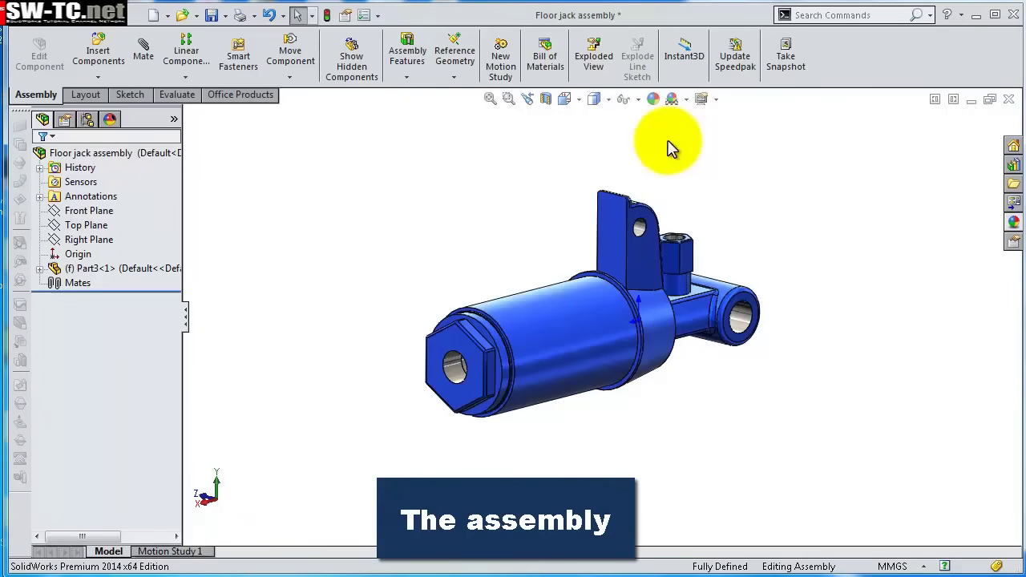
left_click(639, 101)
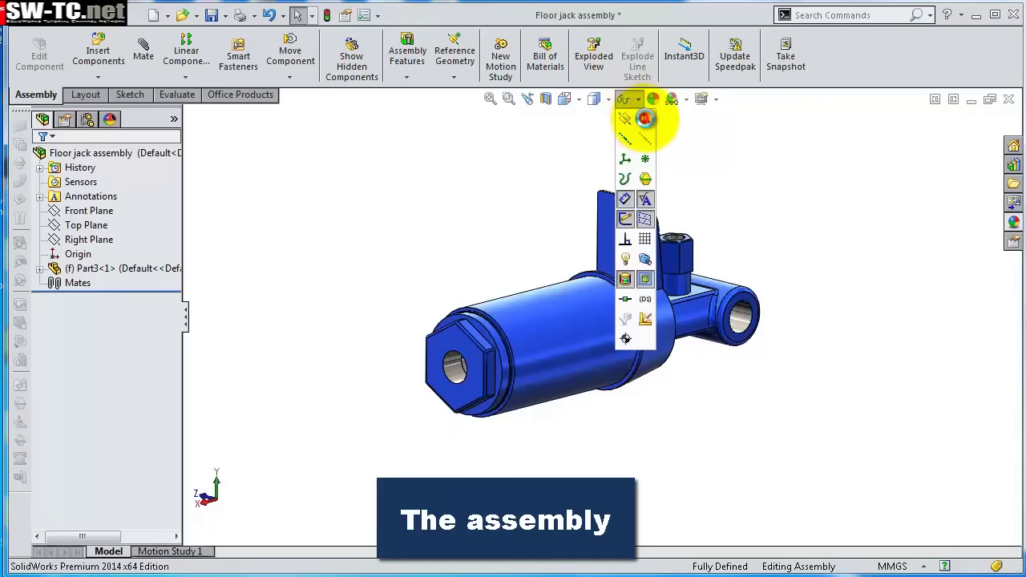
left_click(766, 167)
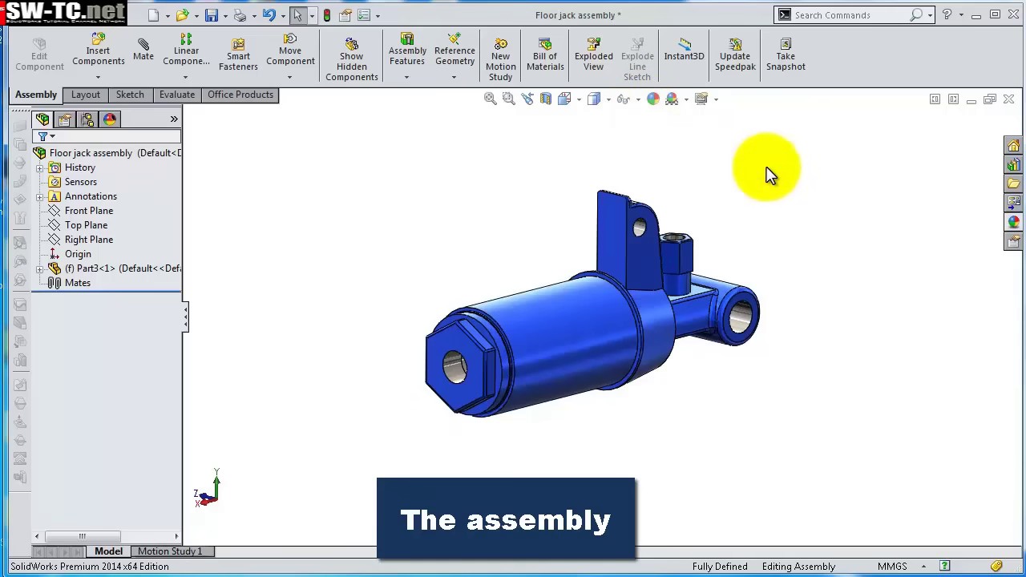
middle_click_drag(800, 184, 795, 193)
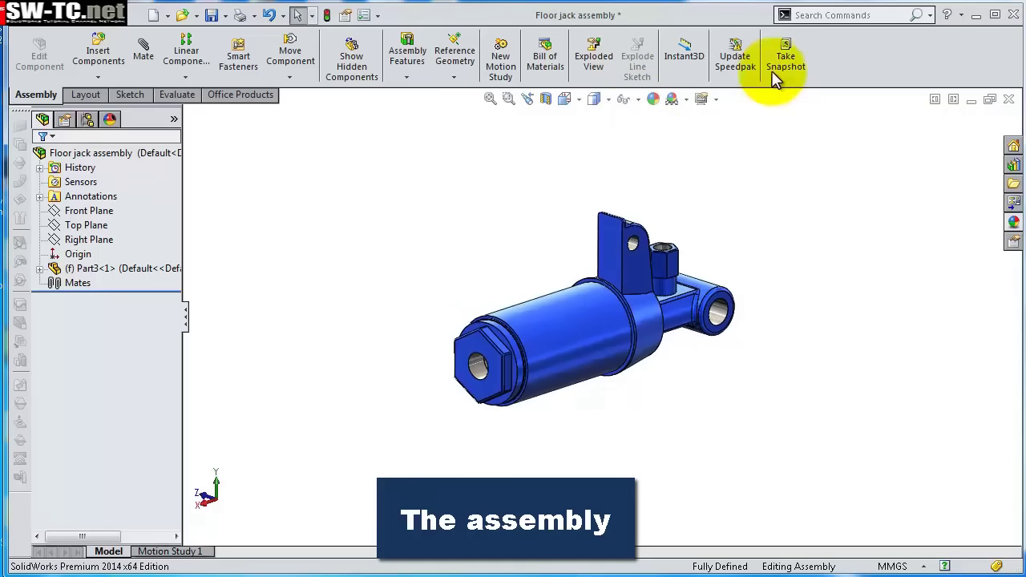
scroll(600, 314, "up", 2)
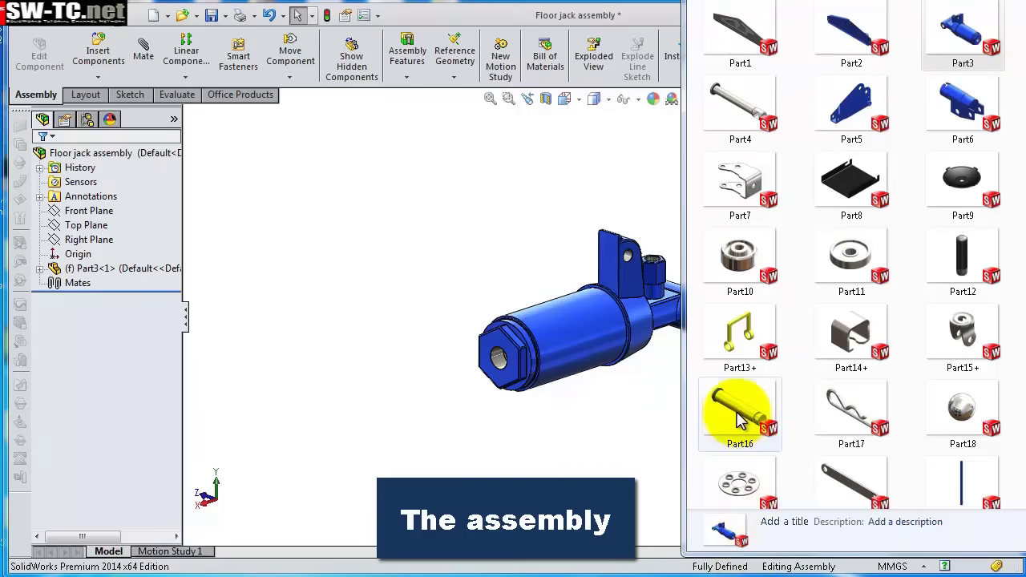
Insert the Part16 pin and mate it concentric and upright in the cylinder's hex boss.
left_click_drag(736, 408, 544, 255)
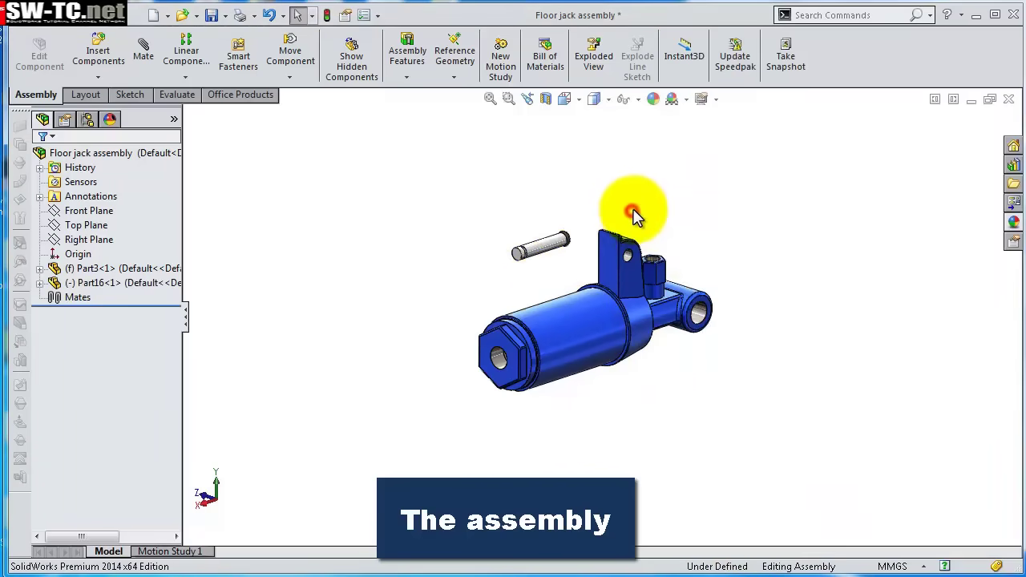
scroll(540, 292, "down", 5)
left_click(523, 262)
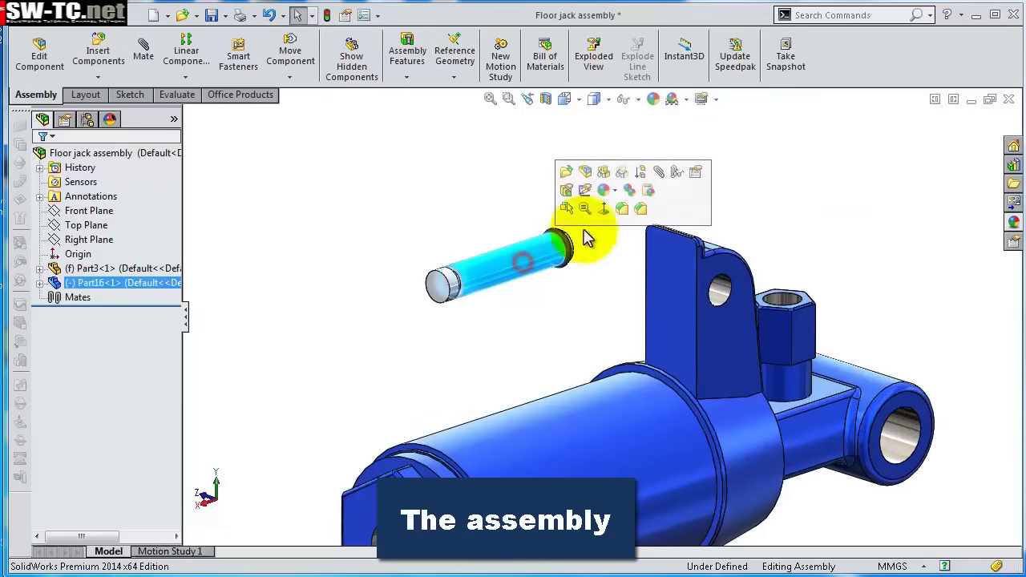
left_click(659, 174)
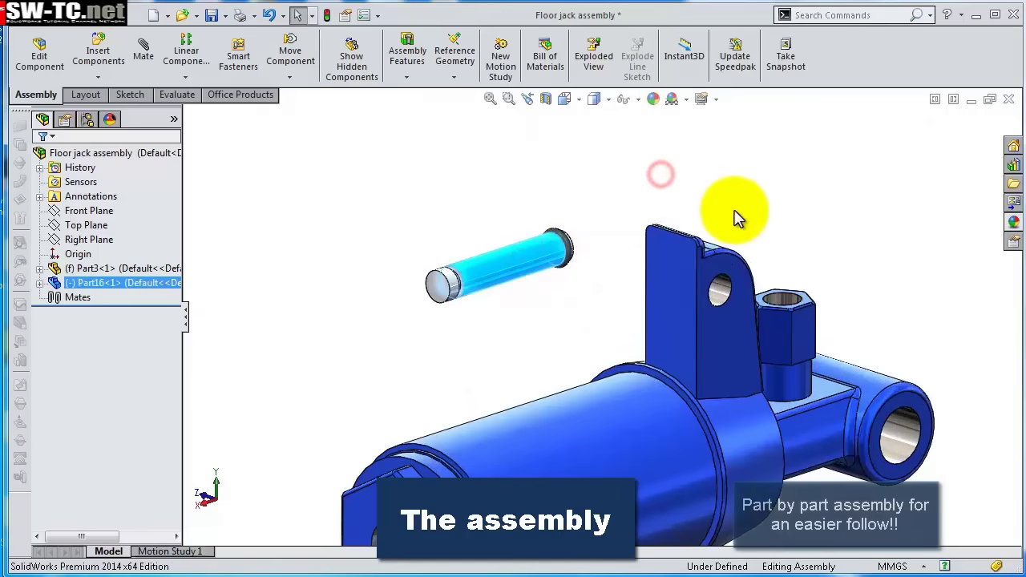
middle_click_drag(738, 217, 813, 236)
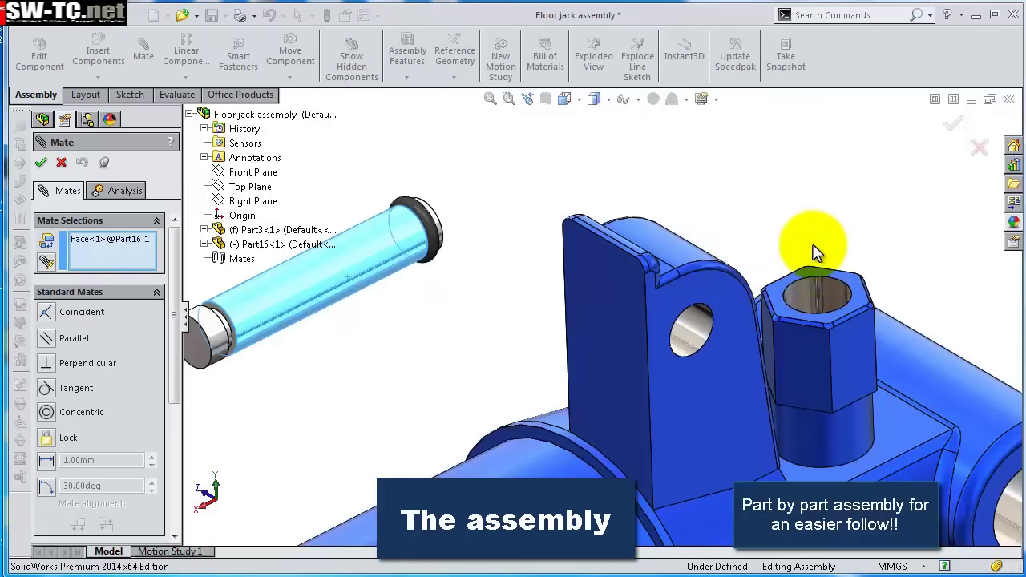
left_click(819, 290)
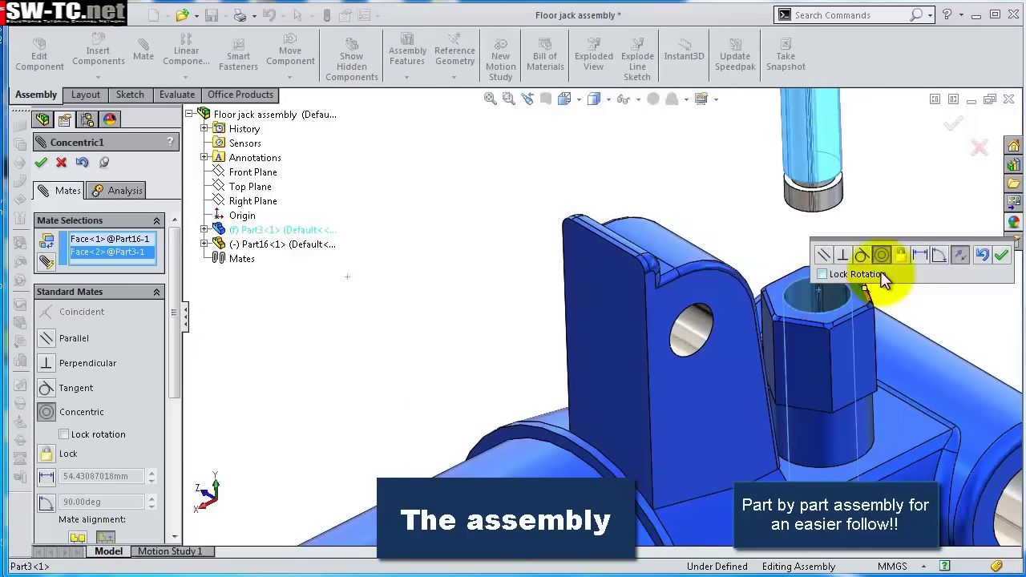
left_click(960, 254)
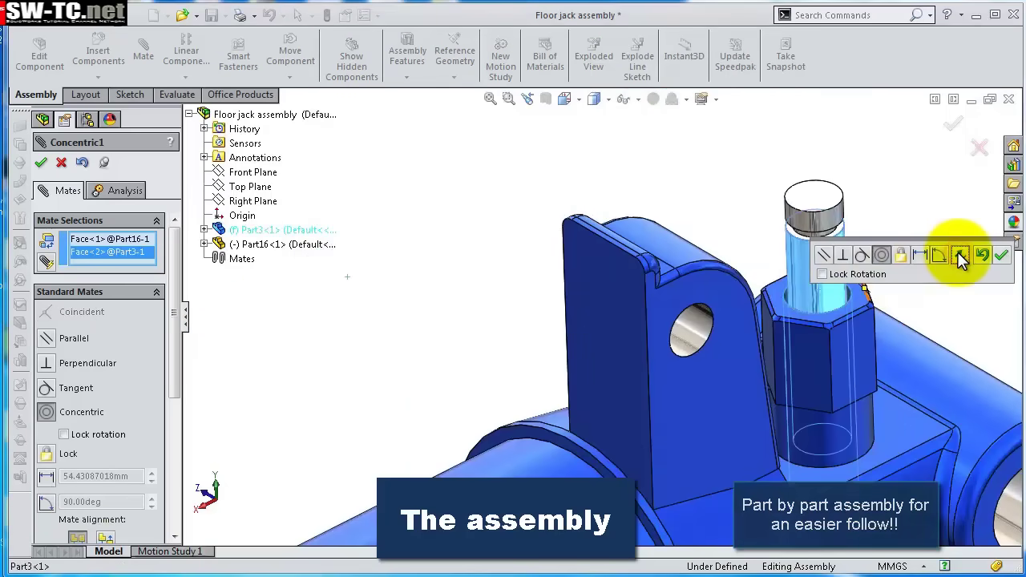
left_click(1005, 256)
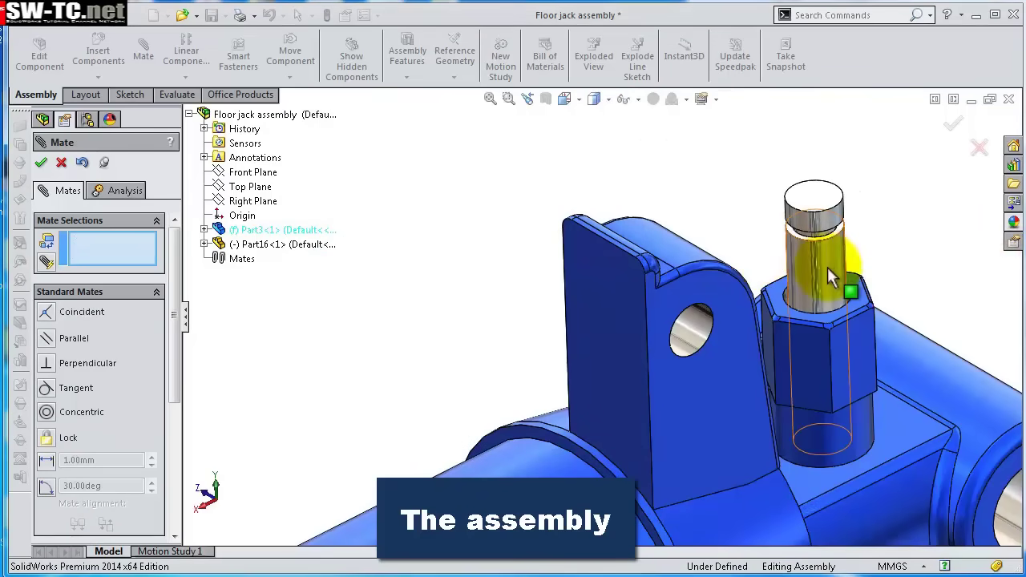
left_click_drag(834, 272, 798, 129)
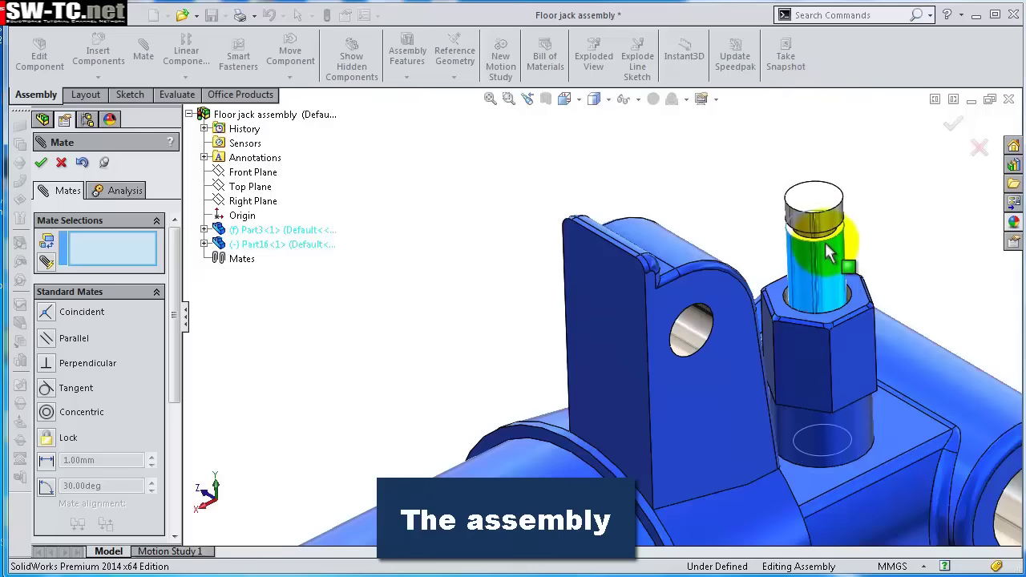
left_click_drag(830, 252, 834, 247)
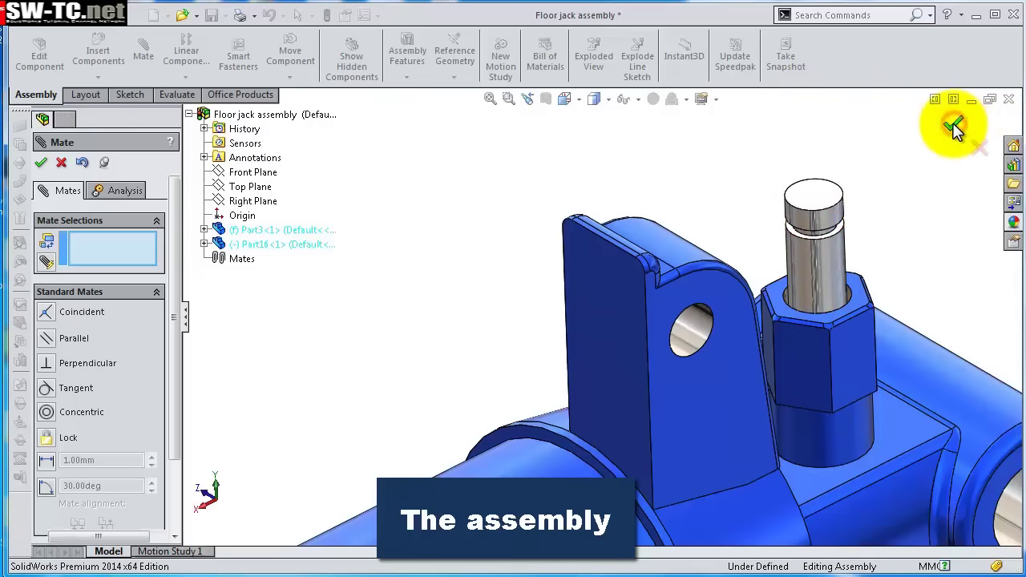
left_click(954, 126)
Drag Part14 from the parts folder into the assembly.
middle_click_drag(874, 226, 767, 286)
scroll(591, 320, "up", 3)
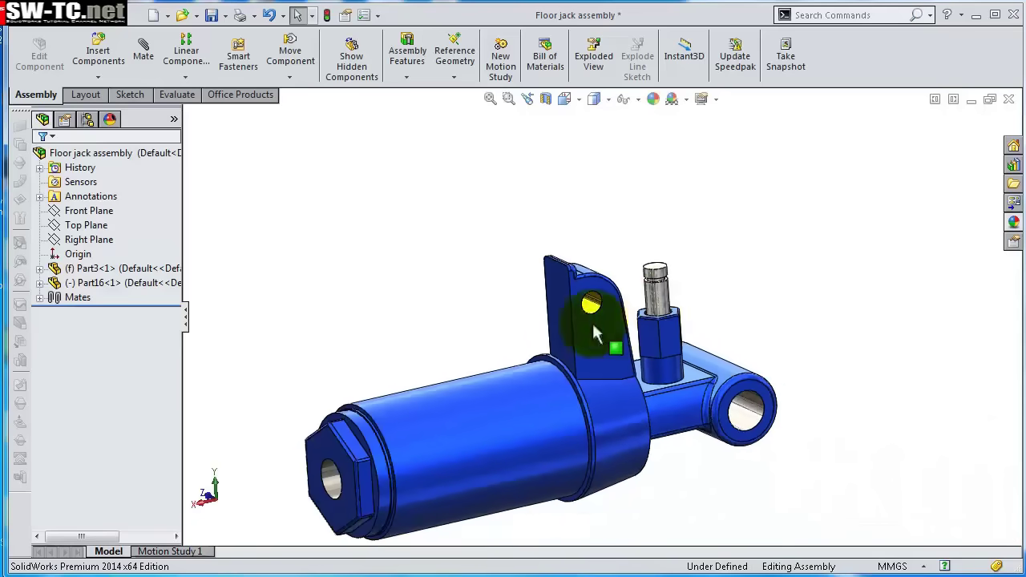
scroll(481, 348, "down", 2)
scroll(484, 347, "down", 1)
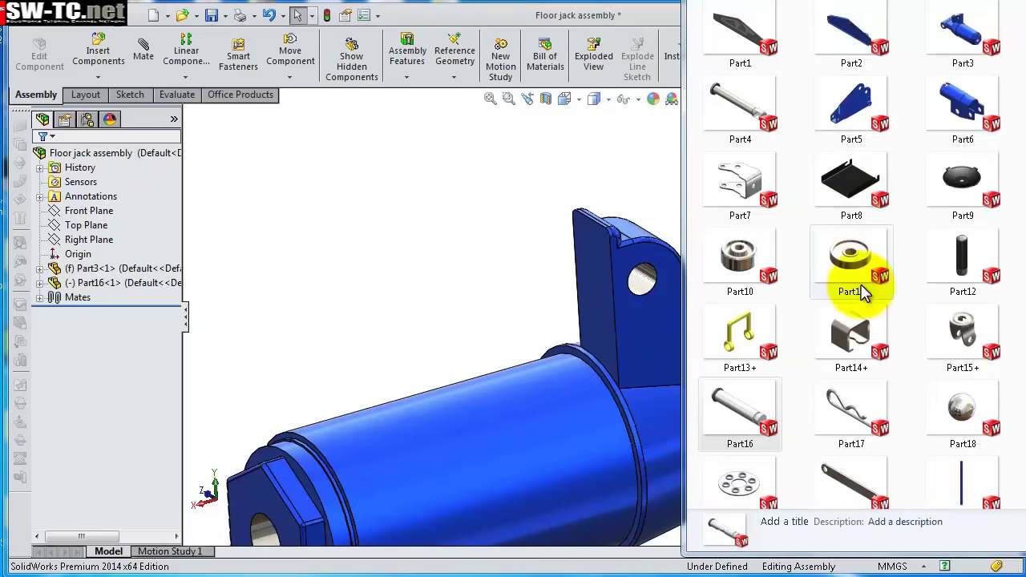
left_click_drag(850, 330, 529, 193)
Insert the Part14 clip and mate its inner face concentric to the Part16 pin groove.
left_click(601, 190)
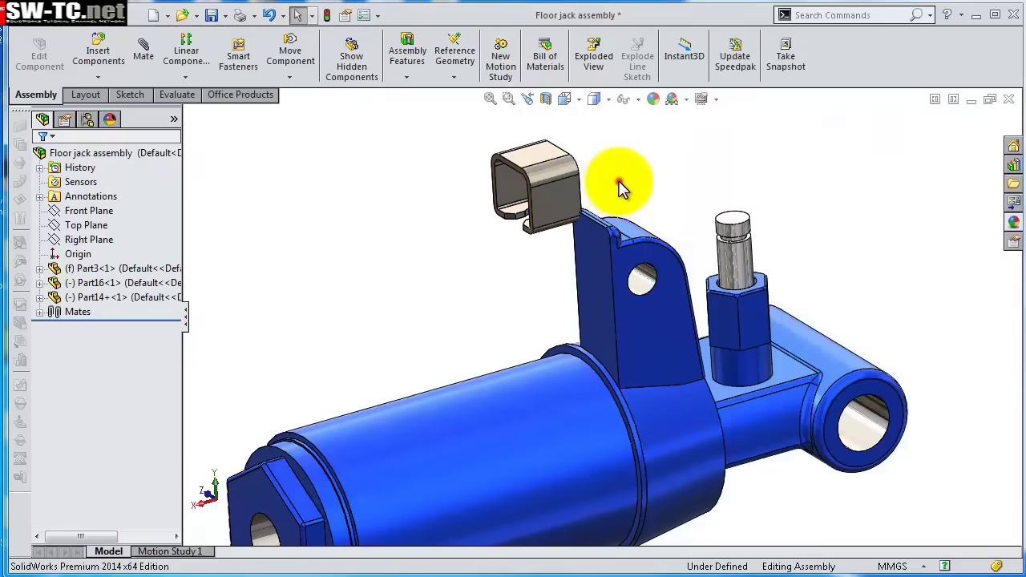
mouse_move(626, 187)
middle_mouse_down()
mouse_move(569, 247)
mouse_move(586, 201)
mouse_move(624, 178)
middle_mouse_up()
scroll(513, 209, "down", 8)
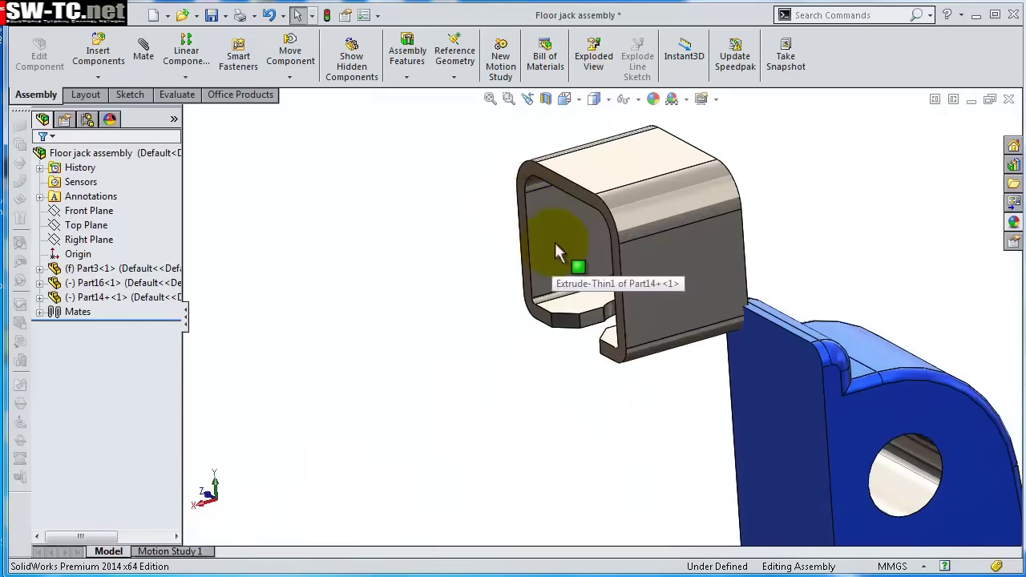
scroll(582, 307, "down", 5)
left_click(653, 335)
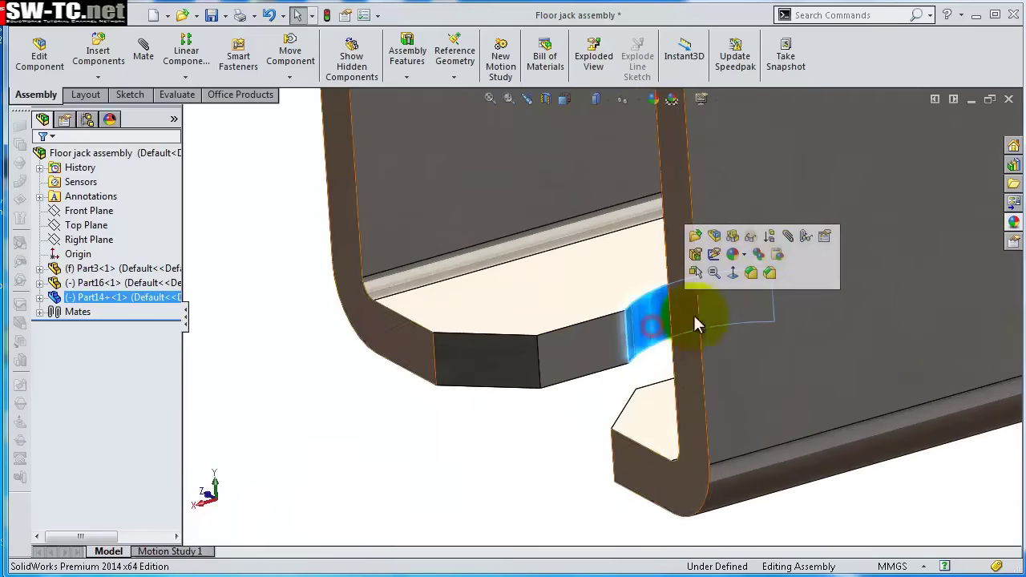
left_click(784, 235)
scroll(922, 282, "up", 10)
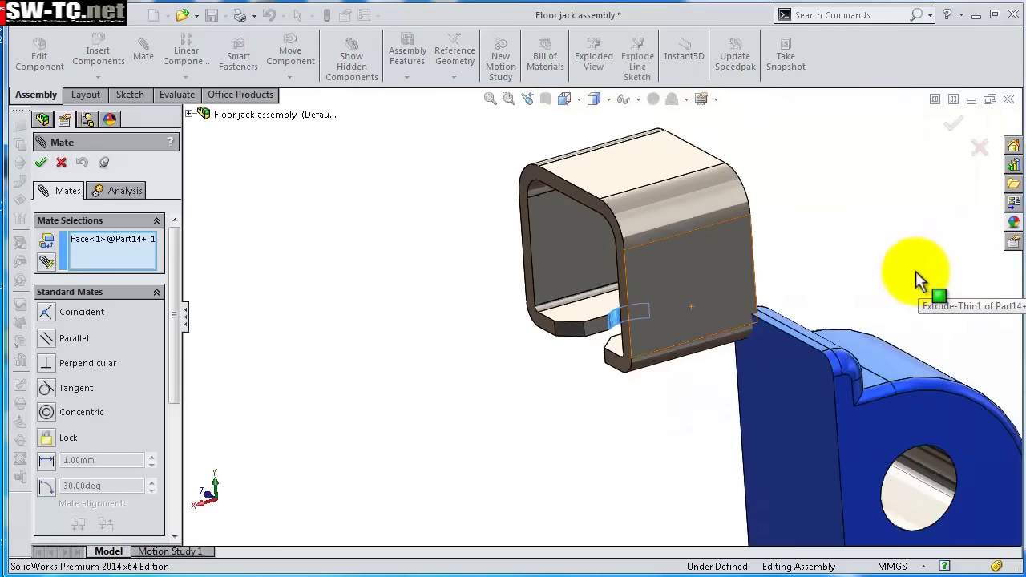
scroll(782, 390, "down", 2)
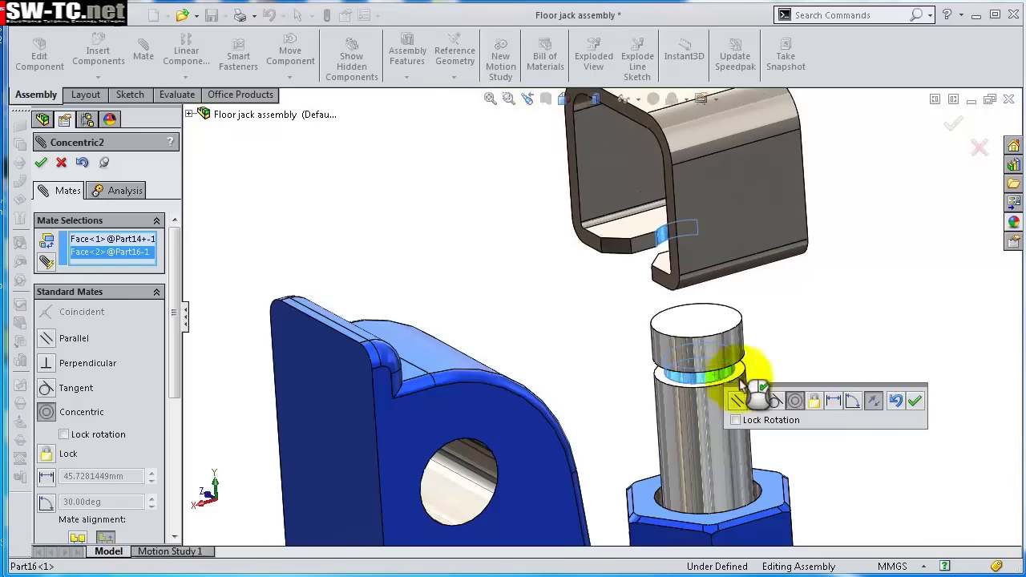
left_click(915, 401)
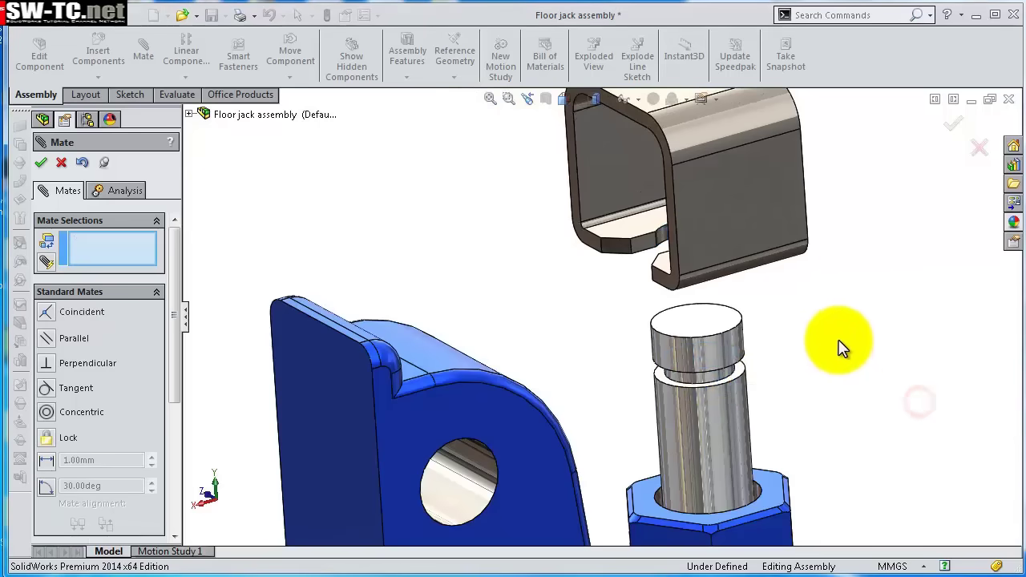
Choose an Advanced Width mate and pick the clip's two faces as width references.
middle_click_drag(836, 344, 810, 313)
scroll(809, 313, "down", 2)
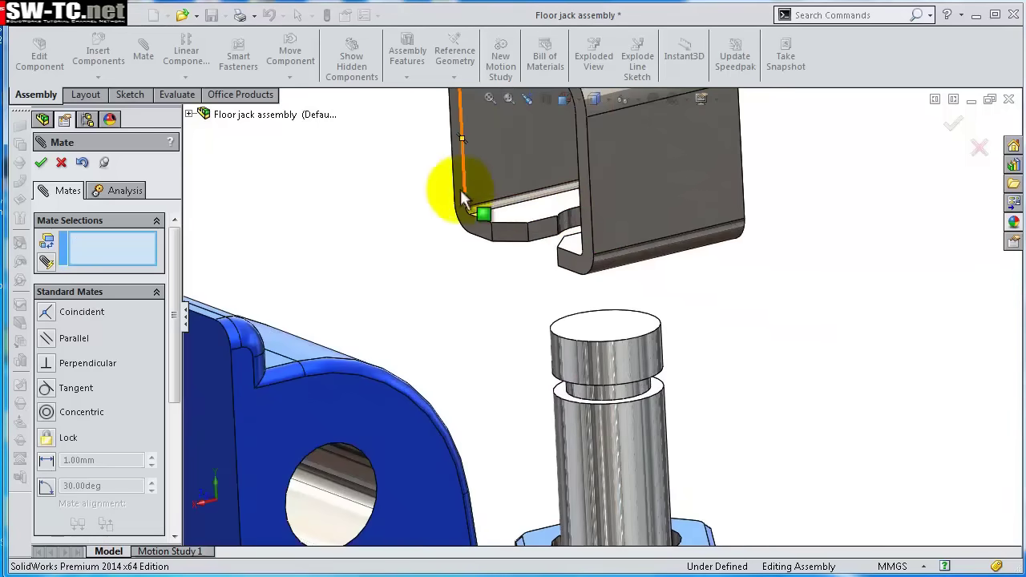
left_click_drag(173, 303, 132, 297)
left_click(149, 379)
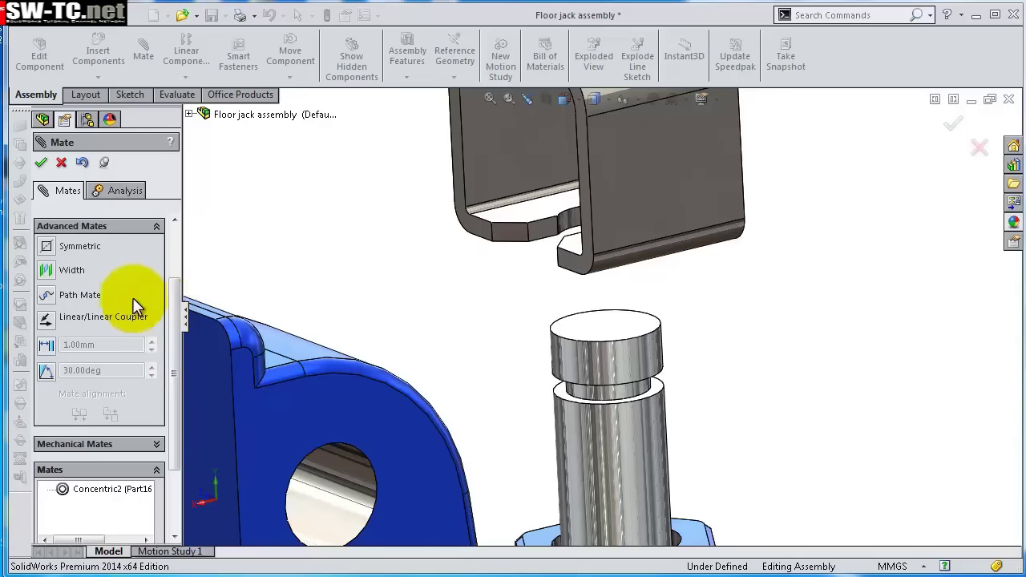
left_click(44, 271)
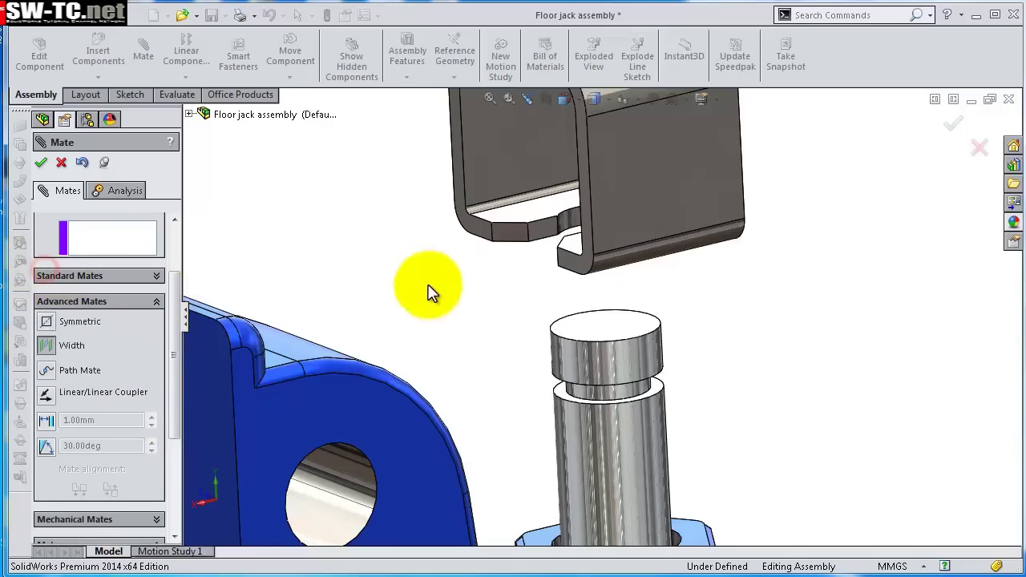
left_click(550, 223)
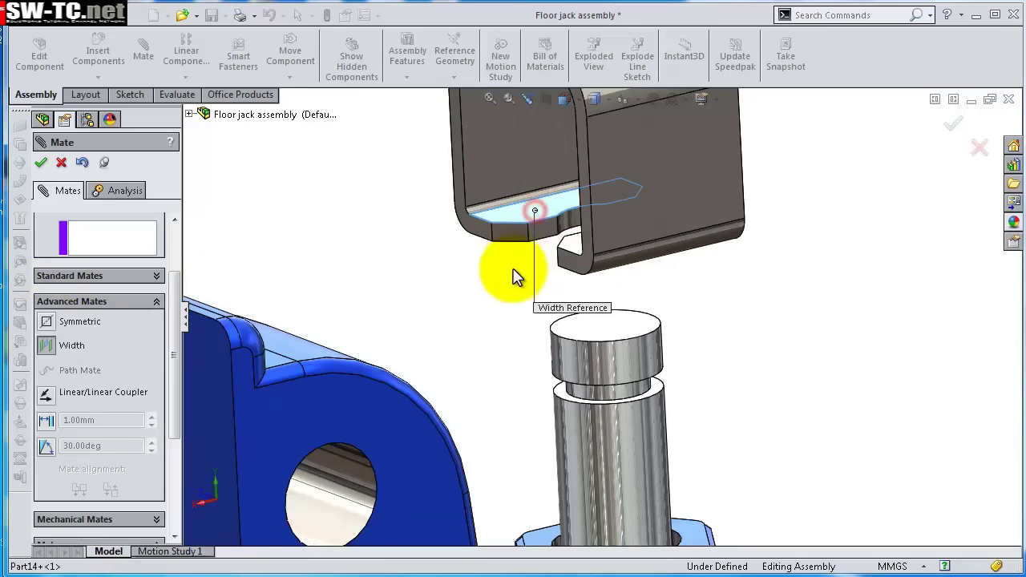
middle_click_drag(508, 275, 522, 202)
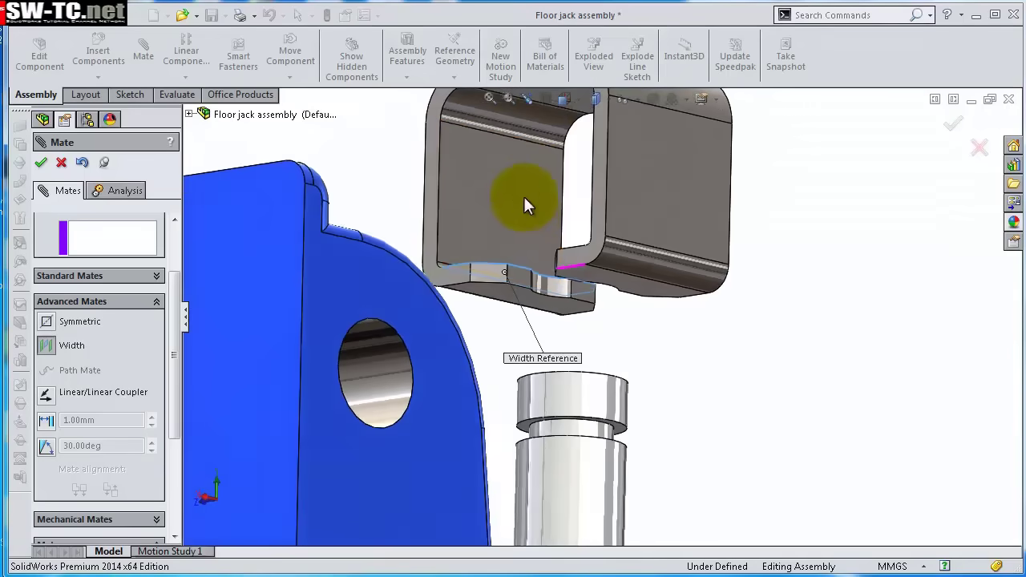
left_click(505, 297)
Pick both pin groove faces as tab references and confirm the Width mate.
mouse_move(504, 301)
middle_mouse_down()
mouse_move(508, 330)
mouse_move(509, 305)
middle_mouse_up()
scroll(569, 401, "down", 4)
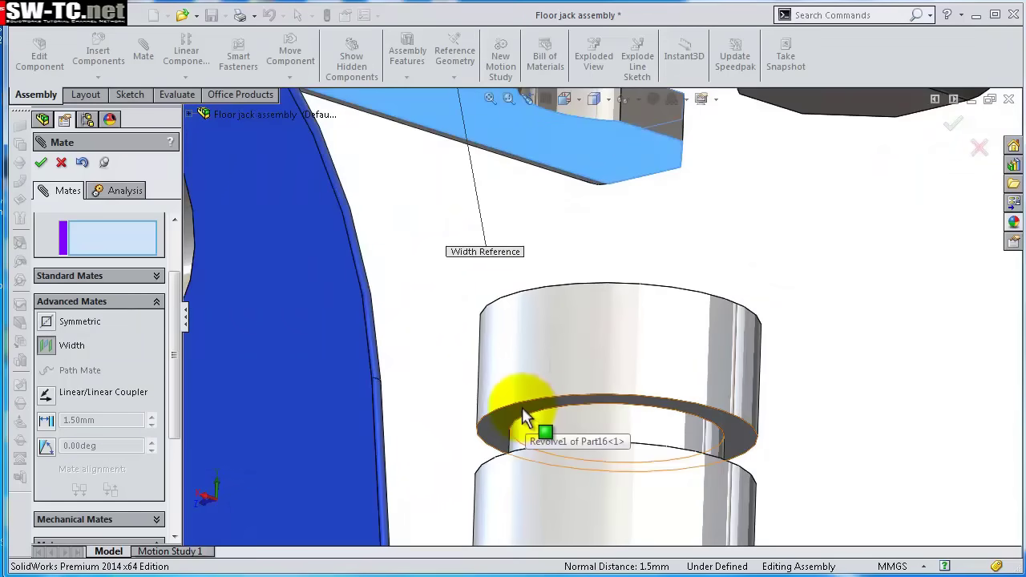
left_click(512, 397)
scroll(510, 393, "up", 4)
middle_click_drag(676, 367, 618, 482)
scroll(594, 401, "down", 3)
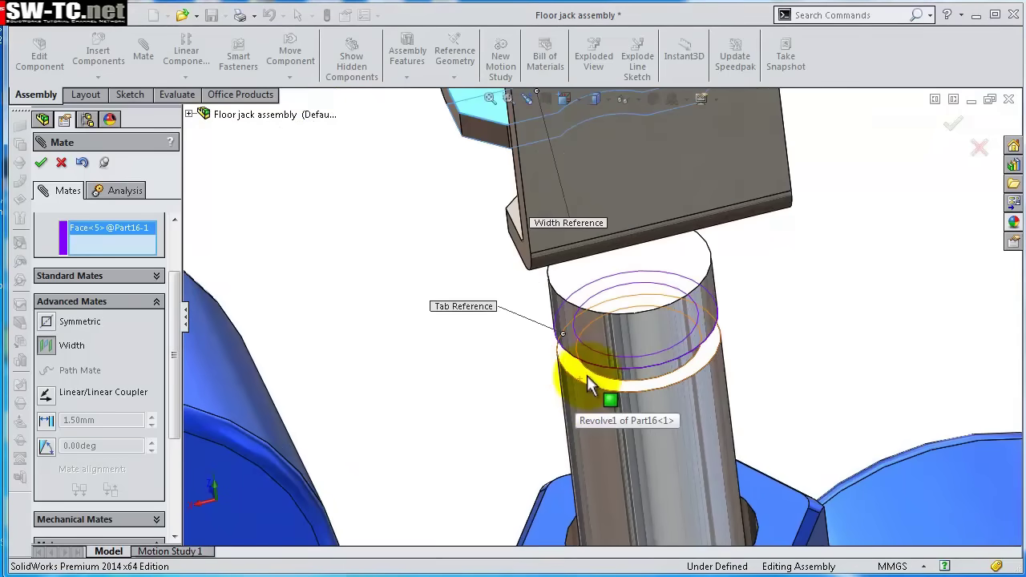
left_click(585, 374)
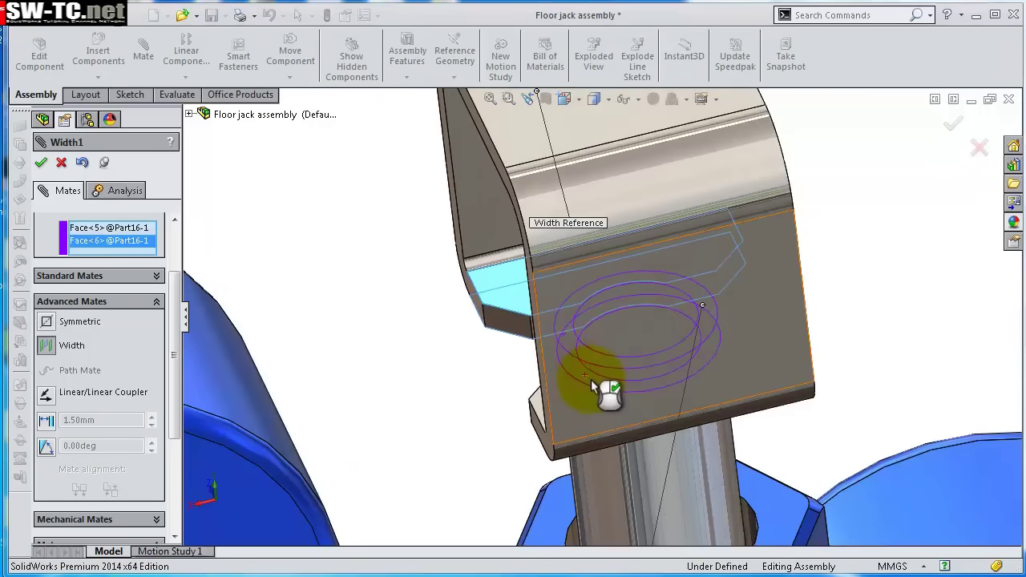
right_click(591, 376)
Spin the clip about the pin to check it, then close the Mate manager.
scroll(772, 399, "up", 3)
middle_click_drag(771, 398, 716, 359)
left_click_drag(716, 359, 759, 276)
left_click(957, 131)
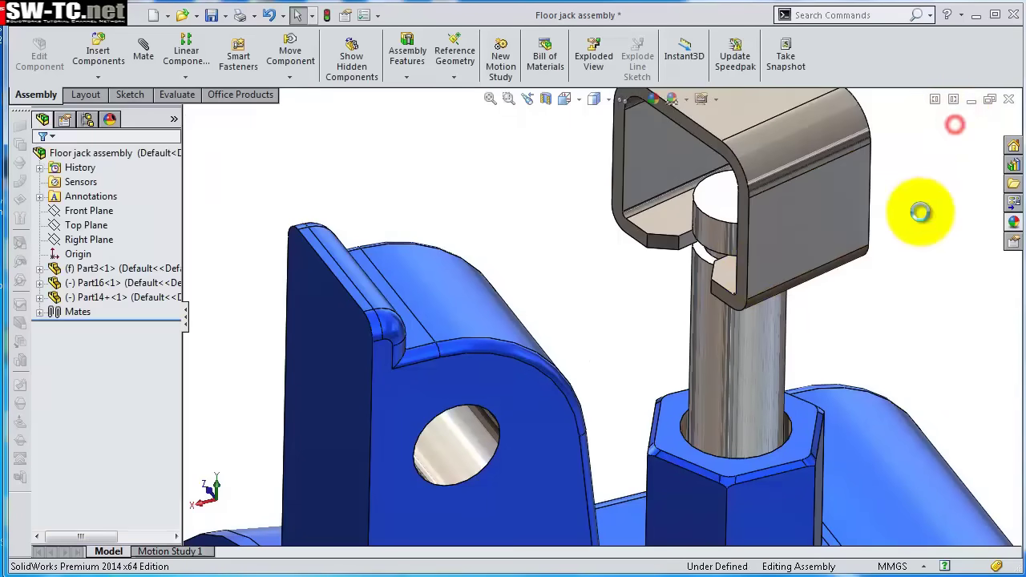
scroll(916, 206, "up", 3)
Drag the Part6 bracket from Explorer into the assembly.
scroll(553, 176, "up", 5)
left_click(598, 195)
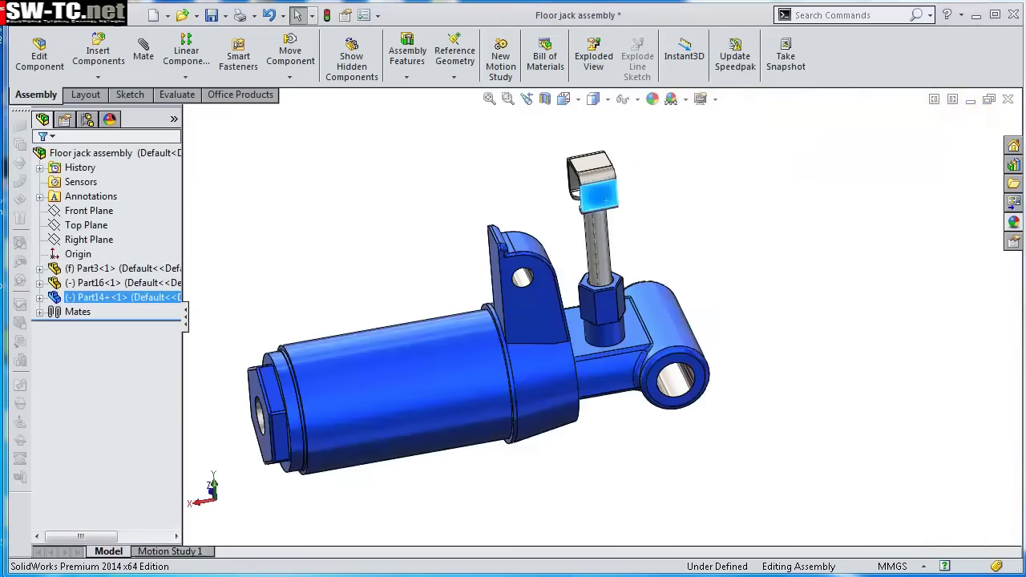
key("alt+Tab")
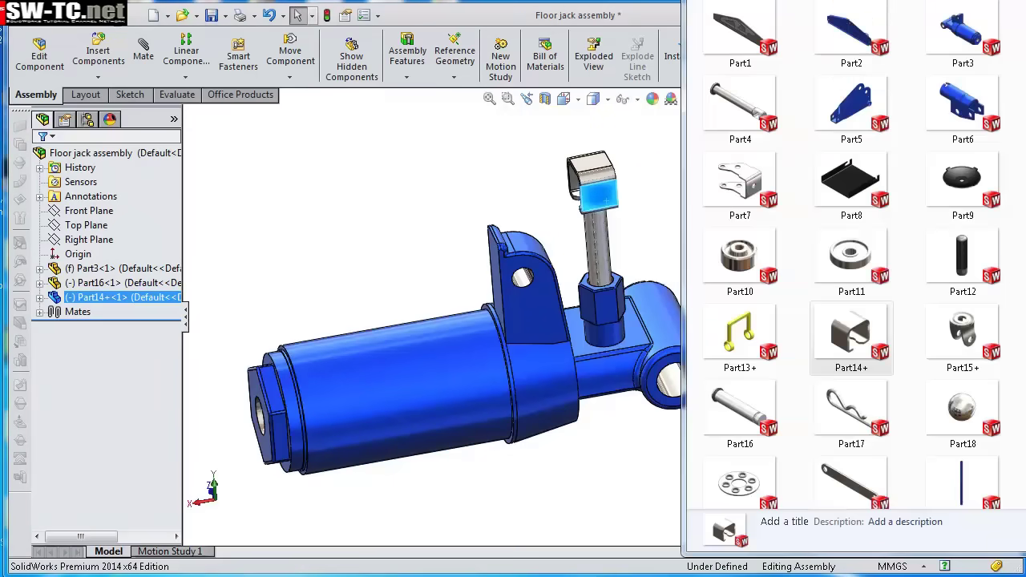
left_click_drag(976, 112, 526, 222)
scroll(424, 264, "down", 5)
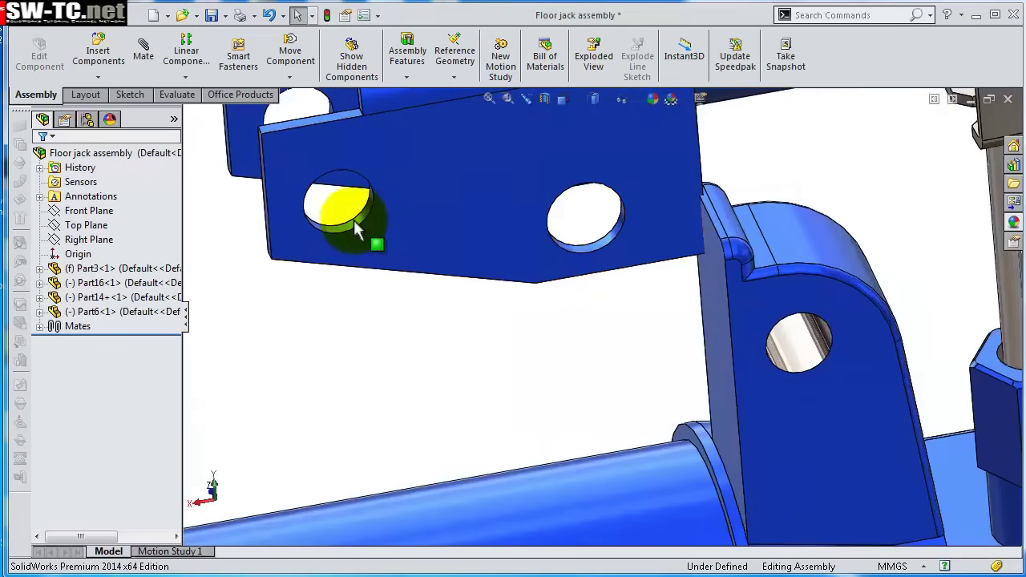
scroll(354, 220, "down", 2)
Mate the Part6 bracket hole concentric to the Part3 lug hole.
left_click(417, 255)
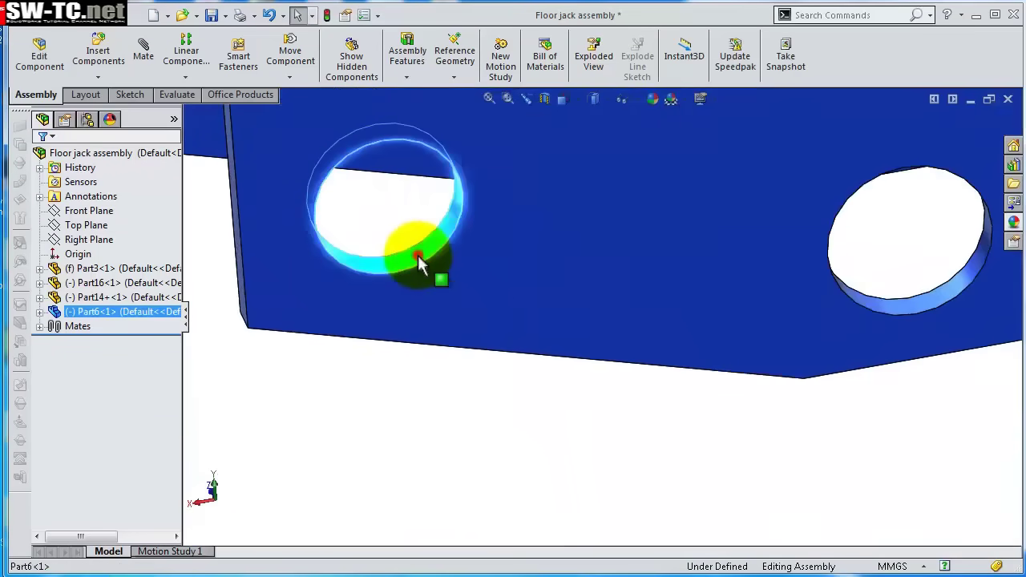
left_click(561, 164)
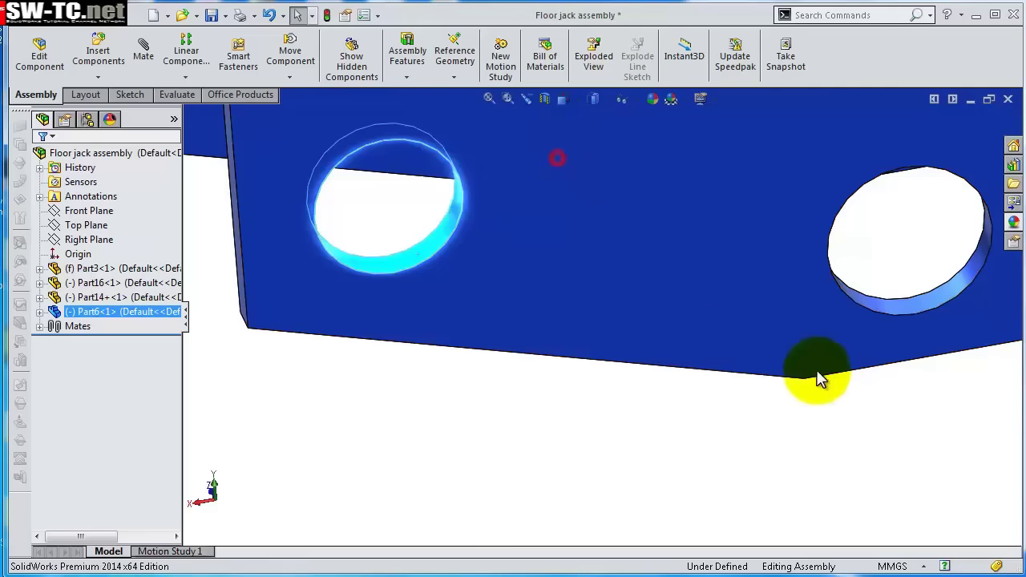
scroll(818, 374, "up", 3)
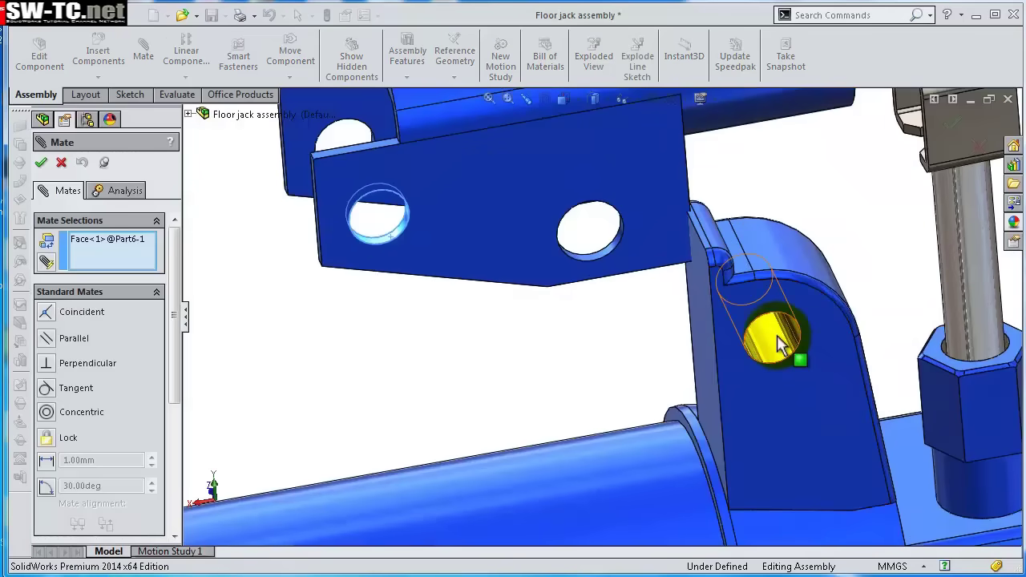
left_click(777, 335)
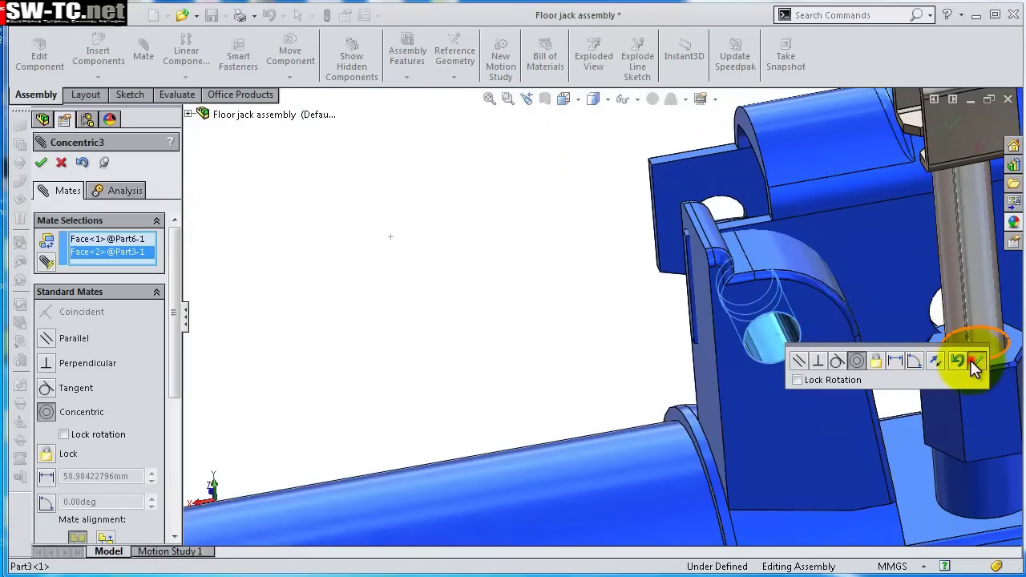
left_click(973, 361)
Start an Advanced Width mate using both sides of the Part3 lug as tab references.
middle_click_drag(883, 302, 905, 375)
left_click_drag(178, 301, 184, 401)
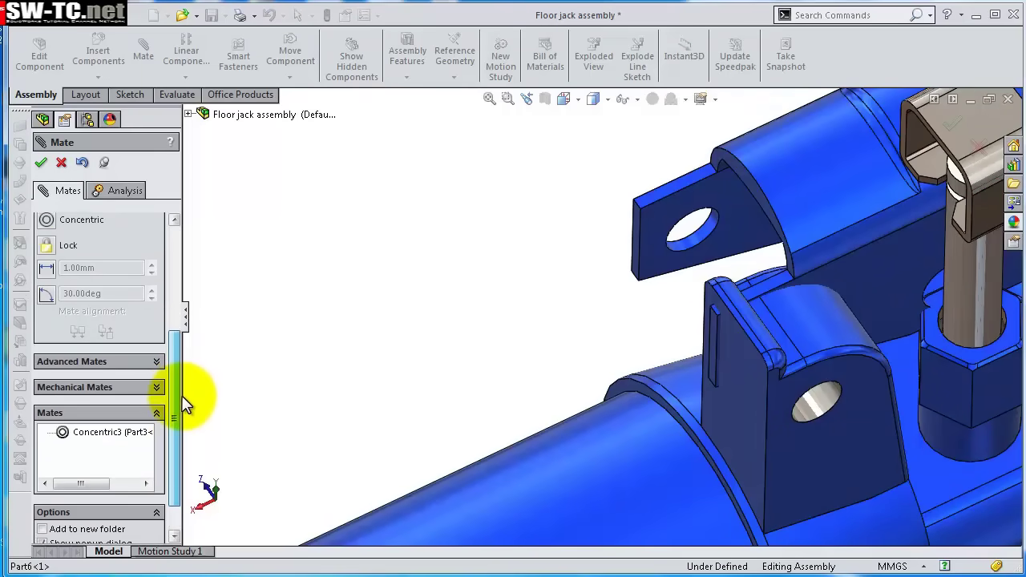
left_click(155, 362)
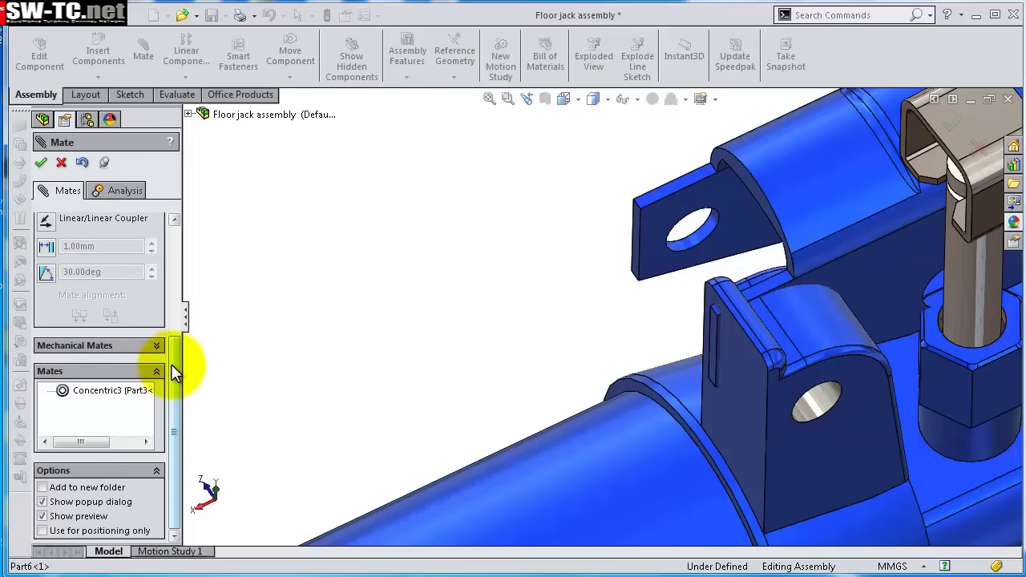
left_click_drag(171, 364, 169, 317)
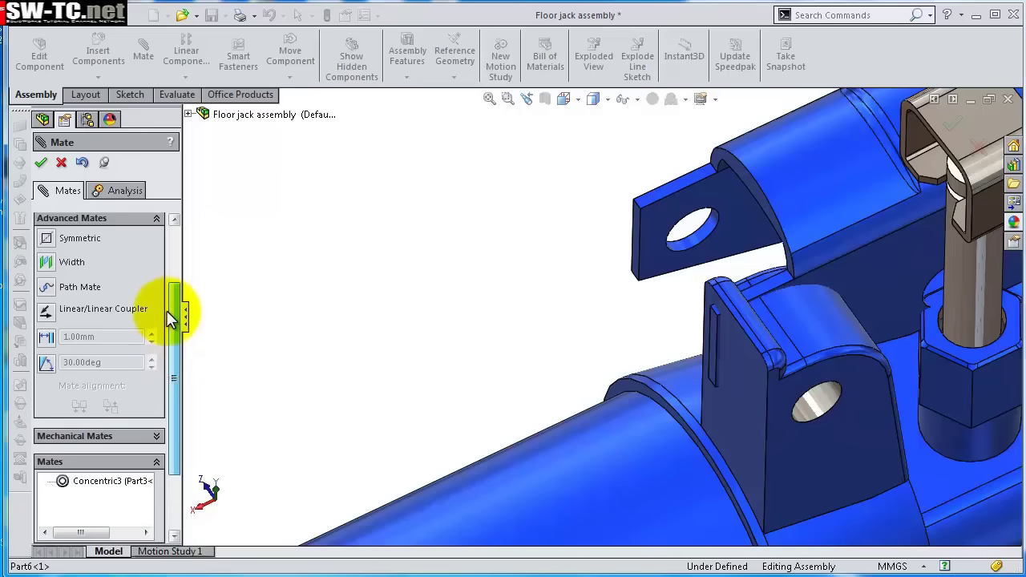
left_click(49, 268)
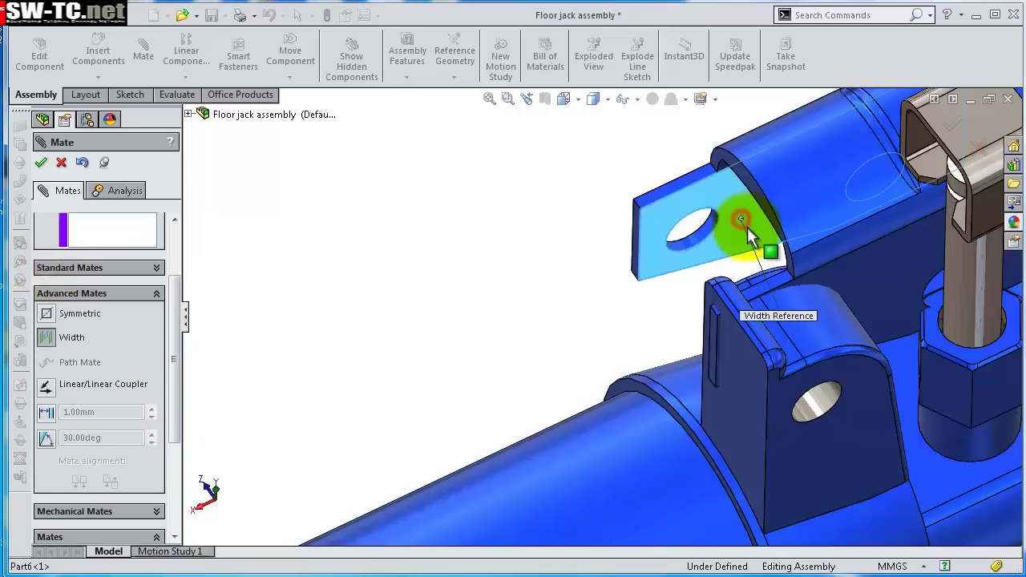
middle_click_drag(750, 230, 733, 244)
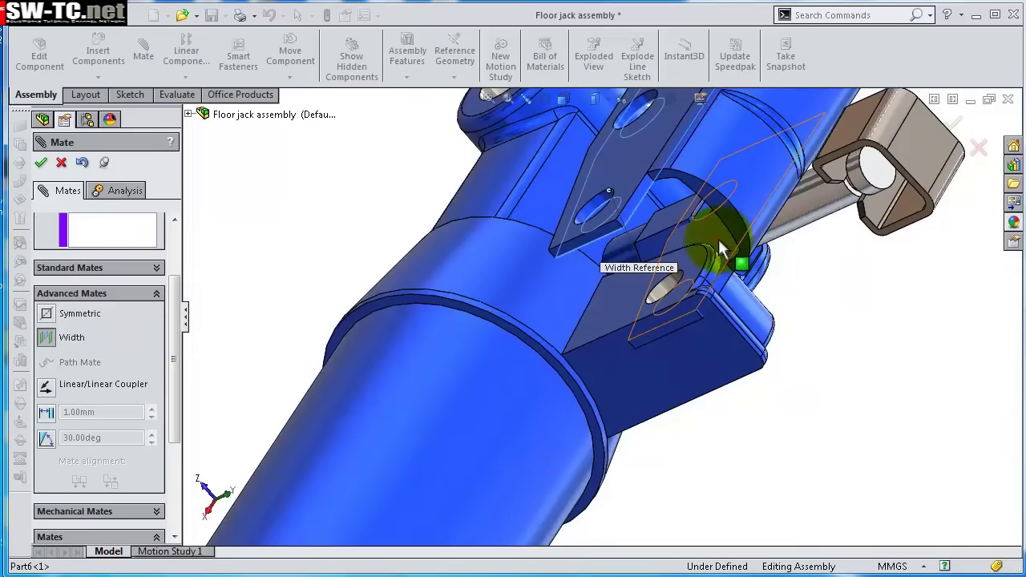
left_click(719, 241)
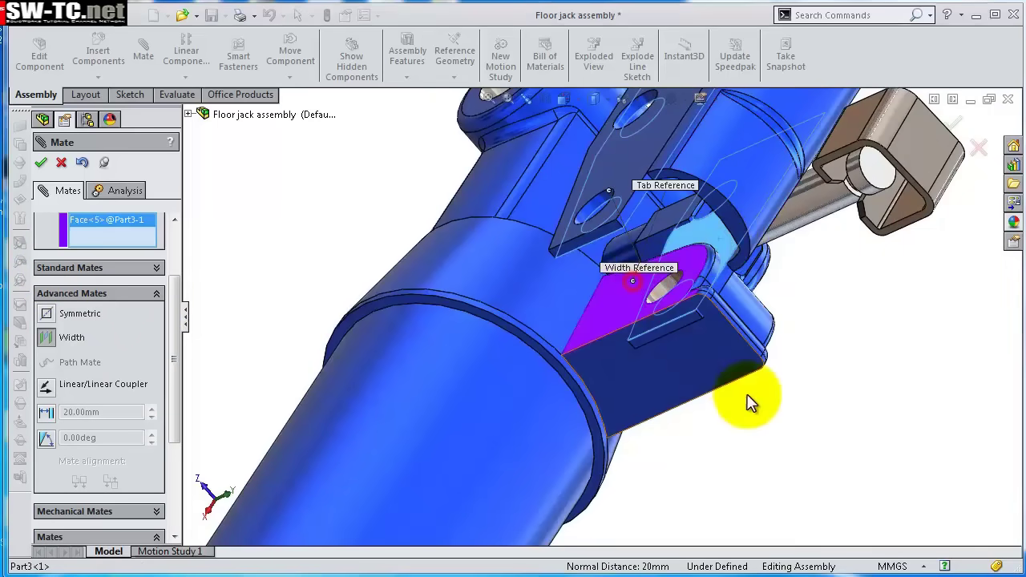
mouse_move(747, 401)
middle_mouse_down()
mouse_move(745, 371)
mouse_move(747, 385)
middle_mouse_up()
left_click(785, 457)
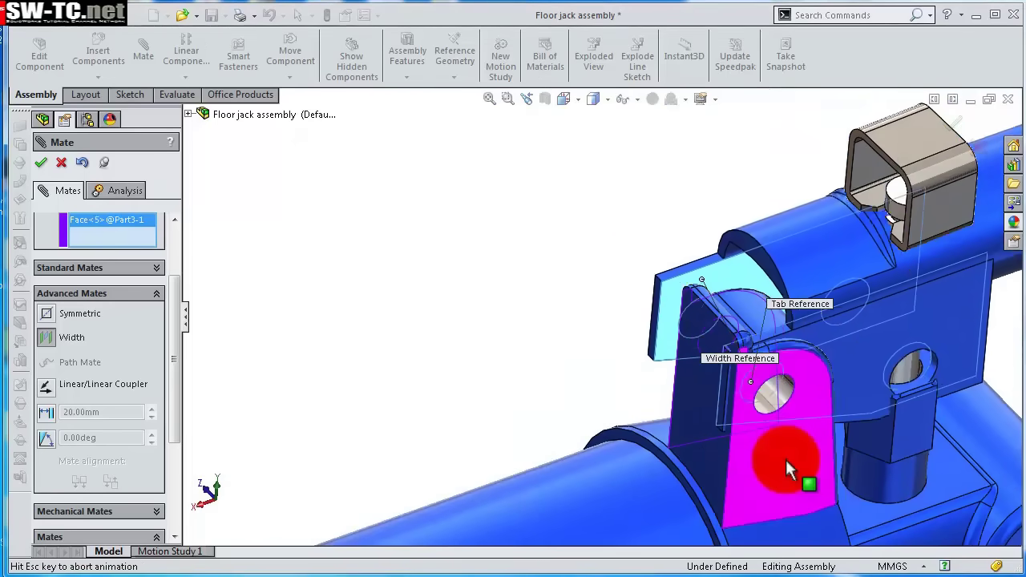
Turn the bracket to expose the clip, then select the clip face and bracket plate face.
middle_click_drag(793, 457, 815, 414)
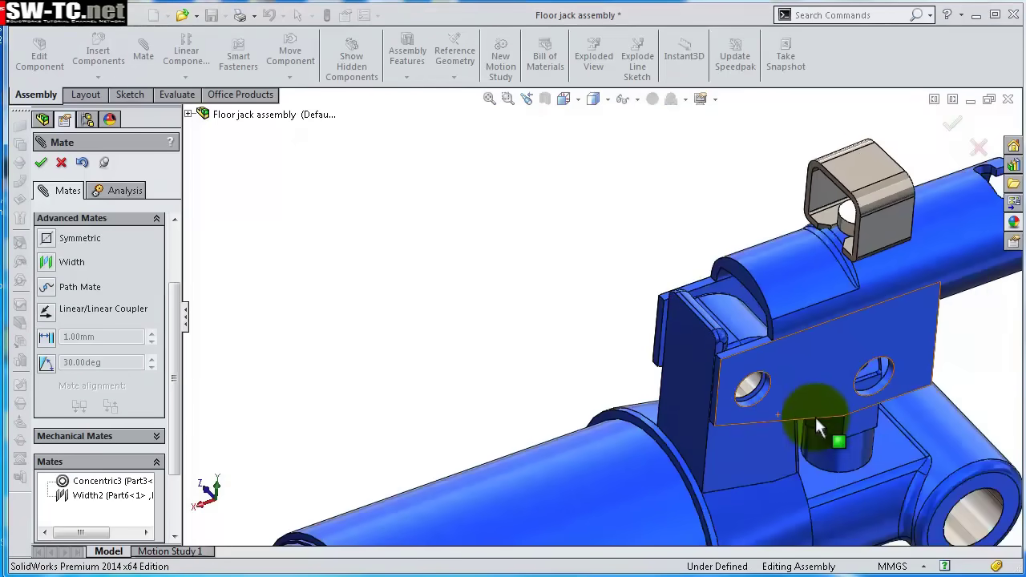
left_click_drag(879, 345, 873, 315)
middle_click_drag(874, 314, 778, 348)
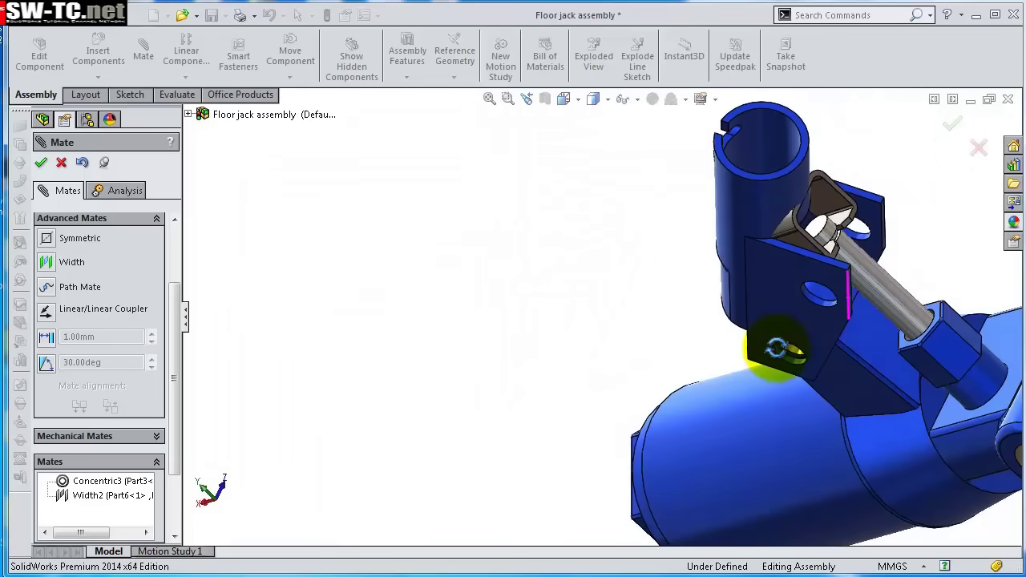
left_click_drag(840, 194, 884, 228)
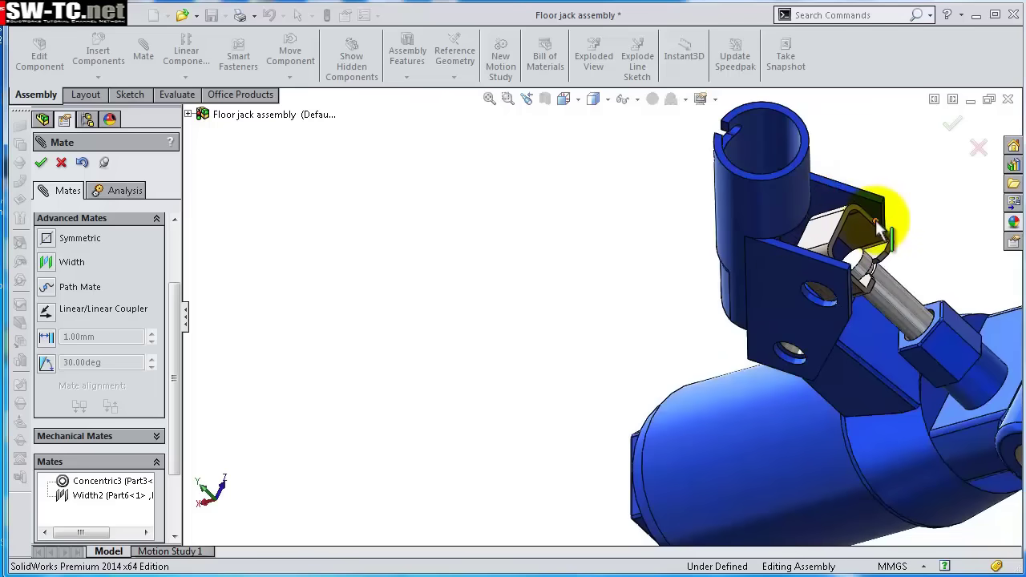
scroll(875, 231, "down", 10)
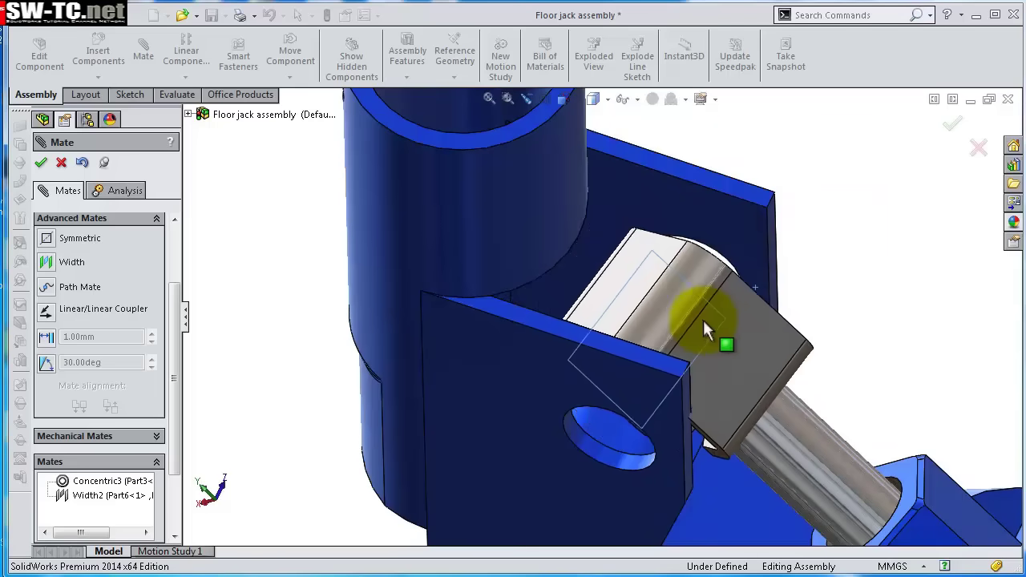
left_click(711, 320)
scroll(726, 308, "down", 5)
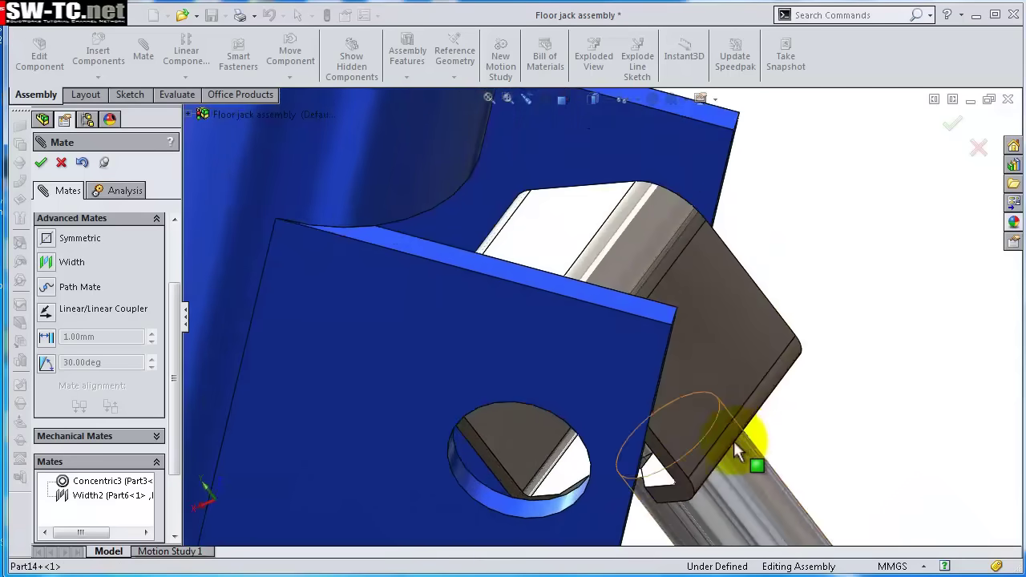
scroll(734, 441, "down", 2)
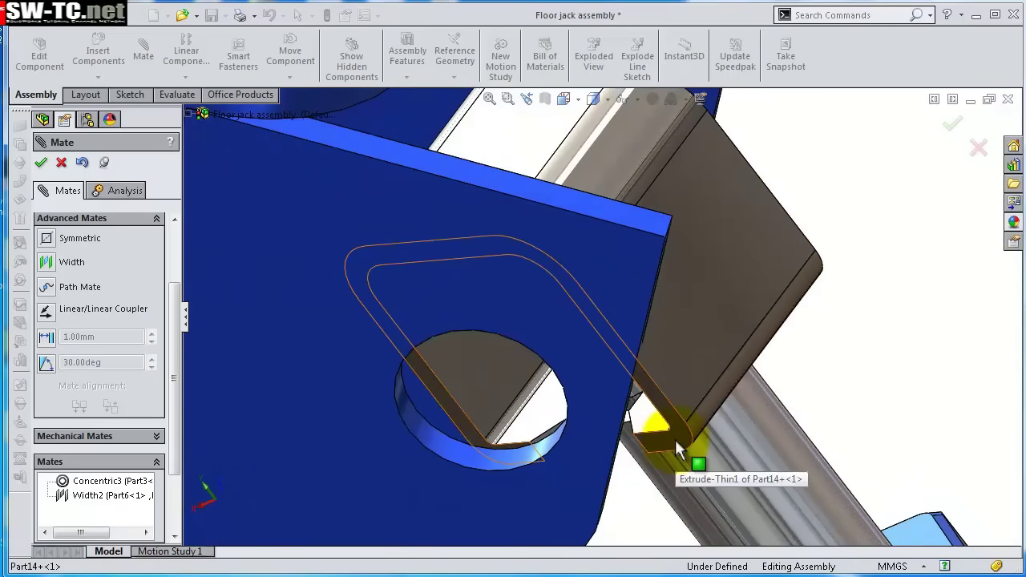
left_click(675, 437)
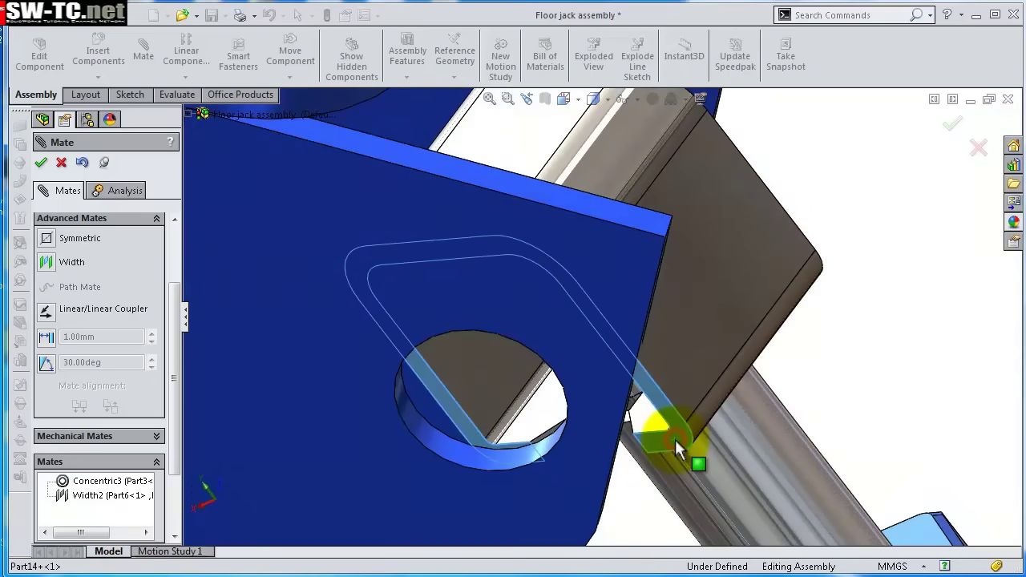
left_click(625, 283)
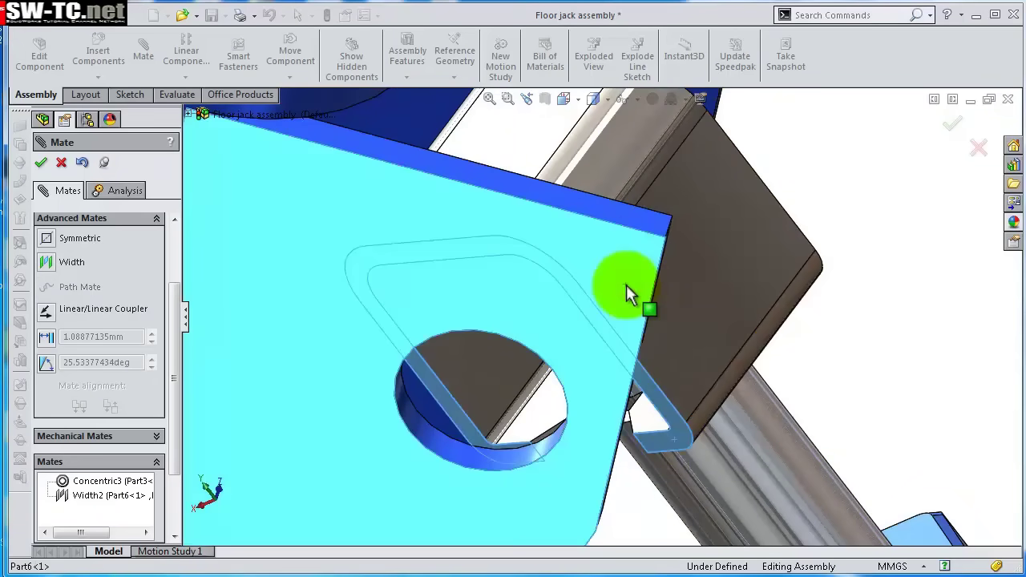
Mate the clip and plate faces Parallel and close the Mate manager.
left_click_drag(176, 348, 176, 293)
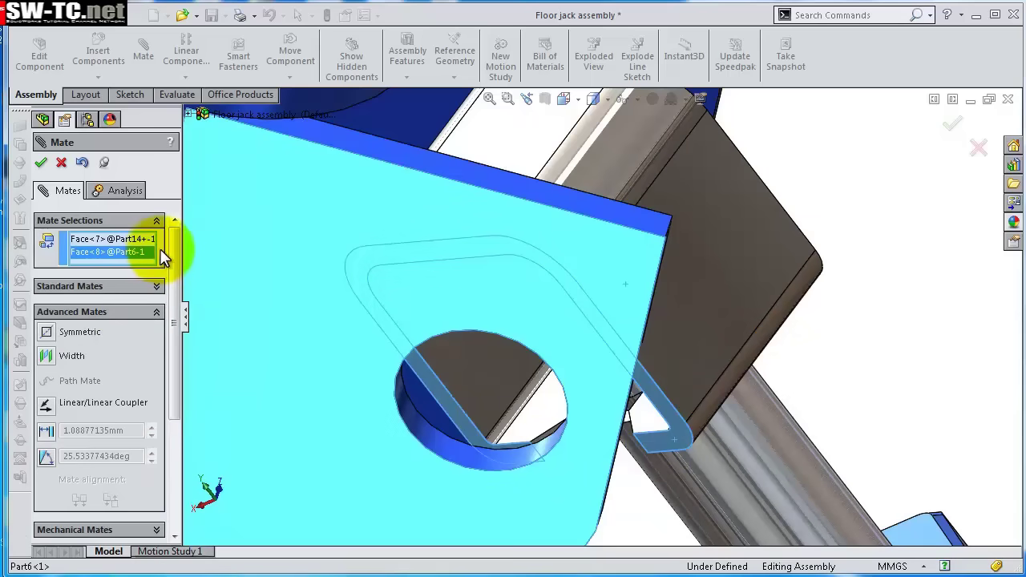
left_click(156, 286)
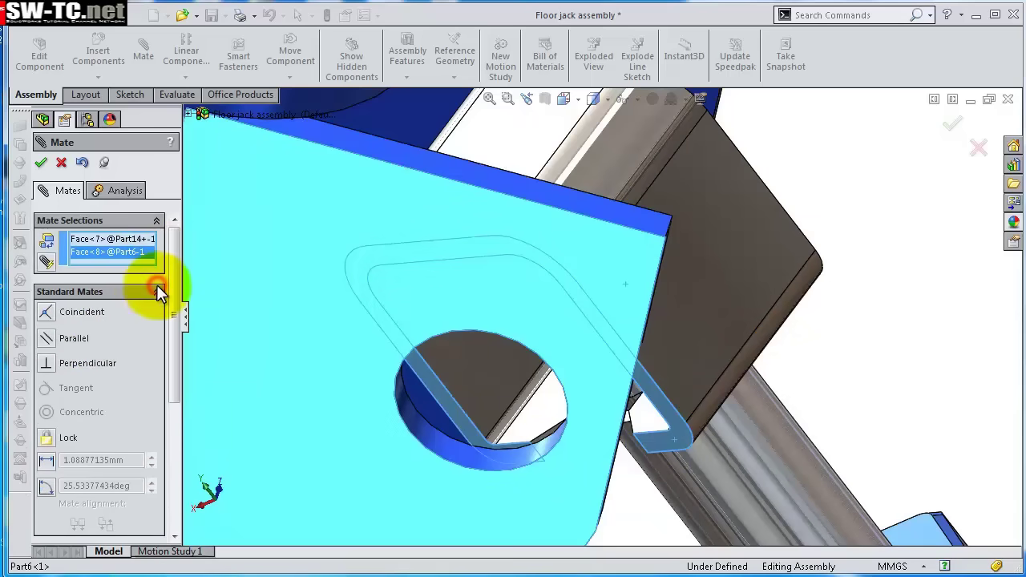
left_click(49, 337)
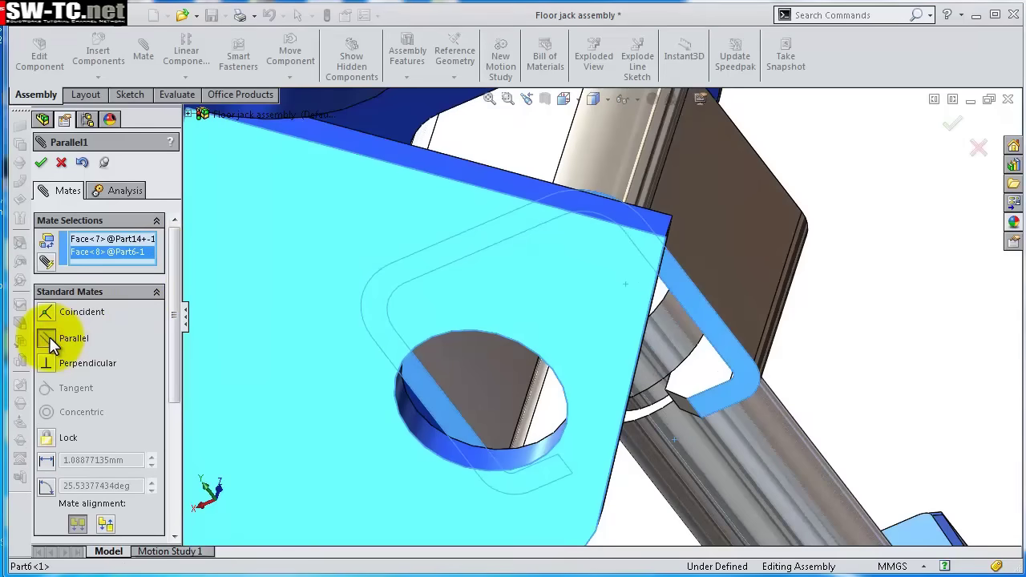
left_click(43, 164)
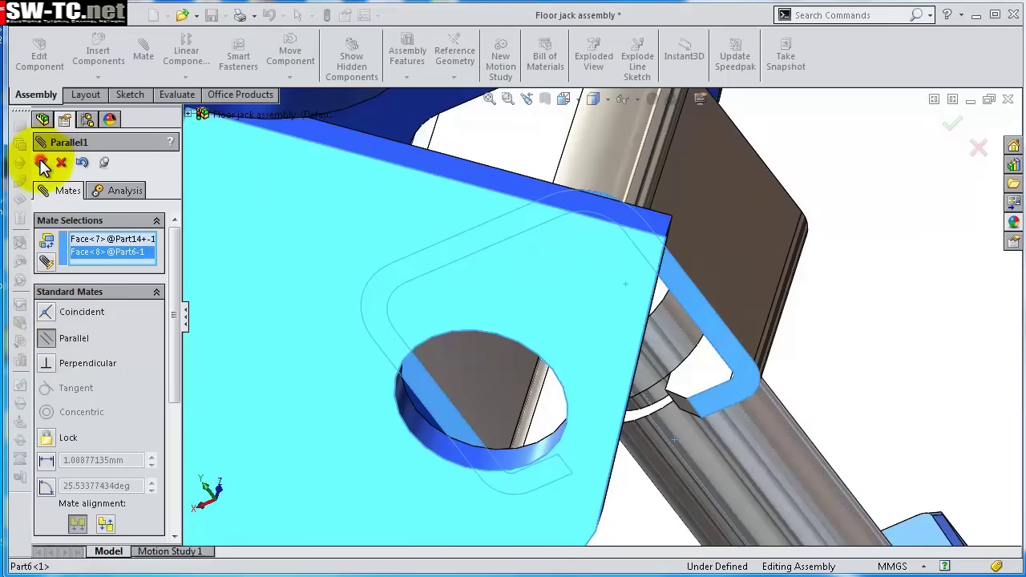
middle_click_drag(710, 370, 758, 348)
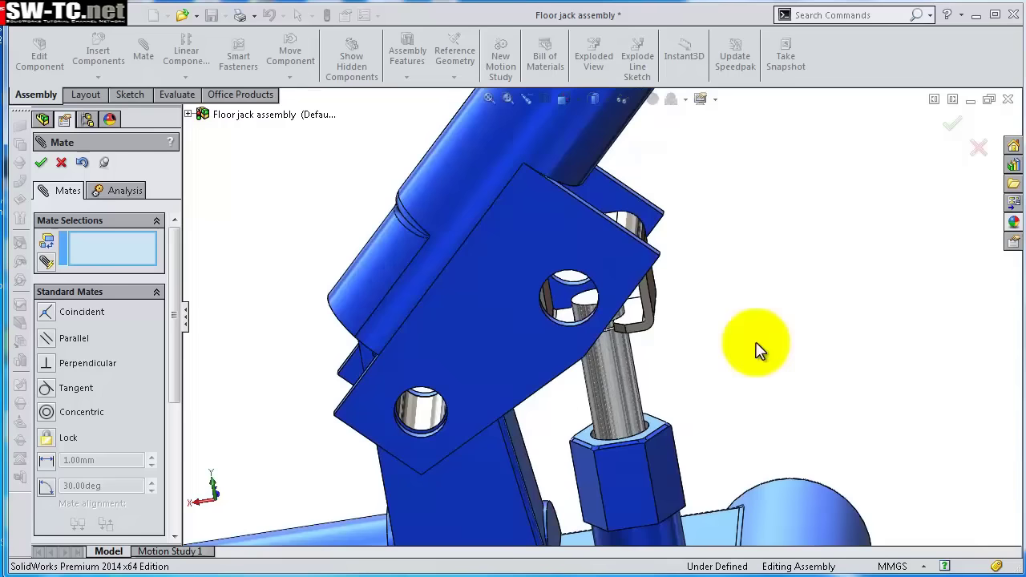
left_click(952, 130)
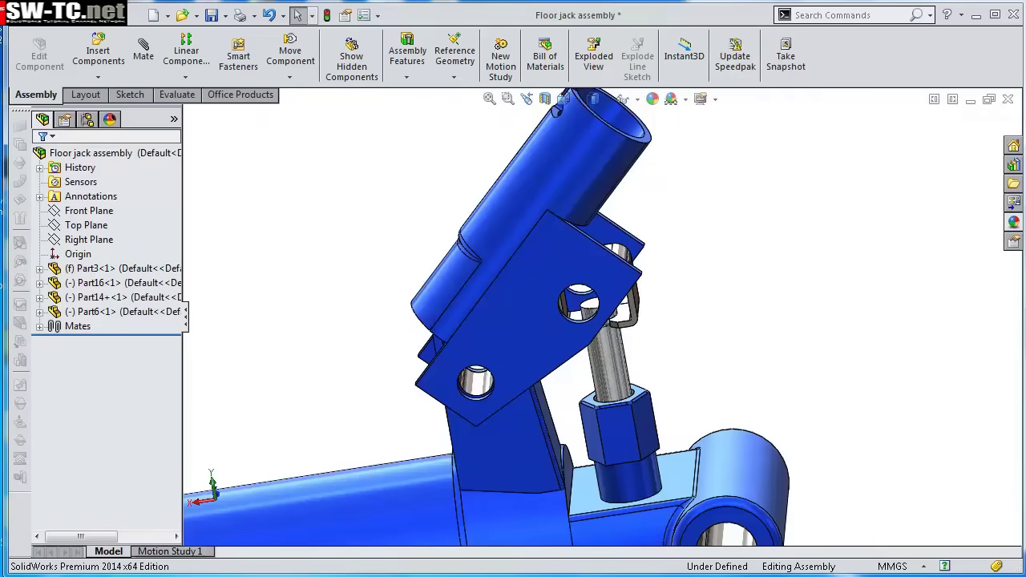
Drag a Clevis Pin (Headed) ISO 2341 from Toolbox > ISO > Pins > Clevis into the bracket.
left_click(1014, 165)
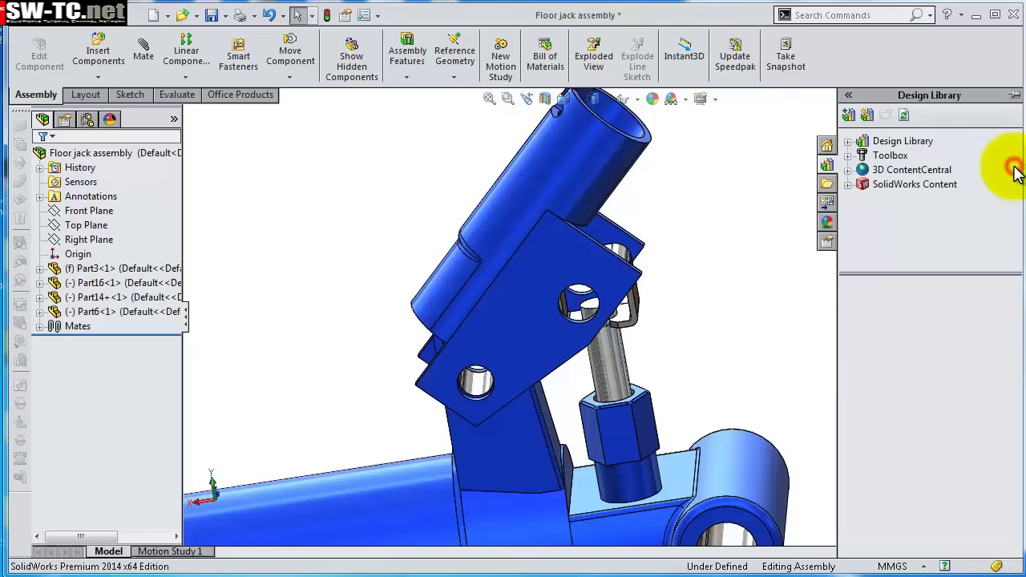
left_click(850, 157)
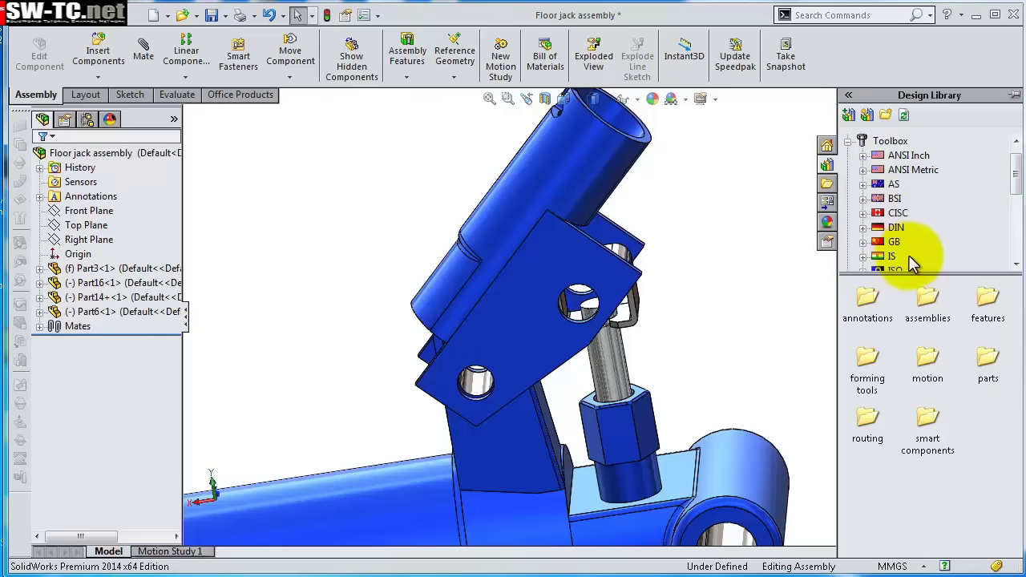
scroll(908, 255, "down", 1)
left_click(863, 228)
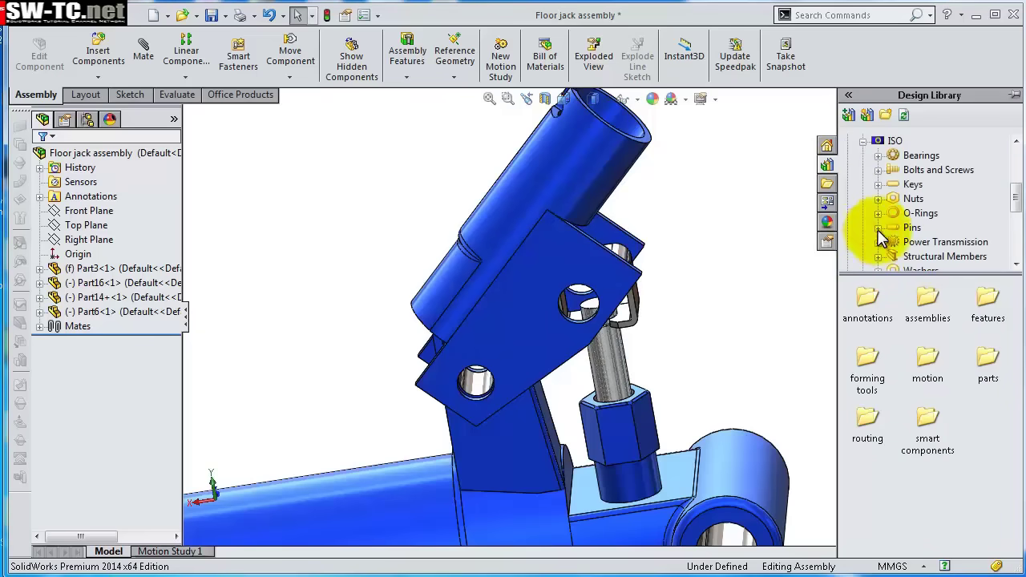
scroll(1015, 202, "down", 1)
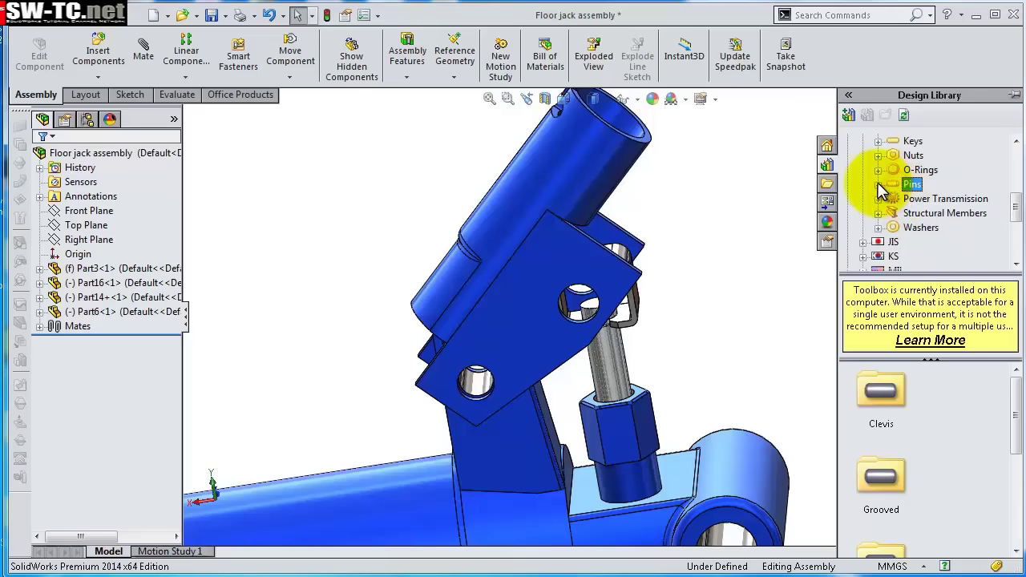
mouse_move(1015, 434)
left_mouse_down()
mouse_move(1017, 521)
mouse_move(1008, 432)
left_mouse_up()
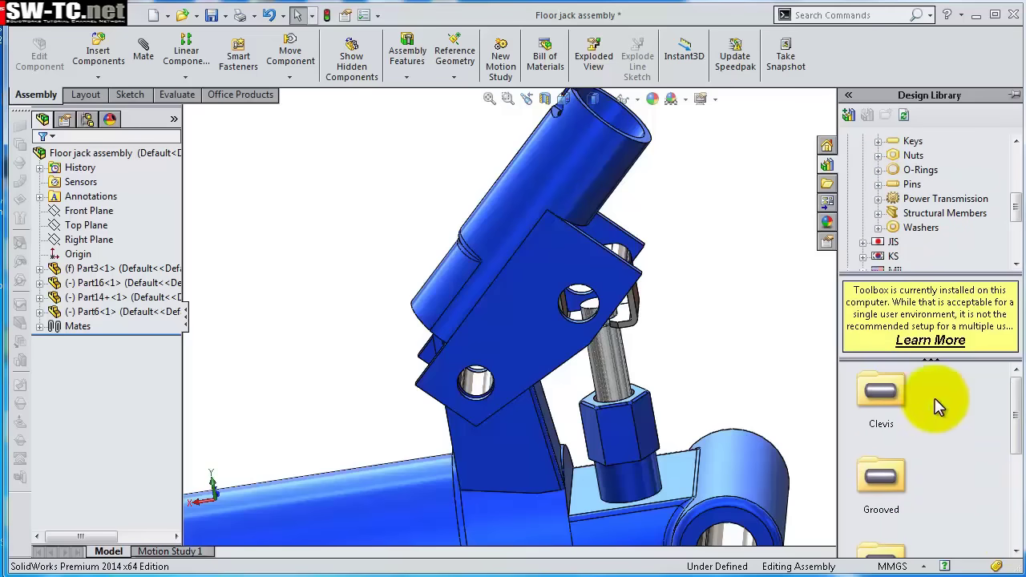
double_click(899, 392)
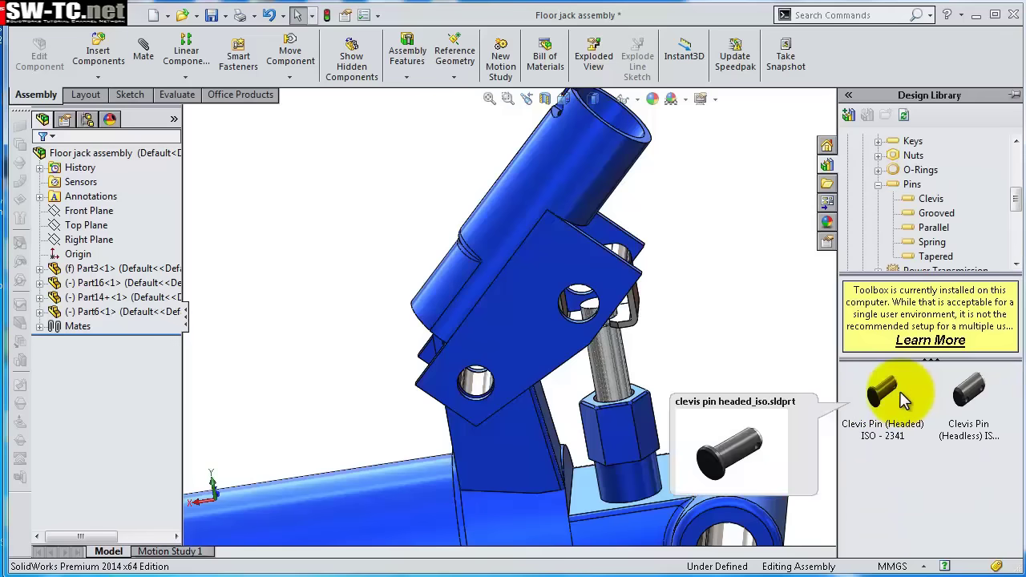
left_click_drag(881, 393, 556, 341)
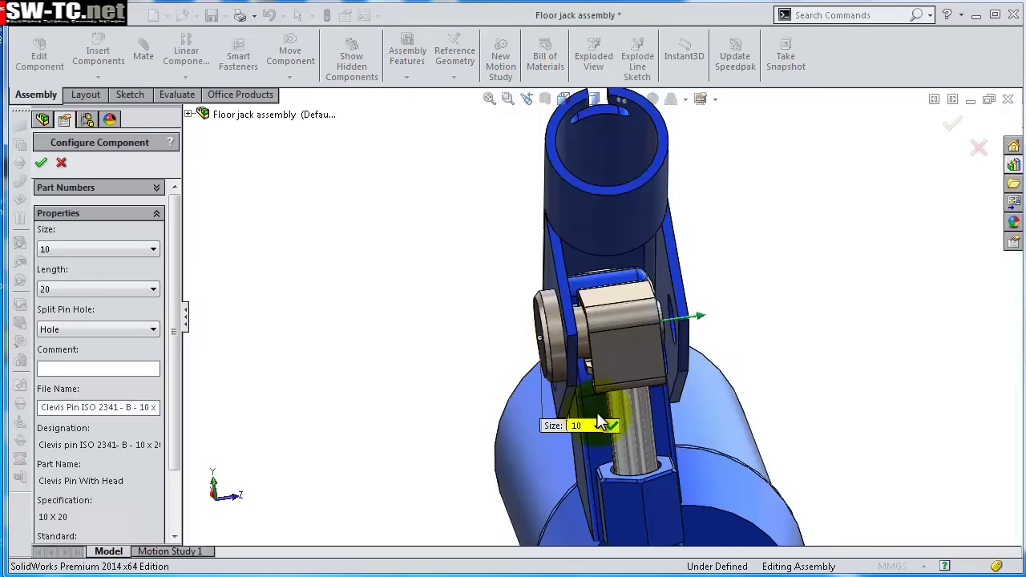
Set the clevis pin size to 8 and try stretching its length by dragging.
left_click(597, 425)
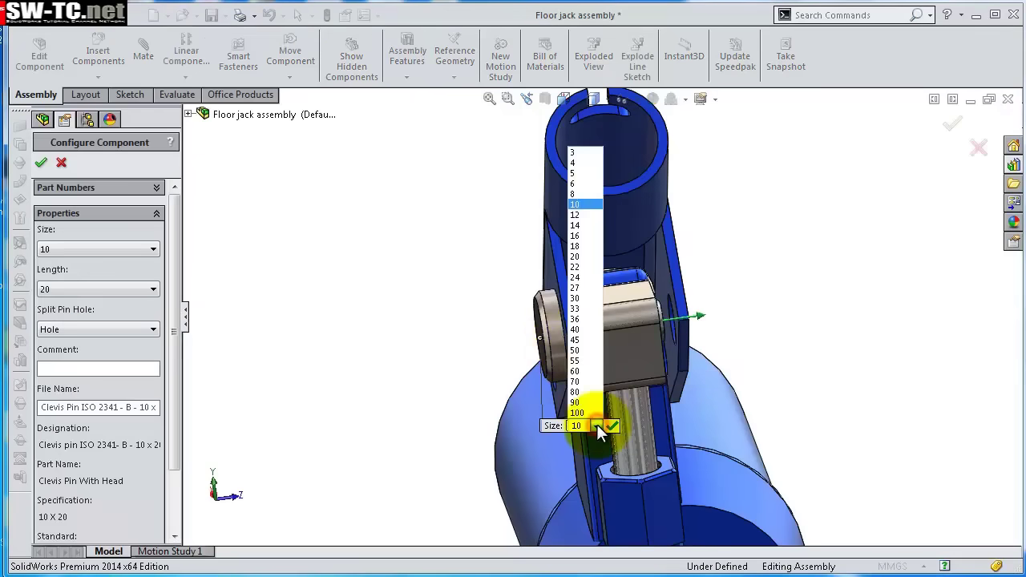
left_click(575, 195)
middle_click_drag(728, 356, 738, 353)
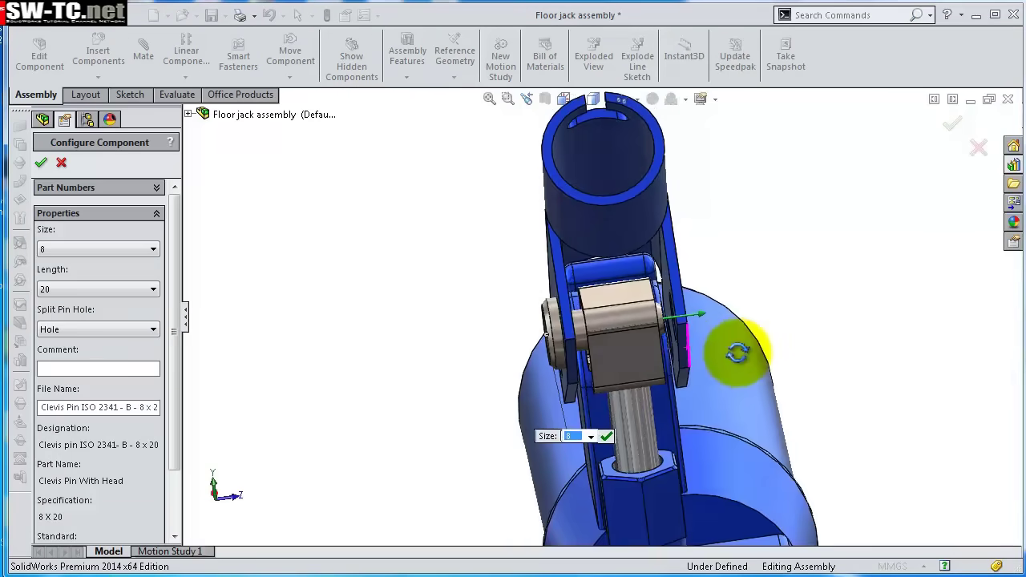
scroll(721, 329, "down", 3)
left_click_drag(661, 307, 707, 307)
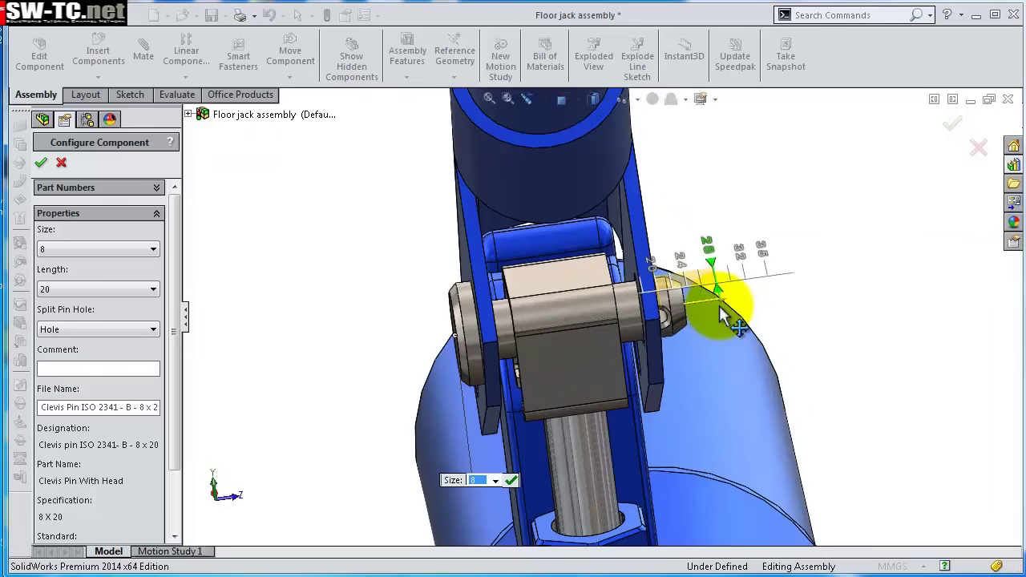
left_click_drag(719, 308, 721, 308)
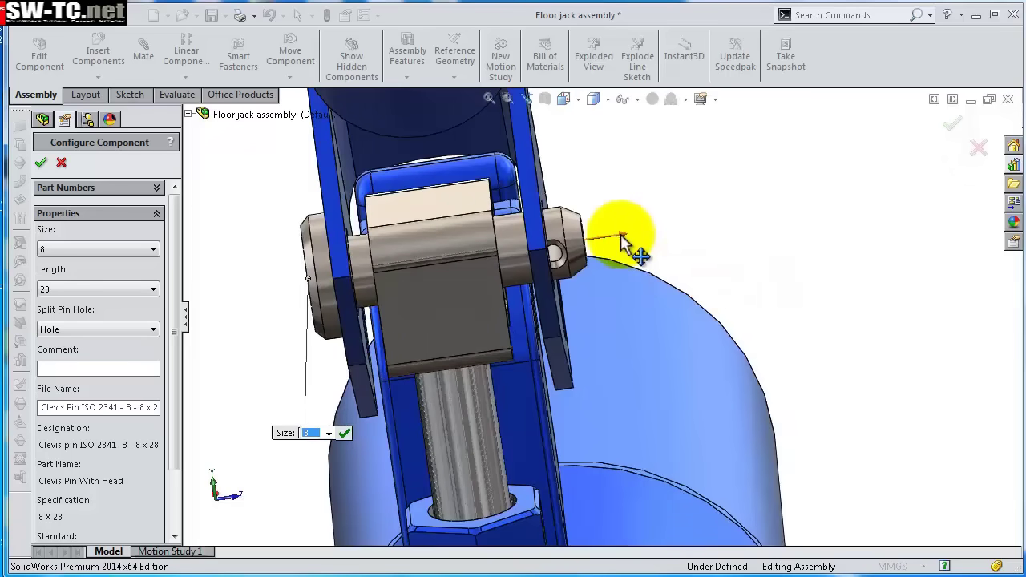
left_click_drag(624, 240, 642, 241)
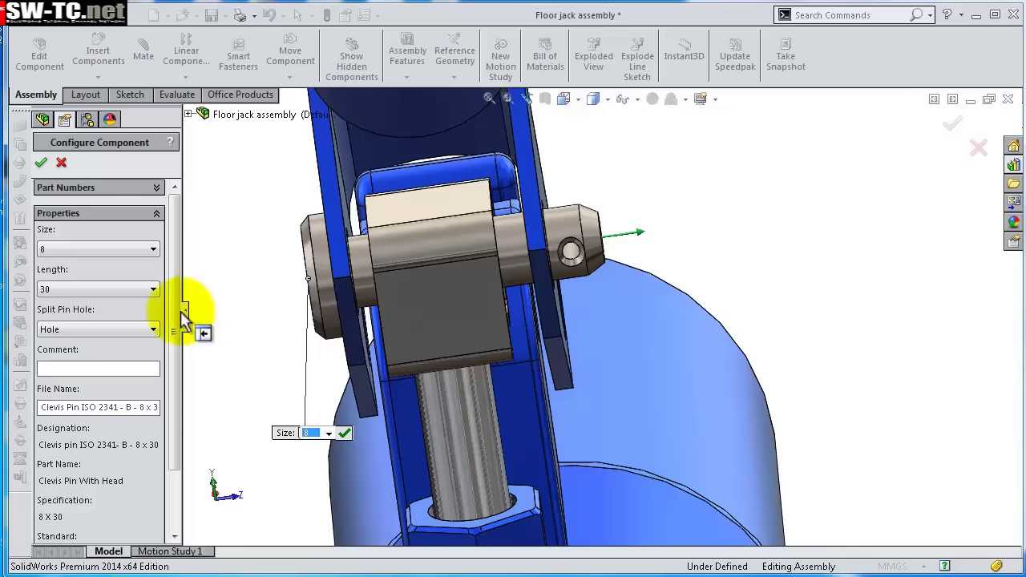
Choose length 30 from the Length list and confirm the pin configuration.
left_click(147, 281)
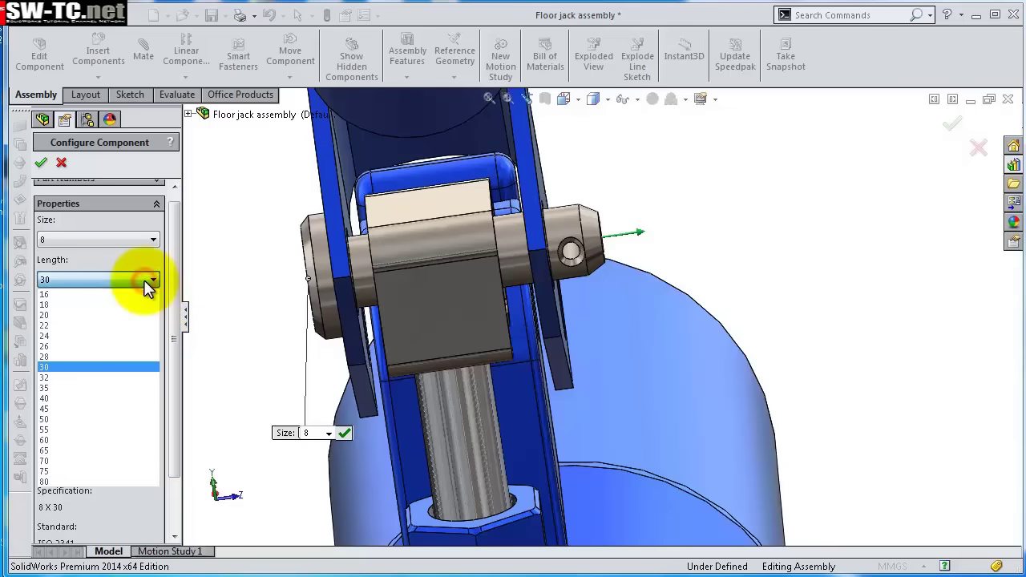
left_click(111, 356)
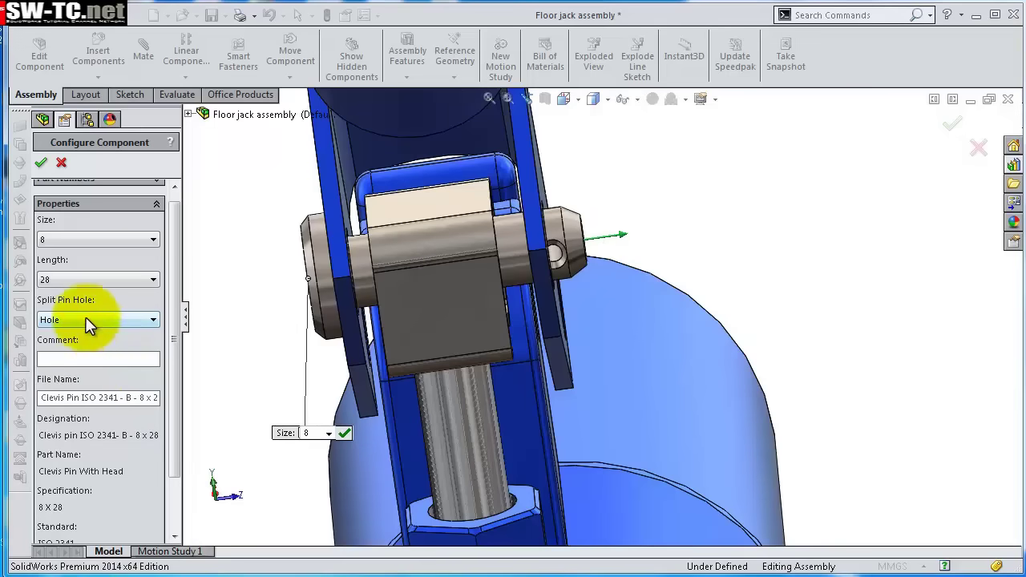
left_click(85, 279)
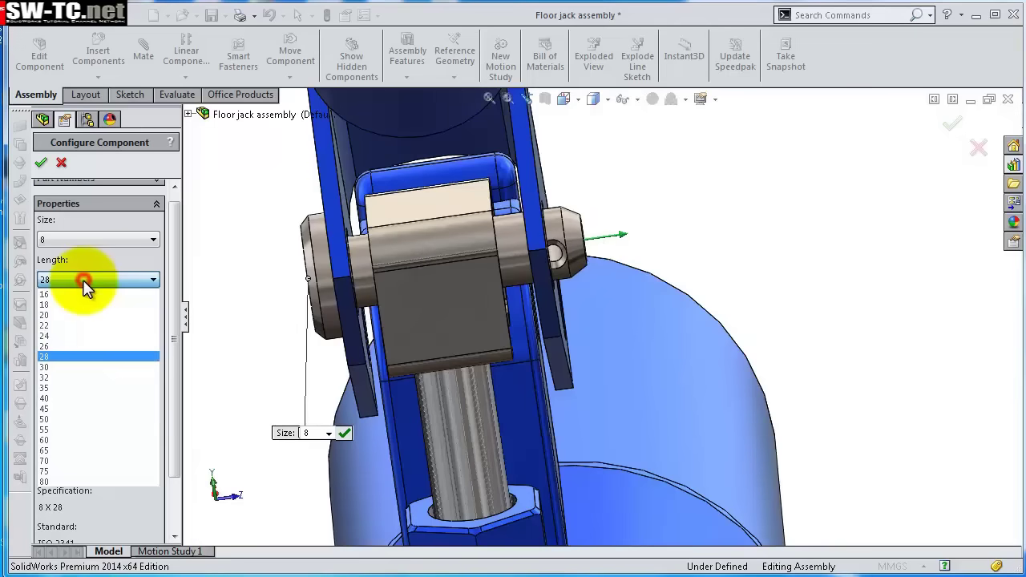
left_click(91, 368)
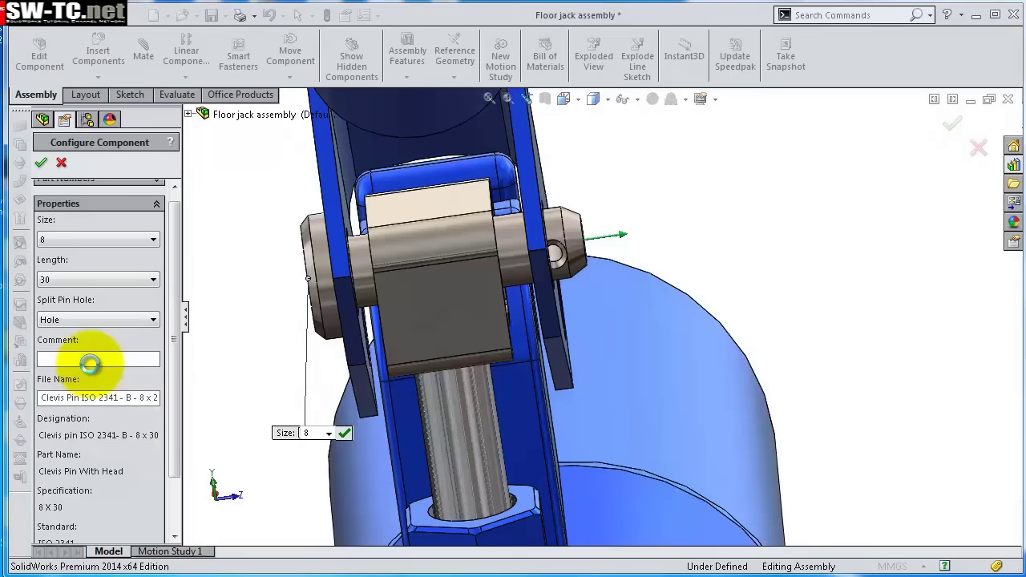
mouse_move(171, 347)
left_mouse_down()
mouse_move(168, 388)
mouse_move(176, 332)
left_mouse_up()
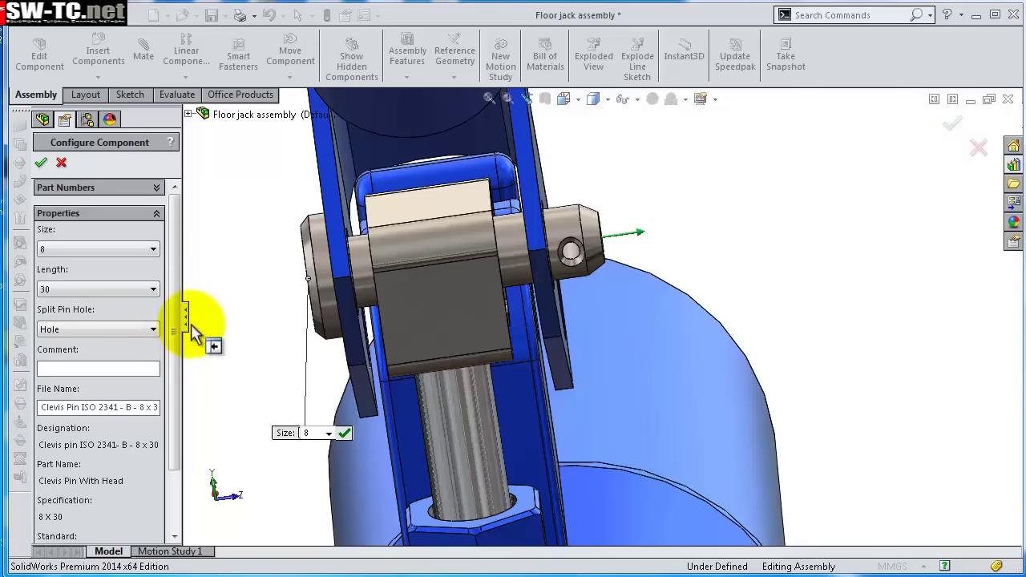
left_click(43, 163)
Drop the second ISO 2341 clevis pin into the left plate hole and end inserting.
scroll(309, 272, "down", 5)
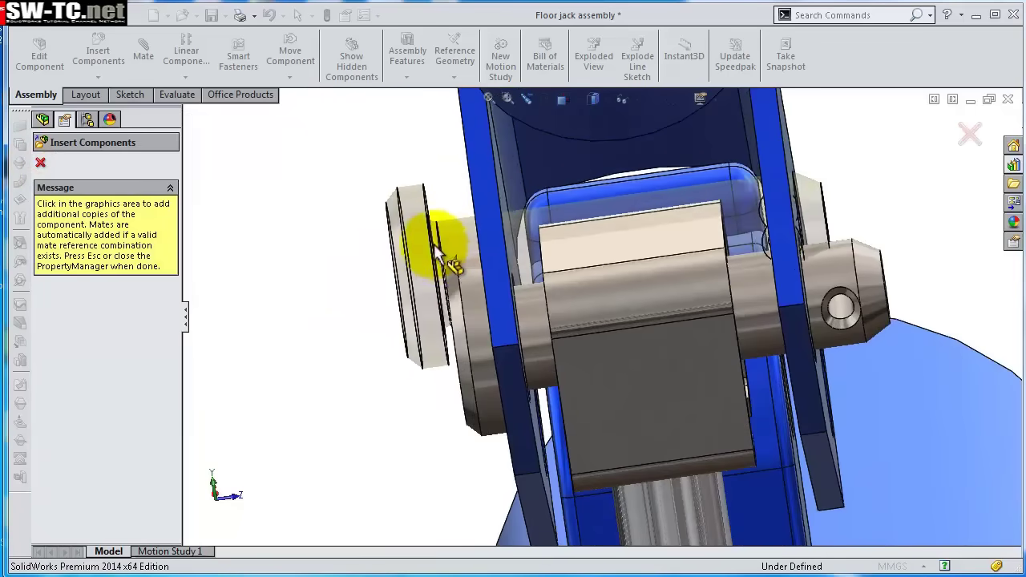
middle_click_drag(394, 222, 497, 234)
mouse_move(409, 228)
right_mouse_down()
mouse_move(420, 232)
mouse_move(378, 224)
mouse_move(405, 228)
right_mouse_up()
scroll(481, 257, "down", 3)
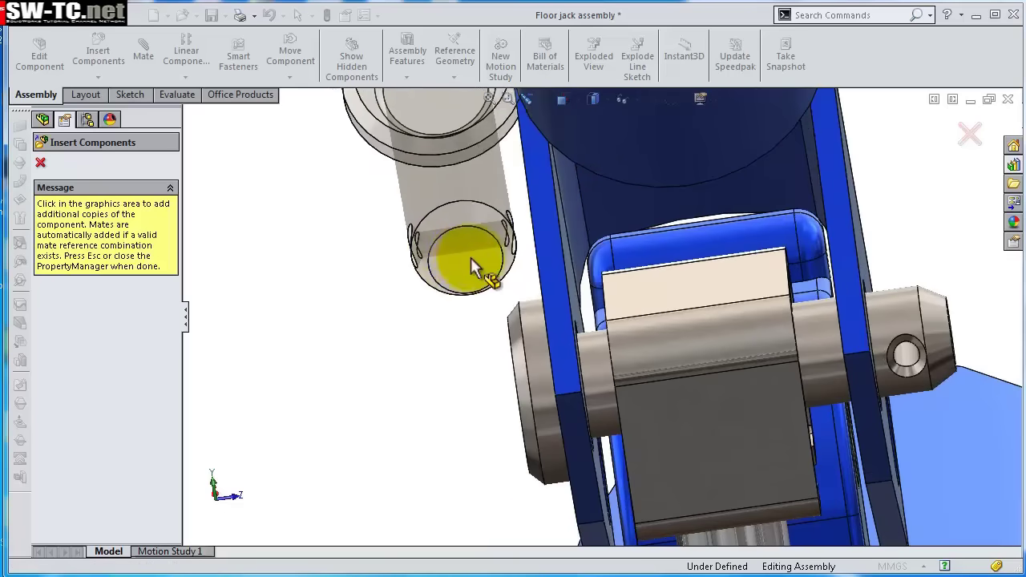
middle_click_drag(421, 263, 325, 325)
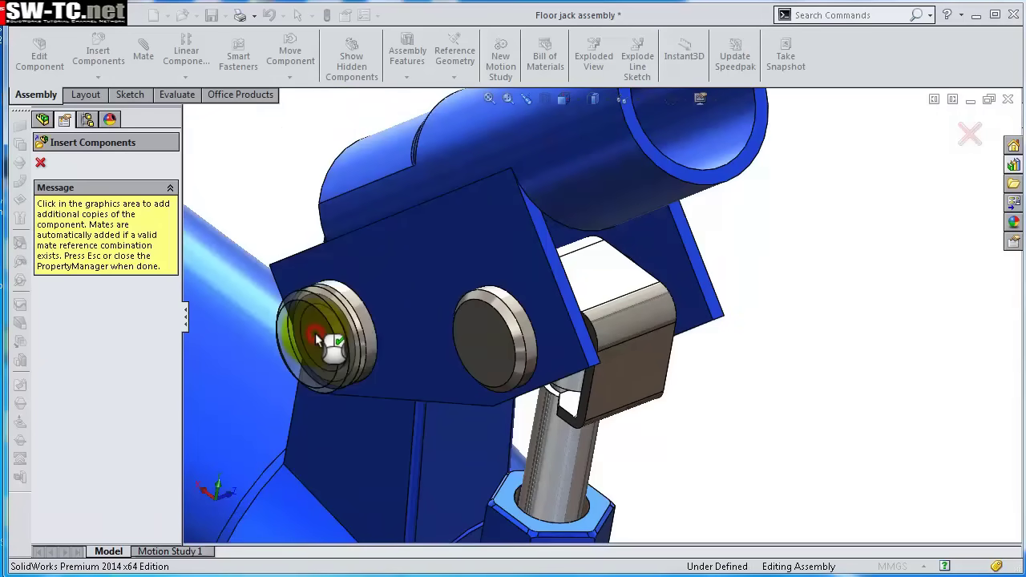
left_click(318, 341)
key("Escape")
middle_click_drag(567, 336, 653, 299)
scroll(606, 362, "down", 3)
middle_click_drag(606, 361, 608, 385)
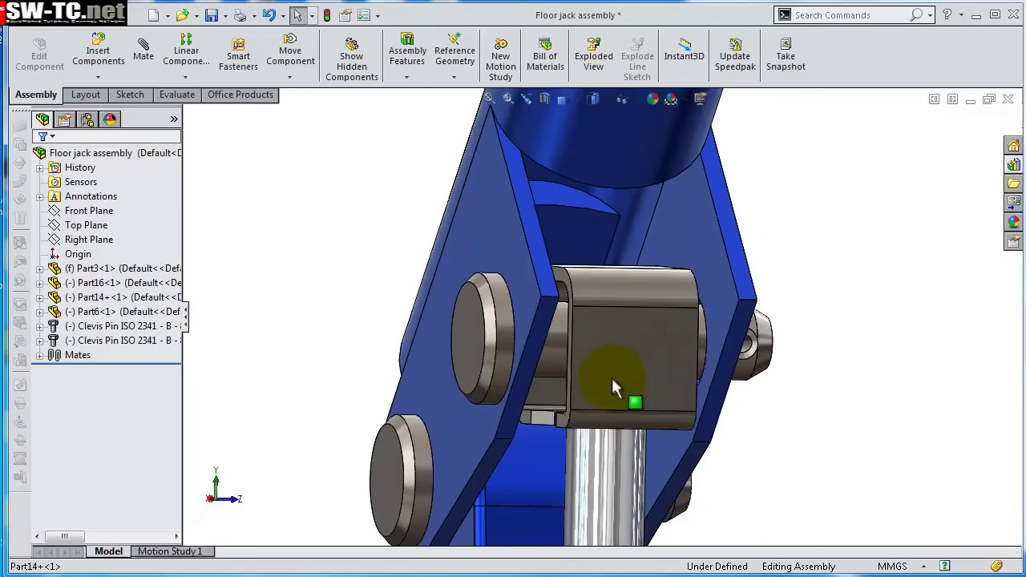
Lower the Part14 clip onto the cylinder and start a mate between clip and clevis pin.
left_click(559, 255)
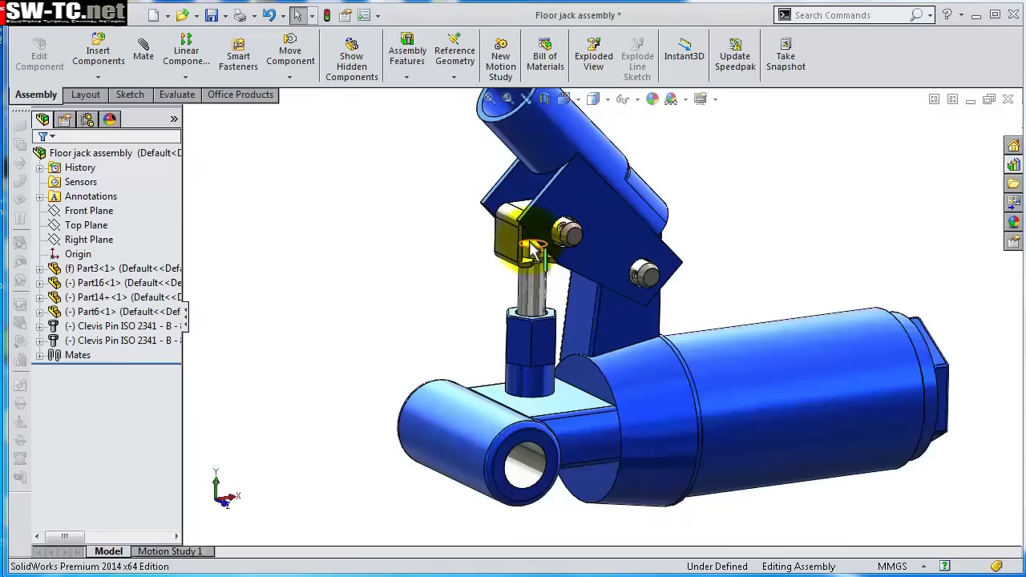
left_click_drag(514, 251, 552, 242)
scroll(553, 240, "down", 3)
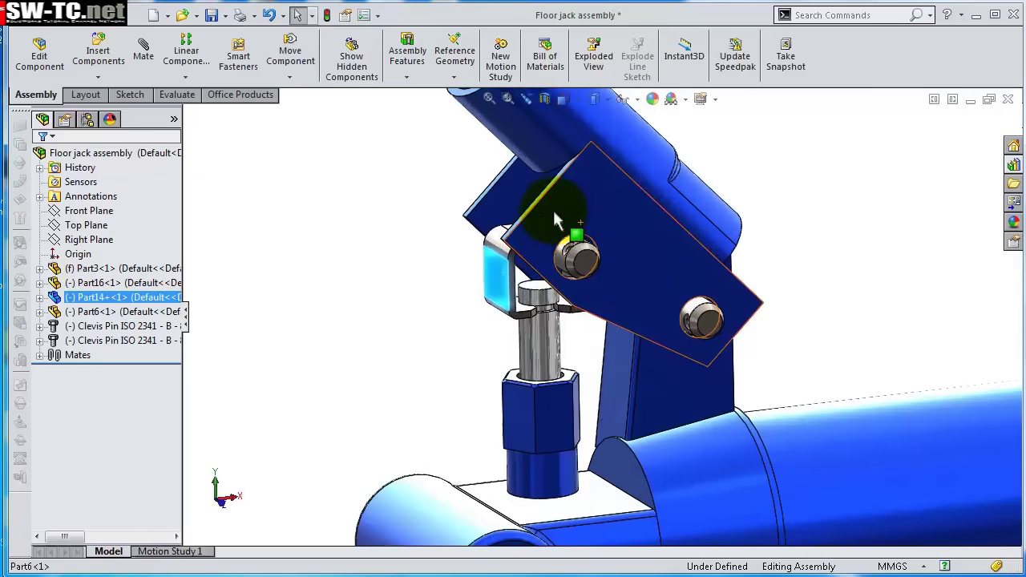
scroll(382, 274, "down", 4)
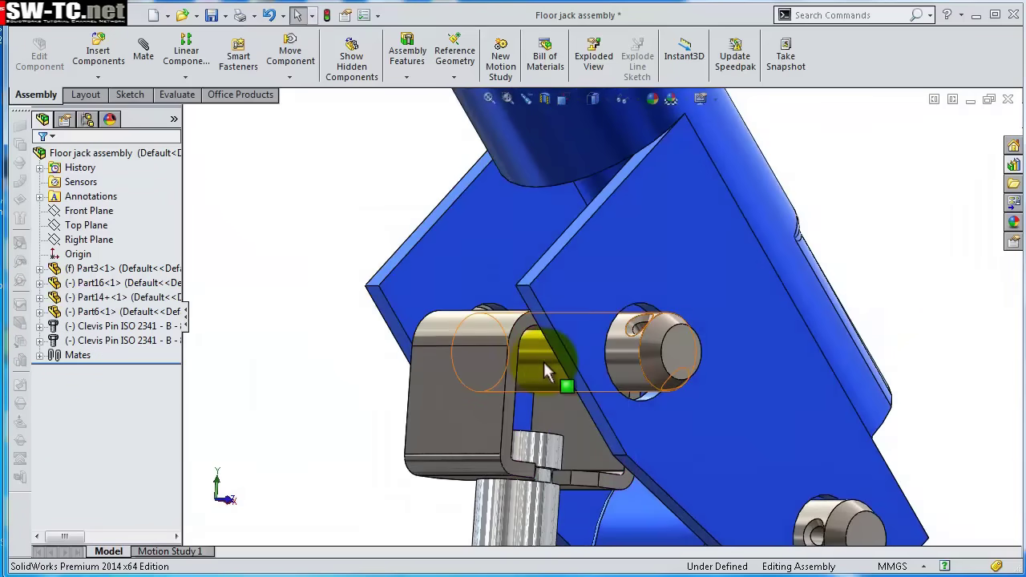
left_click_drag(544, 362, 574, 357)
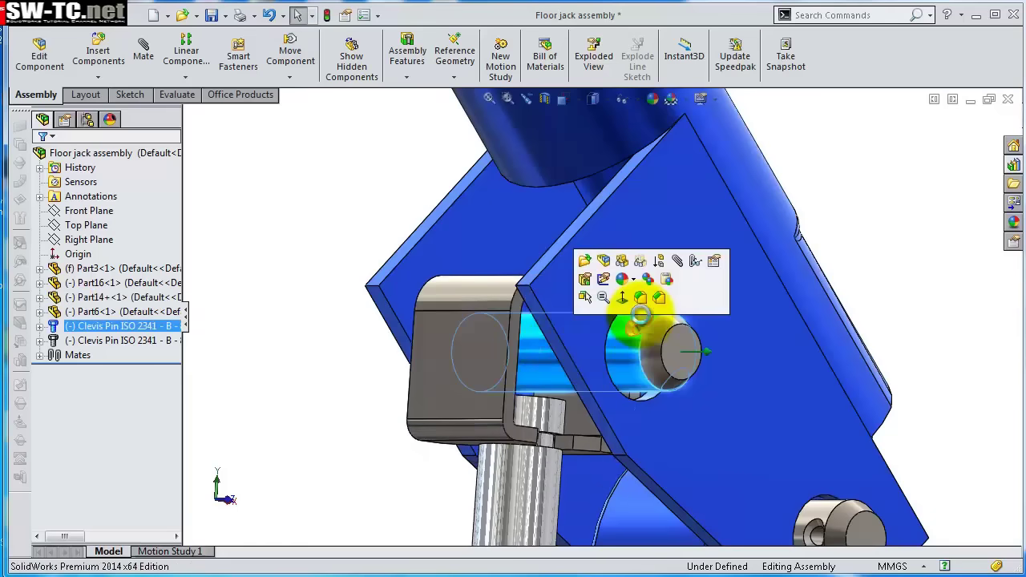
left_click(676, 261)
scroll(545, 352, "down", 5)
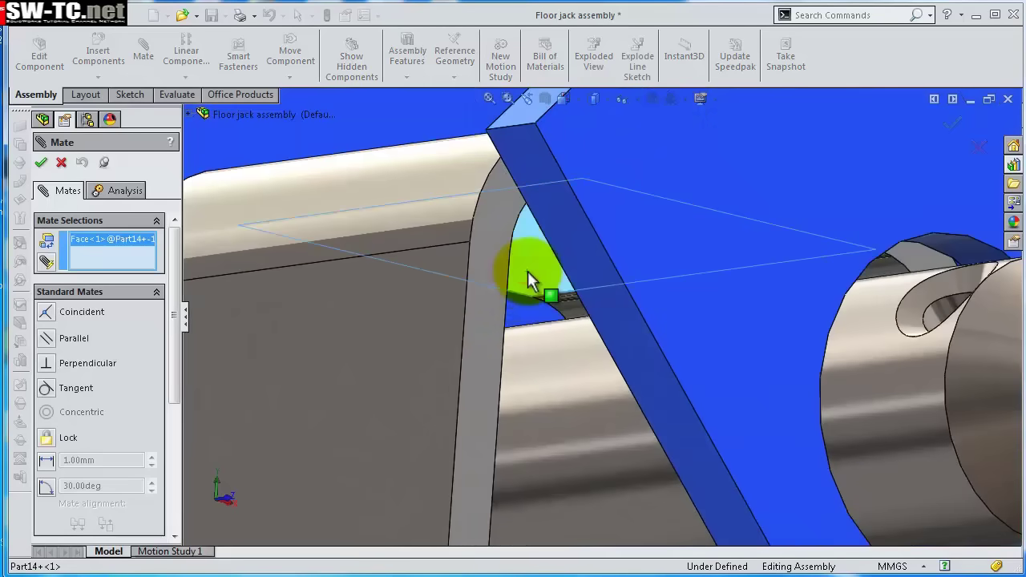
Mate the clip face tangent to the clevis pin, then swing the tube to test motion.
left_click(554, 361)
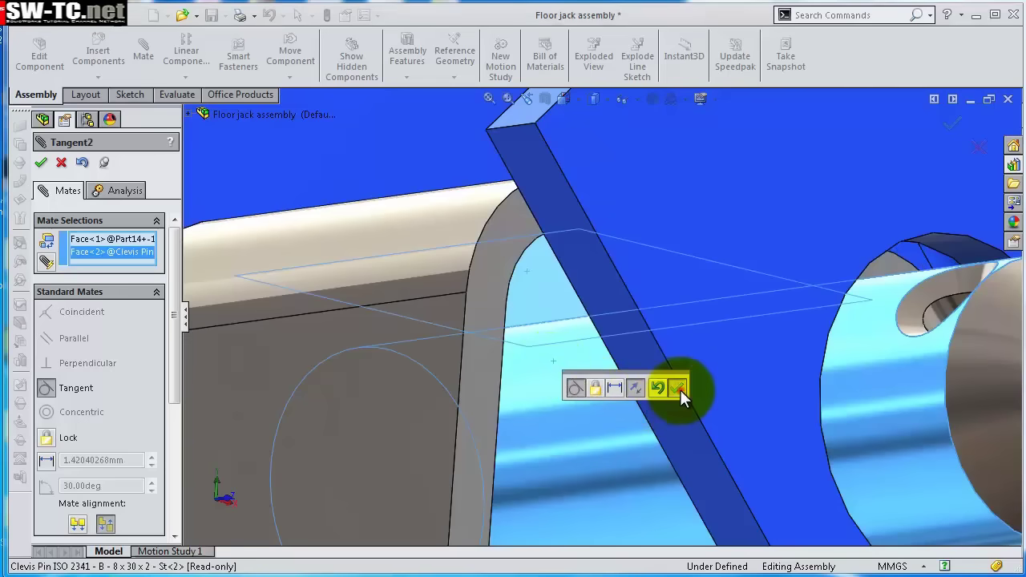
left_click(678, 389)
scroll(682, 393, "up", 5)
middle_click_drag(677, 384, 662, 245)
scroll(662, 244, "up", 3)
left_click_drag(607, 220, 627, 317)
Close the Mate manager and view the side plate Normal To.
left_click(953, 120)
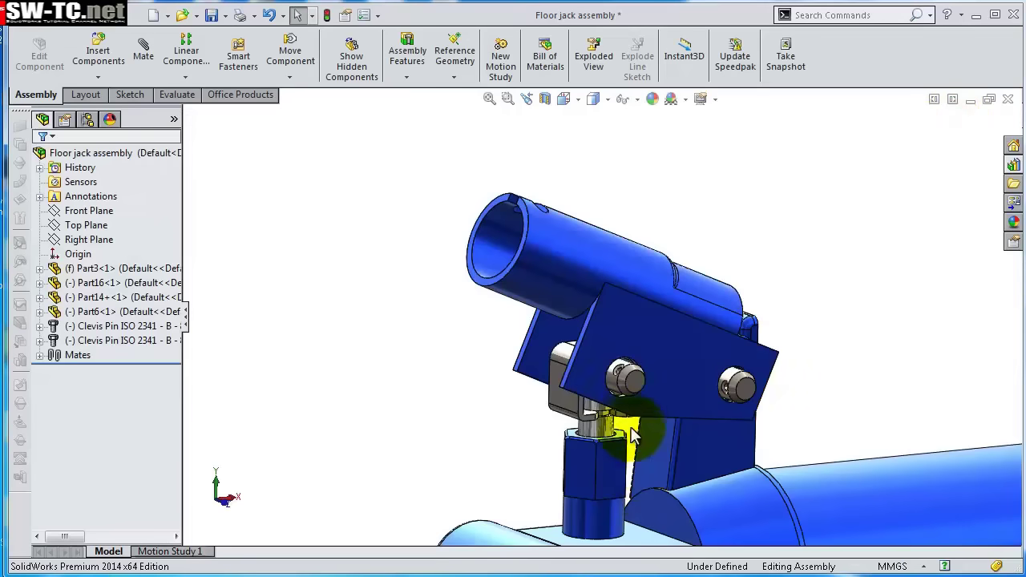
left_click_drag(635, 384, 642, 325)
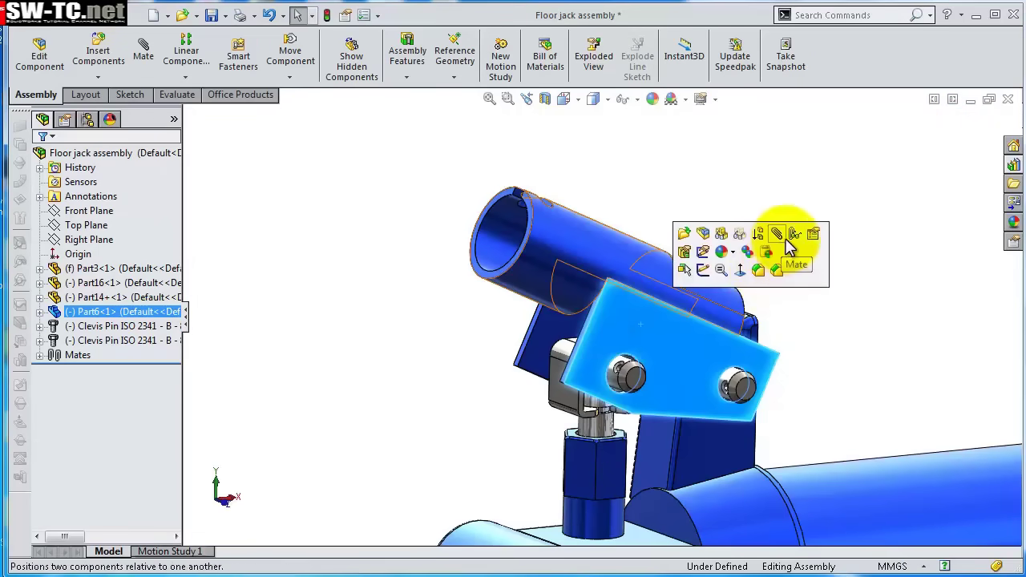
left_click(739, 271)
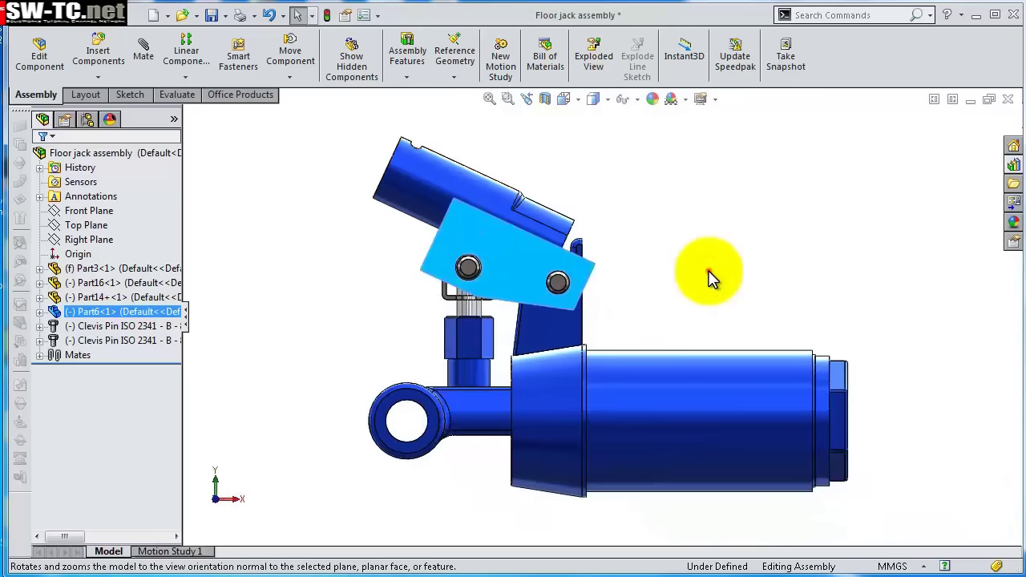
left_click(708, 270)
scroll(557, 279, "down", 8)
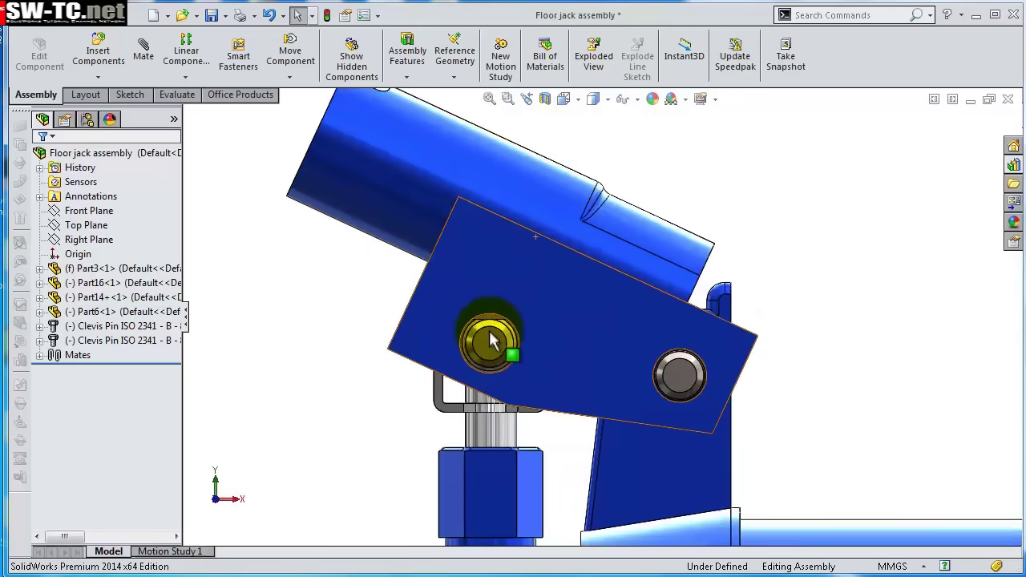
scroll(489, 498, "down", 5)
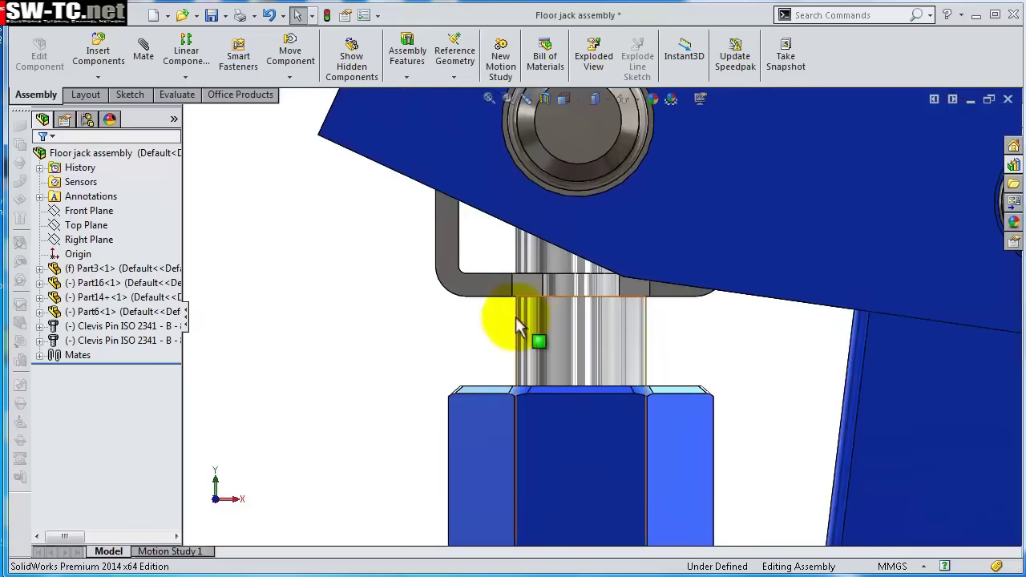
Pull the clip down the cylinder and swing the lever to its minimum position.
left_click_drag(496, 298, 458, 339)
scroll(458, 340, "up", 5)
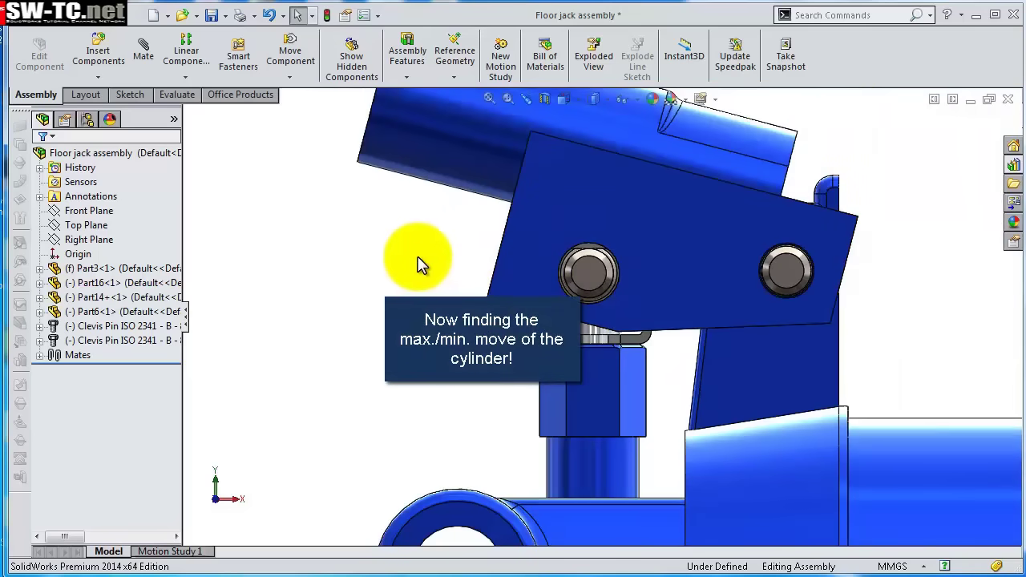
left_click_drag(674, 202, 739, 164)
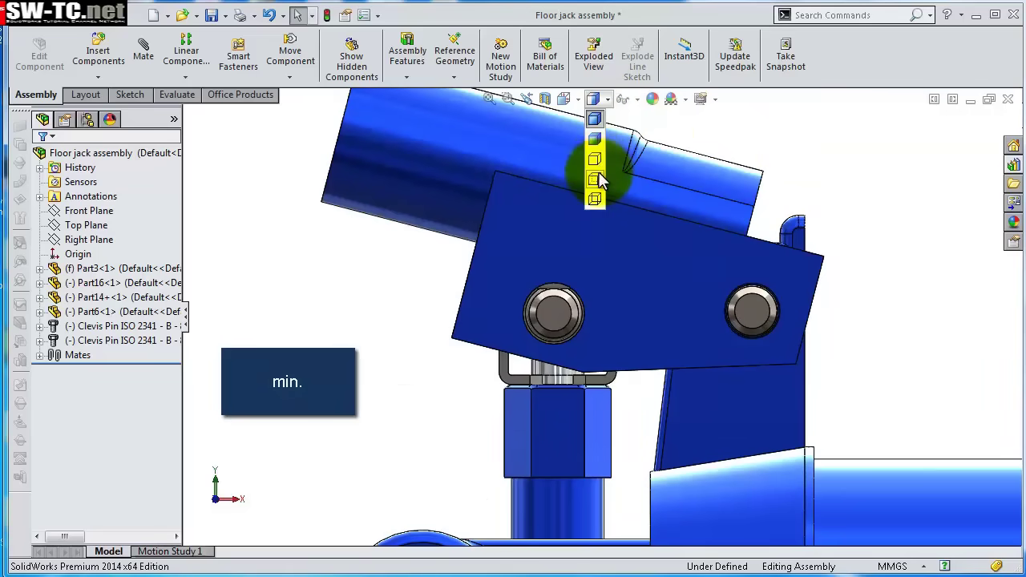
Switch to Hidden Lines Visible and swing the plate up until it collides.
left_click(598, 180)
scroll(603, 228, "down", 2)
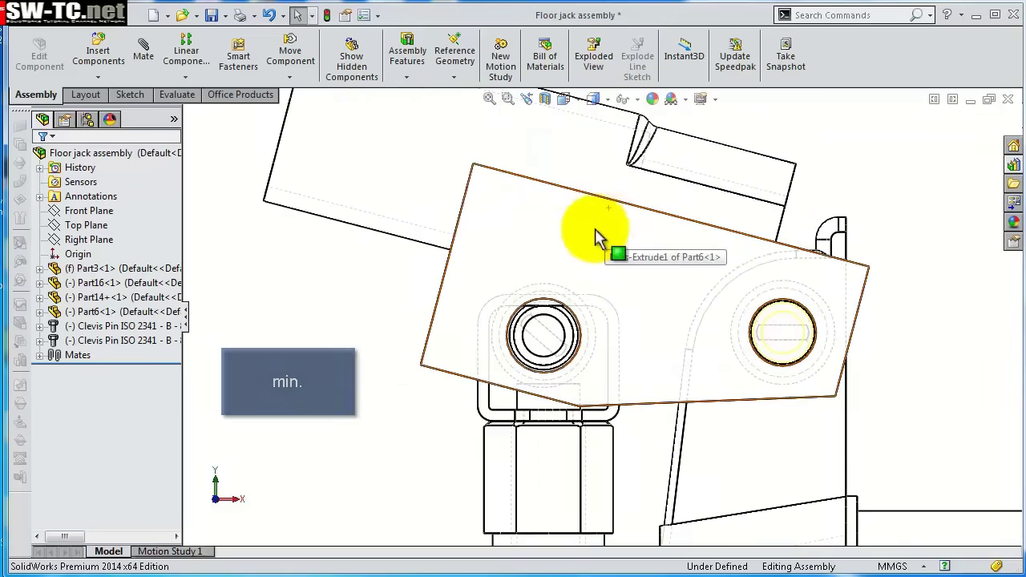
left_click_drag(562, 231, 664, 193)
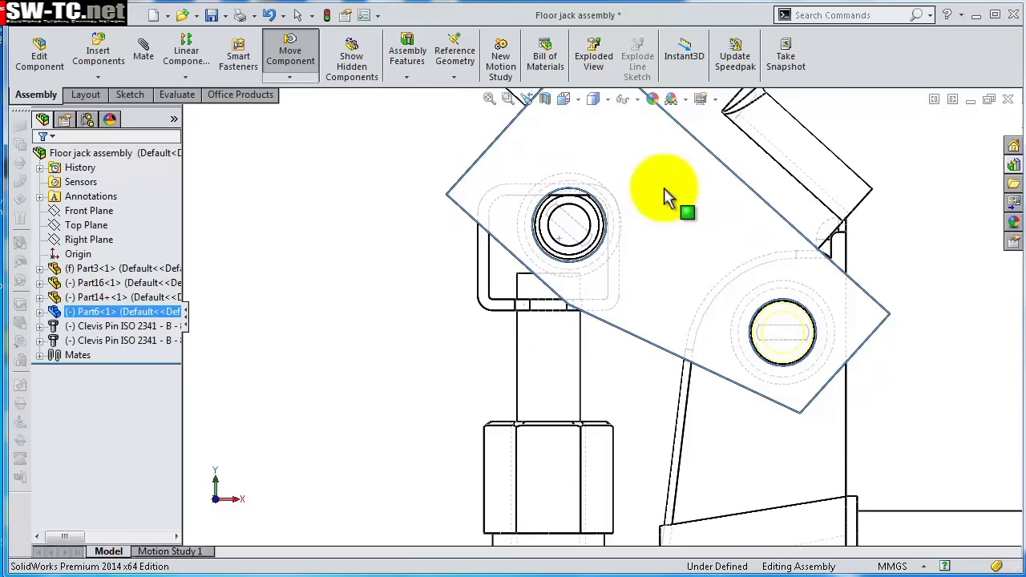
key("Escape")
scroll(533, 200, "down", 5)
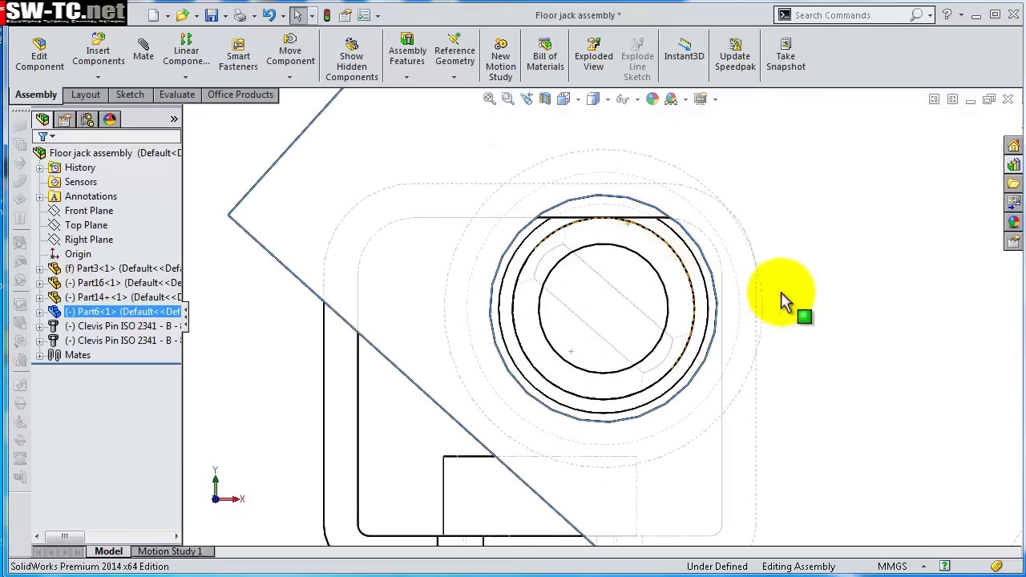
left_click_drag(775, 221, 794, 209)
key("z")
key("z")
key("z")
key("z")
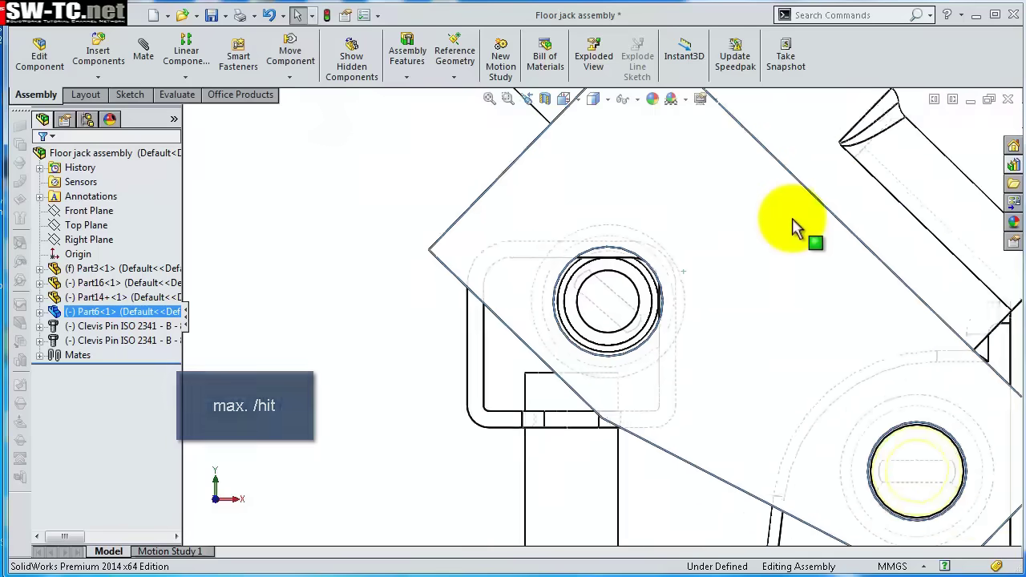
key("z")
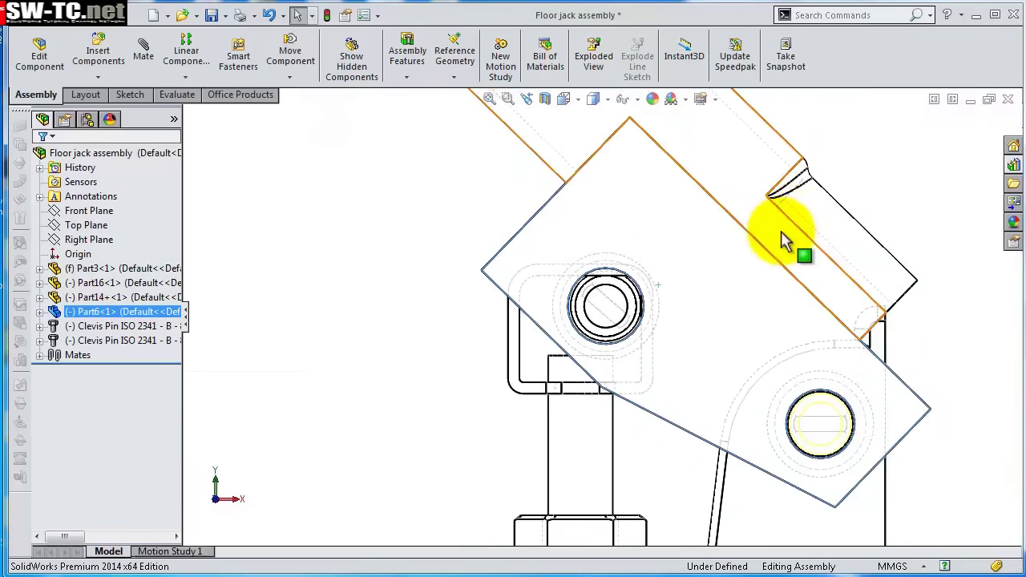
Return the model to Shaded With Edges display.
left_click(443, 303)
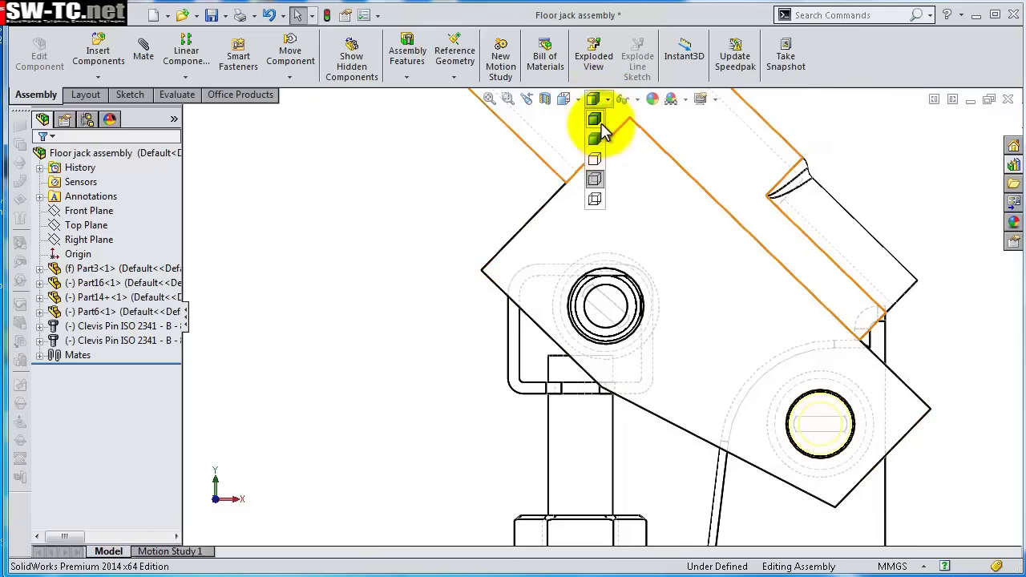
left_click(598, 123)
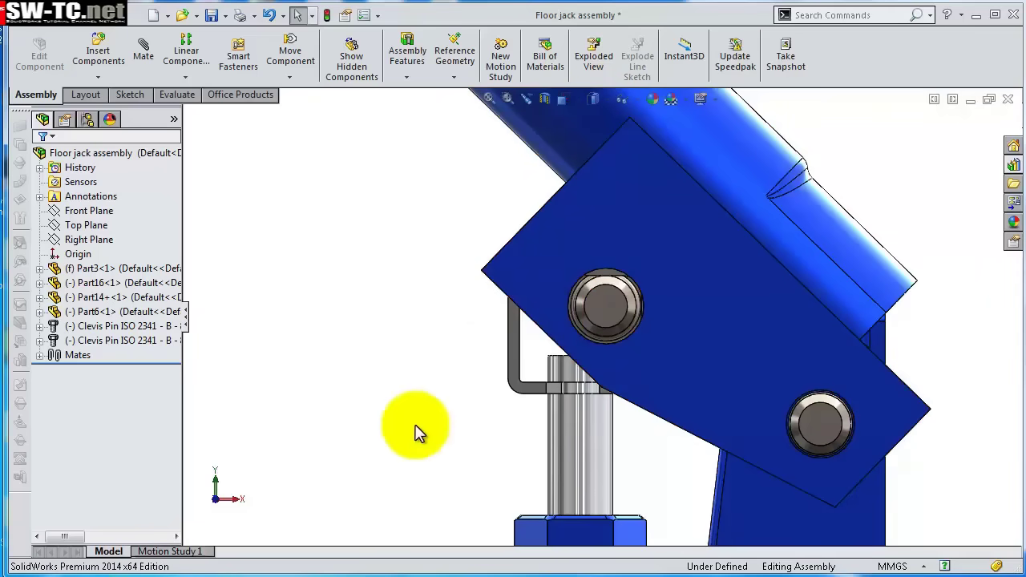
middle_click_drag(416, 434, 543, 481)
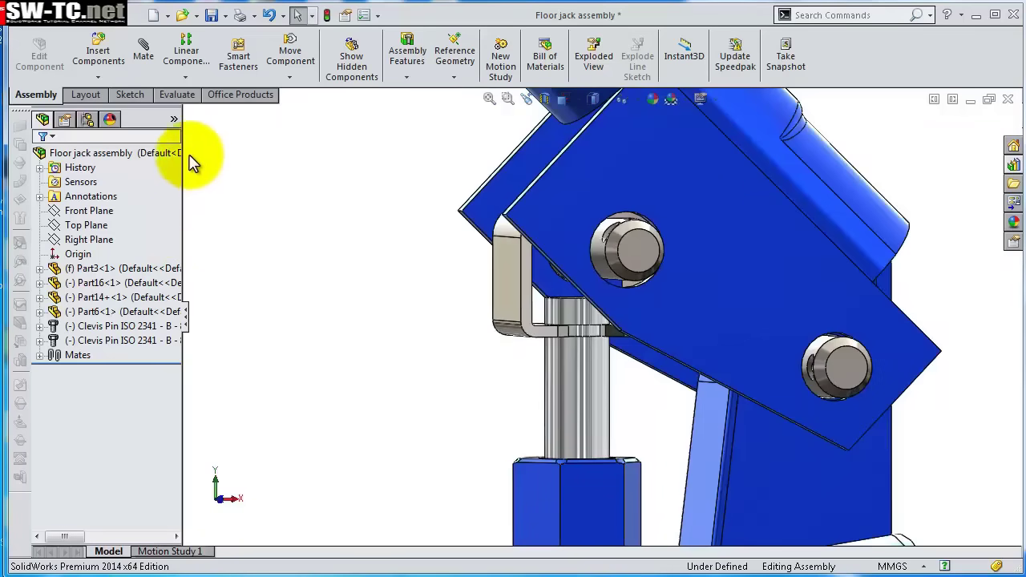
Measure from the Part14 clip's bottom face to the Part3 nut's top face: 15.98 mm, parallel.
left_click(173, 95)
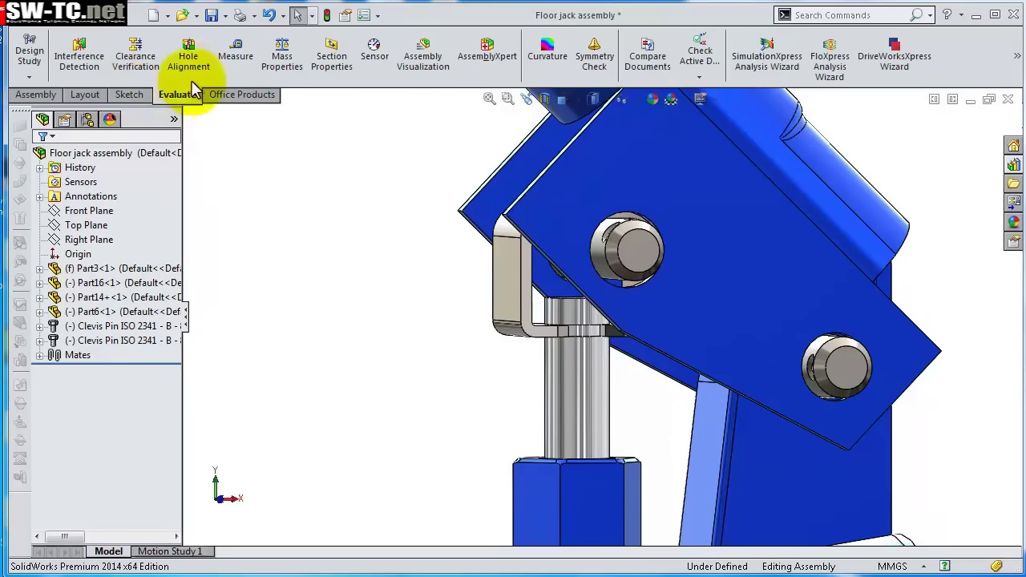
left_click(225, 64)
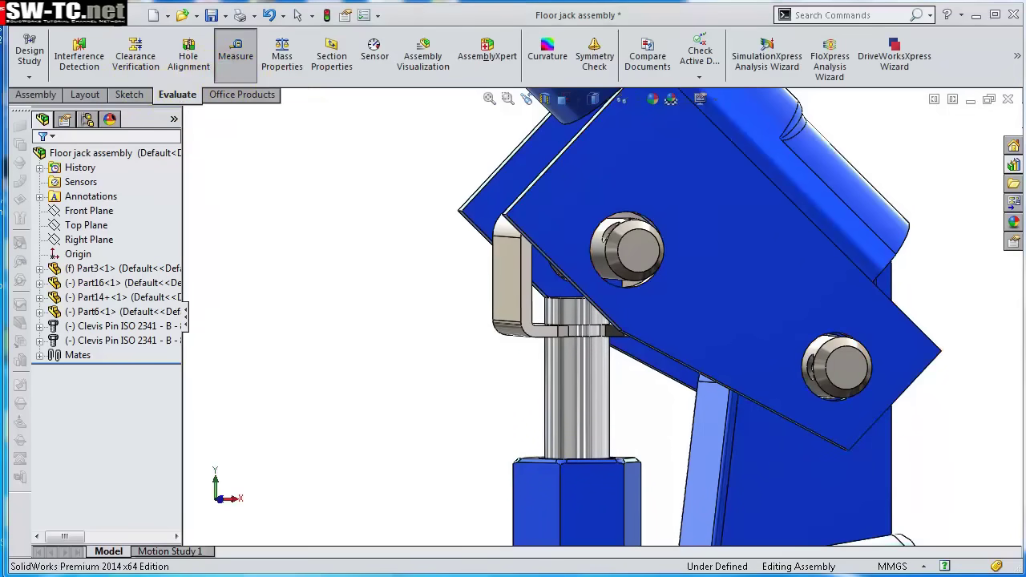
left_click_drag(719, 170, 373, 124)
scroll(469, 320, "down", 2)
middle_click_drag(465, 315, 562, 327)
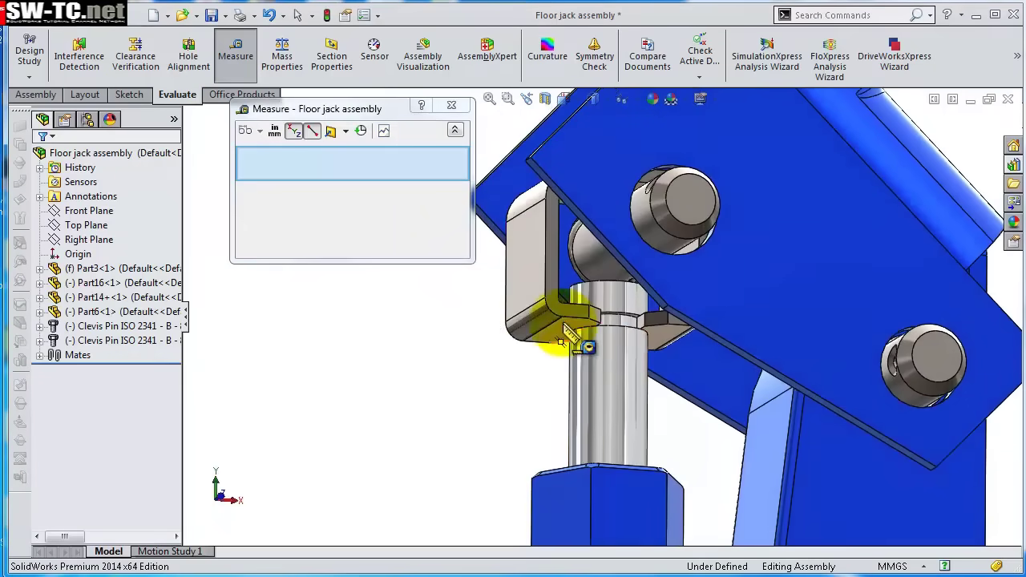
left_click(564, 335)
middle_click_drag(508, 349, 543, 471)
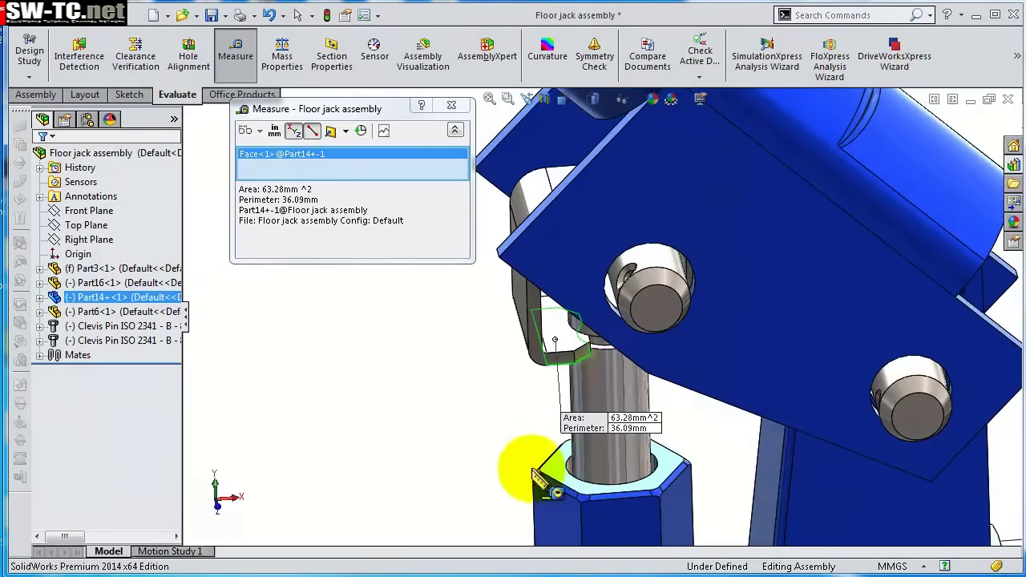
left_click(569, 471)
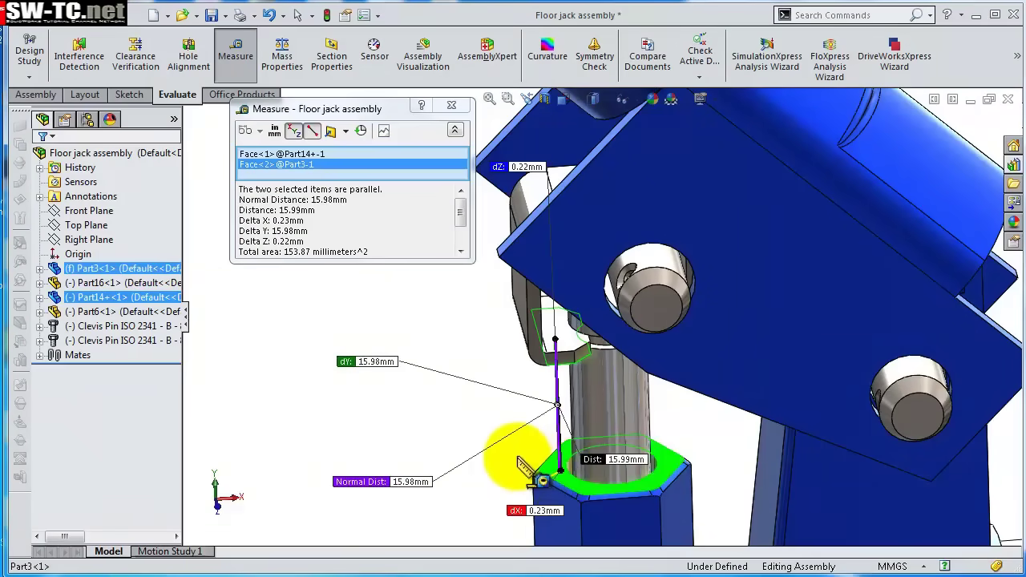
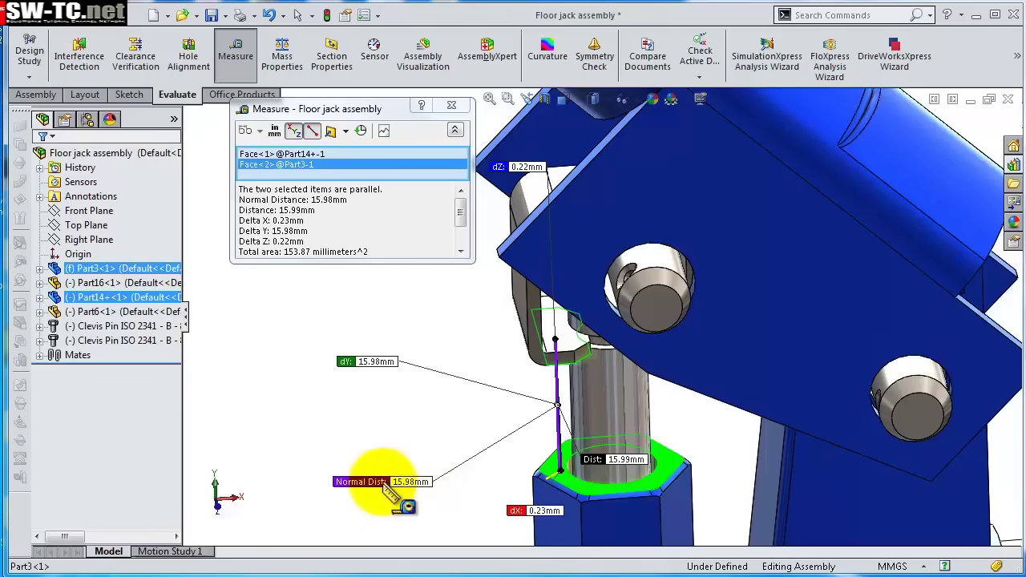
Close the 15.98mm measurement results and drag Part3's plunger up to test its travel.
left_click_drag(386, 478, 390, 446)
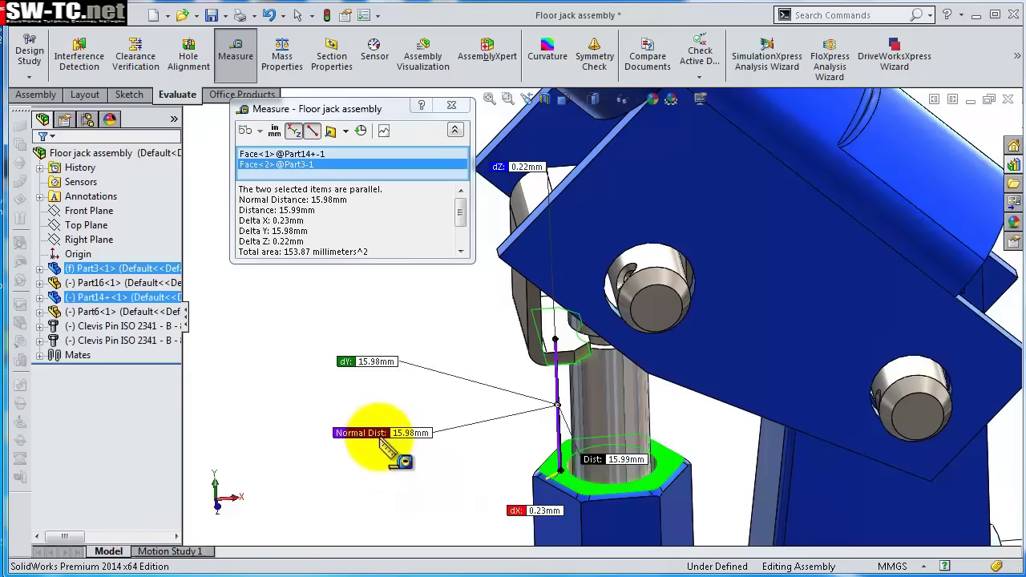
left_click(453, 107)
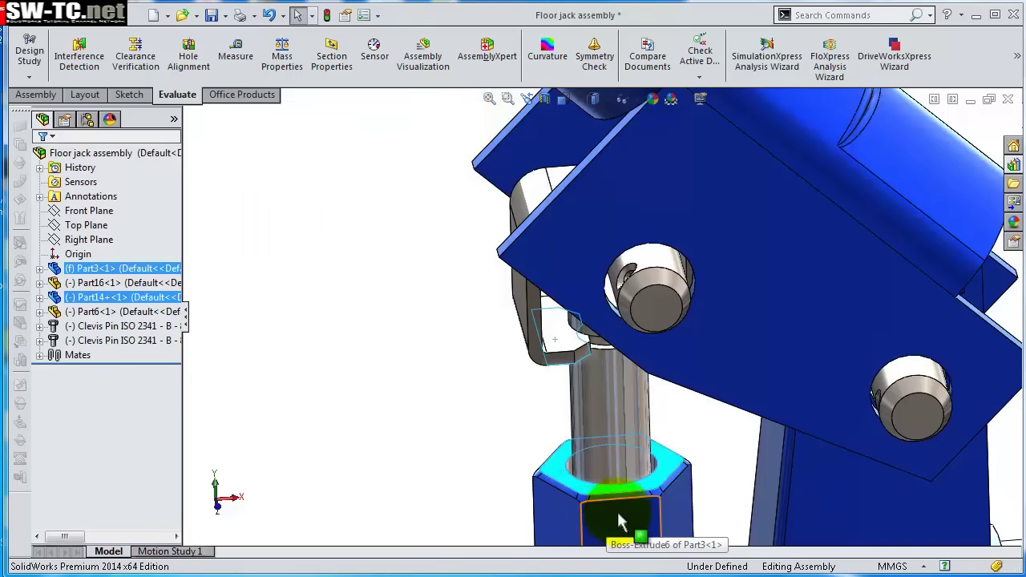
left_click_drag(620, 522, 519, 417)
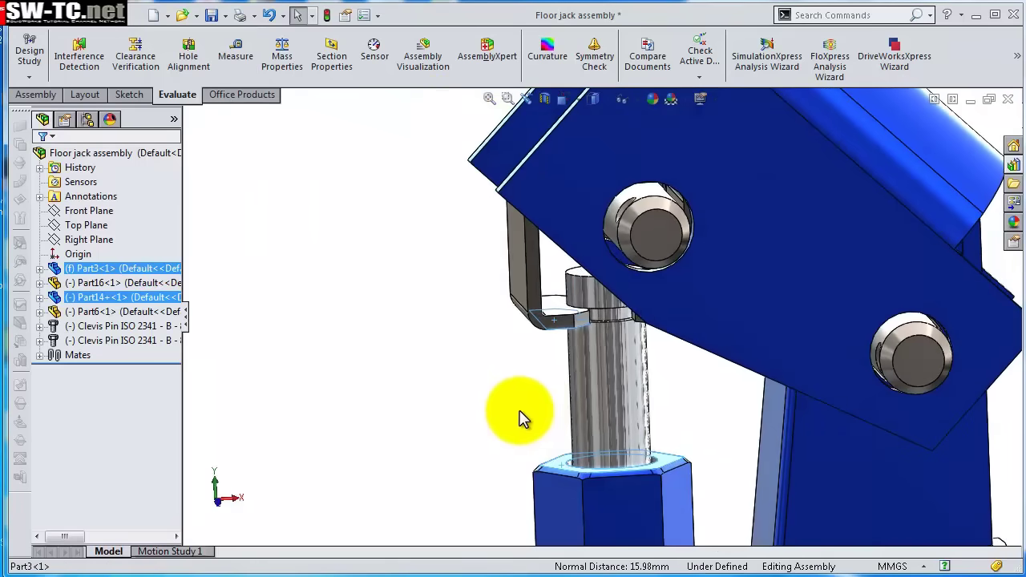
Pick the bracket's underside face on Part14 and start a mate from it.
left_click(510, 401)
scroll(522, 305, "down", 5)
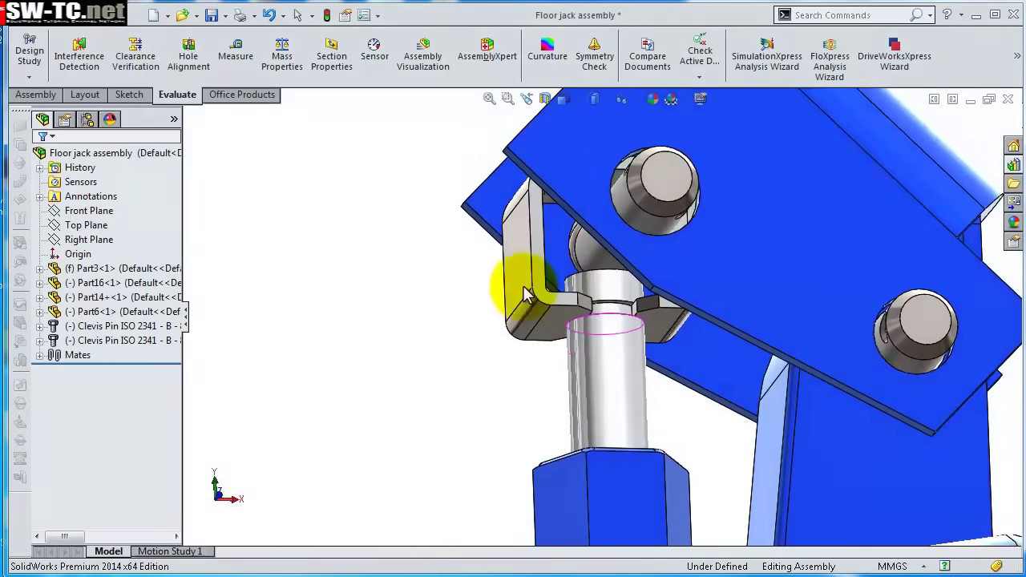
left_click(603, 353)
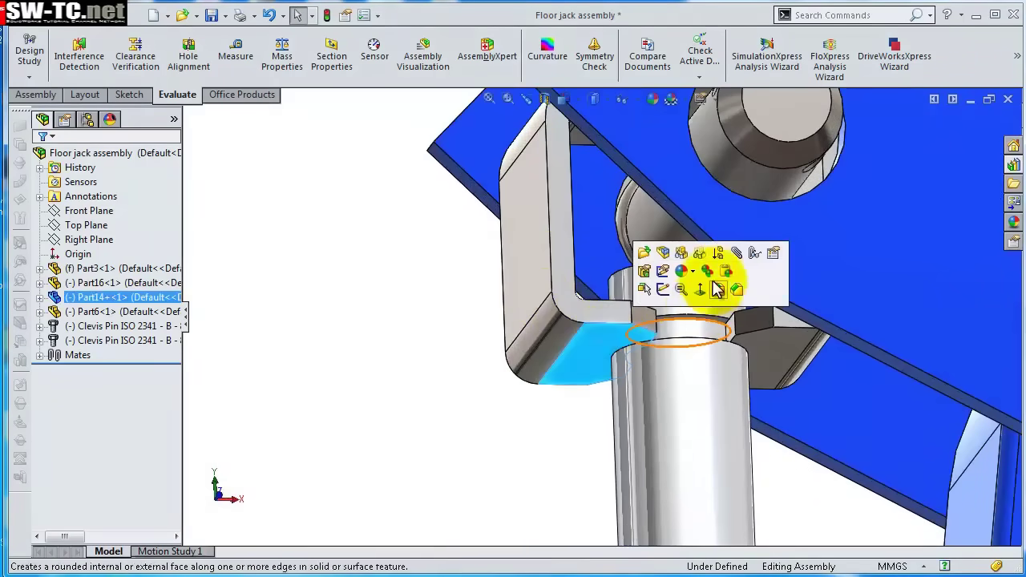
left_click(737, 255)
middle_click_drag(665, 366, 600, 490)
Add a distance limit mate from the nut's top face to the bracket face, 0mm to 15.98443856mm.
left_click(601, 487)
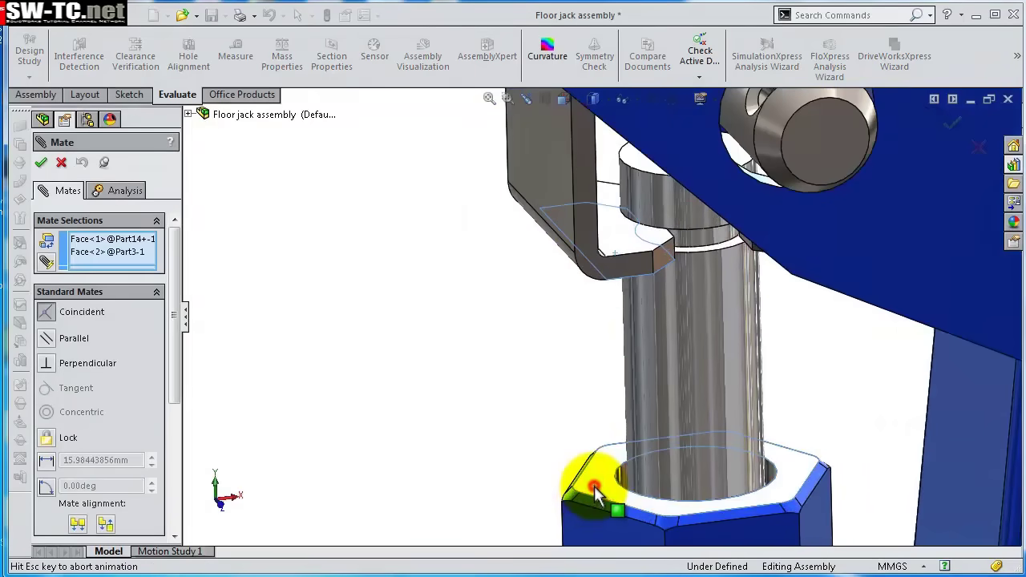
left_click_drag(176, 390, 189, 497)
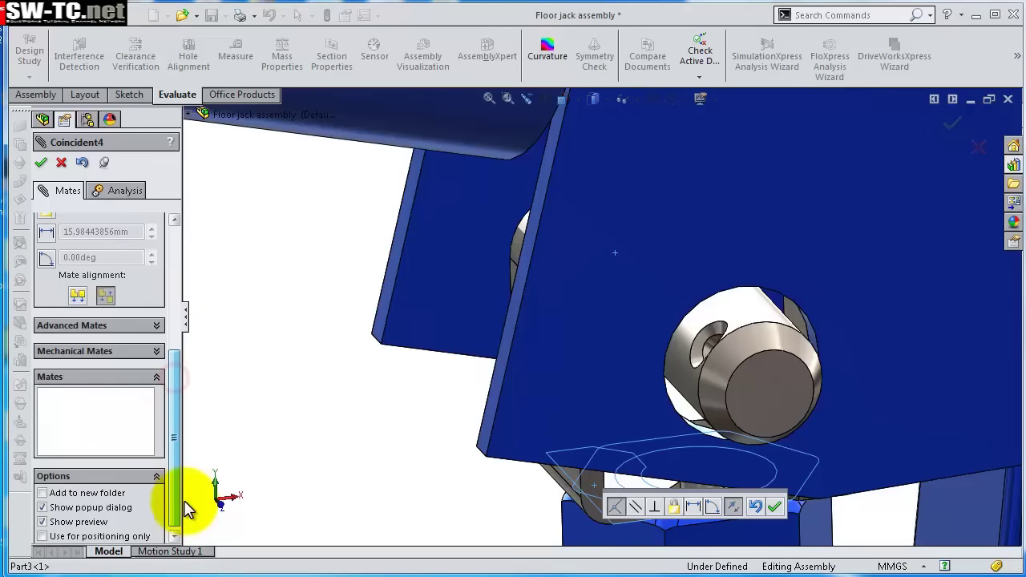
left_click(157, 324)
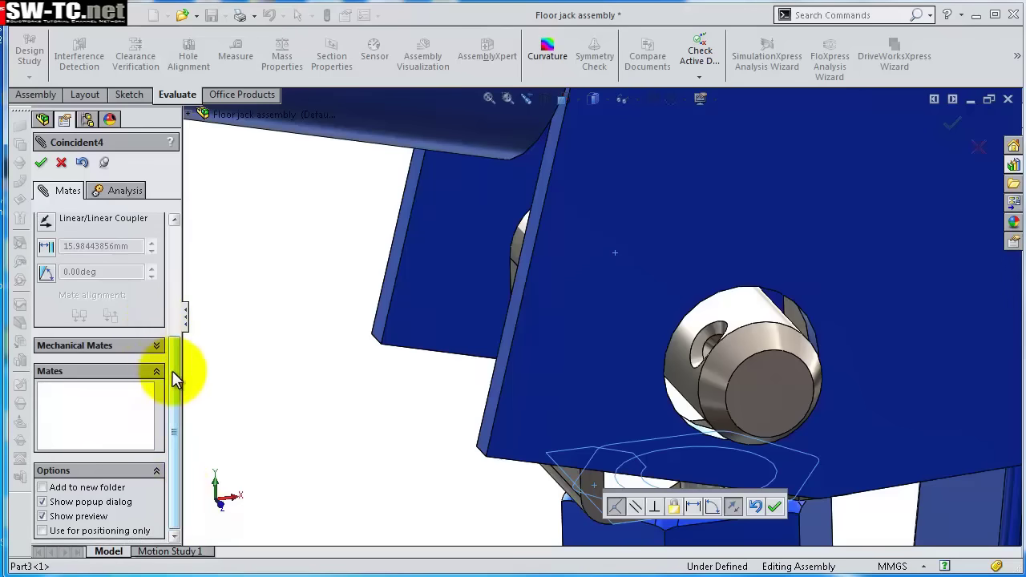
left_click_drag(174, 376, 178, 352)
left_click(45, 293)
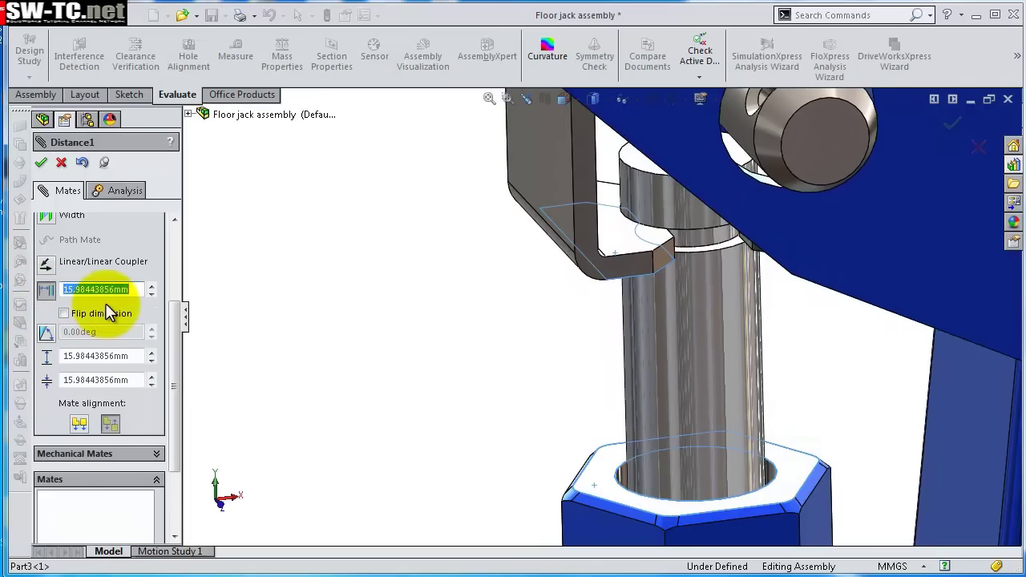
double_click(132, 380)
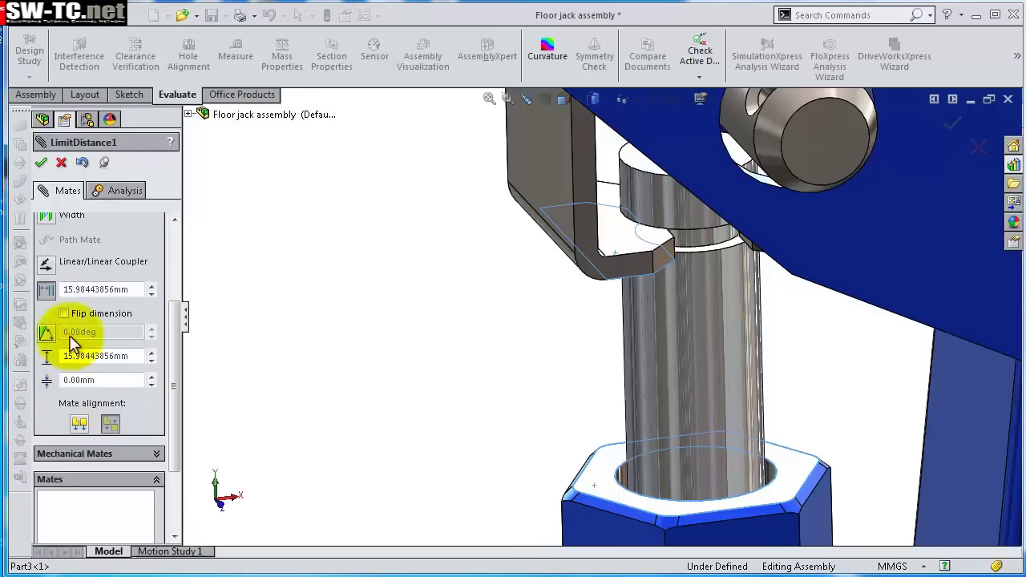
left_click(40, 162)
Pick a point on the plunger bracket, then clear the picked entities from the mate.
middle_click_drag(230, 262, 583, 349)
left_click(601, 232)
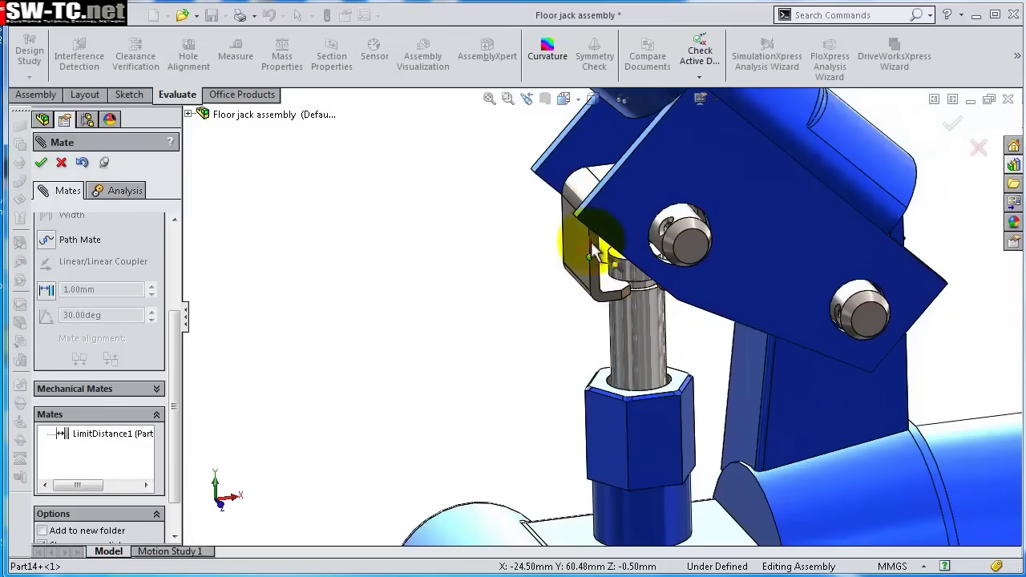
left_click(43, 164)
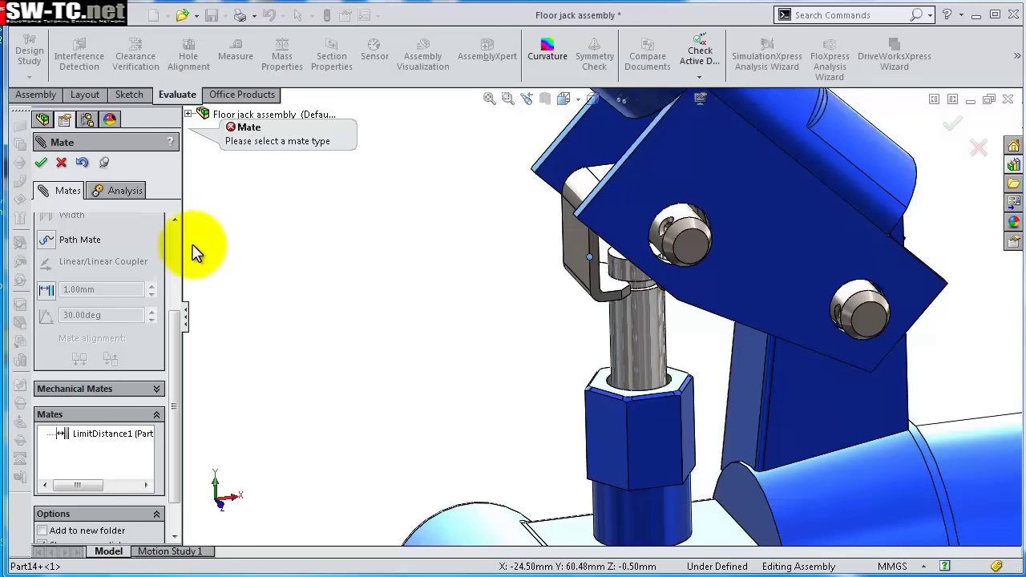
scroll(178, 339, "up", 3)
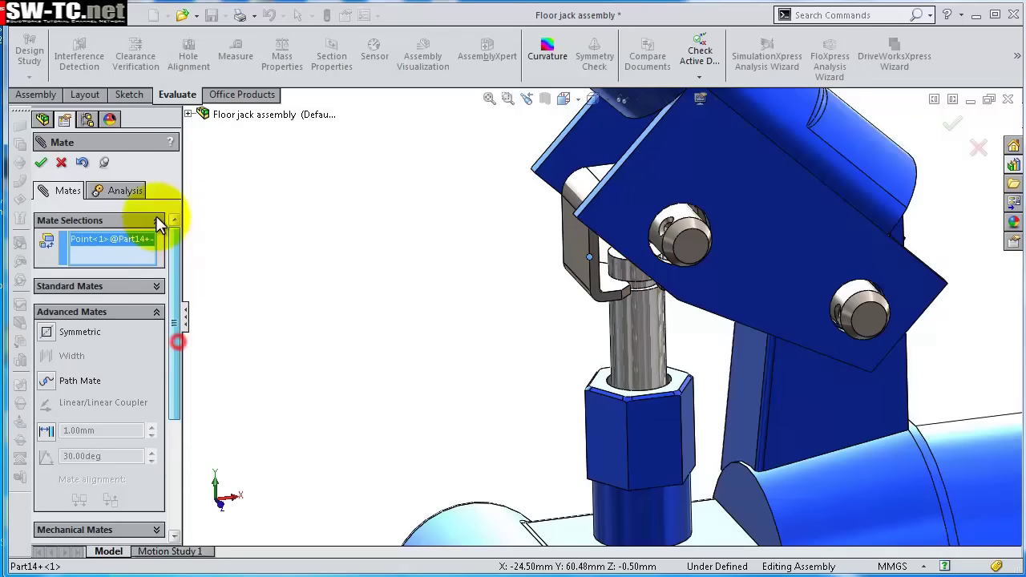
right_click(107, 247)
left_click(132, 259)
Close the mate setup and swing the Part6 handle plate about its pin.
left_click(40, 163)
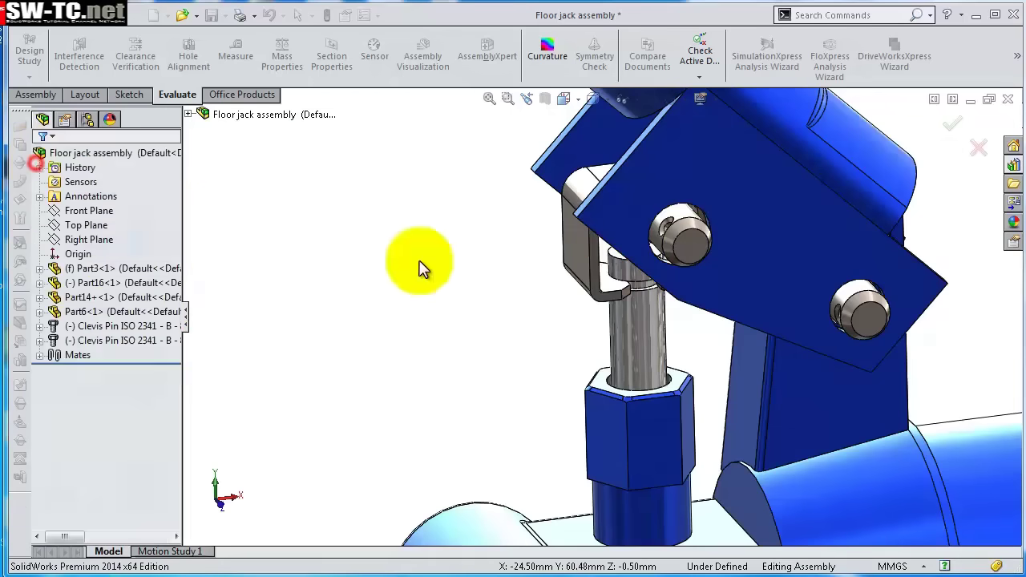
left_click_drag(682, 232, 649, 322)
left_click(491, 386)
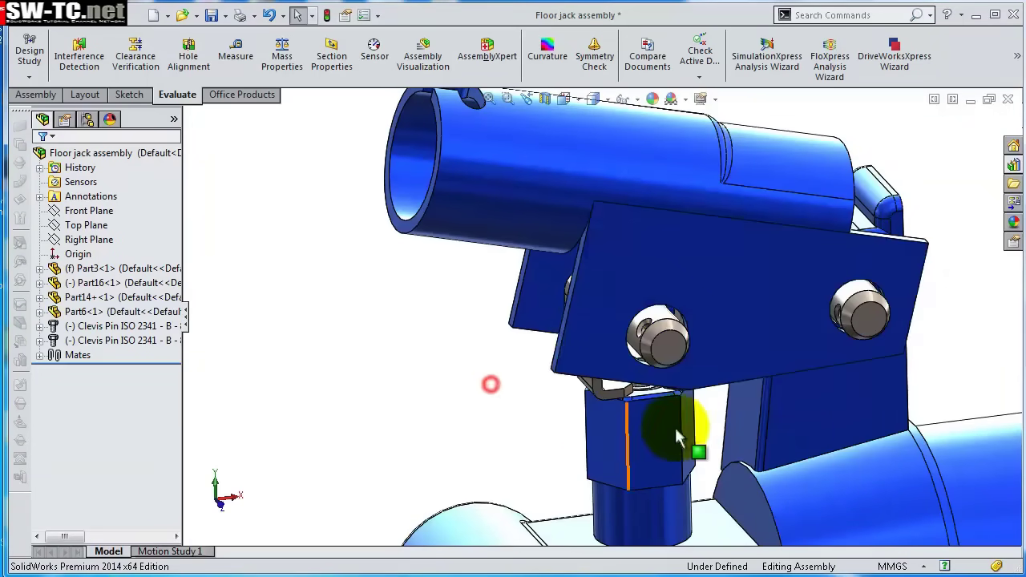
middle_click_drag(684, 401, 548, 186)
left_click_drag(547, 186, 589, 220)
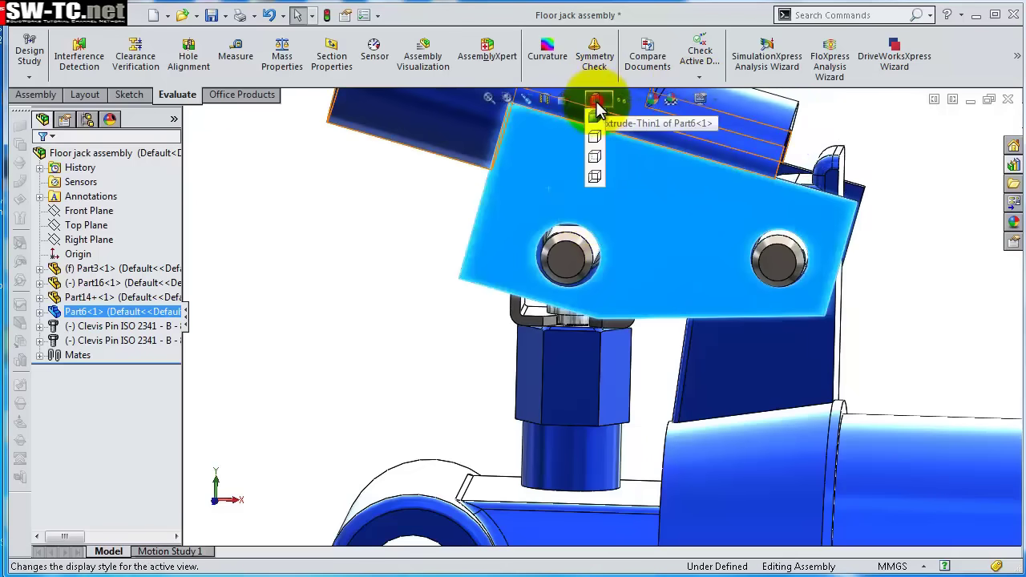
Swing the plate in Hidden Lines Visible, restore Shaded With Edges, and insert a hairpin clip from the Design Library.
left_click(595, 179)
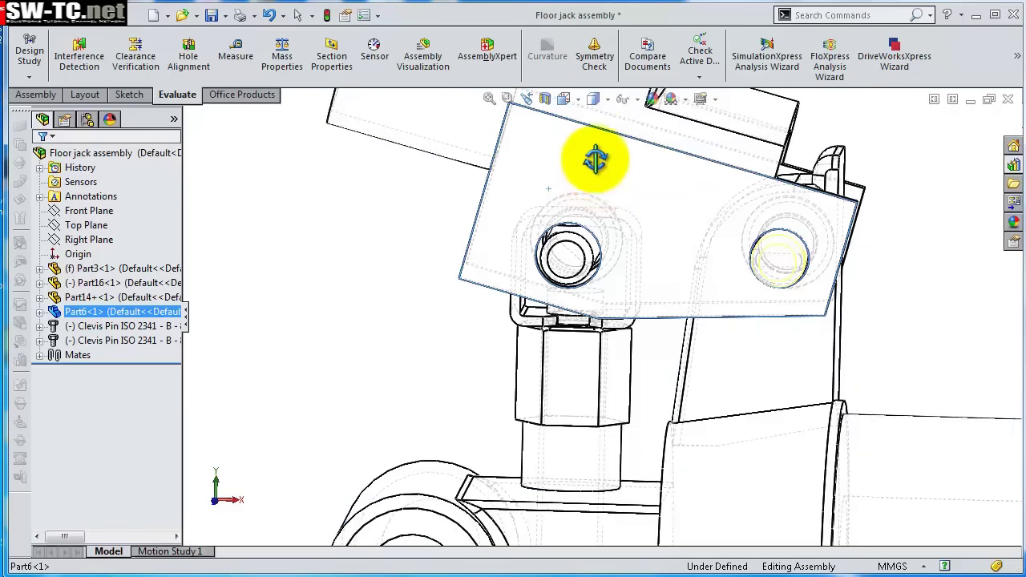
left_click_drag(589, 179, 750, 115)
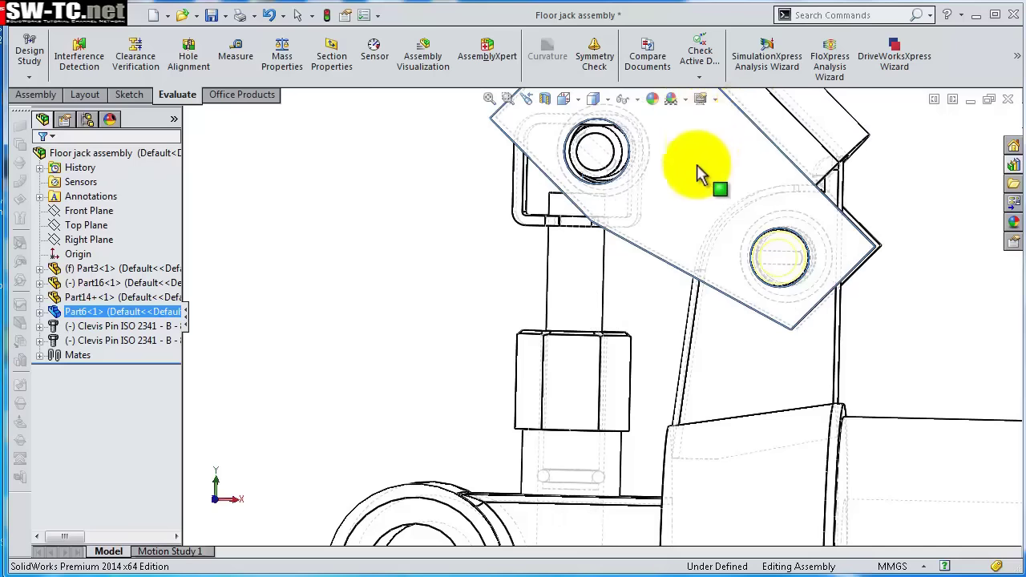
left_click_drag(697, 164, 660, 227)
scroll(662, 222, "up", 5)
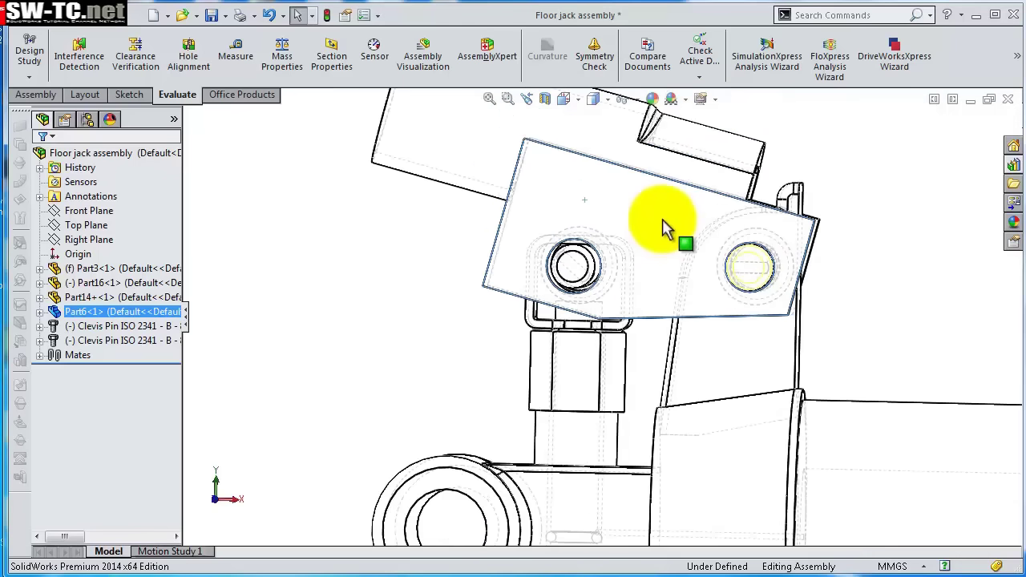
mouse_move(703, 206)
middle_mouse_down()
mouse_move(712, 233)
mouse_move(708, 222)
middle_mouse_up()
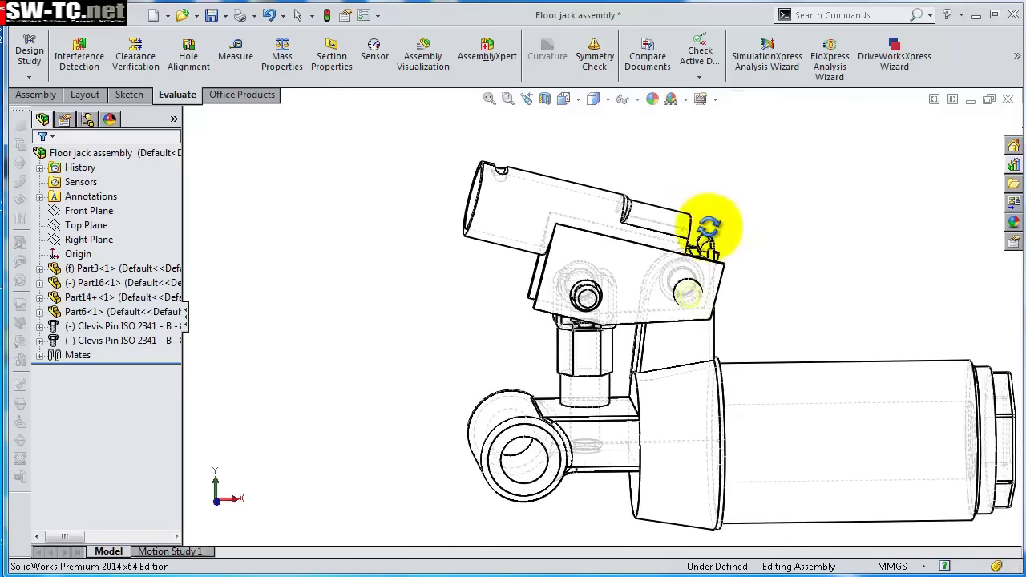
left_click(595, 118)
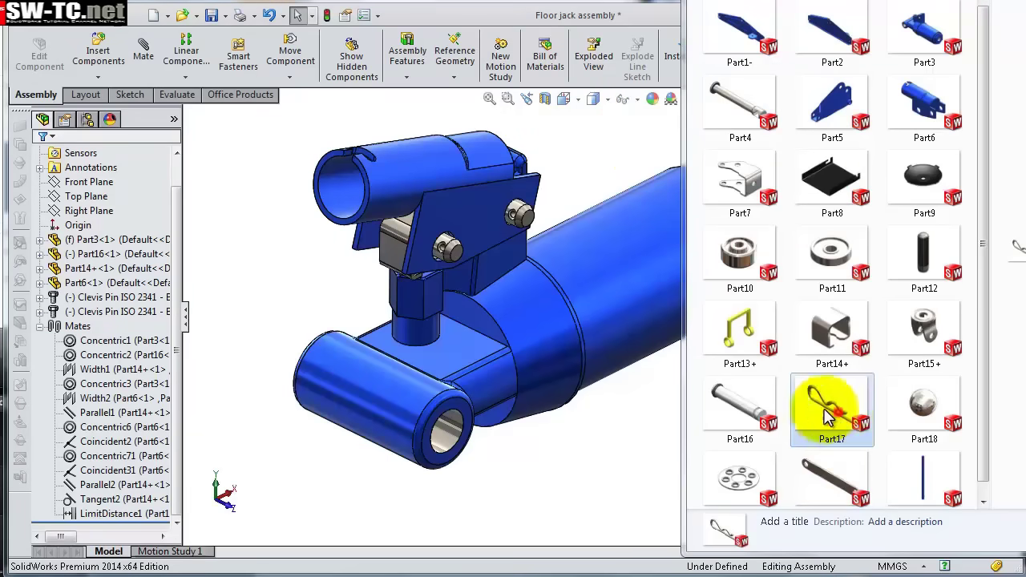
left_click_drag(828, 413, 621, 439)
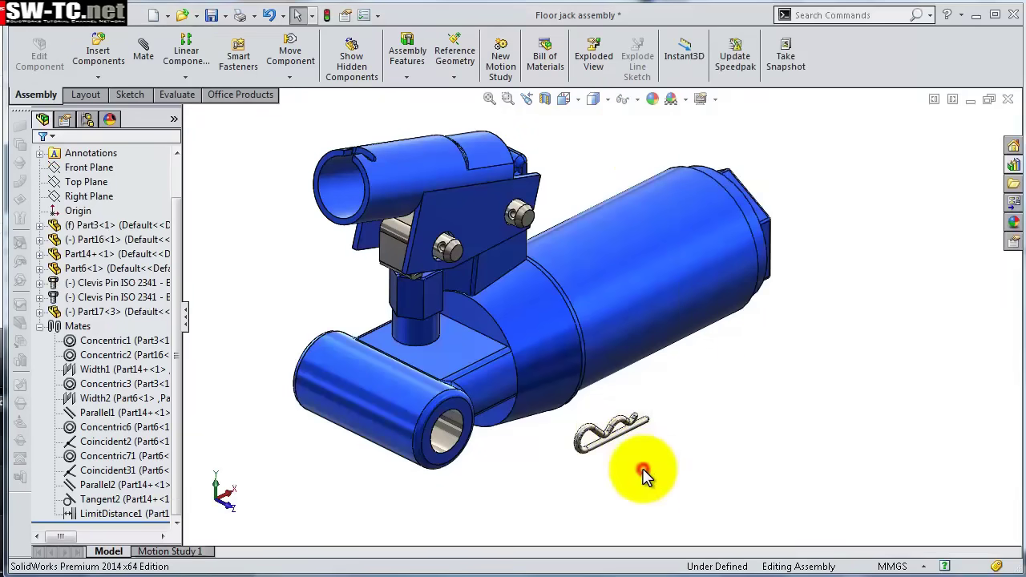
Place two copies of the hairpin clip beside the jack.
scroll(641, 465, "down", 4)
left_click(750, 423)
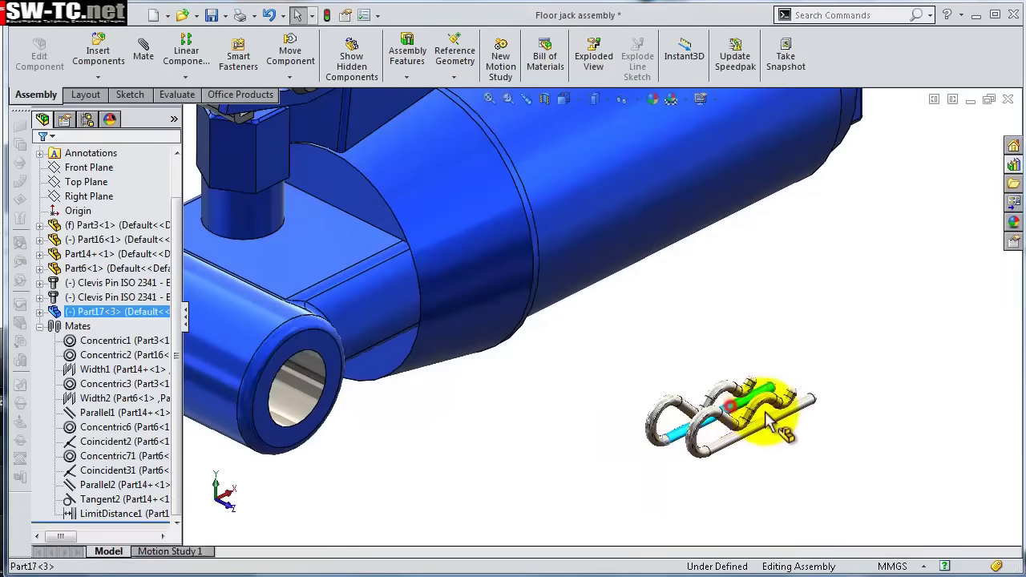
left_click(778, 417)
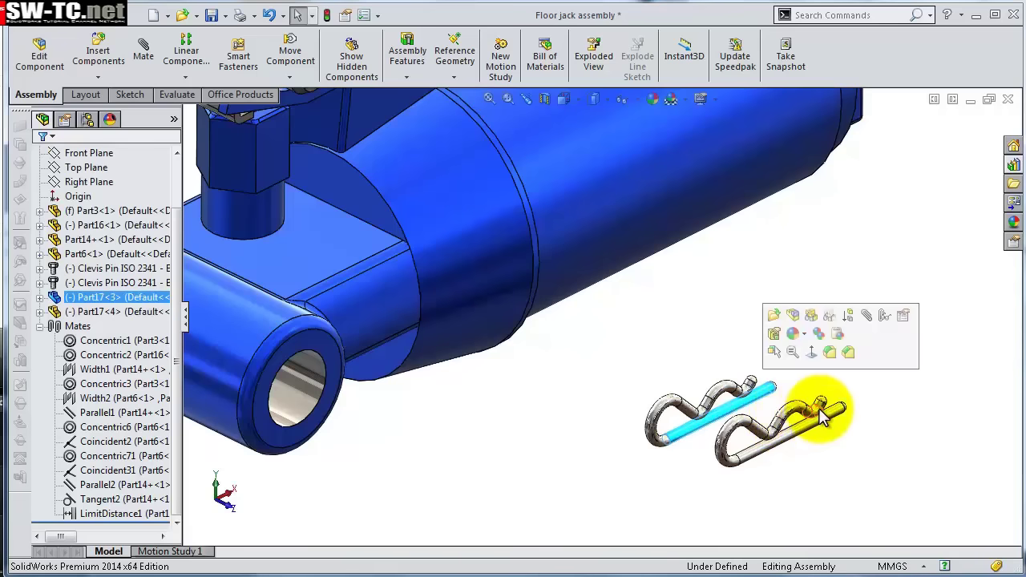
scroll(806, 413, "up", 1)
left_click(774, 407)
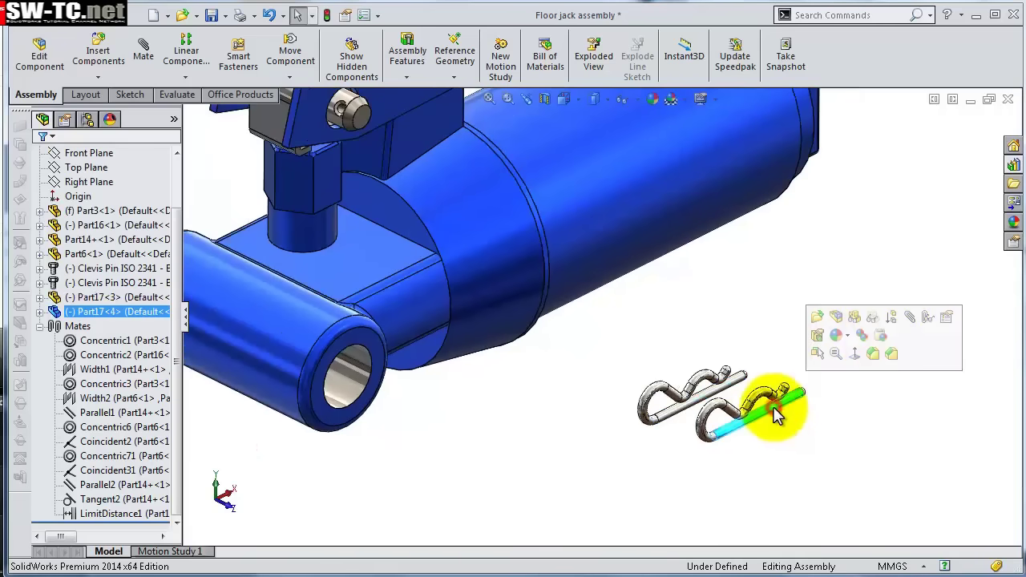
Mate the first clip's straight leg concentric with the clevis pin's cross hole.
left_click(914, 319)
middle_click_drag(790, 282, 550, 126)
scroll(481, 190, "down", 2)
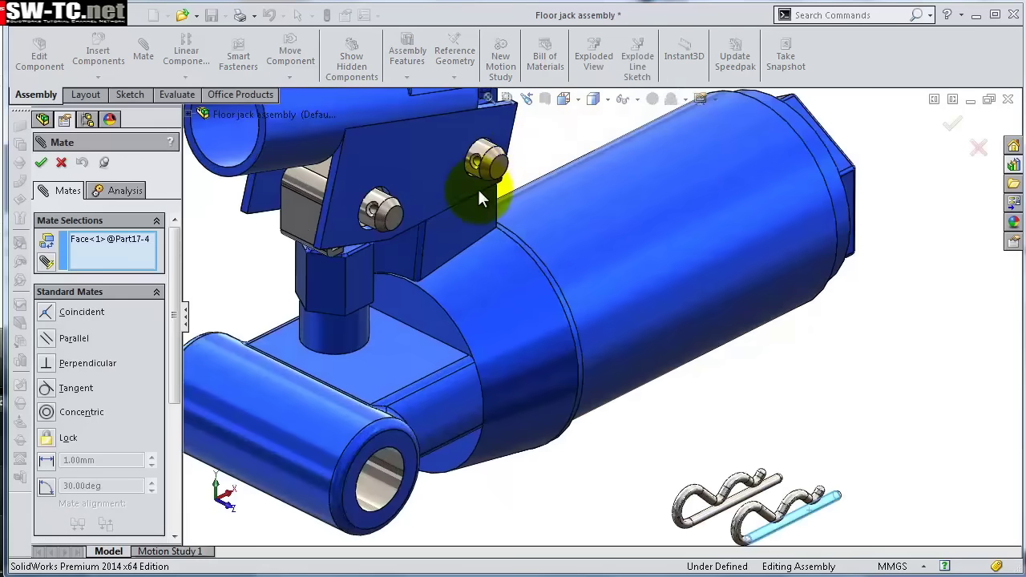
scroll(479, 202, "down", 6)
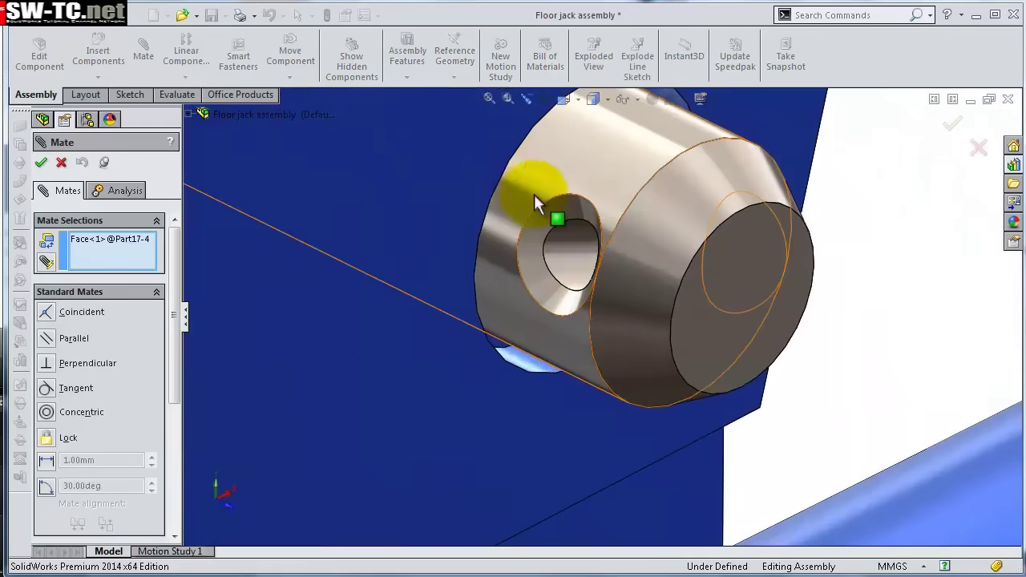
left_click(566, 250)
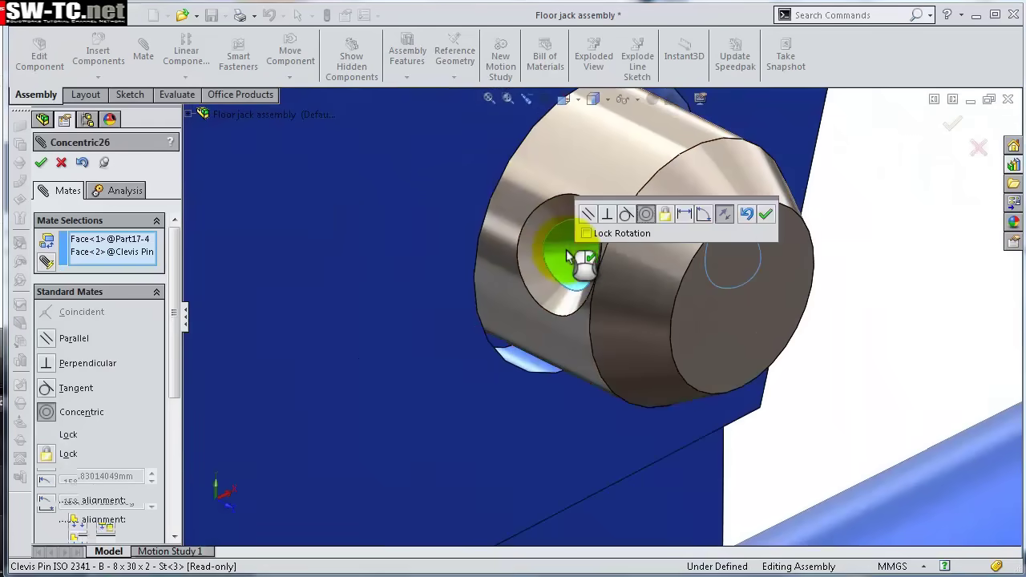
left_click(768, 214)
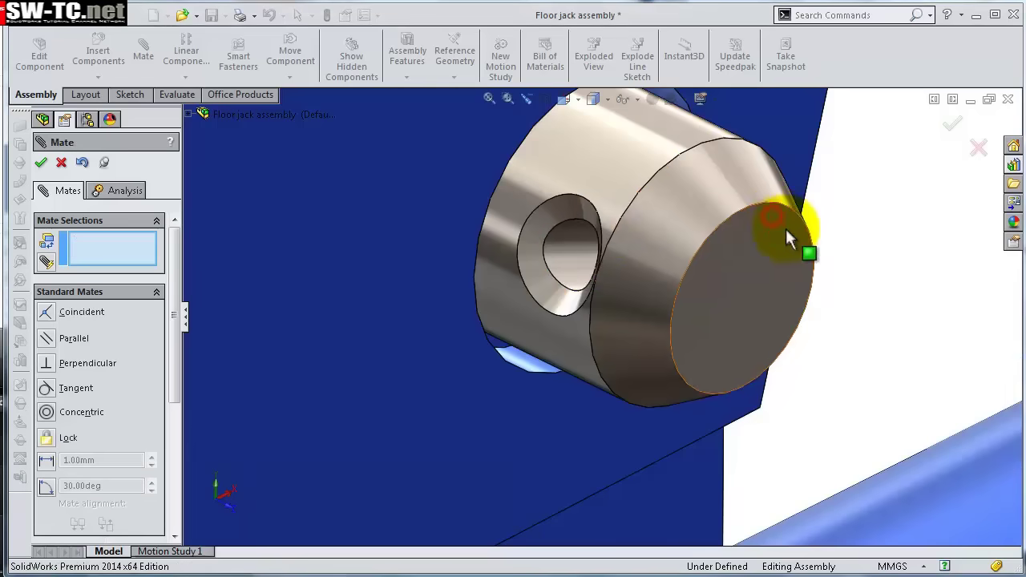
scroll(786, 228, "up", 5)
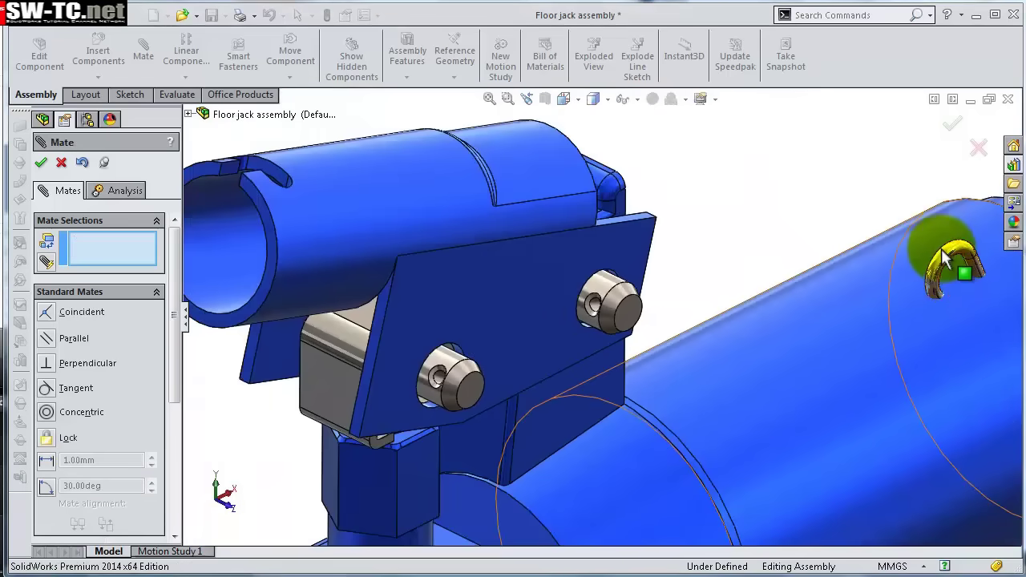
left_click_drag(938, 258, 603, 305)
Swing the mated clip around the pin so it hangs below it.
scroll(613, 321, "down", 3)
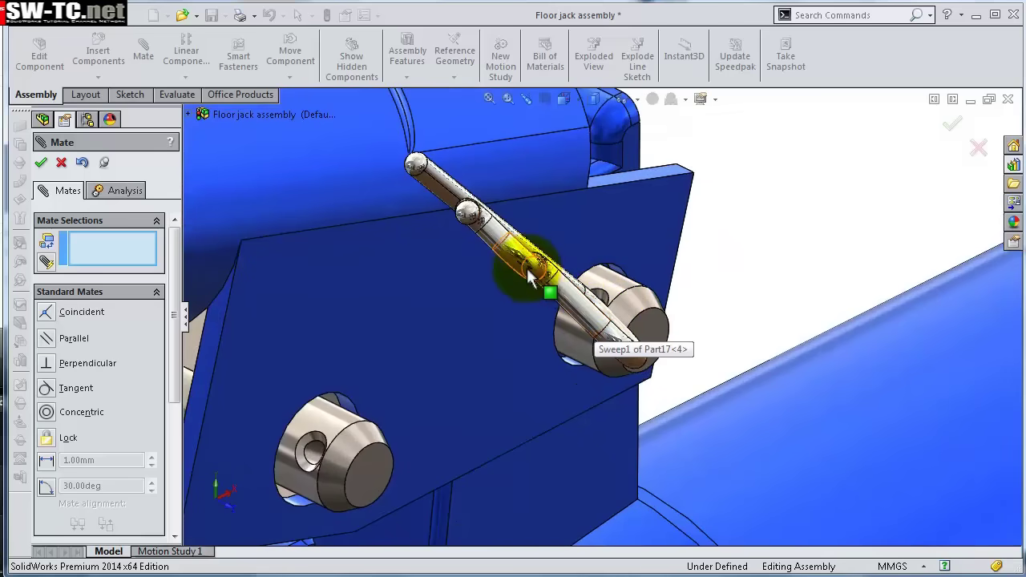
left_click_drag(529, 277, 724, 311)
middle_click_drag(765, 295, 797, 291)
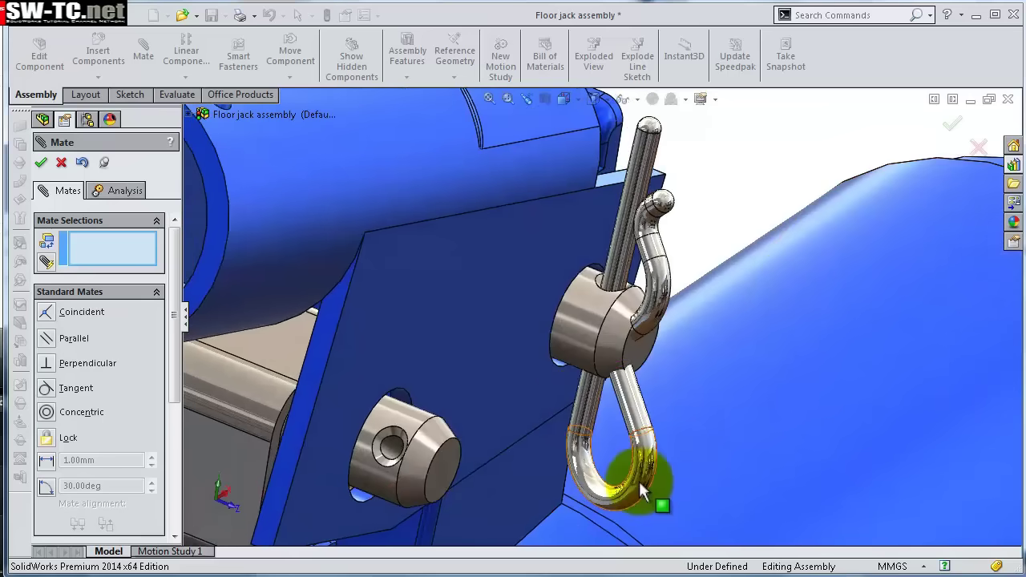
left_click_drag(639, 479, 491, 491)
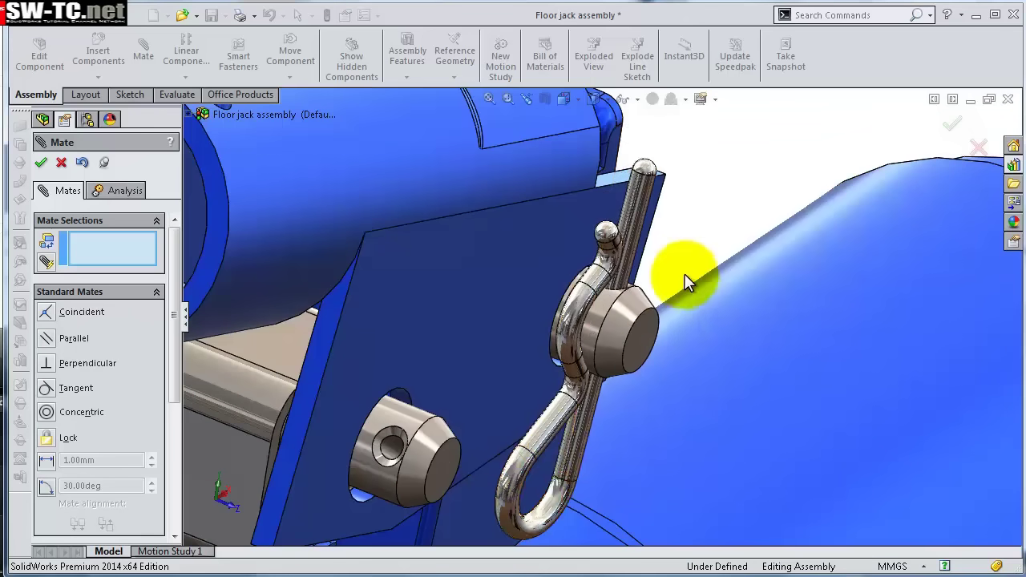
scroll(682, 280, "down", 3)
scroll(630, 325, "down", 3)
middle_click_drag(622, 255, 550, 367)
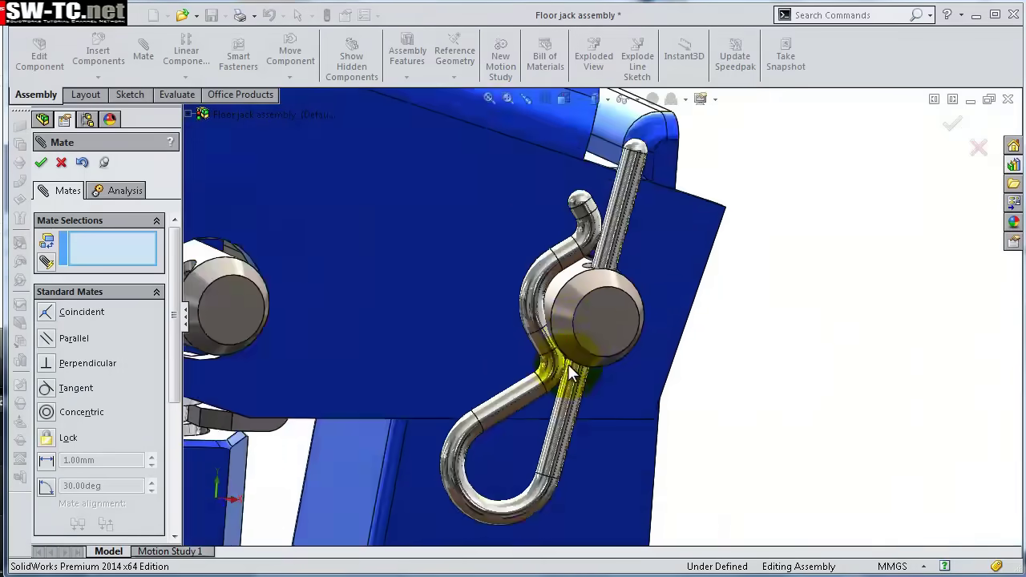
Make the first clip's curved face tangent to the clevis pin head.
scroll(584, 310, "down", 5)
left_click(566, 153)
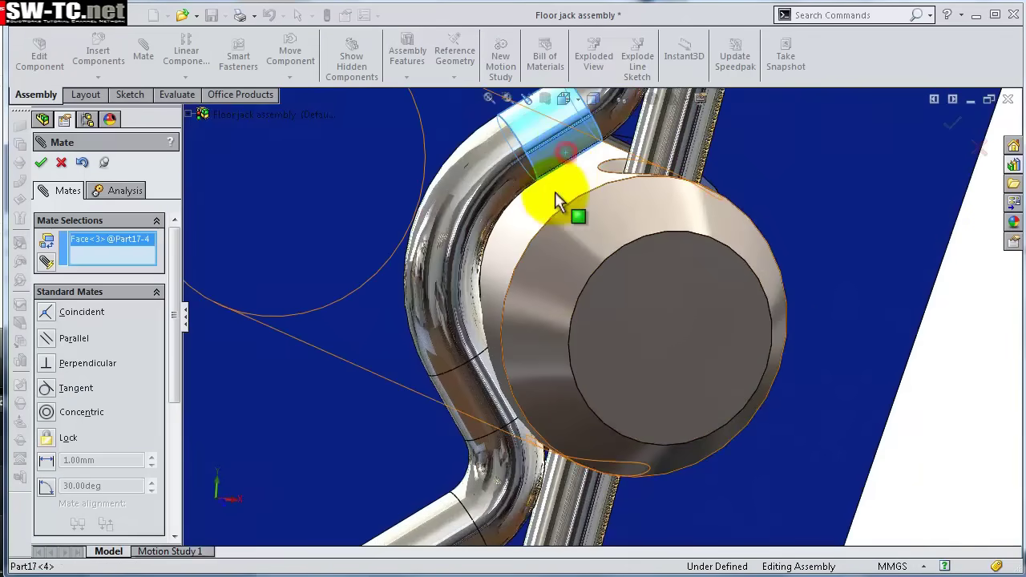
left_click(554, 198)
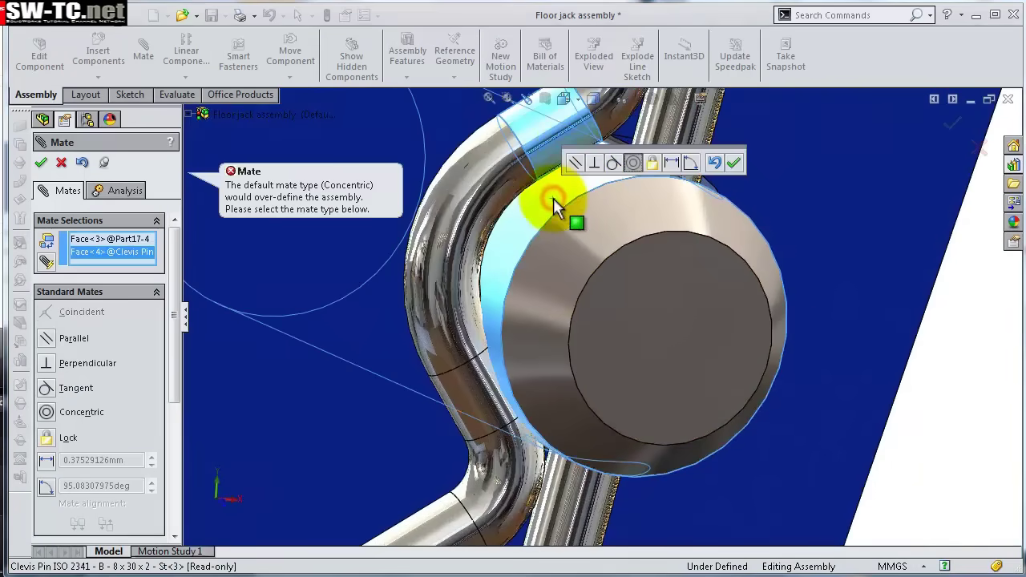
left_click(613, 164)
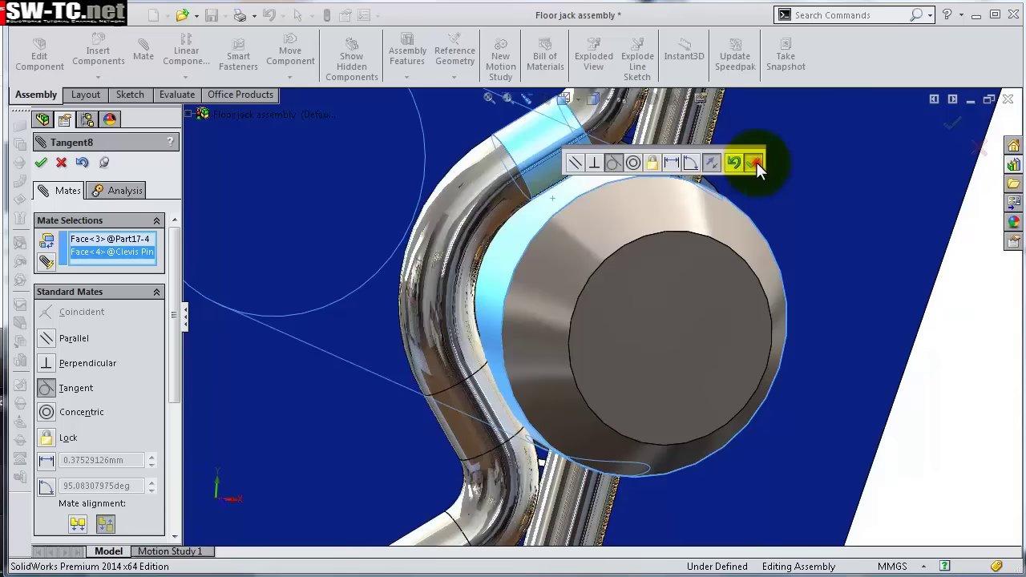
left_click(756, 162)
mouse_move(769, 186)
middle_mouse_down()
mouse_move(672, 331)
mouse_move(551, 422)
mouse_move(527, 310)
middle_mouse_up()
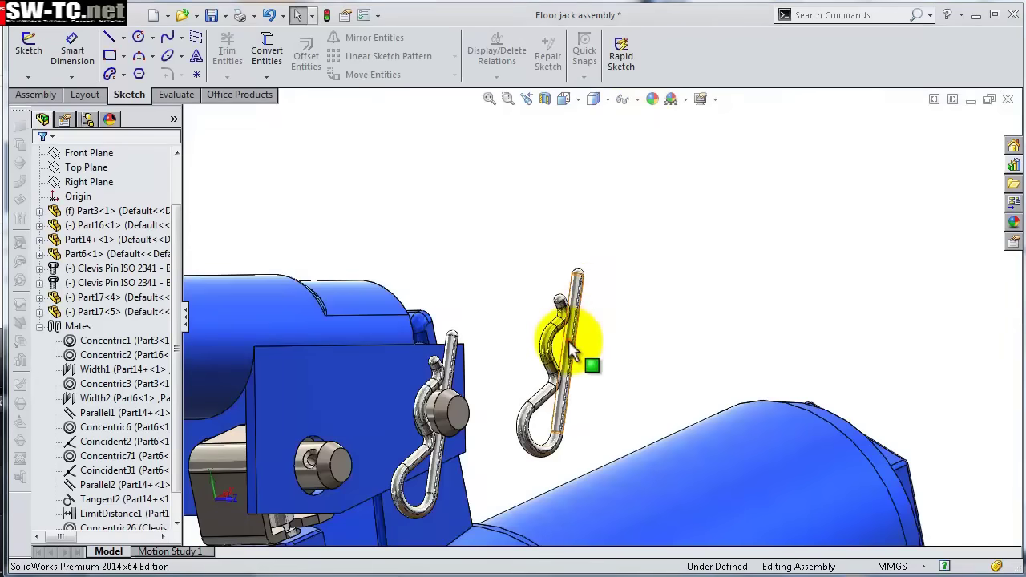
Mate the second clip's rod concentric with the second clevis pin's hole.
left_click(568, 341)
left_click(700, 255)
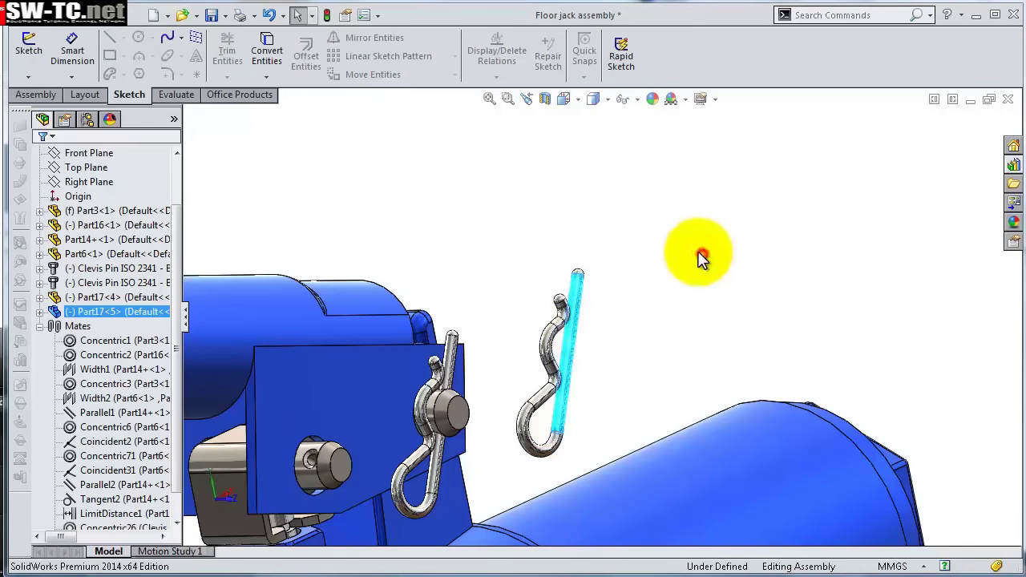
middle_click_drag(700, 254, 337, 461)
scroll(338, 461, "down", 3)
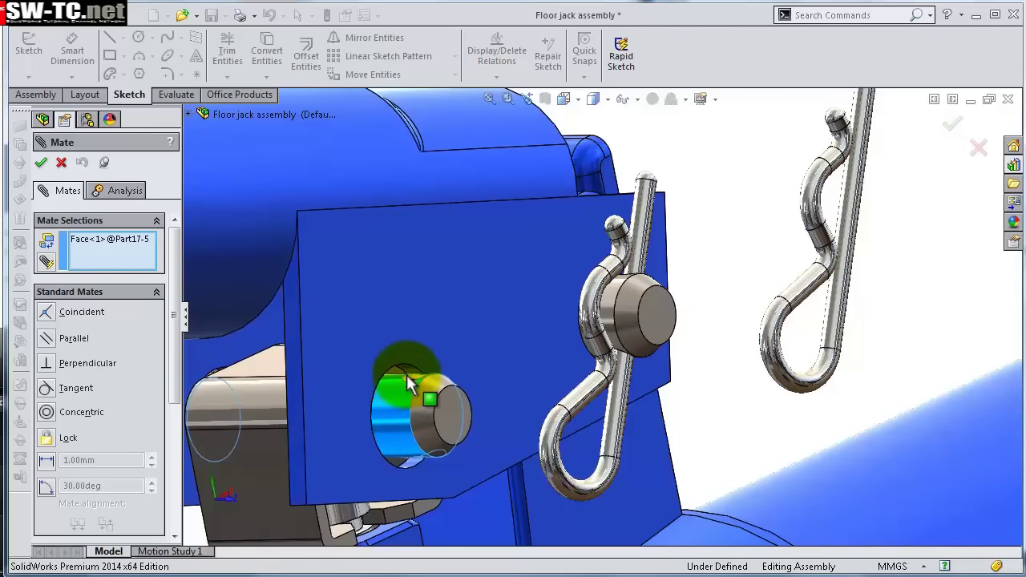
scroll(393, 425, "down", 2)
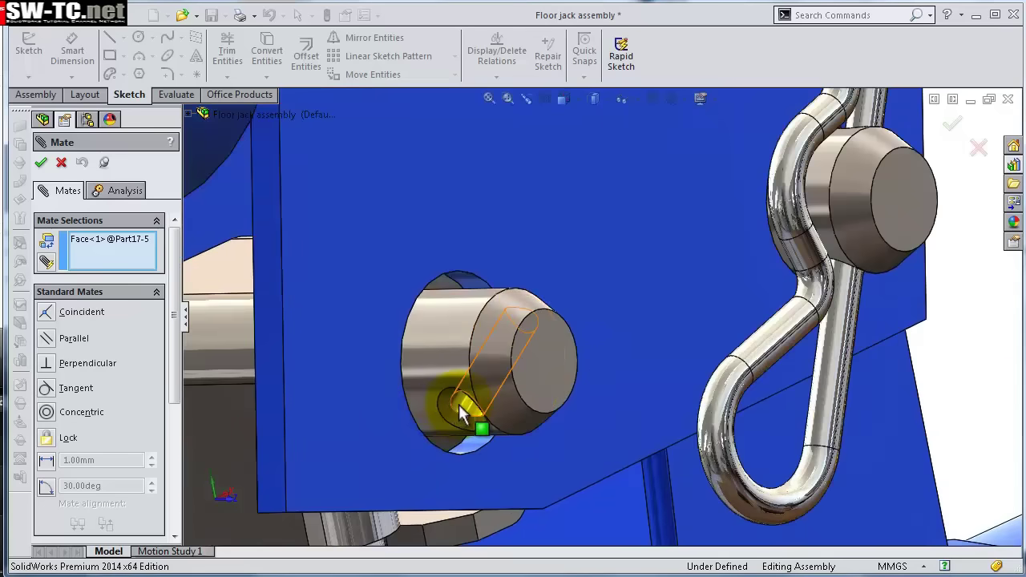
left_click(461, 403)
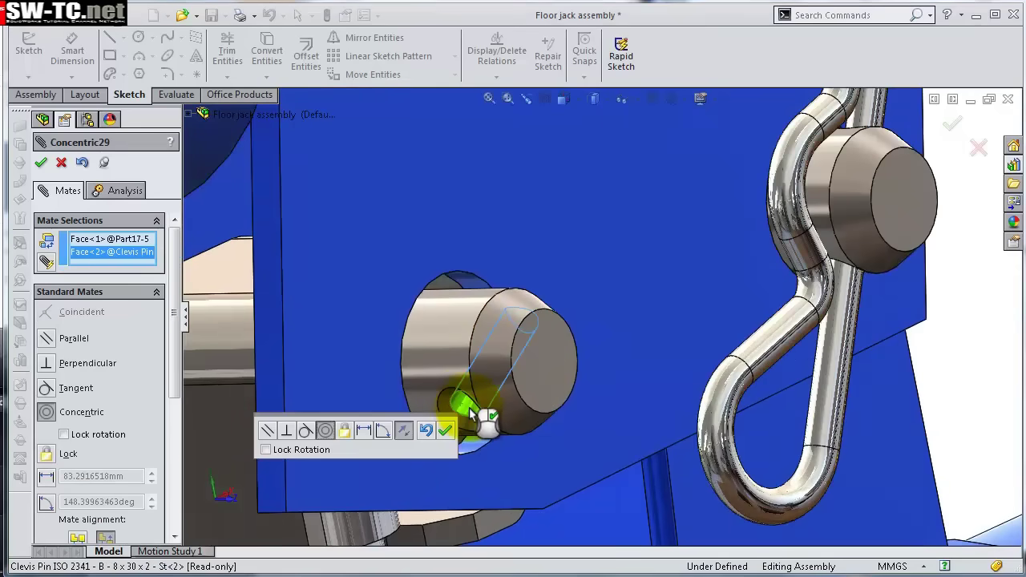
left_click(446, 431)
scroll(468, 430, "up", 10)
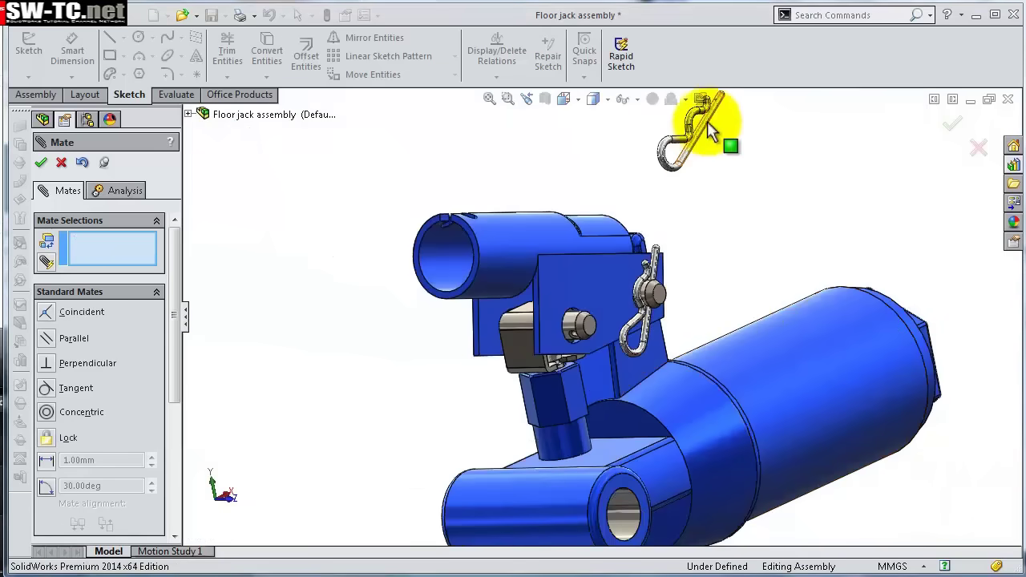
scroll(694, 137, "down", 4)
Move the second clip beside its pin and make it tangent to the pin head.
left_click_drag(677, 180, 483, 505)
middle_click_drag(484, 505, 406, 431)
scroll(578, 389, "down", 4)
middle_click_drag(603, 329, 580, 324)
scroll(561, 333, "down", 3)
left_click(580, 324)
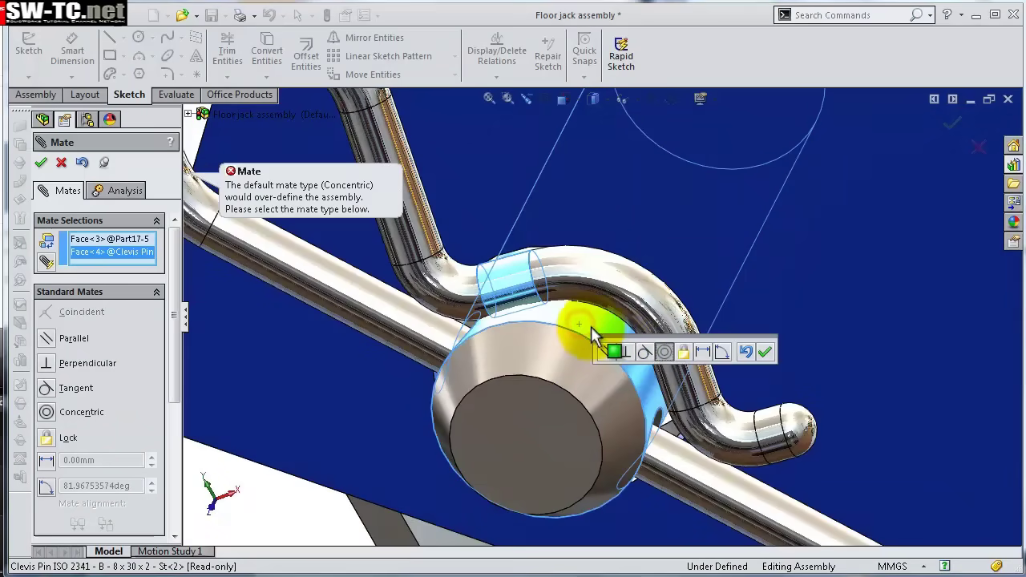
left_click(644, 351)
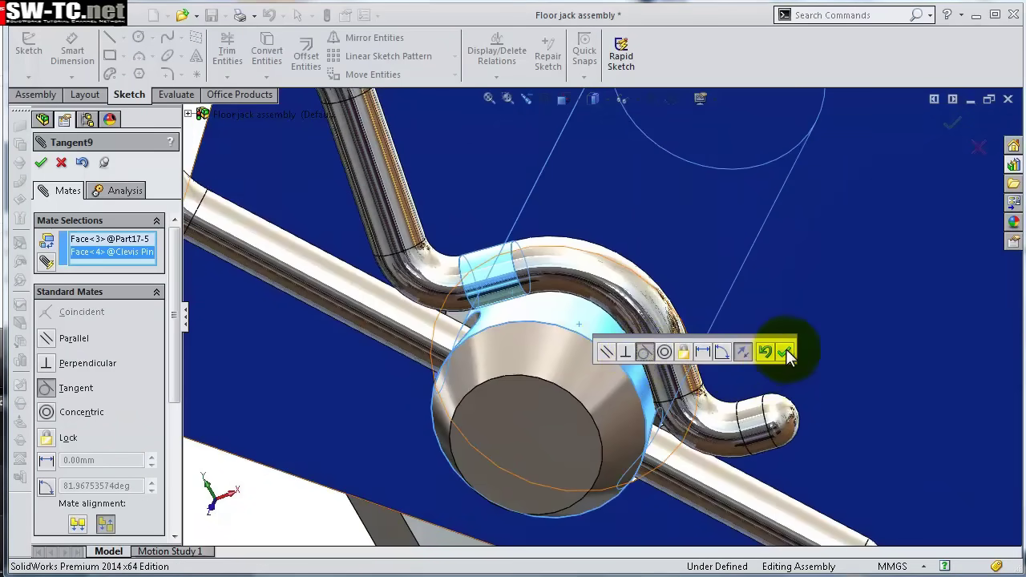
left_click(785, 351)
middle_click_drag(786, 348, 671, 321)
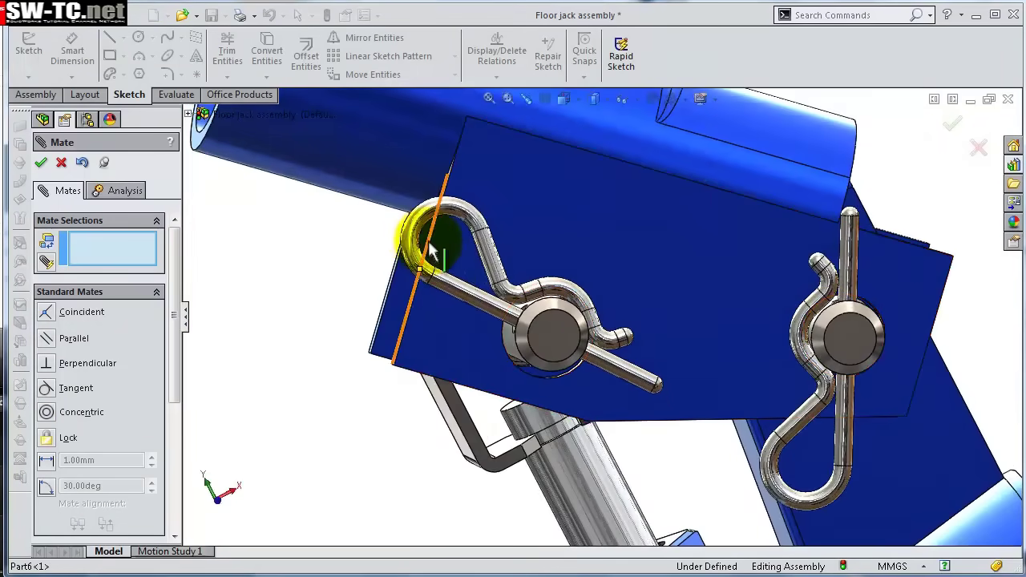
Swing both clips around their pins to check motion, then close the Mate PropertyManager.
left_click_drag(422, 226, 542, 502)
left_click_drag(780, 492, 673, 356)
middle_click_drag(674, 357, 594, 348)
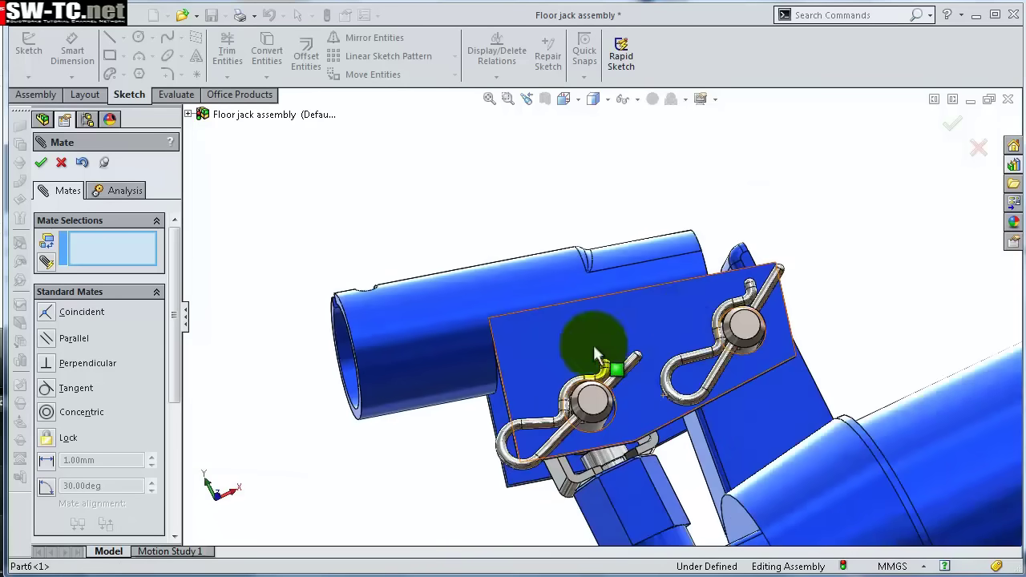
left_click_drag(520, 428, 669, 365)
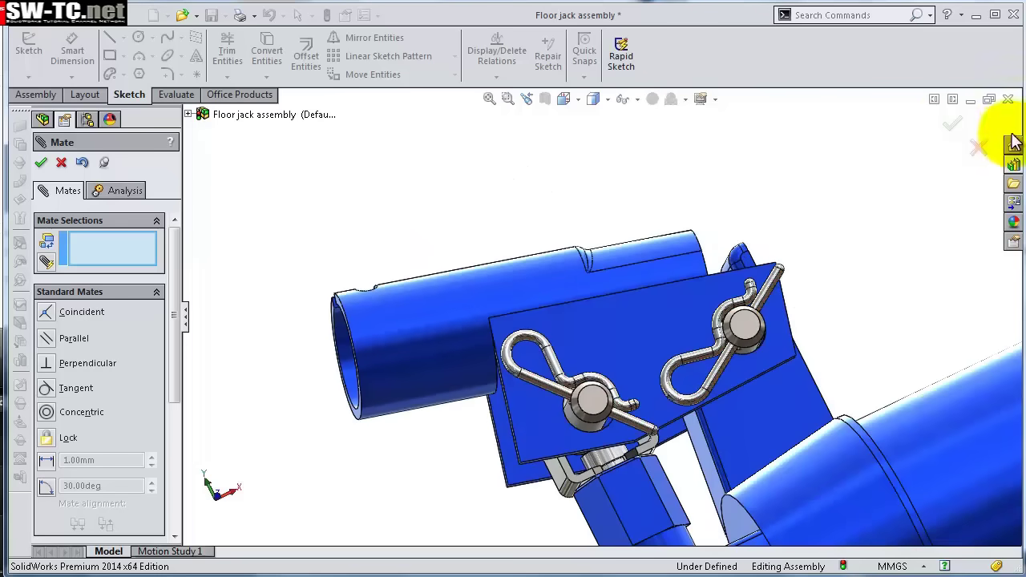
left_click(951, 123)
middle_click_drag(917, 257, 696, 322)
Browse the Design Library's Toolbox ISO Pins folder to the Spring pins.
scroll(713, 364, "down", 5)
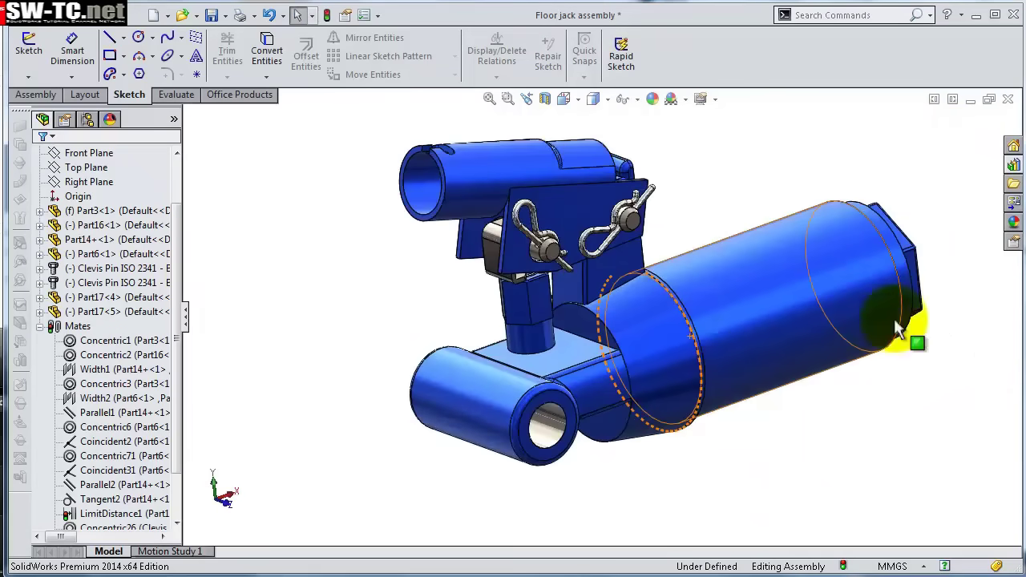
left_click(1013, 165)
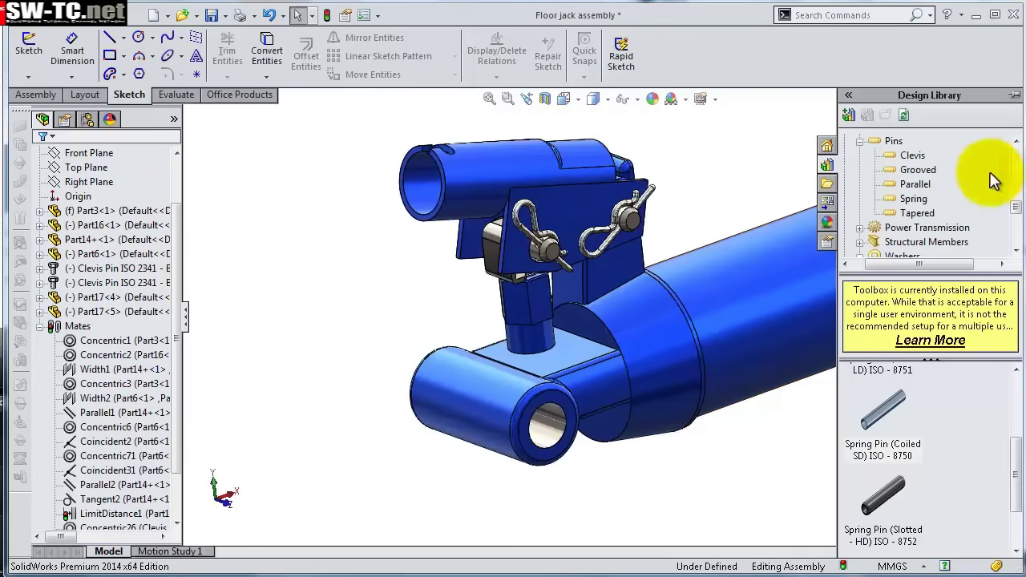
left_click(860, 141)
scroll(911, 172, "up", 2)
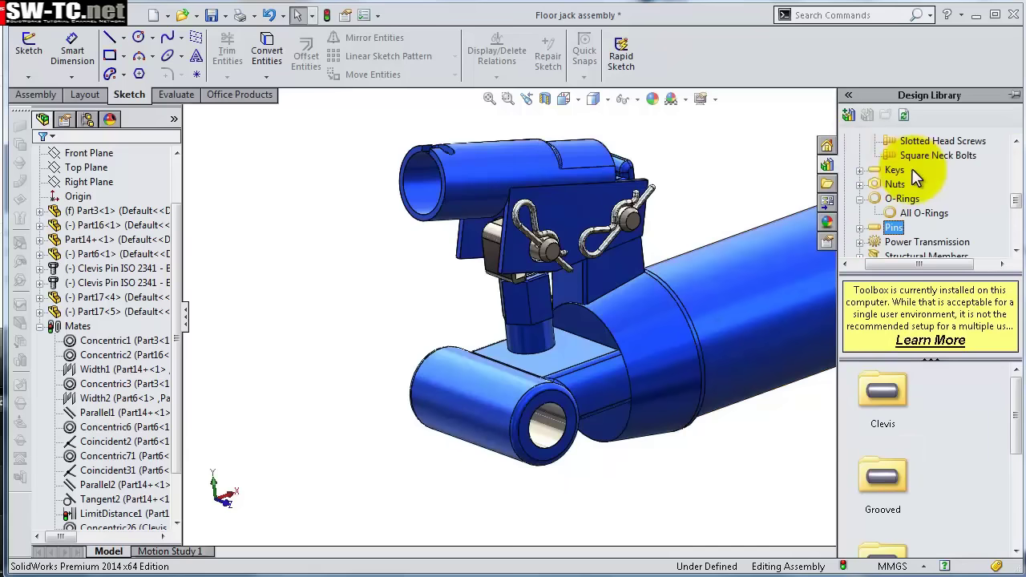
scroll(879, 218, "down", 1)
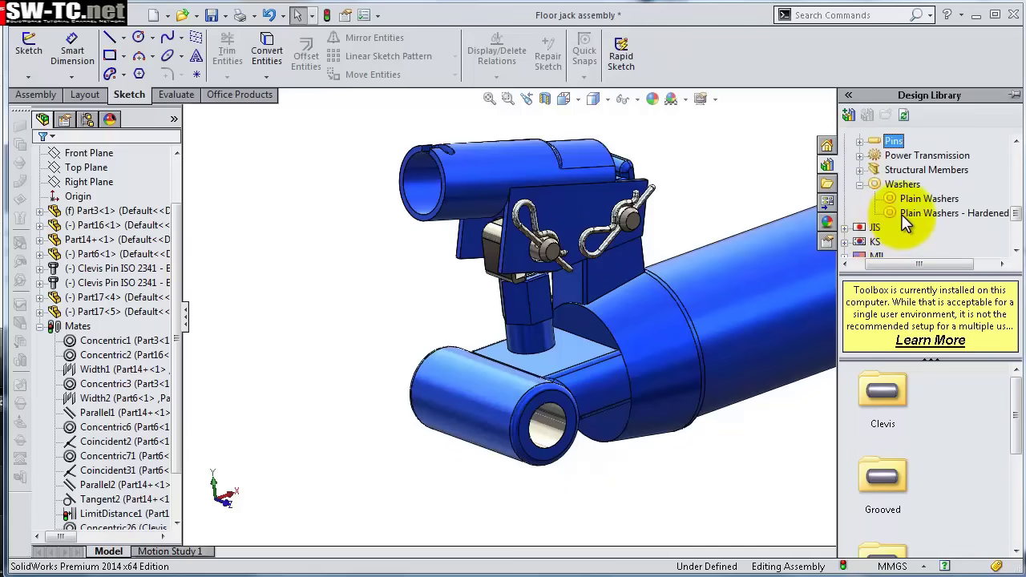
scroll(901, 214, "up", 6)
scroll(887, 192, "down", 6)
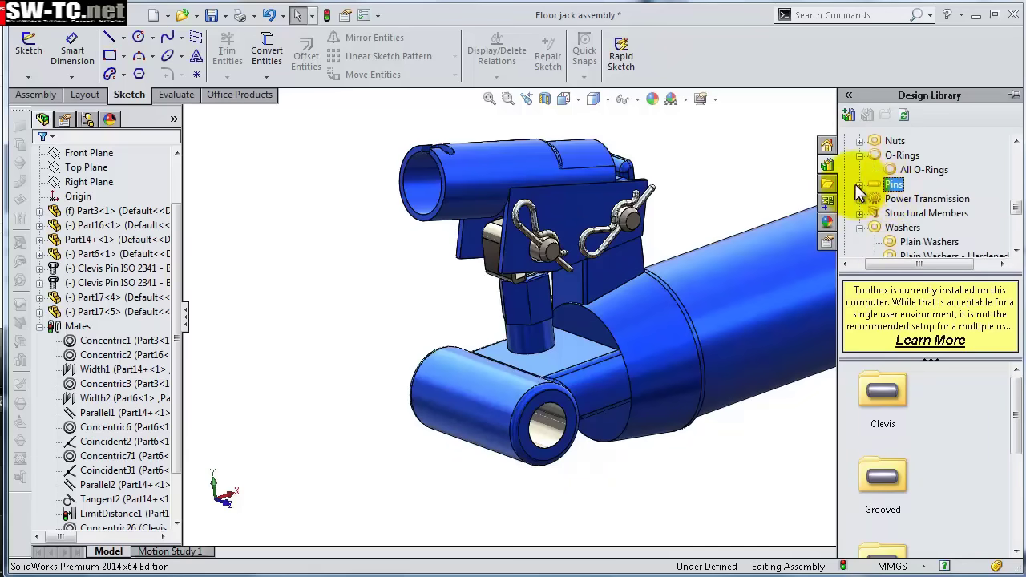
left_click(860, 184)
left_click(918, 242)
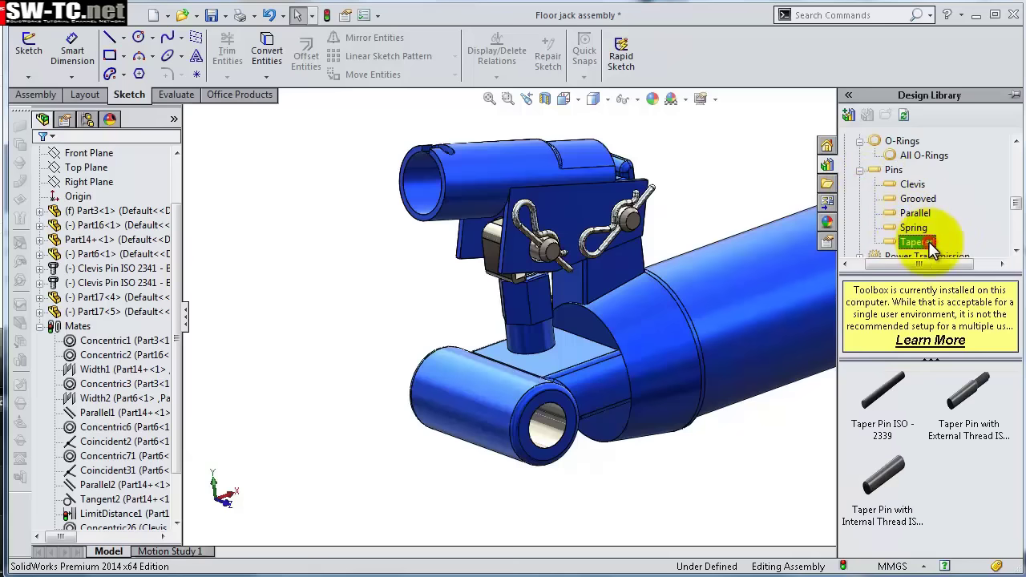
left_click(921, 228)
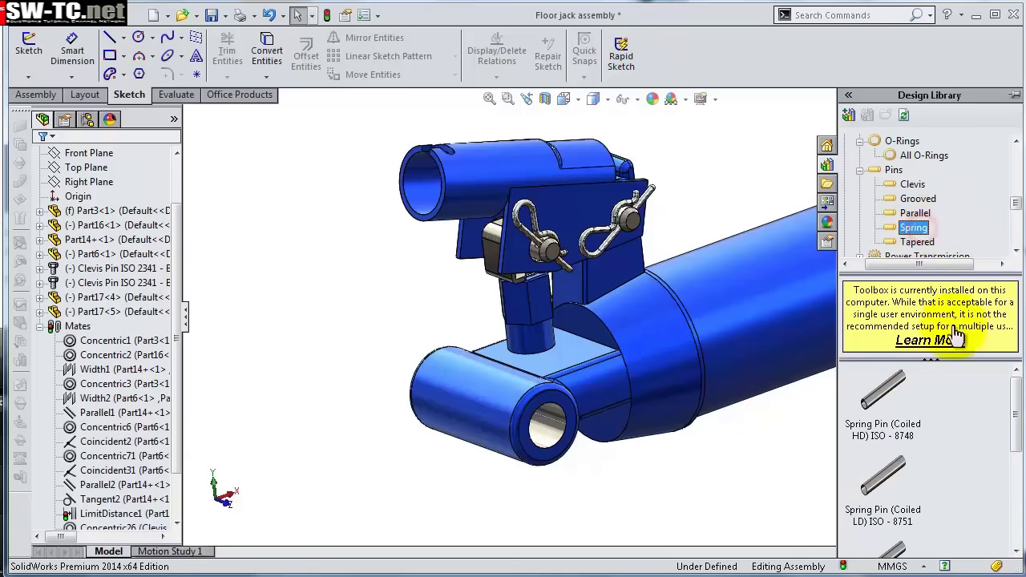
left_click_drag(1015, 419, 1012, 520)
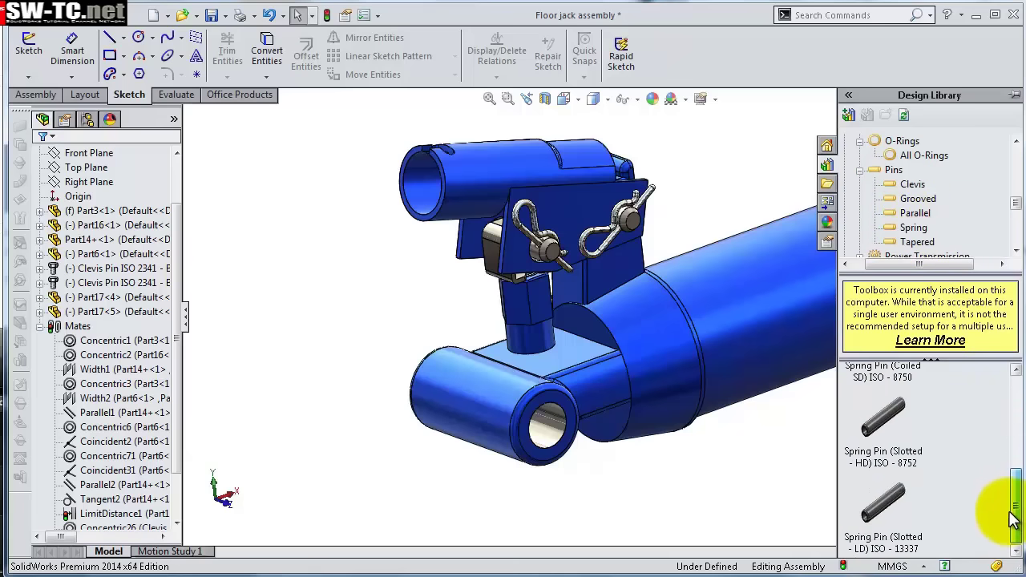
Insert Spring Pin (Slotted HD) ISO 8752 into the roller hole at size M14, length 60.
left_click_drag(887, 424, 544, 431)
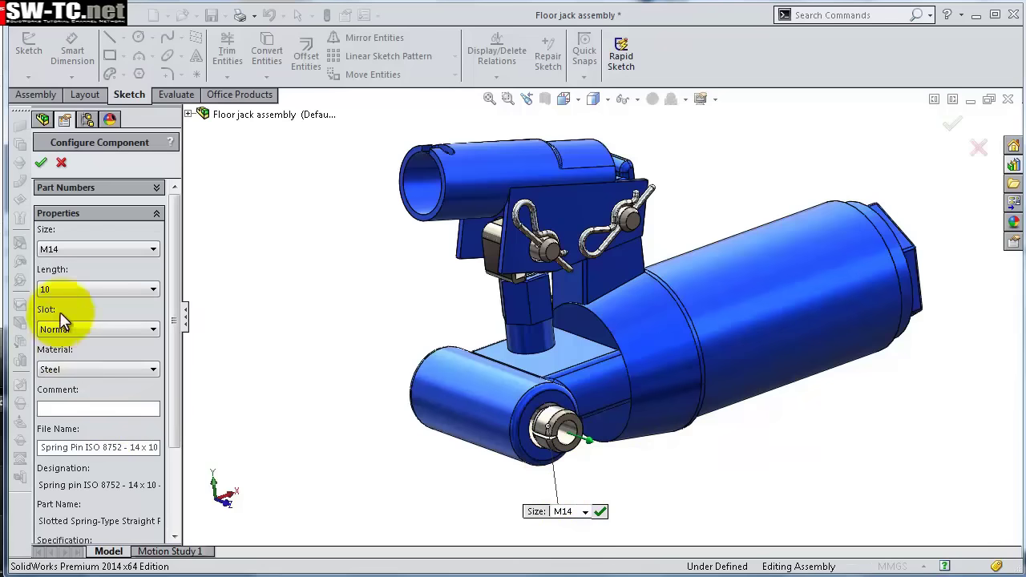
left_click(68, 291)
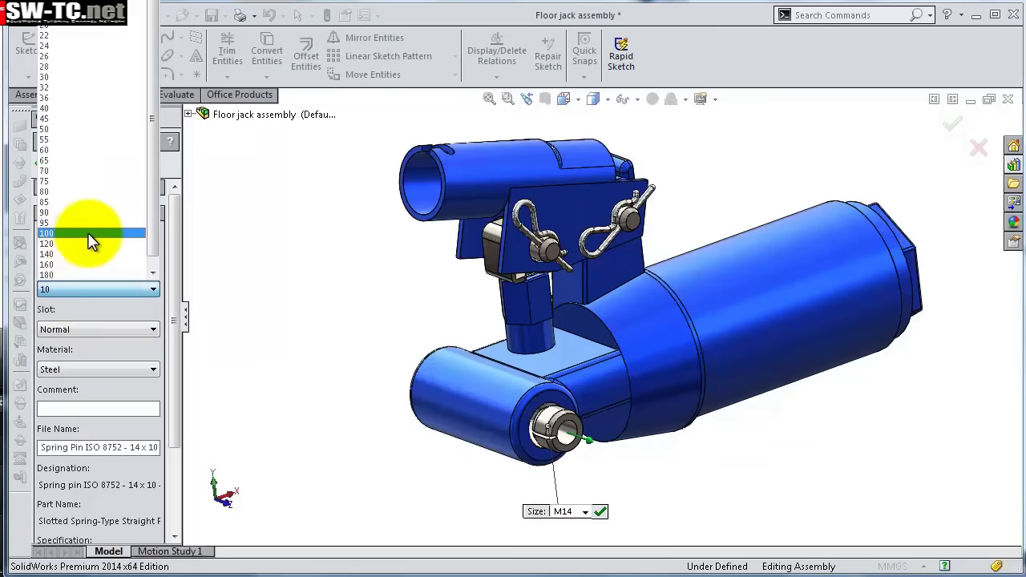
left_click(80, 161)
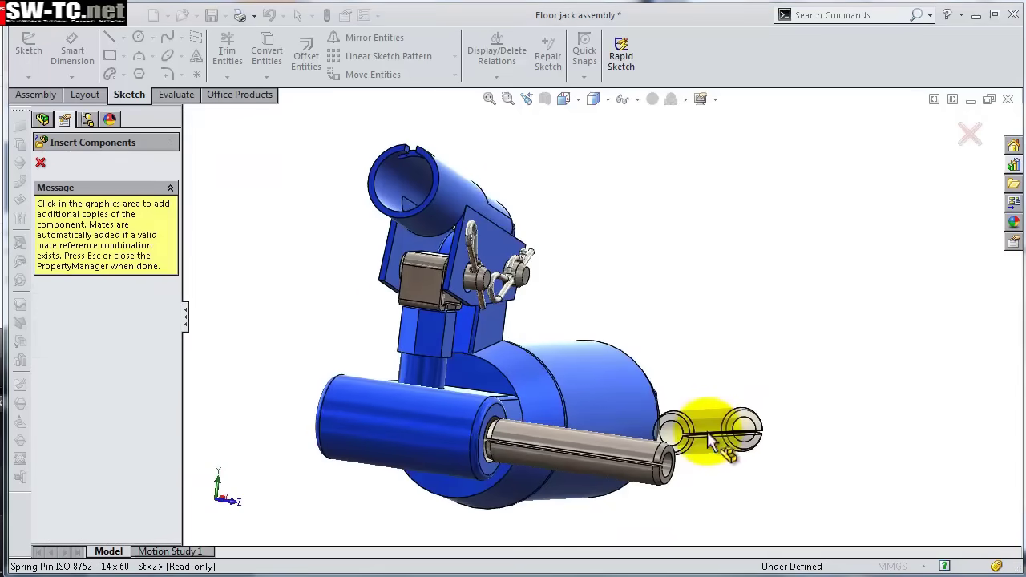
left_click(971, 133)
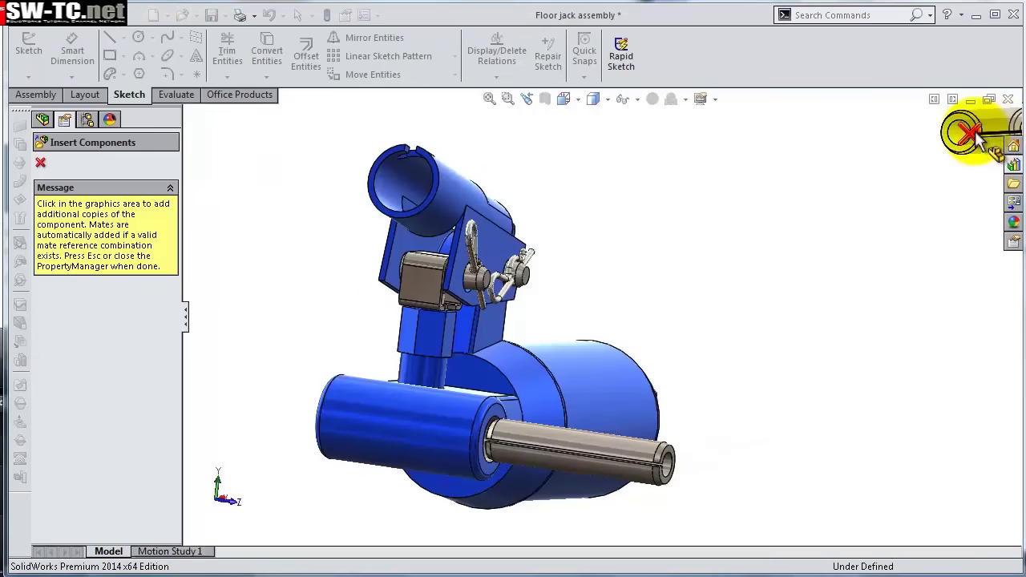
Slide the spring pin into the roller tube and start a Width mate for it.
left_click_drag(511, 444, 461, 436)
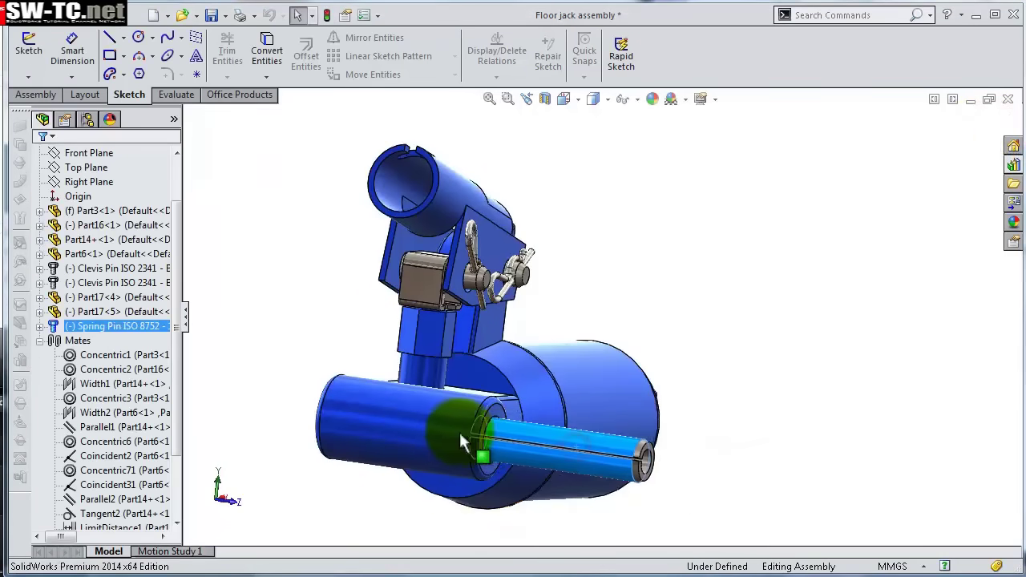
middle_click_drag(321, 421, 373, 426)
scroll(699, 458, "down", 5)
middle_click_drag(698, 458, 724, 497)
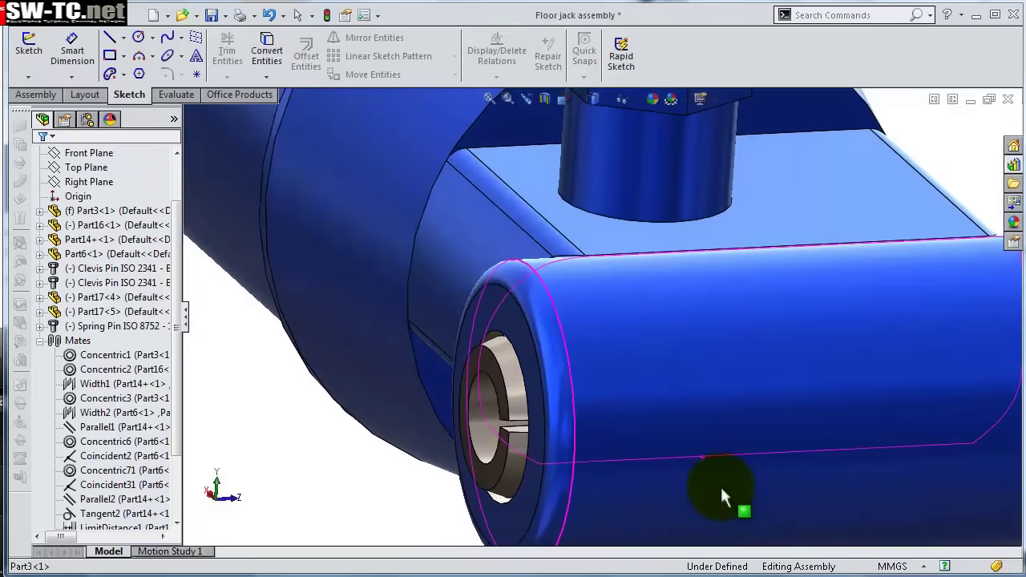
left_click(495, 378)
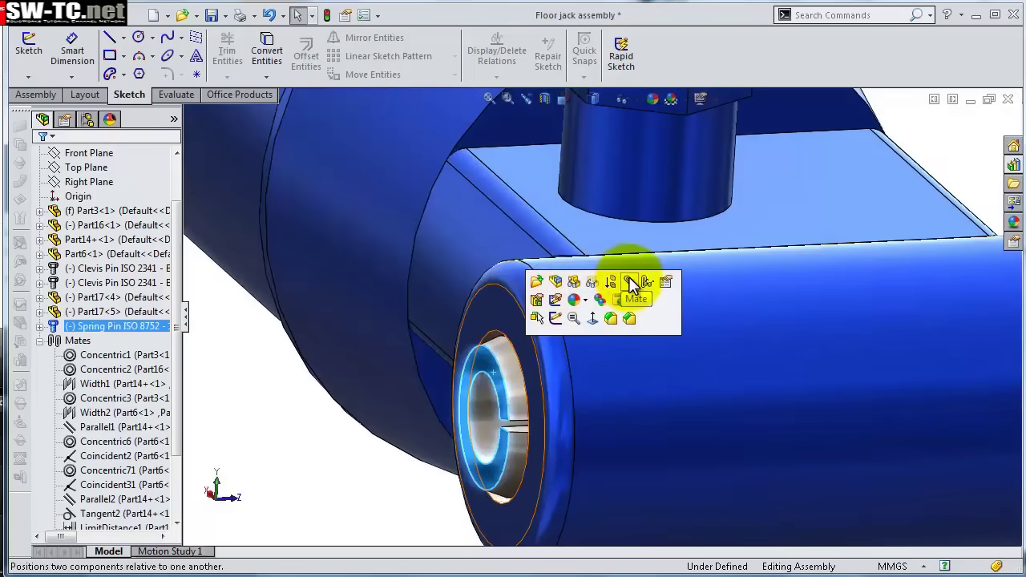
left_click(629, 281)
left_click_drag(175, 302, 167, 388)
left_click(153, 390)
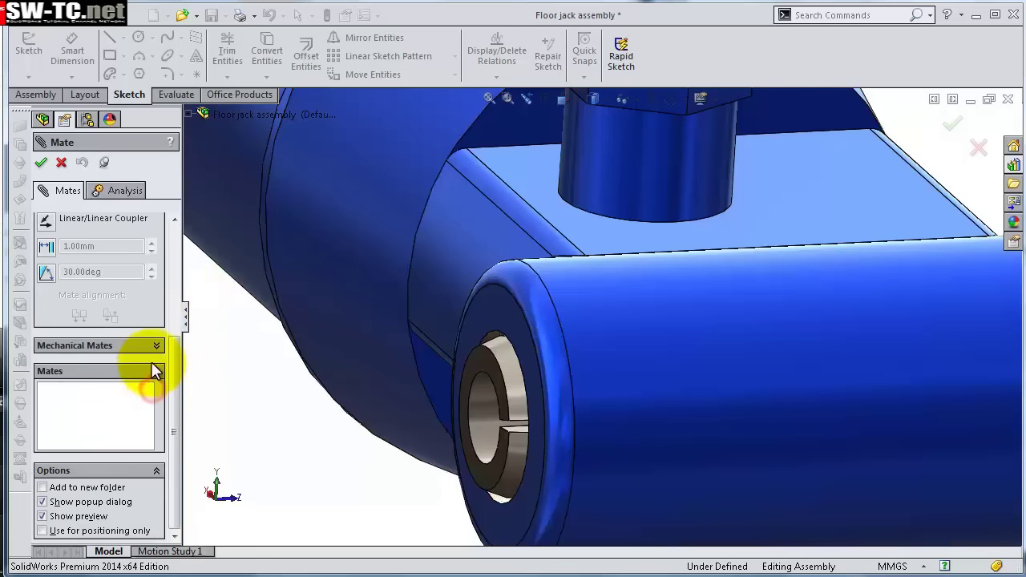
left_click_drag(178, 363, 171, 296)
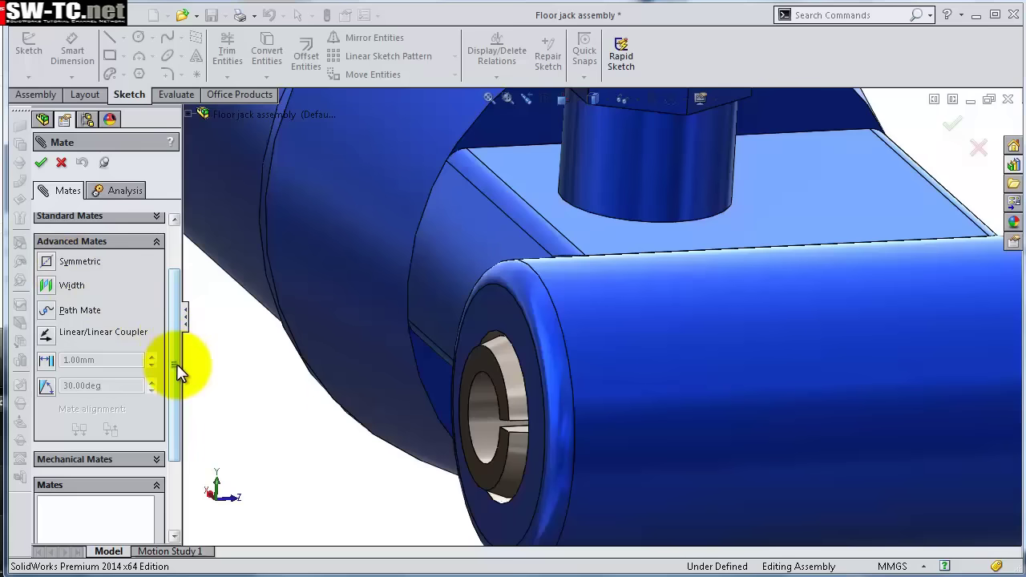
left_click_drag(177, 364, 177, 346)
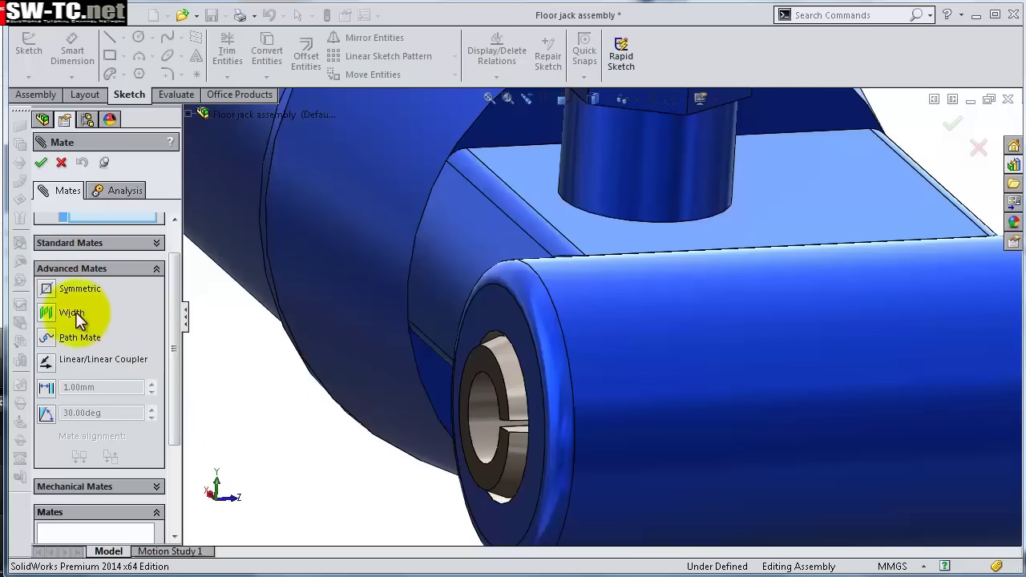
left_click(50, 314)
left_click_drag(176, 313, 186, 289)
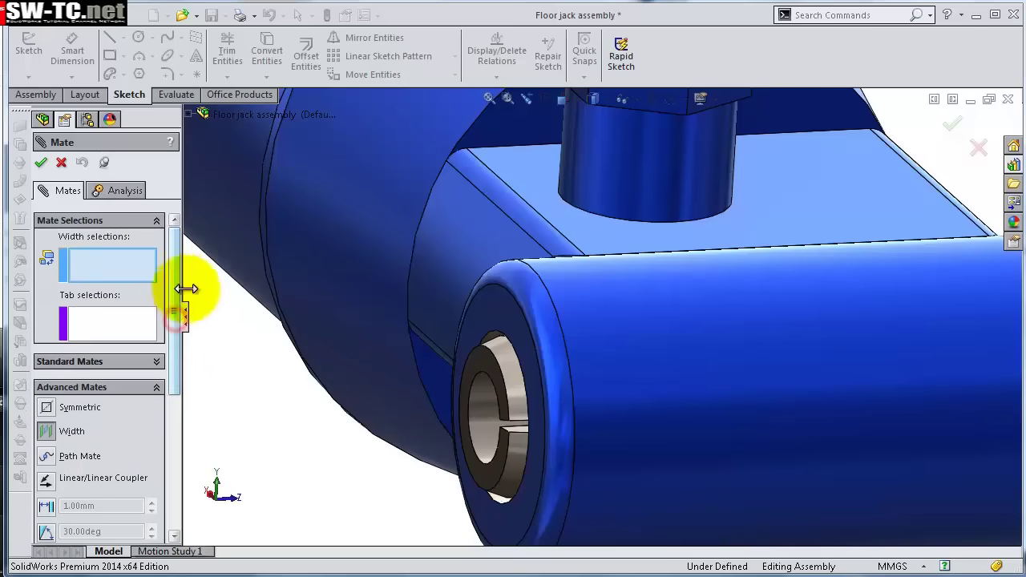
Use both pin end faces and both bushing end faces for the Width mate and apply it.
left_click(486, 371)
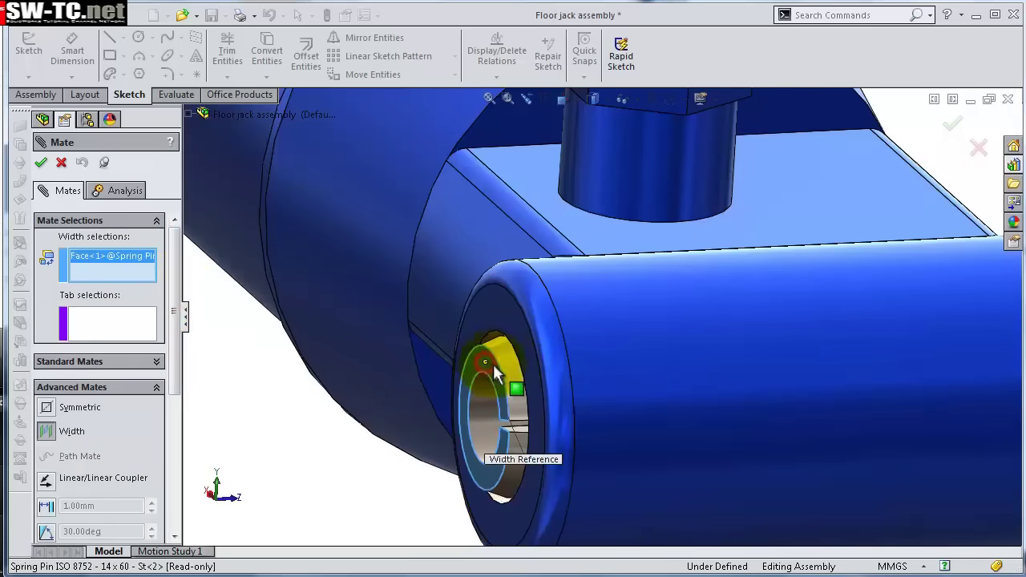
middle_click_drag(493, 364, 889, 311)
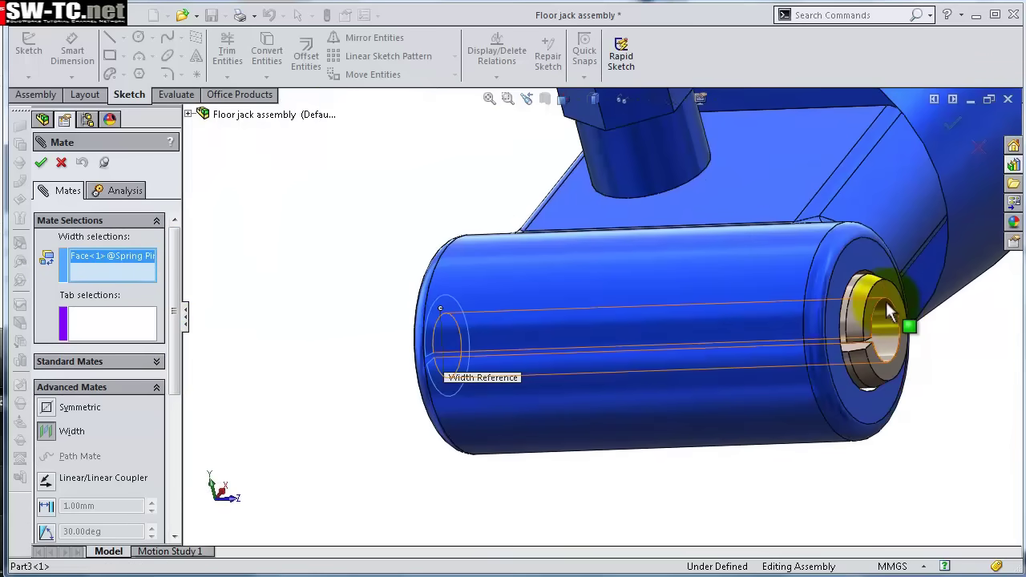
left_click(882, 298)
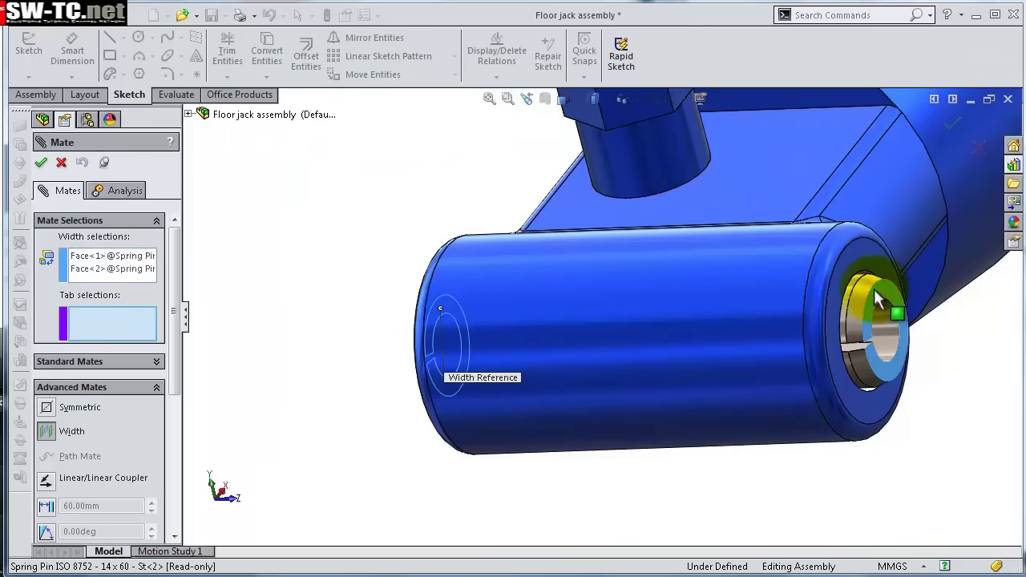
left_click(846, 287)
middle_click_drag(842, 288, 811, 317)
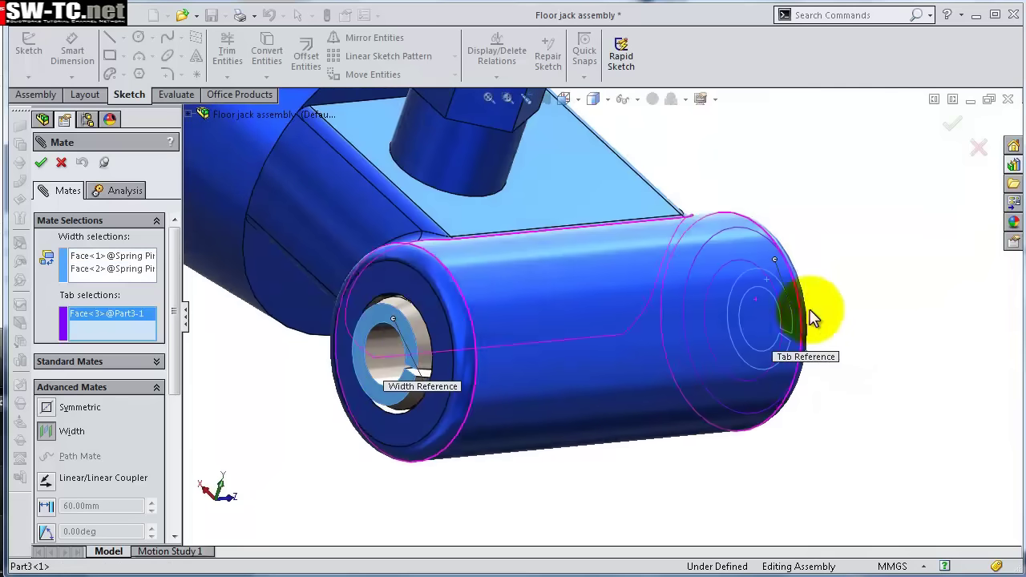
left_click(403, 291)
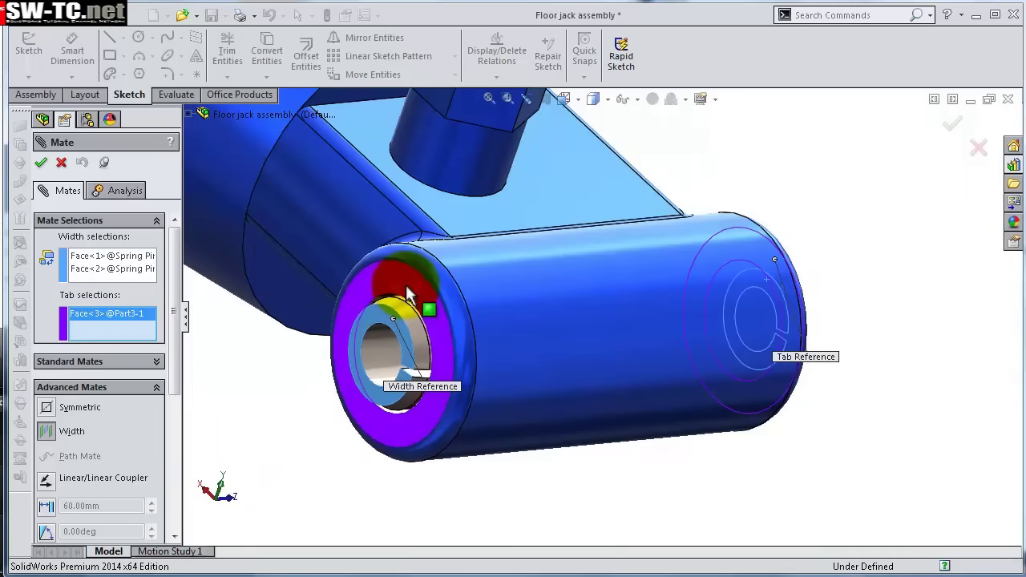
left_click(41, 163)
middle_click_drag(843, 348, 705, 239)
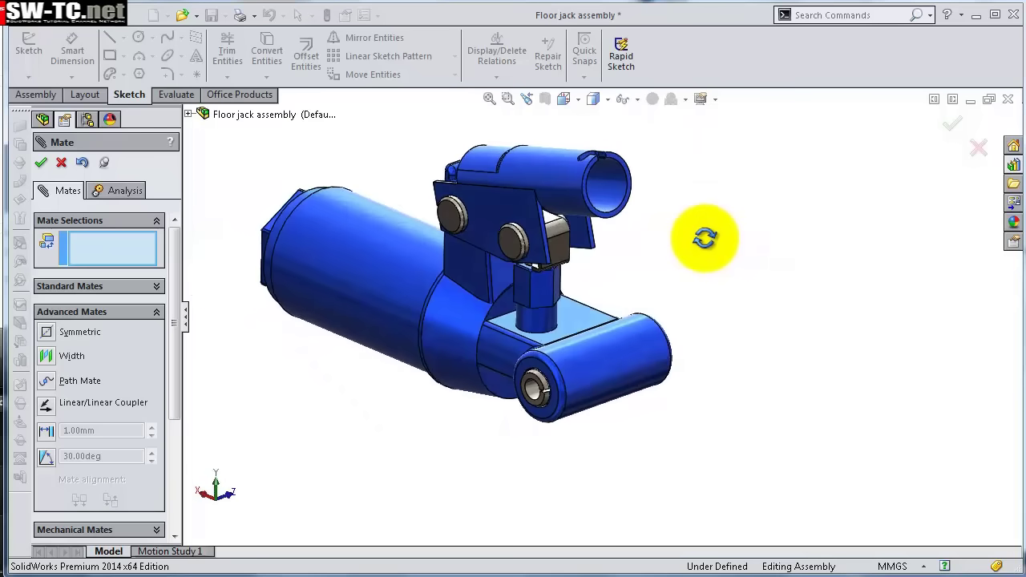
left_click(952, 125)
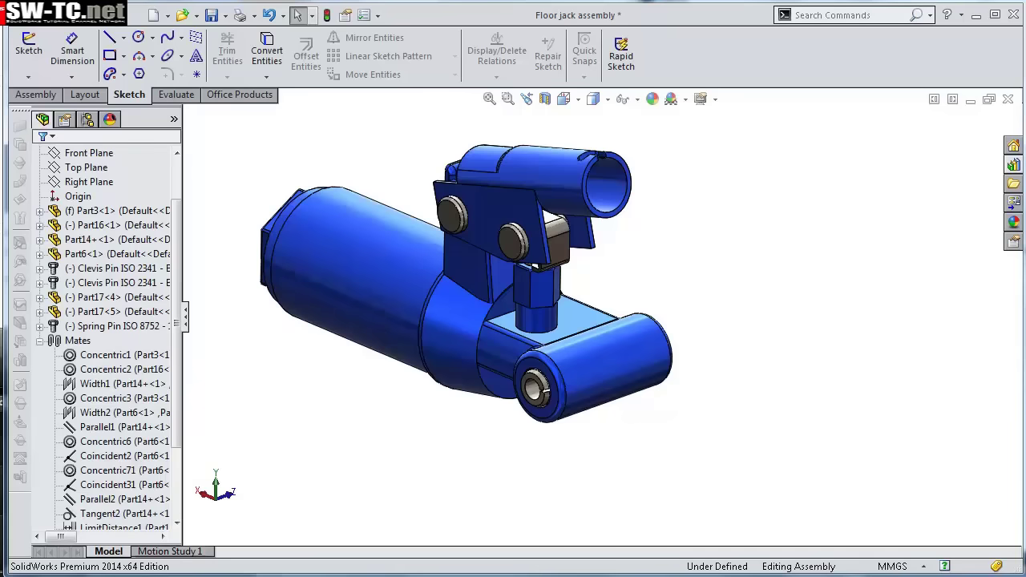
Insert the Part1 frame plate from the Design Library into the assembly.
left_click(1015, 240)
left_click(749, 41)
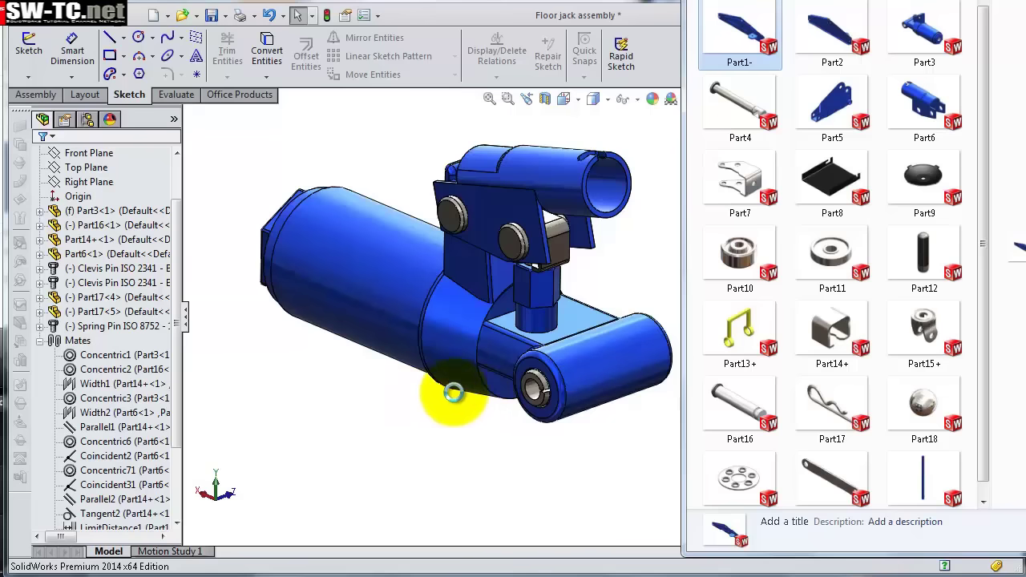
left_click_drag(478, 393, 519, 370)
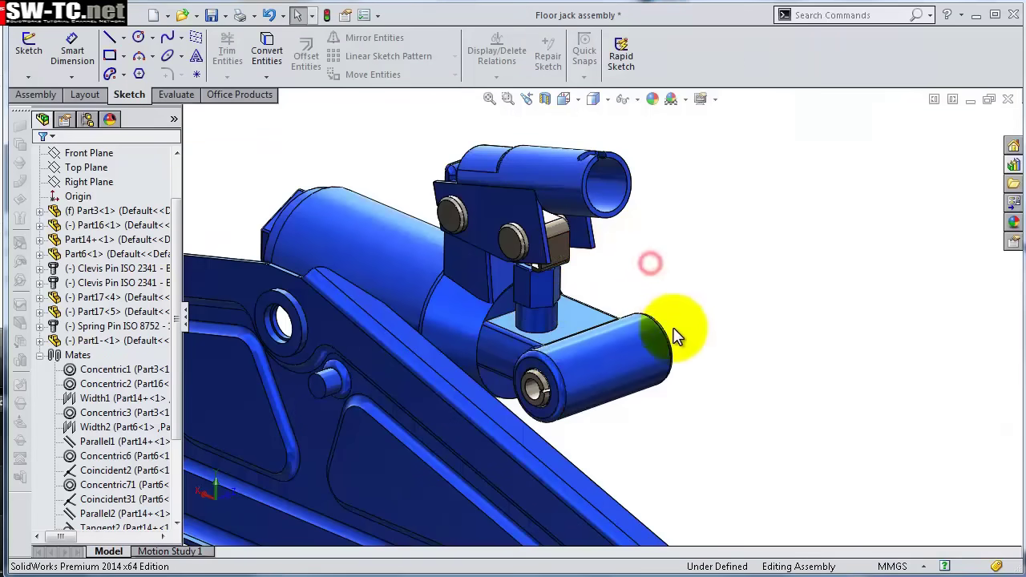
scroll(676, 332, "up", 5)
middle_click_drag(649, 425, 525, 435)
scroll(460, 279, "down", 6)
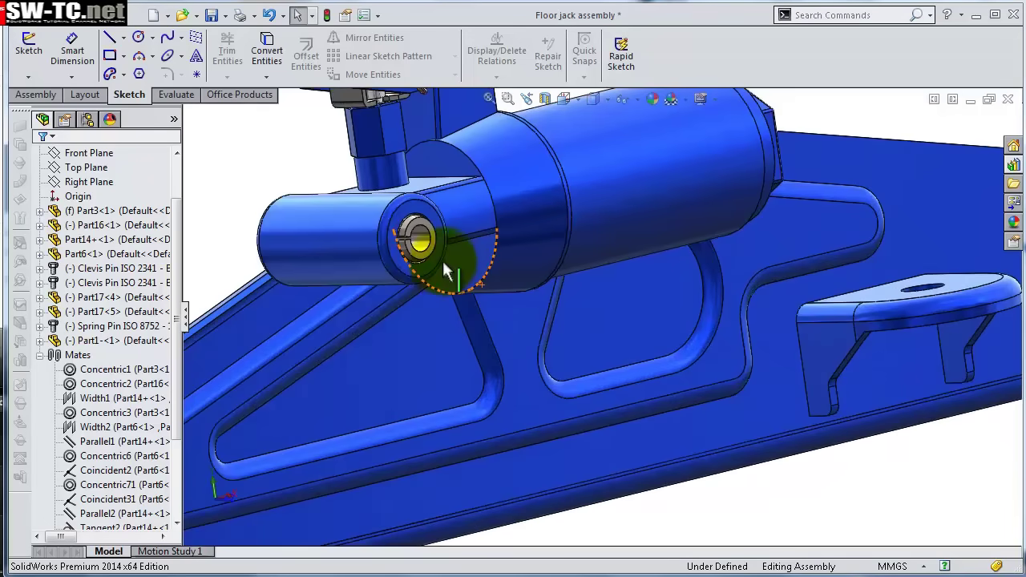
scroll(442, 258, "down", 3)
Start a mate from the spring pin's face, bringing the frame plate's hole into view.
left_click(434, 238)
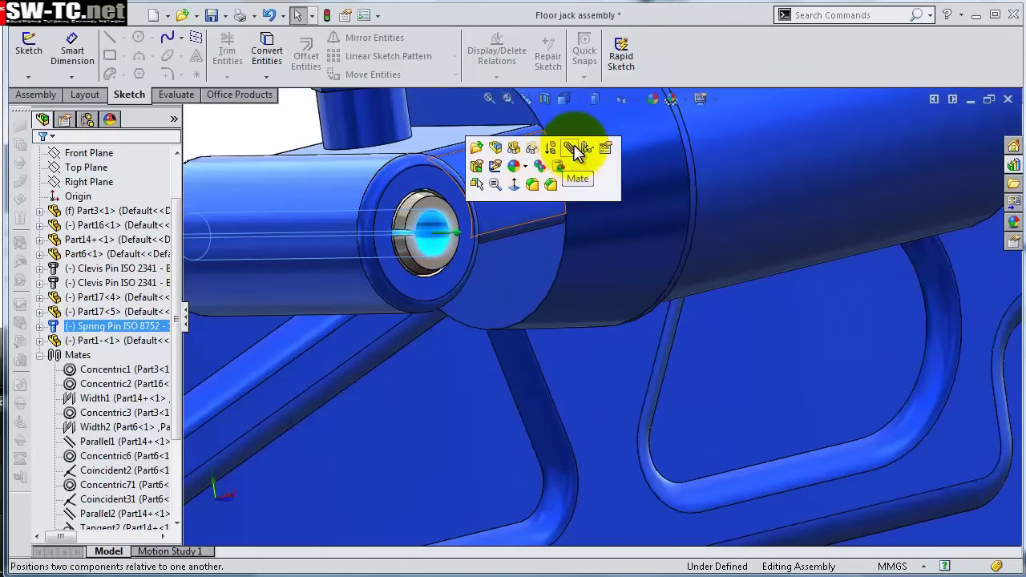
left_click(578, 150)
scroll(786, 298, "up", 4)
scroll(882, 321, "down", 2)
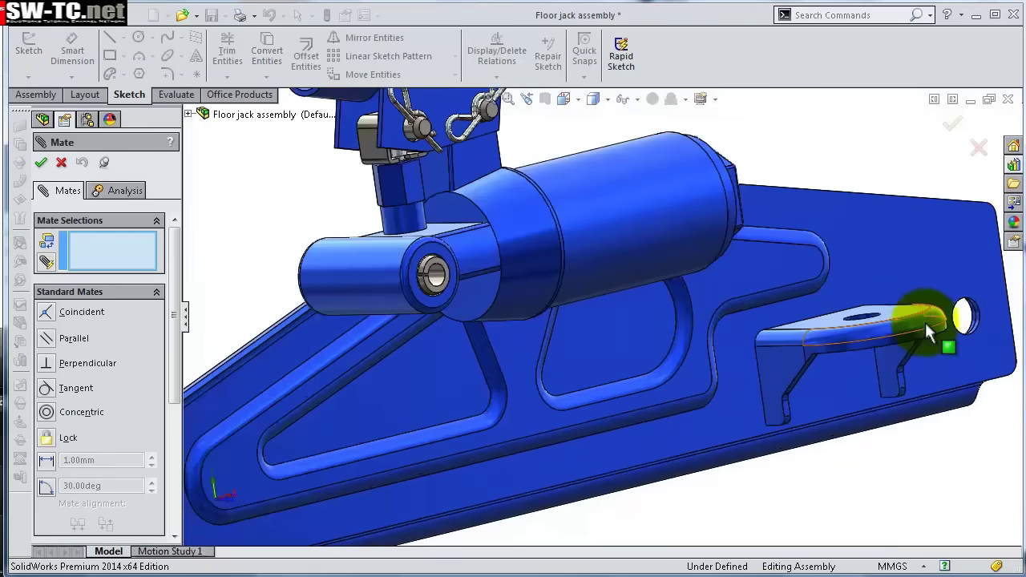
middle_click_drag(925, 325, 848, 339)
scroll(870, 334, "up", 4)
scroll(873, 324, "down", 4)
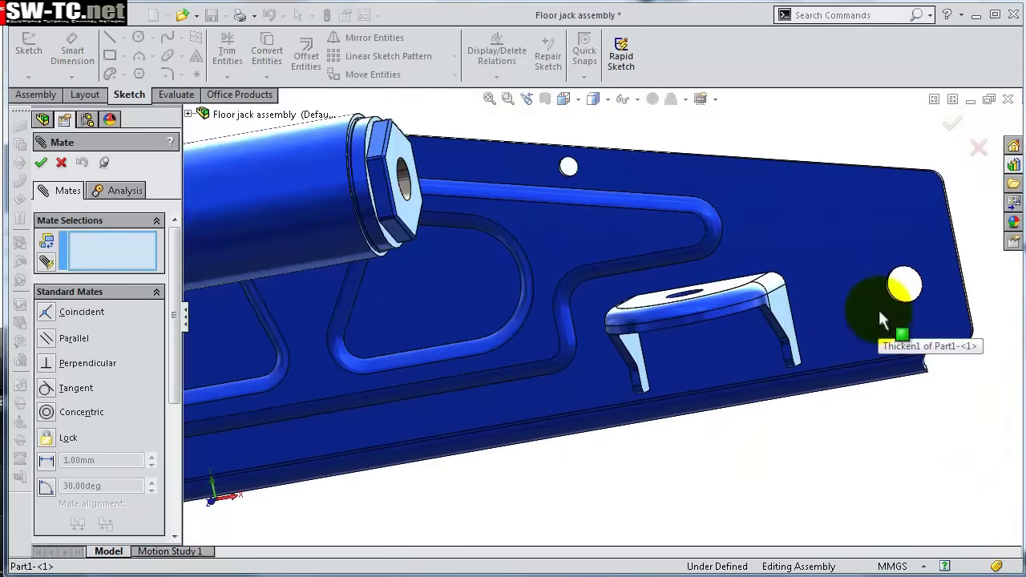
scroll(878, 308, "down", 3)
scroll(584, 293, "down", 3)
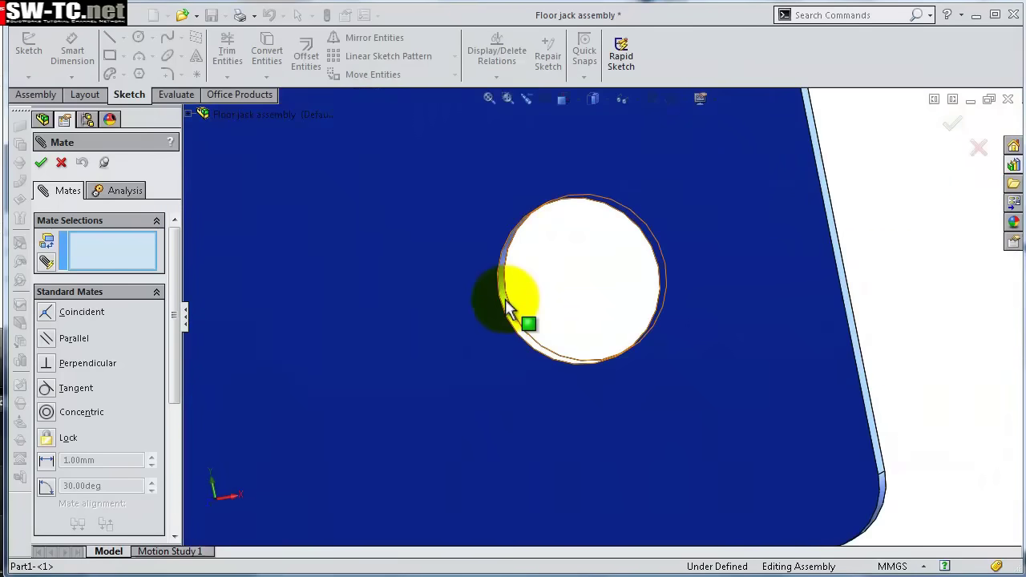
scroll(609, 300, "up", 5)
middle_click_drag(609, 300, 557, 312)
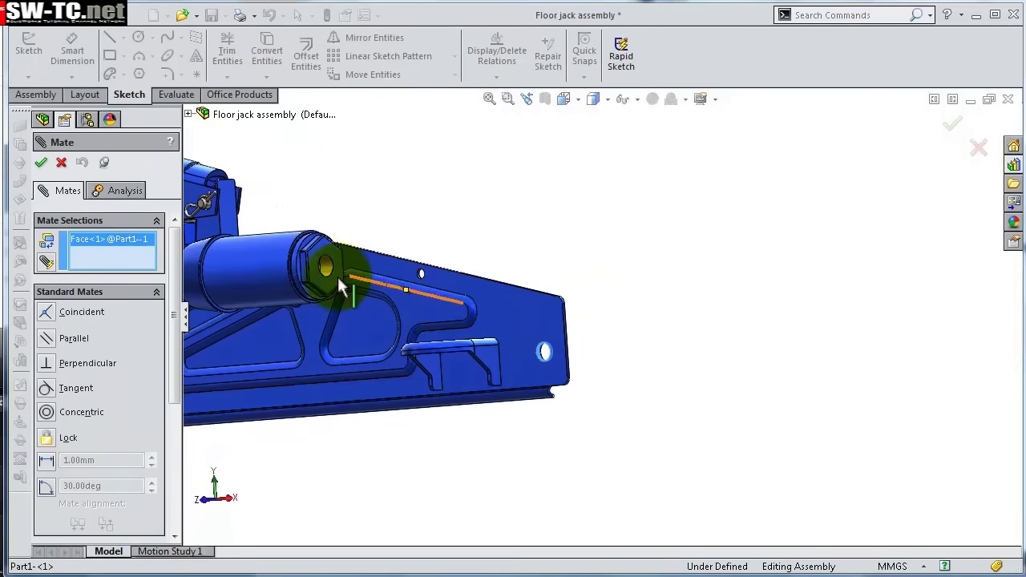
scroll(337, 275, "up", 5)
scroll(315, 276, "down", 3)
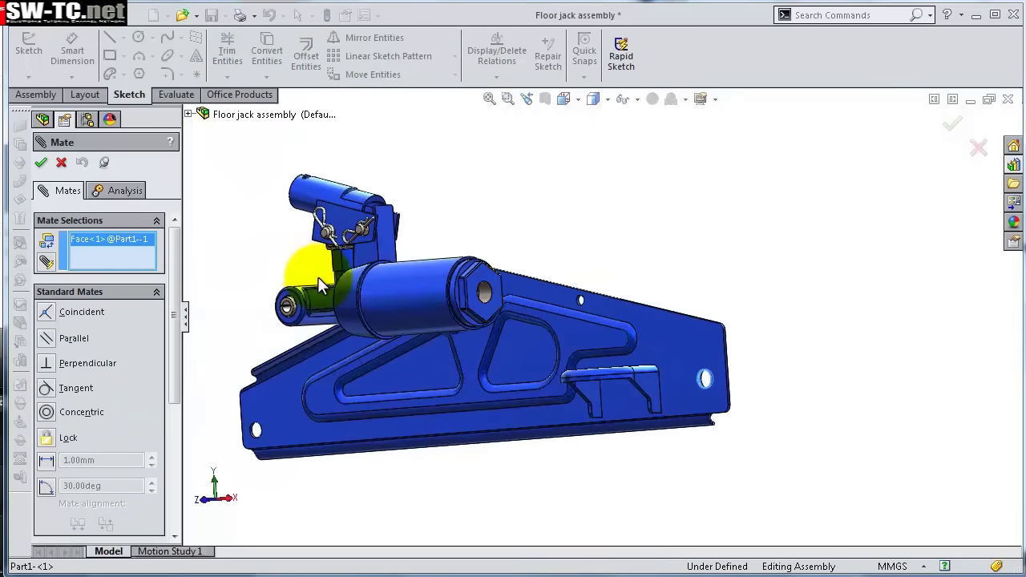
scroll(316, 327, "down", 5)
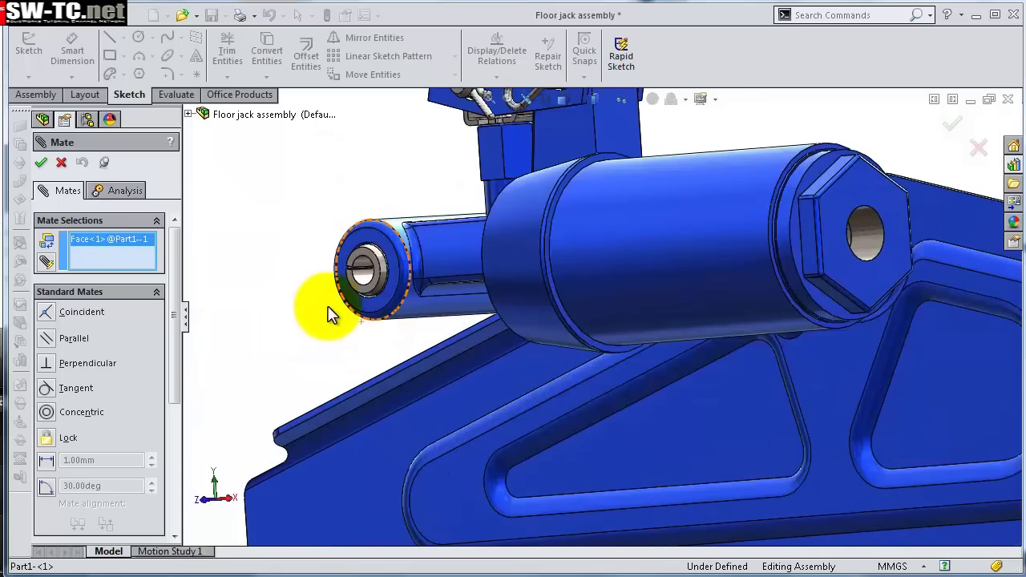
scroll(347, 317, "down", 2)
scroll(437, 271, "down", 5)
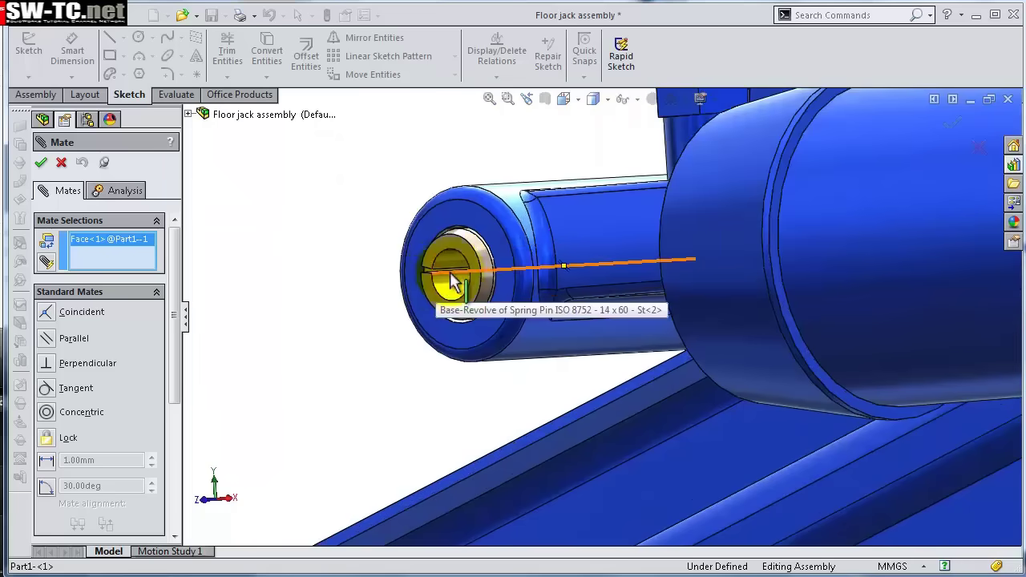
Make the plate hole concentric with the spring pin, with the mate alignment flipped.
left_click(453, 267)
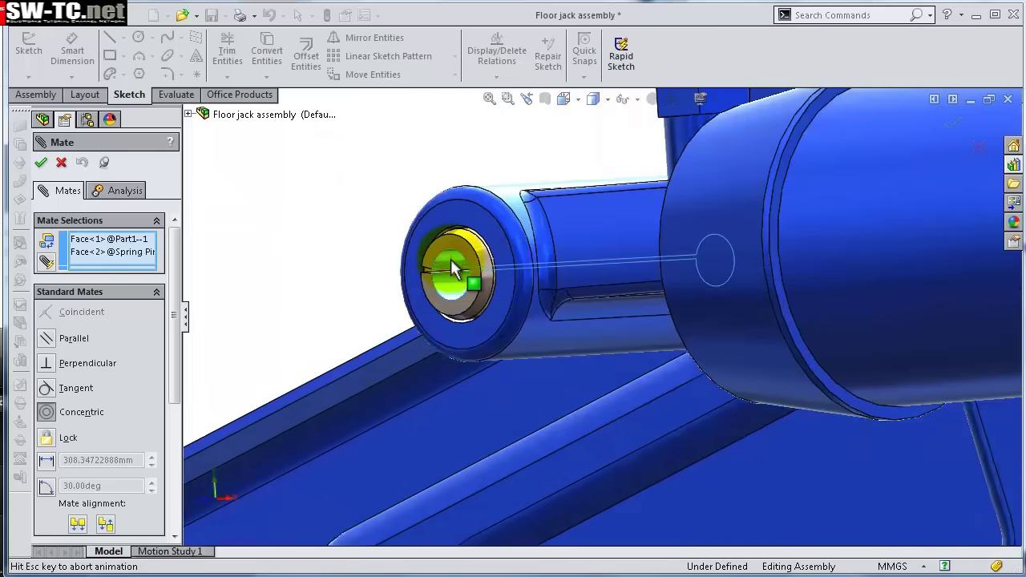
scroll(455, 275, "up", 10)
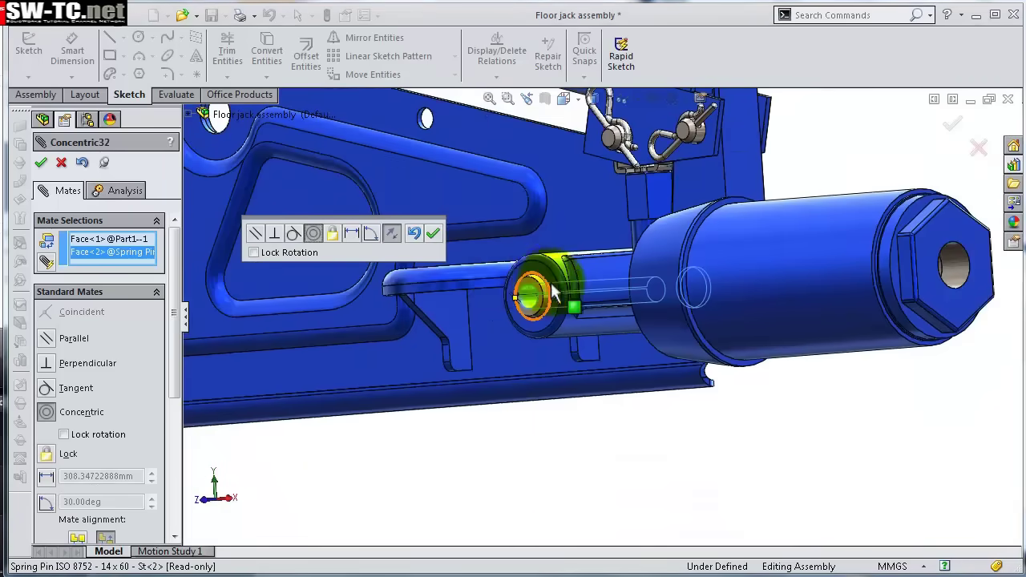
middle_click_drag(565, 301, 585, 366)
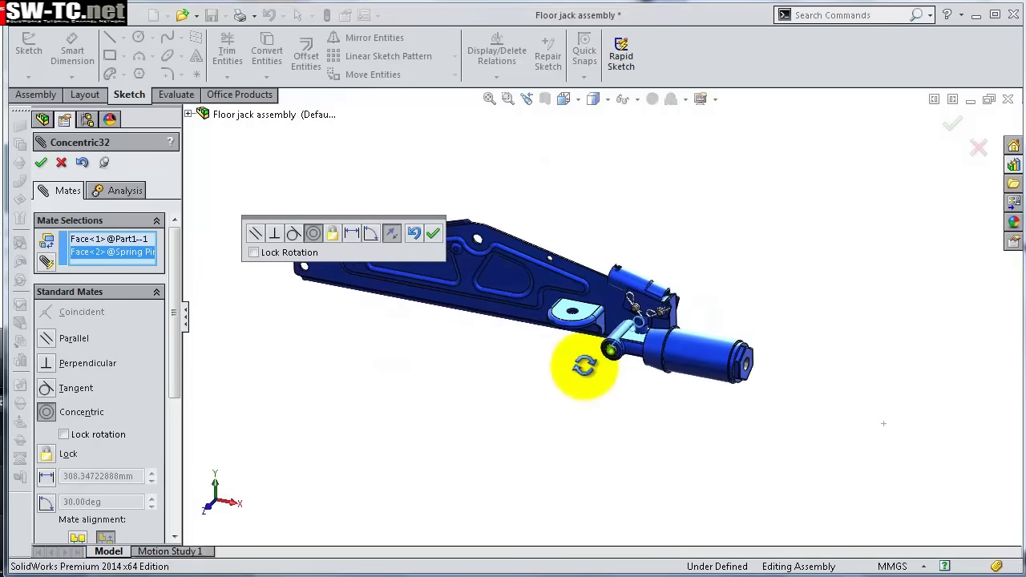
left_click(392, 233)
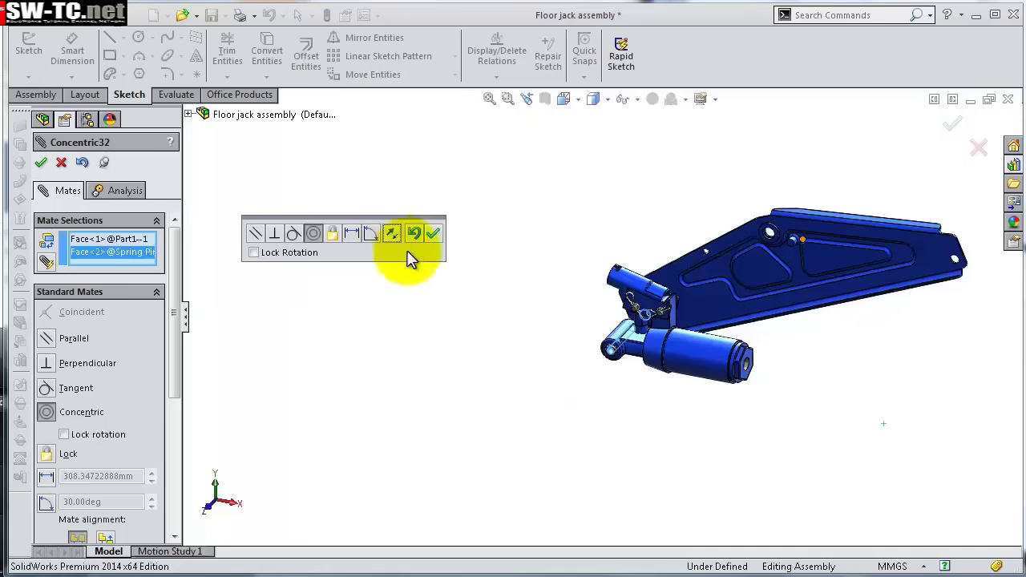
left_click(948, 128)
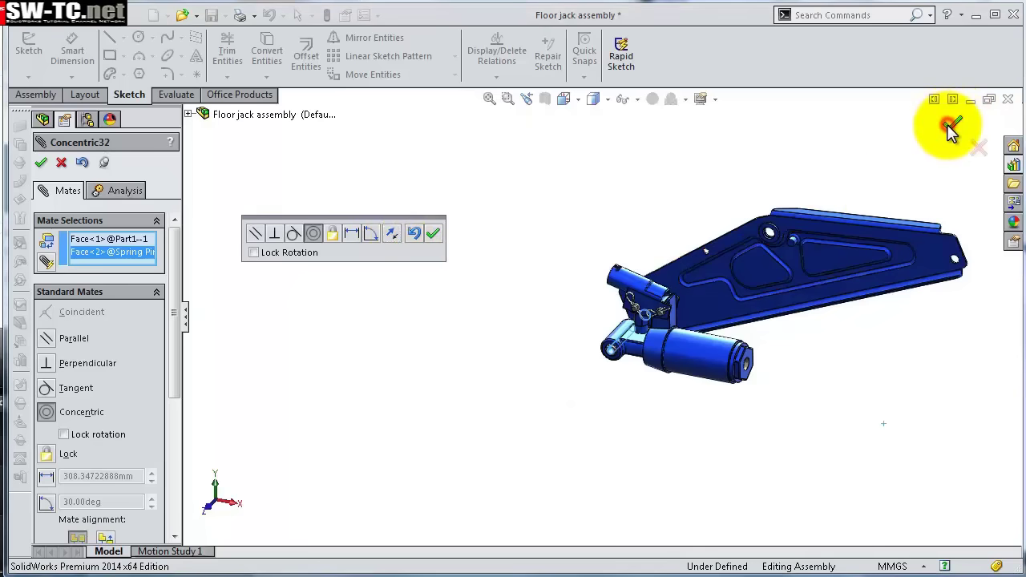
middle_click_drag(767, 321, 687, 356)
Mate the spring pin's end face coincident with the plate hole face so it sits flush.
scroll(572, 355, "down", 6)
scroll(473, 321, "down", 3)
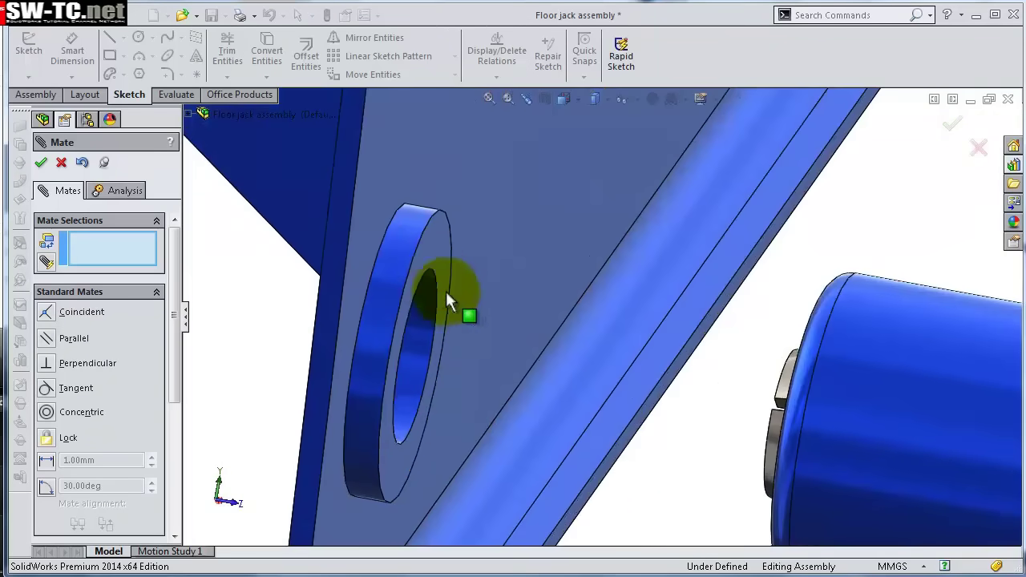
left_click(430, 238)
middle_click_drag(531, 305, 554, 307)
scroll(555, 311, "up", 3)
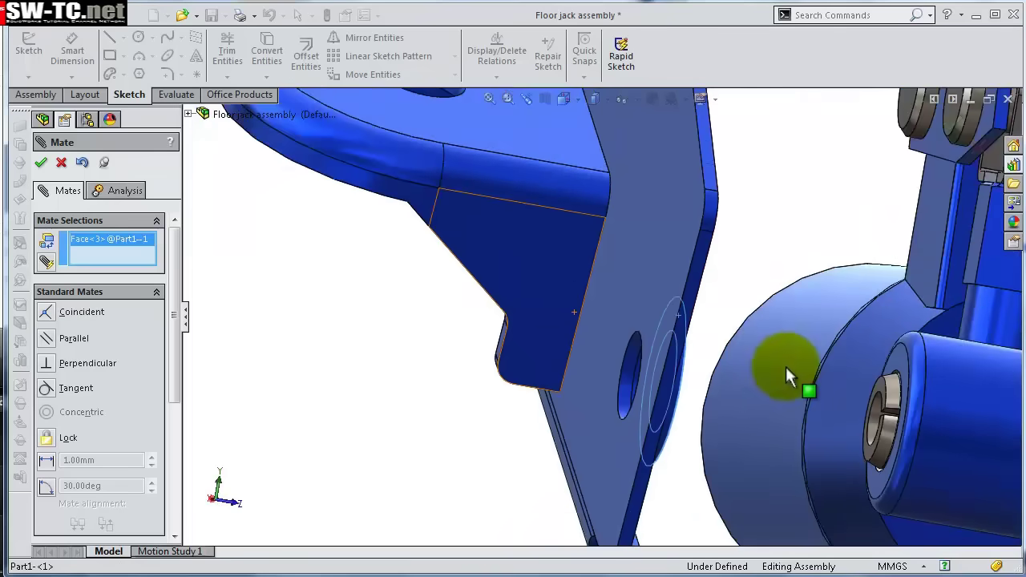
scroll(786, 367, "down", 5)
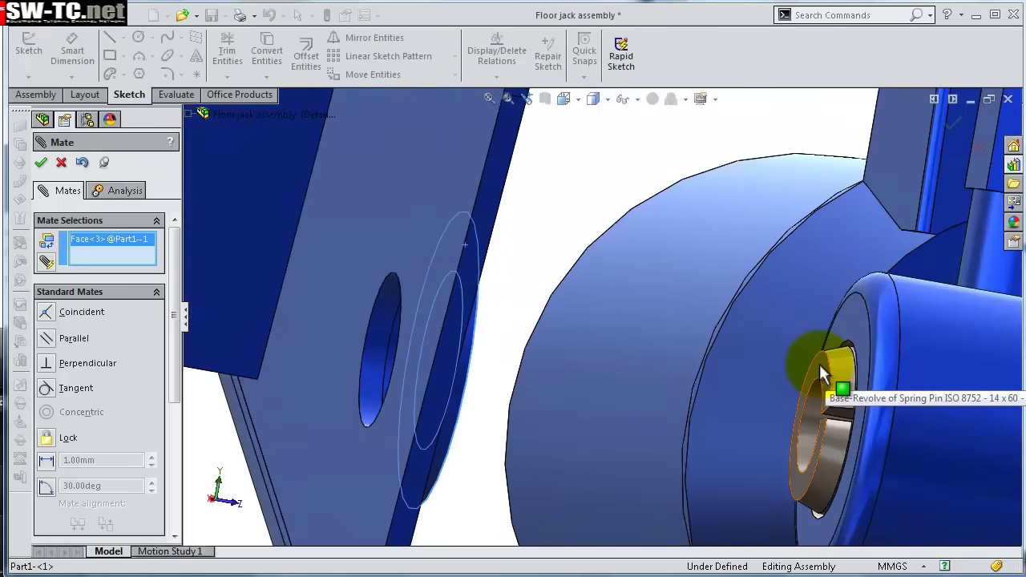
left_click(819, 364)
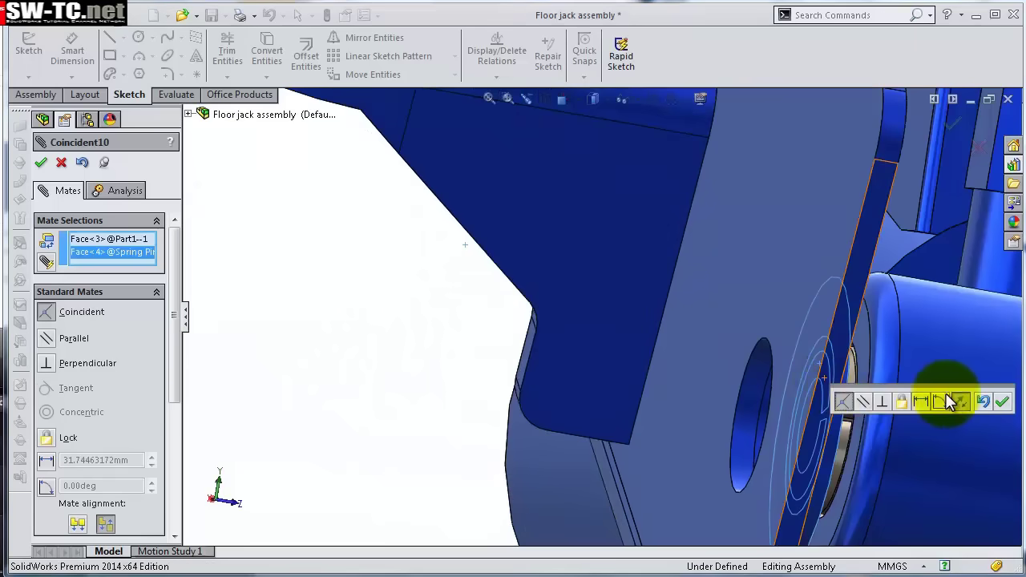
left_click(1006, 403)
scroll(875, 382, "up", 4)
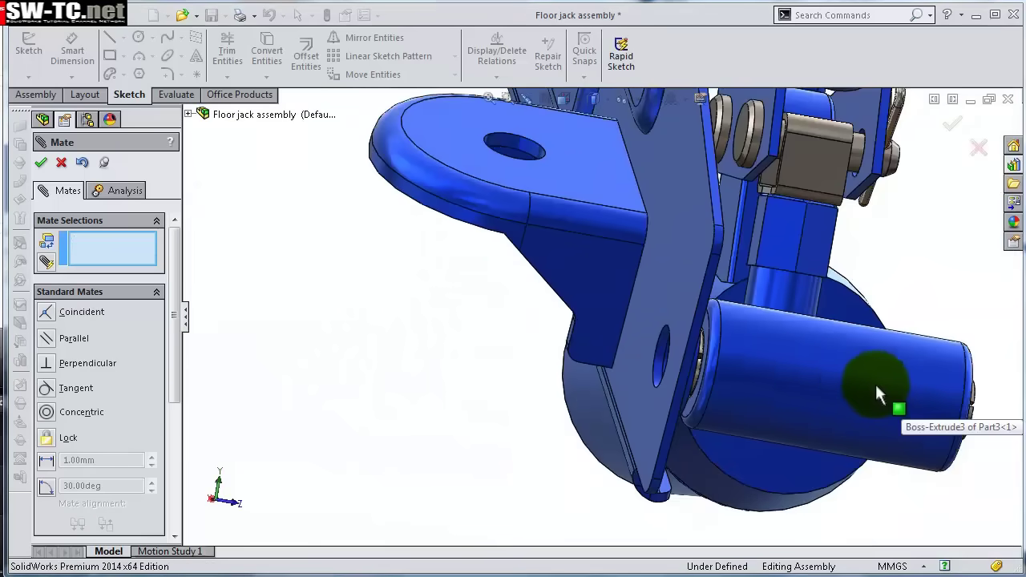
middle_click_drag(768, 369, 778, 419)
scroll(779, 419, "up", 2)
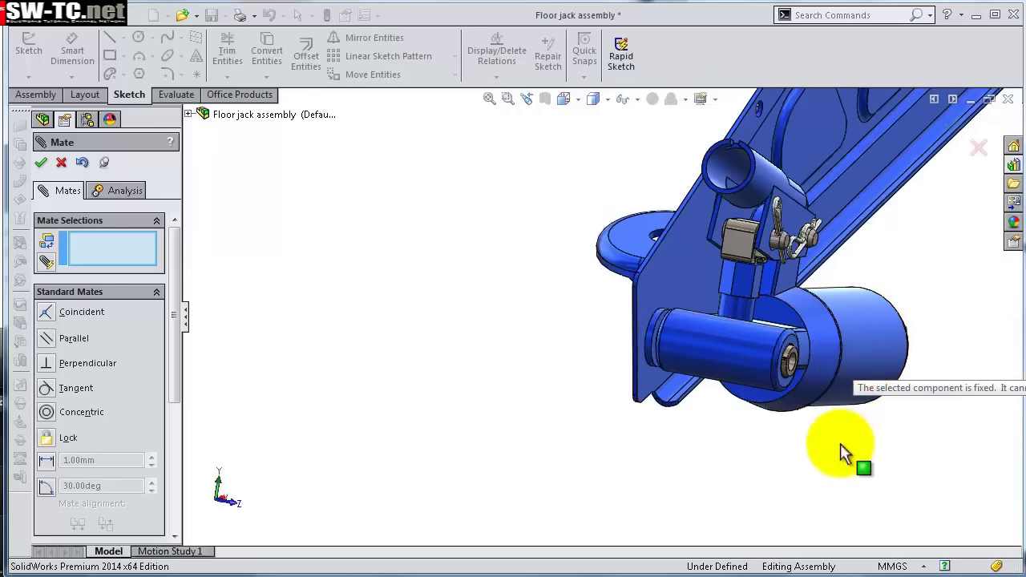
middle_click_drag(842, 446, 794, 313)
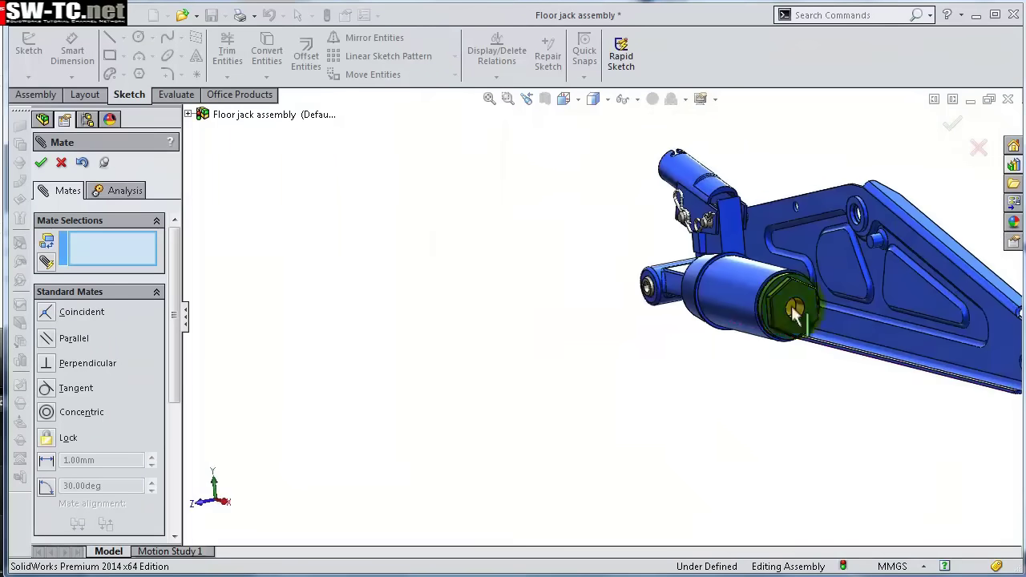
left_click(951, 136)
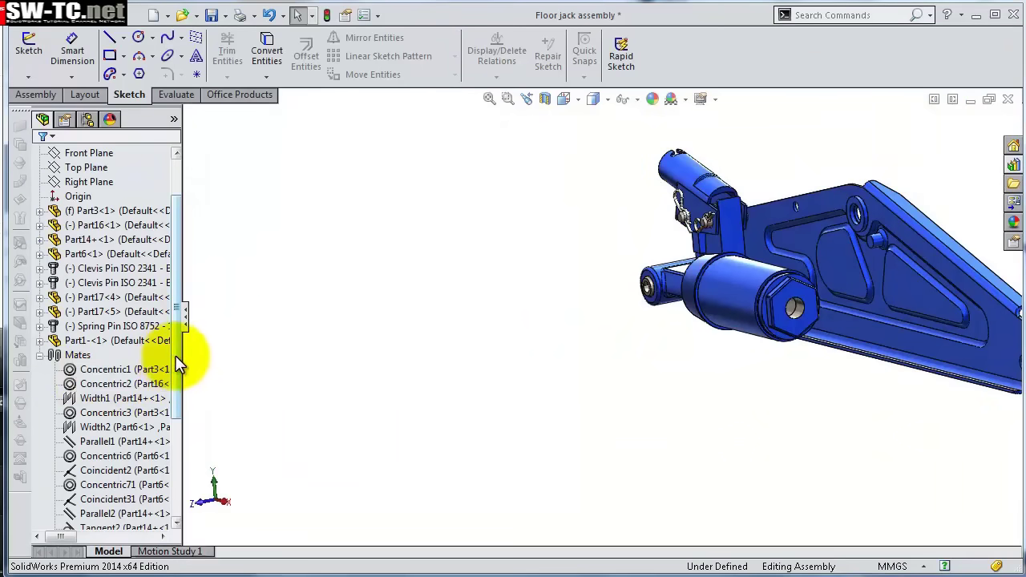
Select the Front Plane and view it edge-on to confirm it passes through the jack's centre.
left_click_drag(175, 355, 174, 278)
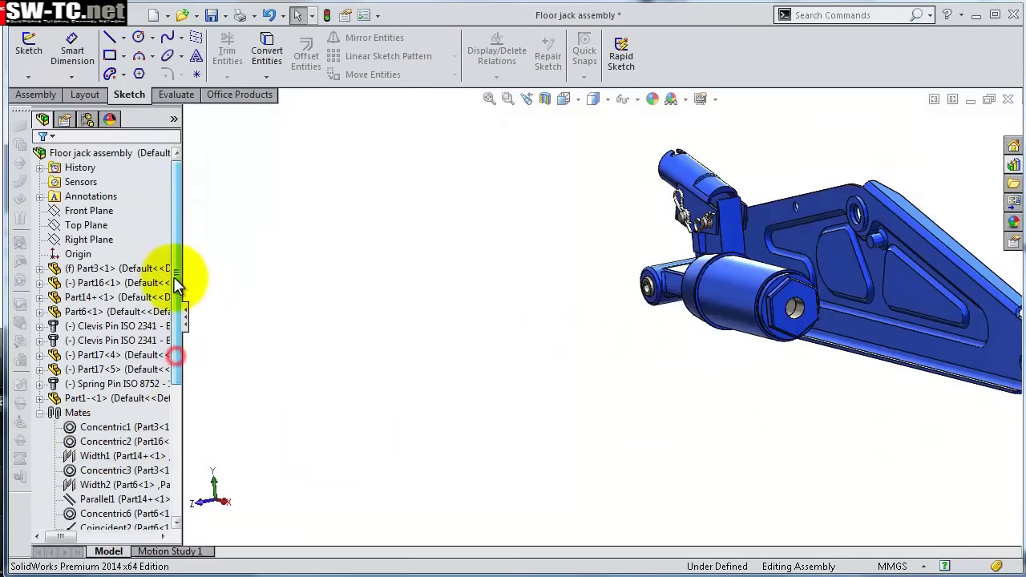
left_click(89, 210)
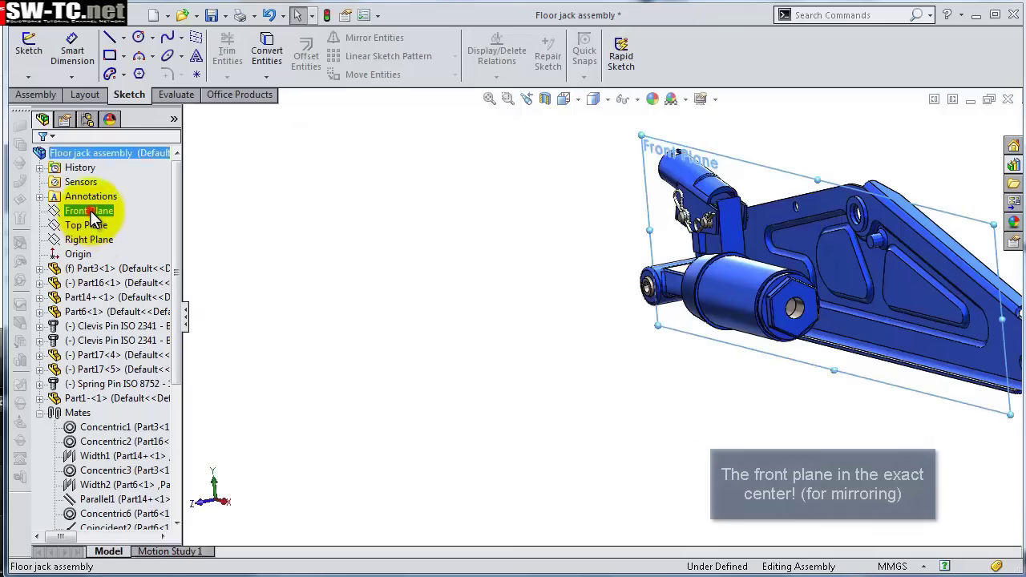
middle_click_drag(460, 276, 533, 286)
scroll(821, 218, "down", 3)
scroll(775, 230, "down", 2)
middle_click_drag(775, 229, 775, 223)
scroll(775, 223, "up", 4)
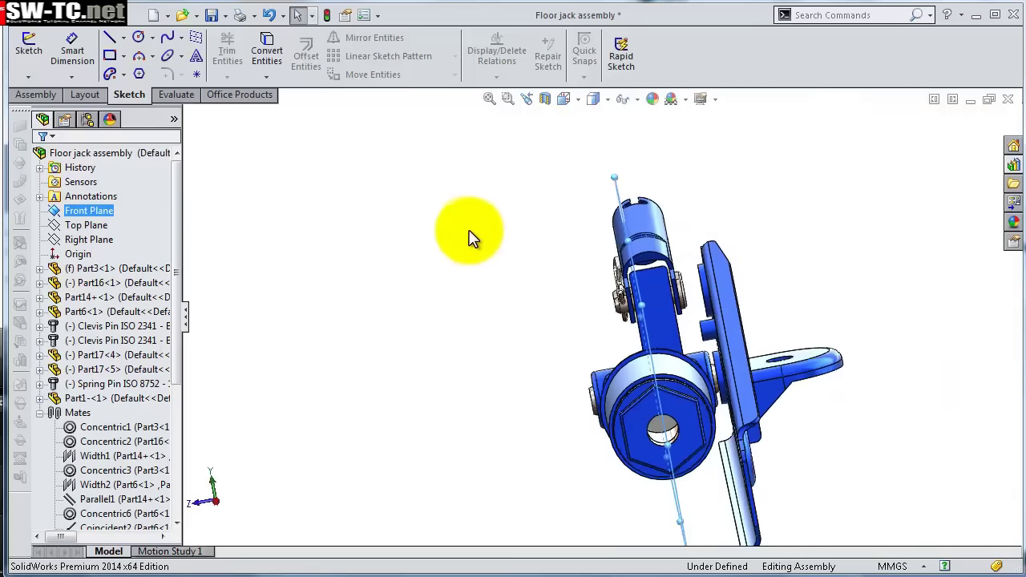
middle_click_drag(445, 236, 591, 224)
scroll(609, 230, "up", 3)
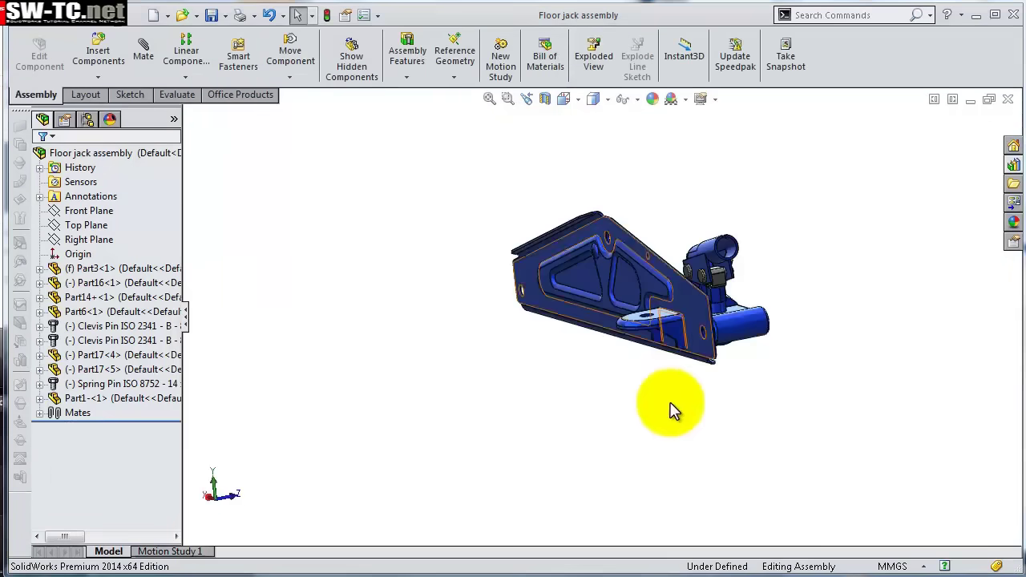
mouse_move(669, 412)
middle_mouse_down()
mouse_move(658, 428)
mouse_move(667, 472)
mouse_move(706, 337)
mouse_move(692, 313)
mouse_move(712, 259)
middle_mouse_up()
scroll(776, 218, "down", 5)
scroll(776, 225, "down", 3)
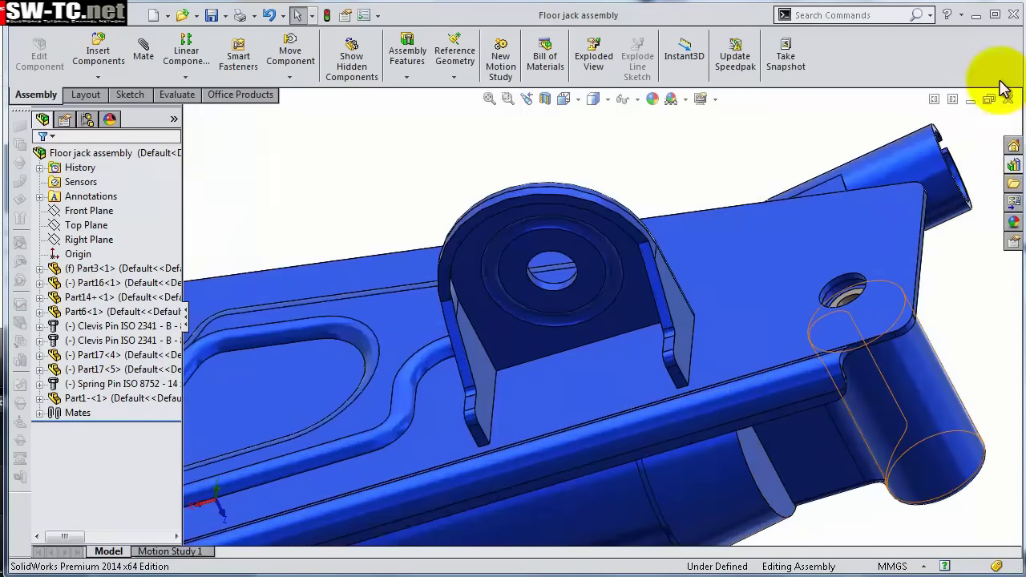
Insert the clevis Part15+, the ring plate Part19 and the ball Part18 into the assembly.
key("alt+Tab")
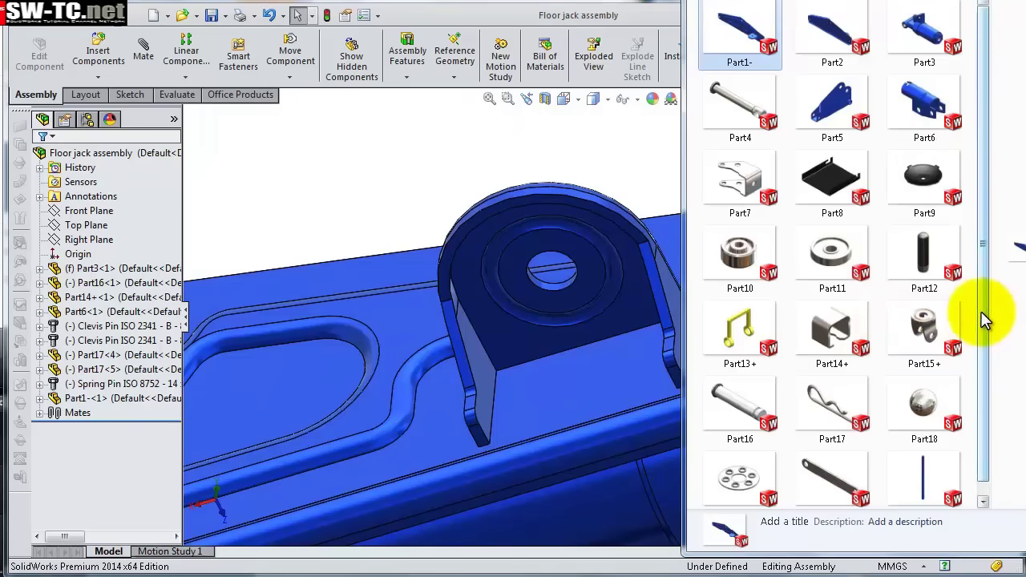
left_click_drag(981, 311, 323, 208)
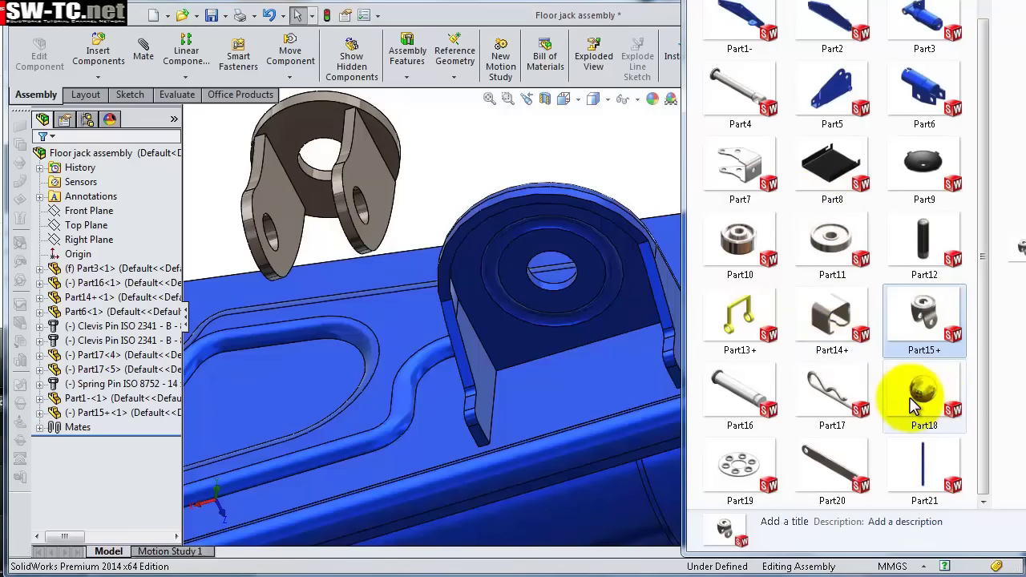
left_click_drag(734, 449, 480, 159)
left_click_drag(928, 401, 607, 165)
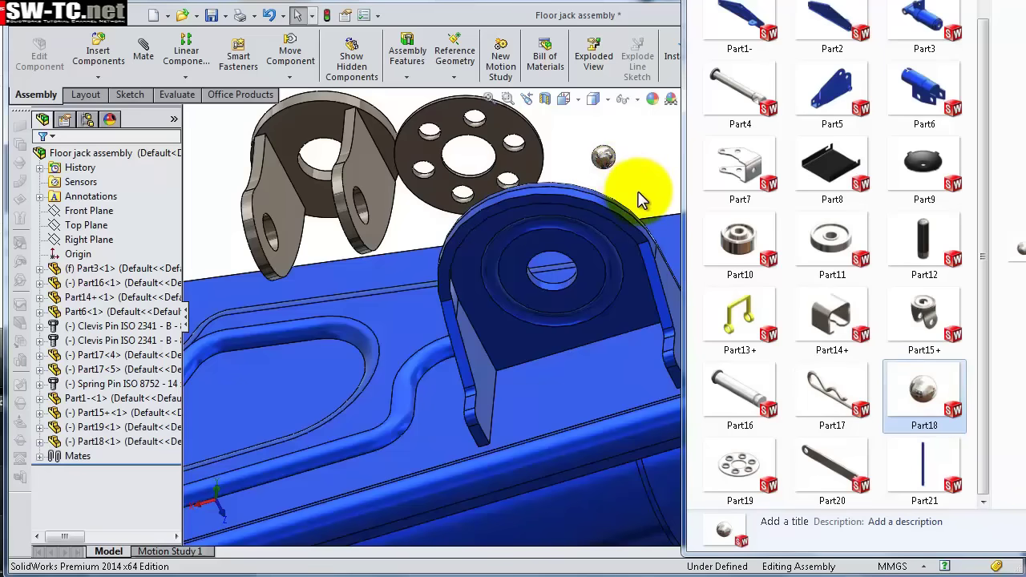
left_click_drag(647, 190, 647, 183)
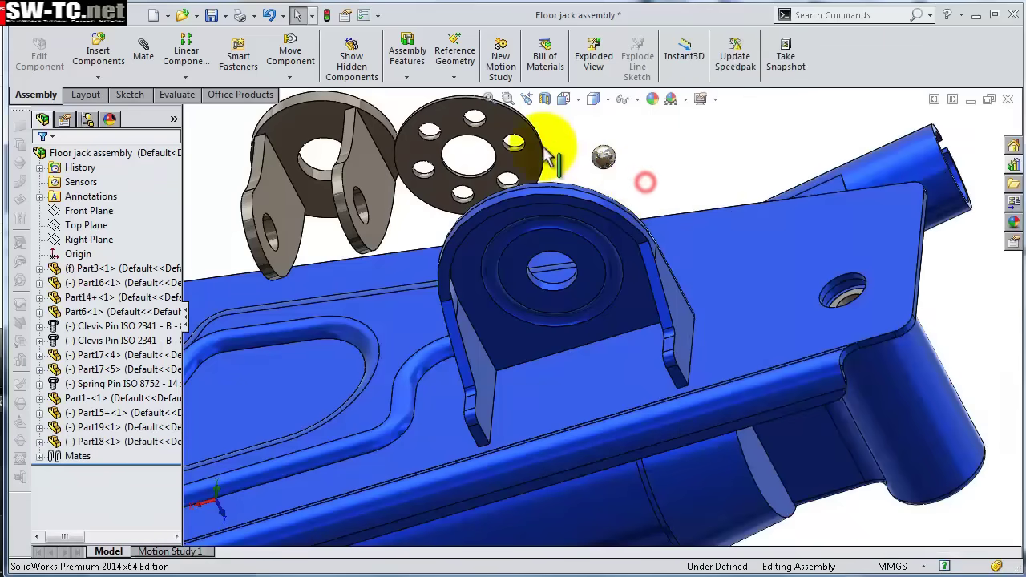
middle_click_drag(646, 184, 573, 200)
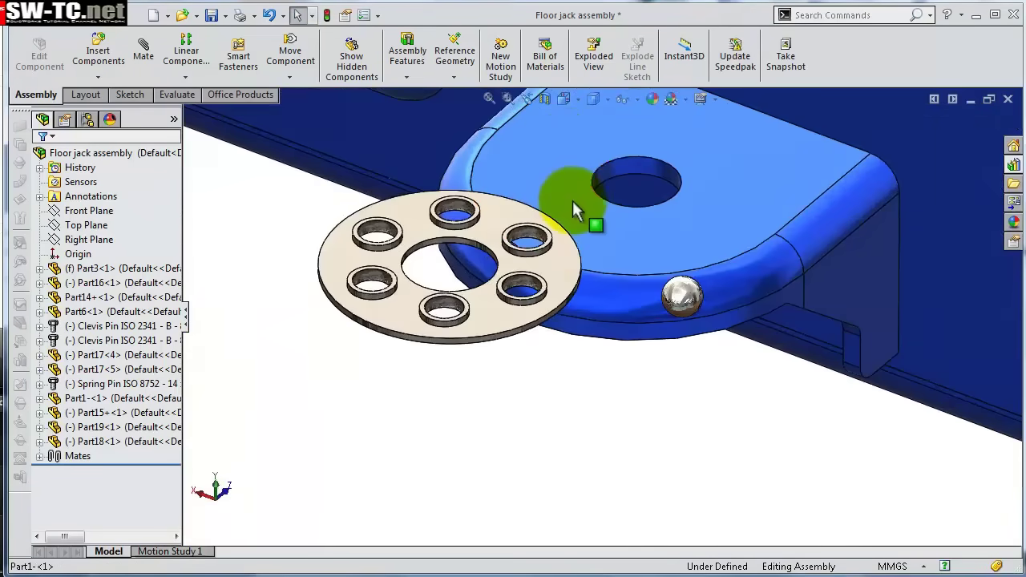
Mate the Part18 ball concentric with one small hole of the Part19 ring plate.
scroll(581, 294, "down", 6)
left_click(789, 317)
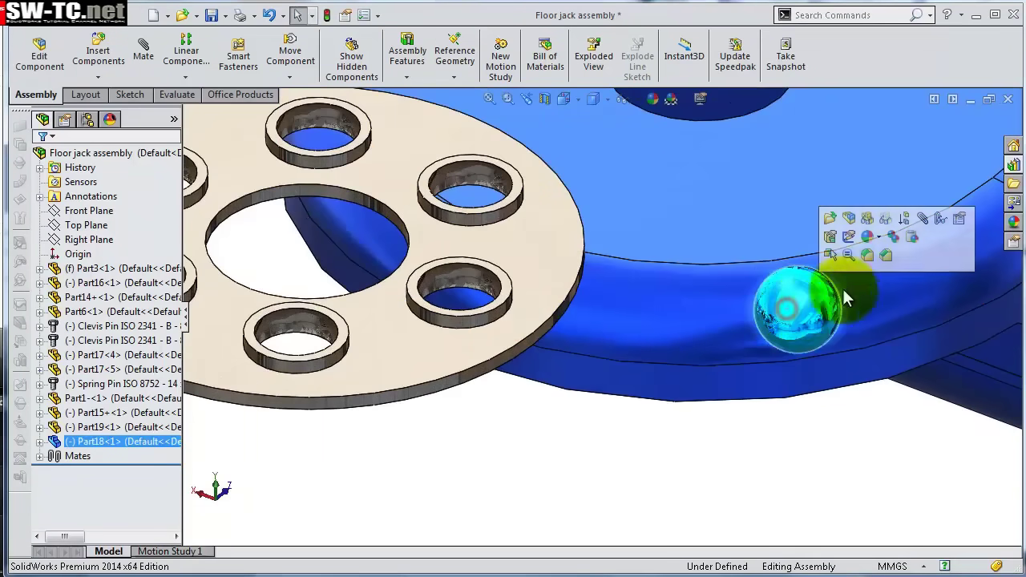
left_click(923, 220)
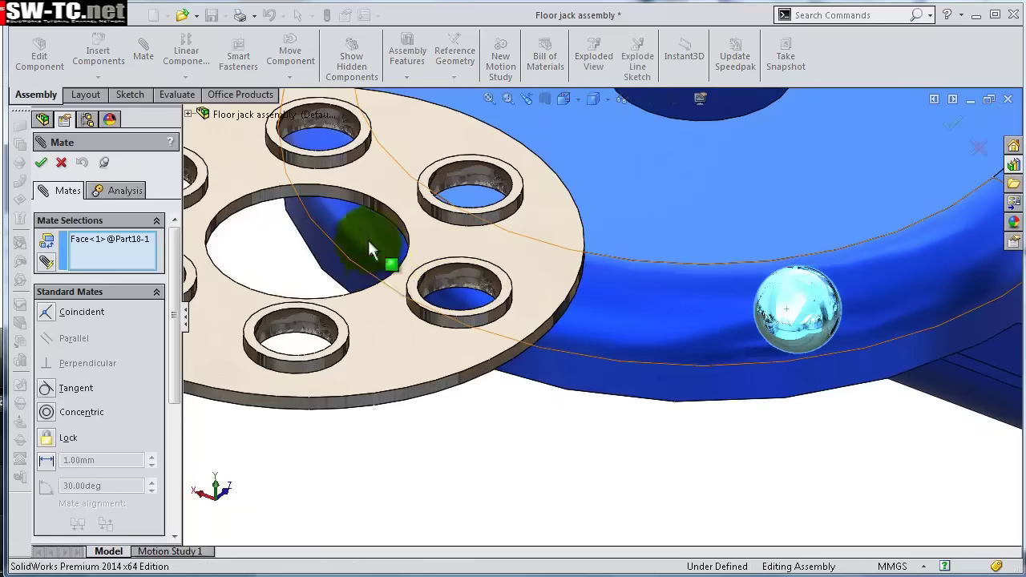
scroll(333, 119, "down", 4)
left_click(325, 130)
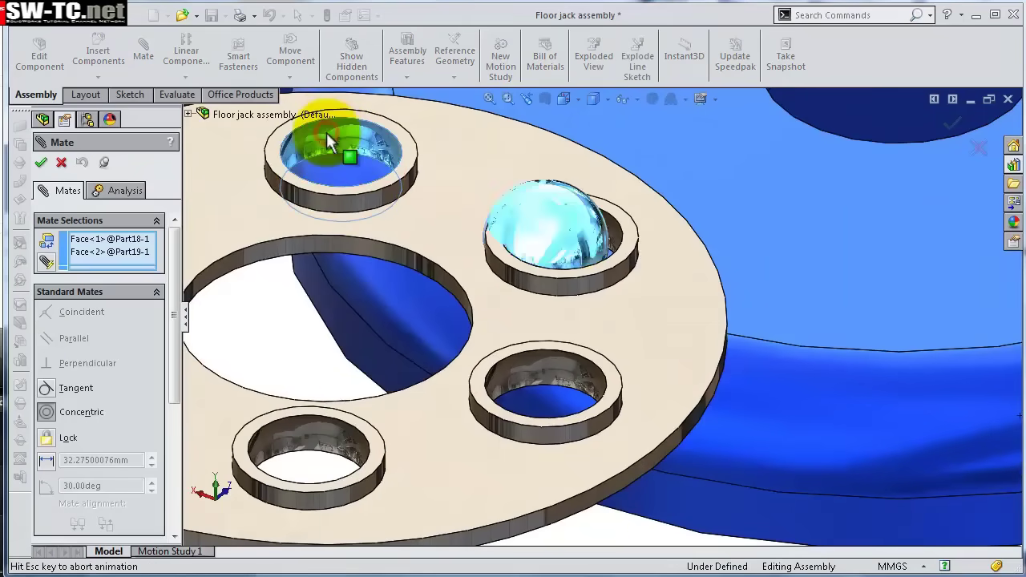
left_click(308, 116)
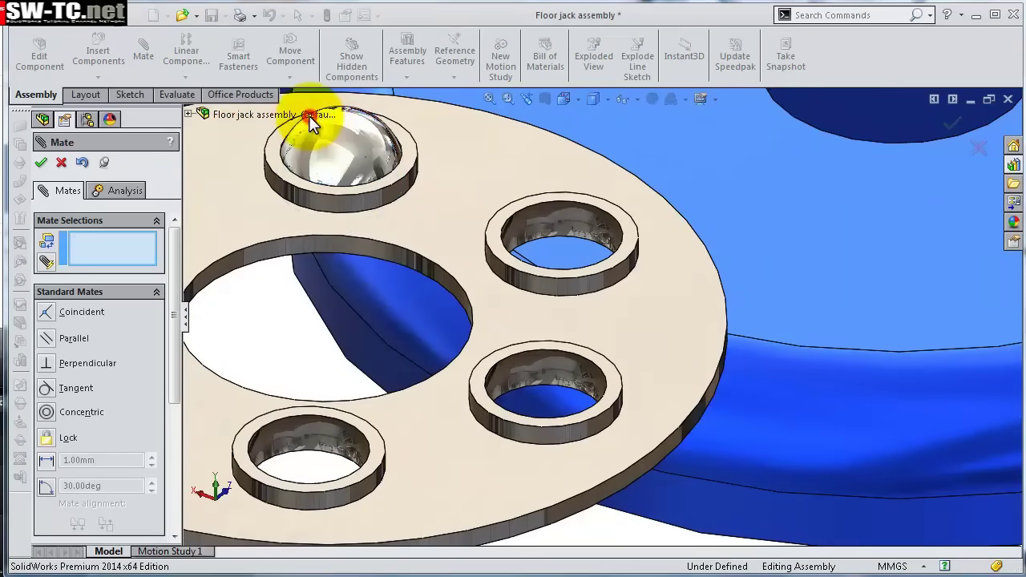
scroll(368, 232, "up", 3)
mouse_move(368, 234)
left_mouse_down()
mouse_move(356, 247)
mouse_move(364, 236)
left_mouse_up()
middle_click_drag(364, 236, 449, 251, "ctrl")
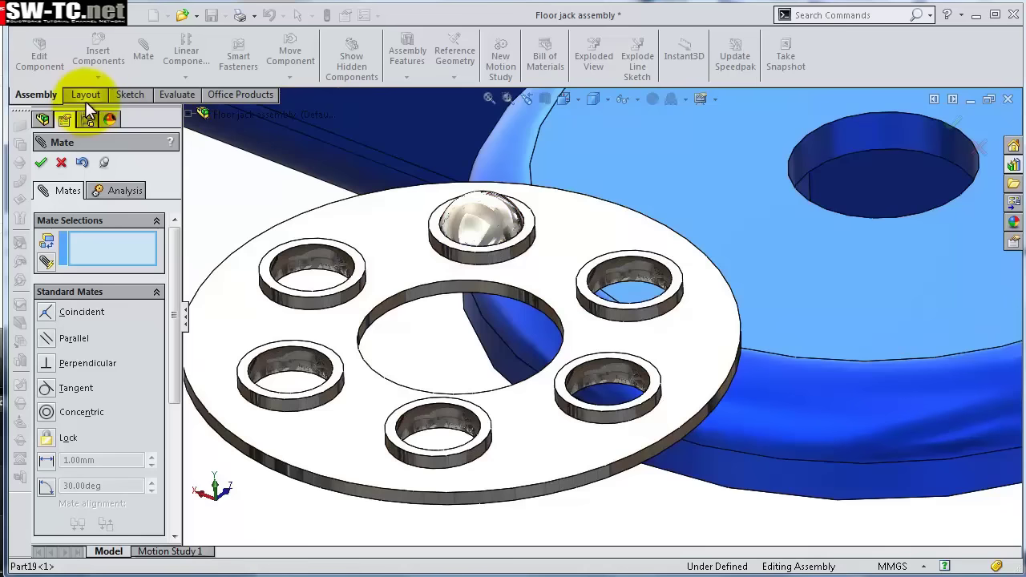
left_click(40, 162)
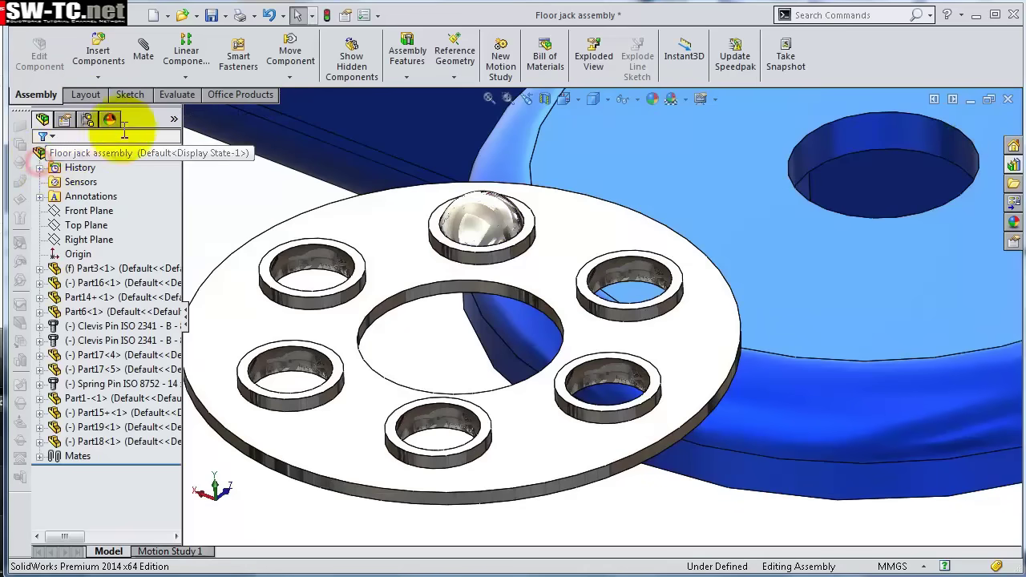
Set up a circular component pattern of the ball about the plate's centre hole: 6 instances, 360°.
left_click(185, 80)
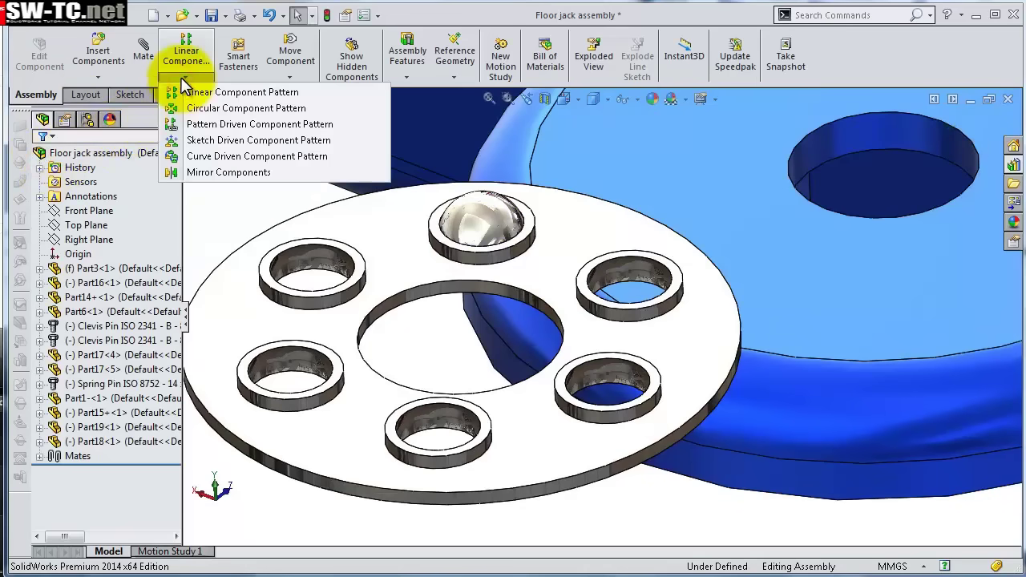
left_click(218, 108)
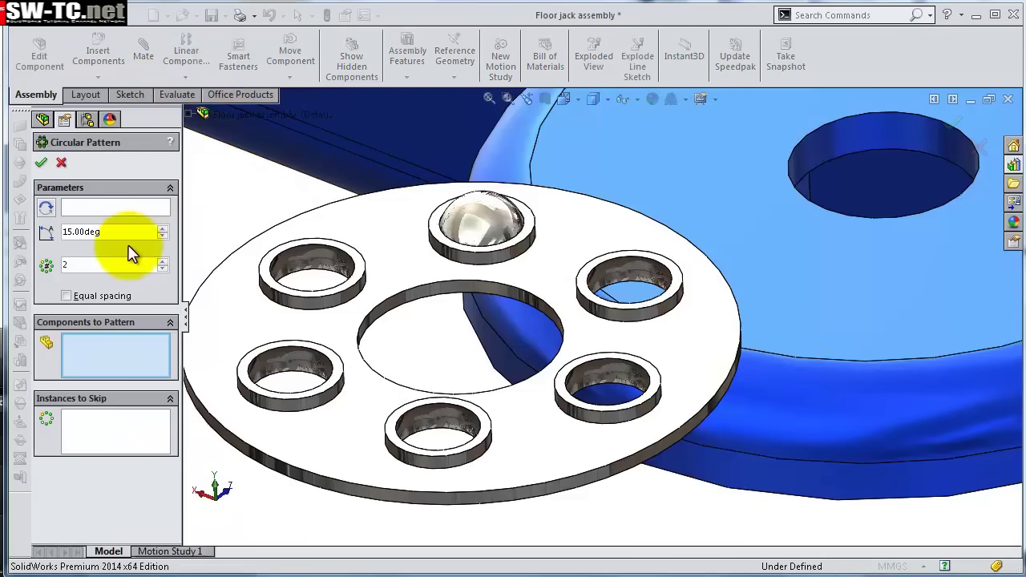
left_click(163, 261)
left_click(163, 262)
left_click(163, 262)
left_click(162, 261)
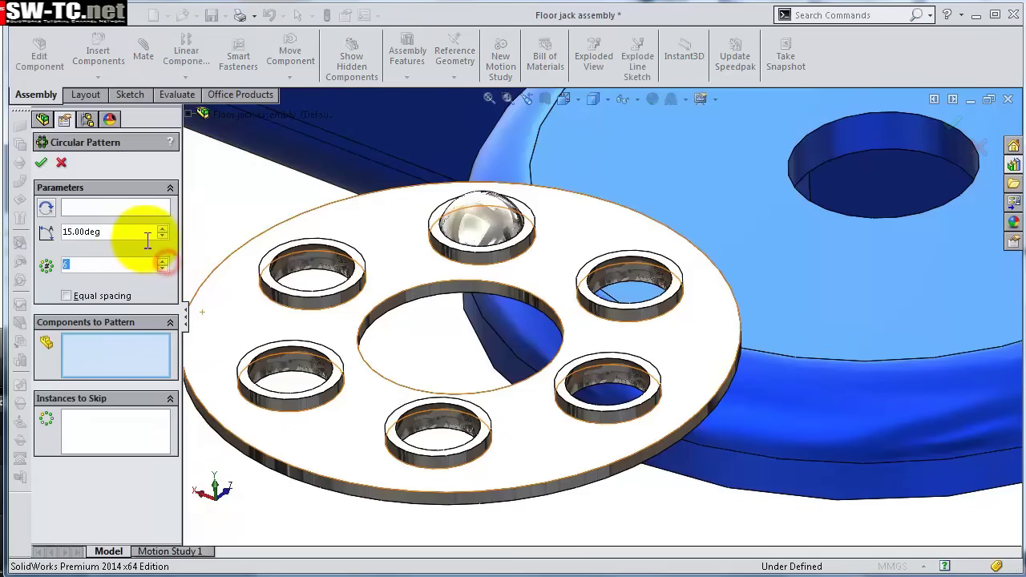
left_click_drag(101, 232, 79, 234)
type("360")
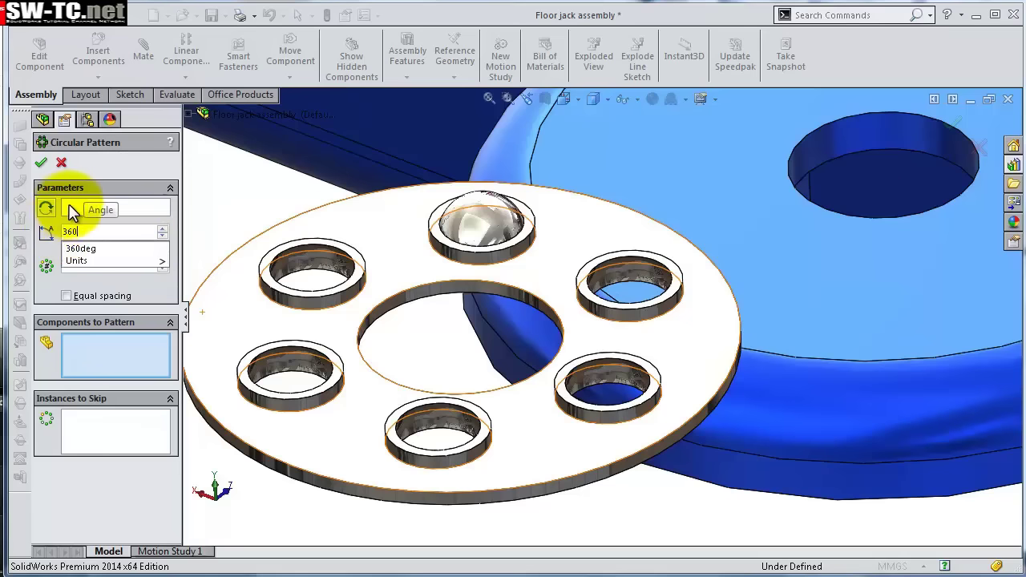
key("Return")
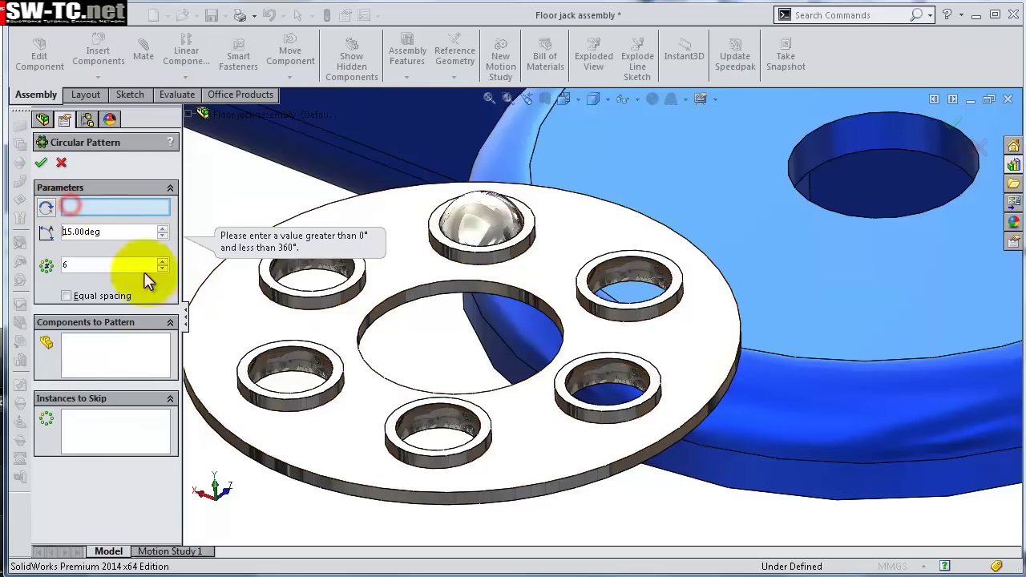
scroll(433, 313, "down", 4)
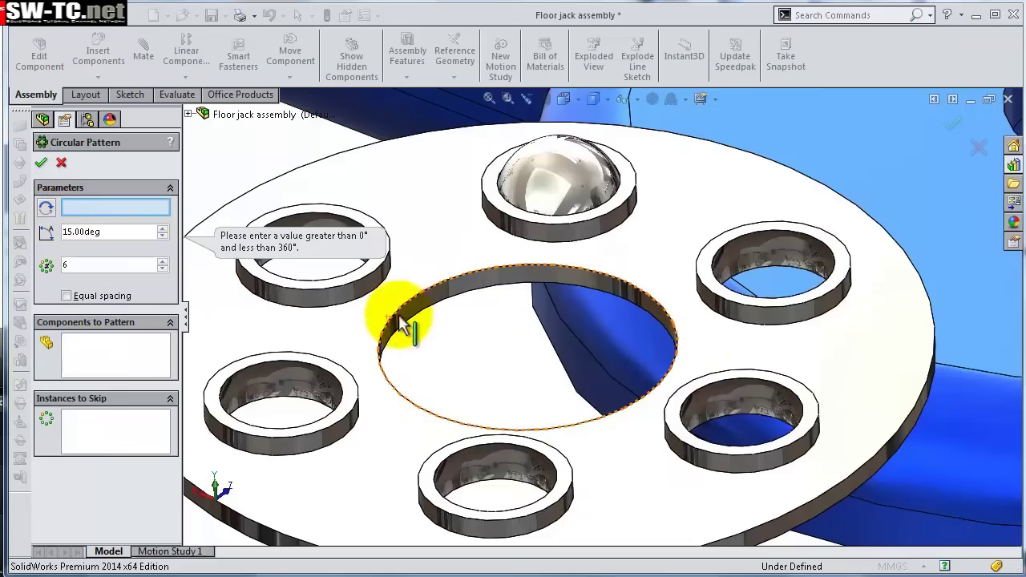
left_click(449, 291)
left_click(143, 365)
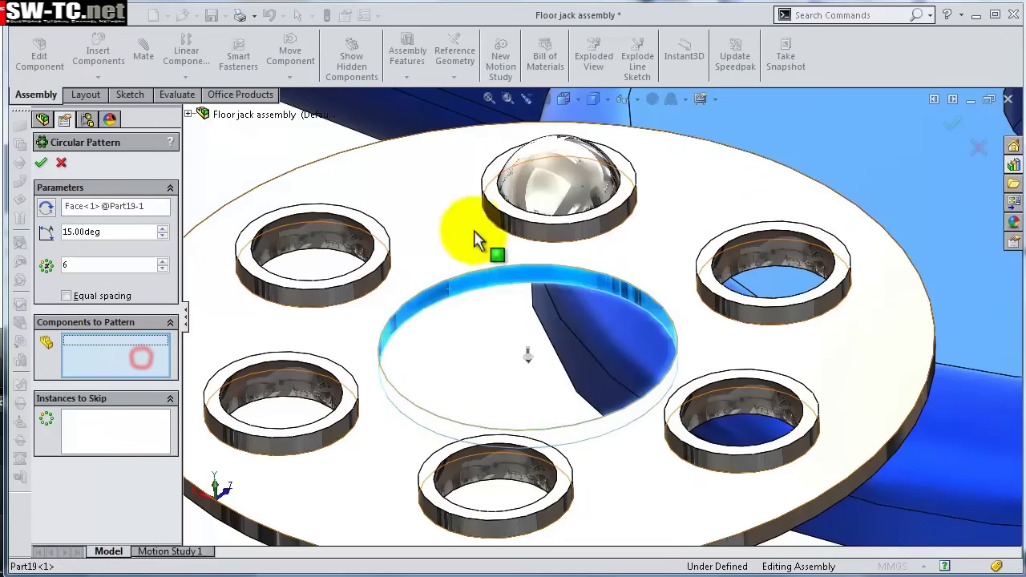
left_click(549, 180)
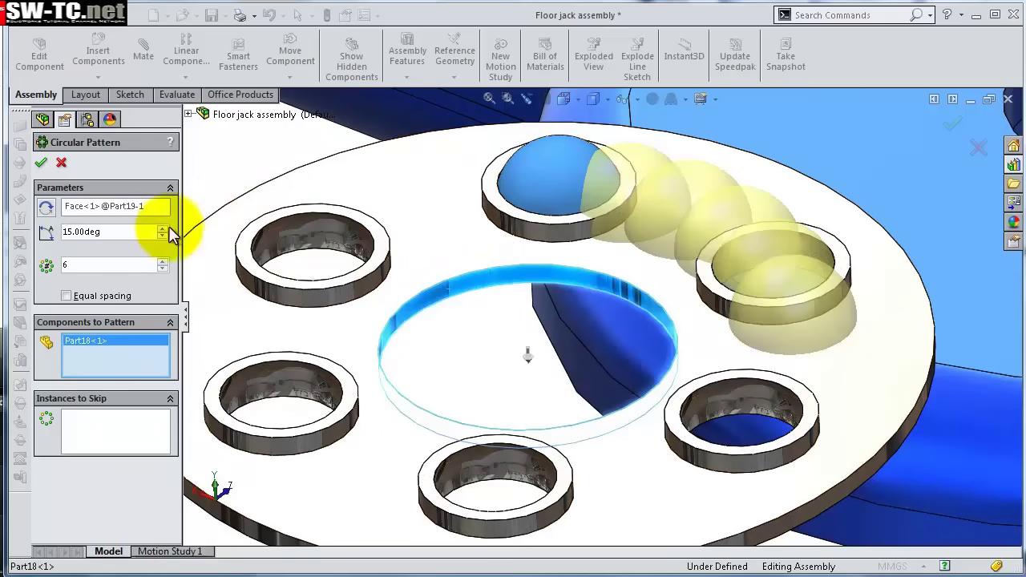
Re-enter the 360° angle and enable Equal spacing to create the six-ball pattern.
double_click(122, 232)
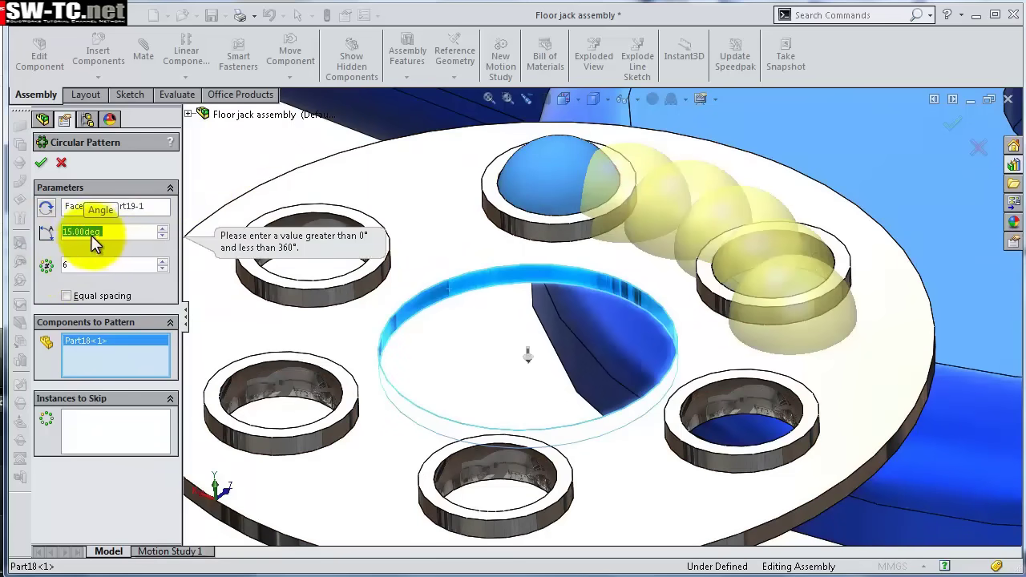
type("360")
key("Return")
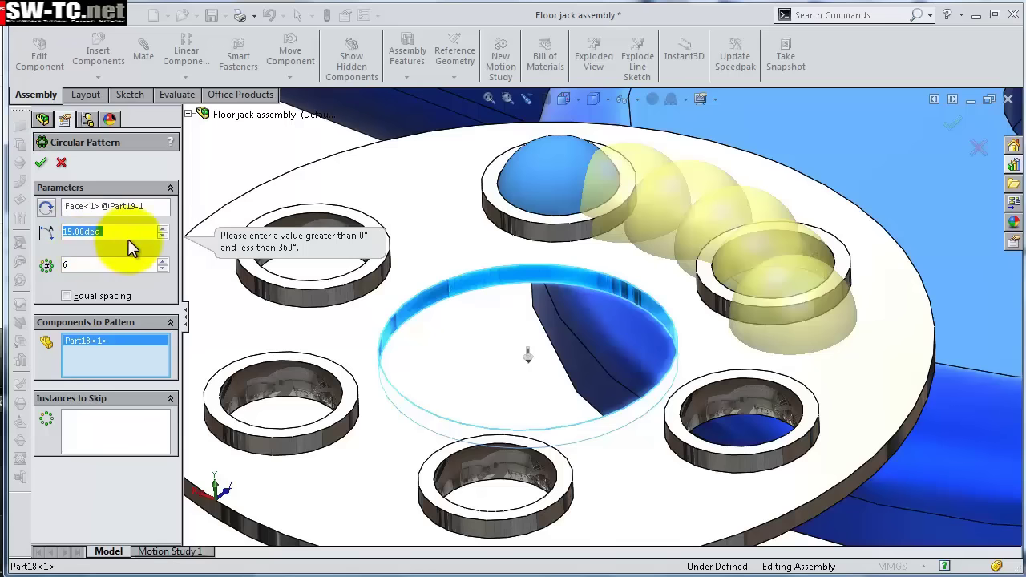
left_click(68, 297)
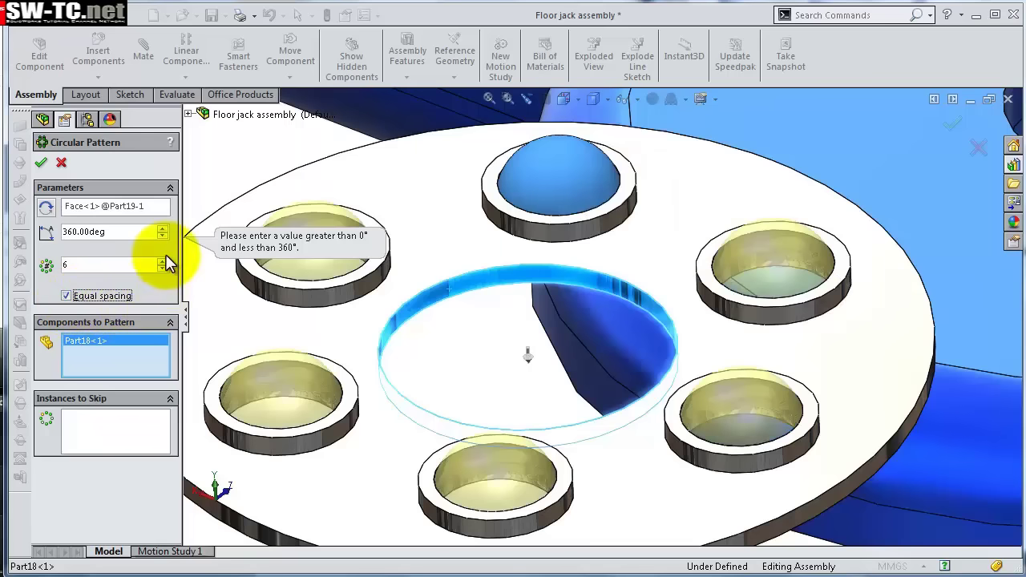
left_click(40, 164)
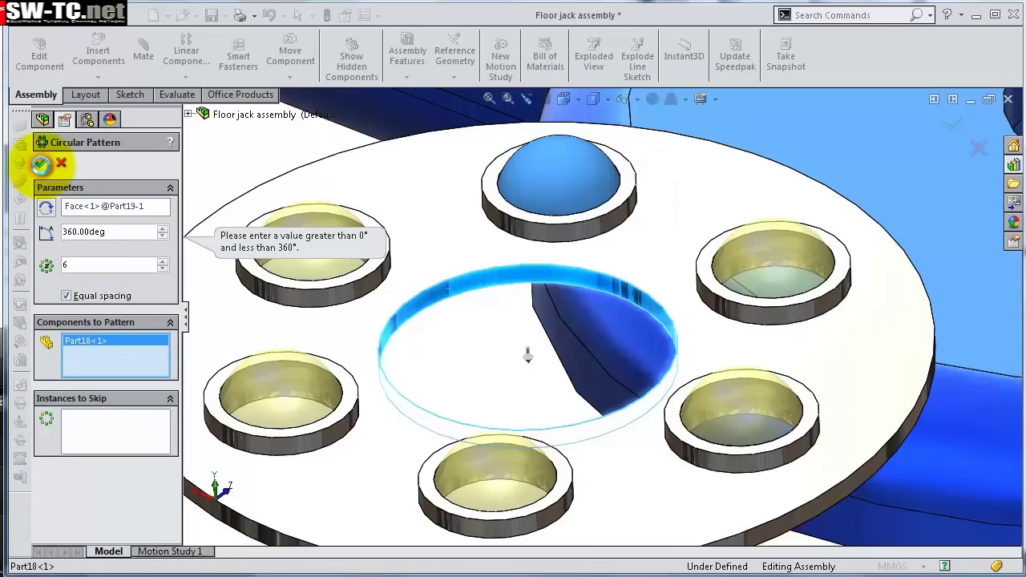
scroll(431, 266, "down", 3)
Mate the disk's central ring concentric with the frame hole.
left_click(393, 267)
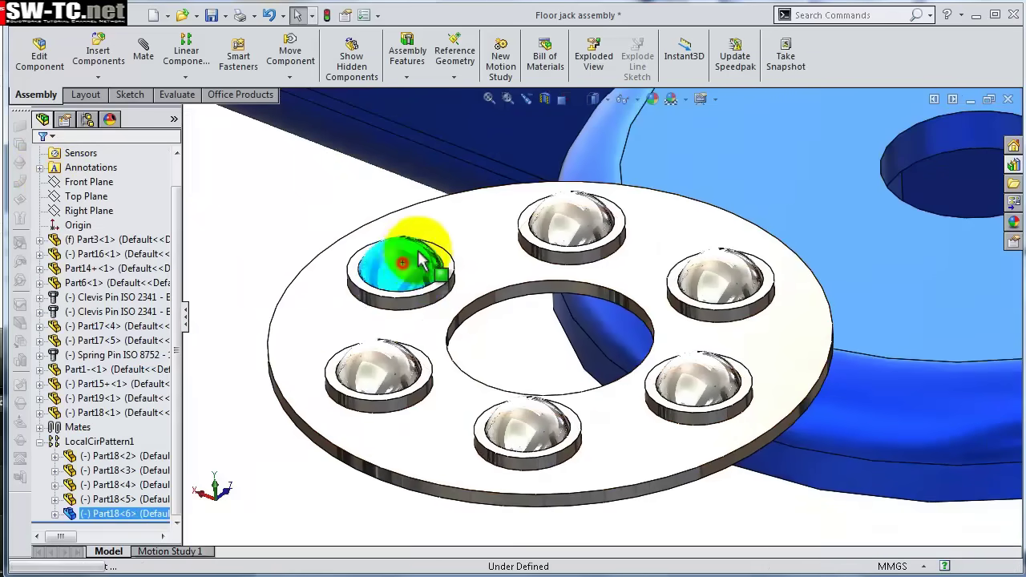
scroll(404, 276, "up", 1)
scroll(622, 344, "down", 2)
middle_click_drag(623, 344, 606, 210)
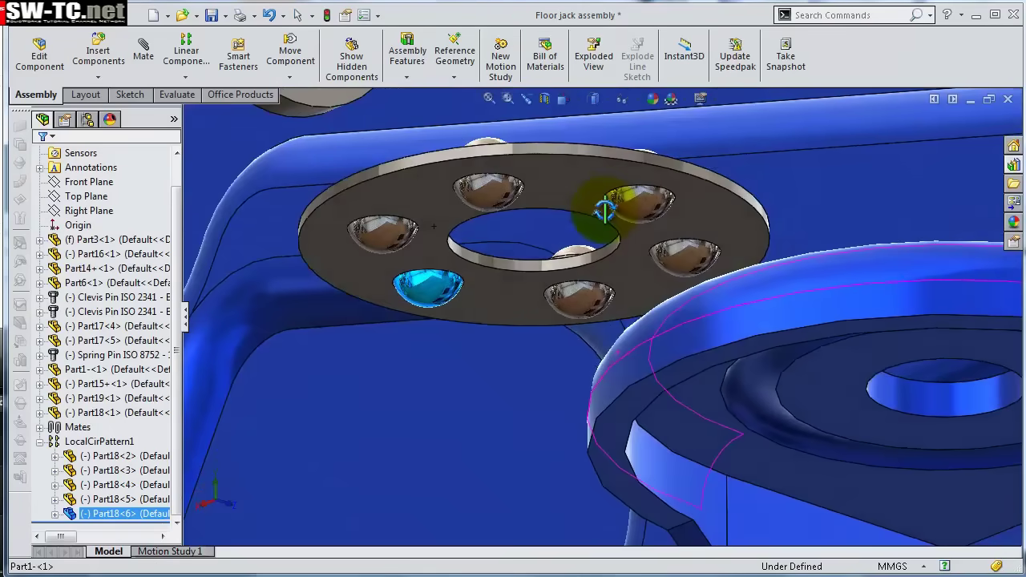
scroll(553, 273, "up", 2)
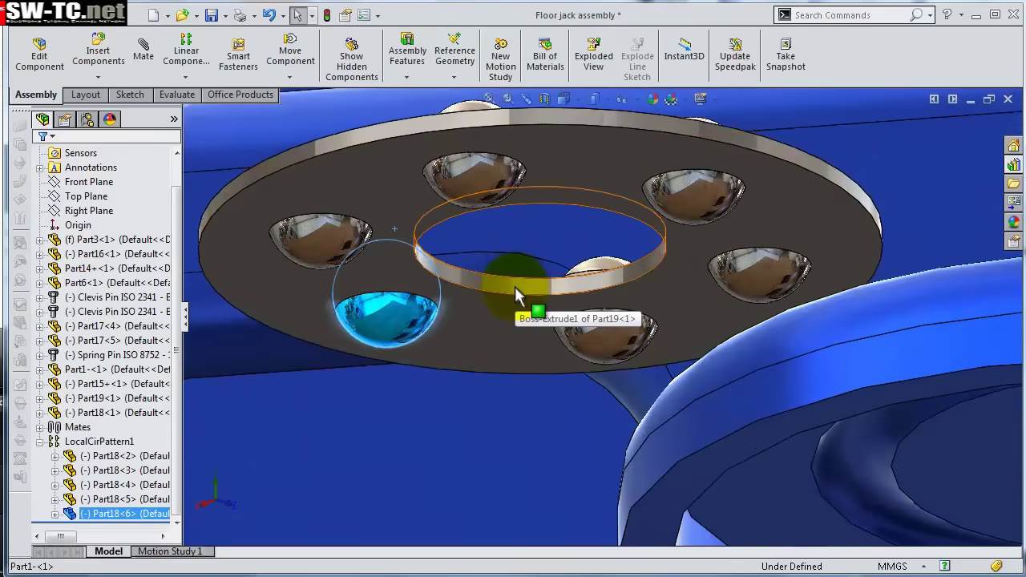
left_click(515, 286)
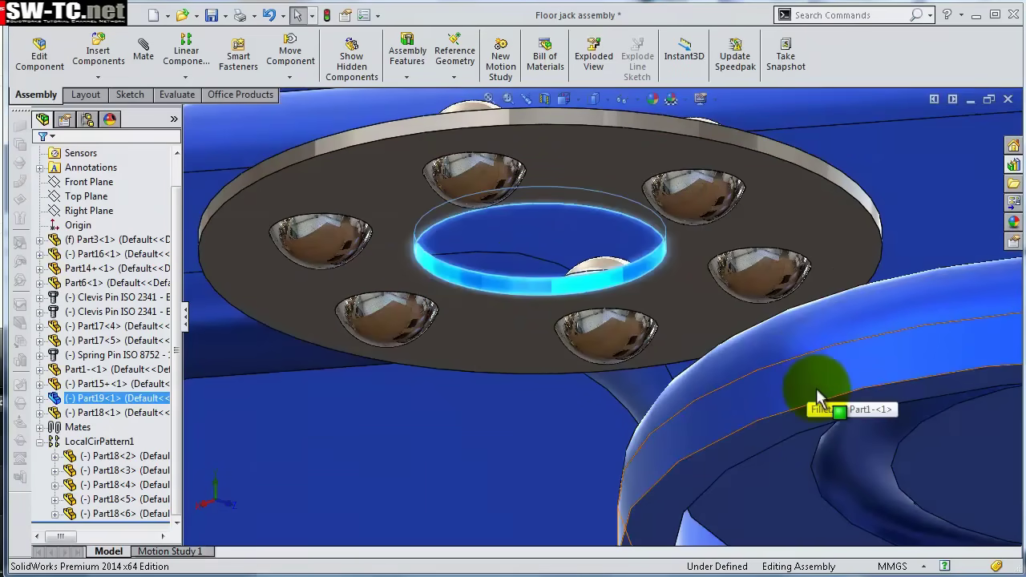
scroll(816, 388, "down", 3)
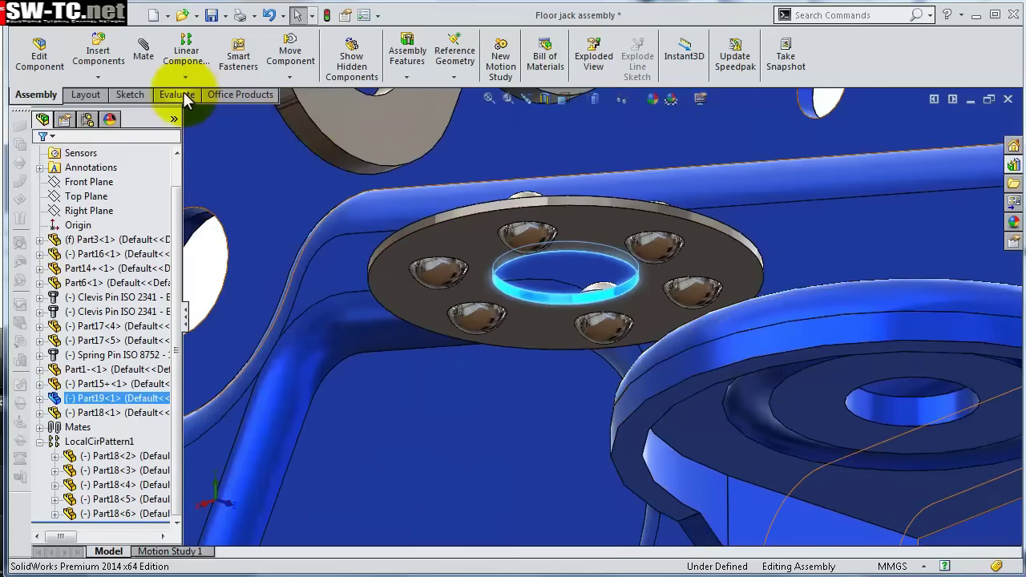
left_click(144, 57)
scroll(912, 401, "down", 2)
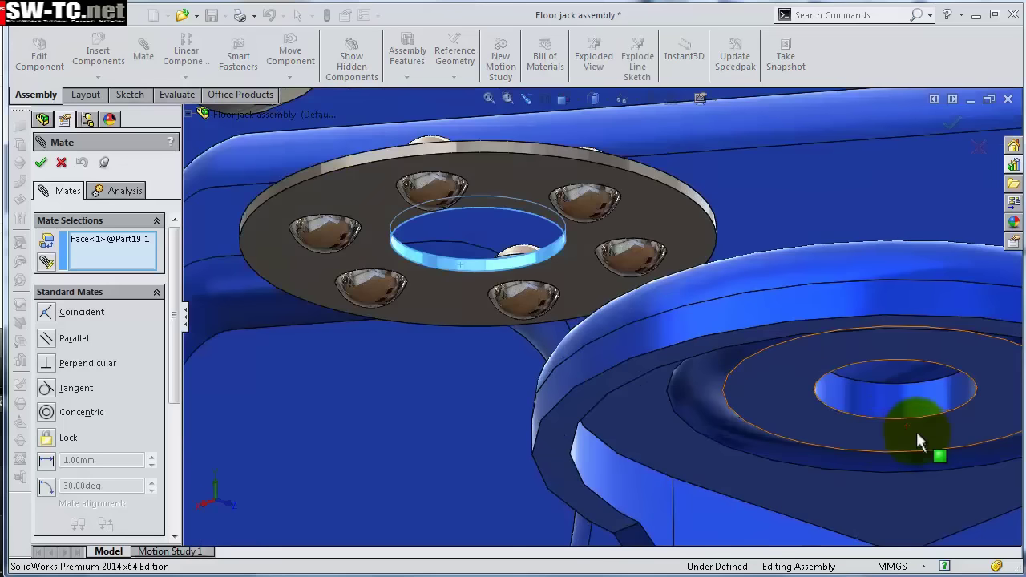
left_click(915, 409)
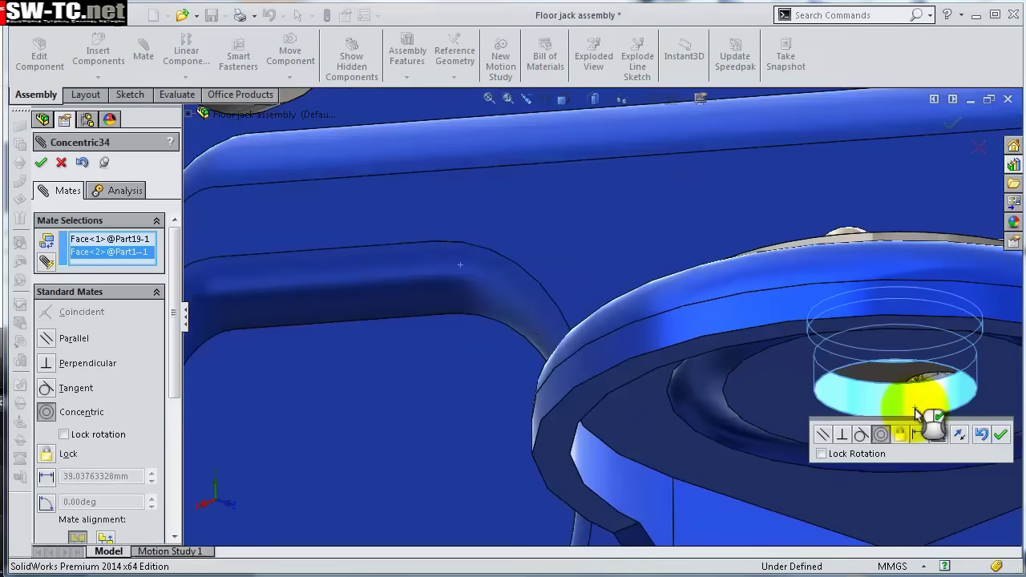
left_click(1001, 433)
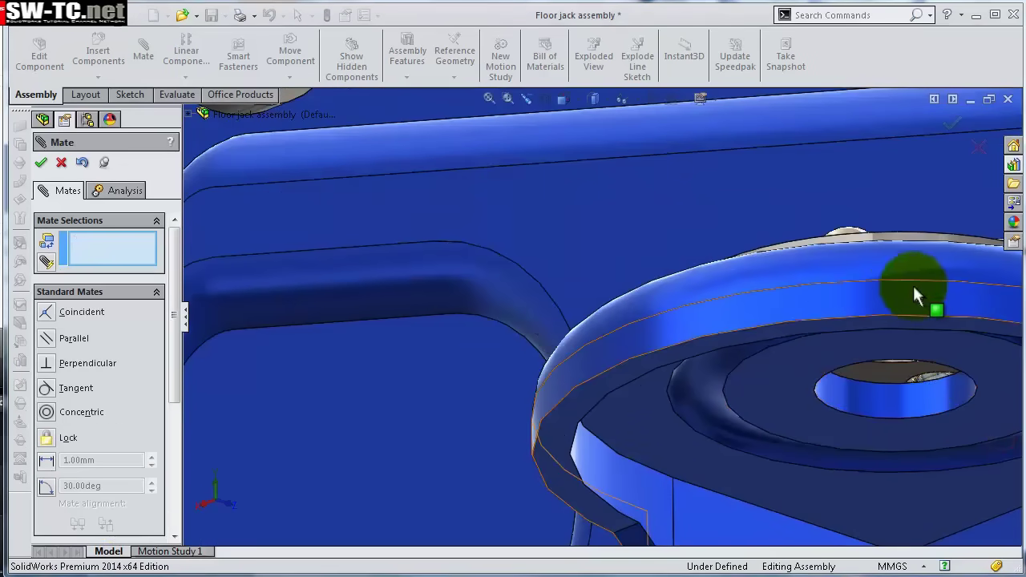
Make a patterned ball tangent to the frame bracket face.
left_click_drag(904, 238, 866, 443)
middle_click_drag(868, 441, 709, 212)
left_click(816, 407)
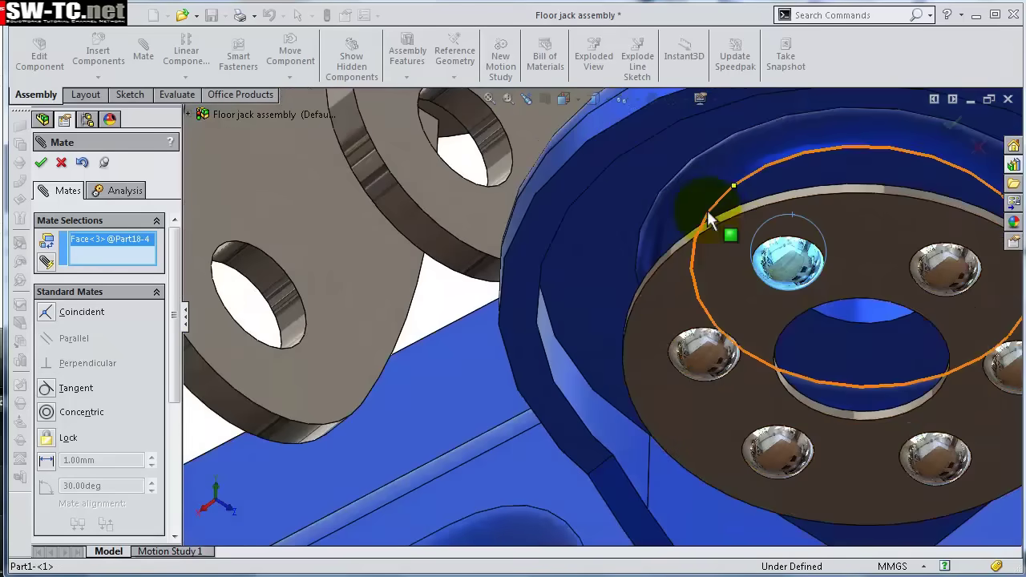
left_click(711, 183)
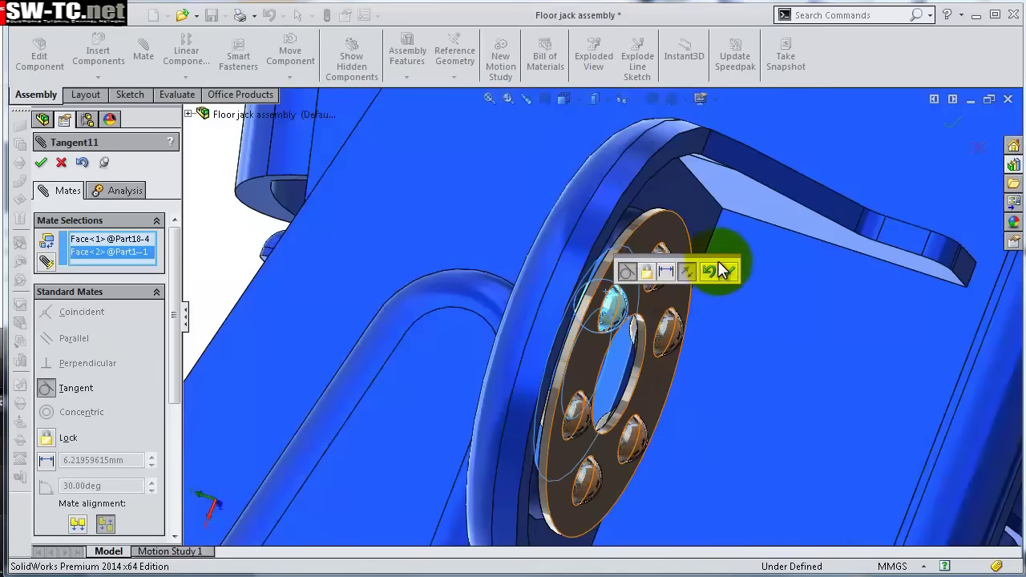
left_click(731, 269)
scroll(733, 269, "up", 3)
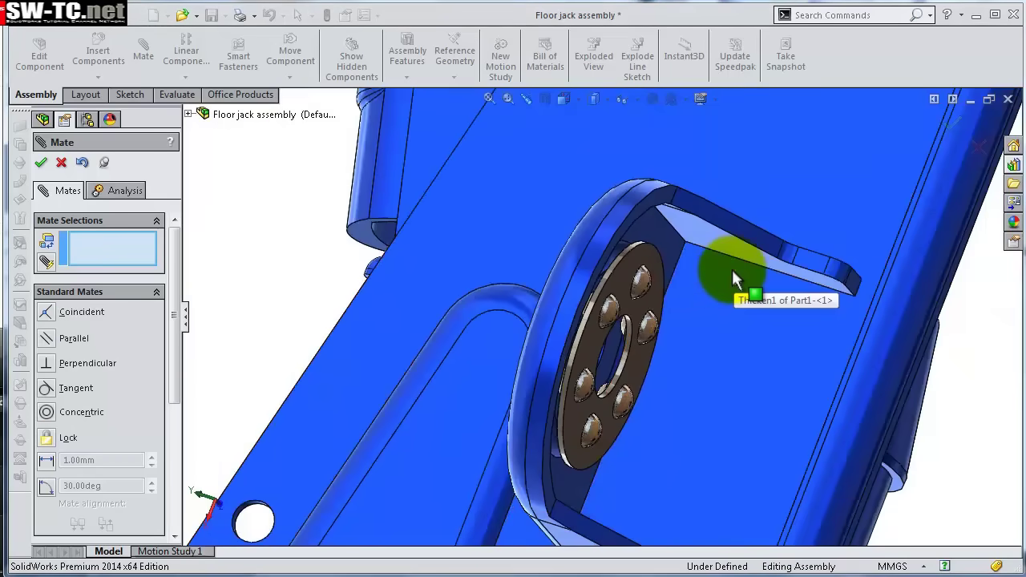
scroll(718, 271, "up", 2)
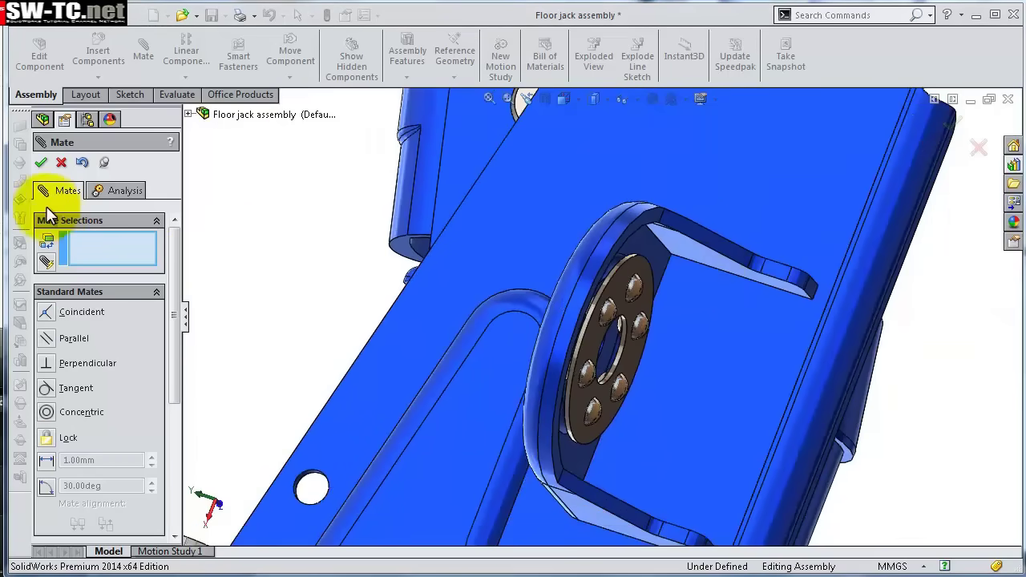
left_click(42, 164)
Mate the clevis pad's inner hole concentric with the arm pad's hole.
middle_click_drag(648, 335, 536, 353)
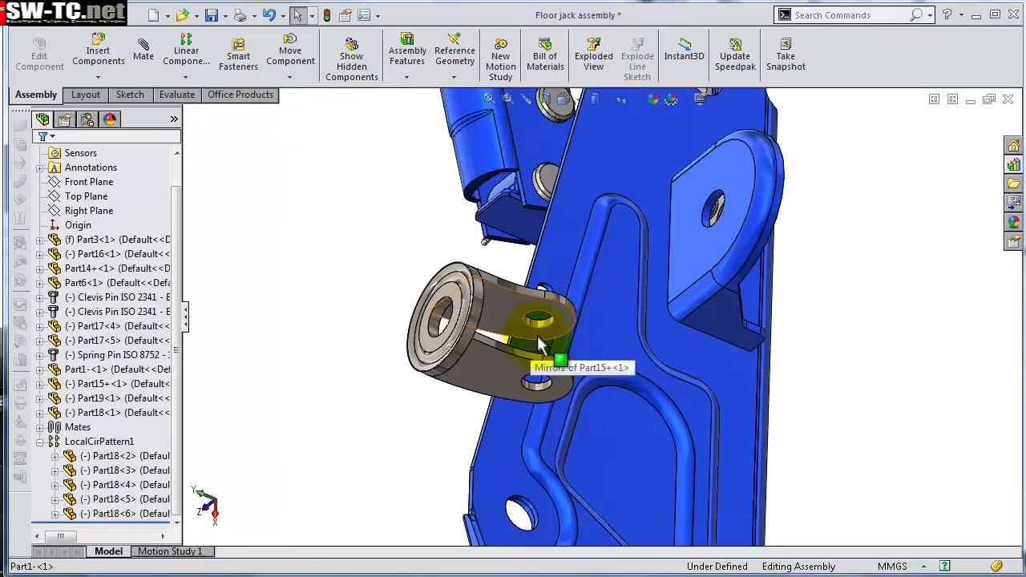
middle_click_drag(614, 308, 553, 288)
left_click(591, 103)
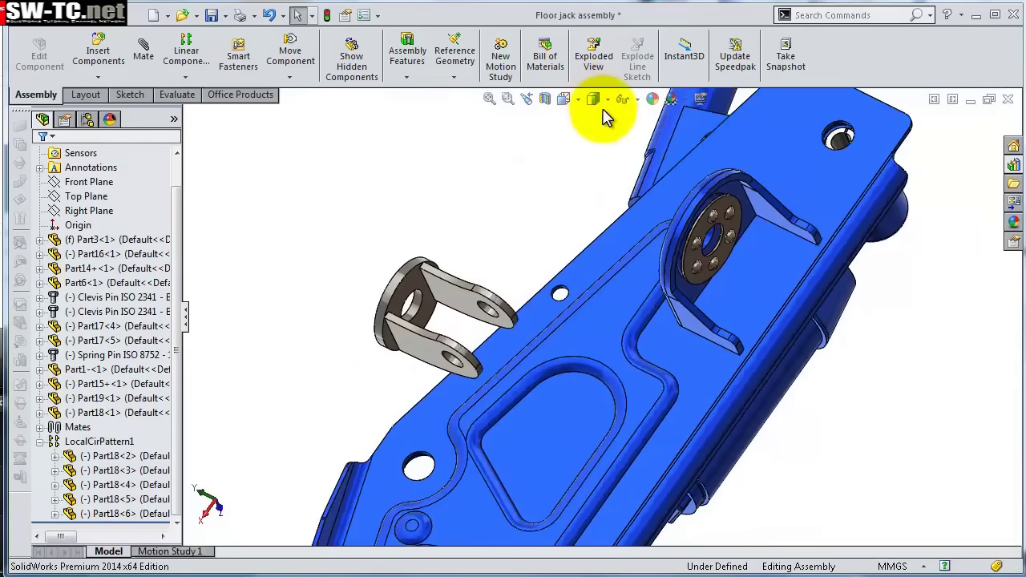
middle_click_drag(721, 233, 742, 260)
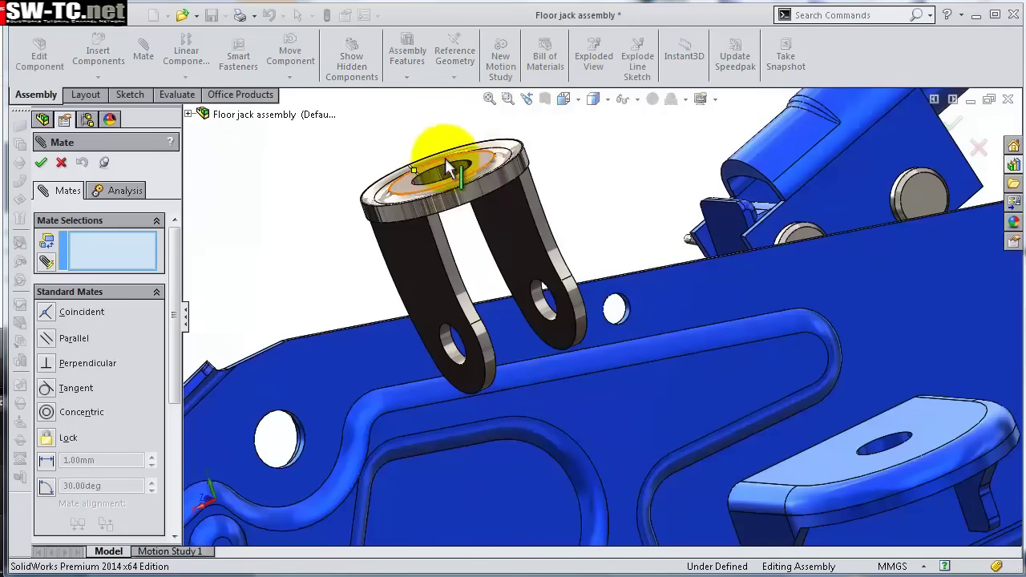
scroll(449, 180, "up", 4)
left_click(449, 186)
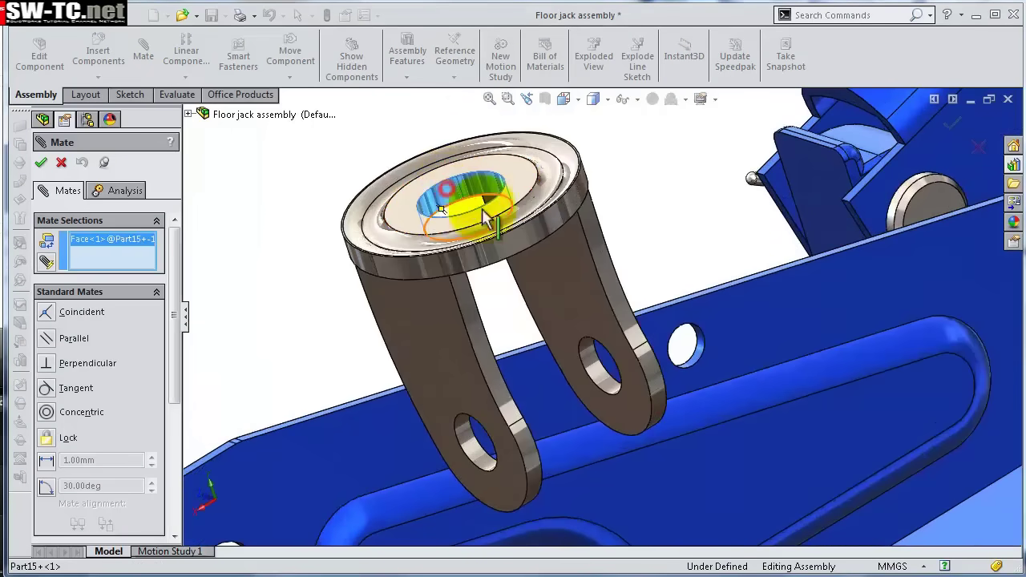
scroll(845, 337, "up", 3)
scroll(802, 385, "down", 5)
scroll(644, 371, "up", 2)
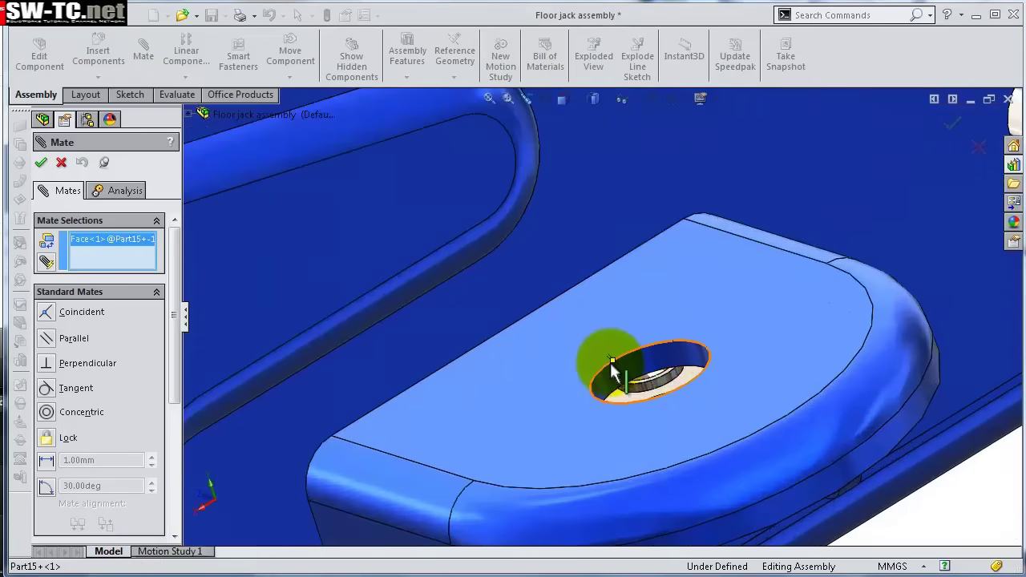
left_click(617, 376)
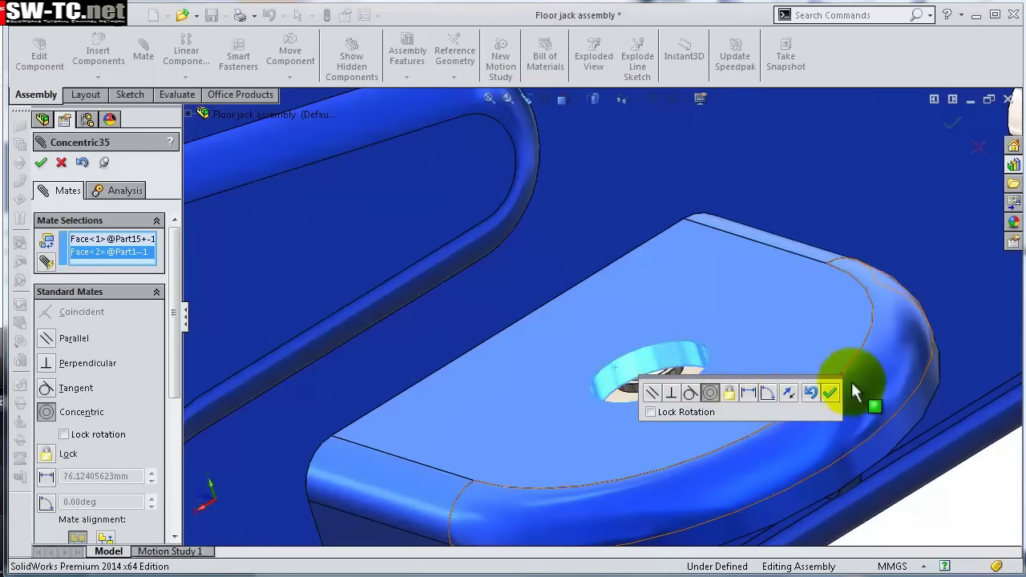
left_click(830, 393)
Try a ball tangent to the clevis cylinder top, then clear the unsolvable mate selections.
scroll(847, 423, "down", 5)
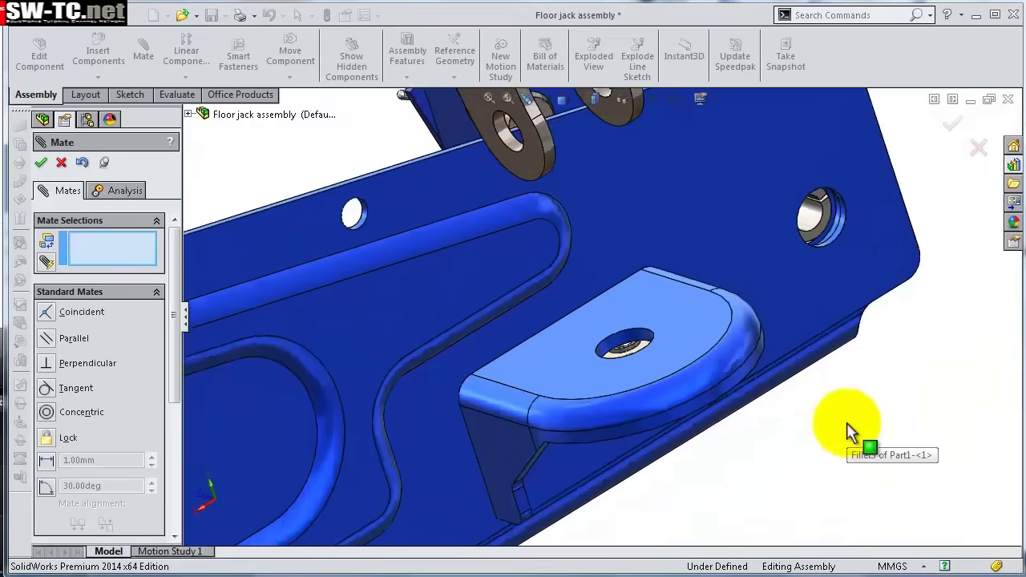
left_click_drag(561, 149, 665, 402)
scroll(662, 401, "up", 2)
middle_click_drag(662, 401, 655, 476)
left_click(528, 225)
scroll(624, 360, "up", 3)
left_click(626, 356)
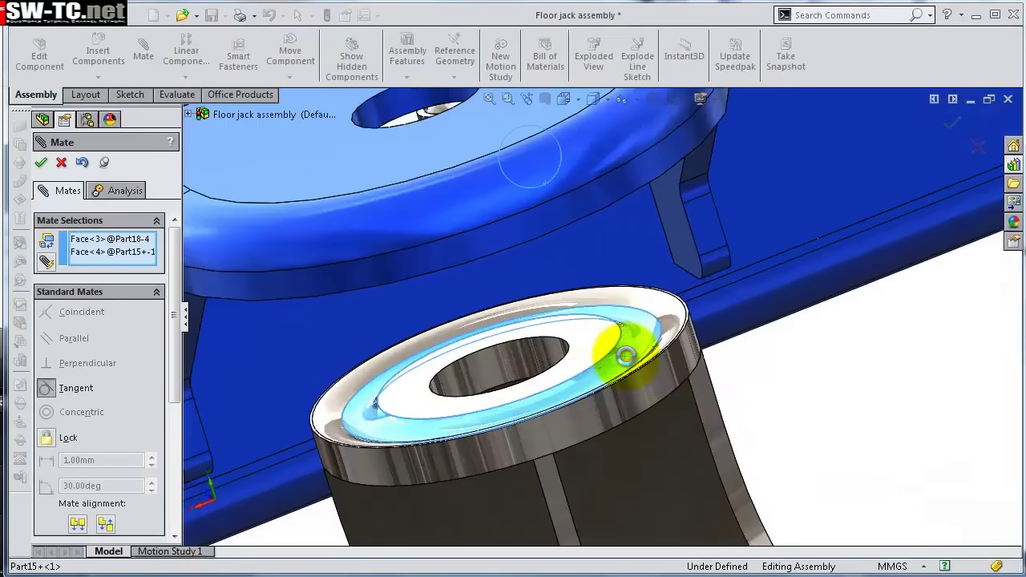
left_click(649, 385)
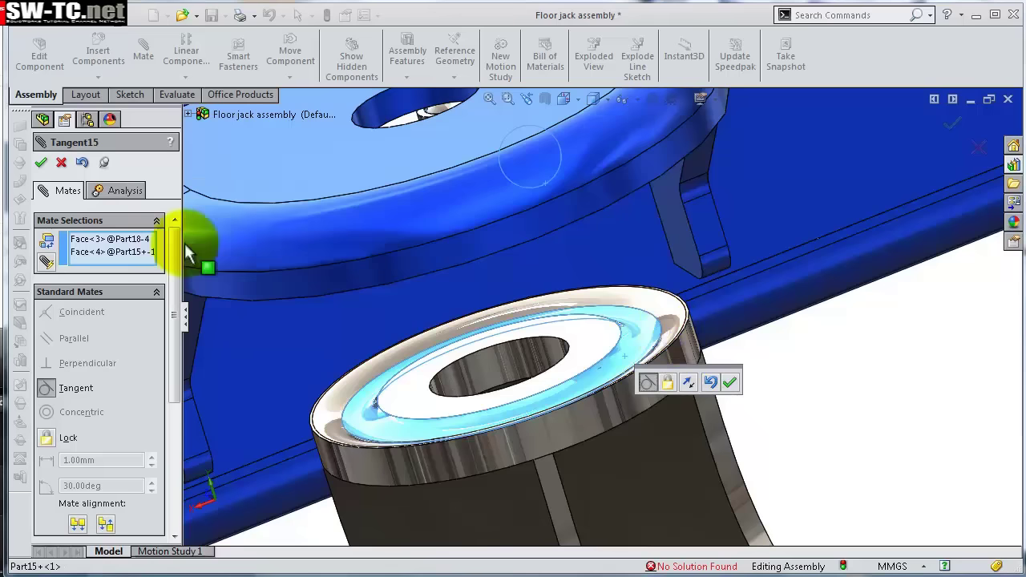
right_click(133, 247)
left_click(152, 254)
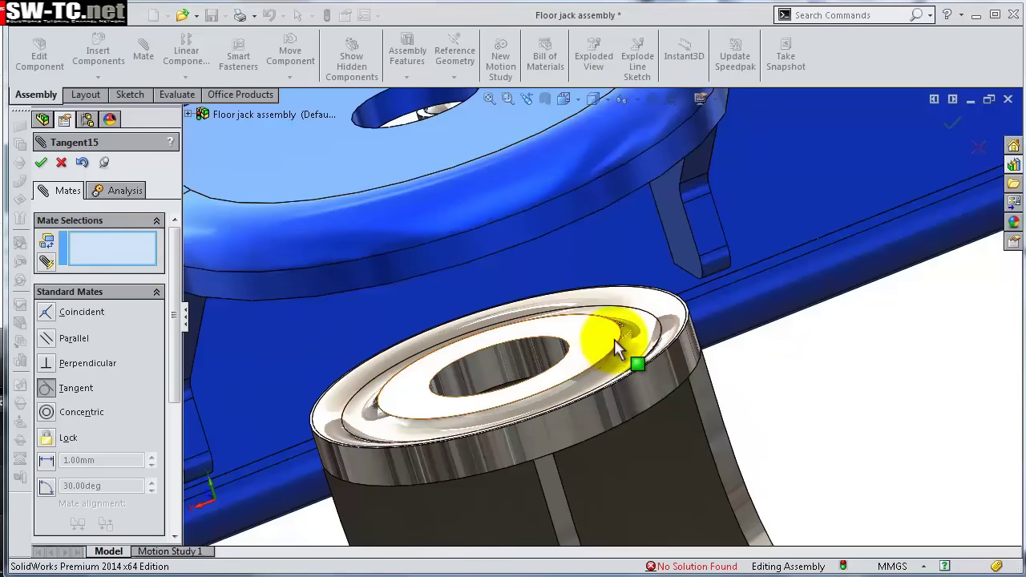
Mate the clevis's top ring face tangent to a ball and swing the link to check.
left_click(676, 337)
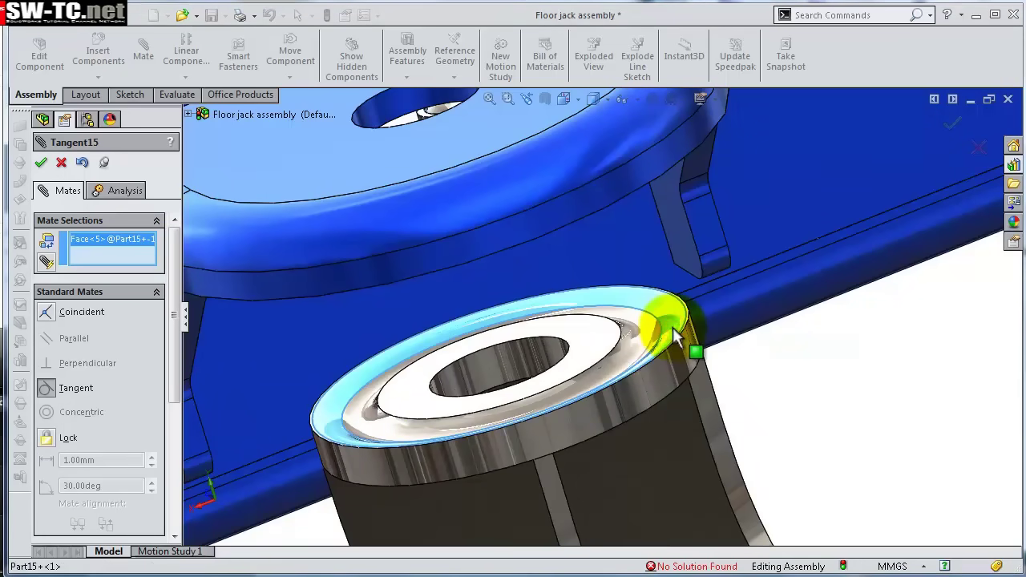
middle_click_drag(676, 337, 568, 181)
scroll(568, 185, "down", 3)
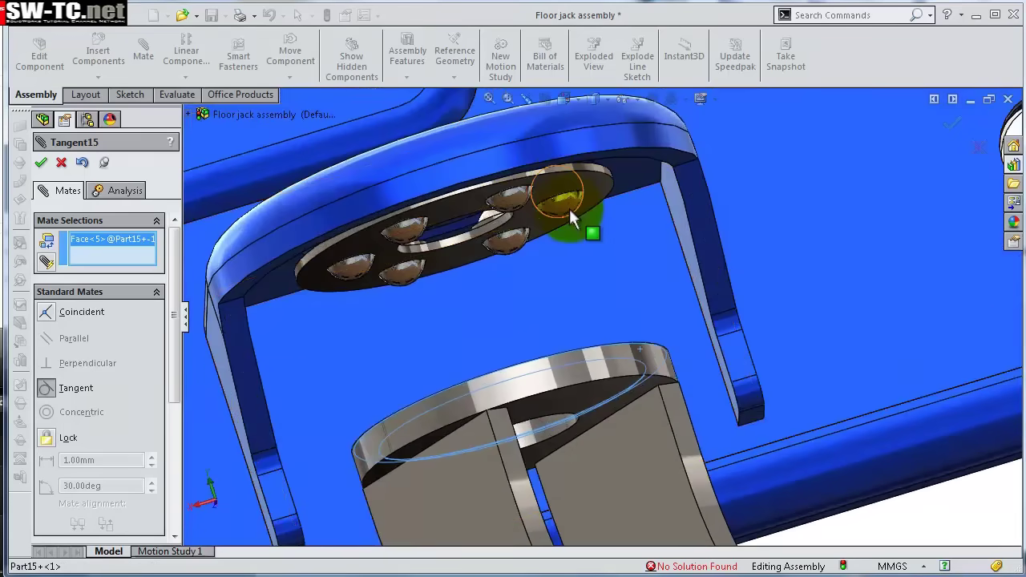
left_click(570, 206)
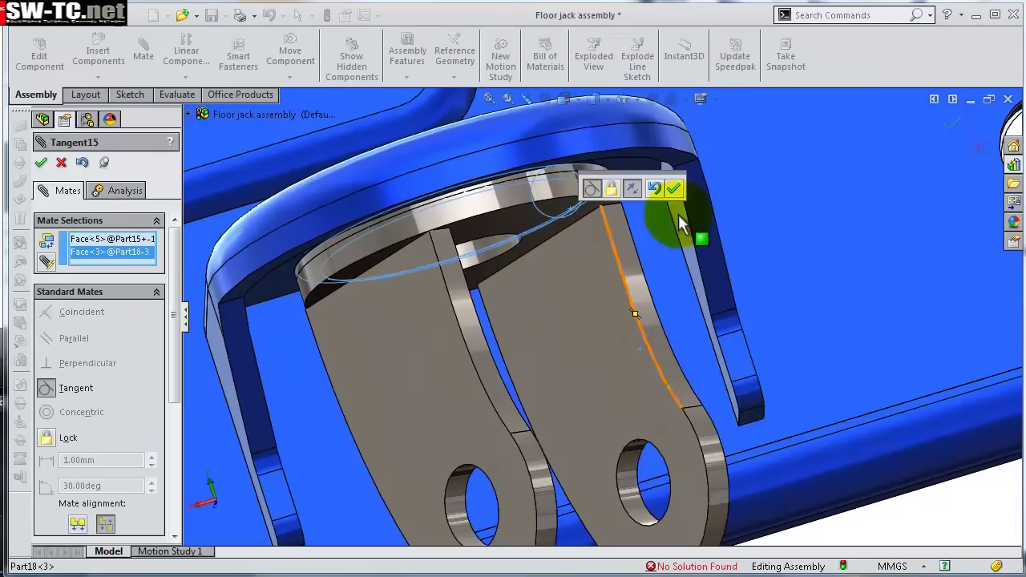
left_click(676, 195)
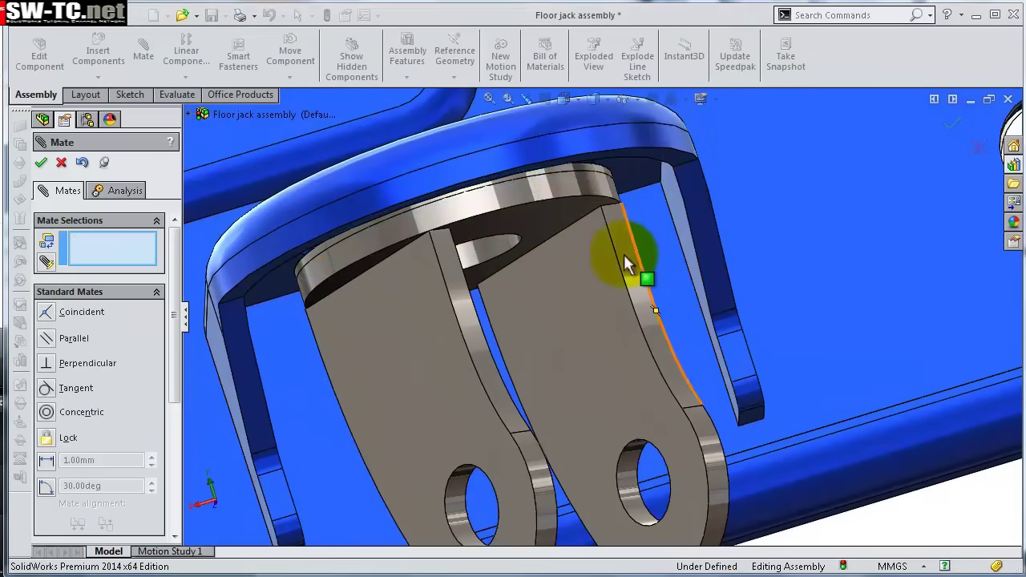
scroll(560, 333, "down", 3)
left_click_drag(541, 296, 618, 385)
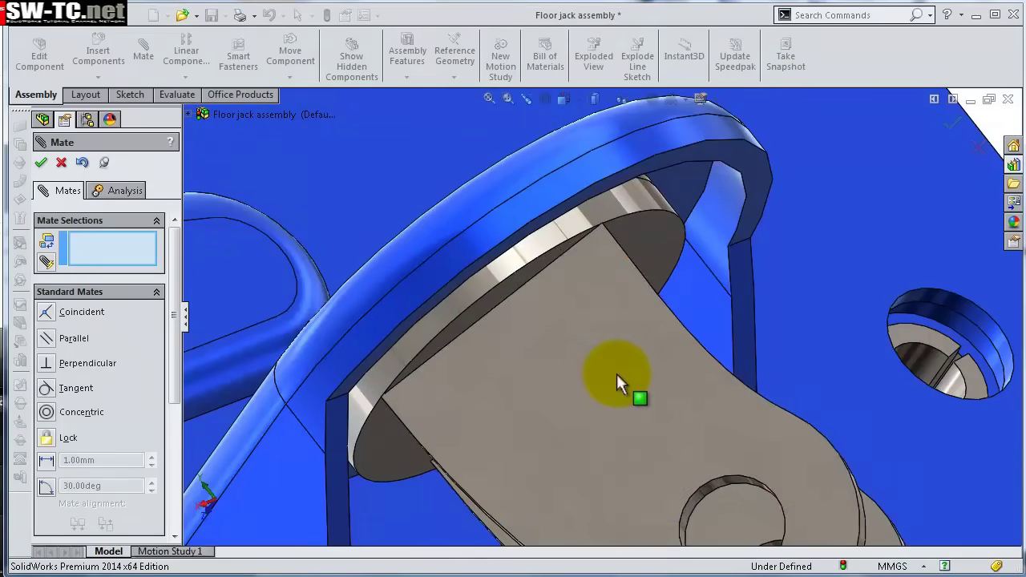
middle_click_drag(618, 385, 666, 376)
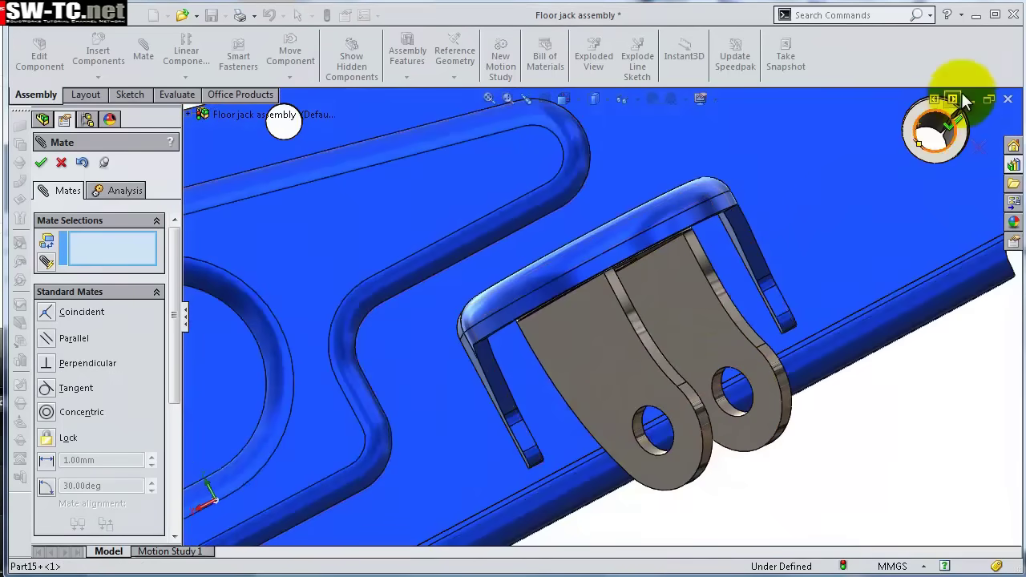
scroll(927, 170, "up", 5)
left_click(952, 127)
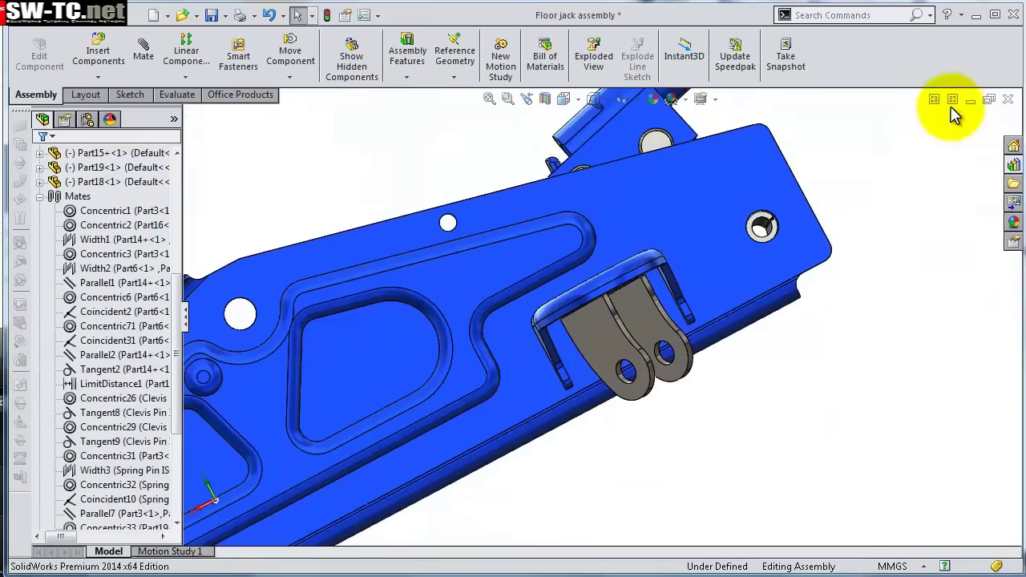
Insert the Part10 bearing wheel and mate its bore concentric with the caster fork hole.
key("alt+Tab")
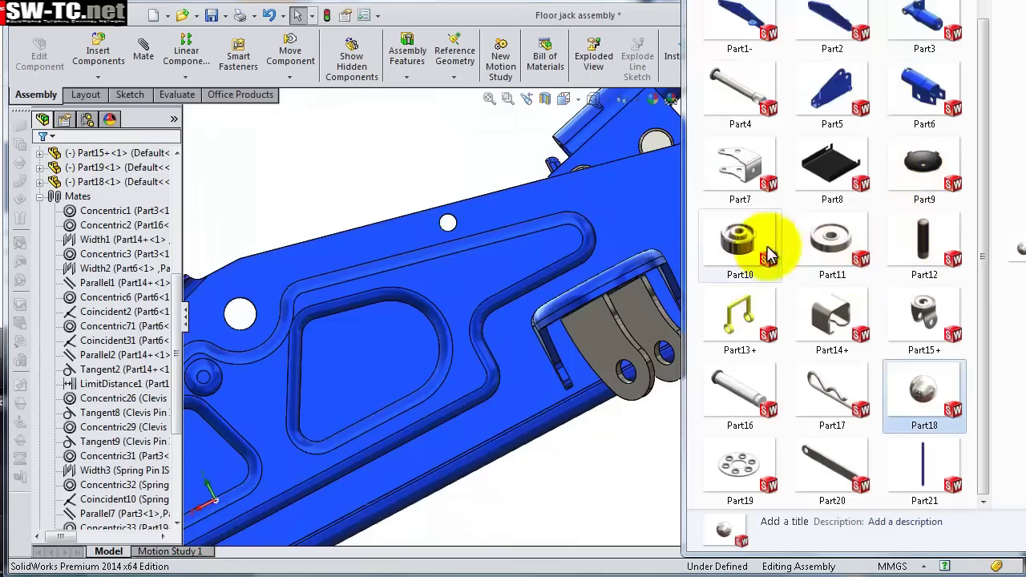
left_click_drag(745, 250, 664, 431)
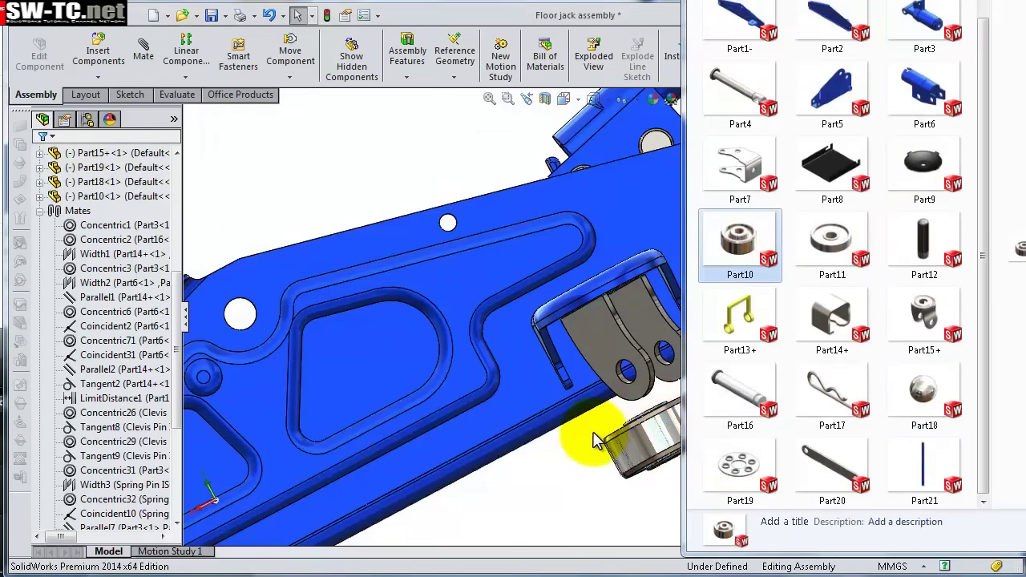
scroll(657, 425, "down", 6)
scroll(665, 413, "up", 5)
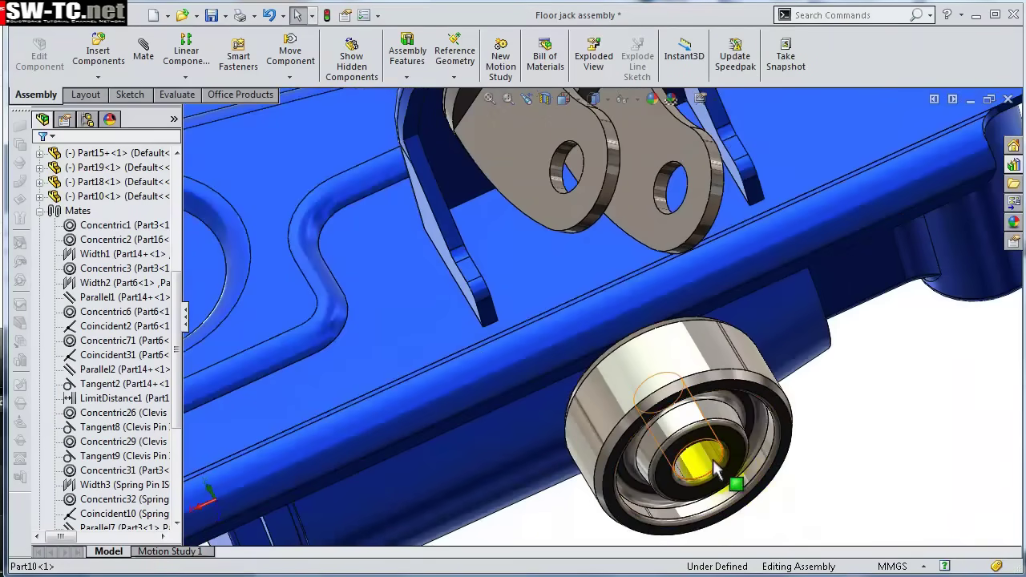
left_click(713, 469)
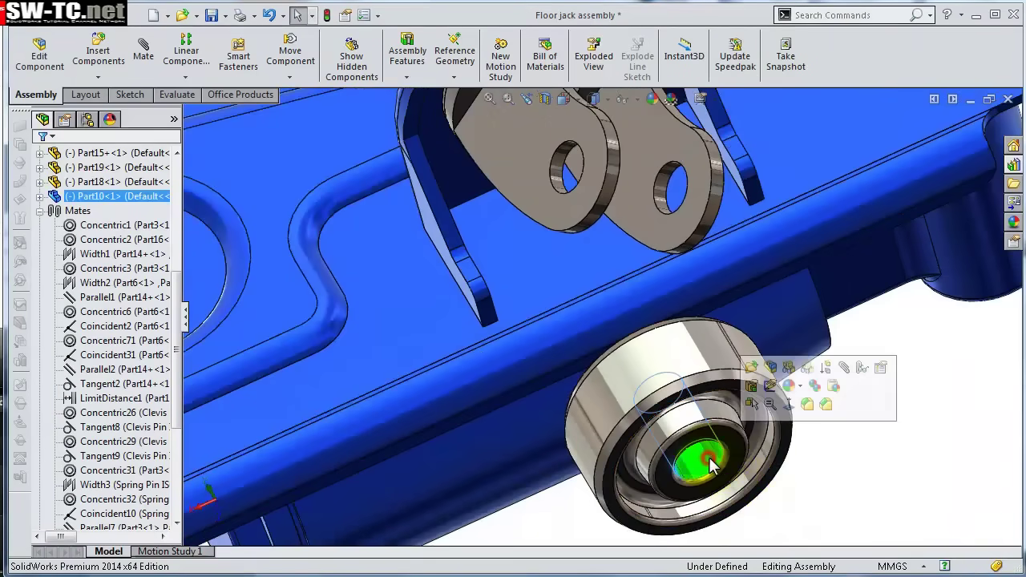
left_click(782, 332)
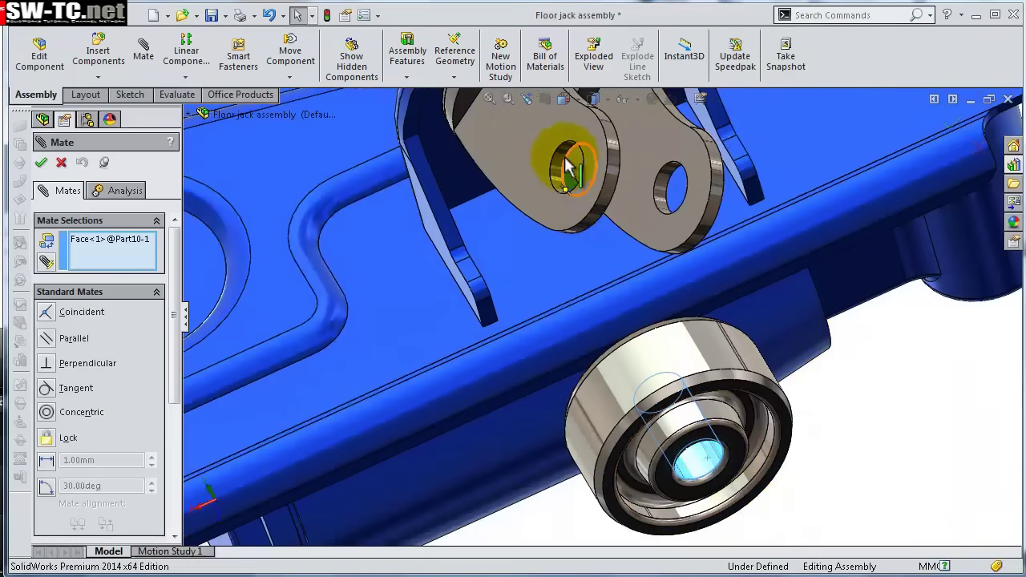
left_click(559, 164)
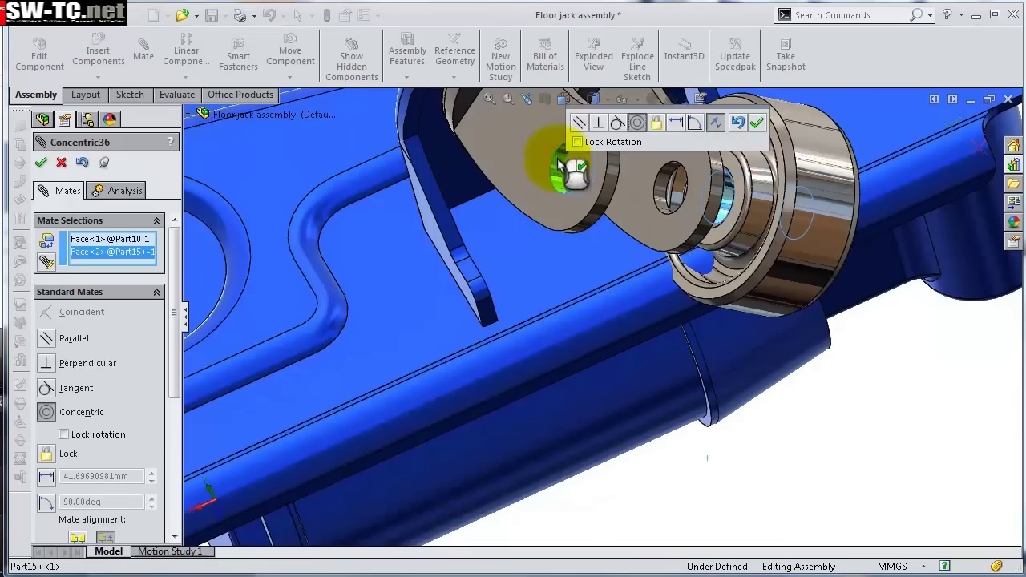
left_click(757, 125)
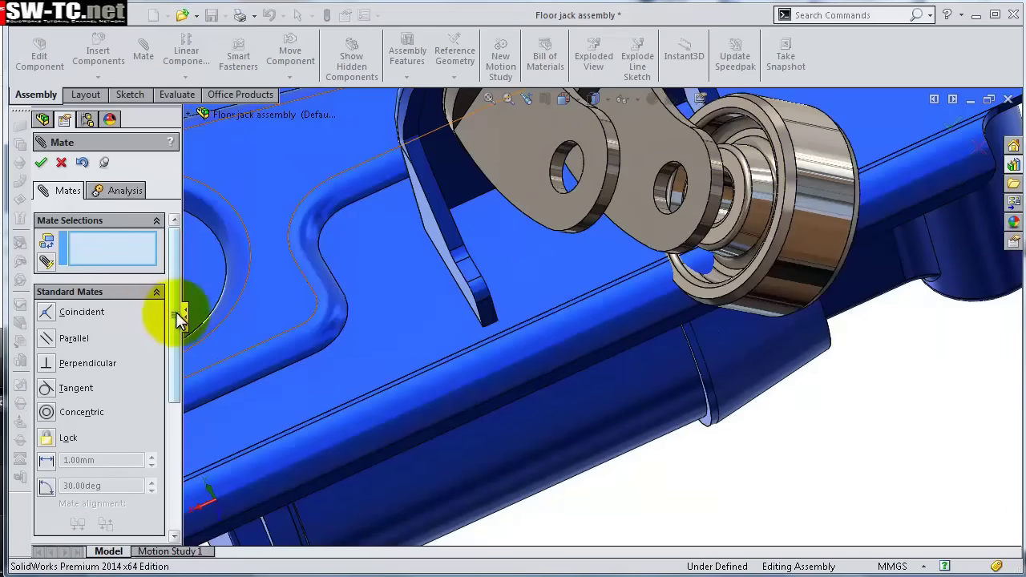
Centre the bearing between the two clevis lugs with an Advanced Width mate using its end faces.
scroll(179, 314, "down", 5)
left_click(159, 350)
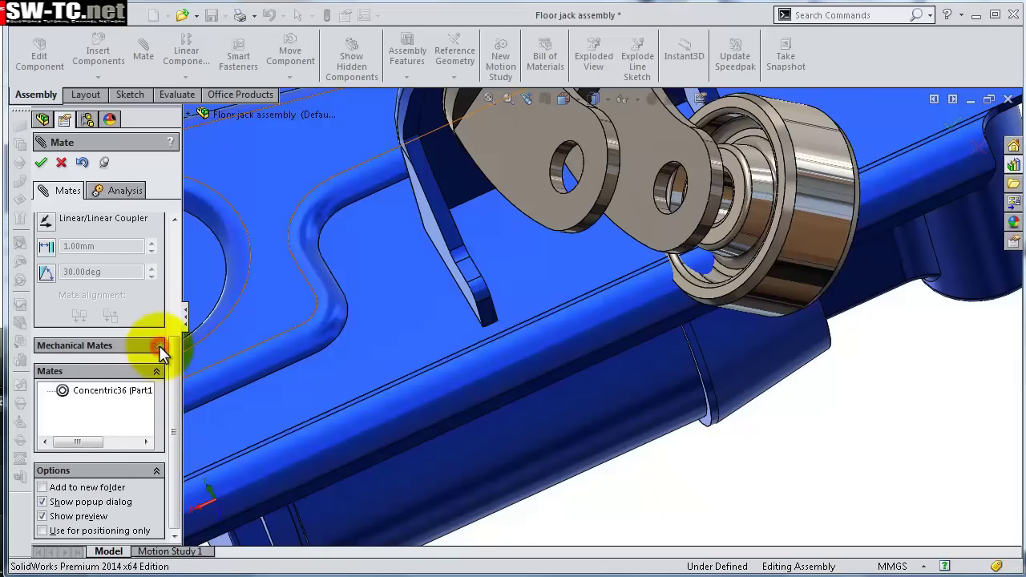
scroll(76, 261, "up", 2)
left_click(64, 258)
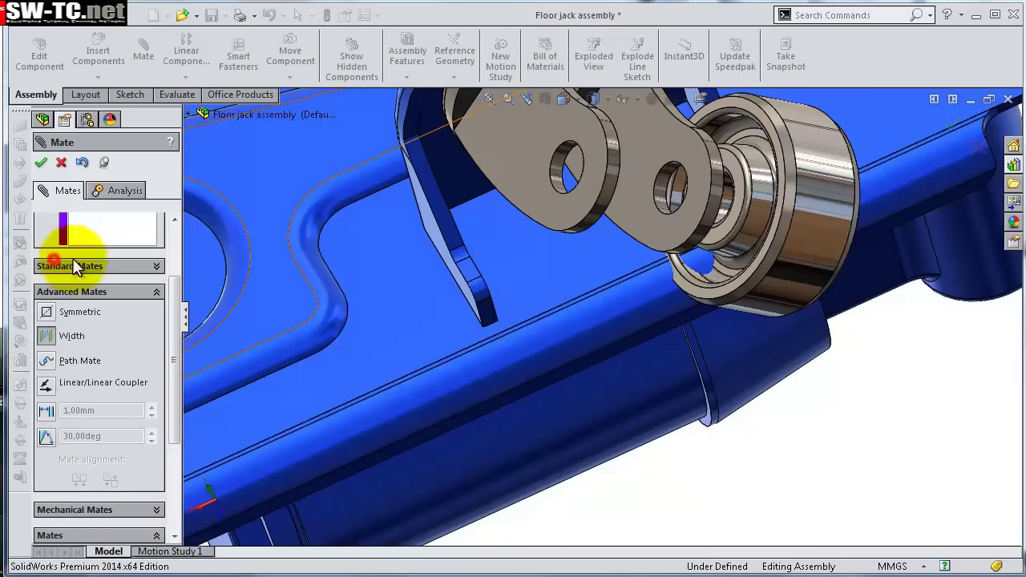
scroll(582, 200, "down", 3)
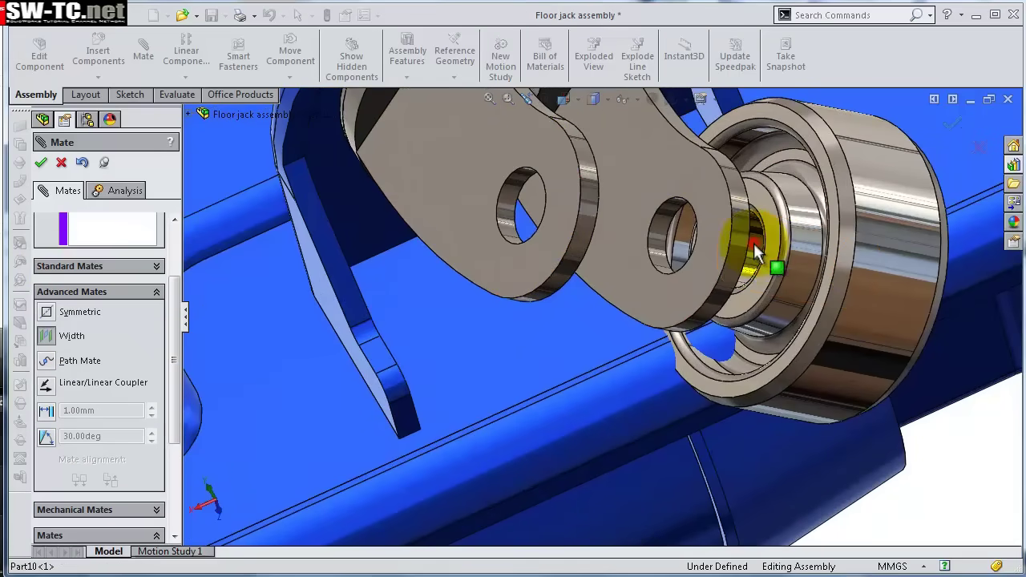
left_click(776, 248)
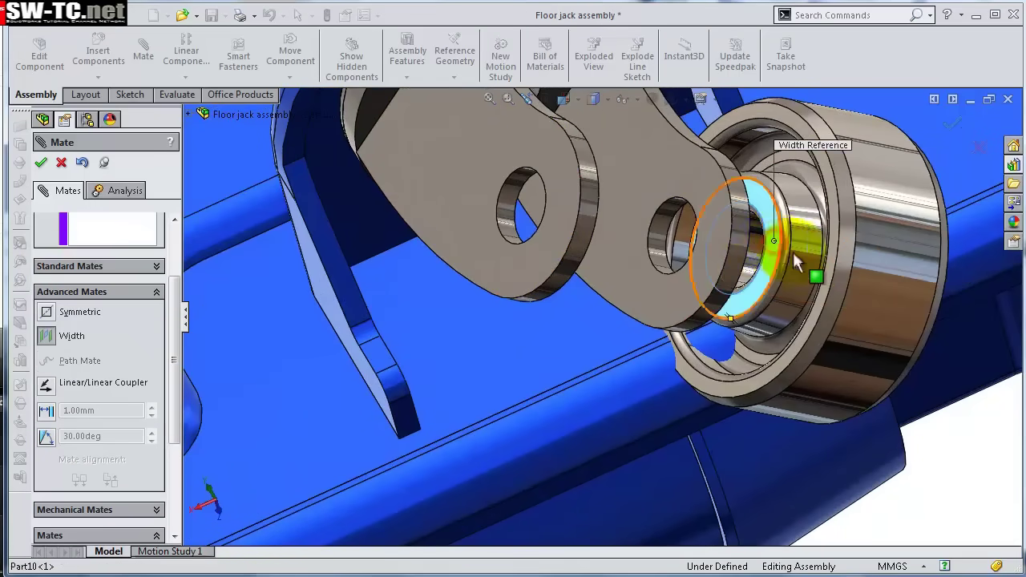
middle_click_drag(792, 250, 882, 248)
left_click(944, 241)
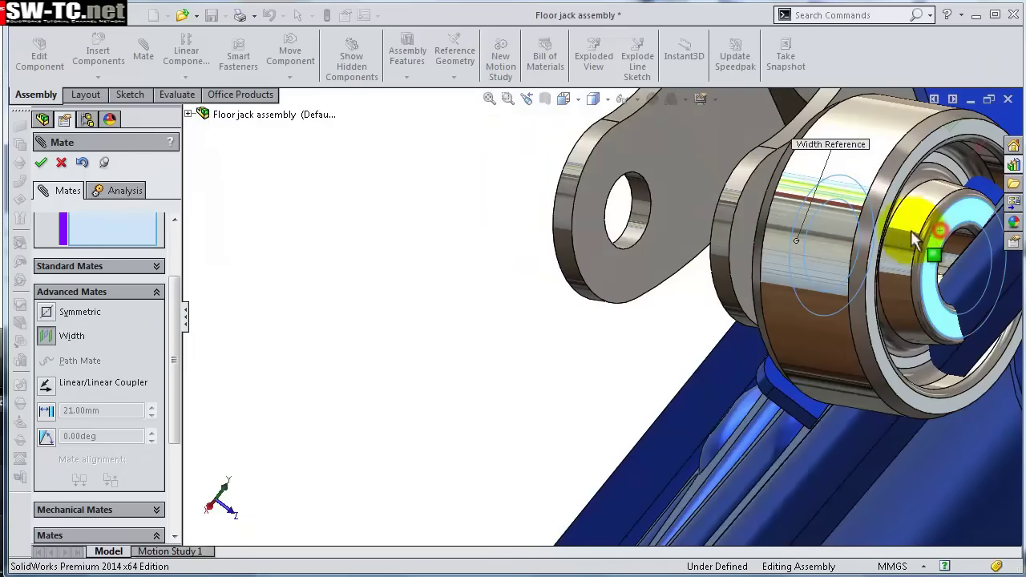
left_click(669, 156)
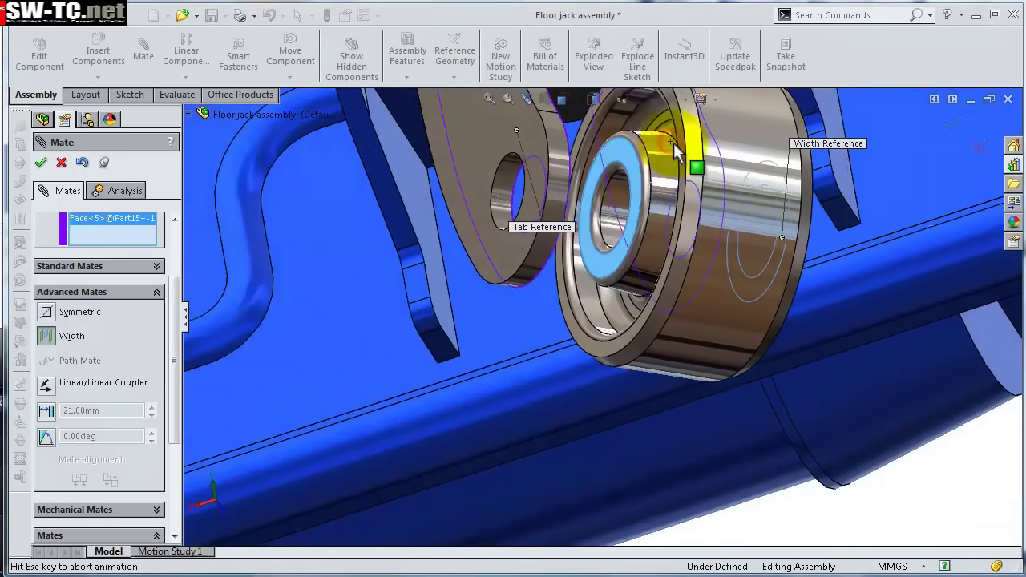
left_click(718, 156)
middle_click_drag(722, 156, 968, 149)
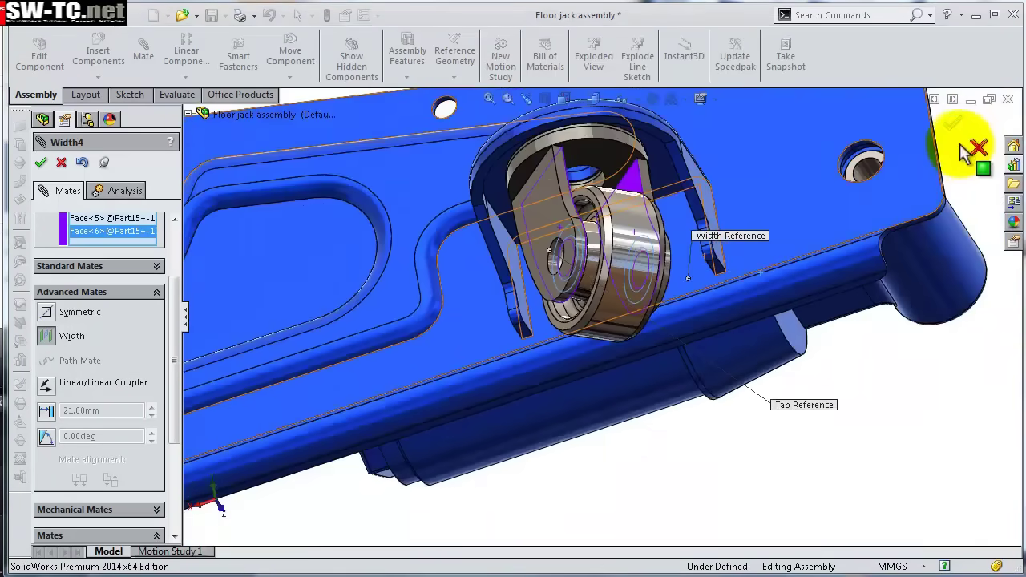
left_click(951, 127)
scroll(697, 272, "down", 2)
middle_click_drag(699, 273, 720, 420)
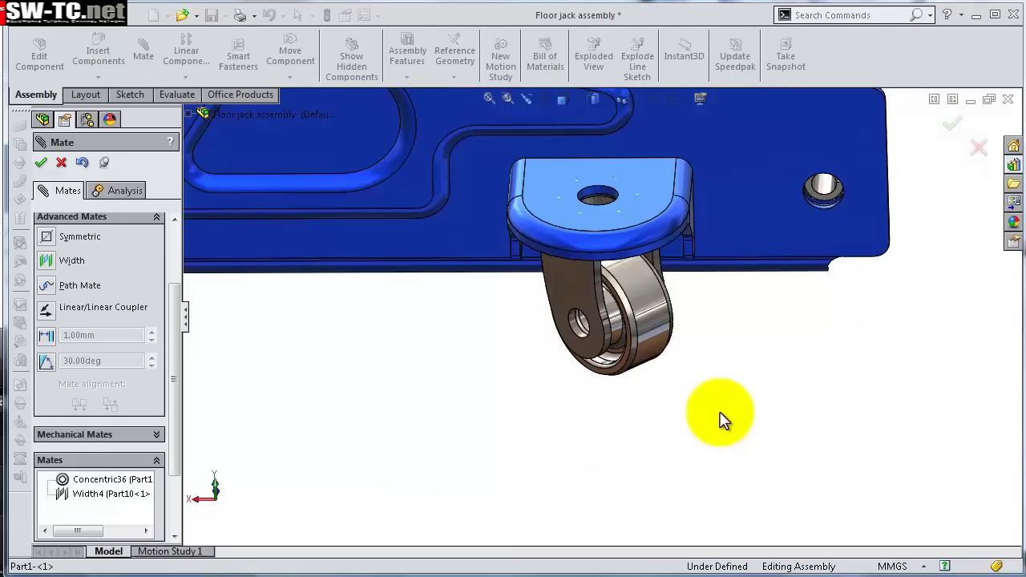
left_click(951, 125)
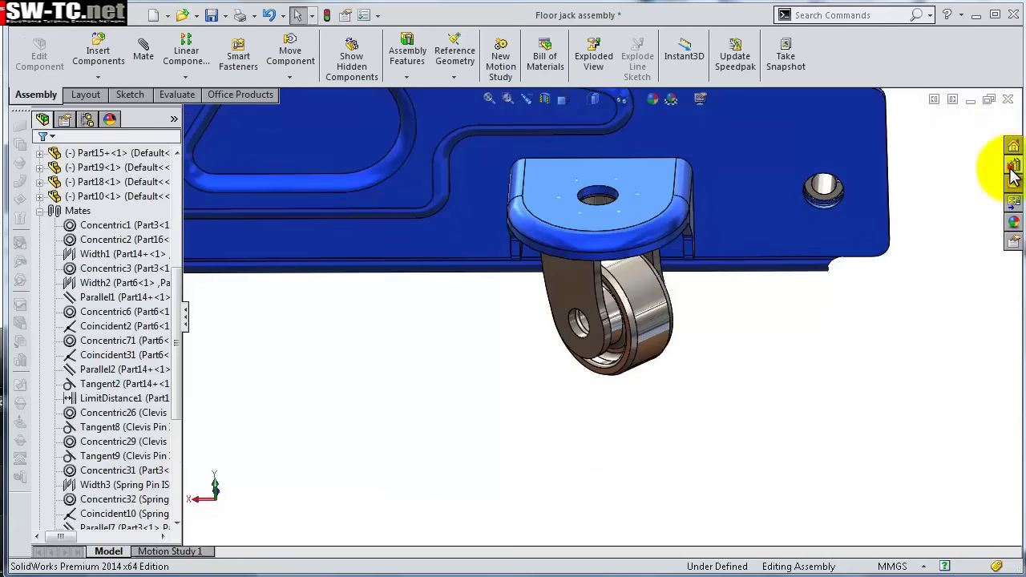
Drag an ISO 4015 hex bolt from the Design Library's Bolts and Screws into the wheel hub.
left_click(1014, 166)
left_click(863, 143)
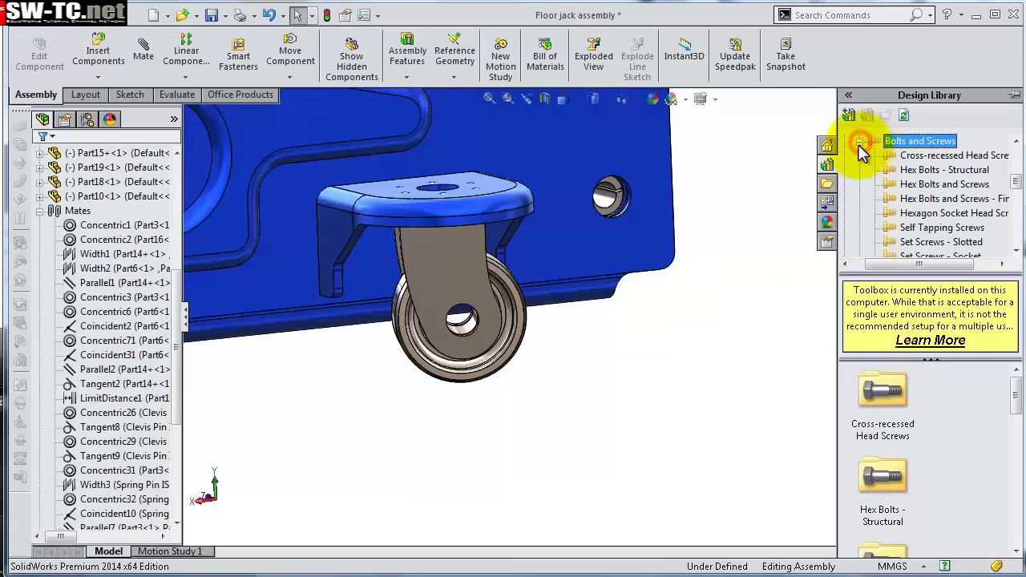
left_click(887, 185)
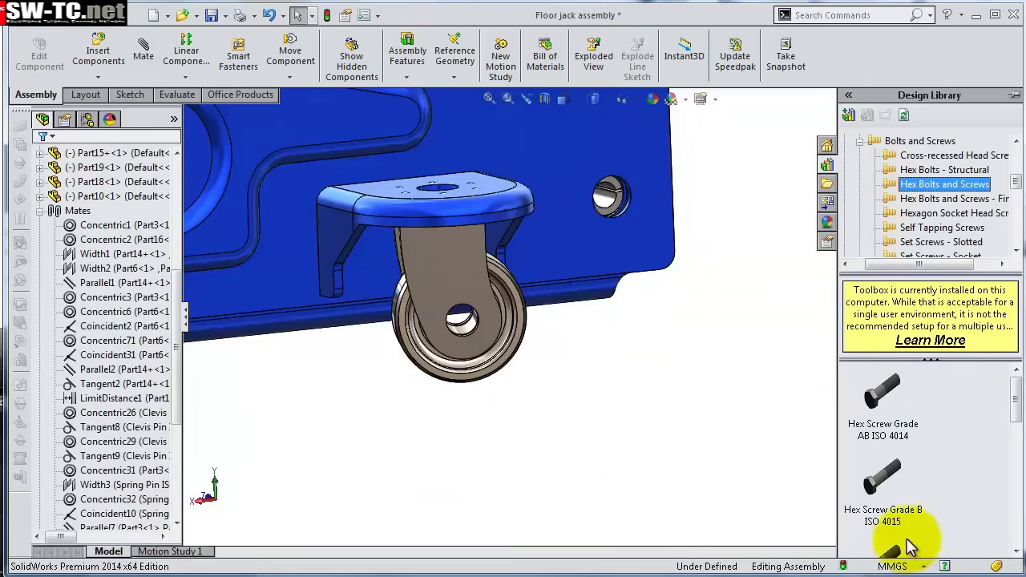
left_click_drag(882, 481, 471, 337)
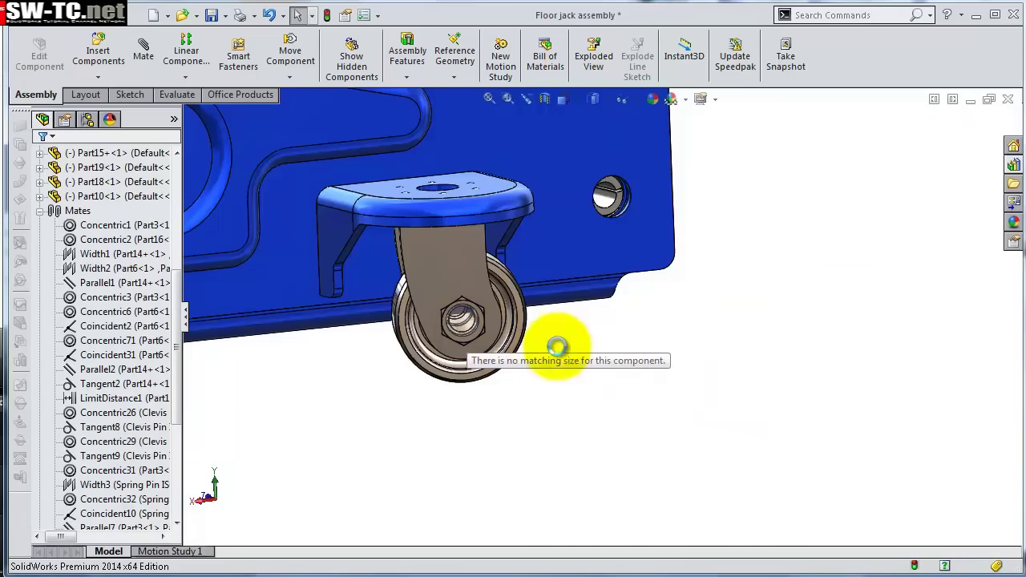
middle_click_drag(564, 379, 510, 369)
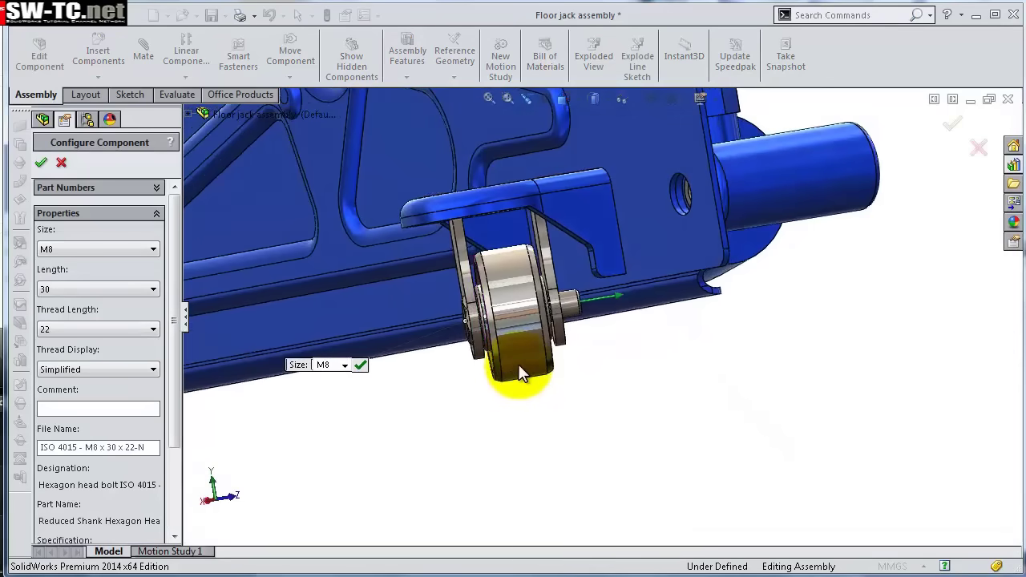
Set the bolt length to 35 with schematic thread display and confirm it.
left_click(43, 330)
left_click(55, 290)
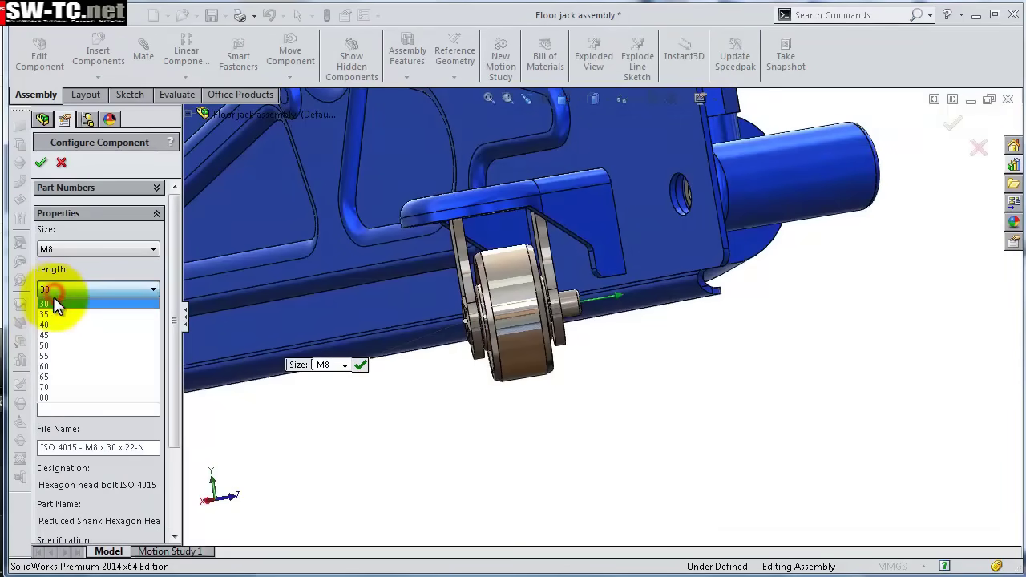
left_click(50, 314)
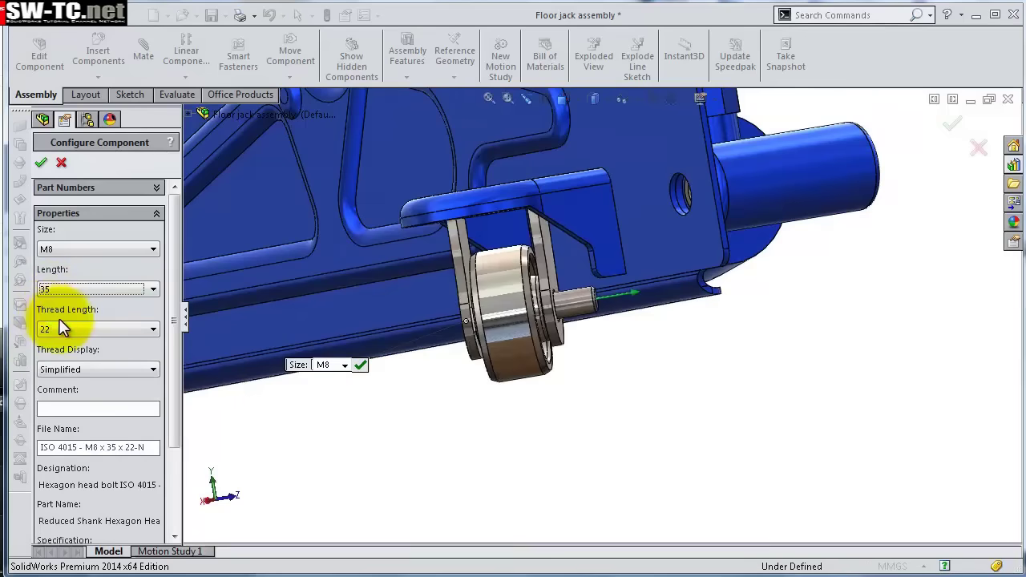
left_click(89, 371)
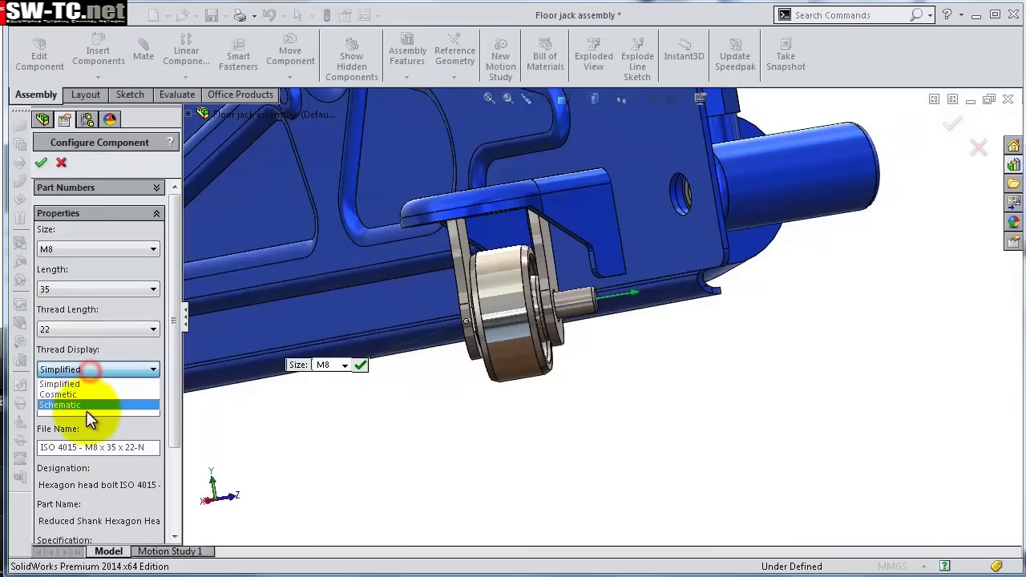
left_click(86, 410)
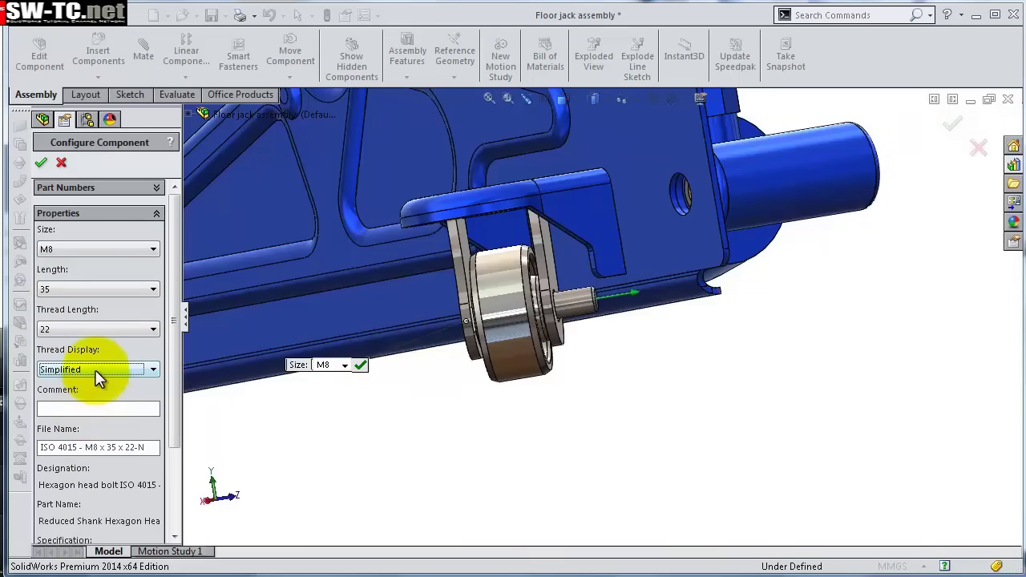
left_click(95, 370)
left_click(74, 407)
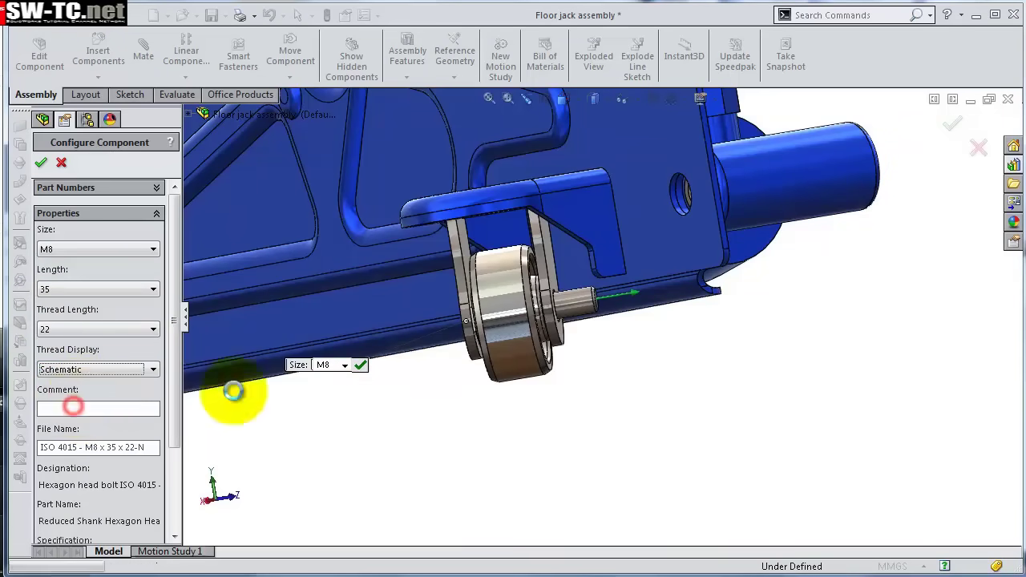
middle_click_drag(257, 378, 702, 295)
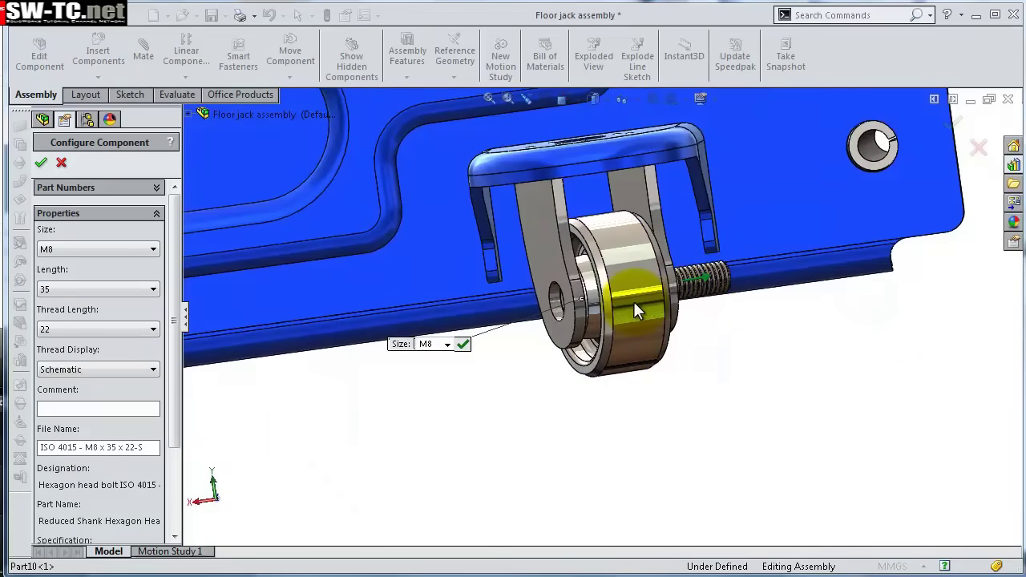
scroll(633, 301, "down", 2)
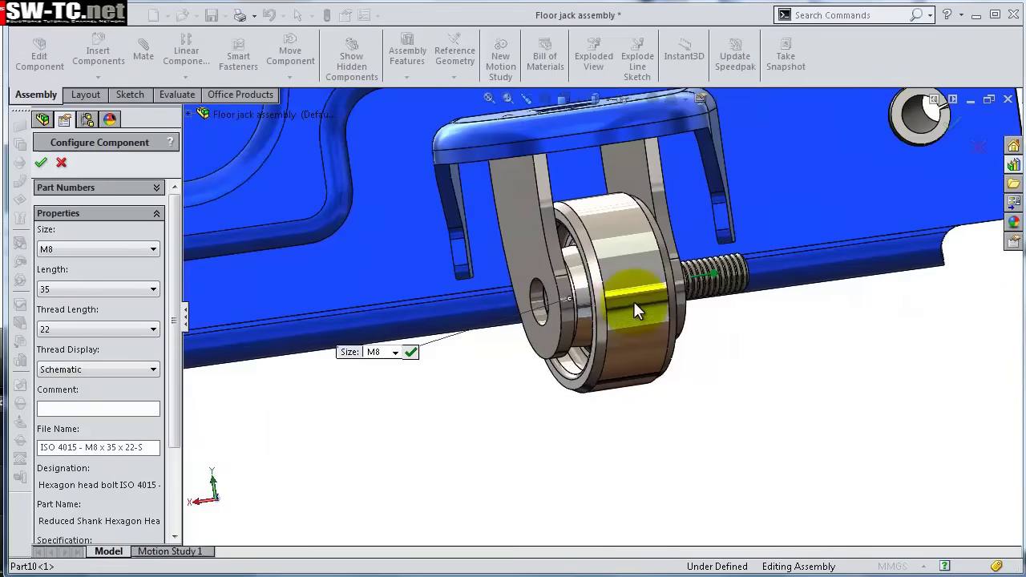
left_click(39, 164)
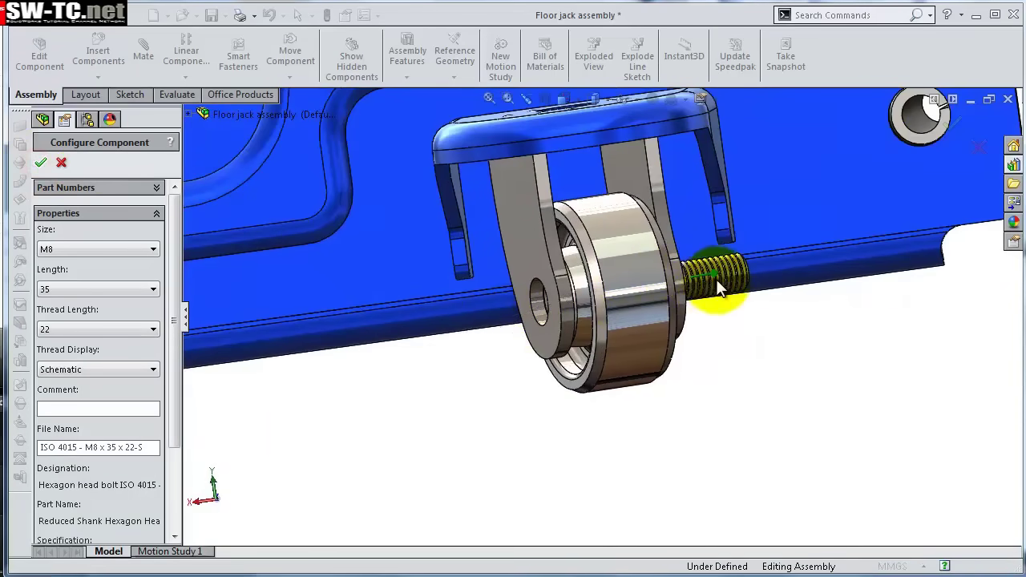
Remove the extra ISO 4015 bolt copy together with its mate.
left_click(544, 305)
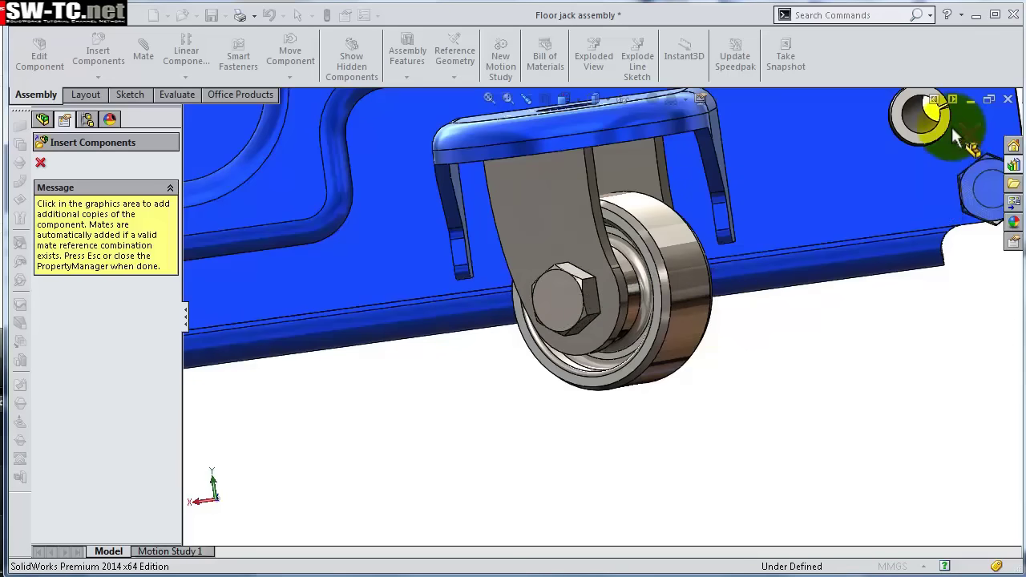
left_click(970, 136)
middle_click_drag(733, 339, 663, 356)
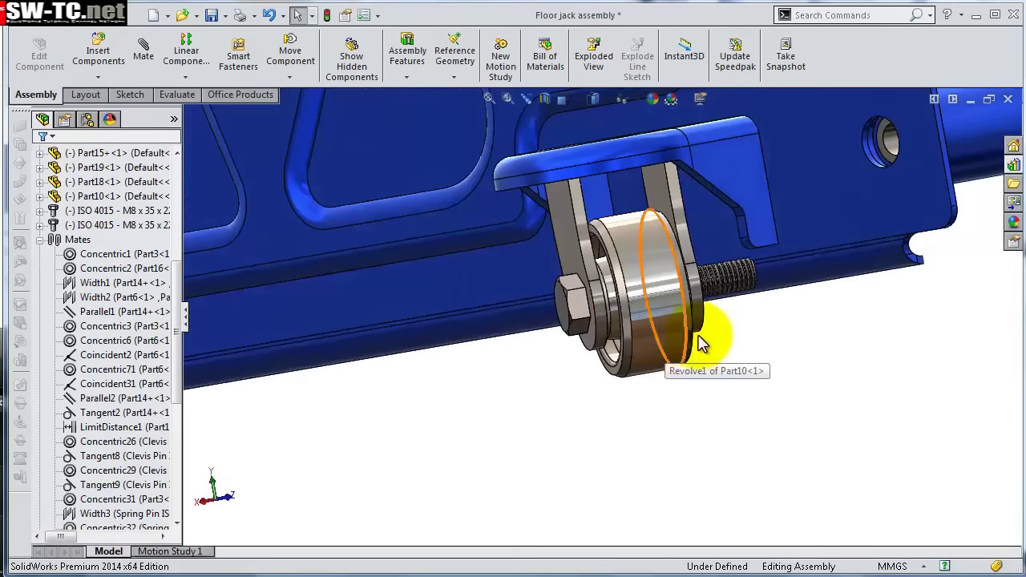
left_click(129, 212)
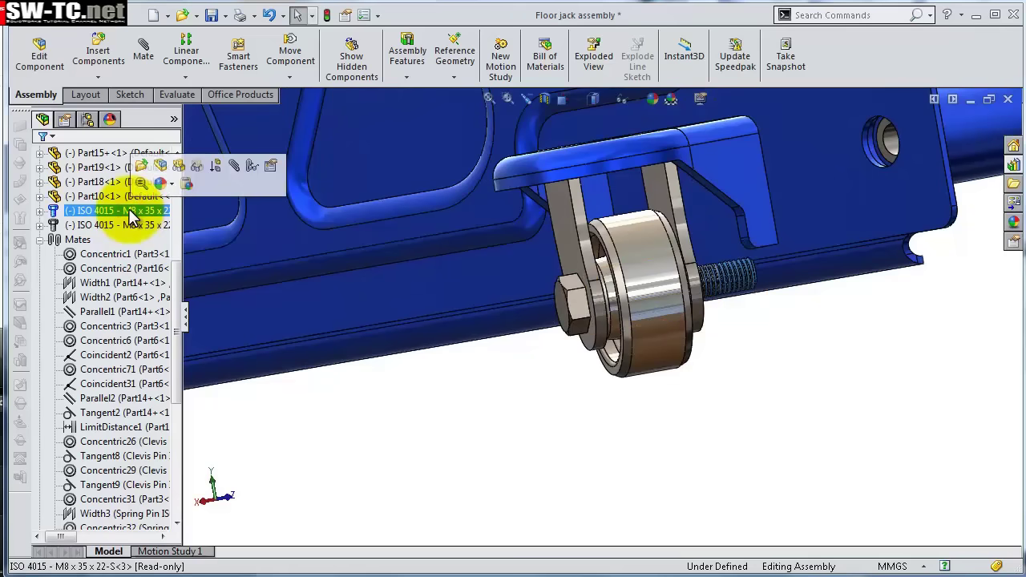
key("Delete")
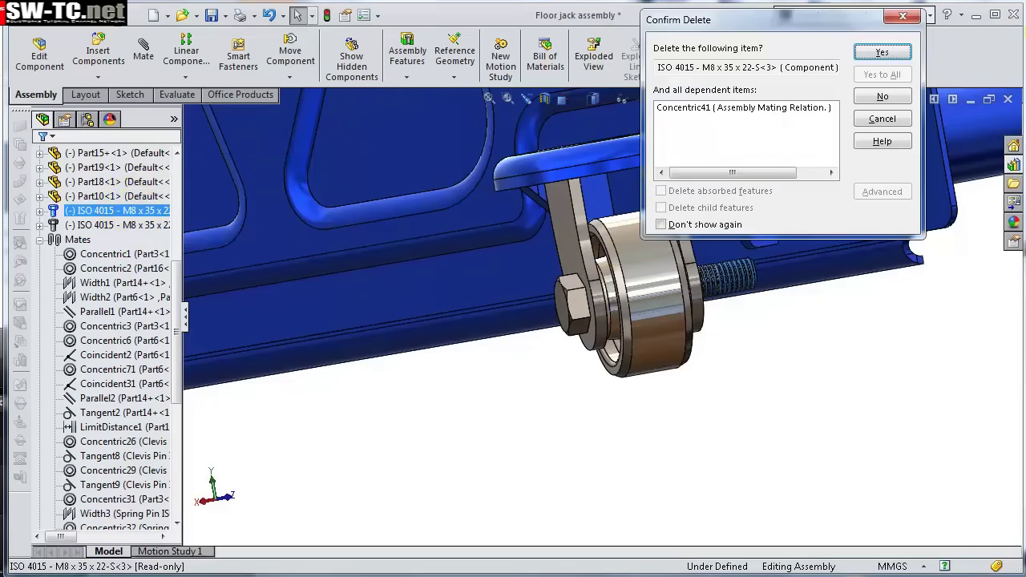
left_click(873, 52)
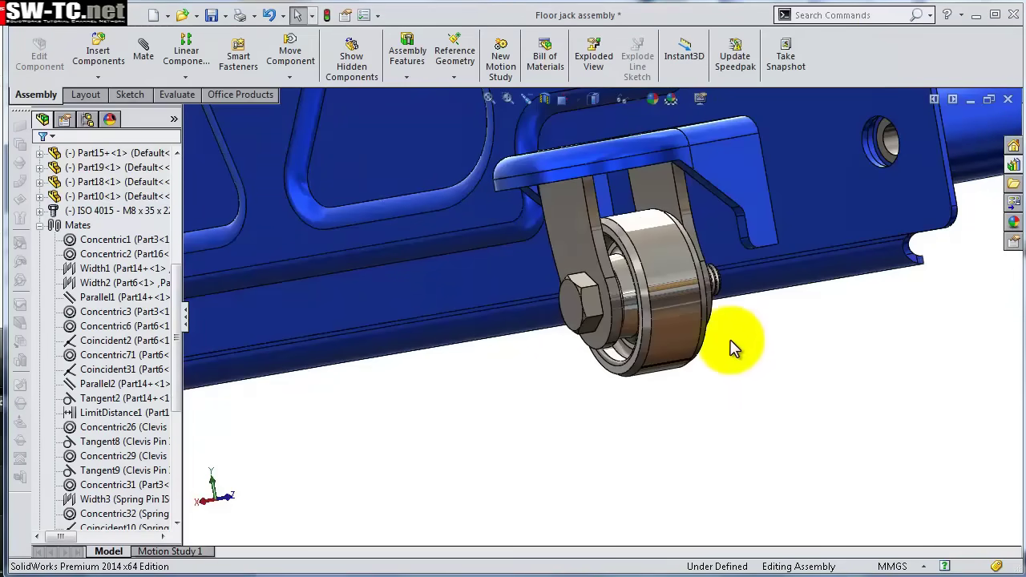
Orbit to the bolt end and select the roller and the wheel bracket.
middle_click_drag(732, 348, 698, 337)
scroll(722, 320, "up", 5)
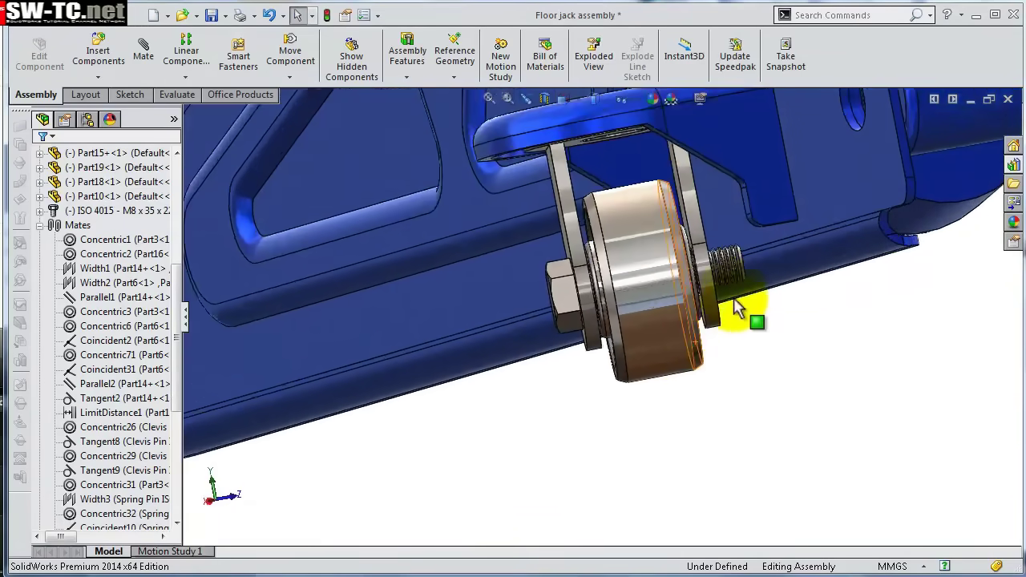
middle_click_drag(724, 275, 695, 302)
scroll(696, 301, "down", 3)
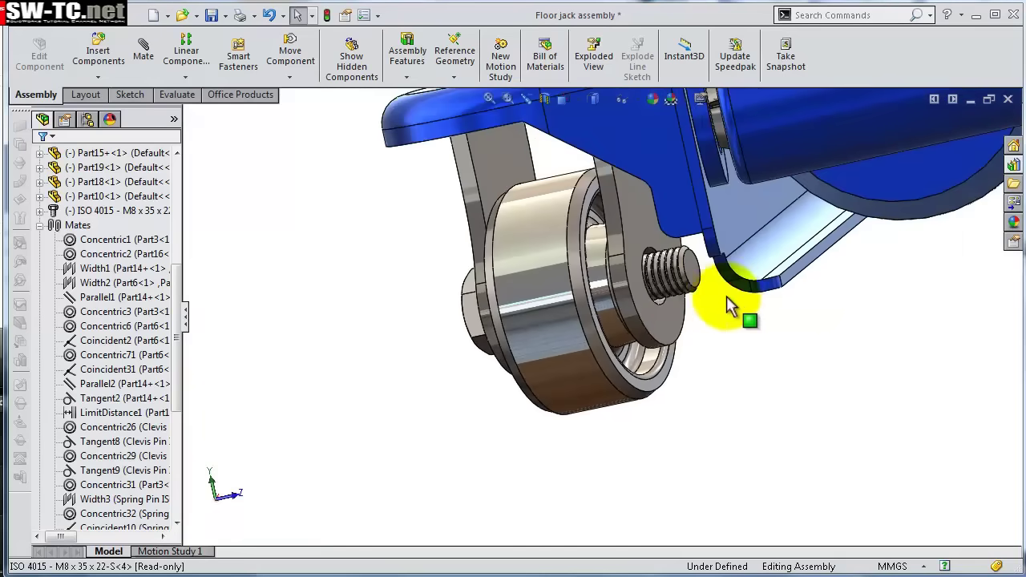
left_click(562, 317)
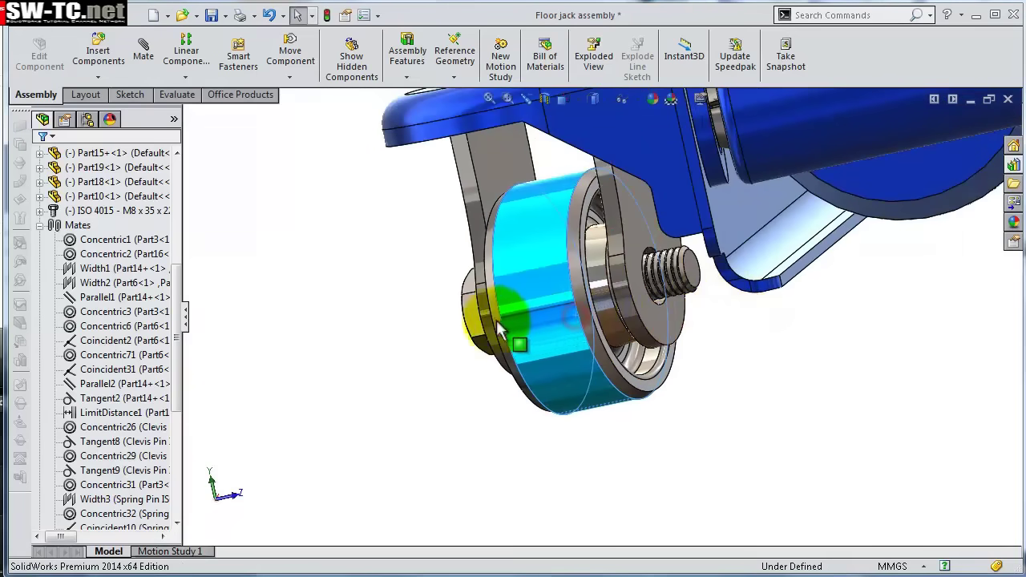
left_click(482, 165)
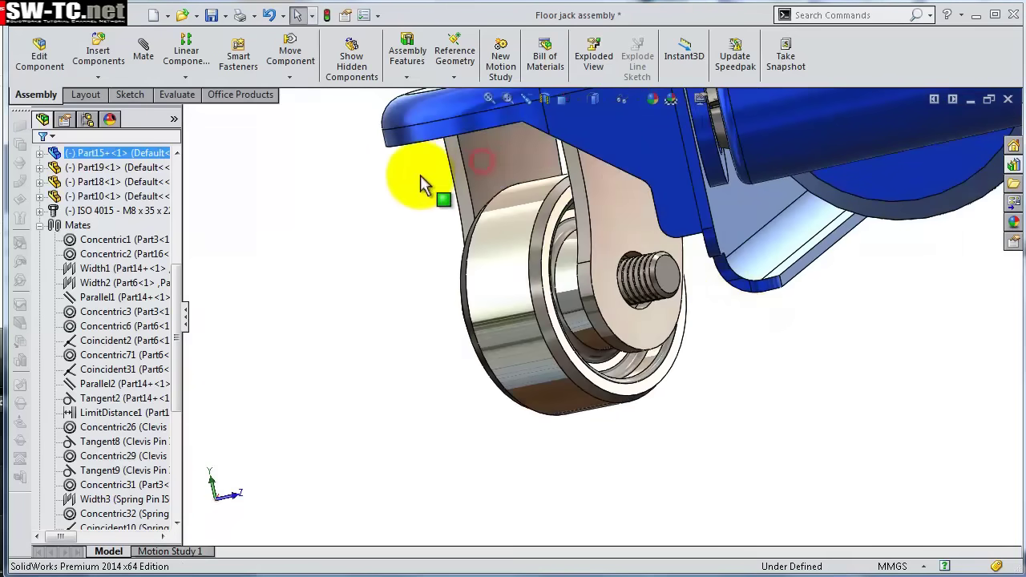
Place an M8 Hex Thin Nut Grade AB ISO 4035 from the Toolbox Nuts onto the bolt end.
left_click(1015, 163)
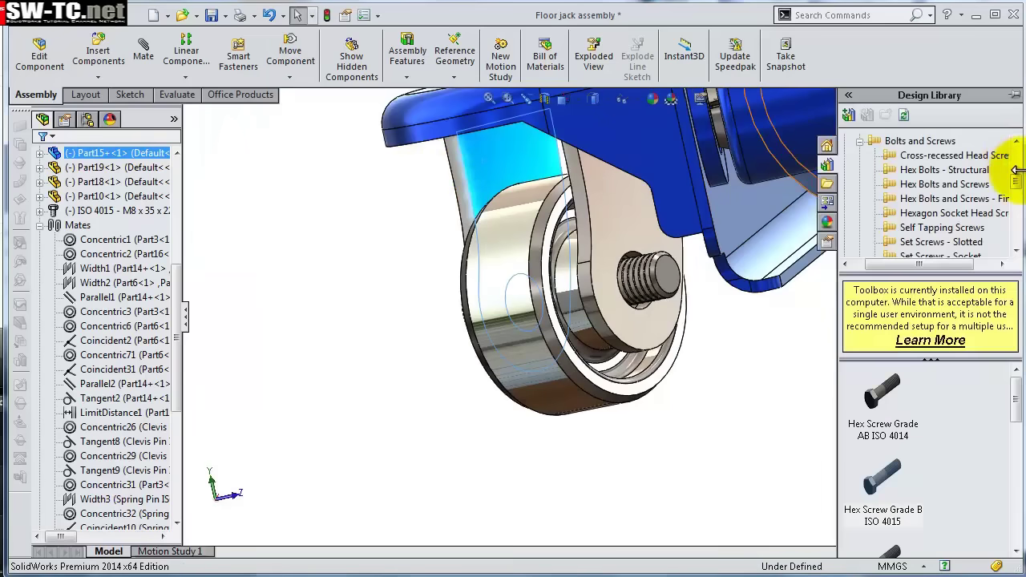
left_click_drag(1019, 186, 1020, 199)
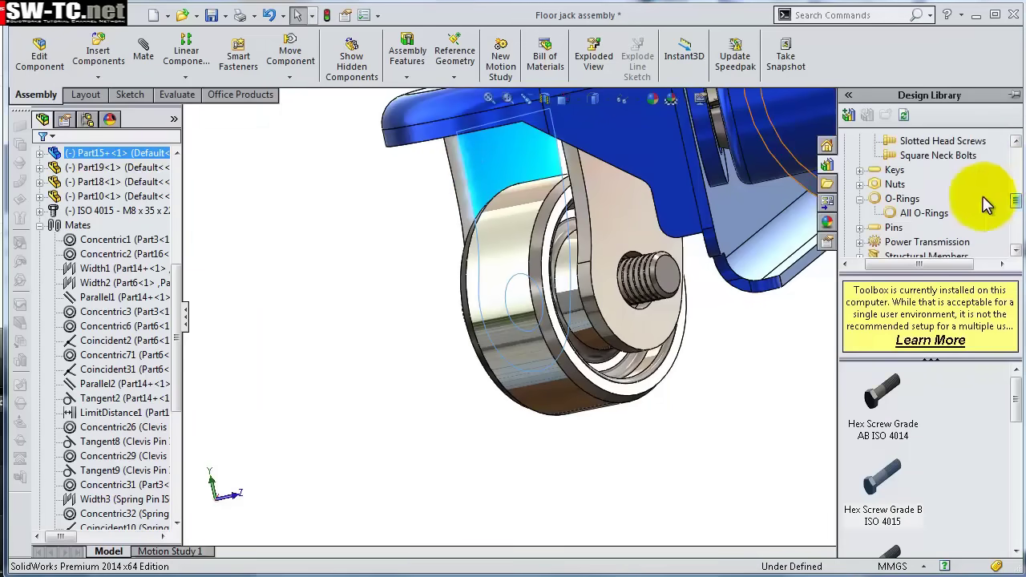
left_click(861, 185)
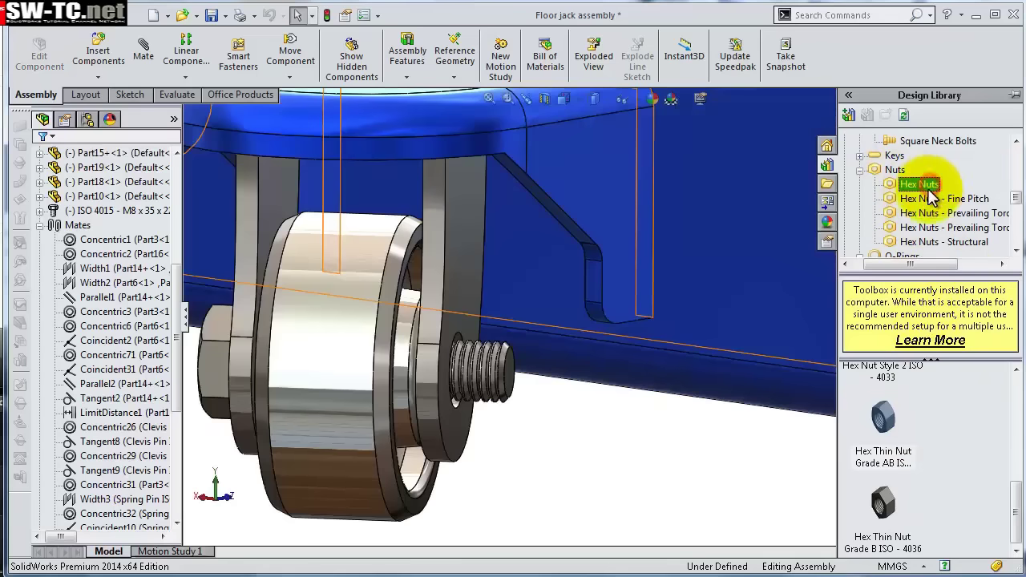
left_click(880, 422)
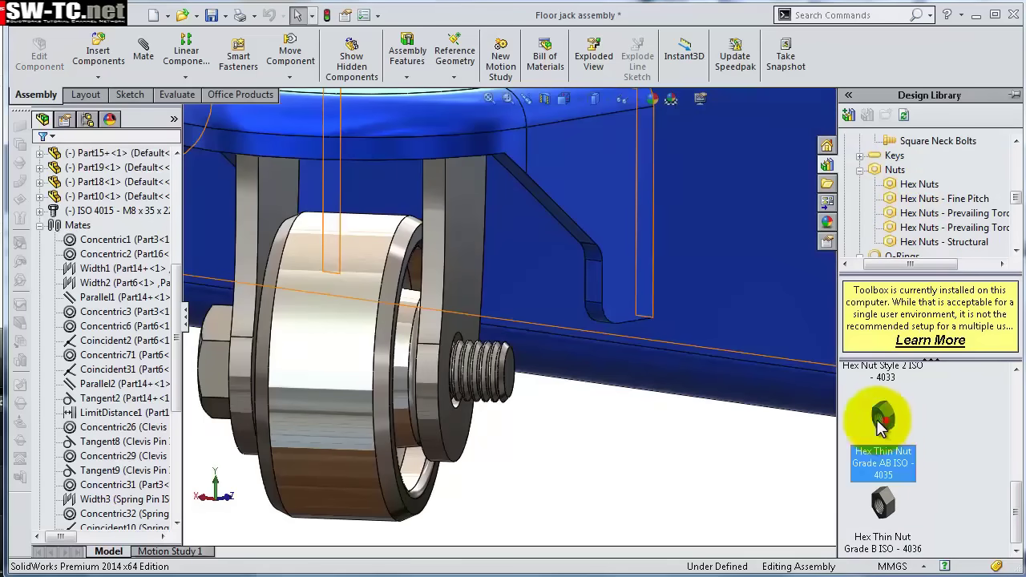
left_click_drag(878, 423, 541, 378)
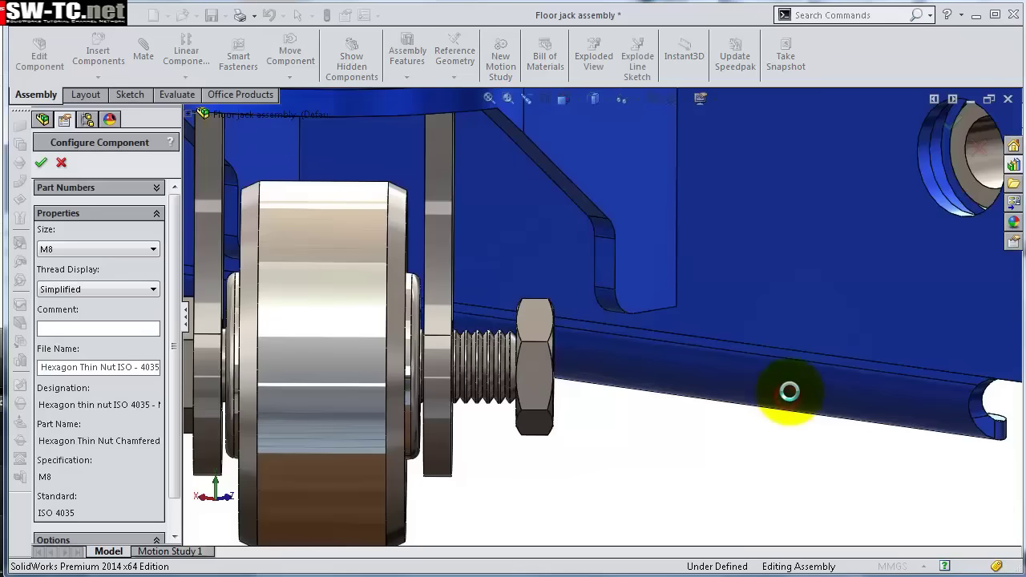
left_click(790, 391)
Redefine the Coincident21 mate so the nut face seats against the bracket face.
key("Escape")
left_click_drag(181, 413, 186, 517)
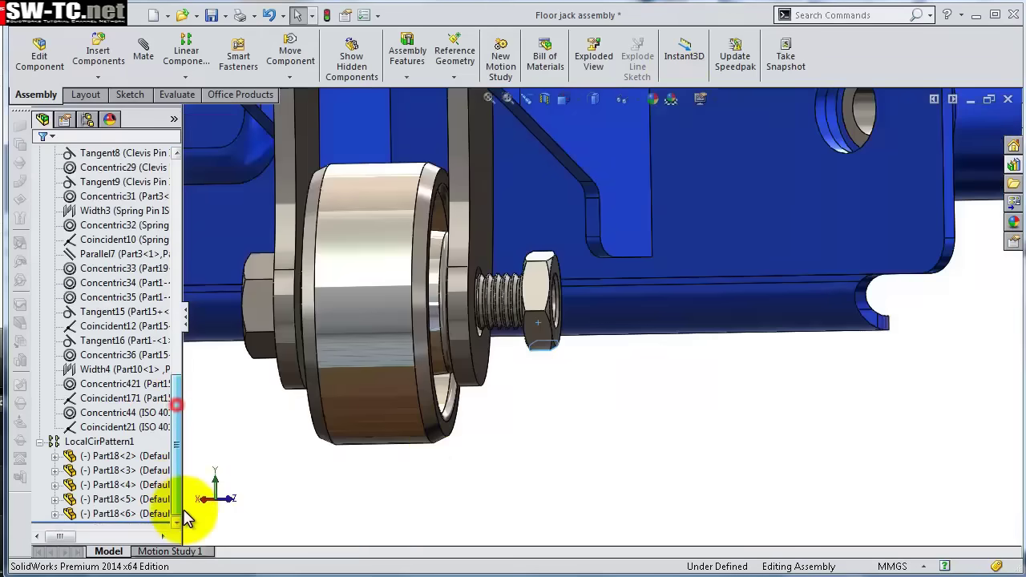
left_click(119, 427)
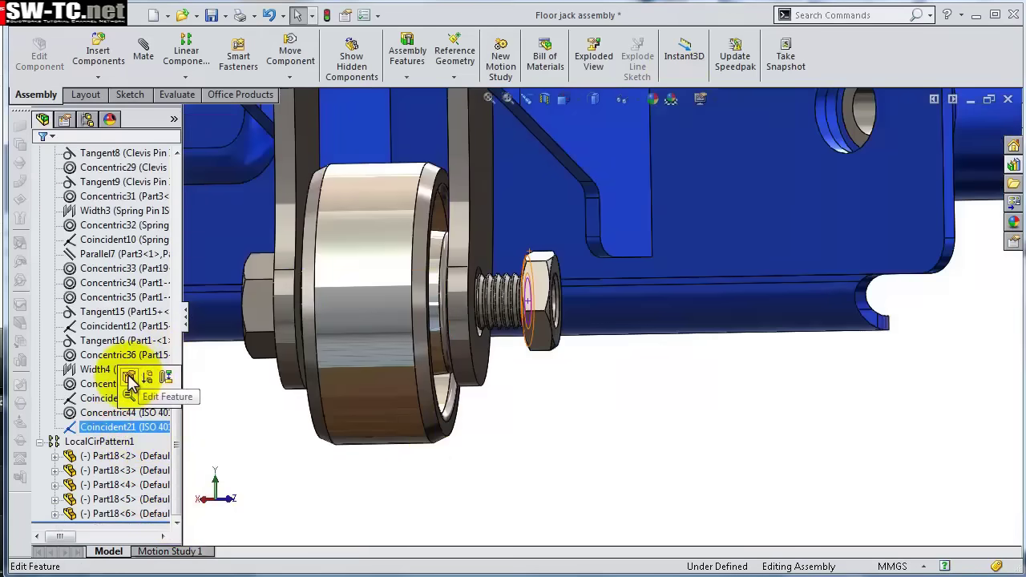
left_click(128, 378)
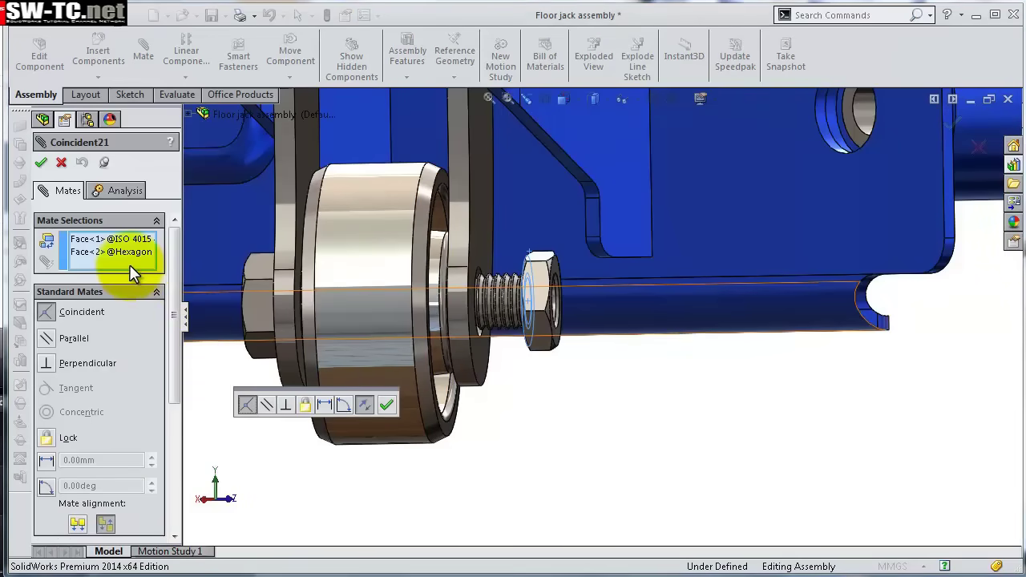
right_click(141, 259)
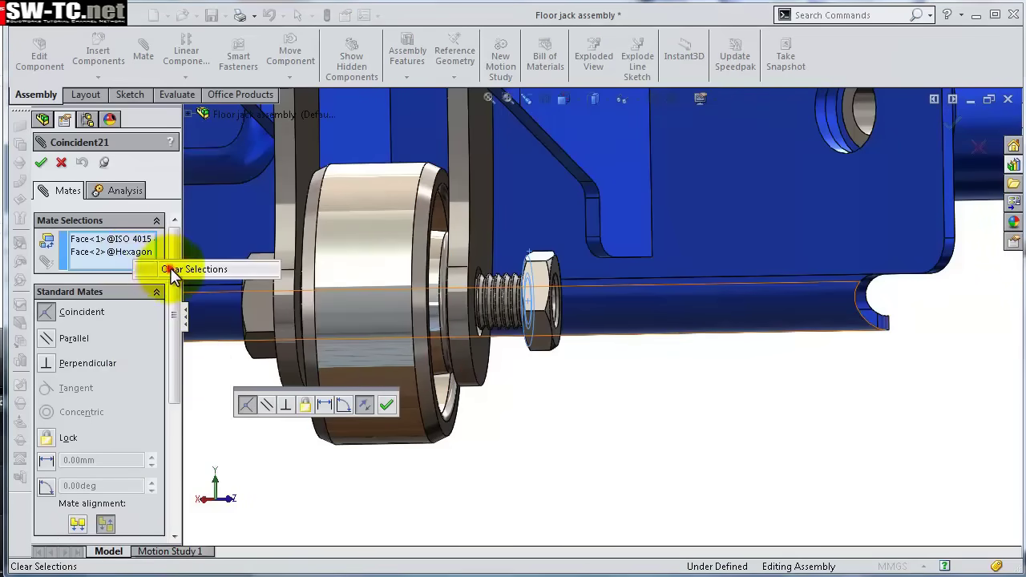
left_click(169, 267)
middle_click_drag(515, 308, 515, 241)
left_click(522, 321)
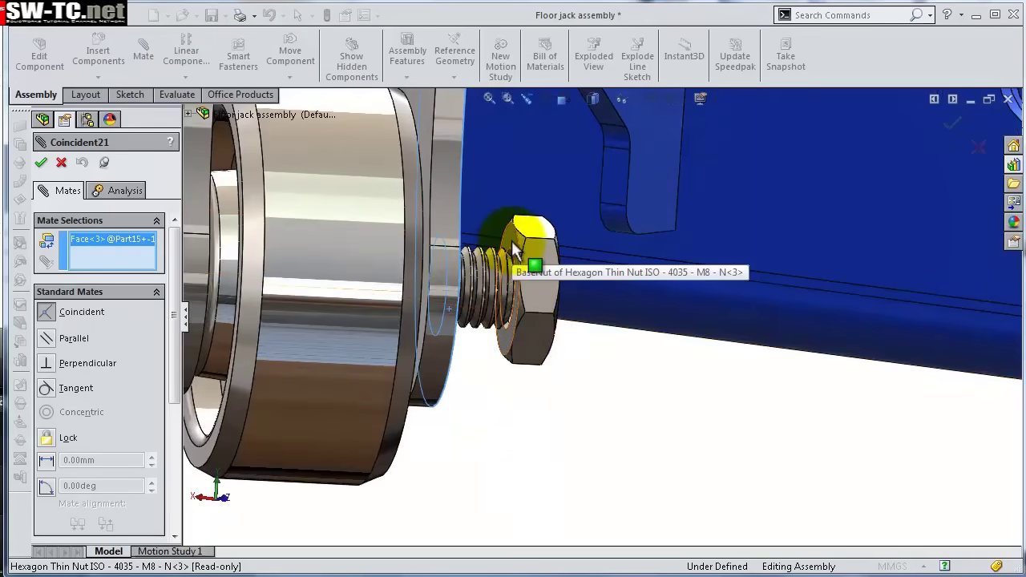
left_click(511, 241)
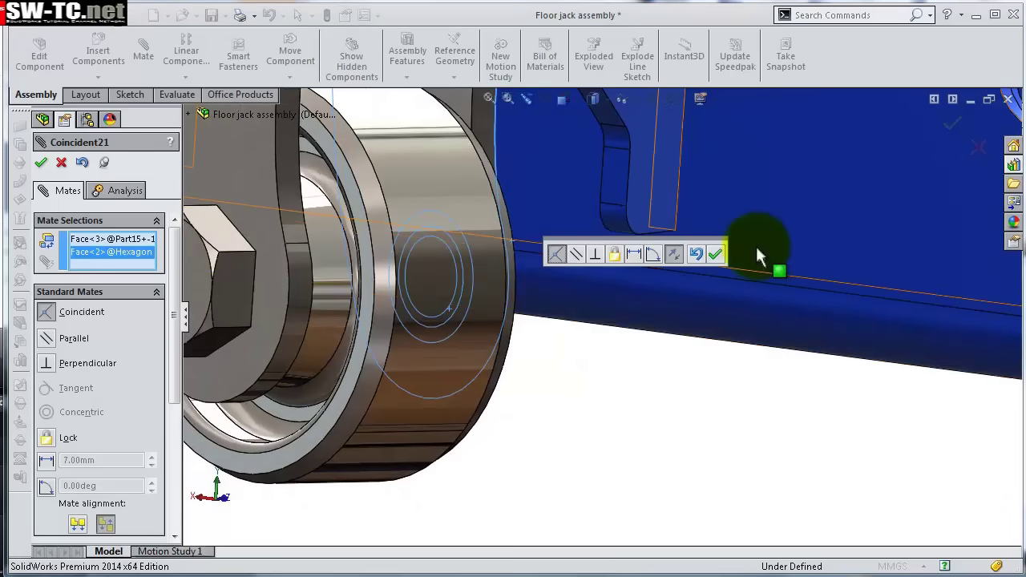
left_click(715, 254)
middle_click_drag(713, 251, 502, 243)
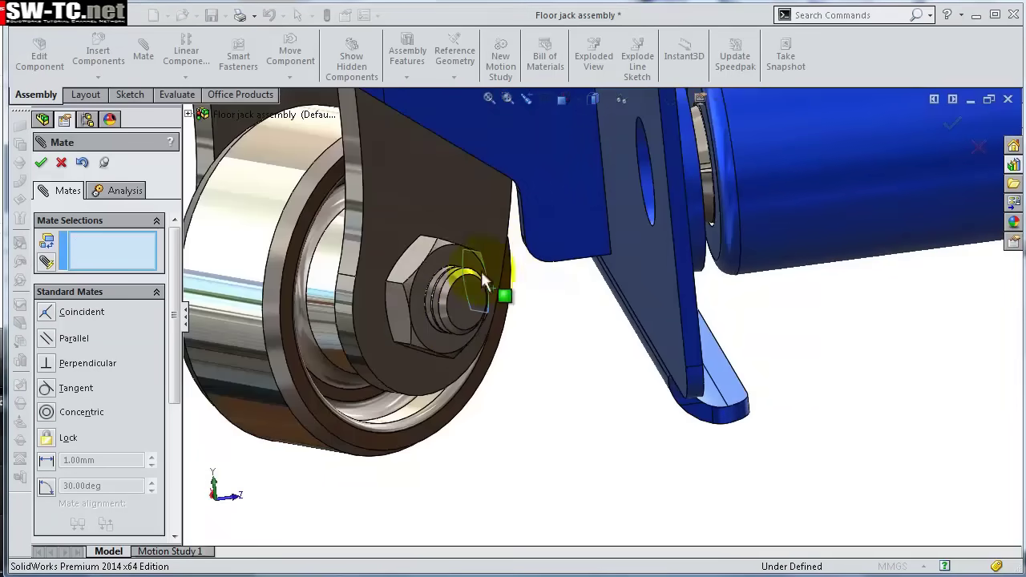
left_click(41, 165)
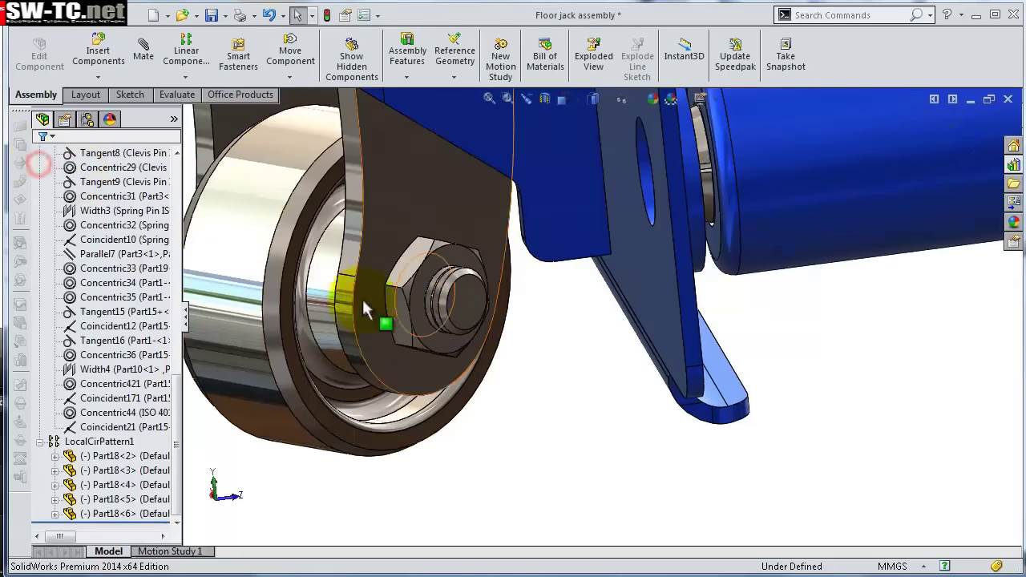
Drag the caster wheel to check it still spins and swivels.
middle_click_drag(362, 297, 529, 309)
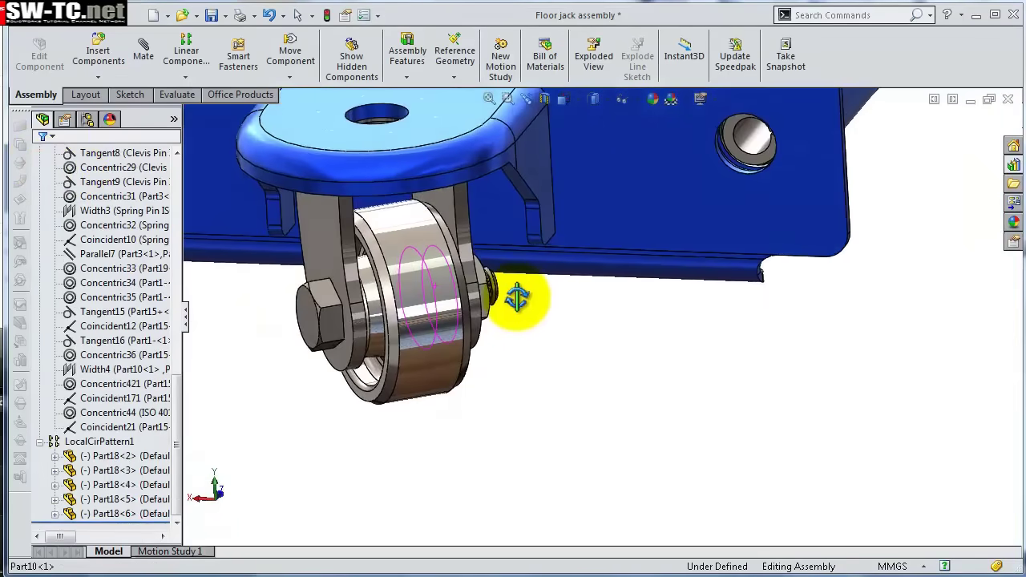
scroll(508, 313, "up", 3)
scroll(513, 224, "down", 3)
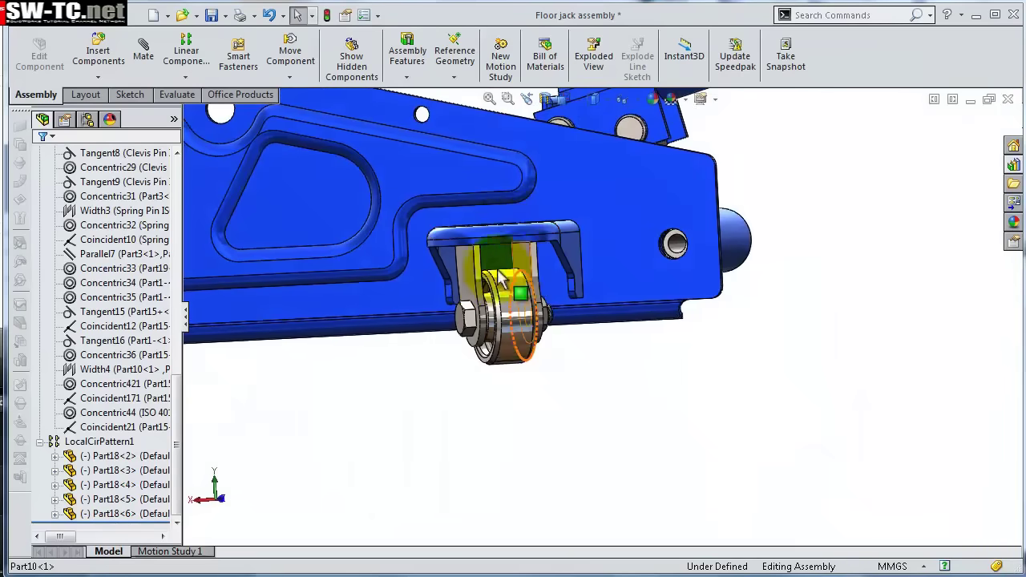
left_click_drag(442, 297, 537, 385)
scroll(537, 385, "down", 3)
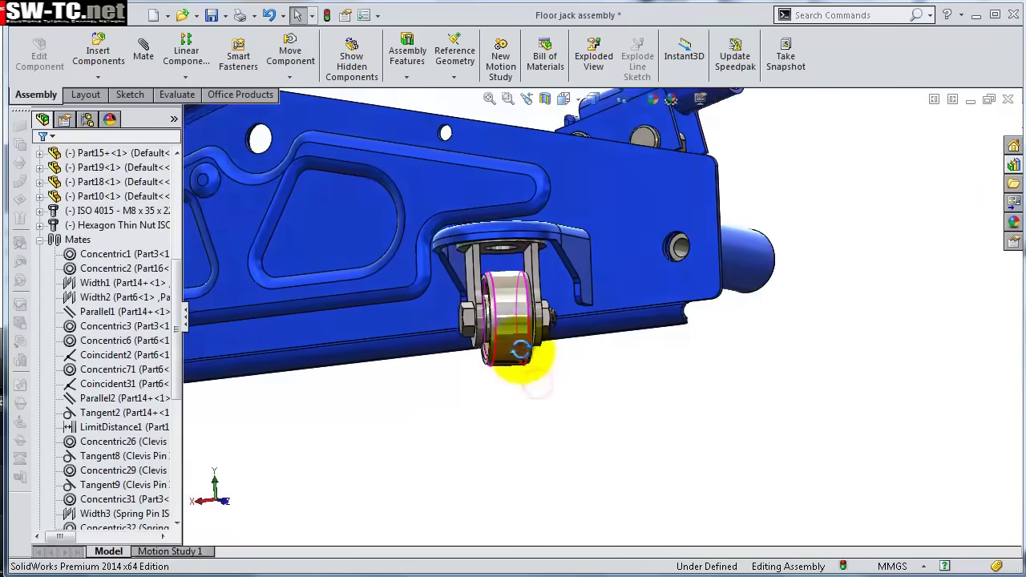
middle_click_drag(515, 344, 568, 322)
left_click_drag(567, 321, 588, 392)
middle_click_drag(587, 393, 583, 225)
scroll(615, 385, "down", 5)
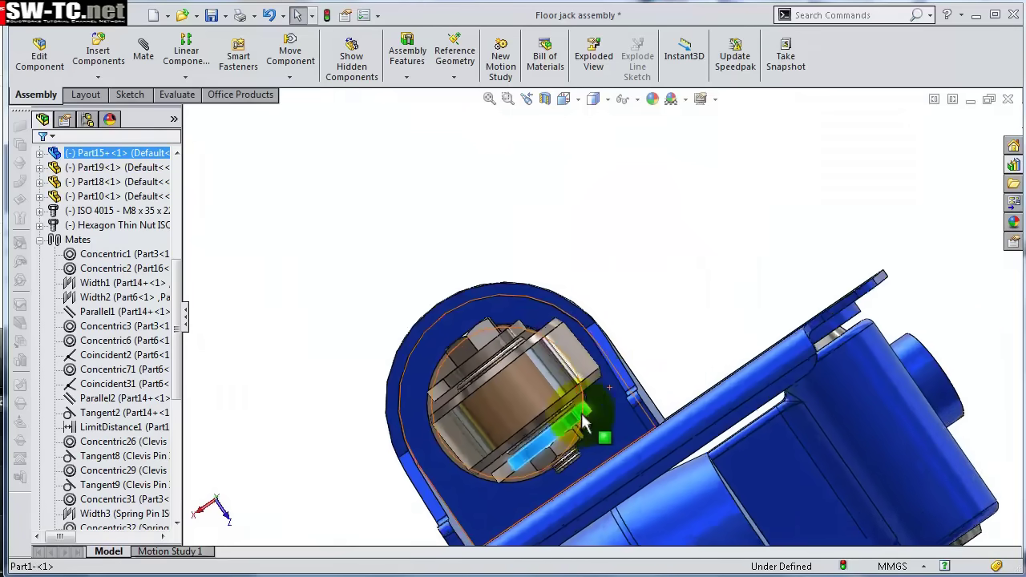
left_click(721, 320)
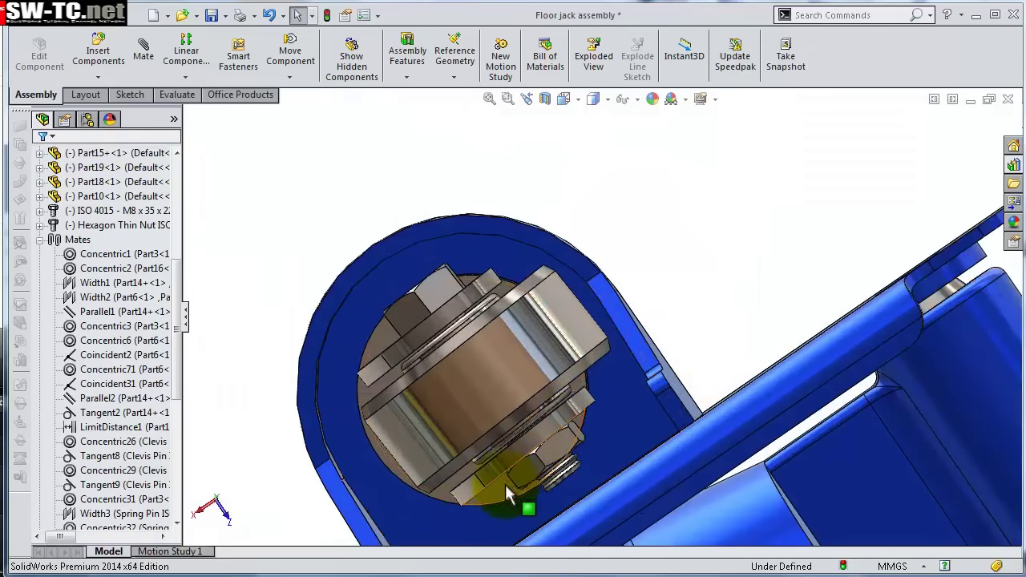
left_click_drag(506, 486, 460, 386)
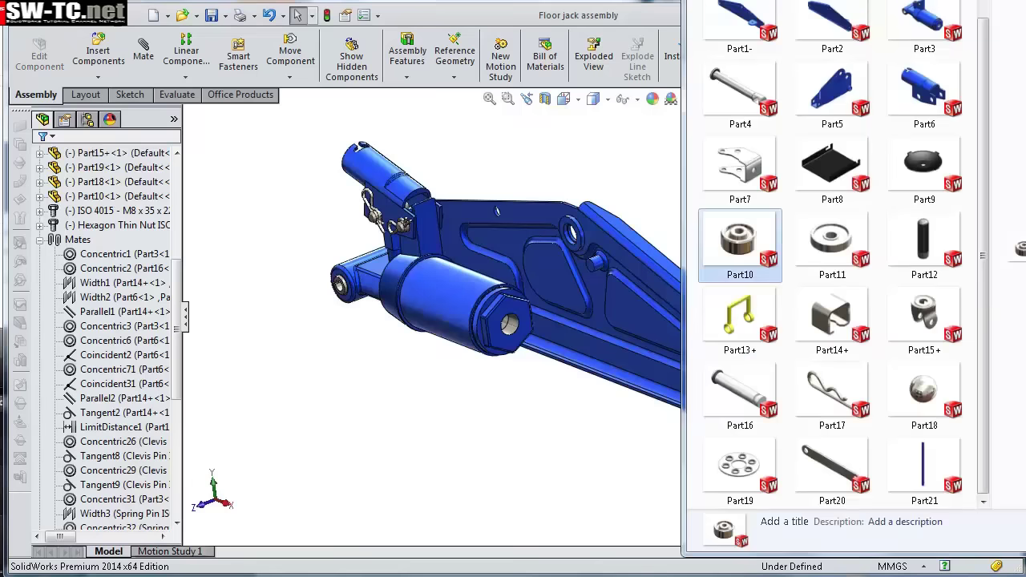
Bring a second Part4 pin into the assembly, then abandon a concentric mate on it.
left_click_drag(754, 90, 580, 387)
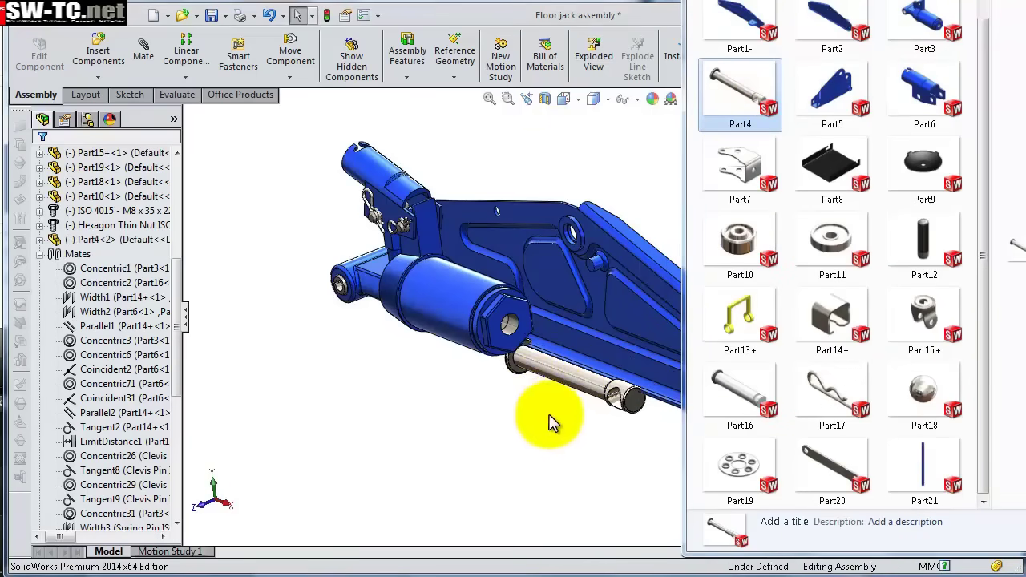
middle_click_drag(558, 424, 561, 401)
scroll(565, 405, "down", 5)
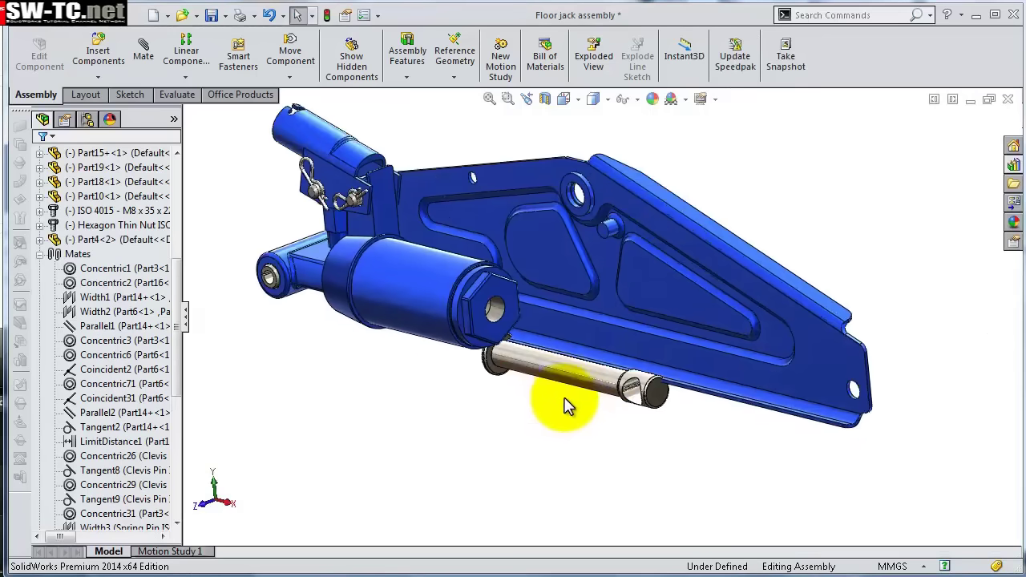
scroll(523, 354, "down", 5)
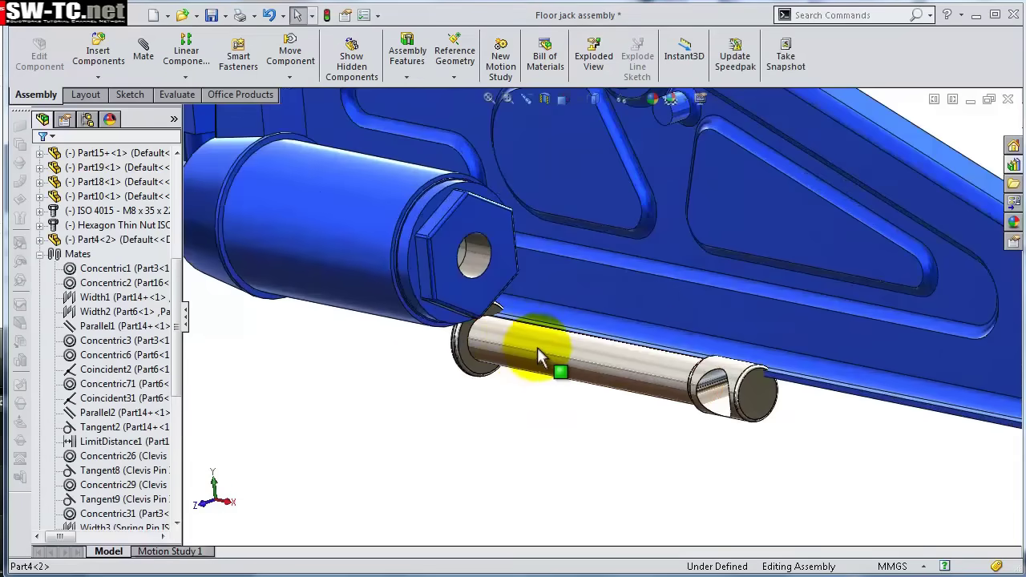
left_click(537, 351)
left_click(681, 258)
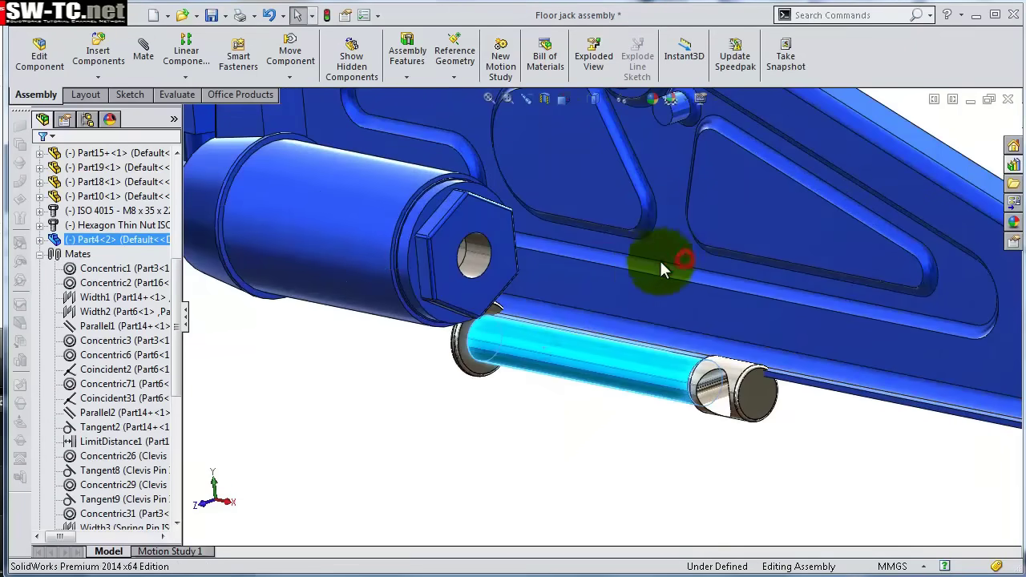
left_click(483, 250)
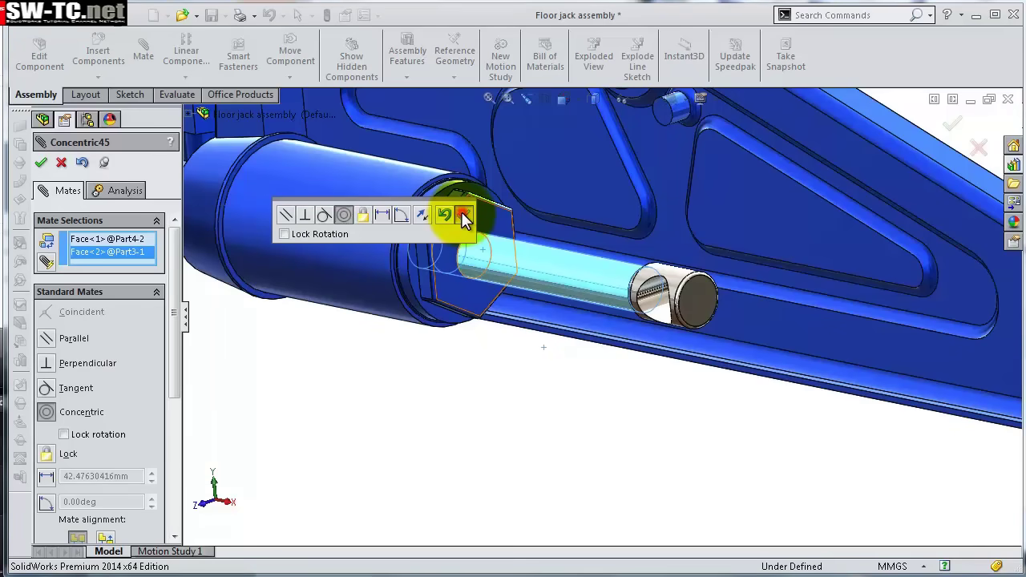
left_click(464, 215)
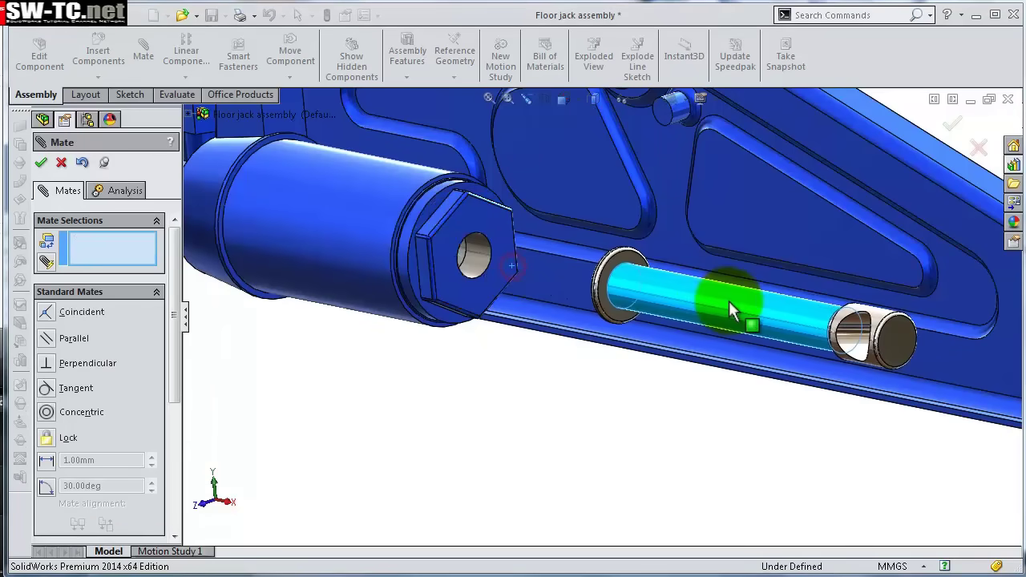
Mate the pump pin's end face coincident to the cylinder hole face, for positioning only.
left_click_drag(728, 310, 838, 329)
scroll(584, 252, "down", 4)
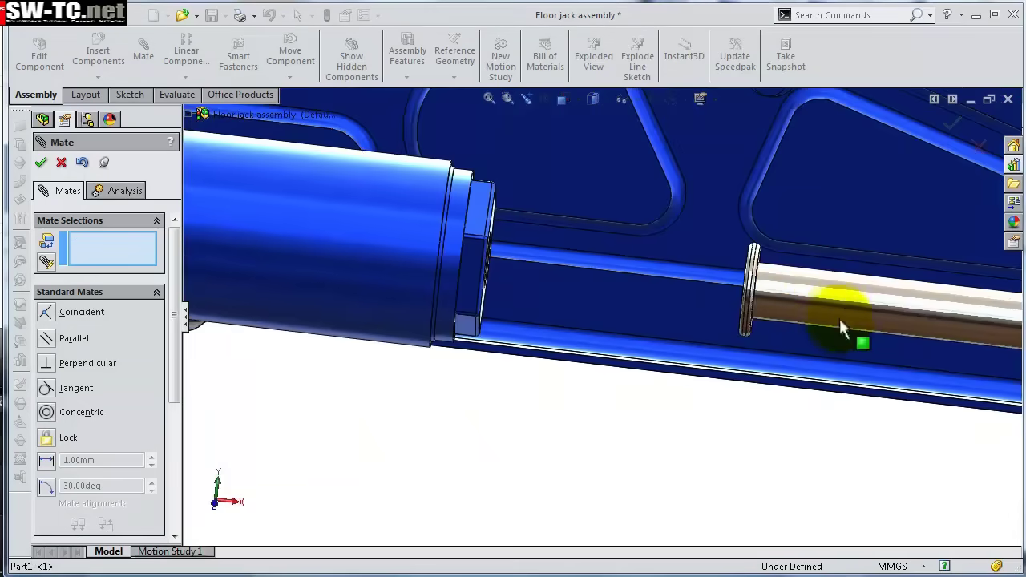
middle_click_drag(790, 281, 691, 297)
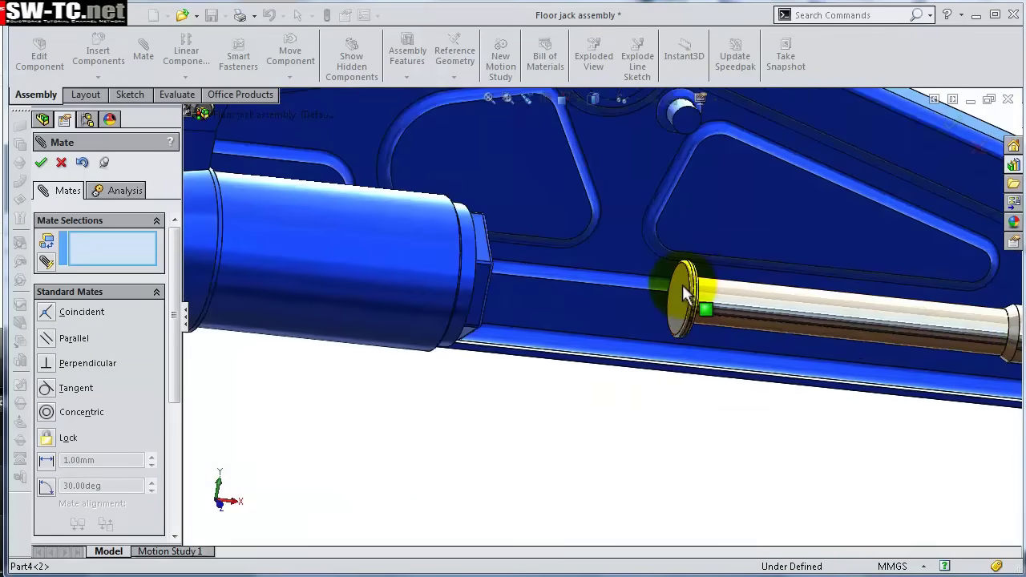
left_click(683, 285)
middle_click_drag(677, 289, 653, 308)
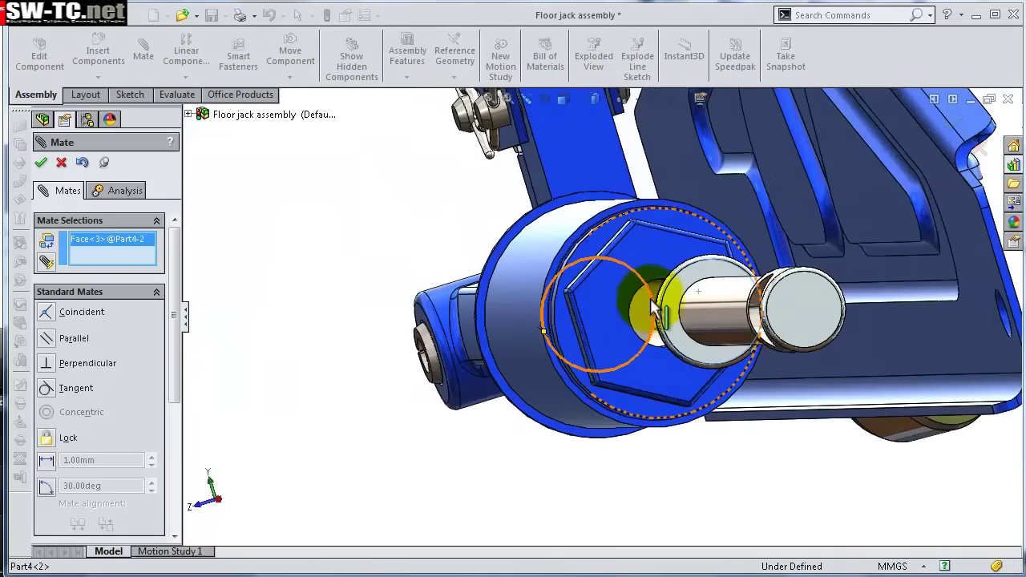
left_click(659, 322)
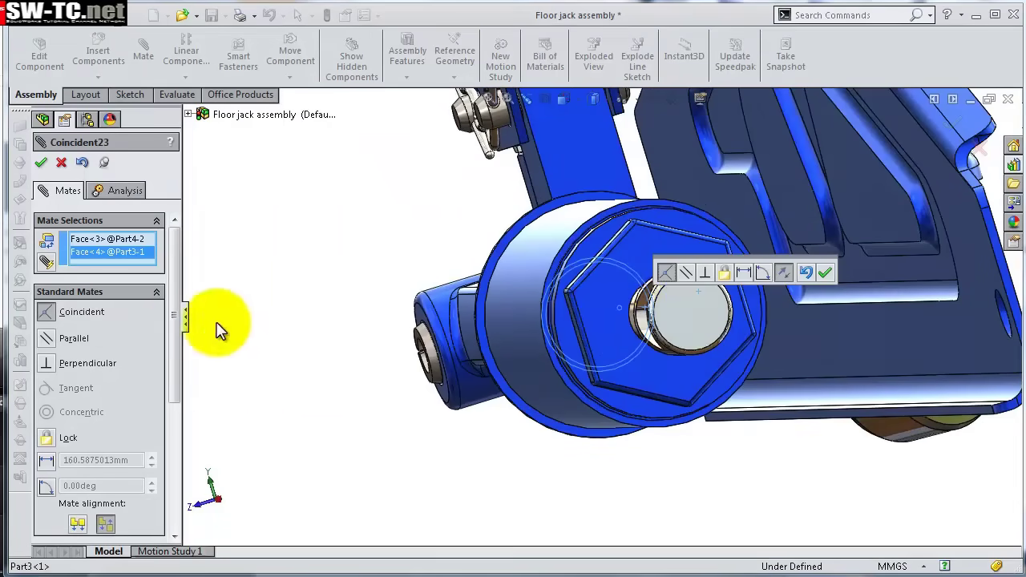
left_click_drag(172, 317, 192, 478)
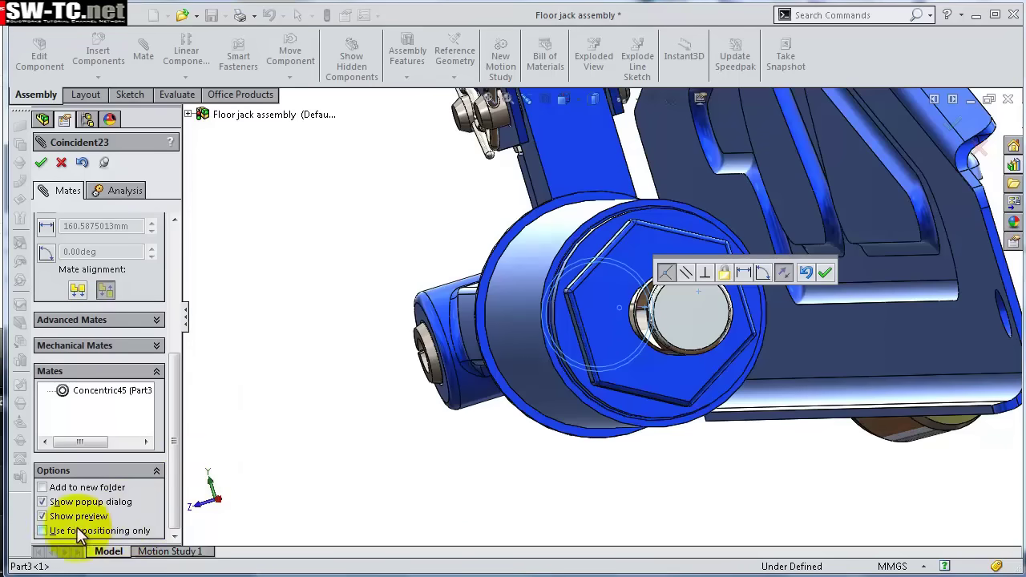
left_click(41, 531)
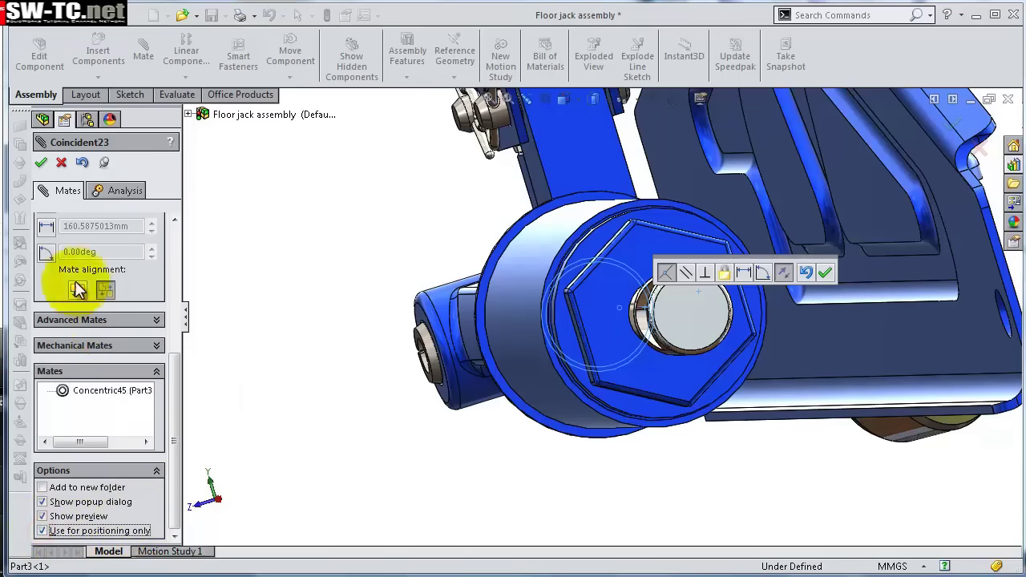
left_click(39, 162)
Zoom out and swing the pump handle socket to test the motion.
middle_click_drag(877, 233, 666, 280)
scroll(722, 272, "down", 5)
middle_click_drag(782, 264, 353, 212)
left_click_drag(427, 169, 307, 211)
middle_click_drag(344, 230, 369, 229)
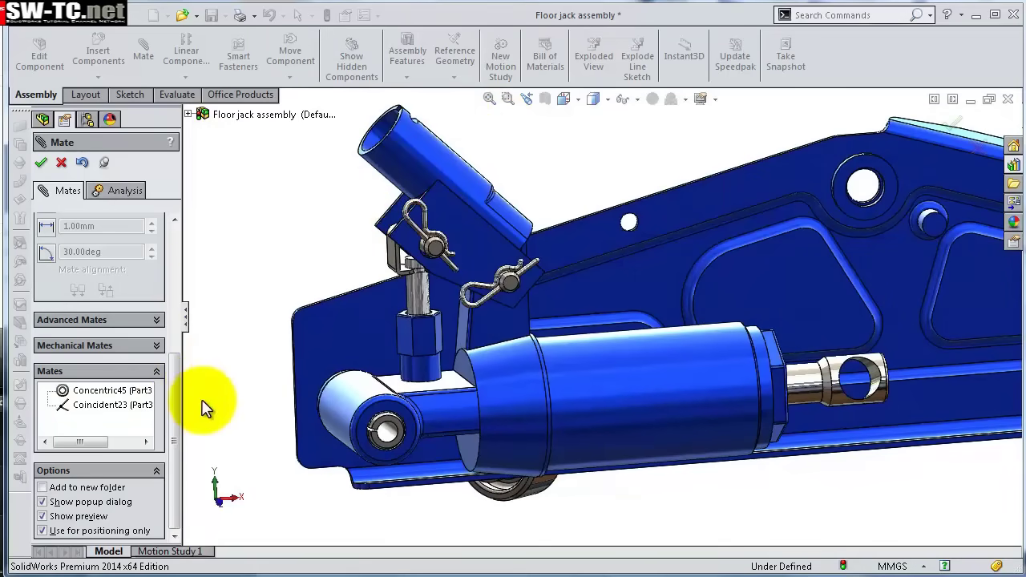
Couple the Part16 plunger face to the Part4 ram face with a Linear/Linear Coupler mate.
left_click_drag(172, 402, 169, 379)
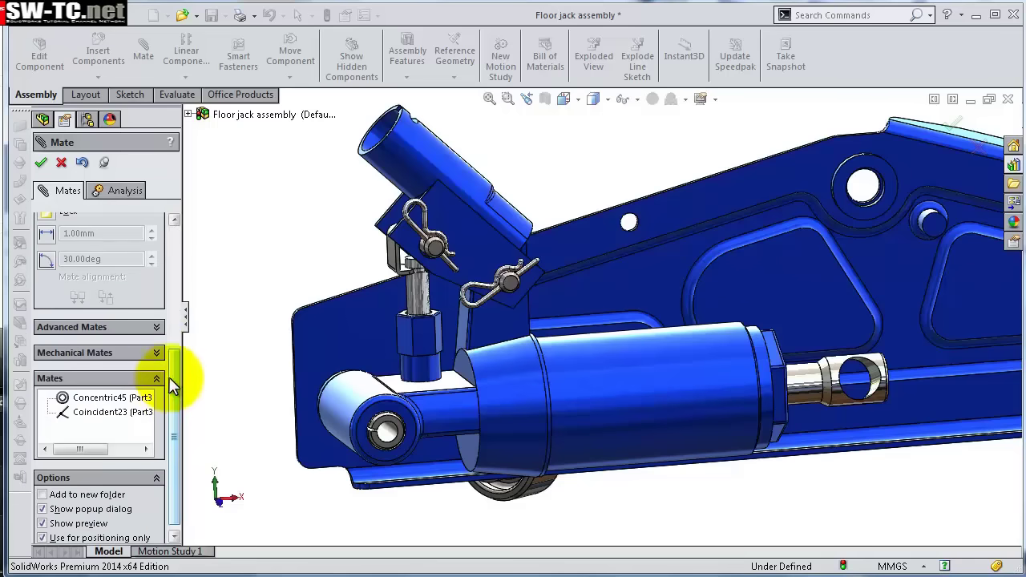
left_click(158, 327)
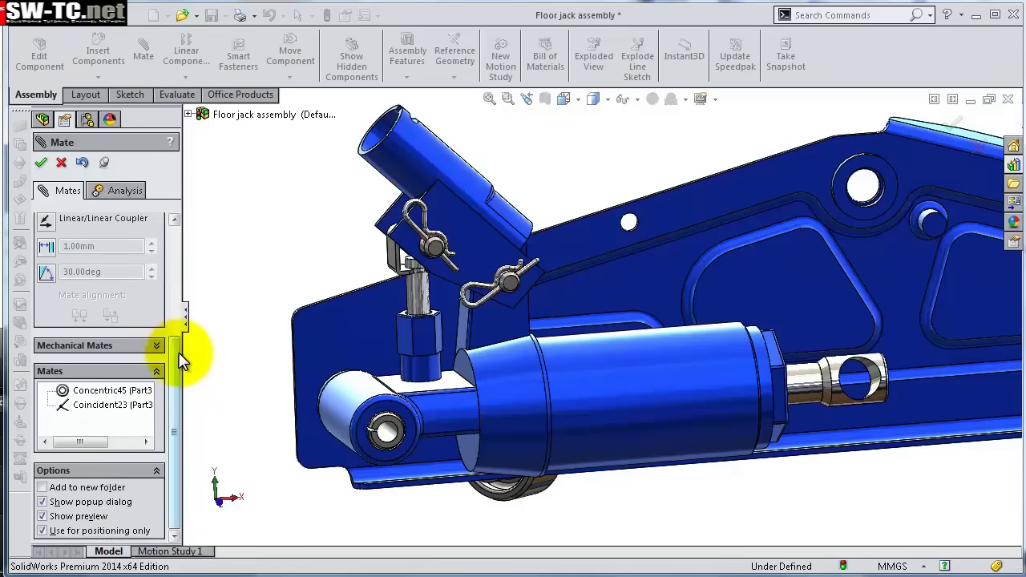
left_click_drag(178, 352, 174, 276)
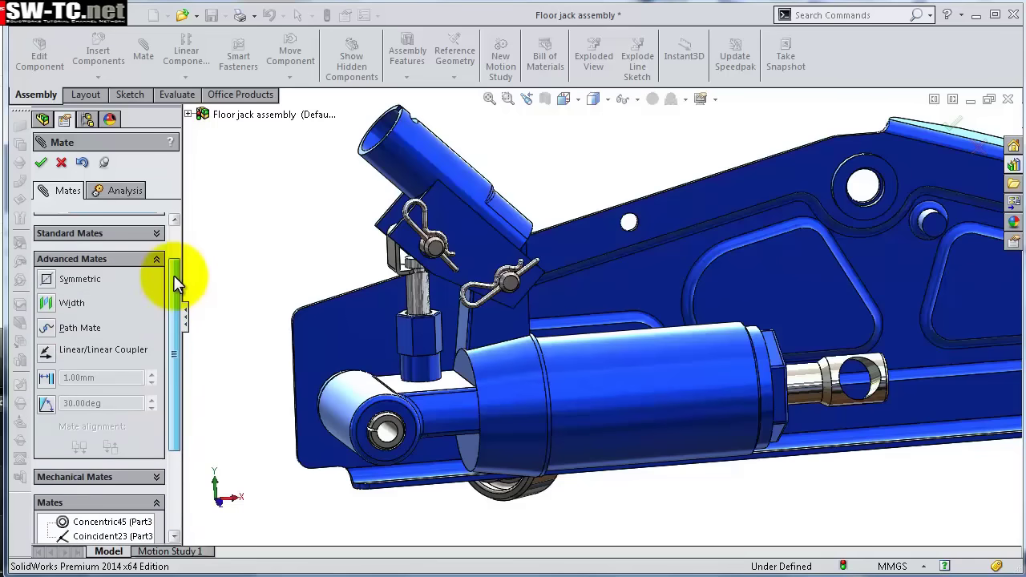
left_click(35, 357)
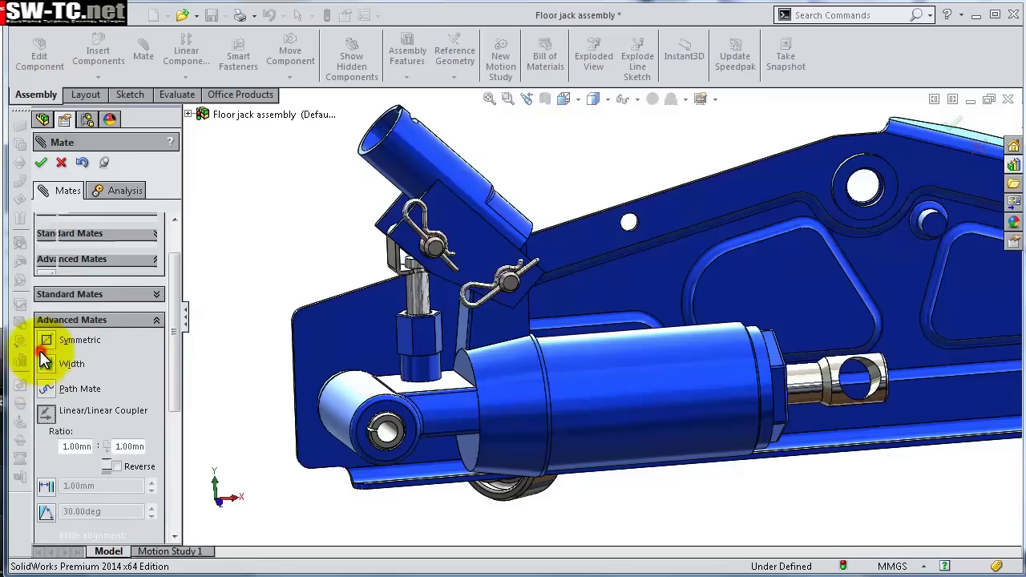
left_click(428, 315)
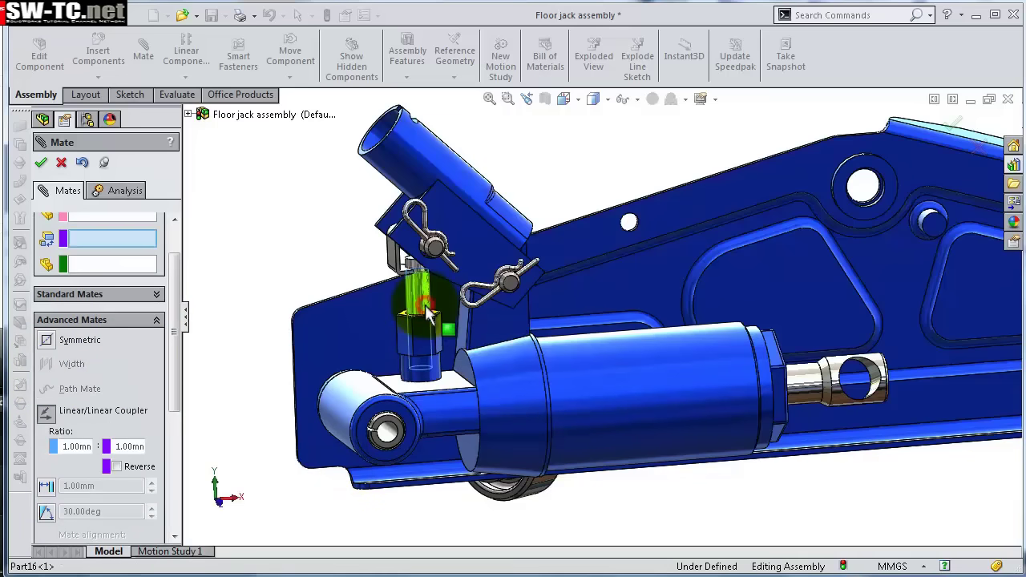
left_click(810, 393)
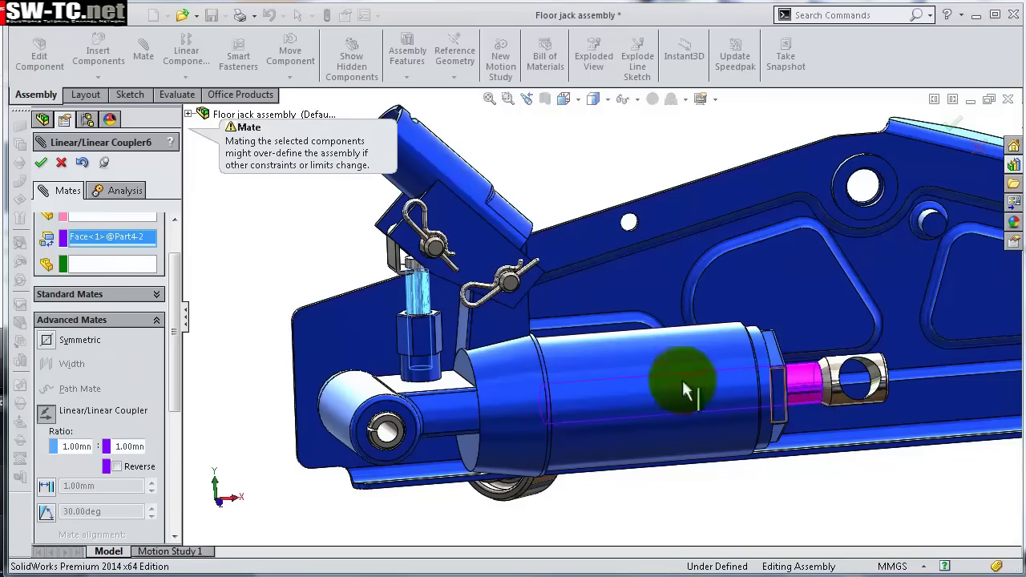
key("Return")
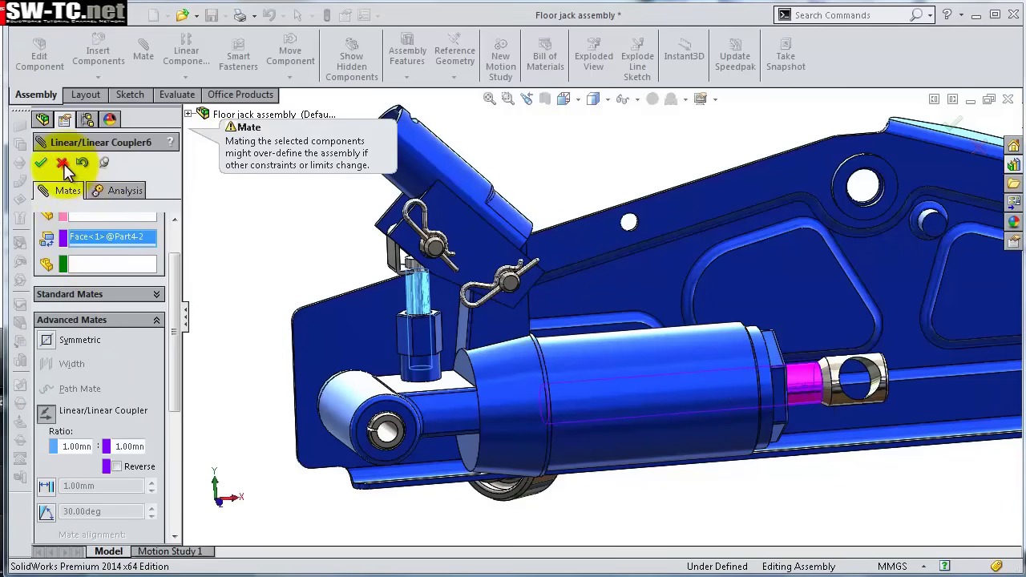
left_click(64, 161)
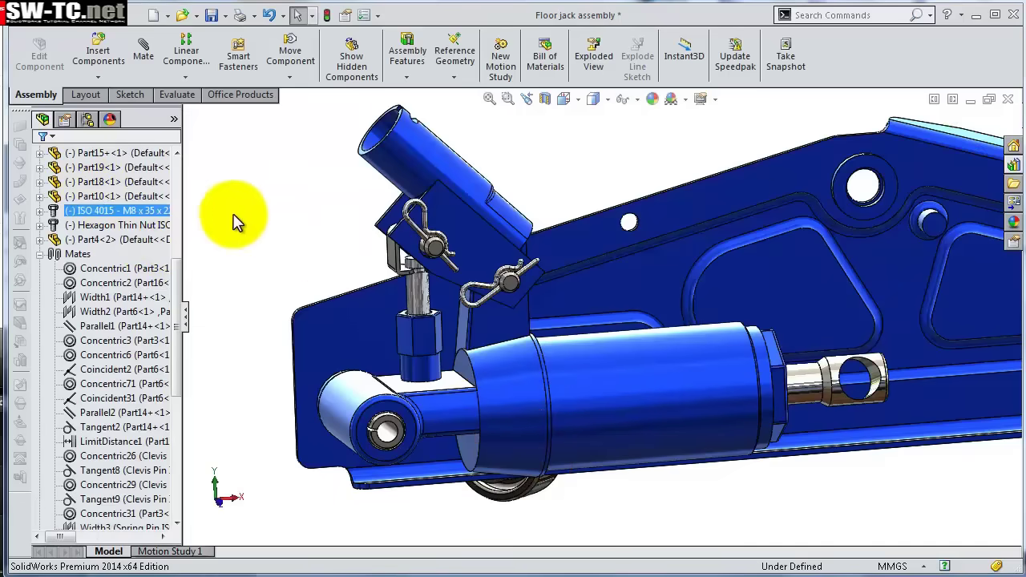
Set up a new Linear/Linear Coupler between the Part16 and Part4 faces with ratio 4, trying Reverse.
left_click(142, 50)
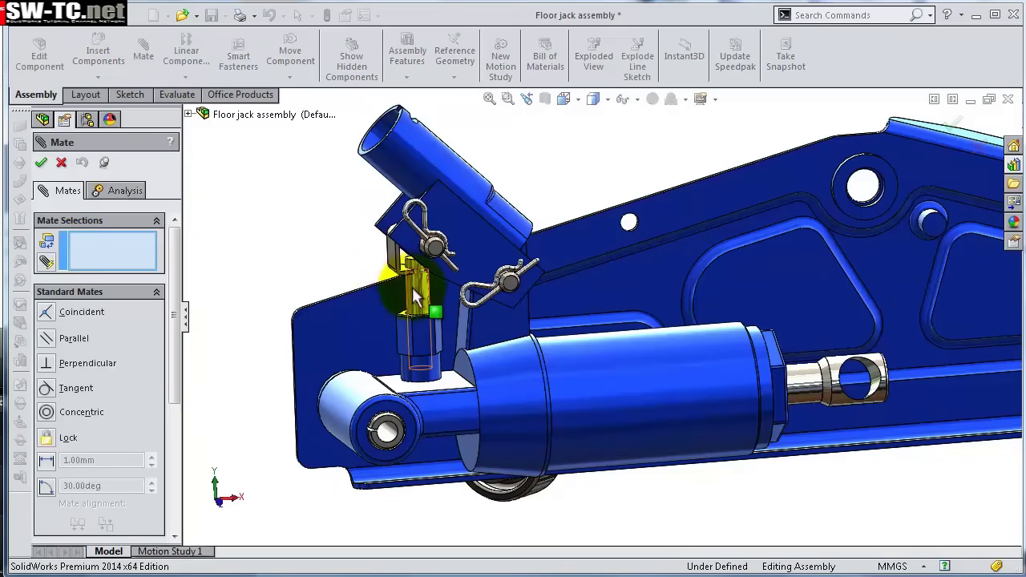
left_click_drag(175, 314, 177, 367)
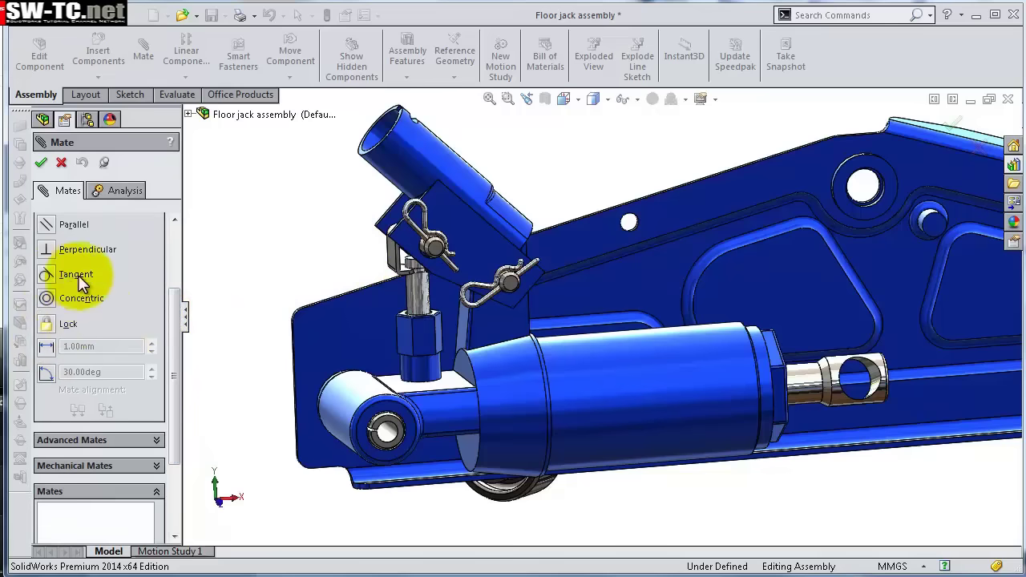
left_click_drag(174, 325, 171, 365)
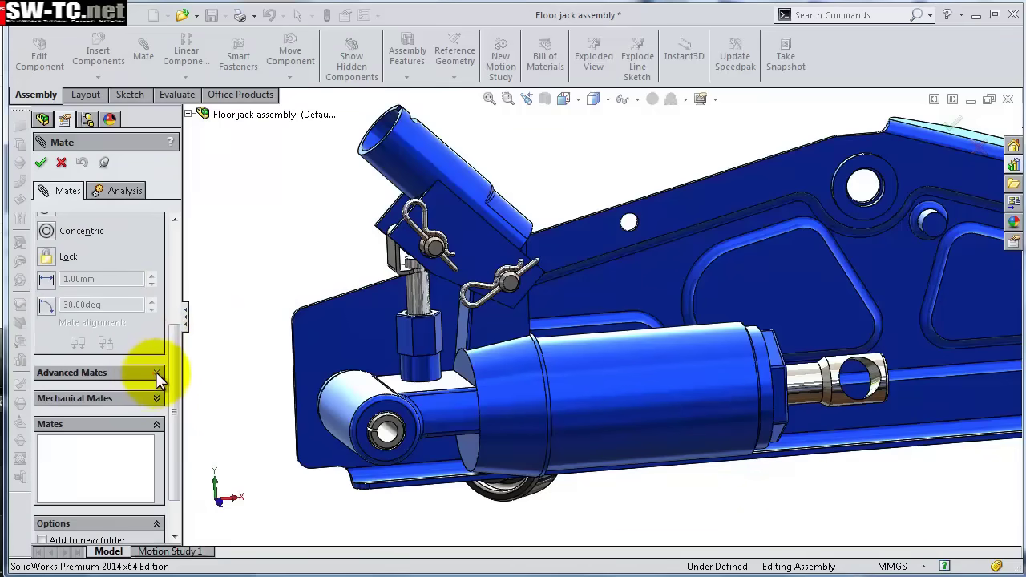
left_click(157, 375)
left_click(49, 224)
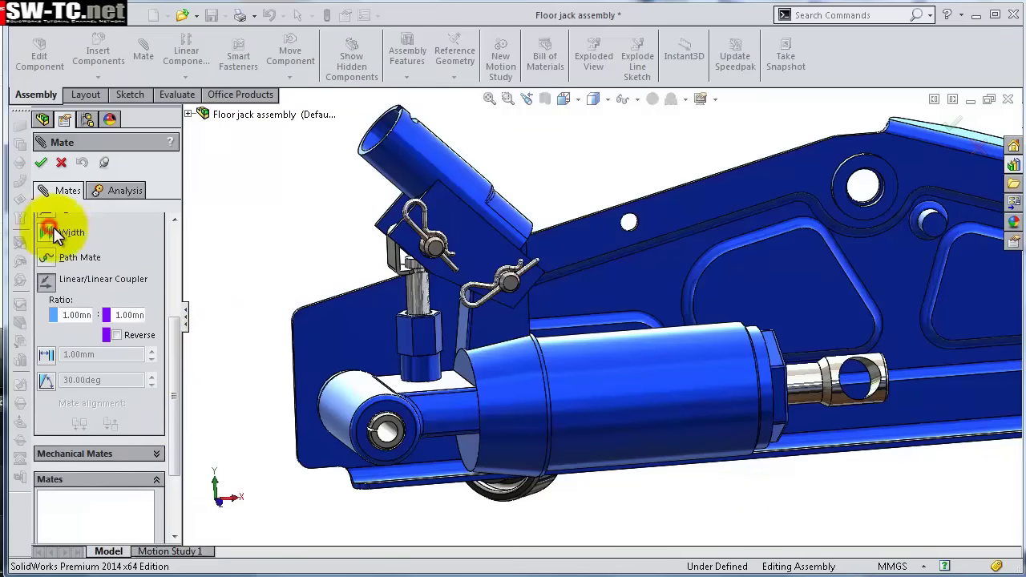
left_click(411, 295)
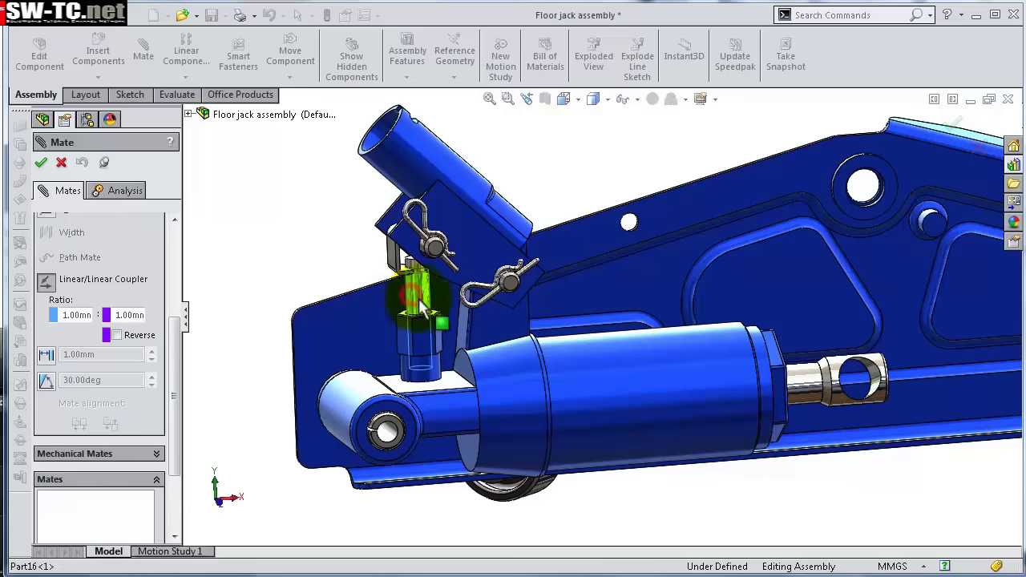
left_click(811, 382)
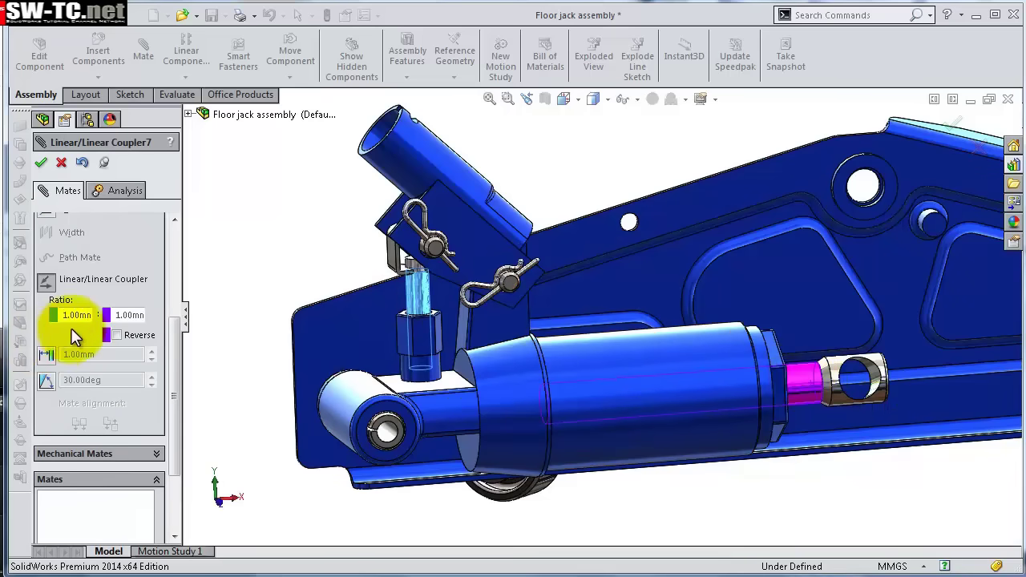
left_click(131, 316)
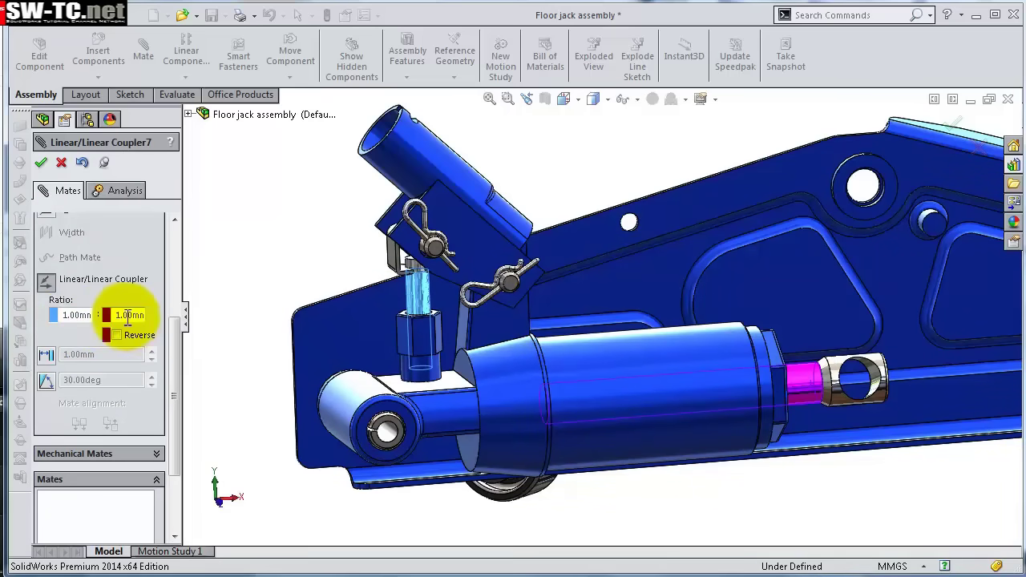
left_click(68, 317)
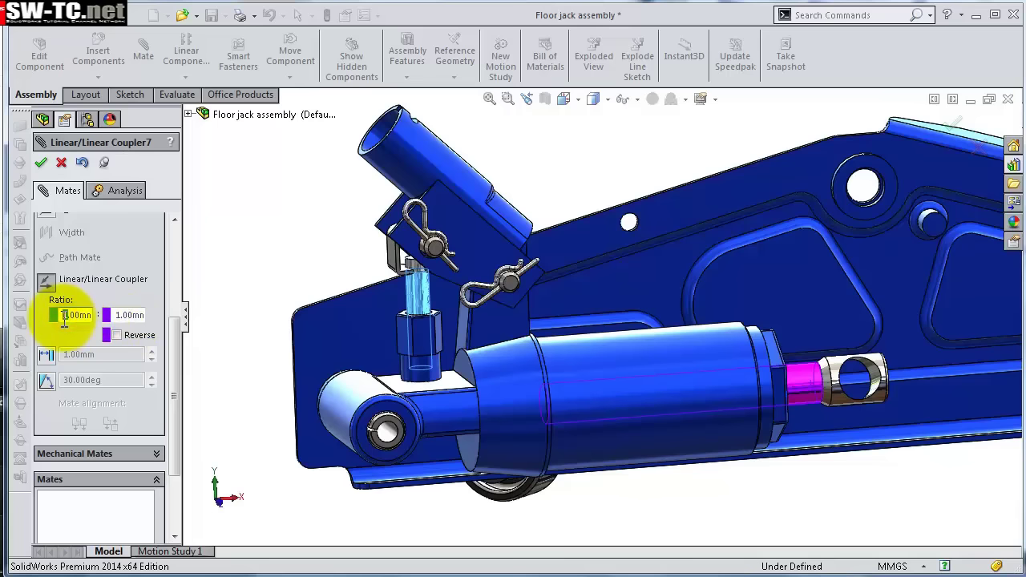
type("4")
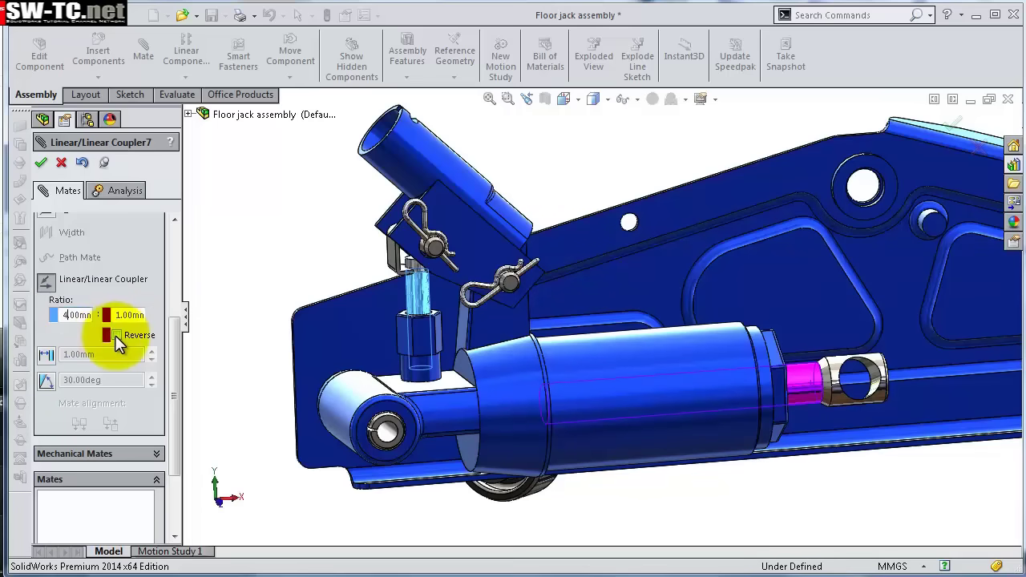
left_click(116, 335)
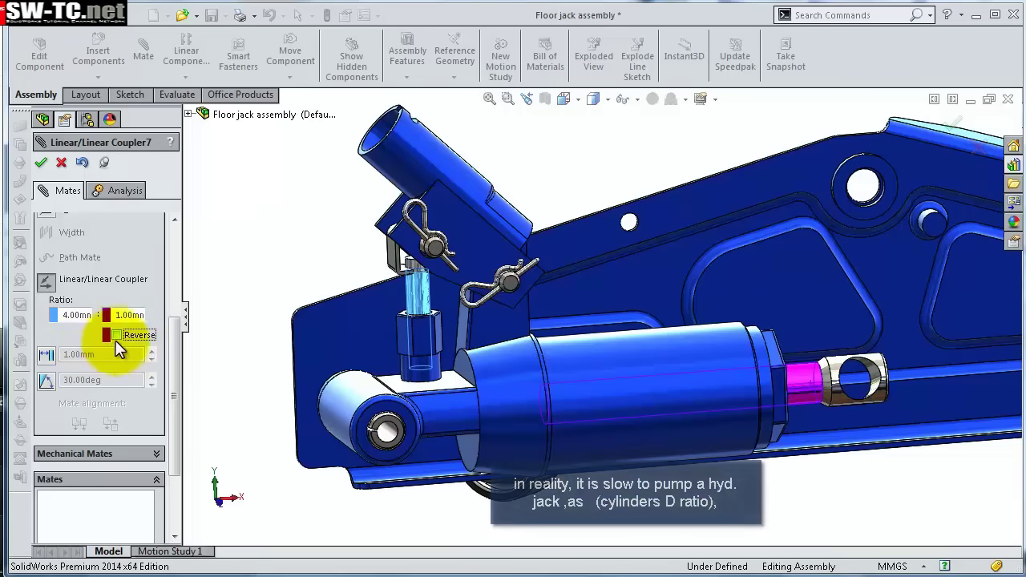
left_click(116, 336)
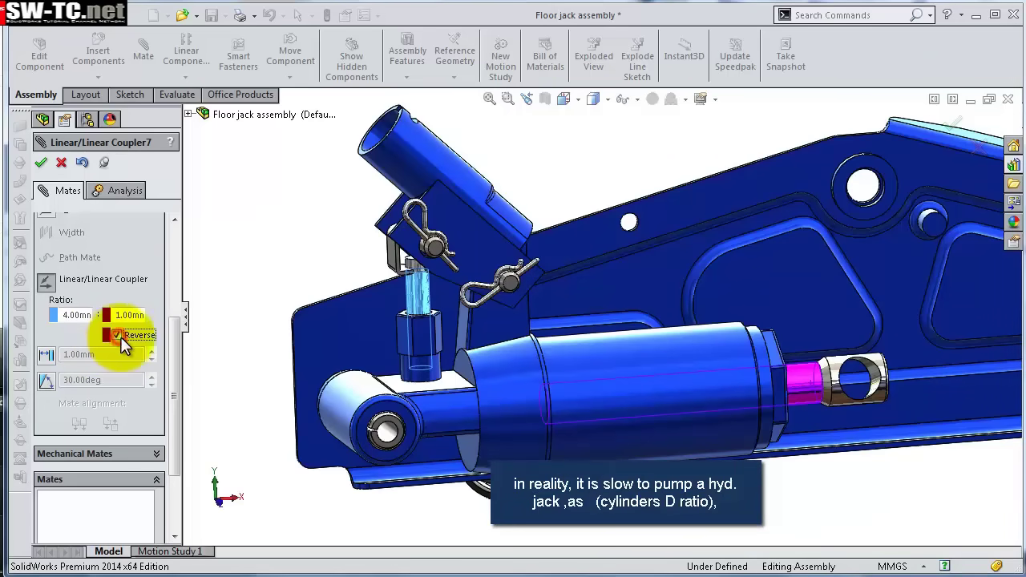
Pump the handle to test the coupling, then change the ratio's first value to 1.
left_click_drag(453, 211, 382, 321)
left_click_drag(391, 195, 389, 238)
left_click(66, 315)
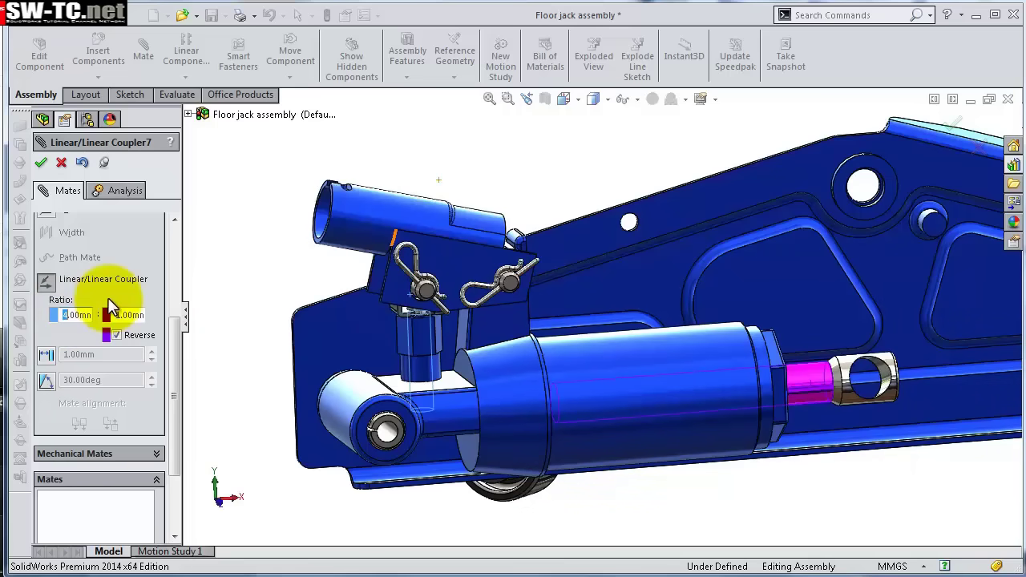
type("1")
left_click(121, 315)
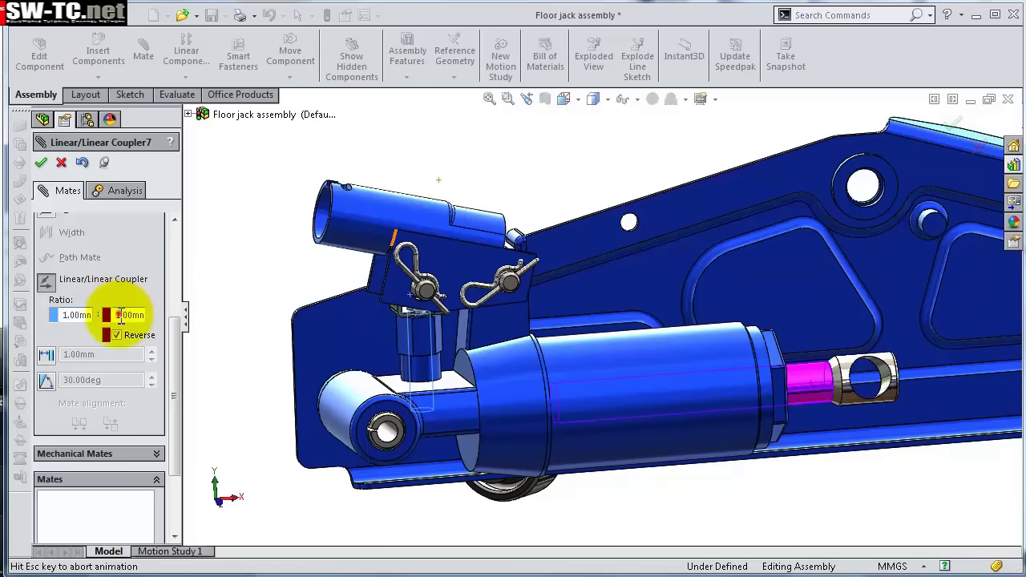
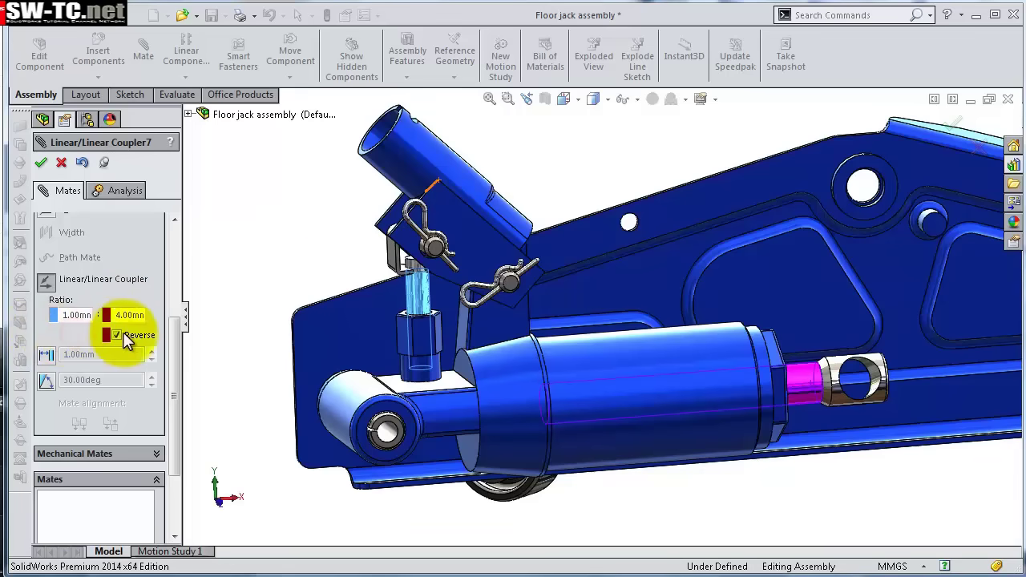
Test the reversed 1:4 coupler by swinging the handle tube, view hidden lines, and confirm the mate.
left_click_drag(419, 169, 484, 163)
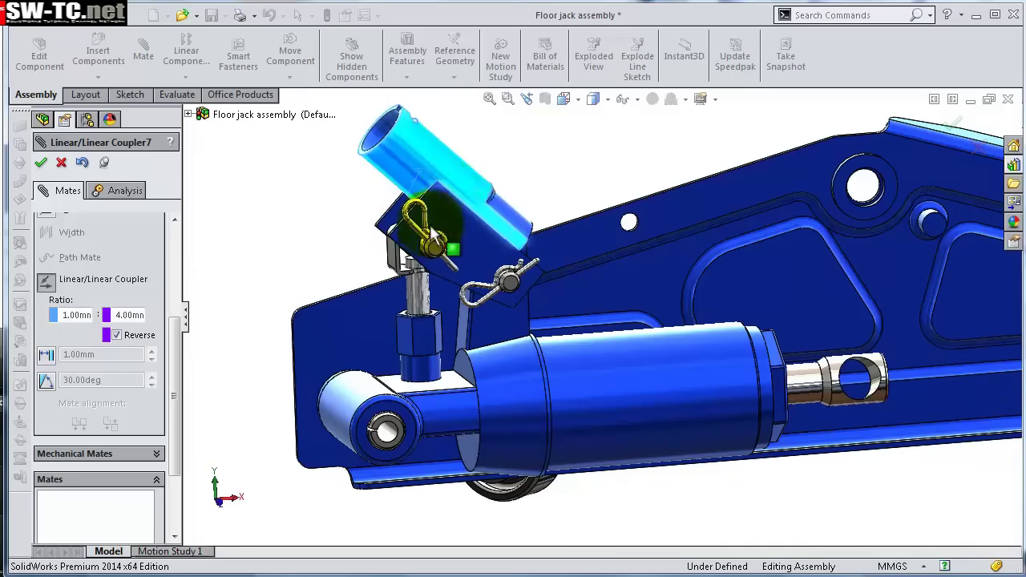
left_click_drag(431, 232, 439, 205)
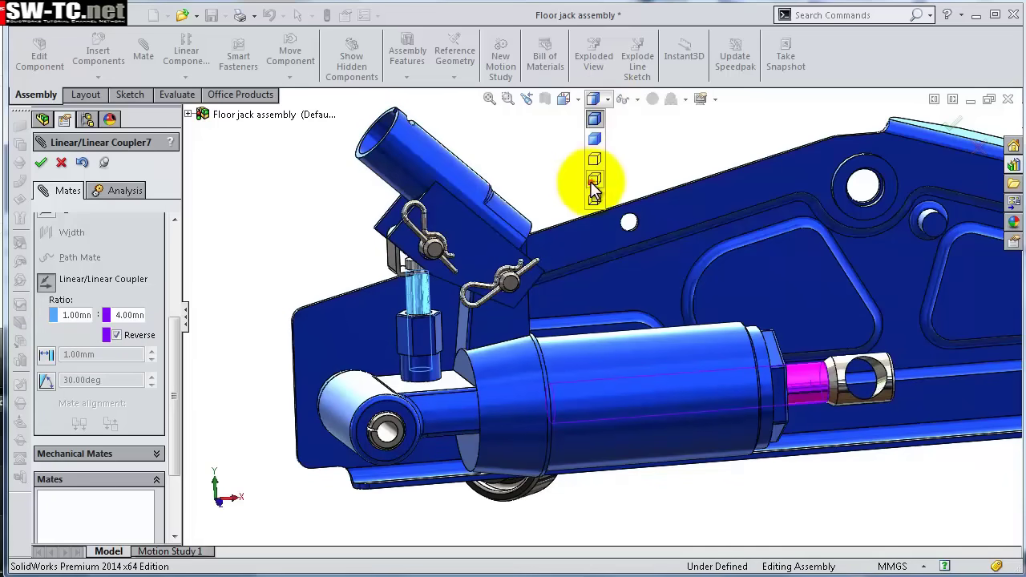
left_click(595, 181)
scroll(469, 271, "up", 3)
scroll(369, 225, "down", 1)
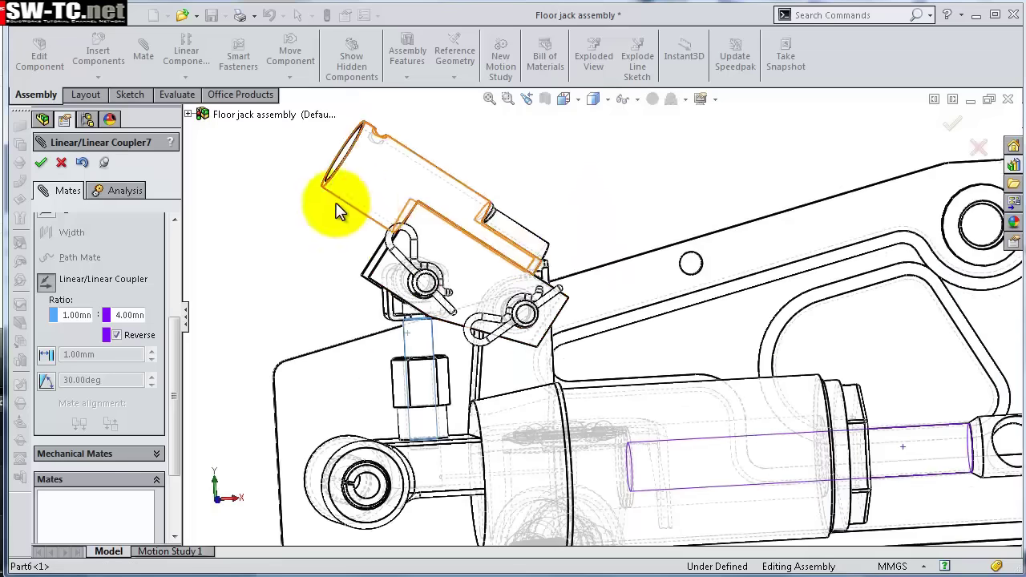
left_click_drag(403, 199, 430, 191)
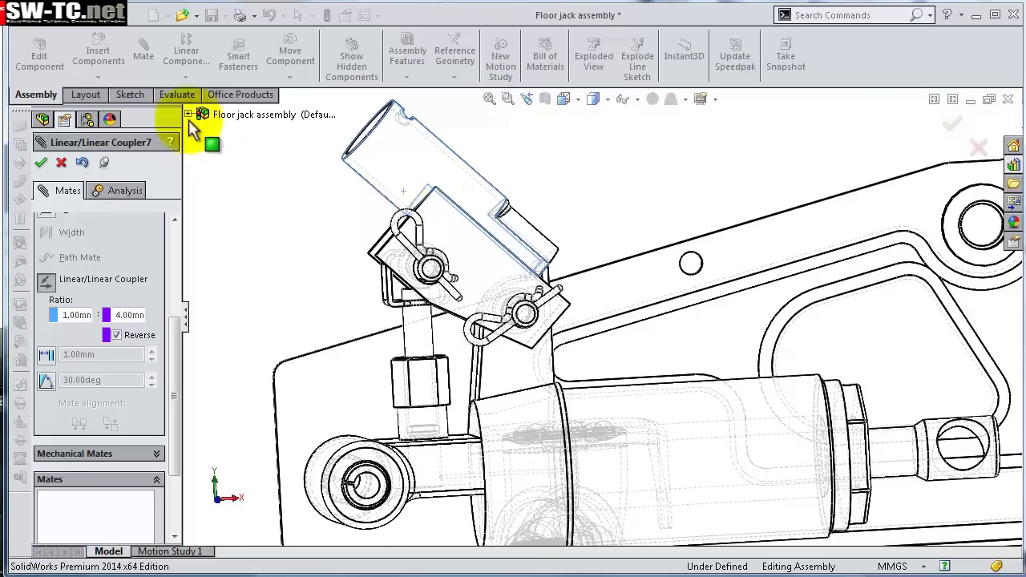
left_click(40, 164)
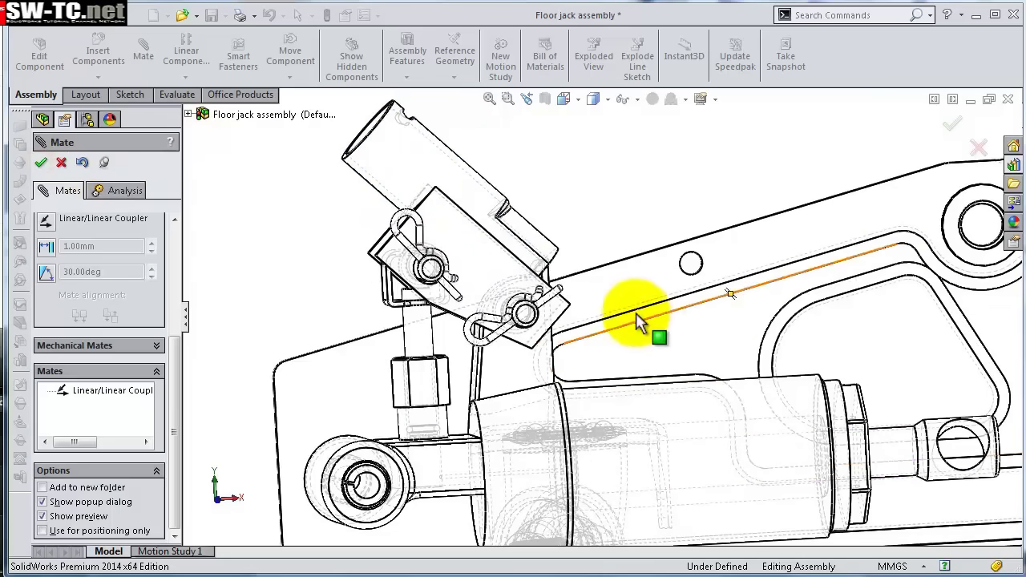
scroll(633, 308, "up", 5)
Close the mate panel and switch the display style to Shaded With Edges.
left_click(40, 164)
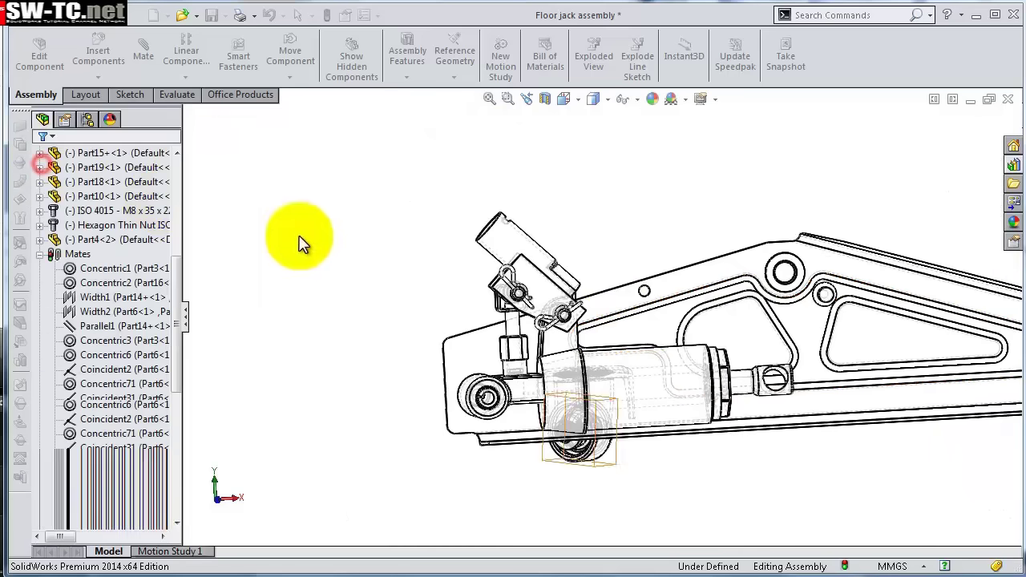
left_click(594, 101)
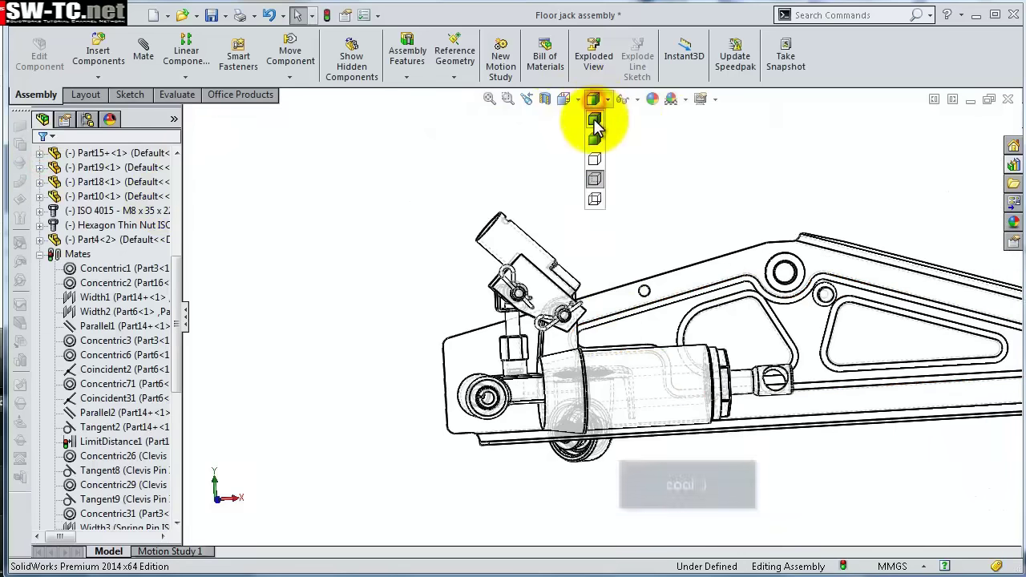
left_click(591, 130)
middle_click_drag(598, 291, 572, 362)
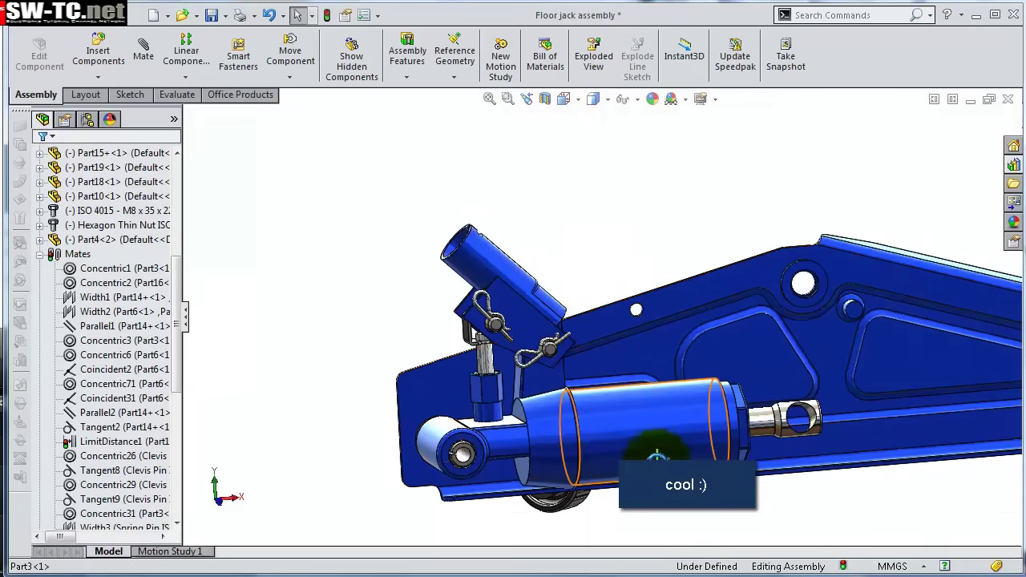
scroll(660, 441, "down", 3)
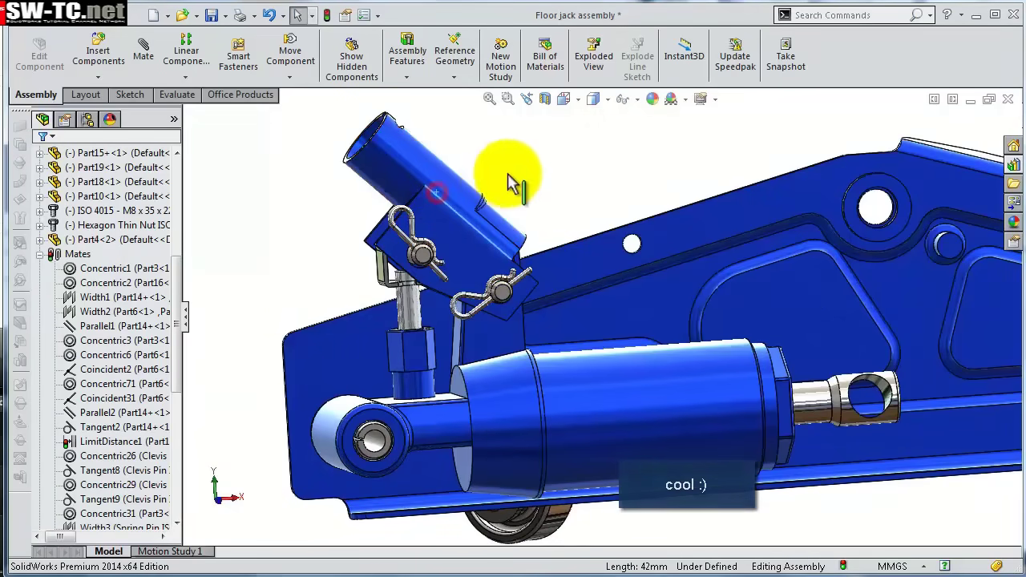
Swing the socket tube down and up repeatedly to extend and retract the piston rod.
left_click_drag(458, 179, 425, 280)
left_click_drag(435, 240, 500, 199)
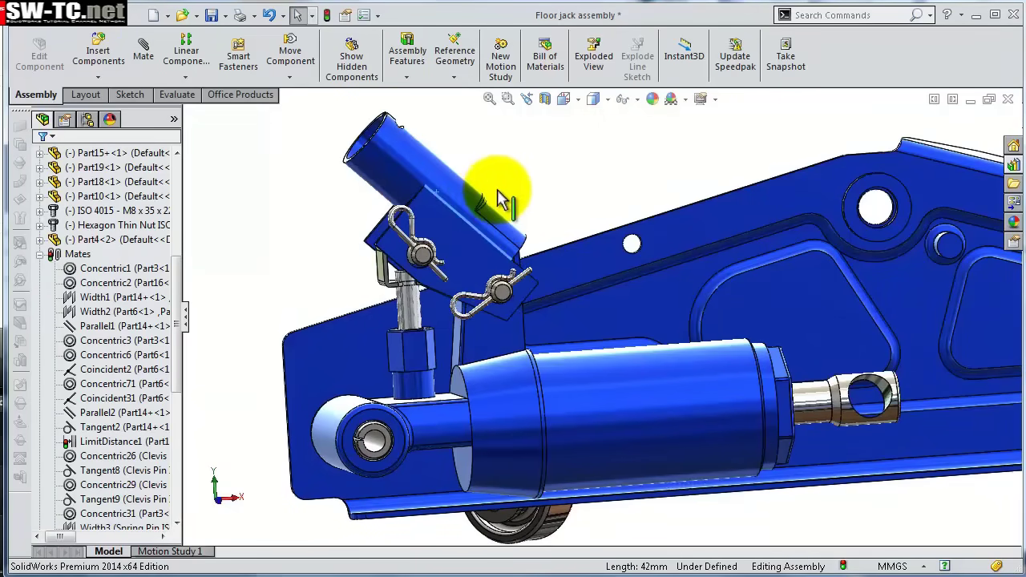
middle_click_drag(517, 200, 553, 213)
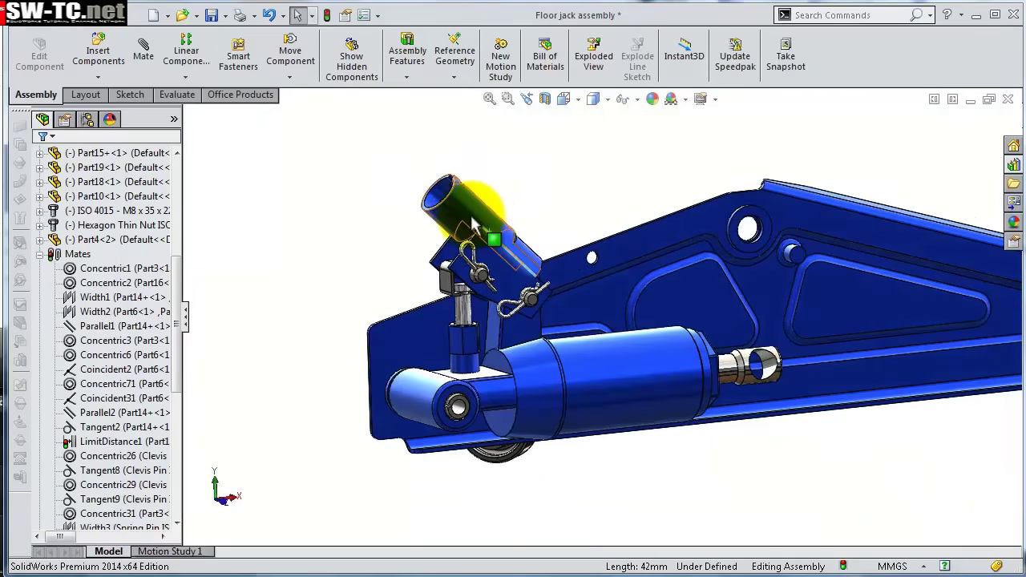
left_click_drag(471, 218, 464, 303)
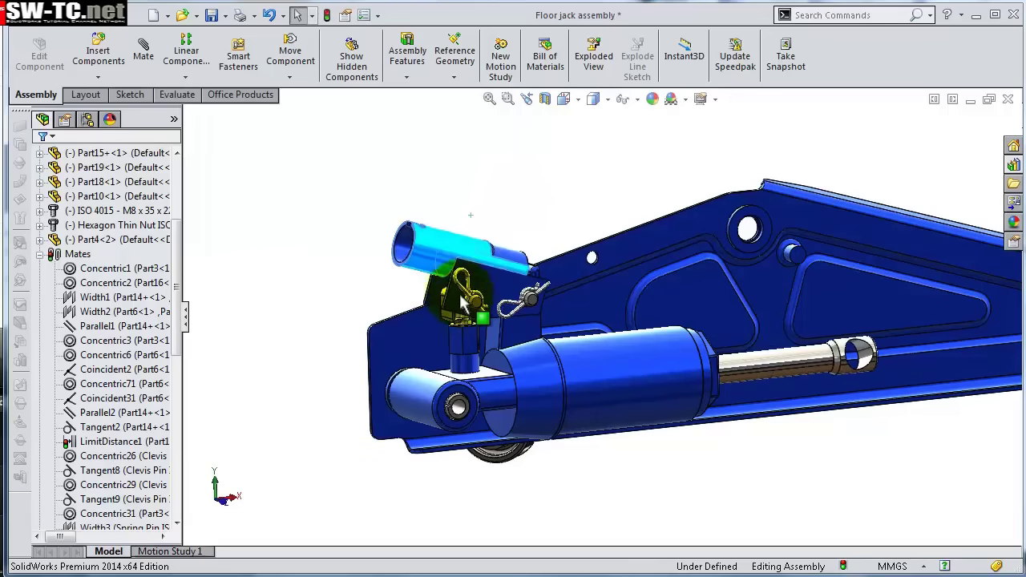
left_click_drag(469, 261, 473, 335)
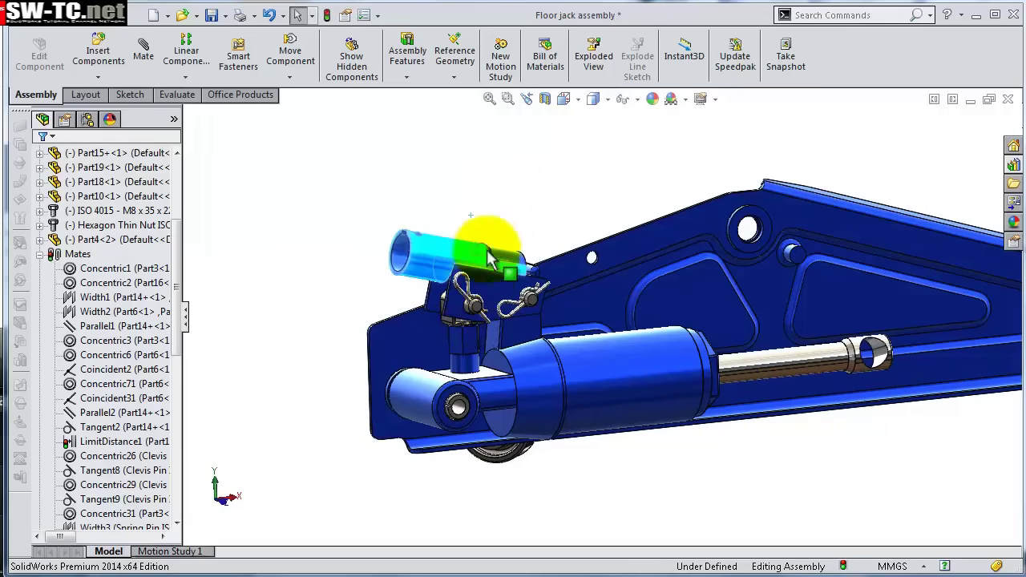
left_click_drag(491, 258, 523, 187)
left_click_drag(477, 311, 479, 373)
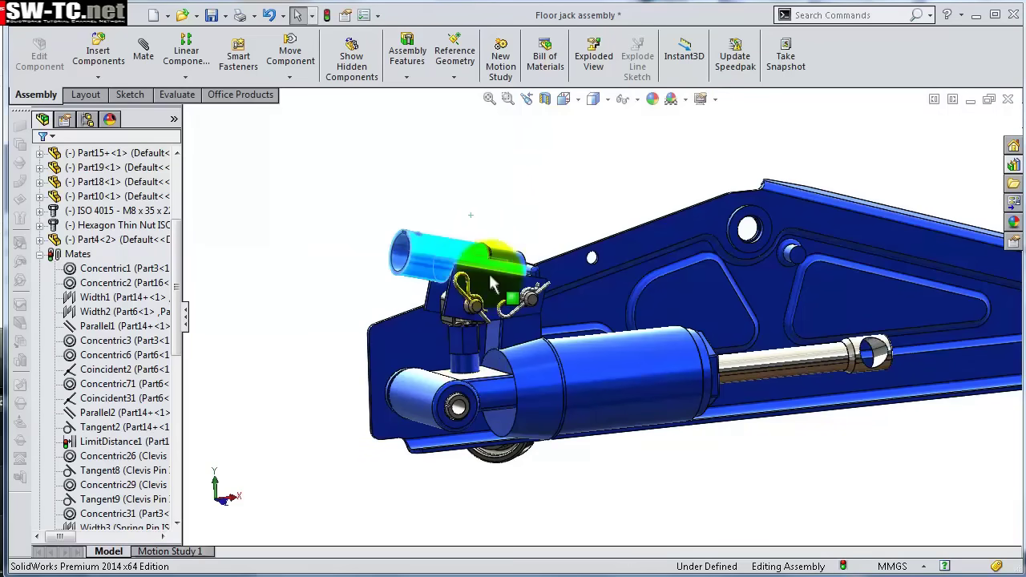
left_click_drag(492, 284, 579, 186)
middle_click_drag(579, 182, 579, 237)
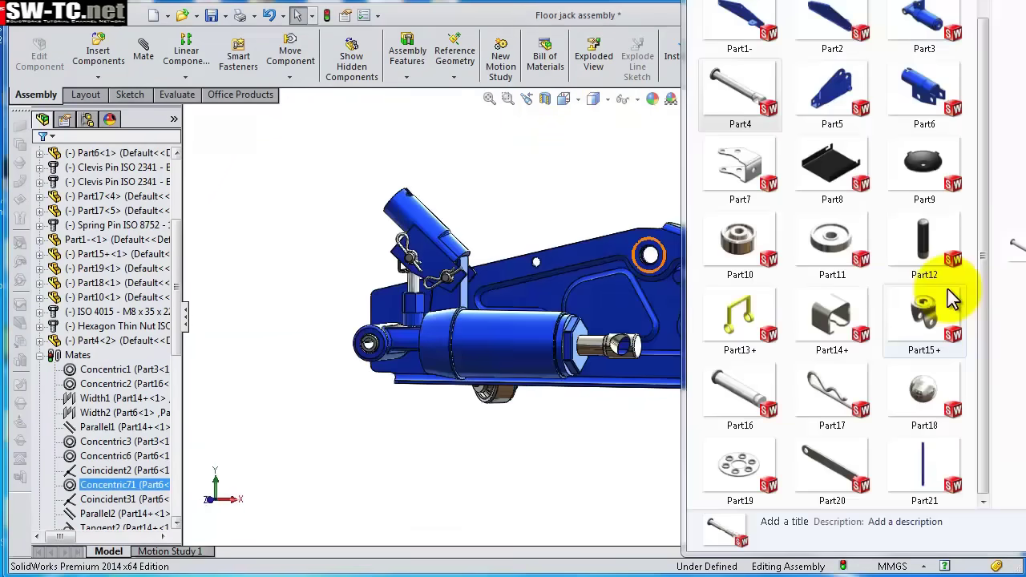
Bring the Part20 link bar into the assembly beside the jack arm.
left_click_drag(824, 481, 716, 404)
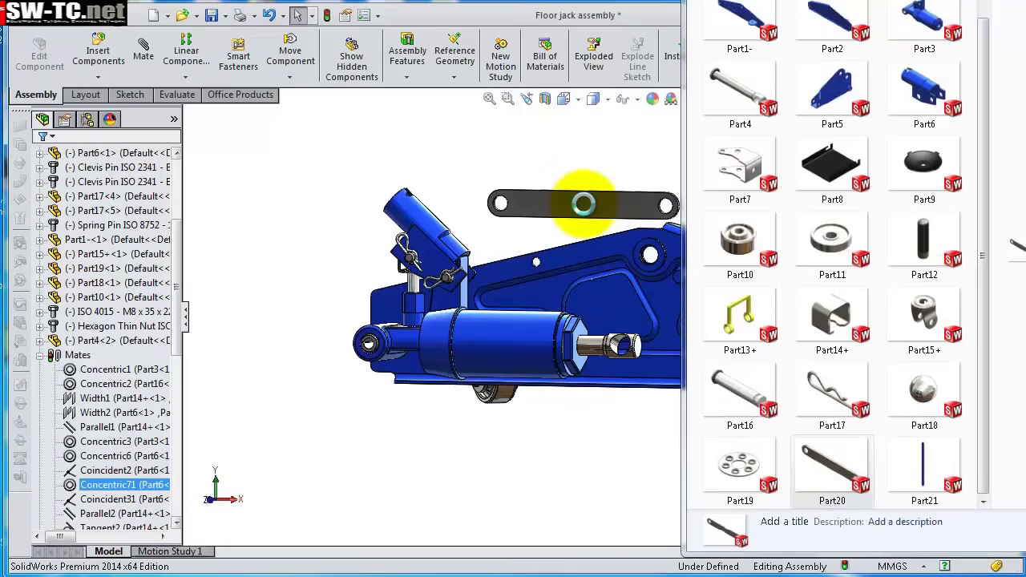
left_click_drag(589, 233, 418, 247)
scroll(538, 232, "down", 6)
scroll(339, 187, "down", 5)
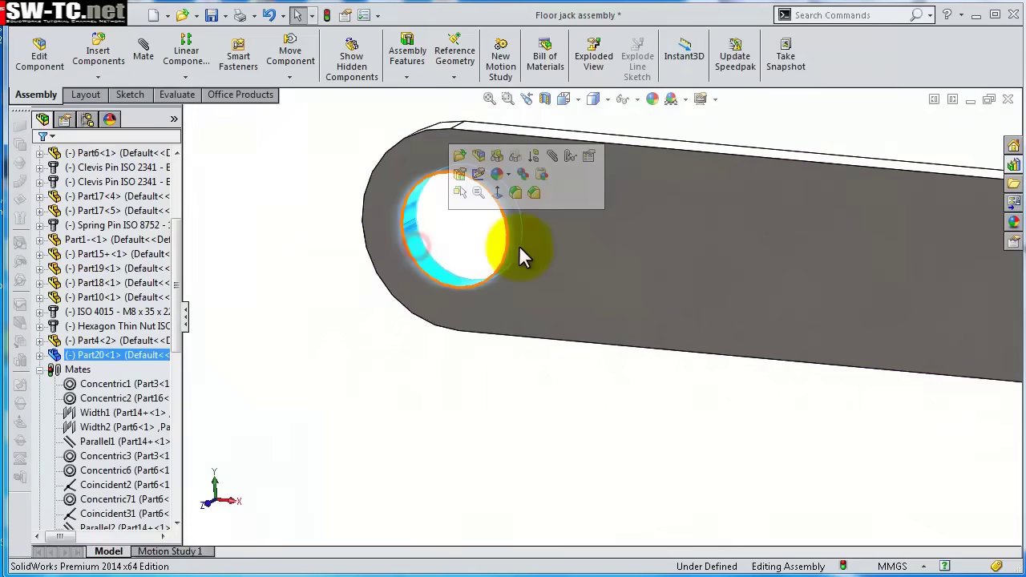
Mate the link bar's hole concentric to the pin and swing it to check.
left_click(551, 157)
scroll(834, 457, "up", 6)
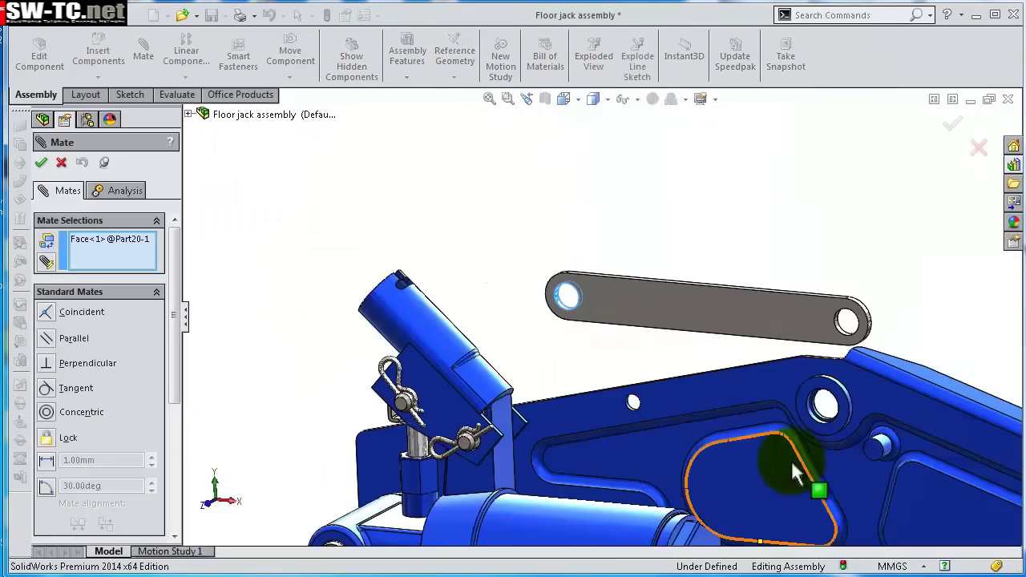
scroll(873, 465, "down", 2)
left_click(868, 426)
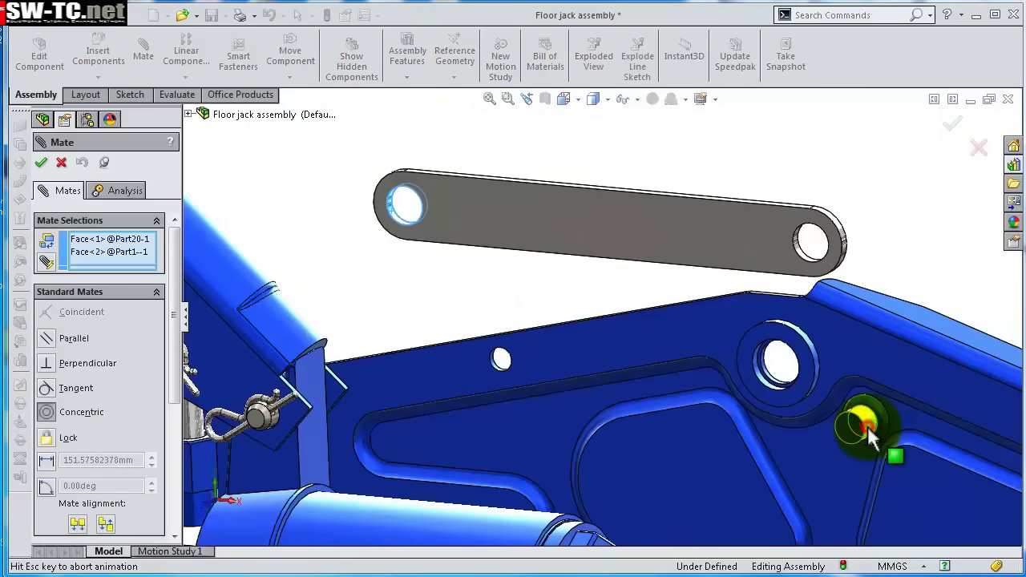
left_click(1003, 455)
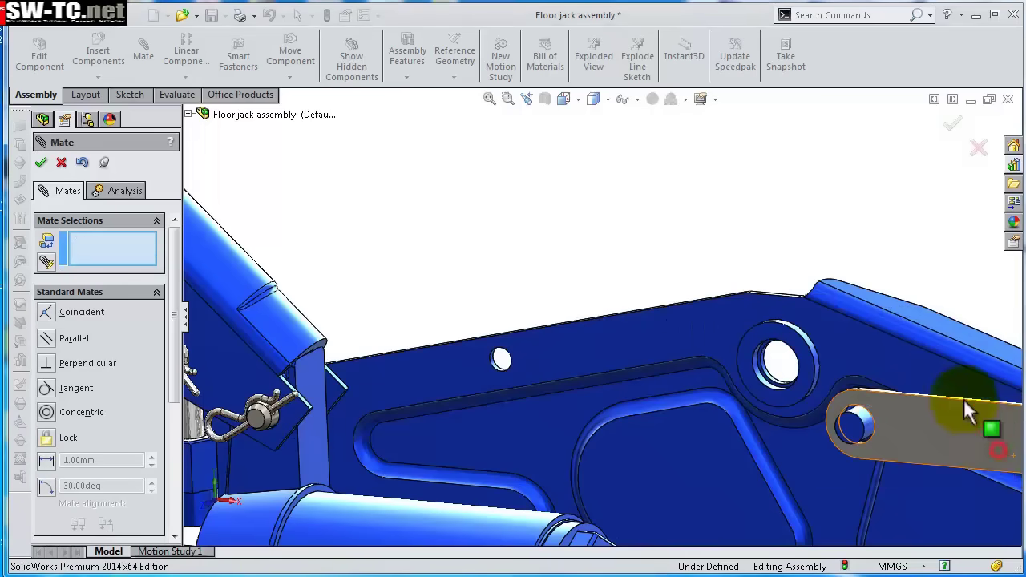
middle_click_drag(974, 410, 910, 488)
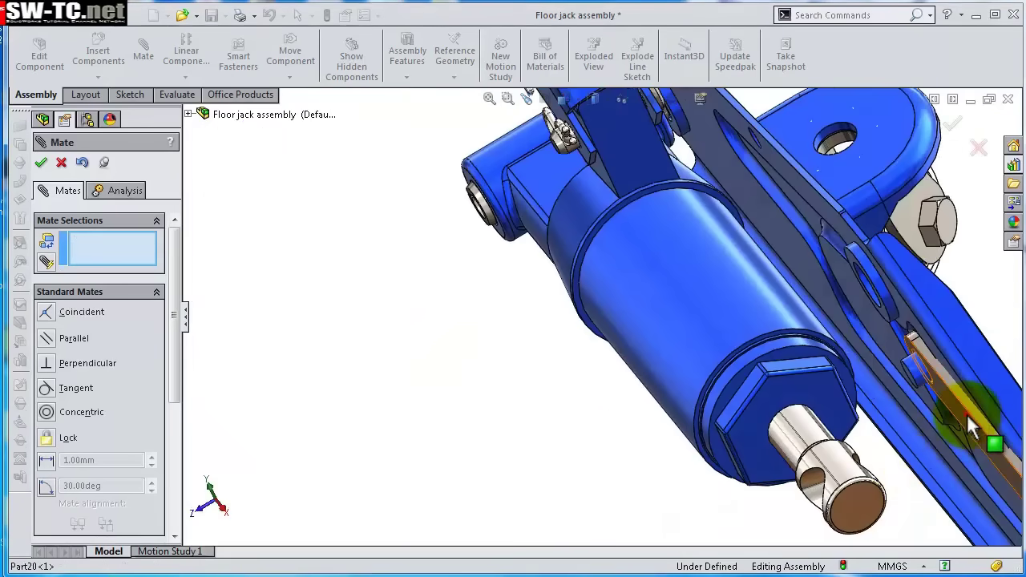
left_click_drag(967, 418, 936, 422)
middle_click_drag(935, 415, 662, 395)
Mate the link bar's flat face coincident with the side plate and verify it still pivots.
left_click(724, 400)
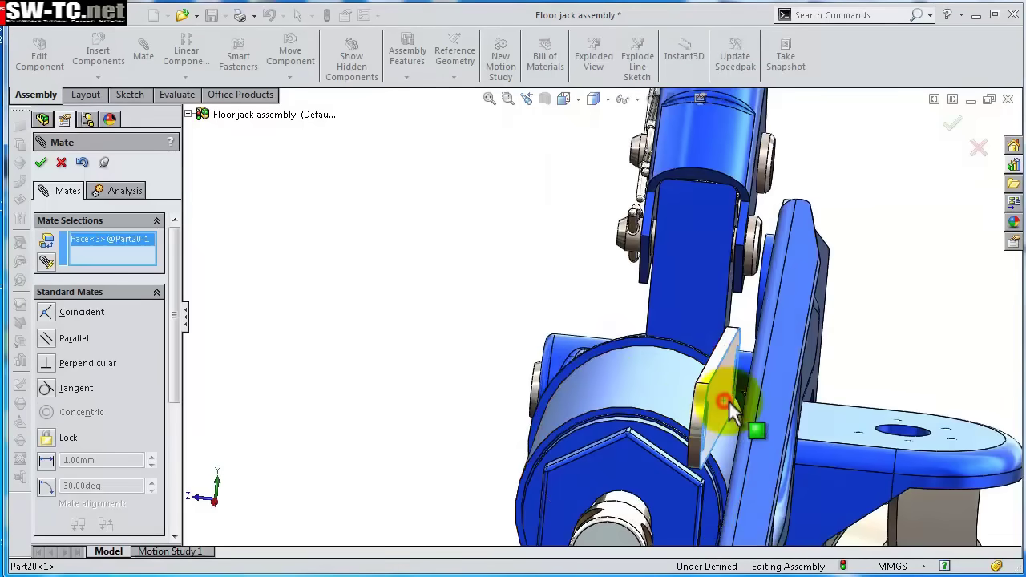
middle_click_drag(729, 400, 777, 418)
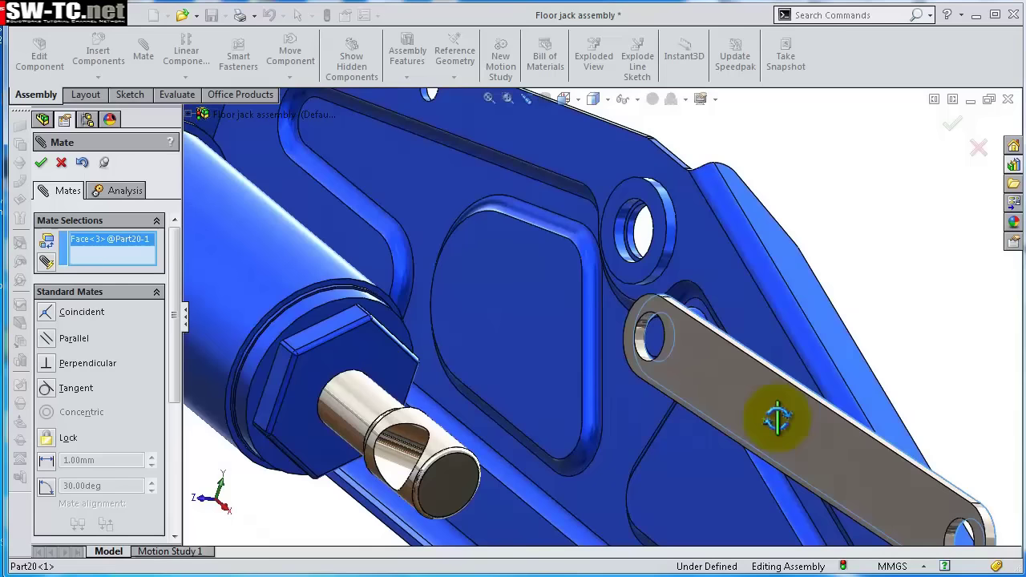
left_click(648, 265)
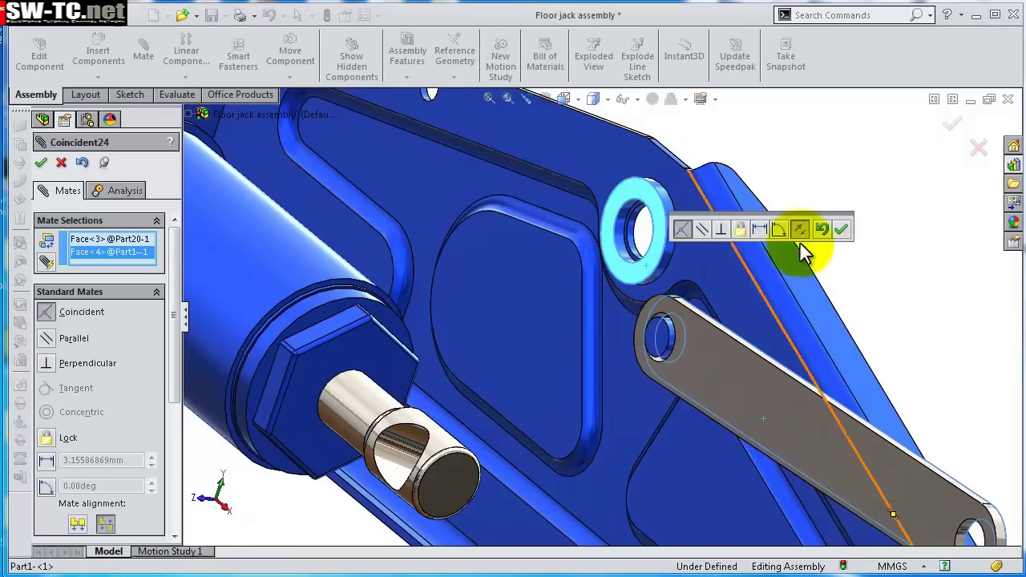
left_click(842, 228)
middle_click_drag(928, 293, 889, 359)
left_click_drag(877, 388, 819, 242)
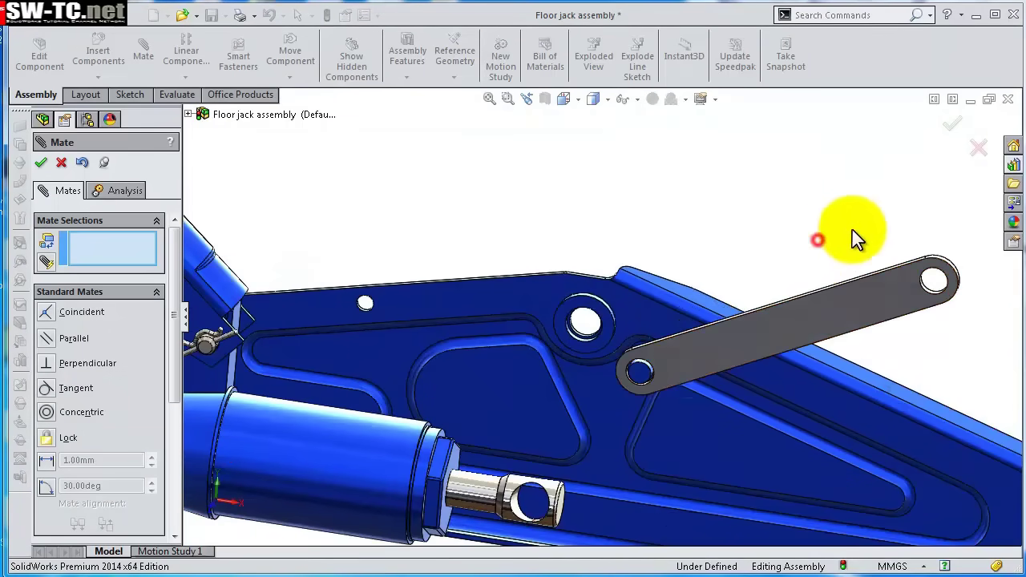
left_click(952, 125)
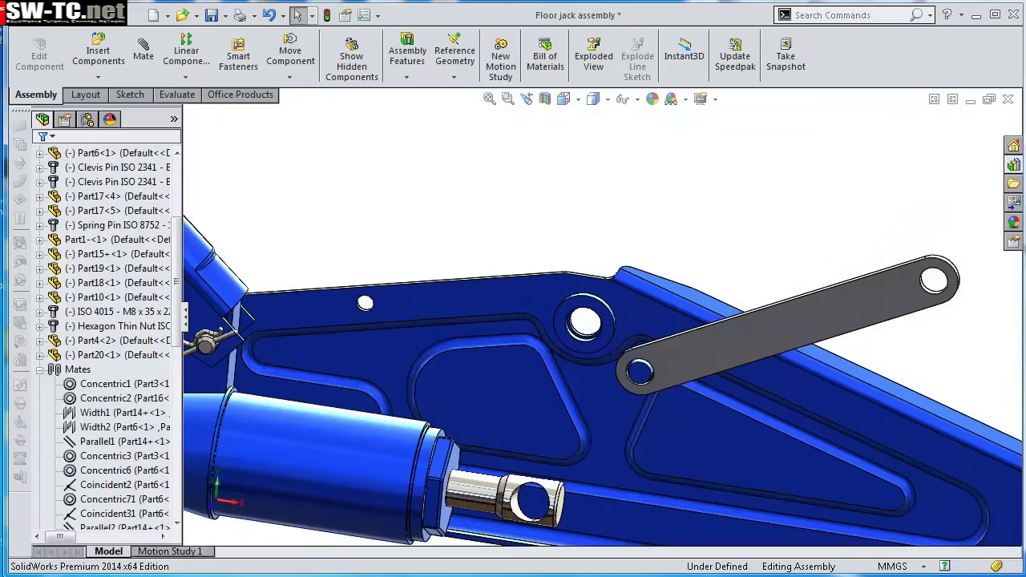
Bring the Part5 bracket from the part gallery into the assembly.
key("alt+Tab")
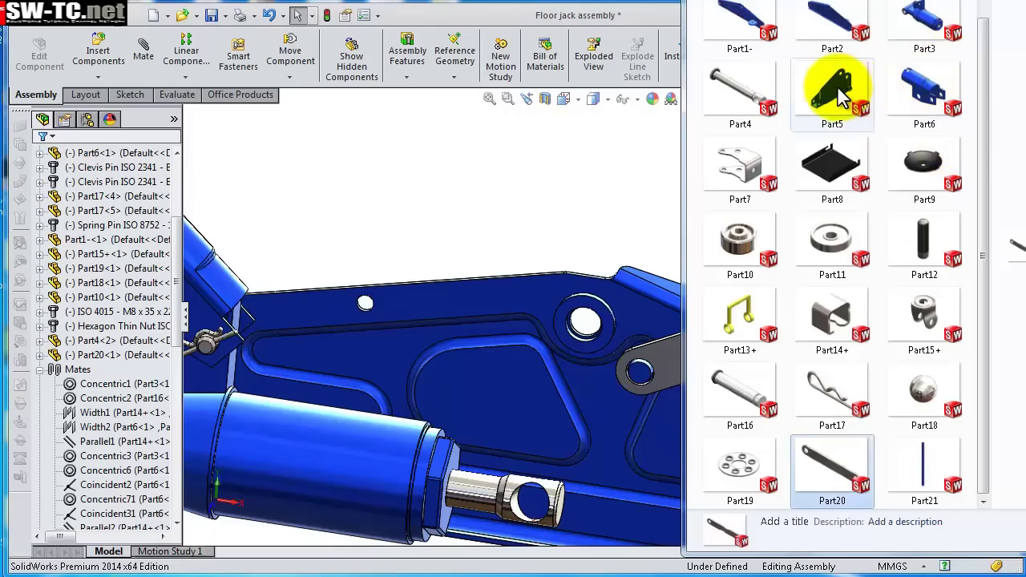
left_click_drag(610, 241, 536, 208)
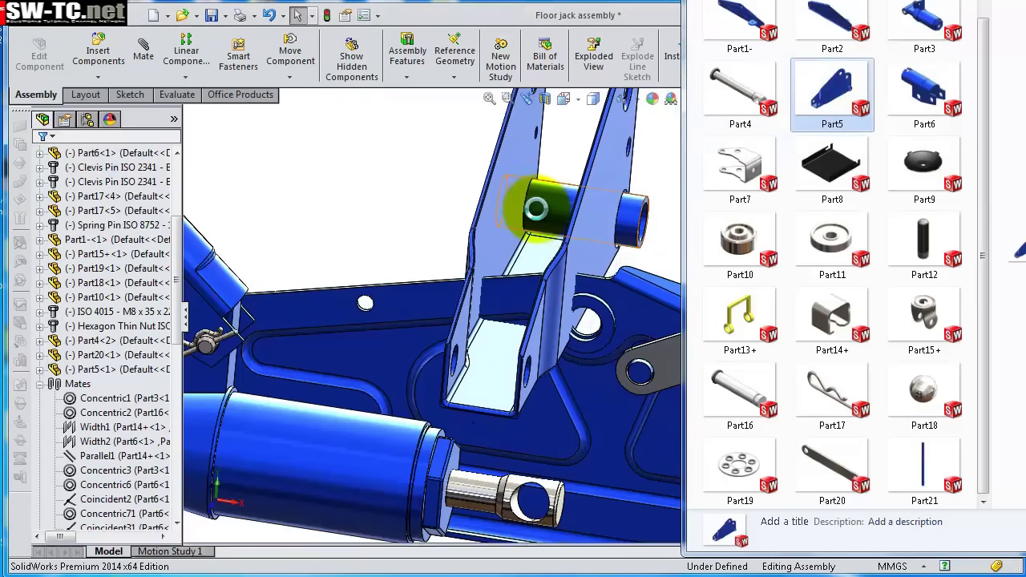
middle_click_drag(665, 190, 670, 210)
scroll(671, 210, "up", 3)
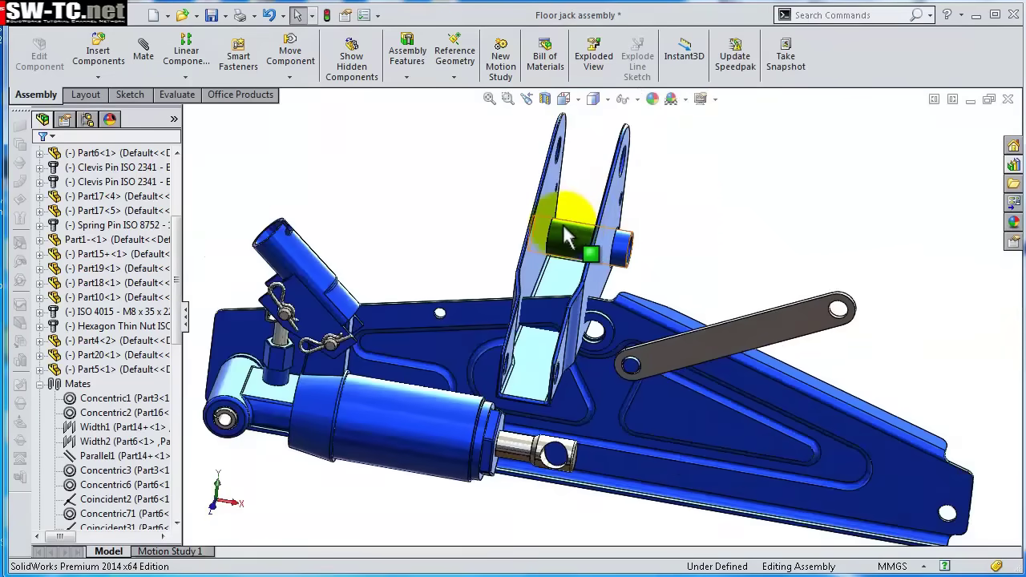
left_click_drag(530, 255, 653, 164)
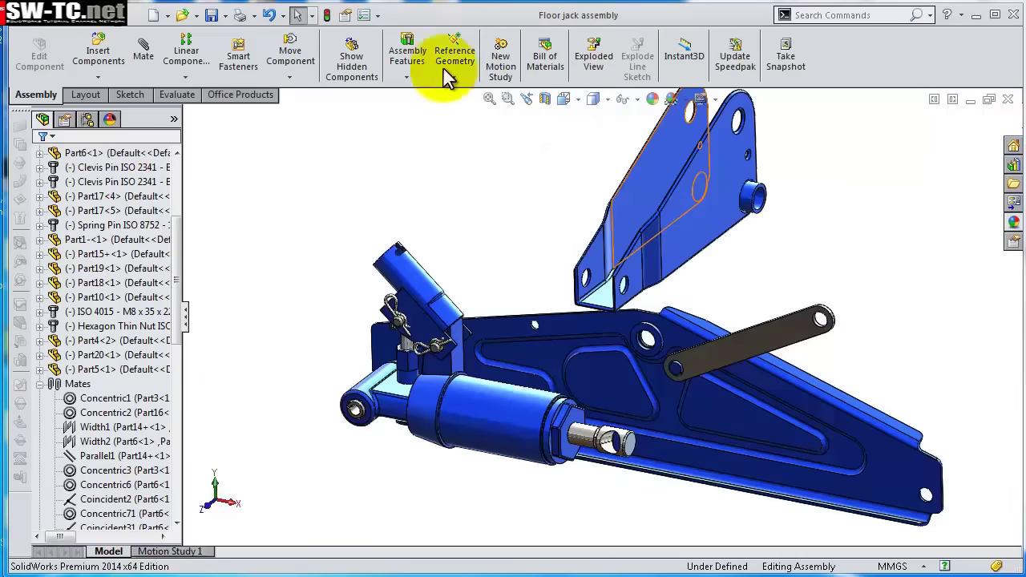
Rotate the Part5 bracket with Rotate Component until its side face shows.
left_click(291, 80)
left_click(320, 108)
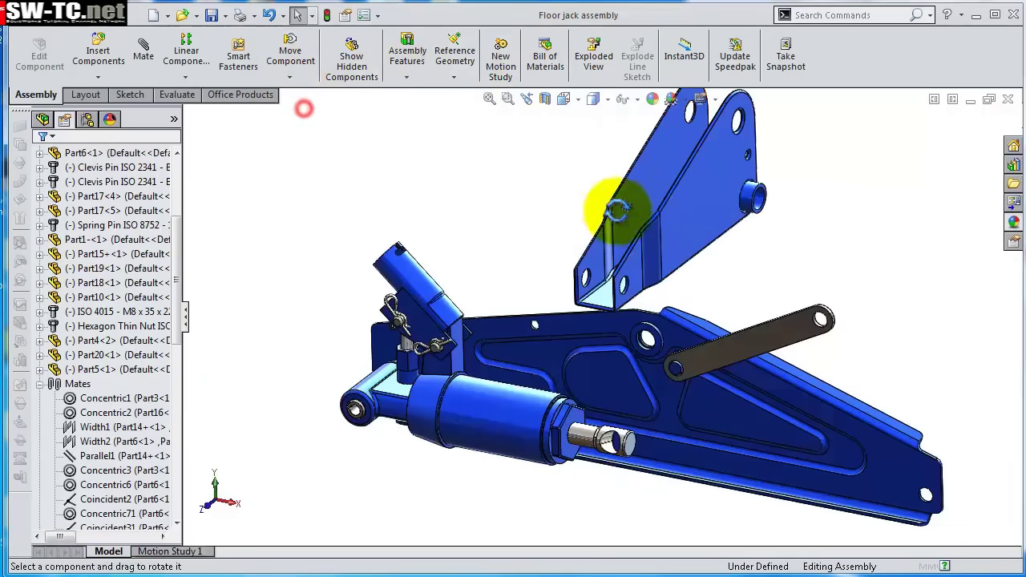
left_click_drag(669, 230, 647, 283)
left_click_drag(657, 210, 611, 123)
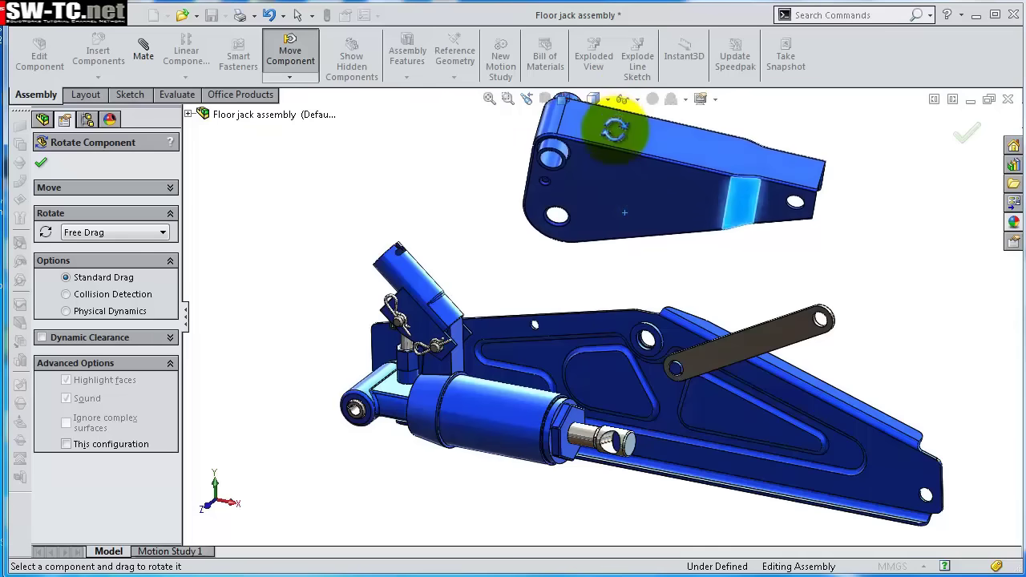
left_click(960, 144)
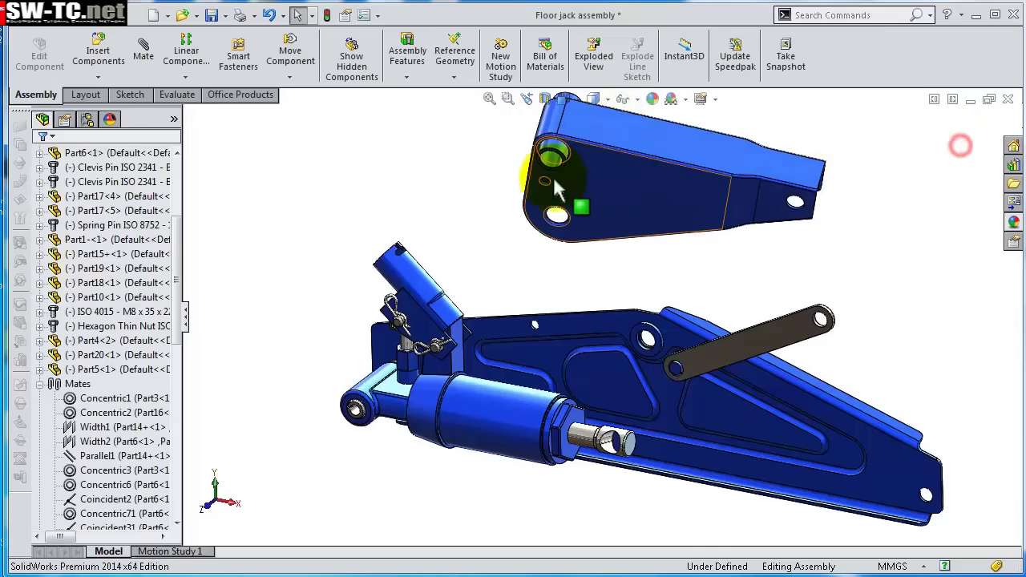
scroll(622, 162, "down", 3)
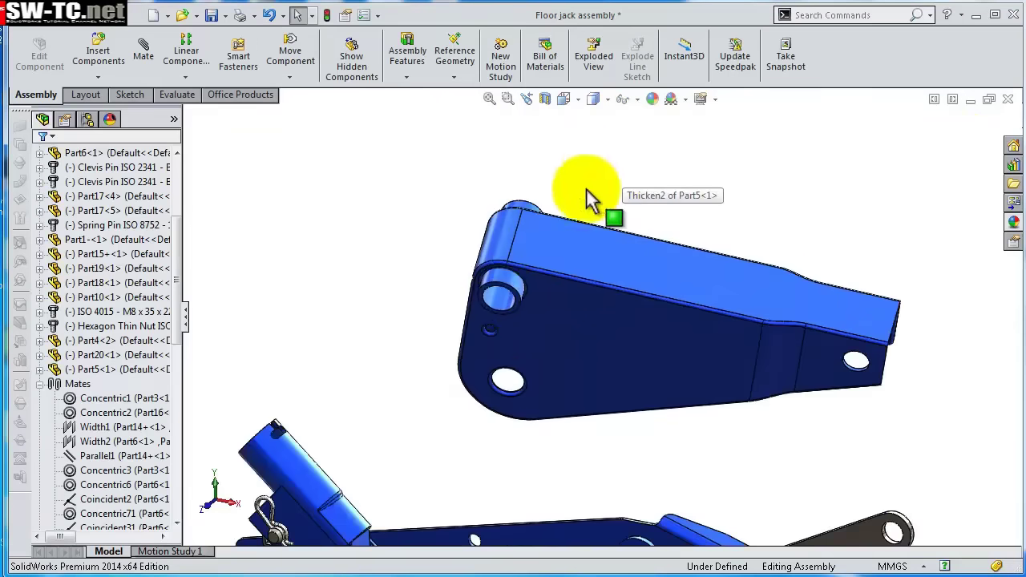
Mate the bracket's hole face concentric to the base's pivot hole.
left_click(497, 298)
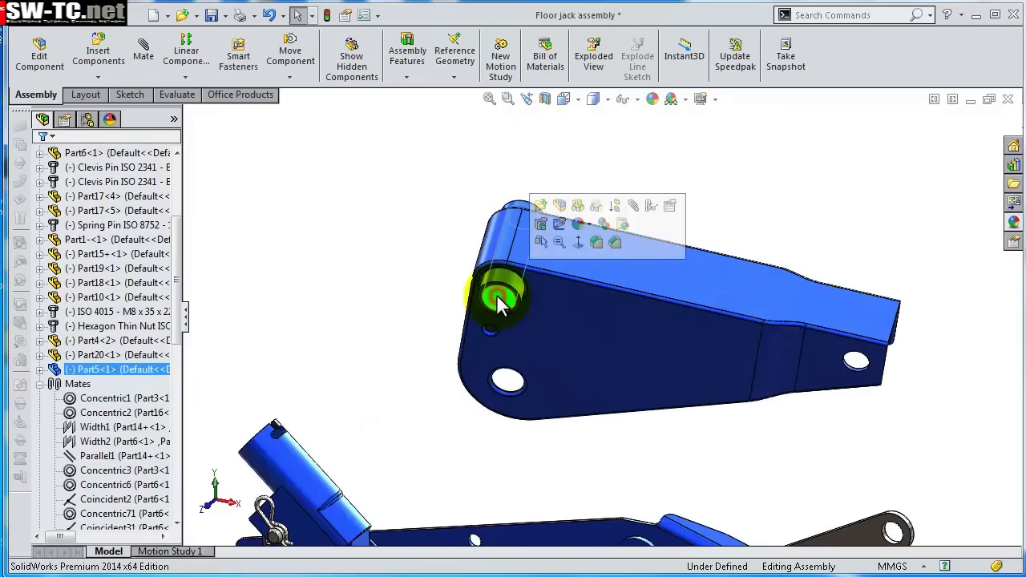
left_click(633, 210)
scroll(711, 290, "up", 3)
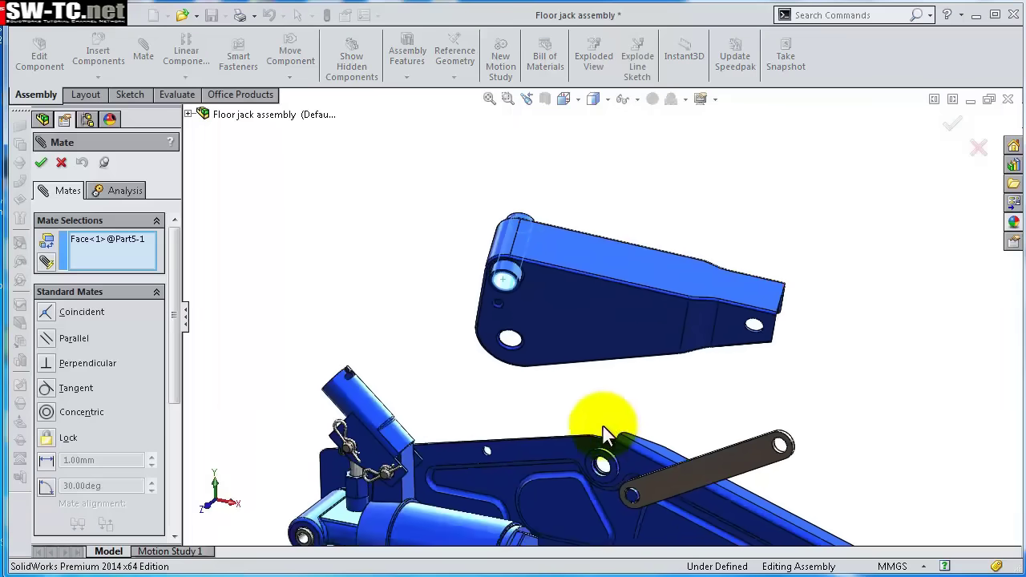
scroll(606, 437, "down", 5)
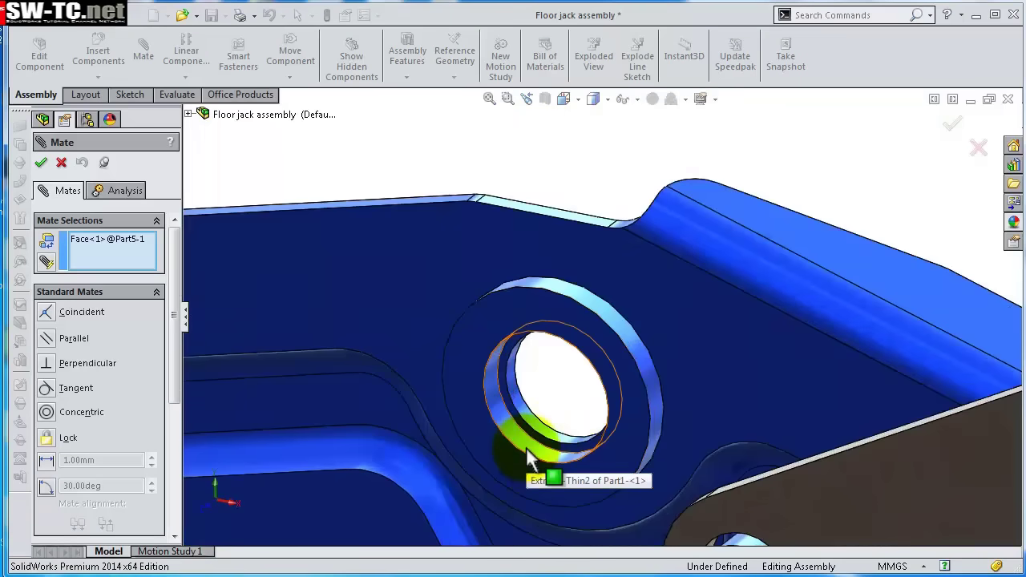
left_click(526, 447)
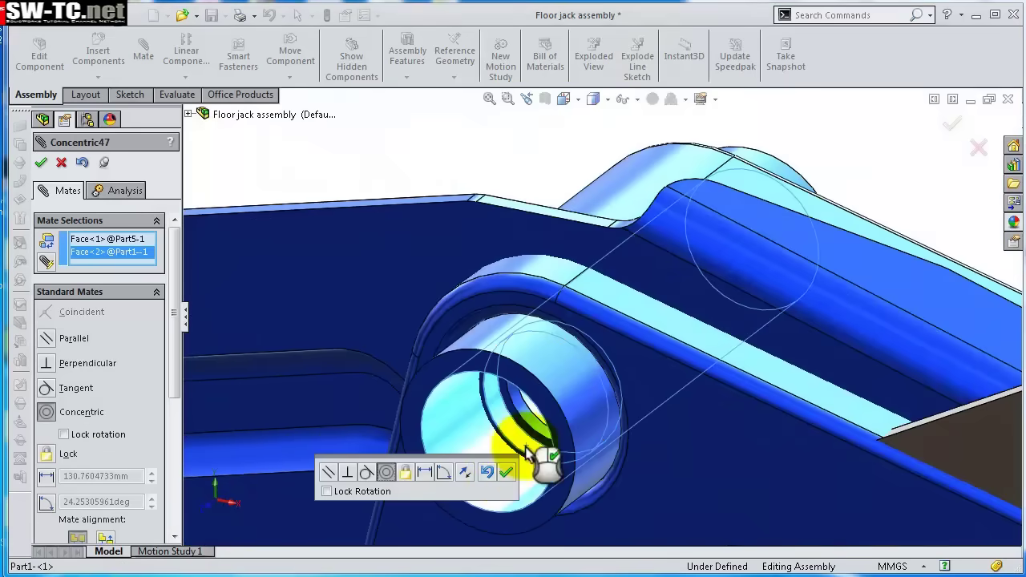
left_click(505, 471)
scroll(737, 279, "up", 3)
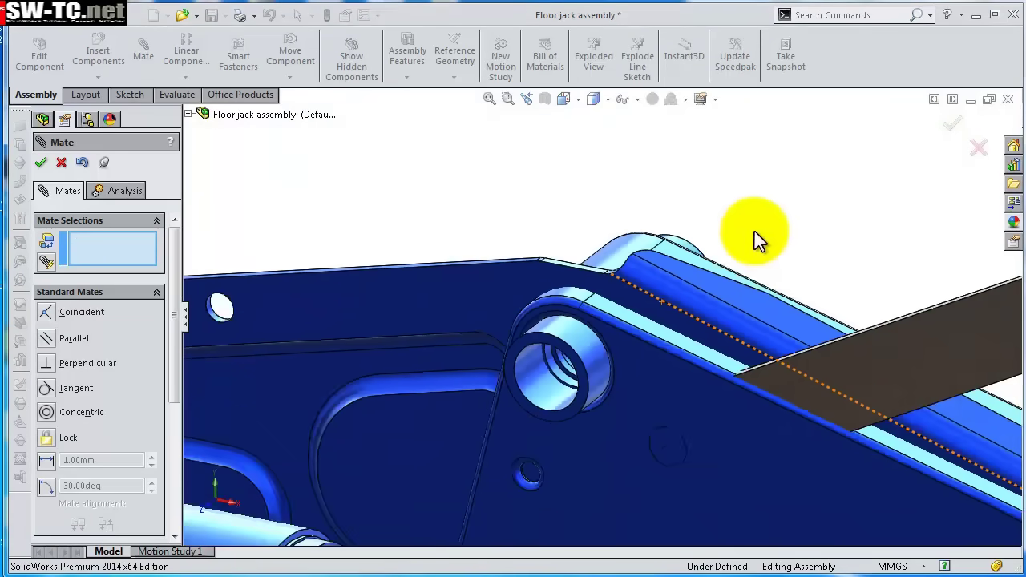
scroll(641, 337, "up", 2)
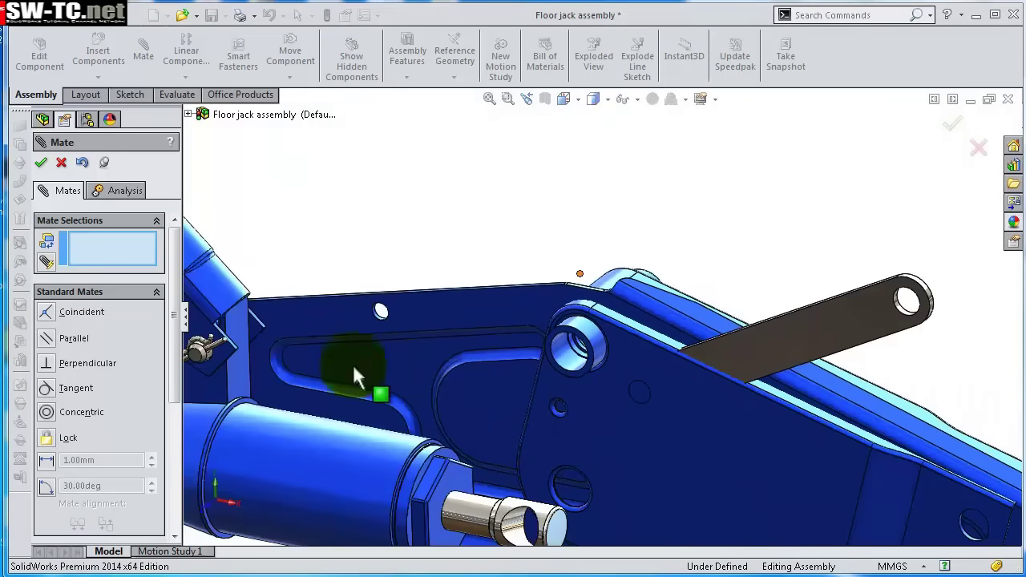
left_click(41, 164)
Drag the bracket plate to confirm it swings about the pivot pin.
scroll(626, 233, "up", 3)
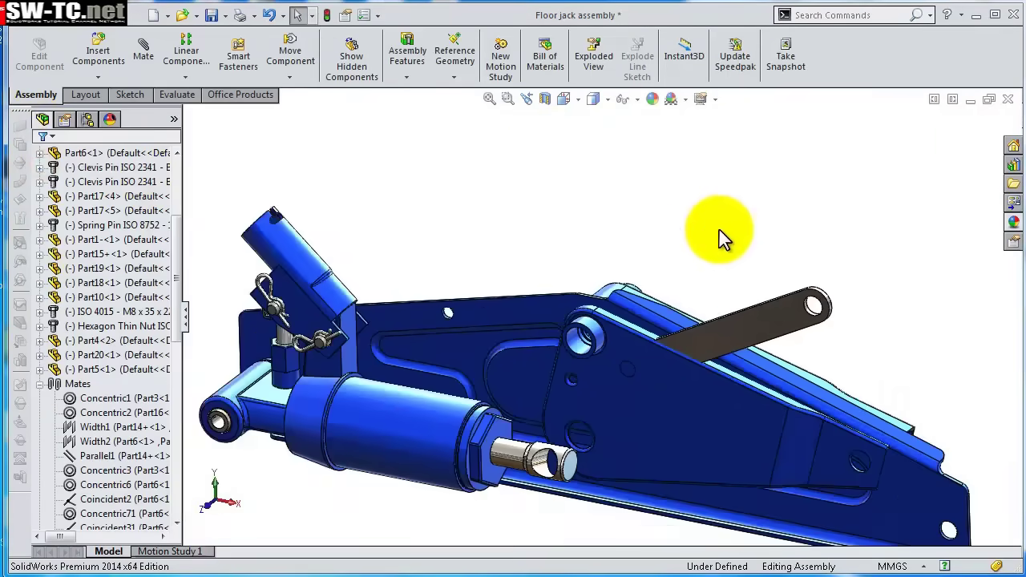
middle_click_drag(722, 235, 651, 317)
left_click_drag(601, 323, 697, 411)
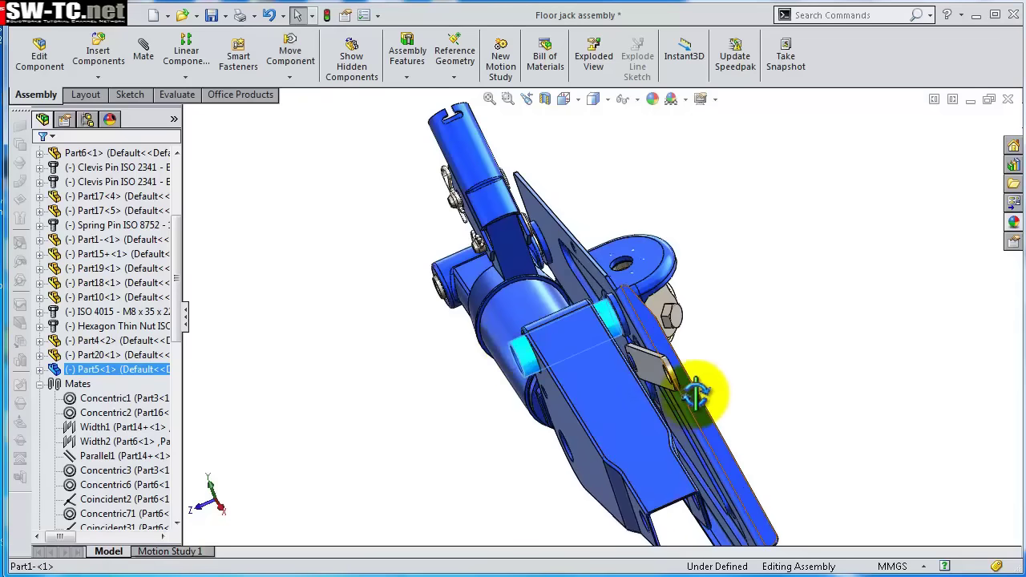
middle_click_drag(696, 393, 767, 328)
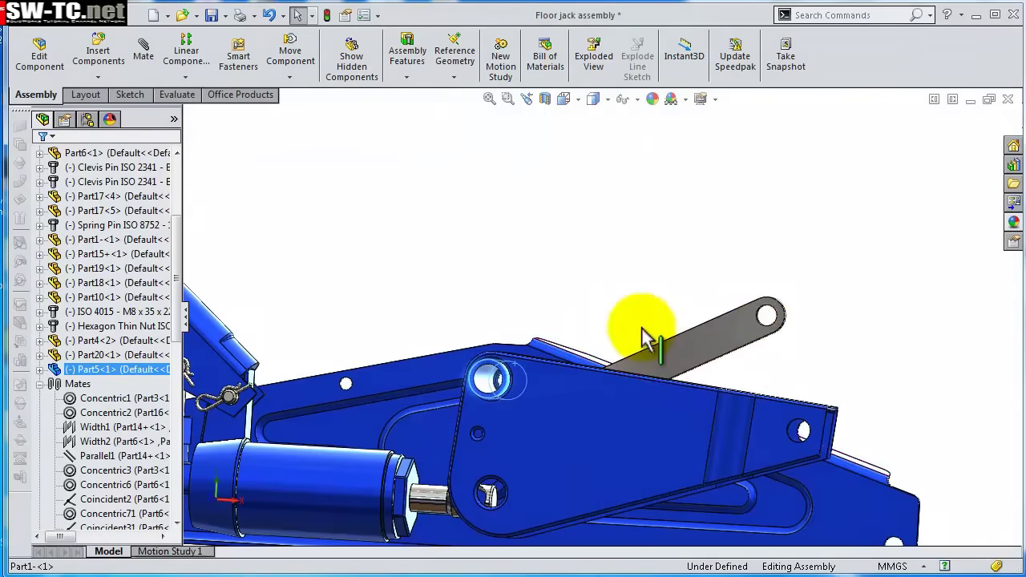
mouse_move(494, 517)
left_mouse_down()
mouse_move(477, 515)
mouse_move(485, 521)
left_mouse_up()
scroll(485, 521, "down", 2)
middle_click_drag(522, 488, 588, 479)
left_click_drag(600, 442, 676, 354)
key("Escape")
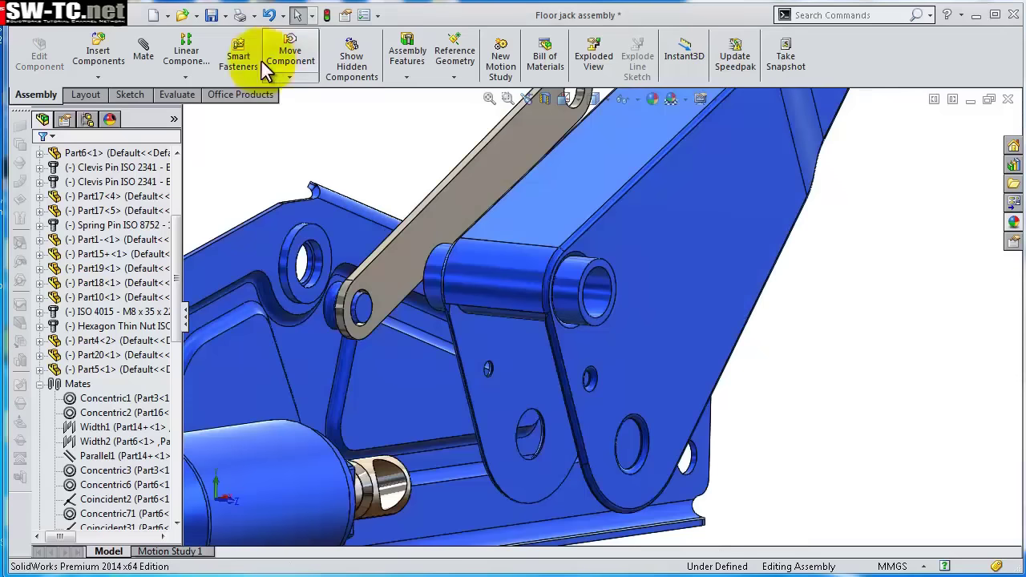
Add a 1.00 mm distance mate between the base's hole face and the Part5 bracket face.
left_click(143, 50)
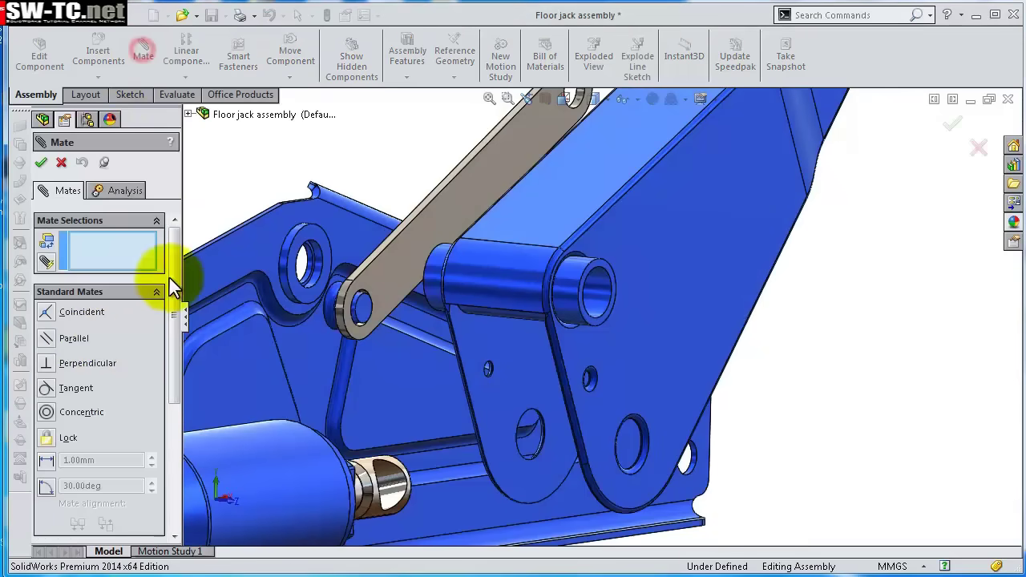
left_click(48, 464)
middle_click_drag(383, 284, 389, 290)
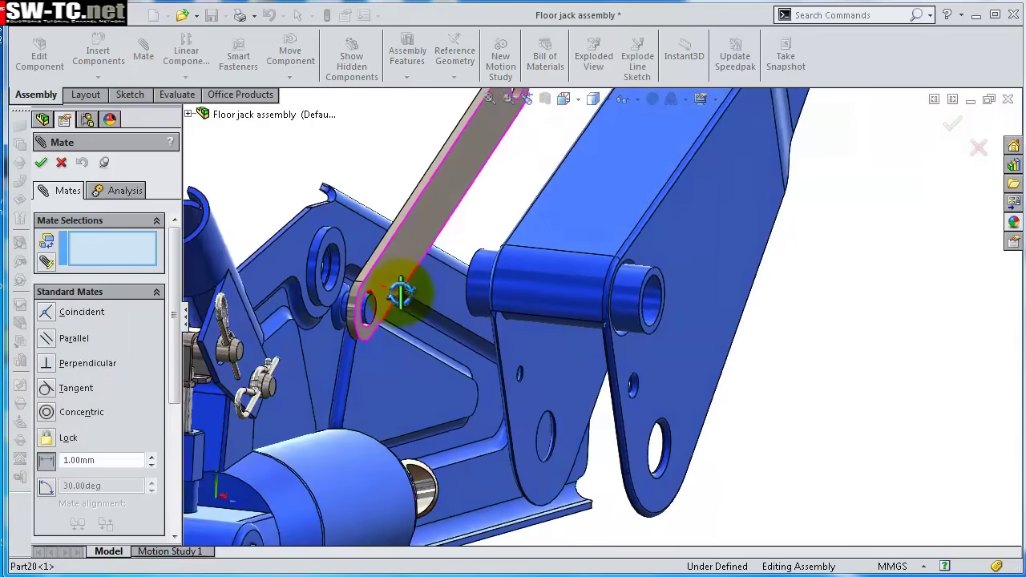
scroll(462, 279, "down", 5)
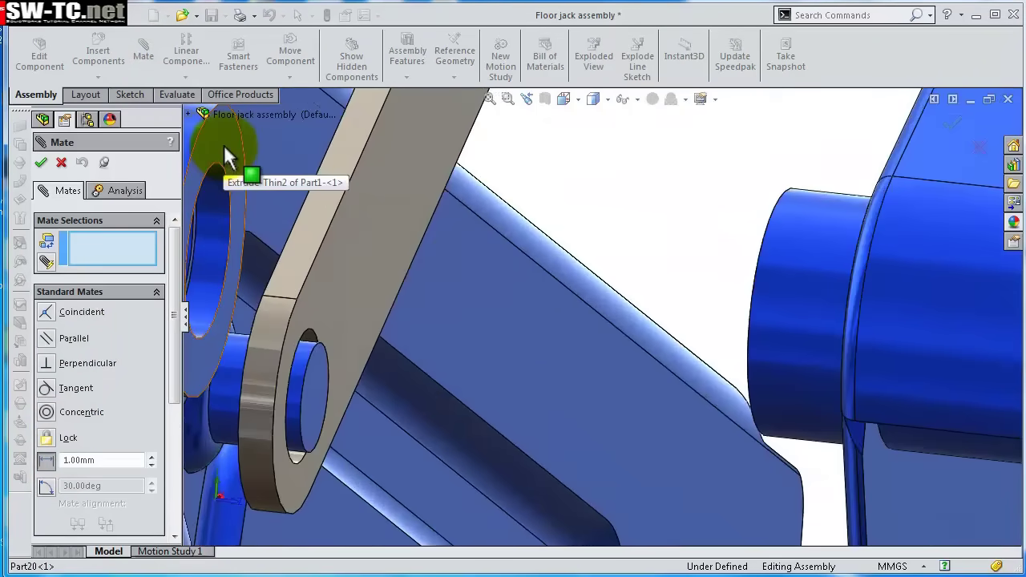
left_click(224, 150)
middle_click_drag(363, 169, 561, 280)
scroll(514, 216, "down", 2)
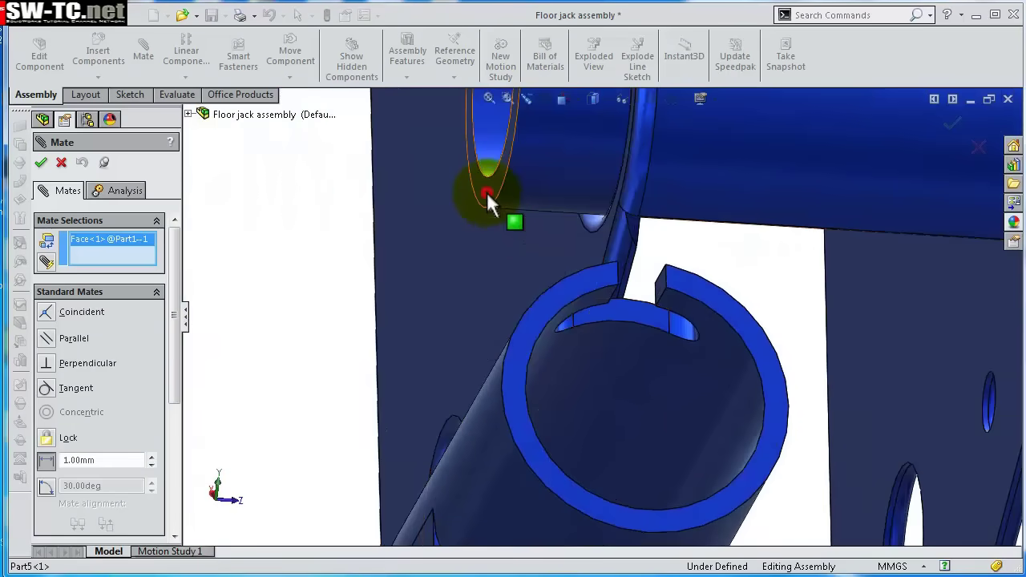
left_click(487, 192)
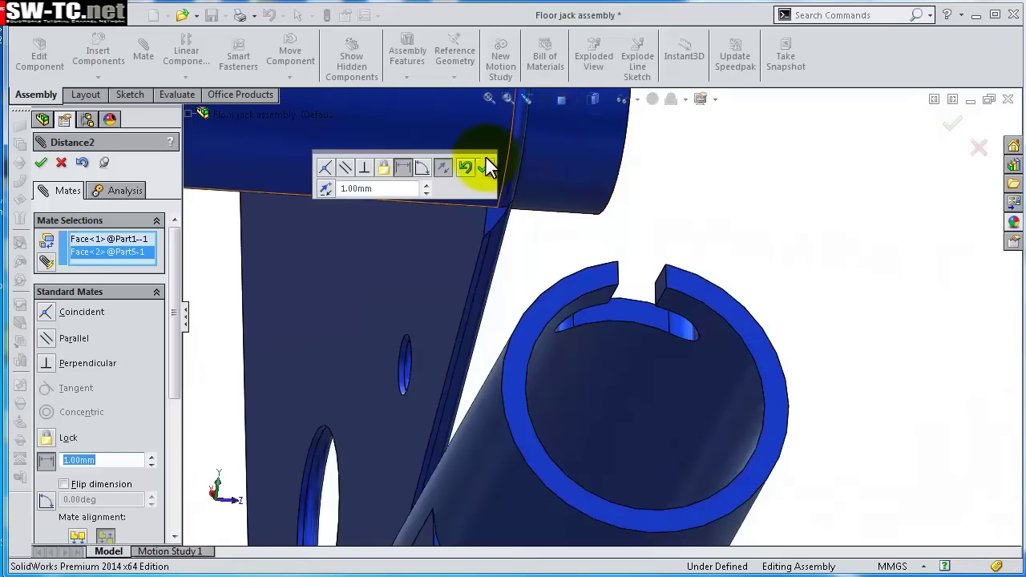
left_click(484, 167)
middle_click_drag(729, 268, 463, 313)
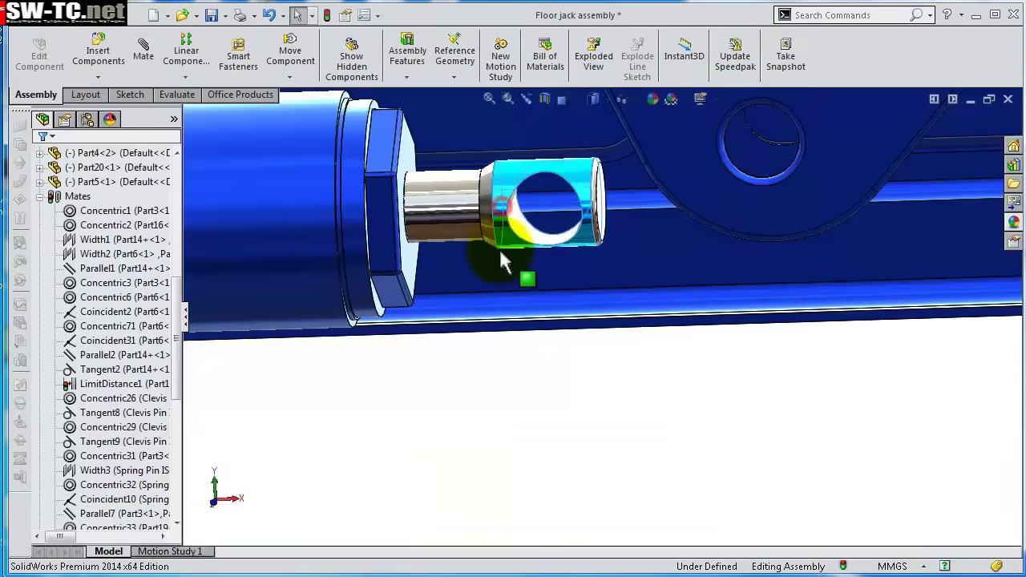
Slide the Part4 clevis along the cylinder rod and select the lever hole's ring edges.
left_click(501, 236)
left_click_drag(502, 246, 550, 248)
scroll(551, 257, "up", 6)
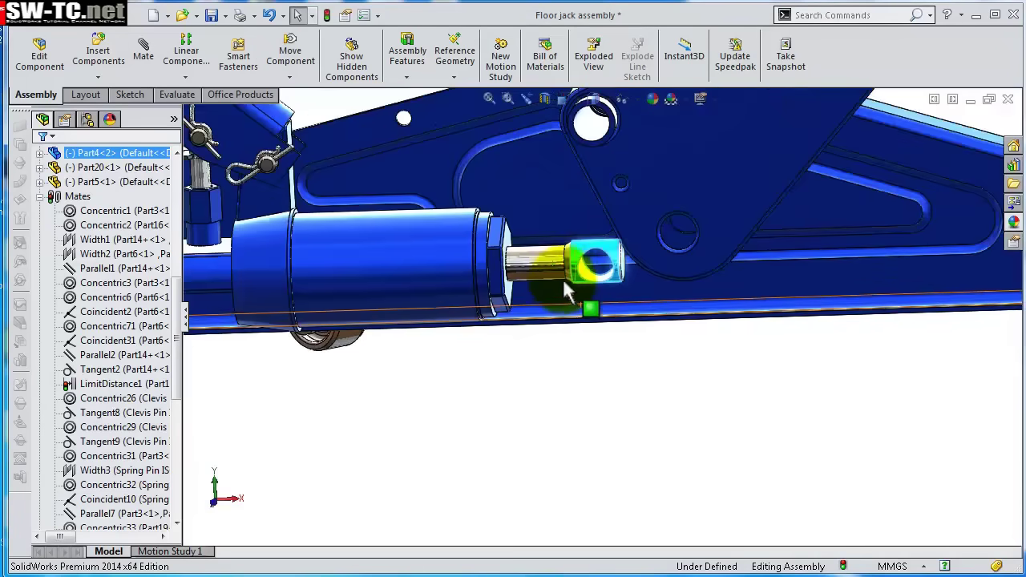
left_click_drag(639, 276, 545, 292)
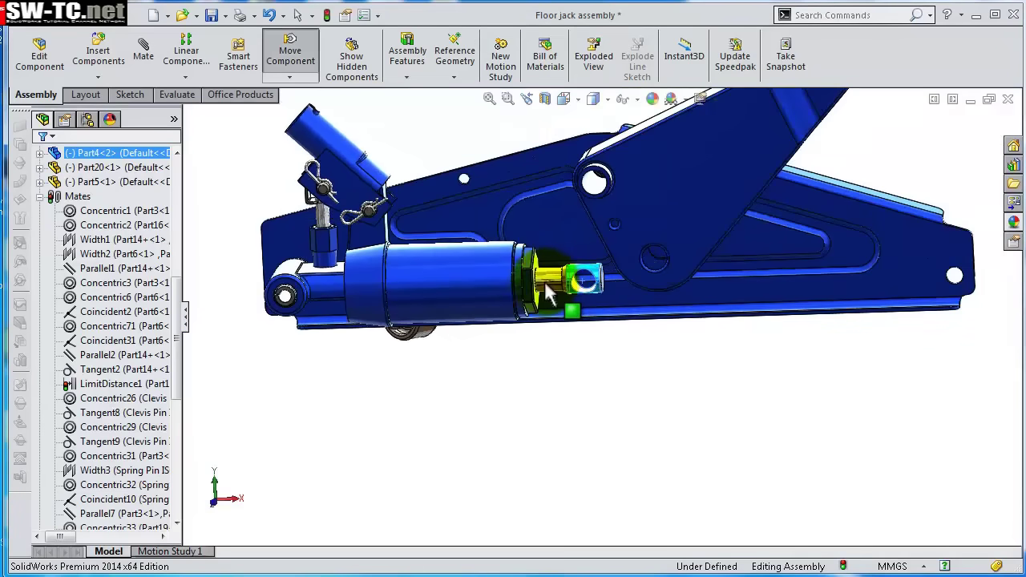
scroll(593, 273, "down", 8)
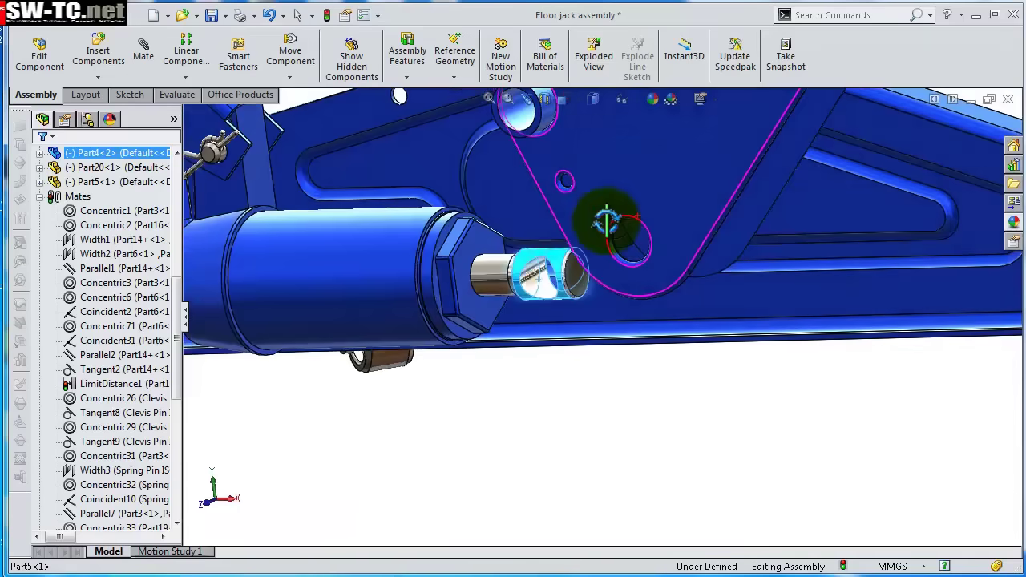
scroll(618, 265, "down", 5)
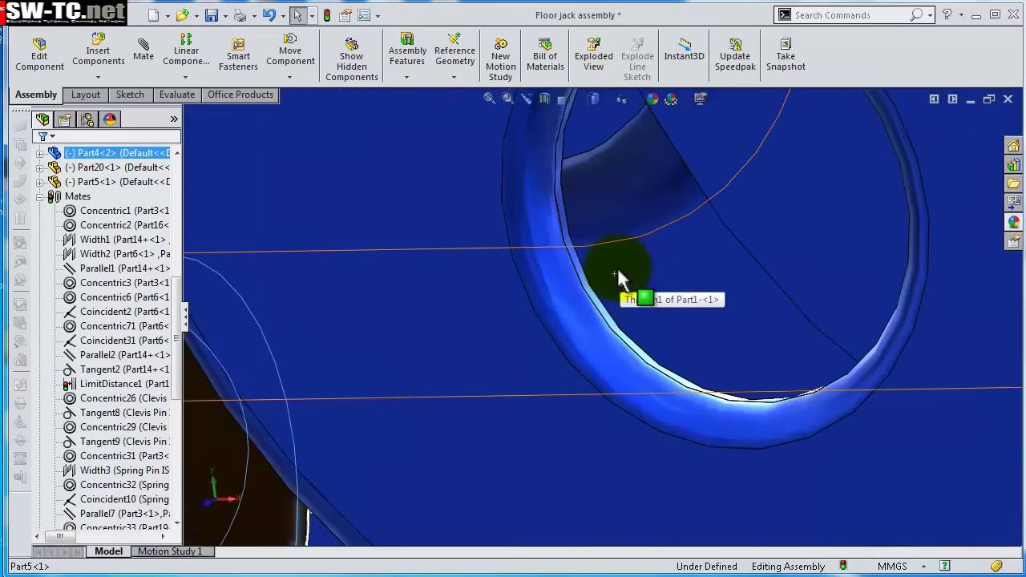
left_click(613, 274)
left_click(144, 54)
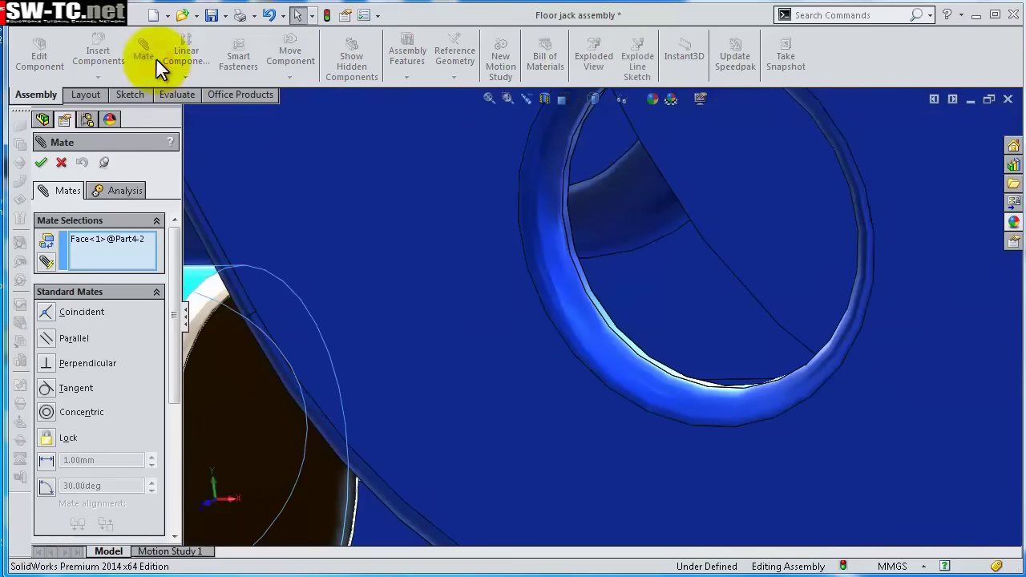
scroll(313, 481, "up", 6)
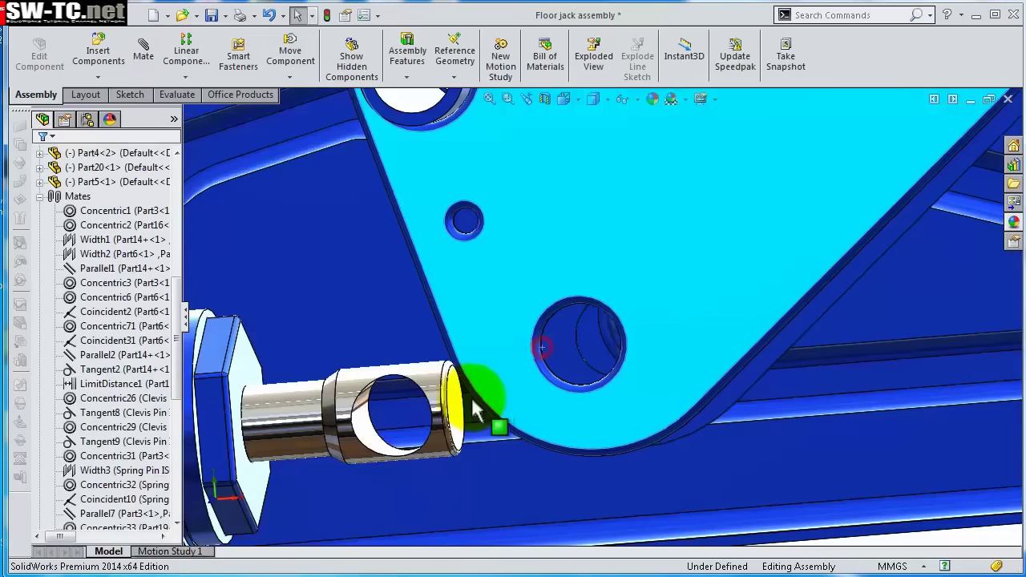
left_click_drag(473, 405, 482, 215)
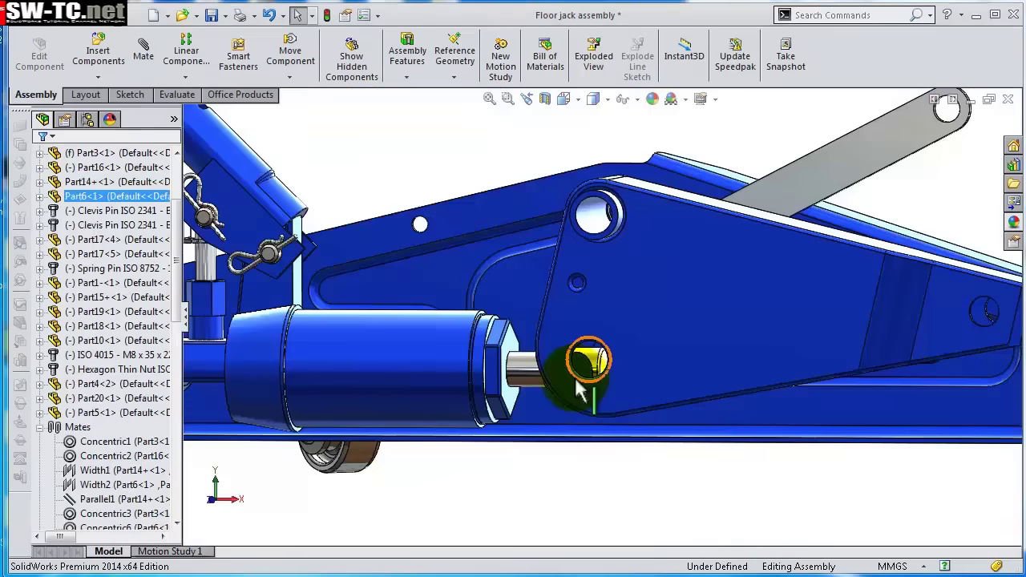
Mate the Part4 clevis face concentric with the Part5 hole face.
middle_click_drag(583, 469, 551, 493)
mouse_move(559, 478)
middle_mouse_down()
mouse_move(561, 424)
mouse_move(568, 492)
middle_mouse_up()
scroll(584, 381, "down", 3)
scroll(583, 381, "down", 5)
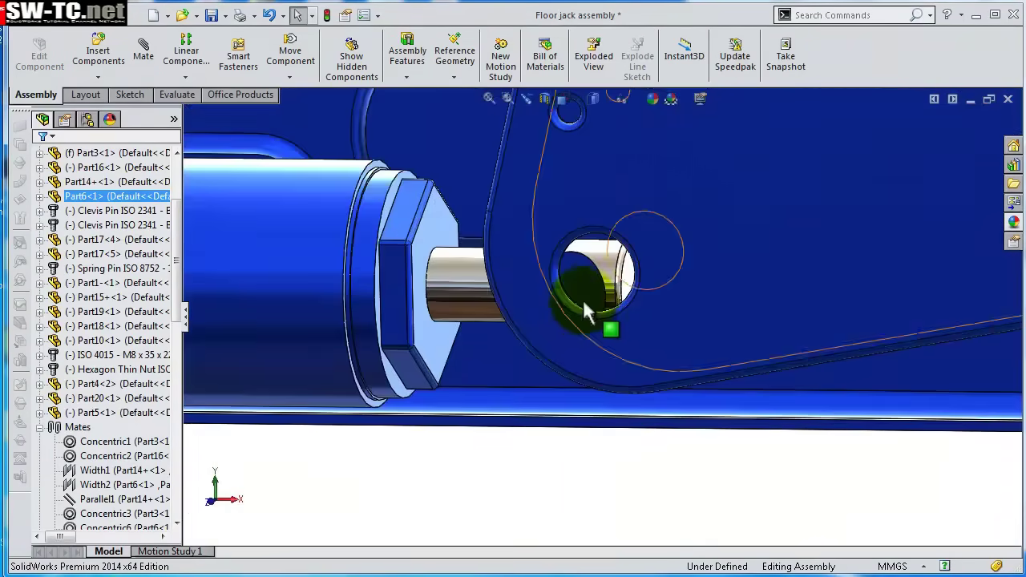
middle_click_drag(590, 290, 513, 324)
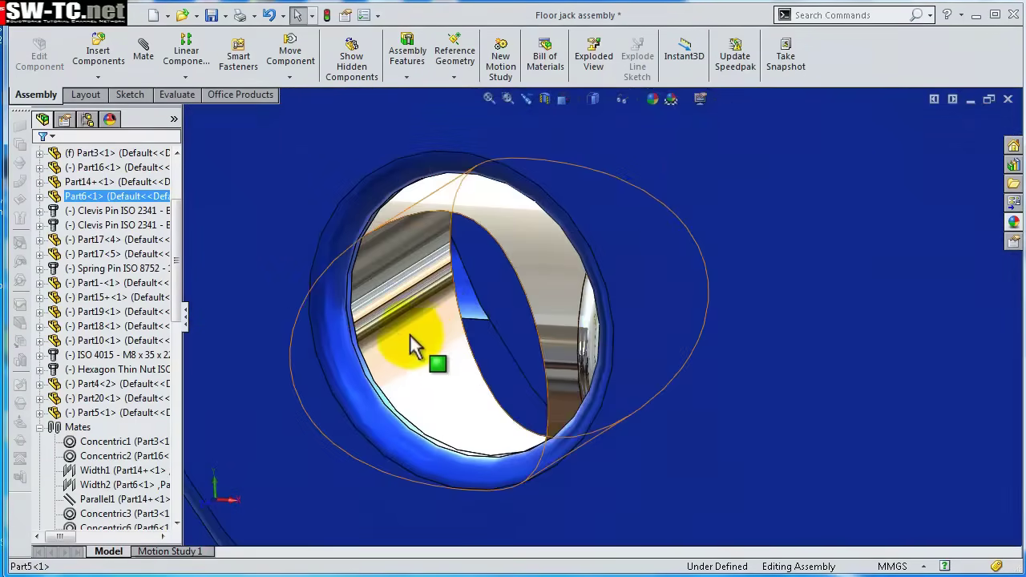
left_click(430, 369)
left_click(565, 280)
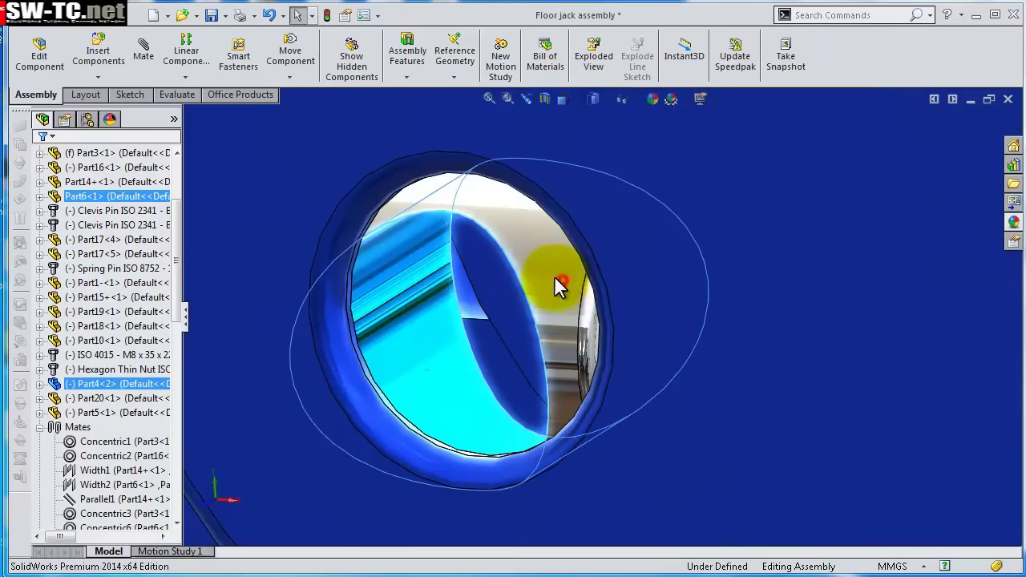
scroll(369, 268, "down", 4)
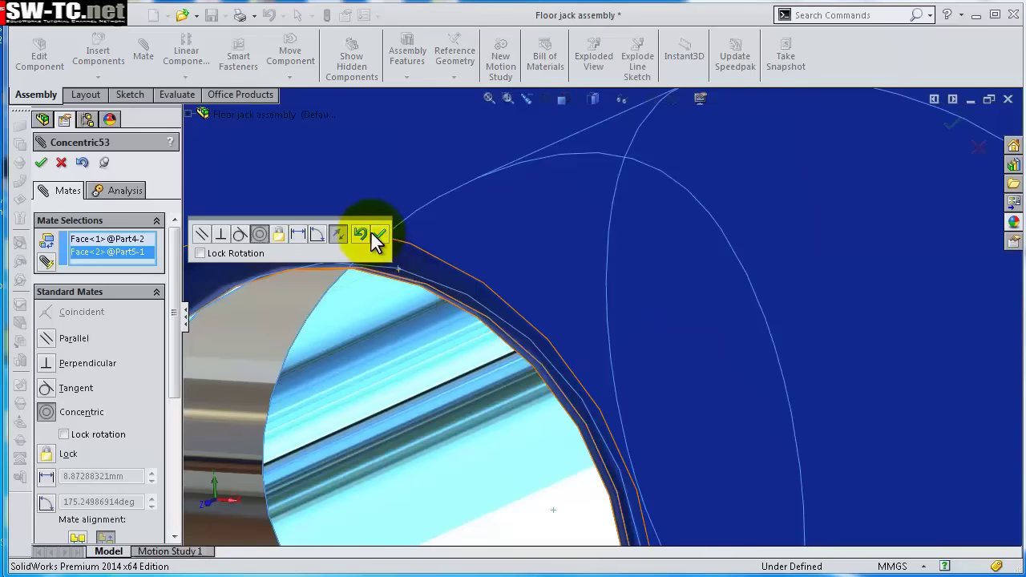
left_click(381, 232)
Drag the cylinder-top part to confirm the linkage moves, then close the mate panel.
scroll(473, 264, "up", 10)
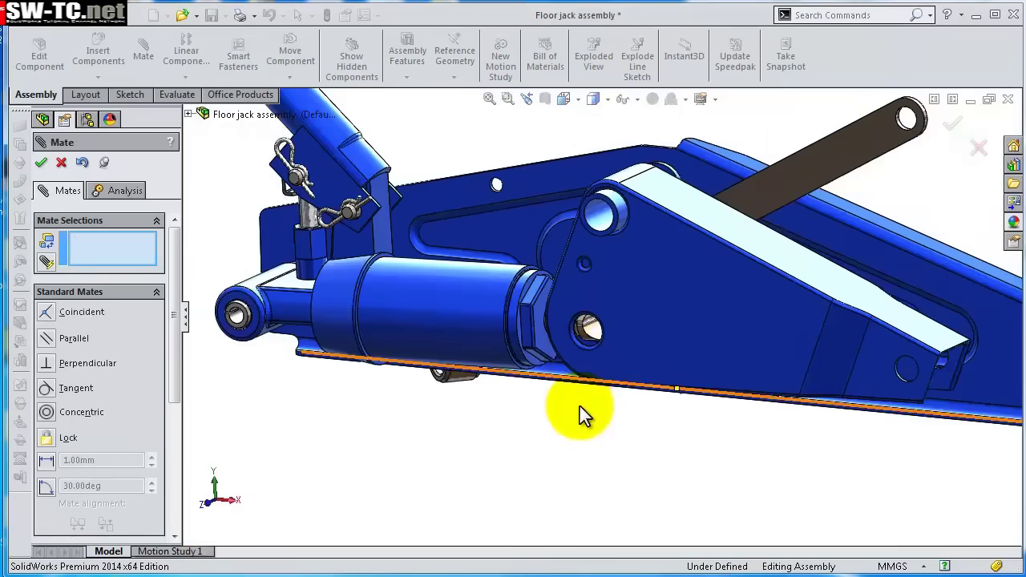
middle_click_drag(581, 413, 609, 400)
scroll(609, 401, "up", 2)
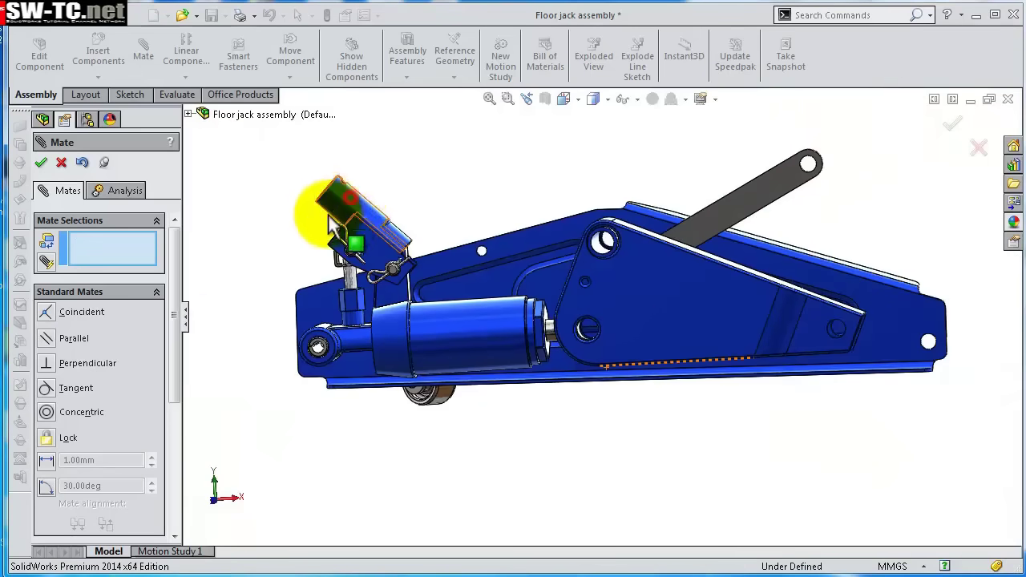
left_click_drag(329, 225, 360, 242)
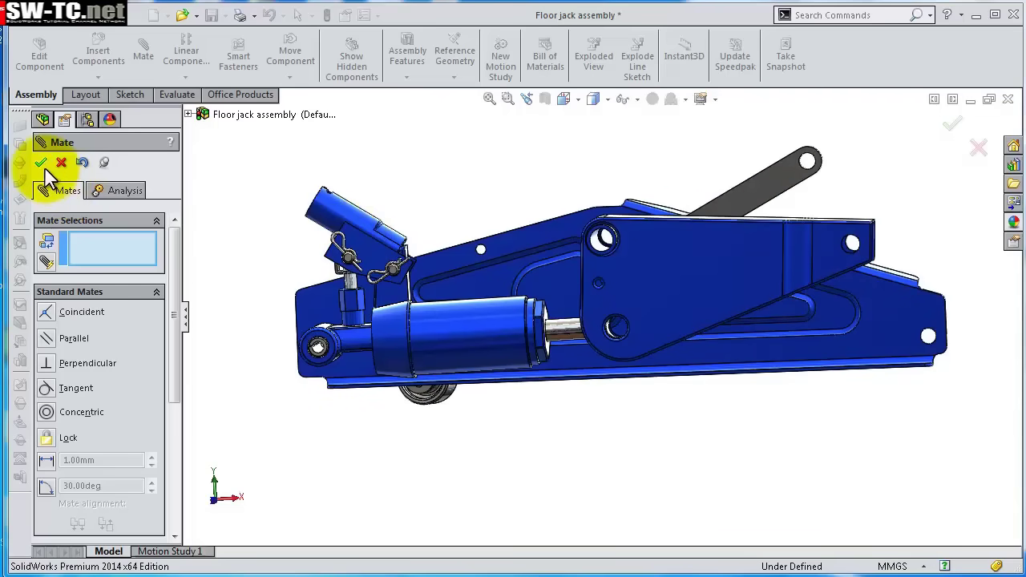
left_click(41, 163)
left_click_drag(438, 268, 453, 326)
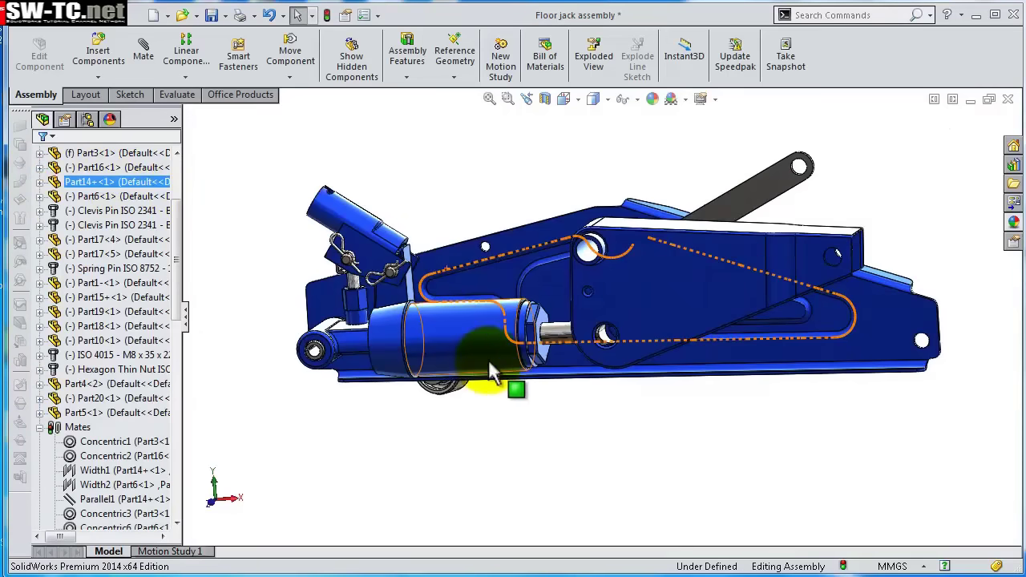
middle_click_drag(550, 389, 728, 403)
scroll(728, 403, "down", 3)
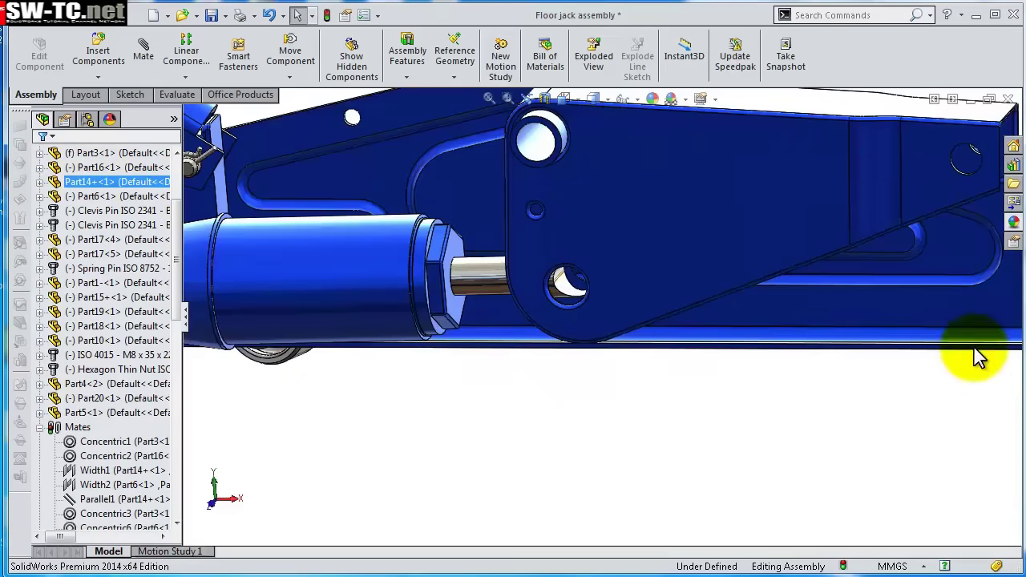
scroll(769, 268, "up", 5)
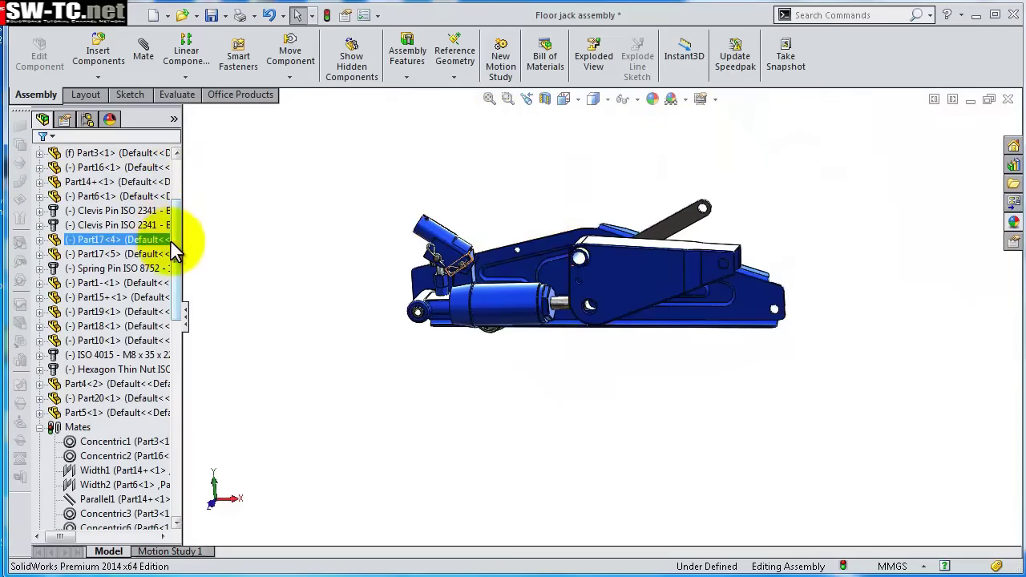
scroll(174, 225, "up", 4)
left_click(103, 226)
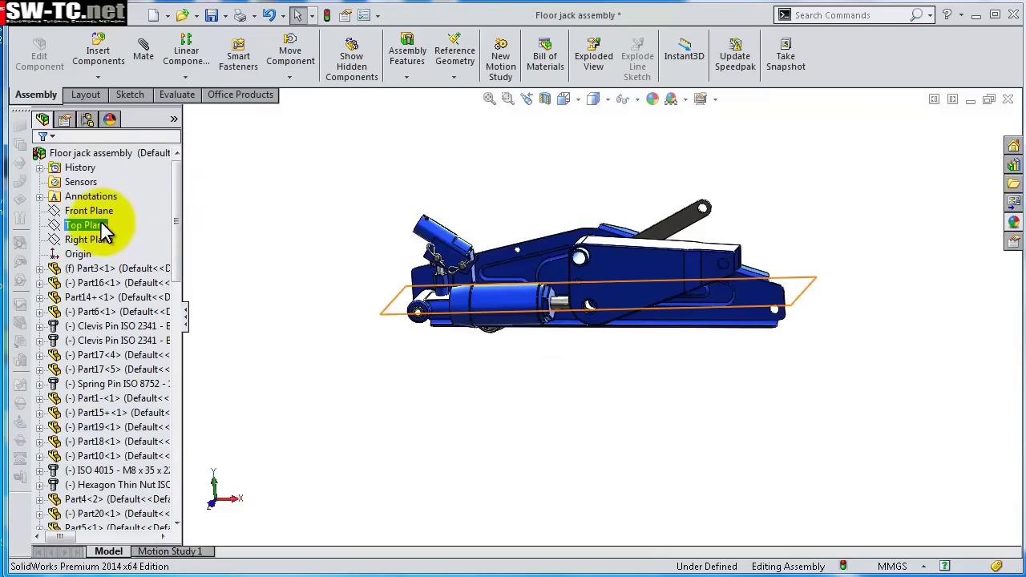
left_click(117, 180)
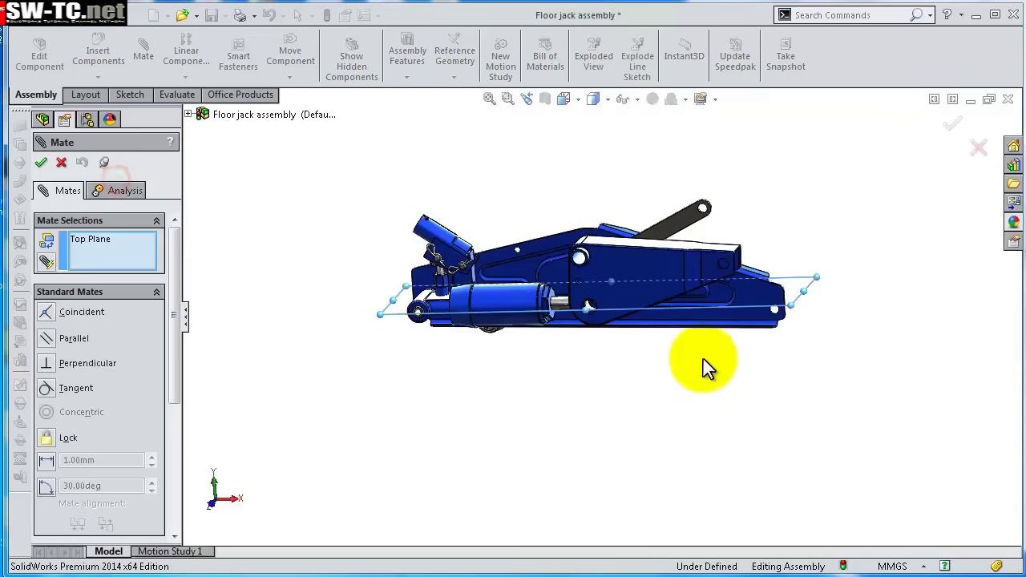
scroll(704, 363, "down", 8)
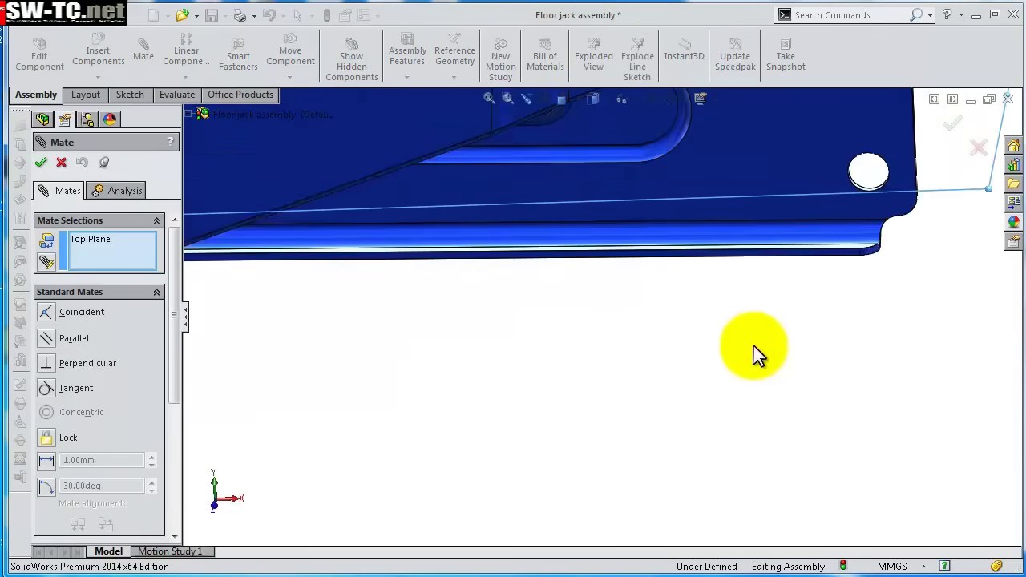
scroll(791, 208, "down", 3)
scroll(795, 205, "down", 3)
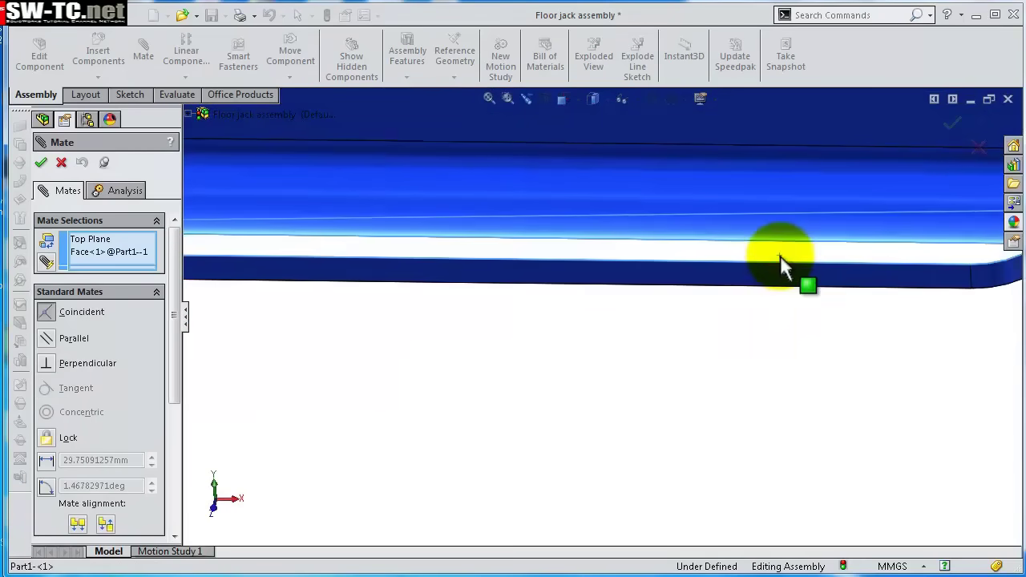
left_click(48, 338)
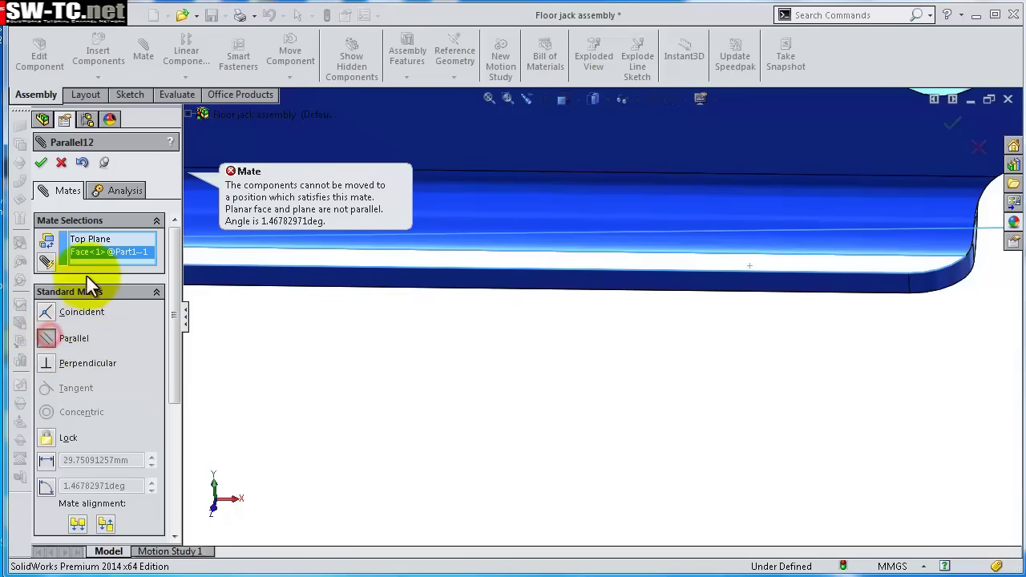
left_click(61, 163)
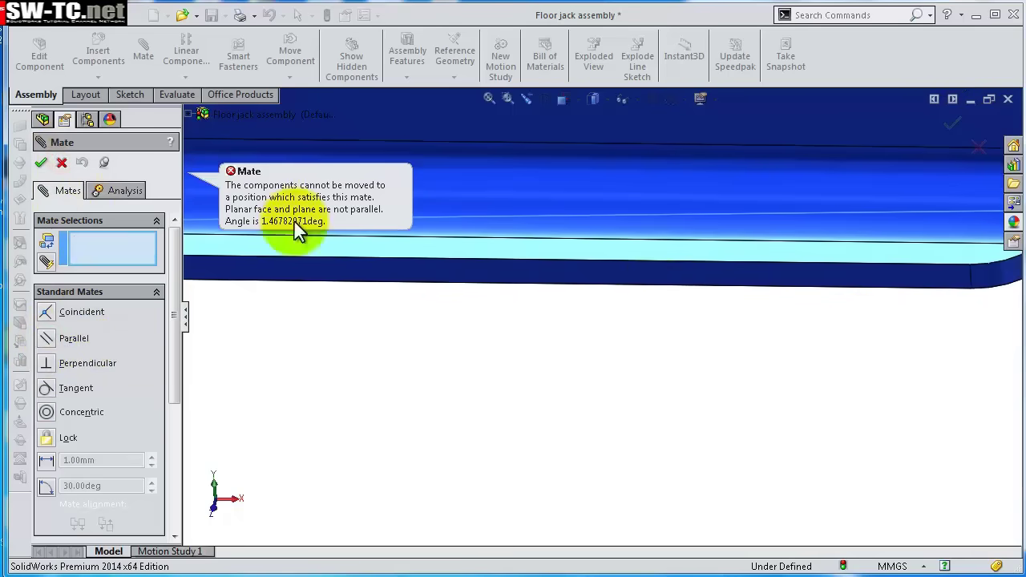
middle_click_drag(651, 227, 396, 249)
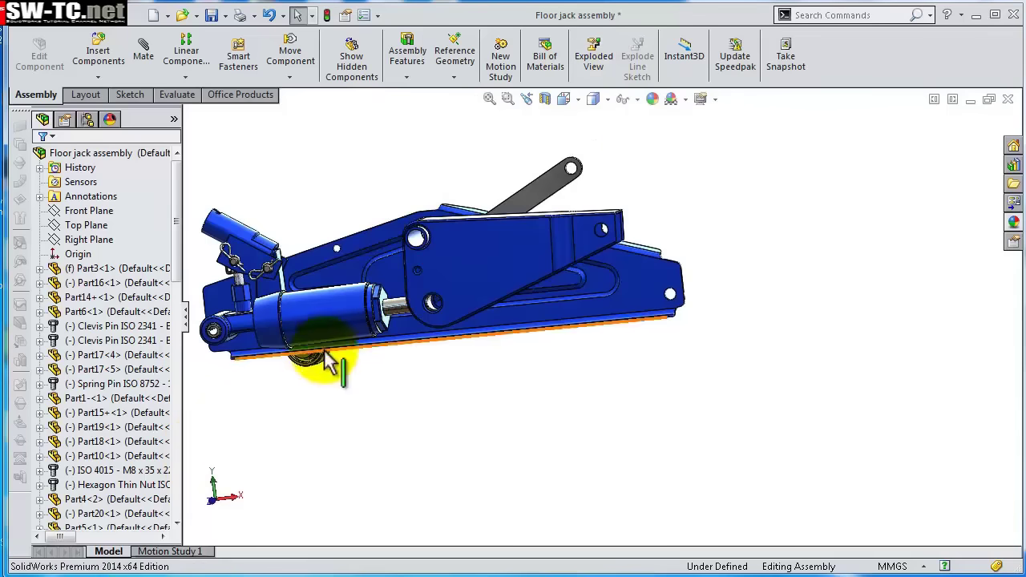
Mate the bottom face of base Part1 parallel to the Top Plane.
right_click(329, 314)
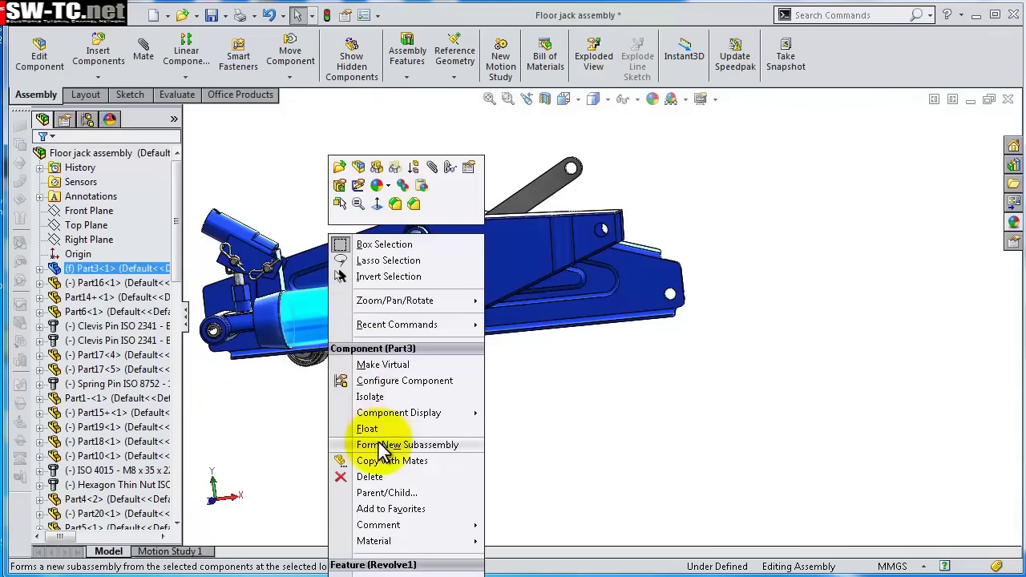
middle_click_drag(384, 442, 561, 333)
scroll(644, 314, "down", 8)
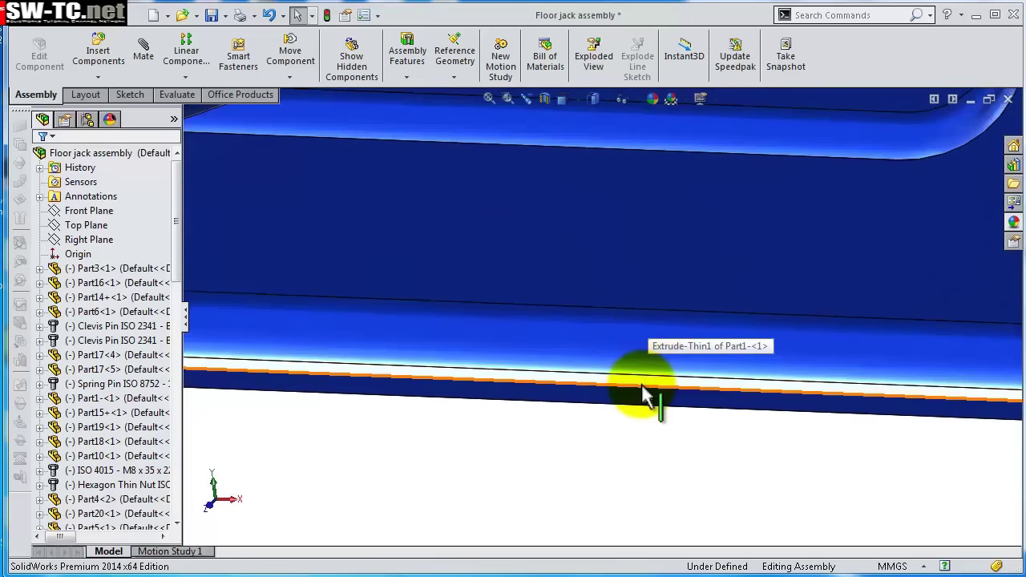
left_click(641, 391)
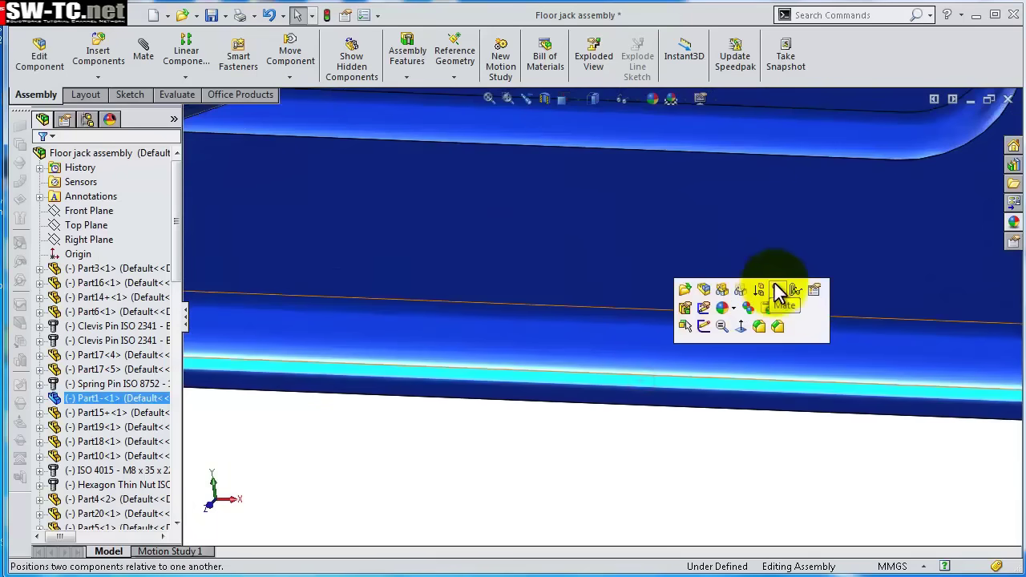
right_click_drag(600, 319, 424, 332)
scroll(412, 313, "up", 6)
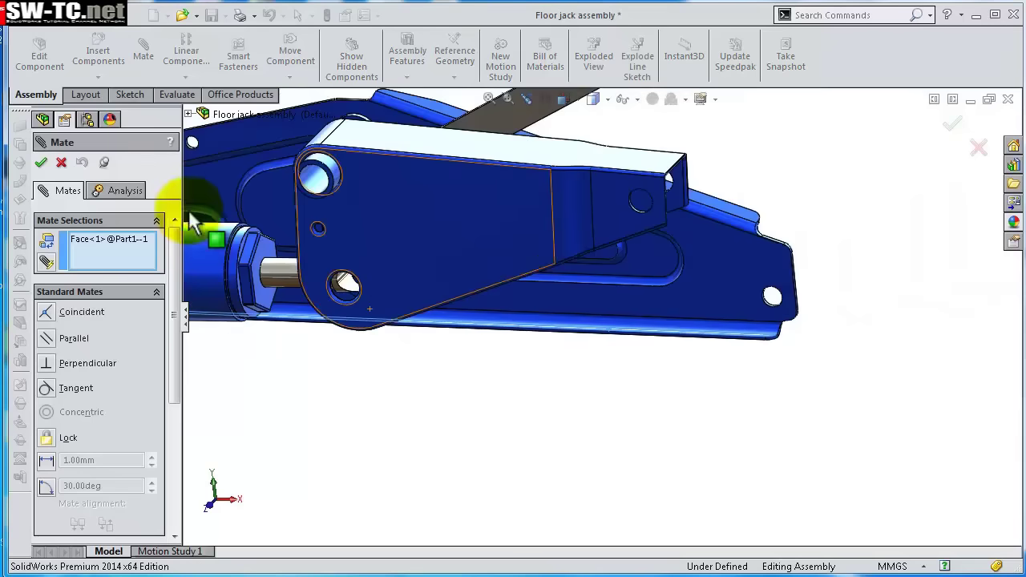
left_click(190, 116)
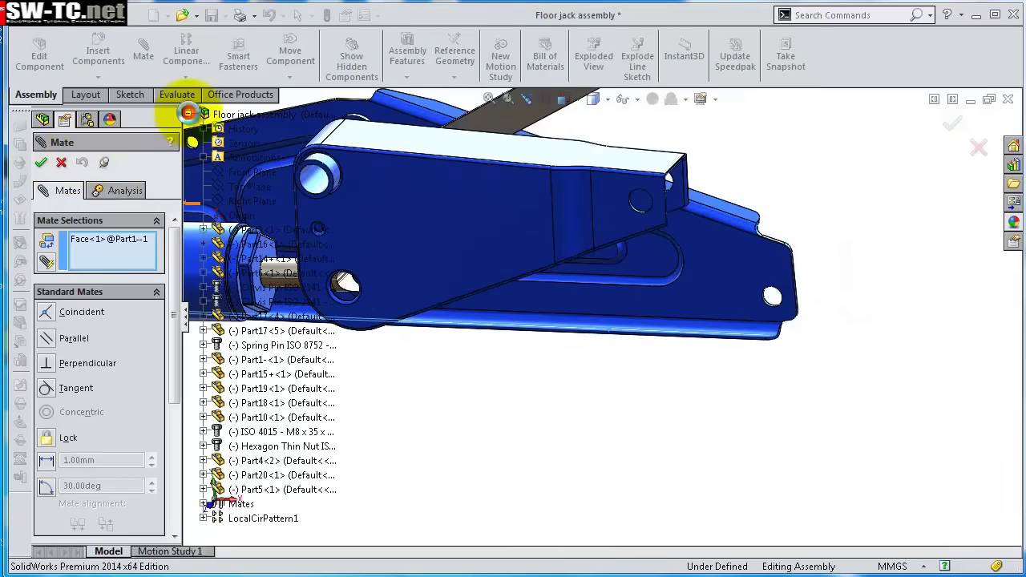
scroll(513, 273, "up", 6)
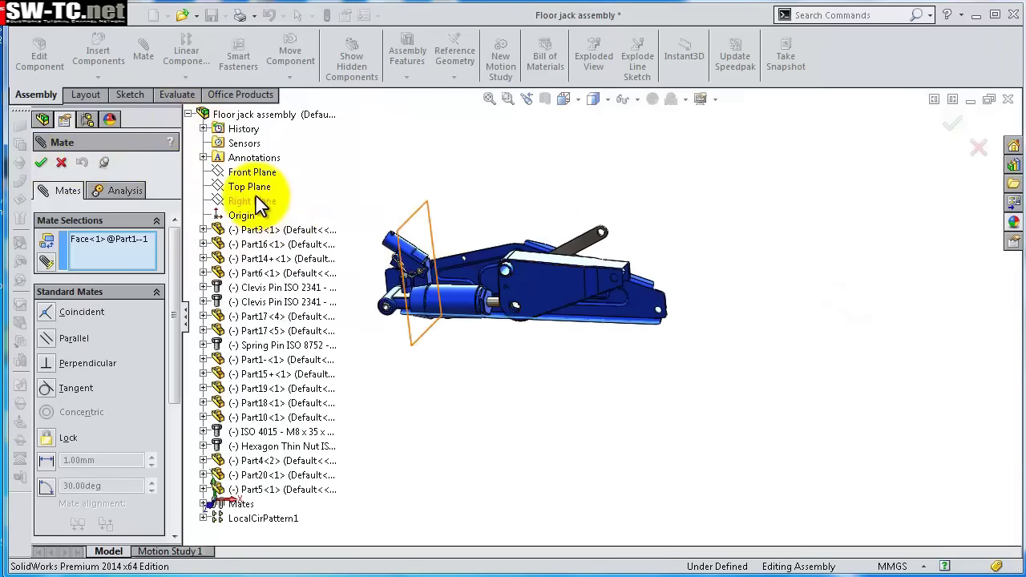
left_click(255, 190)
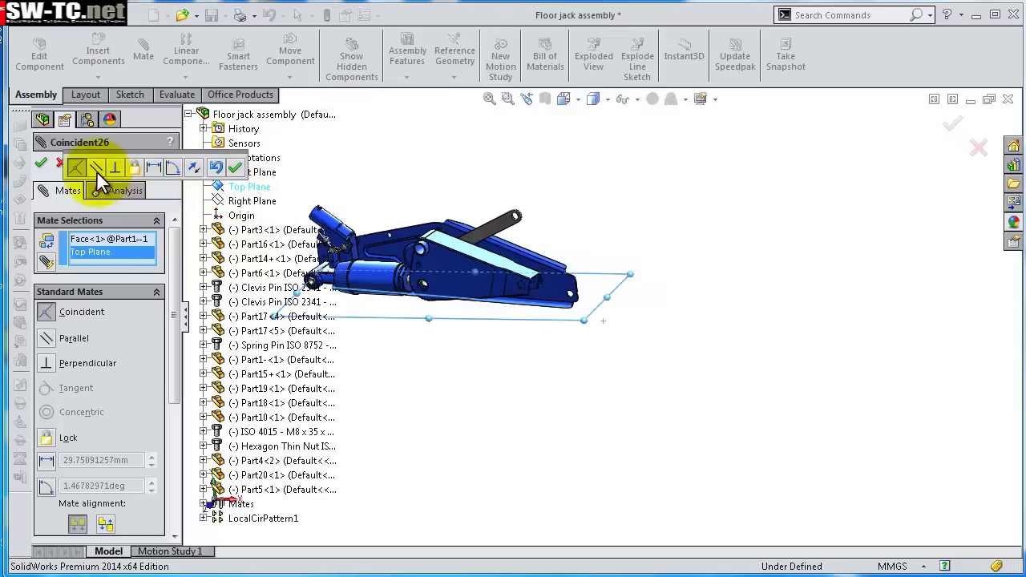
left_click(96, 169)
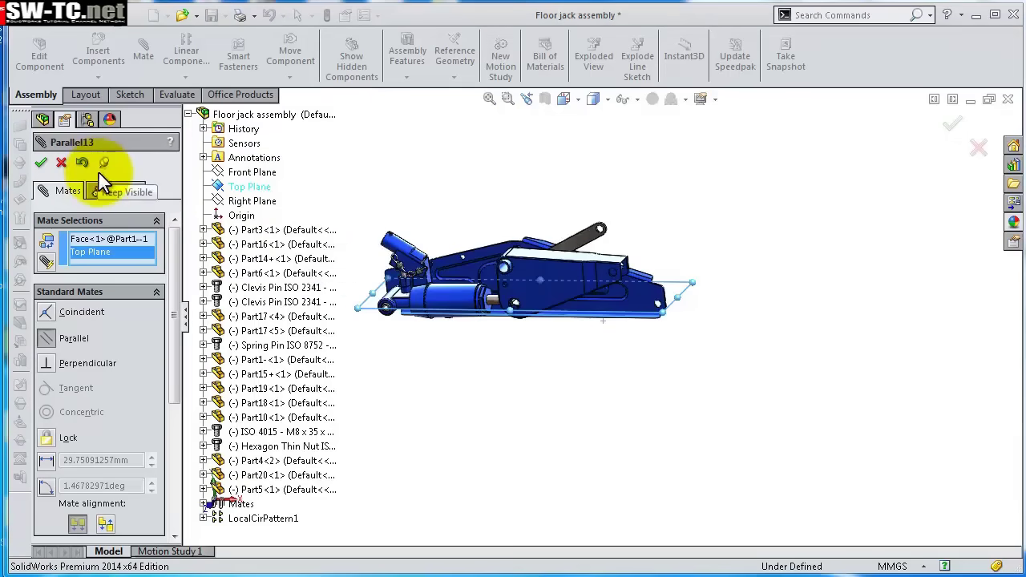
left_click(41, 165)
left_click_drag(397, 276, 603, 313)
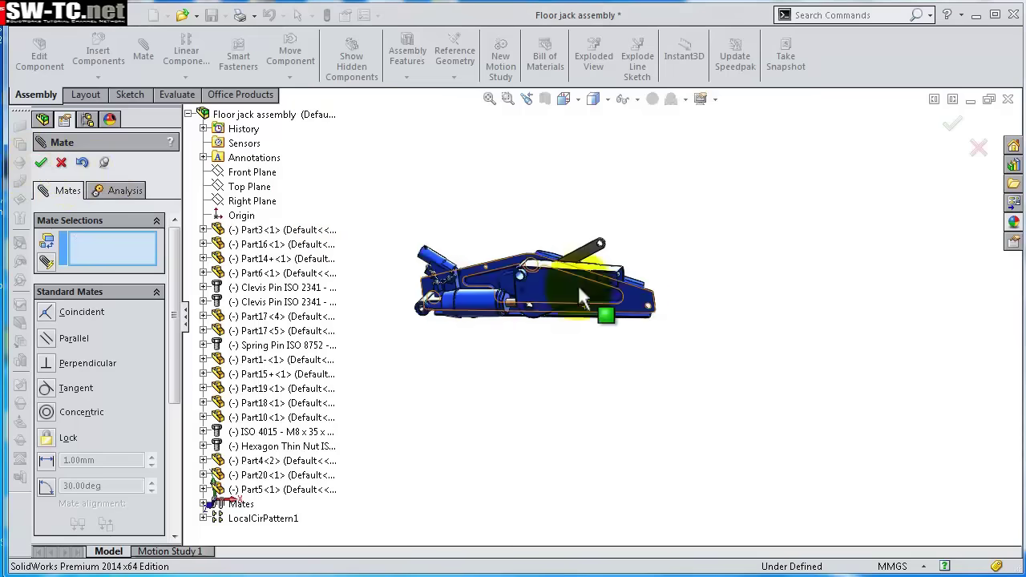
left_click(41, 164)
Fix Part1 in place from its right-click menu.
left_click_drag(639, 321, 662, 314)
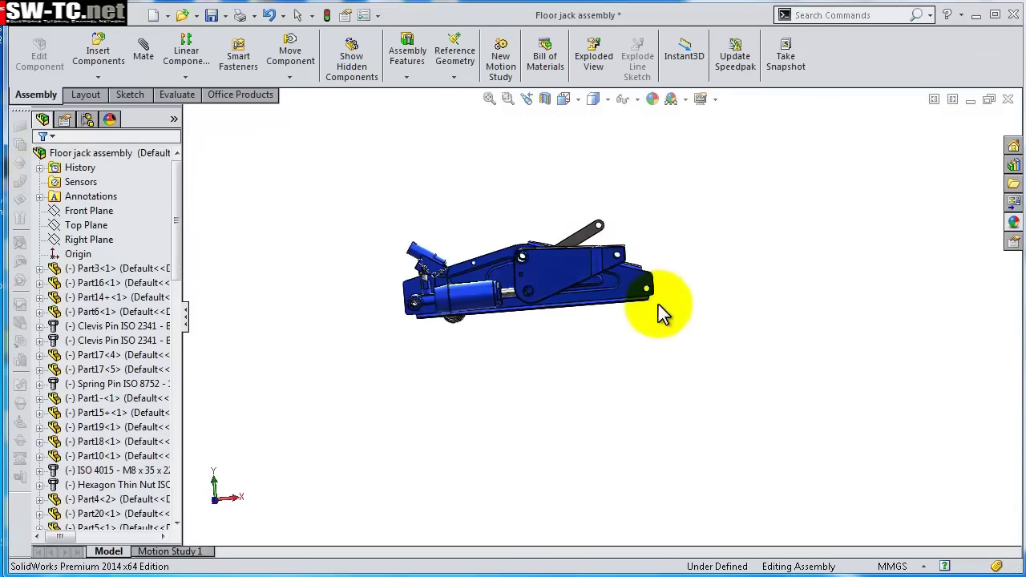
scroll(653, 295, "up", 3)
left_click(614, 293)
right_click(610, 280)
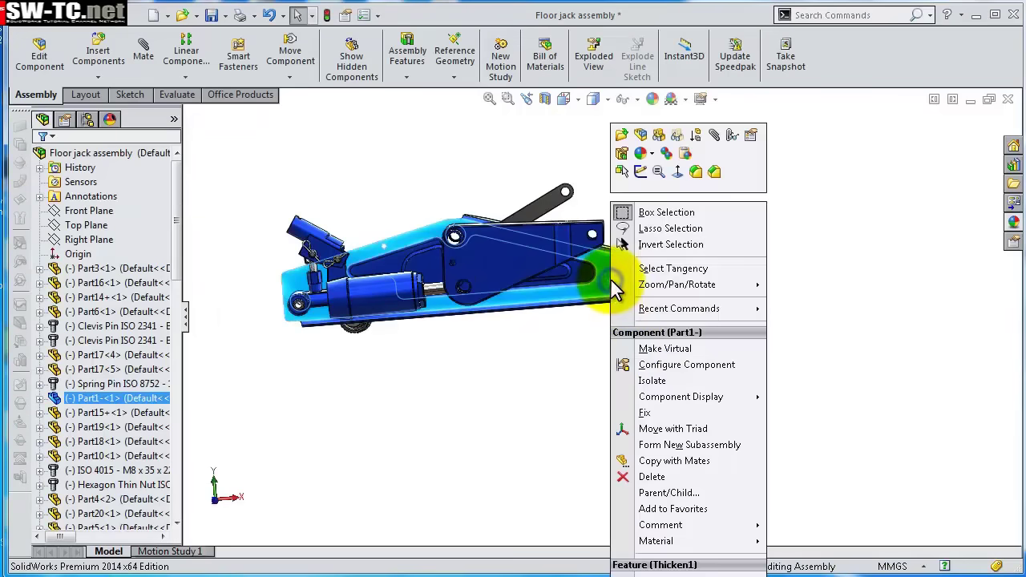
left_click(647, 415)
Fix Part1, swing the handle socket to raise and lower the lift arm, then clear the selection.
left_click(491, 374)
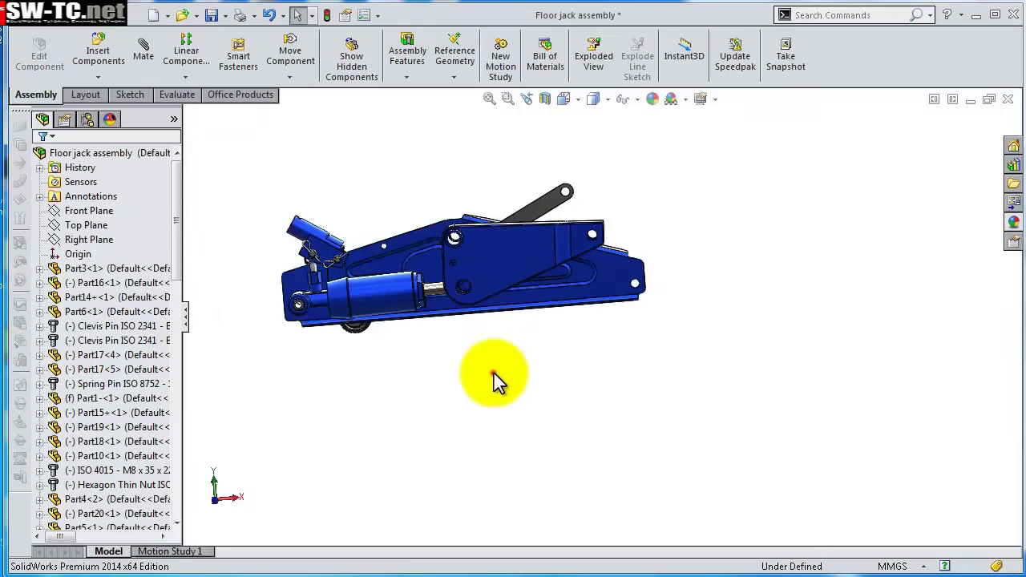
mouse_move(355, 240)
middle_mouse_down()
mouse_move(324, 247)
mouse_move(349, 252)
middle_mouse_up()
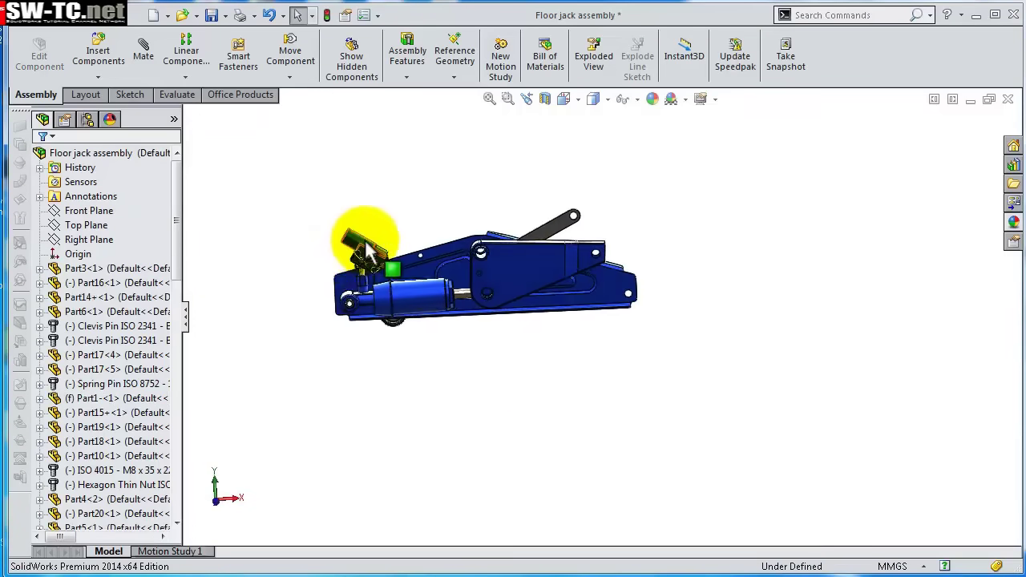
scroll(364, 246, "down", 4)
left_click_drag(409, 265, 437, 258)
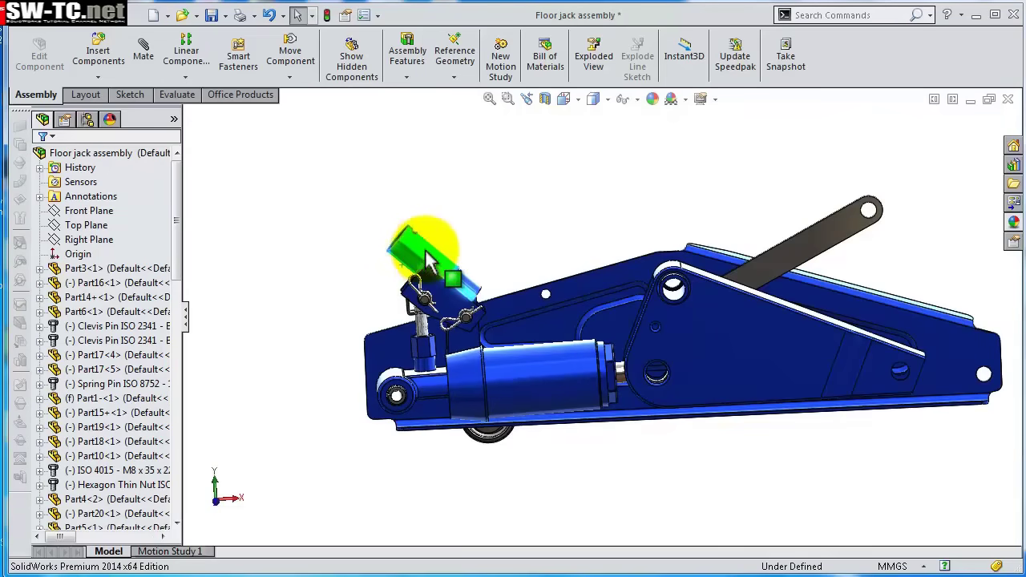
left_click_drag(376, 292, 340, 373)
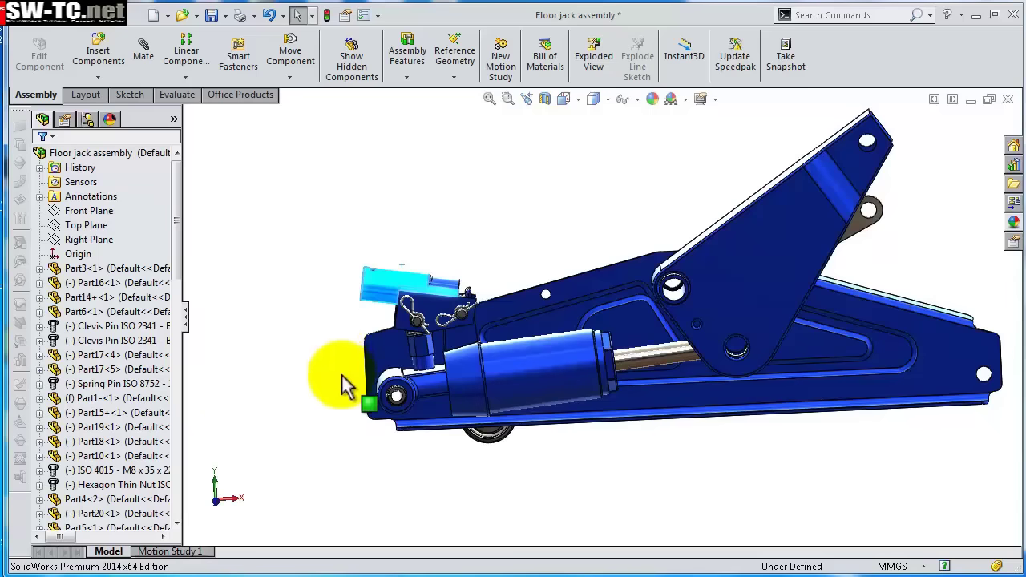
left_click_drag(405, 303, 408, 269)
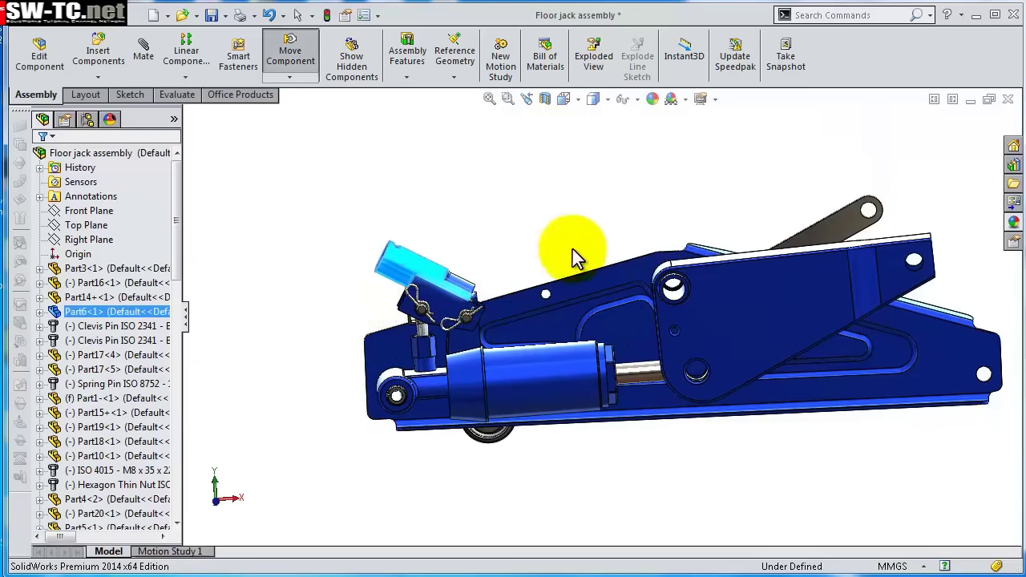
left_click(697, 182)
middle_click_drag(697, 183, 638, 241)
Drop Part7 from the part gallery into the assembly and rotate it near the lift arm's end.
key("alt+Tab")
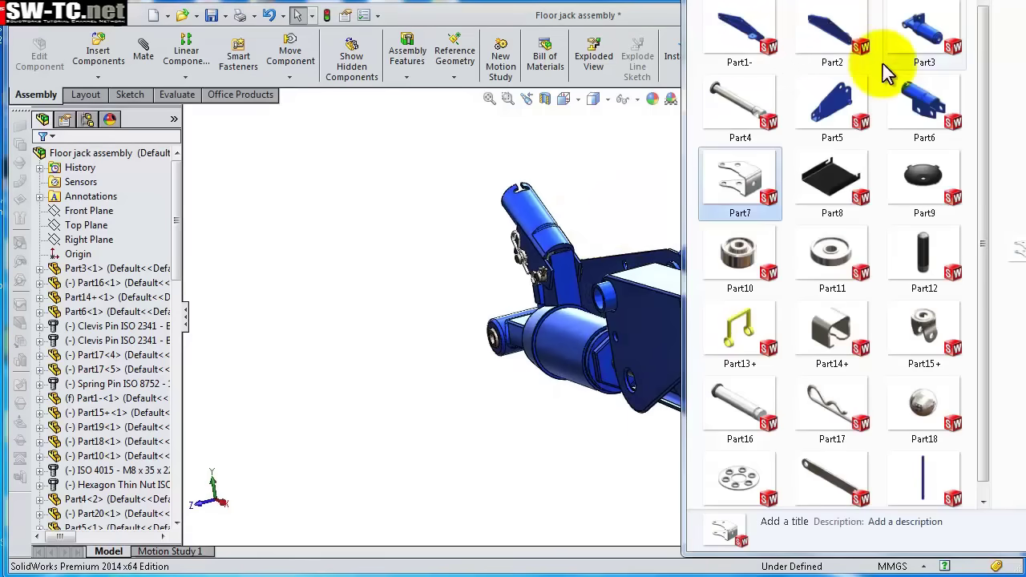
left_click_drag(746, 188, 645, 210)
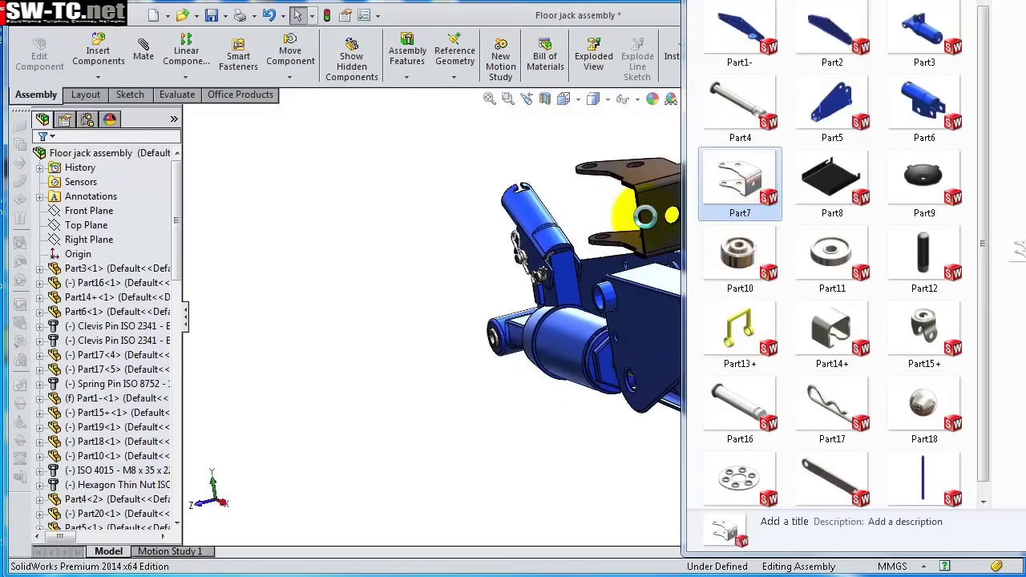
left_click_drag(674, 308, 654, 276)
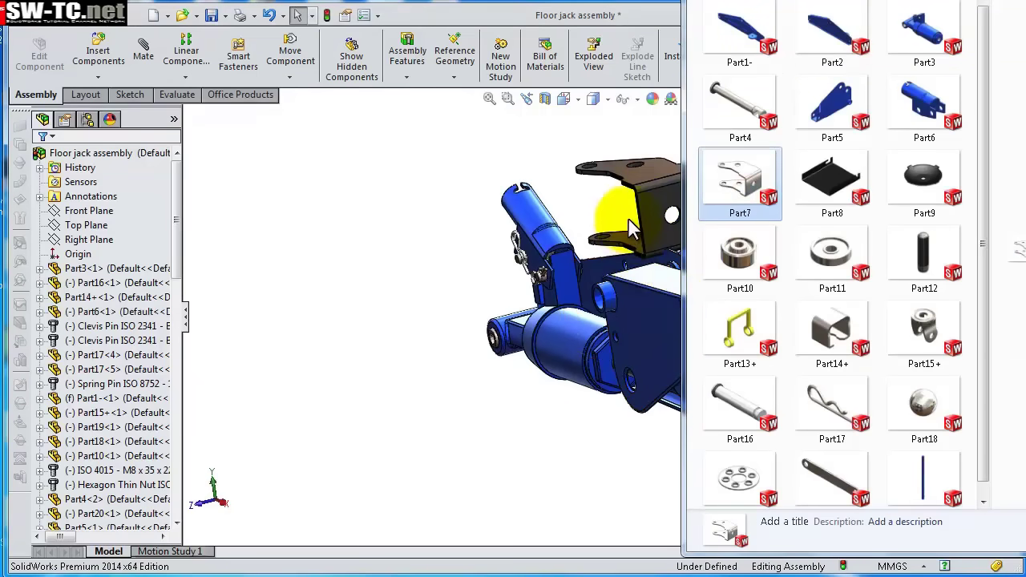
left_click_drag(631, 227, 922, 251)
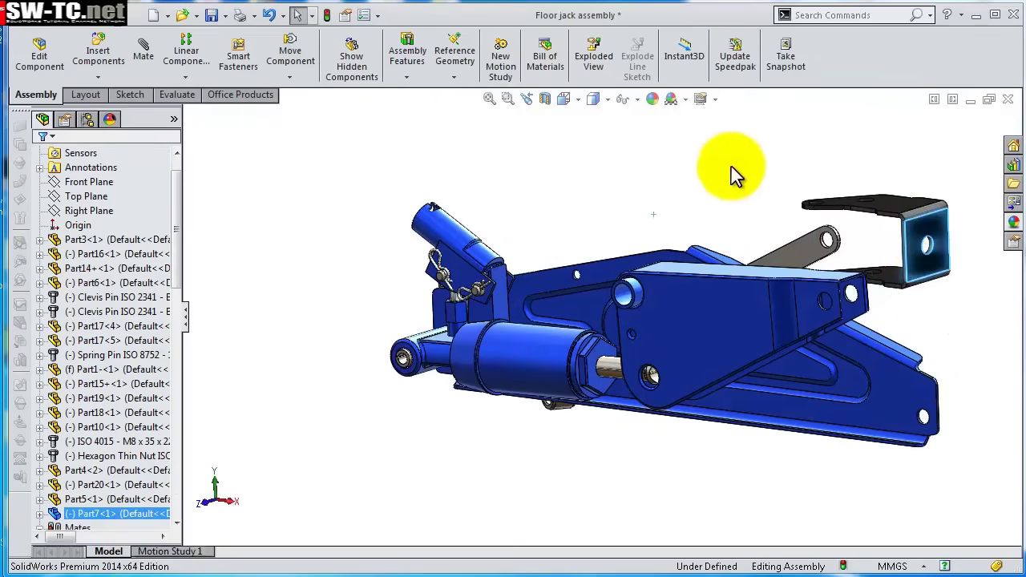
middle_click_drag(732, 166, 604, 156)
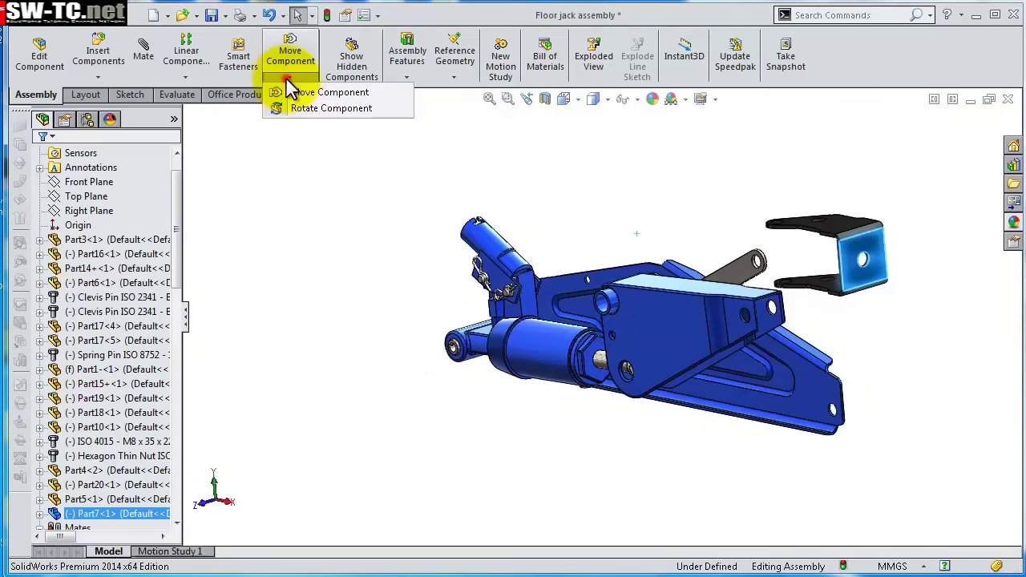
left_click(315, 108)
left_click_drag(804, 225, 774, 127)
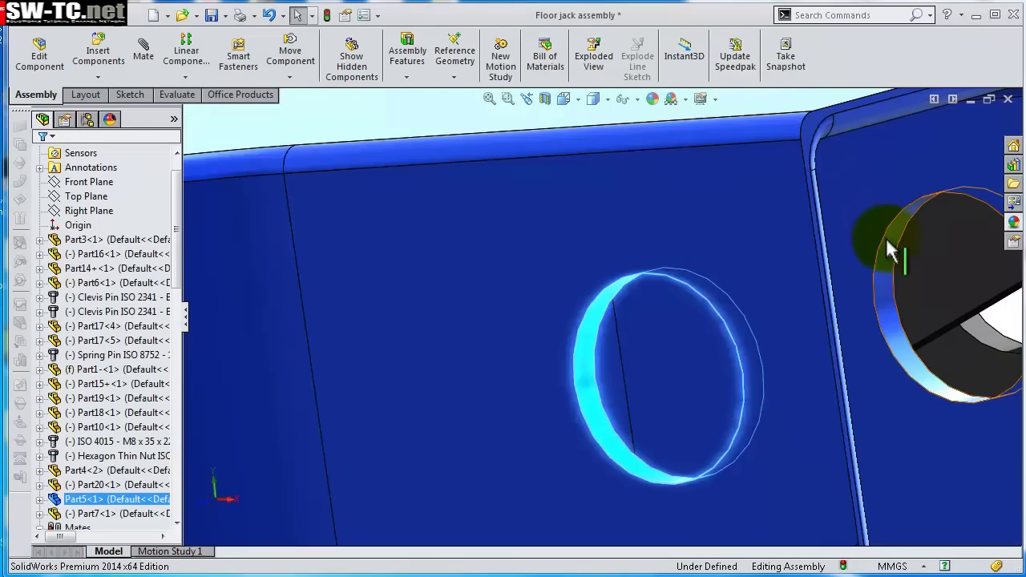
Mate the bracket's hole concentric with the frame's hole.
left_click(148, 58)
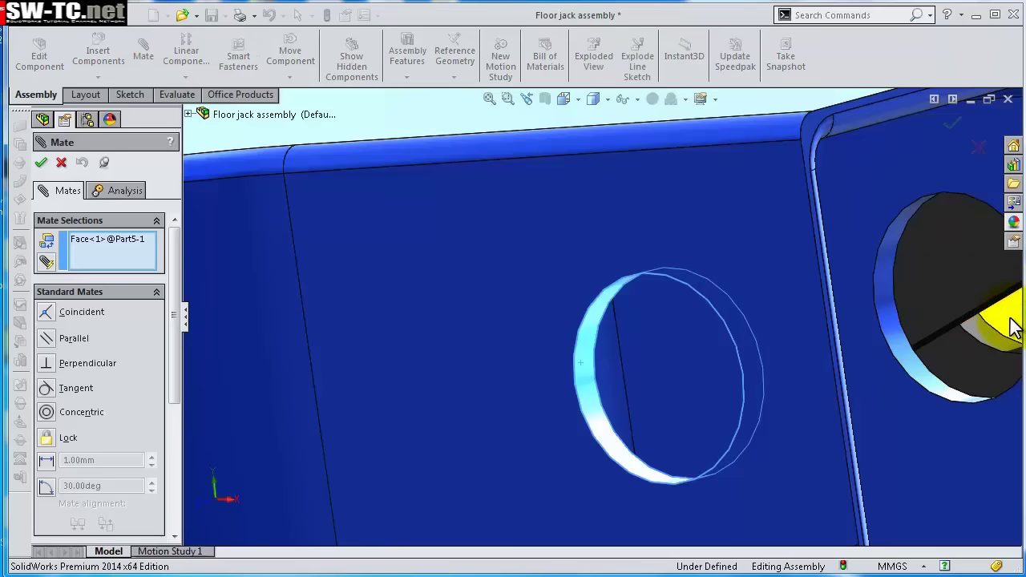
middle_click_drag(1012, 329, 802, 253)
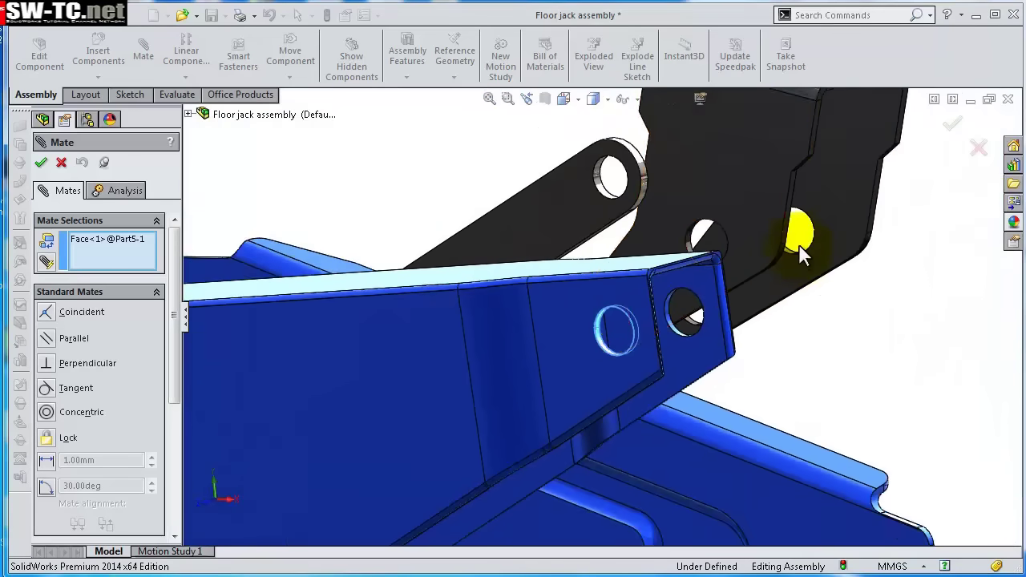
scroll(802, 252, "up", 5)
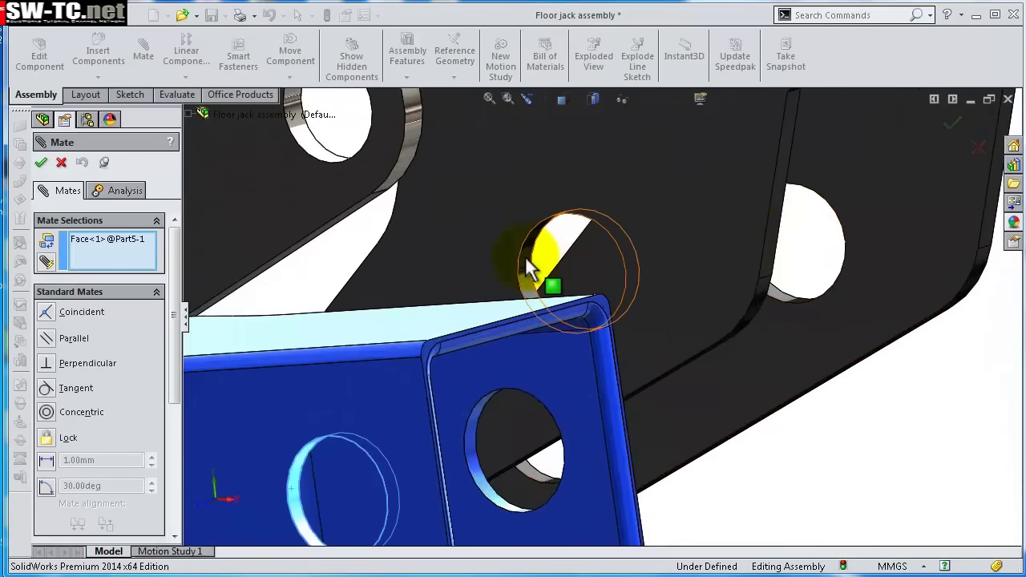
left_click(528, 264)
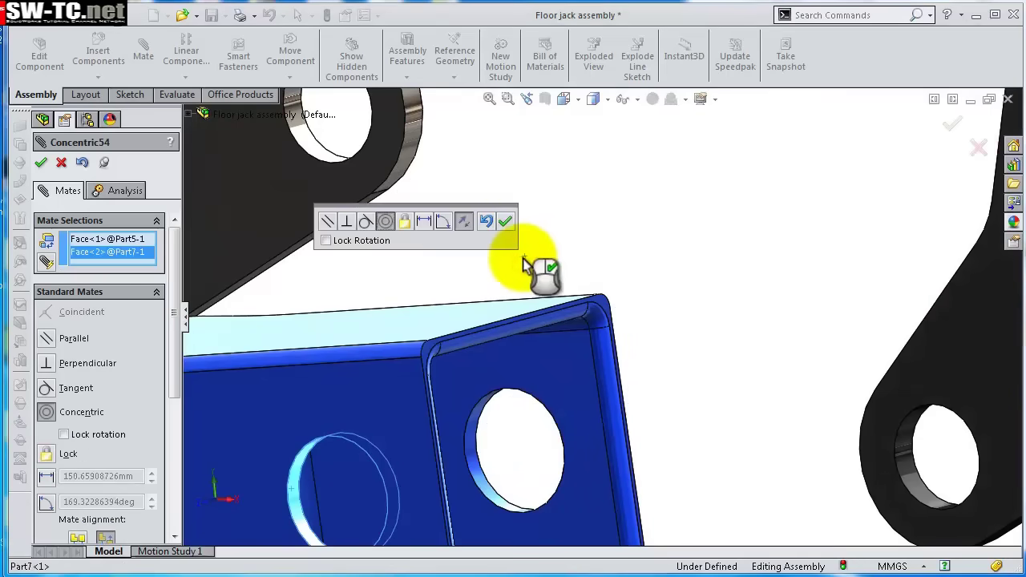
left_click(507, 220)
Add a width mate centring the bracket's two arm faces between the frame's two side faces.
scroll(570, 287, "down", 3)
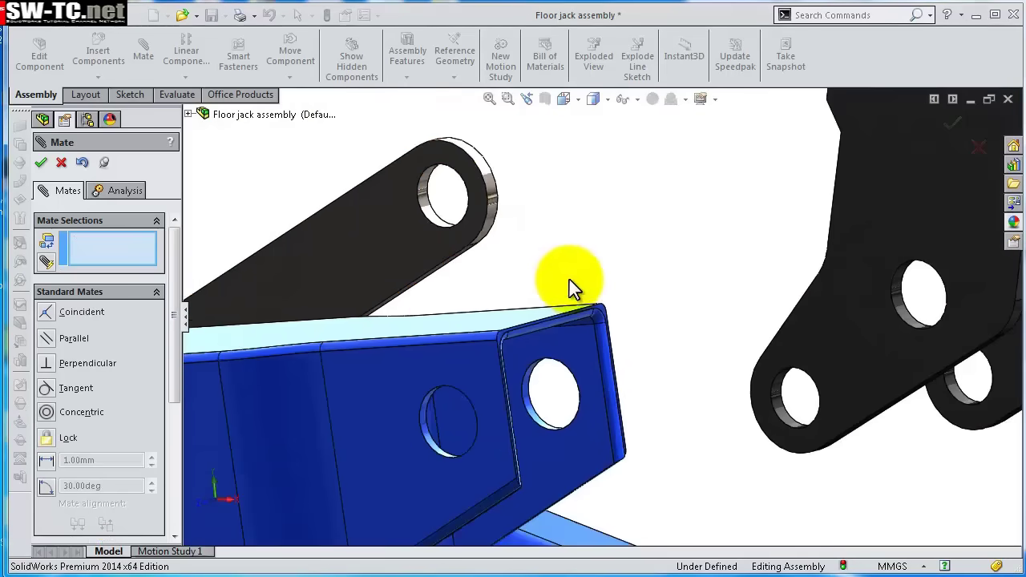
left_click_drag(177, 319, 176, 415)
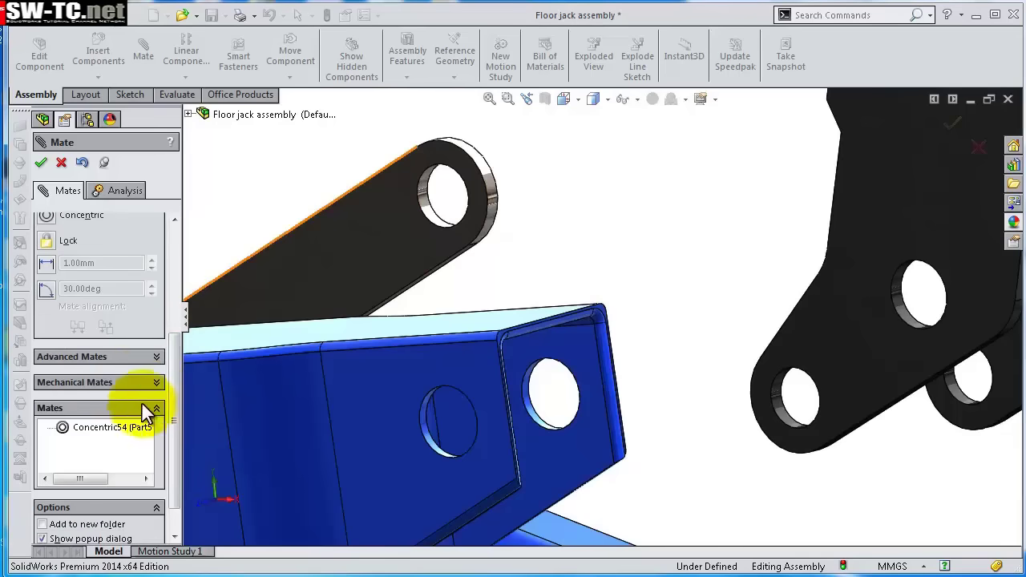
left_click(158, 357)
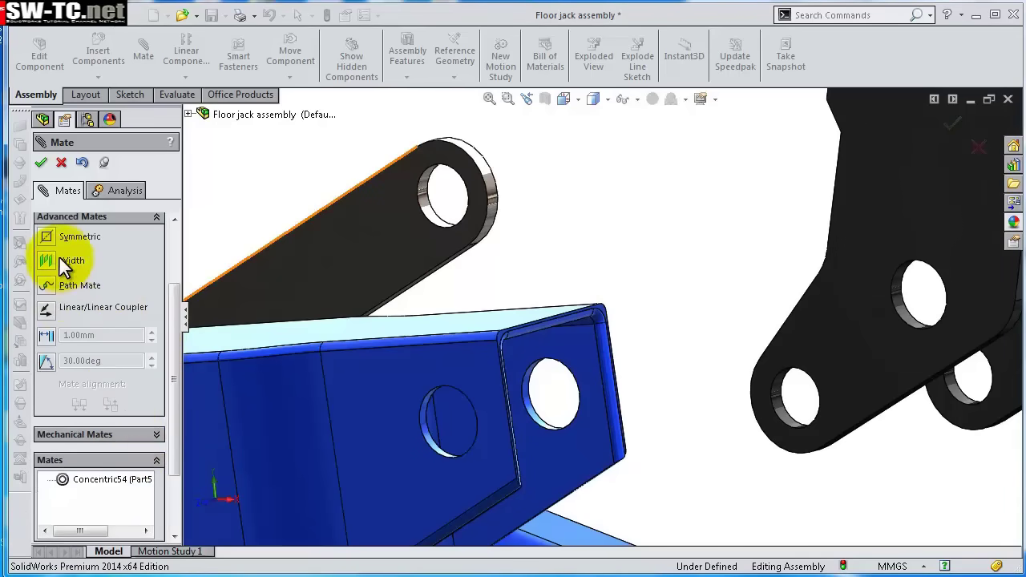
left_click(64, 262)
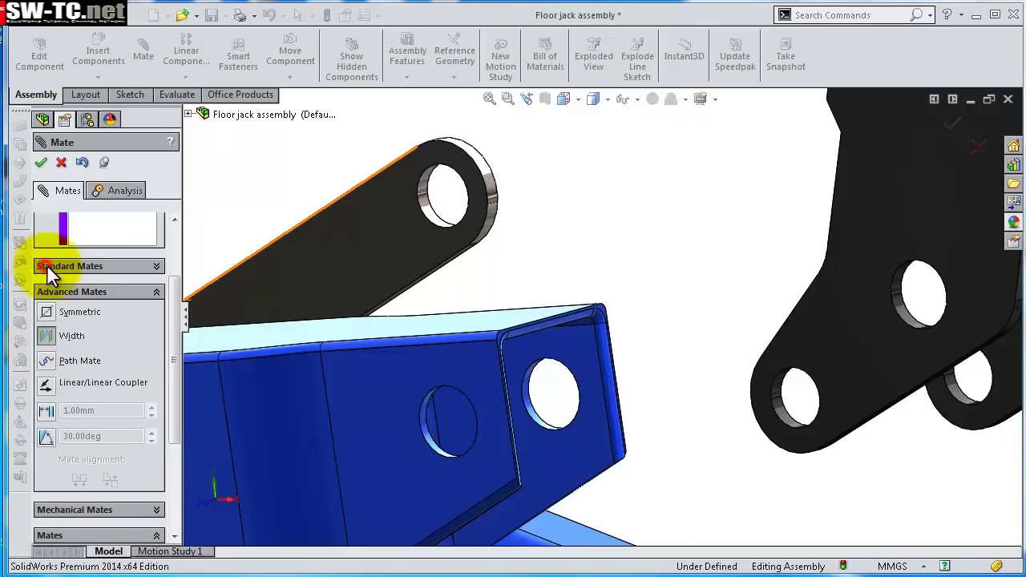
left_click(401, 454)
middle_click_drag(652, 378, 586, 395)
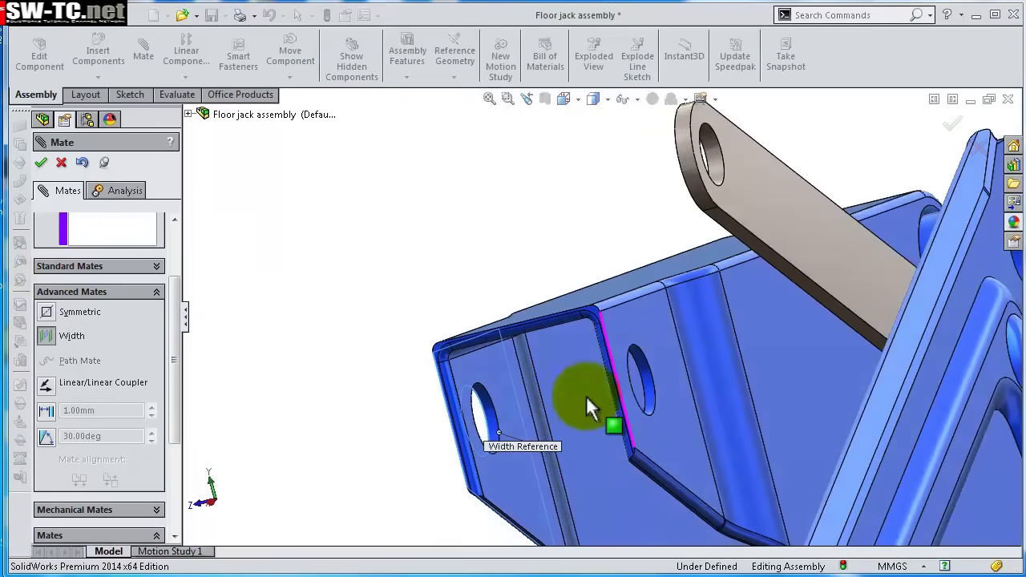
left_click(680, 437)
middle_click_drag(680, 437, 793, 301)
left_click(765, 282)
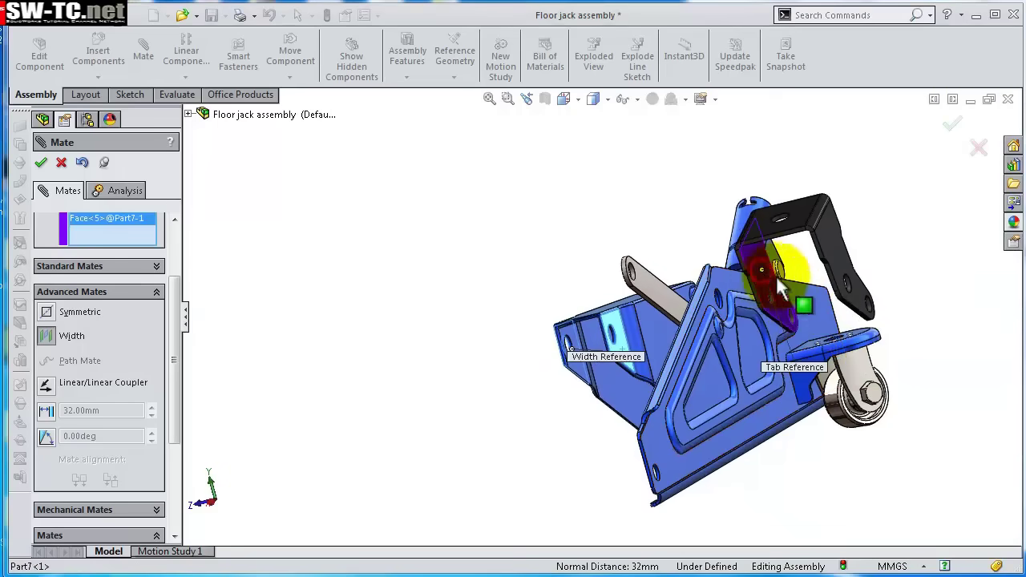
middle_click_drag(909, 309, 698, 310)
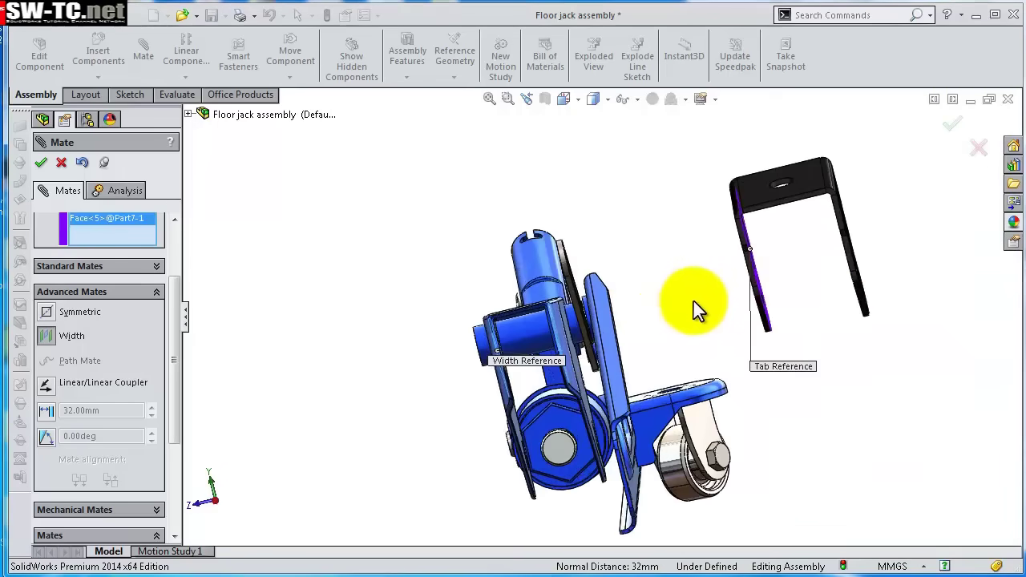
middle_click_drag(788, 249, 820, 229)
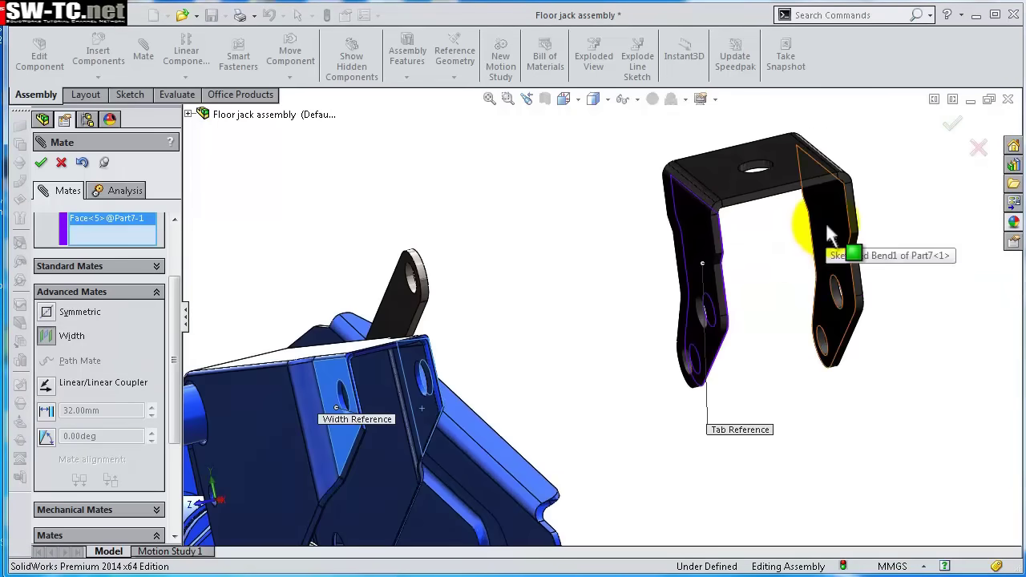
left_click(826, 222)
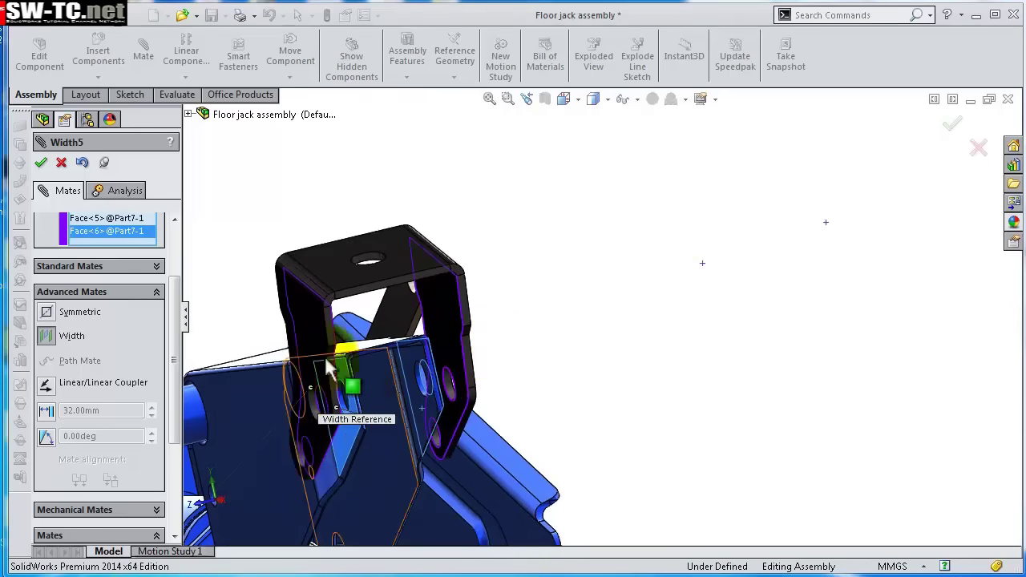
left_click(40, 164)
Swing the link down toward the bracket and orbit onto the link's hole.
middle_click_drag(532, 277, 492, 449)
left_click_drag(528, 311, 509, 406)
middle_click_drag(528, 389, 527, 465)
scroll(531, 318, "down", 5)
middle_click_drag(531, 318, 531, 272)
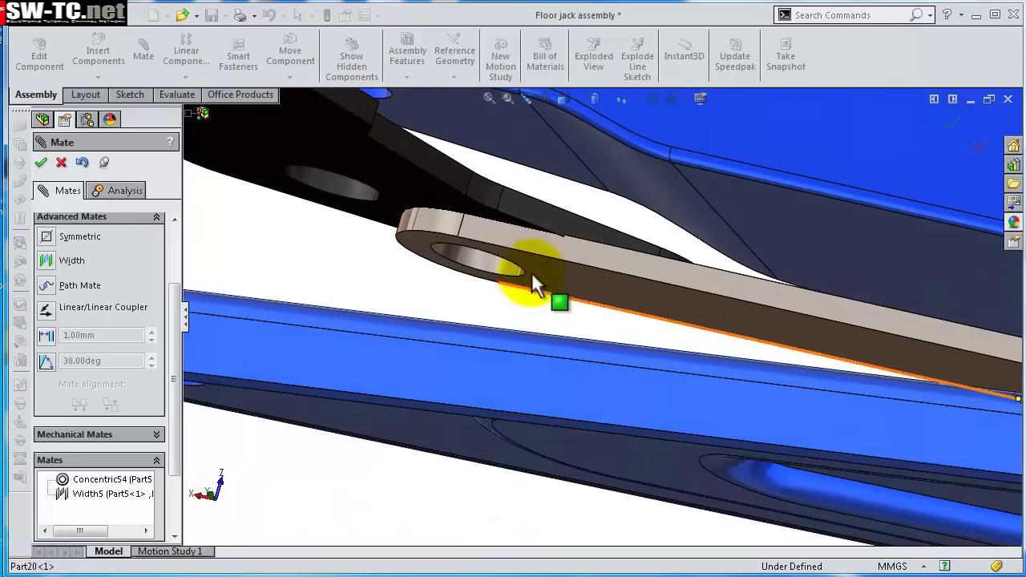
Make the link's hole concentric with the bracket's lower hole.
scroll(509, 262, "down", 5)
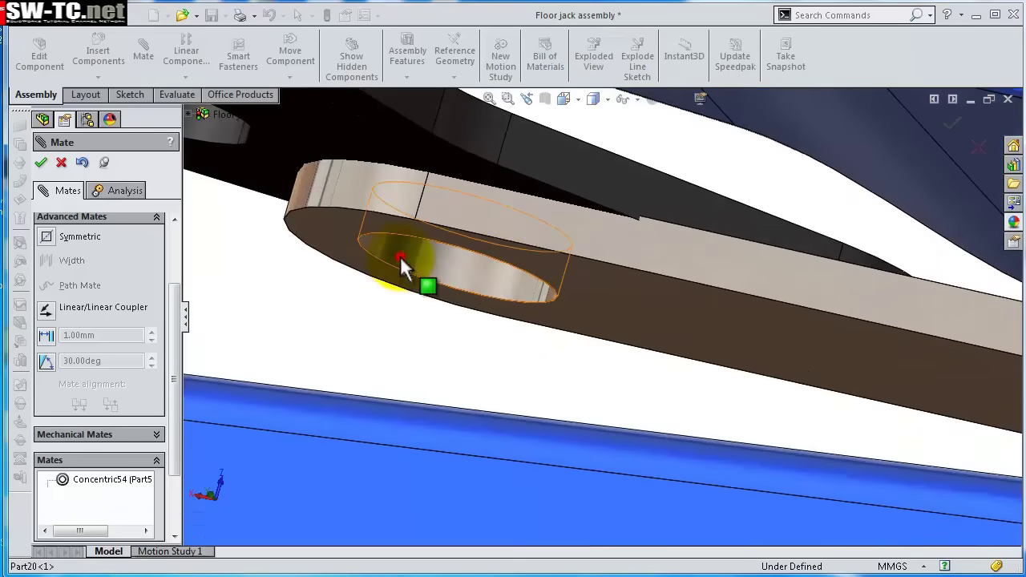
left_click(400, 256)
scroll(618, 303, "up", 2)
middle_click_drag(618, 302, 620, 219)
left_click_drag(518, 226, 435, 155)
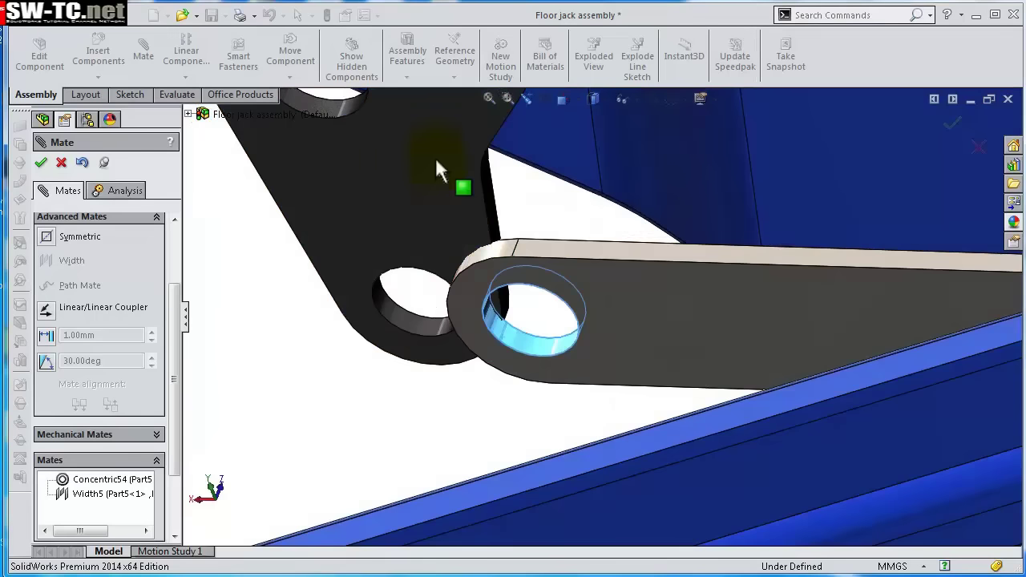
left_click(413, 323)
left_click(158, 361)
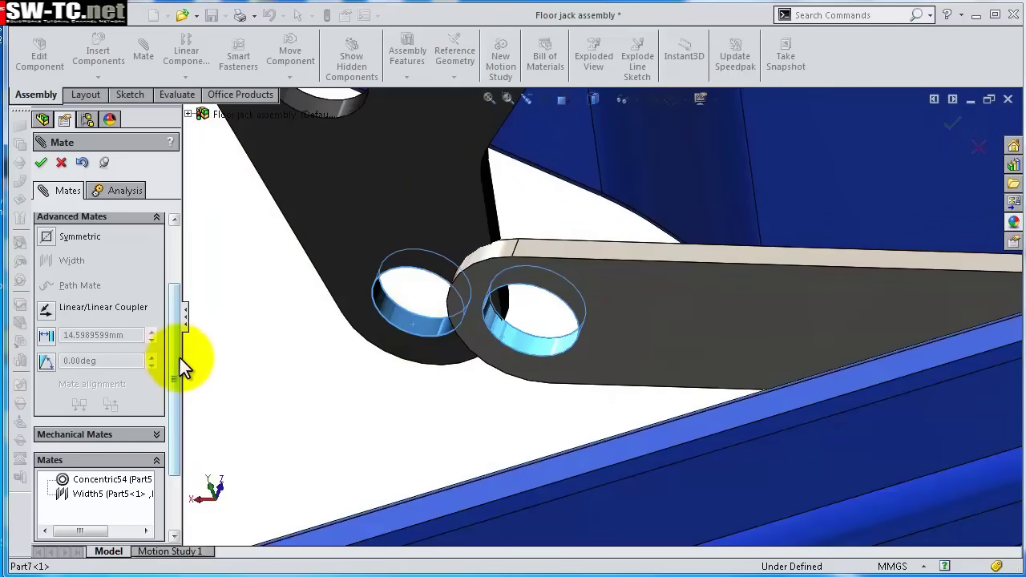
left_click_drag(175, 348, 164, 244)
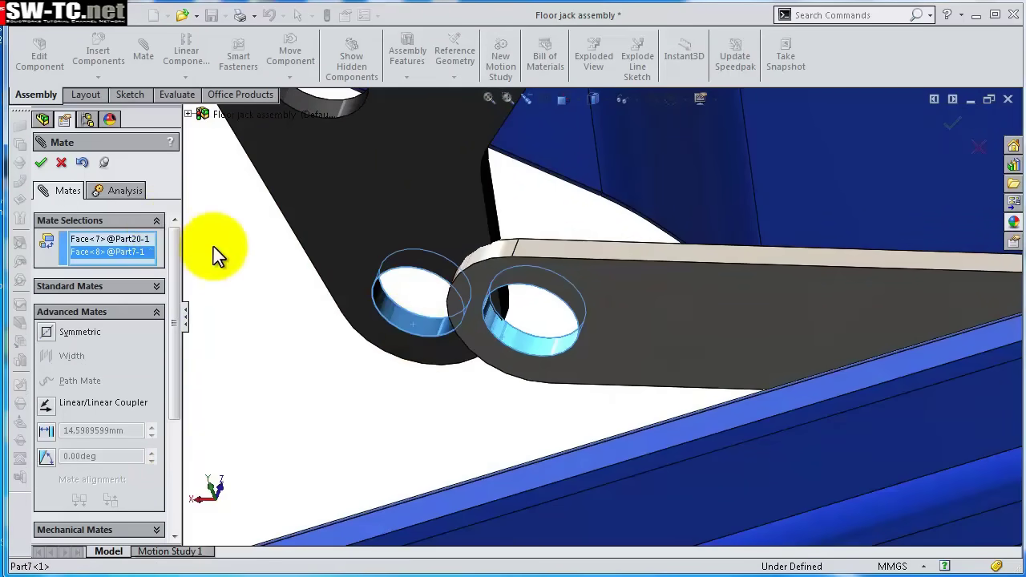
left_click(157, 286)
left_click(47, 413)
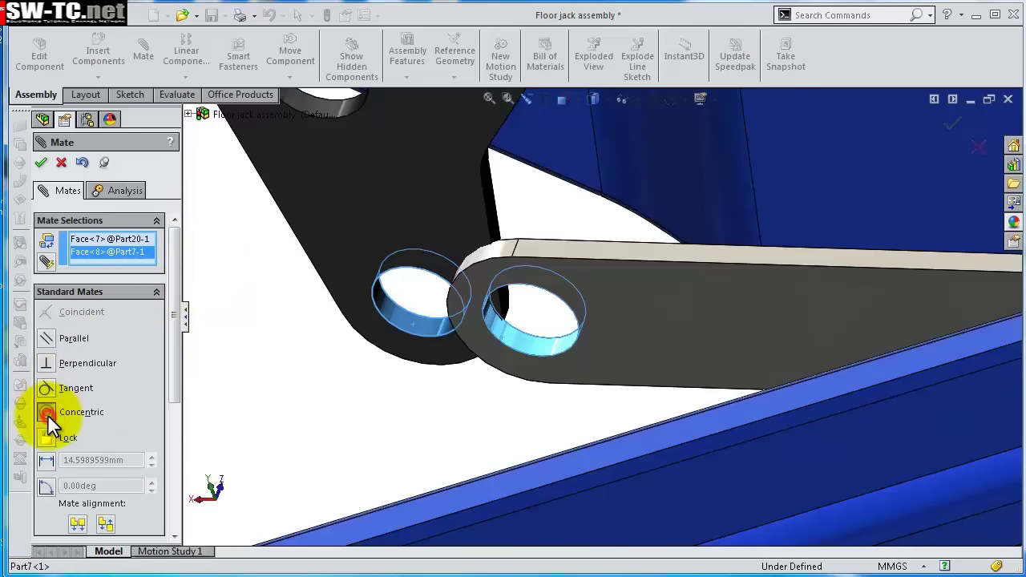
left_click(40, 163)
Drag the bracket and lift arm to test their motion, then finish mating.
middle_click_drag(694, 254, 666, 172)
left_click_drag(495, 202, 642, 145)
mouse_move(639, 210)
left_mouse_down()
mouse_move(612, 226)
mouse_move(607, 248)
mouse_move(607, 303)
mouse_move(626, 296)
left_mouse_up()
middle_click_drag(622, 302, 856, 293)
left_click(810, 72)
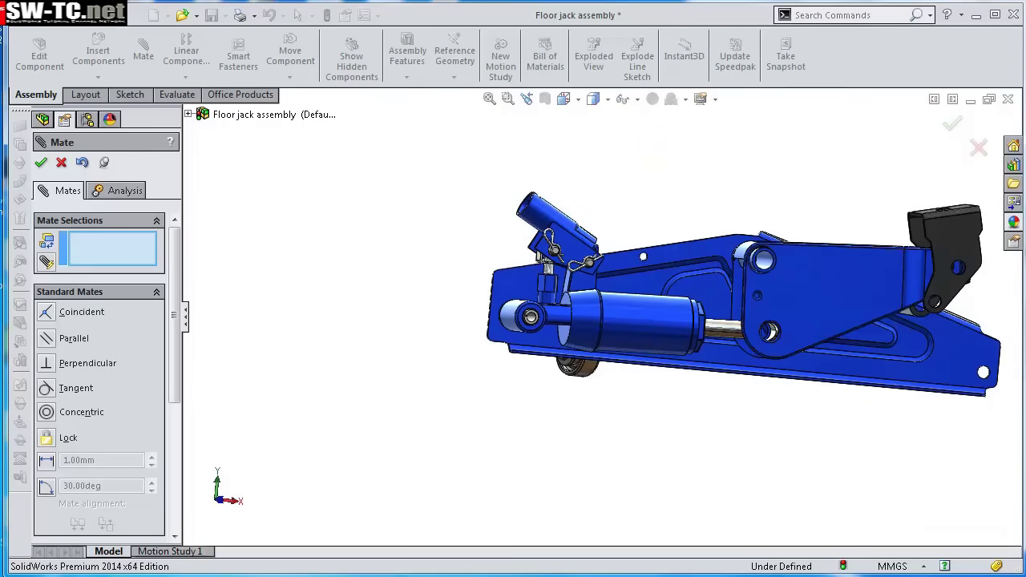
key("ctrl+shift+z")
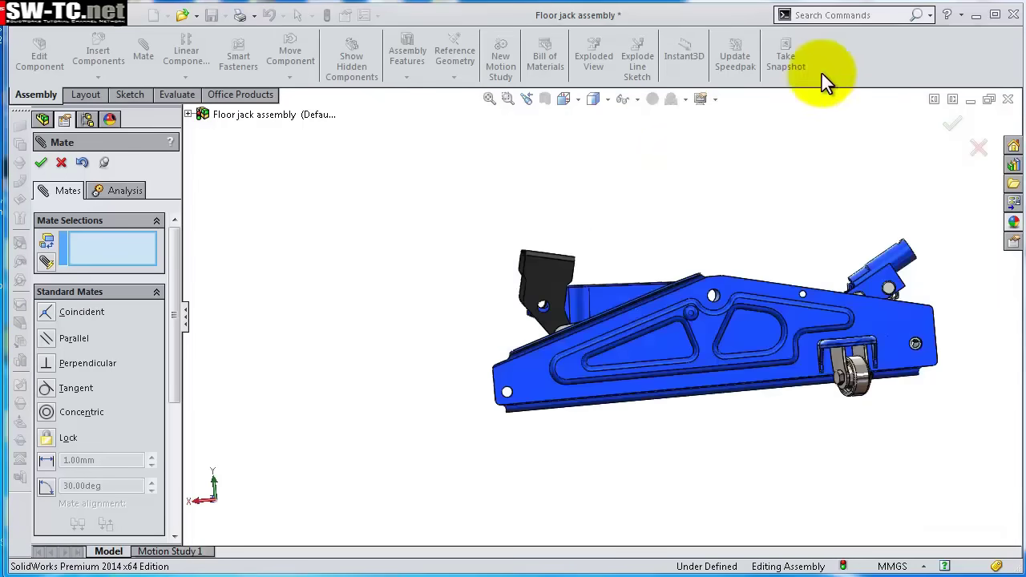
left_click(953, 126)
middle_click_drag(803, 199, 830, 149)
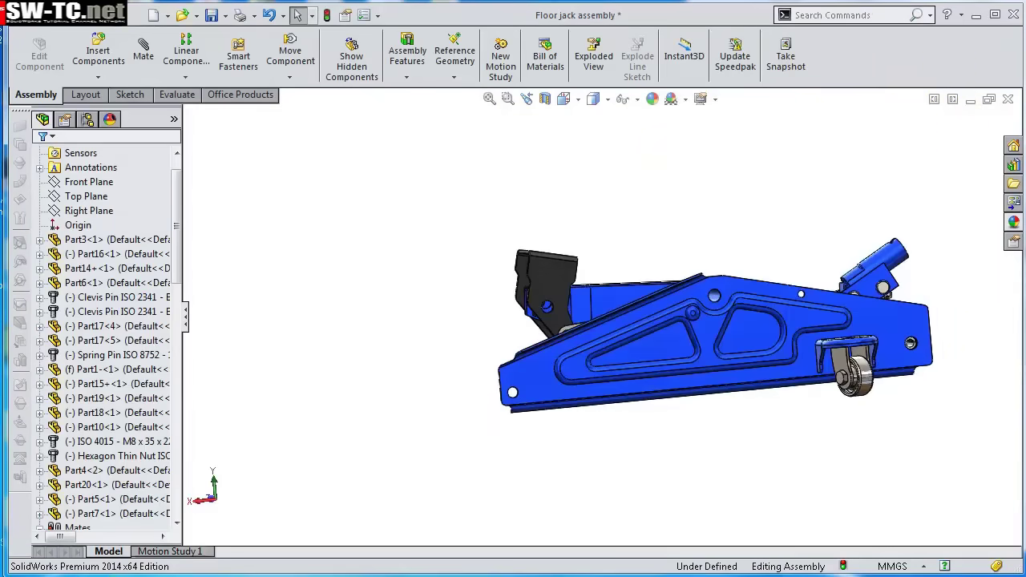
Insert the Part9 saddle pad into the assembly from the part files.
left_click(1014, 241)
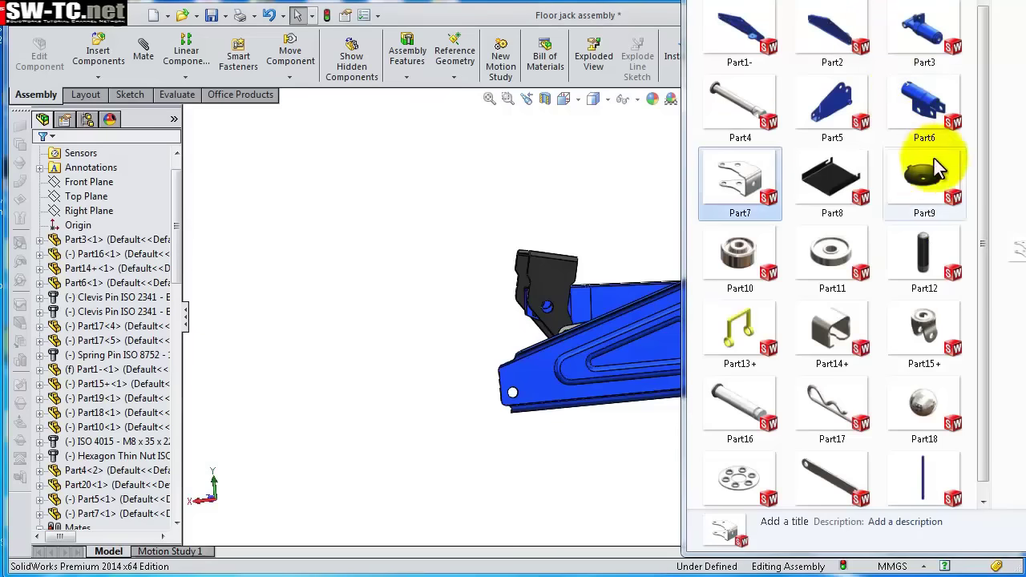
left_click_drag(938, 169, 584, 231)
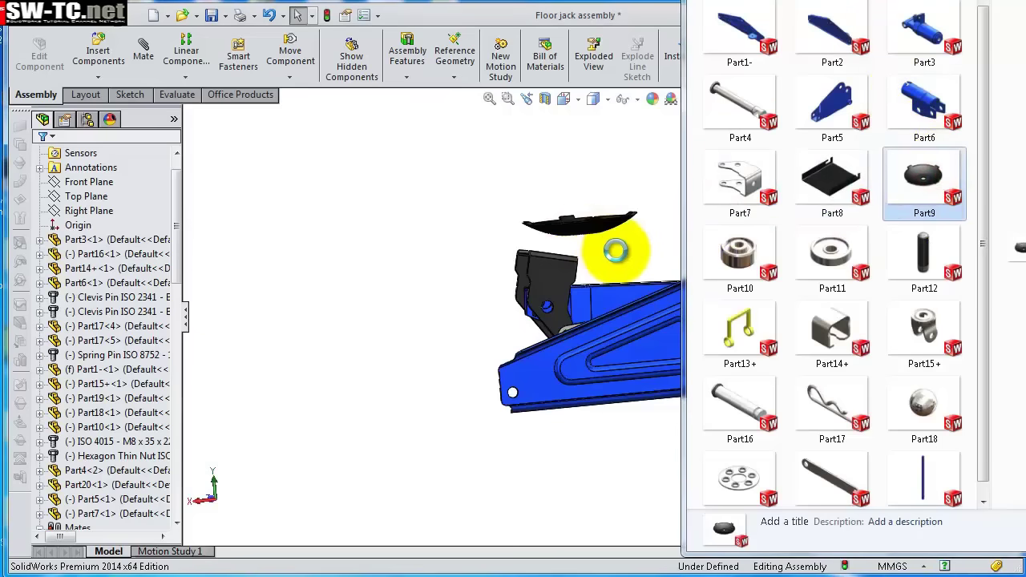
scroll(618, 251, "down", 8)
middle_click_drag(607, 275, 553, 200)
scroll(554, 199, "down", 3)
Mate the saddle pad's pin concentric with the Part7 bracket hole.
left_click(484, 174)
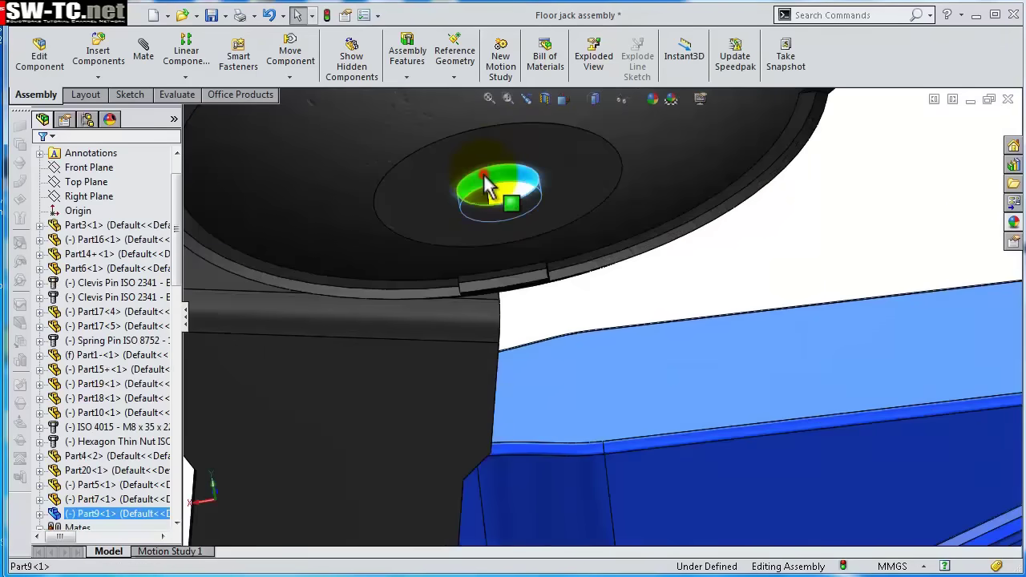
left_click(566, 90)
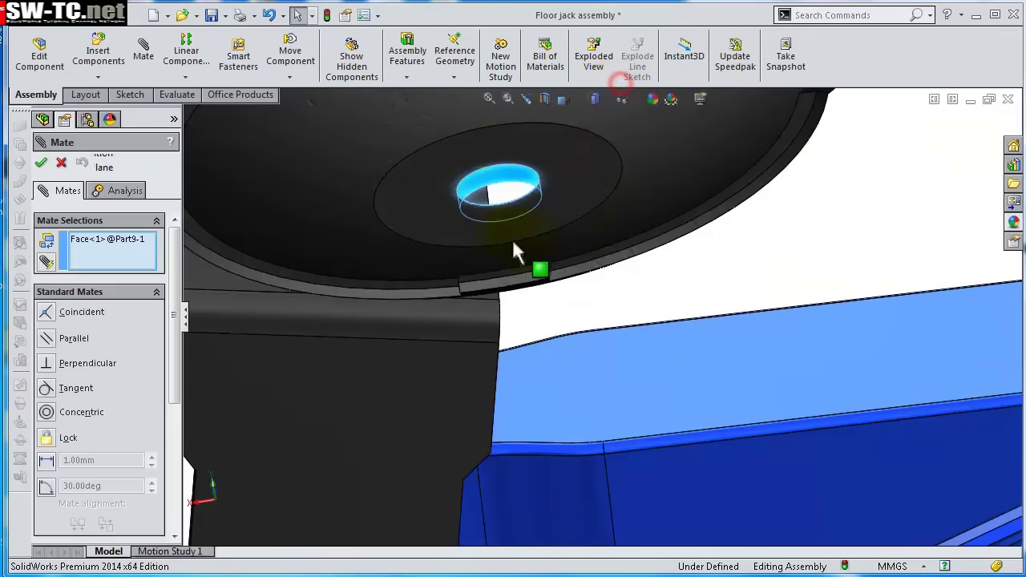
scroll(495, 240, "up", 5)
middle_click_drag(572, 245, 766, 228)
left_click(758, 223)
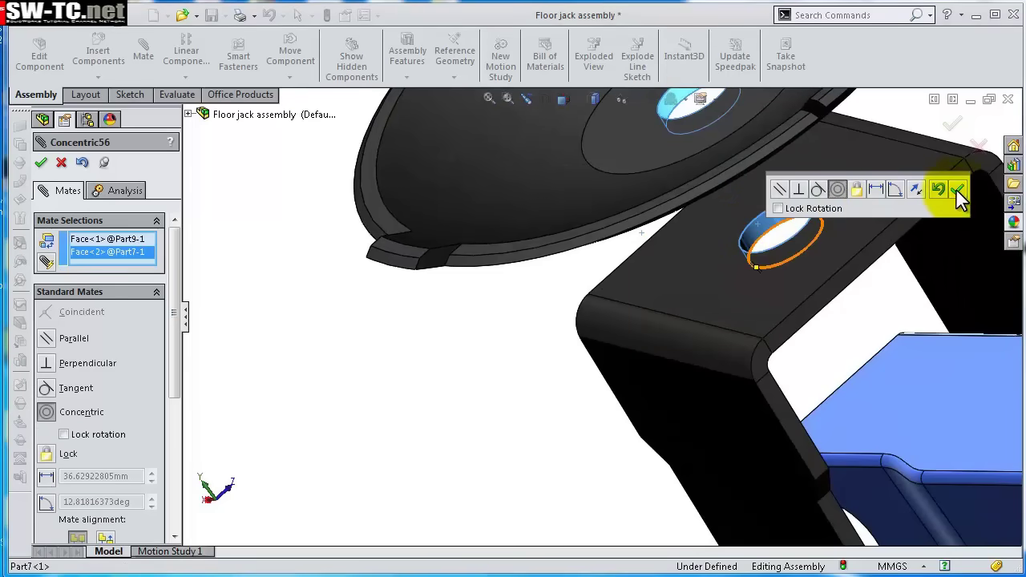
left_click(957, 190)
Make the pad's flat underside coincident with the bracket's top face.
middle_click_drag(865, 200, 820, 383)
left_click(654, 203)
left_click(858, 470)
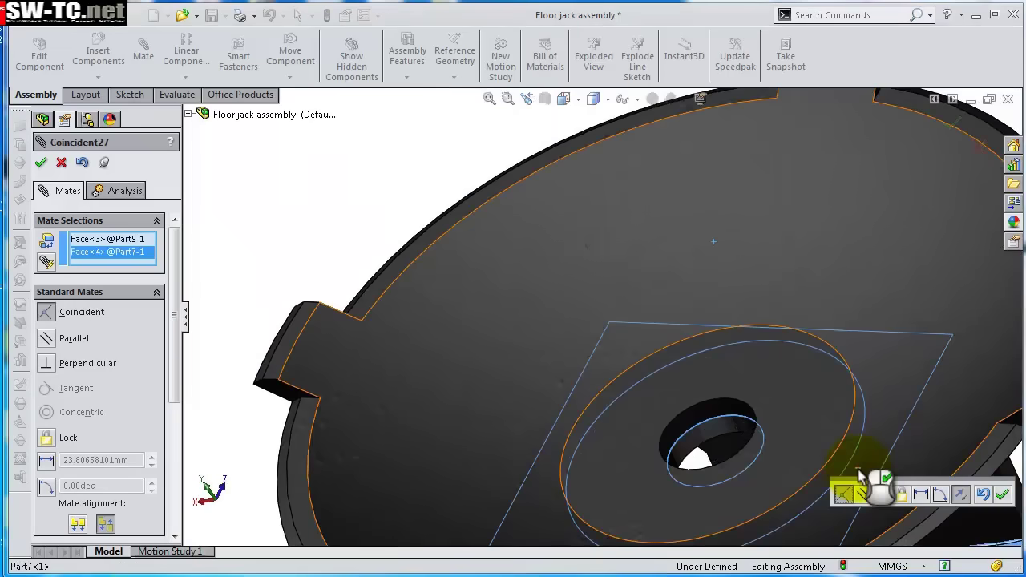
left_click(1004, 494)
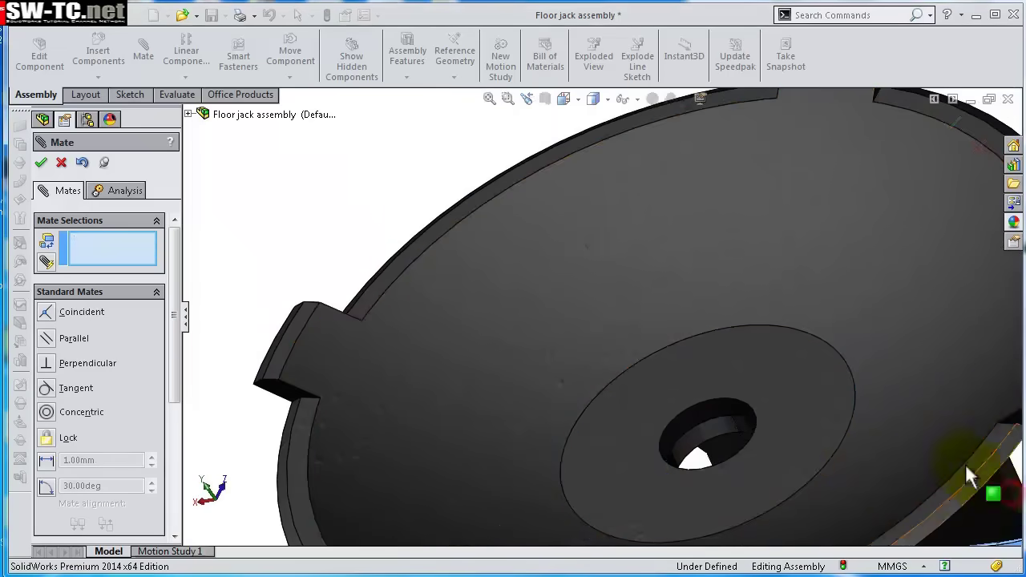
middle_click_drag(965, 464, 908, 268)
scroll(857, 296, "up", 6)
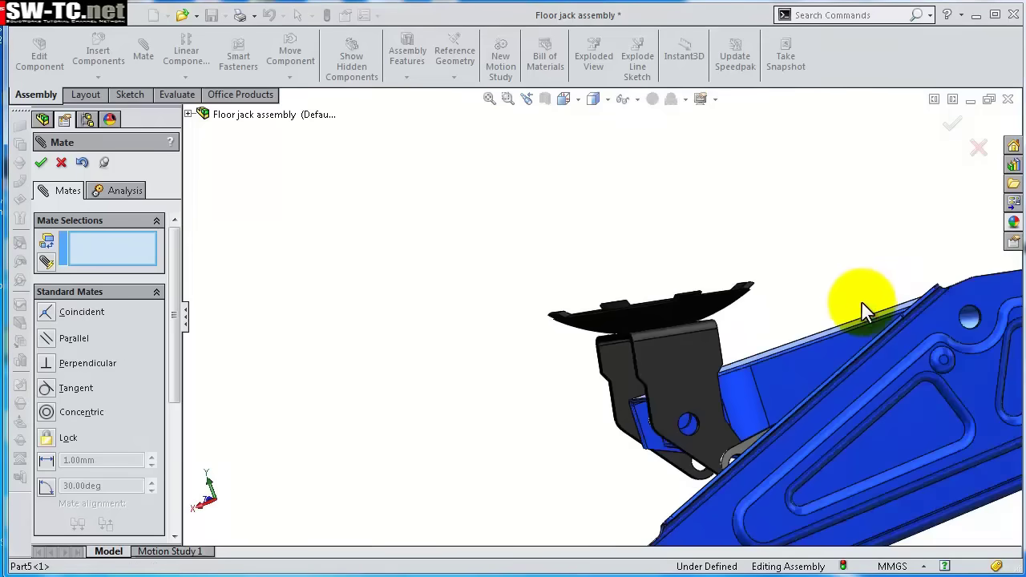
left_click(947, 126)
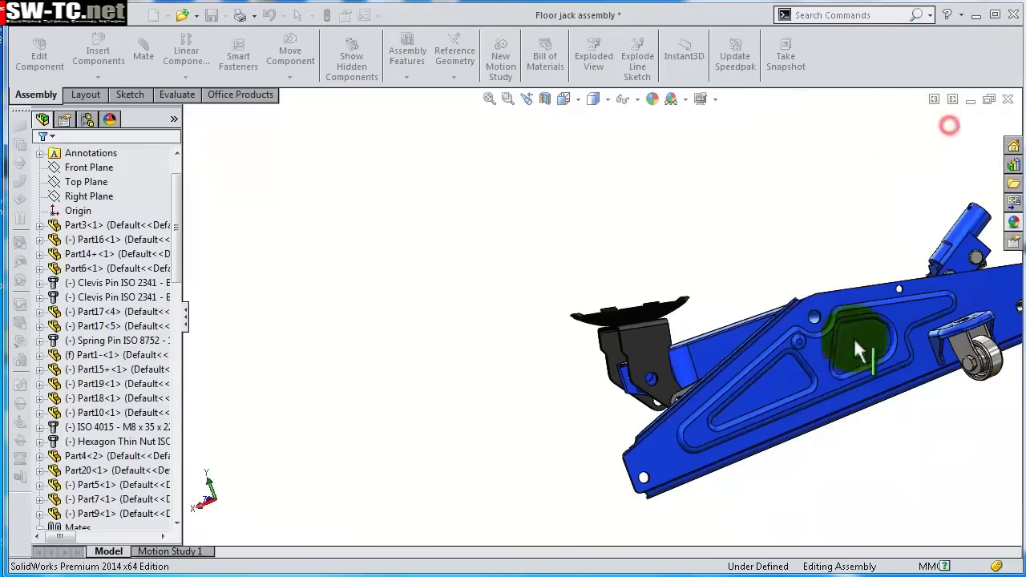
middle_click_drag(859, 348, 756, 193)
scroll(692, 184, "down", 4)
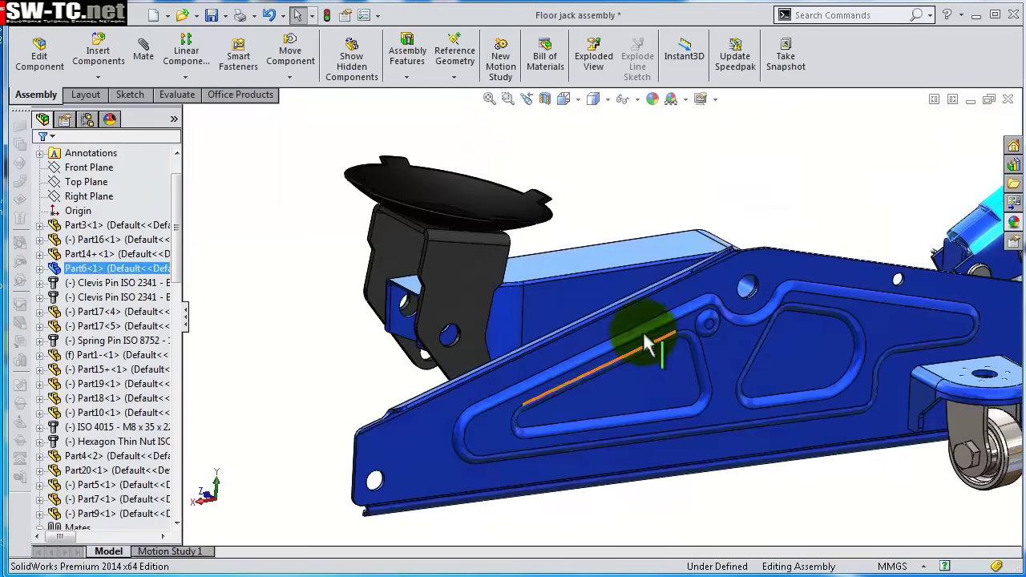
middle_click_drag(648, 344, 657, 394)
scroll(598, 372, "down", 4)
Edit Part20 in place and open Sketch1 under Boss-Extrude1.
scroll(481, 369, "down", 3)
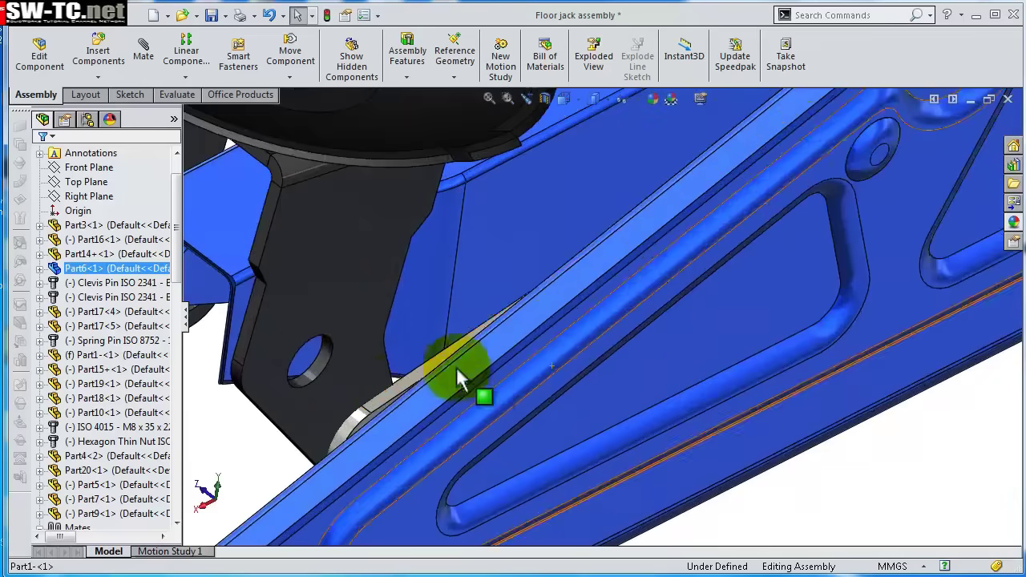
left_click(391, 395)
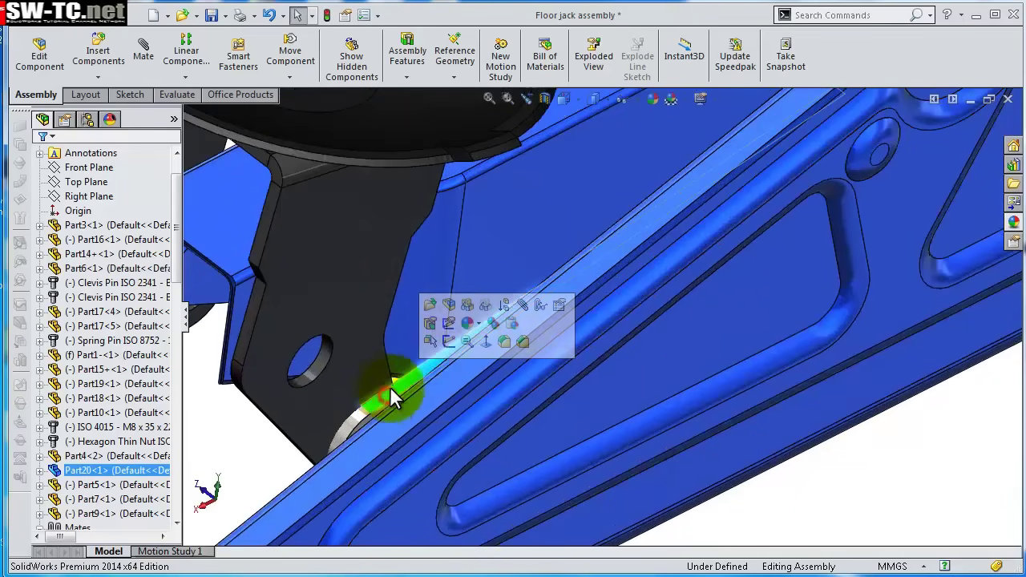
left_click(449, 312)
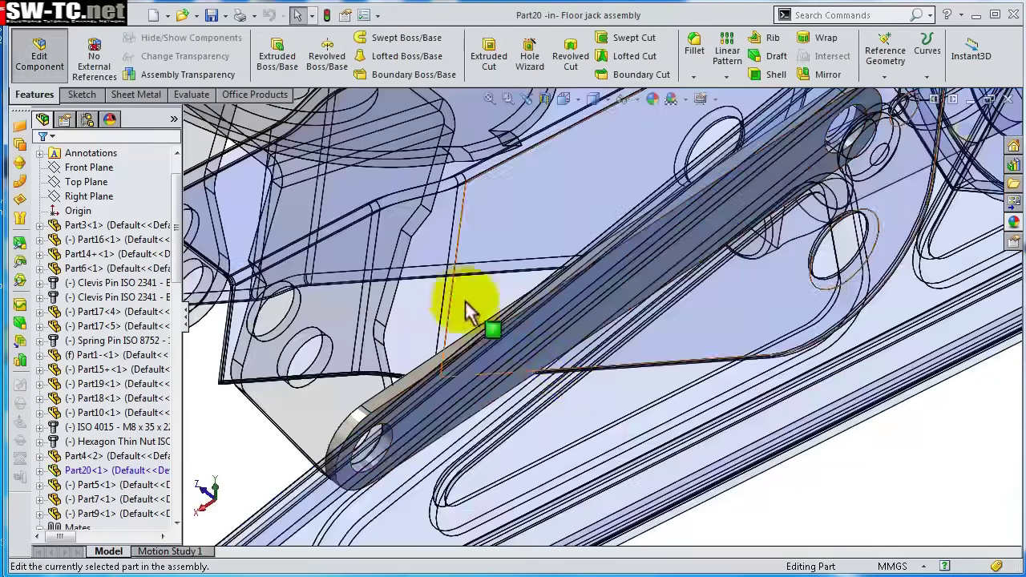
middle_click_drag(561, 378, 609, 275)
left_click(40, 470)
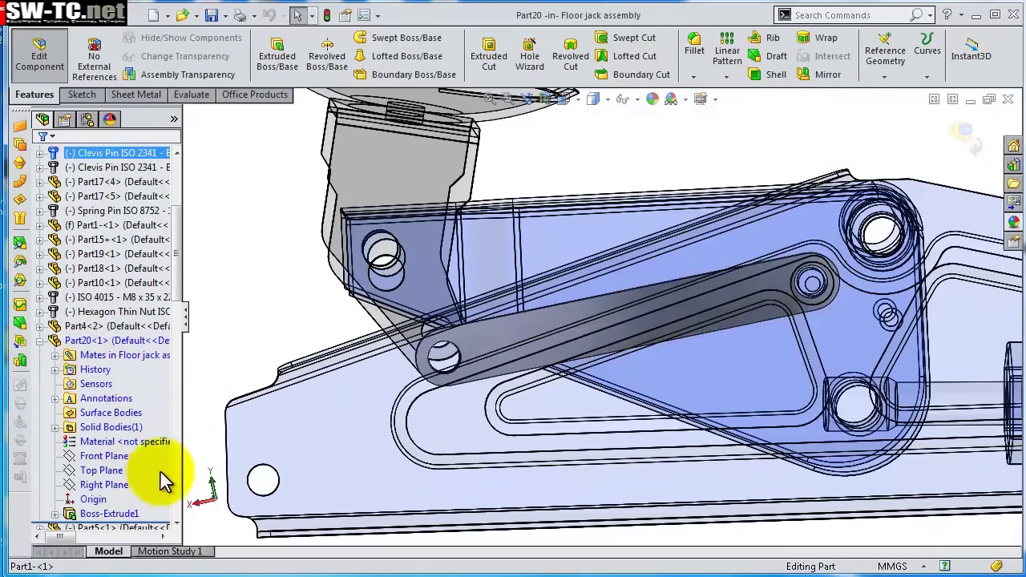
scroll(175, 292, "down", 3)
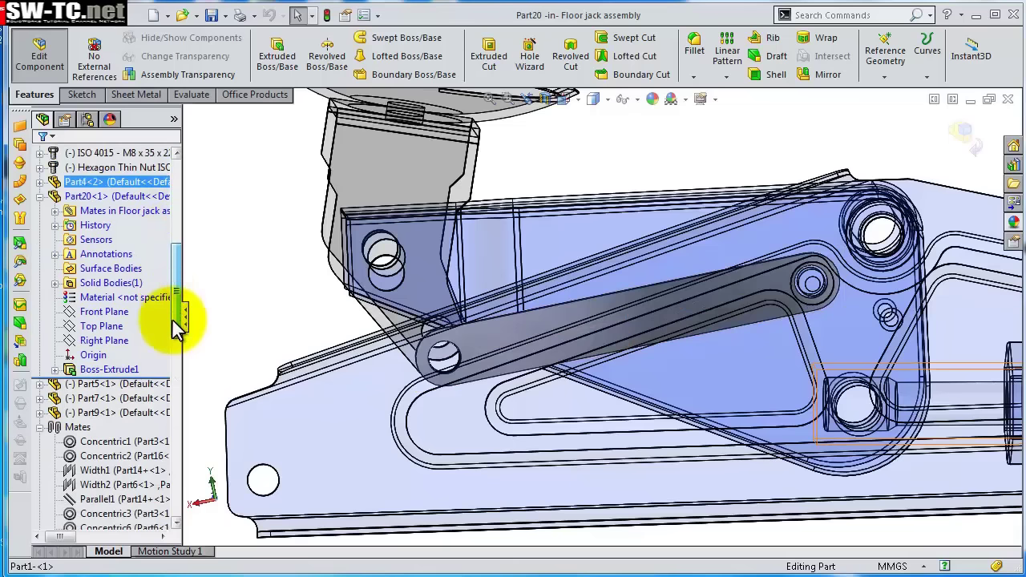
left_click(54, 370)
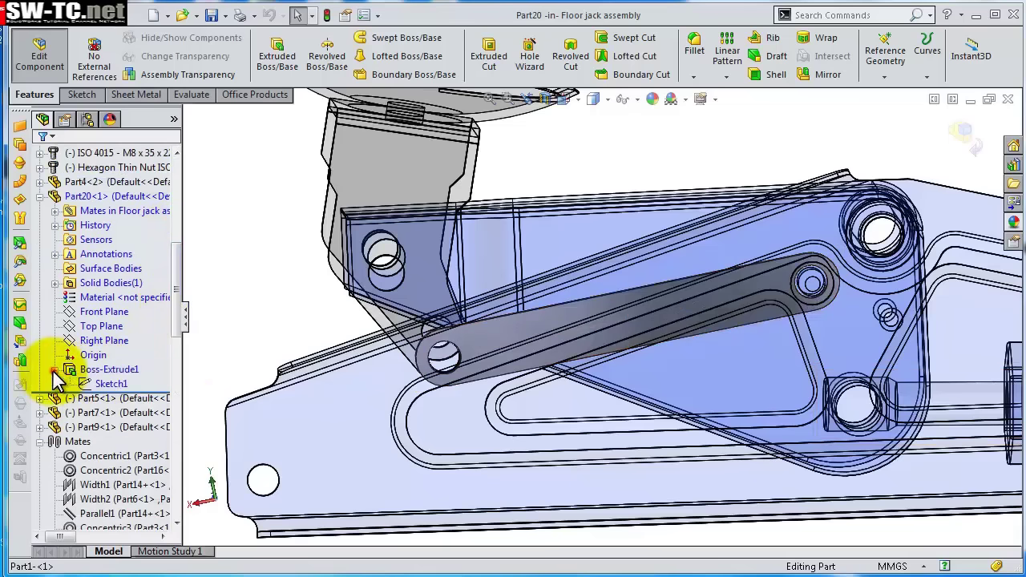
left_click(106, 385)
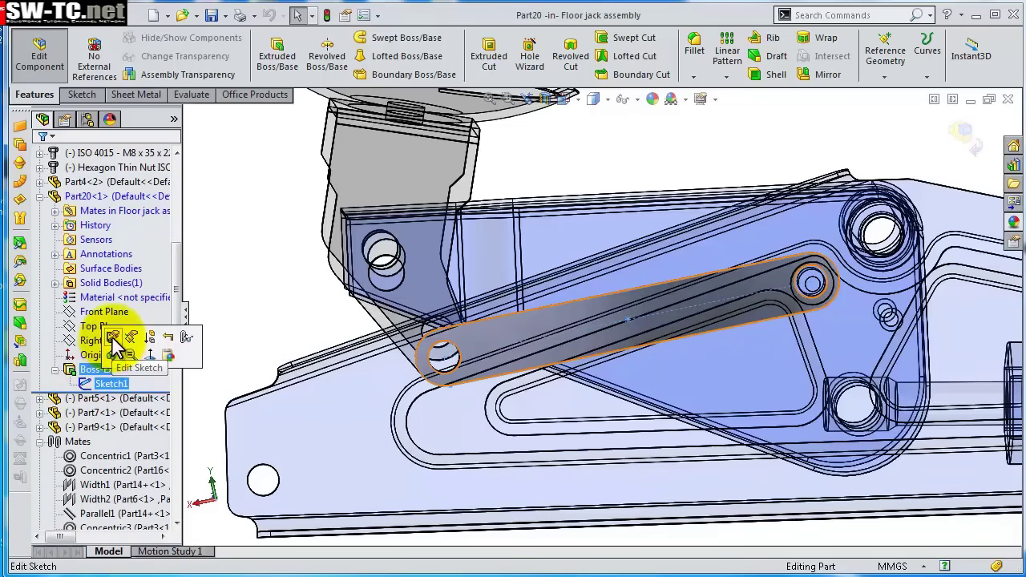
left_click(114, 338)
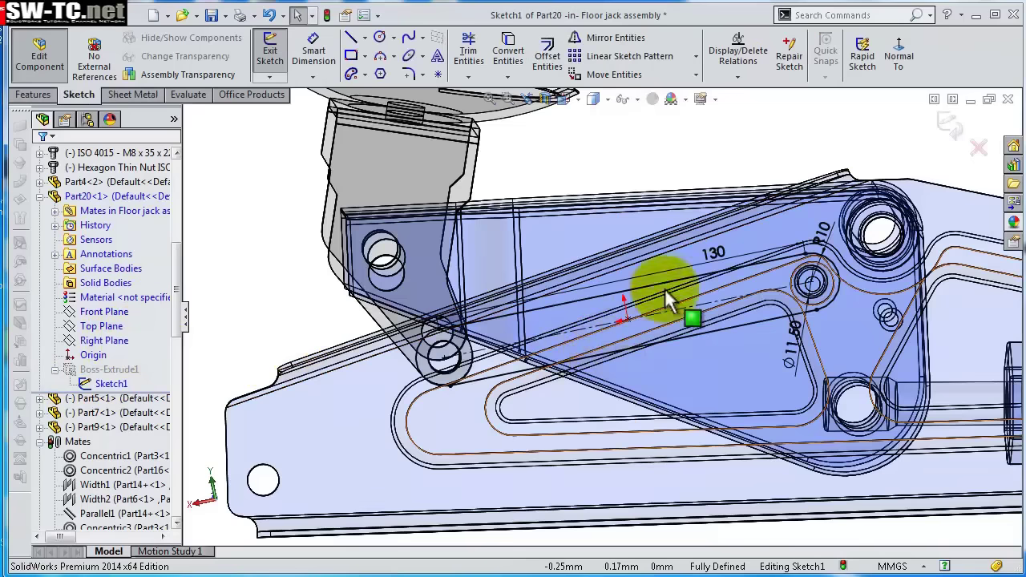
Change the 130 length dimension to 125, then exit the sketch and part editing.
double_click(718, 252)
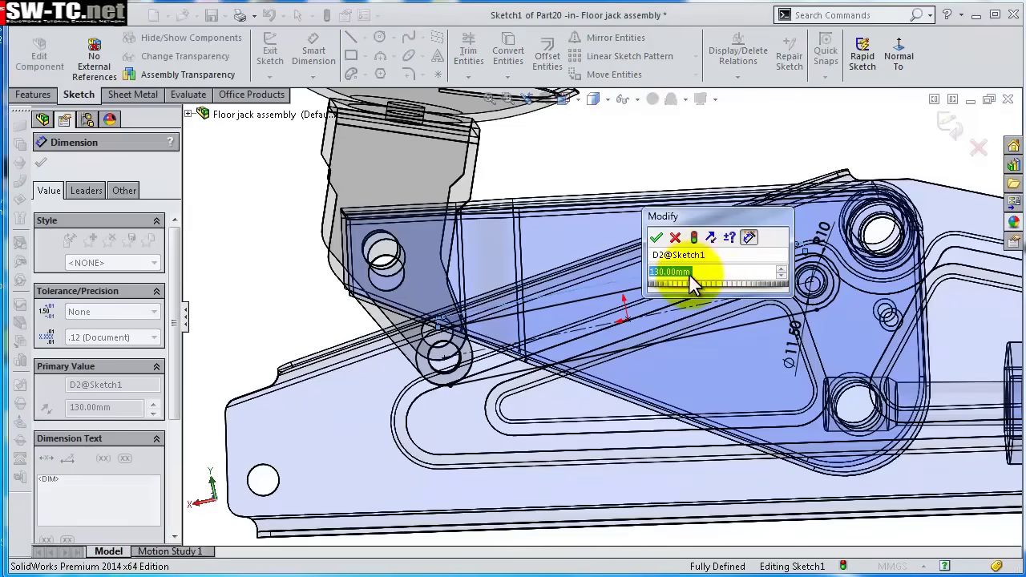
type("125")
key("Return")
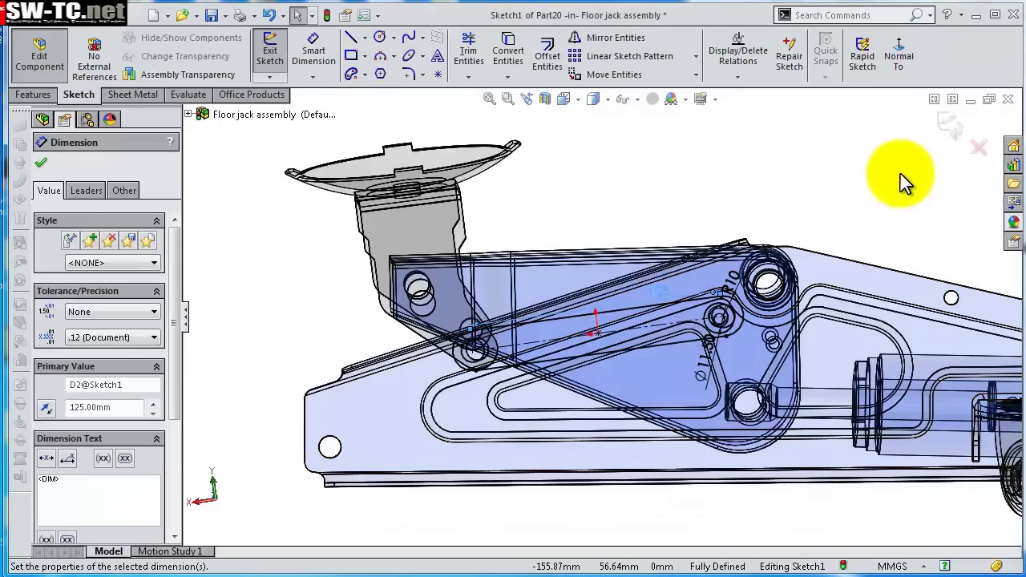
left_click(946, 124)
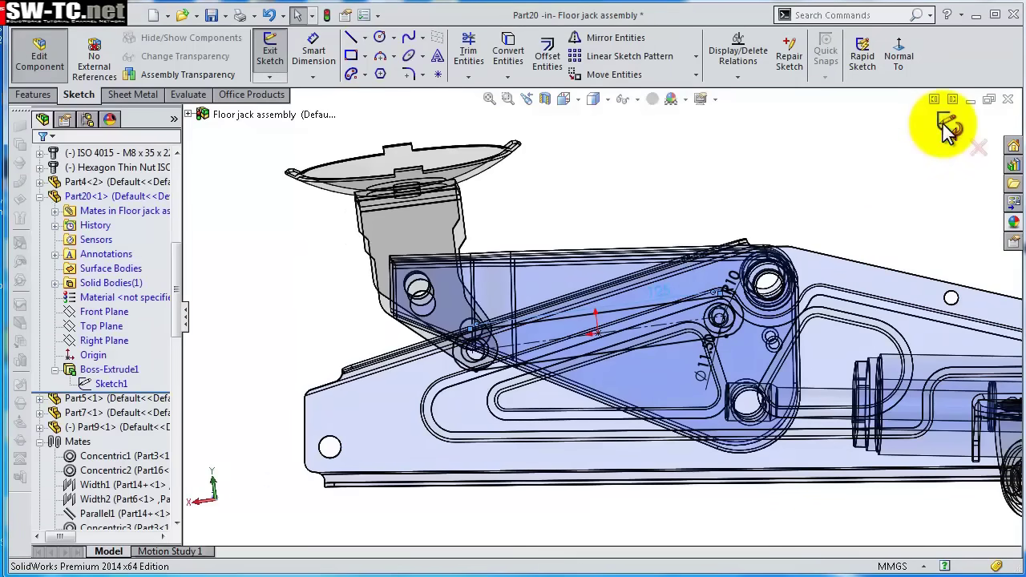
left_click(947, 126)
left_click(946, 126)
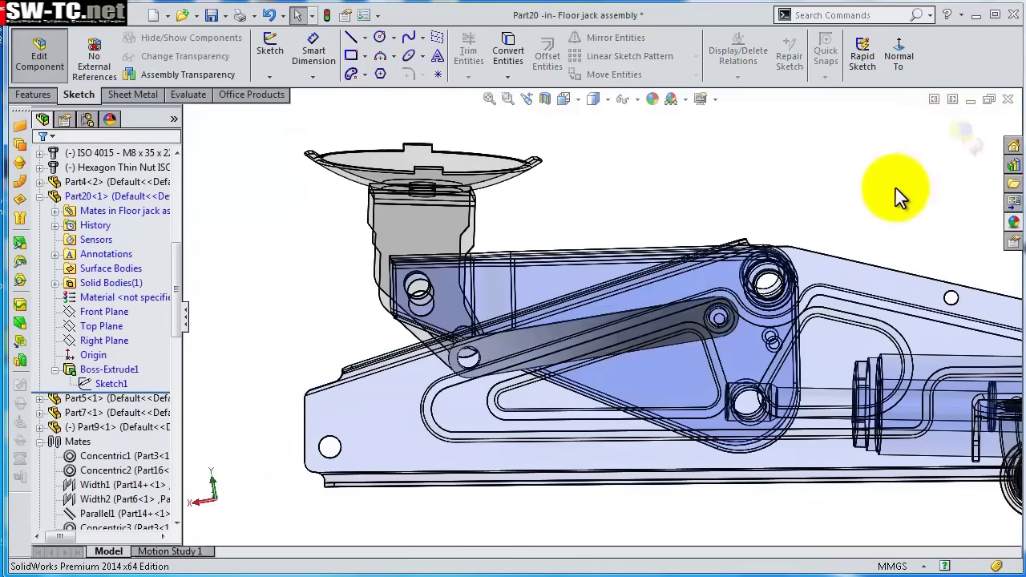
left_click(971, 138)
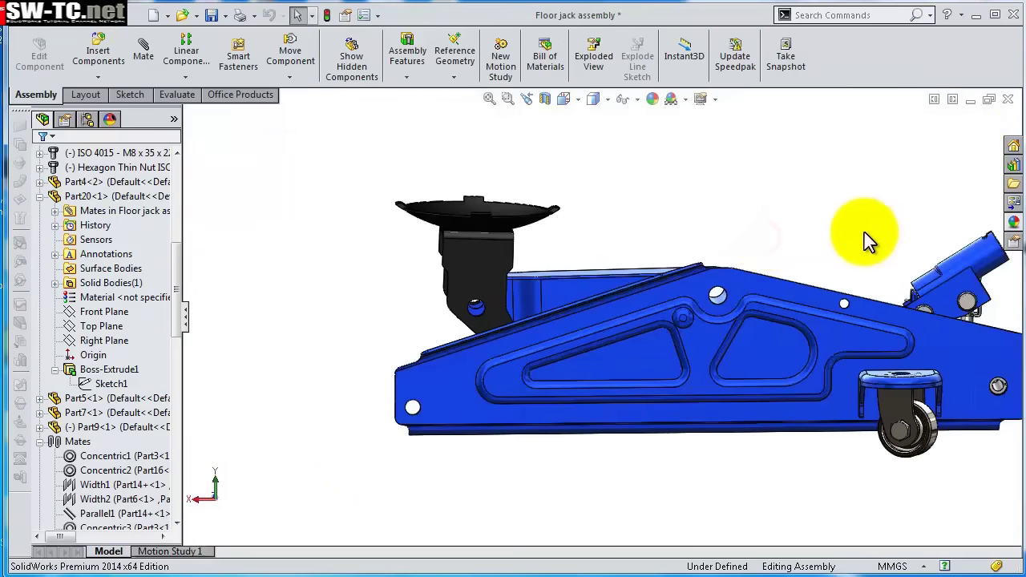
Turn the jack to its cylinder side and swing the lift arm up with the handle.
middle_click_drag(866, 229, 631, 323)
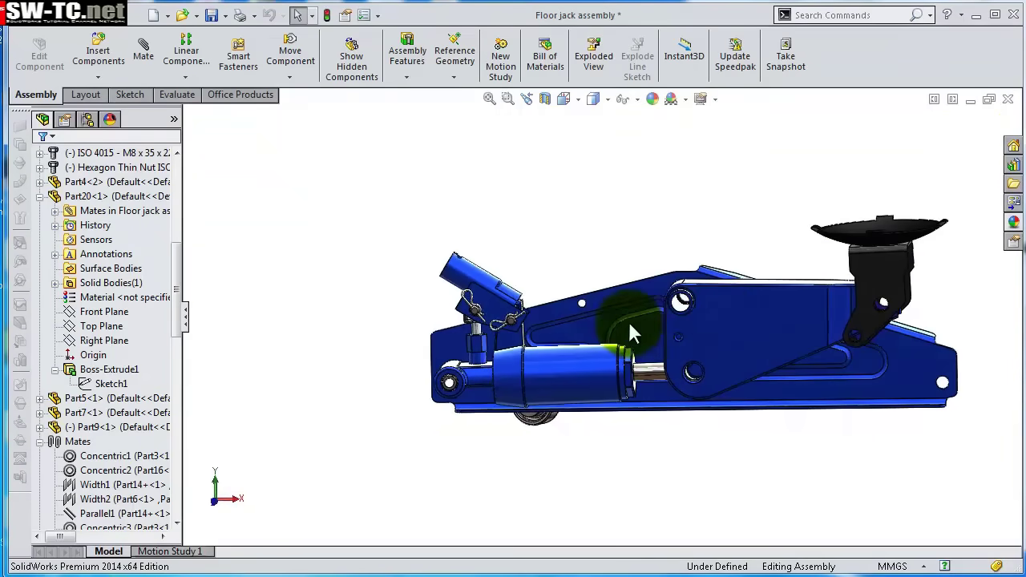
left_click_drag(714, 303, 523, 269)
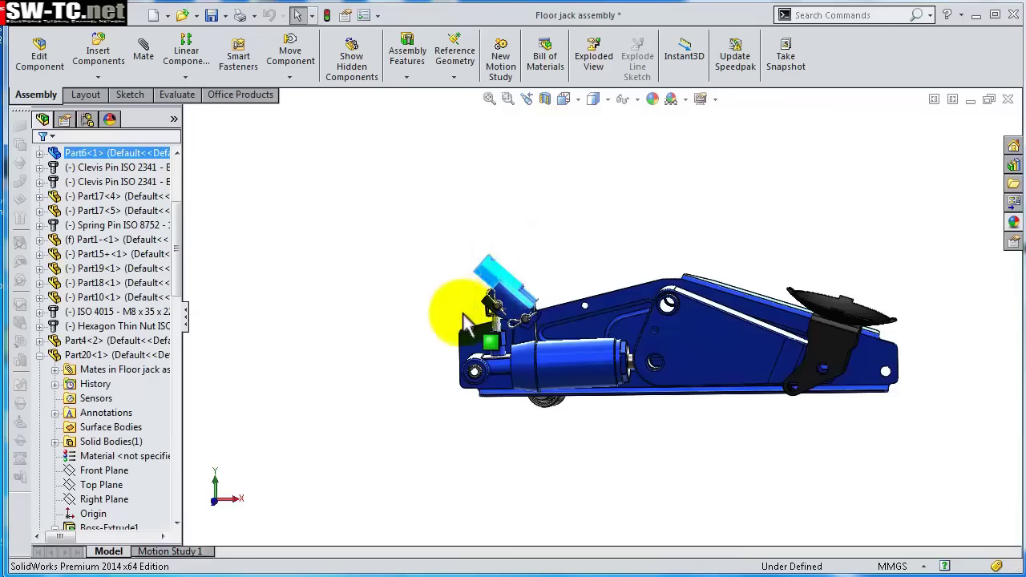
mouse_move(474, 307)
left_mouse_down()
mouse_move(462, 340)
mouse_move(484, 313)
mouse_move(471, 351)
mouse_move(483, 321)
left_mouse_up()
key("Escape")
Pump the Part6 handle to raise the saddle higher, then release it.
middle_click_drag(746, 299, 757, 284)
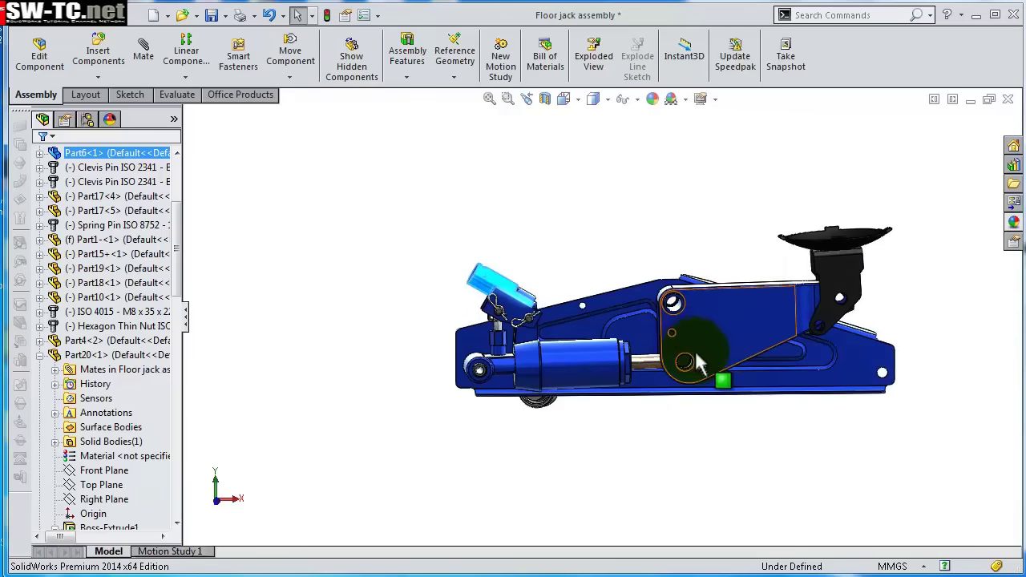
mouse_move(700, 363)
left_mouse_down()
mouse_move(752, 321)
mouse_move(709, 356)
left_mouse_up()
scroll(583, 172, "down", 2)
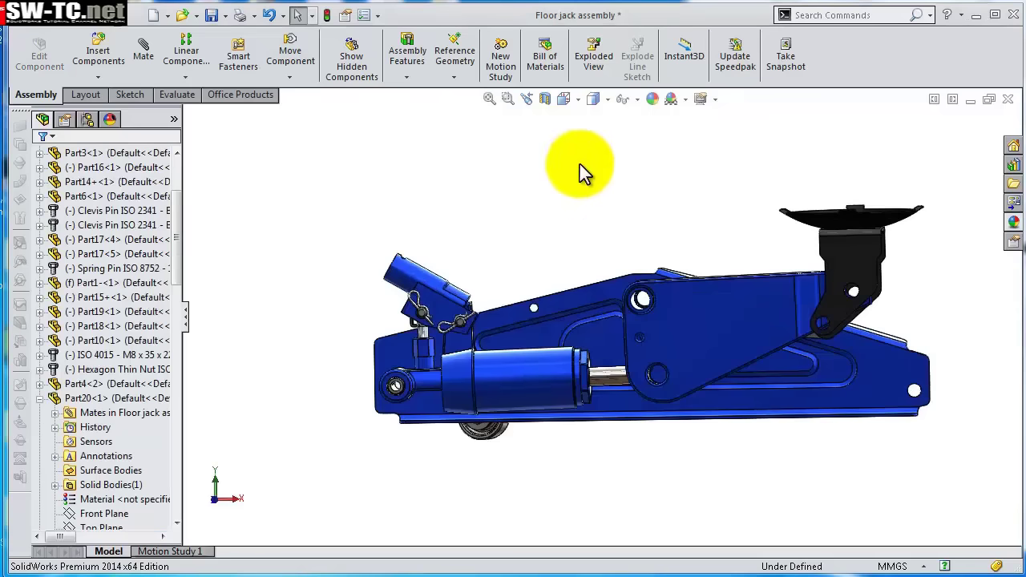
middle_click_drag(550, 217, 591, 248)
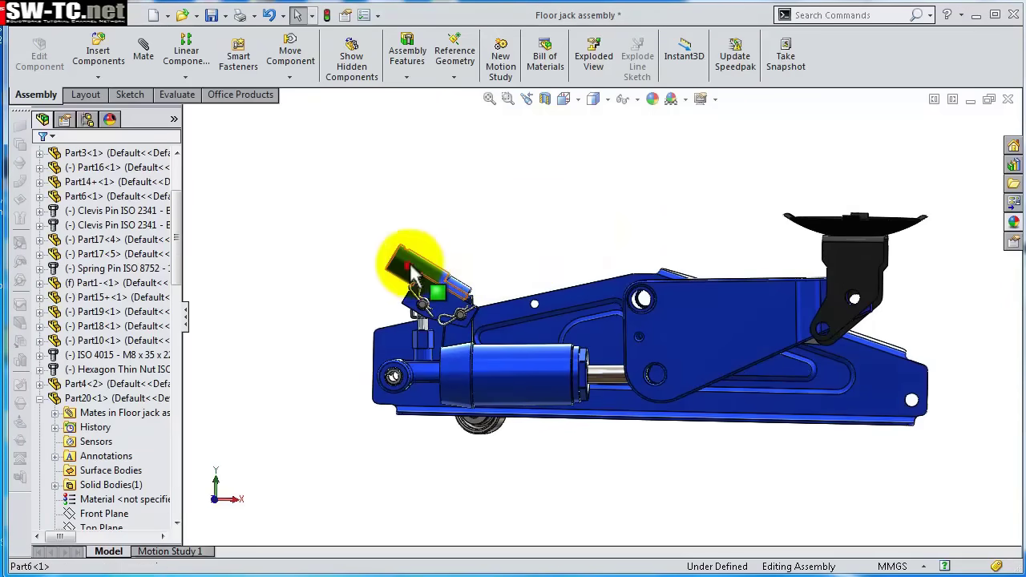
left_click_drag(412, 273, 443, 274)
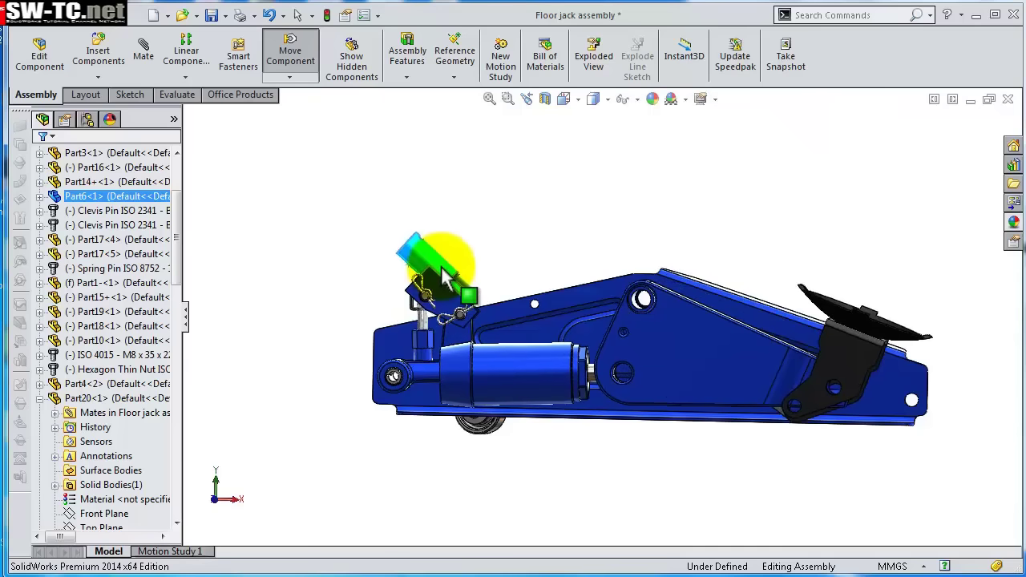
mouse_move(437, 315)
left_mouse_down()
mouse_move(435, 330)
mouse_move(436, 302)
left_mouse_up()
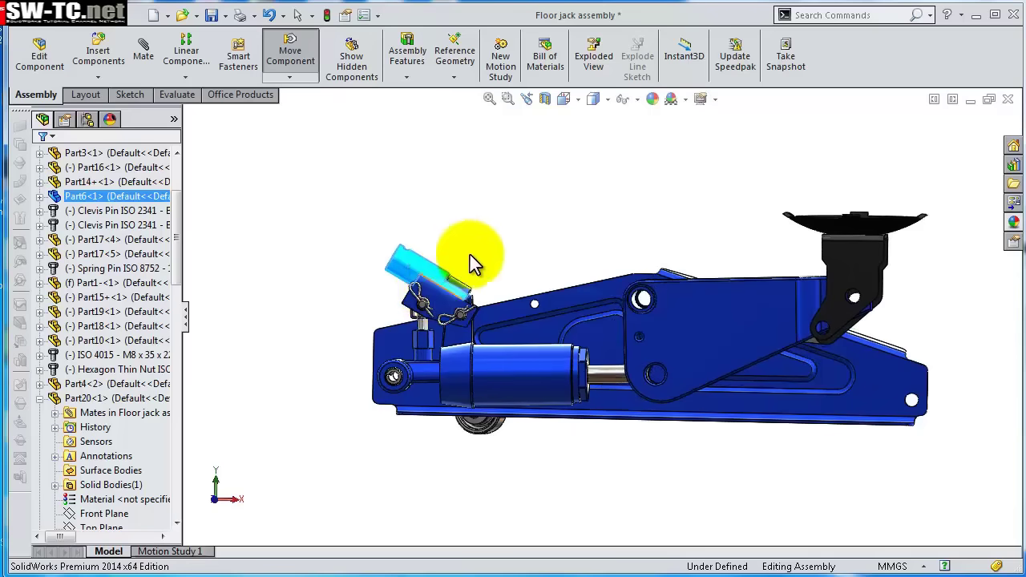
left_click(566, 222)
key("Escape")
middle_click_drag(745, 213, 561, 241)
left_click(702, 39)
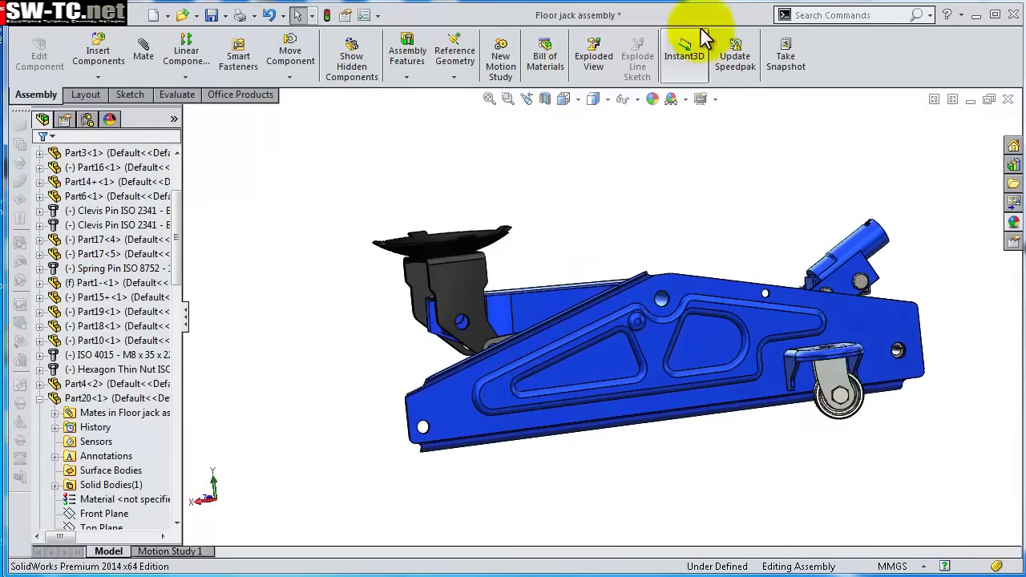
Drag the Part11 yellow wheel from the part folder and drop it under the frame's front end.
key("Left")
key("Left")
key("Left")
key("Left")
key("Left")
key("Left")
key("alt+Tab")
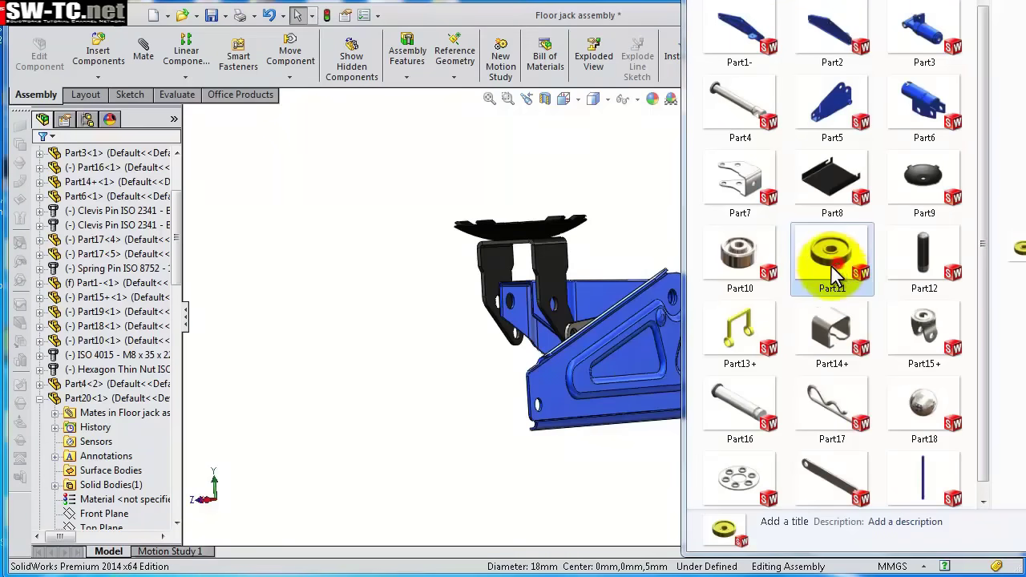
left_click_drag(834, 273, 605, 414)
left_click_drag(560, 449, 607, 437)
middle_click_drag(602, 455, 603, 408)
scroll(585, 401, "down", 3)
scroll(577, 391, "down", 3)
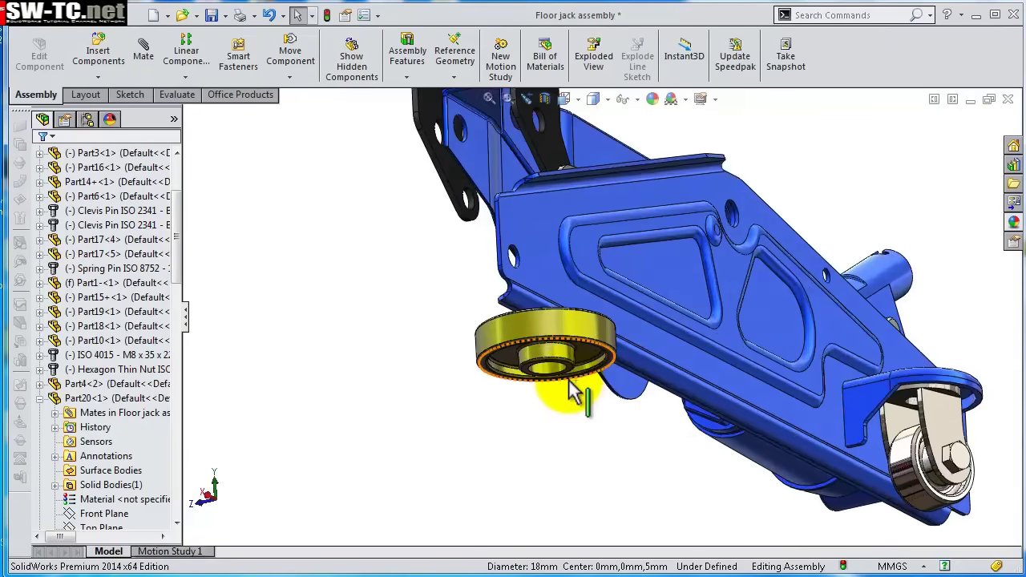
scroll(561, 375, "down", 2)
Mate the wheel's hub concentric with the blue arm's hole, flipping the alignment.
left_click(548, 354)
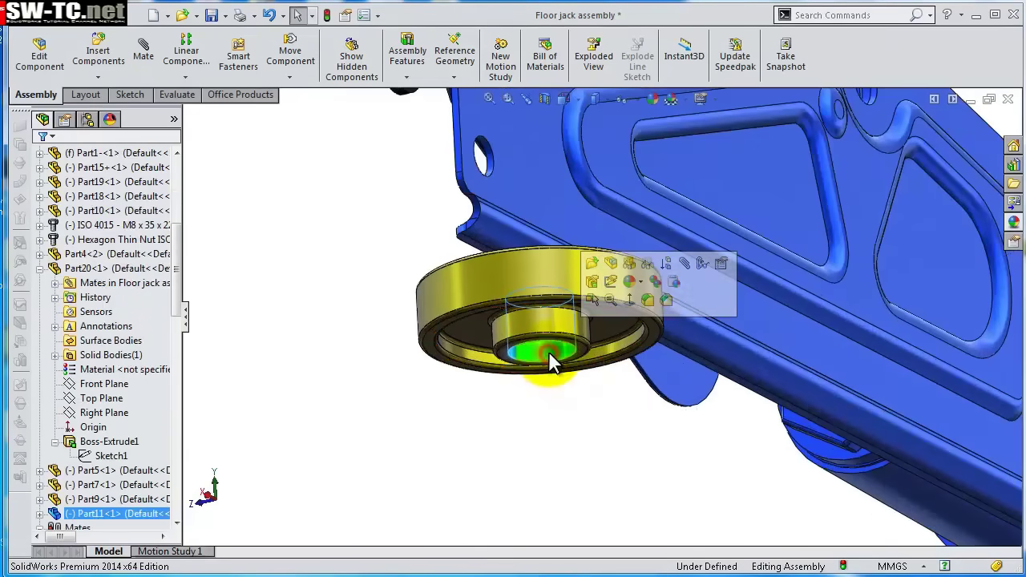
left_click(684, 267)
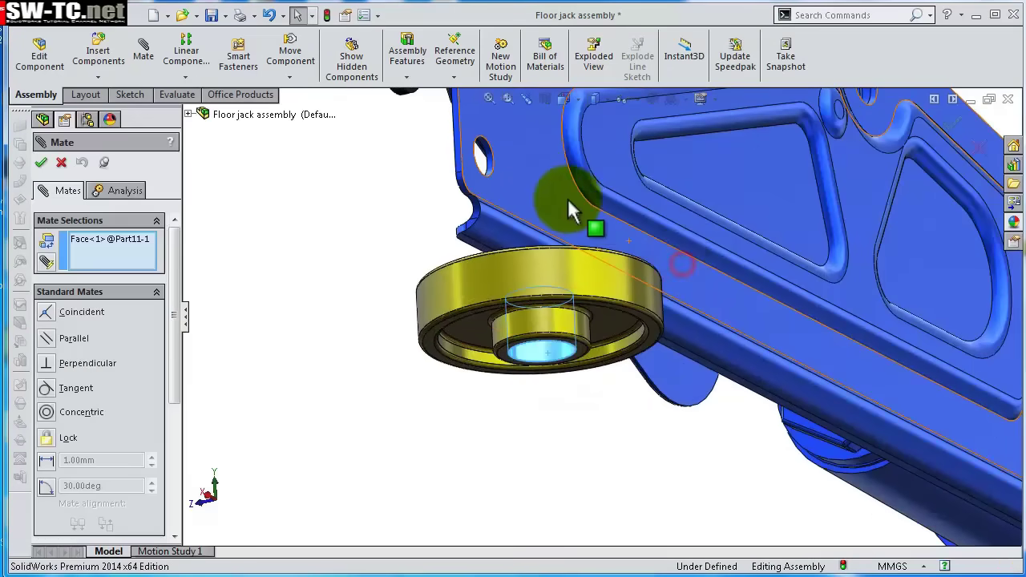
scroll(527, 183, "down", 5)
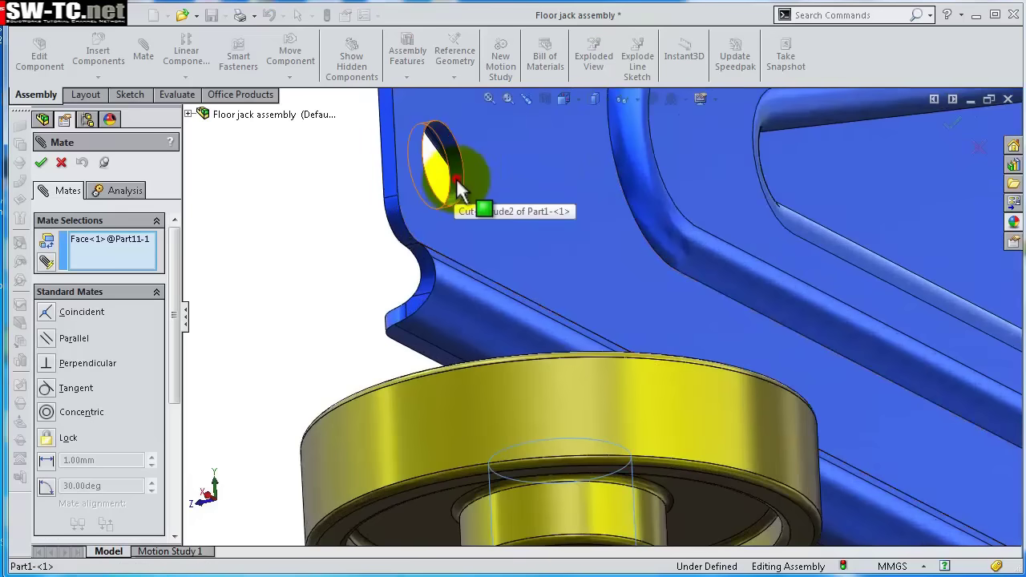
left_click(456, 178)
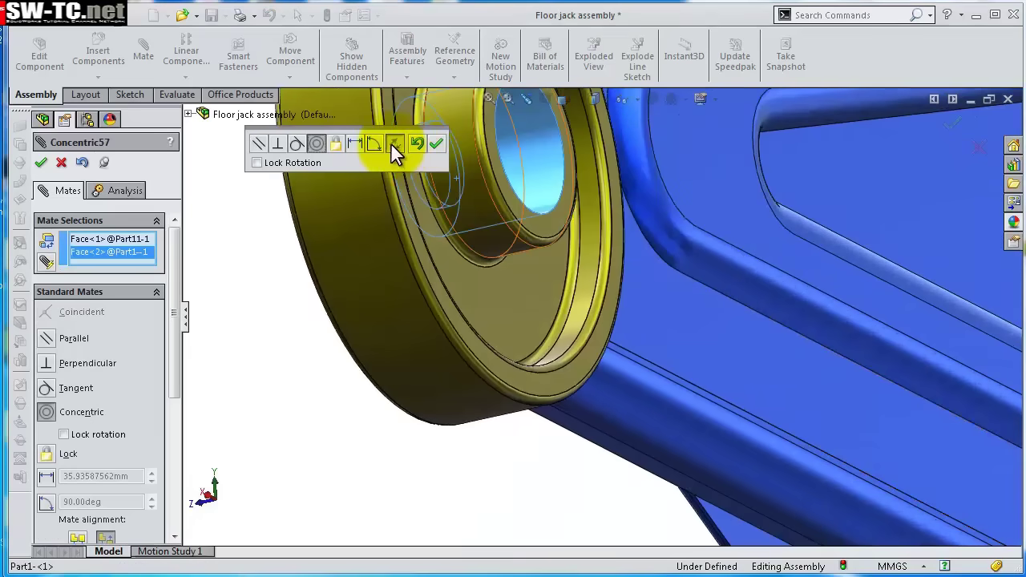
left_click(393, 145)
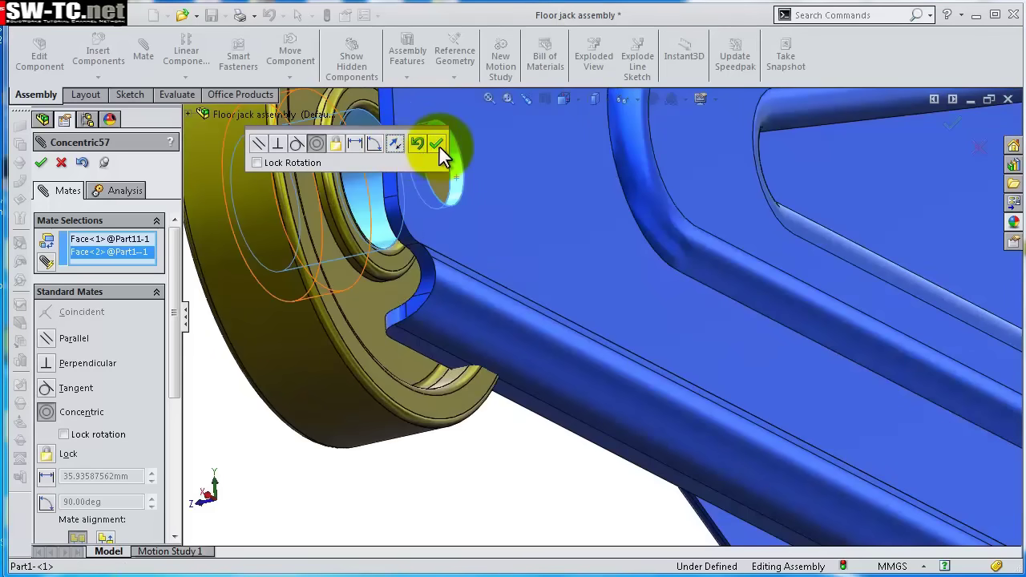
left_click(439, 146)
Add a 0.25 mm distance mate between the wheel's side face and the blue arm's face.
middle_click_drag(609, 208, 486, 221)
middle_click_drag(408, 230, 637, 235)
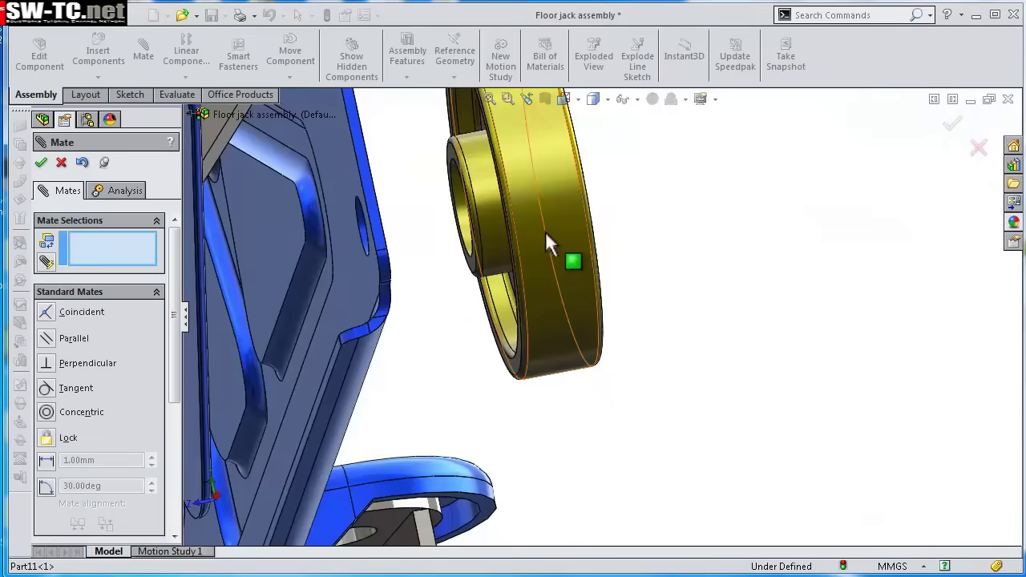
middle_click_drag(545, 234, 491, 215)
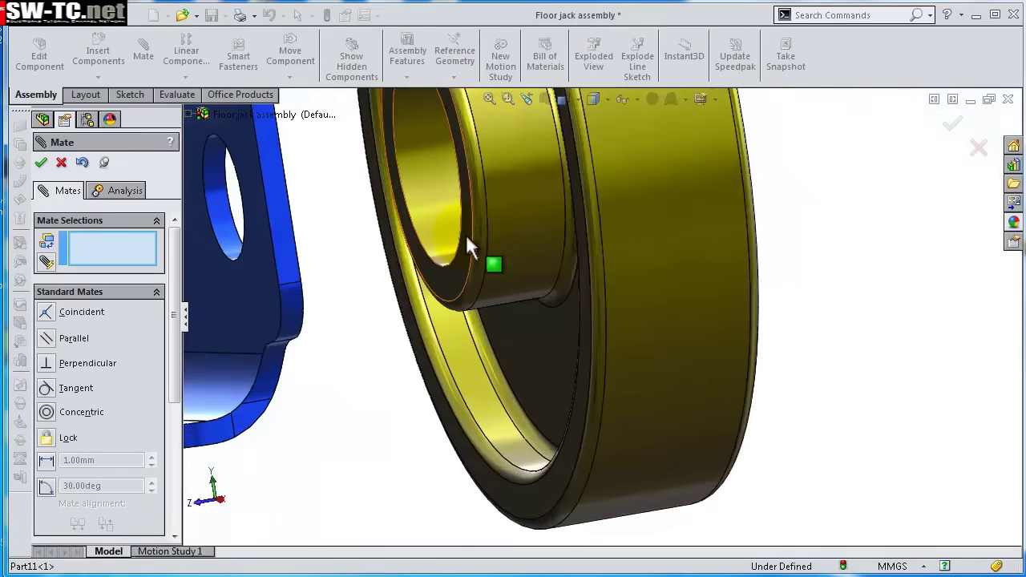
left_click(465, 238)
middle_click_drag(451, 245, 425, 269)
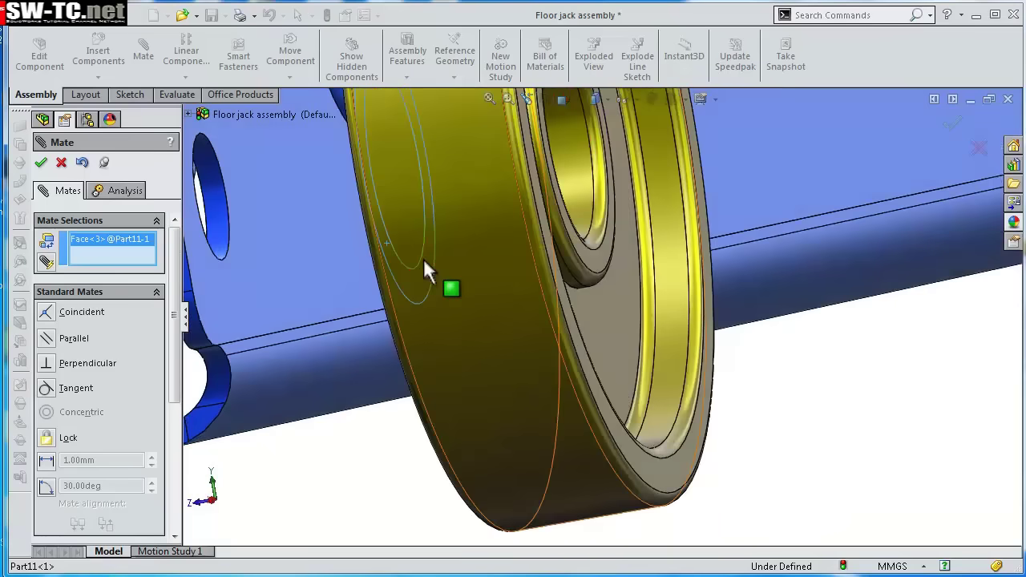
middle_click_drag(344, 291, 358, 295)
left_click(348, 282)
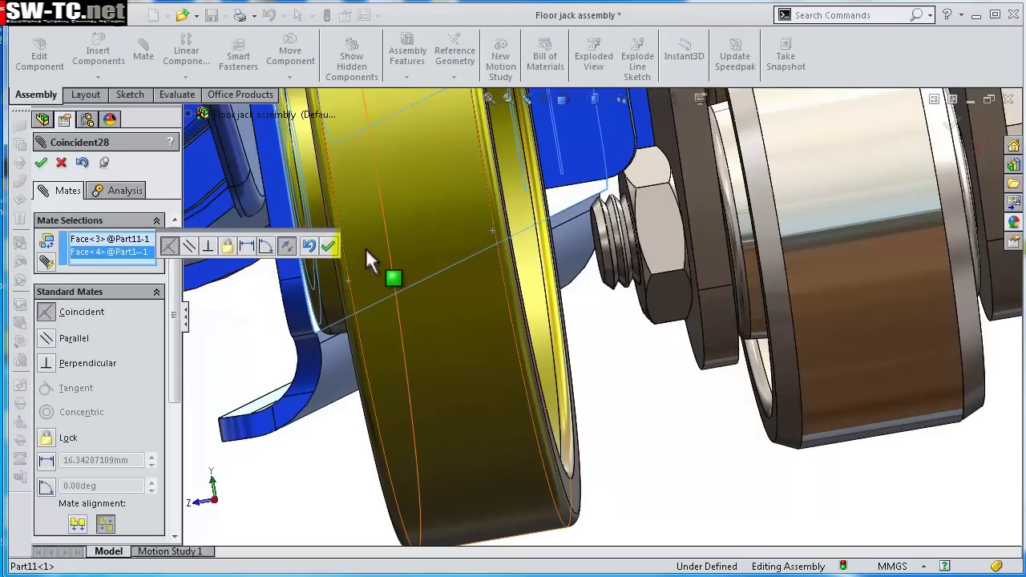
scroll(366, 247, "down", 2)
left_click(248, 243)
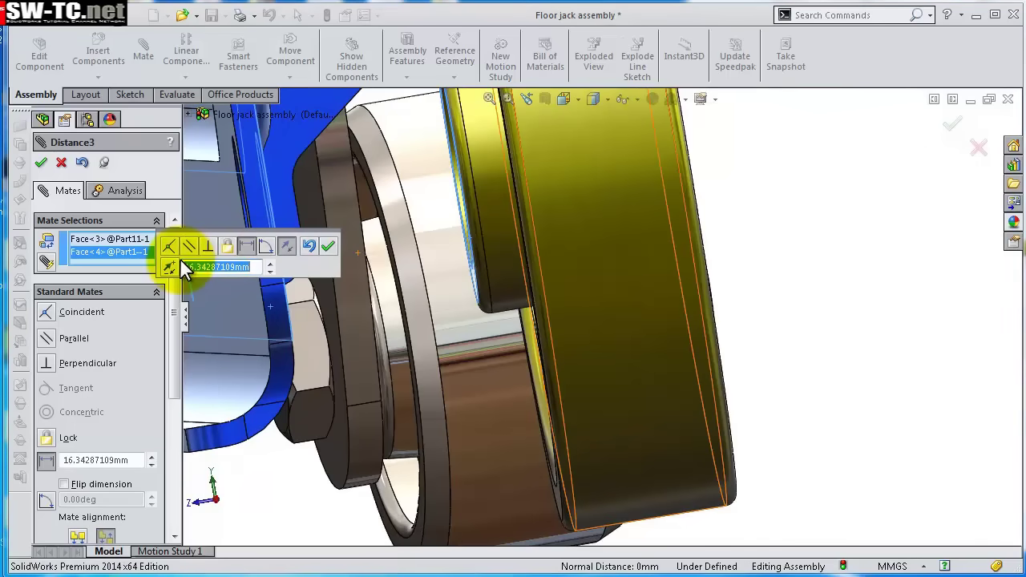
type("25")
key("Return")
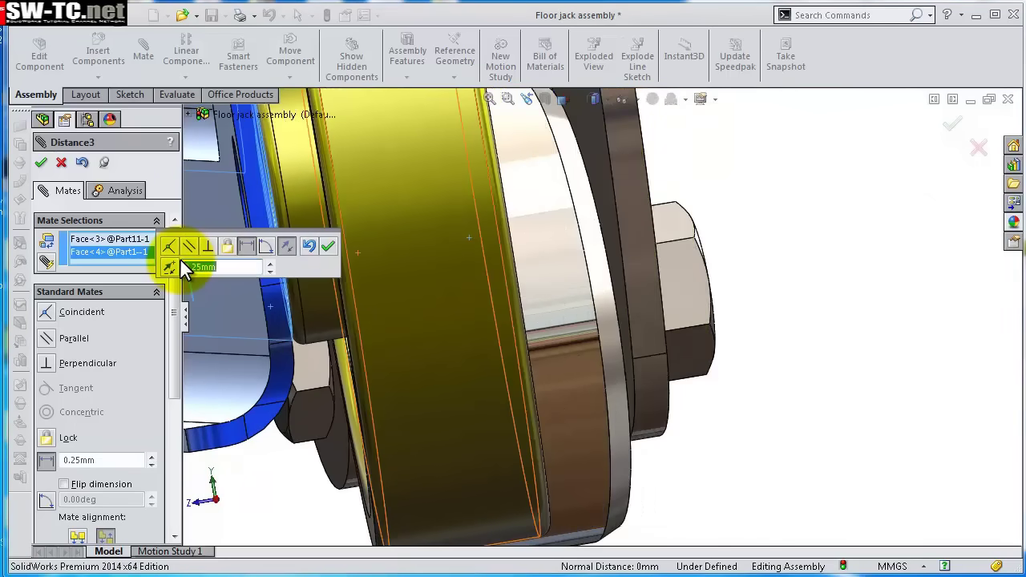
left_click(328, 247)
middle_click_drag(404, 257, 320, 309)
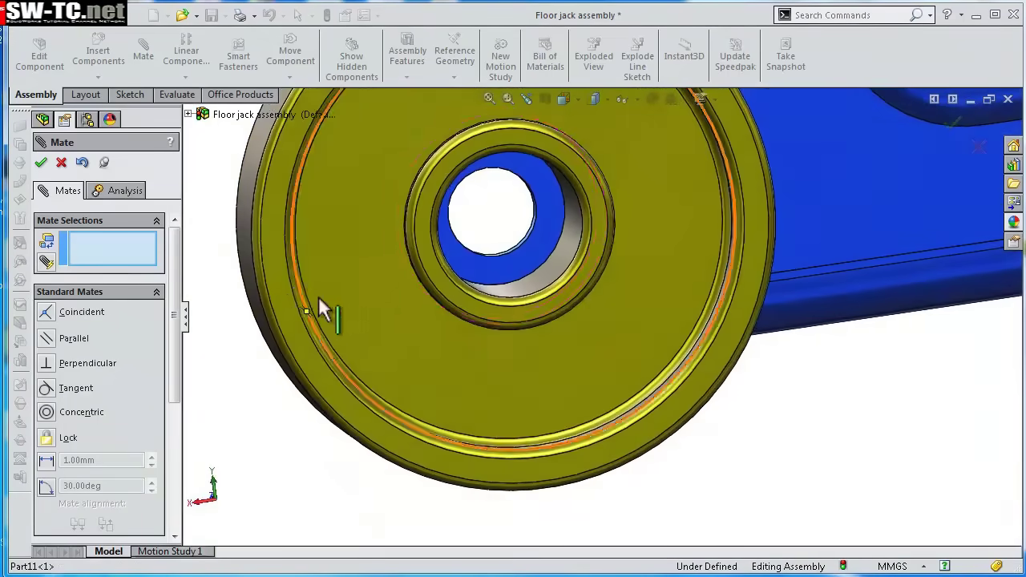
scroll(591, 275, "up", 3)
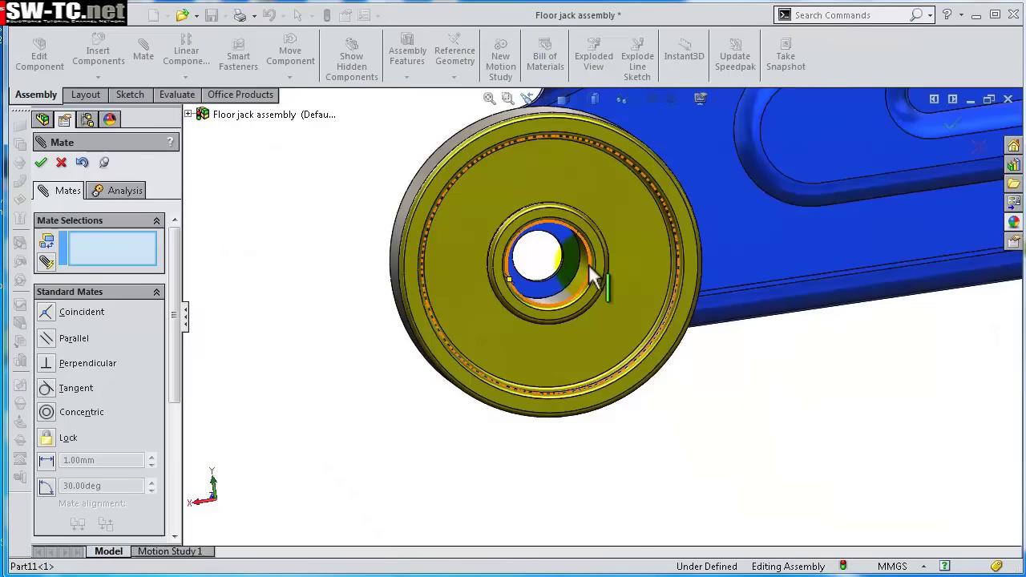
Browse the Toolbox Pins > Spring category to find Spring Pin (Slotted HD) ISO 8752.
left_click(1014, 164)
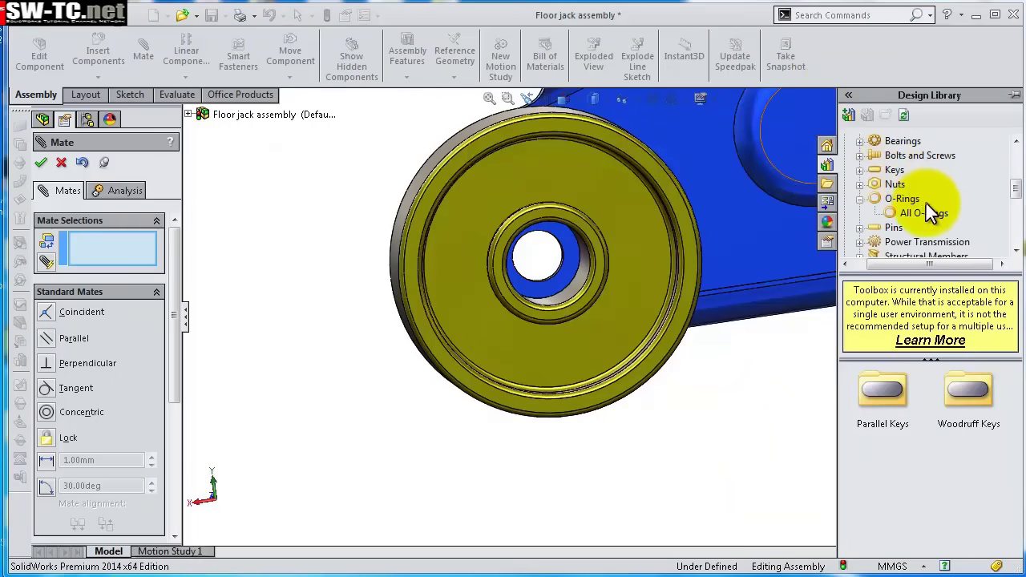
left_click(930, 212)
left_click(904, 199)
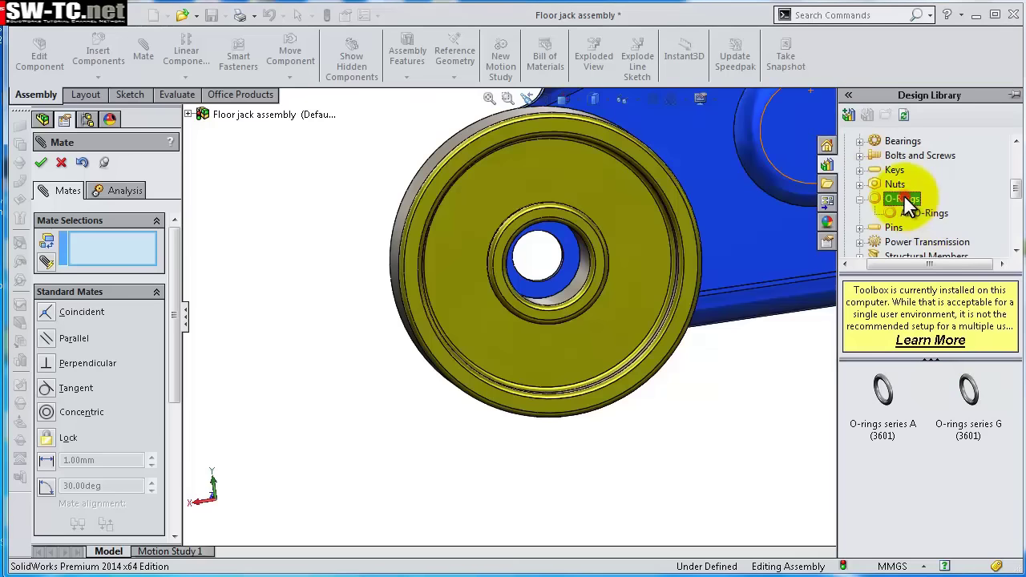
left_click(859, 229)
left_click(914, 228)
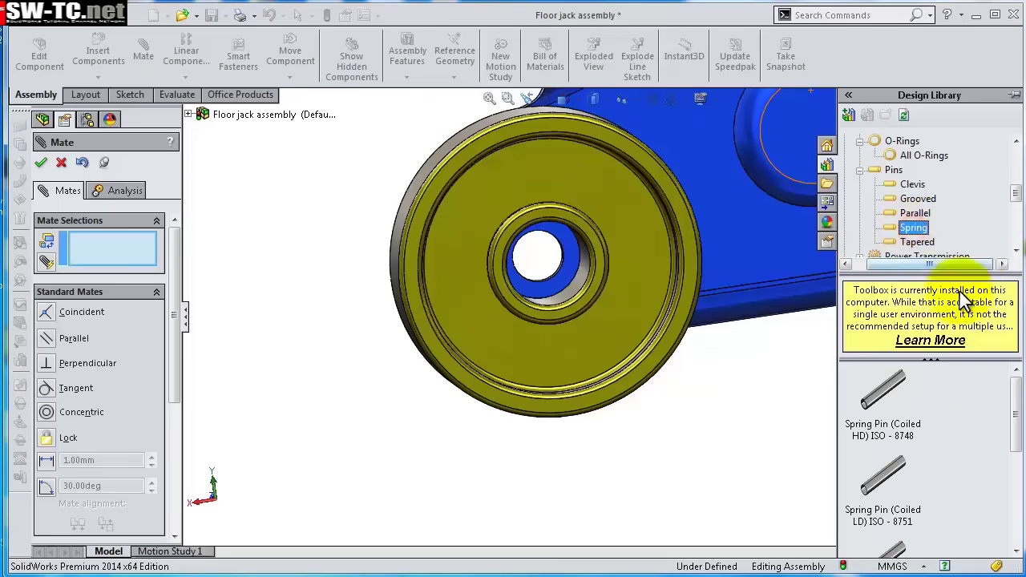
left_click_drag(1017, 409, 1021, 495)
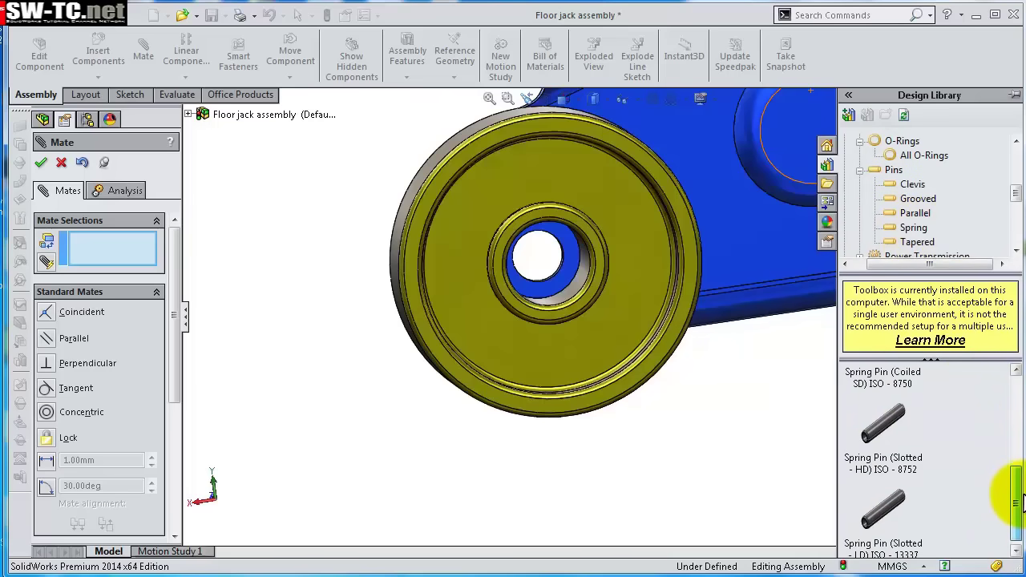
left_click(886, 428)
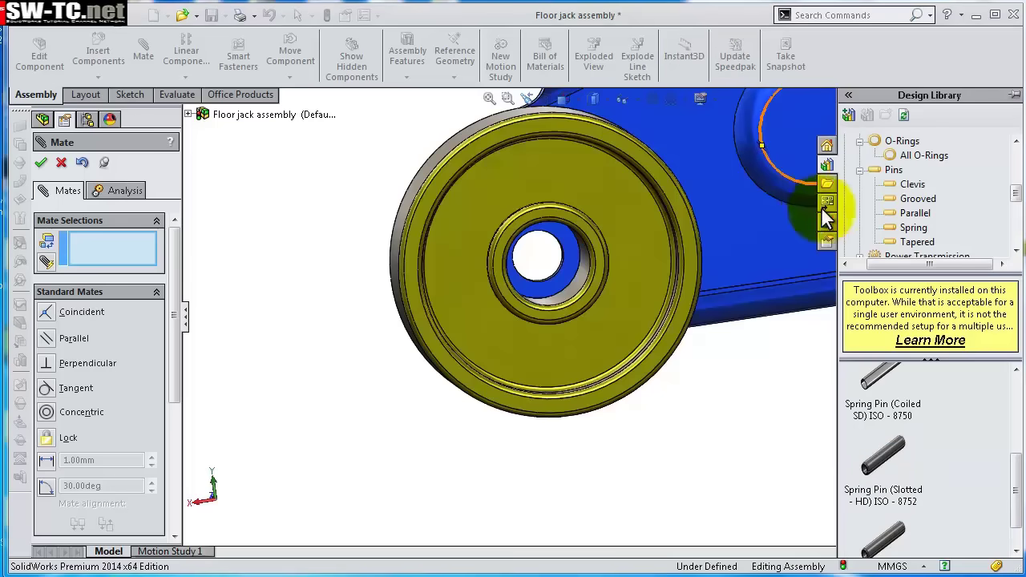
Drag the Slotted HD spring pin into the yellow wheel's hole.
left_click(878, 464)
left_click_drag(876, 465, 635, 393)
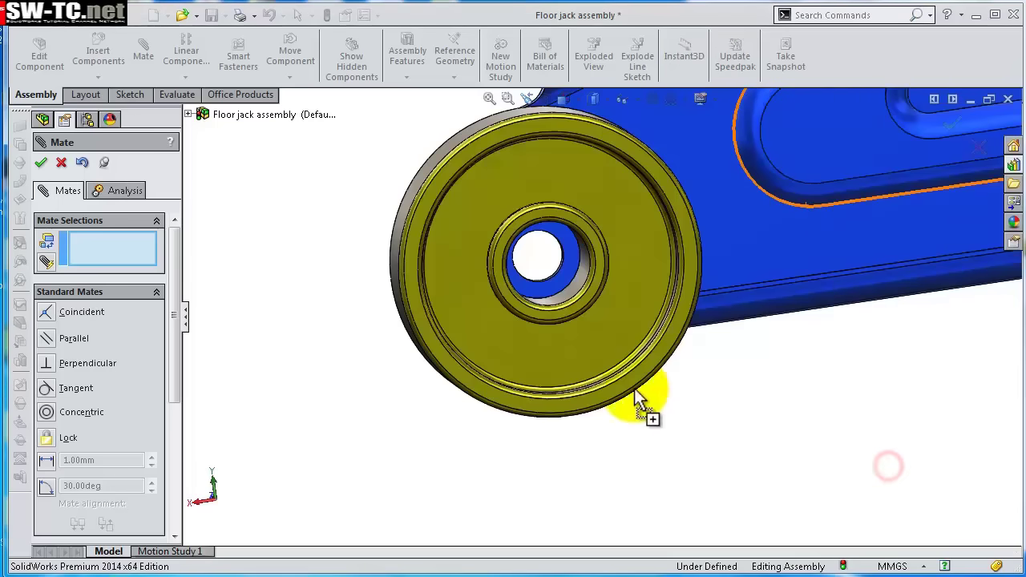
left_click_drag(569, 293, 579, 285)
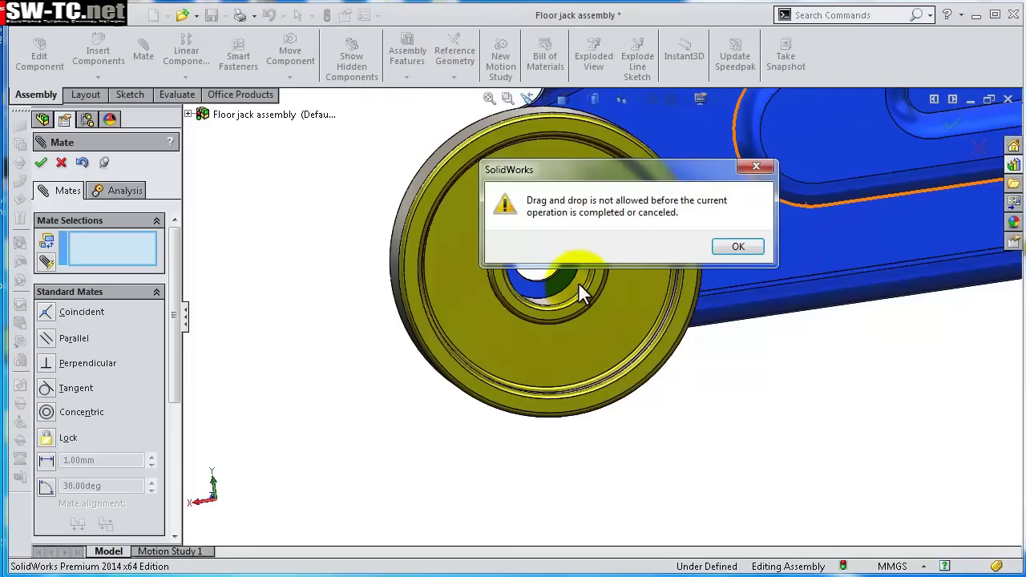
left_click(741, 247)
left_click(957, 128)
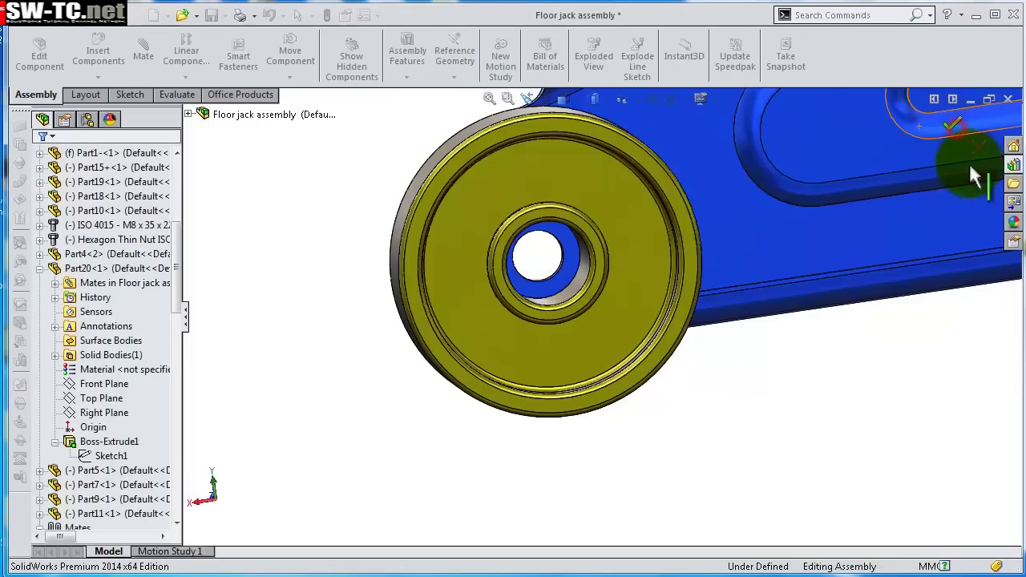
left_click(1015, 223)
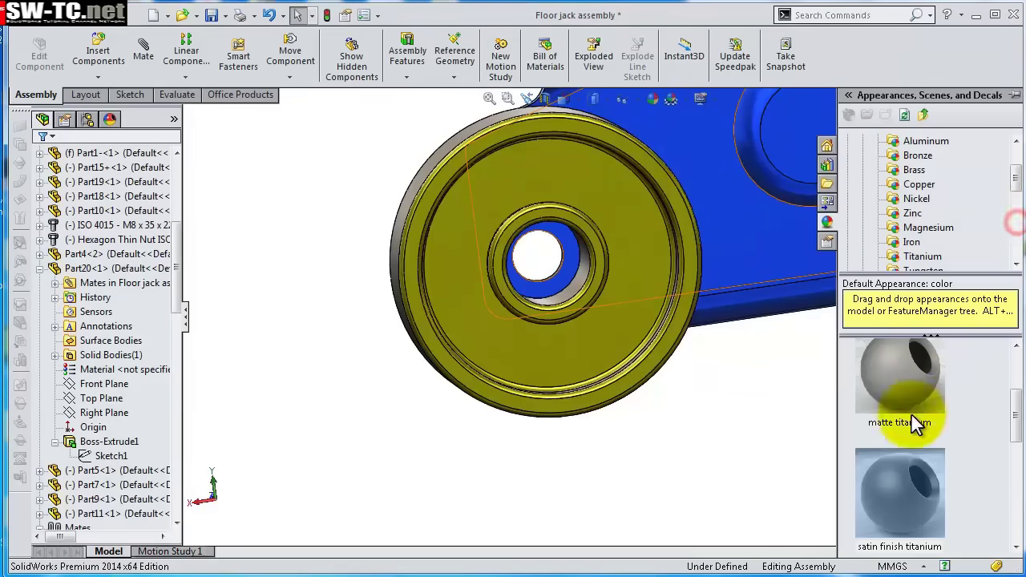
left_click(827, 167)
left_click_drag(877, 455, 770, 322)
left_click(805, 329)
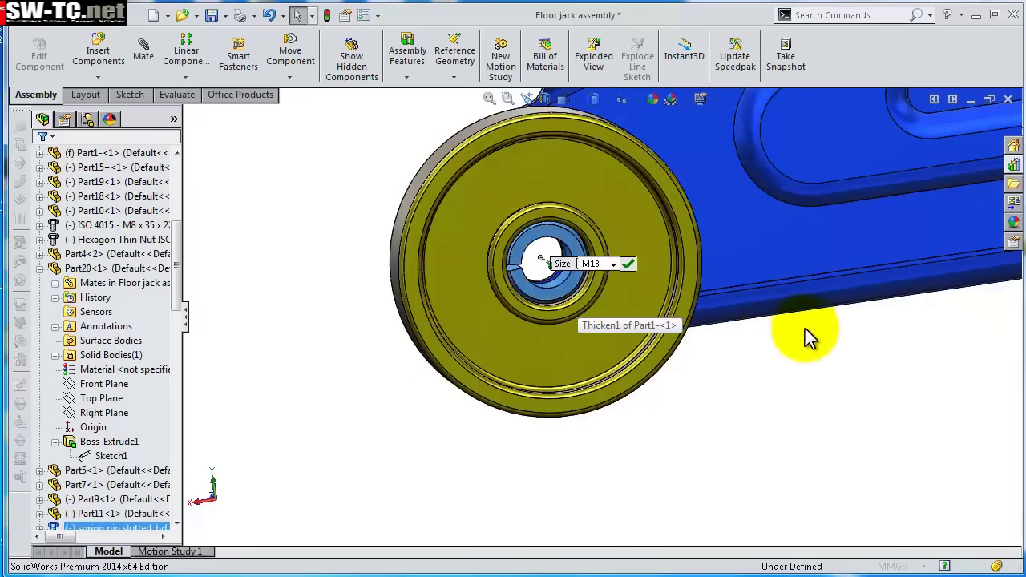
Set the spring pin length to 12 and confirm the M18 × 12 configuration.
middle_click_drag(805, 328, 775, 297)
scroll(705, 277, "down", 3)
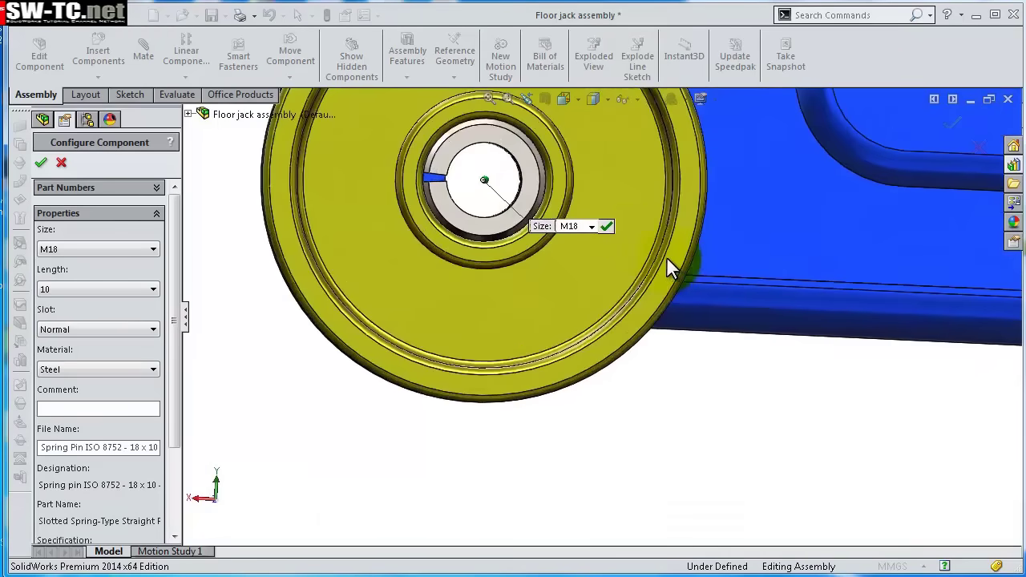
middle_click_drag(641, 211, 745, 209)
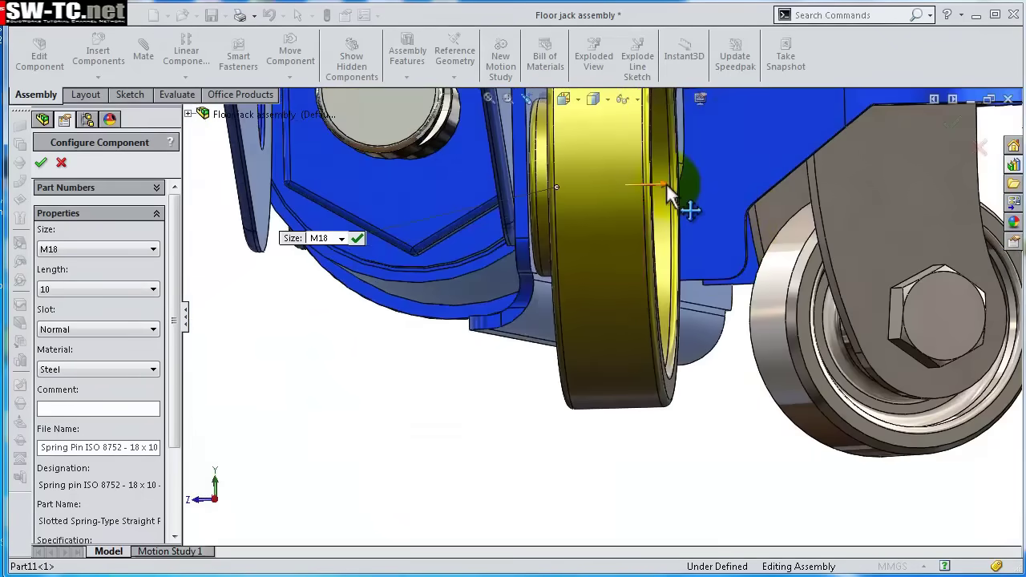
left_click_drag(666, 183, 672, 184)
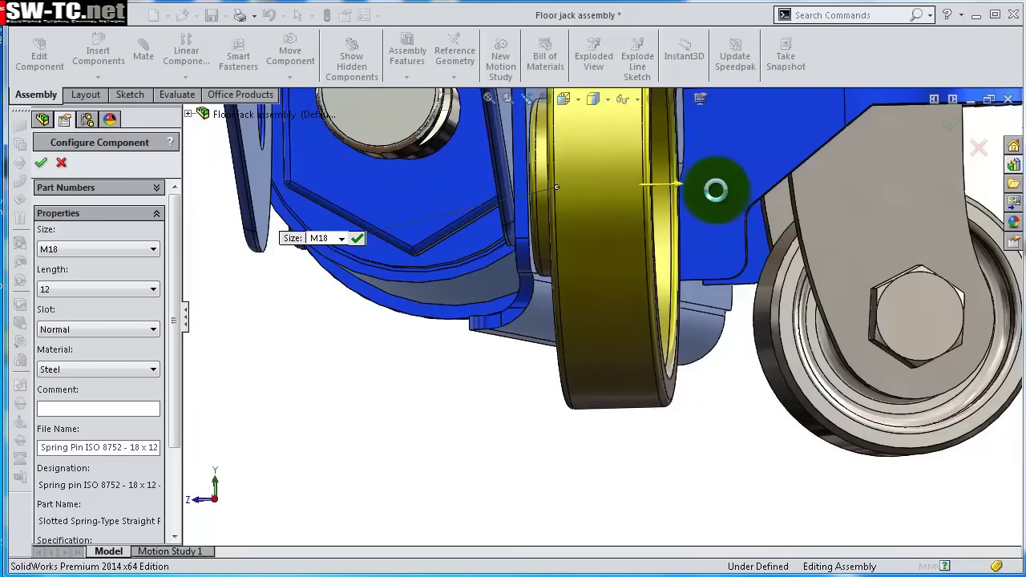
middle_click_drag(761, 229, 651, 230)
scroll(377, 264, "up", 3)
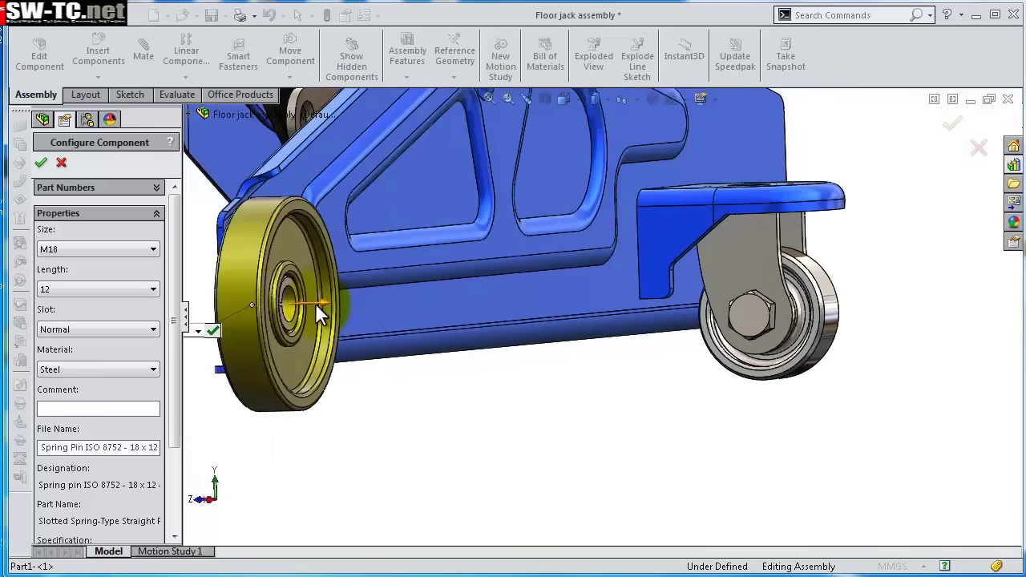
middle_click_drag(319, 312, 774, 281)
key("Return")
Orbit and zoom around the wheel to inspect the inserted spring pin.
middle_click_drag(571, 335, 659, 283)
scroll(555, 355, "up", 5)
scroll(666, 218, "down", 3)
scroll(764, 217, "up", 2)
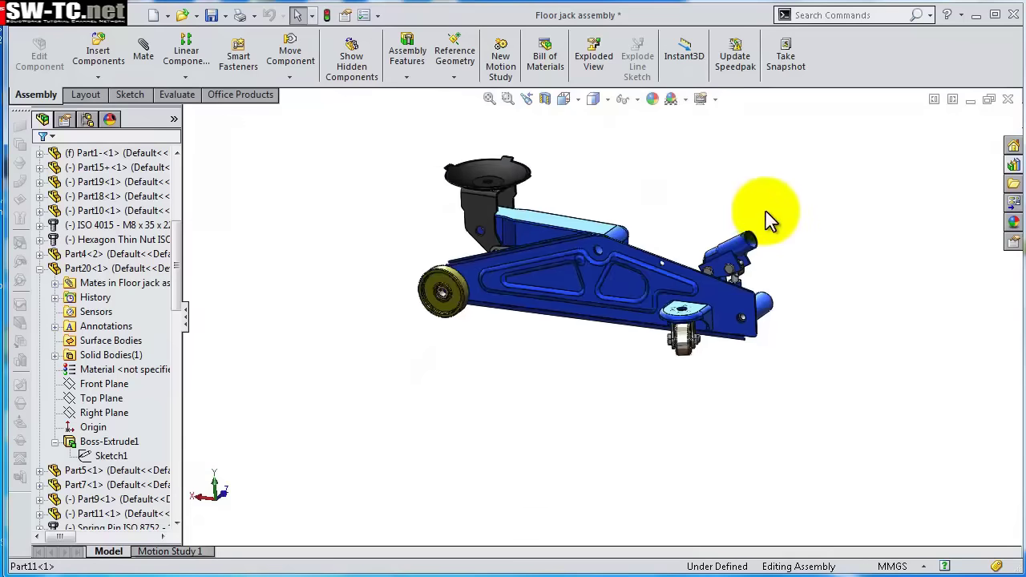
scroll(763, 254, "down", 5)
Drag Part8 from the part-file folder into the floor jack assembly above the frame.
middle_click_drag(763, 348, 764, 323)
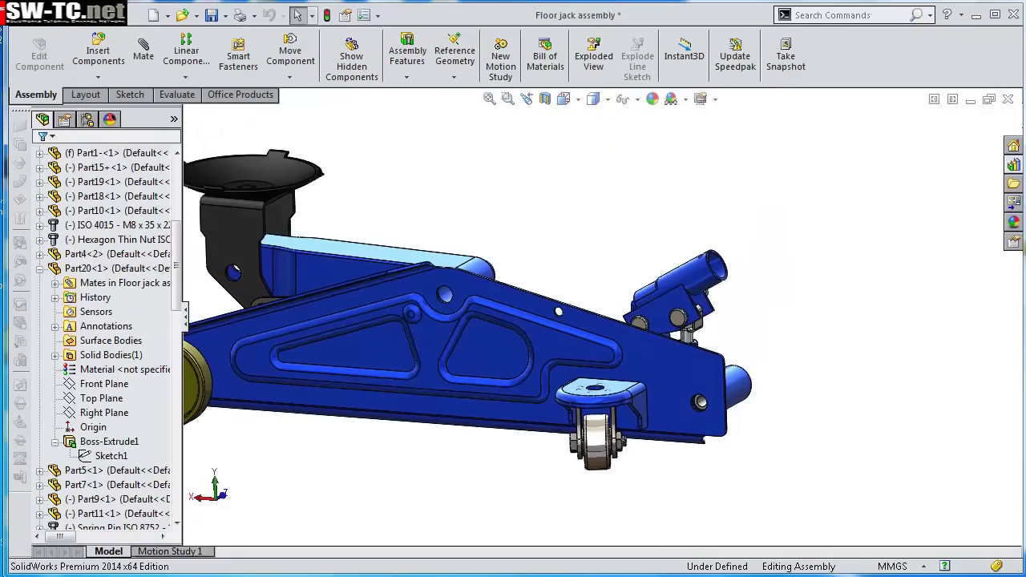
key("alt+Tab")
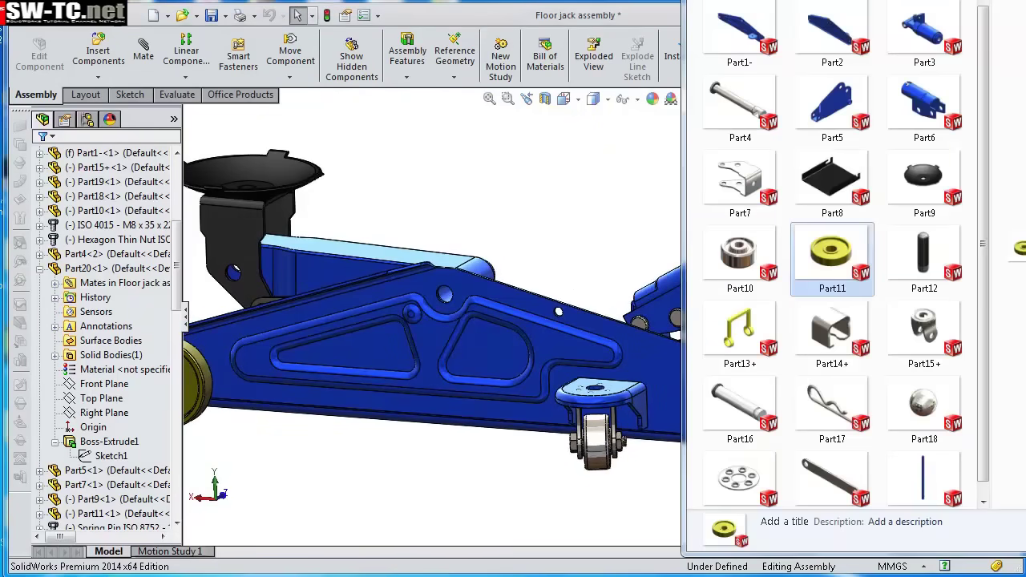
left_click_drag(838, 196, 606, 241)
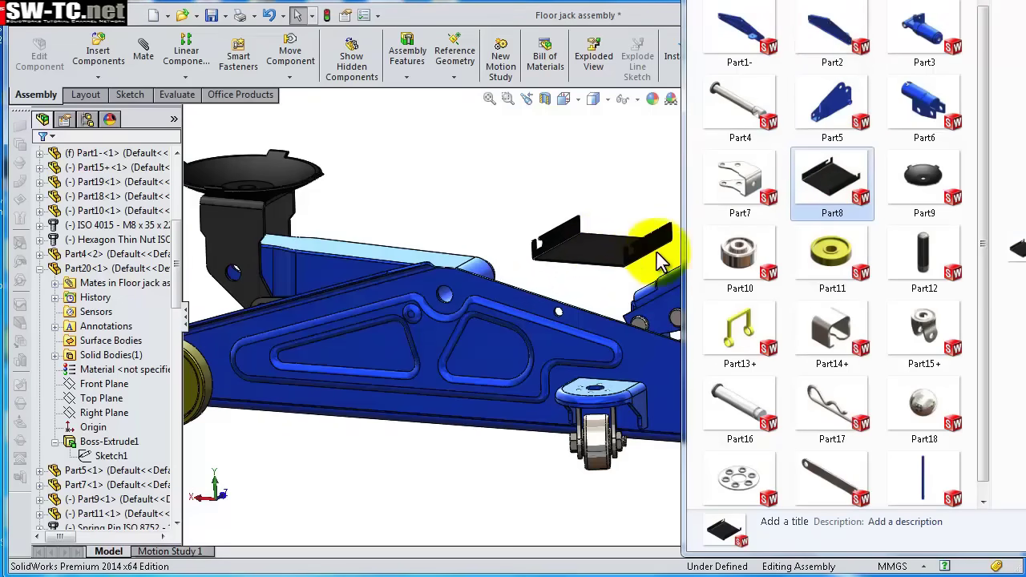
left_click(642, 10)
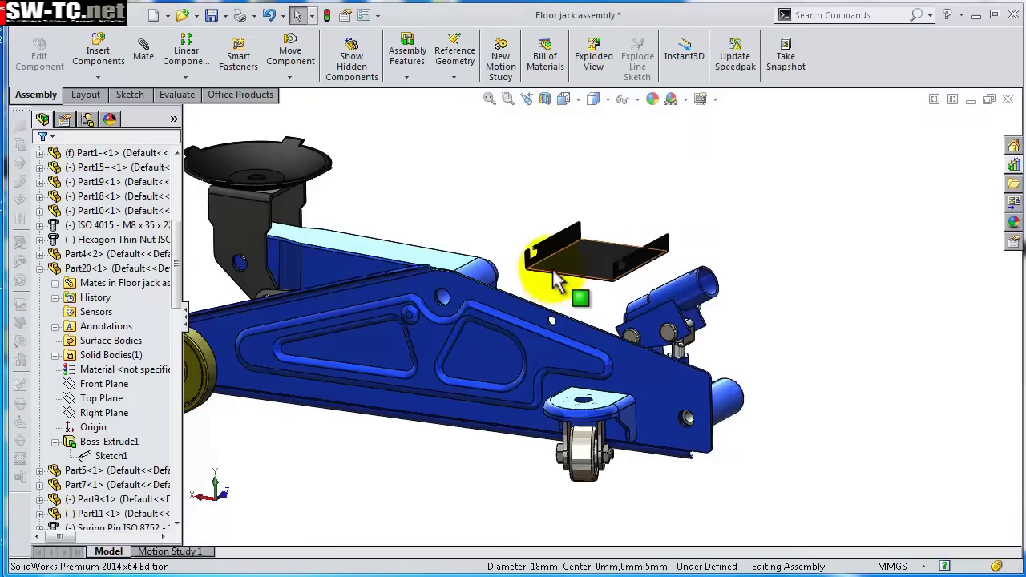
Rotate the black tray component until it sits roughly level above the frame.
middle_click_drag(553, 273, 340, 163)
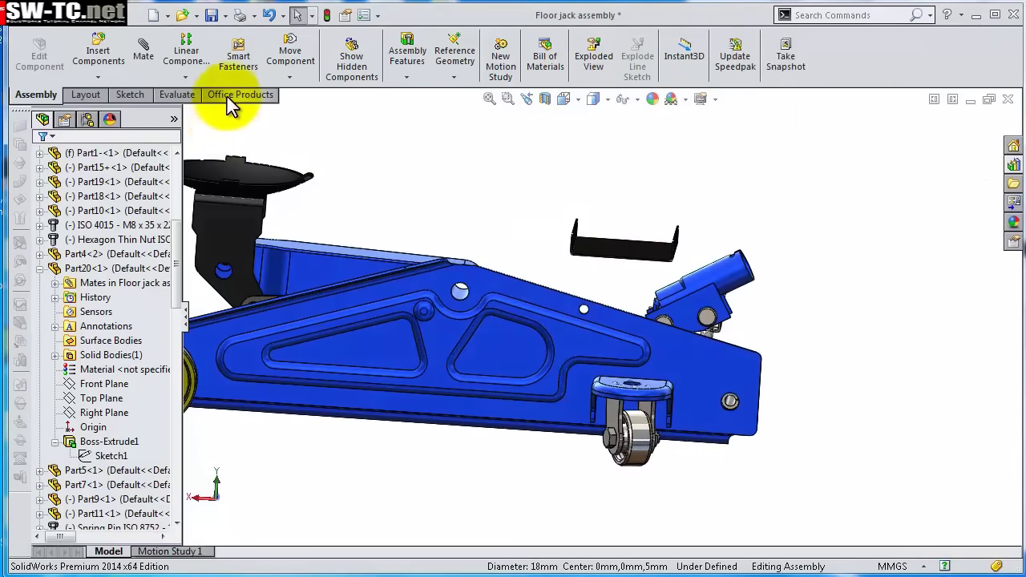
left_click(287, 79)
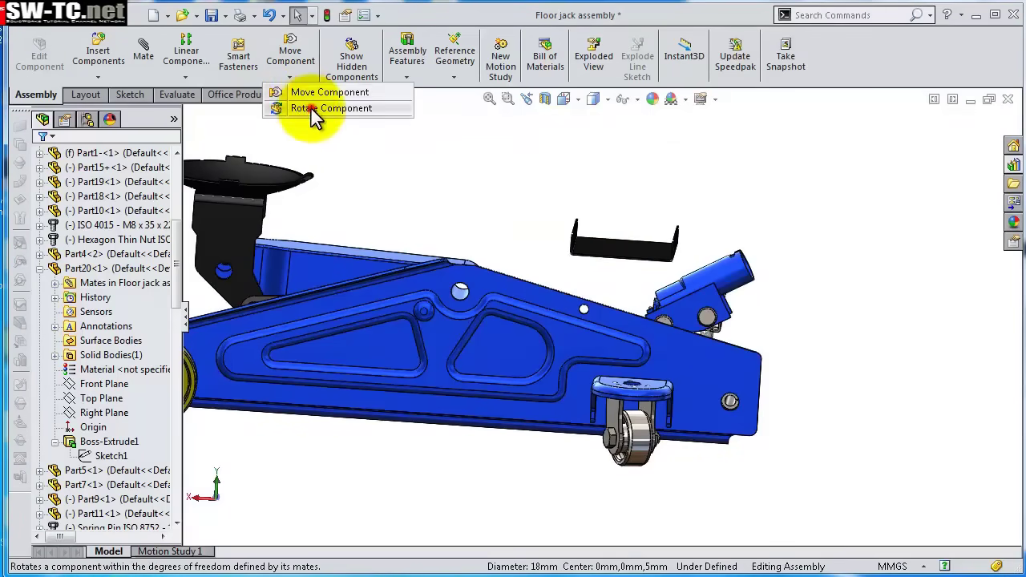
left_click(314, 107)
left_click_drag(579, 256, 644, 199)
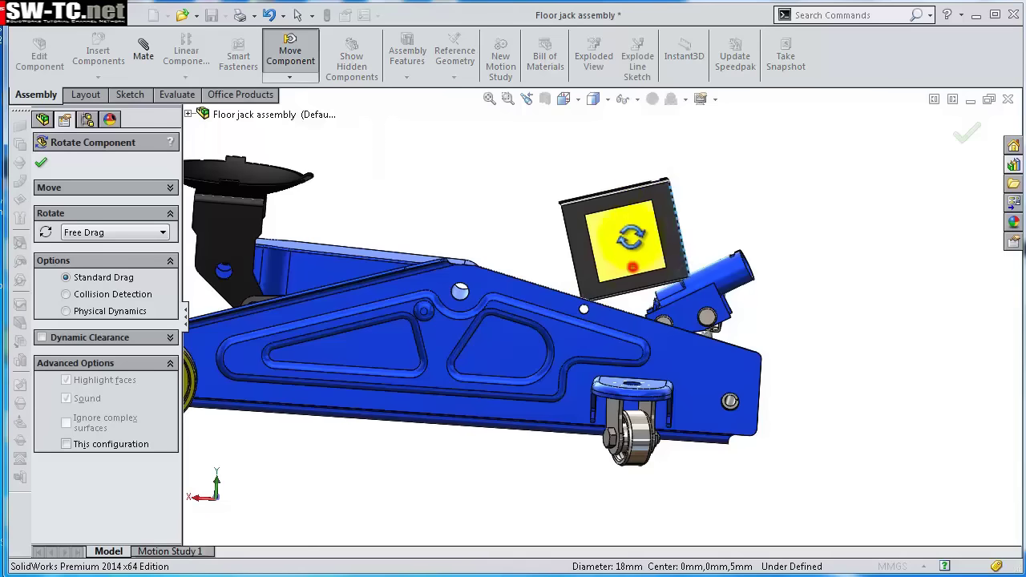
left_click_drag(631, 237, 616, 99)
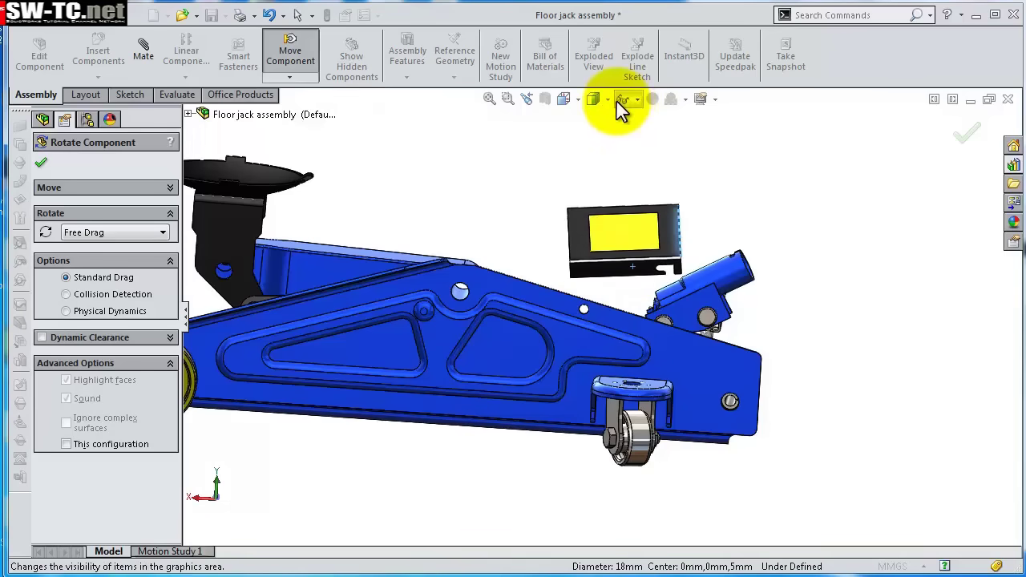
left_click(962, 143)
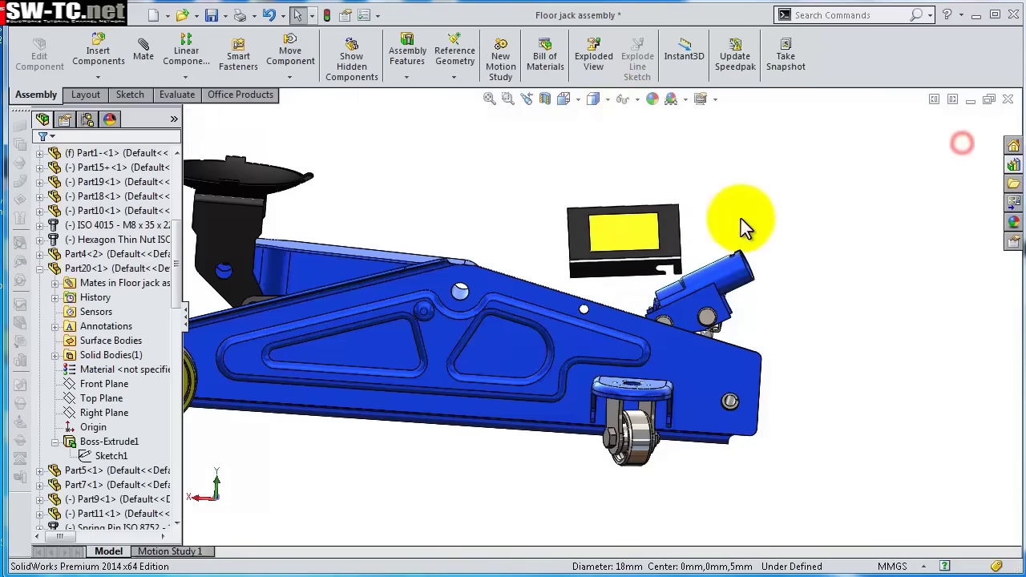
scroll(639, 241, "down", 8)
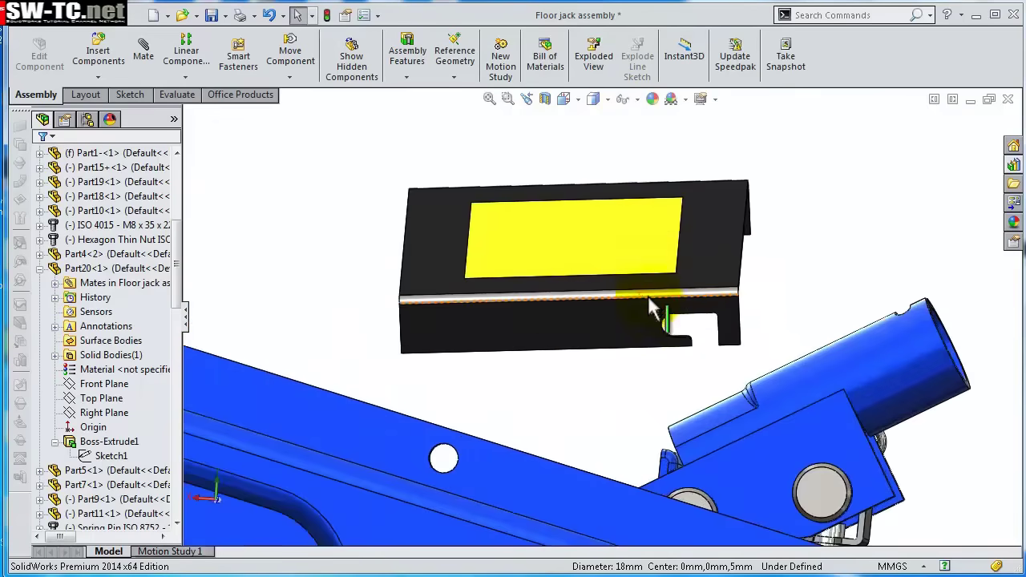
scroll(663, 343, "down", 10)
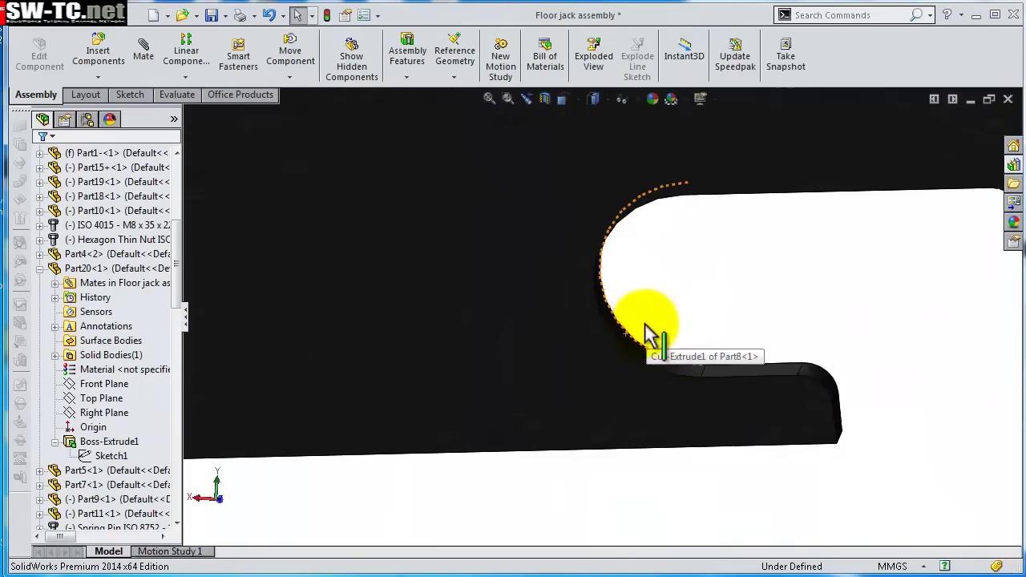
left_click(592, 353)
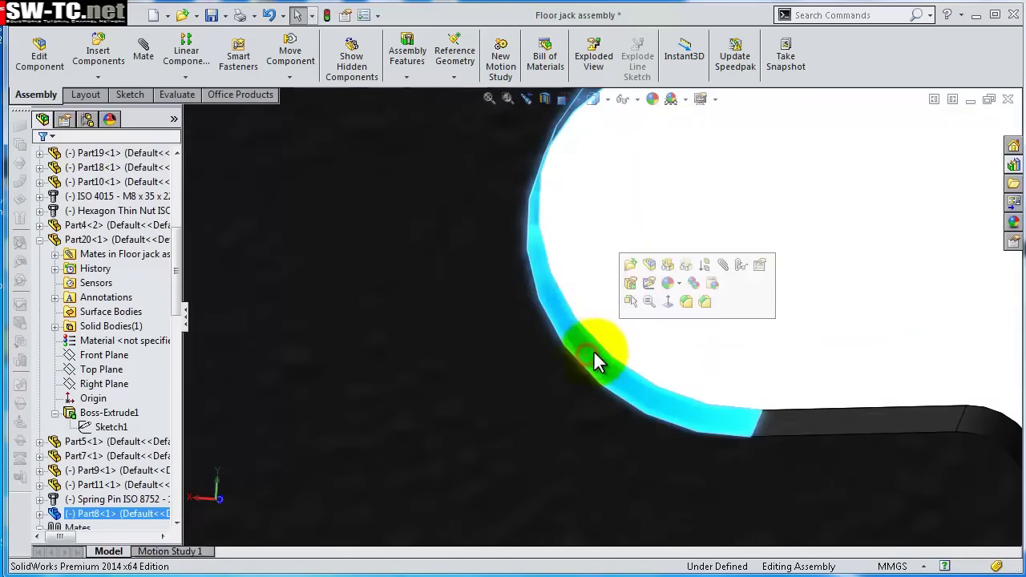
Mate the tray's slot face concentric with the frame hole.
left_click(725, 265)
scroll(465, 481, "up", 10)
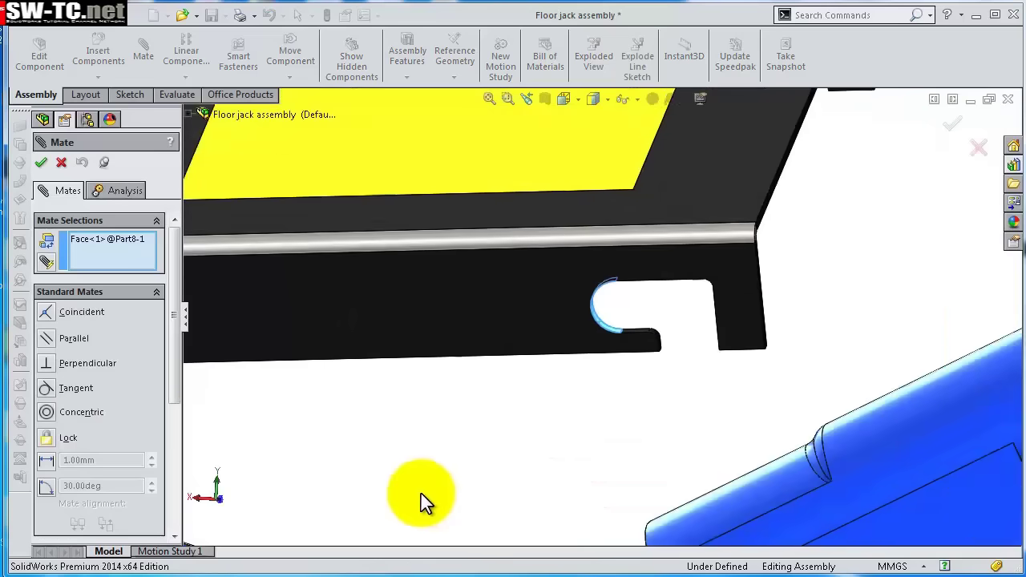
scroll(412, 495, "down", 8)
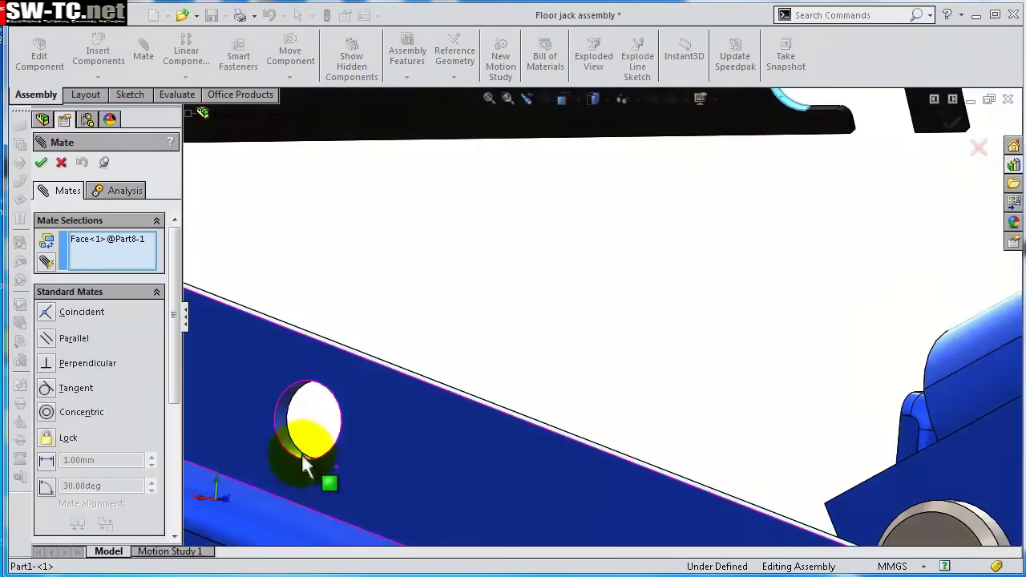
left_click(297, 433)
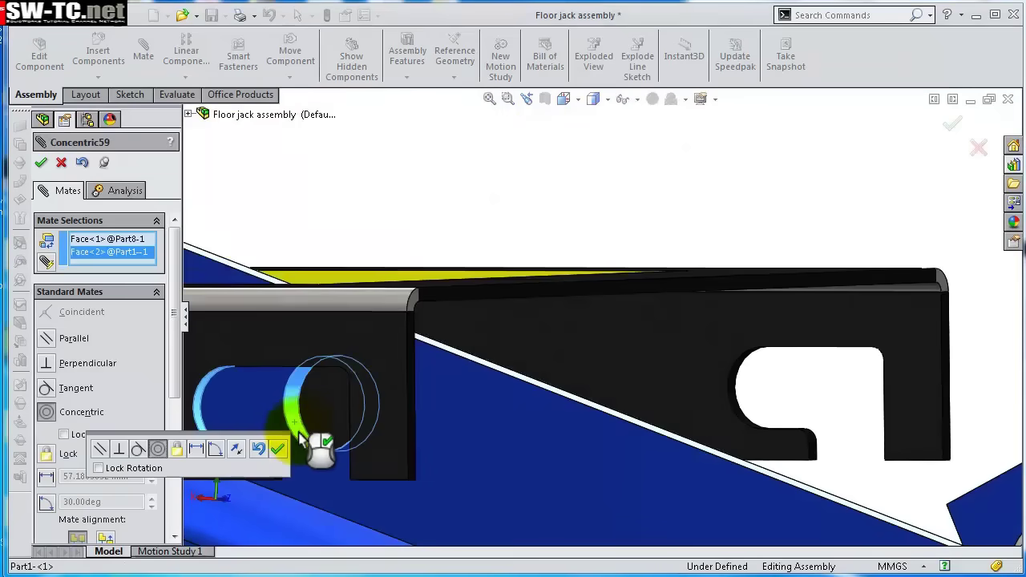
left_click(279, 449)
Make the tray's long edge face parallel to the frame with flipped alignment.
mouse_move(282, 458)
middle_mouse_down()
mouse_move(374, 446)
mouse_move(305, 455)
mouse_move(277, 441)
middle_mouse_up()
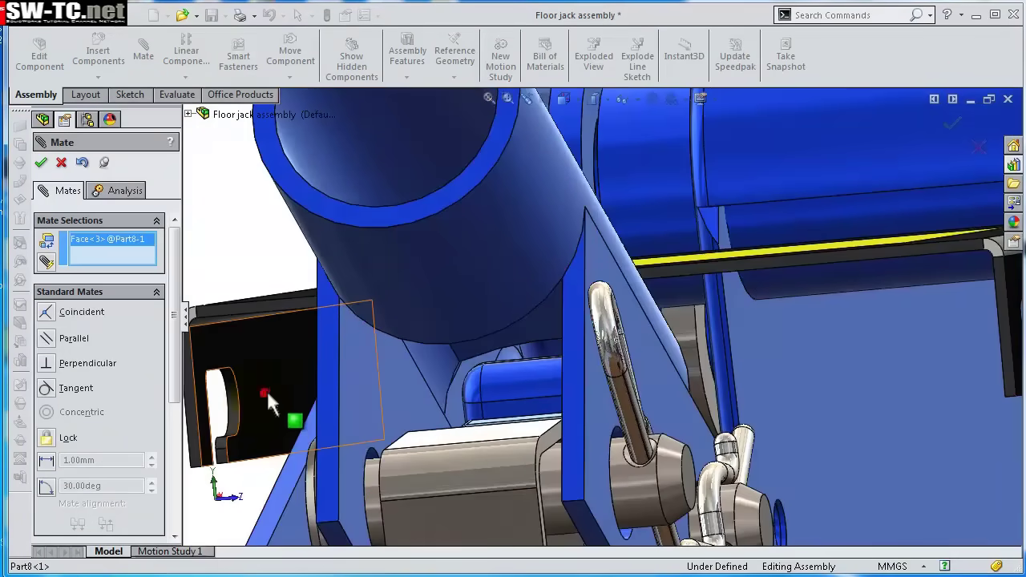
middle_click_drag(267, 393, 346, 383)
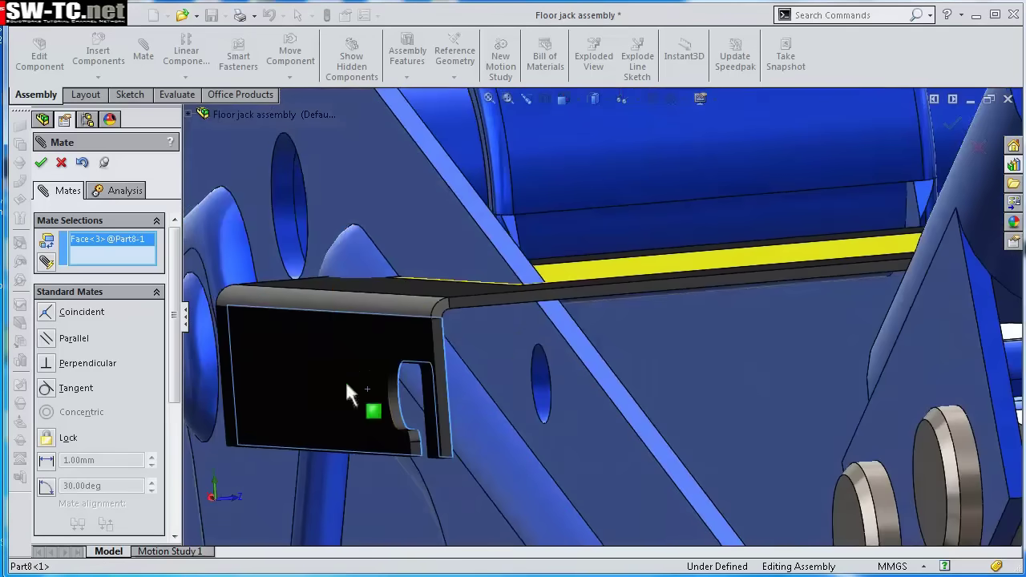
left_click(508, 363)
left_click(499, 402)
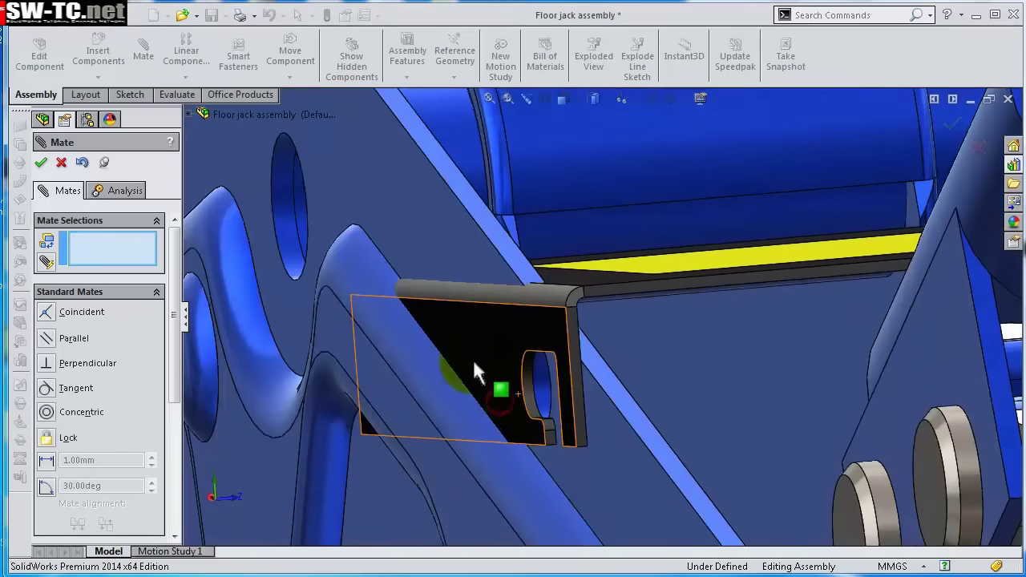
middle_click_drag(476, 311, 658, 332)
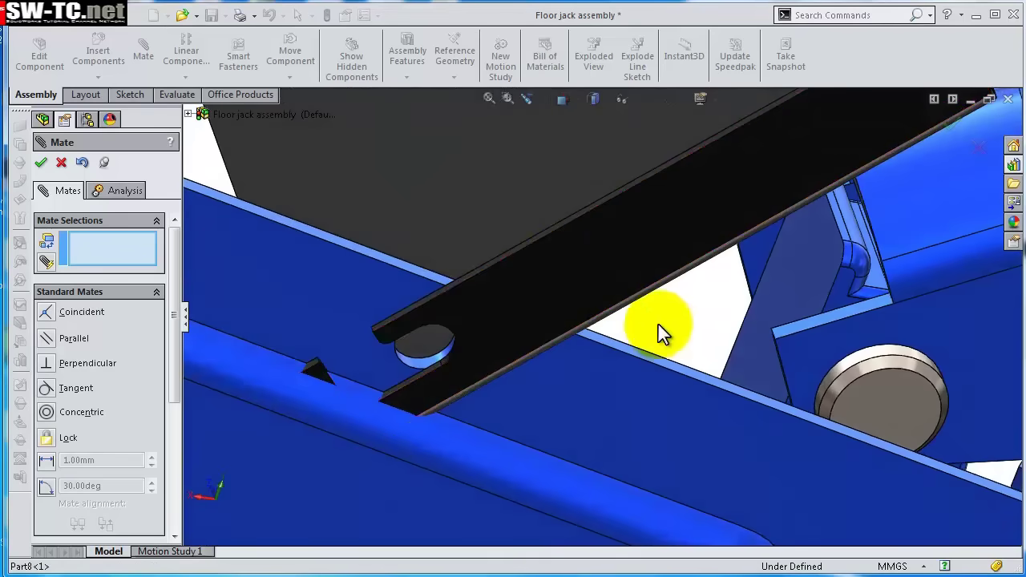
scroll(544, 254, "down", 3)
left_click(546, 252)
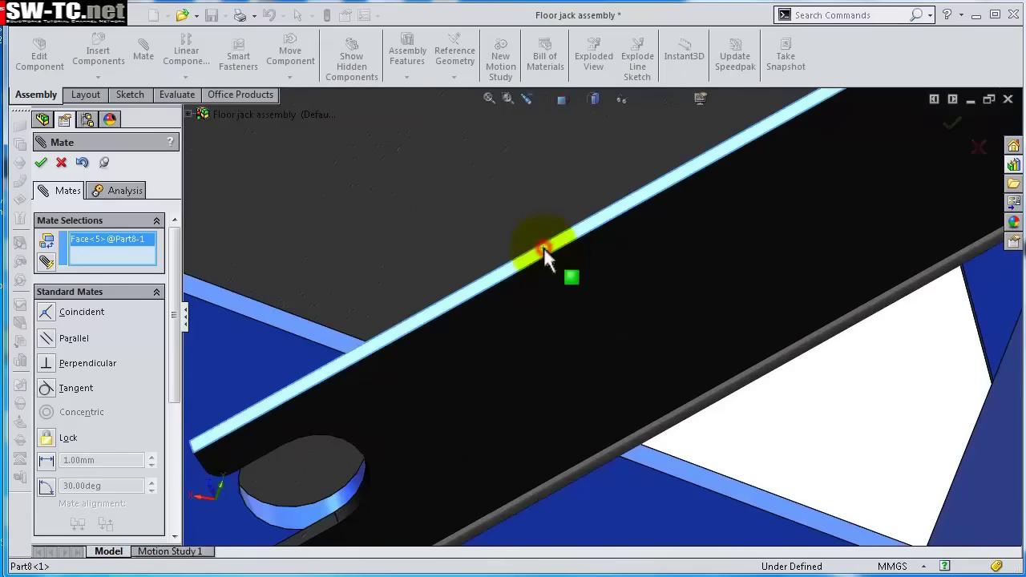
left_click(304, 329)
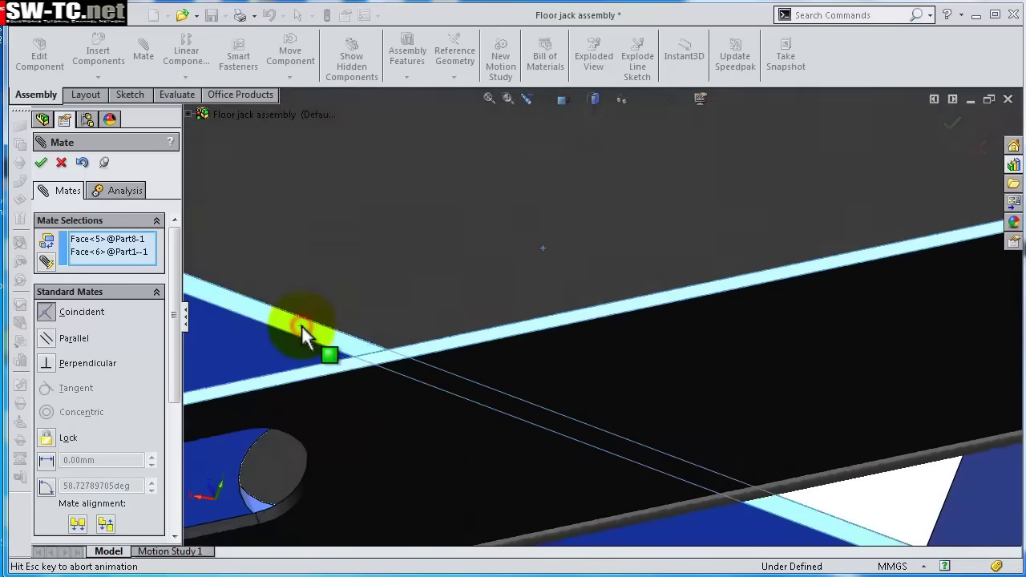
left_click(241, 352)
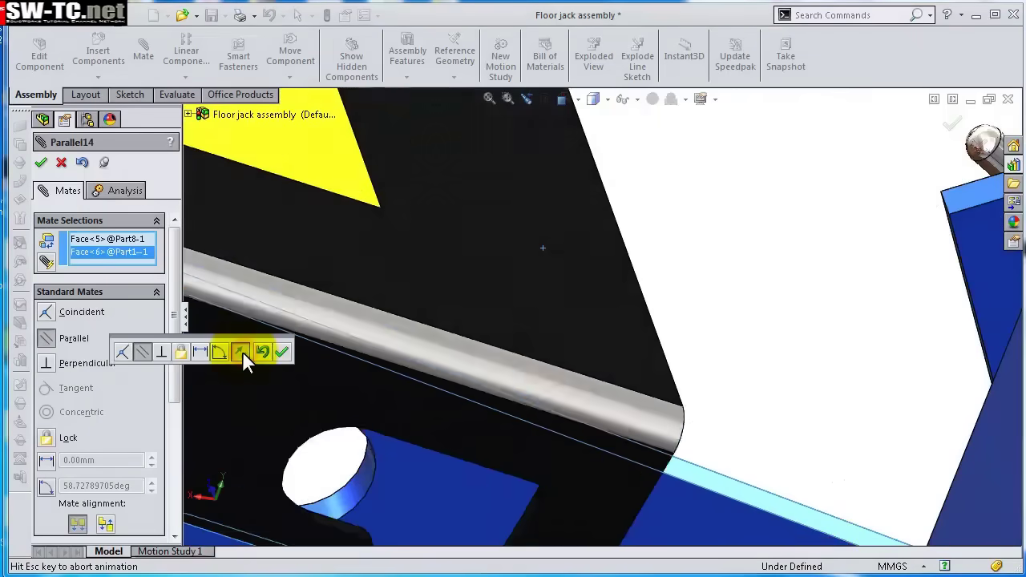
scroll(462, 390, "up", 3)
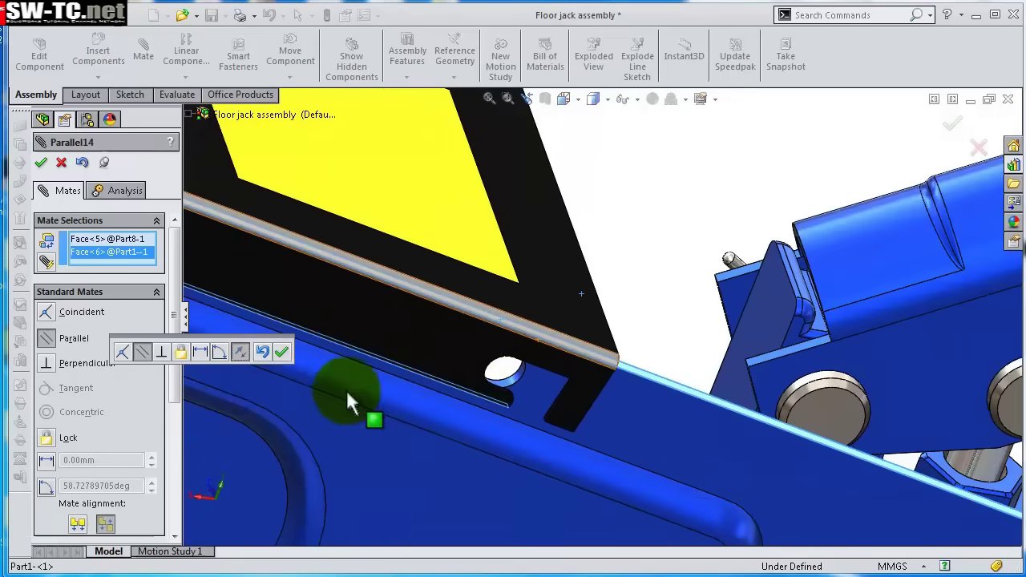
left_click(281, 352)
middle_click_drag(570, 326, 724, 419)
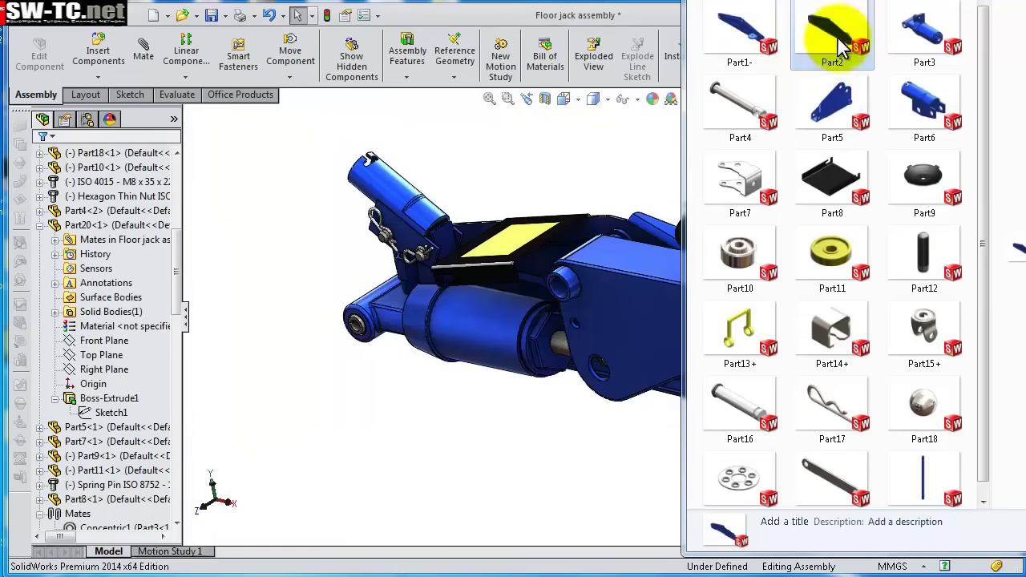
Rotate the lower arm component into a new position.
left_click_drag(841, 29, 502, 430)
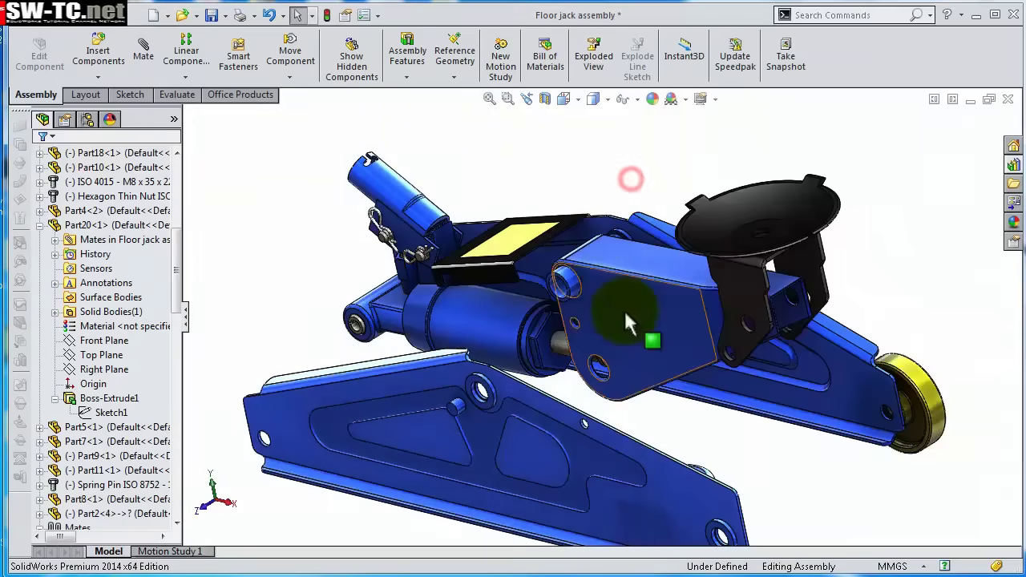
left_click(289, 77)
left_click(297, 106)
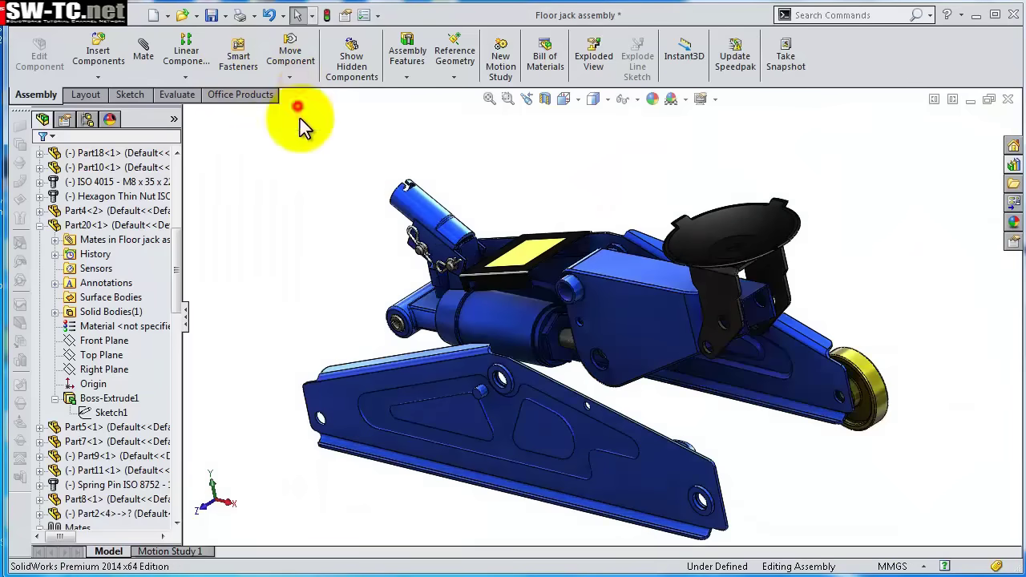
left_click_drag(691, 494, 533, 479)
left_click(967, 133)
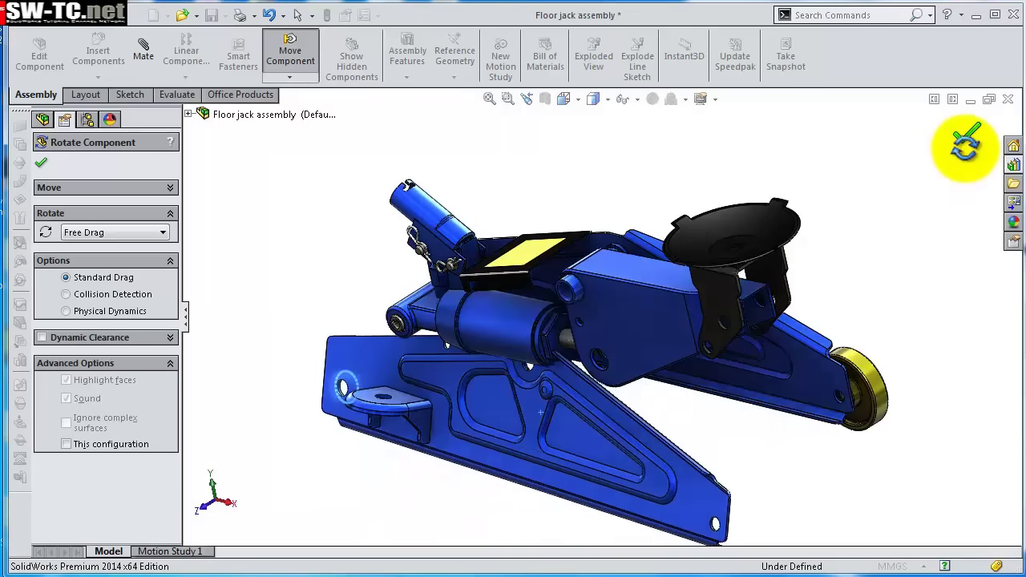
scroll(537, 405, "down", 3)
scroll(536, 404, "down", 6)
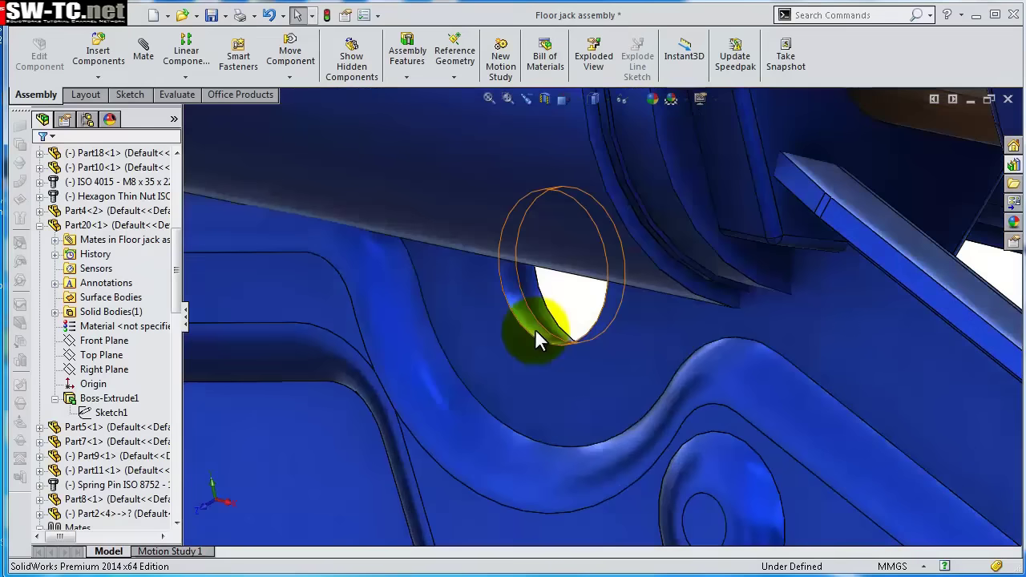
Mate the lower arm's hole concentric with the green pivot boss.
left_click(535, 330)
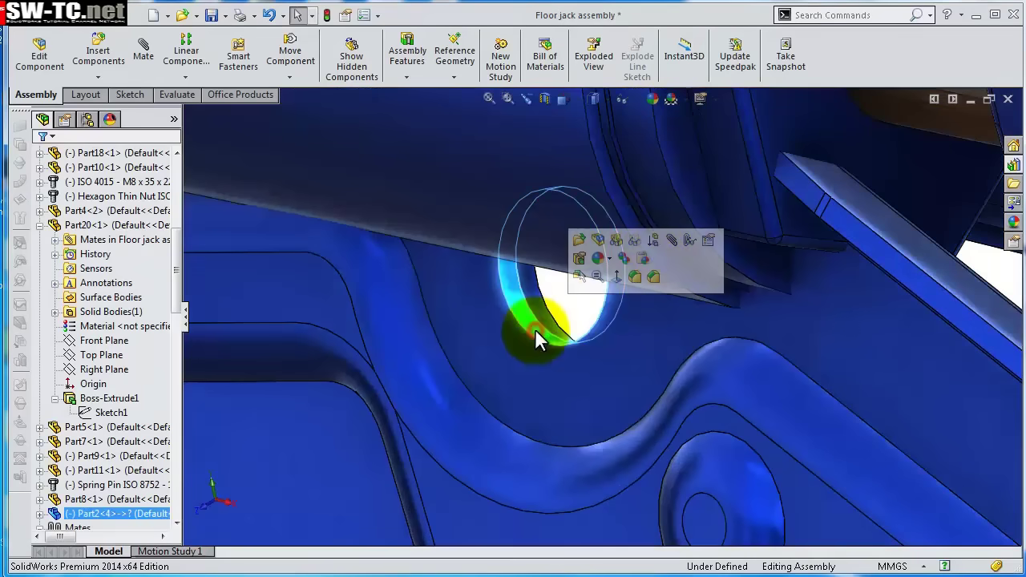
left_click(672, 241)
scroll(670, 196, "up", 5)
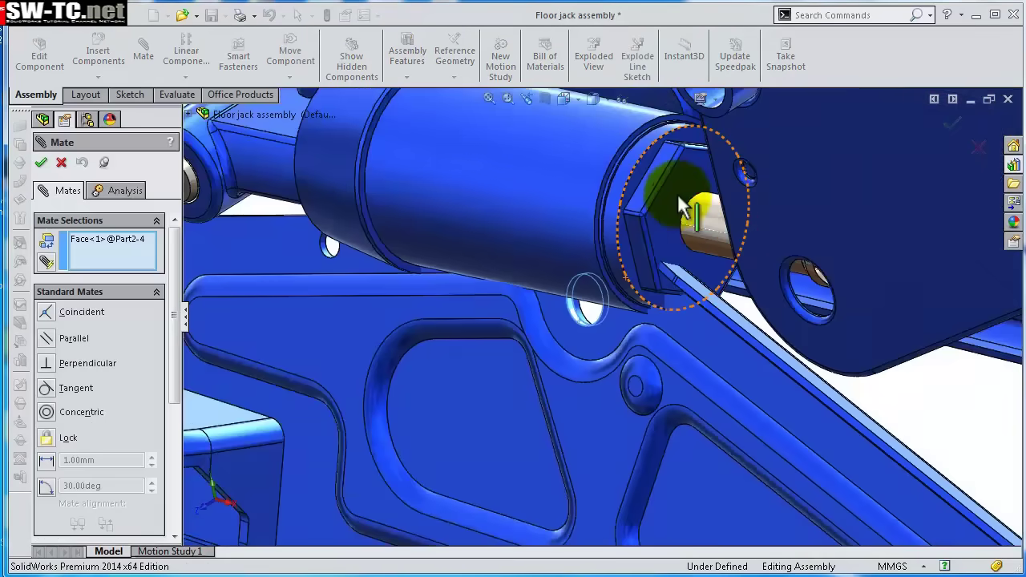
scroll(674, 199, "down", 4)
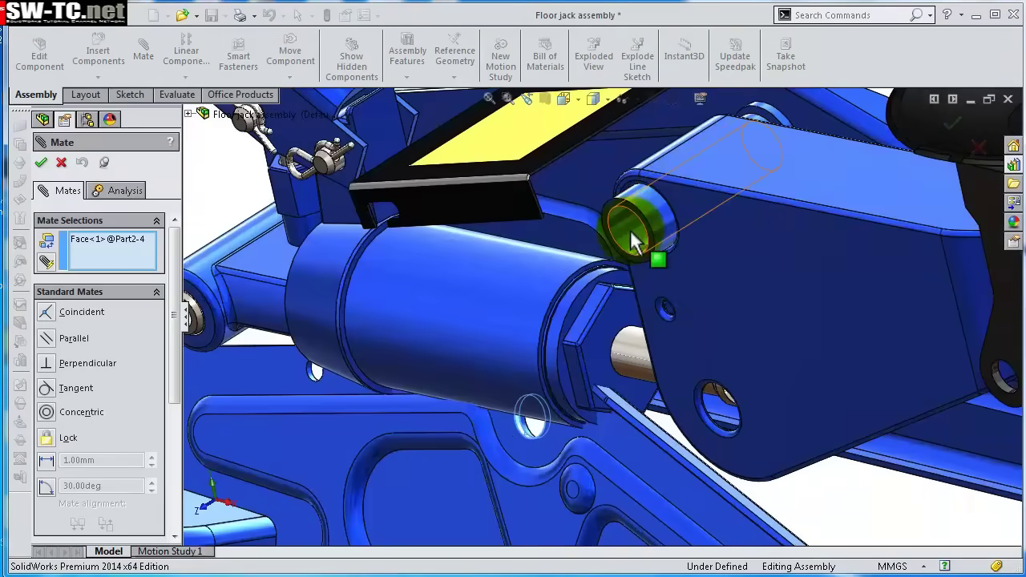
left_click(627, 236)
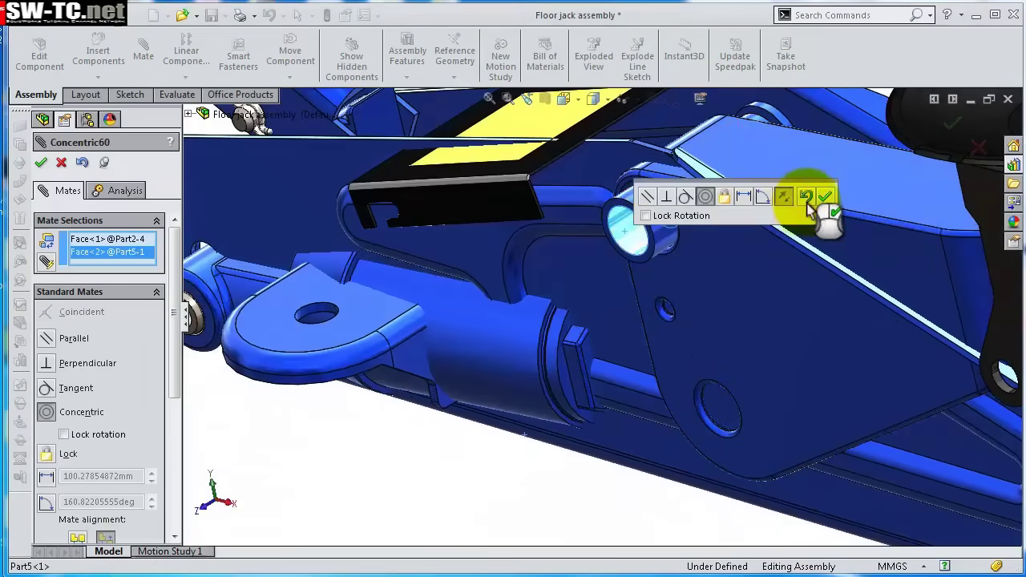
left_click(825, 198)
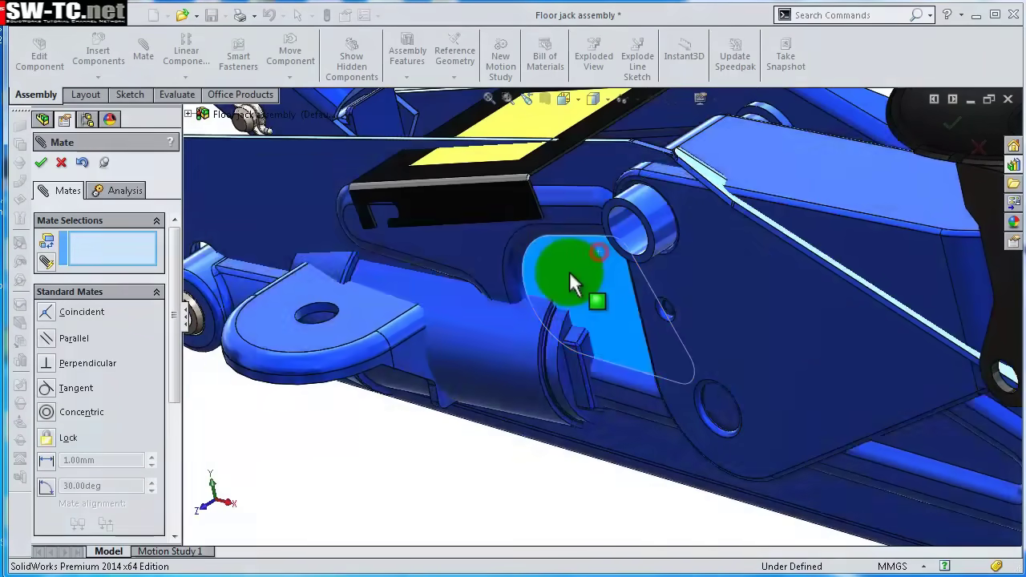
Mate the slot's curved face concentric with the matching round face.
scroll(561, 285, "down", 2)
middle_click_drag(543, 263, 520, 206)
scroll(286, 214, "down", 5)
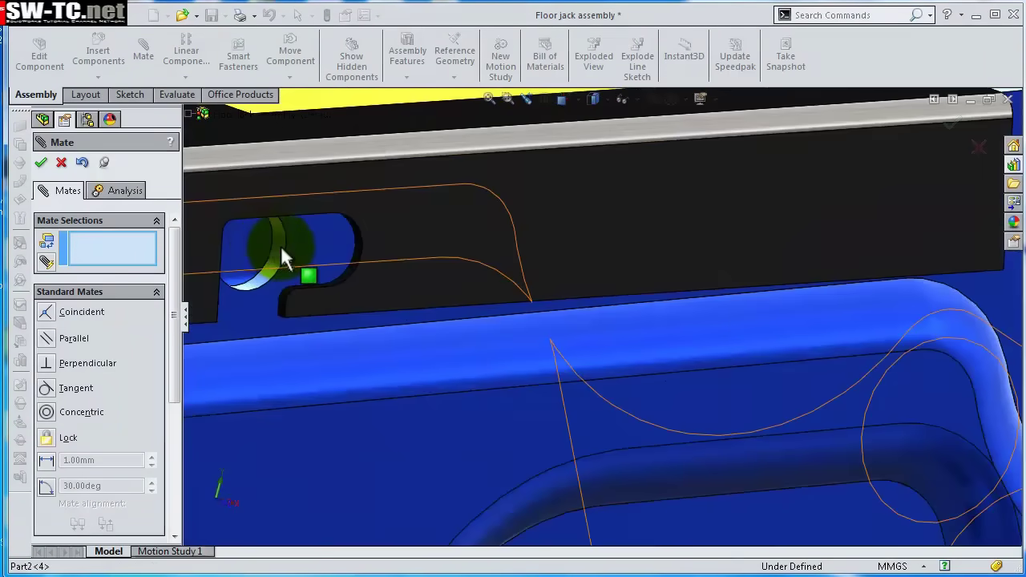
left_click(277, 243)
scroll(286, 240, "down", 2)
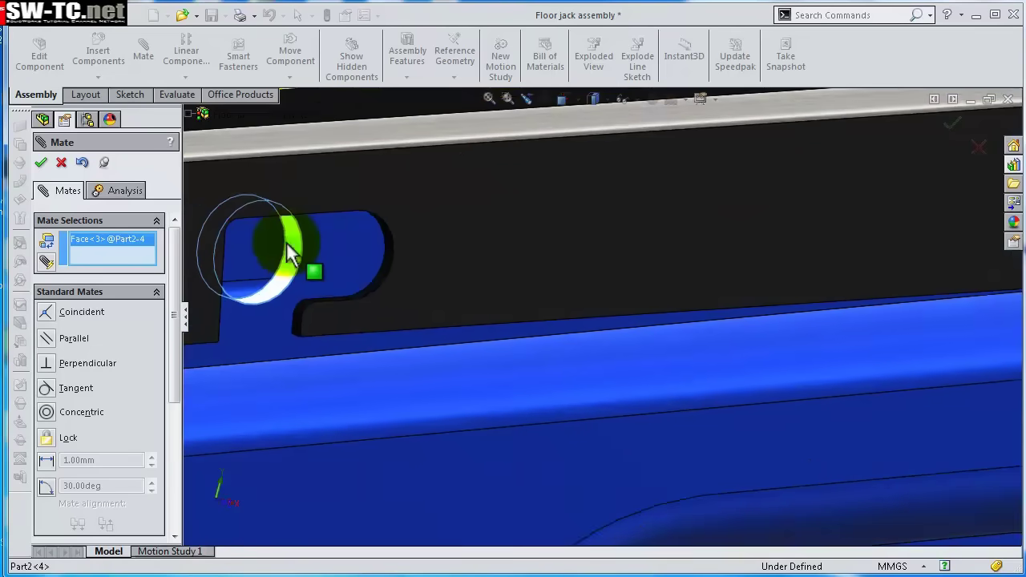
scroll(437, 256, "down", 4)
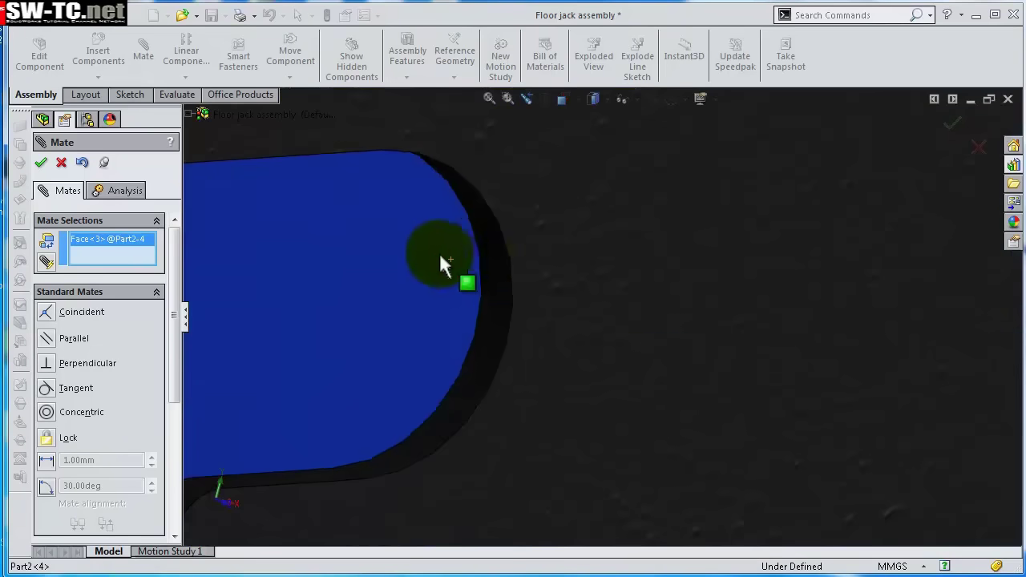
left_click(491, 266)
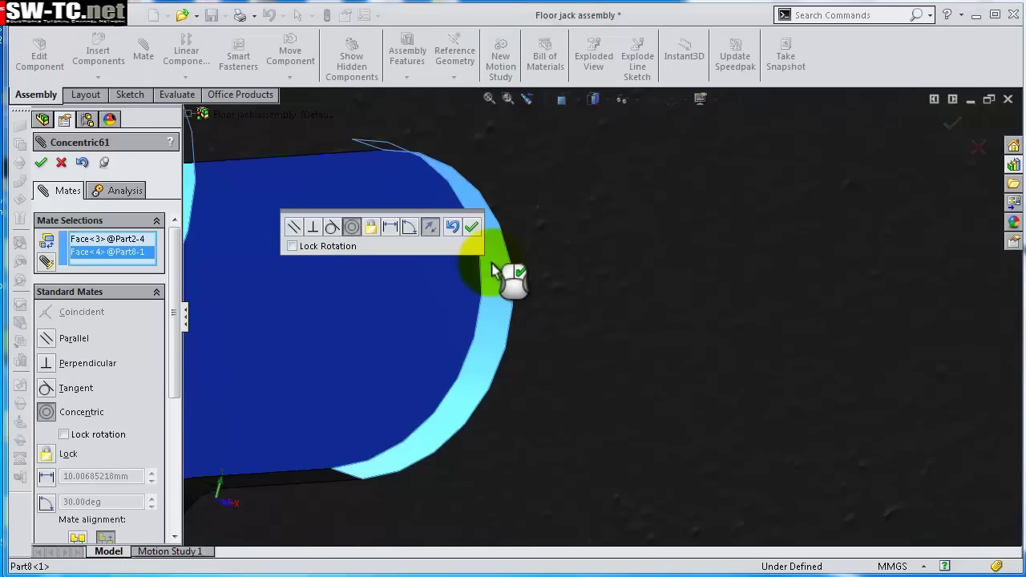
left_click(472, 227)
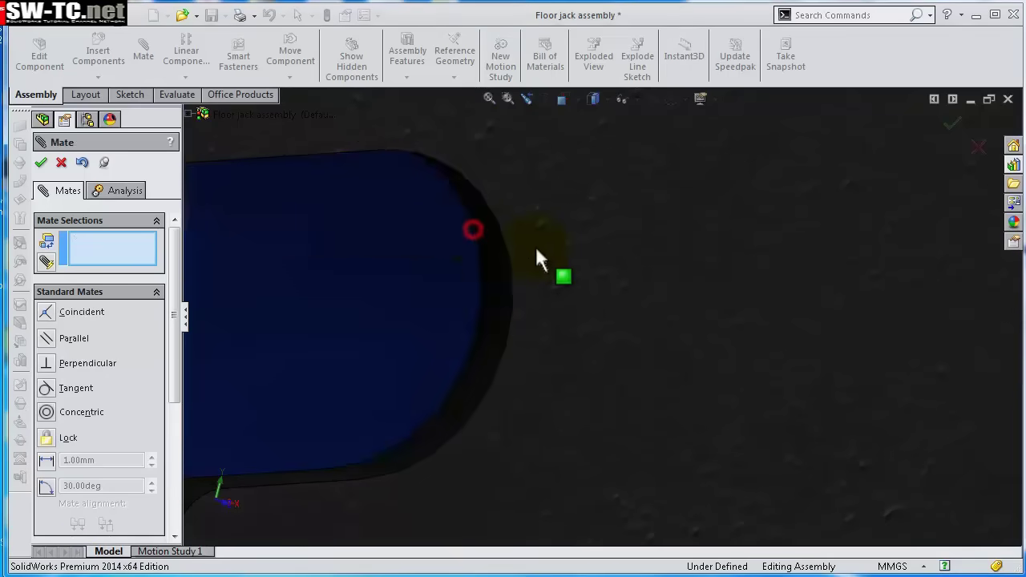
Make the slot plate's flat face coincident with the handle face.
scroll(554, 265, "up", 3)
middle_click_drag(564, 271, 629, 262)
left_click(462, 286)
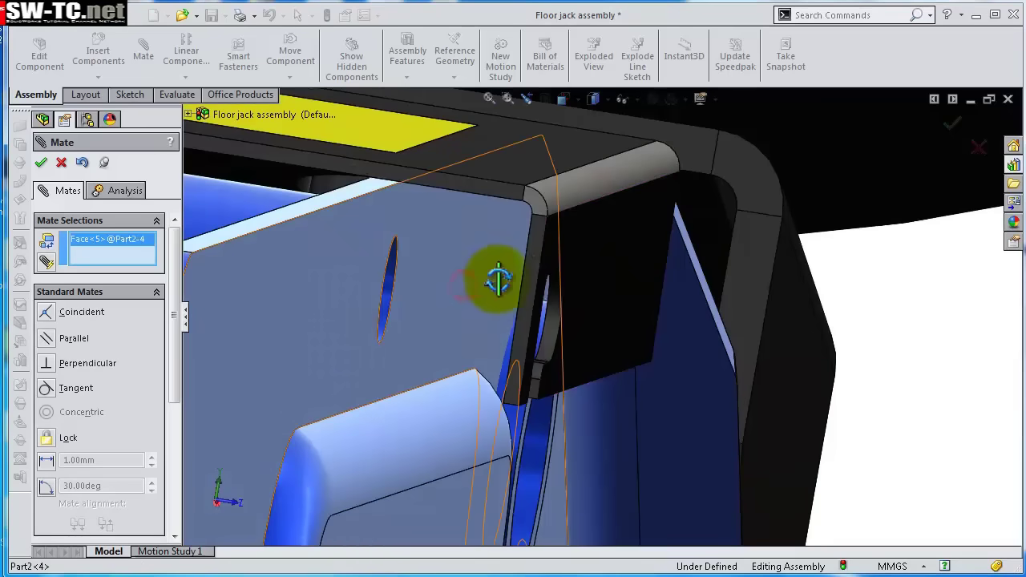
middle_click_drag(495, 280, 507, 278)
left_click(715, 242)
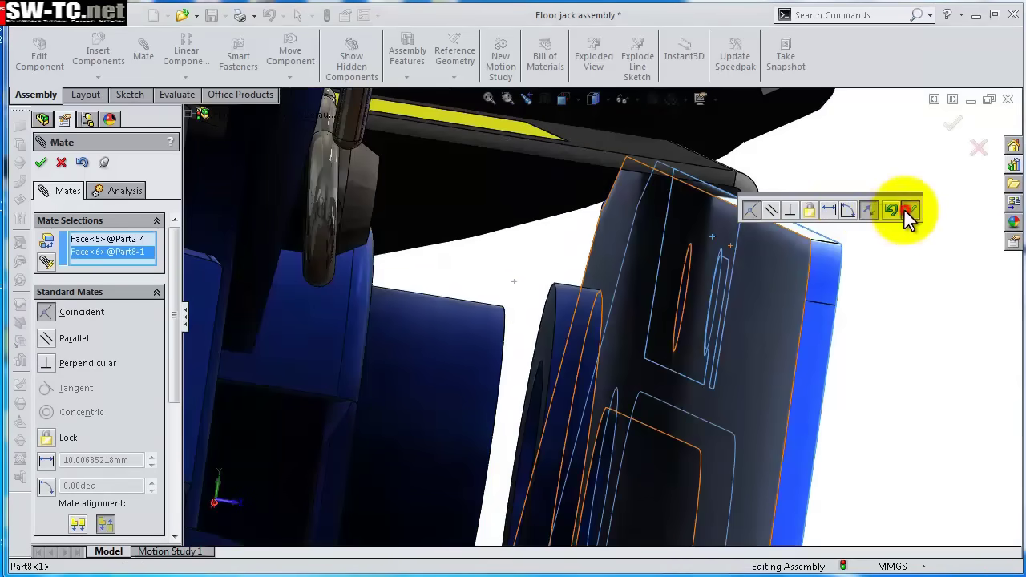
left_click(908, 210)
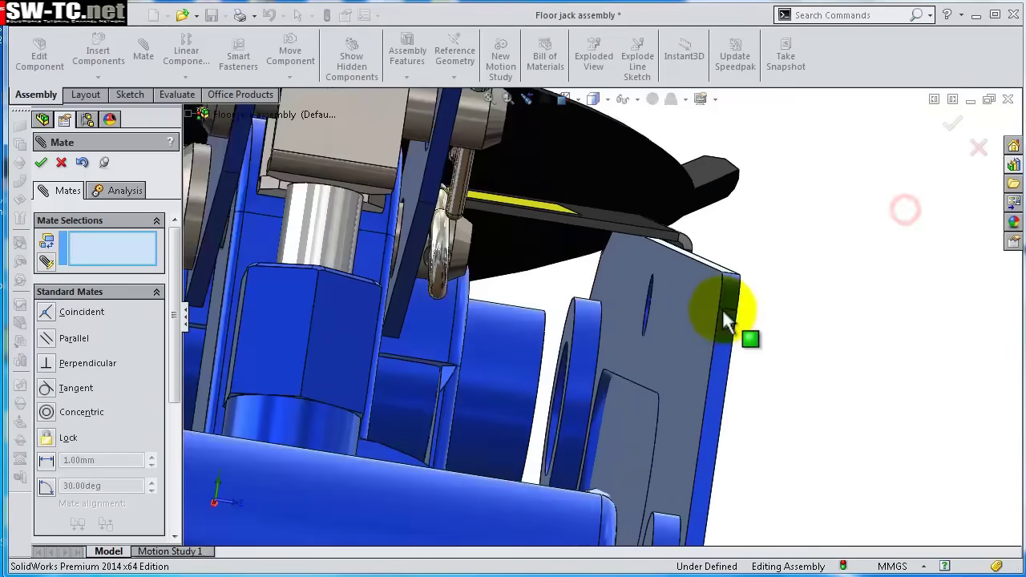
Select the spring pin's edge to begin its mate.
middle_click_drag(728, 305, 641, 424)
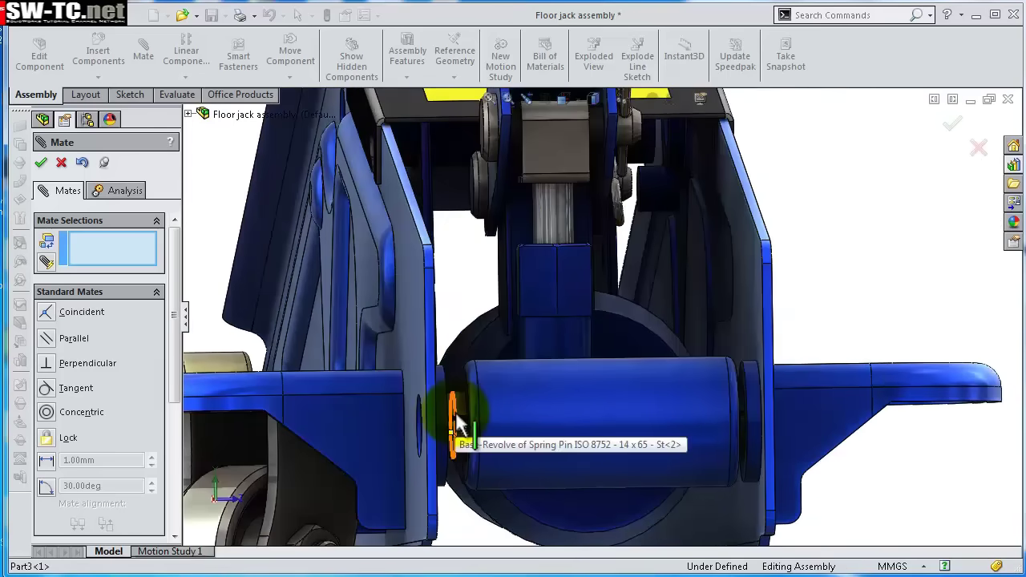
left_click(455, 412)
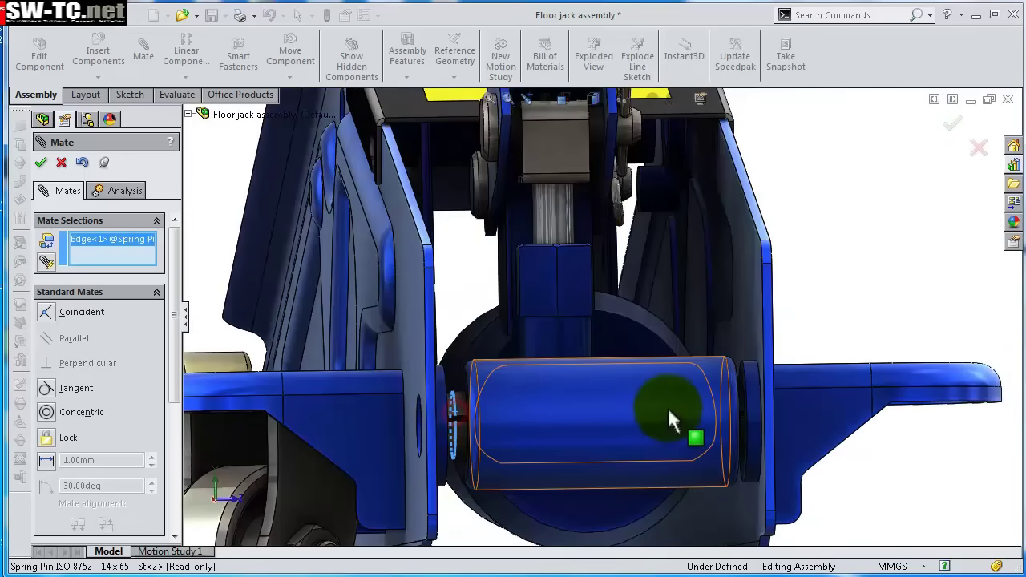
scroll(670, 420, "up", 5)
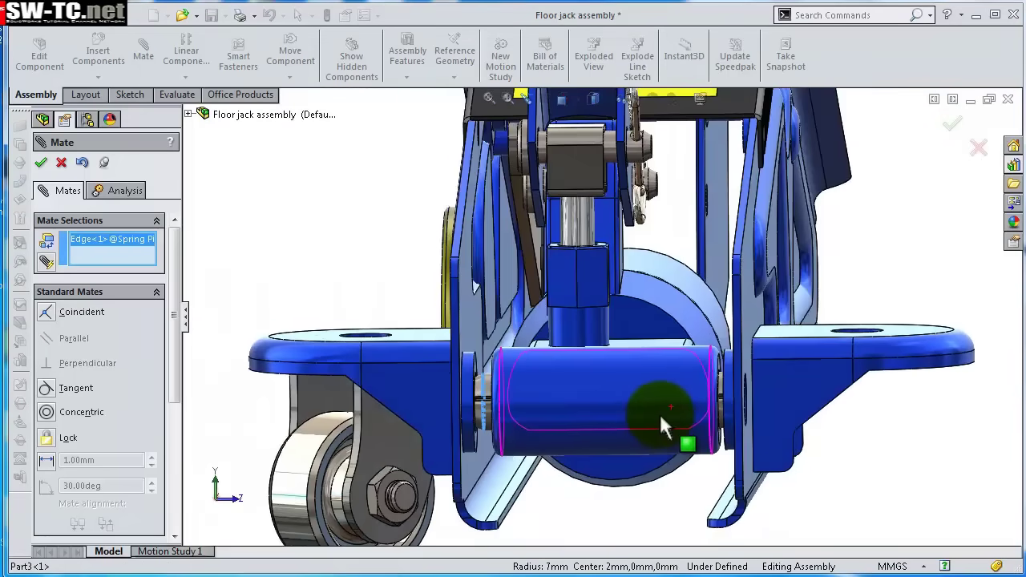
scroll(661, 406, "down", 3)
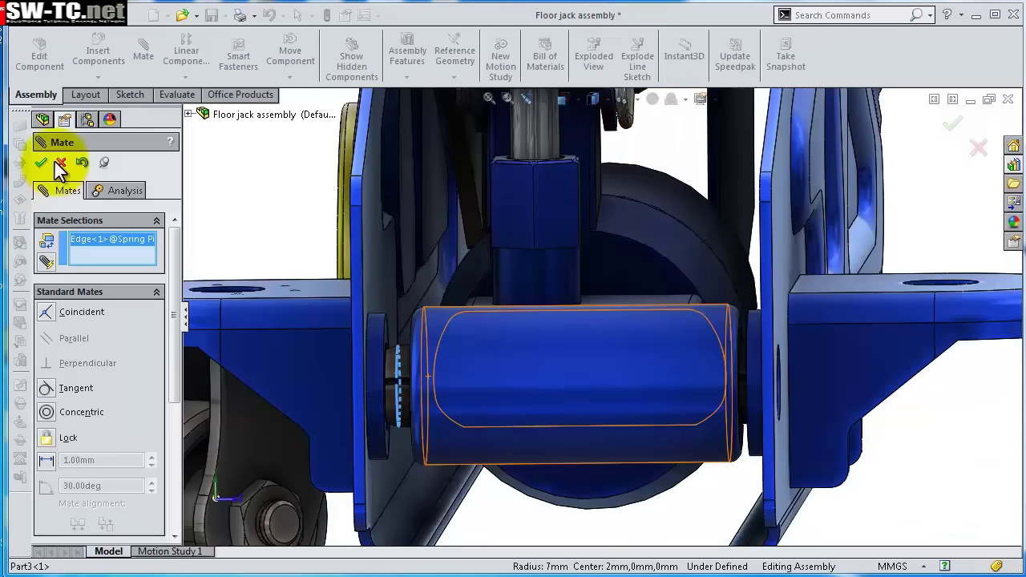
Close the mate and select the spring pin, viewing it from several angles.
left_click(62, 163)
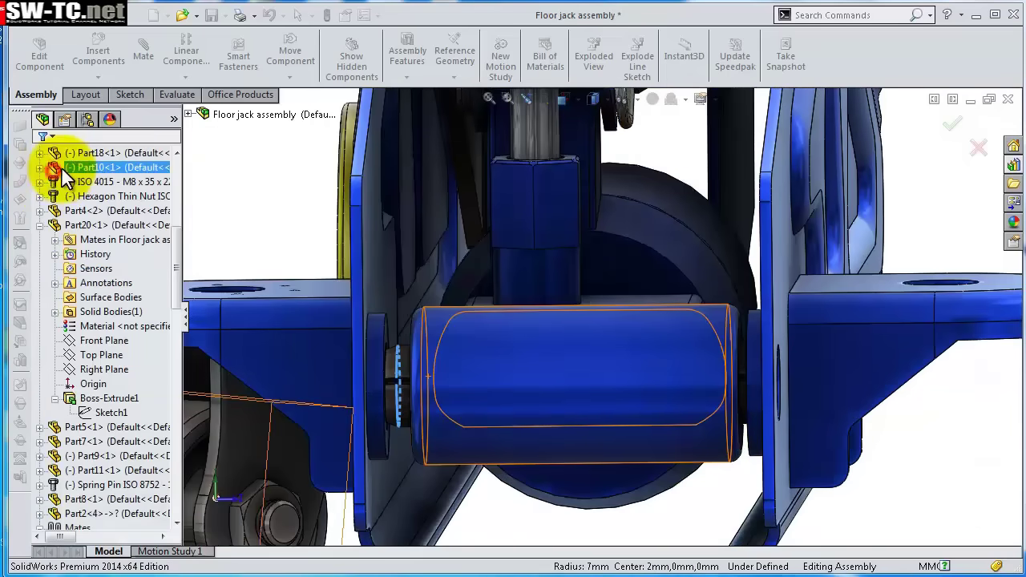
mouse_move(561, 353)
middle_mouse_down()
mouse_move(561, 339)
mouse_move(501, 353)
middle_mouse_up()
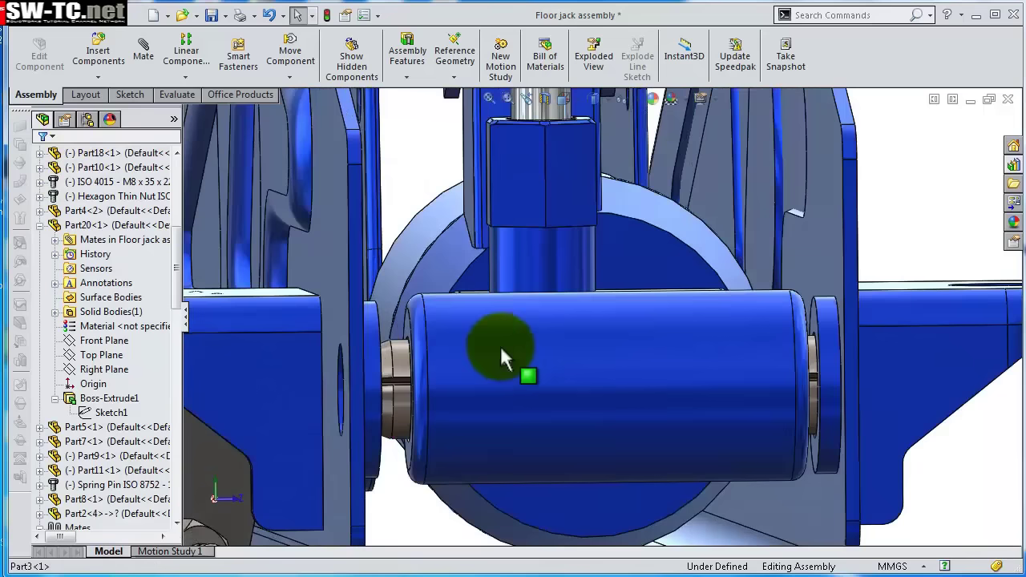
middle_click_drag(400, 362, 404, 363)
left_click(404, 363)
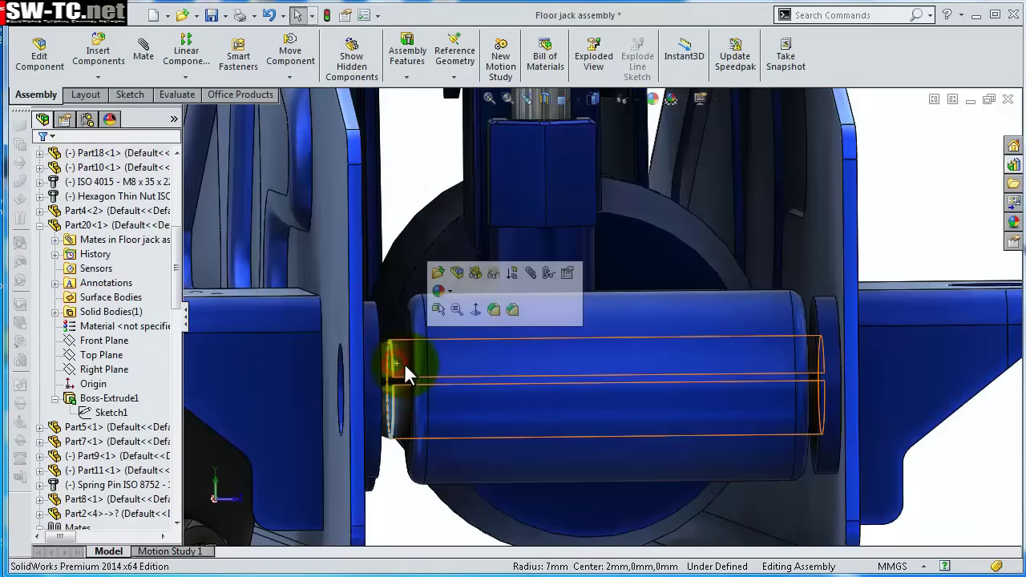
scroll(596, 384, "up", 2)
mouse_move(596, 377)
middle_mouse_down()
mouse_move(550, 388)
mouse_move(579, 377)
mouse_move(580, 308)
middle_mouse_up()
scroll(702, 372, "down", 3)
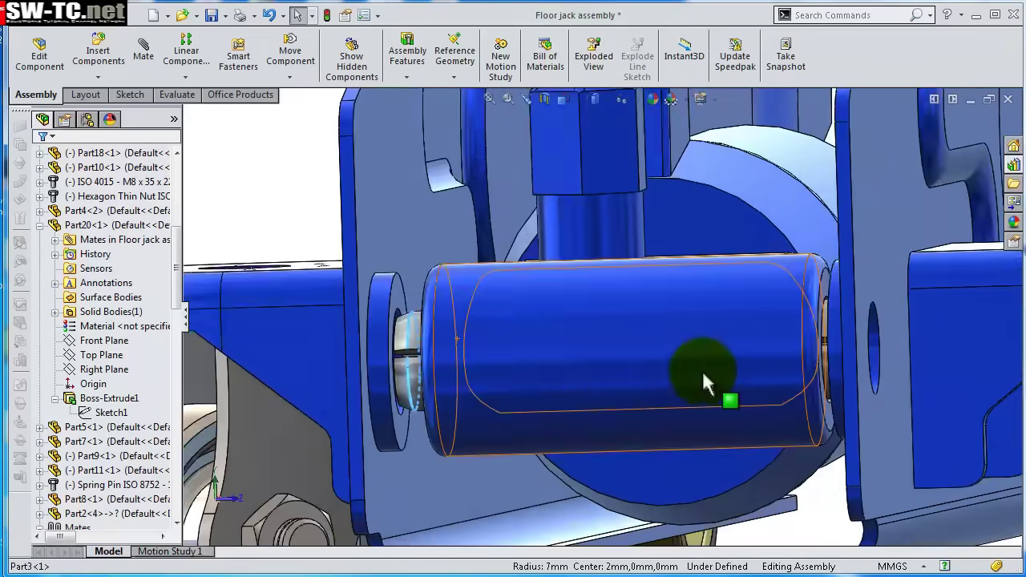
scroll(901, 353, "down", 3)
left_click(895, 345)
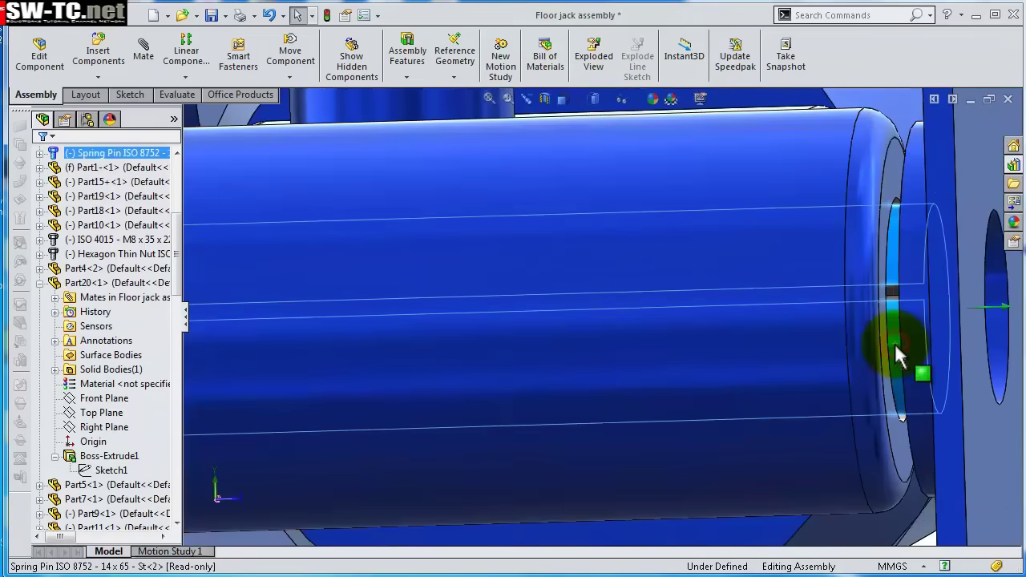
middle_click_drag(911, 344, 917, 345)
scroll(917, 345, "up", 3)
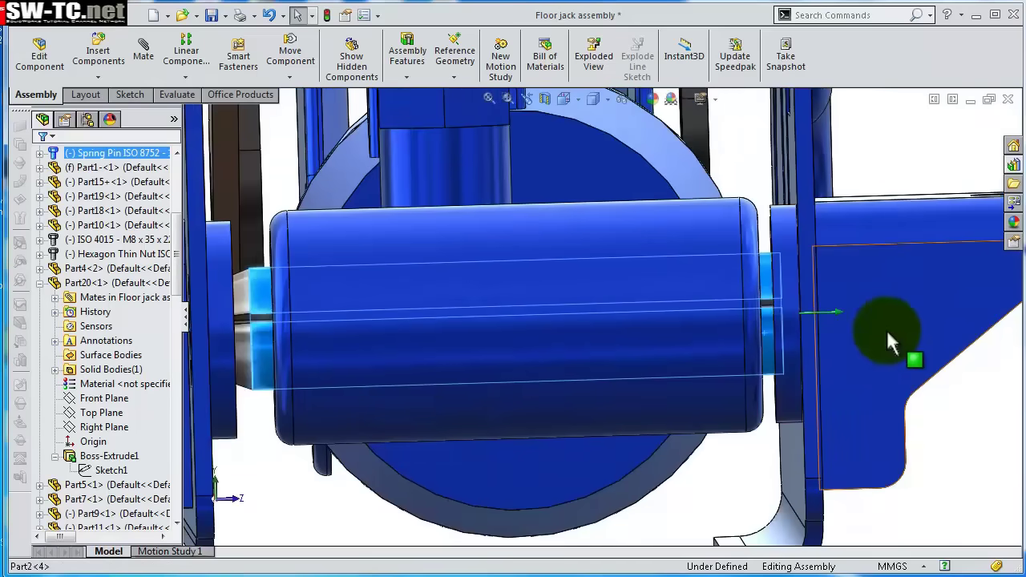
Slide the spring pin along its axis to test its fit through the bracket.
middle_click_drag(846, 317, 839, 314)
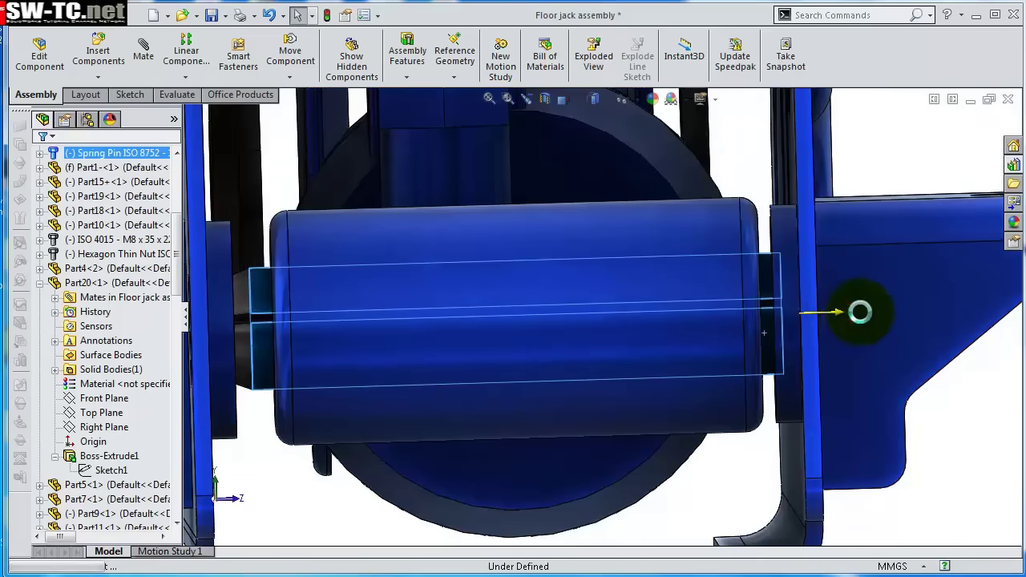
left_click_drag(860, 312, 790, 314)
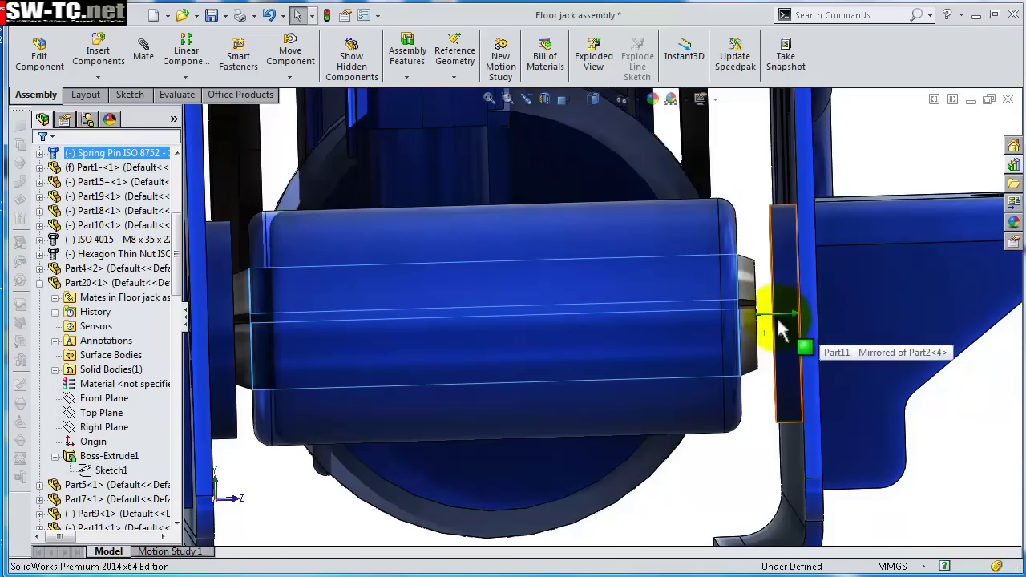
left_click_drag(793, 312, 819, 312)
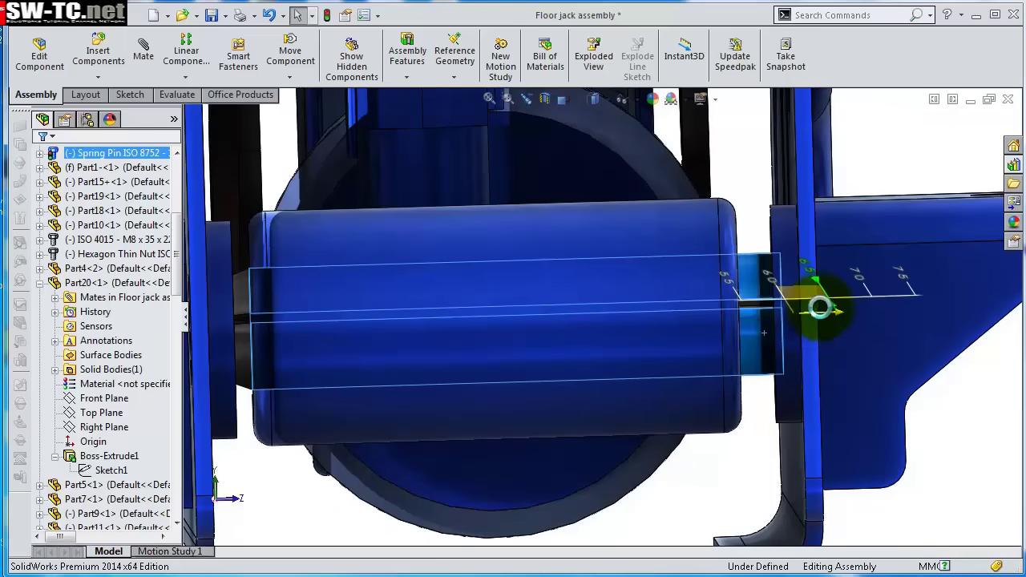
scroll(836, 304, "up", 5)
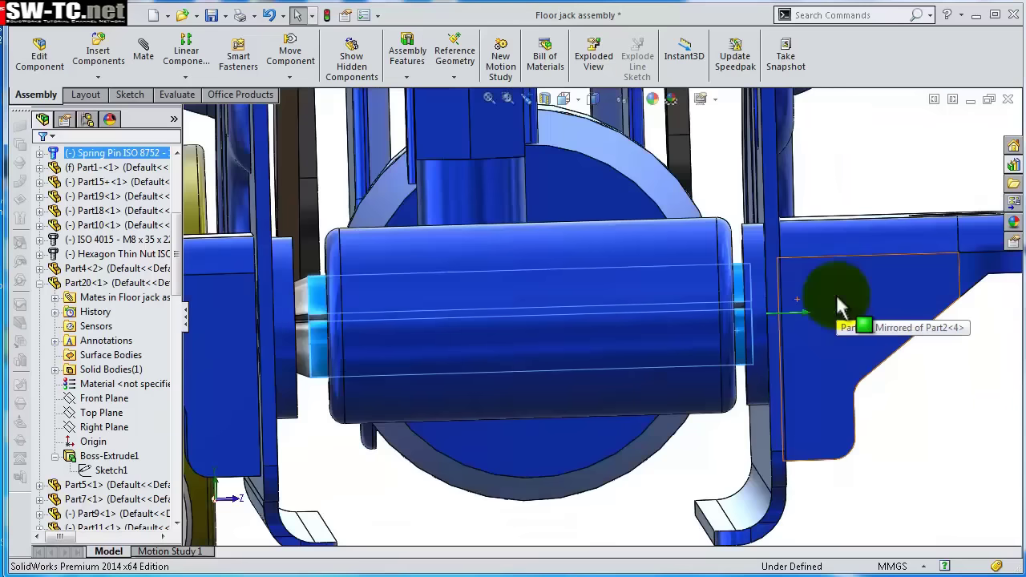
left_click(849, 288)
Zoom out to the whole jack and select the assembly's Front Plane.
scroll(932, 162, "up", 5)
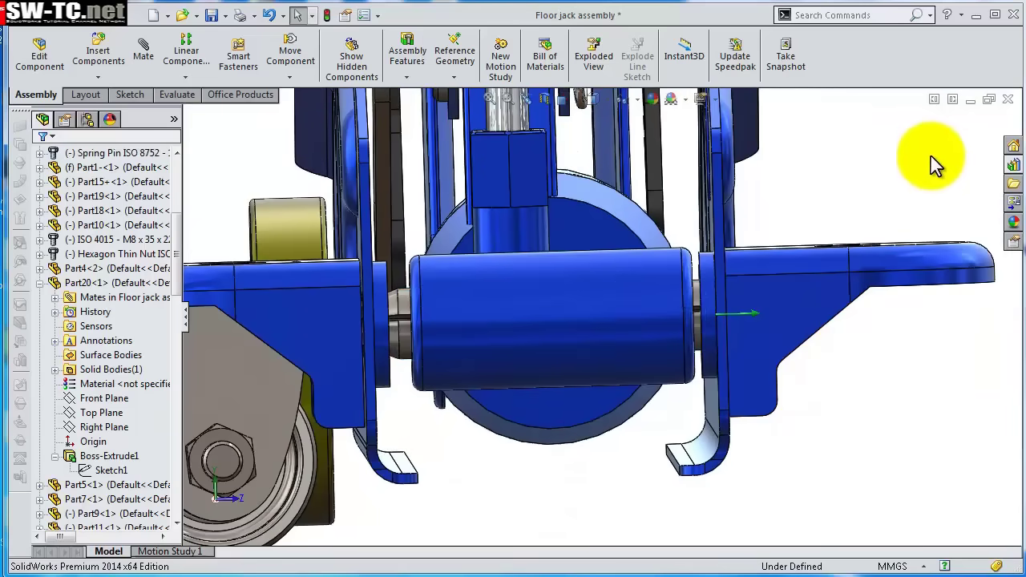
middle_click_drag(829, 192, 718, 215)
scroll(718, 215, "up", 3)
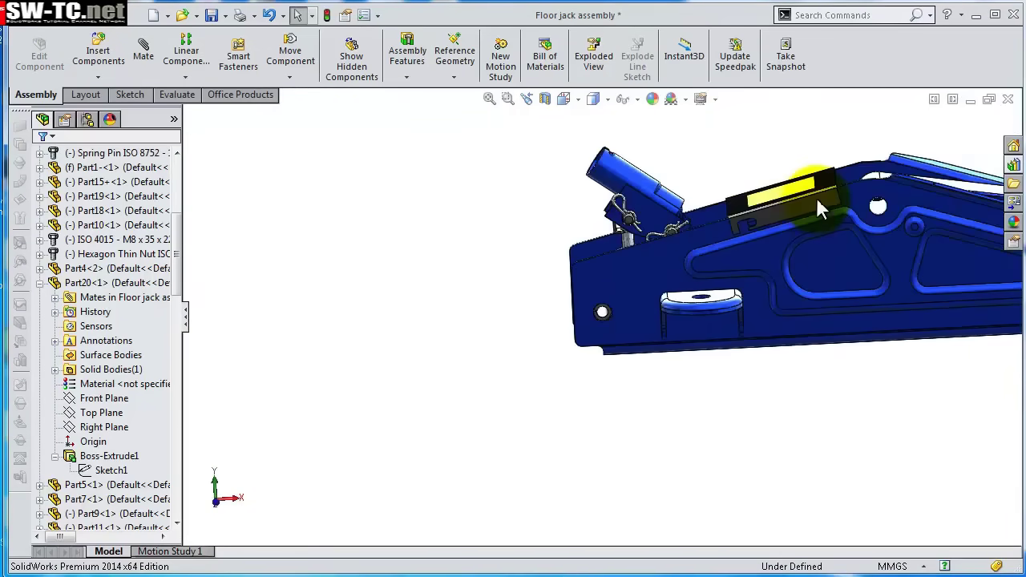
middle_click_drag(816, 197, 821, 244)
left_click(207, 257)
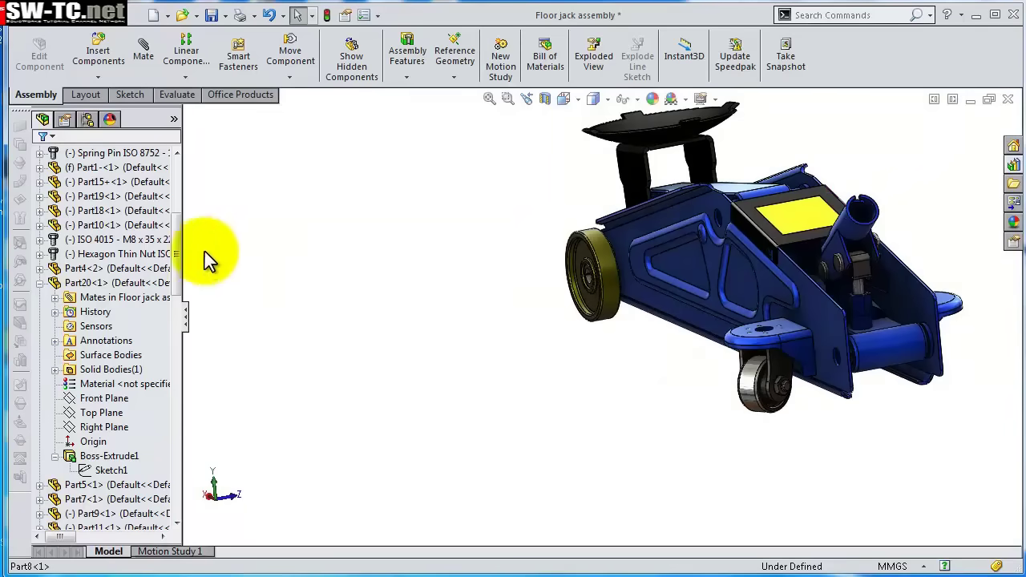
left_click_drag(178, 250, 174, 158)
left_click(95, 197)
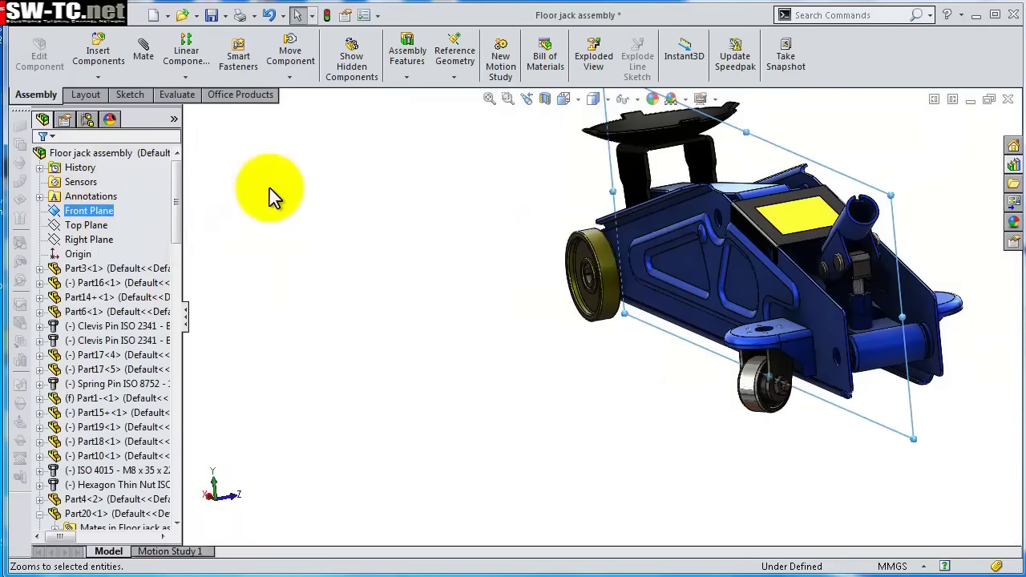
Start mirroring across the Front Plane, picking the rear wheel, hexagon nut and caster wheel.
left_click(185, 79)
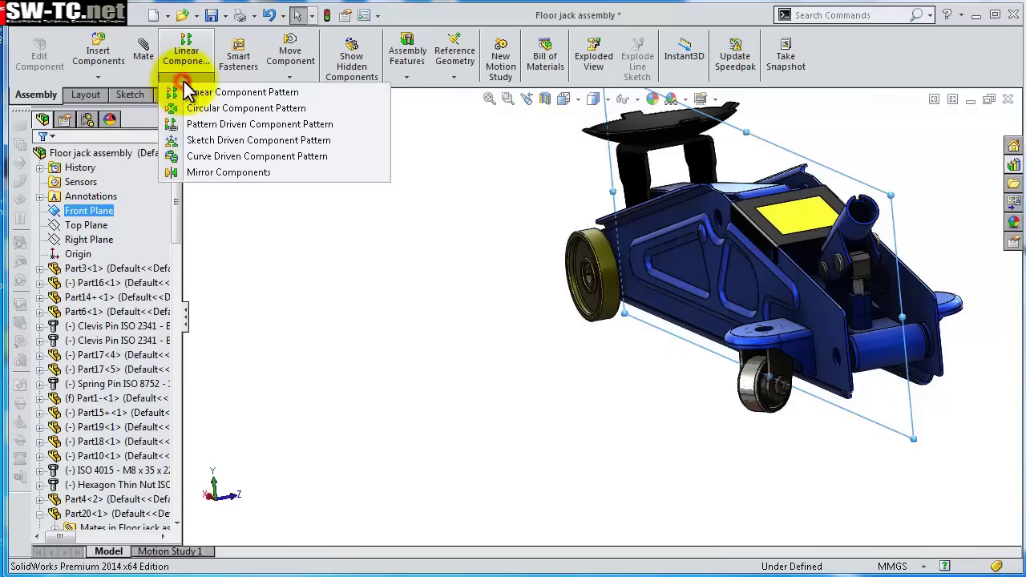
left_click(227, 173)
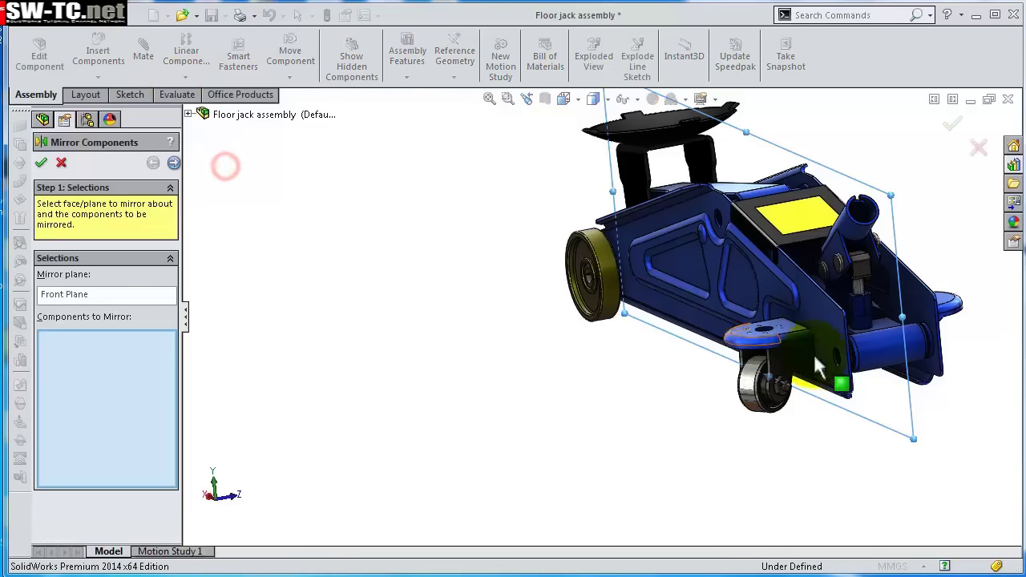
left_click(607, 307)
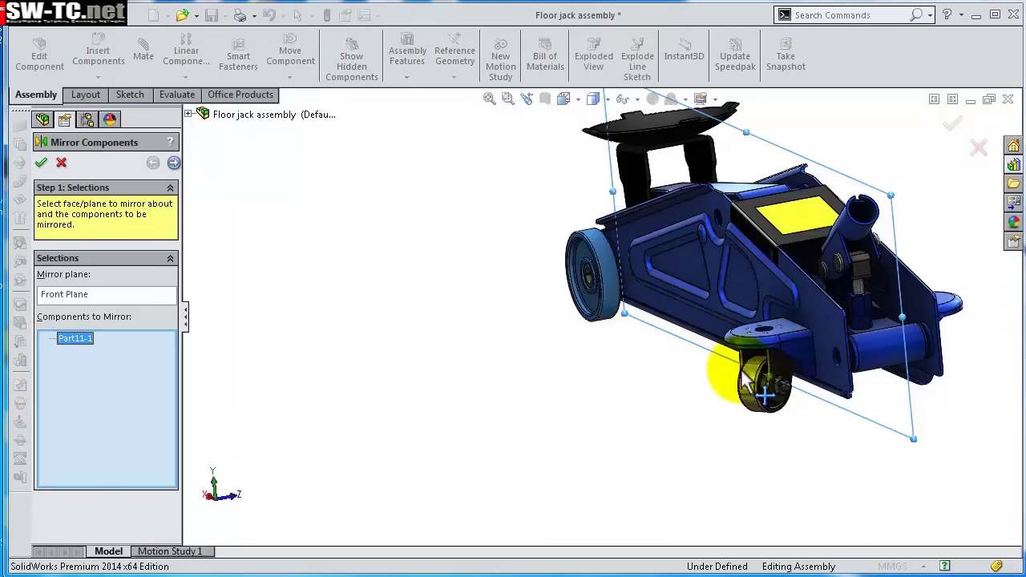
scroll(773, 390, "down", 4)
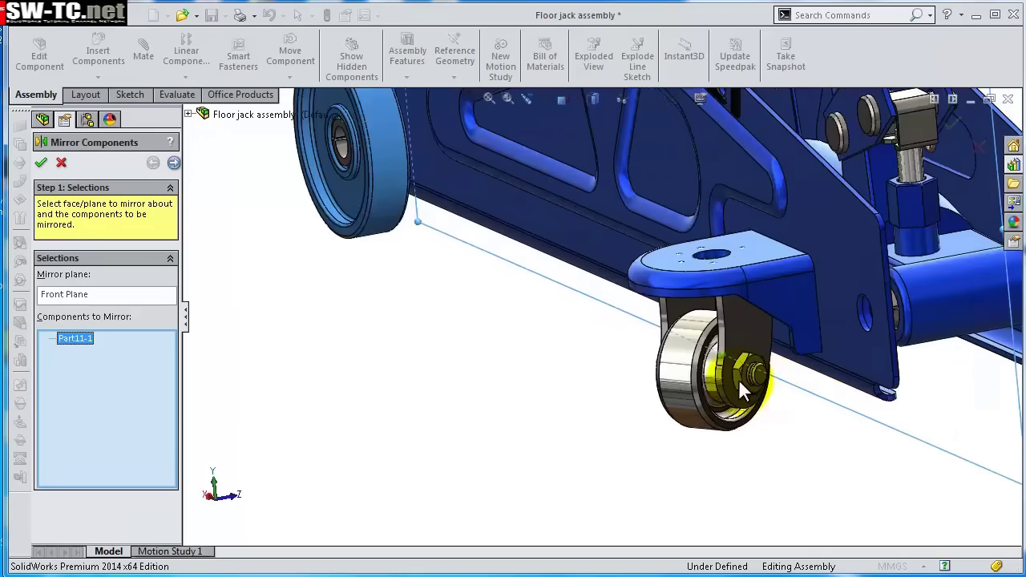
scroll(740, 390, "down", 2)
left_click(753, 377)
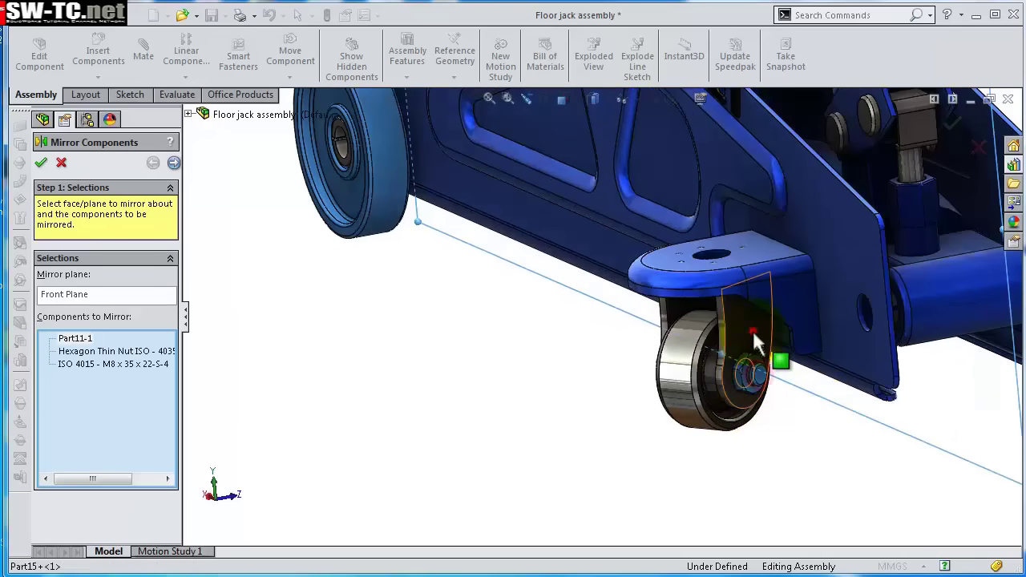
left_click(704, 345)
Add the plate part to the mirror selection and accept the mirror.
middle_click_drag(618, 367, 643, 285)
scroll(676, 309, "down", 10)
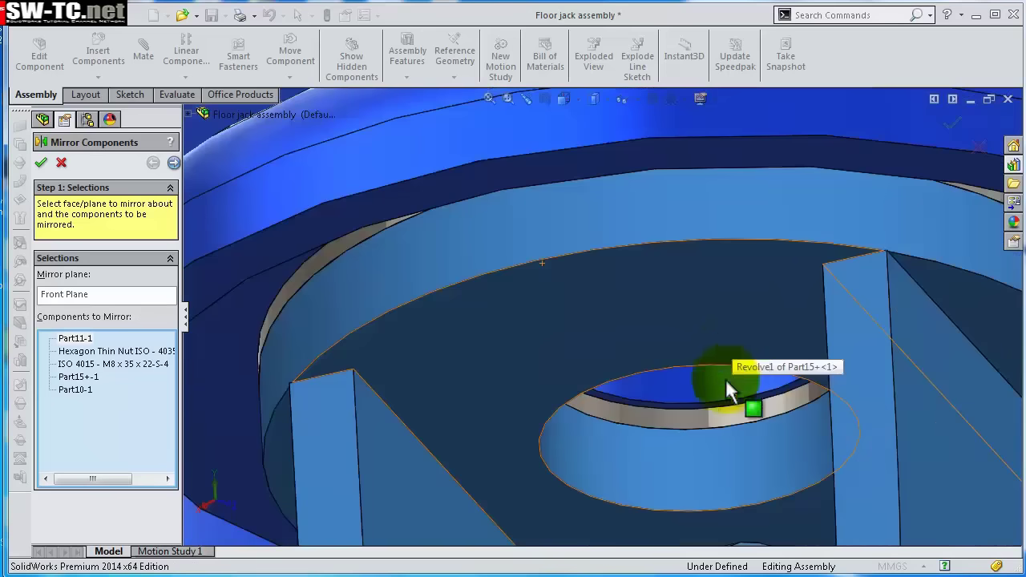
scroll(711, 416, "up", 3)
left_click(725, 426)
scroll(748, 386, "up", 5)
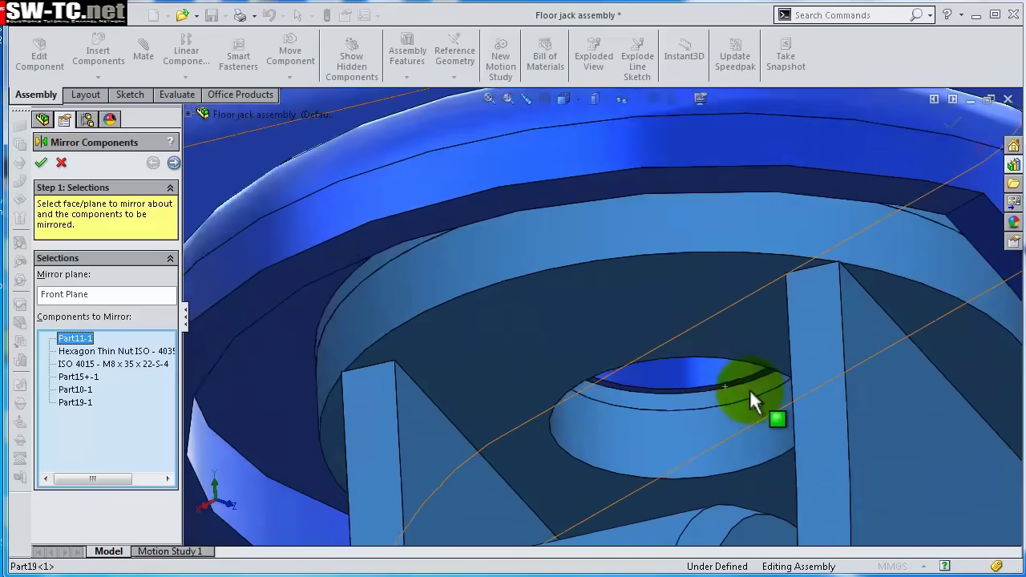
scroll(746, 381, "up", 6)
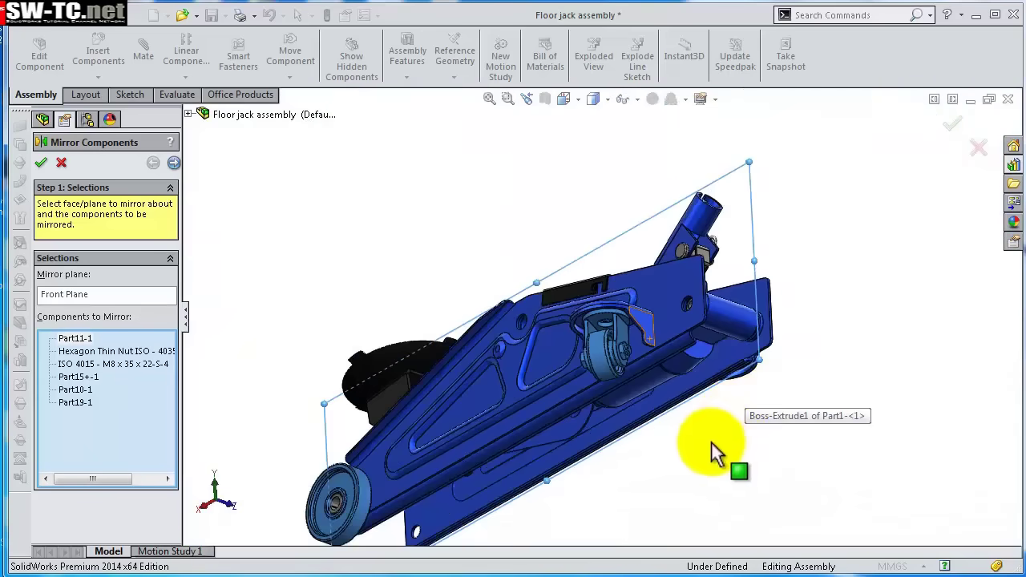
mouse_move(710, 451)
middle_mouse_down()
mouse_move(602, 442)
mouse_move(710, 451)
middle_mouse_up()
key("f")
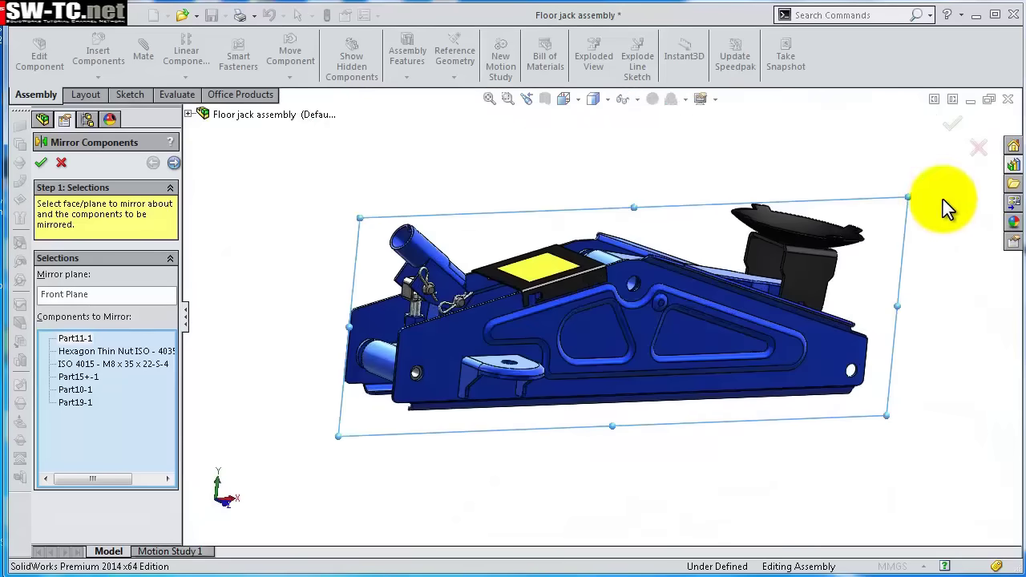
left_click(953, 126)
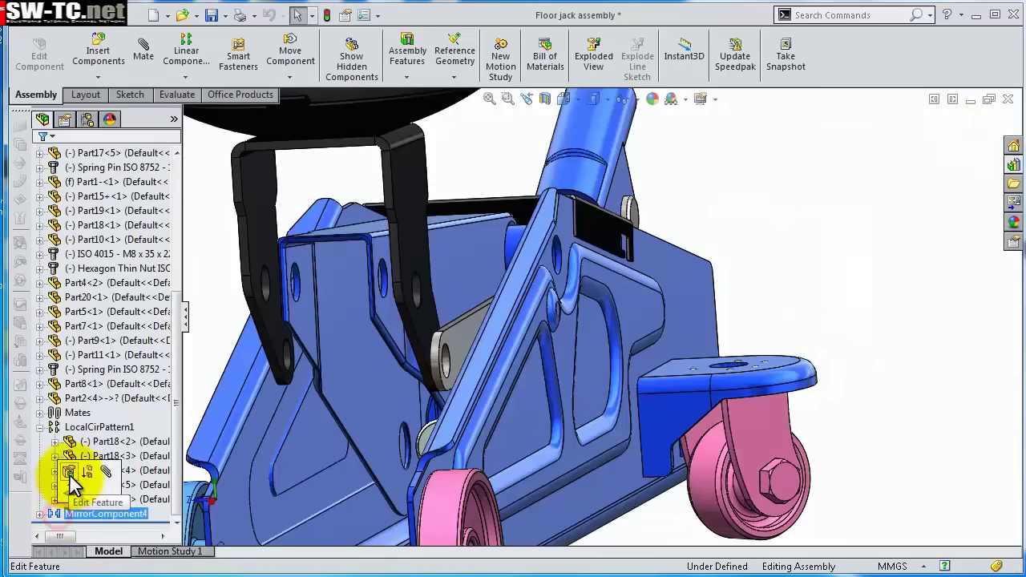
Edit MirrorComponent4 to also mirror the small link plate Part20-1.
left_click(138, 473)
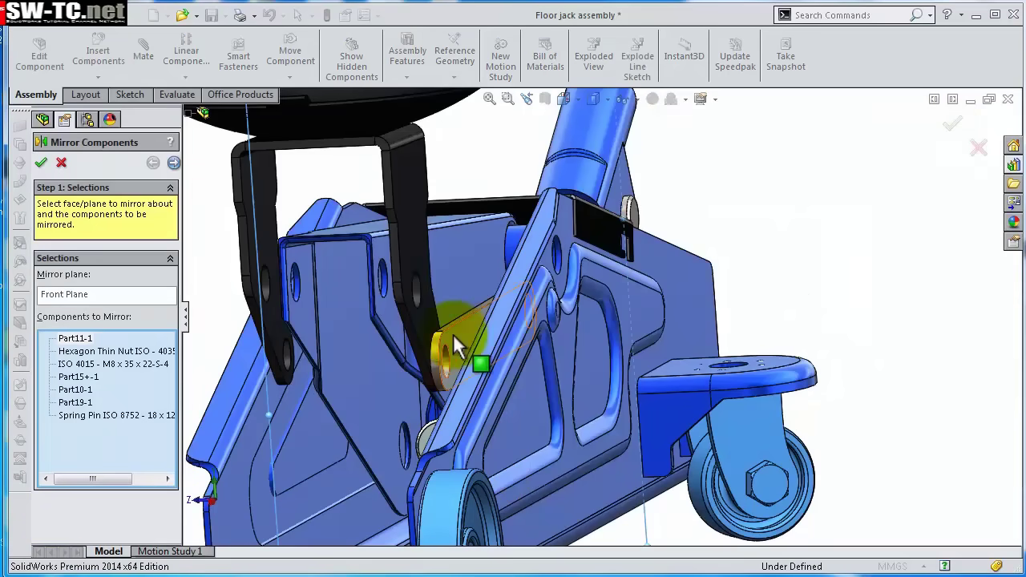
key("ctrl+1")
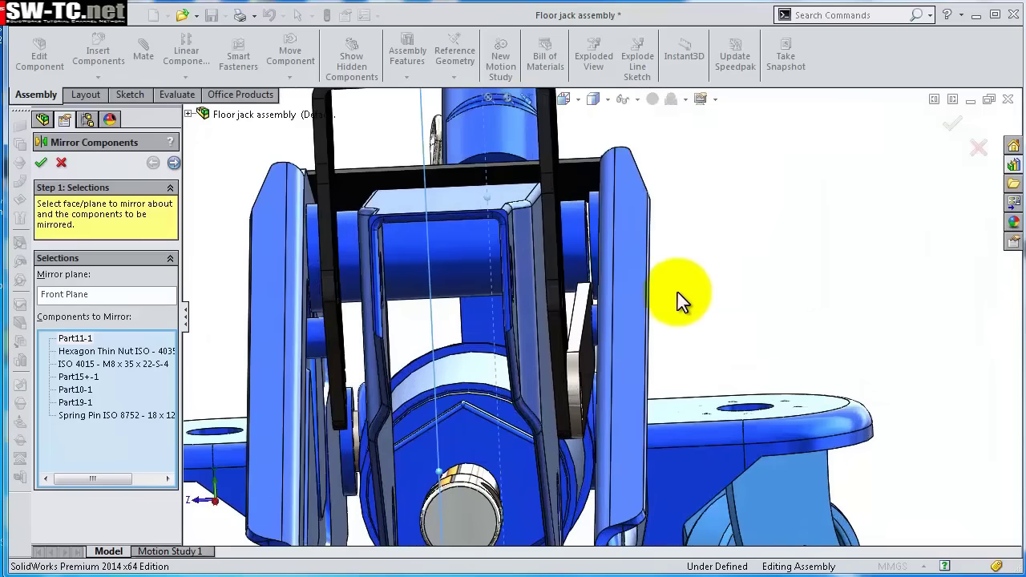
left_click(575, 365)
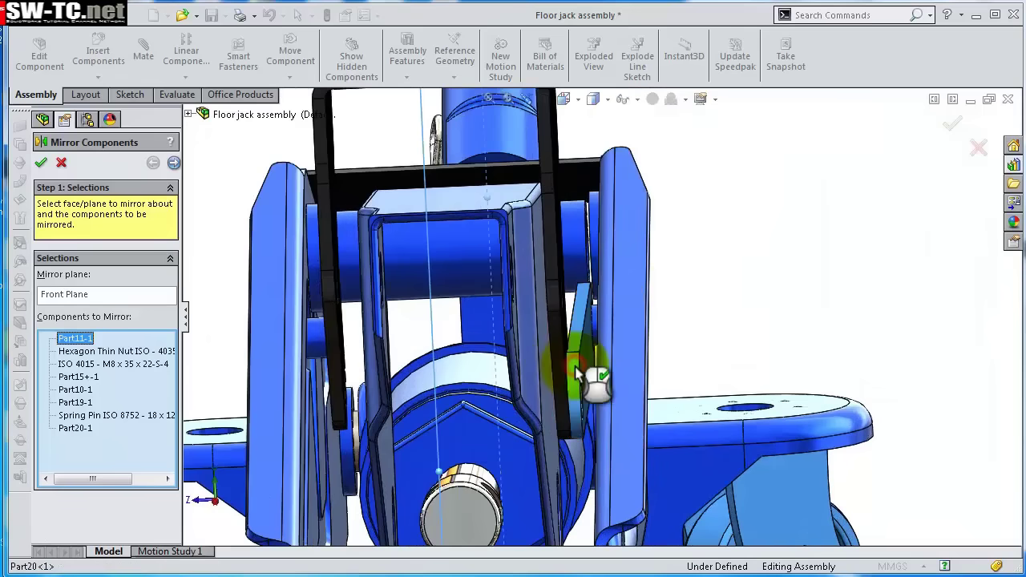
key("Return")
scroll(569, 372, "up", 4)
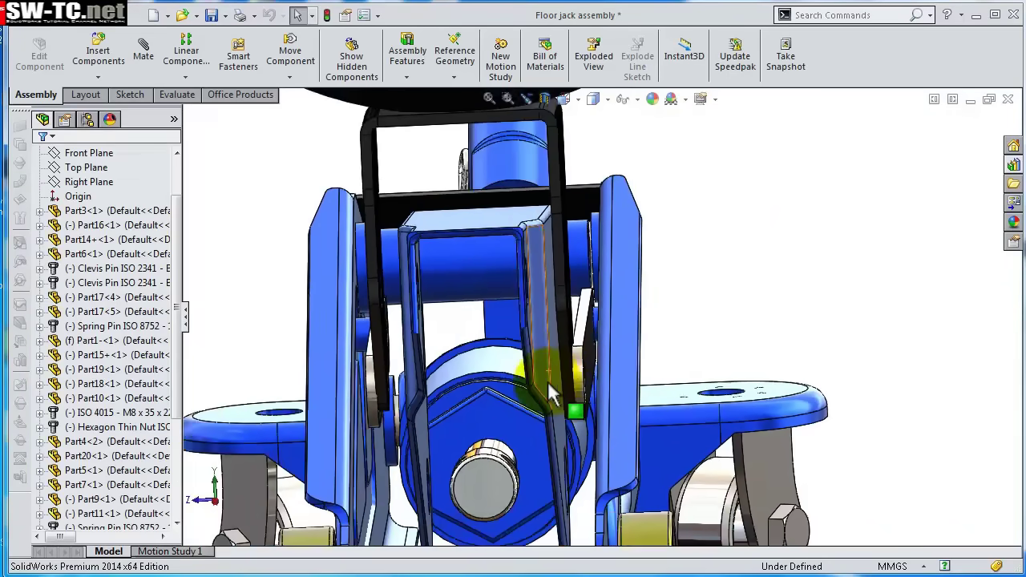
middle_click_drag(565, 384, 645, 383)
Insert the knurled grip Part12 from the Design Library beside the jack.
scroll(639, 319, "up", 3)
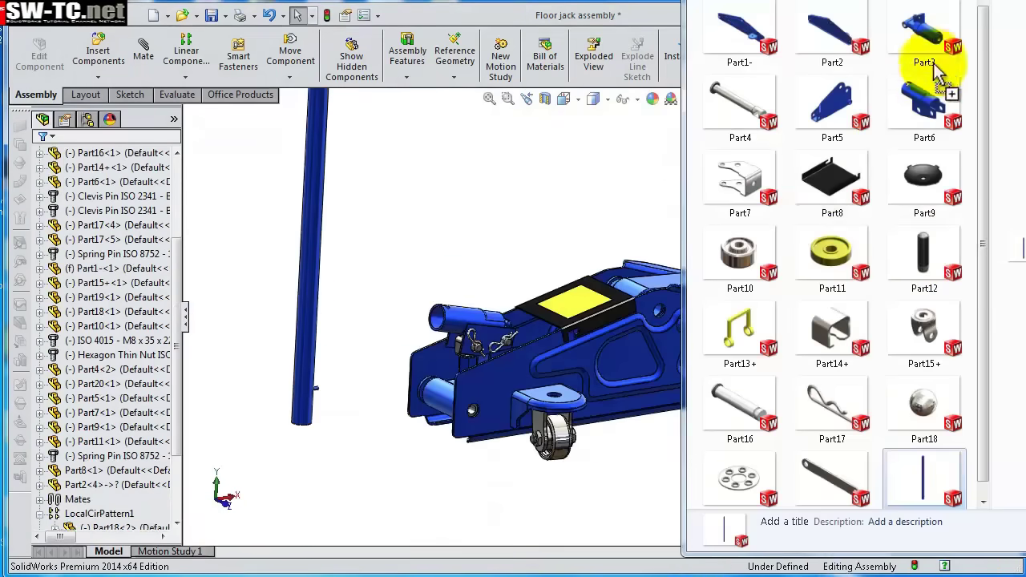
left_click_drag(926, 261, 433, 260)
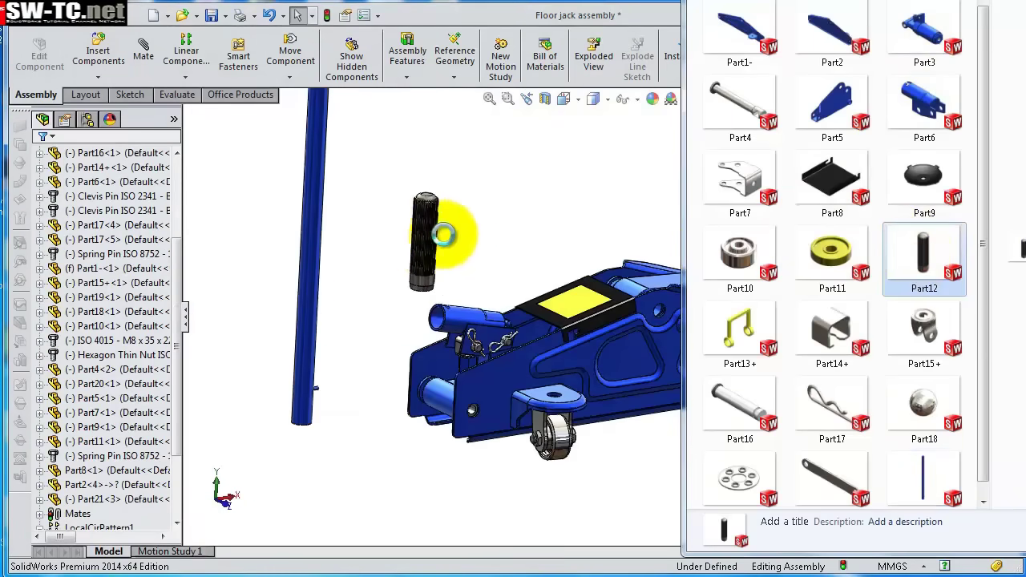
left_click_drag(493, 243, 497, 241)
scroll(473, 229, "down", 2)
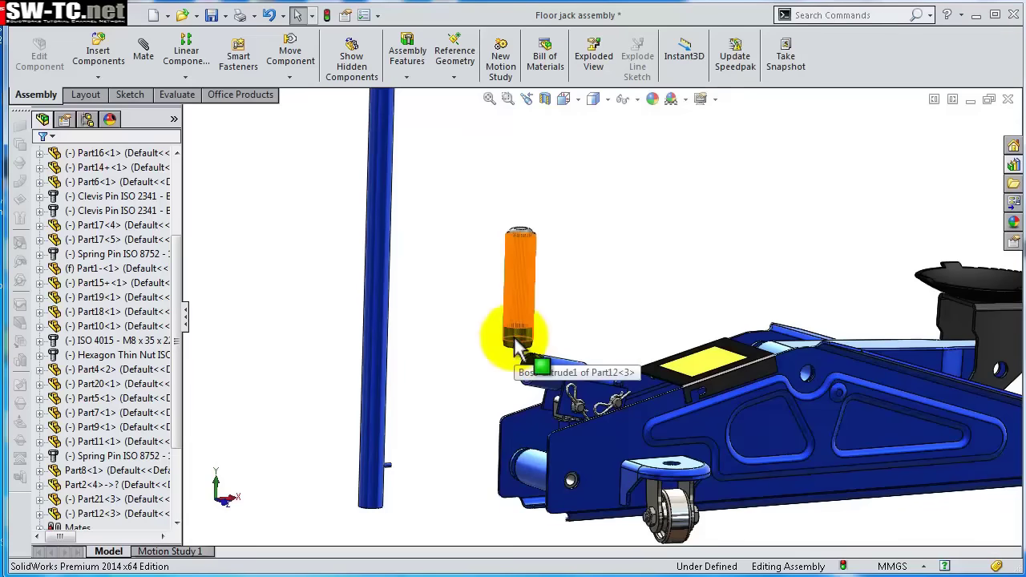
Start a mate from the grip Part12's end face.
middle_click_drag(516, 345, 497, 241)
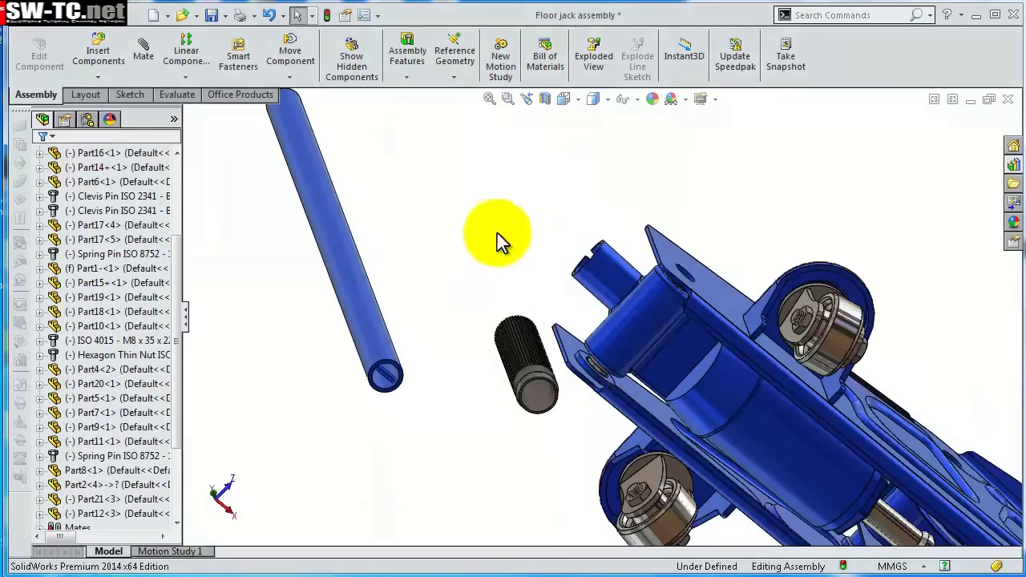
scroll(500, 408, "down", 3)
left_click(609, 369)
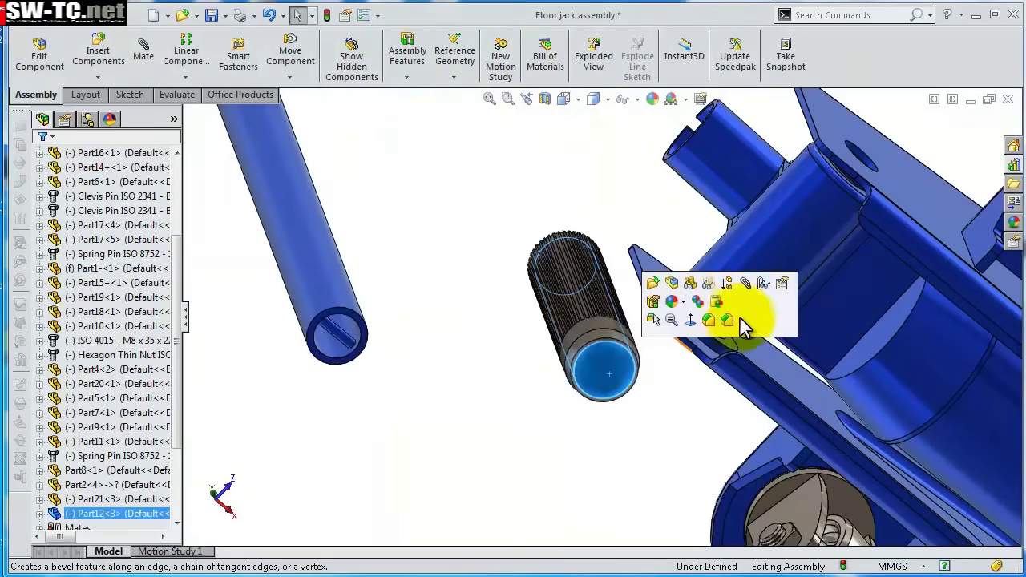
left_click(746, 283)
Mate the grip concentric with the Part21 handle tube and slide the tube along its axis.
left_click(336, 281)
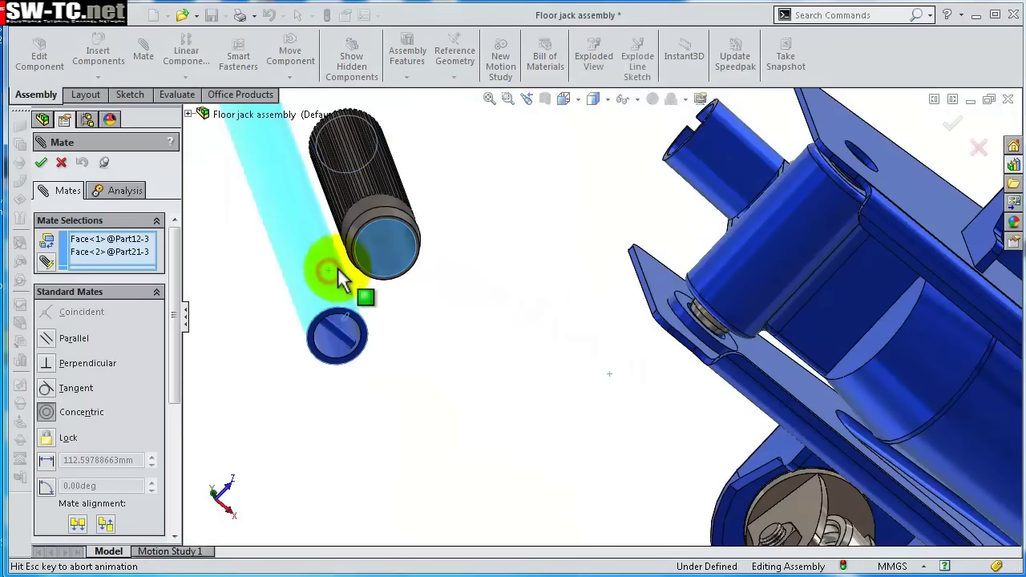
left_click(325, 235)
middle_click_drag(385, 238, 482, 262)
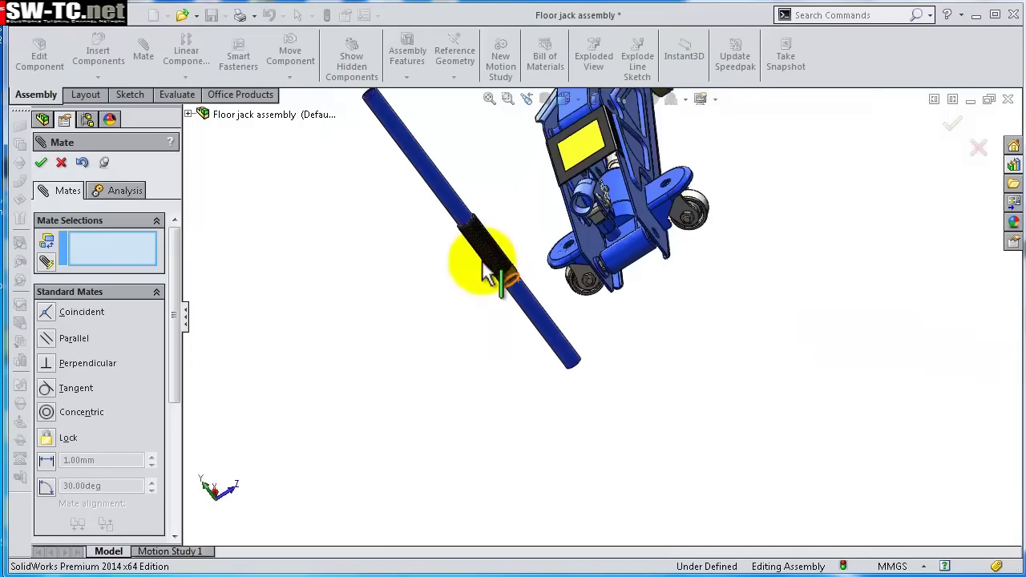
scroll(534, 259, "down", 3)
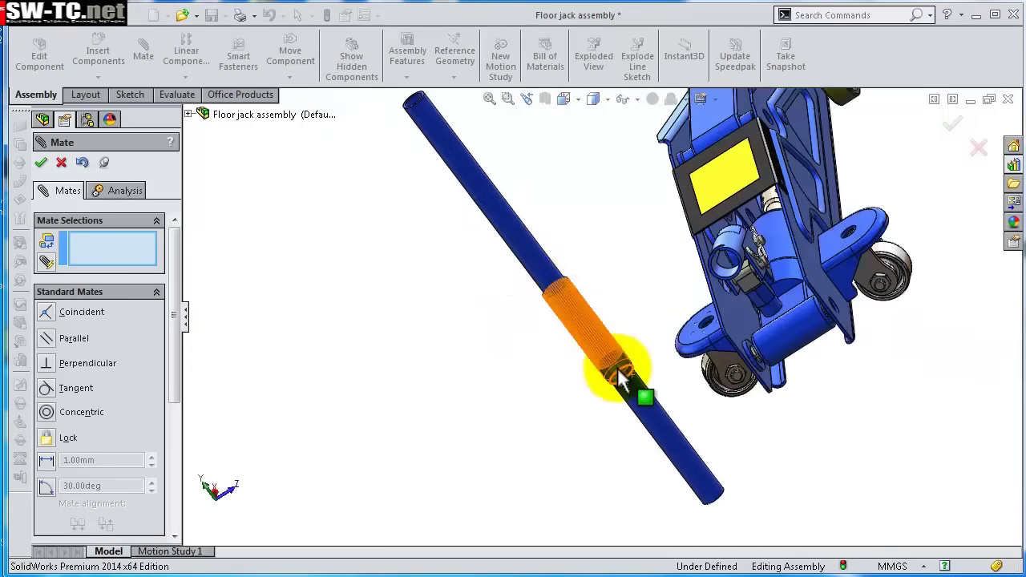
left_click_drag(622, 379, 304, 98)
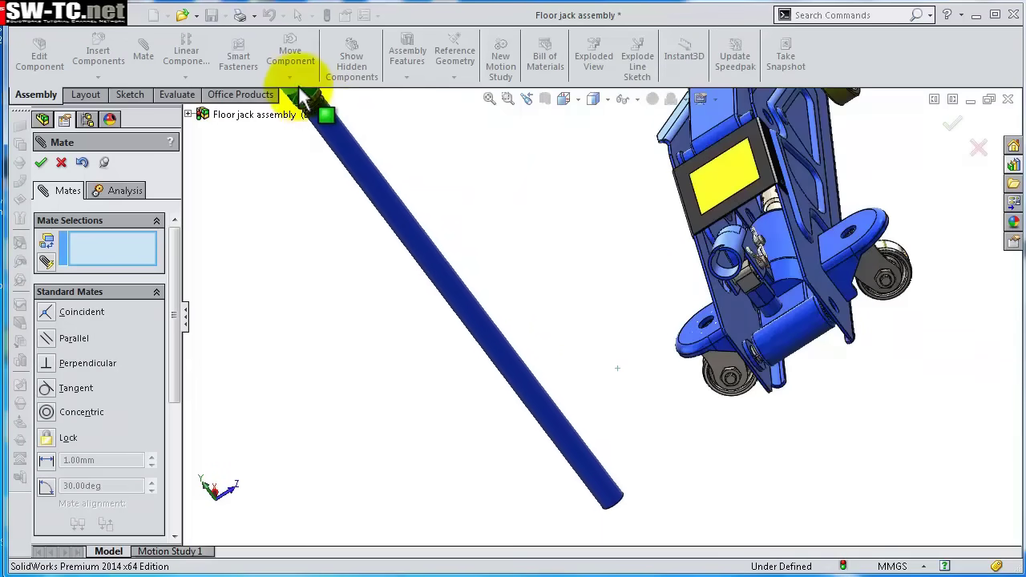
left_click(344, 257)
Make the tube's end face coincident with the grip's inner face so they sit flush.
middle_click_drag(393, 171, 445, 227)
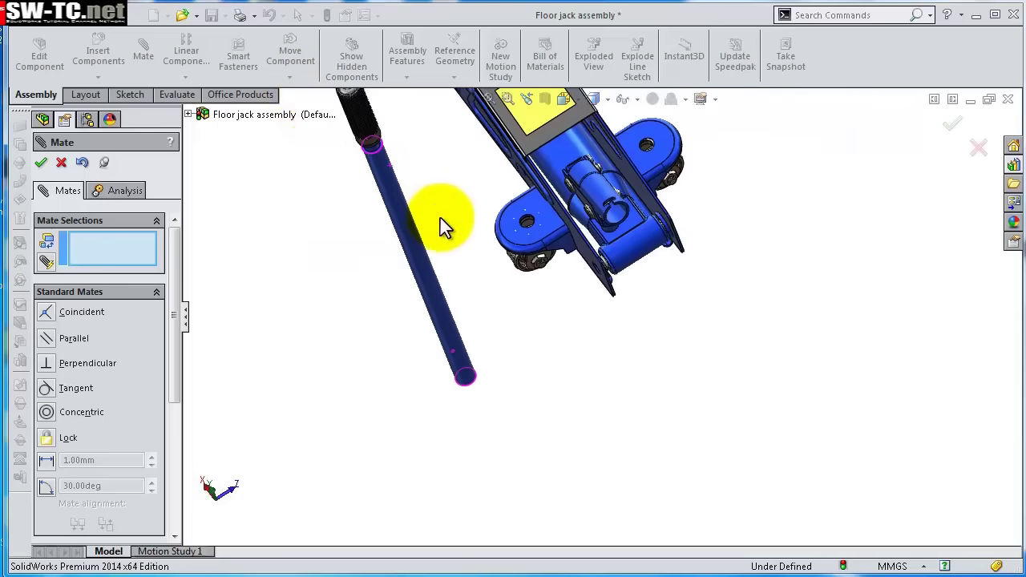
scroll(417, 168, "down", 10)
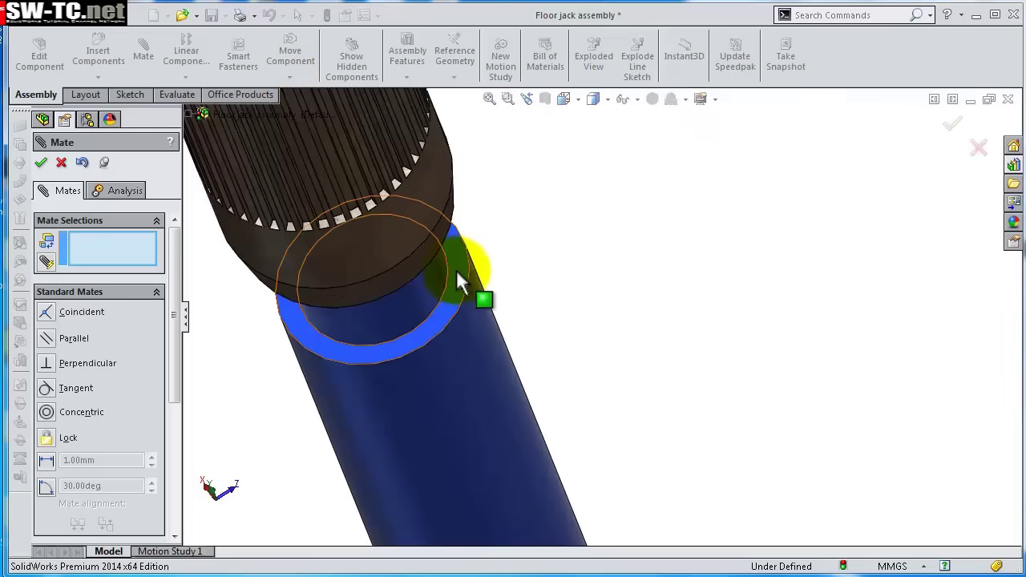
left_click(457, 269)
middle_click_drag(522, 286, 385, 80)
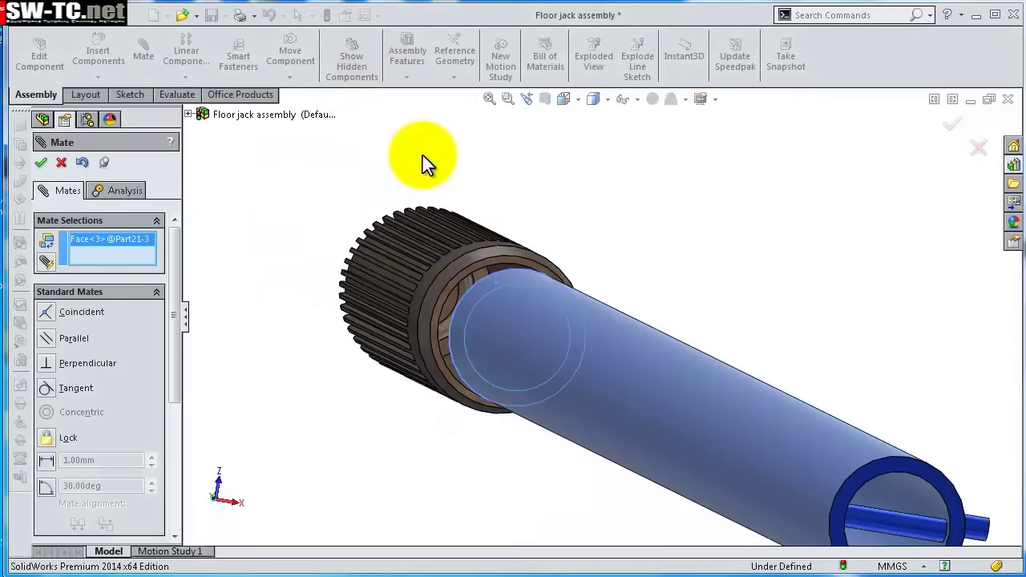
left_click(489, 282)
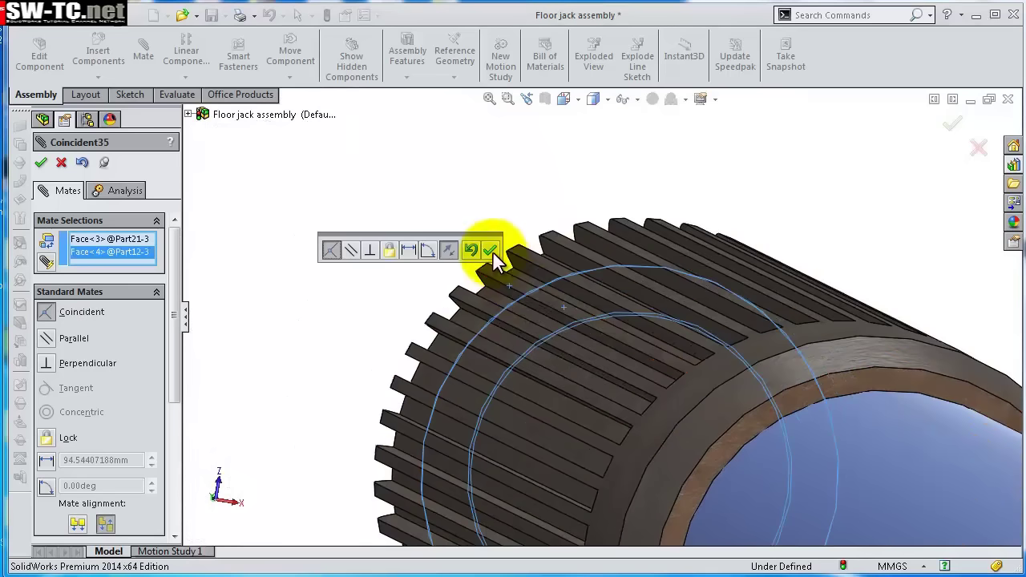
left_click(492, 251)
scroll(611, 296, "up", 6)
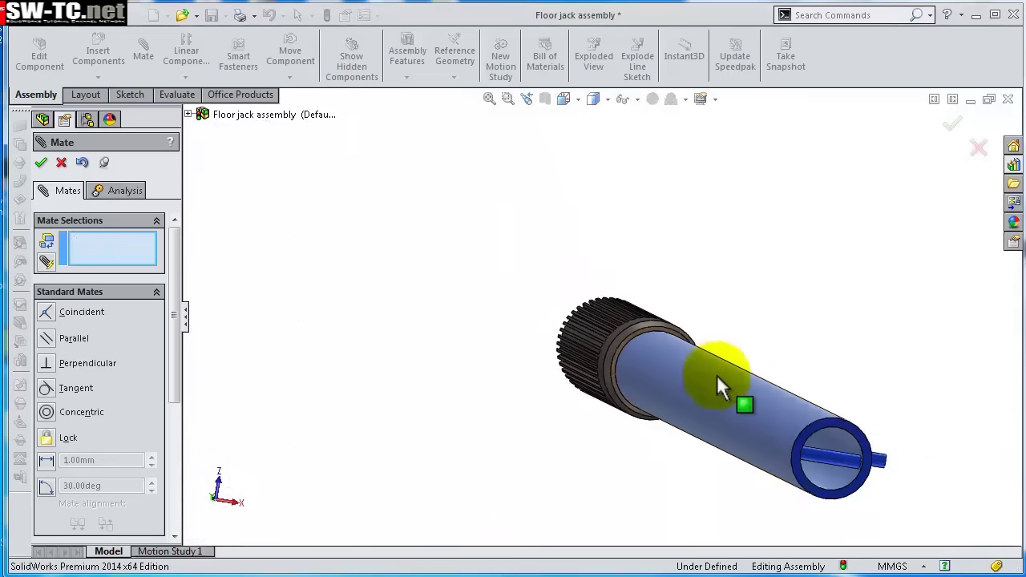
middle_click_drag(820, 442, 577, 493)
Mate the Part21 handle tube's outer face concentric with the Part6 socket.
left_click(514, 439)
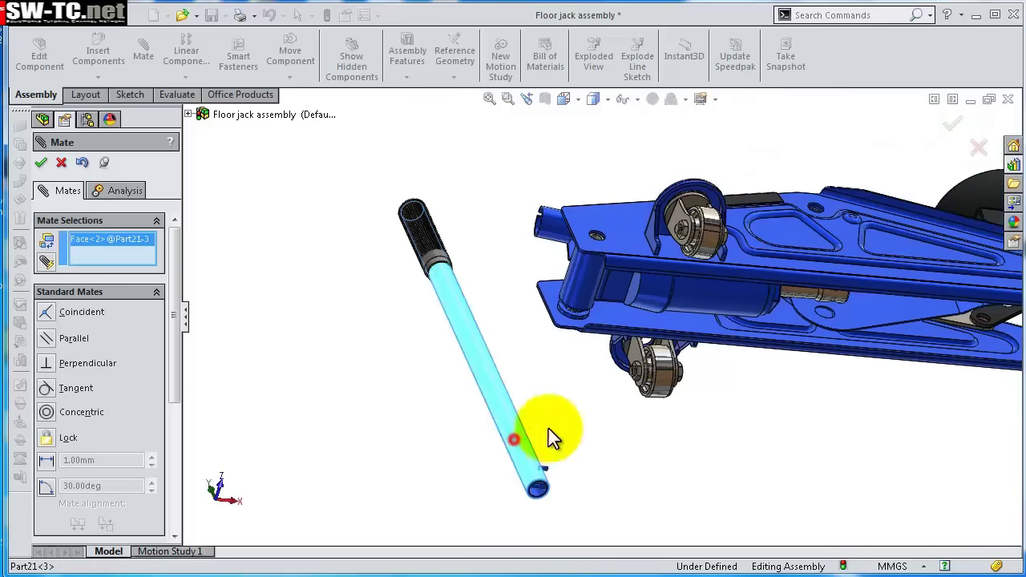
middle_click_drag(545, 425, 704, 329)
middle_click_drag(697, 229, 664, 411)
scroll(488, 294, "down", 5)
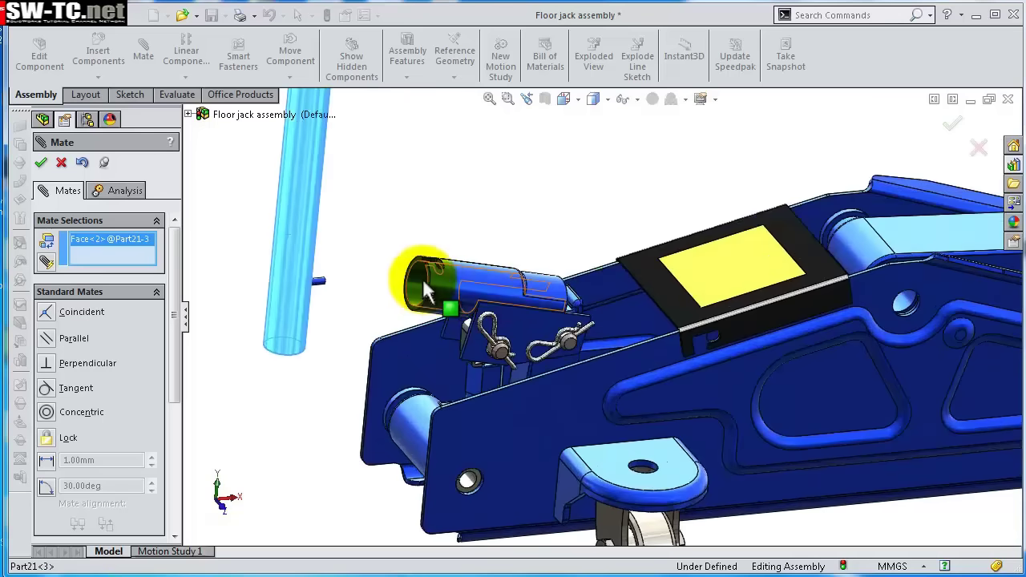
left_click(420, 278)
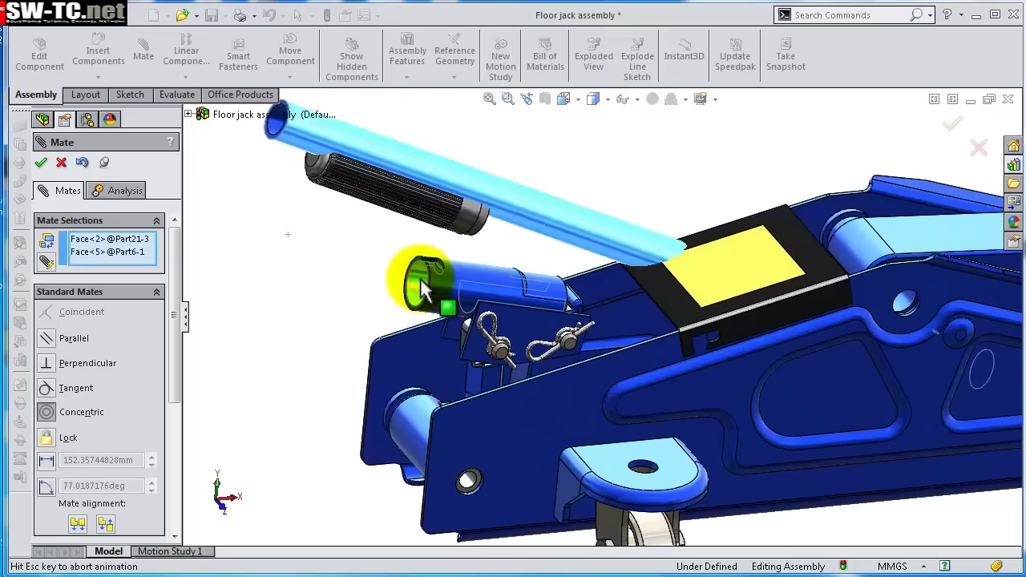
left_click(400, 259)
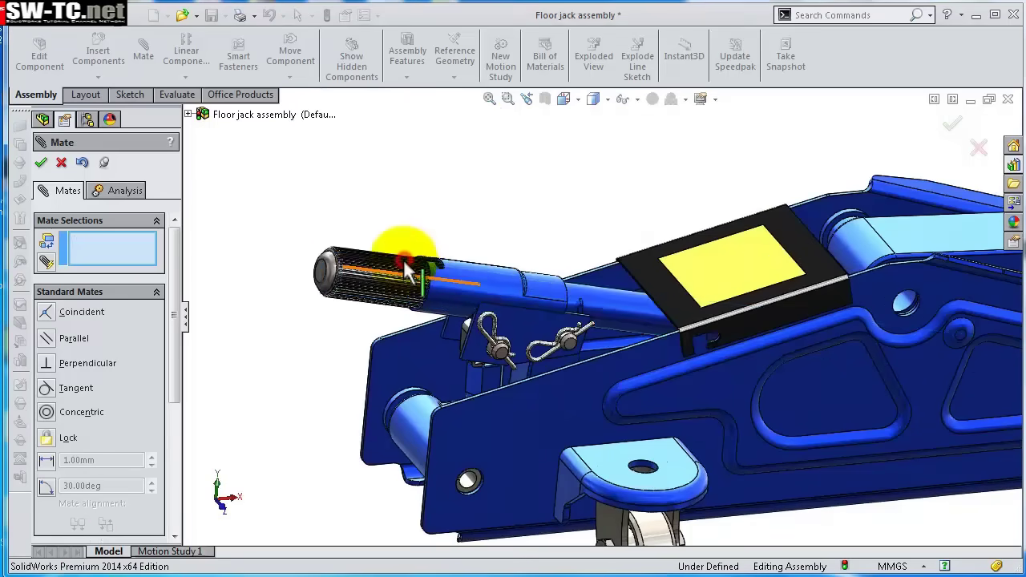
Add tangent and parallel mates that lock the pin in the tube's slot, then finish mating.
scroll(339, 373, "down", 5)
left_click(336, 377)
left_click(333, 376)
left_click(313, 401)
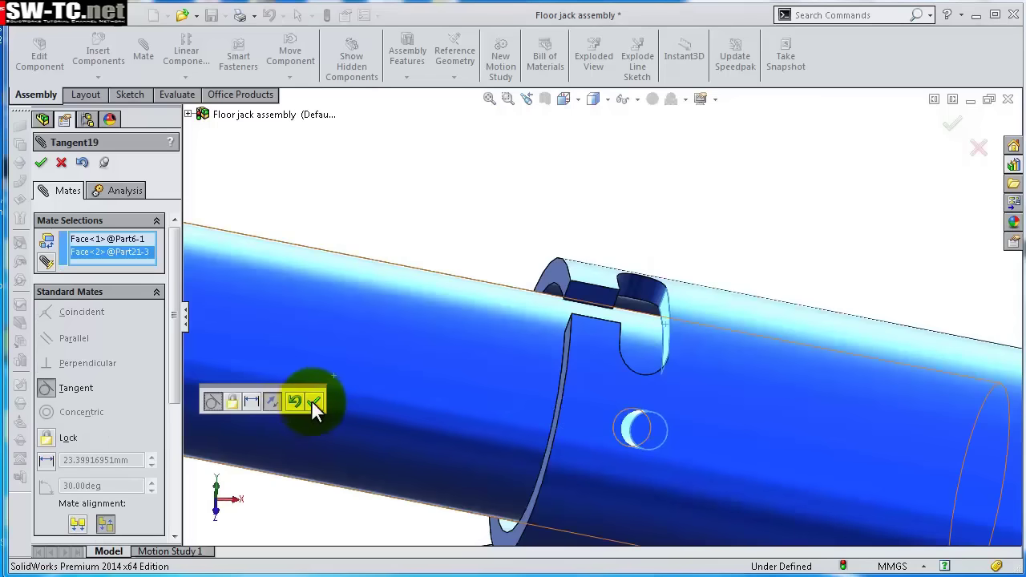
scroll(637, 429, "down", 2)
middle_click_drag(658, 422, 646, 396)
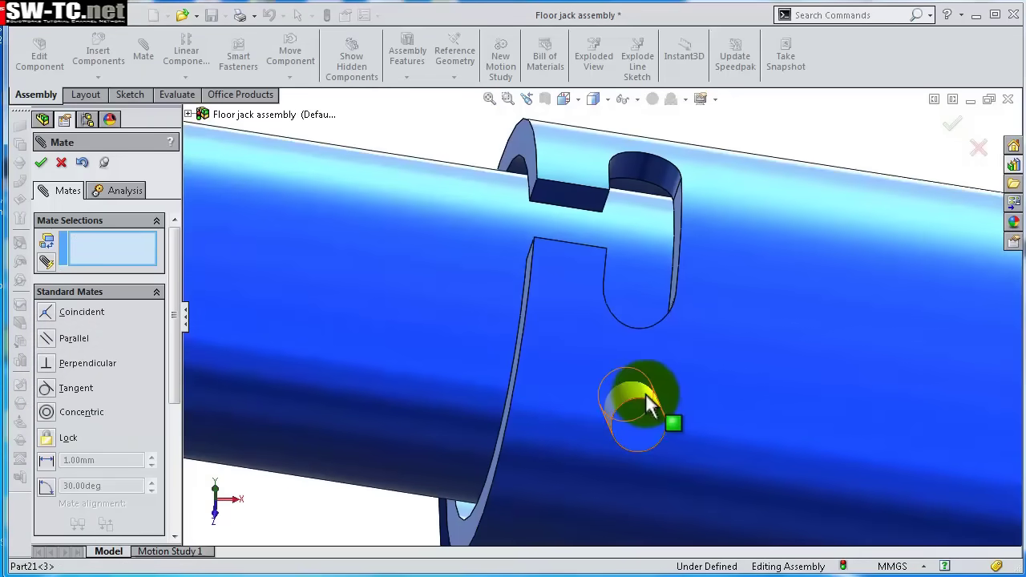
left_click(670, 177)
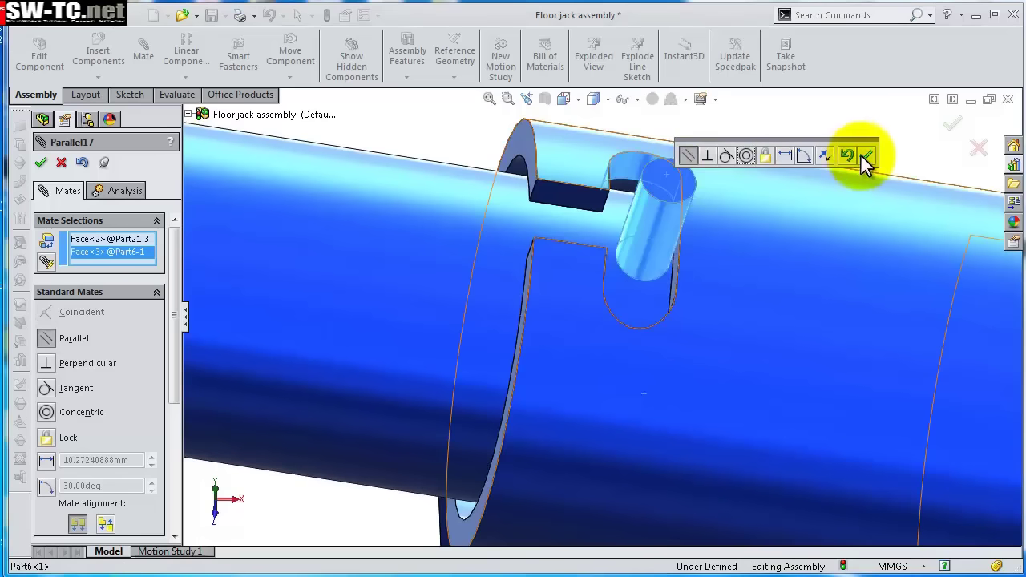
left_click(866, 156)
left_click(952, 123)
Zoom to fit and swing the handle tube down to test its motion.
key("f")
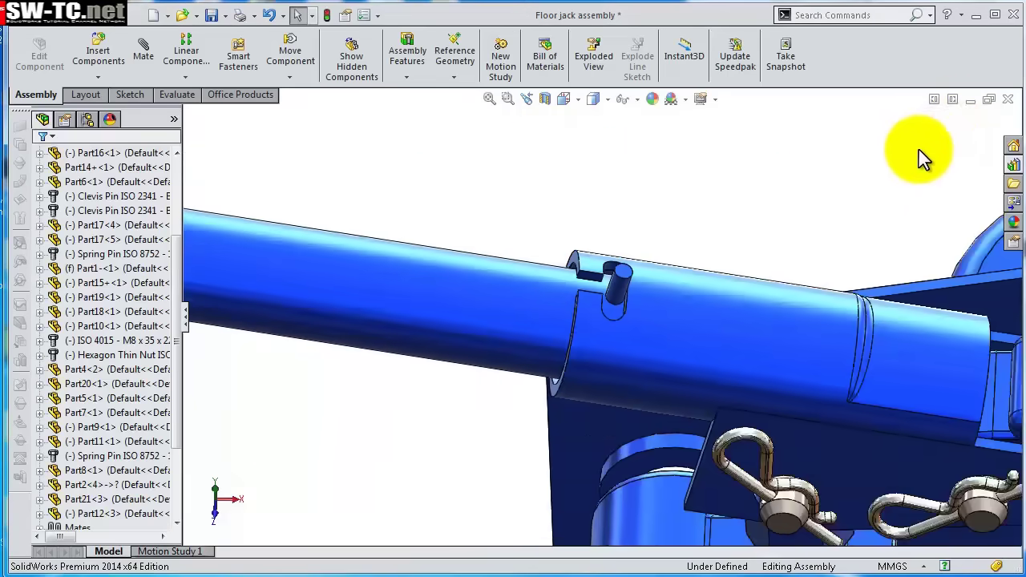
left_click(478, 278)
middle_click_drag(607, 264, 442, 320)
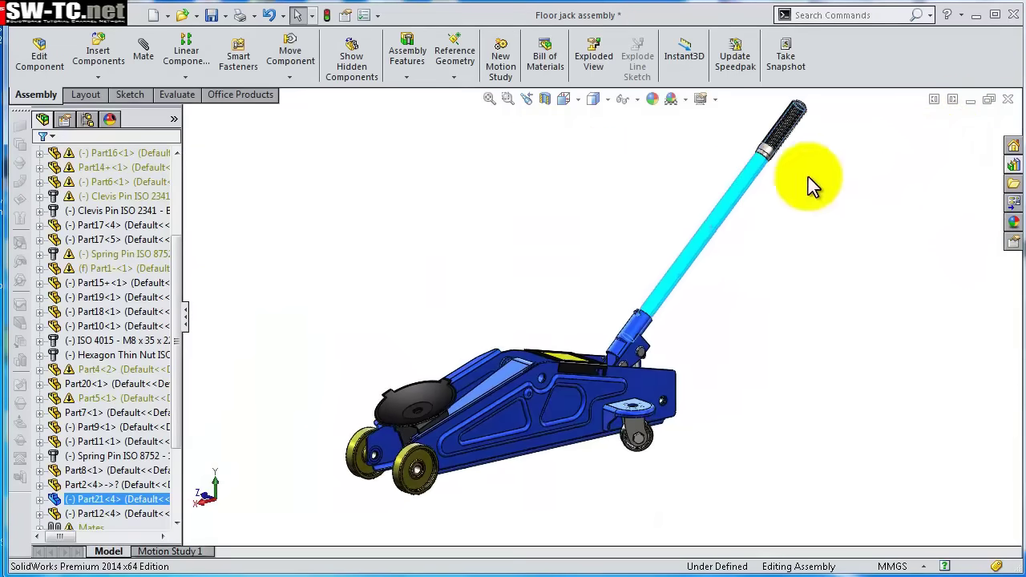
left_click_drag(752, 182, 702, 245)
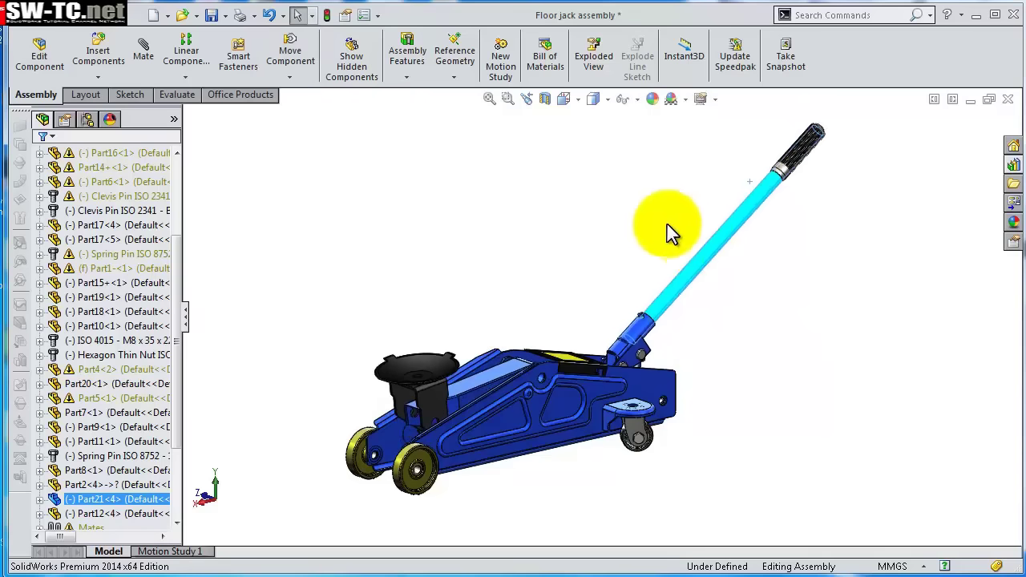
left_click(643, 216)
Save the floor jack assembly with Ctrl+S.
key("ctrl+s")
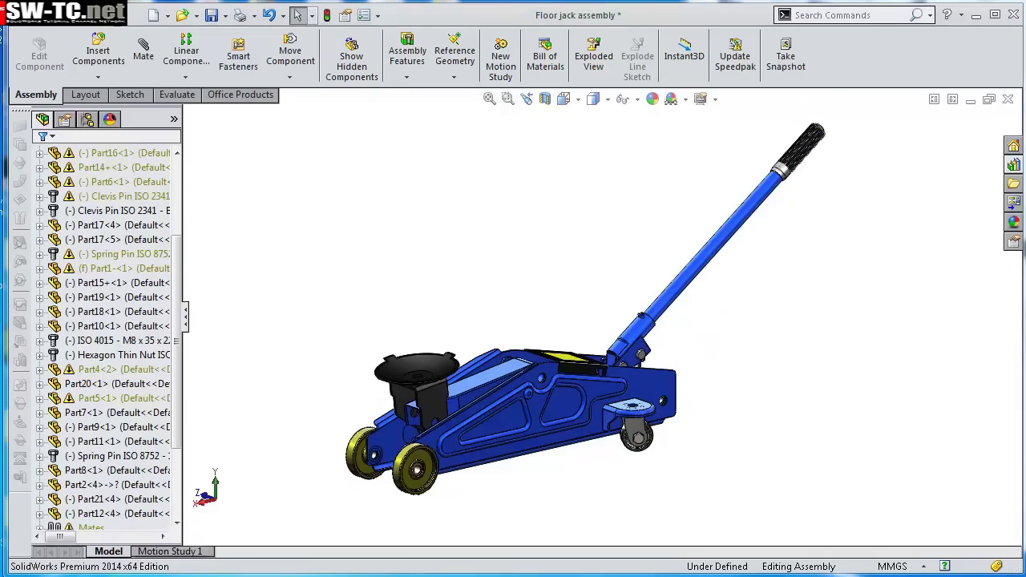
scroll(642, 121, "down", 3)
mouse_move(634, 172)
middle_mouse_down()
mouse_move(679, 143)
mouse_move(614, 172)
middle_mouse_up()
Pull the rear spring pin out of its hole to sit beside the frame.
scroll(737, 328, "down", 5)
scroll(673, 377, "up", 2)
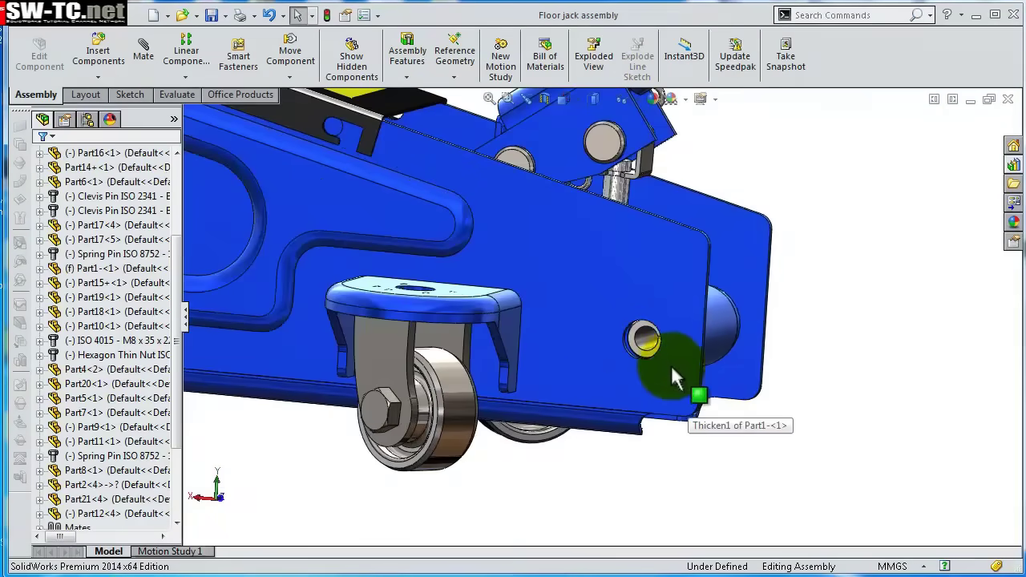
left_click(634, 345)
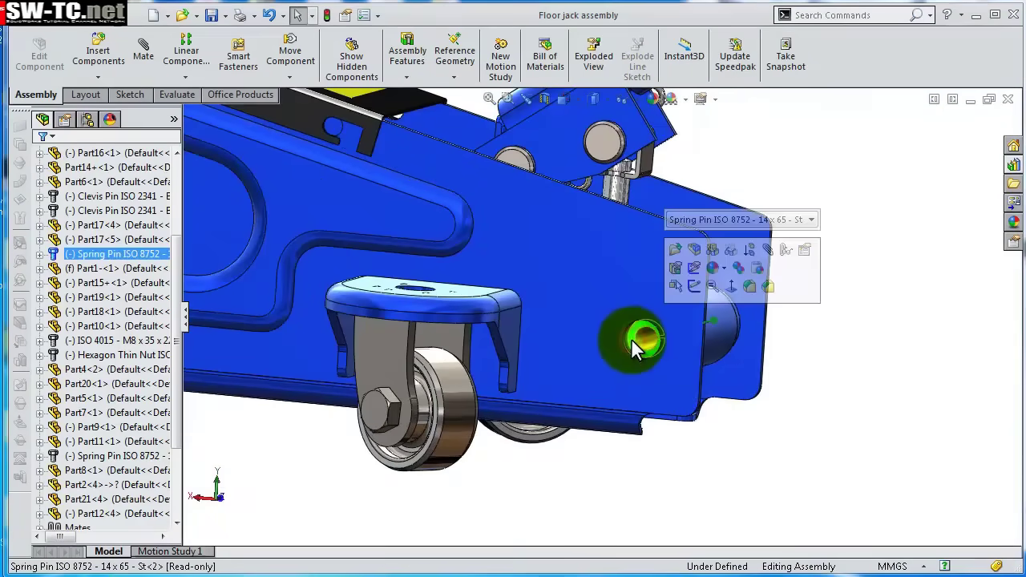
left_click_drag(631, 338, 834, 379)
key("ctrl+z")
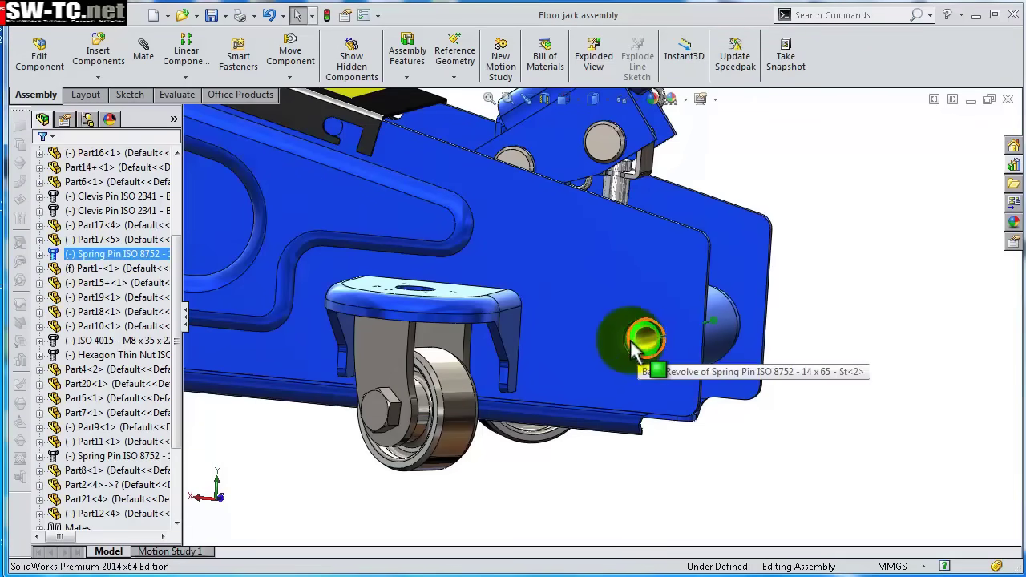
left_click_drag(633, 345, 816, 392)
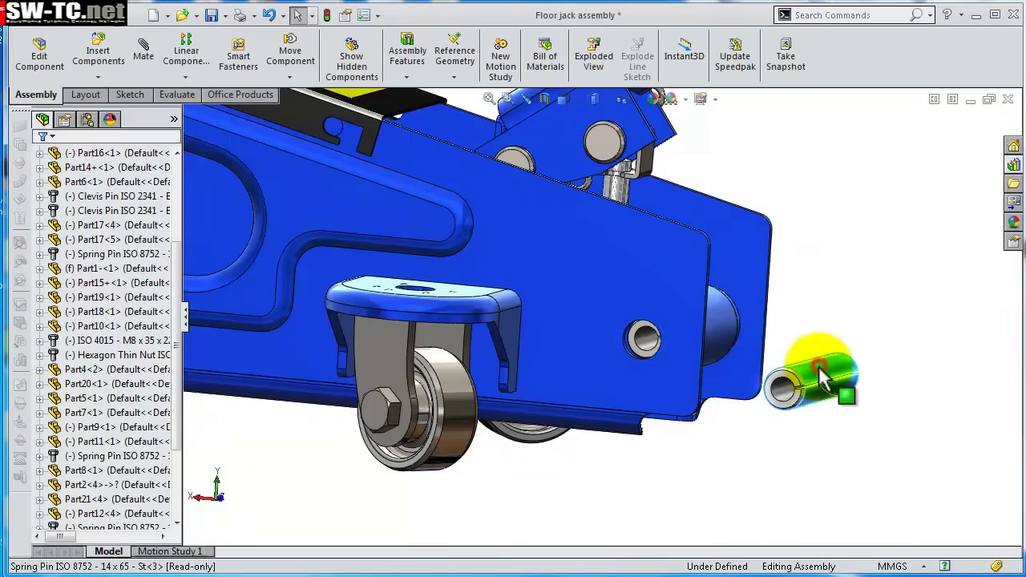
left_click(816, 375)
Mate the spring pin concentric with the frame hole.
left_click(959, 274)
scroll(603, 223, "up", 5)
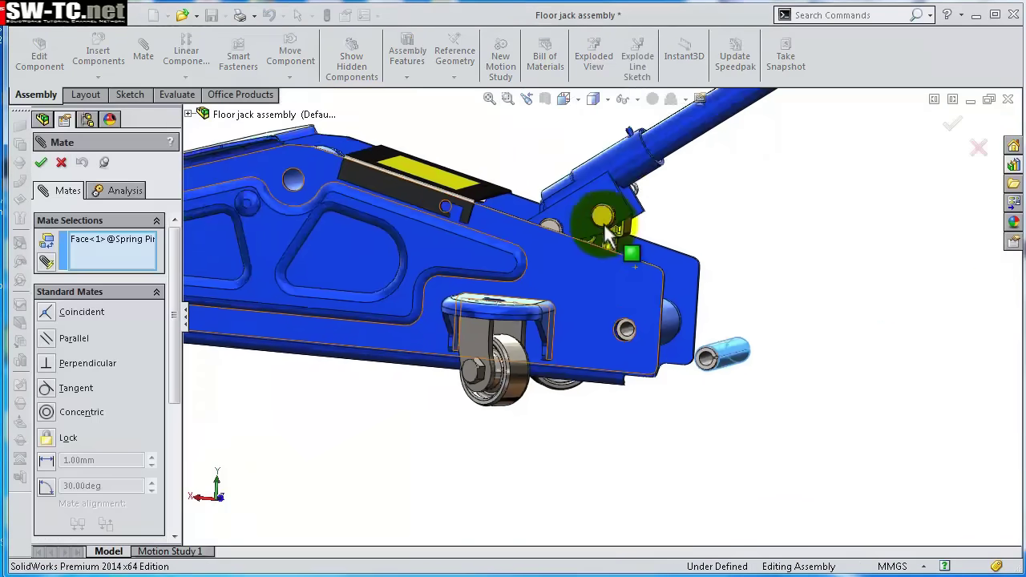
scroll(447, 195, "down", 10)
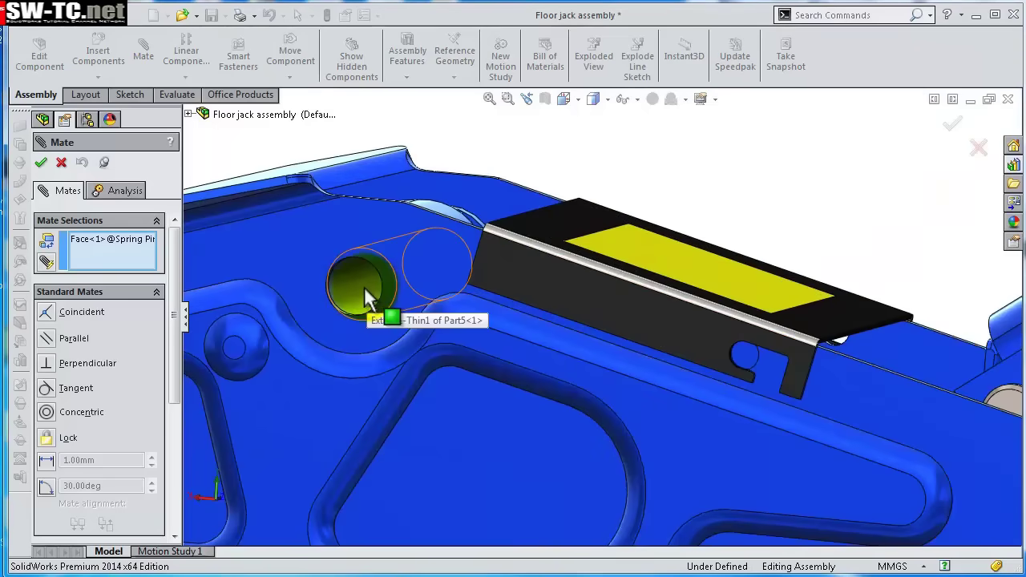
left_click(364, 288)
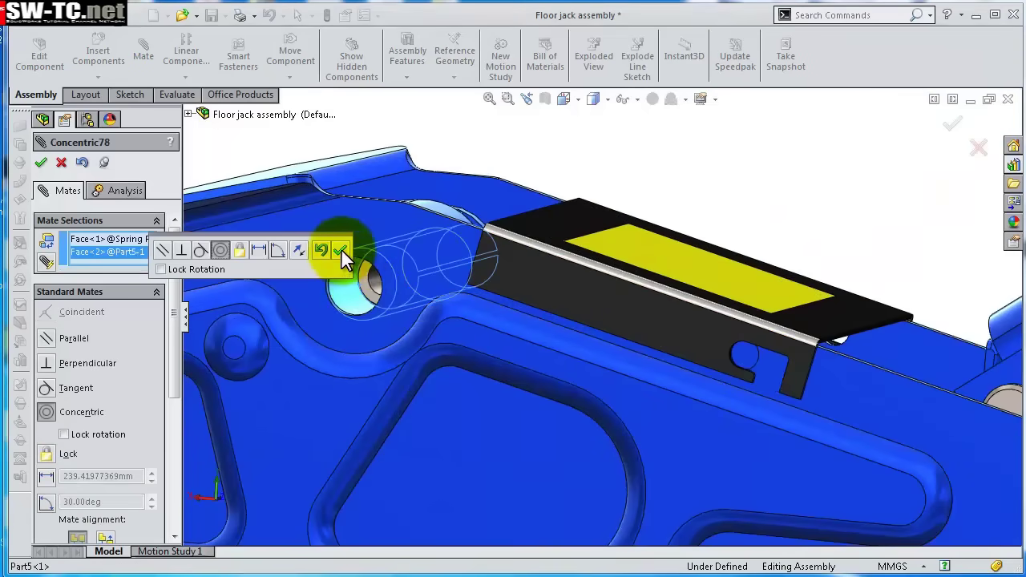
left_click(341, 250)
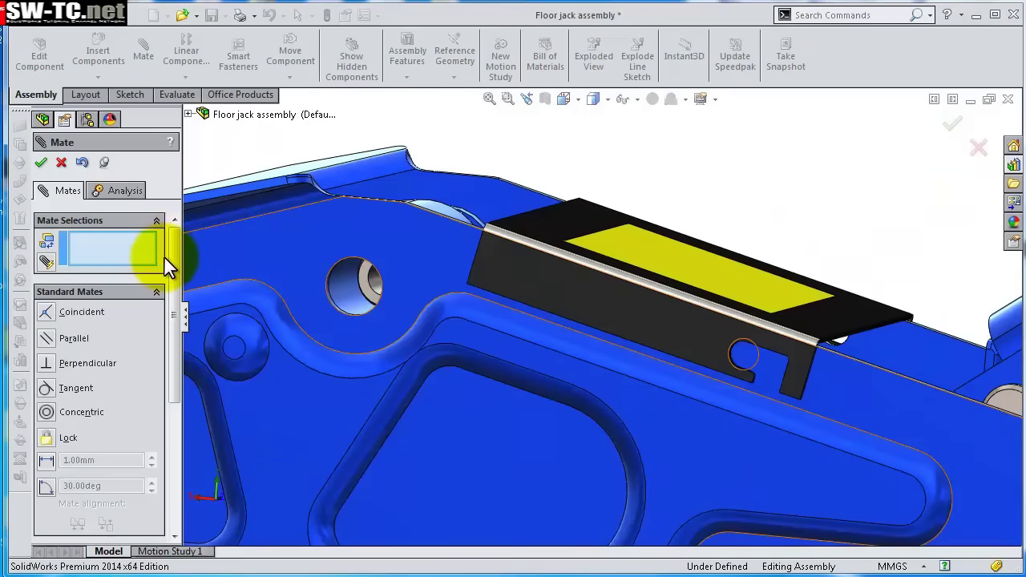
Start an advanced Width mate with both pin end faces and the first bracket face.
left_click_drag(169, 265, 175, 311)
left_click(130, 372)
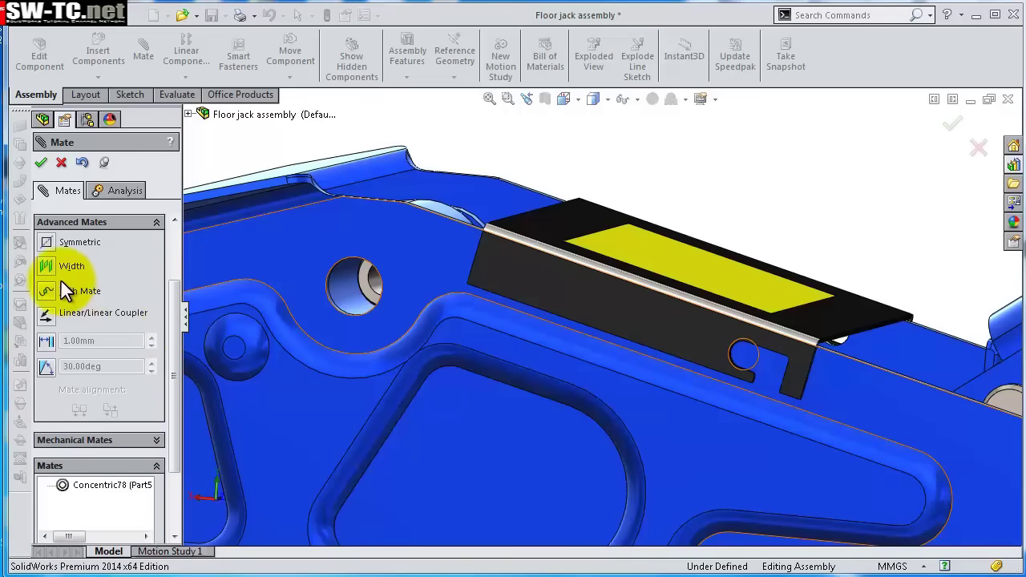
left_click(49, 267)
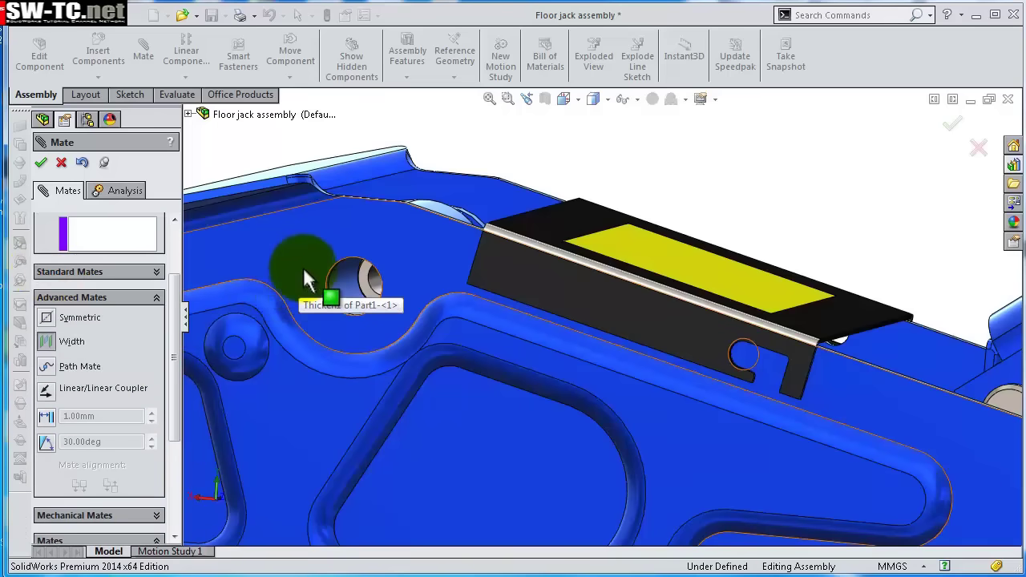
left_click(362, 277)
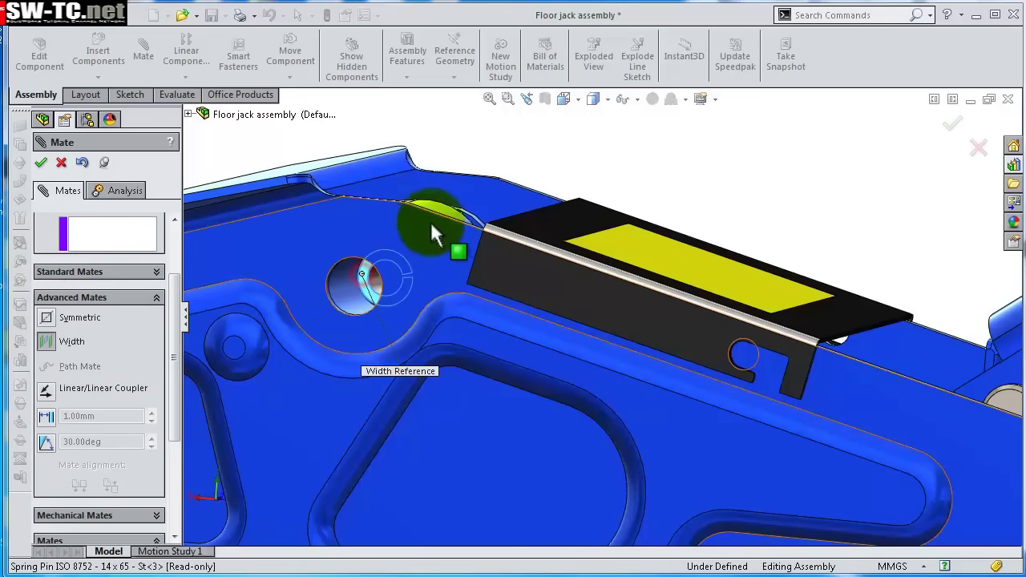
middle_click_drag(430, 230, 380, 229)
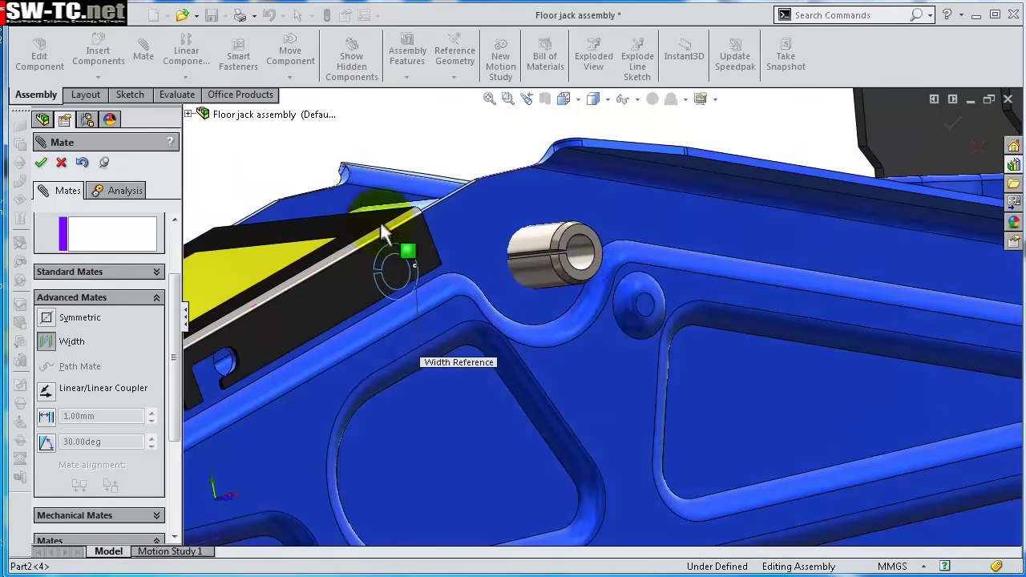
left_click(594, 237)
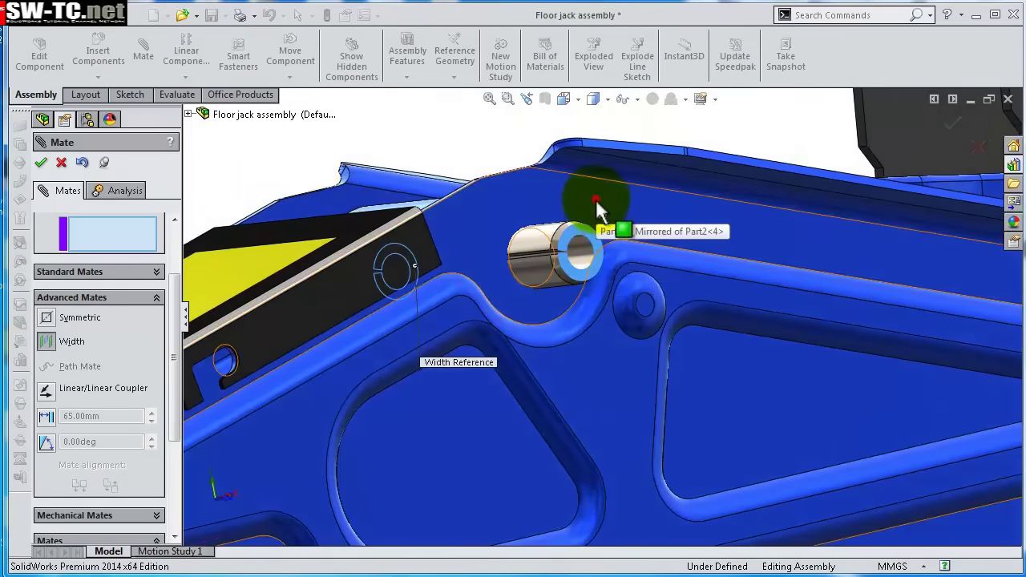
left_click(595, 199)
Add the second bracket face to complete the Width mate centring the pin.
scroll(485, 168, "up", 3)
middle_click_drag(499, 149, 375, 290)
scroll(353, 301, "down", 3)
scroll(242, 297, "down", 3)
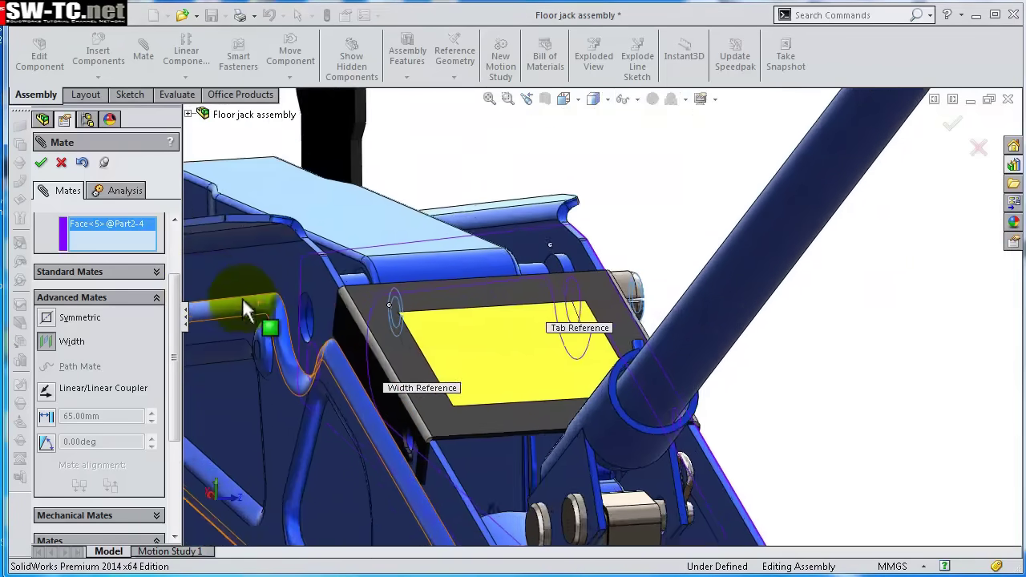
left_click(291, 281)
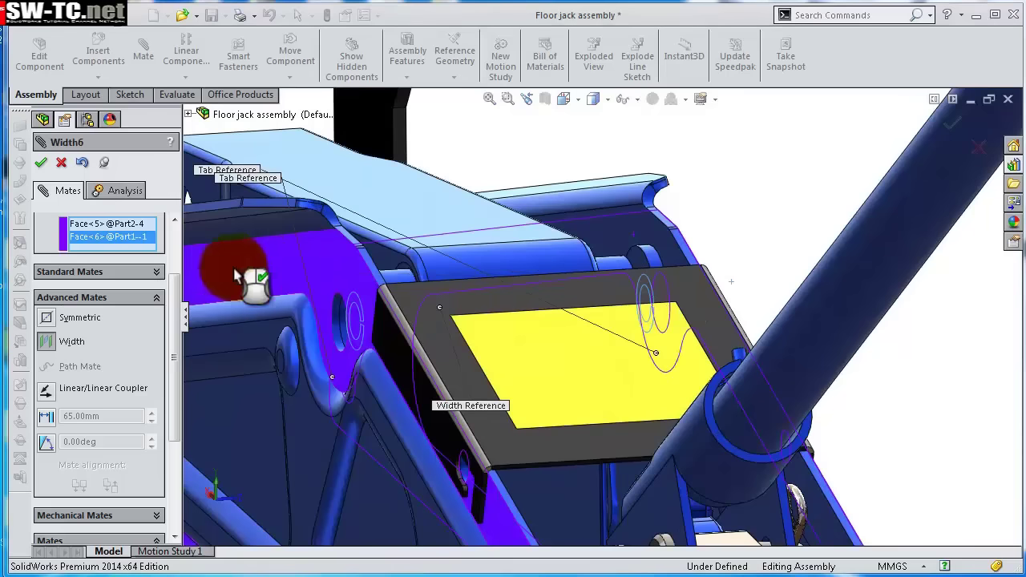
left_click(41, 163)
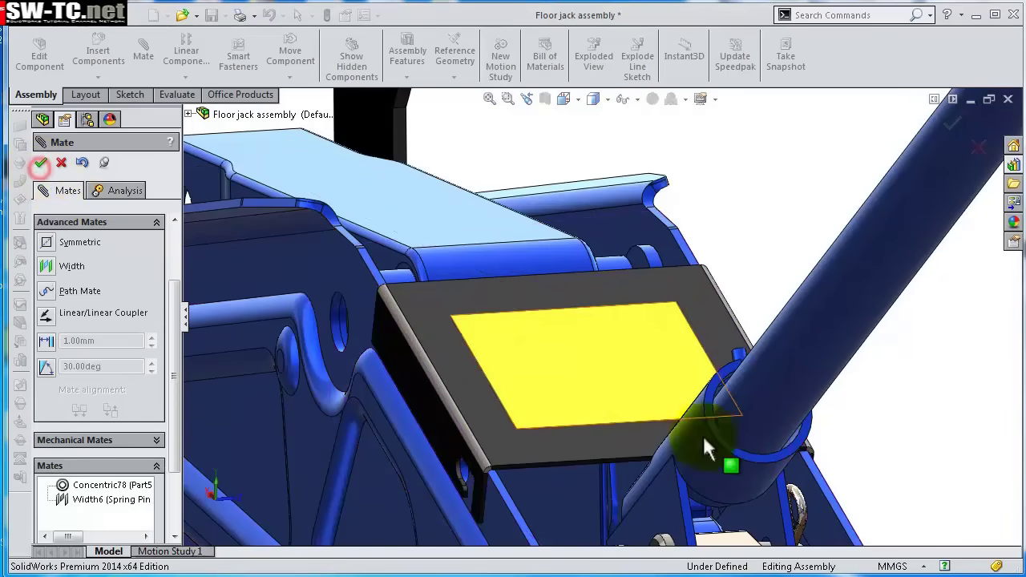
scroll(703, 434, "up", 5)
middle_click_drag(459, 415, 506, 431)
scroll(517, 452, "up", 4)
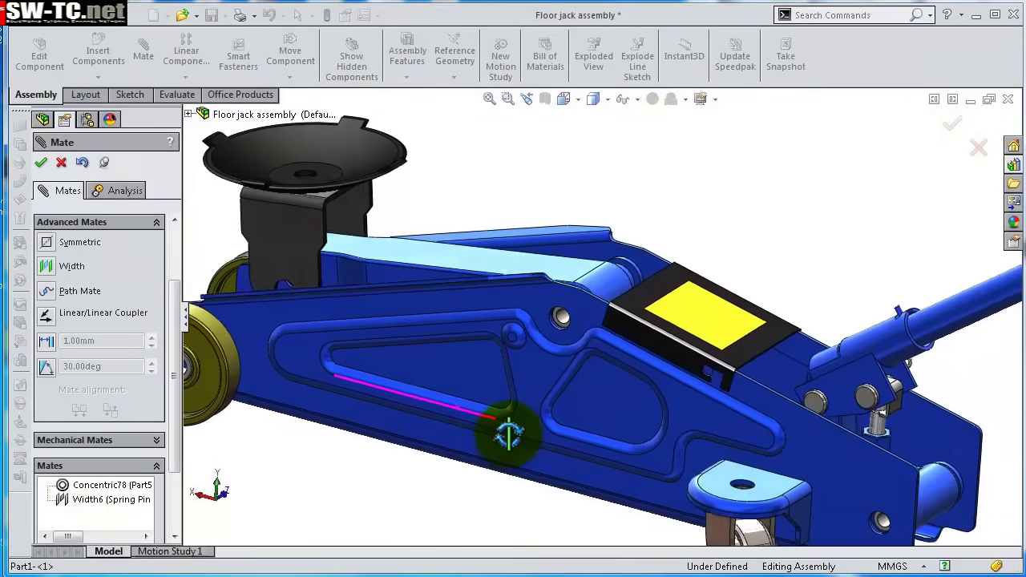
scroll(508, 442, "up", 2)
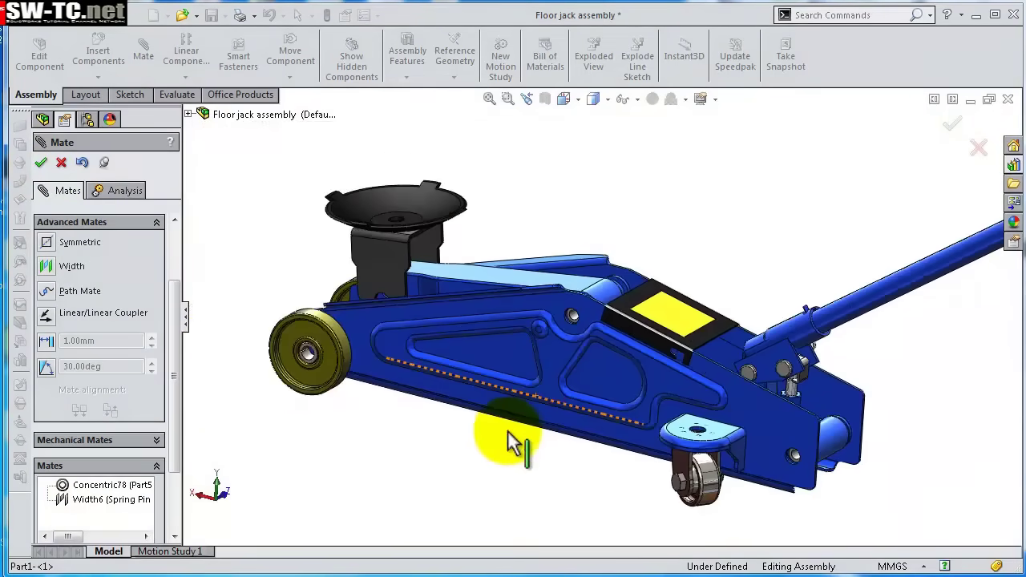
Close the Mate dialog and rotate the view around the caster.
left_click(42, 164)
middle_click_drag(617, 369, 588, 325)
scroll(665, 409, "down", 8)
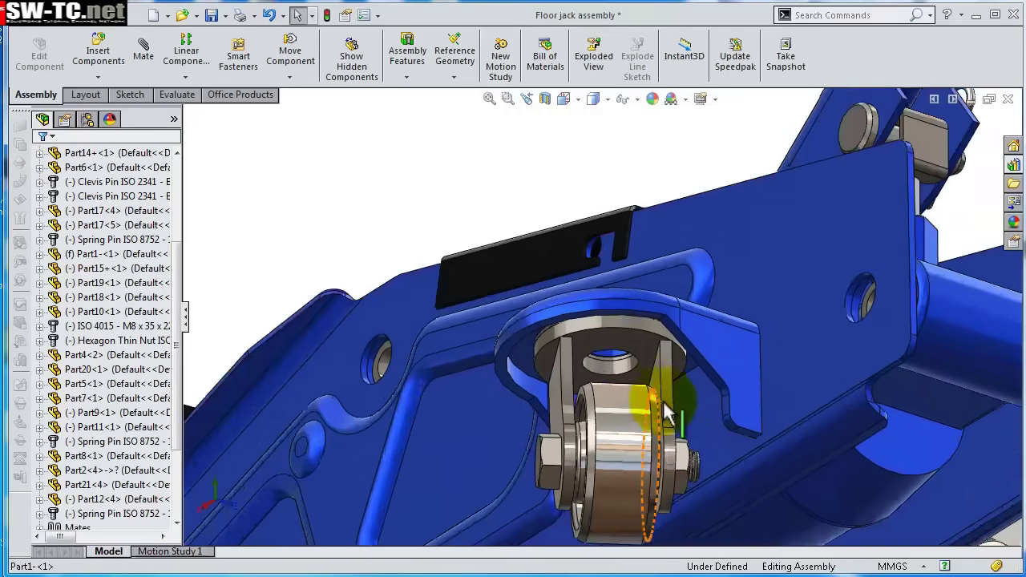
scroll(663, 400, "down", 2)
middle_click_drag(668, 377, 804, 265)
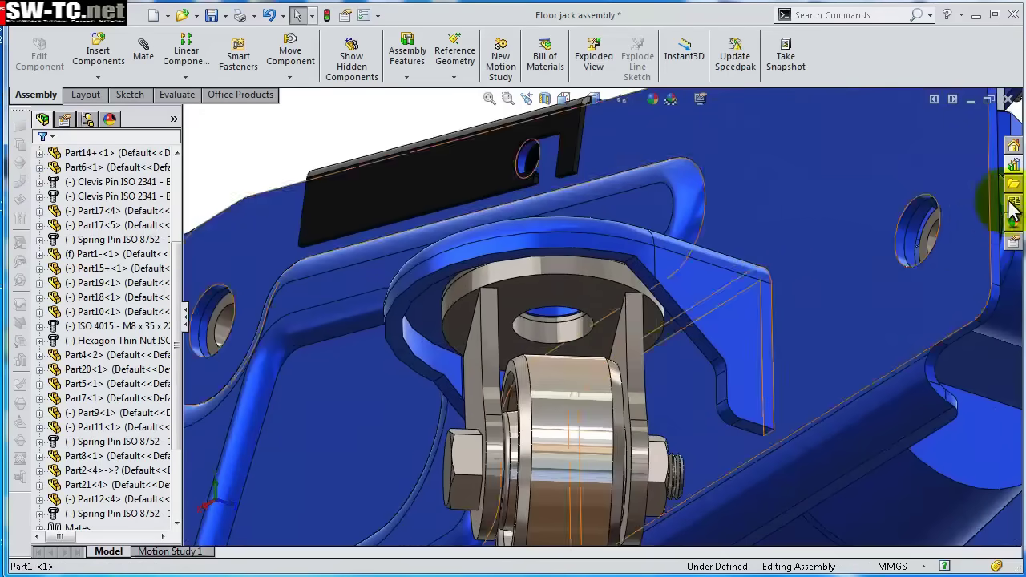
Drag a Hex Socket Cheese Head ISO 14580 screw from the Design Library into the assembly.
left_click(1014, 165)
left_click_drag(1021, 473, 1020, 526)
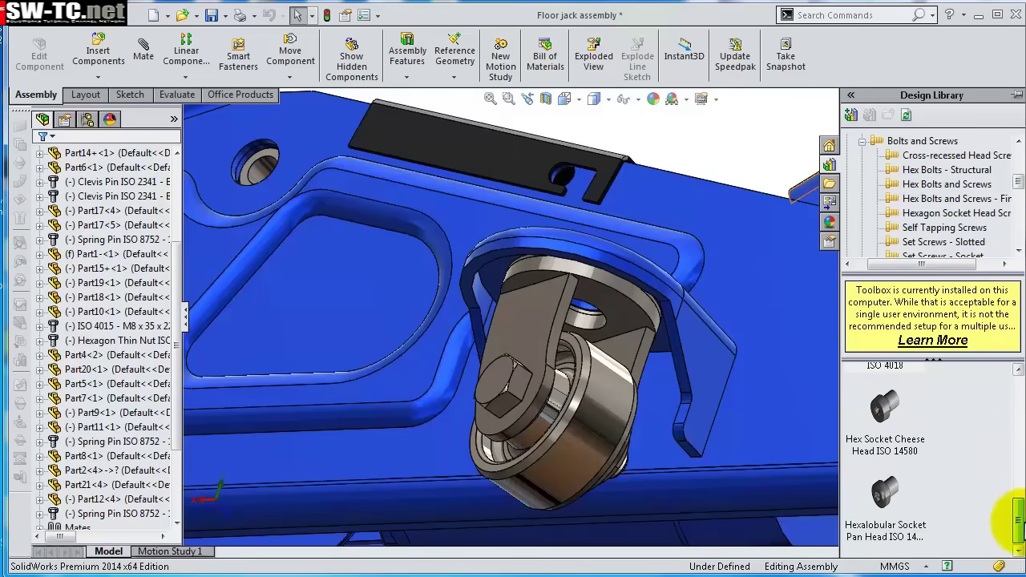
left_click_drag(889, 422, 590, 337)
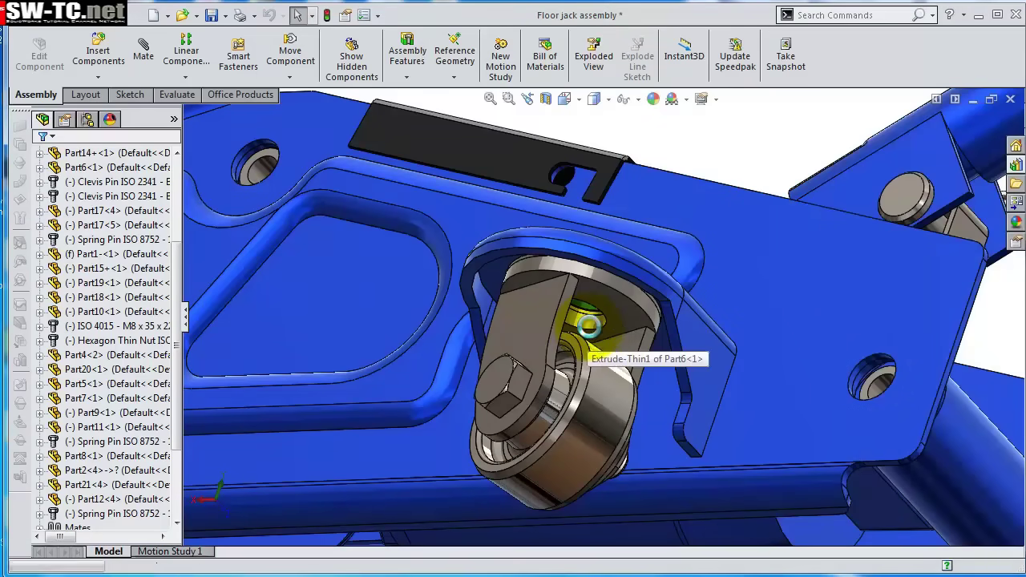
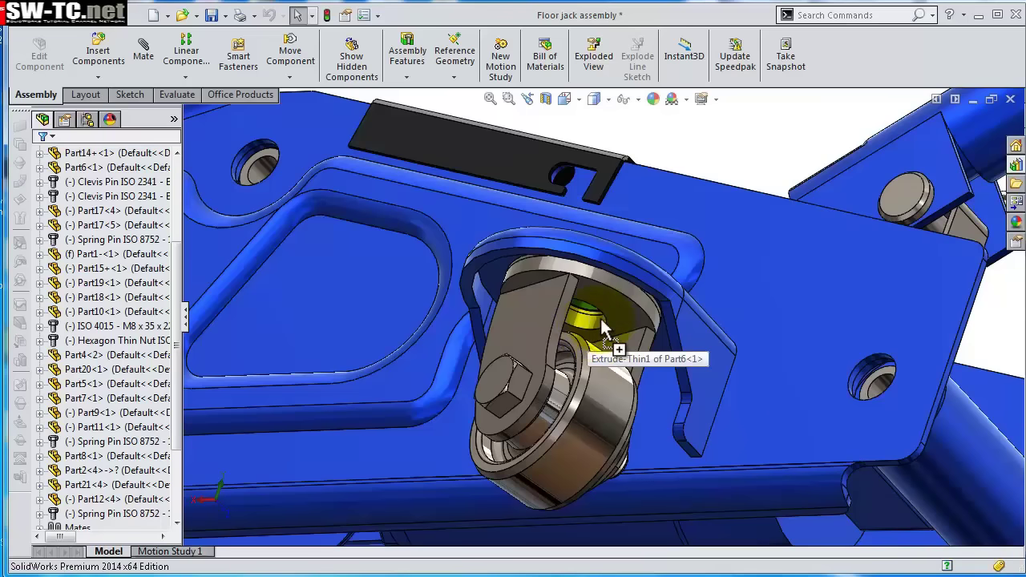
Drop the ISO 14580 #10 screw into the wheel mount hole with length 16 and schematic threads.
left_click_drag(628, 318, 626, 319)
middle_click_drag(609, 304, 604, 381)
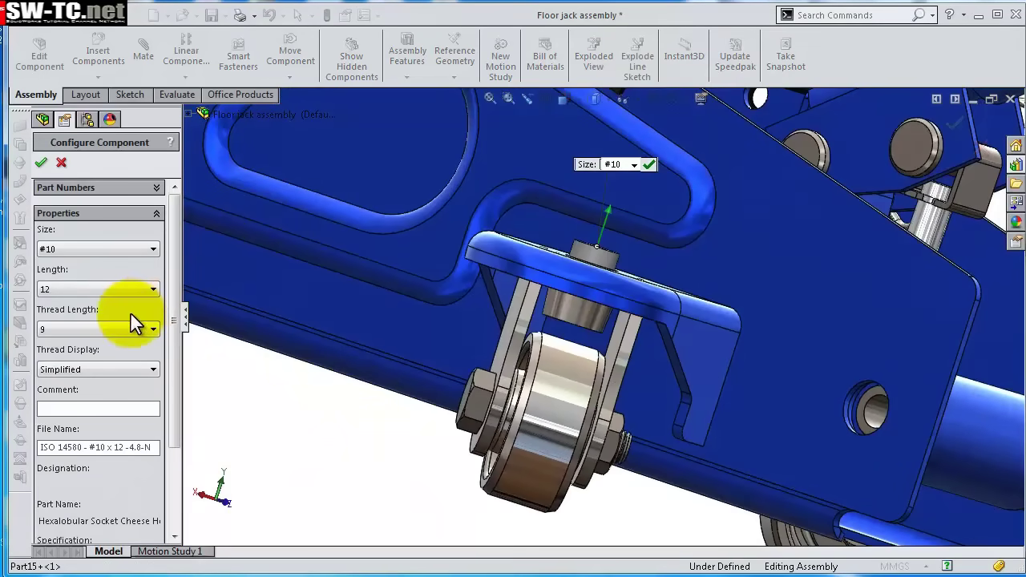
left_click(126, 289)
left_click(94, 315)
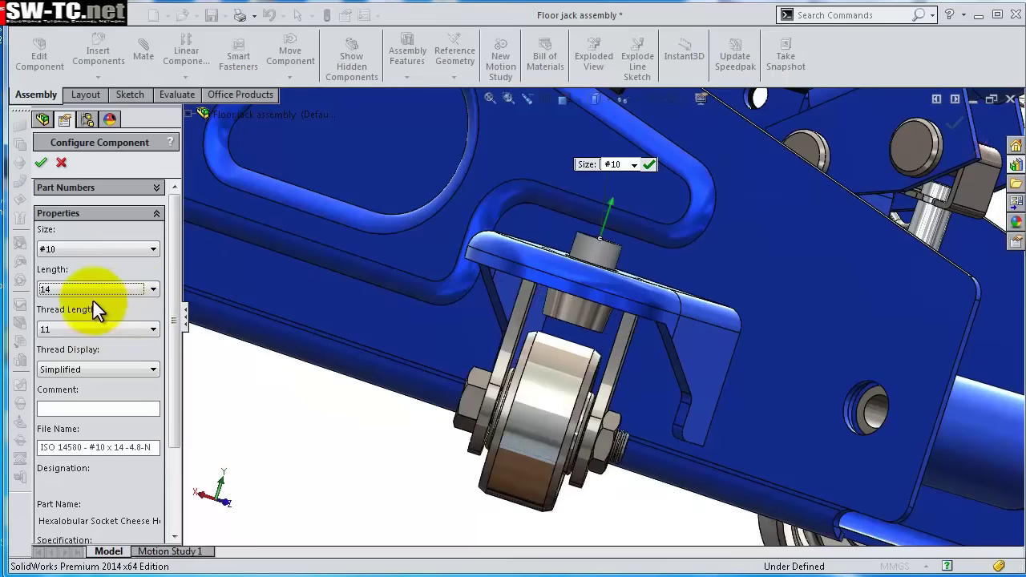
left_click(85, 289)
left_click(58, 324)
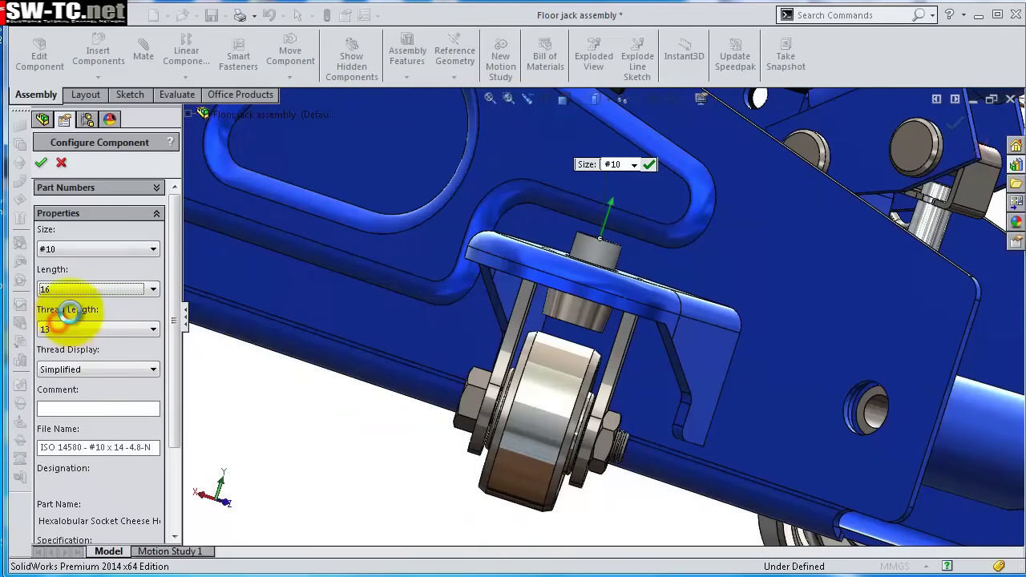
left_click(109, 372)
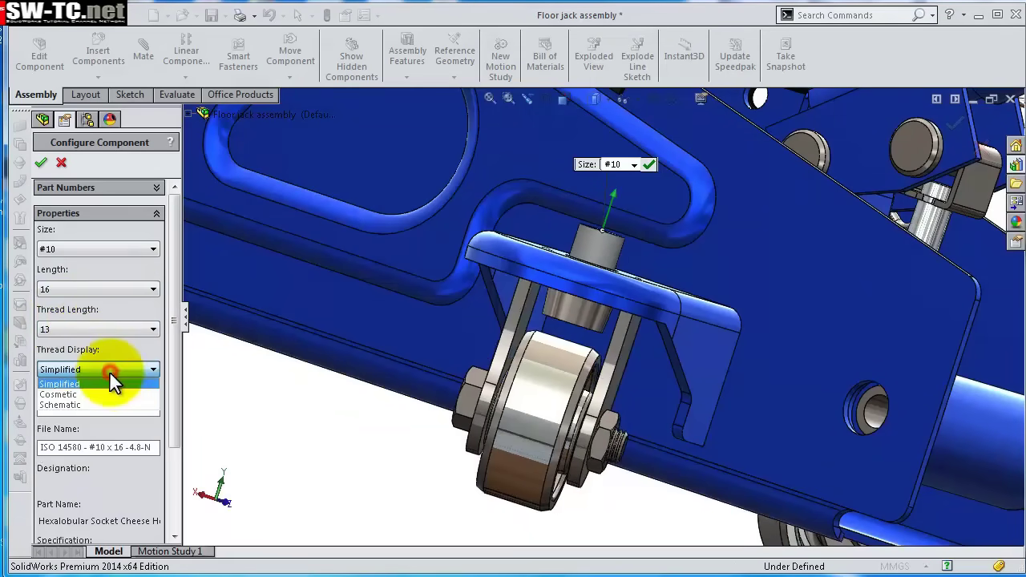
left_click(115, 401)
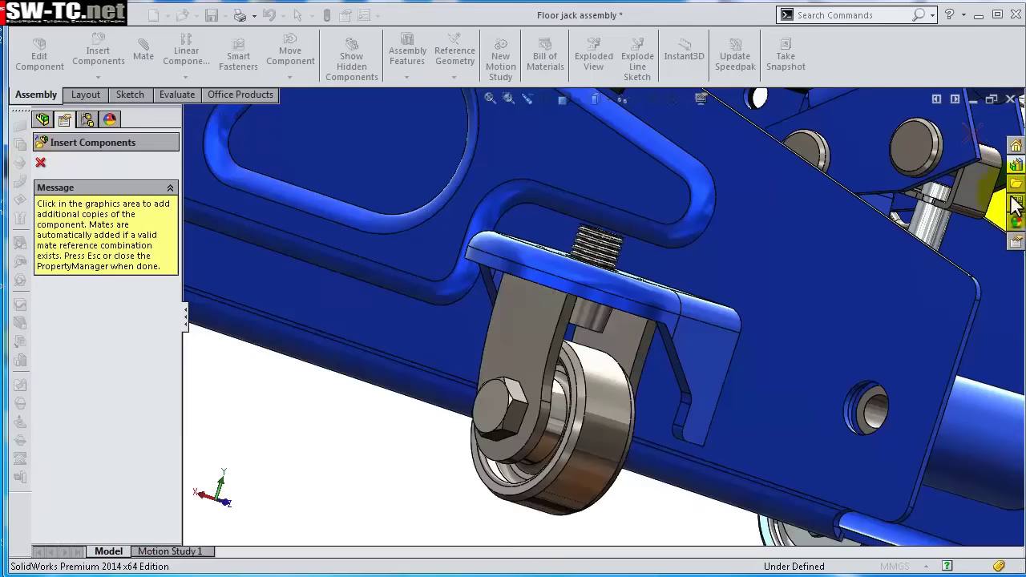
Insert an ISO 10673 plain washer, size 11, onto the screw.
left_click(1017, 165)
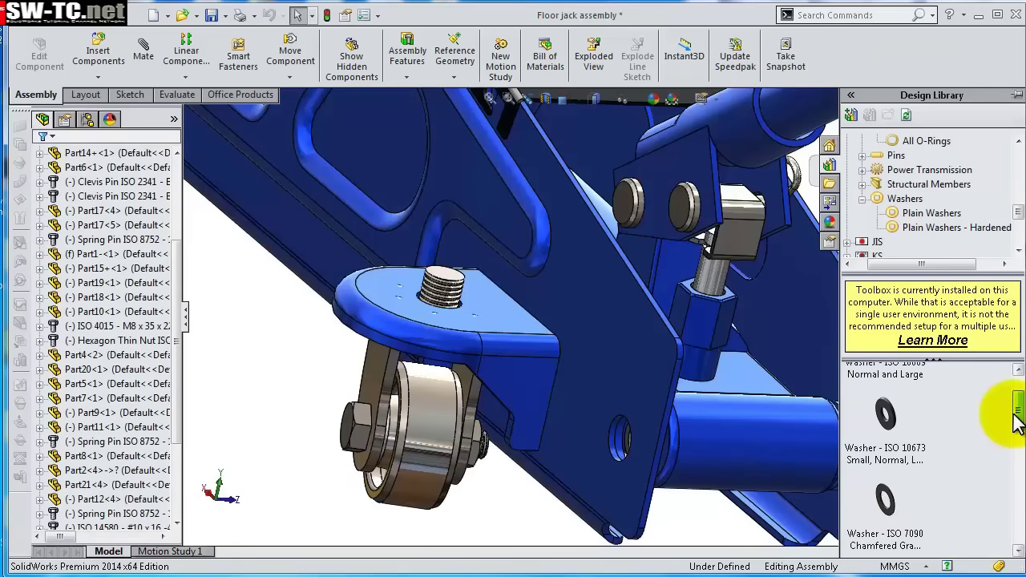
left_click_drag(1017, 421, 1015, 412)
left_click_drag(893, 437, 470, 304)
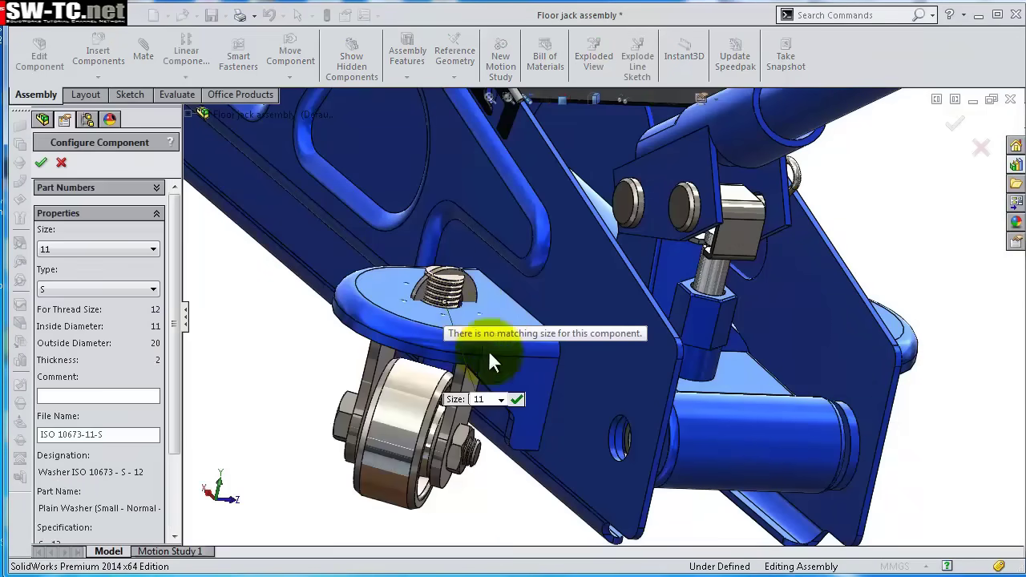
left_click(518, 398)
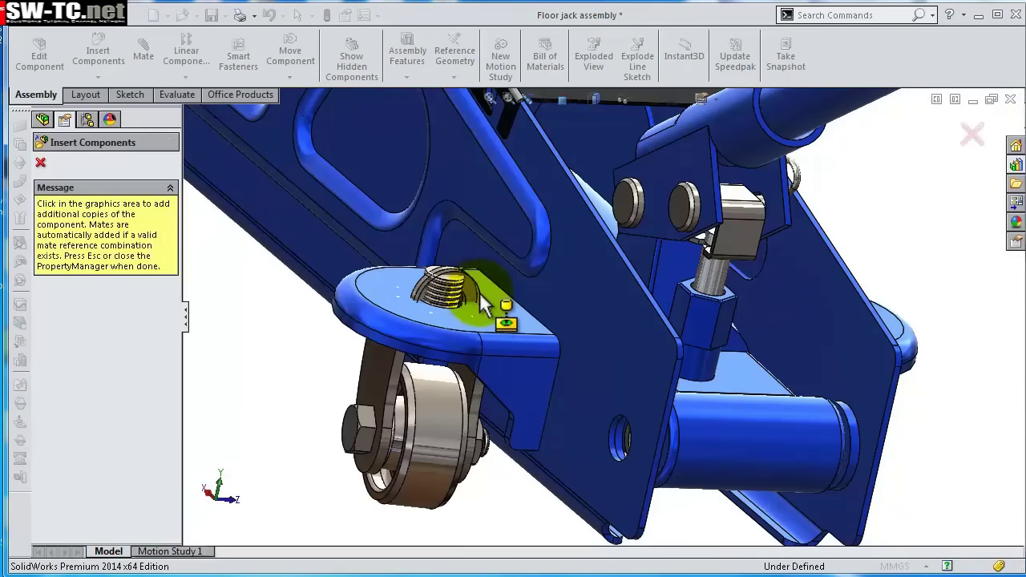
key("Escape")
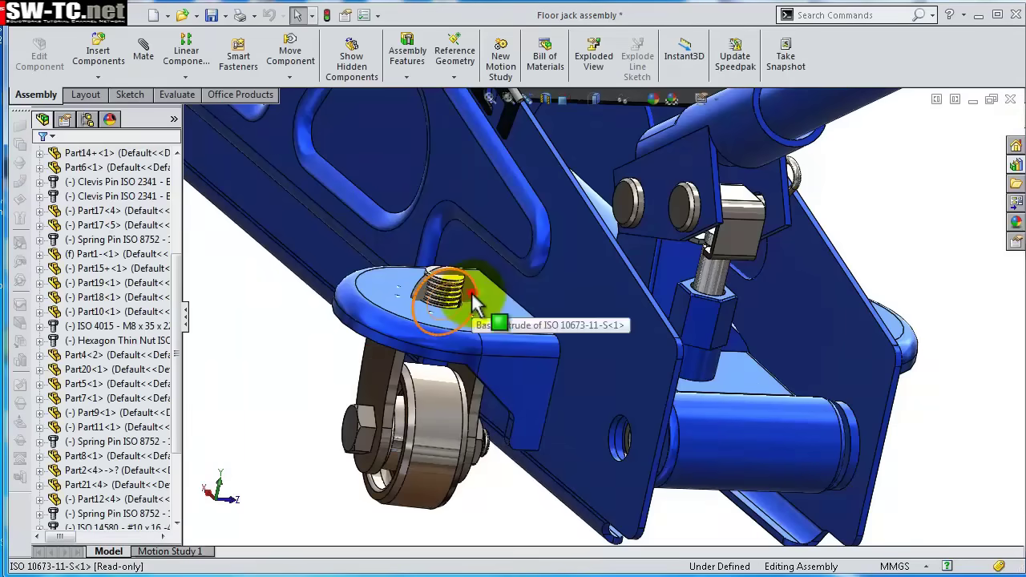
Mate the washer coincident to the bracket face.
left_click(480, 307)
left_click(593, 205)
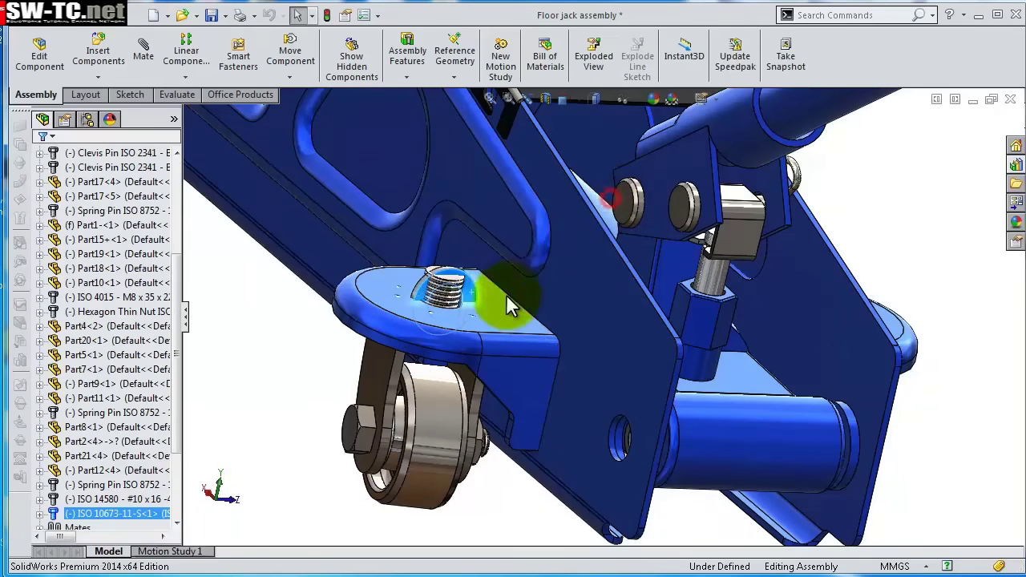
left_click(502, 308)
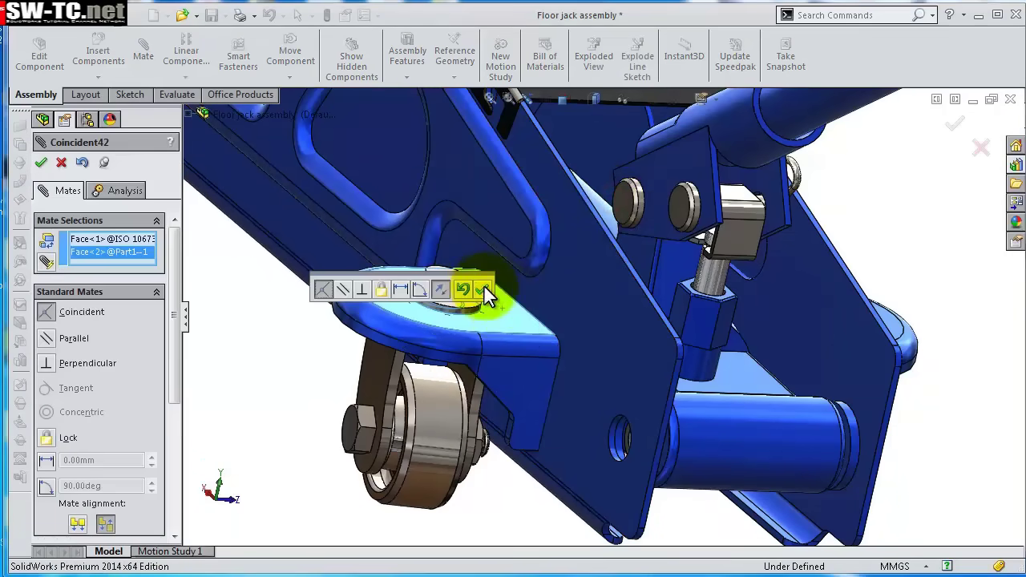
left_click(484, 286)
scroll(484, 296, "down", 5)
scroll(483, 309, "down", 2)
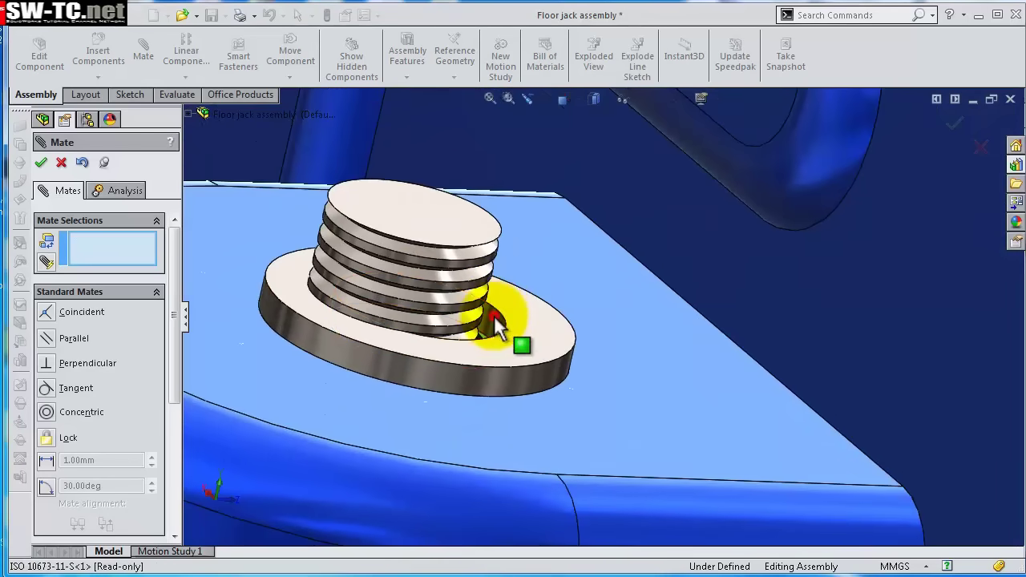
Mate the washer's hole concentric with the screw thread.
left_click(486, 255)
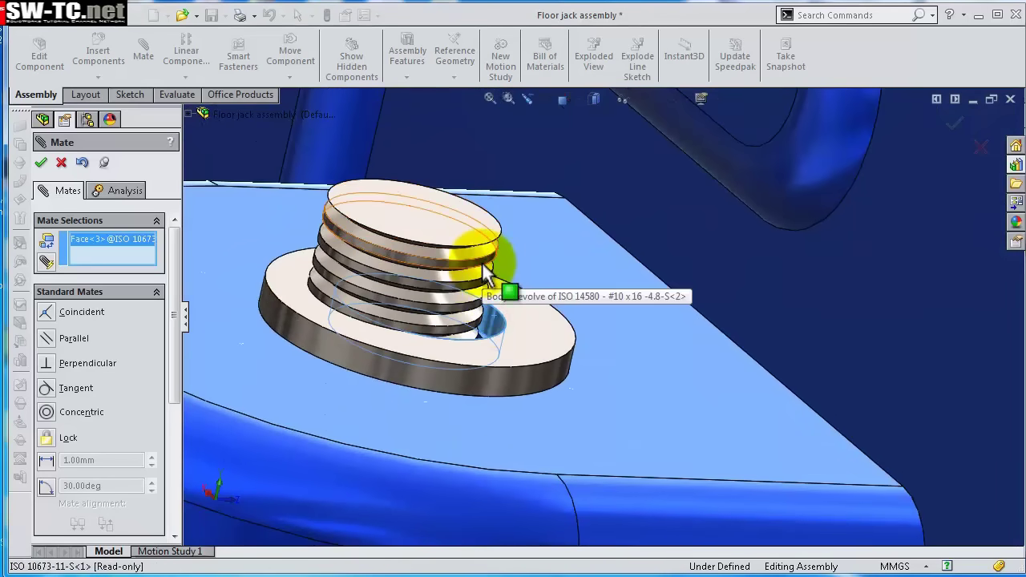
left_click(485, 269)
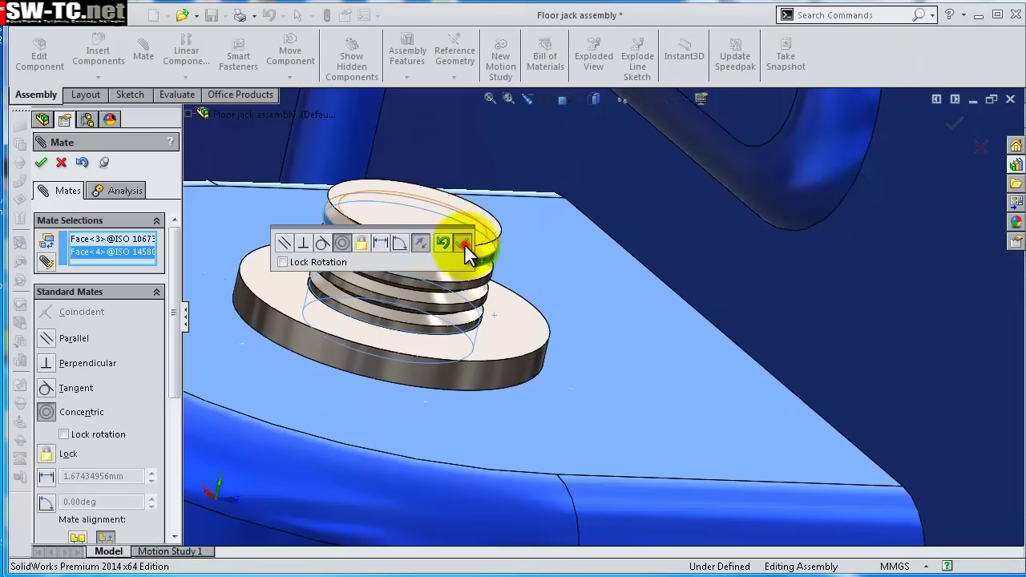
left_click(464, 244)
scroll(537, 288, "up", 3)
scroll(550, 288, "up", 5)
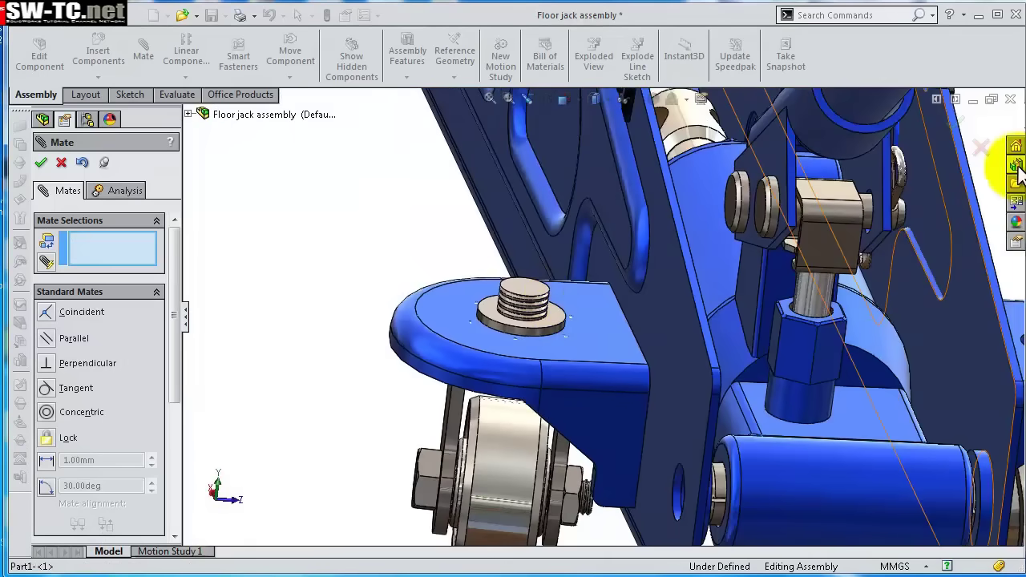
Insert an M10 hex thin nut onto the screw with schematic threads.
left_click(1017, 166)
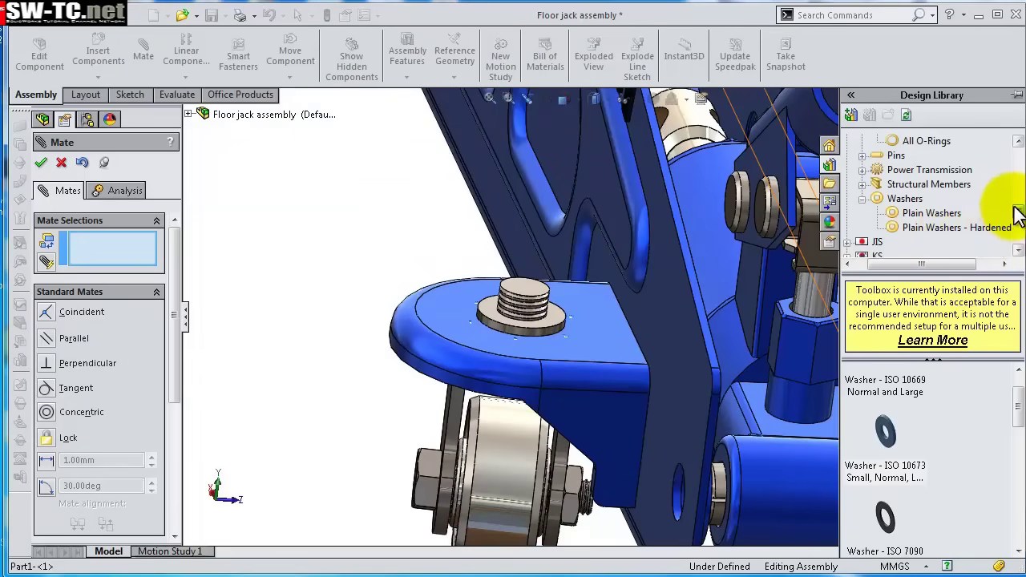
scroll(1015, 213, "up", 2)
left_click(868, 198)
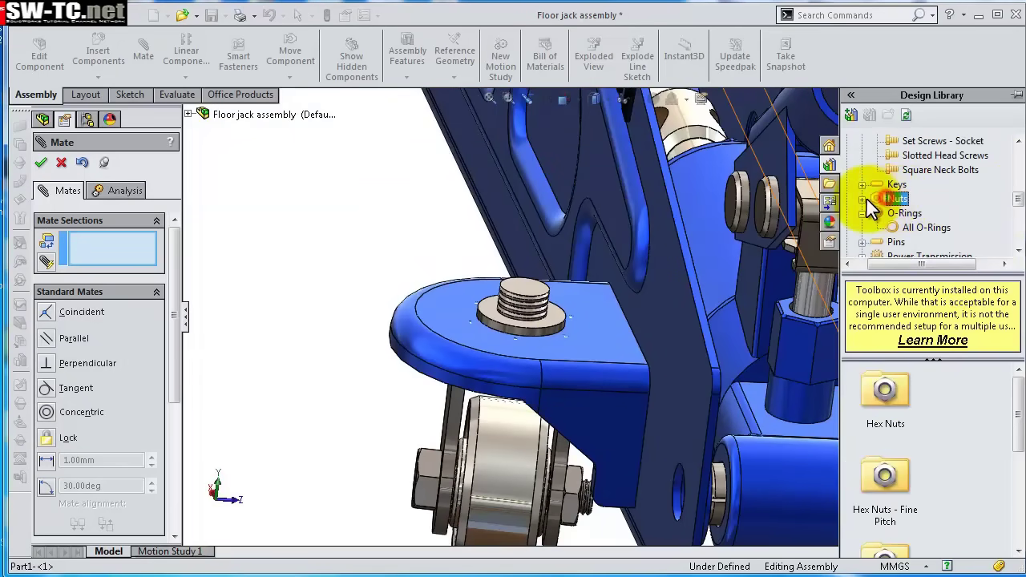
left_click_drag(1016, 417, 1019, 457)
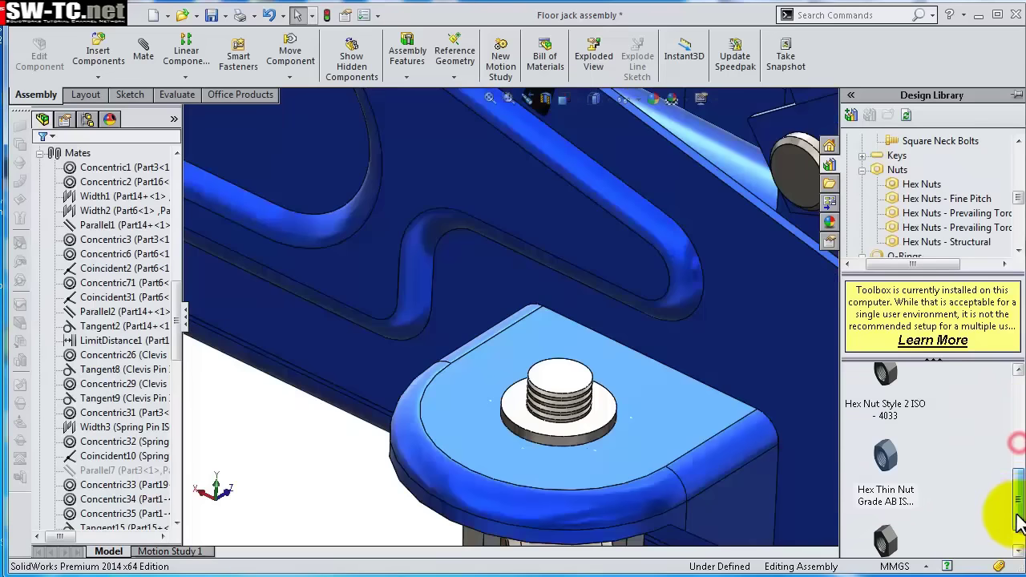
left_click_drag(1019, 521, 1016, 546)
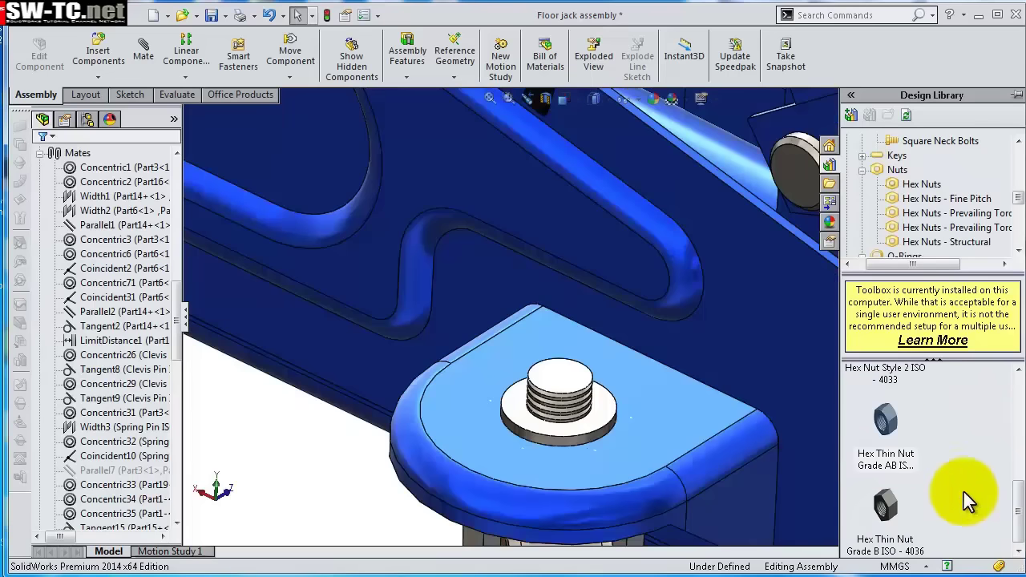
left_click_drag(886, 425, 559, 407)
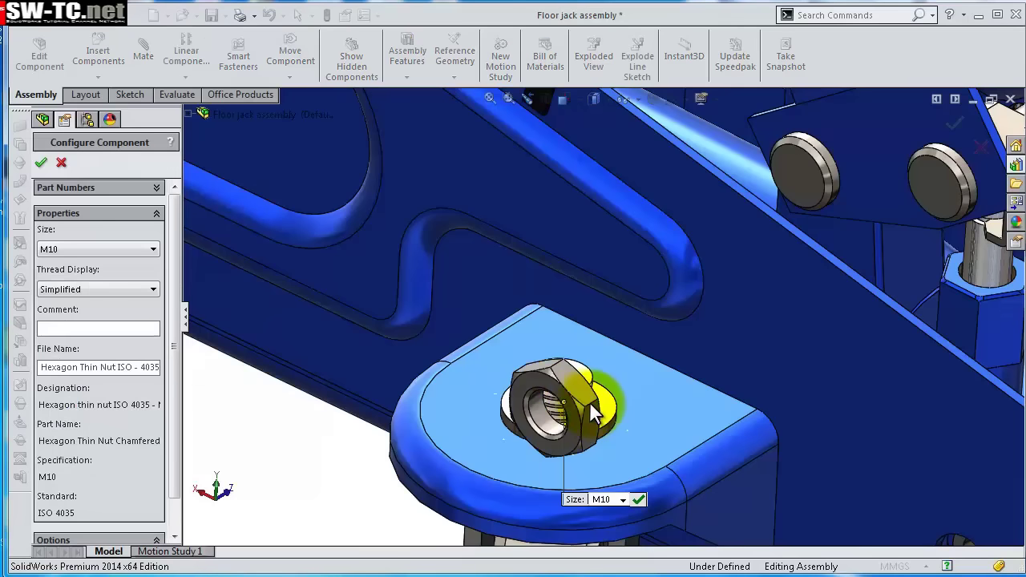
left_click(77, 289)
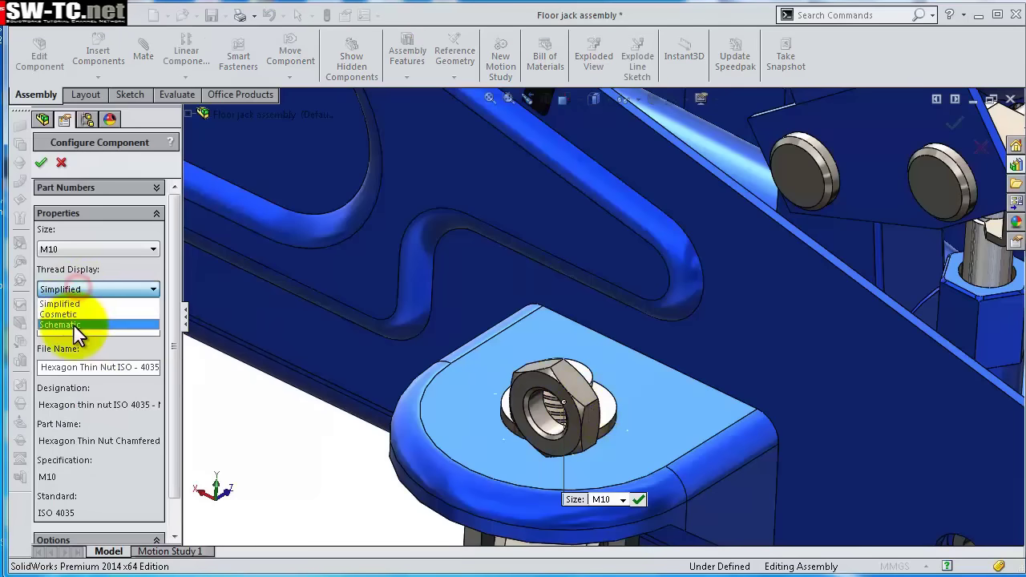
left_click(73, 324)
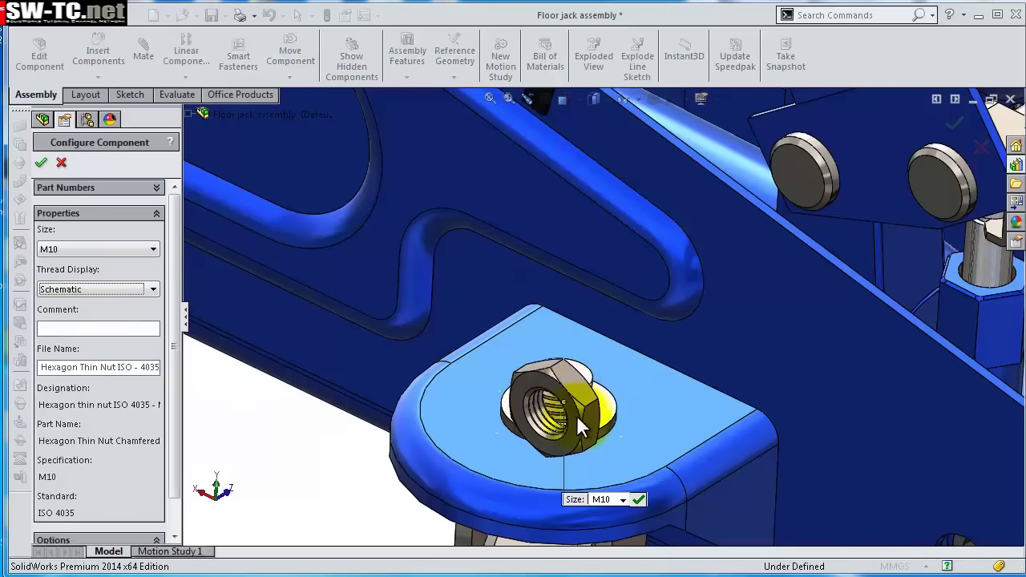
left_click(628, 492)
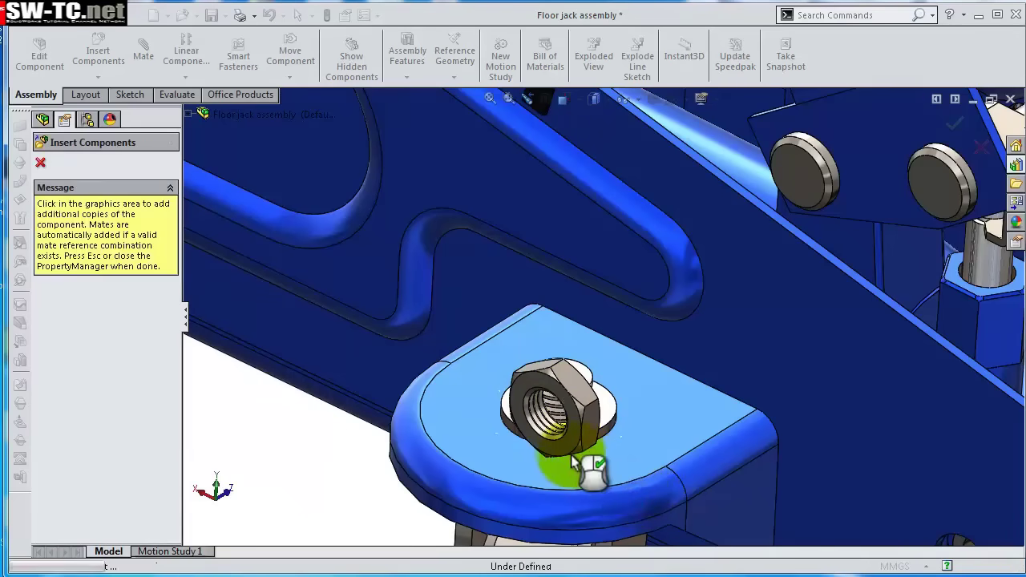
scroll(564, 430, "down", 2)
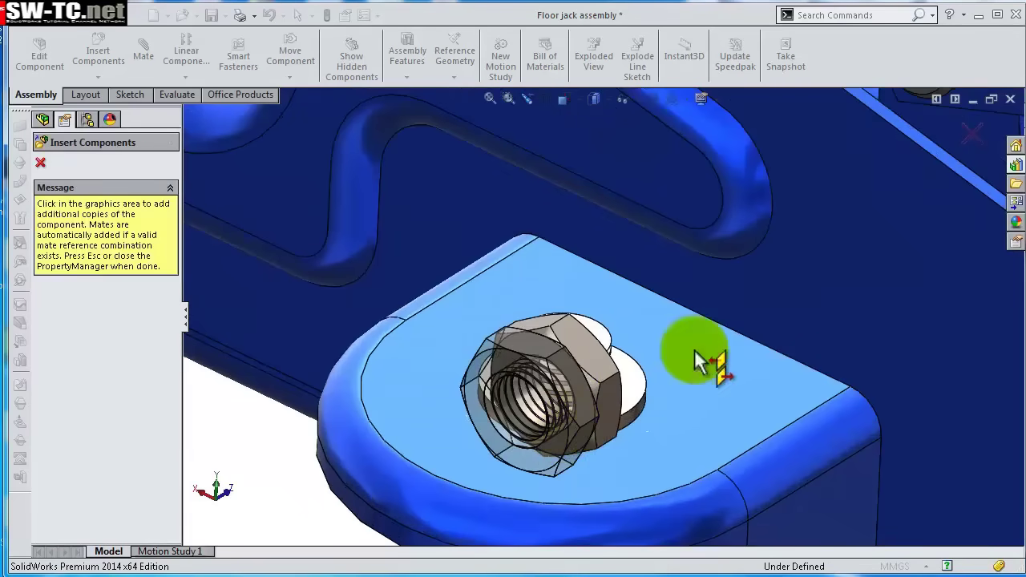
left_click(972, 133)
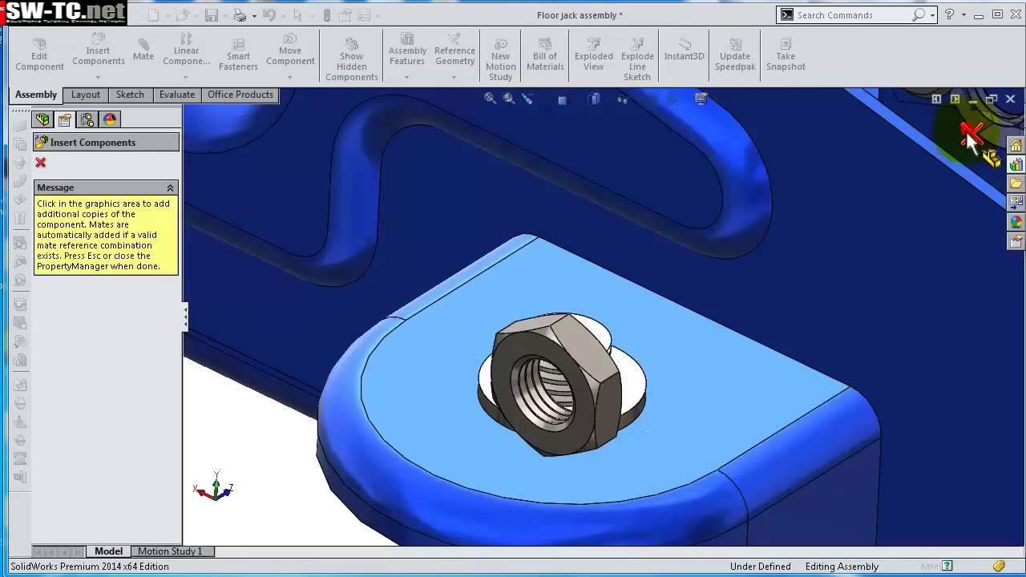
Mate the nut face coincident against the washer.
left_click(520, 425)
left_click(656, 336)
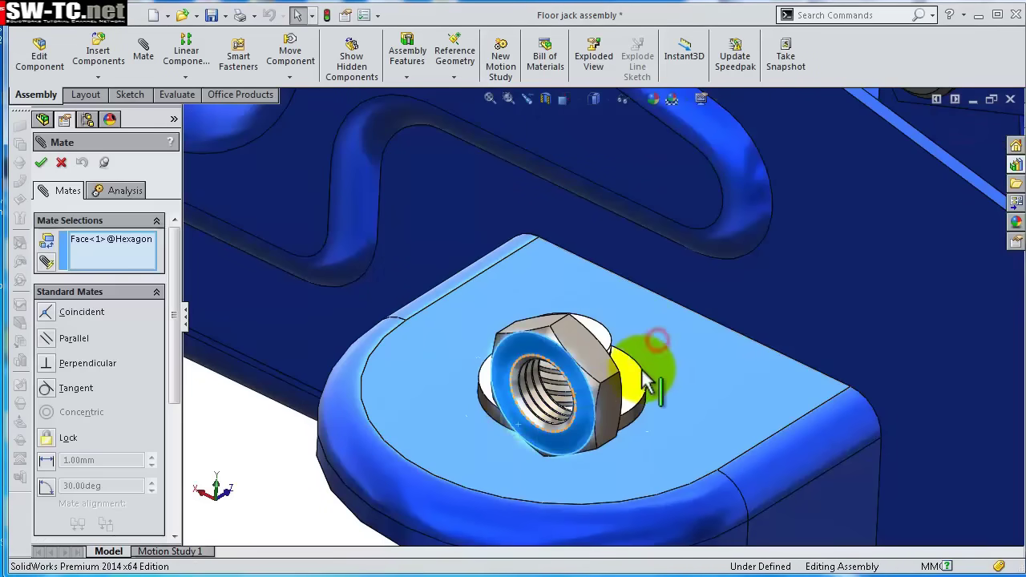
left_click(636, 376)
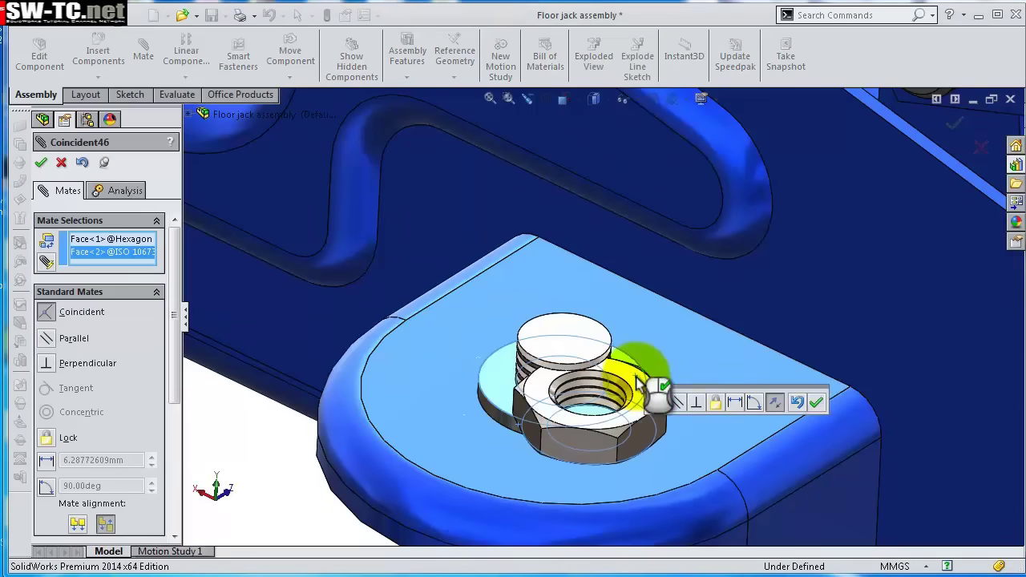
left_click(817, 401)
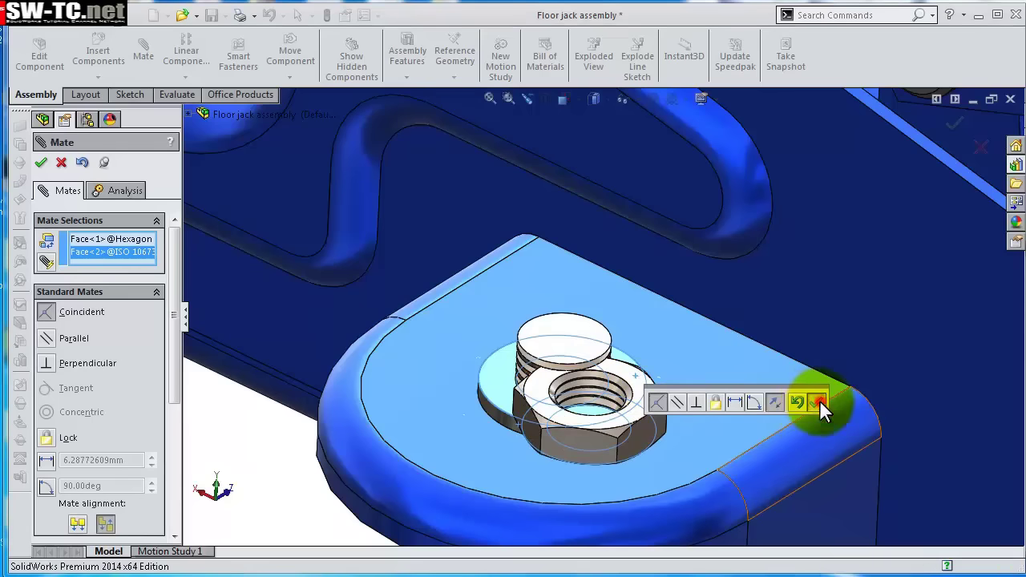
left_click_drag(597, 405, 667, 343)
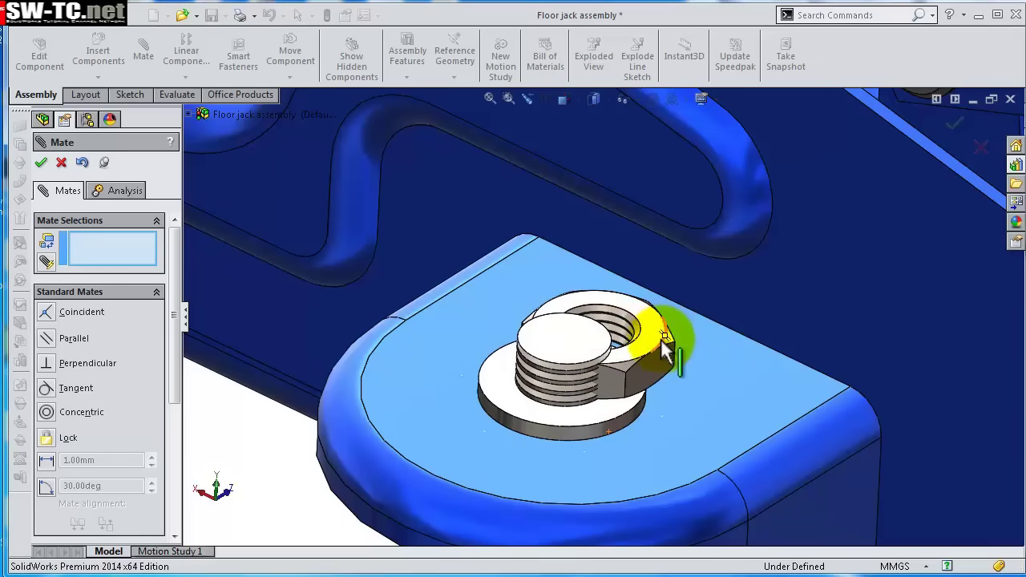
Make the nut's inner edge concentric with the bolt thread and close the Mate tool.
scroll(664, 346, "down", 5)
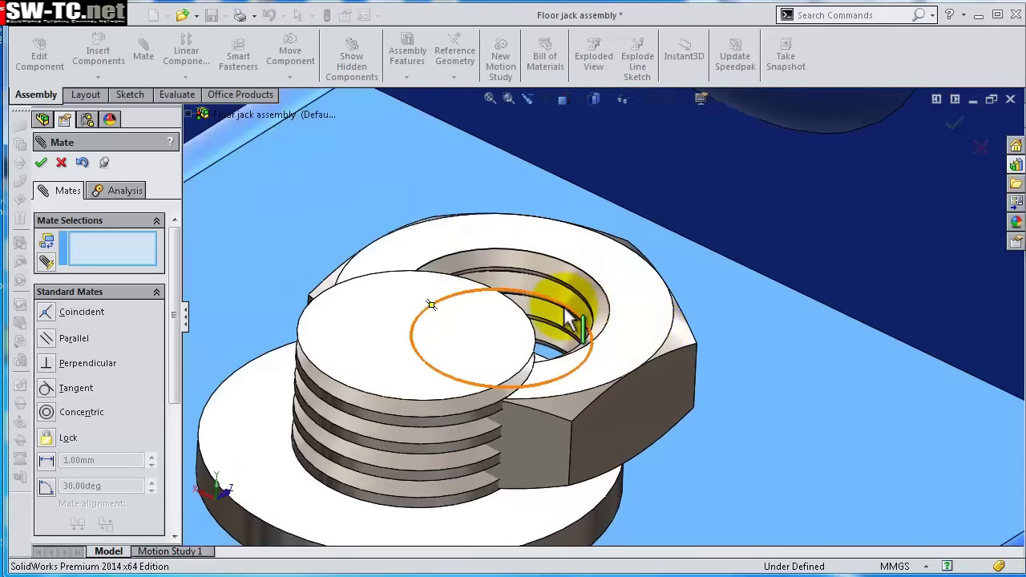
left_click(566, 309)
left_click(370, 403)
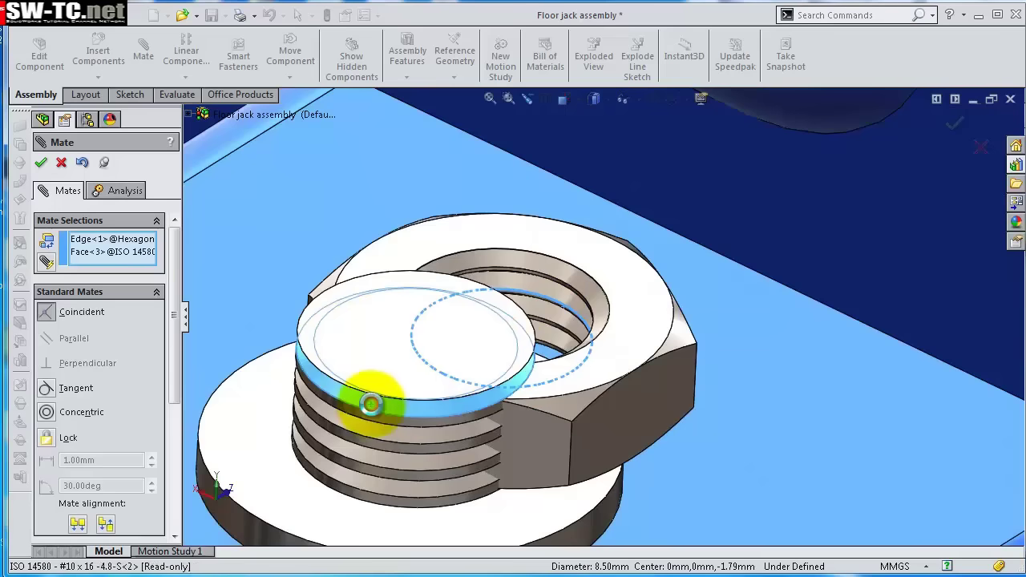
left_click(291, 431)
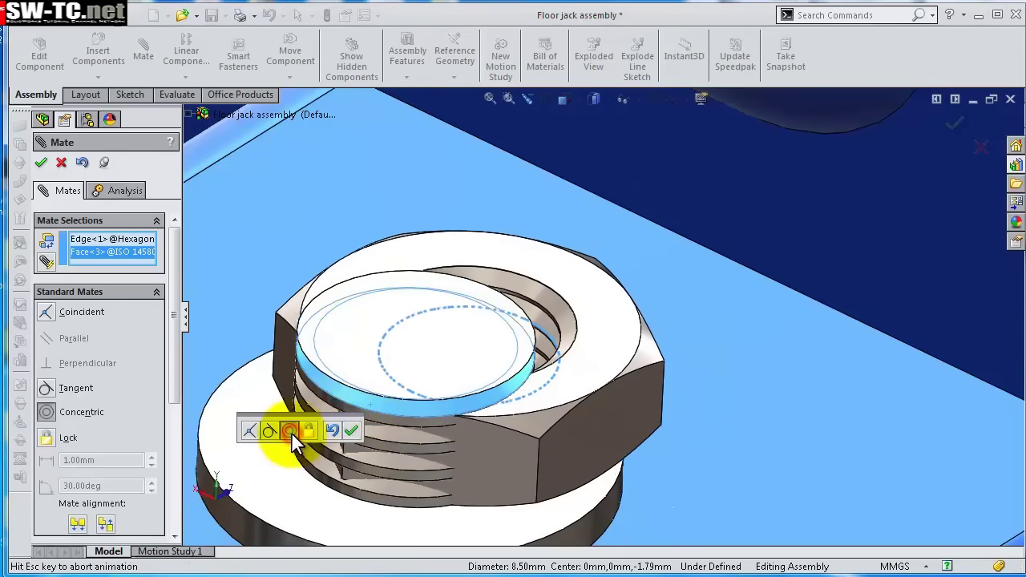
left_click(371, 427)
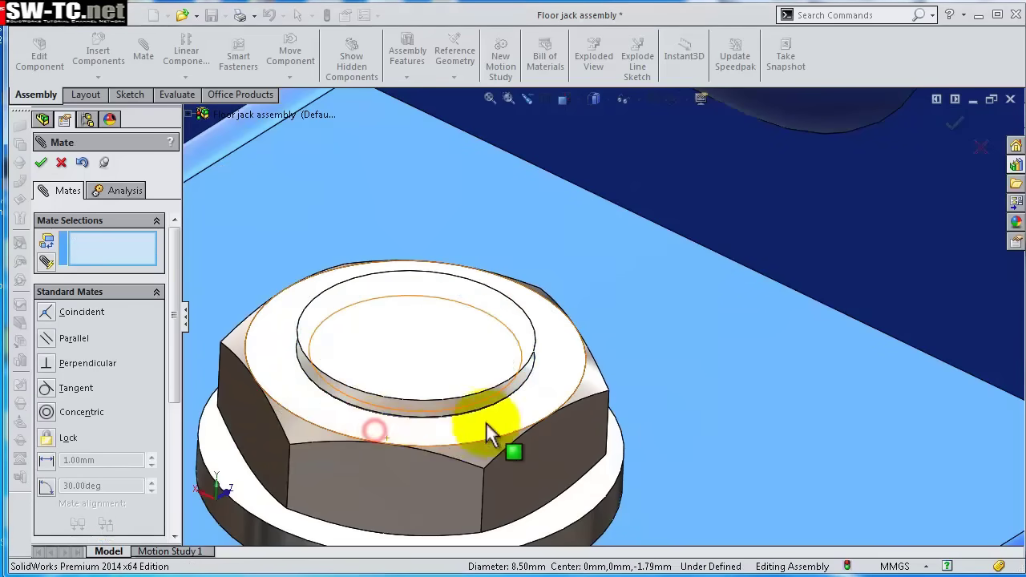
scroll(505, 423, "up", 5)
middle_click_drag(599, 420, 579, 383)
scroll(635, 381, "up", 6)
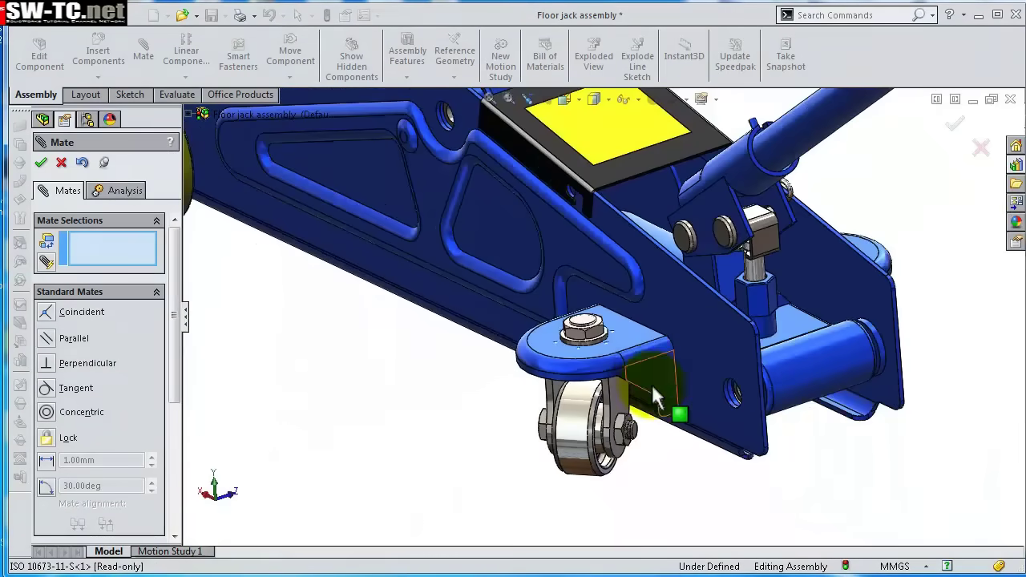
left_click(962, 129)
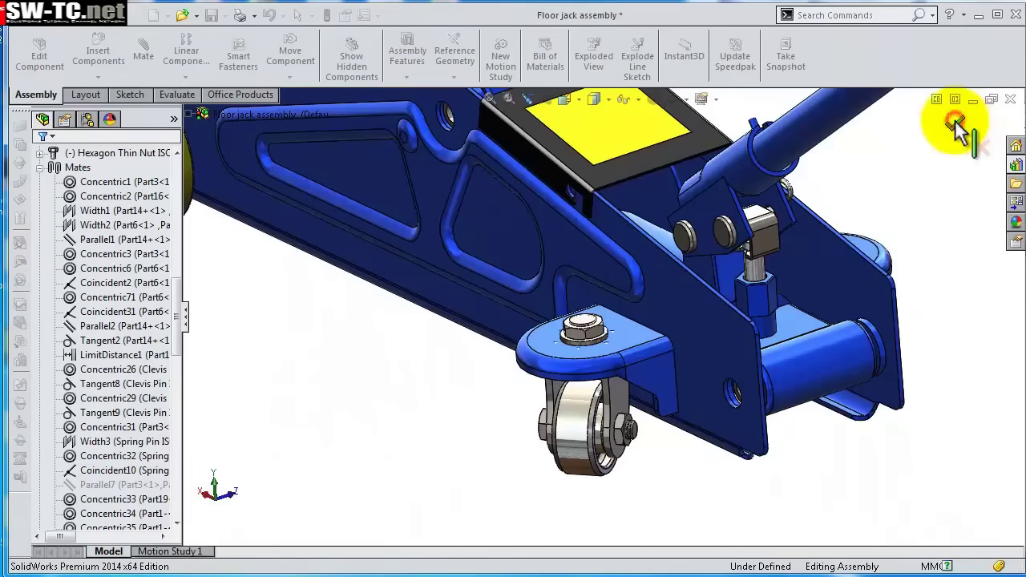
Drag an ISO 4014 Hex Screw Grade AB into the jack's lower pivot hole.
left_click(1016, 165)
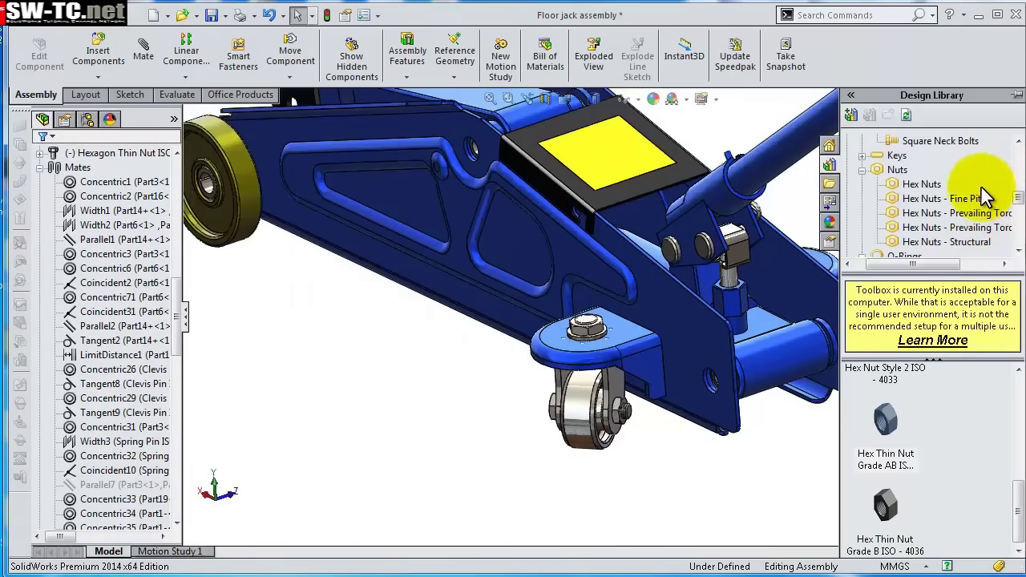
left_click_drag(1016, 198, 1017, 173)
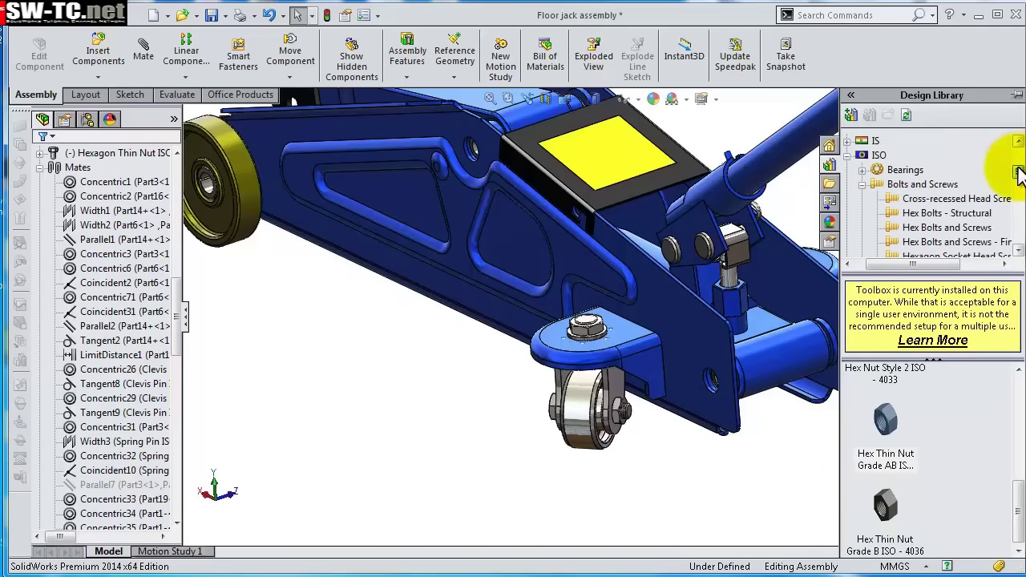
left_click(946, 199)
left_click(928, 214)
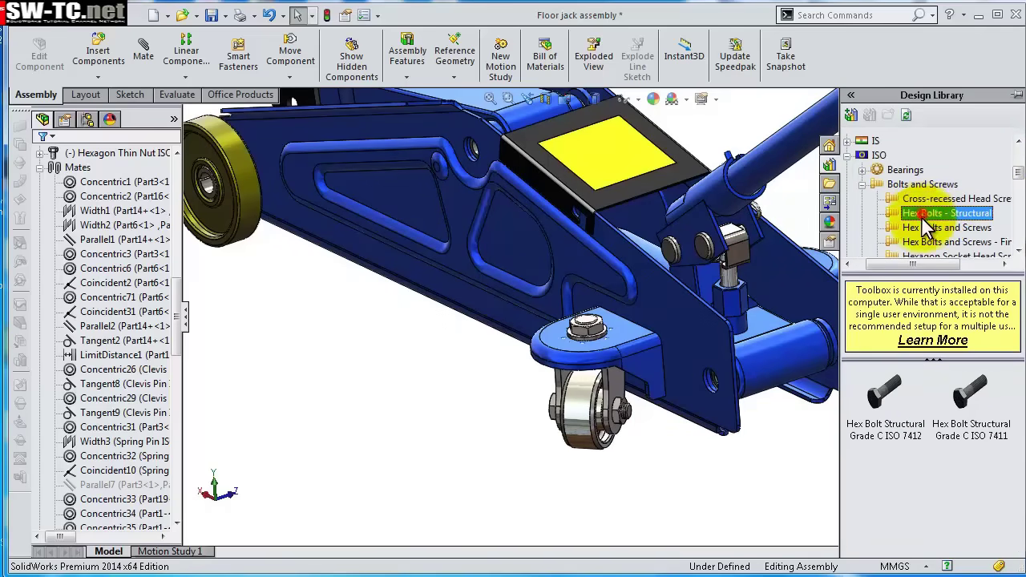
left_click(943, 230)
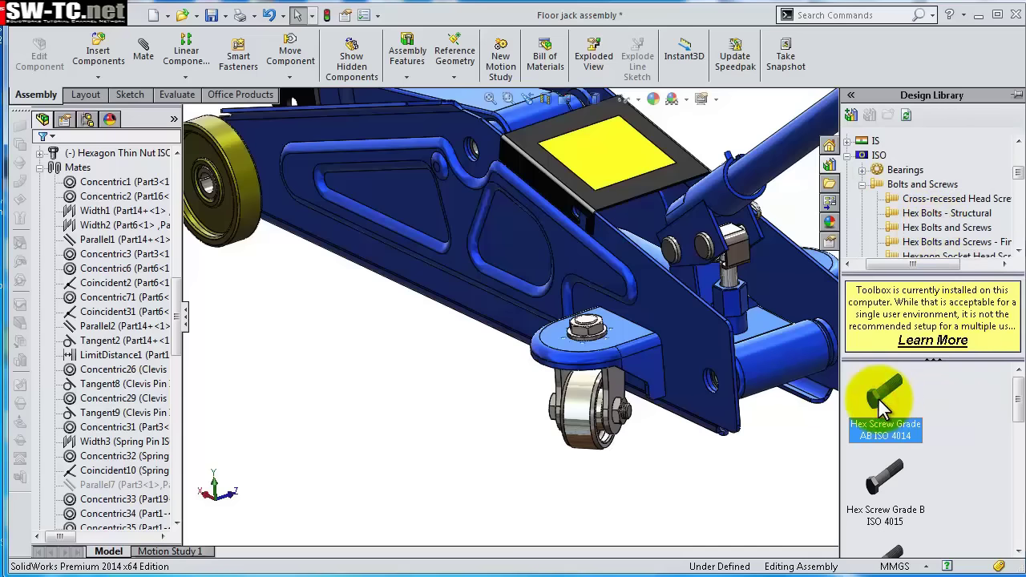
left_click_drag(878, 397, 725, 399)
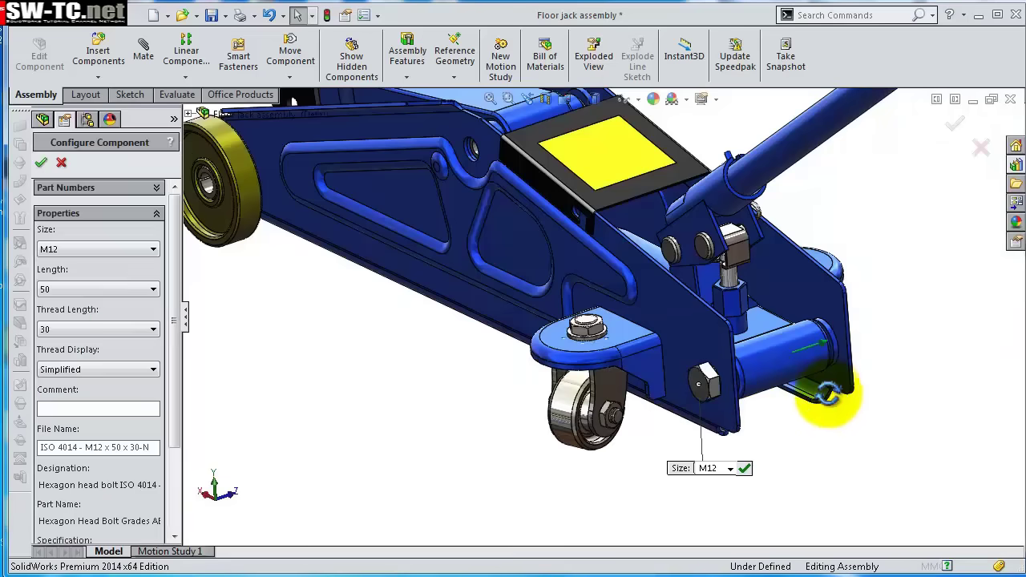
middle_click_drag(825, 405, 846, 401)
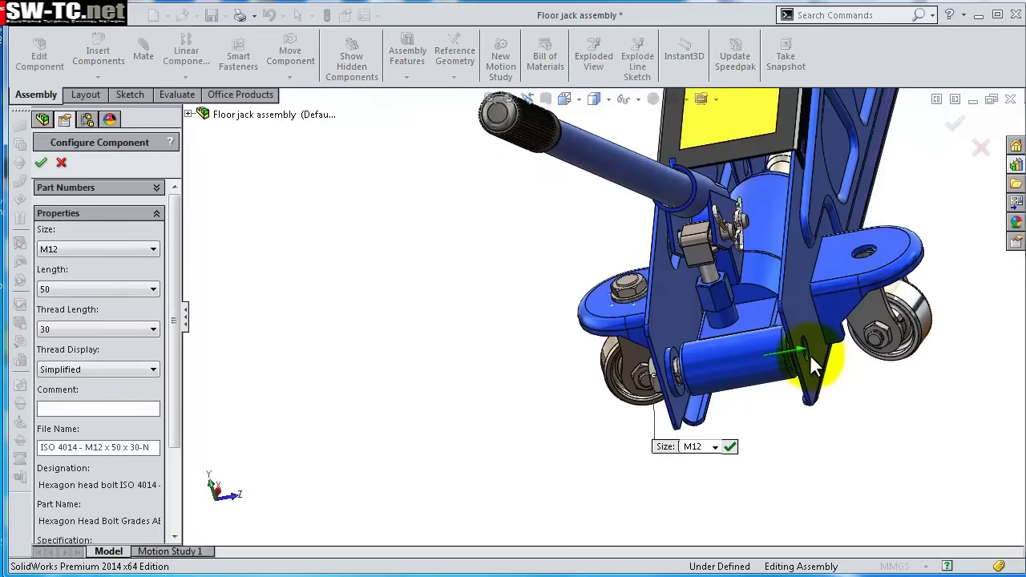
left_click_drag(803, 360, 837, 358)
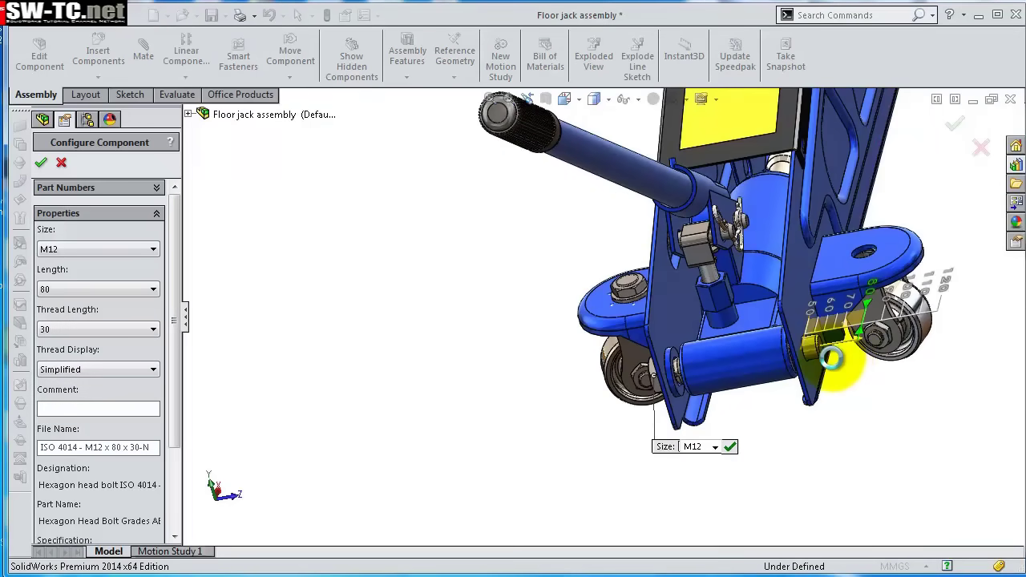
left_click_drag(832, 358, 815, 358)
middle_click_drag(816, 358, 472, 412)
Set the M12 bolt length to 80 with schematic thread display and accept.
scroll(837, 360, "up", 8)
scroll(733, 360, "down", 3)
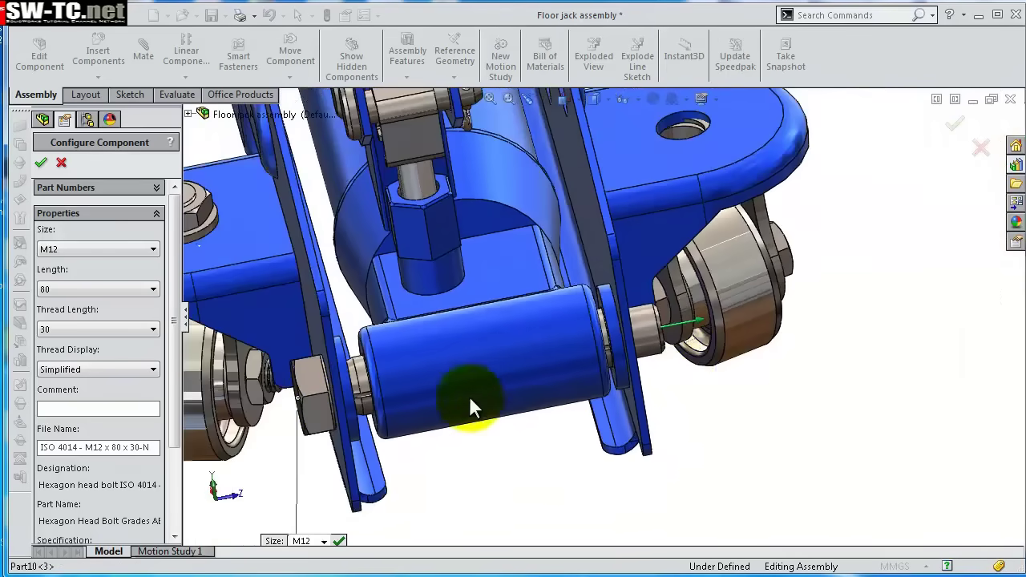
left_click(112, 293)
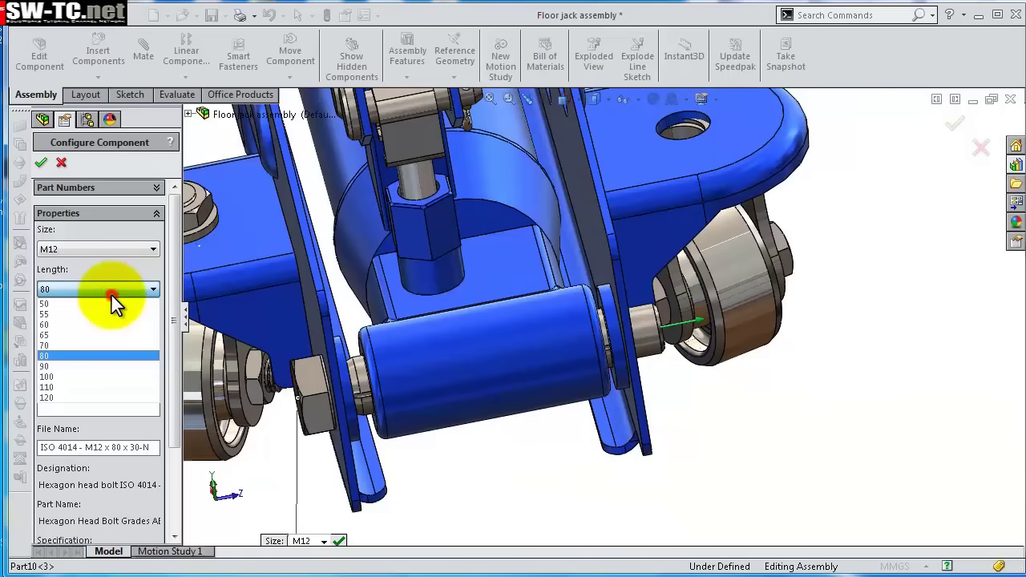
left_click(111, 295)
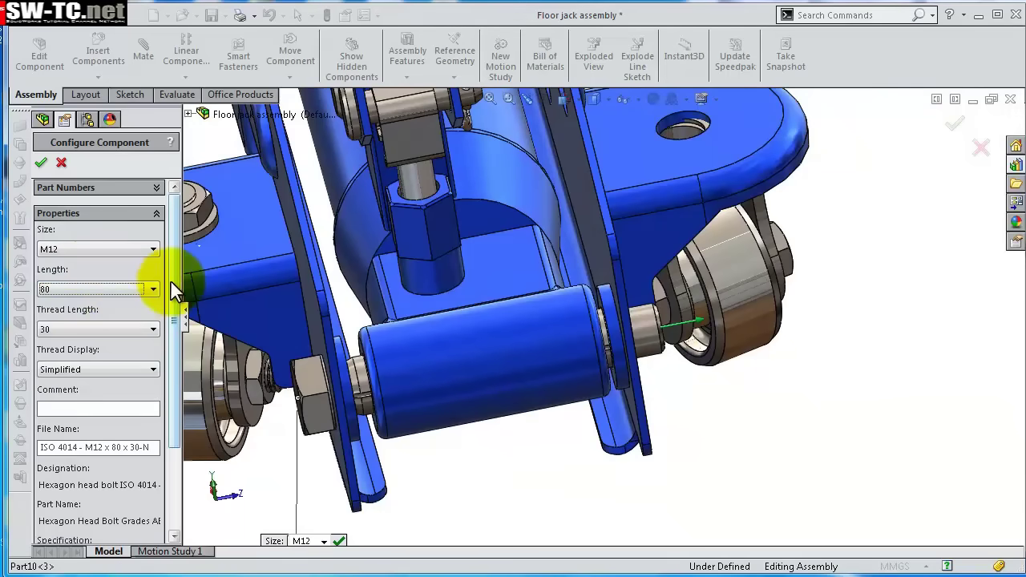
left_click_drag(171, 288, 163, 322)
left_click(152, 323)
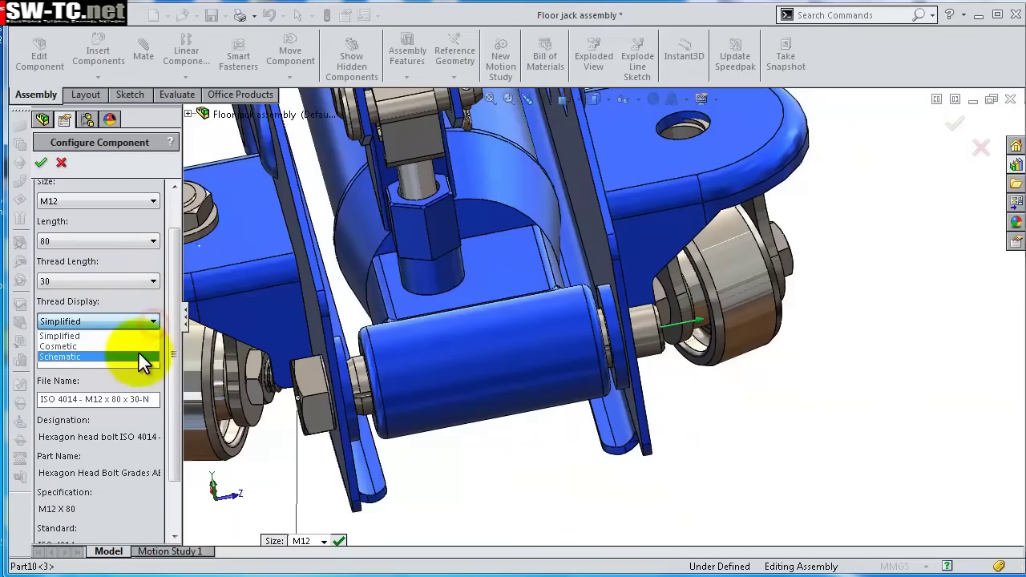
left_click(138, 358)
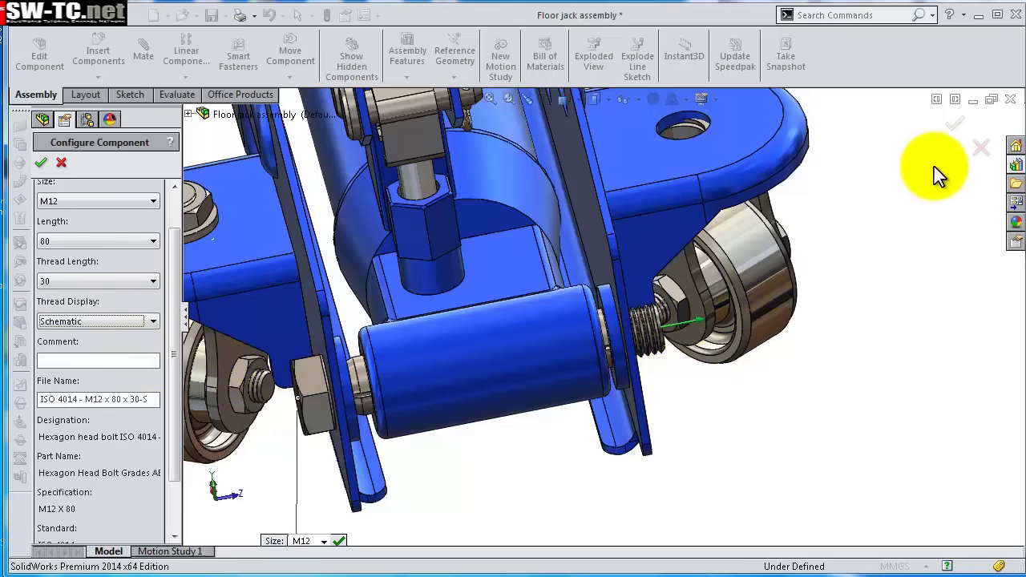
left_click(949, 130)
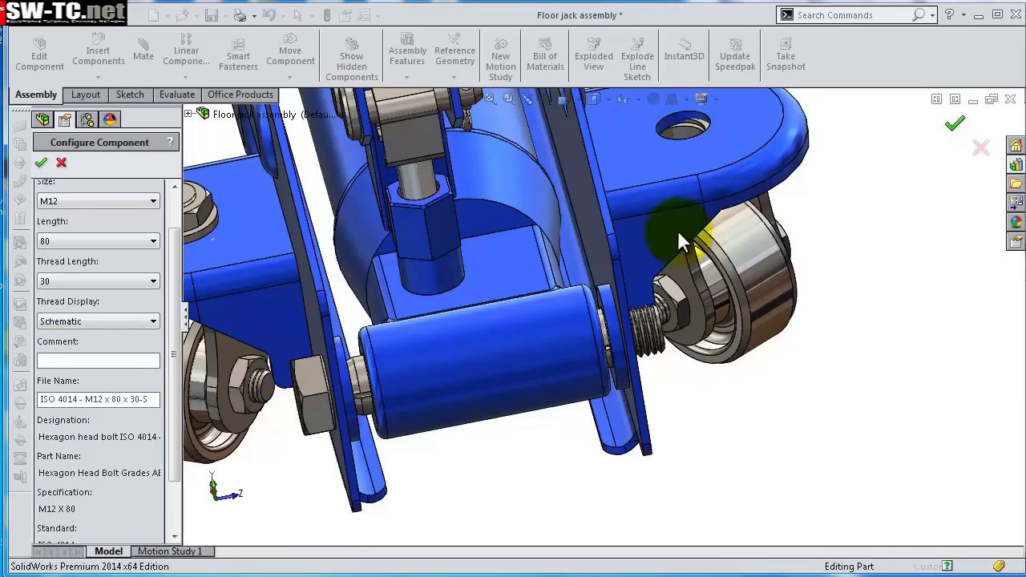
Place a copy of the M12 x 80 bolt in the lift-arm pivot hole.
middle_click_drag(676, 233, 396, 201)
scroll(371, 181, "down", 3)
scroll(584, 205, "down", 5)
scroll(624, 199, "up", 2)
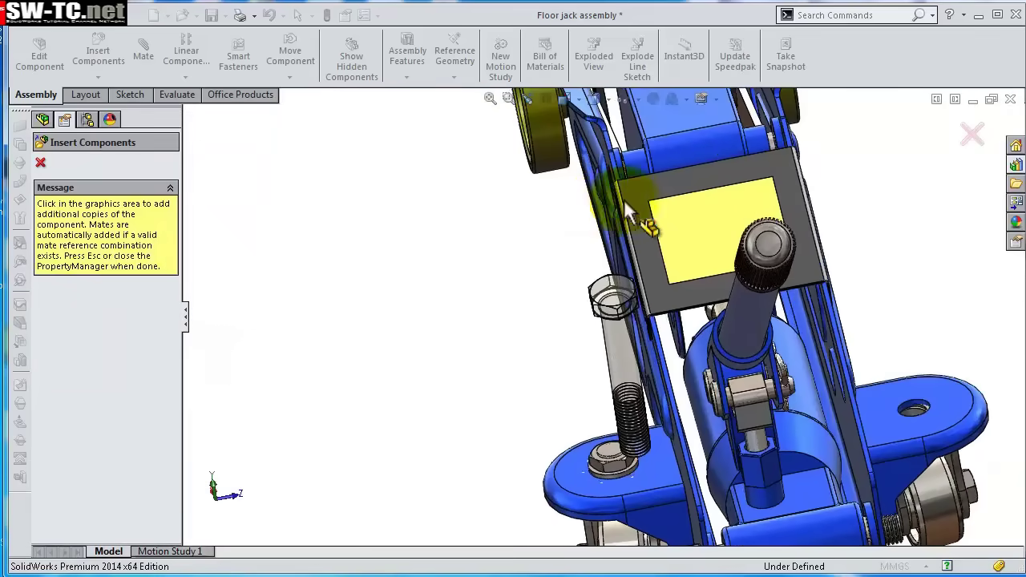
right_click_drag(871, 181, 555, 199)
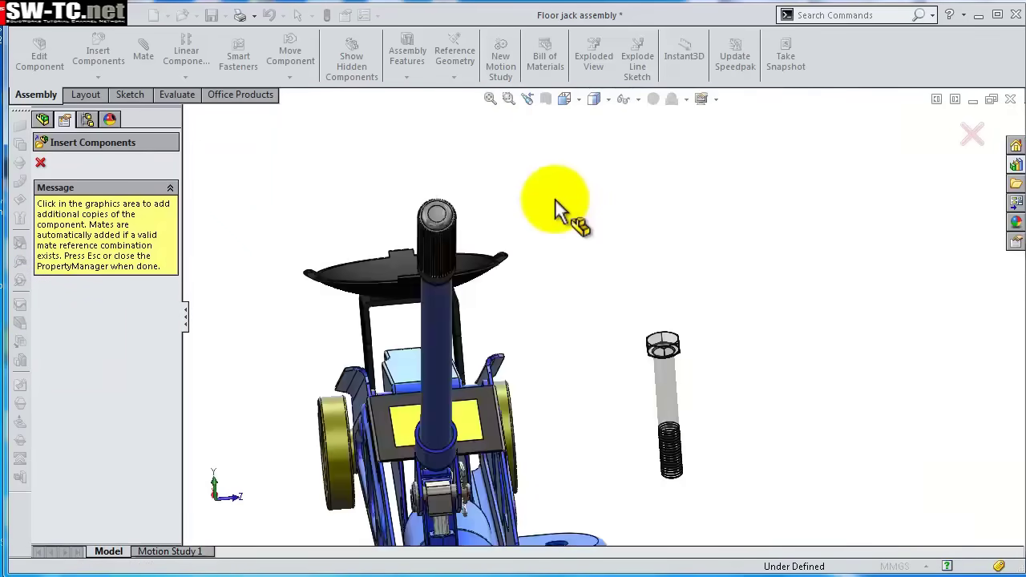
right_click_drag(470, 253, 470, 194)
scroll(621, 295, "down", 3)
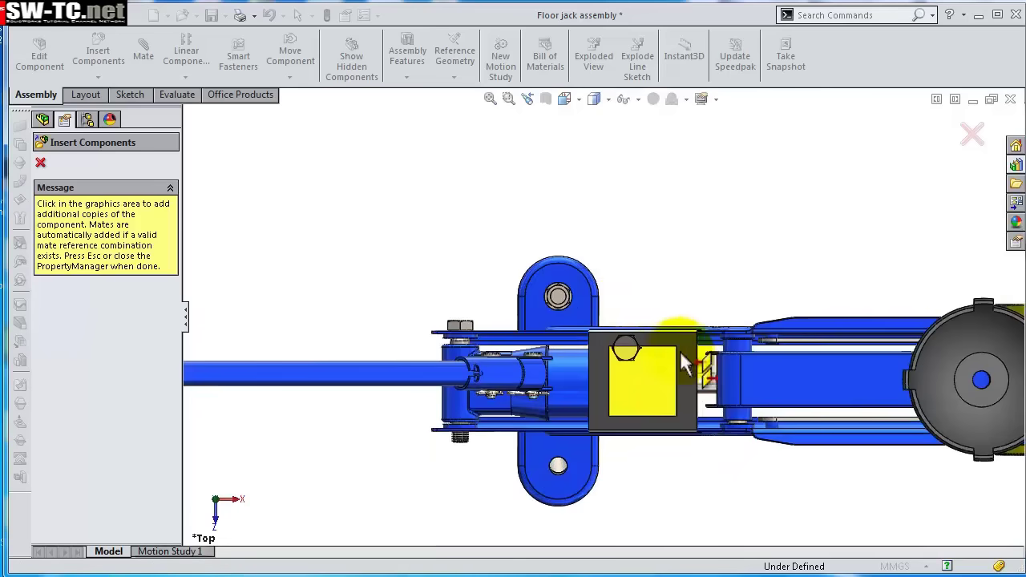
middle_click_drag(727, 468, 724, 336)
scroll(721, 477, "down", 5)
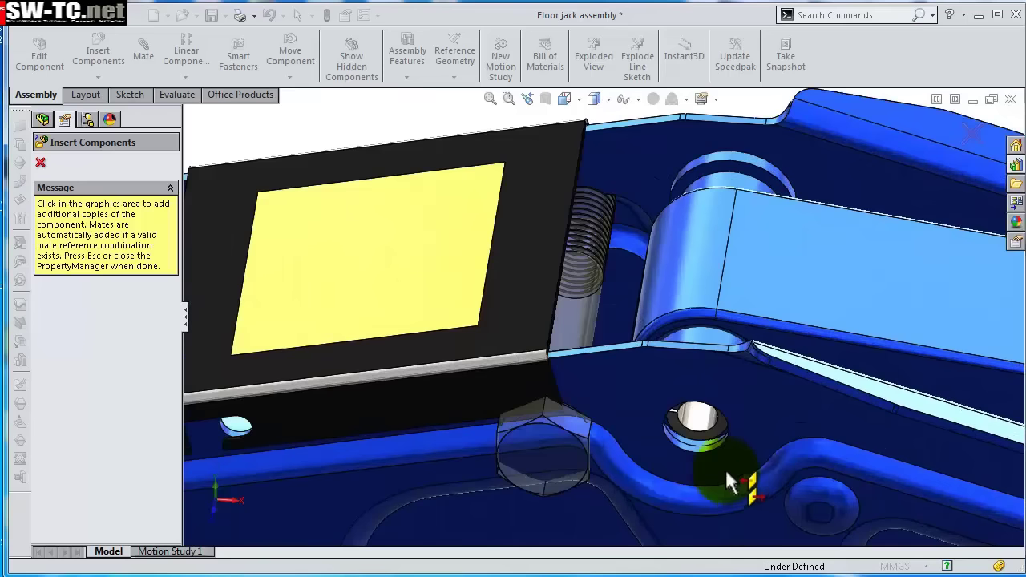
scroll(722, 465, "up", 1)
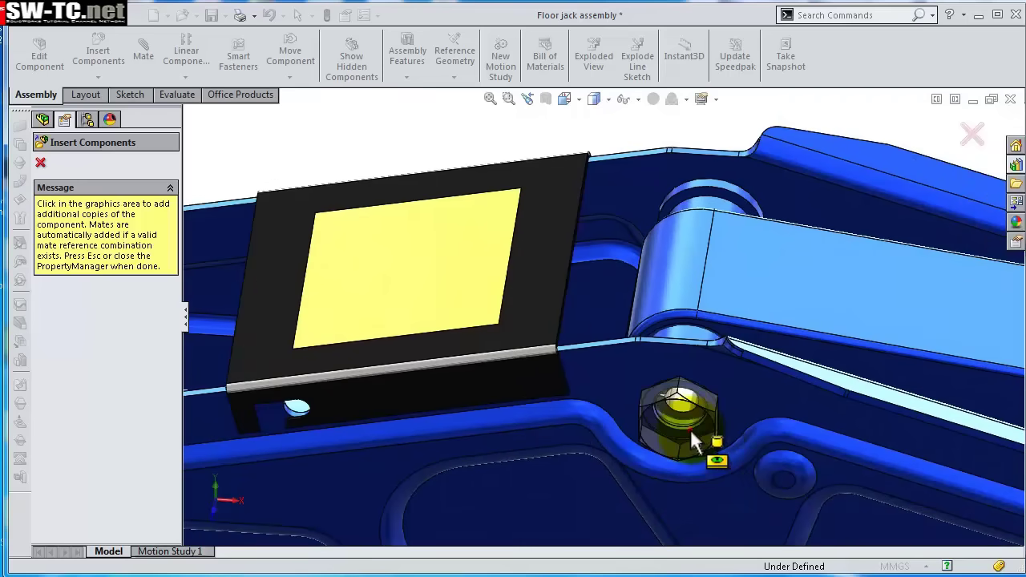
left_click(693, 439)
Place another M12 x 80 bolt copy through the yellow wheel hub.
scroll(986, 312, "up", 5)
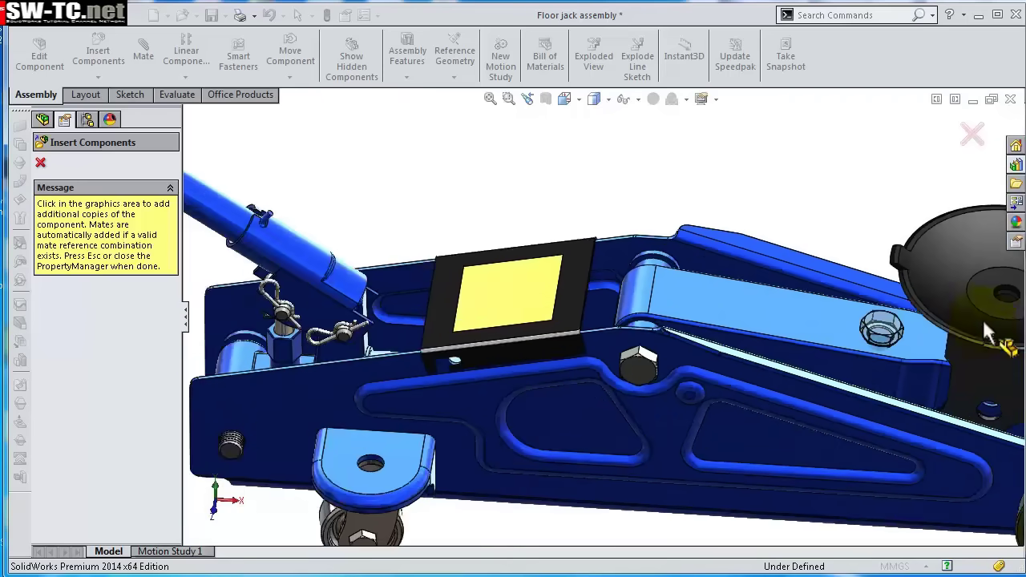
scroll(955, 336, "down", 3)
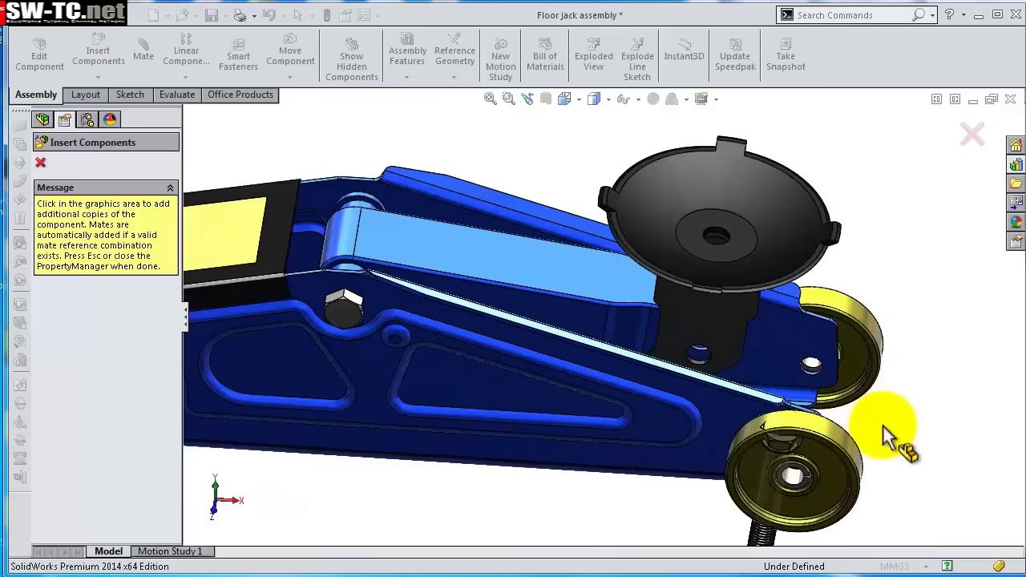
left_click(798, 478)
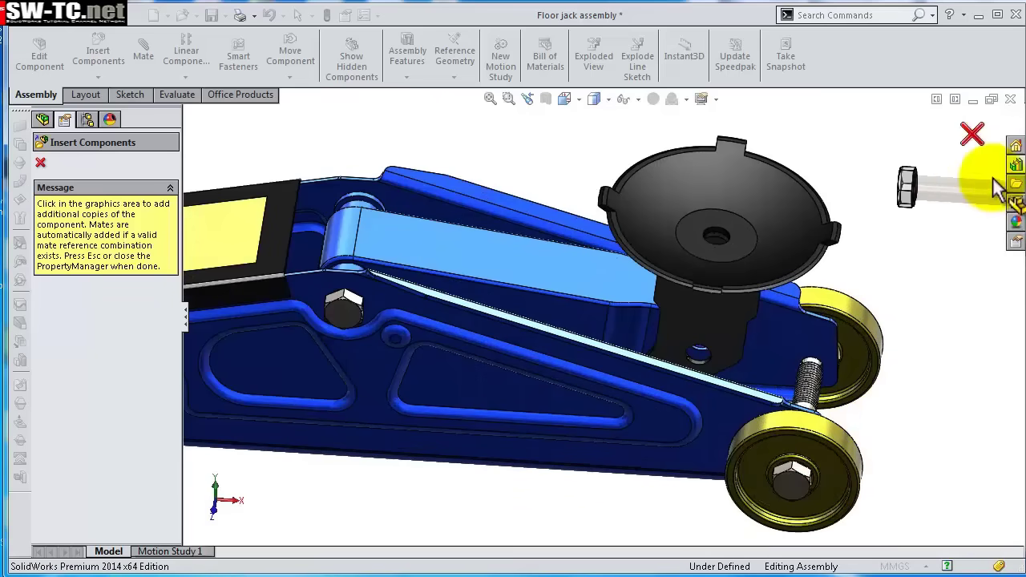
left_click(972, 135)
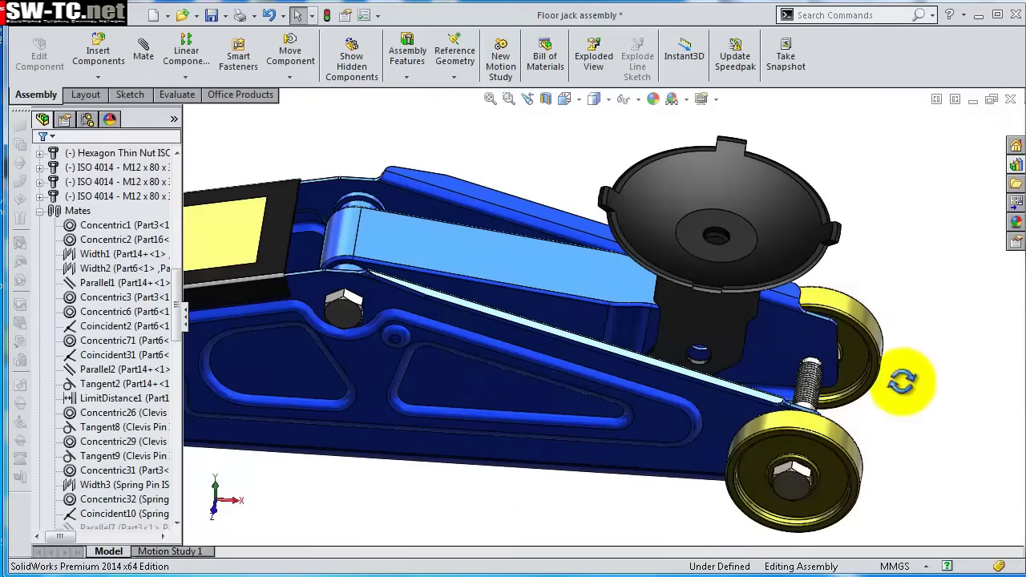
Slide the third M12 x 80 bolt along its axis until its threaded end reaches the far wheel.
middle_click_drag(902, 382, 778, 429)
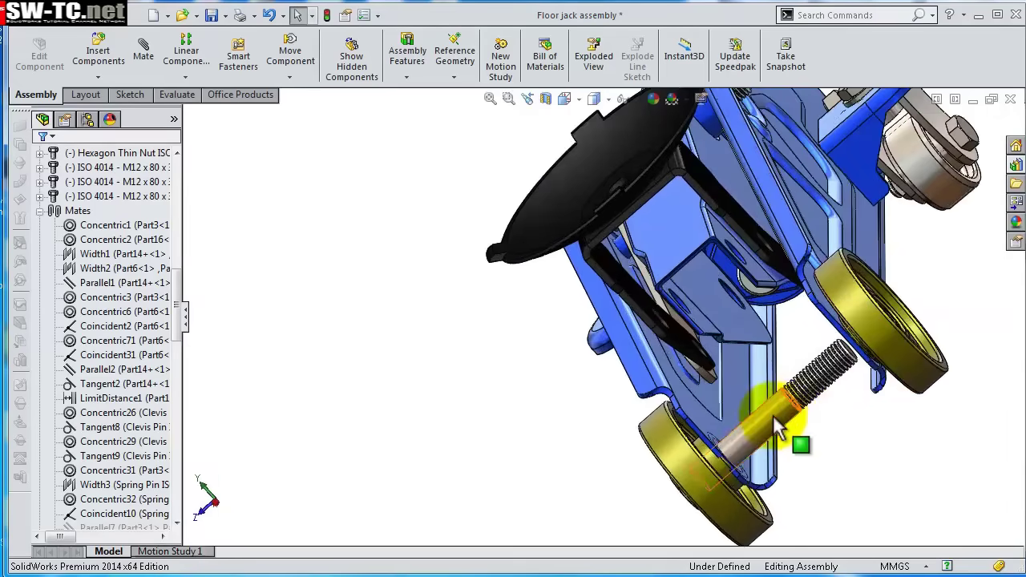
left_click(778, 429)
left_click(966, 265)
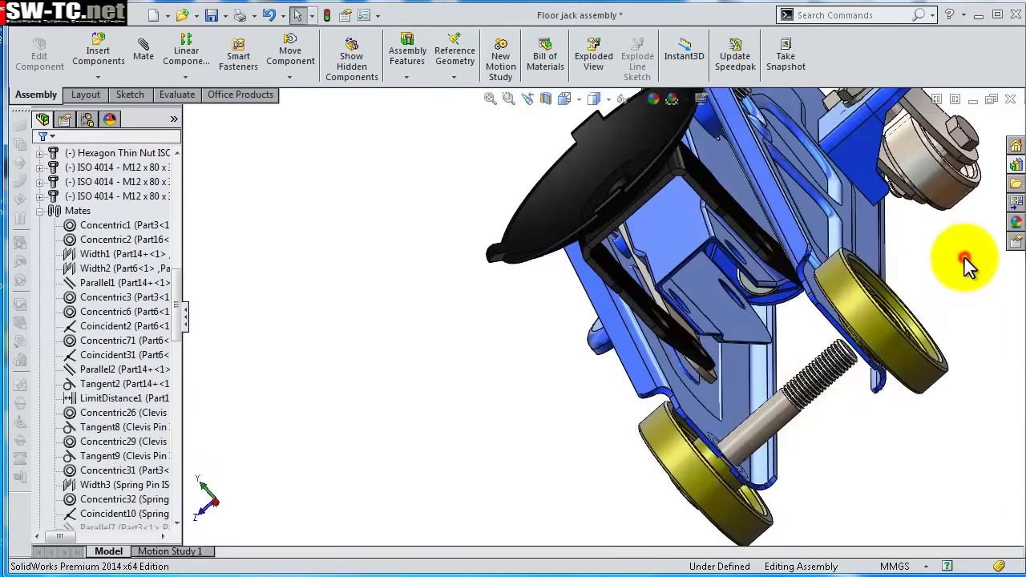
middle_click_drag(966, 264, 822, 385)
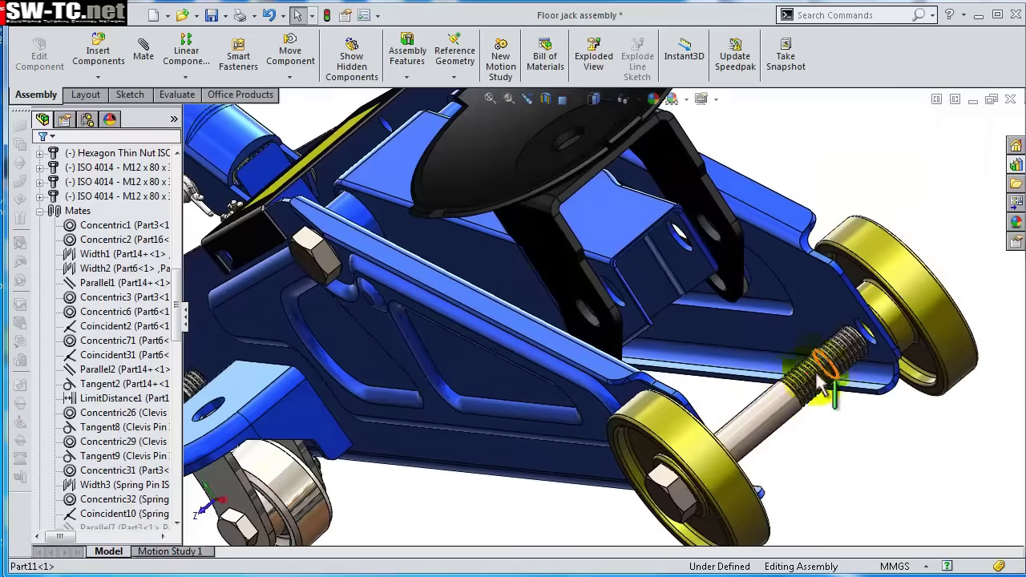
left_click(773, 409)
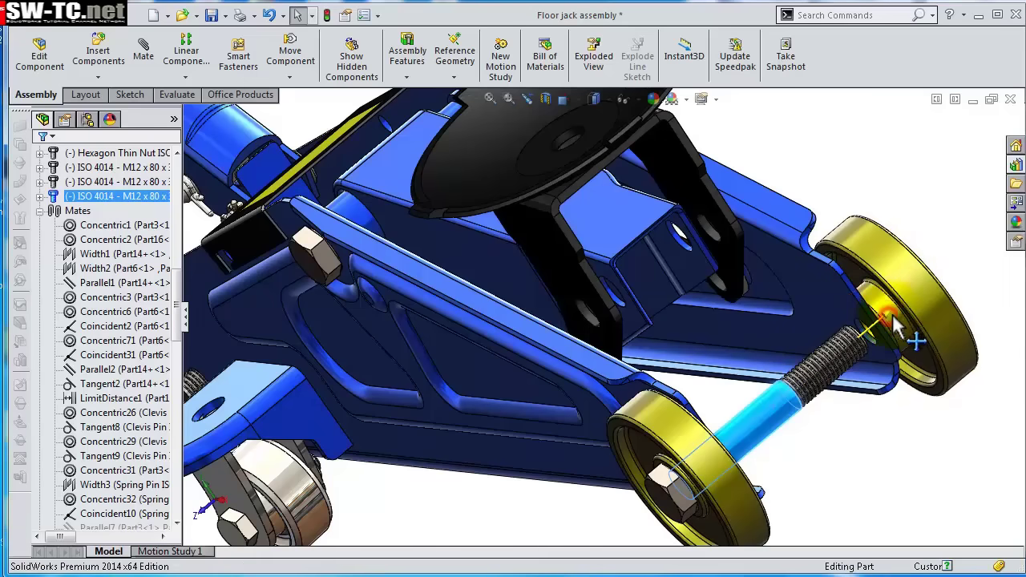
left_click_drag(928, 303, 946, 297)
middle_click_drag(947, 297, 807, 213)
scroll(878, 295, "up", 5)
scroll(744, 321, "down", 5)
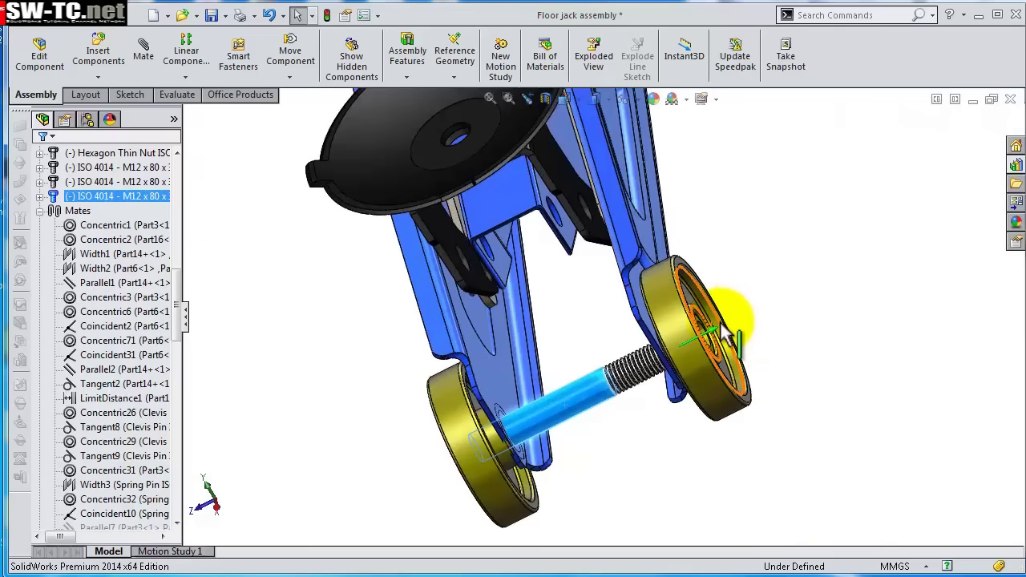
left_click_drag(716, 329, 759, 324)
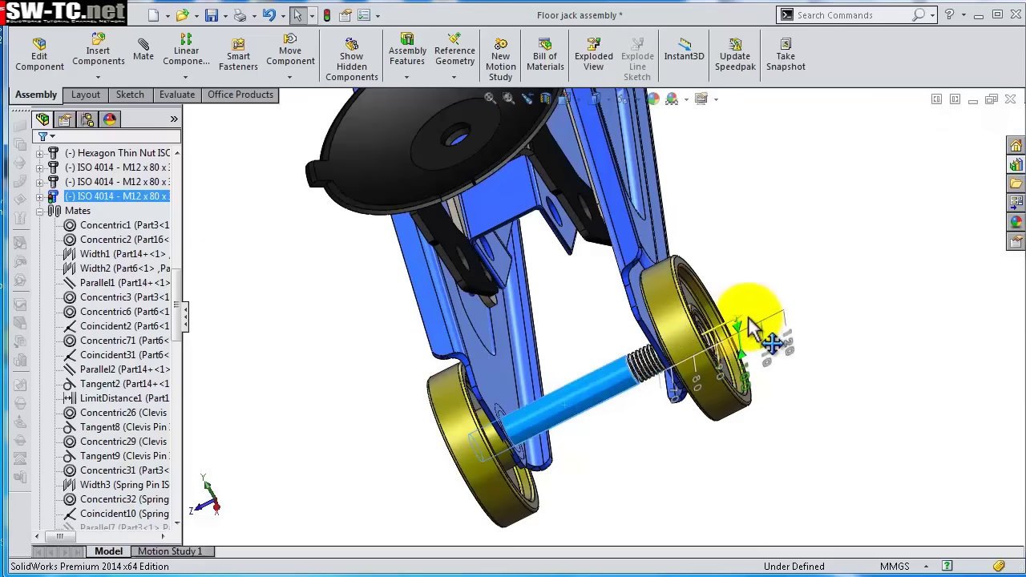
left_click_drag(752, 318, 818, 271)
left_click(815, 267)
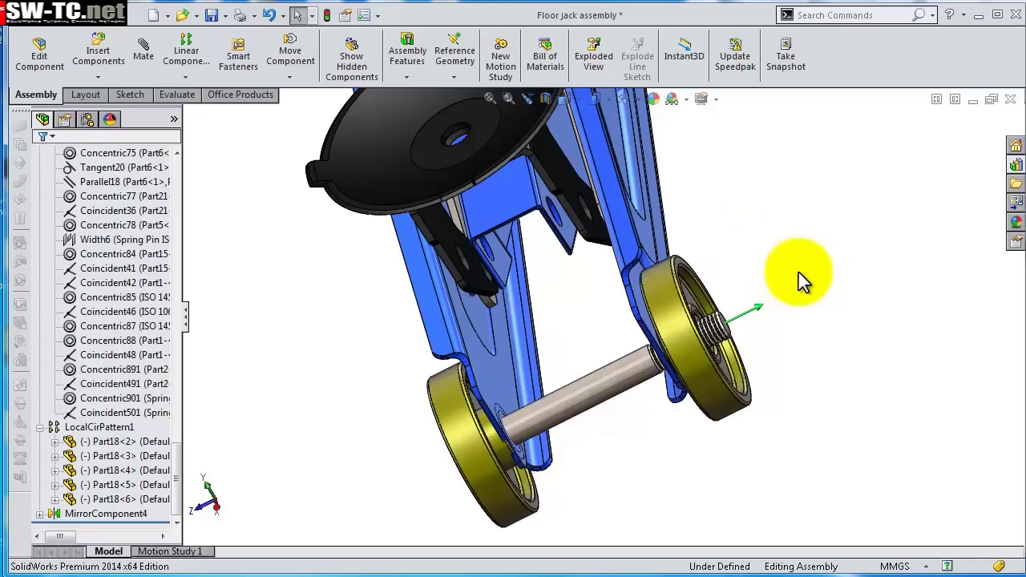
Orbit the jack to face the saddle from the front.
middle_click_drag(802, 279, 802, 270)
scroll(768, 266, "up", 5)
scroll(721, 253, "down", 5)
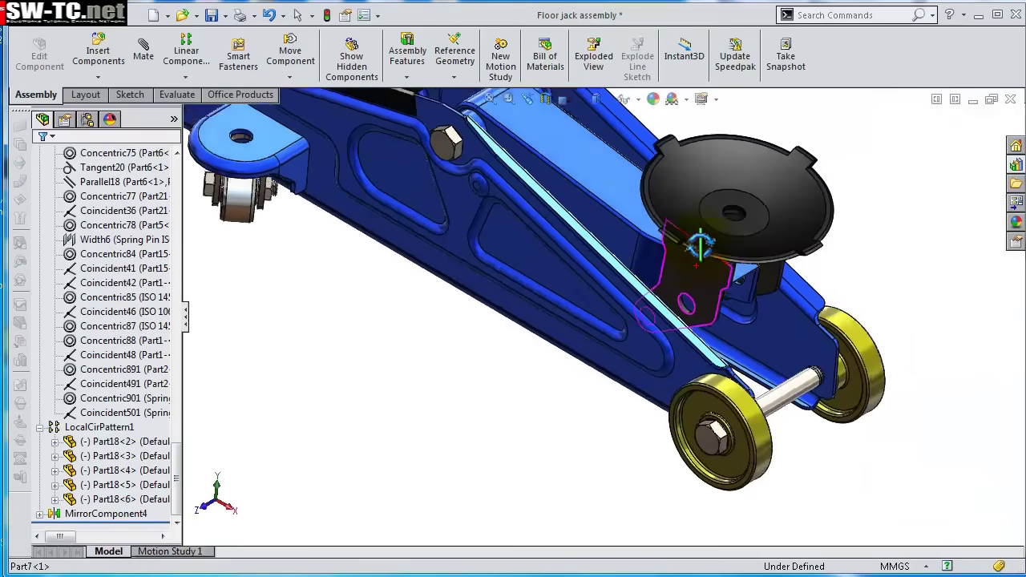
middle_click_drag(700, 245, 673, 258)
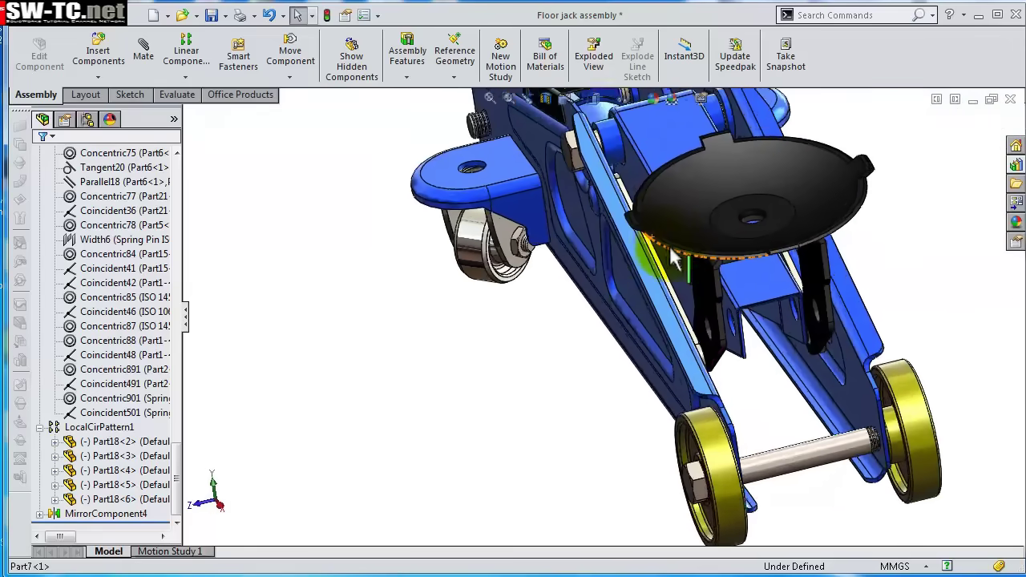
scroll(674, 258, "down", 3)
middle_click_drag(591, 366, 492, 294)
scroll(493, 294, "up", 5)
scroll(600, 210, "down", 6)
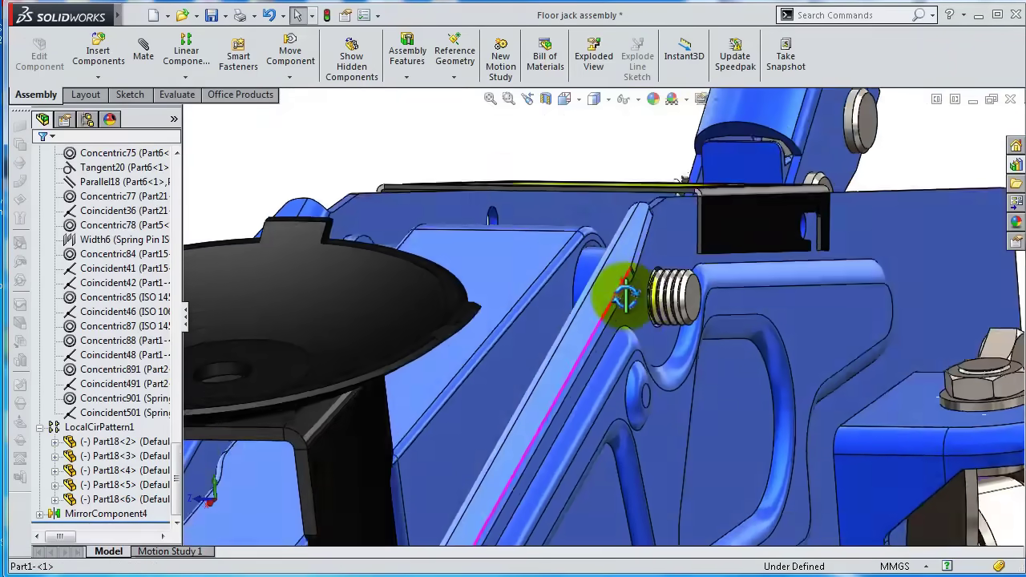
middle_click_drag(625, 297, 641, 316)
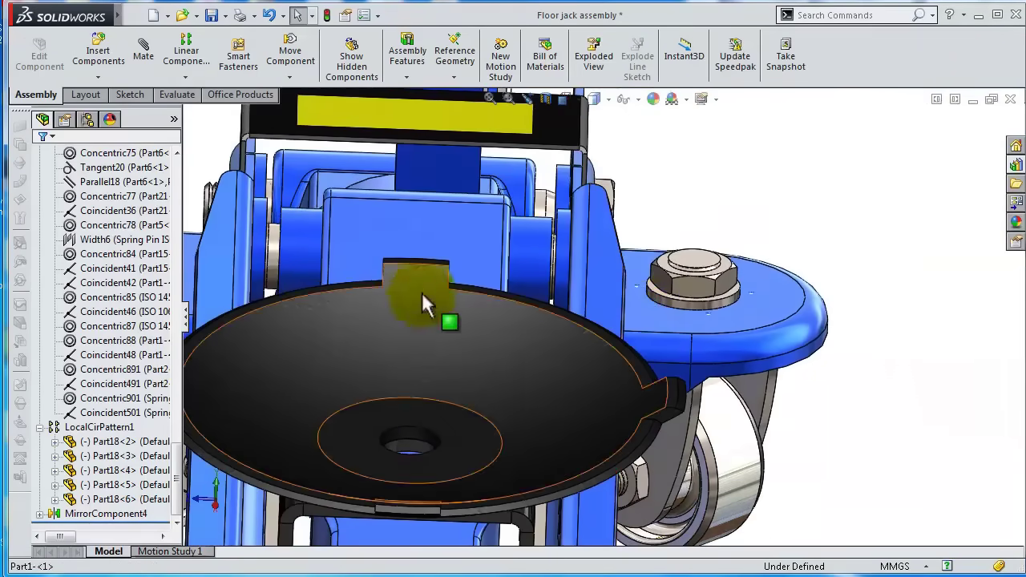
Drag the ISO 8752 14 x 65 spring pin out to the right of the jack.
left_click(273, 255)
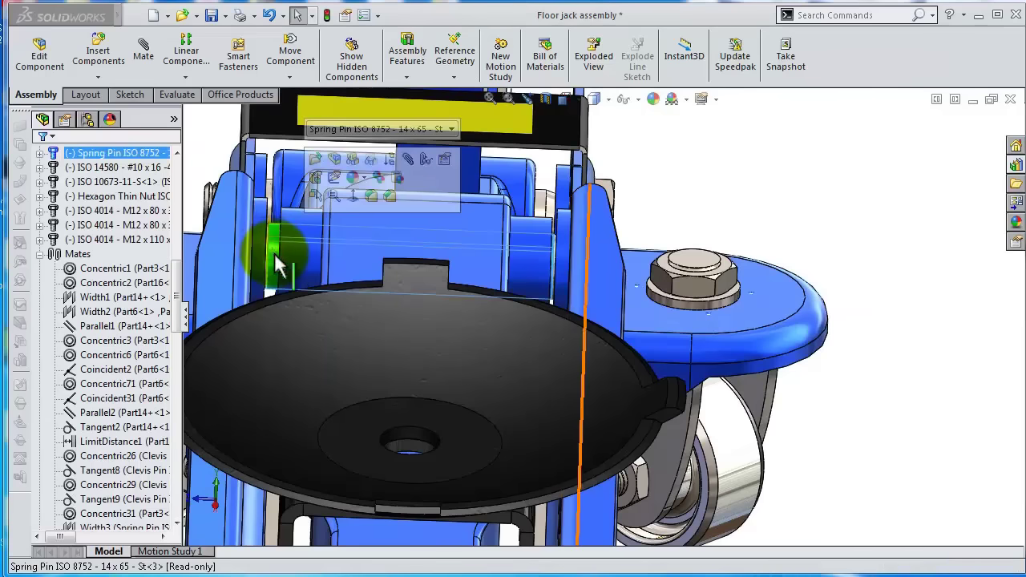
left_click_drag(275, 259, 833, 202)
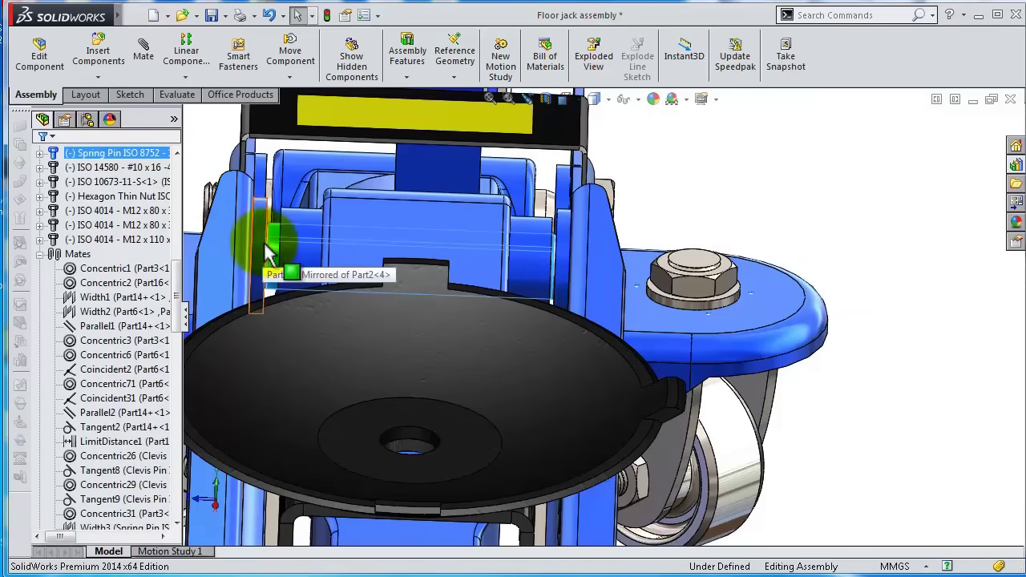
left_click_drag(338, 249, 850, 206)
key("z")
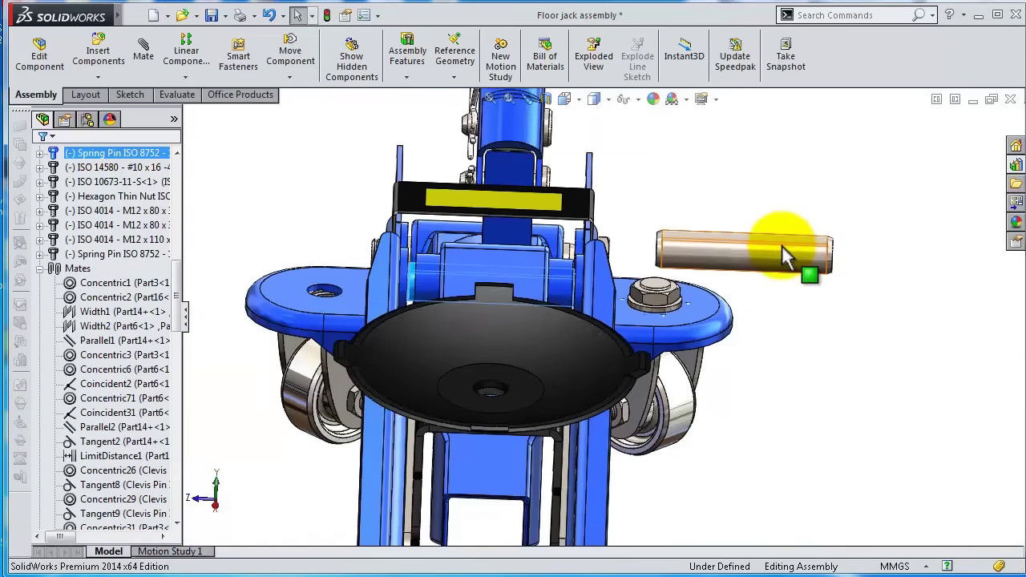
left_click(778, 257)
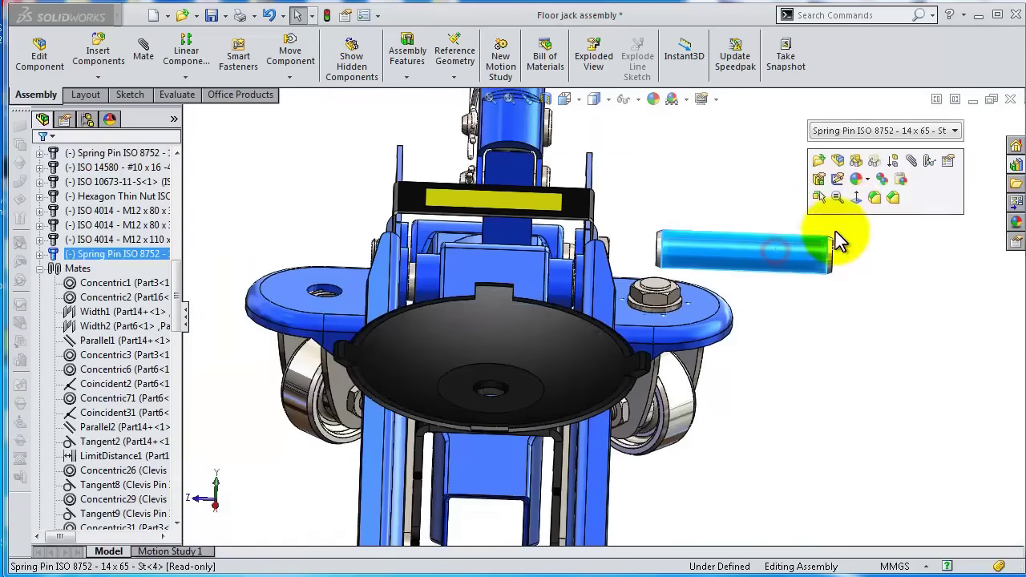
Add a concentric mate locating the 14 x 65 spring pin.
left_click(909, 165)
middle_click_drag(698, 409, 473, 552)
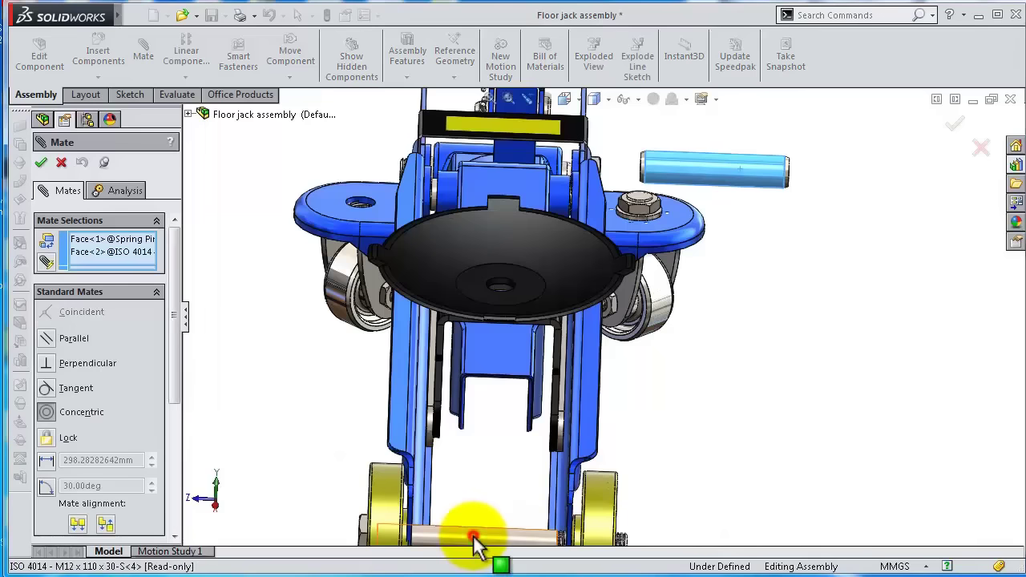
left_click(464, 510)
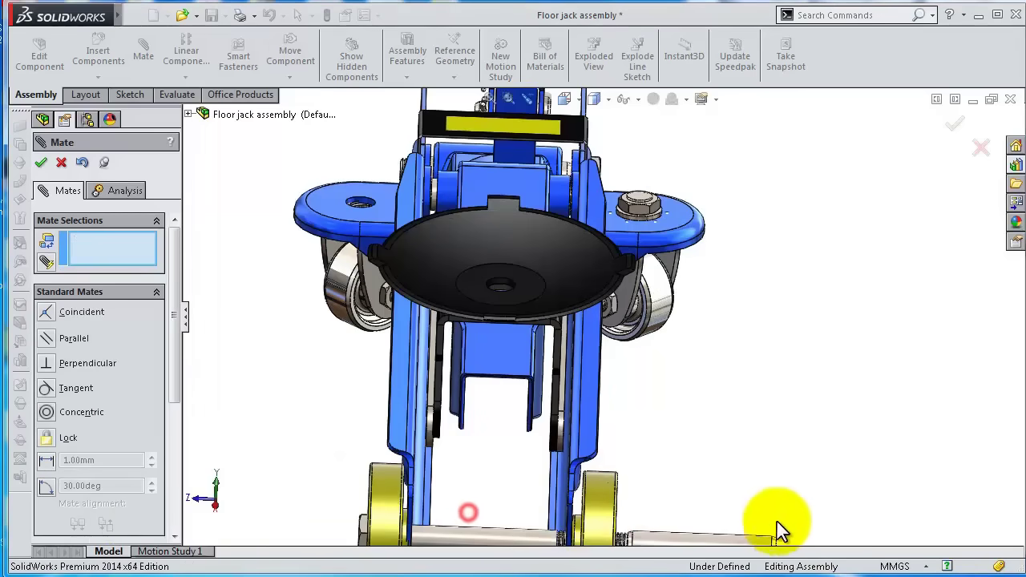
middle_click_drag(772, 522, 559, 406)
scroll(496, 238, "down", 5)
scroll(495, 240, "down", 2)
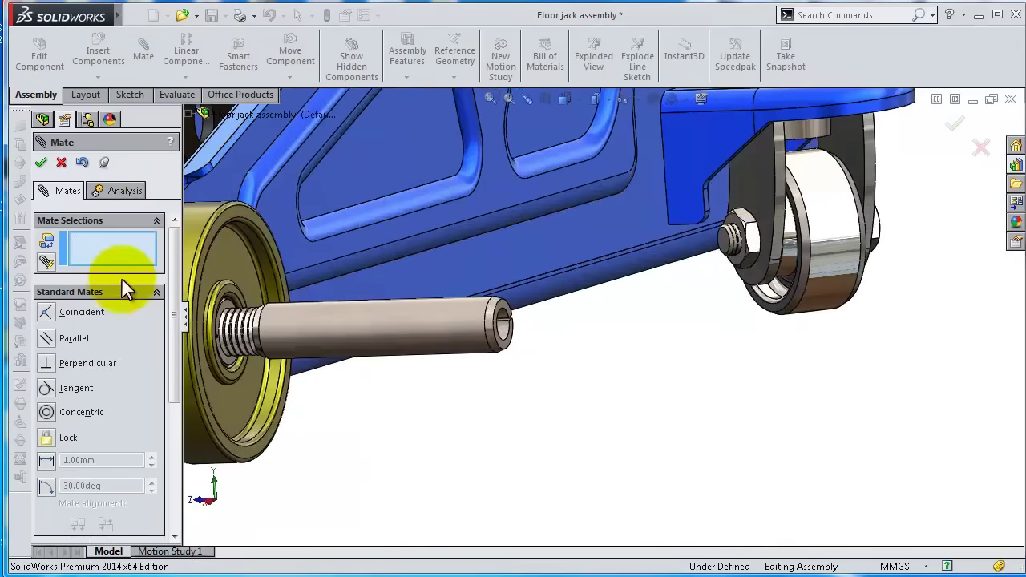
left_click_drag(179, 284, 155, 361)
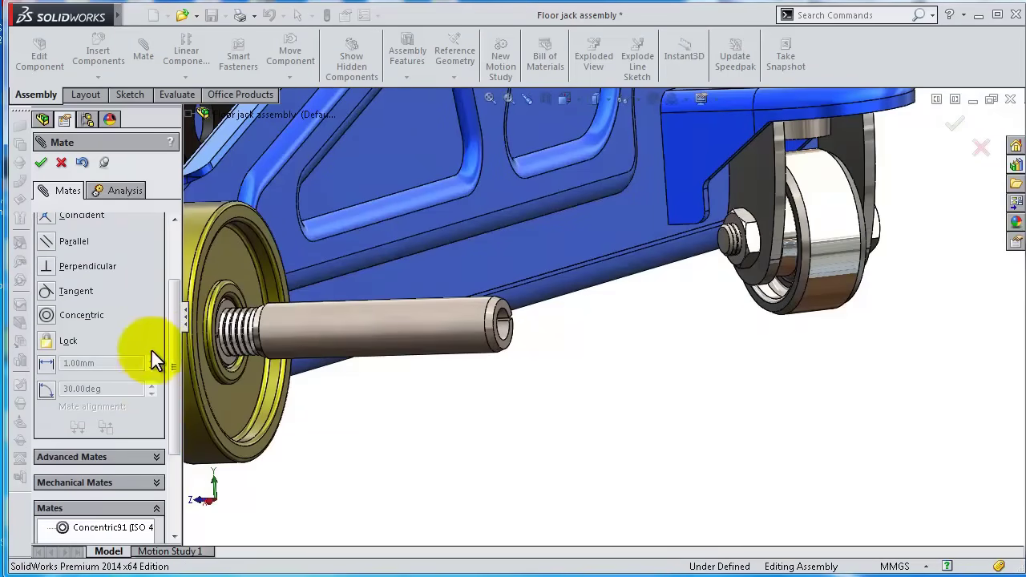
Start a Width mate using both end faces of the spring pin.
left_click(160, 457)
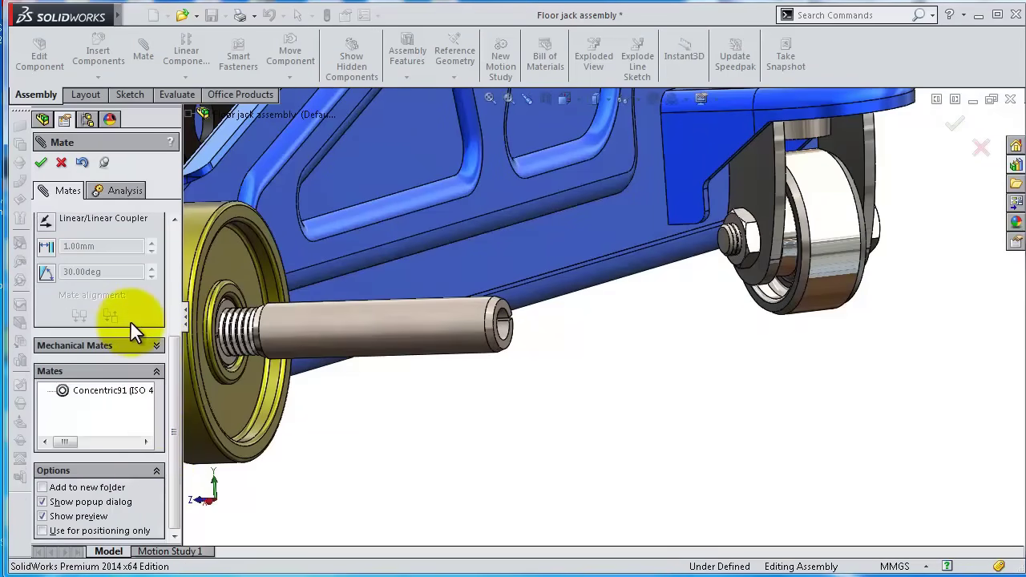
left_click_drag(173, 371, 173, 284)
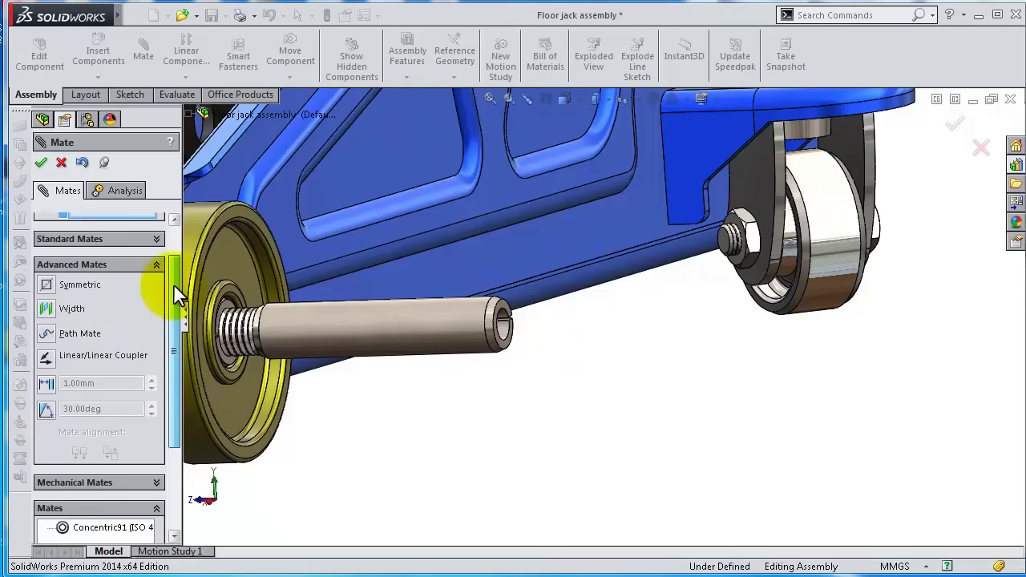
left_click(77, 309)
scroll(503, 347, "down", 5)
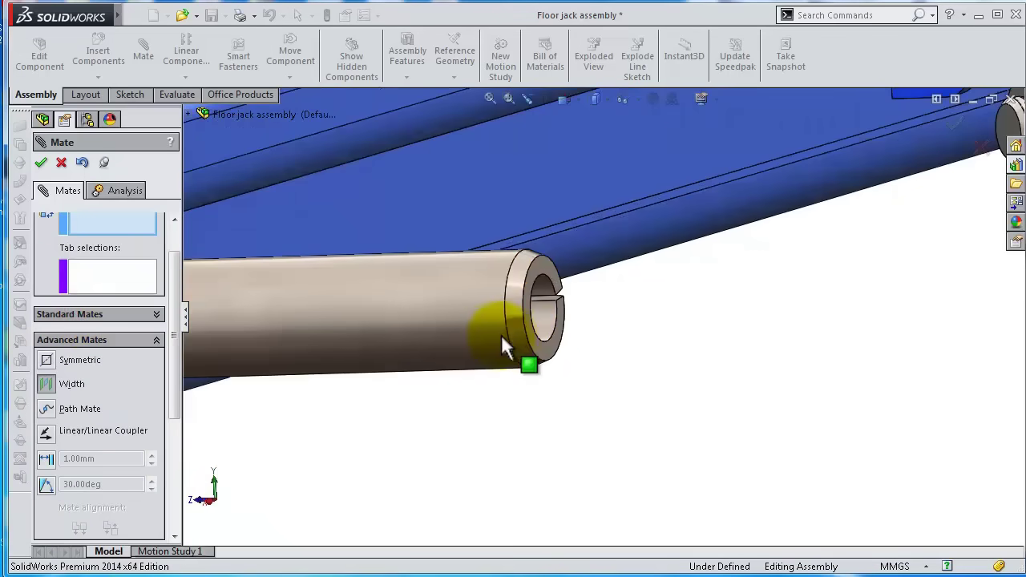
left_click(557, 345)
scroll(481, 377, "up", 4)
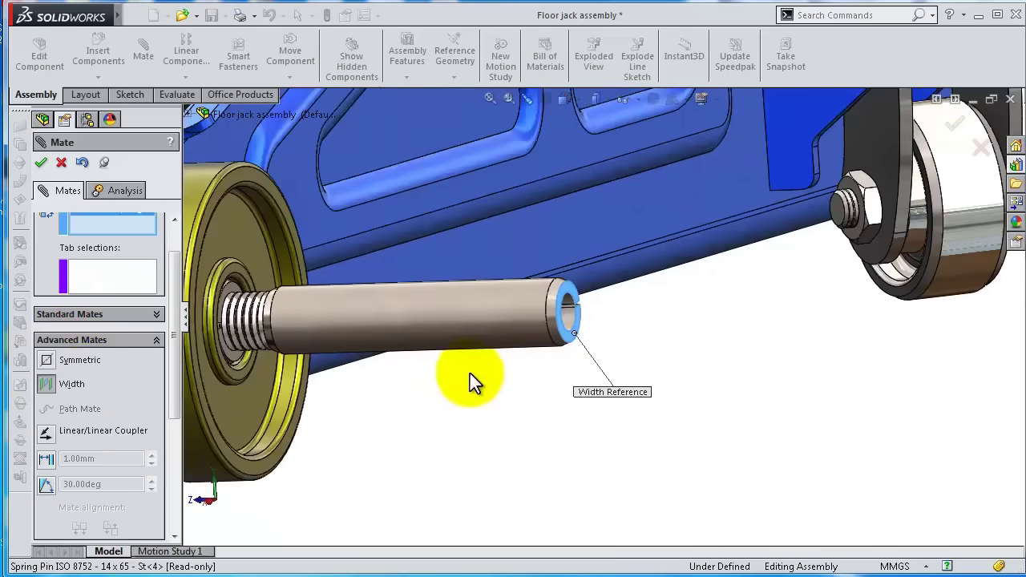
middle_click_drag(473, 383, 492, 373)
middle_click_drag(298, 320, 305, 270)
scroll(239, 309, "down", 3)
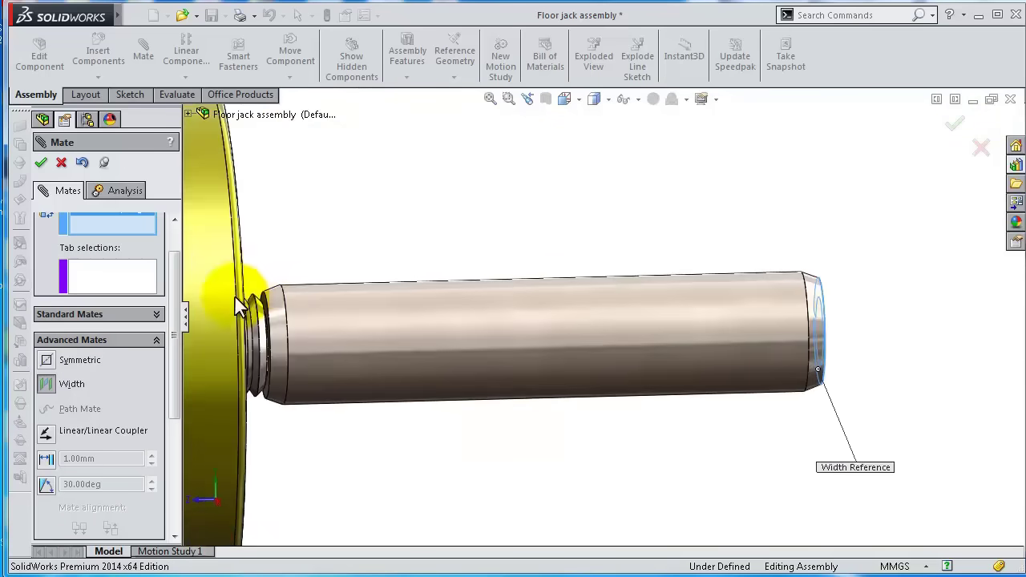
scroll(239, 309, "down", 5)
left_click(423, 286)
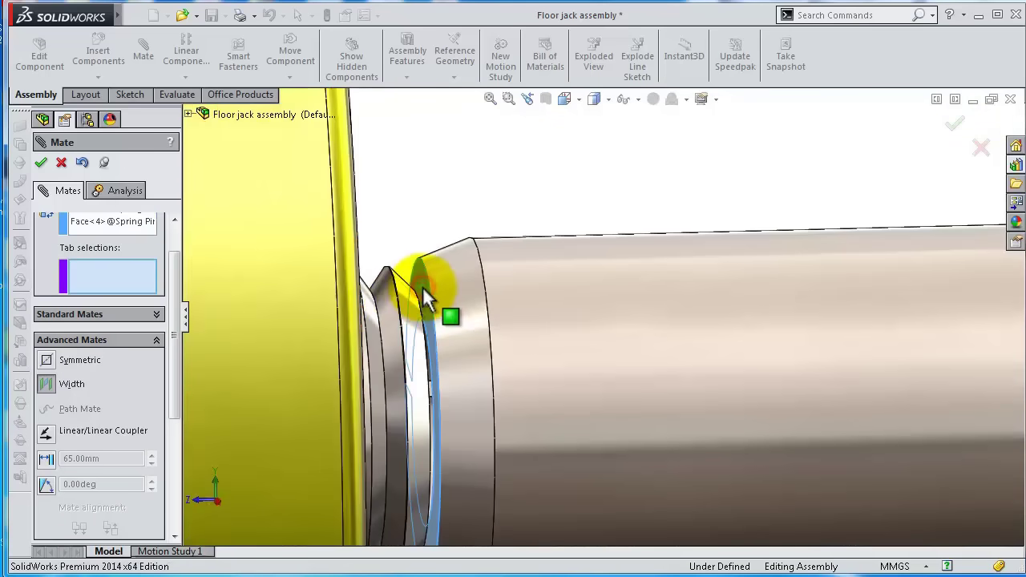
Pick the two inner jack-body faces and accept Width7 to centre the pin.
scroll(365, 298, "up", 6)
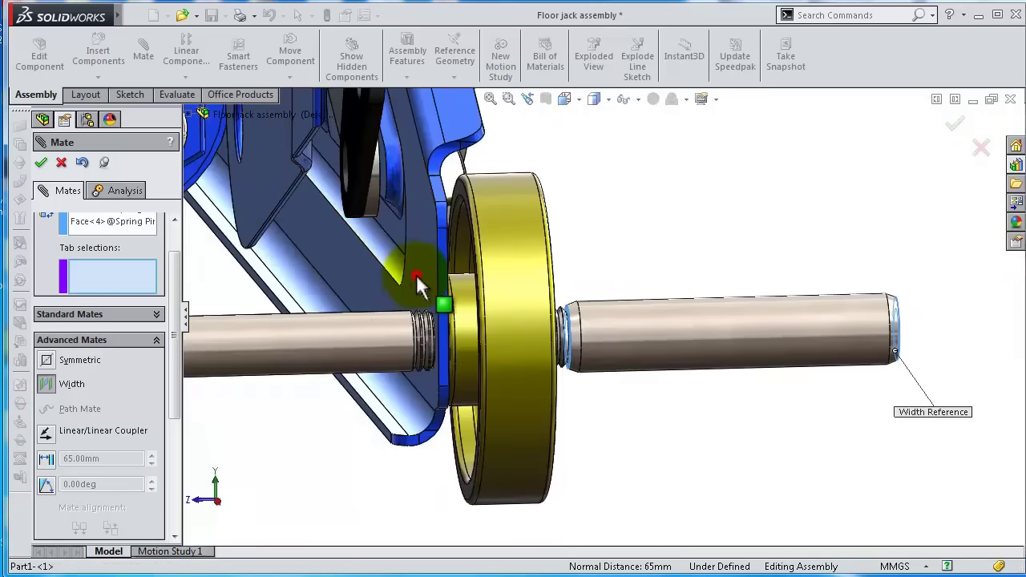
left_click(416, 274)
scroll(320, 408, "up", 4)
middle_click_drag(316, 401, 294, 378)
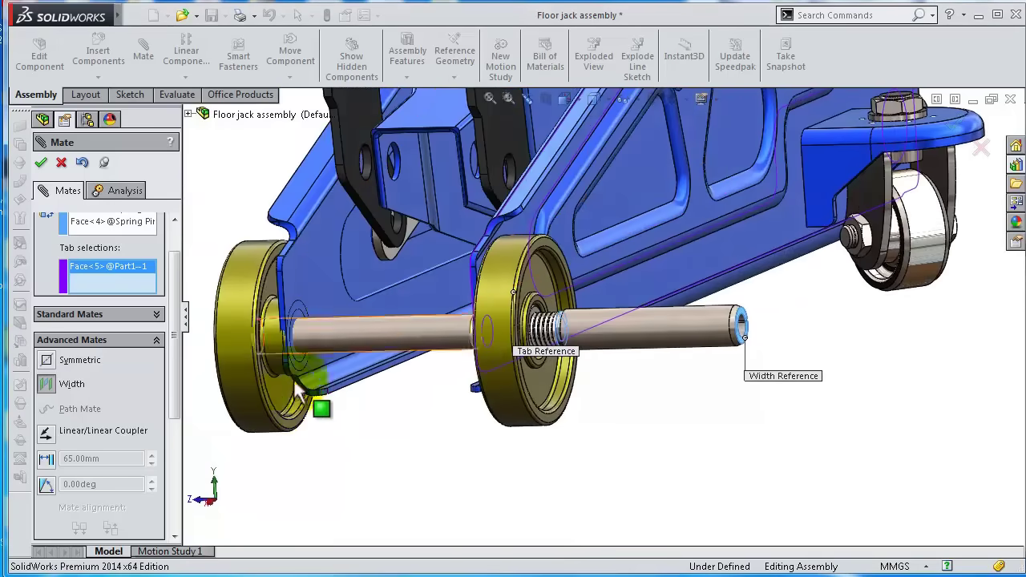
left_click(315, 262)
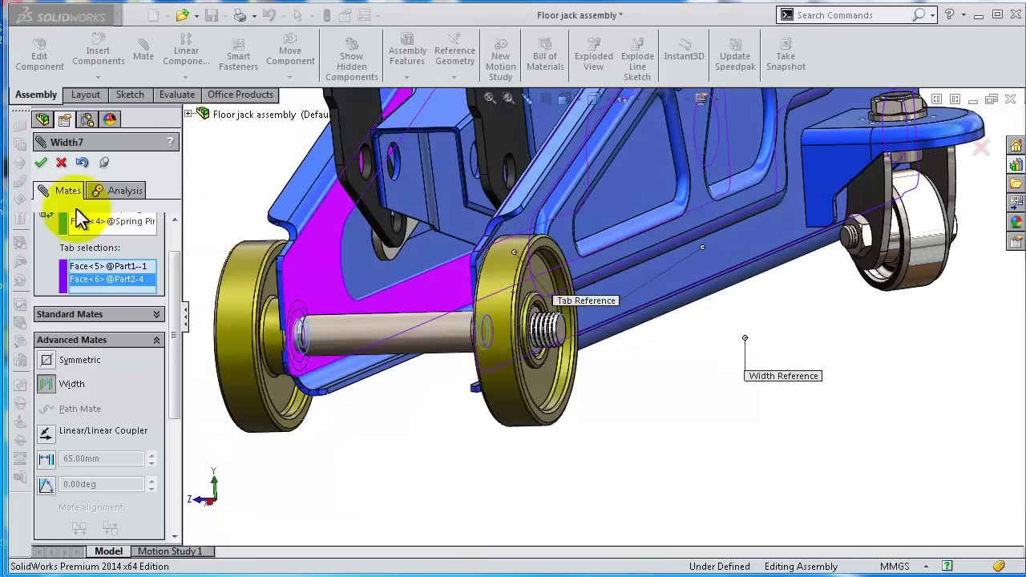
left_click(41, 163)
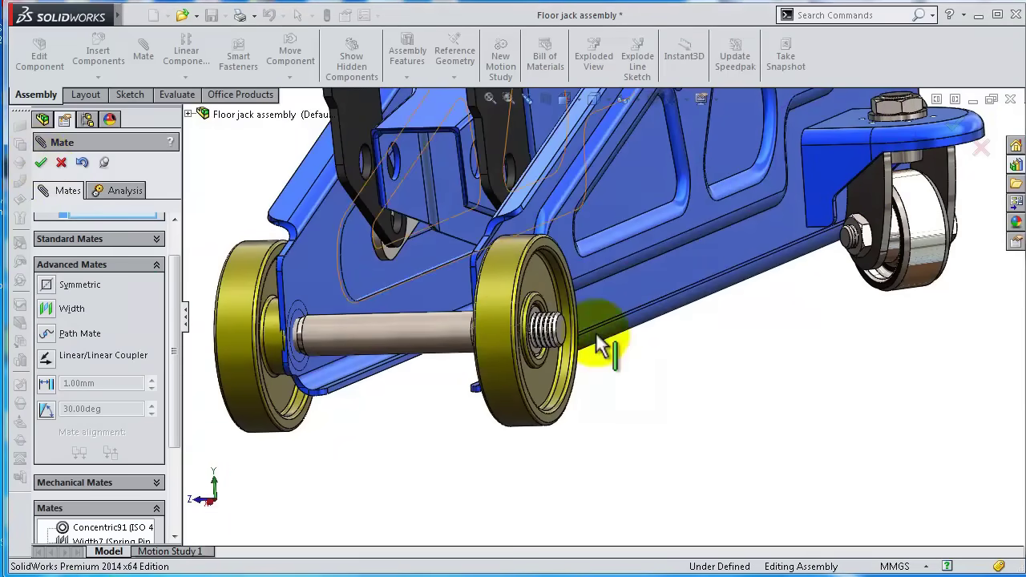
Select the caster wheel face to mate.
scroll(687, 316, "up", 3)
mouse_move(687, 315)
middle_mouse_down()
mouse_move(703, 300)
mouse_move(696, 313)
middle_mouse_up()
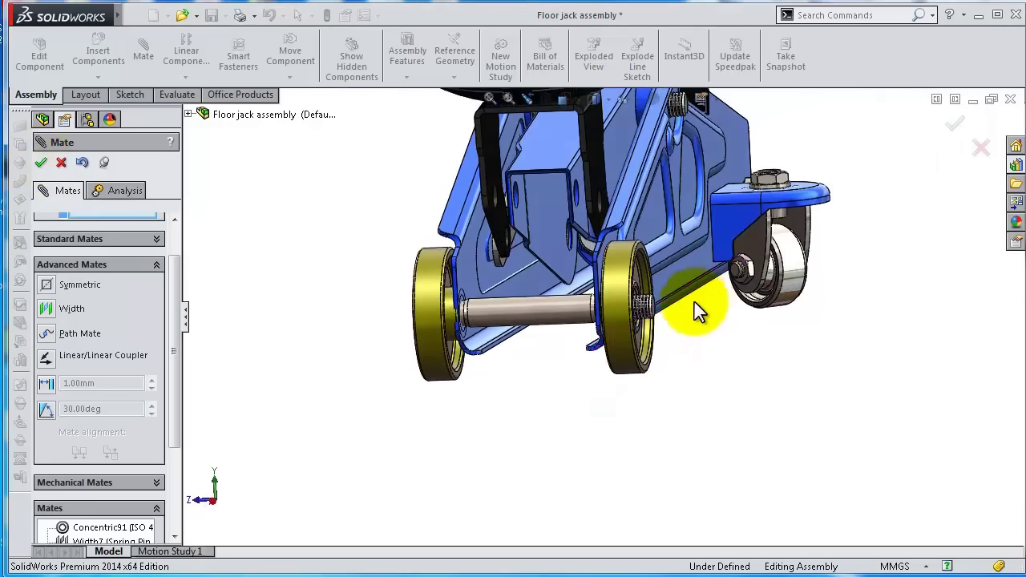
scroll(693, 311, "down", 2)
left_click(800, 276)
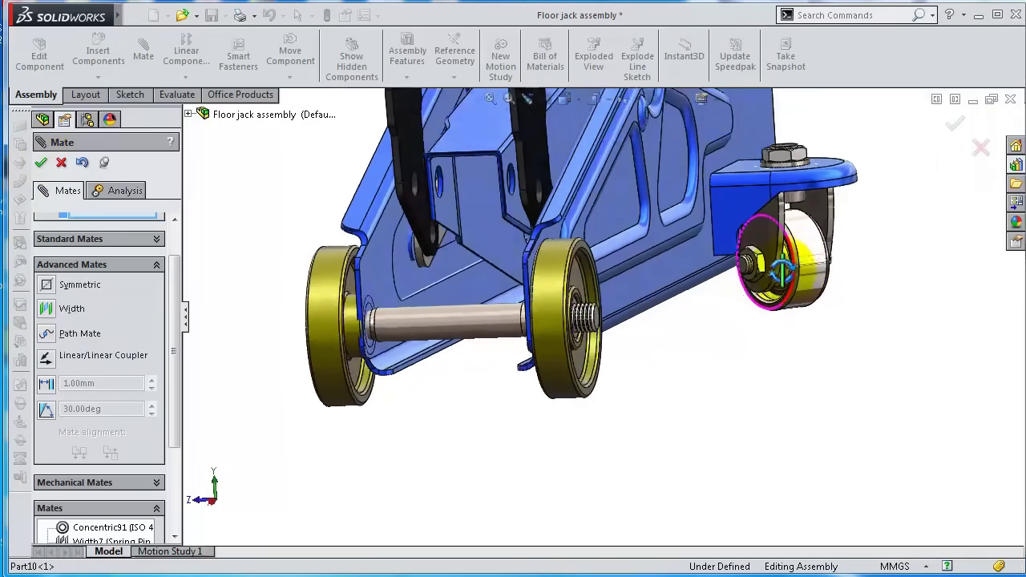
scroll(768, 275, "down", 3)
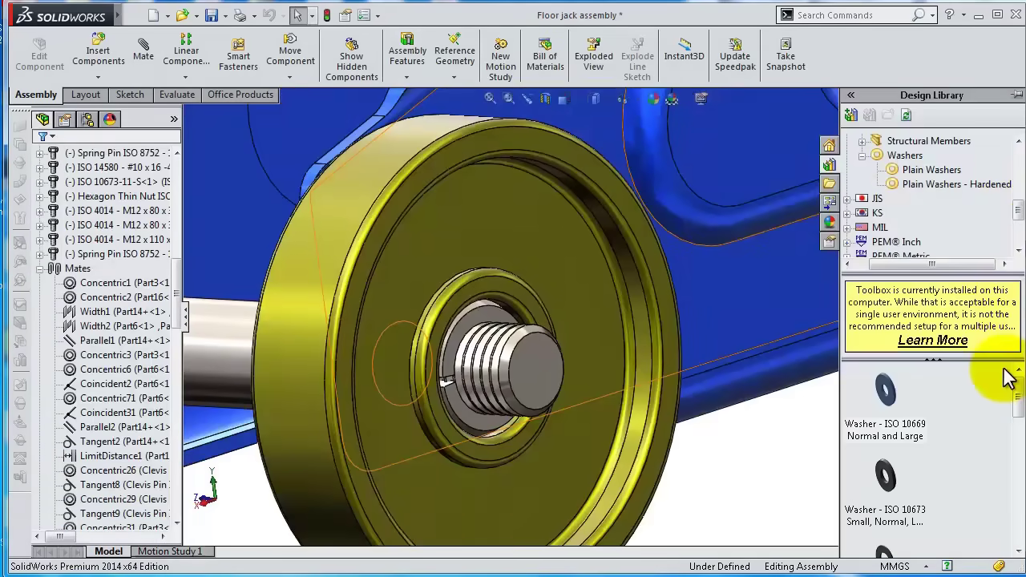
Put ISO 8738 clevis-pin washers on the wheel axle end and the frame pin.
left_click_drag(1020, 403, 1015, 451)
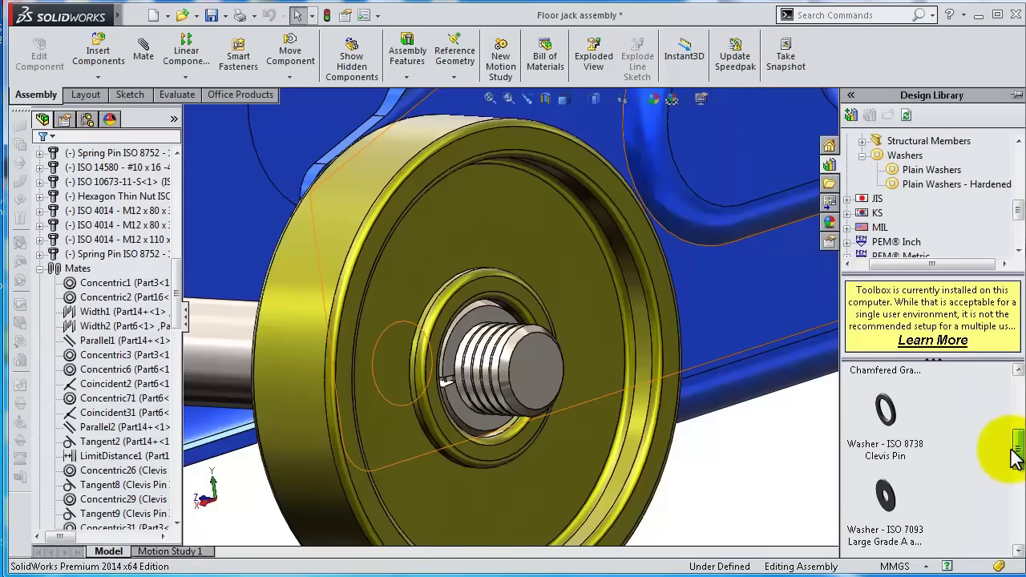
left_click_drag(892, 411, 481, 388)
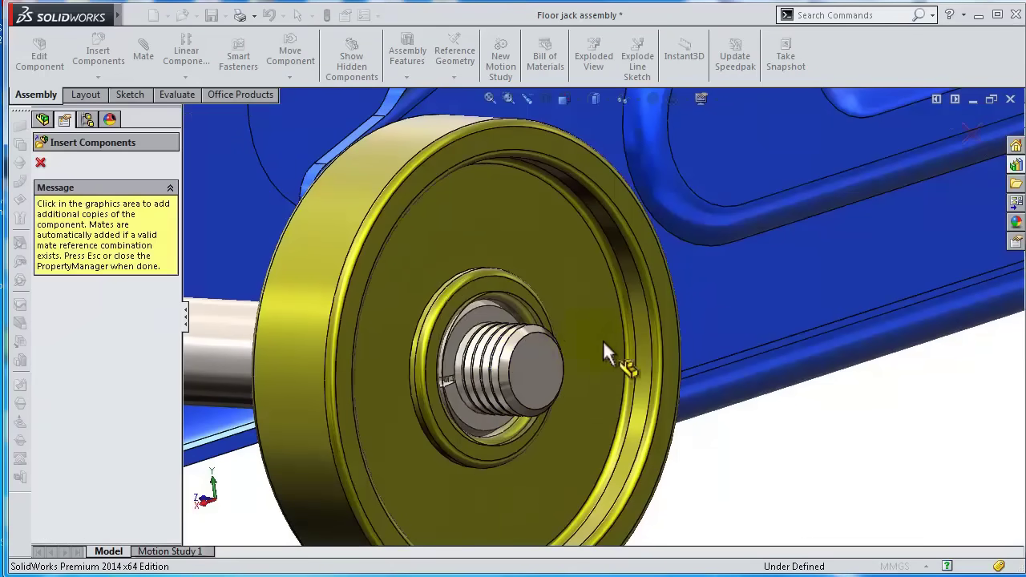
left_click(516, 338)
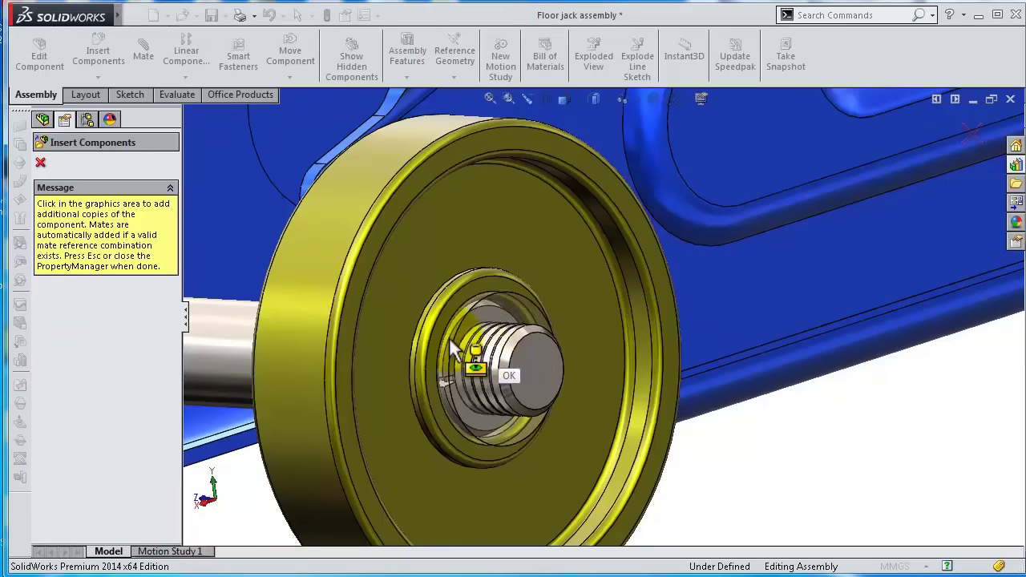
scroll(733, 290, "up", 10)
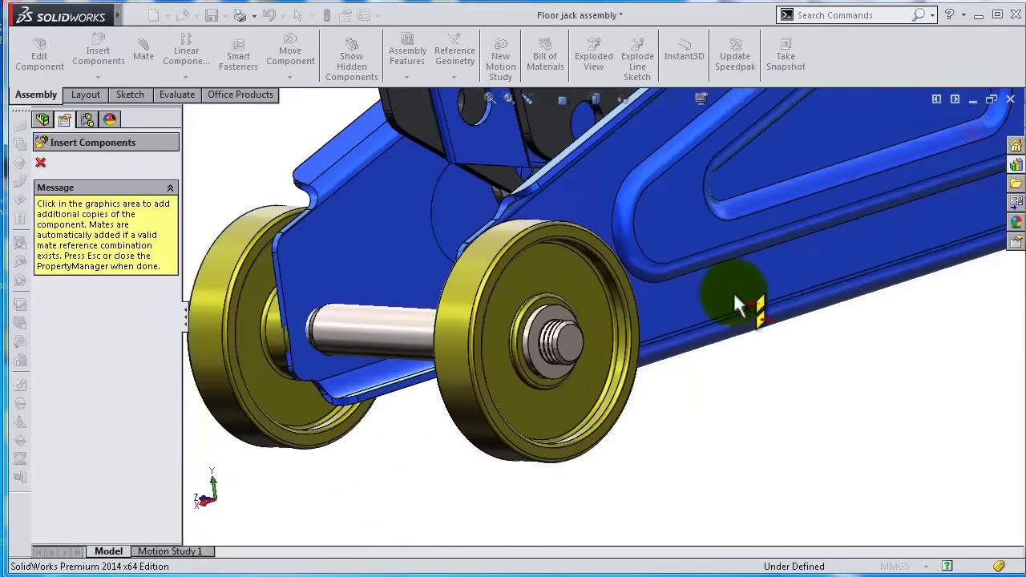
scroll(729, 186, "down", 5)
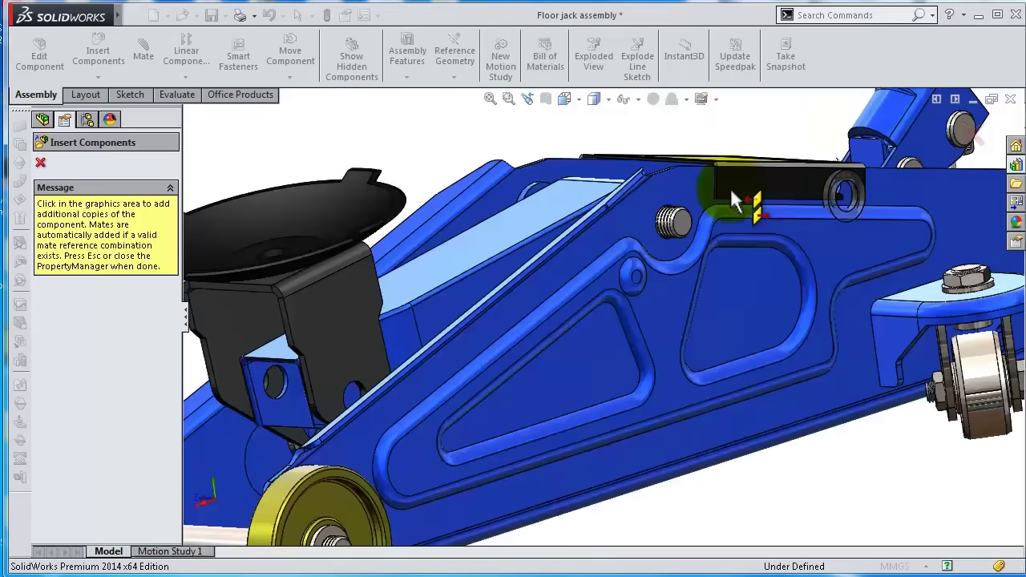
scroll(593, 269, "down", 2)
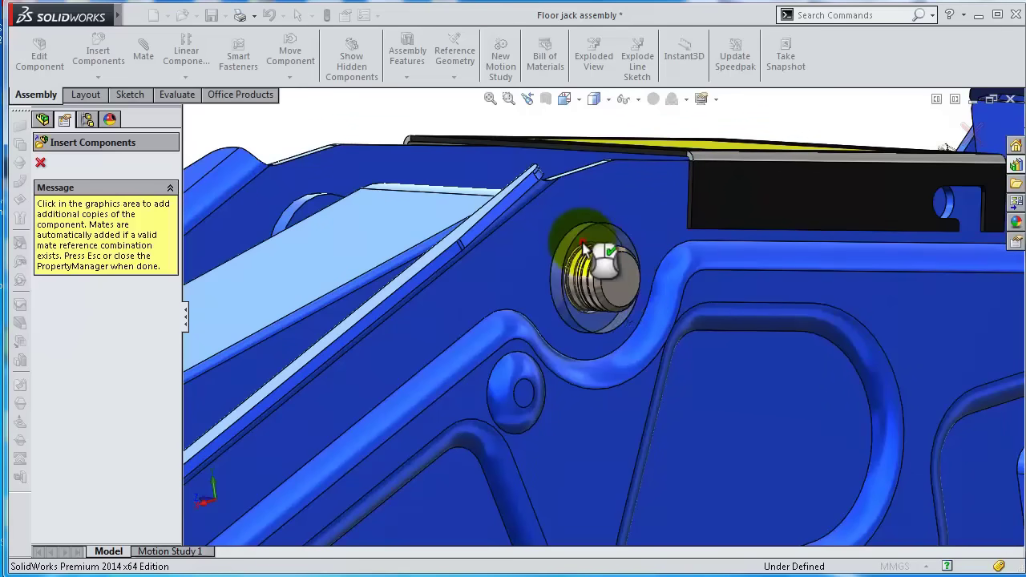
left_click(584, 249)
Add one more ISO 8738 washer on the front pin and finish inserting washers.
scroll(793, 254, "up", 5)
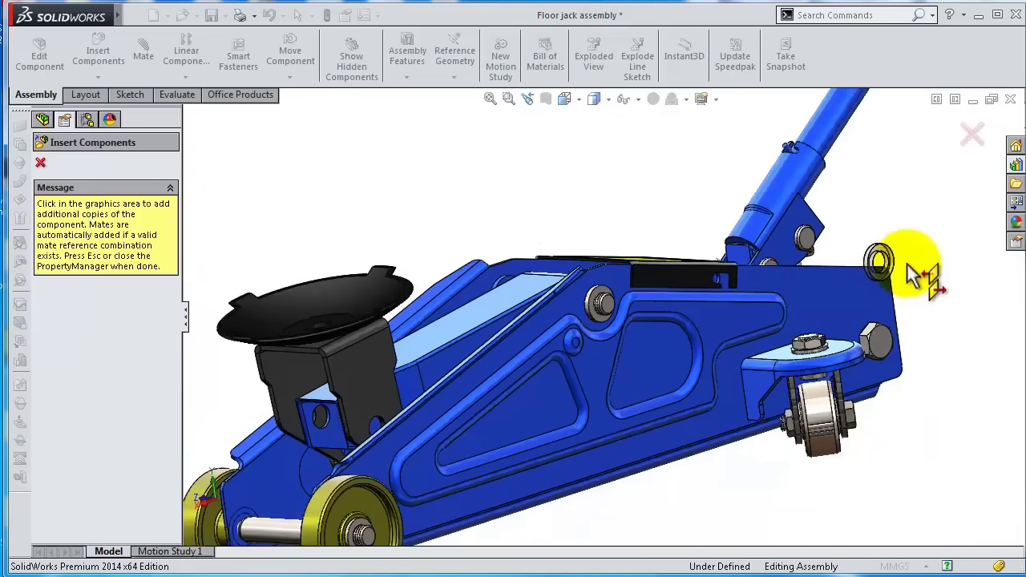
scroll(906, 269, "up", 3)
middle_click_drag(906, 269, 722, 337)
scroll(641, 366, "down", 4)
middle_click_drag(641, 367, 668, 400)
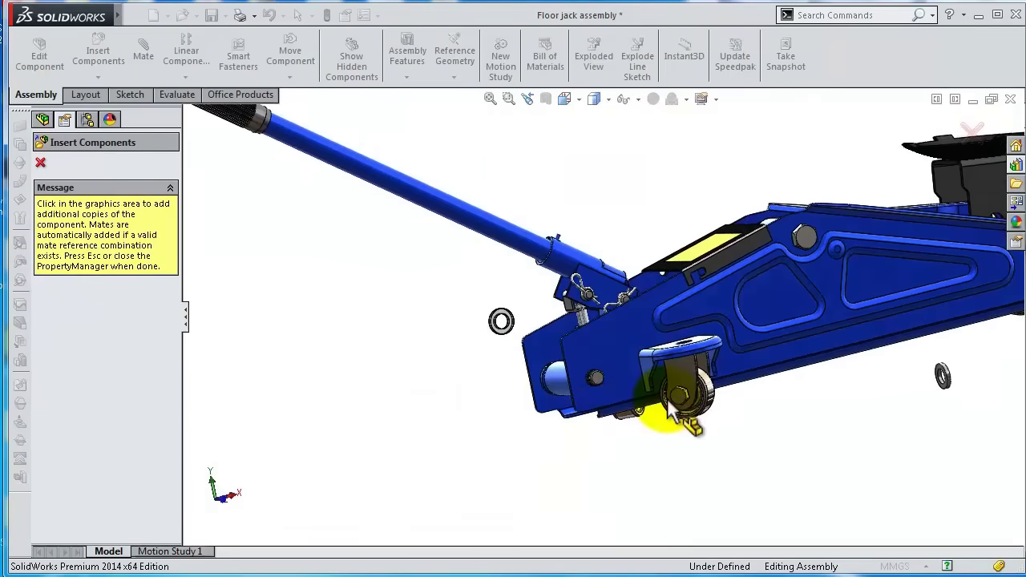
scroll(613, 380, "down", 3)
scroll(517, 343, "down", 2)
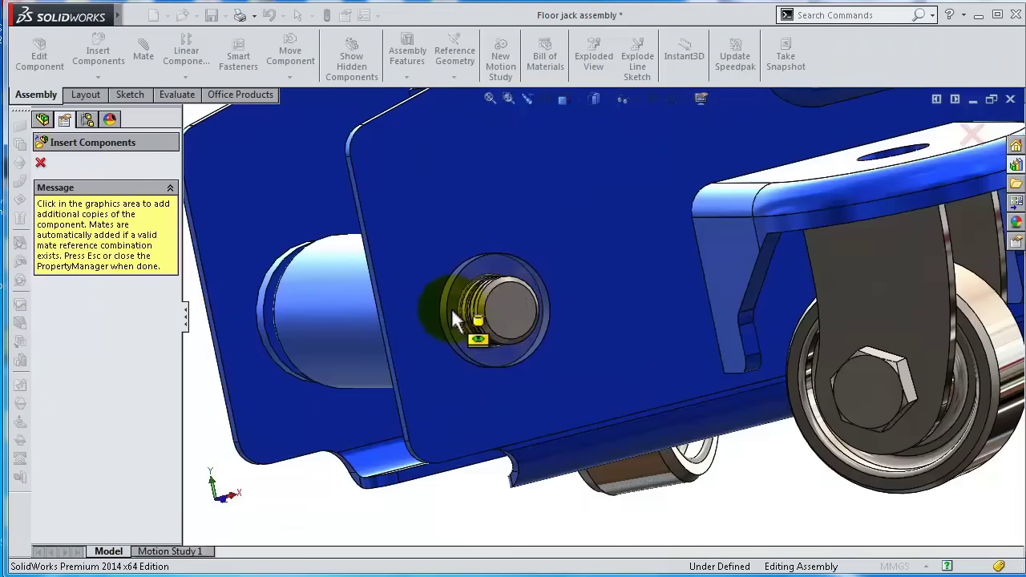
left_click(453, 311)
scroll(698, 311, "up", 2)
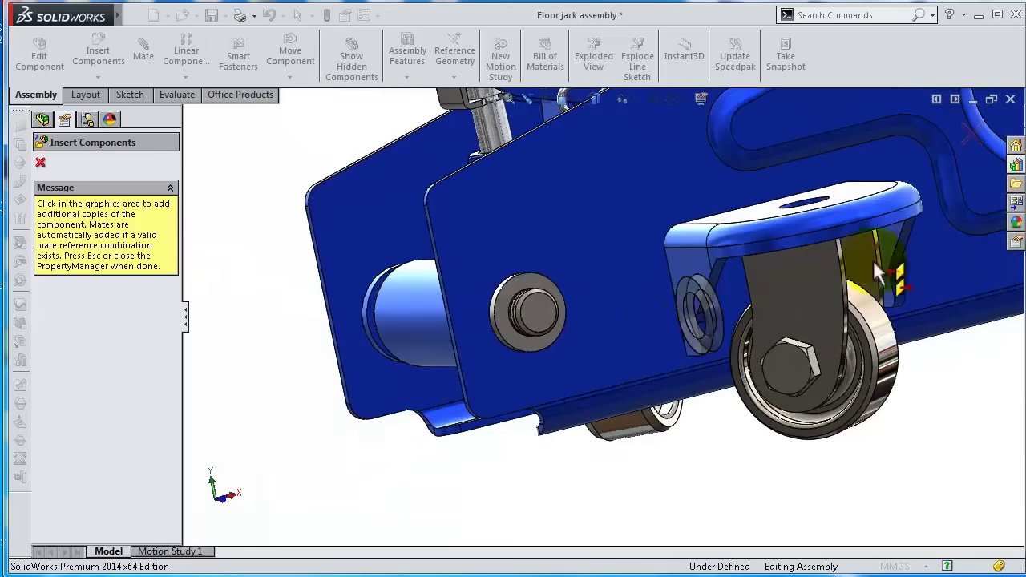
left_click(971, 138)
Delete the stray extra washer floating beside the jack.
scroll(924, 190, "up", 5)
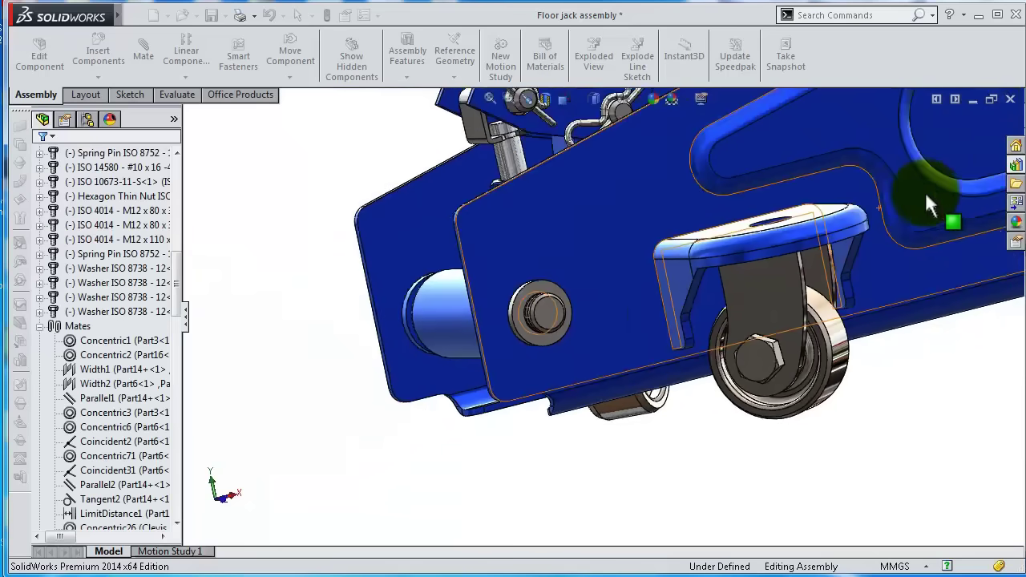
scroll(938, 317, "down", 5)
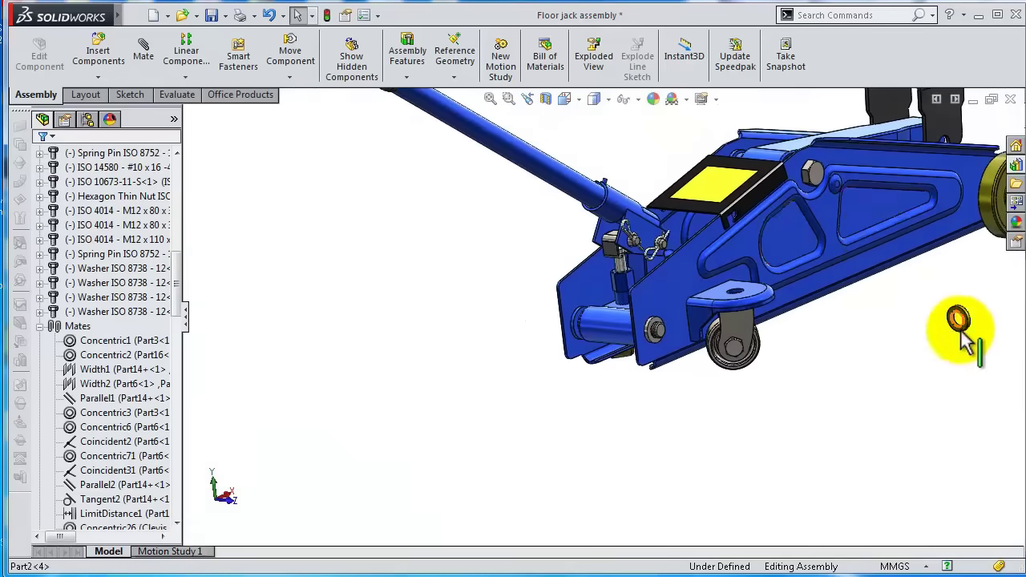
left_click(928, 311)
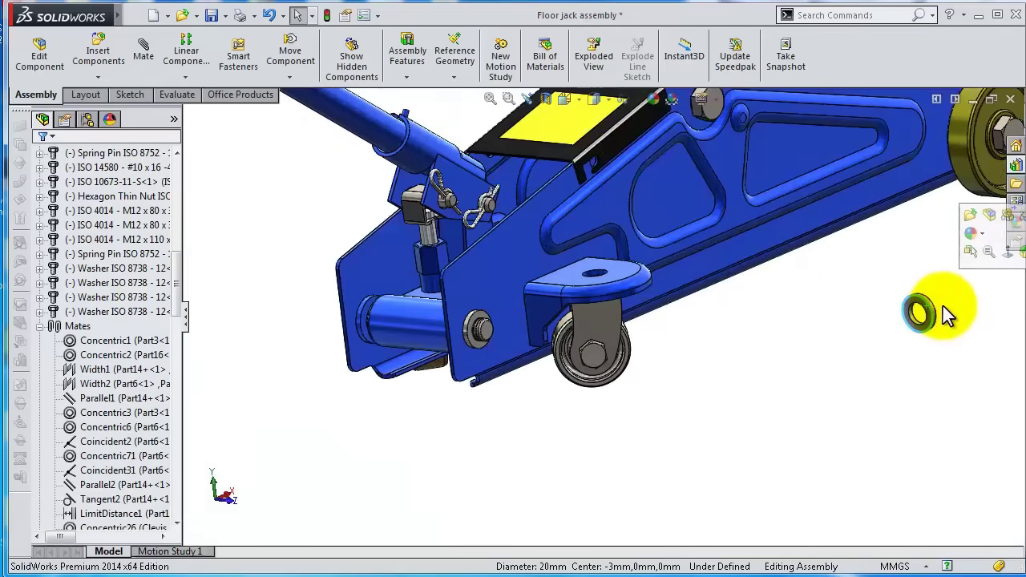
key("Delete")
left_click(889, 60)
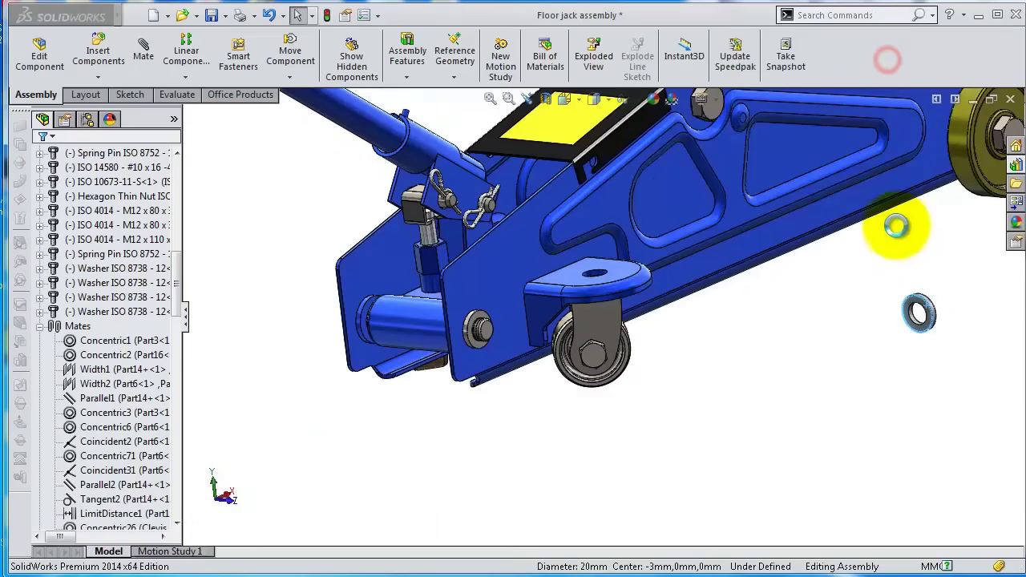
scroll(902, 288, "up", 3)
middle_click_drag(874, 275, 917, 229)
Bring an M12 hexagon thin nut from the Design Library's Hex Nuts onto the wheel axle.
left_click(1015, 165)
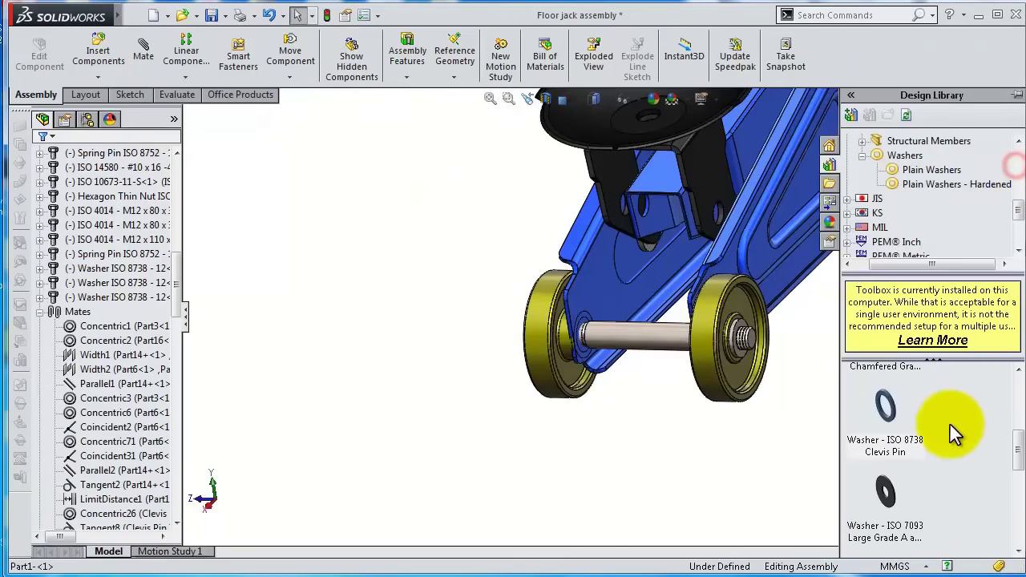
left_click(864, 156)
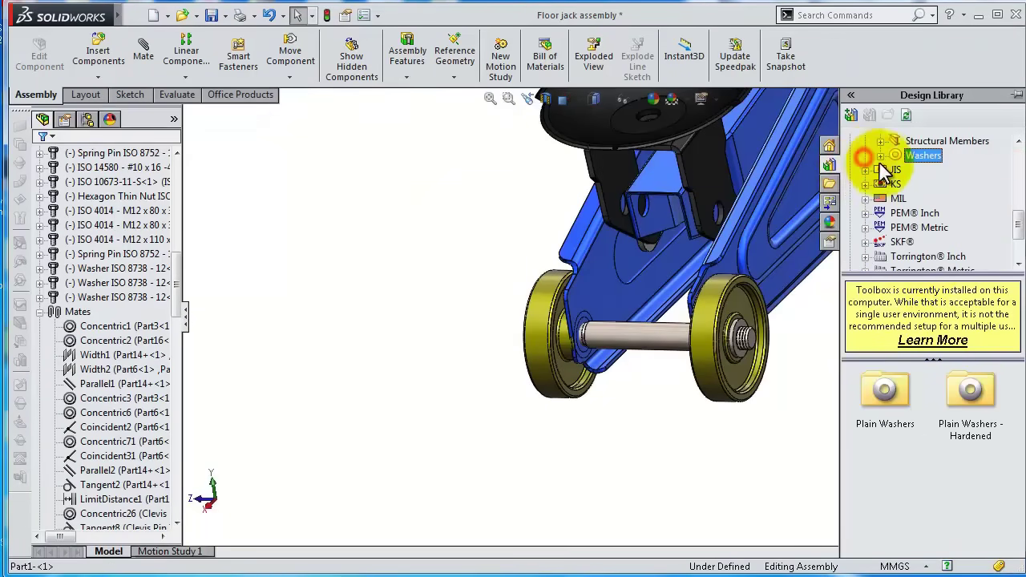
left_click_drag(1018, 232, 1017, 202)
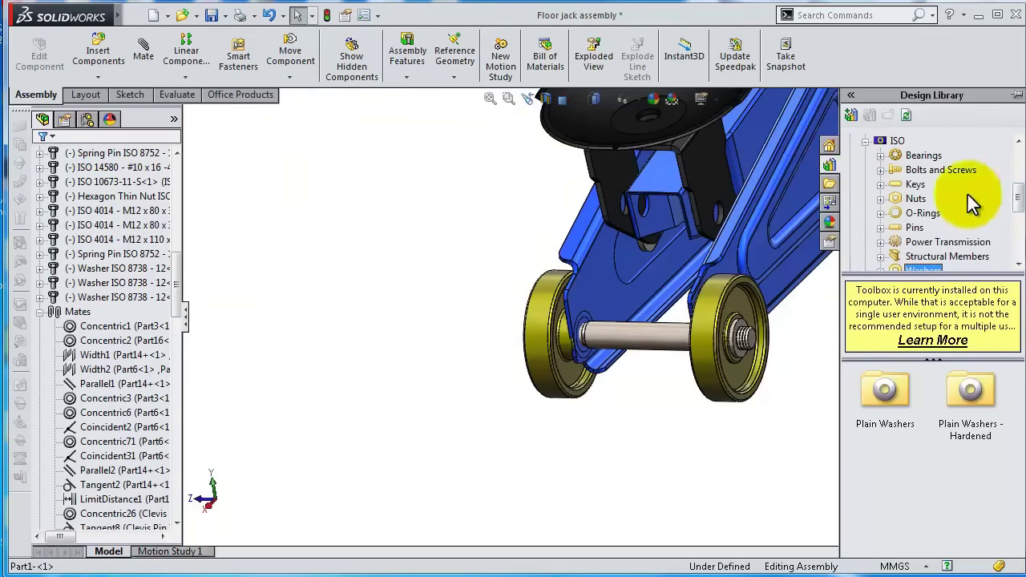
left_click(880, 199)
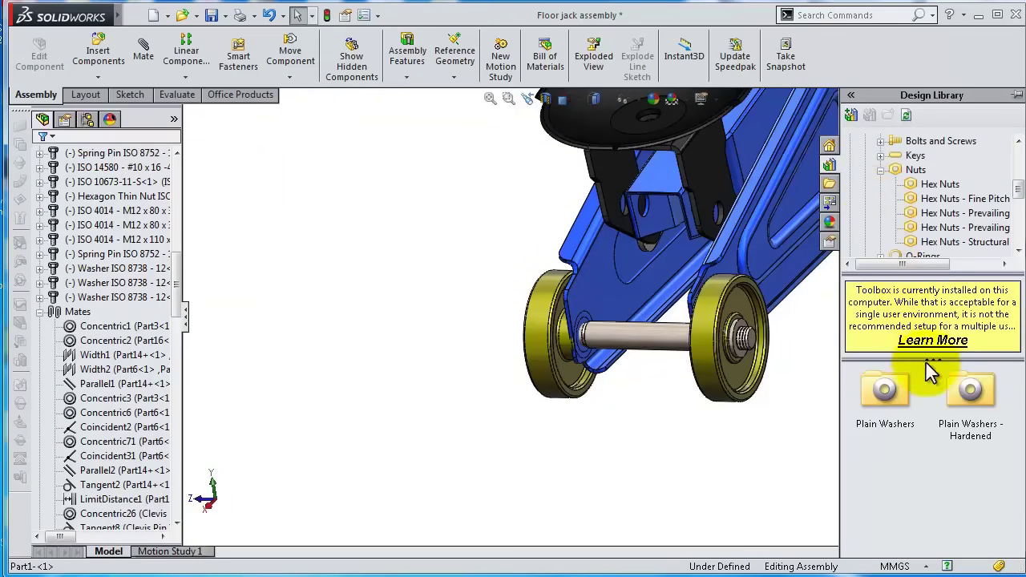
left_click(939, 184)
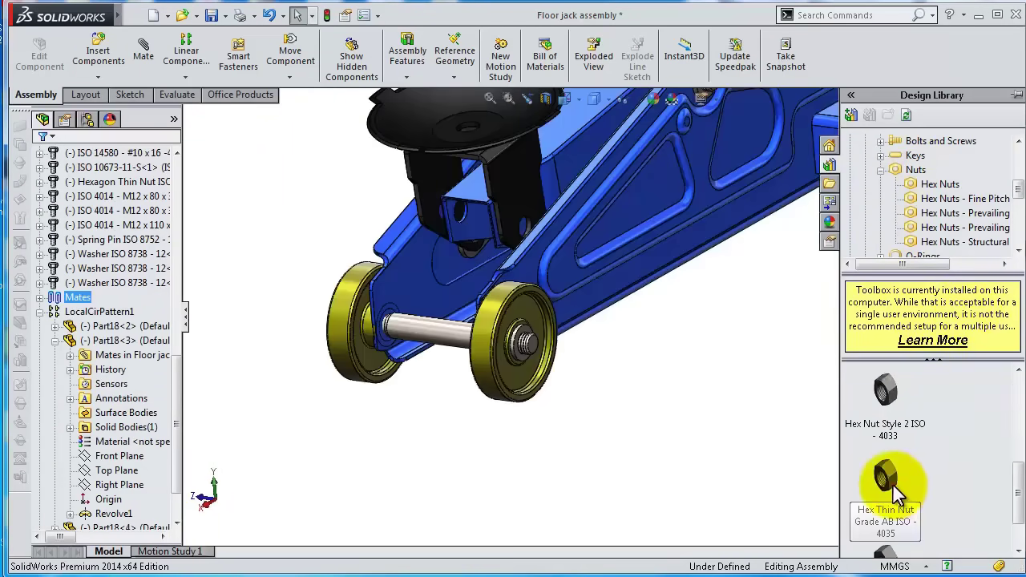
left_click_drag(898, 481, 530, 352)
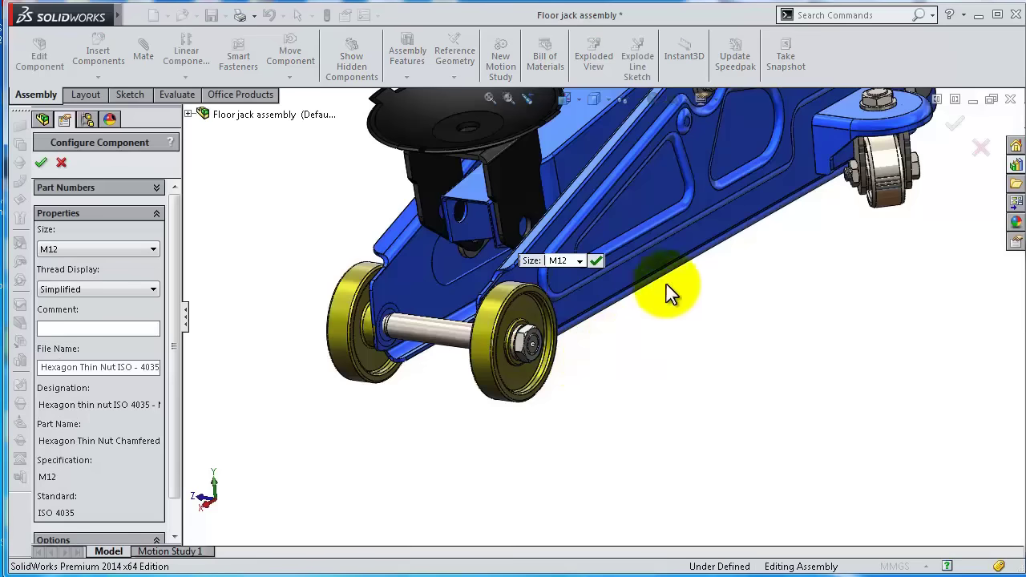
left_click(597, 260)
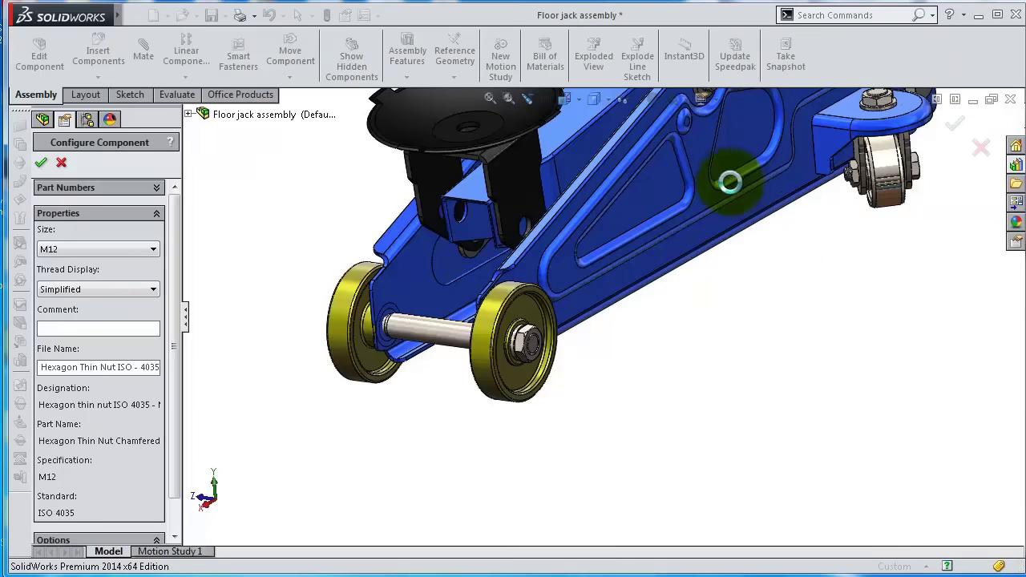
Place a hex thin nut copy on the frame pin.
scroll(794, 215, "up", 5)
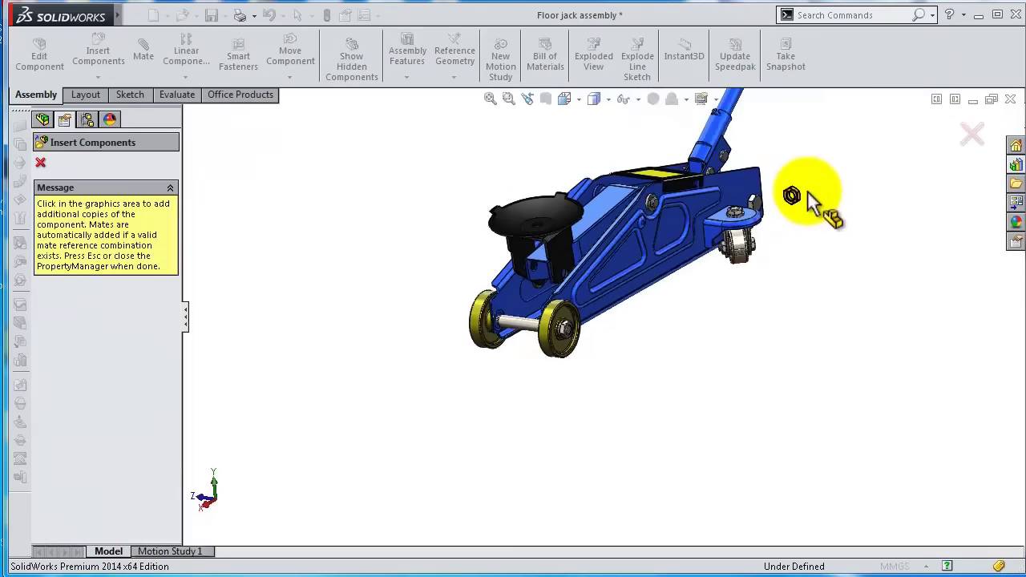
scroll(678, 193, "down", 3)
scroll(454, 249, "down", 6)
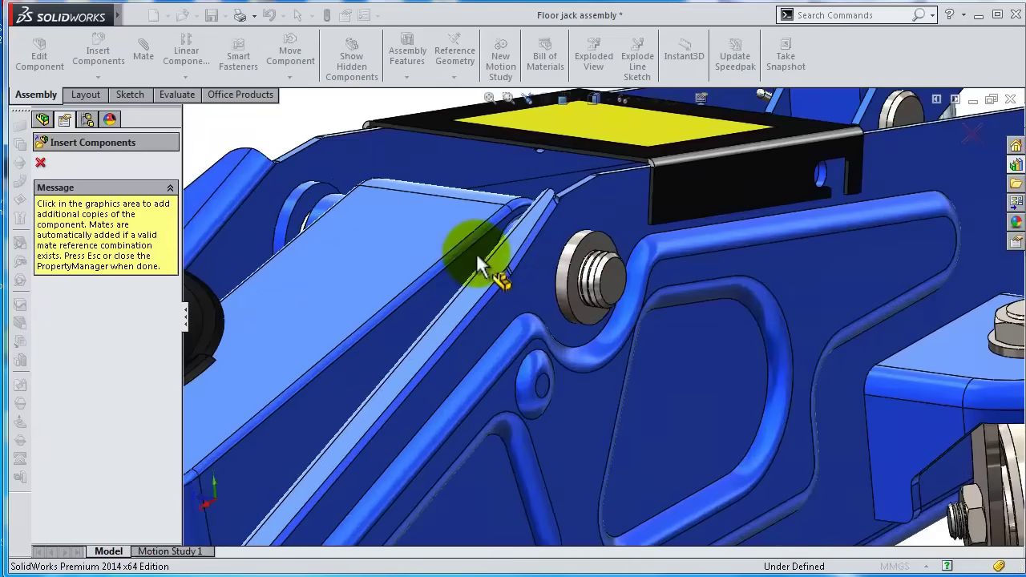
scroll(585, 287, "down", 2)
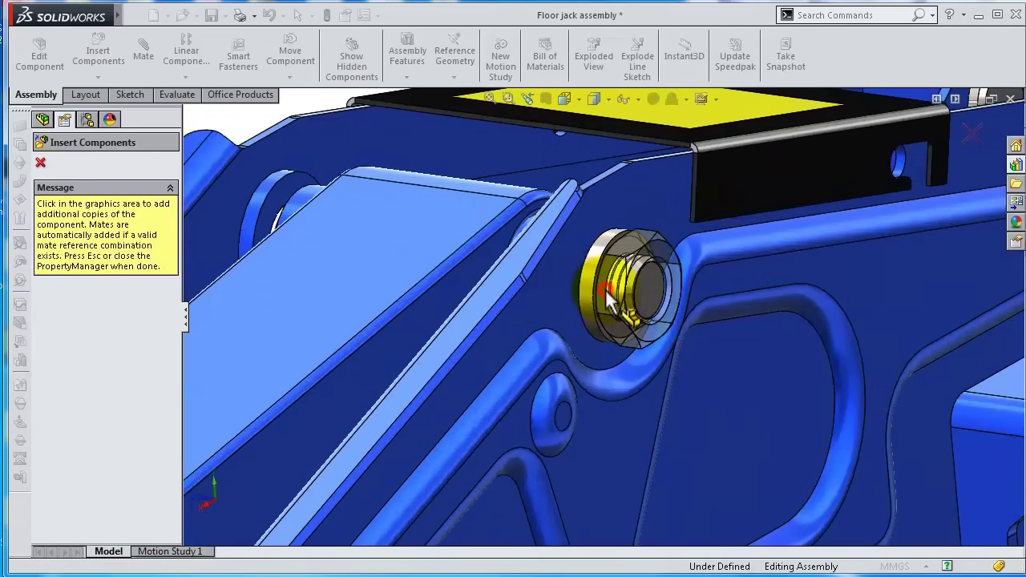
left_click(607, 299)
Place another nut copy on the front pin end and stop inserting nuts.
scroll(878, 296, "up", 6)
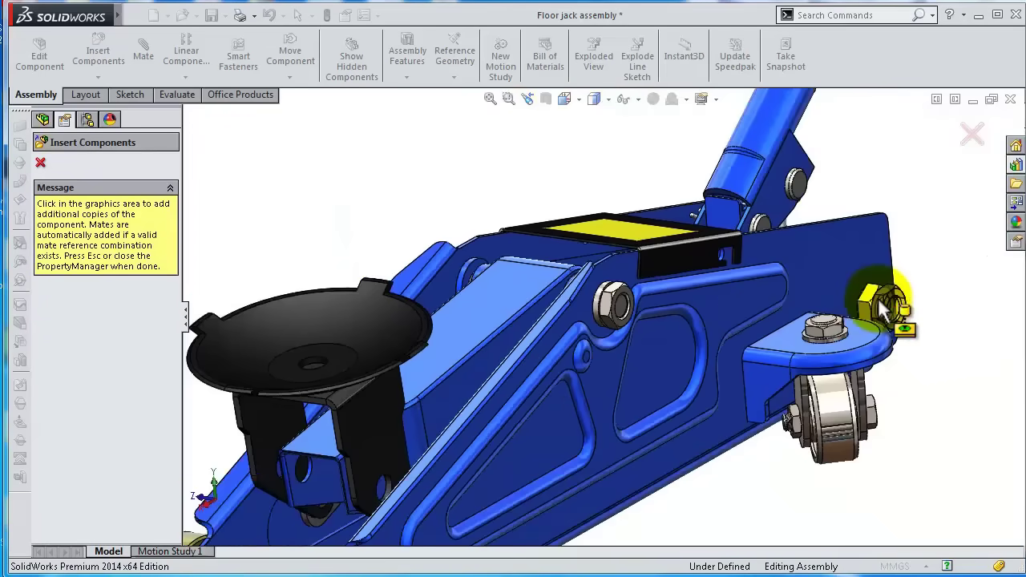
scroll(834, 289, "down", 2)
middle_click_drag(790, 295, 607, 369)
scroll(758, 304, "down", 4)
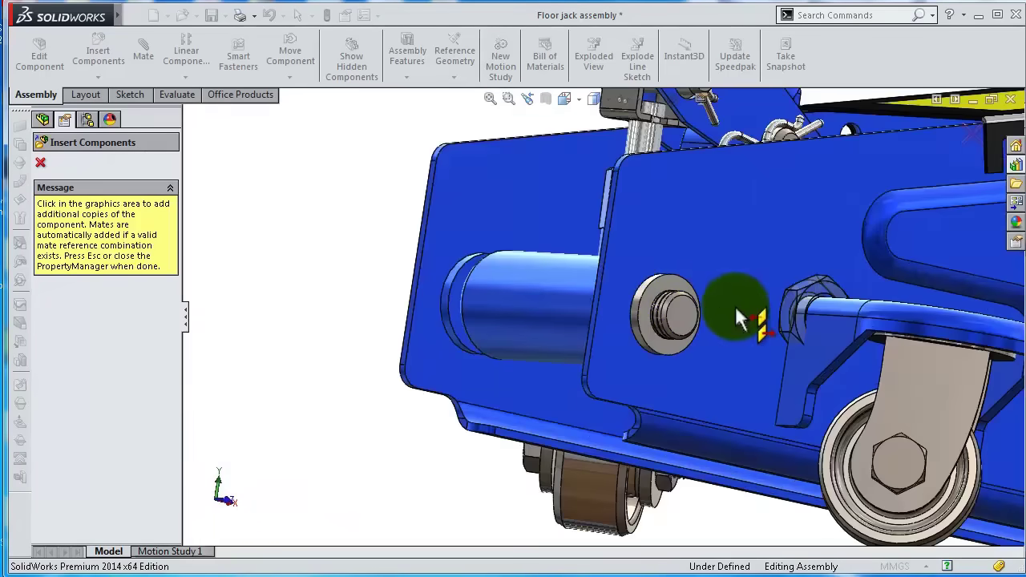
scroll(667, 294, "down", 2)
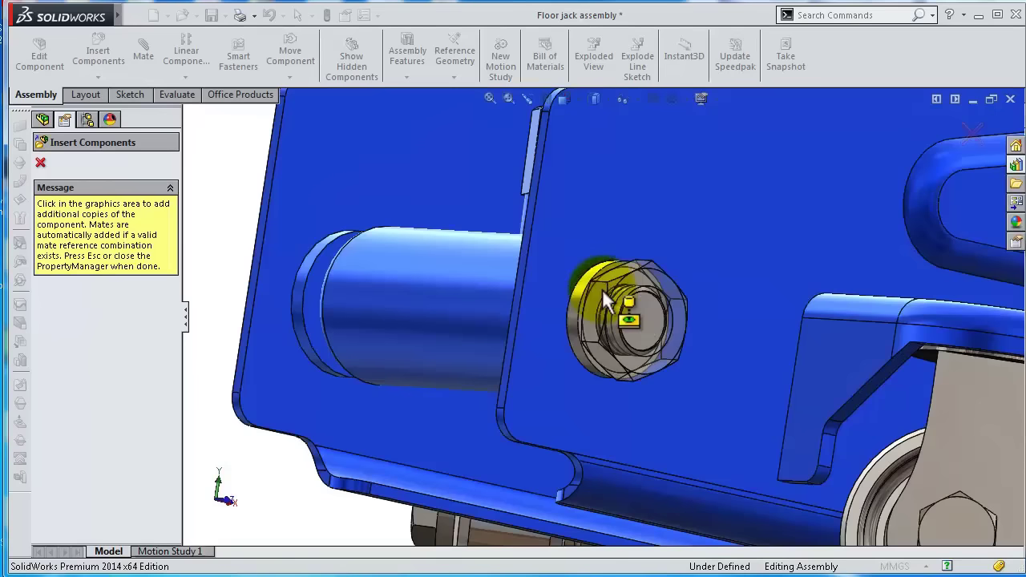
left_click(602, 295)
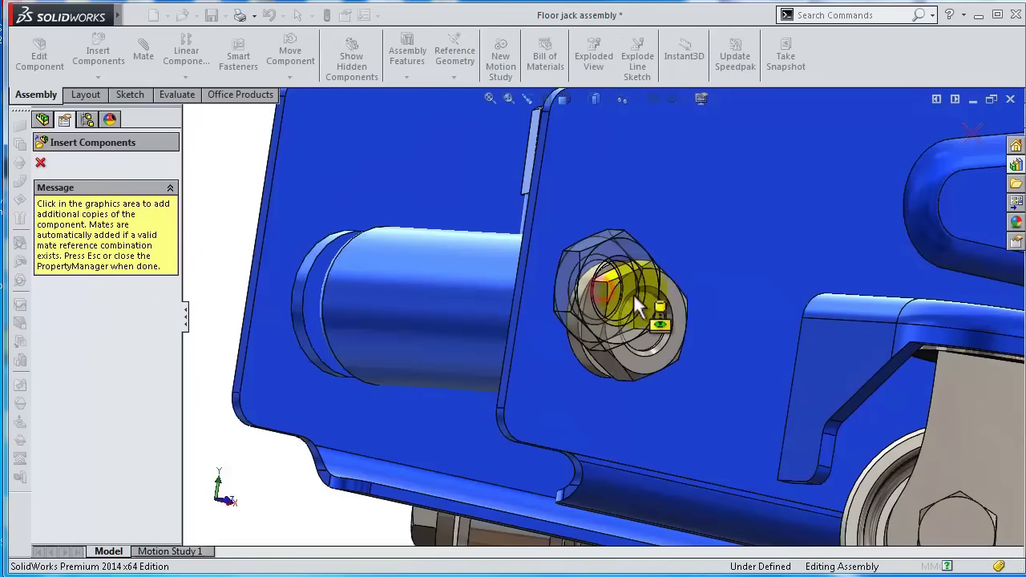
left_click(973, 131)
scroll(931, 183, "up", 5)
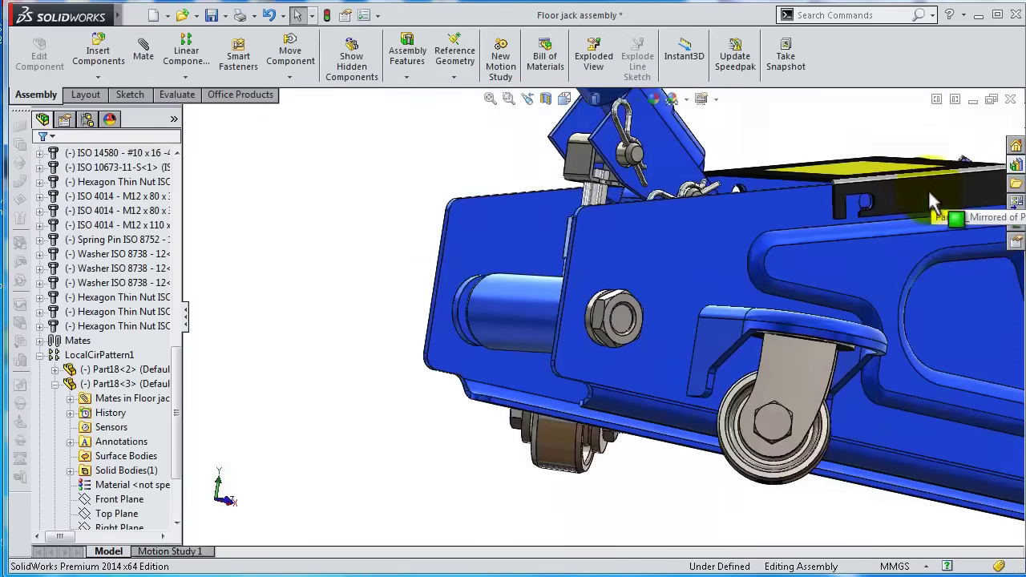
middle_click_drag(832, 225, 852, 298)
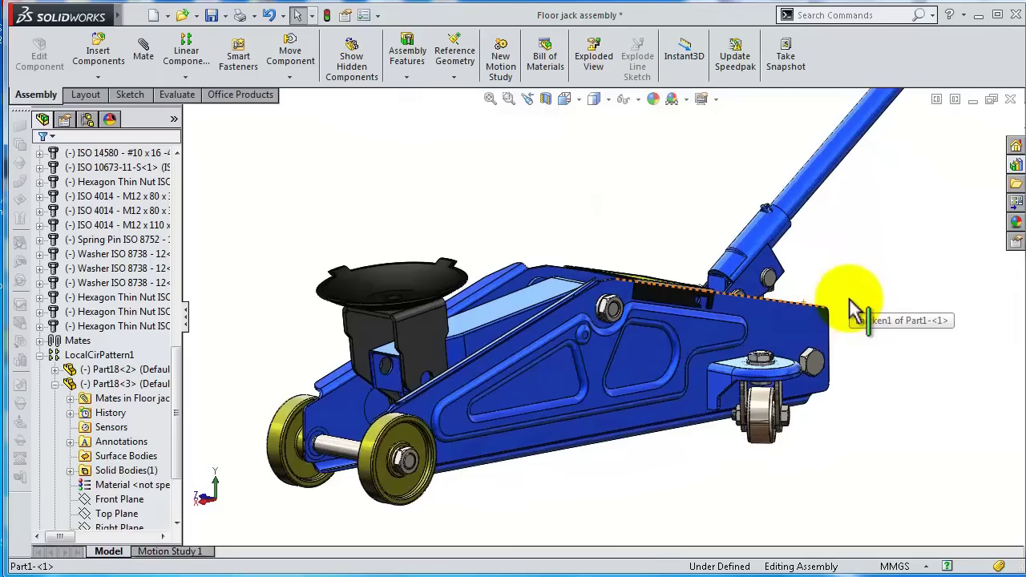
Edit the MirrorComponent4 feature and confirm the update.
left_click(527, 99)
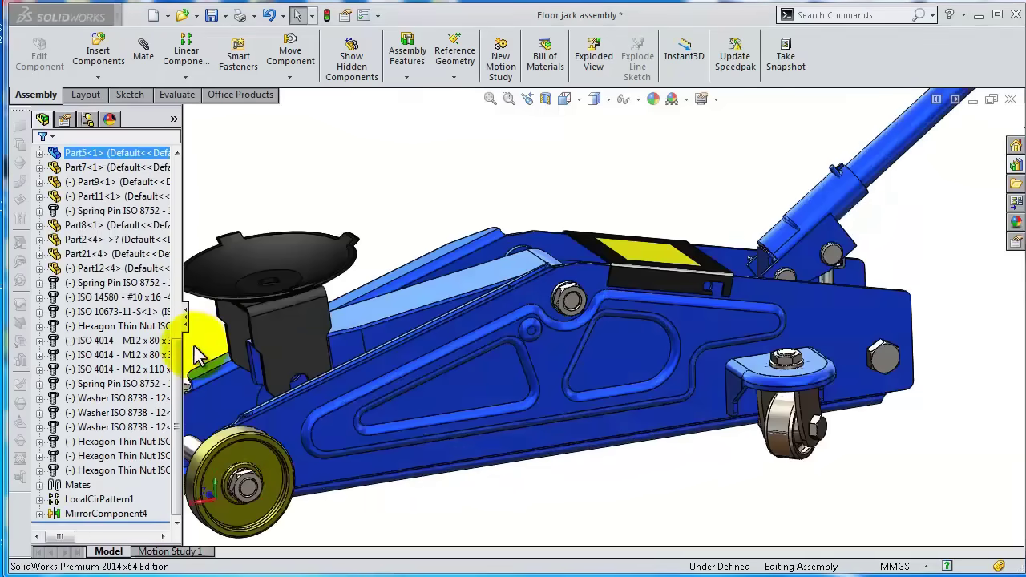
left_click(87, 513)
left_click(98, 499, "shift")
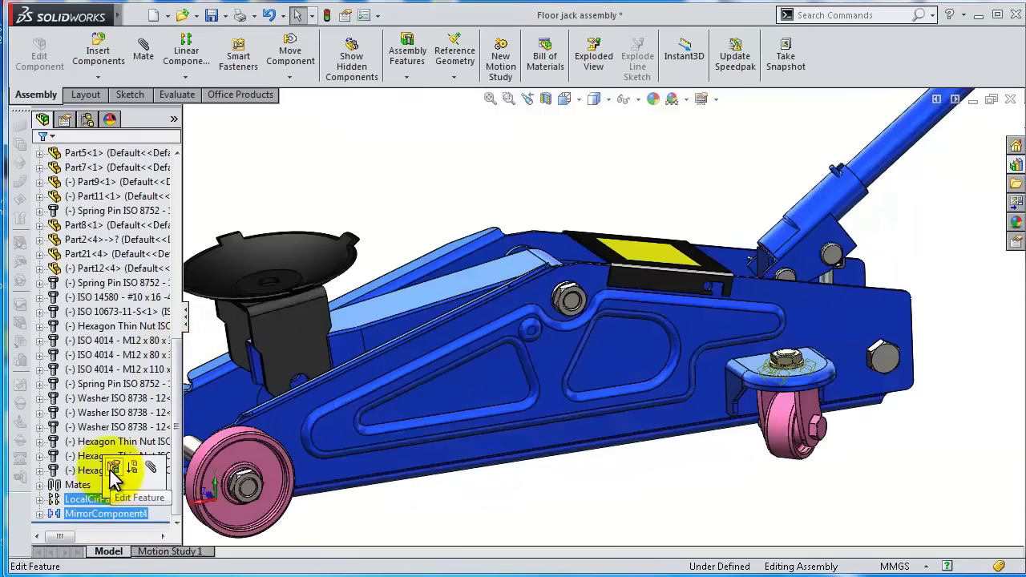
left_click(113, 472)
scroll(822, 349, "down", 3)
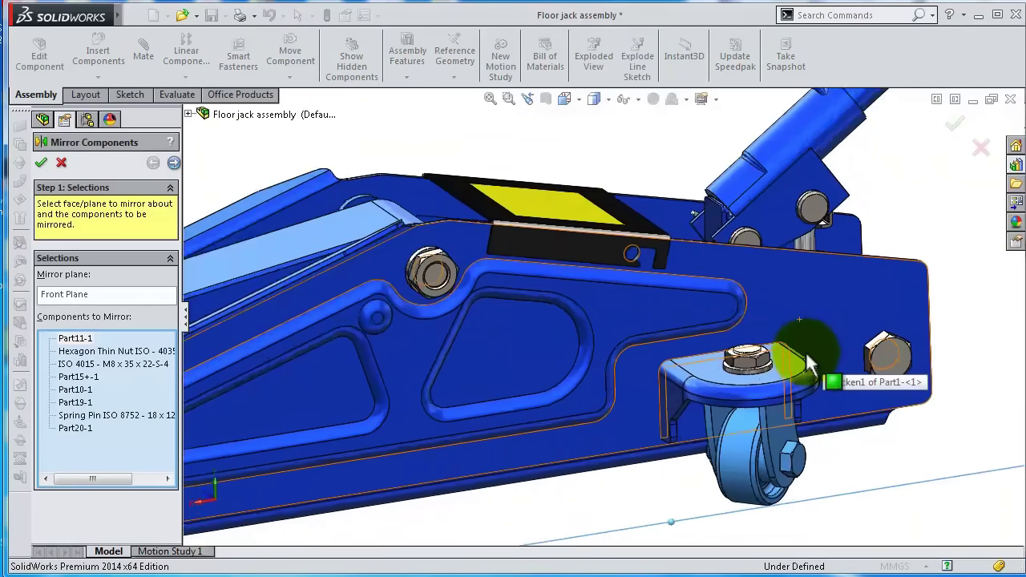
scroll(809, 362, "down", 2)
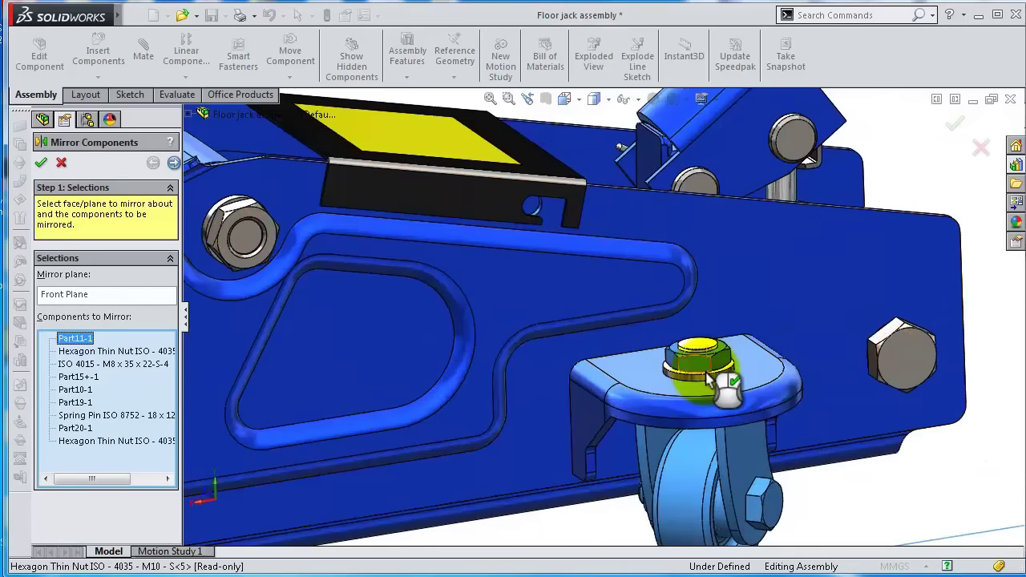
key("Return")
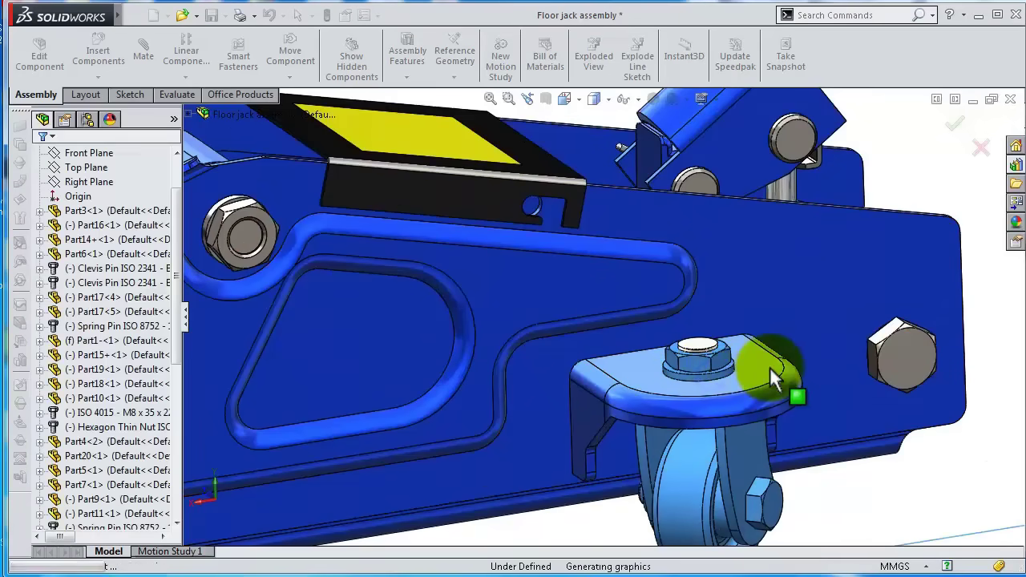
Add the hexagon thin nut and the ISO 14580 screw to MirrorComponent4.
scroll(770, 367, "up", 5)
middle_click_drag(745, 322, 738, 426)
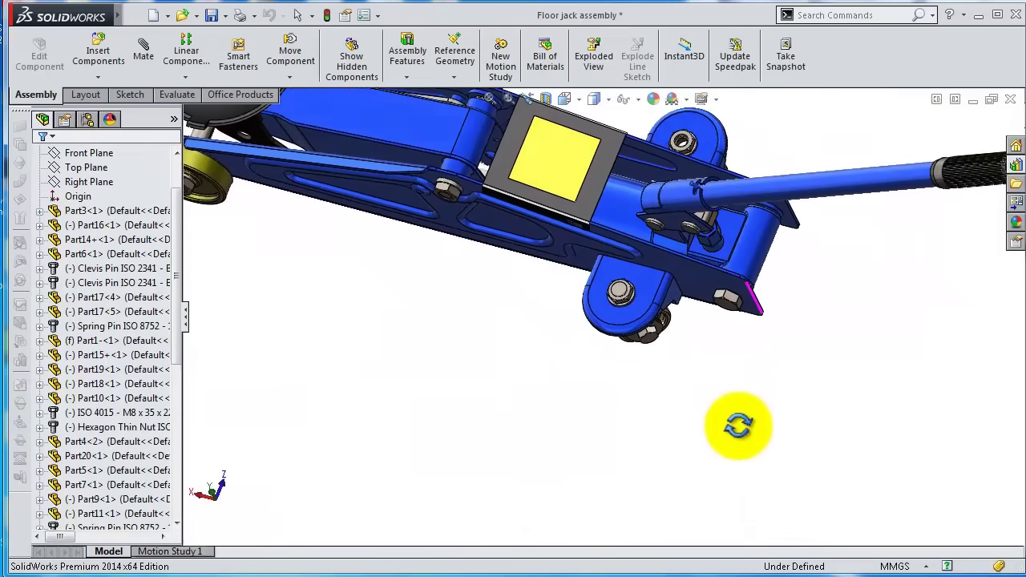
scroll(681, 361, "down", 2)
scroll(645, 312, "down", 3)
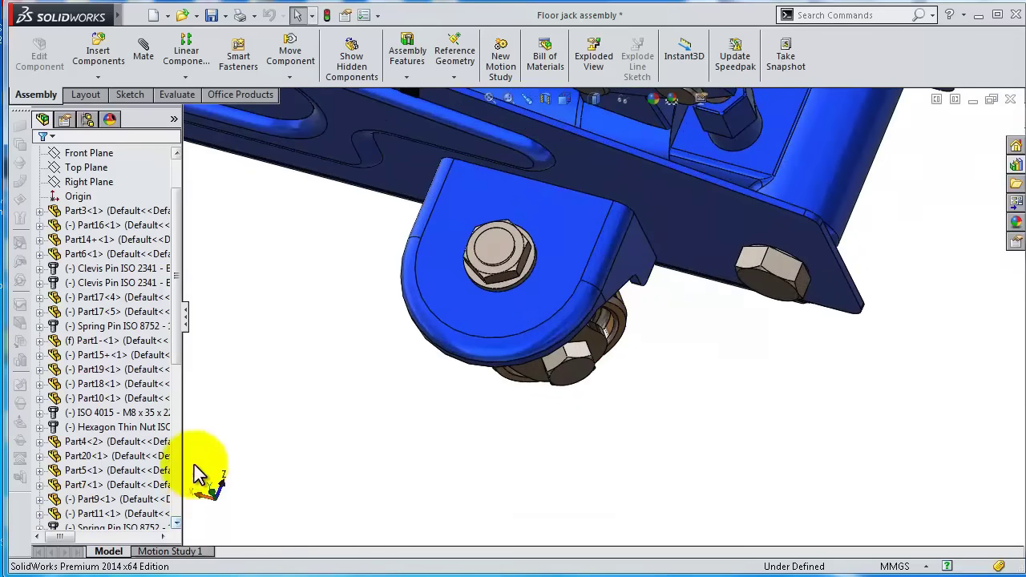
scroll(165, 377, "down", 7)
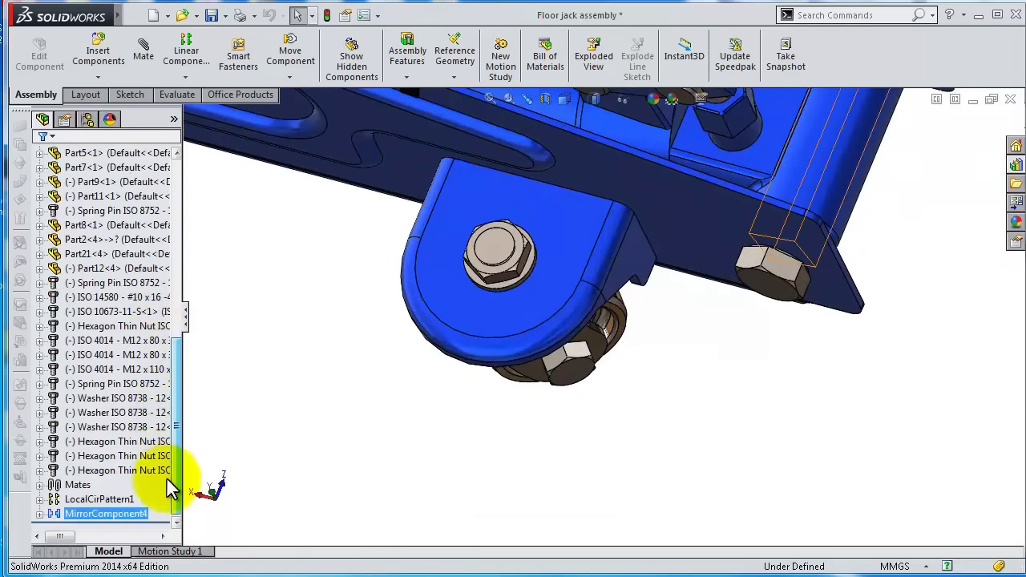
left_click(76, 470)
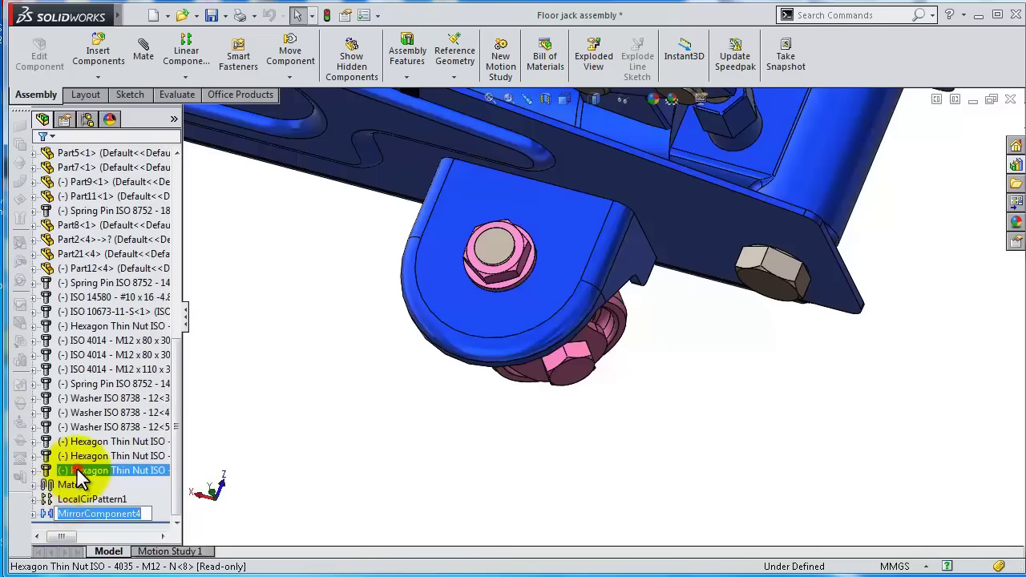
left_click(73, 513)
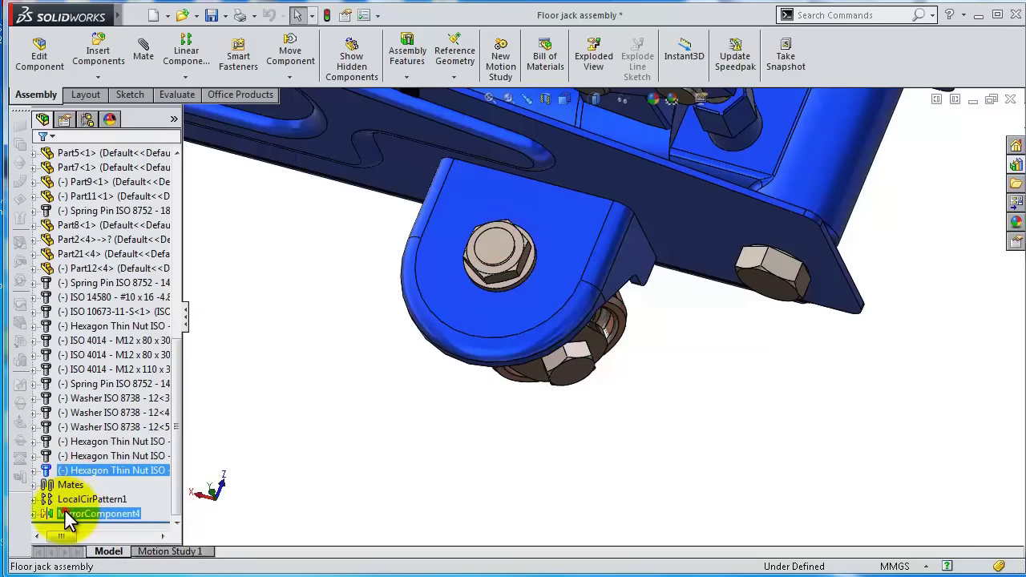
left_click(69, 465)
left_click(499, 250)
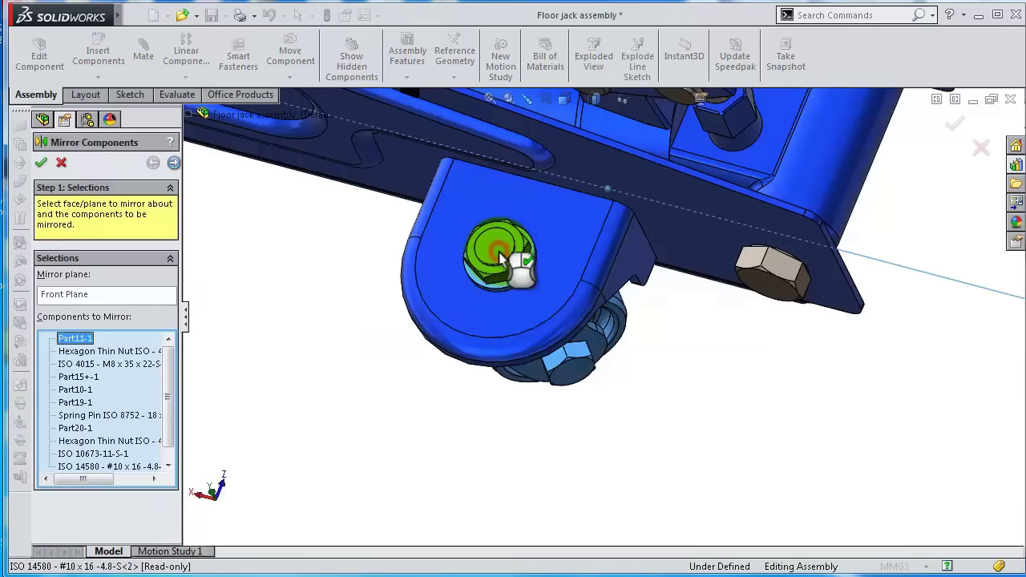
key("Escape")
Orbit around the jack to inspect the mirrored caster wheel from beneath.
scroll(565, 267, "down", 3)
middle_click_drag(661, 259, 543, 367)
left_click(543, 366)
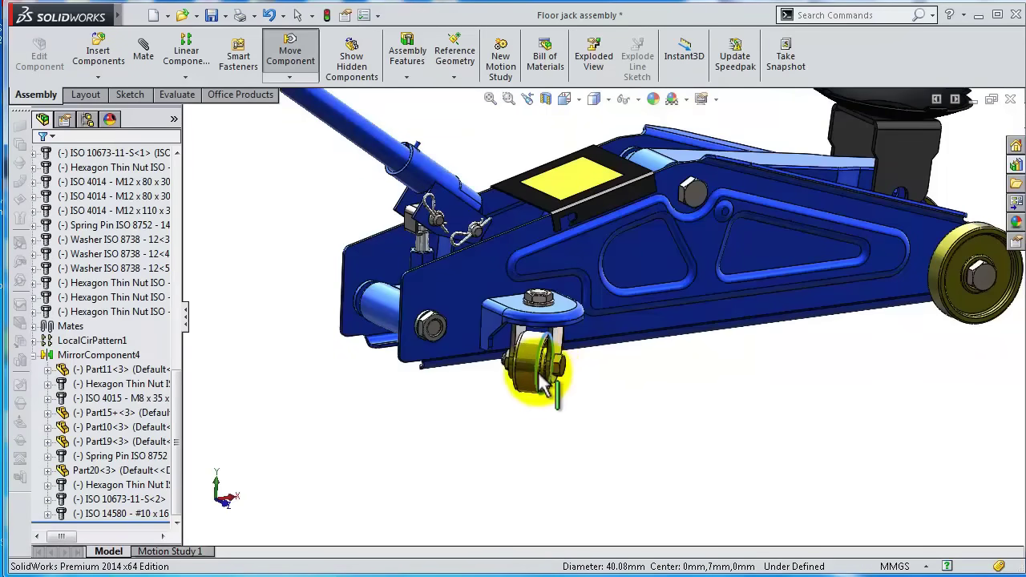
middle_click_drag(484, 420, 581, 389)
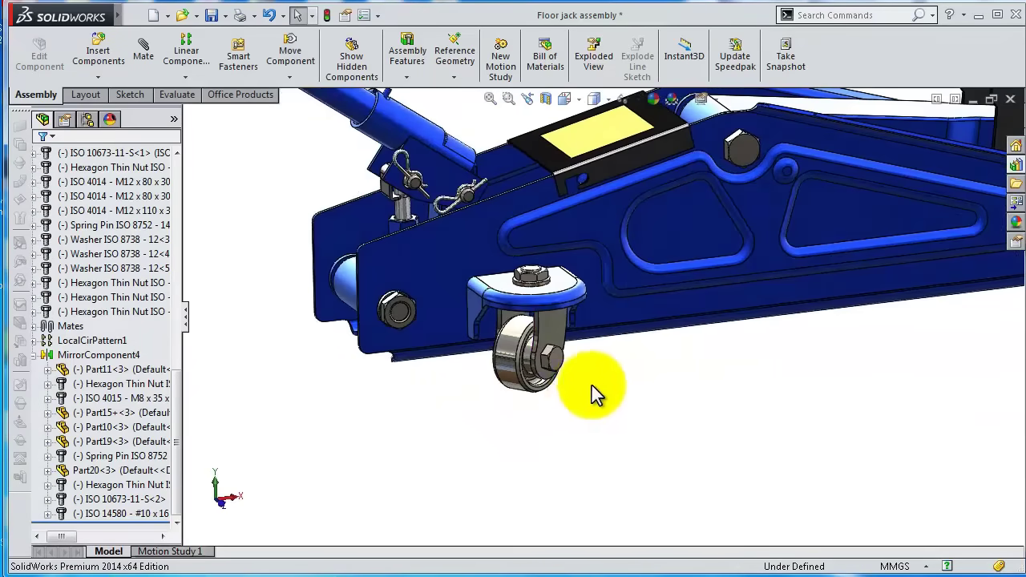
scroll(591, 393, "up", 5)
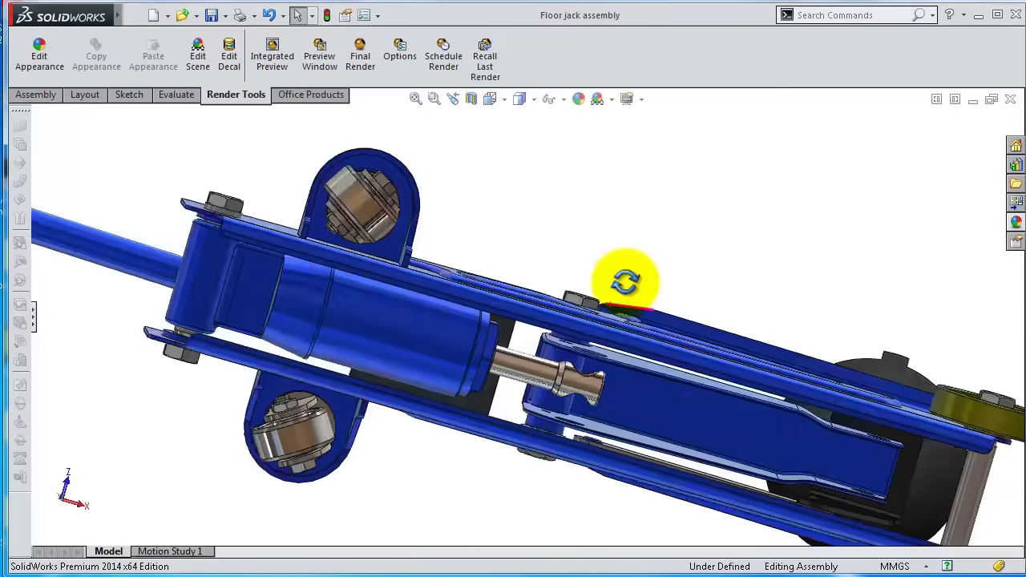
middle_click_drag(623, 280, 722, 4)
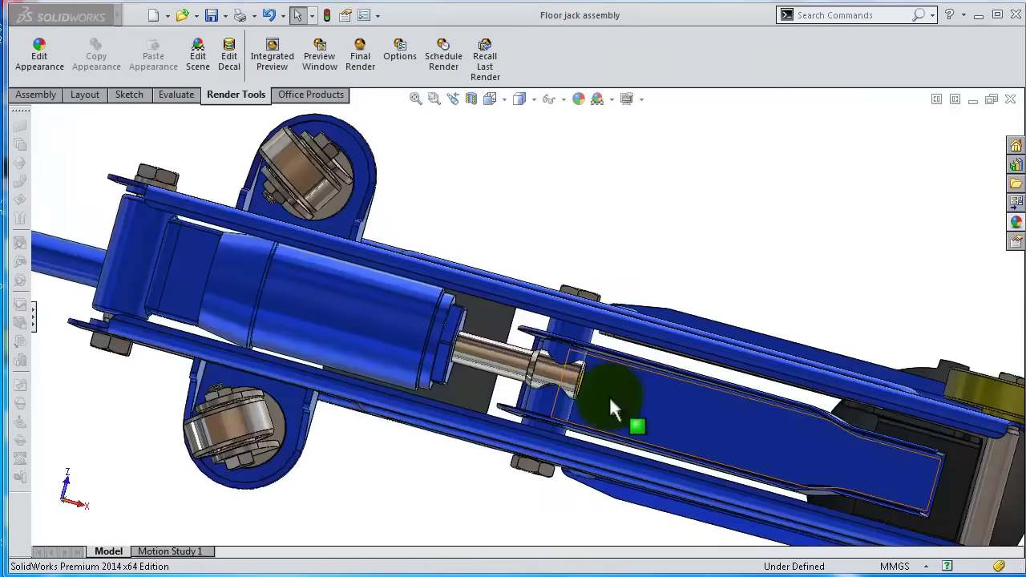
Drop a Toolbox Clevis Pin from Pins > Clevis into the hole below the ram.
mouse_move(615, 408)
middle_mouse_down()
mouse_move(601, 410)
mouse_move(609, 400)
middle_mouse_up()
left_click(1016, 223)
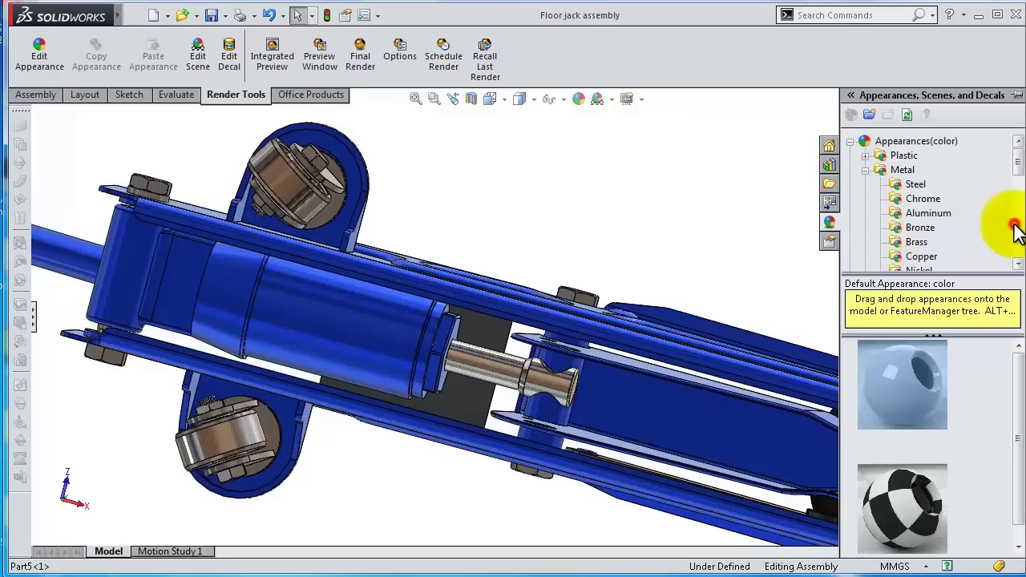
left_click(829, 167)
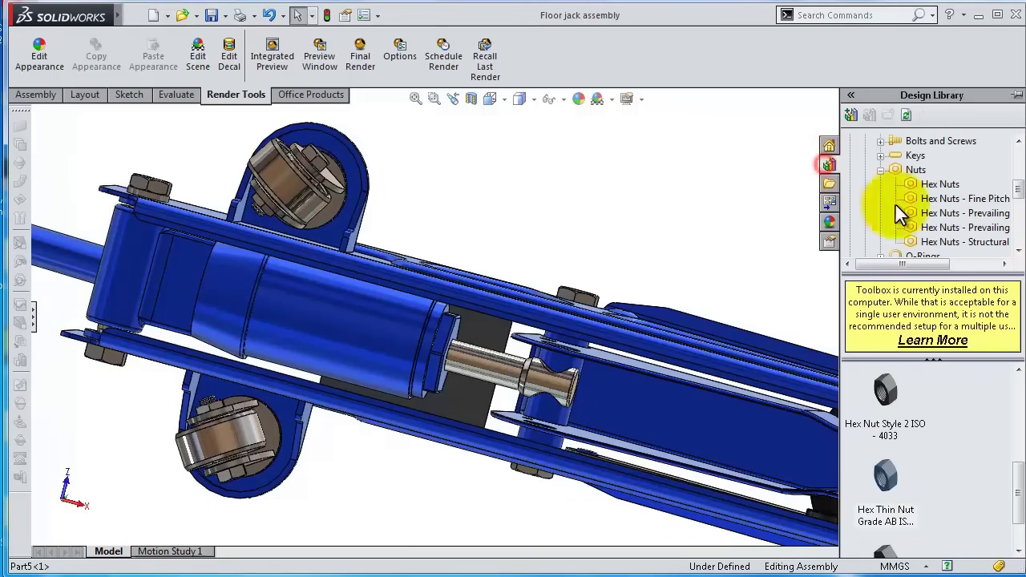
double_click(890, 170)
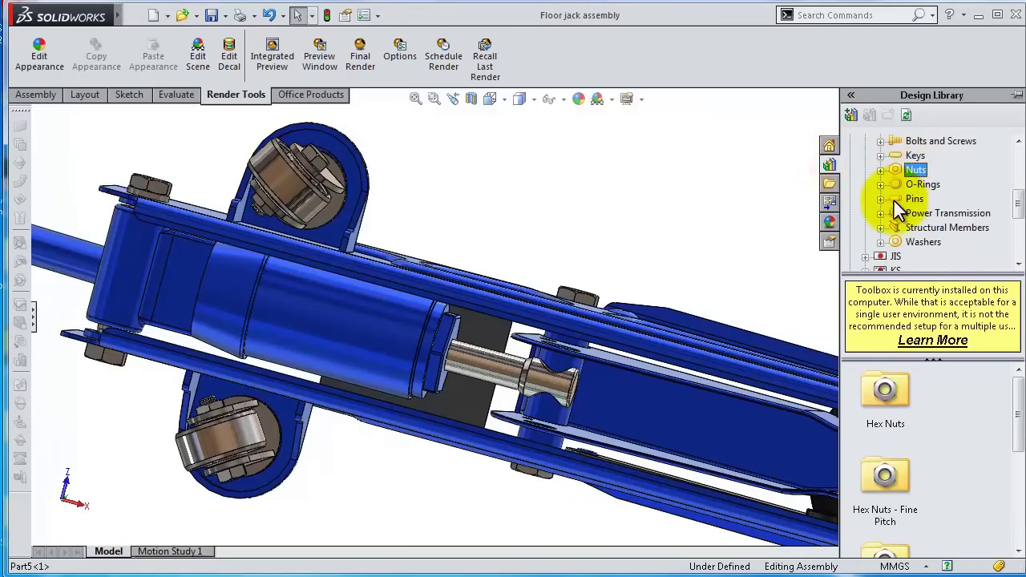
left_click(881, 198)
left_click(933, 198)
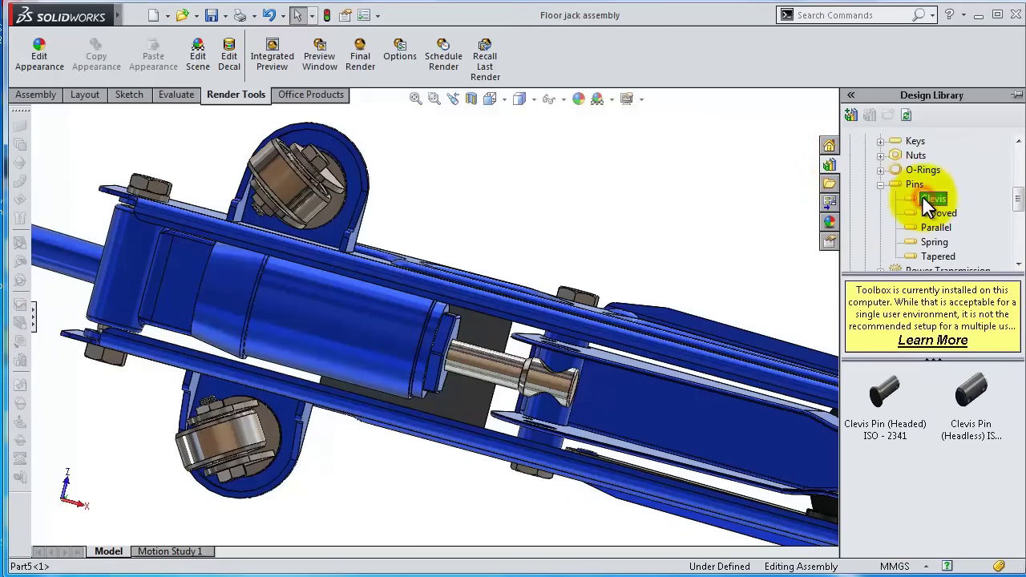
left_click_drag(885, 391, 641, 271)
scroll(523, 270, "down", 6)
middle_click_drag(639, 279, 569, 385)
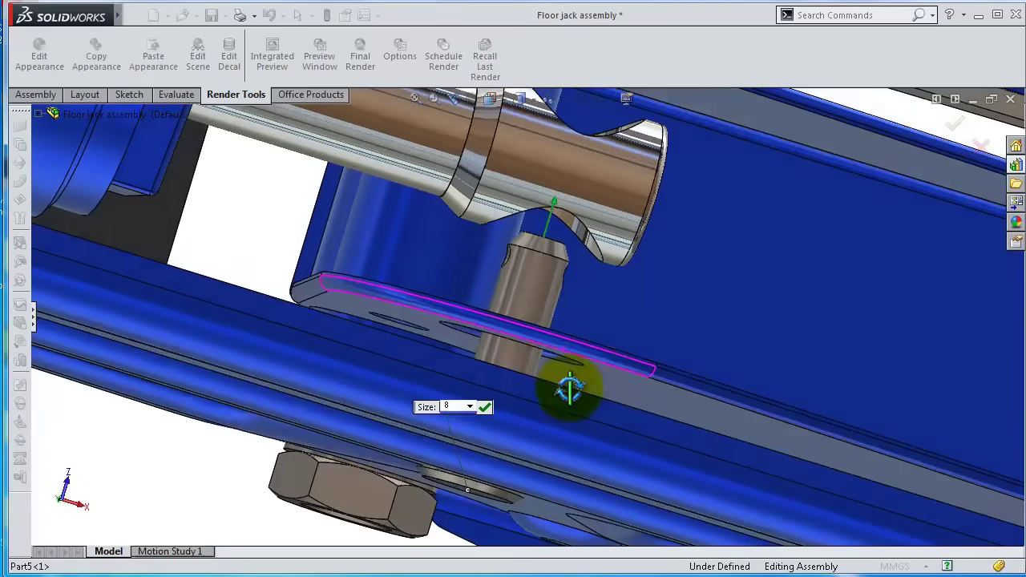
Set the clevis pin size to 16 and confirm it.
left_click(470, 407)
left_click(470, 407)
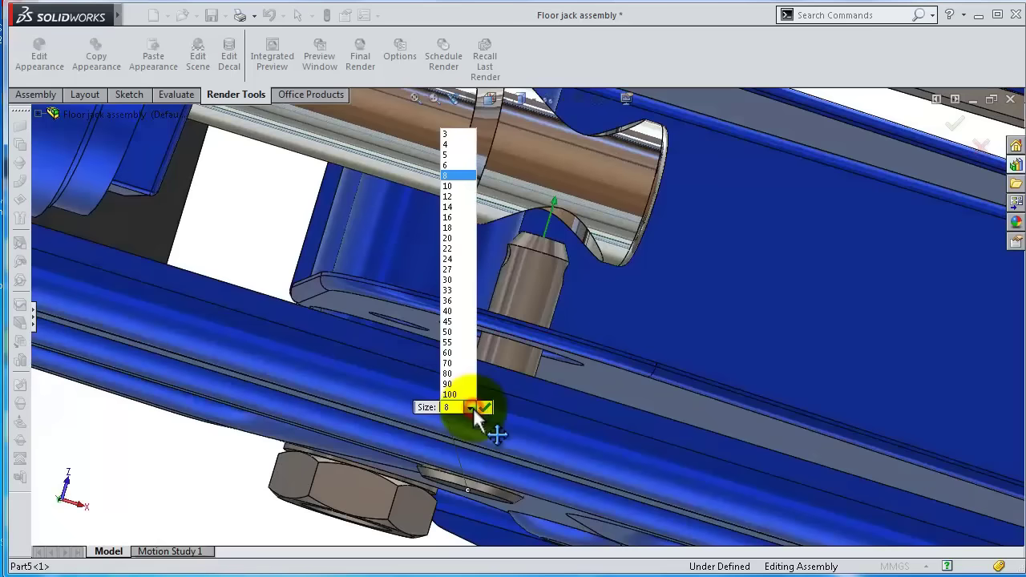
left_click(455, 218)
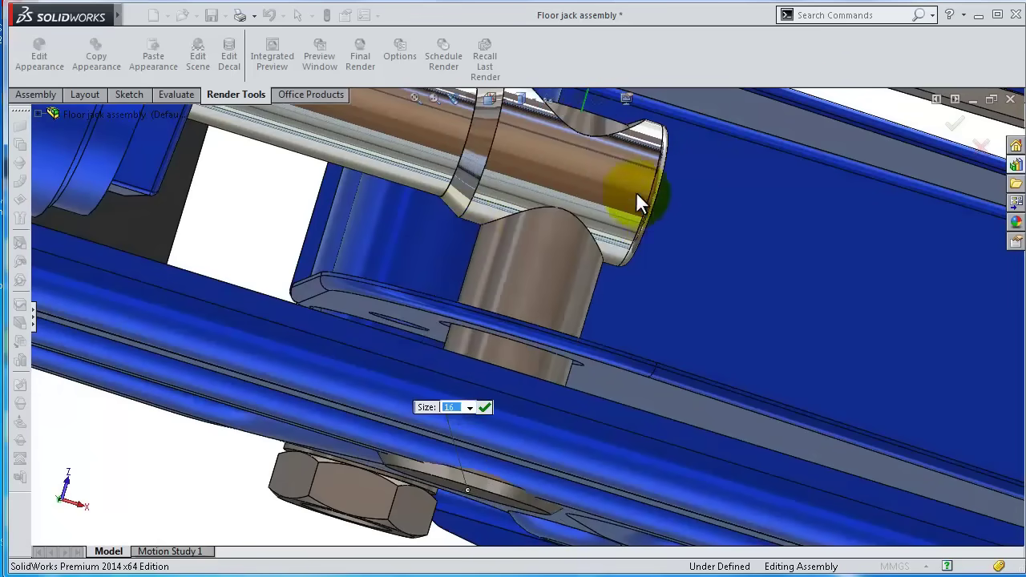
middle_click_drag(637, 201, 562, 416)
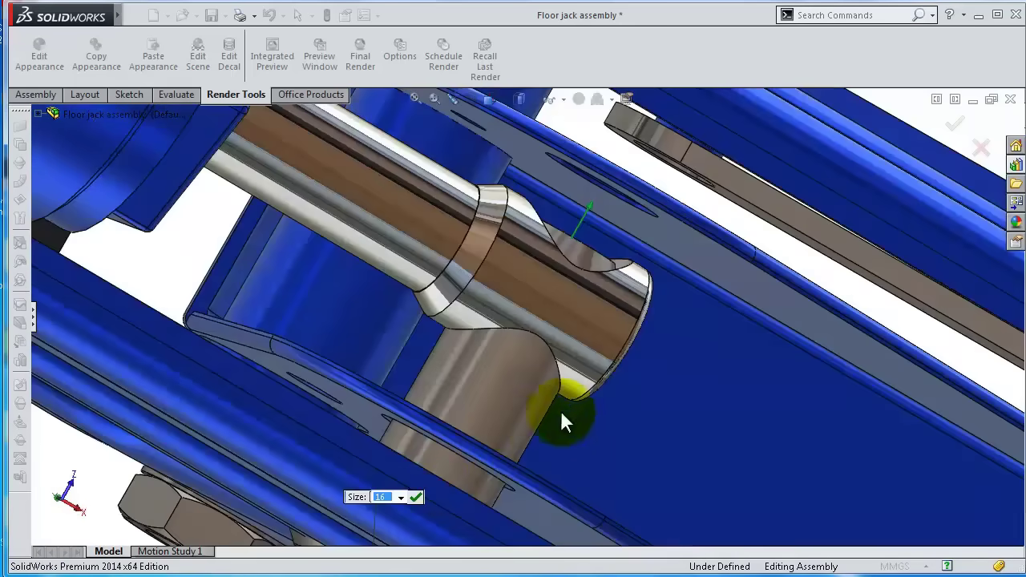
left_click(416, 497)
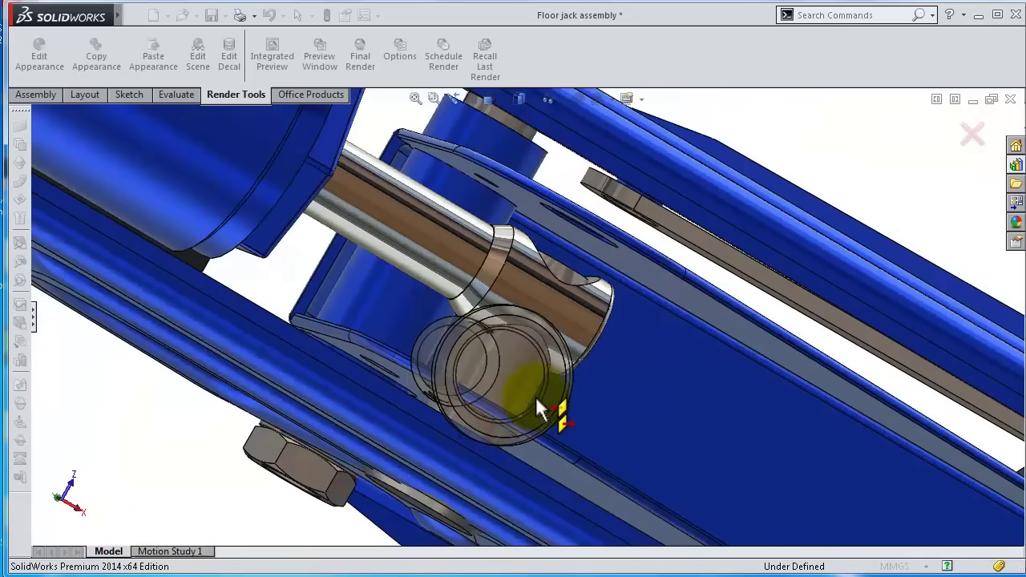
Inspect the new clevis pin and the washer face beneath it.
middle_click_drag(536, 398, 426, 465)
left_click(426, 465)
mouse_move(489, 384)
middle_mouse_down()
mouse_move(496, 377)
mouse_move(490, 384)
middle_mouse_up()
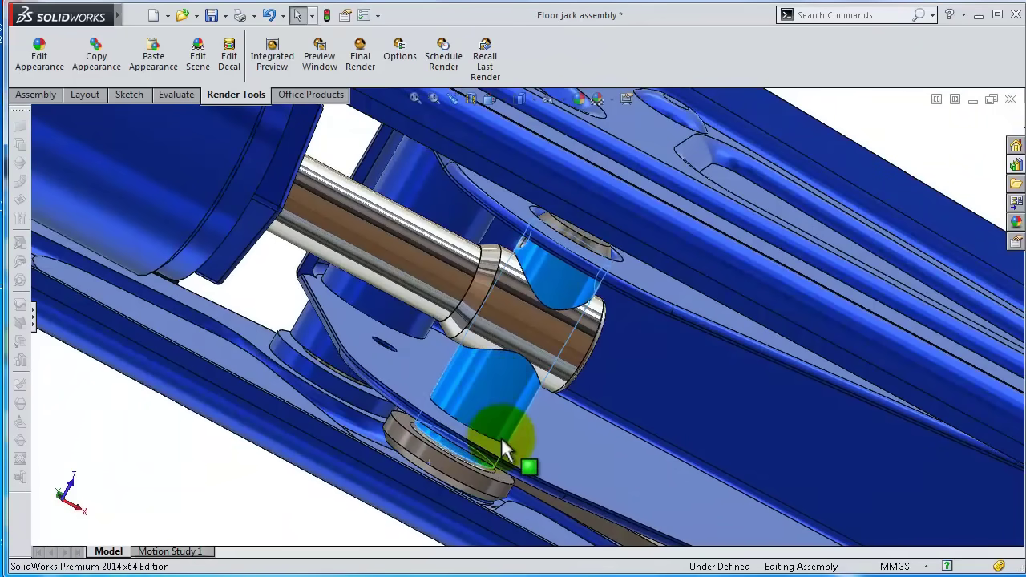
scroll(501, 437, "down", 5)
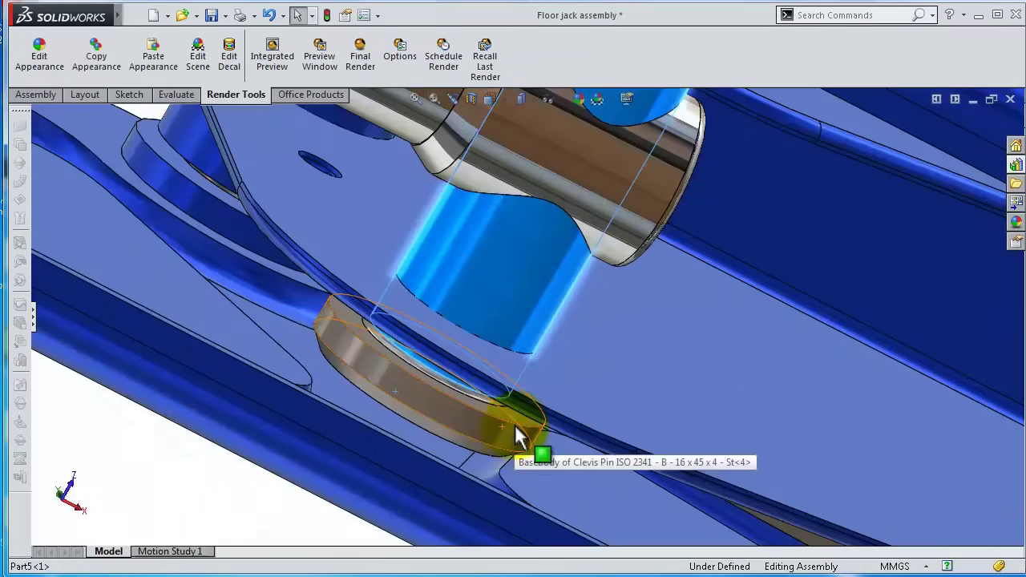
left_click(517, 424)
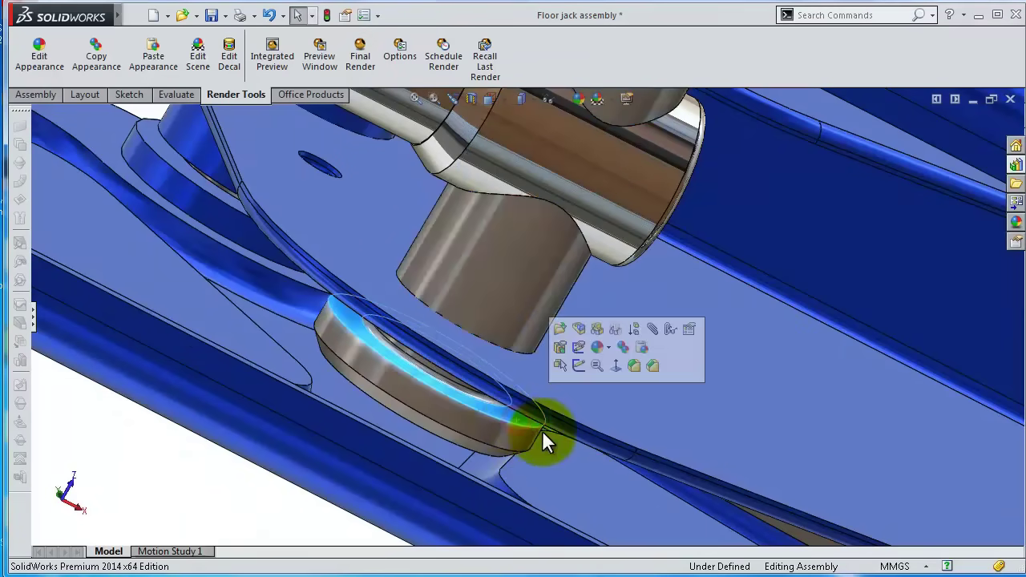
middle_click_drag(542, 431, 614, 315)
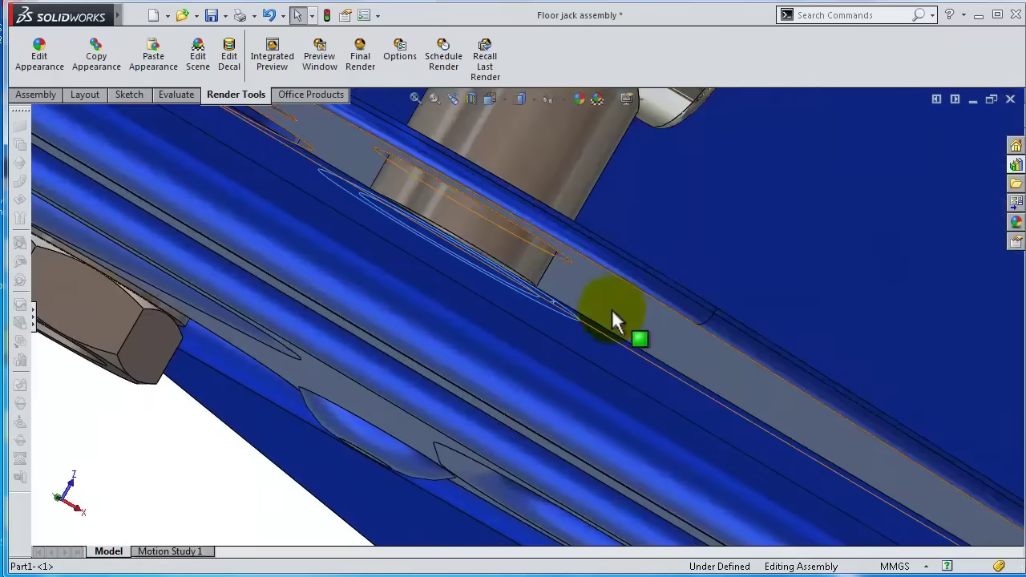
Mate the arm's cylindrical face concentric with the clevis pin face.
left_click(614, 298)
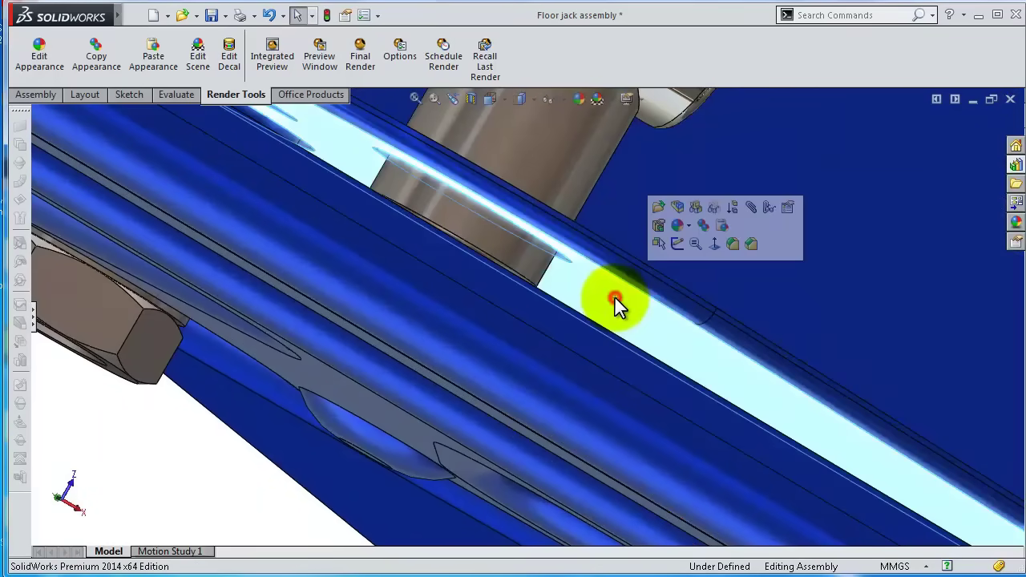
left_click(754, 210)
middle_click_drag(676, 268, 230, 405)
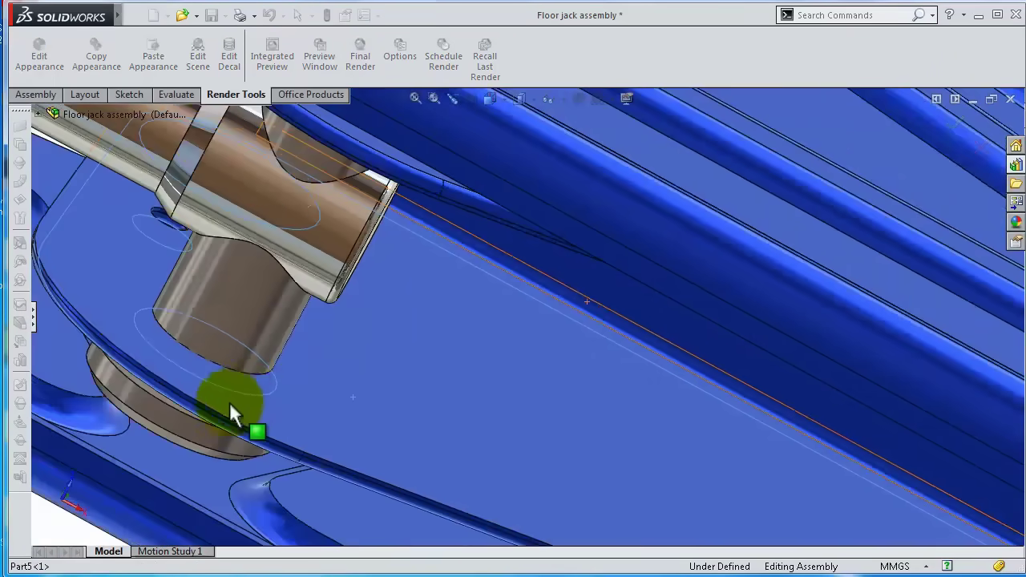
scroll(208, 405, "down", 5)
left_click(192, 369)
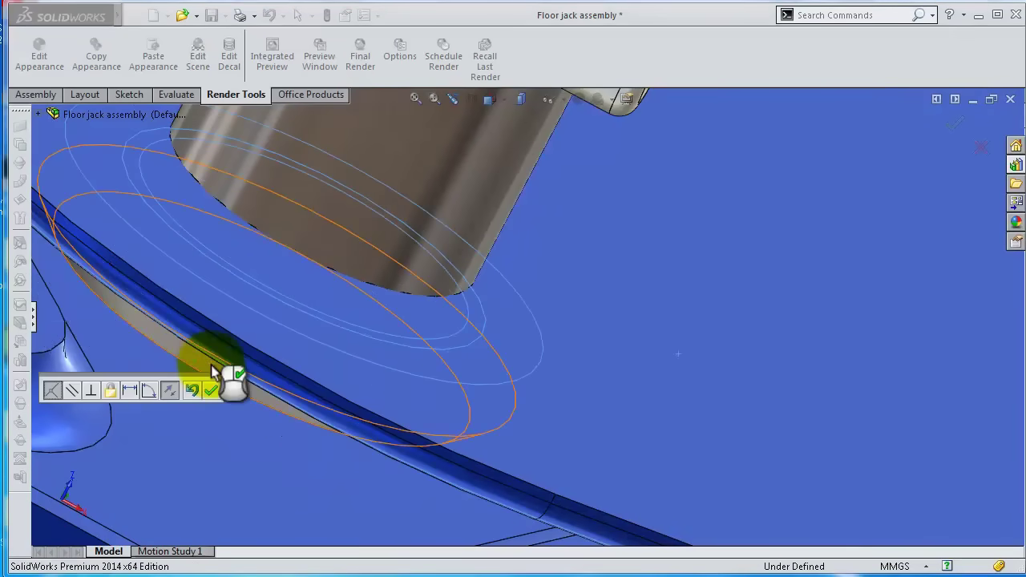
left_click(211, 392)
scroll(508, 270, "up", 3)
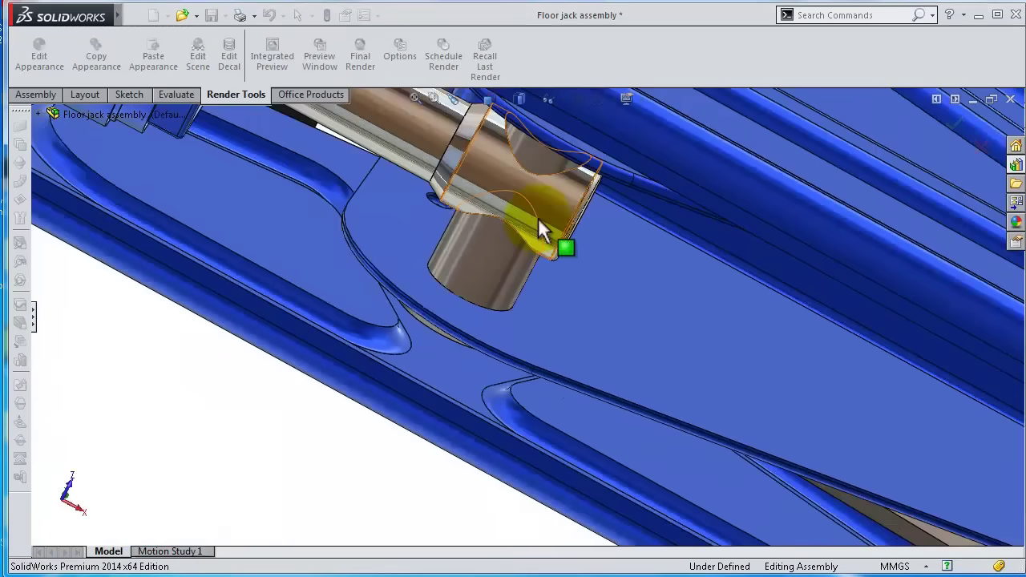
Select the clevis pin again to set up another mate on it.
middle_click_drag(541, 222, 540, 174)
left_click(533, 290)
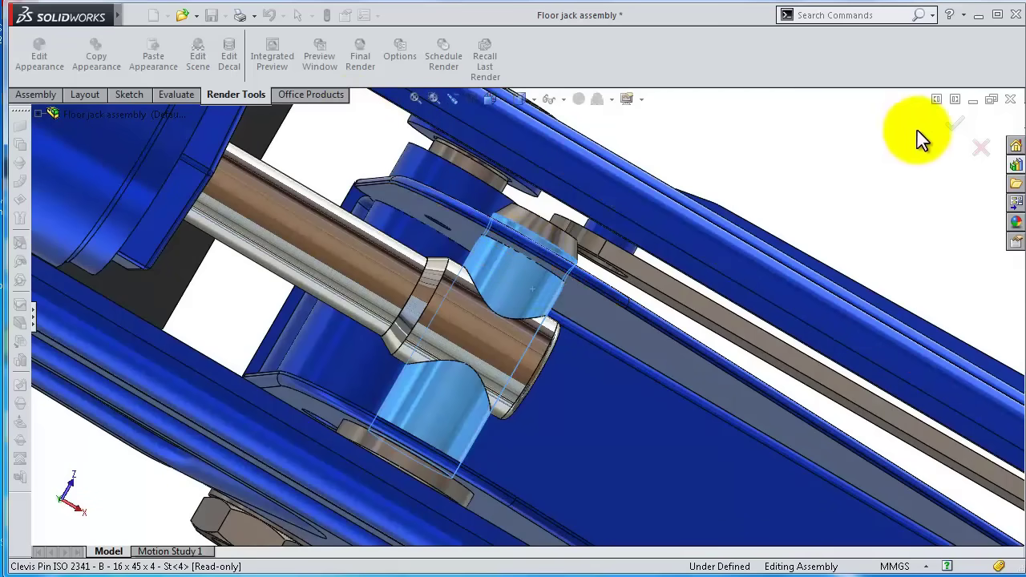
left_click(953, 124)
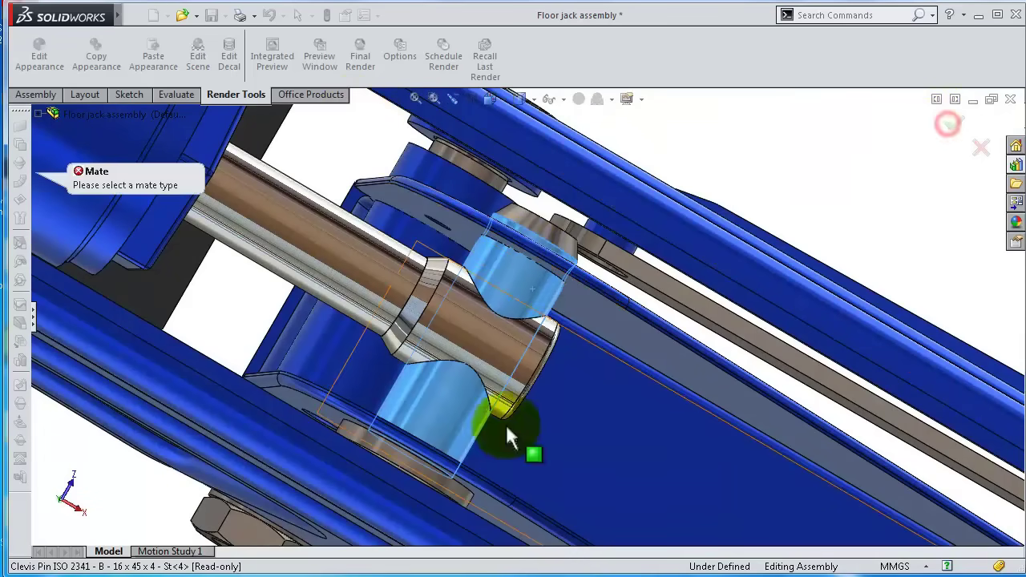
left_click(32, 316)
Clear the mate selections and cancel the extra mate.
right_click(128, 258)
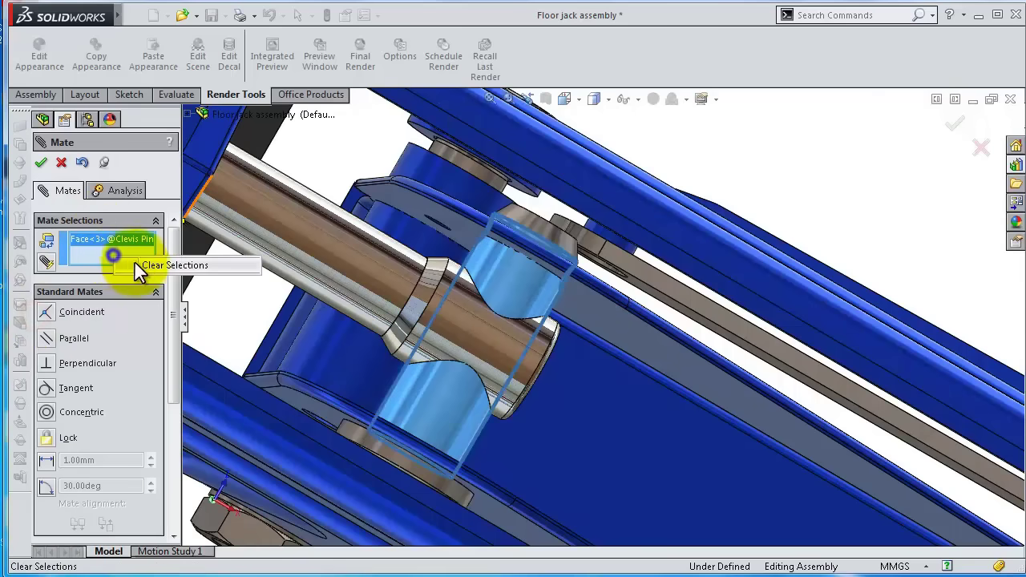
left_click(218, 267)
key("Escape")
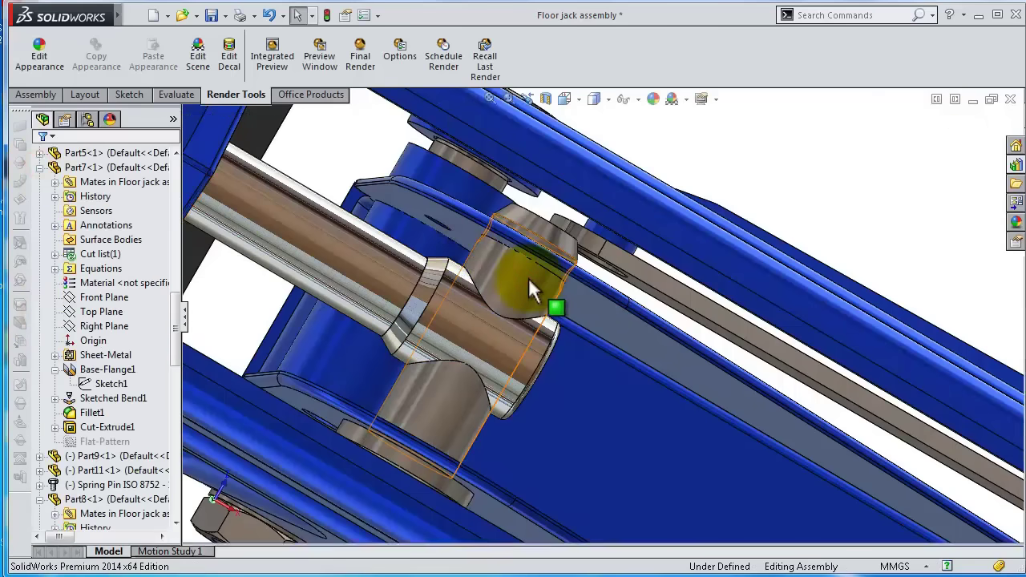
Slide the clevis pin along its axis to verify it moves freely.
left_click(526, 278)
middle_click_drag(684, 145, 676, 153)
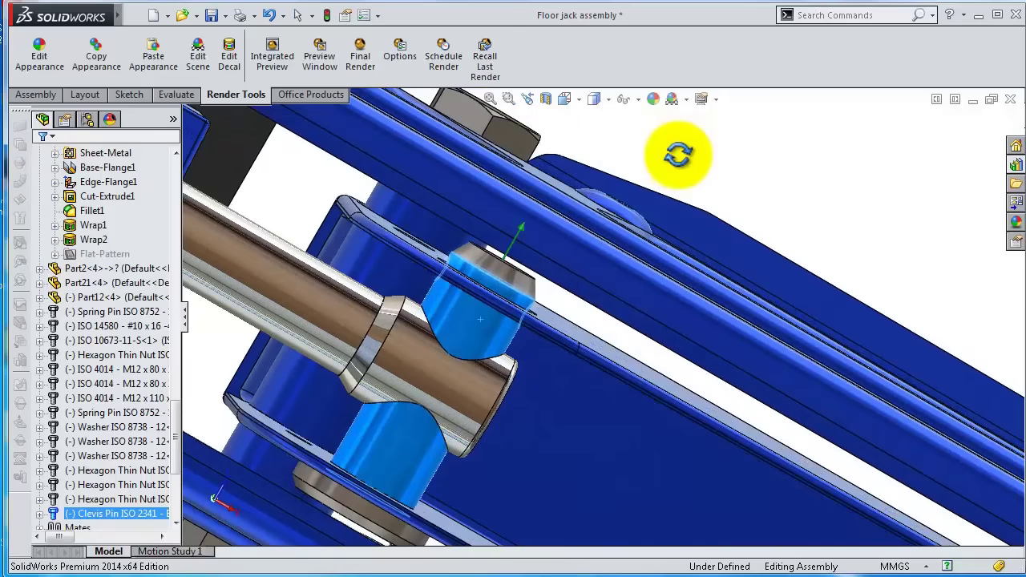
scroll(568, 201, "up", 3)
scroll(509, 268, "up", 2)
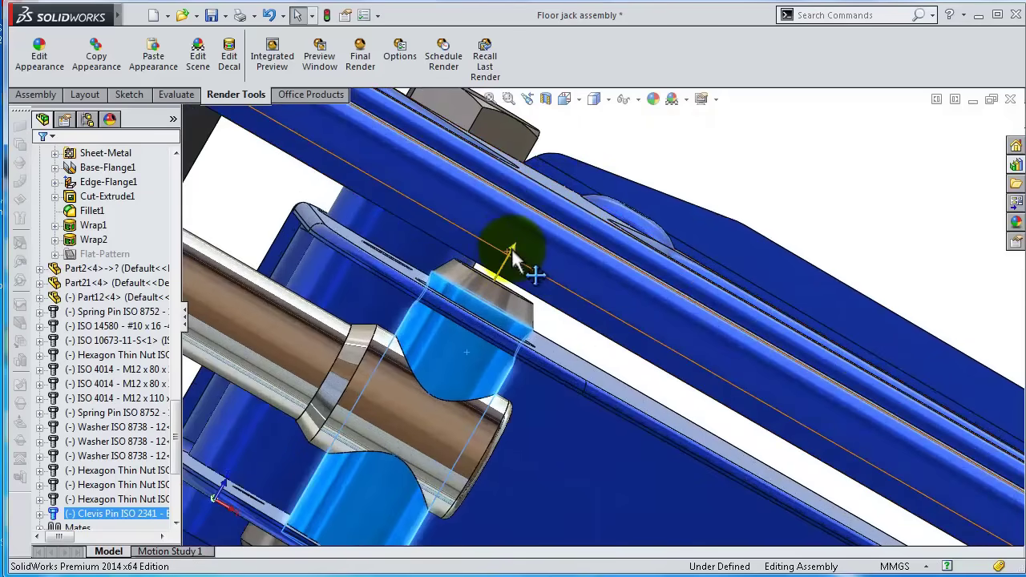
mouse_move(513, 252)
left_mouse_down()
mouse_move(522, 230)
mouse_move(521, 238)
left_mouse_up()
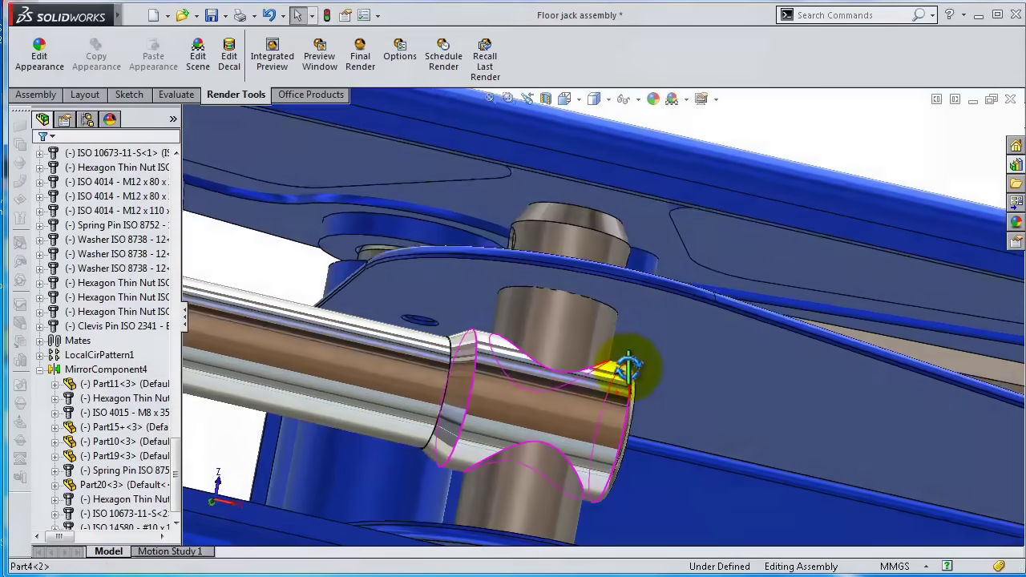
middle_click_drag(629, 367, 597, 428)
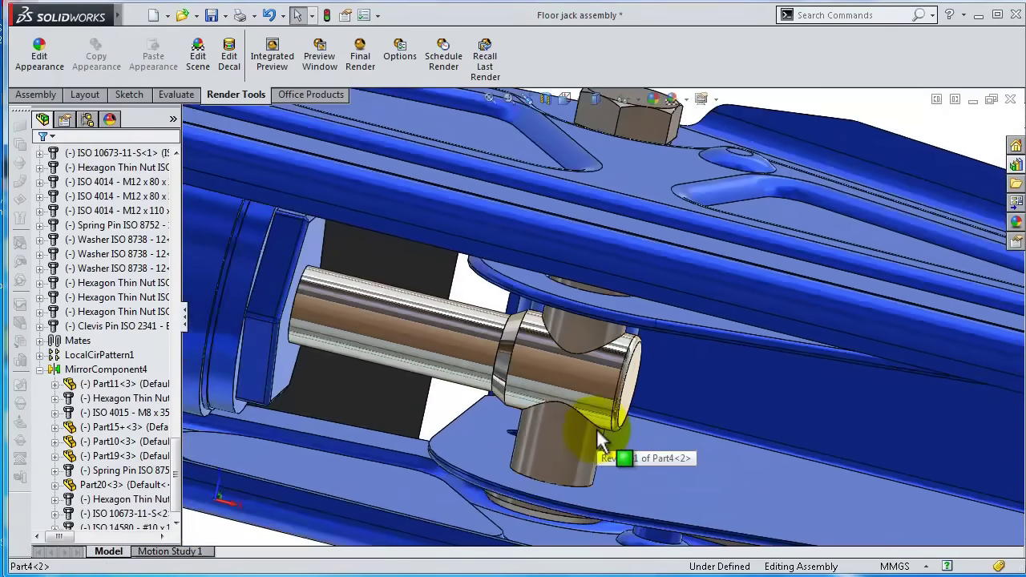
scroll(596, 428, "up", 3)
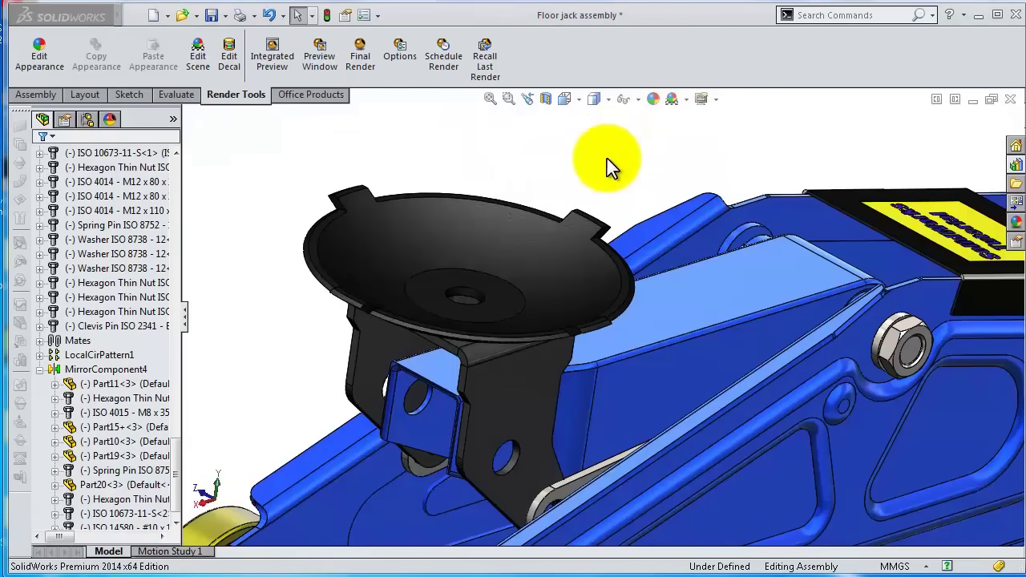
mouse_move(607, 161)
middle_mouse_down()
mouse_move(600, 189)
mouse_move(623, 142)
mouse_move(591, 165)
middle_mouse_up()
Insert a headed ISO 2341 clevis pin, size 12 x 24, into the saddle bracket hole.
left_click(1015, 164)
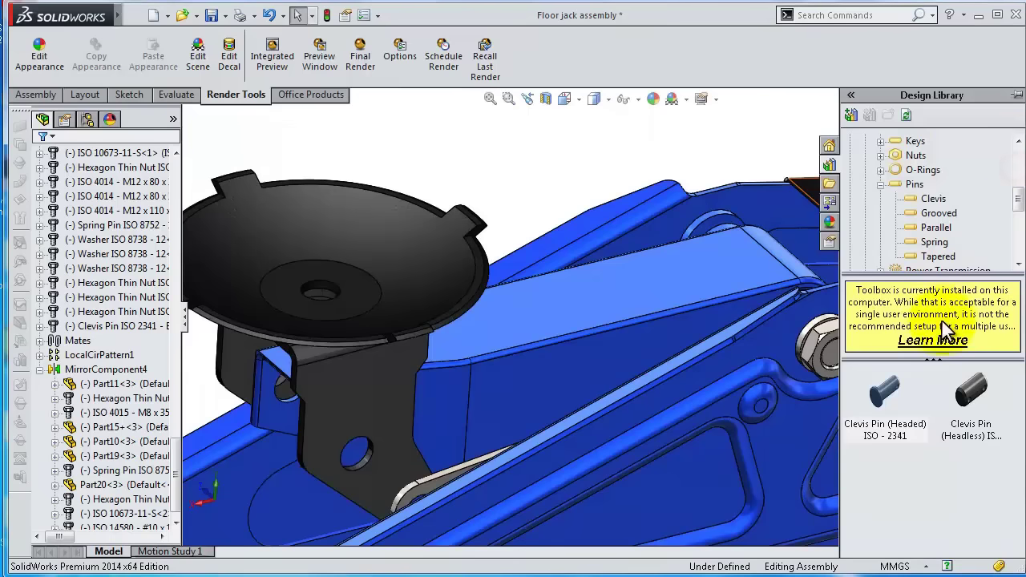
left_click_drag(897, 386, 516, 240)
middle_click_drag(481, 224, 819, 189)
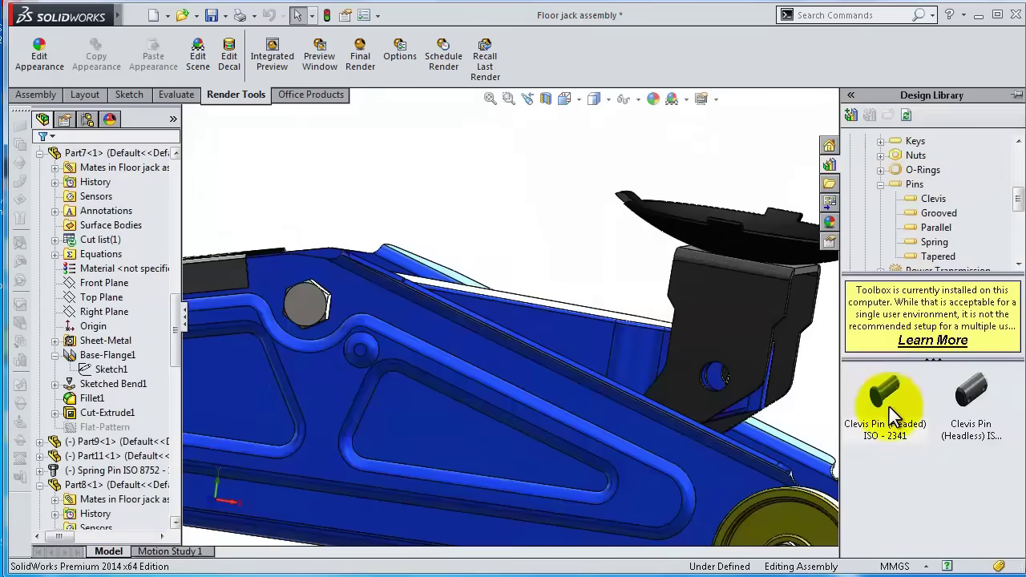
left_click_drag(851, 400, 776, 401)
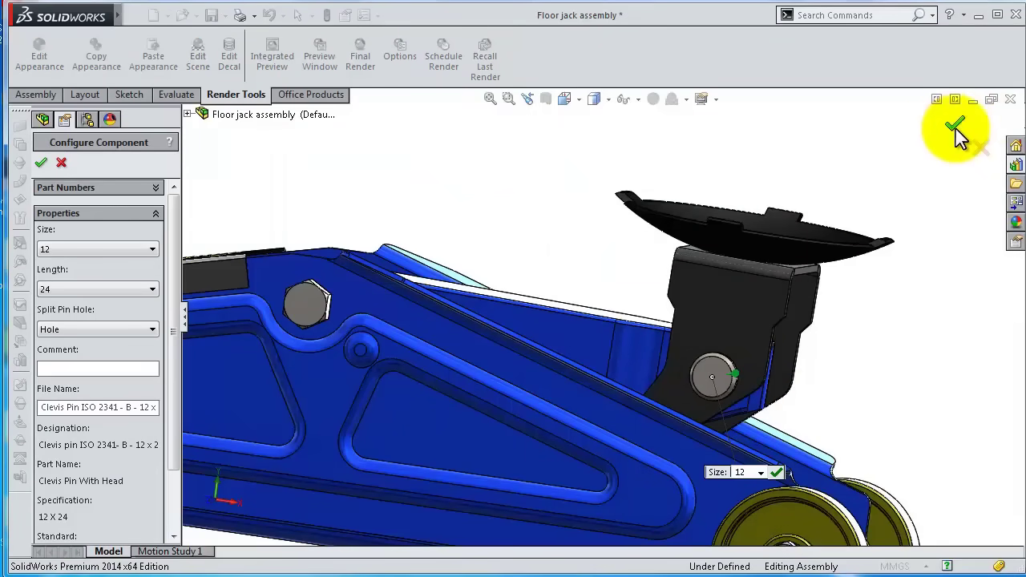
left_click(955, 127)
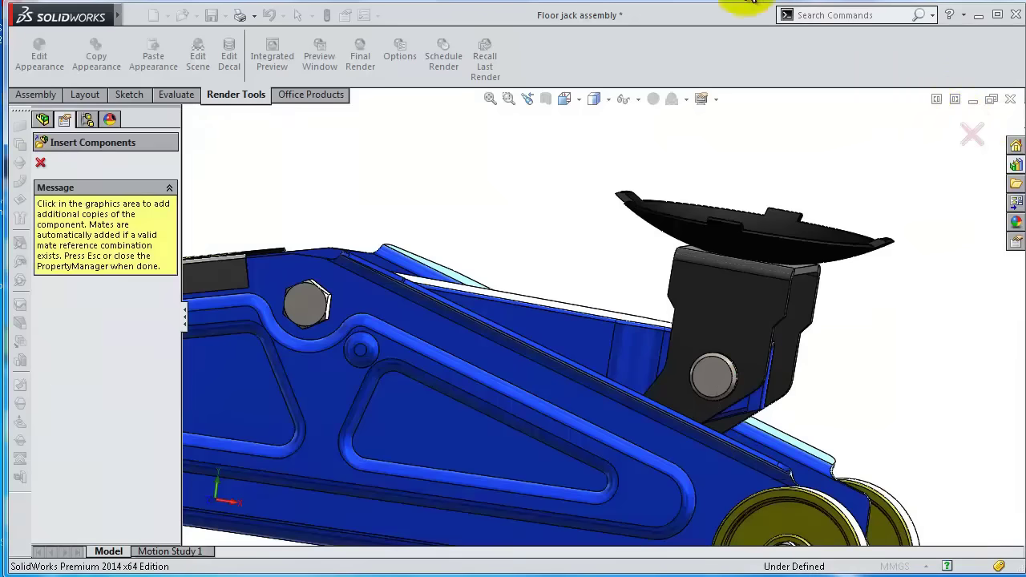
key("Escape")
key("f")
mouse_move(694, 338)
middle_mouse_down()
mouse_move(711, 429)
mouse_move(729, 451)
mouse_move(698, 425)
mouse_move(715, 356)
mouse_move(713, 281)
mouse_move(669, 344)
mouse_move(685, 353)
mouse_move(682, 346)
middle_mouse_up()
Turn the view Normal To the jack's side frame.
left_click(564, 401)
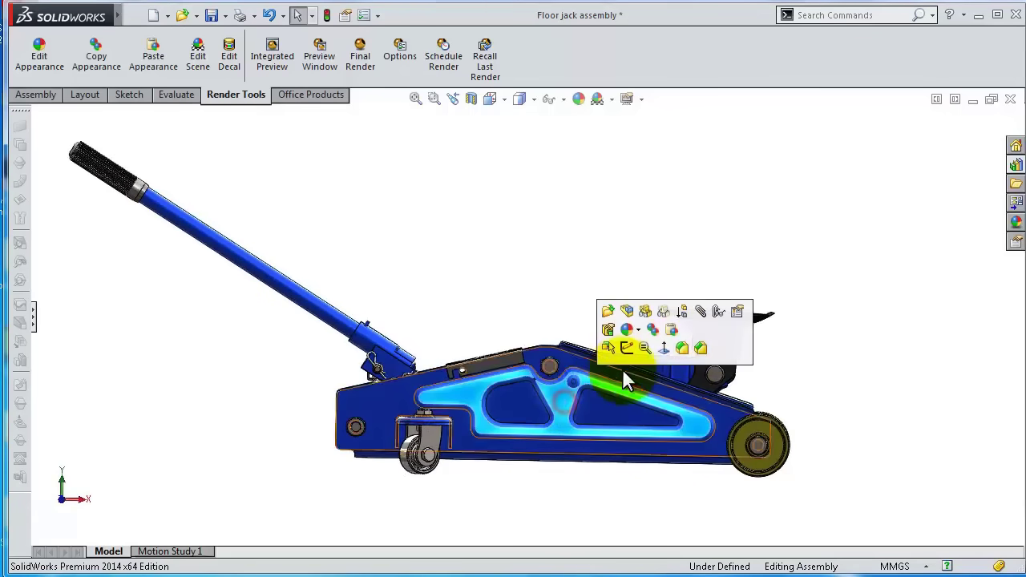
left_click(664, 348)
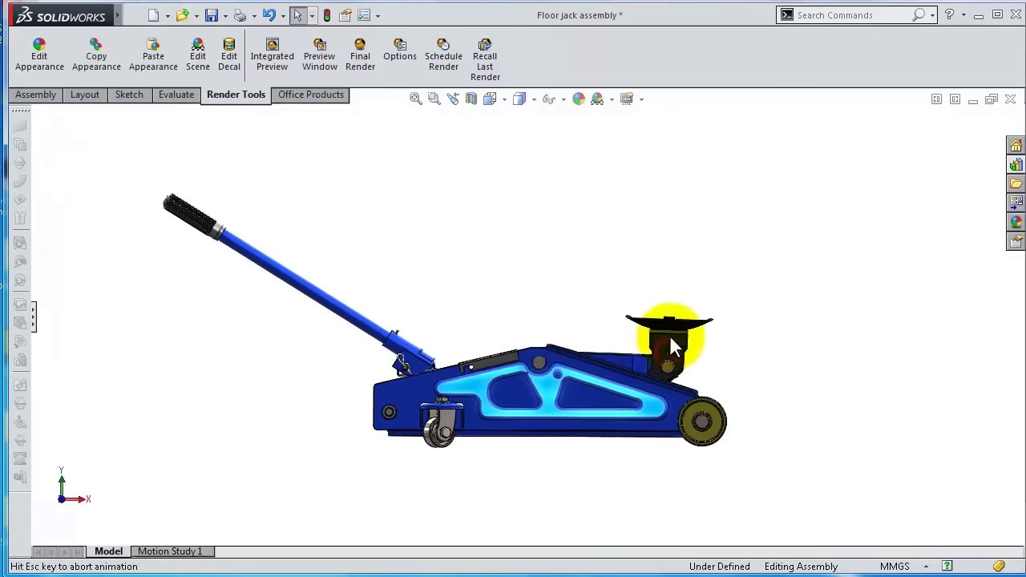
left_click(591, 284)
scroll(545, 348, "down", 3)
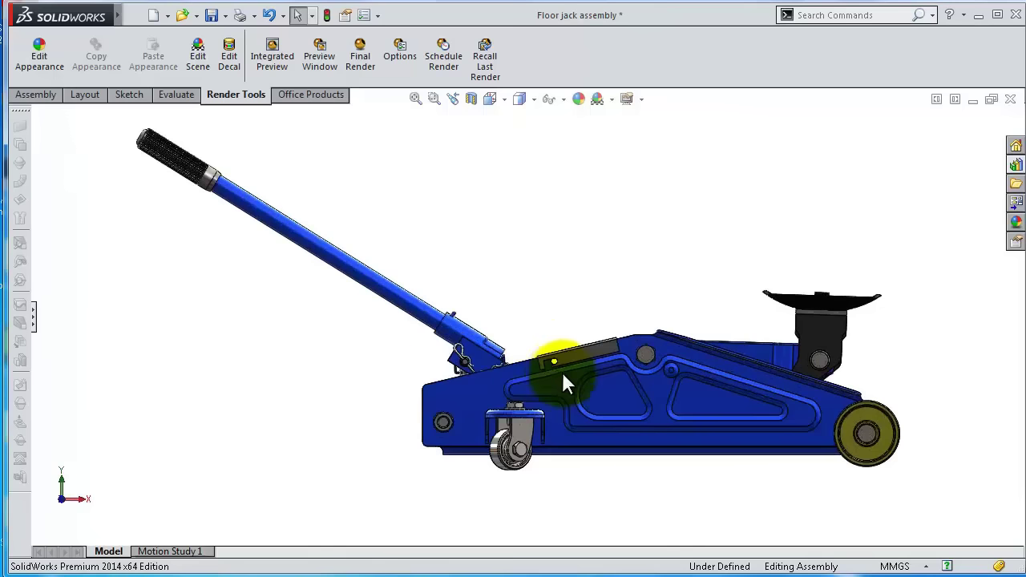
Drag the handle up and down to check the lift arm and saddle follow.
left_click(251, 207)
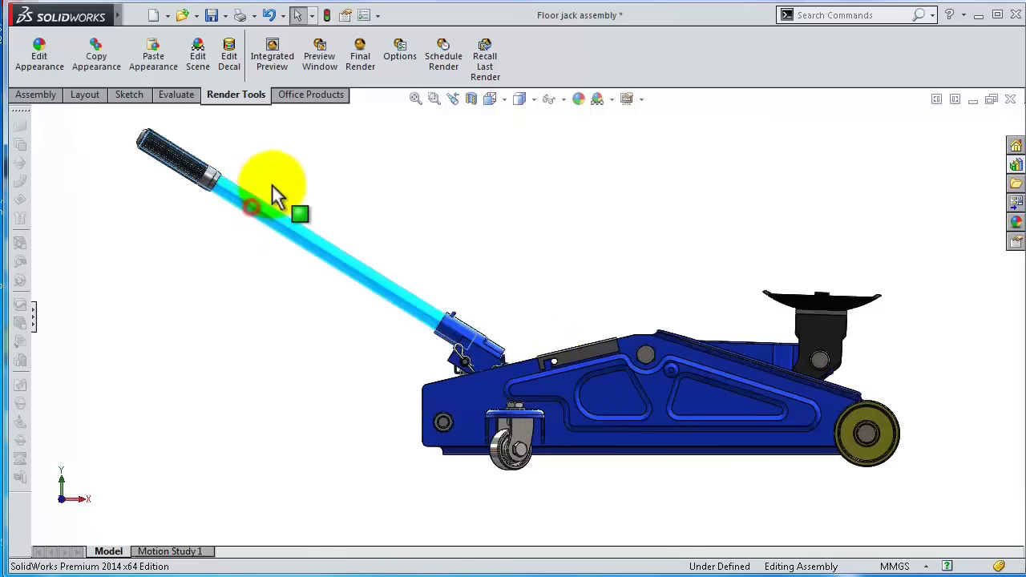
left_click_drag(272, 195, 358, 291)
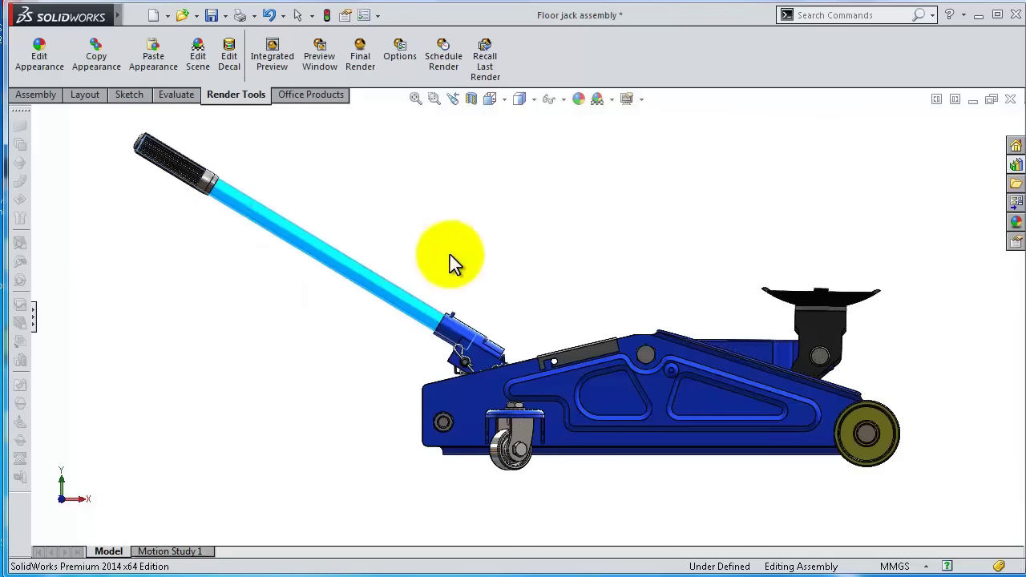
middle_click_drag(593, 229, 562, 293)
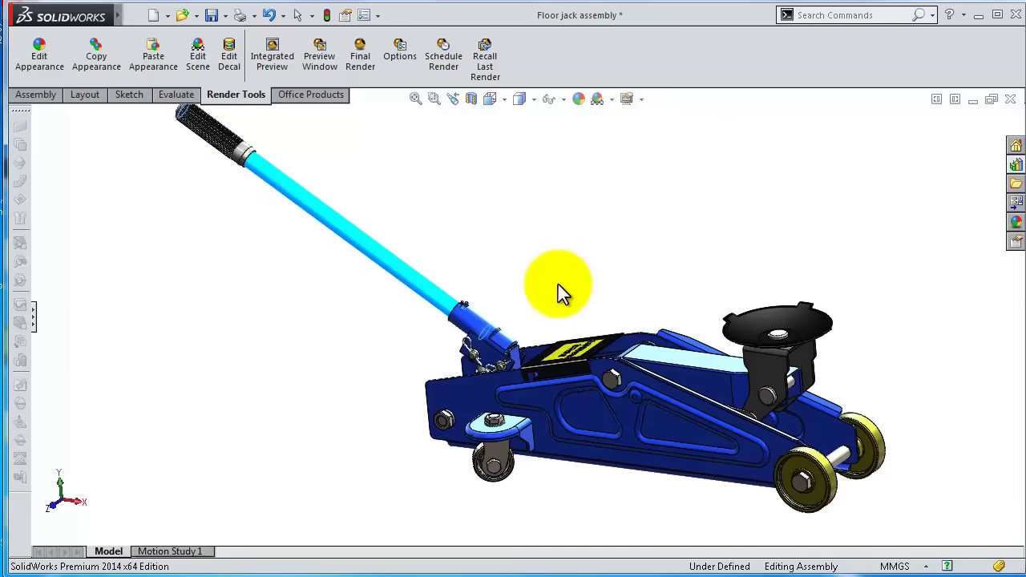
middle_click_drag(625, 192, 597, 183)
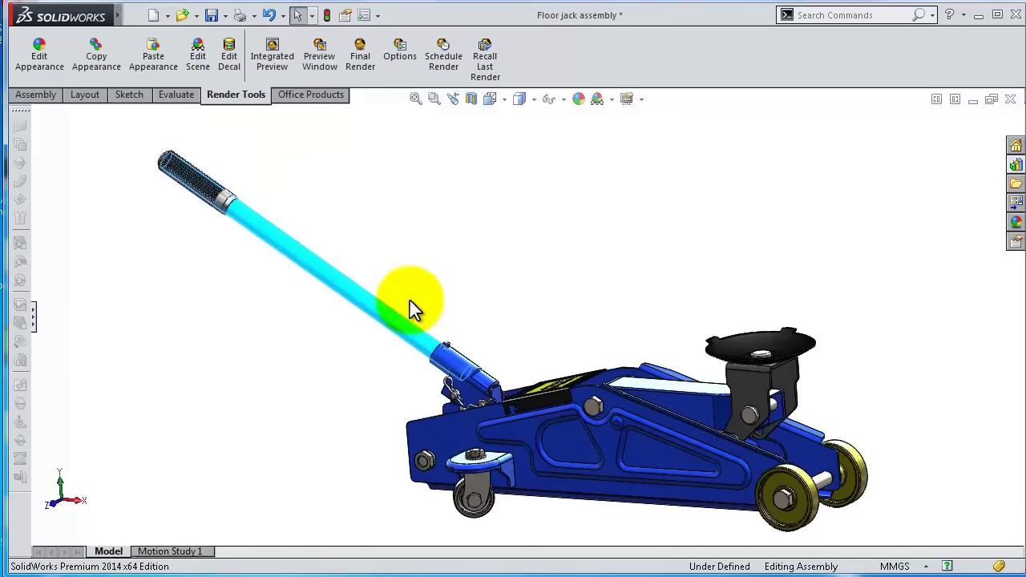
mouse_move(411, 309)
left_mouse_down()
mouse_move(267, 239)
mouse_move(321, 203)
mouse_move(275, 264)
mouse_move(274, 339)
mouse_move(288, 344)
mouse_move(298, 315)
mouse_move(363, 238)
left_mouse_up()
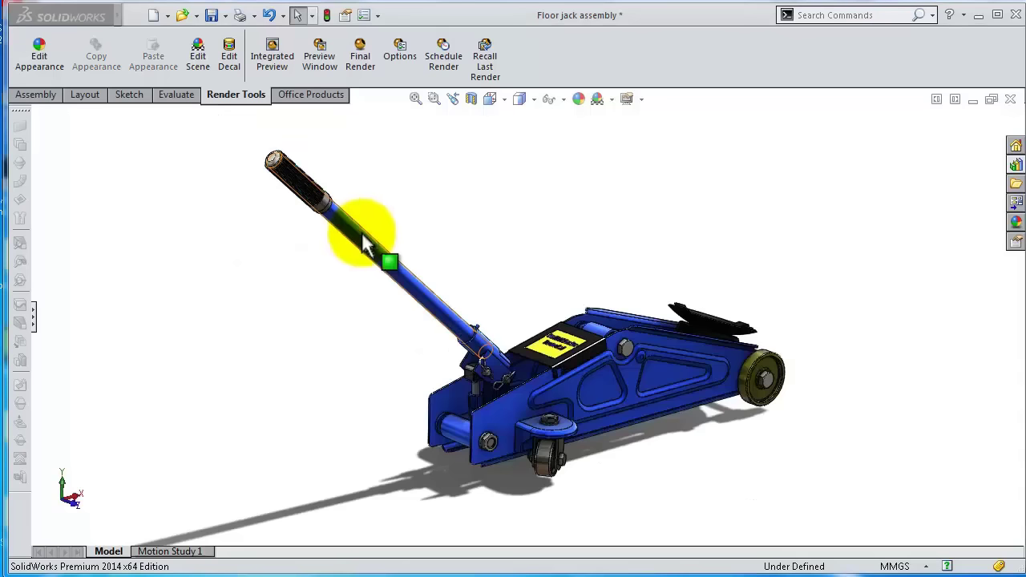
mouse_move(362, 233)
left_mouse_down()
mouse_move(348, 269)
mouse_move(349, 312)
mouse_move(321, 326)
mouse_move(274, 402)
mouse_move(301, 338)
mouse_move(388, 223)
mouse_move(333, 262)
mouse_move(302, 308)
mouse_move(292, 380)
mouse_move(272, 394)
mouse_move(345, 271)
mouse_move(591, 32)
left_mouse_up()
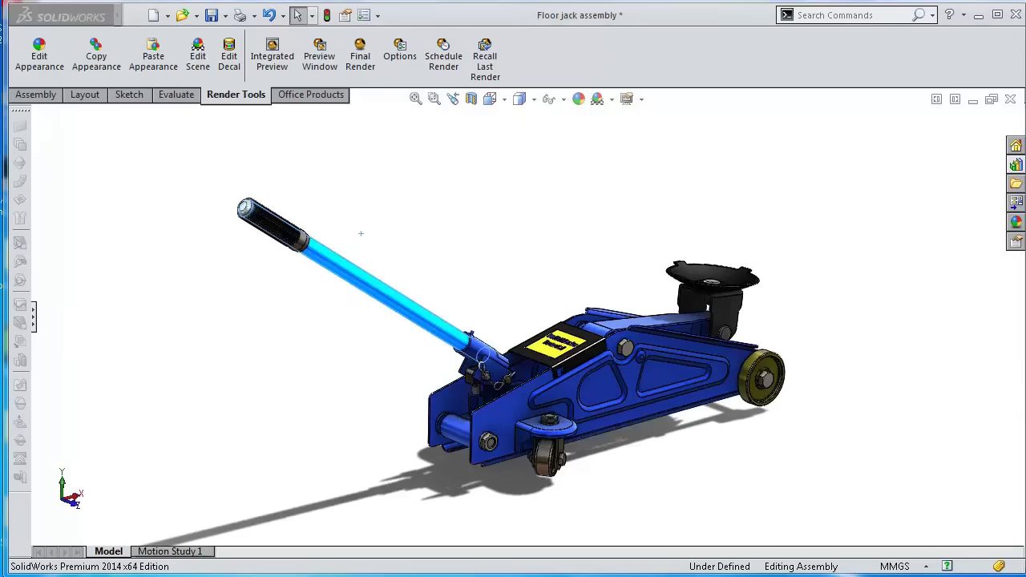
Deselect the handle, zoom in, and turn on Integrated Preview rendering.
left_click(361, 234)
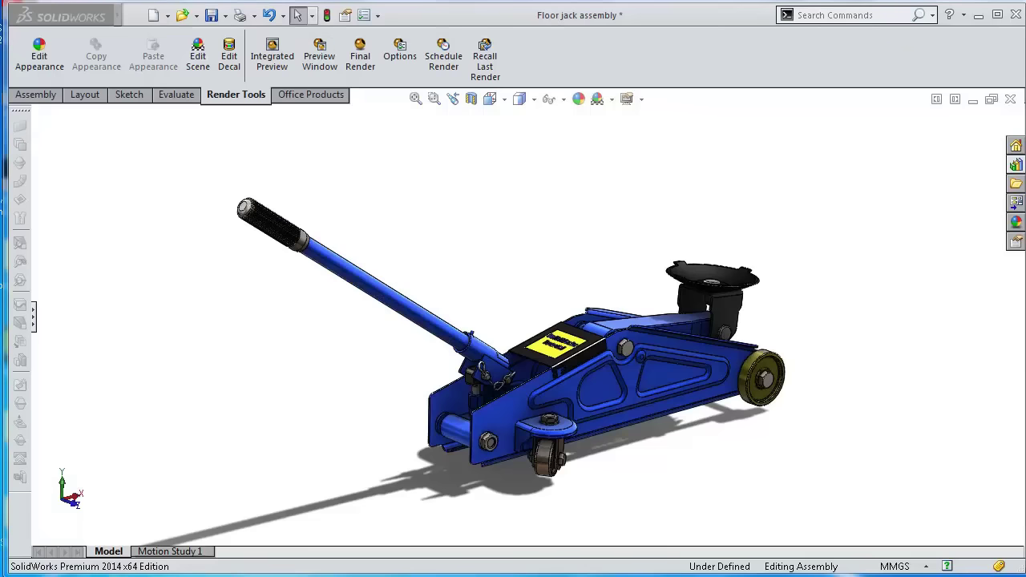
scroll(552, 302, "down", 2)
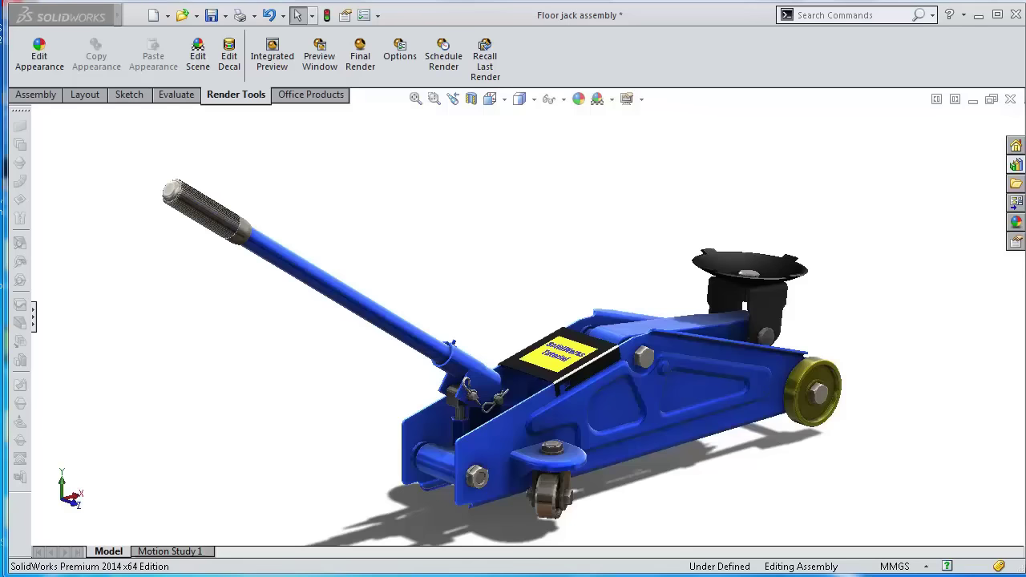
left_click(272, 56)
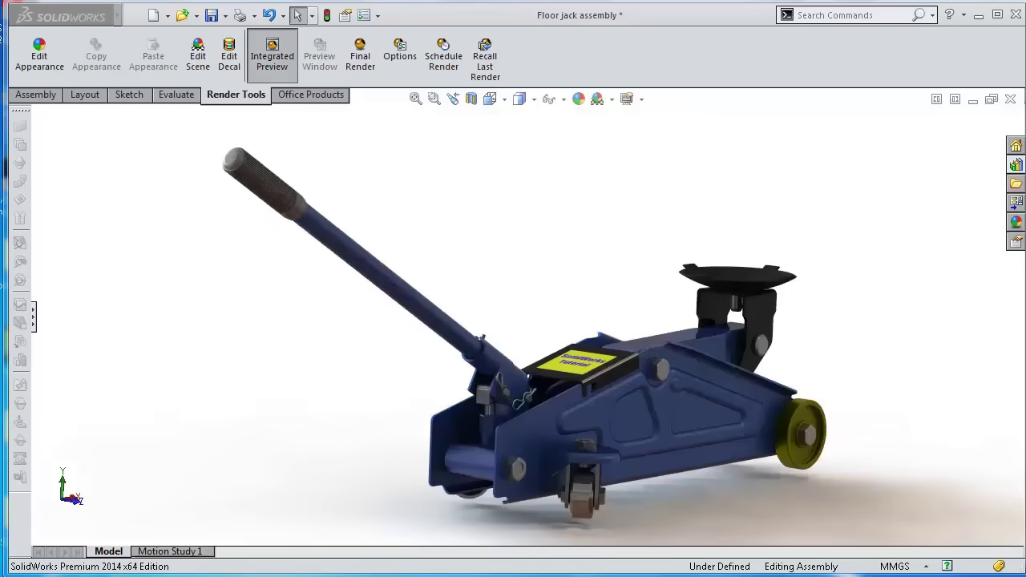